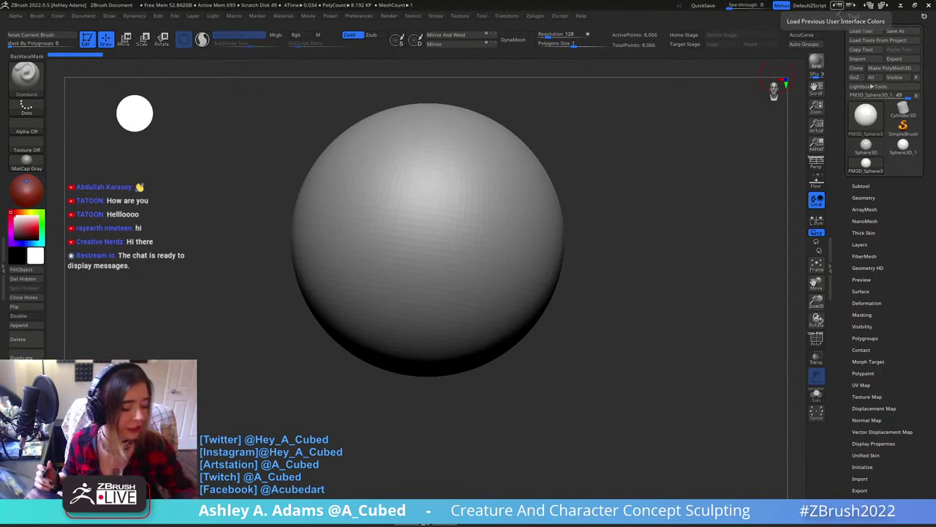
Stretch the sphere into a symmetrical egg-shaped head base with the Snake Hook brush.
{"action": "mouse_move", "coordinate": [506, 237]}
{"action": "right_mouse_down", "text": "ctrl"}
{"action": "mouse_move", "coordinate": [499, 220]}
{"action": "mouse_move", "coordinate": [512, 250]}
{"action": "right_mouse_up", "text": "ctrl"}
{"action": "right_click", "coordinate": [506, 243]}
{"action": "left_click_drag", "start_coordinate": [511, 250], "coordinate": [494, 217]}
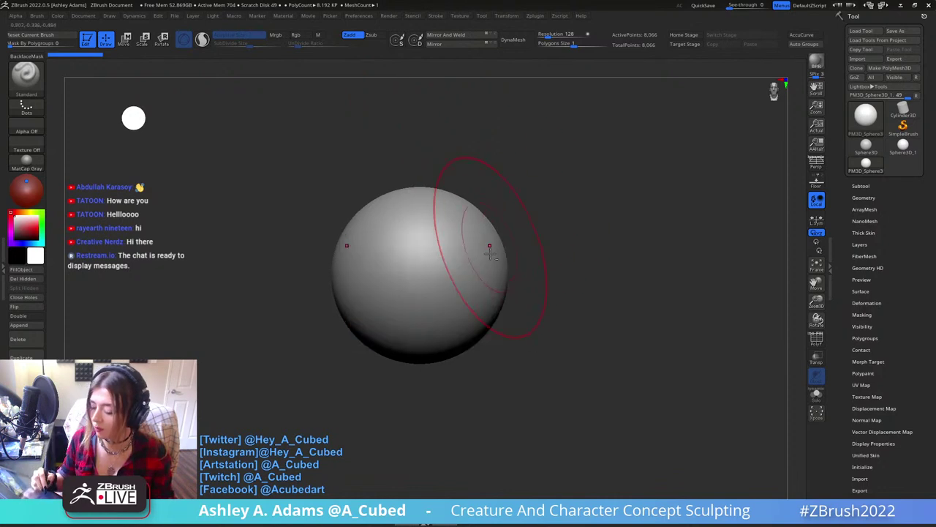
{"action": "right_click_drag", "start_coordinate": [491, 247], "coordinate": [488, 211], "text": "alt"}
{"action": "mouse_move", "coordinate": [476, 278]}
{"action": "right_mouse_down", "text": "ctrl"}
{"action": "mouse_move", "coordinate": [472, 238]}
{"action": "mouse_move", "coordinate": [505, 229]}
{"action": "mouse_move", "coordinate": [483, 214]}
{"action": "right_mouse_up", "text": "ctrl"}
{"action": "left_click", "coordinate": [465, 182]}
{"action": "left_click", "coordinate": [494, 203]}
{"action": "right_click", "coordinate": [505, 228]}
{"action": "right_click_drag", "start_coordinate": [481, 254], "coordinate": [479, 237], "text": "ctrl"}
{"action": "right_click_drag", "start_coordinate": [479, 238], "coordinate": [469, 222]}
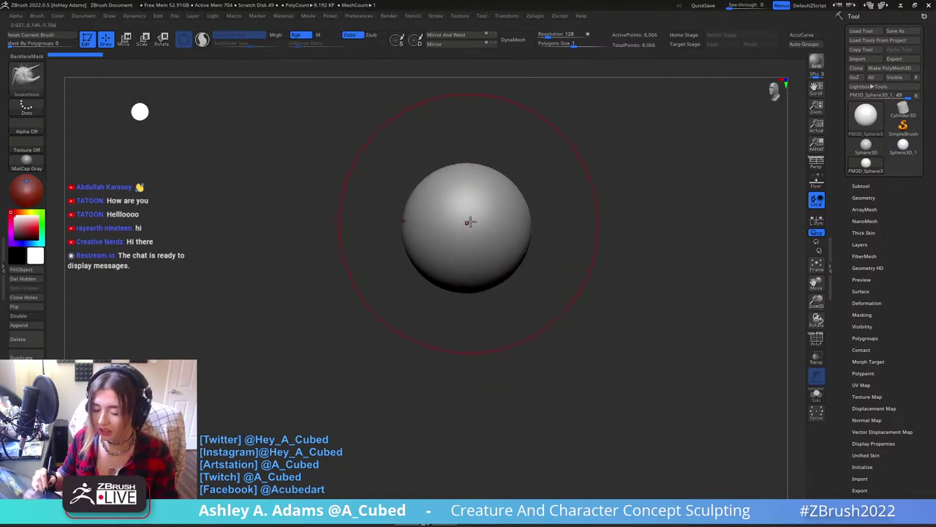
{"action": "left_click_drag", "start_coordinate": [452, 250], "coordinate": [443, 284]}
{"action": "mouse_move", "coordinate": [478, 239]}
{"action": "right_mouse_down"}
{"action": "mouse_move", "coordinate": [527, 200]}
{"action": "mouse_move", "coordinate": [508, 203]}
{"action": "mouse_move", "coordinate": [524, 213]}
{"action": "mouse_move", "coordinate": [507, 193]}
{"action": "mouse_move", "coordinate": [498, 230]}
{"action": "mouse_move", "coordinate": [469, 247]}
{"action": "mouse_move", "coordinate": [459, 234]}
{"action": "right_mouse_up"}
Rough in the sides of the head with ClayBuildup and pull the front into an elongated snout with Snake Hook.
{"action": "key", "text": "b"}
{"action": "key", "text": "c"}
{"action": "key", "text": "b"}
{"action": "right_click", "coordinate": [410, 286]}
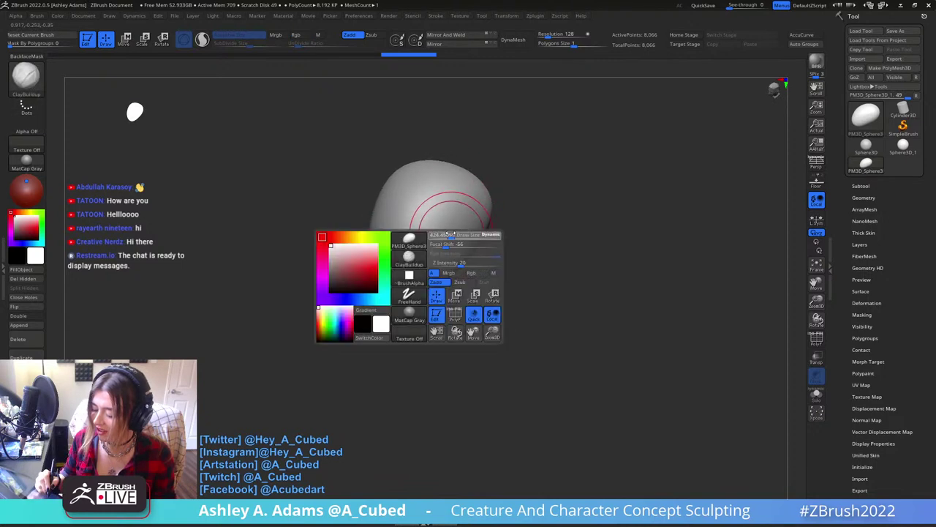
{"action": "mouse_move", "coordinate": [434, 188]}
{"action": "left_mouse_down", "text": "ctrl"}
{"action": "mouse_move", "coordinate": [402, 309]}
{"action": "mouse_move", "coordinate": [465, 150]}
{"action": "left_mouse_up", "text": "ctrl"}
{"action": "left_click", "coordinate": [515, 185], "text": "ctrl"}
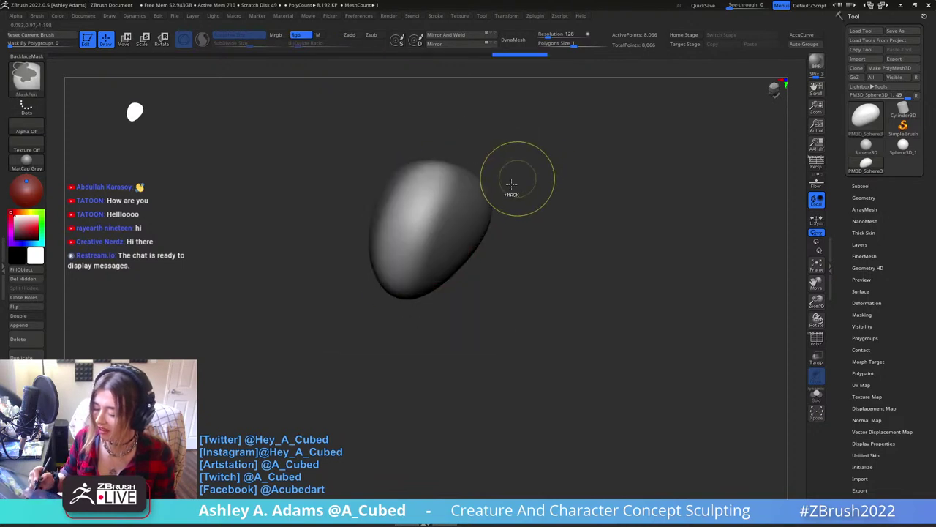
{"action": "right_click_drag", "start_coordinate": [493, 210], "coordinate": [443, 233]}
{"action": "left_click_drag", "start_coordinate": [410, 262], "coordinate": [375, 287]}
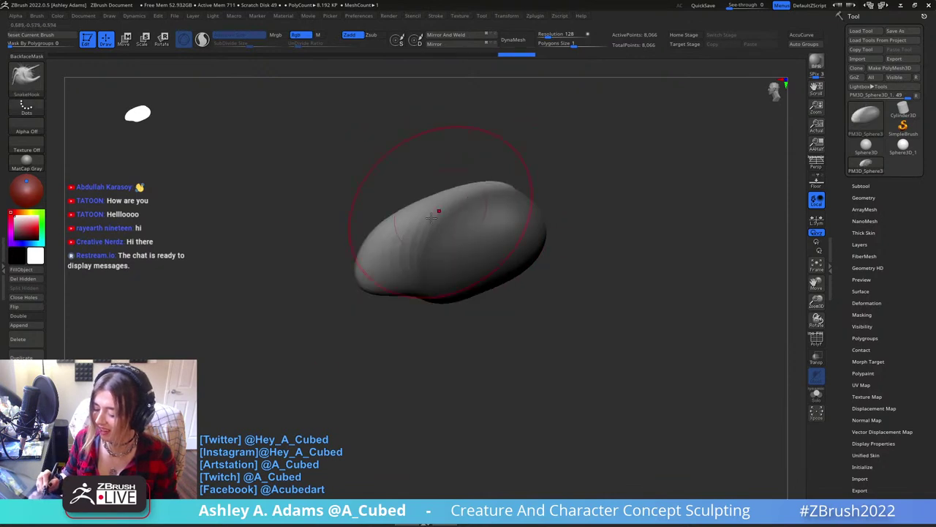
Form a brow ridge with a shallow eye-socket hollow beneath it on both sides of the head.
{"action": "right_click_drag", "start_coordinate": [439, 211], "coordinate": [523, 284]}
{"action": "right_click_drag", "start_coordinate": [503, 247], "coordinate": [411, 241]}
{"action": "right_click", "coordinate": [435, 226]}
{"action": "key", "text": "ctrl"}
{"action": "left_click_drag", "start_coordinate": [426, 224], "coordinate": [481, 205], "text": "ctrl"}
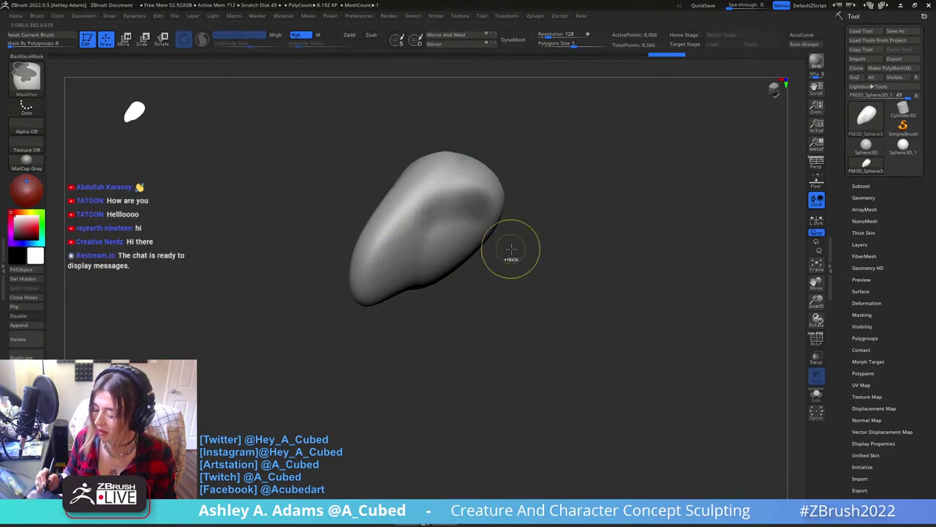
{"action": "left_click", "coordinate": [510, 248], "text": "ctrl"}
Reshape the snout, brow and rounded cranium into a clearer creature head profile.
{"action": "right_click", "coordinate": [465, 291]}
{"action": "mouse_move", "coordinate": [465, 290]}
{"action": "right_mouse_down"}
{"action": "mouse_move", "coordinate": [485, 266]}
{"action": "mouse_move", "coordinate": [472, 208]}
{"action": "mouse_move", "coordinate": [489, 257]}
{"action": "right_mouse_up"}
{"action": "left_click", "coordinate": [549, 249], "text": "ctrl"}
{"action": "right_click", "coordinate": [534, 238]}
{"action": "mouse_move", "coordinate": [541, 226]}
{"action": "right_mouse_down"}
{"action": "mouse_move", "coordinate": [520, 211]}
{"action": "mouse_move", "coordinate": [498, 226]}
{"action": "right_mouse_up"}
{"action": "right_click", "coordinate": [498, 226]}
{"action": "key", "text": "ctrl"}
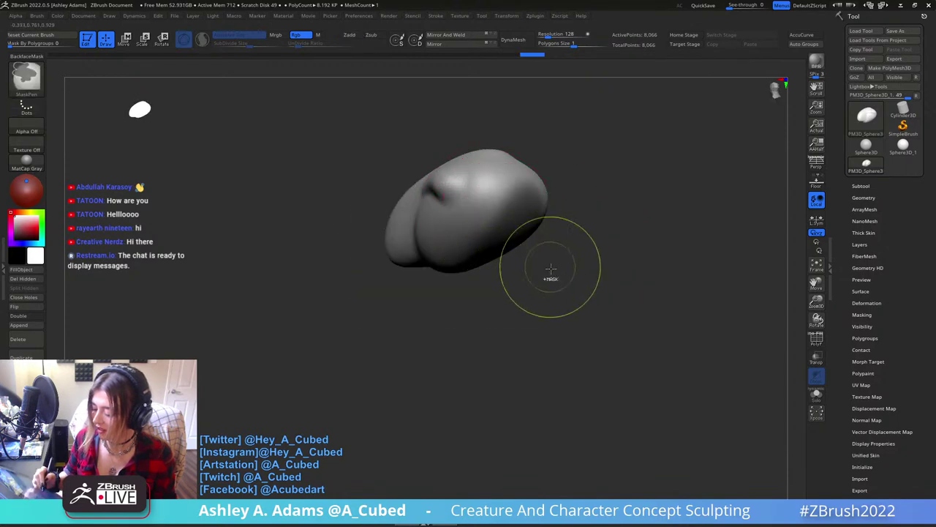
Pull a thick neck down from the back of the head with Snake Hook and smooth its surface.
{"action": "left_click", "coordinate": [550, 266], "text": "ctrl"}
{"action": "right_click", "coordinate": [552, 252]}
{"action": "right_click_drag", "start_coordinate": [554, 253], "coordinate": [568, 337], "text": "ctrl"}
{"action": "right_click_drag", "start_coordinate": [516, 226], "coordinate": [520, 235]}
{"action": "mouse_move", "coordinate": [509, 209]}
{"action": "left_mouse_down"}
{"action": "mouse_move", "coordinate": [534, 251]}
{"action": "mouse_move", "coordinate": [543, 245]}
{"action": "mouse_move", "coordinate": [554, 264]}
{"action": "mouse_move", "coordinate": [578, 239]}
{"action": "mouse_move", "coordinate": [570, 278]}
{"action": "mouse_move", "coordinate": [573, 268]}
{"action": "left_mouse_up"}
{"action": "right_click", "coordinate": [541, 238]}
{"action": "right_click_drag", "start_coordinate": [574, 256], "coordinate": [625, 236]}
{"action": "left_click", "coordinate": [628, 233], "text": "ctrl"}
{"action": "left_click_drag", "start_coordinate": [628, 234], "coordinate": [638, 243], "text": "ctrl"}
{"action": "right_click_drag", "start_coordinate": [635, 242], "coordinate": [574, 245]}
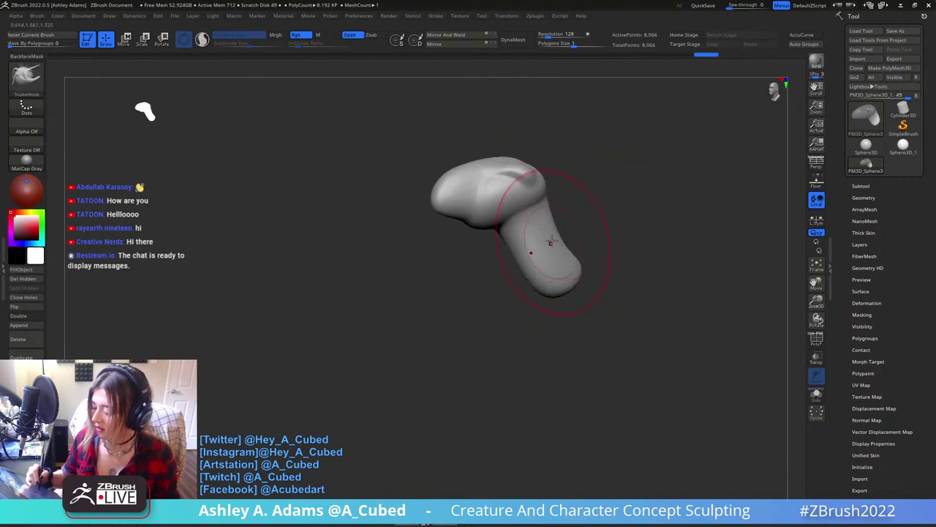
{"action": "mouse_move", "coordinate": [550, 247]}
{"action": "left_mouse_down", "text": "shift"}
{"action": "mouse_move", "coordinate": [542, 246]}
{"action": "mouse_move", "coordinate": [543, 263]}
{"action": "left_mouse_up", "text": "shift"}
Enable BackfaceMask for the ClayBuildup brush and build up layered strokes along the neck and its base.
{"action": "key", "text": "b"}
{"action": "key", "text": "c"}
{"action": "key", "text": "b"}
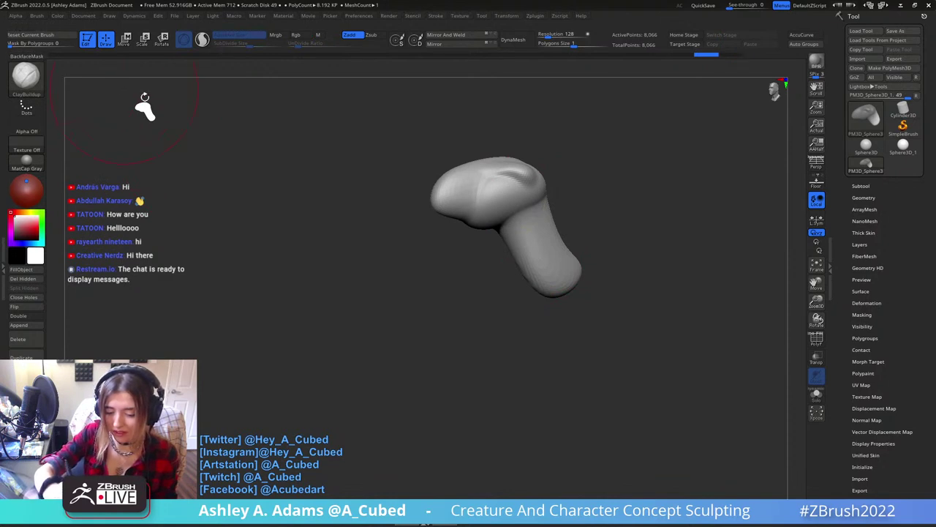
{"action": "left_click", "coordinate": [34, 57]}
{"action": "mouse_move", "coordinate": [536, 189]}
{"action": "right_mouse_down", "text": "alt"}
{"action": "mouse_move", "coordinate": [463, 180]}
{"action": "mouse_move", "coordinate": [477, 188]}
{"action": "mouse_move", "coordinate": [406, 143]}
{"action": "right_mouse_up", "text": "alt"}
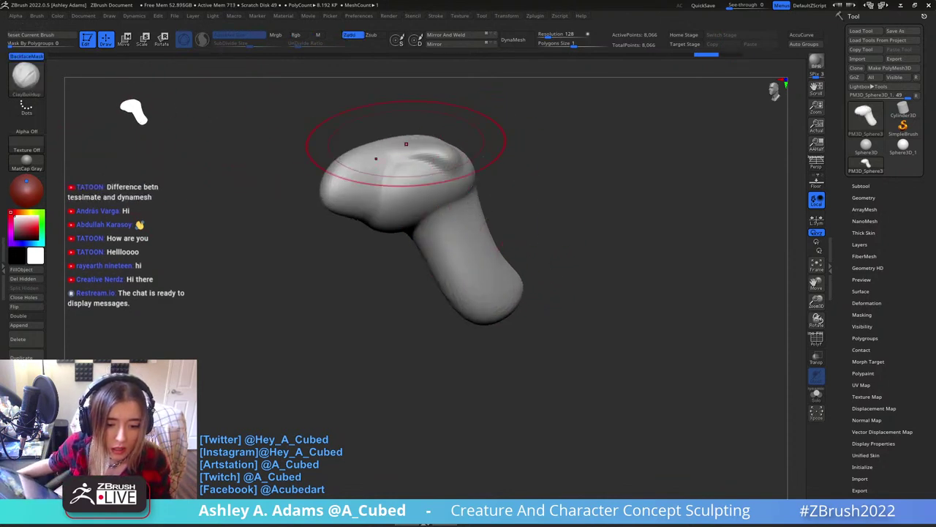
{"action": "right_click", "coordinate": [474, 257]}
{"action": "mouse_move", "coordinate": [504, 287]}
{"action": "left_mouse_down"}
{"action": "mouse_move", "coordinate": [472, 256]}
{"action": "mouse_move", "coordinate": [462, 197]}
{"action": "left_mouse_up"}
{"action": "mouse_move", "coordinate": [532, 193]}
{"action": "left_mouse_down"}
{"action": "mouse_move", "coordinate": [505, 205]}
{"action": "mouse_move", "coordinate": [492, 274]}
{"action": "mouse_move", "coordinate": [498, 299]}
{"action": "left_mouse_up"}
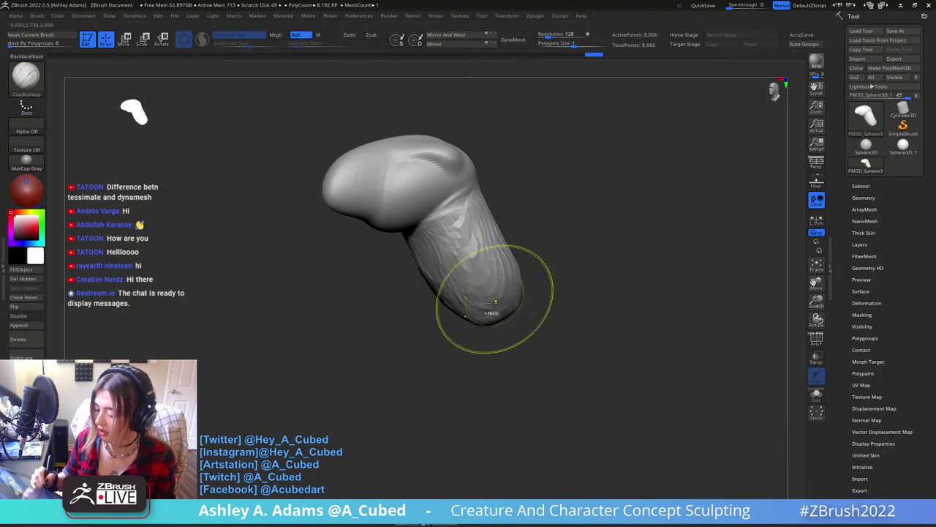
Smooth the side of the head and carve a hollow between the snout and eye area with a smaller ClayBuildup brush.
{"action": "right_click_drag", "start_coordinate": [495, 298], "coordinate": [513, 249], "text": "ctrl"}
{"action": "right_click", "coordinate": [467, 238]}
{"action": "right_click_drag", "start_coordinate": [464, 231], "coordinate": [453, 261], "text": "ctrl"}
{"action": "left_click_drag", "start_coordinate": [453, 249], "coordinate": [439, 209], "text": "shift"}
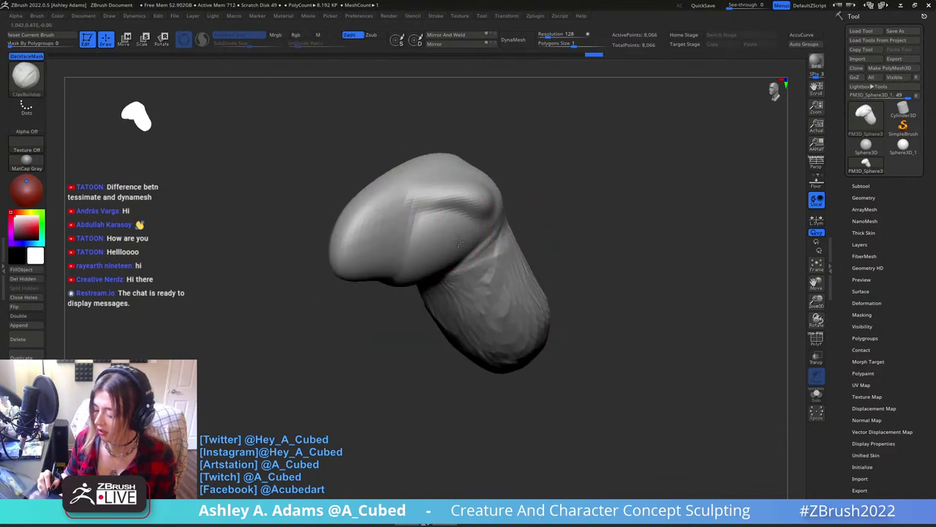
{"action": "right_click", "coordinate": [420, 227]}
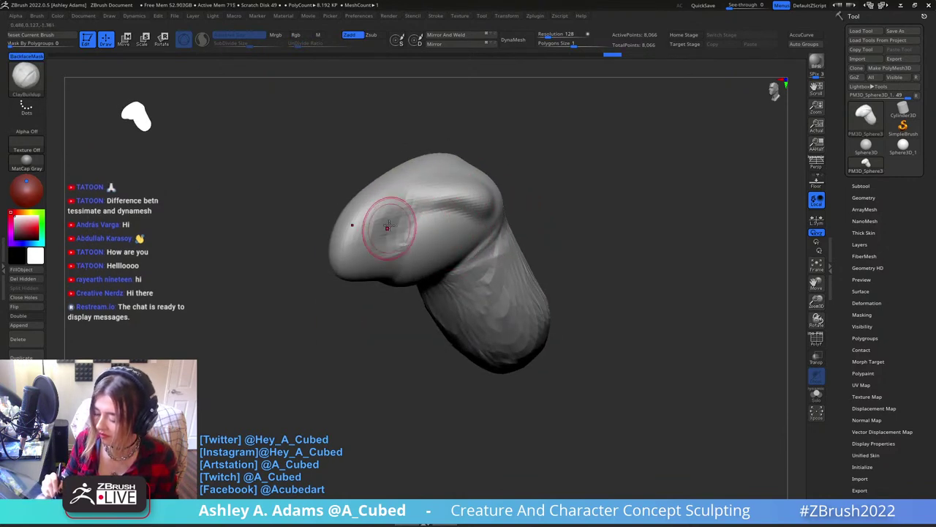
{"action": "right_click_drag", "start_coordinate": [388, 224], "coordinate": [358, 253]}
Adjust the shape of the snout and lower head with the Snake Hook brush.
{"action": "key", "text": "b"}
{"action": "key", "text": "s"}
{"action": "key", "text": "h"}
{"action": "right_click", "coordinate": [362, 250]}
{"action": "right_click", "coordinate": [358, 251]}
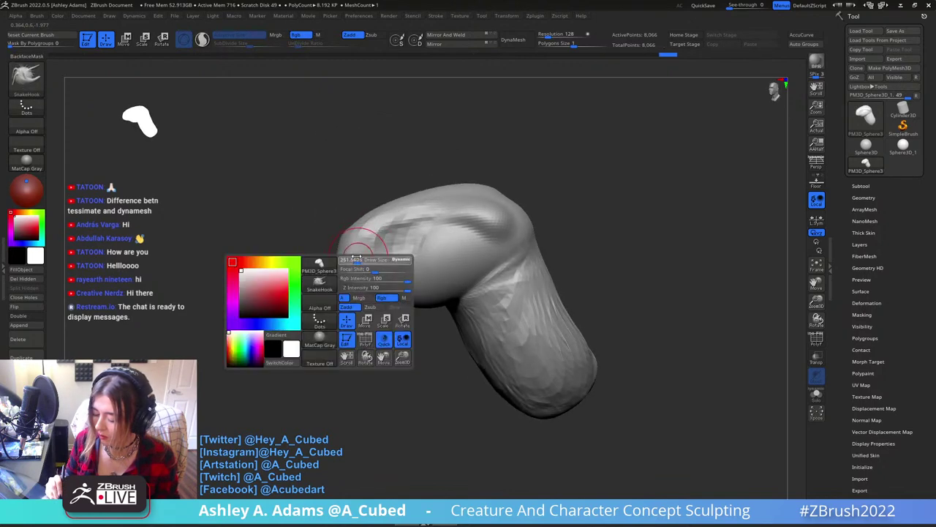
Carve the mouth line from the snout tip back to the cheek with the DamStandard brush.
{"action": "key", "text": "b"}
{"action": "key", "text": "d"}
{"action": "key", "text": "s"}
{"action": "left_click_drag", "start_coordinate": [343, 266], "coordinate": [406, 273]}
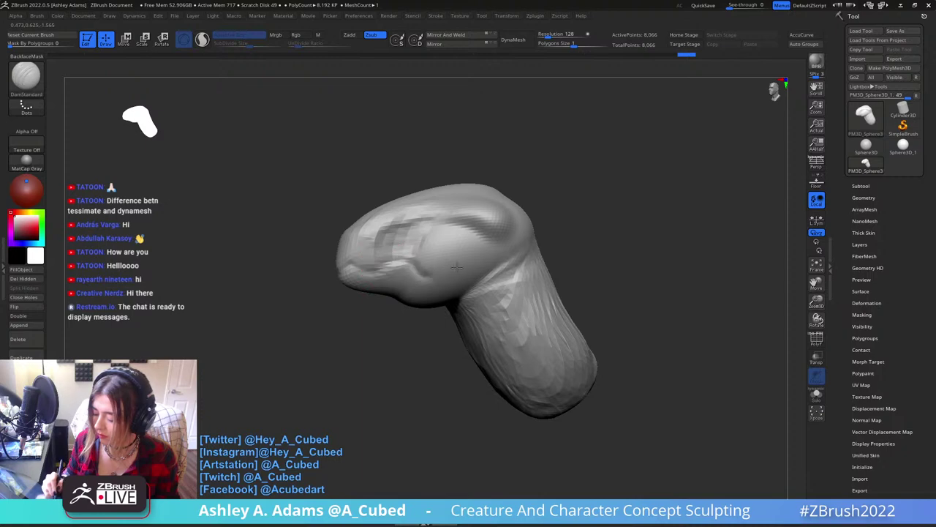
{"action": "right_click_drag", "start_coordinate": [456, 267], "coordinate": [450, 265]}
Build up the jaw and cheek forms behind the mouth with ClayBuildup, smoothing the rough strokes.
{"action": "key", "text": "b"}
{"action": "key", "text": "c"}
{"action": "key", "text": "b"}
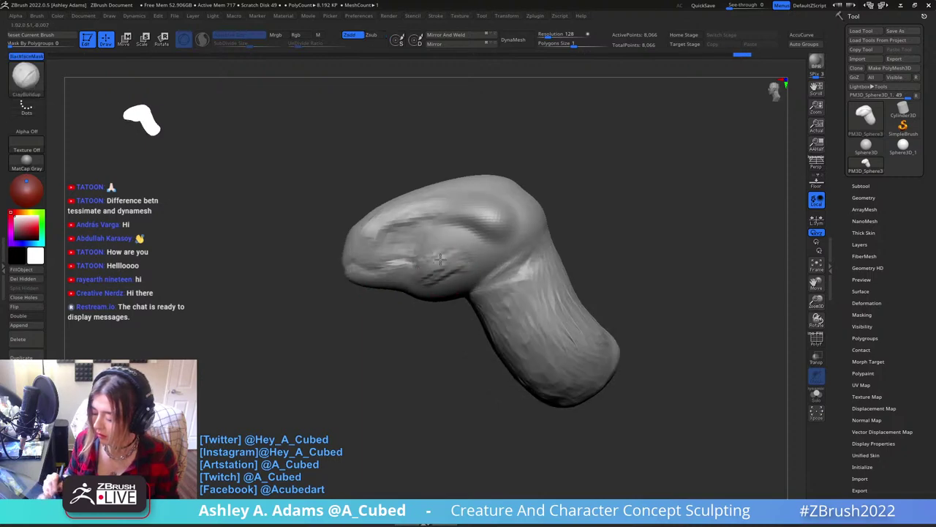
{"action": "right_click_drag", "start_coordinate": [434, 297], "coordinate": [457, 297]}
{"action": "left_click_drag", "start_coordinate": [502, 272], "coordinate": [453, 252], "text": "shift"}
{"action": "mouse_move", "coordinate": [439, 285]}
{"action": "right_mouse_down"}
{"action": "mouse_move", "coordinate": [504, 287]}
{"action": "mouse_move", "coordinate": [431, 285]}
{"action": "right_mouse_up"}
{"action": "left_click_drag", "start_coordinate": [399, 265], "coordinate": [457, 245]}
{"action": "mouse_move", "coordinate": [455, 244]}
{"action": "right_mouse_down"}
{"action": "mouse_move", "coordinate": [430, 217]}
{"action": "mouse_move", "coordinate": [429, 233]}
{"action": "right_mouse_up"}
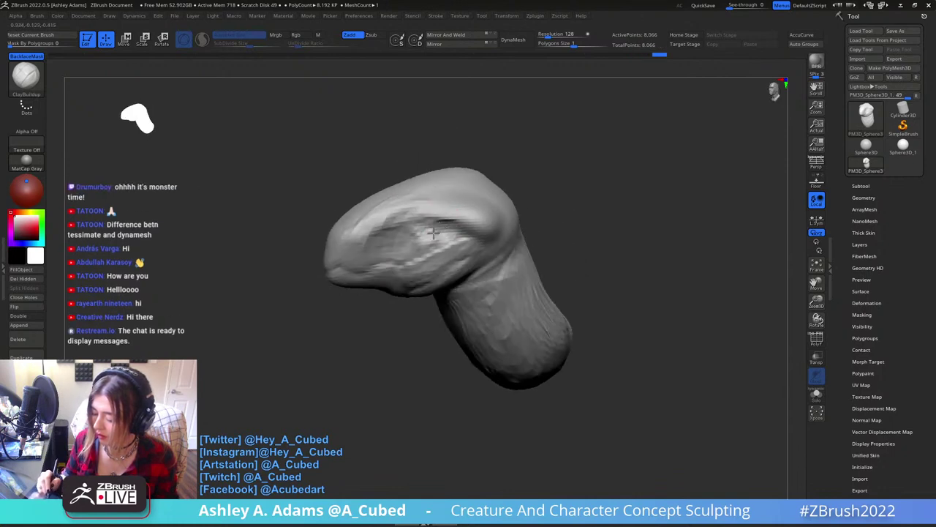
{"action": "left_click_drag", "start_coordinate": [433, 232], "coordinate": [409, 237]}
Pull both brow ridges up and outward into raised, horn-like bumps with the Snake Hook brush.
{"action": "right_click_drag", "start_coordinate": [458, 303], "coordinate": [469, 260], "text": "ctrl"}
{"action": "mouse_move", "coordinate": [469, 260]}
{"action": "right_mouse_down"}
{"action": "mouse_move", "coordinate": [520, 236]}
{"action": "mouse_move", "coordinate": [507, 229]}
{"action": "mouse_move", "coordinate": [511, 176]}
{"action": "mouse_move", "coordinate": [456, 209]}
{"action": "mouse_move", "coordinate": [529, 200]}
{"action": "mouse_move", "coordinate": [554, 184]}
{"action": "mouse_move", "coordinate": [475, 219]}
{"action": "right_mouse_up"}
{"action": "key", "text": "b"}
{"action": "key", "text": "s"}
{"action": "key", "text": "h"}
{"action": "left_click_drag", "start_coordinate": [442, 214], "coordinate": [439, 192]}
{"action": "right_click_drag", "start_coordinate": [479, 212], "coordinate": [530, 212]}
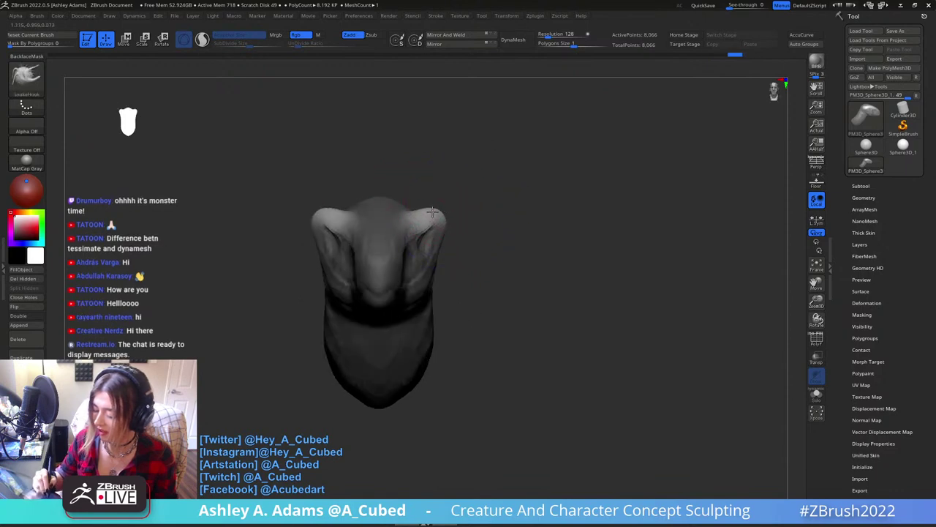
{"action": "left_click_drag", "start_coordinate": [432, 212], "coordinate": [434, 217]}
{"action": "right_click_drag", "start_coordinate": [469, 223], "coordinate": [430, 254]}
{"action": "mouse_move", "coordinate": [441, 210]}
{"action": "left_mouse_down"}
{"action": "mouse_move", "coordinate": [440, 199]}
{"action": "mouse_move", "coordinate": [442, 217]}
{"action": "left_mouse_up"}
{"action": "right_click", "coordinate": [434, 212]}
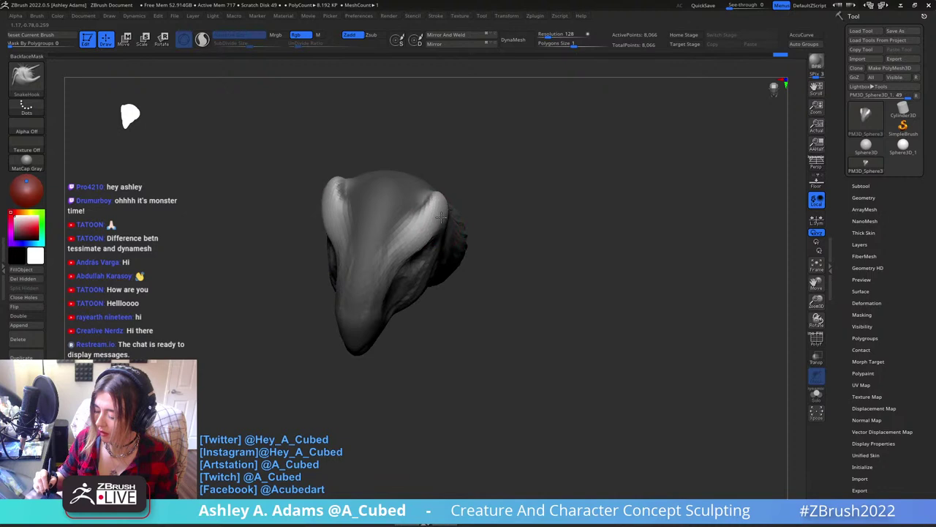
Build up the brow ridges and the back of the head and neck with ClayBuildup.
{"action": "right_click_drag", "start_coordinate": [476, 233], "coordinate": [404, 211]}
{"action": "key", "text": "b"}
{"action": "key", "text": "c"}
{"action": "key", "text": "b"}
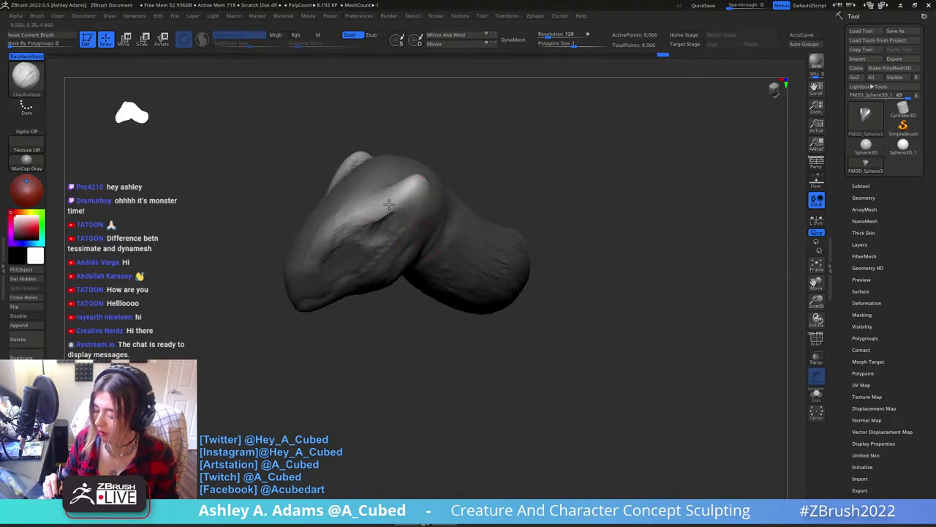
{"action": "mouse_move", "coordinate": [341, 204]}
{"action": "right_mouse_down"}
{"action": "mouse_move", "coordinate": [489, 176]}
{"action": "mouse_move", "coordinate": [439, 209]}
{"action": "mouse_move", "coordinate": [416, 255]}
{"action": "mouse_move", "coordinate": [488, 142]}
{"action": "mouse_move", "coordinate": [432, 192]}
{"action": "mouse_move", "coordinate": [412, 262]}
{"action": "right_mouse_up"}
{"action": "right_click", "coordinate": [411, 261]}
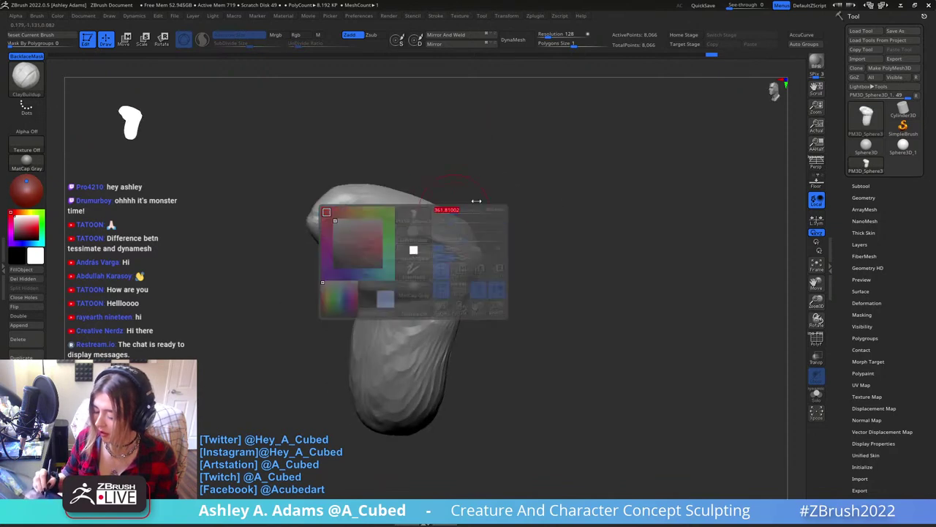
{"action": "right_click_drag", "start_coordinate": [477, 200], "coordinate": [472, 150]}
{"action": "right_click", "coordinate": [469, 277]}
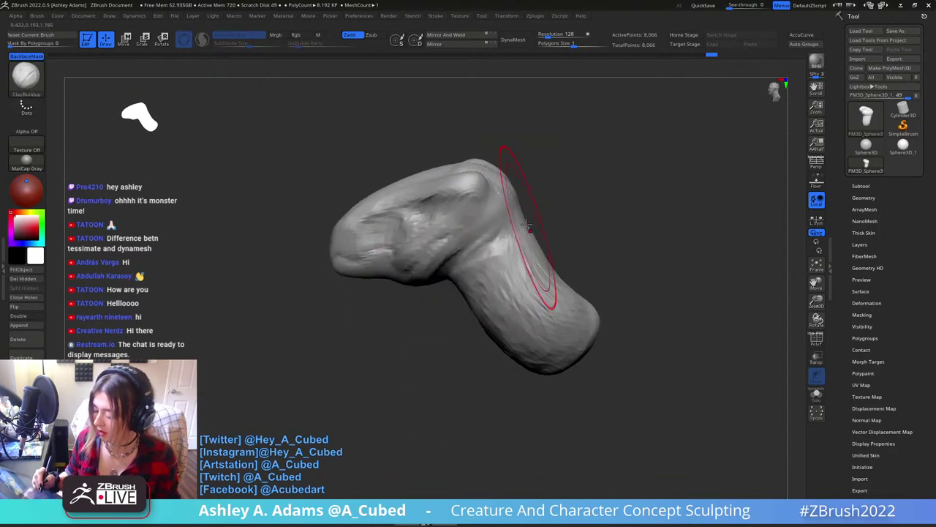
{"action": "right_click_drag", "start_coordinate": [521, 210], "coordinate": [520, 234]}
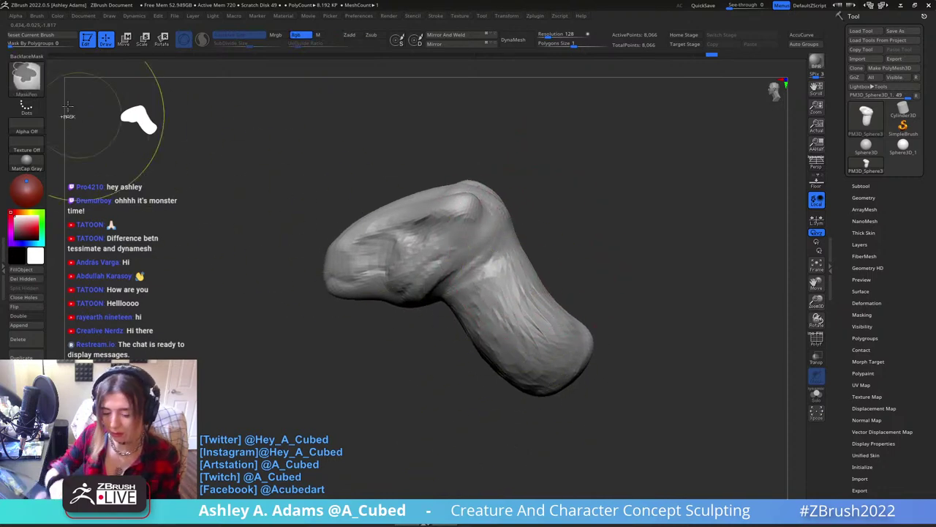
Mask the head with the MaskLasso brush, leaving the neck unmasked, and soften the mask's edge.
{"action": "left_click", "coordinate": [27, 79], "text": "ctrl"}
{"action": "left_click", "coordinate": [188, 128], "text": "ctrl"}
{"action": "right_click_drag", "start_coordinate": [606, 313], "coordinate": [583, 262], "text": "alt"}
{"action": "mouse_move", "coordinate": [492, 398]}
{"action": "left_mouse_down", "text": "ctrl"}
{"action": "mouse_move", "coordinate": [646, 262]}
{"action": "mouse_move", "coordinate": [493, 164]}
{"action": "mouse_move", "coordinate": [384, 310]}
{"action": "left_mouse_up", "text": "ctrl"}
{"action": "left_click", "coordinate": [570, 220], "text": "ctrl"}
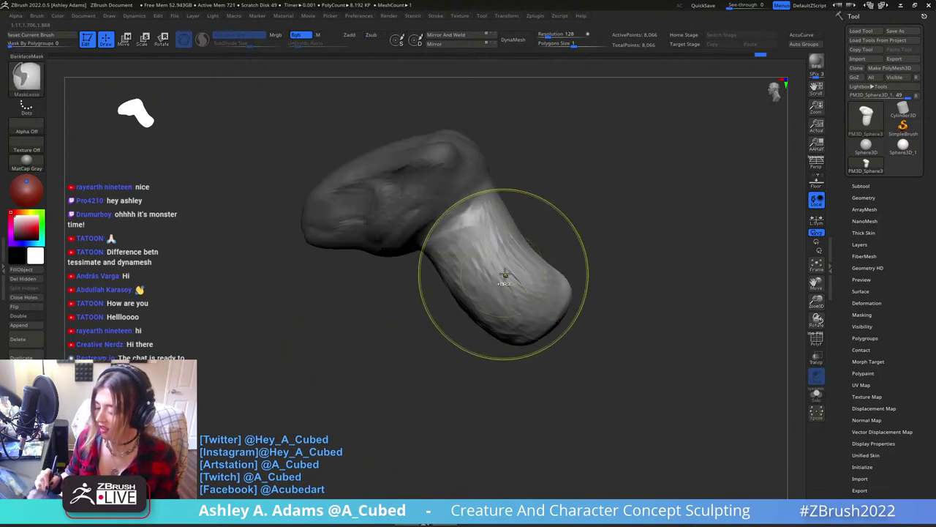
{"action": "left_click", "coordinate": [503, 275], "text": "ctrl"}
Reposition the unmasked neck beneath the head with the Move gizmo and clear the mask.
{"action": "key", "text": "w"}
{"action": "mouse_move", "coordinate": [455, 152]}
{"action": "left_mouse_down", "text": "alt"}
{"action": "mouse_move", "coordinate": [502, 173]}
{"action": "mouse_move", "coordinate": [483, 187]}
{"action": "mouse_move", "coordinate": [491, 201]}
{"action": "mouse_move", "coordinate": [486, 195]}
{"action": "left_mouse_up", "text": "alt"}
{"action": "key", "text": "q"}
{"action": "left_click_drag", "start_coordinate": [529, 215], "coordinate": [539, 194], "text": "ctrl"}
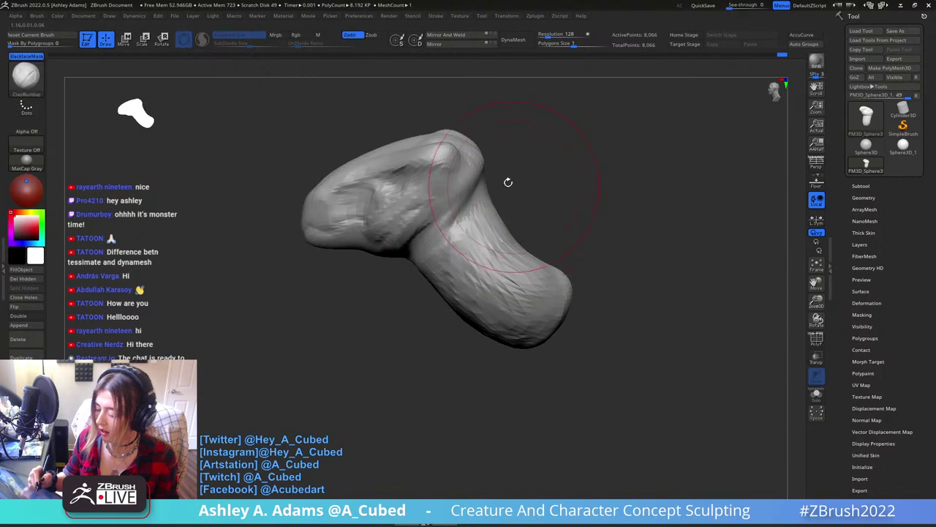
Add volume to the back of the skull with ClayBuildup and smooth it into the neck.
{"action": "key", "text": "space"}
{"action": "left_click_drag", "start_coordinate": [553, 162], "coordinate": [499, 156]}
{"action": "right_click_drag", "start_coordinate": [514, 150], "coordinate": [479, 232]}
{"action": "mouse_move", "coordinate": [504, 120]}
{"action": "left_mouse_down"}
{"action": "mouse_move", "coordinate": [505, 163]}
{"action": "mouse_move", "coordinate": [532, 180]}
{"action": "left_mouse_up"}
{"action": "mouse_move", "coordinate": [533, 139]}
{"action": "left_mouse_down"}
{"action": "mouse_move", "coordinate": [545, 173]}
{"action": "mouse_move", "coordinate": [512, 166]}
{"action": "left_mouse_up"}
{"action": "mouse_move", "coordinate": [508, 125]}
{"action": "left_mouse_down", "text": "shift"}
{"action": "mouse_move", "coordinate": [534, 158]}
{"action": "mouse_move", "coordinate": [522, 182]}
{"action": "left_mouse_up", "text": "shift"}
{"action": "right_click_drag", "start_coordinate": [506, 192], "coordinate": [523, 202]}
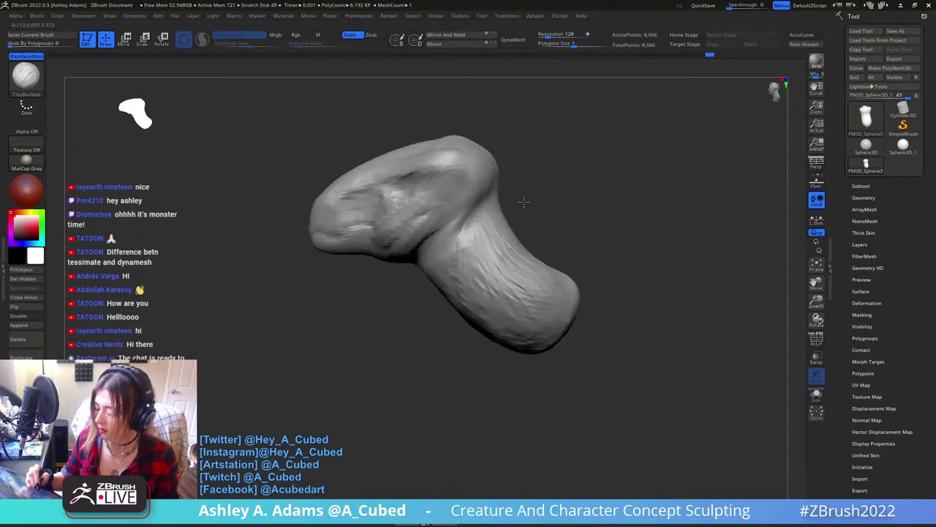
Adjust the jaw corner with Snake Hook and build up the throat and underside of the neck with ClayBuildup.
{"action": "key", "text": "b"}
{"action": "key", "text": "s"}
{"action": "key", "text": "h"}
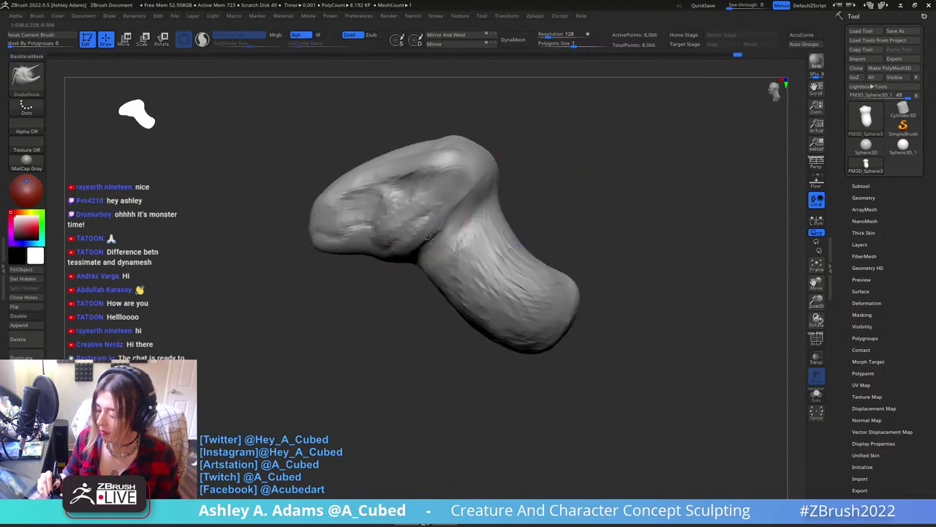
{"action": "mouse_move", "coordinate": [410, 229]}
{"action": "right_mouse_down"}
{"action": "mouse_move", "coordinate": [456, 211]}
{"action": "mouse_move", "coordinate": [439, 219]}
{"action": "mouse_move", "coordinate": [429, 268]}
{"action": "right_mouse_up"}
{"action": "key", "text": "b"}
{"action": "key", "text": "c"}
{"action": "key", "text": "b"}
{"action": "left_click_drag", "start_coordinate": [439, 290], "coordinate": [460, 351]}
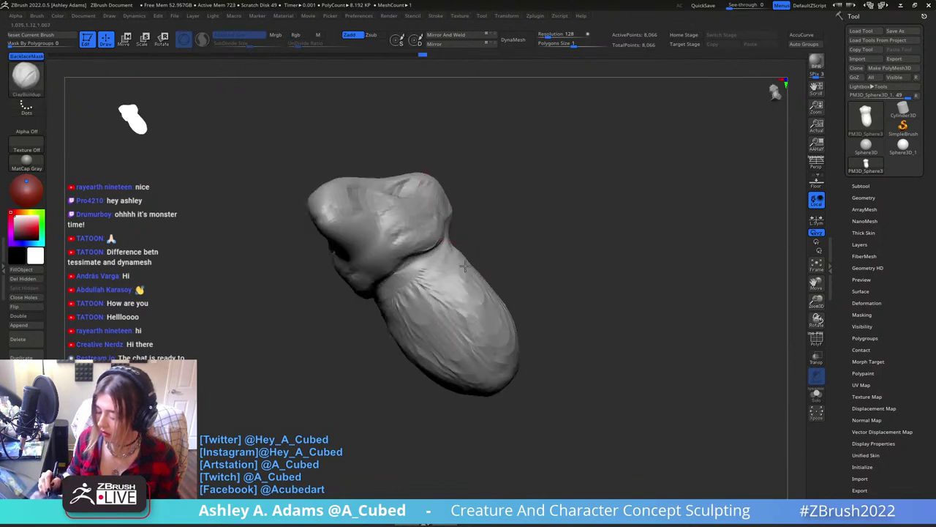
Reshape the back of the head and the area behind the jaw with Snake Hook.
{"action": "mouse_move", "coordinate": [454, 326]}
{"action": "right_mouse_down"}
{"action": "mouse_move", "coordinate": [487, 288]}
{"action": "mouse_move", "coordinate": [477, 254]}
{"action": "mouse_move", "coordinate": [497, 256]}
{"action": "right_mouse_up"}
{"action": "key", "text": "b"}
{"action": "key", "text": "s"}
{"action": "key", "text": "h"}
{"action": "right_click", "coordinate": [532, 258]}
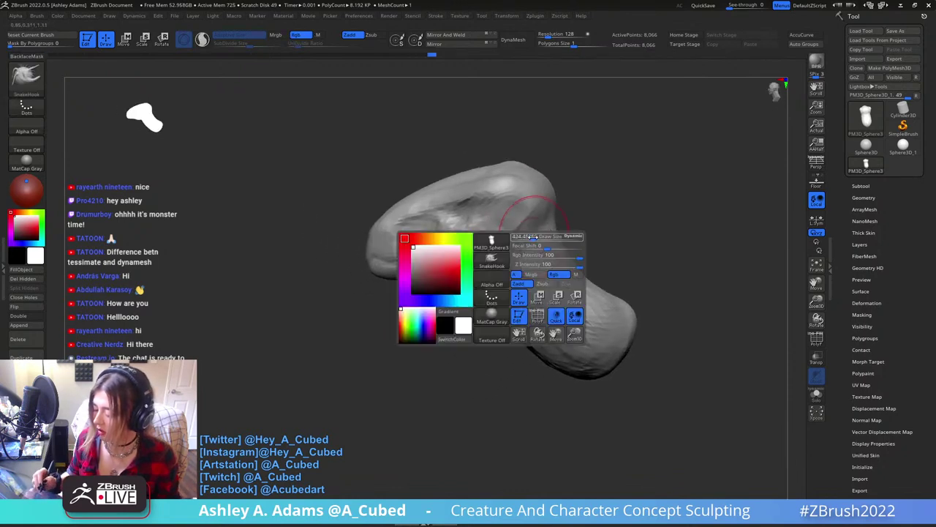
{"action": "left_click_drag", "start_coordinate": [540, 253], "coordinate": [535, 227]}
{"action": "right_click", "coordinate": [503, 271]}
{"action": "mouse_move", "coordinate": [533, 218]}
{"action": "right_mouse_down"}
{"action": "mouse_move", "coordinate": [512, 256]}
{"action": "mouse_move", "coordinate": [537, 154]}
{"action": "right_mouse_up"}
Fill out the rear of the skull above the neck with ClayBuildup strokes.
{"action": "key", "text": "b"}
{"action": "key", "text": "c"}
{"action": "key", "text": "b"}
{"action": "mouse_move", "coordinate": [550, 213]}
{"action": "left_mouse_down"}
{"action": "mouse_move", "coordinate": [535, 240]}
{"action": "mouse_move", "coordinate": [549, 201]}
{"action": "mouse_move", "coordinate": [543, 232]}
{"action": "left_mouse_up"}
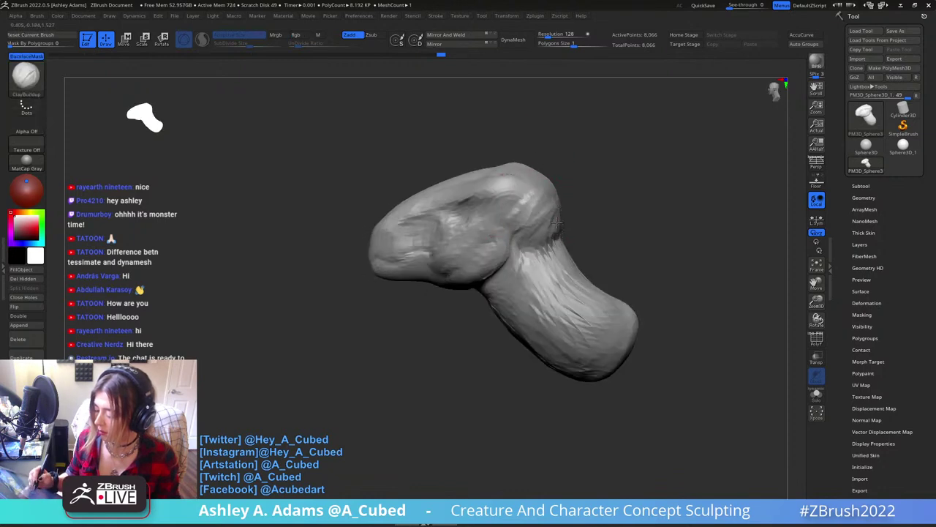
{"action": "right_click_drag", "start_coordinate": [609, 205], "coordinate": [566, 210]}
{"action": "mouse_move", "coordinate": [571, 199]}
{"action": "left_mouse_down"}
{"action": "mouse_move", "coordinate": [565, 232]}
{"action": "mouse_move", "coordinate": [544, 203]}
{"action": "left_mouse_up"}
{"action": "right_click_drag", "start_coordinate": [544, 203], "coordinate": [622, 207]}
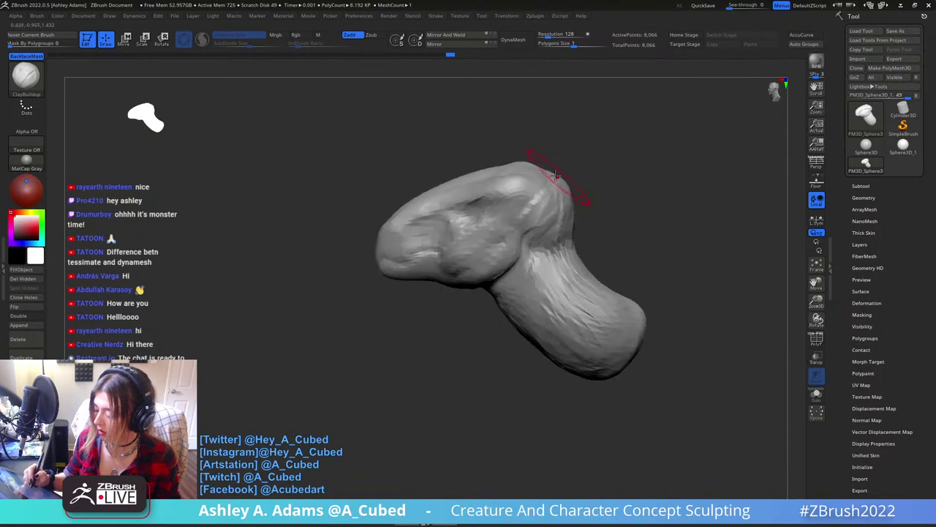
{"action": "mouse_move", "coordinate": [545, 172]}
{"action": "left_mouse_down"}
{"action": "mouse_move", "coordinate": [562, 192]}
{"action": "mouse_move", "coordinate": [535, 198]}
{"action": "left_mouse_up"}
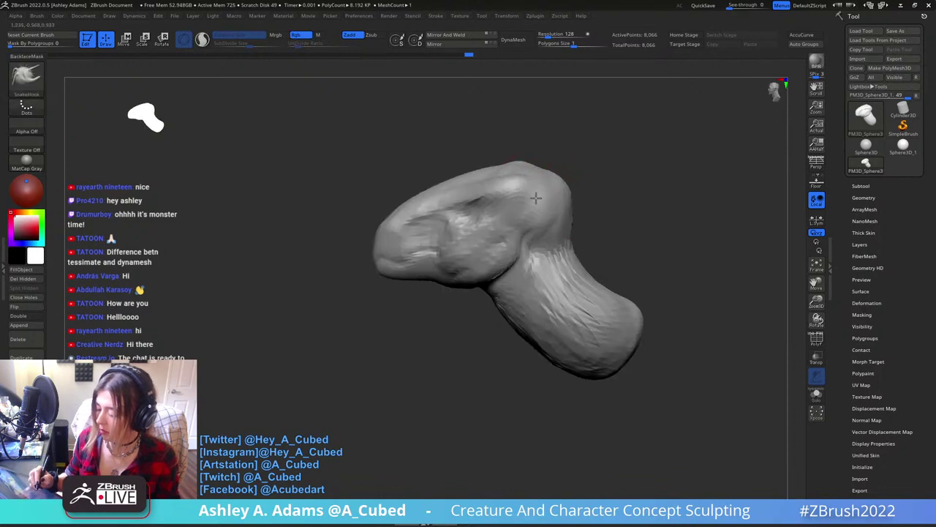
Adjust the sides of the face and cheeks with small Snake Hook pulls from a front view.
{"action": "mouse_move", "coordinate": [505, 210]}
{"action": "right_mouse_down"}
{"action": "mouse_move", "coordinate": [547, 217]}
{"action": "mouse_move", "coordinate": [431, 212]}
{"action": "mouse_move", "coordinate": [398, 239]}
{"action": "mouse_move", "coordinate": [476, 209]}
{"action": "mouse_move", "coordinate": [512, 278]}
{"action": "mouse_move", "coordinate": [432, 251]}
{"action": "right_mouse_up"}
{"action": "key", "text": "b"}
{"action": "key", "text": "d"}
{"action": "key", "text": "s"}
{"action": "right_click", "coordinate": [422, 261]}
{"action": "key", "text": "b"}
{"action": "key", "text": "s"}
{"action": "key", "text": "h"}
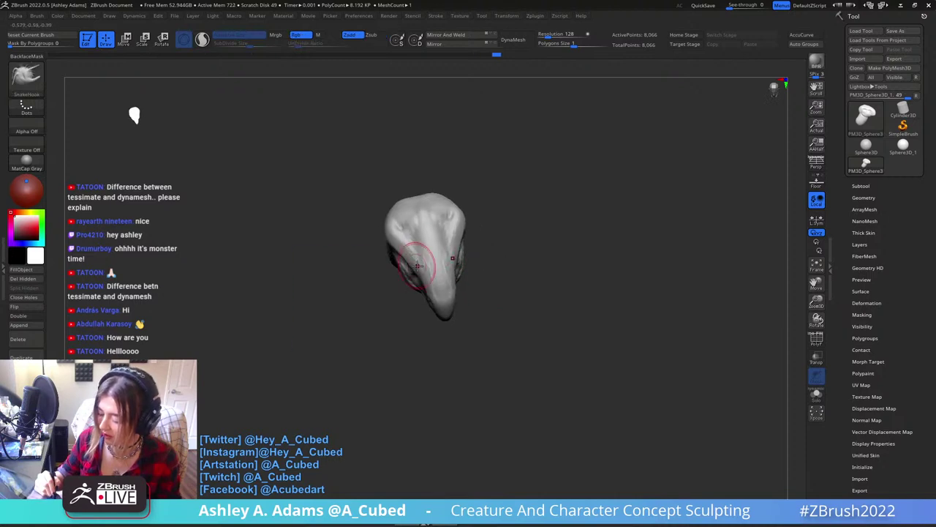
{"action": "key", "text": "space"}
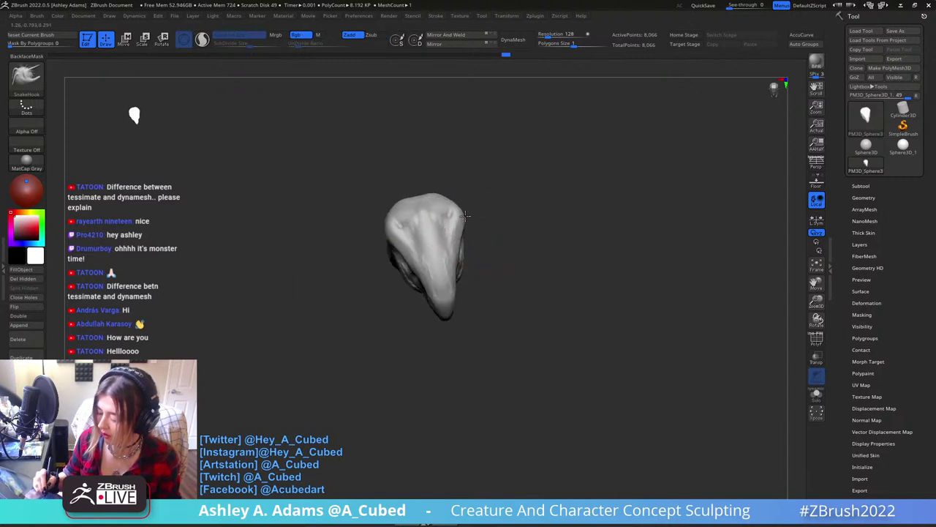
{"action": "left_click_drag", "start_coordinate": [453, 247], "coordinate": [458, 250]}
{"action": "right_click_drag", "start_coordinate": [474, 256], "coordinate": [456, 269]}
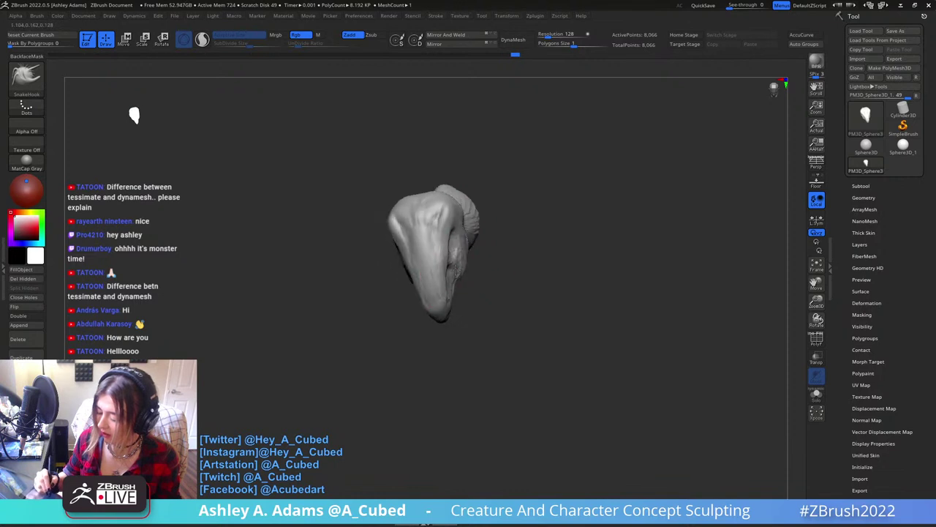
{"action": "left_click_drag", "start_coordinate": [459, 267], "coordinate": [462, 262]}
Add volume around the brow and eye area with the Inflat brush.
{"action": "right_click_drag", "start_coordinate": [446, 288], "coordinate": [425, 272]}
{"action": "right_click", "coordinate": [426, 273]}
{"action": "right_click_drag", "start_coordinate": [489, 220], "coordinate": [472, 196]}
{"action": "key", "text": "b"}
{"action": "key", "text": "i"}
{"action": "key", "text": "n"}
{"action": "left_click_drag", "start_coordinate": [485, 220], "coordinate": [483, 228]}
{"action": "mouse_move", "coordinate": [483, 228]}
{"action": "right_mouse_down"}
{"action": "mouse_move", "coordinate": [439, 233]}
{"action": "mouse_move", "coordinate": [443, 247]}
{"action": "right_mouse_up"}
{"action": "right_click", "coordinate": [464, 241]}
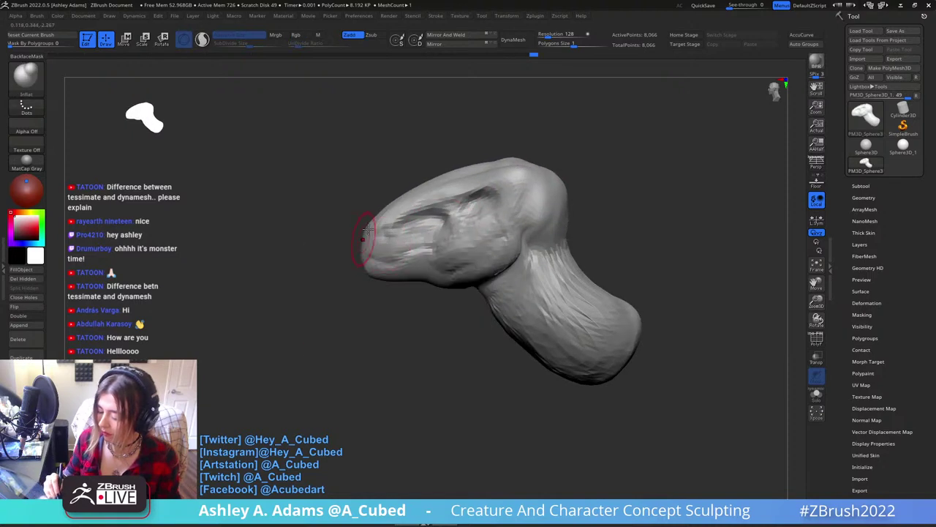
Enlarge the Inflat brush and swell the side of the head around the cheek.
{"action": "mouse_move", "coordinate": [434, 123]}
{"action": "left_mouse_down", "text": "ctrl"}
{"action": "mouse_move", "coordinate": [365, 209]}
{"action": "mouse_move", "coordinate": [363, 260]}
{"action": "mouse_move", "coordinate": [378, 270]}
{"action": "mouse_move", "coordinate": [436, 255]}
{"action": "mouse_move", "coordinate": [600, 134]}
{"action": "mouse_move", "coordinate": [611, 143]}
{"action": "left_mouse_up", "text": "ctrl"}
{"action": "key", "text": "space"}
{"action": "left_click_drag", "start_coordinate": [526, 227], "coordinate": [546, 224]}
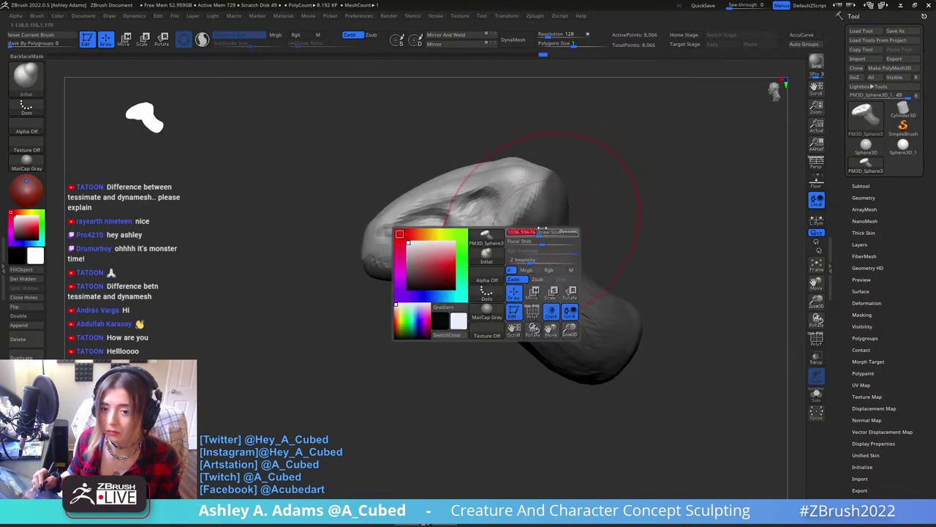
{"action": "mouse_move", "coordinate": [538, 228]}
{"action": "right_mouse_down", "text": "ctrl"}
{"action": "mouse_move", "coordinate": [504, 223]}
{"action": "mouse_move", "coordinate": [497, 247]}
{"action": "right_mouse_up", "text": "ctrl"}
{"action": "left_click_drag", "start_coordinate": [458, 240], "coordinate": [483, 278]}
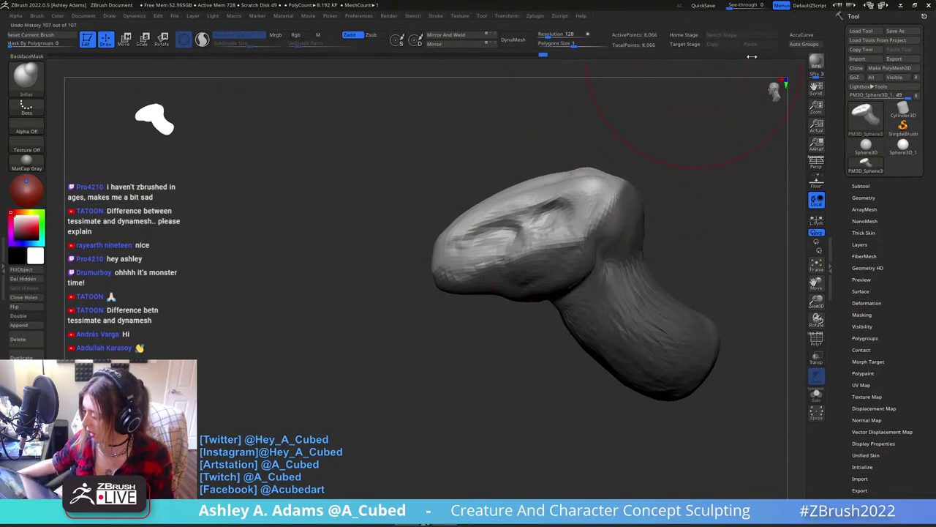
Open the Tessimate settings in the geometry options and examine the Tesselate and Decimate options.
{"action": "left_click", "coordinate": [858, 197]}
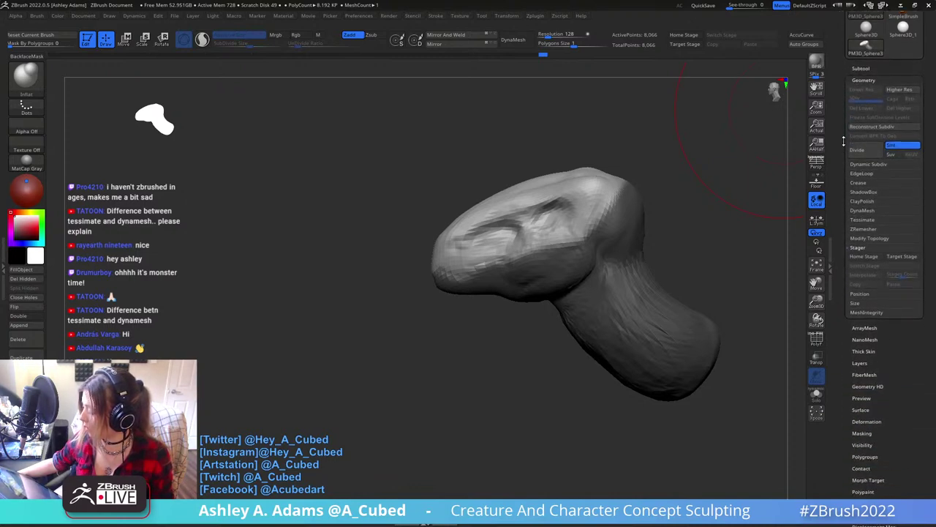
{"action": "left_click", "coordinate": [861, 201]}
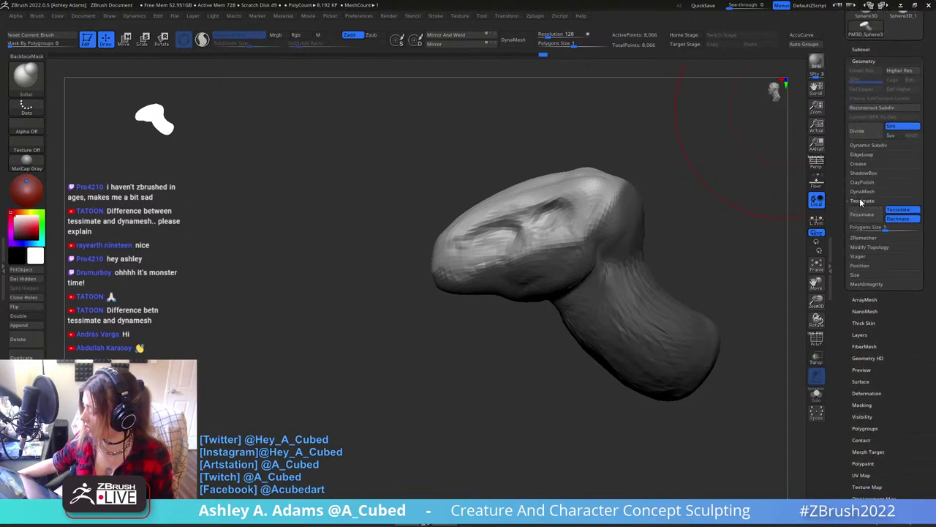
{"action": "key", "text": "ctrl"}
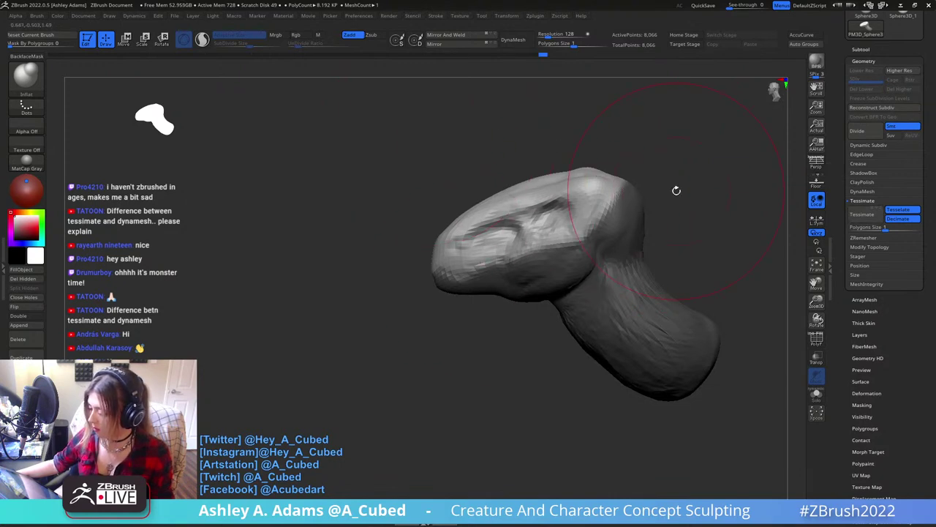
{"action": "key", "text": "ctrl"}
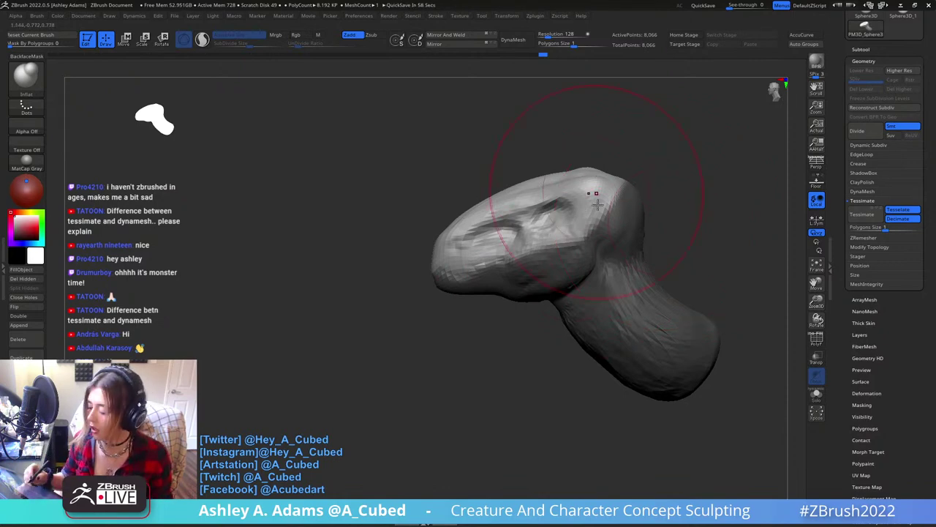
{"action": "mouse_move", "coordinate": [592, 198]}
{"action": "left_mouse_down"}
{"action": "mouse_move", "coordinate": [596, 219]}
{"action": "mouse_move", "coordinate": [524, 223]}
{"action": "left_mouse_up"}
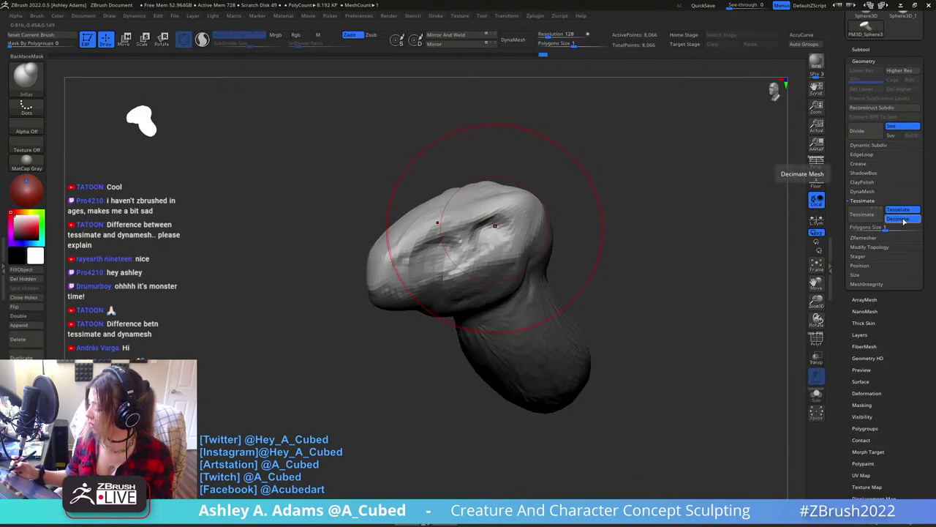
{"action": "key", "text": "ctrl"}
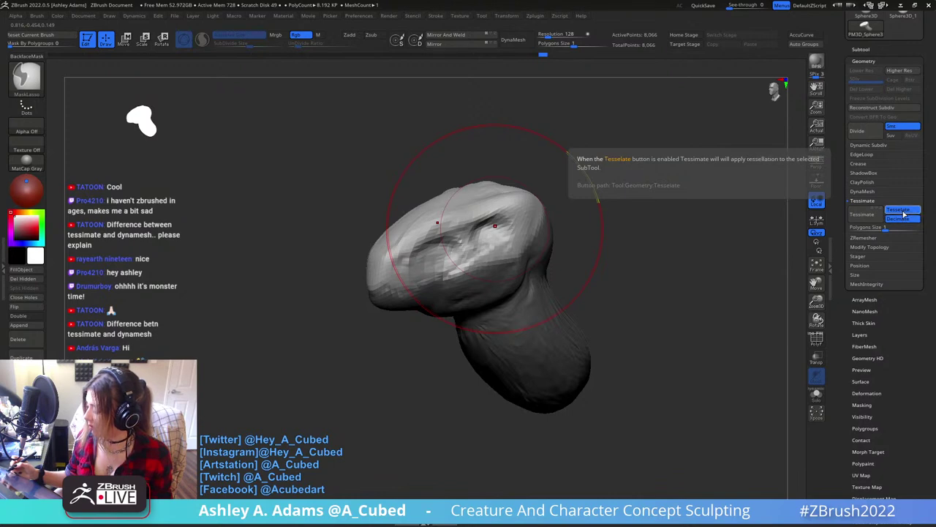
{"action": "mouse_move", "coordinate": [469, 269]}
{"action": "right_mouse_down", "text": "alt"}
{"action": "mouse_move", "coordinate": [532, 236]}
{"action": "mouse_move", "coordinate": [476, 242]}
{"action": "right_mouse_up", "text": "alt"}
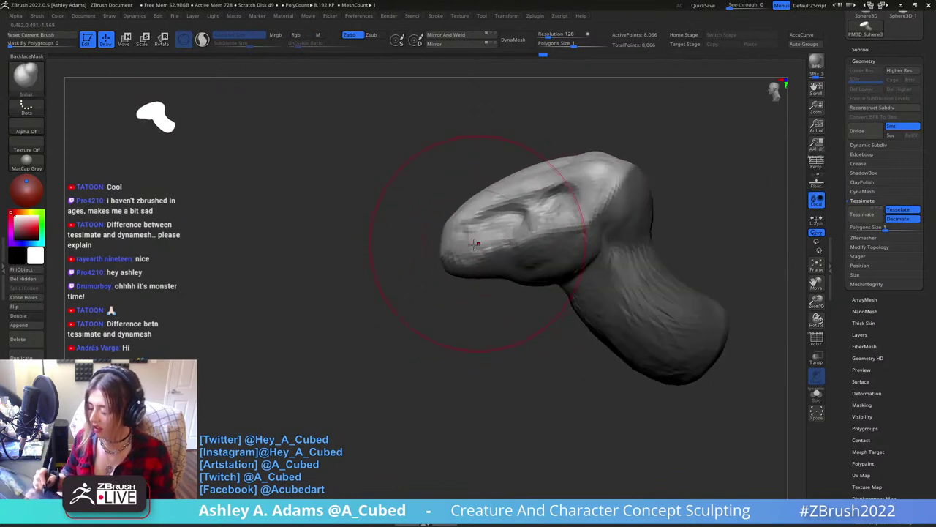
Pull the upper lip over the lower jaw with Snake Hook to shape the mouth line along the snout.
{"action": "key", "text": "b"}
{"action": "key", "text": "s"}
{"action": "key", "text": "h"}
{"action": "left_click_drag", "start_coordinate": [445, 248], "coordinate": [503, 244]}
{"action": "right_click_drag", "start_coordinate": [503, 245], "coordinate": [529, 240], "text": "shift"}
{"action": "left_click_drag", "start_coordinate": [521, 240], "coordinate": [512, 252]}
{"action": "mouse_move", "coordinate": [512, 255]}
{"action": "right_mouse_down"}
{"action": "mouse_move", "coordinate": [479, 282]}
{"action": "mouse_move", "coordinate": [520, 219]}
{"action": "mouse_move", "coordinate": [468, 247]}
{"action": "right_mouse_up"}
{"action": "left_click", "coordinate": [866, 49]}
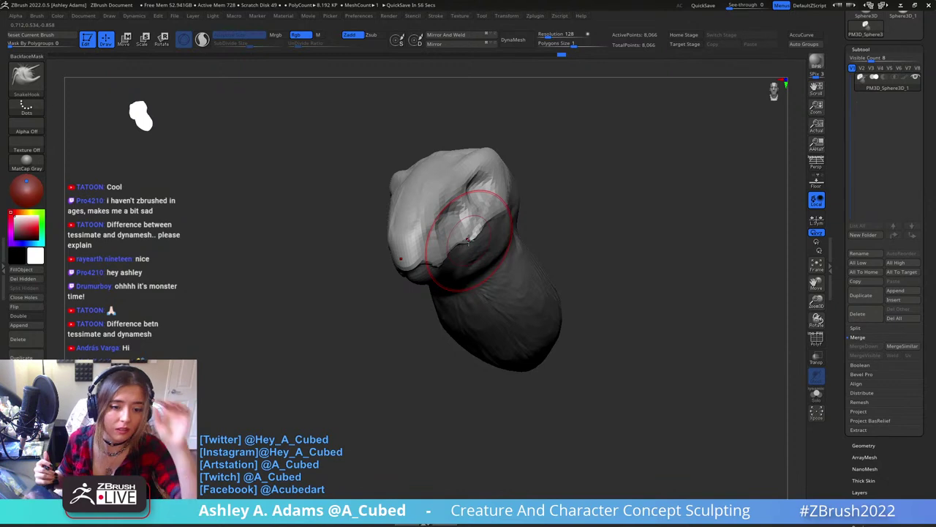
Extend the mouth line toward the cheek and refine the beak tip and jaw with Snake Hook.
{"action": "mouse_move", "coordinate": [528, 217]}
{"action": "left_mouse_down"}
{"action": "mouse_move", "coordinate": [492, 206]}
{"action": "mouse_move", "coordinate": [498, 237]}
{"action": "left_mouse_up"}
{"action": "key", "text": "space"}
{"action": "left_click_drag", "start_coordinate": [521, 277], "coordinate": [511, 270]}
{"action": "right_click_drag", "start_coordinate": [510, 270], "coordinate": [508, 290], "text": "shift"}
{"action": "mouse_move", "coordinate": [504, 291]}
{"action": "left_mouse_down"}
{"action": "mouse_move", "coordinate": [512, 262]}
{"action": "mouse_move", "coordinate": [575, 256]}
{"action": "left_mouse_up"}
{"action": "key", "text": "space"}
{"action": "right_click_drag", "start_coordinate": [593, 304], "coordinate": [597, 253], "text": "alt"}
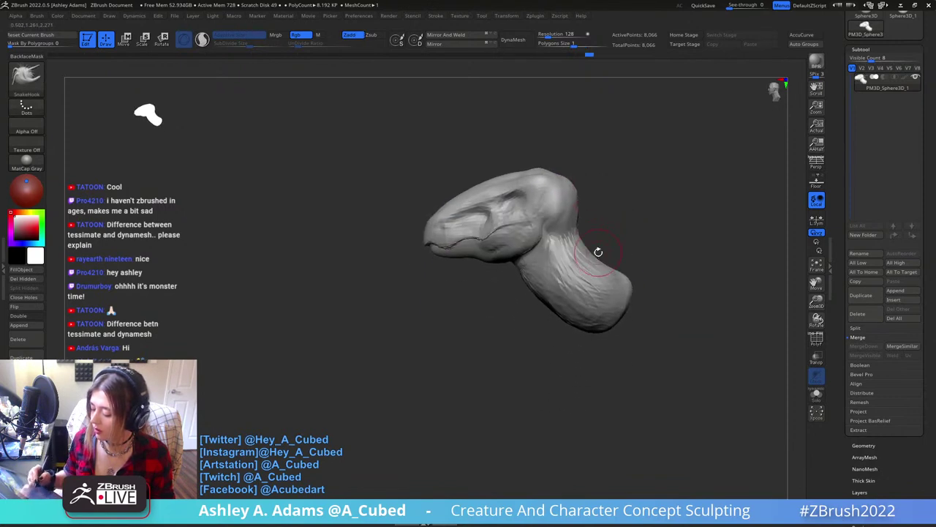
Bend the neck into a more upright curve and tighten the throat with a resized Snake Hook brush.
{"action": "key", "text": "space"}
{"action": "left_click_drag", "start_coordinate": [597, 254], "coordinate": [628, 248]}
{"action": "left_click_drag", "start_coordinate": [573, 293], "coordinate": [562, 311]}
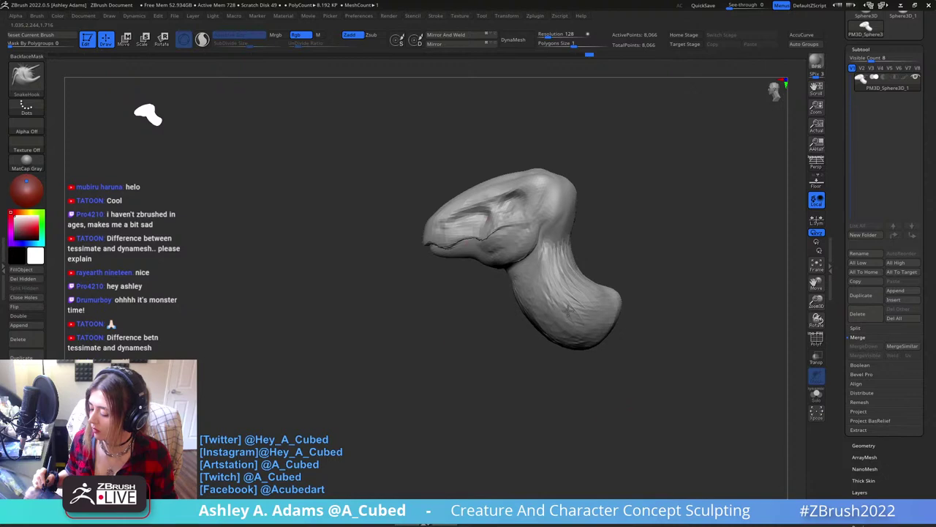
{"action": "key", "text": "space"}
{"action": "left_click_drag", "start_coordinate": [611, 255], "coordinate": [601, 256]}
{"action": "mouse_move", "coordinate": [512, 267]}
{"action": "left_mouse_down"}
{"action": "mouse_move", "coordinate": [522, 261]}
{"action": "mouse_move", "coordinate": [510, 261]}
{"action": "left_mouse_up"}
{"action": "key", "text": "space"}
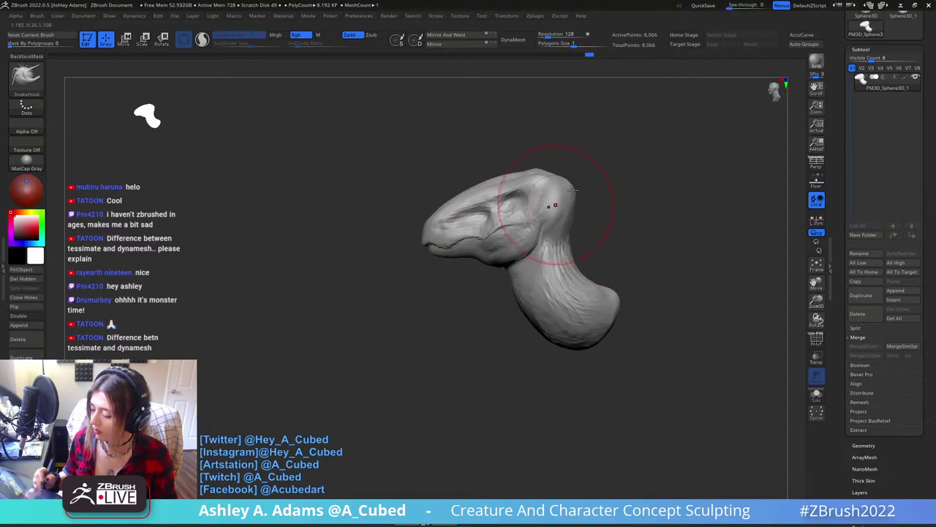
Turn on AccuCurve and refine the skull, snout tip and jaw corner with Snake Hook.
{"action": "left_click", "coordinate": [811, 37]}
{"action": "mouse_move", "coordinate": [606, 181]}
{"action": "left_mouse_down"}
{"action": "mouse_move", "coordinate": [556, 205]}
{"action": "mouse_move", "coordinate": [397, 236]}
{"action": "left_mouse_up"}
{"action": "left_click_drag", "start_coordinate": [410, 304], "coordinate": [422, 284]}
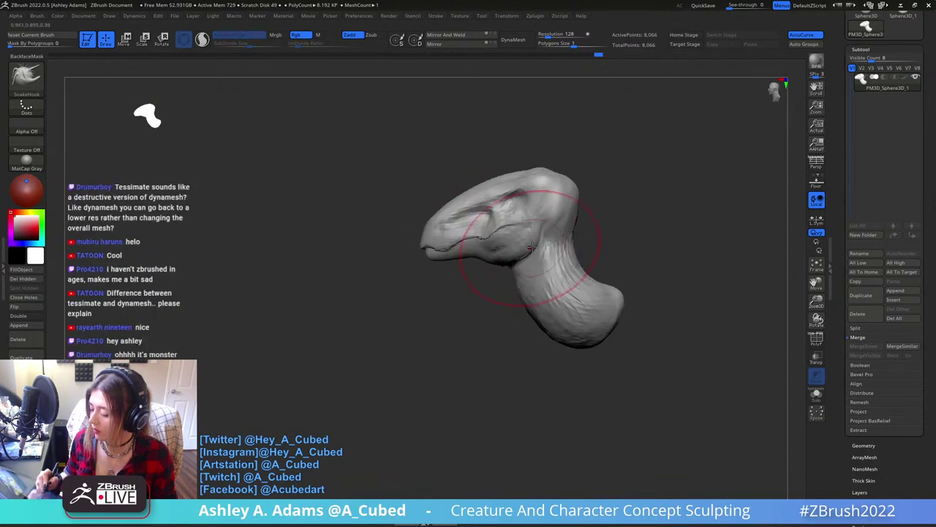
{"action": "key", "text": "space"}
{"action": "mouse_move", "coordinate": [527, 246]}
{"action": "left_mouse_down"}
{"action": "mouse_move", "coordinate": [517, 247]}
{"action": "mouse_move", "coordinate": [553, 232]}
{"action": "left_mouse_up"}
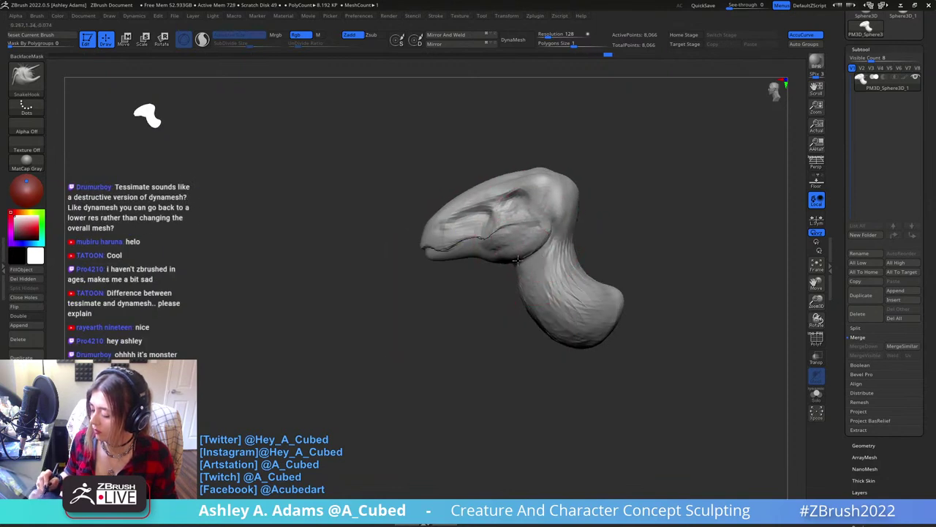
{"action": "left_click_drag", "start_coordinate": [432, 308], "coordinate": [465, 311]}
Fill the underside of the jaw where it meets the throat with ClayBuildup.
{"action": "key", "text": "space"}
{"action": "key", "text": "b"}
{"action": "key", "text": "c"}
{"action": "key", "text": "b"}
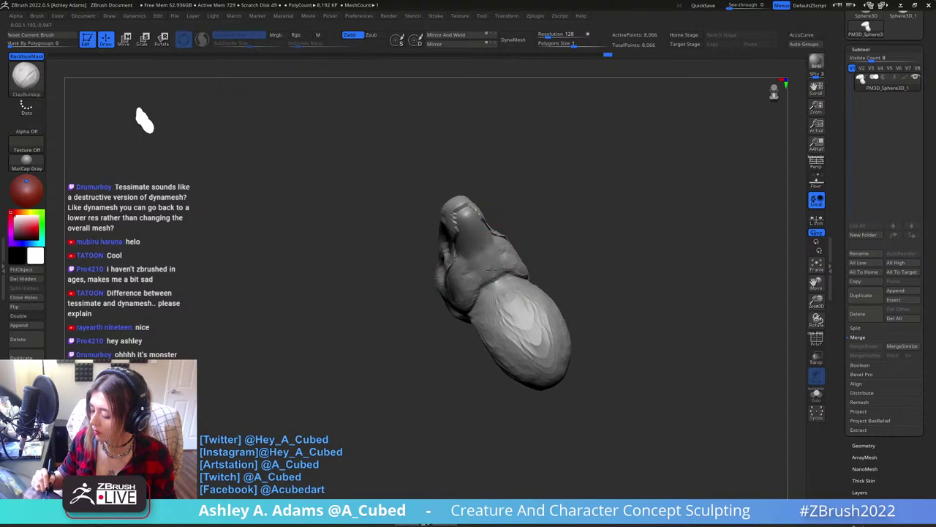
{"action": "left_click_drag", "start_coordinate": [485, 247], "coordinate": [476, 283]}
{"action": "right_click", "coordinate": [441, 294]}
{"action": "right_click_drag", "start_coordinate": [441, 294], "coordinate": [479, 218]}
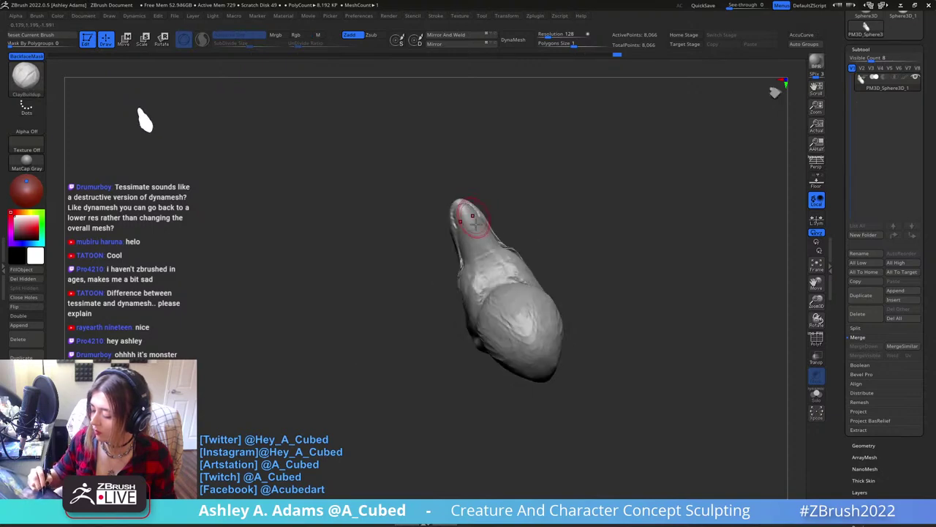
Build up the underside of the lower jaw from chin to throat with ClayBuildup and smooth the strokes.
{"action": "right_click", "coordinate": [440, 284]}
{"action": "mouse_move", "coordinate": [470, 220]}
{"action": "left_mouse_down"}
{"action": "mouse_move", "coordinate": [486, 255]}
{"action": "mouse_move", "coordinate": [472, 226]}
{"action": "left_mouse_up"}
{"action": "mouse_move", "coordinate": [495, 264]}
{"action": "left_mouse_down"}
{"action": "mouse_move", "coordinate": [484, 259]}
{"action": "mouse_move", "coordinate": [491, 278]}
{"action": "left_mouse_up"}
{"action": "left_click_drag", "start_coordinate": [473, 235], "coordinate": [493, 265]}
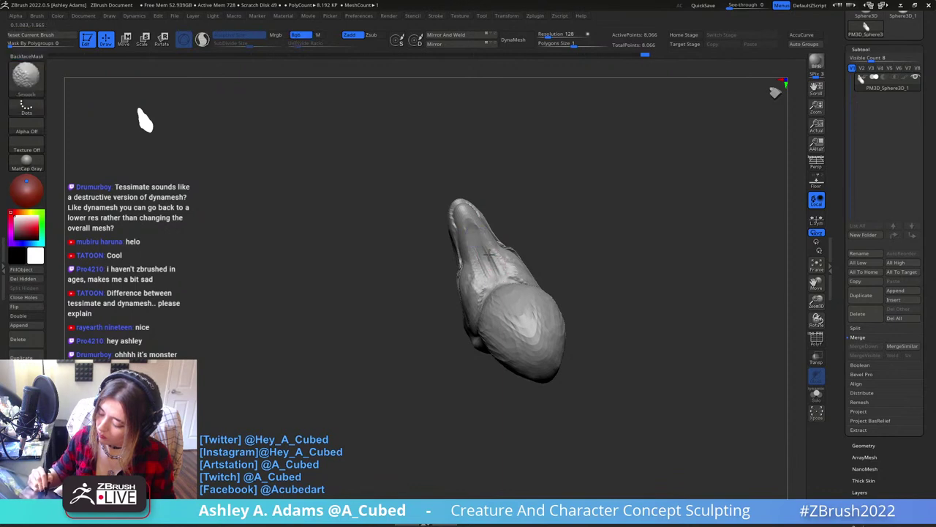
{"action": "right_click_drag", "start_coordinate": [488, 256], "coordinate": [494, 281]}
{"action": "left_click_drag", "start_coordinate": [494, 281], "coordinate": [498, 267]}
Reshape the brow and outer edge of the eye sockets from the front with Snake Hook.
{"action": "right_click_drag", "start_coordinate": [502, 233], "coordinate": [495, 311], "text": "shift"}
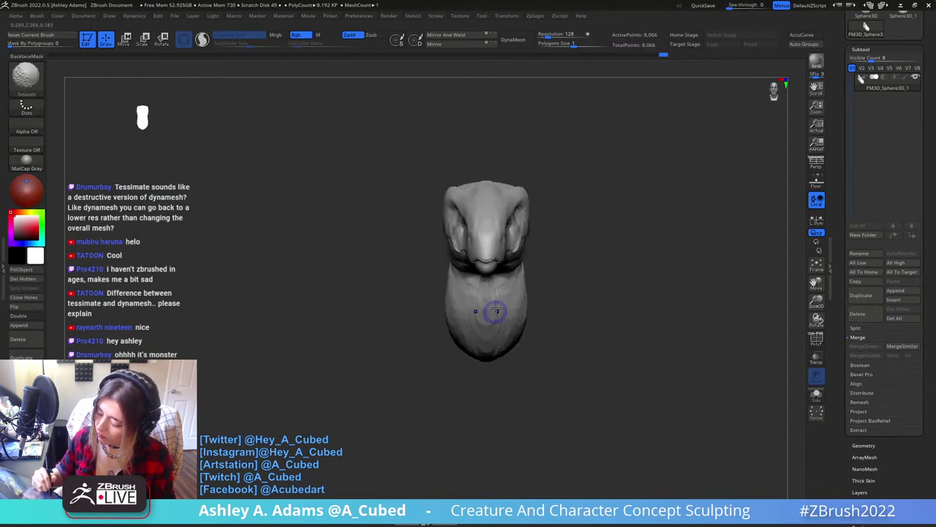
{"action": "right_click", "coordinate": [497, 311]}
{"action": "left_click_drag", "start_coordinate": [538, 258], "coordinate": [538, 225]}
{"action": "right_click", "coordinate": [499, 278]}
{"action": "right_click_drag", "start_coordinate": [521, 218], "coordinate": [520, 238], "text": "ctrl"}
{"action": "key", "text": "b"}
{"action": "key", "text": "s"}
{"action": "key", "text": "h"}
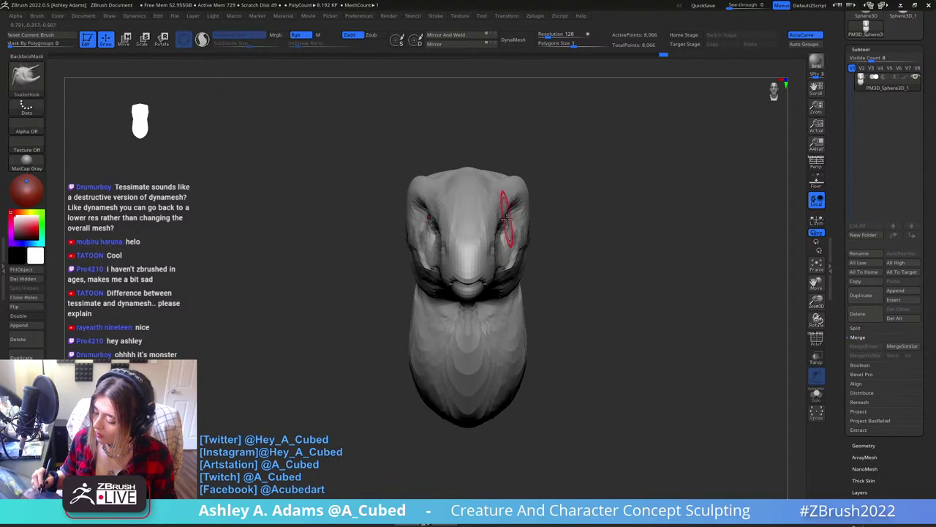
{"action": "left_click_drag", "start_coordinate": [507, 221], "coordinate": [511, 215]}
{"action": "mouse_move", "coordinate": [534, 211]}
{"action": "right_mouse_down"}
{"action": "mouse_move", "coordinate": [515, 210]}
{"action": "mouse_move", "coordinate": [534, 210]}
{"action": "right_mouse_up"}
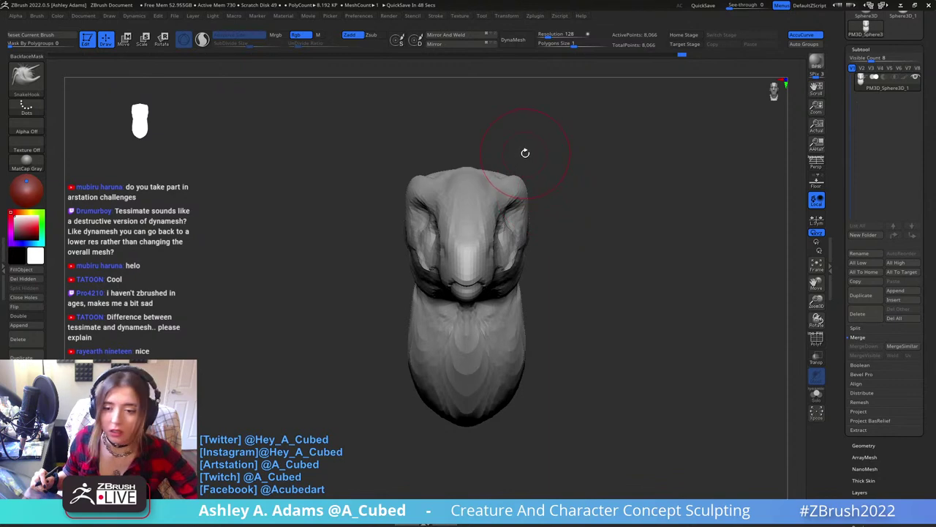
Build up forms inside the eye socket and the hollow in front of it with ClayBuildup.
{"action": "left_click_drag", "start_coordinate": [598, 196], "coordinate": [527, 237]}
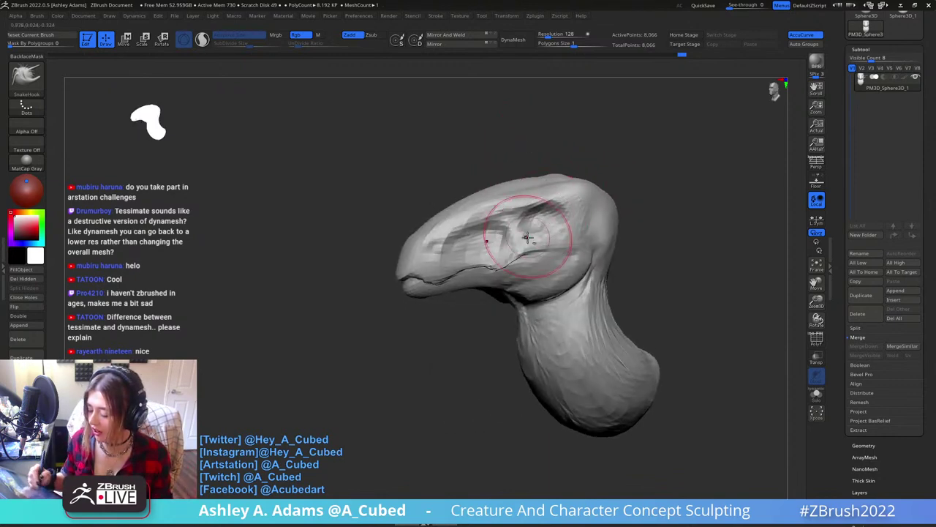
{"action": "right_click_drag", "start_coordinate": [527, 237], "coordinate": [465, 197]}
{"action": "right_click", "coordinate": [469, 199]}
{"action": "key", "text": "b"}
{"action": "key", "text": "c"}
{"action": "key", "text": "b"}
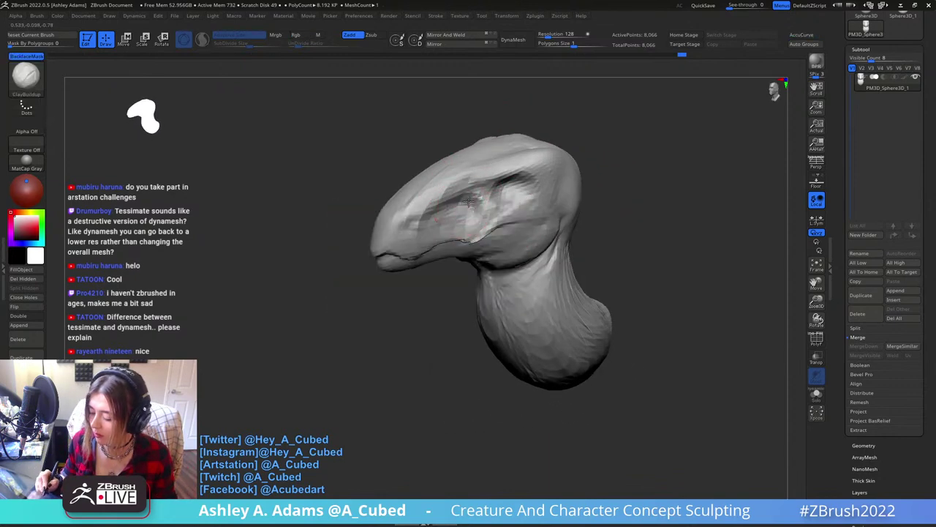
{"action": "mouse_move", "coordinate": [468, 202]}
{"action": "left_mouse_down"}
{"action": "mouse_move", "coordinate": [449, 216]}
{"action": "mouse_move", "coordinate": [475, 208]}
{"action": "left_mouse_up"}
{"action": "left_click_drag", "start_coordinate": [432, 292], "coordinate": [420, 292]}
{"action": "mouse_move", "coordinate": [455, 218]}
{"action": "left_mouse_down"}
{"action": "mouse_move", "coordinate": [445, 231]}
{"action": "mouse_move", "coordinate": [477, 223]}
{"action": "left_mouse_up"}
{"action": "right_click_drag", "start_coordinate": [454, 234], "coordinate": [549, 220]}
{"action": "mouse_move", "coordinate": [486, 213]}
{"action": "left_mouse_down"}
{"action": "mouse_move", "coordinate": [493, 229]}
{"action": "mouse_move", "coordinate": [485, 215]}
{"action": "left_mouse_up"}
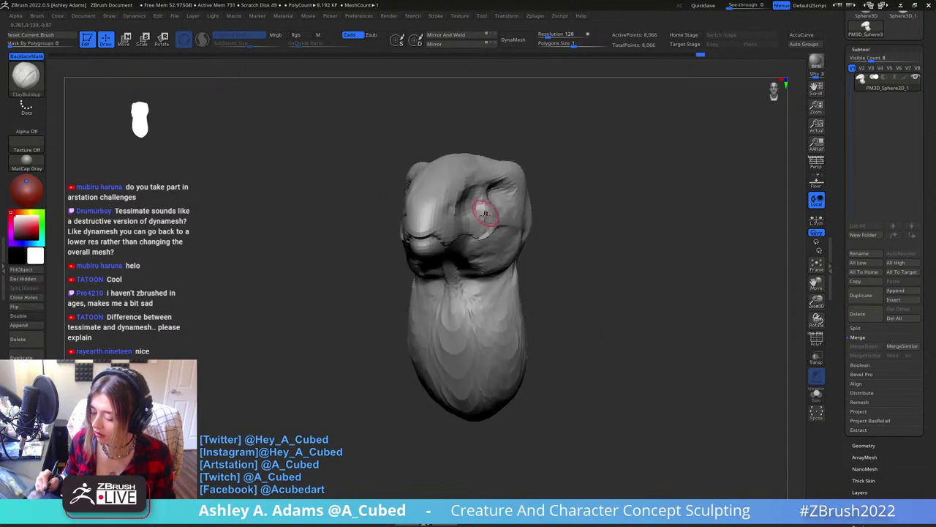
Add ClayBuildup strokes along the snout ridge and across the crown above the brows.
{"action": "mouse_move", "coordinate": [486, 215]}
{"action": "right_mouse_down"}
{"action": "mouse_move", "coordinate": [492, 228]}
{"action": "mouse_move", "coordinate": [479, 198]}
{"action": "right_mouse_up"}
{"action": "mouse_move", "coordinate": [448, 201]}
{"action": "left_mouse_down"}
{"action": "mouse_move", "coordinate": [439, 222]}
{"action": "mouse_move", "coordinate": [437, 206]}
{"action": "left_mouse_up"}
{"action": "right_click_drag", "start_coordinate": [441, 208], "coordinate": [475, 180]}
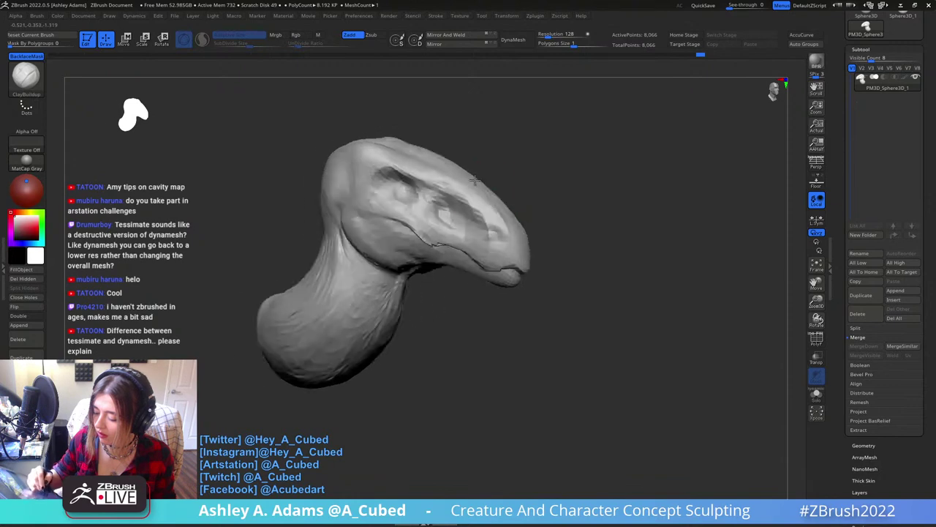
{"action": "mouse_move", "coordinate": [475, 179]}
{"action": "left_mouse_down"}
{"action": "mouse_move", "coordinate": [457, 205]}
{"action": "mouse_move", "coordinate": [489, 239]}
{"action": "left_mouse_up"}
{"action": "mouse_move", "coordinate": [491, 235]}
{"action": "right_mouse_down", "text": "ctrl"}
{"action": "mouse_move", "coordinate": [489, 173]}
{"action": "mouse_move", "coordinate": [502, 193]}
{"action": "mouse_move", "coordinate": [476, 245]}
{"action": "right_mouse_up", "text": "ctrl"}
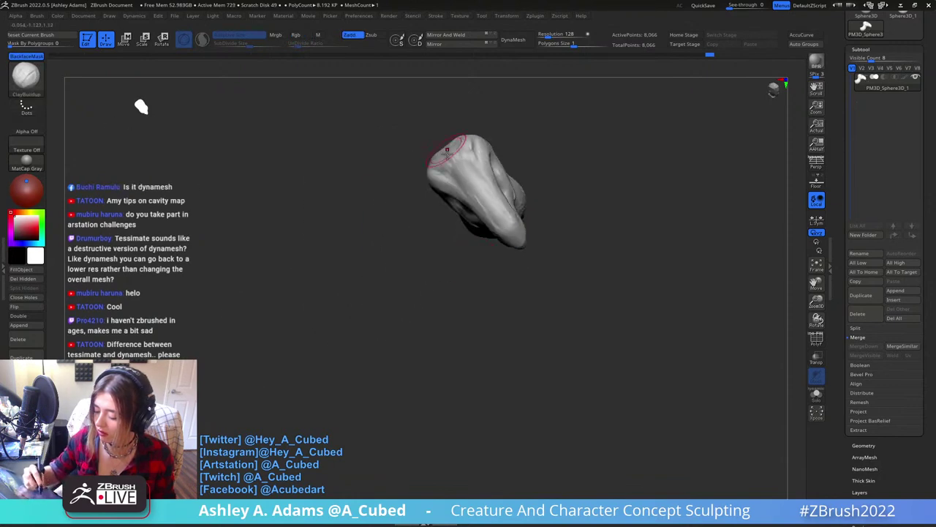
{"action": "right_click_drag", "start_coordinate": [441, 152], "coordinate": [460, 149]}
{"action": "left_click_drag", "start_coordinate": [461, 152], "coordinate": [430, 177]}
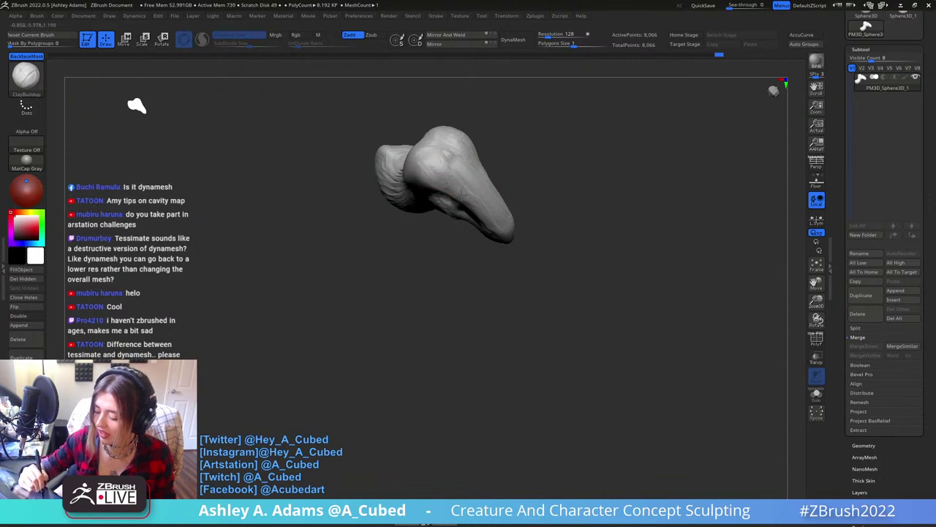
Set MaskPen as the masking brush for working on the top of the head.
{"action": "mouse_move", "coordinate": [462, 195]}
{"action": "right_mouse_down"}
{"action": "mouse_move", "coordinate": [493, 173]}
{"action": "mouse_move", "coordinate": [436, 176]}
{"action": "mouse_move", "coordinate": [417, 188]}
{"action": "right_mouse_up"}
{"action": "mouse_move", "coordinate": [515, 162]}
{"action": "right_mouse_down", "text": "alt"}
{"action": "mouse_move", "coordinate": [464, 240]}
{"action": "mouse_move", "coordinate": [432, 263]}
{"action": "right_mouse_up", "text": "alt"}
{"action": "right_click", "coordinate": [458, 217]}
{"action": "left_click_drag", "start_coordinate": [432, 265], "coordinate": [491, 216], "text": "ctrl"}
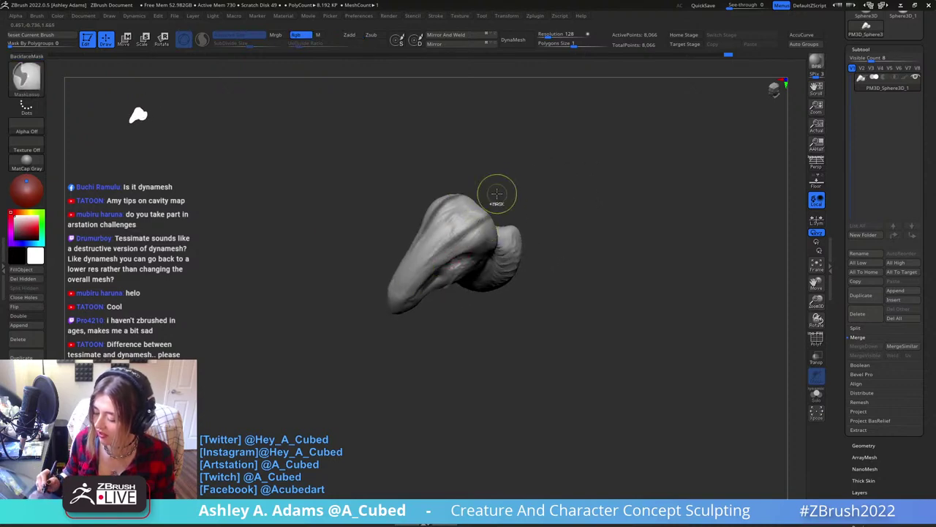
{"action": "left_click", "coordinate": [26, 76]}
{"action": "left_click", "coordinate": [110, 84]}
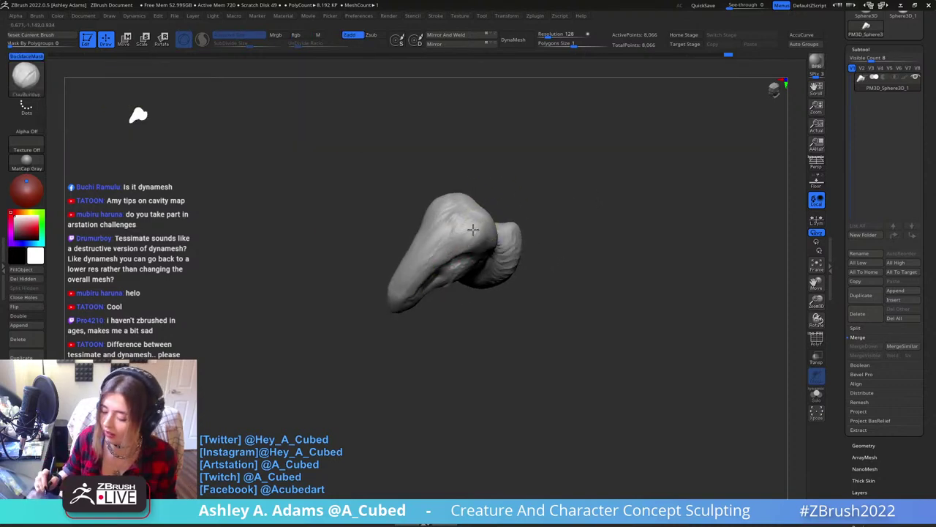
Mask a strip along the ridge of the crown and invert the mask.
{"action": "left_click_drag", "start_coordinate": [473, 230], "coordinate": [421, 267]}
{"action": "key", "text": "ctrl"}
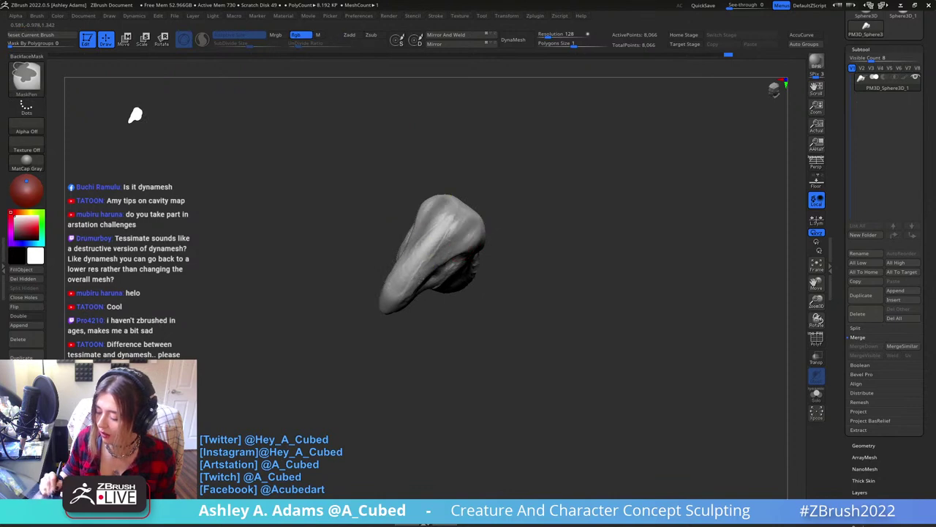
{"action": "left_click", "coordinate": [417, 276], "text": "ctrl"}
{"action": "mouse_move", "coordinate": [424, 271]}
{"action": "right_mouse_down"}
{"action": "mouse_move", "coordinate": [534, 192]}
{"action": "mouse_move", "coordinate": [495, 218]}
{"action": "right_mouse_up"}
{"action": "left_click", "coordinate": [538, 184], "text": "ctrl"}
{"action": "right_click", "coordinate": [543, 189]}
Pull the unmasked ridge backward from the crown into a long pointed crest with a large Snake Hook brush.
{"action": "key", "text": "space"}
{"action": "left_click_drag", "start_coordinate": [496, 218], "coordinate": [542, 219]}
{"action": "right_click_drag", "start_coordinate": [514, 186], "coordinate": [453, 254], "text": "alt"}
{"action": "key", "text": "space"}
{"action": "key", "text": "b"}
{"action": "key", "text": "s"}
{"action": "key", "text": "h"}
{"action": "mouse_move", "coordinate": [443, 247]}
{"action": "left_mouse_down"}
{"action": "mouse_move", "coordinate": [461, 248]}
{"action": "mouse_move", "coordinate": [458, 220]}
{"action": "left_mouse_up"}
{"action": "right_click_drag", "start_coordinate": [485, 233], "coordinate": [466, 211]}
{"action": "left_click_drag", "start_coordinate": [461, 236], "coordinate": [546, 221]}
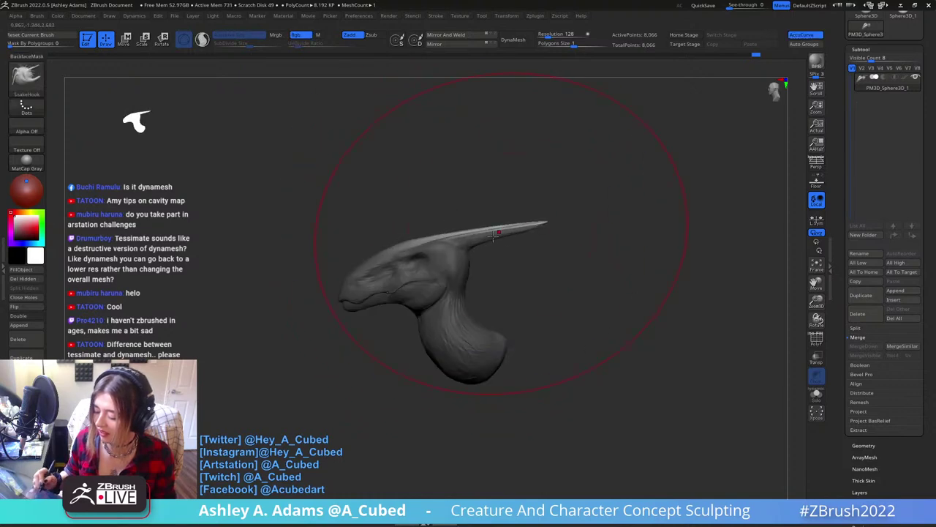
Thicken the base of the swept-back crest and stretch its tips farther backward with the Snake Hook brush.
{"action": "left_click_drag", "start_coordinate": [459, 236], "coordinate": [448, 246]}
{"action": "right_click", "coordinate": [483, 251]}
{"action": "right_click_drag", "start_coordinate": [410, 255], "coordinate": [512, 247]}
{"action": "right_click", "coordinate": [512, 248]}
{"action": "right_click_drag", "start_coordinate": [612, 237], "coordinate": [539, 221]}
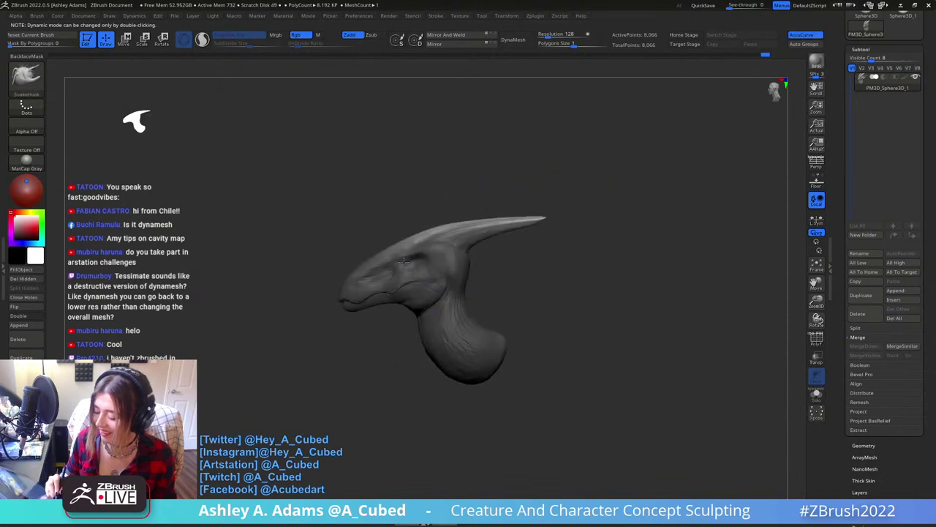
{"action": "key", "text": "space"}
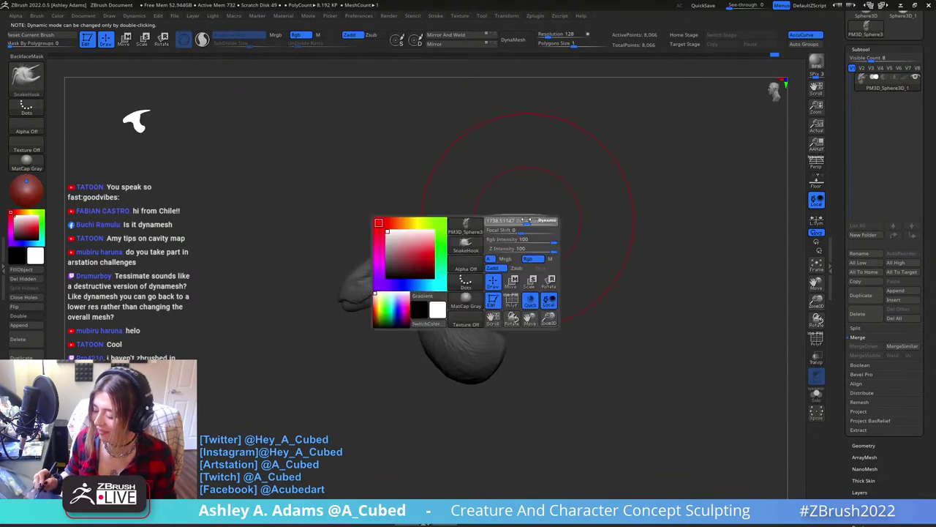
{"action": "left_click_drag", "start_coordinate": [545, 215], "coordinate": [593, 220]}
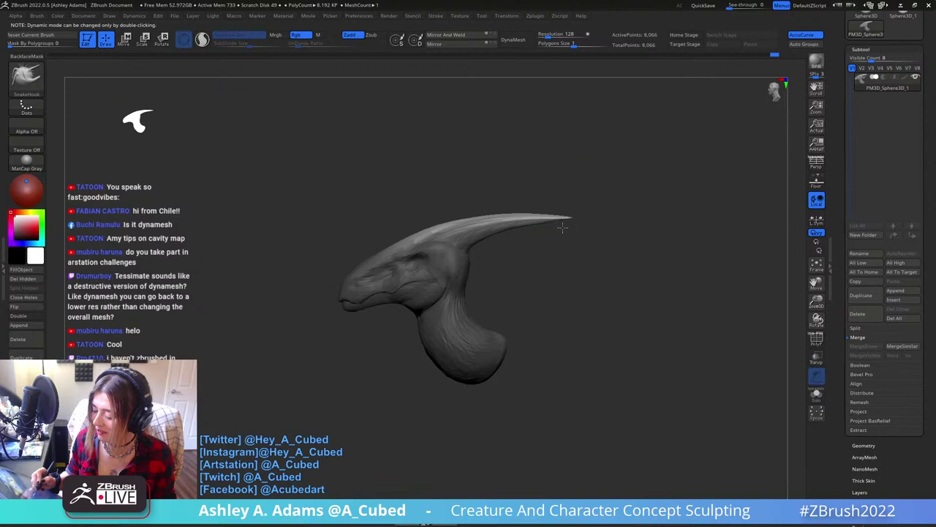
Add ClayBuildup strokes on the crown between the two horn bases and smooth the surrounding surface.
{"action": "mouse_move", "coordinate": [508, 267]}
{"action": "left_mouse_down"}
{"action": "mouse_move", "coordinate": [573, 251]}
{"action": "mouse_move", "coordinate": [525, 247]}
{"action": "mouse_move", "coordinate": [482, 194]}
{"action": "left_mouse_up"}
{"action": "key", "text": "space"}
{"action": "left_click_drag", "start_coordinate": [481, 230], "coordinate": [467, 230]}
{"action": "right_click_drag", "start_coordinate": [466, 219], "coordinate": [457, 183], "text": "ctrl"}
{"action": "mouse_move", "coordinate": [409, 183]}
{"action": "right_mouse_down"}
{"action": "mouse_move", "coordinate": [440, 216]}
{"action": "mouse_move", "coordinate": [432, 186]}
{"action": "right_mouse_up"}
{"action": "key", "text": "b"}
{"action": "key", "text": "c"}
{"action": "key", "text": "b"}
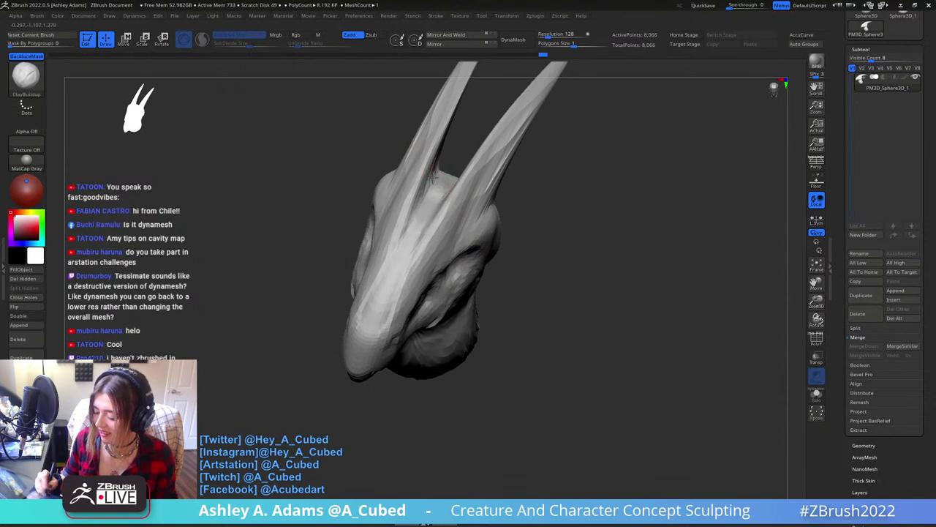
{"action": "right_click_drag", "start_coordinate": [443, 141], "coordinate": [405, 131]}
{"action": "mouse_move", "coordinate": [466, 139]}
{"action": "left_mouse_down"}
{"action": "mouse_move", "coordinate": [430, 176]}
{"action": "mouse_move", "coordinate": [475, 121]}
{"action": "left_mouse_up"}
{"action": "left_click_drag", "start_coordinate": [424, 177], "coordinate": [483, 109]}
{"action": "mouse_move", "coordinate": [490, 98]}
{"action": "right_mouse_down"}
{"action": "mouse_move", "coordinate": [464, 126]}
{"action": "mouse_move", "coordinate": [514, 103]}
{"action": "right_mouse_up"}
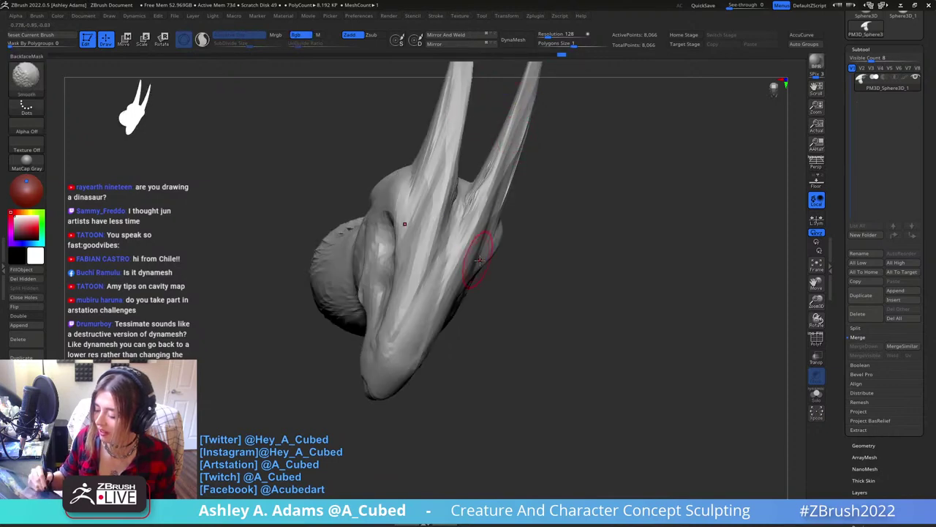
{"action": "mouse_move", "coordinate": [477, 257]}
{"action": "right_mouse_down", "text": "ctrl"}
{"action": "mouse_move", "coordinate": [495, 230]}
{"action": "mouse_move", "coordinate": [478, 174]}
{"action": "mouse_move", "coordinate": [512, 219]}
{"action": "mouse_move", "coordinate": [496, 188]}
{"action": "right_mouse_up", "text": "ctrl"}
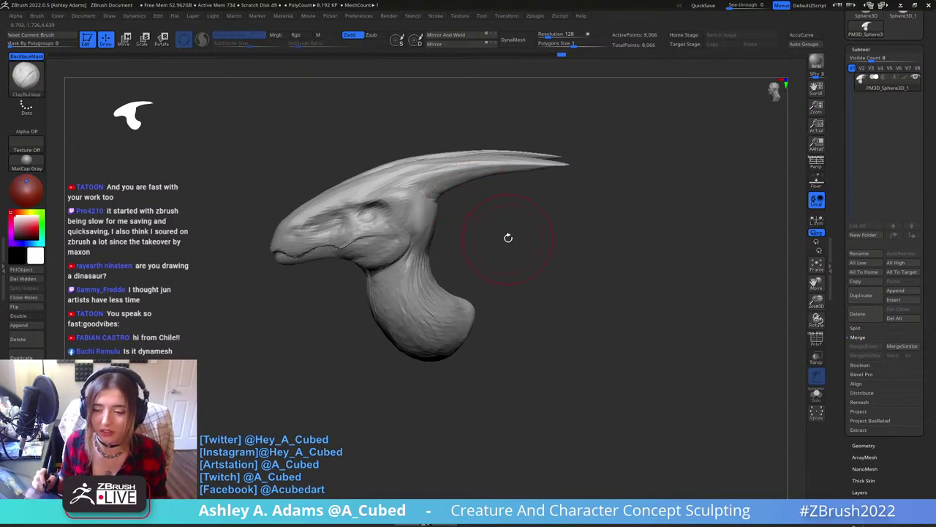
Build up the temple between the eye socket and the horn base with ClayBuildup strokes.
{"action": "mouse_move", "coordinate": [505, 240]}
{"action": "left_mouse_down"}
{"action": "mouse_move", "coordinate": [514, 242]}
{"action": "mouse_move", "coordinate": [471, 268]}
{"action": "mouse_move", "coordinate": [541, 215]}
{"action": "mouse_move", "coordinate": [501, 215]}
{"action": "left_mouse_up"}
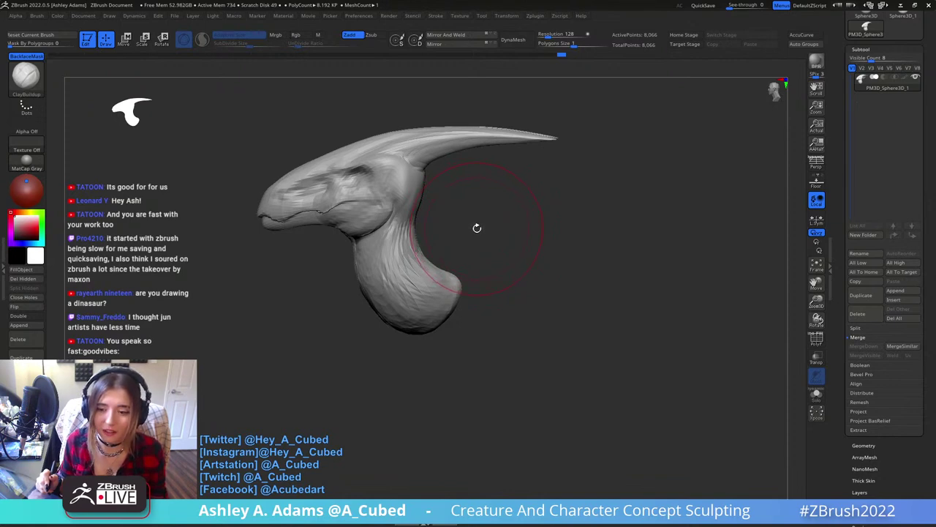
{"action": "mouse_move", "coordinate": [477, 224]}
{"action": "left_mouse_down"}
{"action": "mouse_move", "coordinate": [435, 220]}
{"action": "mouse_move", "coordinate": [395, 190]}
{"action": "mouse_move", "coordinate": [417, 199]}
{"action": "mouse_move", "coordinate": [399, 223]}
{"action": "left_mouse_up"}
{"action": "mouse_move", "coordinate": [387, 166]}
{"action": "left_mouse_down"}
{"action": "mouse_move", "coordinate": [377, 204]}
{"action": "mouse_move", "coordinate": [408, 179]}
{"action": "left_mouse_up"}
{"action": "right_click_drag", "start_coordinate": [408, 180], "coordinate": [459, 182]}
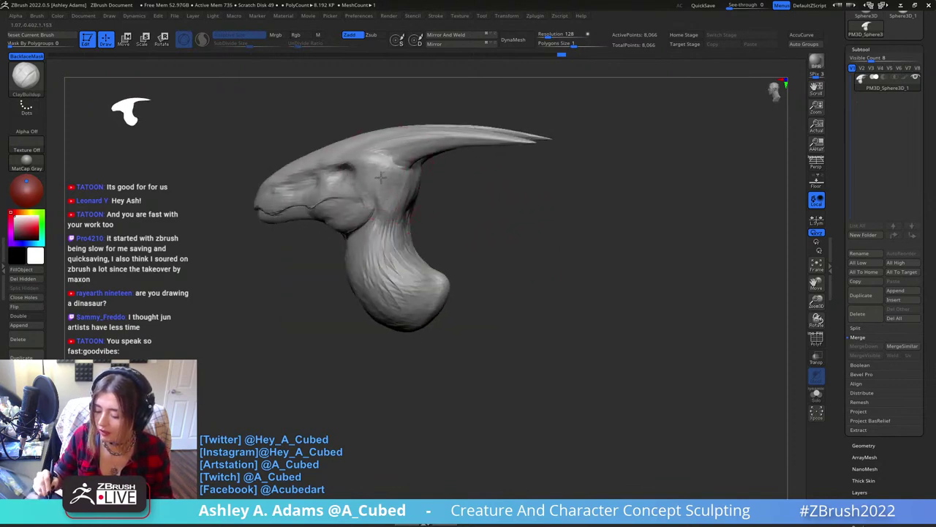
{"action": "mouse_move", "coordinate": [389, 168]}
{"action": "left_mouse_down"}
{"action": "mouse_move", "coordinate": [378, 189]}
{"action": "mouse_move", "coordinate": [395, 178]}
{"action": "left_mouse_up"}
{"action": "right_click", "coordinate": [390, 178]}
Add ClayBuildup strokes to the back of the skull and around the cheek.
{"action": "left_click_drag", "start_coordinate": [472, 205], "coordinate": [404, 212]}
{"action": "left_click_drag", "start_coordinate": [505, 167], "coordinate": [460, 174]}
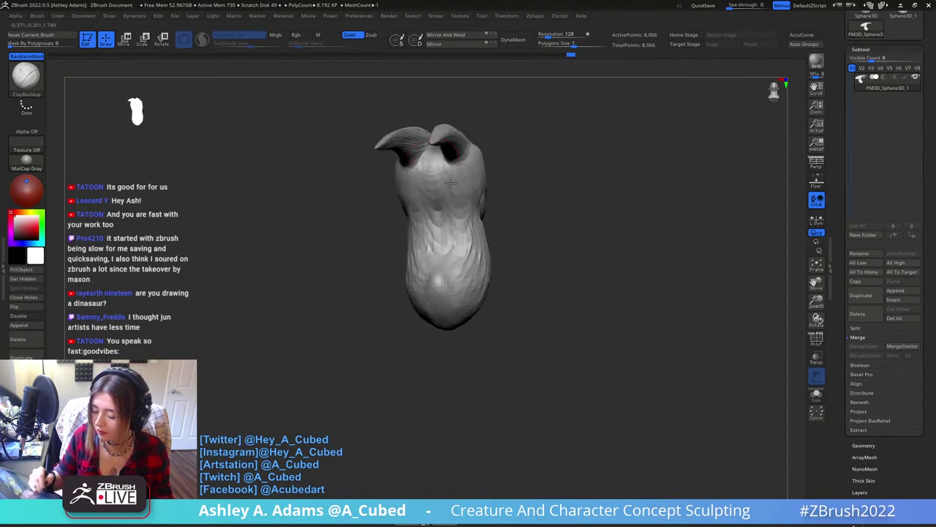
{"action": "mouse_move", "coordinate": [439, 165]}
{"action": "right_mouse_down"}
{"action": "mouse_move", "coordinate": [456, 142]}
{"action": "mouse_move", "coordinate": [429, 205]}
{"action": "mouse_move", "coordinate": [408, 220]}
{"action": "mouse_move", "coordinate": [442, 235]}
{"action": "right_mouse_up"}
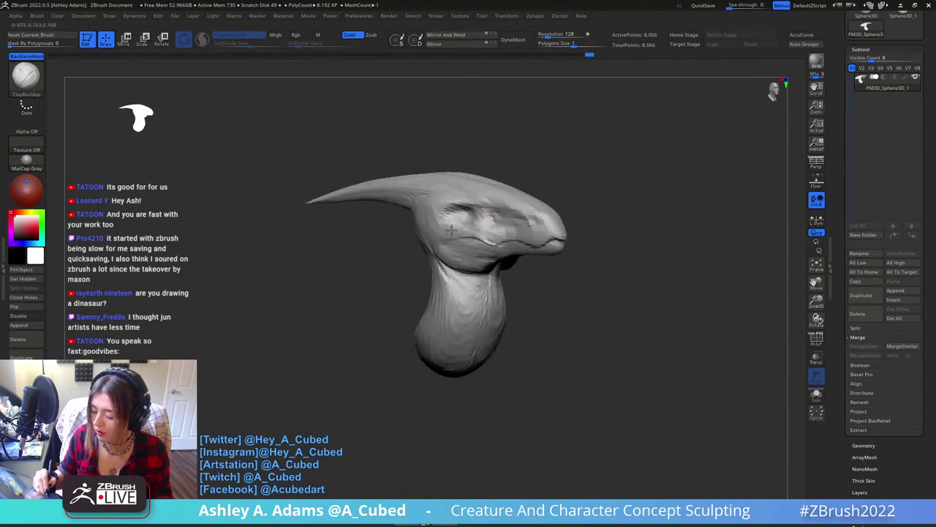
{"action": "mouse_move", "coordinate": [527, 202]}
{"action": "right_mouse_down"}
{"action": "mouse_move", "coordinate": [563, 119]}
{"action": "mouse_move", "coordinate": [424, 139]}
{"action": "right_mouse_up"}
{"action": "right_click", "coordinate": [477, 191]}
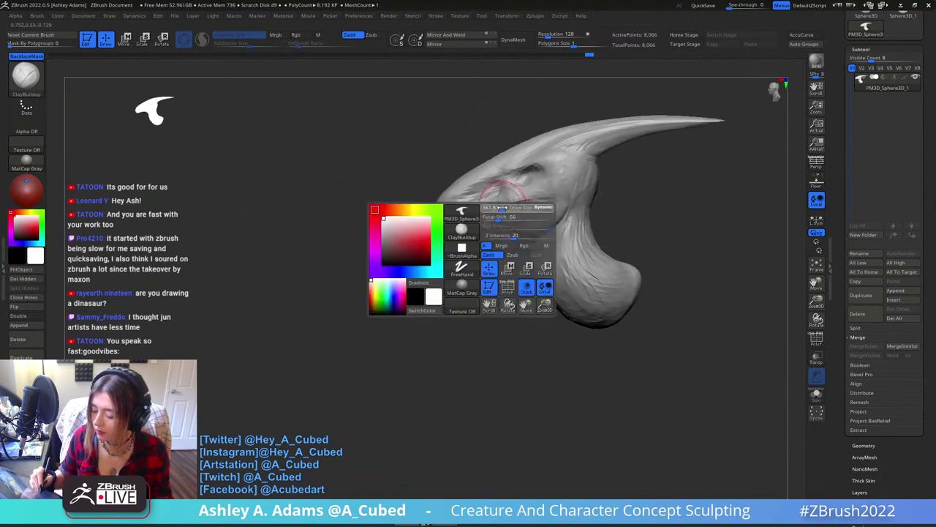
{"action": "mouse_move", "coordinate": [477, 191]}
{"action": "right_mouse_down", "text": "ctrl"}
{"action": "mouse_move", "coordinate": [475, 207]}
{"action": "mouse_move", "coordinate": [471, 168]}
{"action": "right_mouse_up", "text": "ctrl"}
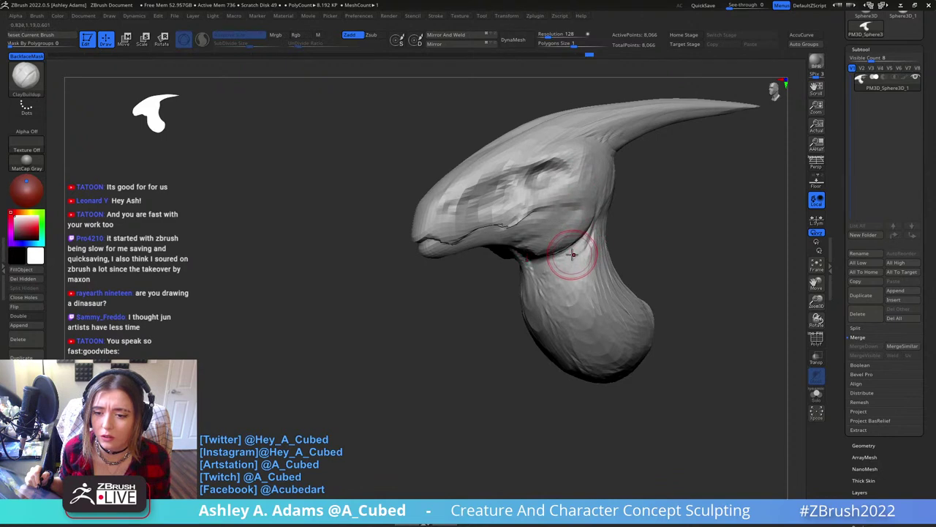
{"action": "right_click_drag", "start_coordinate": [616, 214], "coordinate": [516, 219], "text": "alt"}
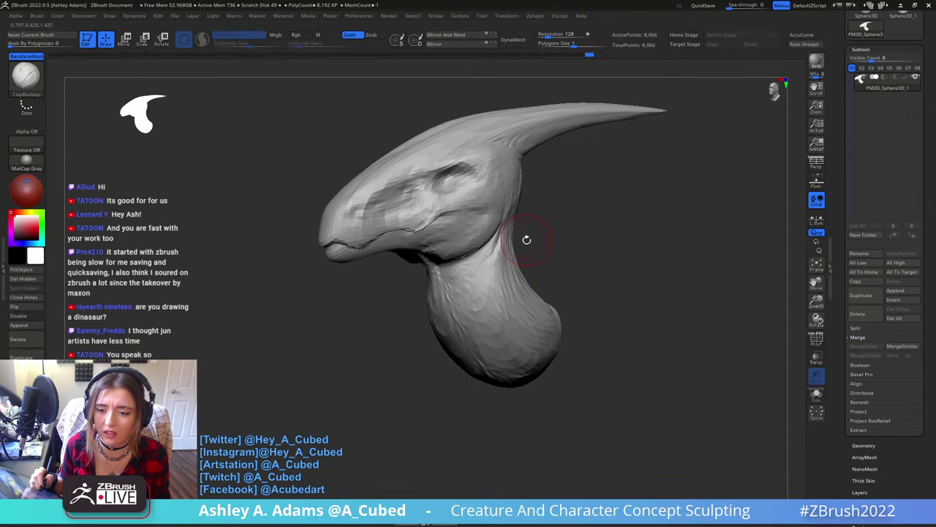
Build up the crown and the bases of both horns with resized ClayBuildup strokes.
{"action": "key", "text": "space"}
{"action": "left_click_drag", "start_coordinate": [523, 197], "coordinate": [536, 198]}
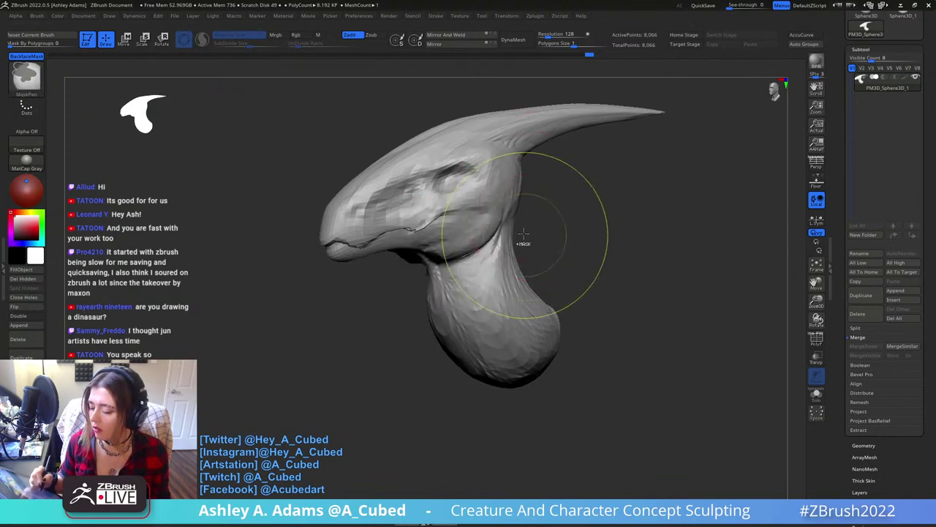
{"action": "right_click_drag", "start_coordinate": [523, 236], "coordinate": [512, 192], "text": "ctrl"}
{"action": "key", "text": "space"}
{"action": "left_click_drag", "start_coordinate": [510, 193], "coordinate": [502, 194]}
{"action": "right_click_drag", "start_coordinate": [454, 216], "coordinate": [515, 261]}
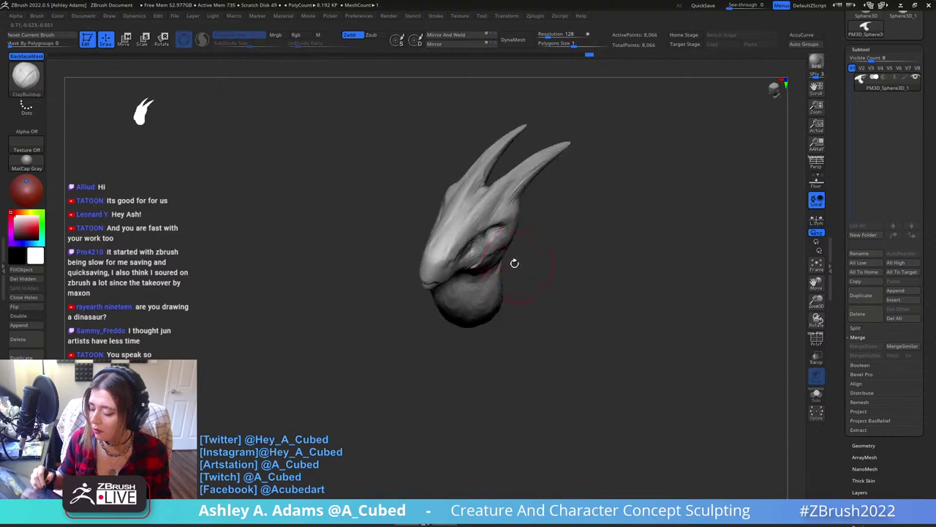
{"action": "left_click_drag", "start_coordinate": [462, 233], "coordinate": [517, 189]}
{"action": "right_click_drag", "start_coordinate": [517, 195], "coordinate": [509, 197]}
{"action": "key", "text": "space"}
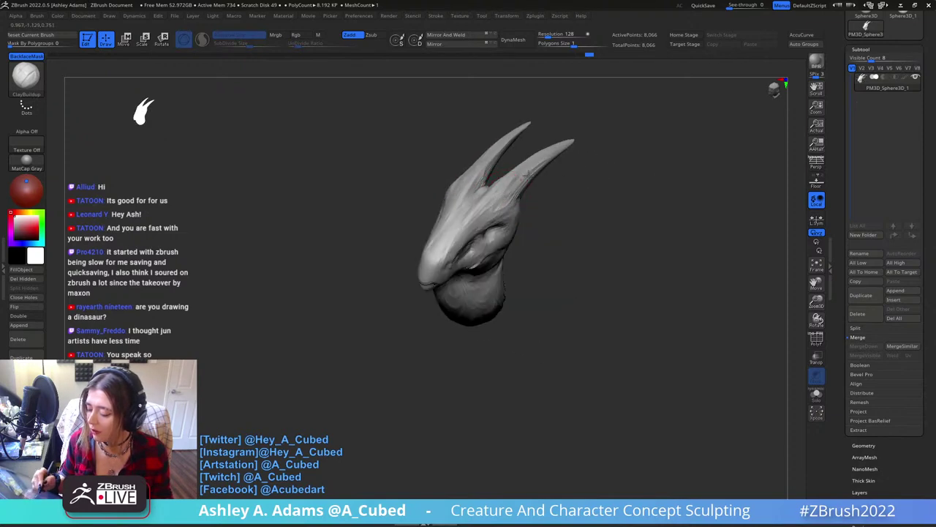
{"action": "right_click_drag", "start_coordinate": [483, 212], "coordinate": [480, 239]}
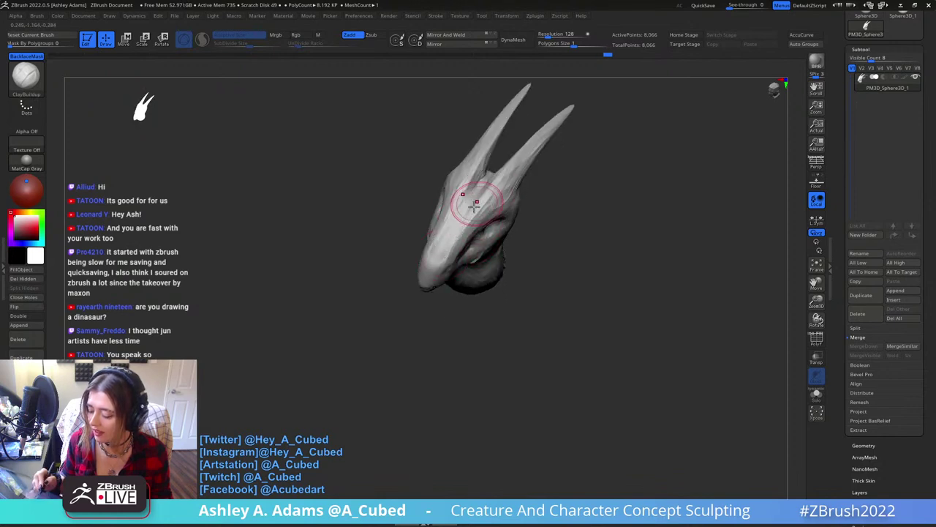
{"action": "right_click_drag", "start_coordinate": [474, 205], "coordinate": [474, 178]}
{"action": "right_click_drag", "start_coordinate": [452, 257], "coordinate": [478, 192]}
Add ClayBuildup strokes along the snout ridge from the forehead toward the nose.
{"action": "key", "text": "b"}
{"action": "key", "text": "d"}
{"action": "key", "text": "s"}
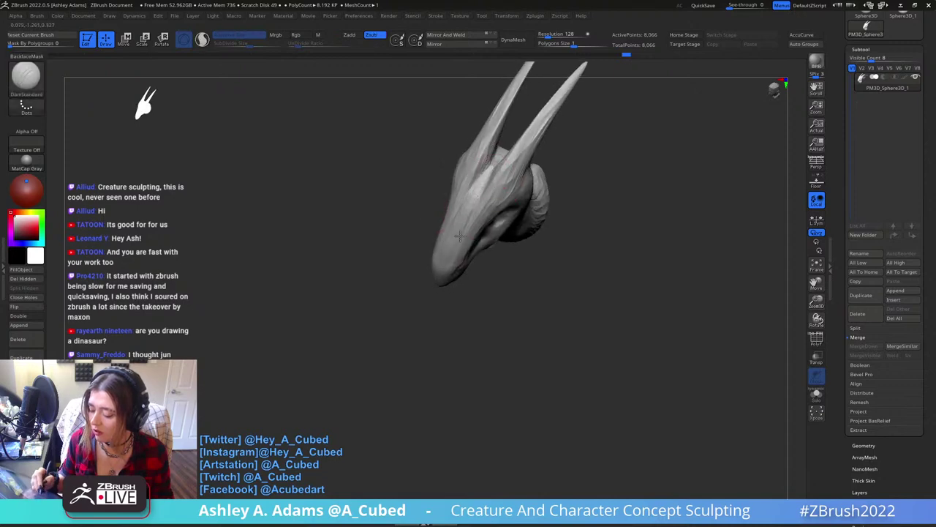
{"action": "right_click_drag", "start_coordinate": [460, 235], "coordinate": [466, 219]}
{"action": "key", "text": "b"}
{"action": "key", "text": "c"}
{"action": "key", "text": "b"}
{"action": "left_click_drag", "start_coordinate": [464, 220], "coordinate": [427, 259]}
{"action": "mouse_move", "coordinate": [432, 256]}
{"action": "right_mouse_down"}
{"action": "mouse_move", "coordinate": [523, 213]}
{"action": "mouse_move", "coordinate": [483, 222]}
{"action": "mouse_move", "coordinate": [476, 262]}
{"action": "mouse_move", "coordinate": [456, 265]}
{"action": "right_mouse_up"}
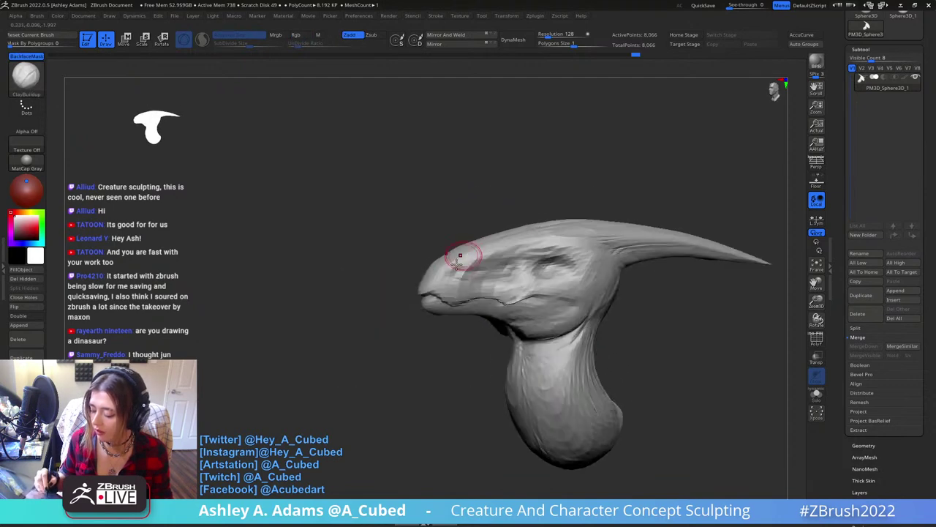
Isolate a small patch on the side of the snout with an inverted mask and pull it upward with Snake Hook.
{"action": "key", "text": "ctrl"}
{"action": "left_click_drag", "start_coordinate": [470, 273], "coordinate": [455, 274], "text": "ctrl"}
{"action": "left_click", "coordinate": [398, 281], "text": "ctrl"}
{"action": "right_click_drag", "start_coordinate": [420, 278], "coordinate": [491, 262]}
{"action": "key", "text": "b"}
{"action": "key", "text": "s"}
{"action": "key", "text": "h"}
{"action": "left_click_drag", "start_coordinate": [469, 276], "coordinate": [489, 258]}
{"action": "right_click_drag", "start_coordinate": [488, 256], "coordinate": [661, 282]}
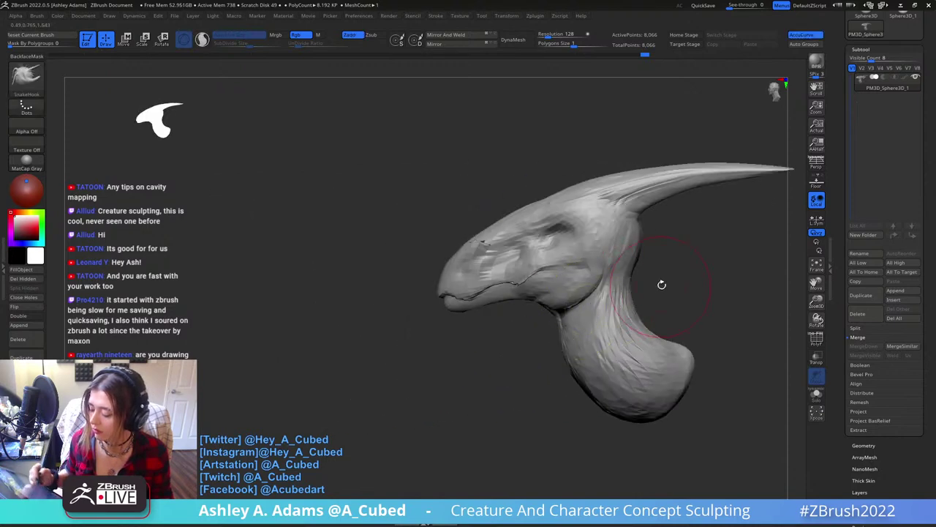
Push the muzzle tip forward and stretch the horns back and slightly down with a large Snake Hook brush.
{"action": "key", "text": "space"}
{"action": "left_click_drag", "start_coordinate": [580, 237], "coordinate": [584, 237]}
{"action": "left_click_drag", "start_coordinate": [449, 209], "coordinate": [440, 202]}
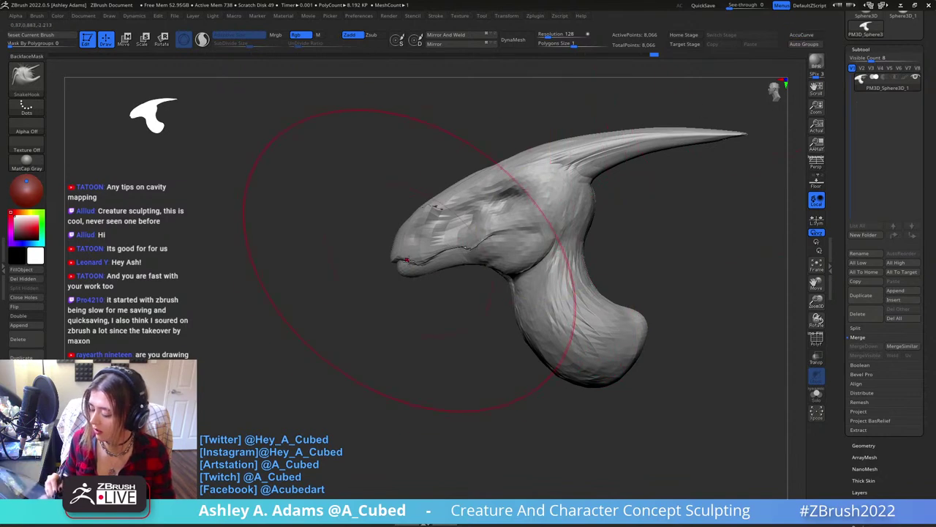
{"action": "left_click_drag", "start_coordinate": [407, 259], "coordinate": [382, 248]}
{"action": "right_click_drag", "start_coordinate": [575, 232], "coordinate": [533, 210], "text": "ctrl"}
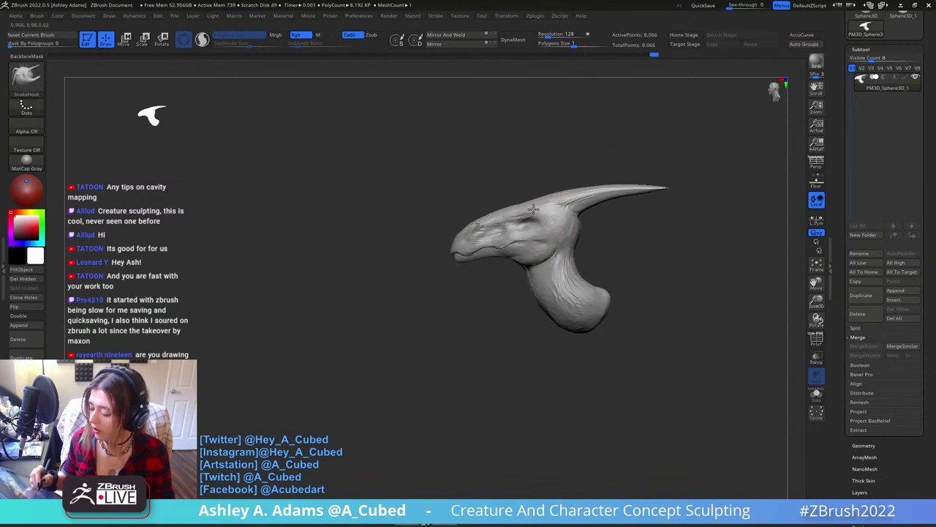
{"action": "left_click_drag", "start_coordinate": [600, 188], "coordinate": [631, 199]}
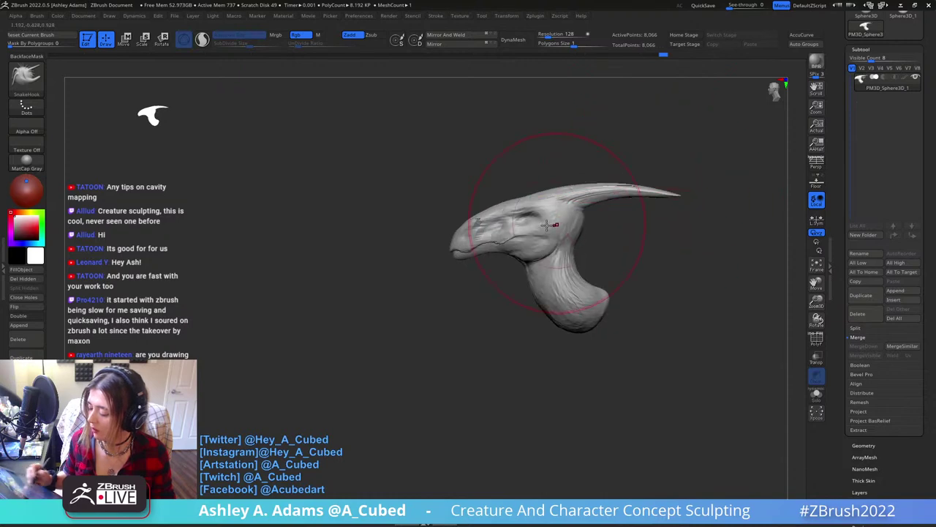
{"action": "key", "text": "space"}
{"action": "left_click_drag", "start_coordinate": [519, 227], "coordinate": [521, 226]}
{"action": "key", "text": "space"}
{"action": "left_click_drag", "start_coordinate": [545, 236], "coordinate": [557, 236]}
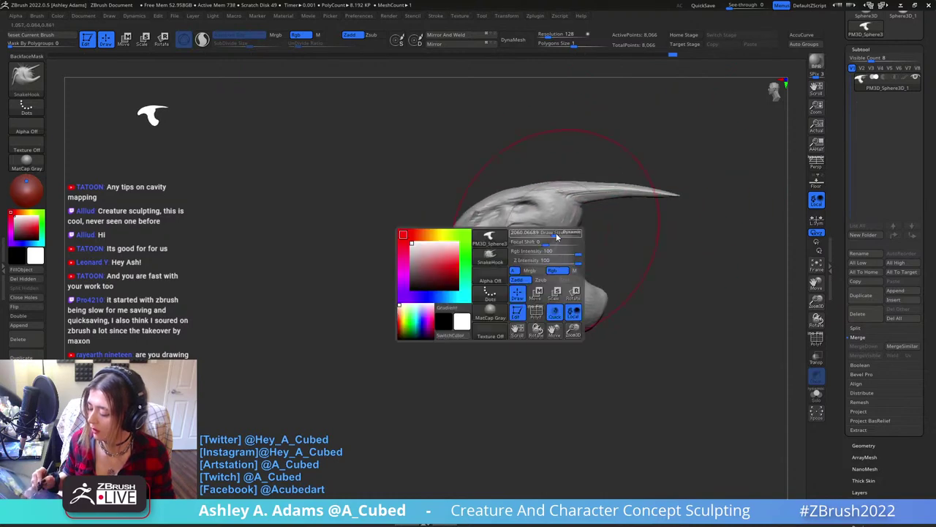
Isolate the lower jaw with an inverted mask, pull it downward into a fuller shape with Snake Hook, and clear the mask.
{"action": "mouse_move", "coordinate": [556, 237]}
{"action": "right_mouse_down"}
{"action": "mouse_move", "coordinate": [538, 220]}
{"action": "mouse_move", "coordinate": [505, 251]}
{"action": "right_mouse_up"}
{"action": "key", "text": "space"}
{"action": "left_click_drag", "start_coordinate": [506, 258], "coordinate": [496, 258]}
{"action": "key", "text": "ctrl"}
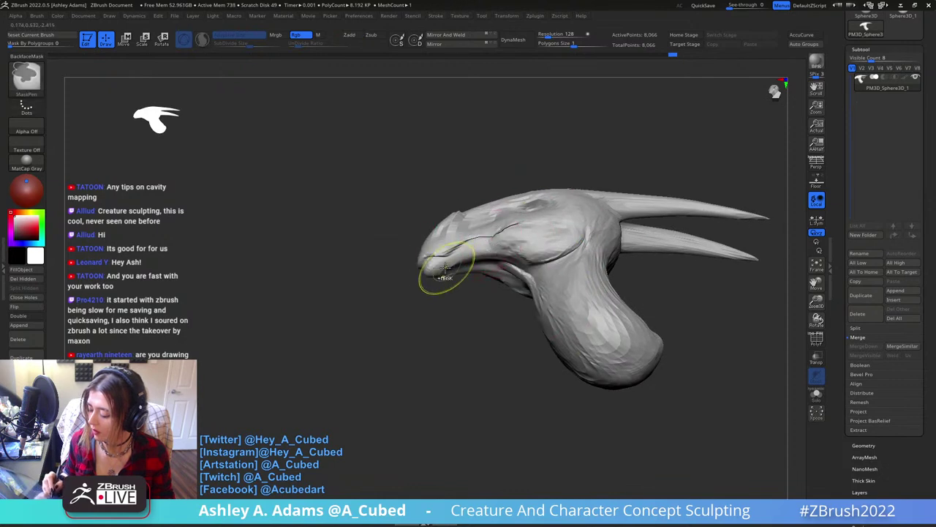
{"action": "left_click", "coordinate": [487, 289], "text": "ctrl"}
{"action": "right_click_drag", "start_coordinate": [489, 289], "coordinate": [513, 299]}
{"action": "key", "text": "space"}
{"action": "left_click_drag", "start_coordinate": [512, 294], "coordinate": [524, 294]}
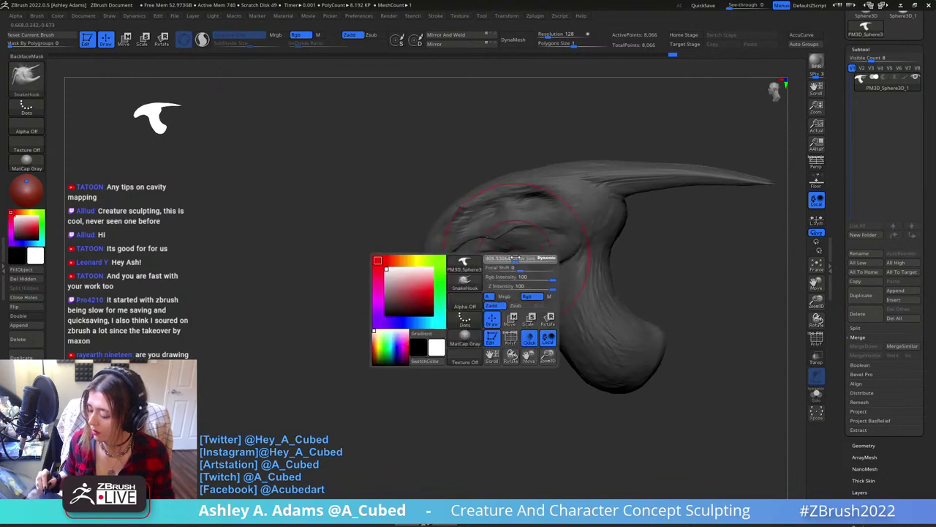
{"action": "mouse_move", "coordinate": [489, 249]}
{"action": "left_mouse_down"}
{"action": "mouse_move", "coordinate": [486, 266]}
{"action": "mouse_move", "coordinate": [495, 255]}
{"action": "left_mouse_up"}
{"action": "key", "text": "space"}
{"action": "right_click_drag", "start_coordinate": [495, 255], "coordinate": [503, 305], "text": "ctrl"}
{"action": "left_click_drag", "start_coordinate": [503, 305], "coordinate": [513, 297], "text": "ctrl"}
{"action": "key", "text": "space"}
{"action": "mouse_move", "coordinate": [515, 286]}
{"action": "right_mouse_down", "text": "ctrl"}
{"action": "mouse_move", "coordinate": [521, 257]}
{"action": "mouse_move", "coordinate": [535, 247]}
{"action": "mouse_move", "coordinate": [479, 269]}
{"action": "right_mouse_up", "text": "ctrl"}
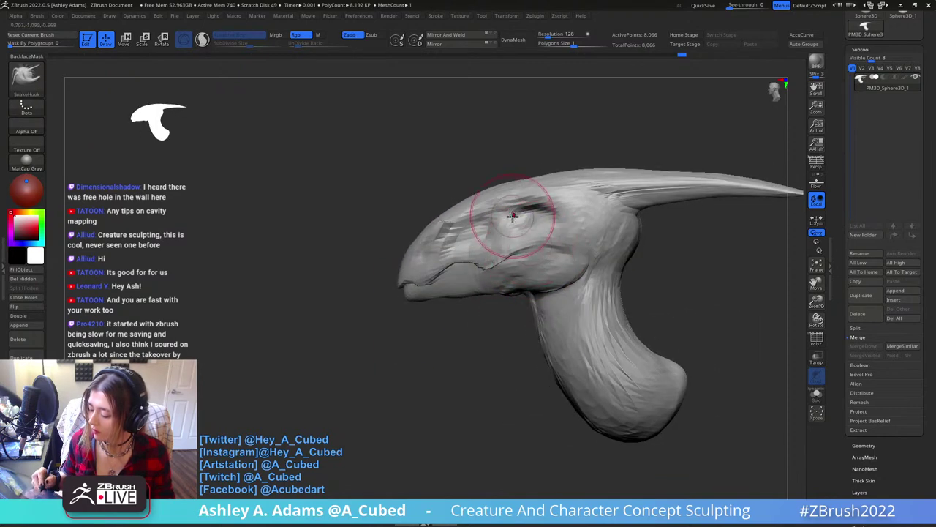
Pull the brow above the eye socket into a sharper, overhanging shape with the Snake Hook brush.
{"action": "right_click_drag", "start_coordinate": [533, 211], "coordinate": [559, 209]}
{"action": "left_click_drag", "start_coordinate": [533, 203], "coordinate": [550, 213]}
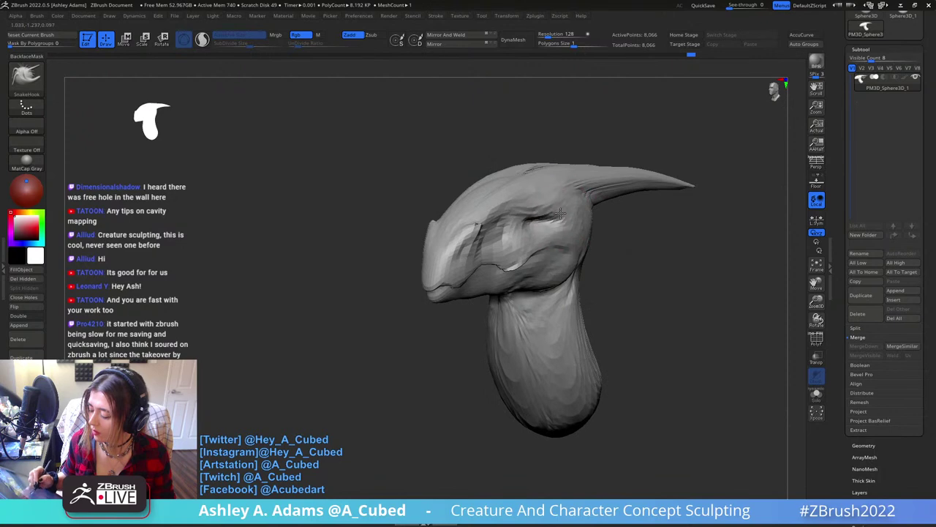
{"action": "right_click_drag", "start_coordinate": [568, 213], "coordinate": [530, 215]}
{"action": "mouse_move", "coordinate": [544, 218]}
{"action": "left_mouse_down"}
{"action": "mouse_move", "coordinate": [539, 210]}
{"action": "mouse_move", "coordinate": [548, 220]}
{"action": "mouse_move", "coordinate": [533, 246]}
{"action": "mouse_move", "coordinate": [552, 221]}
{"action": "mouse_move", "coordinate": [556, 177]}
{"action": "mouse_move", "coordinate": [503, 222]}
{"action": "left_mouse_up"}
{"action": "right_click", "coordinate": [554, 205]}
{"action": "mouse_move", "coordinate": [504, 223]}
{"action": "right_mouse_down"}
{"action": "mouse_move", "coordinate": [505, 202]}
{"action": "mouse_move", "coordinate": [509, 211]}
{"action": "right_mouse_up"}
Isolate the rear corner of the jaw with an inverted mask and pull it backward into a pointed spike with Snake Hook.
{"action": "right_click_drag", "start_coordinate": [566, 239], "coordinate": [561, 210]}
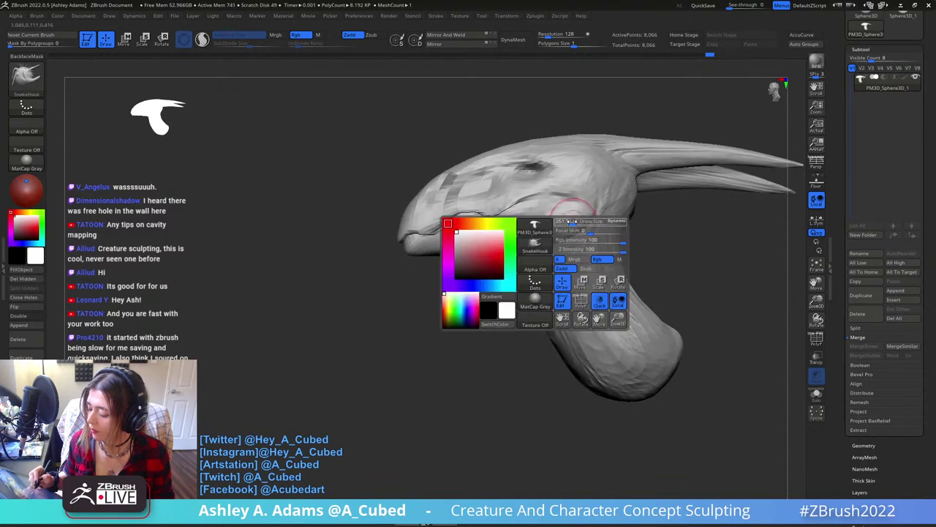
{"action": "left_click_drag", "start_coordinate": [592, 209], "coordinate": [554, 223], "text": "ctrl"}
{"action": "left_click", "coordinate": [505, 268], "text": "ctrl"}
{"action": "right_click_drag", "start_coordinate": [576, 234], "coordinate": [595, 239]}
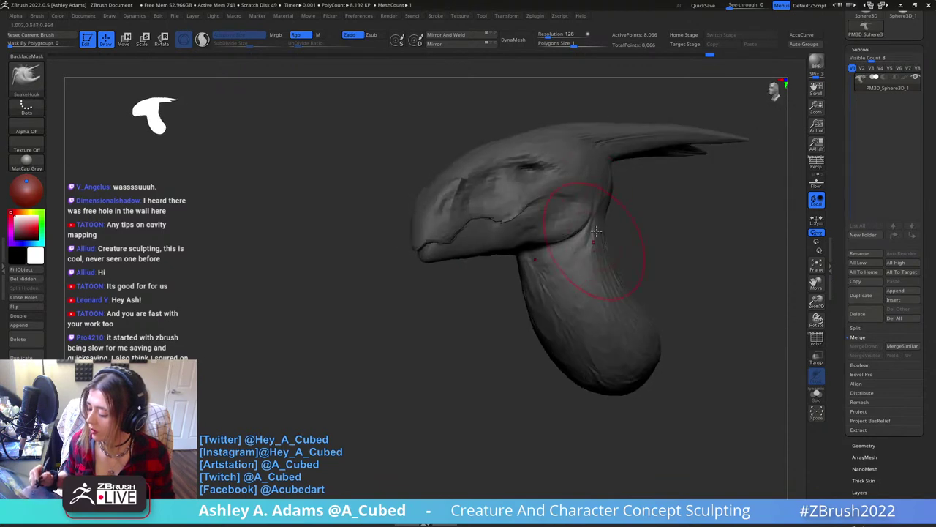
{"action": "left_click_drag", "start_coordinate": [596, 232], "coordinate": [661, 173]}
{"action": "right_click_drag", "start_coordinate": [647, 184], "coordinate": [574, 248], "text": "ctrl"}
{"action": "left_click_drag", "start_coordinate": [575, 247], "coordinate": [662, 189]}
{"action": "right_click_drag", "start_coordinate": [599, 234], "coordinate": [627, 249]}
{"action": "left_click_drag", "start_coordinate": [627, 249], "coordinate": [645, 267], "text": "ctrl"}
Carve a crease beneath the jaw spike where the jaw meets the neck with the DamStandard brush.
{"action": "right_click_drag", "start_coordinate": [569, 296], "coordinate": [634, 246]}
{"action": "key", "text": "b"}
{"action": "key", "text": "d"}
{"action": "key", "text": "s"}
{"action": "left_click_drag", "start_coordinate": [558, 271], "coordinate": [591, 254]}
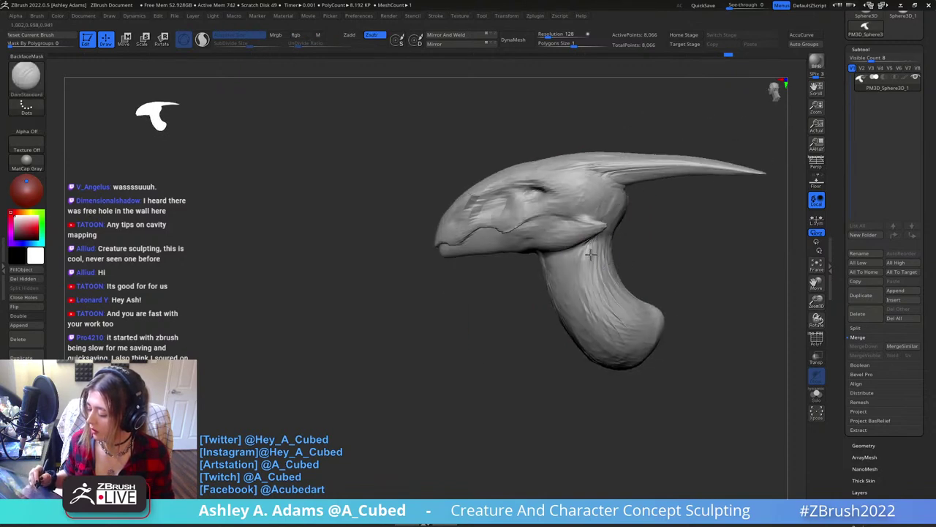
Add ClayBuildup strokes to the front of the lower jaw near the mouth line.
{"action": "mouse_move", "coordinate": [491, 246]}
{"action": "right_mouse_down", "text": "ctrl"}
{"action": "mouse_move", "coordinate": [434, 257]}
{"action": "mouse_move", "coordinate": [439, 250]}
{"action": "right_mouse_up", "text": "ctrl"}
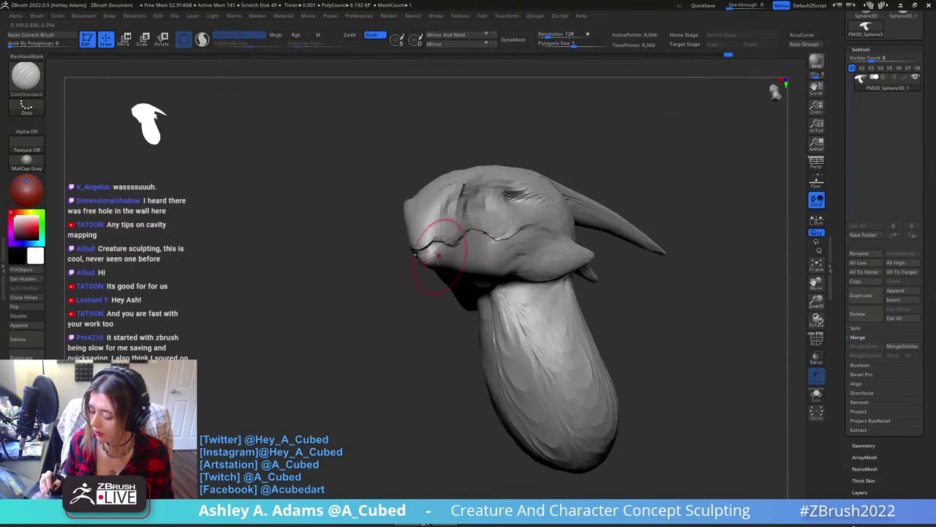
{"action": "key", "text": "b"}
{"action": "key", "text": "c"}
{"action": "key", "text": "b"}
{"action": "mouse_move", "coordinate": [432, 251]}
{"action": "left_mouse_down"}
{"action": "mouse_move", "coordinate": [468, 295]}
{"action": "mouse_move", "coordinate": [512, 153]}
{"action": "left_mouse_up"}
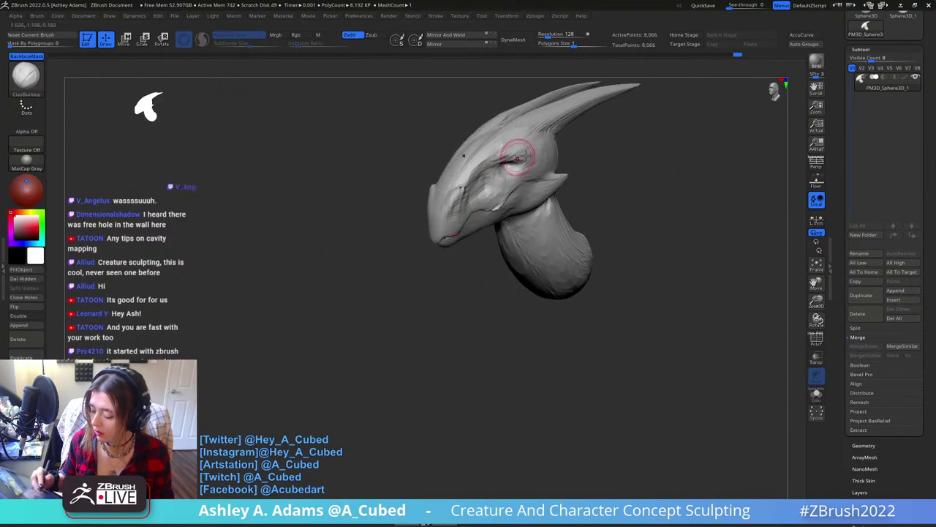
Insert a Sphere3D as a new subtool, make it the active subtool, and activate its Move gizmo.
{"action": "left_click", "coordinate": [900, 300]}
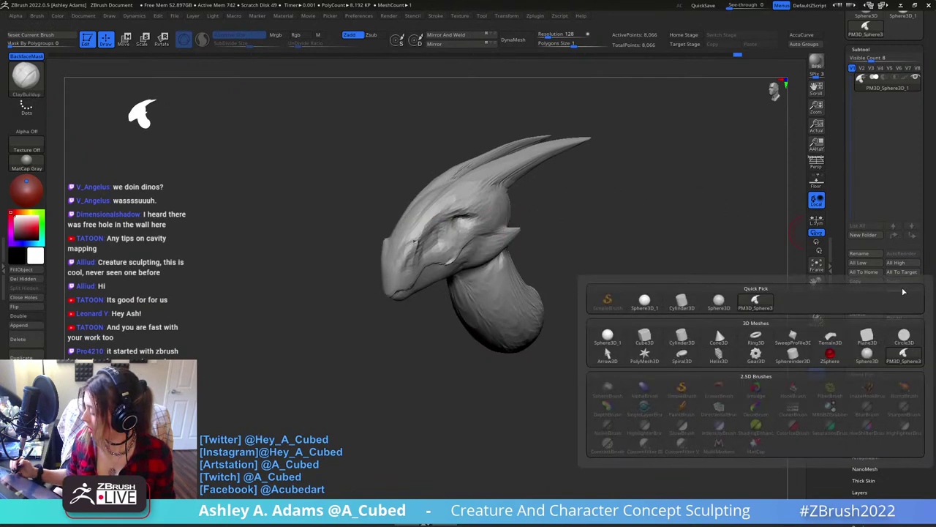
{"action": "left_click", "coordinate": [715, 327]}
{"action": "left_click", "coordinate": [867, 103]}
{"action": "key", "text": "w"}
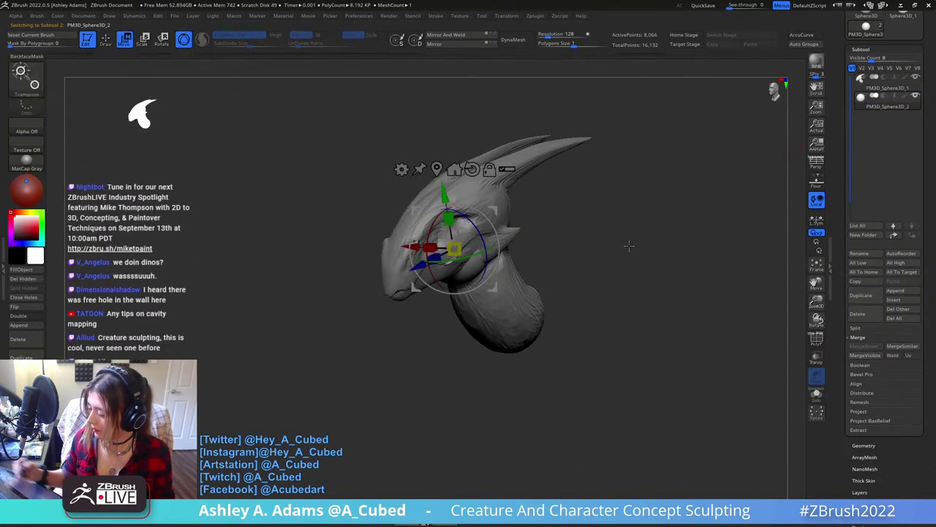
Scale down the new sphere and move it into the eye position on the side of the creature's head.
{"action": "left_click_drag", "start_coordinate": [630, 245], "coordinate": [527, 274]}
{"action": "key", "text": "q"}
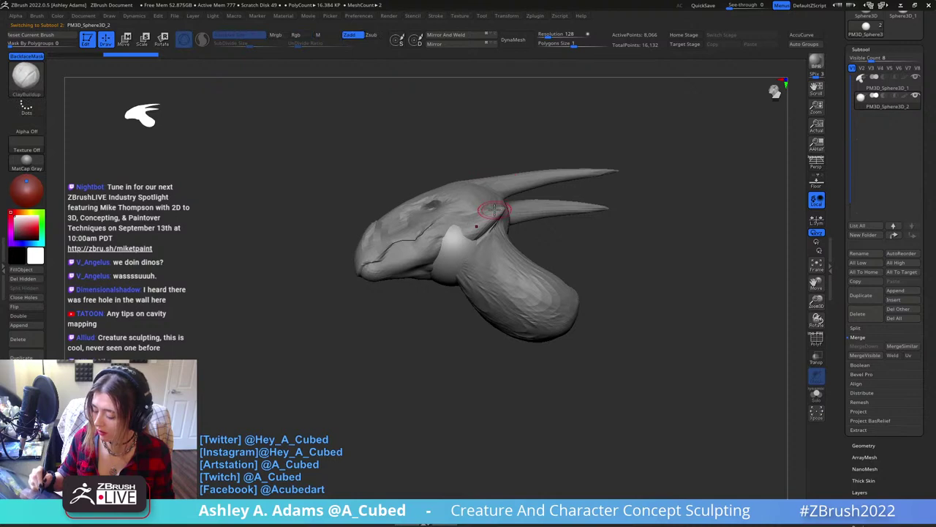
{"action": "key", "text": "w"}
{"action": "left_click_drag", "start_coordinate": [493, 212], "coordinate": [492, 162]}
{"action": "left_click_drag", "start_coordinate": [492, 161], "coordinate": [528, 253]}
{"action": "left_click_drag", "start_coordinate": [480, 218], "coordinate": [472, 226]}
{"action": "left_click_drag", "start_coordinate": [560, 212], "coordinate": [553, 267]}
{"action": "left_click_drag", "start_coordinate": [510, 180], "coordinate": [508, 197]}
{"action": "mouse_move", "coordinate": [567, 270]}
{"action": "left_mouse_down"}
{"action": "mouse_move", "coordinate": [552, 198]}
{"action": "mouse_move", "coordinate": [517, 196]}
{"action": "left_mouse_up"}
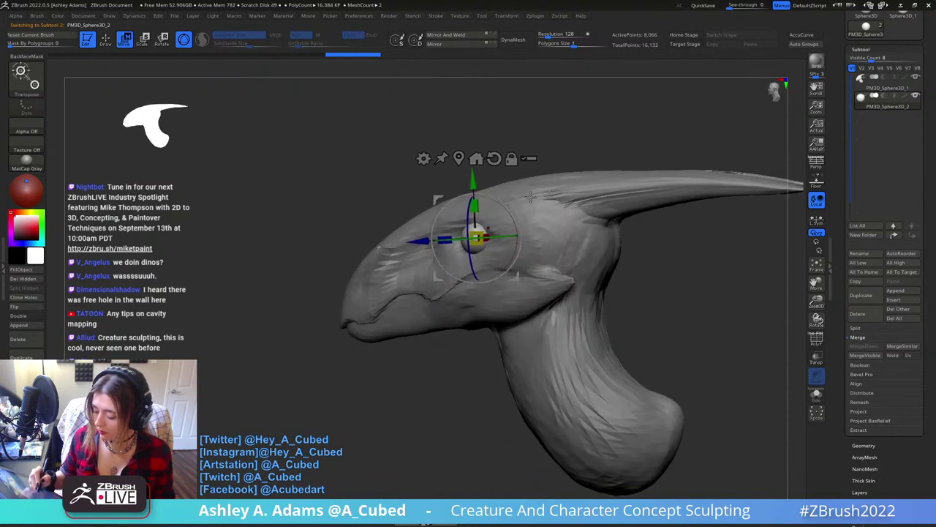
{"action": "left_click_drag", "start_coordinate": [523, 158], "coordinate": [567, 165]}
{"action": "mouse_move", "coordinate": [527, 203]}
{"action": "left_mouse_down"}
{"action": "mouse_move", "coordinate": [552, 227]}
{"action": "mouse_move", "coordinate": [478, 75]}
{"action": "left_mouse_up"}
Mirror the eye sphere to the opposite side of the head and shift the eyes slightly inward.
{"action": "key", "text": "q"}
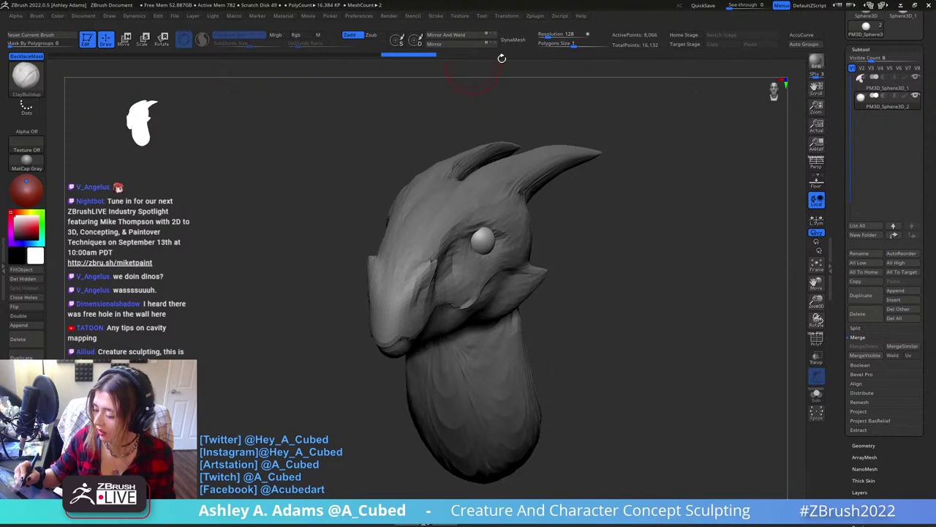
{"action": "right_click_drag", "start_coordinate": [491, 109], "coordinate": [500, 252]}
{"action": "right_click", "coordinate": [518, 223]}
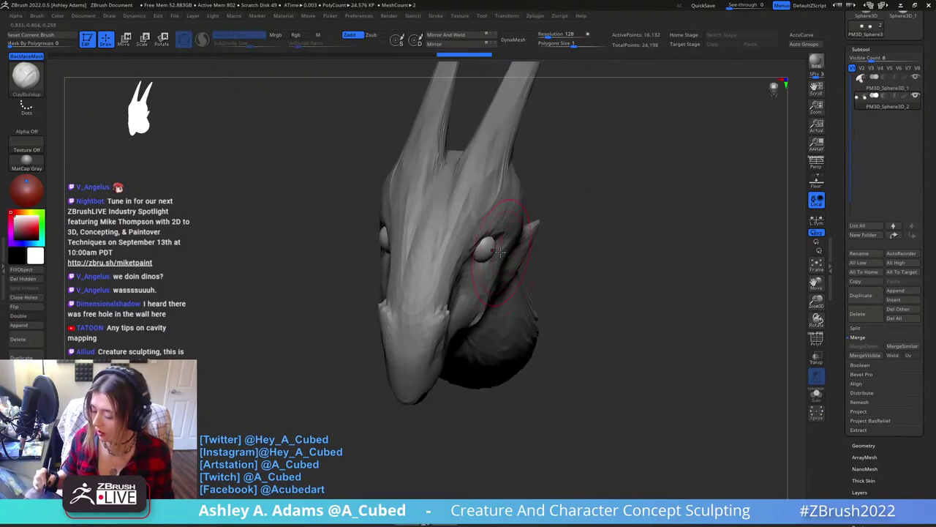
{"action": "key", "text": "w"}
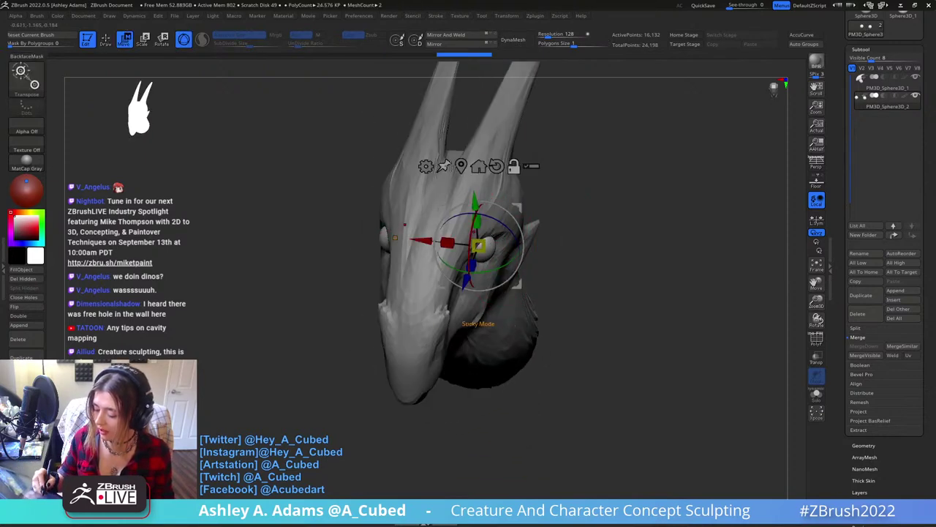
{"action": "left_click_drag", "start_coordinate": [422, 240], "coordinate": [417, 240]}
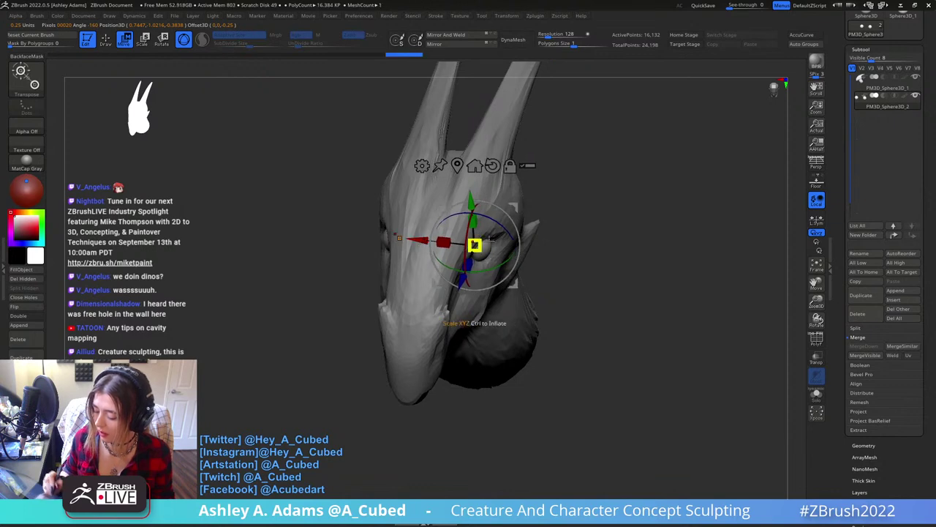
{"action": "key", "text": "q"}
{"action": "mouse_move", "coordinate": [505, 245]}
{"action": "right_mouse_down"}
{"action": "mouse_move", "coordinate": [532, 263]}
{"action": "mouse_move", "coordinate": [469, 261]}
{"action": "mouse_move", "coordinate": [459, 219]}
{"action": "mouse_move", "coordinate": [476, 239]}
{"action": "mouse_move", "coordinate": [460, 246]}
{"action": "right_mouse_up"}
Make the head the active subtool and pull the socket surface around the eye with Snake Hook.
{"action": "left_click", "coordinate": [476, 247], "text": "alt"}
{"action": "key", "text": "space"}
{"action": "key", "text": "b"}
{"action": "key", "text": "s"}
{"action": "key", "text": "h"}
{"action": "key", "text": "b"}
{"action": "key", "text": "c"}
{"action": "key", "text": "b"}
Shape the upper lid and rear corner of the eye with Snake Hook and ClayBuildup strokes.
{"action": "key", "text": "b"}
{"action": "key", "text": "s"}
{"action": "key", "text": "h"}
{"action": "key", "text": "b"}
{"action": "key", "text": "c"}
{"action": "key", "text": "b"}
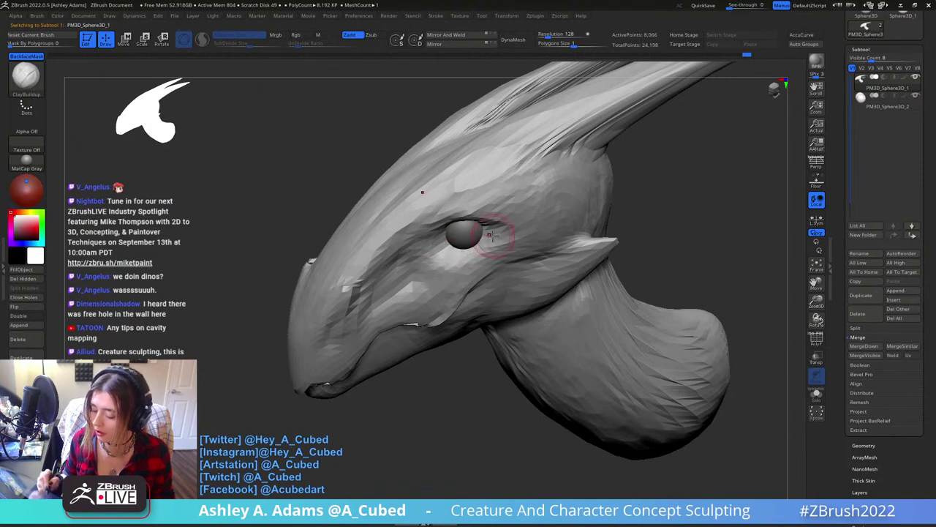
{"action": "left_click_drag", "start_coordinate": [492, 235], "coordinate": [499, 234]}
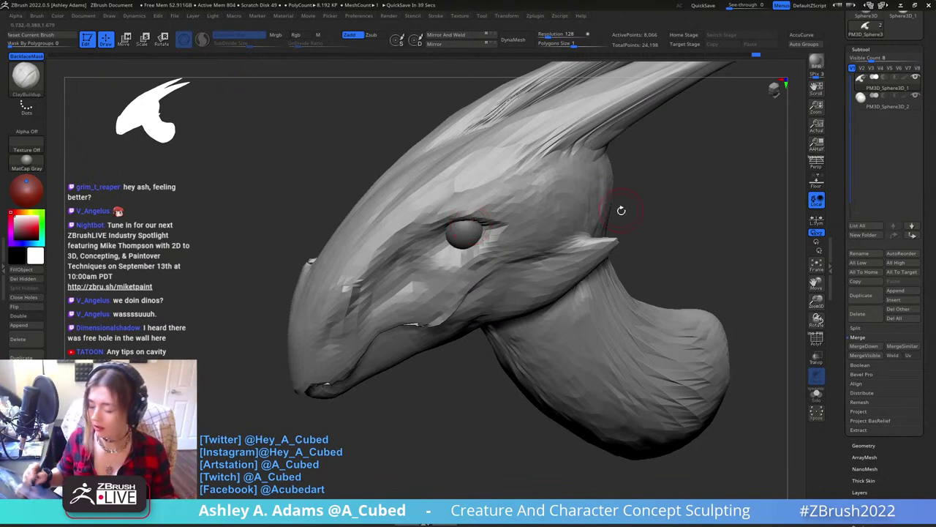
Carve creases around the eye with DamStandard and switch back to the ClayBuildup brush.
{"action": "right_click_drag", "start_coordinate": [514, 278], "coordinate": [505, 234], "text": "ctrl"}
{"action": "mouse_move", "coordinate": [505, 234]}
{"action": "right_mouse_down"}
{"action": "mouse_move", "coordinate": [490, 207]}
{"action": "mouse_move", "coordinate": [473, 205]}
{"action": "mouse_move", "coordinate": [457, 251]}
{"action": "mouse_move", "coordinate": [444, 257]}
{"action": "mouse_move", "coordinate": [464, 231]}
{"action": "mouse_move", "coordinate": [483, 223]}
{"action": "mouse_move", "coordinate": [502, 232]}
{"action": "mouse_move", "coordinate": [508, 209]}
{"action": "mouse_move", "coordinate": [476, 219]}
{"action": "right_mouse_up"}
{"action": "key", "text": "b"}
{"action": "key", "text": "d"}
{"action": "key", "text": "s"}
{"action": "key", "text": "b"}
{"action": "key", "text": "c"}
{"action": "key", "text": "b"}
Adjust the eye socket with Snake Hook and add a ClayBuildup stroke beneath the eye's rear corner.
{"action": "key", "text": "b"}
{"action": "key", "text": "s"}
{"action": "key", "text": "h"}
{"action": "key", "text": "b"}
{"action": "key", "text": "c"}
{"action": "key", "text": "b"}
{"action": "right_click_drag", "start_coordinate": [486, 254], "coordinate": [479, 245]}
{"action": "right_click_drag", "start_coordinate": [424, 266], "coordinate": [369, 256]}
{"action": "left_click_drag", "start_coordinate": [337, 241], "coordinate": [360, 257]}
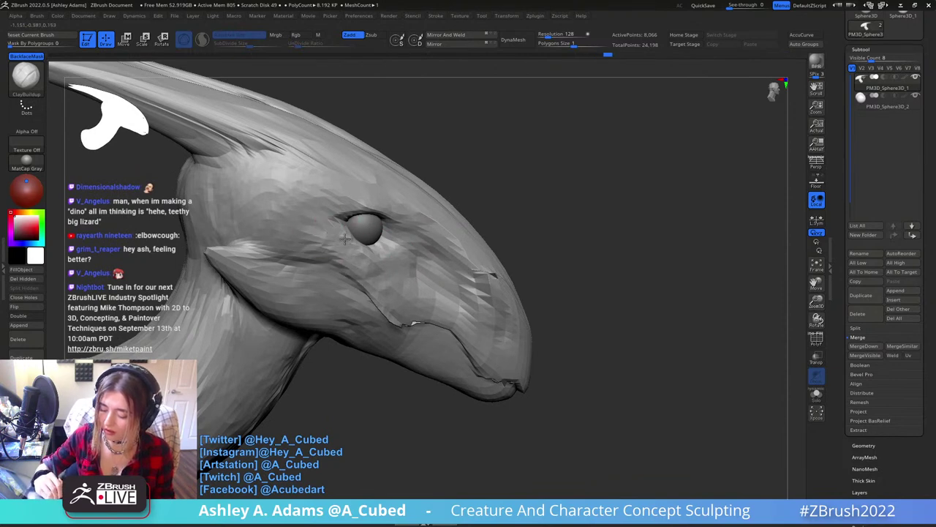
Reshape the area behind the eye with Snake Hook.
{"action": "right_click_drag", "start_coordinate": [345, 239], "coordinate": [410, 238]}
{"action": "mouse_move", "coordinate": [468, 241]}
{"action": "right_mouse_down"}
{"action": "mouse_move", "coordinate": [424, 232]}
{"action": "mouse_move", "coordinate": [439, 245]}
{"action": "mouse_move", "coordinate": [414, 239]}
{"action": "mouse_move", "coordinate": [433, 251]}
{"action": "right_mouse_up"}
{"action": "key", "text": "b"}
{"action": "key", "text": "s"}
{"action": "key", "text": "h"}
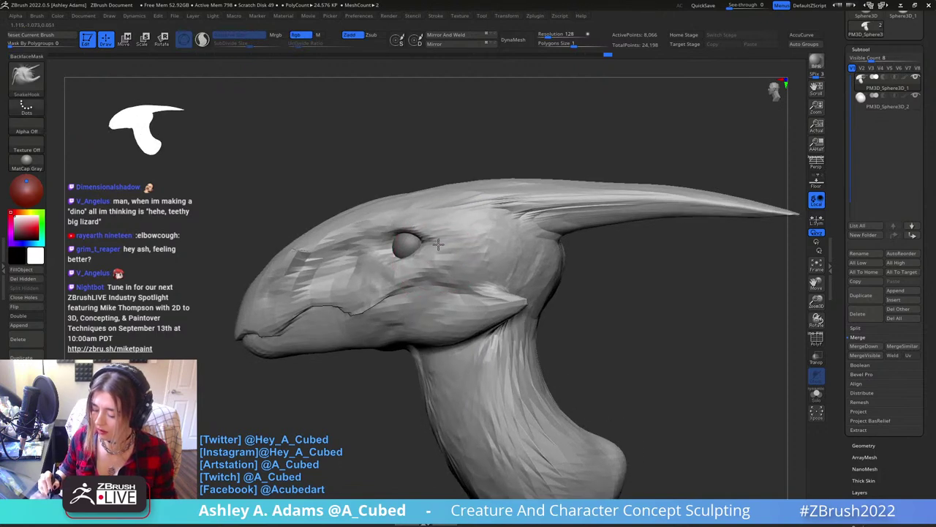
{"action": "mouse_move", "coordinate": [430, 307]}
{"action": "right_mouse_down", "text": "ctrl"}
{"action": "mouse_move", "coordinate": [476, 215]}
{"action": "mouse_move", "coordinate": [500, 221]}
{"action": "mouse_move", "coordinate": [472, 226]}
{"action": "mouse_move", "coordinate": [502, 203]}
{"action": "right_mouse_up", "text": "ctrl"}
Refine the brow and cheek forms around the eye, alternating between ClayBuildup and Snake Hook.
{"action": "key", "text": "b"}
{"action": "key", "text": "c"}
{"action": "key", "text": "b"}
{"action": "mouse_move", "coordinate": [442, 236]}
{"action": "right_mouse_down"}
{"action": "mouse_move", "coordinate": [481, 210]}
{"action": "mouse_move", "coordinate": [429, 205]}
{"action": "mouse_move", "coordinate": [401, 233]}
{"action": "mouse_move", "coordinate": [376, 236]}
{"action": "mouse_move", "coordinate": [425, 208]}
{"action": "right_mouse_up"}
{"action": "key", "text": "b"}
{"action": "key", "text": "s"}
{"action": "key", "text": "h"}
{"action": "right_click", "coordinate": [400, 278]}
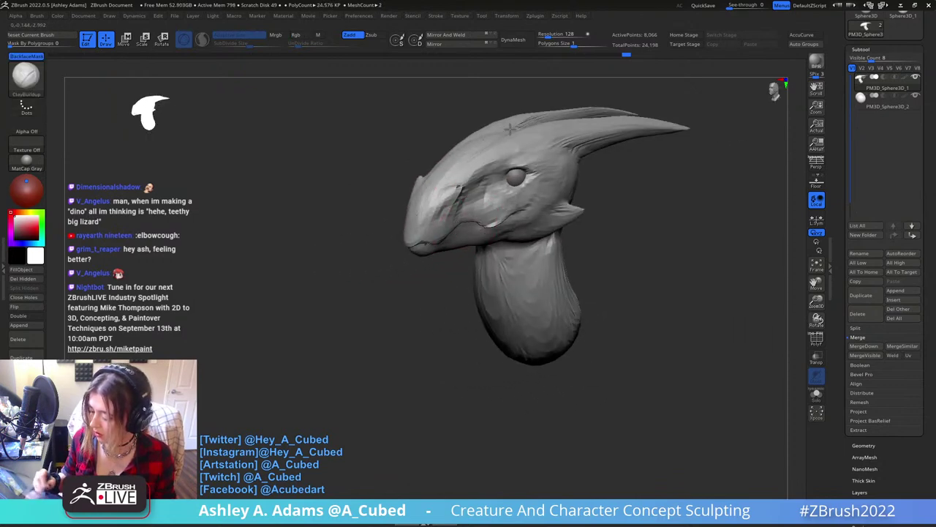
{"action": "mouse_move", "coordinate": [510, 128]}
{"action": "right_mouse_down"}
{"action": "mouse_move", "coordinate": [462, 165]}
{"action": "mouse_move", "coordinate": [445, 247]}
{"action": "mouse_move", "coordinate": [377, 231]}
{"action": "right_mouse_up"}
{"action": "right_click_drag", "start_coordinate": [537, 216], "coordinate": [480, 205], "text": "alt"}
{"action": "right_click", "coordinate": [512, 247]}
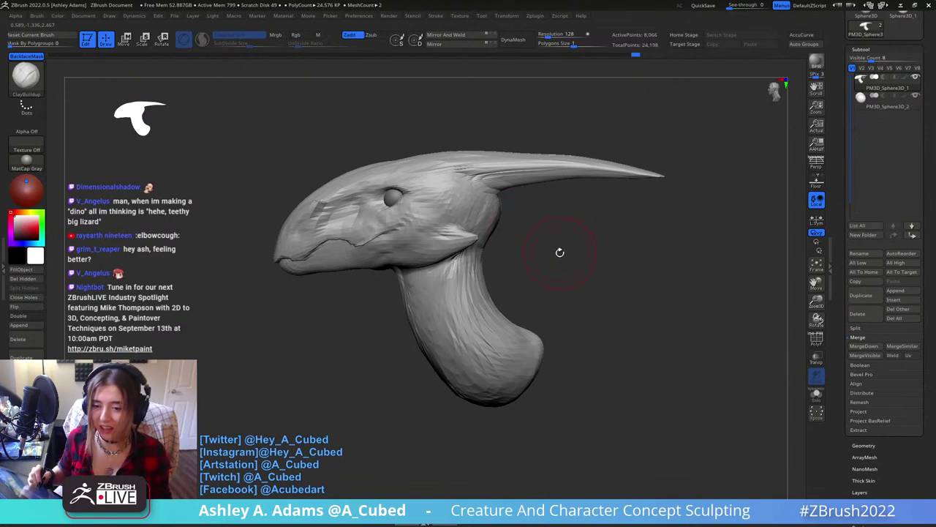
Mask a patch on the jaw below the existing spike, invert the mask, and pull out a lower spike with Snake Hook.
{"action": "key", "text": "space"}
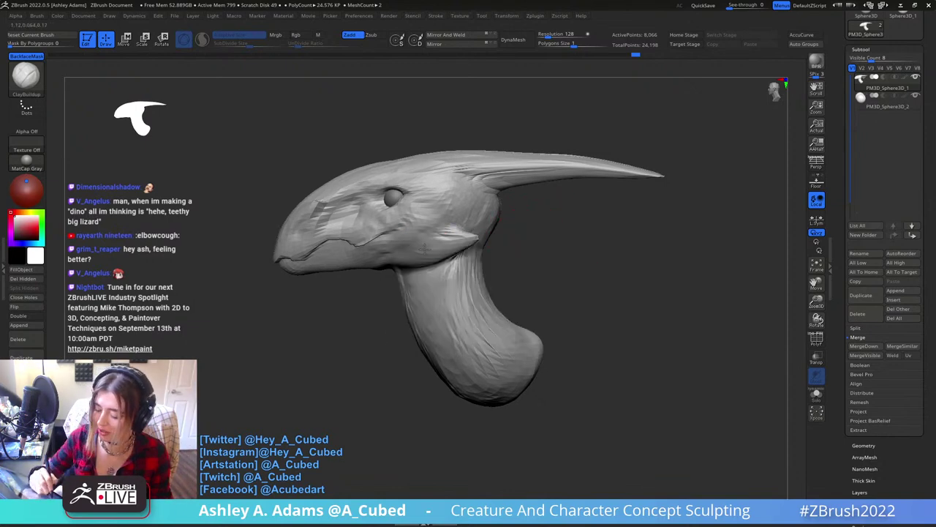
{"action": "right_click_drag", "start_coordinate": [522, 236], "coordinate": [414, 247]}
{"action": "key", "text": "ctrl"}
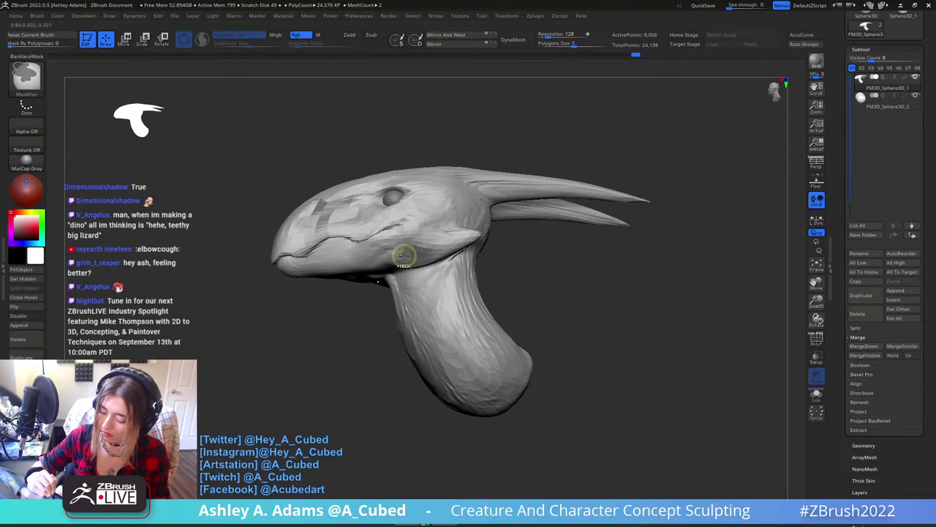
{"action": "left_click", "coordinate": [512, 267], "text": "ctrl"}
{"action": "mouse_move", "coordinate": [483, 237]}
{"action": "right_mouse_down"}
{"action": "mouse_move", "coordinate": [432, 275]}
{"action": "mouse_move", "coordinate": [525, 249]}
{"action": "mouse_move", "coordinate": [470, 188]}
{"action": "mouse_move", "coordinate": [432, 213]}
{"action": "mouse_move", "coordinate": [458, 218]}
{"action": "mouse_move", "coordinate": [435, 216]}
{"action": "right_mouse_up"}
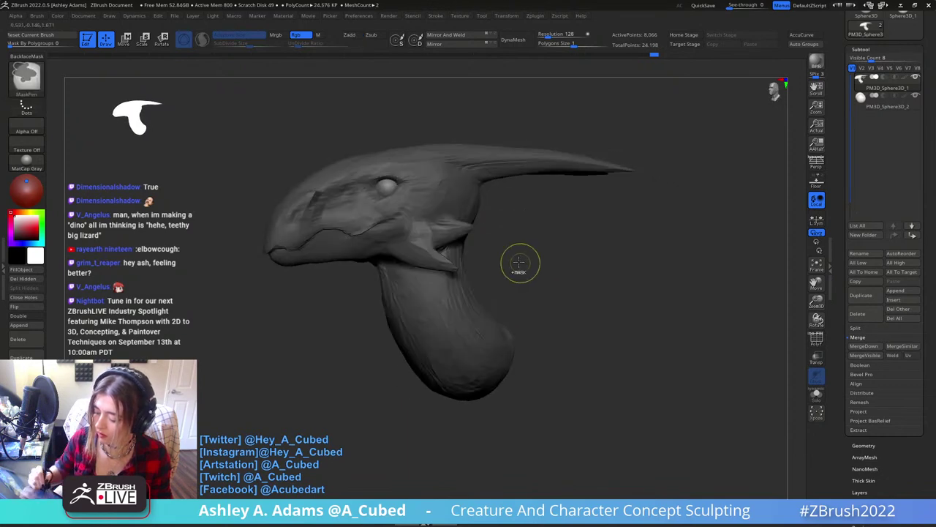
Pull a smaller spike between the two jaw spikes with Snake Hook, refine their shapes, and clear the mask.
{"action": "key", "text": "space"}
{"action": "right_click_drag", "start_coordinate": [510, 247], "coordinate": [435, 246]}
{"action": "left_click_drag", "start_coordinate": [463, 249], "coordinate": [445, 236]}
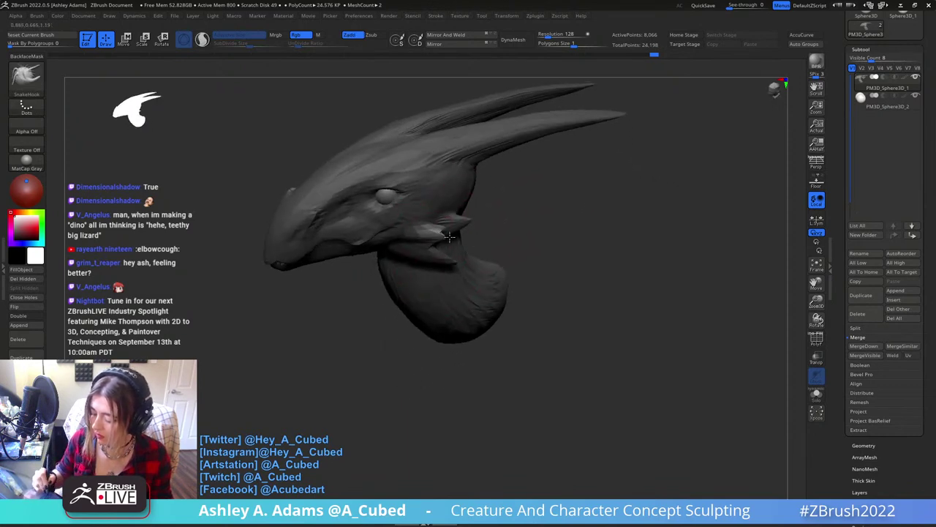
{"action": "right_click_drag", "start_coordinate": [445, 236], "coordinate": [434, 213]}
{"action": "left_click_drag", "start_coordinate": [434, 213], "coordinate": [437, 228]}
{"action": "right_click_drag", "start_coordinate": [437, 228], "coordinate": [419, 202]}
{"action": "left_click_drag", "start_coordinate": [419, 201], "coordinate": [426, 193]}
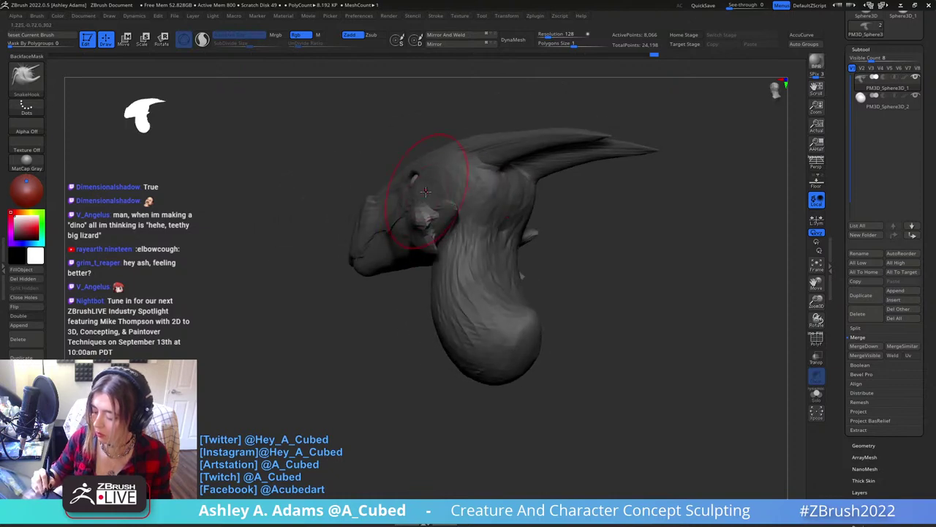
{"action": "right_click_drag", "start_coordinate": [426, 193], "coordinate": [458, 212], "text": "shift"}
{"action": "left_click_drag", "start_coordinate": [446, 229], "coordinate": [437, 239]}
{"action": "left_click_drag", "start_coordinate": [510, 197], "coordinate": [600, 314], "text": "ctrl"}
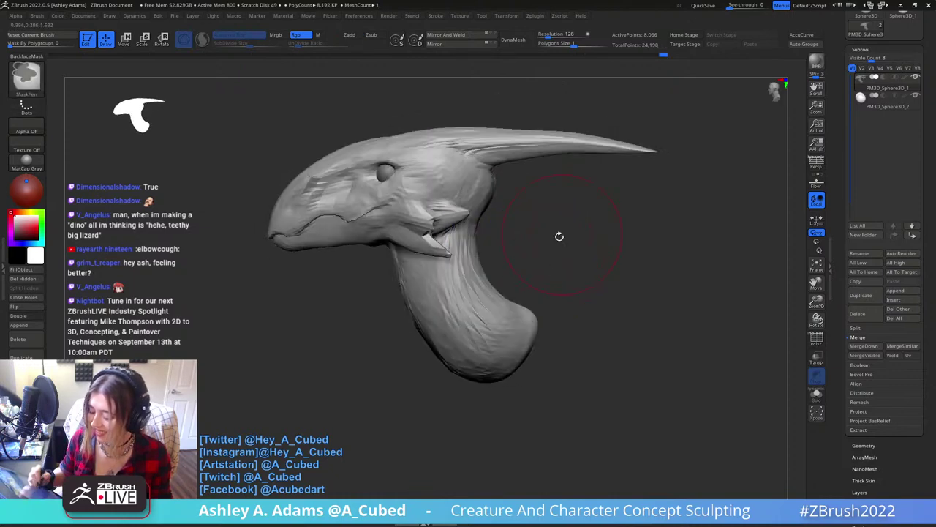
Build up the brow above the eye with the ClayBuildup brush.
{"action": "mouse_move", "coordinate": [419, 125]}
{"action": "left_mouse_down"}
{"action": "mouse_move", "coordinate": [460, 193]}
{"action": "mouse_move", "coordinate": [483, 205]}
{"action": "mouse_move", "coordinate": [465, 224]}
{"action": "left_mouse_up"}
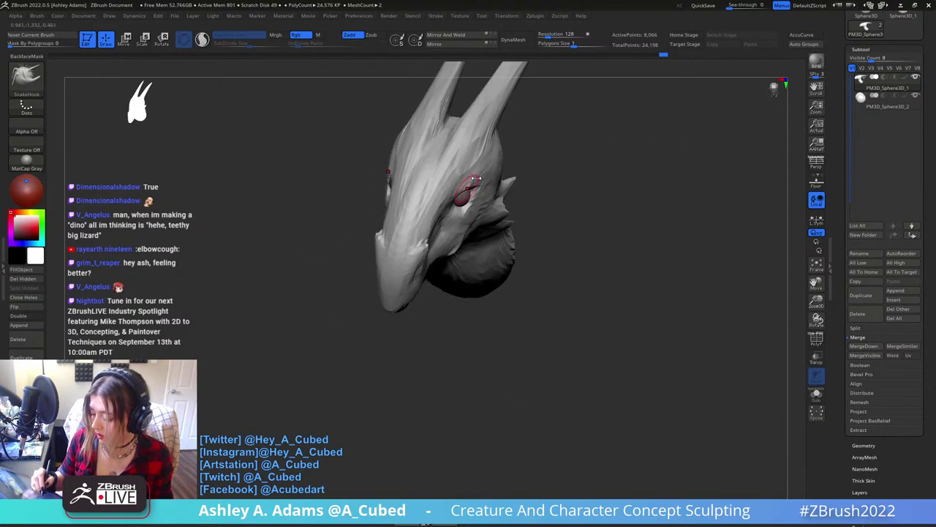
{"action": "key", "text": "b"}
{"action": "key", "text": "c"}
{"action": "key", "text": "b"}
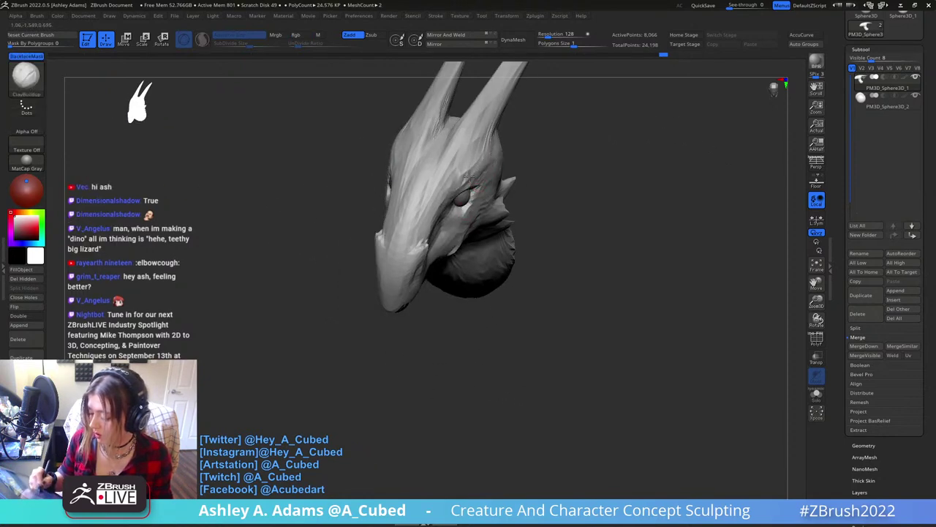
{"action": "mouse_move", "coordinate": [518, 123]}
{"action": "left_mouse_down"}
{"action": "mouse_move", "coordinate": [487, 251]}
{"action": "mouse_move", "coordinate": [513, 210]}
{"action": "left_mouse_up"}
Build up the throat where it meets the jaw with ClayBuildup and smooth the front of the neck.
{"action": "key", "text": "space"}
{"action": "mouse_move", "coordinate": [591, 176]}
{"action": "right_mouse_down"}
{"action": "mouse_move", "coordinate": [567, 219]}
{"action": "mouse_move", "coordinate": [528, 256]}
{"action": "mouse_move", "coordinate": [526, 212]}
{"action": "right_mouse_up"}
{"action": "mouse_move", "coordinate": [525, 211]}
{"action": "right_mouse_down", "text": "ctrl"}
{"action": "mouse_move", "coordinate": [523, 243]}
{"action": "mouse_move", "coordinate": [495, 221]}
{"action": "mouse_move", "coordinate": [443, 220]}
{"action": "right_mouse_up", "text": "ctrl"}
{"action": "left_click_drag", "start_coordinate": [464, 305], "coordinate": [538, 322], "text": "ctrl"}
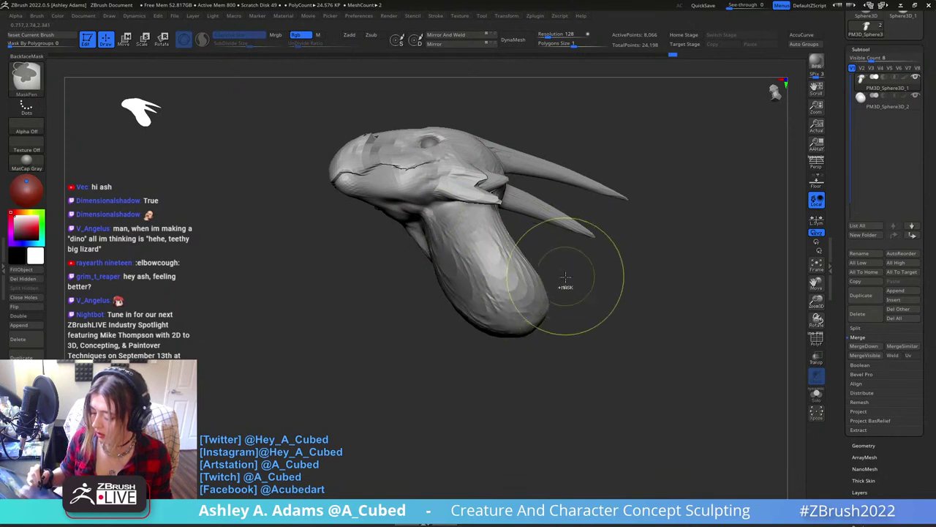
{"action": "key", "text": "space"}
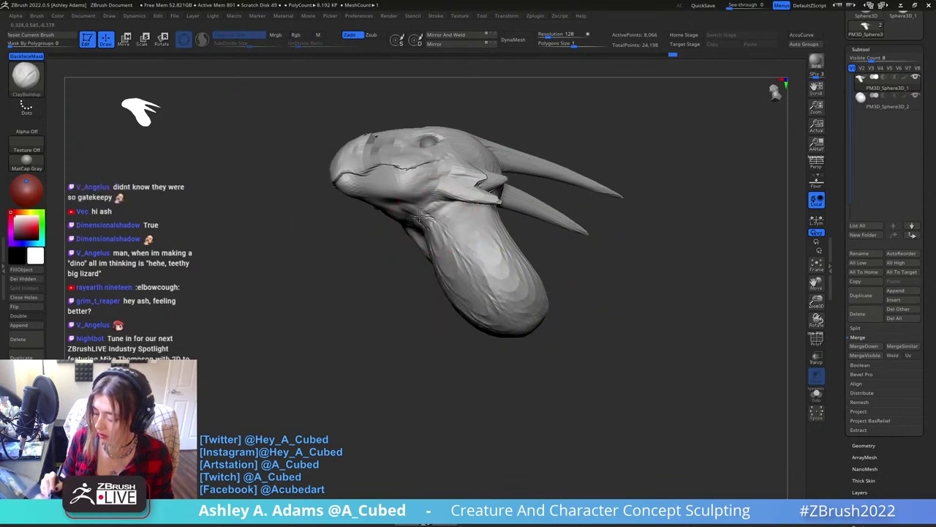
{"action": "left_click_drag", "start_coordinate": [466, 261], "coordinate": [476, 289], "text": "shift"}
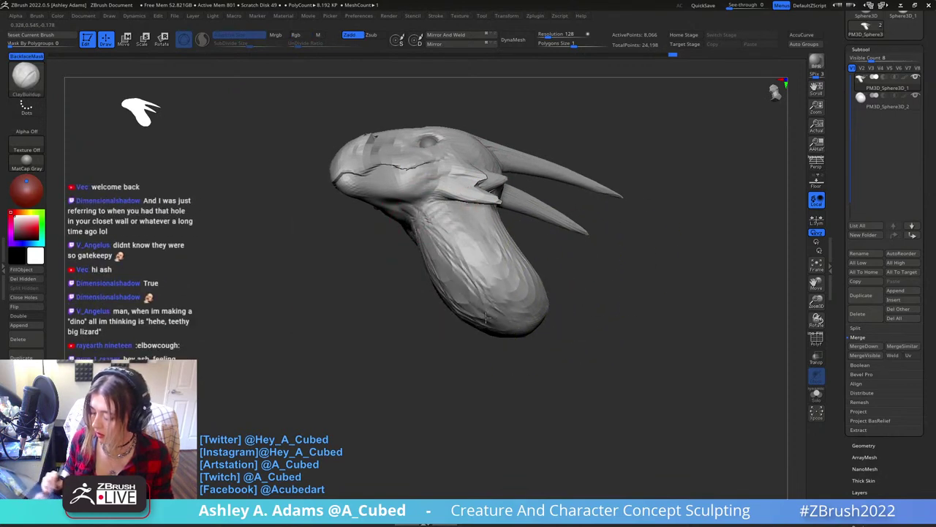
{"action": "right_click_drag", "start_coordinate": [475, 289], "coordinate": [550, 283], "text": "shift"}
Pull the throat forward into a fuller bulge and reshape the base of the neck with Snake Hook.
{"action": "key", "text": "space"}
{"action": "key", "text": "b"}
{"action": "key", "text": "s"}
{"action": "key", "text": "h"}
{"action": "left_click_drag", "start_coordinate": [434, 263], "coordinate": [420, 254]}
{"action": "left_click_drag", "start_coordinate": [467, 298], "coordinate": [455, 309]}
{"action": "left_click_drag", "start_coordinate": [552, 288], "coordinate": [546, 274]}
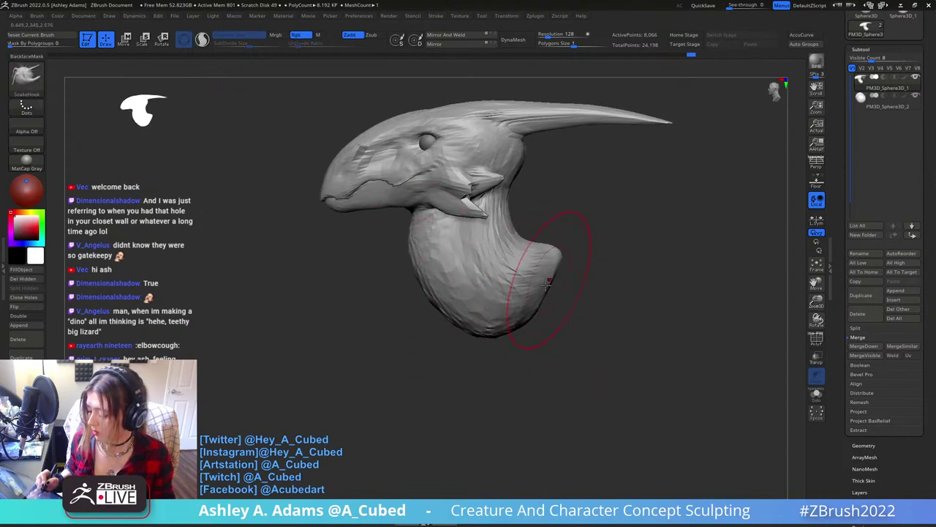
{"action": "left_click_drag", "start_coordinate": [536, 316], "coordinate": [529, 306]}
{"action": "key", "text": "space"}
{"action": "right_click_drag", "start_coordinate": [552, 282], "coordinate": [540, 304], "text": "ctrl"}
{"action": "mouse_move", "coordinate": [568, 240]}
{"action": "left_mouse_down", "text": "ctrl"}
{"action": "mouse_move", "coordinate": [496, 381]}
{"action": "mouse_move", "coordinate": [595, 259]}
{"action": "left_mouse_up", "text": "ctrl"}
{"action": "key", "text": "ctrl+z"}
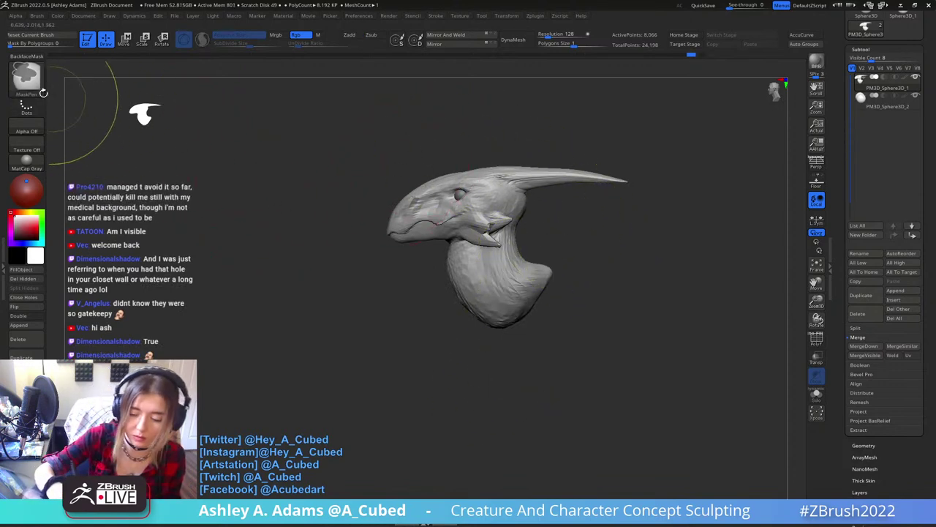
{"action": "left_click", "coordinate": [42, 90], "text": "ctrl"}
{"action": "left_click", "coordinate": [77, 90], "text": "ctrl"}
{"action": "right_click_drag", "start_coordinate": [587, 269], "coordinate": [545, 241], "text": "alt"}
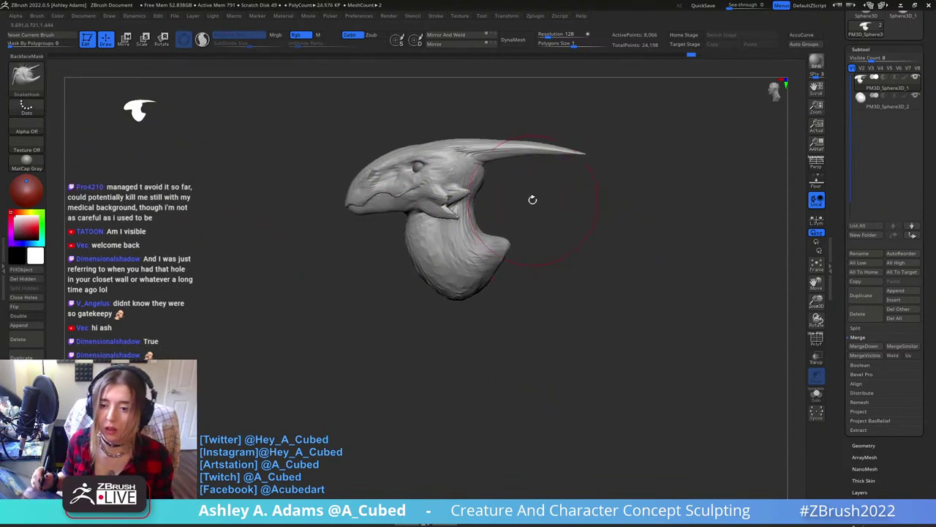
{"action": "mouse_move", "coordinate": [477, 339]}
{"action": "left_mouse_down", "text": "ctrl"}
{"action": "mouse_move", "coordinate": [529, 213]}
{"action": "mouse_move", "coordinate": [410, 249]}
{"action": "mouse_move", "coordinate": [420, 234]}
{"action": "left_mouse_up", "text": "ctrl"}
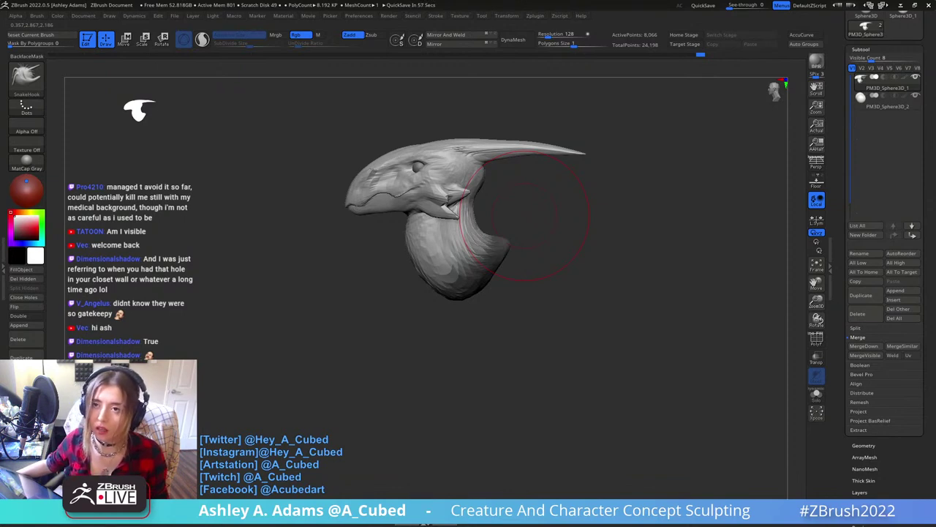
{"action": "left_click", "coordinate": [547, 303], "text": "ctrl"}
{"action": "key", "text": "space"}
{"action": "left_click_drag", "start_coordinate": [529, 265], "coordinate": [541, 264]}
{"action": "left_click_drag", "start_coordinate": [698, 236], "coordinate": [579, 278], "text": "ctrl"}
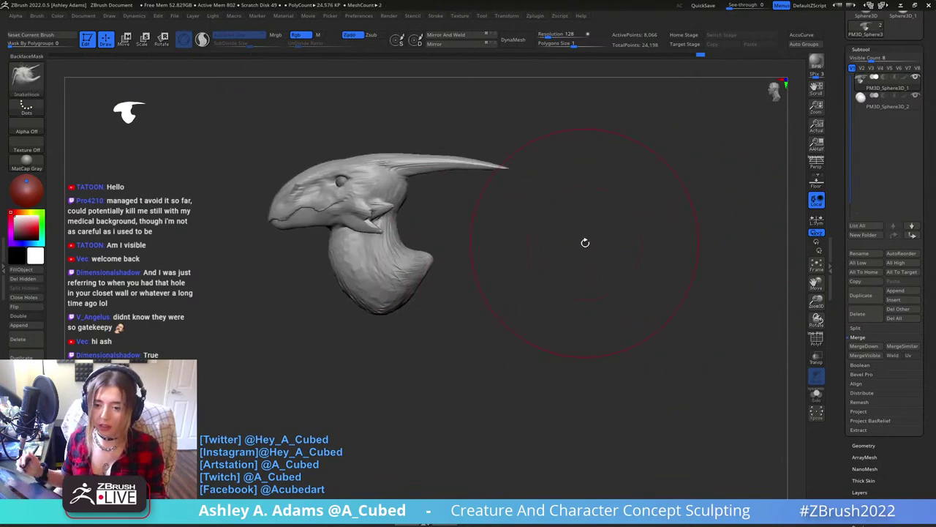
Apply Mask By Cavity at intensity 100 to the creature head.
{"action": "left_click_drag", "start_coordinate": [846, 283], "coordinate": [845, 214]}
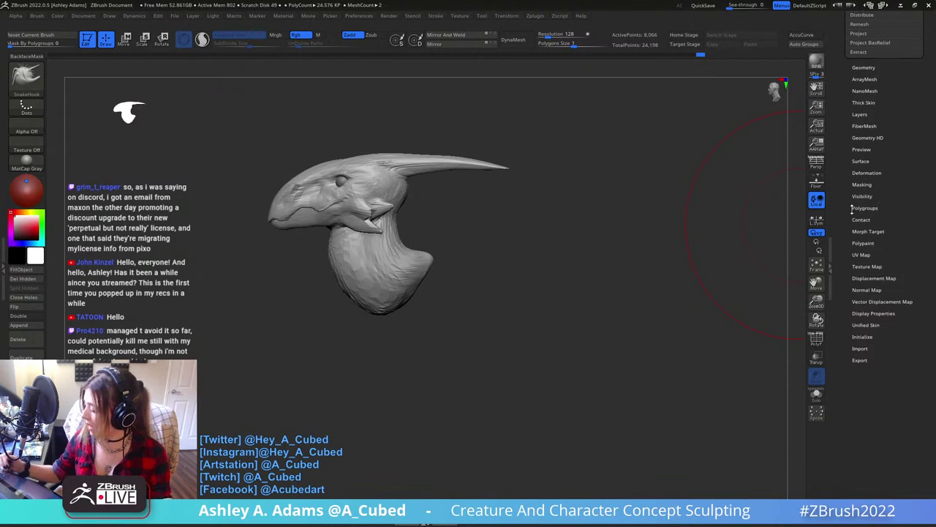
{"action": "left_click", "coordinate": [862, 183]}
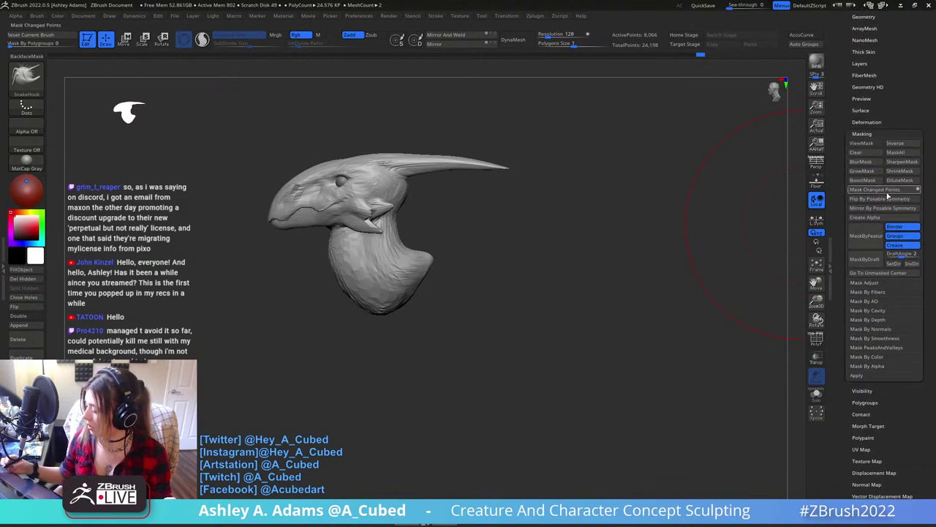
{"action": "left_click", "coordinate": [878, 313]}
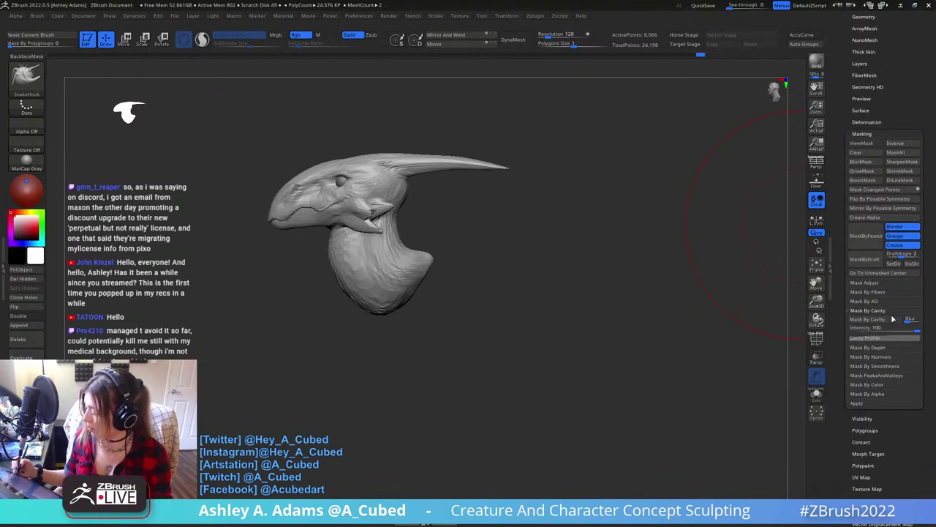
{"action": "right_click_drag", "start_coordinate": [371, 186], "coordinate": [380, 234], "text": "ctrl"}
{"action": "right_click_drag", "start_coordinate": [381, 234], "coordinate": [452, 269], "text": "alt"}
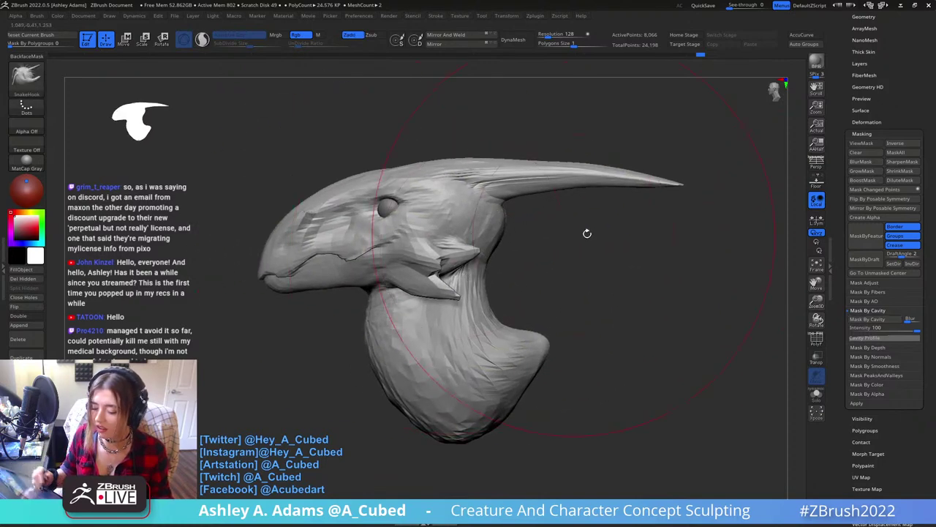
{"action": "right_click_drag", "start_coordinate": [587, 232], "coordinate": [608, 274]}
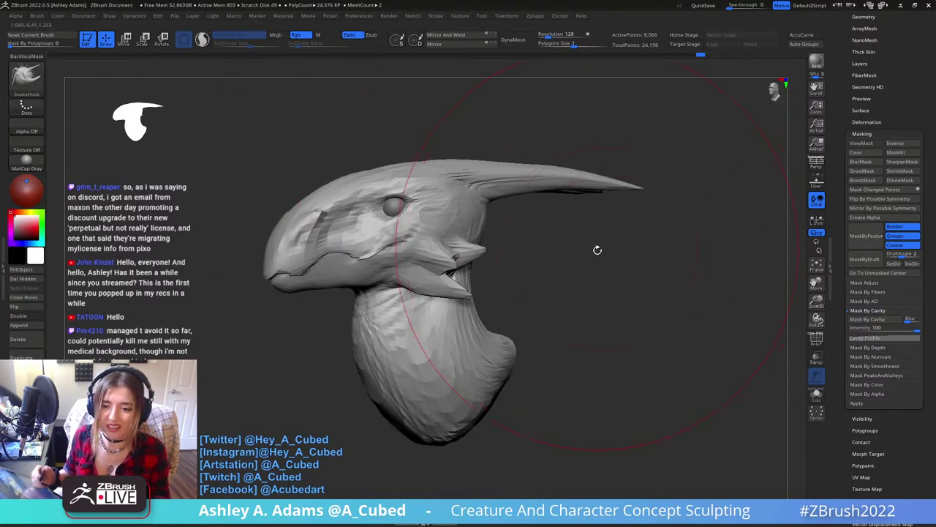
{"action": "key", "text": "space"}
{"action": "left_click_drag", "start_coordinate": [596, 265], "coordinate": [575, 266]}
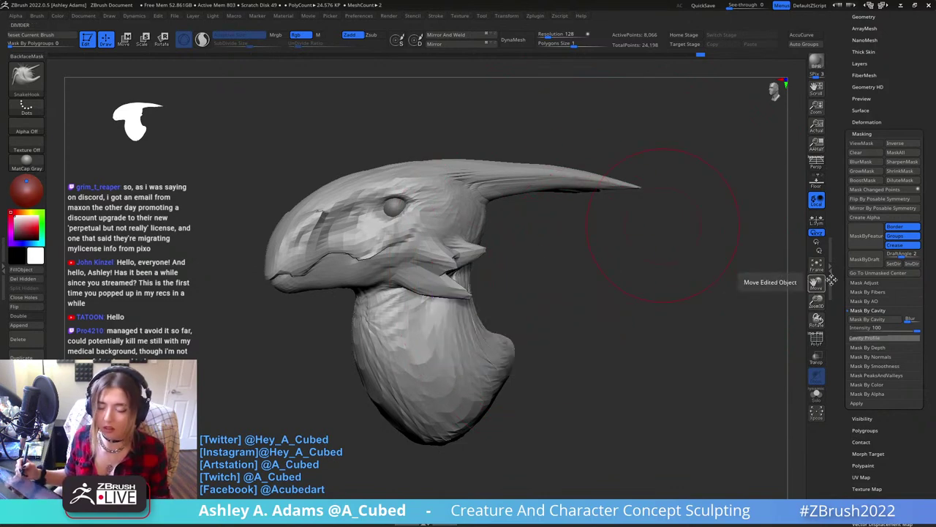
{"action": "left_click", "coordinate": [881, 320]}
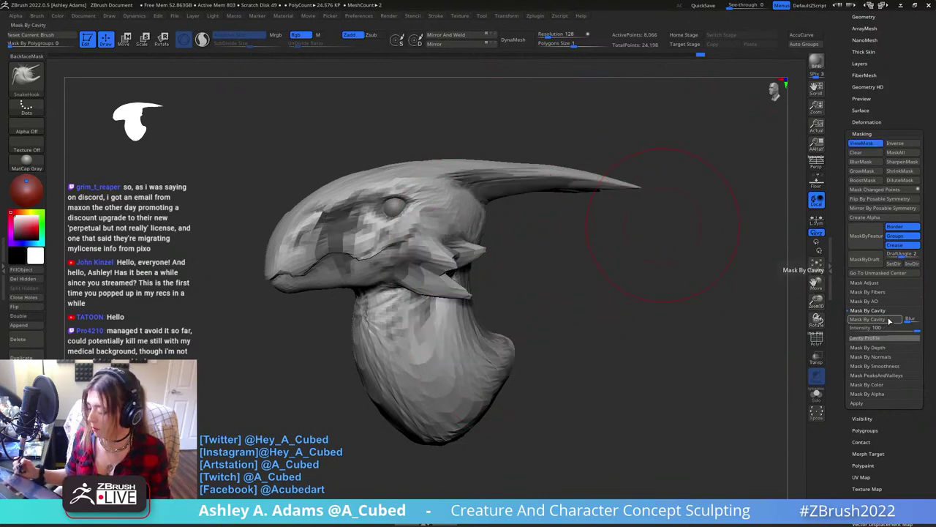
Fill the head's cavity-masked recesses with black polypaint and clear the mask.
{"action": "left_click_drag", "start_coordinate": [556, 262], "coordinate": [549, 320]}
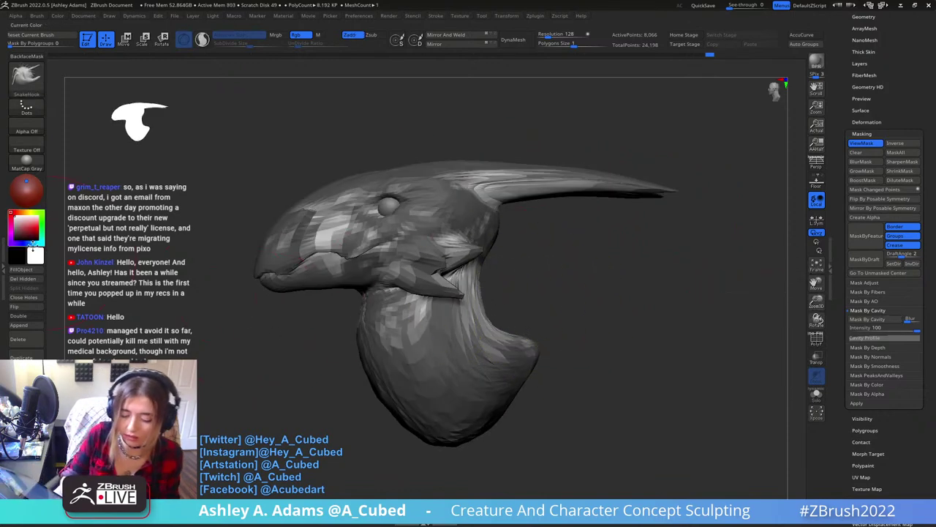
{"action": "left_click", "coordinate": [26, 270]}
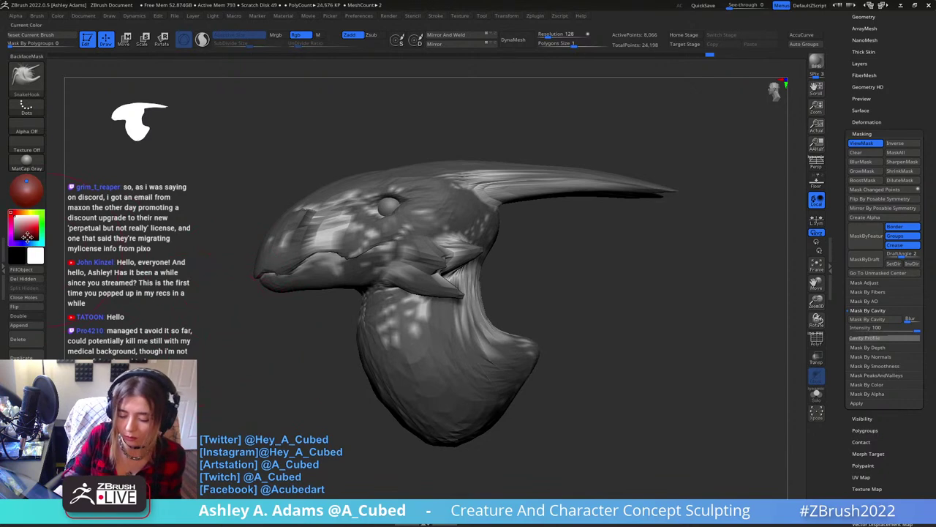
{"action": "left_click", "coordinate": [22, 238]}
{"action": "left_click", "coordinate": [31, 270]}
{"action": "left_click", "coordinate": [16, 219]}
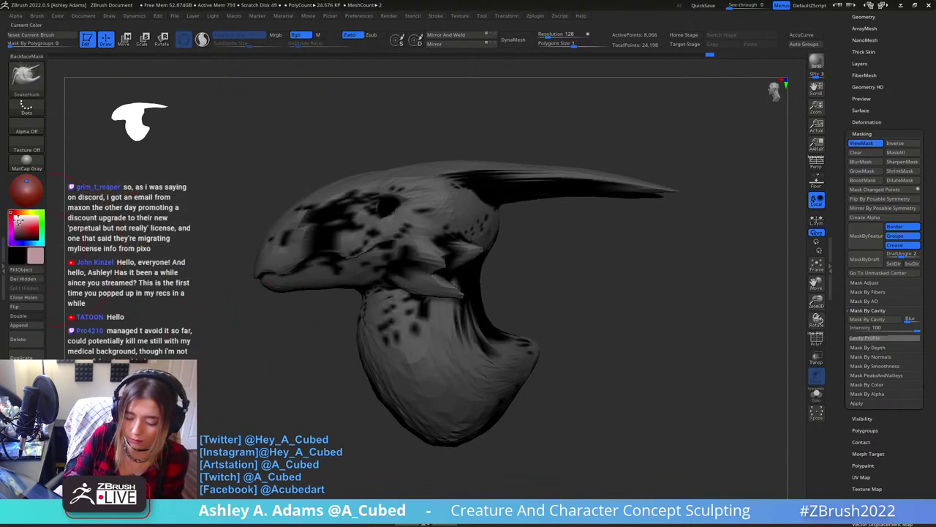
{"action": "mouse_move", "coordinate": [288, 361]}
{"action": "left_mouse_down", "text": "ctrl"}
{"action": "mouse_move", "coordinate": [256, 357]}
{"action": "mouse_move", "coordinate": [344, 293]}
{"action": "mouse_move", "coordinate": [403, 188]}
{"action": "left_mouse_up", "text": "ctrl"}
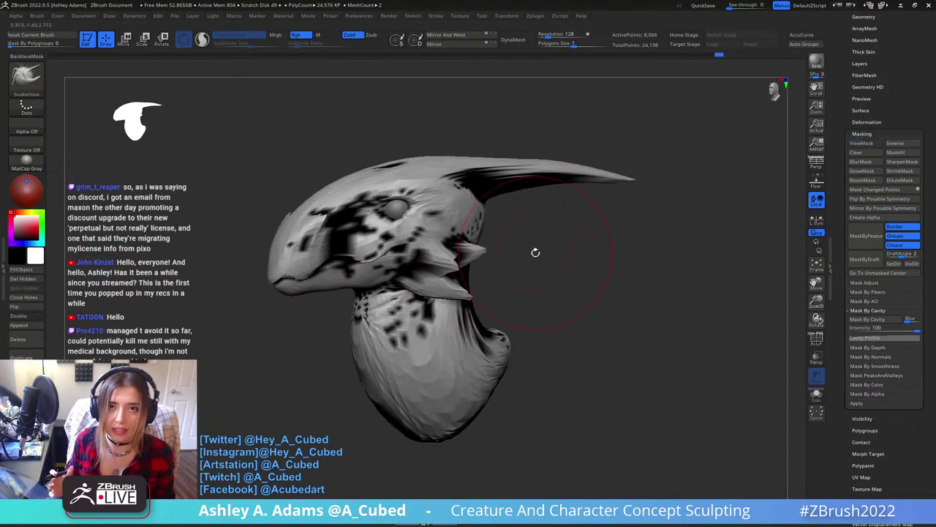
Examine the Polypaint, UV Map and Texture Map settings, including the options for creating a new texture map.
{"action": "left_click_drag", "start_coordinate": [865, 133], "coordinate": [866, 132]}
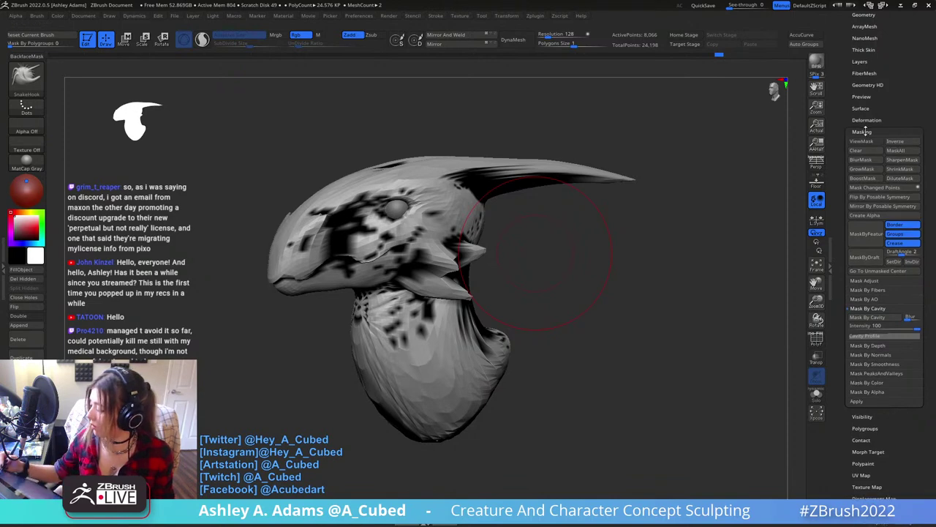
{"action": "scroll", "coordinate": [875, 86], "scroll_direction": "up", "scroll_amount": 2}
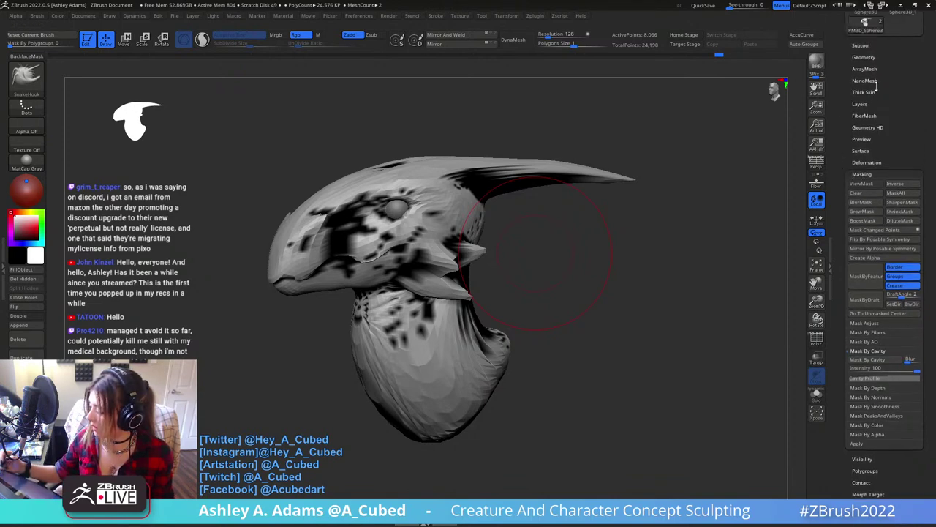
{"action": "left_click", "coordinate": [870, 175]}
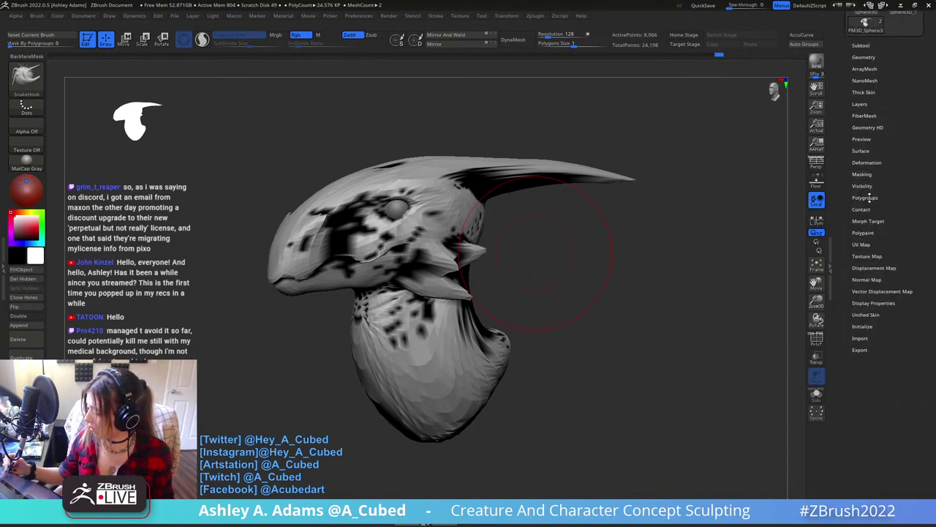
{"action": "left_click", "coordinate": [872, 234]}
{"action": "left_click", "coordinate": [873, 233]}
{"action": "left_click", "coordinate": [868, 243]}
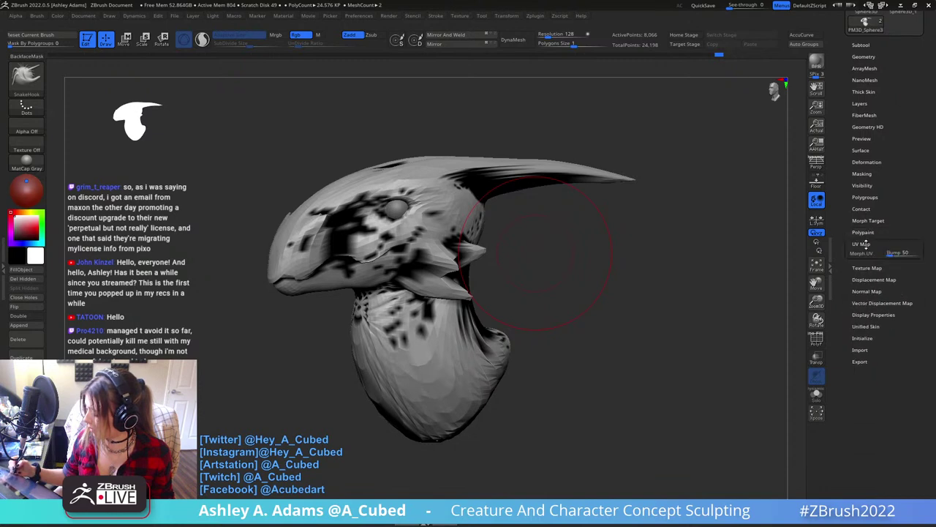
{"action": "left_click", "coordinate": [868, 244]}
{"action": "left_click", "coordinate": [867, 256]}
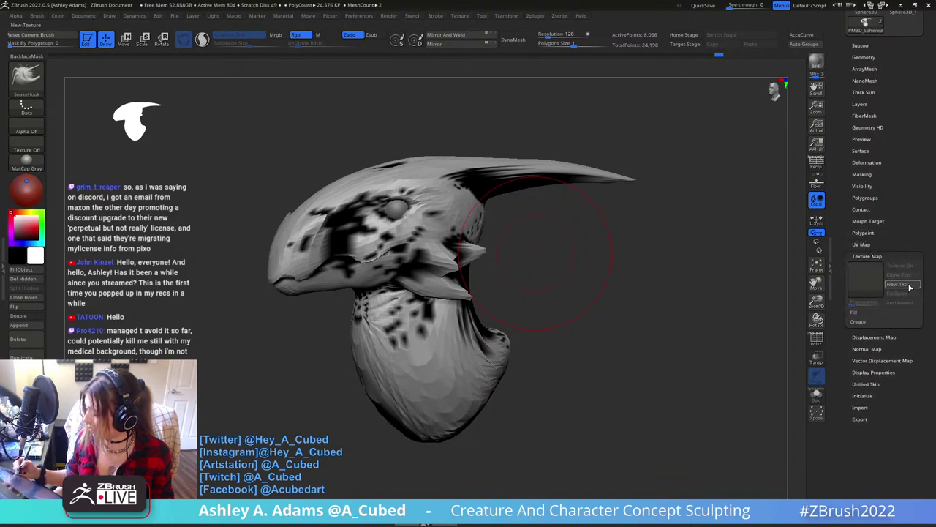
{"action": "left_click", "coordinate": [860, 321]}
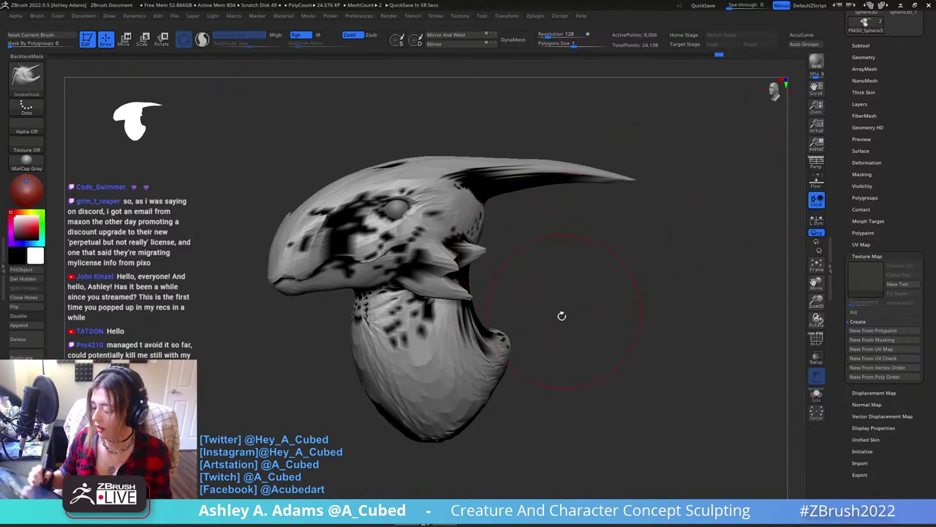
Fill the whole creature head with white and open the Subtool list.
{"action": "left_click", "coordinate": [22, 269]}
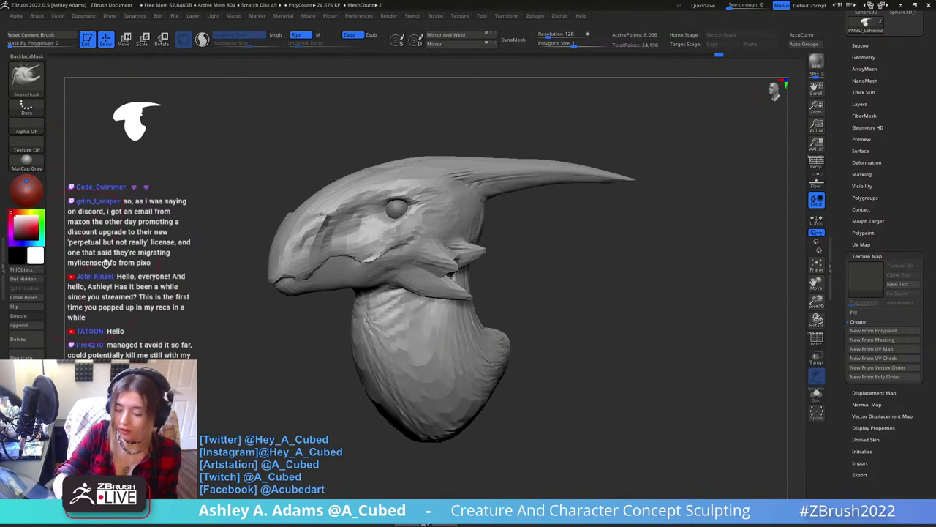
{"action": "left_click", "coordinate": [861, 45]}
{"action": "right_click_drag", "start_coordinate": [629, 363], "coordinate": [596, 270], "text": "ctrl"}
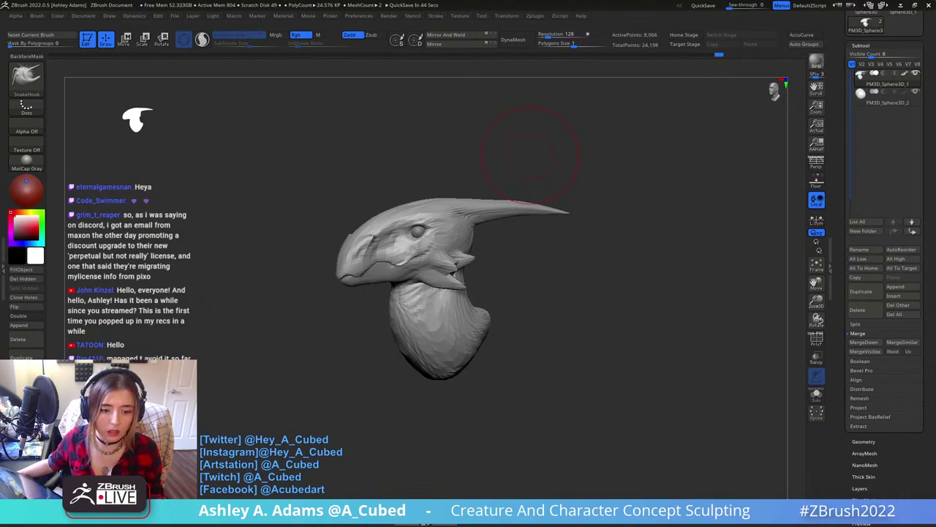
Switch to the browser, skim several points of the "Stylized Characters for Feature Animations" YouTube video, and return to ZBrush.
{"action": "key", "text": "alt+Tab"}
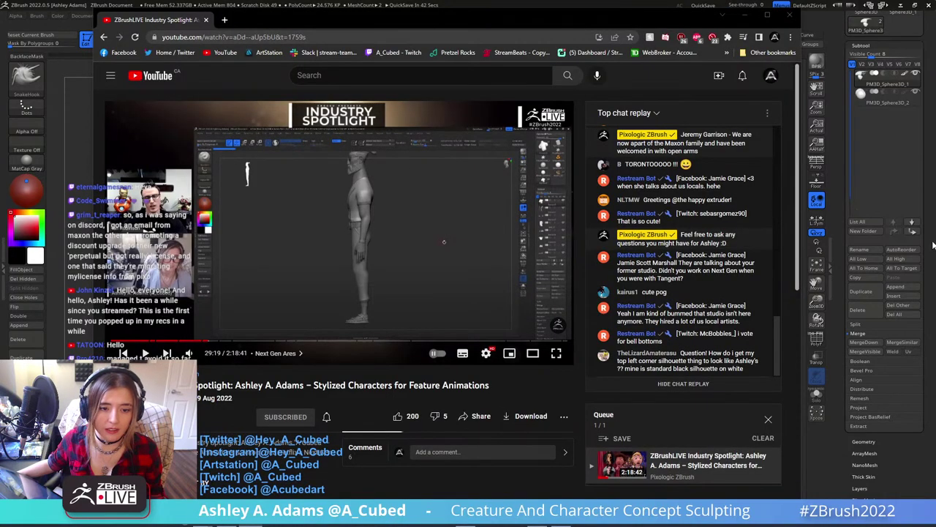
{"action": "left_click_drag", "start_coordinate": [378, 21], "coordinate": [492, 27]}
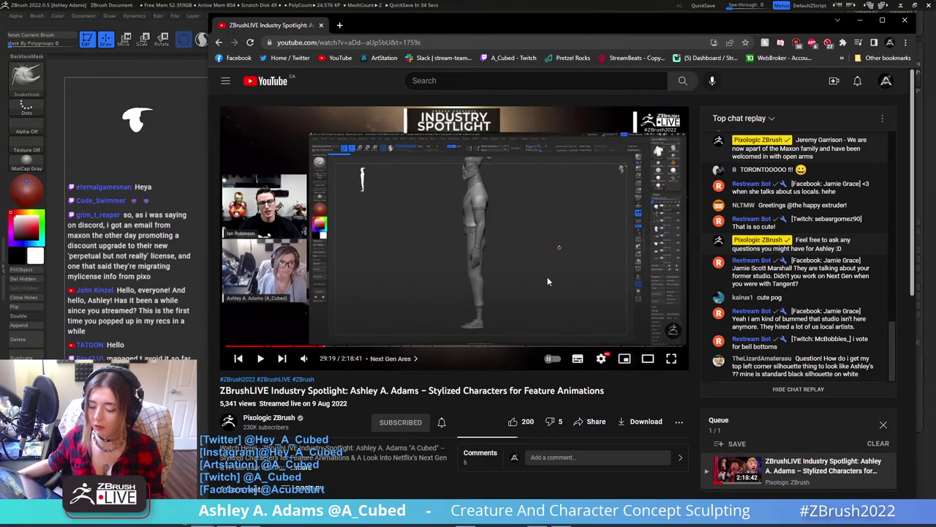
{"action": "left_click", "coordinate": [368, 346]}
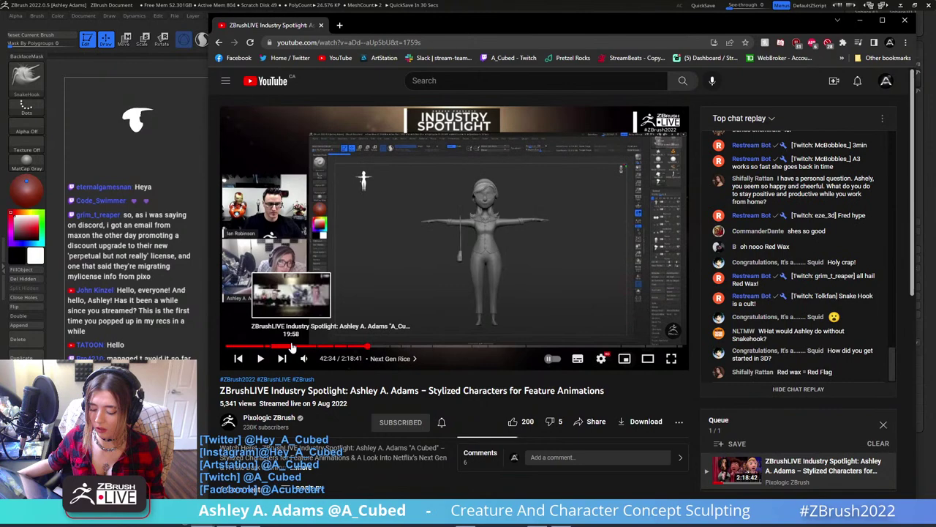
{"action": "left_click", "coordinate": [299, 346]}
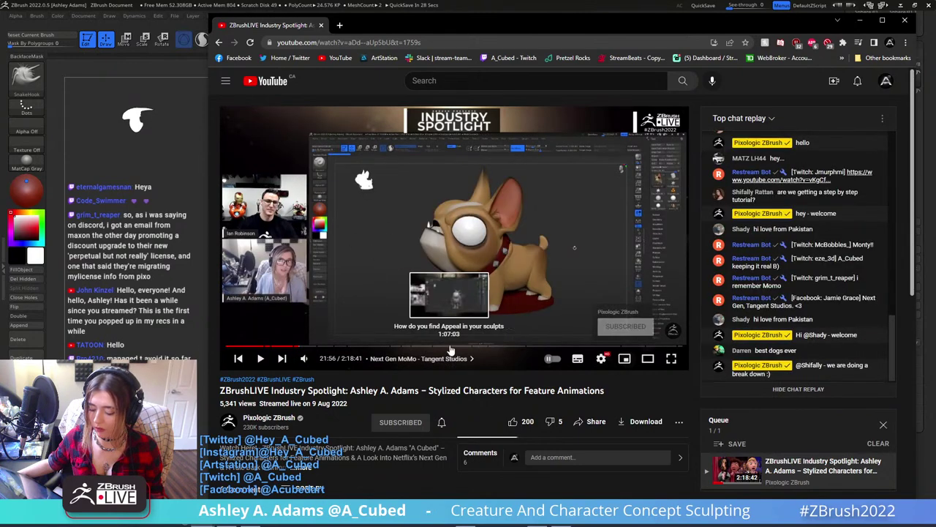
{"action": "left_click", "coordinate": [479, 346]}
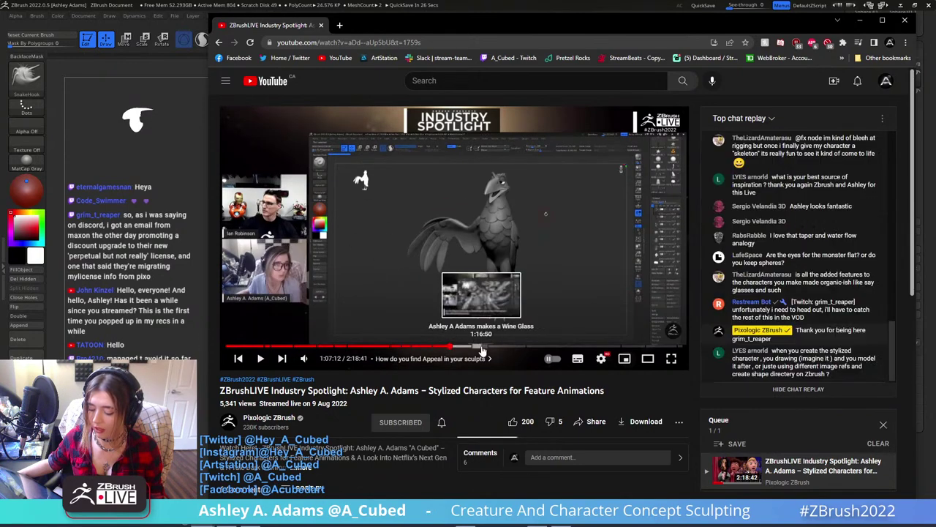
{"action": "left_click", "coordinate": [423, 346]}
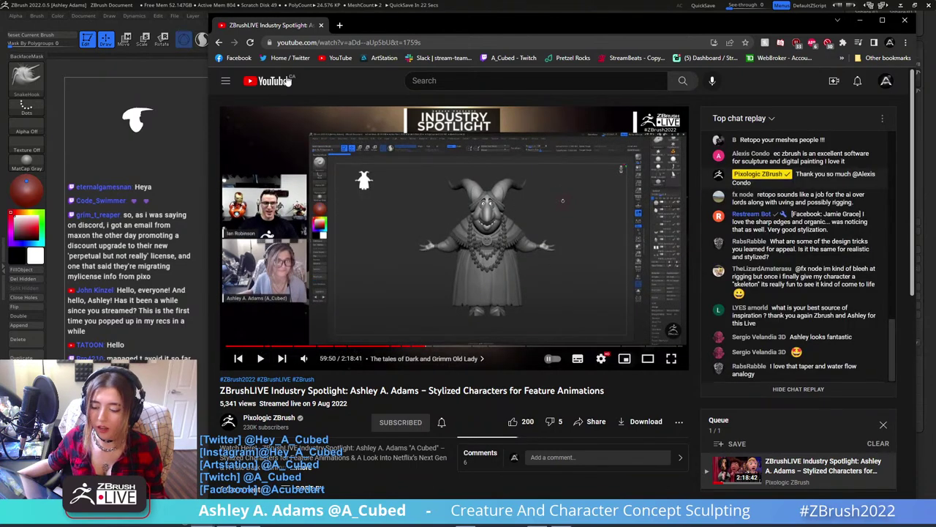
{"action": "key", "text": "alt+Tab"}
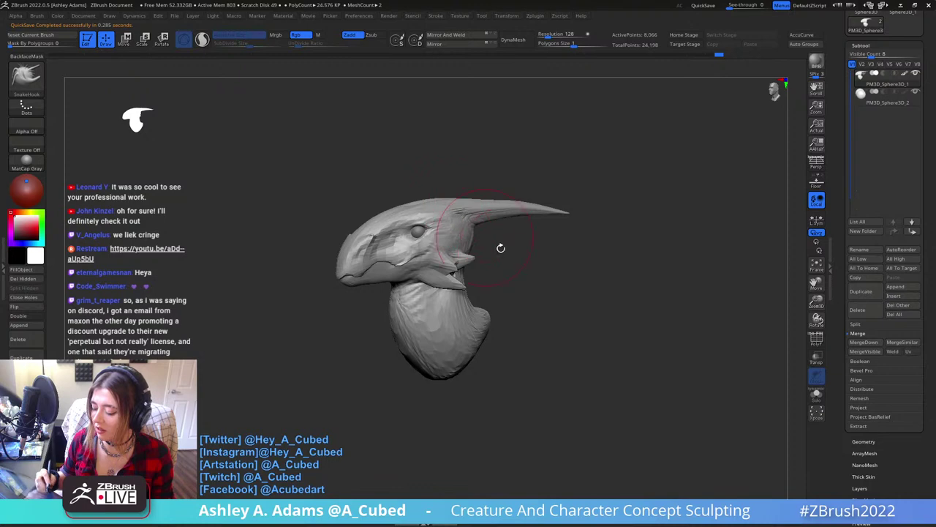
Adjust the underside of the jaw with the Snake Hook brush, working from below.
{"action": "left_click_drag", "start_coordinate": [500, 247], "coordinate": [503, 245]}
{"action": "mouse_move", "coordinate": [503, 245]}
{"action": "right_mouse_down", "text": "ctrl"}
{"action": "mouse_move", "coordinate": [476, 271]}
{"action": "mouse_move", "coordinate": [420, 258]}
{"action": "mouse_move", "coordinate": [417, 265]}
{"action": "right_mouse_up", "text": "ctrl"}
{"action": "left_click_drag", "start_coordinate": [409, 273], "coordinate": [415, 269]}
{"action": "right_click_drag", "start_coordinate": [415, 268], "coordinate": [415, 265]}
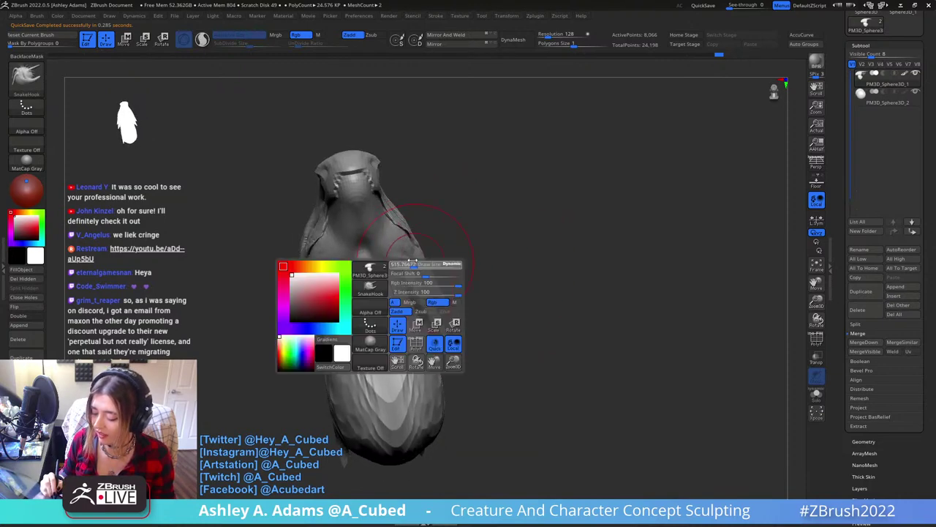
{"action": "left_click_drag", "start_coordinate": [409, 276], "coordinate": [411, 287]}
{"action": "left_click_drag", "start_coordinate": [396, 241], "coordinate": [392, 225]}
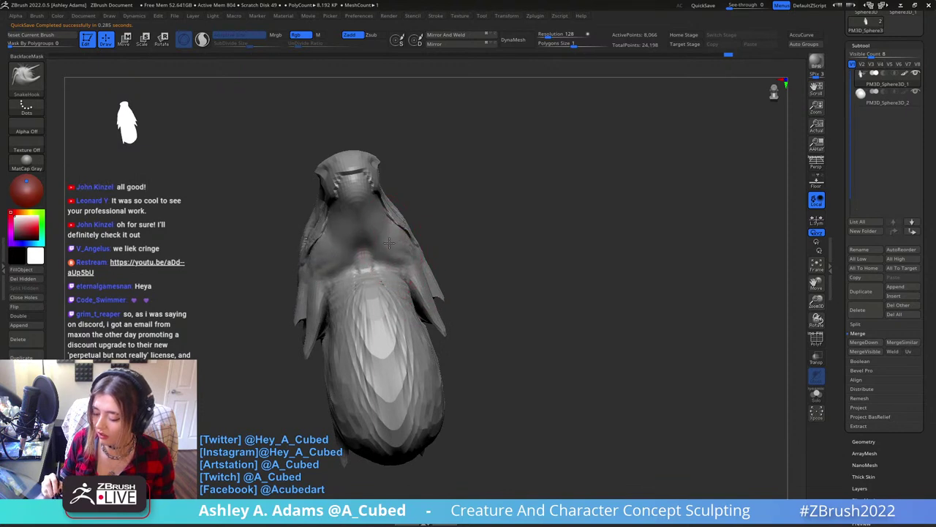
{"action": "mouse_move", "coordinate": [398, 232]}
{"action": "right_mouse_down"}
{"action": "mouse_move", "coordinate": [424, 326]}
{"action": "mouse_move", "coordinate": [396, 287]}
{"action": "right_mouse_up"}
{"action": "key", "text": "space"}
{"action": "left_click", "coordinate": [437, 235]}
{"action": "mouse_move", "coordinate": [447, 255]}
{"action": "right_mouse_down"}
{"action": "mouse_move", "coordinate": [404, 238]}
{"action": "mouse_move", "coordinate": [478, 283]}
{"action": "right_mouse_up"}
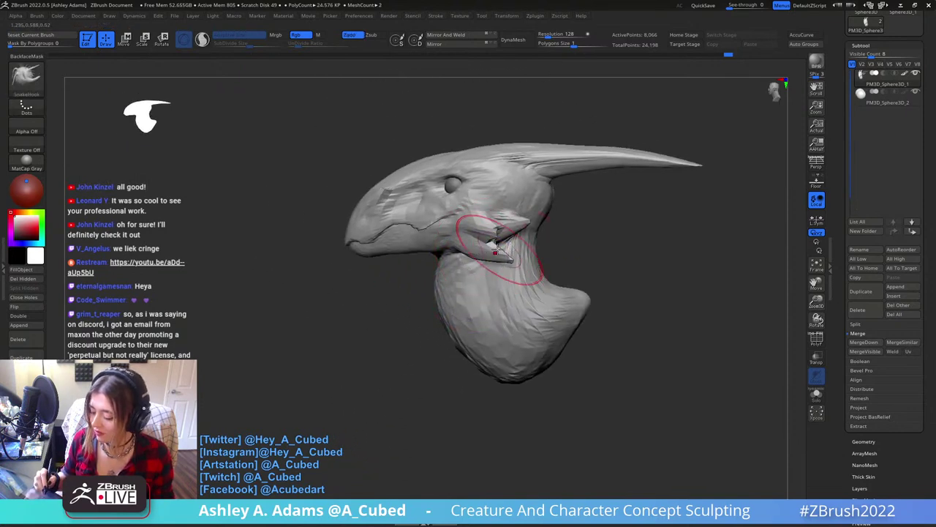
Mask the head around a small exposed patch at the rear of the lower jaw, in front of the existing spikes.
{"action": "key", "text": "space"}
{"action": "left_click", "coordinate": [460, 250]}
{"action": "right_click", "coordinate": [441, 235]}
{"action": "mouse_move", "coordinate": [455, 229]}
{"action": "right_mouse_down"}
{"action": "mouse_move", "coordinate": [441, 235]}
{"action": "mouse_move", "coordinate": [444, 267]}
{"action": "mouse_move", "coordinate": [441, 259]}
{"action": "right_mouse_up"}
{"action": "right_click", "coordinate": [440, 259]}
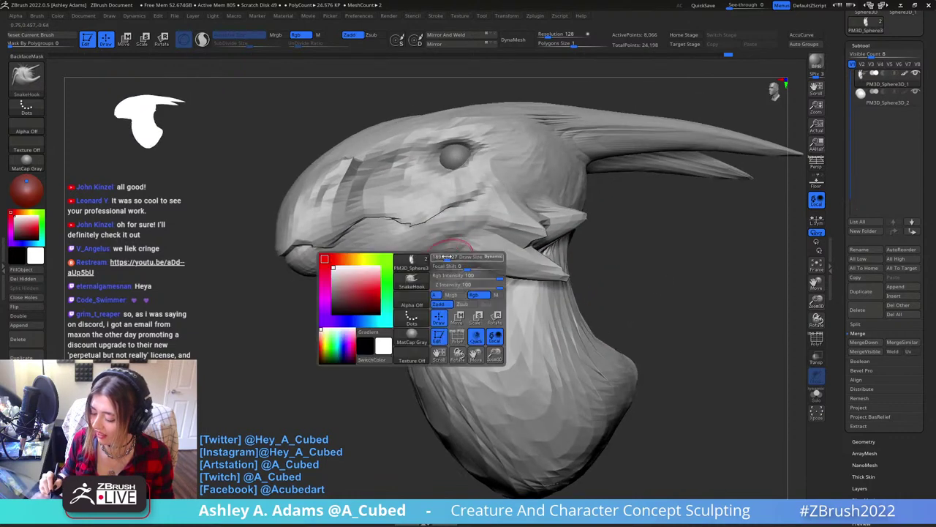
{"action": "key", "text": "b"}
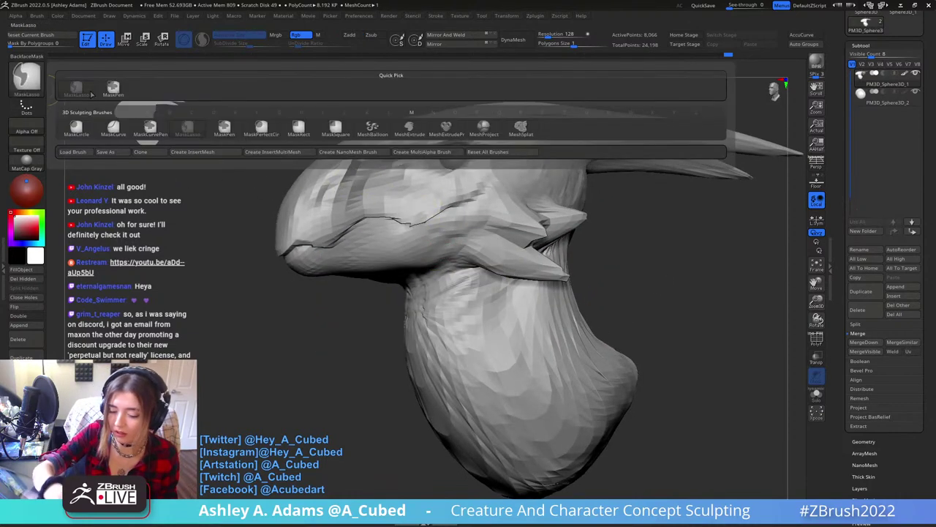
{"action": "key", "text": "s"}
{"action": "key", "text": "h"}
{"action": "left_click_drag", "start_coordinate": [356, 344], "coordinate": [459, 294]}
Pull a short backward-pointing spike out of the exposed jaw patch with Snake Hook and smooth its base.
{"action": "left_click_drag", "start_coordinate": [440, 252], "coordinate": [455, 274]}
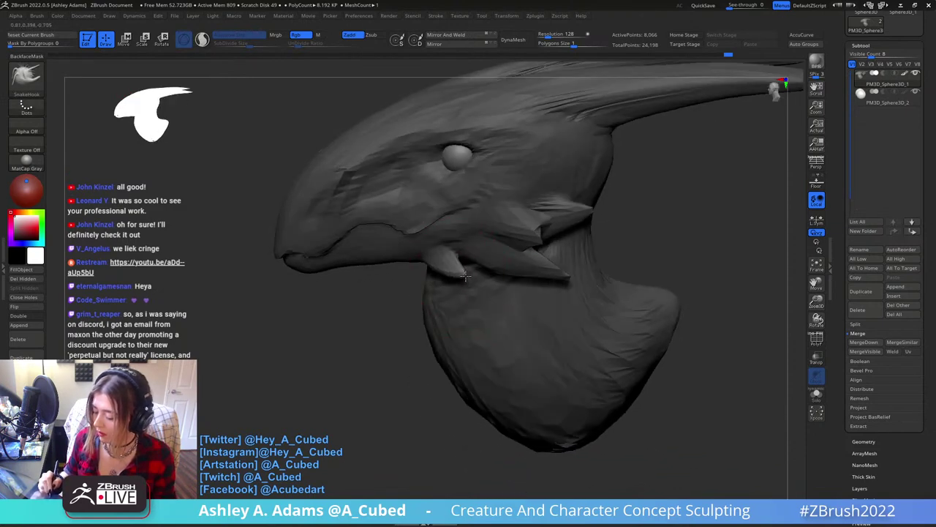
{"action": "right_click_drag", "start_coordinate": [457, 271], "coordinate": [443, 253]}
{"action": "mouse_move", "coordinate": [446, 262]}
{"action": "left_mouse_down"}
{"action": "mouse_move", "coordinate": [463, 278]}
{"action": "mouse_move", "coordinate": [476, 271]}
{"action": "left_mouse_up"}
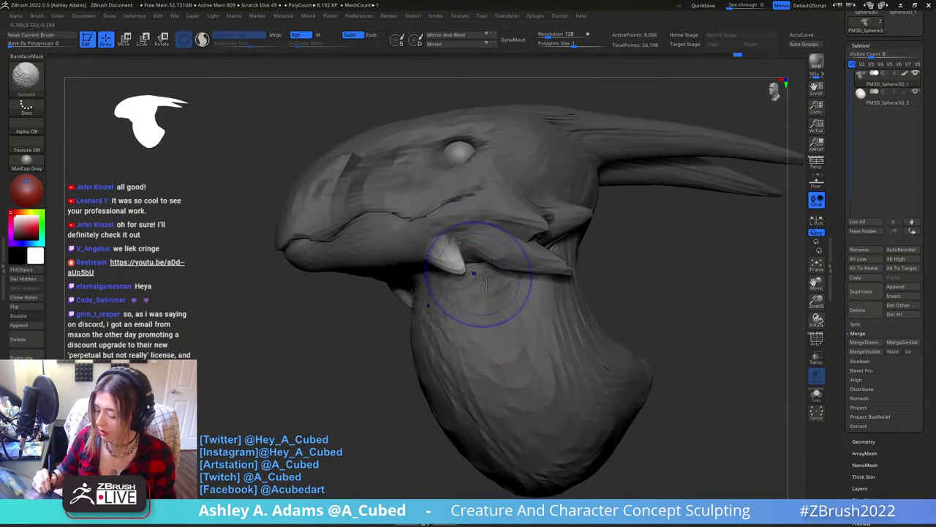
Pull out a second small spike above the new one at the rear of the jaw with Snake Hook.
{"action": "right_click_drag", "start_coordinate": [497, 285], "coordinate": [585, 282]}
{"action": "right_click_drag", "start_coordinate": [585, 282], "coordinate": [606, 270], "text": "ctrl"}
{"action": "mouse_move", "coordinate": [470, 247]}
{"action": "right_mouse_down"}
{"action": "mouse_move", "coordinate": [480, 319]}
{"action": "mouse_move", "coordinate": [465, 262]}
{"action": "right_mouse_up"}
{"action": "left_click_drag", "start_coordinate": [466, 262], "coordinate": [479, 310]}
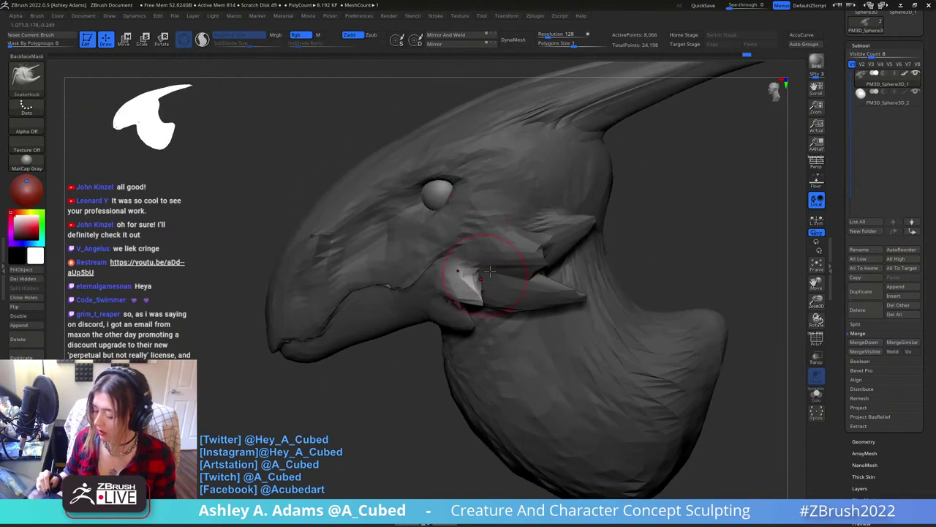
Clear the mask and smooth the transitions around the jaw spikes.
{"action": "right_click_drag", "start_coordinate": [491, 273], "coordinate": [579, 251], "text": "ctrl"}
{"action": "left_click_drag", "start_coordinate": [579, 251], "coordinate": [592, 242], "text": "ctrl"}
{"action": "right_click", "coordinate": [530, 274]}
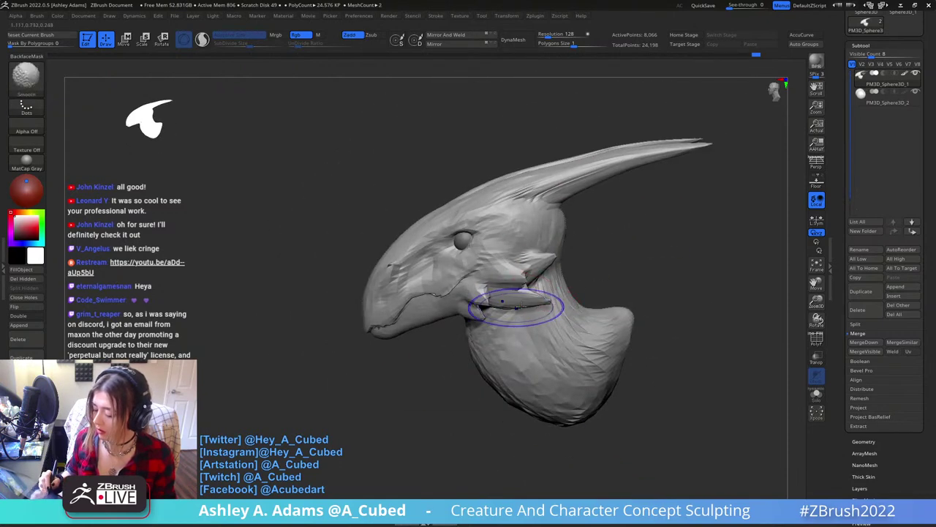
{"action": "right_click_drag", "start_coordinate": [542, 320], "coordinate": [554, 299]}
{"action": "mouse_move", "coordinate": [555, 299]}
{"action": "left_mouse_down"}
{"action": "mouse_move", "coordinate": [533, 302]}
{"action": "mouse_move", "coordinate": [552, 307]}
{"action": "left_mouse_up"}
{"action": "right_click", "coordinate": [567, 294]}
{"action": "right_click_drag", "start_coordinate": [550, 308], "coordinate": [606, 261]}
{"action": "right_click", "coordinate": [542, 299]}
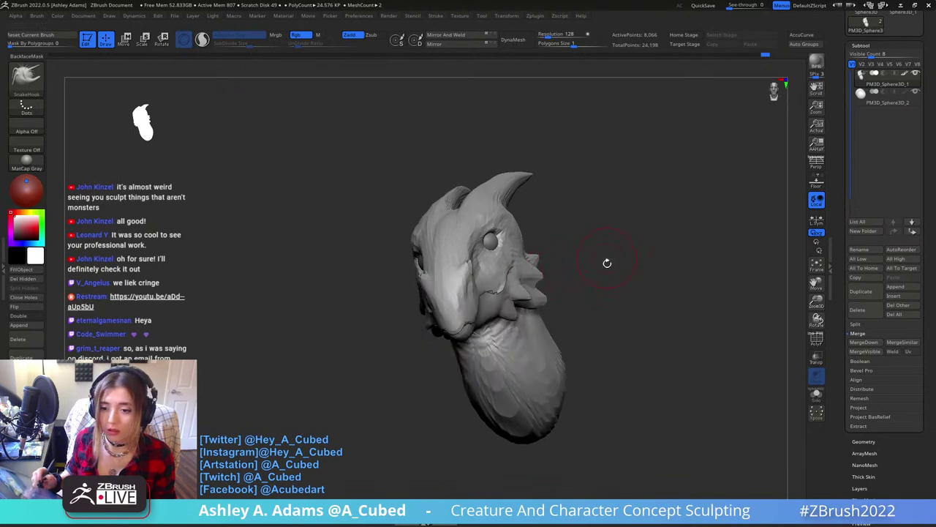
{"action": "key", "text": "ctrl"}
{"action": "right_click_drag", "start_coordinate": [573, 297], "coordinate": [608, 262], "text": "ctrl"}
{"action": "right_click_drag", "start_coordinate": [609, 262], "coordinate": [505, 249], "text": "alt"}
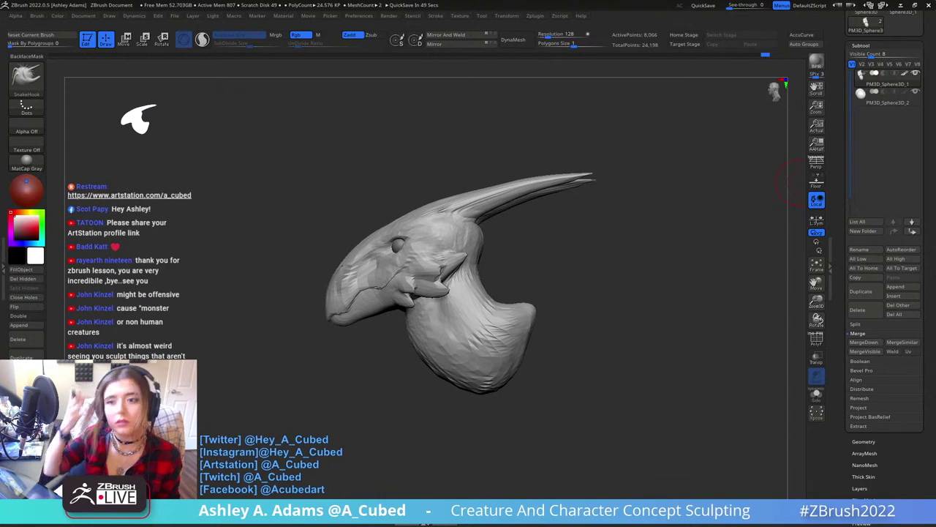
Refine the shape of the rear jaw spikes with a resized Snake Hook brush.
{"action": "left_click_drag", "start_coordinate": [529, 240], "coordinate": [512, 232]}
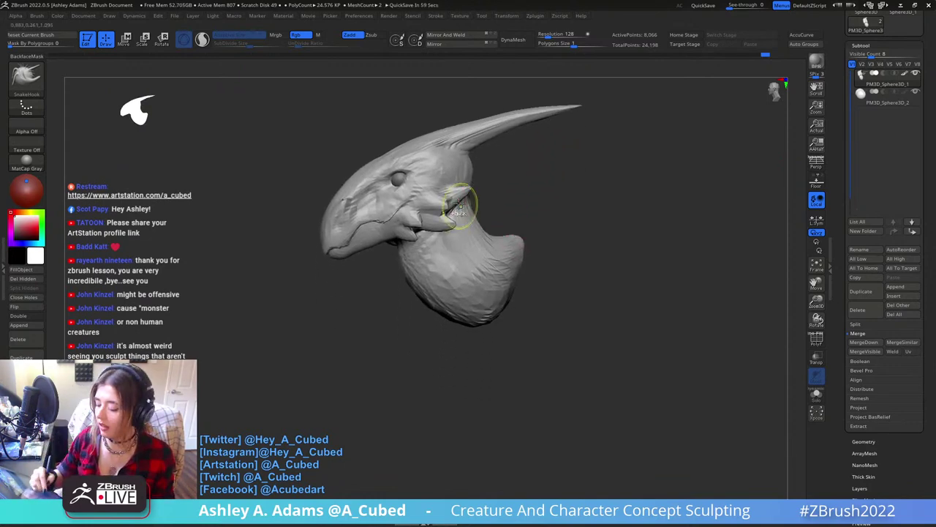
{"action": "right_click_drag", "start_coordinate": [460, 203], "coordinate": [431, 282], "text": "ctrl"}
{"action": "key", "text": "space"}
{"action": "left_click_drag", "start_coordinate": [462, 270], "coordinate": [475, 271]}
{"action": "right_click_drag", "start_coordinate": [453, 256], "coordinate": [500, 255]}
{"action": "mouse_move", "coordinate": [500, 255]}
{"action": "left_mouse_down"}
{"action": "mouse_move", "coordinate": [506, 271]}
{"action": "mouse_move", "coordinate": [488, 313]}
{"action": "left_mouse_up"}
Thicken the area where the horns meet the back of the head with the Inflate brush.
{"action": "key", "text": "b"}
{"action": "key", "text": "i"}
{"action": "key", "text": "n"}
{"action": "right_click_drag", "start_coordinate": [523, 315], "coordinate": [461, 307]}
{"action": "left_click_drag", "start_coordinate": [516, 245], "coordinate": [545, 287]}
{"action": "mouse_move", "coordinate": [545, 388]}
{"action": "right_mouse_down", "text": "ctrl"}
{"action": "mouse_move", "coordinate": [571, 274]}
{"action": "mouse_move", "coordinate": [524, 253]}
{"action": "mouse_move", "coordinate": [482, 289]}
{"action": "mouse_move", "coordinate": [504, 293]}
{"action": "right_mouse_up", "text": "ctrl"}
{"action": "key", "text": "space"}
{"action": "mouse_move", "coordinate": [543, 245]}
{"action": "right_mouse_down", "text": "ctrl"}
{"action": "mouse_move", "coordinate": [548, 261]}
{"action": "mouse_move", "coordinate": [512, 249]}
{"action": "right_mouse_up", "text": "ctrl"}
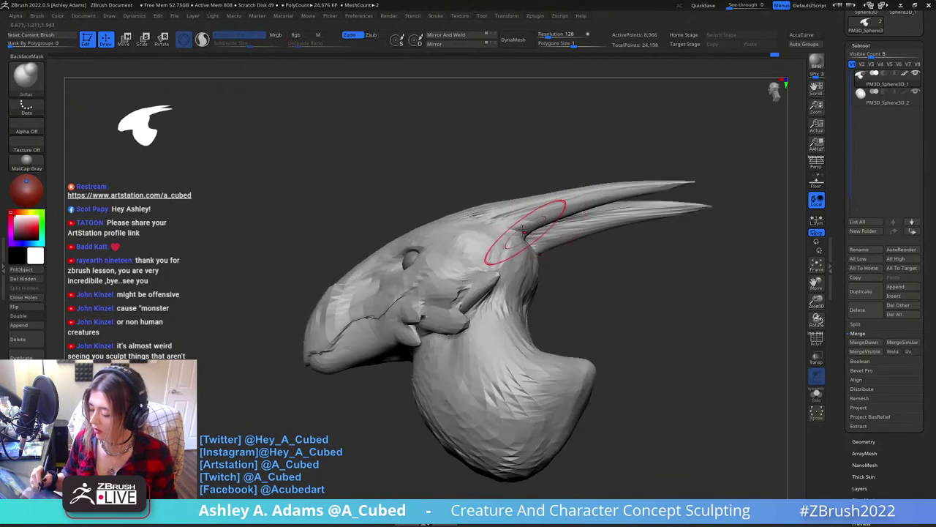
Build up the area where the horns join the back of the head with a resized ClayBuildup brush.
{"action": "key", "text": "b"}
{"action": "key", "text": "c"}
{"action": "key", "text": "b"}
{"action": "left_click_drag", "start_coordinate": [517, 222], "coordinate": [528, 227]}
{"action": "right_click_drag", "start_coordinate": [545, 256], "coordinate": [508, 272]}
{"action": "right_click", "coordinate": [509, 272]}
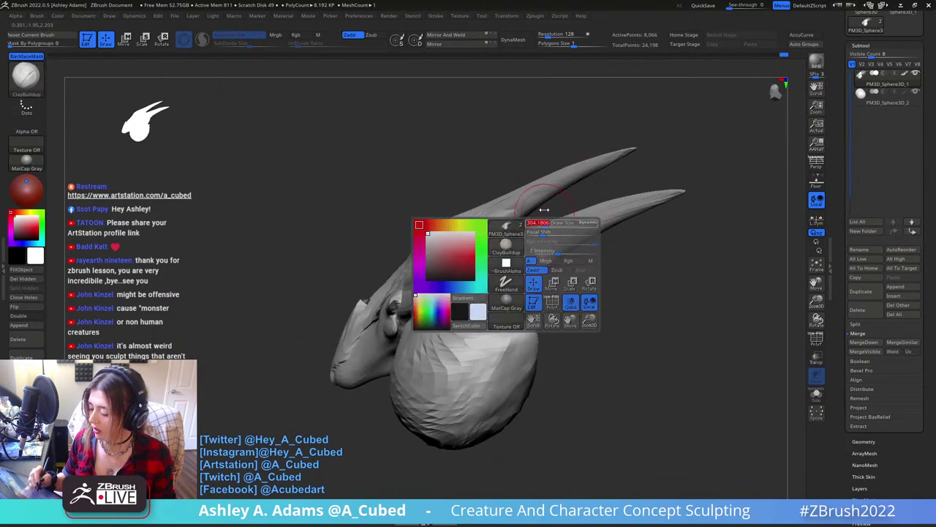
{"action": "right_click_drag", "start_coordinate": [546, 209], "coordinate": [505, 231]}
Add streaked volume along the length of both horns with ClayBuildup strokes.
{"action": "left_click_drag", "start_coordinate": [531, 222], "coordinate": [500, 218]}
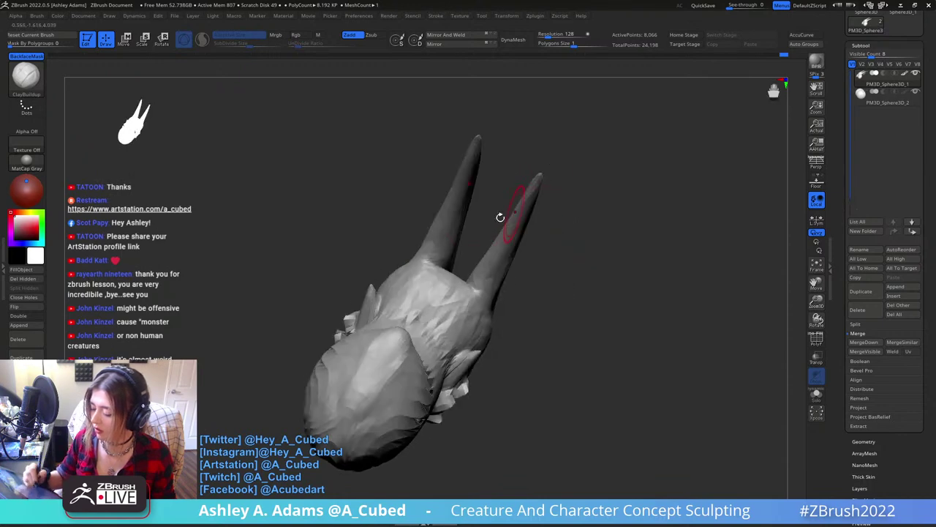
{"action": "left_click_drag", "start_coordinate": [466, 185], "coordinate": [474, 231]}
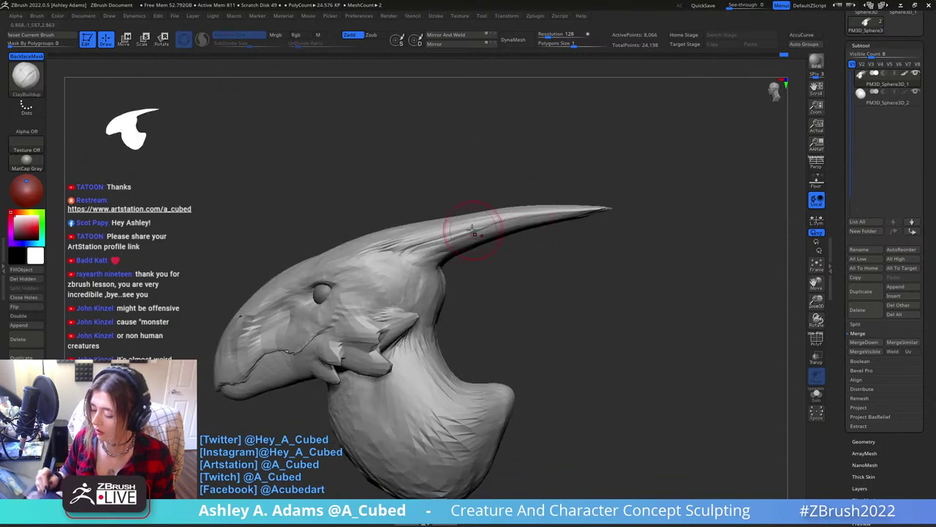
{"action": "mouse_move", "coordinate": [534, 246]}
{"action": "left_mouse_down"}
{"action": "mouse_move", "coordinate": [508, 255]}
{"action": "mouse_move", "coordinate": [497, 239]}
{"action": "mouse_move", "coordinate": [513, 222]}
{"action": "mouse_move", "coordinate": [616, 220]}
{"action": "mouse_move", "coordinate": [575, 194]}
{"action": "mouse_move", "coordinate": [496, 230]}
{"action": "left_mouse_up"}
{"action": "left_click_drag", "start_coordinate": [623, 149], "coordinate": [505, 209]}
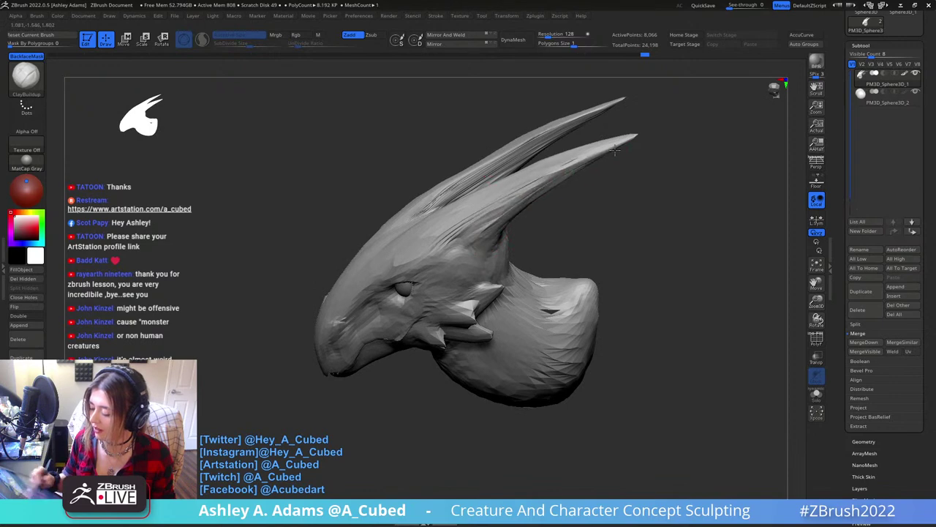
{"action": "mouse_move", "coordinate": [556, 110]}
{"action": "left_mouse_down"}
{"action": "mouse_move", "coordinate": [580, 180]}
{"action": "mouse_move", "coordinate": [431, 249]}
{"action": "left_mouse_up"}
{"action": "mouse_move", "coordinate": [601, 150]}
{"action": "left_mouse_down"}
{"action": "mouse_move", "coordinate": [472, 147]}
{"action": "mouse_move", "coordinate": [537, 178]}
{"action": "left_mouse_up"}
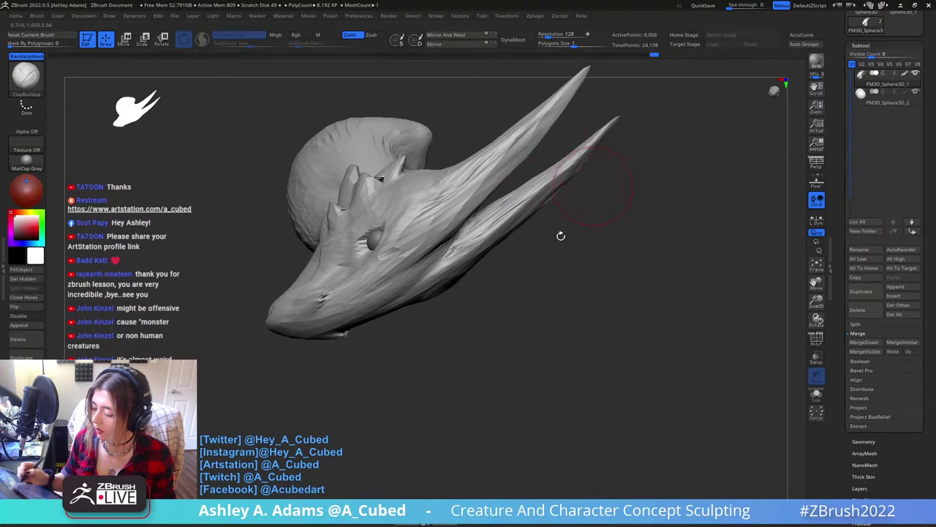
{"action": "mouse_move", "coordinate": [560, 236]}
{"action": "left_mouse_down"}
{"action": "mouse_move", "coordinate": [529, 145]}
{"action": "mouse_move", "coordinate": [514, 249]}
{"action": "mouse_move", "coordinate": [417, 192]}
{"action": "mouse_move", "coordinate": [502, 209]}
{"action": "mouse_move", "coordinate": [425, 218]}
{"action": "left_mouse_up"}
Carve grooves around the base of the horns with a resized DamStandard brush.
{"action": "key", "text": "b"}
{"action": "key", "text": "d"}
{"action": "key", "text": "s"}
{"action": "right_click", "coordinate": [418, 220]}
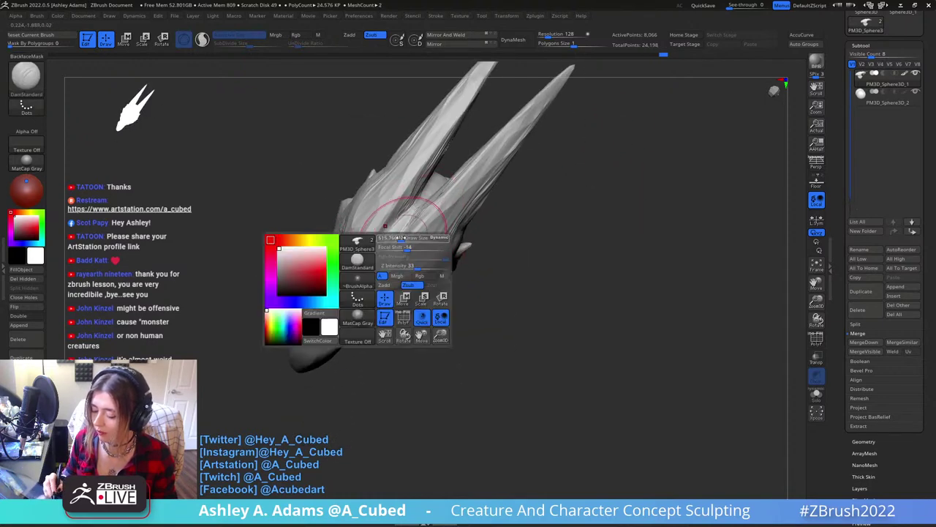
{"action": "mouse_move", "coordinate": [423, 220]}
{"action": "right_mouse_down"}
{"action": "mouse_move", "coordinate": [534, 201]}
{"action": "mouse_move", "coordinate": [512, 209]}
{"action": "right_mouse_up"}
Adjust the shape of the horns and brow with the Move and Snake Hook brushes.
{"action": "key", "text": "b"}
{"action": "key", "text": "m"}
{"action": "key", "text": "v"}
{"action": "right_click_drag", "start_coordinate": [439, 196], "coordinate": [442, 221], "text": "ctrl"}
{"action": "mouse_move", "coordinate": [442, 221]}
{"action": "right_mouse_down"}
{"action": "mouse_move", "coordinate": [446, 205]}
{"action": "mouse_move", "coordinate": [461, 203]}
{"action": "mouse_move", "coordinate": [418, 191]}
{"action": "right_mouse_up"}
{"action": "right_click", "coordinate": [436, 221]}
{"action": "key", "text": "b"}
{"action": "key", "text": "s"}
{"action": "key", "text": "h"}
{"action": "left_click_drag", "start_coordinate": [452, 206], "coordinate": [450, 206]}
{"action": "mouse_move", "coordinate": [450, 206]}
{"action": "right_mouse_down"}
{"action": "mouse_move", "coordinate": [428, 259]}
{"action": "mouse_move", "coordinate": [385, 245]}
{"action": "mouse_move", "coordinate": [376, 219]}
{"action": "mouse_move", "coordinate": [351, 273]}
{"action": "mouse_move", "coordinate": [363, 246]}
{"action": "right_mouse_up"}
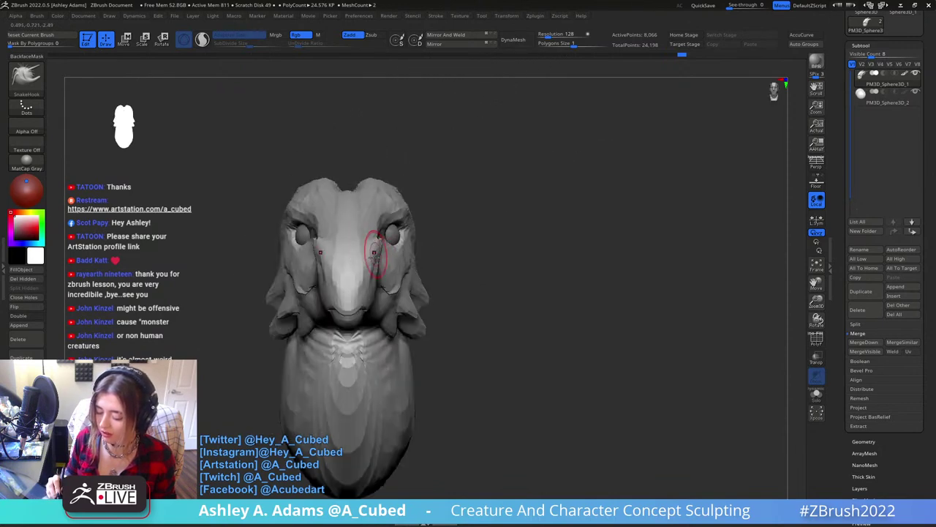
Build up the forms around the eyes and cheeks with the ClayBuildup brush.
{"action": "mouse_move", "coordinate": [452, 245]}
{"action": "right_mouse_down"}
{"action": "mouse_move", "coordinate": [462, 239]}
{"action": "mouse_move", "coordinate": [454, 242]}
{"action": "right_mouse_up"}
{"action": "key", "text": "b"}
{"action": "key", "text": "c"}
{"action": "key", "text": "b"}
{"action": "left_click_drag", "start_coordinate": [483, 238], "coordinate": [497, 248]}
{"action": "right_click_drag", "start_coordinate": [513, 252], "coordinate": [487, 289]}
{"action": "key", "text": "space"}
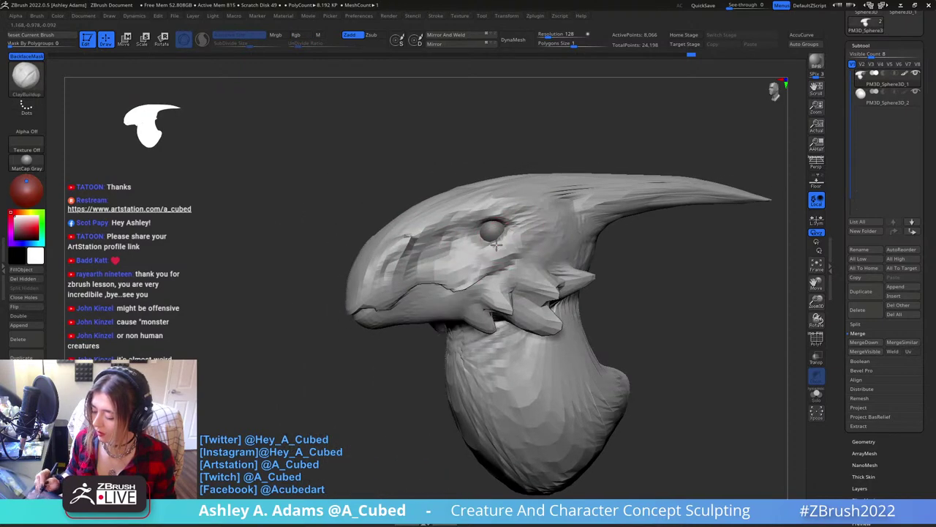
{"action": "right_click_drag", "start_coordinate": [462, 254], "coordinate": [470, 274]}
{"action": "key", "text": "space"}
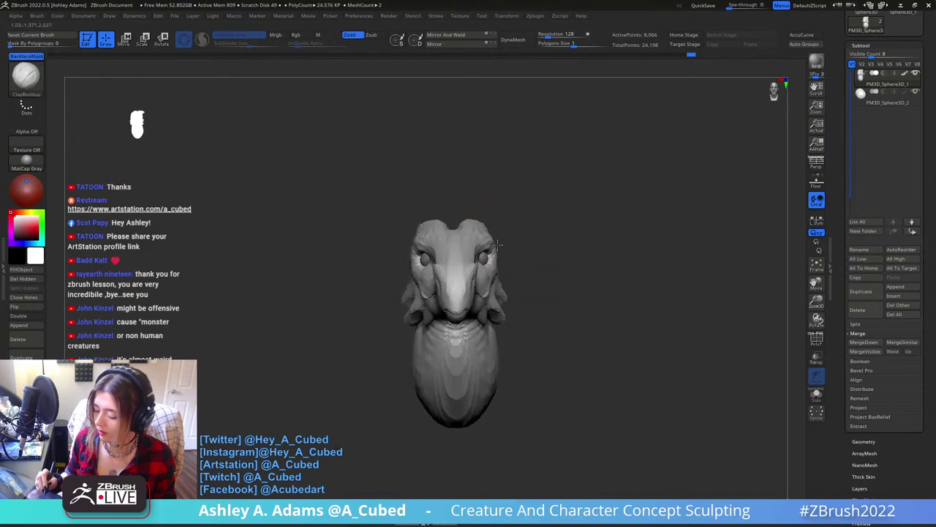
Refine the head's silhouette with a large Snake Hook brush and smooth the forehead in front of the horns.
{"action": "mouse_move", "coordinate": [443, 173]}
{"action": "right_mouse_down", "text": "shift"}
{"action": "mouse_move", "coordinate": [509, 223]}
{"action": "mouse_move", "coordinate": [562, 209]}
{"action": "mouse_move", "coordinate": [531, 182]}
{"action": "right_mouse_up", "text": "shift"}
{"action": "right_click", "coordinate": [459, 269]}
{"action": "right_click_drag", "start_coordinate": [475, 198], "coordinate": [469, 254], "text": "ctrl"}
{"action": "key", "text": "b"}
{"action": "key", "text": "s"}
{"action": "key", "text": "h"}
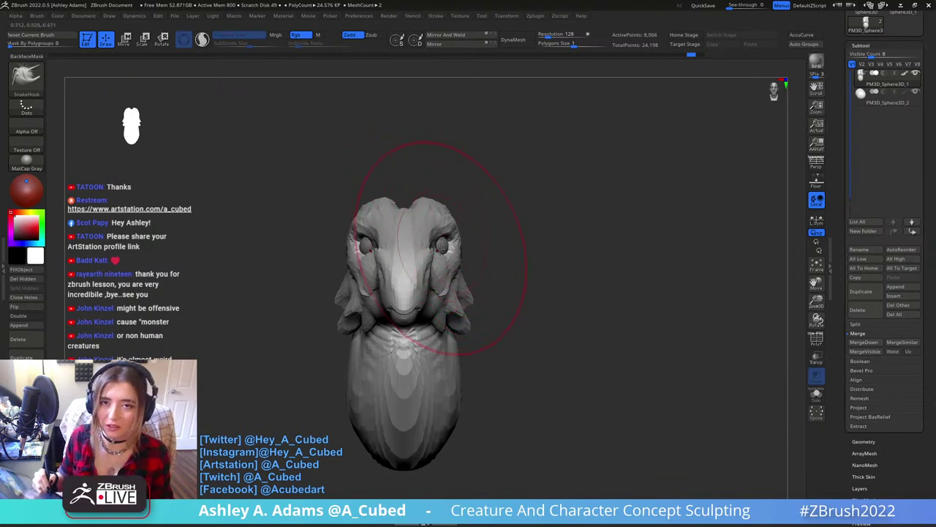
{"action": "mouse_move", "coordinate": [578, 304]}
{"action": "left_mouse_down"}
{"action": "mouse_move", "coordinate": [459, 309]}
{"action": "mouse_move", "coordinate": [442, 293]}
{"action": "left_mouse_up"}
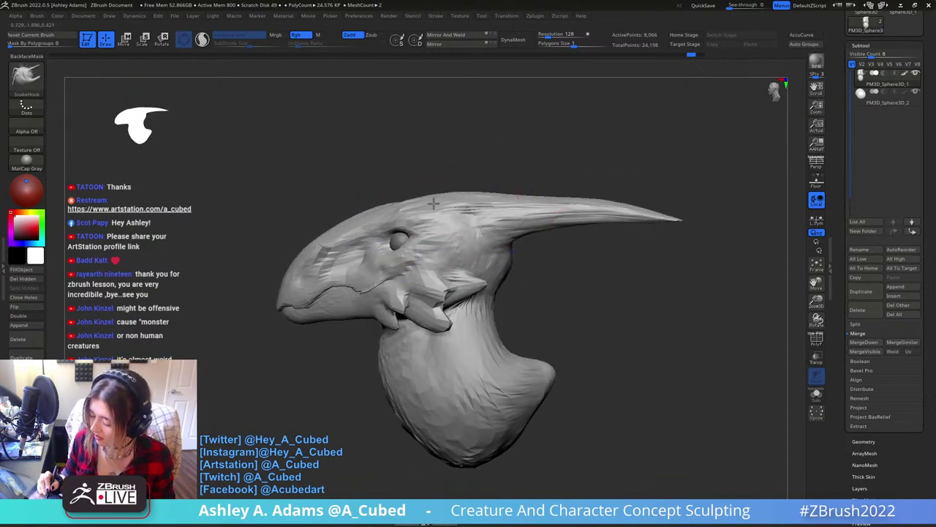
{"action": "left_click_drag", "start_coordinate": [374, 214], "coordinate": [393, 208], "text": "shift"}
Arch the horns upward and bend their tips down with a large Snake Hook brush.
{"action": "mouse_move", "coordinate": [523, 212]}
{"action": "left_mouse_down"}
{"action": "mouse_move", "coordinate": [502, 210]}
{"action": "mouse_move", "coordinate": [570, 207]}
{"action": "left_mouse_up"}
{"action": "mouse_move", "coordinate": [675, 219]}
{"action": "left_mouse_down"}
{"action": "mouse_move", "coordinate": [685, 239]}
{"action": "mouse_move", "coordinate": [663, 232]}
{"action": "mouse_move", "coordinate": [670, 227]}
{"action": "left_mouse_up"}
{"action": "key", "text": "space"}
{"action": "key", "text": "shift"}
{"action": "key", "text": "space"}
{"action": "key", "text": "space"}
{"action": "left_click_drag", "start_coordinate": [487, 212], "coordinate": [484, 210]}
{"action": "key", "text": "space"}
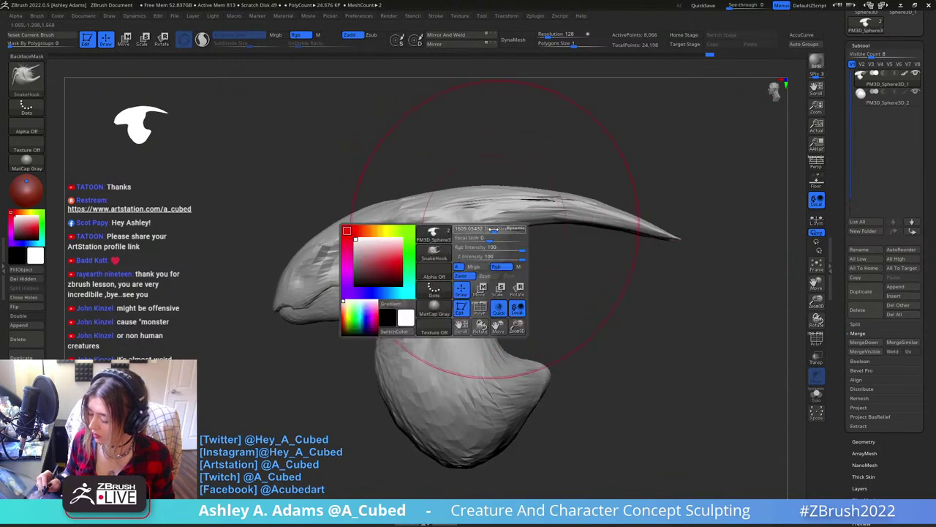
Paint a mask over the area behind the eyes and invert it to isolate that region for sculpting.
{"action": "key", "text": "b"}
{"action": "key", "text": "d"}
{"action": "key", "text": "s"}
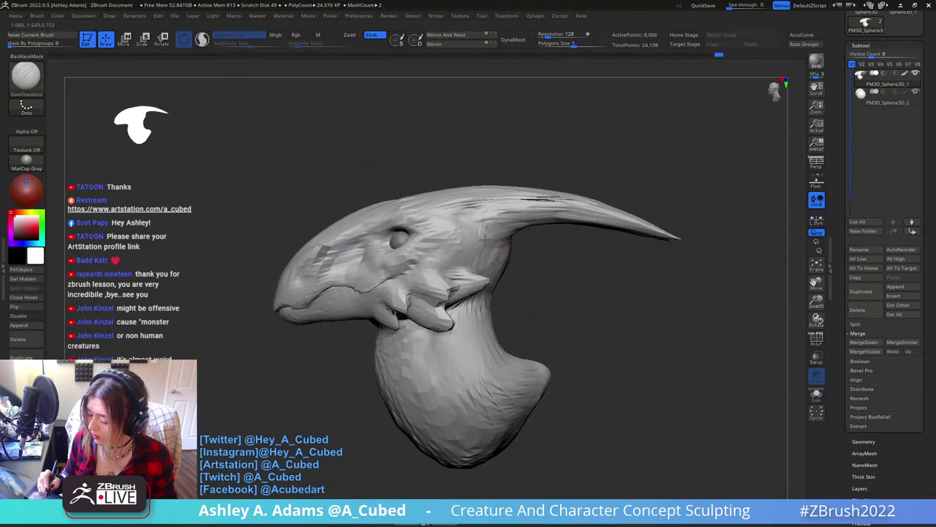
{"action": "right_click_drag", "start_coordinate": [485, 240], "coordinate": [493, 295], "text": "ctrl"}
{"action": "right_click", "coordinate": [469, 295]}
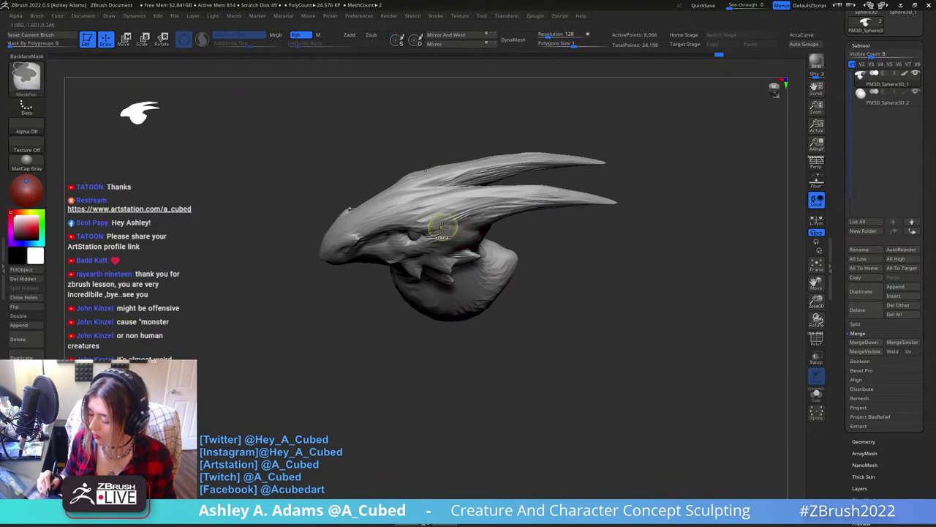
{"action": "right_click_drag", "start_coordinate": [441, 229], "coordinate": [428, 225]}
{"action": "key", "text": "space"}
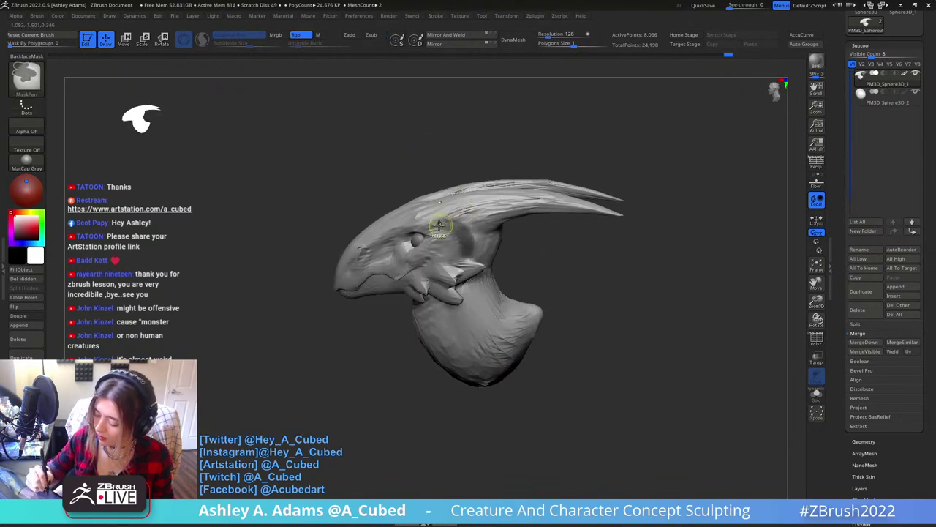
{"action": "left_click", "coordinate": [538, 259], "text": "ctrl"}
{"action": "right_click", "coordinate": [541, 241]}
{"action": "right_click_drag", "start_coordinate": [541, 241], "coordinate": [458, 219]}
Pull the unmasked area behind the eyes backward into a flared frill with Snake Hook.
{"action": "key", "text": "b"}
{"action": "key", "text": "s"}
{"action": "key", "text": "h"}
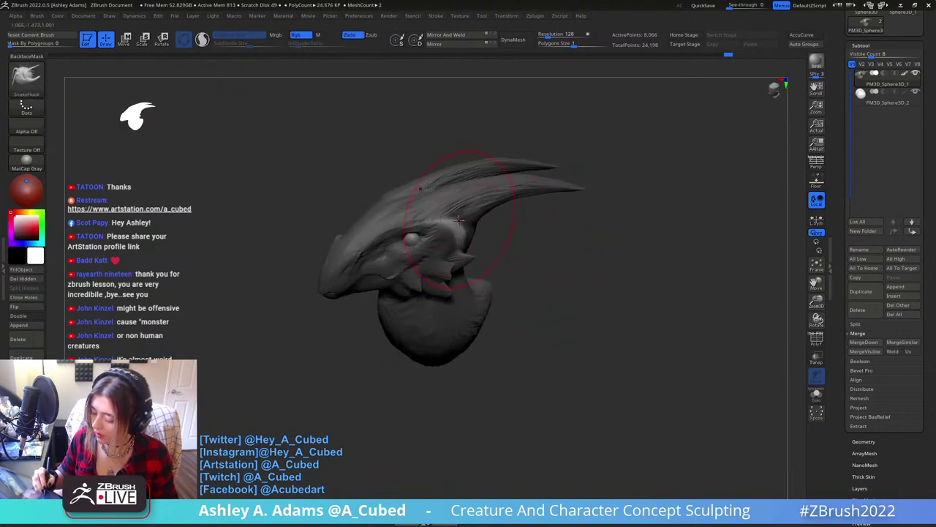
{"action": "mouse_move", "coordinate": [525, 217]}
{"action": "right_mouse_down"}
{"action": "mouse_move", "coordinate": [484, 229]}
{"action": "mouse_move", "coordinate": [480, 275]}
{"action": "mouse_move", "coordinate": [497, 253]}
{"action": "right_mouse_up"}
{"action": "key", "text": "shift"}
{"action": "right_click", "coordinate": [481, 230]}
{"action": "key", "text": "shift"}
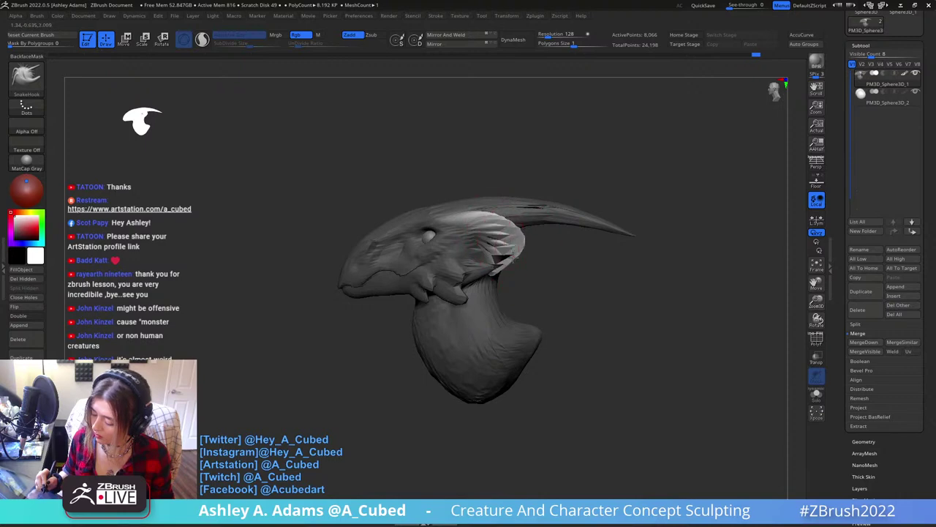
Smooth the frill into a rounded fan shape and clear the mask.
{"action": "right_click_drag", "start_coordinate": [480, 278], "coordinate": [498, 249]}
{"action": "key", "text": "shift"}
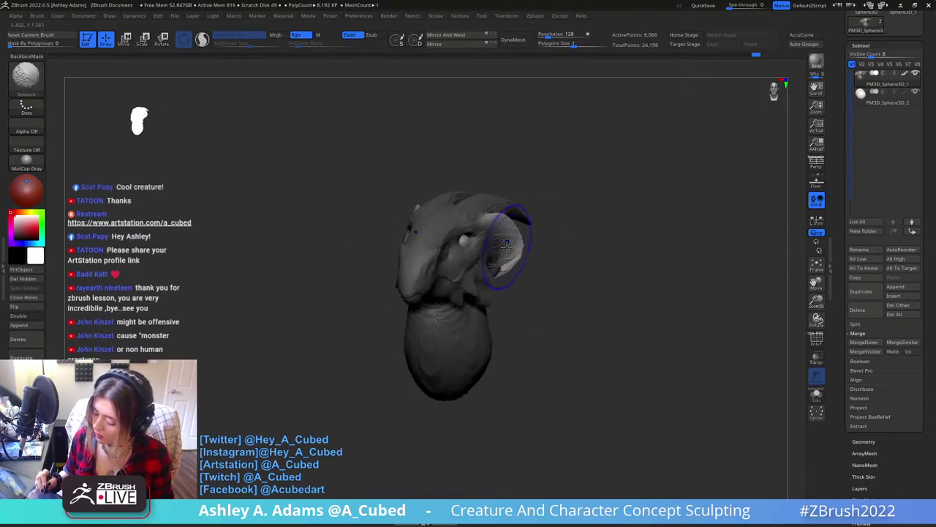
{"action": "right_click_drag", "start_coordinate": [499, 254], "coordinate": [500, 268]}
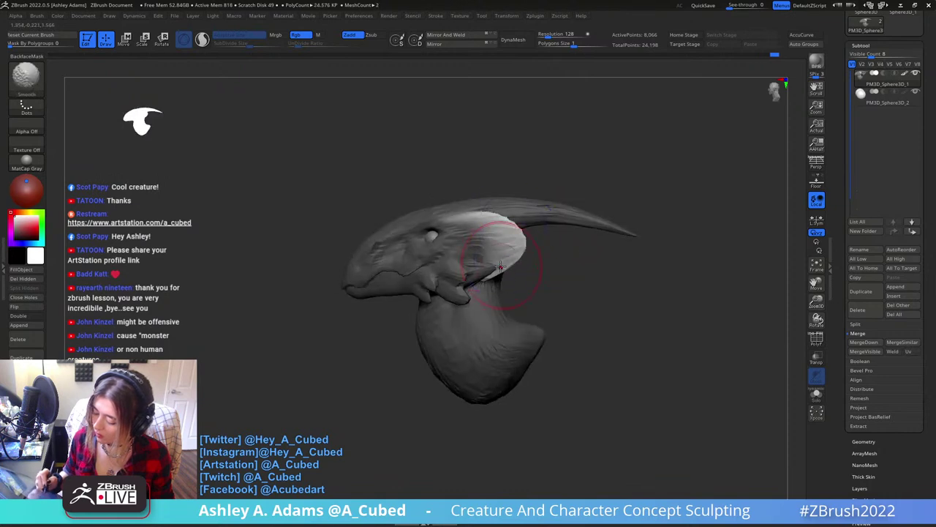
{"action": "mouse_move", "coordinate": [561, 295]}
{"action": "left_mouse_down", "text": "ctrl"}
{"action": "mouse_move", "coordinate": [616, 269]}
{"action": "mouse_move", "coordinate": [595, 276]}
{"action": "left_mouse_up", "text": "ctrl"}
{"action": "key", "text": "space"}
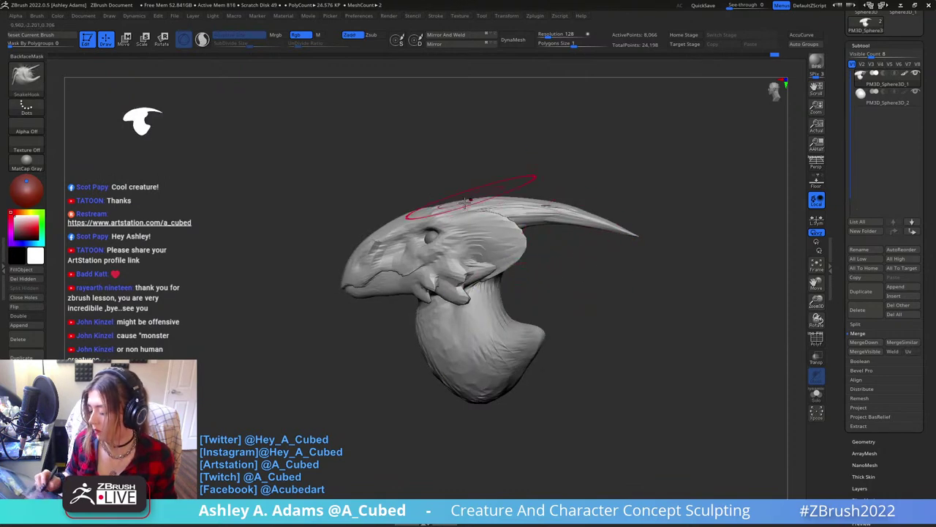
Refine the brow area around the eyes with the Snake Hook and Inflate brushes.
{"action": "mouse_move", "coordinate": [445, 220]}
{"action": "right_mouse_down"}
{"action": "mouse_move", "coordinate": [465, 243]}
{"action": "mouse_move", "coordinate": [401, 240]}
{"action": "right_mouse_up"}
{"action": "key", "text": "space"}
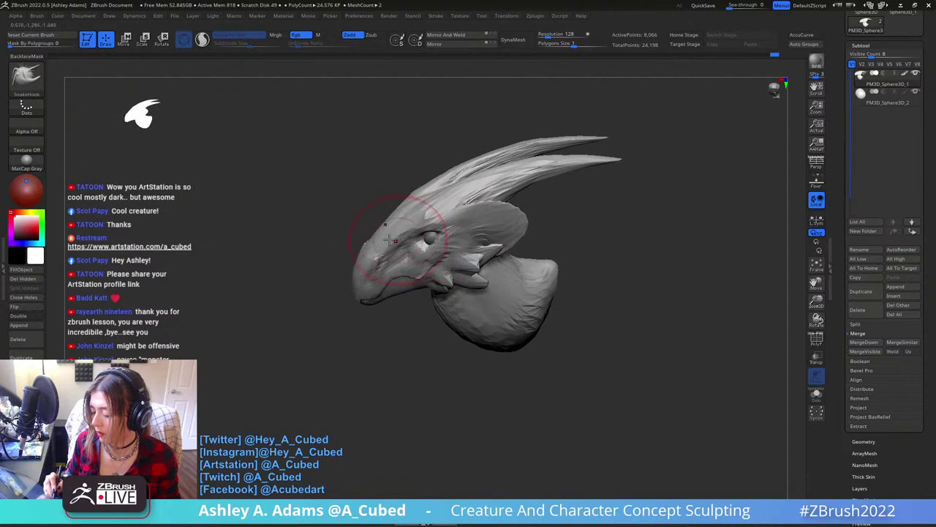
{"action": "key", "text": "b"}
{"action": "key", "text": "i"}
{"action": "key", "text": "n"}
{"action": "right_click_drag", "start_coordinate": [424, 208], "coordinate": [414, 172]}
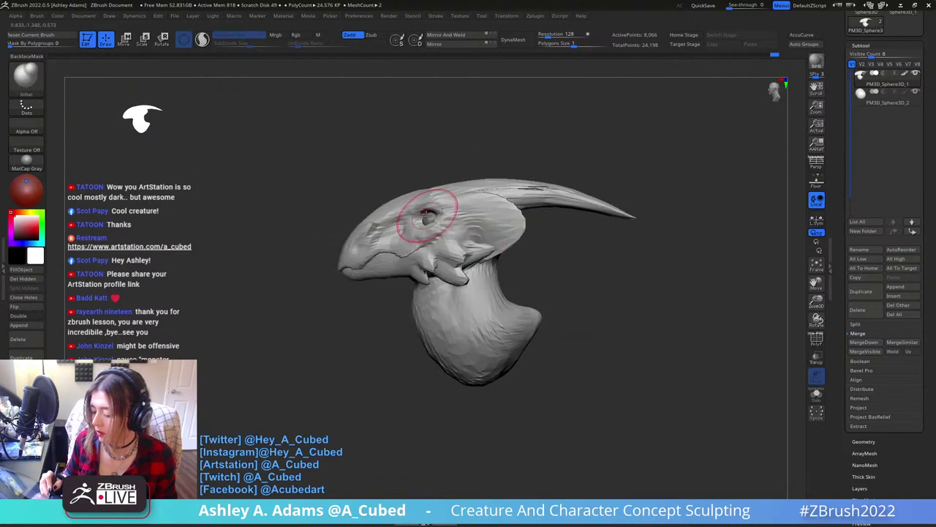
Move the eyes slightly forward toward the snout and reselect the head subtool.
{"action": "left_click", "coordinate": [429, 218], "text": "alt"}
{"action": "key", "text": "w"}
{"action": "right_click_drag", "start_coordinate": [444, 221], "coordinate": [474, 219], "text": "alt"}
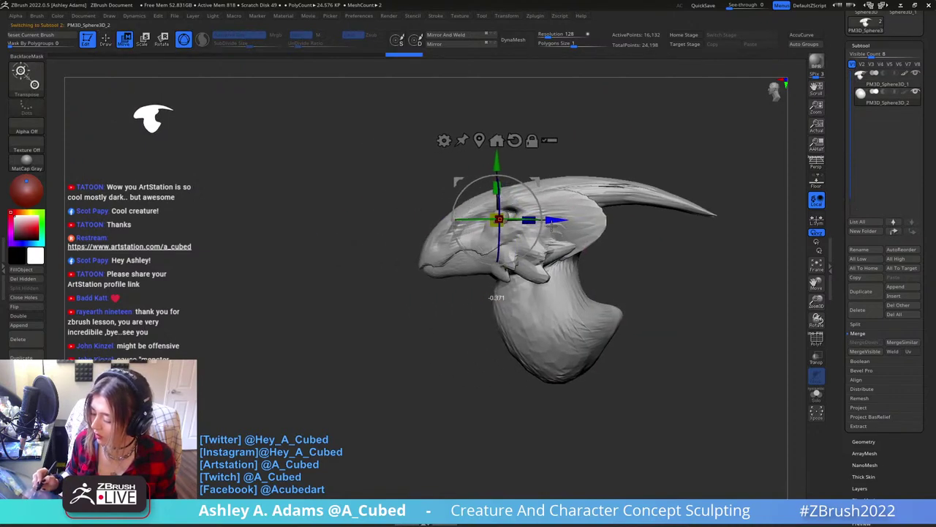
{"action": "key", "text": "q"}
{"action": "left_click", "coordinate": [512, 217], "text": "alt"}
Fit the eye sockets around the eyes with a resized Snake Hook brush.
{"action": "key", "text": "b"}
{"action": "key", "text": "s"}
{"action": "key", "text": "h"}
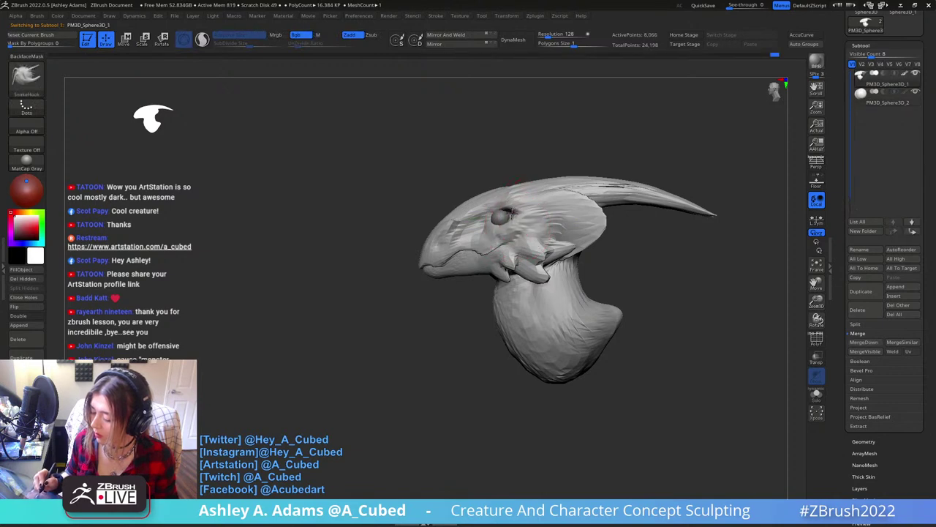
{"action": "mouse_move", "coordinate": [503, 213]}
{"action": "right_mouse_down"}
{"action": "mouse_move", "coordinate": [613, 225]}
{"action": "mouse_move", "coordinate": [610, 201]}
{"action": "mouse_move", "coordinate": [506, 192]}
{"action": "mouse_move", "coordinate": [503, 225]}
{"action": "right_mouse_up"}
{"action": "right_click", "coordinate": [592, 232]}
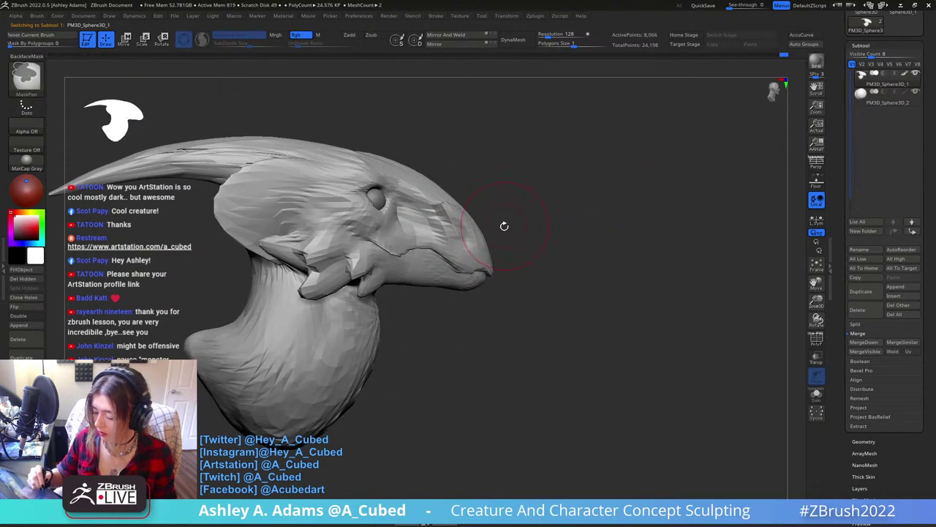
{"action": "key", "text": "space"}
{"action": "right_click_drag", "start_coordinate": [464, 201], "coordinate": [428, 238]}
{"action": "right_click_drag", "start_coordinate": [428, 238], "coordinate": [432, 176], "text": "ctrl"}
Add volume to the forehead and between the horn bases with a resized Inflate brush.
{"action": "key", "text": "b"}
{"action": "key", "text": "i"}
{"action": "key", "text": "n"}
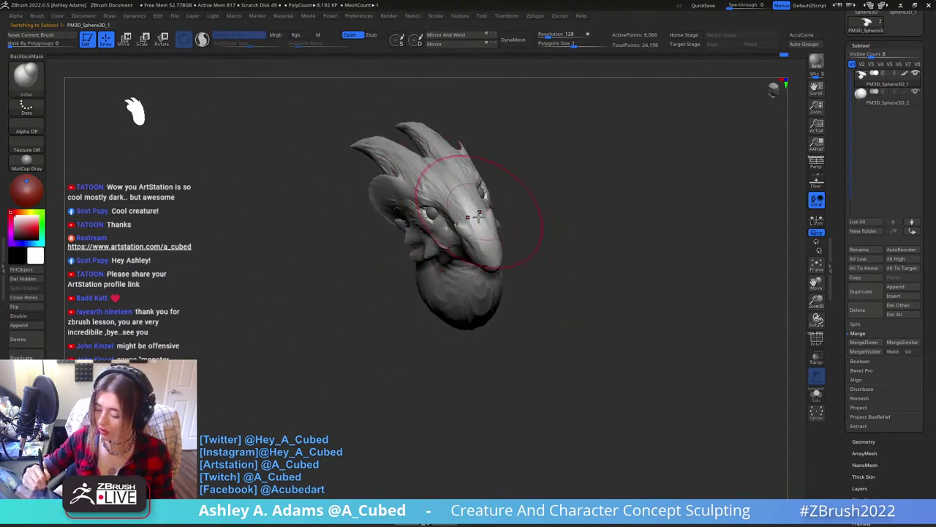
{"action": "left_click_drag", "start_coordinate": [478, 215], "coordinate": [467, 181]}
{"action": "mouse_move", "coordinate": [440, 101]}
{"action": "right_mouse_down", "text": "shift"}
{"action": "mouse_move", "coordinate": [498, 134]}
{"action": "mouse_move", "coordinate": [537, 183]}
{"action": "mouse_move", "coordinate": [540, 240]}
{"action": "right_mouse_up", "text": "shift"}
{"action": "key", "text": "space"}
{"action": "key", "text": "space"}
{"action": "left_click_drag", "start_coordinate": [528, 147], "coordinate": [519, 187]}
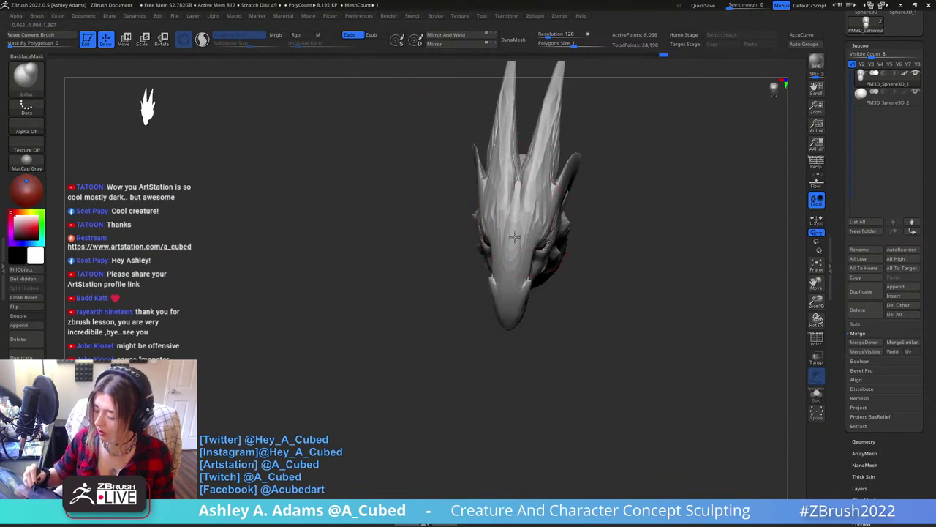
{"action": "right_click_drag", "start_coordinate": [522, 150], "coordinate": [529, 152], "text": "shift"}
{"action": "key", "text": "space"}
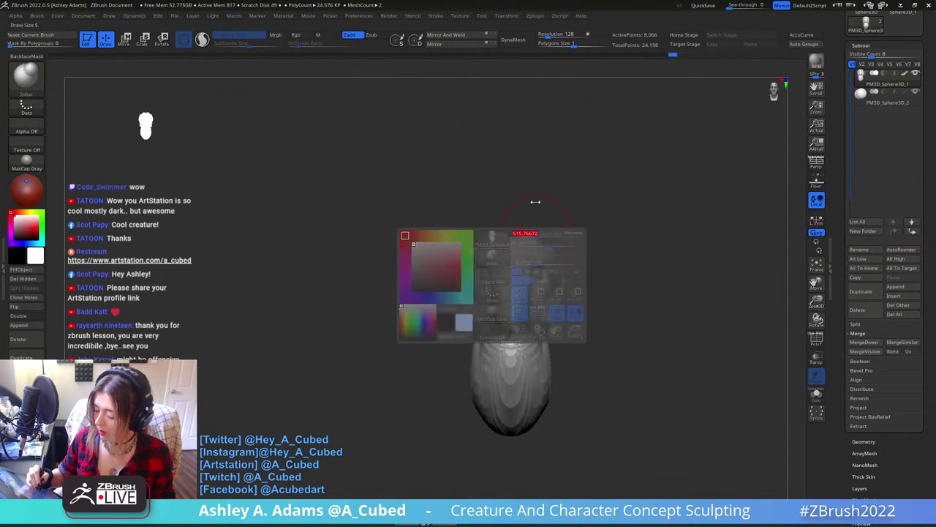
{"action": "mouse_move", "coordinate": [549, 233]}
{"action": "right_mouse_down"}
{"action": "mouse_move", "coordinate": [558, 253]}
{"action": "mouse_move", "coordinate": [541, 238]}
{"action": "right_mouse_up"}
Flare the frills outward in front view with Snake Hook and smooth their edges.
{"action": "key", "text": "b"}
{"action": "key", "text": "s"}
{"action": "key", "text": "h"}
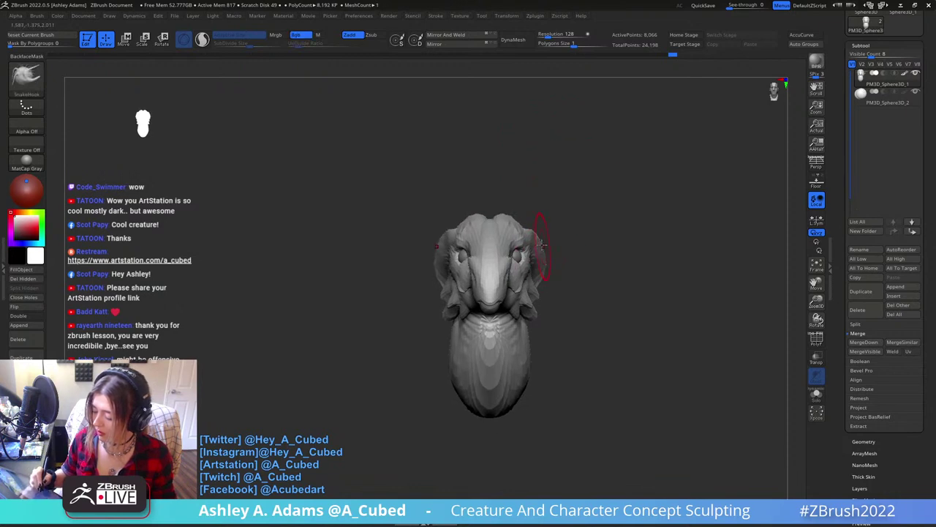
{"action": "key", "text": "space"}
{"action": "left_click", "coordinate": [554, 231], "text": "alt"}
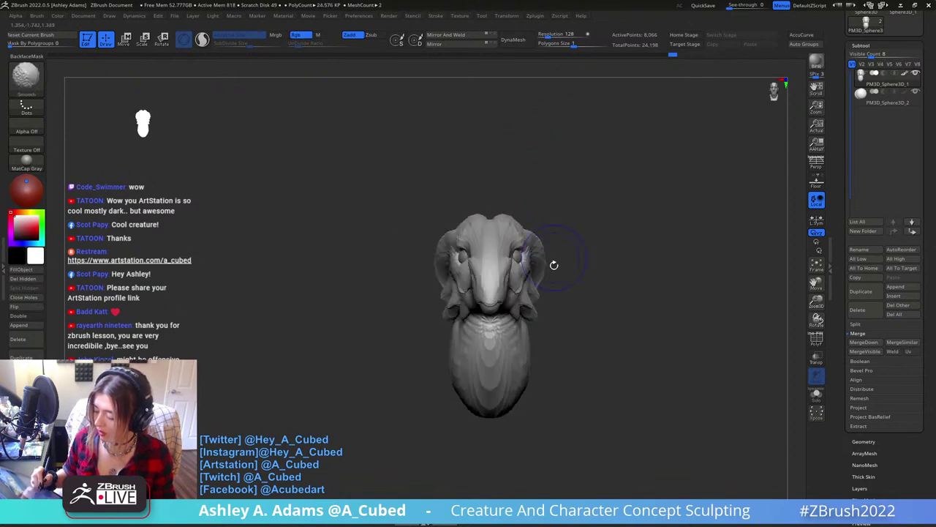
{"action": "key", "text": "space"}
{"action": "left_click_drag", "start_coordinate": [530, 316], "coordinate": [542, 304]}
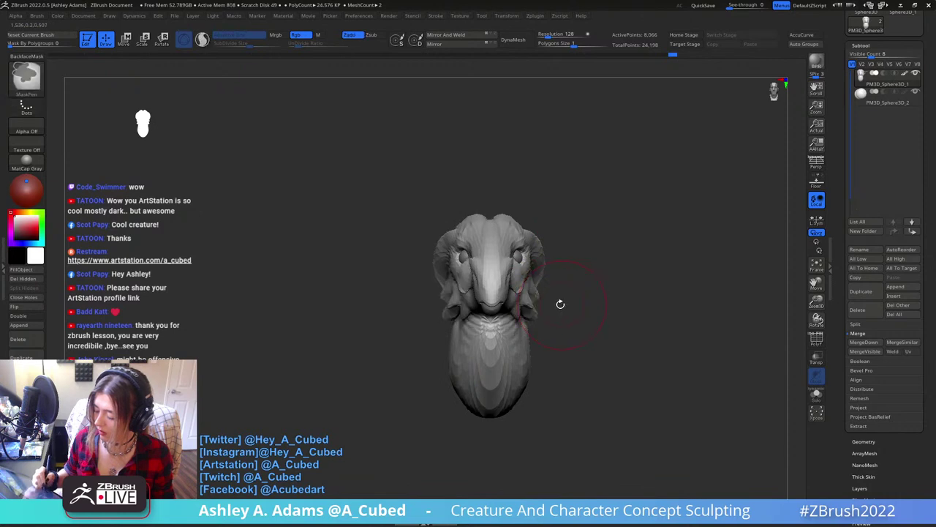
Shape the sides of the face below the frills with a smaller Snake Hook brush.
{"action": "mouse_move", "coordinate": [558, 304]}
{"action": "right_mouse_down"}
{"action": "mouse_move", "coordinate": [548, 287]}
{"action": "mouse_move", "coordinate": [535, 294]}
{"action": "right_mouse_up"}
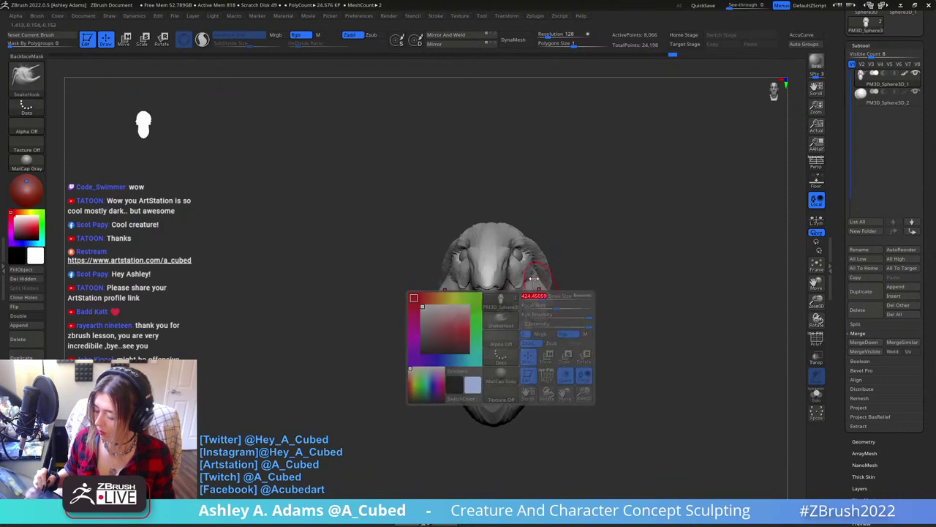
{"action": "left_click_drag", "start_coordinate": [548, 281], "coordinate": [538, 285]}
{"action": "mouse_move", "coordinate": [538, 285]}
{"action": "right_mouse_down"}
{"action": "mouse_move", "coordinate": [500, 288]}
{"action": "mouse_move", "coordinate": [517, 271]}
{"action": "mouse_move", "coordinate": [476, 299]}
{"action": "mouse_move", "coordinate": [457, 289]}
{"action": "mouse_move", "coordinate": [449, 261]}
{"action": "mouse_move", "coordinate": [470, 293]}
{"action": "mouse_move", "coordinate": [496, 299]}
{"action": "mouse_move", "coordinate": [500, 272]}
{"action": "mouse_move", "coordinate": [489, 268]}
{"action": "mouse_move", "coordinate": [496, 262]}
{"action": "mouse_move", "coordinate": [502, 271]}
{"action": "mouse_move", "coordinate": [460, 271]}
{"action": "mouse_move", "coordinate": [451, 185]}
{"action": "mouse_move", "coordinate": [455, 219]}
{"action": "mouse_move", "coordinate": [508, 272]}
{"action": "mouse_move", "coordinate": [467, 273]}
{"action": "mouse_move", "coordinate": [468, 252]}
{"action": "mouse_move", "coordinate": [464, 266]}
{"action": "right_mouse_up"}
{"action": "key", "text": "space"}
Build up the cheeks and lower jaw, alternating between the ClayBuildup and Snake Hook brushes.
{"action": "key", "text": "b"}
{"action": "key", "text": "c"}
{"action": "key", "text": "b"}
{"action": "key", "text": "b"}
{"action": "key", "text": "s"}
{"action": "key", "text": "h"}
{"action": "key", "text": "b"}
{"action": "key", "text": "c"}
{"action": "key", "text": "b"}
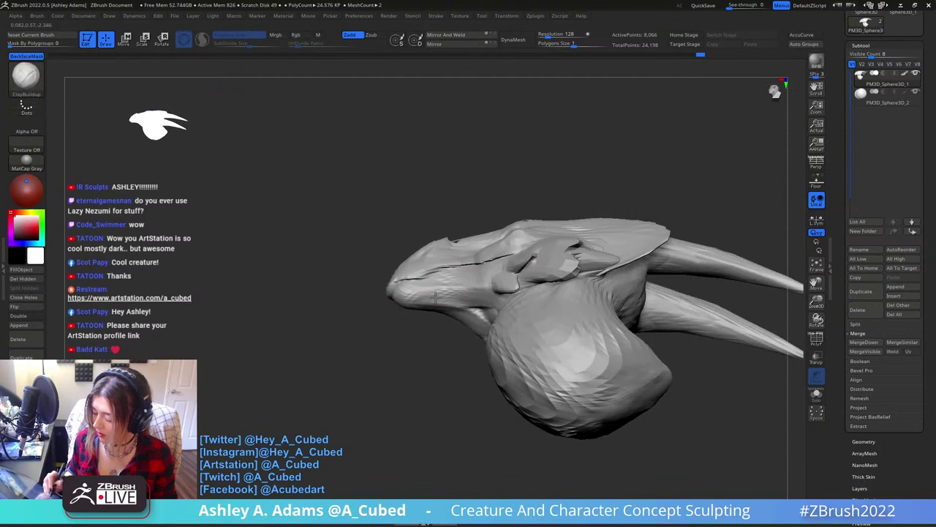
Refine the lower jaw line with Snake Hook and smooth its underside toward the throat.
{"action": "right_click_drag", "start_coordinate": [436, 296], "coordinate": [414, 298]}
{"action": "key", "text": "b"}
{"action": "key", "text": "s"}
{"action": "key", "text": "h"}
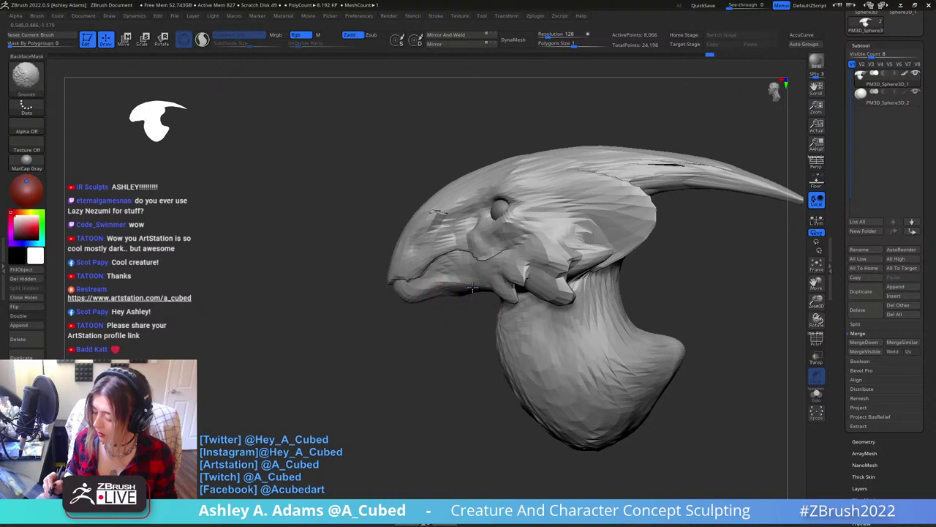
{"action": "right_click", "coordinate": [546, 293]}
{"action": "mouse_move", "coordinate": [498, 289]}
{"action": "right_mouse_down"}
{"action": "mouse_move", "coordinate": [546, 293]}
{"action": "mouse_move", "coordinate": [562, 207]}
{"action": "right_mouse_up"}
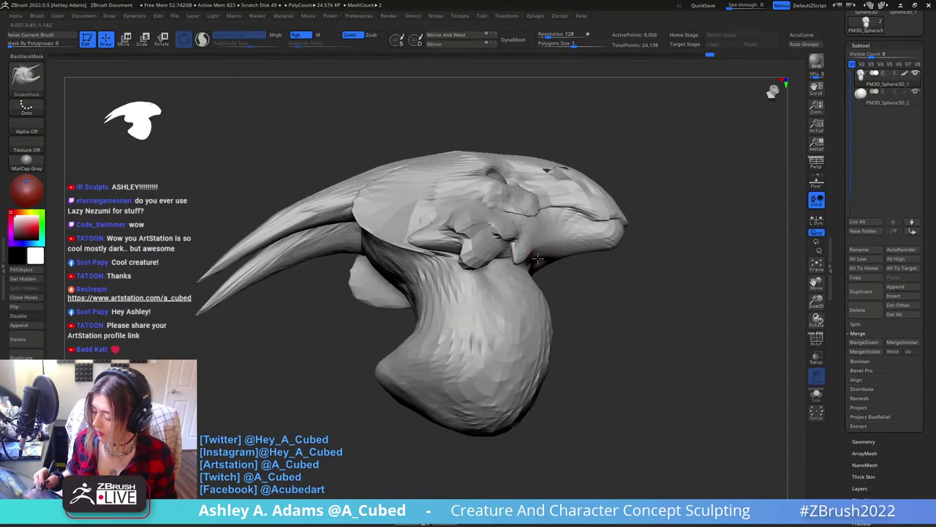
Refine the tips of the rear jaw spikes with a resized Snake Hook brush, checking them from both sides.
{"action": "mouse_move", "coordinate": [504, 253]}
{"action": "right_mouse_down"}
{"action": "mouse_move", "coordinate": [490, 268]}
{"action": "mouse_move", "coordinate": [472, 262]}
{"action": "right_mouse_up"}
{"action": "right_click_drag", "start_coordinate": [438, 309], "coordinate": [500, 267]}
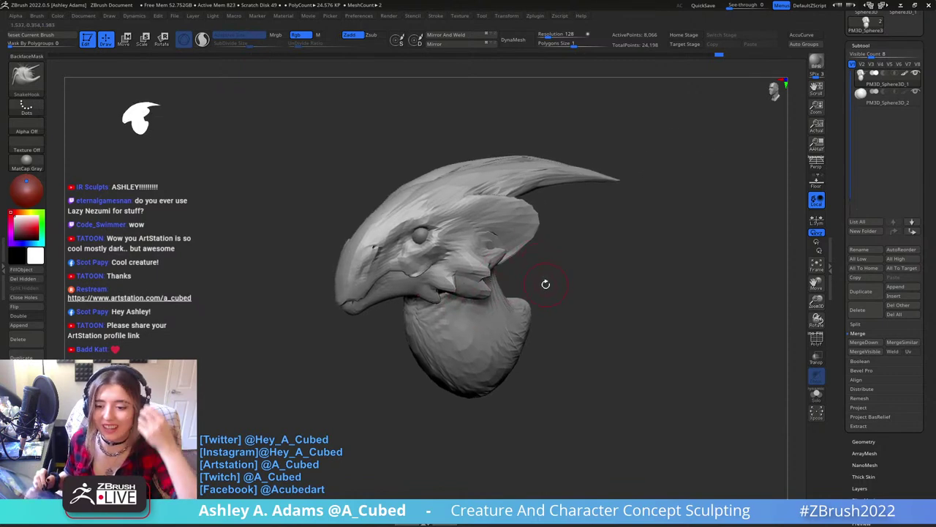
{"action": "mouse_move", "coordinate": [550, 246]}
{"action": "right_mouse_down"}
{"action": "mouse_move", "coordinate": [480, 268]}
{"action": "mouse_move", "coordinate": [482, 289]}
{"action": "right_mouse_up"}
{"action": "mouse_move", "coordinate": [483, 289]}
{"action": "right_mouse_down"}
{"action": "mouse_move", "coordinate": [495, 278]}
{"action": "mouse_move", "coordinate": [484, 275]}
{"action": "mouse_move", "coordinate": [483, 295]}
{"action": "right_mouse_up"}
{"action": "key", "text": "space"}
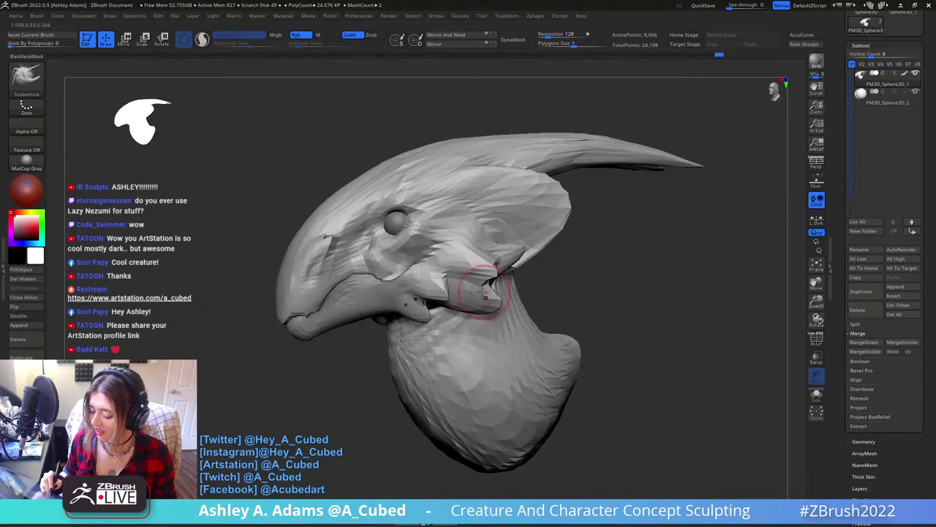
{"action": "key", "text": "space"}
{"action": "left_click_drag", "start_coordinate": [480, 286], "coordinate": [474, 291]}
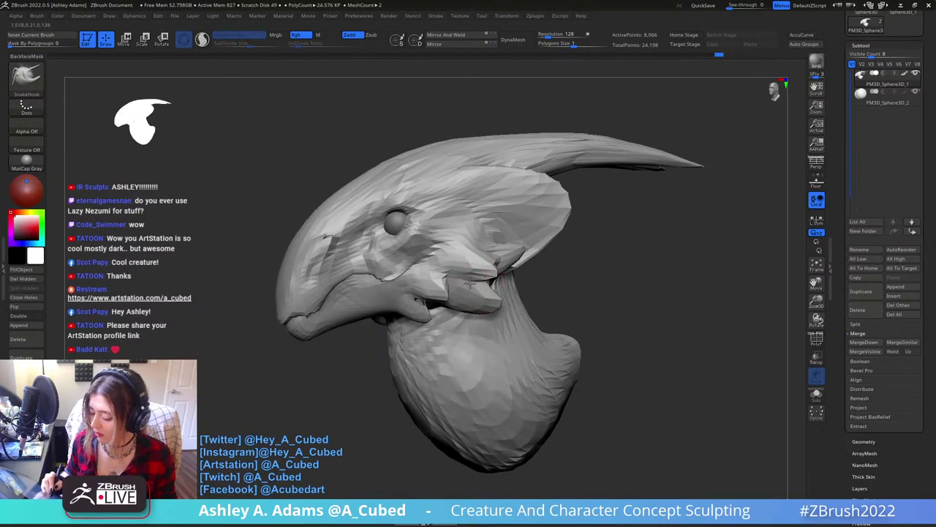
{"action": "right_click_drag", "start_coordinate": [481, 281], "coordinate": [501, 205]}
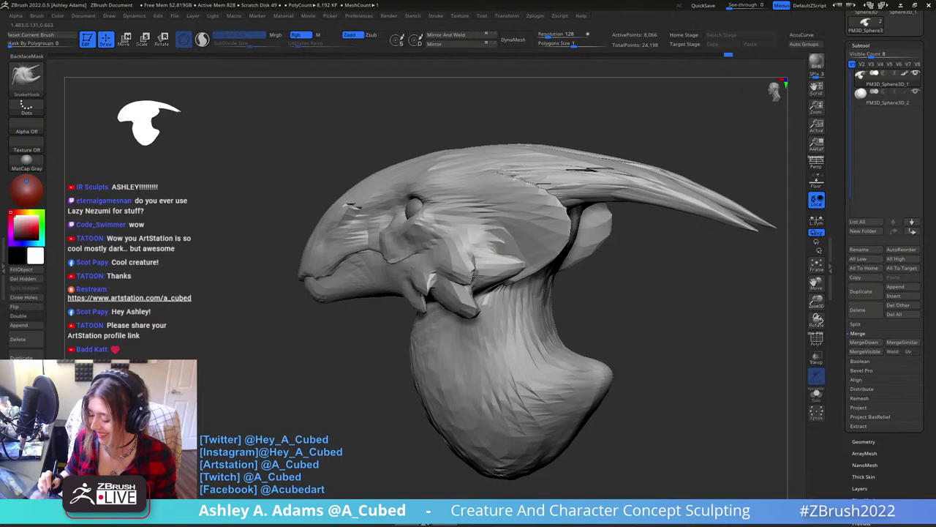
{"action": "mouse_move", "coordinate": [474, 277]}
{"action": "right_mouse_down"}
{"action": "mouse_move", "coordinate": [488, 275]}
{"action": "mouse_move", "coordinate": [483, 284]}
{"action": "right_mouse_up"}
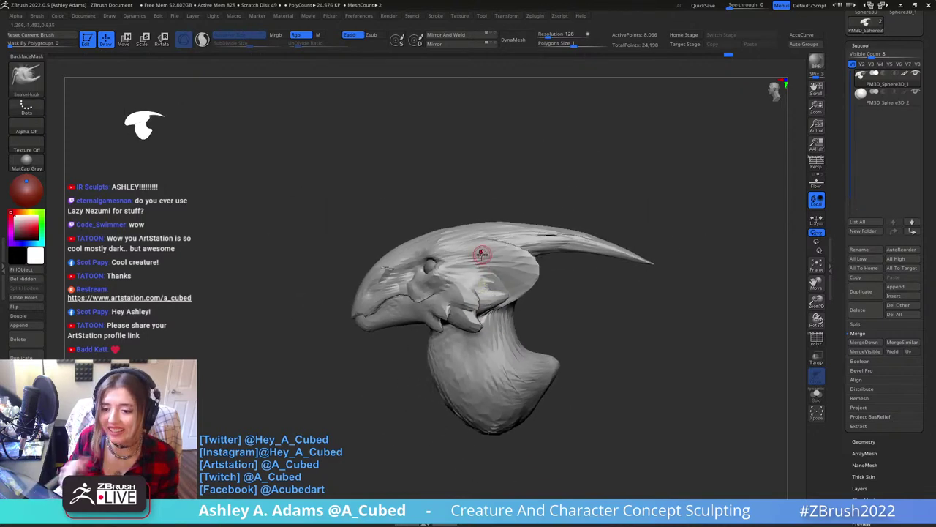
Smooth the back of the neck and the surface of the frill.
{"action": "right_click_drag", "start_coordinate": [529, 330], "coordinate": [516, 278], "text": "alt"}
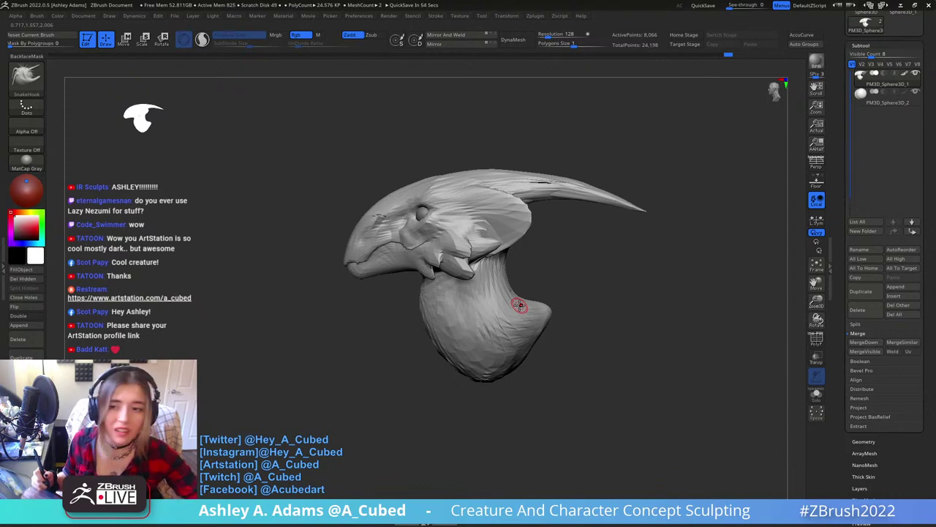
{"action": "right_click_drag", "start_coordinate": [583, 312], "coordinate": [564, 278], "text": "ctrl"}
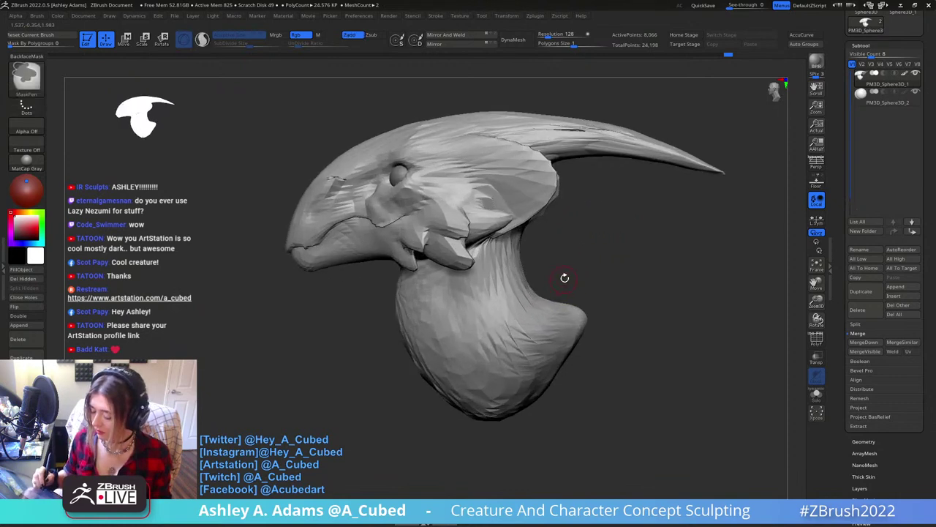
{"action": "left_click_drag", "start_coordinate": [574, 314], "coordinate": [531, 219], "text": "shift"}
{"action": "right_click_drag", "start_coordinate": [531, 219], "coordinate": [546, 201]}
{"action": "mouse_move", "coordinate": [490, 146]}
{"action": "left_mouse_down", "text": "shift"}
{"action": "mouse_move", "coordinate": [538, 168]}
{"action": "mouse_move", "coordinate": [531, 208]}
{"action": "left_mouse_up", "text": "shift"}
{"action": "right_click_drag", "start_coordinate": [531, 277], "coordinate": [505, 267], "text": "ctrl"}
{"action": "key", "text": "space"}
{"action": "right_click_drag", "start_coordinate": [547, 215], "coordinate": [570, 212]}
Append a sphere as a new subtool and move it below and behind the neck as the body.
{"action": "left_click", "coordinate": [906, 286]}
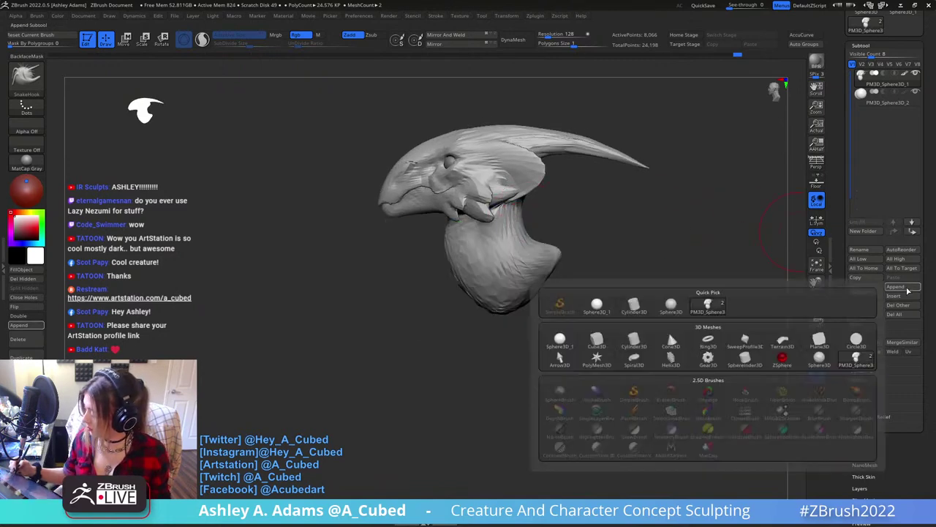
{"action": "left_click", "coordinate": [598, 307]}
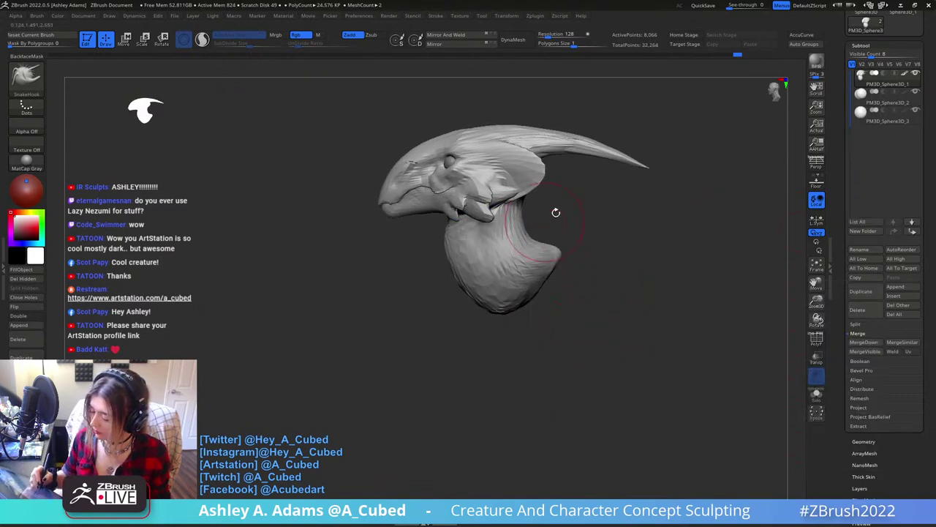
{"action": "left_click", "coordinate": [876, 123]}
{"action": "key", "text": "w"}
{"action": "right_click_drag", "start_coordinate": [624, 200], "coordinate": [555, 252], "text": "alt"}
{"action": "left_click_drag", "start_coordinate": [404, 249], "coordinate": [422, 228]}
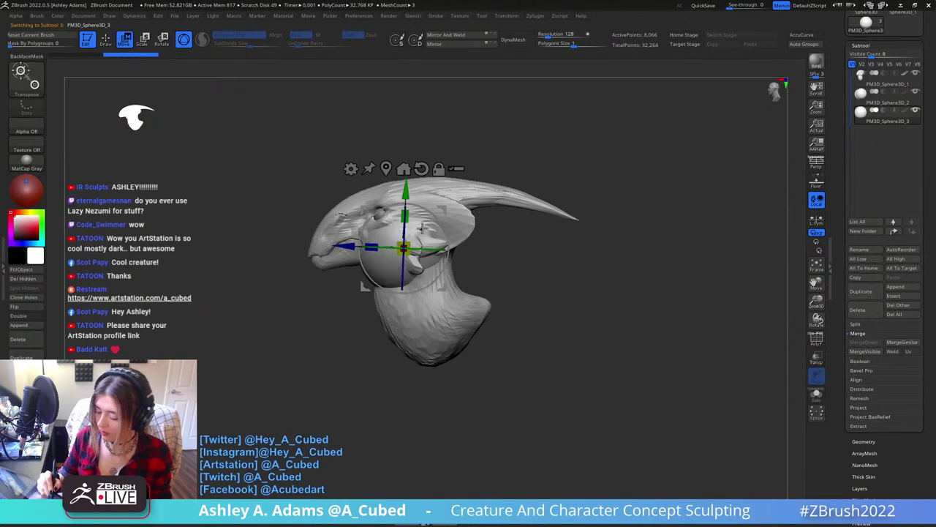
{"action": "right_click_drag", "start_coordinate": [444, 209], "coordinate": [440, 224]}
{"action": "left_click_drag", "start_coordinate": [447, 206], "coordinate": [528, 303]}
{"action": "left_click_drag", "start_coordinate": [486, 347], "coordinate": [516, 326]}
Stretch the appended sphere backward and downward with a large Snake Hook brush to form a bulkier body.
{"action": "key", "text": "q"}
{"action": "right_click", "coordinate": [516, 329]}
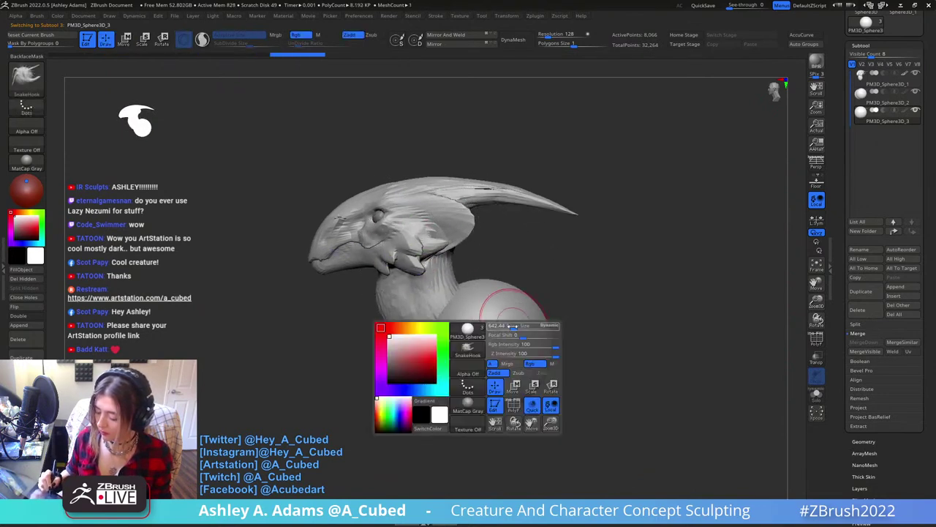
{"action": "right_click_drag", "start_coordinate": [522, 281], "coordinate": [508, 239], "text": "ctrl"}
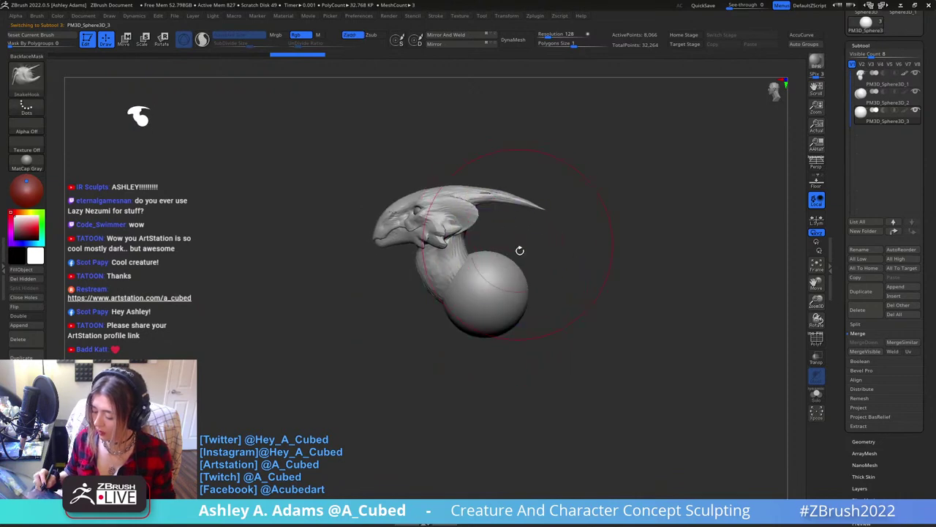
{"action": "mouse_move", "coordinate": [505, 277]}
{"action": "left_mouse_down"}
{"action": "mouse_move", "coordinate": [548, 281]}
{"action": "mouse_move", "coordinate": [528, 327]}
{"action": "left_mouse_up"}
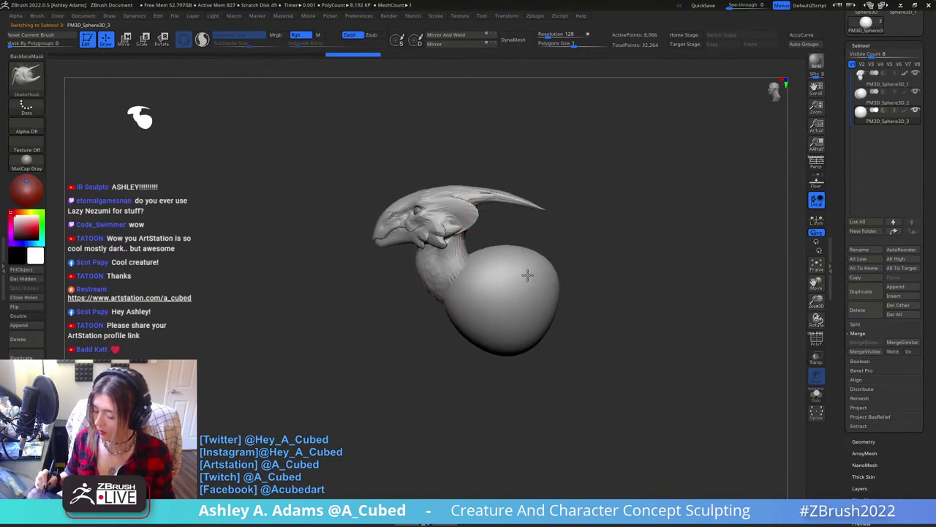
Mask the head subtool with MaskLasso and invert the mask so only the crest and upper face stay editable.
{"action": "left_click", "coordinate": [451, 212], "text": "alt"}
{"action": "right_click_drag", "start_coordinate": [445, 202], "coordinate": [498, 241], "text": "alt"}
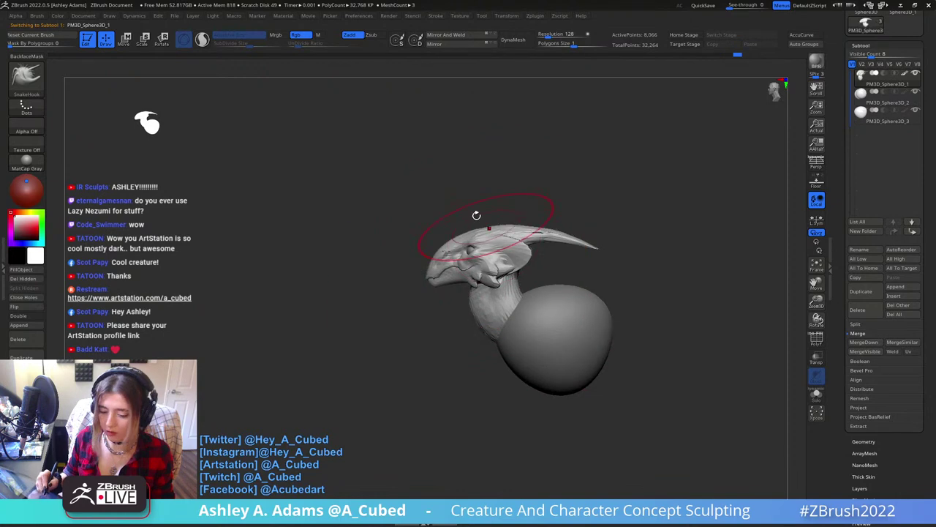
{"action": "mouse_move", "coordinate": [520, 196]}
{"action": "left_mouse_down", "text": "ctrl"}
{"action": "mouse_move", "coordinate": [409, 248]}
{"action": "mouse_move", "coordinate": [411, 311]}
{"action": "left_mouse_up", "text": "ctrl"}
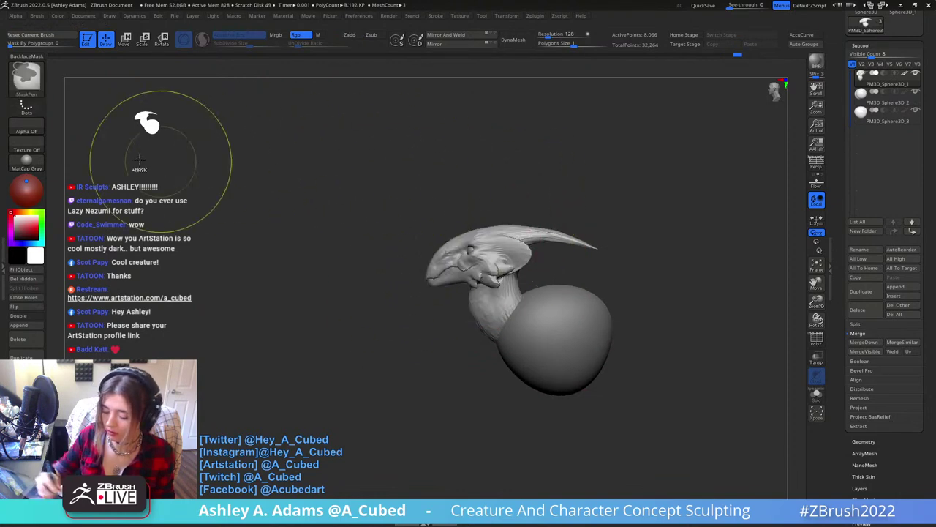
{"action": "key", "text": "b"}
{"action": "key", "text": "m"}
{"action": "key", "text": "l"}
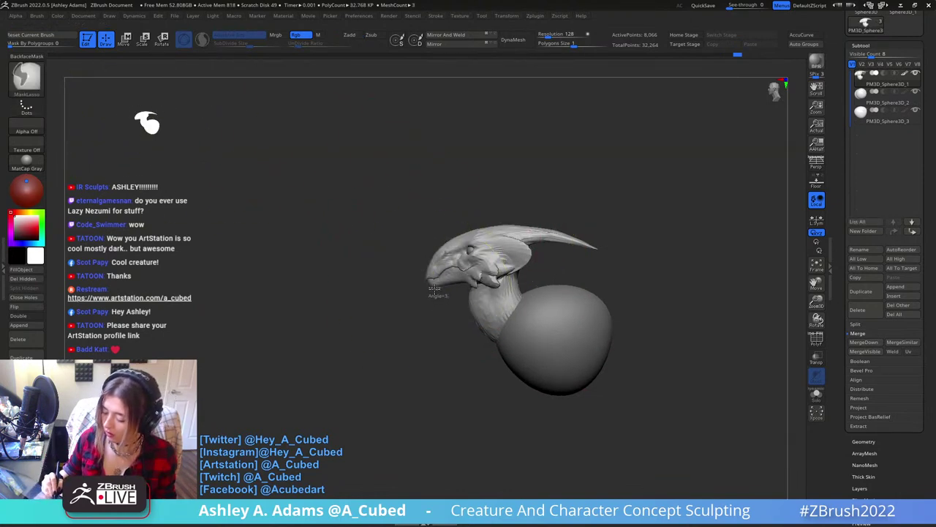
{"action": "mouse_move", "coordinate": [441, 262]}
{"action": "left_mouse_down", "text": "ctrl"}
{"action": "mouse_move", "coordinate": [461, 233]}
{"action": "mouse_move", "coordinate": [517, 235]}
{"action": "left_mouse_up", "text": "ctrl"}
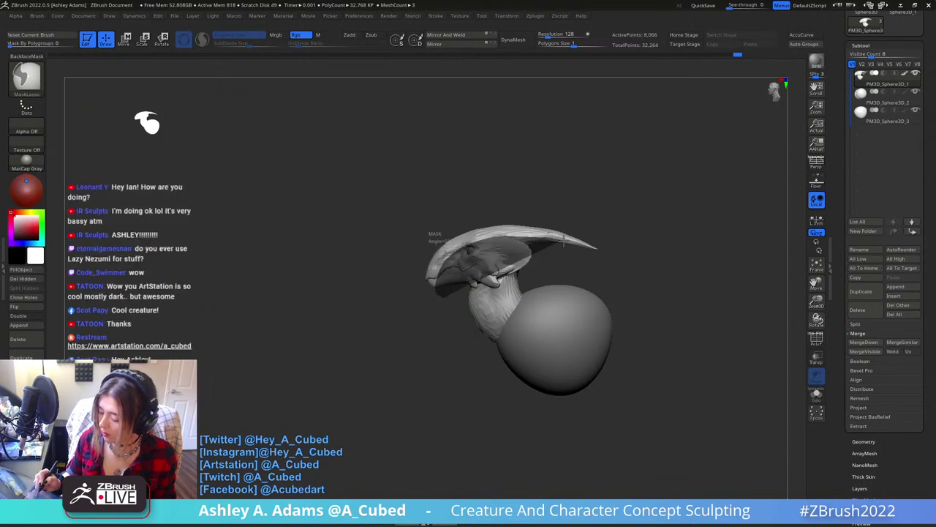
{"action": "mouse_move", "coordinate": [598, 251]}
{"action": "left_mouse_down", "text": "ctrl"}
{"action": "mouse_move", "coordinate": [523, 184]}
{"action": "mouse_move", "coordinate": [357, 188]}
{"action": "left_mouse_up", "text": "ctrl"}
{"action": "left_click", "coordinate": [417, 382], "text": "ctrl"}
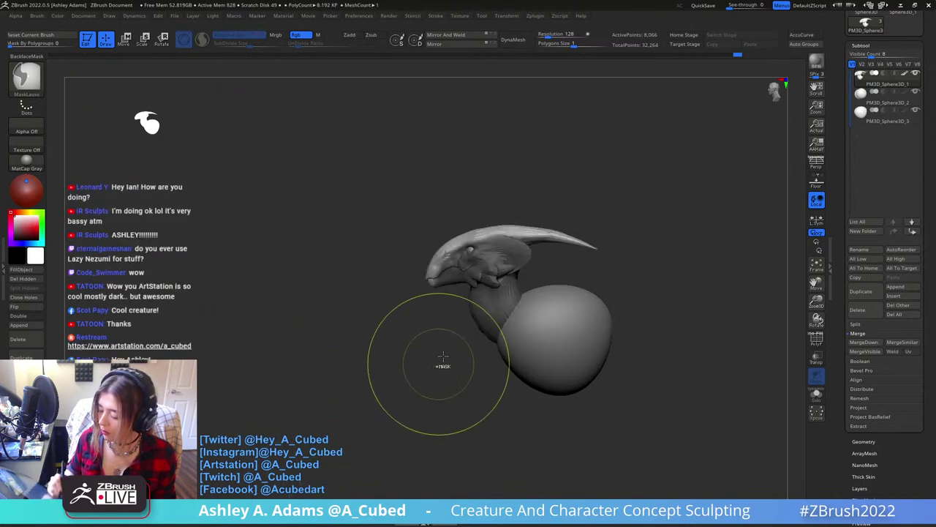
Reshape the unmasked crest and brow with Snake Hook, adjusting the brush size between strokes.
{"action": "key", "text": "space"}
{"action": "left_click_drag", "start_coordinate": [515, 267], "coordinate": [481, 255]}
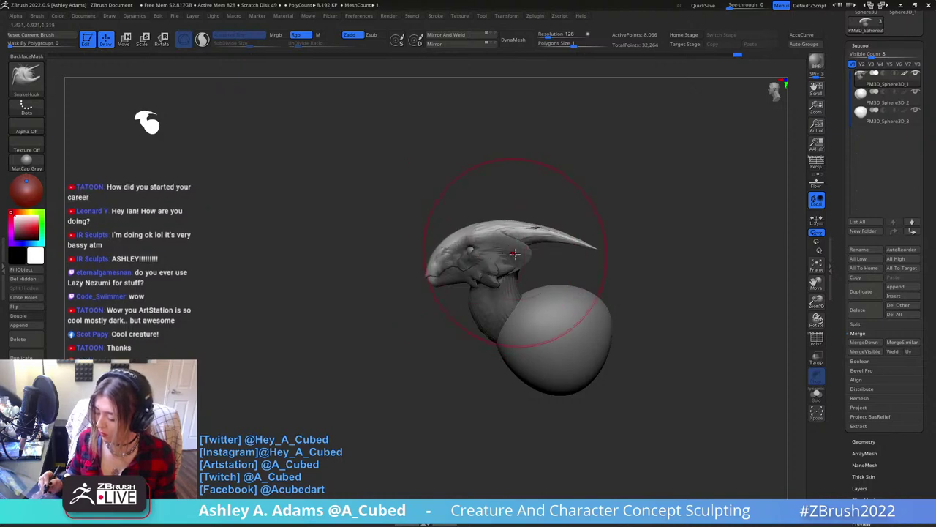
{"action": "right_click_drag", "start_coordinate": [491, 271], "coordinate": [497, 266], "text": "shift"}
{"action": "key", "text": "space"}
{"action": "left_click_drag", "start_coordinate": [497, 265], "coordinate": [485, 264]}
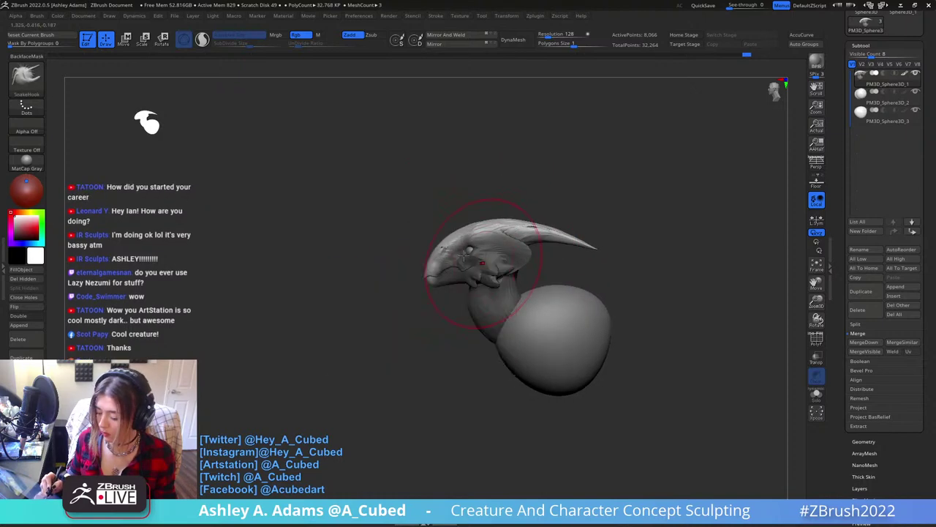
Try a topological mask on the neck using the Gizmo, and clear the head's mask.
{"action": "mouse_move", "coordinate": [441, 253]}
{"action": "right_mouse_down"}
{"action": "mouse_move", "coordinate": [549, 278]}
{"action": "mouse_move", "coordinate": [539, 286]}
{"action": "right_mouse_up"}
{"action": "key", "text": "space"}
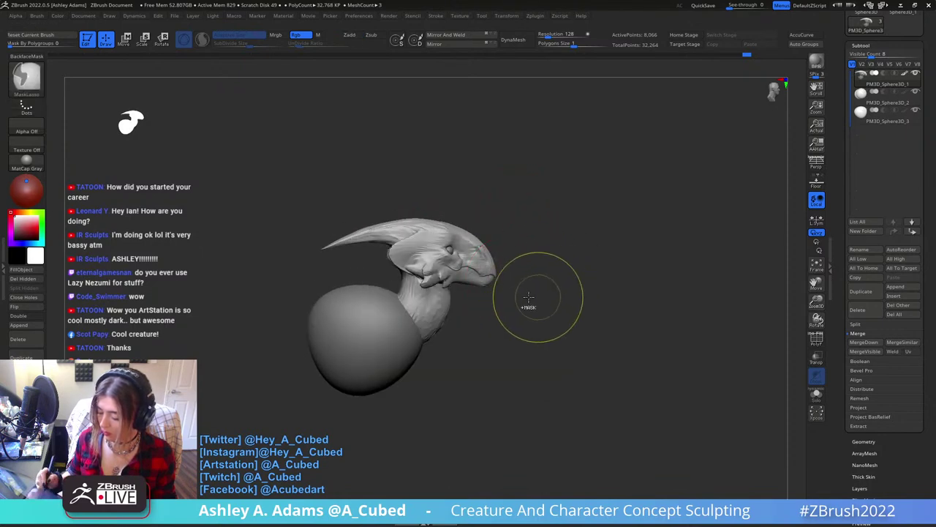
{"action": "mouse_move", "coordinate": [411, 401]}
{"action": "left_mouse_down", "text": "ctrl"}
{"action": "mouse_move", "coordinate": [461, 298]}
{"action": "mouse_move", "coordinate": [390, 300]}
{"action": "left_mouse_up", "text": "ctrl"}
{"action": "mouse_move", "coordinate": [410, 227]}
{"action": "right_mouse_down"}
{"action": "mouse_move", "coordinate": [443, 209]}
{"action": "mouse_move", "coordinate": [476, 291]}
{"action": "right_mouse_up"}
{"action": "key", "text": "w"}
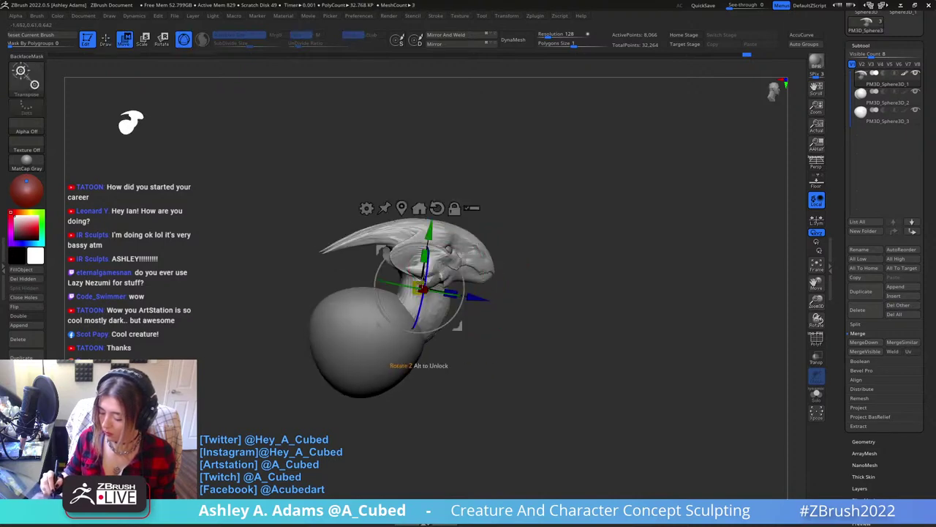
{"action": "left_click_drag", "start_coordinate": [465, 243], "coordinate": [432, 455], "text": "alt"}
{"action": "mouse_move", "coordinate": [414, 278]}
{"action": "left_mouse_down", "text": "ctrl"}
{"action": "mouse_move", "coordinate": [414, 308]}
{"action": "mouse_move", "coordinate": [400, 308]}
{"action": "left_mouse_up", "text": "ctrl"}
{"action": "left_click_drag", "start_coordinate": [410, 349], "coordinate": [413, 356], "text": "ctrl"}
{"action": "left_click_drag", "start_coordinate": [512, 345], "coordinate": [527, 355], "text": "ctrl"}
Try a lasso mask across the neck and clear it again.
{"action": "key", "text": "q"}
{"action": "right_click_drag", "start_coordinate": [486, 274], "coordinate": [615, 272]}
{"action": "mouse_move", "coordinate": [615, 272]}
{"action": "right_mouse_down", "text": "ctrl"}
{"action": "mouse_move", "coordinate": [618, 308]}
{"action": "mouse_move", "coordinate": [607, 293]}
{"action": "right_mouse_up", "text": "ctrl"}
{"action": "key", "text": "space"}
{"action": "right_click_drag", "start_coordinate": [449, 294], "coordinate": [494, 306]}
{"action": "key", "text": "ctrl"}
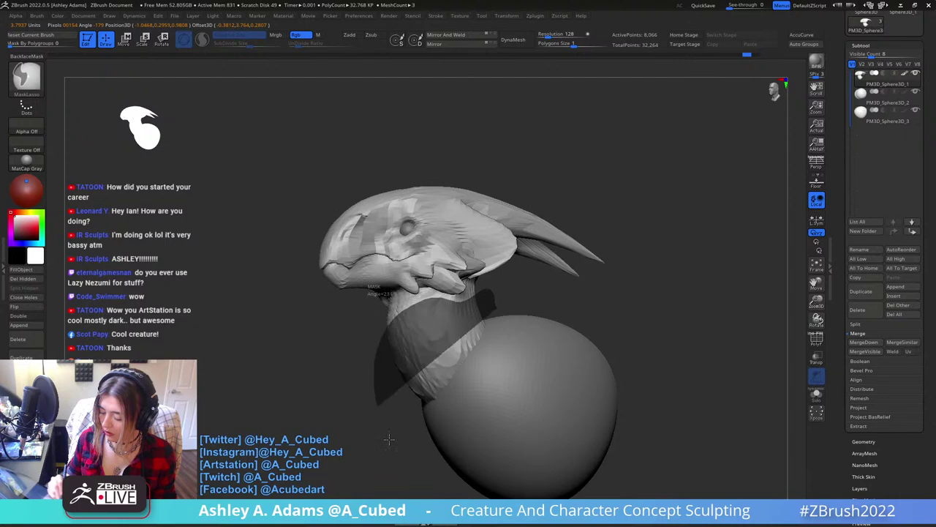
{"action": "left_click_drag", "start_coordinate": [389, 439], "coordinate": [410, 439], "text": "ctrl"}
{"action": "mouse_move", "coordinate": [439, 311]}
{"action": "right_mouse_down"}
{"action": "mouse_move", "coordinate": [505, 307]}
{"action": "mouse_move", "coordinate": [525, 325]}
{"action": "right_mouse_up"}
{"action": "left_click_drag", "start_coordinate": [518, 305], "coordinate": [439, 318]}
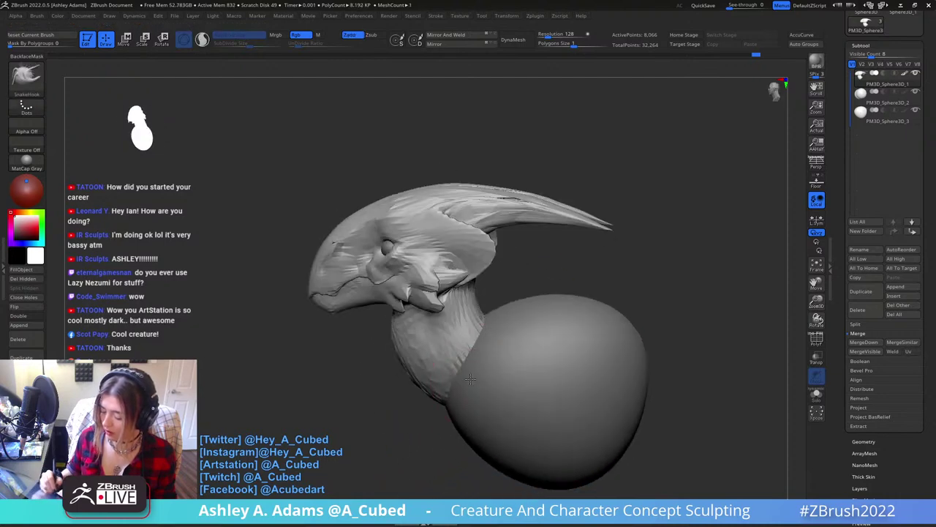
Select the body sphere and try topological masking on it from the Gizmo.
{"action": "key", "text": "w"}
{"action": "left_click", "coordinate": [565, 346], "text": "alt"}
{"action": "left_click_drag", "start_coordinate": [662, 293], "coordinate": [536, 240]}
{"action": "left_click_drag", "start_coordinate": [464, 289], "coordinate": [683, 292], "text": "alt"}
{"action": "left_click_drag", "start_coordinate": [476, 369], "coordinate": [488, 333], "text": "ctrl"}
{"action": "left_click_drag", "start_coordinate": [633, 342], "coordinate": [635, 338], "text": "ctrl"}
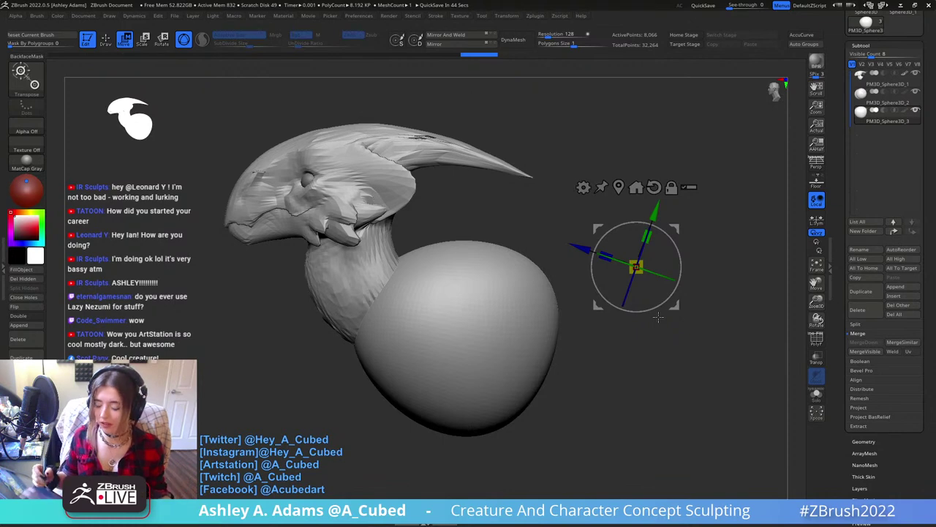
Place the Gizmo on the body sphere, test topological masks in different directions and undo them.
{"action": "left_click", "coordinate": [536, 16]}
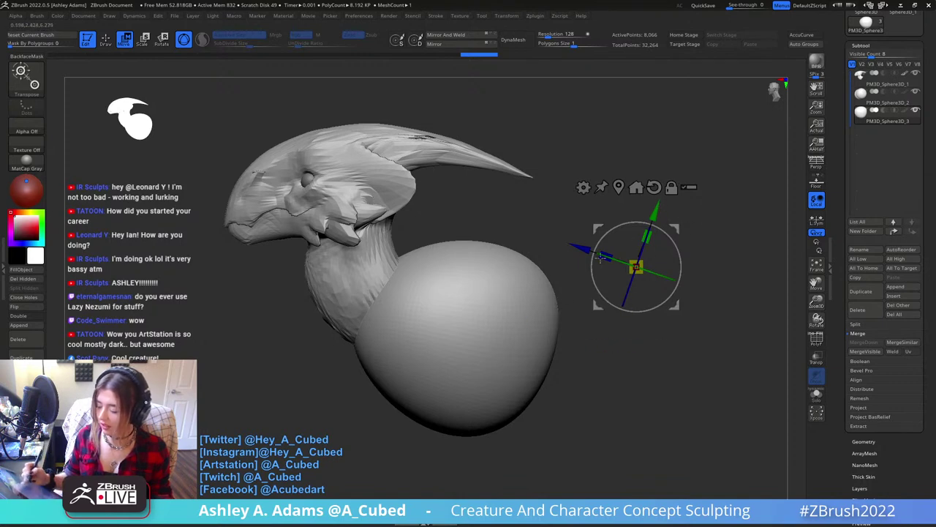
{"action": "left_click", "coordinate": [455, 353], "text": "alt"}
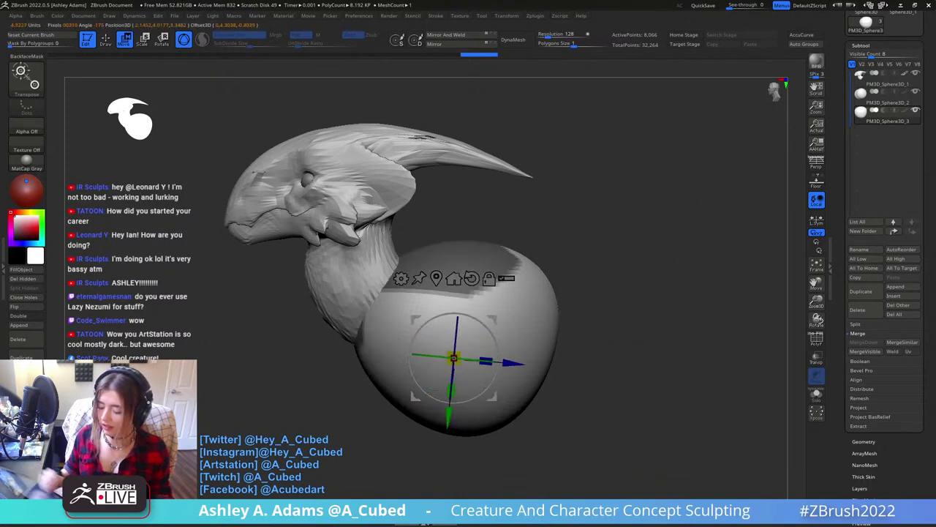
{"action": "left_click_drag", "start_coordinate": [641, 188], "coordinate": [461, 316], "text": "ctrl"}
{"action": "mouse_move", "coordinate": [454, 359]}
{"action": "left_mouse_down", "text": "alt"}
{"action": "mouse_move", "coordinate": [445, 365]}
{"action": "mouse_move", "coordinate": [454, 359]}
{"action": "left_mouse_up", "text": "alt"}
{"action": "left_click", "coordinate": [457, 291], "text": "ctrl"}
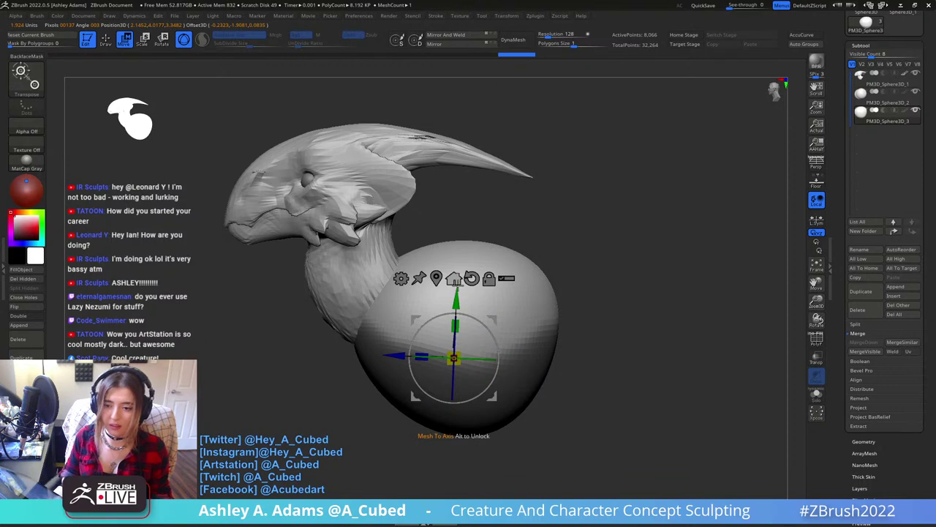
{"action": "key", "text": "ctrl+z"}
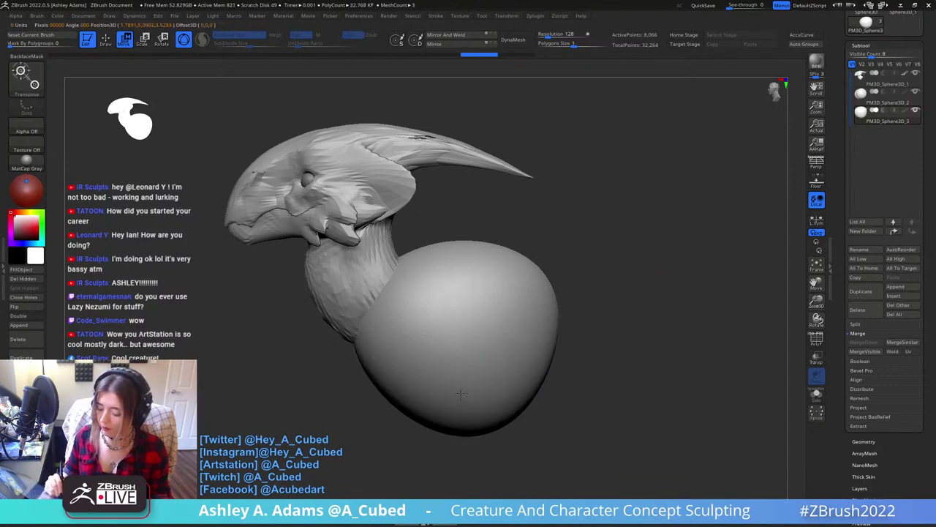
{"action": "mouse_move", "coordinate": [460, 395]}
{"action": "left_mouse_down", "text": "ctrl"}
{"action": "mouse_move", "coordinate": [468, 366]}
{"action": "mouse_move", "coordinate": [459, 395]}
{"action": "left_mouse_up", "text": "ctrl"}
{"action": "left_click_drag", "start_coordinate": [450, 340], "coordinate": [457, 319], "text": "ctrl"}
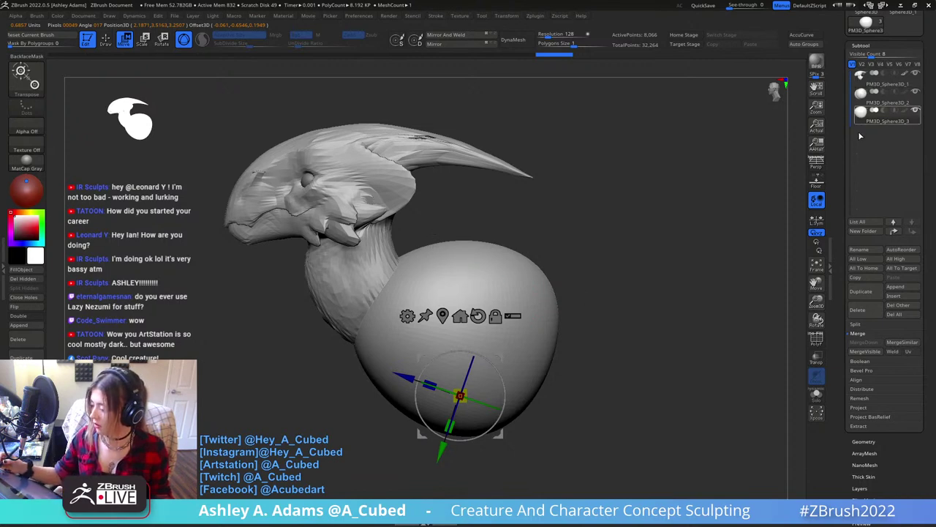
Merge the visible head, eye and body subtools into one tool and switch to the merged model.
{"action": "left_click", "coordinate": [867, 351]}
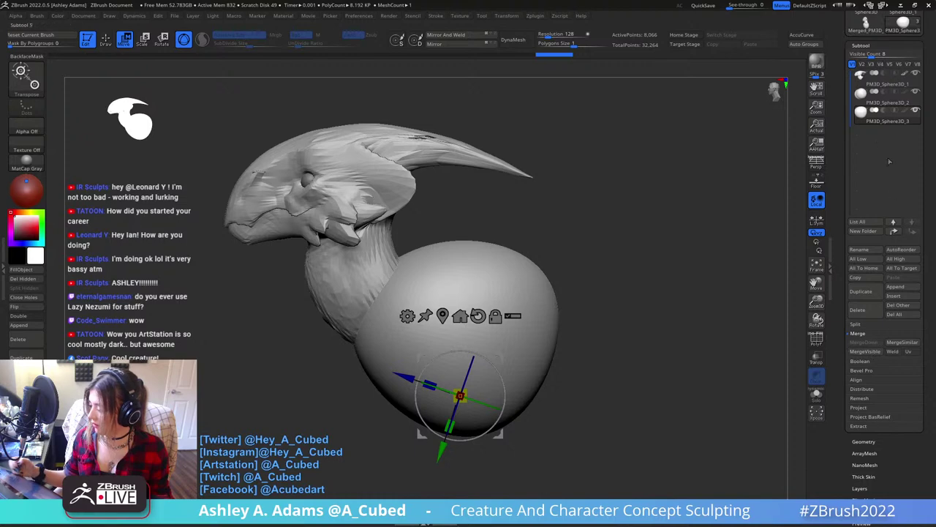
{"action": "right_click_drag", "start_coordinate": [580, 341], "coordinate": [596, 288], "text": "ctrl"}
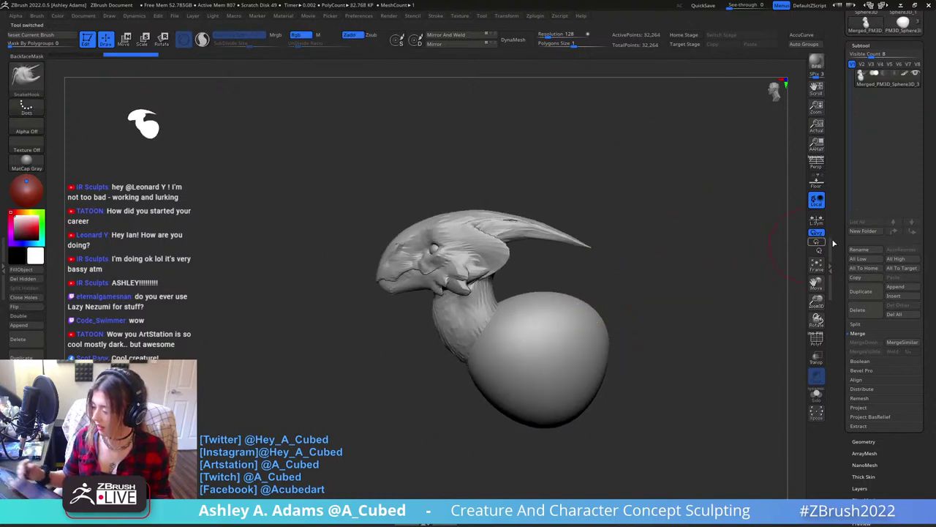
{"action": "right_click_drag", "start_coordinate": [667, 272], "coordinate": [603, 276], "text": "alt"}
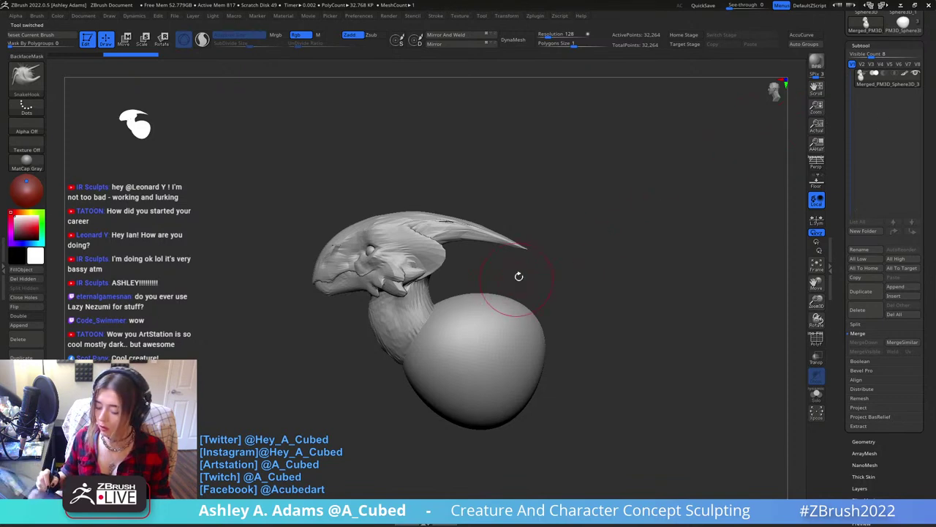
Try topological masking and polygroup isolation to separate the head and neck from the body sphere on the merged model, clearing the mask.
{"action": "key", "text": "w"}
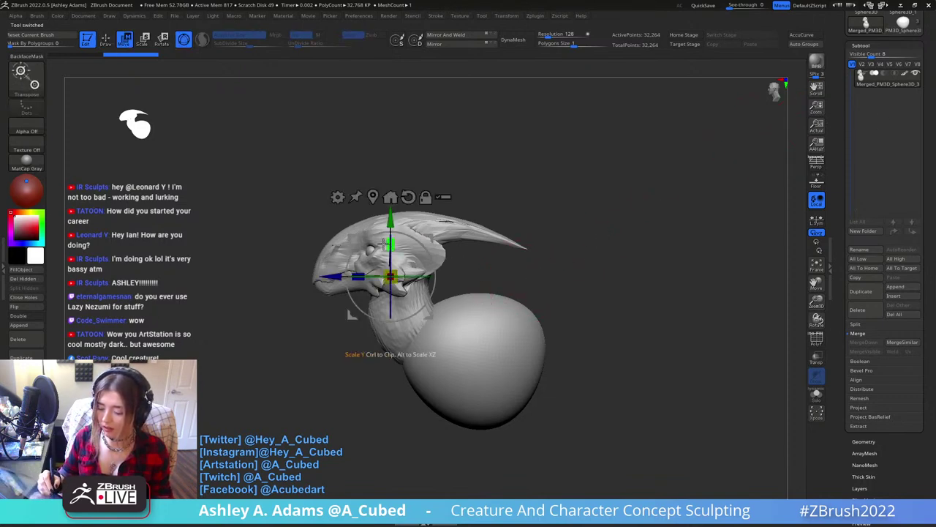
{"action": "left_click_drag", "start_coordinate": [431, 240], "coordinate": [502, 312], "text": "alt"}
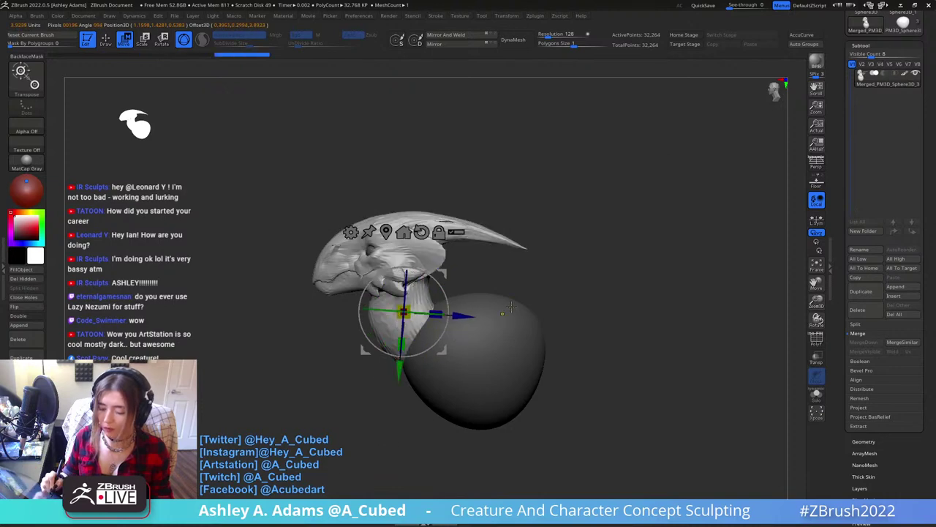
{"action": "mouse_move", "coordinate": [543, 274]}
{"action": "left_mouse_down"}
{"action": "mouse_move", "coordinate": [600, 257]}
{"action": "mouse_move", "coordinate": [504, 267]}
{"action": "mouse_move", "coordinate": [516, 273]}
{"action": "mouse_move", "coordinate": [525, 245]}
{"action": "left_mouse_up"}
{"action": "key", "text": "q"}
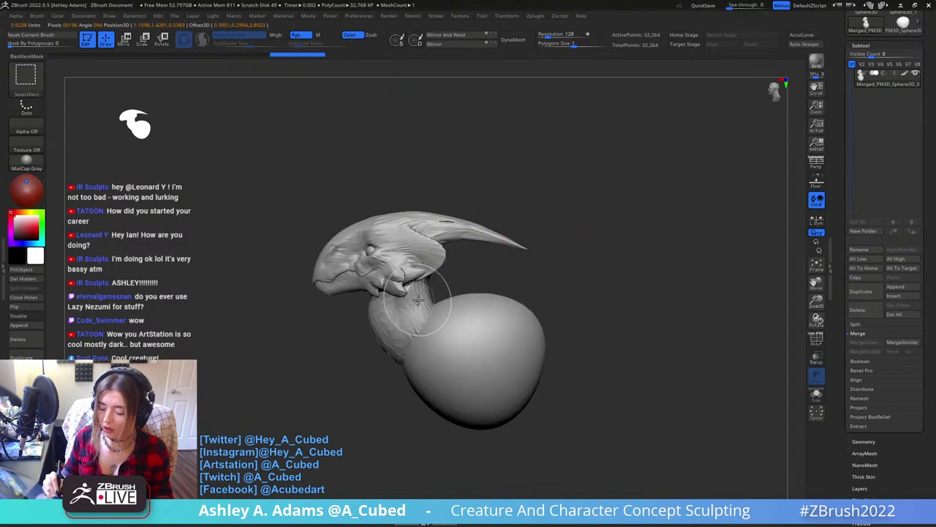
{"action": "left_click", "coordinate": [422, 303], "text": "ctrl+shift"}
{"action": "left_click", "coordinate": [532, 296], "text": "ctrl"}
{"action": "left_click", "coordinate": [559, 332], "text": "ctrl+shift"}
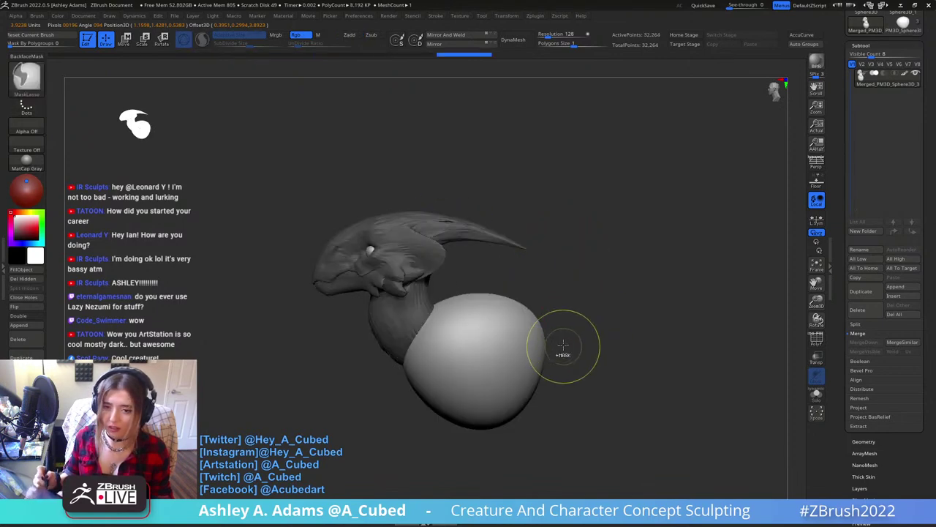
{"action": "left_click", "coordinate": [614, 341], "text": "ctrl"}
{"action": "left_click_drag", "start_coordinate": [568, 321], "coordinate": [633, 268], "text": "ctrl"}
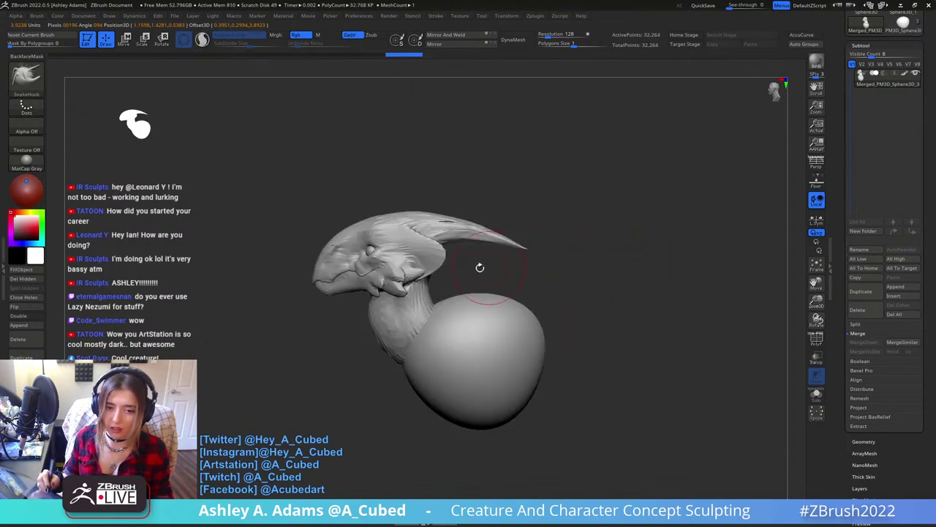
Test topological masks with the Gizmo from the head and neck toward the body sphere of the merged model.
{"action": "key", "text": "w"}
{"action": "left_click_drag", "start_coordinate": [403, 313], "coordinate": [320, 455], "text": "alt"}
{"action": "left_click", "coordinate": [369, 249], "text": "ctrl"}
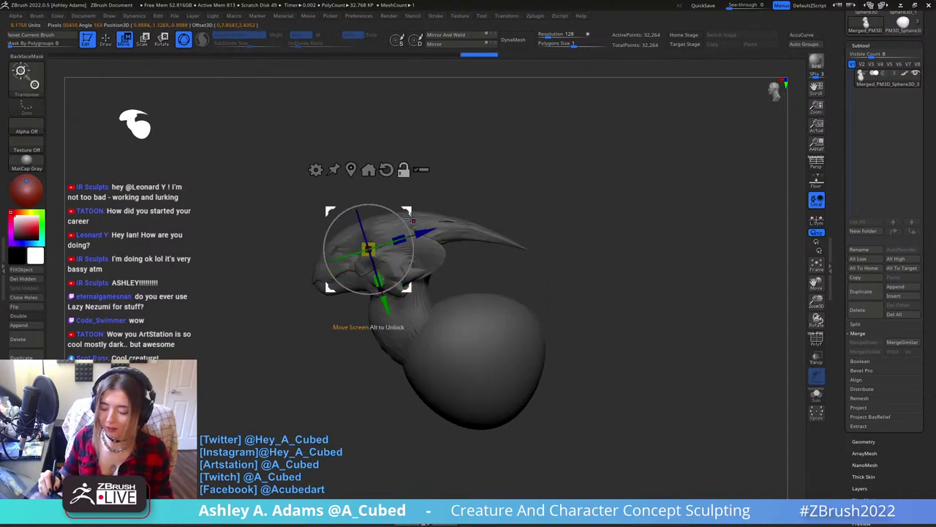
{"action": "left_click_drag", "start_coordinate": [408, 212], "coordinate": [379, 400], "text": "alt"}
{"action": "left_click", "coordinate": [486, 327], "text": "ctrl"}
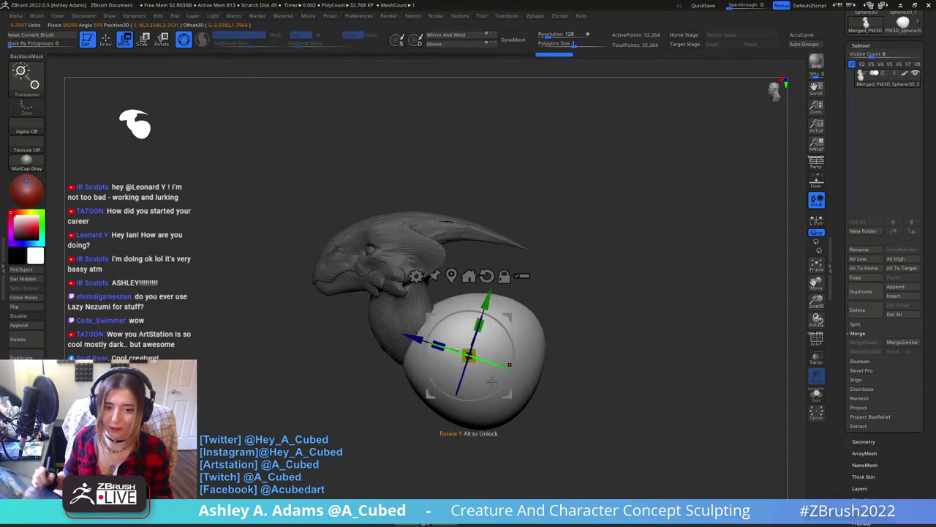
{"action": "left_click", "coordinate": [490, 191], "text": "ctrl"}
{"action": "mouse_move", "coordinate": [490, 192]}
{"action": "left_mouse_down", "text": "ctrl"}
{"action": "mouse_move", "coordinate": [368, 439]}
{"action": "mouse_move", "coordinate": [598, 274]}
{"action": "left_mouse_up", "text": "ctrl"}
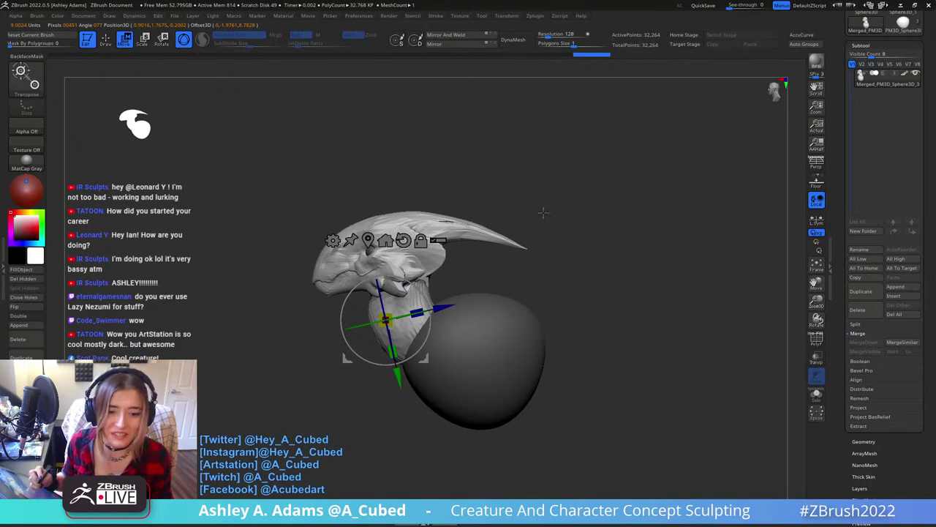
Invert the merged model's mask, extend it over the front of the body sphere with MaskLasso, and clear it.
{"action": "key", "text": "q"}
{"action": "left_click", "coordinate": [613, 264], "text": "ctrl"}
{"action": "key", "text": "b"}
{"action": "key", "text": "s"}
{"action": "key", "text": "h"}
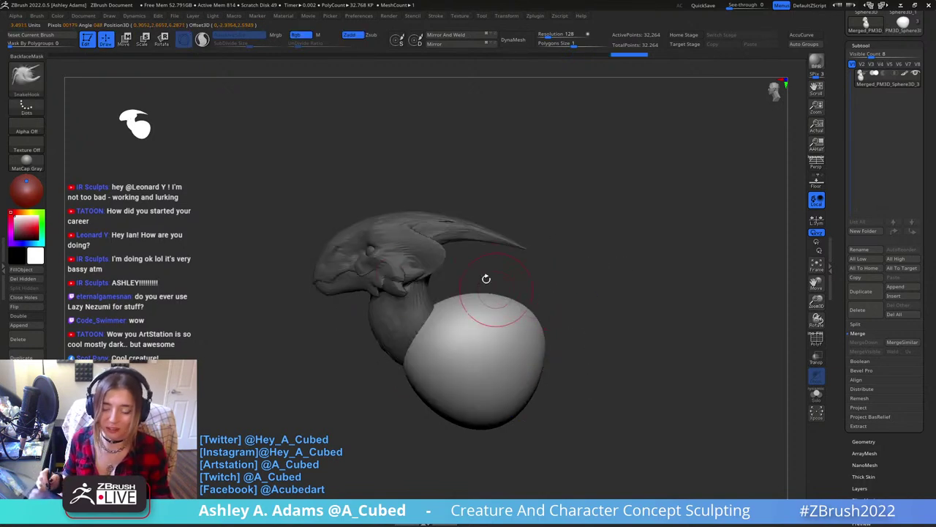
{"action": "key", "text": "ctrl"}
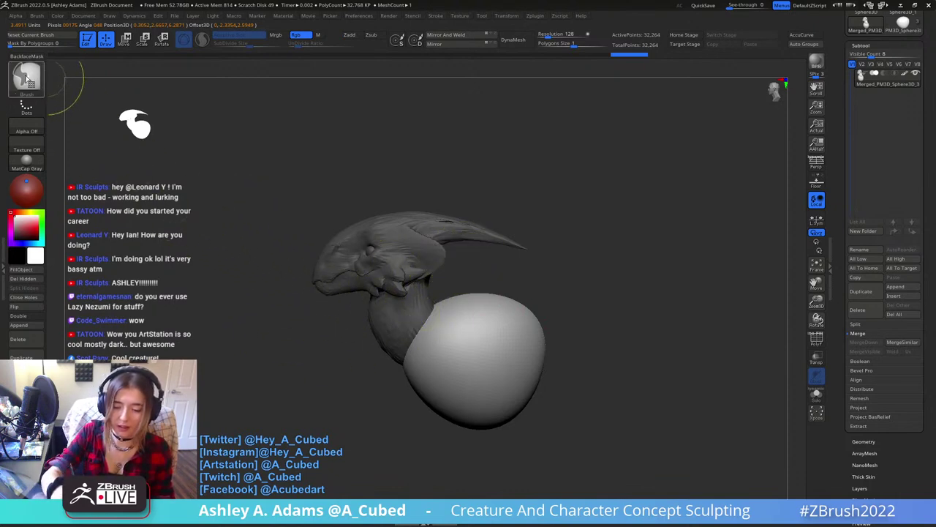
{"action": "mouse_move", "coordinate": [354, 359]}
{"action": "left_mouse_down", "text": "ctrl"}
{"action": "mouse_move", "coordinate": [414, 404]}
{"action": "mouse_move", "coordinate": [475, 289]}
{"action": "left_mouse_up", "text": "ctrl"}
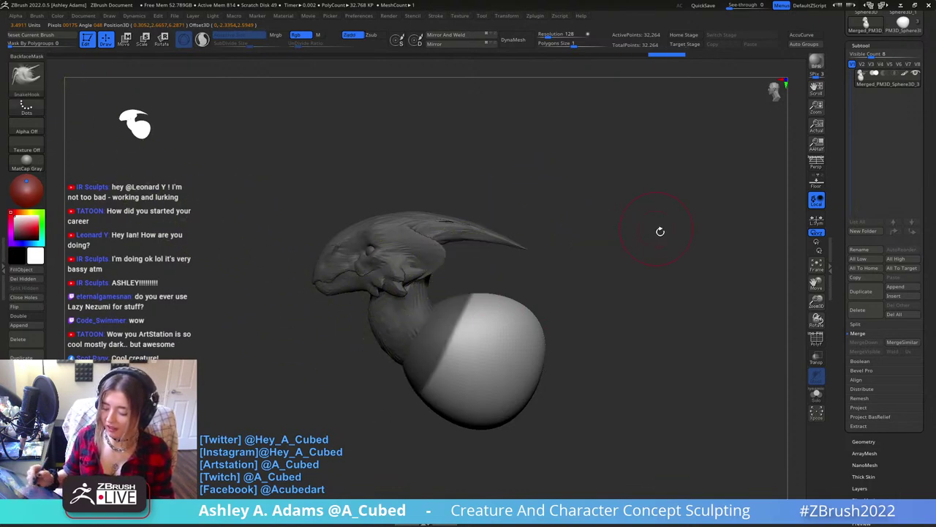
{"action": "left_click", "coordinate": [479, 359], "text": "ctrl"}
{"action": "left_click", "coordinate": [482, 357], "text": "ctrl"}
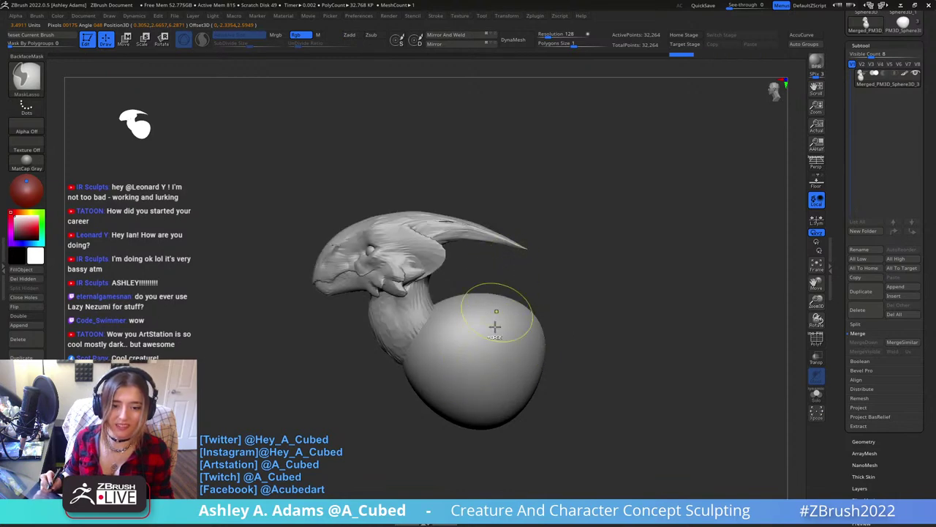
Delete the merged model and switch back to the tool with separate head, eye and body subtools.
{"action": "left_click", "coordinate": [894, 314]}
{"action": "left_click", "coordinate": [775, 337]}
{"action": "left_click", "coordinate": [870, 24]}
{"action": "left_click", "coordinate": [870, 32]}
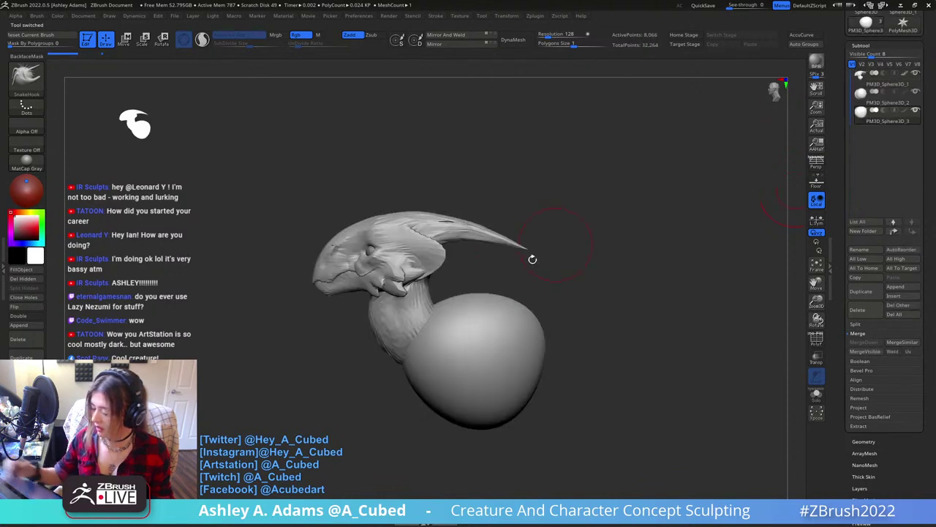
Select the head subtool and adjust the brush size for detail work around the eye.
{"action": "mouse_move", "coordinate": [532, 260]}
{"action": "left_mouse_down", "text": "alt"}
{"action": "mouse_move", "coordinate": [487, 295]}
{"action": "mouse_move", "coordinate": [495, 296]}
{"action": "left_mouse_up", "text": "alt"}
{"action": "mouse_move", "coordinate": [617, 246]}
{"action": "left_mouse_down"}
{"action": "mouse_move", "coordinate": [601, 285]}
{"action": "mouse_move", "coordinate": [549, 289]}
{"action": "mouse_move", "coordinate": [517, 267]}
{"action": "left_mouse_up"}
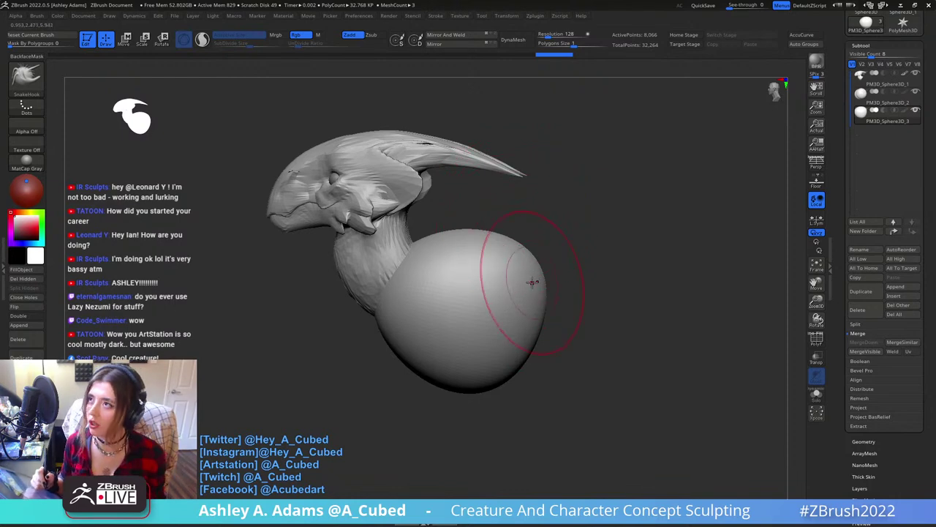
{"action": "left_click_drag", "start_coordinate": [438, 192], "coordinate": [476, 227], "text": "alt"}
{"action": "left_click", "coordinate": [445, 186], "text": "alt"}
{"action": "key", "text": "space"}
{"action": "right_click_drag", "start_coordinate": [329, 234], "coordinate": [365, 240]}
{"action": "right_click_drag", "start_coordinate": [366, 240], "coordinate": [370, 255], "text": "ctrl"}
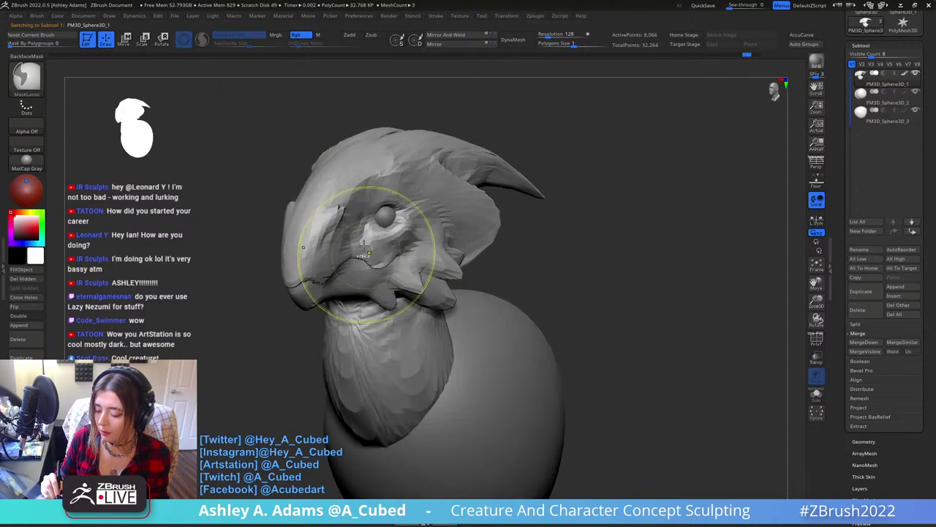
{"action": "key", "text": "space"}
{"action": "left_click_drag", "start_coordinate": [373, 224], "coordinate": [352, 212]}
{"action": "right_click_drag", "start_coordinate": [351, 212], "coordinate": [410, 194]}
{"action": "right_click_drag", "start_coordinate": [466, 186], "coordinate": [445, 198]}
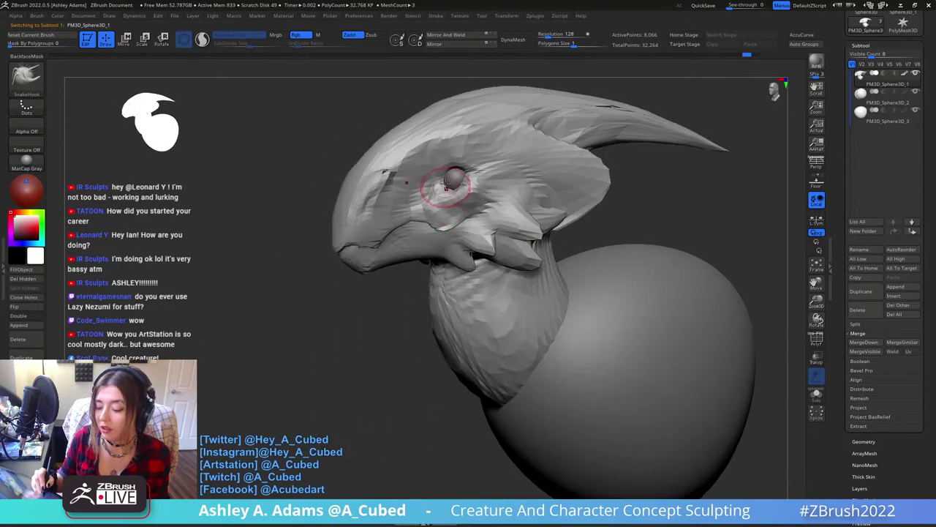
Build up the brow ridge above the eye on the head with the ClayBuildup brush.
{"action": "key", "text": "b"}
{"action": "key", "text": "c"}
{"action": "key", "text": "b"}
{"action": "left_click_drag", "start_coordinate": [453, 147], "coordinate": [474, 155]}
{"action": "right_click_drag", "start_coordinate": [448, 152], "coordinate": [477, 148]}
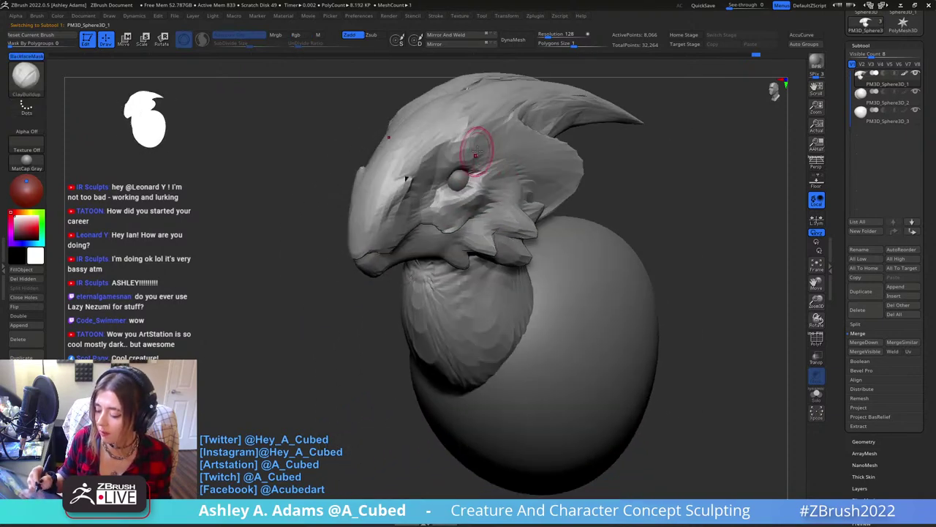
{"action": "left_click_drag", "start_coordinate": [477, 148], "coordinate": [493, 155]}
{"action": "mouse_move", "coordinate": [484, 138]}
{"action": "right_mouse_down"}
{"action": "mouse_move", "coordinate": [512, 167]}
{"action": "mouse_move", "coordinate": [505, 174]}
{"action": "right_mouse_up"}
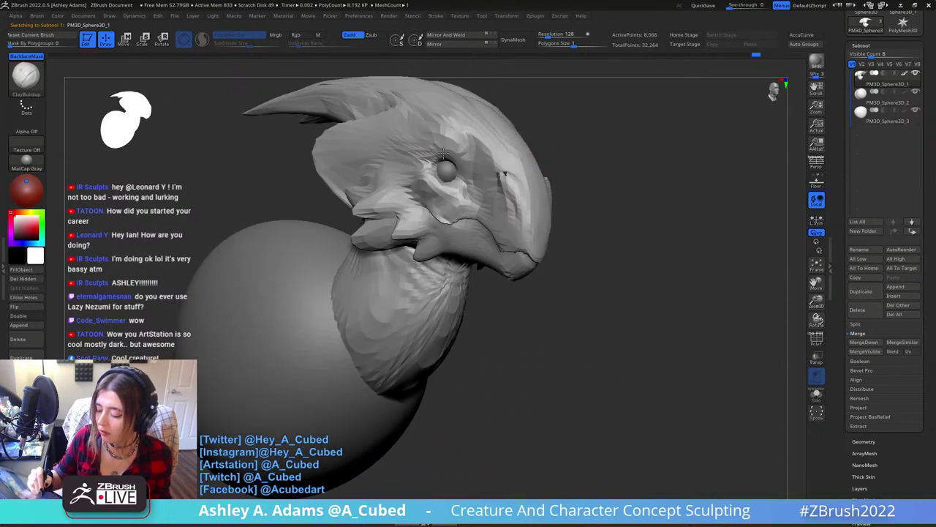
{"action": "right_click_drag", "start_coordinate": [444, 154], "coordinate": [441, 175]}
{"action": "mouse_move", "coordinate": [535, 124]}
{"action": "right_mouse_down"}
{"action": "mouse_move", "coordinate": [551, 183]}
{"action": "mouse_move", "coordinate": [534, 212]}
{"action": "mouse_move", "coordinate": [539, 196]}
{"action": "right_mouse_up"}
Build up the cheek between the eye and the jaw spikes, using the SnakeHook and ClayBuildup brushes.
{"action": "key", "text": "b"}
{"action": "key", "text": "s"}
{"action": "key", "text": "h"}
{"action": "mouse_move", "coordinate": [454, 215]}
{"action": "right_mouse_down"}
{"action": "mouse_move", "coordinate": [472, 215]}
{"action": "mouse_move", "coordinate": [435, 215]}
{"action": "mouse_move", "coordinate": [445, 235]}
{"action": "mouse_move", "coordinate": [444, 206]}
{"action": "right_mouse_up"}
{"action": "key", "text": "b"}
{"action": "key", "text": "c"}
{"action": "key", "text": "b"}
{"action": "left_click_drag", "start_coordinate": [448, 203], "coordinate": [452, 243]}
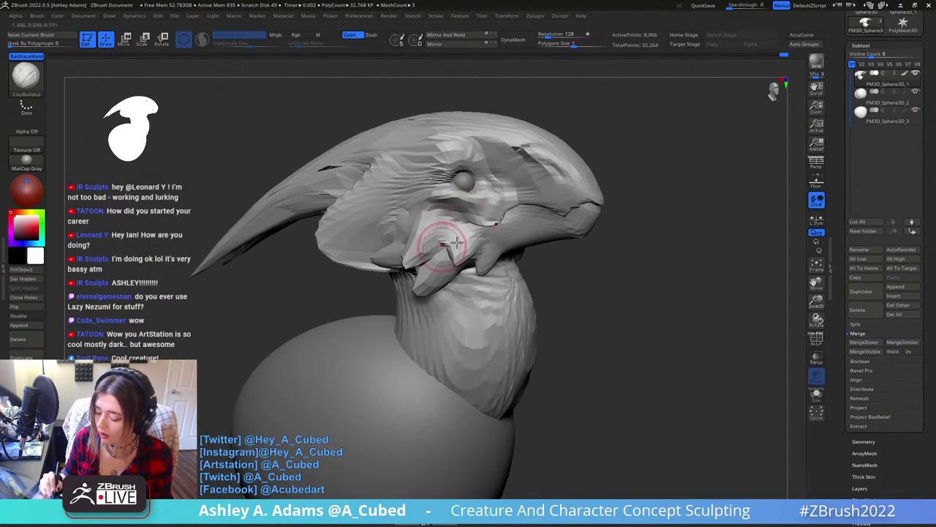
{"action": "mouse_move", "coordinate": [494, 225]}
{"action": "right_mouse_down"}
{"action": "mouse_move", "coordinate": [482, 227]}
{"action": "mouse_move", "coordinate": [469, 248]}
{"action": "mouse_move", "coordinate": [467, 229]}
{"action": "right_mouse_up"}
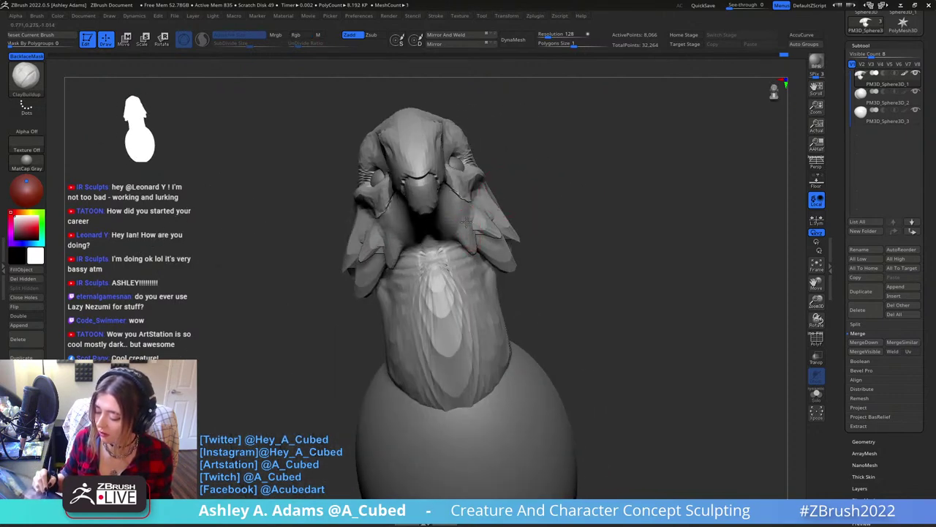
Reshape the spikes along the jaw with SnakeHook and smooth the surface around them.
{"action": "key", "text": "b"}
{"action": "key", "text": "s"}
{"action": "key", "text": "h"}
{"action": "mouse_move", "coordinate": [477, 246]}
{"action": "right_mouse_down"}
{"action": "mouse_move", "coordinate": [467, 270]}
{"action": "mouse_move", "coordinate": [484, 237]}
{"action": "mouse_move", "coordinate": [431, 225]}
{"action": "mouse_move", "coordinate": [458, 230]}
{"action": "right_mouse_up"}
{"action": "key", "text": "shift"}
{"action": "key", "text": "b"}
{"action": "key", "text": "c"}
{"action": "key", "text": "b"}
{"action": "key", "text": "b"}
{"action": "key", "text": "s"}
{"action": "key", "text": "h"}
{"action": "left_click_drag", "start_coordinate": [460, 243], "coordinate": [462, 230], "text": "shift"}
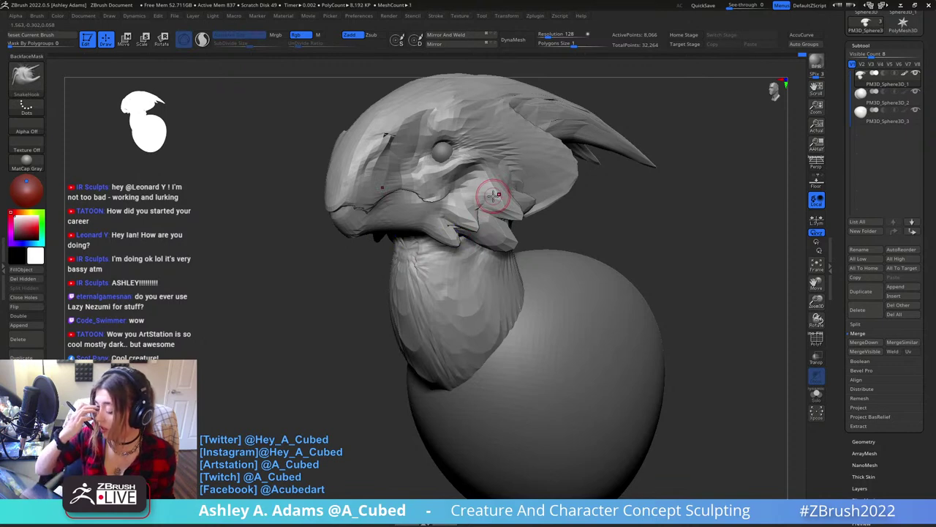
Deepen and build up the cheek folds beneath and behind the eye with ClayBuildup.
{"action": "key", "text": "b"}
{"action": "key", "text": "c"}
{"action": "key", "text": "b"}
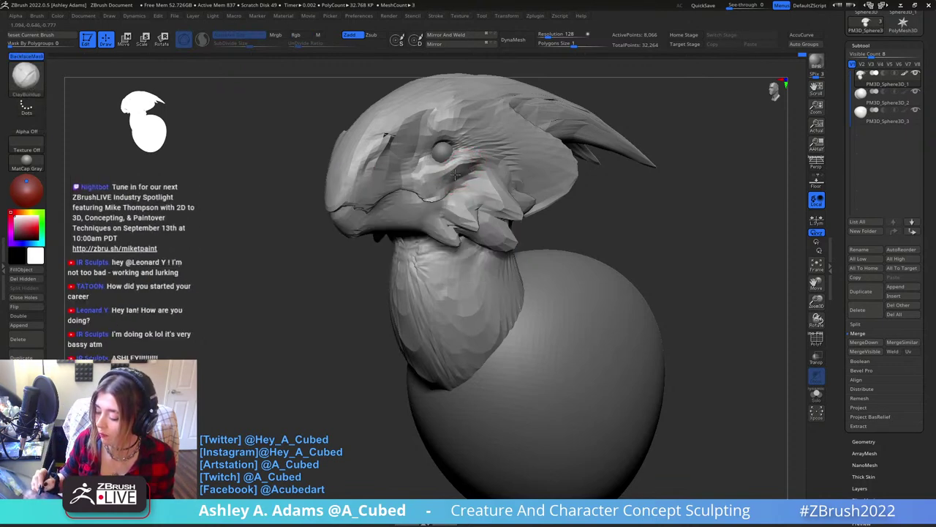
{"action": "mouse_move", "coordinate": [455, 175]}
{"action": "left_mouse_down"}
{"action": "mouse_move", "coordinate": [483, 160]}
{"action": "mouse_move", "coordinate": [471, 173]}
{"action": "left_mouse_up"}
{"action": "mouse_move", "coordinate": [476, 196]}
{"action": "right_mouse_down"}
{"action": "mouse_move", "coordinate": [505, 191]}
{"action": "mouse_move", "coordinate": [497, 210]}
{"action": "mouse_move", "coordinate": [386, 196]}
{"action": "mouse_move", "coordinate": [399, 202]}
{"action": "right_mouse_up"}
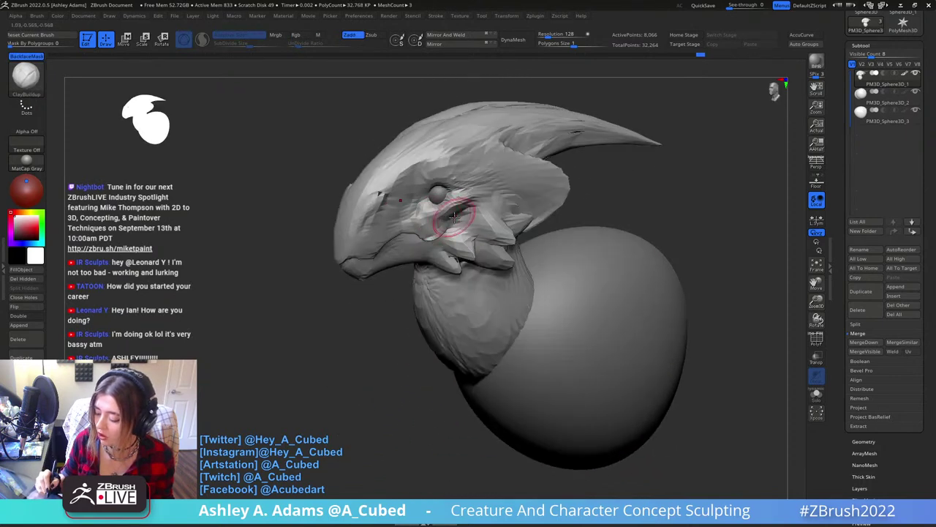
{"action": "right_click_drag", "start_coordinate": [455, 218], "coordinate": [477, 211]}
{"action": "right_click_drag", "start_coordinate": [481, 209], "coordinate": [447, 212]}
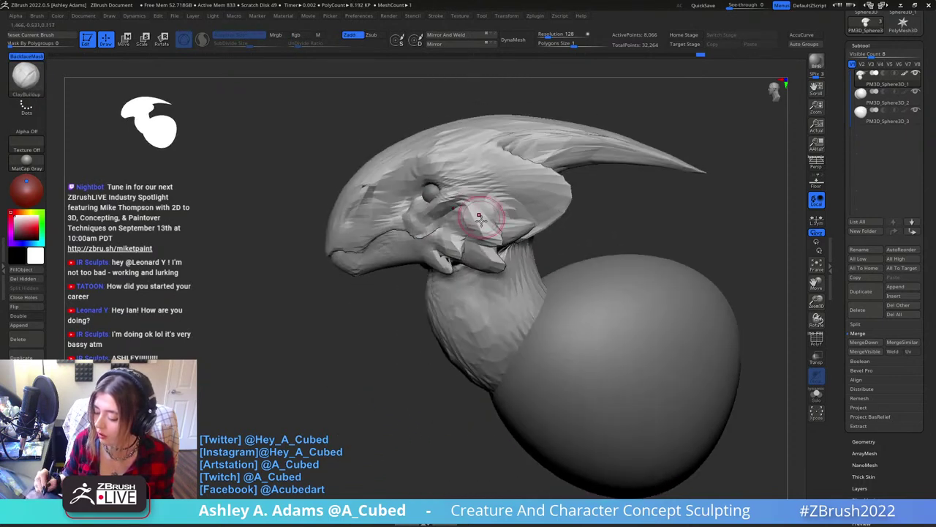
{"action": "mouse_move", "coordinate": [478, 215]}
{"action": "left_mouse_down"}
{"action": "mouse_move", "coordinate": [464, 227]}
{"action": "mouse_move", "coordinate": [476, 205]}
{"action": "left_mouse_up"}
{"action": "mouse_move", "coordinate": [477, 207]}
{"action": "right_mouse_down"}
{"action": "mouse_move", "coordinate": [463, 205]}
{"action": "mouse_move", "coordinate": [461, 219]}
{"action": "mouse_move", "coordinate": [500, 228]}
{"action": "mouse_move", "coordinate": [486, 228]}
{"action": "mouse_move", "coordinate": [512, 205]}
{"action": "mouse_move", "coordinate": [564, 184]}
{"action": "mouse_move", "coordinate": [493, 224]}
{"action": "right_mouse_up"}
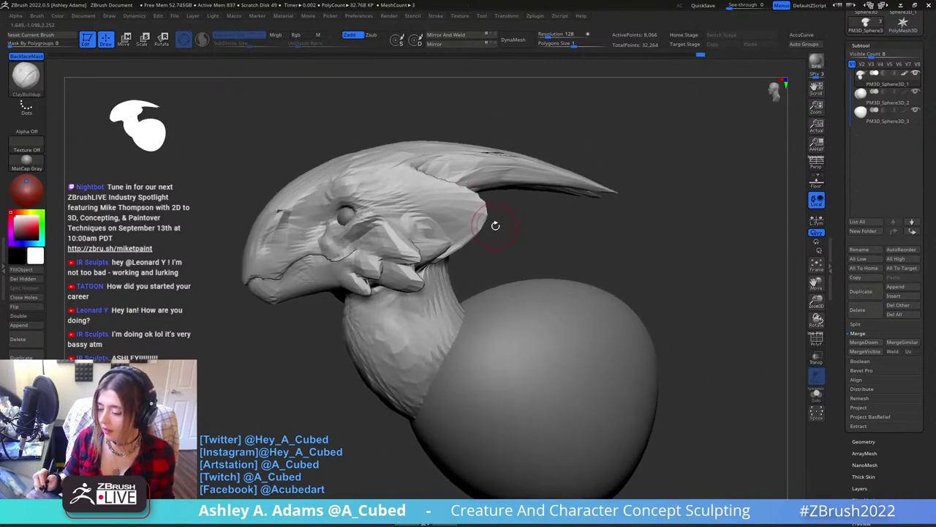
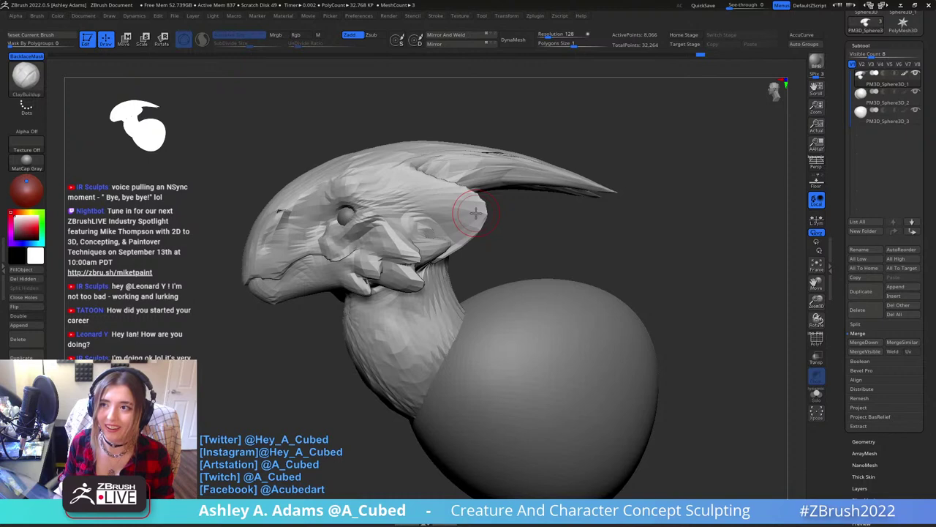
Select the body sphere subtool, enlarge the brush and switch to SnakeHook.
{"action": "right_click", "coordinate": [591, 245]}
{"action": "mouse_move", "coordinate": [585, 245]}
{"action": "right_mouse_down", "text": "ctrl"}
{"action": "mouse_move", "coordinate": [556, 221]}
{"action": "mouse_move", "coordinate": [544, 235]}
{"action": "right_mouse_up", "text": "ctrl"}
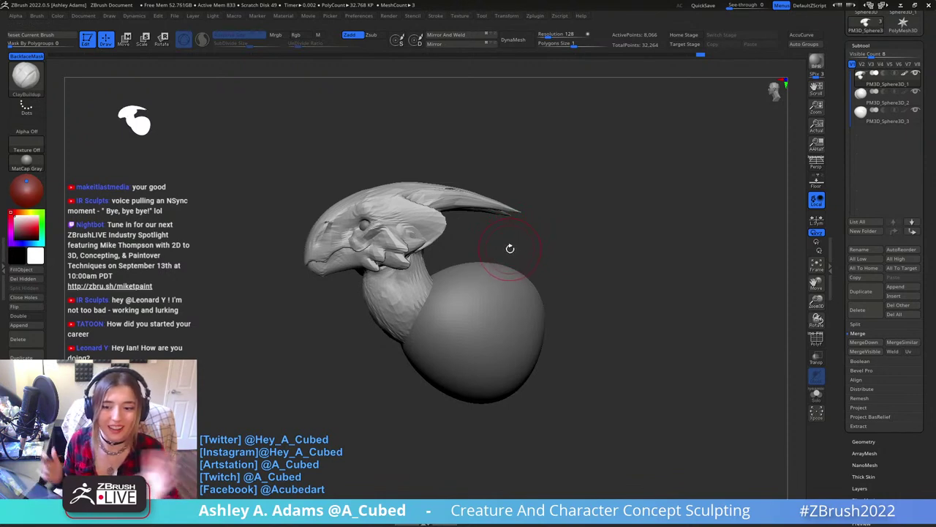
{"action": "right_click_drag", "start_coordinate": [551, 241], "coordinate": [545, 286]}
{"action": "left_click_drag", "start_coordinate": [545, 285], "coordinate": [524, 231]}
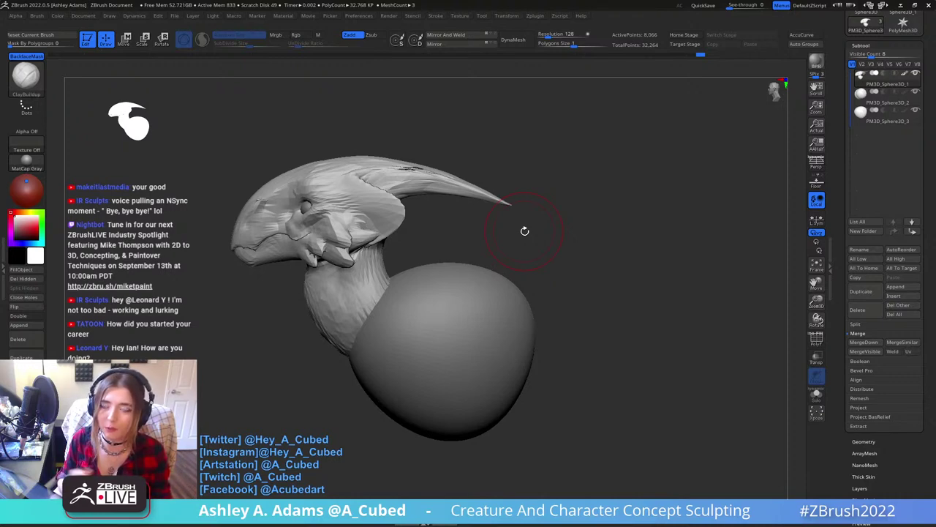
{"action": "left_click_drag", "start_coordinate": [559, 238], "coordinate": [594, 243]}
{"action": "left_click", "coordinate": [448, 337], "text": "alt"}
{"action": "key", "text": "space"}
{"action": "mouse_move", "coordinate": [501, 287]}
{"action": "left_mouse_down"}
{"action": "mouse_move", "coordinate": [511, 274]}
{"action": "mouse_move", "coordinate": [539, 268]}
{"action": "left_mouse_up"}
{"action": "left_click_drag", "start_coordinate": [548, 301], "coordinate": [509, 273], "text": "alt"}
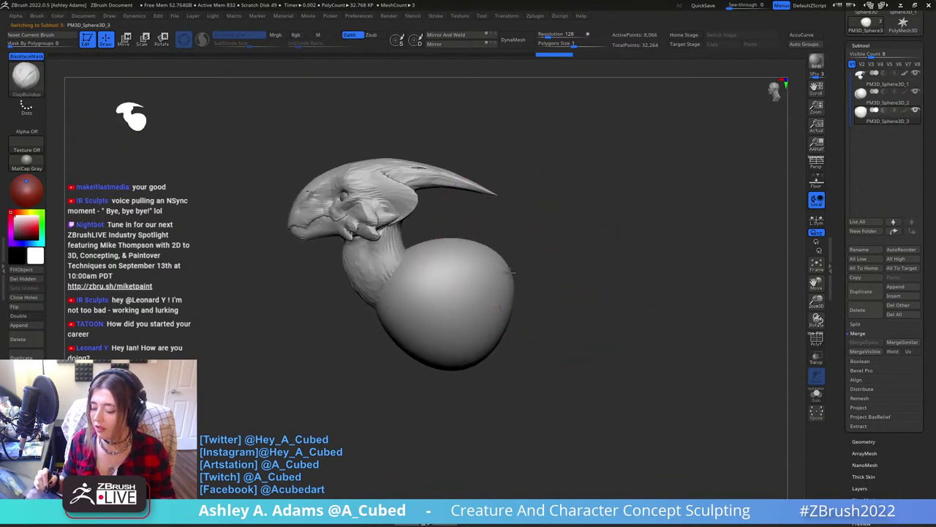
{"action": "key", "text": "b"}
{"action": "key", "text": "s"}
{"action": "key", "text": "h"}
{"action": "left_click_drag", "start_coordinate": [560, 253], "coordinate": [488, 241]}
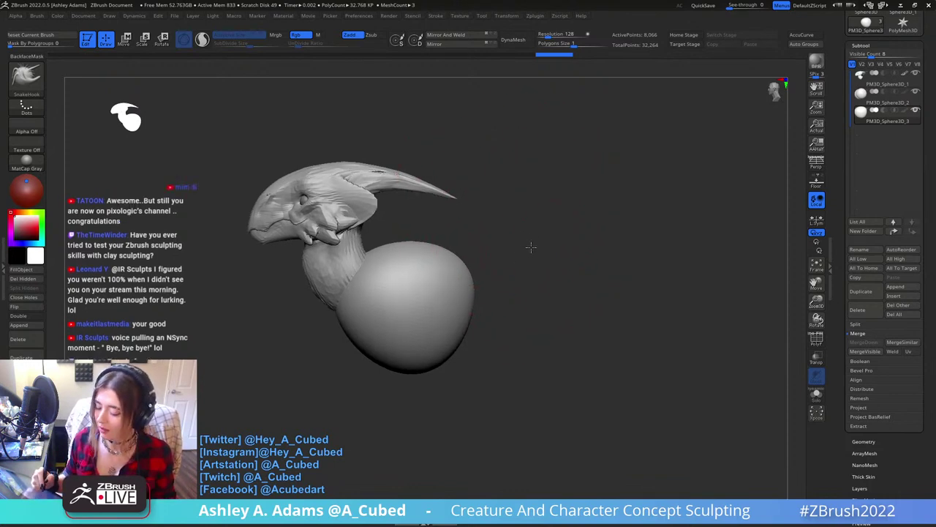
Try to pull the lower rear of the body sphere with SnakeHook, and undo a mask stroke on its back.
{"action": "mouse_move", "coordinate": [456, 274]}
{"action": "right_mouse_down", "text": "ctrl"}
{"action": "mouse_move", "coordinate": [468, 265]}
{"action": "mouse_move", "coordinate": [468, 313]}
{"action": "right_mouse_up", "text": "ctrl"}
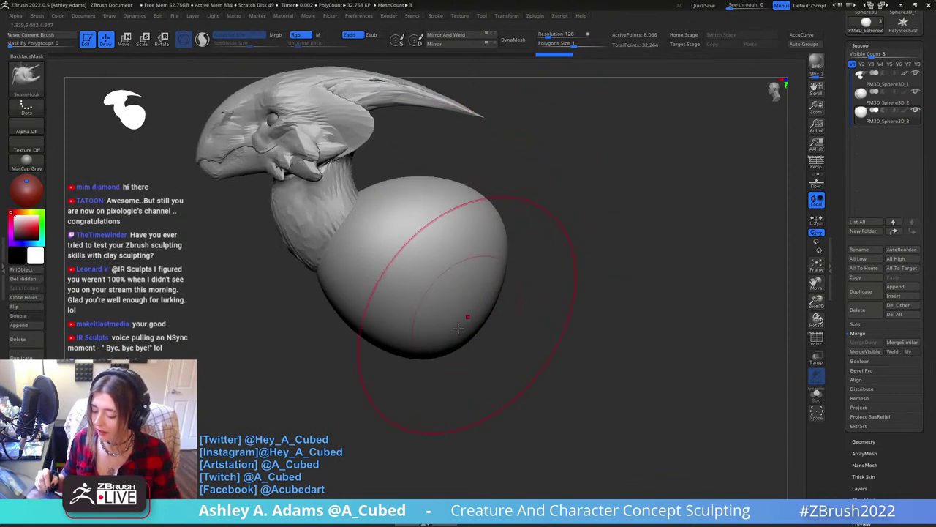
{"action": "left_click_drag", "start_coordinate": [483, 301], "coordinate": [441, 347]}
{"action": "mouse_move", "coordinate": [497, 349]}
{"action": "right_mouse_down", "text": "ctrl"}
{"action": "mouse_move", "coordinate": [512, 281]}
{"action": "mouse_move", "coordinate": [460, 236]}
{"action": "right_mouse_up", "text": "ctrl"}
{"action": "key", "text": "space"}
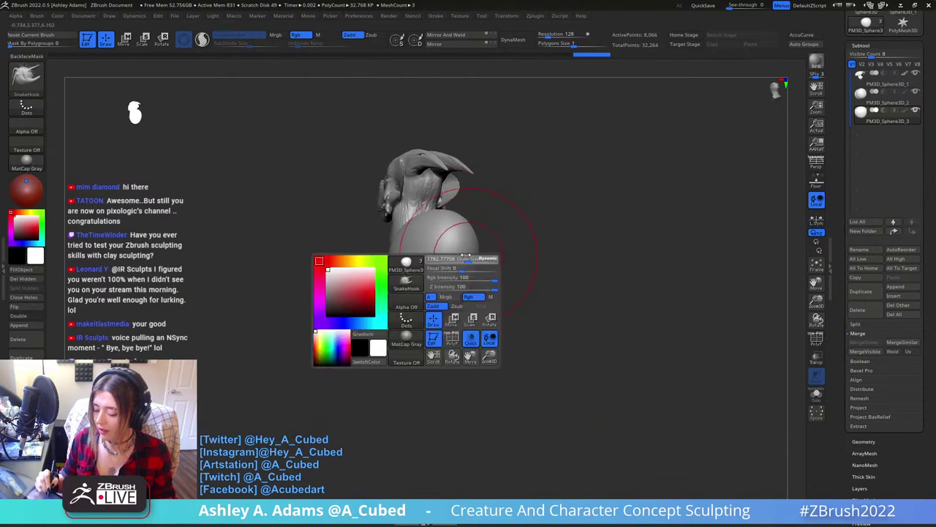
{"action": "mouse_move", "coordinate": [456, 251]}
{"action": "left_mouse_down", "text": "ctrl"}
{"action": "mouse_move", "coordinate": [448, 281]}
{"action": "mouse_move", "coordinate": [452, 253]}
{"action": "mouse_move", "coordinate": [446, 264]}
{"action": "left_mouse_up", "text": "ctrl"}
{"action": "key", "text": "ctrl+z"}
Try masking the body with MaskPen and pulling its unmasked rear into a long tail shape, and undo it.
{"action": "left_click", "coordinate": [26, 78], "text": "ctrl"}
{"action": "mouse_move", "coordinate": [457, 253]}
{"action": "right_mouse_down"}
{"action": "mouse_move", "coordinate": [503, 242]}
{"action": "mouse_move", "coordinate": [517, 252]}
{"action": "right_mouse_up"}
{"action": "left_click", "coordinate": [505, 273], "text": "ctrl"}
{"action": "key", "text": "space"}
{"action": "mouse_move", "coordinate": [455, 260]}
{"action": "left_mouse_down"}
{"action": "mouse_move", "coordinate": [540, 263]}
{"action": "mouse_move", "coordinate": [530, 252]}
{"action": "mouse_move", "coordinate": [539, 253]}
{"action": "left_mouse_up"}
{"action": "left_click_drag", "start_coordinate": [582, 280], "coordinate": [551, 315]}
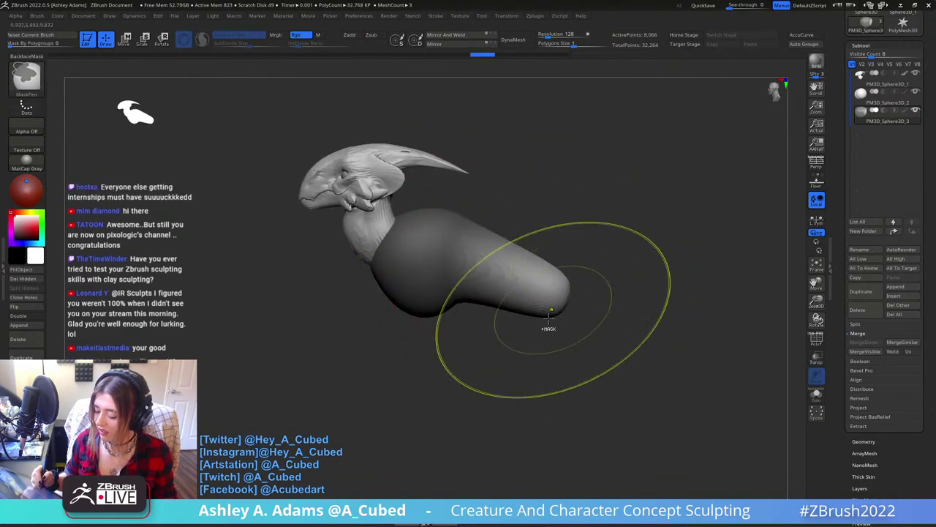
{"action": "mouse_move", "coordinate": [490, 364]}
{"action": "left_mouse_down", "text": "ctrl"}
{"action": "mouse_move", "coordinate": [512, 351]}
{"action": "mouse_move", "coordinate": [415, 242]}
{"action": "left_mouse_up", "text": "ctrl"}
{"action": "key", "text": "ctrl+z"}
Build up rough muscle volume on the side of the body sphere with ClayBuildup strokes.
{"action": "right_click_drag", "start_coordinate": [415, 243], "coordinate": [439, 256], "text": "ctrl"}
{"action": "key", "text": "b"}
{"action": "key", "text": "c"}
{"action": "key", "text": "b"}
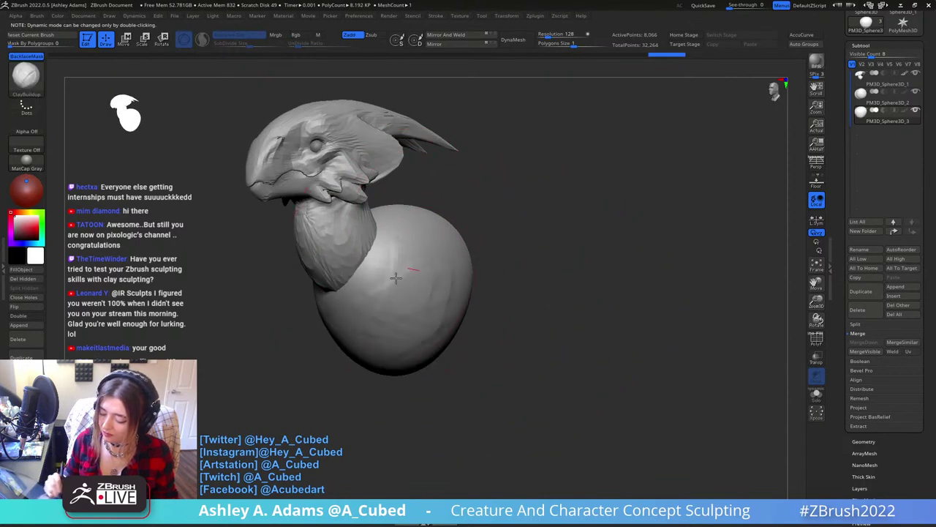
{"action": "left_click_drag", "start_coordinate": [399, 276], "coordinate": [415, 283]}
{"action": "right_click_drag", "start_coordinate": [415, 283], "coordinate": [418, 286]}
{"action": "left_click_drag", "start_coordinate": [382, 242], "coordinate": [398, 299]}
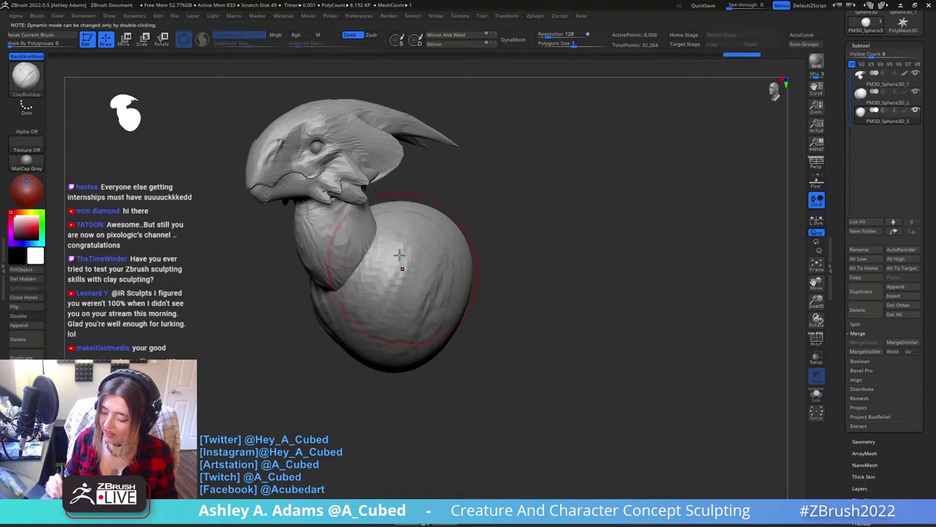
{"action": "mouse_move", "coordinate": [375, 258]}
{"action": "left_mouse_down"}
{"action": "mouse_move", "coordinate": [368, 320]}
{"action": "mouse_move", "coordinate": [411, 324]}
{"action": "mouse_move", "coordinate": [402, 346]}
{"action": "mouse_move", "coordinate": [432, 329]}
{"action": "left_mouse_up"}
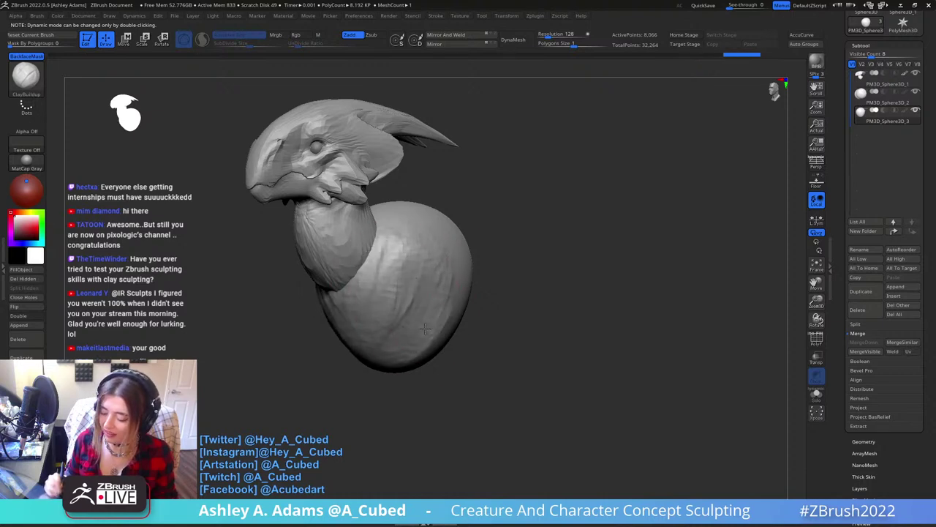
{"action": "mouse_move", "coordinate": [434, 270]}
{"action": "left_mouse_down"}
{"action": "mouse_move", "coordinate": [384, 265]}
{"action": "mouse_move", "coordinate": [428, 284]}
{"action": "mouse_move", "coordinate": [354, 332]}
{"action": "mouse_move", "coordinate": [380, 310]}
{"action": "left_mouse_up"}
{"action": "left_click_drag", "start_coordinate": [410, 258], "coordinate": [440, 305]}
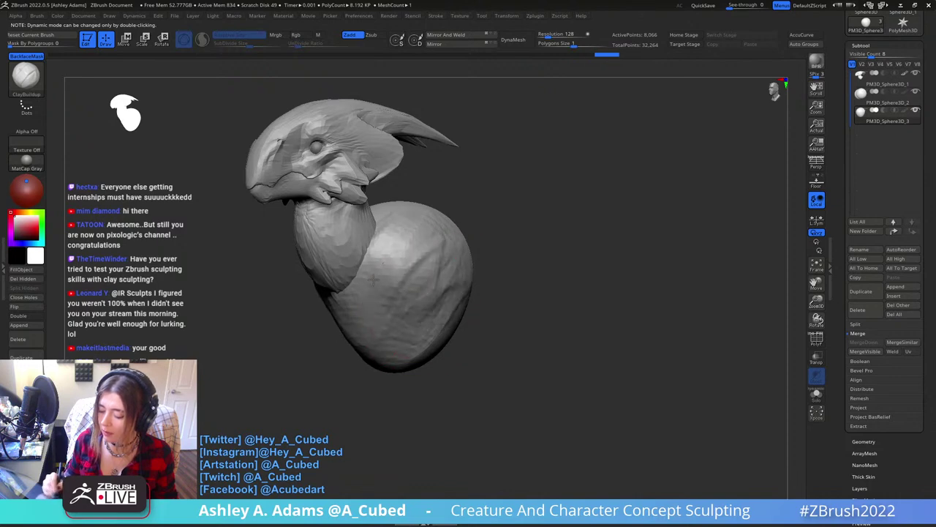
Flatten the top of the back and reshape the body's rear contour with SnakeHook.
{"action": "mouse_move", "coordinate": [460, 314]}
{"action": "right_mouse_down", "text": "ctrl"}
{"action": "mouse_move", "coordinate": [460, 268]}
{"action": "mouse_move", "coordinate": [489, 258]}
{"action": "mouse_move", "coordinate": [483, 241]}
{"action": "right_mouse_up", "text": "ctrl"}
{"action": "key", "text": "b"}
{"action": "key", "text": "s"}
{"action": "key", "text": "h"}
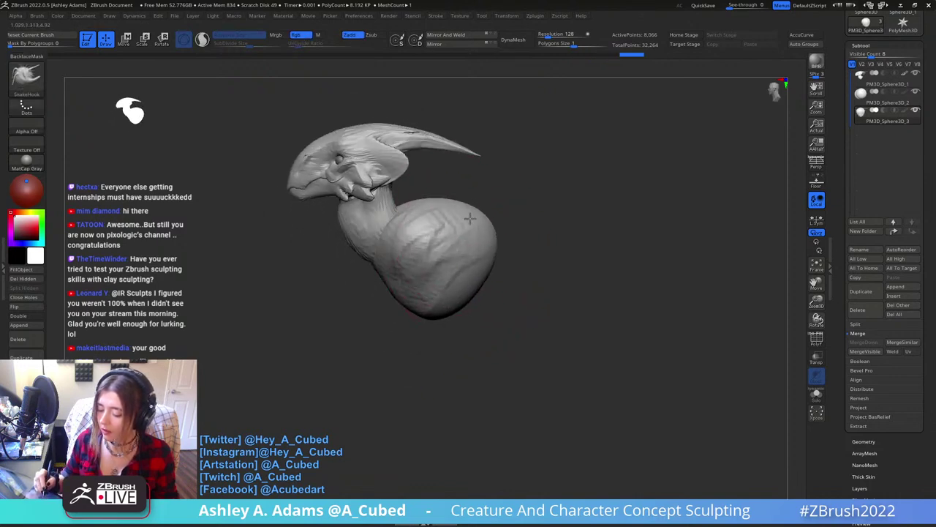
{"action": "mouse_move", "coordinate": [465, 209]}
{"action": "left_mouse_down"}
{"action": "mouse_move", "coordinate": [468, 218]}
{"action": "mouse_move", "coordinate": [445, 210]}
{"action": "left_mouse_up"}
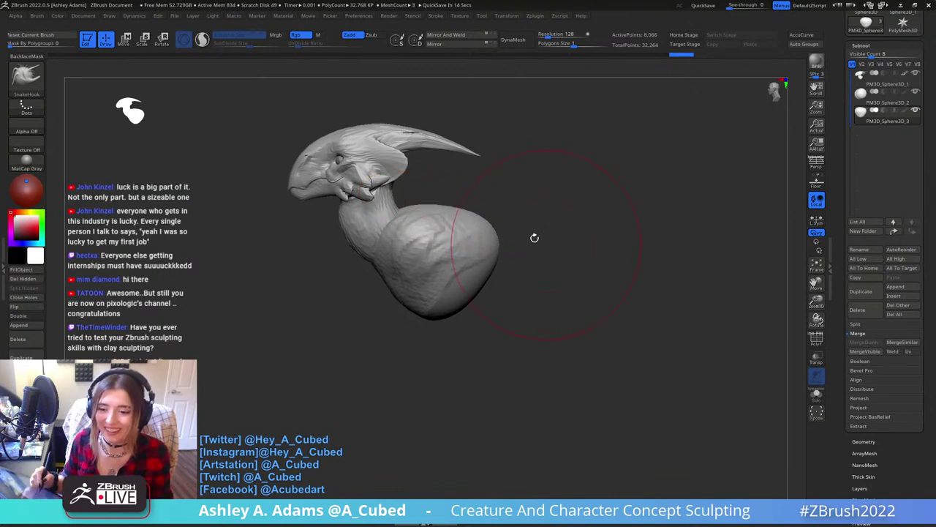
{"action": "mouse_move", "coordinate": [534, 236]}
{"action": "left_mouse_down"}
{"action": "mouse_move", "coordinate": [511, 238]}
{"action": "mouse_move", "coordinate": [538, 263]}
{"action": "mouse_move", "coordinate": [512, 267]}
{"action": "mouse_move", "coordinate": [472, 307]}
{"action": "mouse_move", "coordinate": [432, 253]}
{"action": "mouse_move", "coordinate": [437, 287]}
{"action": "mouse_move", "coordinate": [395, 304]}
{"action": "mouse_move", "coordinate": [506, 292]}
{"action": "left_mouse_up"}
Try masking the body and pulling its lower side down with SnakeHook, and undo the pull.
{"action": "key", "text": "space"}
{"action": "key", "text": "b"}
{"action": "key", "text": "c"}
{"action": "key", "text": "b"}
{"action": "right_click_drag", "start_coordinate": [574, 267], "coordinate": [507, 274]}
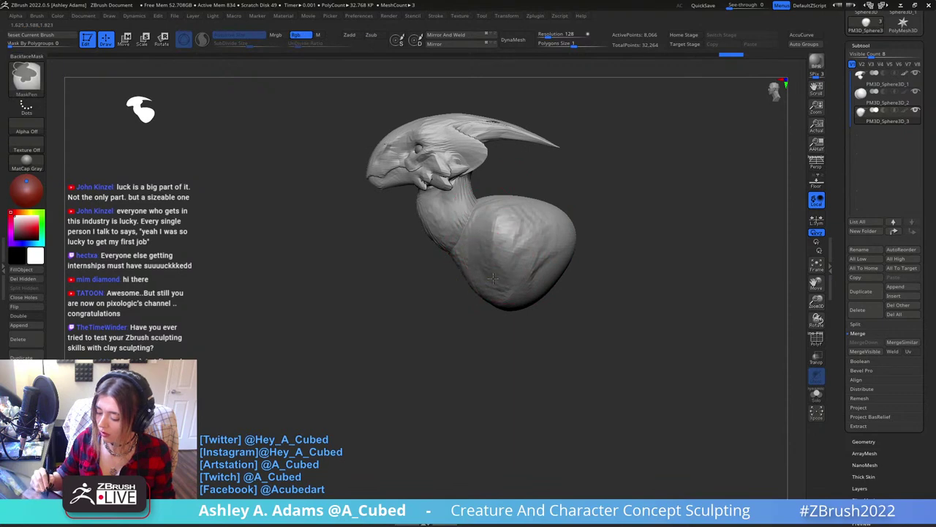
{"action": "key", "text": "ctrl+a"}
{"action": "right_click_drag", "start_coordinate": [535, 280], "coordinate": [557, 278]}
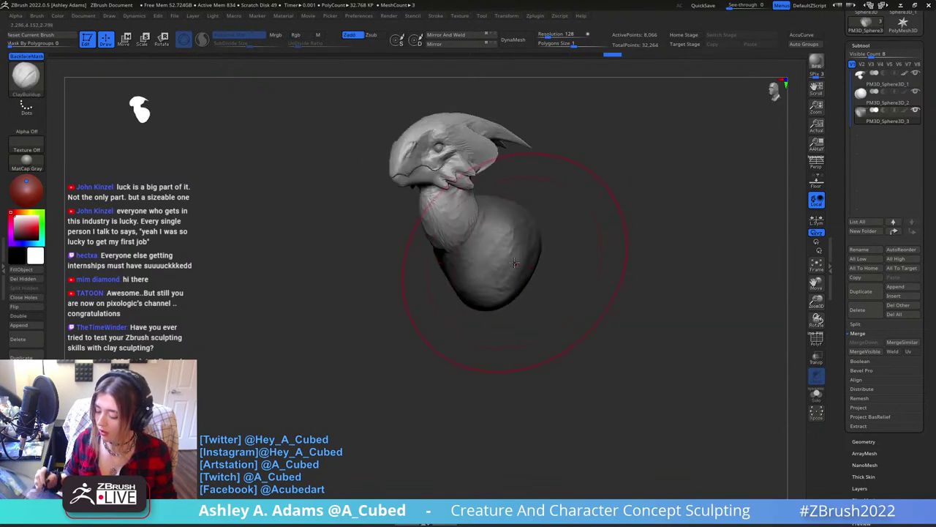
{"action": "key", "text": "b"}
{"action": "key", "text": "s"}
{"action": "key", "text": "h"}
{"action": "left_click_drag", "start_coordinate": [508, 272], "coordinate": [512, 325]}
{"action": "key", "text": "ctrl+z"}
{"action": "right_click_drag", "start_coordinate": [559, 292], "coordinate": [532, 308]}
{"action": "left_click", "coordinate": [549, 324], "text": "ctrl"}
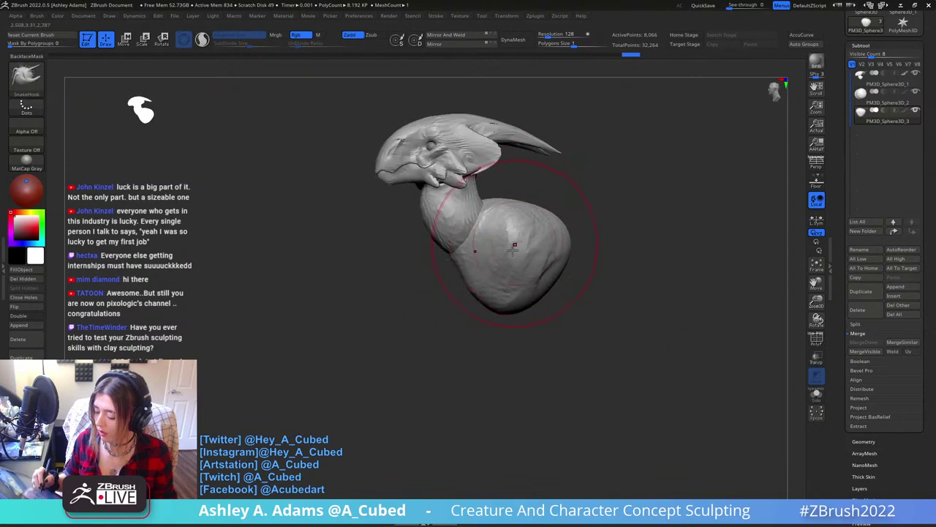
Mask the body except for a patch on its side and pull that patch down into a thigh with SnakeHook.
{"action": "key", "text": "b"}
{"action": "key", "text": "c"}
{"action": "key", "text": "b"}
{"action": "right_click", "coordinate": [519, 280]}
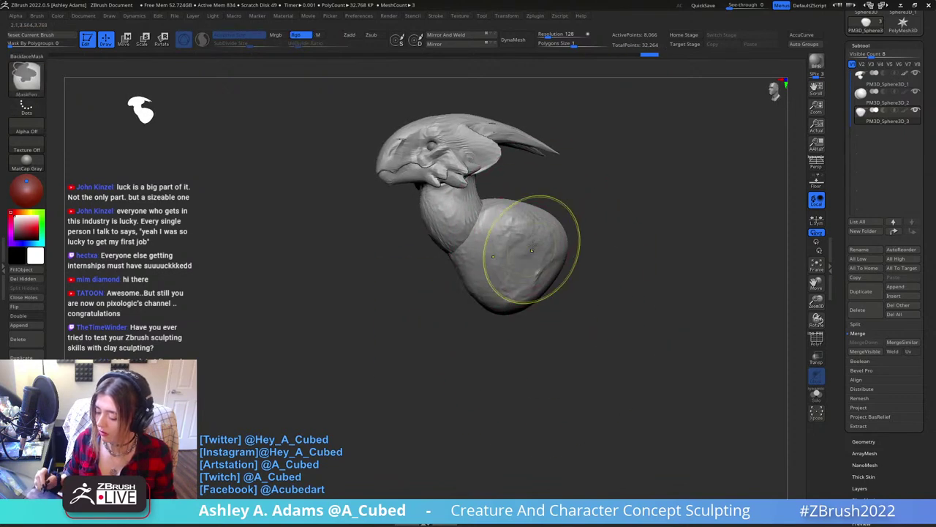
{"action": "left_click_drag", "start_coordinate": [529, 249], "coordinate": [528, 264], "text": "ctrl"}
{"action": "left_click", "coordinate": [565, 297], "text": "ctrl"}
{"action": "right_click_drag", "start_coordinate": [548, 275], "coordinate": [523, 280]}
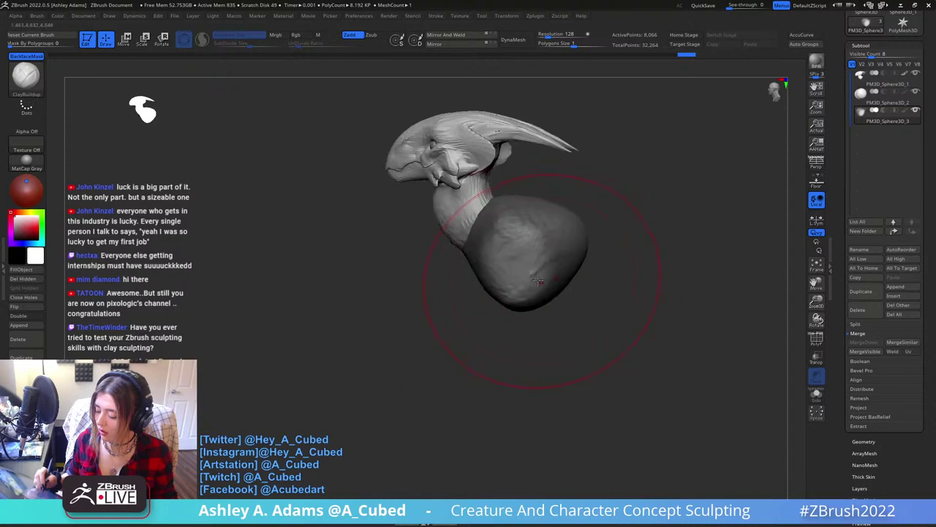
{"action": "left_click_drag", "start_coordinate": [544, 280], "coordinate": [534, 322]}
{"action": "right_click_drag", "start_coordinate": [512, 300], "coordinate": [535, 286]}
{"action": "key", "text": "b"}
{"action": "key", "text": "s"}
{"action": "key", "text": "h"}
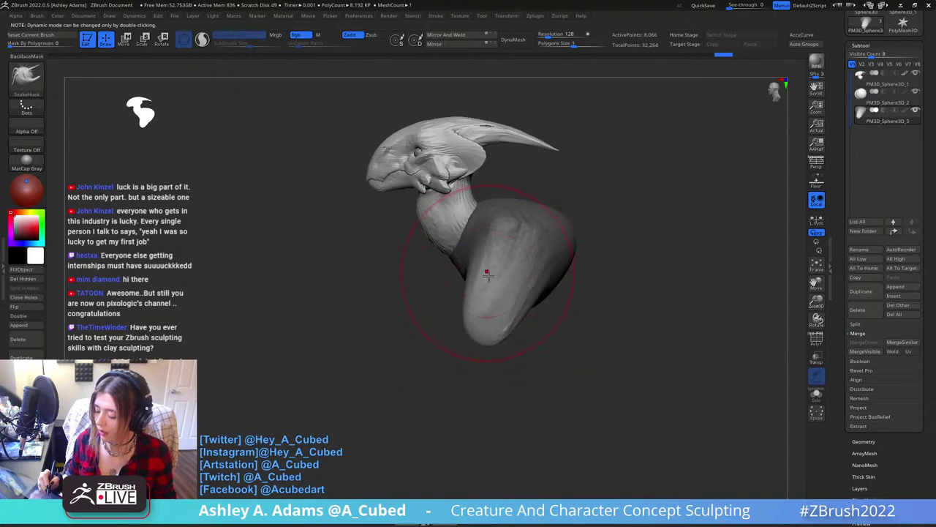
{"action": "key", "text": "space"}
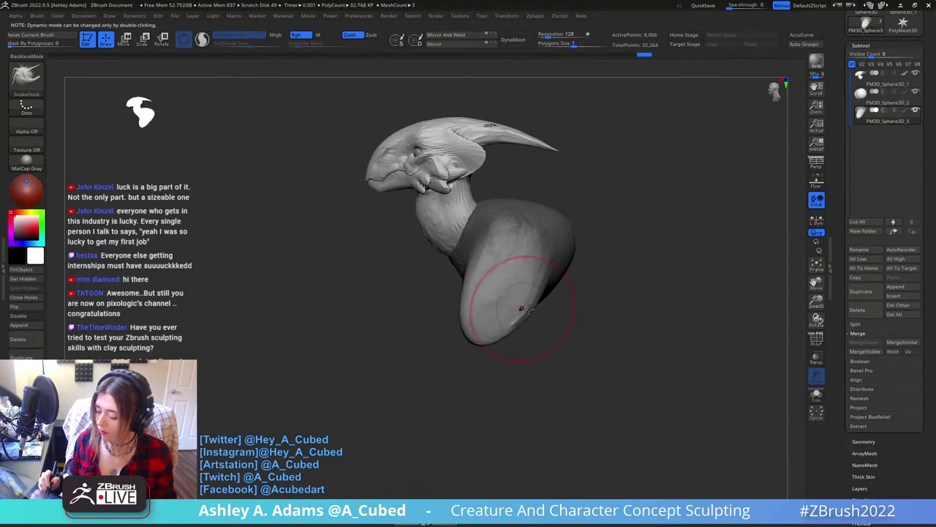
Mask the thigh except for its lower end, enlarge the brush and pull out a lower leg with SnakeHook.
{"action": "left_click", "coordinate": [547, 349], "text": "ctrl"}
{"action": "left_click_drag", "start_coordinate": [540, 309], "coordinate": [350, 426], "text": "ctrl"}
{"action": "right_click_drag", "start_coordinate": [496, 309], "coordinate": [541, 291]}
{"action": "key", "text": "space"}
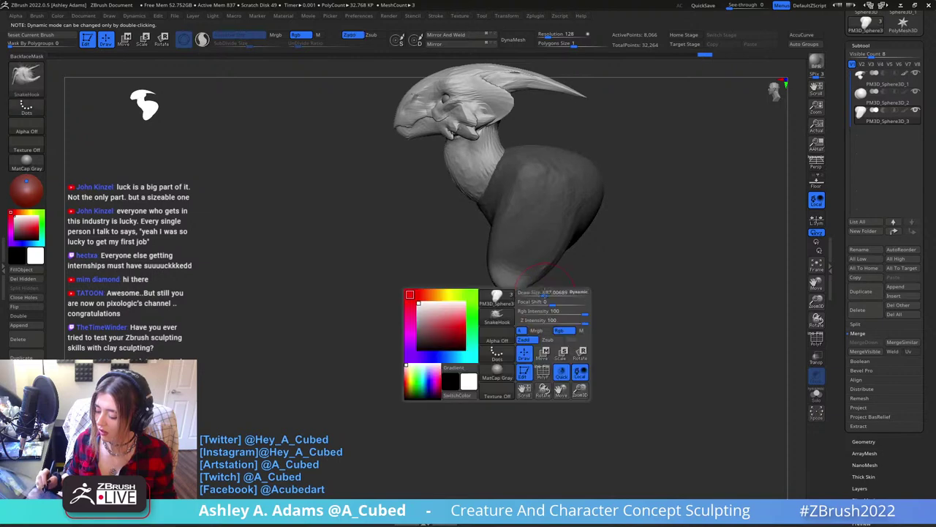
{"action": "left_click_drag", "start_coordinate": [544, 294], "coordinate": [558, 294]}
{"action": "left_click_drag", "start_coordinate": [504, 280], "coordinate": [531, 335]}
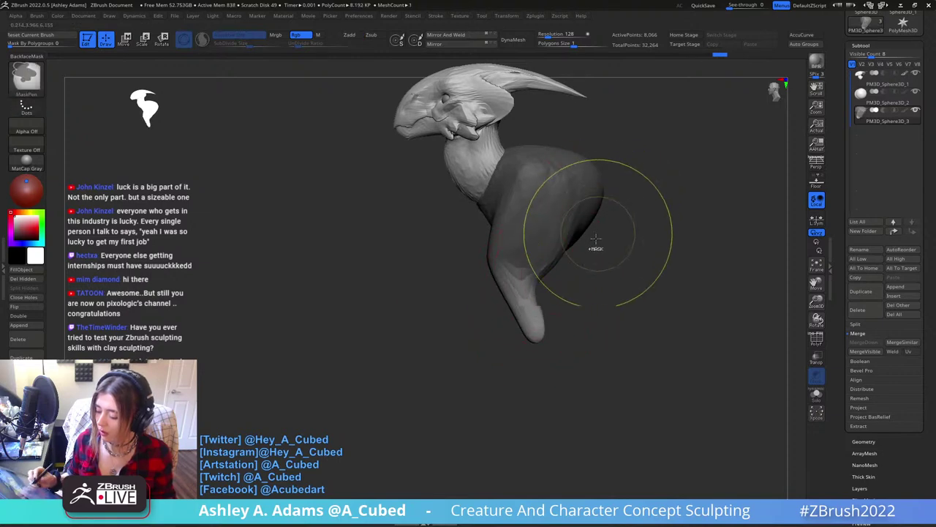
Undo the leg pulls and the masks to restore the rounded body.
{"action": "key", "text": "ctrl+z"}
{"action": "key", "text": "ctrl+z"}
{"action": "right_click_drag", "start_coordinate": [588, 272], "coordinate": [512, 304], "text": "alt"}
{"action": "key", "text": "ctrl+z"}
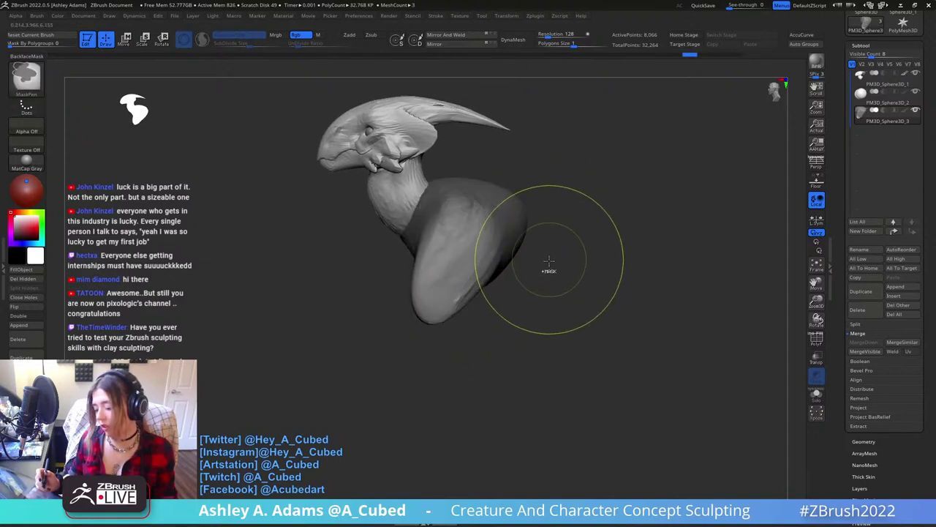
{"action": "key", "text": "ctrl+z"}
{"action": "key", "text": "ctrl+z"}
{"action": "key", "text": "ctrl+z"}
{"action": "key", "text": "ctrl+z"}
{"action": "key", "text": "ctrl+z"}
{"action": "key", "text": "ctrl+z"}
{"action": "key", "text": "ctrl+z"}
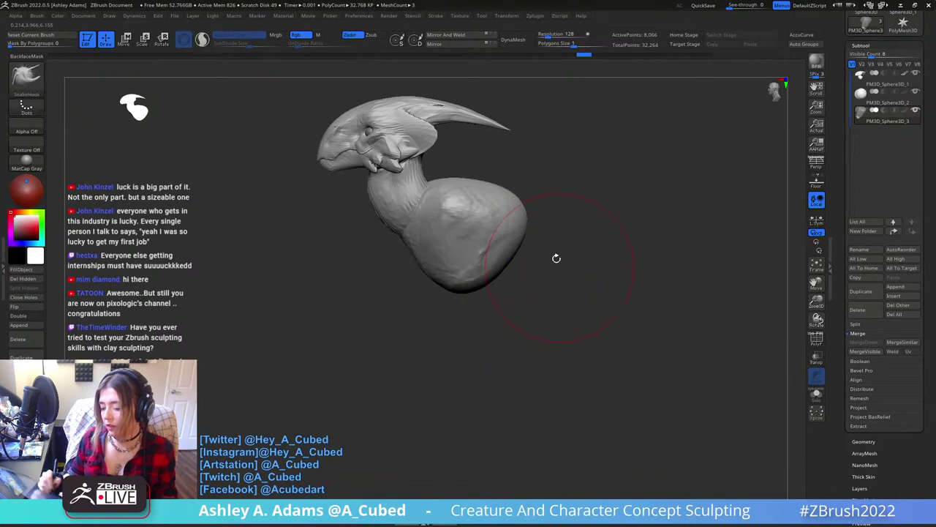
Pull the lower rear of the body outward into a fuller rounded shape with SnakeHook.
{"action": "left_click_drag", "start_coordinate": [557, 258], "coordinate": [551, 326], "text": "alt"}
{"action": "left_click_drag", "start_coordinate": [487, 321], "coordinate": [504, 336]}
{"action": "mouse_move", "coordinate": [512, 286]}
{"action": "left_mouse_down"}
{"action": "mouse_move", "coordinate": [497, 291]}
{"action": "mouse_move", "coordinate": [514, 296]}
{"action": "left_mouse_up"}
{"action": "right_click", "coordinate": [493, 295]}
{"action": "mouse_move", "coordinate": [493, 296]}
{"action": "right_mouse_down"}
{"action": "mouse_move", "coordinate": [535, 306]}
{"action": "mouse_move", "coordinate": [514, 305]}
{"action": "mouse_move", "coordinate": [516, 261]}
{"action": "mouse_move", "coordinate": [548, 265]}
{"action": "right_mouse_up"}
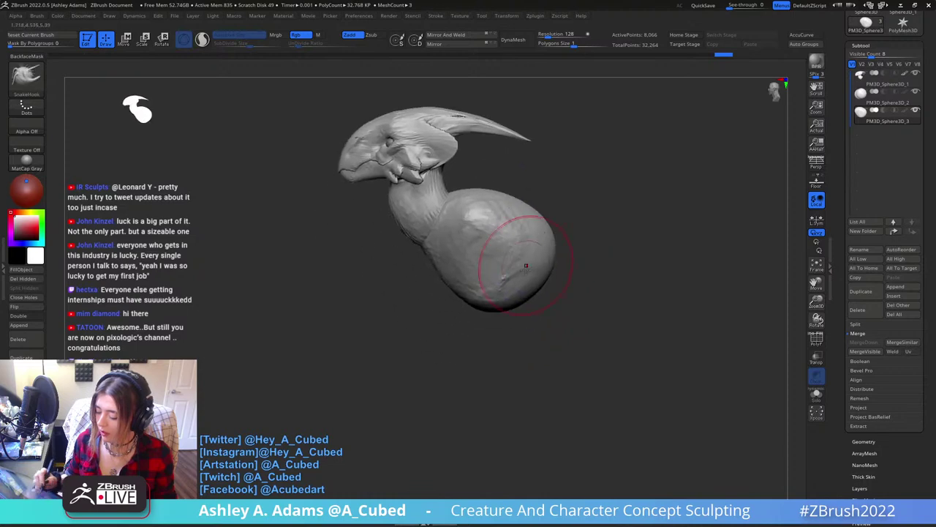
Add a new sphere subtool, move it to the body's lower rear and stretch it vertically into an oval.
{"action": "left_click", "coordinate": [899, 291]}
{"action": "left_click", "coordinate": [603, 301]}
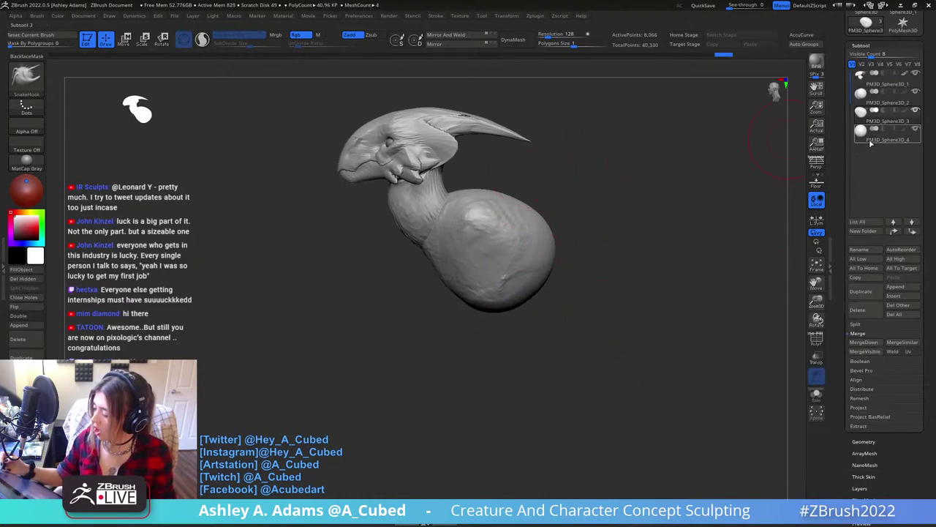
{"action": "key", "text": "w"}
{"action": "left_click_drag", "start_coordinate": [543, 184], "coordinate": [573, 280]}
{"action": "left_click_drag", "start_coordinate": [611, 237], "coordinate": [555, 242], "text": "alt"}
{"action": "left_click_drag", "start_coordinate": [477, 319], "coordinate": [495, 296]}
{"action": "left_click_drag", "start_coordinate": [444, 321], "coordinate": [460, 319]}
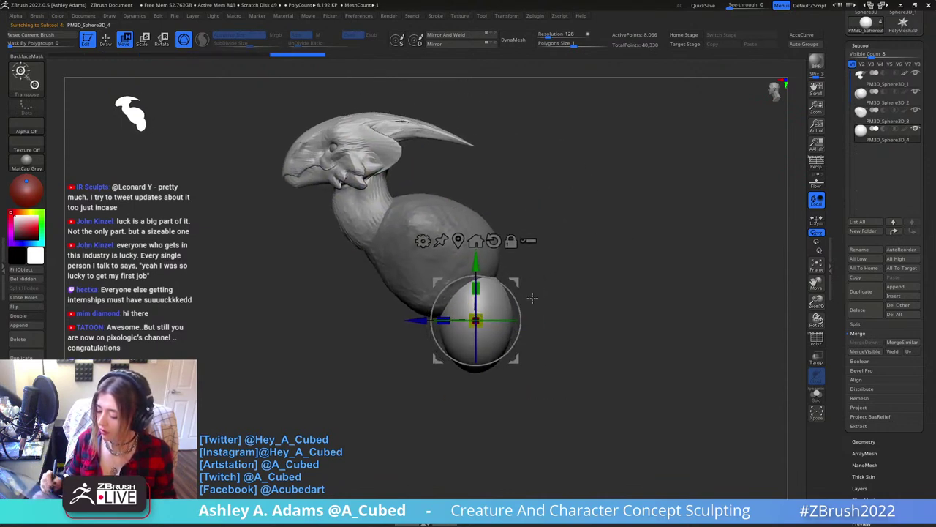
{"action": "left_click_drag", "start_coordinate": [553, 297], "coordinate": [495, 316]}
{"action": "right_click_drag", "start_coordinate": [493, 308], "coordinate": [466, 280]}
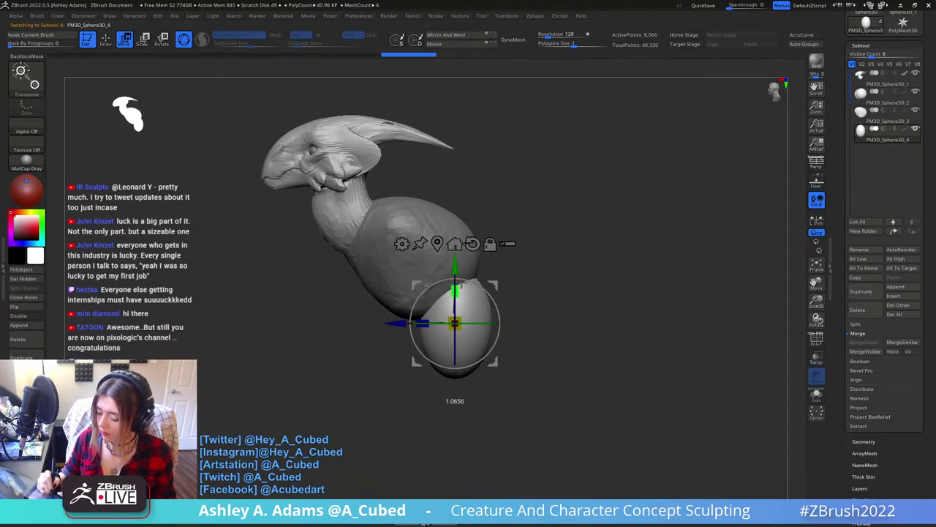
Pull the oval into a long curved tail form with SnakeHook, extending its lower end downward and forward.
{"action": "key", "text": "q"}
{"action": "key", "text": "space"}
{"action": "left_click_drag", "start_coordinate": [521, 275], "coordinate": [525, 275]}
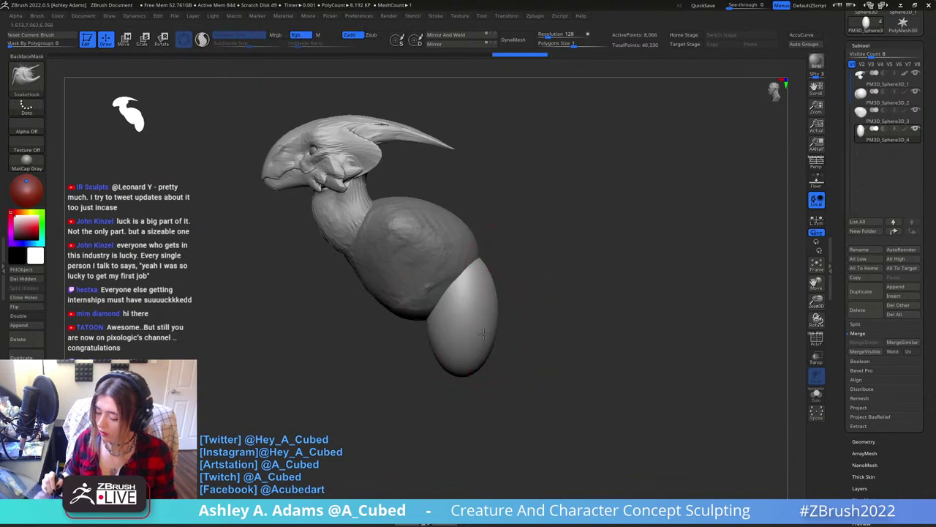
{"action": "left_click_drag", "start_coordinate": [463, 311], "coordinate": [479, 307]}
{"action": "left_click_drag", "start_coordinate": [468, 351], "coordinate": [438, 407]}
{"action": "left_click_drag", "start_coordinate": [464, 322], "coordinate": [483, 319]}
{"action": "left_click_drag", "start_coordinate": [463, 381], "coordinate": [479, 385]}
{"action": "left_click_drag", "start_coordinate": [492, 287], "coordinate": [477, 265]}
Adjust the brush size and even out the middle and inner curve of the tail form.
{"action": "right_click_drag", "start_coordinate": [489, 277], "coordinate": [510, 292]}
{"action": "key", "text": "space"}
{"action": "left_click_drag", "start_coordinate": [510, 299], "coordinate": [502, 300]}
{"action": "right_click_drag", "start_coordinate": [489, 332], "coordinate": [483, 330], "text": "shift"}
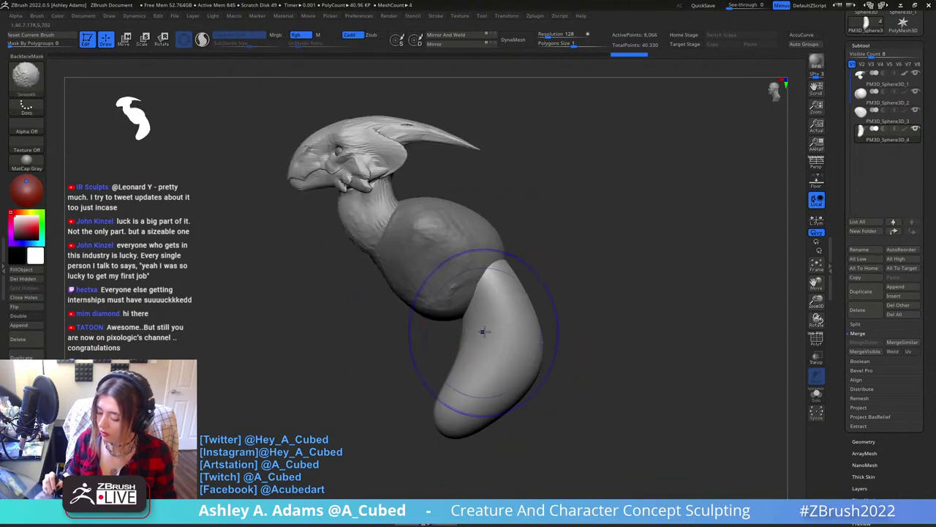
{"action": "key", "text": "space"}
{"action": "left_click_drag", "start_coordinate": [483, 335], "coordinate": [476, 308]}
{"action": "right_click_drag", "start_coordinate": [476, 307], "coordinate": [491, 313]}
{"action": "right_click_drag", "start_coordinate": [458, 350], "coordinate": [485, 328]}
Add ClayBuildup strokes along the side of the tail form and smooth its upper part.
{"action": "key", "text": "b"}
{"action": "key", "text": "c"}
{"action": "key", "text": "b"}
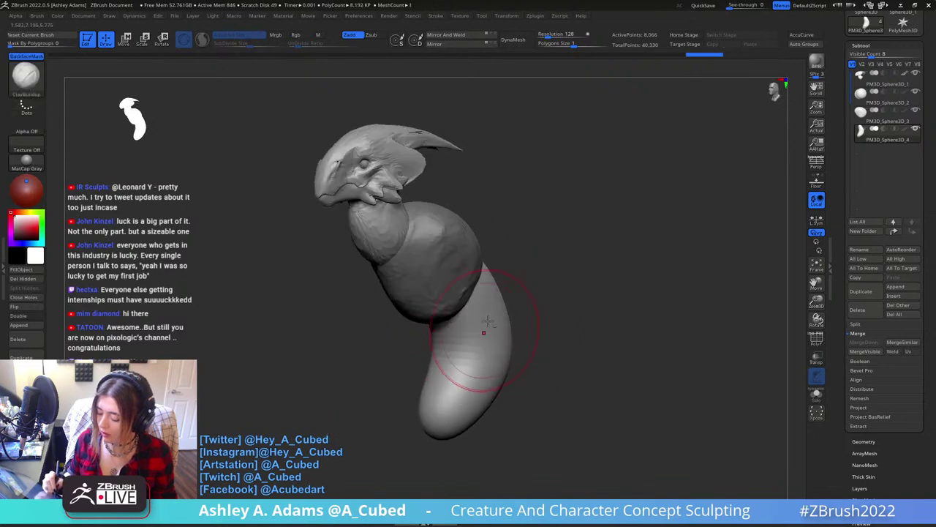
{"action": "mouse_move", "coordinate": [475, 318]}
{"action": "left_mouse_down"}
{"action": "mouse_move", "coordinate": [464, 372]}
{"action": "mouse_move", "coordinate": [481, 378]}
{"action": "mouse_move", "coordinate": [478, 343]}
{"action": "left_mouse_up"}
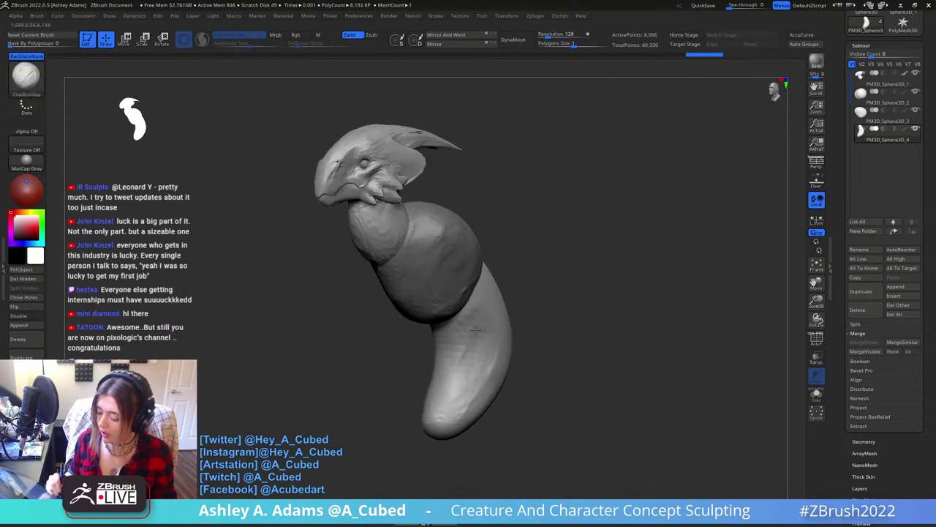
{"action": "right_click_drag", "start_coordinate": [474, 294], "coordinate": [496, 291]}
{"action": "left_click_drag", "start_coordinate": [495, 291], "coordinate": [476, 291], "text": "shift"}
{"action": "right_click_drag", "start_coordinate": [464, 289], "coordinate": [484, 283]}
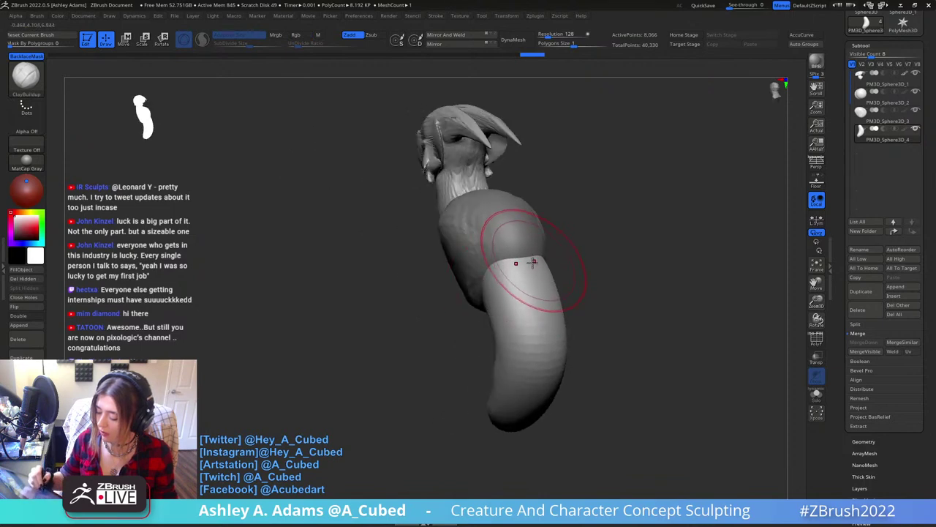
Build up the back surface of the tail form with long lengthwise ClayBuildup strokes.
{"action": "left_click_drag", "start_coordinate": [522, 264], "coordinate": [537, 306]}
{"action": "right_click_drag", "start_coordinate": [503, 282], "coordinate": [529, 280]}
{"action": "left_click_drag", "start_coordinate": [528, 280], "coordinate": [549, 340]}
{"action": "left_click_drag", "start_coordinate": [559, 271], "coordinate": [566, 365]}
{"action": "right_click_drag", "start_coordinate": [558, 310], "coordinate": [595, 303], "text": "shift"}
{"action": "mouse_move", "coordinate": [557, 268]}
{"action": "left_mouse_down"}
{"action": "mouse_move", "coordinate": [571, 344]}
{"action": "mouse_move", "coordinate": [563, 368]}
{"action": "mouse_move", "coordinate": [577, 355]}
{"action": "left_mouse_up"}
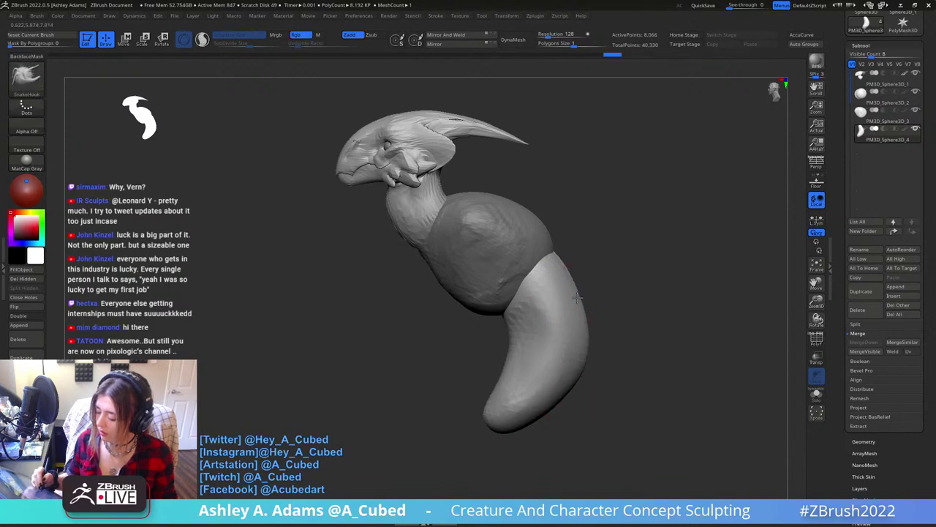
Pull the tail form's upper rear edge up toward the body with SnakeHook.
{"action": "left_click_drag", "start_coordinate": [574, 314], "coordinate": [565, 273]}
{"action": "right_click", "coordinate": [559, 338]}
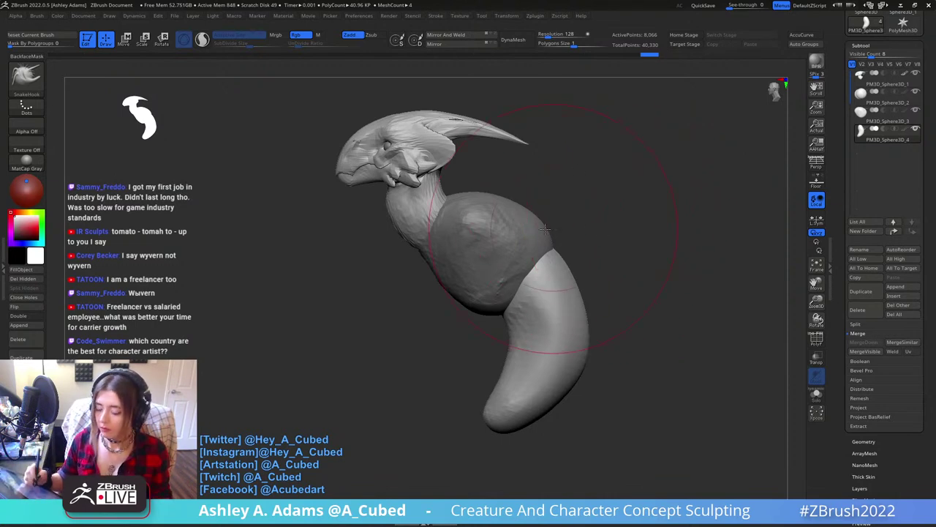
{"action": "right_click", "coordinate": [536, 251]}
Build up the upper side of the tail form below the body joint with ClayBuildup.
{"action": "right_click_drag", "start_coordinate": [521, 253], "coordinate": [531, 278]}
{"action": "key", "text": "b"}
{"action": "key", "text": "c"}
{"action": "key", "text": "b"}
{"action": "mouse_move", "coordinate": [531, 280]}
{"action": "left_mouse_down"}
{"action": "mouse_move", "coordinate": [527, 317]}
{"action": "mouse_move", "coordinate": [534, 293]}
{"action": "left_mouse_up"}
{"action": "right_click_drag", "start_coordinate": [533, 293], "coordinate": [531, 286]}
{"action": "mouse_move", "coordinate": [527, 308]}
{"action": "left_mouse_down"}
{"action": "mouse_move", "coordinate": [508, 349]}
{"action": "mouse_move", "coordinate": [512, 369]}
{"action": "mouse_move", "coordinate": [514, 345]}
{"action": "mouse_move", "coordinate": [539, 337]}
{"action": "left_mouse_up"}
{"action": "right_click_drag", "start_coordinate": [533, 307], "coordinate": [551, 301]}
{"action": "mouse_move", "coordinate": [551, 297]}
{"action": "left_mouse_down"}
{"action": "mouse_move", "coordinate": [554, 267]}
{"action": "mouse_move", "coordinate": [534, 275]}
{"action": "mouse_move", "coordinate": [533, 298]}
{"action": "left_mouse_up"}
{"action": "right_click_drag", "start_coordinate": [546, 357], "coordinate": [483, 326]}
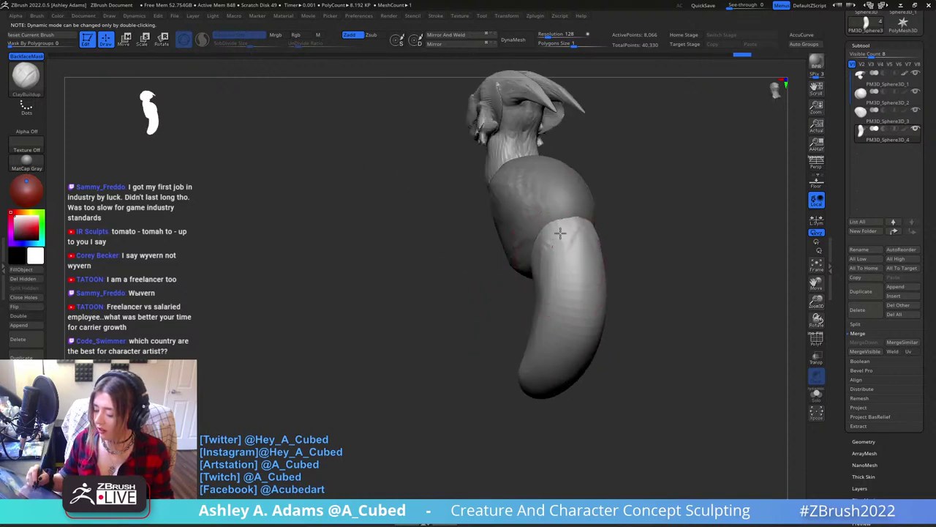
Add ClayBuildup strokes on the back of the tail form where it meets the body.
{"action": "left_click_drag", "start_coordinate": [561, 231], "coordinate": [582, 210]}
{"action": "right_click_drag", "start_coordinate": [608, 217], "coordinate": [564, 292]}
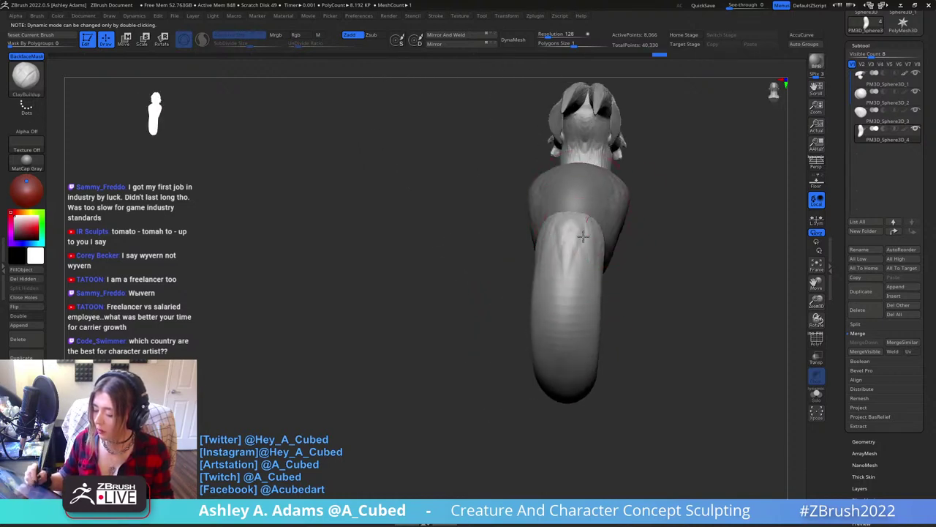
{"action": "right_click_drag", "start_coordinate": [627, 341], "coordinate": [578, 241]}
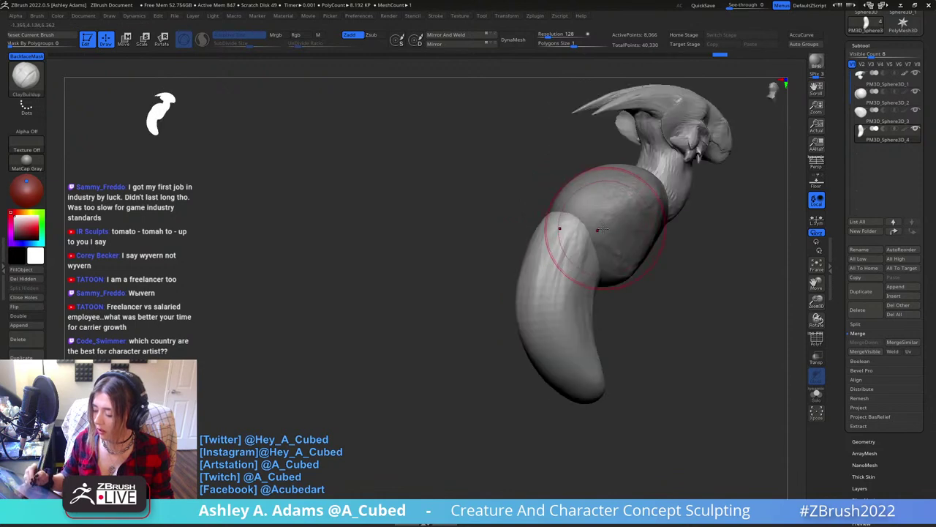
Reshape the upper end of the tail form with SnakeHook so it fits the body's rear.
{"action": "key", "text": "b"}
{"action": "key", "text": "s"}
{"action": "key", "text": "h"}
{"action": "left_click_drag", "start_coordinate": [620, 222], "coordinate": [609, 228]}
{"action": "right_click_drag", "start_coordinate": [609, 242], "coordinate": [665, 249]}
{"action": "left_click_drag", "start_coordinate": [531, 215], "coordinate": [540, 229]}
{"action": "mouse_move", "coordinate": [563, 249]}
{"action": "right_mouse_down"}
{"action": "mouse_move", "coordinate": [662, 252]}
{"action": "mouse_move", "coordinate": [596, 256]}
{"action": "right_mouse_up"}
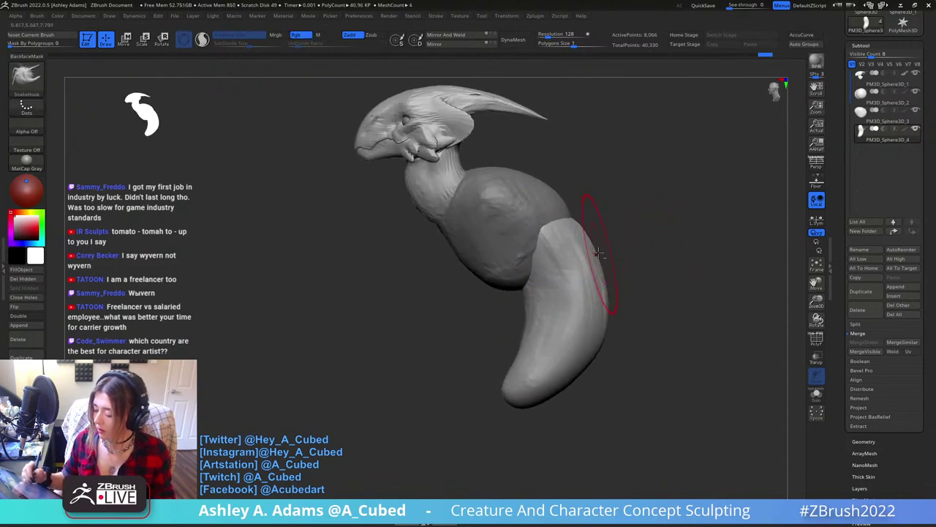
Select the body subtool and pull its rear down over the top of the tail form with SnakeHook.
{"action": "left_click", "coordinate": [545, 210], "text": "alt"}
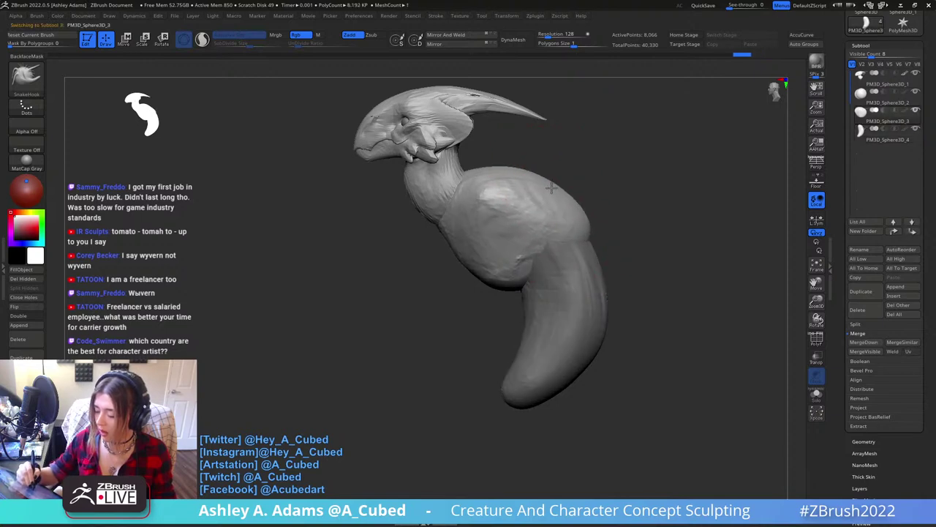
{"action": "left_click_drag", "start_coordinate": [587, 228], "coordinate": [595, 250]}
{"action": "mouse_move", "coordinate": [547, 188]}
{"action": "right_mouse_down"}
{"action": "mouse_move", "coordinate": [566, 183]}
{"action": "mouse_move", "coordinate": [563, 225]}
{"action": "mouse_move", "coordinate": [549, 226]}
{"action": "mouse_move", "coordinate": [568, 240]}
{"action": "right_mouse_up"}
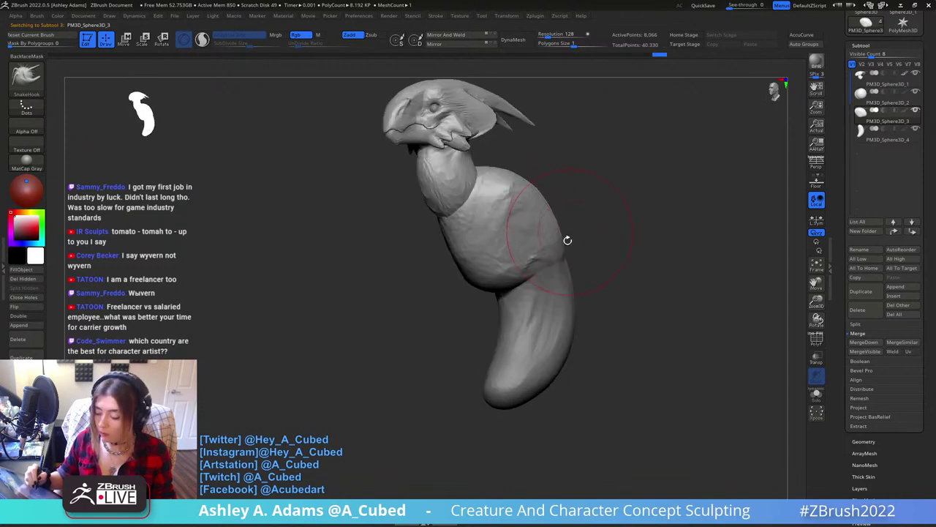
{"action": "right_click", "coordinate": [534, 269]}
{"action": "right_click_drag", "start_coordinate": [534, 269], "coordinate": [545, 245]}
Build up the body's side, shoulders and chest around the neck base with ClayBuildup.
{"action": "key", "text": "b"}
{"action": "key", "text": "c"}
{"action": "key", "text": "b"}
{"action": "mouse_move", "coordinate": [528, 266]}
{"action": "left_mouse_down"}
{"action": "mouse_move", "coordinate": [508, 286]}
{"action": "mouse_move", "coordinate": [517, 283]}
{"action": "left_mouse_up"}
{"action": "mouse_move", "coordinate": [531, 248]}
{"action": "left_mouse_down"}
{"action": "mouse_move", "coordinate": [516, 220]}
{"action": "mouse_move", "coordinate": [510, 258]}
{"action": "mouse_move", "coordinate": [522, 222]}
{"action": "left_mouse_up"}
{"action": "right_click_drag", "start_coordinate": [523, 222], "coordinate": [588, 228]}
{"action": "mouse_move", "coordinate": [522, 233]}
{"action": "left_mouse_down"}
{"action": "mouse_move", "coordinate": [505, 206]}
{"action": "mouse_move", "coordinate": [537, 235]}
{"action": "mouse_move", "coordinate": [529, 201]}
{"action": "left_mouse_up"}
{"action": "right_click_drag", "start_coordinate": [604, 213], "coordinate": [561, 211]}
{"action": "right_click", "coordinate": [560, 211]}
{"action": "left_click_drag", "start_coordinate": [573, 230], "coordinate": [591, 217]}
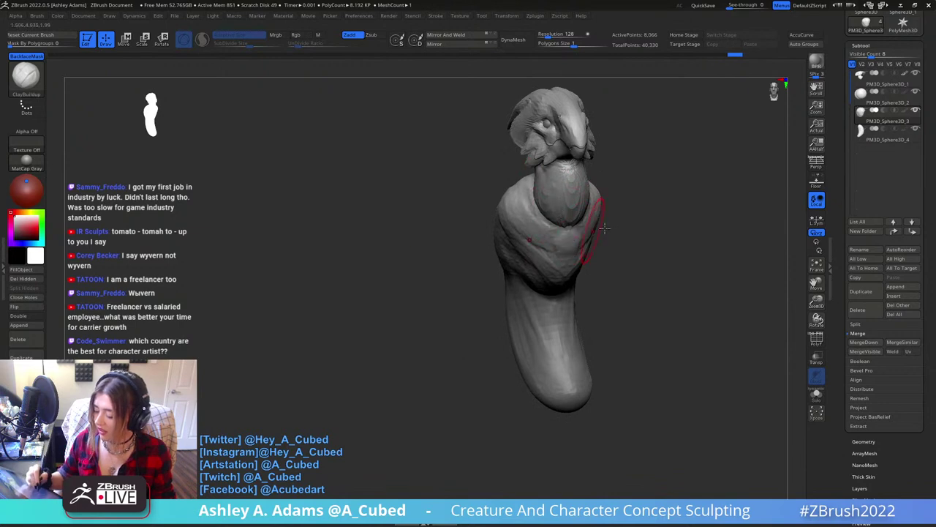
Reshape the chest contour below the neck and the underside of the body with SnakeHook.
{"action": "right_click_drag", "start_coordinate": [541, 238], "coordinate": [590, 246]}
{"action": "key", "text": "b"}
{"action": "key", "text": "s"}
{"action": "key", "text": "h"}
{"action": "left_click_drag", "start_coordinate": [563, 241], "coordinate": [576, 247]}
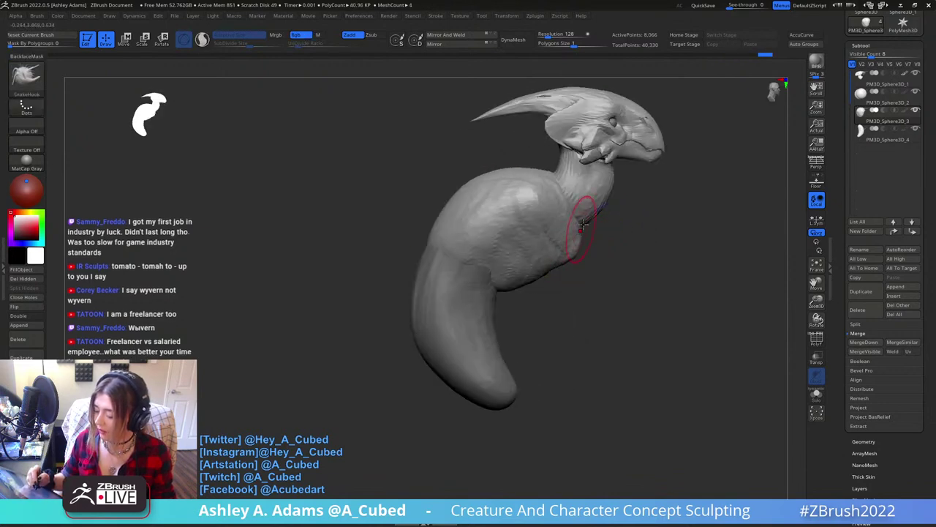
{"action": "left_click_drag", "start_coordinate": [590, 204], "coordinate": [576, 187]}
{"action": "left_click_drag", "start_coordinate": [554, 267], "coordinate": [553, 272]}
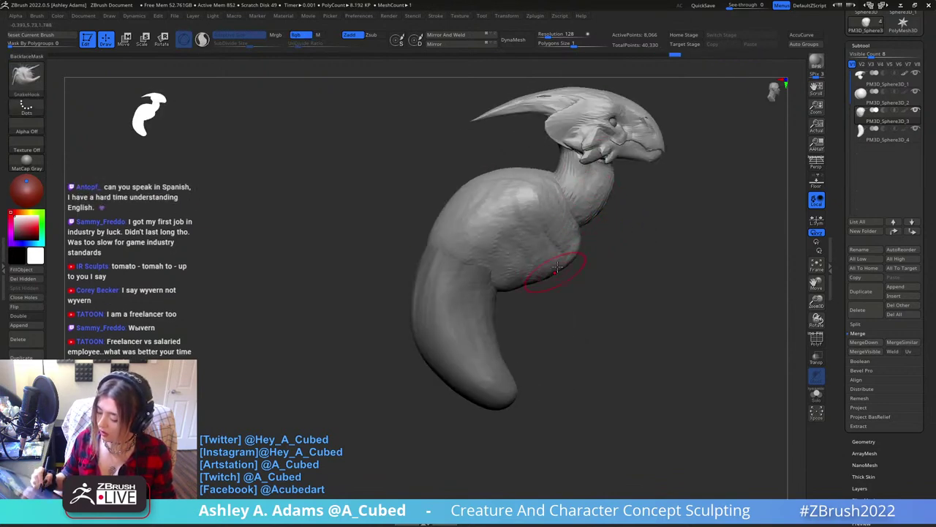
Build up the front of the shoulders on both sides of the neck base with ClayBuildup.
{"action": "right_click", "coordinate": [510, 313]}
{"action": "right_click_drag", "start_coordinate": [627, 225], "coordinate": [566, 228]}
{"action": "right_click", "coordinate": [563, 274]}
{"action": "right_click", "coordinate": [566, 266]}
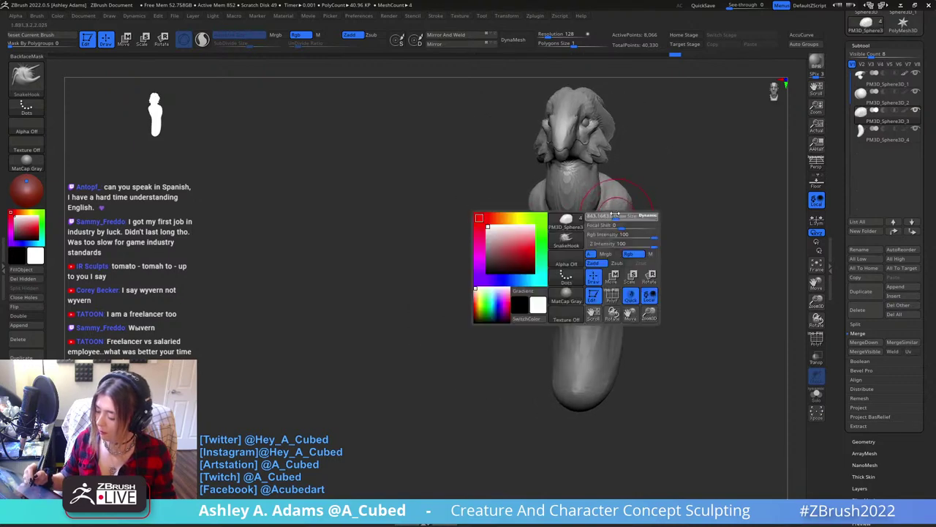
{"action": "key", "text": "b"}
{"action": "key", "text": "c"}
{"action": "key", "text": "b"}
{"action": "mouse_move", "coordinate": [585, 247]}
{"action": "left_mouse_down"}
{"action": "mouse_move", "coordinate": [603, 240]}
{"action": "mouse_move", "coordinate": [611, 217]}
{"action": "left_mouse_up"}
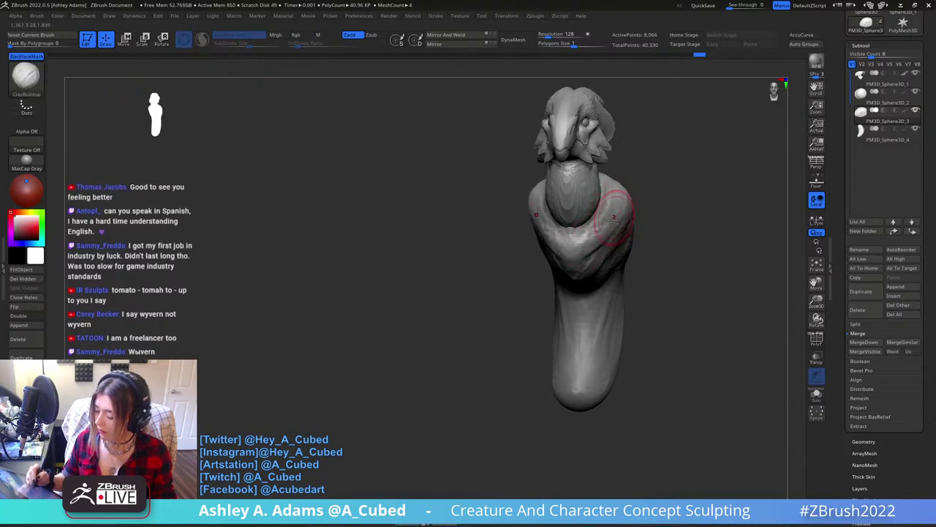
Add ClayBuildup strokes to the lower chest and the side of the body.
{"action": "right_click_drag", "start_coordinate": [608, 224], "coordinate": [585, 247]}
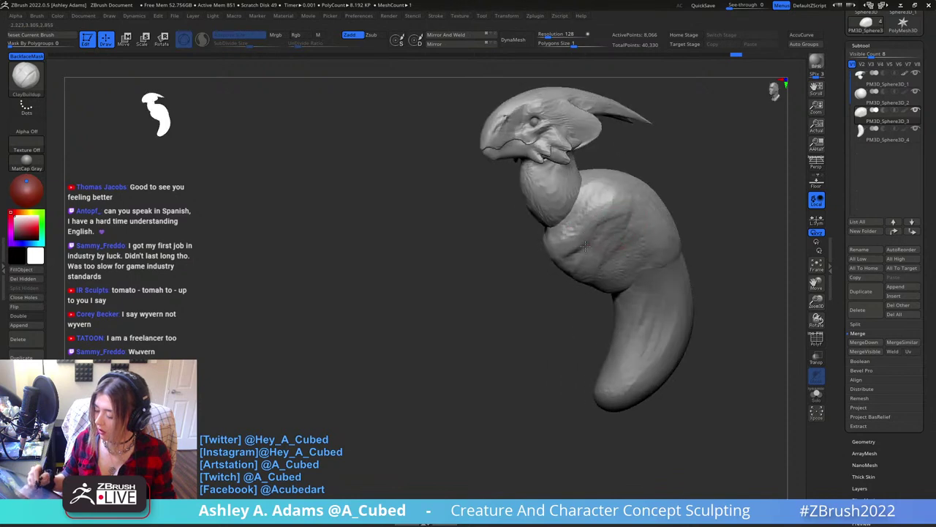
{"action": "left_click_drag", "start_coordinate": [582, 249], "coordinate": [587, 259]}
{"action": "right_click_drag", "start_coordinate": [587, 259], "coordinate": [579, 283], "text": "ctrl"}
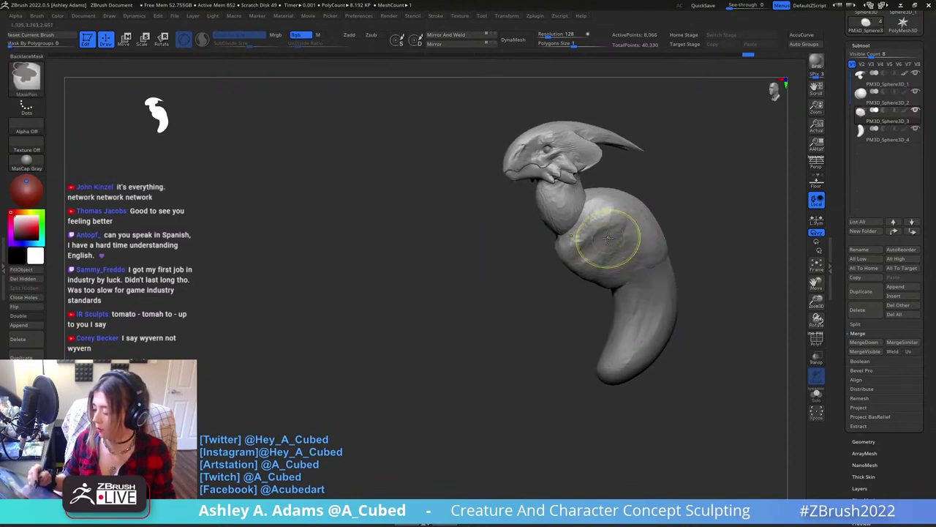
{"action": "left_click_drag", "start_coordinate": [621, 268], "coordinate": [621, 253]}
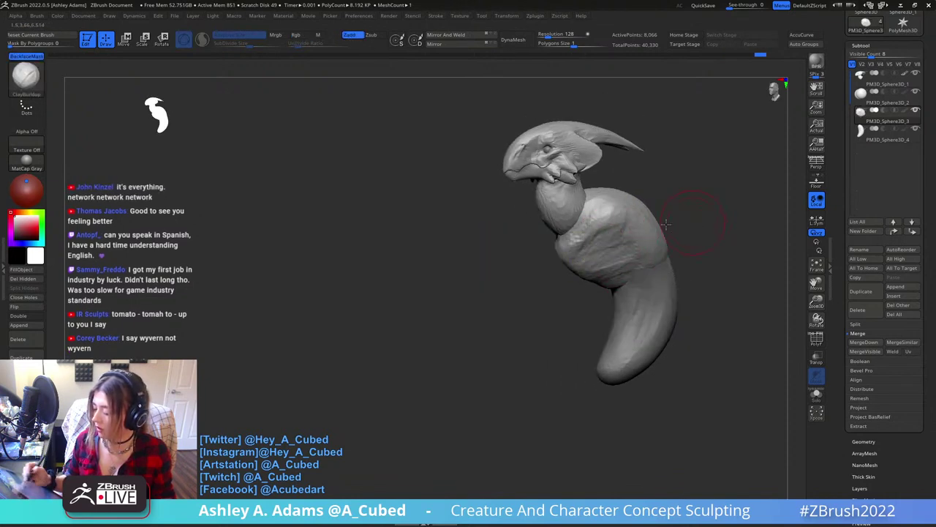
Select the head and neck subtool and pull the front of the neck toward the chest with SnakeHook.
{"action": "right_click_drag", "start_coordinate": [682, 219], "coordinate": [612, 233], "text": "alt"}
{"action": "right_click", "coordinate": [612, 233]}
{"action": "left_click", "coordinate": [491, 230], "text": "alt"}
{"action": "right_click_drag", "start_coordinate": [491, 229], "coordinate": [494, 259], "text": "ctrl"}
{"action": "key", "text": "b"}
{"action": "key", "text": "s"}
{"action": "key", "text": "h"}
{"action": "mouse_move", "coordinate": [492, 253]}
{"action": "left_mouse_down"}
{"action": "mouse_move", "coordinate": [480, 248]}
{"action": "mouse_move", "coordinate": [477, 256]}
{"action": "left_mouse_up"}
{"action": "right_click_drag", "start_coordinate": [525, 257], "coordinate": [564, 259]}
{"action": "key", "text": "space"}
{"action": "left_click_drag", "start_coordinate": [477, 231], "coordinate": [470, 223]}
{"action": "mouse_move", "coordinate": [582, 227]}
{"action": "right_mouse_down"}
{"action": "mouse_move", "coordinate": [534, 231]}
{"action": "mouse_move", "coordinate": [561, 180]}
{"action": "mouse_move", "coordinate": [541, 157]}
{"action": "mouse_move", "coordinate": [560, 157]}
{"action": "mouse_move", "coordinate": [573, 170]}
{"action": "mouse_move", "coordinate": [561, 183]}
{"action": "mouse_move", "coordinate": [523, 167]}
{"action": "mouse_move", "coordinate": [545, 167]}
{"action": "mouse_move", "coordinate": [512, 183]}
{"action": "right_mouse_up"}
{"action": "key", "text": "b"}
{"action": "key", "text": "c"}
{"action": "key", "text": "b"}
{"action": "key", "text": "b"}
{"action": "key", "text": "d"}
{"action": "key", "text": "s"}
{"action": "key", "text": "b"}
{"action": "key", "text": "s"}
{"action": "key", "text": "h"}
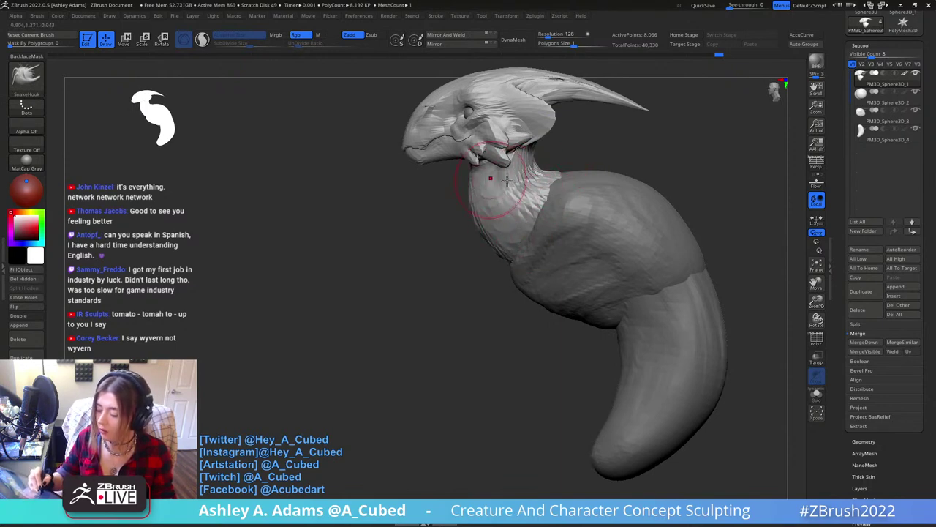
{"action": "right_click_drag", "start_coordinate": [552, 282], "coordinate": [565, 211], "text": "ctrl"}
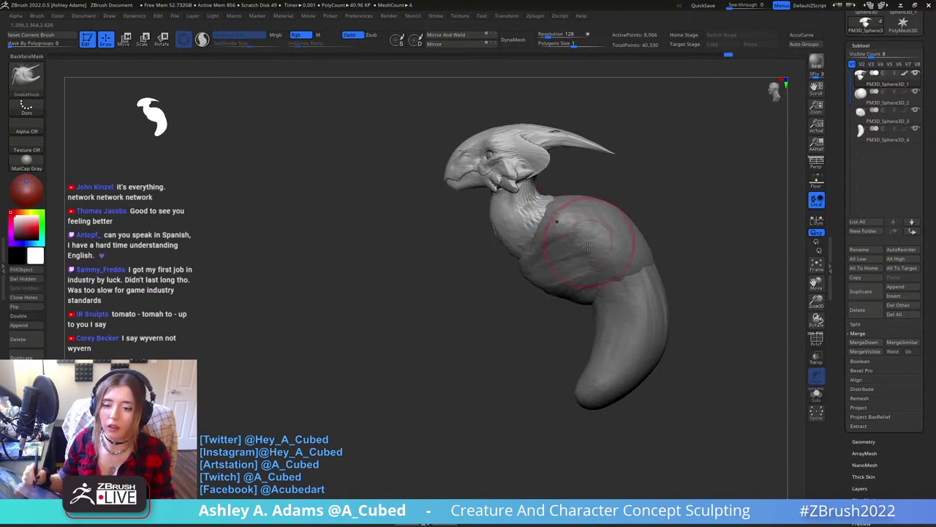
{"action": "mouse_move", "coordinate": [588, 251]}
{"action": "right_mouse_down"}
{"action": "mouse_move", "coordinate": [572, 236]}
{"action": "mouse_move", "coordinate": [608, 209]}
{"action": "right_mouse_up"}
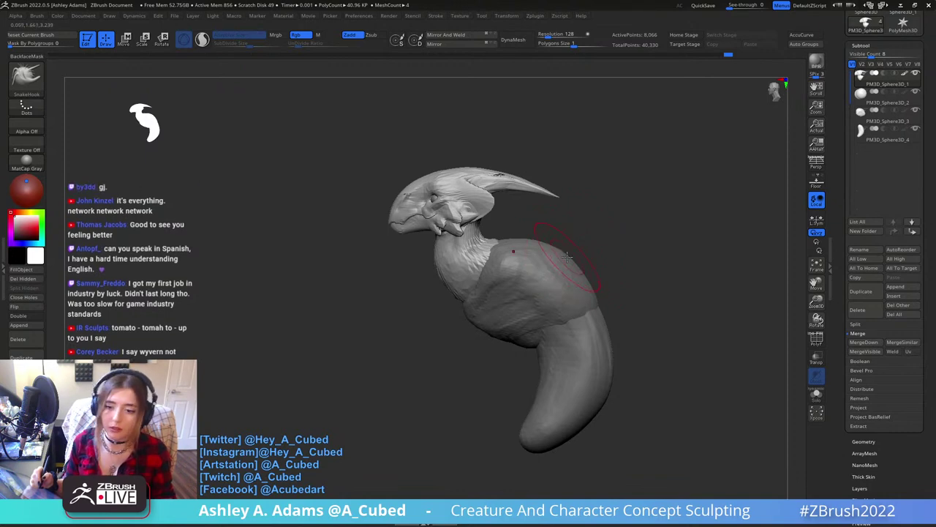
{"action": "right_click_drag", "start_coordinate": [569, 252], "coordinate": [567, 264], "text": "ctrl"}
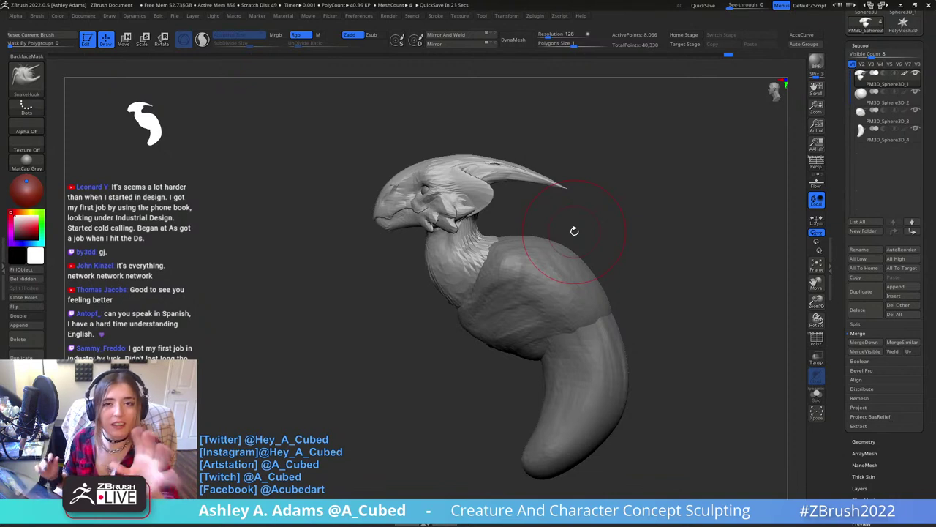
{"action": "left_click_drag", "start_coordinate": [575, 231], "coordinate": [634, 285]}
{"action": "right_click", "coordinate": [633, 286]}
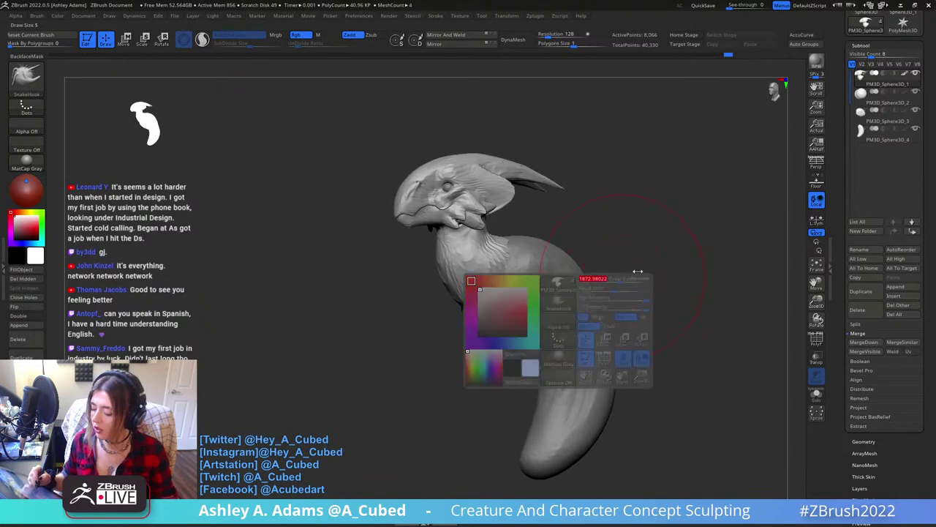
{"action": "left_click_drag", "start_coordinate": [761, 202], "coordinate": [677, 191], "text": "alt"}
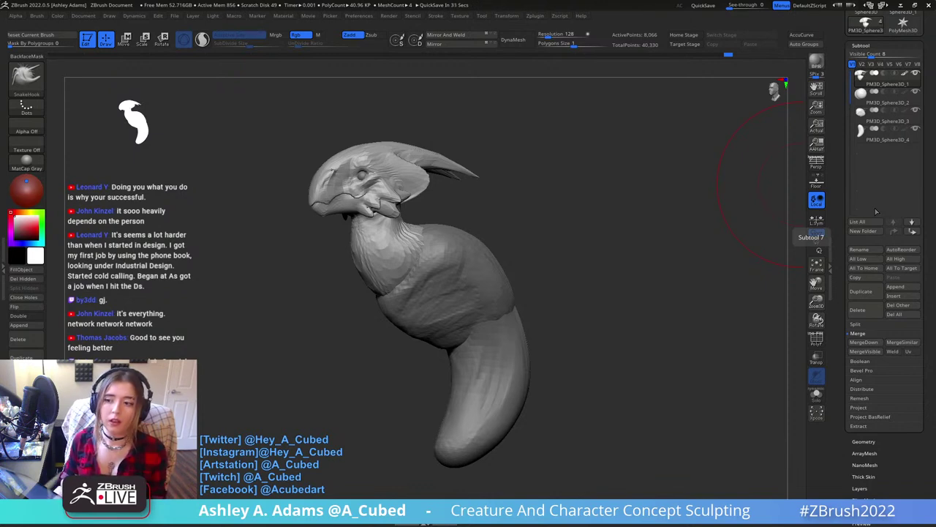
{"action": "mouse_move", "coordinate": [560, 275]}
{"action": "left_mouse_down"}
{"action": "mouse_move", "coordinate": [560, 313]}
{"action": "mouse_move", "coordinate": [508, 322]}
{"action": "mouse_move", "coordinate": [534, 296]}
{"action": "left_mouse_up"}
Select the curved lower-body subtool and build up its front below the belly with ClayBuildup.
{"action": "right_click_drag", "start_coordinate": [527, 292], "coordinate": [478, 309], "text": "ctrl"}
{"action": "left_click", "coordinate": [478, 310], "text": "alt"}
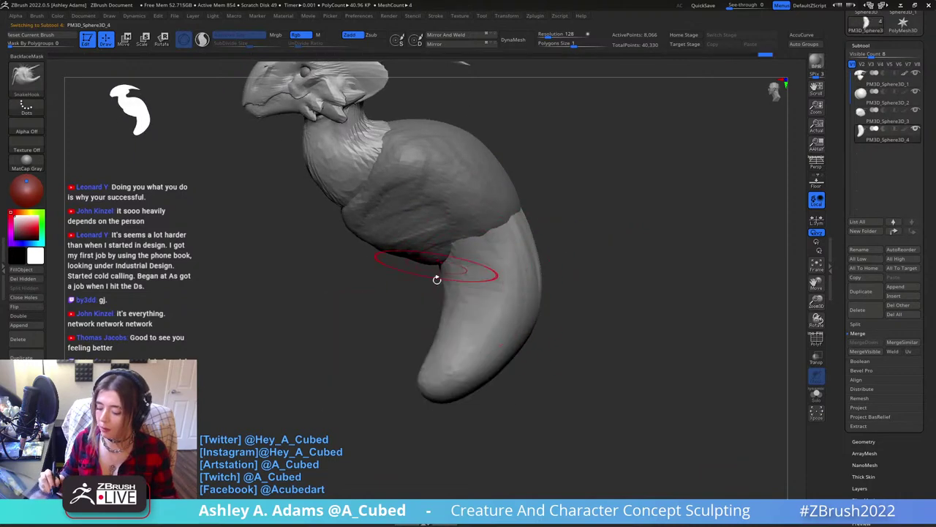
{"action": "key", "text": "b"}
{"action": "key", "text": "c"}
{"action": "key", "text": "b"}
{"action": "mouse_move", "coordinate": [437, 278]}
{"action": "left_mouse_down"}
{"action": "mouse_move", "coordinate": [449, 322]}
{"action": "mouse_move", "coordinate": [418, 392]}
{"action": "mouse_move", "coordinate": [430, 377]}
{"action": "mouse_move", "coordinate": [439, 388]}
{"action": "mouse_move", "coordinate": [428, 384]}
{"action": "mouse_move", "coordinate": [469, 369]}
{"action": "left_mouse_up"}
{"action": "mouse_move", "coordinate": [533, 365]}
{"action": "right_mouse_down", "text": "ctrl"}
{"action": "mouse_move", "coordinate": [543, 319]}
{"action": "mouse_move", "coordinate": [567, 285]}
{"action": "right_mouse_up", "text": "ctrl"}
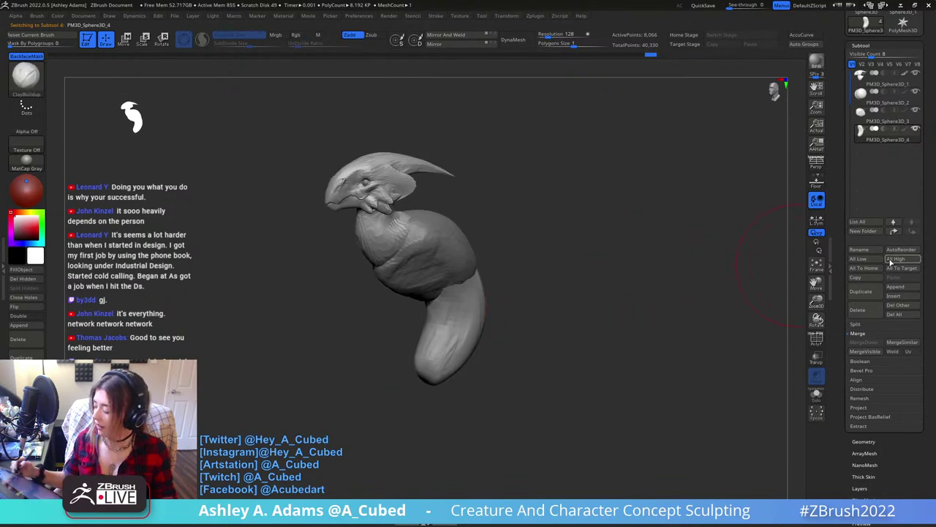
Append a new sphere subtool and make it the active subtool.
{"action": "left_click", "coordinate": [903, 290]}
{"action": "left_click", "coordinate": [593, 301]}
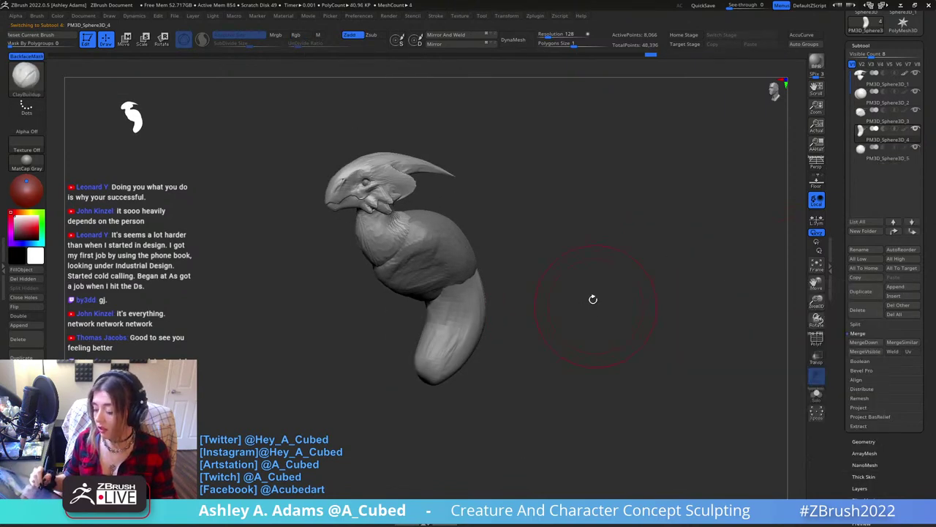
{"action": "left_click", "coordinate": [868, 160]}
Flatten the sphere sideways, place it beside the end of the lower body, and duplicate it across with Mirror And Weld.
{"action": "key", "text": "w"}
{"action": "left_click_drag", "start_coordinate": [531, 247], "coordinate": [615, 248]}
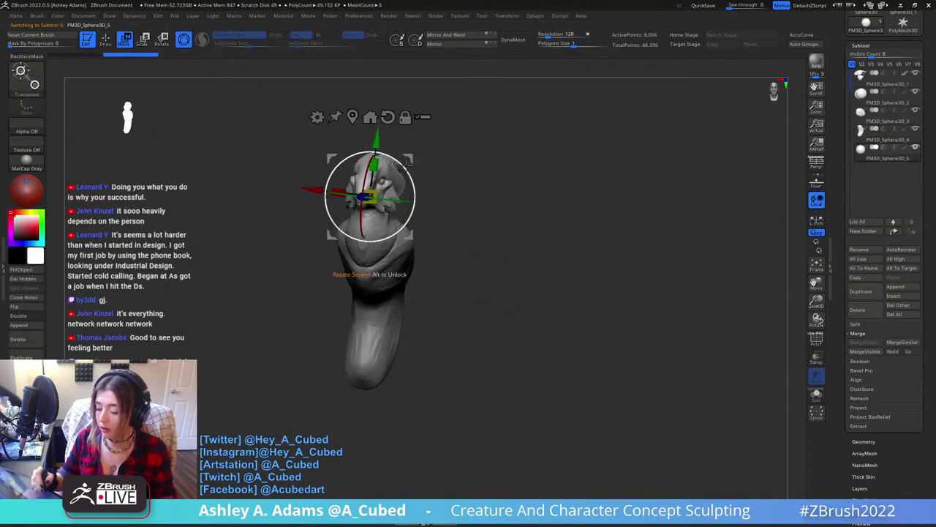
{"action": "mouse_move", "coordinate": [417, 164]}
{"action": "left_mouse_down"}
{"action": "mouse_move", "coordinate": [460, 211]}
{"action": "mouse_move", "coordinate": [468, 255]}
{"action": "mouse_move", "coordinate": [444, 243]}
{"action": "mouse_move", "coordinate": [474, 219]}
{"action": "mouse_move", "coordinate": [577, 242]}
{"action": "left_mouse_up"}
{"action": "right_click_drag", "start_coordinate": [577, 242], "coordinate": [613, 254]}
{"action": "left_click_drag", "start_coordinate": [539, 275], "coordinate": [564, 276]}
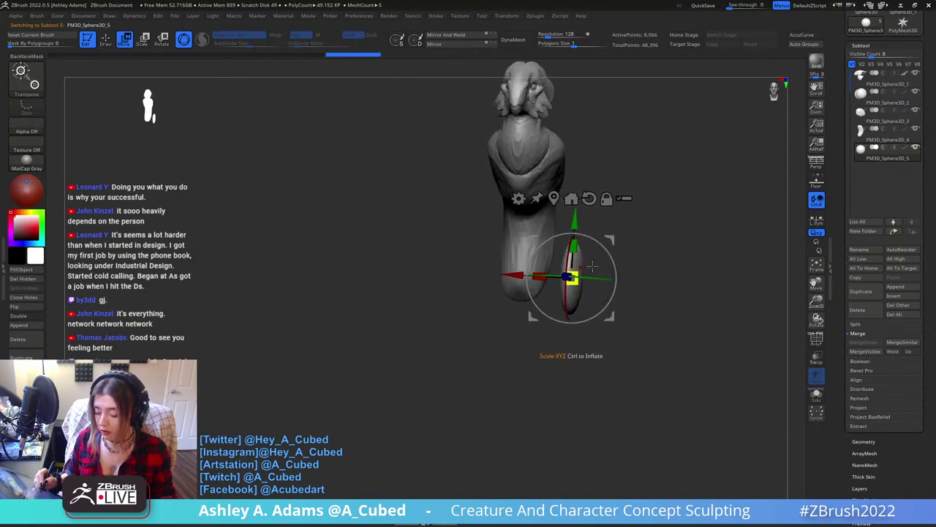
{"action": "left_click_drag", "start_coordinate": [610, 239], "coordinate": [586, 244]}
{"action": "left_click", "coordinate": [459, 35]}
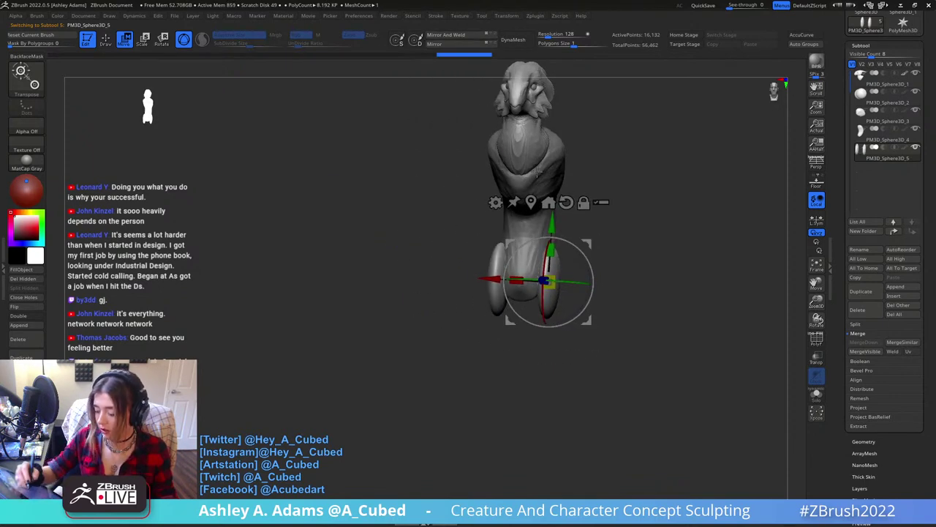
Thicken the two flattened thigh forms with the Inflat brush.
{"action": "right_click_drag", "start_coordinate": [634, 244], "coordinate": [582, 268]}
{"action": "key", "text": "q"}
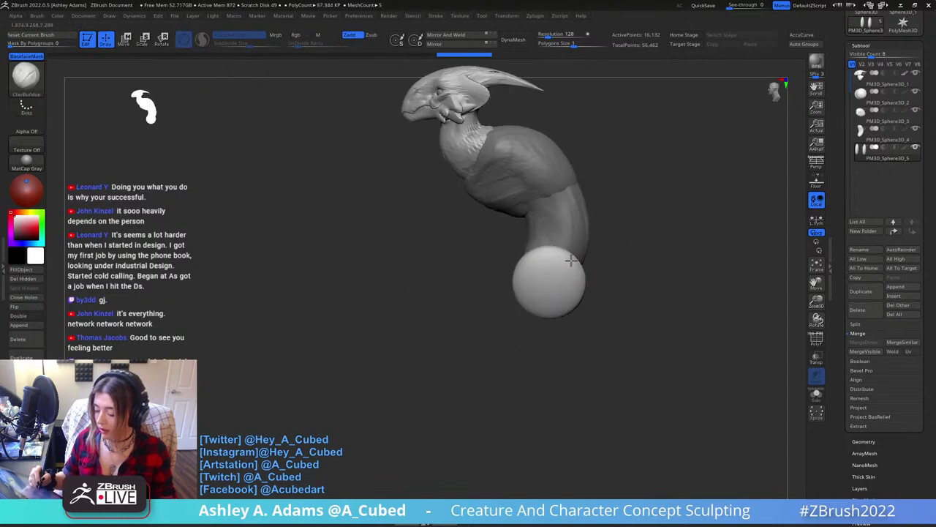
{"action": "key", "text": "3"}
{"action": "mouse_move", "coordinate": [553, 253]}
{"action": "left_mouse_down"}
{"action": "mouse_move", "coordinate": [556, 243]}
{"action": "mouse_move", "coordinate": [577, 264]}
{"action": "mouse_move", "coordinate": [563, 284]}
{"action": "left_mouse_up"}
{"action": "mouse_move", "coordinate": [518, 272]}
{"action": "right_mouse_down"}
{"action": "mouse_move", "coordinate": [536, 272]}
{"action": "mouse_move", "coordinate": [550, 254]}
{"action": "mouse_move", "coordinate": [560, 266]}
{"action": "mouse_move", "coordinate": [539, 292]}
{"action": "right_mouse_up"}
{"action": "key", "text": "4"}
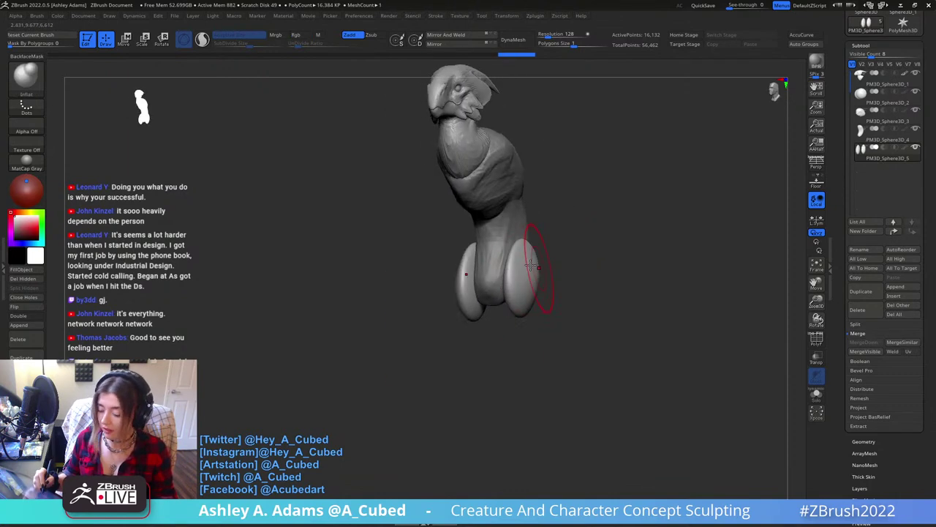
Build up the front and outer surfaces of the thigh forms with ClayBuildup.
{"action": "key", "text": "b"}
{"action": "key", "text": "c"}
{"action": "key", "text": "b"}
{"action": "mouse_move", "coordinate": [518, 248]}
{"action": "left_mouse_down"}
{"action": "mouse_move", "coordinate": [517, 288]}
{"action": "mouse_move", "coordinate": [528, 275]}
{"action": "left_mouse_up"}
{"action": "right_click_drag", "start_coordinate": [521, 265], "coordinate": [541, 261]}
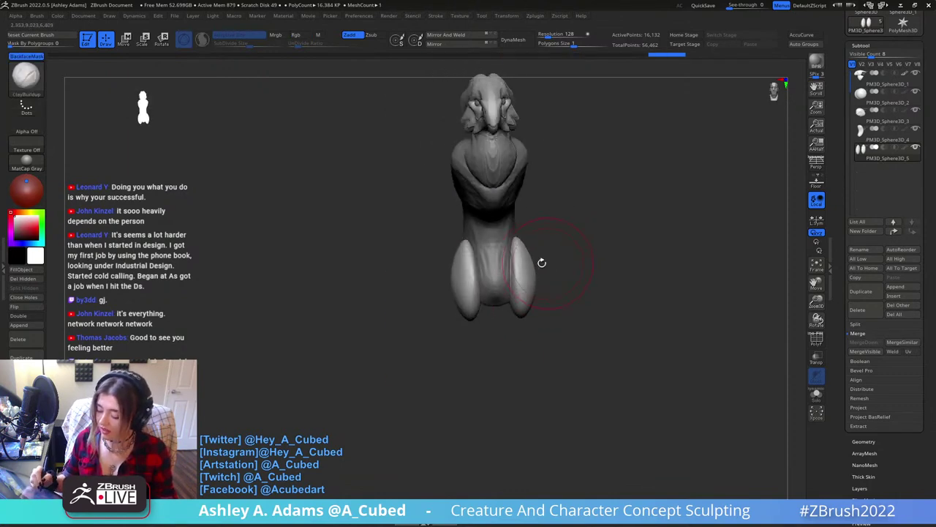
{"action": "left_click_drag", "start_coordinate": [523, 244], "coordinate": [526, 293]}
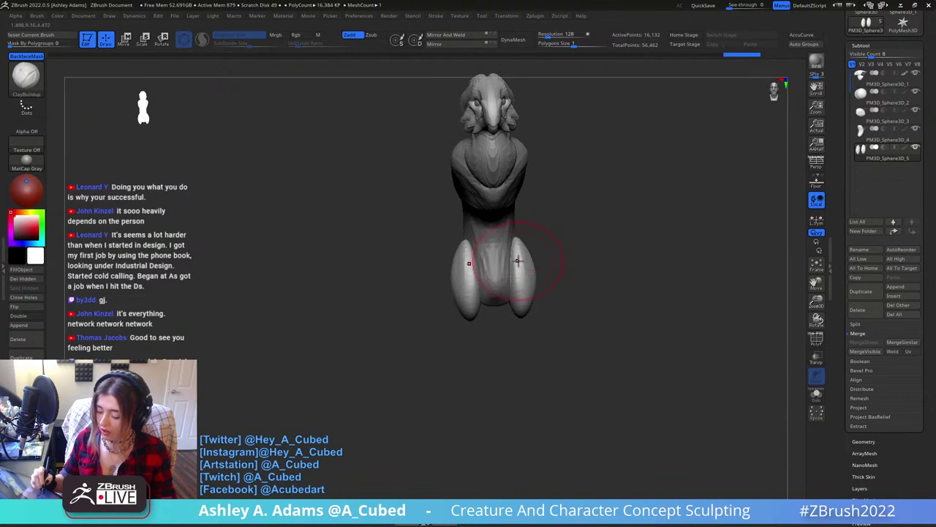
Pull the thigh forms forward and down into elongated upper legs angled toward the knee with SnakeHook.
{"action": "right_click_drag", "start_coordinate": [464, 265], "coordinate": [493, 261]}
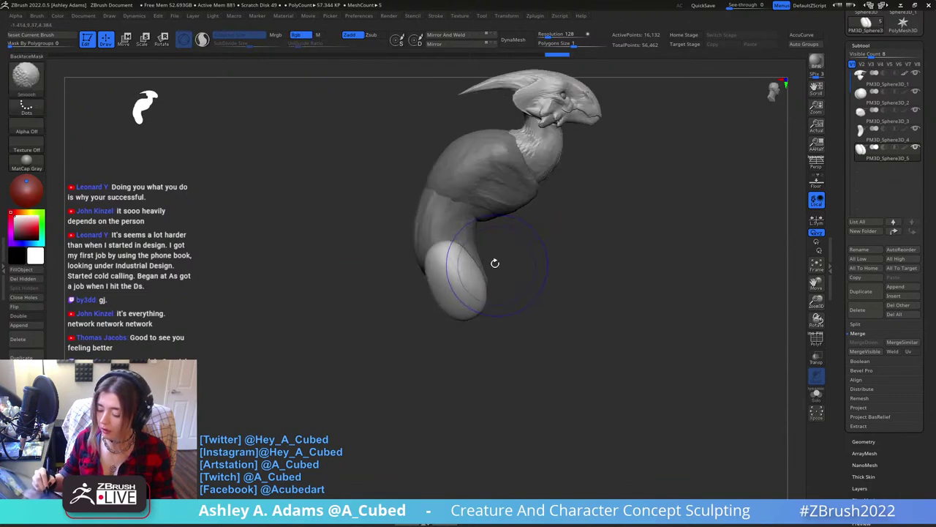
{"action": "key", "text": "b"}
{"action": "key", "text": "s"}
{"action": "key", "text": "h"}
{"action": "left_click_drag", "start_coordinate": [457, 236], "coordinate": [458, 233]}
{"action": "key", "text": "space"}
{"action": "mouse_move", "coordinate": [481, 278]}
{"action": "left_mouse_down"}
{"action": "mouse_move", "coordinate": [498, 268]}
{"action": "mouse_move", "coordinate": [491, 272]}
{"action": "left_mouse_up"}
{"action": "key", "text": "space"}
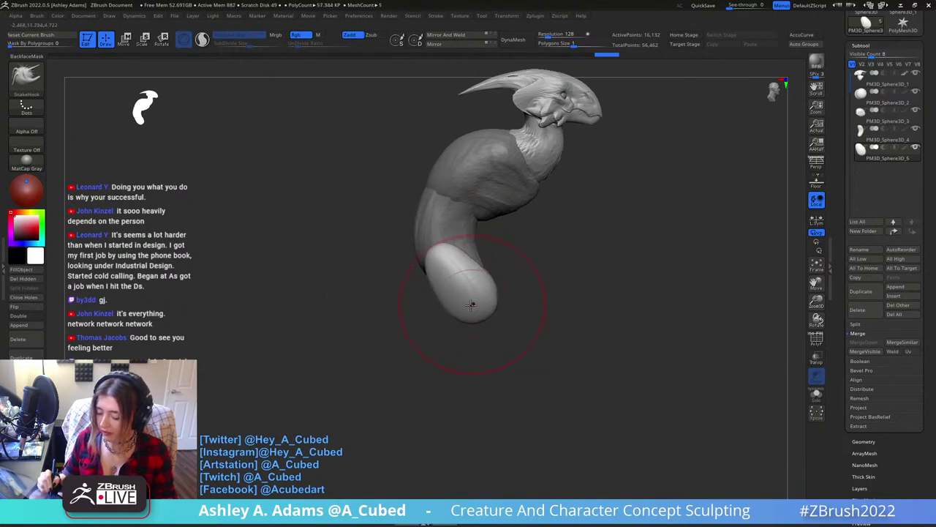
{"action": "key", "text": "space"}
{"action": "left_click_drag", "start_coordinate": [471, 304], "coordinate": [483, 320]}
{"action": "key", "text": "space"}
{"action": "mouse_move", "coordinate": [481, 287]}
{"action": "right_mouse_down"}
{"action": "mouse_move", "coordinate": [508, 295]}
{"action": "mouse_move", "coordinate": [477, 308]}
{"action": "right_mouse_up"}
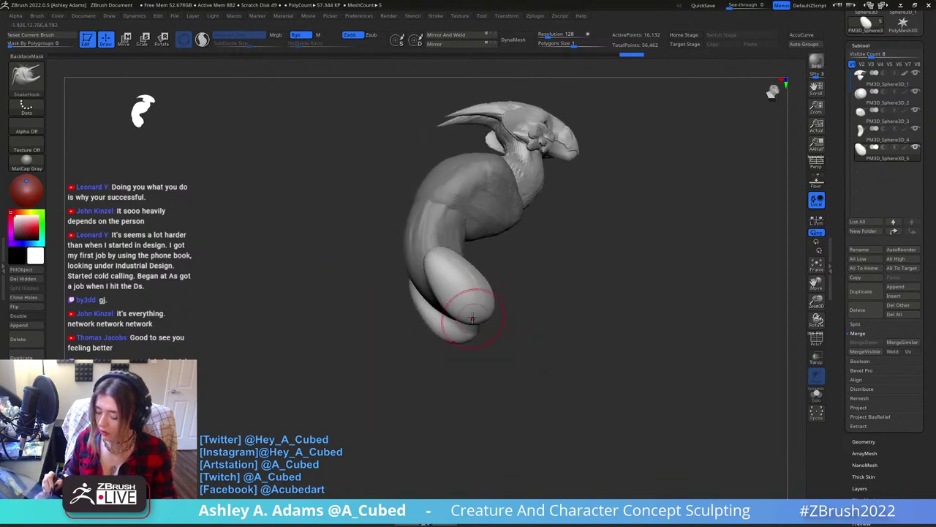
Mask the knee ends of the thighs, invert the mask, and pull the lower legs down and back with SnakeHook.
{"action": "mouse_move", "coordinate": [472, 318]}
{"action": "left_mouse_down", "text": "ctrl"}
{"action": "mouse_move", "coordinate": [464, 322]}
{"action": "mouse_move", "coordinate": [482, 314]}
{"action": "left_mouse_up", "text": "ctrl"}
{"action": "left_click", "coordinate": [514, 305], "text": "ctrl"}
{"action": "key", "text": "space"}
{"action": "right_click_drag", "start_coordinate": [514, 305], "coordinate": [465, 315]}
{"action": "left_click_drag", "start_coordinate": [444, 344], "coordinate": [459, 326]}
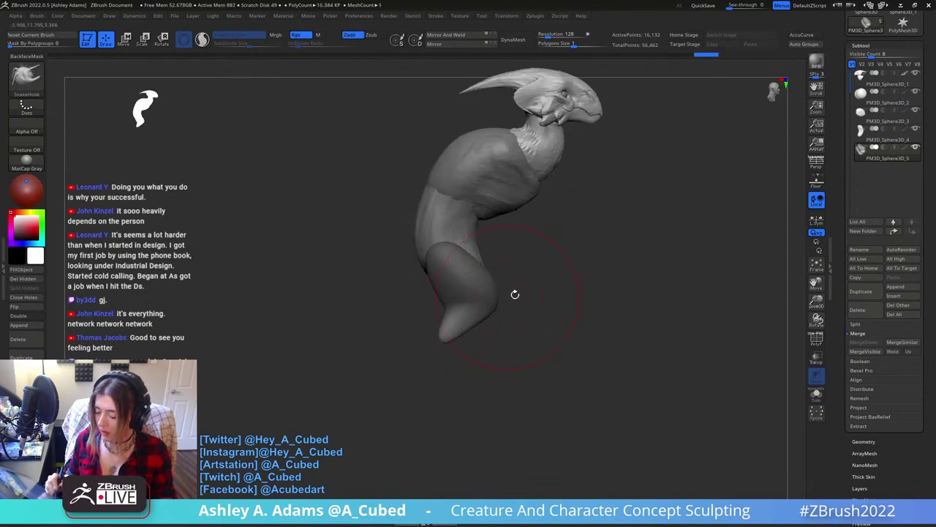
Refine the bend and direction of the lower legs below the knees with SnakeHook.
{"action": "left_click_drag", "start_coordinate": [515, 294], "coordinate": [521, 296]}
{"action": "key", "text": "space"}
{"action": "mouse_move", "coordinate": [448, 338]}
{"action": "left_mouse_down"}
{"action": "mouse_move", "coordinate": [437, 375]}
{"action": "mouse_move", "coordinate": [468, 331]}
{"action": "left_mouse_up"}
{"action": "mouse_move", "coordinate": [602, 268]}
{"action": "right_mouse_down", "text": "shift"}
{"action": "mouse_move", "coordinate": [505, 308]}
{"action": "mouse_move", "coordinate": [505, 337]}
{"action": "mouse_move", "coordinate": [472, 331]}
{"action": "right_mouse_up", "text": "shift"}
{"action": "key", "text": "space"}
Stretch the lower legs further downward and adjust the outer contours of the knees and thighs with SnakeHook.
{"action": "left_click", "coordinate": [523, 335], "text": "ctrl"}
{"action": "right_click", "coordinate": [463, 326]}
{"action": "left_click_drag", "start_coordinate": [464, 327], "coordinate": [474, 328]}
{"action": "left_click_drag", "start_coordinate": [463, 380], "coordinate": [469, 398]}
{"action": "left_click_drag", "start_coordinate": [488, 346], "coordinate": [484, 345]}
{"action": "left_click_drag", "start_coordinate": [489, 310], "coordinate": [488, 304]}
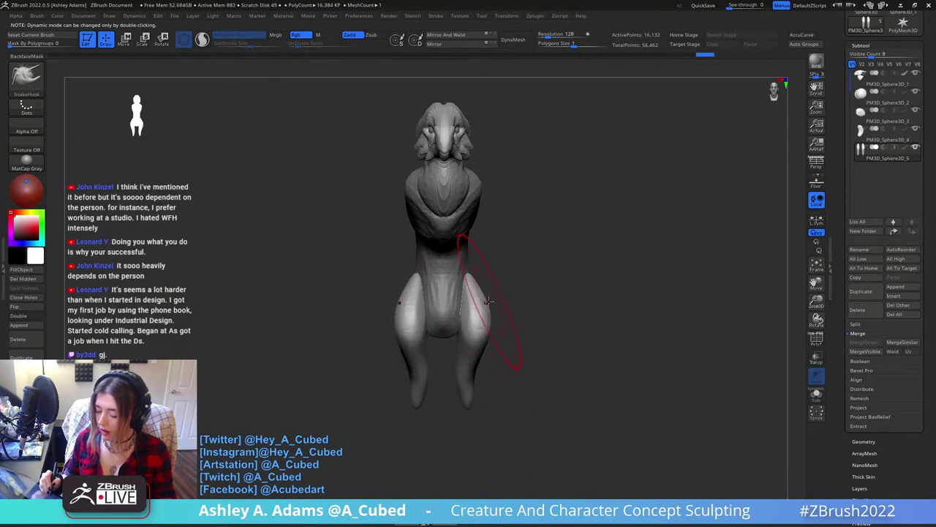
Build up the outer thighs near the hips with ClayBuildup.
{"action": "right_click_drag", "start_coordinate": [522, 280], "coordinate": [491, 292]}
{"action": "key", "text": "b"}
{"action": "key", "text": "c"}
{"action": "key", "text": "b"}
{"action": "mouse_move", "coordinate": [491, 297]}
{"action": "left_mouse_down"}
{"action": "mouse_move", "coordinate": [490, 286]}
{"action": "mouse_move", "coordinate": [493, 307]}
{"action": "mouse_move", "coordinate": [499, 285]}
{"action": "left_mouse_up"}
{"action": "right_click_drag", "start_coordinate": [512, 281], "coordinate": [502, 280]}
{"action": "mouse_move", "coordinate": [508, 284]}
{"action": "left_mouse_down"}
{"action": "mouse_move", "coordinate": [511, 309]}
{"action": "mouse_move", "coordinate": [513, 288]}
{"action": "left_mouse_up"}
Pull the rear upper edge of the thighs in toward the pelvis with SnakeHook.
{"action": "right_click_drag", "start_coordinate": [558, 293], "coordinate": [523, 295]}
{"action": "key", "text": "b"}
{"action": "key", "text": "s"}
{"action": "key", "text": "h"}
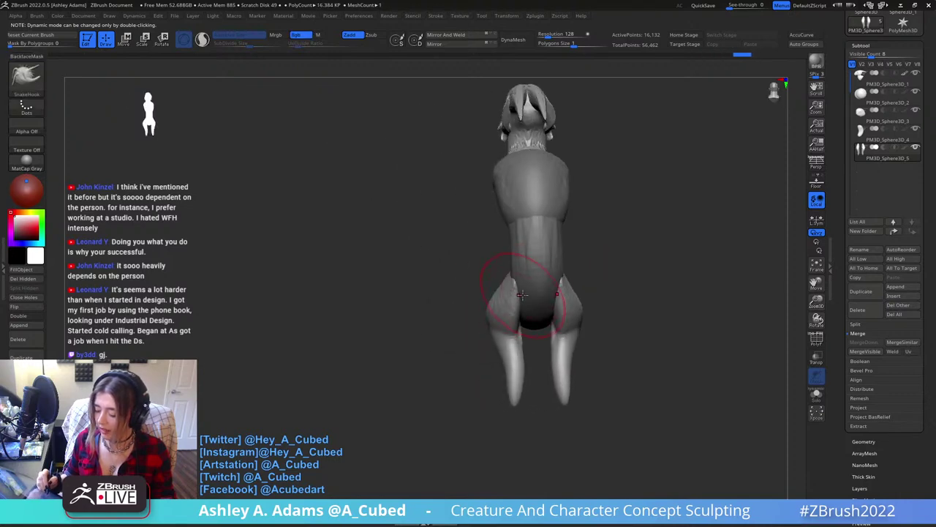
{"action": "left_click_drag", "start_coordinate": [518, 297], "coordinate": [528, 297]}
Fill out the back of the upper thighs where they join the hips with ClayBuildup.
{"action": "right_click_drag", "start_coordinate": [530, 297], "coordinate": [555, 301]}
{"action": "key", "text": "b"}
{"action": "key", "text": "c"}
{"action": "key", "text": "b"}
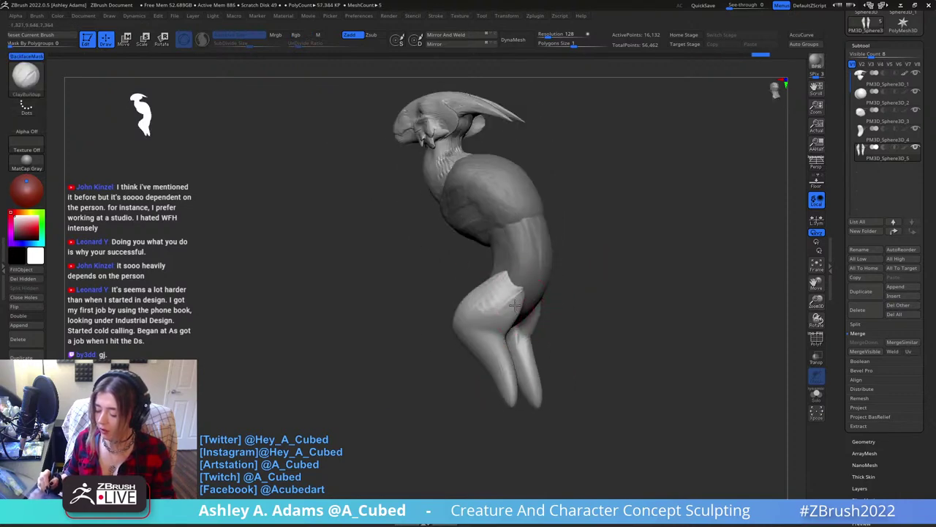
{"action": "mouse_move", "coordinate": [505, 293]}
{"action": "left_mouse_down"}
{"action": "mouse_move", "coordinate": [550, 283]}
{"action": "mouse_move", "coordinate": [554, 215]}
{"action": "mouse_move", "coordinate": [548, 295]}
{"action": "left_mouse_up"}
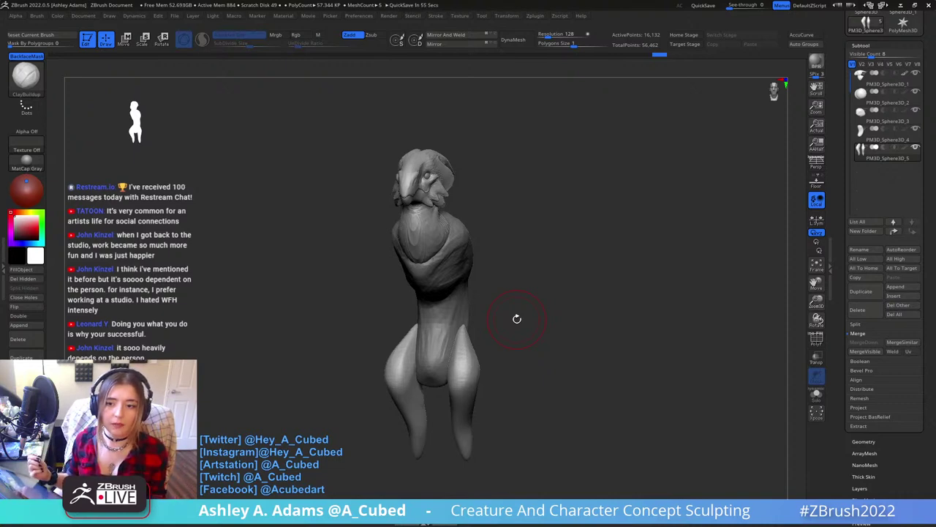
Select the upper body subtool and add ClayBuildup strokes along its lower ribcage and upper back.
{"action": "left_click_drag", "start_coordinate": [564, 255], "coordinate": [536, 258]}
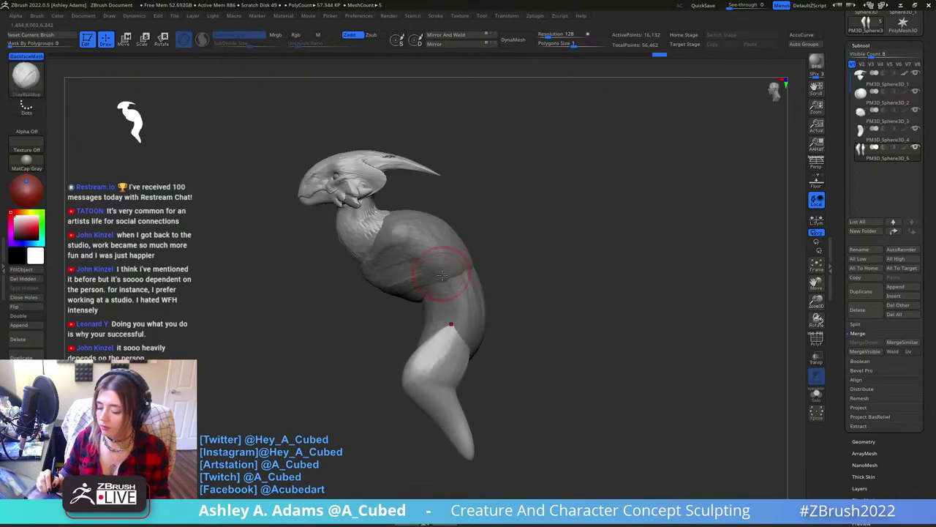
{"action": "left_click", "coordinate": [483, 262], "text": "alt"}
{"action": "right_click_drag", "start_coordinate": [442, 275], "coordinate": [484, 260], "text": "alt"}
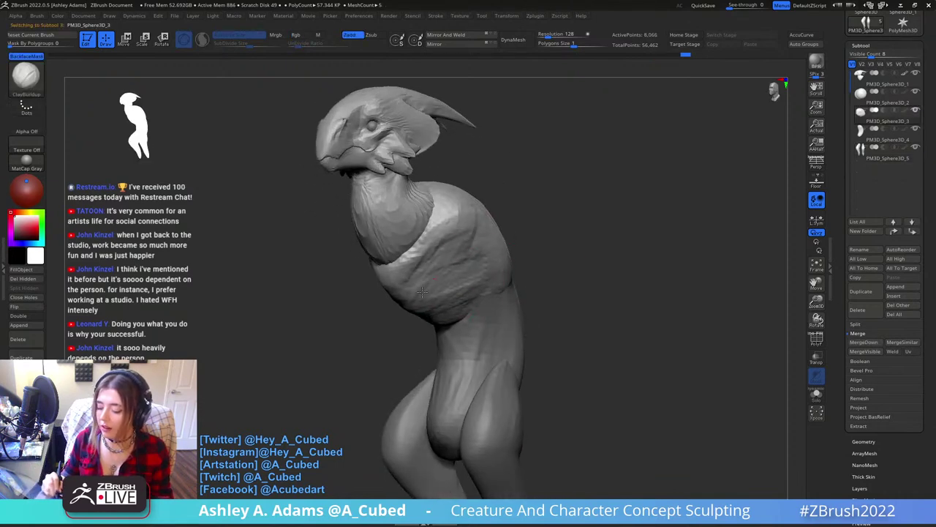
{"action": "mouse_move", "coordinate": [422, 292]}
{"action": "left_mouse_down"}
{"action": "mouse_move", "coordinate": [467, 291]}
{"action": "mouse_move", "coordinate": [434, 279]}
{"action": "mouse_move", "coordinate": [468, 287]}
{"action": "left_mouse_up"}
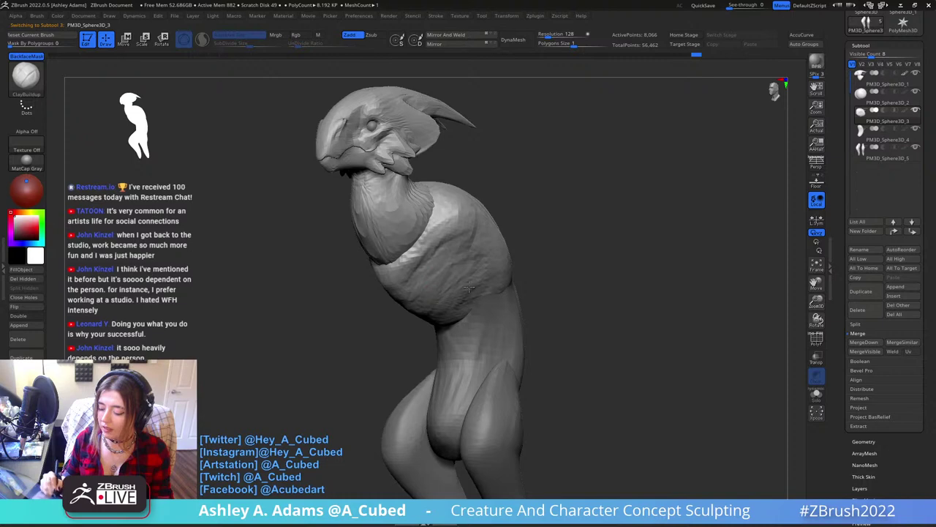
{"action": "right_click_drag", "start_coordinate": [468, 287], "coordinate": [485, 282]}
{"action": "left_click_drag", "start_coordinate": [494, 235], "coordinate": [479, 232]}
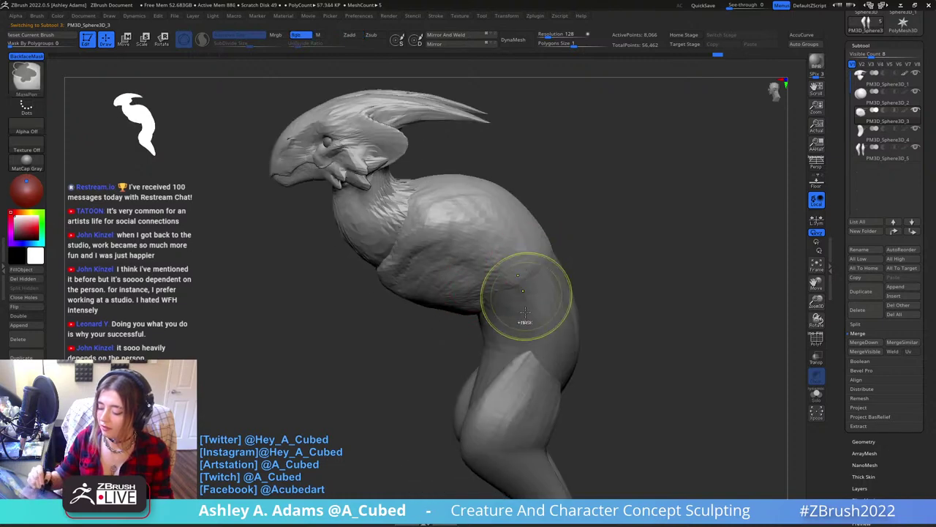
Push the side contour of the ribcage slightly outward with SnakeHook from the front view.
{"action": "right_click", "coordinate": [521, 272]}
{"action": "mouse_move", "coordinate": [527, 297]}
{"action": "right_mouse_down", "text": "ctrl"}
{"action": "mouse_move", "coordinate": [526, 226]}
{"action": "mouse_move", "coordinate": [518, 259]}
{"action": "mouse_move", "coordinate": [521, 234]}
{"action": "right_mouse_up", "text": "ctrl"}
{"action": "right_click", "coordinate": [520, 235]}
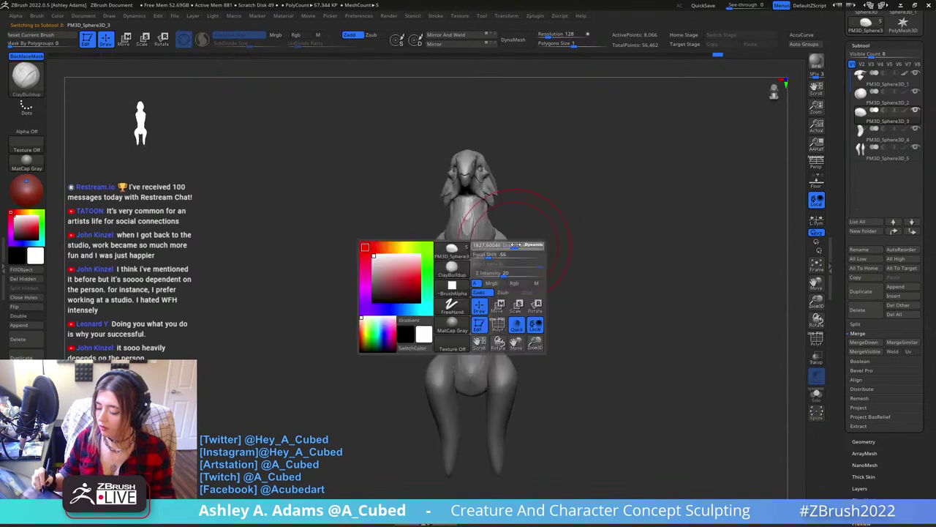
{"action": "key", "text": "b"}
{"action": "key", "text": "s"}
{"action": "key", "text": "h"}
{"action": "left_click_drag", "start_coordinate": [508, 272], "coordinate": [518, 276]}
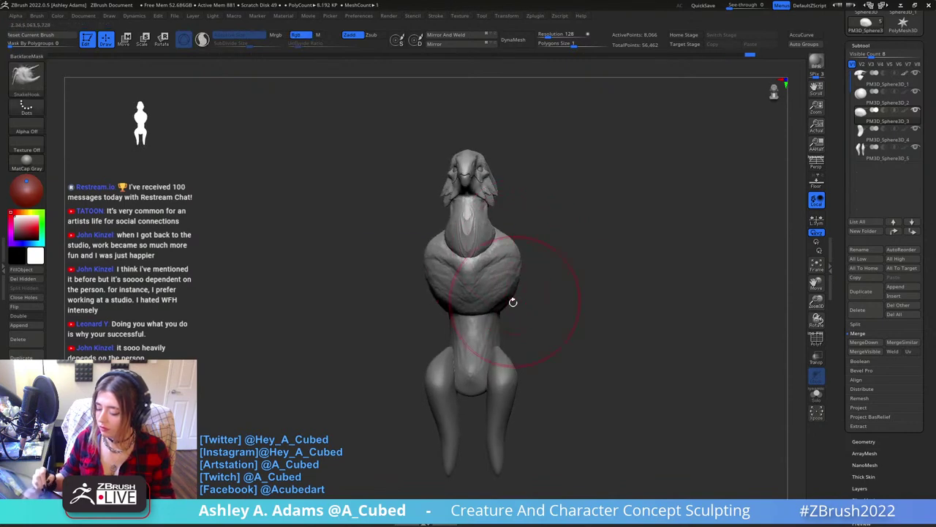
{"action": "right_click_drag", "start_coordinate": [545, 248], "coordinate": [487, 263]}
{"action": "key", "text": "b"}
{"action": "key", "text": "c"}
{"action": "key", "text": "b"}
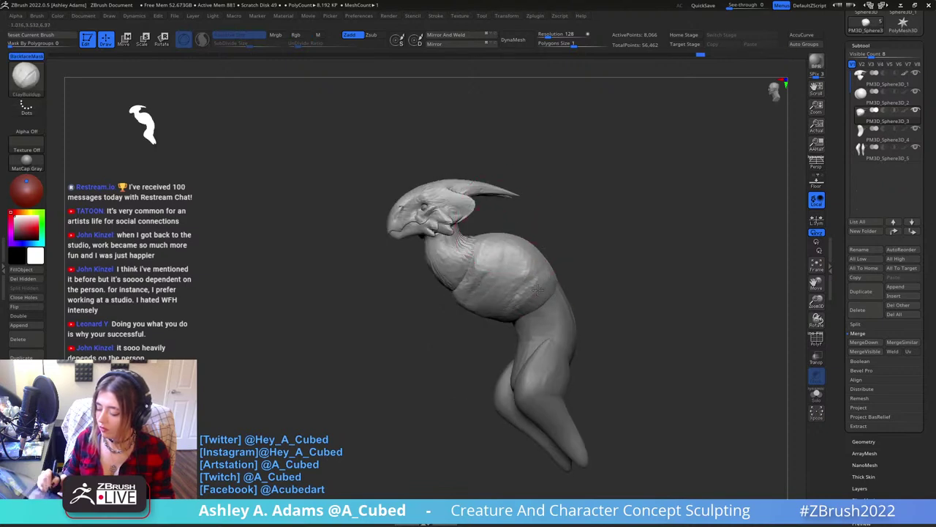
{"action": "right_click_drag", "start_coordinate": [515, 296], "coordinate": [554, 291]}
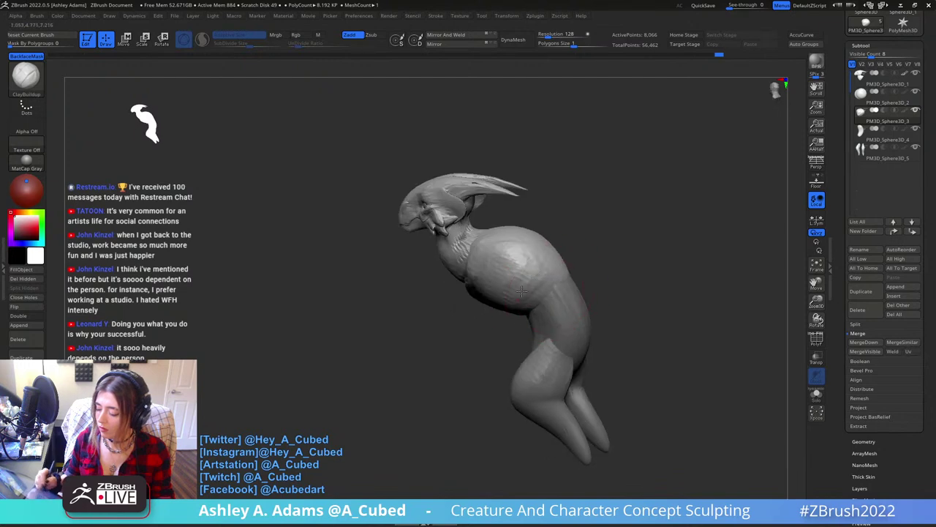
{"action": "mouse_move", "coordinate": [532, 262]}
{"action": "right_mouse_down"}
{"action": "mouse_move", "coordinate": [592, 265]}
{"action": "mouse_move", "coordinate": [567, 293]}
{"action": "mouse_move", "coordinate": [575, 285]}
{"action": "mouse_move", "coordinate": [593, 301]}
{"action": "mouse_move", "coordinate": [532, 307]}
{"action": "right_mouse_up"}
Make the lower body the active subtool and switch to the SnakeHook brush.
{"action": "key", "text": "b"}
{"action": "key", "text": "s"}
{"action": "key", "text": "h"}
{"action": "key", "text": "b"}
{"action": "key", "text": "i"}
{"action": "key", "text": "n"}
{"action": "key", "text": "b"}
{"action": "key", "text": "s"}
{"action": "key", "text": "h"}
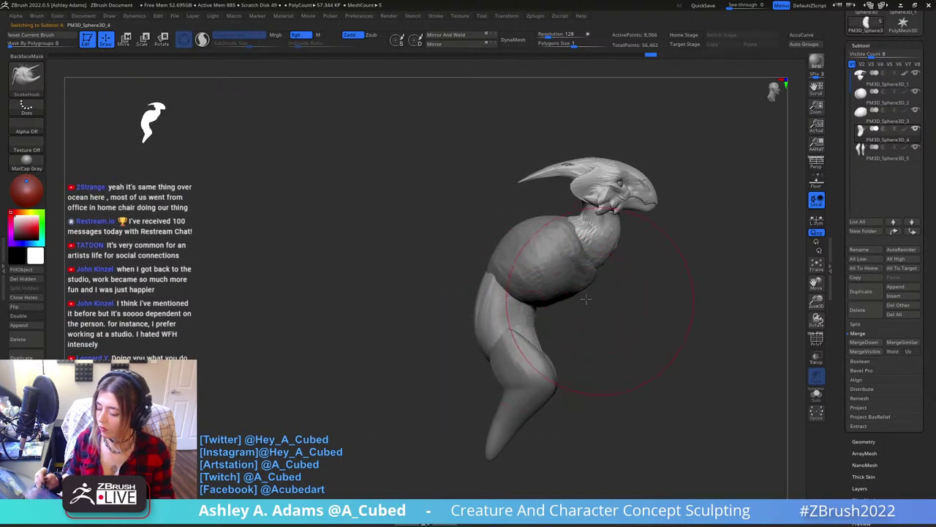
Select the legs subtool and move the legs slightly lower relative to the body.
{"action": "left_click_drag", "start_coordinate": [587, 298], "coordinate": [527, 284], "text": "alt"}
{"action": "key", "text": "w"}
{"action": "mouse_move", "coordinate": [491, 243]}
{"action": "left_mouse_down"}
{"action": "mouse_move", "coordinate": [487, 312]}
{"action": "mouse_move", "coordinate": [504, 336]}
{"action": "left_mouse_up"}
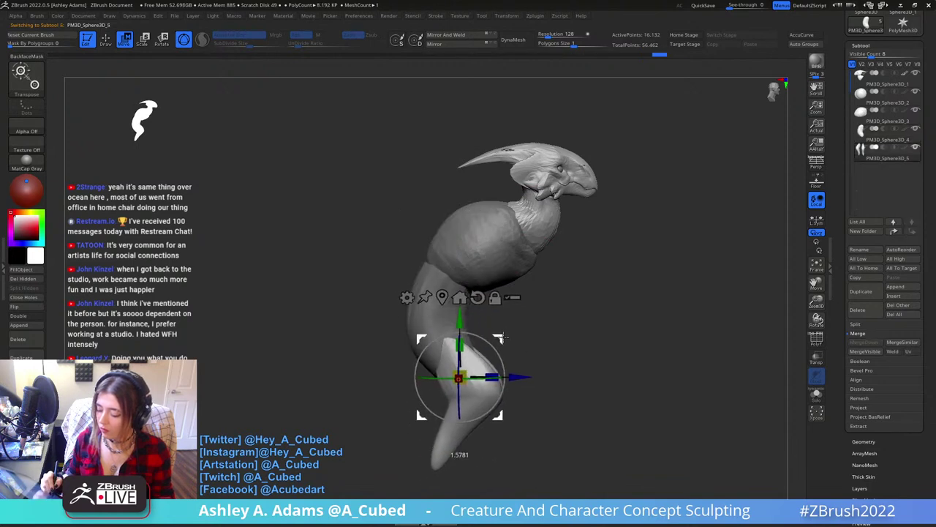
{"action": "key", "text": "q"}
{"action": "key", "text": "space"}
{"action": "left_click", "coordinate": [528, 305]}
{"action": "mouse_move", "coordinate": [644, 276]}
{"action": "left_mouse_down"}
{"action": "mouse_move", "coordinate": [522, 272]}
{"action": "mouse_move", "coordinate": [485, 334]}
{"action": "left_mouse_up"}
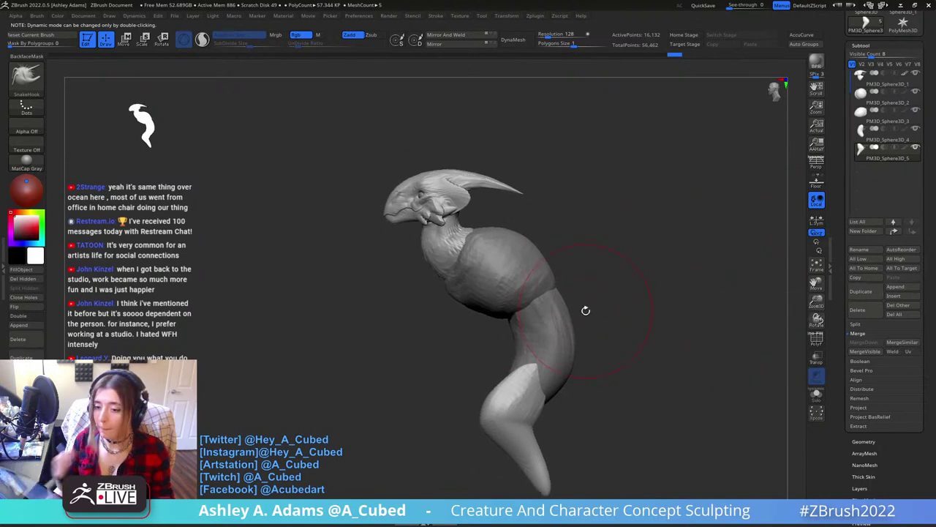
{"action": "left_click_drag", "start_coordinate": [502, 209], "coordinate": [492, 227]}
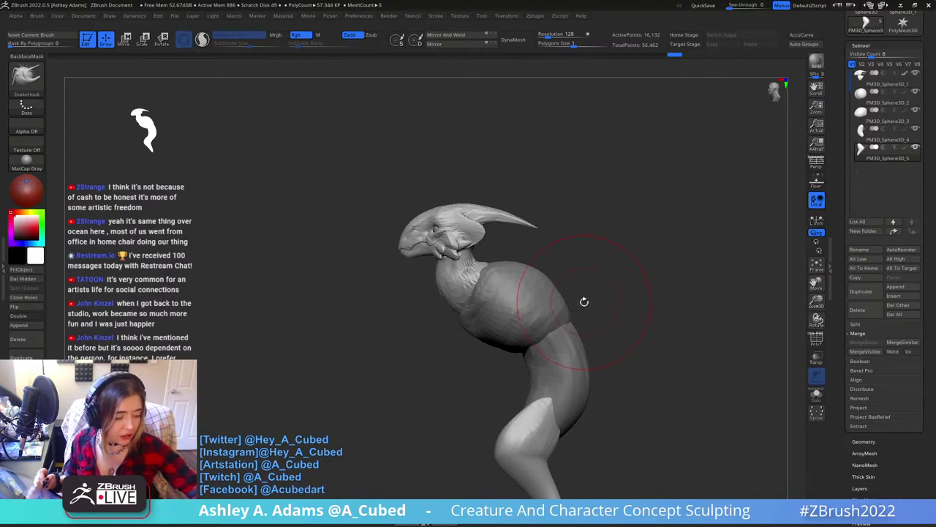
{"action": "mouse_move", "coordinate": [573, 285]}
{"action": "left_mouse_down"}
{"action": "mouse_move", "coordinate": [581, 289]}
{"action": "mouse_move", "coordinate": [599, 253]}
{"action": "mouse_move", "coordinate": [540, 262]}
{"action": "left_mouse_up"}
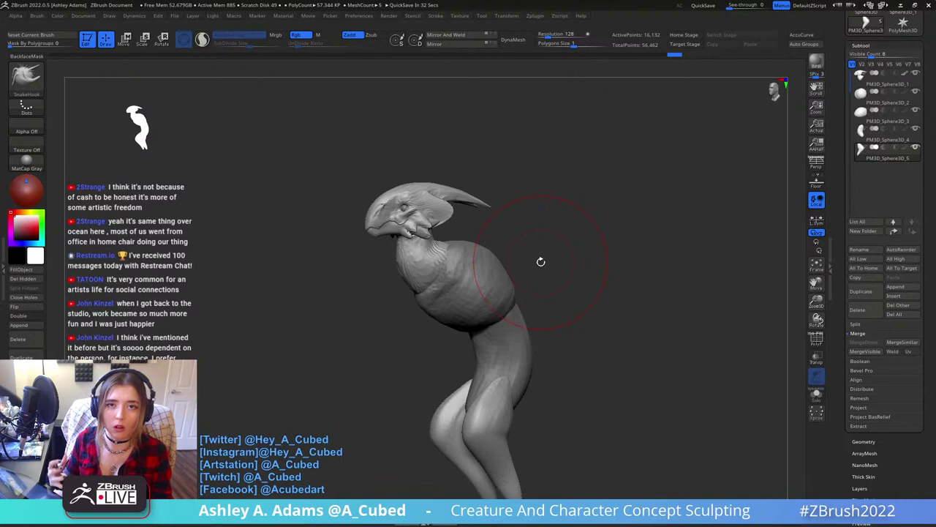
{"action": "mouse_move", "coordinate": [540, 261]}
{"action": "left_mouse_down"}
{"action": "mouse_move", "coordinate": [554, 316]}
{"action": "mouse_move", "coordinate": [566, 307]}
{"action": "left_mouse_up"}
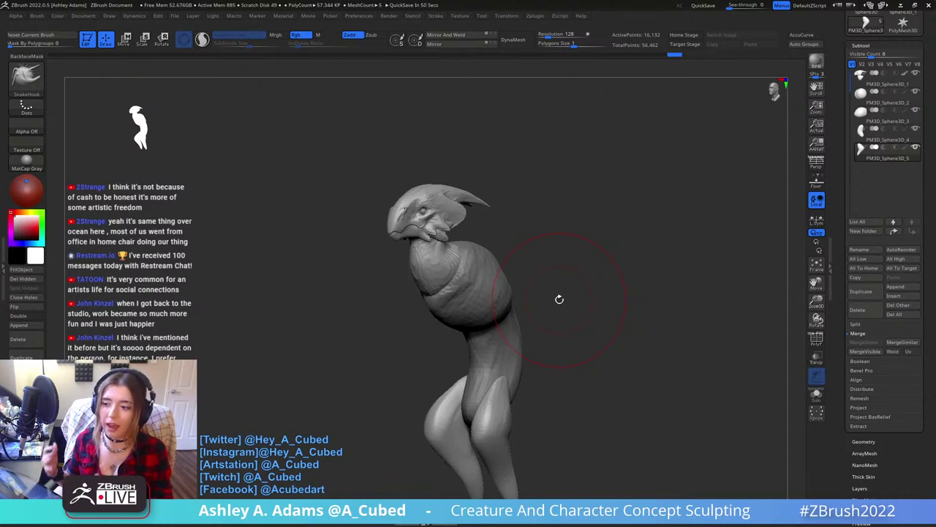
{"action": "mouse_move", "coordinate": [559, 299]}
{"action": "left_mouse_down"}
{"action": "mouse_move", "coordinate": [566, 274]}
{"action": "mouse_move", "coordinate": [513, 210]}
{"action": "left_mouse_up"}
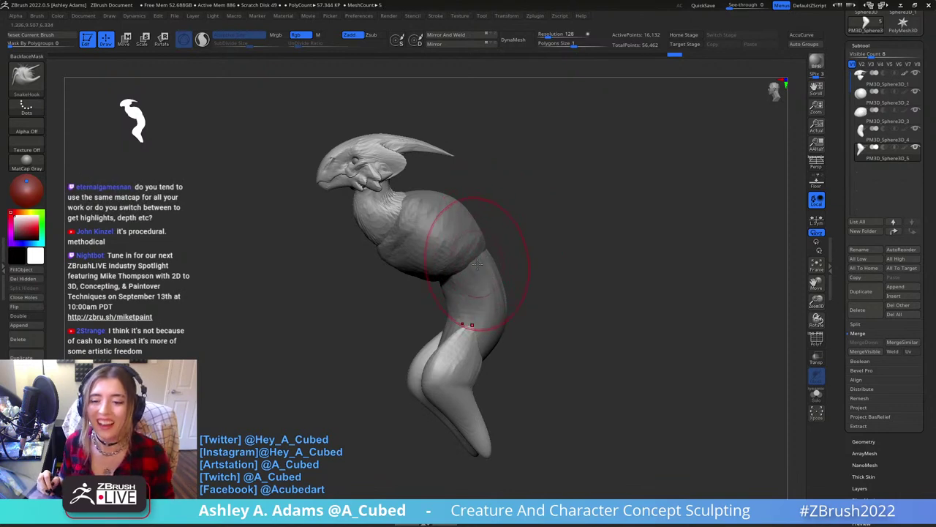
{"action": "left_click_drag", "start_coordinate": [496, 242], "coordinate": [528, 276]}
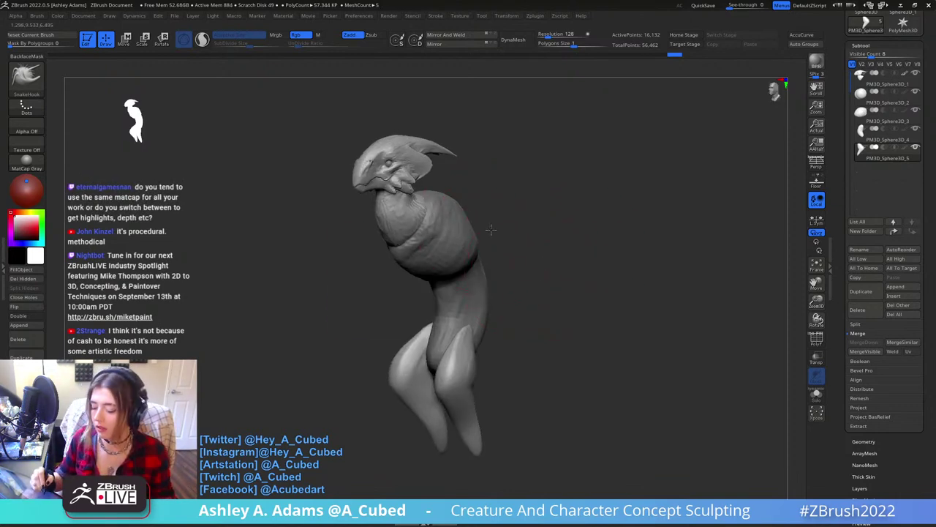
{"action": "left_click_drag", "start_coordinate": [490, 230], "coordinate": [526, 220]}
Append a ZSphere as a new subtool and make it the active subtool.
{"action": "left_click", "coordinate": [894, 287]}
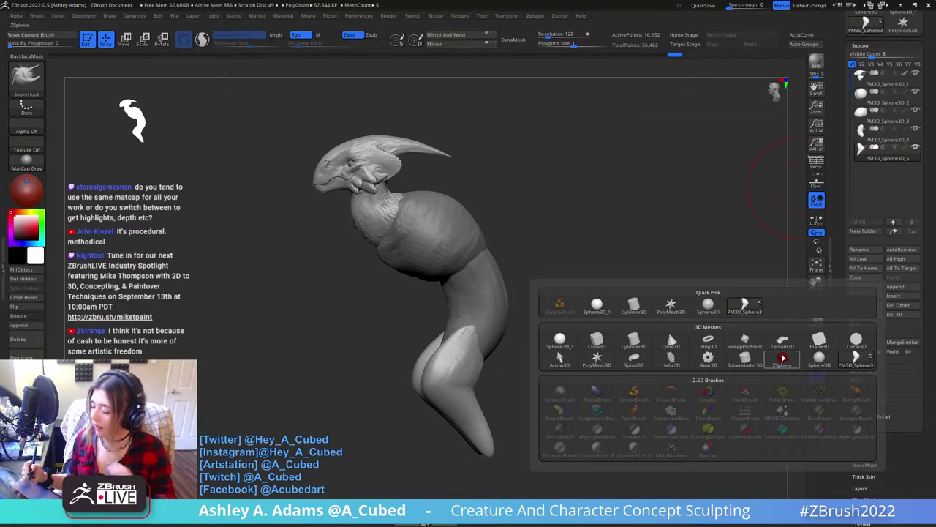
{"action": "mouse_move", "coordinate": [782, 358]}
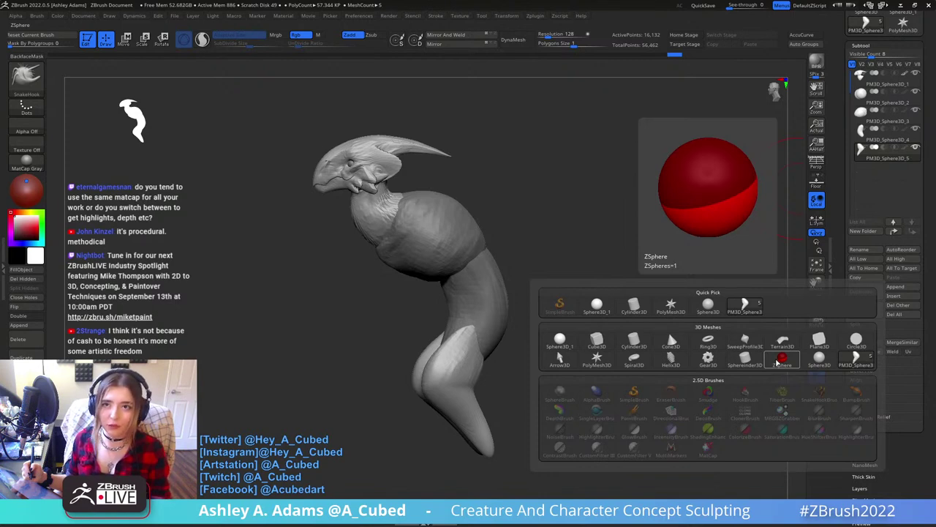
{"action": "left_click", "coordinate": [782, 358]}
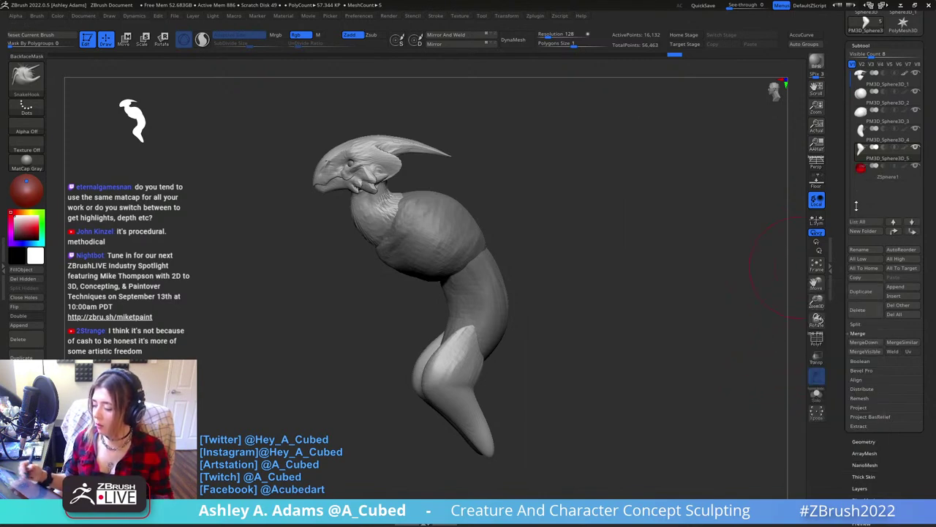
{"action": "left_click", "coordinate": [864, 176]}
Move the ZSphere out from the body's center to the shoulder on the upper ribcage.
{"action": "key", "text": "w"}
{"action": "left_click_drag", "start_coordinate": [421, 204], "coordinate": [523, 183]}
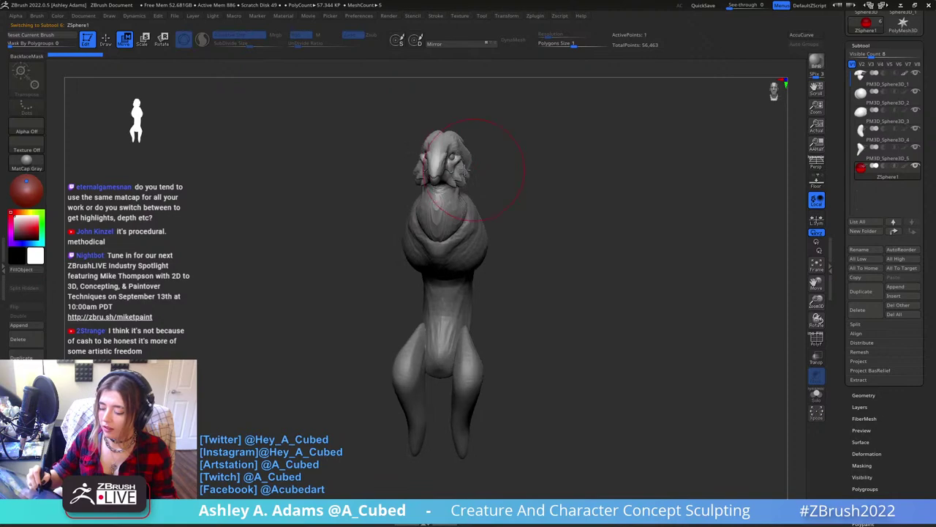
{"action": "left_click_drag", "start_coordinate": [438, 204], "coordinate": [477, 224]}
{"action": "left_click_drag", "start_coordinate": [549, 190], "coordinate": [477, 221]}
{"action": "right_click_drag", "start_coordinate": [486, 211], "coordinate": [530, 231], "text": "ctrl"}
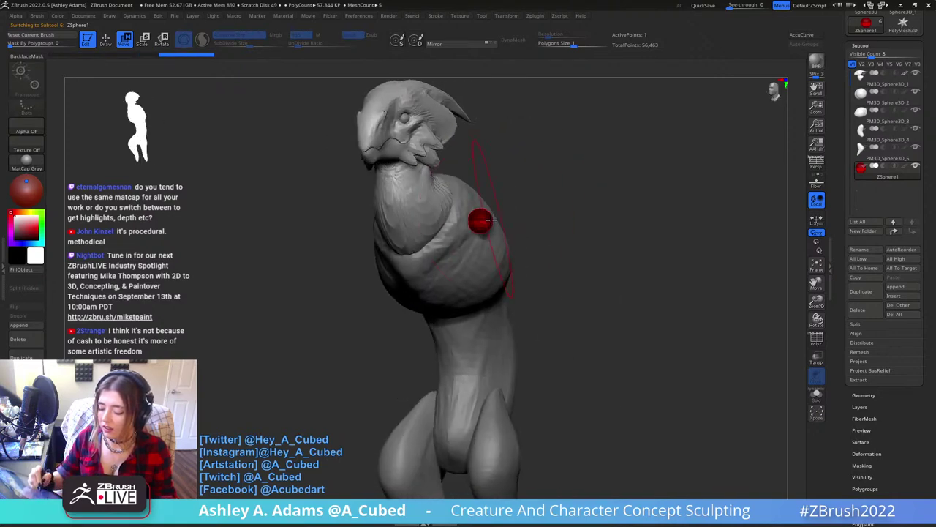
{"action": "key", "text": "space"}
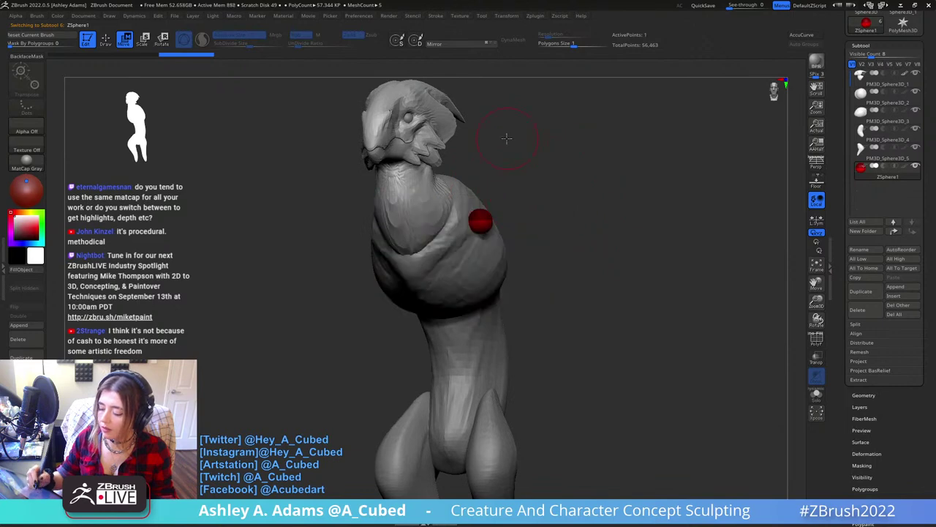
{"action": "right_click_drag", "start_coordinate": [507, 139], "coordinate": [461, 148]}
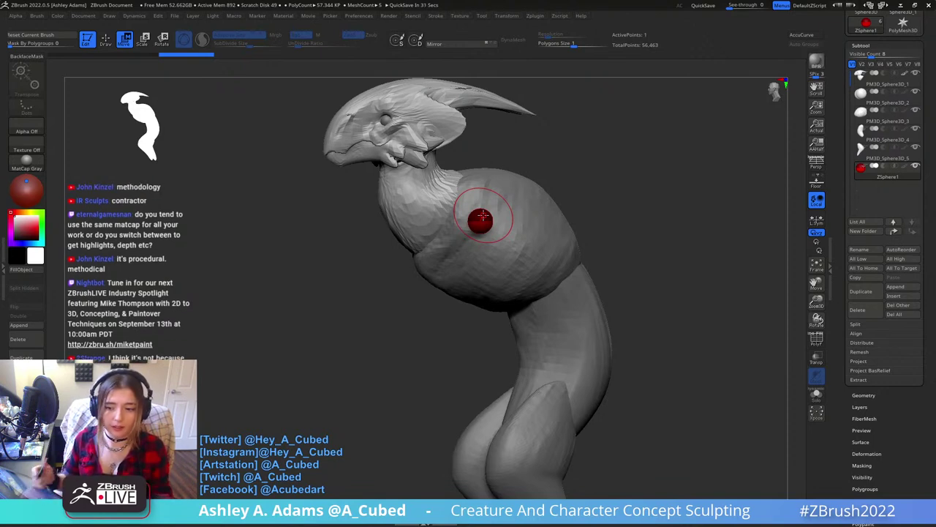
{"action": "right_click_drag", "start_coordinate": [484, 222], "coordinate": [504, 221]}
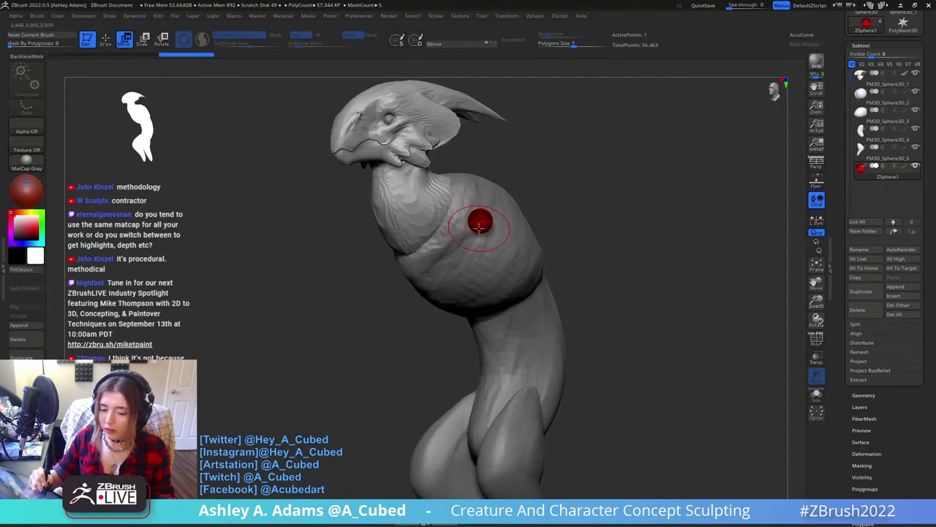
Draw a child ZSphere on the underside of the shoulder ZSphere.
{"action": "key", "text": "q"}
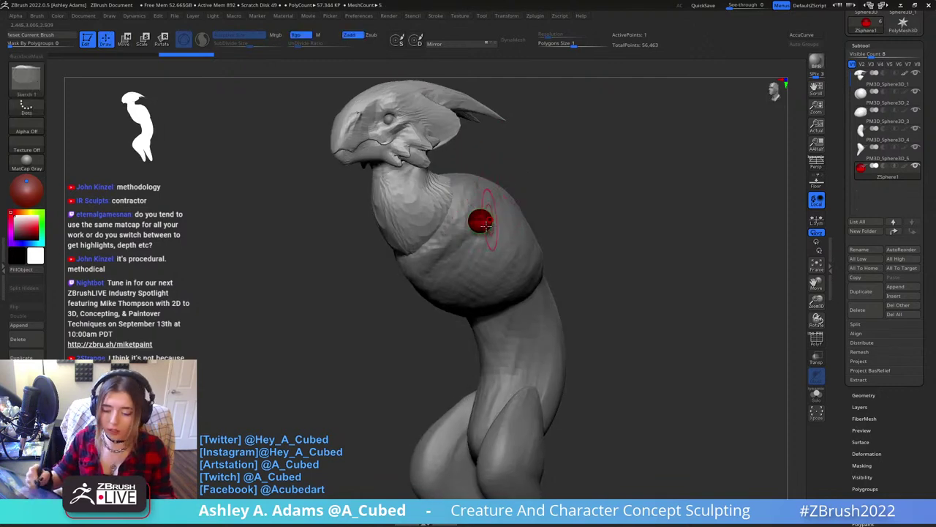
{"action": "mouse_move", "coordinate": [476, 231]}
{"action": "left_mouse_down"}
{"action": "mouse_move", "coordinate": [474, 248]}
{"action": "mouse_move", "coordinate": [475, 240]}
{"action": "left_mouse_up"}
{"action": "right_click", "coordinate": [510, 221]}
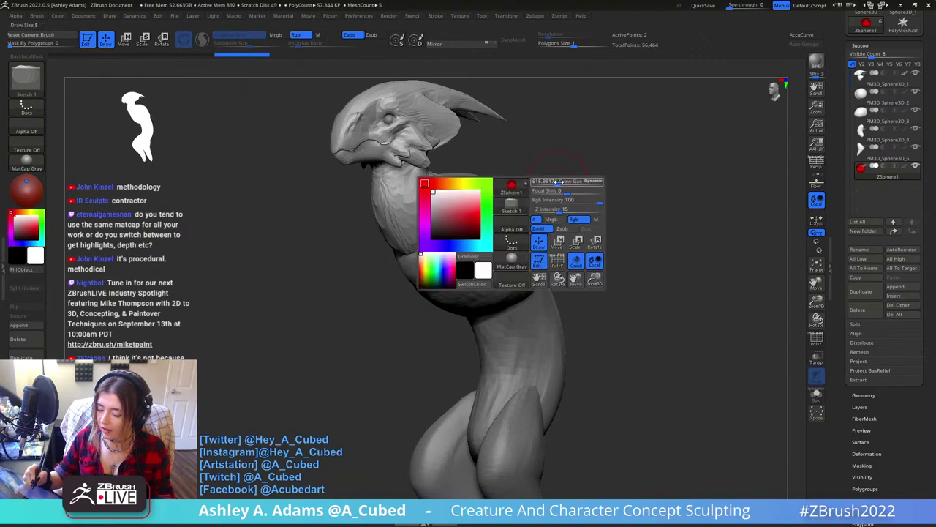
{"action": "mouse_move", "coordinate": [510, 216]}
{"action": "right_mouse_down"}
{"action": "mouse_move", "coordinate": [483, 228]}
{"action": "mouse_move", "coordinate": [492, 224]}
{"action": "right_mouse_up"}
Reposition the two connected ZSpheres lower on the side of the chest.
{"action": "key", "text": "w"}
{"action": "mouse_move", "coordinate": [472, 234]}
{"action": "left_mouse_down"}
{"action": "mouse_move", "coordinate": [460, 271]}
{"action": "mouse_move", "coordinate": [480, 226]}
{"action": "mouse_move", "coordinate": [480, 235]}
{"action": "left_mouse_up"}
{"action": "key", "text": "space"}
{"action": "right_click_drag", "start_coordinate": [481, 235], "coordinate": [476, 264], "text": "ctrl"}
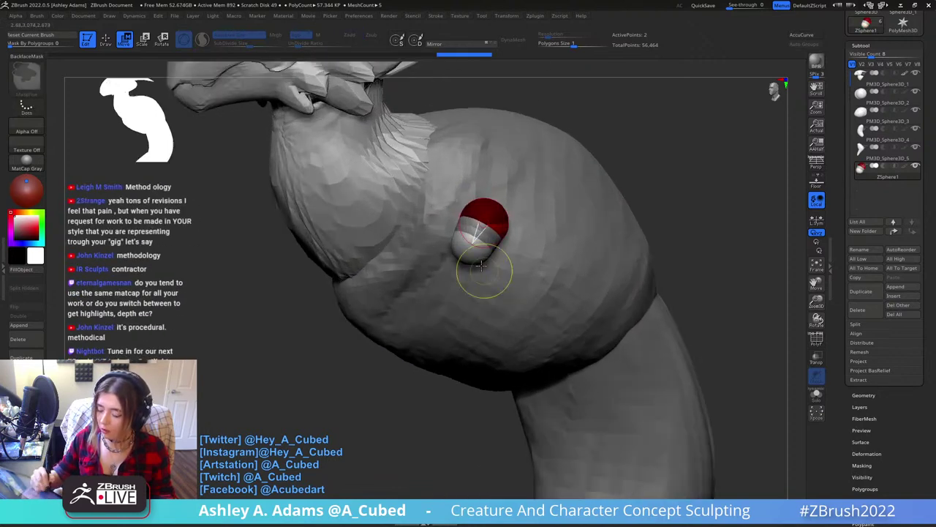
{"action": "left_click_drag", "start_coordinate": [469, 252], "coordinate": [452, 289]}
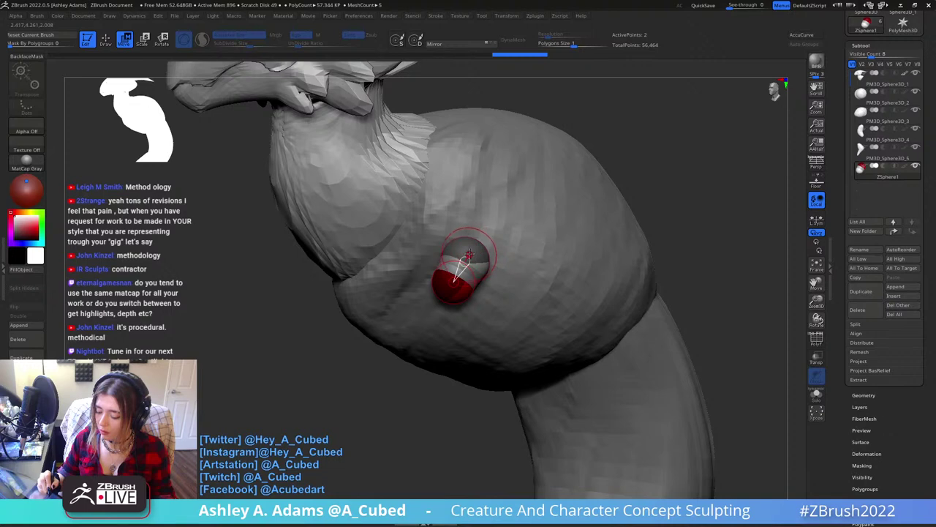
{"action": "left_click_drag", "start_coordinate": [469, 253], "coordinate": [477, 242]}
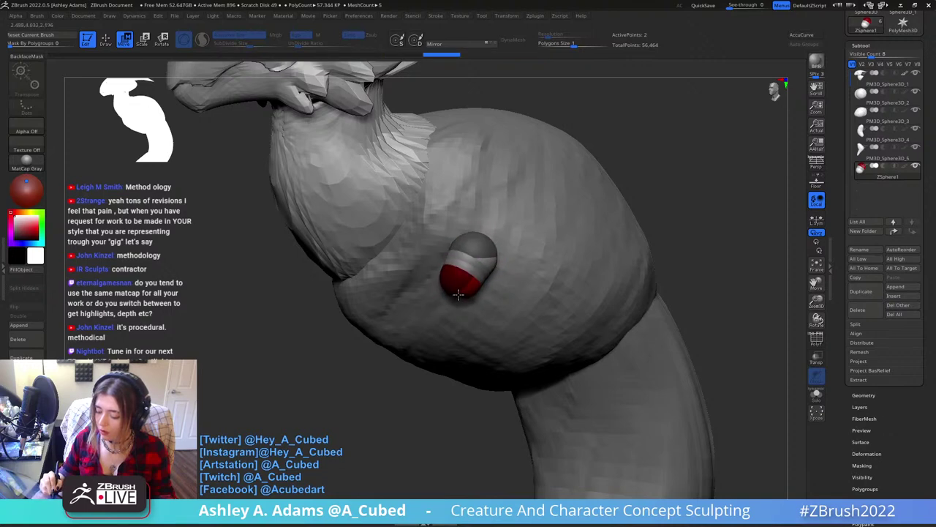
Stretch the child ZSphere away into a long limb segment and adjust the root ZSphere near the shoulder.
{"action": "key", "text": "space"}
{"action": "left_click_drag", "start_coordinate": [455, 283], "coordinate": [385, 427]}
{"action": "left_click_drag", "start_coordinate": [480, 230], "coordinate": [485, 187]}
{"action": "right_click_drag", "start_coordinate": [491, 219], "coordinate": [487, 205], "text": "ctrl"}
{"action": "right_click_drag", "start_coordinate": [487, 205], "coordinate": [518, 205]}
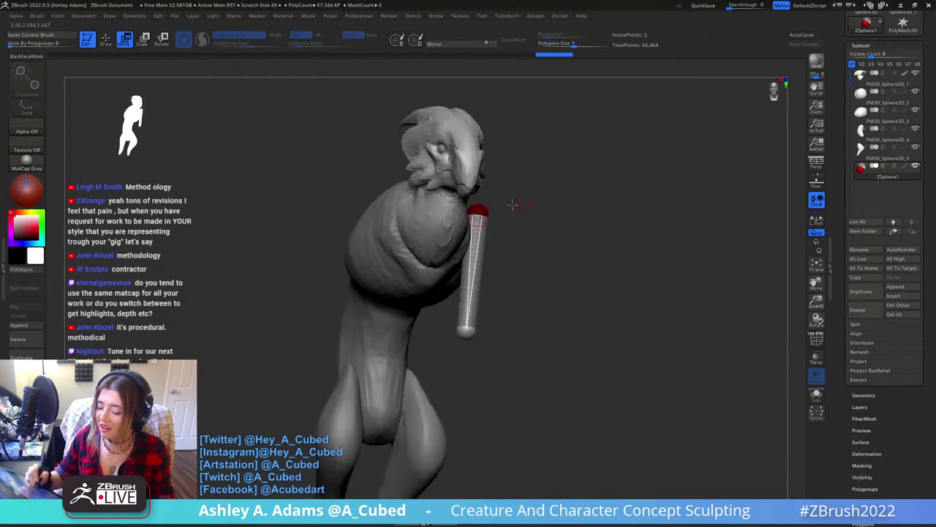
{"action": "left_click_drag", "start_coordinate": [479, 208], "coordinate": [475, 223]}
{"action": "mouse_move", "coordinate": [479, 212]}
{"action": "right_mouse_down"}
{"action": "mouse_move", "coordinate": [506, 199]}
{"action": "mouse_move", "coordinate": [468, 220]}
{"action": "right_mouse_up"}
Swing the free end of the limb segment up and backward, away from the upper body.
{"action": "left_click_drag", "start_coordinate": [448, 329], "coordinate": [558, 193]}
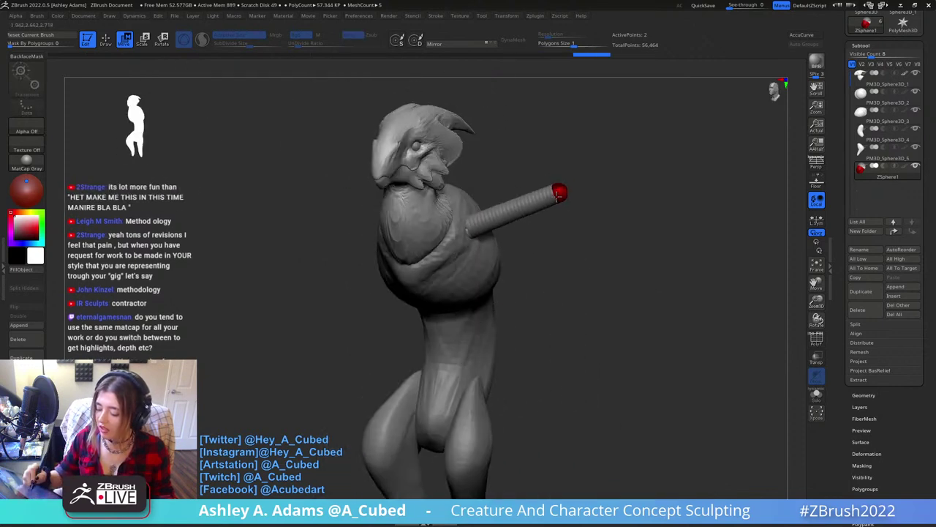
{"action": "right_click_drag", "start_coordinate": [574, 183], "coordinate": [539, 176]}
{"action": "left_click_drag", "start_coordinate": [477, 179], "coordinate": [614, 141]}
{"action": "right_click_drag", "start_coordinate": [619, 187], "coordinate": [602, 201]}
{"action": "right_click_drag", "start_coordinate": [602, 202], "coordinate": [538, 258], "text": "alt"}
{"action": "left_click_drag", "start_coordinate": [574, 202], "coordinate": [590, 233]}
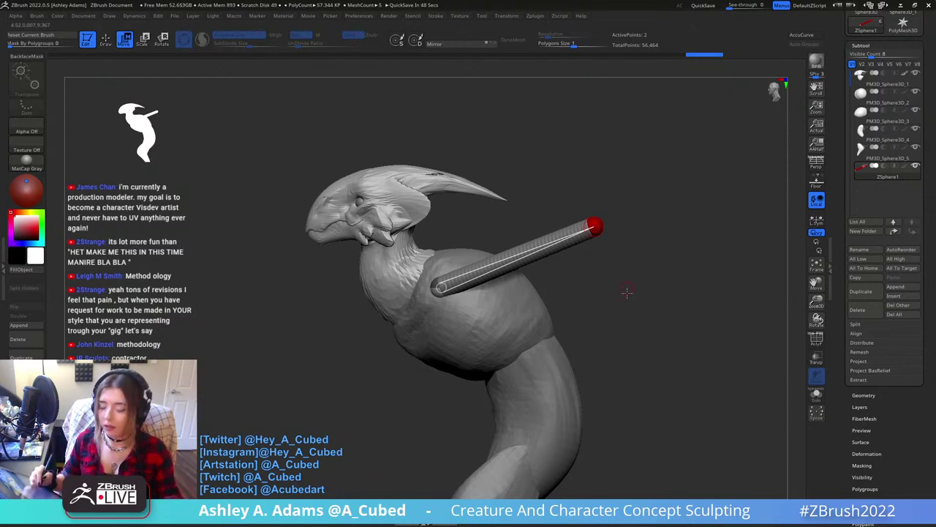
{"action": "left_click_drag", "start_coordinate": [627, 293], "coordinate": [646, 295], "text": "shift"}
{"action": "left_click_drag", "start_coordinate": [603, 219], "coordinate": [610, 196]}
{"action": "mouse_move", "coordinate": [621, 195]}
{"action": "left_mouse_down", "text": "alt"}
{"action": "mouse_move", "coordinate": [629, 188]}
{"action": "mouse_move", "coordinate": [570, 238]}
{"action": "mouse_move", "coordinate": [543, 233]}
{"action": "mouse_move", "coordinate": [548, 247]}
{"action": "mouse_move", "coordinate": [546, 225]}
{"action": "mouse_move", "coordinate": [510, 176]}
{"action": "left_mouse_up", "text": "alt"}
Add a ZSphere at the segment's free end and pull it high above the head as a second limb segment.
{"action": "key", "text": "q"}
{"action": "key", "text": "w"}
{"action": "mouse_move", "coordinate": [540, 256]}
{"action": "left_mouse_down"}
{"action": "mouse_move", "coordinate": [537, 279]}
{"action": "mouse_move", "coordinate": [519, 286]}
{"action": "mouse_move", "coordinate": [529, 285]}
{"action": "left_mouse_up"}
{"action": "right_click_drag", "start_coordinate": [541, 267], "coordinate": [534, 223], "text": "ctrl"}
{"action": "right_click_drag", "start_coordinate": [480, 197], "coordinate": [499, 193]}
{"action": "left_click_drag", "start_coordinate": [520, 172], "coordinate": [451, 94]}
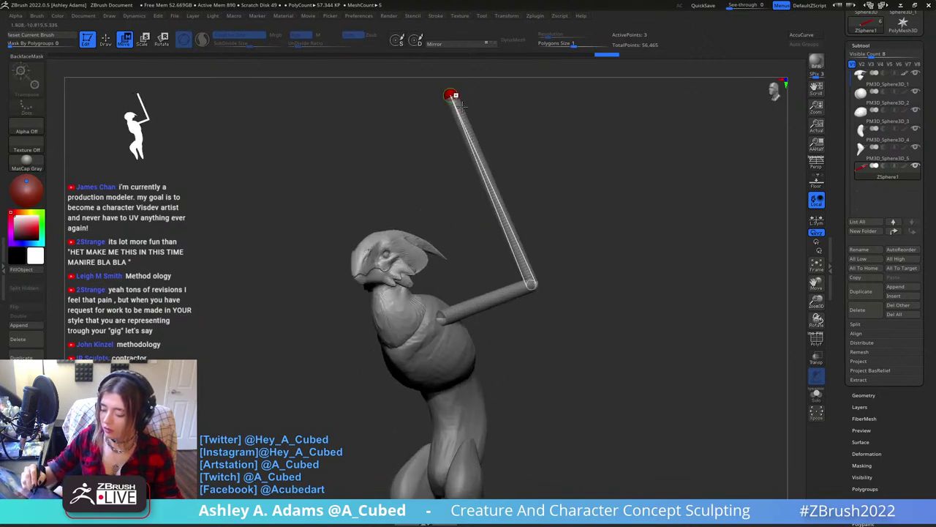
Reposition the elbow and tip ZSpheres and add a bend joint midway along the raised limb segment.
{"action": "right_click_drag", "start_coordinate": [497, 220], "coordinate": [527, 239], "text": "ctrl"}
{"action": "left_click_drag", "start_coordinate": [523, 273], "coordinate": [516, 314]}
{"action": "left_click_drag", "start_coordinate": [489, 186], "coordinate": [499, 160]}
{"action": "left_click_drag", "start_coordinate": [510, 242], "coordinate": [519, 244]}
Add another ZSphere near the tip of the raised limb, ready for moving.
{"action": "key", "text": "q"}
{"action": "key", "text": "w"}
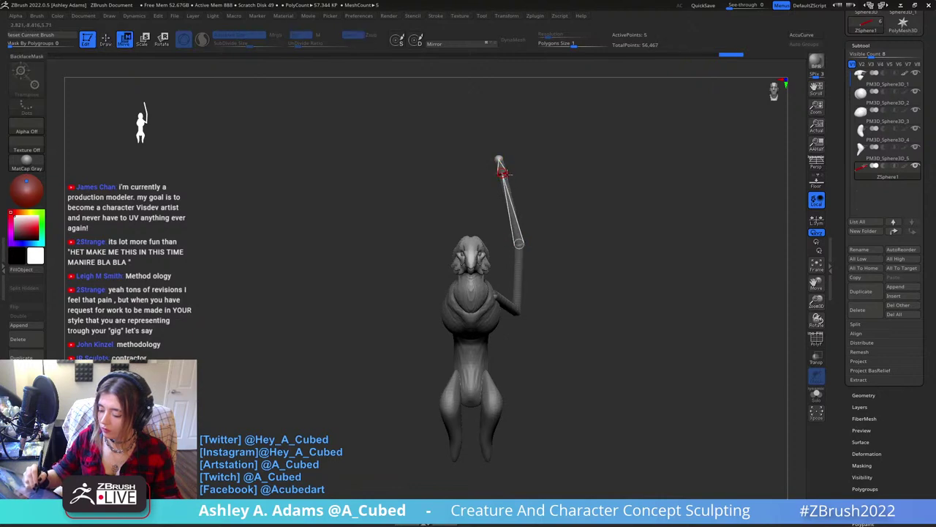
Branch a new ZSphere off the raised arm's wrist and extend it down past the creature's feet as the first wing finger.
{"action": "key", "text": "q"}
{"action": "left_click", "coordinate": [506, 174]}
{"action": "key", "text": "w"}
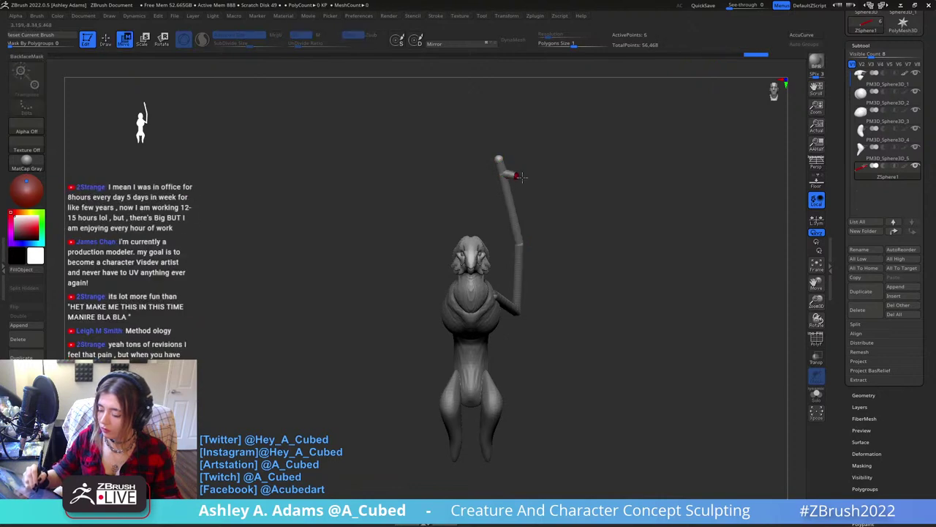
{"action": "mouse_move", "coordinate": [505, 173]}
{"action": "left_mouse_down"}
{"action": "mouse_move", "coordinate": [543, 338]}
{"action": "mouse_move", "coordinate": [591, 478]}
{"action": "left_mouse_up"}
{"action": "key", "text": "q"}
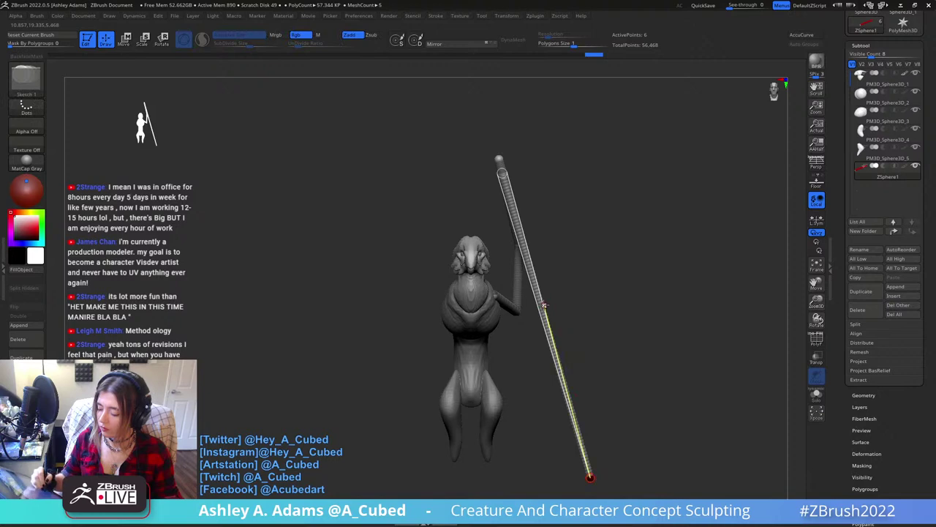
Insert a joint midway along the first wing finger and pull it outward and behind the creature's body.
{"action": "left_click", "coordinate": [544, 307]}
{"action": "key", "text": "w"}
{"action": "left_click_drag", "start_coordinate": [544, 307], "coordinate": [598, 280]}
{"action": "left_click_drag", "start_coordinate": [673, 255], "coordinate": [541, 224], "text": "shift"}
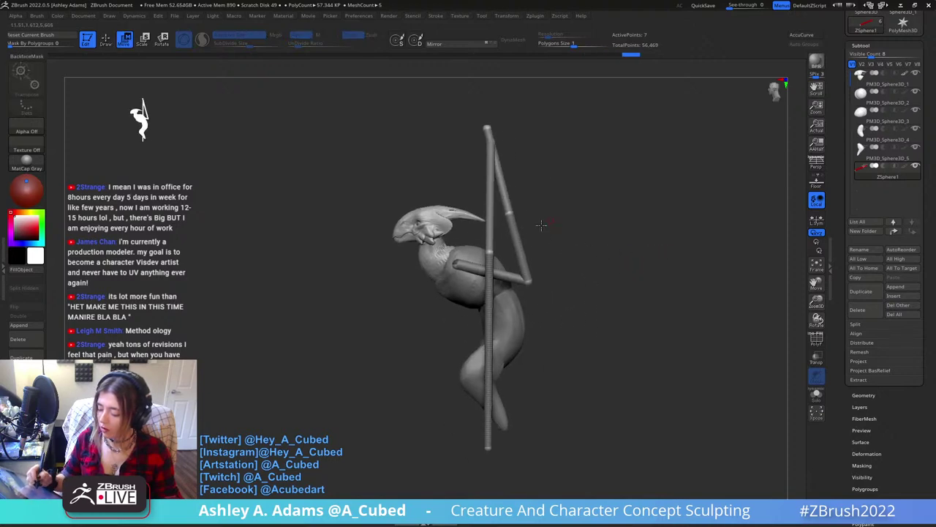
{"action": "left_click_drag", "start_coordinate": [493, 251], "coordinate": [579, 239]}
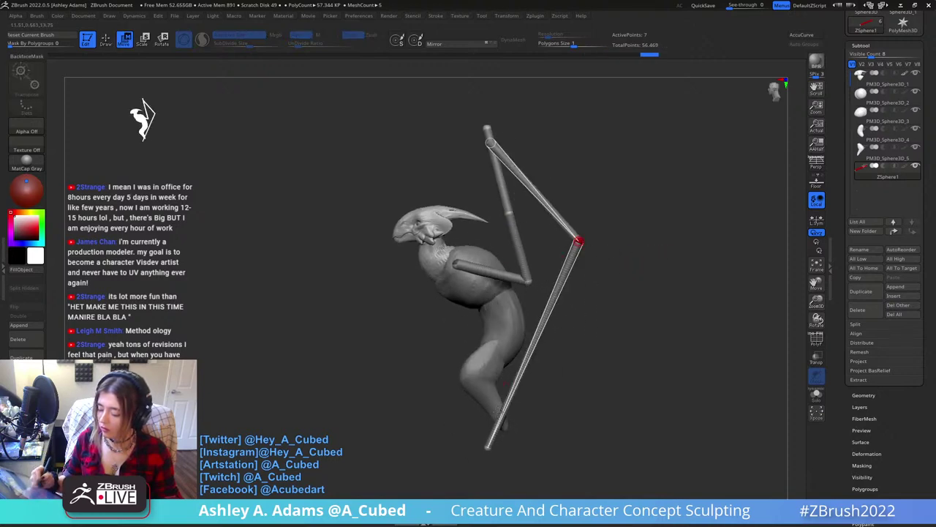
Move the first finger's tip backward, bend its lower segment with a second joint, and raise the upper knuckle.
{"action": "left_click_drag", "start_coordinate": [490, 447], "coordinate": [571, 415]}
{"action": "key", "text": "q"}
{"action": "left_click", "coordinate": [575, 330]}
{"action": "key", "text": "w"}
{"action": "left_click_drag", "start_coordinate": [575, 331], "coordinate": [599, 342]}
{"action": "left_click_drag", "start_coordinate": [579, 239], "coordinate": [579, 215]}
From the back view, move the first finger's lower joint outward and adjust its tip to curve the finger.
{"action": "left_click_drag", "start_coordinate": [663, 206], "coordinate": [570, 212], "text": "shift"}
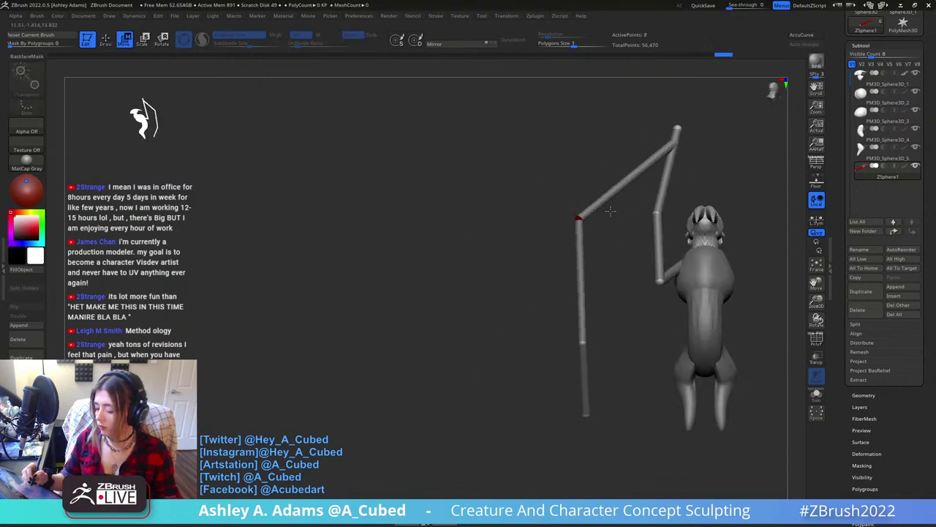
{"action": "left_click_drag", "start_coordinate": [636, 236], "coordinate": [482, 278], "text": "alt"}
{"action": "left_click_drag", "start_coordinate": [430, 383], "coordinate": [402, 390]}
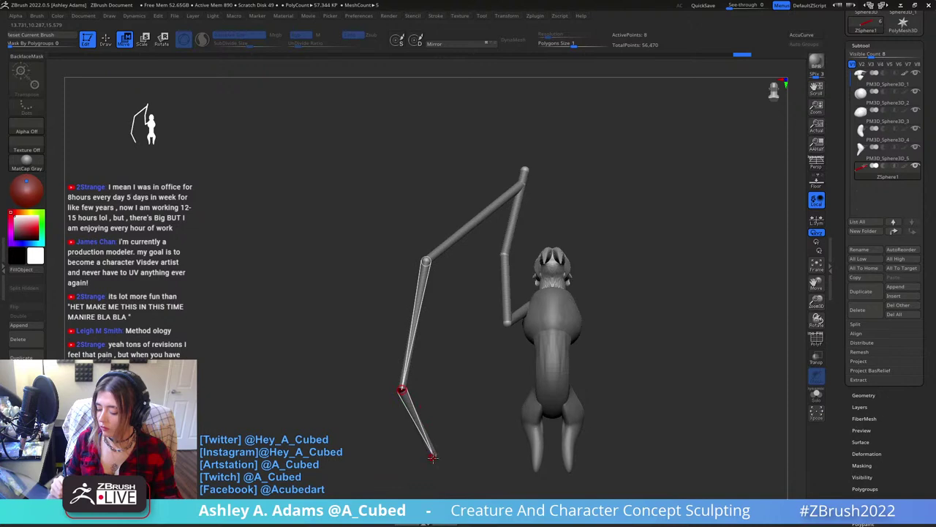
{"action": "left_click_drag", "start_coordinate": [433, 457], "coordinate": [429, 463]}
Branch a second finger from the wrist joint and extend its tip behind the creature down to near foot height.
{"action": "key", "text": "q"}
{"action": "left_click_drag", "start_coordinate": [635, 220], "coordinate": [574, 212]}
{"action": "left_click_drag", "start_coordinate": [575, 146], "coordinate": [548, 176], "text": "alt"}
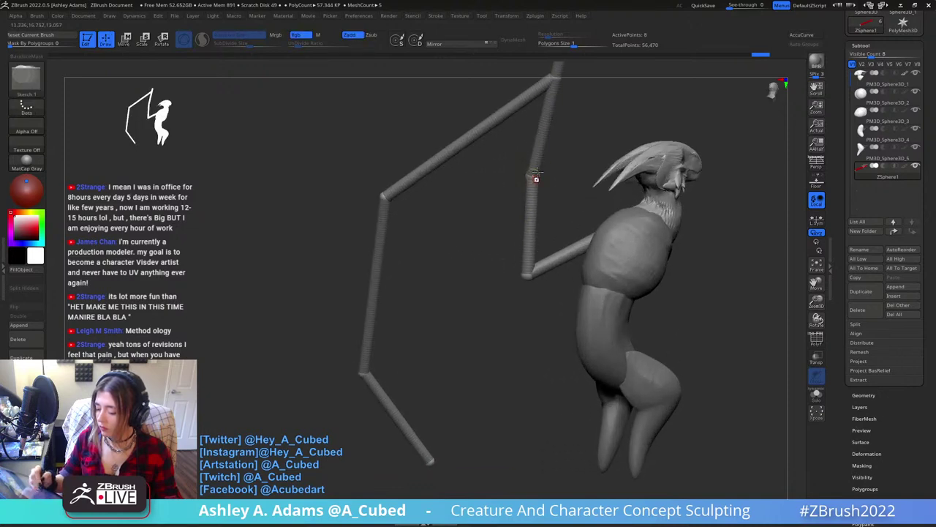
{"action": "mouse_move", "coordinate": [564, 104]}
{"action": "left_mouse_down", "text": "alt"}
{"action": "mouse_move", "coordinate": [502, 207]}
{"action": "mouse_move", "coordinate": [492, 188]}
{"action": "left_mouse_up", "text": "alt"}
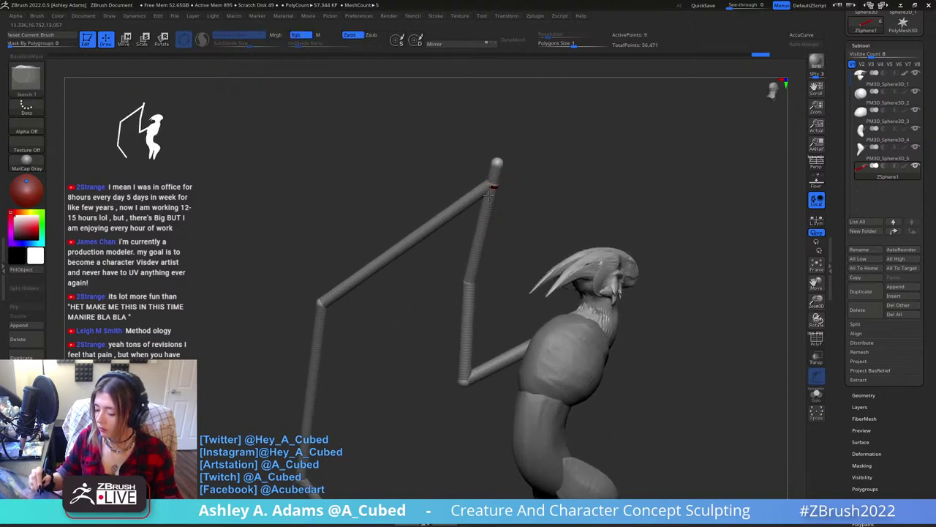
{"action": "left_click", "coordinate": [492, 187]}
{"action": "key", "text": "w"}
{"action": "left_click_drag", "start_coordinate": [492, 187], "coordinate": [406, 358]}
{"action": "left_click_drag", "start_coordinate": [411, 395], "coordinate": [143, 111], "text": "alt"}
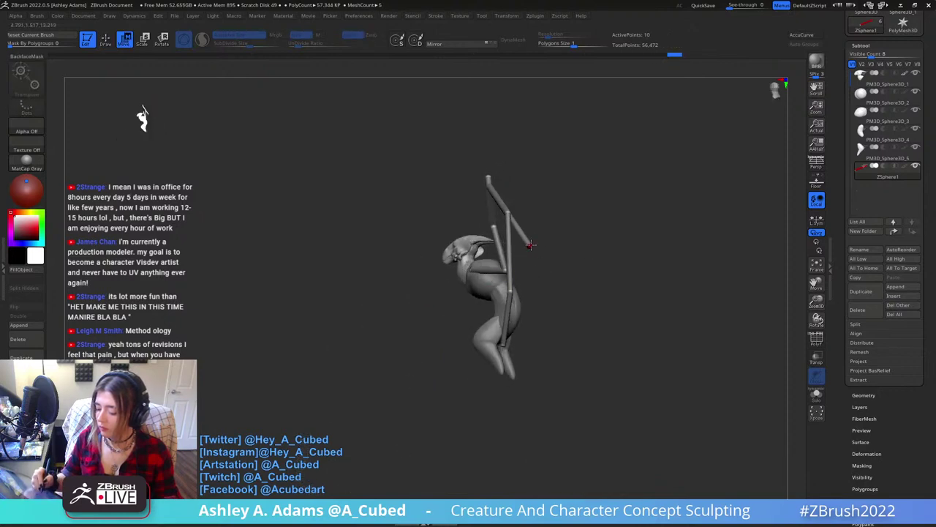
{"action": "mouse_move", "coordinate": [530, 245]}
{"action": "left_mouse_down"}
{"action": "mouse_move", "coordinate": [544, 229]}
{"action": "mouse_move", "coordinate": [539, 247]}
{"action": "left_mouse_up"}
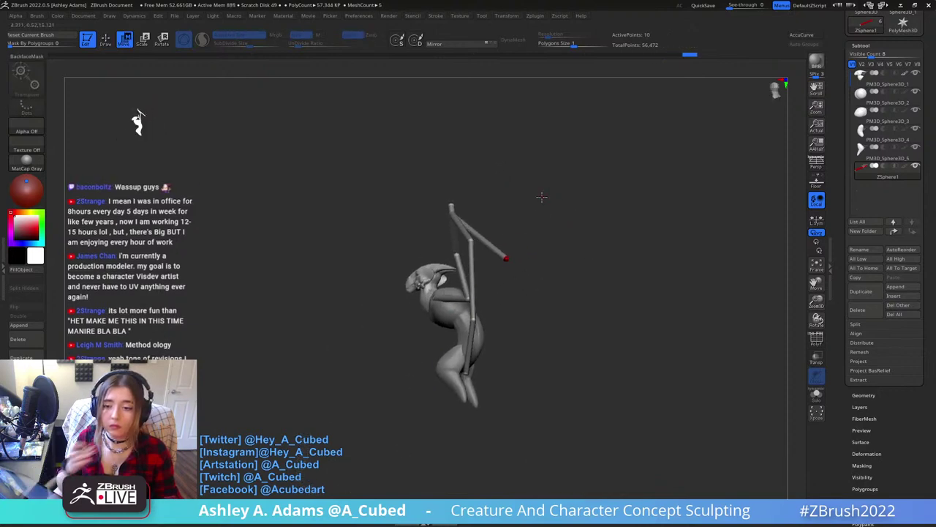
{"action": "left_click_drag", "start_coordinate": [542, 196], "coordinate": [358, 248]}
{"action": "mouse_move", "coordinate": [485, 259]}
{"action": "left_mouse_down"}
{"action": "mouse_move", "coordinate": [443, 442]}
{"action": "mouse_move", "coordinate": [498, 453]}
{"action": "mouse_move", "coordinate": [499, 402]}
{"action": "left_mouse_up"}
Insert a joint in the second finger and pull it backward to form the upper knuckle.
{"action": "key", "text": "q"}
{"action": "left_click", "coordinate": [511, 227]}
{"action": "left_click_drag", "start_coordinate": [453, 230], "coordinate": [574, 201]}
{"action": "key", "text": "w"}
Add a second joint to the second finger's lower segment, then shape its knuckles and tip into a backward curve.
{"action": "key", "text": "q"}
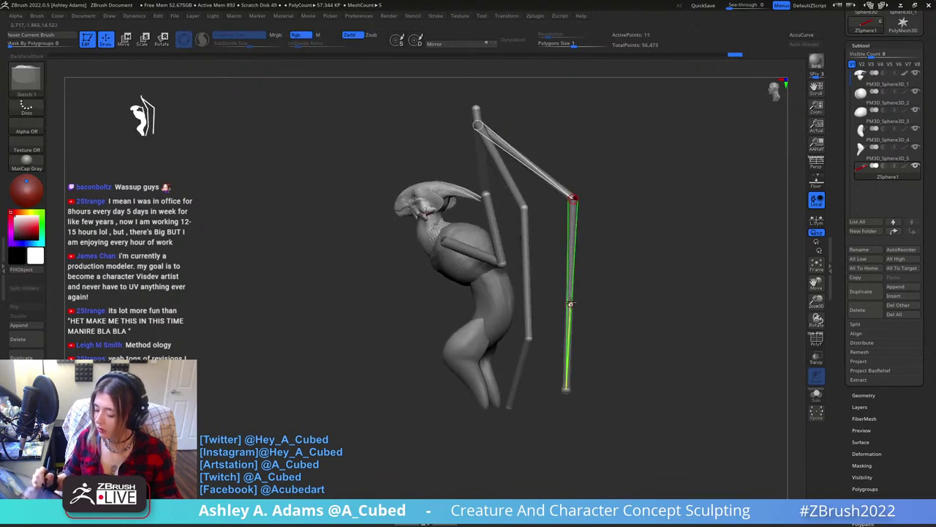
{"action": "left_click", "coordinate": [568, 305]}
{"action": "key", "text": "w"}
{"action": "mouse_move", "coordinate": [569, 302]}
{"action": "left_mouse_down"}
{"action": "mouse_move", "coordinate": [587, 317]}
{"action": "mouse_move", "coordinate": [618, 276]}
{"action": "left_mouse_up"}
{"action": "left_click_drag", "start_coordinate": [607, 331], "coordinate": [611, 296], "text": "alt"}
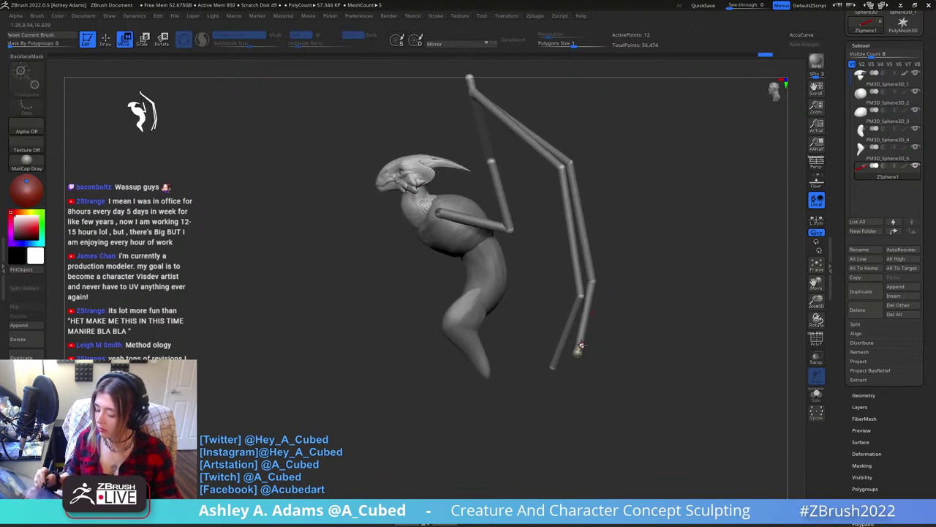
{"action": "mouse_move", "coordinate": [577, 354]}
{"action": "left_mouse_down"}
{"action": "mouse_move", "coordinate": [559, 380]}
{"action": "mouse_move", "coordinate": [570, 370]}
{"action": "left_mouse_up"}
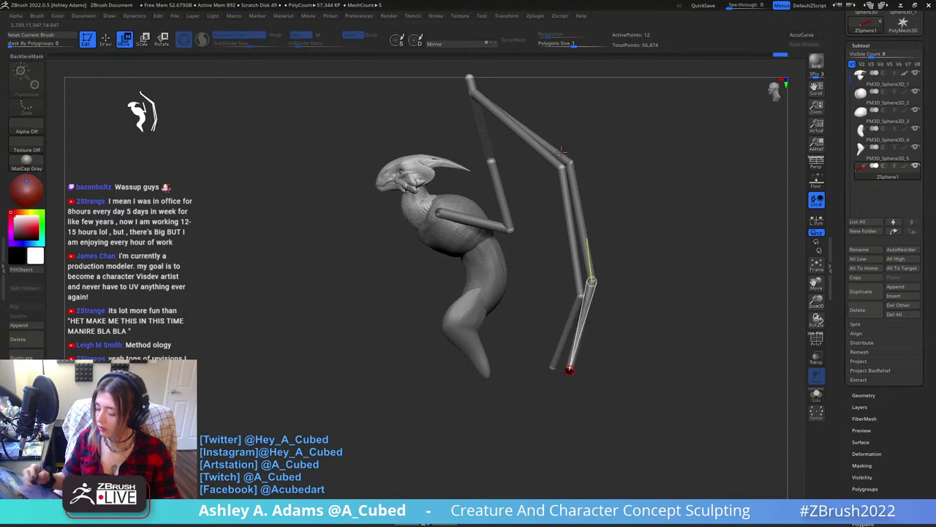
{"action": "left_click_drag", "start_coordinate": [571, 163], "coordinate": [584, 153]}
{"action": "left_click_drag", "start_coordinate": [593, 283], "coordinate": [609, 285]}
Adjust the joint below the wrist and spread the outermost finger's knuckles and tip farther from the body.
{"action": "left_click_drag", "start_coordinate": [646, 242], "coordinate": [483, 234], "text": "alt"}
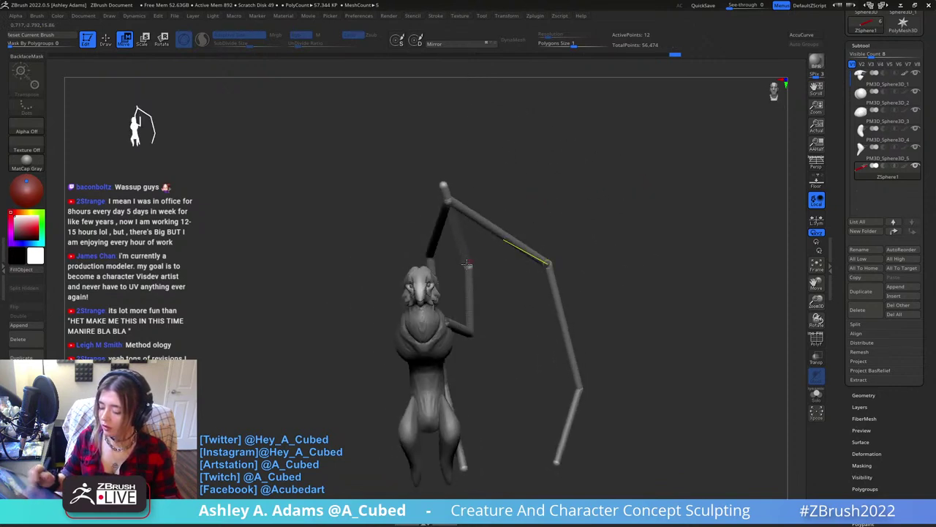
{"action": "left_click_drag", "start_coordinate": [454, 271], "coordinate": [473, 270]}
{"action": "left_click_drag", "start_coordinate": [498, 201], "coordinate": [477, 184]}
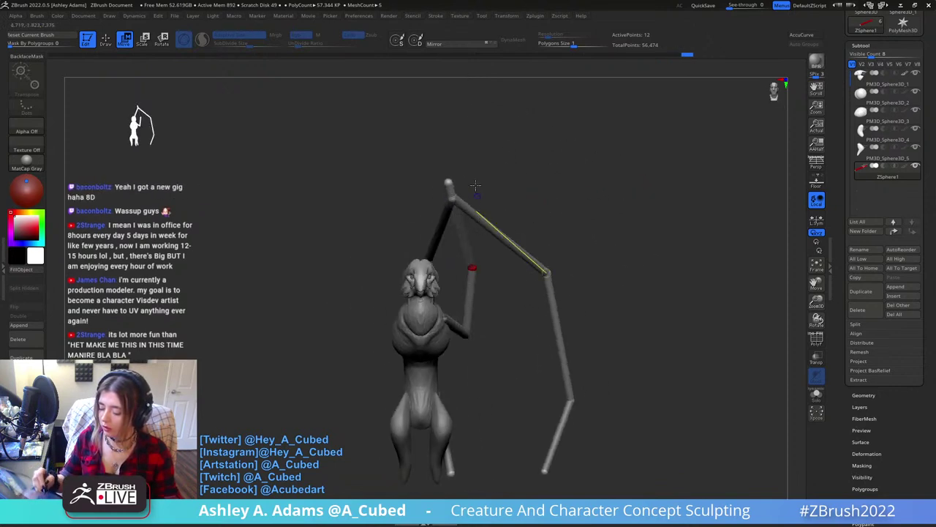
{"action": "scroll", "coordinate": [847, 415], "scroll_direction": "down", "scroll_amount": 5}
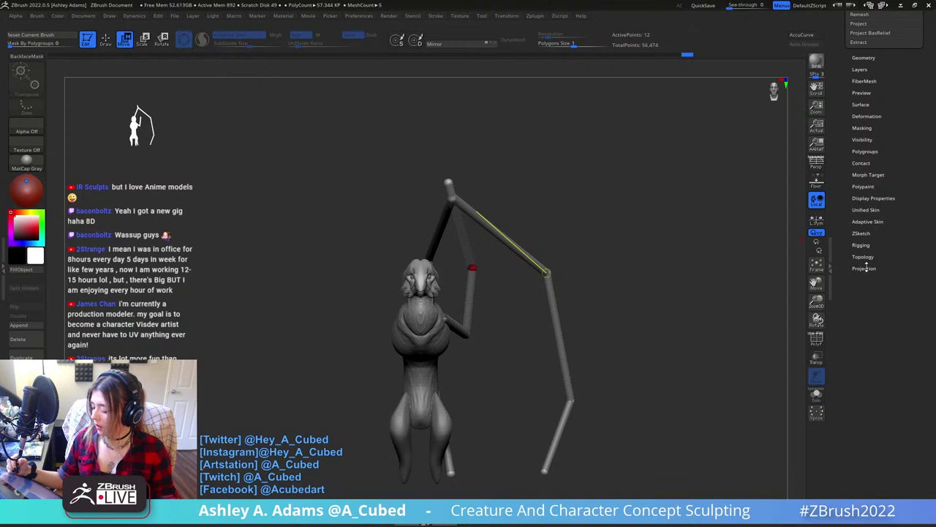
{"action": "left_click_drag", "start_coordinate": [529, 234], "coordinate": [575, 208]}
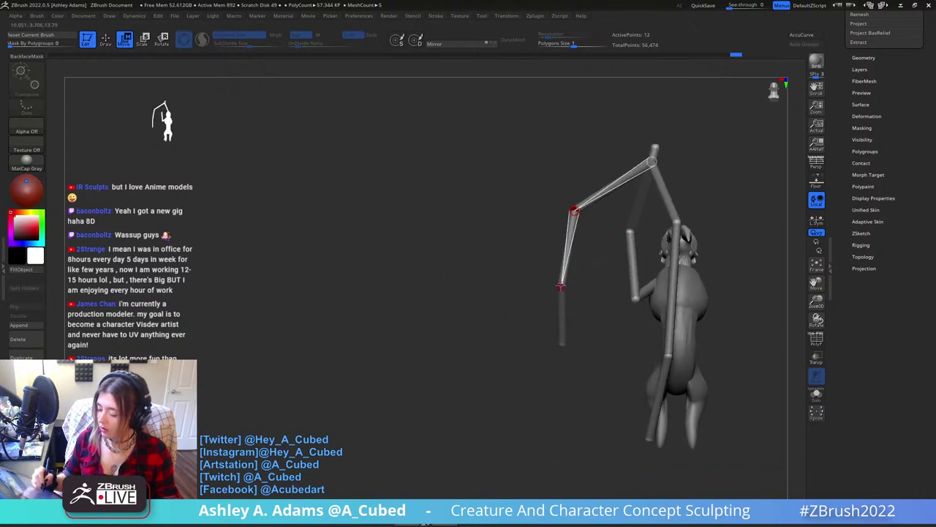
{"action": "left_click_drag", "start_coordinate": [561, 285], "coordinate": [540, 272]}
{"action": "left_click_drag", "start_coordinate": [562, 343], "coordinate": [540, 330]}
Branch a third finger from the wrist joint, extend its tip down beside the creature's legs, and give it an upper knuckle.
{"action": "key", "text": "q"}
{"action": "mouse_move", "coordinate": [657, 152]}
{"action": "right_mouse_down", "text": "alt"}
{"action": "mouse_move", "coordinate": [561, 196]}
{"action": "mouse_move", "coordinate": [577, 219]}
{"action": "mouse_move", "coordinate": [575, 252]}
{"action": "right_mouse_up", "text": "alt"}
{"action": "right_click_drag", "start_coordinate": [555, 186], "coordinate": [489, 340]}
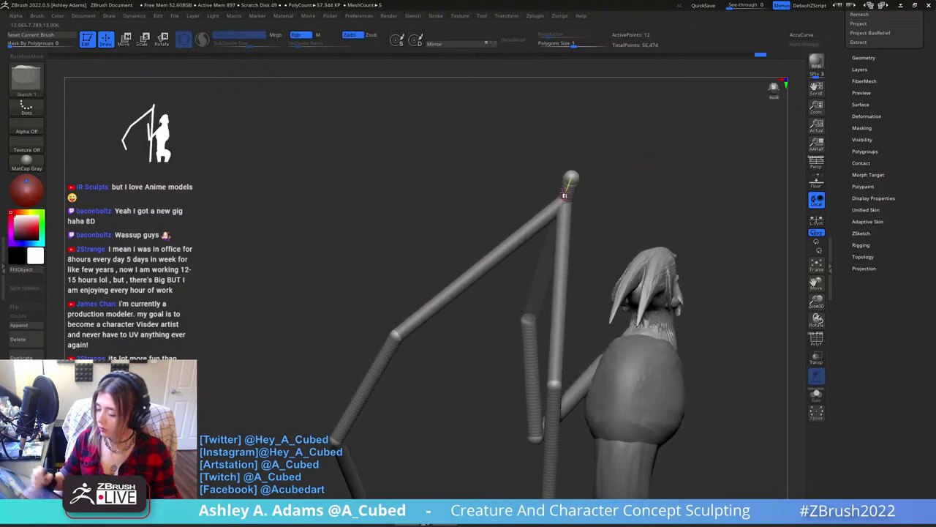
{"action": "left_click", "coordinate": [561, 205]}
{"action": "left_click", "coordinate": [562, 204]}
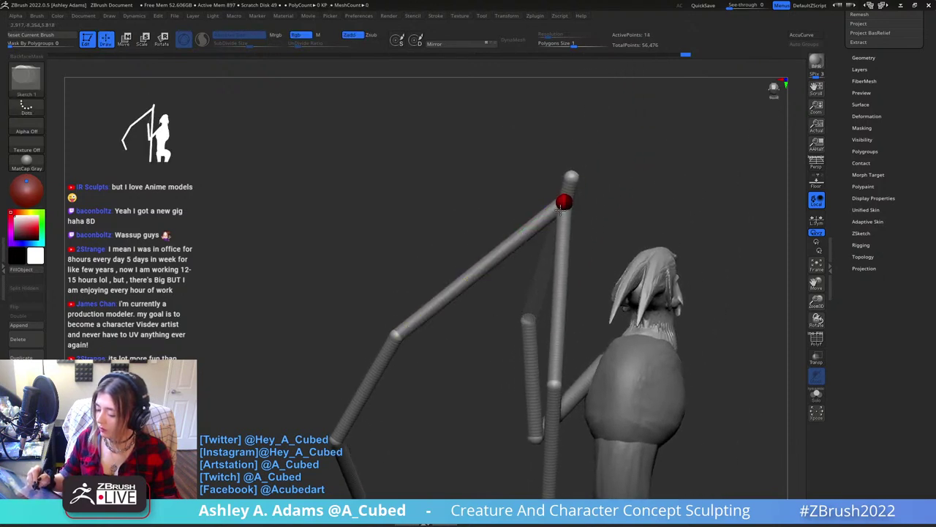
{"action": "key", "text": "w"}
{"action": "left_click_drag", "start_coordinate": [563, 205], "coordinate": [488, 378]}
{"action": "right_click_drag", "start_coordinate": [487, 378], "coordinate": [465, 319], "text": "ctrl"}
{"action": "right_click_drag", "start_coordinate": [465, 320], "coordinate": [578, 261]}
{"action": "mouse_move", "coordinate": [622, 243]}
{"action": "left_mouse_down"}
{"action": "mouse_move", "coordinate": [696, 237]}
{"action": "mouse_move", "coordinate": [530, 230]}
{"action": "mouse_move", "coordinate": [517, 220]}
{"action": "mouse_move", "coordinate": [524, 422]}
{"action": "left_mouse_up"}
{"action": "key", "text": "q"}
{"action": "key", "text": "w"}
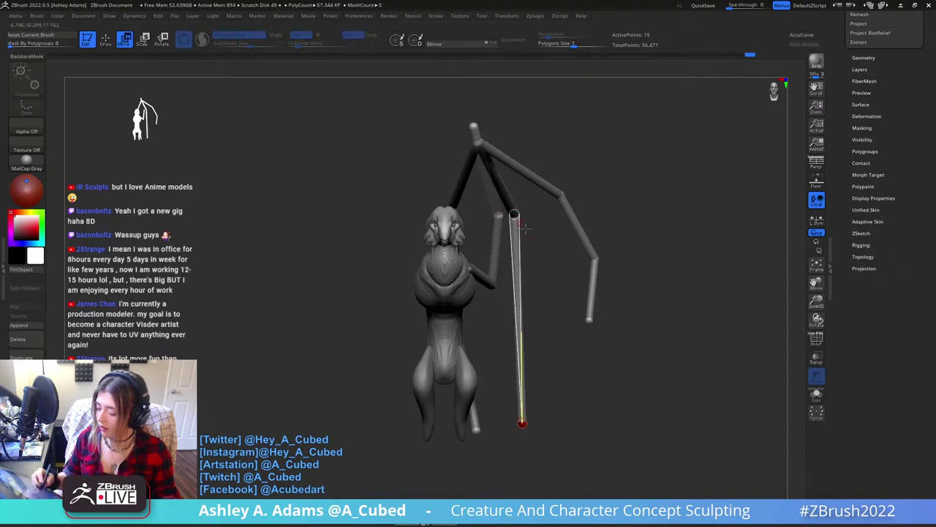
Insert a joint midway along the third finger's lower segment and pull it backward to bend the finger.
{"action": "key", "text": "q"}
{"action": "mouse_move", "coordinate": [571, 307]}
{"action": "left_mouse_down"}
{"action": "mouse_move", "coordinate": [627, 213]}
{"action": "mouse_move", "coordinate": [622, 223]}
{"action": "left_mouse_up"}
{"action": "left_click", "coordinate": [518, 304]}
{"action": "key", "text": "w"}
{"action": "left_click_drag", "start_coordinate": [519, 304], "coordinate": [554, 303]}
Raise the third finger's two knuckles and tip in the side view so it arches above the other fingers.
{"action": "left_click_drag", "start_coordinate": [572, 267], "coordinate": [575, 257]}
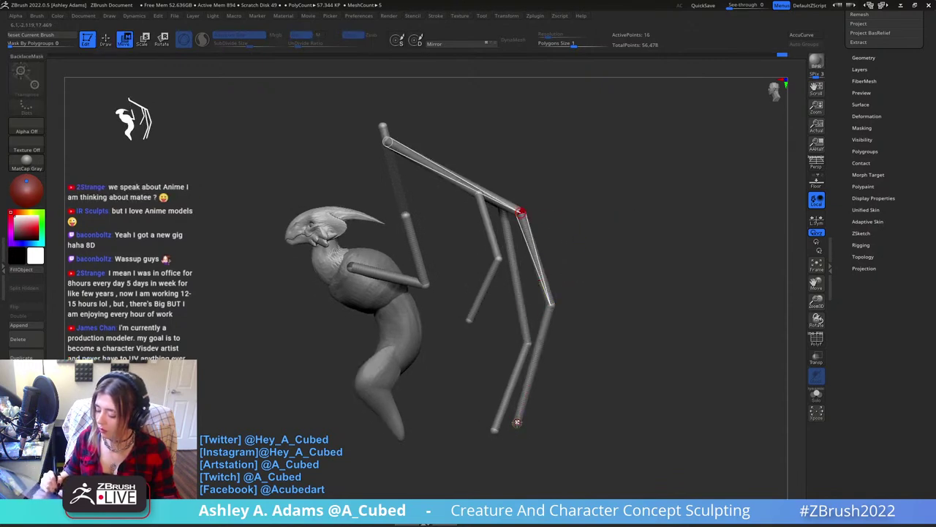
{"action": "left_click_drag", "start_coordinate": [517, 422], "coordinate": [524, 395]}
{"action": "left_click_drag", "start_coordinate": [552, 303], "coordinate": [554, 291]}
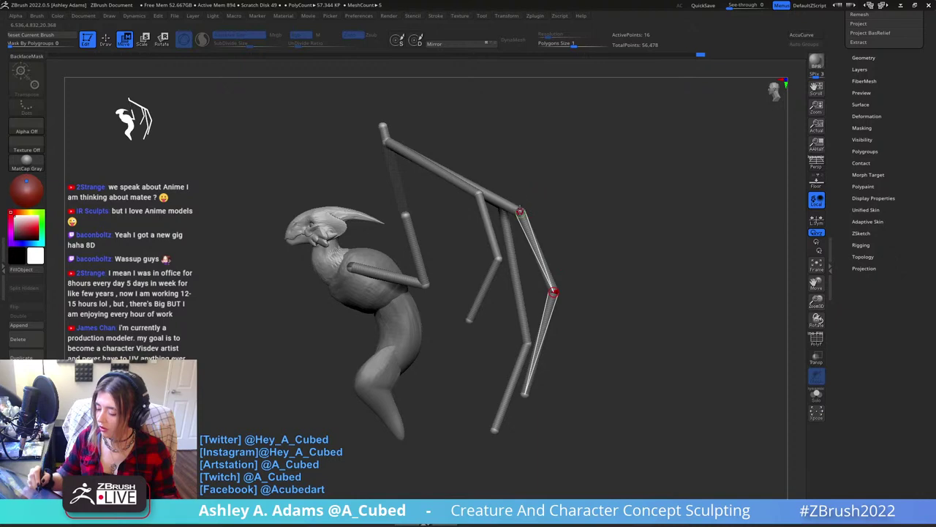
{"action": "left_click_drag", "start_coordinate": [520, 212], "coordinate": [506, 172]}
{"action": "left_click_drag", "start_coordinate": [554, 291], "coordinate": [562, 256]}
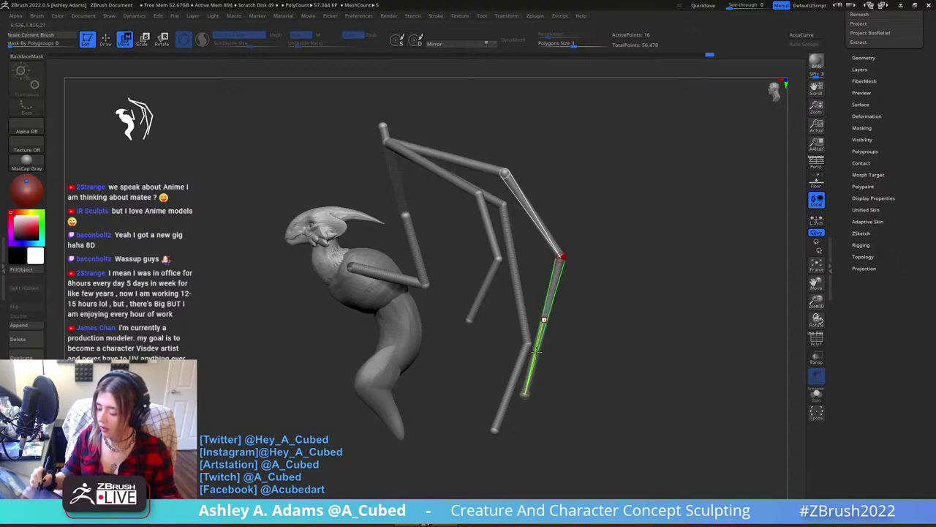
{"action": "left_click_drag", "start_coordinate": [525, 396], "coordinate": [545, 354]}
Fine-tune the fingers' upper knuckles, the wrist joint and the forearm joint in the front view.
{"action": "left_click_drag", "start_coordinate": [597, 311], "coordinate": [635, 314]}
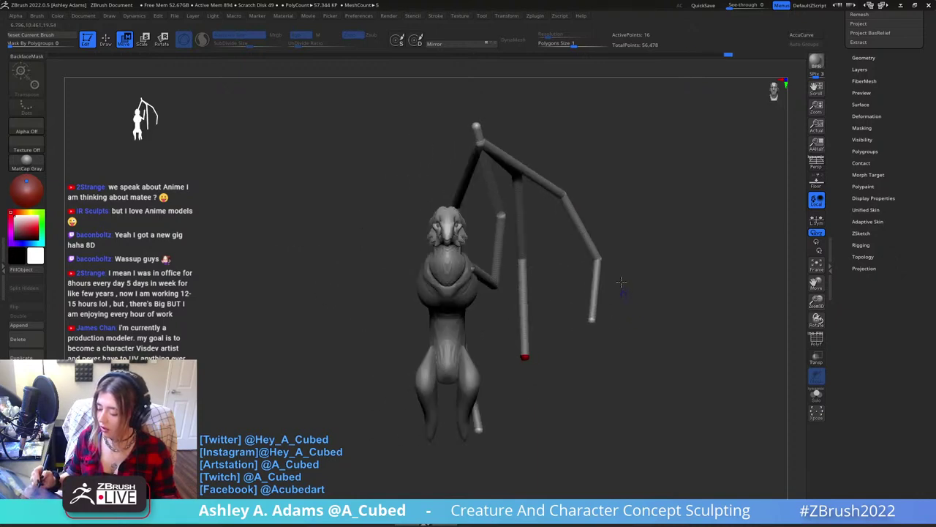
{"action": "left_click_drag", "start_coordinate": [563, 192], "coordinate": [515, 186]}
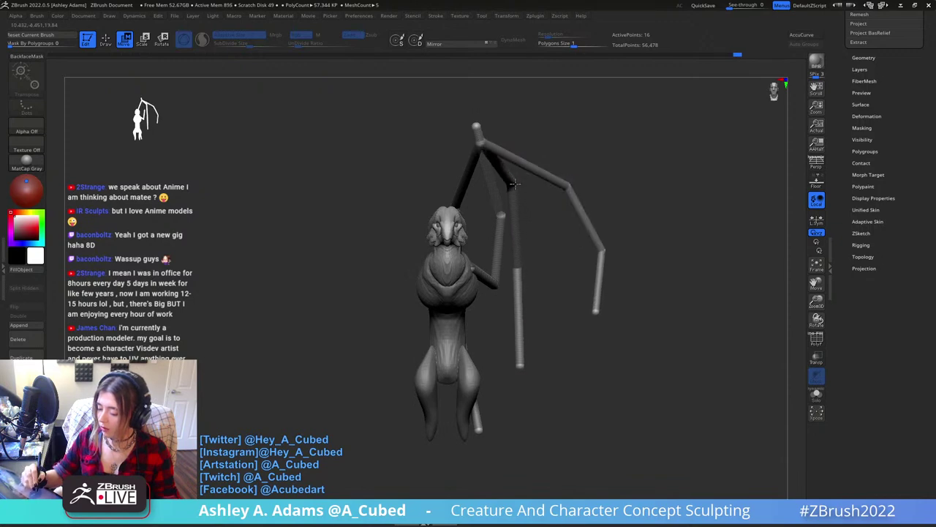
{"action": "left_click_drag", "start_coordinate": [481, 143], "coordinate": [477, 145]}
{"action": "left_click_drag", "start_coordinate": [499, 215], "coordinate": [518, 211]}
{"action": "mouse_move", "coordinate": [685, 241]}
{"action": "left_mouse_down"}
{"action": "mouse_move", "coordinate": [665, 239]}
{"action": "mouse_move", "coordinate": [680, 244]}
{"action": "left_mouse_up"}
Insert a joint in the short stub above the wrist and bend its tip inward to form a wing thumb.
{"action": "left_click_drag", "start_coordinate": [493, 123], "coordinate": [468, 113]}
{"action": "key", "text": "q"}
{"action": "left_click", "coordinate": [481, 126]}
{"action": "key", "text": "w"}
{"action": "left_click_drag", "start_coordinate": [719, 192], "coordinate": [658, 200]}
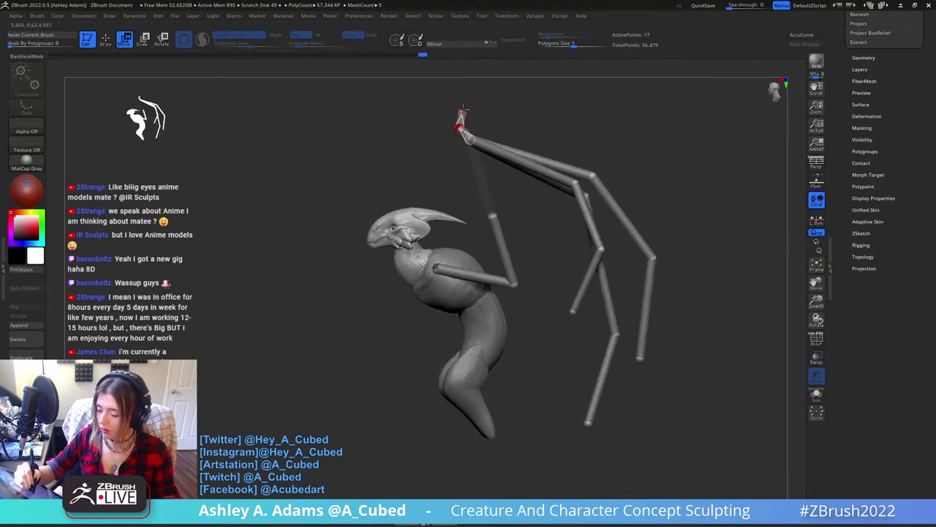
{"action": "mouse_move", "coordinate": [460, 129]}
{"action": "left_mouse_down"}
{"action": "mouse_move", "coordinate": [451, 130]}
{"action": "mouse_move", "coordinate": [464, 129]}
{"action": "left_mouse_up"}
{"action": "left_click_drag", "start_coordinate": [541, 234], "coordinate": [533, 289]}
{"action": "left_click_drag", "start_coordinate": [459, 106], "coordinate": [486, 173]}
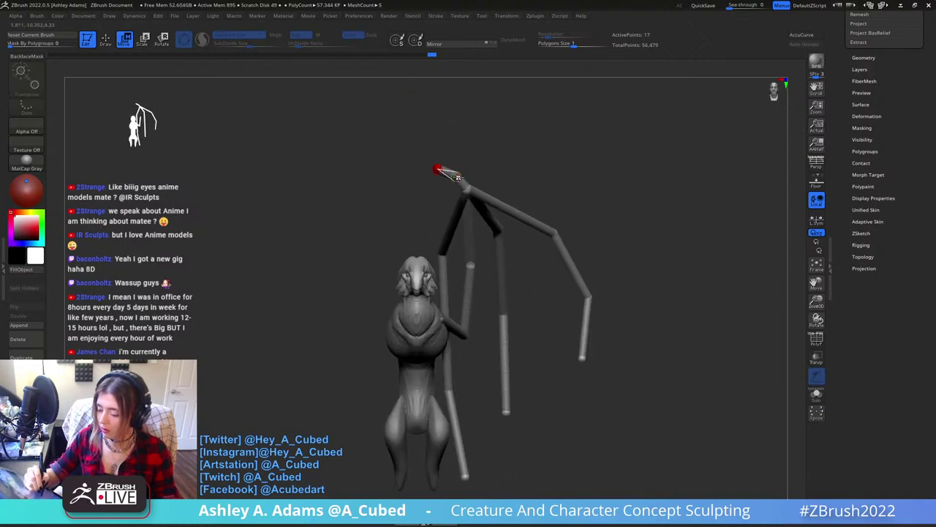
{"action": "left_click", "coordinate": [458, 174]}
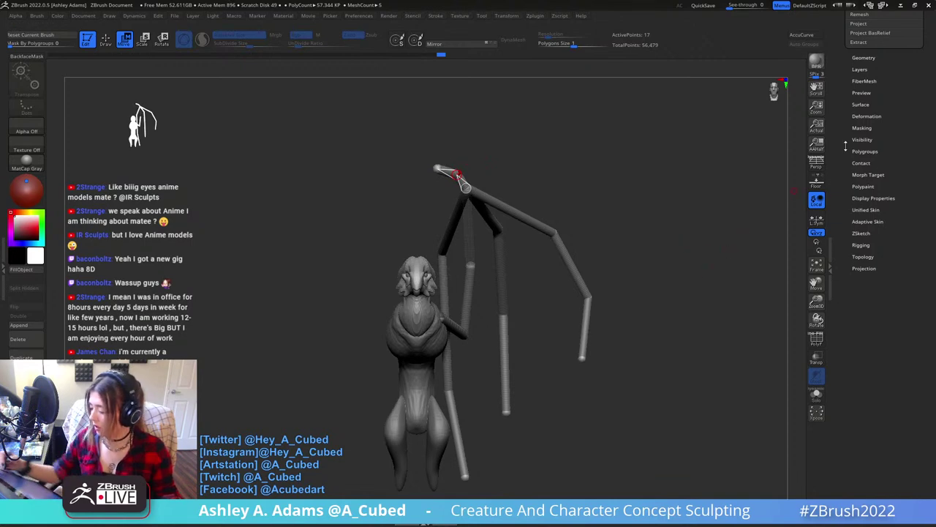
Set the adaptive skin's DynaMesh resolution to 0 and generate a skin mesh from the wing's ZSphere rig.
{"action": "left_click", "coordinate": [875, 220]}
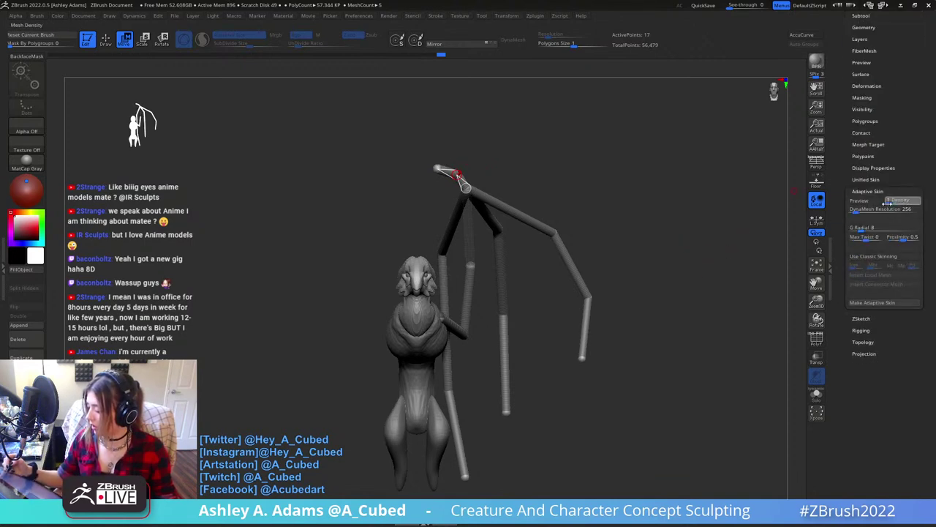
{"action": "left_click_drag", "start_coordinate": [856, 212], "coordinate": [848, 211]}
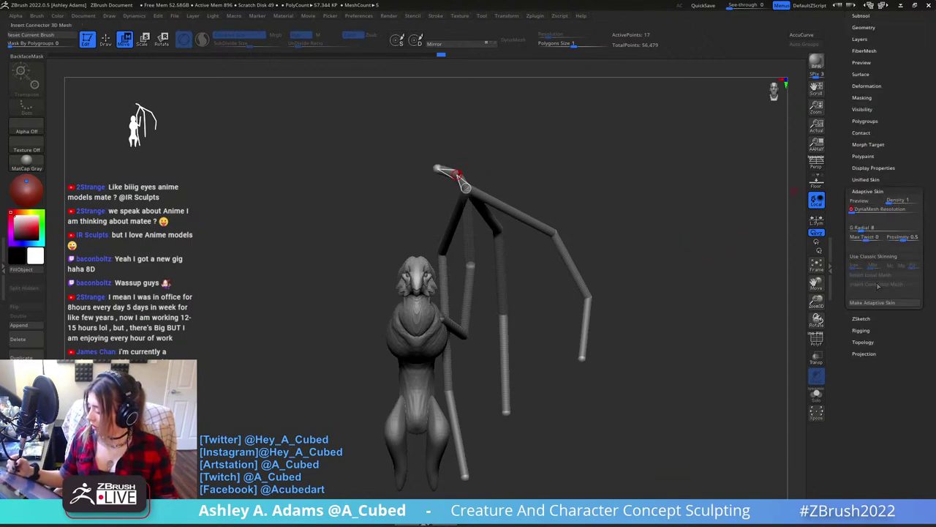
{"action": "left_click_drag", "start_coordinate": [840, 111], "coordinate": [841, 221]}
Append the wing's adaptive skin mesh as a subtool, make it active, and hide the original ZSphere rig.
{"action": "left_click", "coordinate": [865, 146]}
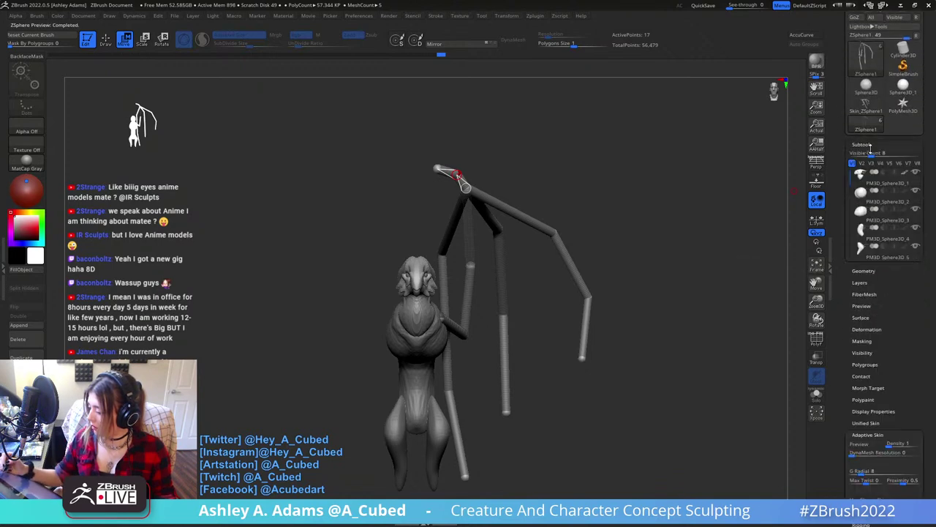
{"action": "left_click", "coordinate": [896, 386]}
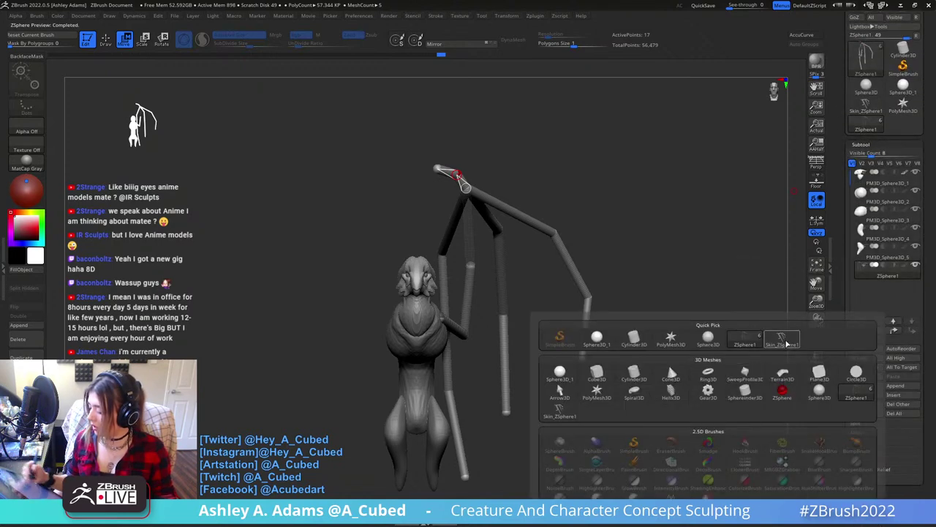
{"action": "left_click", "coordinate": [793, 333]}
{"action": "left_click", "coordinate": [887, 294]}
{"action": "left_click", "coordinate": [916, 267]}
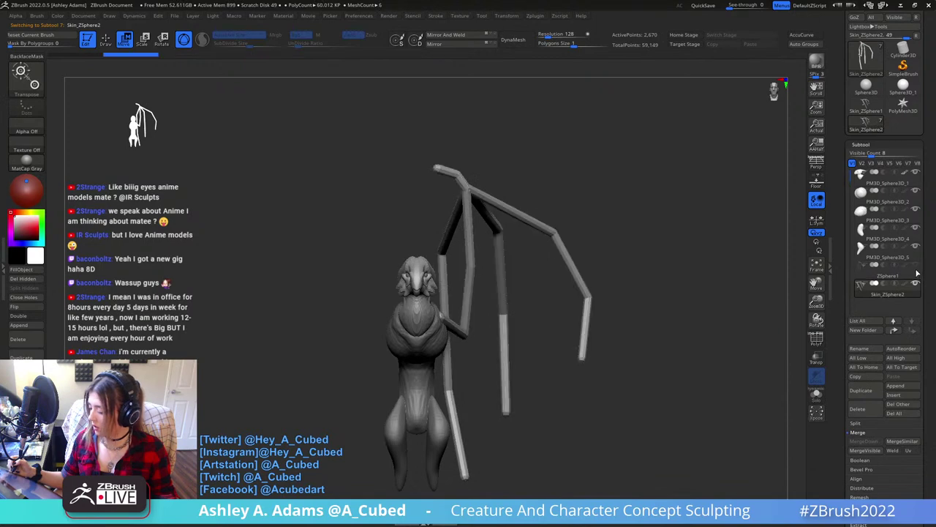
Mirror and weld the wing skin mesh to create the matching wing on the creature's other side.
{"action": "left_click_drag", "start_coordinate": [596, 286], "coordinate": [600, 237], "text": "alt"}
{"action": "key", "text": "q"}
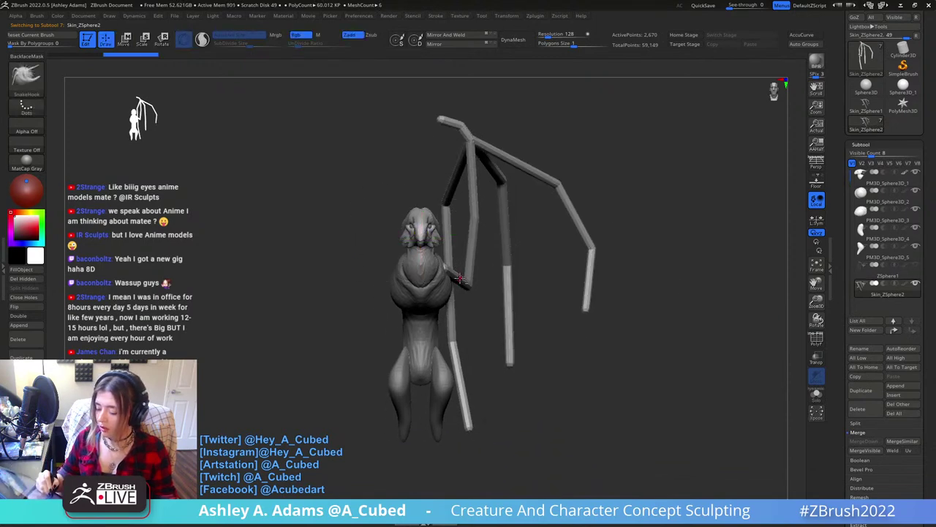
{"action": "left_click", "coordinate": [487, 36]}
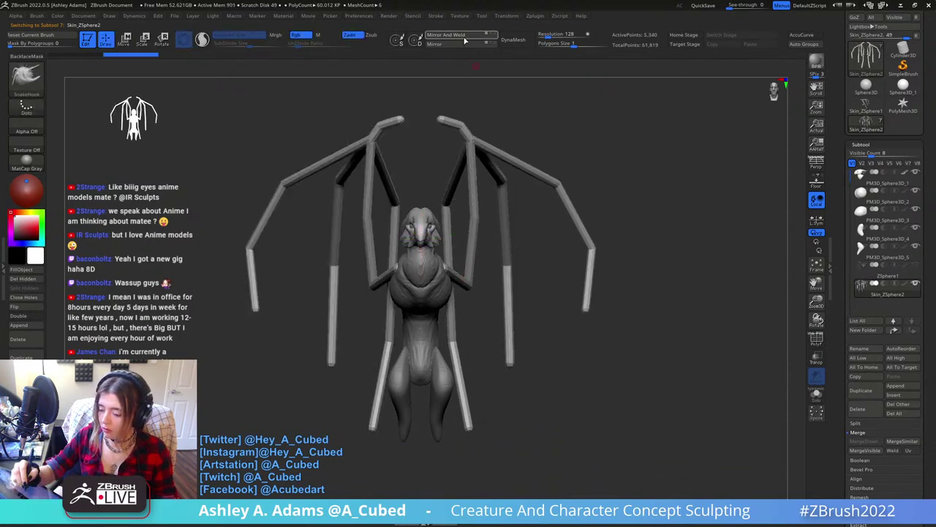
Thicken the upper arms, wrists and finger knuckles of the wing skeleton with the Inflate brush.
{"action": "right_click", "coordinate": [486, 270]}
{"action": "mouse_move", "coordinate": [508, 257]}
{"action": "right_mouse_down"}
{"action": "mouse_move", "coordinate": [469, 265]}
{"action": "mouse_move", "coordinate": [481, 254]}
{"action": "mouse_move", "coordinate": [550, 254]}
{"action": "mouse_move", "coordinate": [524, 233]}
{"action": "right_mouse_up"}
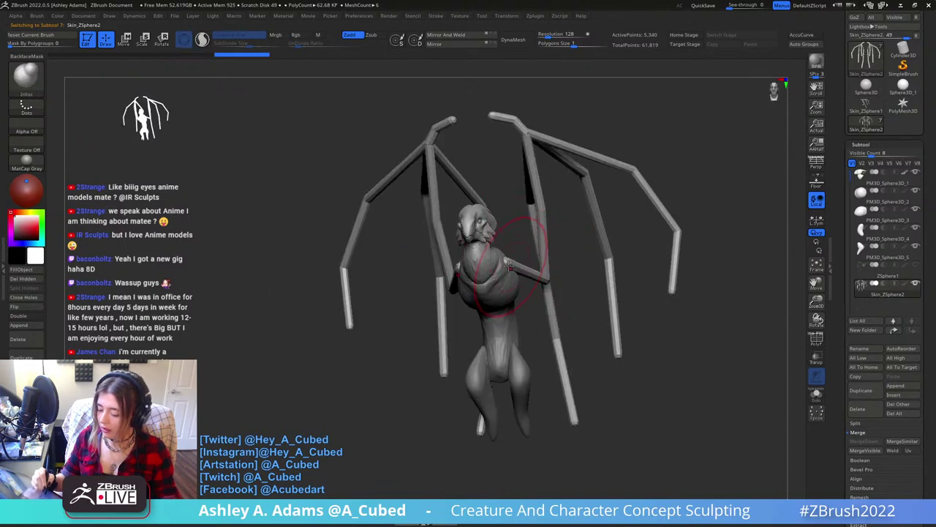
{"action": "right_click_drag", "start_coordinate": [510, 265], "coordinate": [438, 298]}
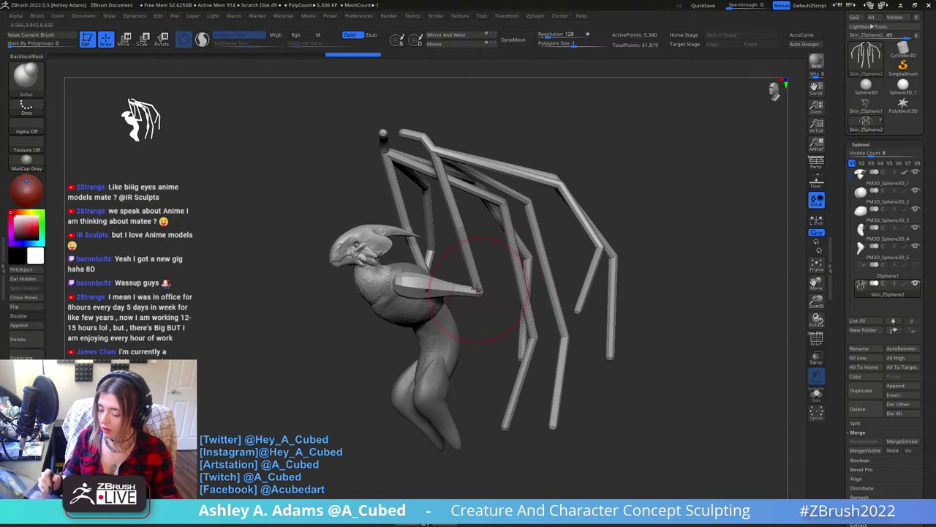
{"action": "left_click_drag", "start_coordinate": [475, 288], "coordinate": [442, 155]}
{"action": "right_click_drag", "start_coordinate": [419, 154], "coordinate": [455, 144]}
{"action": "left_click_drag", "start_coordinate": [455, 145], "coordinate": [449, 149], "text": "shift"}
{"action": "right_click_drag", "start_coordinate": [535, 141], "coordinate": [464, 145]}
{"action": "left_click_drag", "start_coordinate": [462, 146], "coordinate": [545, 190]}
{"action": "right_click_drag", "start_coordinate": [545, 190], "coordinate": [607, 179]}
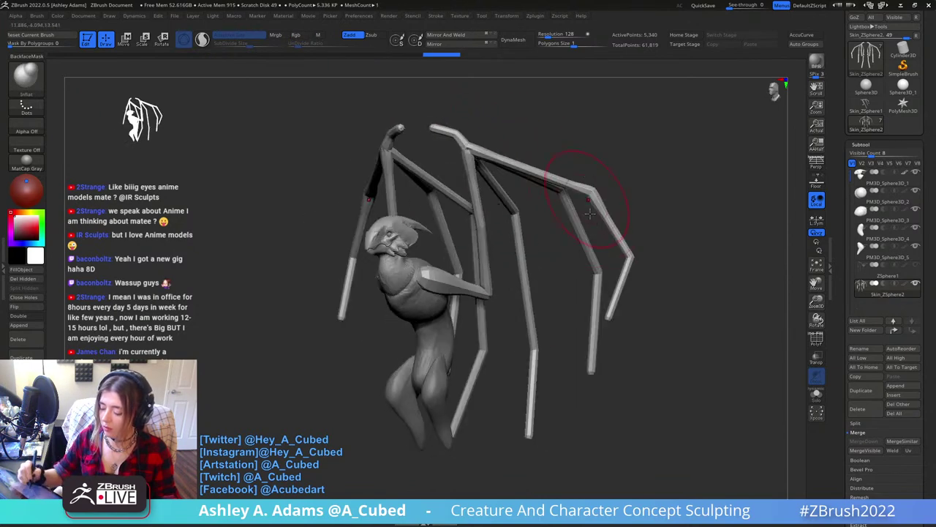
Smooth the outer segments of the wing fingers so they taper into thin, pointed tips.
{"action": "right_click_drag", "start_coordinate": [599, 275], "coordinate": [575, 286]}
{"action": "mouse_move", "coordinate": [577, 355]}
{"action": "left_mouse_down", "text": "shift"}
{"action": "mouse_move", "coordinate": [575, 329]}
{"action": "mouse_move", "coordinate": [577, 362]}
{"action": "left_mouse_up", "text": "shift"}
{"action": "mouse_move", "coordinate": [540, 399]}
{"action": "left_mouse_down", "text": "shift"}
{"action": "mouse_move", "coordinate": [543, 439]}
{"action": "mouse_move", "coordinate": [535, 419]}
{"action": "left_mouse_up", "text": "shift"}
{"action": "mouse_move", "coordinate": [654, 277]}
{"action": "left_mouse_down", "text": "shift"}
{"action": "mouse_move", "coordinate": [650, 313]}
{"action": "mouse_move", "coordinate": [654, 284]}
{"action": "left_mouse_up", "text": "shift"}
{"action": "right_click_drag", "start_coordinate": [700, 229], "coordinate": [639, 251], "text": "alt"}
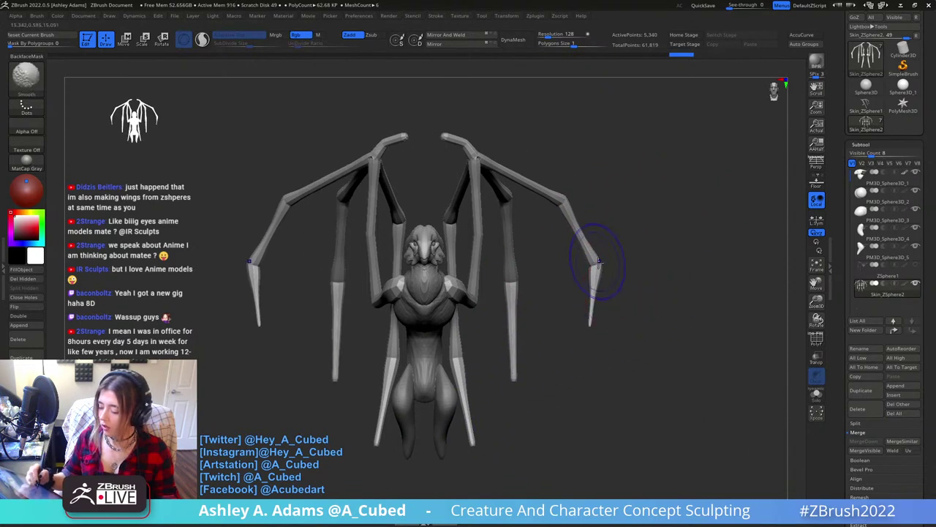
{"action": "mouse_move", "coordinate": [599, 256]}
{"action": "left_mouse_down", "text": "shift"}
{"action": "mouse_move", "coordinate": [595, 295]}
{"action": "mouse_move", "coordinate": [596, 284]}
{"action": "left_mouse_up", "text": "shift"}
{"action": "mouse_move", "coordinate": [520, 300]}
{"action": "left_mouse_down", "text": "shift"}
{"action": "mouse_move", "coordinate": [511, 317]}
{"action": "mouse_move", "coordinate": [521, 368]}
{"action": "left_mouse_up", "text": "shift"}
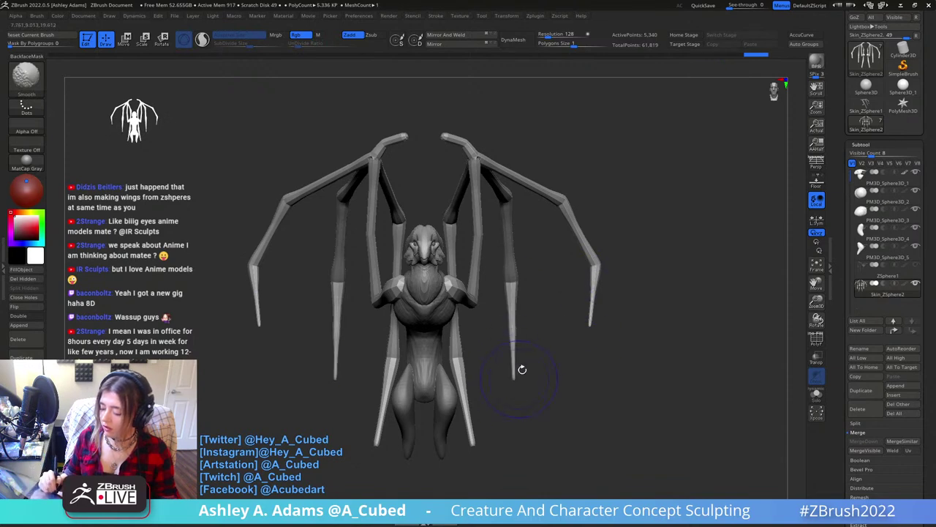
{"action": "right_click_drag", "start_coordinate": [589, 298], "coordinate": [525, 292]}
{"action": "left_click_drag", "start_coordinate": [453, 364], "coordinate": [457, 437], "text": "shift"}
Bow the forearm bones of both wings outward into a gentle curve with the SnakeHook brush.
{"action": "left_click_drag", "start_coordinate": [506, 319], "coordinate": [429, 268]}
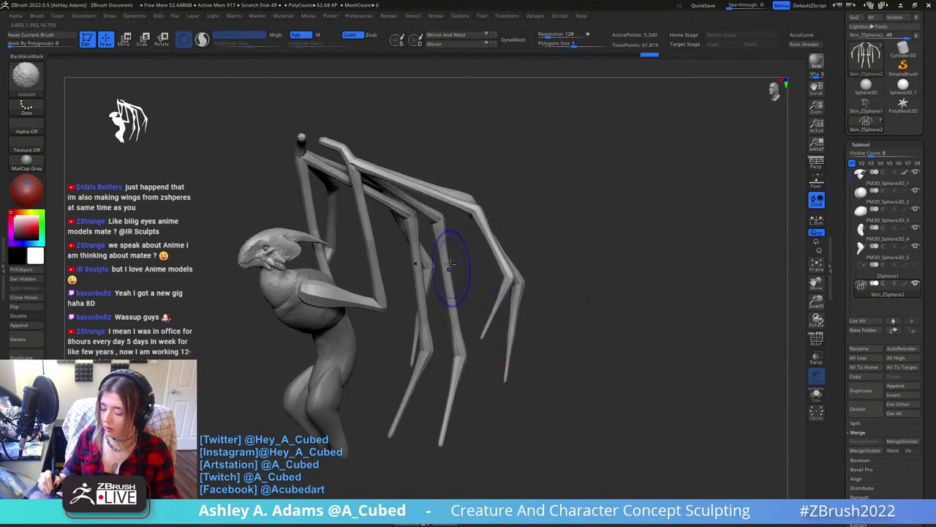
{"action": "mouse_move", "coordinate": [382, 229]}
{"action": "right_mouse_down", "text": "shift"}
{"action": "mouse_move", "coordinate": [404, 221]}
{"action": "mouse_move", "coordinate": [429, 266]}
{"action": "right_mouse_up", "text": "shift"}
{"action": "key", "text": "b"}
{"action": "key", "text": "s"}
{"action": "key", "text": "h"}
{"action": "left_click_drag", "start_coordinate": [427, 268], "coordinate": [422, 272]}
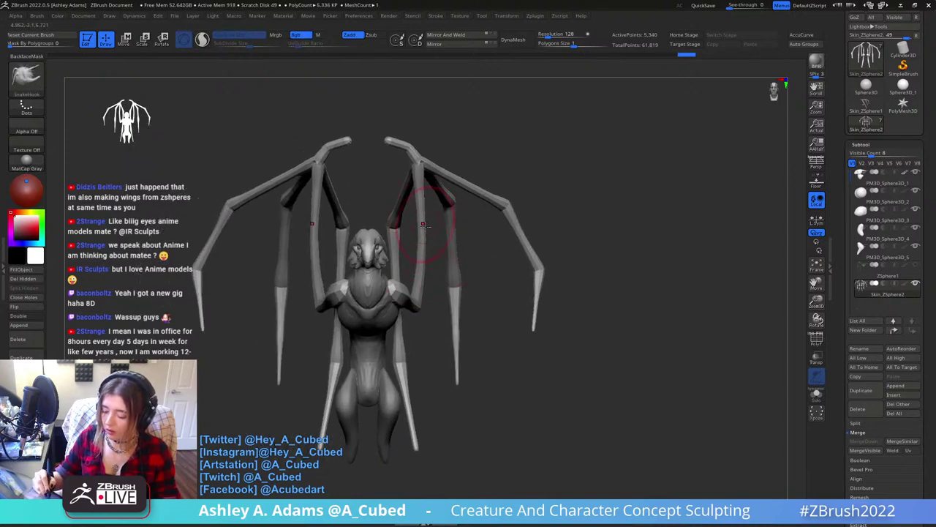
{"action": "key", "text": "space"}
{"action": "left_click_drag", "start_coordinate": [426, 234], "coordinate": [420, 246]}
{"action": "key", "text": "space"}
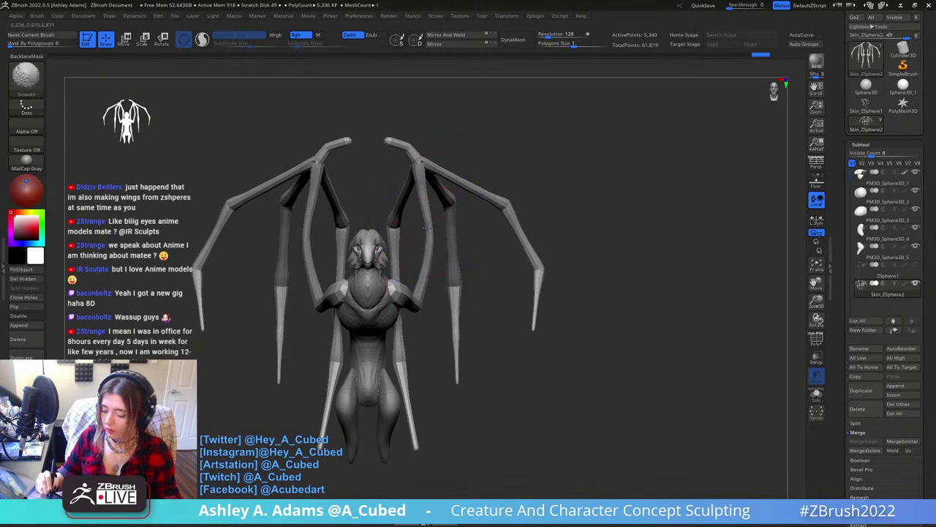
{"action": "key", "text": "space"}
{"action": "key", "text": "ctrl"}
{"action": "mouse_move", "coordinate": [481, 303]}
{"action": "left_mouse_down"}
{"action": "mouse_move", "coordinate": [507, 199]}
{"action": "mouse_move", "coordinate": [523, 282]}
{"action": "left_mouse_up"}
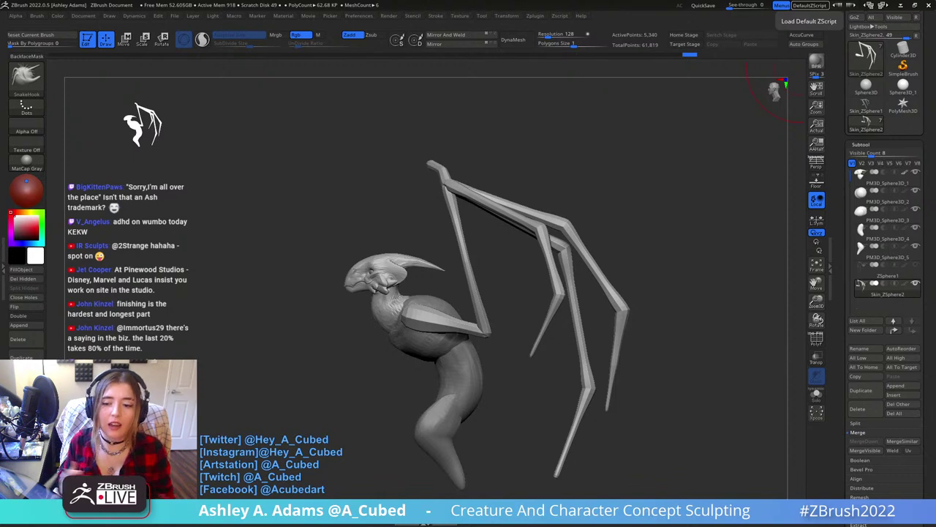
Inflate the wrist end of the wing forearms and smooth along the forearm bones.
{"action": "right_click_drag", "start_coordinate": [545, 245], "coordinate": [509, 229]}
{"action": "mouse_move", "coordinate": [509, 229]}
{"action": "left_mouse_down"}
{"action": "mouse_move", "coordinate": [429, 161]}
{"action": "mouse_move", "coordinate": [448, 190]}
{"action": "left_mouse_up"}
{"action": "key", "text": "b"}
{"action": "key", "text": "i"}
{"action": "key", "text": "n"}
{"action": "left_click_drag", "start_coordinate": [420, 126], "coordinate": [436, 168]}
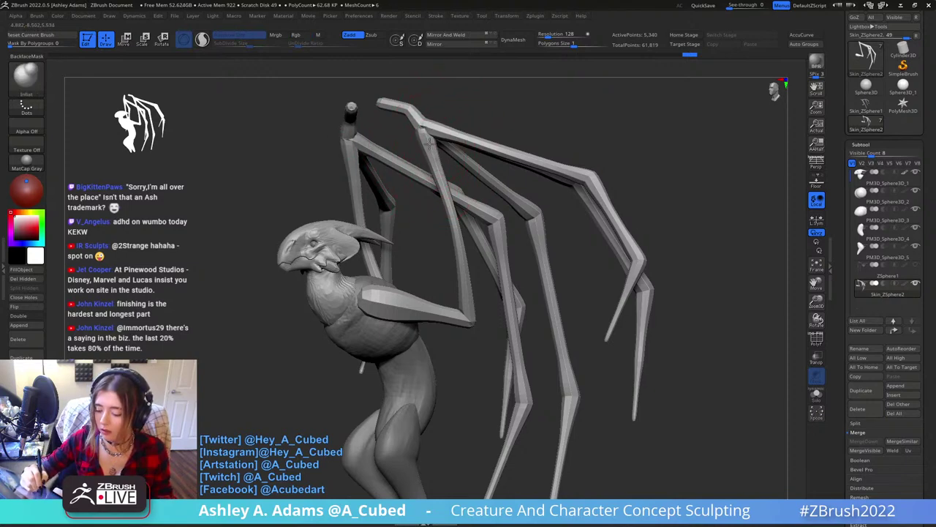
{"action": "right_click_drag", "start_coordinate": [431, 145], "coordinate": [475, 152], "text": "shift"}
{"action": "right_click_drag", "start_coordinate": [431, 185], "coordinate": [437, 184]}
{"action": "left_click_drag", "start_coordinate": [427, 142], "coordinate": [433, 205], "text": "shift"}
{"action": "left_click_drag", "start_coordinate": [432, 240], "coordinate": [422, 277], "text": "shift"}
Smooth the finger bones between the knuckles and slim the tips of the innermost wing fingers.
{"action": "right_click_drag", "start_coordinate": [508, 198], "coordinate": [480, 157]}
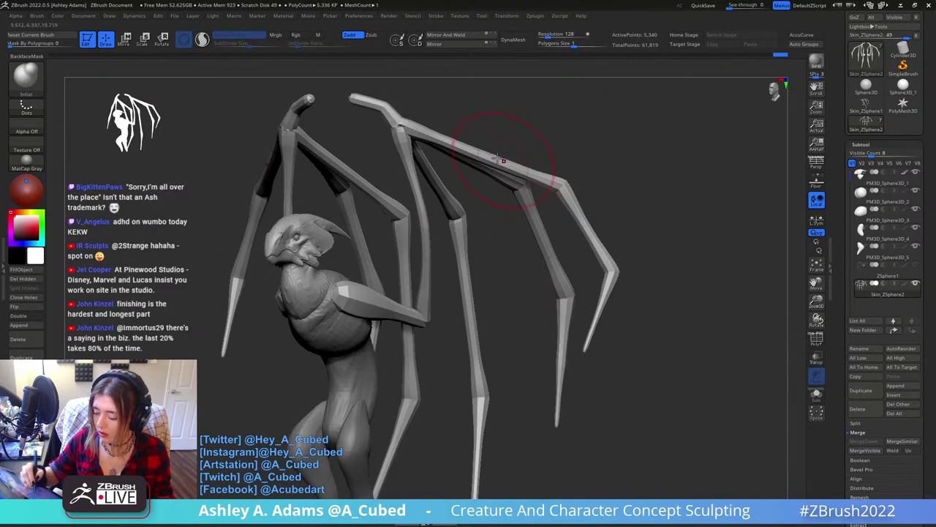
{"action": "mouse_move", "coordinate": [510, 162]}
{"action": "left_mouse_down", "text": "shift"}
{"action": "mouse_move", "coordinate": [491, 155]}
{"action": "mouse_move", "coordinate": [581, 205]}
{"action": "mouse_move", "coordinate": [566, 193]}
{"action": "left_mouse_up", "text": "shift"}
{"action": "mouse_move", "coordinate": [588, 225]}
{"action": "left_mouse_down", "text": "shift"}
{"action": "mouse_move", "coordinate": [604, 242]}
{"action": "mouse_move", "coordinate": [608, 275]}
{"action": "left_mouse_up", "text": "shift"}
{"action": "left_click_drag", "start_coordinate": [550, 225], "coordinate": [565, 299], "text": "shift"}
{"action": "right_click_drag", "start_coordinate": [540, 191], "coordinate": [569, 221]}
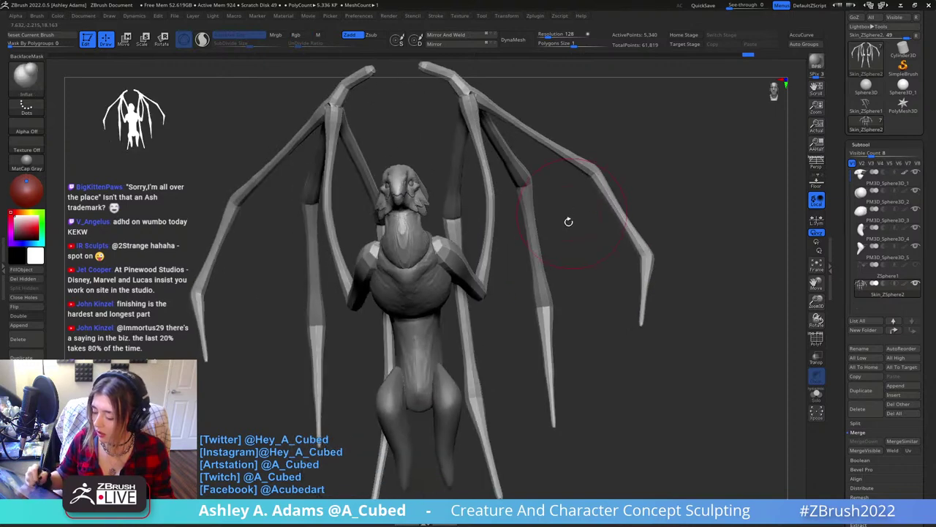
{"action": "left_click_drag", "start_coordinate": [536, 238], "coordinate": [548, 345], "text": "shift"}
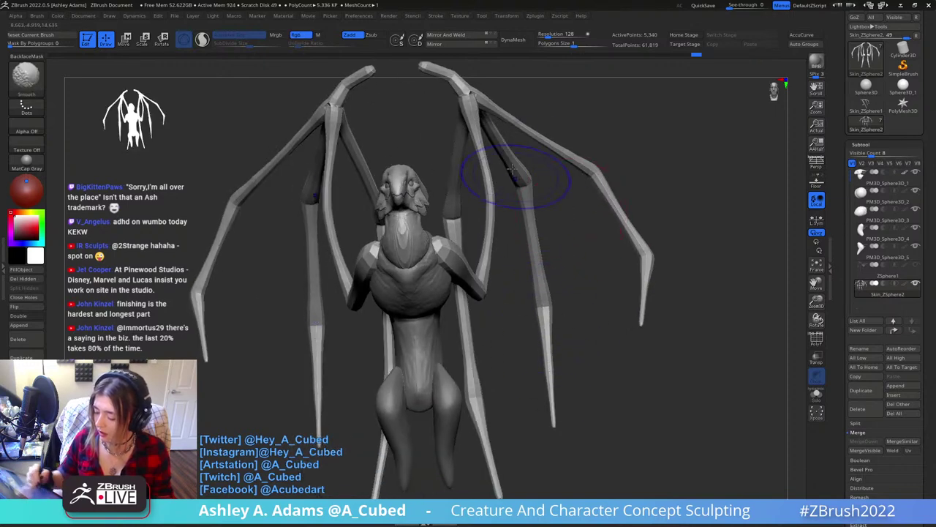
{"action": "right_click_drag", "start_coordinate": [540, 163], "coordinate": [468, 192]}
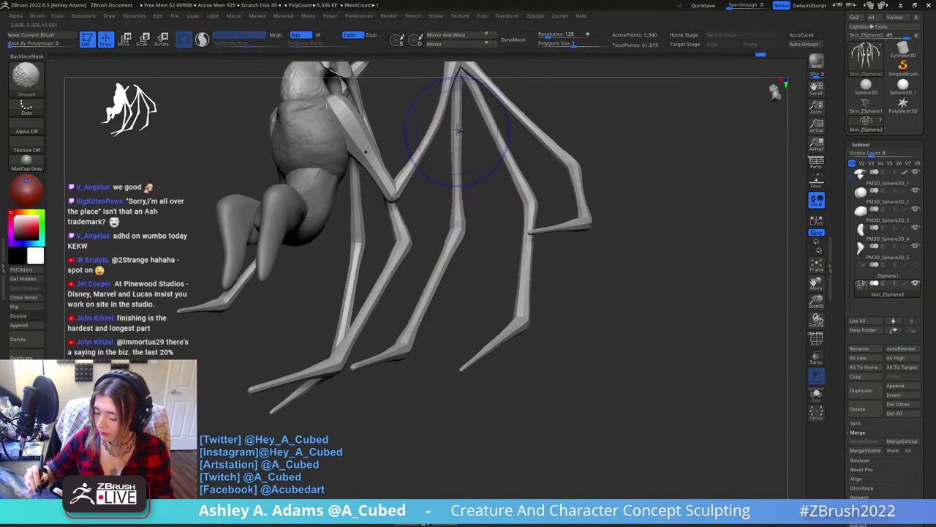
{"action": "mouse_move", "coordinate": [449, 125]}
{"action": "right_mouse_down"}
{"action": "mouse_move", "coordinate": [439, 175]}
{"action": "mouse_move", "coordinate": [446, 252]}
{"action": "right_mouse_up"}
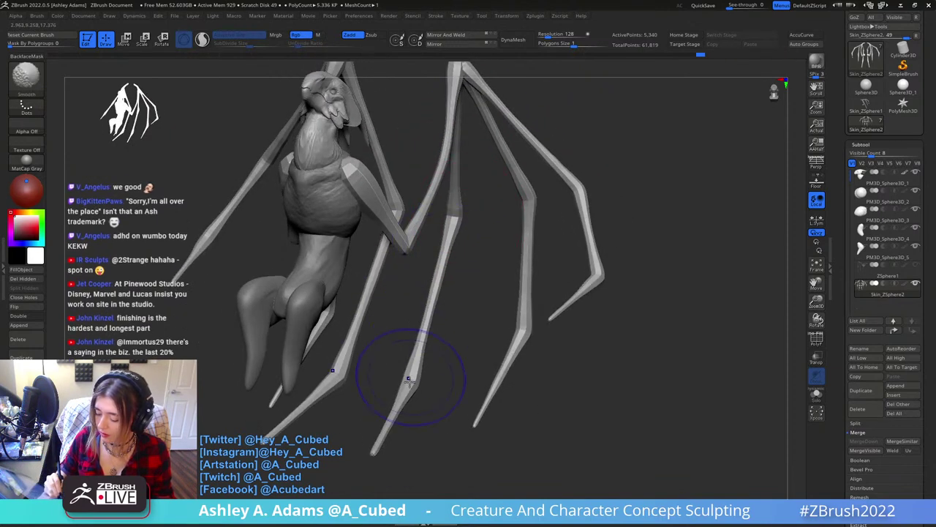
{"action": "mouse_move", "coordinate": [410, 381]}
{"action": "right_mouse_down", "text": "ctrl"}
{"action": "mouse_move", "coordinate": [439, 339]}
{"action": "mouse_move", "coordinate": [454, 390]}
{"action": "mouse_move", "coordinate": [443, 345]}
{"action": "right_mouse_up", "text": "ctrl"}
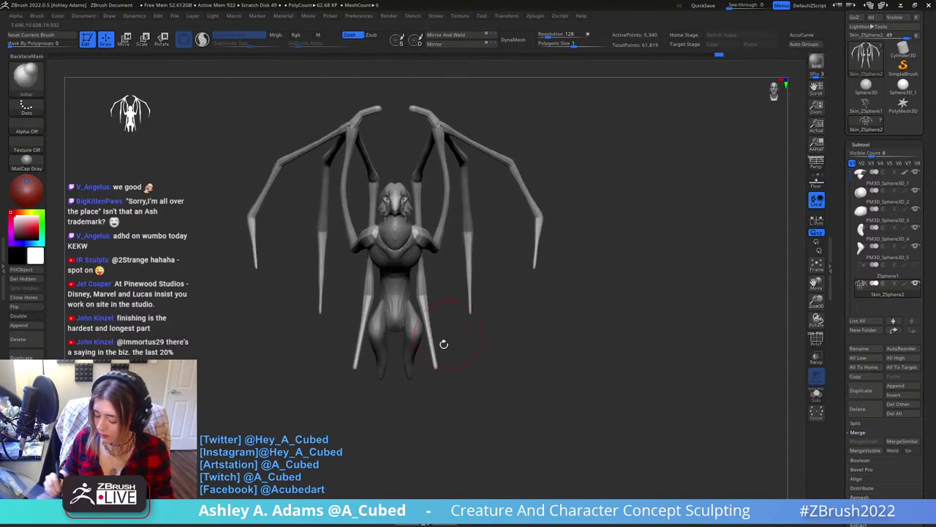
{"action": "left_click_drag", "start_coordinate": [439, 349], "coordinate": [439, 368], "text": "shift"}
{"action": "right_click", "coordinate": [594, 249]}
{"action": "mouse_move", "coordinate": [663, 227]}
{"action": "right_mouse_down"}
{"action": "mouse_move", "coordinate": [616, 209]}
{"action": "mouse_move", "coordinate": [597, 222]}
{"action": "mouse_move", "coordinate": [593, 212]}
{"action": "right_mouse_up"}
{"action": "right_click", "coordinate": [593, 212]}
{"action": "right_click_drag", "start_coordinate": [437, 174], "coordinate": [505, 256], "text": "alt"}
{"action": "right_click_drag", "start_coordinate": [505, 256], "coordinate": [483, 186]}
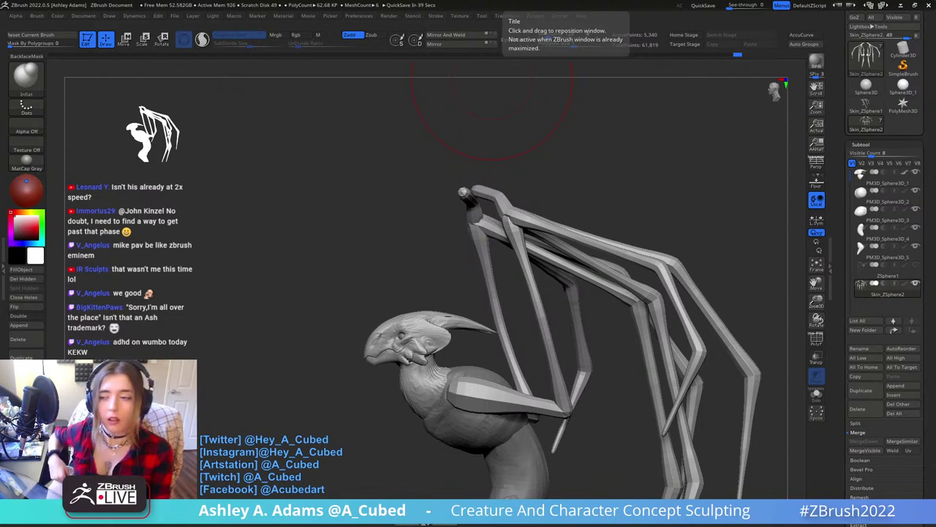
Smooth the wing thumbs above the wrists and pull them into inward-curving points using a smaller brush.
{"action": "left_click_drag", "start_coordinate": [624, 156], "coordinate": [475, 237]}
{"action": "right_click", "coordinate": [468, 241]}
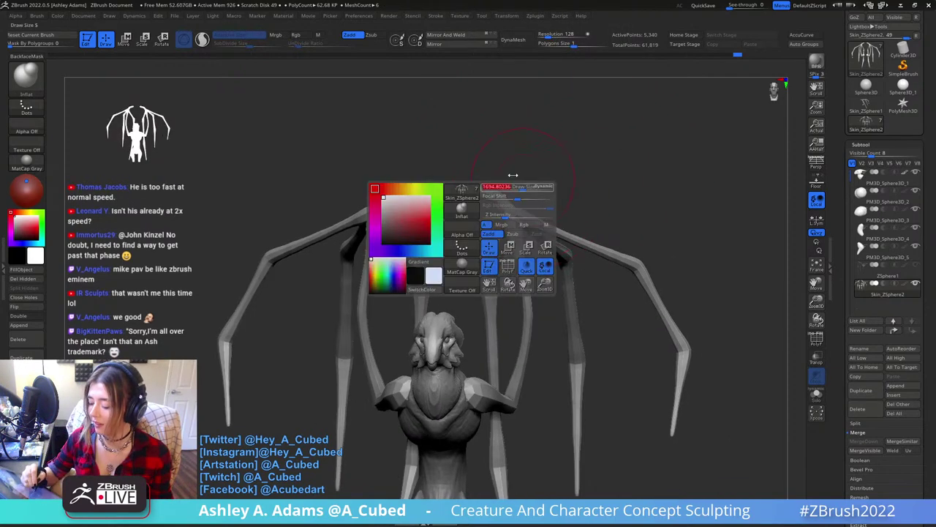
{"action": "left_click_drag", "start_coordinate": [512, 175], "coordinate": [429, 179]}
{"action": "right_click_drag", "start_coordinate": [429, 179], "coordinate": [490, 183]}
{"action": "right_click", "coordinate": [427, 184]}
{"action": "mouse_move", "coordinate": [427, 191]}
{"action": "left_mouse_down", "text": "shift"}
{"action": "mouse_move", "coordinate": [474, 169]}
{"action": "mouse_move", "coordinate": [460, 169]}
{"action": "left_mouse_up", "text": "shift"}
{"action": "mouse_move", "coordinate": [507, 192]}
{"action": "left_mouse_down"}
{"action": "mouse_move", "coordinate": [525, 199]}
{"action": "mouse_move", "coordinate": [524, 182]}
{"action": "mouse_move", "coordinate": [495, 169]}
{"action": "mouse_move", "coordinate": [483, 199]}
{"action": "left_mouse_up"}
{"action": "mouse_move", "coordinate": [479, 159]}
{"action": "left_mouse_down"}
{"action": "mouse_move", "coordinate": [472, 189]}
{"action": "mouse_move", "coordinate": [459, 173]}
{"action": "mouse_move", "coordinate": [497, 120]}
{"action": "mouse_move", "coordinate": [460, 146]}
{"action": "left_mouse_up"}
{"action": "right_click", "coordinate": [464, 175]}
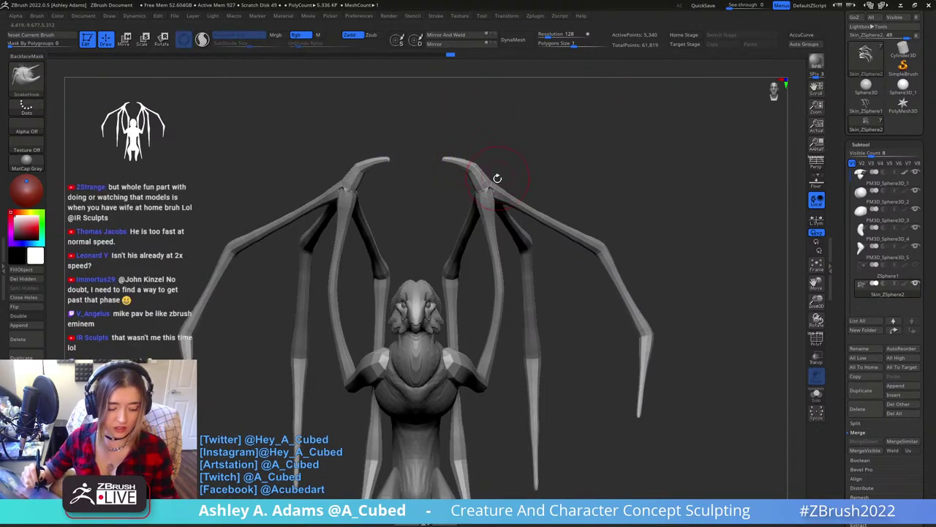
Thicken the wrist joints at the base of the wing thumbs with the Inflate brush.
{"action": "key", "text": "b"}
{"action": "key", "text": "i"}
{"action": "key", "text": "n"}
{"action": "left_click_drag", "start_coordinate": [490, 197], "coordinate": [448, 213]}
Make the head subtool active and reshape its cheek frills and jaw corner with the SnakeHook brush.
{"action": "left_click", "coordinate": [448, 213], "text": "alt"}
{"action": "right_click_drag", "start_coordinate": [448, 213], "coordinate": [454, 242], "text": "ctrl"}
{"action": "mouse_move", "coordinate": [455, 241]}
{"action": "left_mouse_down"}
{"action": "mouse_move", "coordinate": [439, 198]}
{"action": "mouse_move", "coordinate": [432, 219]}
{"action": "left_mouse_up"}
{"action": "key", "text": "b"}
{"action": "key", "text": "s"}
{"action": "key", "text": "h"}
{"action": "right_click_drag", "start_coordinate": [449, 243], "coordinate": [480, 248]}
{"action": "right_click", "coordinate": [481, 248]}
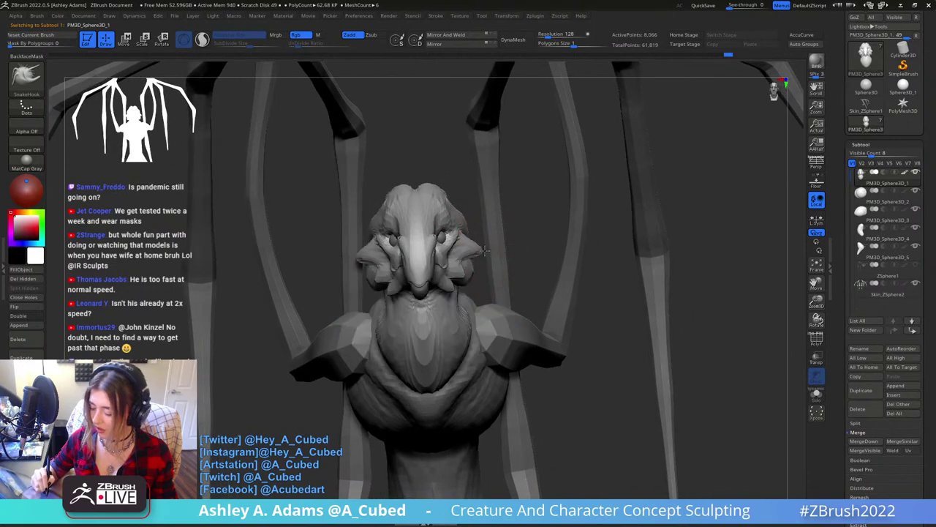
{"action": "left_click_drag", "start_coordinate": [460, 242], "coordinate": [400, 254]}
{"action": "right_click_drag", "start_coordinate": [400, 254], "coordinate": [512, 197], "text": "alt"}
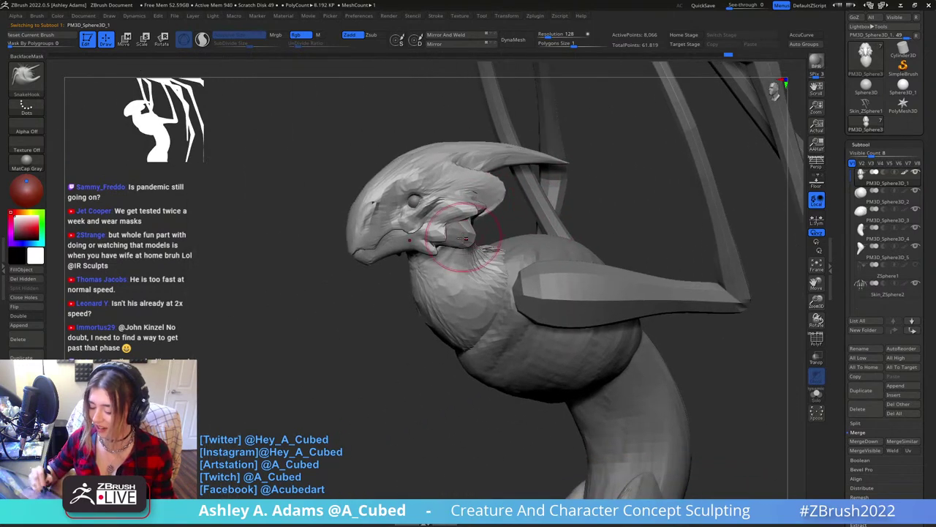
{"action": "right_click", "coordinate": [451, 234]}
{"action": "right_click_drag", "start_coordinate": [451, 234], "coordinate": [498, 243]}
{"action": "left_click_drag", "start_coordinate": [461, 238], "coordinate": [470, 206]}
Refine the ridges behind the eye at the base of the head crest with a resized SnakeHook brush.
{"action": "key", "text": "space"}
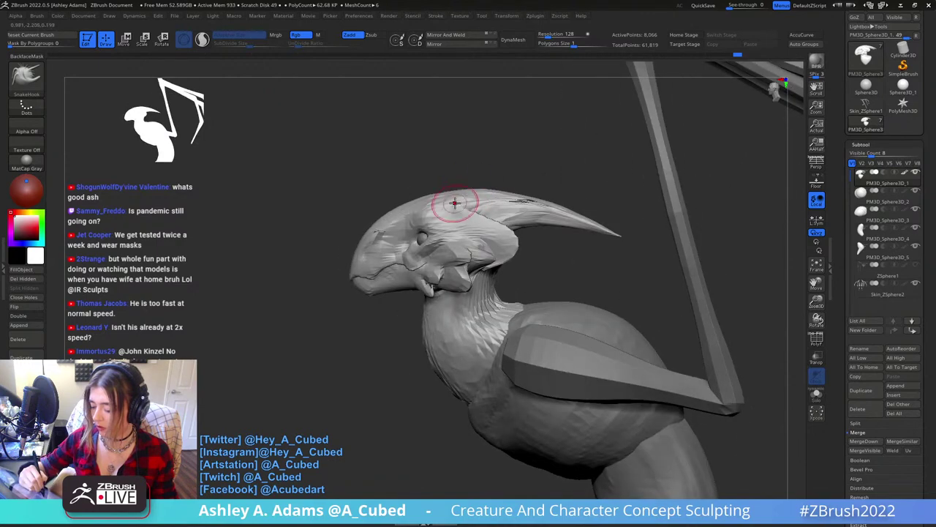
{"action": "mouse_move", "coordinate": [453, 207]}
{"action": "right_mouse_down"}
{"action": "mouse_move", "coordinate": [493, 202]}
{"action": "mouse_move", "coordinate": [534, 251]}
{"action": "mouse_move", "coordinate": [491, 219]}
{"action": "mouse_move", "coordinate": [498, 228]}
{"action": "right_mouse_up"}
{"action": "key", "text": "shift"}
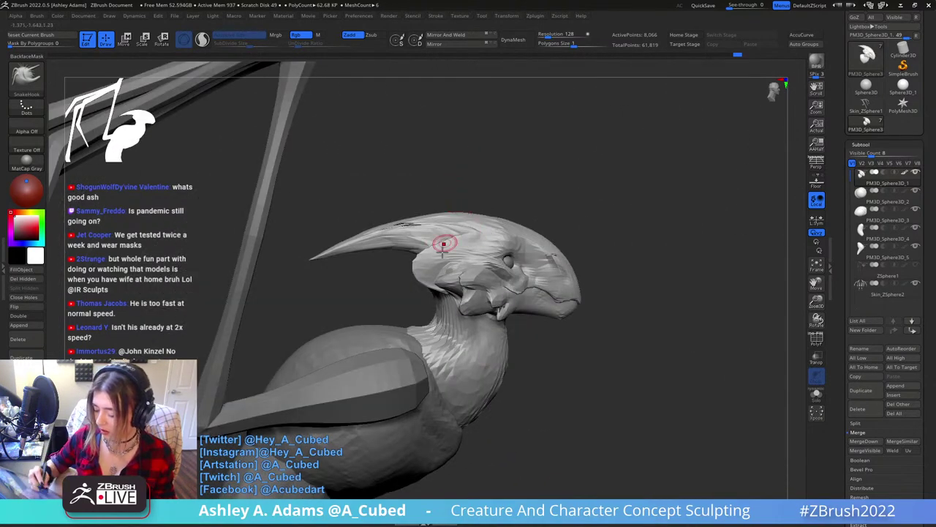
{"action": "key", "text": "space"}
{"action": "left_click_drag", "start_coordinate": [443, 244], "coordinate": [448, 245]}
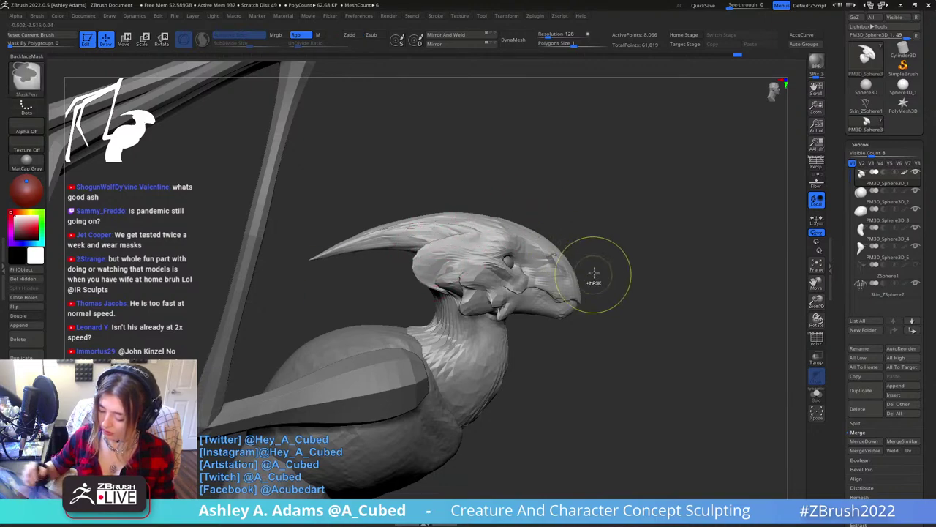
Build up muscle strands down the sides of the neck with the ClayBuildup brush.
{"action": "mouse_move", "coordinate": [591, 271]}
{"action": "left_mouse_down"}
{"action": "mouse_move", "coordinate": [590, 246]}
{"action": "mouse_move", "coordinate": [541, 164]}
{"action": "mouse_move", "coordinate": [418, 232]}
{"action": "left_mouse_up"}
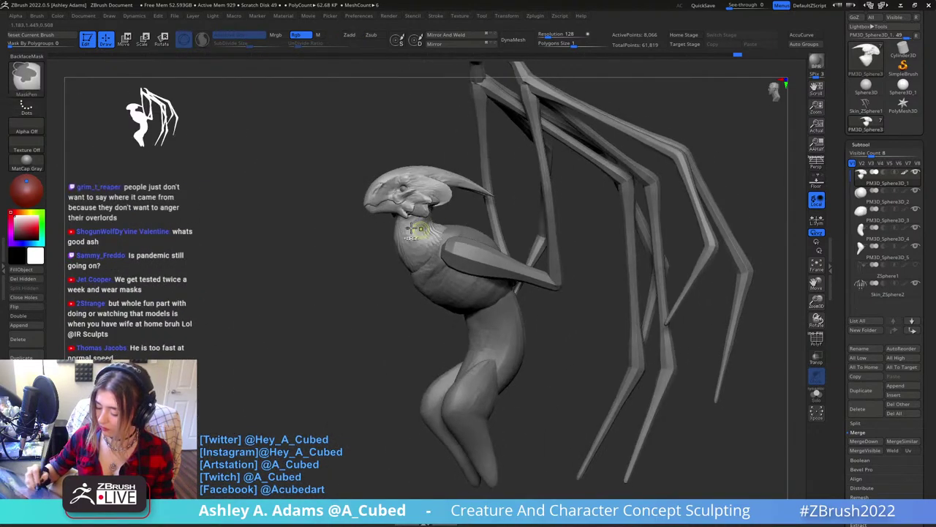
{"action": "mouse_move", "coordinate": [418, 232]}
{"action": "right_mouse_down", "text": "ctrl"}
{"action": "mouse_move", "coordinate": [421, 286]}
{"action": "mouse_move", "coordinate": [397, 219]}
{"action": "right_mouse_up", "text": "ctrl"}
{"action": "key", "text": "b"}
{"action": "key", "text": "c"}
{"action": "key", "text": "b"}
{"action": "left_click_drag", "start_coordinate": [397, 219], "coordinate": [433, 310]}
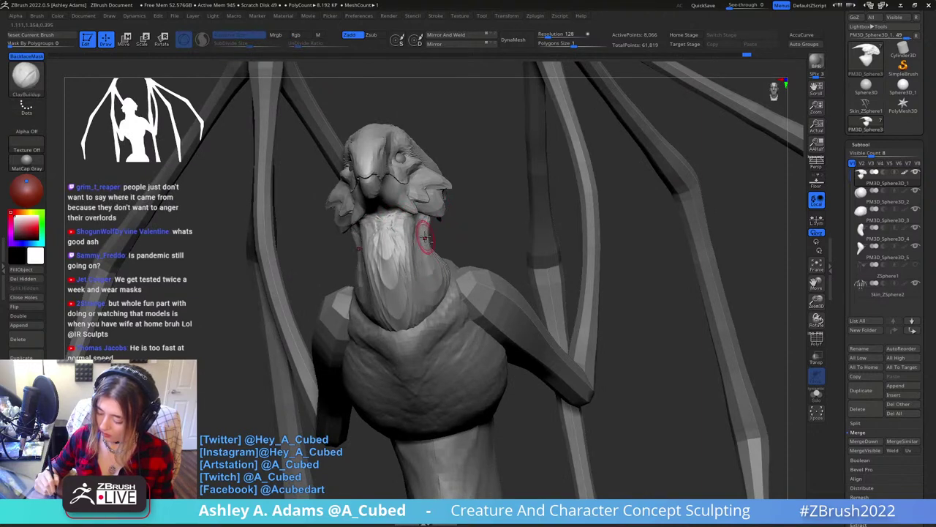
{"action": "left_click_drag", "start_coordinate": [418, 226], "coordinate": [433, 311]}
Adjust the sides and lower front of the neck where it meets the chest with the SnakeHook brush.
{"action": "mouse_move", "coordinate": [424, 322]}
{"action": "right_mouse_down"}
{"action": "mouse_move", "coordinate": [405, 280]}
{"action": "mouse_move", "coordinate": [429, 237]}
{"action": "mouse_move", "coordinate": [438, 260]}
{"action": "mouse_move", "coordinate": [419, 218]}
{"action": "right_mouse_up"}
{"action": "key", "text": "b"}
{"action": "key", "text": "s"}
{"action": "key", "text": "h"}
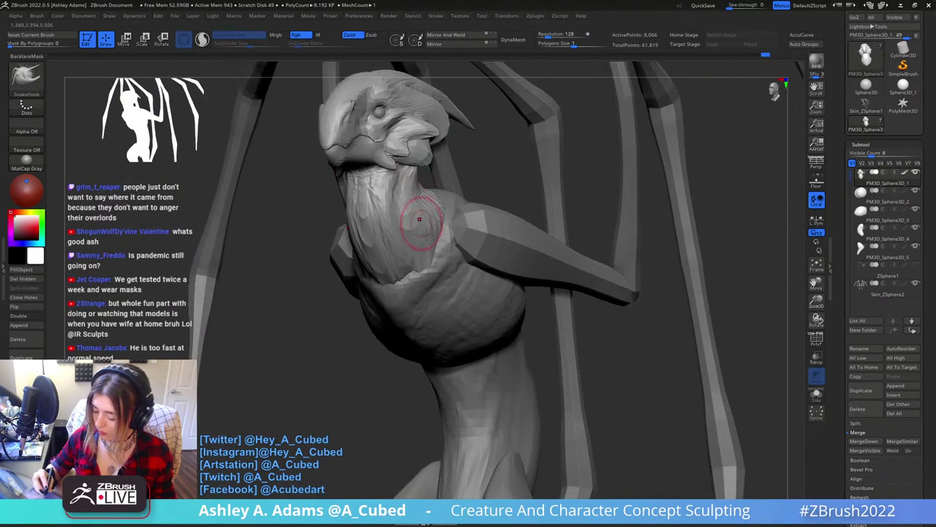
{"action": "mouse_move", "coordinate": [428, 255]}
{"action": "right_mouse_down"}
{"action": "mouse_move", "coordinate": [444, 223]}
{"action": "mouse_move", "coordinate": [439, 233]}
{"action": "mouse_move", "coordinate": [450, 236]}
{"action": "mouse_move", "coordinate": [418, 238]}
{"action": "right_mouse_up"}
{"action": "key", "text": "b"}
{"action": "key", "text": "c"}
{"action": "key", "text": "b"}
{"action": "key", "text": "b"}
{"action": "key", "text": "s"}
{"action": "key", "text": "h"}
{"action": "left_click_drag", "start_coordinate": [411, 281], "coordinate": [407, 278]}
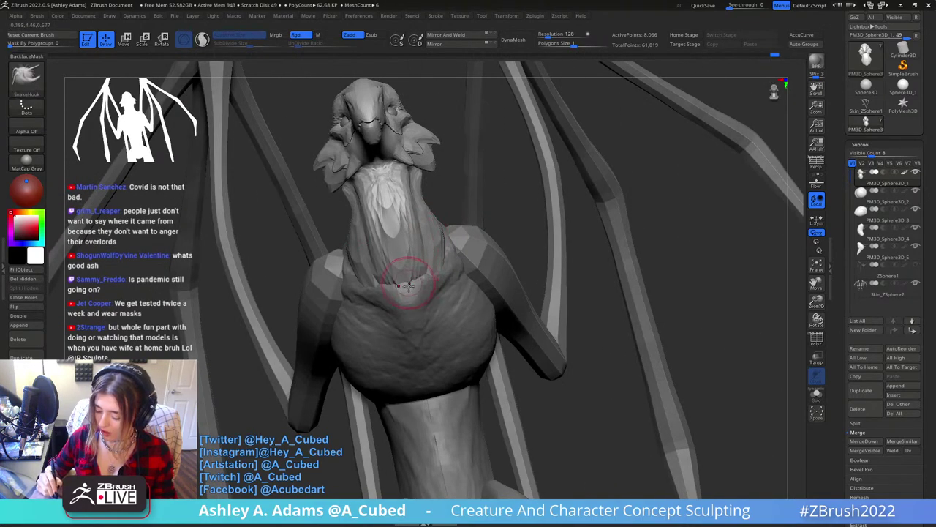
{"action": "mouse_move", "coordinate": [406, 279]}
{"action": "right_mouse_down"}
{"action": "mouse_move", "coordinate": [431, 300]}
{"action": "mouse_move", "coordinate": [408, 272]}
{"action": "right_mouse_up"}
Add short ClayBuildup strokes to the upper throat below the beak.
{"action": "key", "text": "b"}
{"action": "key", "text": "c"}
{"action": "key", "text": "b"}
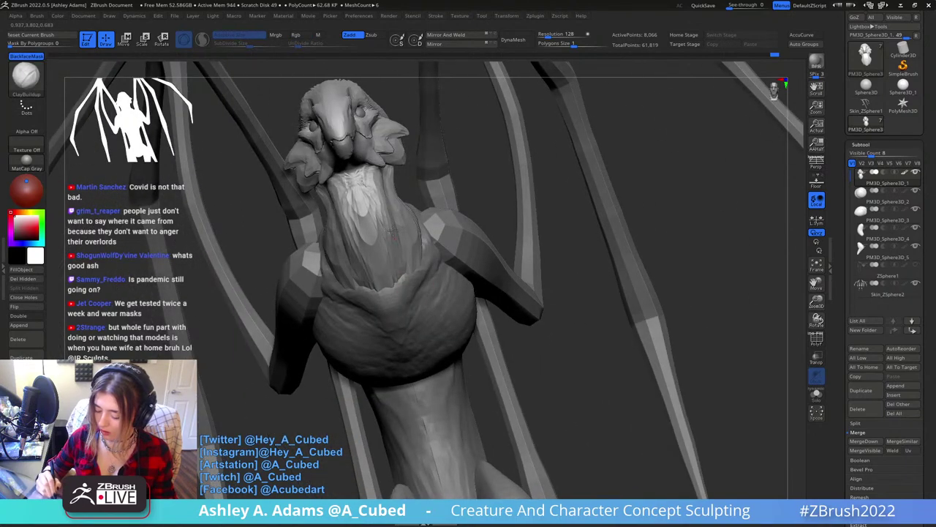
{"action": "right_click_drag", "start_coordinate": [385, 196], "coordinate": [370, 189]}
{"action": "left_click_drag", "start_coordinate": [373, 191], "coordinate": [380, 206]}
{"action": "right_click_drag", "start_coordinate": [380, 207], "coordinate": [374, 185]}
{"action": "left_click_drag", "start_coordinate": [372, 186], "coordinate": [377, 175]}
{"action": "right_click_drag", "start_coordinate": [369, 252], "coordinate": [366, 224]}
{"action": "right_click_drag", "start_coordinate": [441, 310], "coordinate": [428, 251], "text": "ctrl"}
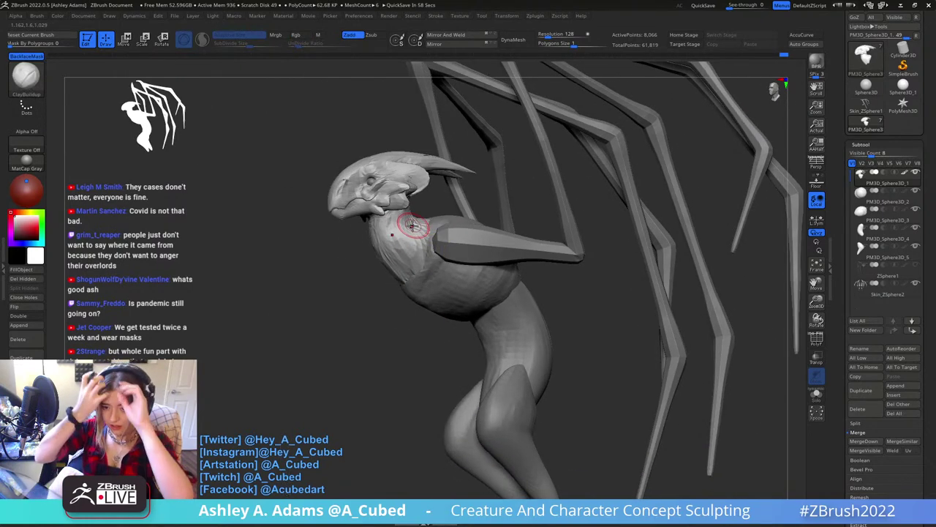
{"action": "right_click_drag", "start_coordinate": [434, 217], "coordinate": [453, 256]}
{"action": "mouse_move", "coordinate": [556, 220]}
{"action": "right_mouse_down"}
{"action": "mouse_move", "coordinate": [516, 198]}
{"action": "mouse_move", "coordinate": [505, 216]}
{"action": "mouse_move", "coordinate": [543, 194]}
{"action": "mouse_move", "coordinate": [547, 177]}
{"action": "mouse_move", "coordinate": [500, 172]}
{"action": "mouse_move", "coordinate": [506, 148]}
{"action": "mouse_move", "coordinate": [491, 186]}
{"action": "mouse_move", "coordinate": [458, 217]}
{"action": "mouse_move", "coordinate": [510, 173]}
{"action": "mouse_move", "coordinate": [475, 180]}
{"action": "mouse_move", "coordinate": [507, 170]}
{"action": "right_mouse_up"}
{"action": "key", "text": "b"}
{"action": "key", "text": "s"}
{"action": "key", "text": "h"}
{"action": "key", "text": "b"}
{"action": "key", "text": "c"}
{"action": "key", "text": "b"}
{"action": "key", "text": "b"}
{"action": "key", "text": "m"}
{"action": "key", "text": "v"}
{"action": "mouse_move", "coordinate": [507, 169]}
{"action": "right_mouse_down", "text": "ctrl"}
{"action": "mouse_move", "coordinate": [516, 134]}
{"action": "mouse_move", "coordinate": [585, 162]}
{"action": "right_mouse_up", "text": "ctrl"}
Make the rounded upper-back subtool active and choose the SnakeHook brush for reshaping it.
{"action": "left_click", "coordinate": [594, 209], "text": "alt"}
{"action": "mouse_move", "coordinate": [594, 209]}
{"action": "right_mouse_down"}
{"action": "mouse_move", "coordinate": [604, 206]}
{"action": "mouse_move", "coordinate": [515, 210]}
{"action": "right_mouse_up"}
{"action": "key", "text": "b"}
{"action": "key", "text": "s"}
{"action": "key", "text": "h"}
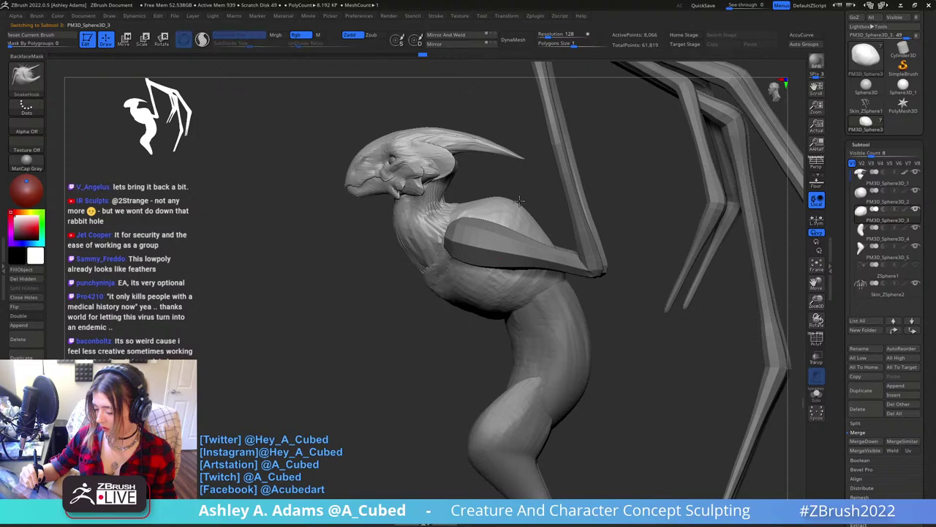
{"action": "right_click_drag", "start_coordinate": [526, 205], "coordinate": [512, 194]}
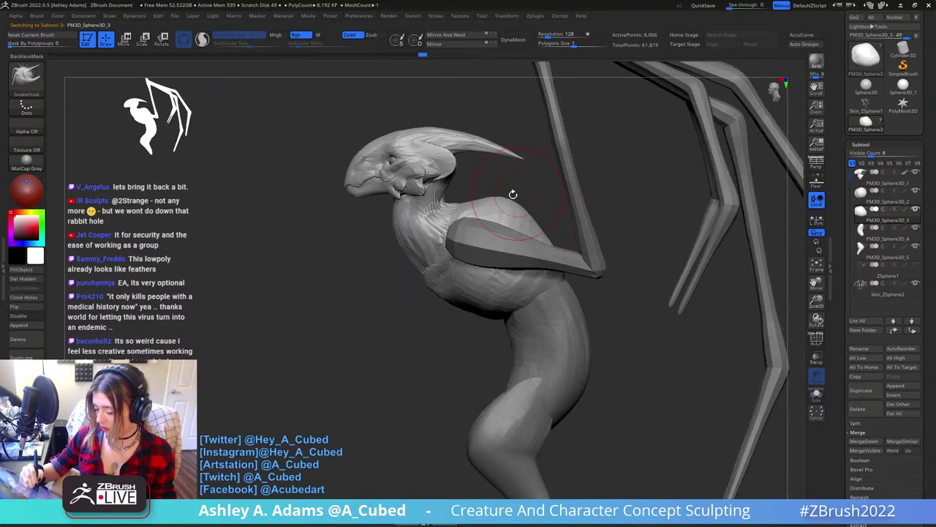
{"action": "right_click_drag", "start_coordinate": [545, 233], "coordinate": [536, 174], "text": "alt"}
{"action": "right_click", "coordinate": [550, 228]}
Make the lower torso subtool active and build up the front of the belly with the ClayBuildup brush.
{"action": "left_click", "coordinate": [557, 219], "text": "alt"}
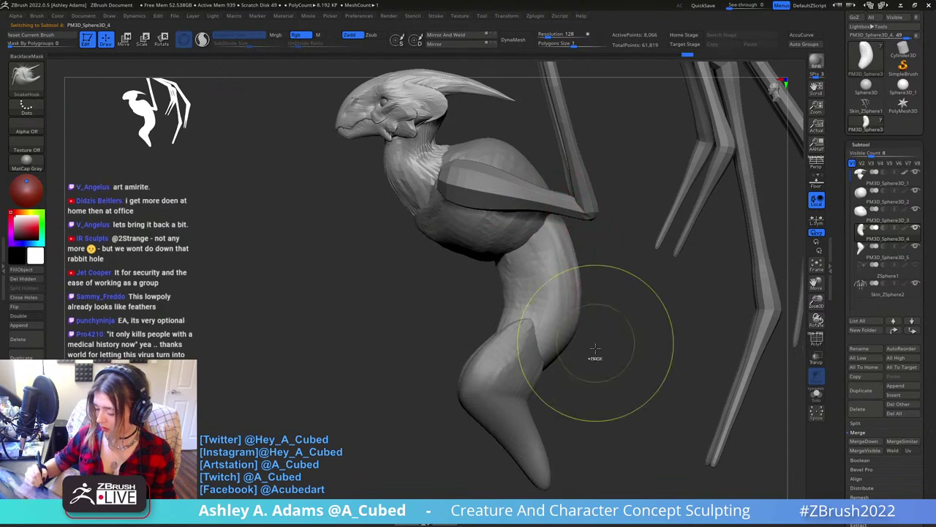
{"action": "mouse_move", "coordinate": [595, 359]}
{"action": "right_mouse_down", "text": "ctrl"}
{"action": "mouse_move", "coordinate": [588, 251]}
{"action": "mouse_move", "coordinate": [579, 304]}
{"action": "mouse_move", "coordinate": [552, 226]}
{"action": "mouse_move", "coordinate": [552, 311]}
{"action": "mouse_move", "coordinate": [516, 292]}
{"action": "mouse_move", "coordinate": [518, 308]}
{"action": "mouse_move", "coordinate": [565, 311]}
{"action": "right_mouse_up", "text": "ctrl"}
{"action": "left_click", "coordinate": [535, 306], "text": "alt"}
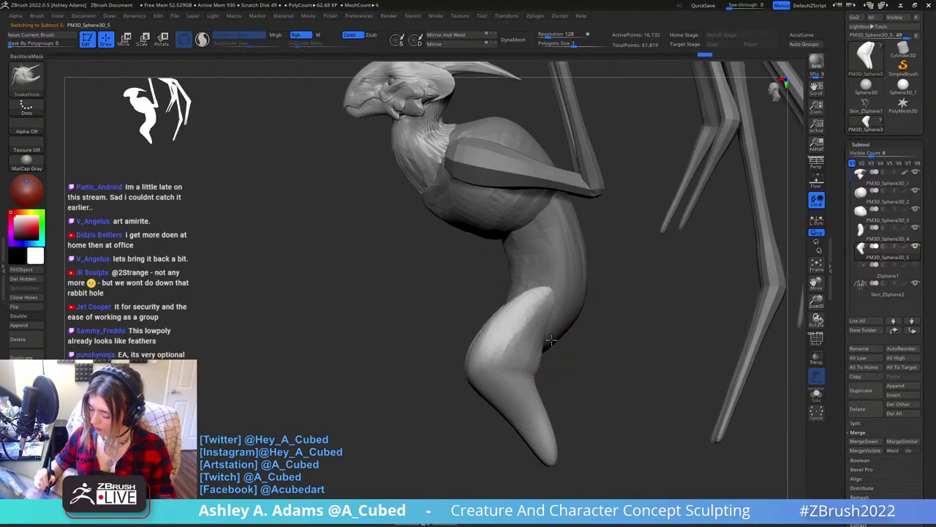
{"action": "left_click", "coordinate": [563, 321], "text": "alt"}
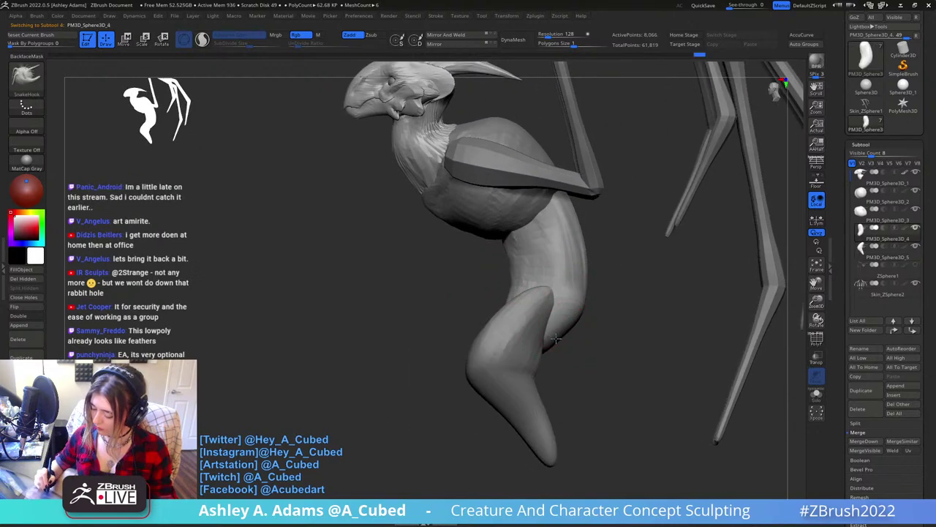
{"action": "left_click", "coordinate": [578, 306], "text": "alt"}
{"action": "right_click_drag", "start_coordinate": [578, 306], "coordinate": [560, 290]}
{"action": "key", "text": "b"}
{"action": "key", "text": "c"}
{"action": "key", "text": "b"}
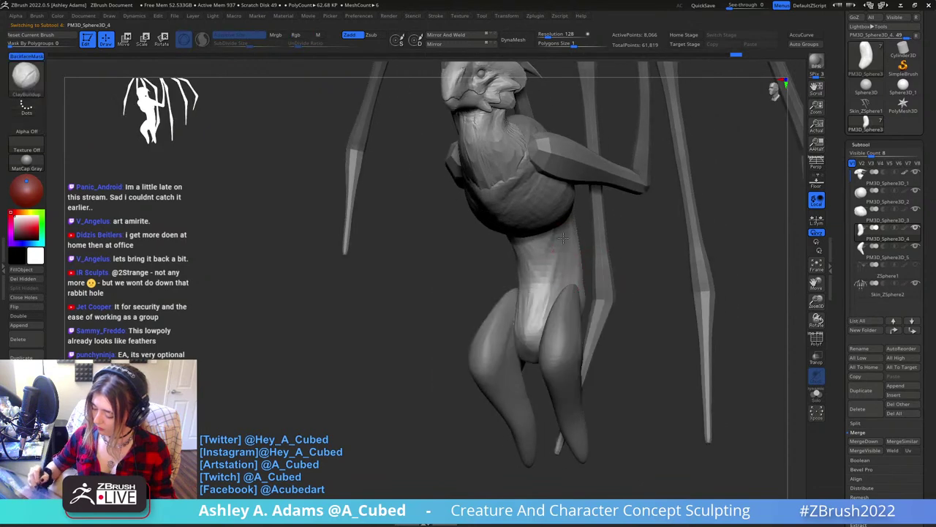
Reshape the lower torso where it meets the rounded chest with the SnakeHook brush.
{"action": "right_click_drag", "start_coordinate": [605, 227], "coordinate": [516, 227]}
{"action": "key", "text": "b"}
{"action": "key", "text": "s"}
{"action": "key", "text": "h"}
{"action": "left_click_drag", "start_coordinate": [515, 235], "coordinate": [514, 228]}
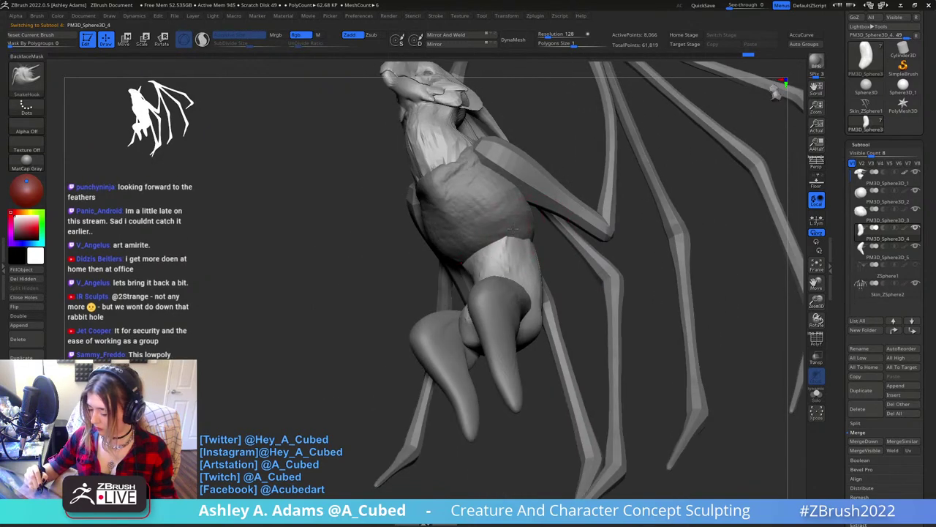
{"action": "right_click_drag", "start_coordinate": [514, 228], "coordinate": [522, 193], "text": "shift"}
{"action": "right_click", "coordinate": [570, 222]}
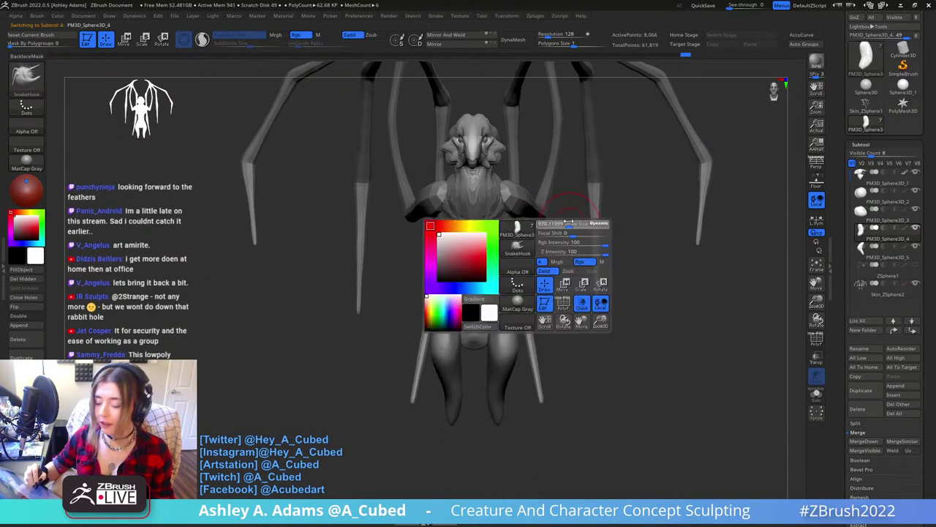
Examine the whole creature's silhouette from the front and side, including the head up close.
{"action": "right_click_drag", "start_coordinate": [570, 221], "coordinate": [514, 355], "text": "alt"}
{"action": "right_click_drag", "start_coordinate": [602, 176], "coordinate": [444, 215]}
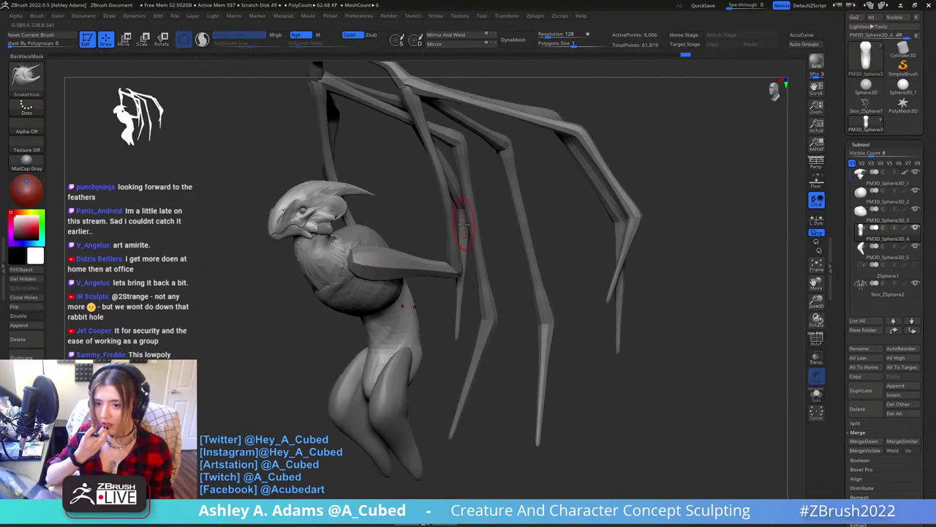
{"action": "right_click_drag", "start_coordinate": [459, 207], "coordinate": [547, 227]}
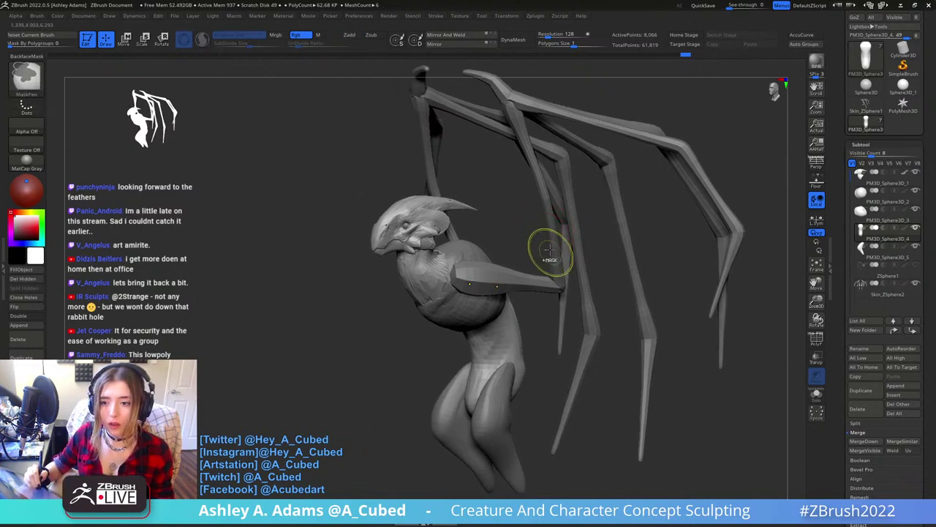
{"action": "right_click_drag", "start_coordinate": [549, 247], "coordinate": [537, 218]}
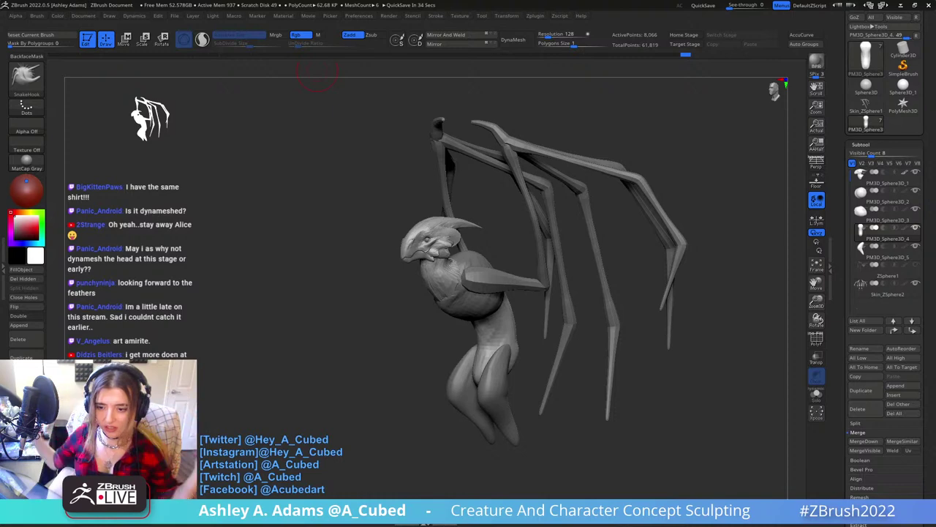
{"action": "mouse_move", "coordinate": [522, 240]}
{"action": "right_mouse_down", "text": "ctrl"}
{"action": "mouse_move", "coordinate": [453, 251]}
{"action": "mouse_move", "coordinate": [468, 255]}
{"action": "right_mouse_up", "text": "ctrl"}
{"action": "right_click", "coordinate": [468, 255]}
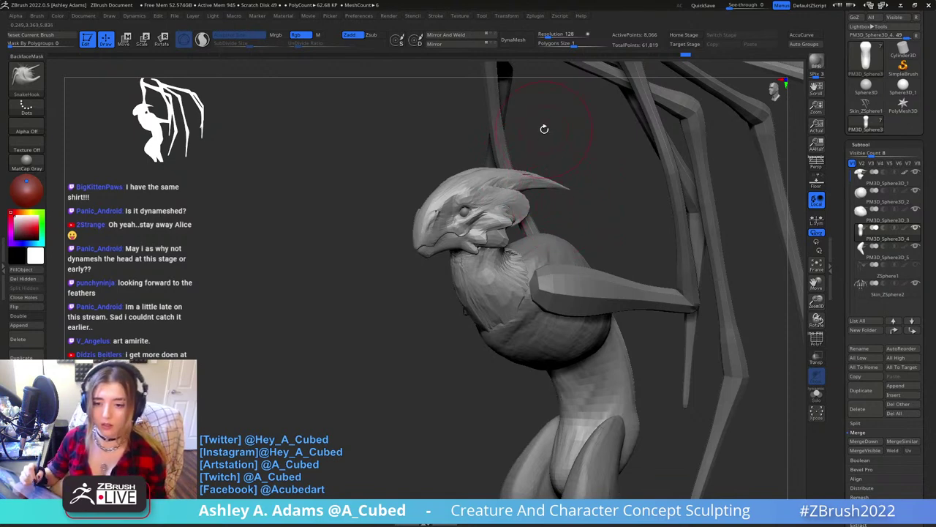
{"action": "left_click", "coordinate": [489, 212], "text": "alt"}
{"action": "right_click_drag", "start_coordinate": [489, 212], "coordinate": [455, 278], "text": "ctrl"}
{"action": "right_click", "coordinate": [453, 281]}
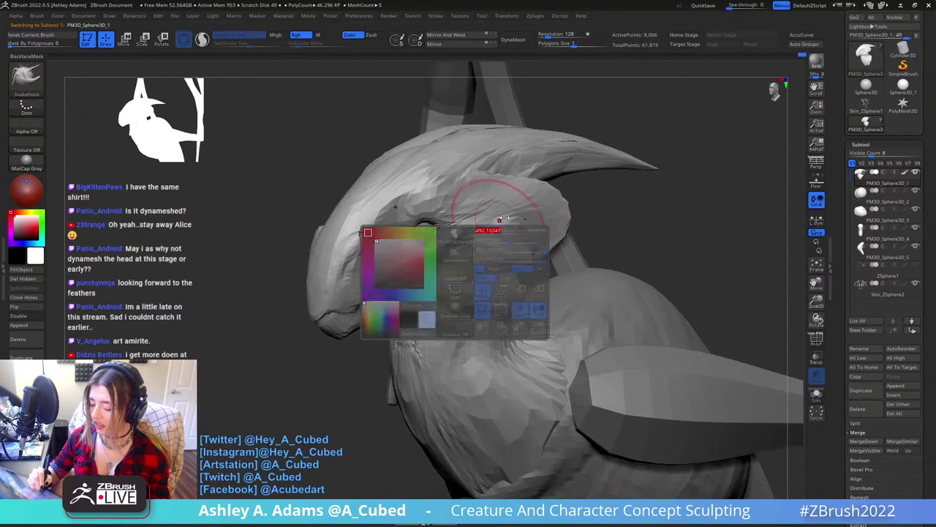
{"action": "right_click_drag", "start_coordinate": [490, 322], "coordinate": [477, 251], "text": "ctrl"}
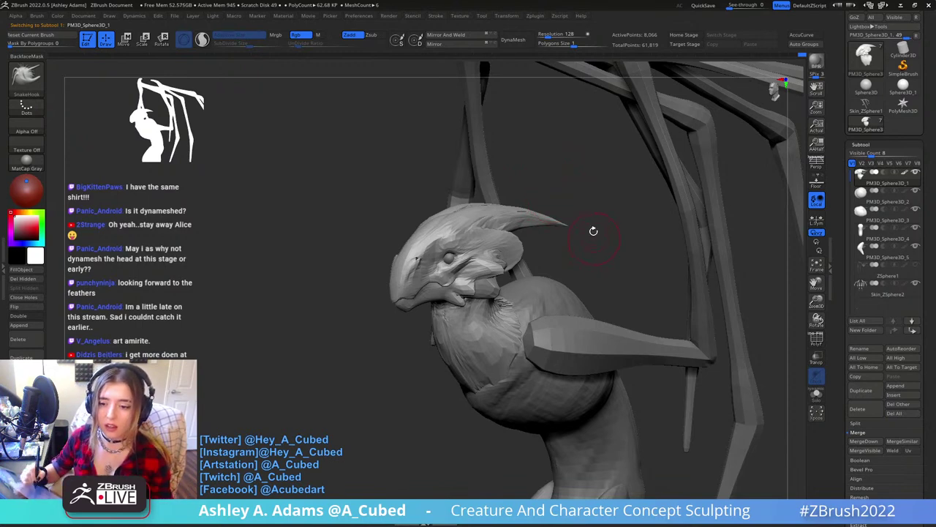
Make the wing skeleton active and pull its upper-arm base at the shoulder with the SnakeHook brush.
{"action": "mouse_move", "coordinate": [578, 380]}
{"action": "right_mouse_down", "text": "alt"}
{"action": "mouse_move", "coordinate": [502, 247]}
{"action": "mouse_move", "coordinate": [512, 210]}
{"action": "mouse_move", "coordinate": [533, 253]}
{"action": "right_mouse_up", "text": "alt"}
{"action": "left_click", "coordinate": [499, 246], "text": "alt"}
{"action": "key", "text": "b"}
{"action": "key", "text": "c"}
{"action": "key", "text": "b"}
{"action": "left_click", "coordinate": [540, 240], "text": "alt"}
{"action": "key", "text": "b"}
{"action": "key", "text": "s"}
{"action": "key", "text": "h"}
{"action": "left_click_drag", "start_coordinate": [533, 254], "coordinate": [543, 259]}
{"action": "right_click_drag", "start_coordinate": [538, 272], "coordinate": [483, 346]}
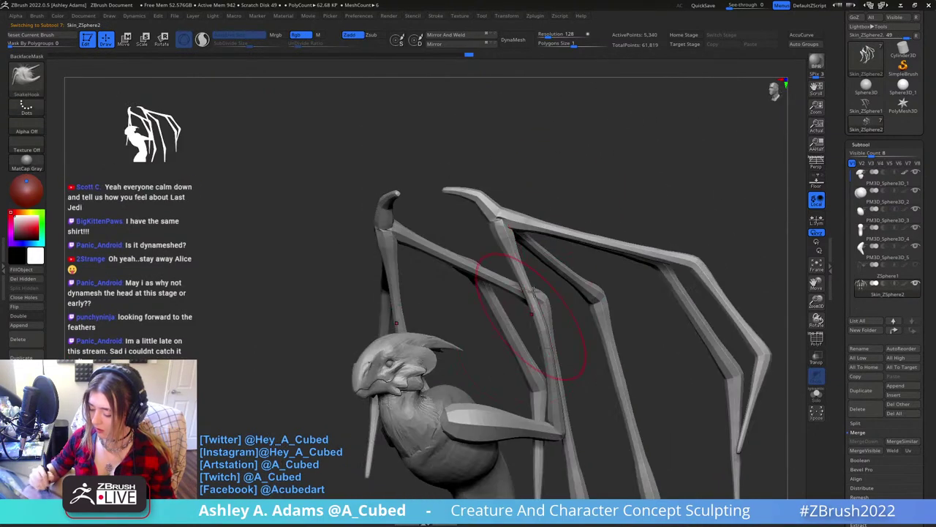
Broaden the wing's upper-arm base over the side of the chest into a wide shoulder mass with SnakeHook.
{"action": "right_click_drag", "start_coordinate": [468, 431], "coordinate": [529, 265], "text": "alt"}
{"action": "key", "text": "space"}
{"action": "left_click_drag", "start_coordinate": [529, 265], "coordinate": [524, 266]}
{"action": "right_click_drag", "start_coordinate": [524, 266], "coordinate": [514, 270]}
{"action": "left_click_drag", "start_coordinate": [516, 263], "coordinate": [519, 276]}
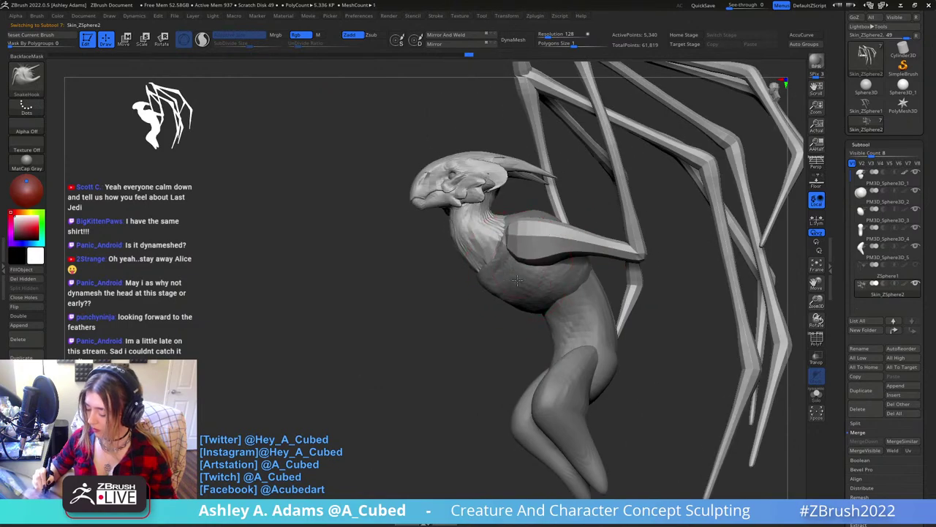
{"action": "right_click_drag", "start_coordinate": [520, 276], "coordinate": [541, 266]}
{"action": "mouse_move", "coordinate": [543, 266]}
{"action": "left_mouse_down"}
{"action": "mouse_move", "coordinate": [554, 282]}
{"action": "mouse_move", "coordinate": [547, 238]}
{"action": "left_mouse_up"}
{"action": "left_click_drag", "start_coordinate": [553, 289], "coordinate": [579, 260]}
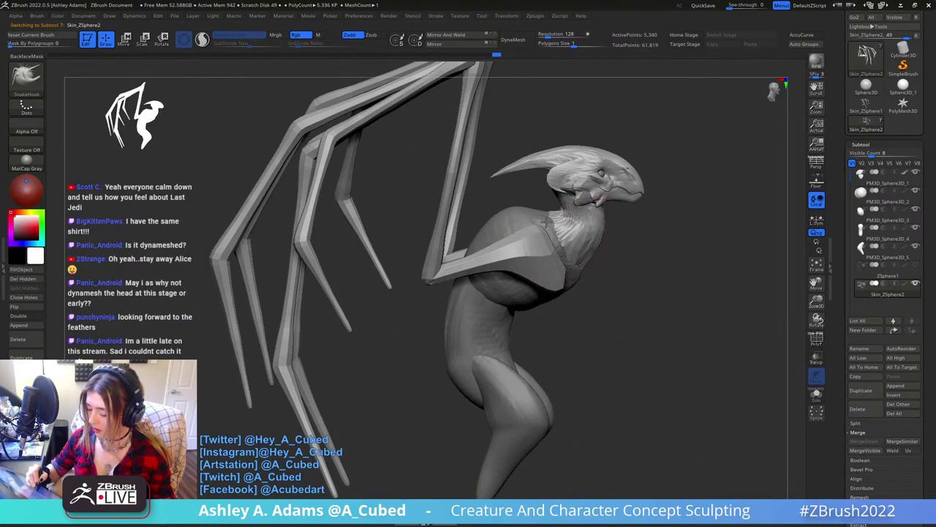
{"action": "mouse_move", "coordinate": [546, 223]}
{"action": "left_mouse_down"}
{"action": "mouse_move", "coordinate": [543, 231]}
{"action": "mouse_move", "coordinate": [545, 213]}
{"action": "mouse_move", "coordinate": [519, 298]}
{"action": "mouse_move", "coordinate": [517, 275]}
{"action": "mouse_move", "coordinate": [533, 252]}
{"action": "left_mouse_up"}
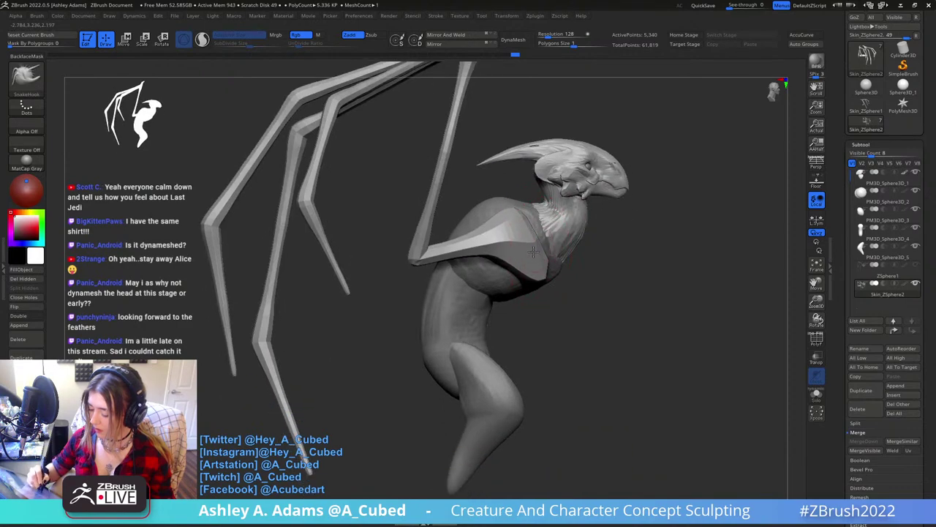
Extend the front ends of the shoulder masses across the chest toward the centre line and smooth them.
{"action": "mouse_move", "coordinate": [495, 257]}
{"action": "right_mouse_down"}
{"action": "mouse_move", "coordinate": [485, 282]}
{"action": "mouse_move", "coordinate": [489, 319]}
{"action": "mouse_move", "coordinate": [538, 287]}
{"action": "right_mouse_up"}
{"action": "right_click", "coordinate": [488, 319]}
{"action": "left_click_drag", "start_coordinate": [538, 278], "coordinate": [527, 268]}
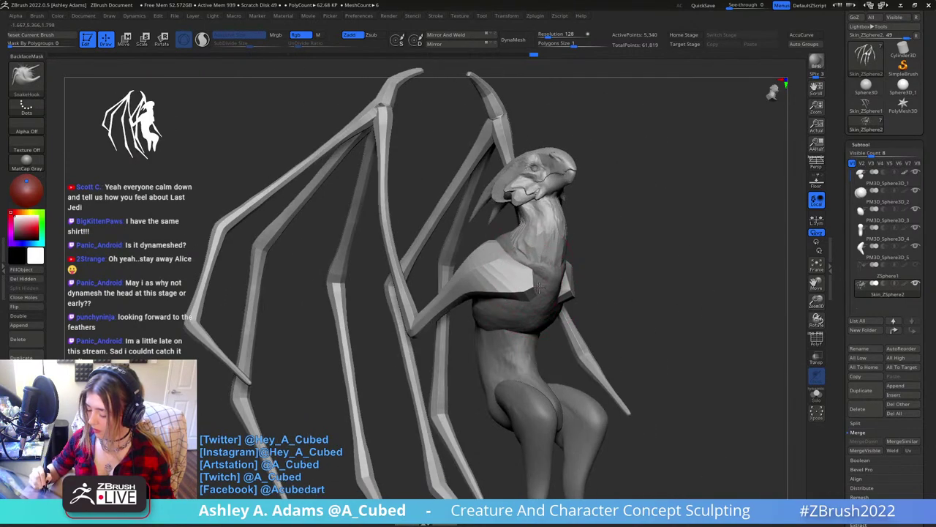
{"action": "right_click_drag", "start_coordinate": [483, 334], "coordinate": [491, 333]}
{"action": "left_click_drag", "start_coordinate": [534, 284], "coordinate": [545, 288]}
{"action": "right_click_drag", "start_coordinate": [547, 282], "coordinate": [538, 311], "text": "shift"}
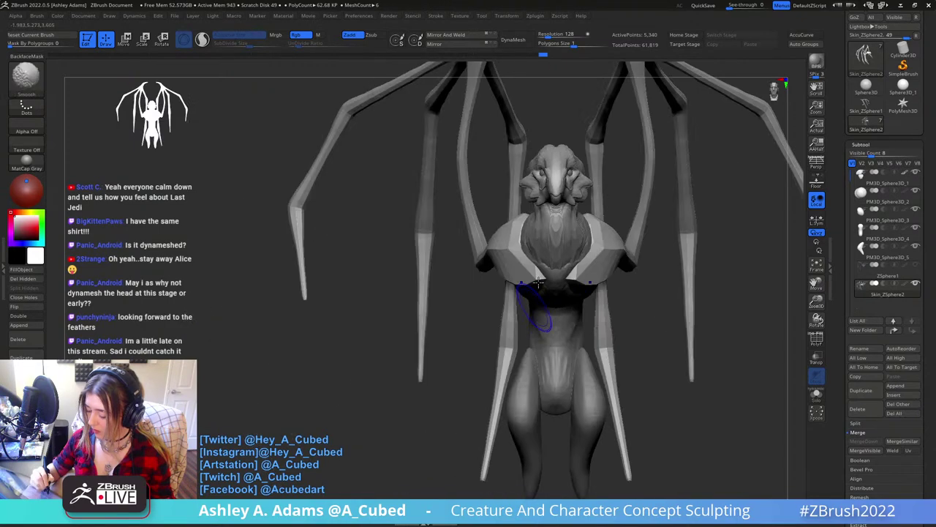
Adjust the body surface beside the neck base with SnakeHook and make the wing skeleton active again.
{"action": "right_click_drag", "start_coordinate": [634, 232], "coordinate": [585, 227]}
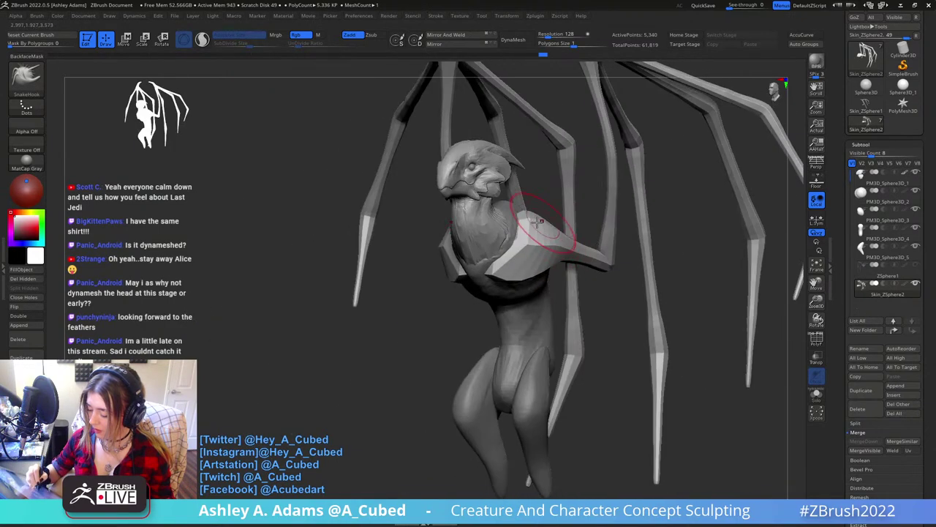
{"action": "left_click", "coordinate": [506, 224], "text": "alt"}
{"action": "right_click_drag", "start_coordinate": [512, 226], "coordinate": [538, 243], "text": "shift"}
{"action": "left_click_drag", "start_coordinate": [536, 244], "coordinate": [523, 209]}
{"action": "left_click", "coordinate": [539, 241], "text": "alt"}
{"action": "right_click_drag", "start_coordinate": [540, 242], "coordinate": [578, 250]}
Enable AccuCurve for the SnakeHook brush and pull the wing's elbow into a sharper point.
{"action": "key", "text": "b"}
{"action": "key", "text": "s"}
{"action": "key", "text": "h"}
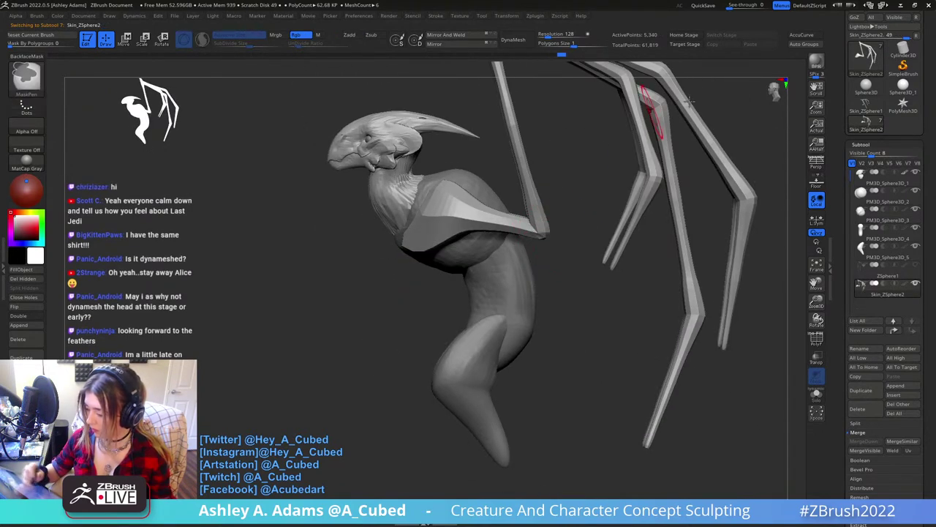
{"action": "left_click", "coordinate": [801, 35]}
{"action": "key", "text": "space"}
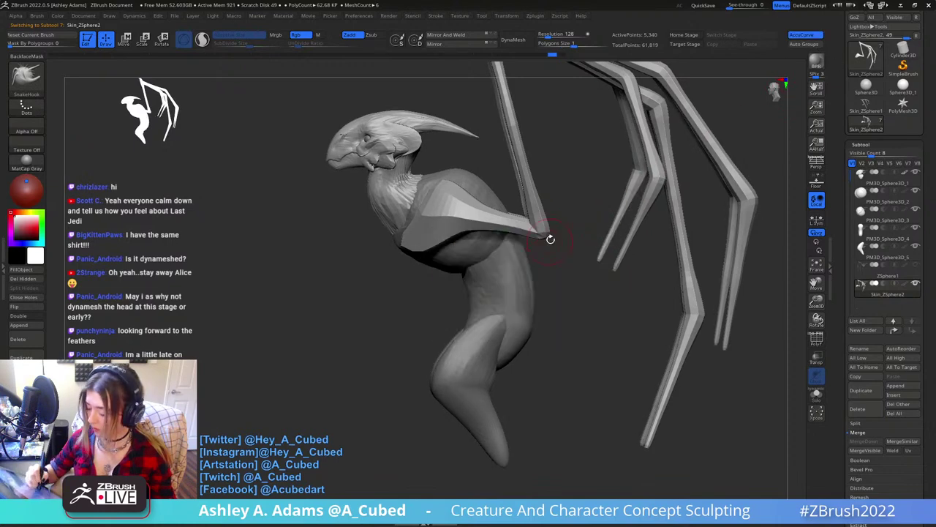
{"action": "mouse_move", "coordinate": [558, 253]}
{"action": "left_mouse_down"}
{"action": "mouse_move", "coordinate": [560, 268]}
{"action": "mouse_move", "coordinate": [564, 224]}
{"action": "mouse_move", "coordinate": [564, 261]}
{"action": "mouse_move", "coordinate": [580, 184]}
{"action": "mouse_move", "coordinate": [598, 160]}
{"action": "left_mouse_up"}
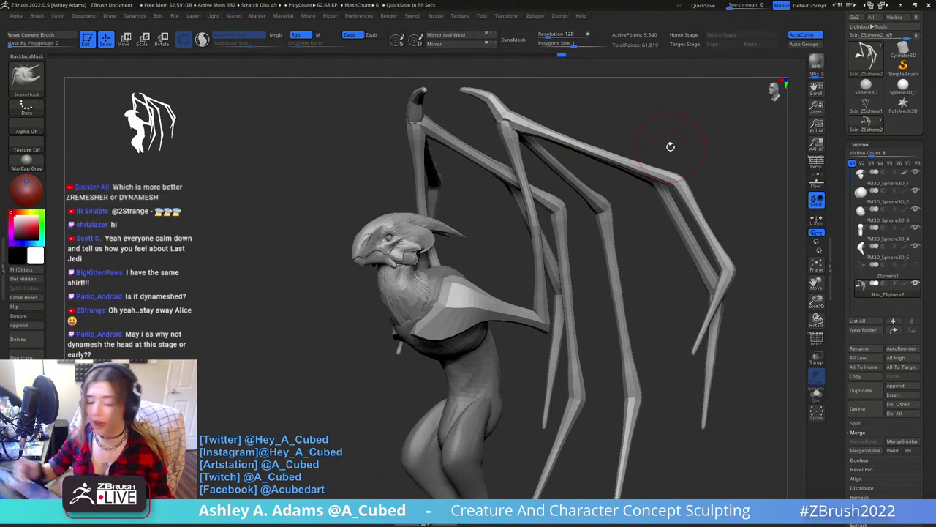
Open the brush's curve settings to examine the AccuCurve option.
{"action": "left_click", "coordinate": [38, 16]}
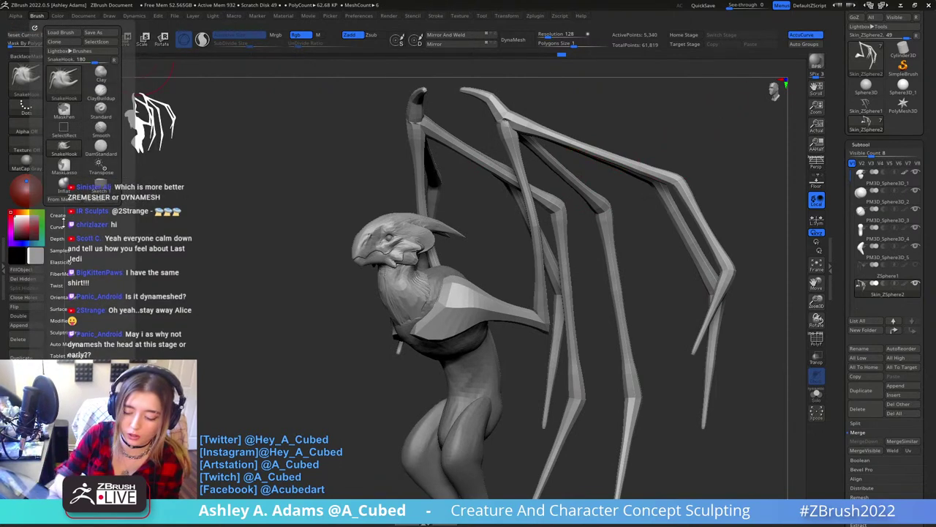
{"action": "left_click", "coordinate": [60, 227]}
{"action": "mouse_move", "coordinate": [113, 351]}
{"action": "left_mouse_down"}
{"action": "mouse_move", "coordinate": [113, 122]}
{"action": "mouse_move", "coordinate": [113, 221]}
{"action": "left_mouse_up"}
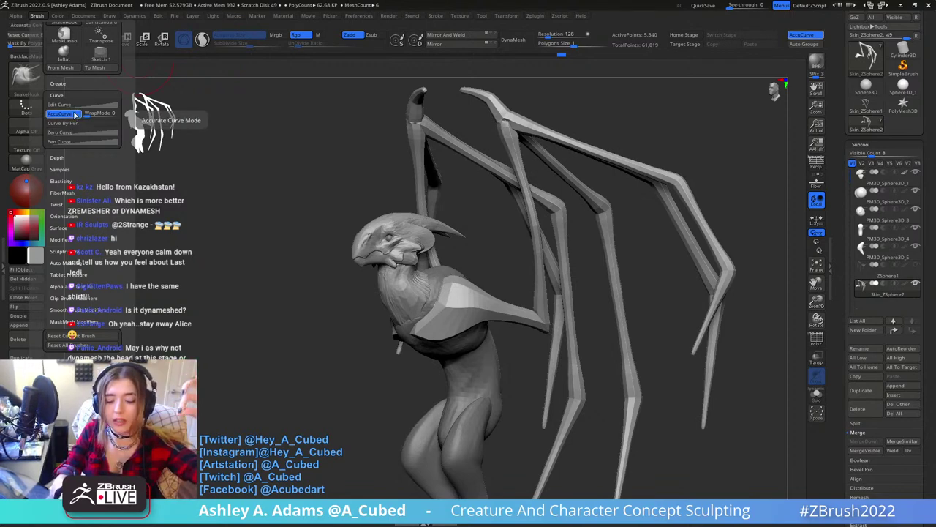
Try pulling the outer wing knuckle outward with AccuCurve on, and undo the pull.
{"action": "left_click_drag", "start_coordinate": [556, 176], "coordinate": [536, 209]}
{"action": "key", "text": "ctrl+z"}
{"action": "key", "text": "space"}
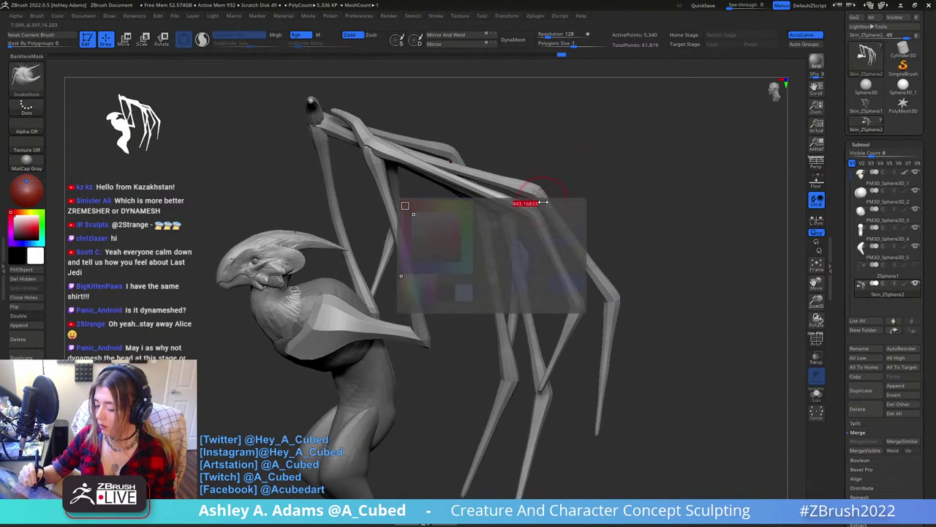
{"action": "mouse_move", "coordinate": [540, 208]}
{"action": "left_mouse_down"}
{"action": "mouse_move", "coordinate": [565, 169]}
{"action": "mouse_move", "coordinate": [540, 209]}
{"action": "left_mouse_up"}
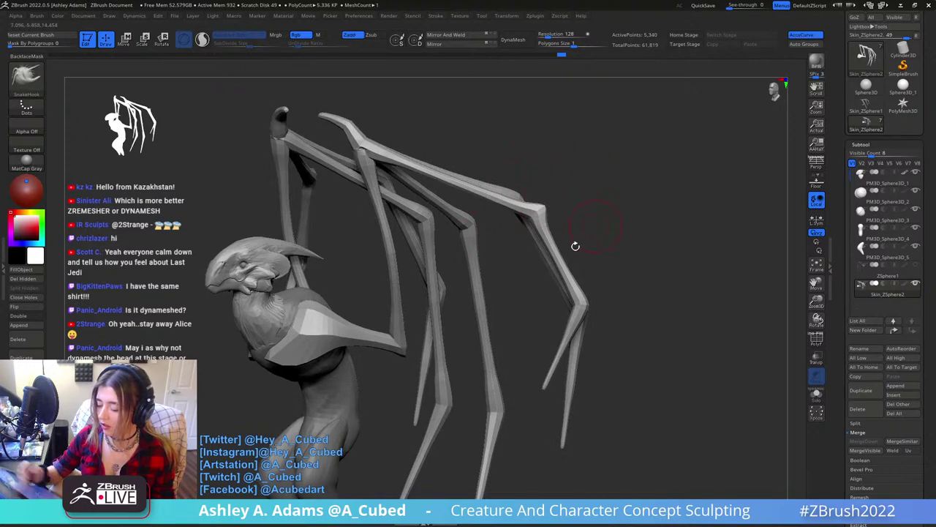
{"action": "key", "text": "ctrl"}
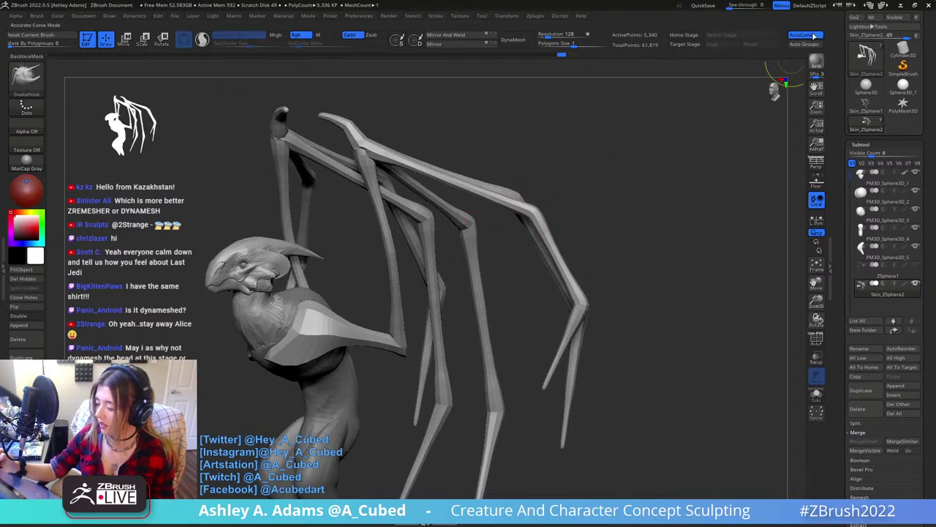
Try the same knuckle pull with AccuCurve off, undo it and re-enable AccuCurve.
{"action": "left_click", "coordinate": [815, 35]}
{"action": "left_click_drag", "start_coordinate": [536, 207], "coordinate": [553, 196]}
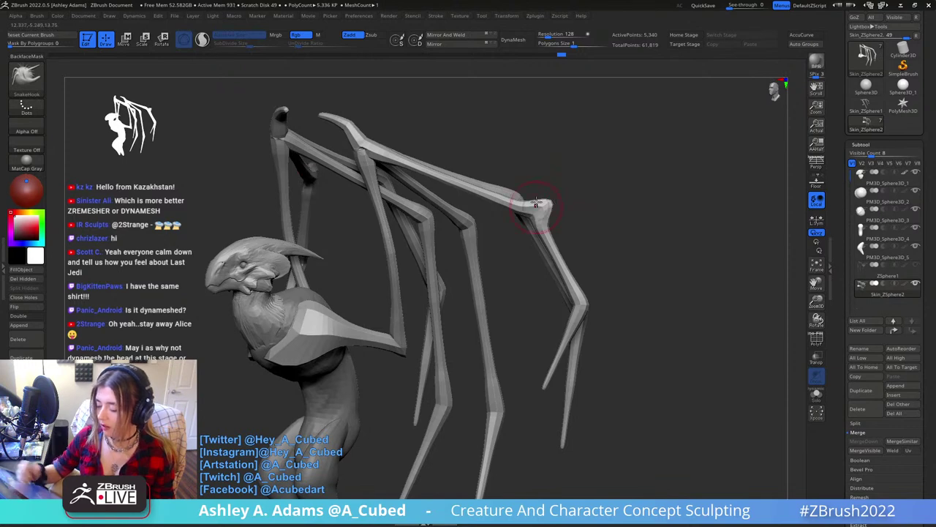
{"action": "key", "text": "ctrl+z"}
{"action": "left_click", "coordinate": [806, 36]}
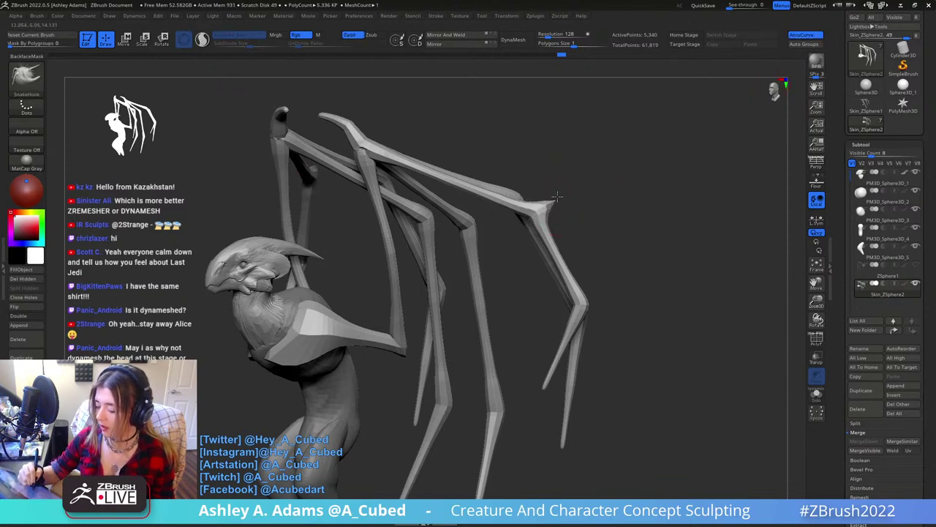
Lengthen the tips of the middle wing fingers slightly with SnakeHook and smooth the innermost fingers.
{"action": "left_click_drag", "start_coordinate": [577, 145], "coordinate": [595, 291]}
{"action": "key", "text": "space"}
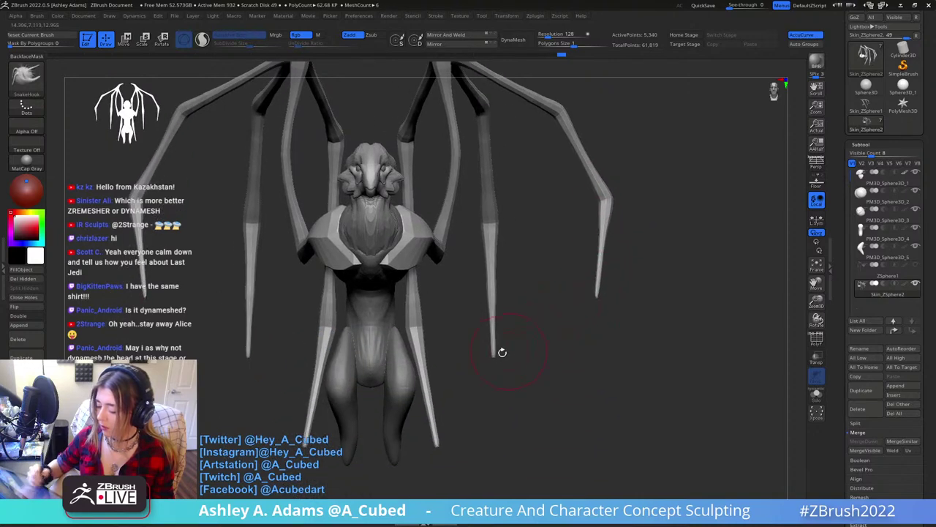
{"action": "left_click_drag", "start_coordinate": [494, 357], "coordinate": [495, 364]}
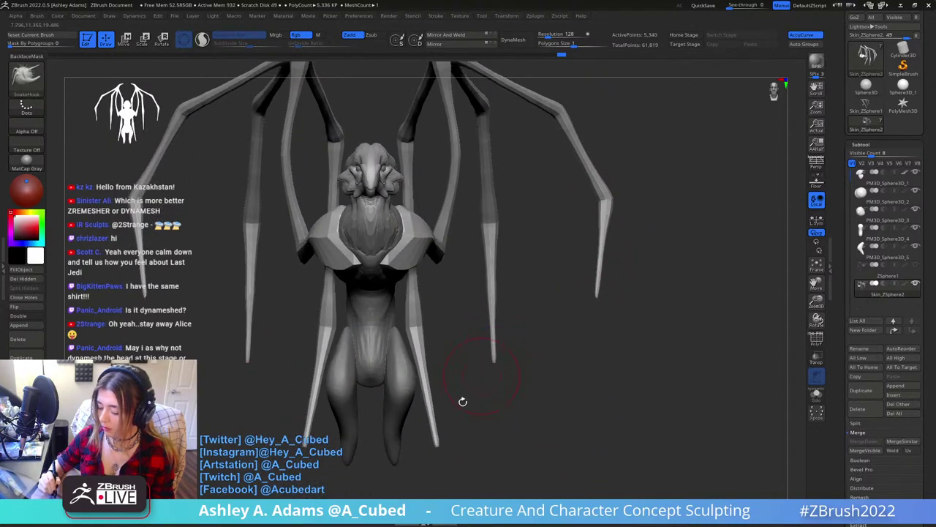
{"action": "left_click_drag", "start_coordinate": [436, 442], "coordinate": [430, 393]}
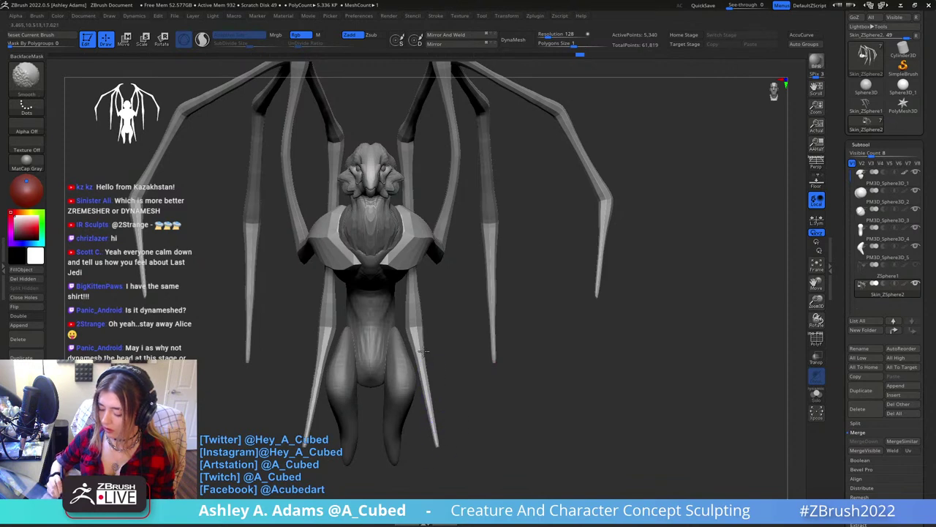
Build up the shoulder mass where the wing arm joins the chest with the ClayBuildup brush.
{"action": "mouse_move", "coordinate": [418, 303]}
{"action": "right_mouse_down", "text": "ctrl"}
{"action": "mouse_move", "coordinate": [474, 266]}
{"action": "mouse_move", "coordinate": [402, 252]}
{"action": "right_mouse_up", "text": "ctrl"}
{"action": "mouse_move", "coordinate": [475, 226]}
{"action": "right_mouse_down", "text": "ctrl"}
{"action": "mouse_move", "coordinate": [526, 271]}
{"action": "mouse_move", "coordinate": [512, 272]}
{"action": "right_mouse_up", "text": "ctrl"}
{"action": "right_click_drag", "start_coordinate": [393, 210], "coordinate": [436, 226]}
{"action": "key", "text": "b"}
{"action": "key", "text": "c"}
{"action": "key", "text": "b"}
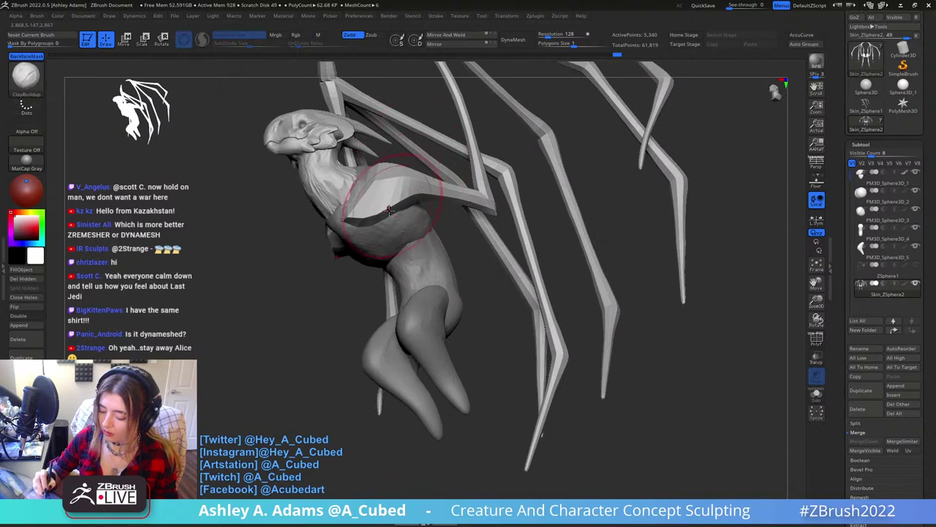
{"action": "mouse_move", "coordinate": [391, 201]}
{"action": "left_mouse_down"}
{"action": "mouse_move", "coordinate": [369, 218]}
{"action": "mouse_move", "coordinate": [378, 213]}
{"action": "left_mouse_up"}
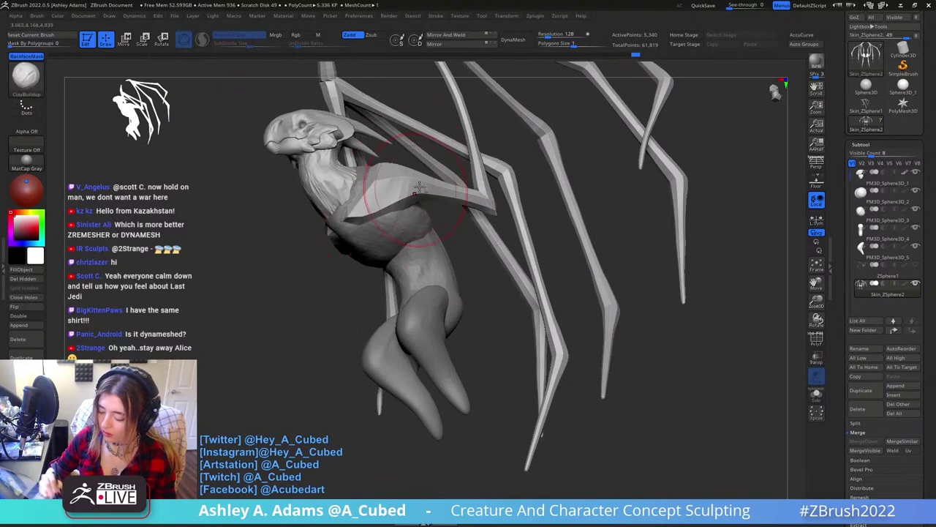
{"action": "mouse_move", "coordinate": [359, 219]}
{"action": "right_mouse_down"}
{"action": "mouse_move", "coordinate": [404, 188]}
{"action": "mouse_move", "coordinate": [378, 153]}
{"action": "mouse_move", "coordinate": [355, 146]}
{"action": "right_mouse_up"}
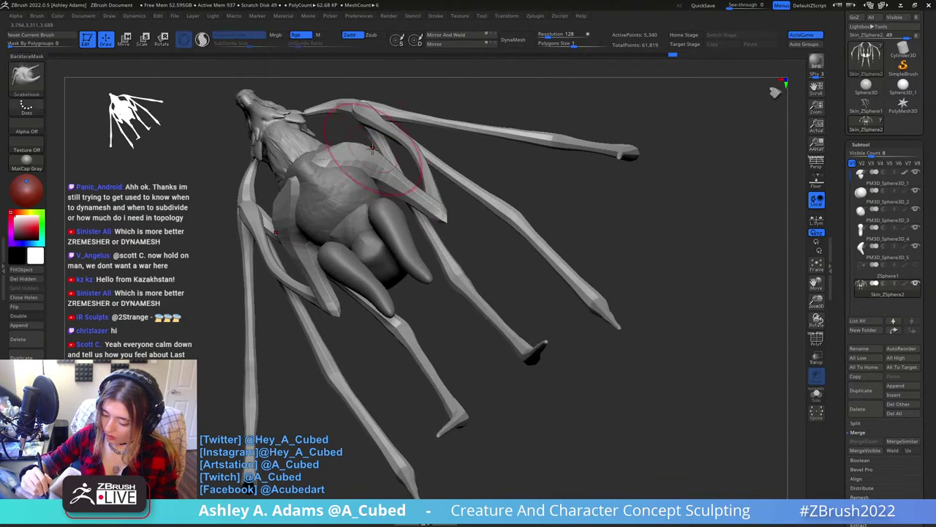
Nudge the wing skeleton's shoulder mass along the side of the chest with the SnakeHook brush.
{"action": "key", "text": "b"}
{"action": "key", "text": "s"}
{"action": "key", "text": "h"}
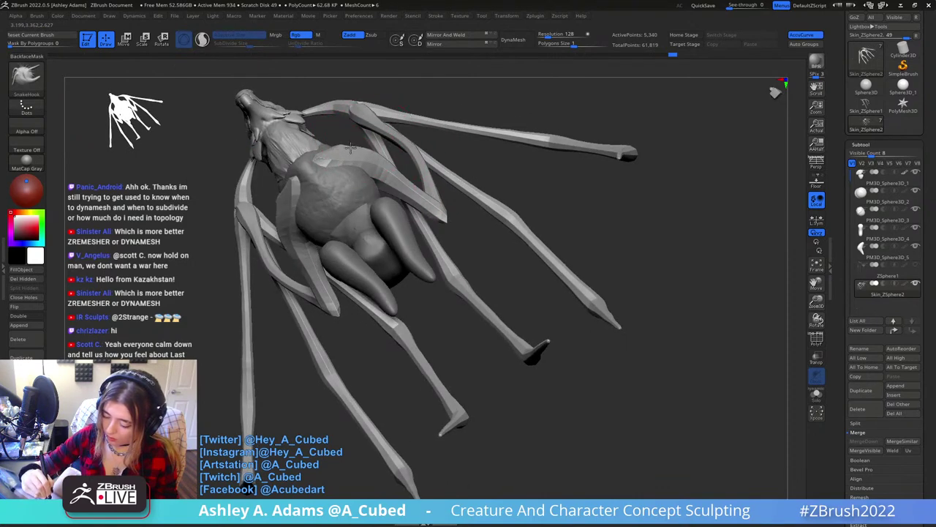
{"action": "right_click_drag", "start_coordinate": [352, 146], "coordinate": [372, 165]}
{"action": "key", "text": "space"}
{"action": "left_click_drag", "start_coordinate": [371, 164], "coordinate": [376, 165]}
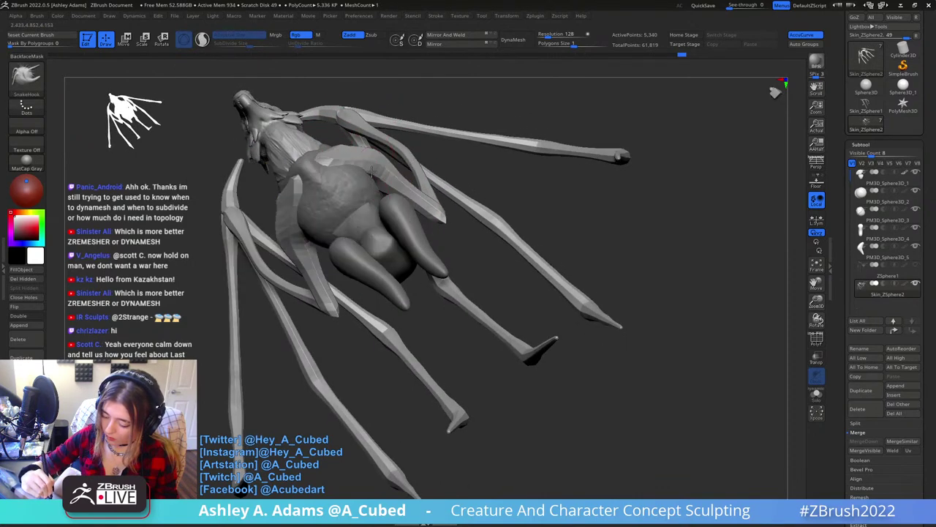
{"action": "mouse_move", "coordinate": [376, 164]}
{"action": "right_mouse_down"}
{"action": "mouse_move", "coordinate": [355, 163]}
{"action": "mouse_move", "coordinate": [378, 231]}
{"action": "mouse_move", "coordinate": [356, 209]}
{"action": "mouse_move", "coordinate": [365, 203]}
{"action": "mouse_move", "coordinate": [373, 228]}
{"action": "mouse_move", "coordinate": [333, 219]}
{"action": "mouse_move", "coordinate": [337, 230]}
{"action": "right_mouse_up"}
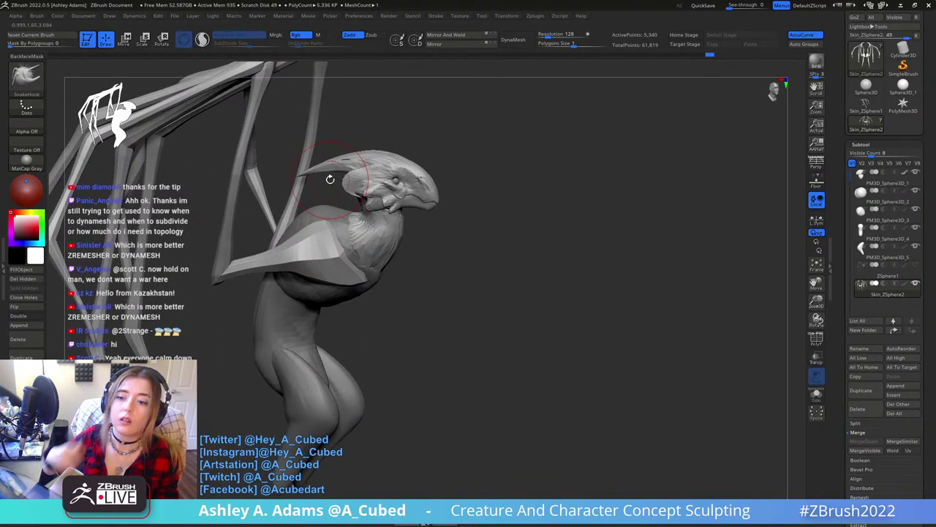
{"action": "right_click_drag", "start_coordinate": [330, 178], "coordinate": [463, 151]}
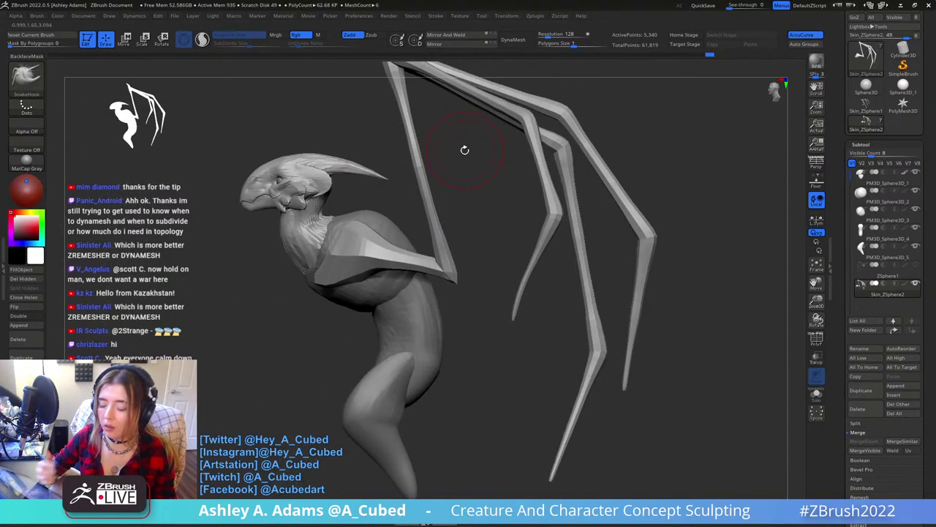
Select the head subtool and swell the rounded flap behind the eye with the Inflat brush.
{"action": "left_click", "coordinate": [376, 219], "text": "alt"}
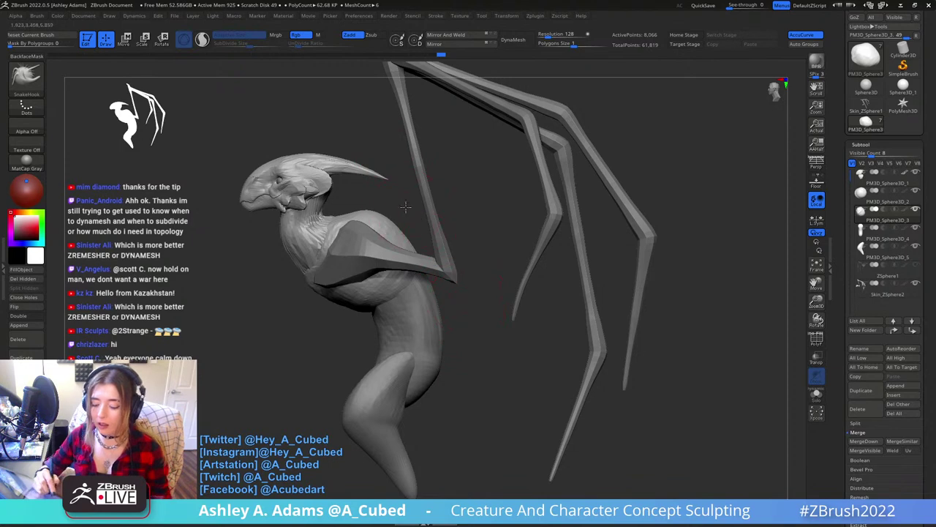
{"action": "left_click_drag", "start_coordinate": [407, 206], "coordinate": [529, 235]}
{"action": "left_click", "coordinate": [377, 219], "text": "alt"}
{"action": "mouse_move", "coordinate": [367, 194]}
{"action": "right_mouse_down", "text": "alt"}
{"action": "mouse_move", "coordinate": [419, 193]}
{"action": "mouse_move", "coordinate": [428, 209]}
{"action": "right_mouse_up", "text": "alt"}
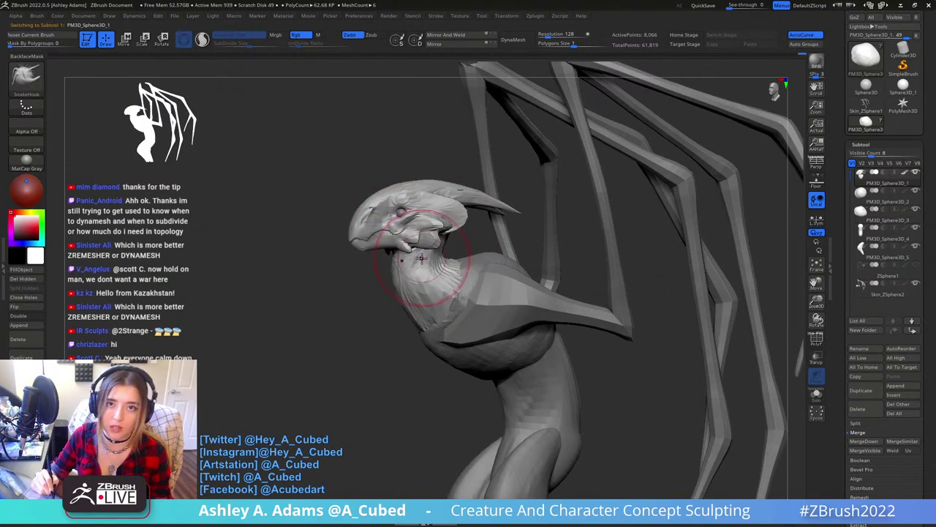
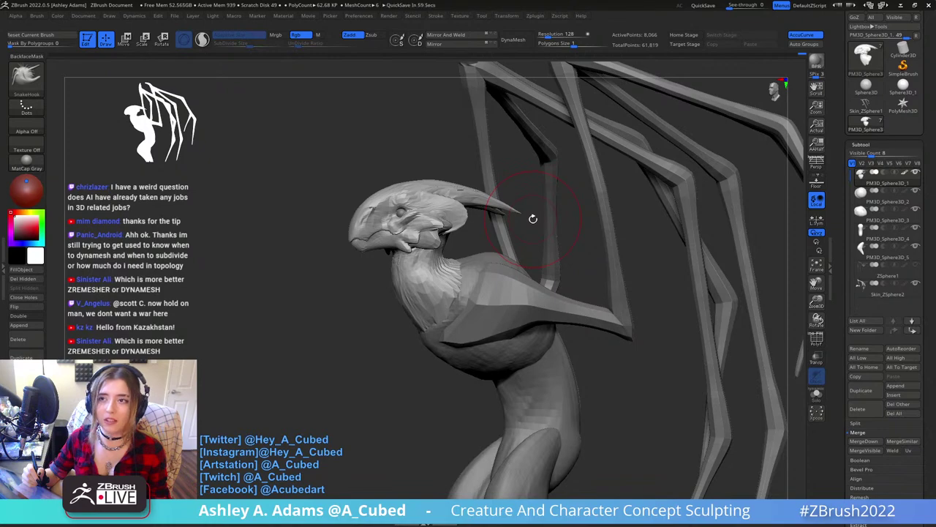
{"action": "mouse_move", "coordinate": [519, 201]}
{"action": "right_mouse_down"}
{"action": "mouse_move", "coordinate": [536, 192]}
{"action": "mouse_move", "coordinate": [468, 202]}
{"action": "mouse_move", "coordinate": [457, 218]}
{"action": "mouse_move", "coordinate": [503, 199]}
{"action": "mouse_move", "coordinate": [411, 207]}
{"action": "right_mouse_up"}
{"action": "right_click", "coordinate": [504, 199]}
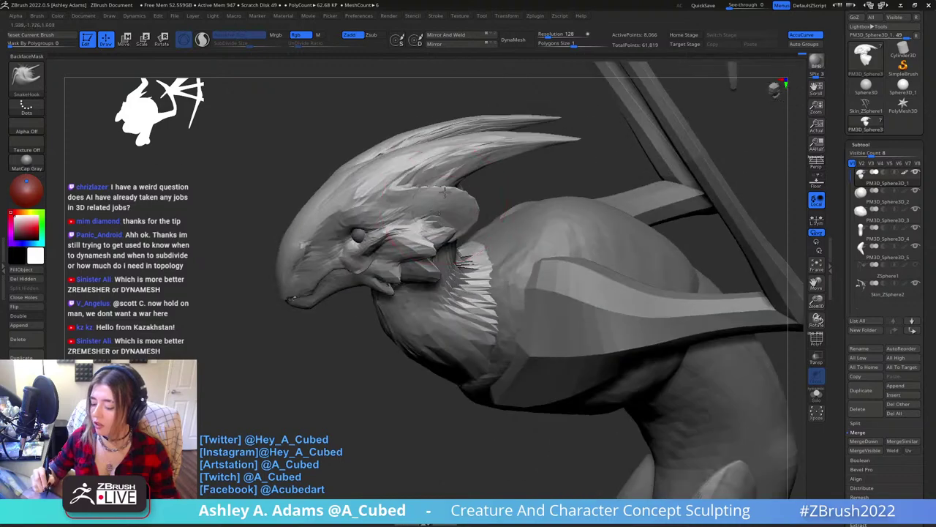
{"action": "key", "text": "b"}
{"action": "key", "text": "i"}
{"action": "key", "text": "n"}
{"action": "left_click_drag", "start_coordinate": [409, 206], "coordinate": [467, 208]}
{"action": "right_click_drag", "start_coordinate": [419, 199], "coordinate": [451, 203]}
{"action": "left_click_drag", "start_coordinate": [451, 202], "coordinate": [412, 202]}
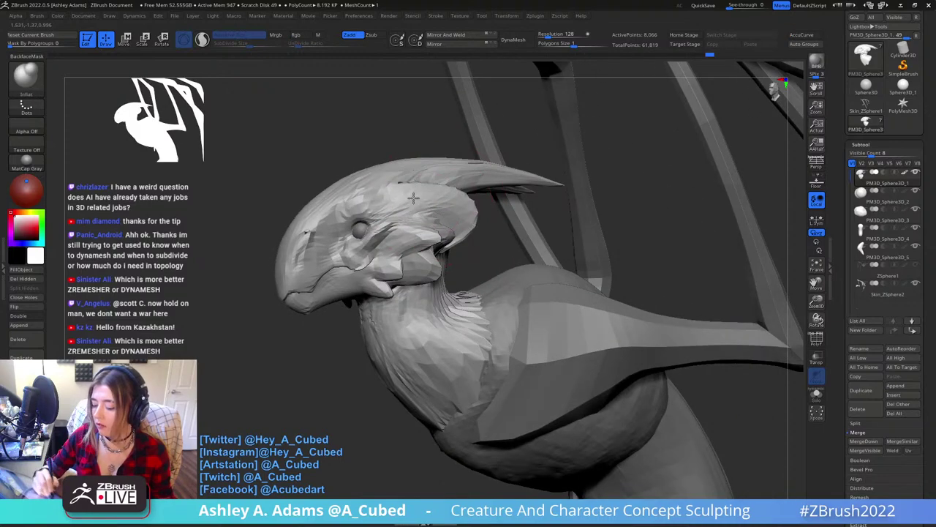
{"action": "right_click_drag", "start_coordinate": [412, 203], "coordinate": [443, 204]}
{"action": "left_click_drag", "start_coordinate": [444, 204], "coordinate": [431, 180]}
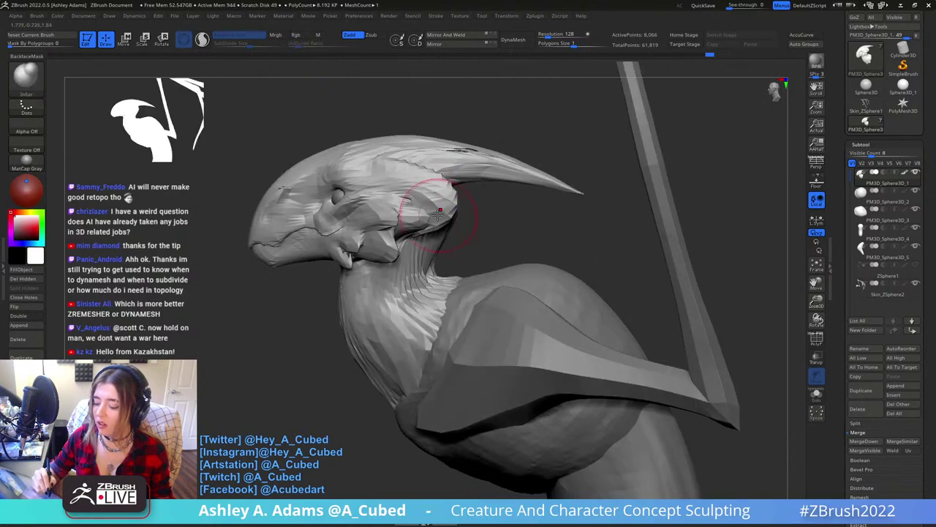
Pull the pointed cheek spike below the rear head flap slightly backward with SnakeHook.
{"action": "mouse_move", "coordinate": [431, 179]}
{"action": "right_mouse_down", "text": "alt"}
{"action": "mouse_move", "coordinate": [471, 177]}
{"action": "mouse_move", "coordinate": [475, 218]}
{"action": "mouse_move", "coordinate": [448, 258]}
{"action": "right_mouse_up", "text": "alt"}
{"action": "right_click", "coordinate": [455, 199]}
{"action": "right_click", "coordinate": [461, 202]}
{"action": "key", "text": "b"}
{"action": "key", "text": "s"}
{"action": "key", "text": "h"}
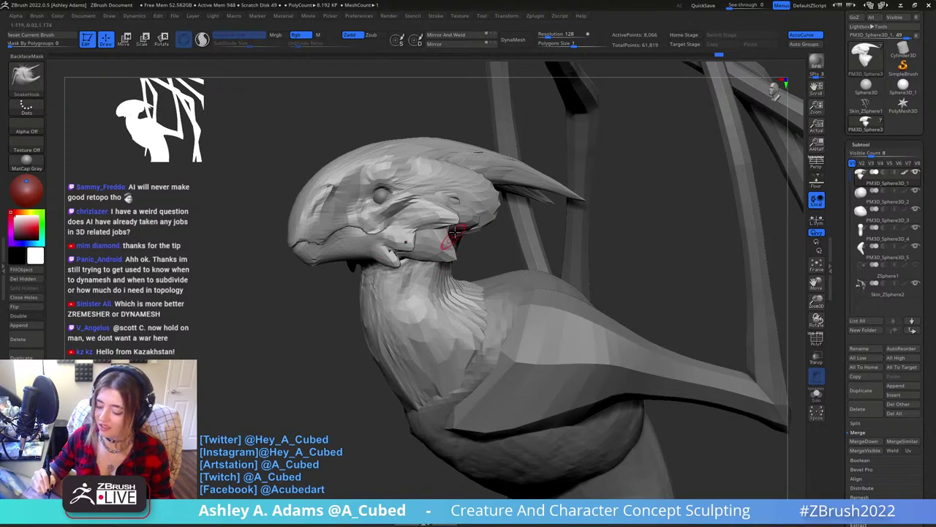
{"action": "right_click_drag", "start_coordinate": [460, 218], "coordinate": [452, 217]}
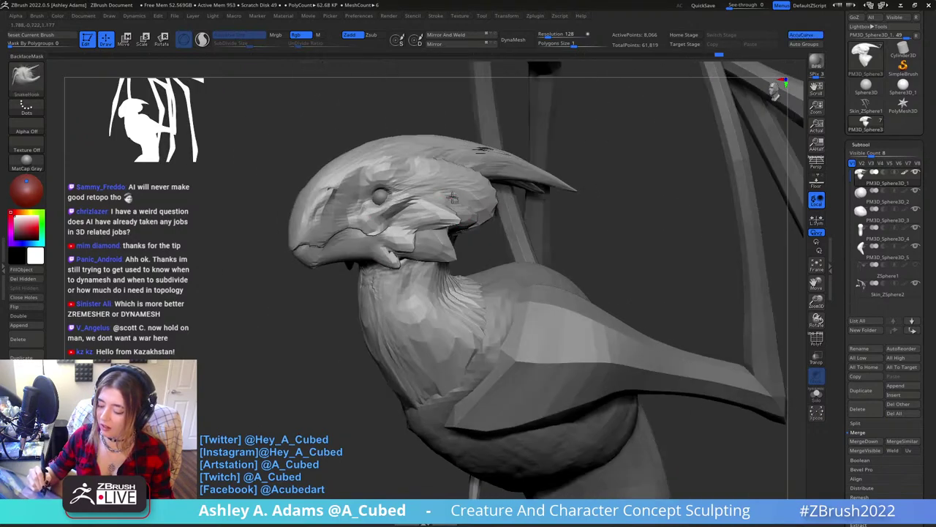
{"action": "left_click_drag", "start_coordinate": [455, 218], "coordinate": [464, 219]}
{"action": "mouse_move", "coordinate": [459, 201]}
{"action": "right_mouse_down"}
{"action": "mouse_move", "coordinate": [437, 247]}
{"action": "mouse_move", "coordinate": [360, 237]}
{"action": "right_mouse_up"}
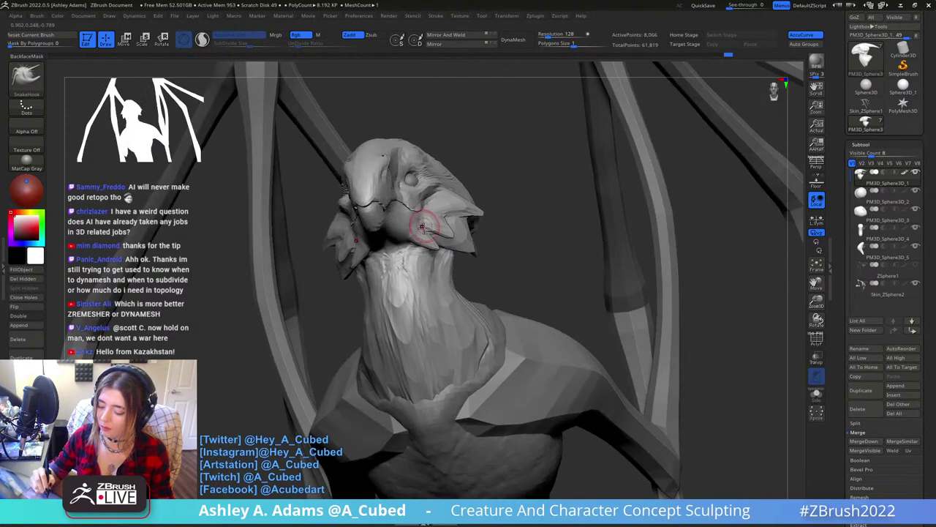
Build up the cheek below the eye and behind the jaw corner with ClayBuildup.
{"action": "key", "text": "b"}
{"action": "key", "text": "c"}
{"action": "key", "text": "b"}
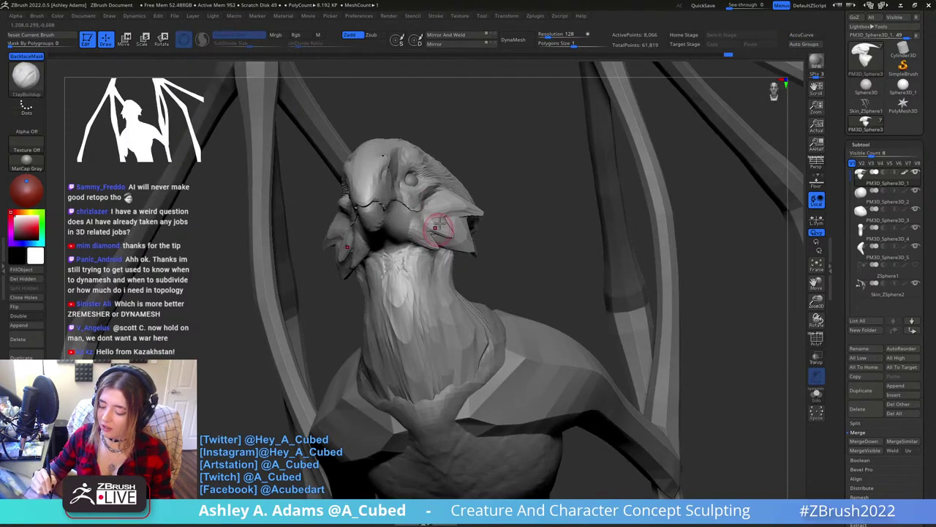
{"action": "right_click_drag", "start_coordinate": [441, 223], "coordinate": [407, 217]}
{"action": "left_click_drag", "start_coordinate": [407, 218], "coordinate": [430, 202]}
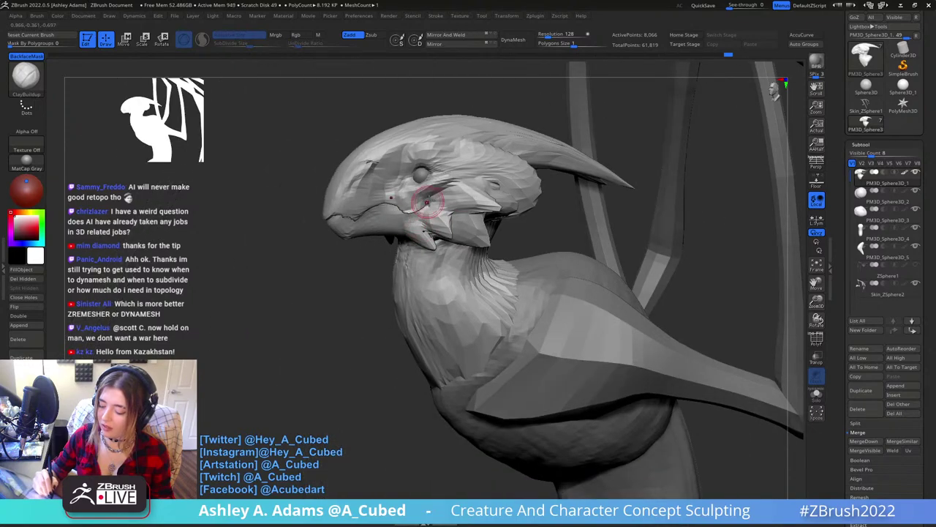
{"action": "mouse_move", "coordinate": [430, 202]}
{"action": "right_mouse_down"}
{"action": "mouse_move", "coordinate": [473, 233]}
{"action": "mouse_move", "coordinate": [494, 228]}
{"action": "mouse_move", "coordinate": [474, 235]}
{"action": "mouse_move", "coordinate": [445, 215]}
{"action": "mouse_move", "coordinate": [472, 229]}
{"action": "mouse_move", "coordinate": [485, 218]}
{"action": "mouse_move", "coordinate": [511, 245]}
{"action": "mouse_move", "coordinate": [439, 220]}
{"action": "right_mouse_up"}
{"action": "right_click_drag", "start_coordinate": [518, 202], "coordinate": [422, 253]}
Add ClayBuildup strokes to the plane between the eye and the nostril.
{"action": "right_click_drag", "start_coordinate": [513, 272], "coordinate": [567, 265]}
{"action": "right_click", "coordinate": [443, 231]}
{"action": "mouse_move", "coordinate": [465, 233]}
{"action": "right_mouse_down"}
{"action": "mouse_move", "coordinate": [432, 238]}
{"action": "mouse_move", "coordinate": [463, 224]}
{"action": "right_mouse_up"}
{"action": "left_click_drag", "start_coordinate": [448, 234], "coordinate": [447, 221]}
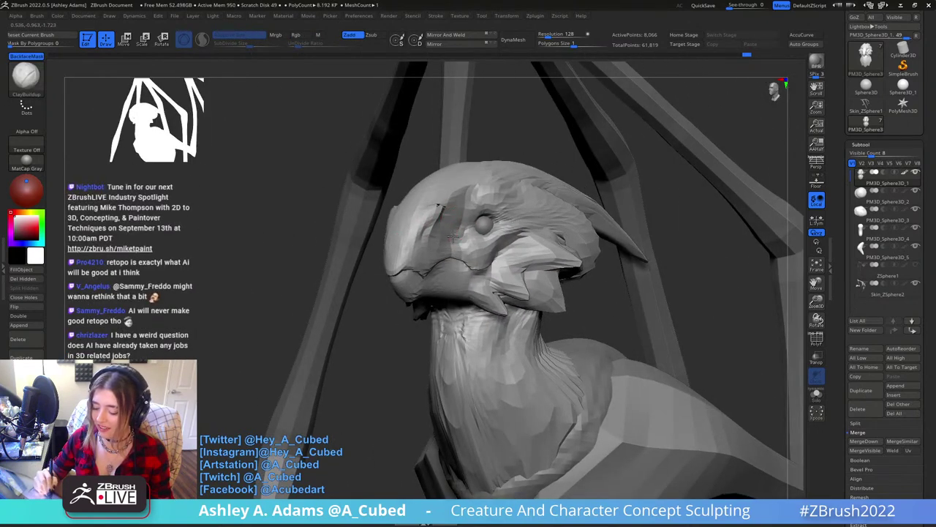
{"action": "key", "text": "space"}
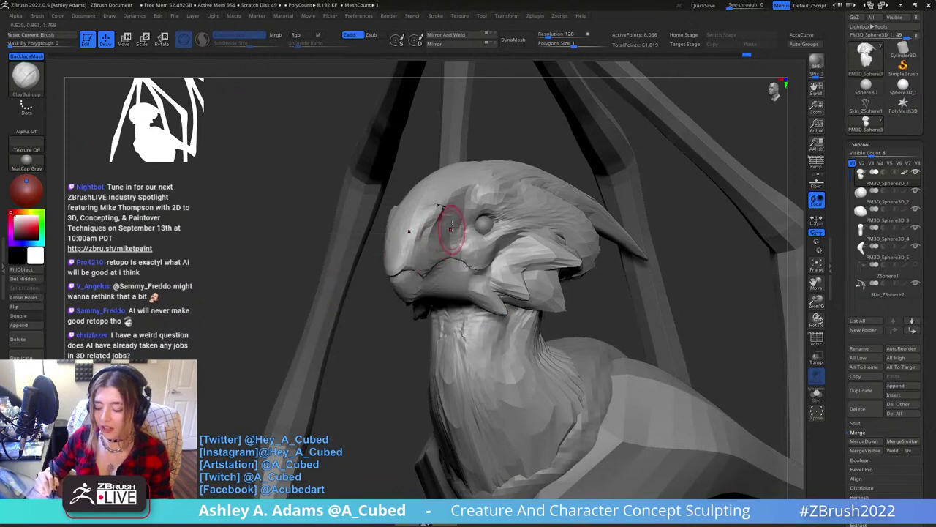
Carve the nostril groove into the side of the beak with DamStandard.
{"action": "right_click_drag", "start_coordinate": [449, 225], "coordinate": [430, 211]}
{"action": "right_click", "coordinate": [429, 211]}
{"action": "key", "text": "b"}
{"action": "key", "text": "d"}
{"action": "key", "text": "s"}
{"action": "left_click_drag", "start_coordinate": [422, 217], "coordinate": [409, 234]}
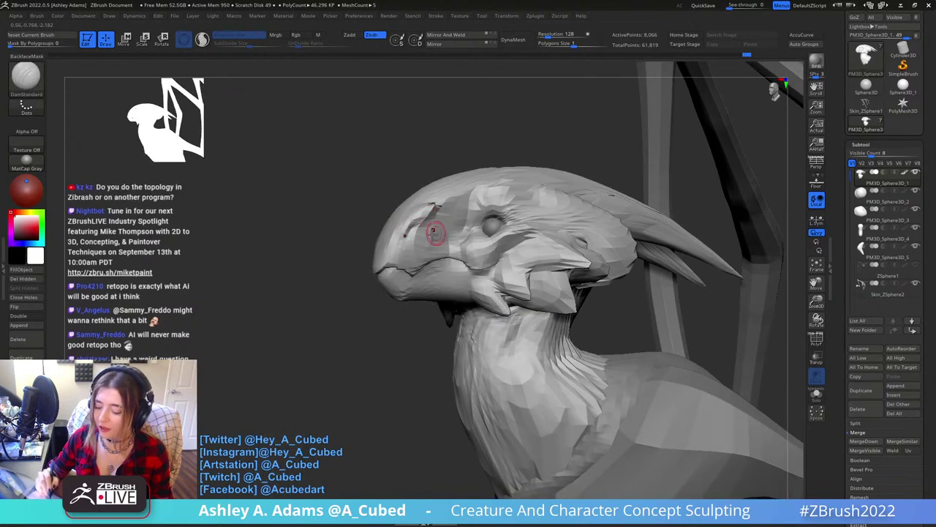
{"action": "right_click_drag", "start_coordinate": [433, 231], "coordinate": [424, 244]}
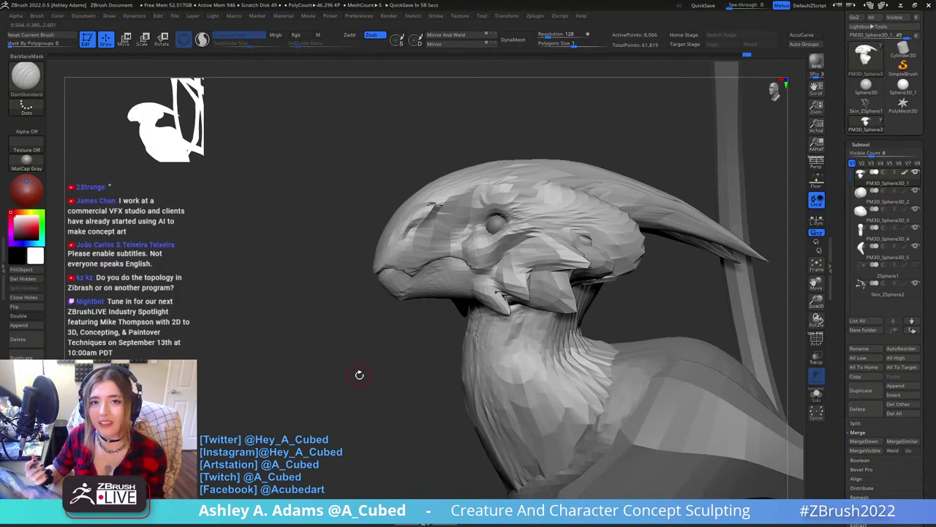
{"action": "mouse_move", "coordinate": [523, 156]}
{"action": "right_mouse_down", "text": "ctrl"}
{"action": "mouse_move", "coordinate": [508, 241]}
{"action": "mouse_move", "coordinate": [481, 256]}
{"action": "mouse_move", "coordinate": [538, 208]}
{"action": "mouse_move", "coordinate": [517, 210]}
{"action": "mouse_move", "coordinate": [492, 192]}
{"action": "mouse_move", "coordinate": [483, 205]}
{"action": "mouse_move", "coordinate": [517, 199]}
{"action": "right_mouse_up", "text": "ctrl"}
Reshape the side of the beak beside the nostril with SnakeHook.
{"action": "right_click", "coordinate": [480, 256]}
{"action": "key", "text": "b"}
{"action": "key", "text": "s"}
{"action": "key", "text": "h"}
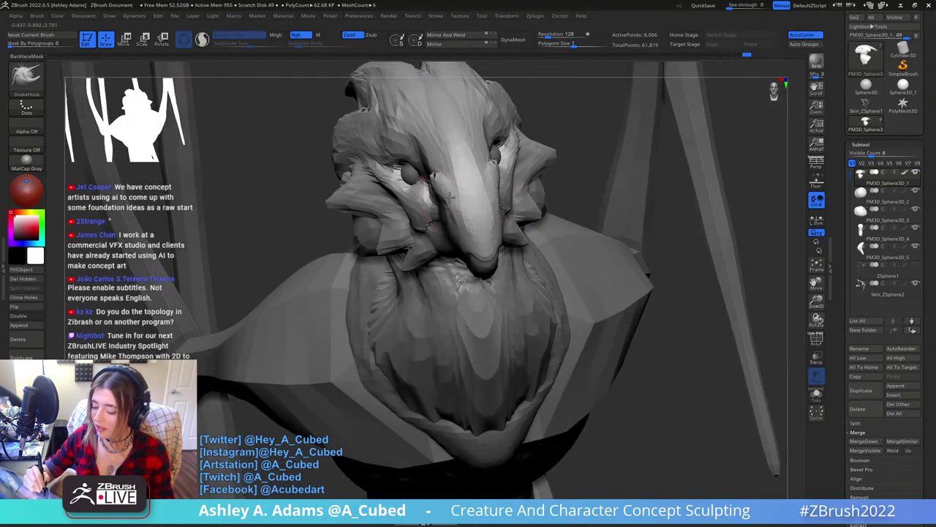
{"action": "mouse_move", "coordinate": [449, 193]}
{"action": "left_mouse_down"}
{"action": "mouse_move", "coordinate": [458, 191]}
{"action": "mouse_move", "coordinate": [450, 180]}
{"action": "mouse_move", "coordinate": [431, 200]}
{"action": "left_mouse_up"}
{"action": "right_click_drag", "start_coordinate": [431, 200], "coordinate": [428, 192]}
Build up the form around the nostril with a ClayBuildup stroke.
{"action": "key", "text": "b"}
{"action": "key", "text": "d"}
{"action": "key", "text": "s"}
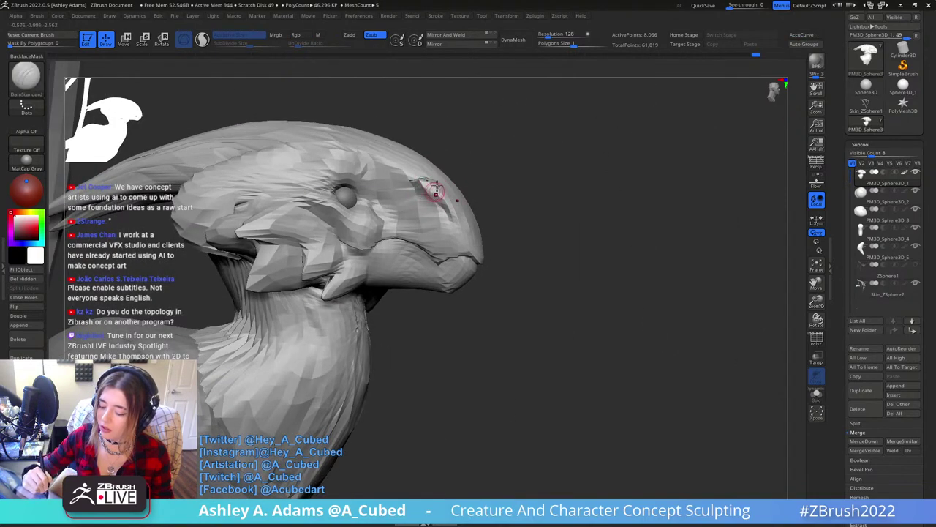
{"action": "key", "text": "b"}
{"action": "key", "text": "c"}
{"action": "key", "text": "b"}
{"action": "left_click_drag", "start_coordinate": [434, 199], "coordinate": [429, 182]}
{"action": "mouse_move", "coordinate": [467, 243]}
{"action": "right_mouse_down", "text": "ctrl"}
{"action": "mouse_move", "coordinate": [451, 207]}
{"action": "mouse_move", "coordinate": [501, 206]}
{"action": "mouse_move", "coordinate": [439, 223]}
{"action": "mouse_move", "coordinate": [435, 266]}
{"action": "right_mouse_up", "text": "ctrl"}
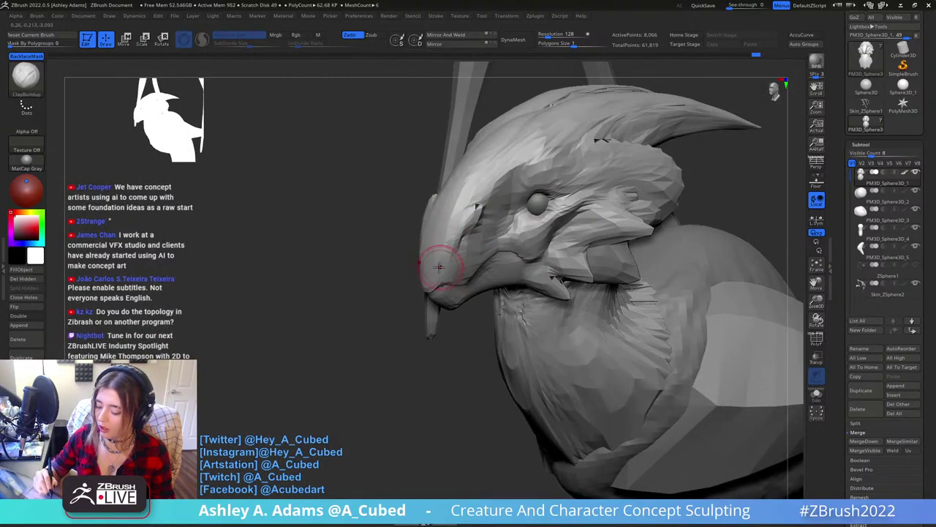
Smooth the bridge and side of the beak and refine the form toward the brow with ClayBuildup.
{"action": "left_click_drag", "start_coordinate": [466, 181], "coordinate": [445, 257], "text": "shift"}
{"action": "right_click_drag", "start_coordinate": [444, 258], "coordinate": [485, 254]}
{"action": "mouse_move", "coordinate": [429, 251]}
{"action": "left_mouse_down", "text": "shift"}
{"action": "mouse_move", "coordinate": [446, 190]}
{"action": "mouse_move", "coordinate": [495, 109]}
{"action": "left_mouse_up", "text": "shift"}
{"action": "left_click_drag", "start_coordinate": [459, 284], "coordinate": [473, 212]}
{"action": "left_click_drag", "start_coordinate": [505, 165], "coordinate": [481, 194]}
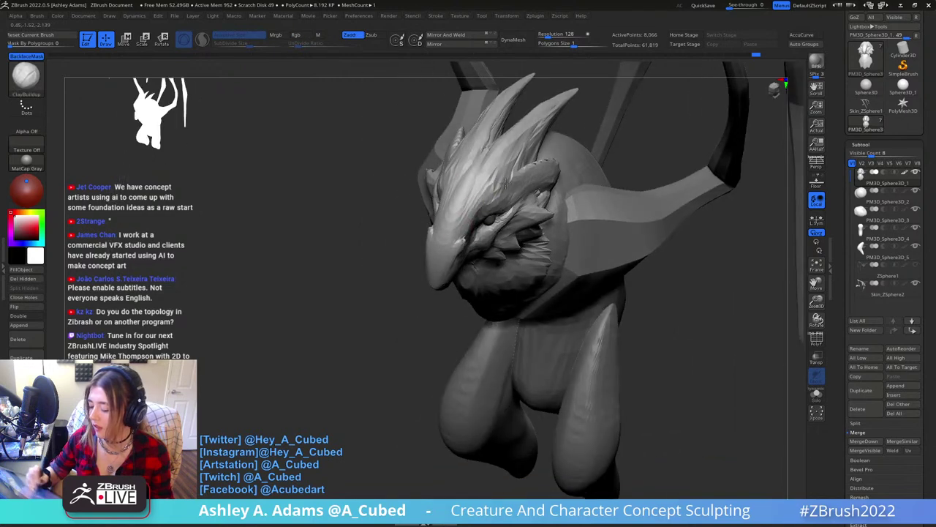
{"action": "right_click_drag", "start_coordinate": [481, 195], "coordinate": [448, 191]}
{"action": "mouse_move", "coordinate": [510, 178]}
{"action": "left_mouse_down"}
{"action": "mouse_move", "coordinate": [518, 168]}
{"action": "mouse_move", "coordinate": [496, 179]}
{"action": "mouse_move", "coordinate": [495, 163]}
{"action": "mouse_move", "coordinate": [440, 188]}
{"action": "left_mouse_up"}
Examine the head's crest, brow and profile from above, the front and the side.
{"action": "key", "text": "b"}
{"action": "key", "text": "s"}
{"action": "key", "text": "h"}
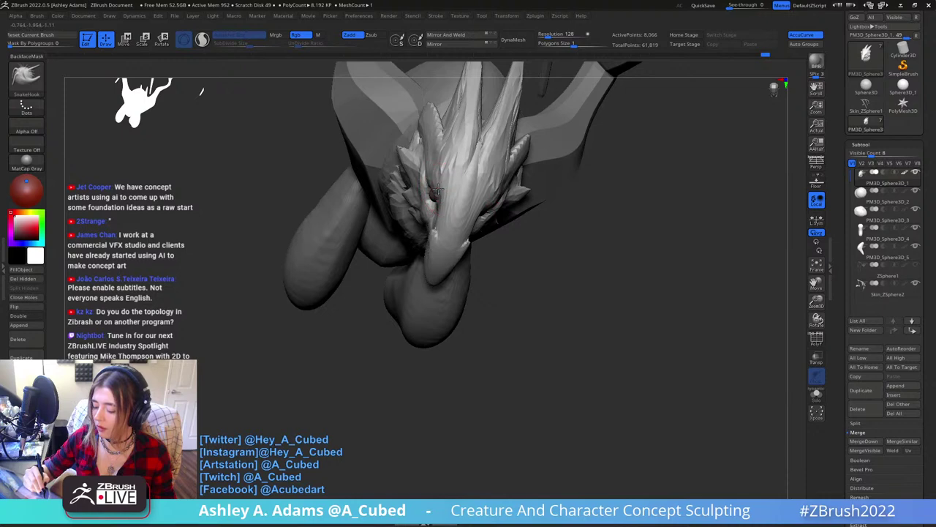
{"action": "right_click_drag", "start_coordinate": [440, 187], "coordinate": [431, 152]}
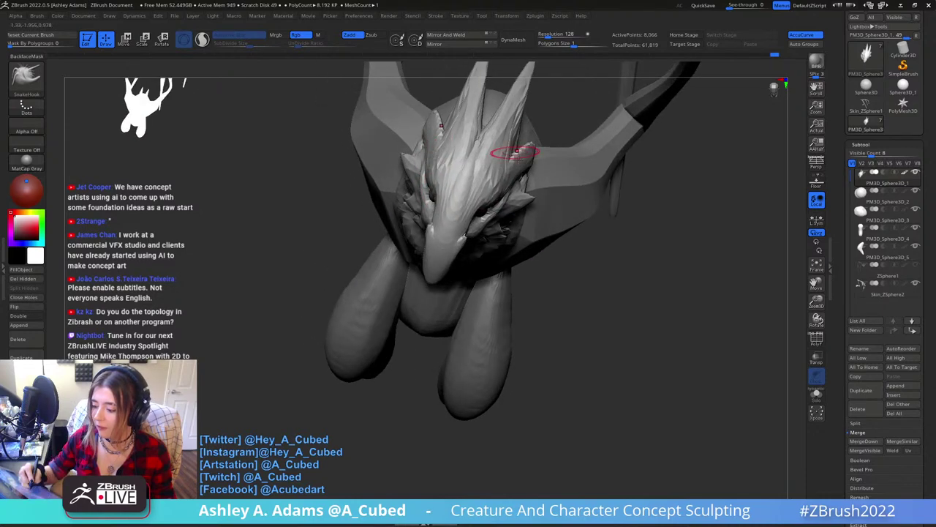
{"action": "right_click_drag", "start_coordinate": [502, 145], "coordinate": [485, 164]}
{"action": "key", "text": "b"}
{"action": "key", "text": "c"}
{"action": "key", "text": "b"}
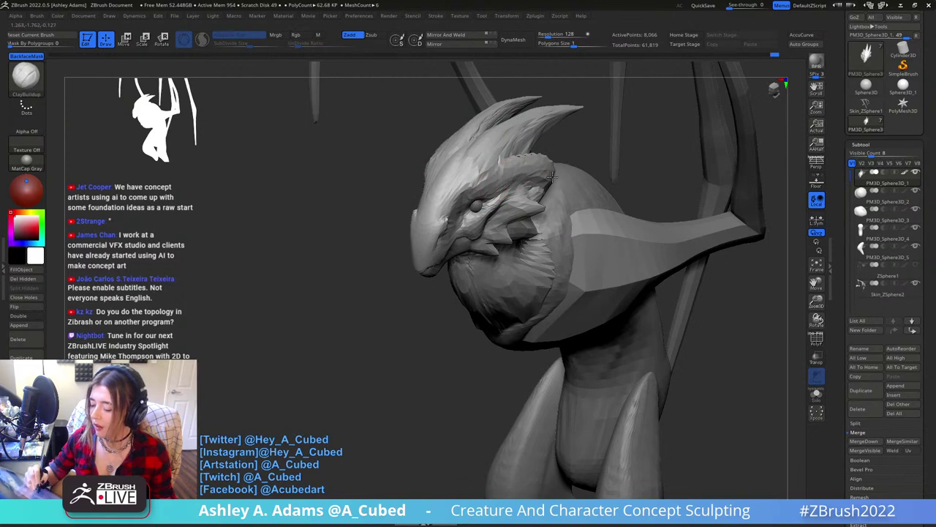
{"action": "right_click_drag", "start_coordinate": [545, 167], "coordinate": [477, 110]}
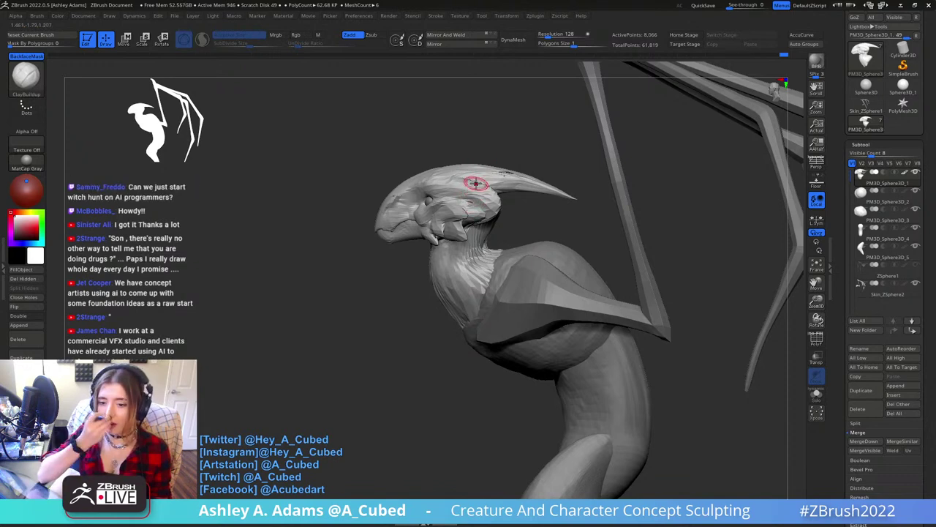
{"action": "left_click_drag", "start_coordinate": [525, 227], "coordinate": [479, 212]}
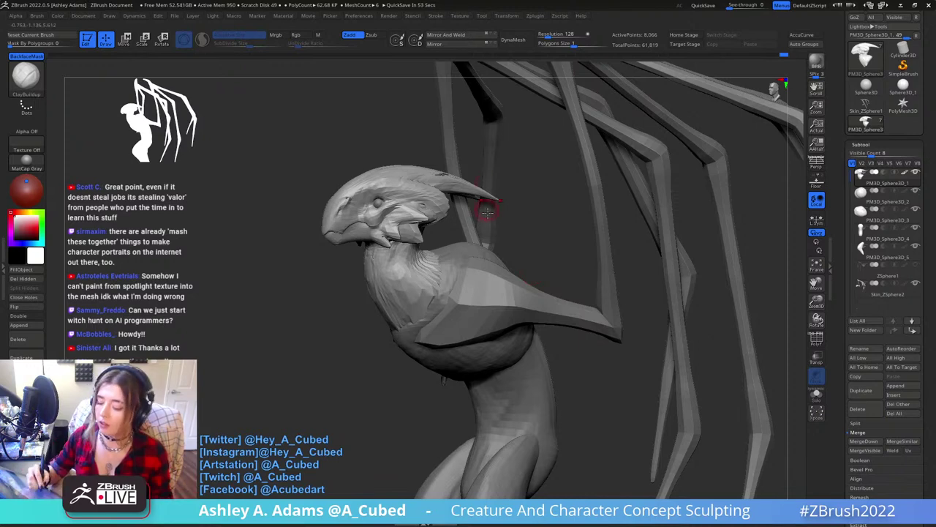
{"action": "mouse_move", "coordinate": [505, 220]}
{"action": "left_mouse_down"}
{"action": "mouse_move", "coordinate": [622, 242]}
{"action": "mouse_move", "coordinate": [615, 293]}
{"action": "mouse_move", "coordinate": [687, 270]}
{"action": "mouse_move", "coordinate": [447, 169]}
{"action": "mouse_move", "coordinate": [482, 189]}
{"action": "mouse_move", "coordinate": [504, 150]}
{"action": "left_mouse_up"}
Adjust the side of the beak in front of the eye and the brow area with SnakeHook.
{"action": "key", "text": "b"}
{"action": "key", "text": "s"}
{"action": "key", "text": "h"}
{"action": "mouse_move", "coordinate": [500, 292]}
{"action": "right_mouse_down", "text": "ctrl"}
{"action": "mouse_move", "coordinate": [505, 170]}
{"action": "mouse_move", "coordinate": [528, 178]}
{"action": "mouse_move", "coordinate": [566, 165]}
{"action": "mouse_move", "coordinate": [463, 166]}
{"action": "mouse_move", "coordinate": [471, 200]}
{"action": "right_mouse_up", "text": "ctrl"}
{"action": "left_click_drag", "start_coordinate": [471, 203], "coordinate": [430, 202]}
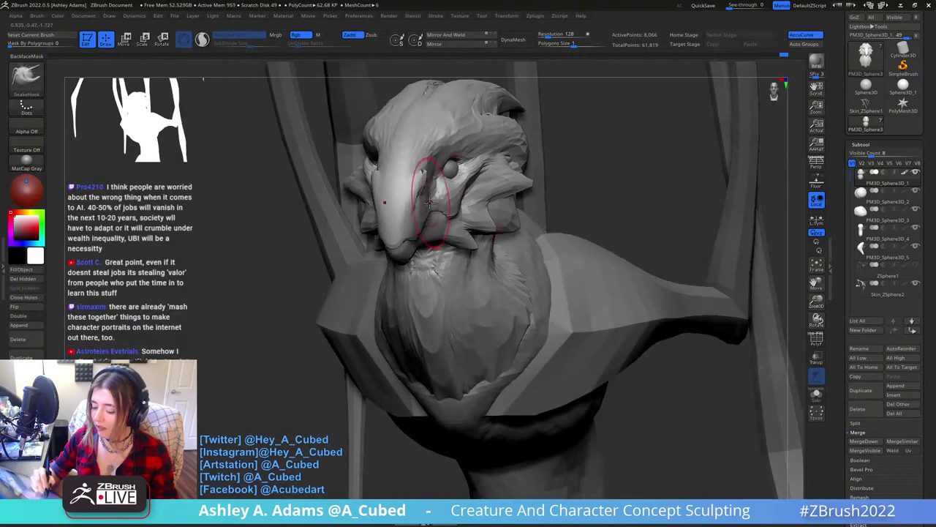
{"action": "right_click", "coordinate": [407, 251]}
{"action": "mouse_move", "coordinate": [439, 204]}
{"action": "right_mouse_down"}
{"action": "mouse_move", "coordinate": [407, 251]}
{"action": "mouse_move", "coordinate": [473, 168]}
{"action": "mouse_move", "coordinate": [507, 175]}
{"action": "right_mouse_up"}
{"action": "right_click", "coordinate": [461, 173]}
{"action": "left_click_drag", "start_coordinate": [459, 176], "coordinate": [454, 188]}
{"action": "key", "text": "space"}
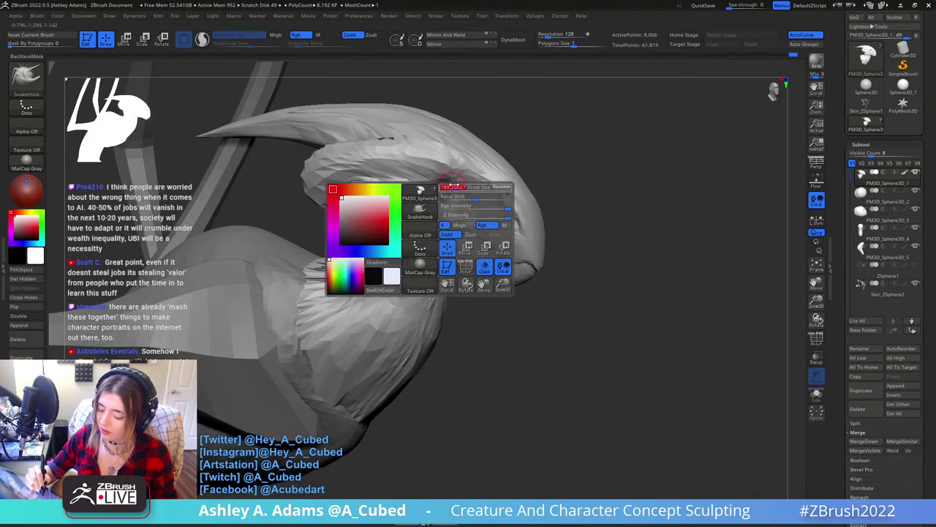
Select the torso subtool and build up and smooth its lower front with ClayBuildup.
{"action": "mouse_move", "coordinate": [457, 185]}
{"action": "right_mouse_down"}
{"action": "mouse_move", "coordinate": [450, 199]}
{"action": "mouse_move", "coordinate": [531, 194]}
{"action": "mouse_move", "coordinate": [557, 266]}
{"action": "mouse_move", "coordinate": [517, 226]}
{"action": "mouse_move", "coordinate": [485, 251]}
{"action": "mouse_move", "coordinate": [491, 289]}
{"action": "mouse_move", "coordinate": [520, 178]}
{"action": "mouse_move", "coordinate": [568, 199]}
{"action": "right_mouse_up"}
{"action": "key", "text": "b"}
{"action": "key", "text": "c"}
{"action": "key", "text": "b"}
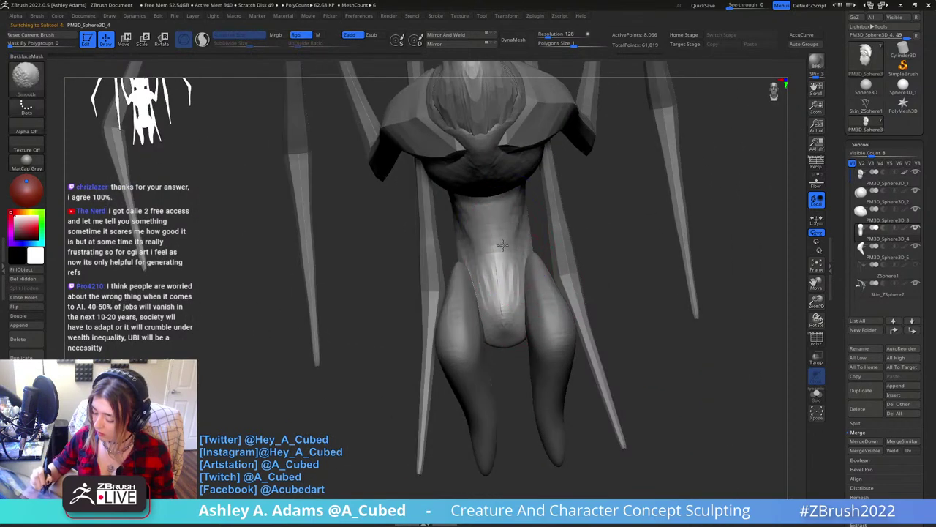
{"action": "left_click", "coordinate": [523, 326], "text": "alt"}
{"action": "key", "text": "space"}
Round and slightly shorten the torso's lower end between the legs with SnakeHook.
{"action": "key", "text": "b"}
{"action": "key", "text": "s"}
{"action": "key", "text": "h"}
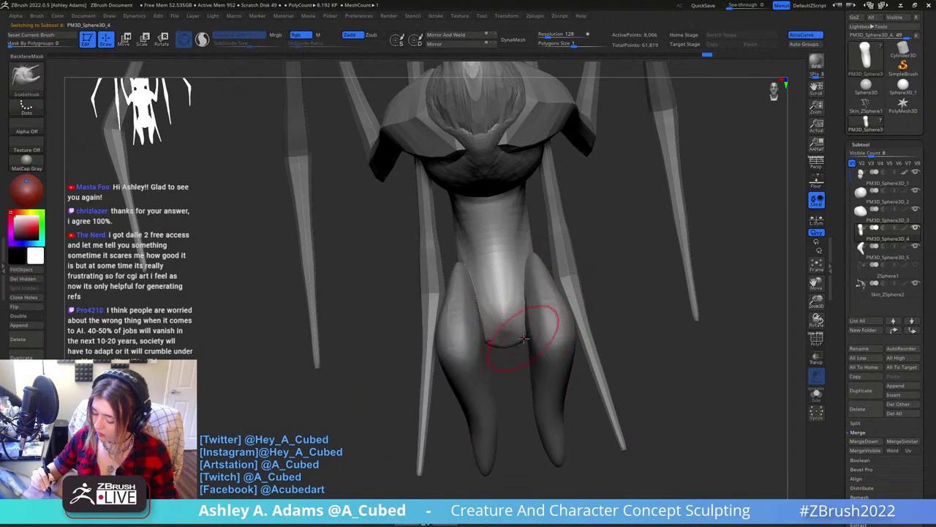
{"action": "left_click_drag", "start_coordinate": [522, 333], "coordinate": [551, 336]}
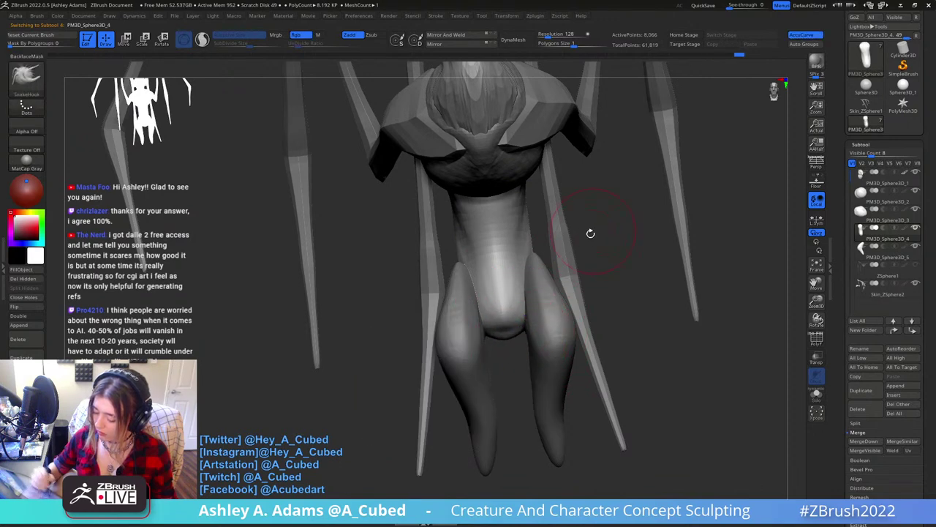
Select the leg subtool and fill out the back of the thigh with SnakeHook.
{"action": "right_click_drag", "start_coordinate": [590, 232], "coordinate": [526, 251]}
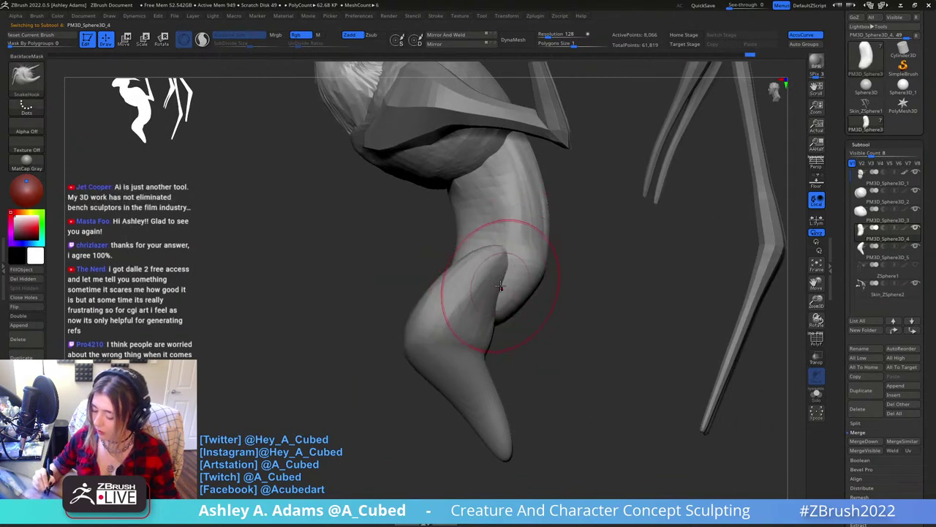
{"action": "left_click", "coordinate": [489, 258], "text": "alt"}
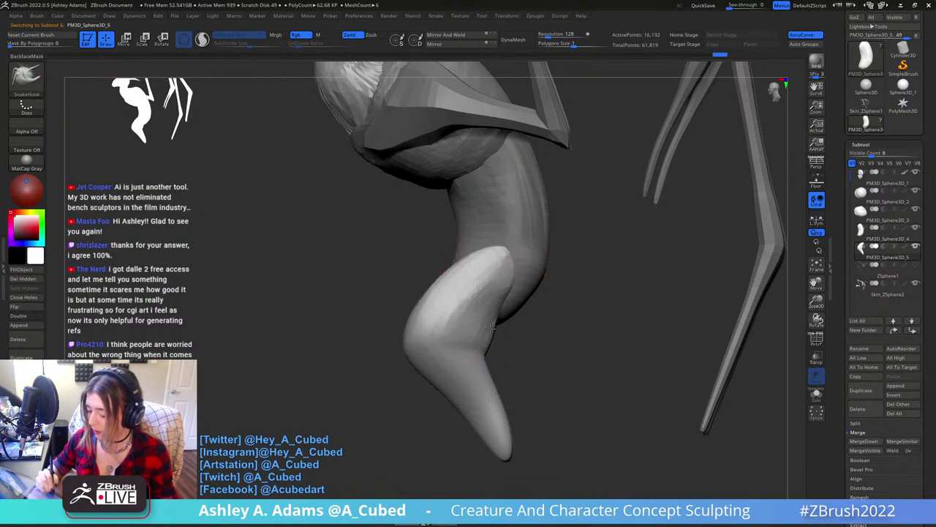
{"action": "key", "text": "b"}
{"action": "key", "text": "i"}
{"action": "key", "text": "n"}
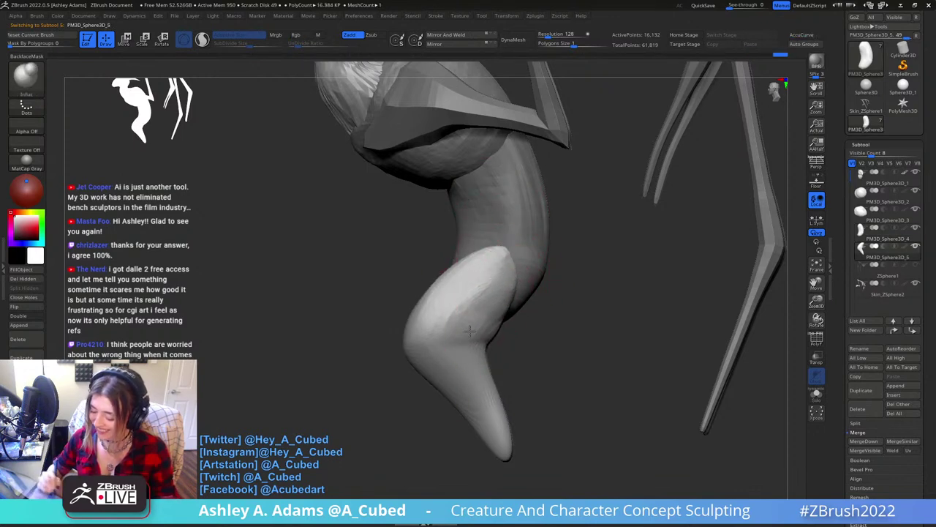
{"action": "key", "text": "b"}
{"action": "key", "text": "s"}
{"action": "key", "text": "h"}
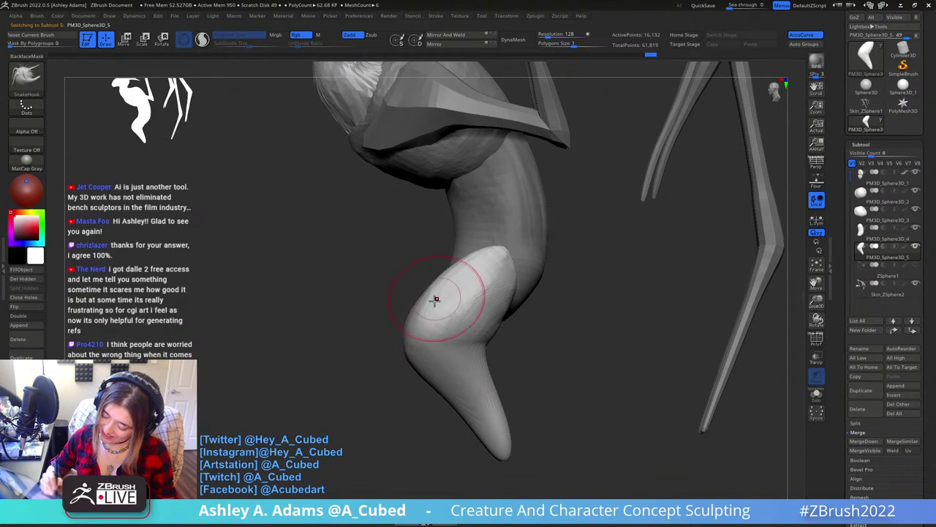
{"action": "key", "text": "space"}
{"action": "left_click_drag", "start_coordinate": [471, 270], "coordinate": [487, 262]}
{"action": "right_click_drag", "start_coordinate": [487, 261], "coordinate": [532, 269]}
Stretch the upper tips of the thighs upward with SnakeHook while the rest of the legs is masked, and clear the mask.
{"action": "key", "text": "space"}
{"action": "mouse_move", "coordinate": [489, 251]}
{"action": "left_mouse_down", "text": "ctrl"}
{"action": "mouse_move", "coordinate": [468, 256]}
{"action": "mouse_move", "coordinate": [440, 310]}
{"action": "mouse_move", "coordinate": [458, 298]}
{"action": "left_mouse_up", "text": "ctrl"}
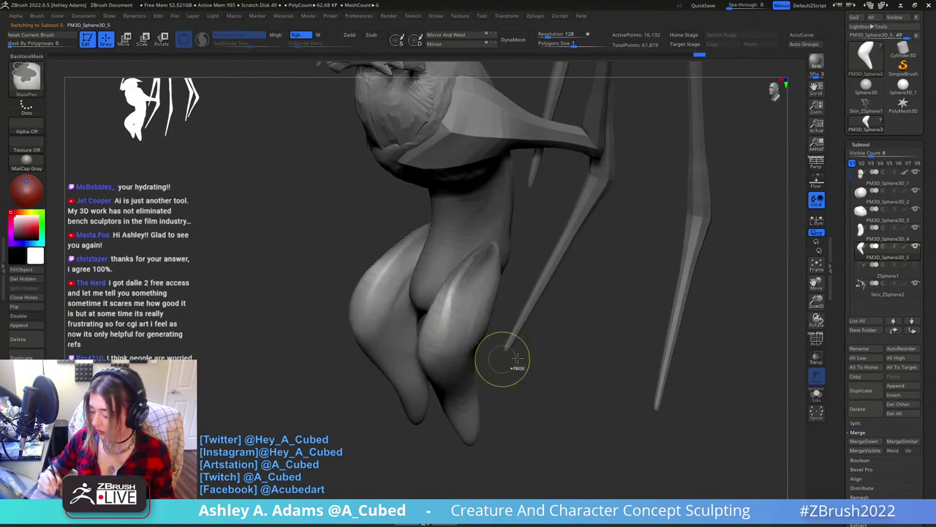
{"action": "left_click", "coordinate": [518, 359], "text": "ctrl"}
{"action": "right_click_drag", "start_coordinate": [505, 359], "coordinate": [473, 355]}
{"action": "left_click_drag", "start_coordinate": [481, 251], "coordinate": [483, 233]}
{"action": "mouse_move", "coordinate": [486, 238]}
{"action": "right_mouse_down"}
{"action": "mouse_move", "coordinate": [527, 243]}
{"action": "mouse_move", "coordinate": [505, 237]}
{"action": "mouse_move", "coordinate": [528, 272]}
{"action": "mouse_move", "coordinate": [476, 246]}
{"action": "right_mouse_up"}
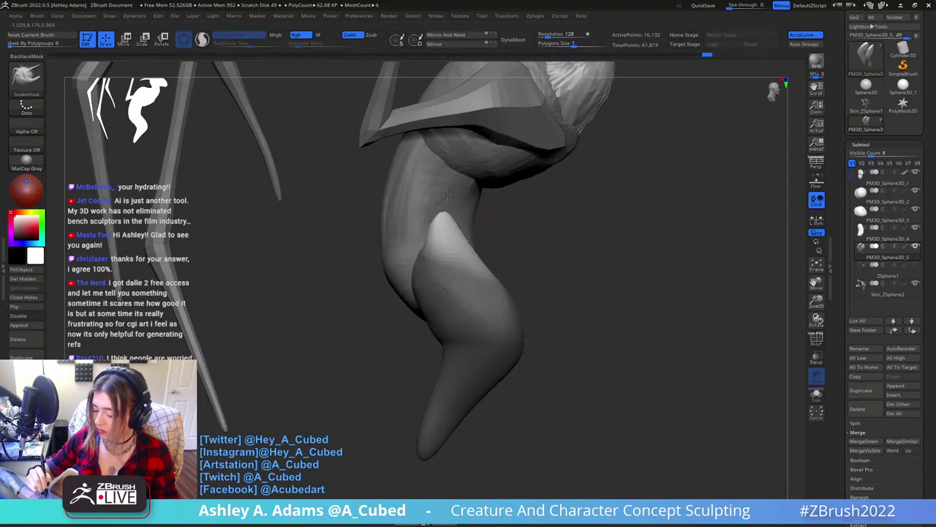
{"action": "left_click_drag", "start_coordinate": [446, 218], "coordinate": [455, 195]}
{"action": "left_click_drag", "start_coordinate": [529, 246], "coordinate": [541, 230], "text": "ctrl"}
Build up muscle volume on the outer back of the thigh with ClayBuildup.
{"action": "key", "text": "b"}
{"action": "key", "text": "c"}
{"action": "key", "text": "b"}
{"action": "mouse_move", "coordinate": [453, 263]}
{"action": "right_mouse_down"}
{"action": "mouse_move", "coordinate": [444, 264]}
{"action": "mouse_move", "coordinate": [469, 262]}
{"action": "right_mouse_up"}
{"action": "mouse_move", "coordinate": [433, 265]}
{"action": "left_mouse_down"}
{"action": "mouse_move", "coordinate": [472, 307]}
{"action": "mouse_move", "coordinate": [461, 311]}
{"action": "left_mouse_up"}
{"action": "right_click_drag", "start_coordinate": [461, 303], "coordinate": [417, 282]}
Carve muscle creases along the outer side and front of the thigh with DamStandard.
{"action": "key", "text": "b"}
{"action": "key", "text": "d"}
{"action": "key", "text": "s"}
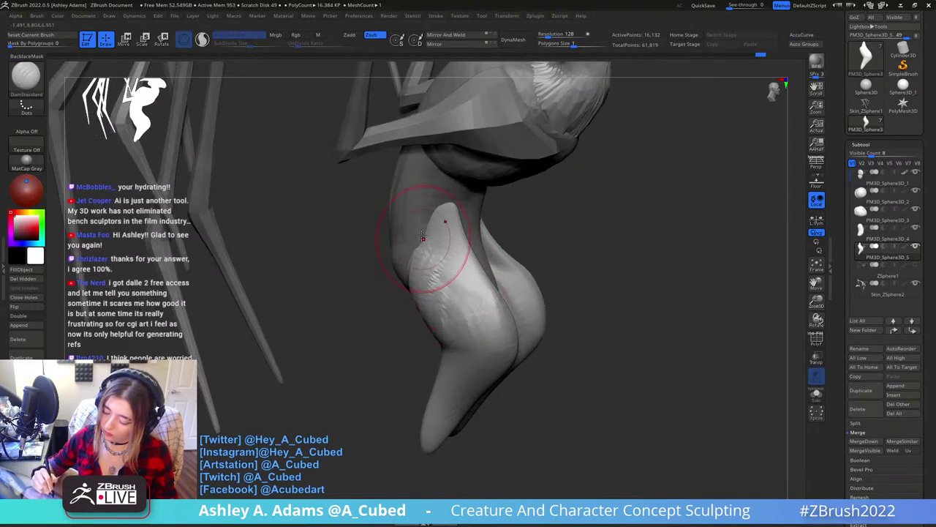
{"action": "left_click_drag", "start_coordinate": [422, 237], "coordinate": [443, 266]}
{"action": "right_click_drag", "start_coordinate": [483, 292], "coordinate": [417, 274]}
{"action": "left_click_drag", "start_coordinate": [466, 245], "coordinate": [496, 314]}
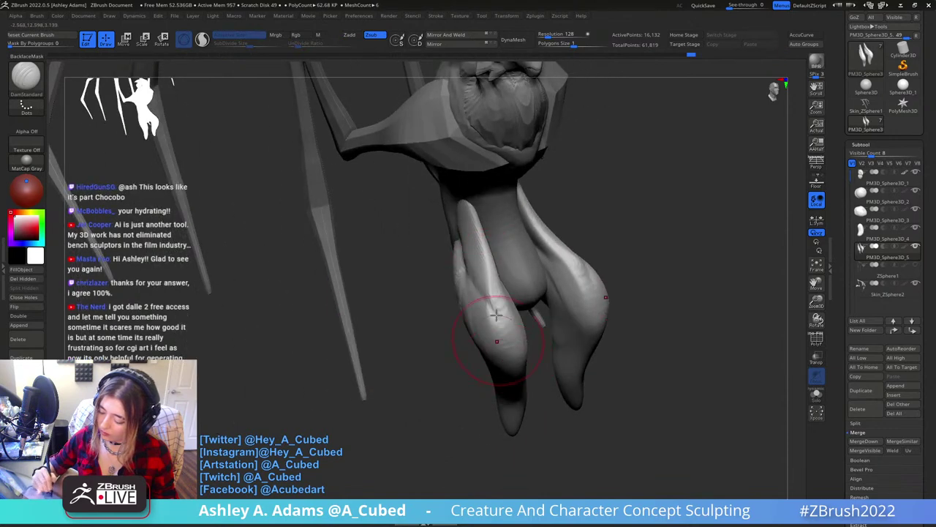
{"action": "right_click_drag", "start_coordinate": [552, 314], "coordinate": [498, 307]}
{"action": "left_click_drag", "start_coordinate": [500, 264], "coordinate": [527, 316]}
{"action": "right_click_drag", "start_coordinate": [454, 293], "coordinate": [502, 284]}
Build up the front thigh muscle with ClayBuildup and check the body's profile from the side.
{"action": "key", "text": "b"}
{"action": "key", "text": "c"}
{"action": "key", "text": "b"}
{"action": "left_click_drag", "start_coordinate": [488, 304], "coordinate": [490, 252]}
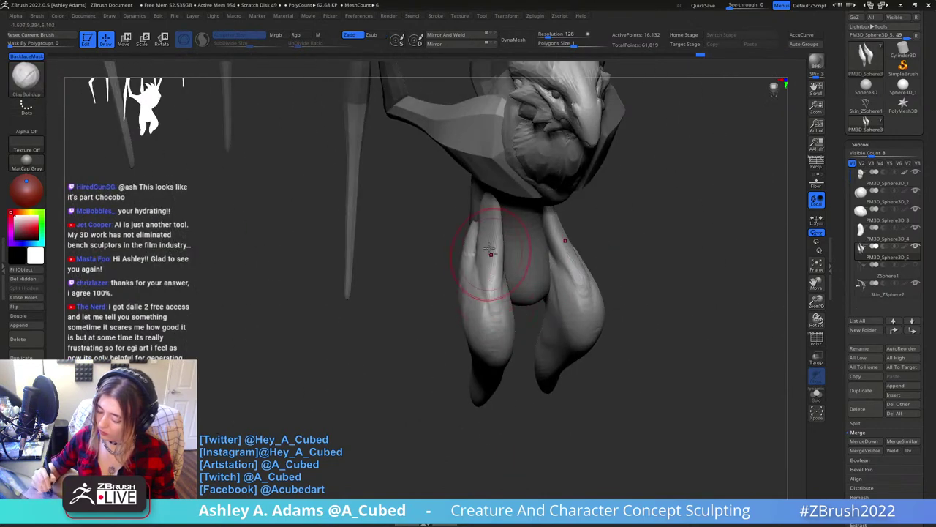
{"action": "right_click_drag", "start_coordinate": [491, 253], "coordinate": [511, 183]}
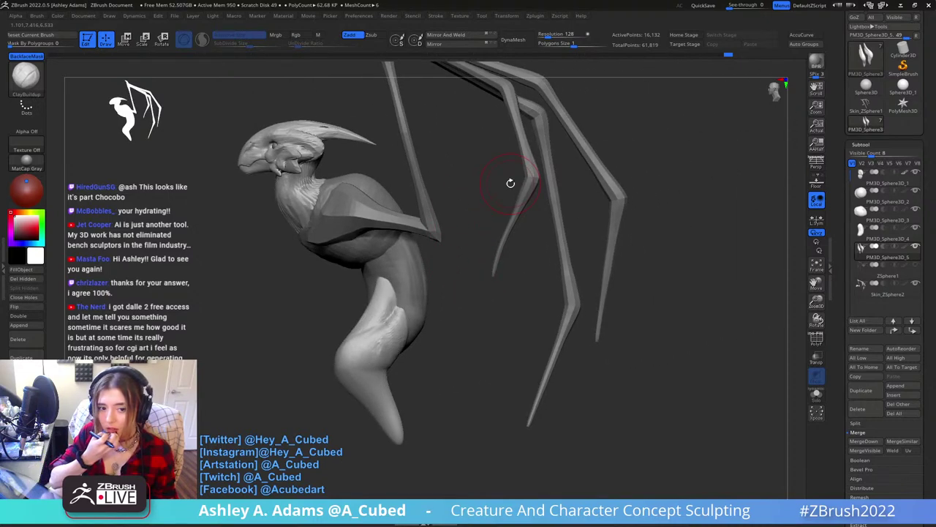
{"action": "right_click_drag", "start_coordinate": [421, 253], "coordinate": [489, 238], "text": "alt"}
{"action": "right_click", "coordinate": [487, 253]}
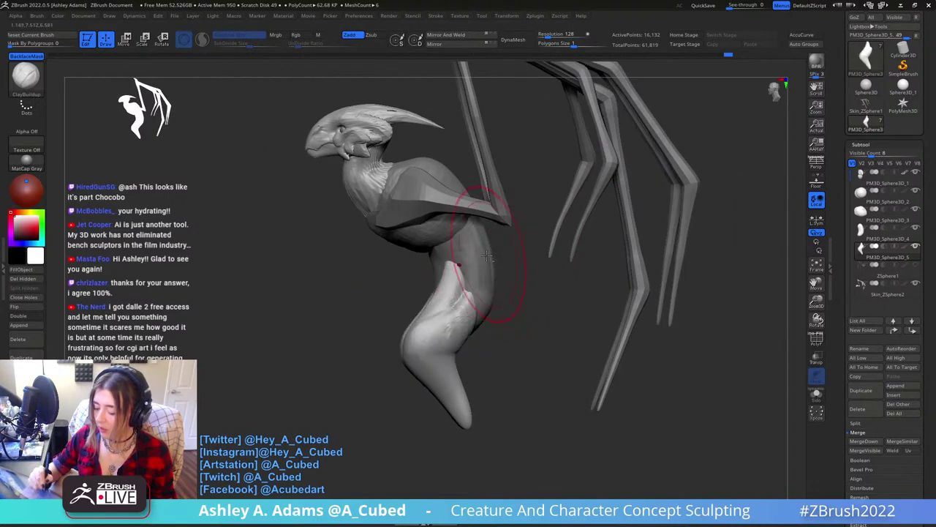
Select the torso subtool, turn off AccuCurve for SnakeHook and bend the waist backward beneath the chest.
{"action": "left_click", "coordinate": [480, 256], "text": "alt"}
{"action": "right_click", "coordinate": [468, 249]}
{"action": "key", "text": "b"}
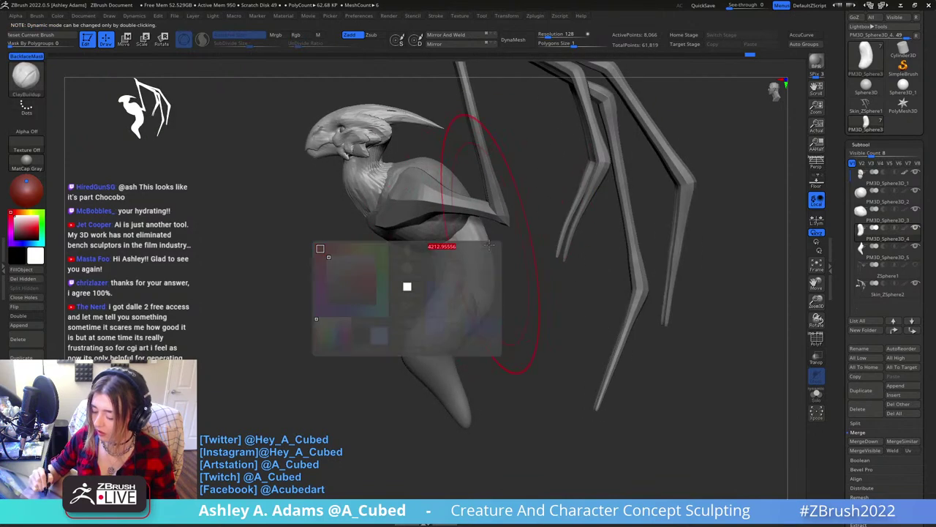
{"action": "key", "text": "s"}
{"action": "key", "text": "h"}
{"action": "key", "text": "ctrl+z"}
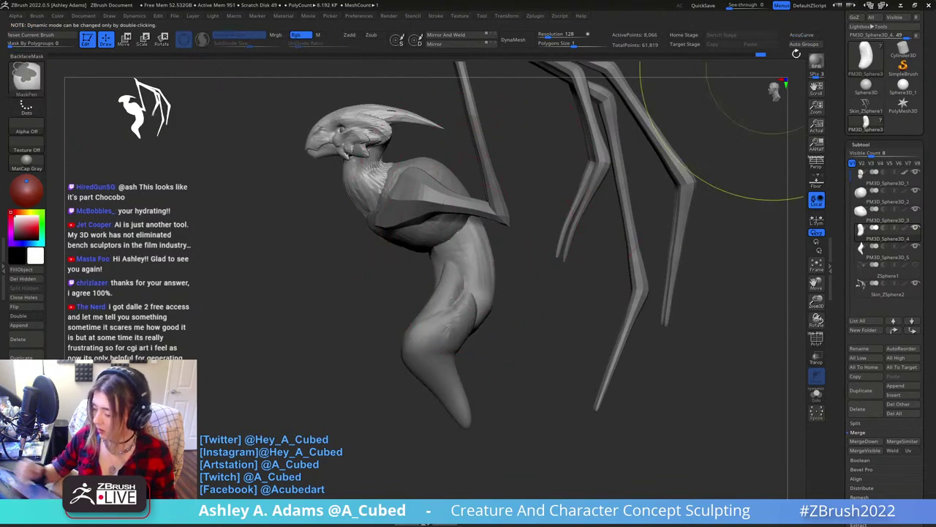
{"action": "left_click", "coordinate": [805, 35]}
{"action": "mouse_move", "coordinate": [457, 248]}
{"action": "left_mouse_down"}
{"action": "mouse_move", "coordinate": [478, 246]}
{"action": "mouse_move", "coordinate": [468, 212]}
{"action": "left_mouse_up"}
Select the leg subtool and reshape the thigh, knee and lower leg into a stronger curve with SnakeHook.
{"action": "left_click", "coordinate": [441, 230], "text": "alt"}
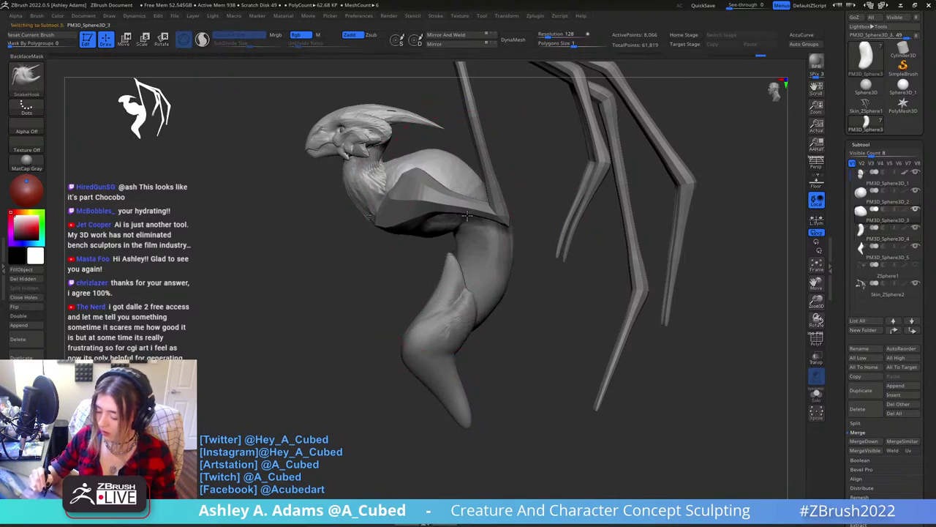
{"action": "left_click", "coordinate": [469, 267], "text": "alt"}
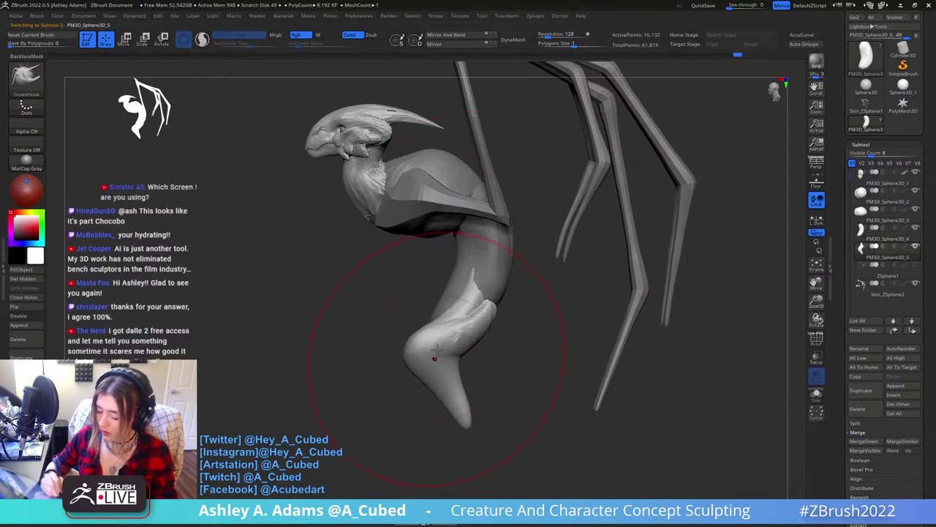
{"action": "left_click_drag", "start_coordinate": [445, 353], "coordinate": [434, 337]}
{"action": "right_click_drag", "start_coordinate": [497, 261], "coordinate": [508, 261]}
{"action": "left_click_drag", "start_coordinate": [507, 261], "coordinate": [561, 293]}
{"action": "left_click_drag", "start_coordinate": [489, 408], "coordinate": [472, 387]}
{"action": "right_click_drag", "start_coordinate": [525, 314], "coordinate": [532, 308]}
{"action": "key", "text": "space"}
{"action": "mouse_move", "coordinate": [528, 308]}
{"action": "left_mouse_down"}
{"action": "mouse_move", "coordinate": [509, 308]}
{"action": "mouse_move", "coordinate": [517, 306]}
{"action": "mouse_move", "coordinate": [508, 297]}
{"action": "left_mouse_up"}
{"action": "key", "text": "space"}
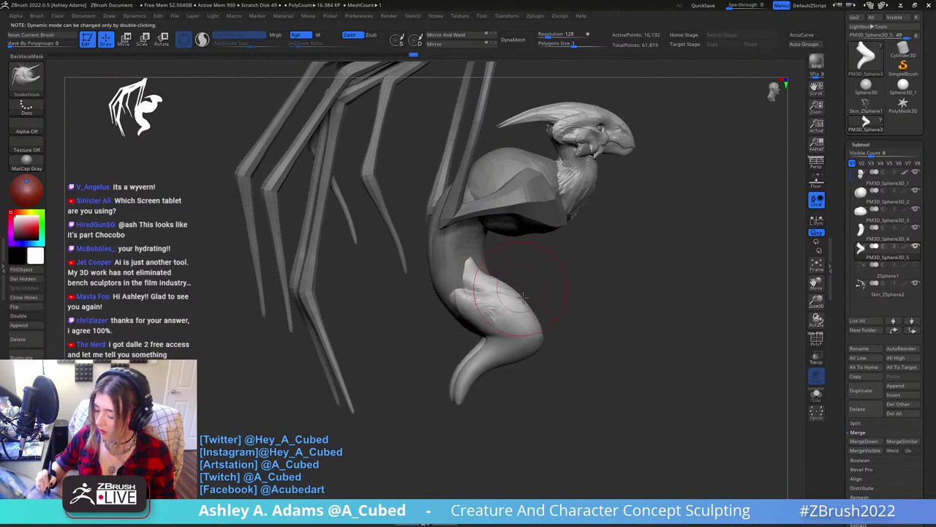
Select the torso subtool and adjust the waist's curve beneath the chest with SnakeHook.
{"action": "left_click", "coordinate": [487, 260], "text": "alt"}
{"action": "left_click_drag", "start_coordinate": [483, 259], "coordinate": [496, 225]}
{"action": "right_click_drag", "start_coordinate": [497, 223], "coordinate": [504, 215]}
{"action": "key", "text": "space"}
{"action": "left_click_drag", "start_coordinate": [501, 216], "coordinate": [497, 216]}
{"action": "right_click_drag", "start_coordinate": [499, 218], "coordinate": [515, 229]}
{"action": "left_click_drag", "start_coordinate": [515, 229], "coordinate": [513, 219]}
{"action": "right_click_drag", "start_coordinate": [514, 218], "coordinate": [516, 240], "text": "shift"}
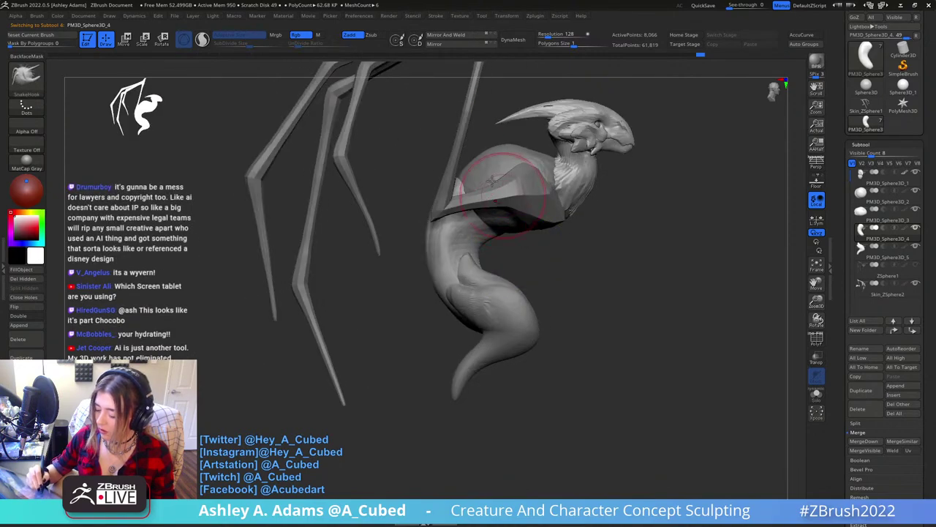
Refine the torso's front contour where it meets the underside of the chest with SnakeHook.
{"action": "mouse_move", "coordinate": [494, 172]}
{"action": "right_mouse_down"}
{"action": "mouse_move", "coordinate": [457, 182]}
{"action": "mouse_move", "coordinate": [533, 182]}
{"action": "mouse_move", "coordinate": [496, 212]}
{"action": "mouse_move", "coordinate": [543, 231]}
{"action": "right_mouse_up"}
{"action": "left_click", "coordinate": [496, 212], "text": "alt"}
{"action": "left_click", "coordinate": [543, 234], "text": "alt"}
{"action": "left_click_drag", "start_coordinate": [528, 221], "coordinate": [526, 221]}
{"action": "right_click_drag", "start_coordinate": [539, 231], "coordinate": [545, 225]}
{"action": "mouse_move", "coordinate": [543, 228]}
{"action": "left_mouse_down"}
{"action": "mouse_move", "coordinate": [536, 224]}
{"action": "mouse_move", "coordinate": [535, 244]}
{"action": "left_mouse_up"}
{"action": "right_click_drag", "start_coordinate": [541, 238], "coordinate": [568, 220]}
Add volume to the side of the upper waist under the chest with ClayBuildup.
{"action": "key", "text": "b"}
{"action": "key", "text": "c"}
{"action": "key", "text": "b"}
{"action": "left_click_drag", "start_coordinate": [557, 219], "coordinate": [553, 244]}
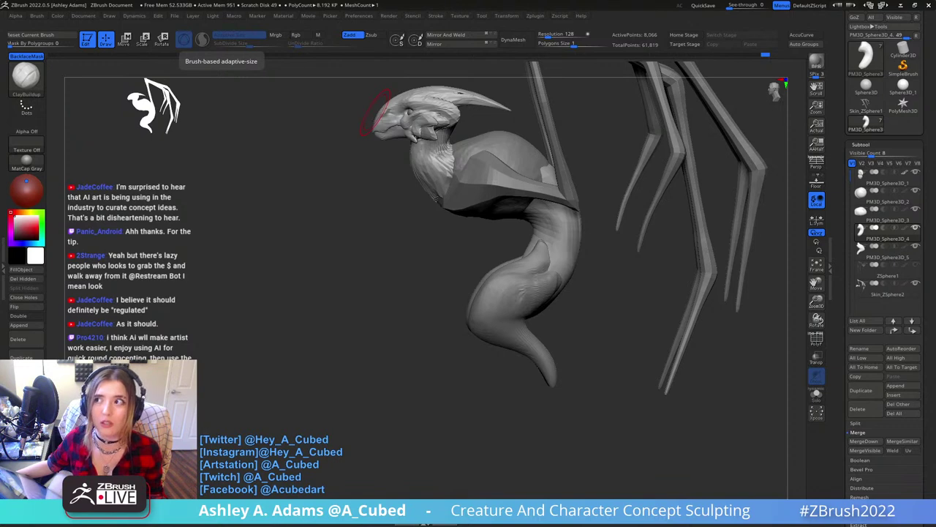
{"action": "right_click_drag", "start_coordinate": [570, 222], "coordinate": [622, 253]}
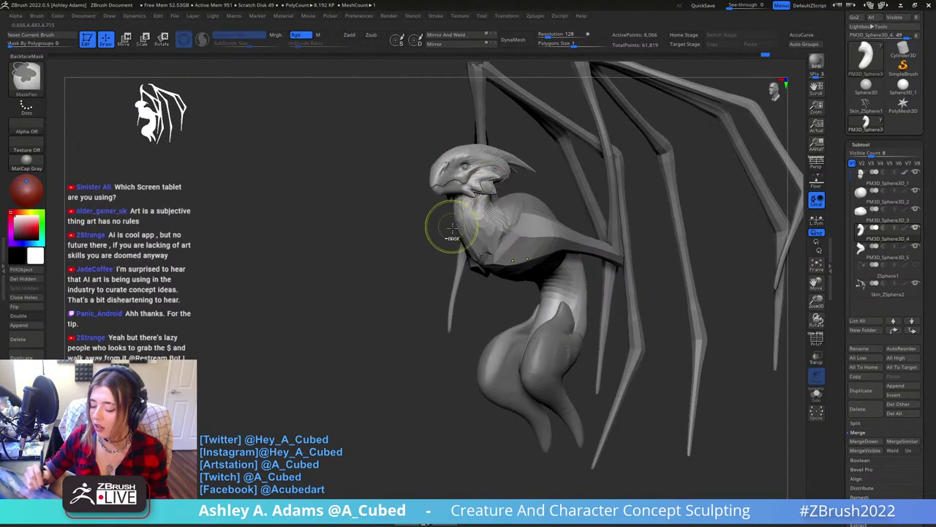
Select the head and neck subtool and build up the sides of the neck with ClayBuildup.
{"action": "mouse_move", "coordinate": [452, 228]}
{"action": "right_mouse_down", "text": "ctrl"}
{"action": "mouse_move", "coordinate": [462, 257]}
{"action": "mouse_move", "coordinate": [518, 251]}
{"action": "right_mouse_up", "text": "ctrl"}
{"action": "left_click", "coordinate": [476, 250], "text": "alt"}
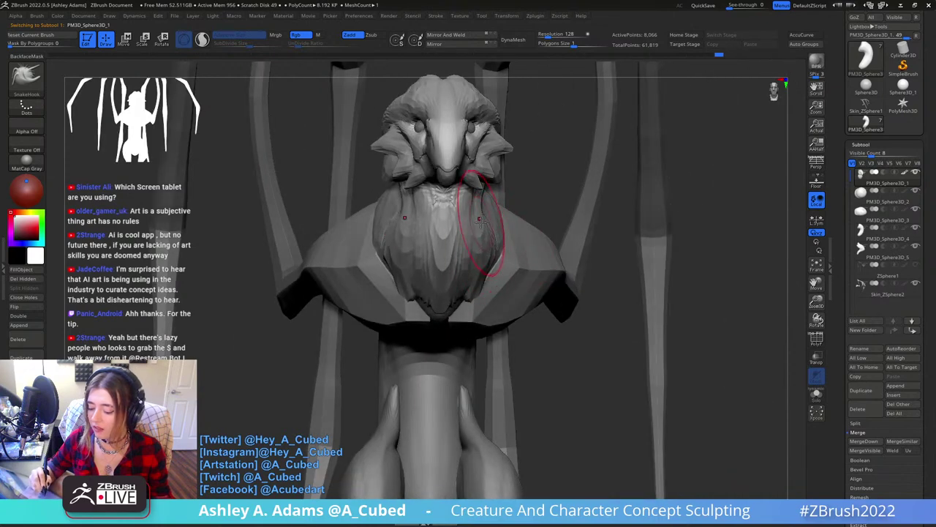
{"action": "mouse_move", "coordinate": [480, 221]}
{"action": "right_mouse_down"}
{"action": "mouse_move", "coordinate": [471, 203]}
{"action": "mouse_move", "coordinate": [483, 214]}
{"action": "right_mouse_up"}
{"action": "key", "text": "b"}
{"action": "key", "text": "c"}
{"action": "key", "text": "b"}
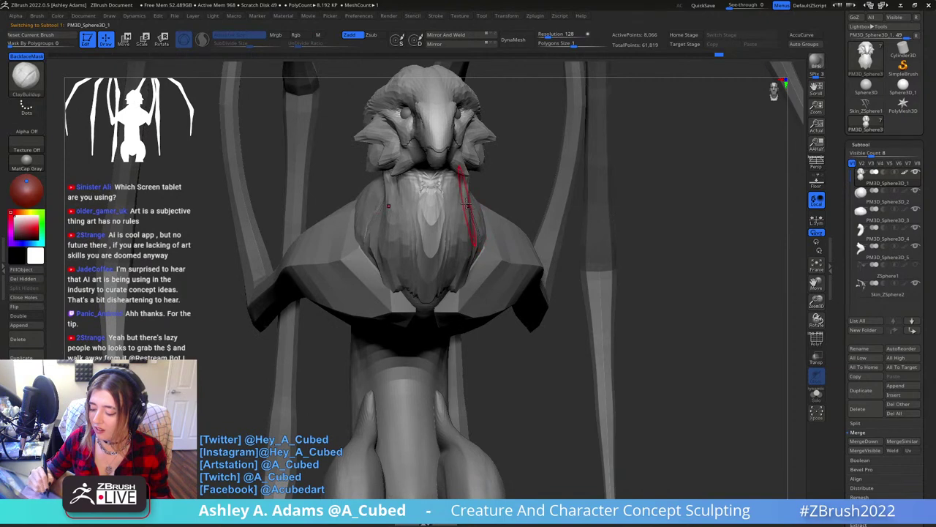
{"action": "right_click_drag", "start_coordinate": [466, 205], "coordinate": [455, 202]}
{"action": "left_click_drag", "start_coordinate": [461, 202], "coordinate": [483, 245]}
{"action": "mouse_move", "coordinate": [474, 204]}
{"action": "left_mouse_down"}
{"action": "mouse_move", "coordinate": [481, 182]}
{"action": "mouse_move", "coordinate": [479, 232]}
{"action": "left_mouse_up"}
Layer long downward ClayBuildup strokes over the front and side of the neck below the cheek.
{"action": "right_click", "coordinate": [431, 245]}
{"action": "right_click_drag", "start_coordinate": [442, 264], "coordinate": [433, 264]}
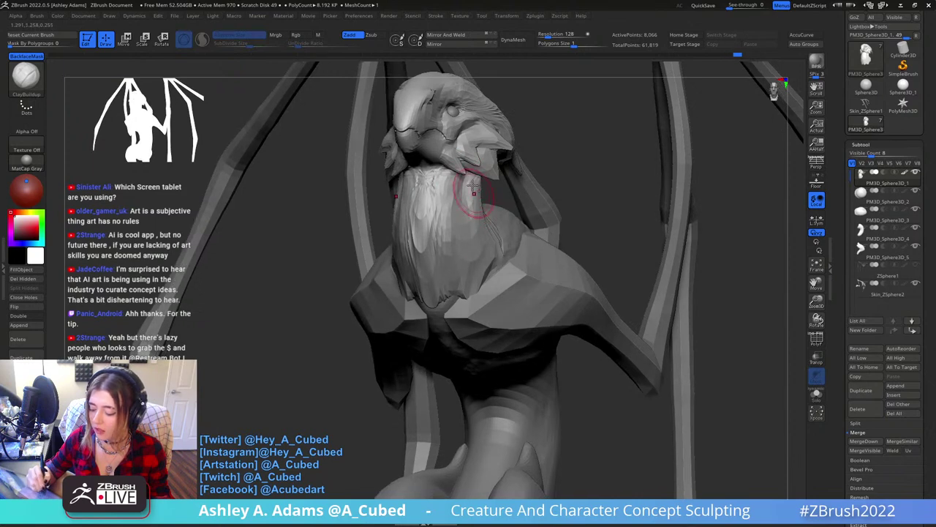
{"action": "left_click_drag", "start_coordinate": [471, 189], "coordinate": [478, 253]}
{"action": "left_click_drag", "start_coordinate": [457, 189], "coordinate": [474, 277]}
{"action": "mouse_move", "coordinate": [464, 215]}
{"action": "left_mouse_down"}
{"action": "mouse_move", "coordinate": [461, 205]}
{"action": "mouse_move", "coordinate": [467, 246]}
{"action": "left_mouse_up"}
{"action": "left_click_drag", "start_coordinate": [457, 188], "coordinate": [452, 252]}
{"action": "left_click_drag", "start_coordinate": [452, 204], "coordinate": [448, 245]}
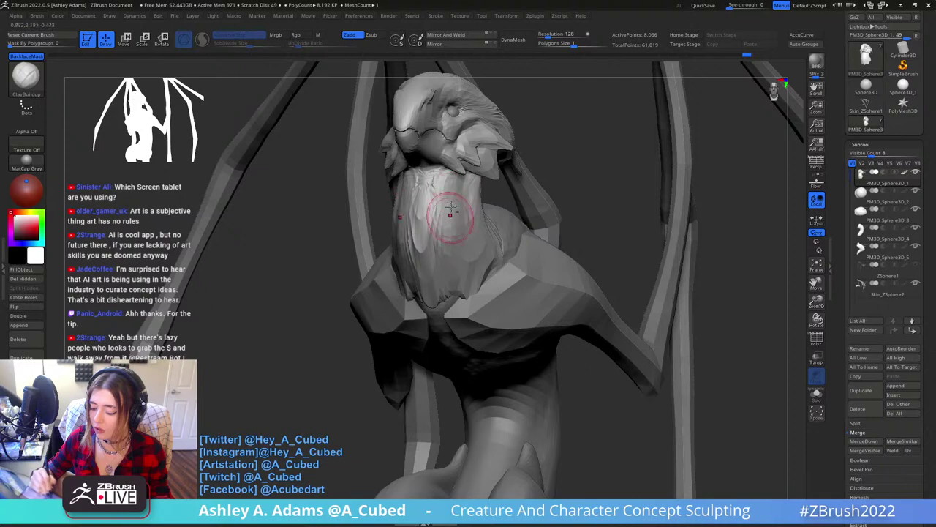
{"action": "mouse_move", "coordinate": [456, 268]}
{"action": "right_mouse_down"}
{"action": "mouse_move", "coordinate": [481, 283]}
{"action": "mouse_move", "coordinate": [476, 195]}
{"action": "right_mouse_up"}
{"action": "key", "text": "space"}
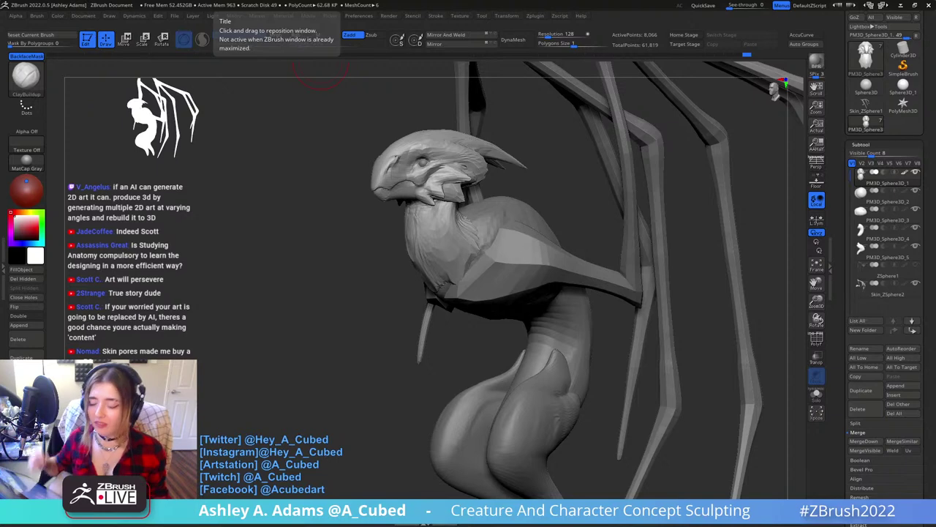
{"action": "left_click_drag", "start_coordinate": [576, 181], "coordinate": [476, 112]}
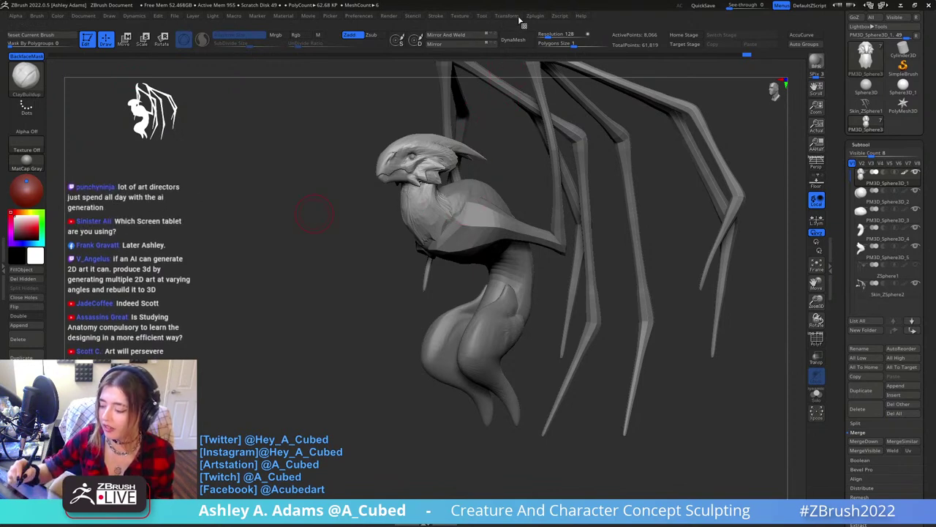
Add Texture 27 to Spotlight, scale it down and place it over the creature's head and body.
{"action": "mouse_move", "coordinate": [465, 21]}
{"action": "left_click", "coordinate": [496, 140]}
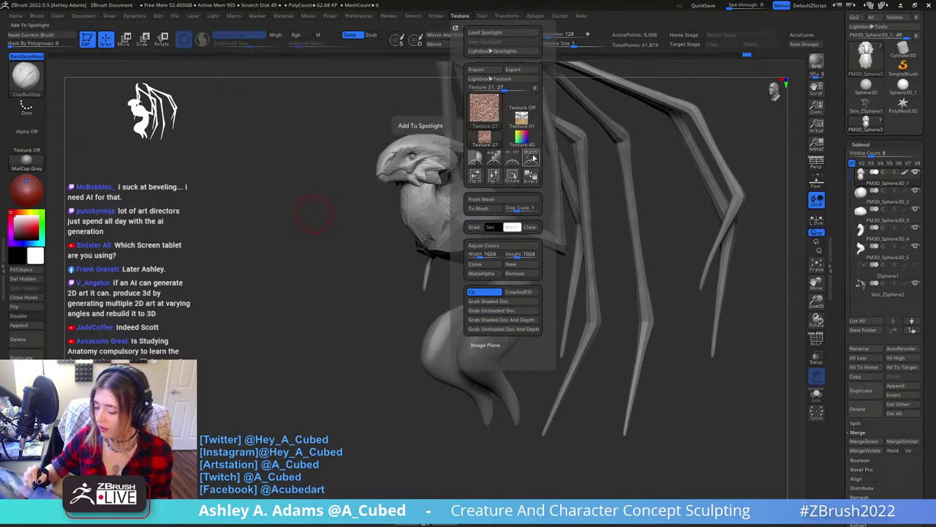
{"action": "left_click", "coordinate": [533, 157]}
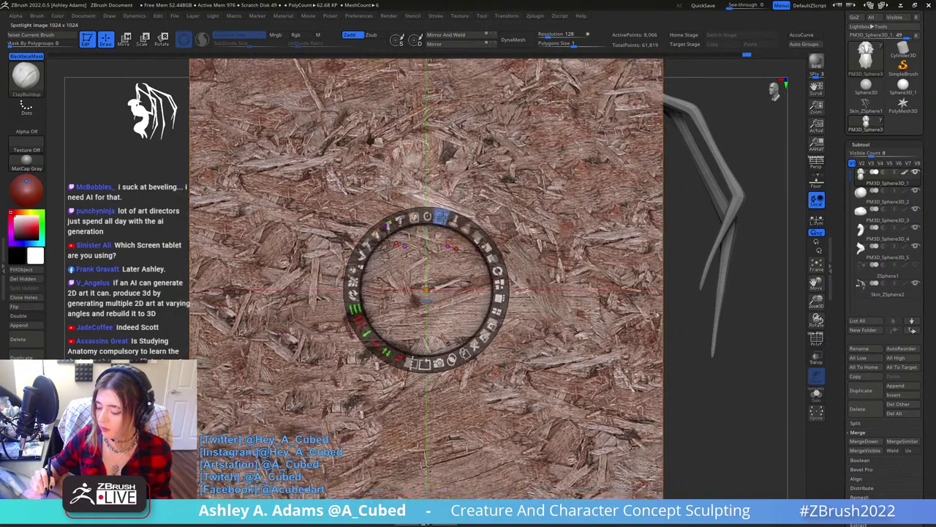
{"action": "left_click_drag", "start_coordinate": [443, 217], "coordinate": [399, 221]}
{"action": "left_click_drag", "start_coordinate": [448, 256], "coordinate": [440, 193]}
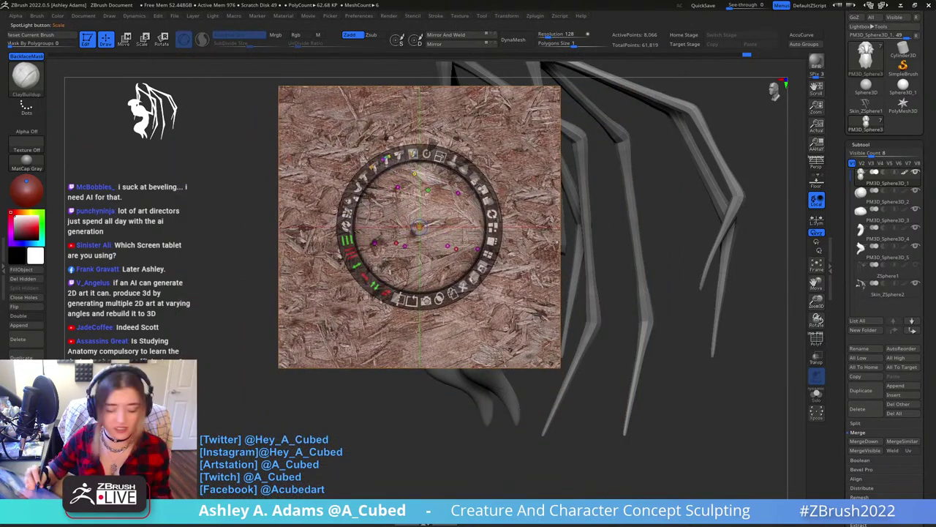
Enlarge and align the creature's head beneath the Spotlight texture and adjust the texture's fade.
{"action": "key", "text": "z"}
{"action": "right_click_drag", "start_coordinate": [485, 177], "coordinate": [483, 241], "text": "ctrl"}
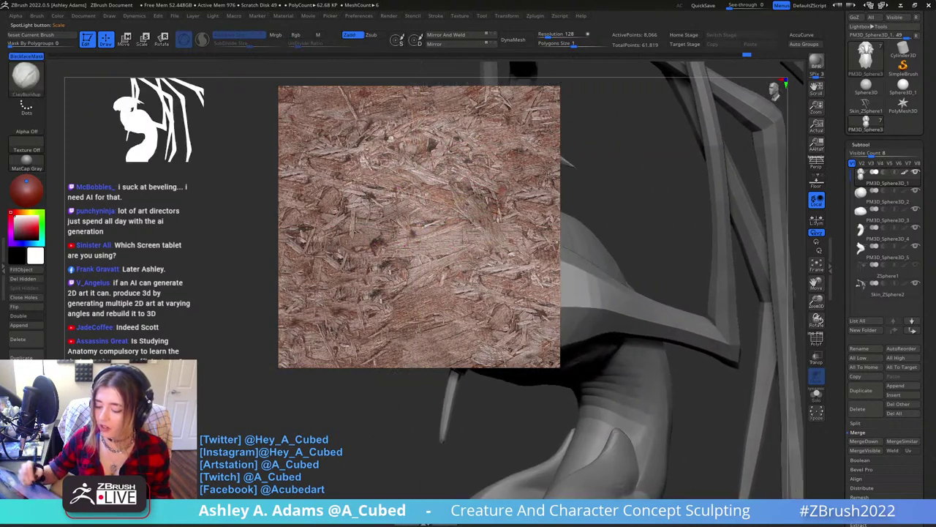
{"action": "left_click_drag", "start_coordinate": [564, 161], "coordinate": [457, 134]}
{"action": "key", "text": "shift+z"}
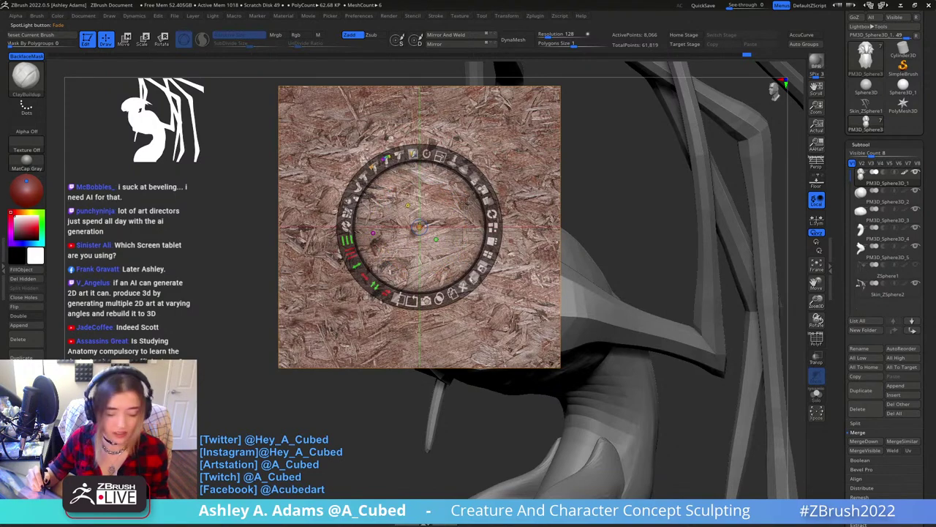
{"action": "key", "text": "z"}
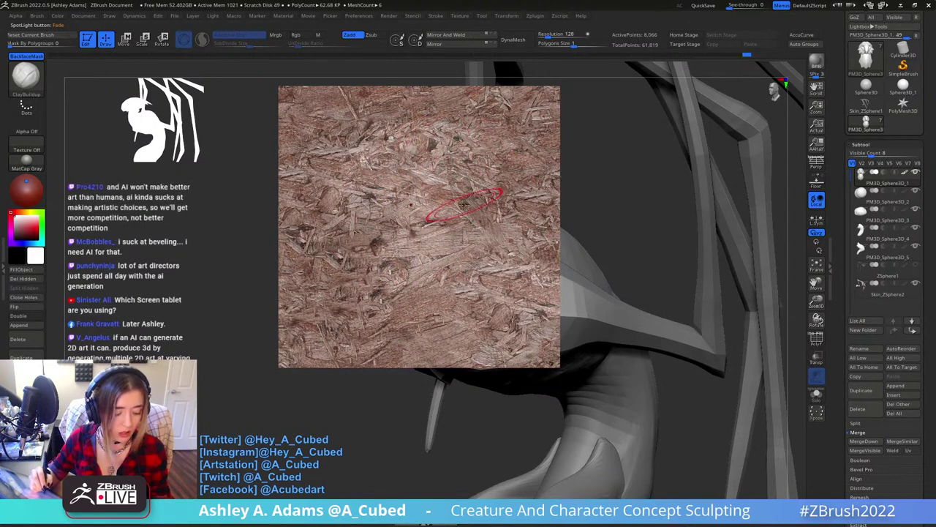
Project the wood texture onto the side of the head and upper neck with the Paint brush, and hide Spotlight.
{"action": "key", "text": "b"}
{"action": "key", "text": "p"}
{"action": "key", "text": "a"}
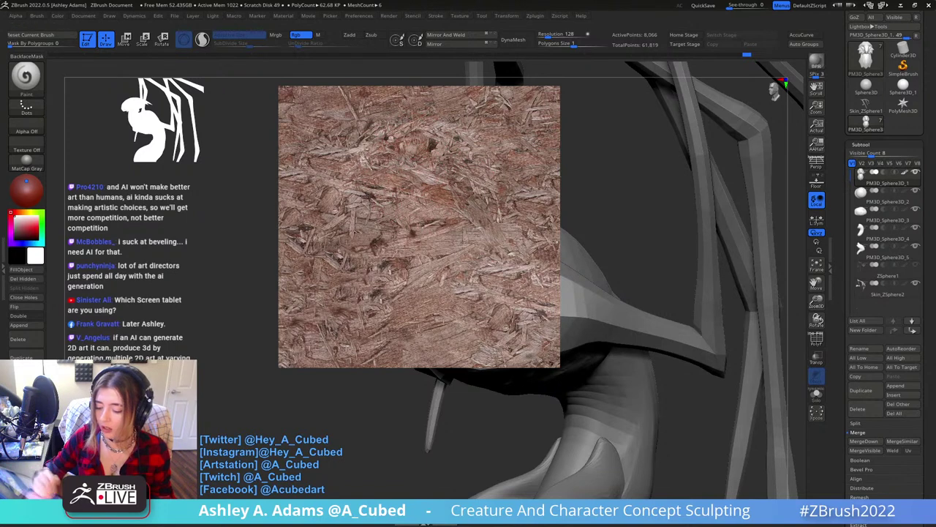
{"action": "key", "text": "shift+z"}
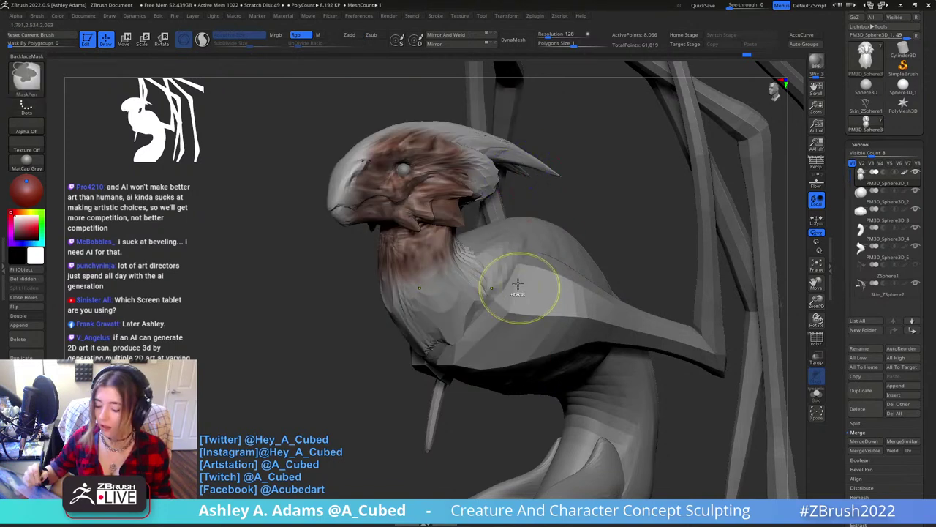
Show the Spotlight texture again and move it over the neck, shoulder and torso in side view.
{"action": "right_click_drag", "start_coordinate": [517, 291], "coordinate": [509, 271], "text": "ctrl"}
{"action": "right_click_drag", "start_coordinate": [509, 271], "coordinate": [470, 263]}
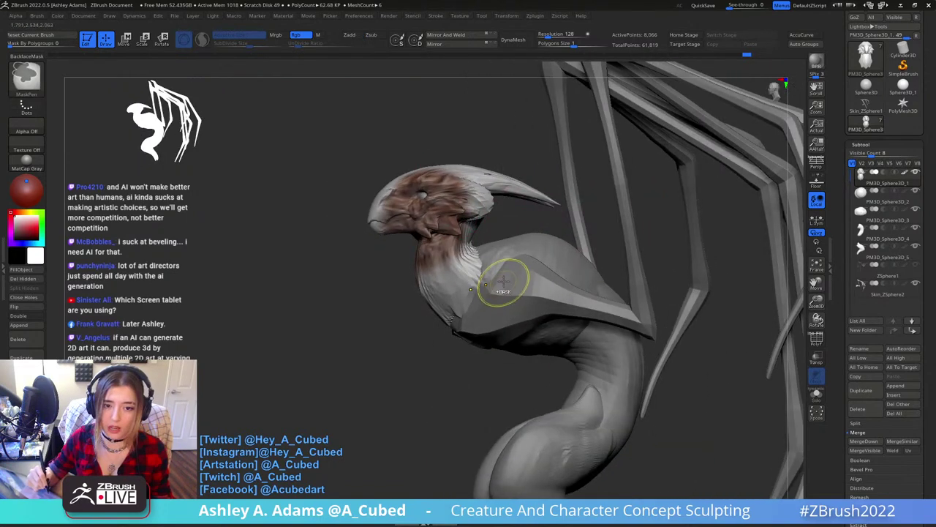
{"action": "key", "text": "shift+z"}
{"action": "left_click_drag", "start_coordinate": [475, 207], "coordinate": [601, 284]}
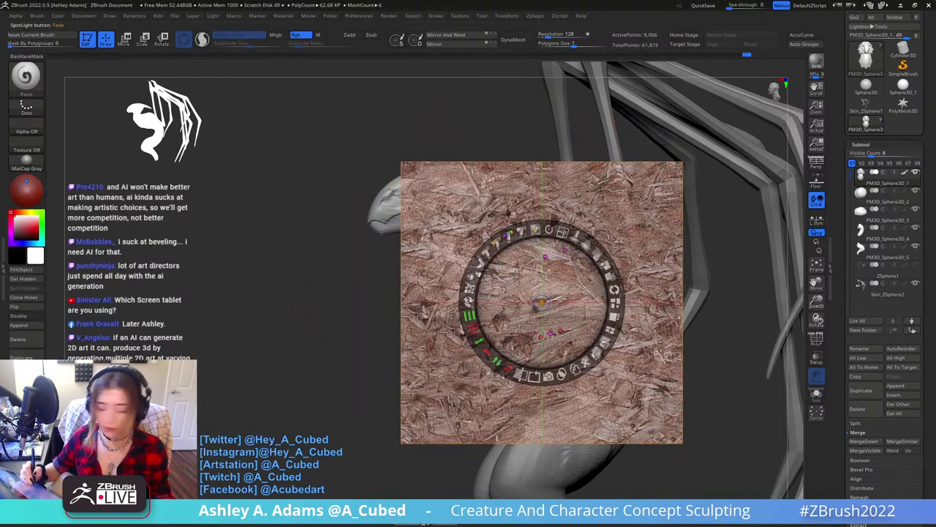
Hide Spotlight and undo the wood texture painted on the creature's head and neck.
{"action": "key", "text": "shift+z"}
{"action": "key", "text": "shift+z"}
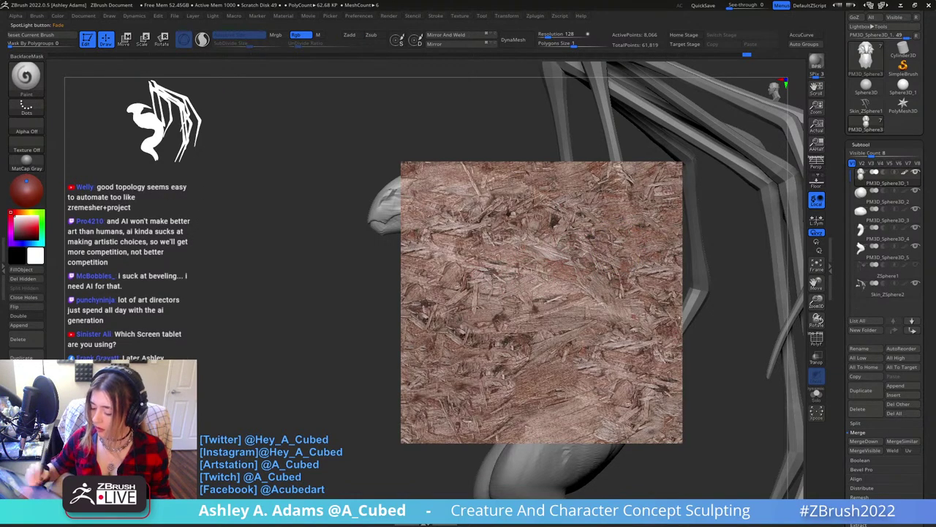
{"action": "key", "text": "shift+z"}
{"action": "key", "text": "ctrl+z"}
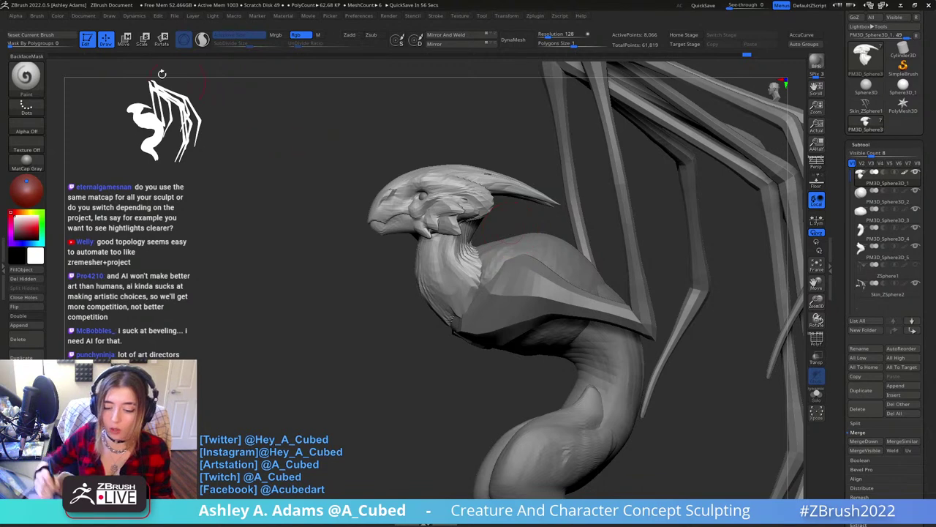
Examine the brush settings, including Curve, Auto Masking and Surface, for the option that controls Spotlight projection.
{"action": "left_click", "coordinate": [36, 15]}
{"action": "left_click_drag", "start_coordinate": [39, 148], "coordinate": [41, 47]}
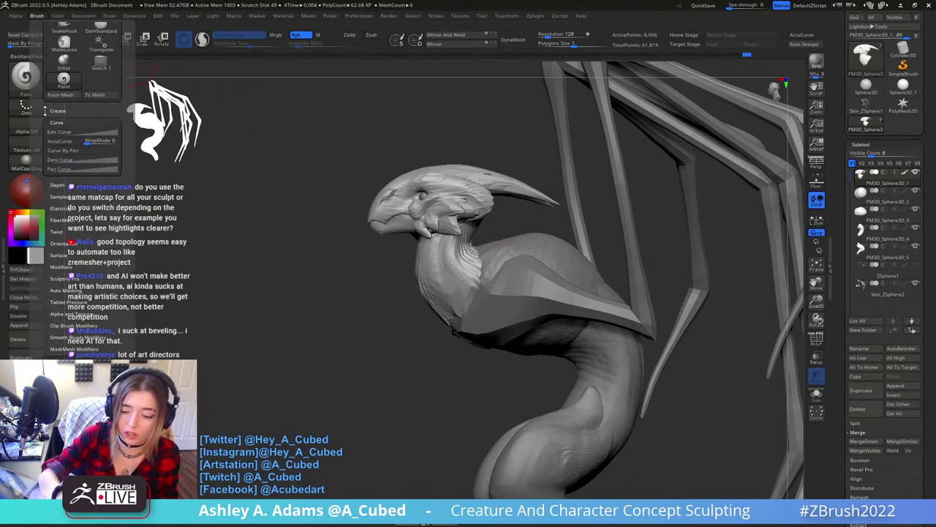
{"action": "left_click", "coordinate": [57, 122]}
{"action": "left_click_drag", "start_coordinate": [40, 115], "coordinate": [45, 87]}
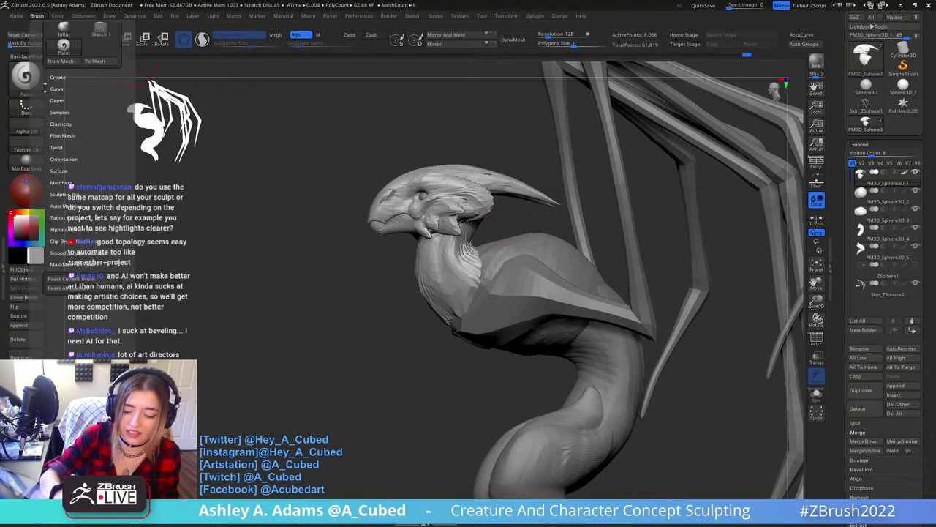
{"action": "scroll", "coordinate": [82, 117], "scroll_direction": "down", "scroll_amount": 4}
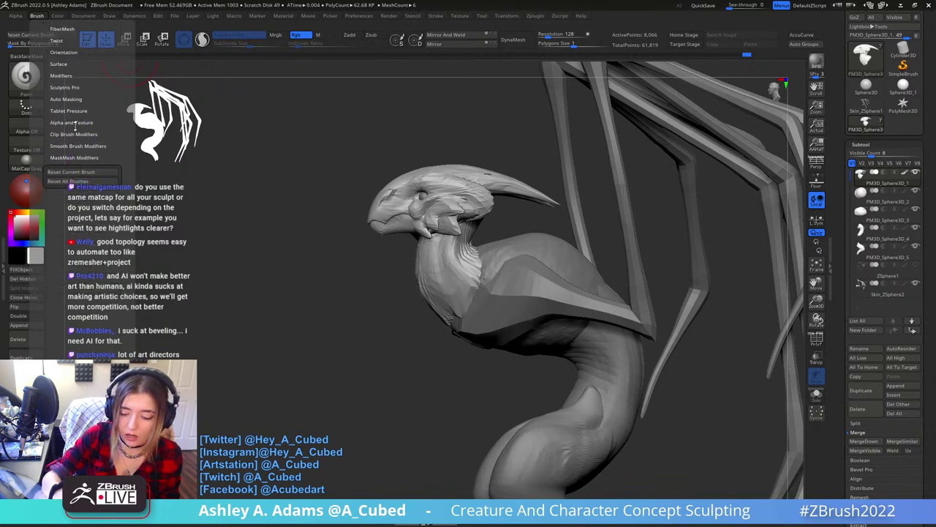
{"action": "left_click", "coordinate": [79, 98]}
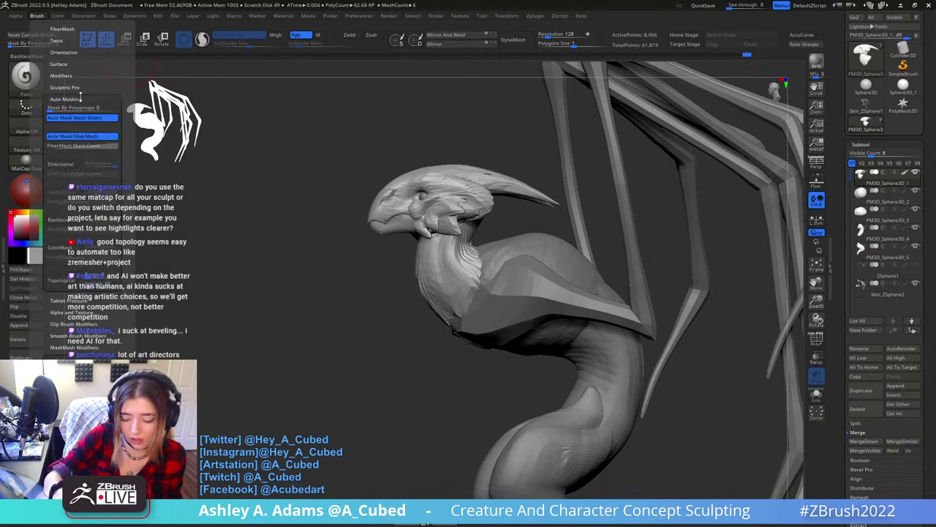
{"action": "left_click", "coordinate": [79, 98]}
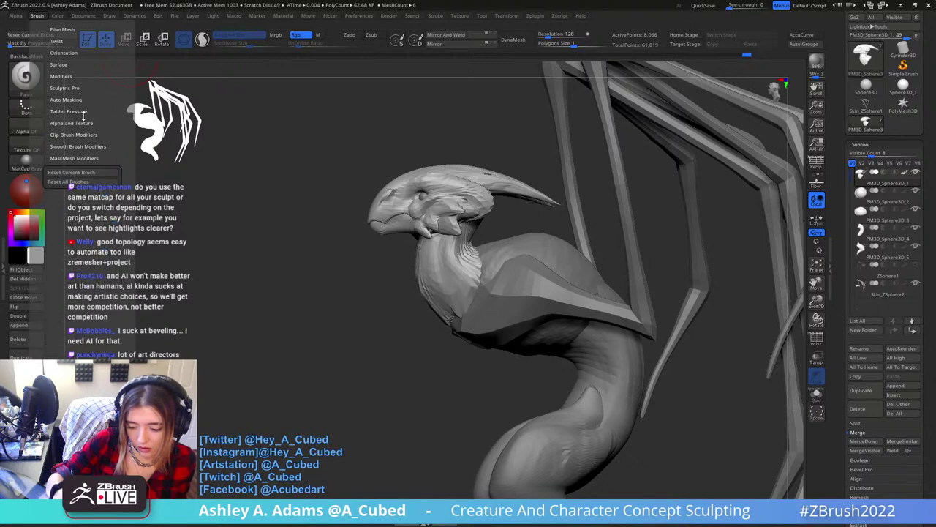
{"action": "left_click", "coordinate": [65, 65]}
{"action": "left_click", "coordinate": [64, 64]}
Show Spotlight again, examine the Spotlight Projection option in the brush's Samples settings, and hide Spotlight.
{"action": "key", "text": "shift+z"}
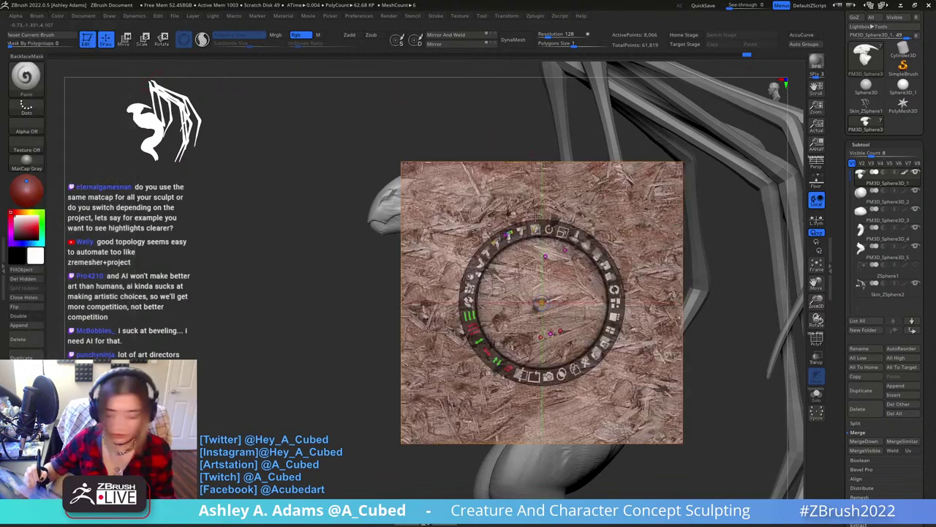
{"action": "left_click", "coordinate": [36, 15]}
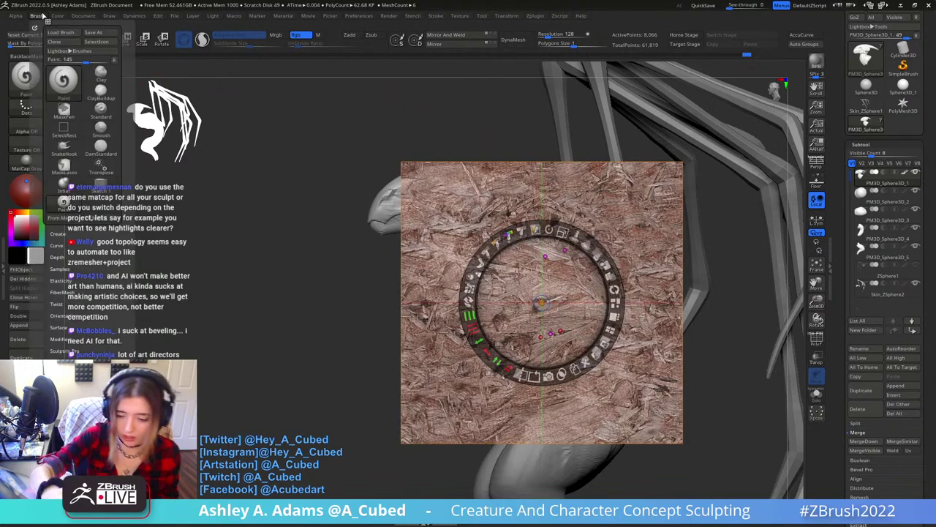
{"action": "scroll", "coordinate": [71, 180], "scroll_direction": "down", "scroll_amount": 3}
{"action": "left_click", "coordinate": [61, 164]}
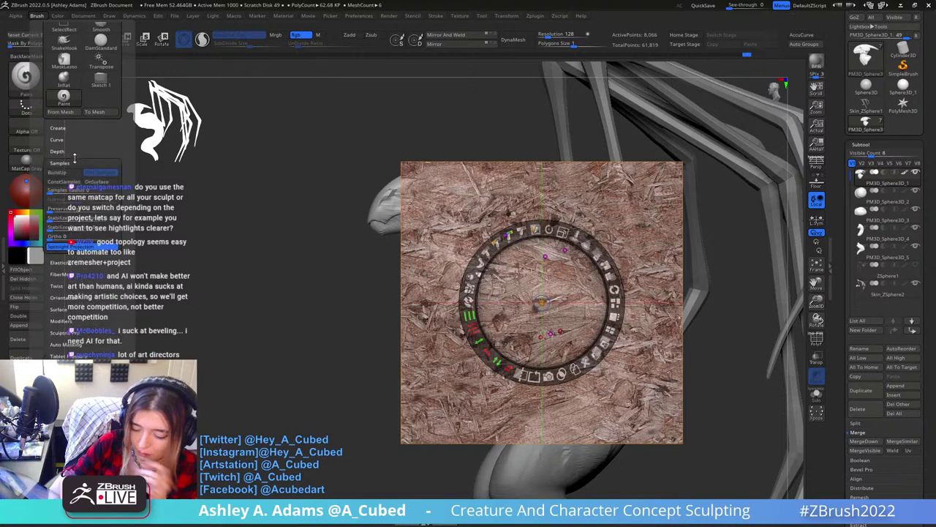
{"action": "scroll", "coordinate": [67, 132], "scroll_direction": "down", "scroll_amount": 4}
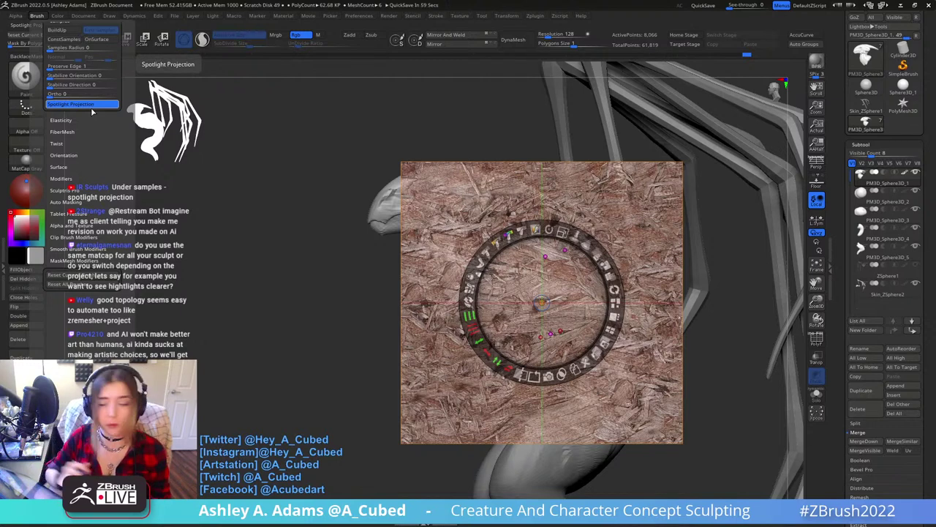
{"action": "mouse_move", "coordinate": [586, 137]}
{"action": "left_mouse_down"}
{"action": "mouse_move", "coordinate": [597, 139]}
{"action": "mouse_move", "coordinate": [576, 136]}
{"action": "left_mouse_up"}
{"action": "key", "text": "shift+z"}
Pull the side of the creature's neck into shape with the SnakeHook brush.
{"action": "left_click_drag", "start_coordinate": [506, 212], "coordinate": [491, 175], "text": "alt"}
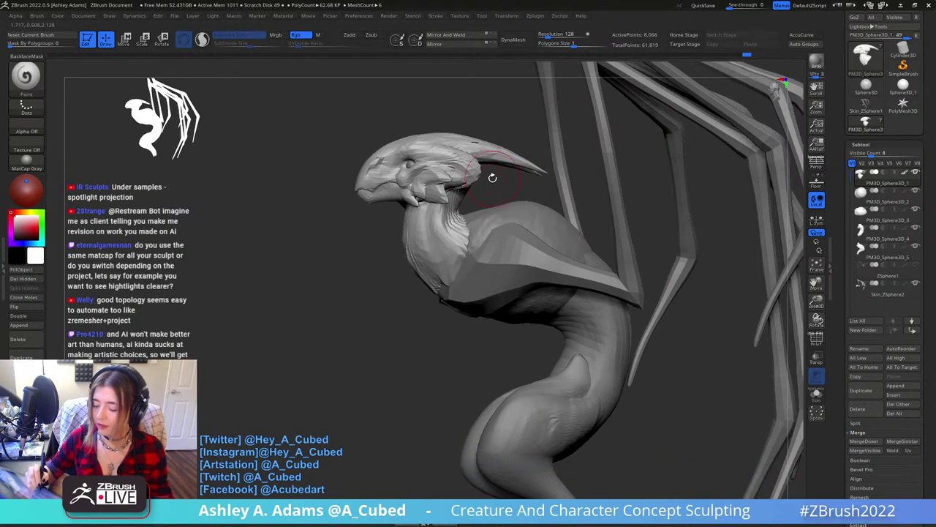
{"action": "key", "text": "b"}
{"action": "key", "text": "s"}
{"action": "key", "text": "h"}
{"action": "key", "text": "space"}
{"action": "left_click_drag", "start_coordinate": [439, 209], "coordinate": [479, 210]}
{"action": "right_click_drag", "start_coordinate": [472, 228], "coordinate": [486, 225]}
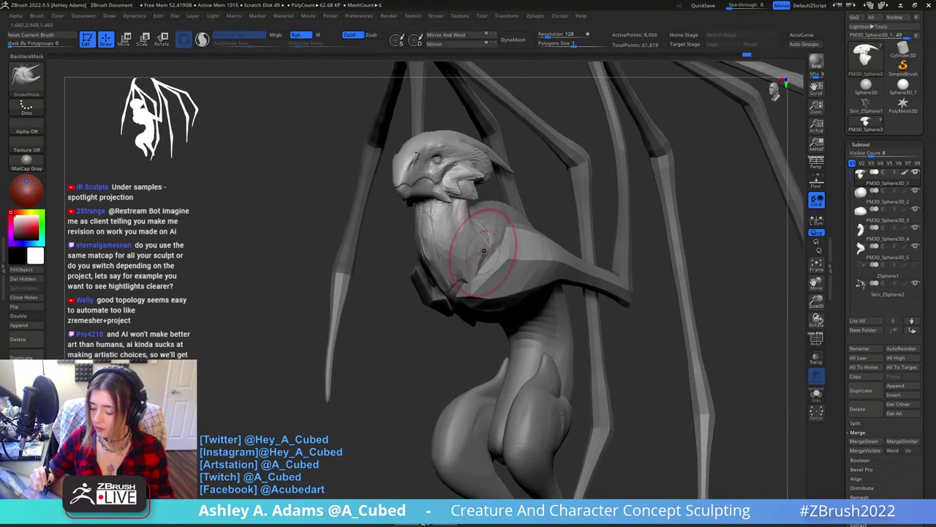
Select the wing bones subtool and append a Cube3D as a new subtool.
{"action": "right_click_drag", "start_coordinate": [537, 294], "coordinate": [559, 193], "text": "ctrl"}
{"action": "left_click", "coordinate": [580, 193], "text": "alt"}
{"action": "right_click_drag", "start_coordinate": [621, 187], "coordinate": [672, 256]}
{"action": "right_click_drag", "start_coordinate": [672, 256], "coordinate": [621, 219], "text": "alt"}
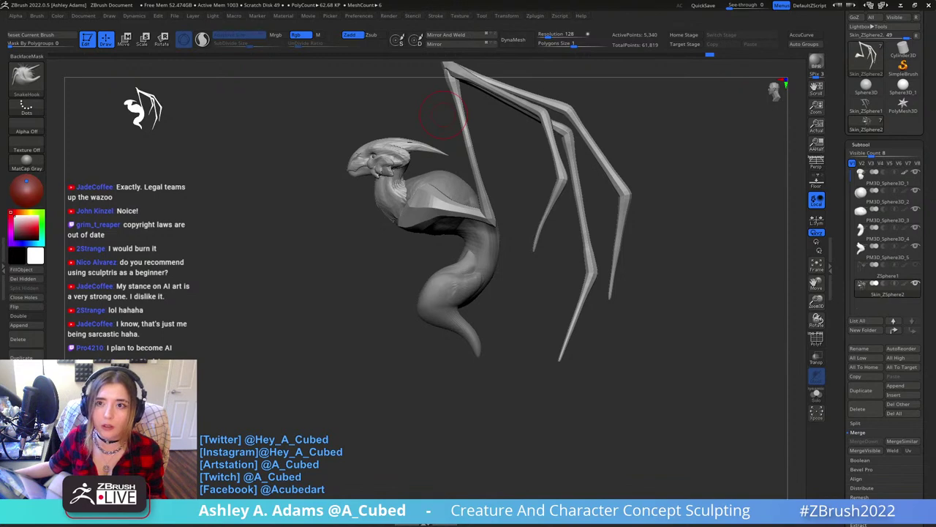
{"action": "left_click_drag", "start_coordinate": [670, 216], "coordinate": [709, 208]}
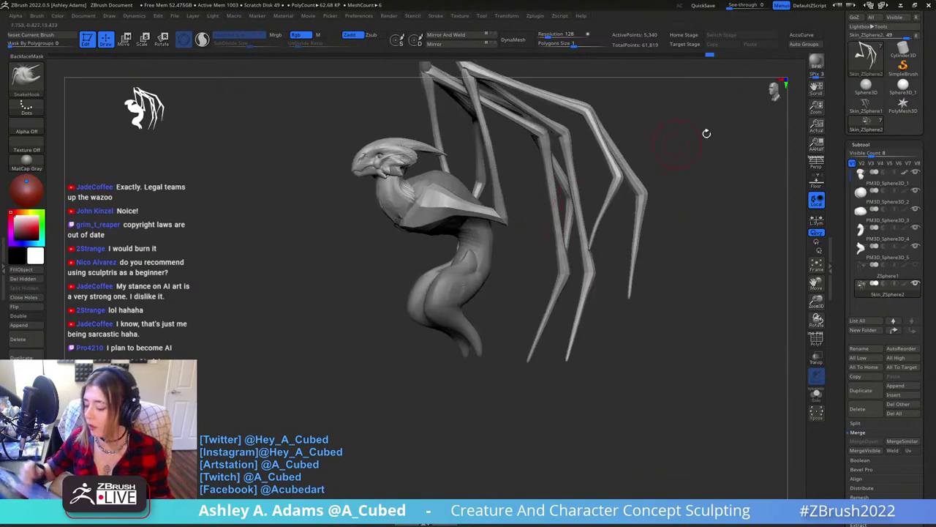
{"action": "left_click", "coordinate": [897, 385]}
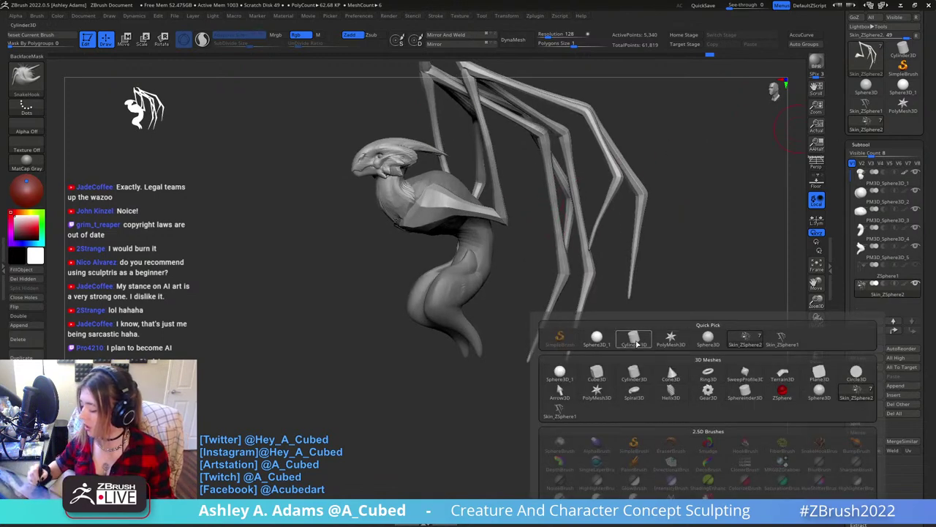
{"action": "left_click", "coordinate": [611, 379]}
{"action": "left_click", "coordinate": [388, 177], "text": "alt"}
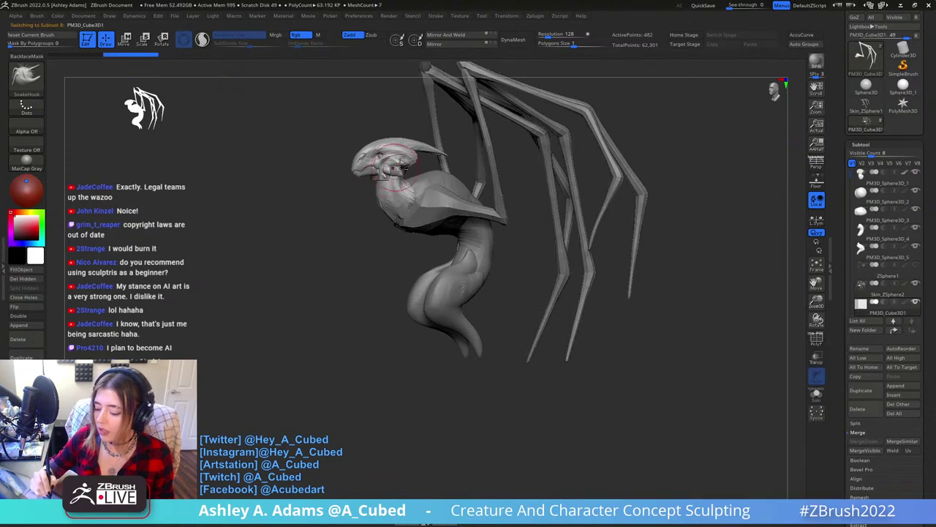
Move the cube out beside the wing bones and scale it into a wide, thin plate.
{"action": "key", "text": "w"}
{"action": "left_click_drag", "start_coordinate": [418, 152], "coordinate": [539, 231], "text": "alt"}
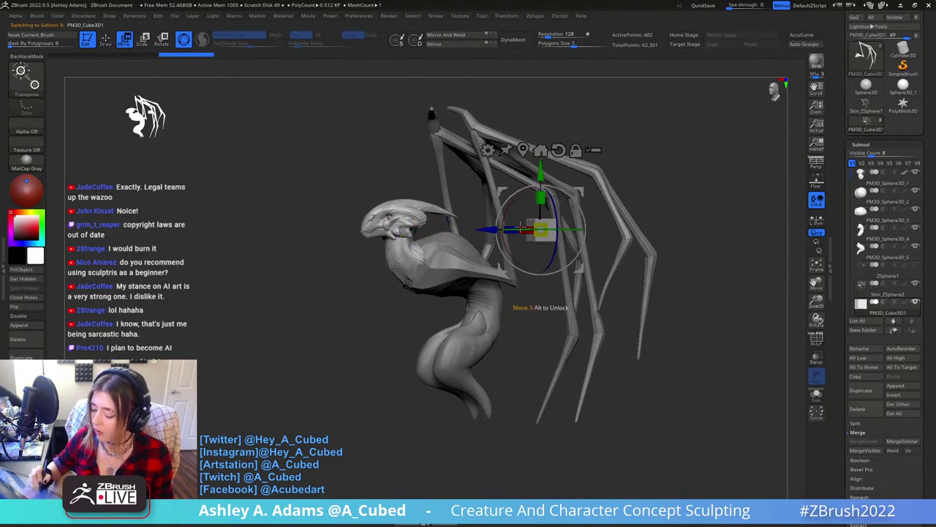
{"action": "left_click_drag", "start_coordinate": [521, 274], "coordinate": [521, 286]}
{"action": "left_click_drag", "start_coordinate": [513, 234], "coordinate": [613, 193]}
{"action": "left_click_drag", "start_coordinate": [449, 206], "coordinate": [558, 243]}
{"action": "left_click_drag", "start_coordinate": [539, 212], "coordinate": [543, 233]}
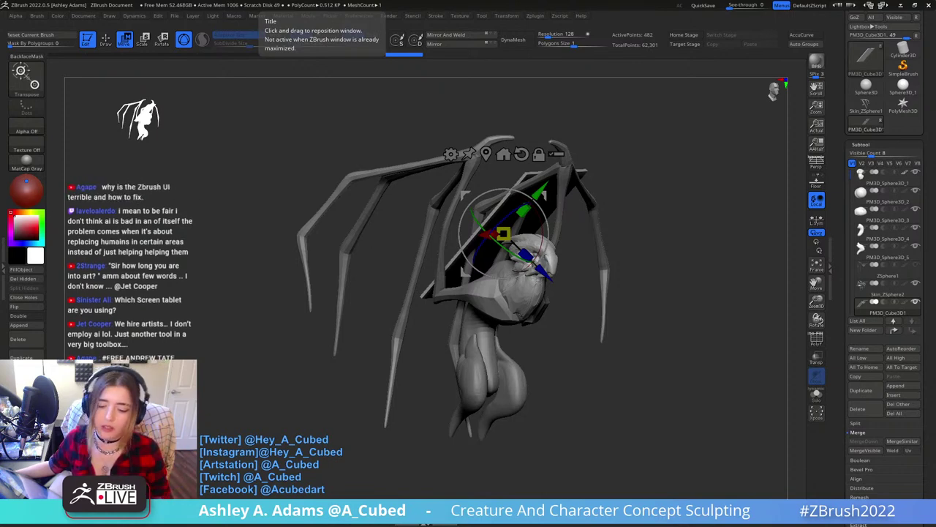
Examine the available materials and the Interface and IColors preferences.
{"action": "left_click", "coordinate": [32, 163]}
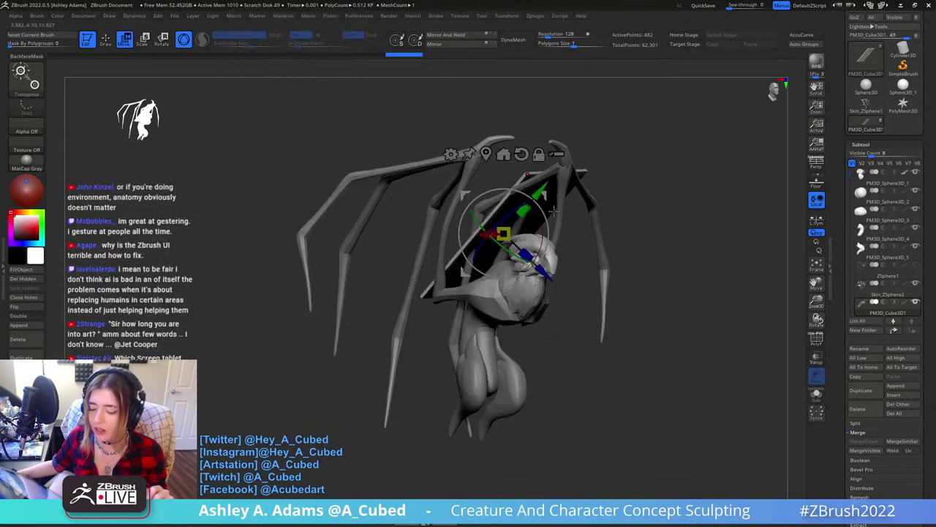
{"action": "left_click_drag", "start_coordinate": [724, 272], "coordinate": [653, 275]}
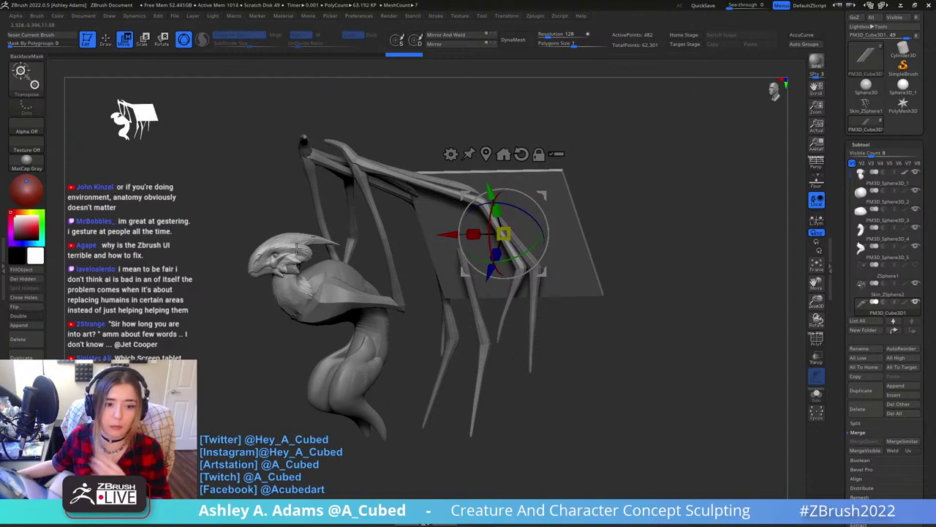
{"action": "left_click", "coordinate": [27, 162]}
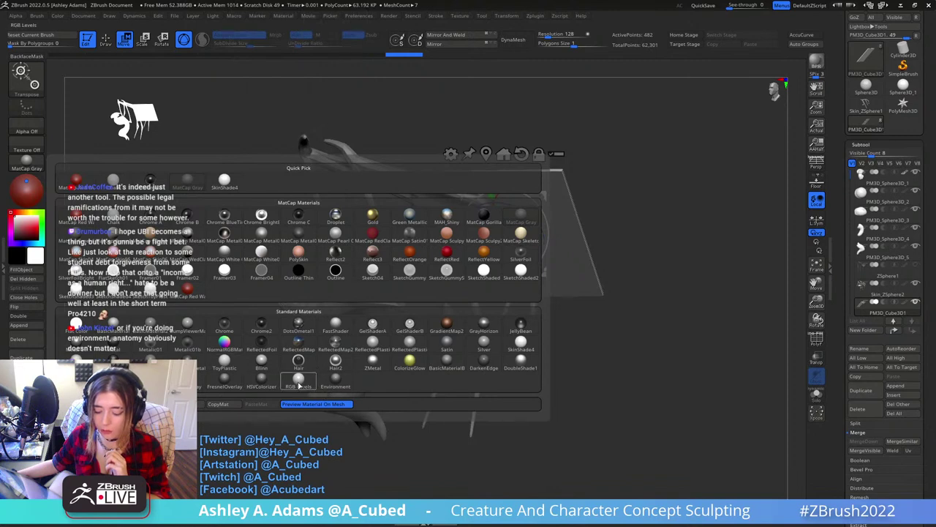
{"action": "left_click", "coordinate": [233, 371]}
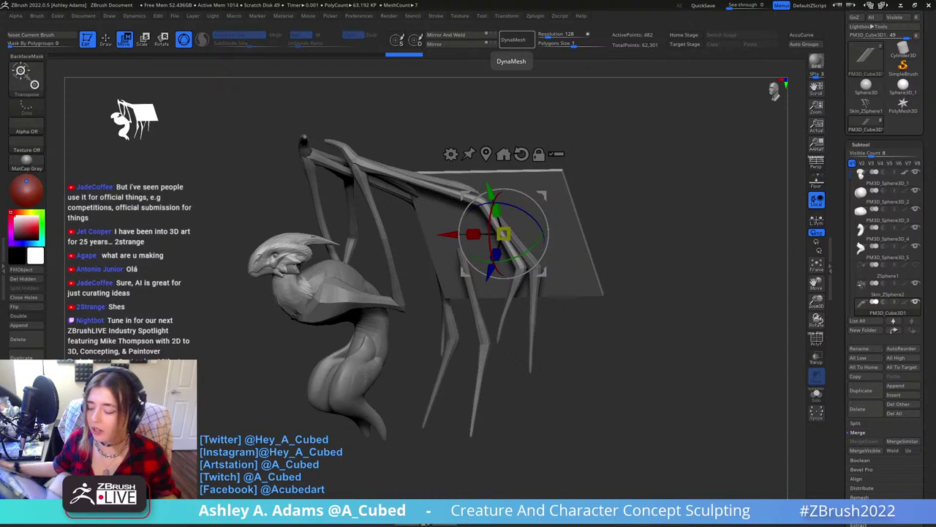
{"action": "left_click_drag", "start_coordinate": [603, 147], "coordinate": [608, 186]}
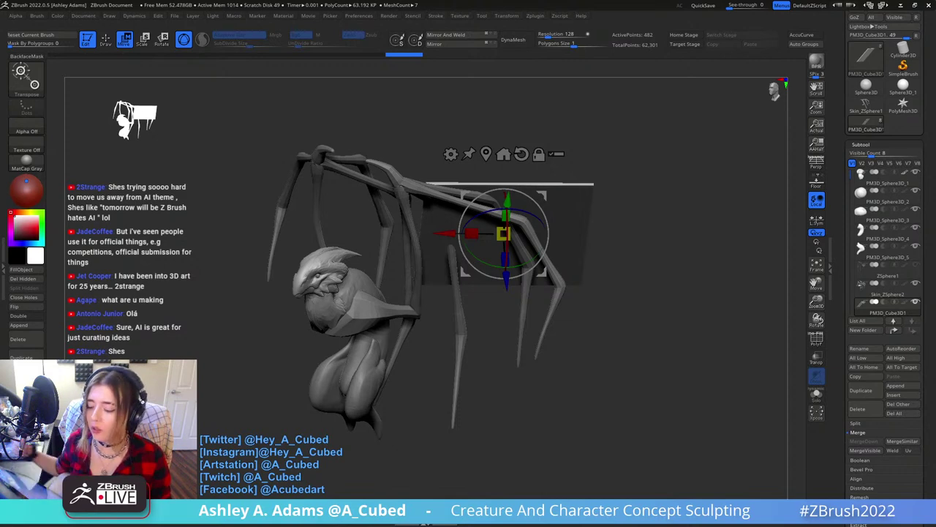
{"action": "left_click", "coordinate": [359, 16]}
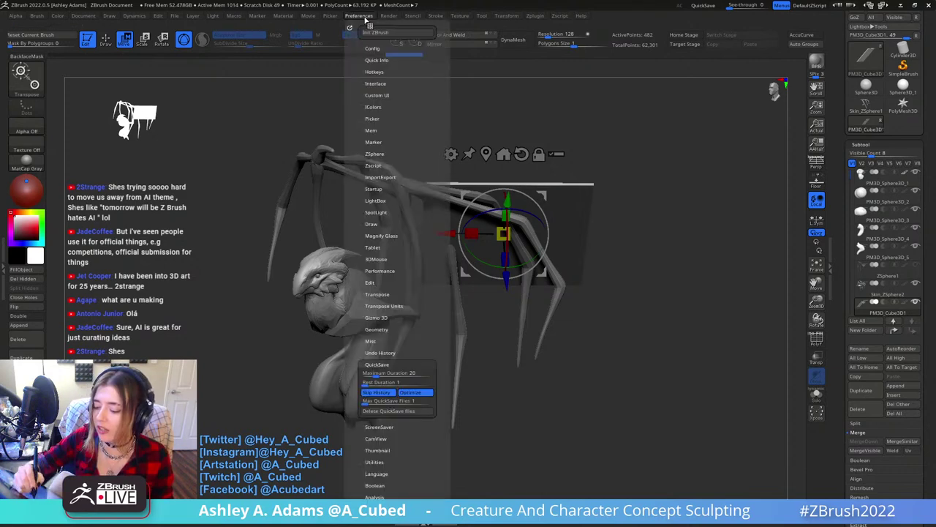
{"action": "left_click", "coordinate": [387, 363]}
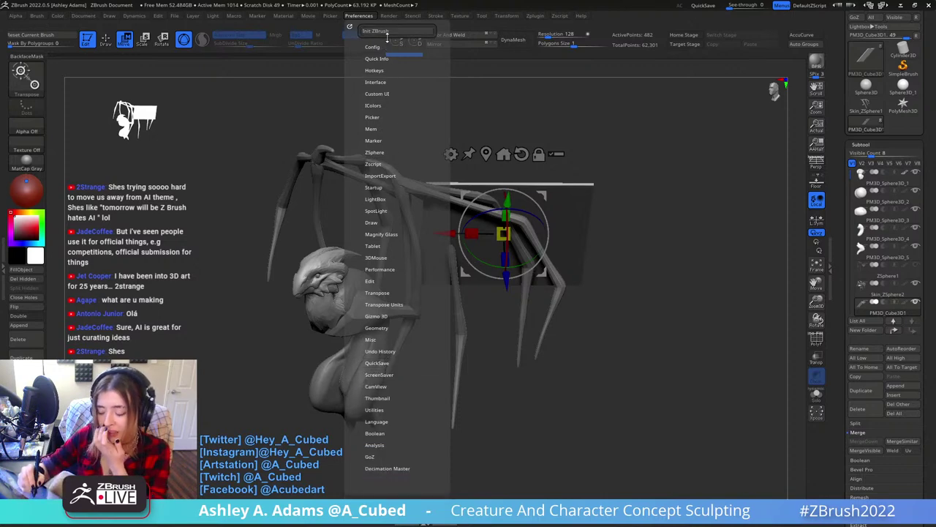
{"action": "left_click", "coordinate": [385, 80]}
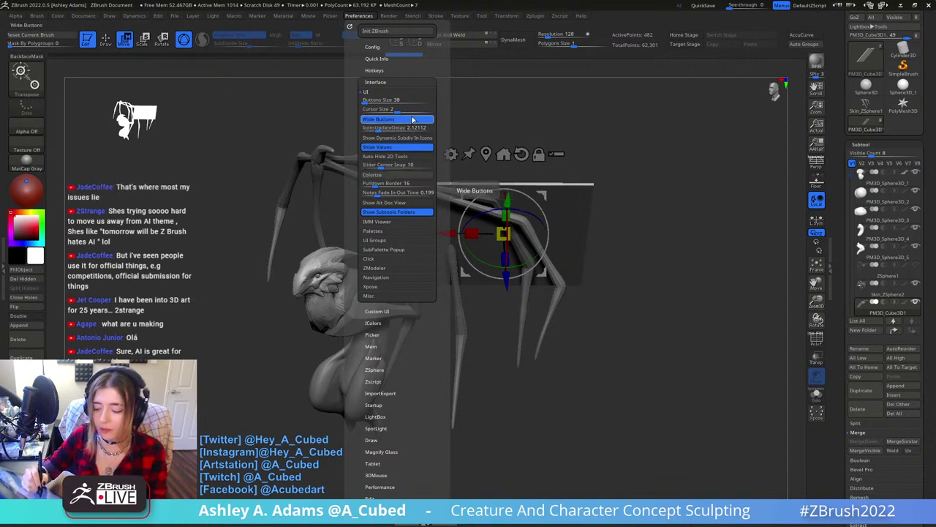
{"action": "left_click", "coordinate": [394, 74]}
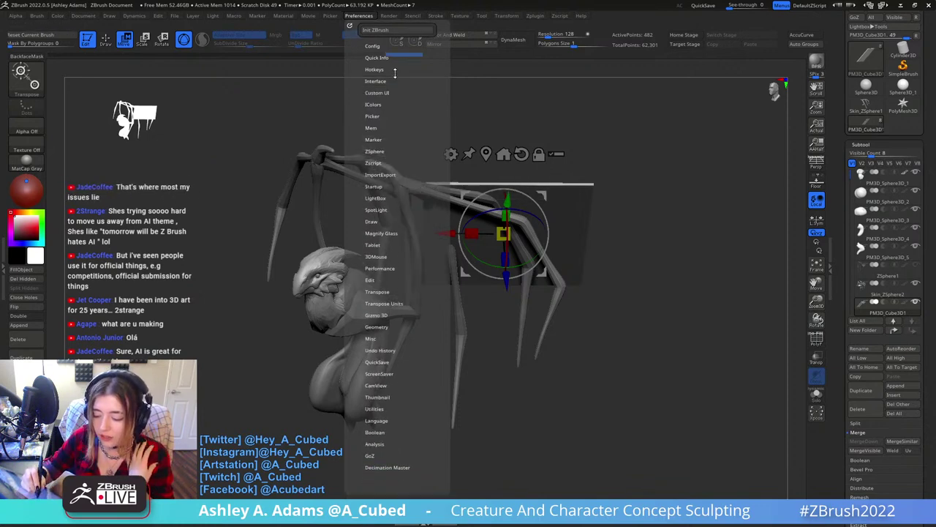
{"action": "left_click", "coordinate": [377, 104]}
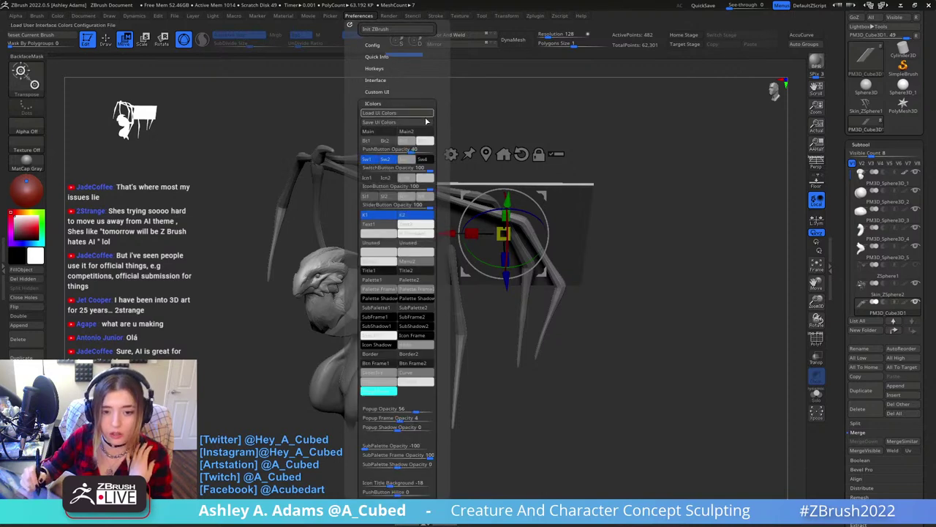
{"action": "left_click", "coordinate": [411, 104]}
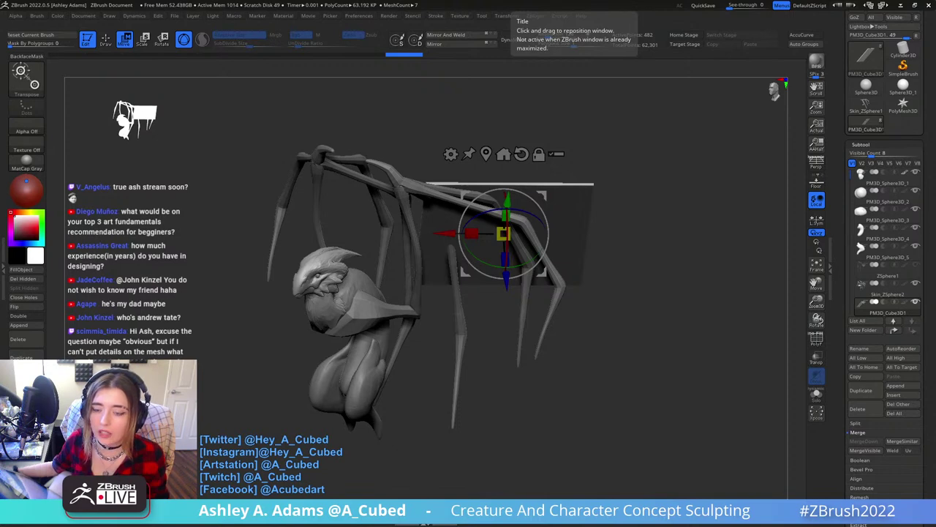
Rotate and move the thin plate so it lies along the finger bones of one wing.
{"action": "left_click_drag", "start_coordinate": [647, 155], "coordinate": [562, 282]}
{"action": "left_click_drag", "start_coordinate": [511, 296], "coordinate": [505, 311]}
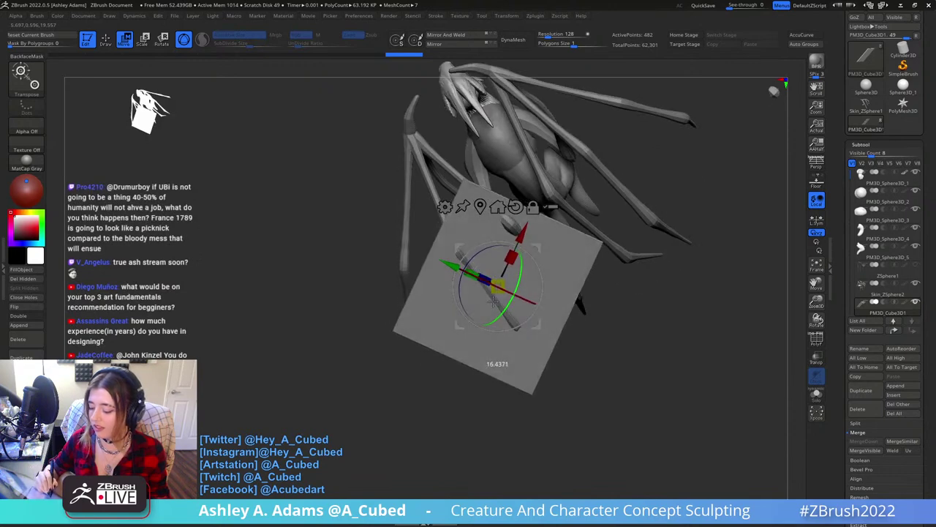
{"action": "mouse_move", "coordinate": [539, 248]}
{"action": "left_mouse_down"}
{"action": "mouse_move", "coordinate": [554, 242]}
{"action": "mouse_move", "coordinate": [542, 262]}
{"action": "left_mouse_up"}
{"action": "left_click_drag", "start_coordinate": [373, 300], "coordinate": [477, 262]}
{"action": "left_click_drag", "start_coordinate": [560, 279], "coordinate": [543, 286]}
{"action": "left_click_drag", "start_coordinate": [560, 240], "coordinate": [569, 247]}
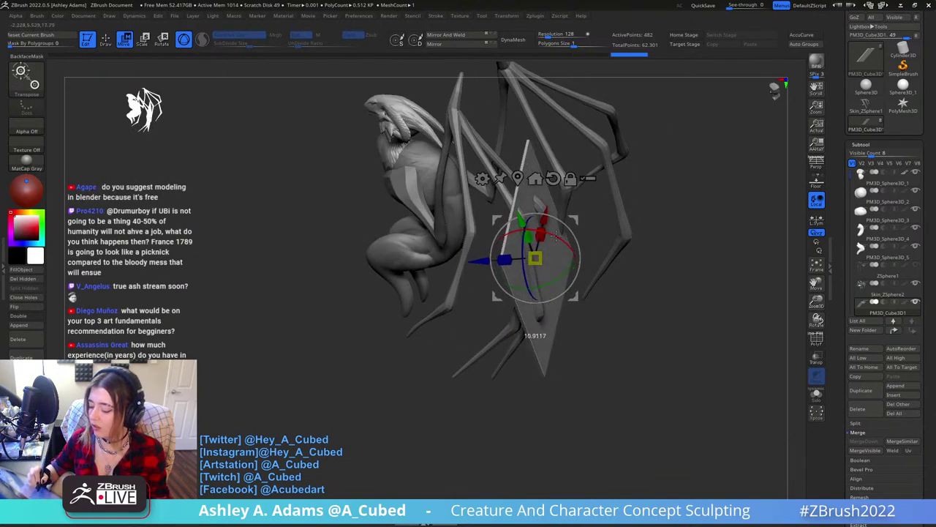
{"action": "left_click_drag", "start_coordinate": [680, 286], "coordinate": [585, 289]}
Pull the plate's corners and edges into a rough wing membrane shape with the SnakeHook brush.
{"action": "key", "text": "q"}
{"action": "mouse_move", "coordinate": [600, 212]}
{"action": "left_mouse_down"}
{"action": "mouse_move", "coordinate": [560, 237]}
{"action": "mouse_move", "coordinate": [544, 265]}
{"action": "mouse_move", "coordinate": [522, 178]}
{"action": "mouse_move", "coordinate": [581, 174]}
{"action": "left_mouse_up"}
{"action": "key", "text": "shift"}
{"action": "mouse_move", "coordinate": [473, 140]}
{"action": "left_mouse_down"}
{"action": "mouse_move", "coordinate": [425, 110]}
{"action": "mouse_move", "coordinate": [455, 102]}
{"action": "mouse_move", "coordinate": [436, 130]}
{"action": "mouse_move", "coordinate": [454, 129]}
{"action": "mouse_move", "coordinate": [507, 83]}
{"action": "mouse_move", "coordinate": [527, 174]}
{"action": "mouse_move", "coordinate": [516, 194]}
{"action": "mouse_move", "coordinate": [534, 230]}
{"action": "mouse_move", "coordinate": [607, 178]}
{"action": "mouse_move", "coordinate": [591, 201]}
{"action": "mouse_move", "coordinate": [545, 220]}
{"action": "left_mouse_up"}
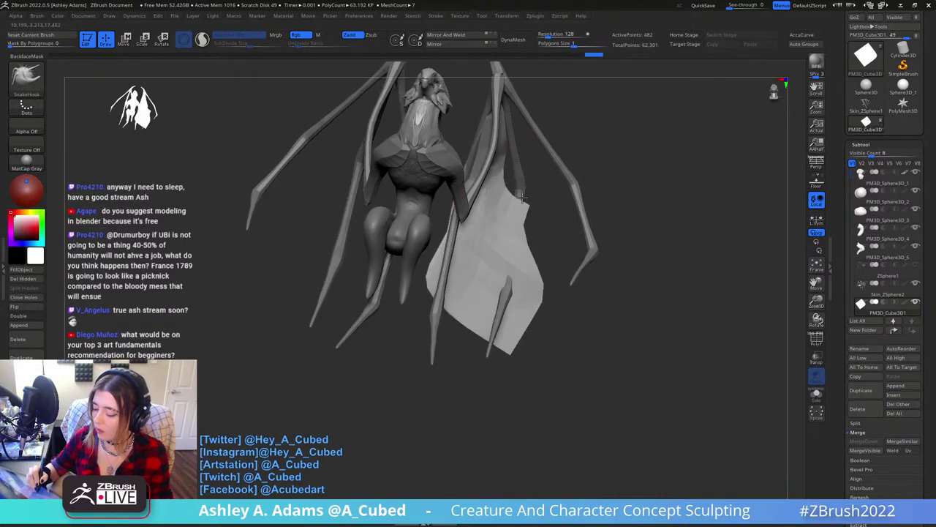
Pull the wing membrane's upper part onto the finger bones with an enlarged SnakeHook brush and smooth its outer edge.
{"action": "right_click", "coordinate": [456, 246]}
{"action": "right_click_drag", "start_coordinate": [520, 182], "coordinate": [501, 174]}
{"action": "right_click", "coordinate": [463, 243]}
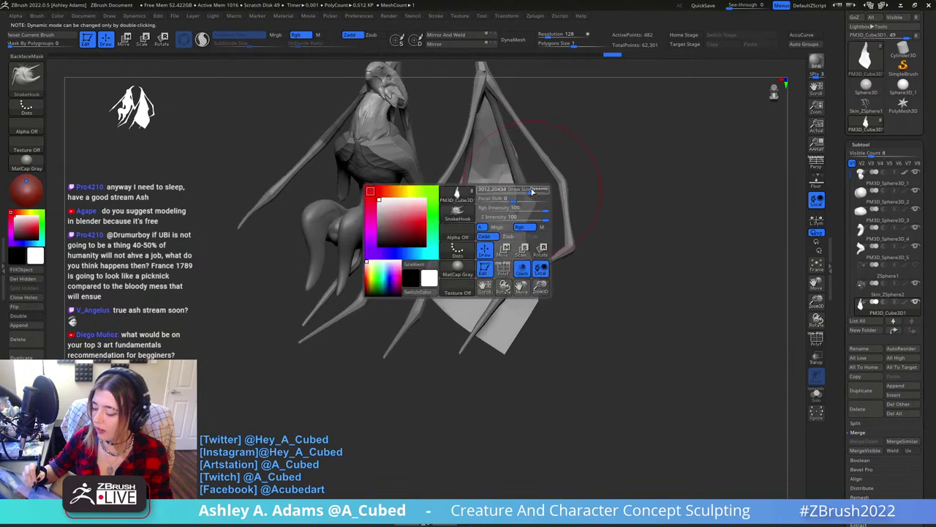
{"action": "right_click_drag", "start_coordinate": [560, 194], "coordinate": [500, 178]}
{"action": "mouse_move", "coordinate": [529, 174]}
{"action": "left_mouse_down"}
{"action": "mouse_move", "coordinate": [543, 188]}
{"action": "mouse_move", "coordinate": [533, 202]}
{"action": "left_mouse_up"}
{"action": "key", "text": "space"}
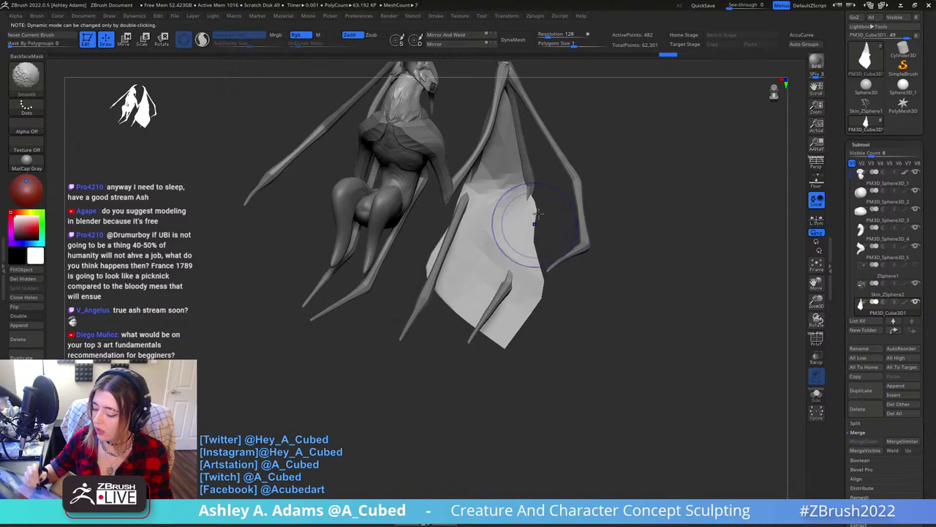
{"action": "right_click_drag", "start_coordinate": [532, 208], "coordinate": [533, 206], "text": "shift"}
{"action": "left_click_drag", "start_coordinate": [532, 206], "coordinate": [537, 212]}
{"action": "right_click_drag", "start_coordinate": [537, 212], "coordinate": [538, 214]}
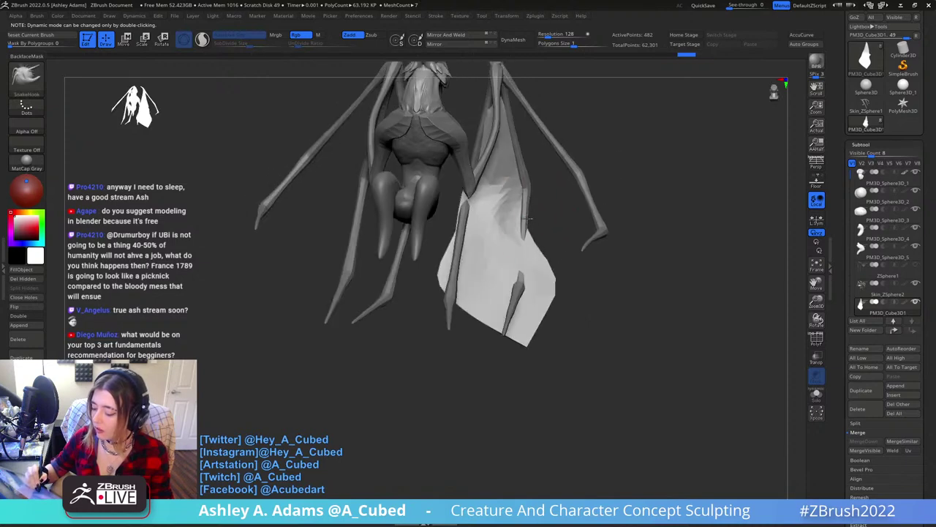
Stretch the membrane's outer edge and lower outer corner along the neighbouring finger bone with SnakeHook.
{"action": "mouse_move", "coordinate": [529, 217]}
{"action": "left_mouse_down"}
{"action": "mouse_move", "coordinate": [548, 205]}
{"action": "mouse_move", "coordinate": [587, 207]}
{"action": "mouse_move", "coordinate": [593, 183]}
{"action": "mouse_move", "coordinate": [627, 184]}
{"action": "left_mouse_up"}
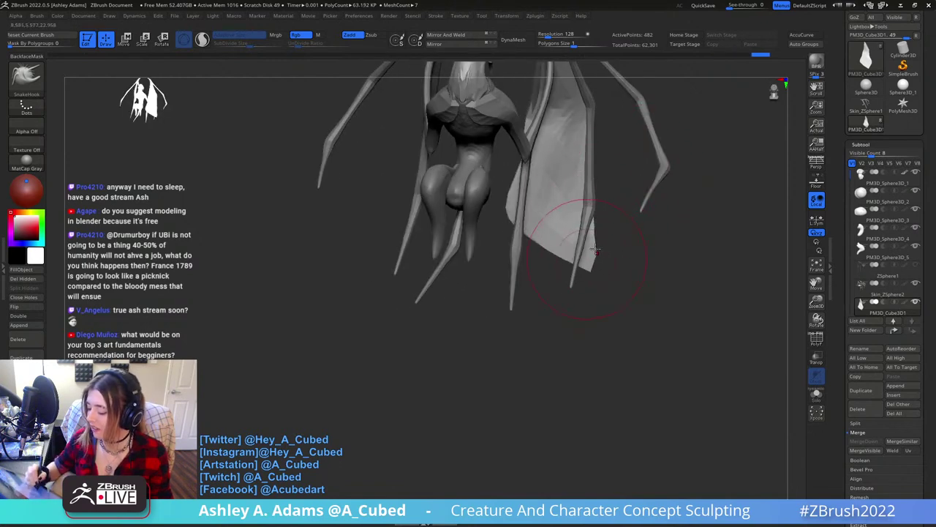
{"action": "mouse_move", "coordinate": [597, 250]}
{"action": "left_mouse_down"}
{"action": "mouse_move", "coordinate": [683, 213]}
{"action": "mouse_move", "coordinate": [754, 217]}
{"action": "mouse_move", "coordinate": [662, 209]}
{"action": "mouse_move", "coordinate": [616, 229]}
{"action": "mouse_move", "coordinate": [636, 216]}
{"action": "mouse_move", "coordinate": [616, 236]}
{"action": "mouse_move", "coordinate": [622, 256]}
{"action": "mouse_move", "coordinate": [627, 217]}
{"action": "left_mouse_up"}
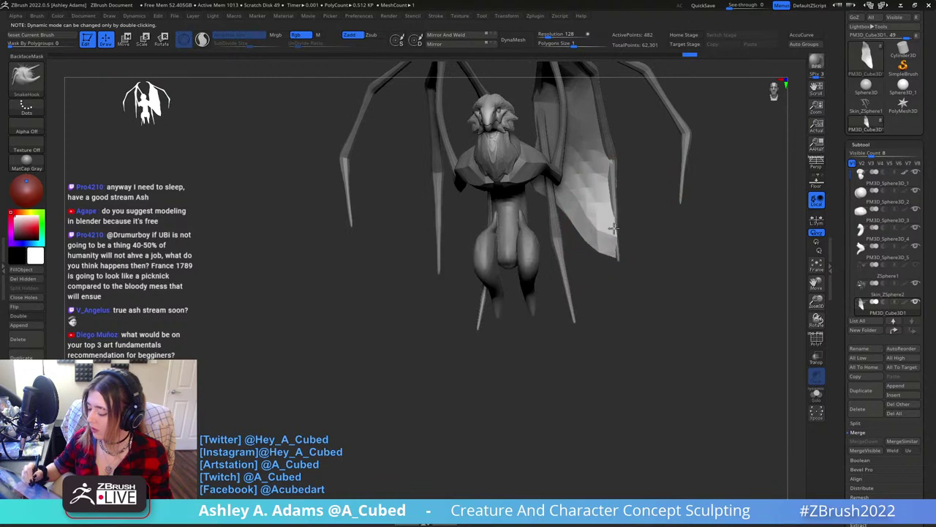
{"action": "right_click_drag", "start_coordinate": [613, 229], "coordinate": [564, 263]}
{"action": "right_click", "coordinate": [562, 271]}
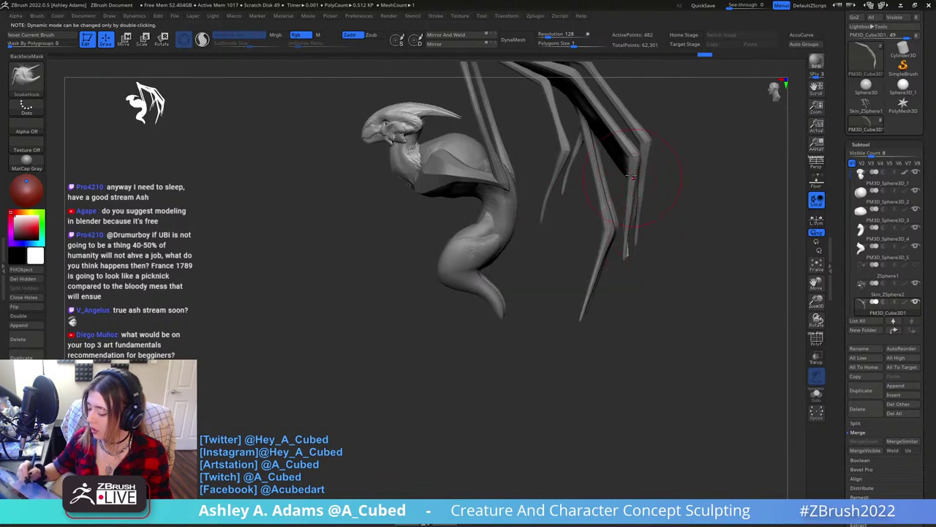
{"action": "right_click_drag", "start_coordinate": [634, 177], "coordinate": [587, 249]}
{"action": "right_click", "coordinate": [566, 284]}
{"action": "left_click_drag", "start_coordinate": [643, 228], "coordinate": [627, 245]}
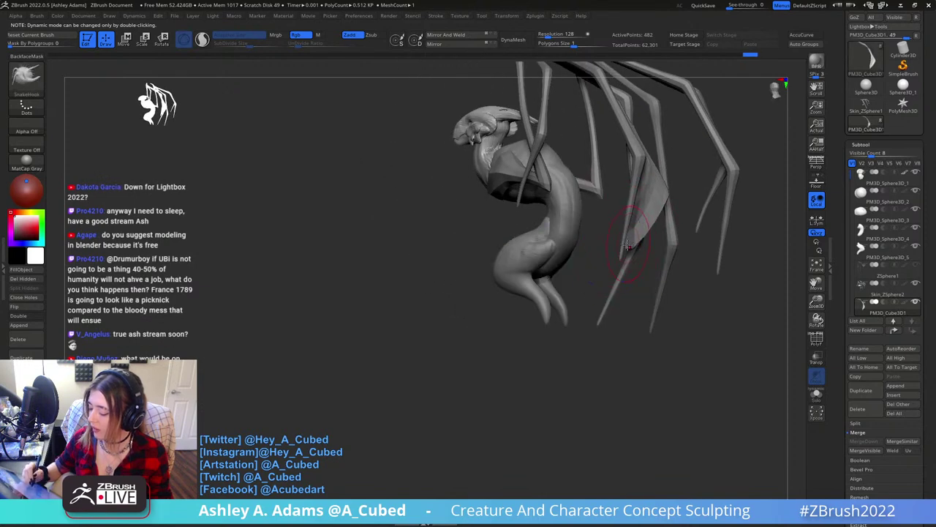
{"action": "mouse_move", "coordinate": [621, 255]}
{"action": "right_mouse_down"}
{"action": "mouse_move", "coordinate": [647, 236]}
{"action": "mouse_move", "coordinate": [652, 296]}
{"action": "mouse_move", "coordinate": [622, 281]}
{"action": "right_mouse_up"}
{"action": "right_click", "coordinate": [610, 278]}
{"action": "left_click_drag", "start_coordinate": [648, 243], "coordinate": [665, 223]}
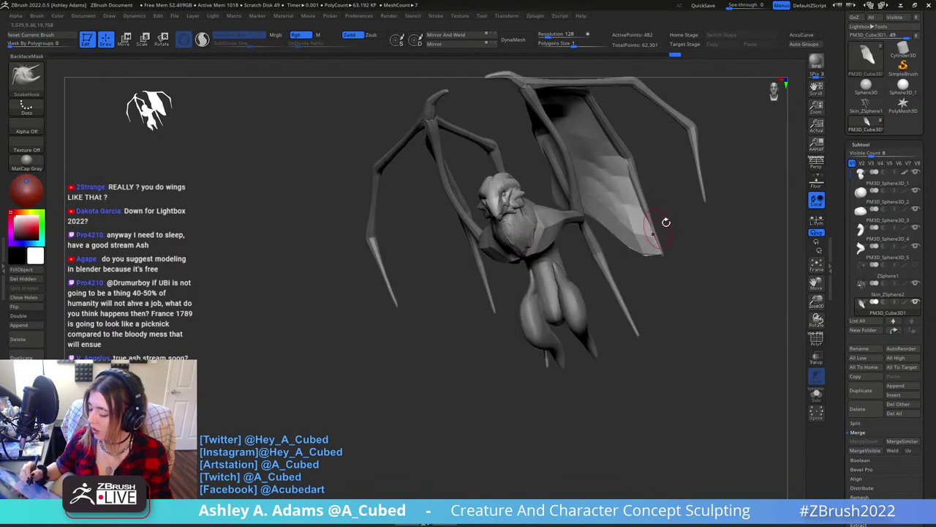
Shape the membrane from behind, pulling its inner edge toward the inner finger bone and arching the lower edge between the bones.
{"action": "mouse_move", "coordinate": [666, 222]}
{"action": "right_mouse_down"}
{"action": "mouse_move", "coordinate": [658, 236]}
{"action": "mouse_move", "coordinate": [688, 210]}
{"action": "mouse_move", "coordinate": [627, 154]}
{"action": "mouse_move", "coordinate": [560, 159]}
{"action": "mouse_move", "coordinate": [585, 211]}
{"action": "mouse_move", "coordinate": [616, 196]}
{"action": "mouse_move", "coordinate": [491, 191]}
{"action": "right_mouse_up"}
{"action": "right_click", "coordinate": [467, 205]}
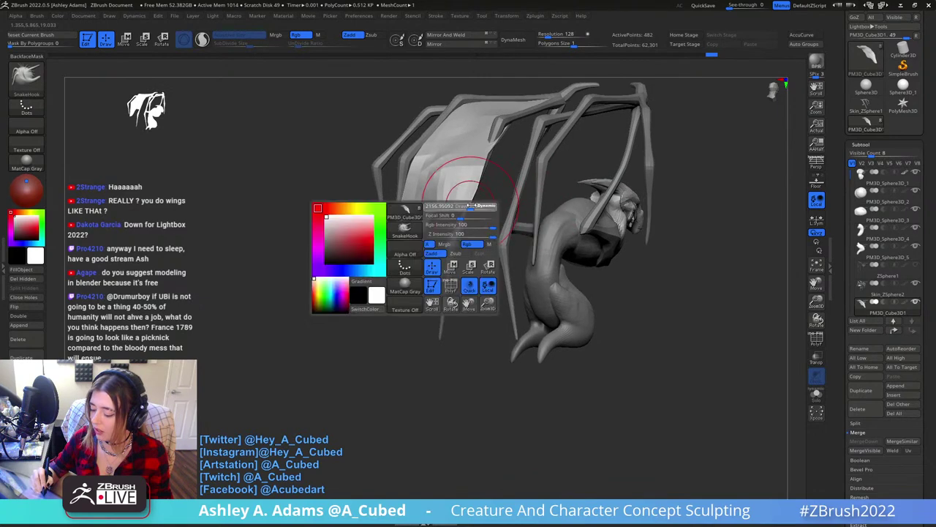
{"action": "left_click_drag", "start_coordinate": [464, 207], "coordinate": [442, 289]}
{"action": "right_click_drag", "start_coordinate": [570, 219], "coordinate": [429, 243]}
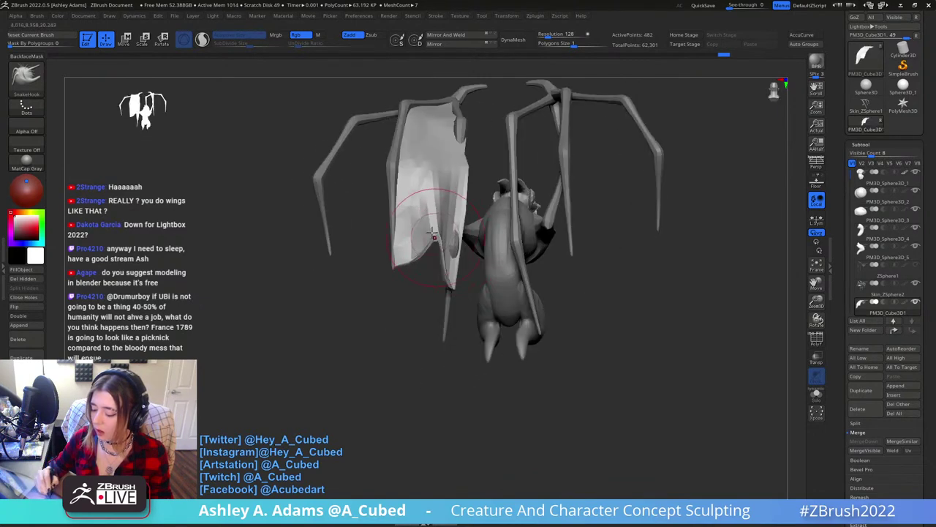
{"action": "mouse_move", "coordinate": [471, 176]}
{"action": "right_mouse_down"}
{"action": "mouse_move", "coordinate": [483, 136]}
{"action": "mouse_move", "coordinate": [433, 187]}
{"action": "right_mouse_up"}
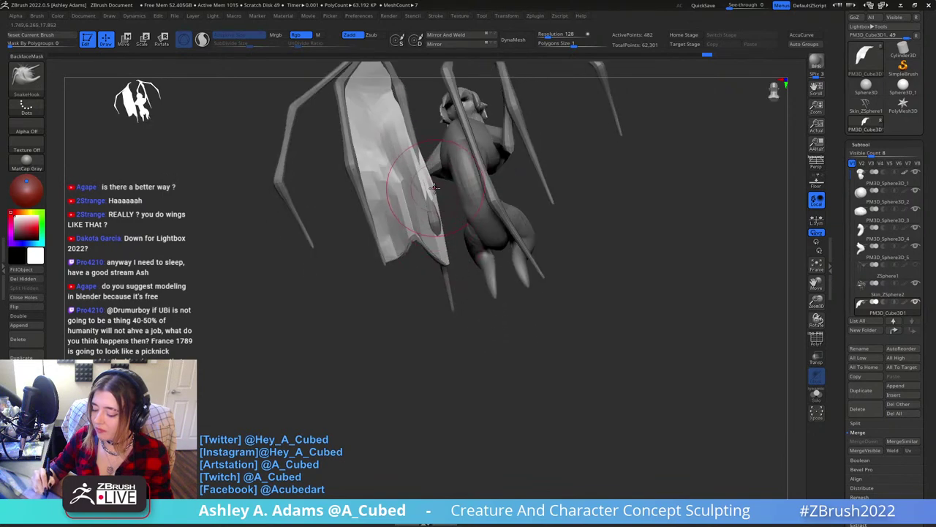
{"action": "left_click_drag", "start_coordinate": [427, 195], "coordinate": [424, 166]}
Adjust the SnakeHook brush size and tuck the membrane's upper inner edge against the finger bone.
{"action": "right_click", "coordinate": [329, 146]}
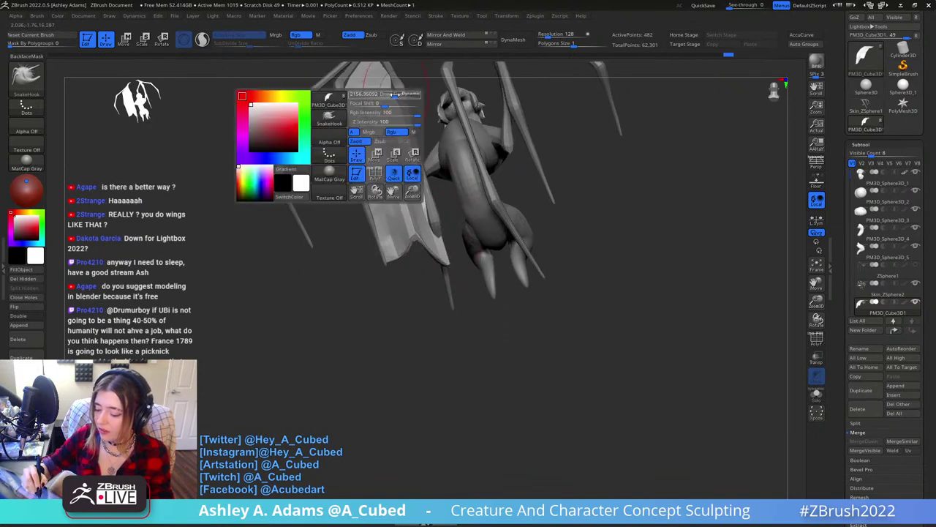
{"action": "left_click_drag", "start_coordinate": [370, 109], "coordinate": [387, 101]}
{"action": "mouse_move", "coordinate": [393, 103]}
{"action": "right_mouse_down"}
{"action": "mouse_move", "coordinate": [418, 188]}
{"action": "mouse_move", "coordinate": [445, 191]}
{"action": "right_mouse_up"}
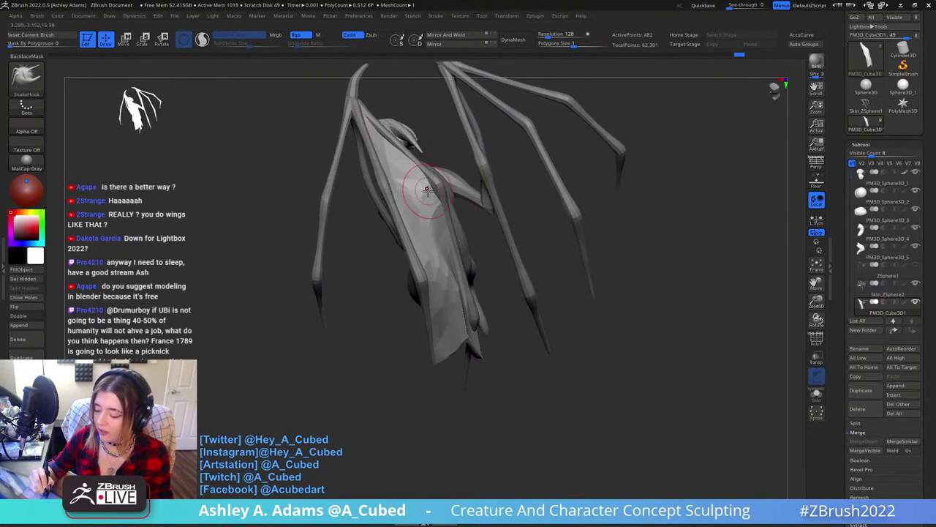
{"action": "left_click_drag", "start_coordinate": [437, 187], "coordinate": [442, 183]}
{"action": "right_click_drag", "start_coordinate": [442, 183], "coordinate": [462, 141]}
{"action": "left_click_drag", "start_coordinate": [462, 146], "coordinate": [459, 157]}
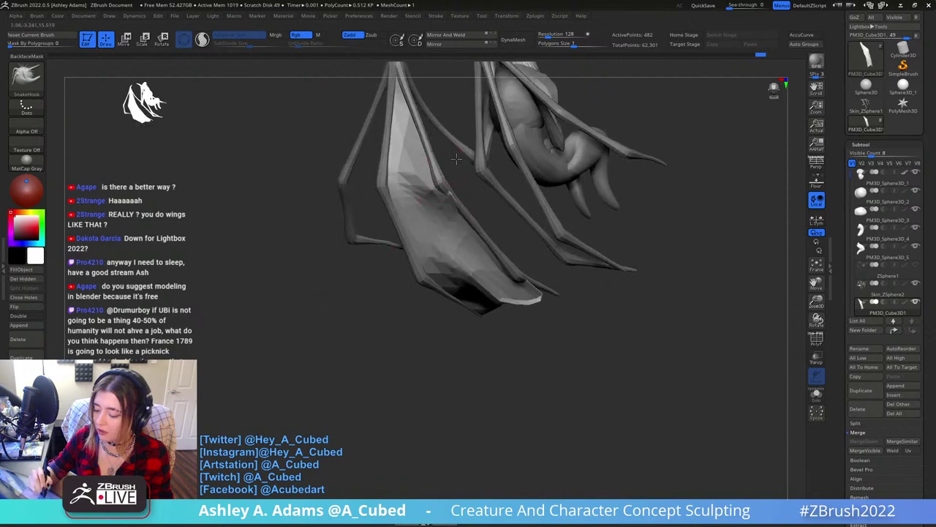
Draw the membrane's inner lower corner out into a point along the inner finger bone and smooth the stretched area.
{"action": "mouse_move", "coordinate": [459, 158]}
{"action": "right_mouse_down"}
{"action": "mouse_move", "coordinate": [448, 201]}
{"action": "mouse_move", "coordinate": [453, 155]}
{"action": "mouse_move", "coordinate": [439, 139]}
{"action": "mouse_move", "coordinate": [424, 201]}
{"action": "mouse_move", "coordinate": [488, 173]}
{"action": "mouse_move", "coordinate": [381, 232]}
{"action": "right_mouse_up"}
{"action": "right_click", "coordinate": [376, 234]}
{"action": "mouse_move", "coordinate": [479, 318]}
{"action": "right_mouse_down", "text": "alt"}
{"action": "mouse_move", "coordinate": [490, 243]}
{"action": "mouse_move", "coordinate": [517, 270]}
{"action": "right_mouse_up", "text": "alt"}
{"action": "right_click_drag", "start_coordinate": [509, 307], "coordinate": [506, 224]}
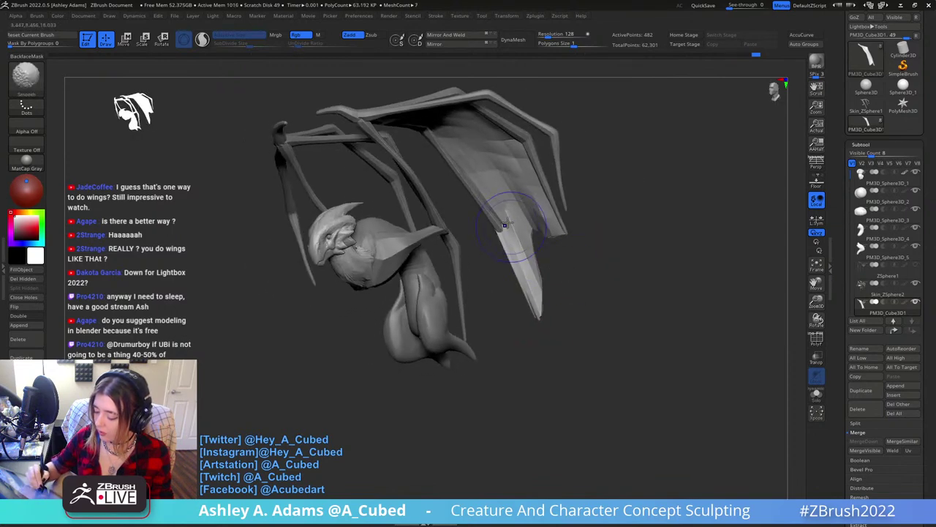
{"action": "mouse_move", "coordinate": [529, 277]}
{"action": "right_mouse_down"}
{"action": "mouse_move", "coordinate": [512, 242]}
{"action": "mouse_move", "coordinate": [553, 299]}
{"action": "right_mouse_up"}
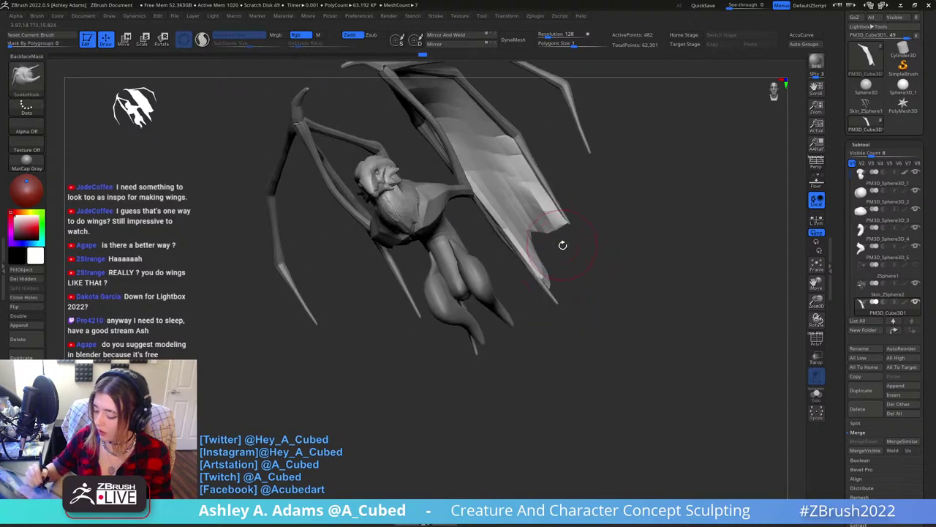
{"action": "right_click_drag", "start_coordinate": [560, 244], "coordinate": [595, 182]}
{"action": "right_click", "coordinate": [457, 292]}
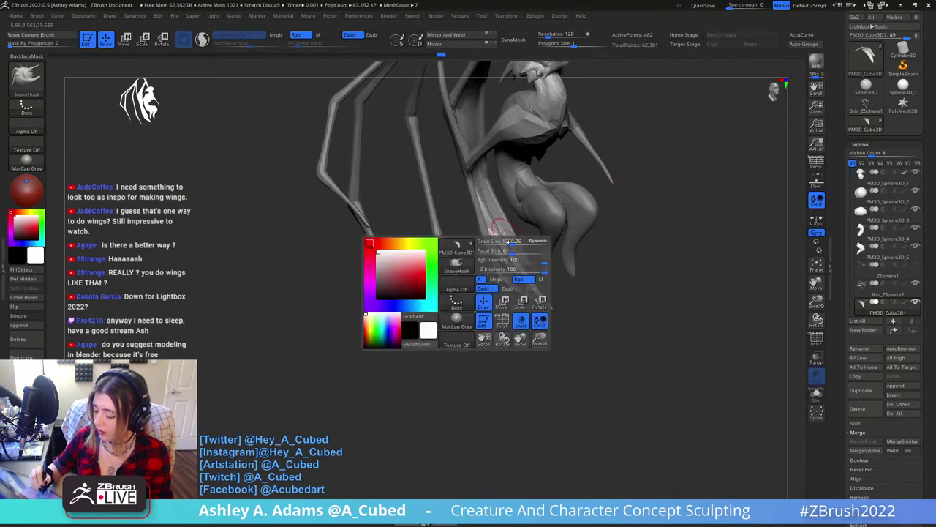
{"action": "right_click_drag", "start_coordinate": [504, 258], "coordinate": [523, 248]}
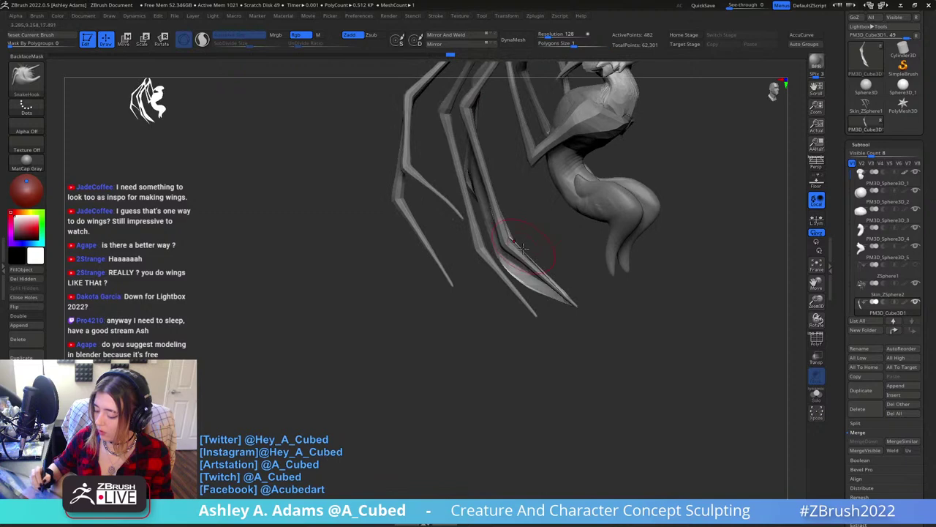
{"action": "right_click_drag", "start_coordinate": [560, 190], "coordinate": [542, 69]}
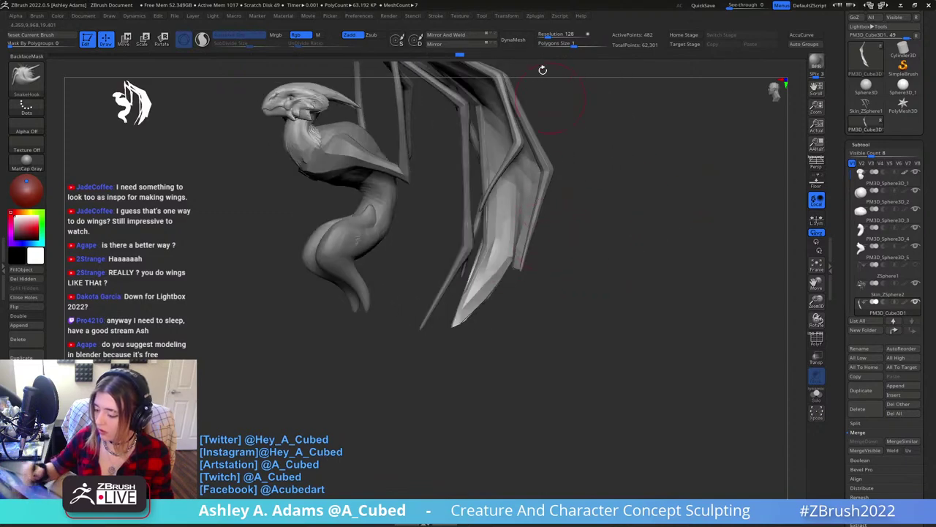
Subdivide the membrane mesh, smooth its lower edge and fit the tip to the end of the inner finger bone.
{"action": "mouse_move", "coordinate": [539, 220]}
{"action": "right_mouse_down"}
{"action": "mouse_move", "coordinate": [553, 213]}
{"action": "mouse_move", "coordinate": [532, 226]}
{"action": "right_mouse_up"}
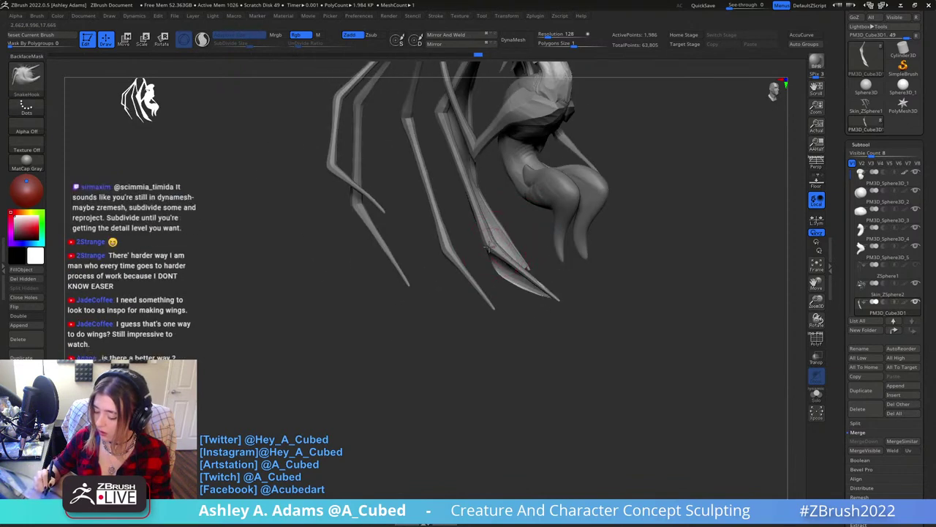
{"action": "right_click_drag", "start_coordinate": [496, 258], "coordinate": [541, 290]}
{"action": "left_click_drag", "start_coordinate": [603, 221], "coordinate": [621, 222]}
{"action": "left_click_drag", "start_coordinate": [505, 247], "coordinate": [500, 233], "text": "shift"}
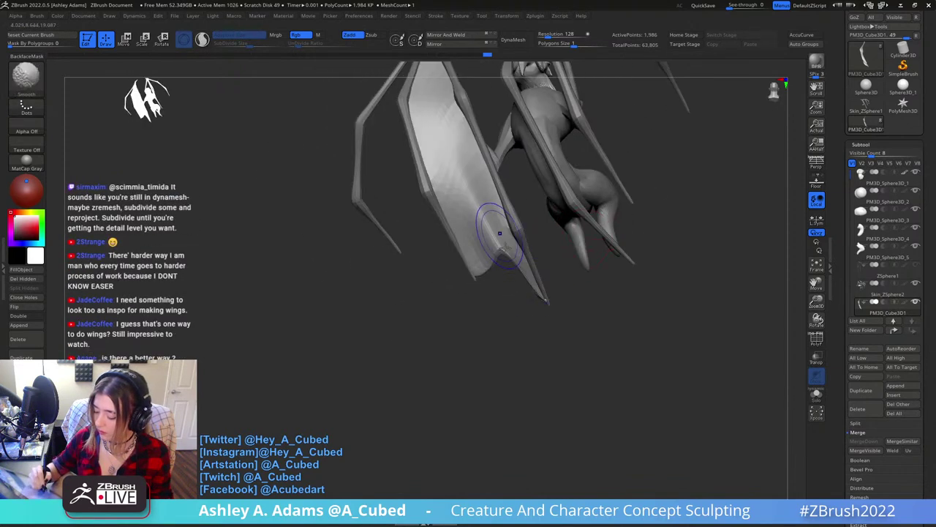
{"action": "mouse_move", "coordinate": [521, 294]}
{"action": "left_mouse_down"}
{"action": "mouse_move", "coordinate": [541, 290]}
{"action": "mouse_move", "coordinate": [518, 316]}
{"action": "mouse_move", "coordinate": [551, 314]}
{"action": "mouse_move", "coordinate": [534, 320]}
{"action": "left_mouse_up"}
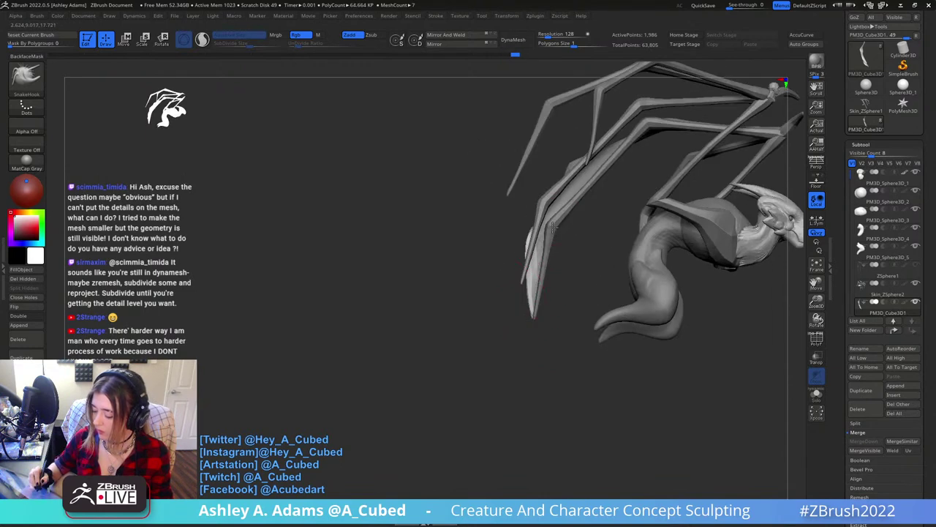
{"action": "left_click_drag", "start_coordinate": [553, 229], "coordinate": [591, 240]}
{"action": "key", "text": "space"}
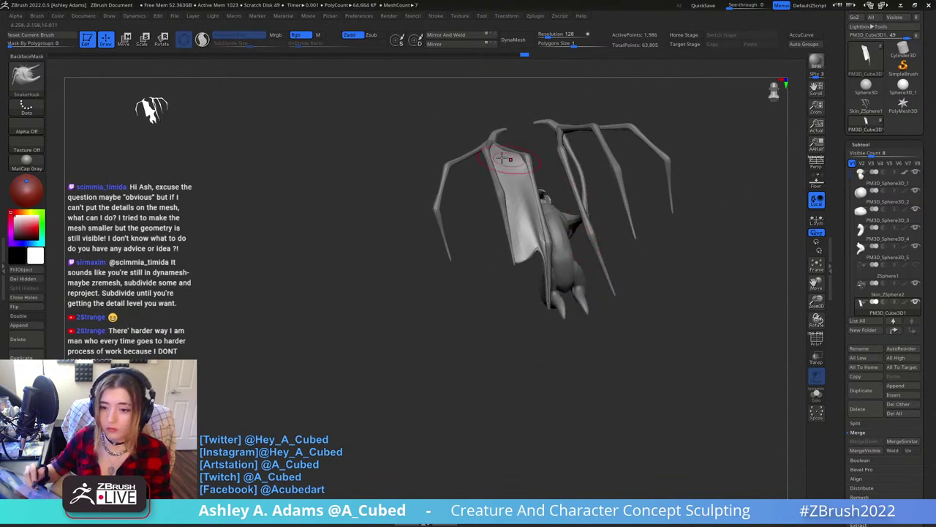
Start lengthwise folds on the membrane's front with ClayBuildup and a DamStandard crease.
{"action": "left_click_drag", "start_coordinate": [502, 157], "coordinate": [532, 214]}
{"action": "right_click_drag", "start_coordinate": [455, 175], "coordinate": [503, 279]}
{"action": "left_click_drag", "start_coordinate": [502, 279], "coordinate": [503, 323]}
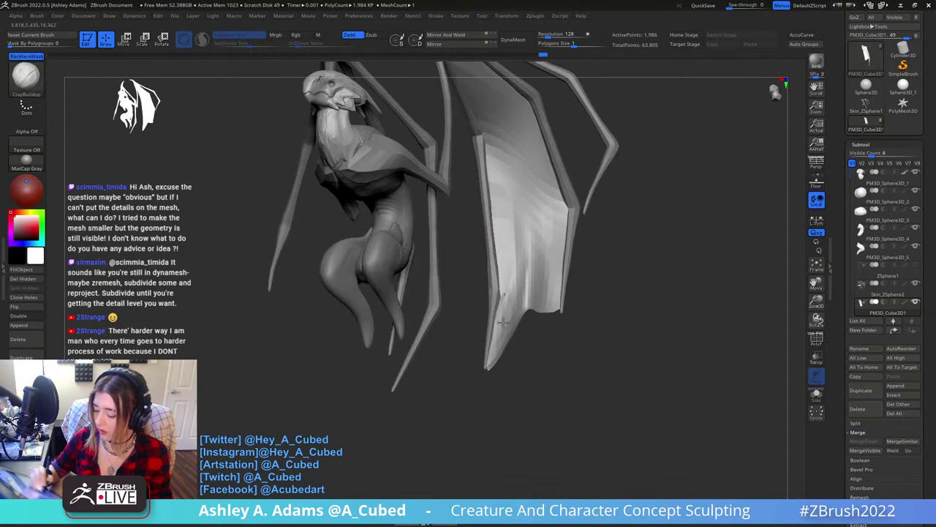
{"action": "right_click_drag", "start_coordinate": [524, 303], "coordinate": [548, 295]}
{"action": "key", "text": "b"}
{"action": "key", "text": "d"}
{"action": "key", "text": "s"}
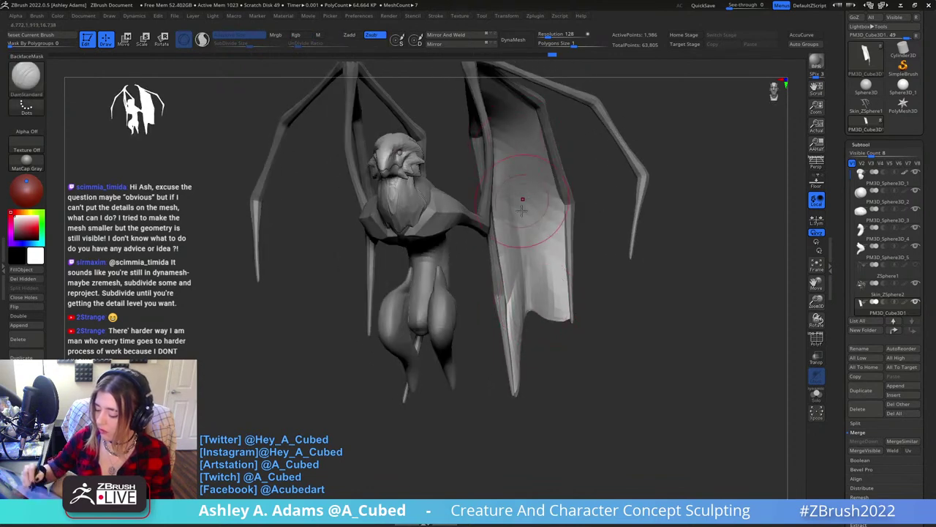
{"action": "left_click_drag", "start_coordinate": [522, 208], "coordinate": [506, 155]}
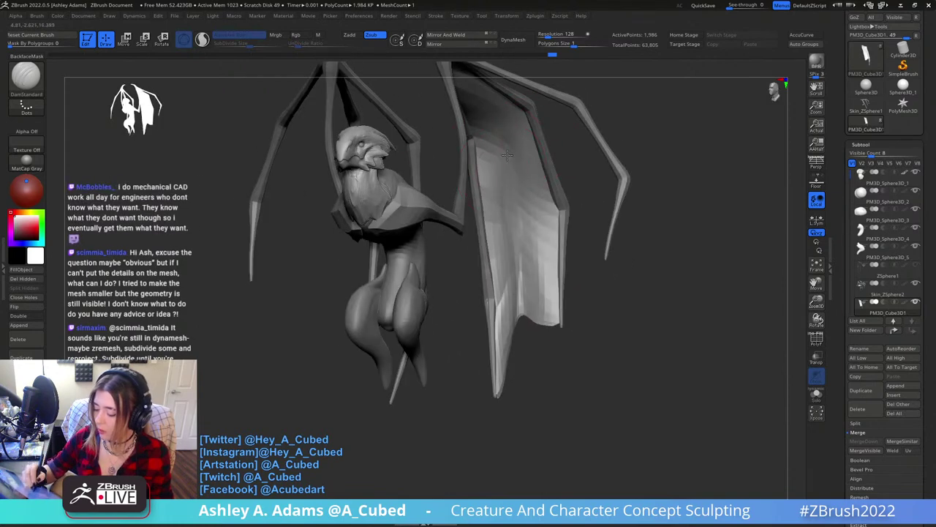
Build a long ClayBuildup fold from the top of the membrane's front toward its lower edge and bring back DamStandard for creases.
{"action": "key", "text": "b"}
{"action": "key", "text": "c"}
{"action": "key", "text": "b"}
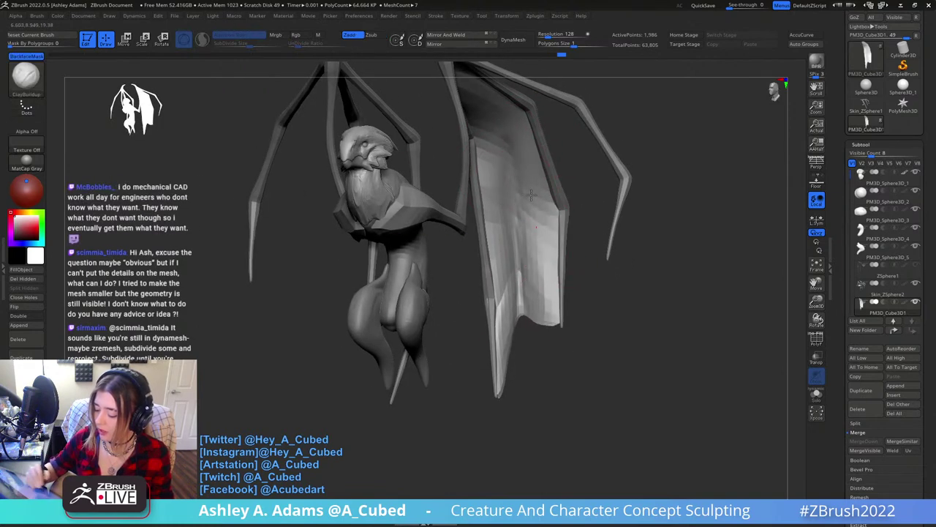
{"action": "left_click_drag", "start_coordinate": [489, 108], "coordinate": [541, 319]}
{"action": "key", "text": "b"}
{"action": "key", "text": "d"}
{"action": "key", "text": "s"}
{"action": "mouse_move", "coordinate": [530, 256]}
{"action": "right_mouse_down"}
{"action": "mouse_move", "coordinate": [567, 230]}
{"action": "mouse_move", "coordinate": [551, 194]}
{"action": "right_mouse_up"}
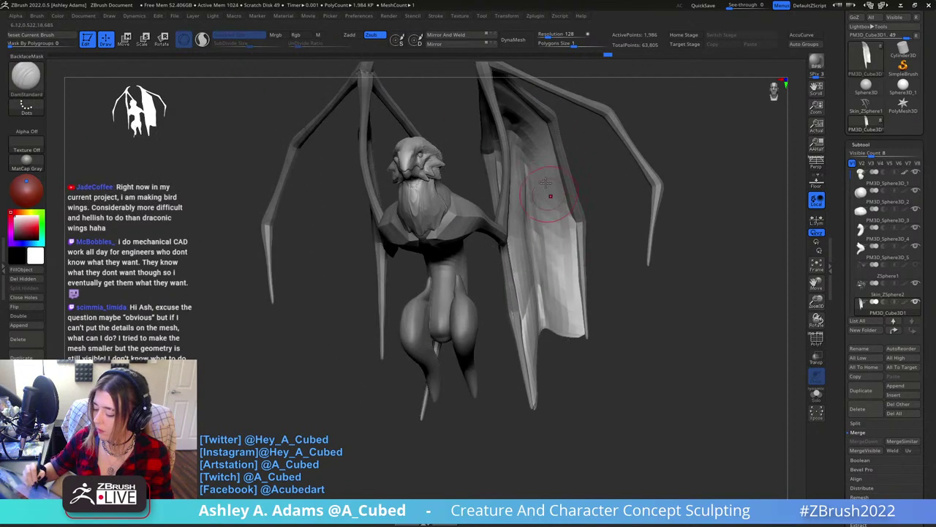
Add more ClayBuildup ridges down the membrane's front, beside the outer finger bone and along the inner side.
{"action": "key", "text": "b"}
{"action": "key", "text": "c"}
{"action": "key", "text": "b"}
{"action": "left_click_drag", "start_coordinate": [550, 178], "coordinate": [569, 323]}
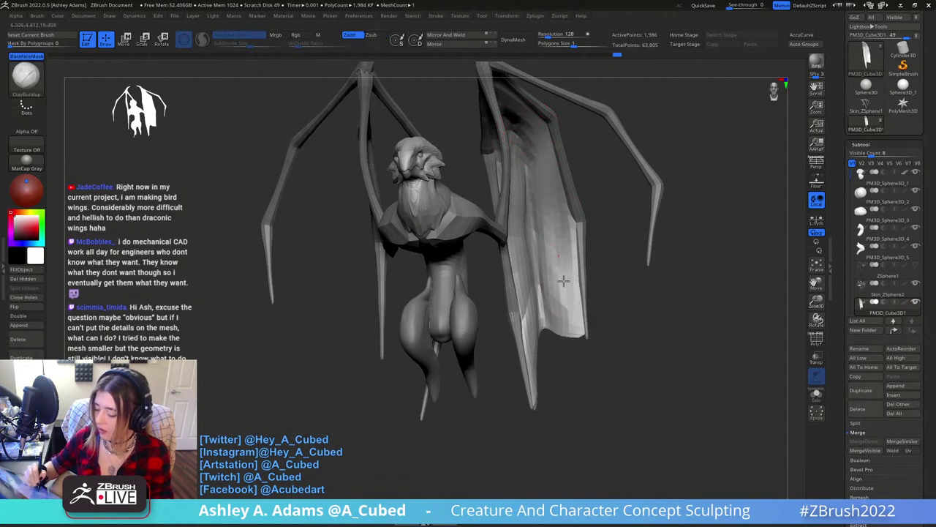
{"action": "mouse_move", "coordinate": [614, 299]}
{"action": "right_mouse_down"}
{"action": "mouse_move", "coordinate": [569, 314]}
{"action": "mouse_move", "coordinate": [524, 193]}
{"action": "right_mouse_up"}
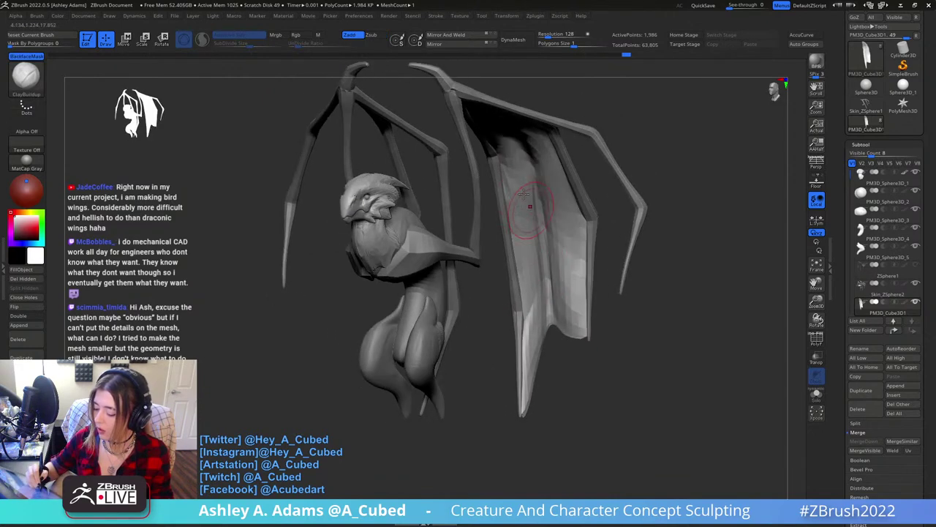
{"action": "right_click_drag", "start_coordinate": [515, 156], "coordinate": [535, 197]}
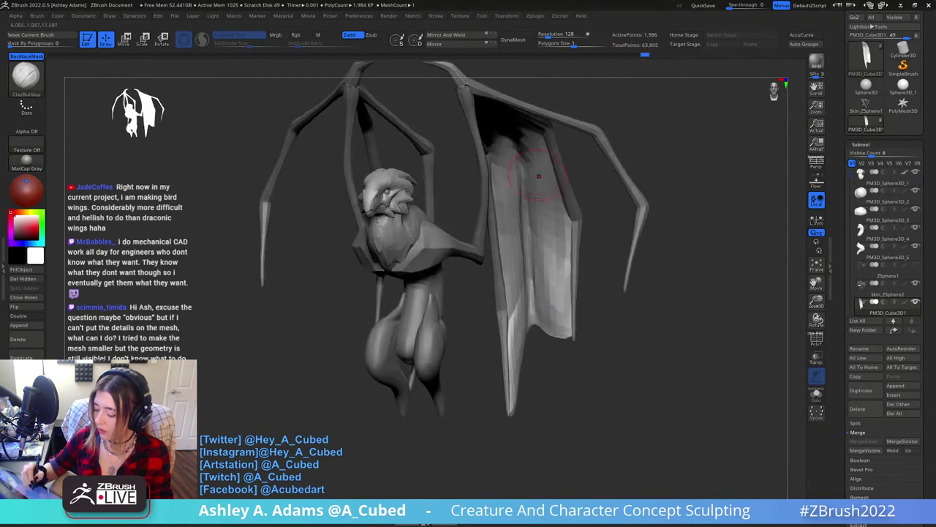
{"action": "right_click_drag", "start_coordinate": [520, 319], "coordinate": [508, 223]}
{"action": "mouse_move", "coordinate": [513, 287]}
{"action": "left_mouse_down"}
{"action": "mouse_move", "coordinate": [522, 180]}
{"action": "mouse_move", "coordinate": [548, 128]}
{"action": "left_mouse_up"}
Adjust the ClayBuildup brush size, then sculpt lengthwise ridges on the membrane's back and smooth between them.
{"action": "right_click_drag", "start_coordinate": [548, 139], "coordinate": [502, 167]}
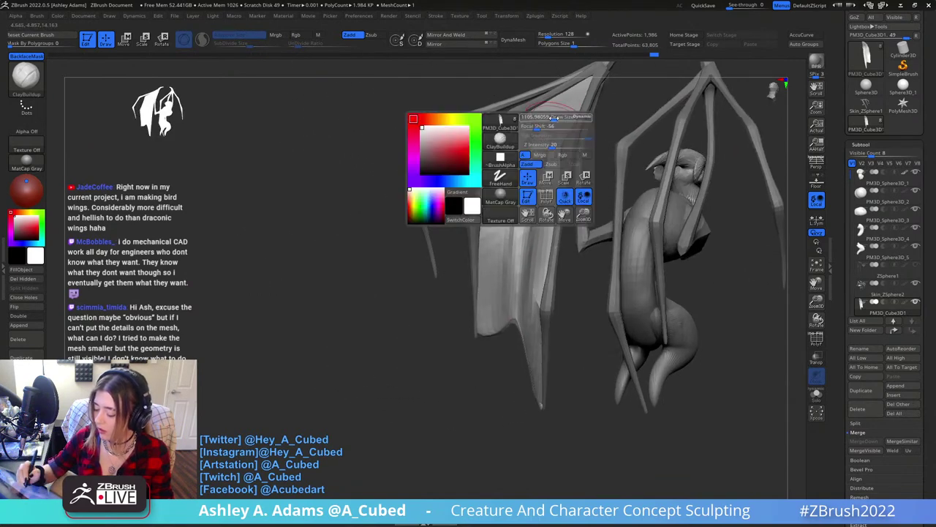
{"action": "left_click_drag", "start_coordinate": [538, 139], "coordinate": [550, 123]}
{"action": "left_click_drag", "start_coordinate": [515, 224], "coordinate": [544, 150]}
{"action": "left_click_drag", "start_coordinate": [514, 248], "coordinate": [554, 121], "text": "shift"}
{"action": "left_click_drag", "start_coordinate": [519, 306], "coordinate": [521, 299], "text": "shift"}
{"action": "mouse_move", "coordinate": [521, 298]}
{"action": "right_mouse_down"}
{"action": "mouse_move", "coordinate": [534, 205]}
{"action": "mouse_move", "coordinate": [508, 222]}
{"action": "right_mouse_up"}
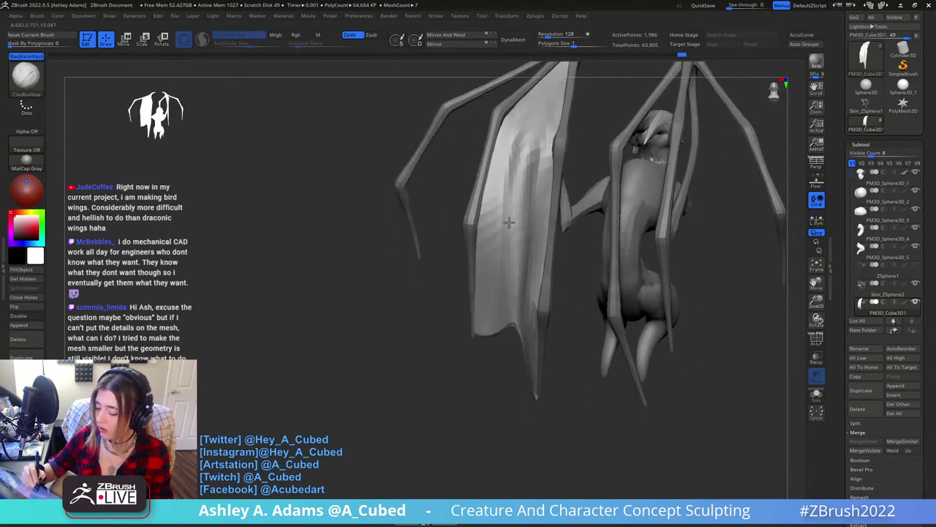
{"action": "left_click_drag", "start_coordinate": [510, 212], "coordinate": [551, 79]}
{"action": "left_click_drag", "start_coordinate": [530, 139], "coordinate": [512, 229]}
{"action": "right_click_drag", "start_coordinate": [512, 230], "coordinate": [545, 149]}
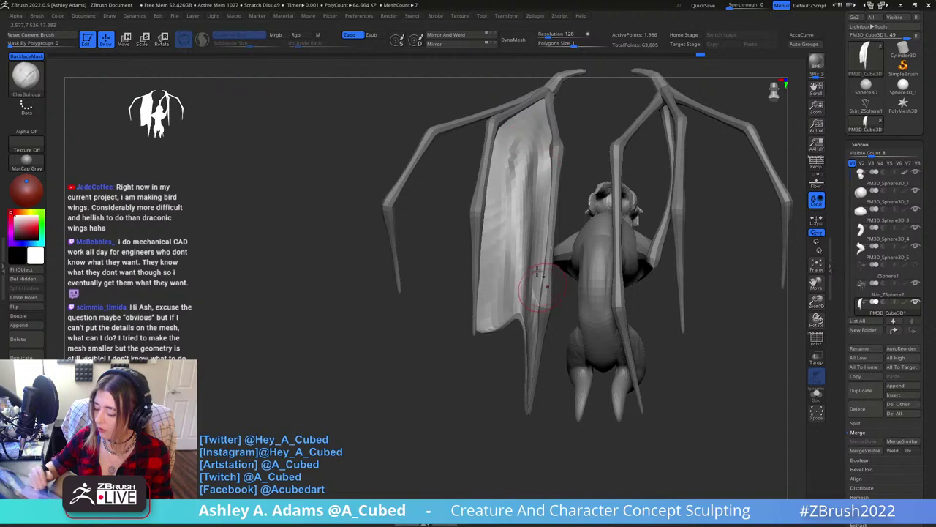
Pull the wing membrane's lower edge into a hooked curve and a pointed outer corner with the SnakeHook brush.
{"action": "mouse_move", "coordinate": [539, 281]}
{"action": "right_mouse_down"}
{"action": "mouse_move", "coordinate": [581, 238]}
{"action": "mouse_move", "coordinate": [587, 269]}
{"action": "right_mouse_up"}
{"action": "key", "text": "b"}
{"action": "key", "text": "s"}
{"action": "key", "text": "h"}
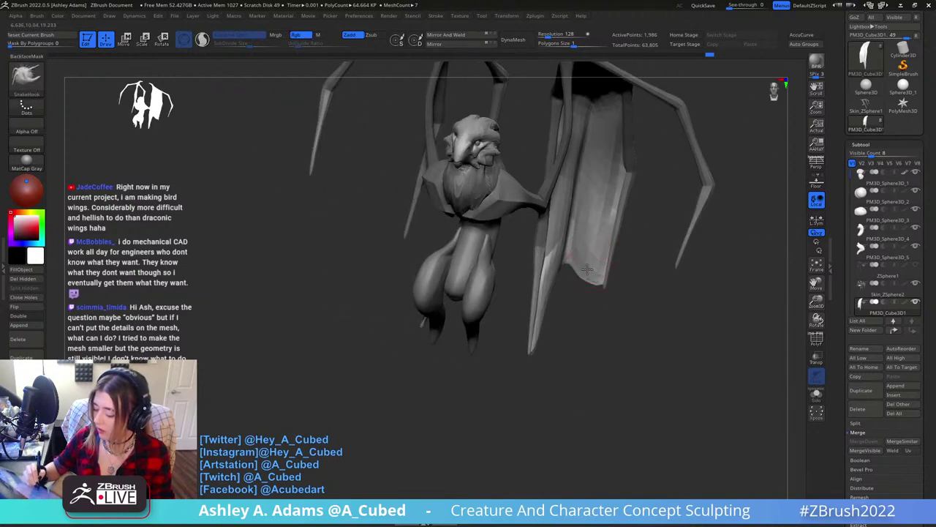
{"action": "left_click_drag", "start_coordinate": [582, 276], "coordinate": [599, 280]}
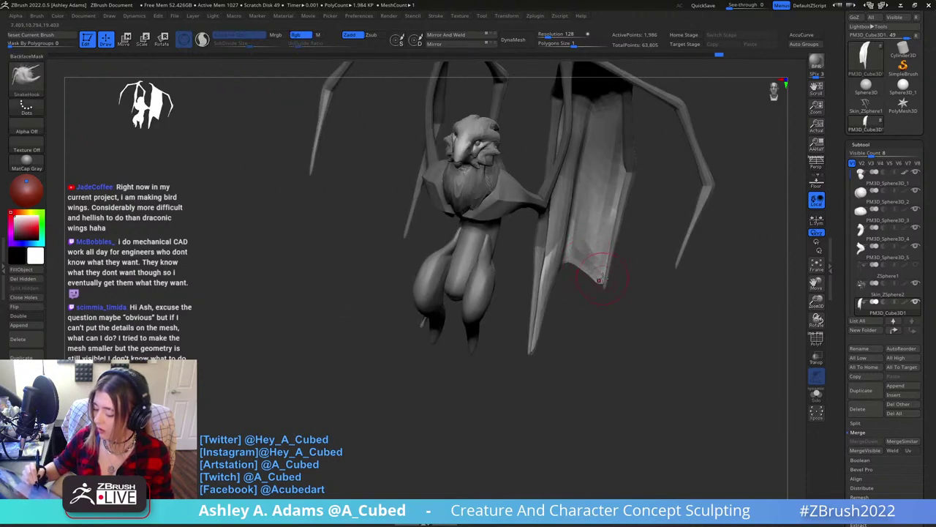
{"action": "right_click_drag", "start_coordinate": [589, 265], "coordinate": [585, 268]}
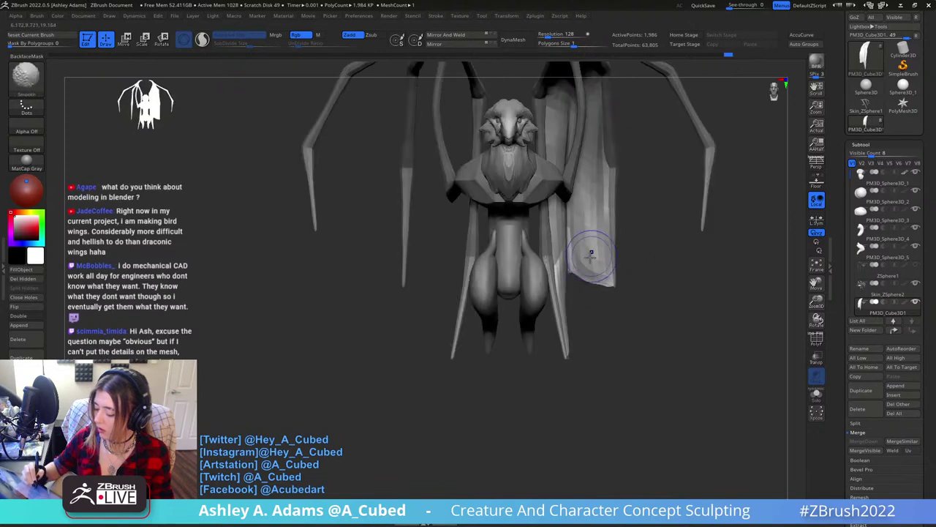
{"action": "mouse_move", "coordinate": [589, 271]}
{"action": "left_mouse_down"}
{"action": "mouse_move", "coordinate": [593, 261]}
{"action": "mouse_move", "coordinate": [611, 278]}
{"action": "left_mouse_up"}
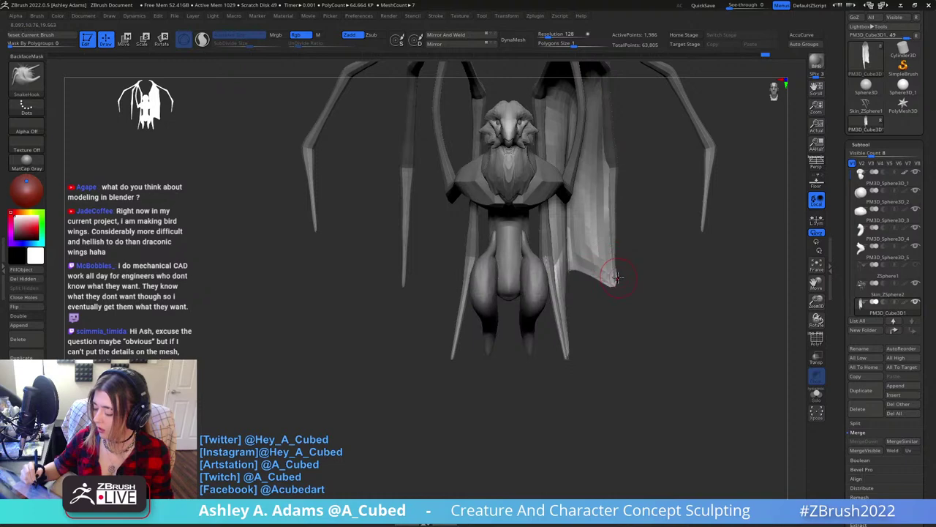
{"action": "right_click_drag", "start_coordinate": [611, 282], "coordinate": [504, 203]}
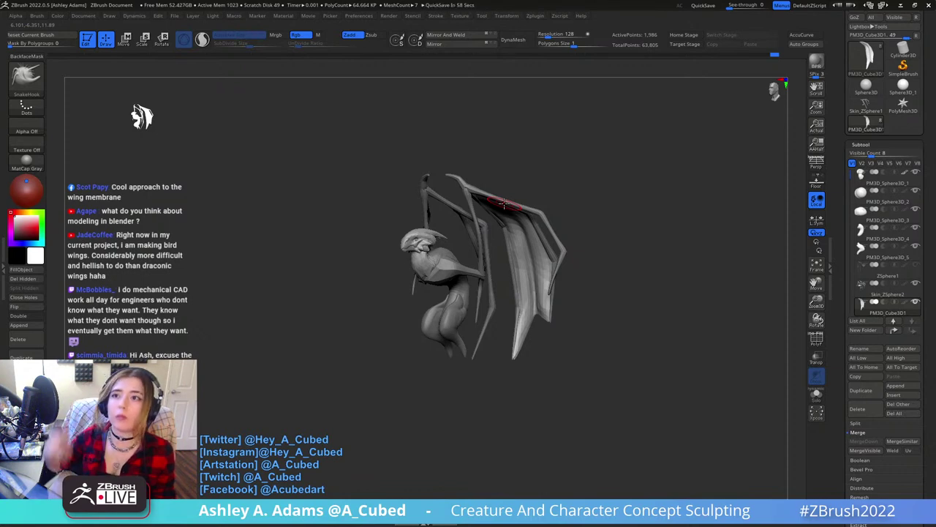
{"action": "right_click_drag", "start_coordinate": [512, 212], "coordinate": [650, 232]}
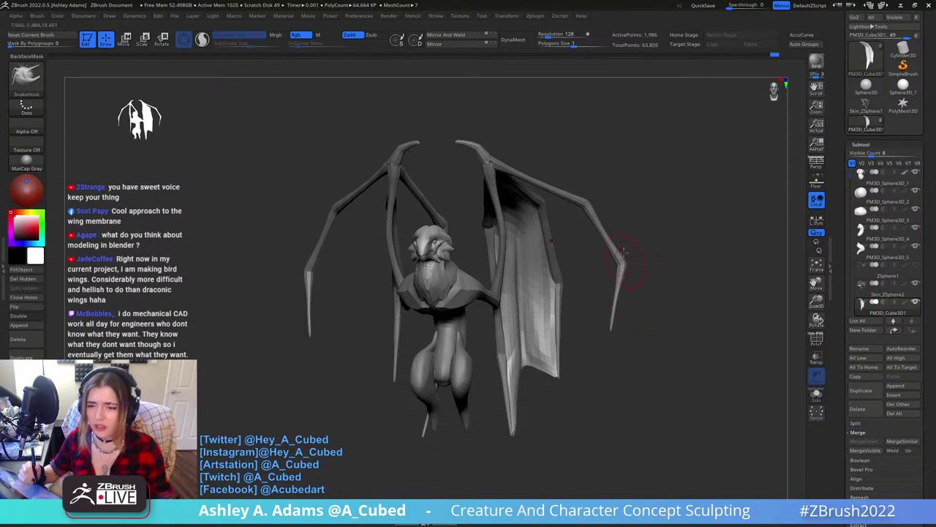
{"action": "mouse_move", "coordinate": [505, 218]}
{"action": "right_mouse_down", "text": "ctrl"}
{"action": "mouse_move", "coordinate": [510, 315]}
{"action": "mouse_move", "coordinate": [501, 265]}
{"action": "right_mouse_up", "text": "ctrl"}
{"action": "right_click_drag", "start_coordinate": [514, 326], "coordinate": [505, 201], "text": "alt"}
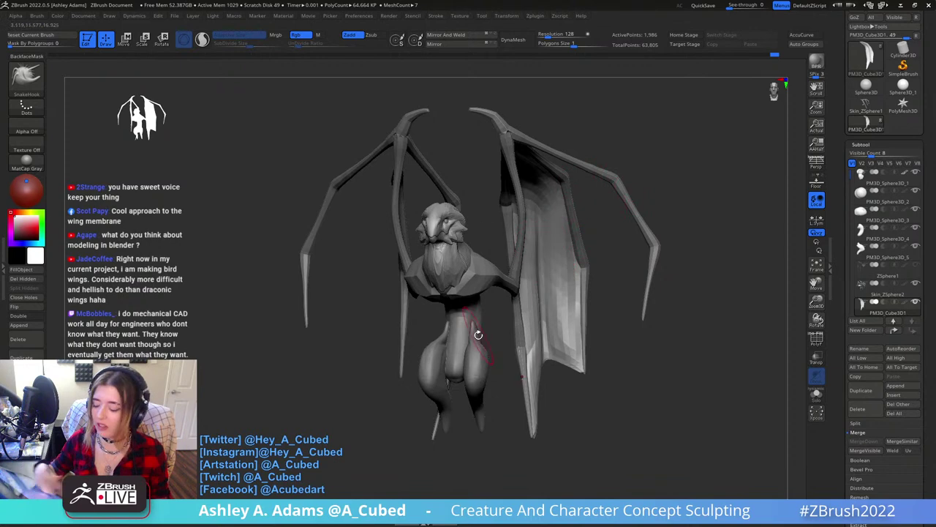
{"action": "left_click_drag", "start_coordinate": [622, 153], "coordinate": [579, 188]}
{"action": "key", "text": "space"}
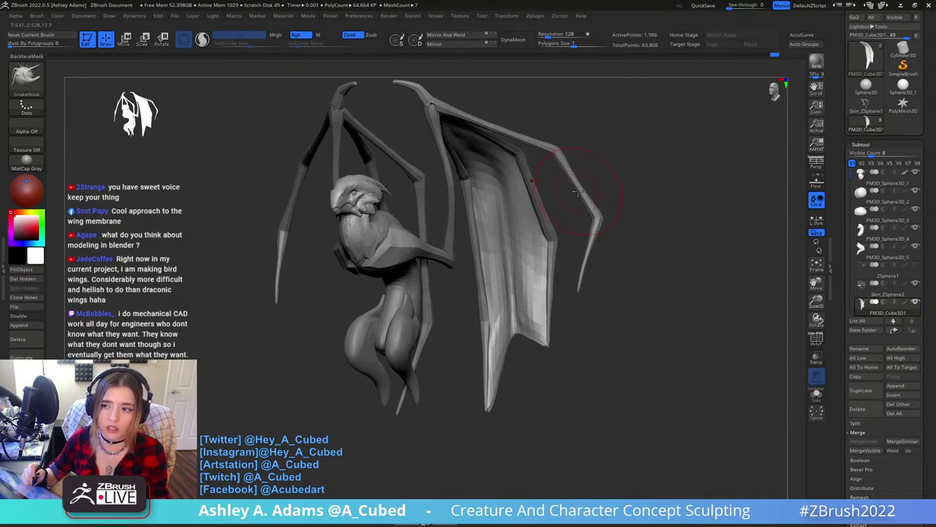
Compare the wing membrane's subdivision levels 1 and 2 with its polyframe wireframe displayed, then hide the wireframe.
{"action": "left_click_drag", "start_coordinate": [845, 402], "coordinate": [847, 294]}
{"action": "left_click", "coordinate": [872, 387]}
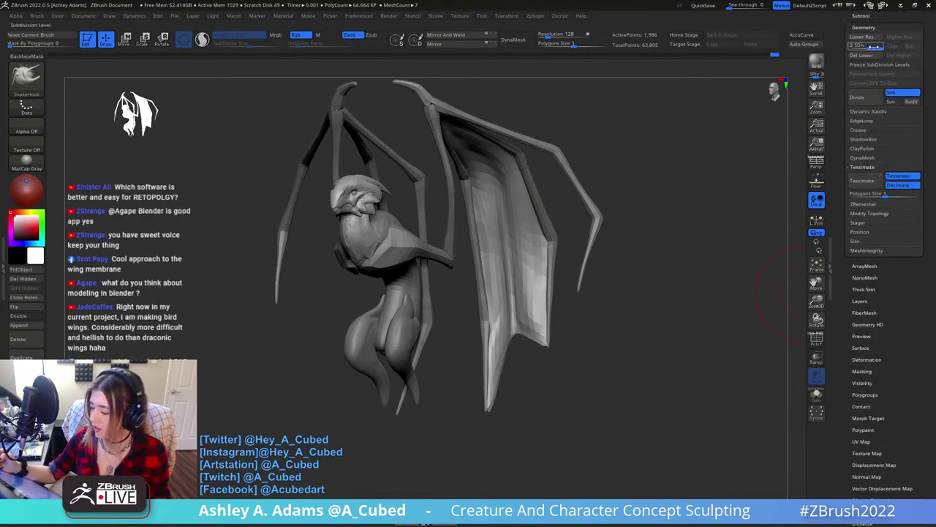
{"action": "mouse_move", "coordinate": [875, 46]}
{"action": "left_mouse_down"}
{"action": "mouse_move", "coordinate": [867, 46]}
{"action": "mouse_move", "coordinate": [882, 47]}
{"action": "left_mouse_up"}
{"action": "left_click", "coordinate": [817, 338]}
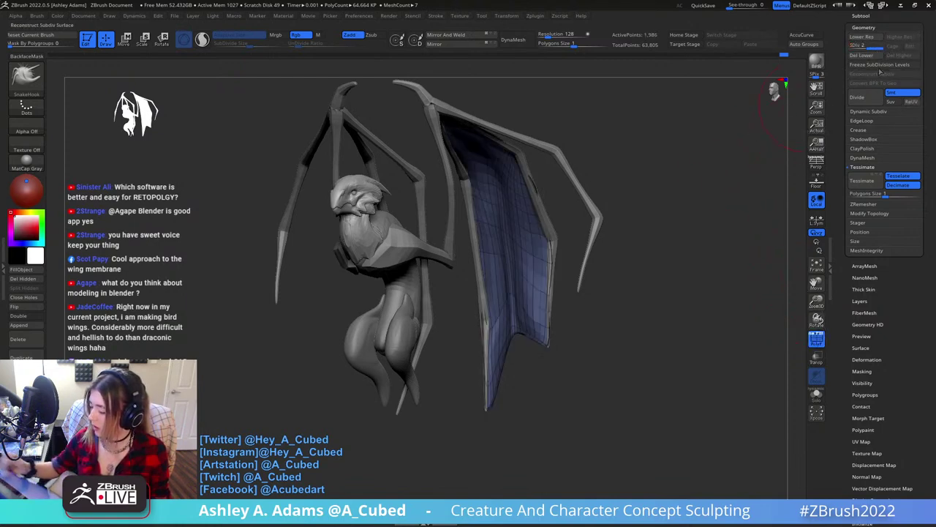
{"action": "key", "text": "shift+d"}
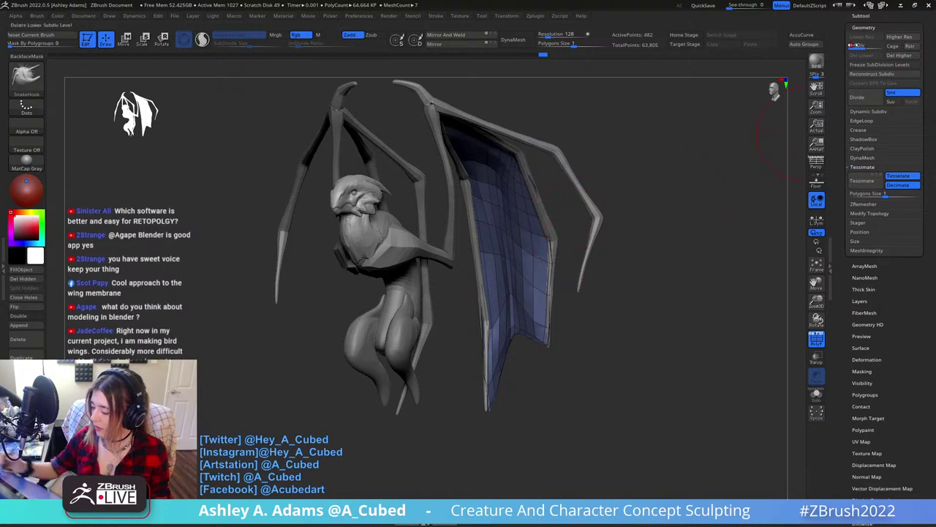
{"action": "key", "text": "d"}
{"action": "key", "text": "f"}
{"action": "right_click_drag", "start_coordinate": [527, 238], "coordinate": [542, 316], "text": "ctrl"}
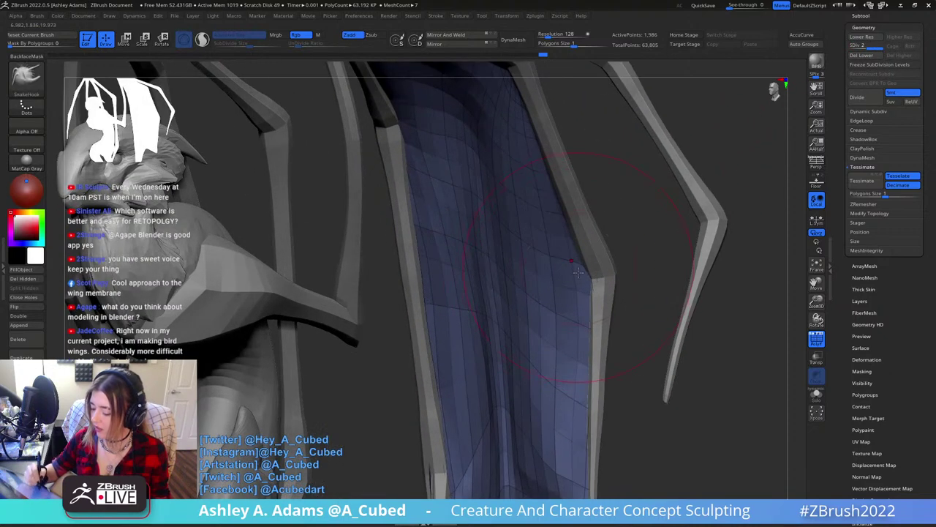
{"action": "left_click", "coordinate": [862, 48]}
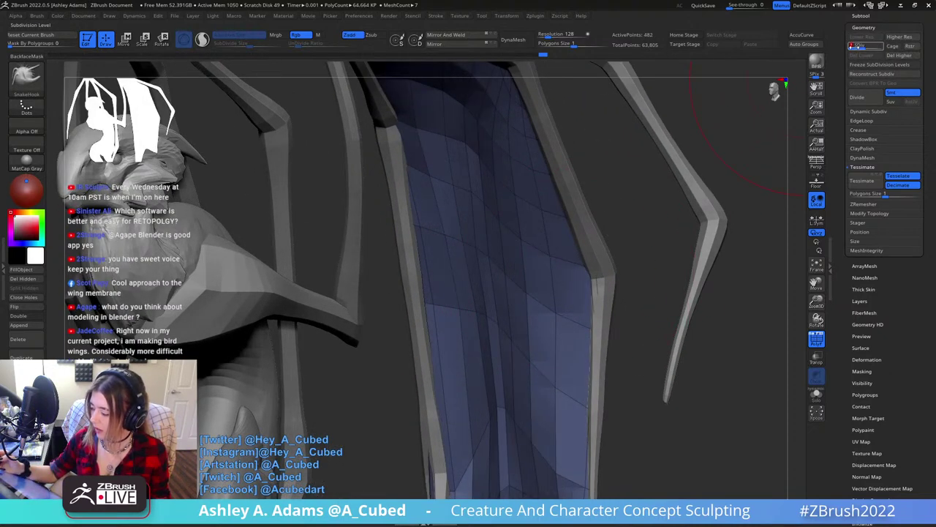
{"action": "key", "text": "d"}
{"action": "key", "text": "f"}
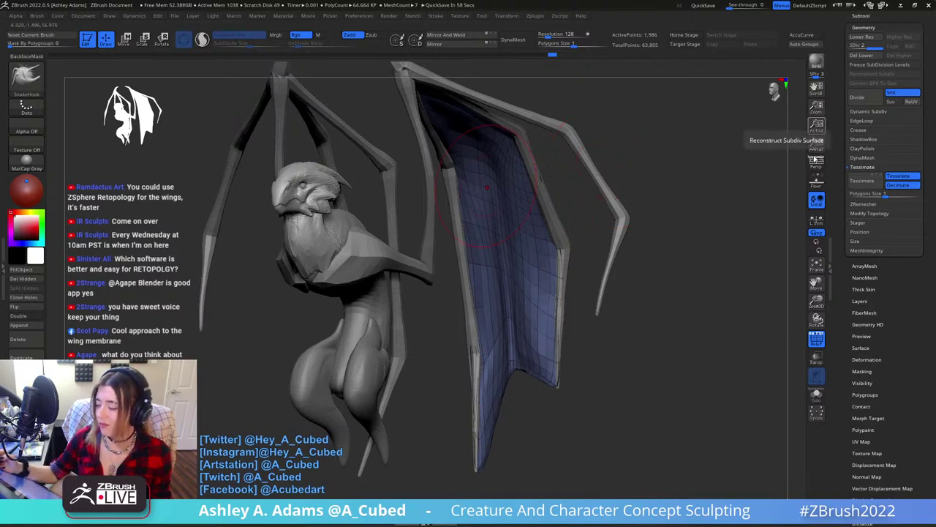
{"action": "left_click", "coordinate": [817, 337]}
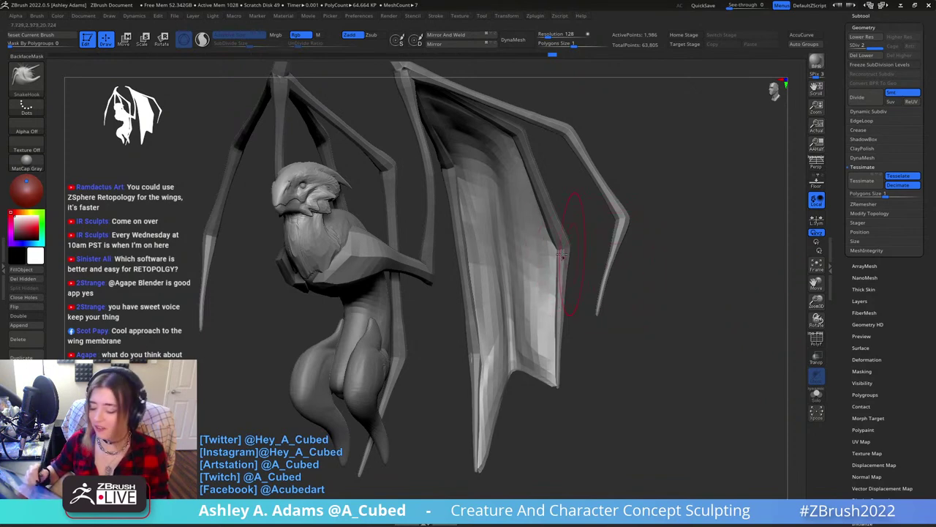
Duplicate the wing membrane subtool and move the copy sideways toward the outermost finger bone.
{"action": "right_click_drag", "start_coordinate": [600, 283], "coordinate": [602, 223], "text": "ctrl"}
{"action": "right_click_drag", "start_coordinate": [602, 223], "coordinate": [622, 220], "text": "shift"}
{"action": "left_click", "coordinate": [861, 16]}
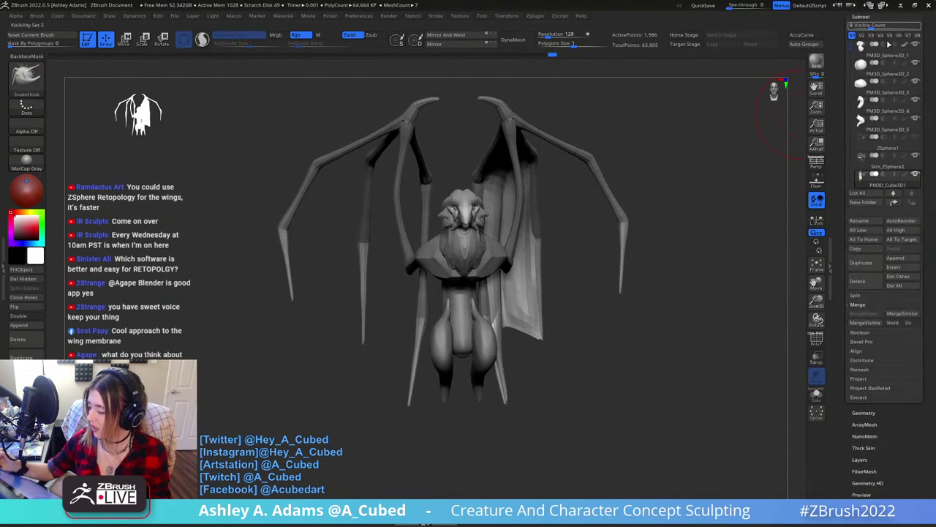
{"action": "right_click_drag", "start_coordinate": [684, 261], "coordinate": [618, 276], "text": "alt"}
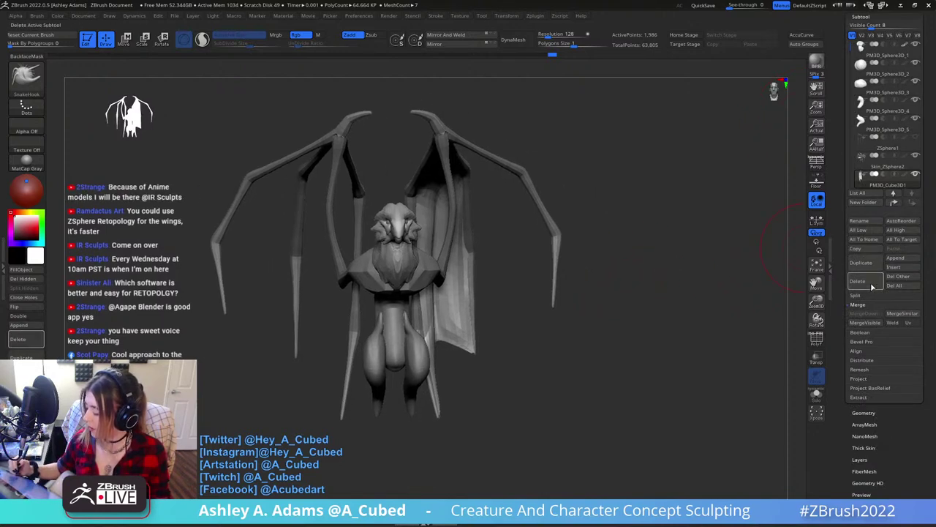
{"action": "left_click", "coordinate": [870, 284]}
{"action": "left_click_drag", "start_coordinate": [558, 176], "coordinate": [553, 252]}
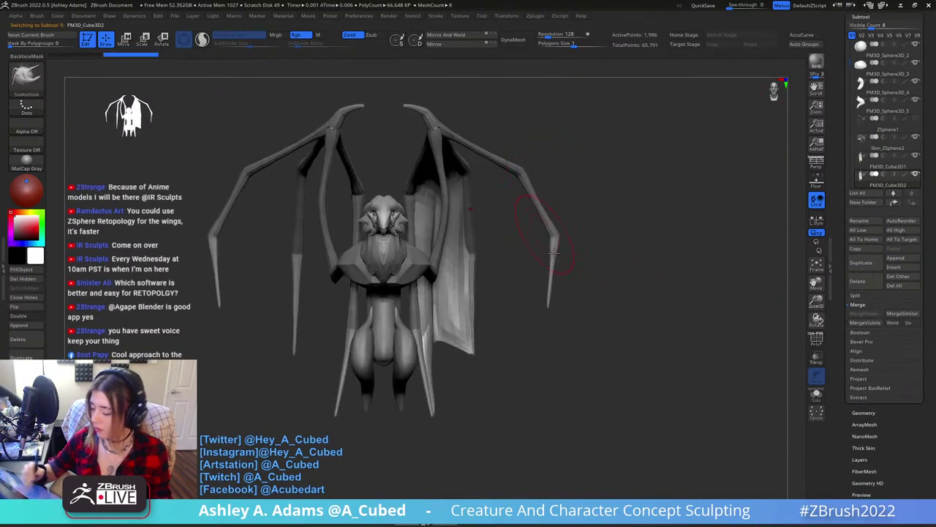
{"action": "key", "text": "w"}
{"action": "mouse_move", "coordinate": [474, 184]}
{"action": "left_mouse_down", "text": "alt"}
{"action": "mouse_move", "coordinate": [580, 166]}
{"action": "mouse_move", "coordinate": [490, 204]}
{"action": "mouse_move", "coordinate": [563, 191]}
{"action": "left_mouse_up", "text": "alt"}
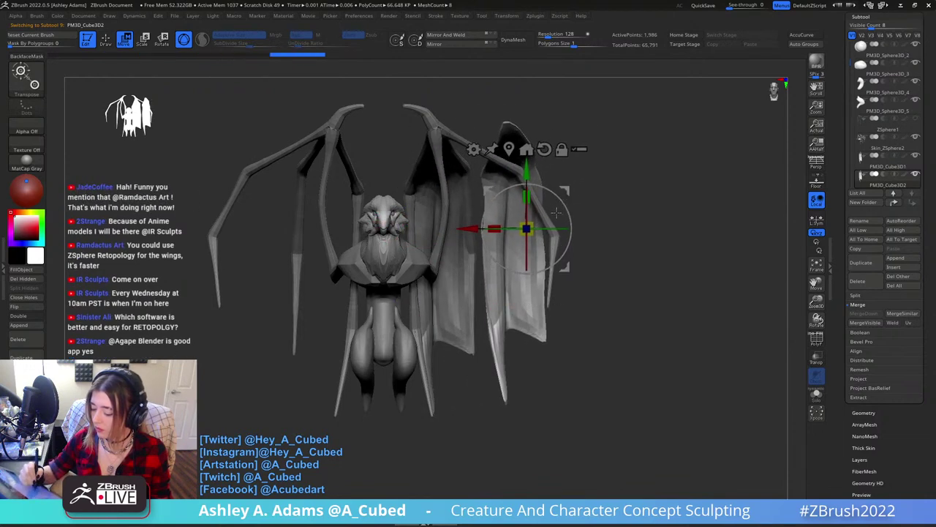
Adjust the membrane copy's placement and rotate it toward the gap between the outer finger bones.
{"action": "left_click_drag", "start_coordinate": [482, 228], "coordinate": [468, 229]}
{"action": "left_click_drag", "start_coordinate": [528, 196], "coordinate": [532, 208]}
{"action": "left_click_drag", "start_coordinate": [638, 263], "coordinate": [559, 265]}
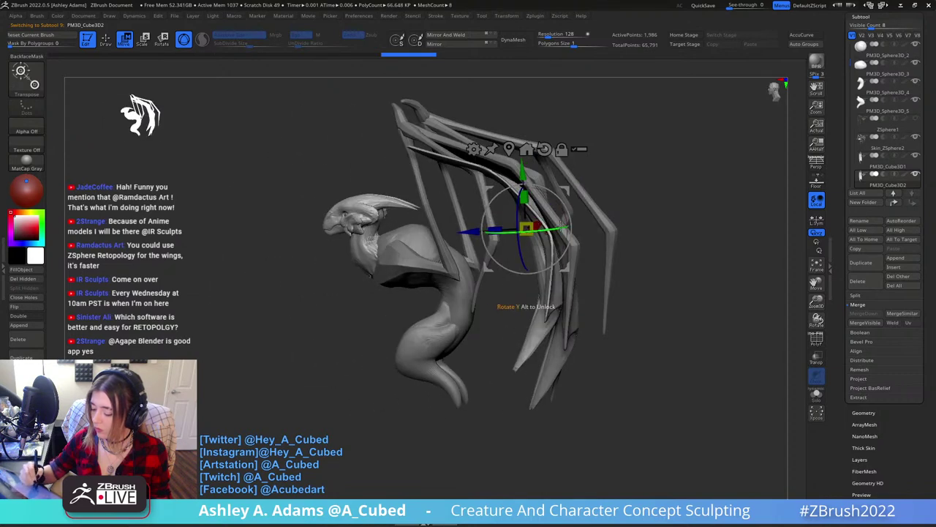
{"action": "mouse_move", "coordinate": [547, 231]}
{"action": "left_mouse_down"}
{"action": "mouse_move", "coordinate": [499, 227]}
{"action": "mouse_move", "coordinate": [523, 223]}
{"action": "mouse_move", "coordinate": [515, 218]}
{"action": "left_mouse_up"}
Stretch the membrane copy's edges toward the outer finger bones with SnakeHook, working from the side and back.
{"action": "key", "text": "q"}
{"action": "right_click", "coordinate": [545, 242]}
{"action": "mouse_move", "coordinate": [545, 242]}
{"action": "right_mouse_down"}
{"action": "mouse_move", "coordinate": [549, 202]}
{"action": "mouse_move", "coordinate": [545, 266]}
{"action": "right_mouse_up"}
{"action": "mouse_move", "coordinate": [556, 278]}
{"action": "left_mouse_down"}
{"action": "mouse_move", "coordinate": [576, 300]}
{"action": "mouse_move", "coordinate": [569, 308]}
{"action": "mouse_move", "coordinate": [583, 275]}
{"action": "mouse_move", "coordinate": [549, 198]}
{"action": "left_mouse_up"}
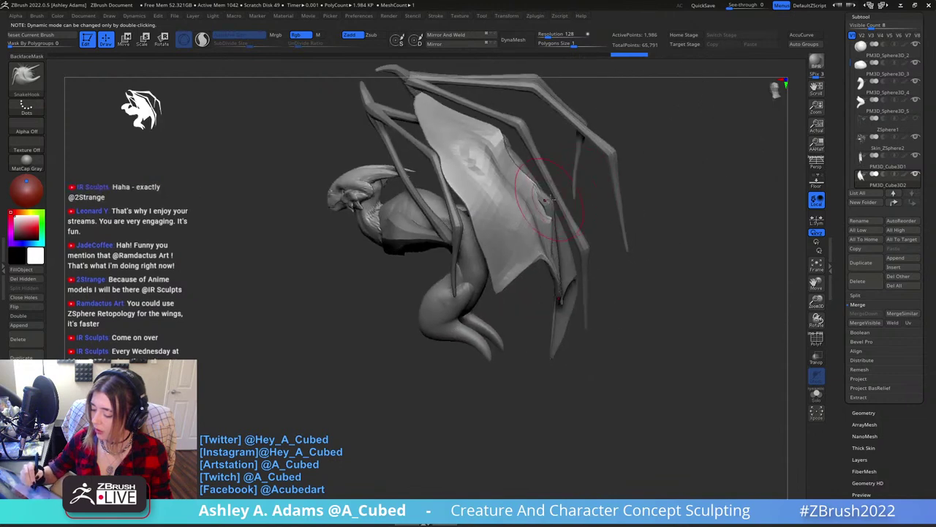
{"action": "right_click_drag", "start_coordinate": [547, 199], "coordinate": [539, 196]}
{"action": "left_click_drag", "start_coordinate": [539, 197], "coordinate": [550, 192]}
{"action": "right_click_drag", "start_coordinate": [505, 259], "coordinate": [485, 275]}
{"action": "right_click_drag", "start_coordinate": [548, 201], "coordinate": [523, 172]}
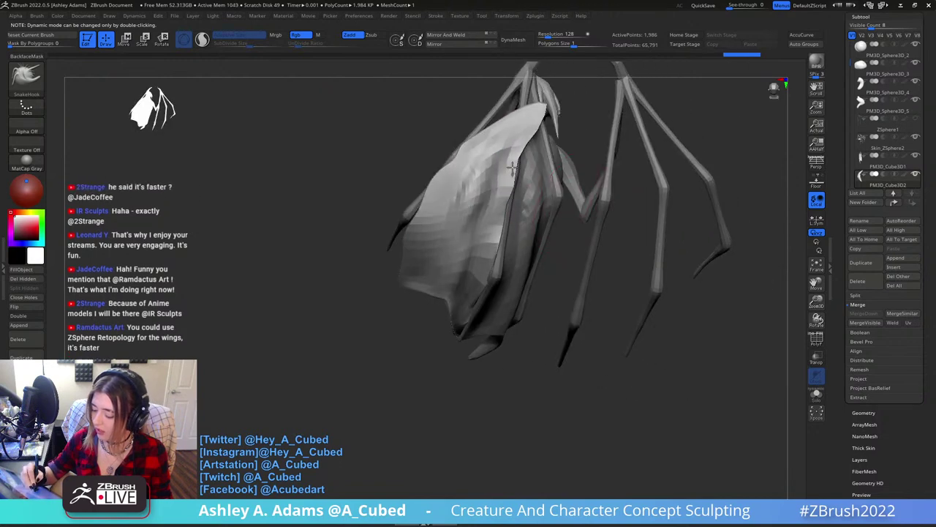
{"action": "left_click_drag", "start_coordinate": [512, 169], "coordinate": [505, 173]}
{"action": "mouse_move", "coordinate": [507, 172]}
{"action": "right_mouse_down"}
{"action": "mouse_move", "coordinate": [473, 156]}
{"action": "mouse_move", "coordinate": [469, 176]}
{"action": "right_mouse_up"}
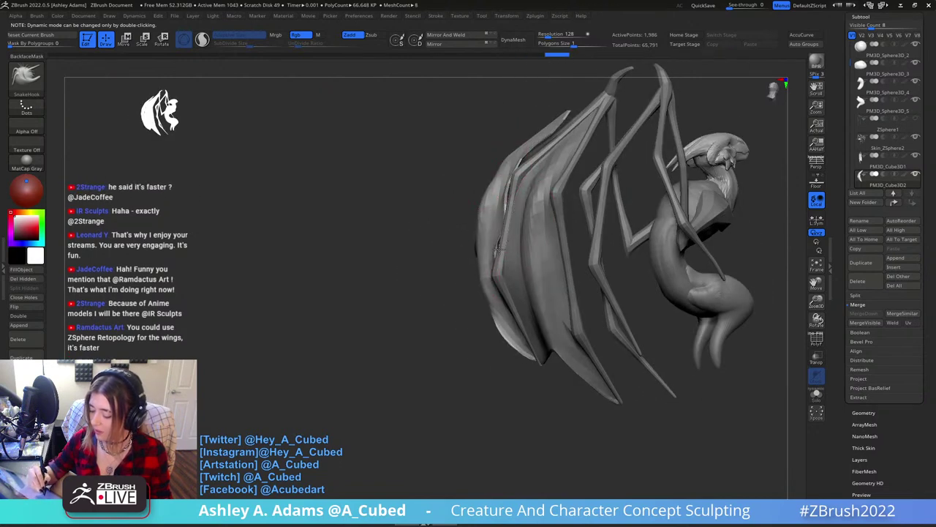
Adjust the SnakeHook size and pull the copied membrane's upper edge along the outermost finger bone.
{"action": "right_click_drag", "start_coordinate": [494, 247], "coordinate": [512, 141]}
{"action": "key", "text": "space"}
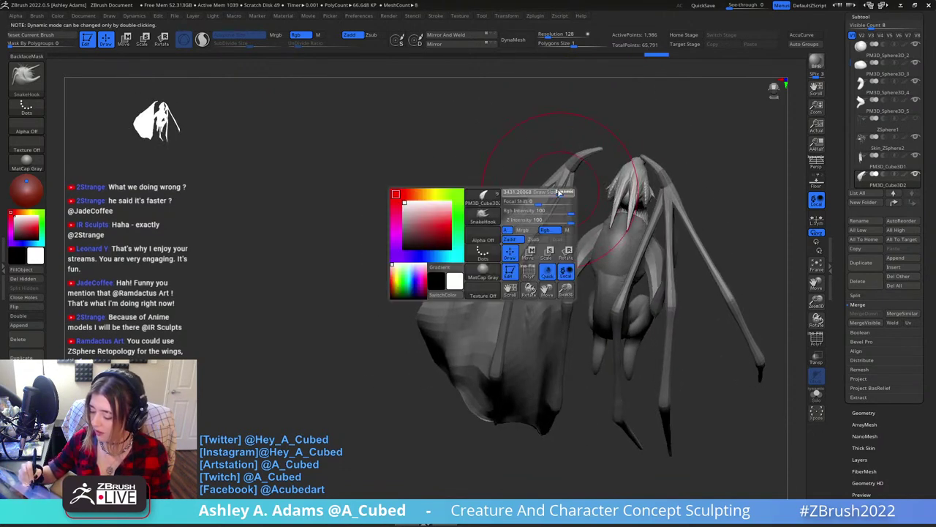
{"action": "left_click_drag", "start_coordinate": [554, 193], "coordinate": [549, 193]}
{"action": "key", "text": "space"}
{"action": "left_click_drag", "start_coordinate": [541, 237], "coordinate": [538, 219]}
{"action": "right_click_drag", "start_coordinate": [538, 219], "coordinate": [578, 219]}
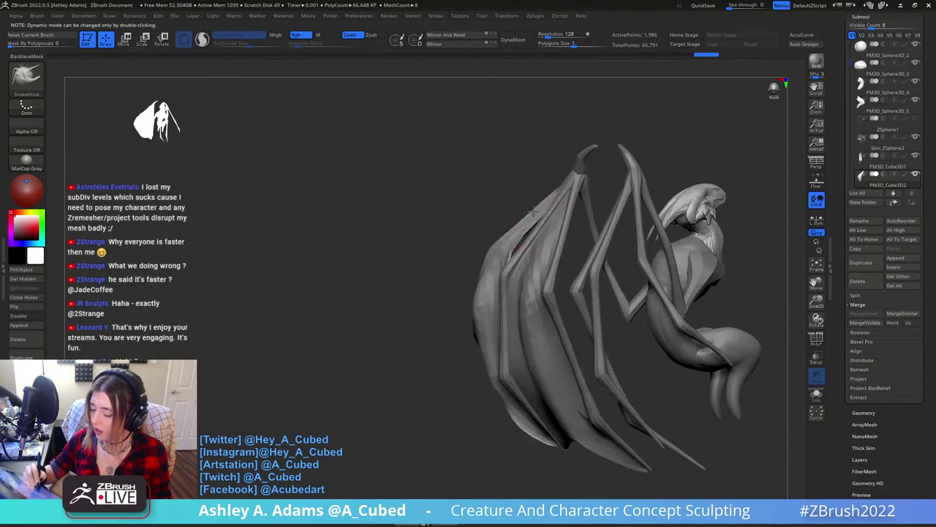
{"action": "left_click_drag", "start_coordinate": [552, 227], "coordinate": [548, 219]}
{"action": "mouse_move", "coordinate": [547, 219]}
{"action": "right_mouse_down"}
{"action": "mouse_move", "coordinate": [531, 239]}
{"action": "mouse_move", "coordinate": [548, 202]}
{"action": "mouse_move", "coordinate": [532, 194]}
{"action": "right_mouse_up"}
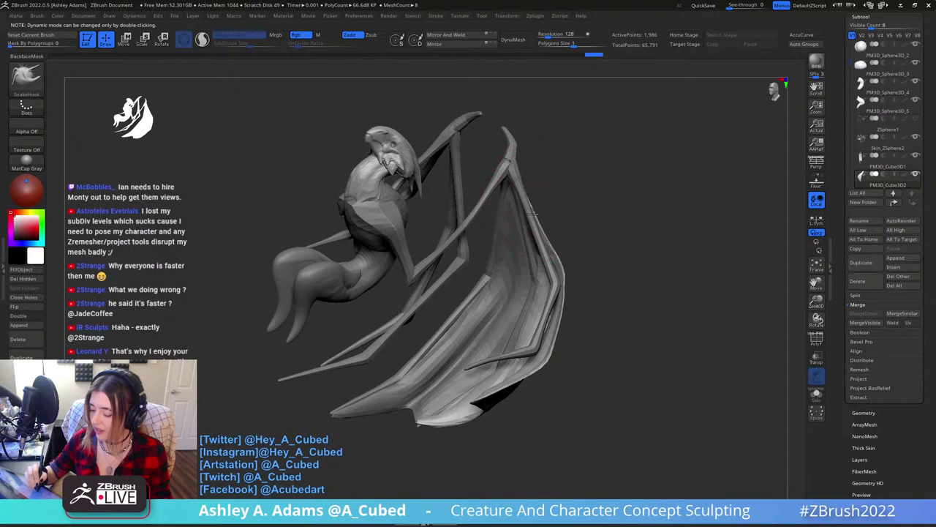
{"action": "mouse_move", "coordinate": [559, 293]}
{"action": "left_mouse_down"}
{"action": "mouse_move", "coordinate": [606, 251]}
{"action": "mouse_move", "coordinate": [577, 224]}
{"action": "mouse_move", "coordinate": [564, 236]}
{"action": "mouse_move", "coordinate": [542, 222]}
{"action": "mouse_move", "coordinate": [562, 211]}
{"action": "mouse_move", "coordinate": [554, 201]}
{"action": "left_mouse_up"}
Select the wing skeleton and fill the gap between the opposite wing's two outer fingers with a CurveQuadFill outline.
{"action": "key", "text": "b"}
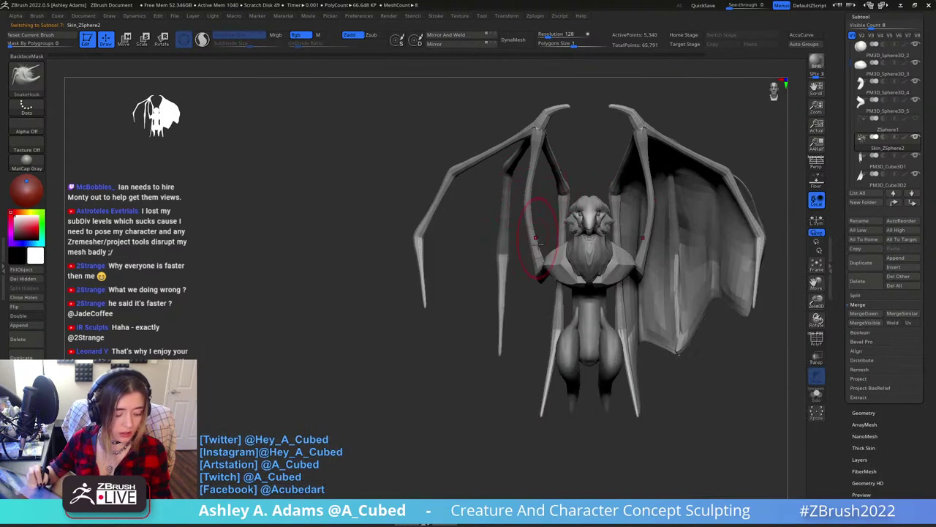
{"action": "key", "text": "b"}
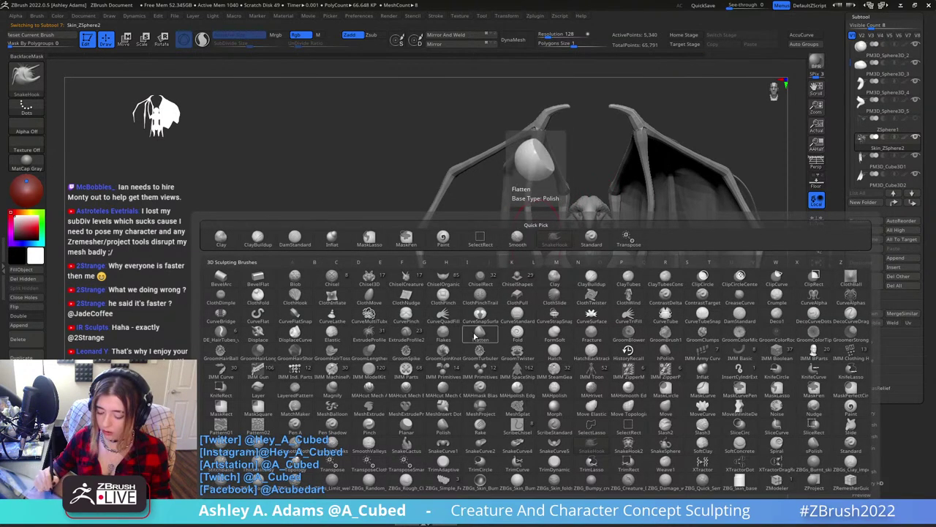
{"action": "left_click", "coordinate": [443, 316]}
{"action": "key", "text": "space"}
{"action": "right_click_drag", "start_coordinate": [468, 187], "coordinate": [503, 198]}
{"action": "left_click_drag", "start_coordinate": [483, 199], "coordinate": [430, 243]}
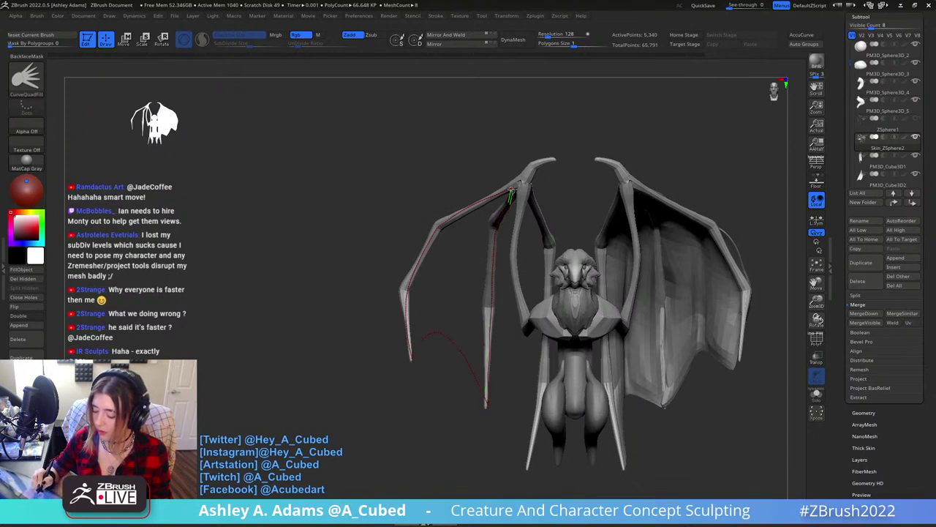
{"action": "left_click_drag", "start_coordinate": [554, 153], "coordinate": [635, 214]}
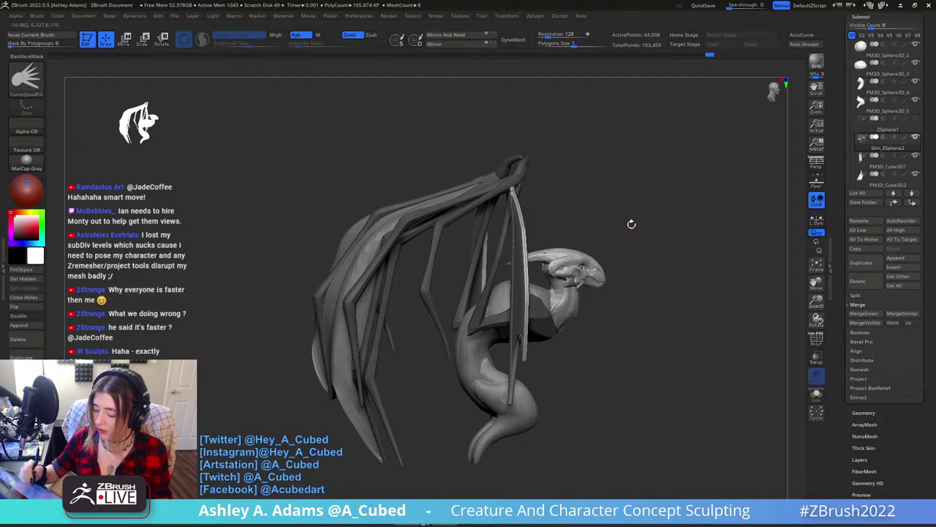
{"action": "mouse_move", "coordinate": [475, 156]}
{"action": "left_mouse_down"}
{"action": "mouse_move", "coordinate": [560, 165]}
{"action": "mouse_move", "coordinate": [545, 196]}
{"action": "left_mouse_up"}
Examine the new CurveQuadFill membrane panel between the finger bones from the back, side and front.
{"action": "key", "text": "w"}
{"action": "key", "text": "q"}
{"action": "right_click_drag", "start_coordinate": [523, 234], "coordinate": [486, 267]}
{"action": "right_click", "coordinate": [487, 267]}
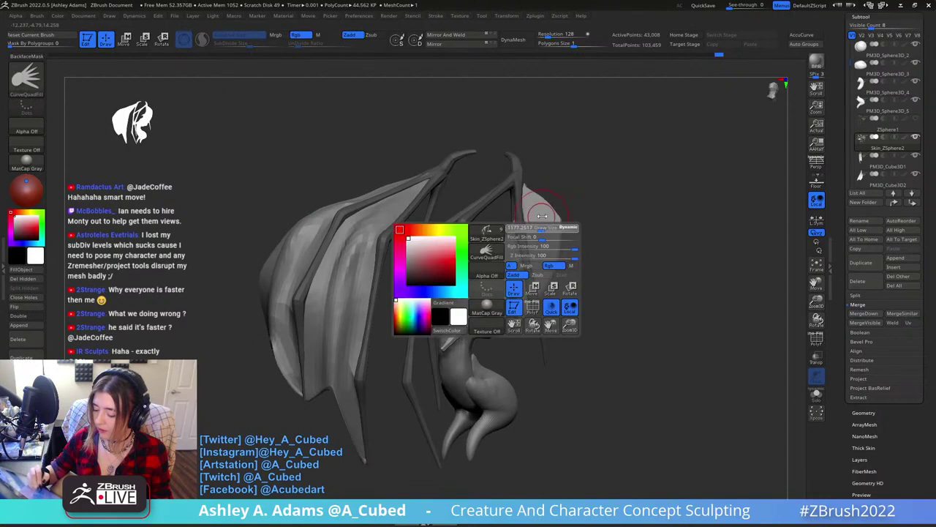
{"action": "mouse_move", "coordinate": [482, 212]}
{"action": "right_mouse_down"}
{"action": "mouse_move", "coordinate": [545, 199]}
{"action": "mouse_move", "coordinate": [562, 223]}
{"action": "right_mouse_up"}
{"action": "right_click_drag", "start_coordinate": [631, 235], "coordinate": [587, 223]}
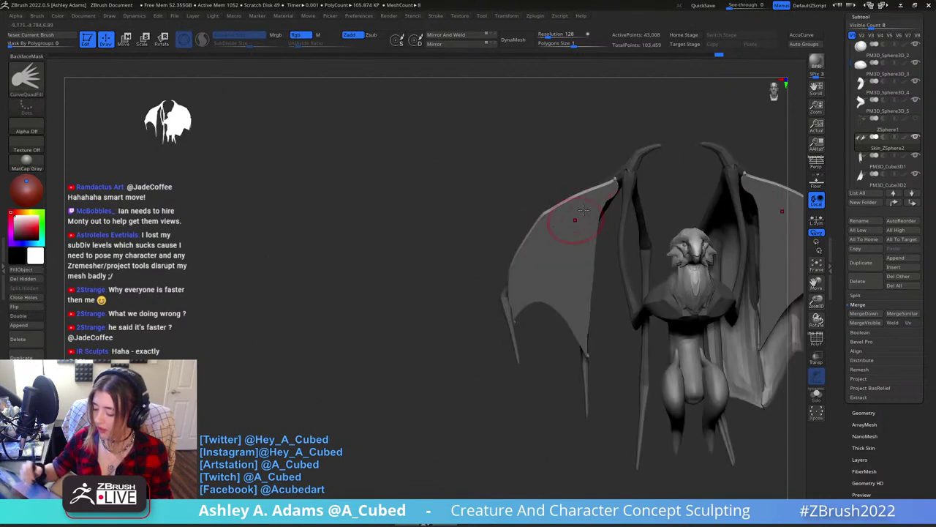
{"action": "left_click_drag", "start_coordinate": [584, 211], "coordinate": [498, 238]}
{"action": "key", "text": "space"}
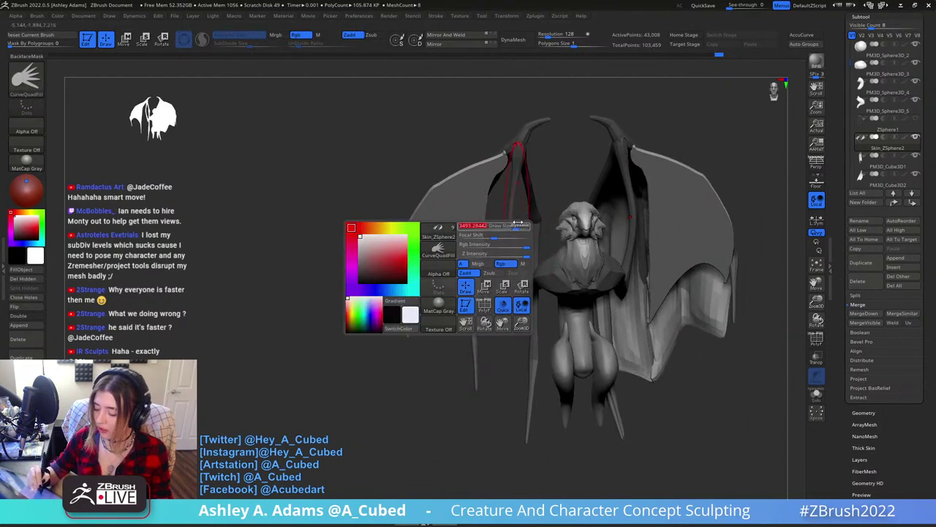
{"action": "right_click_drag", "start_coordinate": [521, 224], "coordinate": [583, 229]}
{"action": "key", "text": "space"}
{"action": "mouse_move", "coordinate": [499, 238]}
{"action": "left_mouse_down"}
{"action": "mouse_move", "coordinate": [511, 240]}
{"action": "mouse_move", "coordinate": [467, 229]}
{"action": "mouse_move", "coordinate": [436, 205]}
{"action": "left_mouse_up"}
Switch to SnakeHook, adjust its size and pull on the new filled membrane panel between the fingers.
{"action": "key", "text": "b"}
{"action": "key", "text": "s"}
{"action": "key", "text": "h"}
{"action": "key", "text": "space"}
{"action": "left_click_drag", "start_coordinate": [419, 282], "coordinate": [388, 248]}
{"action": "mouse_move", "coordinate": [585, 210]}
{"action": "left_mouse_down"}
{"action": "mouse_move", "coordinate": [524, 224]}
{"action": "mouse_move", "coordinate": [328, 205]}
{"action": "left_mouse_up"}
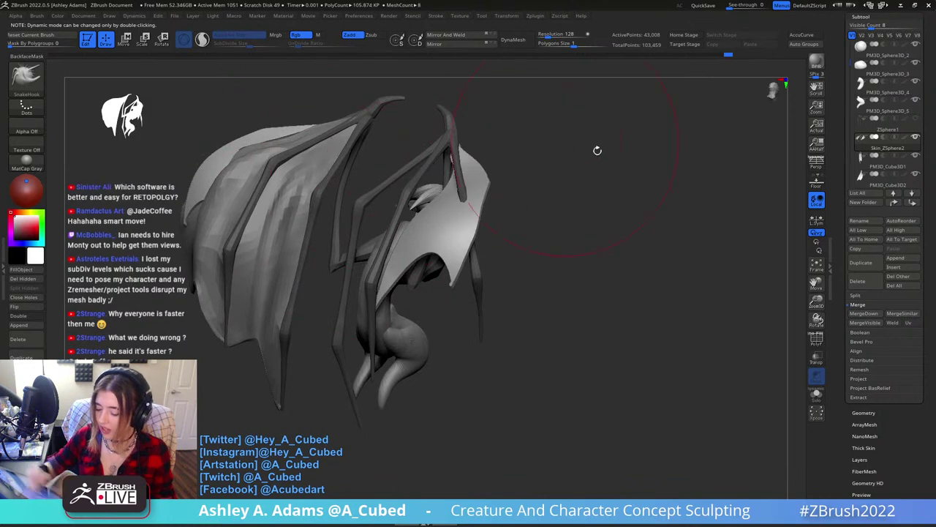
Delete the Skin_ZSphere2 wing skeleton subtool and confirm its removal.
{"action": "left_click", "coordinate": [866, 283]}
{"action": "left_click", "coordinate": [774, 304]}
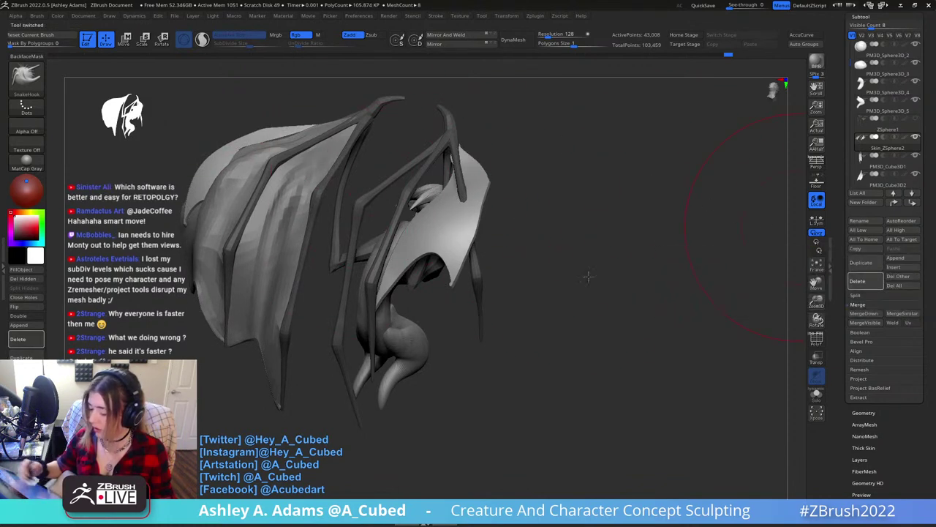
{"action": "left_click_drag", "start_coordinate": [587, 276], "coordinate": [551, 204]}
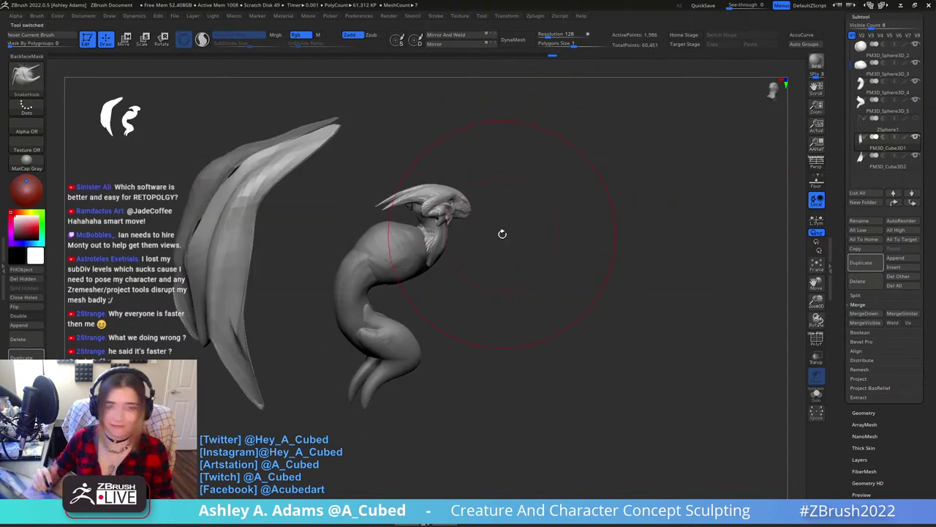
Select the ZSphere1 wing armature and make a new adaptive skin from it.
{"action": "mouse_move", "coordinate": [875, 128]}
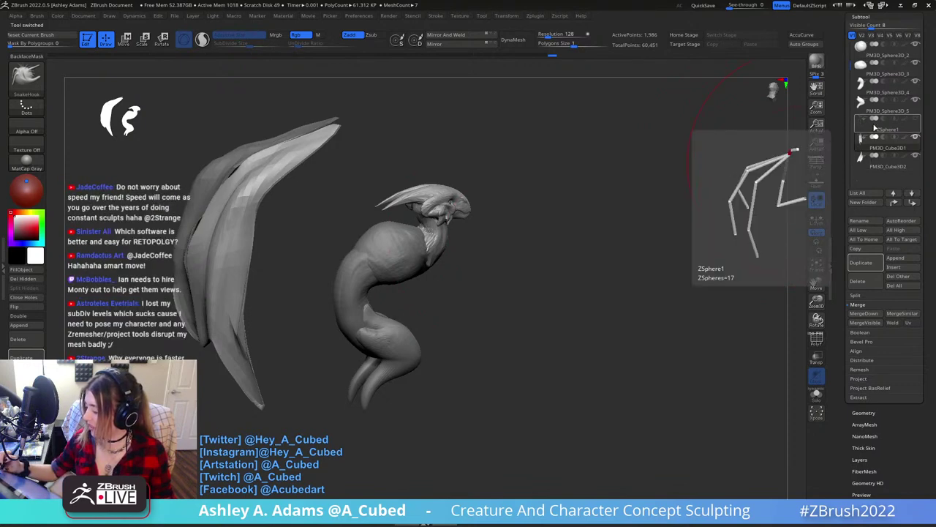
{"action": "left_click", "coordinate": [914, 126]}
{"action": "scroll", "coordinate": [844, 280], "scroll_direction": "down", "scroll_amount": 2}
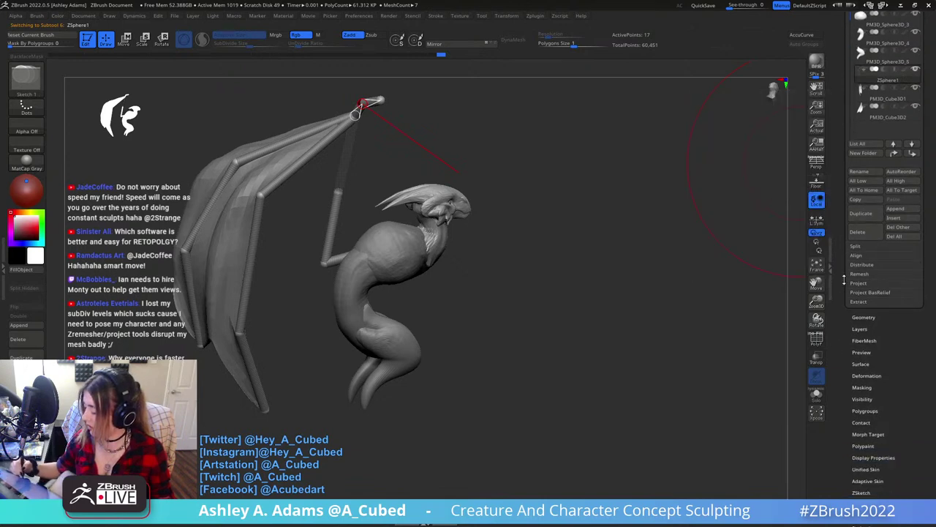
{"action": "scroll", "coordinate": [844, 280], "scroll_direction": "down", "scroll_amount": 5}
{"action": "left_click", "coordinate": [869, 226]}
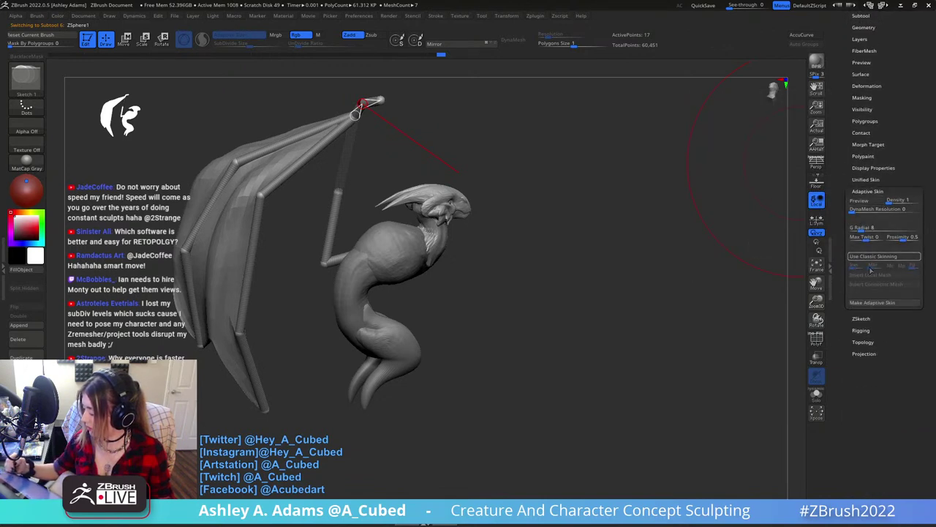
{"action": "scroll", "coordinate": [843, 268], "scroll_direction": "up", "scroll_amount": 2}
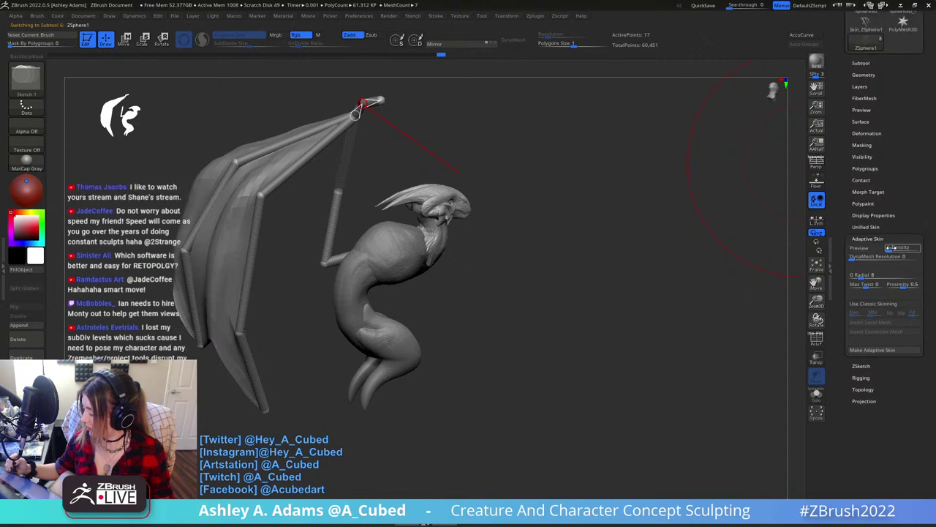
{"action": "left_click", "coordinate": [882, 349]}
Append Skin_ZSphere2 as a new subtool, hide the ZSphere1 armature and select the appended skin.
{"action": "left_click", "coordinate": [861, 63]}
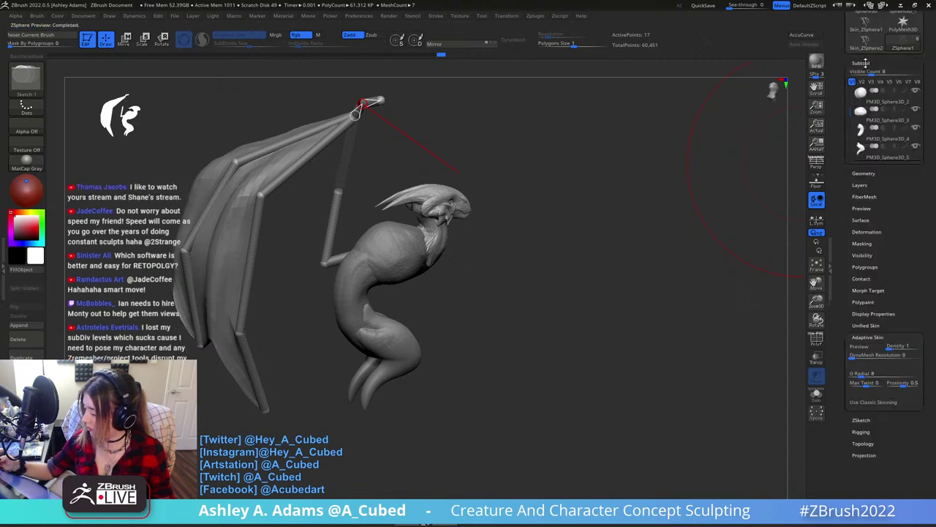
{"action": "mouse_move", "coordinate": [915, 186]}
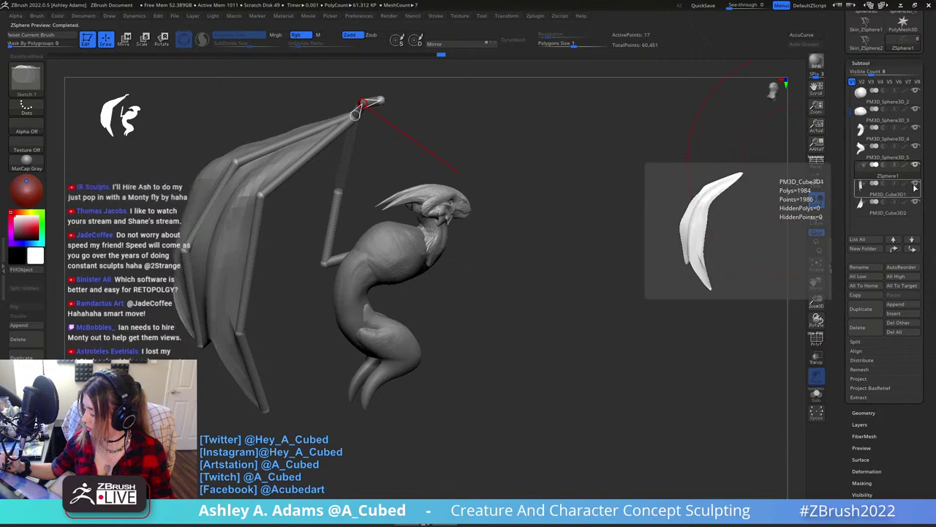
{"action": "left_click", "coordinate": [905, 305]}
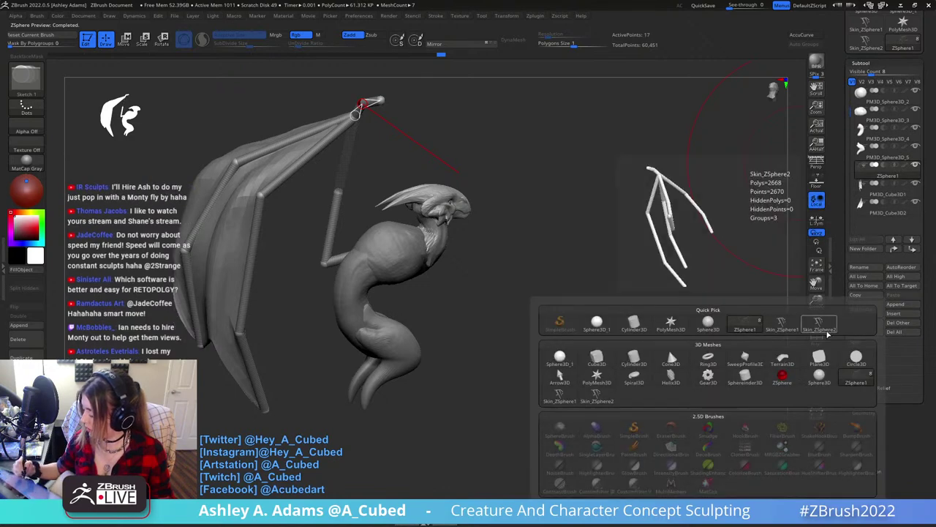
{"action": "left_click", "coordinate": [820, 322]}
{"action": "left_click", "coordinate": [916, 167]}
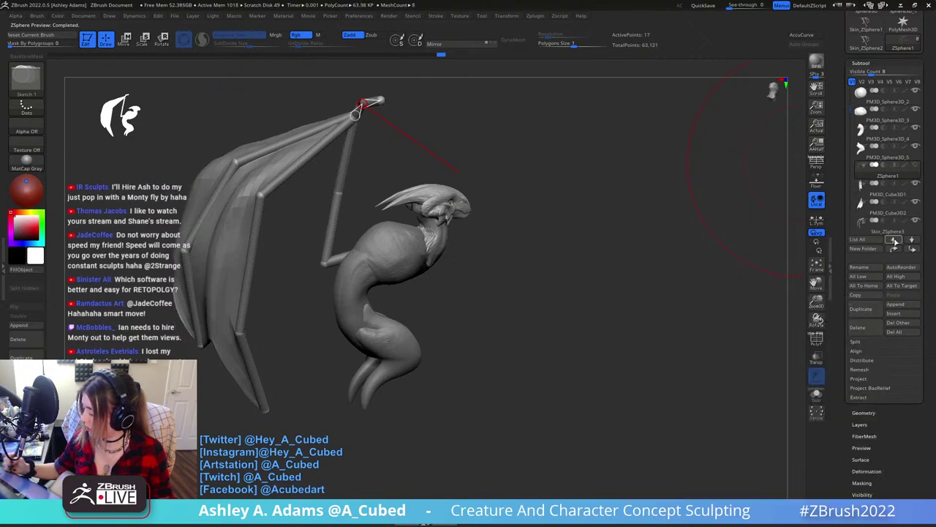
{"action": "left_click", "coordinate": [894, 230]}
Mirror and weld the new wing skeleton across the body and switch to the Inflat brush.
{"action": "left_click_drag", "start_coordinate": [631, 189], "coordinate": [512, 191]}
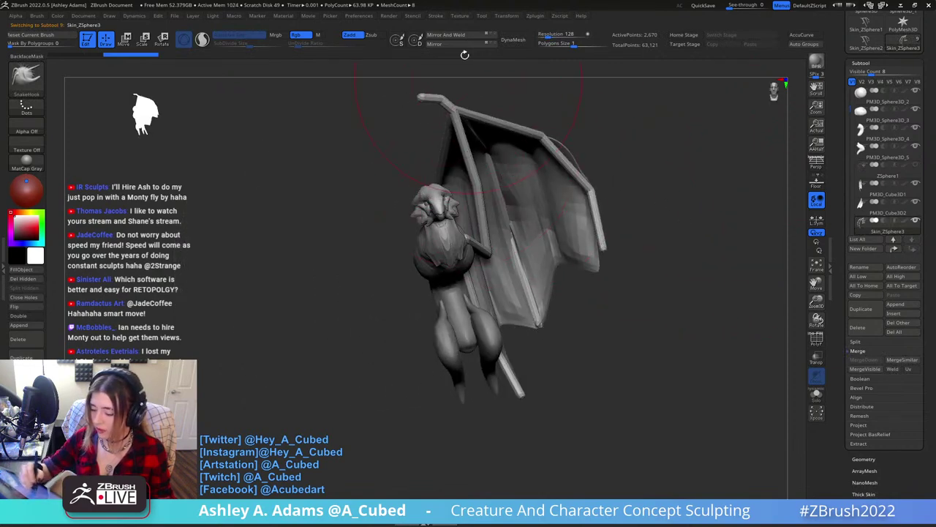
{"action": "left_click", "coordinate": [460, 36]}
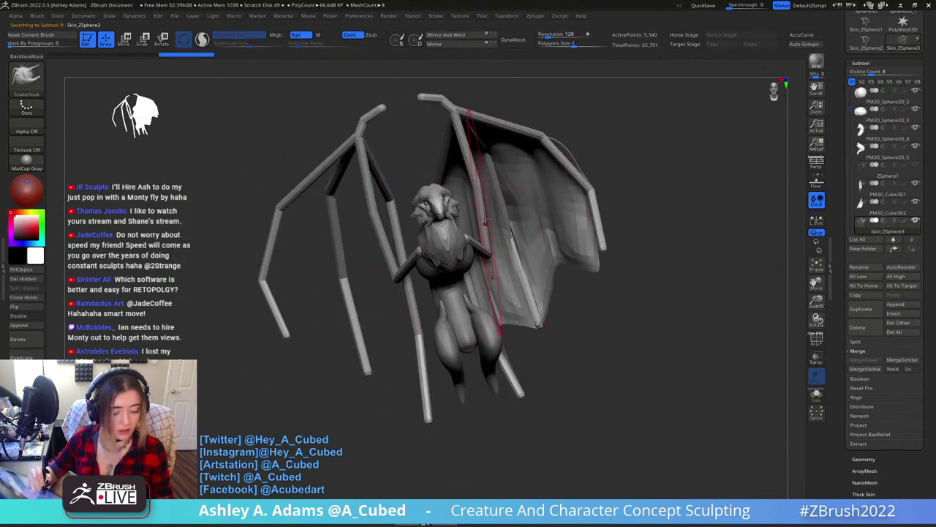
{"action": "right_click", "coordinate": [492, 201]}
{"action": "left_click", "coordinate": [481, 208]}
{"action": "mouse_move", "coordinate": [479, 208]}
{"action": "right_mouse_down"}
{"action": "mouse_move", "coordinate": [504, 198]}
{"action": "mouse_move", "coordinate": [486, 177]}
{"action": "right_mouse_up"}
{"action": "right_click", "coordinate": [484, 177]}
{"action": "key", "text": "b"}
{"action": "key", "text": "i"}
{"action": "key", "text": "n"}
{"action": "right_click", "coordinate": [491, 144]}
{"action": "right_click_drag", "start_coordinate": [493, 144], "coordinate": [517, 141]}
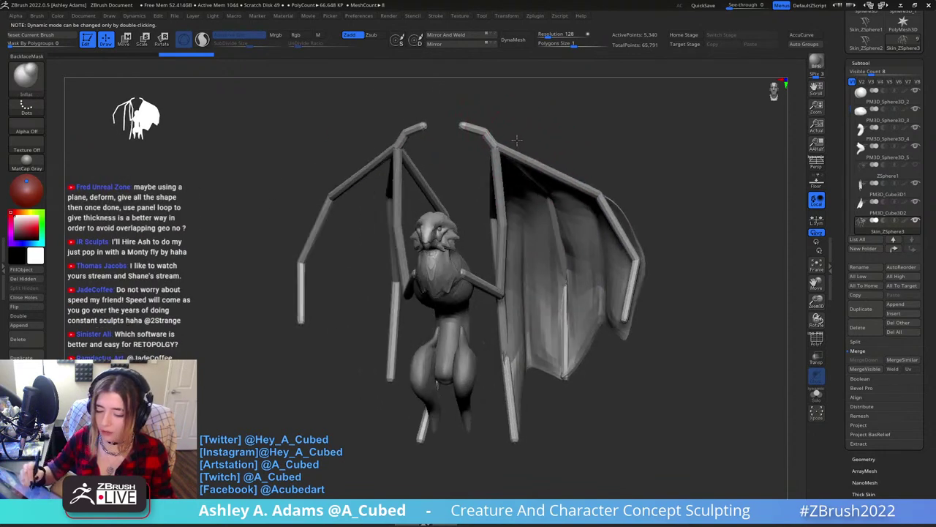
{"action": "left_click_drag", "start_coordinate": [516, 139], "coordinate": [506, 122]}
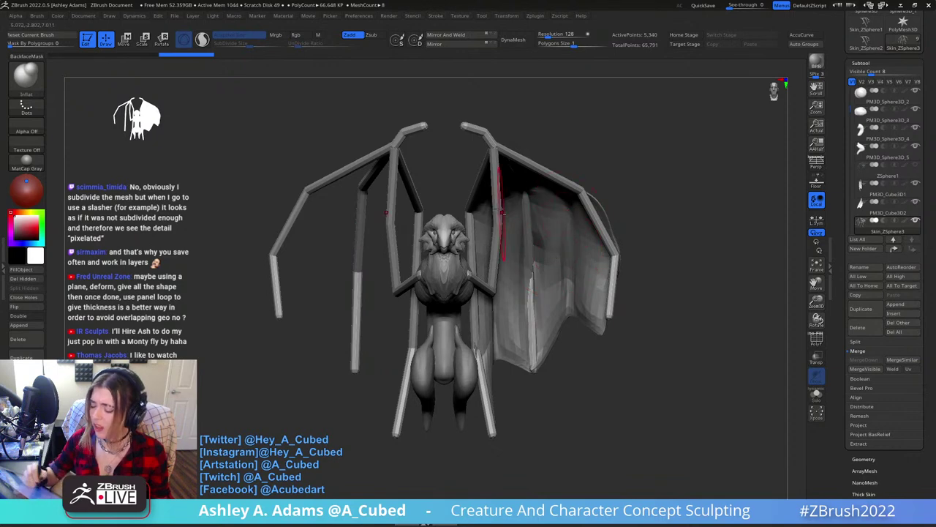
Select the rounded torso behind the creature's neck and subdivide its mesh for a brush test.
{"action": "left_click", "coordinate": [468, 272], "text": "alt"}
{"action": "key", "text": "f"}
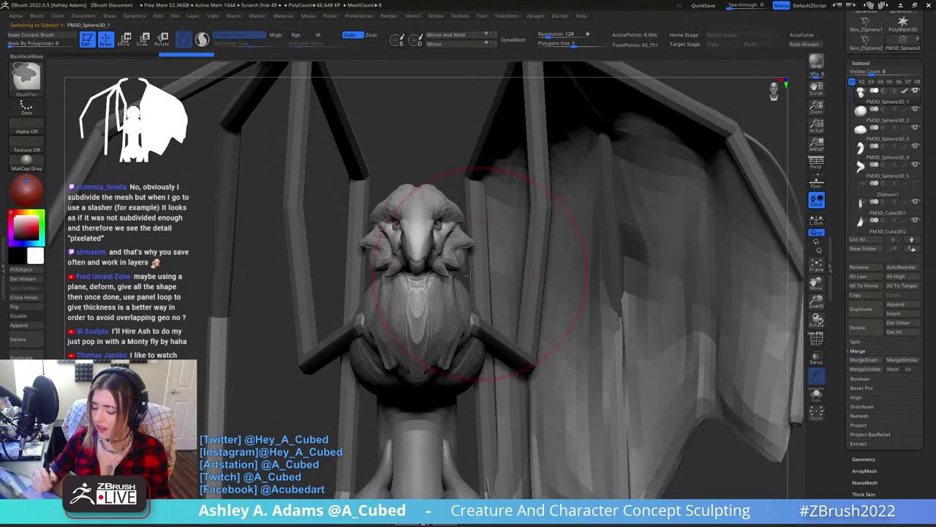
{"action": "right_click_drag", "start_coordinate": [471, 275], "coordinate": [476, 299]}
{"action": "left_click", "coordinate": [435, 307], "text": "alt"}
{"action": "key", "text": "ctrl+d"}
{"action": "right_click", "coordinate": [407, 291]}
{"action": "mouse_move", "coordinate": [468, 192]}
{"action": "right_mouse_down"}
{"action": "mouse_move", "coordinate": [456, 219]}
{"action": "mouse_move", "coordinate": [477, 248]}
{"action": "right_mouse_up"}
{"action": "right_click", "coordinate": [474, 230]}
{"action": "mouse_move", "coordinate": [473, 230]}
{"action": "left_mouse_down"}
{"action": "mouse_move", "coordinate": [462, 230]}
{"action": "mouse_move", "coordinate": [437, 186]}
{"action": "left_mouse_up"}
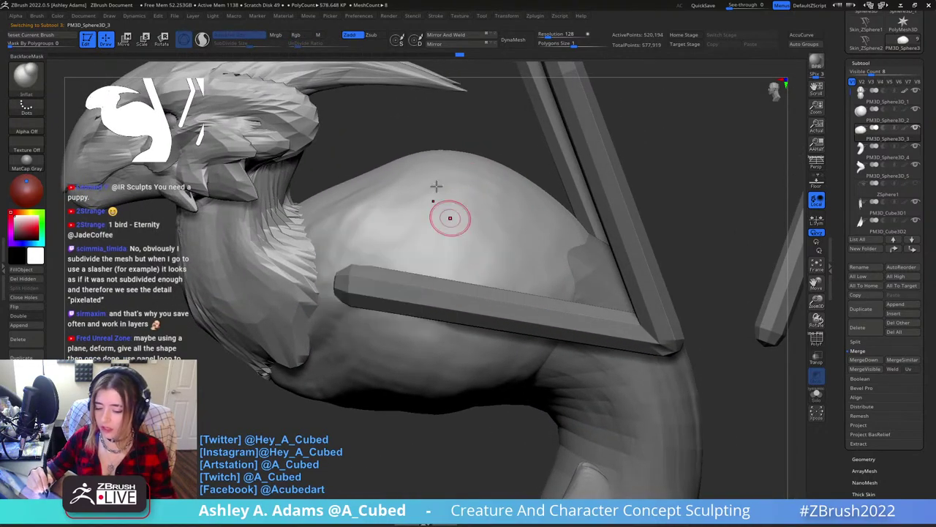
Carve a diagonal DamStandard test groove on the torso and examine its stepped edge up close.
{"action": "key", "text": "b"}
{"action": "key", "text": "d"}
{"action": "key", "text": "s"}
{"action": "left_click_drag", "start_coordinate": [504, 276], "coordinate": [508, 280]}
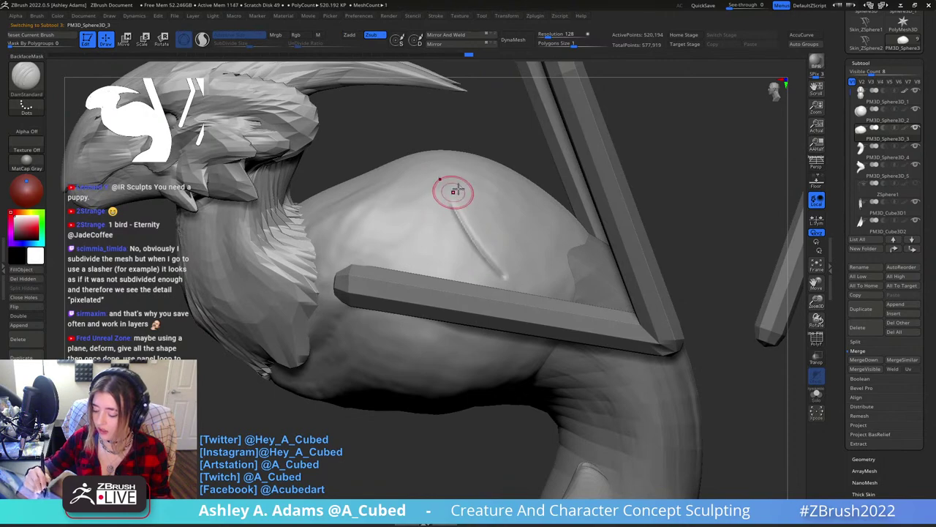
{"action": "right_click_drag", "start_coordinate": [454, 192], "coordinate": [504, 256], "text": "ctrl"}
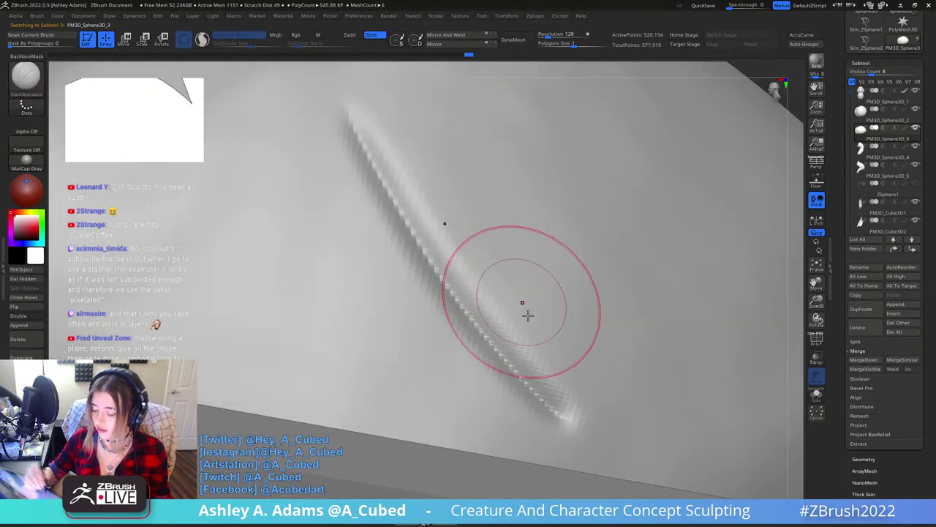
{"action": "right_click_drag", "start_coordinate": [521, 325], "coordinate": [486, 256], "text": "ctrl"}
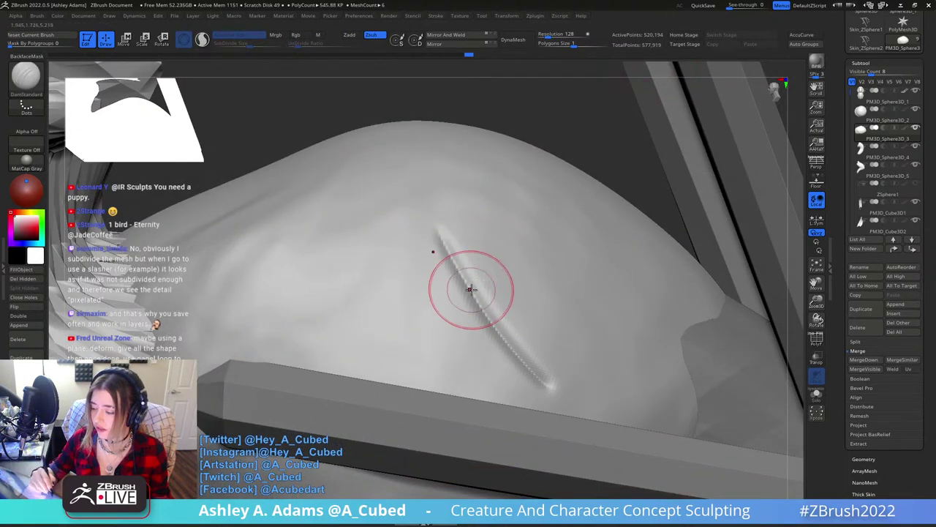
{"action": "key", "text": "ctrl"}
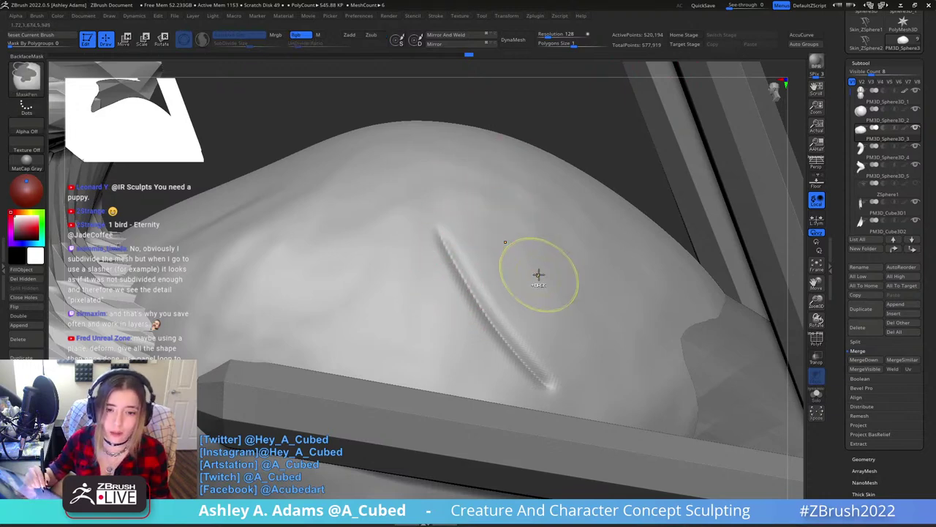
Undo the torso's test groove and subdivide the mesh once more.
{"action": "key", "text": "ctrl+z"}
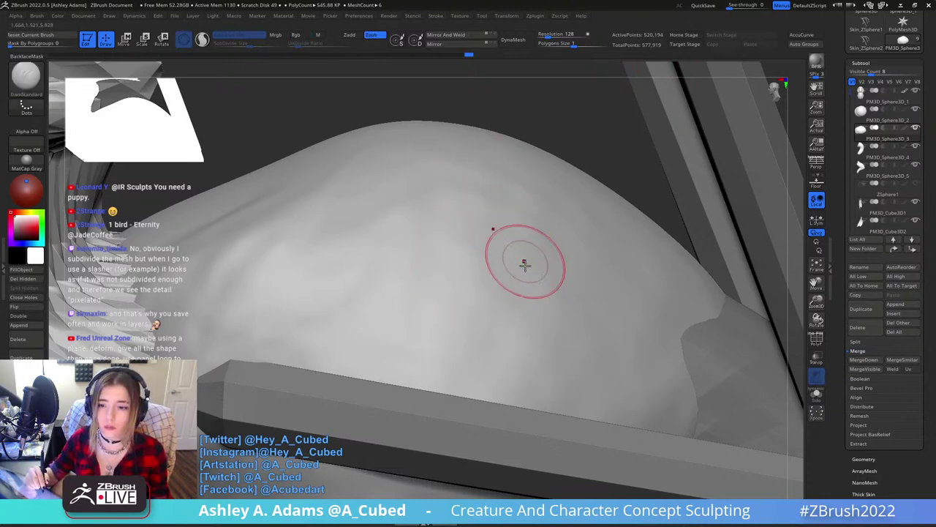
{"action": "right_click_drag", "start_coordinate": [525, 263], "coordinate": [526, 218], "text": "ctrl"}
{"action": "right_click_drag", "start_coordinate": [521, 267], "coordinate": [528, 187], "text": "ctrl"}
{"action": "key", "text": "ctrl+d"}
Carve another diagonal DamStandard groove across the denser torso and examine its edge smoothness.
{"action": "right_click_drag", "start_coordinate": [505, 266], "coordinate": [512, 303], "text": "ctrl"}
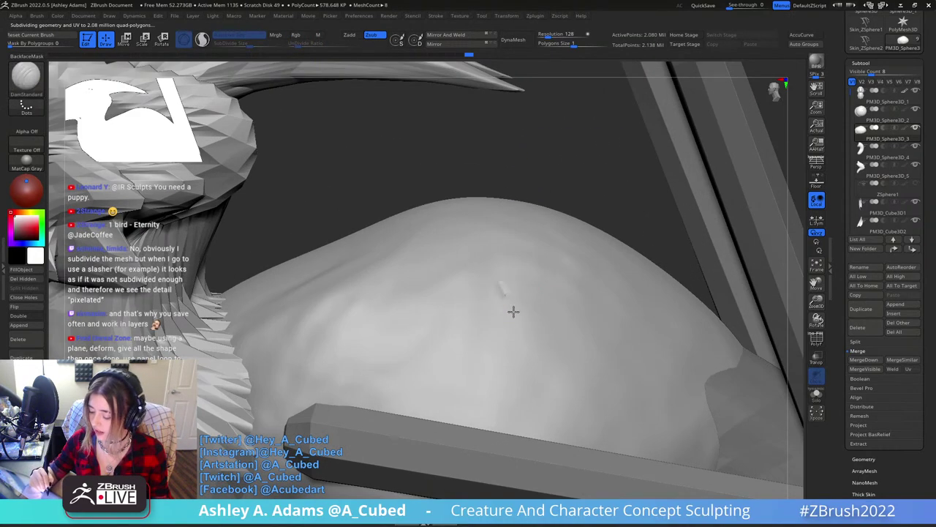
{"action": "left_click_drag", "start_coordinate": [512, 310], "coordinate": [578, 408]}
{"action": "right_click_drag", "start_coordinate": [577, 408], "coordinate": [555, 319]}
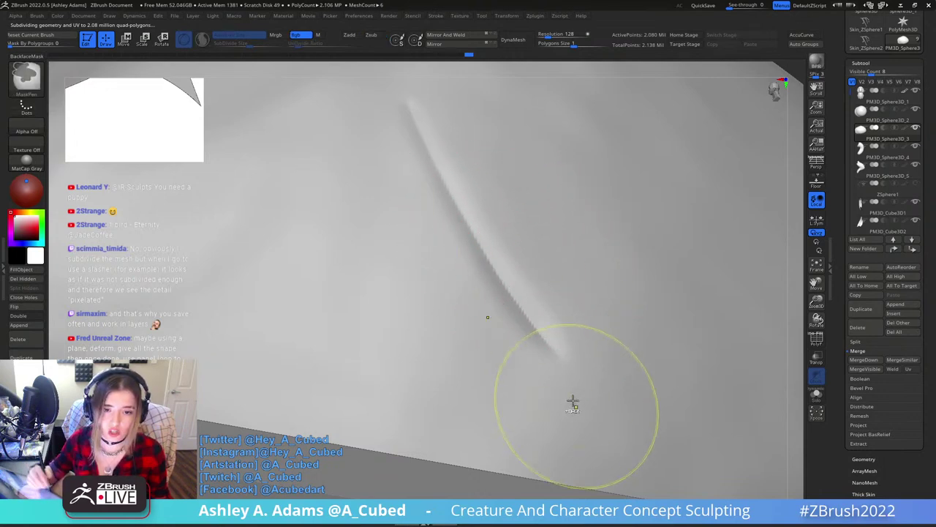
{"action": "mouse_move", "coordinate": [573, 402]}
{"action": "right_mouse_down", "text": "ctrl"}
{"action": "mouse_move", "coordinate": [541, 235]}
{"action": "mouse_move", "coordinate": [559, 255]}
{"action": "mouse_move", "coordinate": [575, 244]}
{"action": "right_mouse_up", "text": "ctrl"}
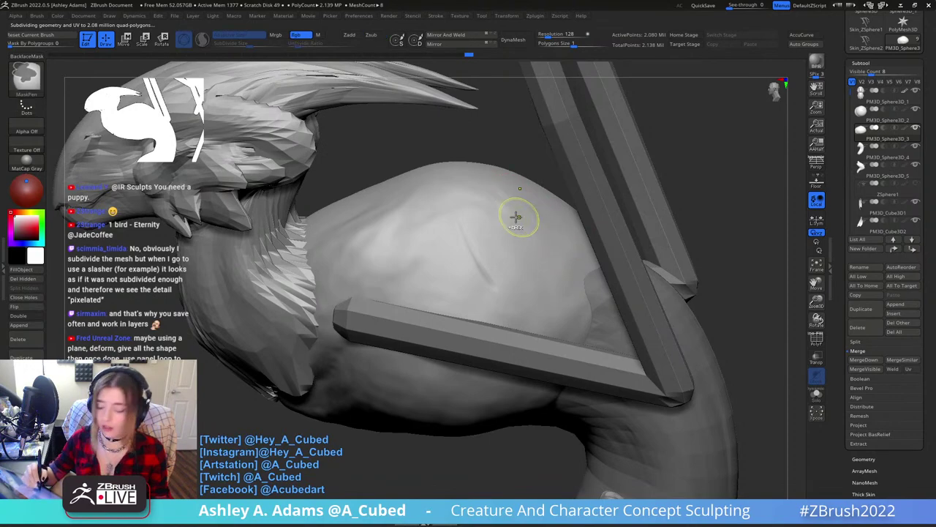
Subdivide the torso again and carve a thin DamStandard line with a much smaller brush.
{"action": "key", "text": "ctrl+d"}
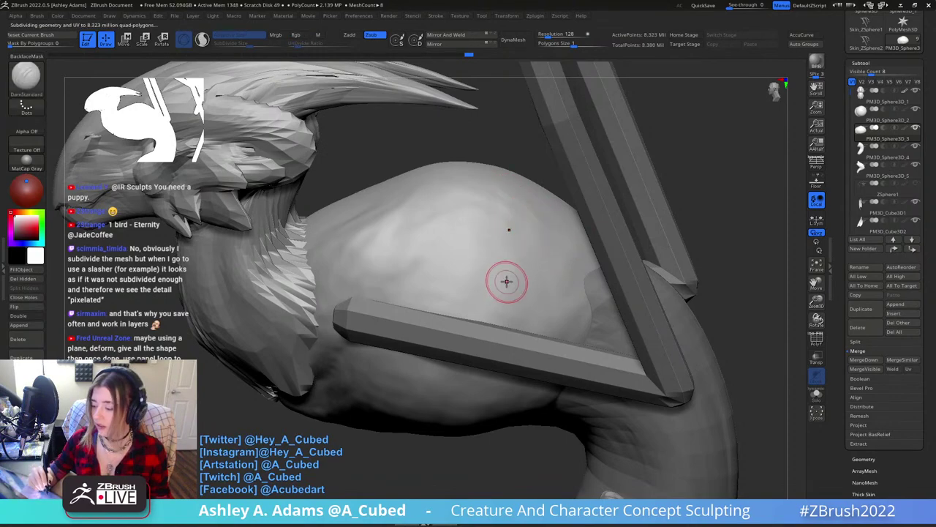
{"action": "right_click_drag", "start_coordinate": [468, 209], "coordinate": [487, 272], "text": "ctrl"}
{"action": "key", "text": "space"}
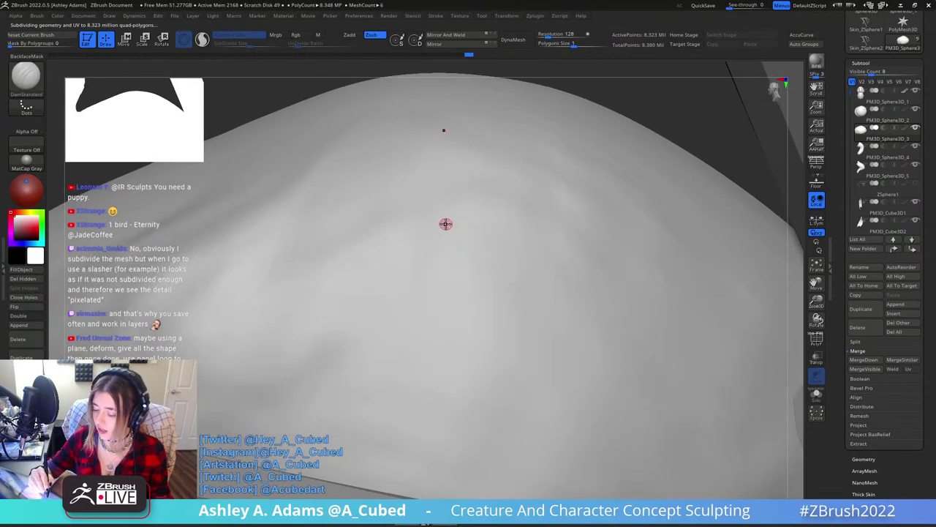
{"action": "left_click_drag", "start_coordinate": [454, 245], "coordinate": [545, 420]}
{"action": "right_click_drag", "start_coordinate": [495, 263], "coordinate": [523, 365], "text": "ctrl"}
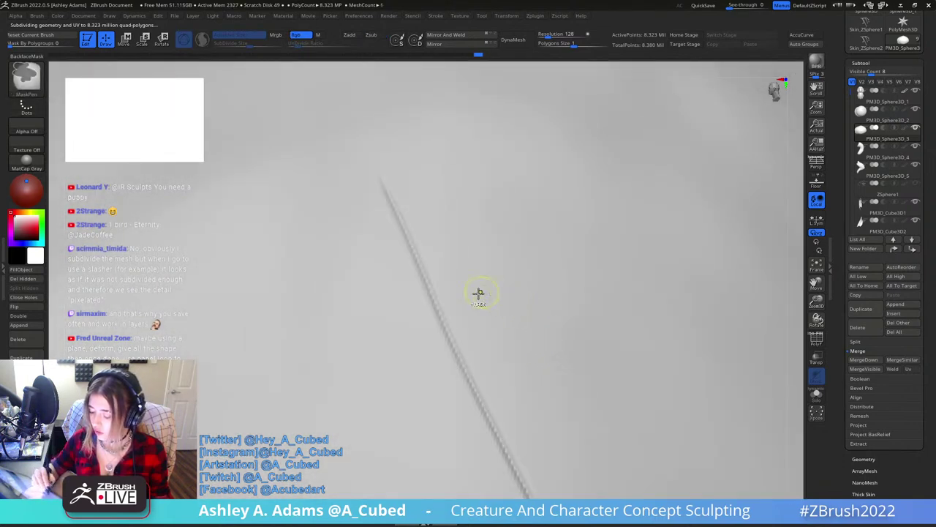
{"action": "mouse_move", "coordinate": [479, 293]}
{"action": "right_mouse_down", "text": "ctrl"}
{"action": "mouse_move", "coordinate": [443, 333]}
{"action": "mouse_move", "coordinate": [517, 334]}
{"action": "mouse_move", "coordinate": [512, 309]}
{"action": "mouse_move", "coordinate": [554, 376]}
{"action": "mouse_move", "coordinate": [533, 288]}
{"action": "mouse_move", "coordinate": [598, 207]}
{"action": "right_mouse_up", "text": "ctrl"}
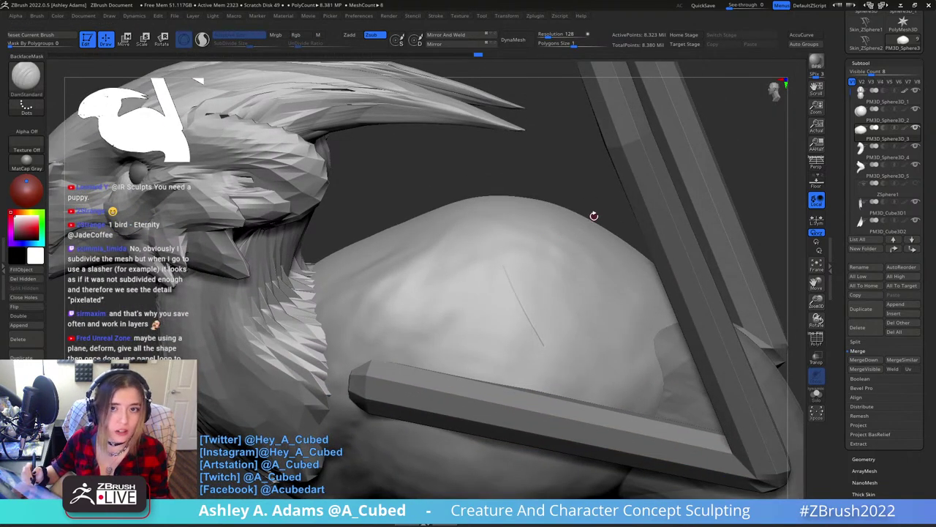
{"action": "right_click_drag", "start_coordinate": [556, 280], "coordinate": [542, 253]}
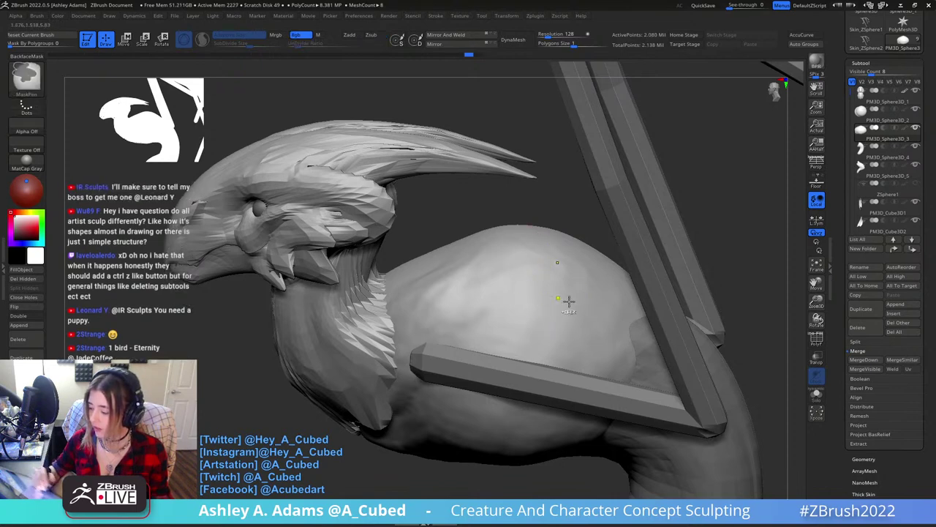
Undo the torso's test line and all of its added subdivisions.
{"action": "key", "text": "ctrl+z"}
{"action": "key", "text": "ctrl+z"}
{"action": "key", "text": "ctrl+z"}
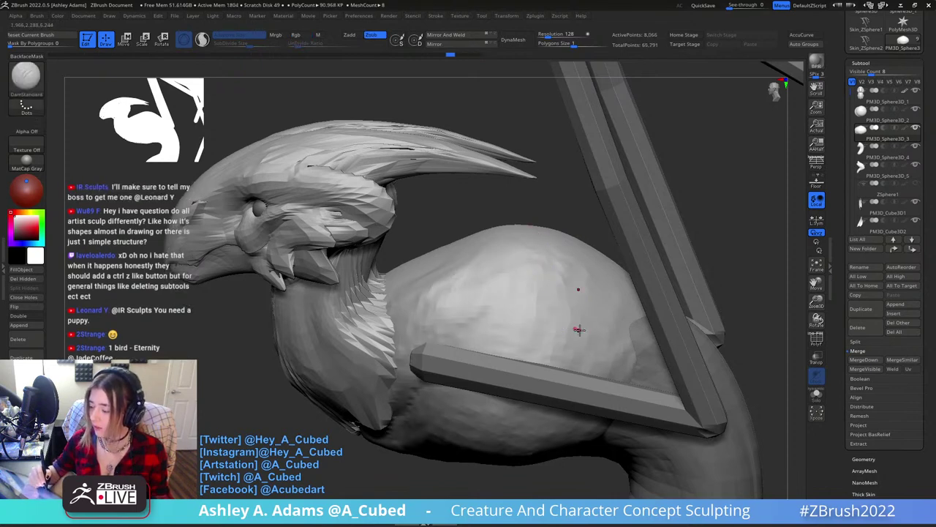
{"action": "right_click_drag", "start_coordinate": [579, 329], "coordinate": [562, 256], "text": "ctrl"}
{"action": "left_click_drag", "start_coordinate": [600, 275], "coordinate": [514, 259]}
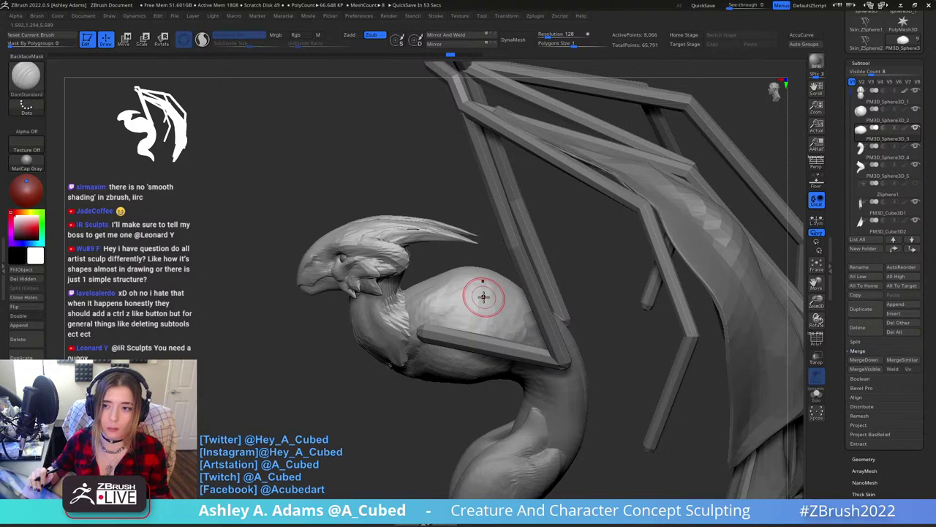
Examine the DivideHD option in the Geometry HD settings and close them again.
{"action": "scroll", "coordinate": [850, 225], "scroll_direction": "down", "scroll_amount": 5}
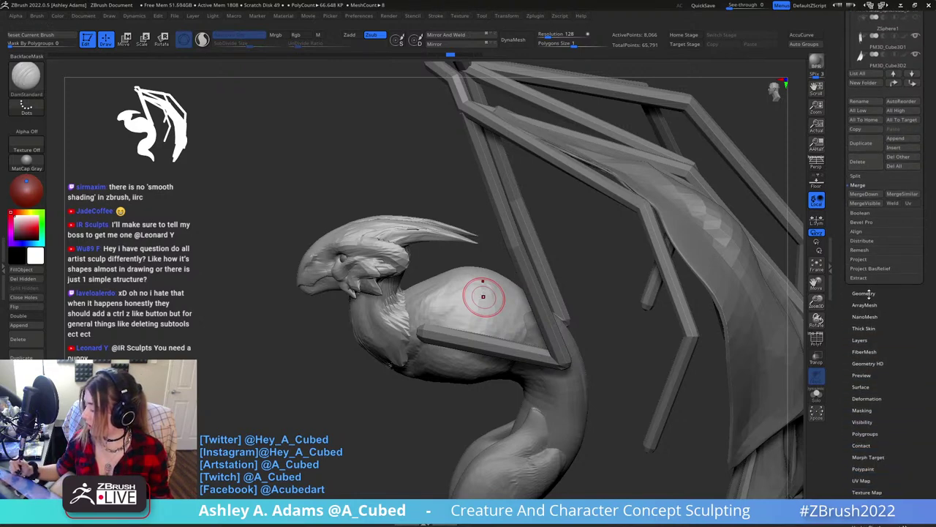
{"action": "left_click", "coordinate": [869, 363]}
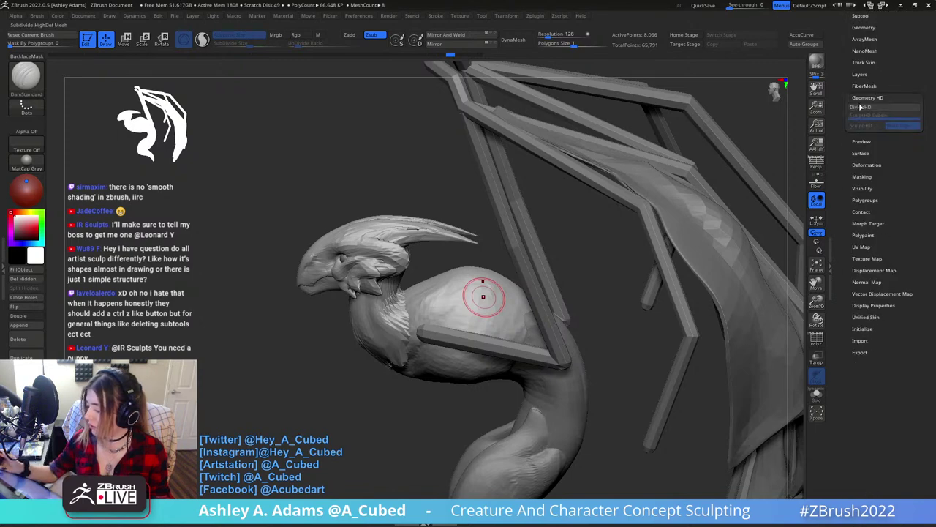
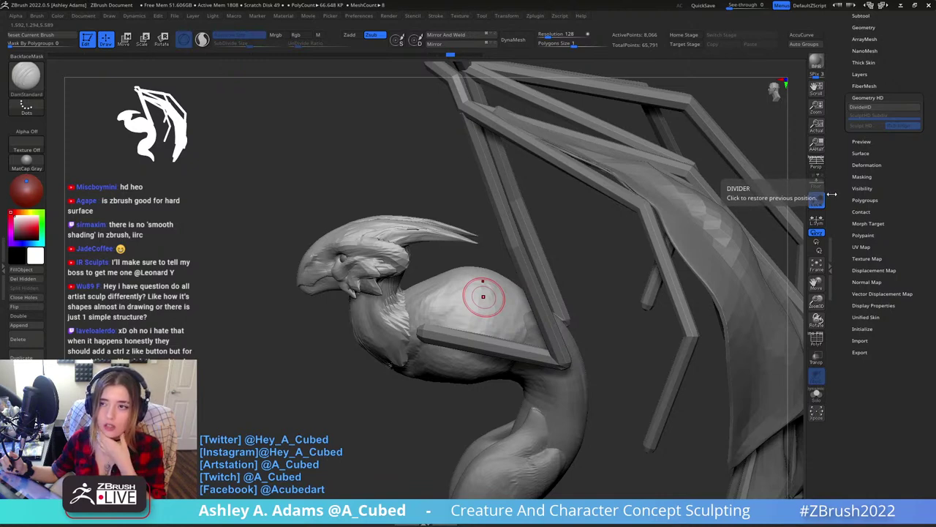
{"action": "left_click", "coordinate": [872, 95]}
{"action": "left_click_drag", "start_coordinate": [839, 117], "coordinate": [842, 150]}
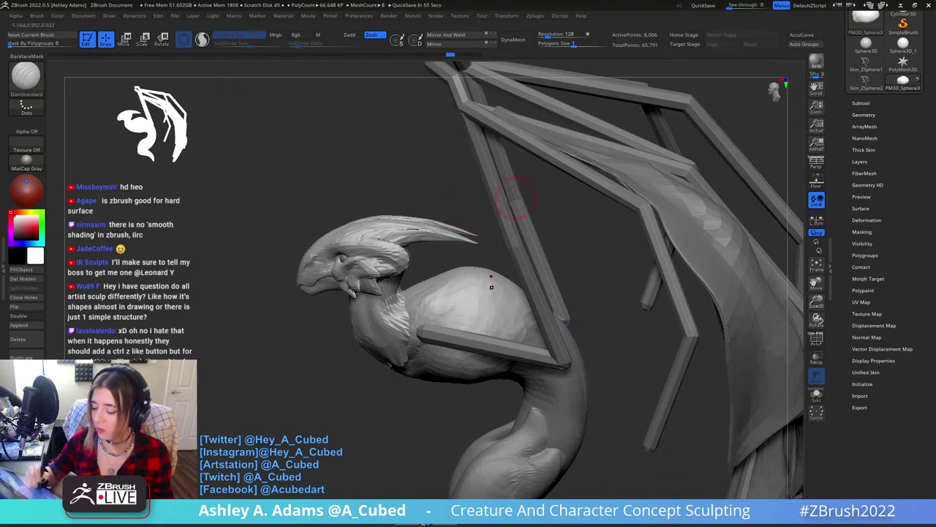
Switch to the SnakeHook brush, enlarge it, and make the outer wing membrane the active subtool.
{"action": "right_click_drag", "start_coordinate": [502, 278], "coordinate": [503, 226], "text": "alt"}
{"action": "key", "text": "b"}
{"action": "key", "text": "s"}
{"action": "key", "text": "h"}
{"action": "right_click", "coordinate": [490, 232]}
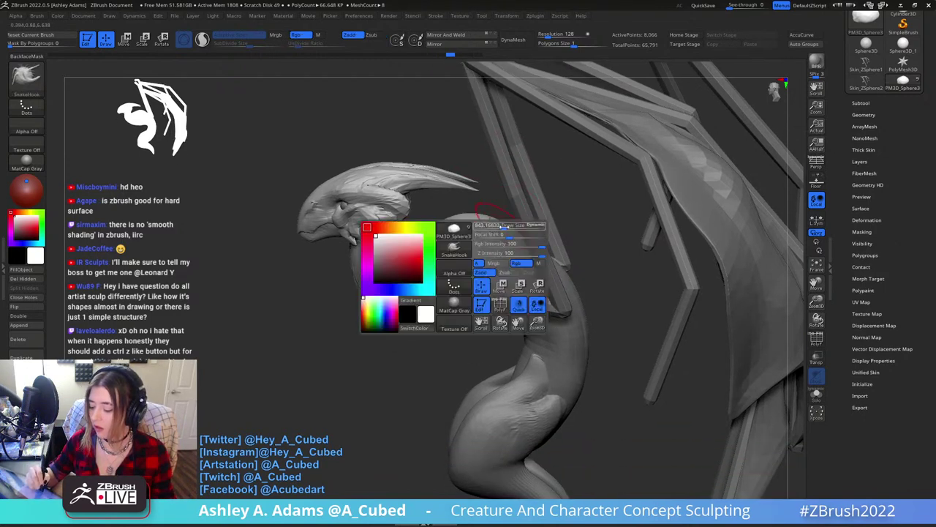
{"action": "mouse_move", "coordinate": [495, 233]}
{"action": "right_mouse_down", "text": "ctrl"}
{"action": "mouse_move", "coordinate": [499, 224]}
{"action": "mouse_move", "coordinate": [515, 239]}
{"action": "right_mouse_up", "text": "ctrl"}
{"action": "right_click_drag", "start_coordinate": [616, 154], "coordinate": [703, 169]}
{"action": "left_click", "coordinate": [547, 212], "text": "alt"}
{"action": "right_click_drag", "start_coordinate": [680, 201], "coordinate": [585, 256]}
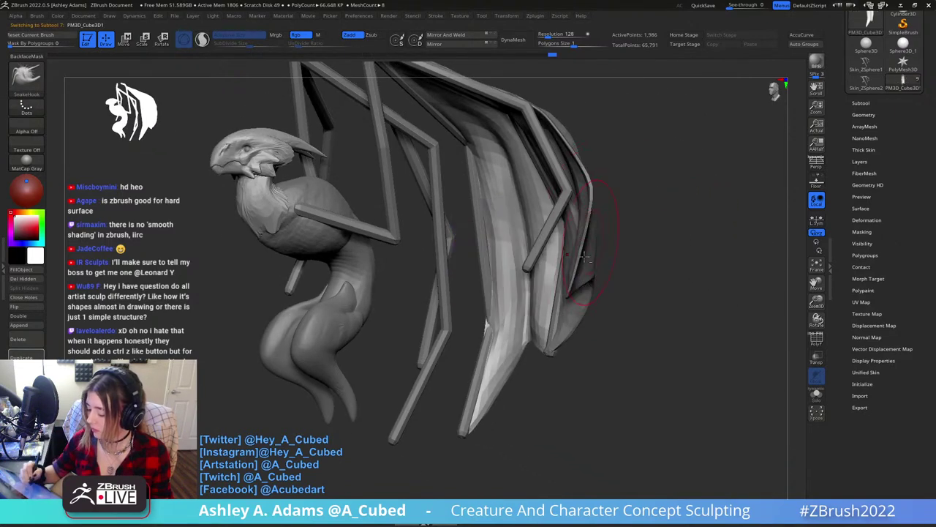
{"action": "right_click_drag", "start_coordinate": [583, 325], "coordinate": [586, 225], "text": "alt"}
{"action": "left_click", "coordinate": [574, 243], "text": "alt"}
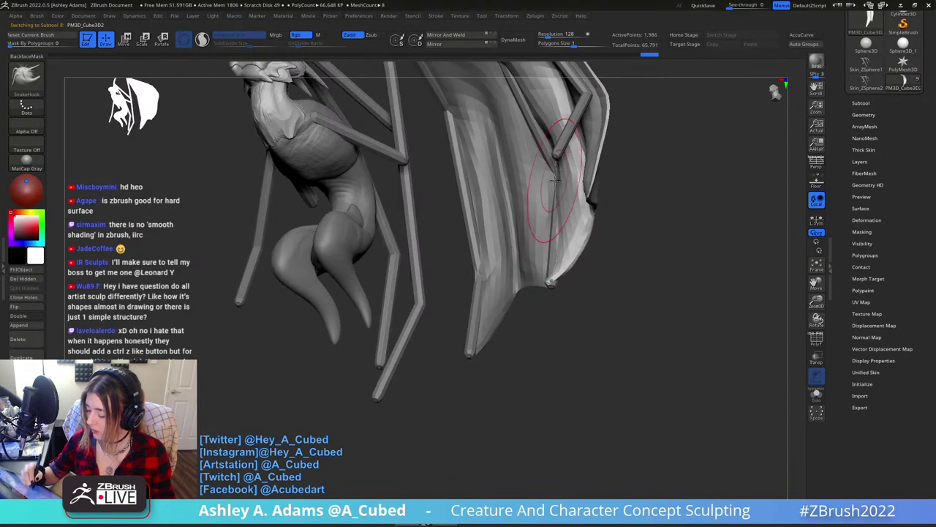
Pull the outer membrane's lower corner onto the tip of the outermost finger bone with SnakeHook.
{"action": "mouse_move", "coordinate": [550, 191]}
{"action": "right_mouse_down"}
{"action": "mouse_move", "coordinate": [583, 181]}
{"action": "mouse_move", "coordinate": [541, 158]}
{"action": "right_mouse_up"}
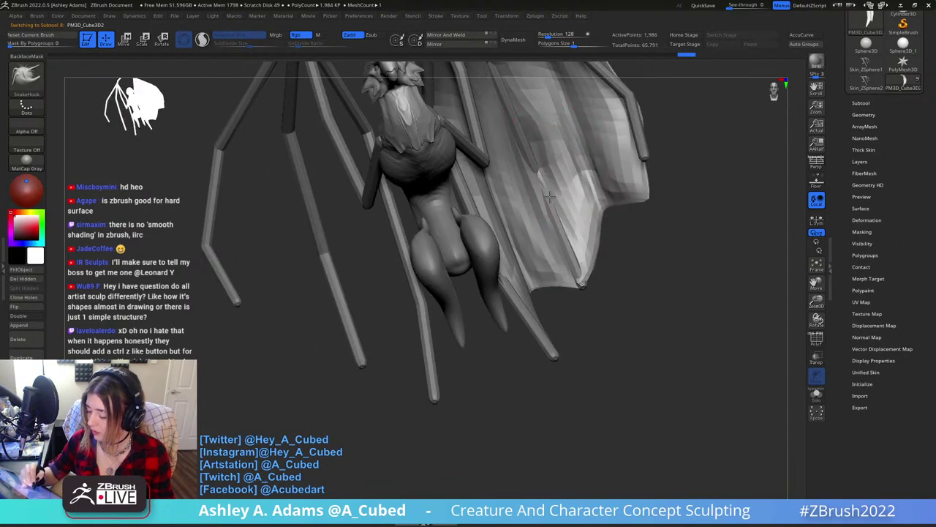
{"action": "mouse_move", "coordinate": [550, 197]}
{"action": "right_mouse_down"}
{"action": "mouse_move", "coordinate": [555, 183]}
{"action": "mouse_move", "coordinate": [570, 192]}
{"action": "right_mouse_up"}
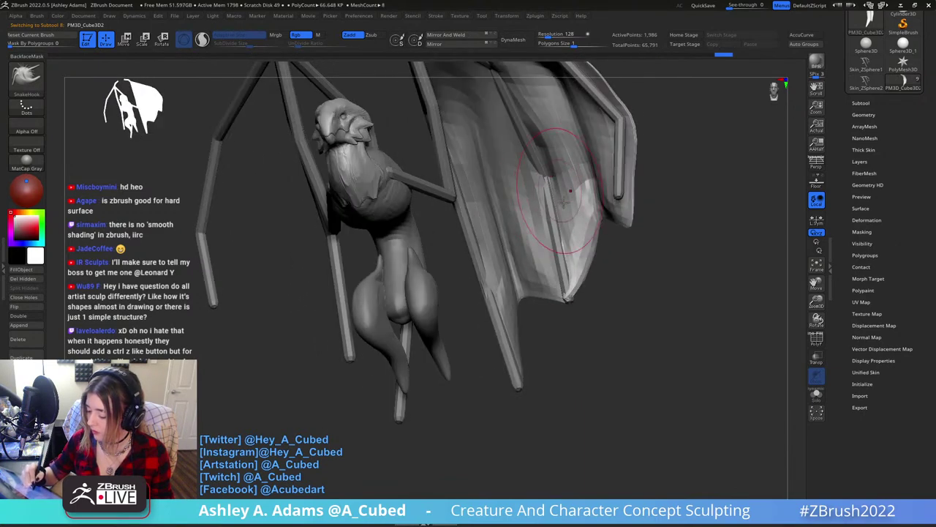
{"action": "mouse_move", "coordinate": [595, 233]}
{"action": "right_mouse_down"}
{"action": "mouse_move", "coordinate": [564, 300]}
{"action": "mouse_move", "coordinate": [576, 275]}
{"action": "mouse_move", "coordinate": [557, 257]}
{"action": "mouse_move", "coordinate": [525, 240]}
{"action": "mouse_move", "coordinate": [479, 238]}
{"action": "mouse_move", "coordinate": [491, 241]}
{"action": "right_mouse_up"}
{"action": "key", "text": "space"}
{"action": "right_click", "coordinate": [526, 240]}
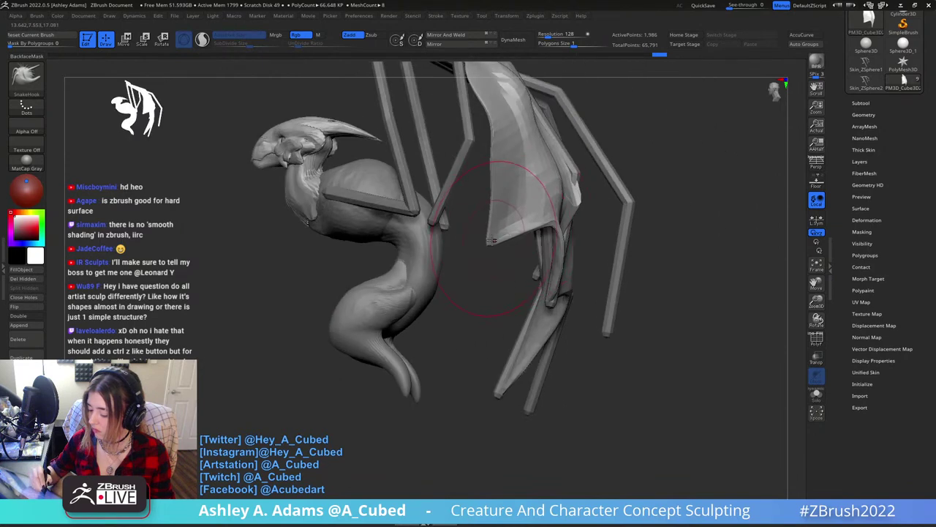
{"action": "left_click_drag", "start_coordinate": [492, 241], "coordinate": [439, 217]}
{"action": "right_click_drag", "start_coordinate": [439, 218], "coordinate": [497, 221]}
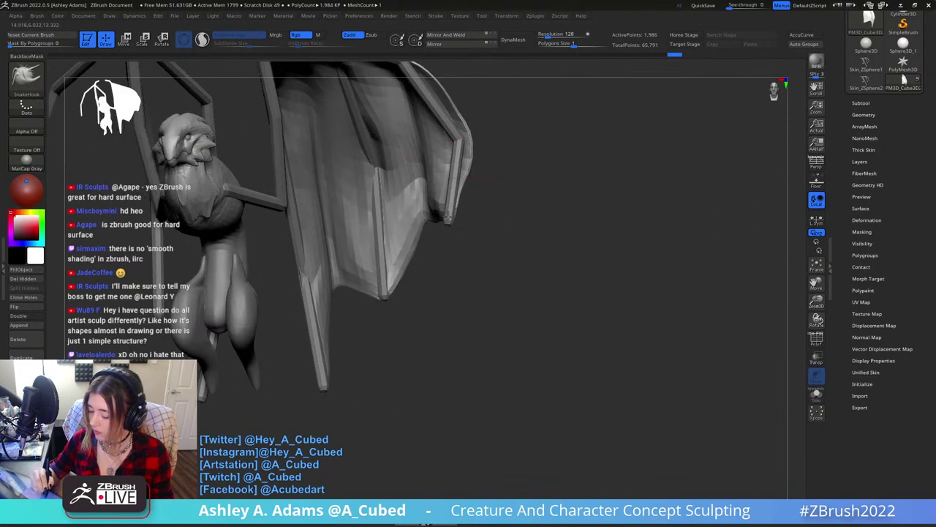
Fit the outer membrane's leading edge against the upper wing bones with a resized SnakeHook brush.
{"action": "right_click_drag", "start_coordinate": [471, 143], "coordinate": [398, 195]}
{"action": "right_click_drag", "start_coordinate": [448, 147], "coordinate": [349, 223]}
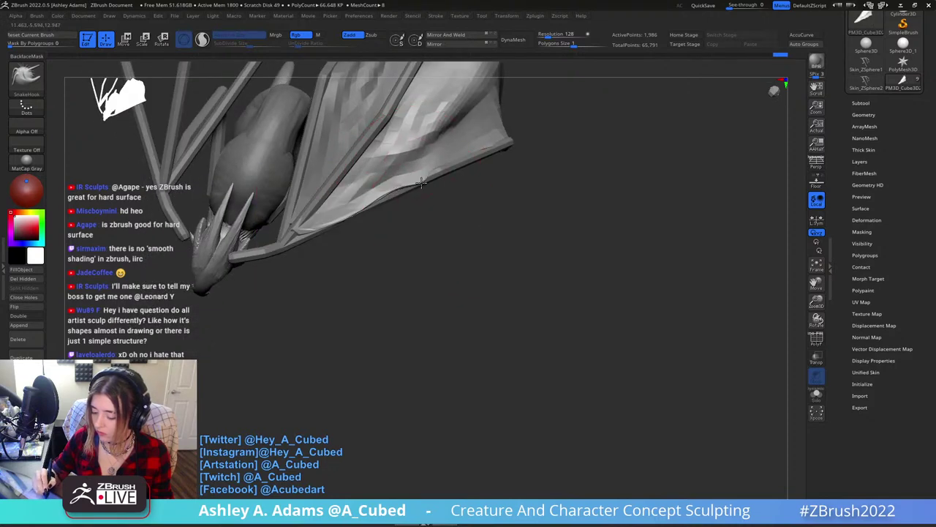
{"action": "right_click_drag", "start_coordinate": [449, 176], "coordinate": [443, 179]}
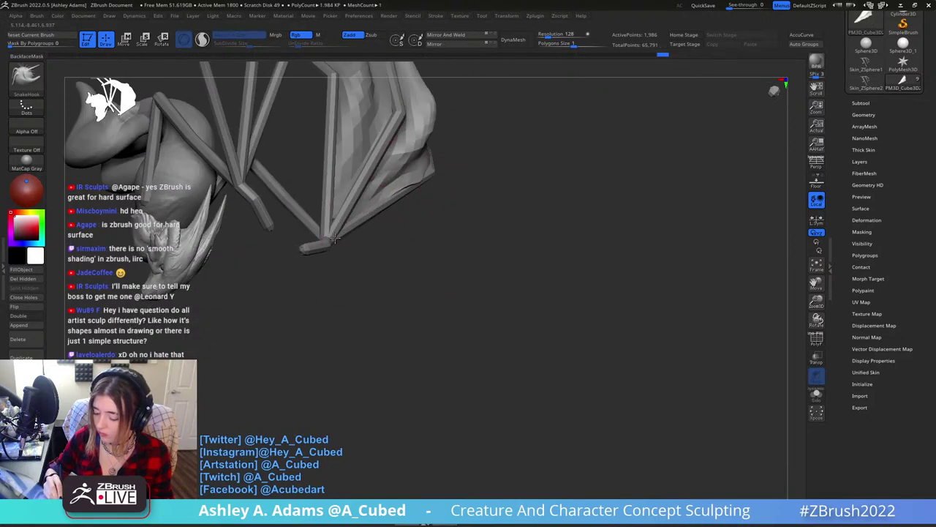
{"action": "right_click_drag", "start_coordinate": [333, 236], "coordinate": [395, 264]}
{"action": "right_click", "coordinate": [395, 265]}
{"action": "mouse_move", "coordinate": [448, 183]}
{"action": "right_mouse_down"}
{"action": "mouse_move", "coordinate": [452, 199]}
{"action": "mouse_move", "coordinate": [463, 177]}
{"action": "mouse_move", "coordinate": [441, 139]}
{"action": "mouse_move", "coordinate": [507, 172]}
{"action": "mouse_move", "coordinate": [472, 224]}
{"action": "mouse_move", "coordinate": [508, 256]}
{"action": "mouse_move", "coordinate": [468, 285]}
{"action": "mouse_move", "coordinate": [435, 261]}
{"action": "mouse_move", "coordinate": [421, 265]}
{"action": "right_mouse_up"}
{"action": "right_click", "coordinate": [325, 277]}
{"action": "left_click_drag", "start_coordinate": [389, 225], "coordinate": [385, 224]}
{"action": "key", "text": "s"}
Build up the outer membrane over the middle finger bone with ClayBuildup strokes.
{"action": "mouse_move", "coordinate": [384, 224]}
{"action": "right_mouse_down"}
{"action": "mouse_move", "coordinate": [372, 222]}
{"action": "mouse_move", "coordinate": [388, 232]}
{"action": "right_mouse_up"}
{"action": "key", "text": "b"}
{"action": "key", "text": "c"}
{"action": "key", "text": "b"}
{"action": "left_click_drag", "start_coordinate": [387, 231], "coordinate": [385, 241]}
{"action": "mouse_move", "coordinate": [385, 241]}
{"action": "right_mouse_down"}
{"action": "mouse_move", "coordinate": [410, 227]}
{"action": "mouse_move", "coordinate": [402, 219]}
{"action": "right_mouse_up"}
{"action": "left_click_drag", "start_coordinate": [402, 219], "coordinate": [406, 238]}
{"action": "mouse_move", "coordinate": [406, 238]}
{"action": "right_mouse_down"}
{"action": "mouse_move", "coordinate": [411, 264]}
{"action": "mouse_move", "coordinate": [418, 257]}
{"action": "mouse_move", "coordinate": [403, 212]}
{"action": "right_mouse_up"}
Switch to DamStandard and check where the inner and outer membranes meet along the middle finger bone.
{"action": "key", "text": "b"}
{"action": "key", "text": "d"}
{"action": "key", "text": "s"}
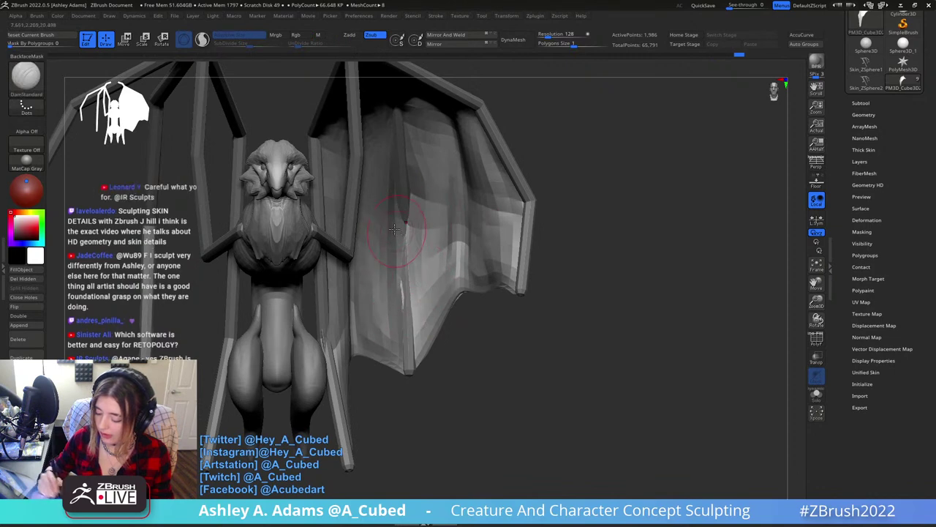
{"action": "left_click", "coordinate": [402, 193], "text": "alt"}
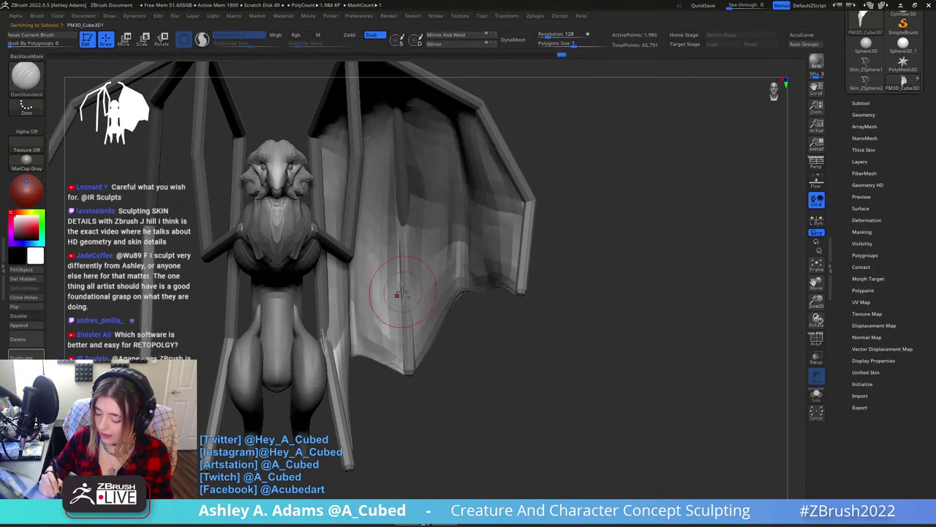
{"action": "left_click", "coordinate": [405, 303], "text": "alt"}
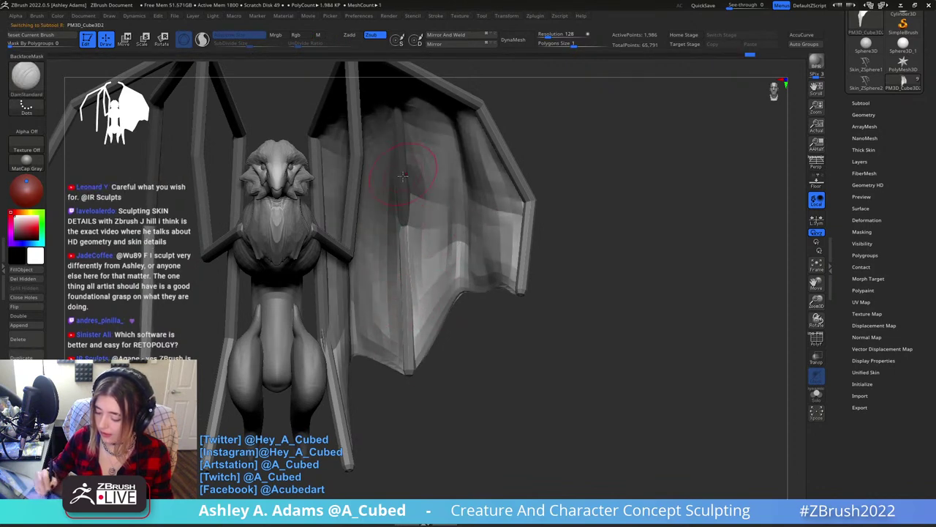
{"action": "right_click_drag", "start_coordinate": [403, 262], "coordinate": [402, 215]}
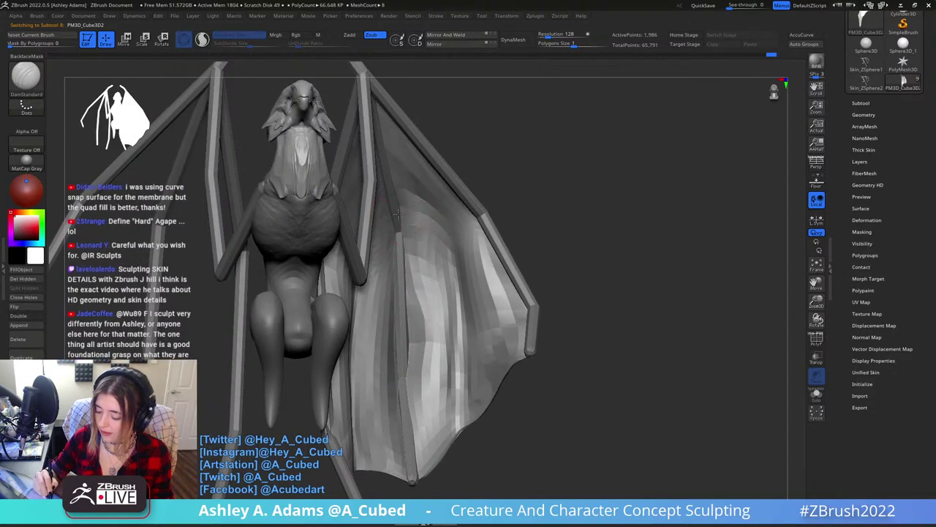
Make the wing bone skeleton active and thicken its upper arm bone with the Inflat brush.
{"action": "left_click", "coordinate": [390, 236], "text": "alt"}
{"action": "right_click_drag", "start_coordinate": [429, 315], "coordinate": [392, 245], "text": "ctrl"}
{"action": "left_click", "coordinate": [460, 219], "text": "alt"}
{"action": "right_click", "coordinate": [417, 244]}
{"action": "left_click", "coordinate": [444, 198], "text": "alt"}
{"action": "right_click", "coordinate": [391, 249]}
{"action": "right_click_drag", "start_coordinate": [430, 162], "coordinate": [384, 211], "text": "ctrl"}
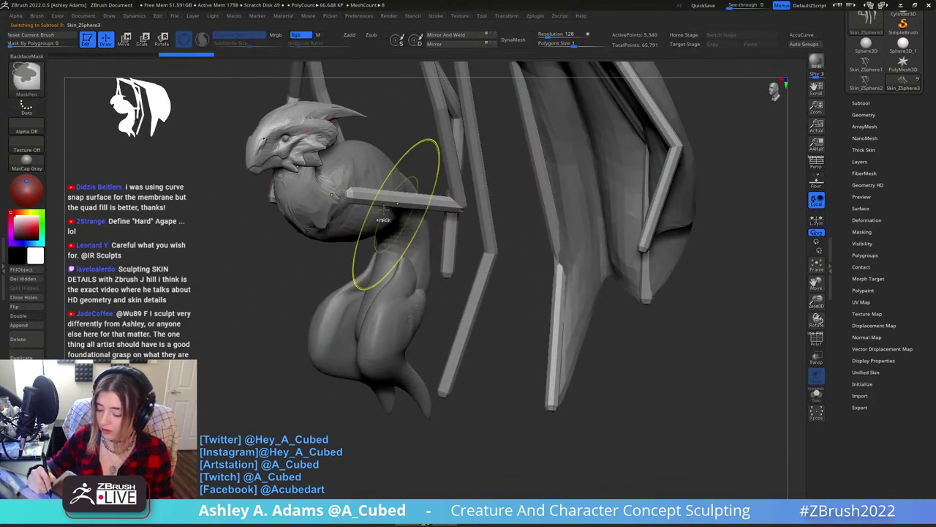
{"action": "left_click_drag", "start_coordinate": [366, 190], "coordinate": [395, 196]}
{"action": "right_click_drag", "start_coordinate": [399, 195], "coordinate": [368, 180]}
{"action": "left_click_drag", "start_coordinate": [359, 191], "coordinate": [370, 190]}
{"action": "right_click_drag", "start_coordinate": [370, 190], "coordinate": [391, 191]}
{"action": "right_click", "coordinate": [367, 180]}
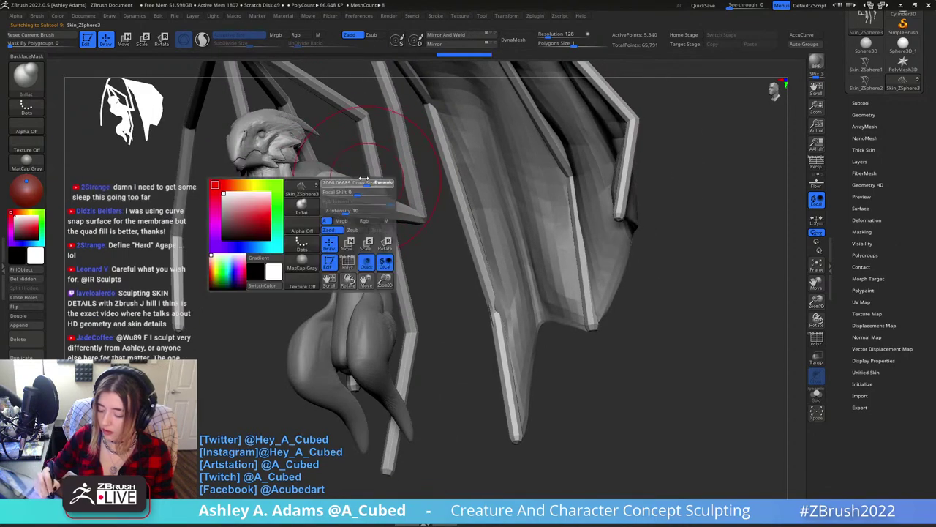
Pull the shoulder end of the upper arm into a broad mass across the chest with SnakeHook.
{"action": "key", "text": "b"}
{"action": "key", "text": "s"}
{"action": "key", "text": "h"}
{"action": "left_click_drag", "start_coordinate": [341, 208], "coordinate": [320, 240]}
{"action": "right_click_drag", "start_coordinate": [326, 227], "coordinate": [388, 209]}
{"action": "left_click_drag", "start_coordinate": [296, 248], "coordinate": [310, 246]}
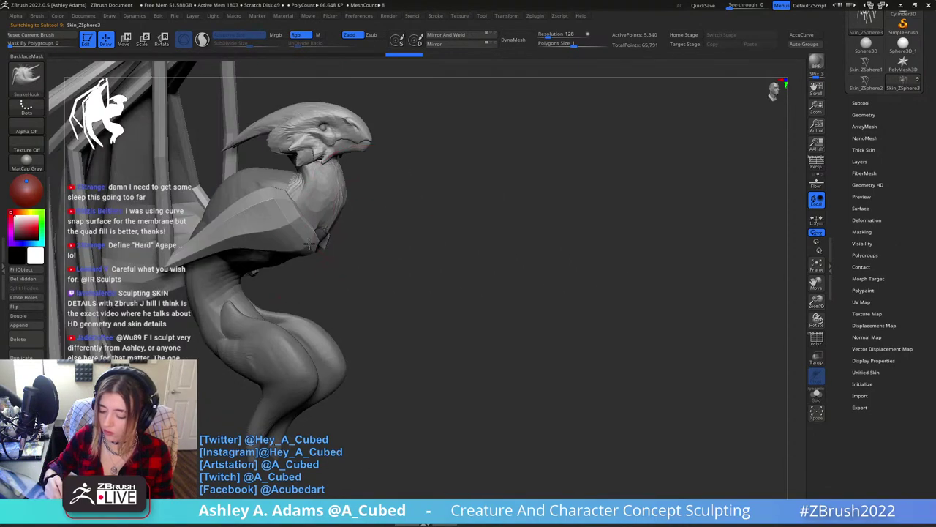
{"action": "mouse_move", "coordinate": [309, 244]}
{"action": "right_mouse_down"}
{"action": "mouse_move", "coordinate": [335, 261]}
{"action": "mouse_move", "coordinate": [305, 223]}
{"action": "mouse_move", "coordinate": [349, 201]}
{"action": "right_mouse_up"}
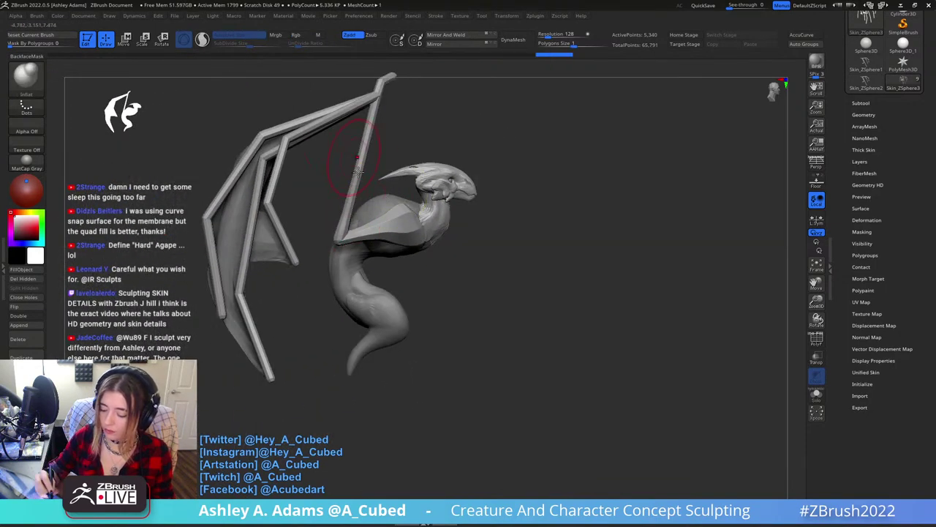
Inflate the forearm bone near the wrist and smooth it down towards the elbow.
{"action": "left_click_drag", "start_coordinate": [375, 108], "coordinate": [345, 110]}
{"action": "left_click_drag", "start_coordinate": [373, 106], "coordinate": [354, 198], "text": "shift"}
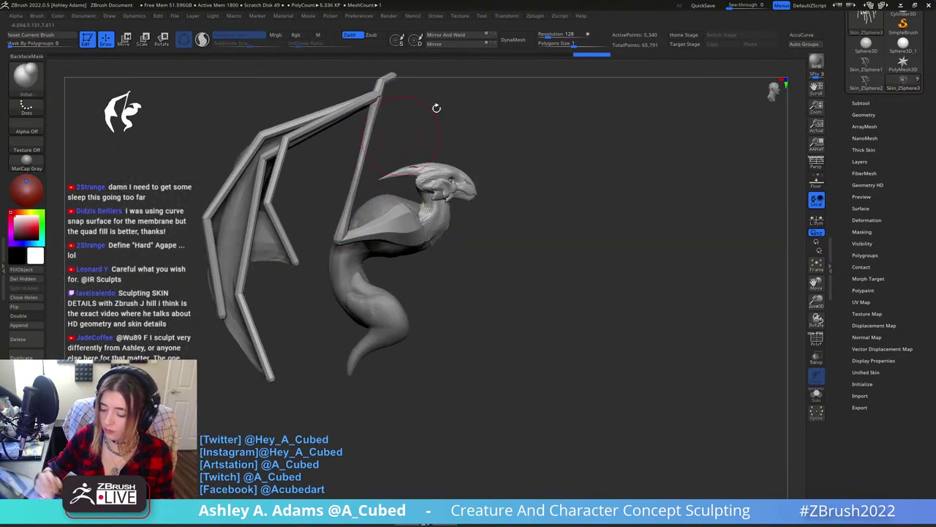
{"action": "right_click_drag", "start_coordinate": [434, 107], "coordinate": [377, 143], "text": "shift"}
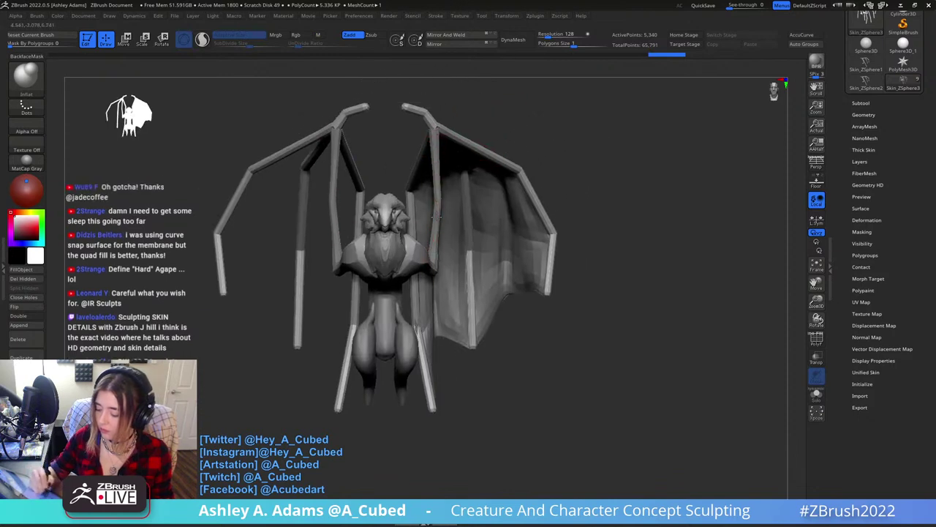
Bend the forearm bones into a curve with SnakeHook and smooth the thumb claws into tapered points.
{"action": "key", "text": "b"}
{"action": "key", "text": "s"}
{"action": "key", "text": "h"}
{"action": "left_click_drag", "start_coordinate": [438, 167], "coordinate": [436, 193]}
{"action": "mouse_move", "coordinate": [398, 115]}
{"action": "right_mouse_down", "text": "alt"}
{"action": "mouse_move", "coordinate": [382, 128]}
{"action": "mouse_move", "coordinate": [435, 140]}
{"action": "right_mouse_up", "text": "alt"}
{"action": "right_click", "coordinate": [428, 122], "text": "ctrl"}
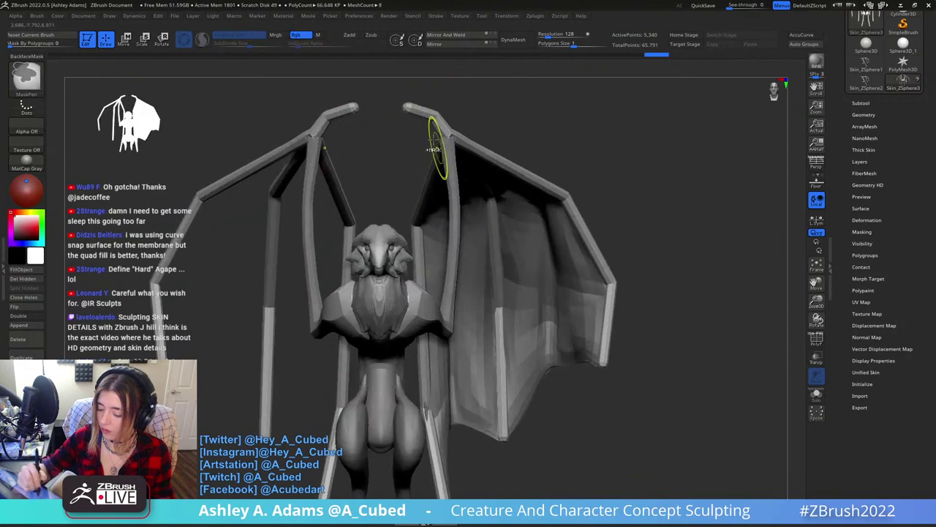
{"action": "left_click_drag", "start_coordinate": [409, 104], "coordinate": [442, 120], "text": "shift"}
Smooth the outer and middle finger bones, rounding their segments and tapering their tips to points.
{"action": "right_click_drag", "start_coordinate": [600, 203], "coordinate": [525, 158], "text": "alt"}
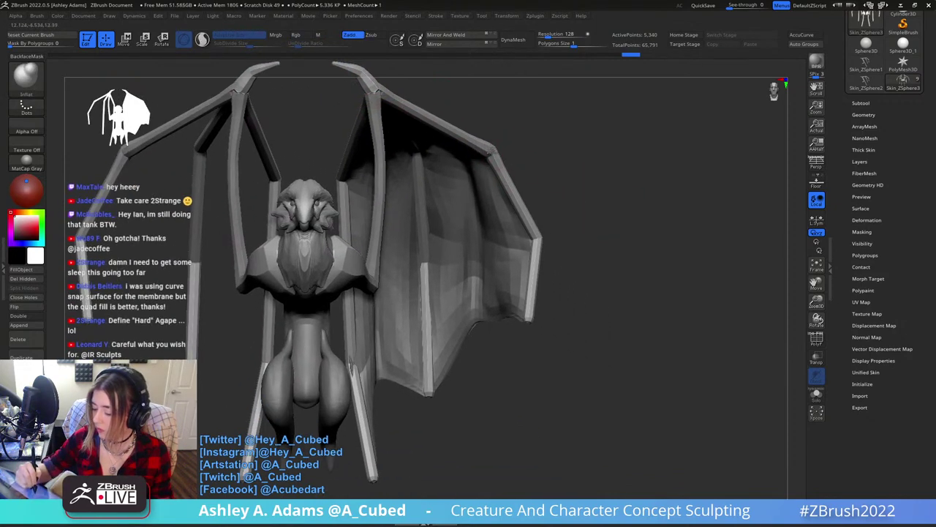
{"action": "left_click_drag", "start_coordinate": [448, 121], "coordinate": [420, 110], "text": "shift"}
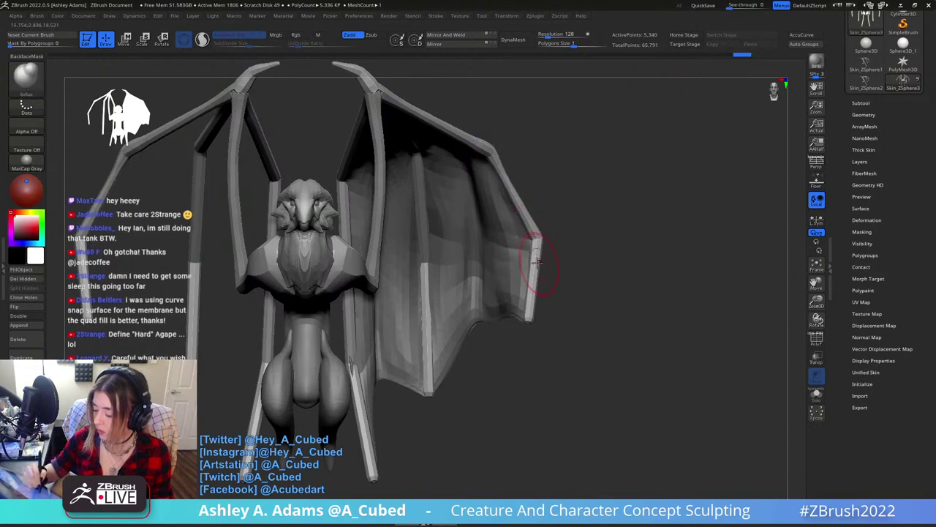
{"action": "key", "text": "shift"}
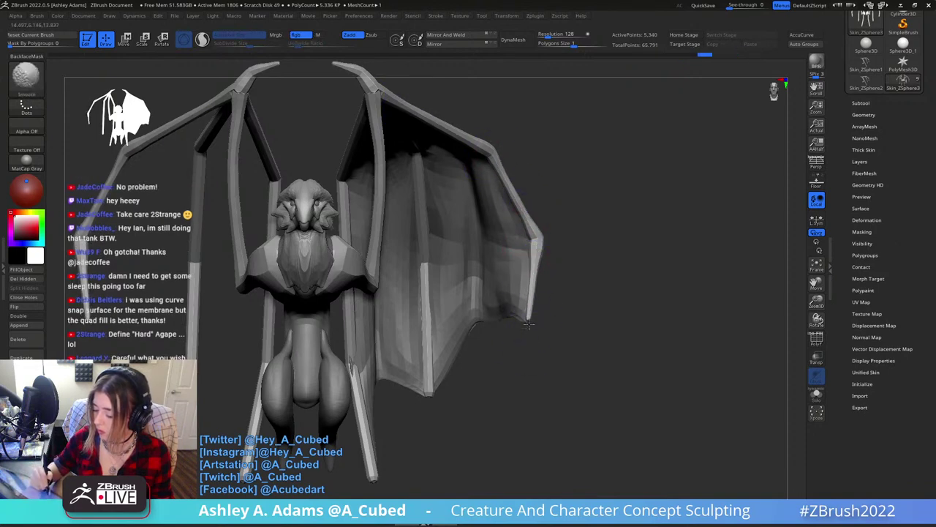
{"action": "left_click_drag", "start_coordinate": [427, 300], "coordinate": [429, 384], "text": "shift"}
{"action": "right_click_drag", "start_coordinate": [423, 249], "coordinate": [419, 173]}
{"action": "left_click_drag", "start_coordinate": [417, 171], "coordinate": [424, 235], "text": "shift"}
Smooth and taper the inner finger bones, and thicken their upper segments with the Inflat brush.
{"action": "mouse_move", "coordinate": [423, 231]}
{"action": "right_mouse_down"}
{"action": "mouse_move", "coordinate": [428, 141]}
{"action": "mouse_move", "coordinate": [401, 286]}
{"action": "mouse_move", "coordinate": [376, 285]}
{"action": "right_mouse_up"}
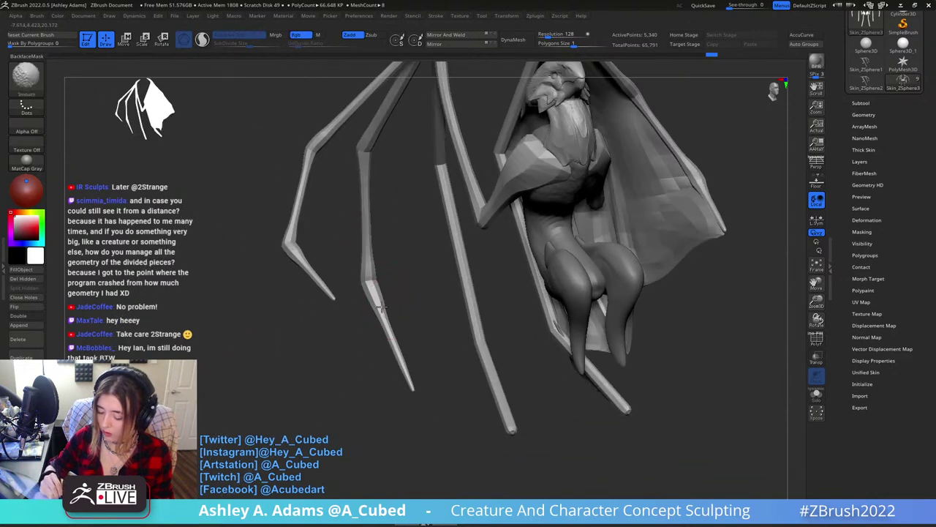
{"action": "left_click_drag", "start_coordinate": [373, 290], "coordinate": [385, 322], "text": "shift"}
{"action": "mouse_move", "coordinate": [410, 322]}
{"action": "right_mouse_down", "text": "ctrl"}
{"action": "mouse_move", "coordinate": [426, 263]}
{"action": "mouse_move", "coordinate": [414, 220]}
{"action": "right_mouse_up", "text": "ctrl"}
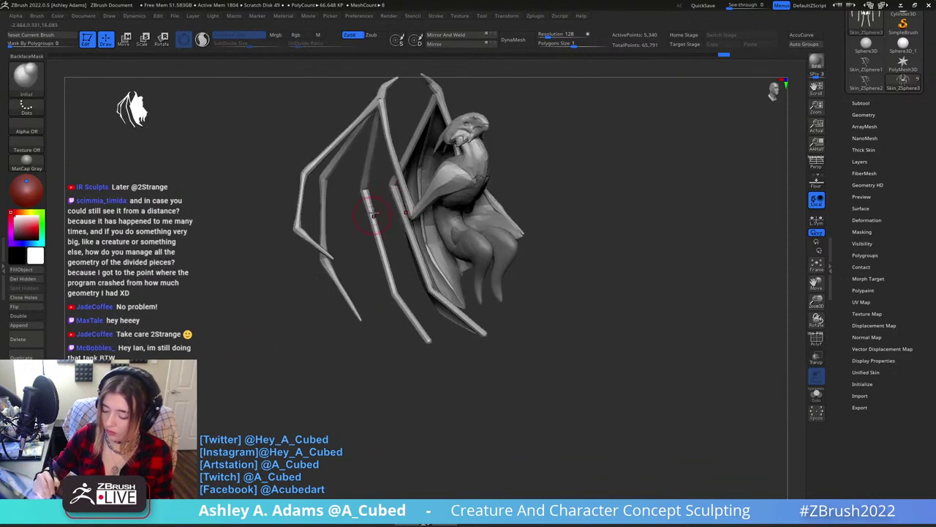
{"action": "key", "text": "shift"}
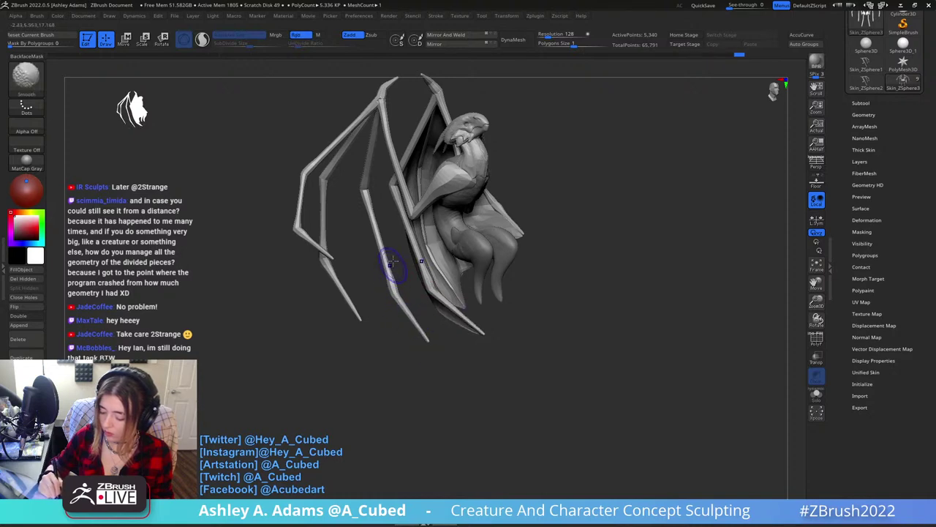
{"action": "mouse_move", "coordinate": [392, 261]}
{"action": "right_mouse_down"}
{"action": "mouse_move", "coordinate": [379, 111]}
{"action": "mouse_move", "coordinate": [372, 178]}
{"action": "mouse_move", "coordinate": [366, 155]}
{"action": "mouse_move", "coordinate": [582, 159]}
{"action": "mouse_move", "coordinate": [543, 189]}
{"action": "right_mouse_up"}
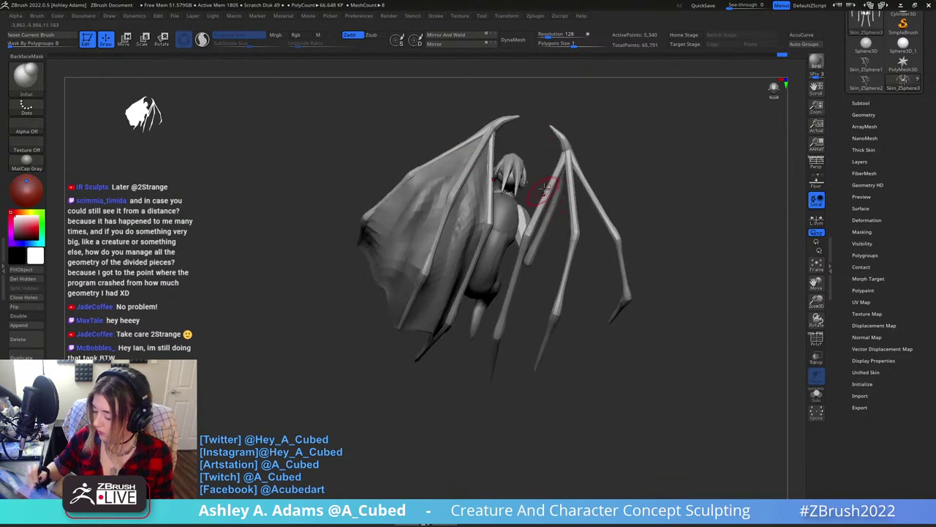
{"action": "right_click_drag", "start_coordinate": [523, 261], "coordinate": [532, 217]}
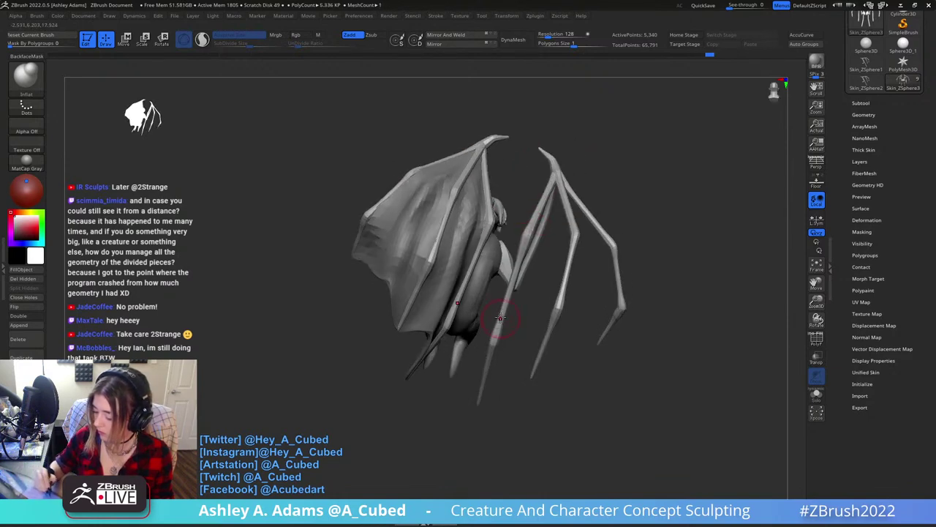
{"action": "right_click_drag", "start_coordinate": [524, 266], "coordinate": [556, 267]}
{"action": "right_click_drag", "start_coordinate": [554, 207], "coordinate": [531, 176]}
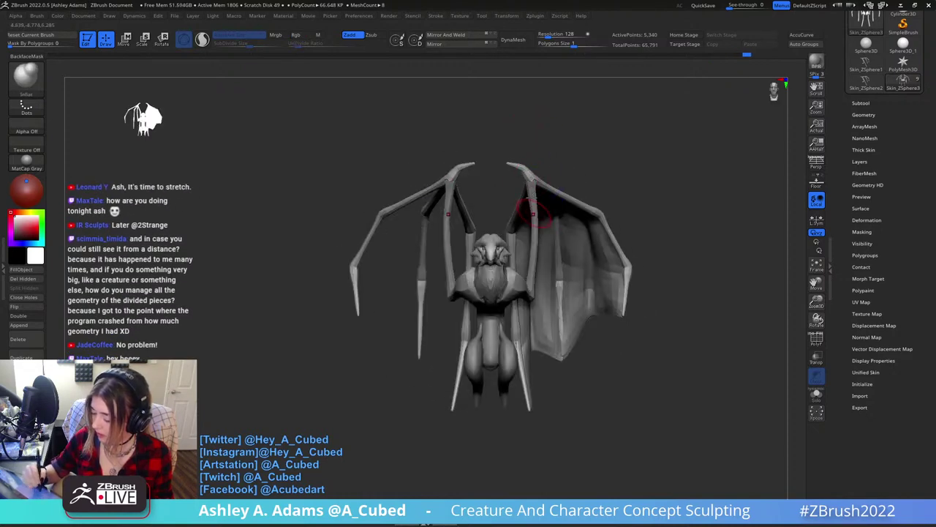
Bow both forearm bones slightly outward between wrist and elbow with a resized SnakeHook brush.
{"action": "right_click_drag", "start_coordinate": [538, 281], "coordinate": [483, 293], "text": "ctrl"}
{"action": "right_click", "coordinate": [483, 293]}
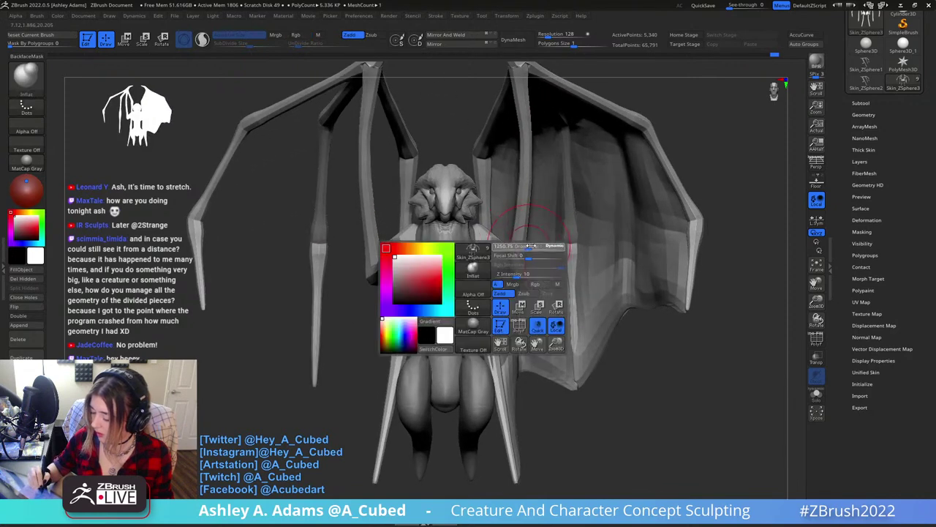
{"action": "key", "text": "b"}
{"action": "key", "text": "s"}
{"action": "key", "text": "h"}
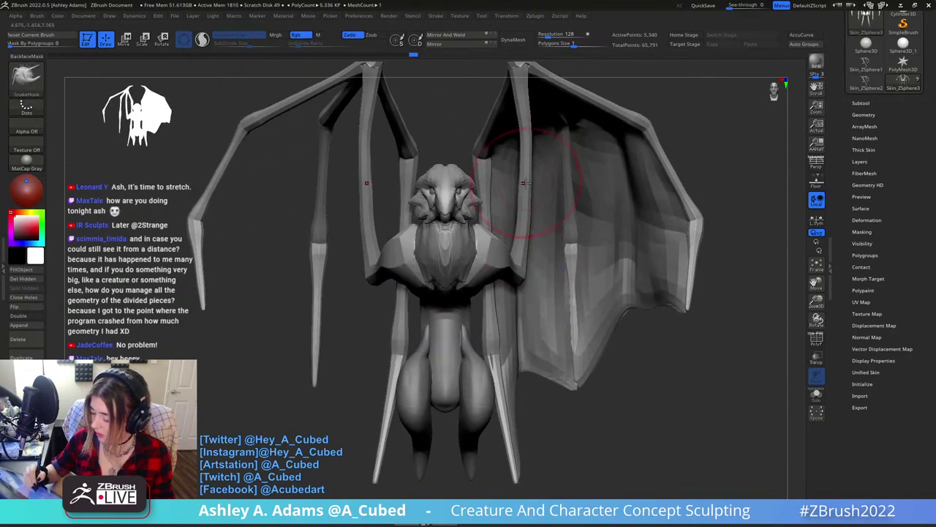
{"action": "key", "text": "space"}
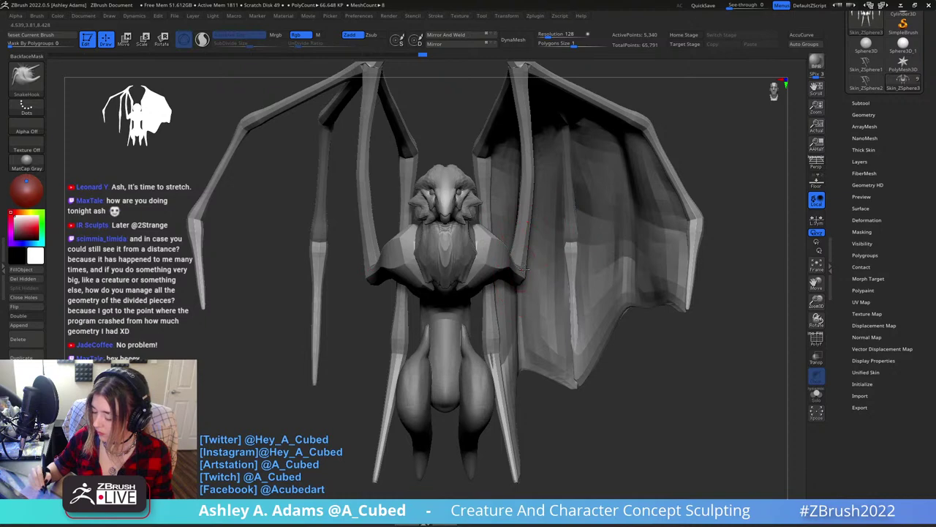
Pull the elbow corner of the wing arm backward into a small point with SnakeHook.
{"action": "right_click_drag", "start_coordinate": [537, 319], "coordinate": [515, 193], "text": "ctrl"}
{"action": "key", "text": "space"}
{"action": "right_click_drag", "start_coordinate": [461, 162], "coordinate": [500, 274], "text": "ctrl"}
{"action": "left_click_drag", "start_coordinate": [491, 308], "coordinate": [496, 313]}
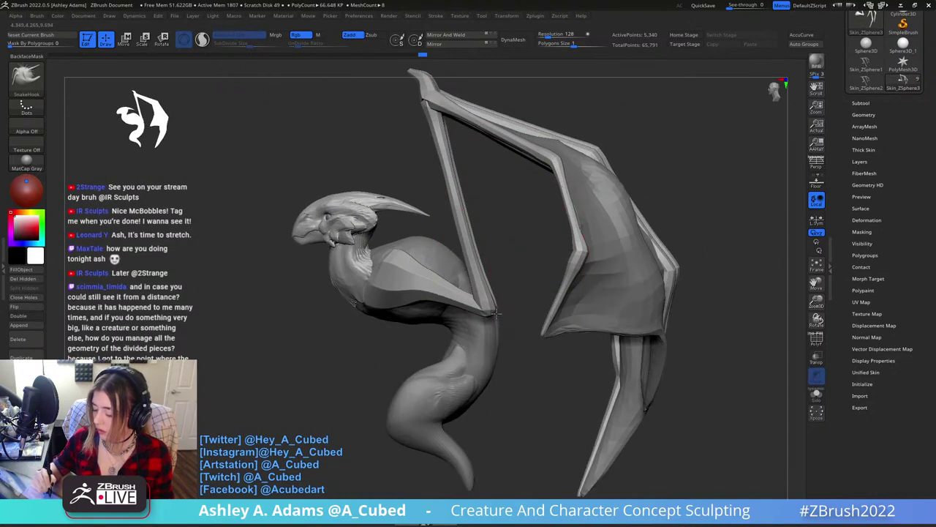
{"action": "right_click_drag", "start_coordinate": [491, 310], "coordinate": [500, 155], "text": "ctrl"}
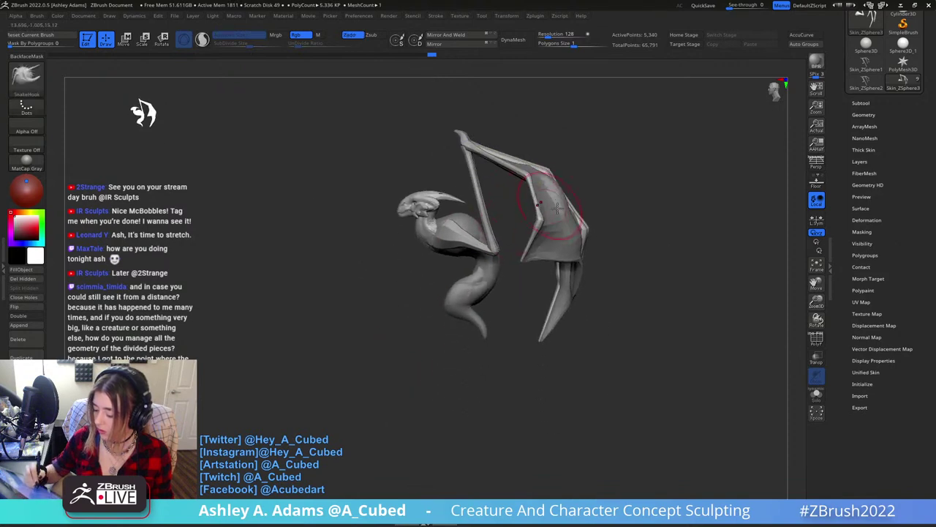
Merge the outer wing membrane down with the wing skeleton subtool.
{"action": "left_click", "coordinate": [568, 229], "text": "alt"}
{"action": "right_click_drag", "start_coordinate": [568, 229], "coordinate": [391, 170]}
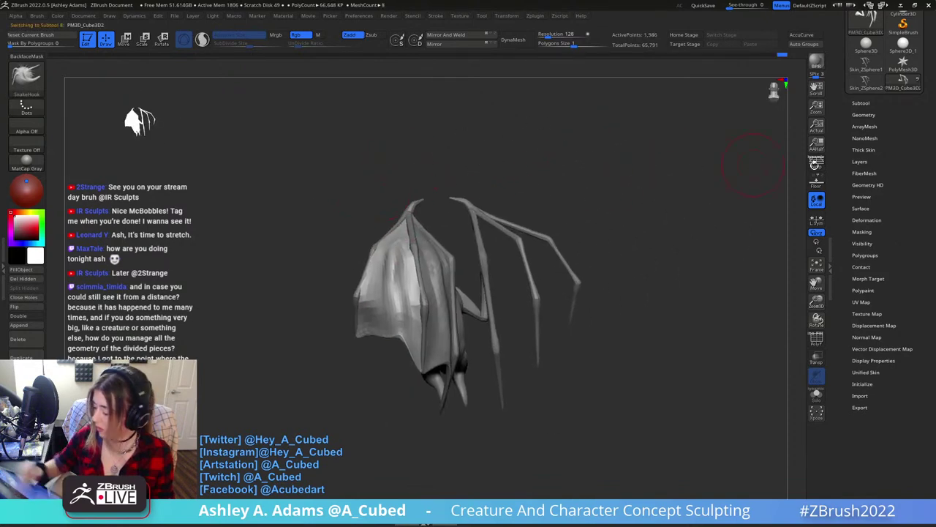
{"action": "left_click", "coordinate": [878, 105]}
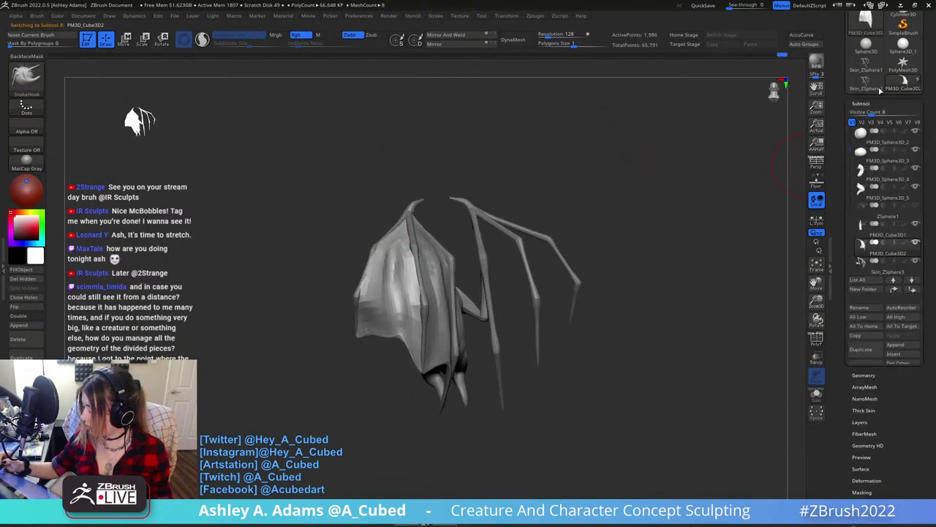
{"action": "mouse_move", "coordinate": [863, 241]}
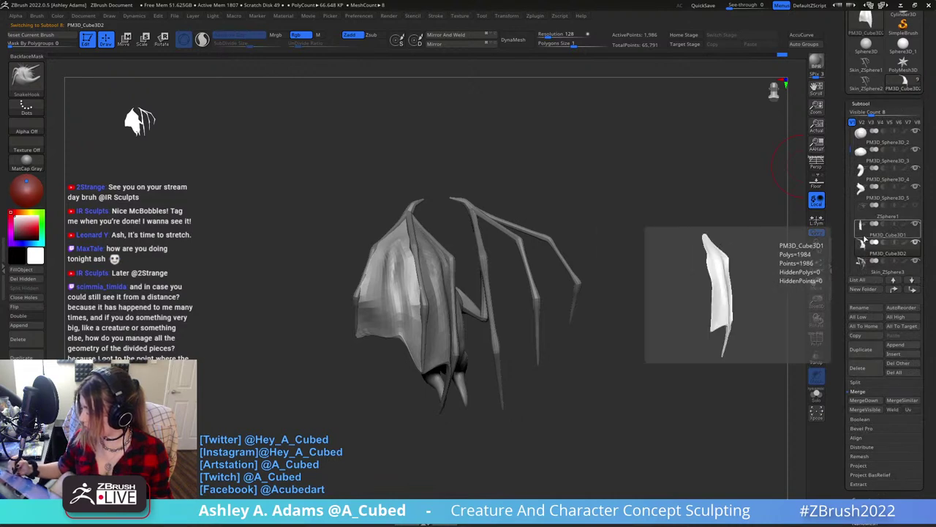
{"action": "left_click", "coordinate": [866, 400]}
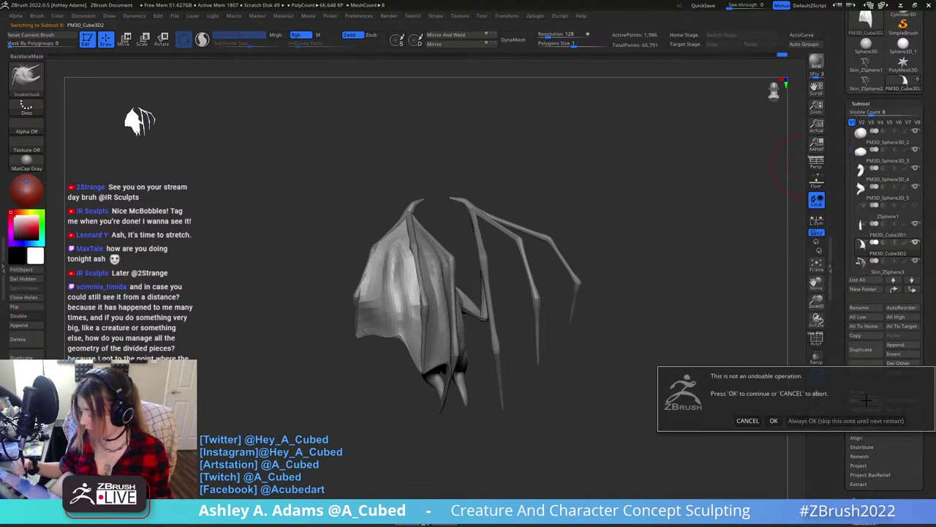
{"action": "left_click", "coordinate": [773, 421]}
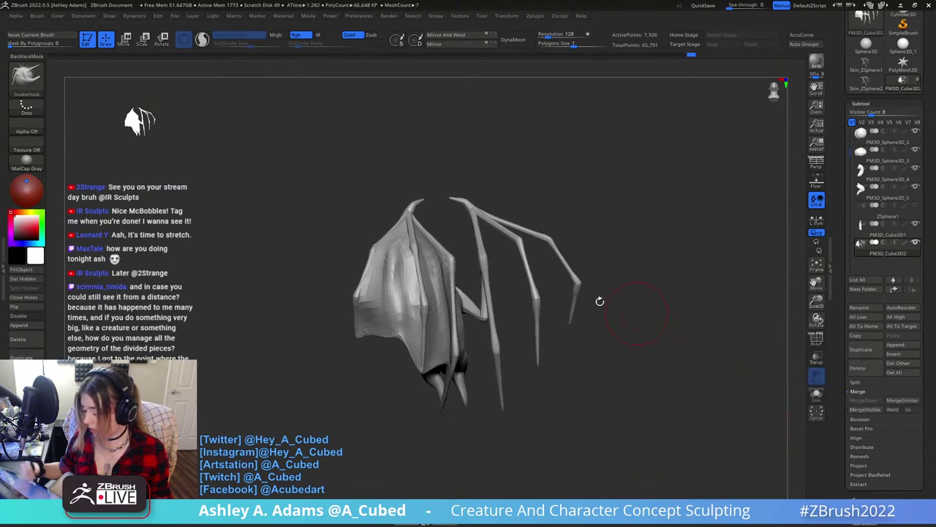
Isolate the outer membrane and split the hidden wing bones into their own subtool.
{"action": "left_click", "coordinate": [408, 297], "text": "ctrl+shift"}
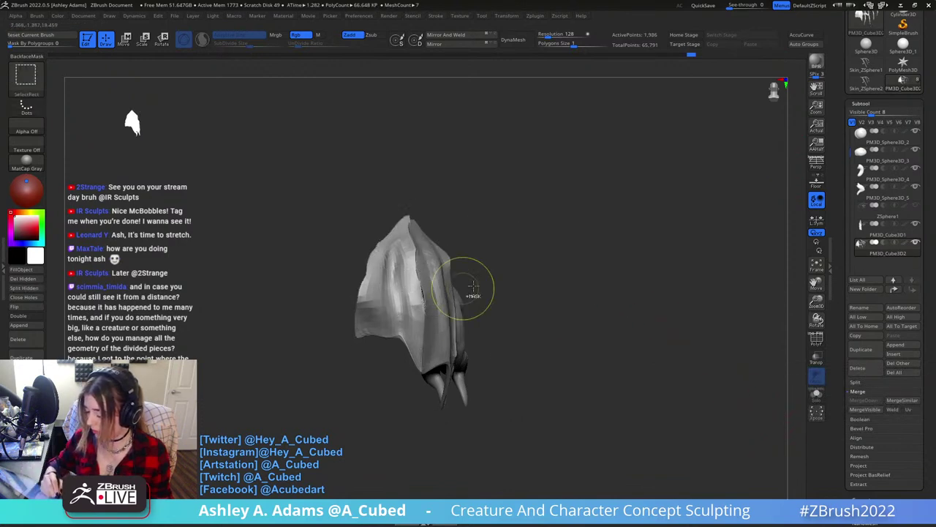
{"action": "left_click", "coordinate": [859, 383]}
{"action": "left_click", "coordinate": [865, 391]}
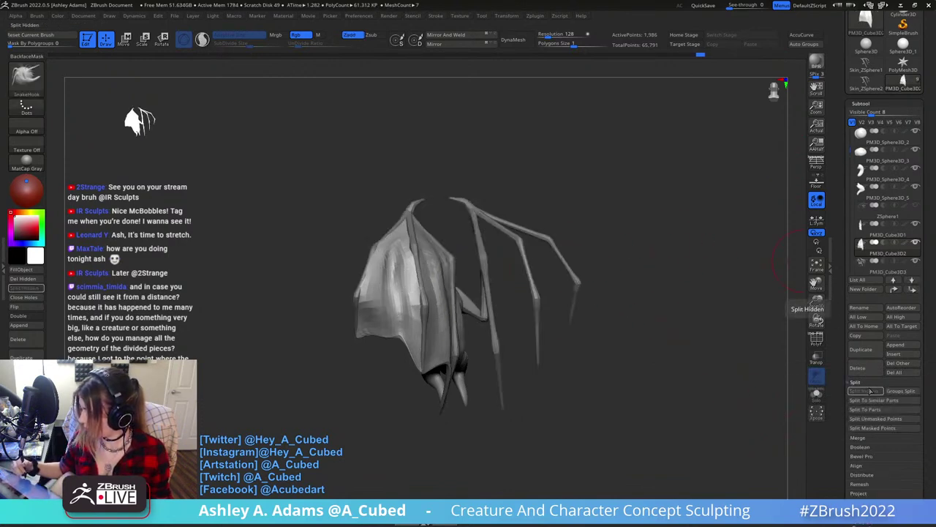
Merge the two wing membrane pieces into one subtool and Mirror And Weld them onto the opposite wing.
{"action": "left_click", "coordinate": [871, 231]}
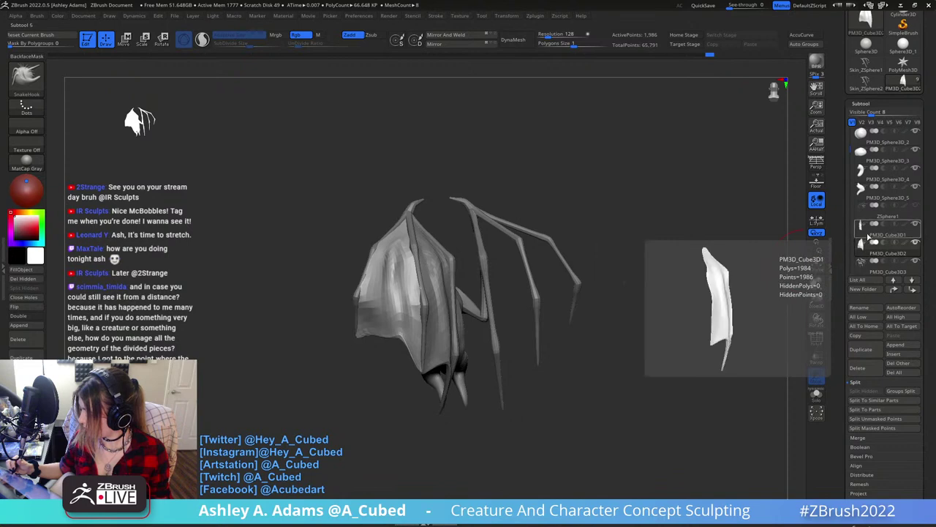
{"action": "left_click_drag", "start_coordinate": [864, 434], "coordinate": [864, 392]}
{"action": "left_click", "coordinate": [864, 394]}
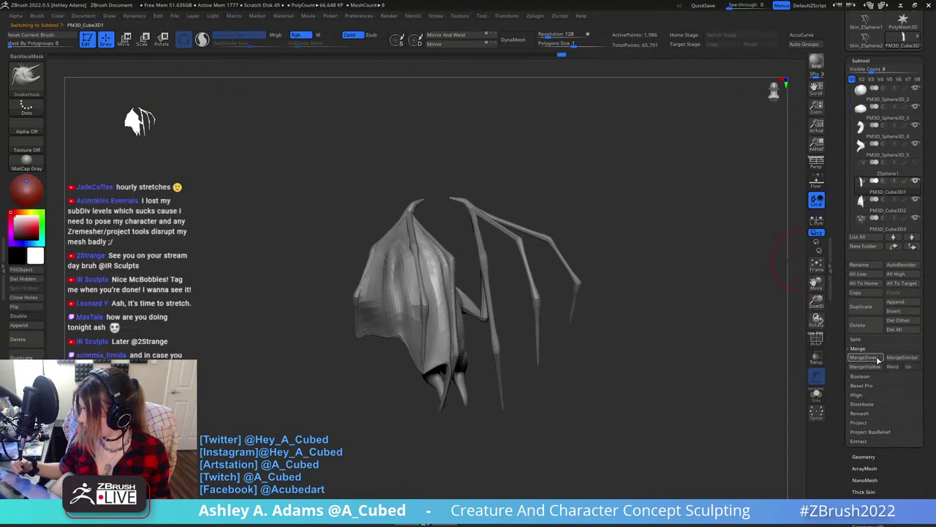
{"action": "left_click", "coordinate": [863, 357]}
{"action": "left_click", "coordinate": [773, 379]}
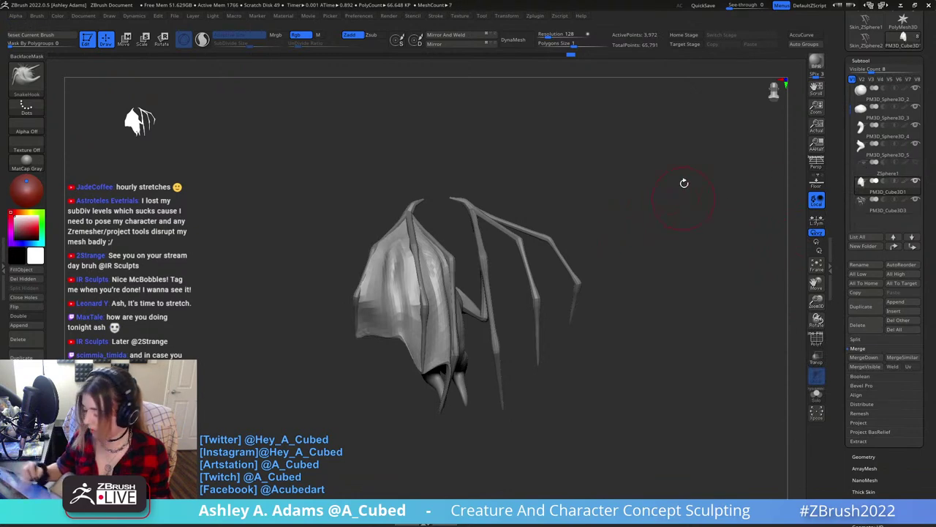
{"action": "left_click", "coordinate": [454, 34]}
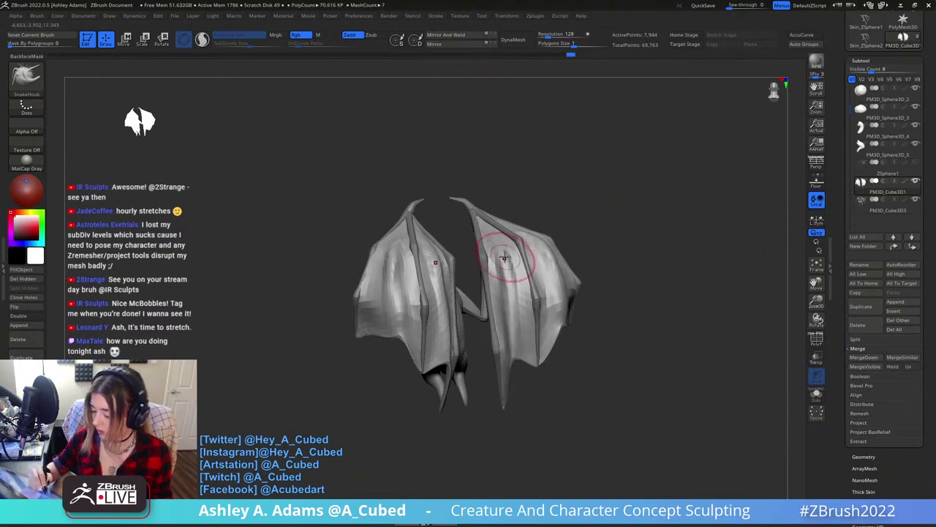
Nudge the membrane's upper edge toward the finger bones near the wrist with a resized SnakeHook brush.
{"action": "mouse_move", "coordinate": [505, 258]}
{"action": "right_mouse_down"}
{"action": "mouse_move", "coordinate": [553, 272]}
{"action": "mouse_move", "coordinate": [509, 227]}
{"action": "mouse_move", "coordinate": [580, 279]}
{"action": "mouse_move", "coordinate": [539, 247]}
{"action": "mouse_move", "coordinate": [532, 168]}
{"action": "mouse_move", "coordinate": [542, 311]}
{"action": "mouse_move", "coordinate": [528, 211]}
{"action": "mouse_move", "coordinate": [537, 270]}
{"action": "mouse_move", "coordinate": [512, 248]}
{"action": "mouse_move", "coordinate": [472, 168]}
{"action": "mouse_move", "coordinate": [576, 175]}
{"action": "mouse_move", "coordinate": [574, 236]}
{"action": "right_mouse_up"}
{"action": "right_click", "coordinate": [554, 272]}
{"action": "left_click", "coordinate": [545, 271], "text": "alt"}
{"action": "key", "text": "b"}
{"action": "key", "text": "d"}
{"action": "key", "text": "s"}
{"action": "left_click", "coordinate": [575, 236], "text": "alt"}
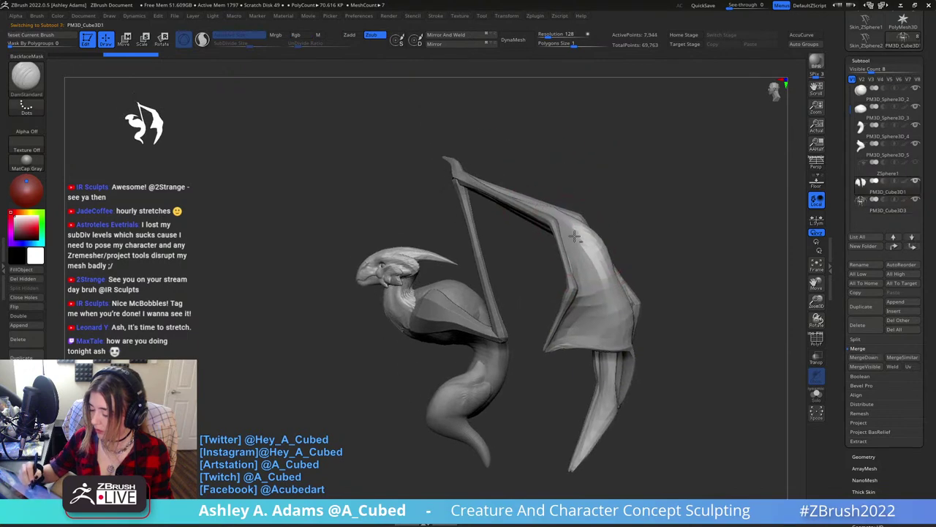
{"action": "key", "text": "b"}
{"action": "key", "text": "s"}
{"action": "key", "text": "h"}
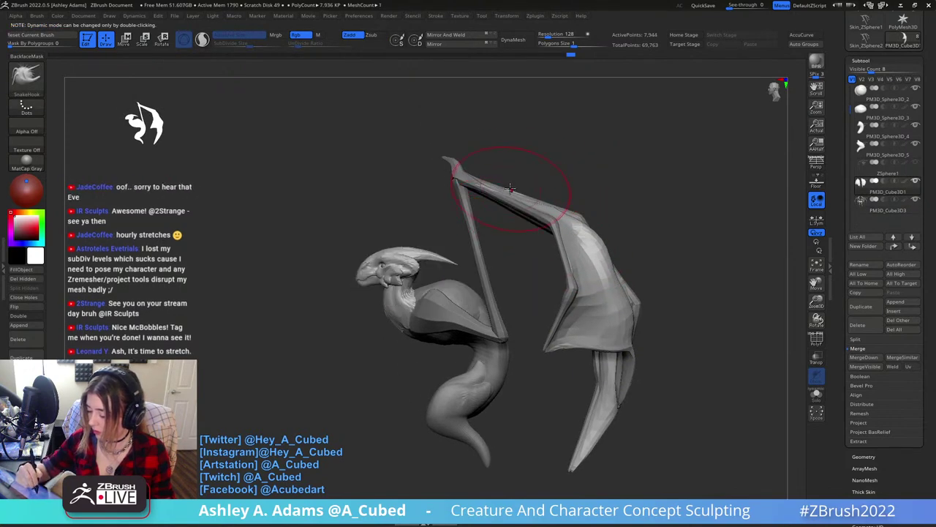
{"action": "right_click_drag", "start_coordinate": [510, 189], "coordinate": [478, 174]}
{"action": "left_click_drag", "start_coordinate": [491, 183], "coordinate": [492, 186]}
{"action": "right_click", "coordinate": [491, 185]}
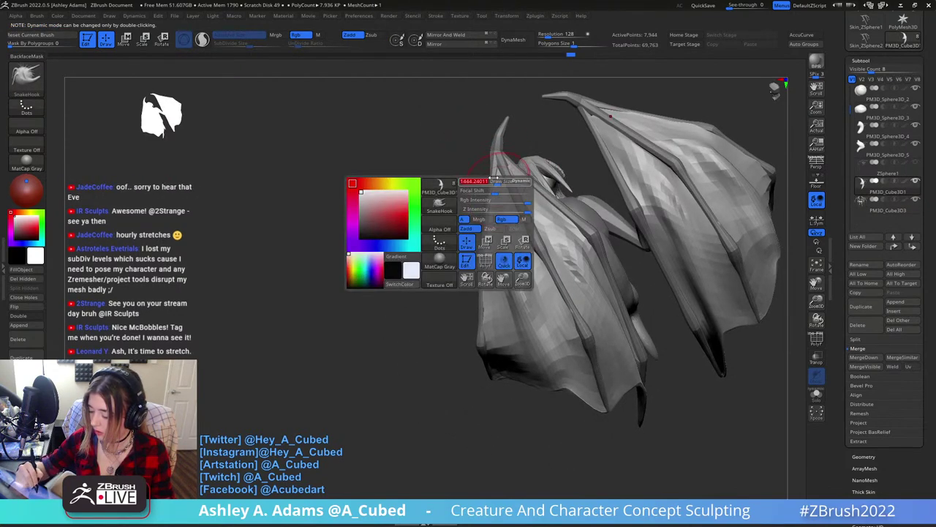
{"action": "mouse_move", "coordinate": [516, 189]}
{"action": "right_mouse_down"}
{"action": "mouse_move", "coordinate": [506, 150]}
{"action": "mouse_move", "coordinate": [569, 209]}
{"action": "mouse_move", "coordinate": [584, 132]}
{"action": "mouse_move", "coordinate": [575, 168]}
{"action": "mouse_move", "coordinate": [588, 156]}
{"action": "right_mouse_up"}
Reshape the membrane's lower edge between the fingertips into curved scallops with SnakeHook.
{"action": "key", "text": "b"}
{"action": "key", "text": "d"}
{"action": "key", "text": "s"}
{"action": "mouse_move", "coordinate": [596, 253]}
{"action": "right_mouse_down"}
{"action": "mouse_move", "coordinate": [609, 194]}
{"action": "mouse_move", "coordinate": [600, 255]}
{"action": "mouse_move", "coordinate": [608, 273]}
{"action": "right_mouse_up"}
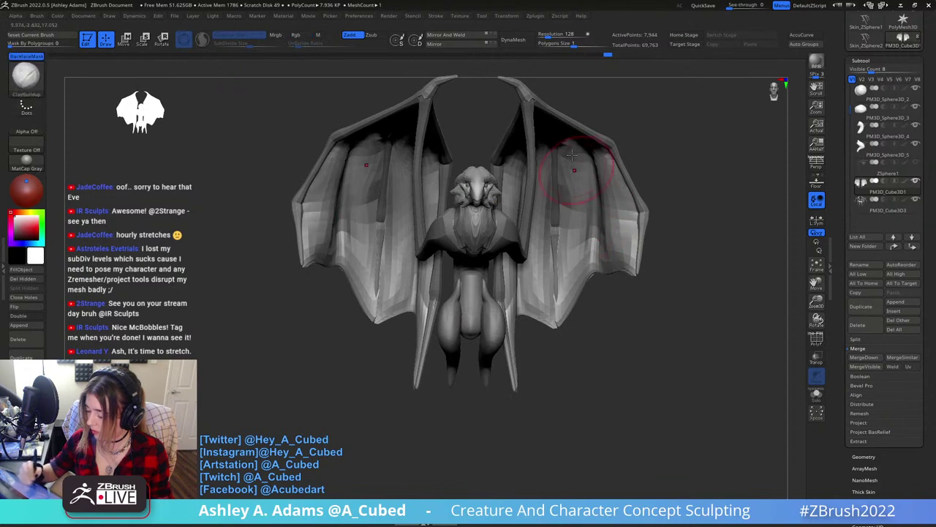
{"action": "right_click_drag", "start_coordinate": [574, 190], "coordinate": [574, 159], "text": "ctrl"}
{"action": "key", "text": "b"}
{"action": "key", "text": "s"}
{"action": "key", "text": "h"}
{"action": "right_click_drag", "start_coordinate": [597, 214], "coordinate": [592, 249], "text": "ctrl"}
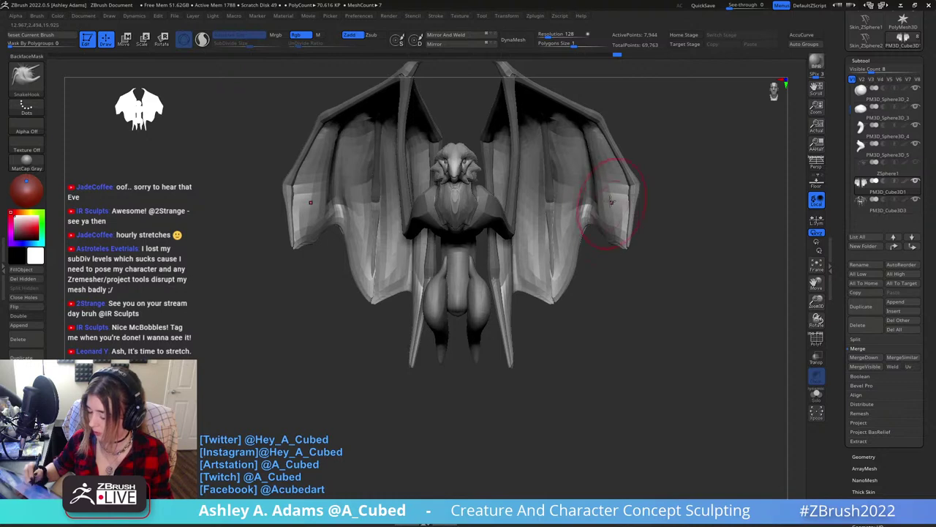
{"action": "left_click_drag", "start_coordinate": [594, 220], "coordinate": [588, 250]}
{"action": "right_click_drag", "start_coordinate": [568, 276], "coordinate": [556, 238]}
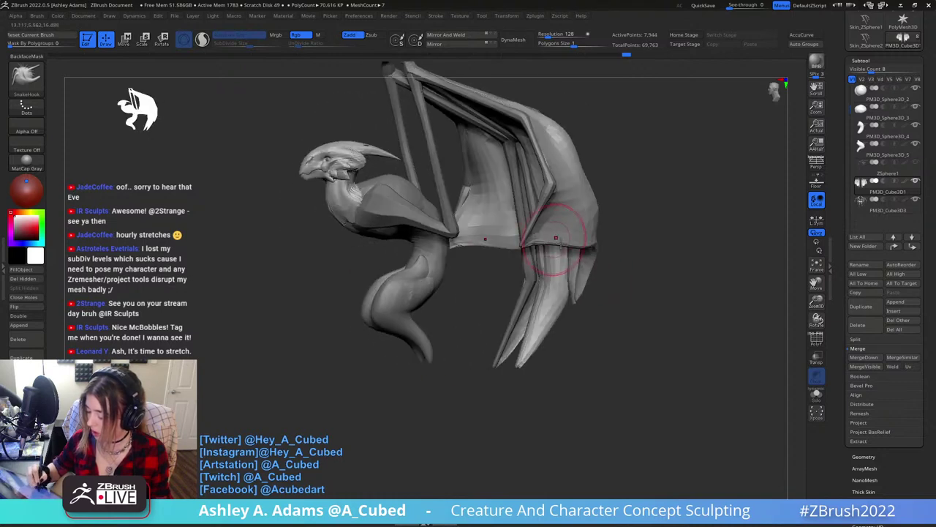
{"action": "mouse_move", "coordinate": [581, 284]}
{"action": "right_mouse_down", "text": "shift"}
{"action": "mouse_move", "coordinate": [602, 273]}
{"action": "mouse_move", "coordinate": [591, 284]}
{"action": "right_mouse_up", "text": "shift"}
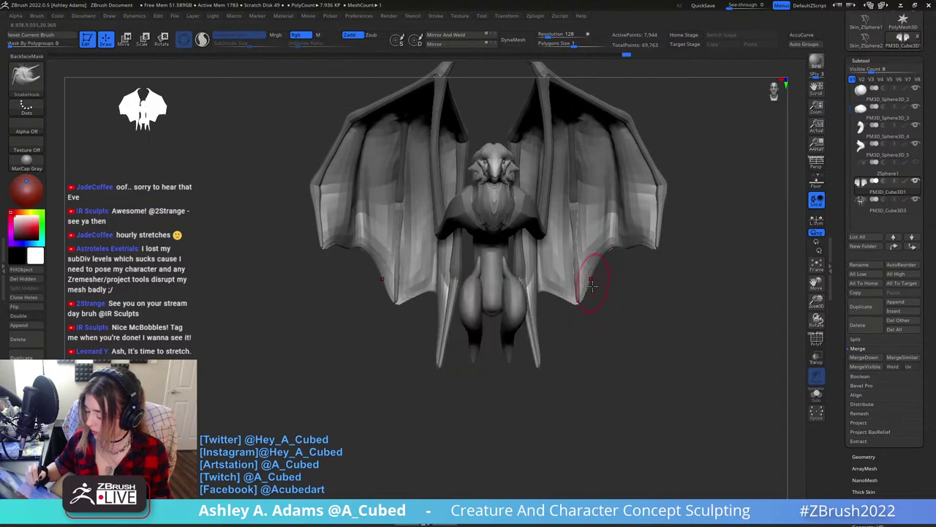
{"action": "key", "text": "space"}
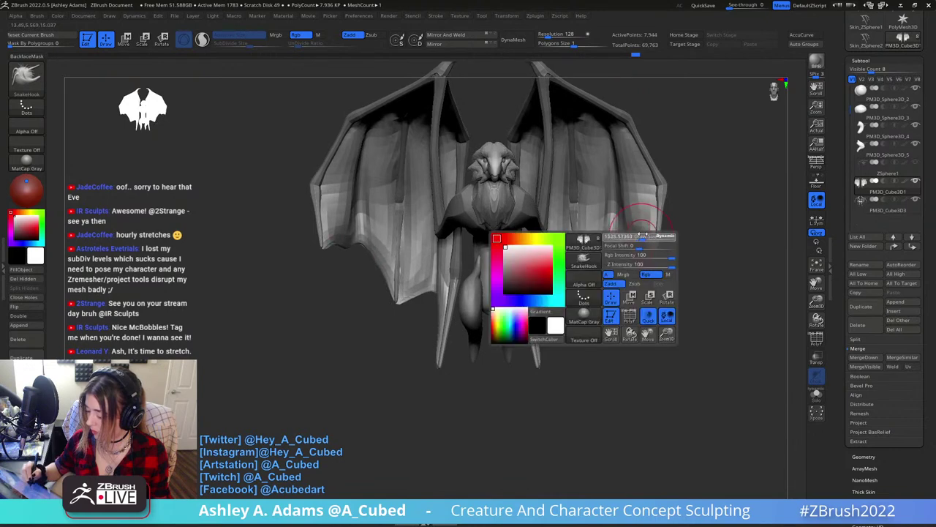
{"action": "mouse_move", "coordinate": [611, 239]}
{"action": "right_mouse_down"}
{"action": "mouse_move", "coordinate": [709, 214]}
{"action": "mouse_move", "coordinate": [624, 189]}
{"action": "right_mouse_up"}
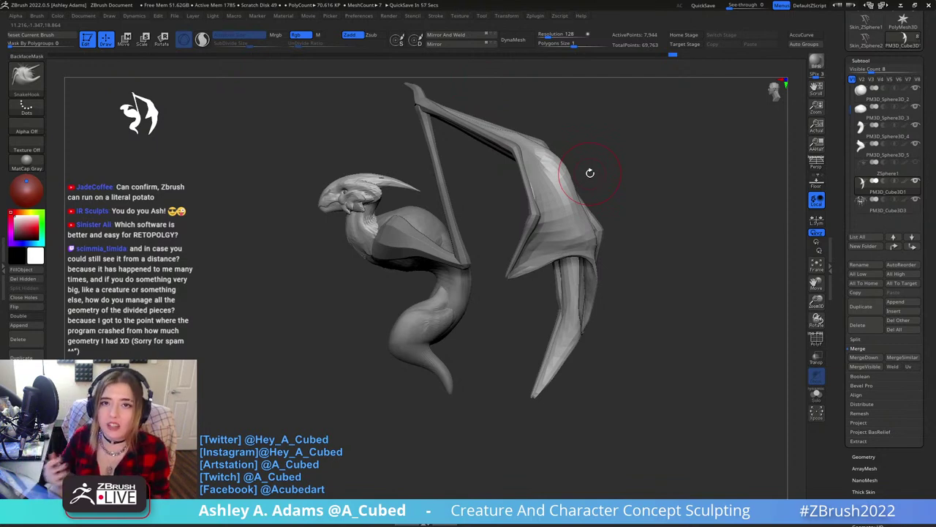
Select the torso subtool, check it in Solo mode, and run Fix Mesh on its geometry.
{"action": "left_click", "coordinate": [420, 217], "text": "alt"}
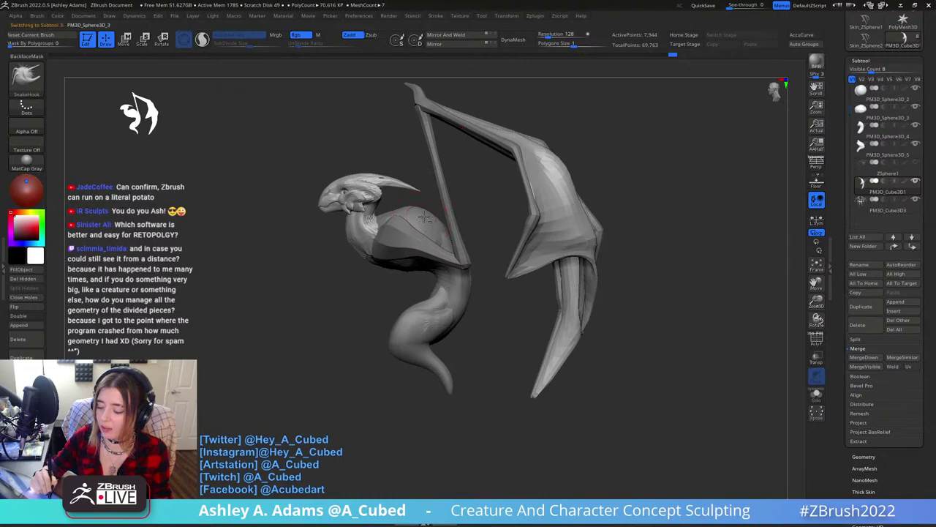
{"action": "mouse_move", "coordinate": [420, 214]}
{"action": "right_mouse_down", "text": "ctrl"}
{"action": "mouse_move", "coordinate": [434, 229]}
{"action": "mouse_move", "coordinate": [412, 211]}
{"action": "mouse_move", "coordinate": [424, 232]}
{"action": "mouse_move", "coordinate": [397, 240]}
{"action": "mouse_move", "coordinate": [378, 269]}
{"action": "right_mouse_up", "text": "ctrl"}
{"action": "left_click", "coordinate": [817, 395]}
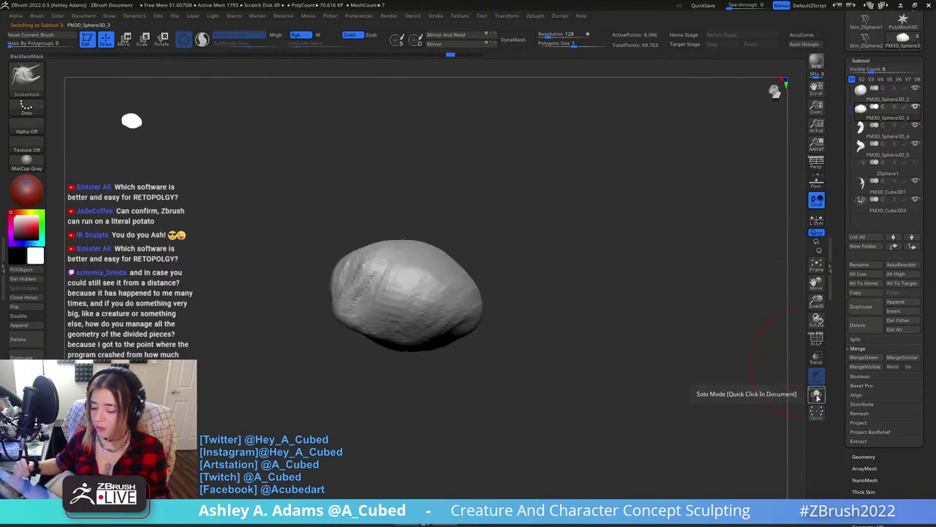
{"action": "left_click", "coordinate": [817, 395]}
{"action": "right_click_drag", "start_coordinate": [461, 272], "coordinate": [448, 233]}
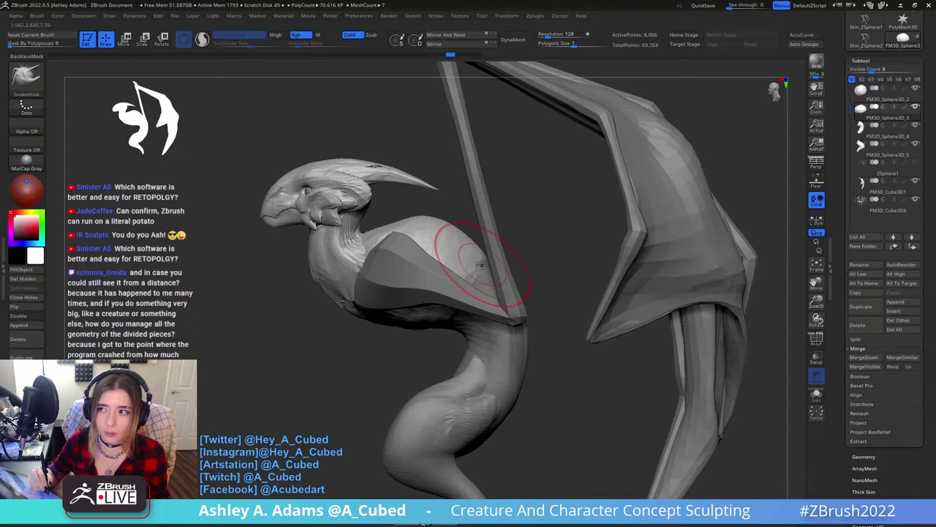
{"action": "mouse_move", "coordinate": [462, 255]}
{"action": "right_mouse_down"}
{"action": "mouse_move", "coordinate": [483, 241]}
{"action": "mouse_move", "coordinate": [468, 245]}
{"action": "right_mouse_up"}
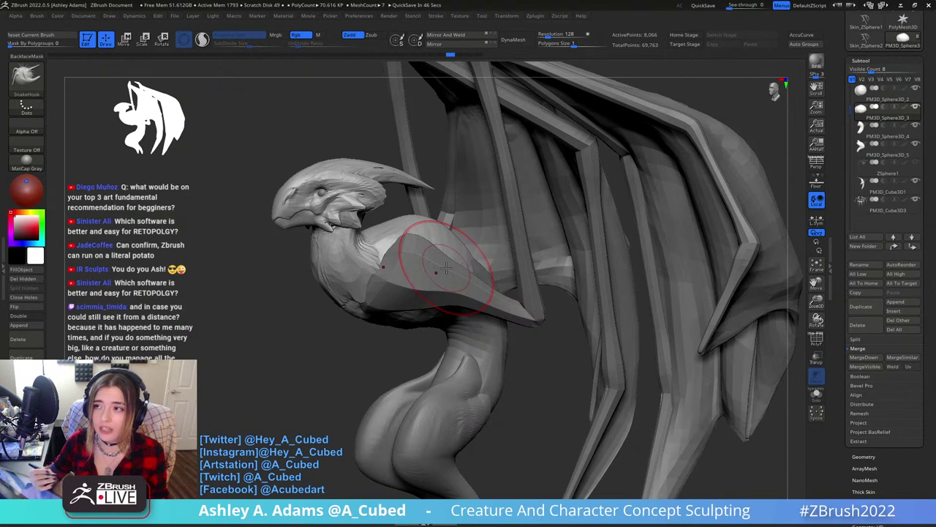
{"action": "scroll", "coordinate": [844, 288], "scroll_direction": "down", "scroll_amount": 5}
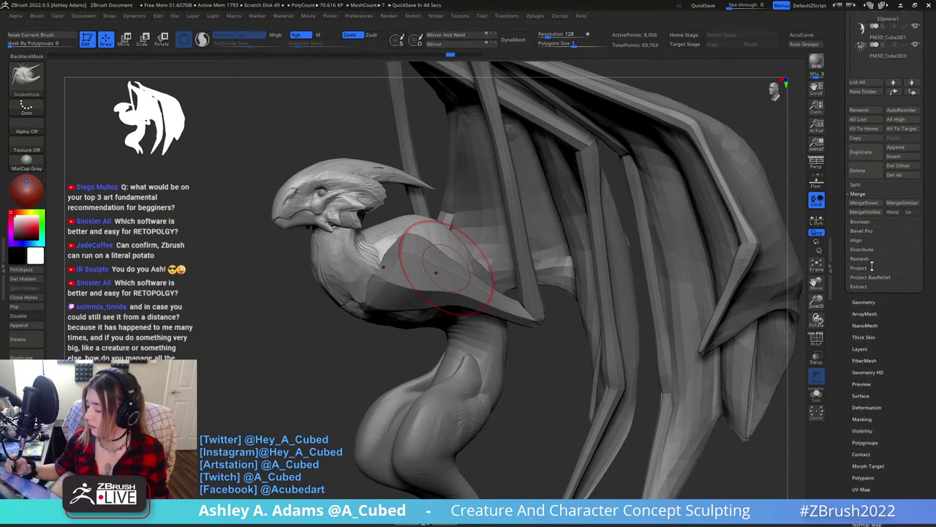
{"action": "left_click", "coordinate": [867, 297]}
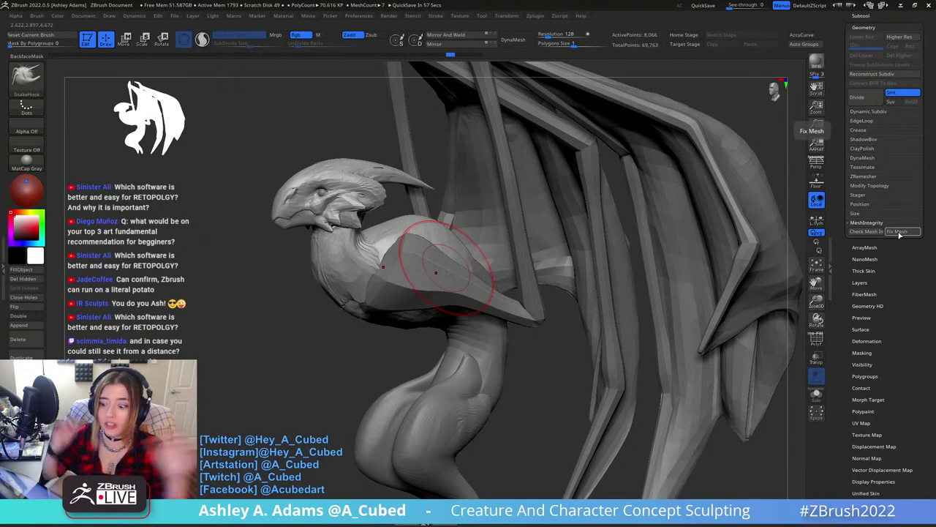
{"action": "left_click", "coordinate": [900, 232]}
{"action": "left_click", "coordinate": [860, 16]}
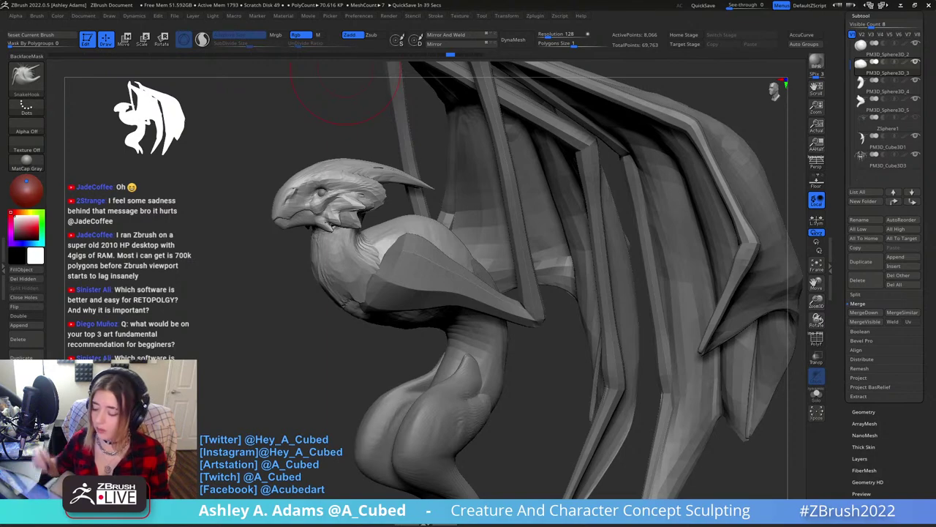
Duplicate the mirrored wing membrane subtool and isolate the copy in Solo mode.
{"action": "key", "text": "f"}
{"action": "key", "text": "space"}
{"action": "left_click_drag", "start_coordinate": [673, 212], "coordinate": [539, 234]}
{"action": "mouse_move", "coordinate": [528, 215]}
{"action": "right_mouse_down"}
{"action": "mouse_move", "coordinate": [586, 203]}
{"action": "mouse_move", "coordinate": [564, 190]}
{"action": "mouse_move", "coordinate": [563, 223]}
{"action": "mouse_move", "coordinate": [583, 214]}
{"action": "mouse_move", "coordinate": [579, 172]}
{"action": "mouse_move", "coordinate": [599, 166]}
{"action": "right_mouse_up"}
{"action": "left_click", "coordinate": [559, 204], "text": "alt"}
{"action": "left_click_drag", "start_coordinate": [722, 223], "coordinate": [673, 213], "text": "shift"}
{"action": "key", "text": "f"}
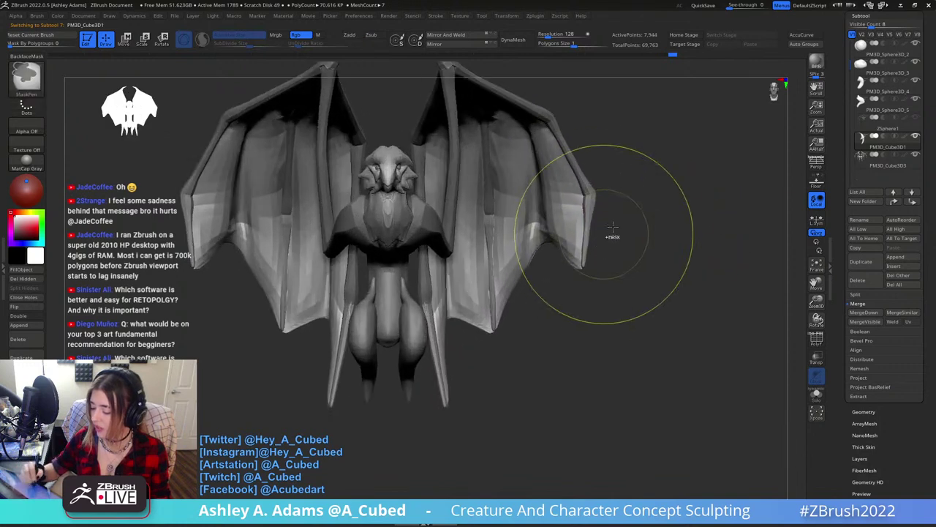
{"action": "left_click", "coordinate": [867, 261]}
{"action": "left_click", "coordinate": [818, 393]}
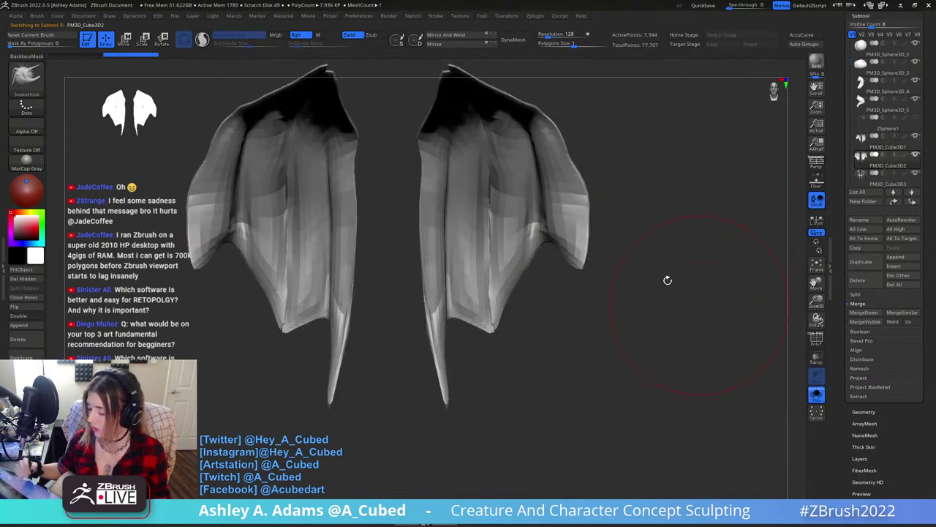
Isolate the inner panel of each wing membrane and delete the hidden outer panels from the isolated membrane mesh.
{"action": "key", "text": "f"}
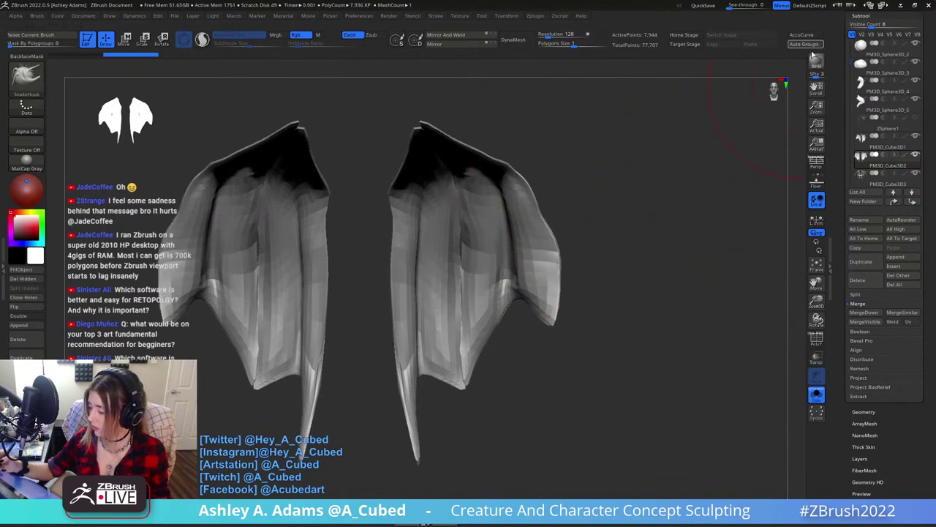
{"action": "left_click", "coordinate": [514, 251], "text": "ctrl+shift"}
{"action": "left_click", "coordinate": [512, 249], "text": "ctrl+shift"}
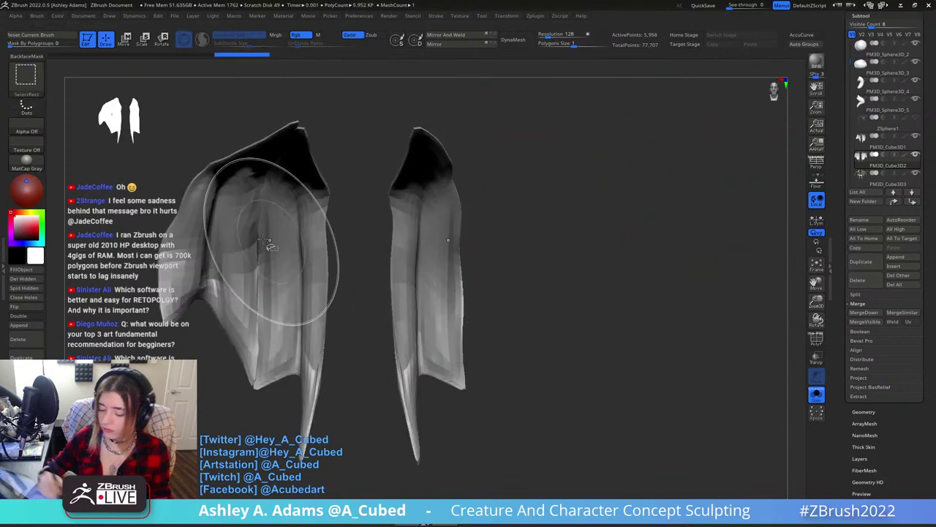
{"action": "left_click", "coordinate": [238, 243], "text": "ctrl+shift"}
{"action": "left_click", "coordinate": [35, 279]}
Turn off Solo and reposition the remaining inner membrane panels against the wings and body with the transform gizmo.
{"action": "key", "text": "w"}
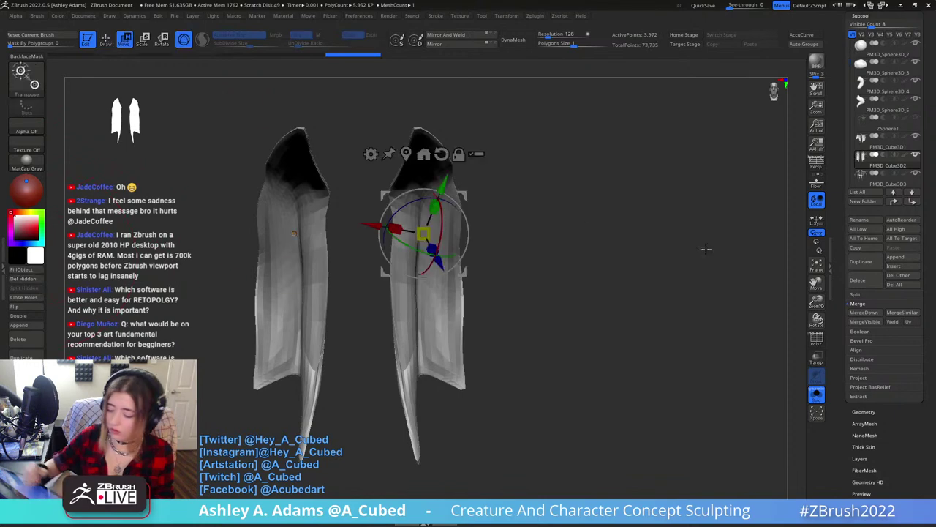
{"action": "left_click", "coordinate": [818, 395]}
{"action": "left_click_drag", "start_coordinate": [659, 213], "coordinate": [492, 191]}
{"action": "right_click_drag", "start_coordinate": [492, 190], "coordinate": [517, 149], "text": "alt"}
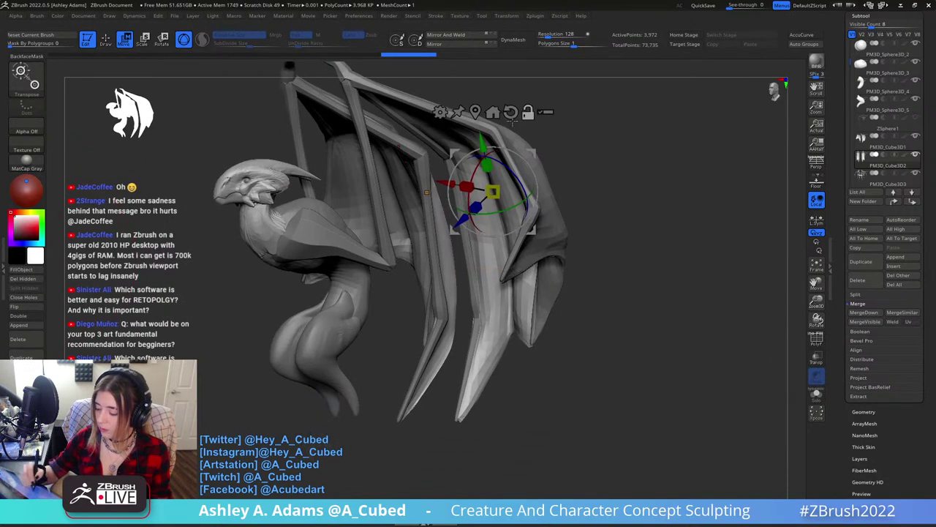
{"action": "right_click_drag", "start_coordinate": [570, 136], "coordinate": [521, 144]}
{"action": "left_click_drag", "start_coordinate": [540, 153], "coordinate": [472, 166]}
Pull the inner membrane's upper edge up toward the wing arm and wrist with the SnakeHook brush.
{"action": "key", "text": "q"}
{"action": "right_click", "coordinate": [473, 155]}
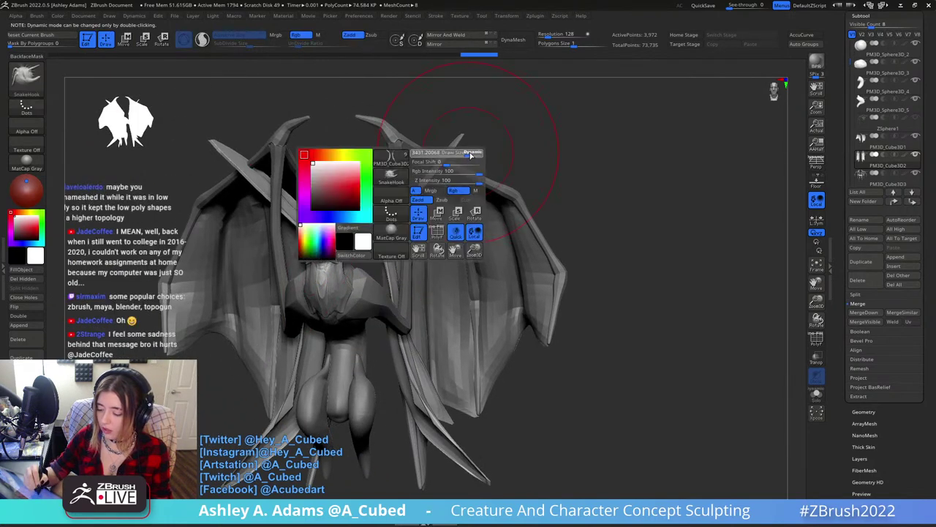
{"action": "mouse_move", "coordinate": [473, 156]}
{"action": "right_mouse_down"}
{"action": "mouse_move", "coordinate": [468, 163]}
{"action": "mouse_move", "coordinate": [476, 156]}
{"action": "right_mouse_up"}
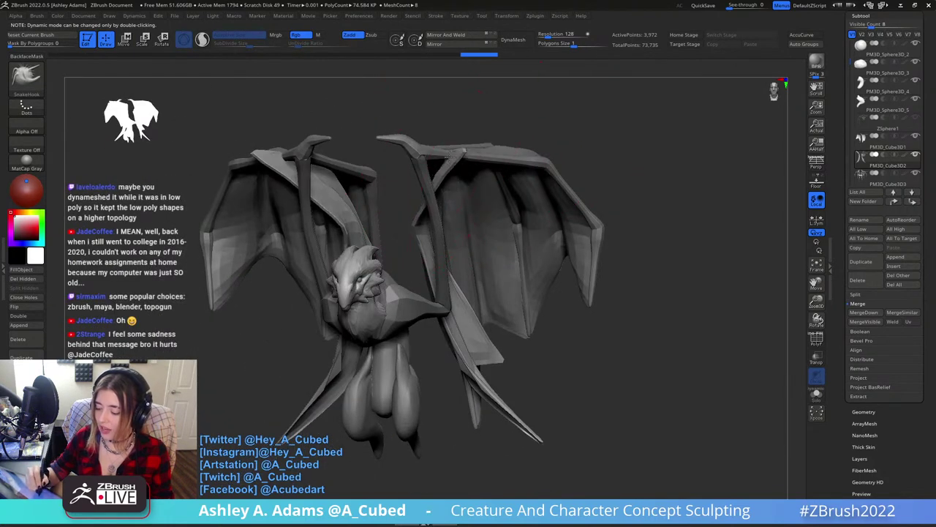
{"action": "mouse_move", "coordinate": [476, 155]}
{"action": "left_mouse_down"}
{"action": "mouse_move", "coordinate": [480, 147]}
{"action": "mouse_move", "coordinate": [458, 132]}
{"action": "left_mouse_up"}
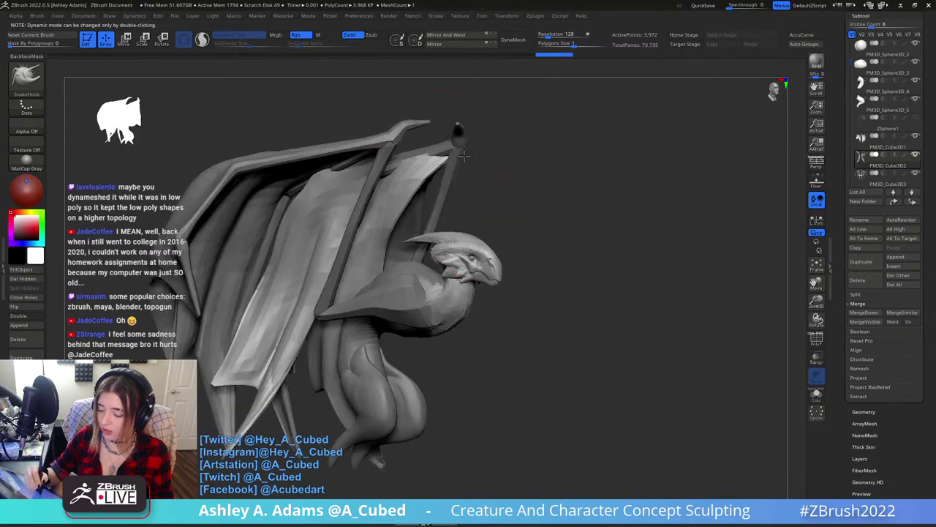
{"action": "right_click_drag", "start_coordinate": [458, 131], "coordinate": [414, 172]}
{"action": "left_click_drag", "start_coordinate": [414, 173], "coordinate": [445, 156]}
{"action": "right_click", "coordinate": [450, 195]}
{"action": "mouse_move", "coordinate": [445, 157]}
{"action": "right_mouse_down"}
{"action": "mouse_move", "coordinate": [450, 195]}
{"action": "mouse_move", "coordinate": [379, 221]}
{"action": "right_mouse_up"}
{"action": "right_click_drag", "start_coordinate": [440, 221], "coordinate": [411, 195]}
{"action": "mouse_move", "coordinate": [394, 209]}
{"action": "right_mouse_down"}
{"action": "mouse_move", "coordinate": [381, 219]}
{"action": "mouse_move", "coordinate": [417, 200]}
{"action": "mouse_move", "coordinate": [407, 177]}
{"action": "right_mouse_up"}
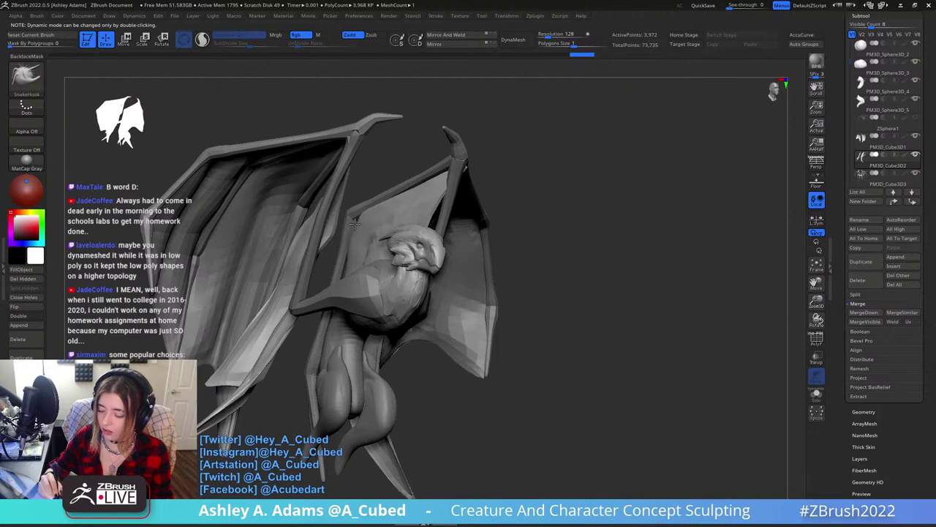
Fit the membrane's upper corner into the wing's wrist joint and along the forearm with SnakeHook strokes.
{"action": "right_click_drag", "start_coordinate": [354, 223], "coordinate": [444, 213]}
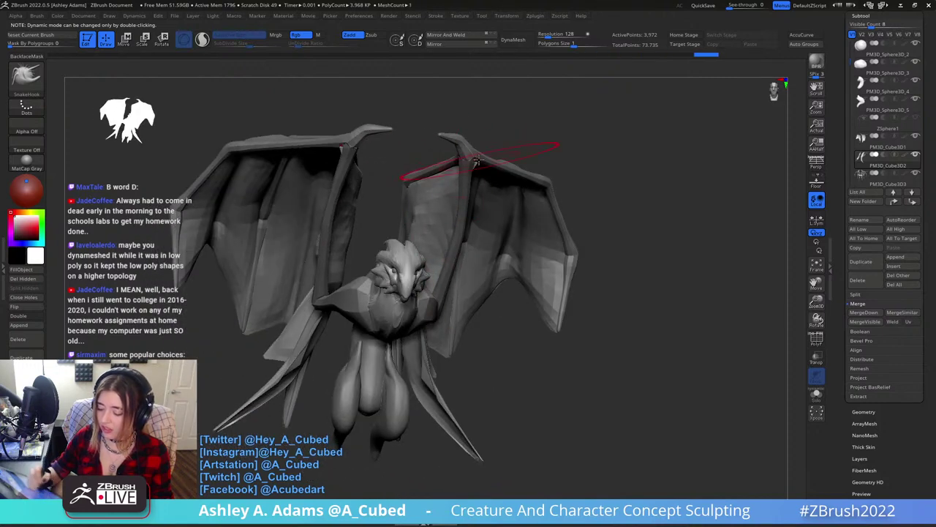
{"action": "right_click_drag", "start_coordinate": [472, 152], "coordinate": [469, 165]}
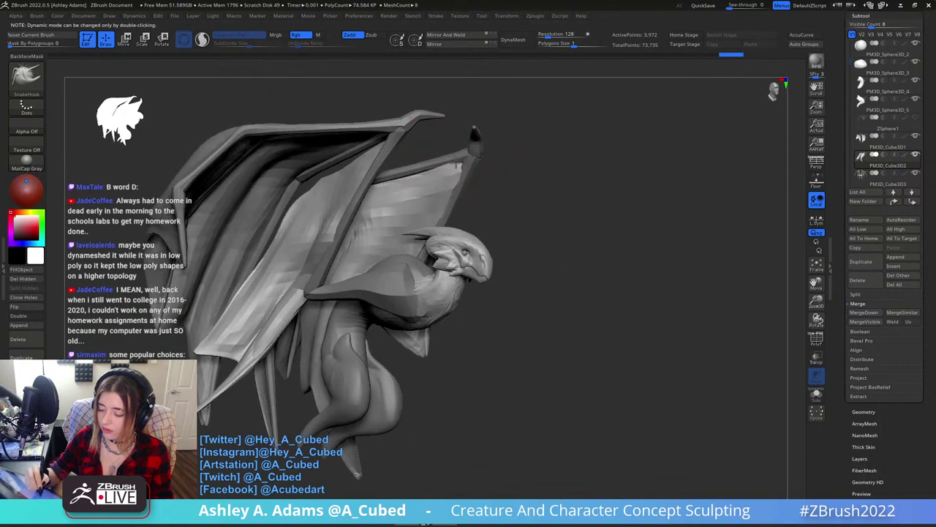
{"action": "right_click", "coordinate": [468, 168]}
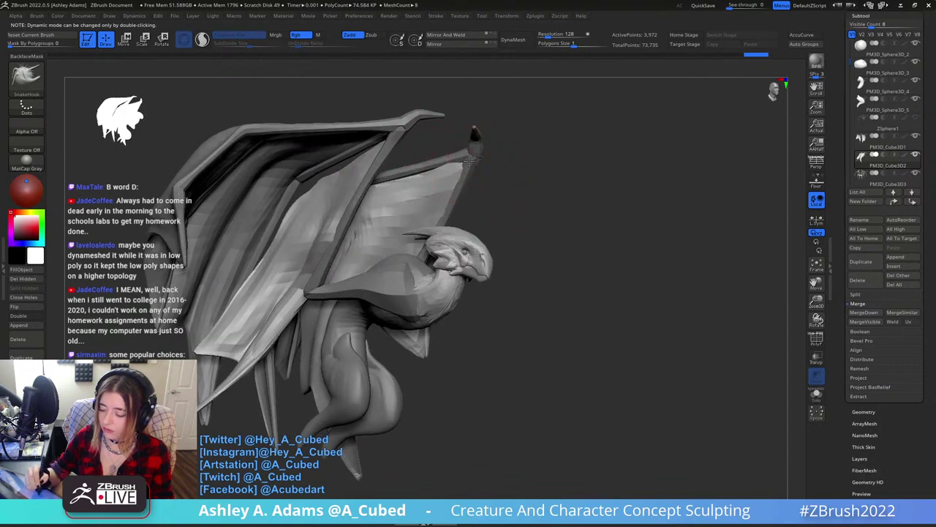
{"action": "left_click_drag", "start_coordinate": [470, 170], "coordinate": [464, 173]}
{"action": "right_click_drag", "start_coordinate": [468, 172], "coordinate": [439, 170]}
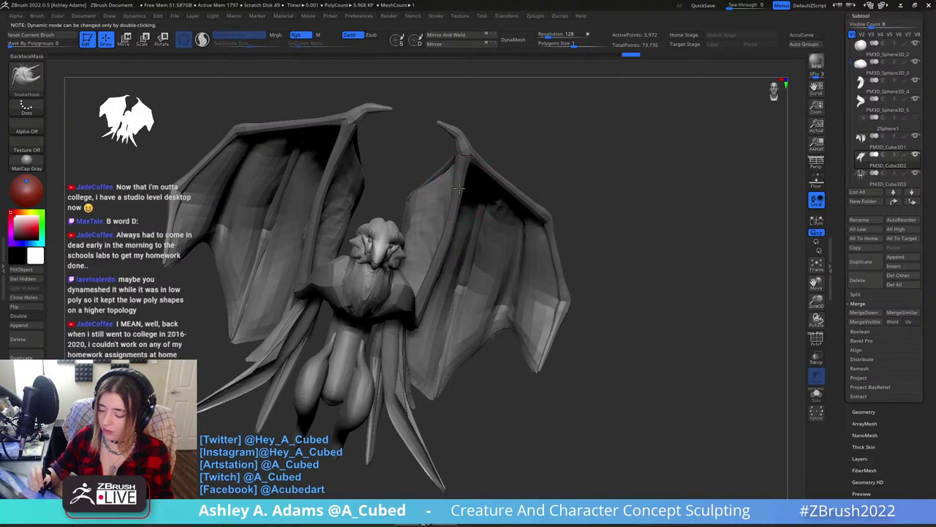
{"action": "left_click_drag", "start_coordinate": [440, 168], "coordinate": [447, 163]}
{"action": "mouse_move", "coordinate": [387, 171]}
{"action": "right_mouse_down"}
{"action": "mouse_move", "coordinate": [423, 175]}
{"action": "mouse_move", "coordinate": [379, 160]}
{"action": "right_mouse_up"}
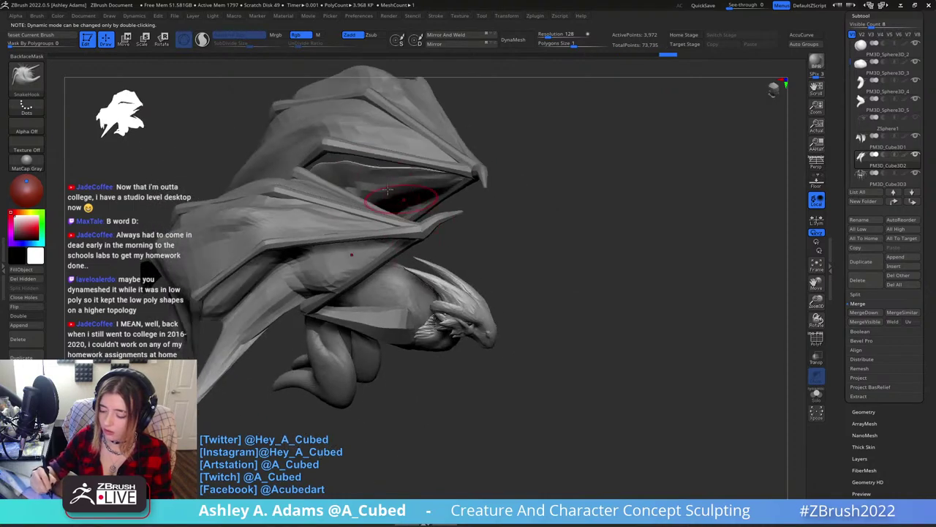
Shape the membrane under the folded arm and around its rear tips with the SnakeHook brush from above and below.
{"action": "right_click", "coordinate": [378, 159]}
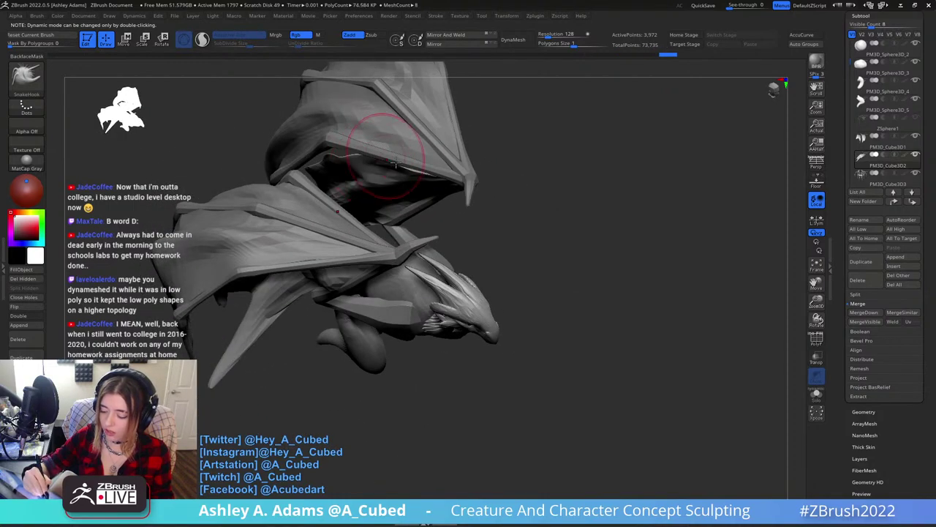
{"action": "right_click_drag", "start_coordinate": [340, 152], "coordinate": [395, 132]}
{"action": "right_click", "coordinate": [409, 136]}
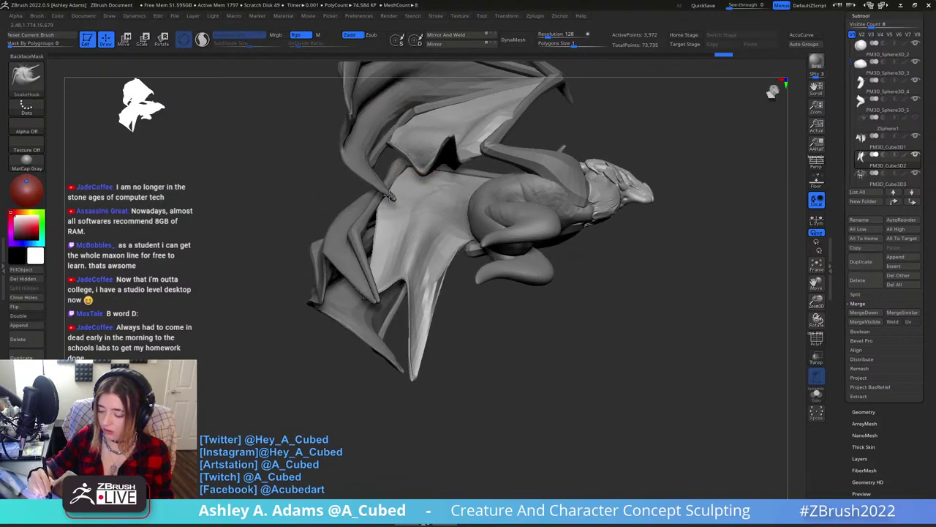
{"action": "right_click_drag", "start_coordinate": [372, 227], "coordinate": [371, 196]}
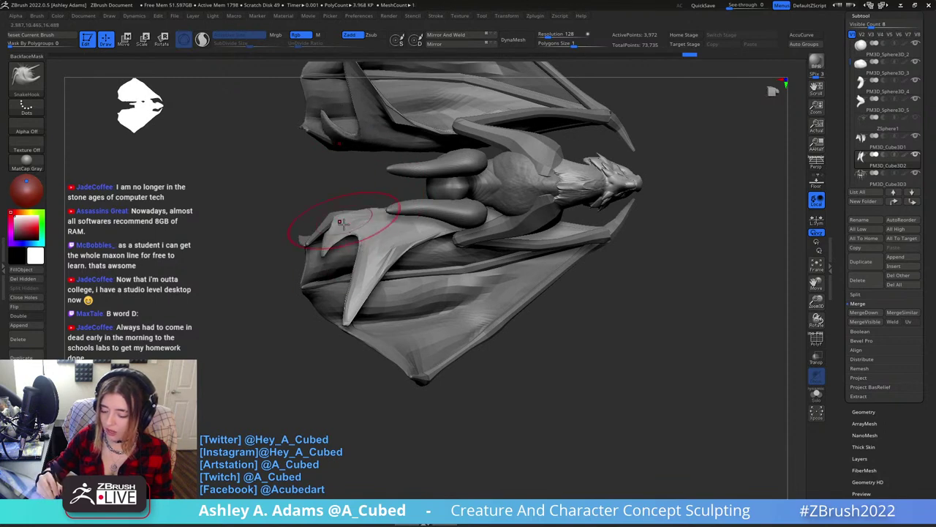
{"action": "mouse_move", "coordinate": [340, 222]}
{"action": "right_mouse_down"}
{"action": "mouse_move", "coordinate": [314, 210]}
{"action": "mouse_move", "coordinate": [334, 238]}
{"action": "mouse_move", "coordinate": [337, 179]}
{"action": "mouse_move", "coordinate": [293, 110]}
{"action": "mouse_move", "coordinate": [253, 143]}
{"action": "mouse_move", "coordinate": [310, 191]}
{"action": "mouse_move", "coordinate": [298, 193]}
{"action": "mouse_move", "coordinate": [320, 176]}
{"action": "mouse_move", "coordinate": [312, 192]}
{"action": "mouse_move", "coordinate": [319, 210]}
{"action": "mouse_move", "coordinate": [358, 236]}
{"action": "right_mouse_up"}
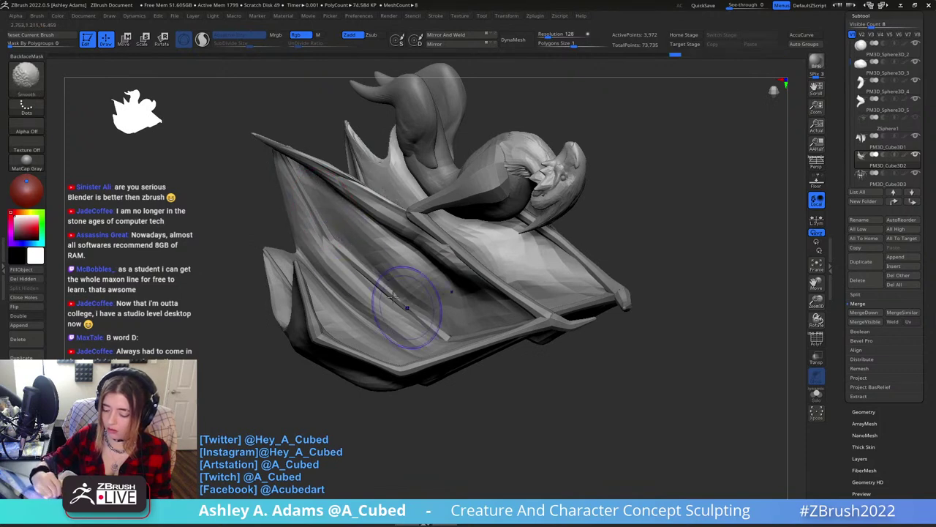
Smooth the inner membrane's surface and refine its long edges and lower tips.
{"action": "right_click_drag", "start_coordinate": [403, 297], "coordinate": [430, 258]}
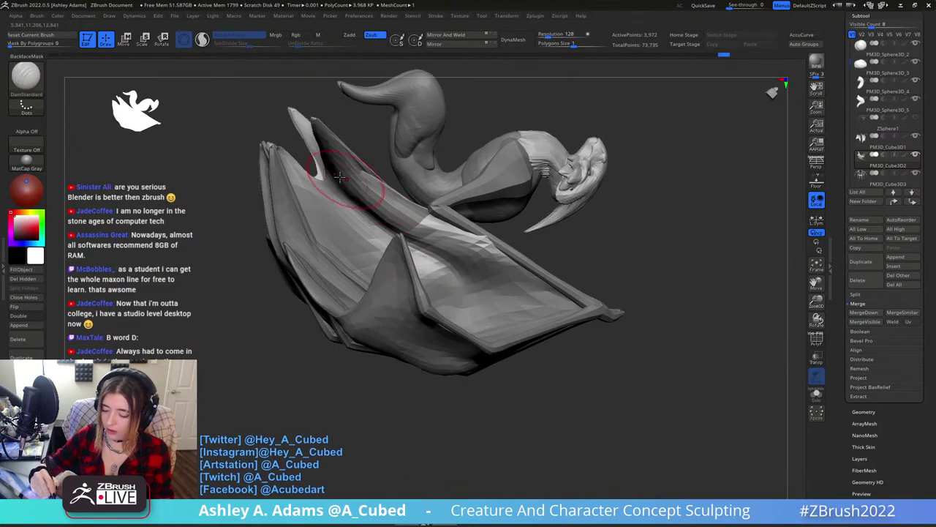
{"action": "mouse_move", "coordinate": [345, 178]}
{"action": "right_mouse_down"}
{"action": "mouse_move", "coordinate": [326, 209]}
{"action": "mouse_move", "coordinate": [312, 200]}
{"action": "mouse_move", "coordinate": [320, 216]}
{"action": "mouse_move", "coordinate": [395, 209]}
{"action": "mouse_move", "coordinate": [422, 177]}
{"action": "mouse_move", "coordinate": [401, 178]}
{"action": "right_mouse_up"}
{"action": "mouse_move", "coordinate": [377, 155]}
{"action": "left_mouse_down", "text": "shift"}
{"action": "mouse_move", "coordinate": [354, 110]}
{"action": "mouse_move", "coordinate": [366, 95]}
{"action": "left_mouse_up", "text": "shift"}
{"action": "mouse_move", "coordinate": [391, 139]}
{"action": "right_mouse_down"}
{"action": "mouse_move", "coordinate": [402, 192]}
{"action": "mouse_move", "coordinate": [358, 214]}
{"action": "mouse_move", "coordinate": [398, 230]}
{"action": "mouse_move", "coordinate": [403, 243]}
{"action": "mouse_move", "coordinate": [394, 238]}
{"action": "right_mouse_up"}
{"action": "right_click", "coordinate": [386, 295]}
{"action": "left_click", "coordinate": [386, 295]}
Mask the inner membrane's front spike with the MaskLasso brush, add to the mask near the elbow, and invert it.
{"action": "mouse_move", "coordinate": [330, 358]}
{"action": "left_mouse_down", "text": "ctrl"}
{"action": "mouse_move", "coordinate": [403, 287]}
{"action": "mouse_move", "coordinate": [396, 226]}
{"action": "left_mouse_up", "text": "ctrl"}
{"action": "key", "text": "b"}
{"action": "key", "text": "m"}
{"action": "key", "text": "l"}
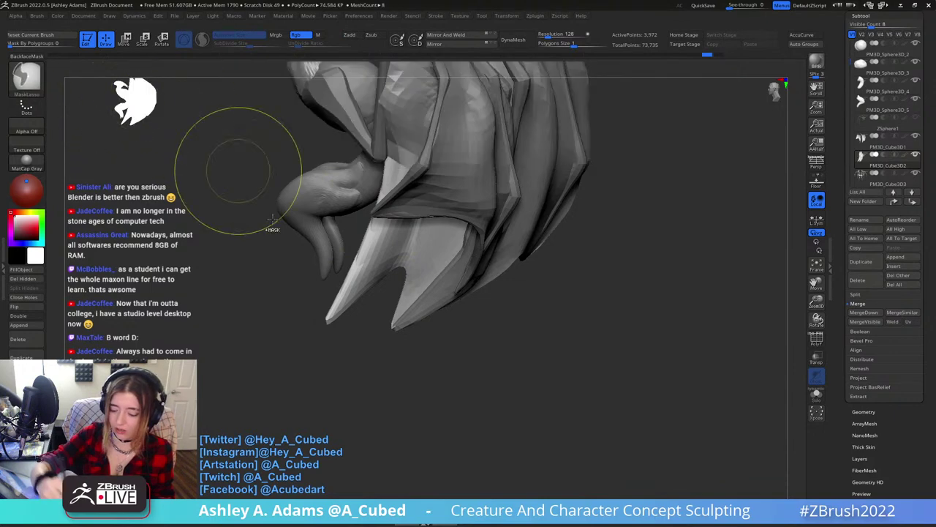
{"action": "right_click_drag", "start_coordinate": [325, 249], "coordinate": [351, 377]}
{"action": "left_click_drag", "start_coordinate": [351, 377], "coordinate": [435, 309], "text": "ctrl"}
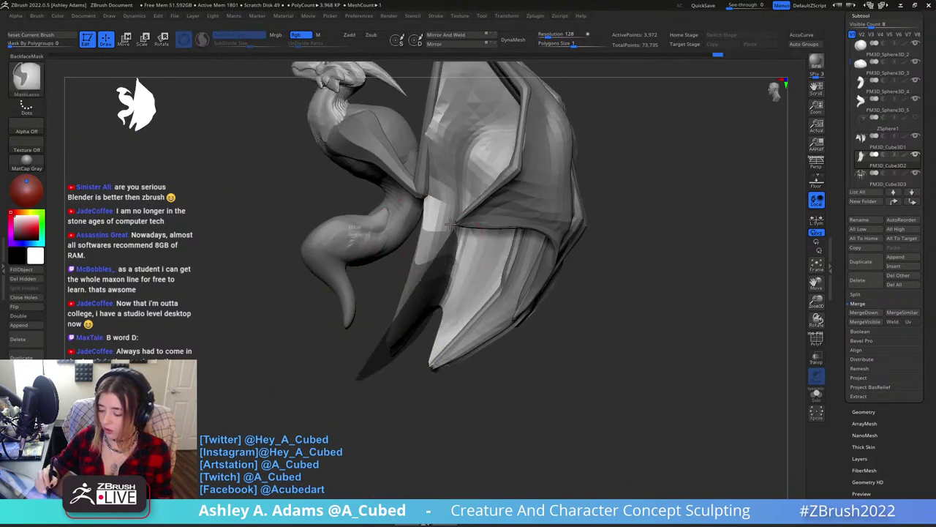
{"action": "left_click_drag", "start_coordinate": [451, 225], "coordinate": [423, 197], "text": "ctrl"}
{"action": "left_click", "coordinate": [489, 371], "text": "ctrl"}
Enlarge the SnakeHook brush and pull the unmasked front part of the membrane toward the creature's body.
{"action": "right_click_drag", "start_coordinate": [488, 372], "coordinate": [457, 358]}
{"action": "key", "text": "space"}
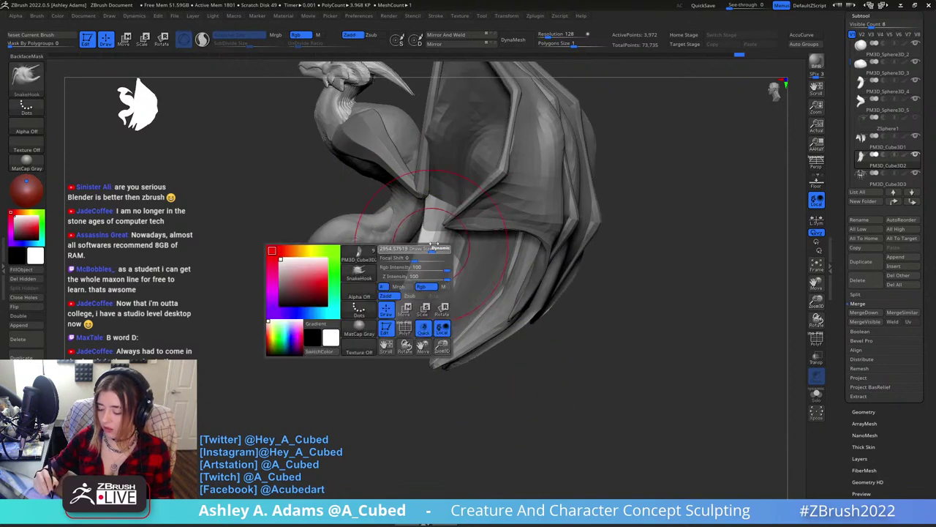
{"action": "left_click_drag", "start_coordinate": [435, 243], "coordinate": [385, 337]}
{"action": "right_click_drag", "start_coordinate": [381, 229], "coordinate": [303, 240]}
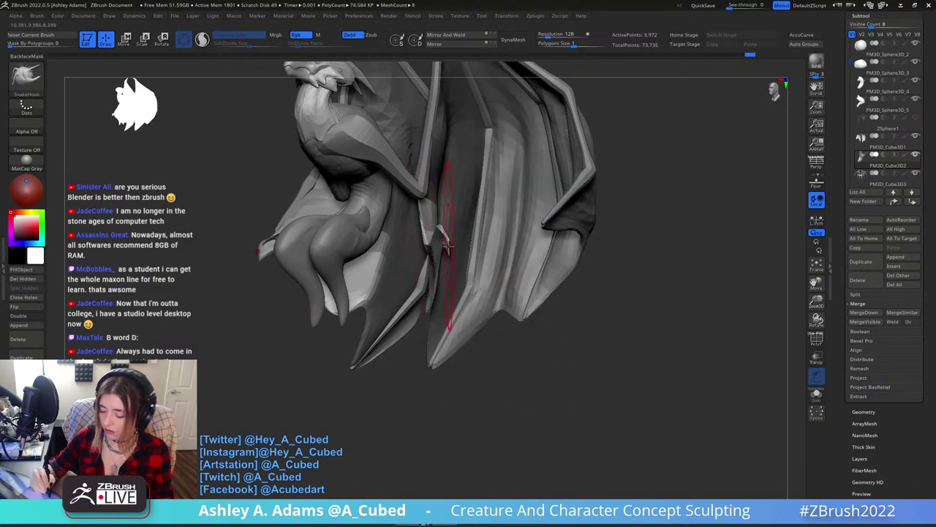
{"action": "left_click_drag", "start_coordinate": [448, 246], "coordinate": [448, 197]}
Stretch the membrane's front flap from below the elbow toward the hip and smooth its surface.
{"action": "right_click_drag", "start_coordinate": [448, 202], "coordinate": [512, 212]}
{"action": "mouse_move", "coordinate": [443, 212]}
{"action": "left_mouse_down", "text": "shift"}
{"action": "mouse_move", "coordinate": [432, 270]}
{"action": "mouse_move", "coordinate": [432, 246]}
{"action": "mouse_move", "coordinate": [436, 272]}
{"action": "left_mouse_up", "text": "shift"}
{"action": "left_click_drag", "start_coordinate": [453, 312], "coordinate": [441, 322]}
{"action": "left_click_drag", "start_coordinate": [441, 248], "coordinate": [428, 212]}
{"action": "mouse_move", "coordinate": [469, 176]}
{"action": "right_mouse_down"}
{"action": "mouse_move", "coordinate": [392, 164]}
{"action": "mouse_move", "coordinate": [366, 192]}
{"action": "mouse_move", "coordinate": [453, 194]}
{"action": "mouse_move", "coordinate": [459, 172]}
{"action": "mouse_move", "coordinate": [447, 163]}
{"action": "mouse_move", "coordinate": [442, 252]}
{"action": "mouse_move", "coordinate": [392, 384]}
{"action": "mouse_move", "coordinate": [439, 380]}
{"action": "mouse_move", "coordinate": [464, 320]}
{"action": "right_mouse_up"}
{"action": "left_click_drag", "start_coordinate": [464, 320], "coordinate": [477, 341], "text": "shift"}
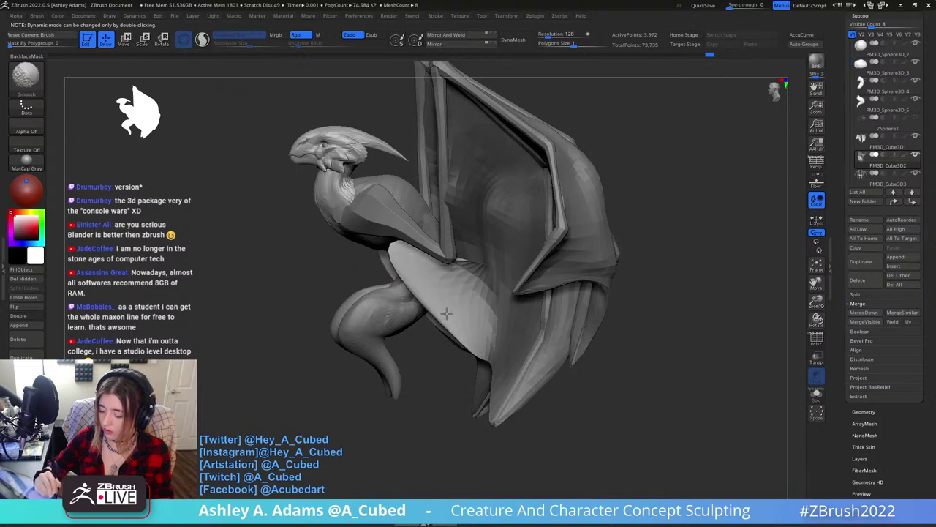
Thicken the thin membrane flap beneath the elbow with the Inflat brush and smooth the result.
{"action": "right_click_drag", "start_coordinate": [446, 313], "coordinate": [427, 251], "text": "shift"}
{"action": "key", "text": "b"}
{"action": "key", "text": "i"}
{"action": "key", "text": "n"}
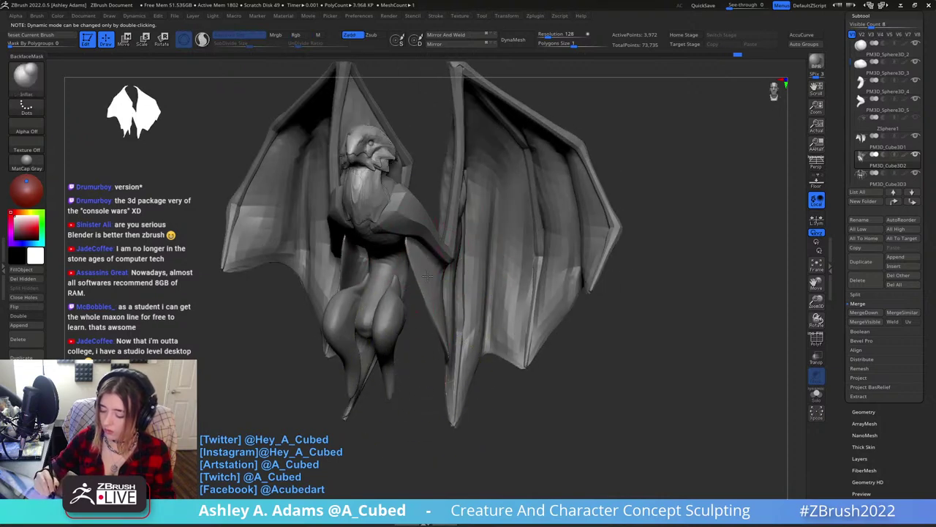
{"action": "right_click_drag", "start_coordinate": [537, 267], "coordinate": [475, 256]}
{"action": "key", "text": "space"}
{"action": "left_click_drag", "start_coordinate": [456, 274], "coordinate": [460, 286], "text": "shift"}
{"action": "mouse_move", "coordinate": [460, 287]}
{"action": "right_mouse_down"}
{"action": "mouse_move", "coordinate": [432, 282]}
{"action": "mouse_move", "coordinate": [479, 256]}
{"action": "right_mouse_up"}
Pull the membrane flap into place around the elbow and along the upper arm with the SnakeHook brush.
{"action": "key", "text": "b"}
{"action": "key", "text": "s"}
{"action": "key", "text": "h"}
{"action": "right_click_drag", "start_coordinate": [468, 224], "coordinate": [475, 117]}
{"action": "right_click", "coordinate": [453, 224]}
{"action": "right_click", "coordinate": [449, 236]}
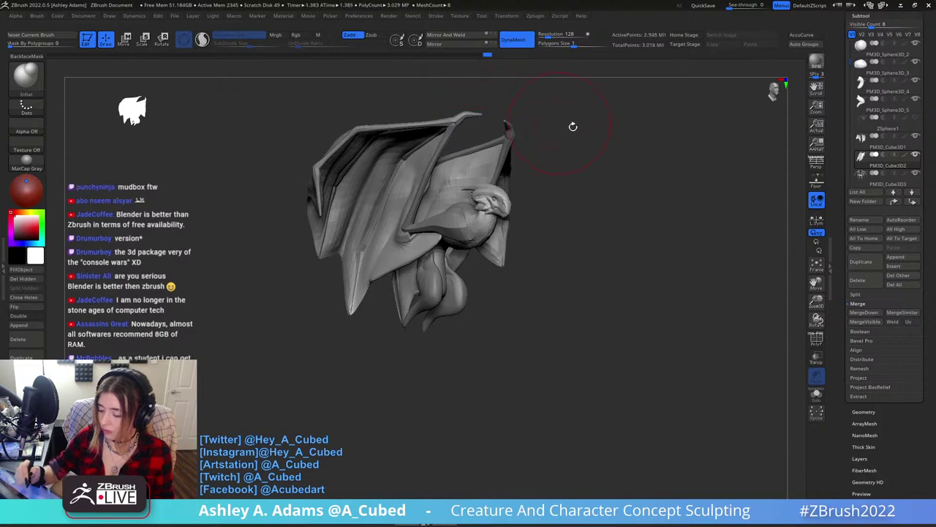
Try to remesh the inner wing membrane with DynaMesh at resolution 56, and undo it.
{"action": "right_click_drag", "start_coordinate": [572, 125], "coordinate": [551, 139]}
{"action": "left_click", "coordinate": [556, 35]}
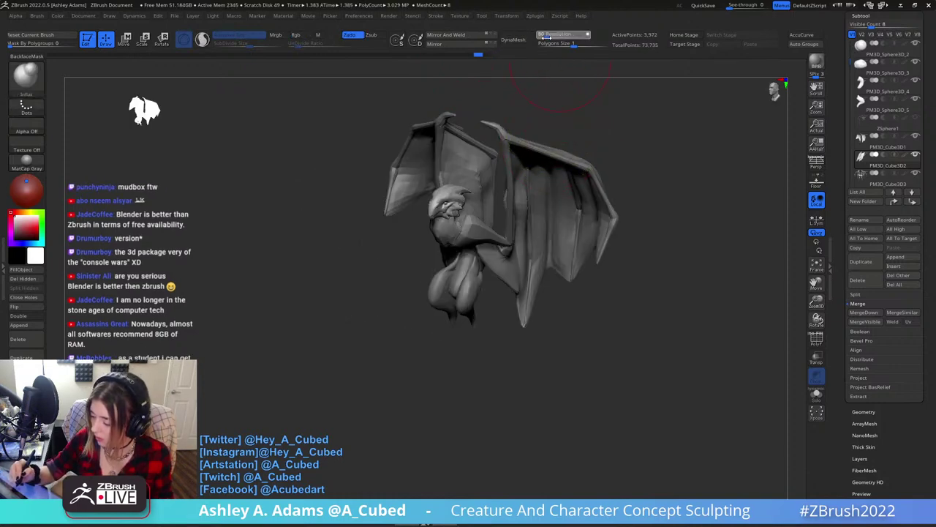
{"action": "type", "text": "56"}
{"action": "key", "text": "Return"}
{"action": "left_click", "coordinate": [514, 39]}
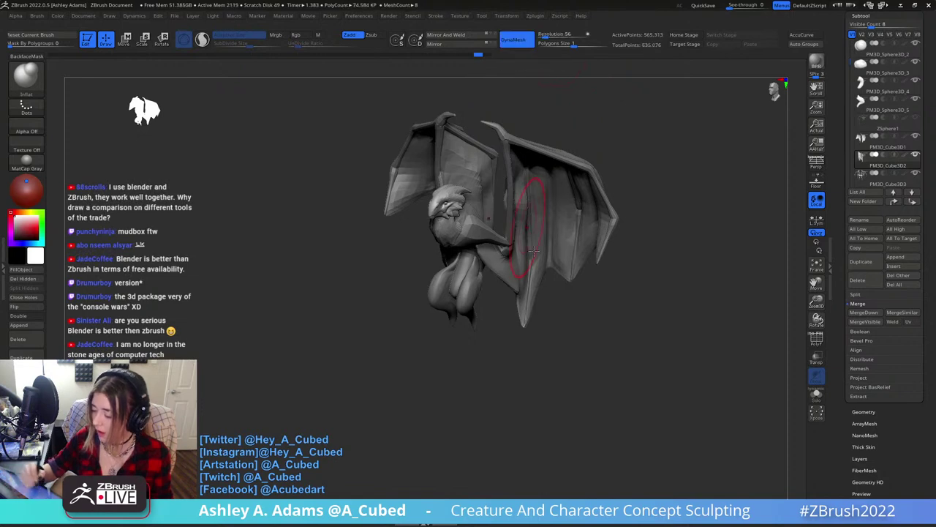
{"action": "right_click_drag", "start_coordinate": [610, 165], "coordinate": [518, 183], "text": "ctrl"}
{"action": "key", "text": "ctrl+z"}
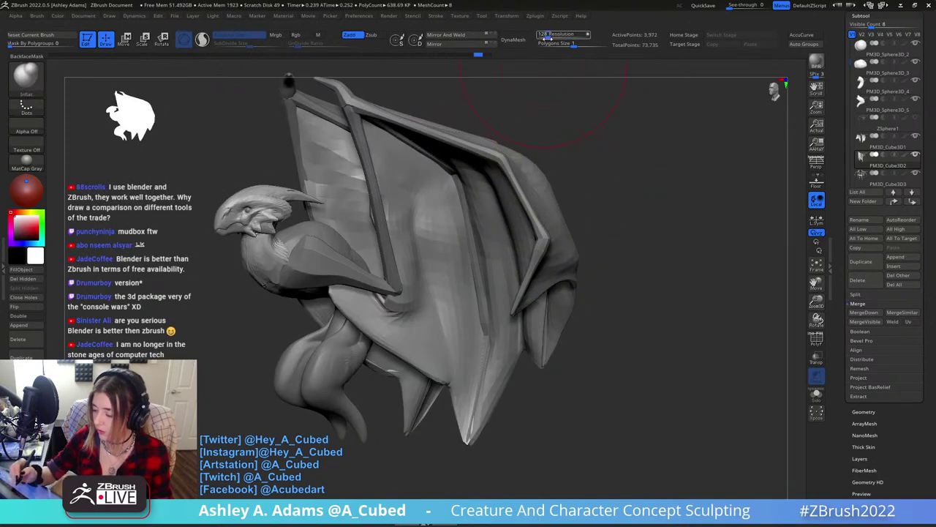
Remesh the inner wing membrane with DynaMesh at resolution 16.
{"action": "left_click", "coordinate": [543, 36]}
{"action": "type", "text": "16"}
{"action": "key", "text": "Return"}
{"action": "left_click", "coordinate": [514, 40]}
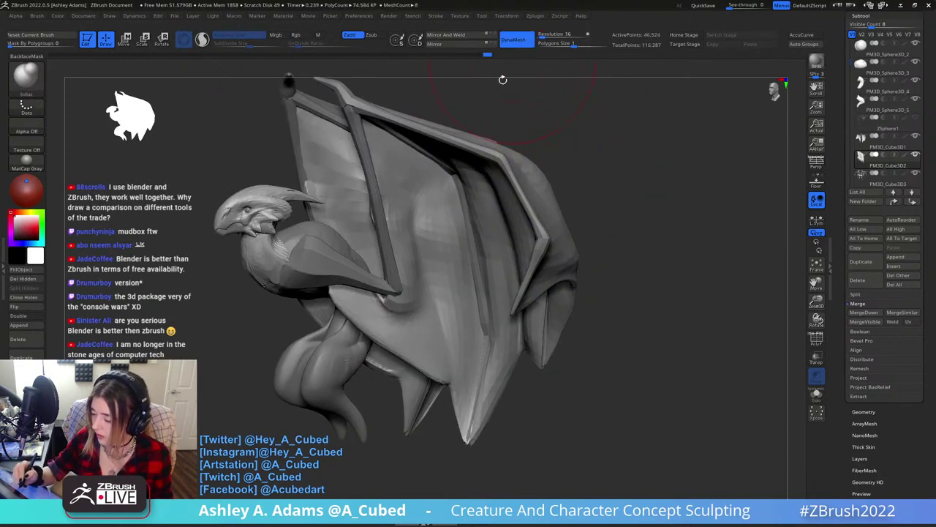
Smooth the remeshed membrane below the elbow and pull it up against the elbow joint with SnakeHook.
{"action": "mouse_move", "coordinate": [516, 257]}
{"action": "right_mouse_down"}
{"action": "mouse_move", "coordinate": [496, 268]}
{"action": "mouse_move", "coordinate": [486, 224]}
{"action": "right_mouse_up"}
{"action": "left_click_drag", "start_coordinate": [441, 300], "coordinate": [401, 278], "text": "shift"}
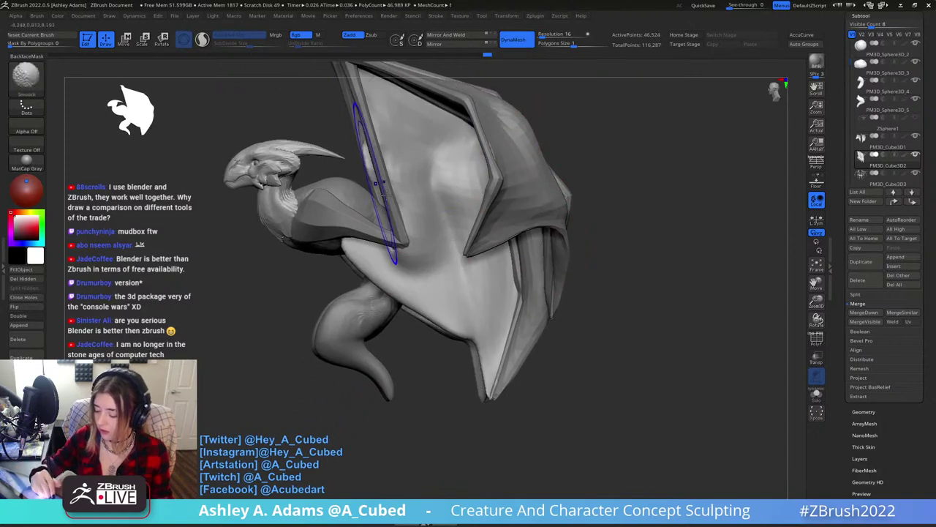
{"action": "right_click_drag", "start_coordinate": [402, 278], "coordinate": [425, 237]}
{"action": "left_click_drag", "start_coordinate": [425, 237], "coordinate": [403, 251]}
{"action": "right_click_drag", "start_coordinate": [403, 252], "coordinate": [395, 247]}
{"action": "left_click_drag", "start_coordinate": [395, 247], "coordinate": [407, 235]}
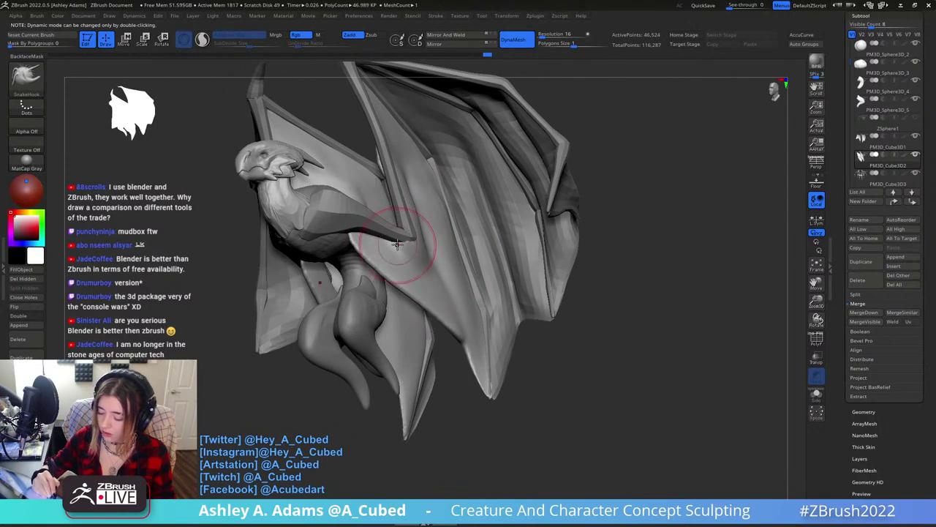
Adjust the SnakeHook brush and reshape the membrane's lower edge into a curved drape between the body and wing tip.
{"action": "right_click_drag", "start_coordinate": [430, 227], "coordinate": [384, 182]}
{"action": "key", "text": "b"}
{"action": "key", "text": "s"}
{"action": "key", "text": "h"}
{"action": "key", "text": "space"}
{"action": "left_click", "coordinate": [361, 224]}
{"action": "mouse_move", "coordinate": [377, 233]}
{"action": "right_mouse_down"}
{"action": "mouse_move", "coordinate": [362, 223]}
{"action": "mouse_move", "coordinate": [391, 248]}
{"action": "mouse_move", "coordinate": [382, 231]}
{"action": "mouse_move", "coordinate": [387, 250]}
{"action": "right_mouse_up"}
{"action": "left_click_drag", "start_coordinate": [390, 256], "coordinate": [368, 272]}
{"action": "mouse_move", "coordinate": [369, 272]}
{"action": "right_mouse_down"}
{"action": "mouse_move", "coordinate": [352, 253]}
{"action": "mouse_move", "coordinate": [380, 228]}
{"action": "right_mouse_up"}
{"action": "left_click_drag", "start_coordinate": [373, 253], "coordinate": [356, 246]}
{"action": "mouse_move", "coordinate": [381, 236]}
{"action": "right_mouse_down"}
{"action": "mouse_move", "coordinate": [365, 251]}
{"action": "mouse_move", "coordinate": [425, 215]}
{"action": "mouse_move", "coordinate": [388, 245]}
{"action": "mouse_move", "coordinate": [420, 232]}
{"action": "mouse_move", "coordinate": [410, 227]}
{"action": "mouse_move", "coordinate": [426, 220]}
{"action": "right_mouse_up"}
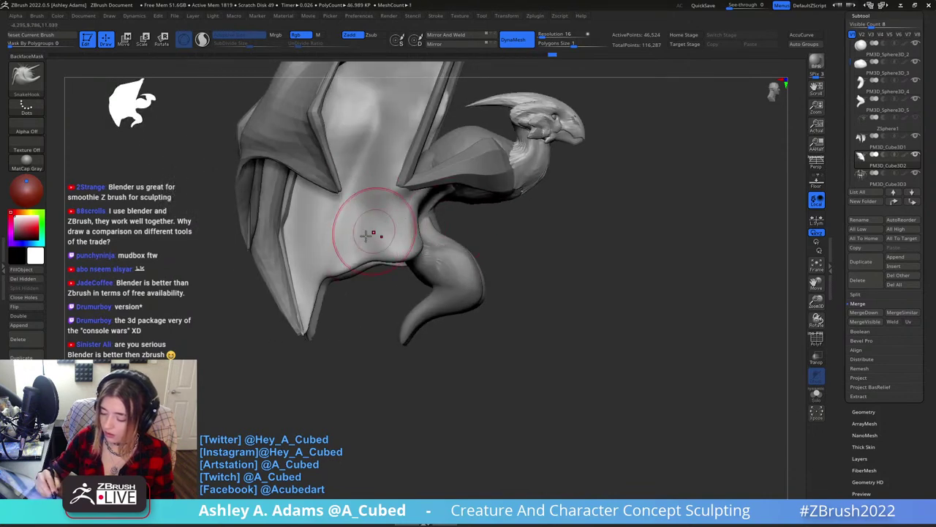
Refine the membrane's drape below the elbow with SnakeHook, smooth it, and build up its surface with ClayBuildup.
{"action": "mouse_move", "coordinate": [376, 235]}
{"action": "right_mouse_down"}
{"action": "mouse_move", "coordinate": [351, 256]}
{"action": "mouse_move", "coordinate": [330, 236]}
{"action": "right_mouse_up"}
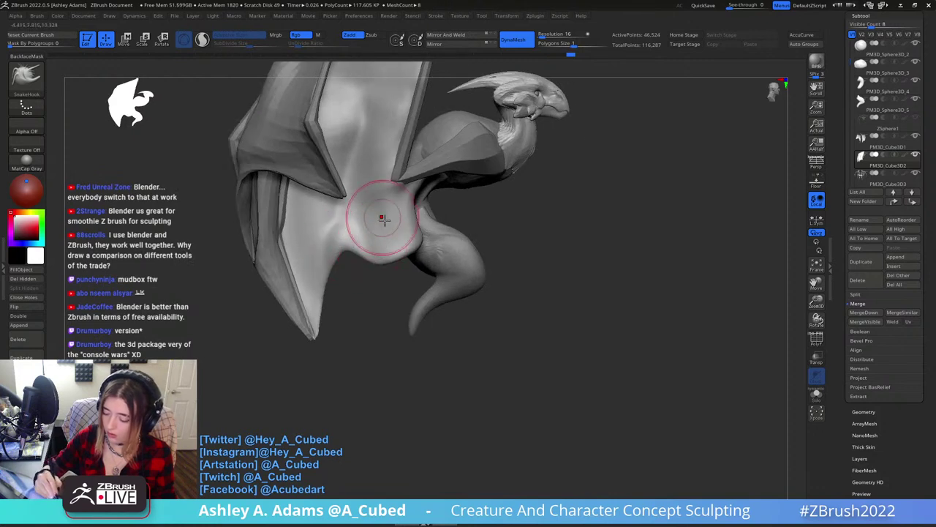
{"action": "left_click_drag", "start_coordinate": [371, 245], "coordinate": [353, 199], "text": "shift"}
{"action": "right_click_drag", "start_coordinate": [391, 125], "coordinate": [388, 209]}
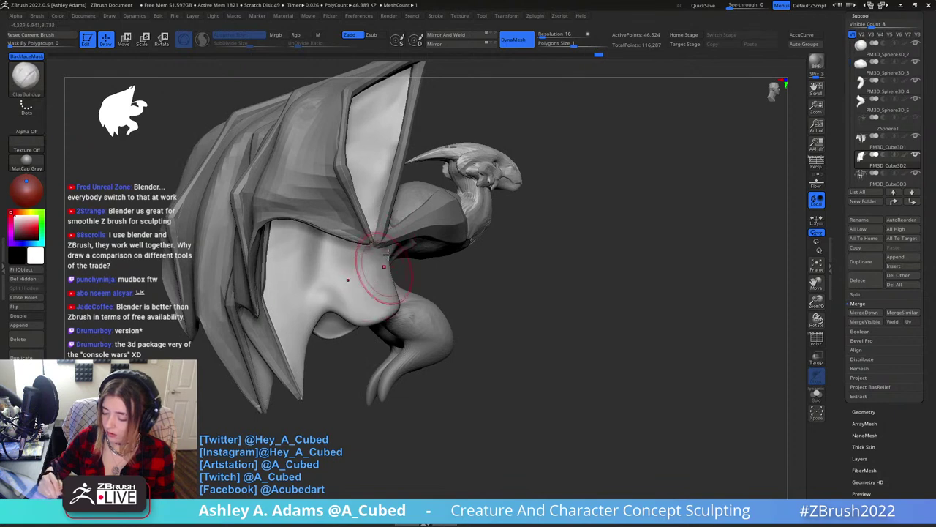
{"action": "mouse_move", "coordinate": [387, 265]}
{"action": "right_mouse_down"}
{"action": "mouse_move", "coordinate": [394, 240]}
{"action": "mouse_move", "coordinate": [378, 236]}
{"action": "right_mouse_up"}
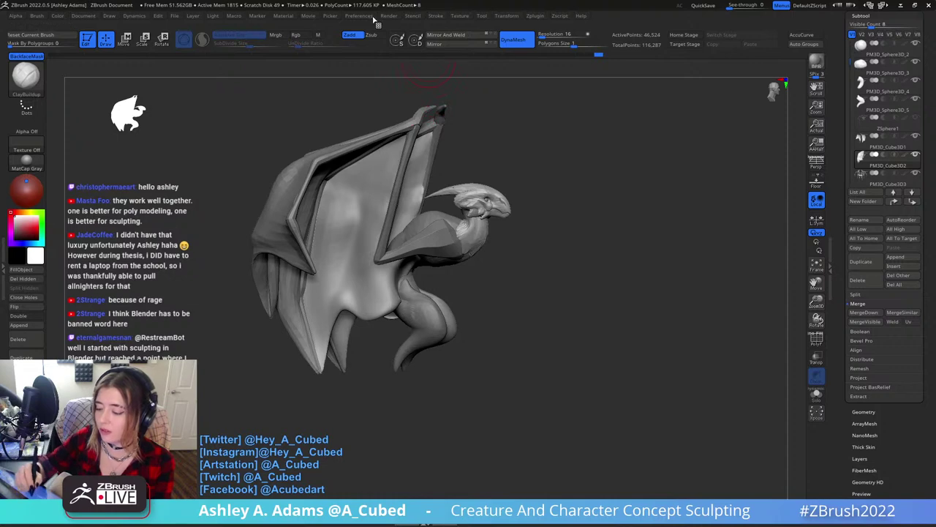
Check the maximum CPU threads setting in the performance preferences.
{"action": "left_click", "coordinate": [359, 16]}
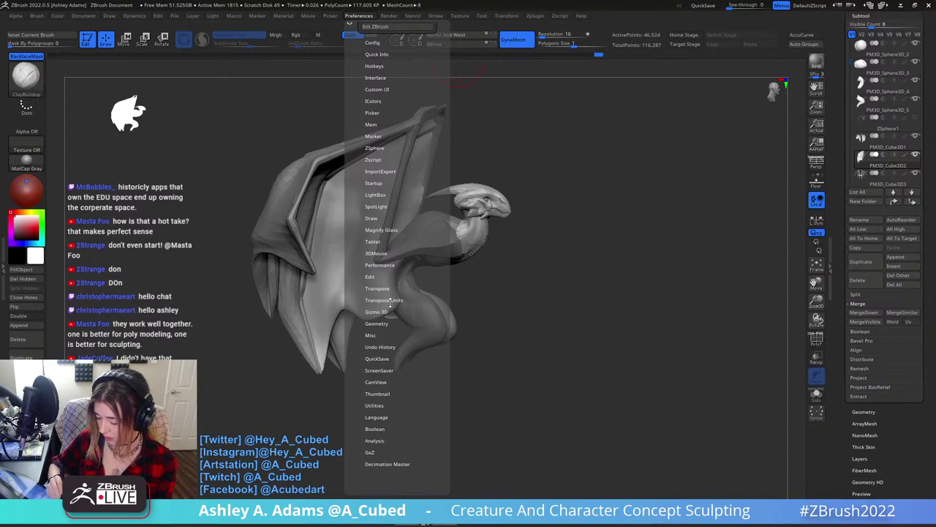
{"action": "left_click", "coordinate": [387, 265]}
{"action": "left_click_drag", "start_coordinate": [415, 243], "coordinate": [420, 221]}
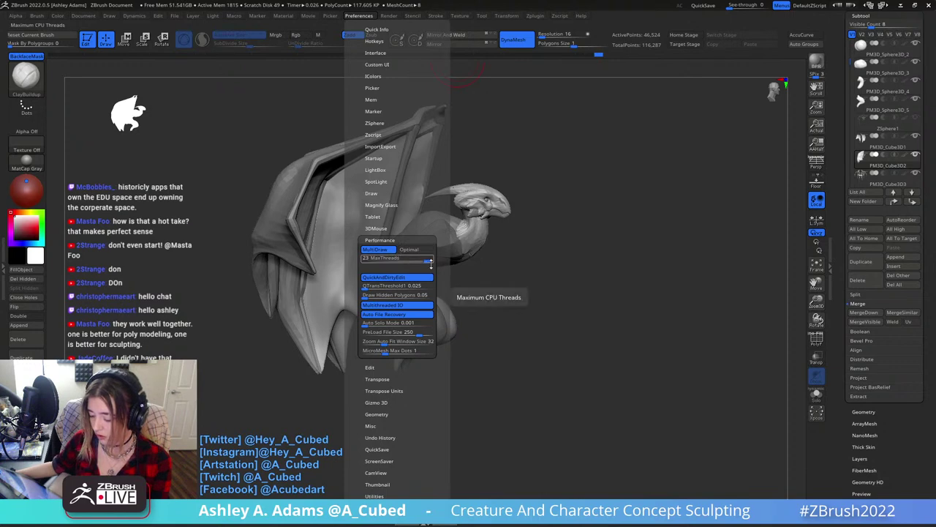
{"action": "left_click", "coordinate": [372, 17]}
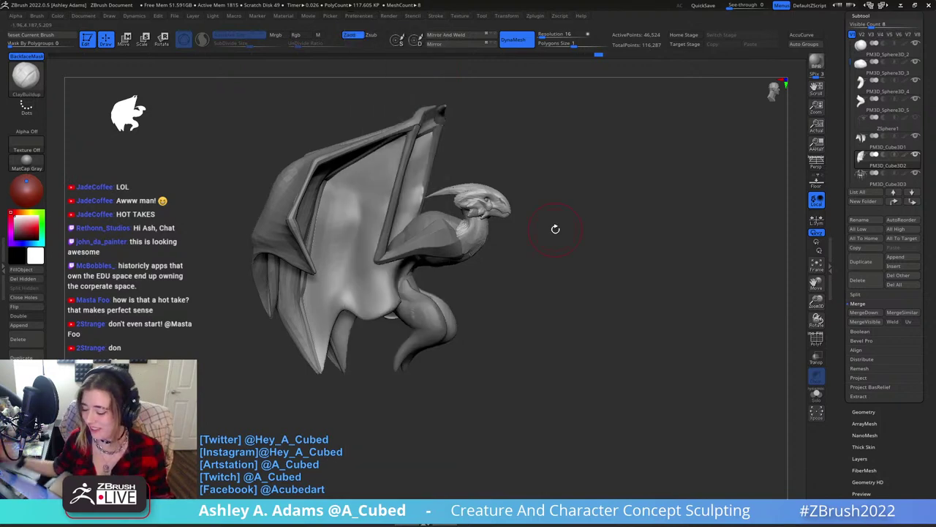
Pull the inner wing membrane's upper edge against the arm strut with SnakeHook.
{"action": "mouse_move", "coordinate": [630, 187]}
{"action": "left_mouse_down"}
{"action": "mouse_move", "coordinate": [573, 189]}
{"action": "mouse_move", "coordinate": [544, 178]}
{"action": "mouse_move", "coordinate": [542, 212]}
{"action": "left_mouse_up"}
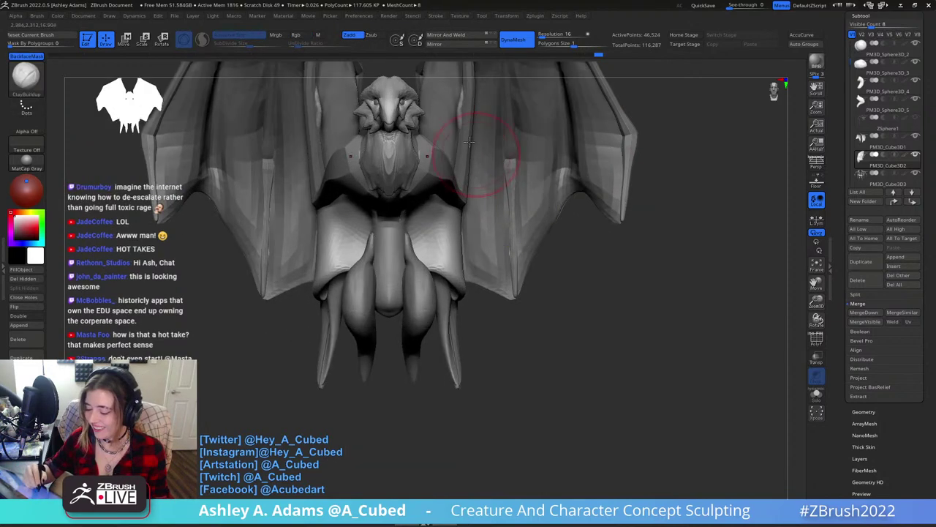
{"action": "key", "text": "b"}
{"action": "key", "text": "s"}
{"action": "key", "text": "h"}
{"action": "left_click_drag", "start_coordinate": [464, 101], "coordinate": [468, 115]}
{"action": "mouse_move", "coordinate": [469, 114]}
{"action": "right_mouse_down"}
{"action": "mouse_move", "coordinate": [376, 166]}
{"action": "mouse_move", "coordinate": [401, 173]}
{"action": "right_mouse_up"}
{"action": "right_click", "coordinate": [382, 191]}
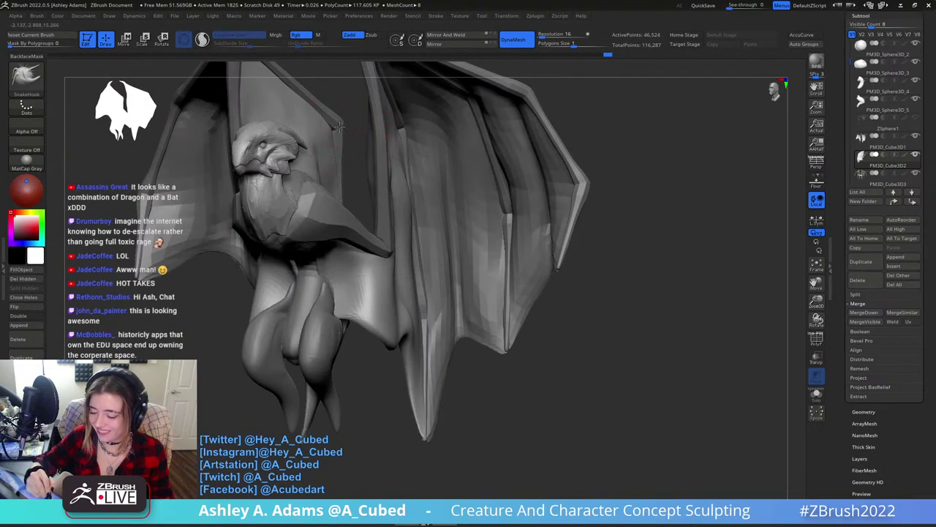
Reshape and smooth the membrane between the two struts above the elbow so it meets the wing bones.
{"action": "left_click_drag", "start_coordinate": [342, 130], "coordinate": [335, 115]}
{"action": "right_click_drag", "start_coordinate": [335, 115], "coordinate": [316, 122]}
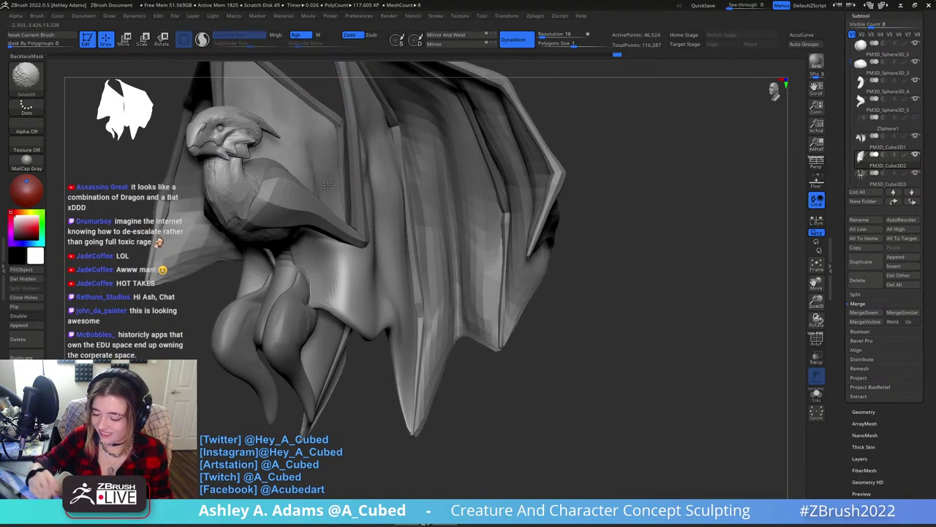
{"action": "left_click_drag", "start_coordinate": [323, 126], "coordinate": [331, 133]}
{"action": "mouse_move", "coordinate": [334, 136]}
{"action": "right_mouse_down"}
{"action": "mouse_move", "coordinate": [325, 139]}
{"action": "mouse_move", "coordinate": [353, 211]}
{"action": "right_mouse_up"}
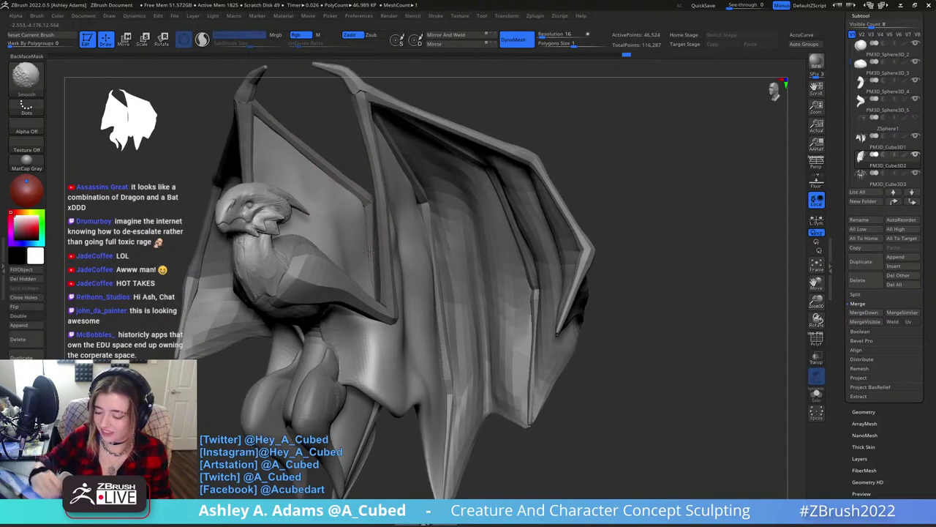
{"action": "mouse_move", "coordinate": [345, 188]}
{"action": "left_mouse_down"}
{"action": "mouse_move", "coordinate": [380, 220]}
{"action": "mouse_move", "coordinate": [331, 178]}
{"action": "mouse_move", "coordinate": [371, 234]}
{"action": "mouse_move", "coordinate": [358, 214]}
{"action": "left_mouse_up"}
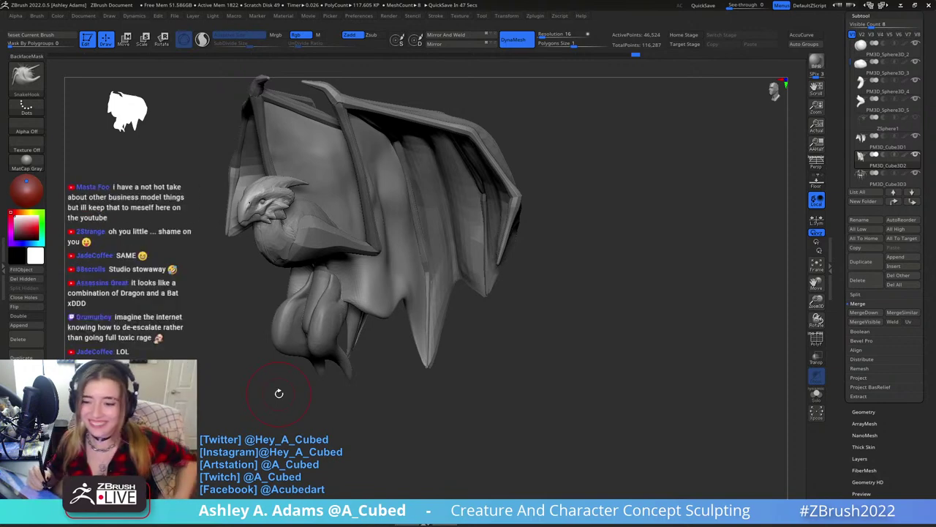
Build up the inner membrane's surface behind the arm strut with ClayBuildup.
{"action": "mouse_move", "coordinate": [485, 185]}
{"action": "right_mouse_down"}
{"action": "mouse_move", "coordinate": [360, 172]}
{"action": "mouse_move", "coordinate": [367, 200]}
{"action": "mouse_move", "coordinate": [355, 183]}
{"action": "right_mouse_up"}
{"action": "key", "text": "b"}
{"action": "key", "text": "c"}
{"action": "key", "text": "b"}
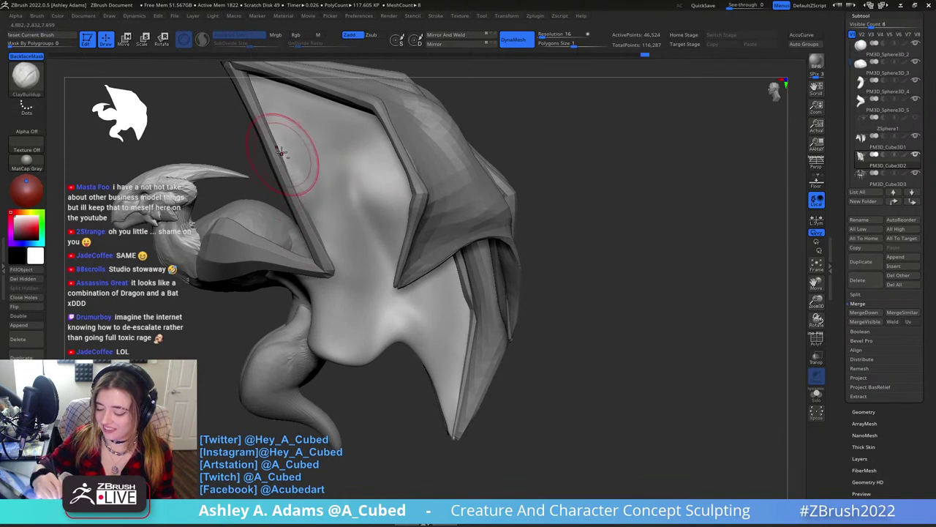
{"action": "mouse_move", "coordinate": [300, 153]}
{"action": "right_mouse_down"}
{"action": "mouse_move", "coordinate": [354, 179]}
{"action": "mouse_move", "coordinate": [382, 228]}
{"action": "right_mouse_up"}
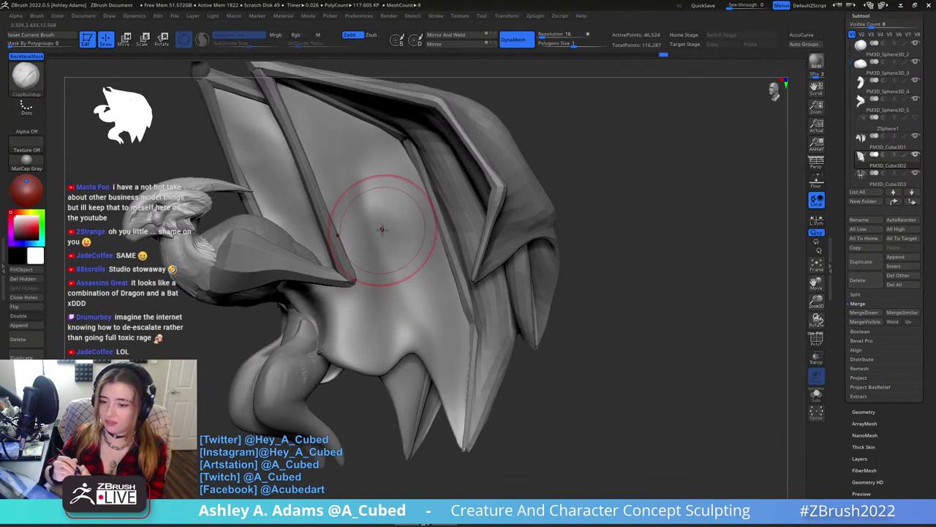
Carve long fold creases down the inner membrane with DamStandard and puff up its surface beside the arm strut with Inflate.
{"action": "key", "text": "b"}
{"action": "key", "text": "d"}
{"action": "key", "text": "s"}
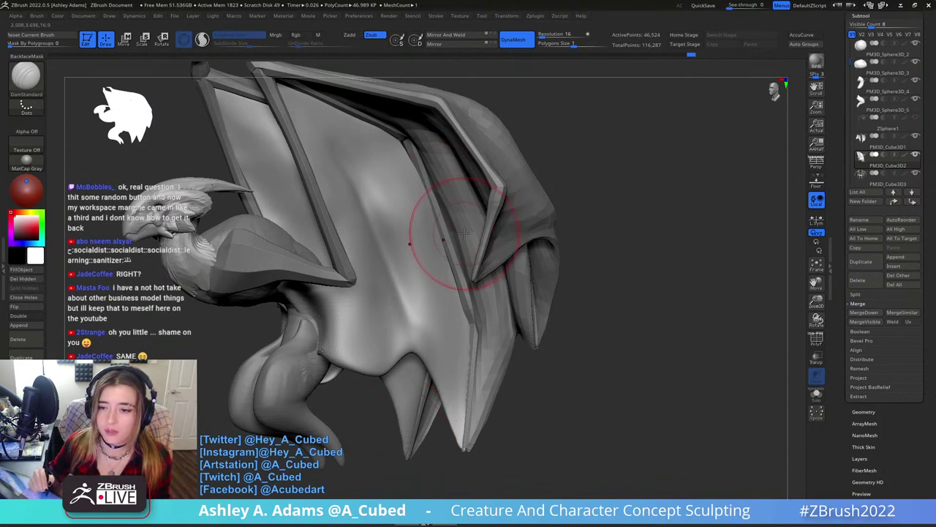
{"action": "mouse_move", "coordinate": [462, 226]}
{"action": "right_mouse_down"}
{"action": "mouse_move", "coordinate": [451, 205]}
{"action": "mouse_move", "coordinate": [423, 207]}
{"action": "right_mouse_up"}
{"action": "right_click", "coordinate": [357, 152]}
{"action": "key", "text": "b"}
{"action": "key", "text": "i"}
{"action": "key", "text": "n"}
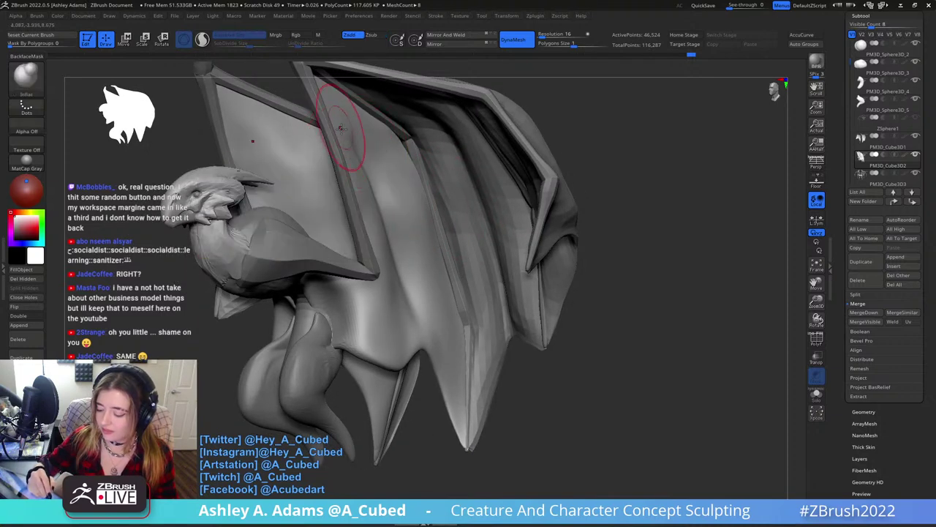
Build up the membrane between the elbow and the leg with ClayBuildup.
{"action": "right_click_drag", "start_coordinate": [403, 304], "coordinate": [447, 285]}
{"action": "key", "text": "b"}
{"action": "key", "text": "c"}
{"action": "key", "text": "b"}
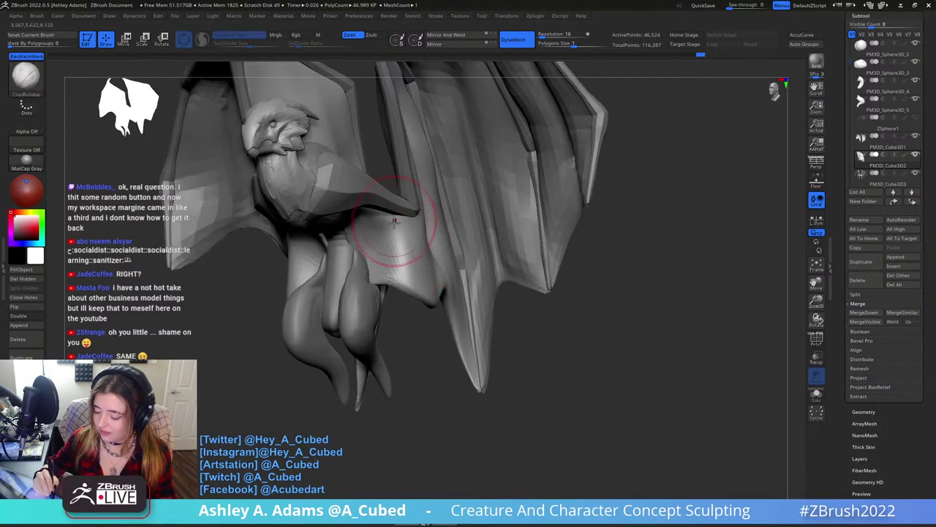
{"action": "mouse_move", "coordinate": [389, 245]}
{"action": "left_mouse_down"}
{"action": "mouse_move", "coordinate": [406, 256]}
{"action": "mouse_move", "coordinate": [380, 249]}
{"action": "left_mouse_up"}
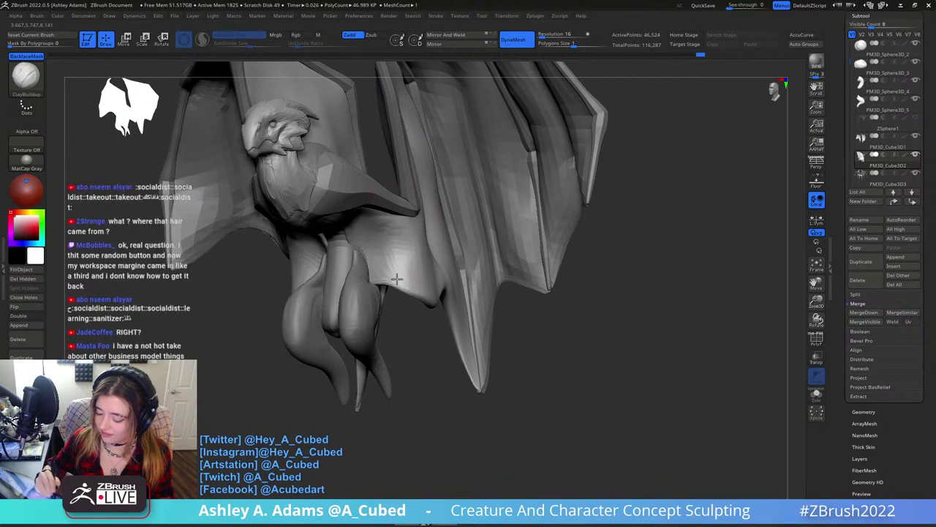
{"action": "mouse_move", "coordinate": [386, 244]}
{"action": "right_mouse_down", "text": "shift"}
{"action": "mouse_move", "coordinate": [407, 241]}
{"action": "mouse_move", "coordinate": [387, 251]}
{"action": "mouse_move", "coordinate": [387, 320]}
{"action": "right_mouse_up", "text": "shift"}
{"action": "right_click", "coordinate": [376, 247]}
Adjust the membrane's edge beside the thigh with SnakeHook and smooth the area where it meets the body.
{"action": "key", "text": "b"}
{"action": "key", "text": "s"}
{"action": "key", "text": "h"}
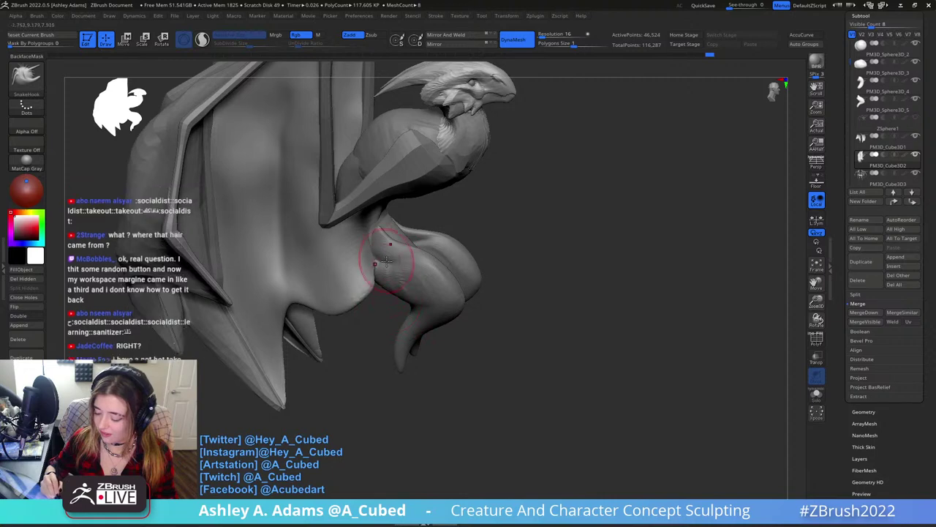
{"action": "right_click_drag", "start_coordinate": [381, 269], "coordinate": [378, 269]}
{"action": "key", "text": "shift"}
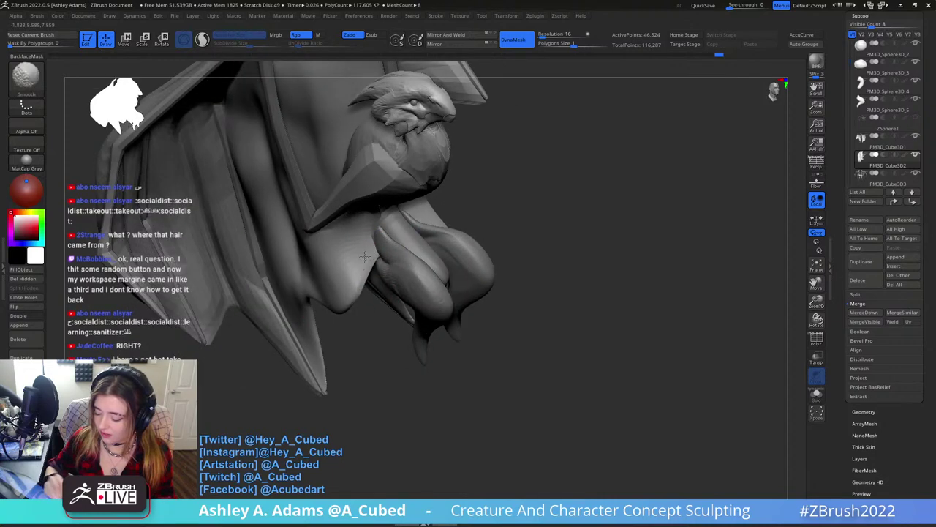
{"action": "left_click_drag", "start_coordinate": [365, 257], "coordinate": [360, 265], "text": "shift"}
{"action": "right_click_drag", "start_coordinate": [326, 254], "coordinate": [338, 265]}
{"action": "right_click", "coordinate": [336, 265]}
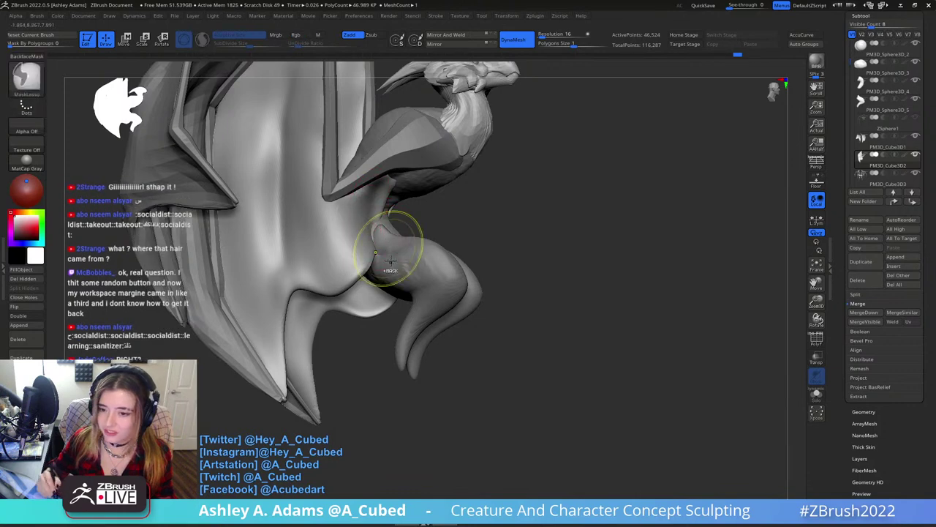
Smooth the vertical folds on the inner membrane between the arm strut and the first wing finger.
{"action": "mouse_move", "coordinate": [391, 247]}
{"action": "right_mouse_down", "text": "ctrl"}
{"action": "mouse_move", "coordinate": [468, 156]}
{"action": "mouse_move", "coordinate": [505, 183]}
{"action": "mouse_move", "coordinate": [462, 227]}
{"action": "mouse_move", "coordinate": [382, 230]}
{"action": "mouse_move", "coordinate": [403, 158]}
{"action": "mouse_move", "coordinate": [418, 157]}
{"action": "right_mouse_up", "text": "ctrl"}
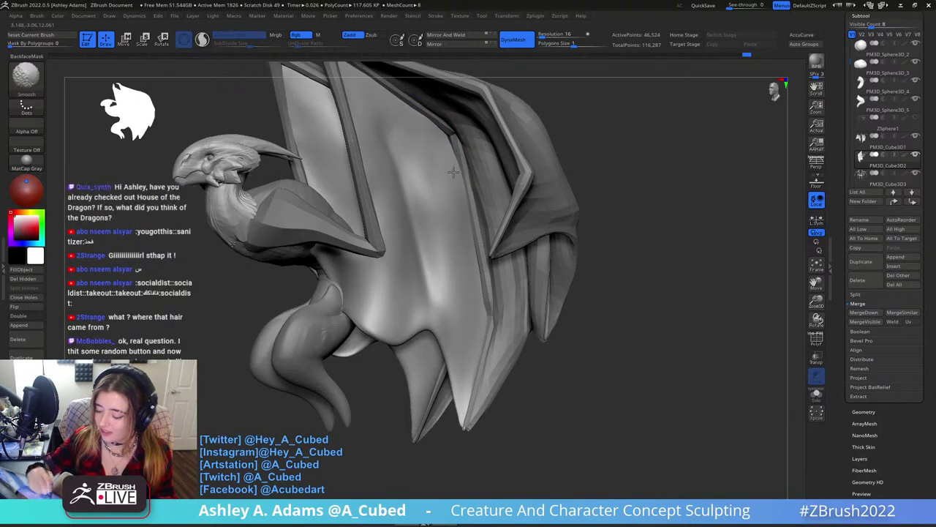
{"action": "left_click_drag", "start_coordinate": [422, 279], "coordinate": [413, 209], "text": "shift"}
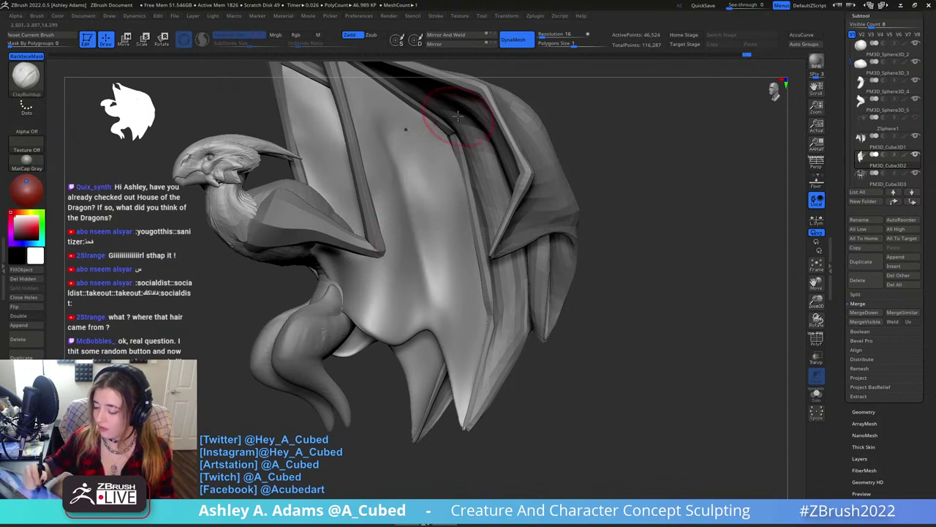
{"action": "left_click_drag", "start_coordinate": [457, 128], "coordinate": [459, 130]}
Build up the membrane along the wing bones with ClayBuildup and smooth its back side.
{"action": "mouse_move", "coordinate": [458, 139]}
{"action": "right_mouse_down"}
{"action": "mouse_move", "coordinate": [448, 126]}
{"action": "mouse_move", "coordinate": [468, 148]}
{"action": "mouse_move", "coordinate": [468, 165]}
{"action": "mouse_move", "coordinate": [505, 200]}
{"action": "mouse_move", "coordinate": [512, 260]}
{"action": "mouse_move", "coordinate": [511, 202]}
{"action": "right_mouse_up"}
{"action": "key", "text": "b"}
{"action": "key", "text": "c"}
{"action": "key", "text": "b"}
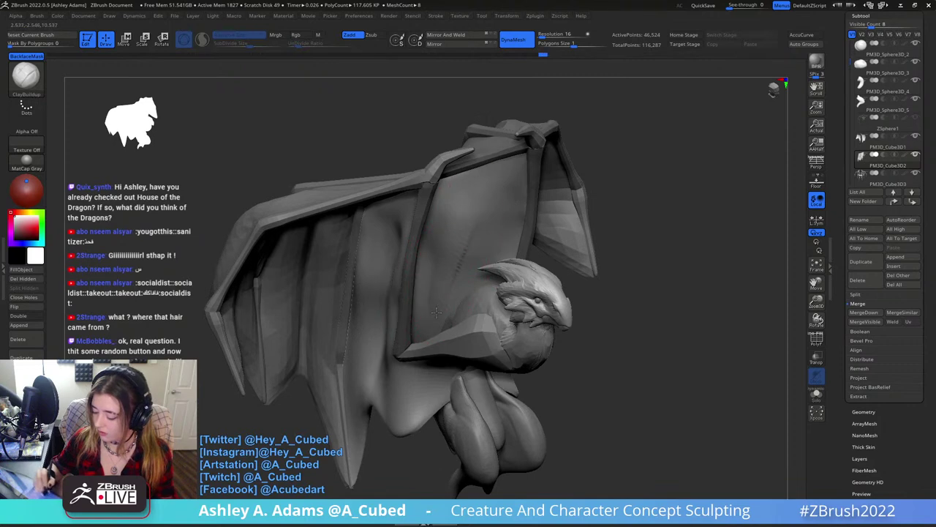
{"action": "right_click_drag", "start_coordinate": [436, 312], "coordinate": [486, 242]}
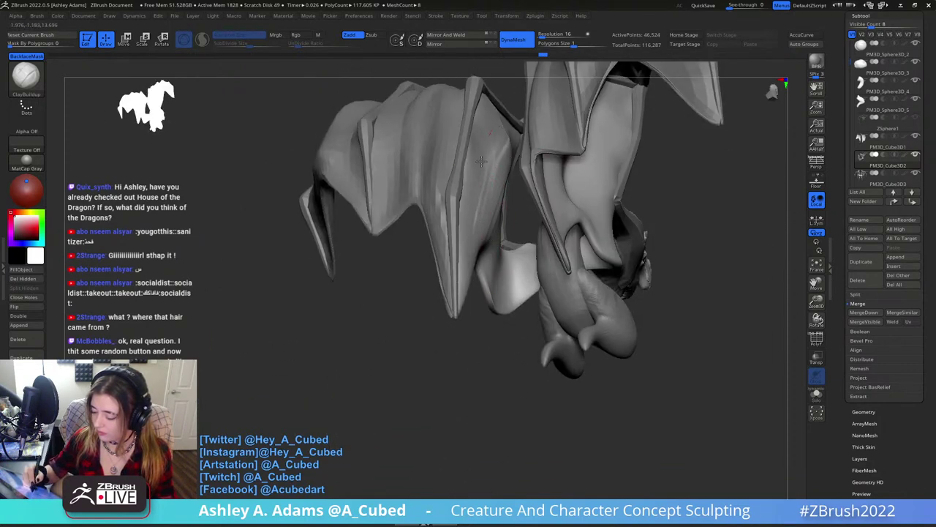
{"action": "left_click_drag", "start_coordinate": [492, 120], "coordinate": [481, 107]}
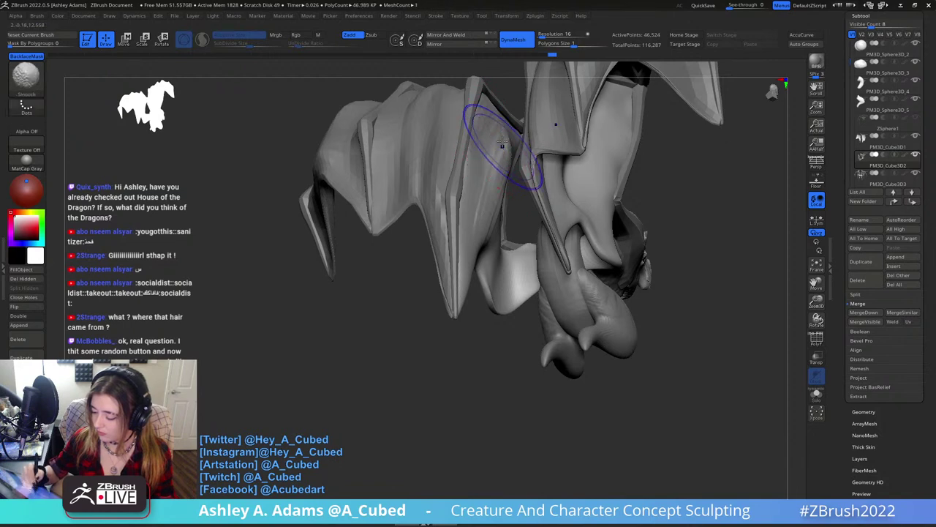
{"action": "left_click_drag", "start_coordinate": [502, 146], "coordinate": [501, 131], "text": "shift"}
{"action": "right_click_drag", "start_coordinate": [467, 225], "coordinate": [464, 190]}
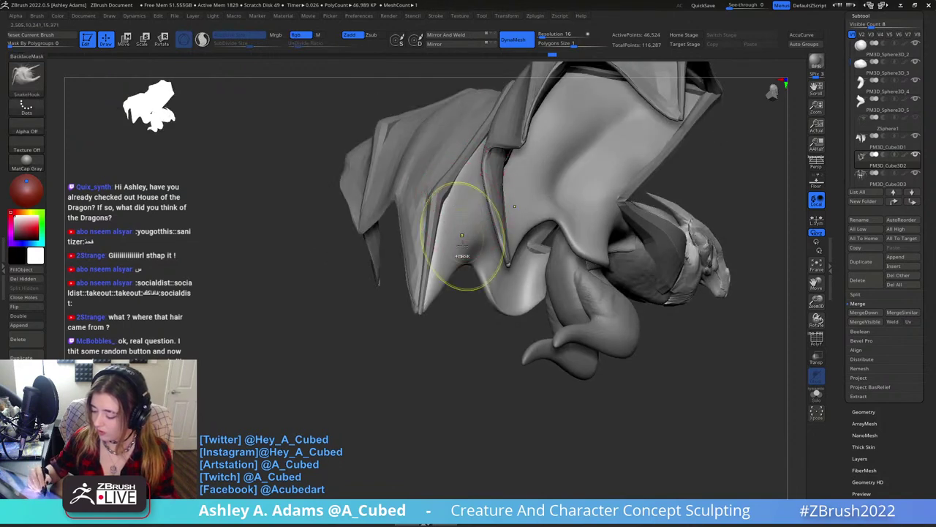
Refine the back of the membrane's hanging lower edge with SnakeHook and ClayBuildup, and smooth it.
{"action": "mouse_move", "coordinate": [468, 234]}
{"action": "right_mouse_down", "text": "ctrl"}
{"action": "mouse_move", "coordinate": [492, 277]}
{"action": "mouse_move", "coordinate": [499, 184]}
{"action": "mouse_move", "coordinate": [499, 217]}
{"action": "right_mouse_up", "text": "ctrl"}
{"action": "key", "text": "b"}
{"action": "key", "text": "s"}
{"action": "key", "text": "h"}
{"action": "key", "text": "b"}
{"action": "key", "text": "c"}
{"action": "key", "text": "b"}
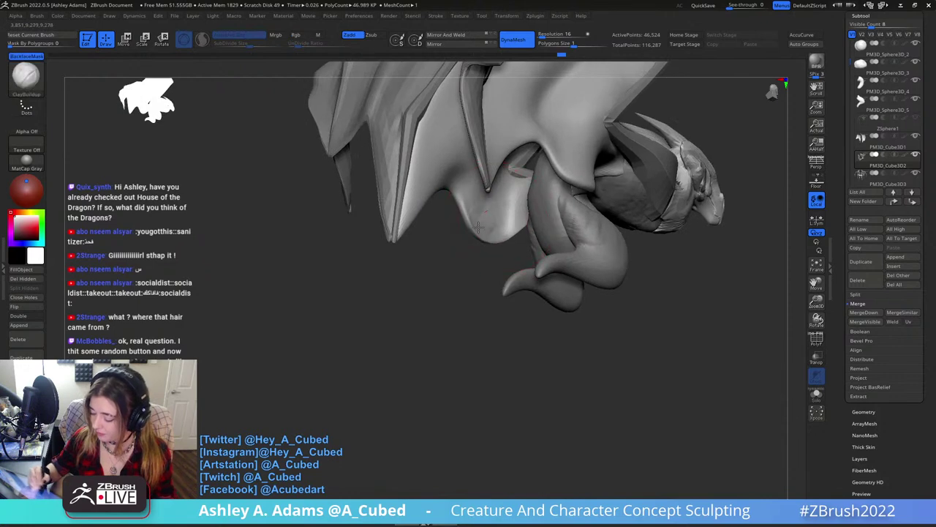
{"action": "right_click", "coordinate": [478, 210]}
{"action": "left_click_drag", "start_coordinate": [478, 211], "coordinate": [484, 235]}
{"action": "key", "text": "shift"}
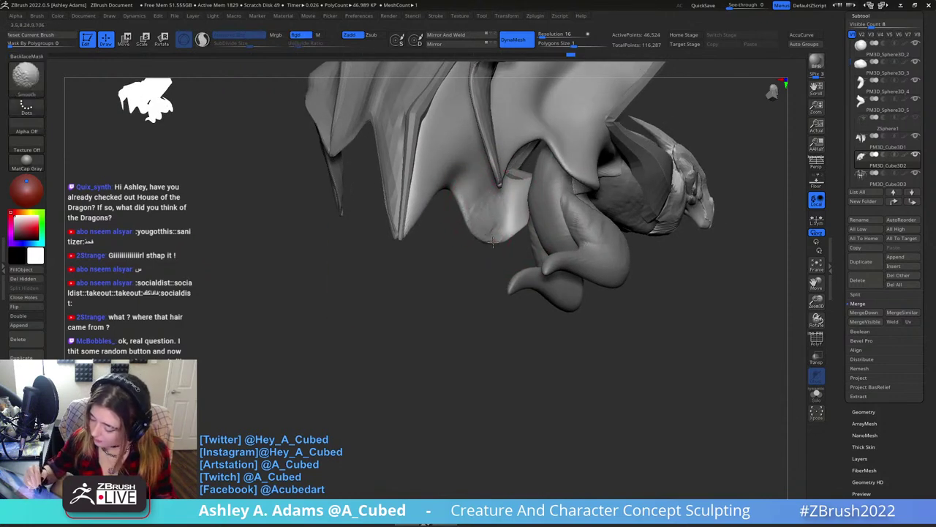
{"action": "mouse_move", "coordinate": [566, 166]}
{"action": "right_mouse_down"}
{"action": "mouse_move", "coordinate": [559, 198]}
{"action": "mouse_move", "coordinate": [561, 161]}
{"action": "mouse_move", "coordinate": [587, 139]}
{"action": "mouse_move", "coordinate": [505, 210]}
{"action": "mouse_move", "coordinate": [551, 98]}
{"action": "mouse_move", "coordinate": [545, 84]}
{"action": "right_mouse_up"}
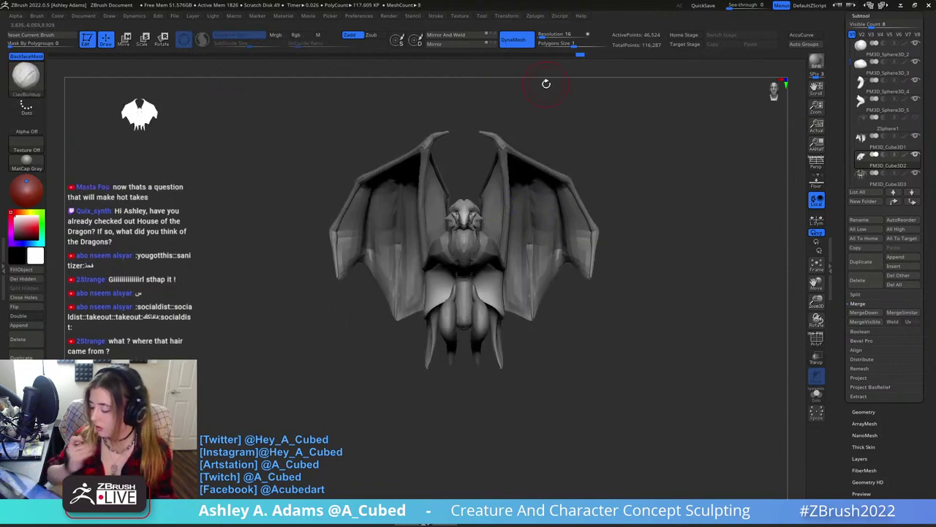
Make the leg the active subtool and reshape its thigh and knee with SnakeHook.
{"action": "left_click", "coordinate": [473, 220], "text": "alt"}
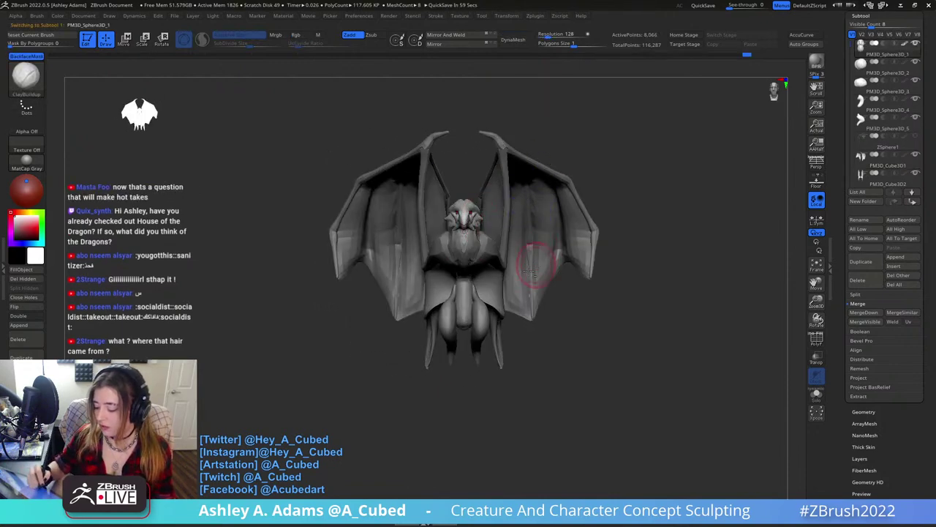
{"action": "mouse_move", "coordinate": [540, 266]}
{"action": "right_mouse_down"}
{"action": "mouse_move", "coordinate": [475, 253]}
{"action": "mouse_move", "coordinate": [468, 233]}
{"action": "right_mouse_up"}
{"action": "right_click", "coordinate": [473, 231]}
{"action": "key", "text": "shift"}
{"action": "mouse_move", "coordinate": [533, 205]}
{"action": "right_mouse_down"}
{"action": "mouse_move", "coordinate": [488, 256]}
{"action": "mouse_move", "coordinate": [493, 209]}
{"action": "right_mouse_up"}
{"action": "left_click", "coordinate": [479, 272], "text": "alt"}
{"action": "right_click_drag", "start_coordinate": [494, 210], "coordinate": [501, 228], "text": "ctrl"}
{"action": "key", "text": "b"}
{"action": "key", "text": "s"}
{"action": "key", "text": "h"}
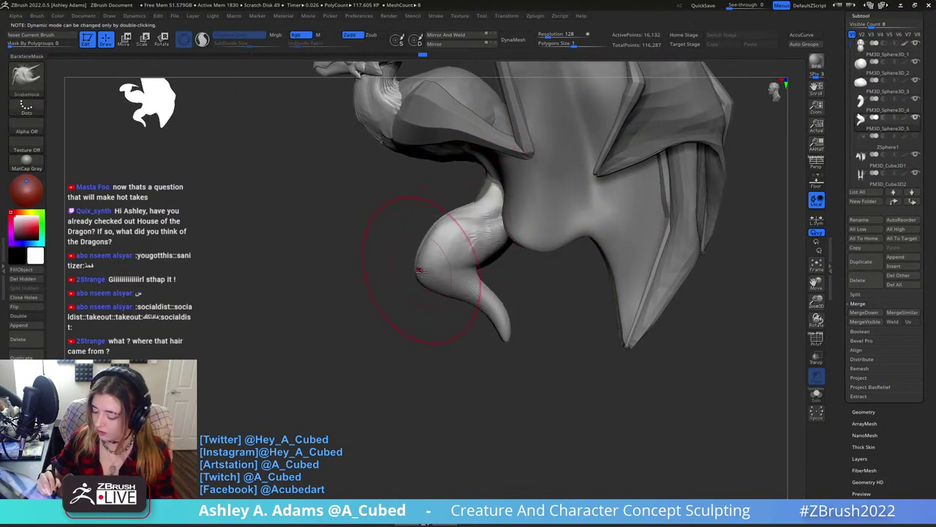
{"action": "right_click_drag", "start_coordinate": [496, 272], "coordinate": [468, 272]}
{"action": "right_click", "coordinate": [427, 327]}
{"action": "mouse_move", "coordinate": [426, 327]}
{"action": "right_mouse_down"}
{"action": "mouse_move", "coordinate": [464, 238]}
{"action": "mouse_move", "coordinate": [483, 256]}
{"action": "right_mouse_up"}
Refine the leg's bend with DamStandard and add volume with Inflate.
{"action": "key", "text": "b"}
{"action": "key", "text": "d"}
{"action": "key", "text": "s"}
{"action": "mouse_move", "coordinate": [471, 221]}
{"action": "right_mouse_down"}
{"action": "mouse_move", "coordinate": [502, 274]}
{"action": "mouse_move", "coordinate": [478, 247]}
{"action": "mouse_move", "coordinate": [506, 262]}
{"action": "right_mouse_up"}
{"action": "key", "text": "b"}
{"action": "key", "text": "i"}
{"action": "key", "text": "n"}
Reshape the lower leg and its tip with SnakeHook and smooth the bend behind the knee.
{"action": "key", "text": "b"}
{"action": "key", "text": "s"}
{"action": "key", "text": "h"}
{"action": "left_click_drag", "start_coordinate": [511, 298], "coordinate": [503, 300]}
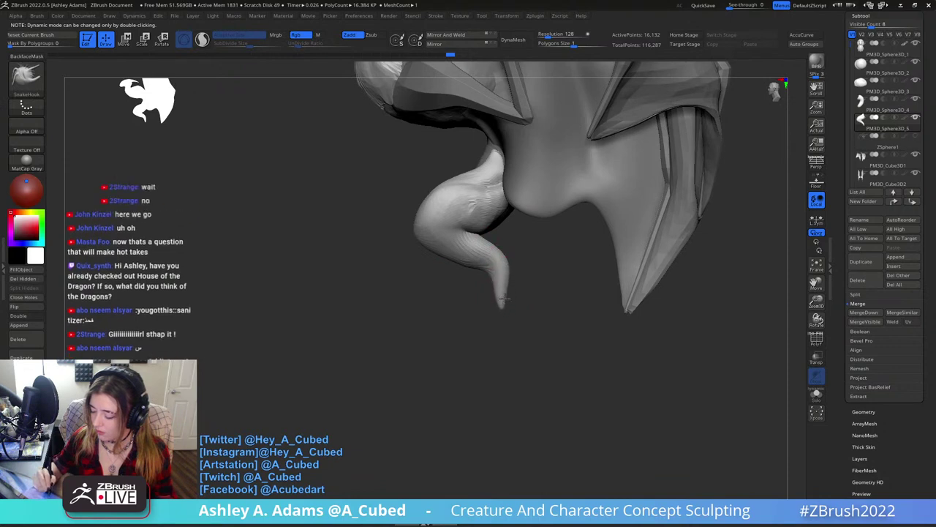
{"action": "left_click_drag", "start_coordinate": [498, 254], "coordinate": [505, 256]}
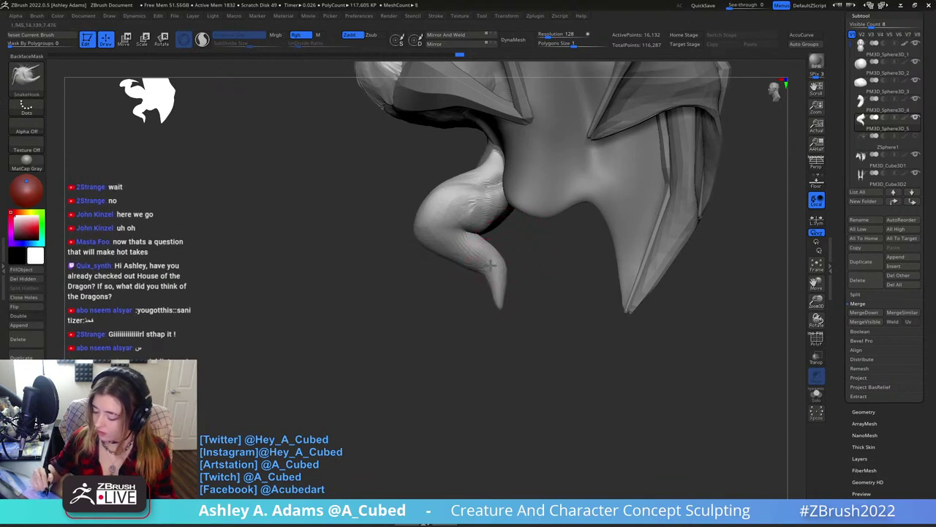
{"action": "key", "text": "shift"}
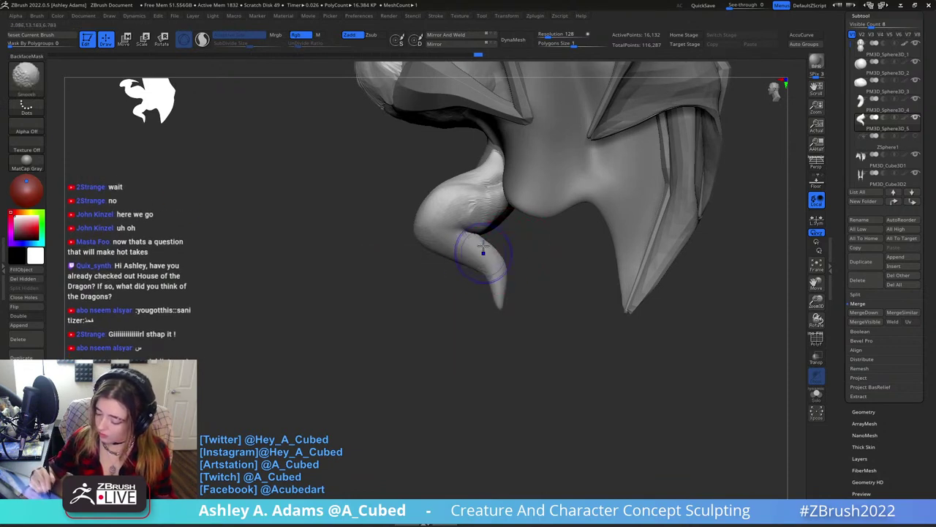
{"action": "left_click_drag", "start_coordinate": [483, 250], "coordinate": [504, 256]}
{"action": "mouse_move", "coordinate": [483, 274]}
{"action": "right_mouse_down", "text": "shift"}
{"action": "mouse_move", "coordinate": [502, 246]}
{"action": "mouse_move", "coordinate": [485, 213]}
{"action": "mouse_move", "coordinate": [463, 280]}
{"action": "right_mouse_up", "text": "shift"}
Build up the thigh with ClayBuildup, then reshape and smooth its upper end at the hip.
{"action": "key", "text": "b"}
{"action": "key", "text": "c"}
{"action": "key", "text": "b"}
{"action": "left_click_drag", "start_coordinate": [469, 233], "coordinate": [464, 223]}
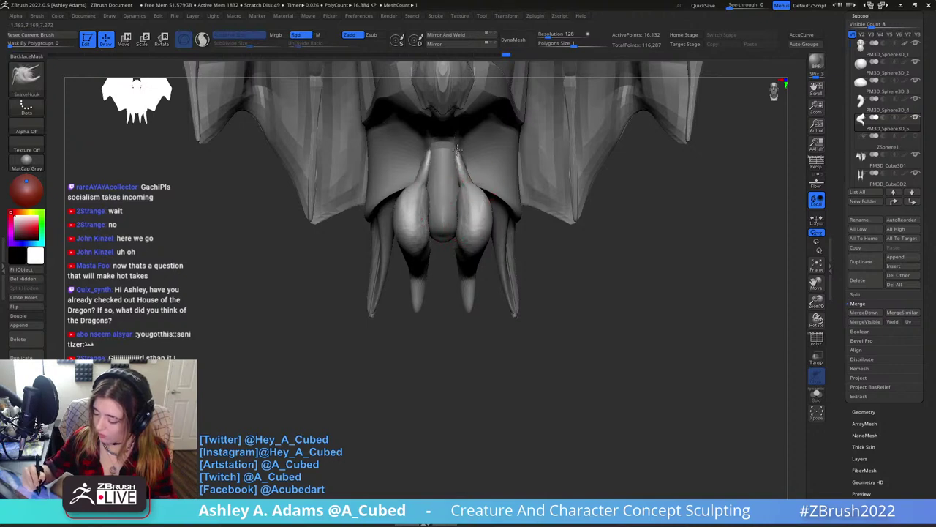
{"action": "right_click_drag", "start_coordinate": [457, 148], "coordinate": [464, 152]}
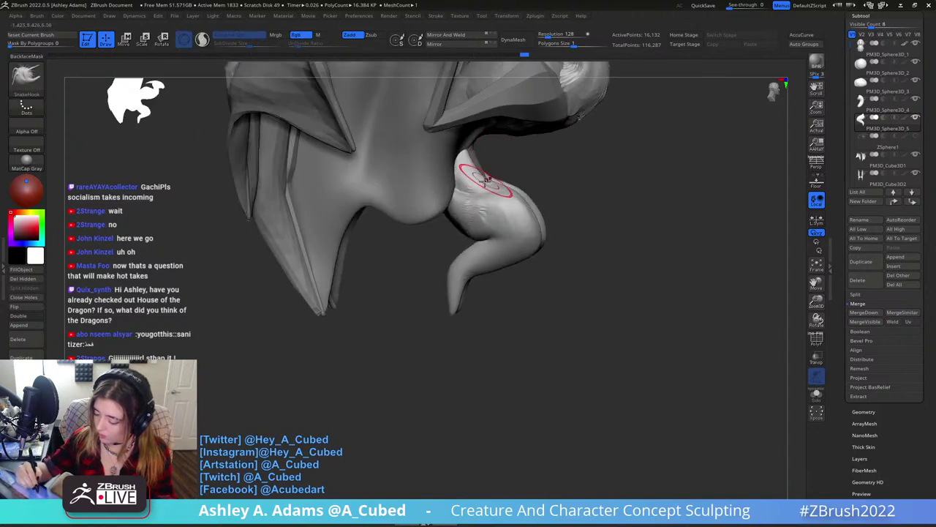
{"action": "mouse_move", "coordinate": [479, 180]}
{"action": "left_mouse_down", "text": "shift"}
{"action": "mouse_move", "coordinate": [461, 195]}
{"action": "mouse_move", "coordinate": [475, 197]}
{"action": "mouse_move", "coordinate": [463, 151]}
{"action": "left_mouse_up", "text": "shift"}
Add more muscle volume to the thigh and knee with ClayBuildup and smooth the leg's surface.
{"action": "key", "text": "b"}
{"action": "key", "text": "c"}
{"action": "key", "text": "b"}
{"action": "right_click_drag", "start_coordinate": [464, 151], "coordinate": [559, 125]}
{"action": "mouse_move", "coordinate": [515, 208]}
{"action": "right_mouse_down"}
{"action": "mouse_move", "coordinate": [514, 220]}
{"action": "mouse_move", "coordinate": [549, 233]}
{"action": "right_mouse_up"}
{"action": "key", "text": "shift"}
Define the knee and the front contour of the thigh with DamStandard.
{"action": "key", "text": "b"}
{"action": "key", "text": "d"}
{"action": "key", "text": "s"}
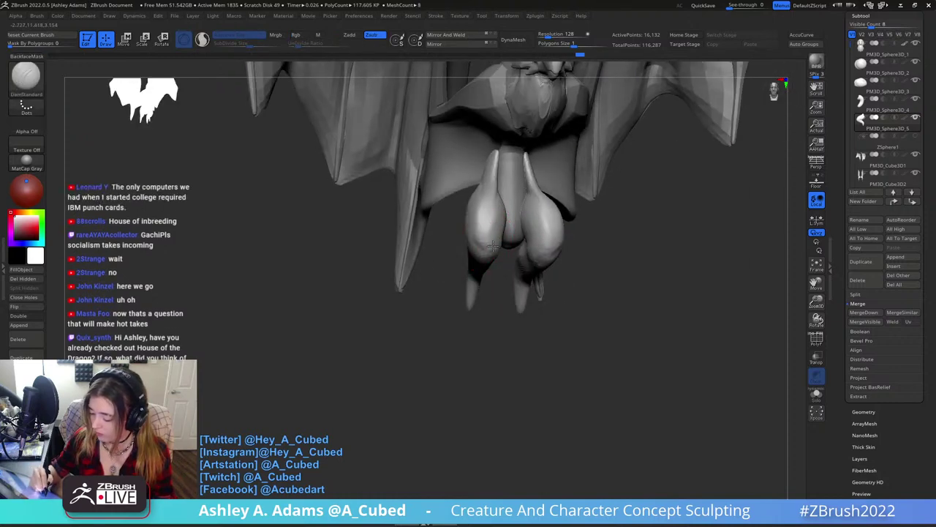
{"action": "right_click_drag", "start_coordinate": [489, 235], "coordinate": [562, 232]}
{"action": "left_click_drag", "start_coordinate": [558, 246], "coordinate": [572, 213]}
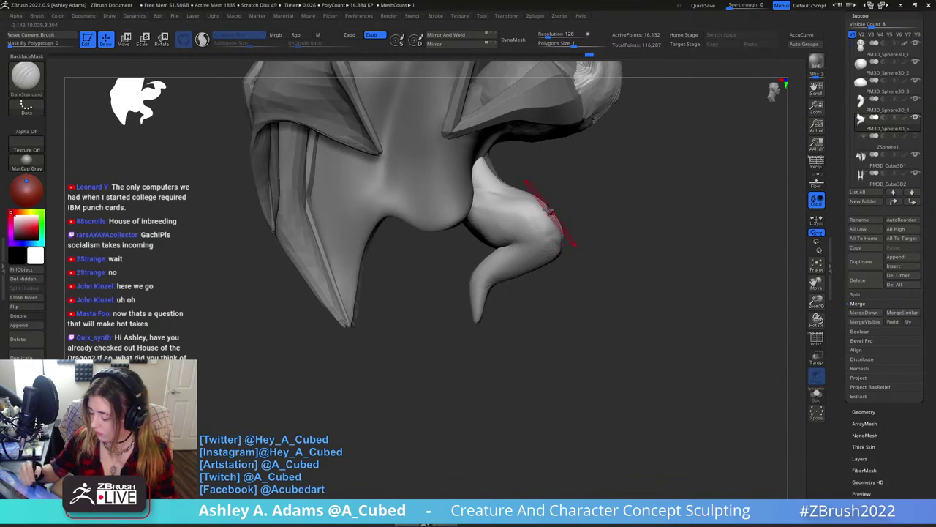
Switch to the SnakeHook brush and adjust its draw size for working on the whole creature.
{"action": "key", "text": "b"}
{"action": "key", "text": "s"}
{"action": "key", "text": "h"}
{"action": "mouse_move", "coordinate": [577, 249]}
{"action": "right_mouse_down", "text": "ctrl"}
{"action": "mouse_move", "coordinate": [591, 172]}
{"action": "mouse_move", "coordinate": [553, 208]}
{"action": "right_mouse_up", "text": "ctrl"}
{"action": "right_click", "coordinate": [489, 262]}
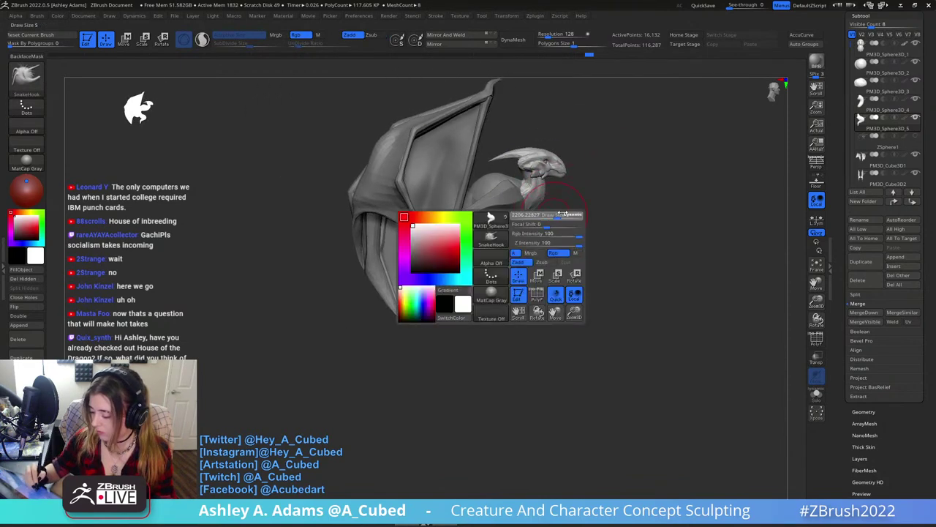
{"action": "right_click_drag", "start_coordinate": [505, 158], "coordinate": [539, 207], "text": "ctrl"}
{"action": "right_click", "coordinate": [510, 223]}
Select the creature's head and move it up and forward, away from the shoulders.
{"action": "mouse_move", "coordinate": [588, 145]}
{"action": "right_mouse_down", "text": "alt"}
{"action": "mouse_move", "coordinate": [515, 232]}
{"action": "mouse_move", "coordinate": [507, 229]}
{"action": "right_mouse_up", "text": "alt"}
{"action": "key", "text": "w"}
{"action": "left_click", "coordinate": [465, 240], "text": "alt"}
{"action": "left_click", "coordinate": [470, 244], "text": "alt"}
{"action": "key", "text": "ctrl+shift"}
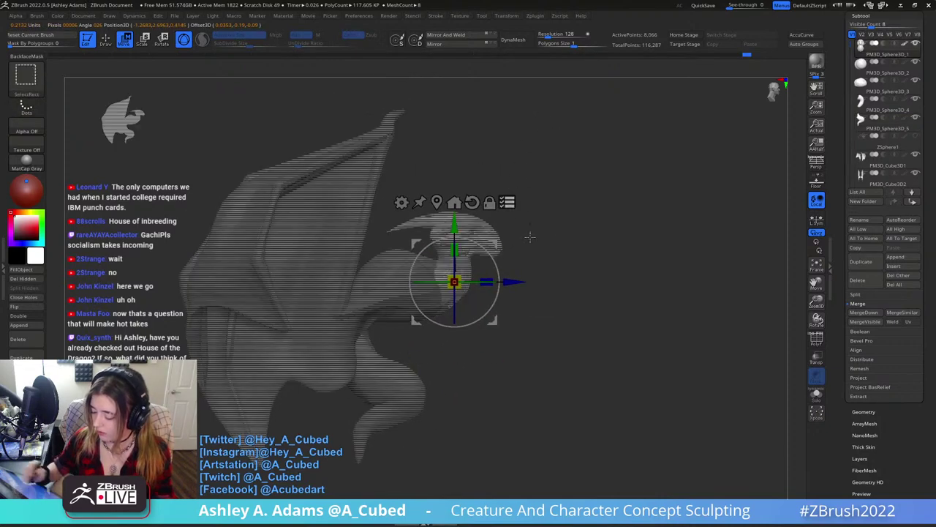
{"action": "mouse_move", "coordinate": [501, 218]}
{"action": "left_mouse_down"}
{"action": "mouse_move", "coordinate": [485, 224]}
{"action": "mouse_move", "coordinate": [526, 216]}
{"action": "left_mouse_up"}
{"action": "key", "text": "q"}
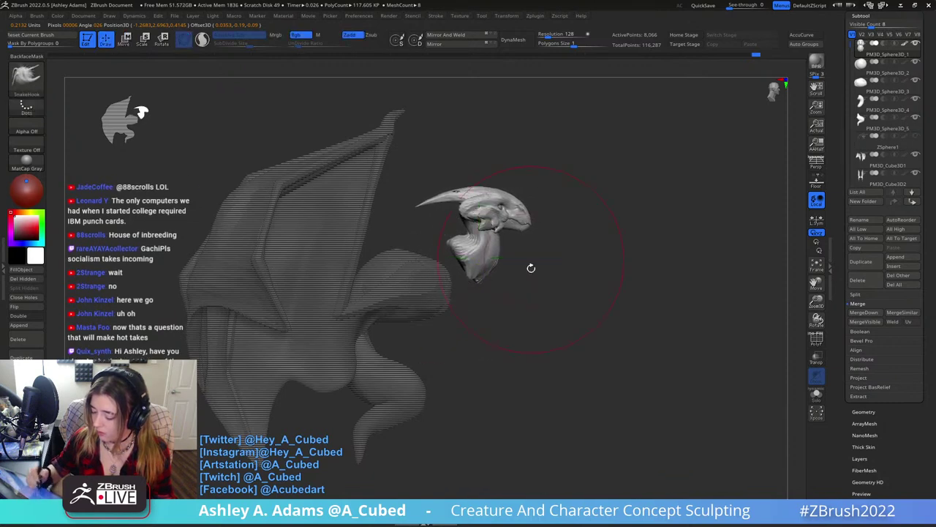
Rotate the head so the snout points down and lower it in front of the shoulders.
{"action": "key", "text": "w"}
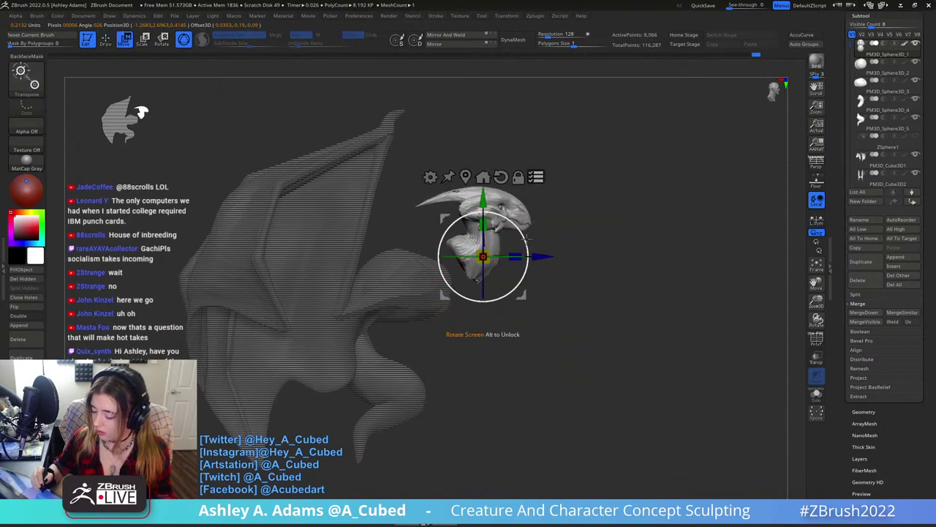
{"action": "mouse_move", "coordinate": [522, 216]}
{"action": "left_mouse_down"}
{"action": "mouse_move", "coordinate": [511, 195]}
{"action": "mouse_move", "coordinate": [510, 229]}
{"action": "left_mouse_up"}
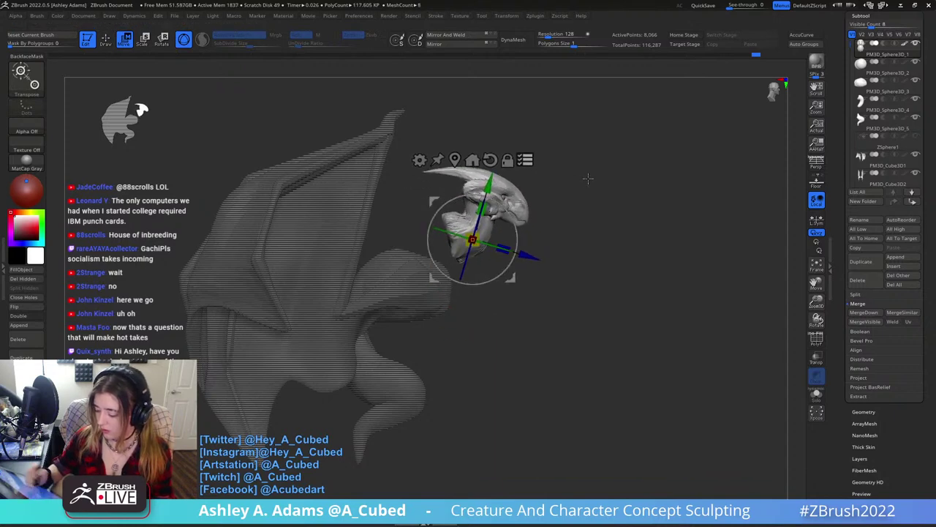
{"action": "left_click_drag", "start_coordinate": [588, 178], "coordinate": [497, 139]}
{"action": "left_click_drag", "start_coordinate": [515, 184], "coordinate": [502, 293]}
{"action": "left_click_drag", "start_coordinate": [417, 227], "coordinate": [618, 274]}
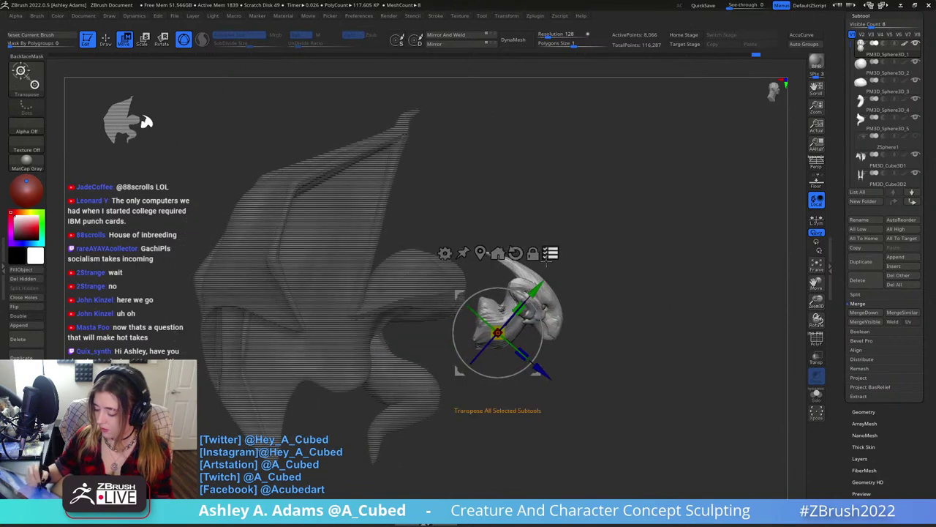
Mask the head with MaskLasso, leaving only the neck stump unmasked.
{"action": "key", "text": "q"}
{"action": "left_click_drag", "start_coordinate": [550, 265], "coordinate": [565, 216], "text": "alt"}
{"action": "key", "text": "space"}
{"action": "left_click", "coordinate": [538, 285]}
{"action": "left_click_drag", "start_coordinate": [497, 335], "coordinate": [516, 257], "text": "ctrl"}
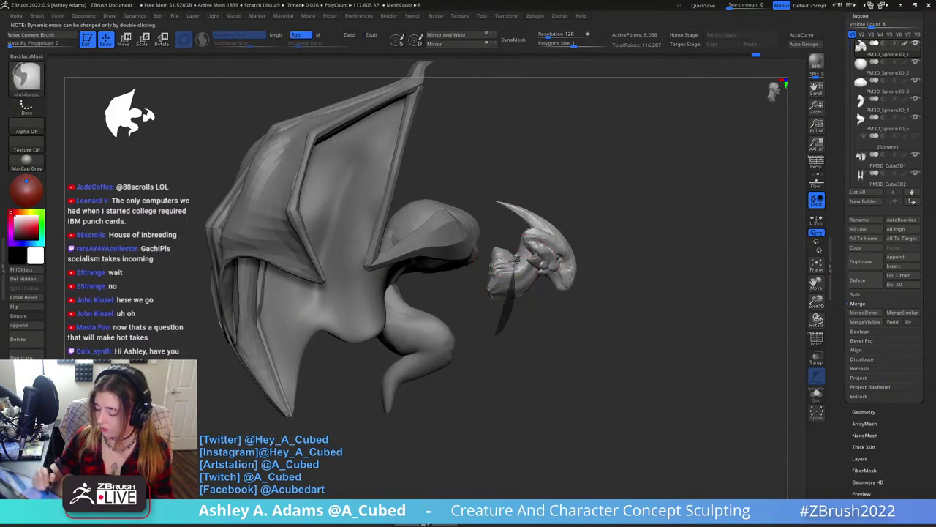
Move the unmasked neck stump back toward the shoulders and stretch it onto the body with SnakeHook.
{"action": "key", "text": "w"}
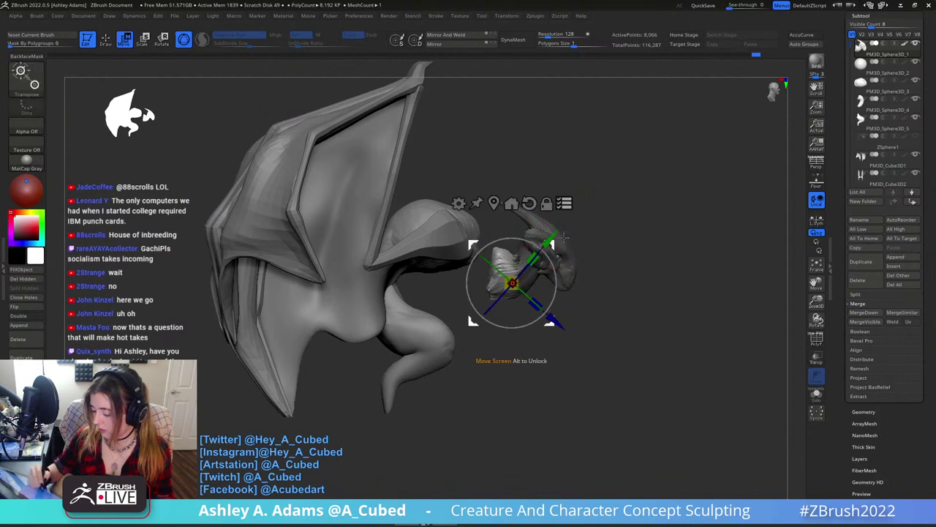
{"action": "mouse_move", "coordinate": [553, 247]}
{"action": "left_mouse_down"}
{"action": "mouse_move", "coordinate": [525, 224]}
{"action": "mouse_move", "coordinate": [492, 277]}
{"action": "mouse_move", "coordinate": [505, 262]}
{"action": "left_mouse_up"}
{"action": "key", "text": "q"}
{"action": "right_click_drag", "start_coordinate": [506, 262], "coordinate": [495, 274]}
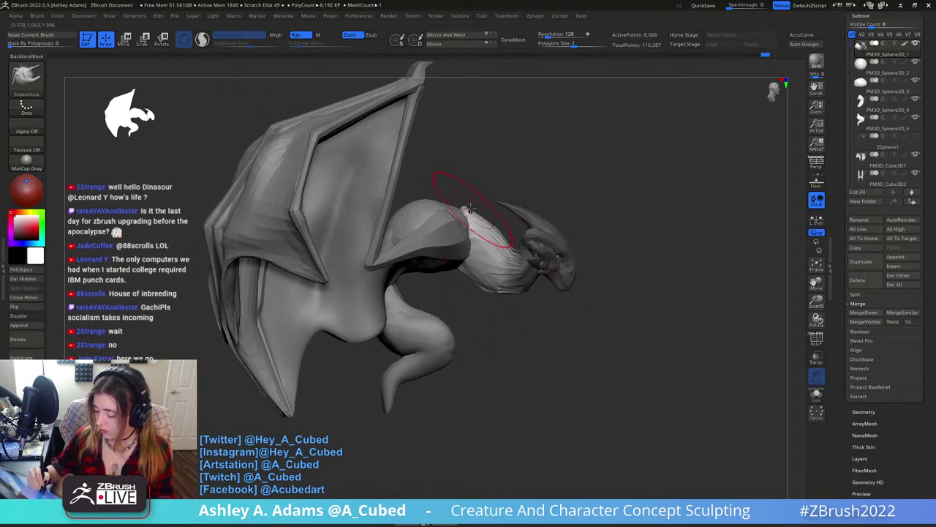
{"action": "key", "text": "space"}
{"action": "mouse_move", "coordinate": [576, 171]}
{"action": "left_mouse_down"}
{"action": "mouse_move", "coordinate": [523, 183]}
{"action": "mouse_move", "coordinate": [472, 223]}
{"action": "mouse_move", "coordinate": [496, 192]}
{"action": "mouse_move", "coordinate": [520, 221]}
{"action": "left_mouse_up"}
{"action": "key", "text": "space"}
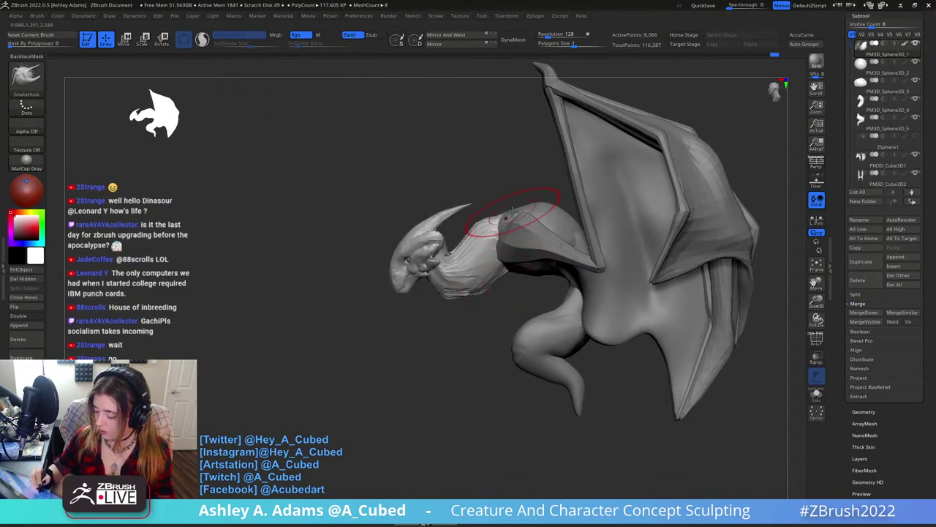
Select the shoulder mass and reshape its upper contour with SnakeHook to flow into the neck.
{"action": "left_click", "coordinate": [503, 217], "text": "alt"}
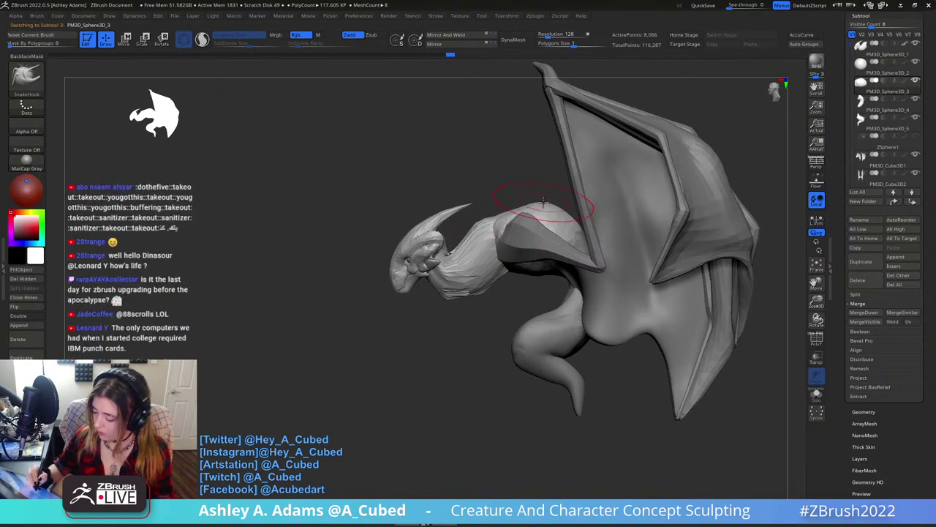
{"action": "right_click_drag", "start_coordinate": [566, 207], "coordinate": [530, 211]}
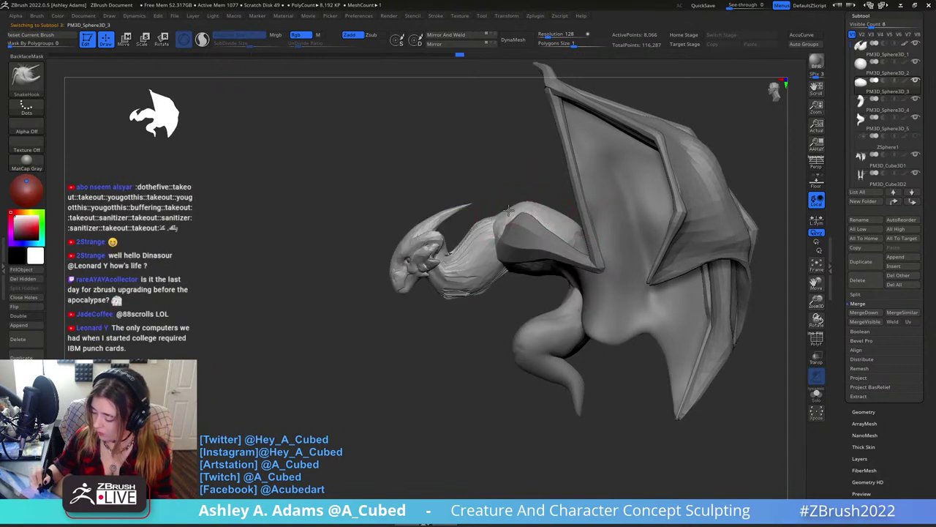
{"action": "left_click_drag", "start_coordinate": [518, 203], "coordinate": [554, 193]}
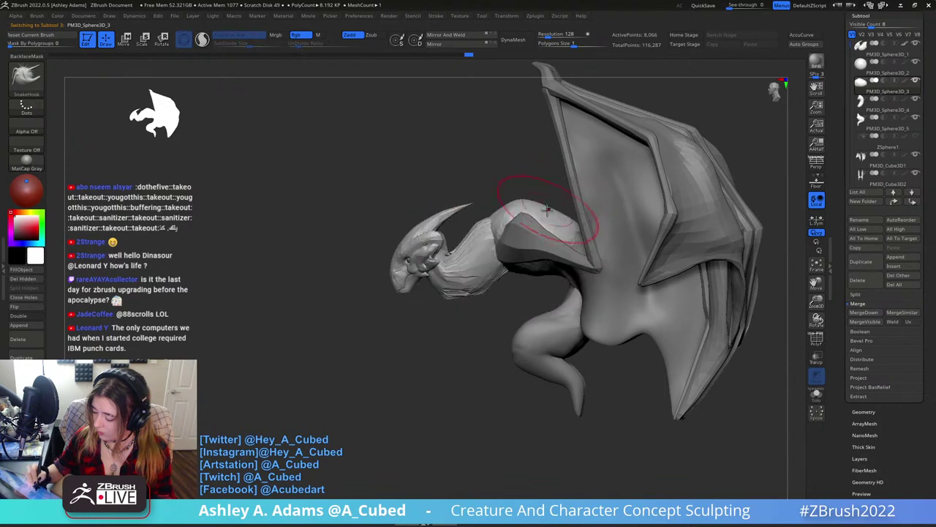
{"action": "right_click_drag", "start_coordinate": [547, 205], "coordinate": [550, 221]}
{"action": "key", "text": "space"}
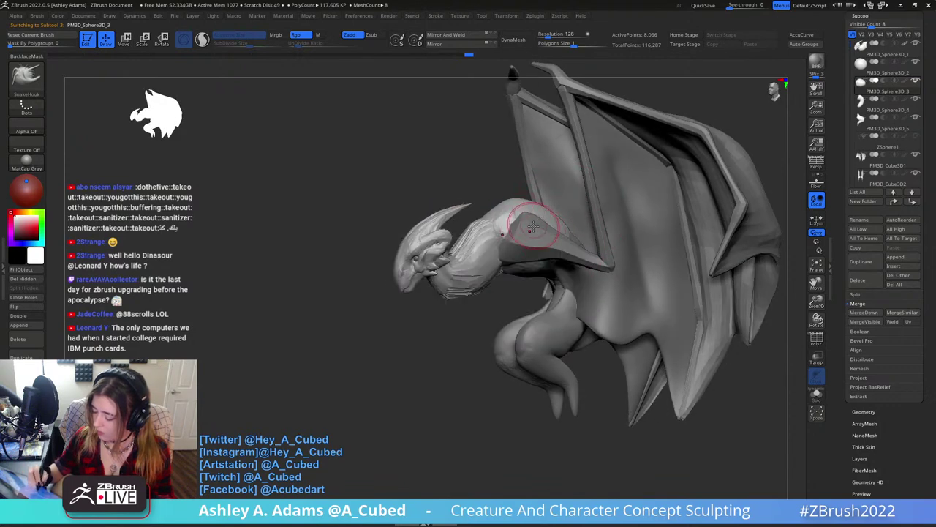
{"action": "left_click", "coordinate": [548, 217], "text": "alt"}
Select the head and neck piece again and refine the neck's contour with SnakeHook.
{"action": "left_click", "coordinate": [443, 262], "text": "alt"}
{"action": "right_click_drag", "start_coordinate": [443, 262], "coordinate": [419, 273]}
{"action": "left_click_drag", "start_coordinate": [411, 271], "coordinate": [405, 273]}
{"action": "right_click_drag", "start_coordinate": [407, 268], "coordinate": [531, 246], "text": "shift"}
{"action": "key", "text": "space"}
{"action": "left_click_drag", "start_coordinate": [483, 249], "coordinate": [489, 248]}
Switch the masking brush to MaskPen and mask the area behind the eye and jaw.
{"action": "mouse_move", "coordinate": [458, 258]}
{"action": "right_mouse_down", "text": "ctrl"}
{"action": "mouse_move", "coordinate": [467, 278]}
{"action": "mouse_move", "coordinate": [498, 285]}
{"action": "mouse_move", "coordinate": [461, 256]}
{"action": "right_mouse_up", "text": "ctrl"}
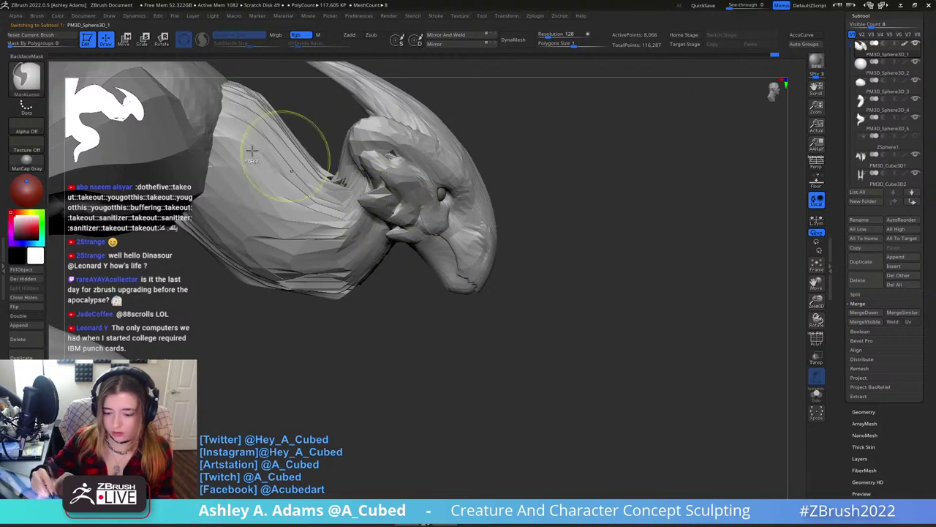
{"action": "left_click", "coordinate": [27, 78], "text": "ctrl"}
{"action": "left_click", "coordinate": [109, 89], "text": "ctrl"}
{"action": "key", "text": "b"}
{"action": "key", "text": "m"}
{"action": "key", "text": "p"}
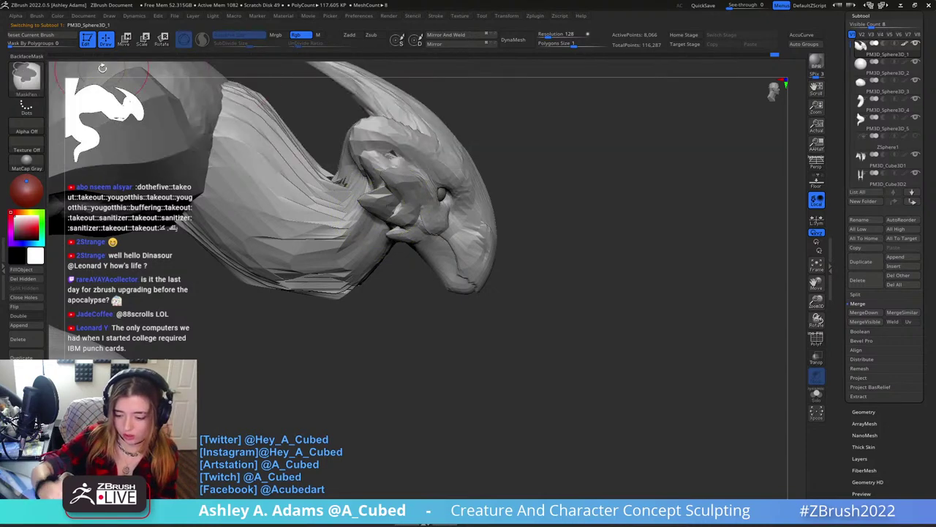
{"action": "mouse_move", "coordinate": [395, 221]}
{"action": "left_mouse_down", "text": "ctrl"}
{"action": "mouse_move", "coordinate": [407, 225]}
{"action": "mouse_move", "coordinate": [420, 179]}
{"action": "mouse_move", "coordinate": [384, 168]}
{"action": "mouse_move", "coordinate": [371, 184]}
{"action": "left_mouse_up", "text": "ctrl"}
{"action": "key", "text": "ctrl+z"}
{"action": "right_click_drag", "start_coordinate": [414, 203], "coordinate": [380, 202]}
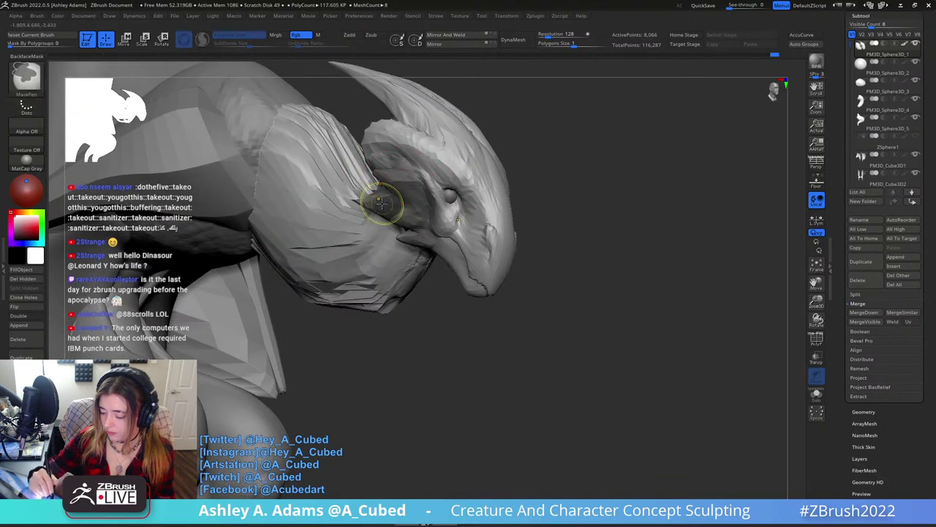
{"action": "mouse_move", "coordinate": [398, 163]}
{"action": "right_mouse_down"}
{"action": "mouse_move", "coordinate": [415, 196]}
{"action": "mouse_move", "coordinate": [402, 167]}
{"action": "right_mouse_up"}
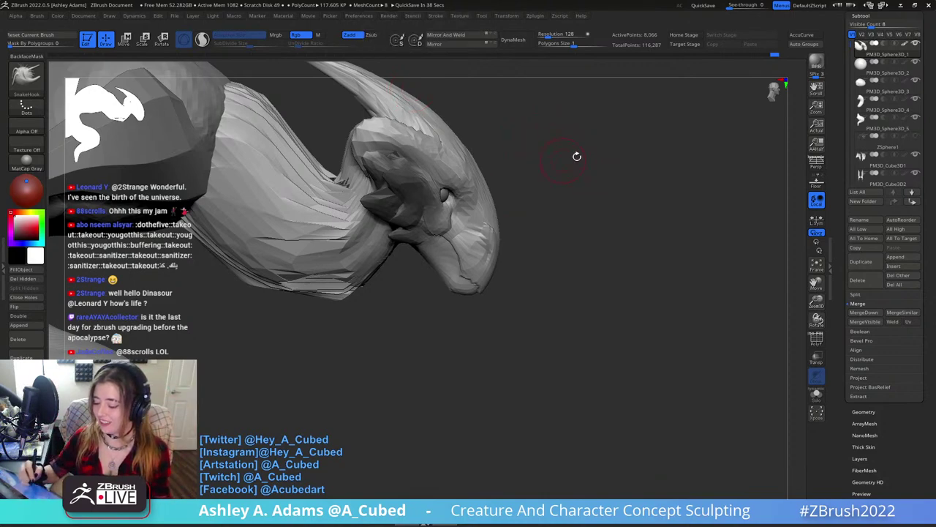
Reshape the cheek and jaw corner where the head meets the neck, using SnakeHook and MaskPen.
{"action": "left_click_drag", "start_coordinate": [578, 157], "coordinate": [465, 192]}
{"action": "right_click", "coordinate": [474, 263]}
{"action": "key", "text": "ctrl+z"}
{"action": "left_click_drag", "start_coordinate": [388, 337], "coordinate": [293, 329]}
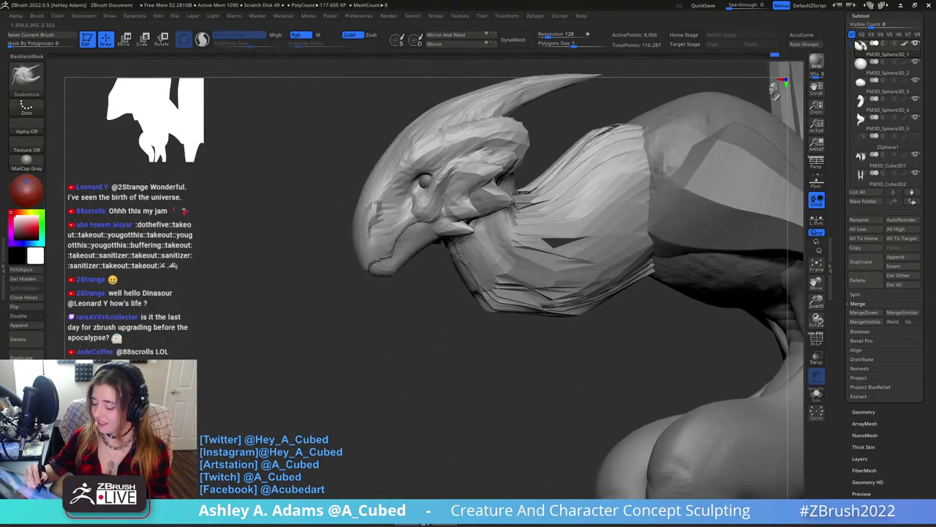
{"action": "right_click_drag", "start_coordinate": [512, 205], "coordinate": [505, 212]}
{"action": "left_click_drag", "start_coordinate": [471, 175], "coordinate": [502, 224], "text": "ctrl"}
{"action": "right_click", "coordinate": [419, 221]}
{"action": "mouse_move", "coordinate": [432, 220]}
{"action": "right_mouse_down"}
{"action": "mouse_move", "coordinate": [417, 245]}
{"action": "mouse_move", "coordinate": [465, 231]}
{"action": "mouse_move", "coordinate": [485, 196]}
{"action": "right_mouse_up"}
{"action": "left_click", "coordinate": [429, 285], "text": "ctrl"}
{"action": "right_click", "coordinate": [424, 288]}
Mask the lower jaw with MaskPen and invert the mask to isolate it from the head.
{"action": "mouse_move", "coordinate": [476, 192]}
{"action": "left_mouse_down"}
{"action": "mouse_move", "coordinate": [502, 183]}
{"action": "mouse_move", "coordinate": [325, 205]}
{"action": "mouse_move", "coordinate": [413, 183]}
{"action": "mouse_move", "coordinate": [385, 212]}
{"action": "left_mouse_up"}
{"action": "key", "text": "space"}
{"action": "right_click_drag", "start_coordinate": [373, 220], "coordinate": [386, 263], "text": "ctrl"}
{"action": "key", "text": "space"}
{"action": "left_click_drag", "start_coordinate": [436, 210], "coordinate": [384, 269]}
{"action": "key", "text": "space"}
{"action": "left_click_drag", "start_coordinate": [427, 218], "coordinate": [404, 209]}
{"action": "mouse_move", "coordinate": [403, 249]}
{"action": "left_mouse_down"}
{"action": "mouse_move", "coordinate": [381, 262]}
{"action": "mouse_move", "coordinate": [406, 252]}
{"action": "left_mouse_up"}
{"action": "key", "text": "space"}
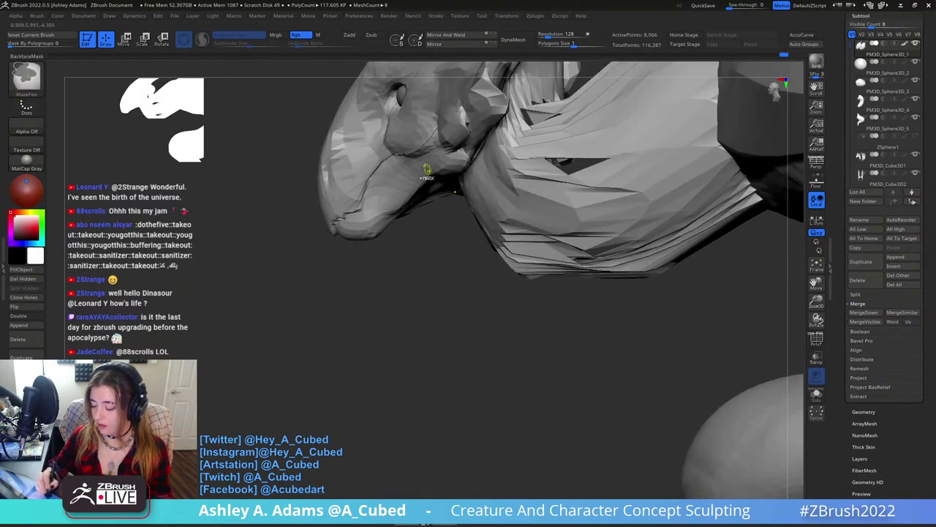
{"action": "left_click", "coordinate": [429, 247], "text": "ctrl"}
Pull the isolated lower jaw into shape with SnakeHook and smooth its surface.
{"action": "key", "text": "space"}
{"action": "left_click_drag", "start_coordinate": [391, 262], "coordinate": [433, 249]}
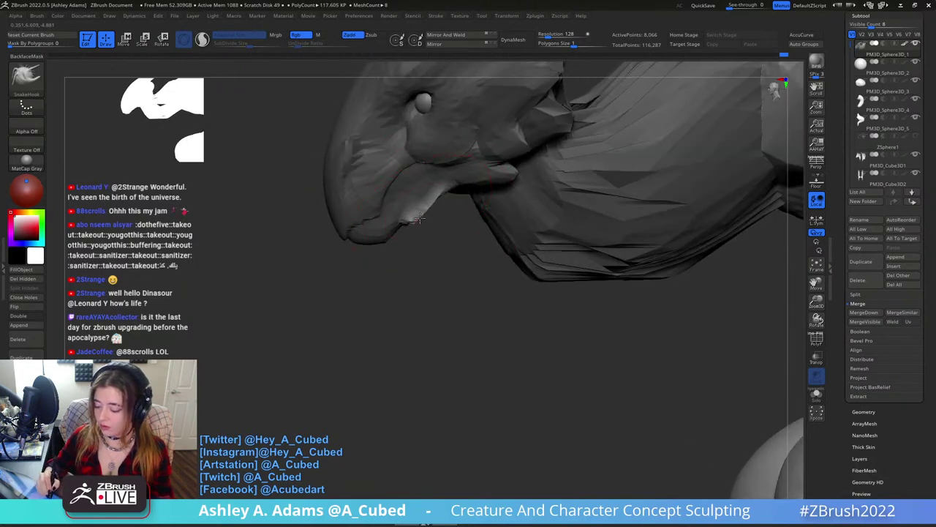
{"action": "mouse_move", "coordinate": [419, 217]}
{"action": "left_mouse_down"}
{"action": "mouse_move", "coordinate": [508, 191]}
{"action": "mouse_move", "coordinate": [449, 191]}
{"action": "mouse_move", "coordinate": [454, 179]}
{"action": "mouse_move", "coordinate": [406, 190]}
{"action": "left_mouse_up"}
{"action": "mouse_move", "coordinate": [486, 232]}
{"action": "left_mouse_down"}
{"action": "mouse_move", "coordinate": [499, 255]}
{"action": "mouse_move", "coordinate": [508, 215]}
{"action": "left_mouse_up"}
{"action": "mouse_move", "coordinate": [418, 159]}
{"action": "left_mouse_down", "text": "shift"}
{"action": "mouse_move", "coordinate": [412, 181]}
{"action": "mouse_move", "coordinate": [388, 147]}
{"action": "left_mouse_up", "text": "shift"}
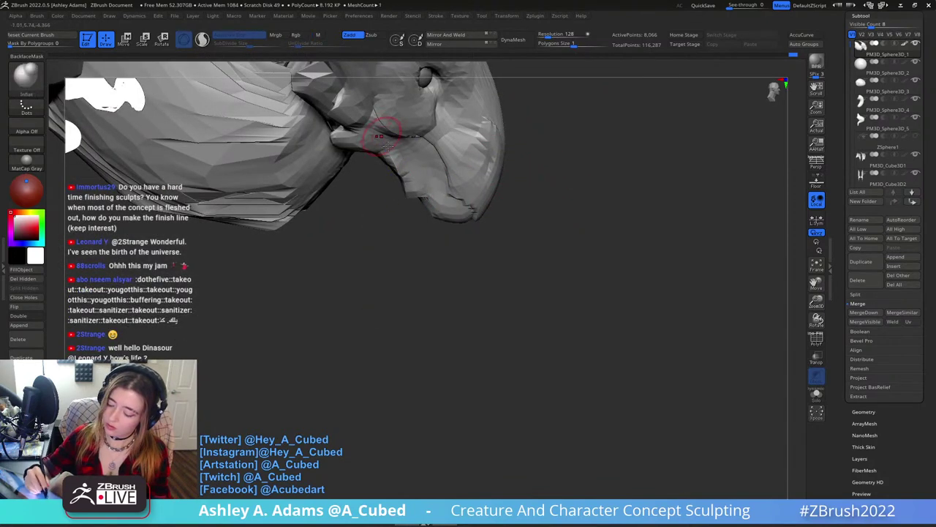
{"action": "key", "text": "b"}
{"action": "key", "text": "s"}
{"action": "key", "text": "h"}
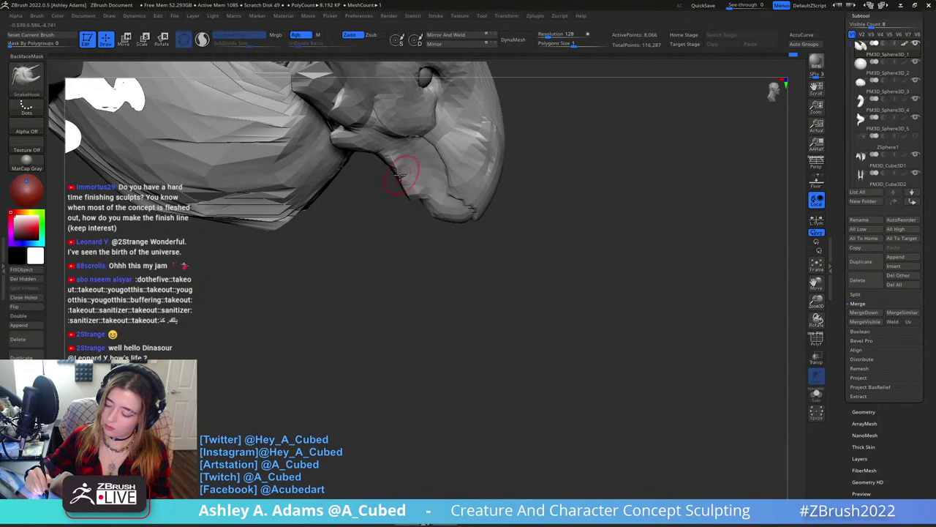
{"action": "left_click_drag", "start_coordinate": [407, 173], "coordinate": [414, 164], "text": "shift"}
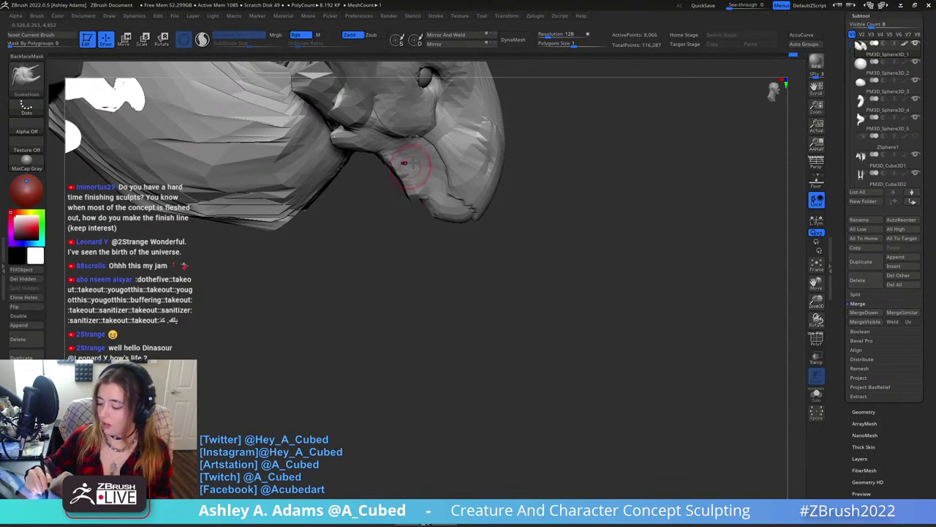
Build up the underside of the lower jaw with ClayBuildup and adjust its edge with SnakeHook.
{"action": "key", "text": "b"}
{"action": "key", "text": "c"}
{"action": "key", "text": "b"}
{"action": "mouse_move", "coordinate": [414, 164]}
{"action": "right_mouse_down"}
{"action": "mouse_move", "coordinate": [416, 176]}
{"action": "mouse_move", "coordinate": [397, 171]}
{"action": "mouse_move", "coordinate": [415, 157]}
{"action": "right_mouse_up"}
{"action": "key", "text": "space"}
{"action": "key", "text": "b"}
{"action": "key", "text": "s"}
{"action": "key", "text": "h"}
{"action": "right_click", "coordinate": [399, 167]}
Add more volume along the side of the lower jaw with ClayBuildup.
{"action": "key", "text": "b"}
{"action": "key", "text": "c"}
{"action": "key", "text": "b"}
{"action": "left_click_drag", "start_coordinate": [397, 160], "coordinate": [439, 184]}
{"action": "right_click_drag", "start_coordinate": [439, 183], "coordinate": [444, 108], "text": "ctrl"}
{"action": "left_click_drag", "start_coordinate": [444, 107], "coordinate": [495, 229]}
Refine the lower contour of the jaw and chin with SnakeHook.
{"action": "key", "text": "b"}
{"action": "key", "text": "s"}
{"action": "key", "text": "h"}
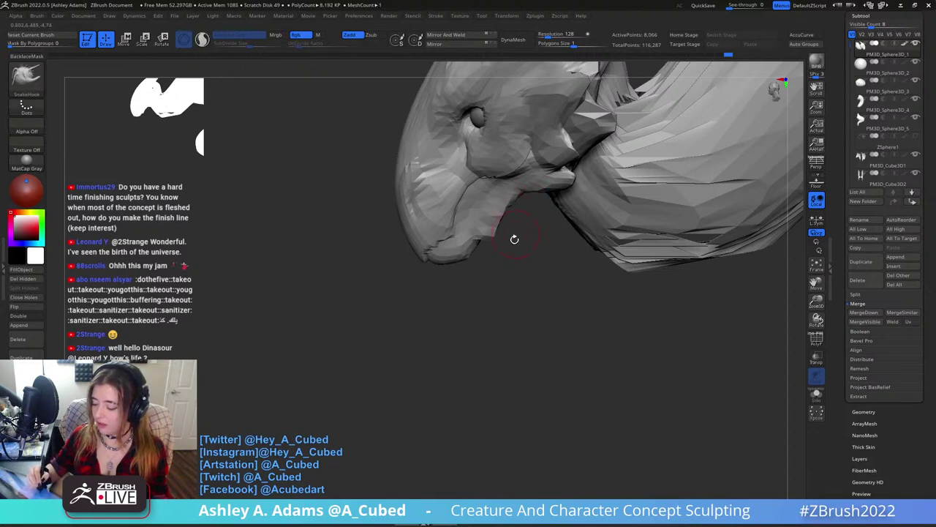
{"action": "mouse_move", "coordinate": [512, 240]}
{"action": "left_mouse_down"}
{"action": "mouse_move", "coordinate": [483, 223]}
{"action": "mouse_move", "coordinate": [517, 210]}
{"action": "mouse_move", "coordinate": [488, 227]}
{"action": "mouse_move", "coordinate": [498, 226]}
{"action": "left_mouse_up"}
{"action": "left_click_drag", "start_coordinate": [537, 196], "coordinate": [547, 220]}
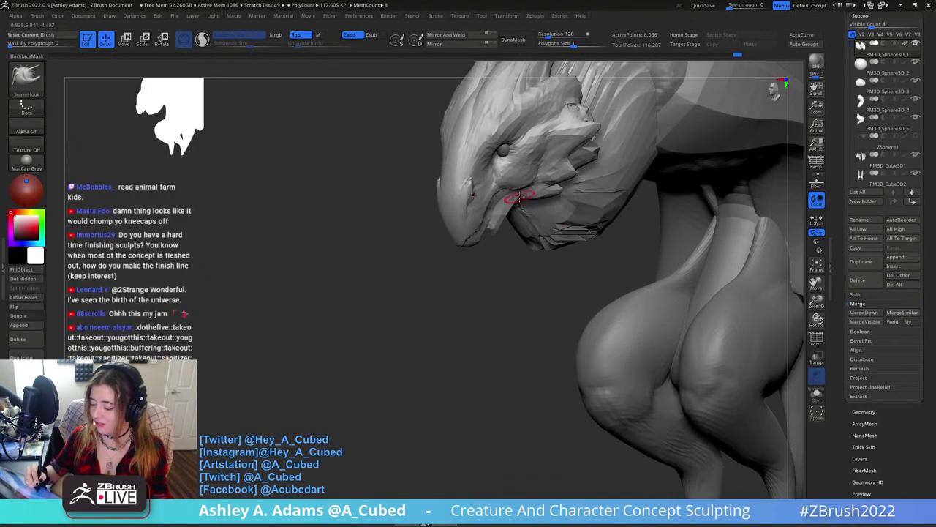
Reshape the cheek and mouth corner with SnakeHook and smooth the area in front of the cheek spikes.
{"action": "mouse_move", "coordinate": [519, 196]}
{"action": "right_mouse_down"}
{"action": "mouse_move", "coordinate": [563, 187]}
{"action": "mouse_move", "coordinate": [508, 149]}
{"action": "mouse_move", "coordinate": [554, 189]}
{"action": "mouse_move", "coordinate": [502, 188]}
{"action": "right_mouse_up"}
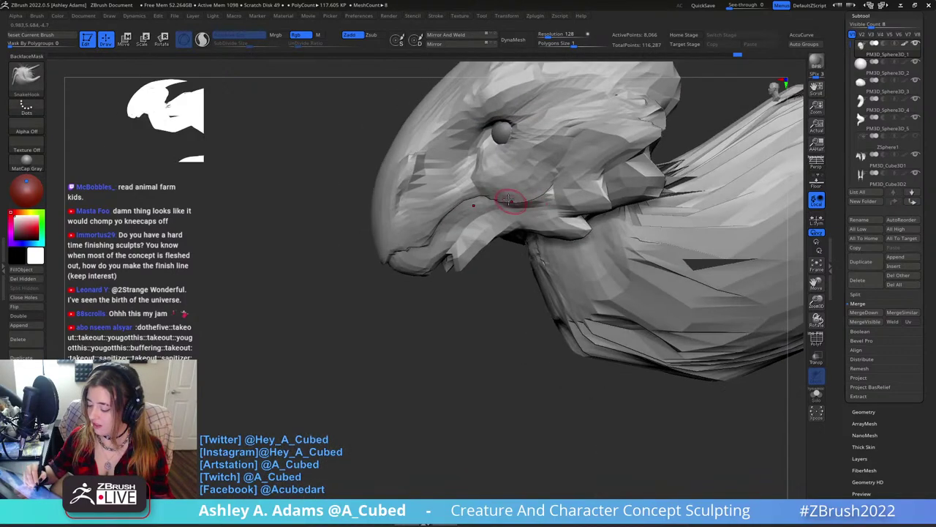
{"action": "key", "text": "space"}
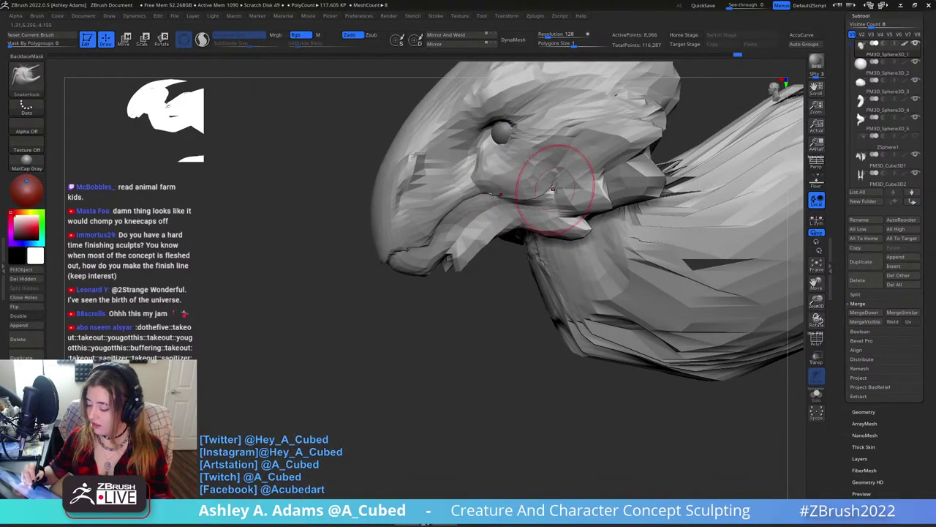
{"action": "left_click_drag", "start_coordinate": [553, 188], "coordinate": [558, 184], "text": "shift"}
{"action": "mouse_move", "coordinate": [560, 178]}
{"action": "right_mouse_down"}
{"action": "mouse_move", "coordinate": [553, 163]}
{"action": "mouse_move", "coordinate": [567, 176]}
{"action": "right_mouse_up"}
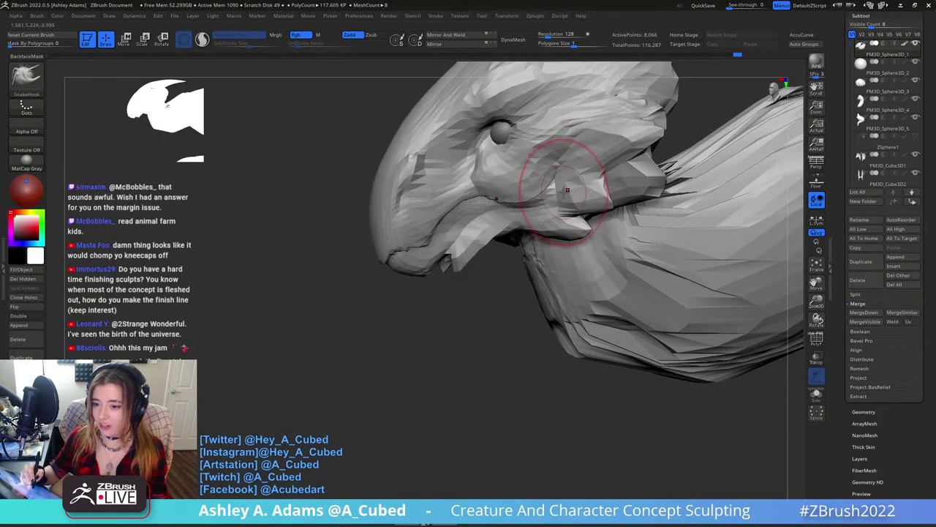
{"action": "key", "text": "space"}
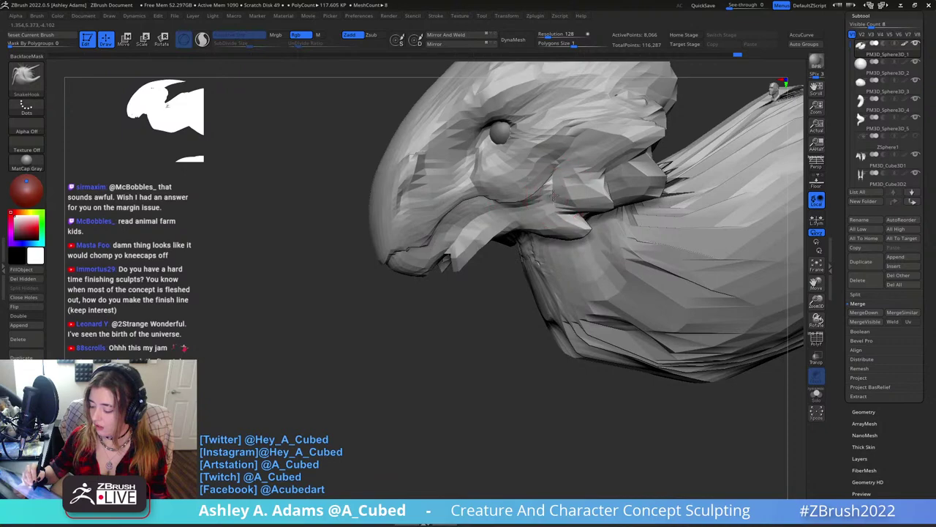
{"action": "mouse_move", "coordinate": [554, 178]}
{"action": "right_mouse_down"}
{"action": "mouse_move", "coordinate": [574, 177]}
{"action": "mouse_move", "coordinate": [554, 191]}
{"action": "mouse_move", "coordinate": [578, 158]}
{"action": "mouse_move", "coordinate": [572, 170]}
{"action": "mouse_move", "coordinate": [540, 178]}
{"action": "mouse_move", "coordinate": [589, 177]}
{"action": "mouse_move", "coordinate": [509, 184]}
{"action": "mouse_move", "coordinate": [506, 214]}
{"action": "right_mouse_up"}
{"action": "key", "text": "space"}
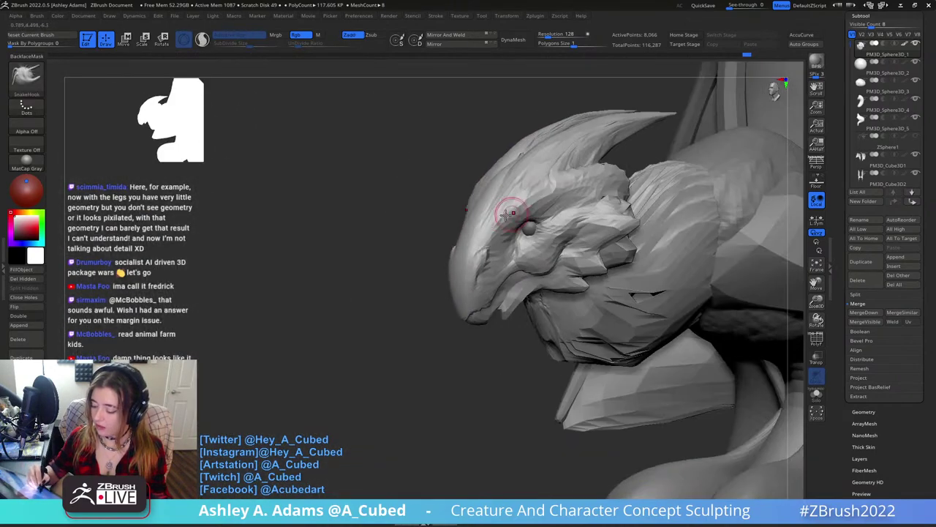
Mask the ridge from the snout up to the crest, adjust the forehead with a large SnakeHook brush, and invert the mask.
{"action": "mouse_move", "coordinate": [459, 277]}
{"action": "left_mouse_down", "text": "ctrl"}
{"action": "mouse_move", "coordinate": [489, 197]}
{"action": "mouse_move", "coordinate": [532, 151]}
{"action": "mouse_move", "coordinate": [459, 281]}
{"action": "left_mouse_up", "text": "ctrl"}
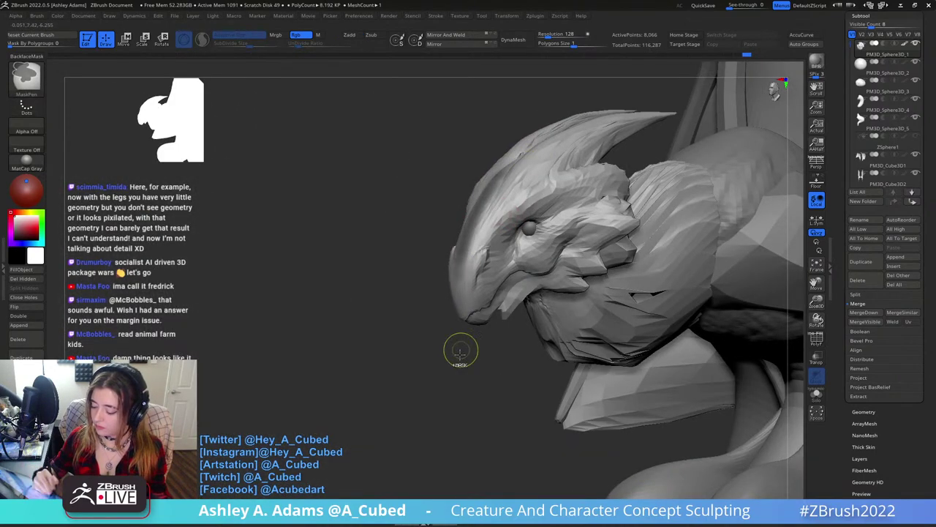
{"action": "right_click_drag", "start_coordinate": [485, 266], "coordinate": [495, 221]}
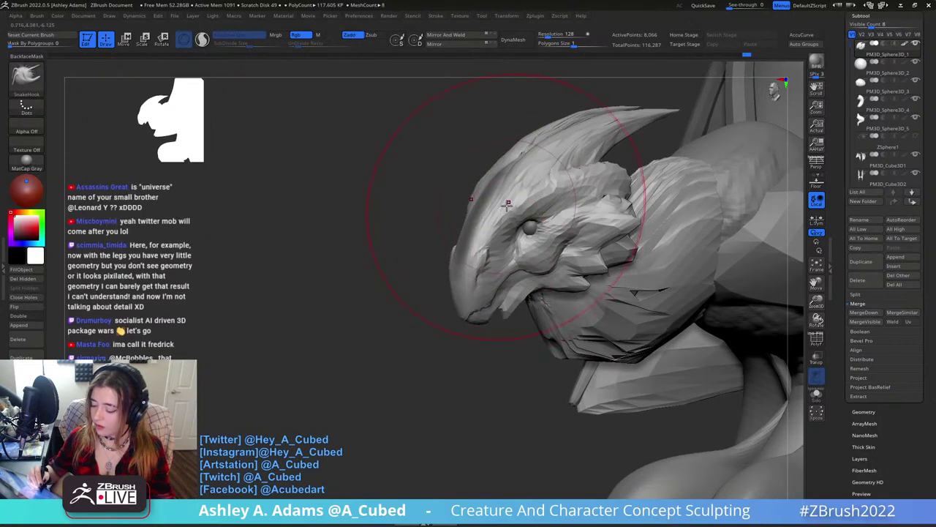
{"action": "left_click_drag", "start_coordinate": [507, 205], "coordinate": [514, 197]}
{"action": "left_click", "coordinate": [504, 255], "text": "ctrl"}
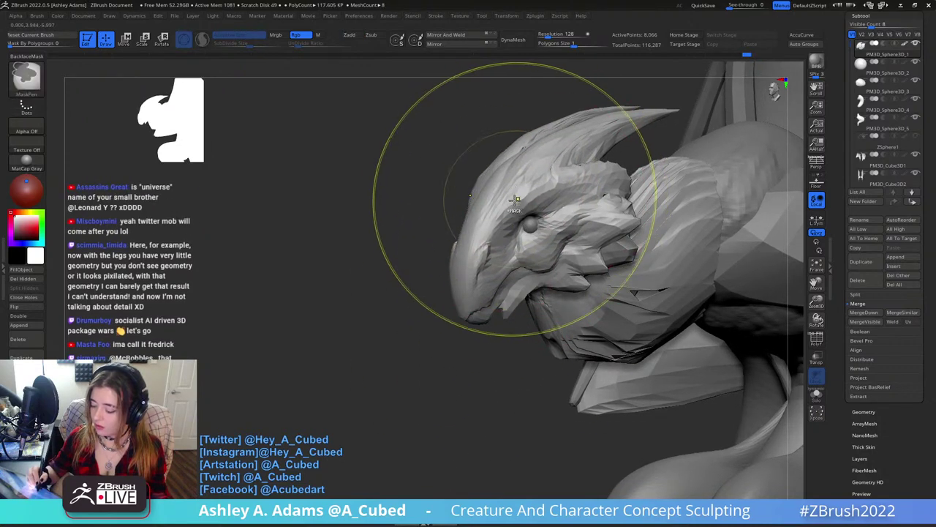
{"action": "left_click", "coordinate": [495, 336], "text": "ctrl"}
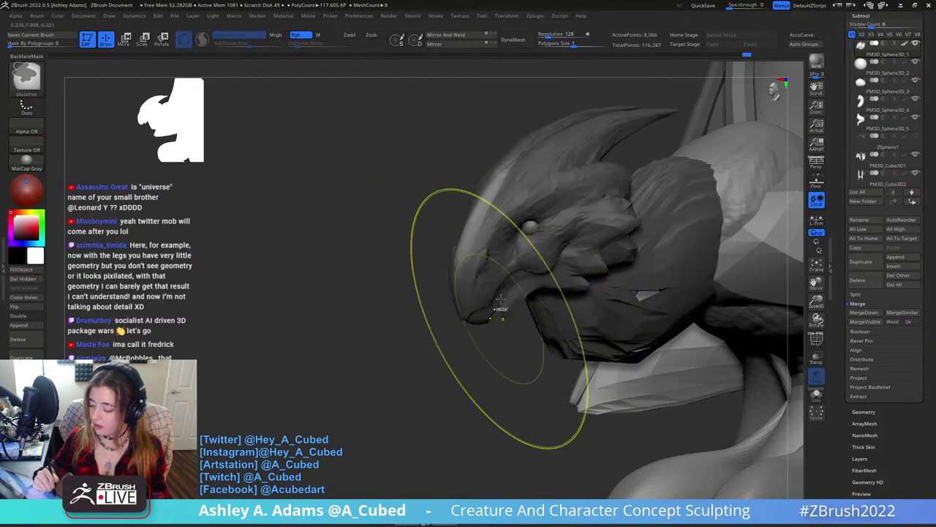
Adjust the snout and forehead ridge with SnakeHook and check the head against the whole silhouette from both sides.
{"action": "left_click_drag", "start_coordinate": [489, 194], "coordinate": [504, 160]}
{"action": "right_click_drag", "start_coordinate": [524, 227], "coordinate": [526, 139], "text": "ctrl"}
{"action": "key", "text": "space"}
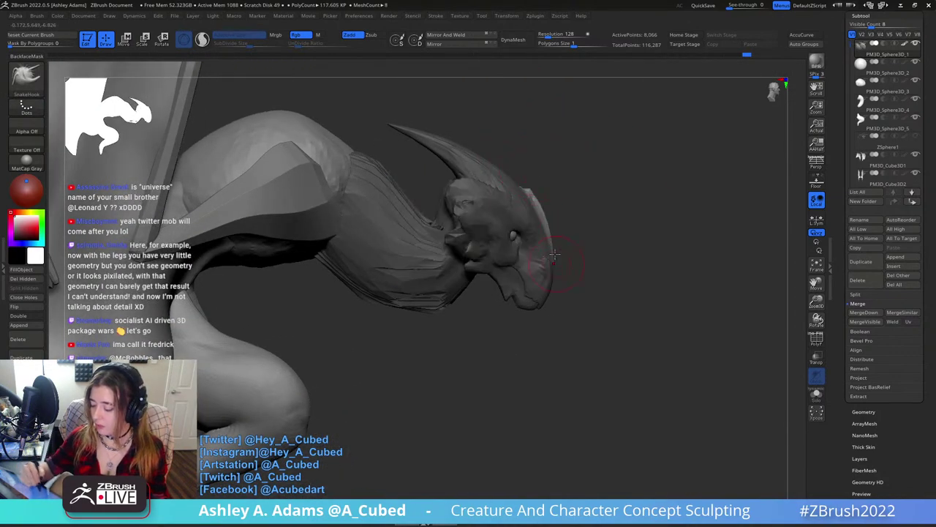
{"action": "right_click_drag", "start_coordinate": [394, 117], "coordinate": [439, 190]}
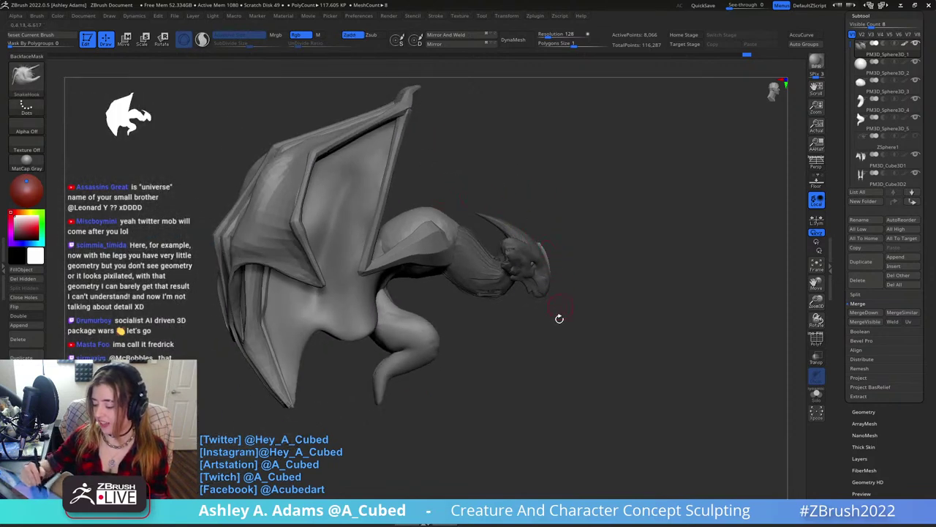
{"action": "right_click_drag", "start_coordinate": [559, 319], "coordinate": [391, 145]}
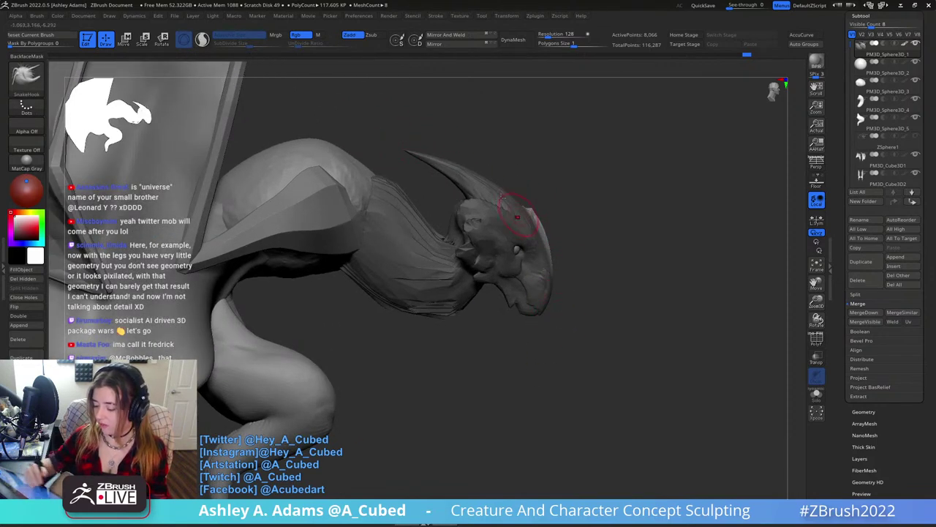
{"action": "right_click_drag", "start_coordinate": [560, 231], "coordinate": [478, 352]}
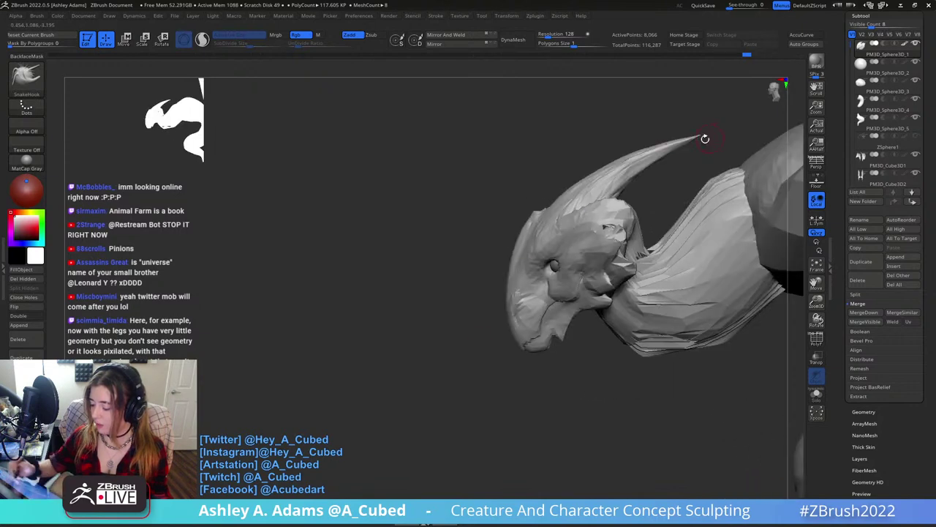
Carve the mouth line along the side of the snout with the DamStandard brush.
{"action": "mouse_move", "coordinate": [565, 302]}
{"action": "right_mouse_down"}
{"action": "mouse_move", "coordinate": [536, 250]}
{"action": "mouse_move", "coordinate": [507, 281]}
{"action": "right_mouse_up"}
{"action": "key", "text": "b"}
{"action": "key", "text": "d"}
{"action": "key", "text": "s"}
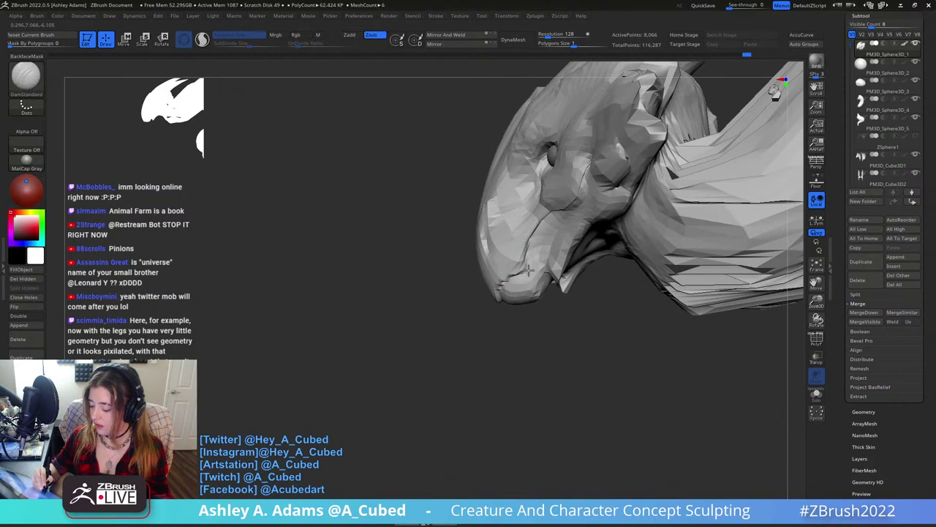
{"action": "left_click_drag", "start_coordinate": [529, 270], "coordinate": [543, 211]}
{"action": "mouse_move", "coordinate": [545, 234]}
{"action": "right_mouse_down"}
{"action": "mouse_move", "coordinate": [559, 361]}
{"action": "mouse_move", "coordinate": [542, 235]}
{"action": "mouse_move", "coordinate": [521, 251]}
{"action": "mouse_move", "coordinate": [591, 159]}
{"action": "right_mouse_up"}
{"action": "right_click_drag", "start_coordinate": [596, 311], "coordinate": [798, 147], "text": "ctrl"}
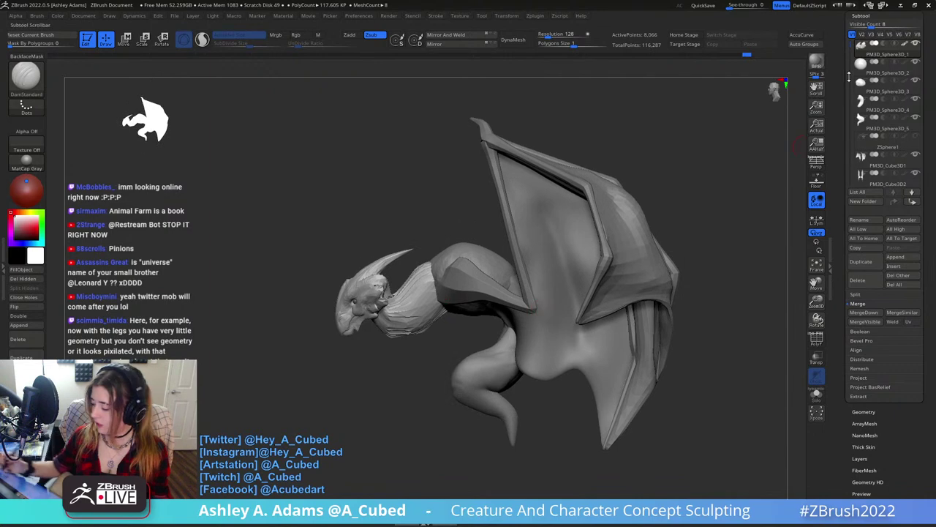
Combine all the subtools into one posing mesh with Transpose Master's TPoseMesh.
{"action": "left_click_drag", "start_coordinate": [849, 77], "coordinate": [852, 266]}
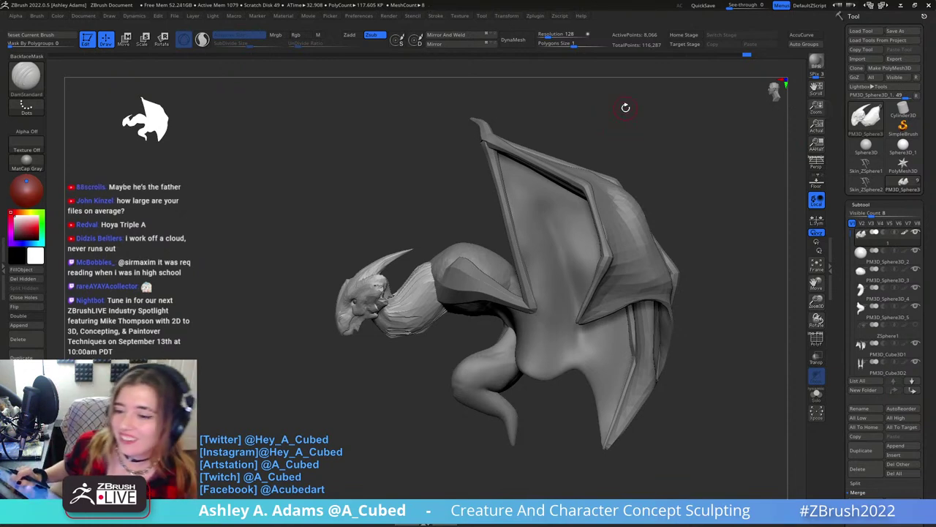
{"action": "left_click_drag", "start_coordinate": [651, 198], "coordinate": [591, 102], "text": "alt"}
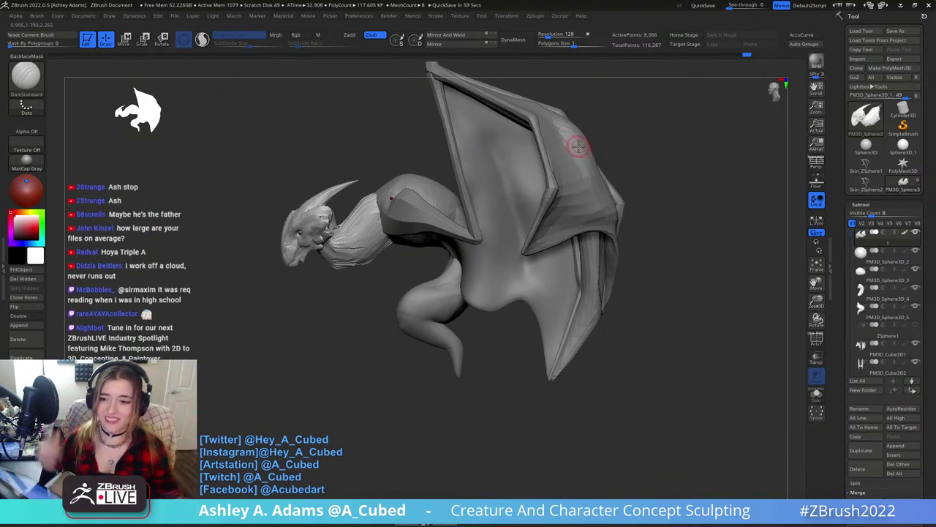
{"action": "left_click_drag", "start_coordinate": [399, 163], "coordinate": [444, 169]}
{"action": "right_click", "coordinate": [445, 172]}
{"action": "left_click", "coordinate": [515, 18]}
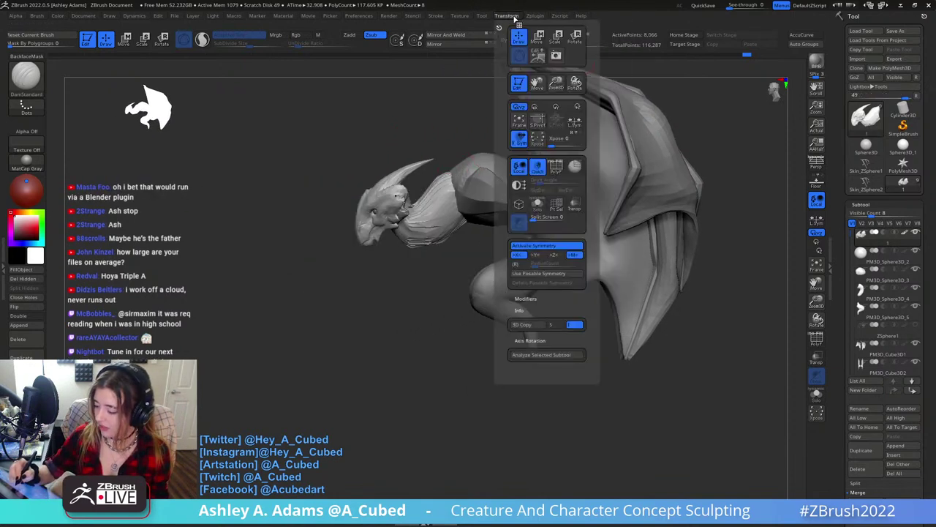
{"action": "mouse_move", "coordinate": [536, 16]}
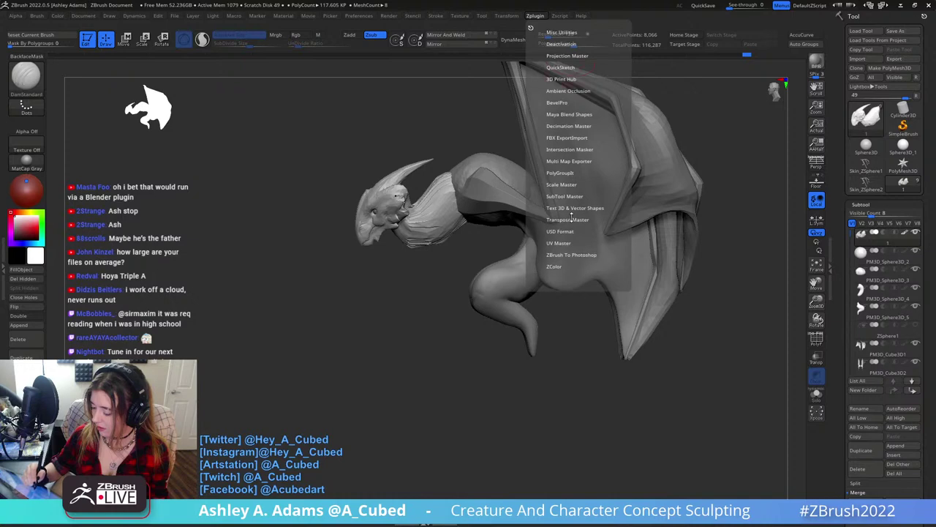
{"action": "left_click", "coordinate": [557, 233]}
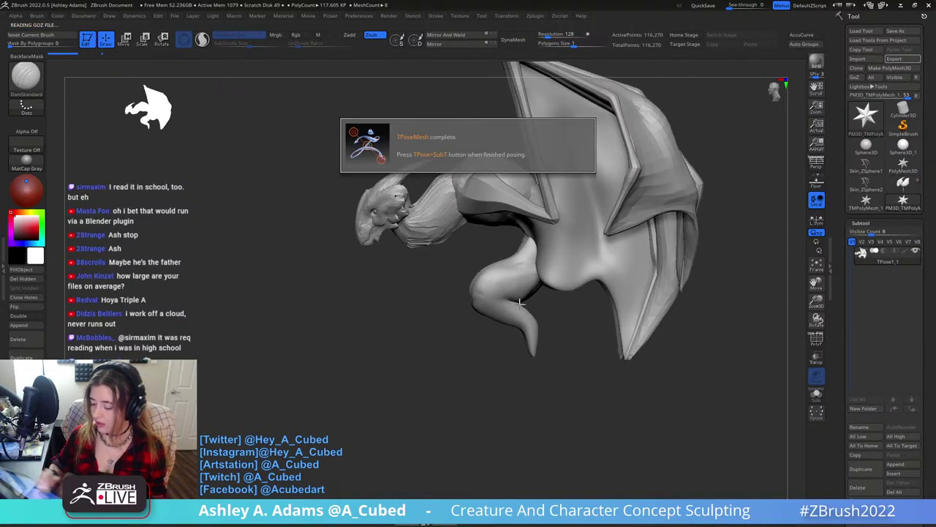
Switch to the SnakeHook brush for reshaping the combined posing mesh.
{"action": "right_click", "coordinate": [571, 312]}
{"action": "right_click_drag", "start_coordinate": [591, 261], "coordinate": [482, 242]}
{"action": "left_click_drag", "start_coordinate": [482, 242], "coordinate": [470, 103]}
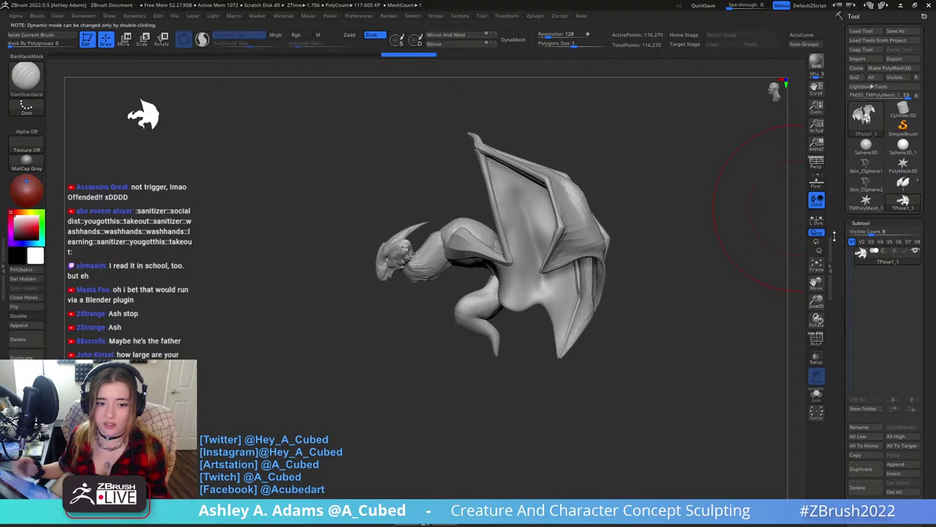
{"action": "mouse_move", "coordinate": [474, 211]}
{"action": "right_mouse_down", "text": "alt"}
{"action": "mouse_move", "coordinate": [504, 188]}
{"action": "mouse_move", "coordinate": [483, 205]}
{"action": "right_mouse_up", "text": "alt"}
{"action": "key", "text": "space"}
{"action": "left_click_drag", "start_coordinate": [479, 211], "coordinate": [468, 202]}
{"action": "key", "text": "b"}
{"action": "key", "text": "s"}
{"action": "key", "text": "h"}
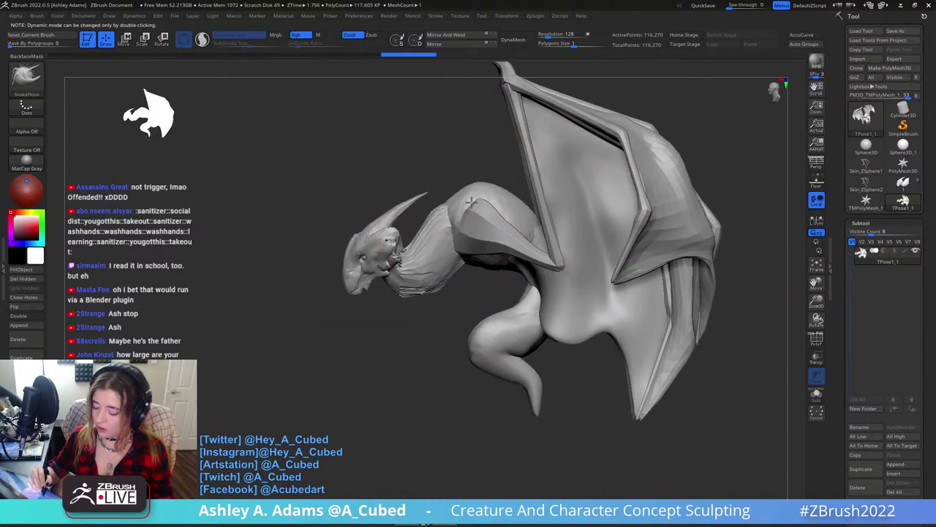
Try to pull the shoulder area beside the head outward from the front with SnakeHook.
{"action": "right_click_drag", "start_coordinate": [440, 218], "coordinate": [506, 219]}
{"action": "key", "text": "space"}
{"action": "left_click_drag", "start_coordinate": [517, 260], "coordinate": [529, 257]}
{"action": "key", "text": "ctrl+z"}
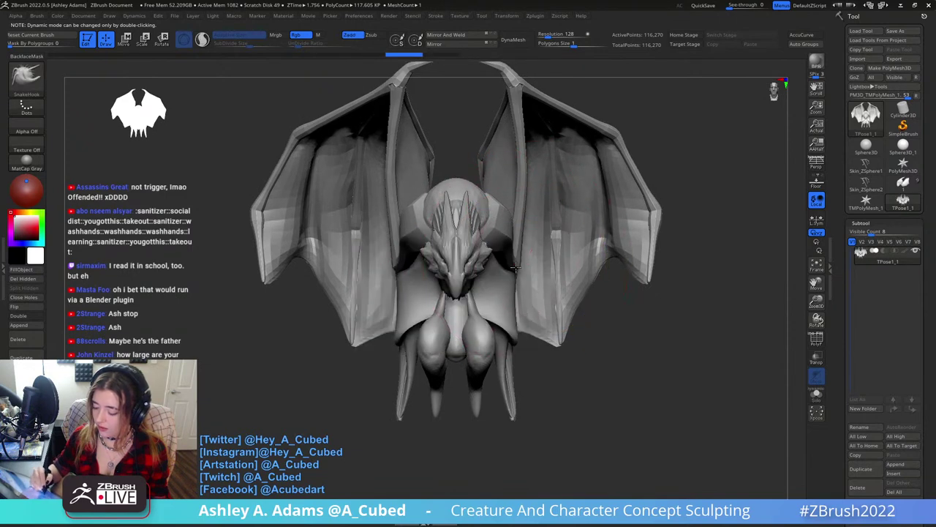
Pull the outer and upper edges of the wings outward from the front with a large SnakeHook brush.
{"action": "left_click_drag", "start_coordinate": [606, 344], "coordinate": [527, 292]}
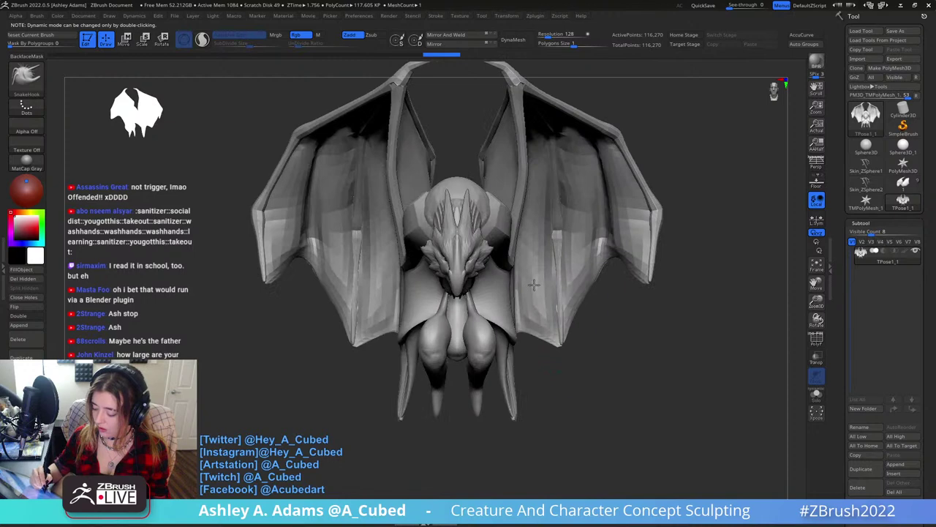
{"action": "key", "text": "space"}
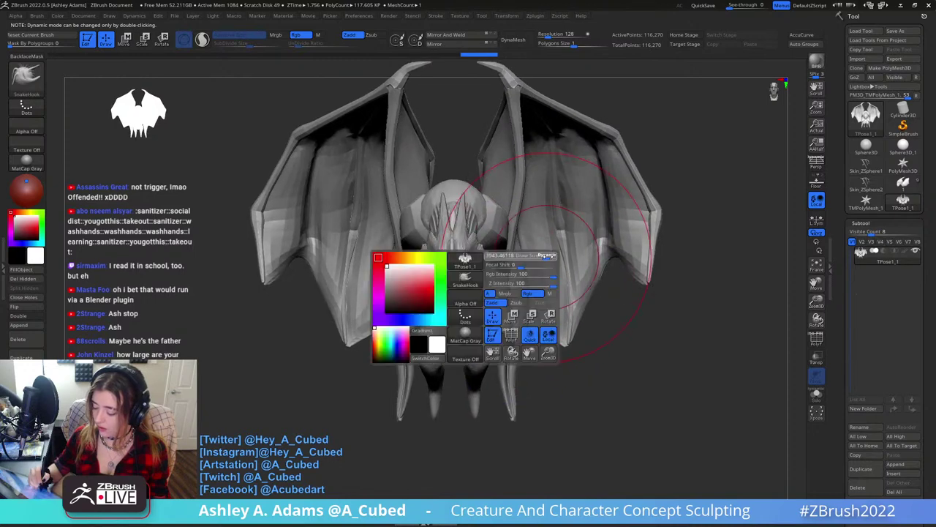
{"action": "left_click_drag", "start_coordinate": [638, 226], "coordinate": [666, 226]}
{"action": "left_click_drag", "start_coordinate": [645, 178], "coordinate": [661, 162]}
{"action": "right_click_drag", "start_coordinate": [632, 208], "coordinate": [622, 164], "text": "ctrl"}
{"action": "left_click_drag", "start_coordinate": [605, 174], "coordinate": [613, 168]}
Reshape the wings from behind with SnakeHook, adjusting the membrane and the upper wing bones.
{"action": "right_click_drag", "start_coordinate": [593, 185], "coordinate": [731, 194]}
{"action": "right_click_drag", "start_coordinate": [600, 201], "coordinate": [578, 223], "text": "shift"}
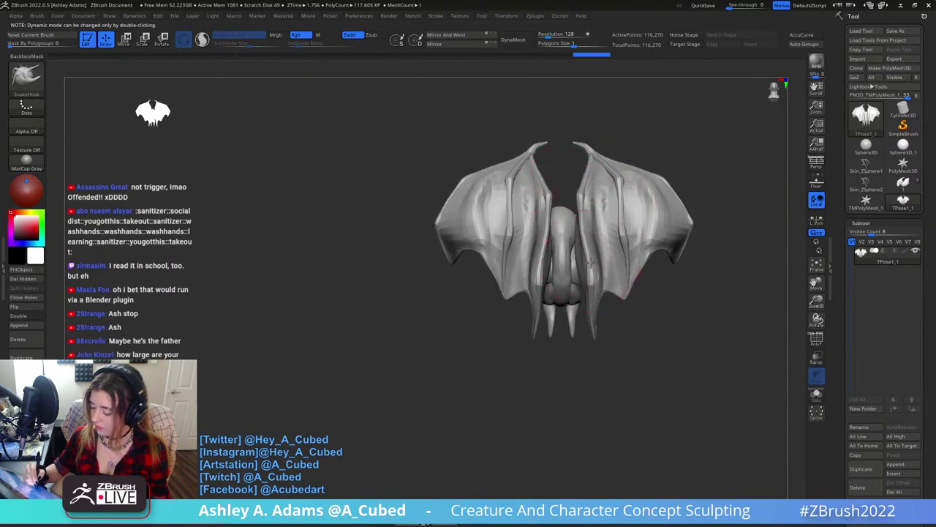
{"action": "right_click_drag", "start_coordinate": [588, 264], "coordinate": [594, 245], "text": "shift"}
{"action": "key", "text": "space"}
{"action": "left_click_drag", "start_coordinate": [618, 224], "coordinate": [626, 224]}
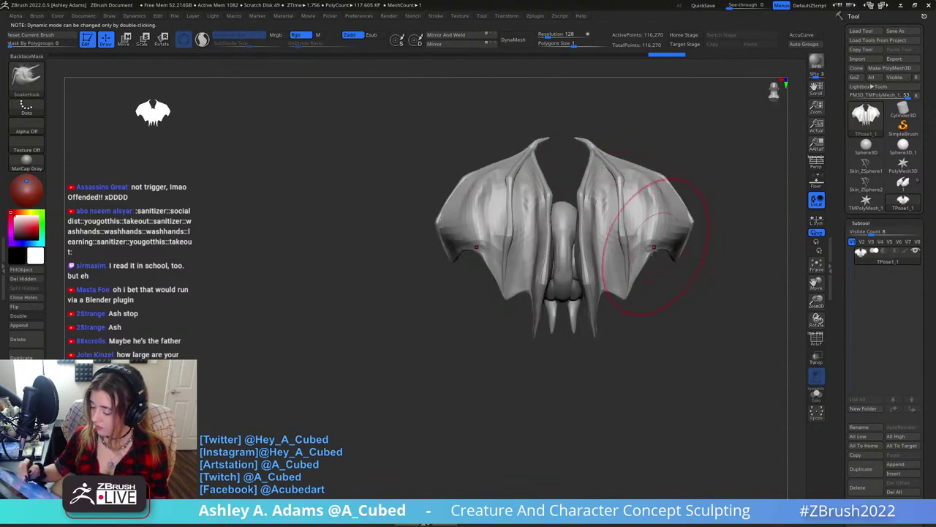
{"action": "key", "text": "ctrl+shift+z"}
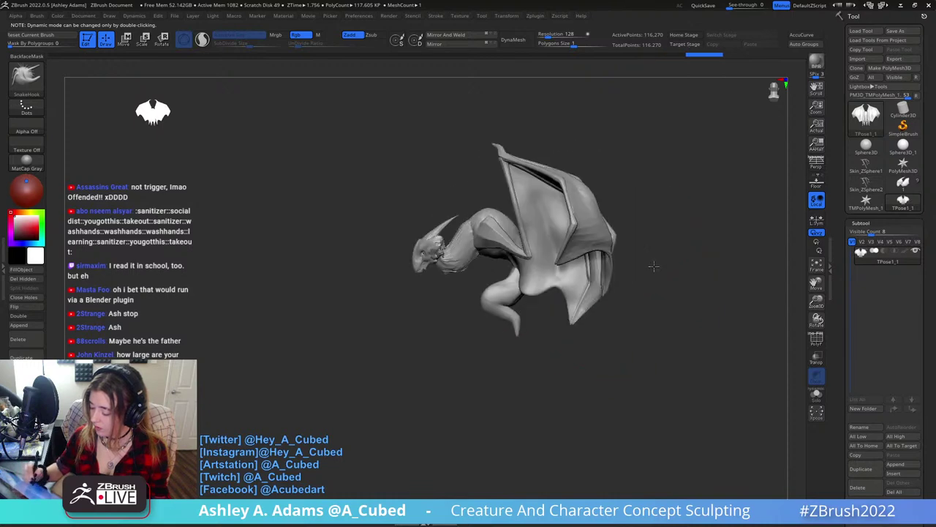
Isolate the wing parts by visibility and mask the head, neck, body and legs, leaving wings and shoulders unmasked.
{"action": "key", "text": "space"}
{"action": "left_click", "coordinate": [545, 246], "text": "ctrl+shift"}
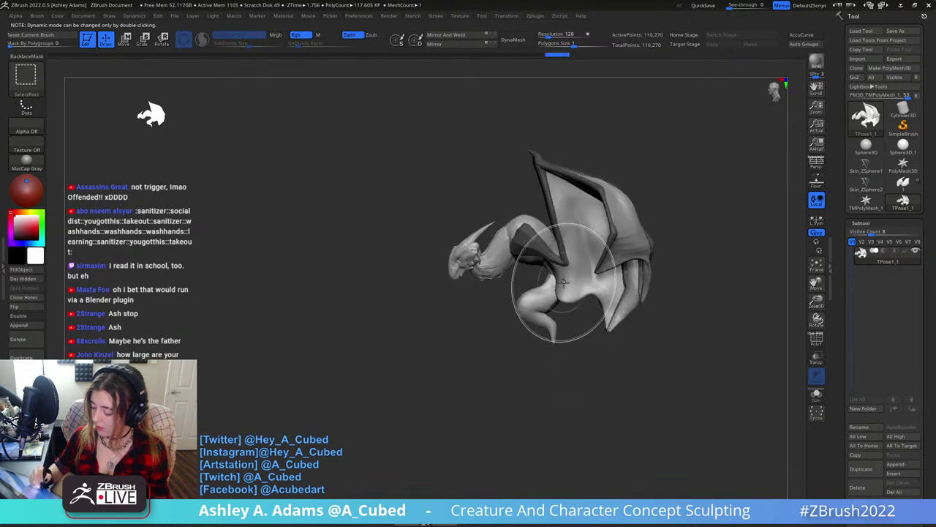
{"action": "left_click", "coordinate": [564, 282], "text": "ctrl+shift"}
{"action": "left_click", "coordinate": [574, 356], "text": "ctrl+shift"}
{"action": "left_click_drag", "start_coordinate": [574, 356], "coordinate": [635, 346]}
{"action": "left_click", "coordinate": [644, 239], "text": "ctrl+shift"}
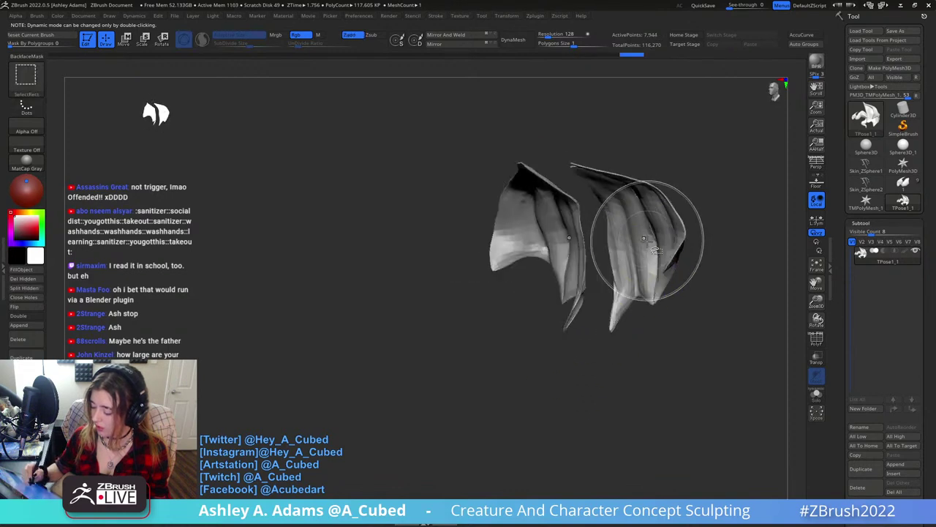
{"action": "left_click", "coordinate": [665, 335], "text": "ctrl"}
{"action": "left_click", "coordinate": [670, 337], "text": "ctrl+shift"}
{"action": "left_click", "coordinate": [696, 296], "text": "ctrl"}
{"action": "right_click_drag", "start_coordinate": [632, 226], "coordinate": [574, 218]}
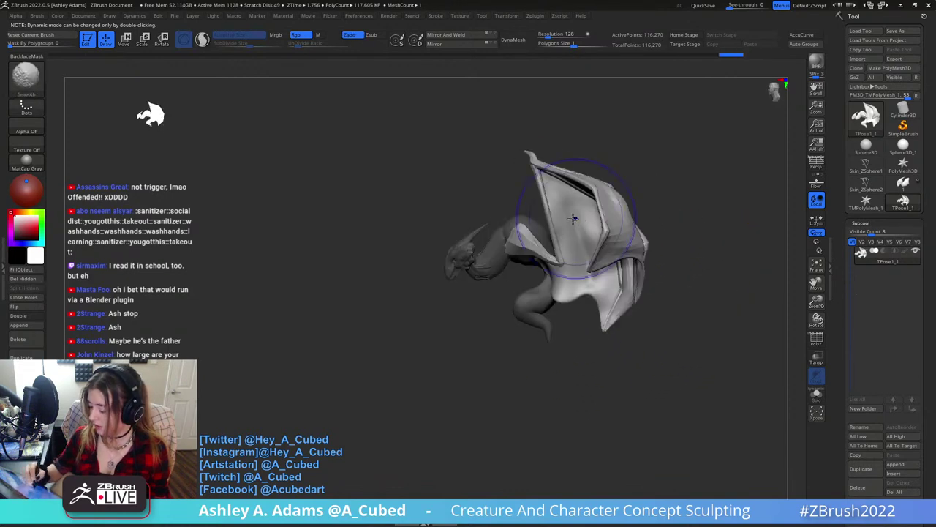
Place the transform gizmo at the shoulder and rotate the unmasked wings forward around it.
{"action": "key", "text": "w"}
{"action": "left_click_drag", "start_coordinate": [536, 190], "coordinate": [541, 194], "text": "alt"}
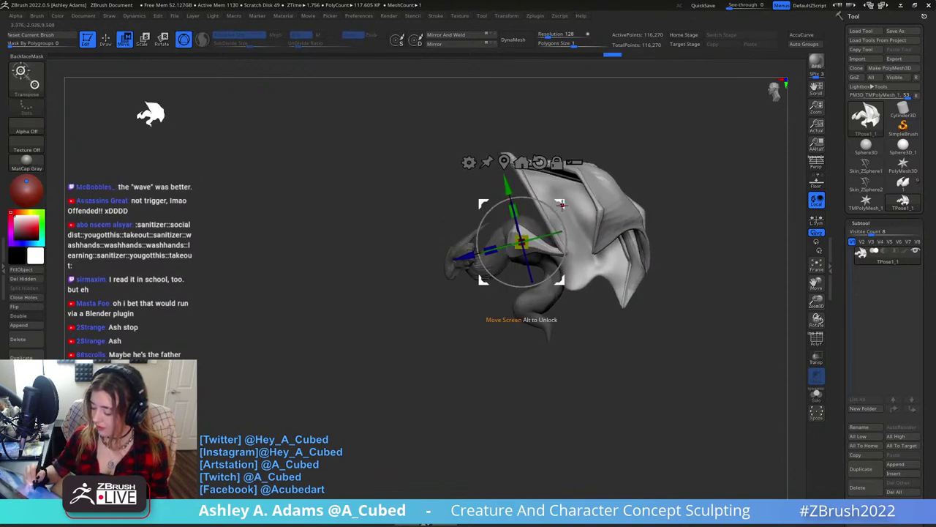
{"action": "key", "text": "q"}
{"action": "mouse_move", "coordinate": [562, 205]}
{"action": "right_mouse_down"}
{"action": "mouse_move", "coordinate": [539, 241]}
{"action": "mouse_move", "coordinate": [492, 278]}
{"action": "mouse_move", "coordinate": [545, 263]}
{"action": "mouse_move", "coordinate": [501, 243]}
{"action": "right_mouse_up"}
{"action": "right_click", "coordinate": [516, 266]}
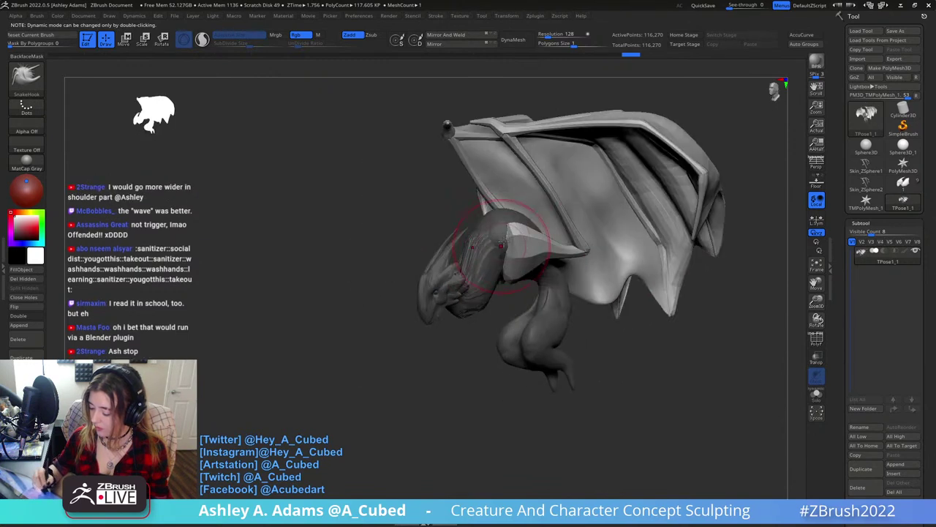
Raise and broaden the shoulder piece at the base of the wing with SnakeHook.
{"action": "mouse_move", "coordinate": [502, 244]}
{"action": "left_mouse_down"}
{"action": "mouse_move", "coordinate": [513, 222]}
{"action": "mouse_move", "coordinate": [503, 224]}
{"action": "left_mouse_up"}
{"action": "mouse_move", "coordinate": [503, 225]}
{"action": "right_mouse_down"}
{"action": "mouse_move", "coordinate": [495, 285]}
{"action": "mouse_move", "coordinate": [501, 277]}
{"action": "right_mouse_up"}
{"action": "right_click", "coordinate": [504, 243]}
{"action": "right_click", "coordinate": [502, 253]}
{"action": "left_click_drag", "start_coordinate": [530, 220], "coordinate": [529, 211]}
{"action": "right_click_drag", "start_coordinate": [529, 211], "coordinate": [517, 242]}
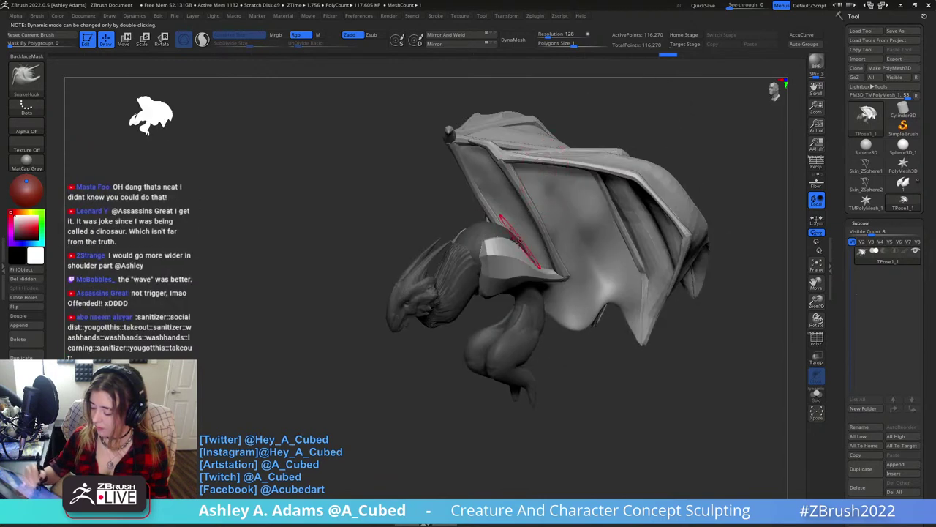
{"action": "mouse_move", "coordinate": [514, 236]}
{"action": "left_mouse_down"}
{"action": "mouse_move", "coordinate": [529, 277]}
{"action": "mouse_move", "coordinate": [542, 247]}
{"action": "mouse_move", "coordinate": [586, 263]}
{"action": "mouse_move", "coordinate": [597, 255]}
{"action": "mouse_move", "coordinate": [592, 202]}
{"action": "mouse_move", "coordinate": [656, 220]}
{"action": "mouse_move", "coordinate": [628, 207]}
{"action": "left_mouse_up"}
{"action": "key", "text": "shift"}
{"action": "right_click_drag", "start_coordinate": [628, 207], "coordinate": [594, 216]}
{"action": "key", "text": "space"}
{"action": "left_click_drag", "start_coordinate": [591, 229], "coordinate": [602, 230]}
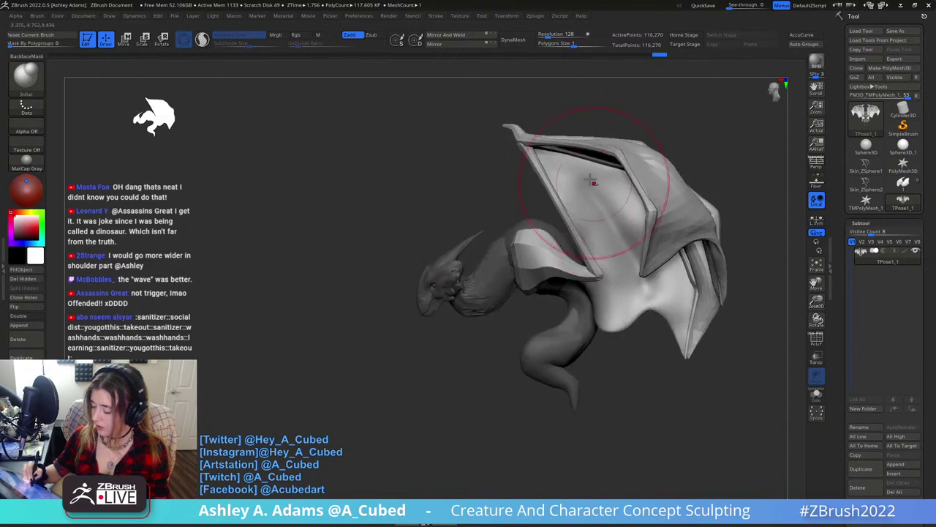
Extend the mask over the shoulder and the lower wing membrane with MaskLasso.
{"action": "right_click_drag", "start_coordinate": [595, 183], "coordinate": [550, 216]}
{"action": "key", "text": "space"}
{"action": "key", "text": "space"}
{"action": "left_click_drag", "start_coordinate": [539, 241], "coordinate": [534, 241]}
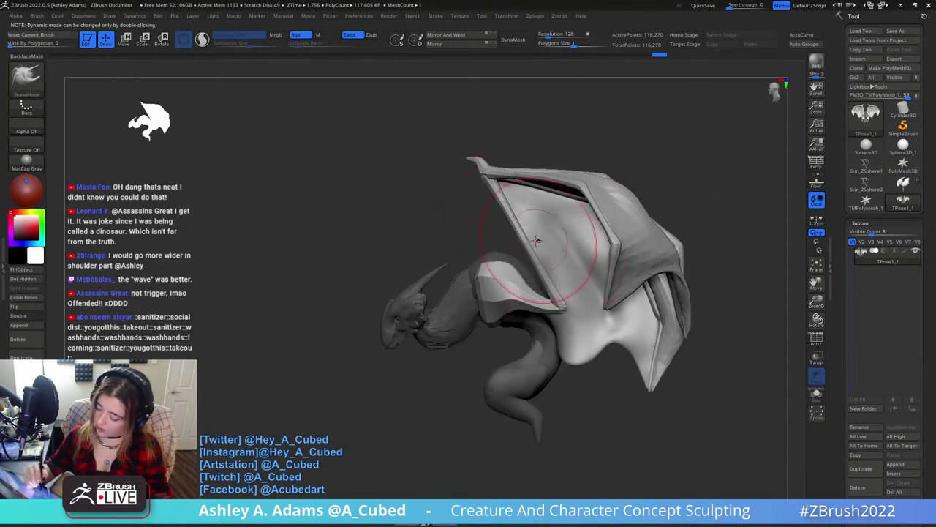
{"action": "left_click", "coordinate": [27, 78], "text": "ctrl"}
{"action": "left_click", "coordinate": [79, 94], "text": "ctrl"}
{"action": "left_click_drag", "start_coordinate": [425, 381], "coordinate": [524, 351], "text": "ctrl"}
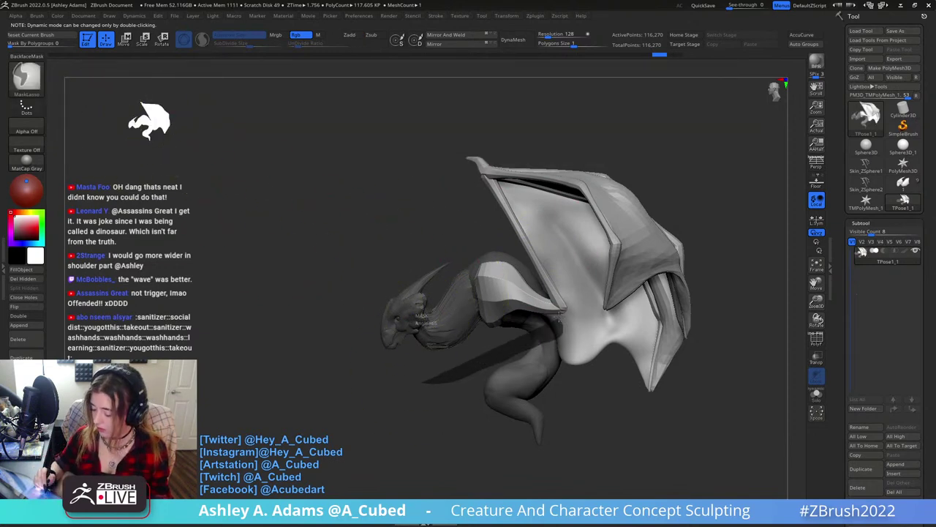
{"action": "mouse_move", "coordinate": [551, 301]}
{"action": "left_mouse_down", "text": "ctrl"}
{"action": "mouse_move", "coordinate": [470, 252]}
{"action": "mouse_move", "coordinate": [394, 300]}
{"action": "left_mouse_up", "text": "ctrl"}
{"action": "mouse_move", "coordinate": [542, 410]}
{"action": "left_mouse_down"}
{"action": "mouse_move", "coordinate": [533, 374]}
{"action": "mouse_move", "coordinate": [553, 373]}
{"action": "mouse_move", "coordinate": [549, 344]}
{"action": "mouse_move", "coordinate": [541, 353]}
{"action": "left_mouse_up"}
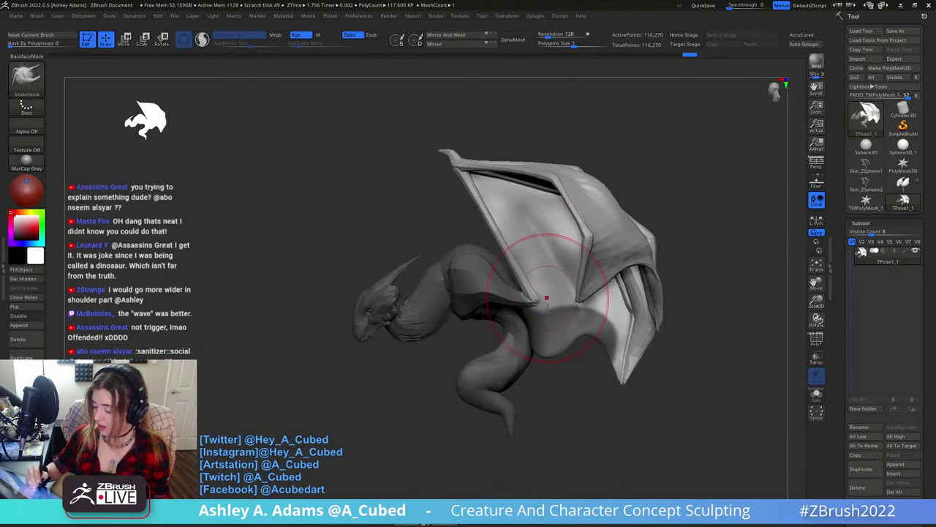
{"action": "left_click", "coordinate": [558, 383], "text": "ctrl"}
{"action": "left_click", "coordinate": [567, 385], "text": "ctrl"}
Bend the front wing bone into a curve with a large SnakeHook brush.
{"action": "key", "text": "space"}
{"action": "left_click", "coordinate": [509, 229]}
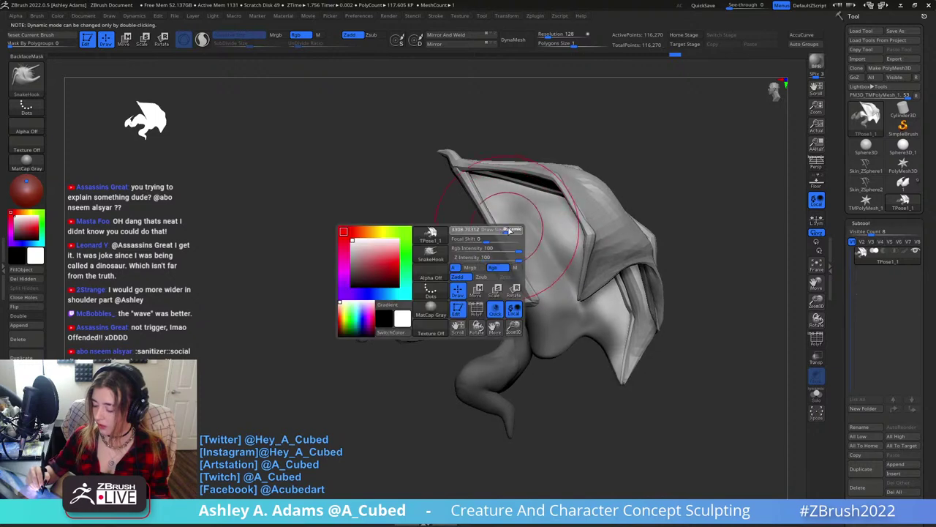
{"action": "key", "text": "space"}
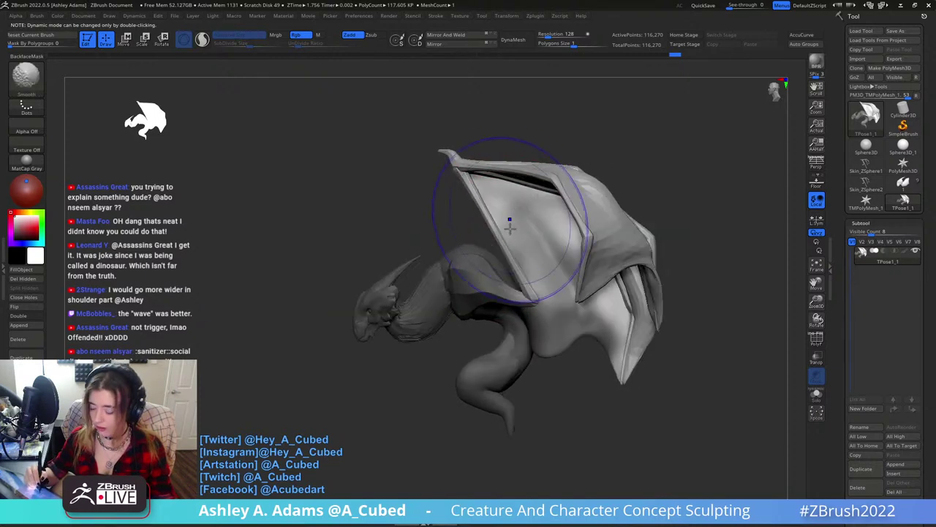
{"action": "left_click_drag", "start_coordinate": [502, 224], "coordinate": [505, 216]}
{"action": "key", "text": "space"}
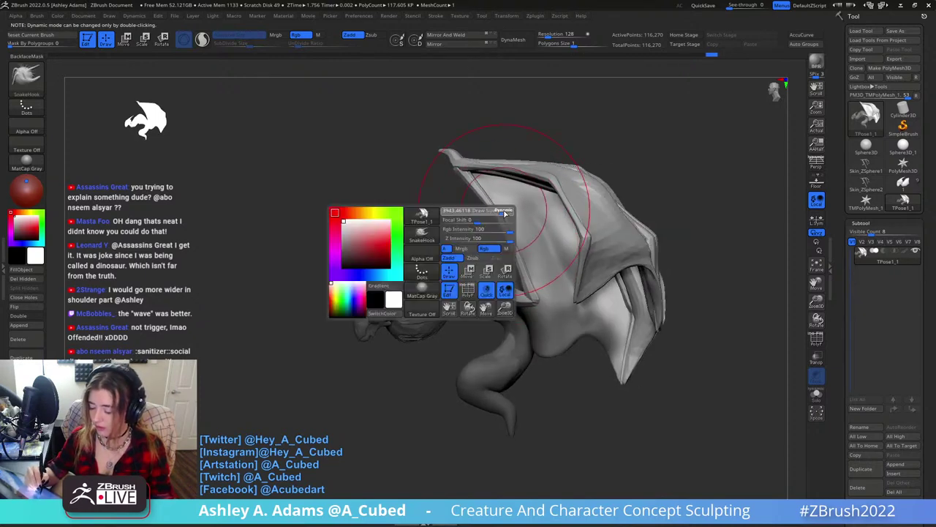
{"action": "right_click_drag", "start_coordinate": [505, 184], "coordinate": [532, 213], "text": "alt"}
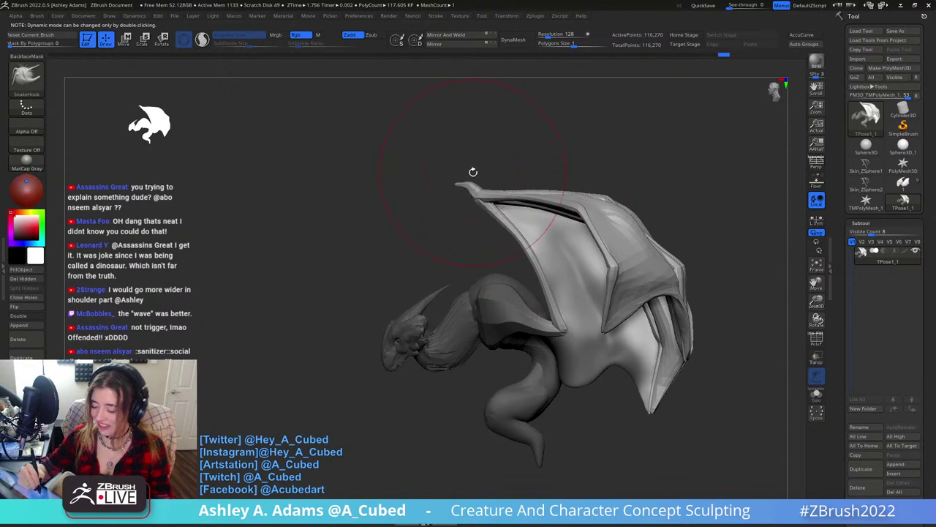
Reshape the claw at the wing's upper joint with a smaller SnakeHook brush and check the wings from the front.
{"action": "mouse_move", "coordinate": [474, 172]}
{"action": "left_mouse_down"}
{"action": "mouse_move", "coordinate": [501, 163]}
{"action": "mouse_move", "coordinate": [450, 166]}
{"action": "mouse_move", "coordinate": [469, 188]}
{"action": "left_mouse_up"}
{"action": "key", "text": "space"}
{"action": "key", "text": "space"}
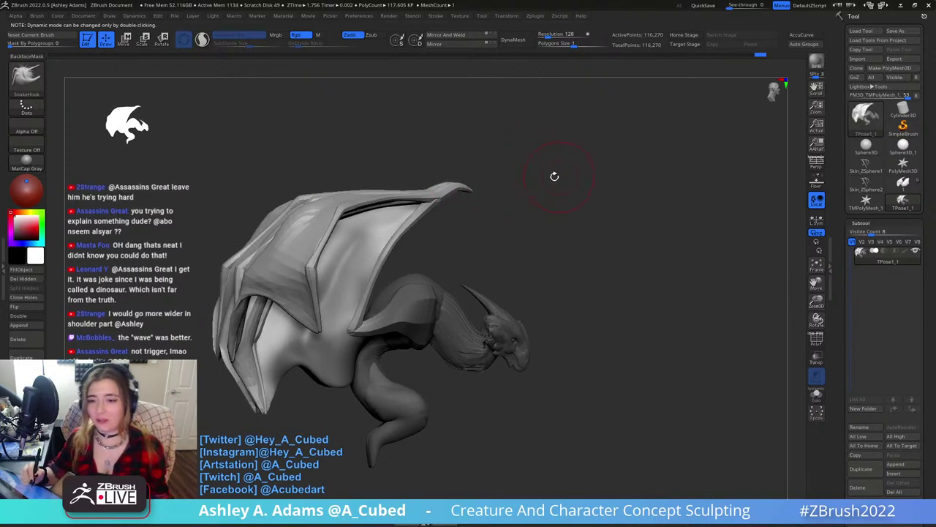
{"action": "left_click_drag", "start_coordinate": [555, 176], "coordinate": [499, 172], "text": "shift"}
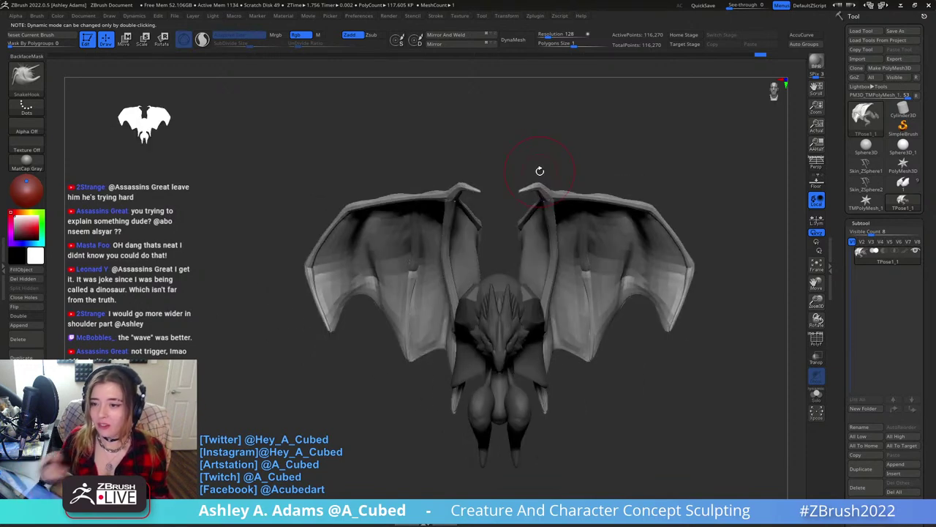
Tilt the unmasked wings forward over the head with the transform gizmo, pivoting at the base of the wing.
{"action": "left_click_drag", "start_coordinate": [616, 179], "coordinate": [459, 233]}
{"action": "left_click_drag", "start_coordinate": [419, 168], "coordinate": [379, 158]}
{"action": "key", "text": "space"}
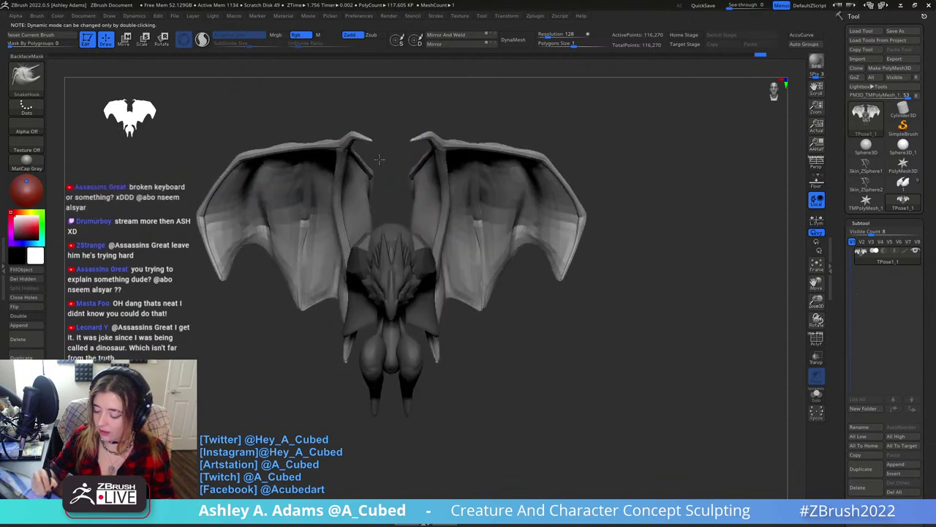
{"action": "key", "text": "space"}
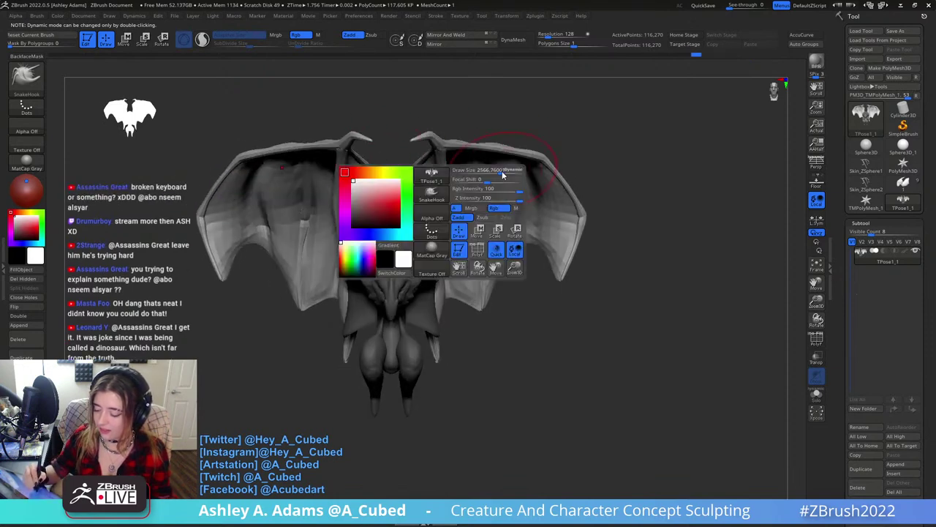
{"action": "left_click_drag", "start_coordinate": [444, 153], "coordinate": [551, 143]}
{"action": "key", "text": "w"}
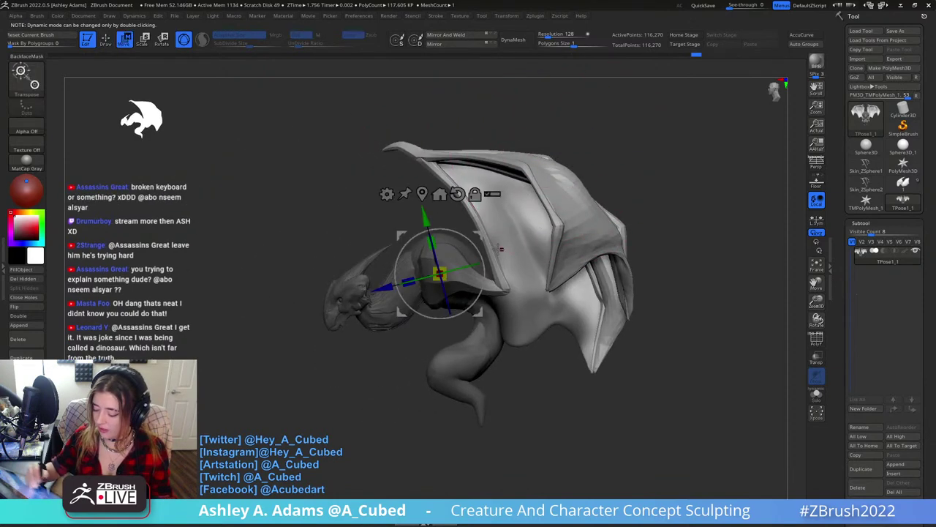
{"action": "left_click_drag", "start_coordinate": [477, 234], "coordinate": [545, 256]}
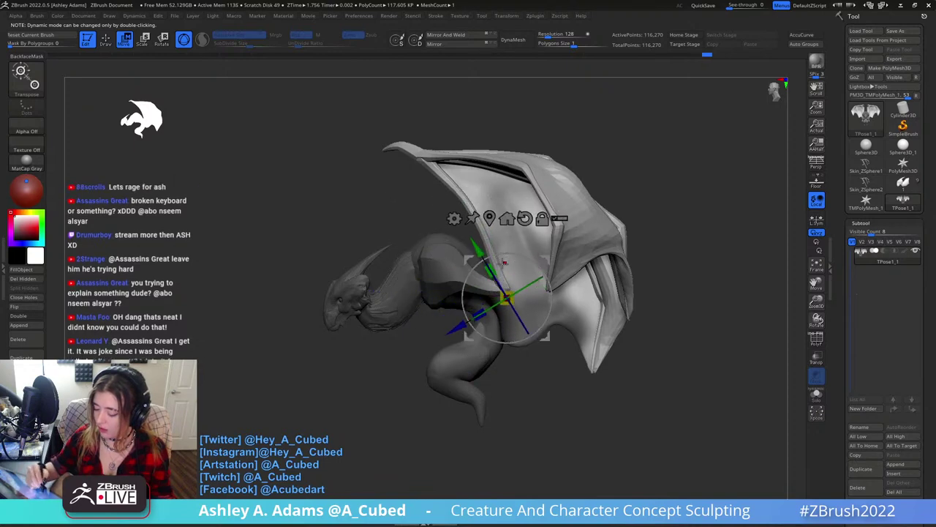
{"action": "left_click_drag", "start_coordinate": [507, 298], "coordinate": [499, 255]}
{"action": "right_click_drag", "start_coordinate": [531, 257], "coordinate": [512, 273]}
Try to rotate the wings sideways with the transform gizmo in front view, undoing each attempt.
{"action": "left_click_drag", "start_coordinate": [444, 307], "coordinate": [465, 305]}
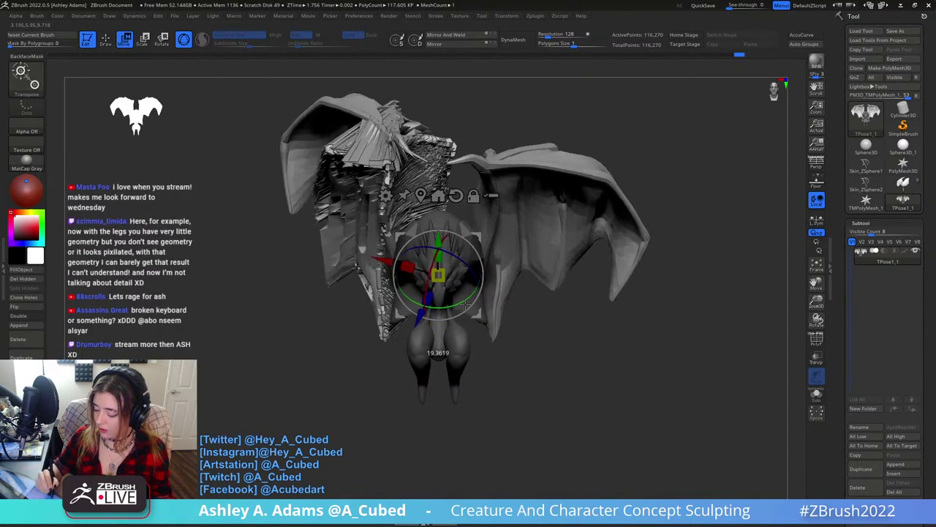
{"action": "key", "text": "ctrl+z"}
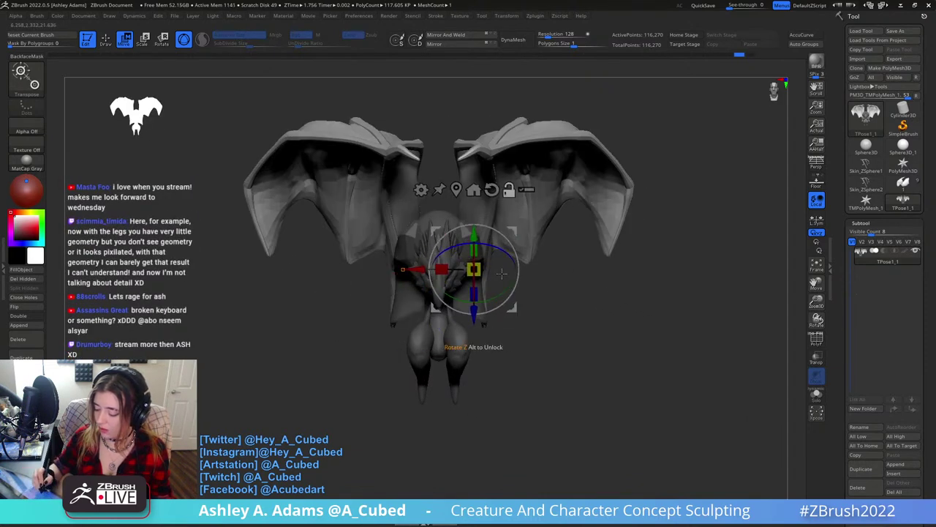
{"action": "left_click_drag", "start_coordinate": [511, 281], "coordinate": [501, 296]}
{"action": "key", "text": "ctrl+z"}
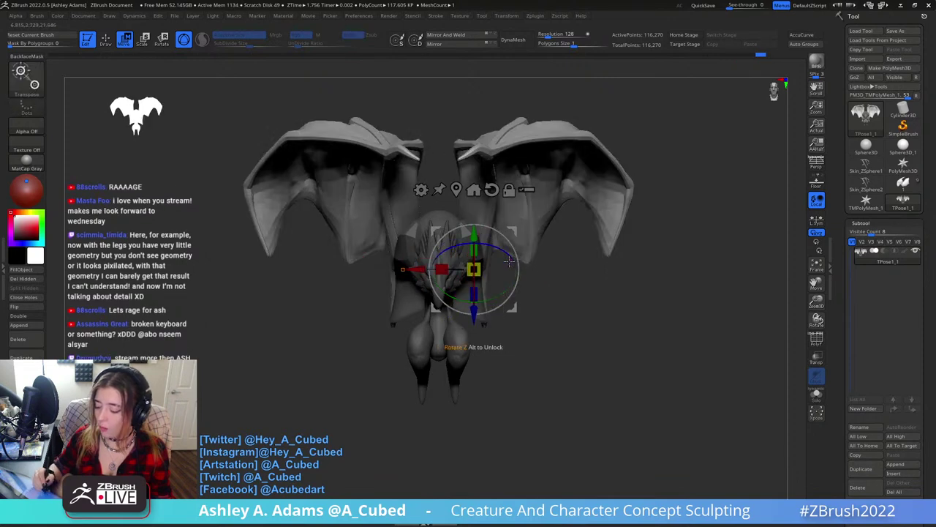
Reposition the gizmo at the wing base and move both wings slightly outward, away from the body.
{"action": "left_click_drag", "start_coordinate": [479, 228], "coordinate": [481, 207]}
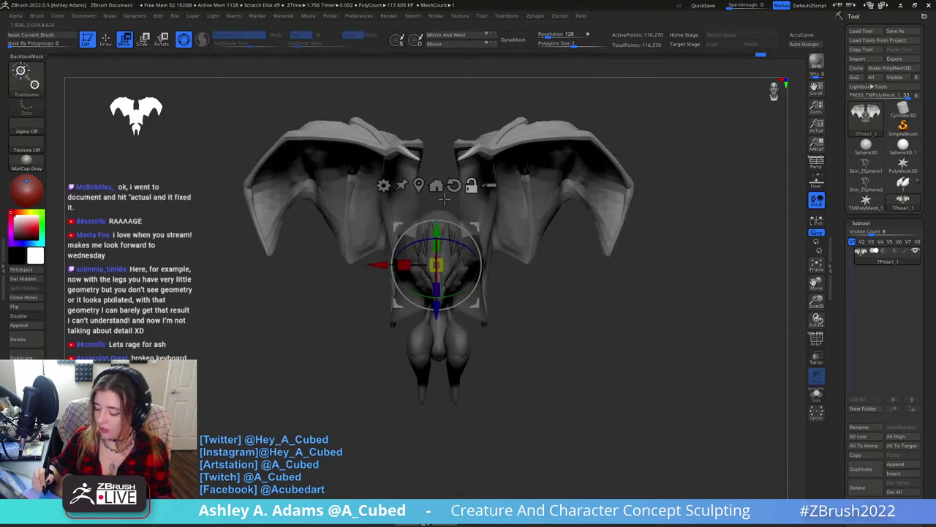
{"action": "left_click", "coordinate": [421, 187]}
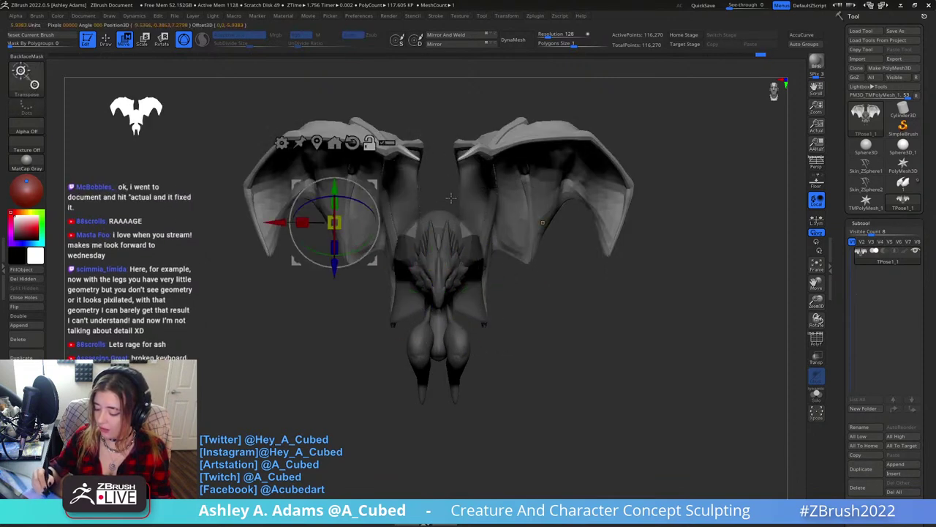
{"action": "left_click", "coordinate": [485, 246]}
{"action": "left_click", "coordinate": [504, 165], "text": "alt"}
{"action": "right_click_drag", "start_coordinate": [504, 172], "coordinate": [410, 191]}
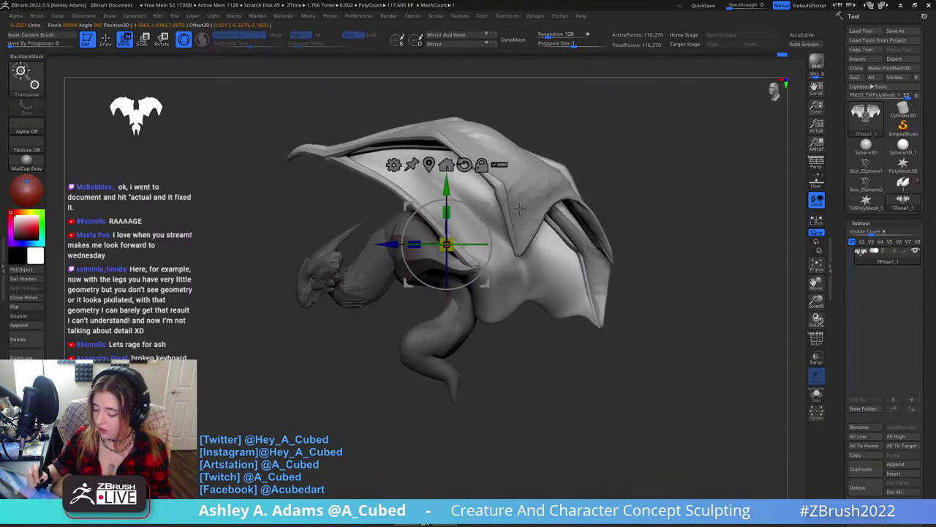
{"action": "left_click_drag", "start_coordinate": [487, 208], "coordinate": [549, 251]}
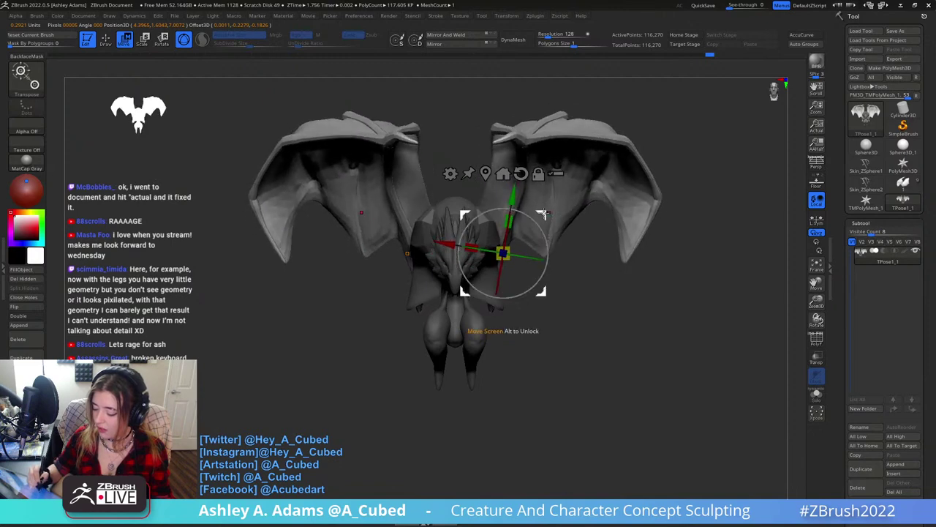
{"action": "left_click_drag", "start_coordinate": [544, 214], "coordinate": [570, 203]}
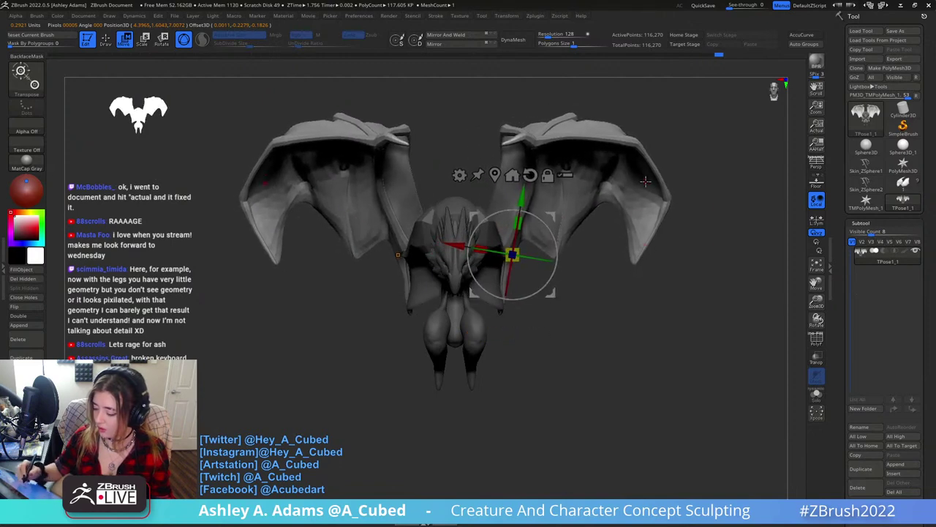
Adjust the wing shape from behind with a large SnakeHook brush and check the profile from the side.
{"action": "key", "text": "q"}
{"action": "right_click", "coordinate": [622, 180]}
{"action": "left_click", "coordinate": [639, 185]}
{"action": "mouse_move", "coordinate": [629, 192]}
{"action": "right_mouse_down", "text": "ctrl"}
{"action": "mouse_move", "coordinate": [589, 178]}
{"action": "mouse_move", "coordinate": [591, 211]}
{"action": "mouse_move", "coordinate": [640, 206]}
{"action": "mouse_move", "coordinate": [578, 224]}
{"action": "right_mouse_up", "text": "ctrl"}
{"action": "key", "text": "space"}
{"action": "right_click_drag", "start_coordinate": [571, 192], "coordinate": [547, 224], "text": "ctrl"}
{"action": "key", "text": "space"}
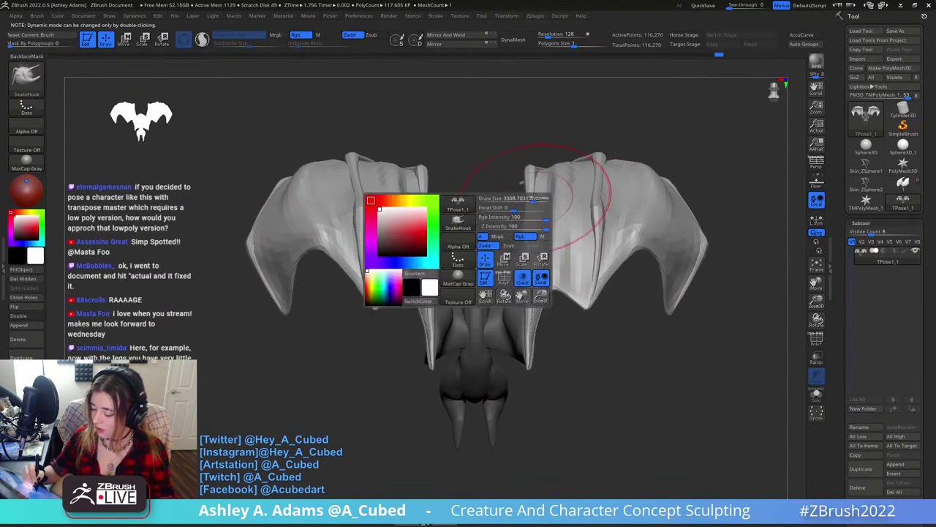
{"action": "left_click_drag", "start_coordinate": [537, 198], "coordinate": [533, 200]}
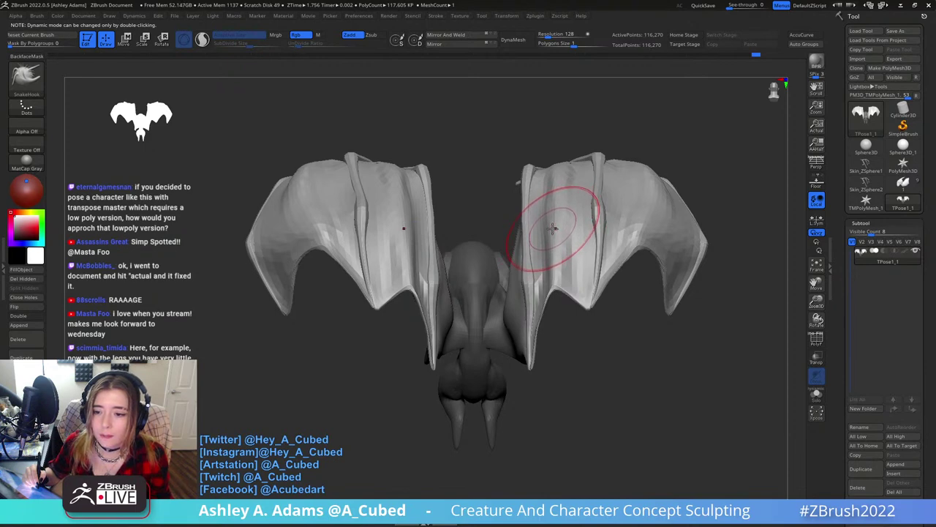
{"action": "mouse_move", "coordinate": [548, 212]}
{"action": "right_mouse_down"}
{"action": "mouse_move", "coordinate": [622, 209]}
{"action": "mouse_move", "coordinate": [564, 209]}
{"action": "mouse_move", "coordinate": [575, 186]}
{"action": "mouse_move", "coordinate": [569, 202]}
{"action": "mouse_move", "coordinate": [505, 234]}
{"action": "right_mouse_up"}
{"action": "right_click", "coordinate": [517, 237]}
{"action": "mouse_move", "coordinate": [575, 185]}
{"action": "right_mouse_down", "text": "alt"}
{"action": "mouse_move", "coordinate": [517, 237]}
{"action": "mouse_move", "coordinate": [472, 186]}
{"action": "mouse_move", "coordinate": [429, 192]}
{"action": "right_mouse_up", "text": "alt"}
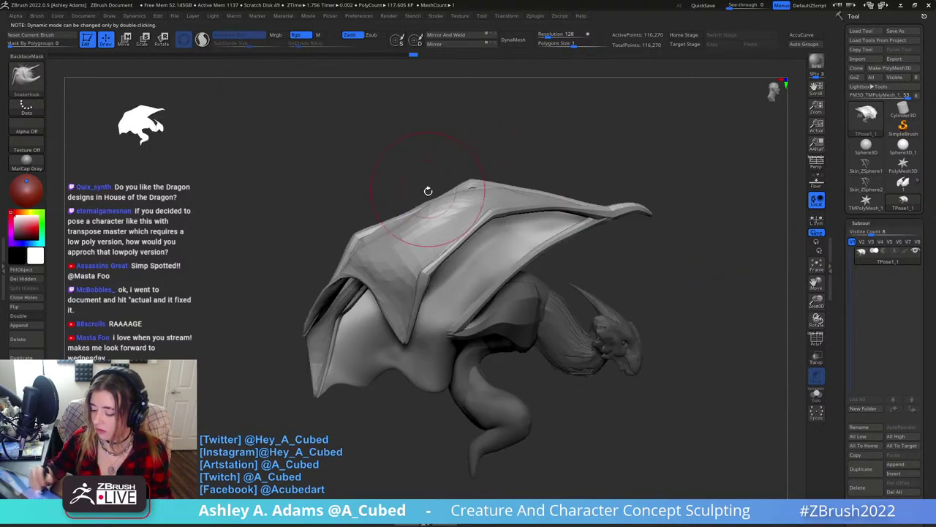
Refine the wing's upper ridge with SnakeHook, smooth it, and check both wings from the front.
{"action": "key", "text": "space"}
{"action": "key", "text": "space"}
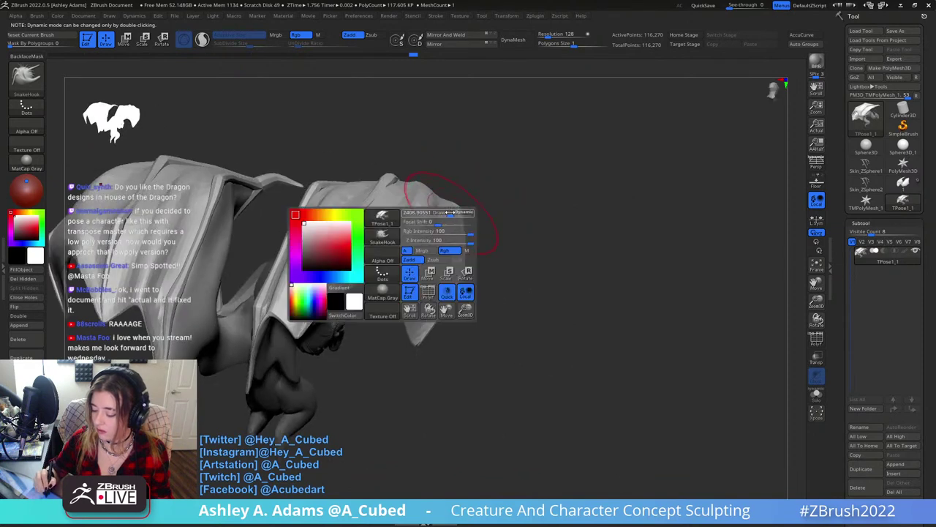
{"action": "mouse_move", "coordinate": [387, 241]}
{"action": "right_mouse_down"}
{"action": "mouse_move", "coordinate": [418, 209]}
{"action": "mouse_move", "coordinate": [424, 240]}
{"action": "mouse_move", "coordinate": [437, 186]}
{"action": "right_mouse_up"}
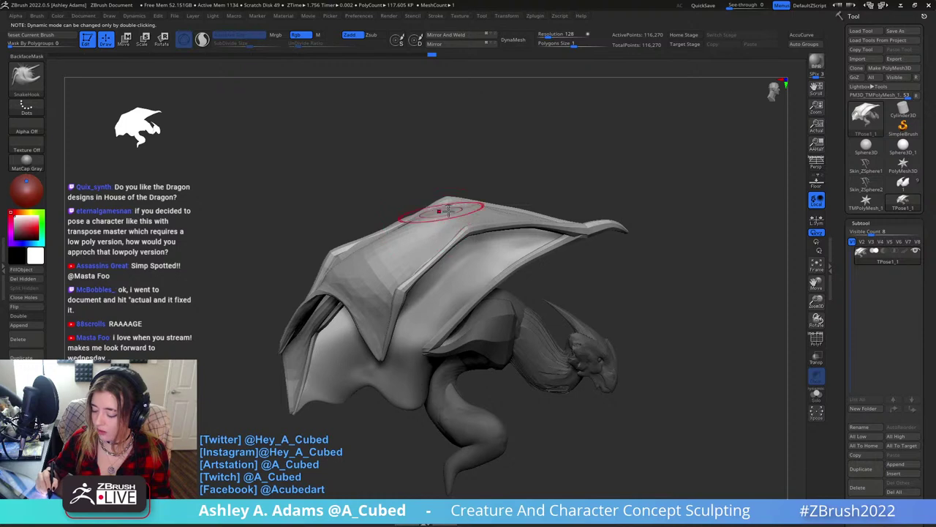
{"action": "right_click_drag", "start_coordinate": [459, 213], "coordinate": [465, 316]}
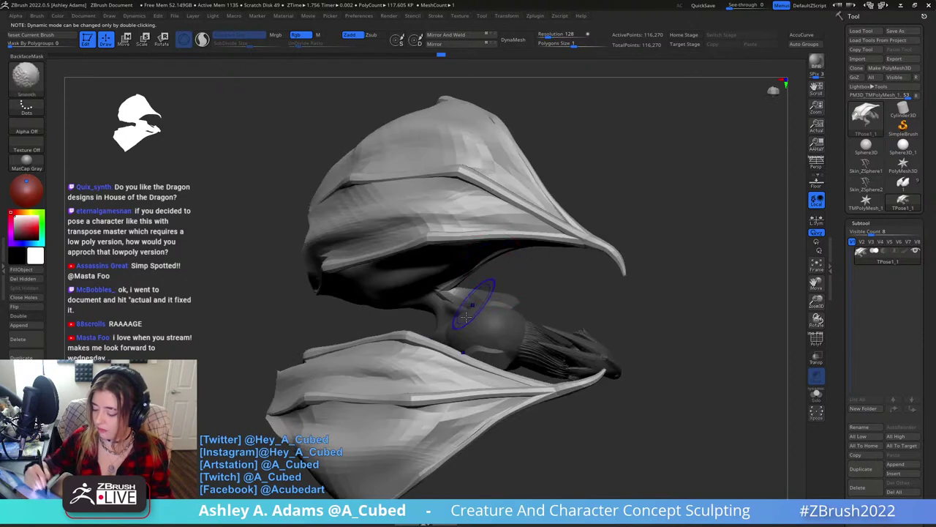
{"action": "right_click_drag", "start_coordinate": [488, 178], "coordinate": [561, 179]}
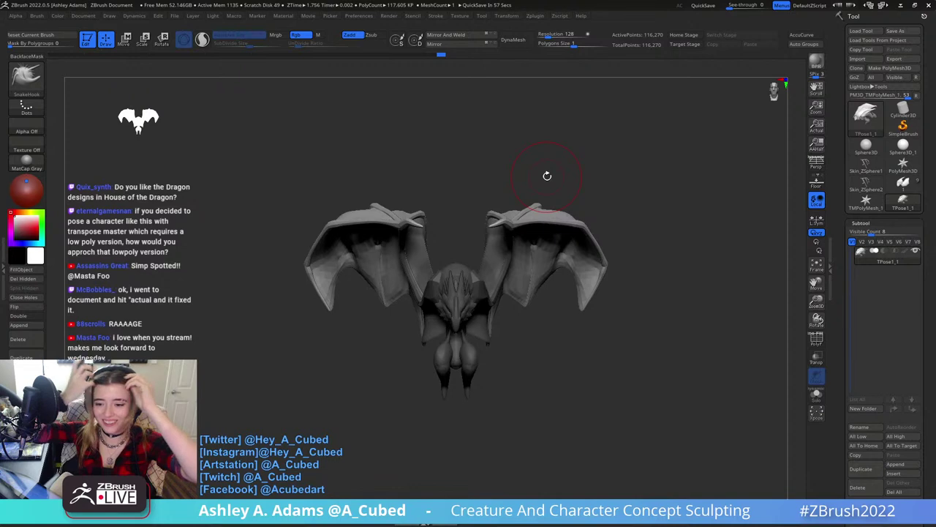
{"action": "mouse_move", "coordinate": [548, 176]}
{"action": "right_mouse_down"}
{"action": "mouse_move", "coordinate": [573, 228]}
{"action": "mouse_move", "coordinate": [532, 165]}
{"action": "right_mouse_up"}
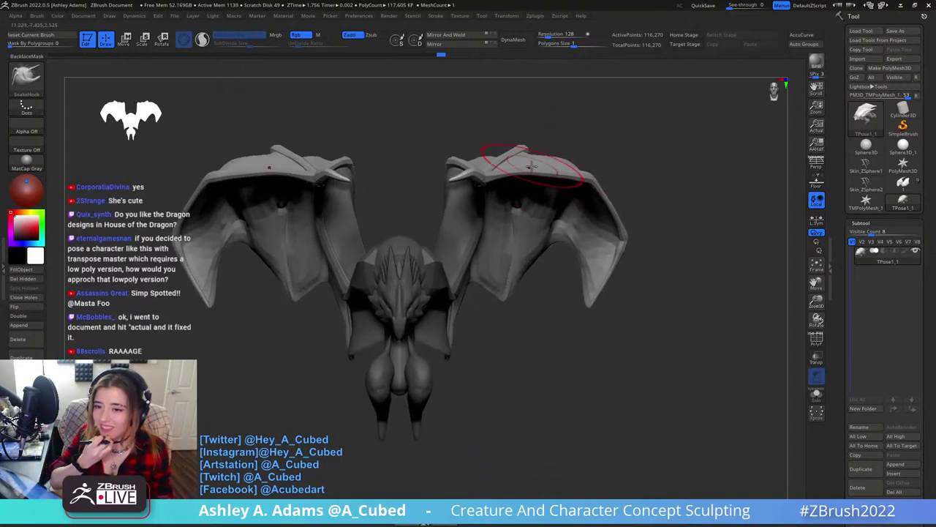
{"action": "mouse_move", "coordinate": [563, 159]}
{"action": "right_mouse_down"}
{"action": "mouse_move", "coordinate": [574, 150]}
{"action": "mouse_move", "coordinate": [583, 165]}
{"action": "mouse_move", "coordinate": [539, 204]}
{"action": "right_mouse_up"}
Build up the inner front wing membrane between the shoulder and the wing claw with ClayBuildup.
{"action": "right_click", "coordinate": [419, 167]}
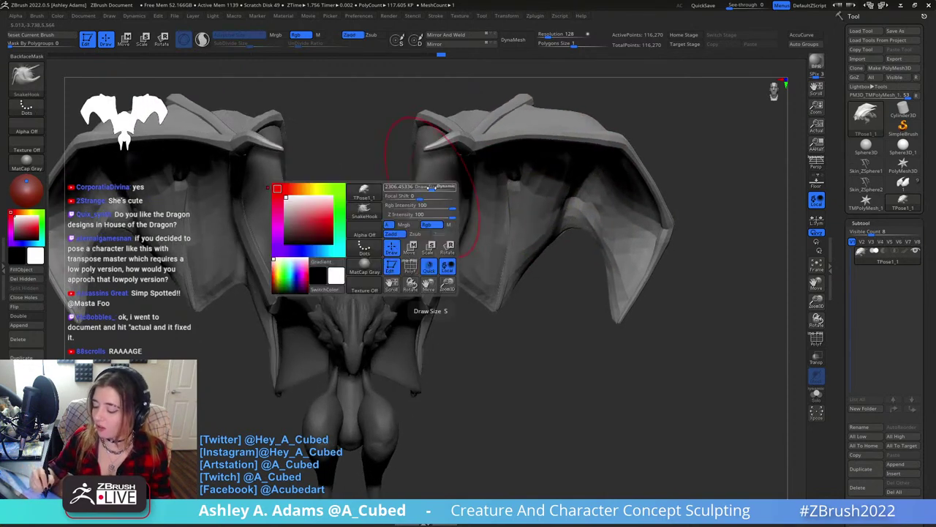
{"action": "mouse_move", "coordinate": [368, 172]}
{"action": "right_mouse_down"}
{"action": "mouse_move", "coordinate": [440, 178]}
{"action": "mouse_move", "coordinate": [421, 219]}
{"action": "right_mouse_up"}
{"action": "key", "text": "b"}
{"action": "key", "text": "c"}
{"action": "key", "text": "b"}
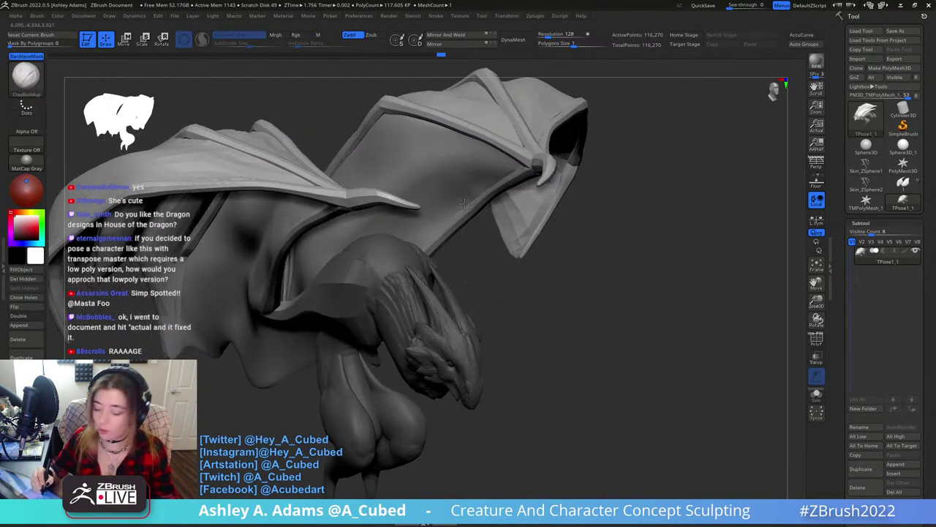
{"action": "right_click", "coordinate": [380, 223]}
{"action": "right_click_drag", "start_coordinate": [454, 183], "coordinate": [492, 181]}
{"action": "right_click_drag", "start_coordinate": [407, 188], "coordinate": [418, 142]}
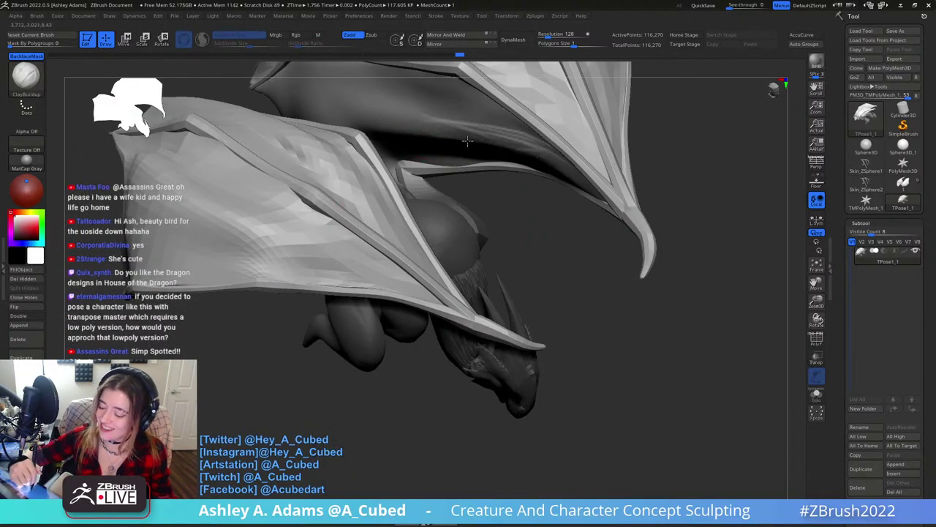
{"action": "key", "text": "shift"}
{"action": "left_click_drag", "start_coordinate": [476, 136], "coordinate": [558, 159]}
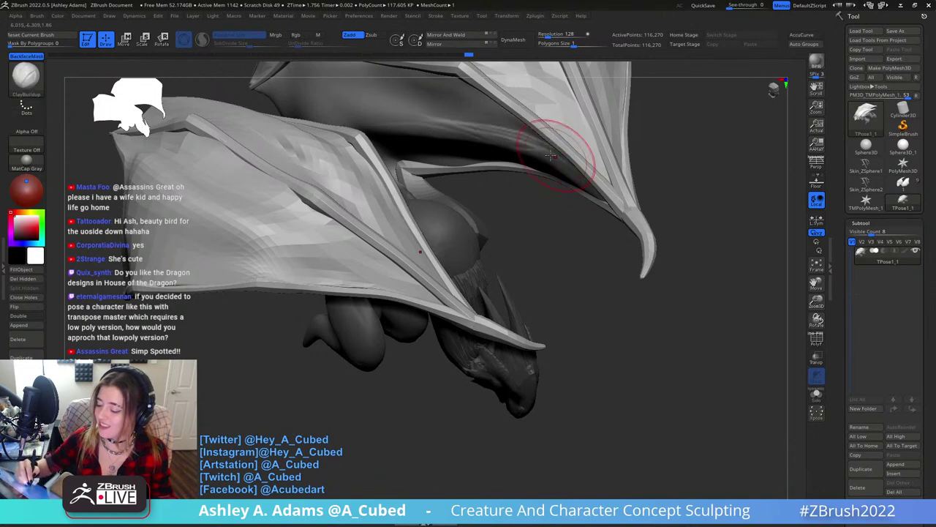
Smooth the inner front membrane from the wing claw down to the shoulder.
{"action": "left_click_drag", "start_coordinate": [458, 122], "coordinate": [523, 161], "text": "shift"}
{"action": "right_click_drag", "start_coordinate": [448, 131], "coordinate": [451, 93]}
{"action": "left_click_drag", "start_coordinate": [451, 92], "coordinate": [553, 117], "text": "shift"}
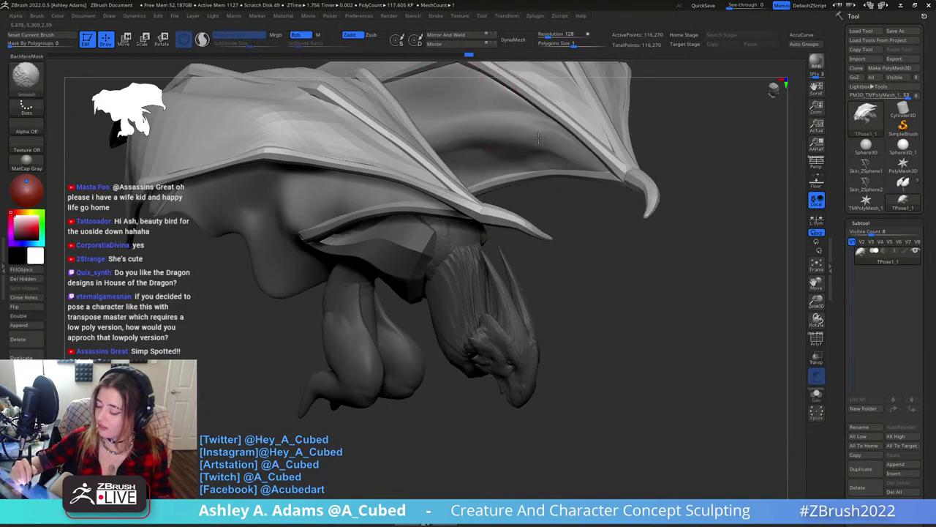
{"action": "right_click_drag", "start_coordinate": [563, 117], "coordinate": [514, 117]}
{"action": "left_click_drag", "start_coordinate": [527, 161], "coordinate": [516, 153]}
{"action": "right_click_drag", "start_coordinate": [516, 153], "coordinate": [559, 146]}
{"action": "right_click", "coordinate": [559, 146]}
{"action": "key", "text": "shift"}
{"action": "right_click_drag", "start_coordinate": [532, 178], "coordinate": [495, 182]}
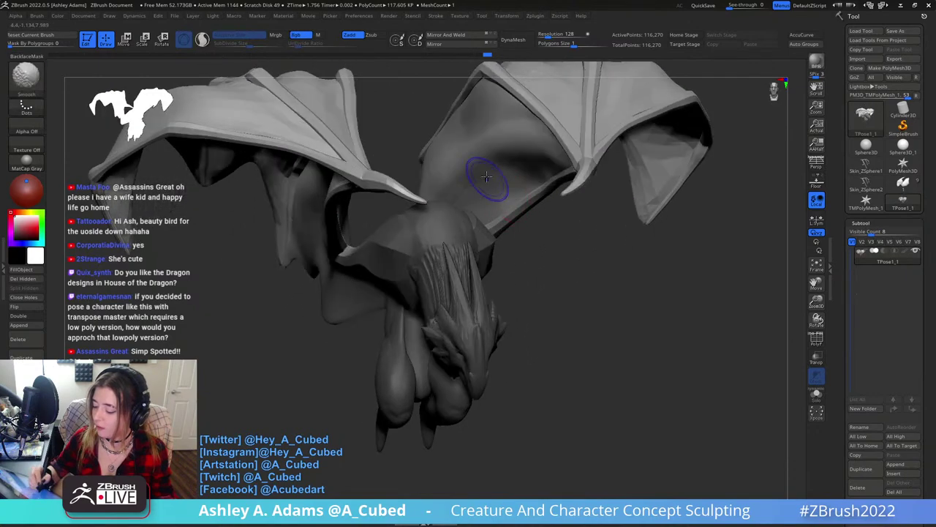
{"action": "left_click_drag", "start_coordinate": [495, 182], "coordinate": [487, 192], "text": "shift"}
Clear the mask from the creature's body.
{"action": "right_click_drag", "start_coordinate": [487, 192], "coordinate": [493, 268]}
{"action": "right_click", "coordinate": [493, 267]}
{"action": "left_click", "coordinate": [561, 215]}
{"action": "mouse_move", "coordinate": [561, 214]}
{"action": "right_mouse_down", "text": "ctrl"}
{"action": "mouse_move", "coordinate": [507, 157]}
{"action": "mouse_move", "coordinate": [520, 203]}
{"action": "mouse_move", "coordinate": [502, 244]}
{"action": "mouse_move", "coordinate": [533, 278]}
{"action": "right_mouse_up", "text": "ctrl"}
{"action": "left_click_drag", "start_coordinate": [533, 278], "coordinate": [512, 268], "text": "ctrl"}
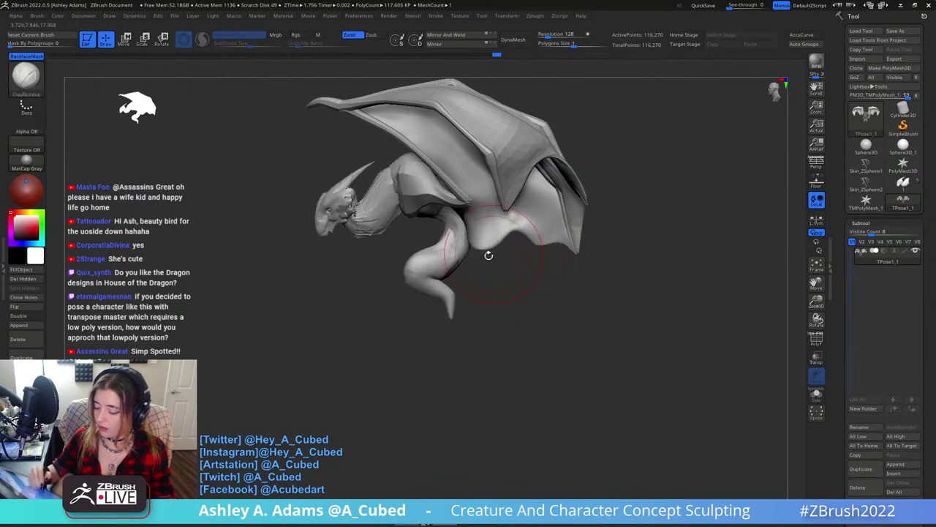
Mask the head, body and wings by isolating polygroups, leaving only the legs free to edit.
{"action": "right_click_drag", "start_coordinate": [489, 255], "coordinate": [541, 235], "text": "alt"}
{"action": "left_click", "coordinate": [499, 223], "text": "ctrl+shift"}
{"action": "left_click", "coordinate": [520, 275], "text": "ctrl"}
{"action": "left_click", "coordinate": [518, 273], "text": "ctrl+shift"}
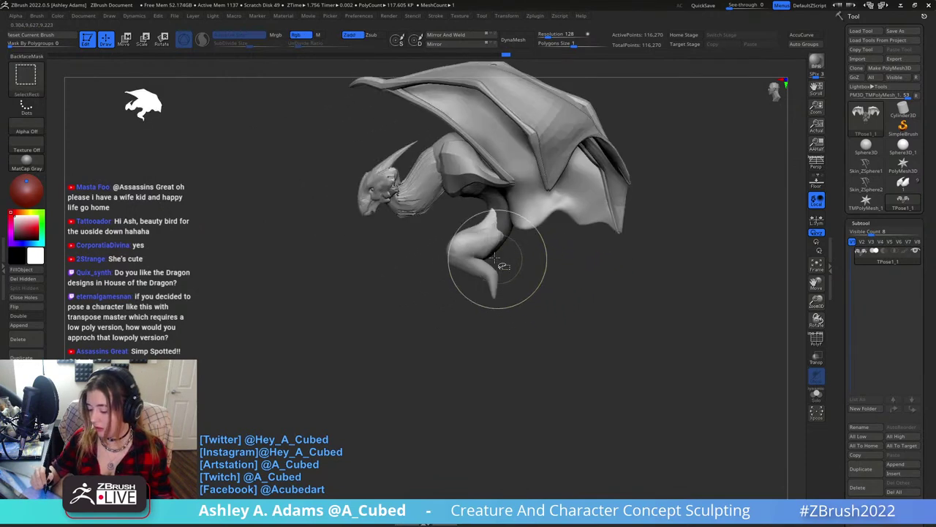
{"action": "left_click", "coordinate": [495, 263], "text": "ctrl+shift"}
{"action": "left_click", "coordinate": [522, 282], "text": "ctrl"}
{"action": "left_click", "coordinate": [528, 287], "text": "ctrl+shift"}
{"action": "left_click", "coordinate": [540, 284], "text": "ctrl"}
Reshape the knee and pull the tip of the lower leg with SnakeHook in side view.
{"action": "key", "text": "space"}
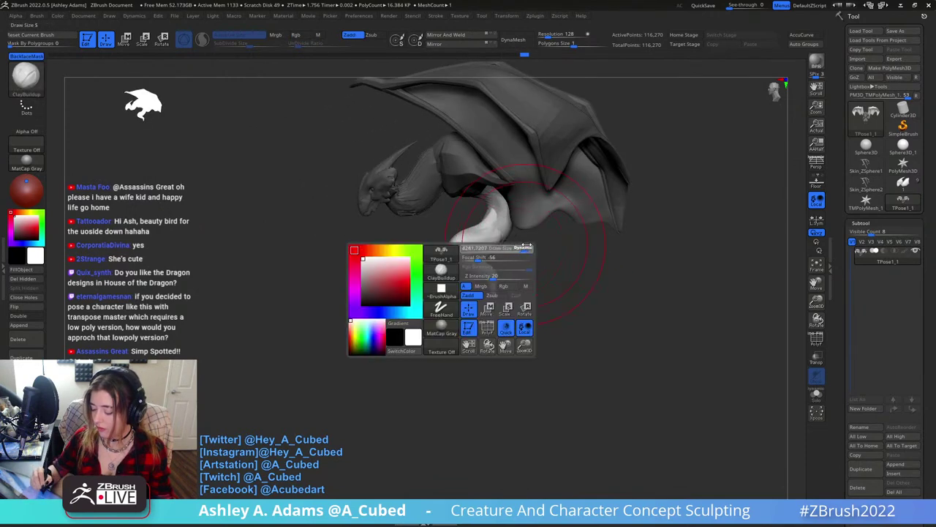
{"action": "key", "text": "b"}
{"action": "key", "text": "s"}
{"action": "key", "text": "h"}
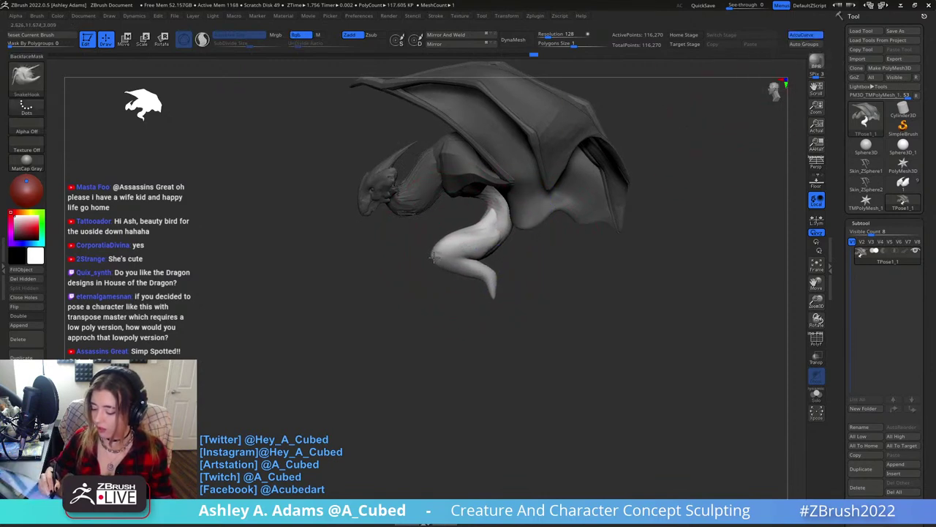
{"action": "left_click_drag", "start_coordinate": [492, 303], "coordinate": [489, 310]}
{"action": "right_click_drag", "start_coordinate": [408, 316], "coordinate": [420, 318]}
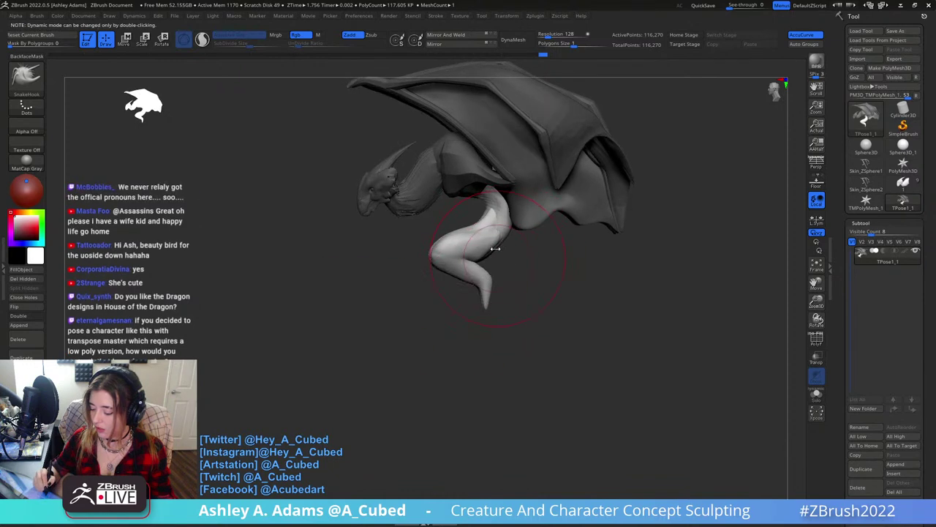
{"action": "left_click_drag", "start_coordinate": [493, 251], "coordinate": [499, 256]}
Adjust the thighs from the front and below with SnakeHook.
{"action": "mouse_move", "coordinate": [513, 233]}
{"action": "right_mouse_down"}
{"action": "mouse_move", "coordinate": [524, 211]}
{"action": "mouse_move", "coordinate": [498, 153]}
{"action": "right_mouse_up"}
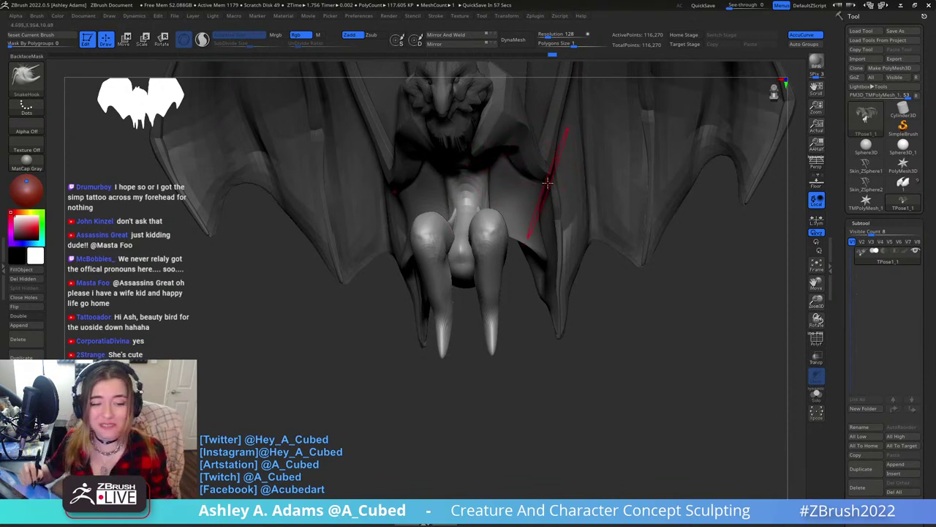
{"action": "mouse_move", "coordinate": [532, 207]}
{"action": "right_mouse_down"}
{"action": "mouse_move", "coordinate": [490, 160]}
{"action": "mouse_move", "coordinate": [496, 143]}
{"action": "right_mouse_up"}
{"action": "left_click_drag", "start_coordinate": [495, 149], "coordinate": [494, 155]}
{"action": "mouse_move", "coordinate": [489, 139]}
{"action": "right_mouse_down"}
{"action": "mouse_move", "coordinate": [495, 151]}
{"action": "mouse_move", "coordinate": [503, 146]}
{"action": "mouse_move", "coordinate": [493, 181]}
{"action": "mouse_move", "coordinate": [472, 183]}
{"action": "mouse_move", "coordinate": [479, 161]}
{"action": "mouse_move", "coordinate": [496, 160]}
{"action": "mouse_move", "coordinate": [497, 197]}
{"action": "right_mouse_up"}
{"action": "right_click", "coordinate": [502, 144]}
Reshape and smooth the upper leg and inner thigh where they meet the body.
{"action": "left_click_drag", "start_coordinate": [492, 236], "coordinate": [488, 234], "text": "shift"}
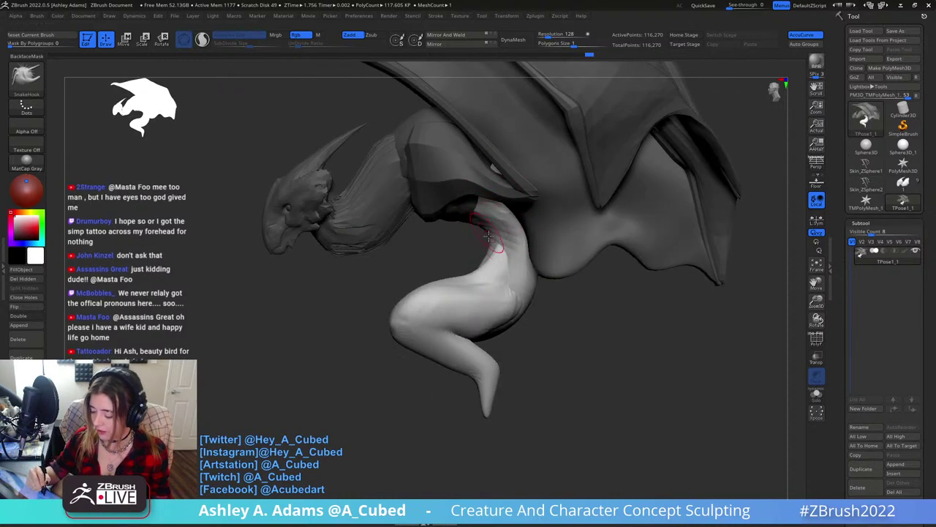
{"action": "right_click_drag", "start_coordinate": [490, 237], "coordinate": [488, 253]}
{"action": "right_click_drag", "start_coordinate": [510, 262], "coordinate": [518, 261]}
{"action": "key", "text": "b"}
{"action": "key", "text": "i"}
{"action": "key", "text": "n"}
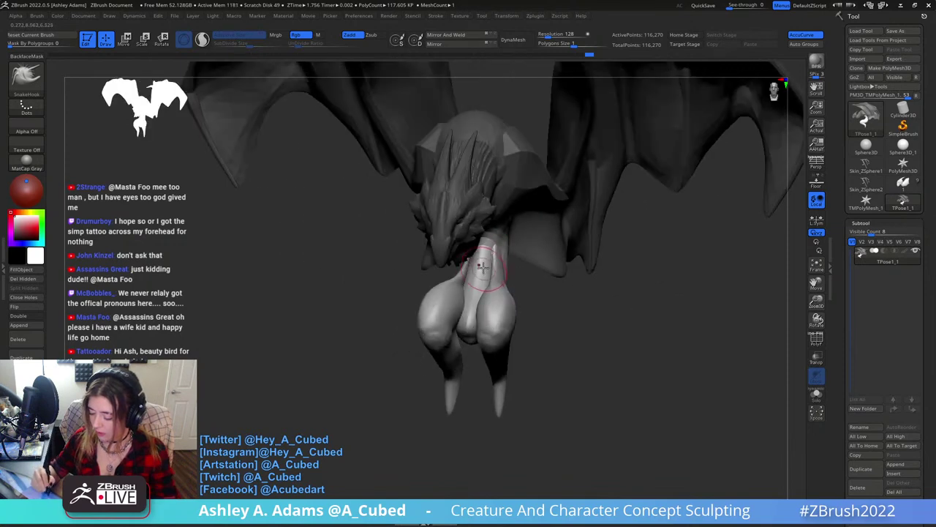
{"action": "left_click_drag", "start_coordinate": [489, 252], "coordinate": [496, 270]}
{"action": "right_click_drag", "start_coordinate": [499, 262], "coordinate": [533, 259]}
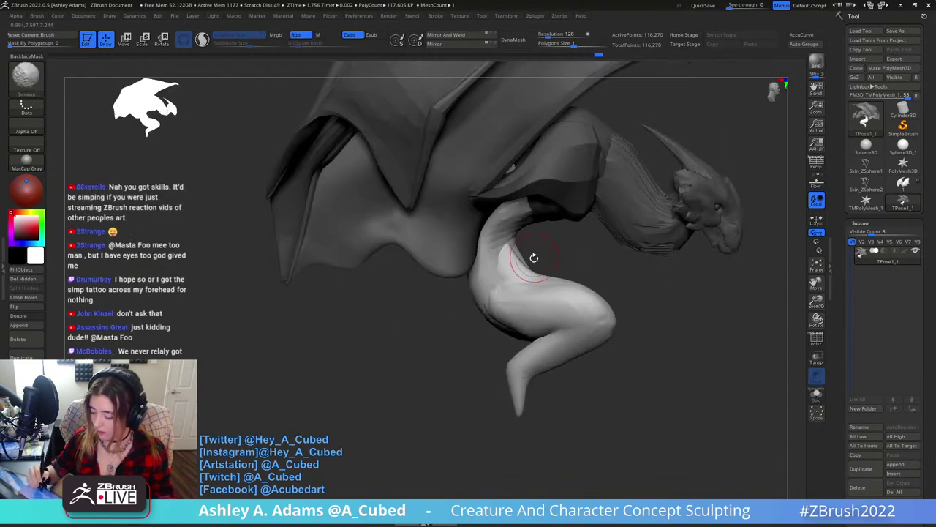
Examine the leg pose and the creature's overall silhouette from the side and front.
{"action": "left_click_drag", "start_coordinate": [533, 259], "coordinate": [507, 267]}
{"action": "mouse_move", "coordinate": [508, 268]}
{"action": "right_mouse_down"}
{"action": "mouse_move", "coordinate": [532, 278]}
{"action": "mouse_move", "coordinate": [523, 285]}
{"action": "right_mouse_up"}
{"action": "key", "text": "b"}
{"action": "key", "text": "s"}
{"action": "key", "text": "h"}
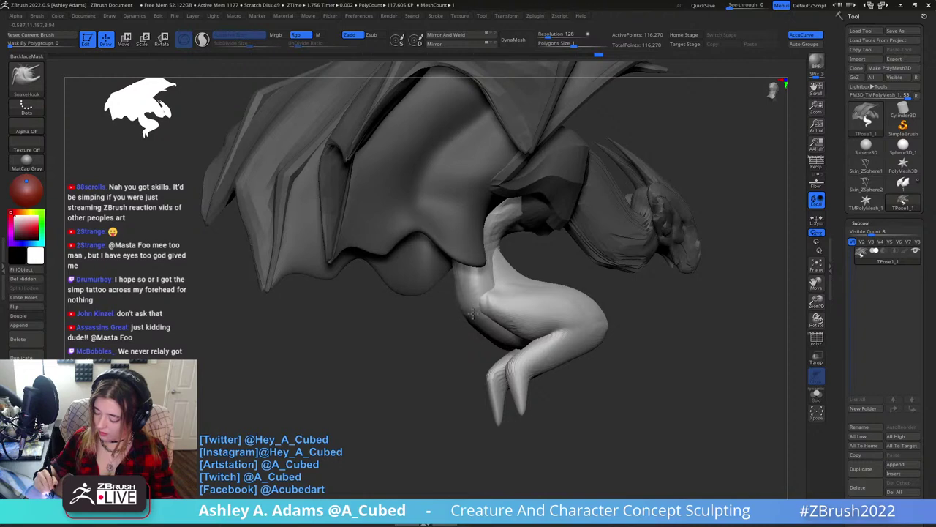
{"action": "right_click_drag", "start_coordinate": [479, 318], "coordinate": [533, 321]}
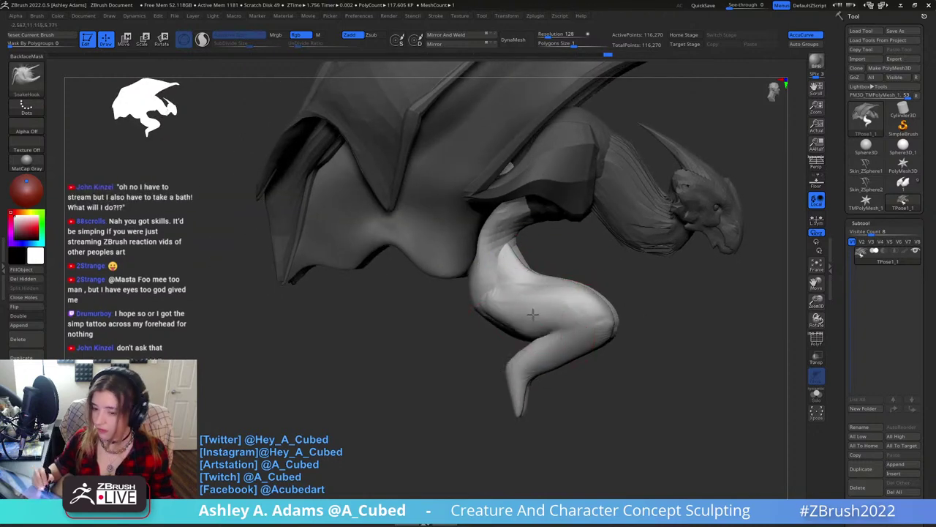
{"action": "right_click_drag", "start_coordinate": [637, 188], "coordinate": [502, 219]}
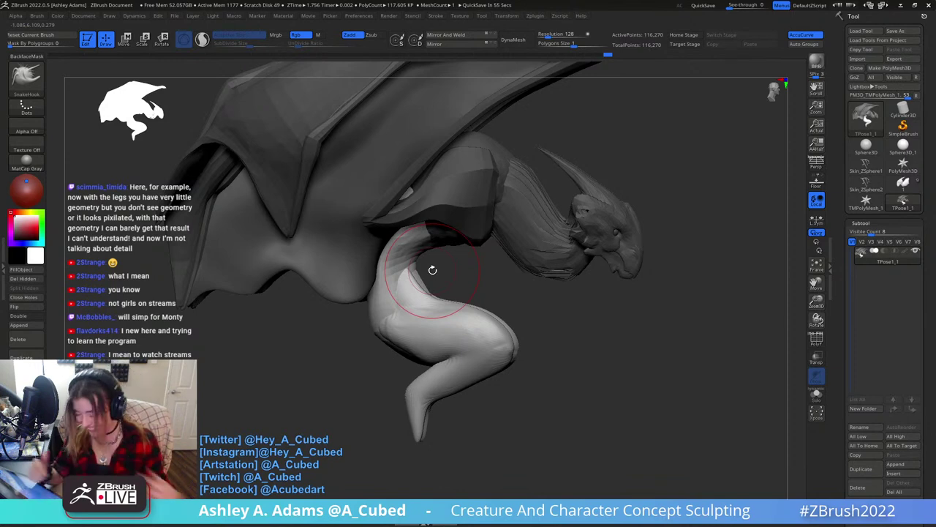
{"action": "left_click_drag", "start_coordinate": [673, 151], "coordinate": [508, 175]}
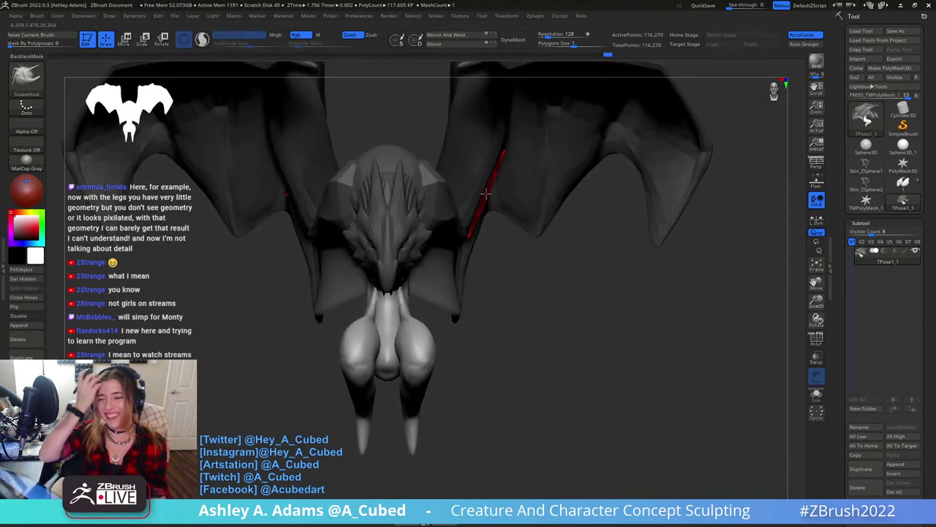
{"action": "right_click_drag", "start_coordinate": [528, 268], "coordinate": [518, 213], "text": "ctrl"}
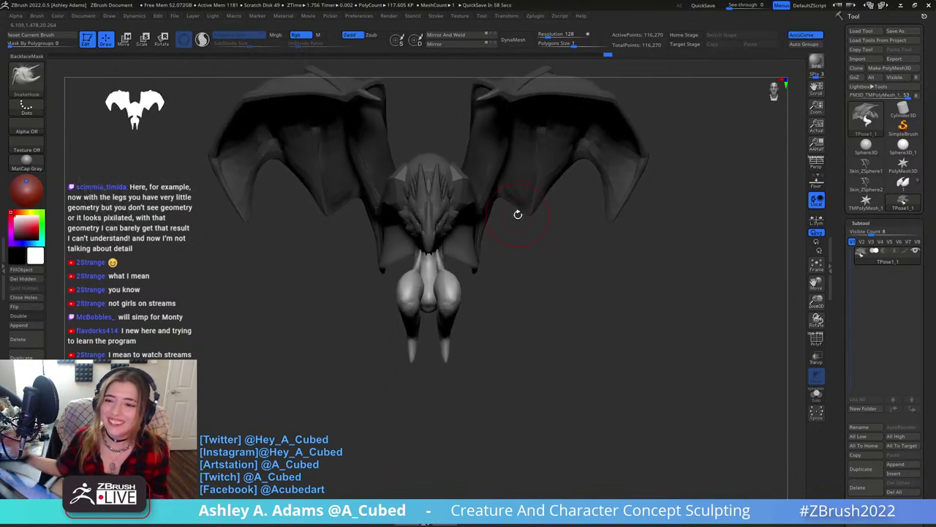
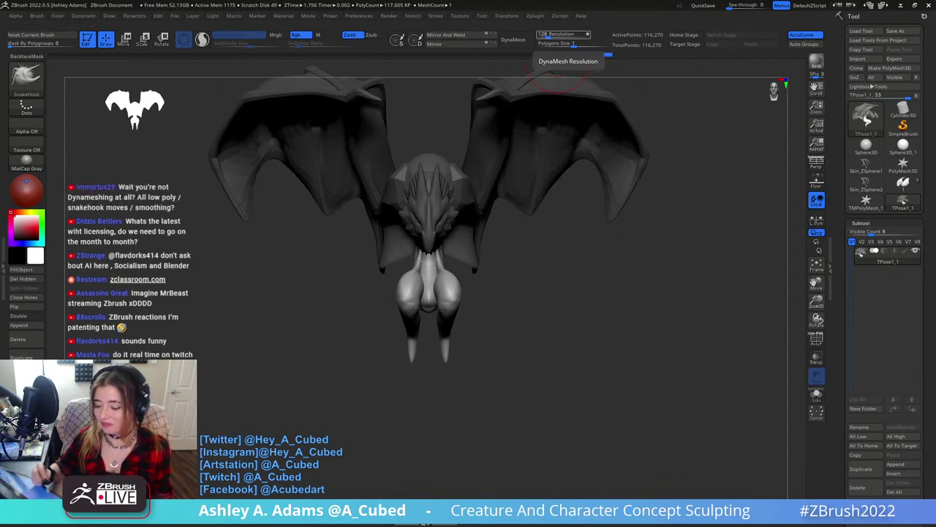
{"action": "left_click_drag", "start_coordinate": [658, 248], "coordinate": [600, 307]}
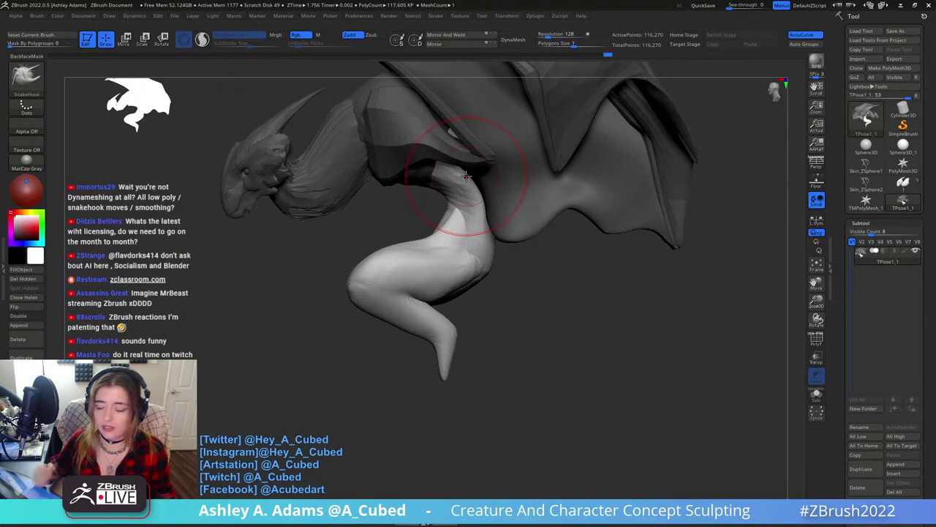
Build up volume on the hip and the back of the thigh with ClayBuildup.
{"action": "mouse_move", "coordinate": [466, 176]}
{"action": "right_mouse_down"}
{"action": "mouse_move", "coordinate": [477, 229]}
{"action": "mouse_move", "coordinate": [518, 214]}
{"action": "mouse_move", "coordinate": [474, 220]}
{"action": "right_mouse_up"}
{"action": "key", "text": "b"}
{"action": "key", "text": "c"}
{"action": "key", "text": "b"}
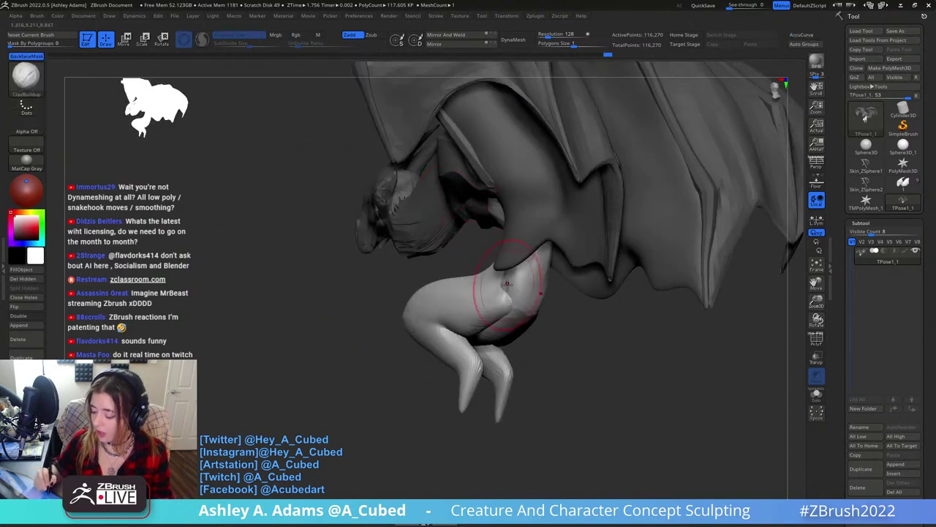
{"action": "left_click_drag", "start_coordinate": [508, 293], "coordinate": [512, 274]}
{"action": "right_click_drag", "start_coordinate": [562, 294], "coordinate": [530, 293]}
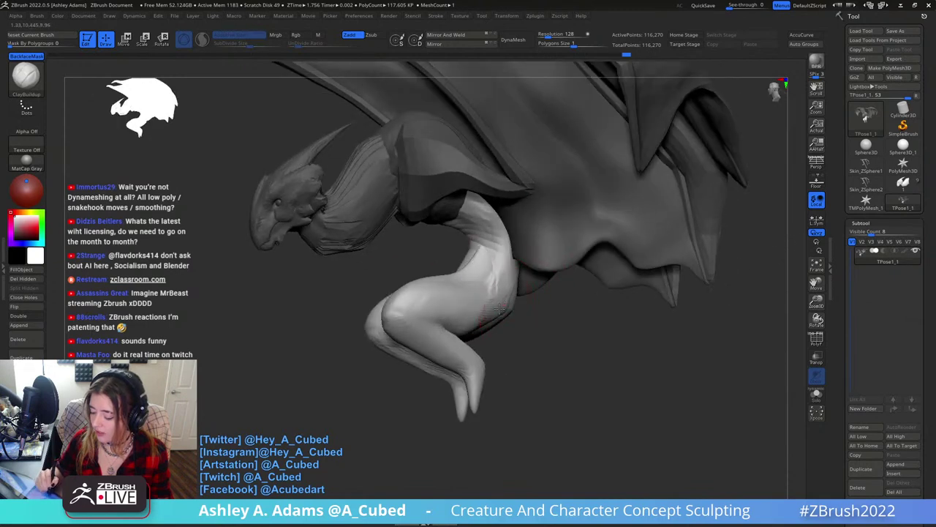
{"action": "left_click_drag", "start_coordinate": [470, 320], "coordinate": [500, 305]}
{"action": "mouse_move", "coordinate": [445, 313]}
{"action": "left_mouse_down"}
{"action": "mouse_move", "coordinate": [459, 325]}
{"action": "mouse_move", "coordinate": [489, 311]}
{"action": "mouse_move", "coordinate": [474, 275]}
{"action": "left_mouse_up"}
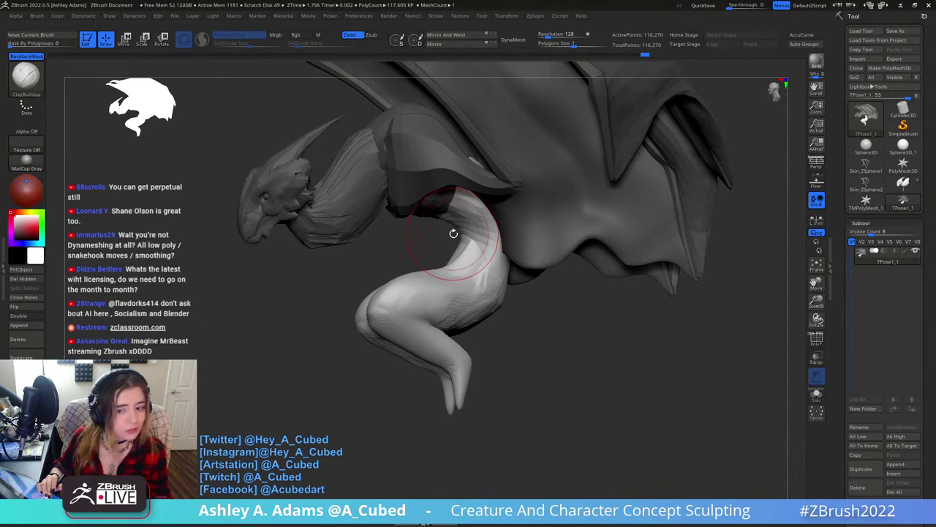
Add clay to the narrow waist where it meets the underside of the chest.
{"action": "right_click_drag", "start_coordinate": [529, 215], "coordinate": [553, 266]}
{"action": "right_click_drag", "start_coordinate": [483, 221], "coordinate": [476, 192]}
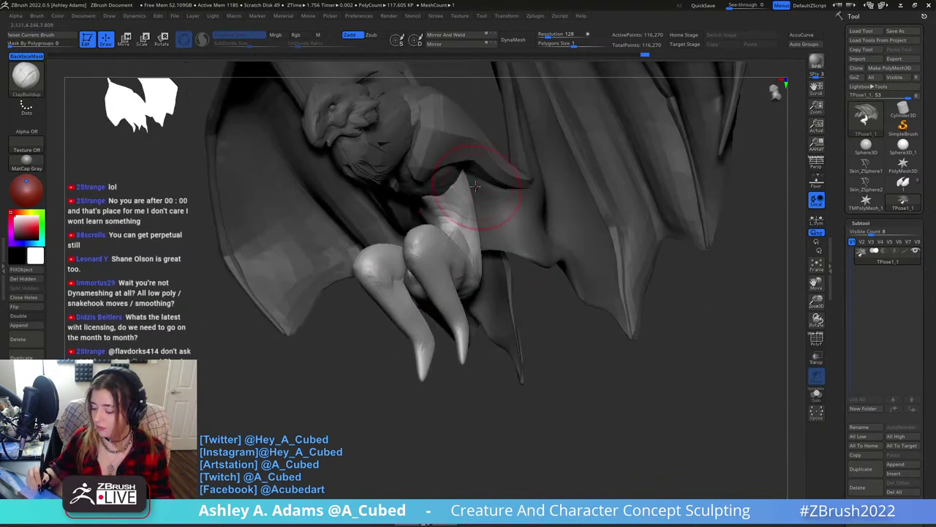
{"action": "mouse_move", "coordinate": [474, 187]}
{"action": "left_mouse_down"}
{"action": "mouse_move", "coordinate": [454, 206]}
{"action": "mouse_move", "coordinate": [447, 188]}
{"action": "mouse_move", "coordinate": [463, 163]}
{"action": "left_mouse_up"}
{"action": "mouse_move", "coordinate": [463, 162]}
{"action": "right_mouse_down"}
{"action": "mouse_move", "coordinate": [452, 192]}
{"action": "mouse_move", "coordinate": [473, 219]}
{"action": "mouse_move", "coordinate": [475, 176]}
{"action": "right_mouse_up"}
{"action": "right_click_drag", "start_coordinate": [475, 176], "coordinate": [488, 230]}
Isolate the legs' polygroup and mask it, leaving the lower torso unmasked with the whole mesh shown again.
{"action": "right_click", "coordinate": [468, 313]}
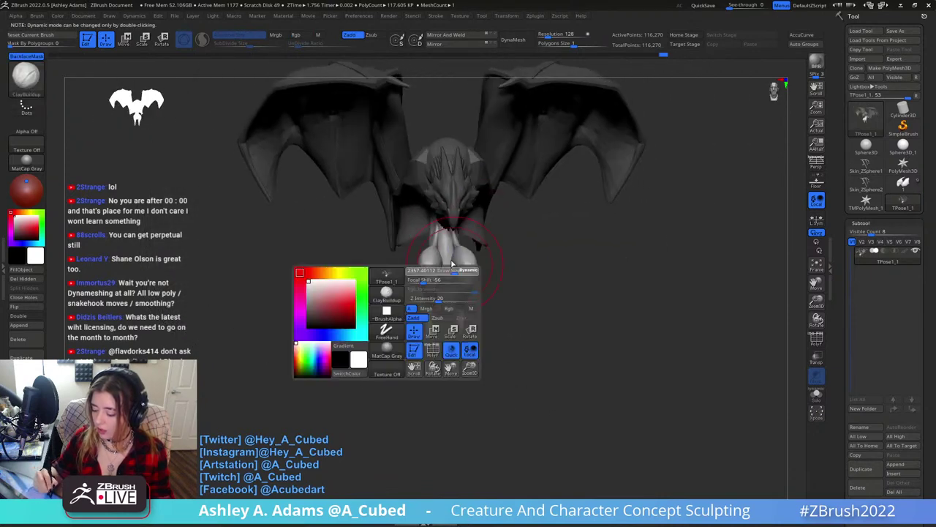
{"action": "left_click_drag", "start_coordinate": [475, 331], "coordinate": [502, 290], "text": "ctrl"}
{"action": "left_click", "coordinate": [448, 276], "text": "ctrl+shift"}
{"action": "left_click", "coordinate": [500, 301], "text": "ctrl"}
{"action": "left_click", "coordinate": [499, 301], "text": "ctrl+shift"}
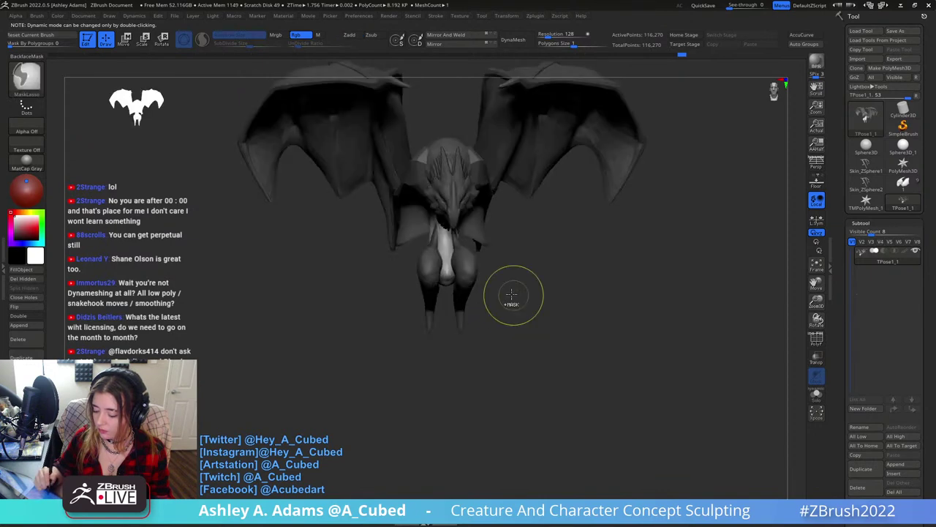
Reshape and smooth the pelvis between the masked legs using SnakeHook and ClayBuildup.
{"action": "right_click_drag", "start_coordinate": [512, 293], "coordinate": [454, 307]}
{"action": "key", "text": "b"}
{"action": "key", "text": "s"}
{"action": "key", "text": "h"}
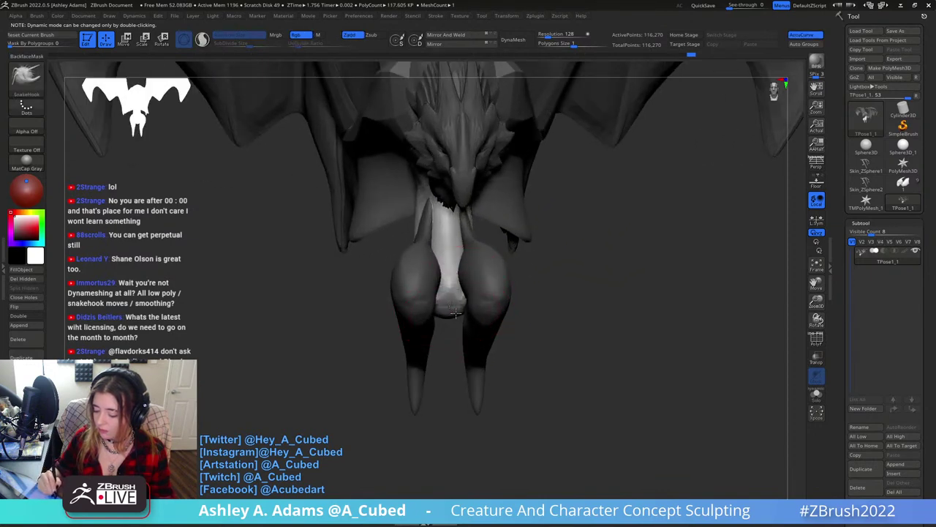
{"action": "left_click_drag", "start_coordinate": [449, 301], "coordinate": [451, 296], "text": "shift"}
{"action": "mouse_move", "coordinate": [451, 296]}
{"action": "right_mouse_down"}
{"action": "mouse_move", "coordinate": [527, 300]}
{"action": "mouse_move", "coordinate": [439, 289]}
{"action": "mouse_move", "coordinate": [461, 282]}
{"action": "mouse_move", "coordinate": [461, 256]}
{"action": "mouse_move", "coordinate": [497, 209]}
{"action": "mouse_move", "coordinate": [452, 240]}
{"action": "mouse_move", "coordinate": [475, 222]}
{"action": "mouse_move", "coordinate": [551, 236]}
{"action": "right_mouse_up"}
{"action": "key", "text": "b"}
{"action": "key", "text": "c"}
{"action": "key", "text": "b"}
{"action": "key", "text": "shift"}
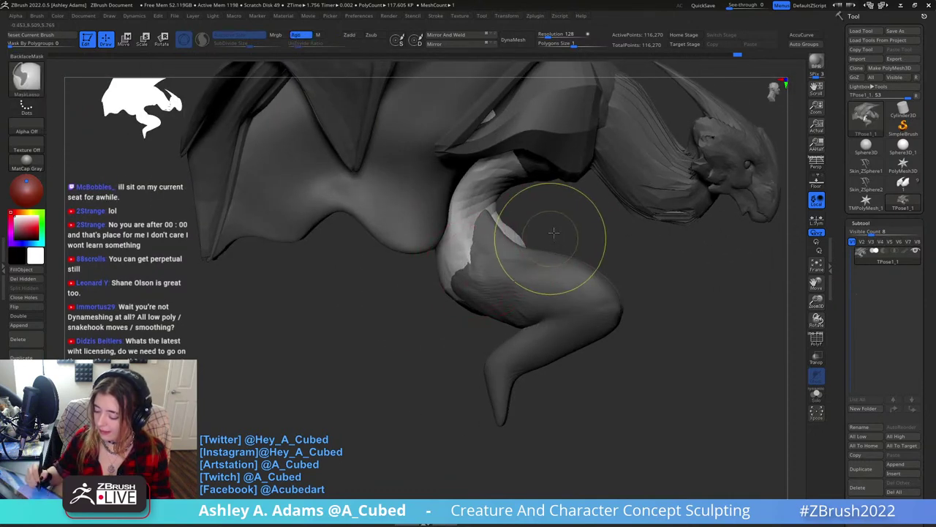
Clear the mask and adjust the hip and leg contour with SnakeHook in side view.
{"action": "key", "text": "space"}
{"action": "key", "text": "b"}
{"action": "key", "text": "s"}
{"action": "key", "text": "h"}
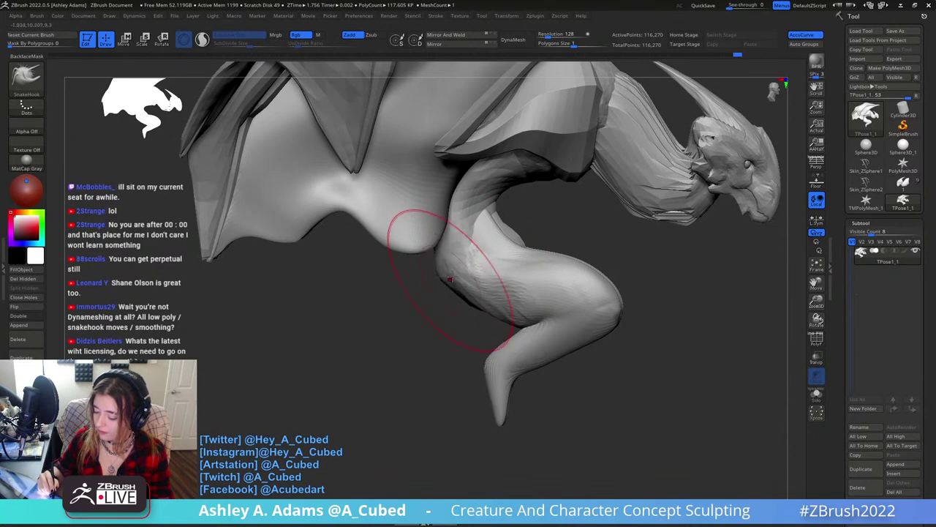
{"action": "key", "text": "space"}
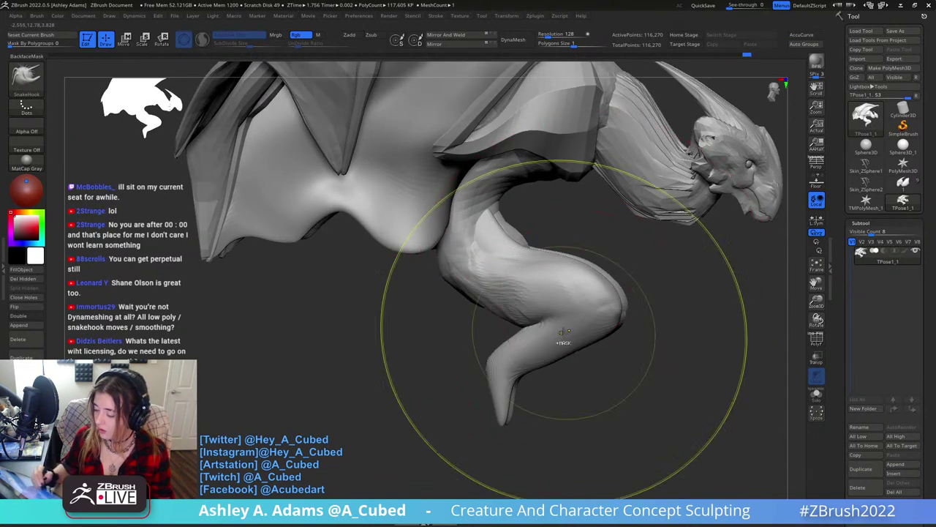
{"action": "right_click_drag", "start_coordinate": [562, 337], "coordinate": [560, 240], "text": "ctrl"}
{"action": "key", "text": "space"}
{"action": "left_click_drag", "start_coordinate": [547, 252], "coordinate": [580, 251]}
Spread the knees outward and pull the lower leg tips inward into a crouch with a large SnakeHook brush from the front.
{"action": "right_click_drag", "start_coordinate": [680, 249], "coordinate": [691, 196], "text": "ctrl"}
{"action": "right_click_drag", "start_coordinate": [616, 117], "coordinate": [554, 197], "text": "alt"}
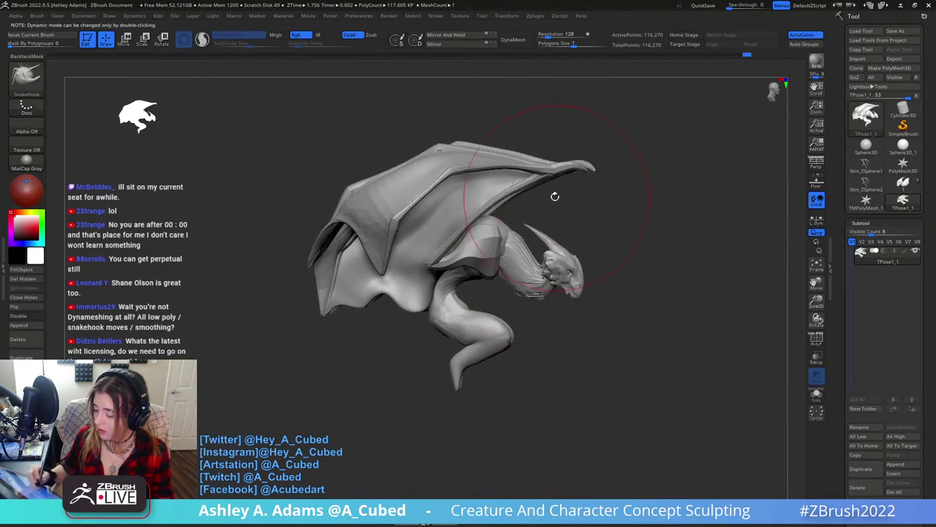
{"action": "right_click_drag", "start_coordinate": [432, 269], "coordinate": [556, 252]}
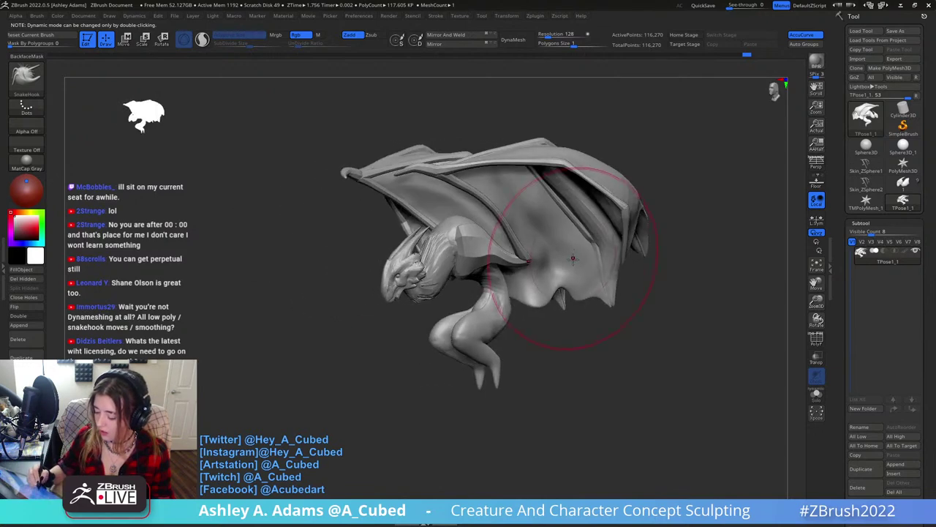
{"action": "key", "text": "space"}
{"action": "left_click_drag", "start_coordinate": [590, 291], "coordinate": [610, 283], "text": "shift"}
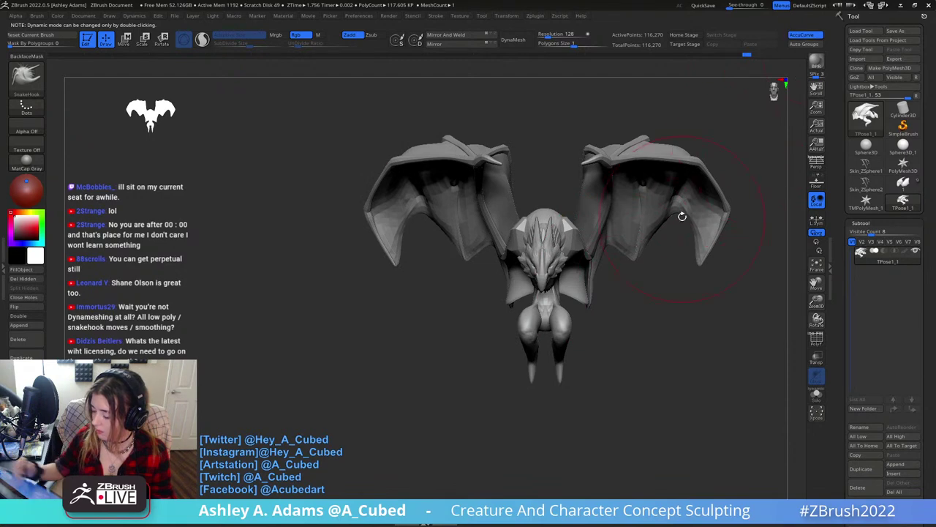
{"action": "right_click_drag", "start_coordinate": [681, 213], "coordinate": [624, 178], "text": "shift"}
{"action": "right_click_drag", "start_coordinate": [534, 253], "coordinate": [537, 295], "text": "shift"}
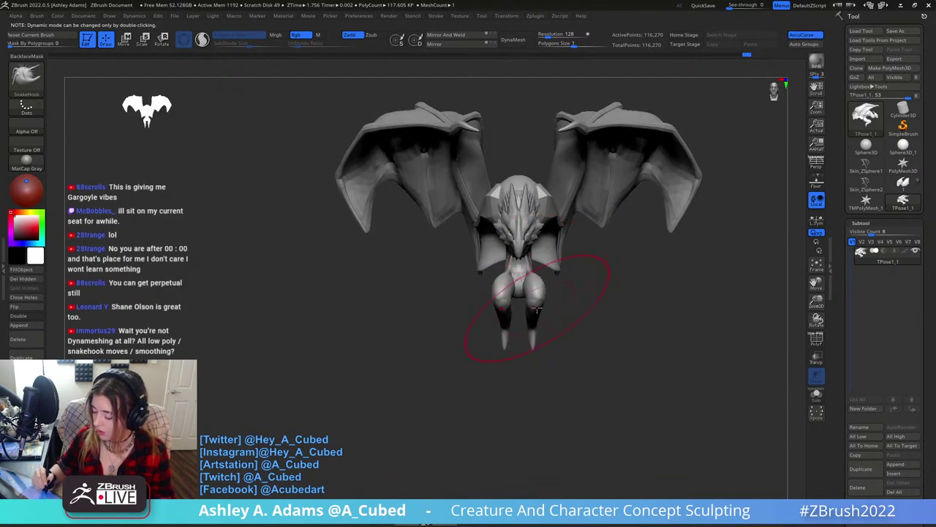
{"action": "mouse_move", "coordinate": [537, 308]}
{"action": "left_mouse_down"}
{"action": "mouse_move", "coordinate": [568, 306]}
{"action": "mouse_move", "coordinate": [554, 292]}
{"action": "left_mouse_up"}
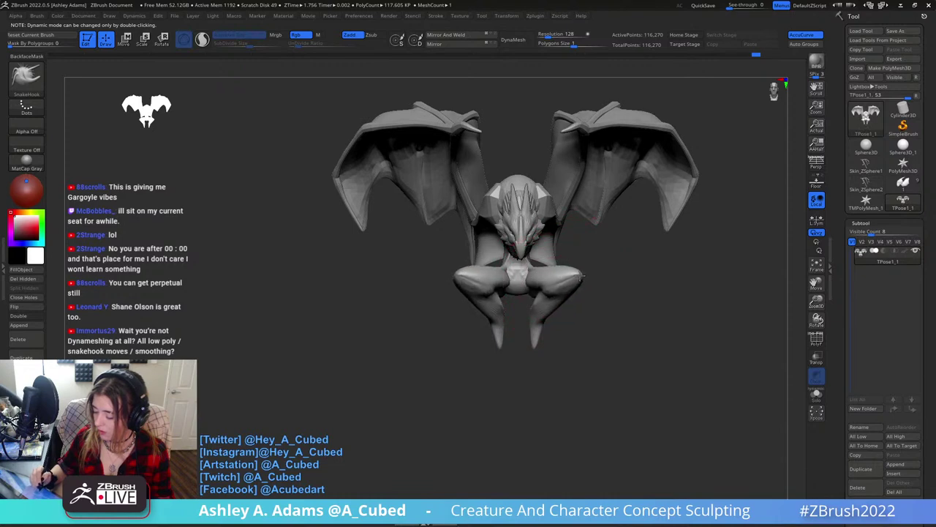
{"action": "left_click_drag", "start_coordinate": [535, 346], "coordinate": [520, 357]}
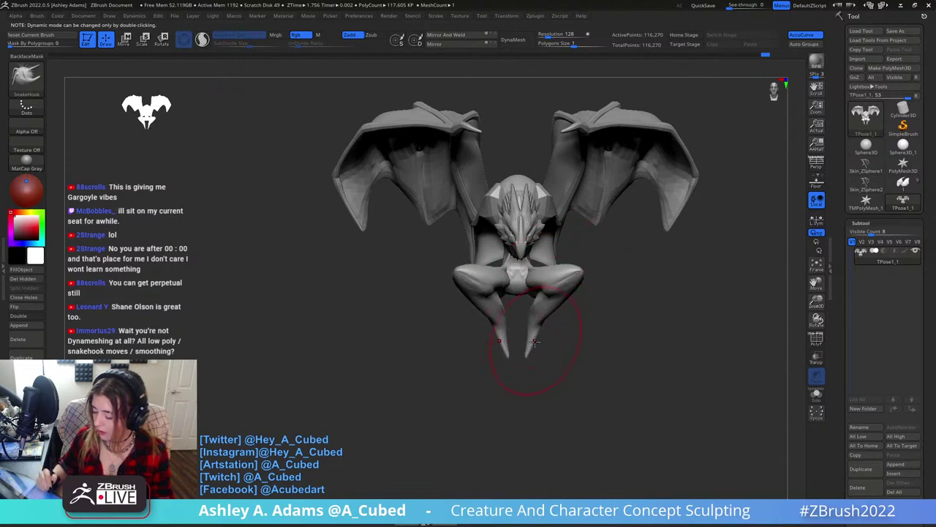
Thicken the thigh and hip with the Inflate brush in side view.
{"action": "left_click_drag", "start_coordinate": [706, 212], "coordinate": [608, 218]}
{"action": "left_click_drag", "start_coordinate": [608, 218], "coordinate": [512, 220], "text": "alt"}
{"action": "key", "text": "b"}
{"action": "key", "text": "i"}
{"action": "key", "text": "n"}
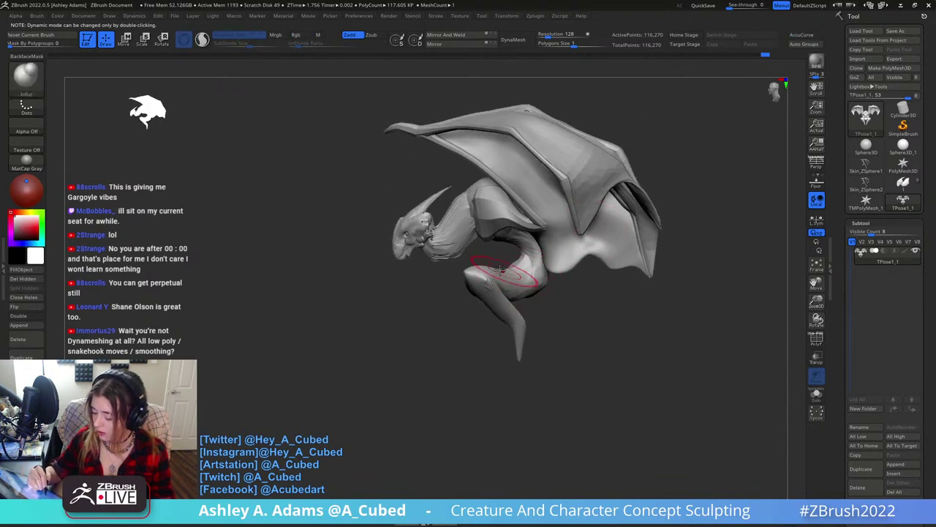
Reshape the belly and waist beneath the shoulder with SnakeHook from both sides.
{"action": "key", "text": "b"}
{"action": "key", "text": "s"}
{"action": "key", "text": "h"}
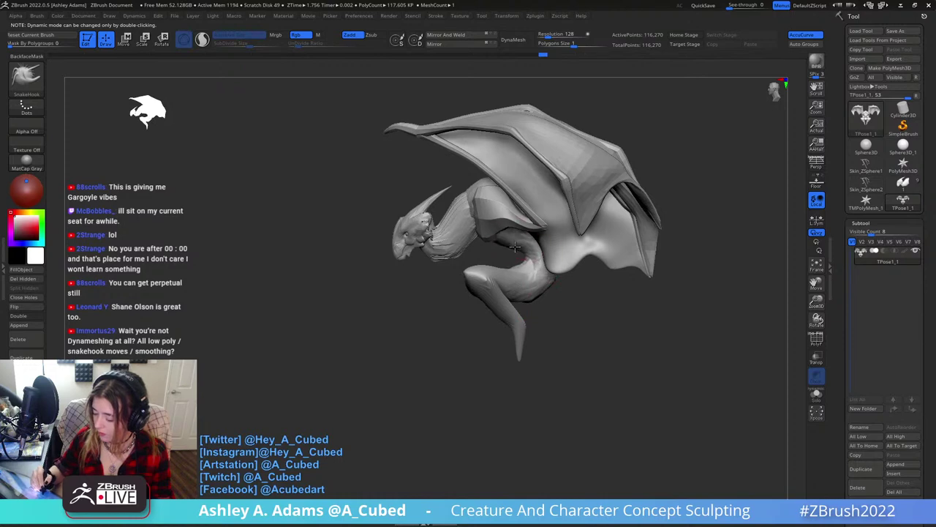
{"action": "key", "text": "space"}
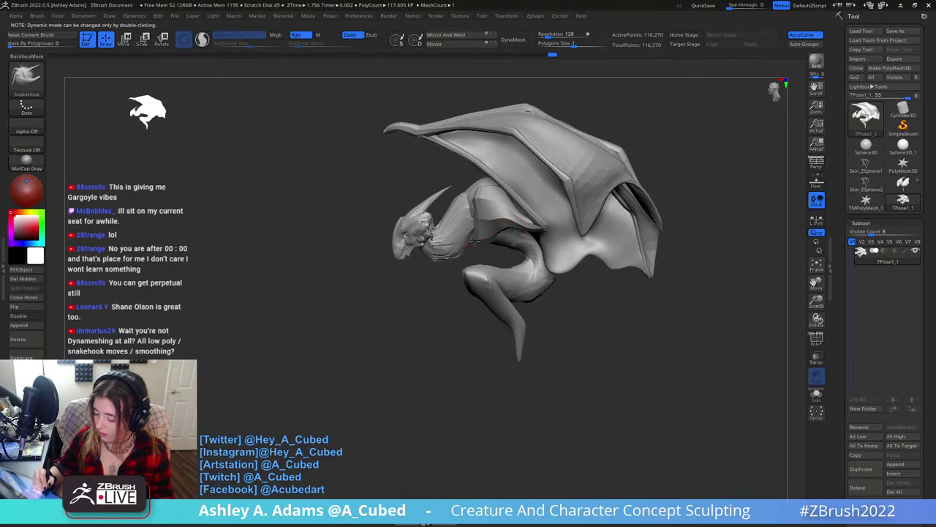
{"action": "right_click_drag", "start_coordinate": [501, 240], "coordinate": [554, 250]}
{"action": "left_click_drag", "start_coordinate": [554, 250], "coordinate": [597, 245]}
{"action": "left_click_drag", "start_coordinate": [498, 243], "coordinate": [509, 247]}
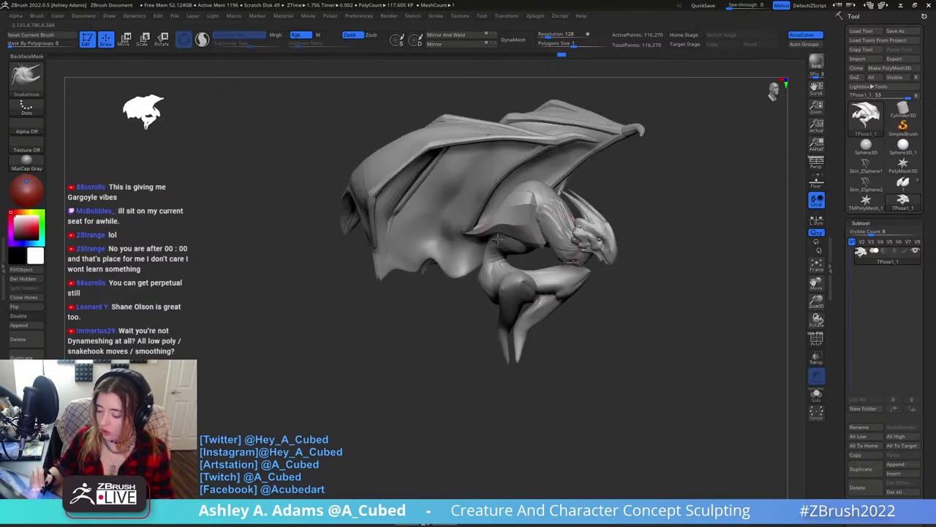
Build up the lower back between the wings with ClayBuildup from behind.
{"action": "mouse_move", "coordinate": [607, 185]}
{"action": "left_mouse_down"}
{"action": "mouse_move", "coordinate": [570, 219]}
{"action": "mouse_move", "coordinate": [551, 255]}
{"action": "left_mouse_up"}
{"action": "right_click_drag", "start_coordinate": [551, 255], "coordinate": [562, 208]}
{"action": "right_click", "coordinate": [547, 261]}
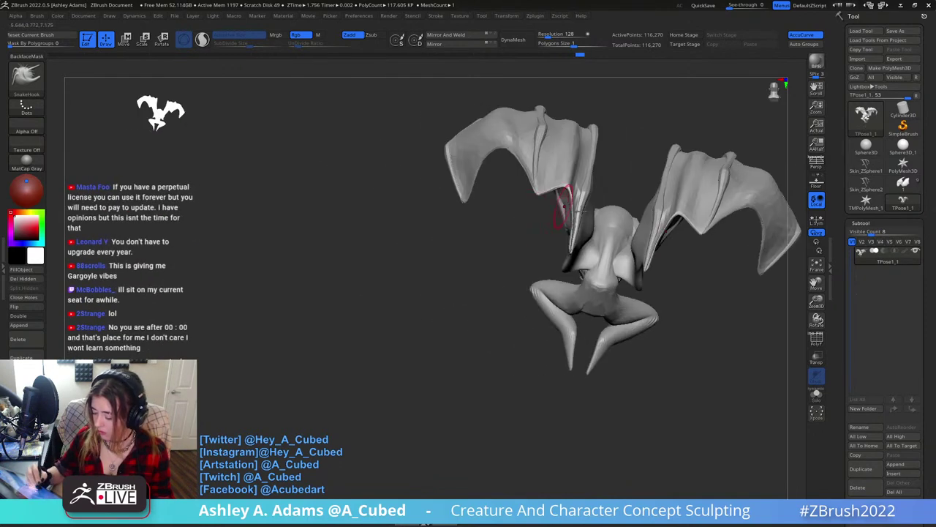
{"action": "mouse_move", "coordinate": [618, 274]}
{"action": "right_mouse_down"}
{"action": "mouse_move", "coordinate": [649, 256]}
{"action": "mouse_move", "coordinate": [615, 232]}
{"action": "right_mouse_up"}
{"action": "key", "text": "b"}
{"action": "key", "text": "c"}
{"action": "key", "text": "b"}
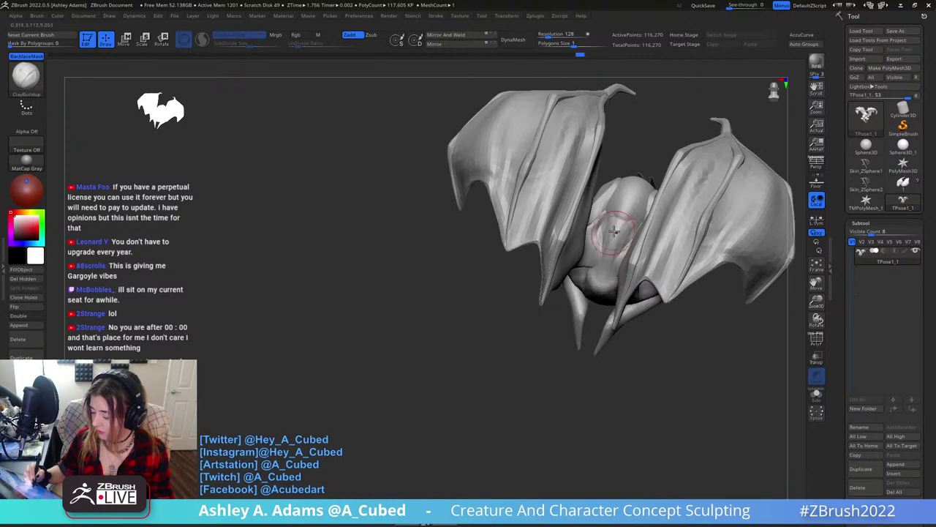
{"action": "left_click_drag", "start_coordinate": [602, 257], "coordinate": [619, 236]}
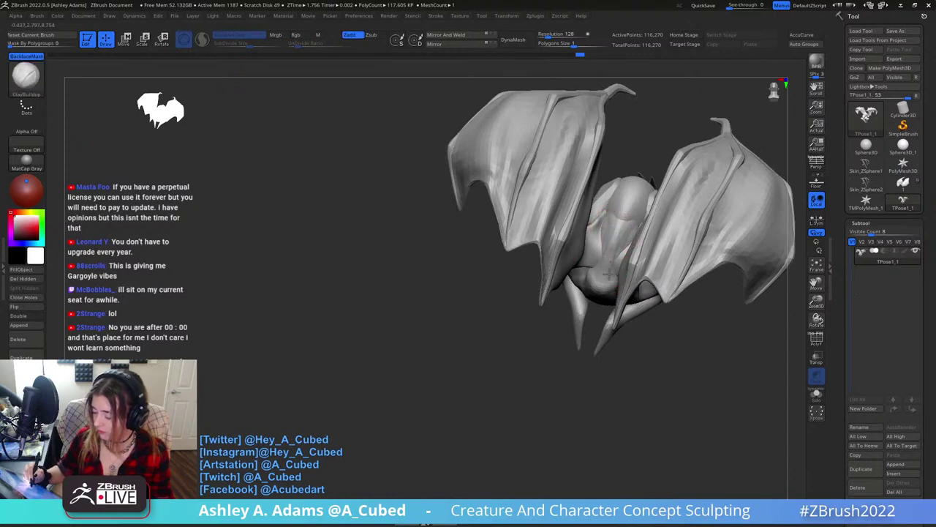
{"action": "right_click_drag", "start_coordinate": [614, 247], "coordinate": [620, 240]}
{"action": "left_click_drag", "start_coordinate": [622, 234], "coordinate": [616, 250]}
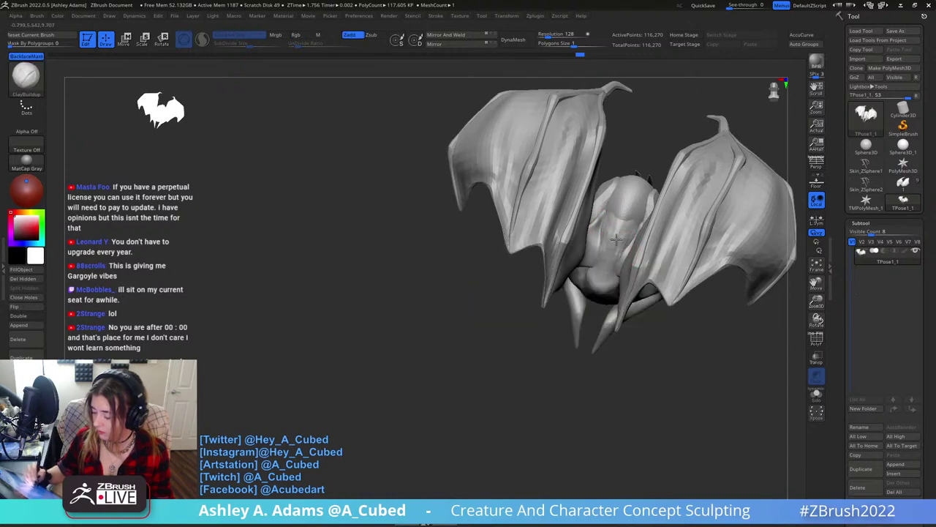
Thicken the lower leg ends with Inflate and pull them forward into feet with SnakeHook.
{"action": "right_click_drag", "start_coordinate": [622, 252], "coordinate": [646, 280]}
{"action": "right_click", "coordinate": [646, 281]}
{"action": "right_click_drag", "start_coordinate": [602, 308], "coordinate": [563, 301]}
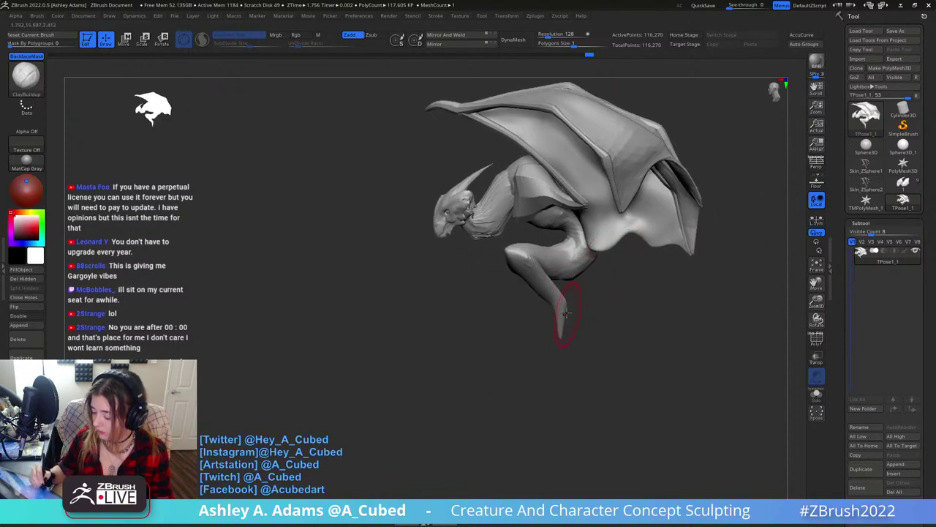
{"action": "left_click_drag", "start_coordinate": [553, 296], "coordinate": [562, 324], "text": "shift"}
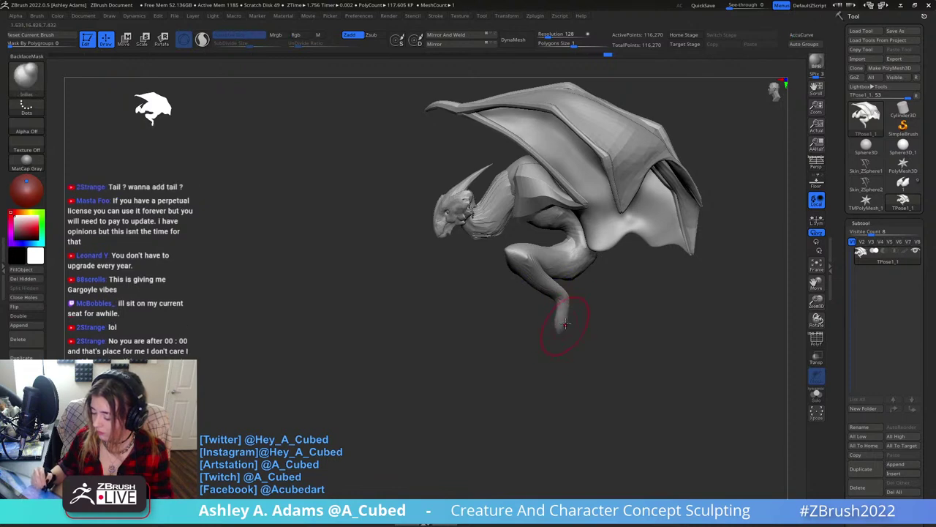
{"action": "right_click", "coordinate": [564, 316]}
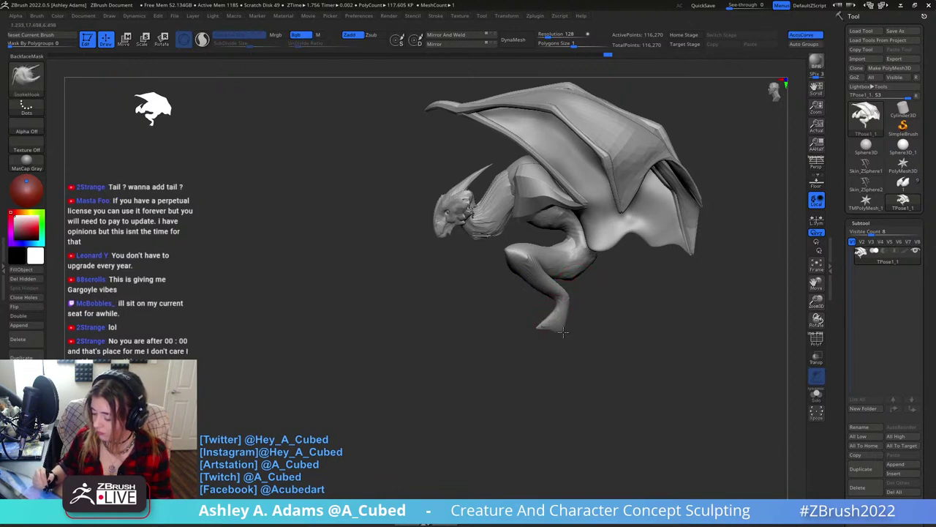
{"action": "mouse_move", "coordinate": [579, 298]}
{"action": "right_mouse_down"}
{"action": "mouse_move", "coordinate": [576, 307]}
{"action": "mouse_move", "coordinate": [588, 304]}
{"action": "mouse_move", "coordinate": [575, 300]}
{"action": "right_mouse_up"}
{"action": "left_click_drag", "start_coordinate": [547, 312], "coordinate": [532, 329]}
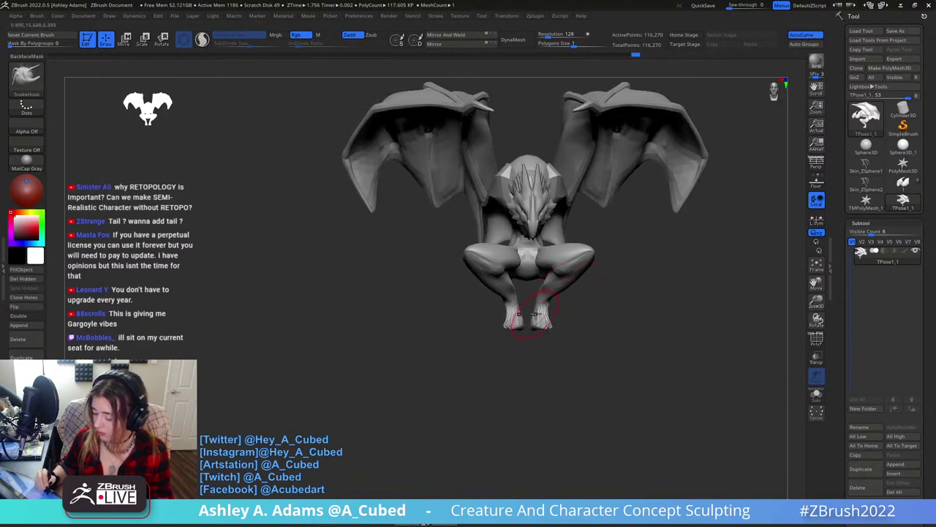
Adjust the back of the neck with the SnakeHook brush in side view.
{"action": "key", "text": "b"}
{"action": "key", "text": "c"}
{"action": "key", "text": "b"}
{"action": "mouse_move", "coordinate": [545, 298]}
{"action": "right_mouse_down"}
{"action": "mouse_move", "coordinate": [585, 291]}
{"action": "mouse_move", "coordinate": [571, 211]}
{"action": "right_mouse_up"}
{"action": "right_click_drag", "start_coordinate": [586, 245], "coordinate": [591, 267]}
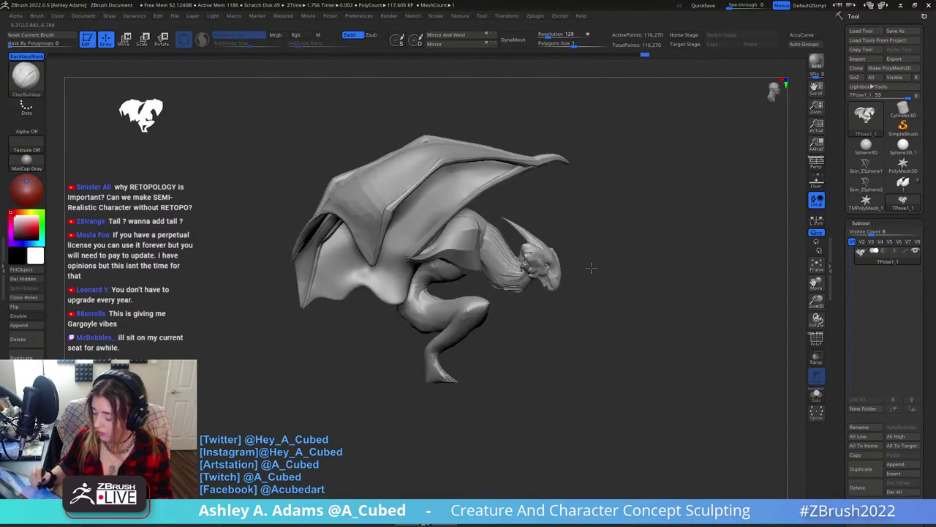
{"action": "key", "text": "b"}
{"action": "key", "text": "s"}
{"action": "key", "text": "h"}
{"action": "right_click_drag", "start_coordinate": [585, 236], "coordinate": [530, 231]}
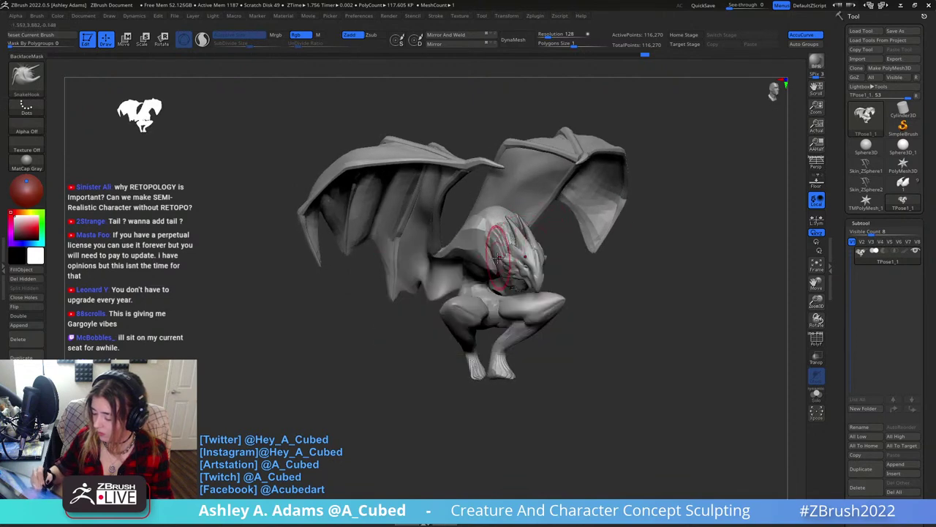
{"action": "right_click_drag", "start_coordinate": [496, 266], "coordinate": [483, 243]}
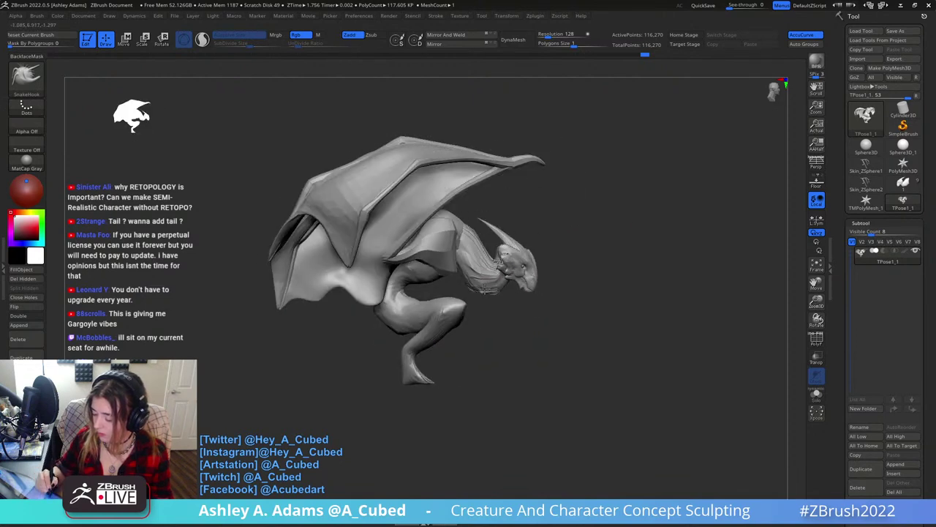
{"action": "key", "text": "space"}
{"action": "left_click_drag", "start_coordinate": [482, 241], "coordinate": [483, 235]}
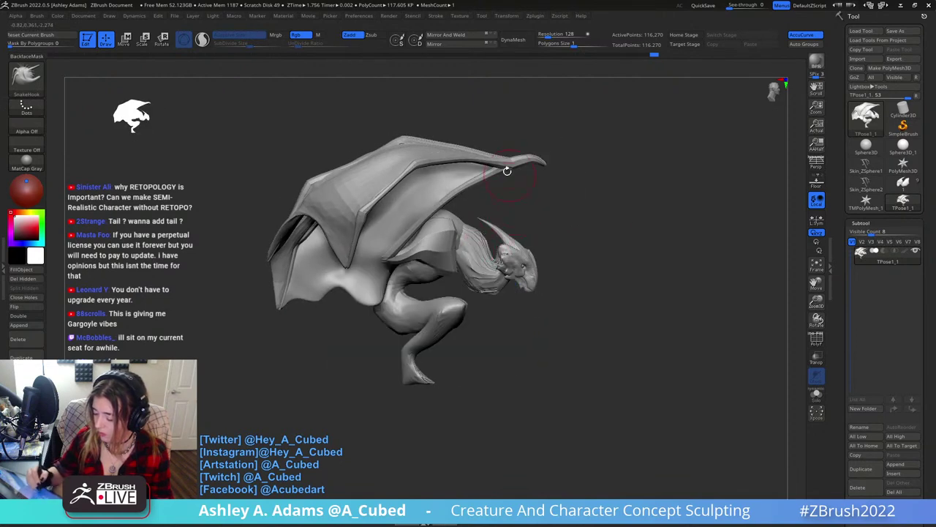
Isolate the head horns with an inverted lasso mask and rotate them backward about their base.
{"action": "key", "text": "ctrl"}
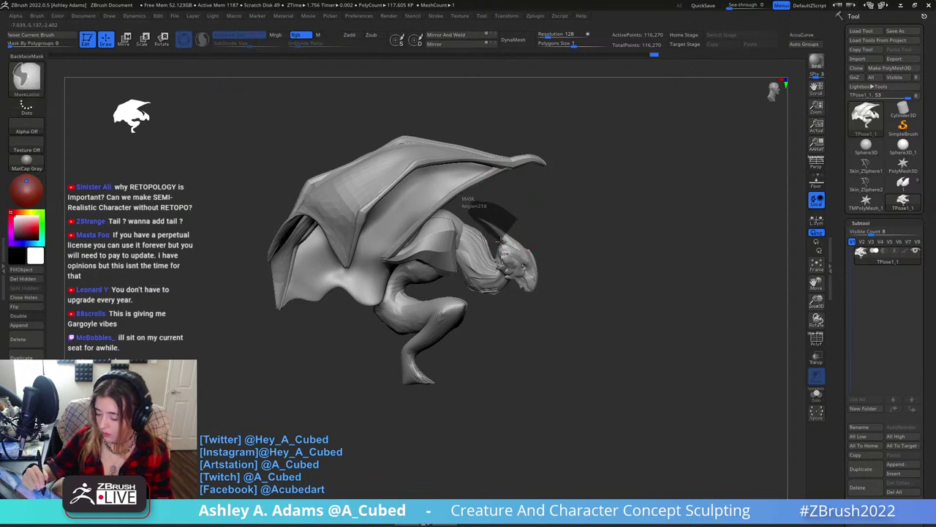
{"action": "left_click_drag", "start_coordinate": [501, 242], "coordinate": [530, 233], "text": "ctrl"}
{"action": "left_click", "coordinate": [559, 278], "text": "ctrl"}
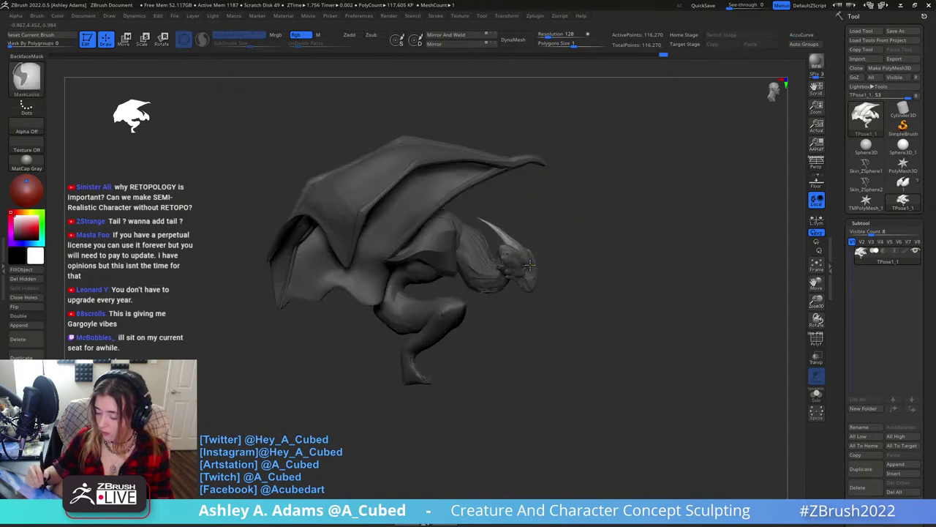
{"action": "key", "text": "w"}
{"action": "left_click", "coordinate": [521, 249], "text": "alt"}
{"action": "left_click", "coordinate": [539, 170], "text": "alt"}
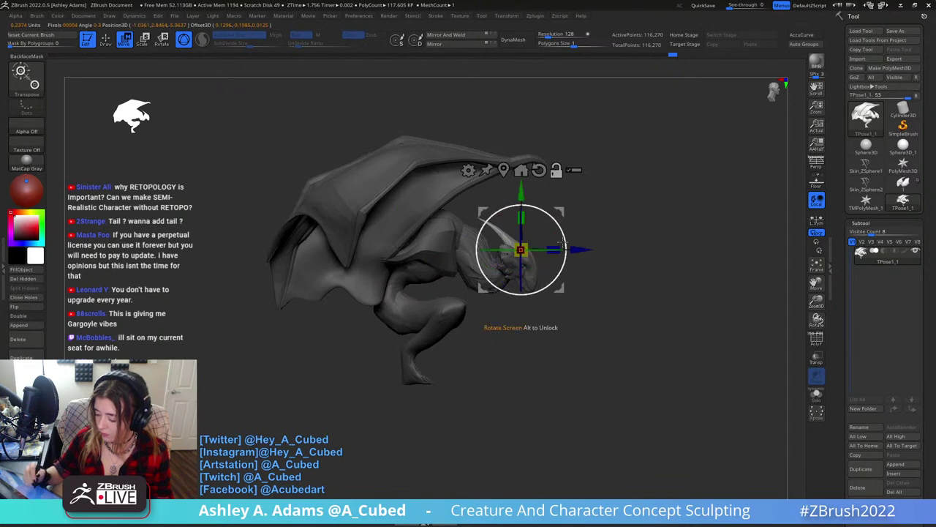
{"action": "left_click_drag", "start_coordinate": [561, 242], "coordinate": [568, 220]}
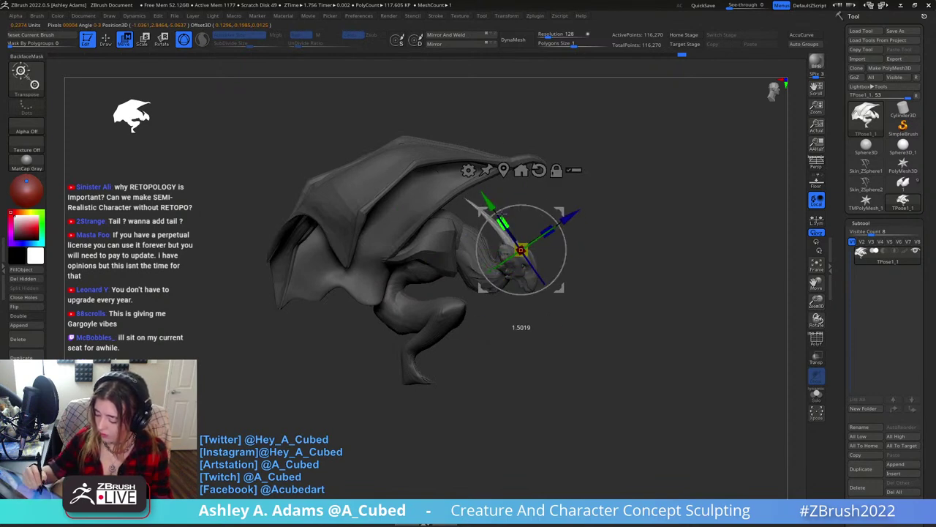
{"action": "key", "text": "q"}
{"action": "key", "text": "space"}
{"action": "key", "text": "w"}
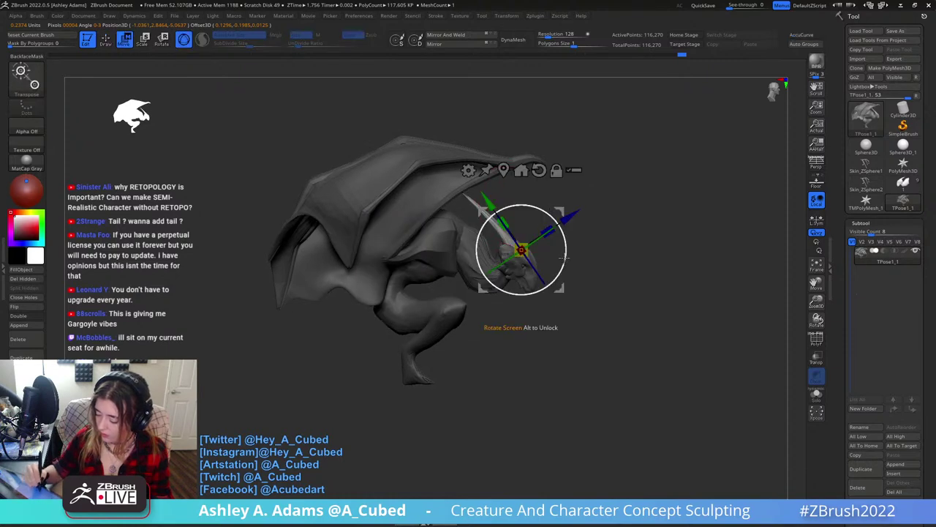
Curve and extend the horn tips back toward the shoulders with SnakeHook.
{"action": "key", "text": "q"}
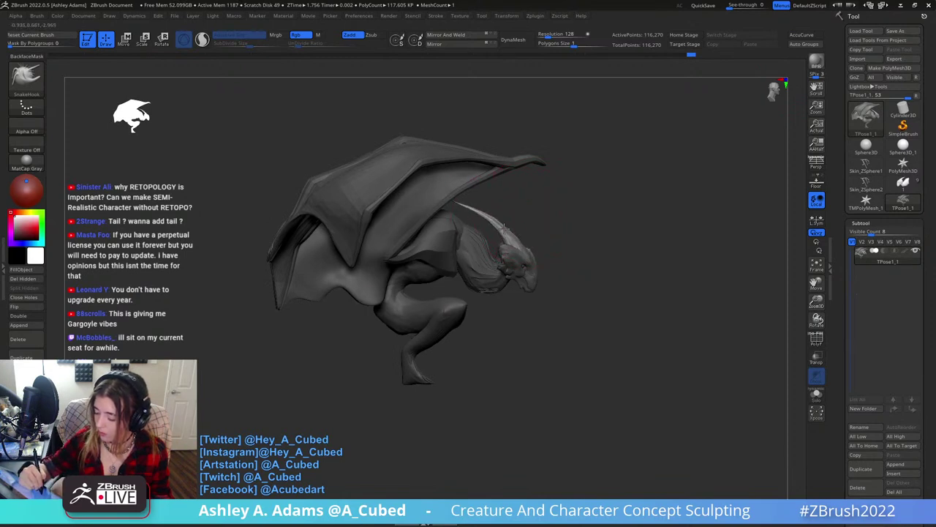
{"action": "left_click_drag", "start_coordinate": [470, 209], "coordinate": [461, 204]}
{"action": "left_click_drag", "start_coordinate": [614, 234], "coordinate": [446, 256]}
Thicken the unmasked horns with the Inflate brush in side view.
{"action": "key", "text": "space"}
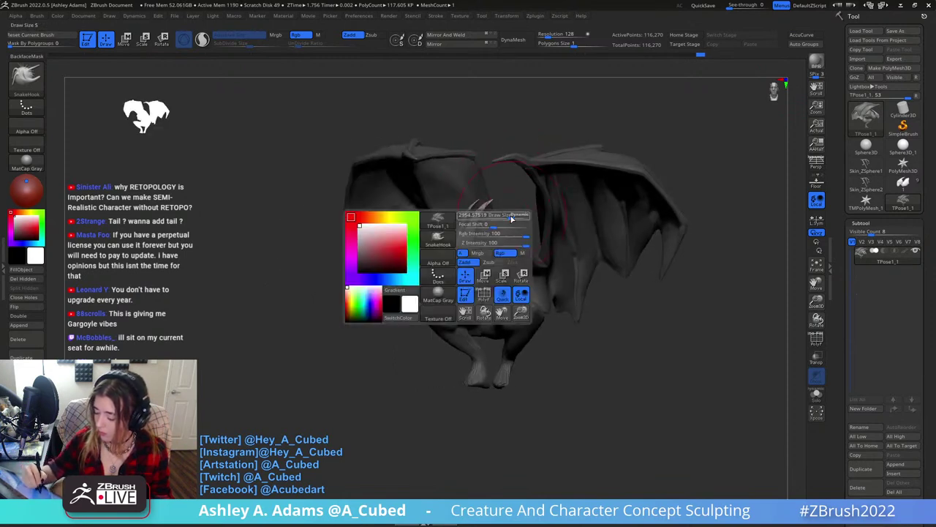
{"action": "left_click", "coordinate": [509, 219]}
{"action": "key", "text": "b"}
{"action": "key", "text": "i"}
{"action": "key", "text": "n"}
{"action": "left_click_drag", "start_coordinate": [498, 198], "coordinate": [470, 202], "text": "shift"}
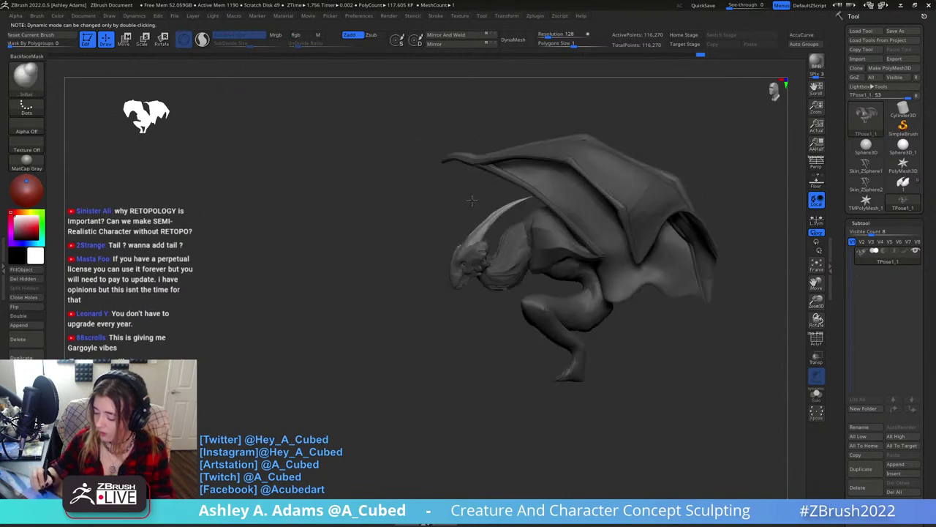
{"action": "key", "text": "space"}
{"action": "left_click", "coordinate": [493, 235]}
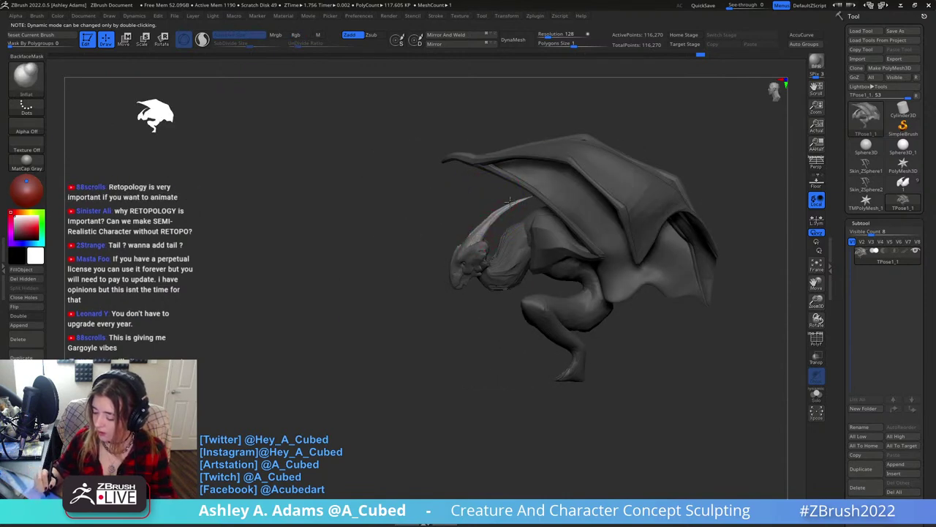
Clear the mask and reshape the head and throat with SnakeHook at varying brush sizes.
{"action": "key", "text": "b"}
{"action": "key", "text": "s"}
{"action": "key", "text": "h"}
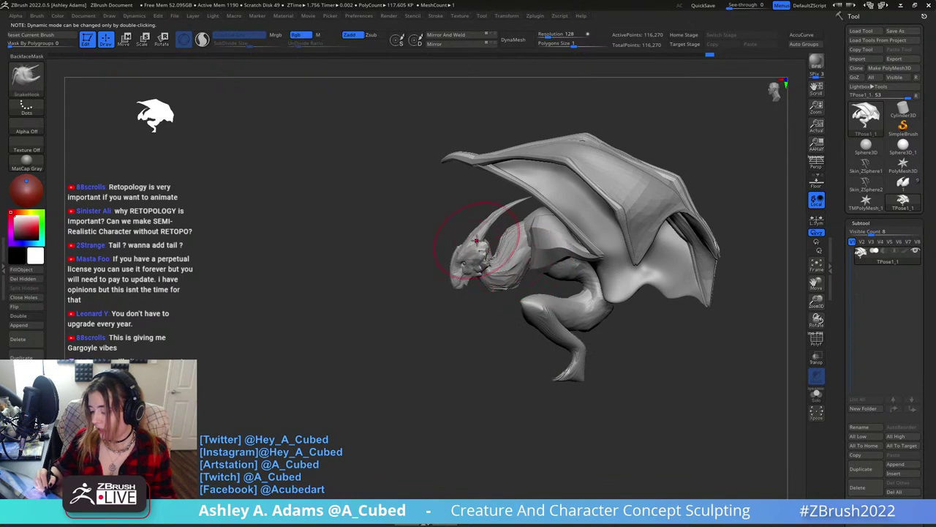
{"action": "key", "text": "space"}
{"action": "left_click_drag", "start_coordinate": [399, 293], "coordinate": [458, 273]}
{"action": "left_click", "coordinate": [455, 253]}
{"action": "mouse_move", "coordinate": [474, 267]}
{"action": "right_mouse_down"}
{"action": "mouse_move", "coordinate": [572, 264]}
{"action": "mouse_move", "coordinate": [498, 302]}
{"action": "mouse_move", "coordinate": [496, 294]}
{"action": "mouse_move", "coordinate": [493, 310]}
{"action": "mouse_move", "coordinate": [471, 316]}
{"action": "mouse_move", "coordinate": [489, 304]}
{"action": "mouse_move", "coordinate": [502, 369]}
{"action": "mouse_move", "coordinate": [503, 358]}
{"action": "right_mouse_up"}
{"action": "key", "text": "space"}
{"action": "key", "text": "2"}
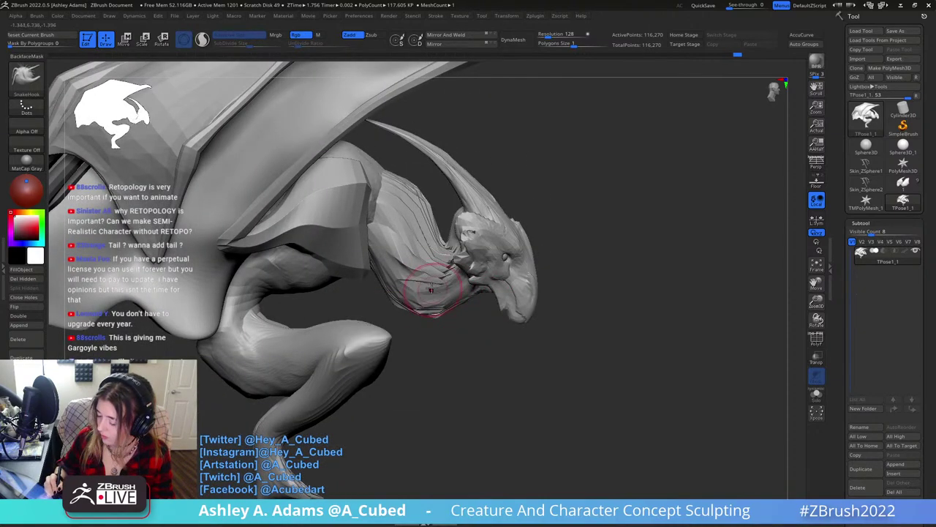
Try to thicken the neck behind the head with the Inflate brush.
{"action": "right_click_drag", "start_coordinate": [420, 279], "coordinate": [409, 248]}
{"action": "key", "text": "b"}
{"action": "key", "text": "i"}
{"action": "key", "text": "n"}
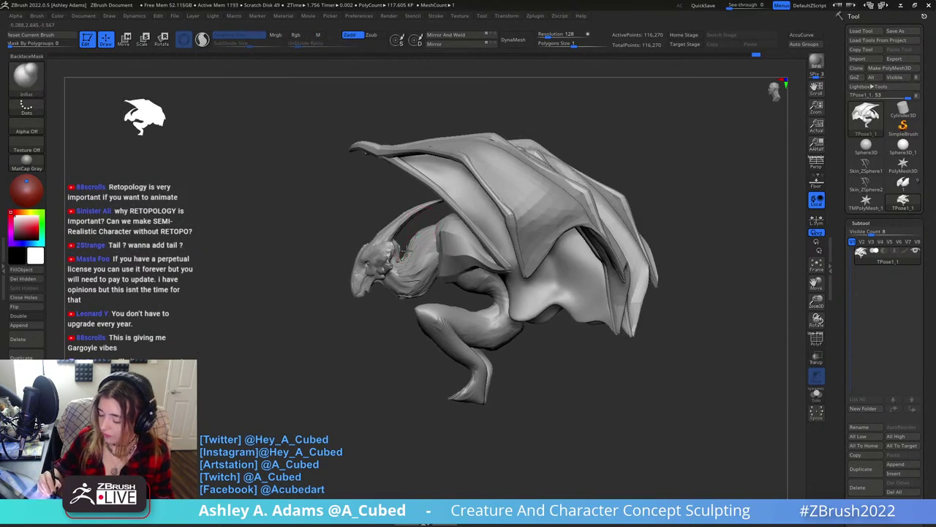
{"action": "left_click_drag", "start_coordinate": [404, 244], "coordinate": [399, 245]}
{"action": "key", "text": "ctrl+z"}
Reshape the neck behind the head with SnakeHook from both sides and smooth its upper surface.
{"action": "mouse_move", "coordinate": [399, 252]}
{"action": "right_mouse_down"}
{"action": "mouse_move", "coordinate": [410, 212]}
{"action": "mouse_move", "coordinate": [432, 258]}
{"action": "right_mouse_up"}
{"action": "right_click", "coordinate": [433, 259]}
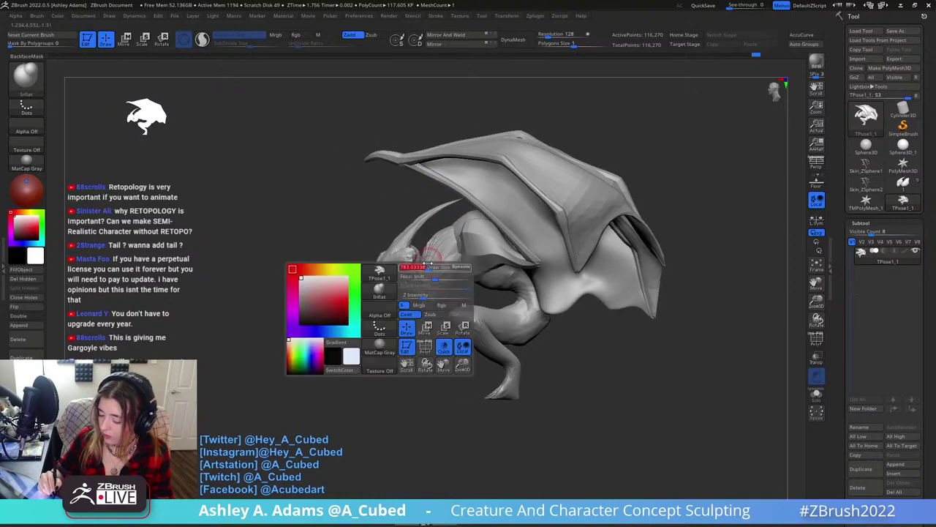
{"action": "key", "text": "b"}
{"action": "key", "text": "s"}
{"action": "key", "text": "h"}
{"action": "key", "text": "space"}
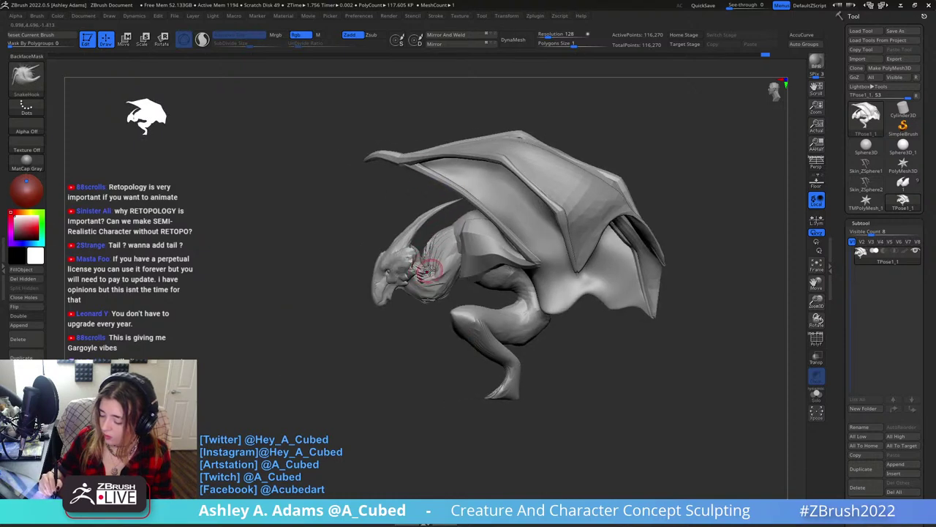
{"action": "mouse_move", "coordinate": [431, 263]}
{"action": "right_mouse_down"}
{"action": "mouse_move", "coordinate": [439, 260]}
{"action": "mouse_move", "coordinate": [401, 226]}
{"action": "mouse_move", "coordinate": [498, 254]}
{"action": "mouse_move", "coordinate": [549, 248]}
{"action": "right_mouse_up"}
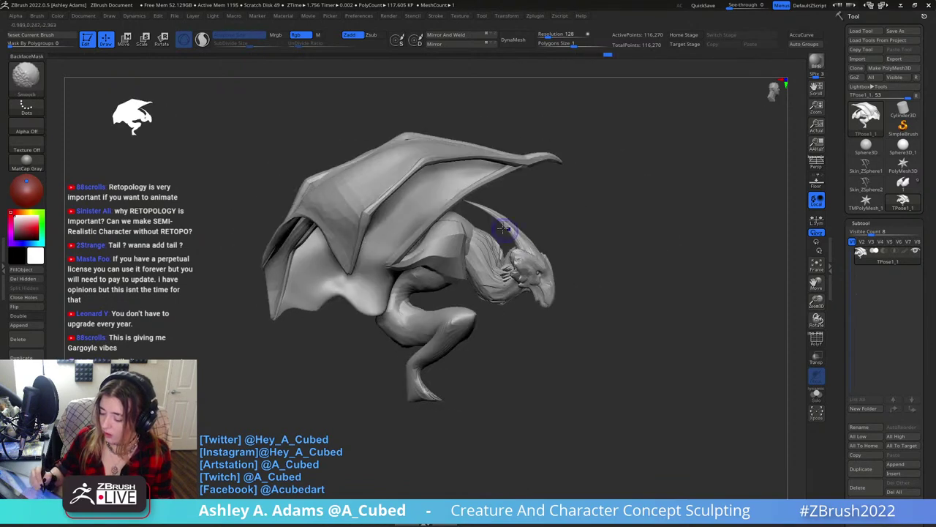
{"action": "right_click_drag", "start_coordinate": [504, 229], "coordinate": [506, 225]}
{"action": "mouse_move", "coordinate": [497, 230]}
{"action": "left_mouse_down", "text": "shift"}
{"action": "mouse_move", "coordinate": [488, 241]}
{"action": "mouse_move", "coordinate": [499, 254]}
{"action": "left_mouse_up", "text": "shift"}
{"action": "right_click", "coordinate": [496, 252]}
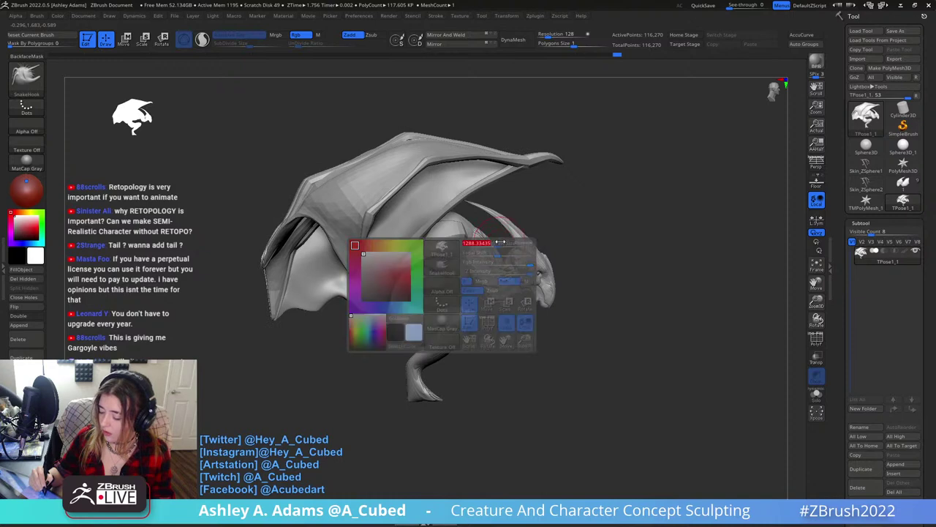
Fill out the base of the neck near the shoulders with Inflate and refine it with SnakeHook.
{"action": "key", "text": "b"}
{"action": "key", "text": "i"}
{"action": "key", "text": "n"}
{"action": "right_click_drag", "start_coordinate": [476, 214], "coordinate": [468, 221]}
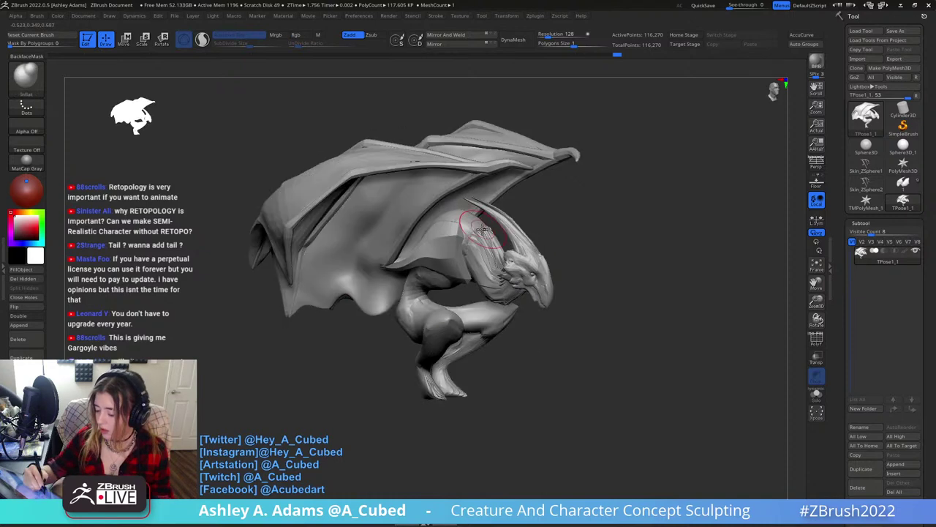
{"action": "right_click", "coordinate": [467, 221]}
{"action": "right_click", "coordinate": [487, 209]}
{"action": "key", "text": "b"}
{"action": "key", "text": "s"}
{"action": "key", "text": "h"}
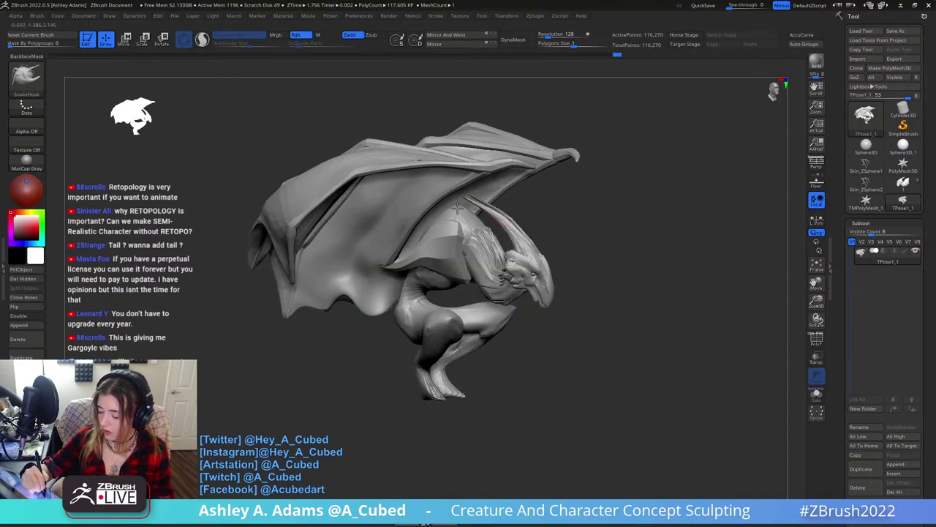
{"action": "key", "text": "space"}
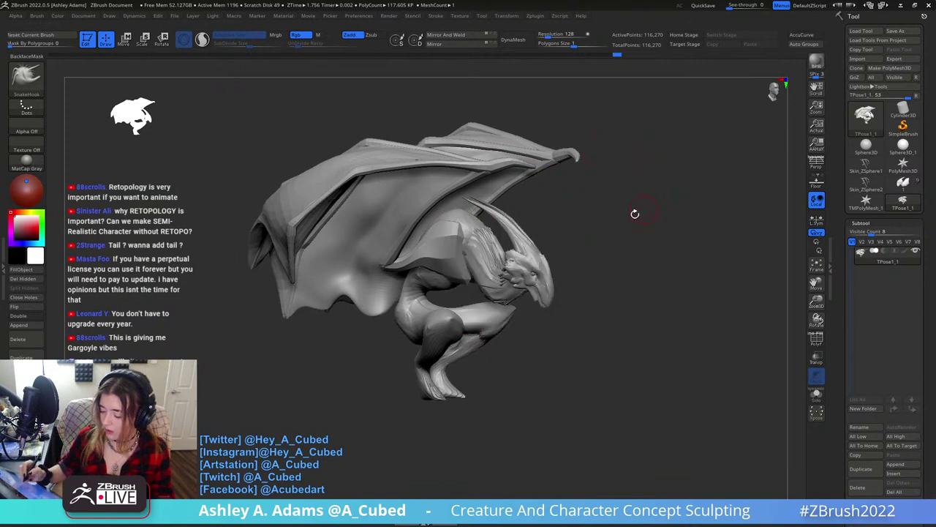
Reshape the beak, cheek and jaw with SnakeHook from both sides of the head.
{"action": "mouse_move", "coordinate": [634, 212]}
{"action": "right_mouse_down"}
{"action": "mouse_move", "coordinate": [510, 231]}
{"action": "mouse_move", "coordinate": [519, 246]}
{"action": "mouse_move", "coordinate": [476, 242]}
{"action": "mouse_move", "coordinate": [458, 217]}
{"action": "right_mouse_up"}
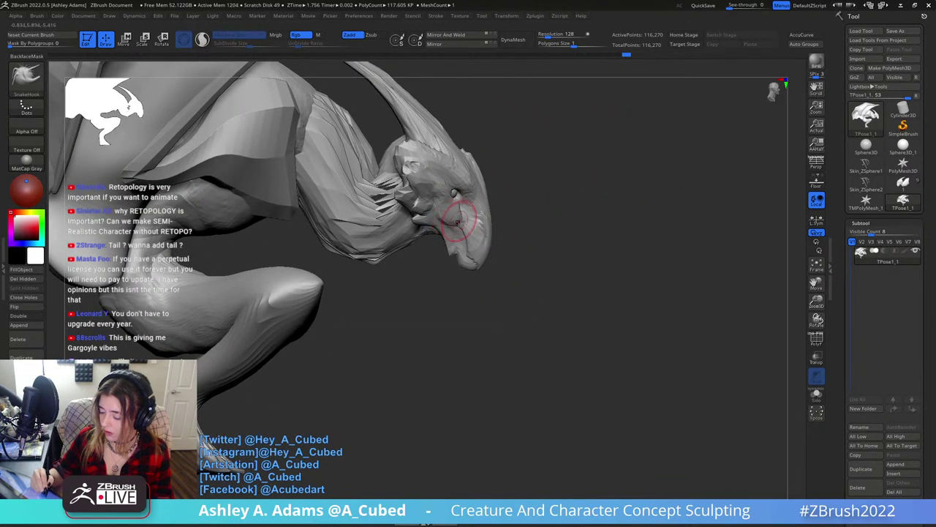
{"action": "right_click_drag", "start_coordinate": [470, 219], "coordinate": [485, 197]}
{"action": "key", "text": "space"}
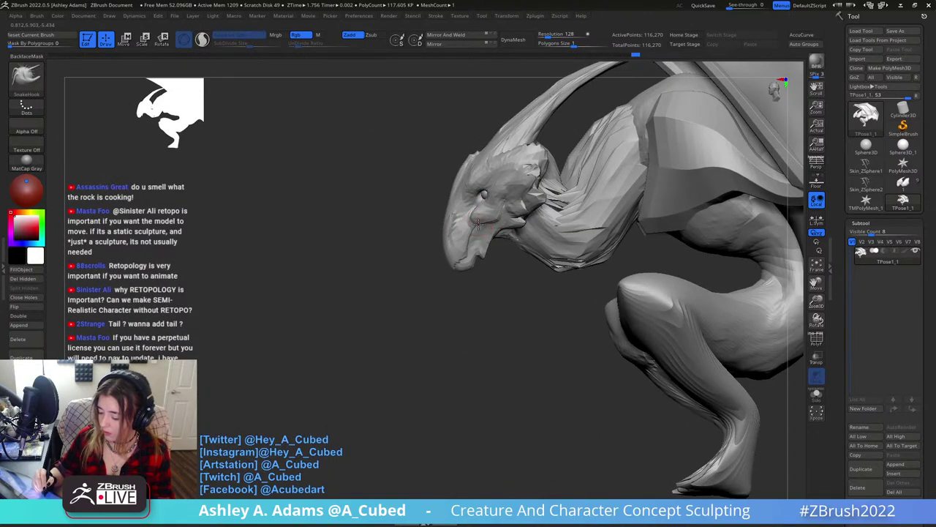
{"action": "key", "text": "space"}
{"action": "mouse_move", "coordinate": [479, 224]}
{"action": "right_mouse_down"}
{"action": "mouse_move", "coordinate": [501, 225]}
{"action": "mouse_move", "coordinate": [525, 171]}
{"action": "mouse_move", "coordinate": [498, 183]}
{"action": "mouse_move", "coordinate": [494, 213]}
{"action": "mouse_move", "coordinate": [540, 233]}
{"action": "mouse_move", "coordinate": [504, 211]}
{"action": "right_mouse_up"}
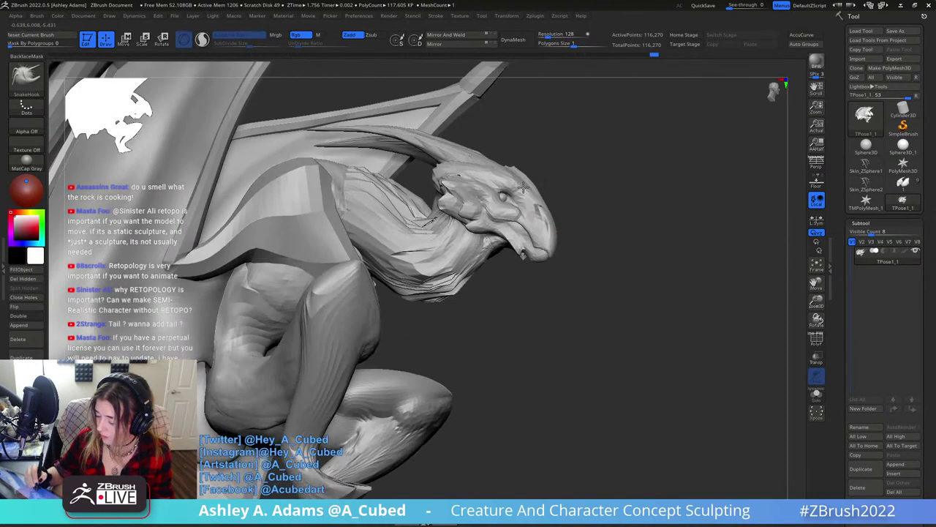
Carve the mouth line along the side of the beak with DamStandard.
{"action": "key", "text": "b"}
{"action": "key", "text": "d"}
{"action": "key", "text": "s"}
{"action": "right_click_drag", "start_coordinate": [585, 152], "coordinate": [521, 190]}
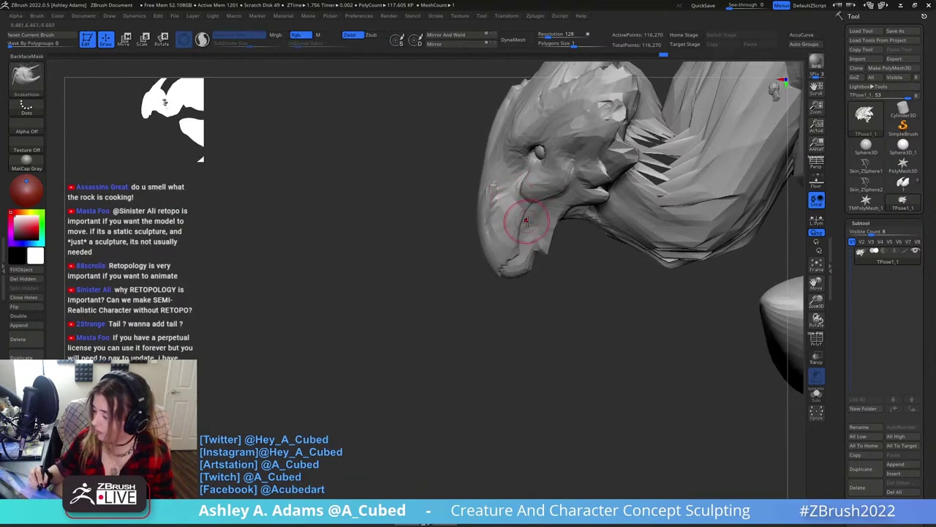
Pull the beak tip and lower jaw into shape along the mouth line with SnakeHook.
{"action": "key", "text": "b"}
{"action": "key", "text": "s"}
{"action": "key", "text": "h"}
{"action": "key", "text": "space"}
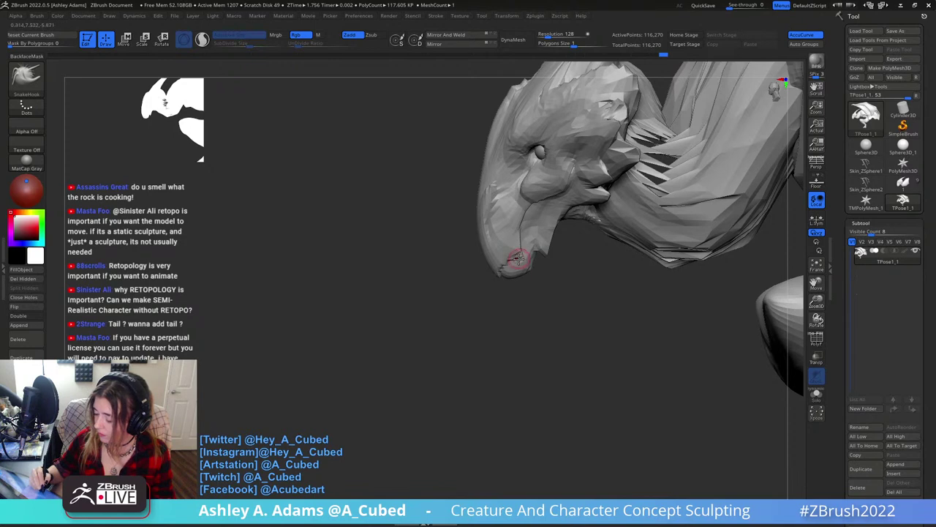
{"action": "mouse_move", "coordinate": [521, 244]}
{"action": "right_mouse_down"}
{"action": "mouse_move", "coordinate": [536, 218]}
{"action": "mouse_move", "coordinate": [506, 242]}
{"action": "mouse_move", "coordinate": [533, 207]}
{"action": "mouse_move", "coordinate": [556, 220]}
{"action": "mouse_move", "coordinate": [592, 209]}
{"action": "mouse_move", "coordinate": [554, 205]}
{"action": "right_mouse_up"}
{"action": "left_click_drag", "start_coordinate": [557, 206], "coordinate": [553, 209]}
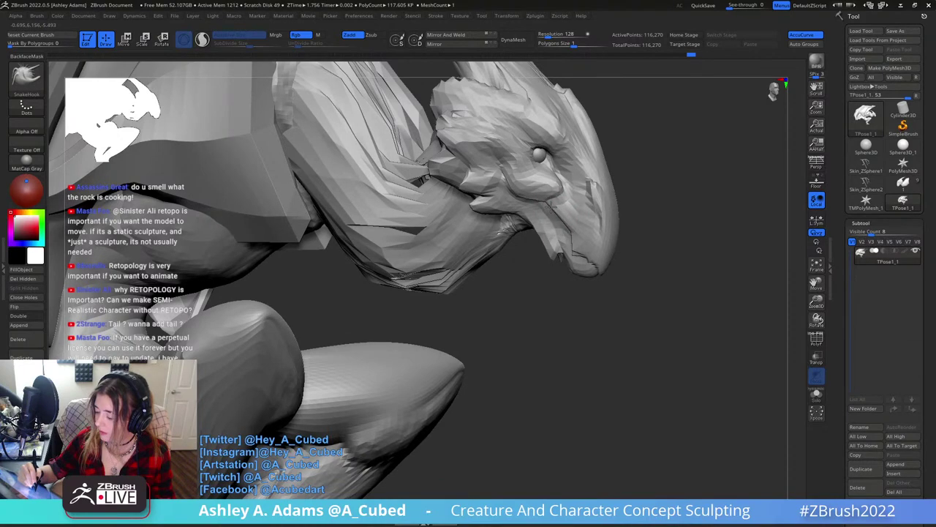
{"action": "right_click_drag", "start_coordinate": [567, 223], "coordinate": [520, 215]}
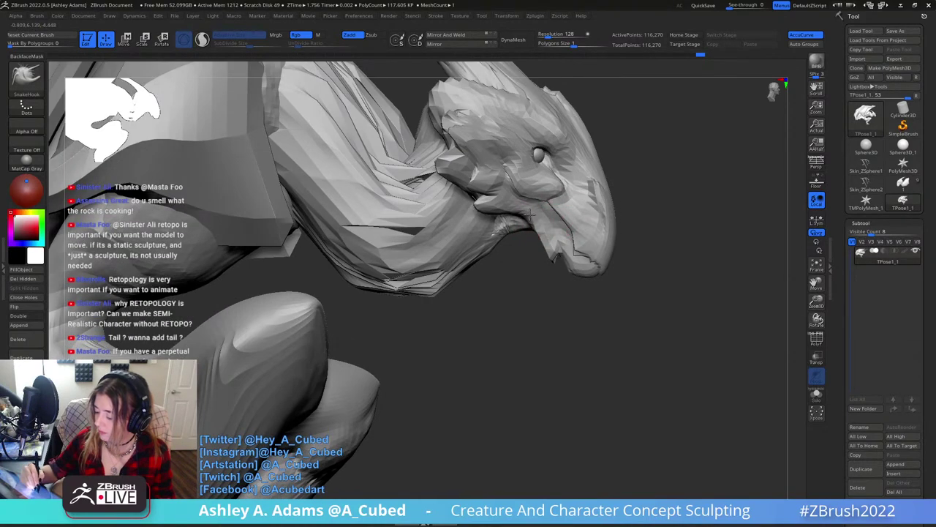
Refine the chin and the underside of the beak tip with SnakeHook from both sides.
{"action": "key", "text": "f"}
{"action": "right_click_drag", "start_coordinate": [644, 167], "coordinate": [496, 292]}
{"action": "right_click", "coordinate": [494, 293]}
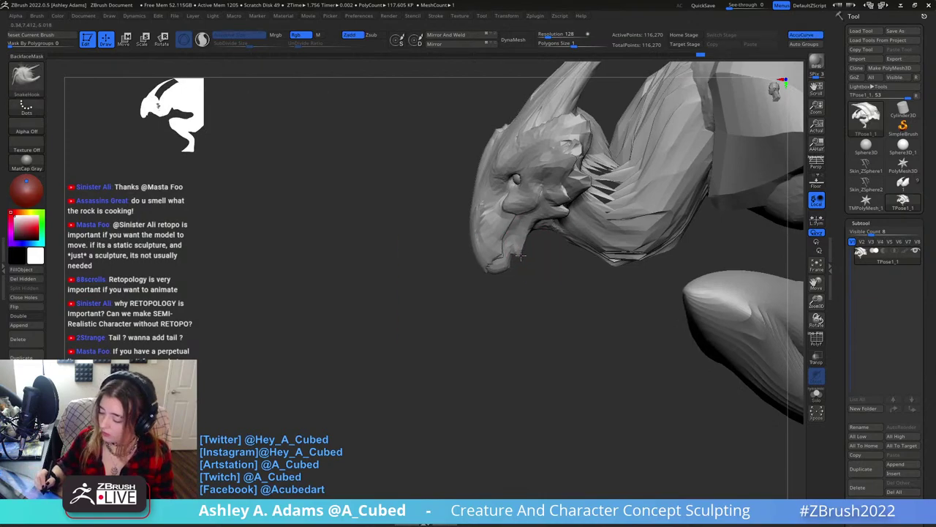
{"action": "right_click", "coordinate": [502, 274]}
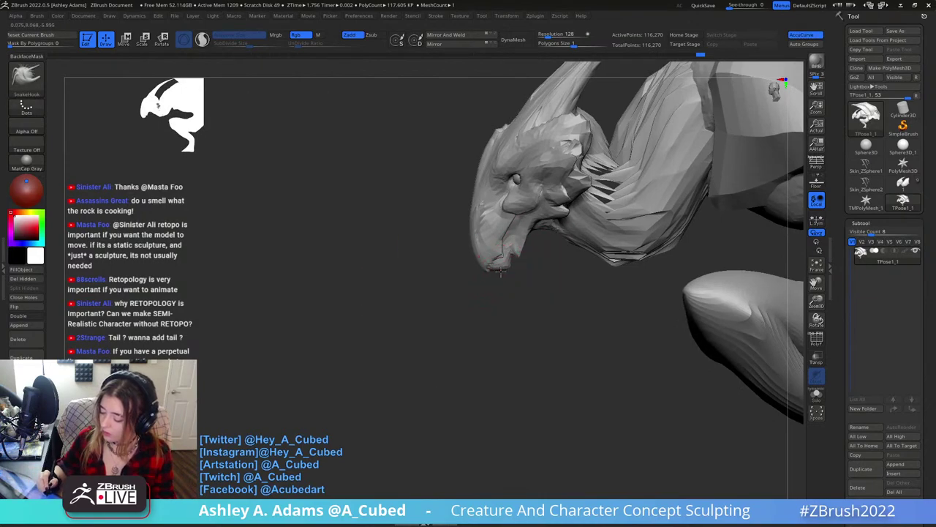
{"action": "right_click_drag", "start_coordinate": [501, 272], "coordinate": [595, 253]}
{"action": "right_click", "coordinate": [560, 311]}
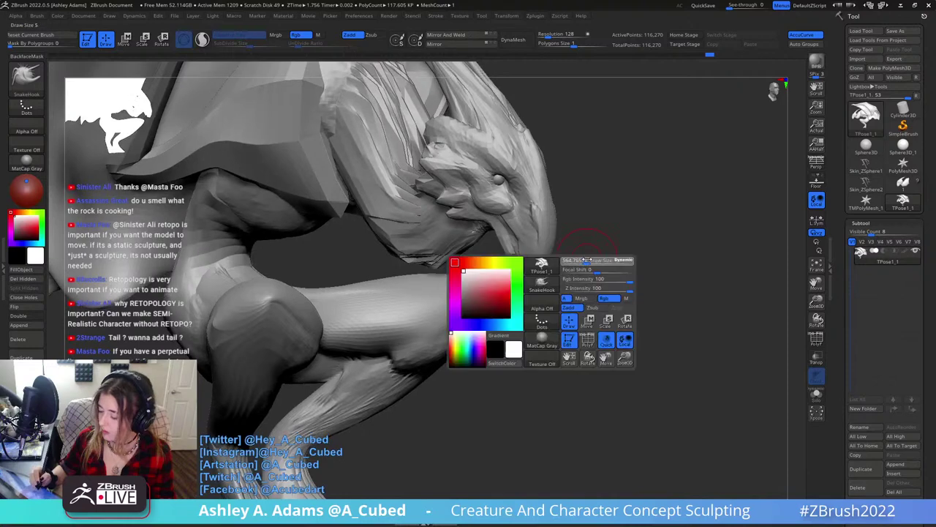
Transfer the Transpose Master mesh edits back to the original subtools and save the project.
{"action": "right_click_drag", "start_coordinate": [577, 285], "coordinate": [586, 188], "text": "ctrl"}
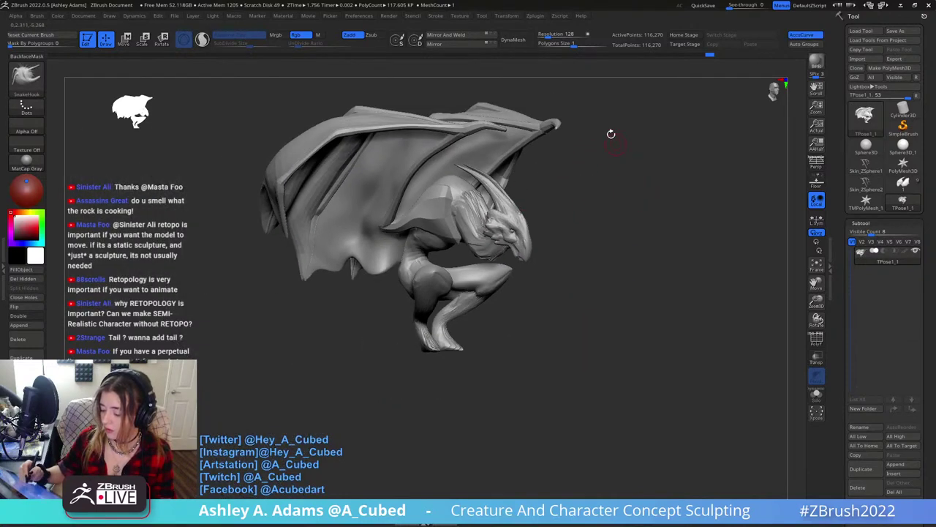
{"action": "left_click", "coordinate": [540, 16]}
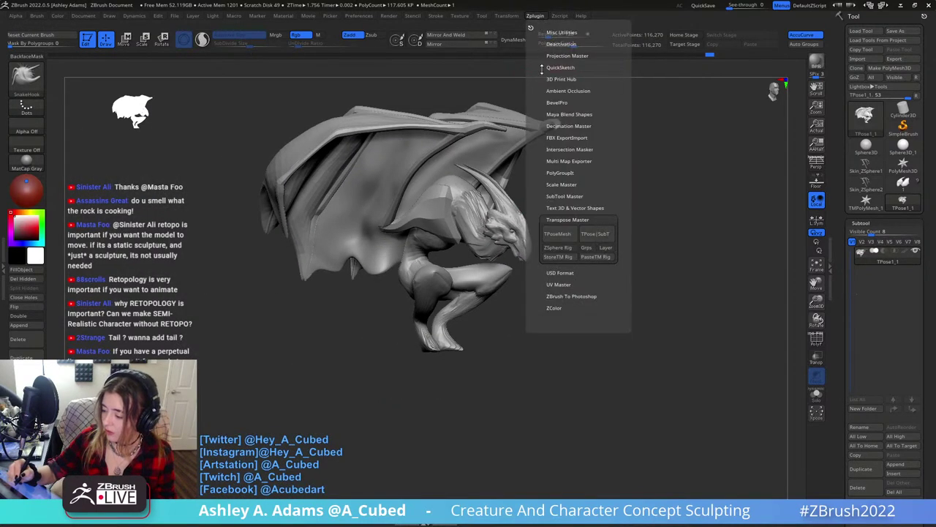
{"action": "left_click", "coordinate": [601, 232]}
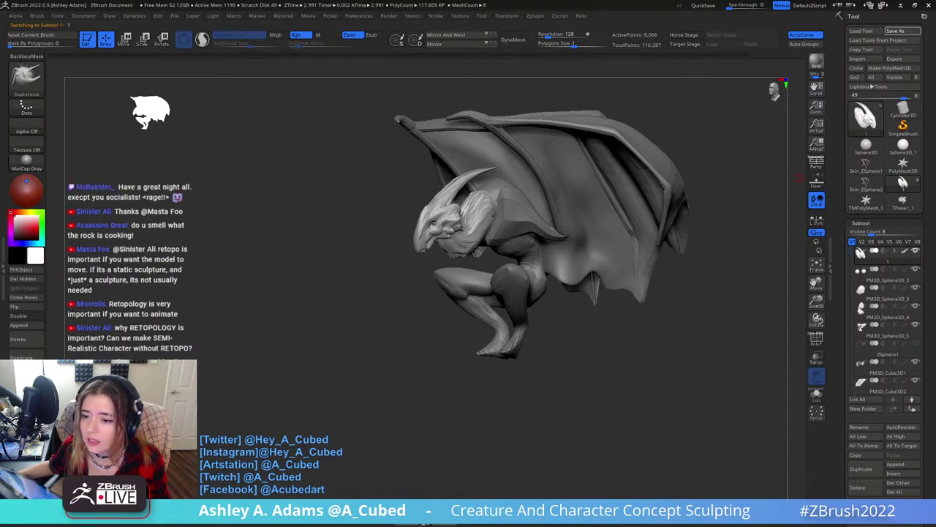
{"action": "key", "text": "ctrl+s"}
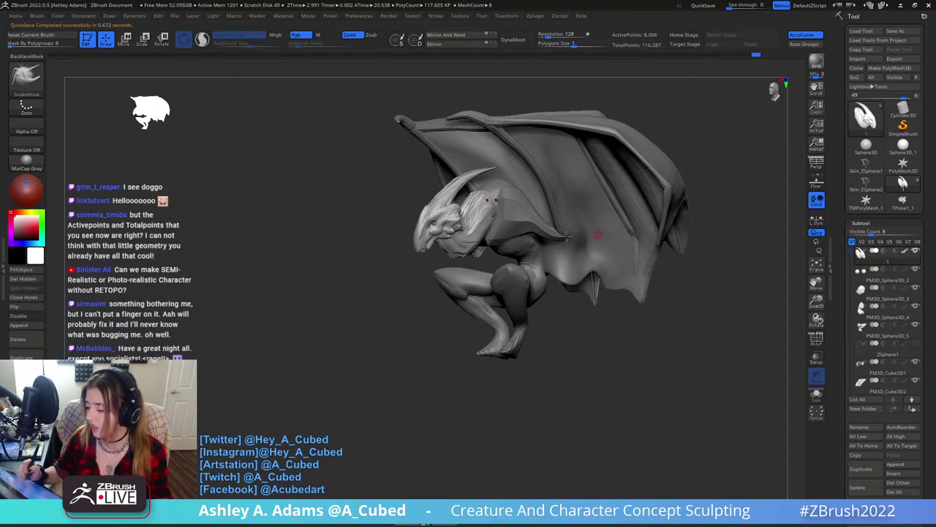
{"action": "mouse_move", "coordinate": [595, 234]}
{"action": "right_mouse_down"}
{"action": "mouse_move", "coordinate": [533, 244]}
{"action": "mouse_move", "coordinate": [578, 197]}
{"action": "mouse_move", "coordinate": [529, 231]}
{"action": "mouse_move", "coordinate": [518, 204]}
{"action": "mouse_move", "coordinate": [524, 231]}
{"action": "mouse_move", "coordinate": [455, 310]}
{"action": "right_mouse_up"}
{"action": "left_click", "coordinate": [582, 187], "text": "alt"}
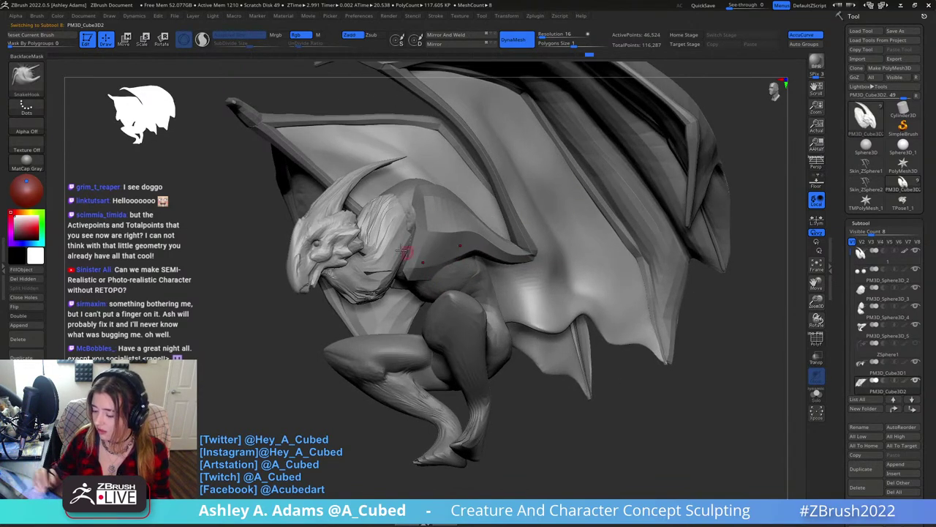
{"action": "left_click", "coordinate": [385, 231], "text": "alt"}
{"action": "right_click_drag", "start_coordinate": [385, 231], "coordinate": [557, 154], "text": "ctrl"}
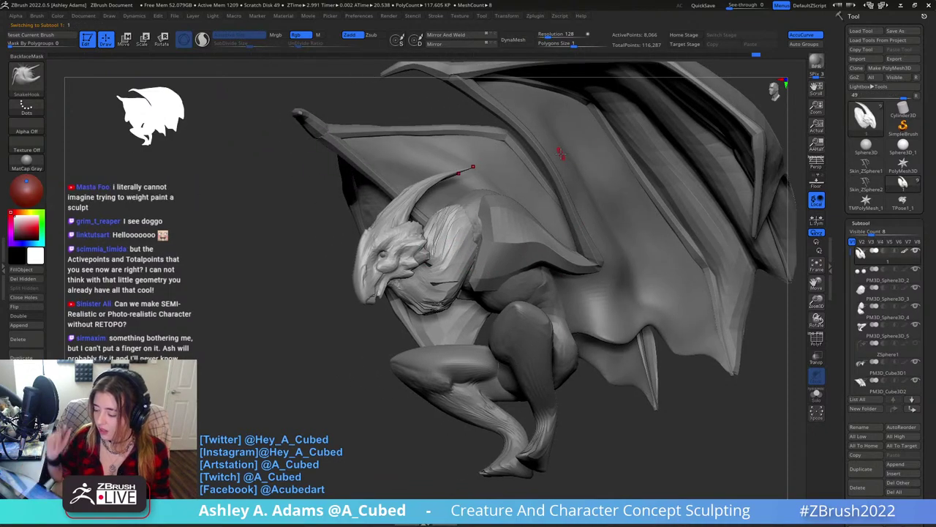
{"action": "right_click_drag", "start_coordinate": [481, 218], "coordinate": [511, 223]}
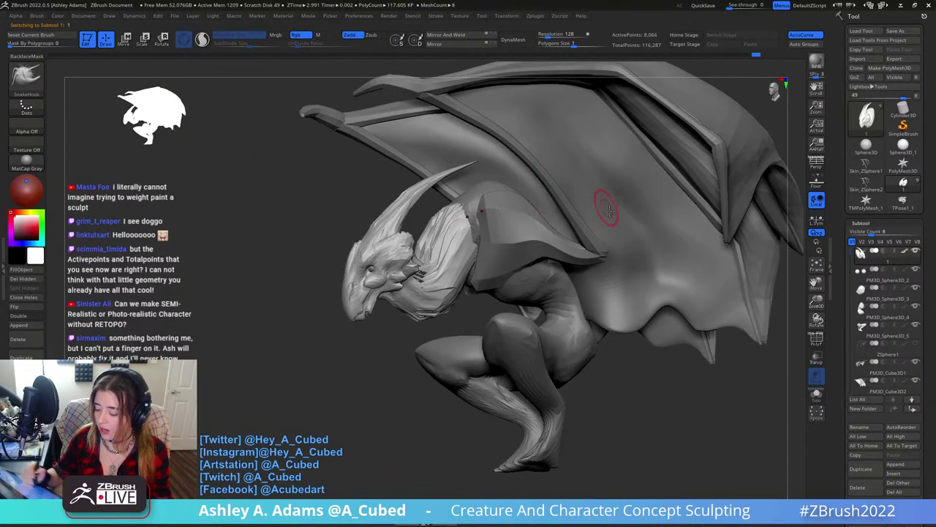
{"action": "right_click_drag", "start_coordinate": [507, 331], "coordinate": [532, 215], "text": "ctrl"}
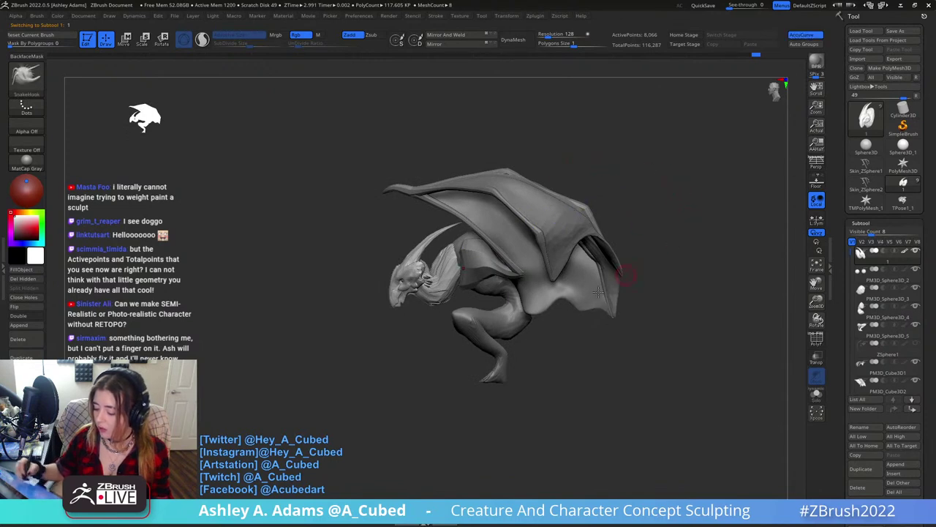
Select the leg subtool and swell the knee and lower leg forms with the Inflat brush.
{"action": "left_click", "coordinate": [476, 332], "text": "alt"}
{"action": "mouse_move", "coordinate": [476, 334]}
{"action": "right_mouse_down", "text": "ctrl"}
{"action": "mouse_move", "coordinate": [502, 293]}
{"action": "mouse_move", "coordinate": [495, 279]}
{"action": "right_mouse_up", "text": "ctrl"}
{"action": "key", "text": "b"}
{"action": "key", "text": "i"}
{"action": "key", "text": "n"}
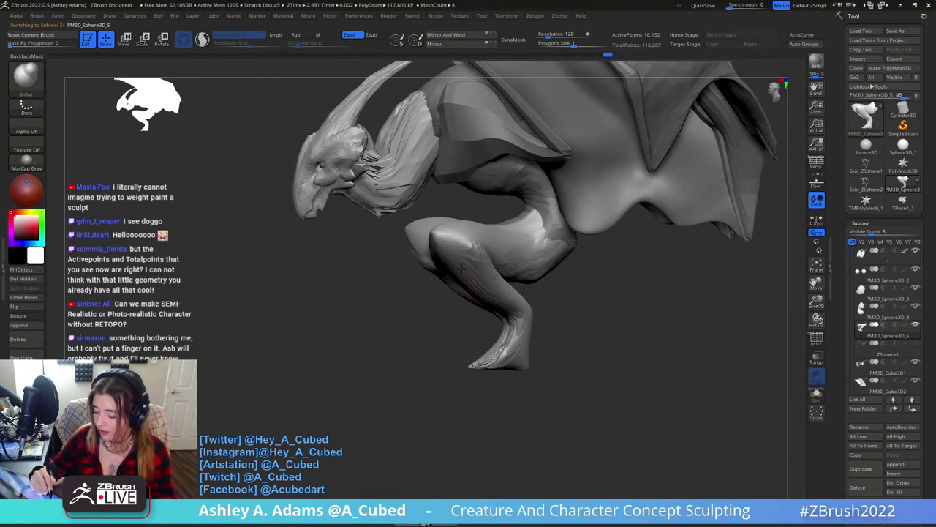
{"action": "right_click_drag", "start_coordinate": [431, 252], "coordinate": [479, 273]}
{"action": "right_click_drag", "start_coordinate": [305, 320], "coordinate": [398, 322]}
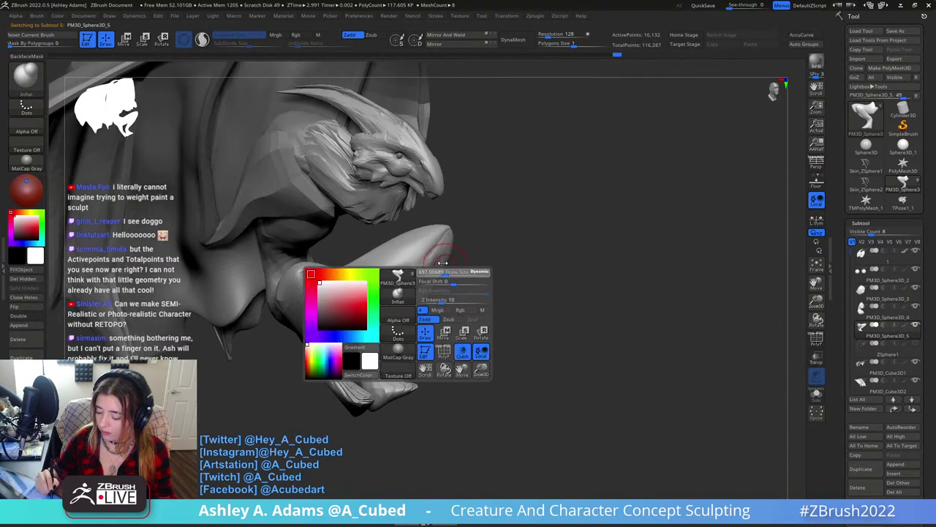
Define the inner knees and shins by carving creases with DamStandard and building up muscle with ClayBuildup.
{"action": "key", "text": "b"}
{"action": "key", "text": "d"}
{"action": "key", "text": "s"}
{"action": "right_click_drag", "start_coordinate": [395, 280], "coordinate": [415, 267]}
{"action": "key", "text": "b"}
{"action": "key", "text": "c"}
{"action": "key", "text": "b"}
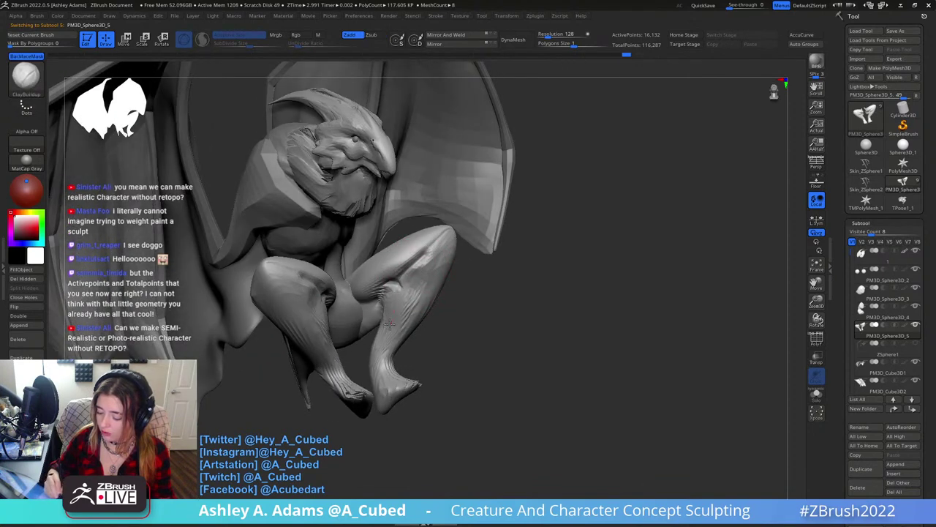
{"action": "mouse_move", "coordinate": [395, 325]}
{"action": "right_mouse_down"}
{"action": "mouse_move", "coordinate": [410, 291]}
{"action": "mouse_move", "coordinate": [380, 313]}
{"action": "mouse_move", "coordinate": [404, 322]}
{"action": "right_mouse_up"}
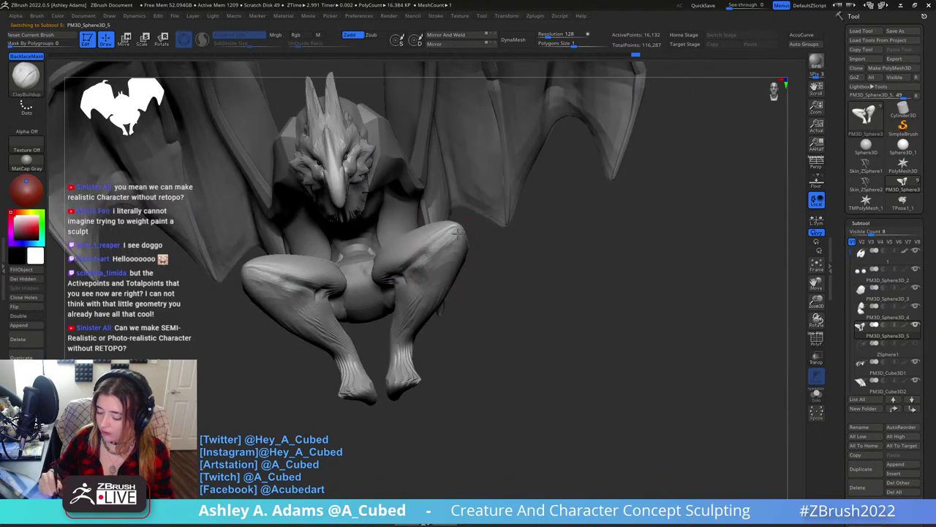
Deepen the creases on the thighs and lower legs with DamStandard.
{"action": "right_click_drag", "start_coordinate": [454, 293], "coordinate": [374, 293]}
{"action": "key", "text": "b"}
{"action": "key", "text": "d"}
{"action": "key", "text": "s"}
{"action": "mouse_move", "coordinate": [448, 238]}
{"action": "right_mouse_down"}
{"action": "mouse_move", "coordinate": [439, 240]}
{"action": "mouse_move", "coordinate": [444, 230]}
{"action": "mouse_move", "coordinate": [465, 233]}
{"action": "mouse_move", "coordinate": [441, 248]}
{"action": "mouse_move", "coordinate": [380, 216]}
{"action": "mouse_move", "coordinate": [345, 215]}
{"action": "mouse_move", "coordinate": [313, 229]}
{"action": "mouse_move", "coordinate": [322, 242]}
{"action": "mouse_move", "coordinate": [319, 220]}
{"action": "mouse_move", "coordinate": [327, 245]}
{"action": "mouse_move", "coordinate": [327, 223]}
{"action": "right_mouse_up"}
Build up the lower abdomen on the pelvis subtool between the thighs with ClayBuildup.
{"action": "key", "text": "b"}
{"action": "key", "text": "c"}
{"action": "key", "text": "b"}
{"action": "left_click", "coordinate": [329, 248], "text": "alt"}
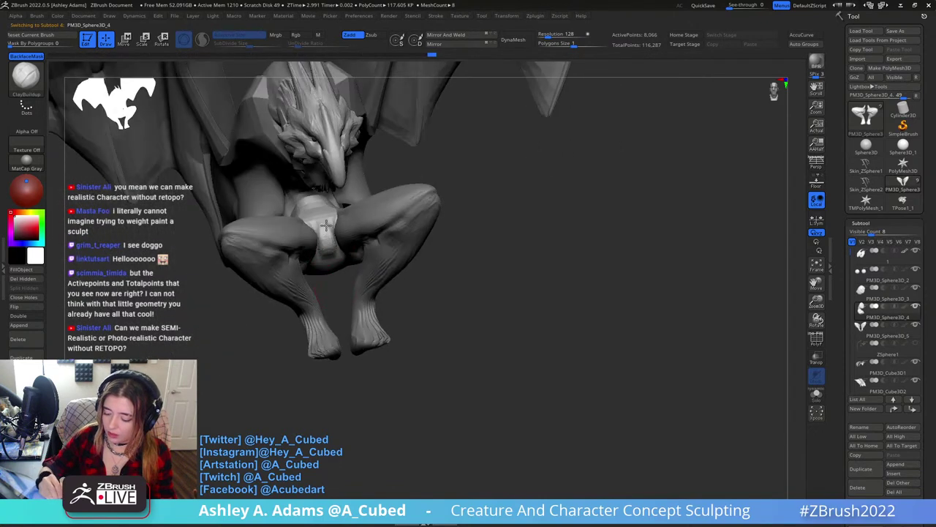
{"action": "left_click_drag", "start_coordinate": [323, 223], "coordinate": [325, 243]}
{"action": "right_click_drag", "start_coordinate": [324, 243], "coordinate": [327, 249]}
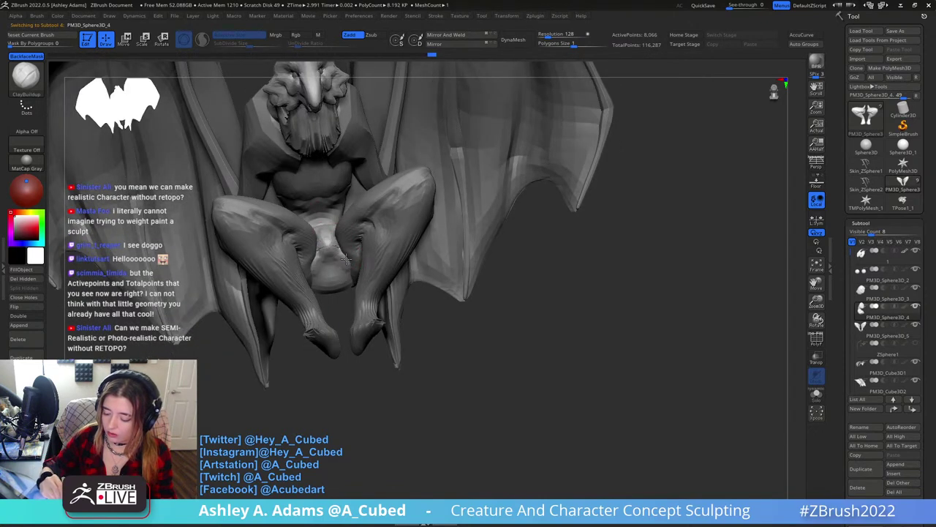
Carve the waist and rib creases across the pelvis and torso subtools with DamStandard.
{"action": "mouse_move", "coordinate": [331, 252]}
{"action": "right_mouse_down"}
{"action": "mouse_move", "coordinate": [354, 196]}
{"action": "mouse_move", "coordinate": [311, 207]}
{"action": "mouse_move", "coordinate": [329, 231]}
{"action": "mouse_move", "coordinate": [315, 240]}
{"action": "mouse_move", "coordinate": [344, 211]}
{"action": "mouse_move", "coordinate": [314, 196]}
{"action": "right_mouse_up"}
{"action": "key", "text": "b"}
{"action": "key", "text": "d"}
{"action": "key", "text": "s"}
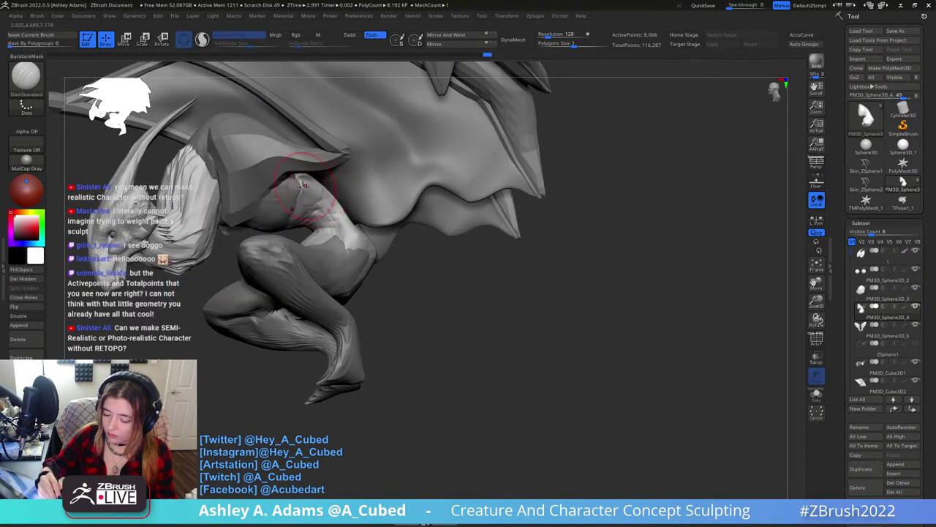
{"action": "left_click", "coordinate": [306, 191], "text": "alt"}
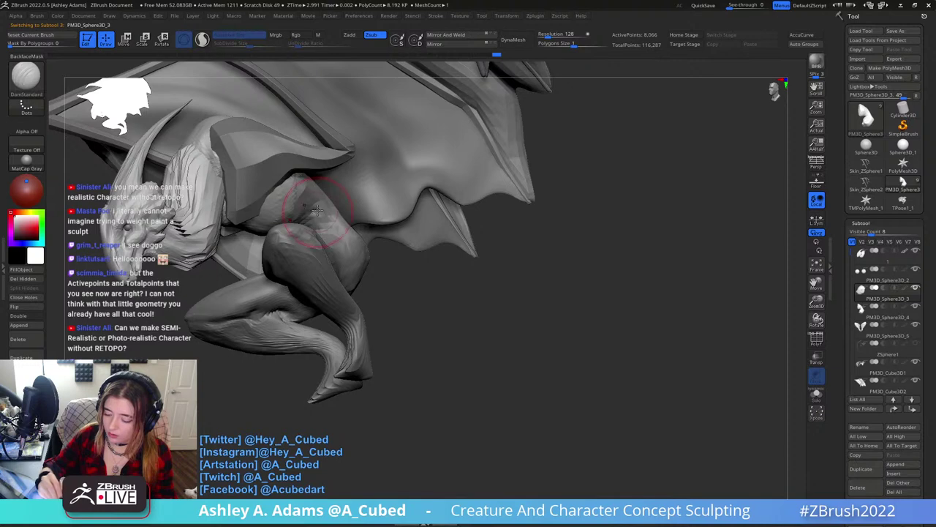
{"action": "mouse_move", "coordinate": [300, 192]}
{"action": "right_mouse_down"}
{"action": "mouse_move", "coordinate": [330, 256]}
{"action": "mouse_move", "coordinate": [334, 205]}
{"action": "right_mouse_up"}
Select the shoulder plate subtool and reshape its pointed rear tip with SnakeHook.
{"action": "left_click", "coordinate": [334, 173], "text": "alt"}
{"action": "mouse_move", "coordinate": [334, 172]}
{"action": "right_mouse_down"}
{"action": "mouse_move", "coordinate": [331, 199]}
{"action": "mouse_move", "coordinate": [334, 178]}
{"action": "right_mouse_up"}
{"action": "key", "text": "b"}
{"action": "key", "text": "s"}
{"action": "key", "text": "h"}
{"action": "left_click_drag", "start_coordinate": [348, 180], "coordinate": [350, 178]}
{"action": "right_click_drag", "start_coordinate": [349, 179], "coordinate": [363, 169]}
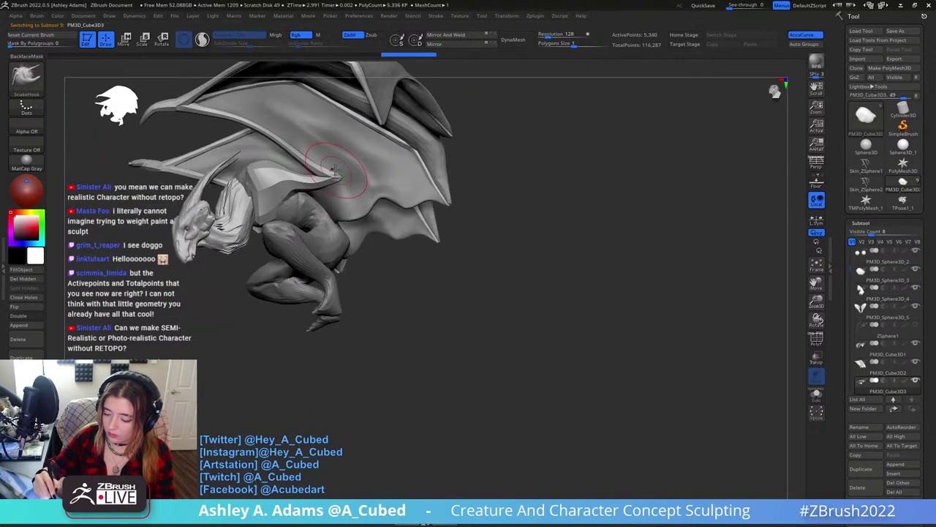
Thicken the shoulder plate with the Inflat brush.
{"action": "key", "text": "b"}
{"action": "key", "text": "i"}
{"action": "key", "text": "n"}
{"action": "mouse_move", "coordinate": [282, 142]}
{"action": "left_mouse_down"}
{"action": "mouse_move", "coordinate": [248, 123]}
{"action": "mouse_move", "coordinate": [322, 169]}
{"action": "left_mouse_up"}
Select the leg subtool and adjust the outline of the knees from the front with SnakeHook.
{"action": "right_click_drag", "start_coordinate": [196, 102], "coordinate": [417, 202], "text": "shift"}
{"action": "right_click", "coordinate": [407, 215]}
{"action": "right_click", "coordinate": [347, 252]}
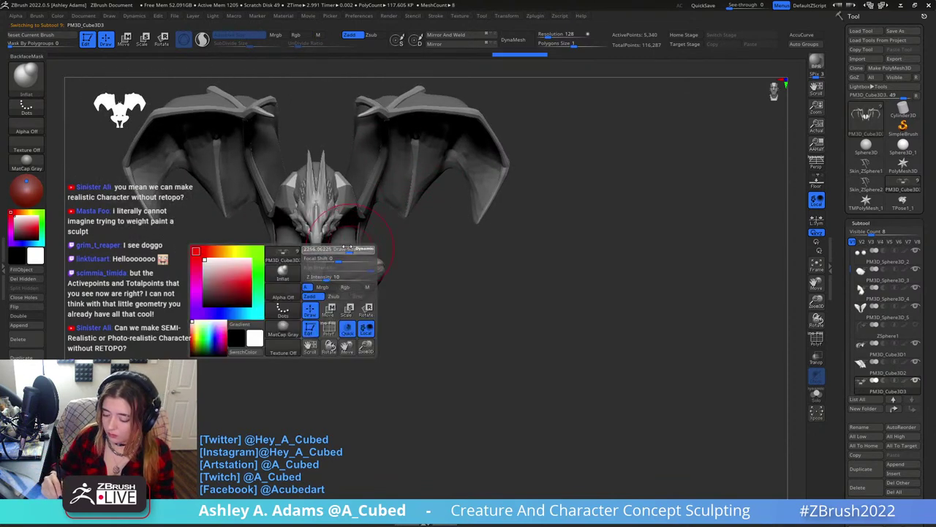
{"action": "left_click", "coordinate": [368, 271], "text": "alt"}
{"action": "right_click", "coordinate": [374, 272]}
{"action": "key", "text": "b"}
{"action": "key", "text": "s"}
{"action": "key", "text": "h"}
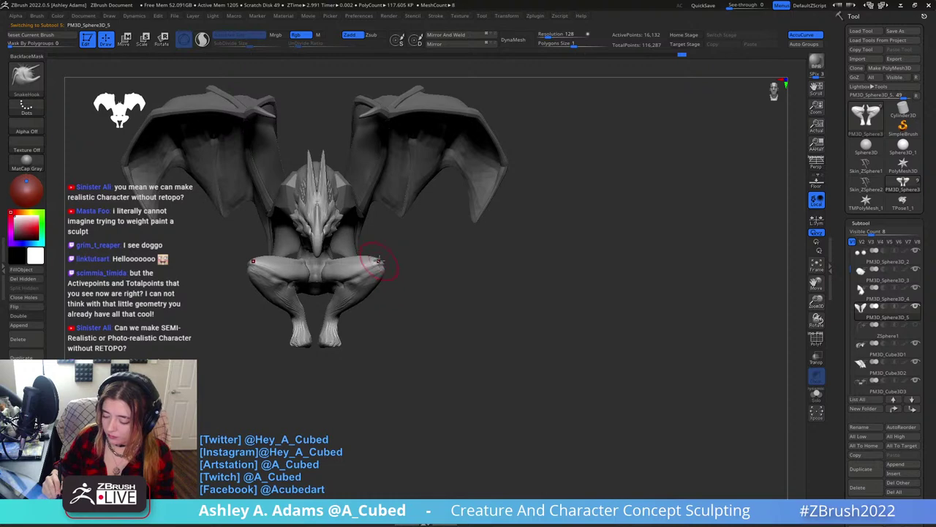
{"action": "mouse_move", "coordinate": [379, 261]}
{"action": "right_mouse_down"}
{"action": "mouse_move", "coordinate": [391, 255]}
{"action": "mouse_move", "coordinate": [293, 252]}
{"action": "right_mouse_up"}
{"action": "right_click_drag", "start_coordinate": [329, 256], "coordinate": [393, 305], "text": "ctrl"}
Add volume to the thighs and knees with the Inflat brush.
{"action": "key", "text": "b"}
{"action": "key", "text": "i"}
{"action": "key", "text": "n"}
{"action": "left_click_drag", "start_coordinate": [420, 263], "coordinate": [481, 254]}
{"action": "right_click_drag", "start_coordinate": [430, 256], "coordinate": [404, 300], "text": "ctrl"}
{"action": "right_click", "coordinate": [404, 300]}
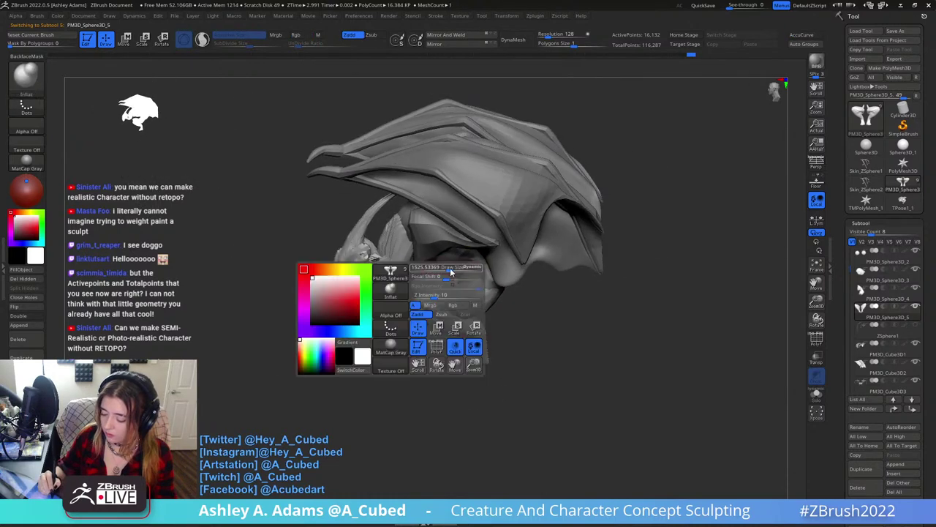
Select the head subtool and save the file to disk.
{"action": "left_click", "coordinate": [414, 247], "text": "alt"}
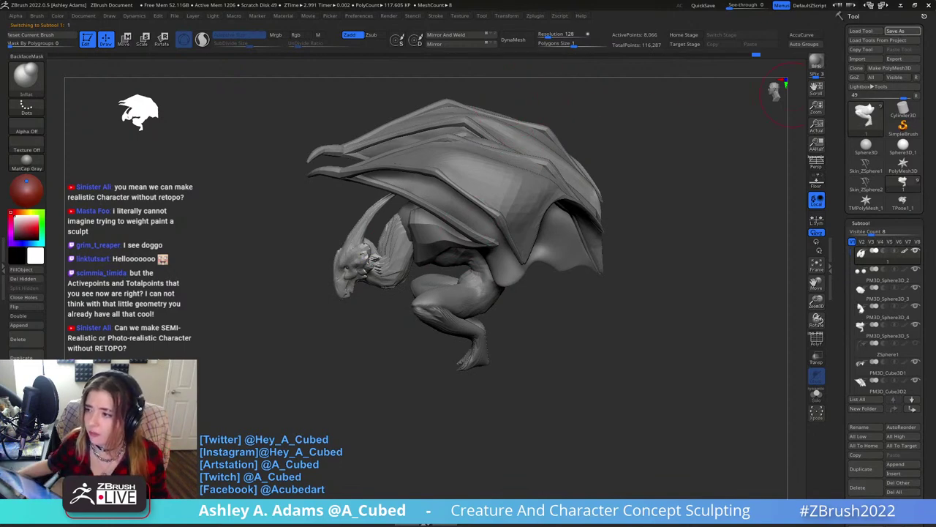
{"action": "right_click_drag", "start_coordinate": [526, 203], "coordinate": [464, 230]}
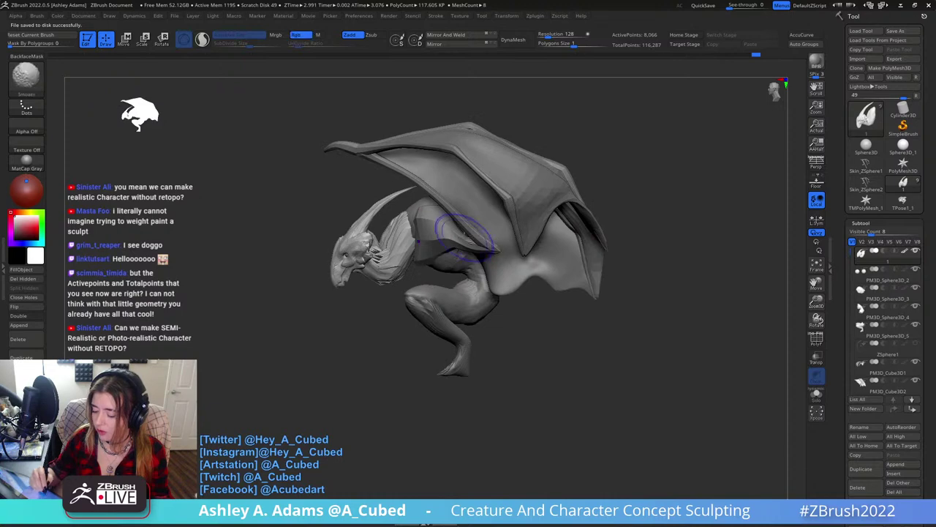
{"action": "right_click_drag", "start_coordinate": [387, 207], "coordinate": [447, 253], "text": "ctrl"}
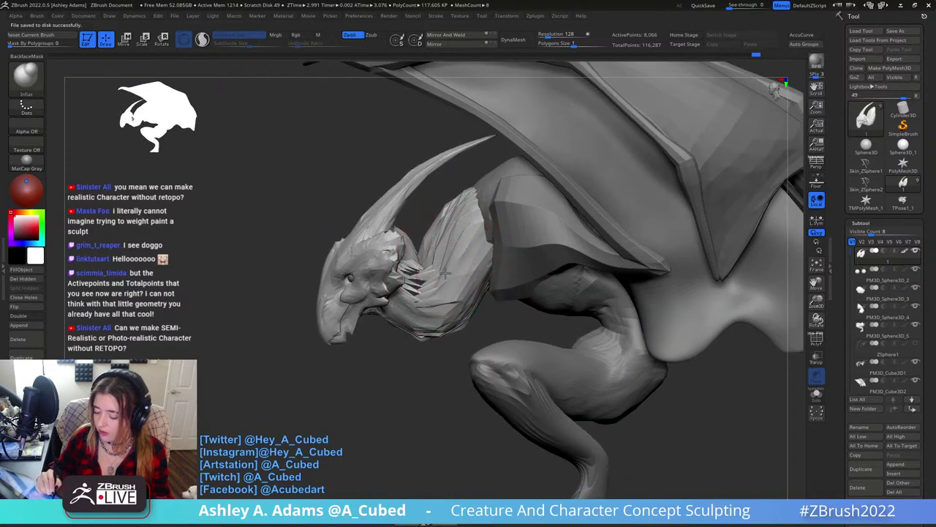
Try to DynaMesh the head subtool at resolution 16.
{"action": "left_click", "coordinate": [544, 36]}
{"action": "left_click_drag", "start_coordinate": [542, 38], "coordinate": [549, 36]}
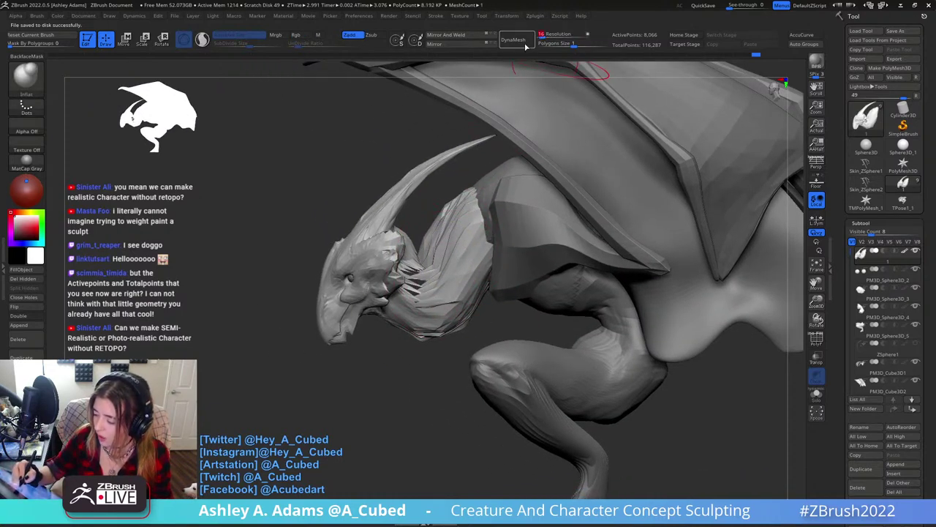
{"action": "left_click", "coordinate": [517, 41]}
{"action": "key", "text": "ctrl+z"}
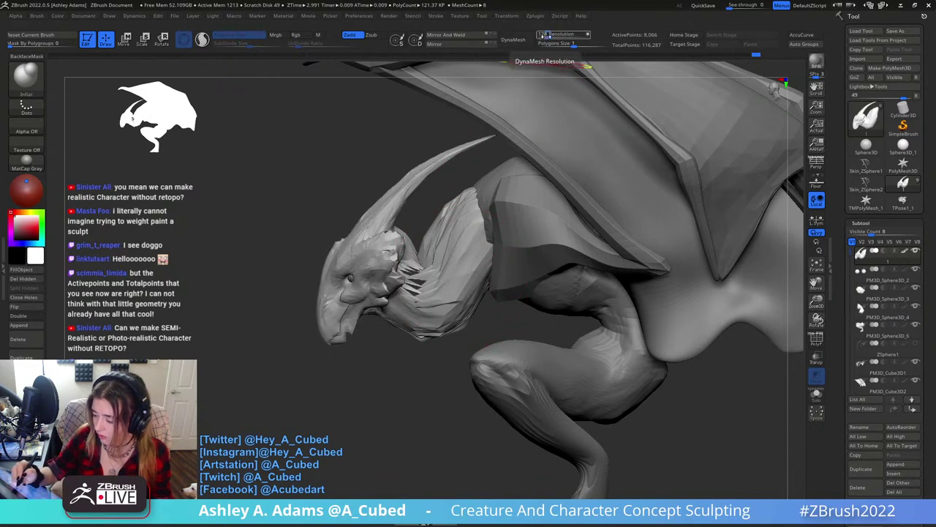
Try to DynaMesh the head subtool at resolution 32.
{"action": "left_click", "coordinate": [545, 36]}
{"action": "type", "text": "32"}
{"action": "key", "text": "Return"}
{"action": "left_click", "coordinate": [523, 47]}
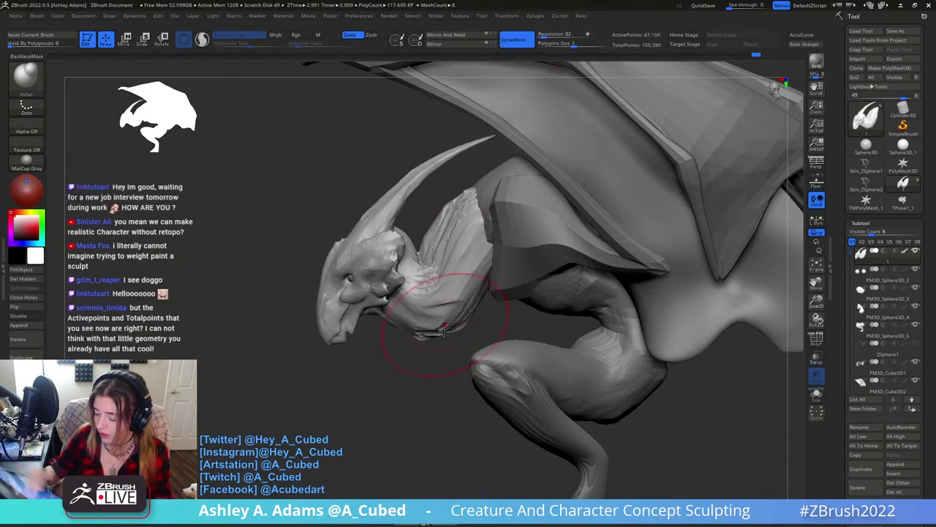
{"action": "right_click_drag", "start_coordinate": [443, 329], "coordinate": [463, 256], "text": "alt"}
{"action": "key", "text": "ctrl+z"}
DynaMesh the head subtool at resolution 104.
{"action": "left_click", "coordinate": [546, 35]}
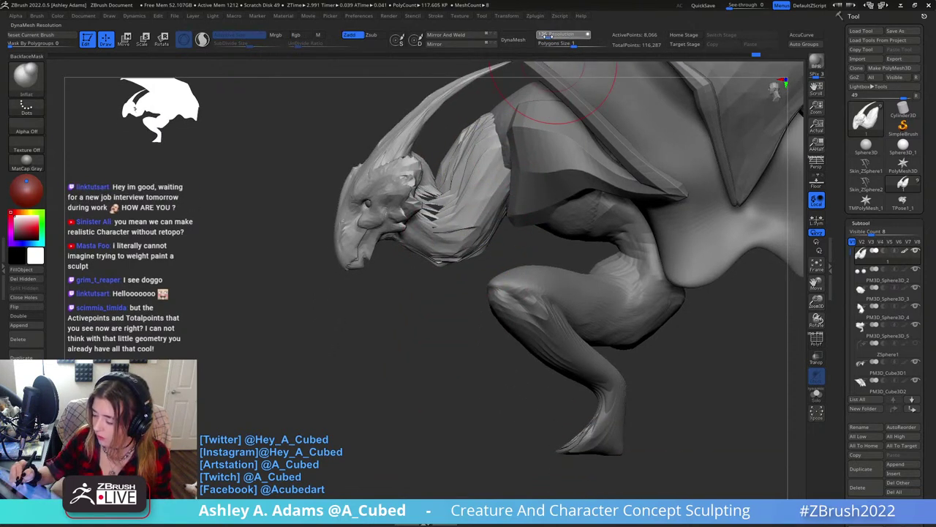
{"action": "left_click_drag", "start_coordinate": [548, 36], "coordinate": [543, 36]}
{"action": "left_click", "coordinate": [528, 41]}
{"action": "left_click_drag", "start_coordinate": [501, 247], "coordinate": [312, 365], "text": "ctrl"}
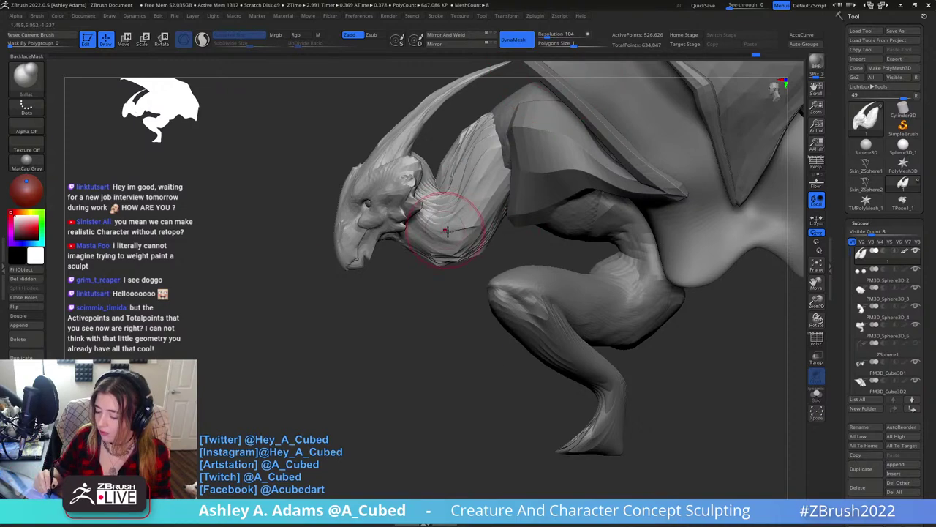
Reduce the brush size and smooth the jagged facets on the upper neck.
{"action": "mouse_move", "coordinate": [446, 230]}
{"action": "right_mouse_down"}
{"action": "mouse_move", "coordinate": [479, 188]}
{"action": "mouse_move", "coordinate": [464, 177]}
{"action": "mouse_move", "coordinate": [468, 212]}
{"action": "mouse_move", "coordinate": [470, 202]}
{"action": "right_mouse_up"}
{"action": "key", "text": "s"}
{"action": "left_click_drag", "start_coordinate": [470, 189], "coordinate": [464, 187]}
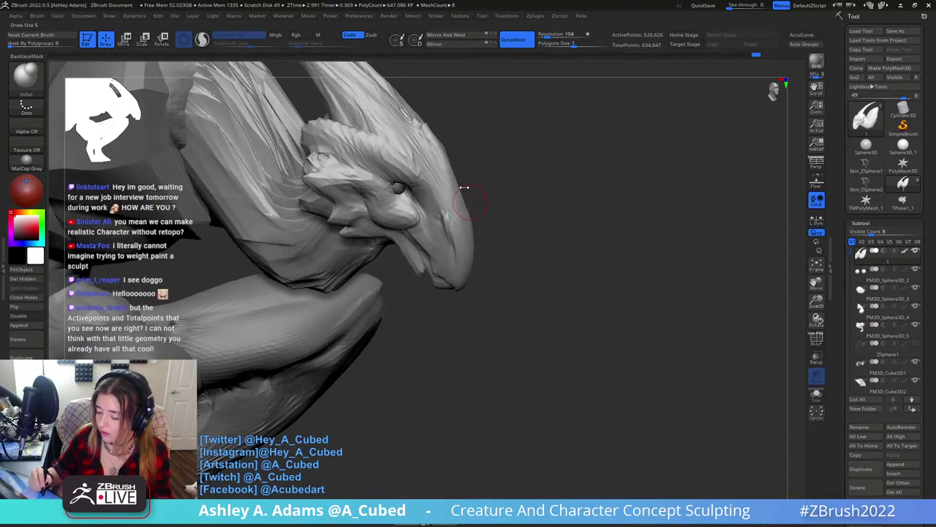
{"action": "mouse_move", "coordinate": [469, 192]}
{"action": "right_mouse_down"}
{"action": "mouse_move", "coordinate": [407, 176]}
{"action": "mouse_move", "coordinate": [437, 192]}
{"action": "mouse_move", "coordinate": [435, 170]}
{"action": "mouse_move", "coordinate": [439, 183]}
{"action": "mouse_move", "coordinate": [493, 183]}
{"action": "right_mouse_up"}
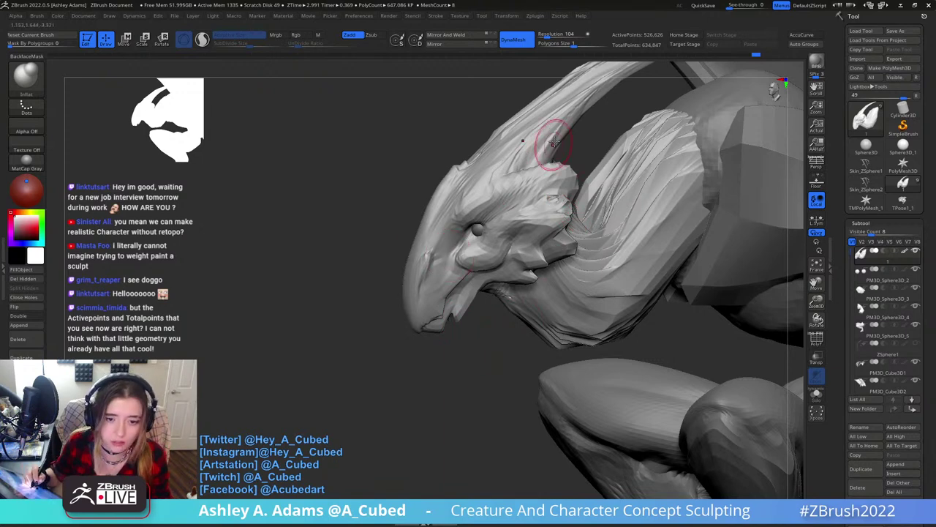
{"action": "right_click_drag", "start_coordinate": [654, 183], "coordinate": [574, 175]}
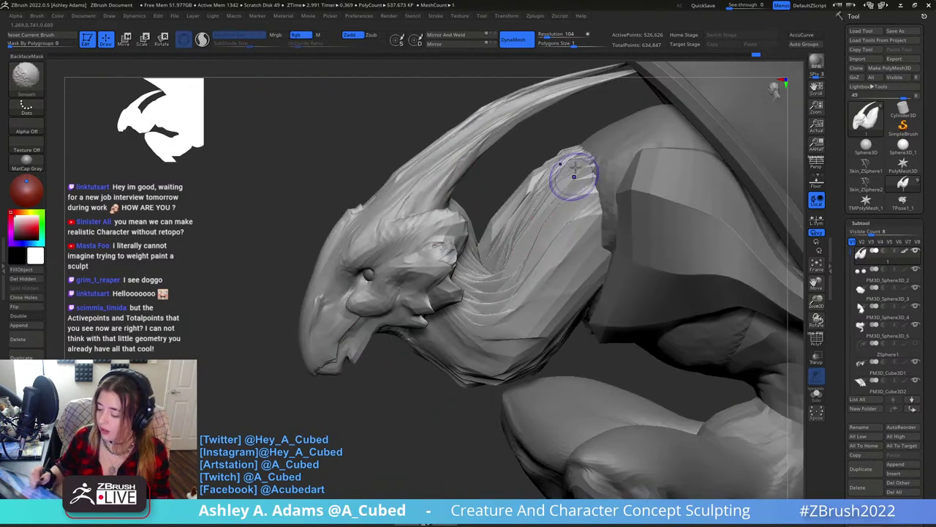
{"action": "left_click_drag", "start_coordinate": [576, 168], "coordinate": [527, 201], "text": "shift"}
{"action": "right_click_drag", "start_coordinate": [528, 212], "coordinate": [575, 236]}
Build up long muscle strands along the side of the neck with ClayBuildup and smooth them together.
{"action": "left_click_drag", "start_coordinate": [582, 188], "coordinate": [511, 254]}
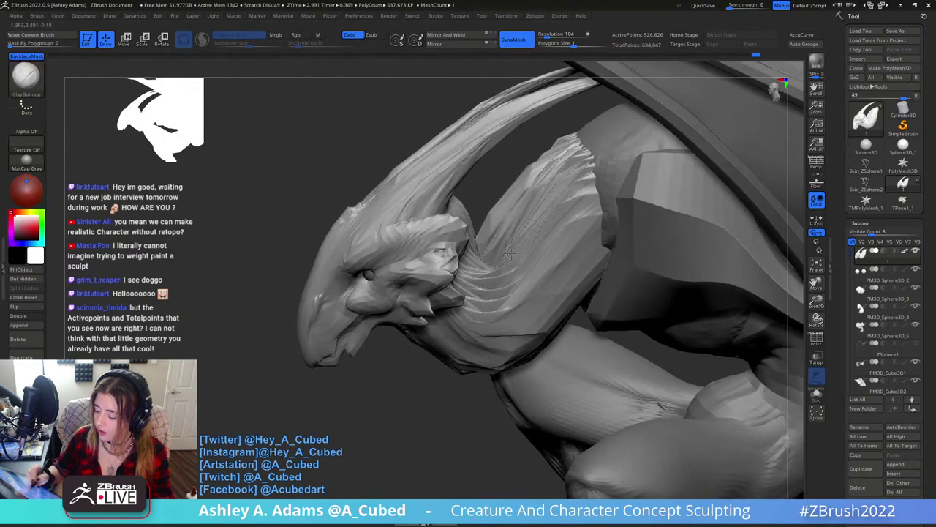
{"action": "left_click_drag", "start_coordinate": [585, 162], "coordinate": [520, 245]}
{"action": "right_click_drag", "start_coordinate": [560, 259], "coordinate": [522, 253]}
{"action": "right_click", "coordinate": [522, 253]}
{"action": "left_click_drag", "start_coordinate": [588, 153], "coordinate": [534, 230]}
{"action": "left_click_drag", "start_coordinate": [591, 172], "coordinate": [500, 246]}
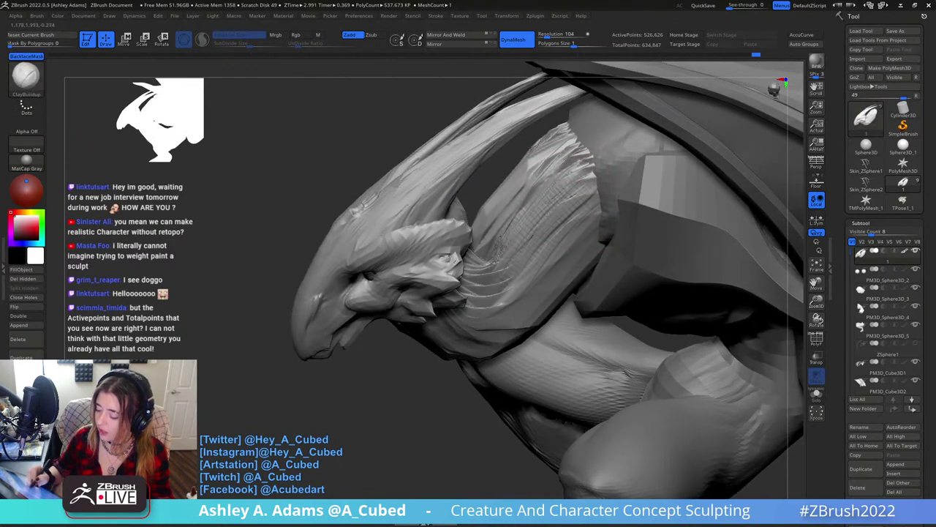
{"action": "right_click_drag", "start_coordinate": [564, 157], "coordinate": [570, 164]}
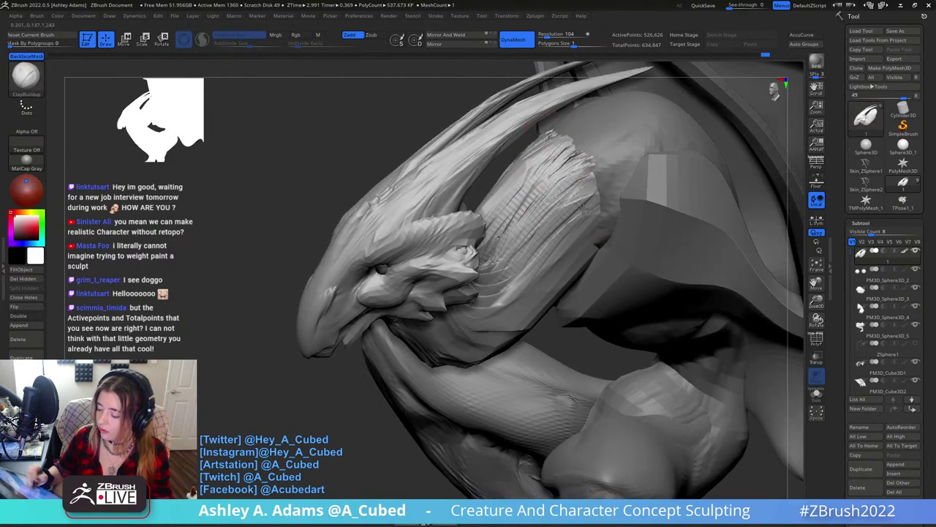
{"action": "mouse_move", "coordinate": [596, 171]}
{"action": "left_mouse_down", "text": "shift"}
{"action": "mouse_move", "coordinate": [528, 217]}
{"action": "mouse_move", "coordinate": [543, 223]}
{"action": "mouse_move", "coordinate": [524, 234]}
{"action": "left_mouse_up", "text": "shift"}
{"action": "right_click_drag", "start_coordinate": [524, 234], "coordinate": [560, 203]}
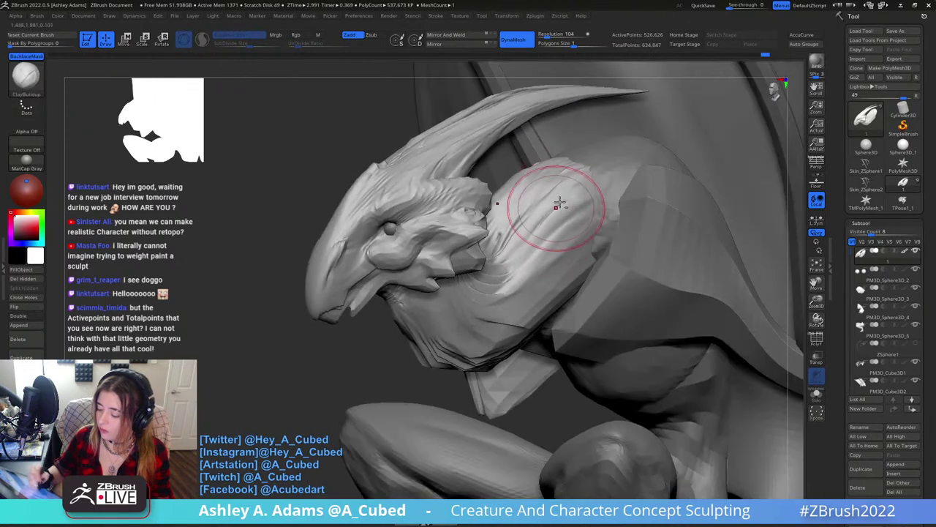
Smooth the muscle strands on the side of the neck behind the jaw and down toward the lower throat.
{"action": "mouse_move", "coordinate": [515, 270]}
{"action": "right_mouse_down"}
{"action": "mouse_move", "coordinate": [498, 274]}
{"action": "mouse_move", "coordinate": [477, 267]}
{"action": "mouse_move", "coordinate": [476, 256]}
{"action": "right_mouse_up"}
{"action": "left_click_drag", "start_coordinate": [489, 255], "coordinate": [476, 257], "text": "shift"}
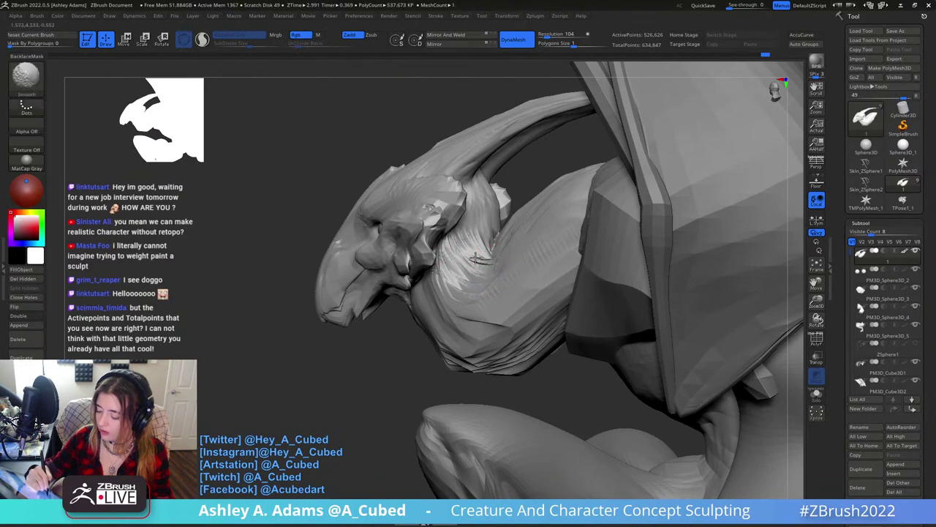
{"action": "right_click_drag", "start_coordinate": [475, 258], "coordinate": [456, 271]}
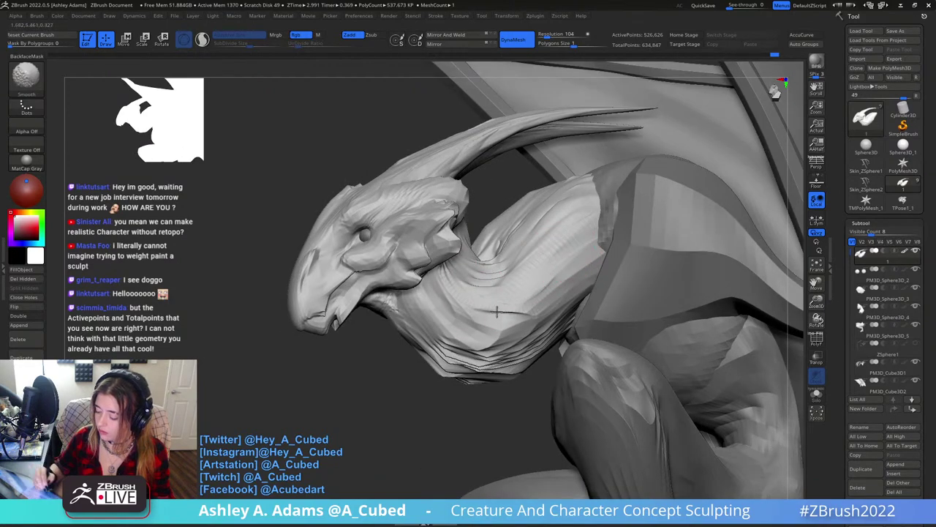
{"action": "left_click_drag", "start_coordinate": [497, 312], "coordinate": [527, 313], "text": "shift"}
{"action": "right_click_drag", "start_coordinate": [530, 231], "coordinate": [481, 217]}
{"action": "mouse_move", "coordinate": [512, 253]}
{"action": "right_mouse_down"}
{"action": "mouse_move", "coordinate": [446, 245]}
{"action": "mouse_move", "coordinate": [408, 194]}
{"action": "right_mouse_up"}
{"action": "key", "text": "shift"}
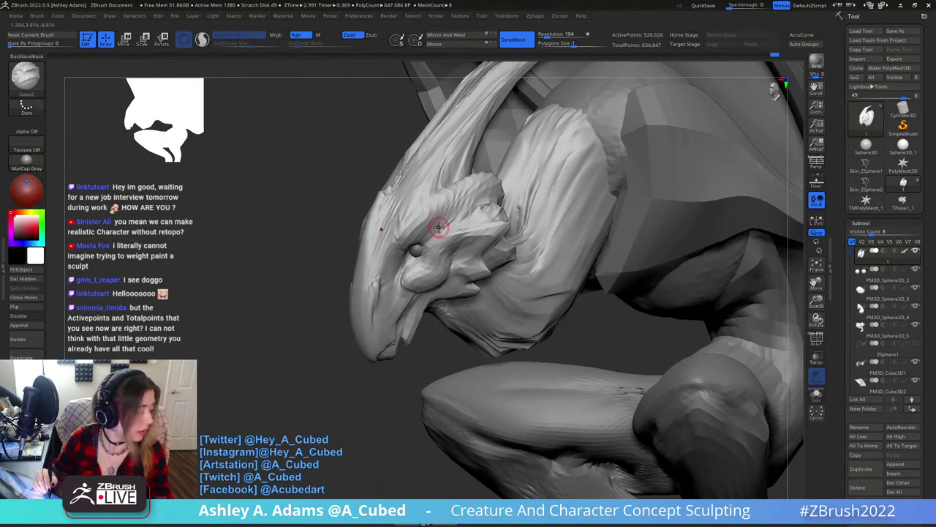
Build up a thin eyelid rim around the eye with a small ClayBuildup brush.
{"action": "mouse_move", "coordinate": [444, 220]}
{"action": "right_mouse_down"}
{"action": "mouse_move", "coordinate": [424, 216]}
{"action": "mouse_move", "coordinate": [468, 219]}
{"action": "right_mouse_up"}
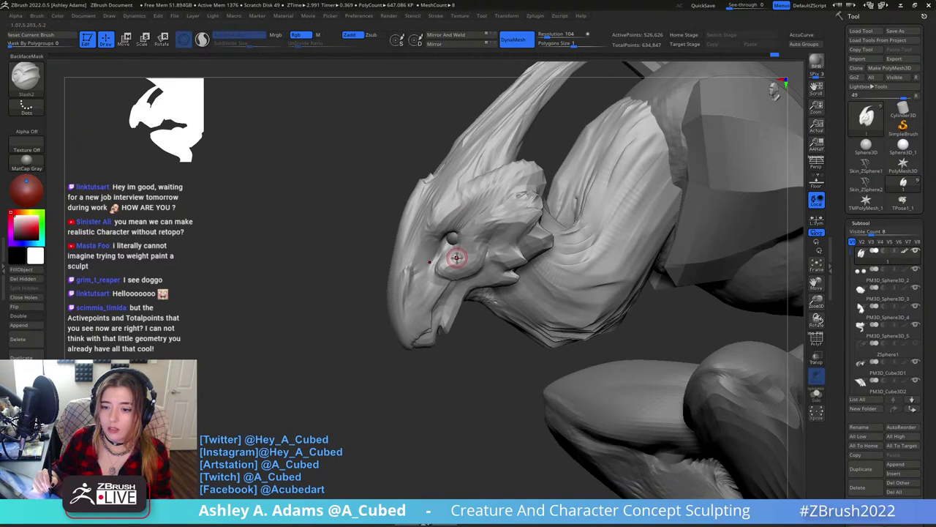
{"action": "mouse_move", "coordinate": [450, 221]}
{"action": "right_mouse_down"}
{"action": "mouse_move", "coordinate": [485, 198]}
{"action": "mouse_move", "coordinate": [476, 239]}
{"action": "mouse_move", "coordinate": [492, 241]}
{"action": "right_mouse_up"}
{"action": "key", "text": "b"}
{"action": "key", "text": "c"}
{"action": "key", "text": "b"}
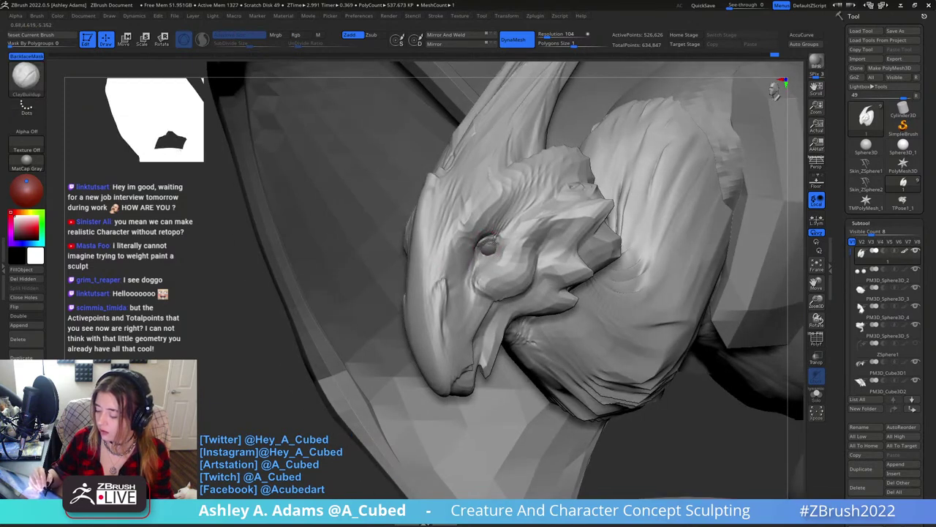
{"action": "right_click_drag", "start_coordinate": [489, 244], "coordinate": [493, 241]}
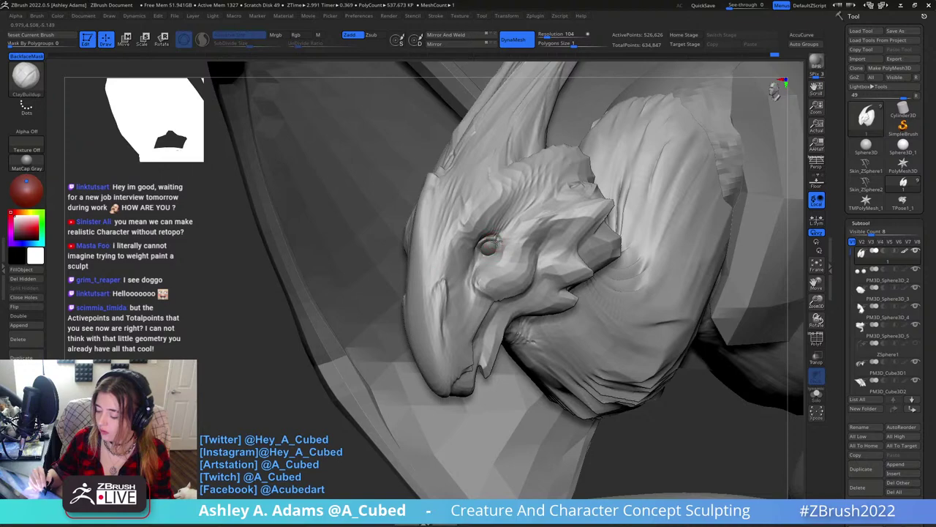
{"action": "left_click_drag", "start_coordinate": [496, 240], "coordinate": [492, 253]}
{"action": "right_click_drag", "start_coordinate": [489, 254], "coordinate": [578, 270]}
{"action": "right_click", "coordinate": [425, 330]}
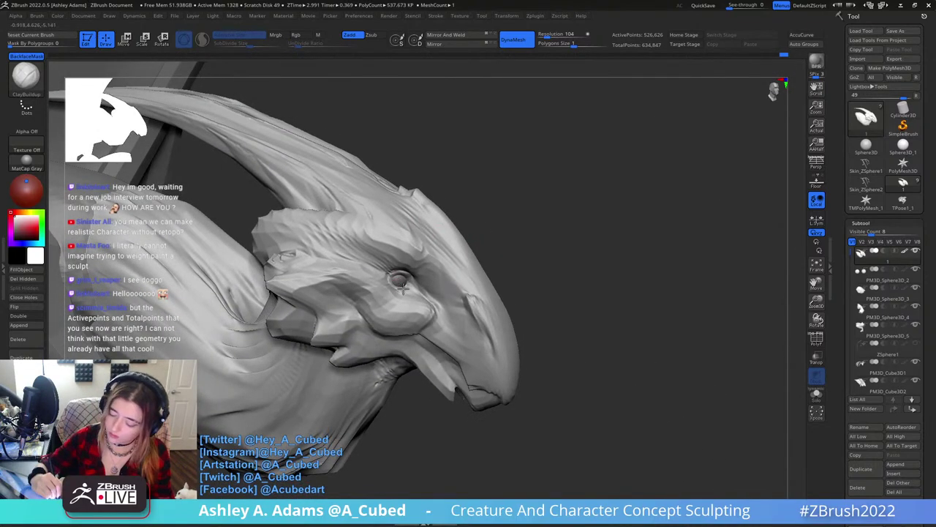
Thicken the upper and lower eyelids and the rear eye corner, then smooth them into a rounded rim.
{"action": "right_click_drag", "start_coordinate": [398, 281], "coordinate": [380, 222], "text": "alt"}
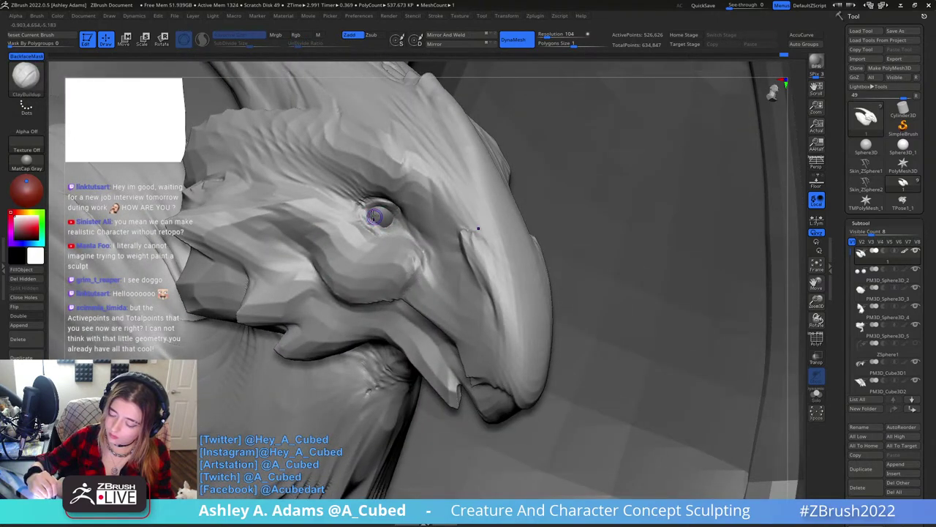
{"action": "right_click_drag", "start_coordinate": [378, 227], "coordinate": [381, 229], "text": "shift"}
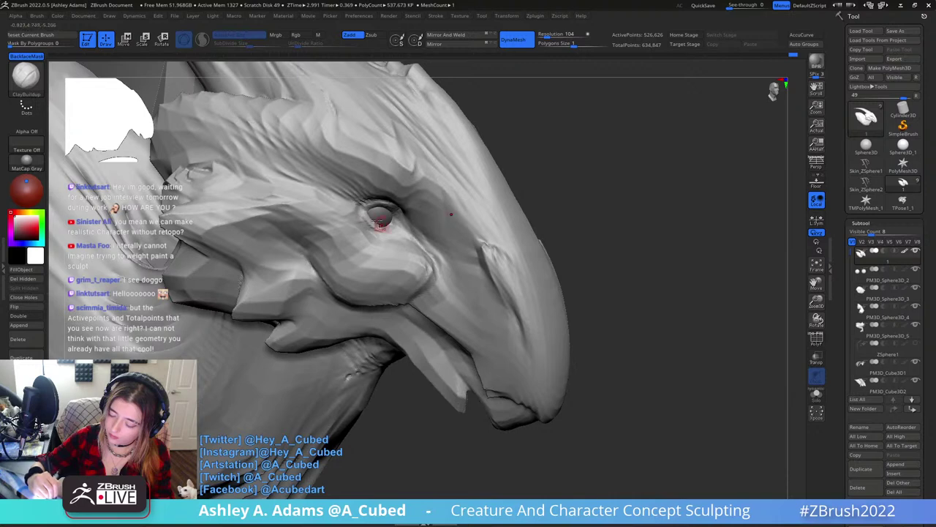
{"action": "right_click_drag", "start_coordinate": [373, 217], "coordinate": [372, 199]}
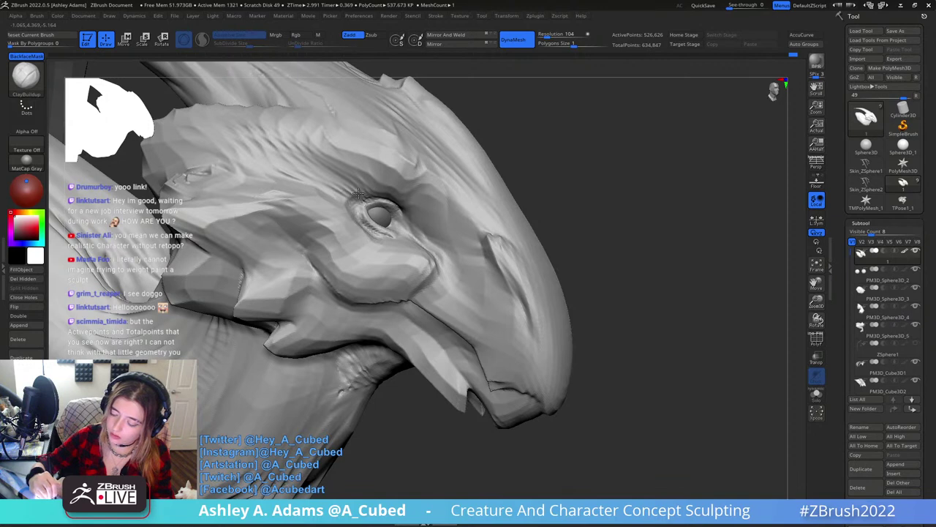
{"action": "right_click_drag", "start_coordinate": [373, 196], "coordinate": [376, 198]}
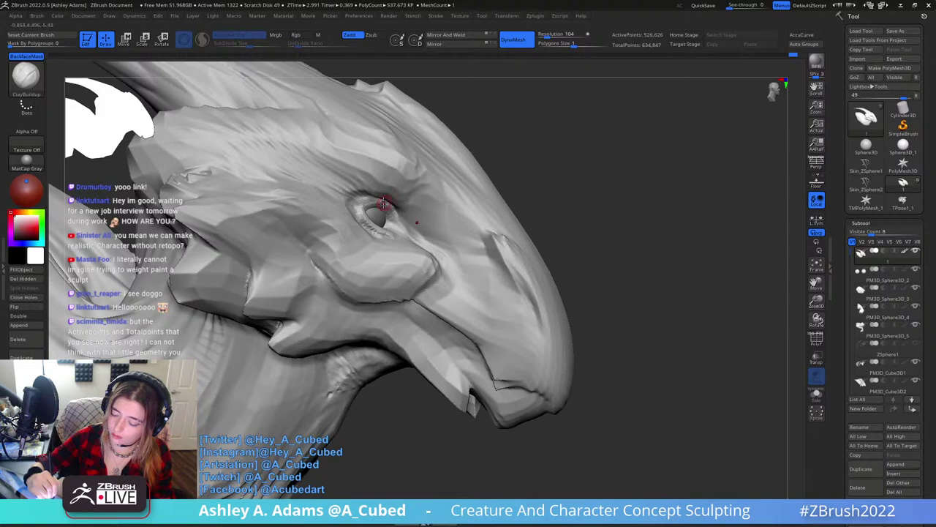
{"action": "key", "text": "shift"}
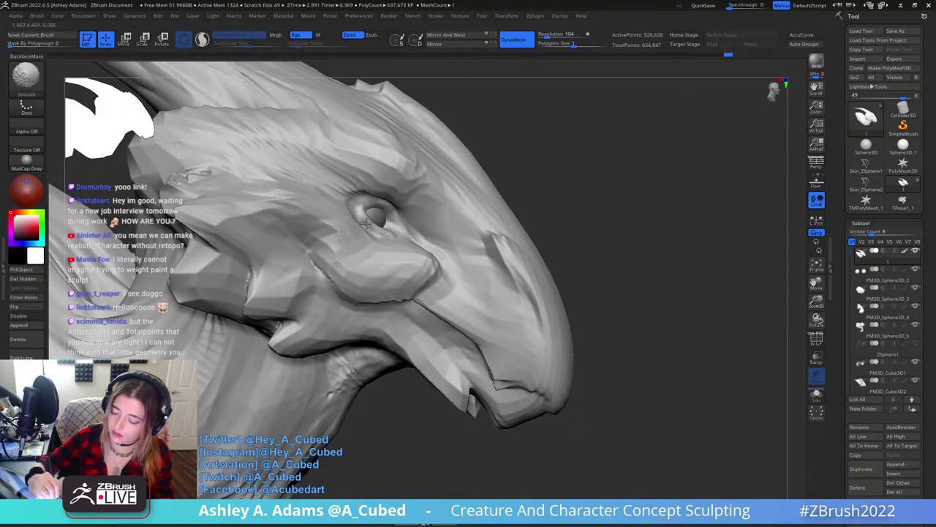
{"action": "mouse_move", "coordinate": [358, 192]}
{"action": "right_mouse_down"}
{"action": "mouse_move", "coordinate": [369, 207]}
{"action": "mouse_move", "coordinate": [299, 151]}
{"action": "right_mouse_up"}
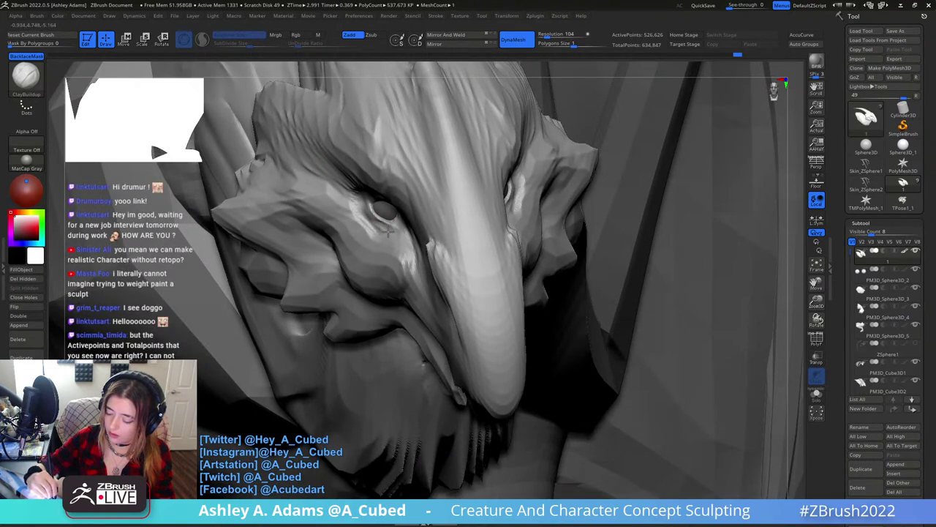
{"action": "key", "text": "shift"}
{"action": "mouse_move", "coordinate": [368, 217]}
{"action": "right_mouse_down"}
{"action": "mouse_move", "coordinate": [477, 188]}
{"action": "mouse_move", "coordinate": [492, 213]}
{"action": "right_mouse_up"}
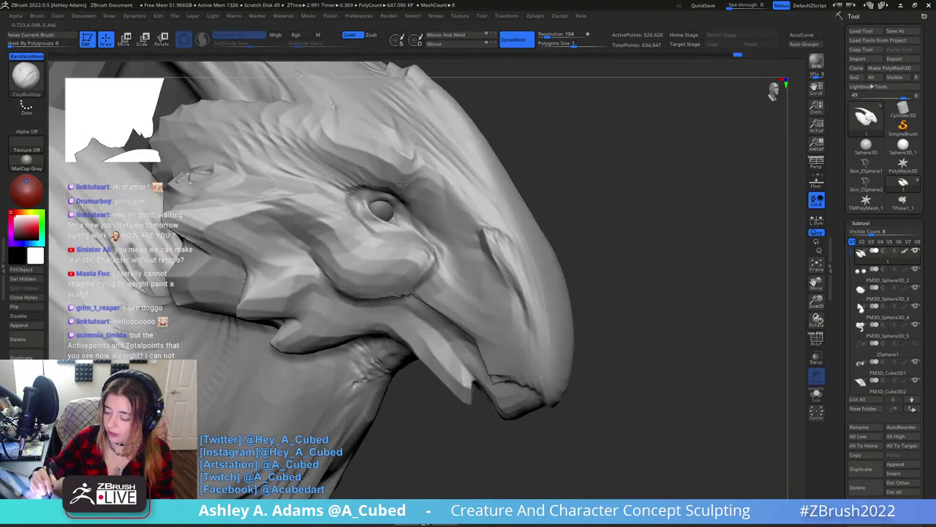
Carve a crease between the upper eyelid and the brow with the DamStandard brush.
{"action": "key", "text": "b"}
{"action": "key", "text": "d"}
{"action": "key", "text": "s"}
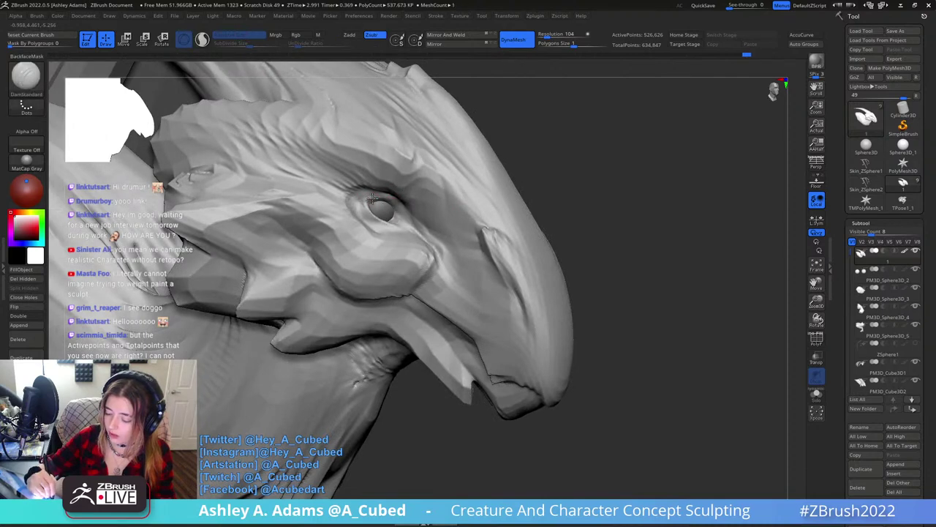
{"action": "right_click_drag", "start_coordinate": [393, 204], "coordinate": [330, 113]}
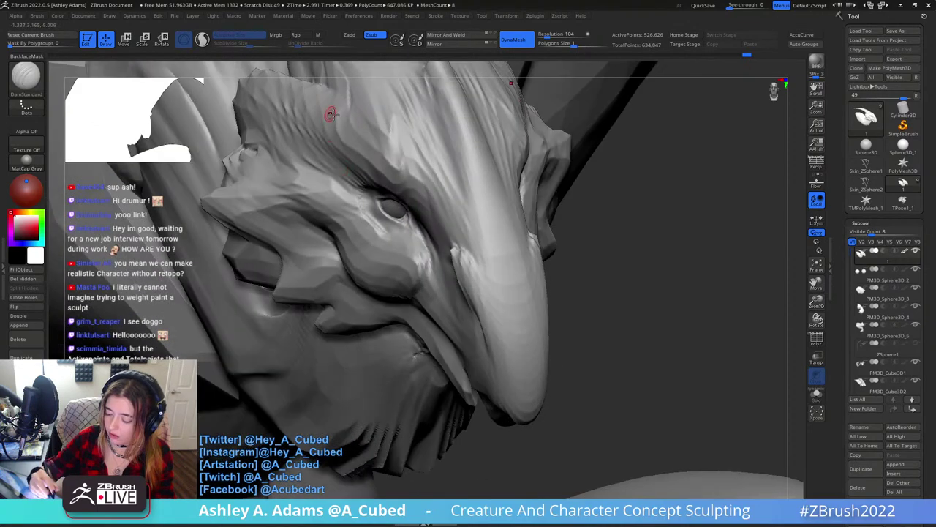
{"action": "right_click_drag", "start_coordinate": [404, 215], "coordinate": [413, 178]}
{"action": "mouse_move", "coordinate": [399, 216]}
{"action": "right_mouse_down"}
{"action": "mouse_move", "coordinate": [377, 203]}
{"action": "mouse_move", "coordinate": [378, 186]}
{"action": "mouse_move", "coordinate": [369, 196]}
{"action": "right_mouse_up"}
Refine the eyelid folds and eye corners, alternating between the DamStandard and ClayBuildup brushes.
{"action": "key", "text": "b"}
{"action": "key", "text": "d"}
{"action": "key", "text": "s"}
{"action": "key", "text": "b"}
{"action": "key", "text": "c"}
{"action": "key", "text": "b"}
{"action": "key", "text": "b"}
{"action": "key", "text": "d"}
{"action": "key", "text": "s"}
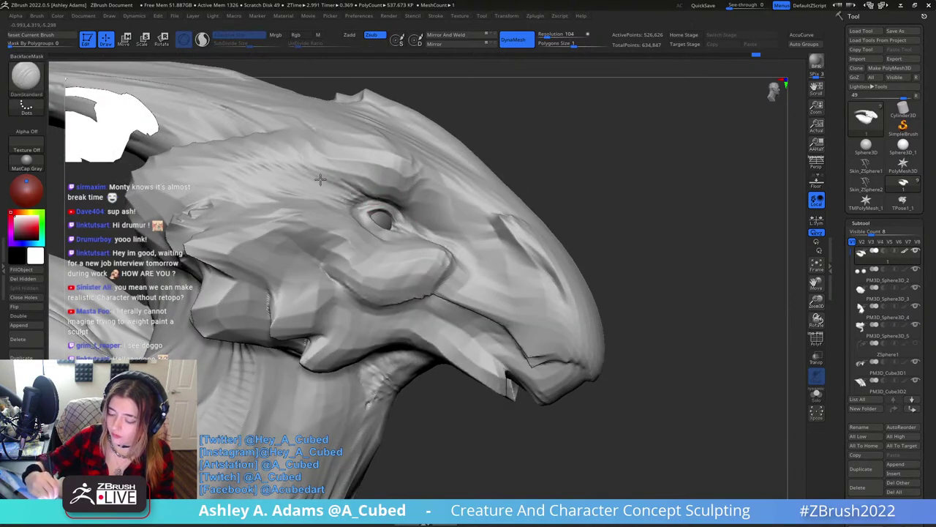
Build up a fold from behind the eye down to the cheek and round out the cheek bulge with ClayBuildup.
{"action": "mouse_move", "coordinate": [311, 182]}
{"action": "right_mouse_down"}
{"action": "mouse_move", "coordinate": [334, 169]}
{"action": "mouse_move", "coordinate": [352, 217]}
{"action": "mouse_move", "coordinate": [486, 232]}
{"action": "right_mouse_up"}
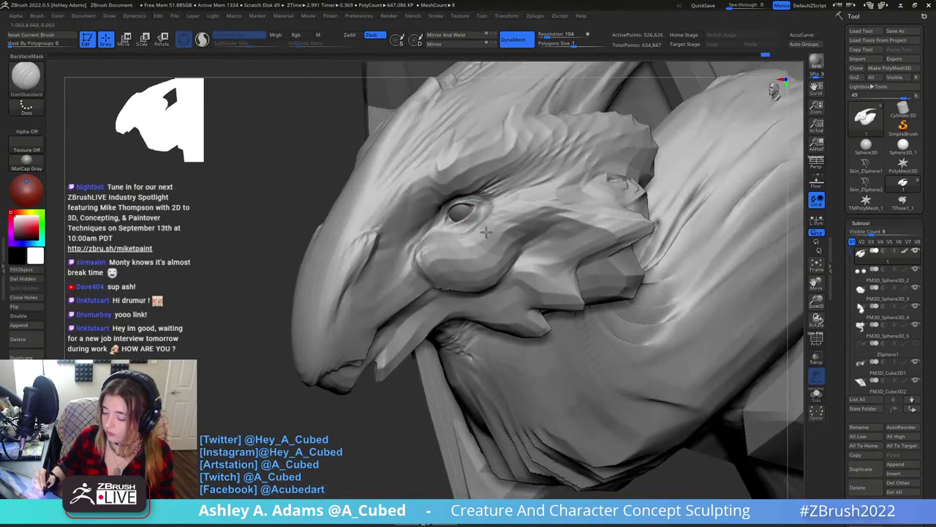
{"action": "key", "text": "b"}
{"action": "key", "text": "c"}
{"action": "key", "text": "b"}
{"action": "left_click_drag", "start_coordinate": [463, 239], "coordinate": [481, 221]}
{"action": "mouse_move", "coordinate": [476, 261]}
{"action": "left_mouse_down"}
{"action": "mouse_move", "coordinate": [483, 222]}
{"action": "mouse_move", "coordinate": [462, 257]}
{"action": "mouse_move", "coordinate": [491, 208]}
{"action": "left_mouse_up"}
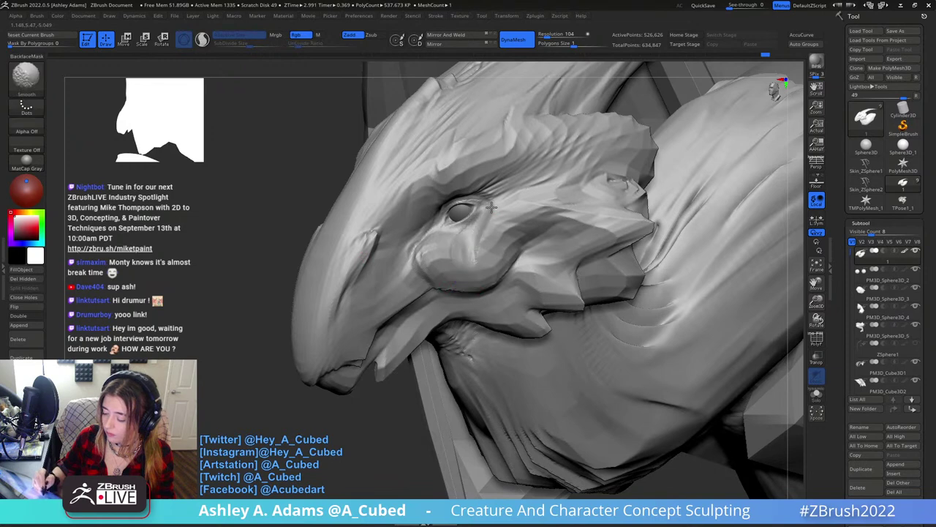
{"action": "right_click_drag", "start_coordinate": [488, 239], "coordinate": [448, 245]}
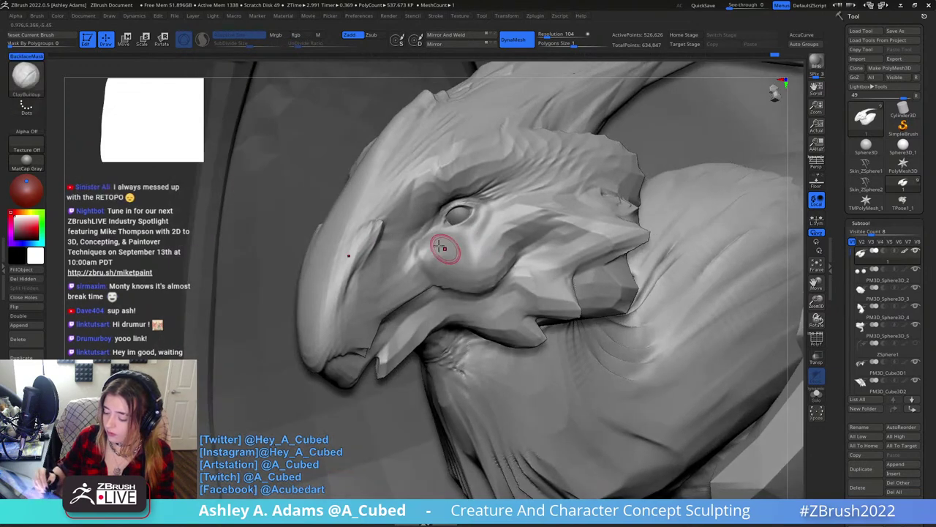
{"action": "mouse_move", "coordinate": [445, 243]}
{"action": "left_mouse_down"}
{"action": "mouse_move", "coordinate": [426, 256]}
{"action": "mouse_move", "coordinate": [443, 237]}
{"action": "mouse_move", "coordinate": [429, 267]}
{"action": "left_mouse_up"}
{"action": "mouse_move", "coordinate": [451, 246]}
{"action": "left_mouse_down"}
{"action": "mouse_move", "coordinate": [436, 275]}
{"action": "mouse_move", "coordinate": [434, 227]}
{"action": "left_mouse_up"}
{"action": "right_click_drag", "start_coordinate": [434, 228], "coordinate": [425, 251]}
Carve a tear-duct crease from the front corner of the eye down along the cheek bulge with DamStandard.
{"action": "key", "text": "b"}
{"action": "key", "text": "d"}
{"action": "key", "text": "s"}
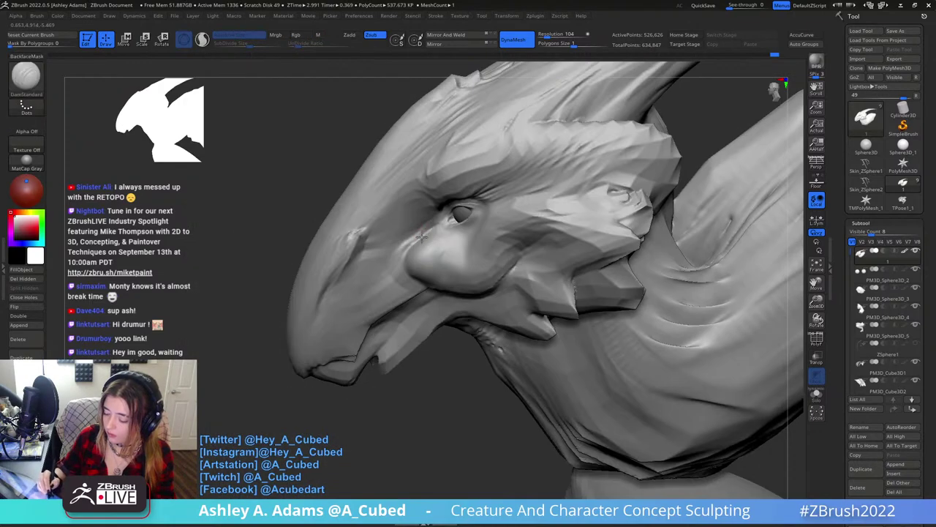
{"action": "left_click_drag", "start_coordinate": [403, 263], "coordinate": [423, 227]}
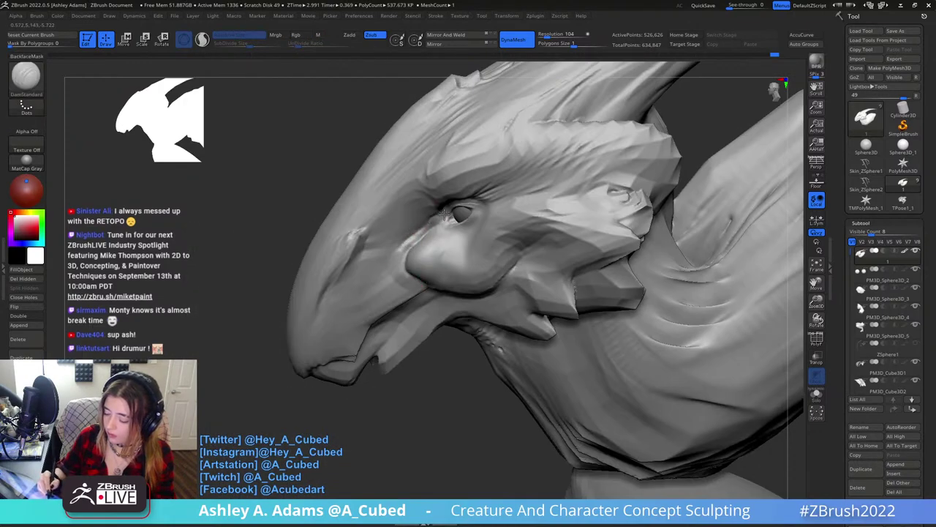
{"action": "right_click_drag", "start_coordinate": [428, 224], "coordinate": [436, 204]}
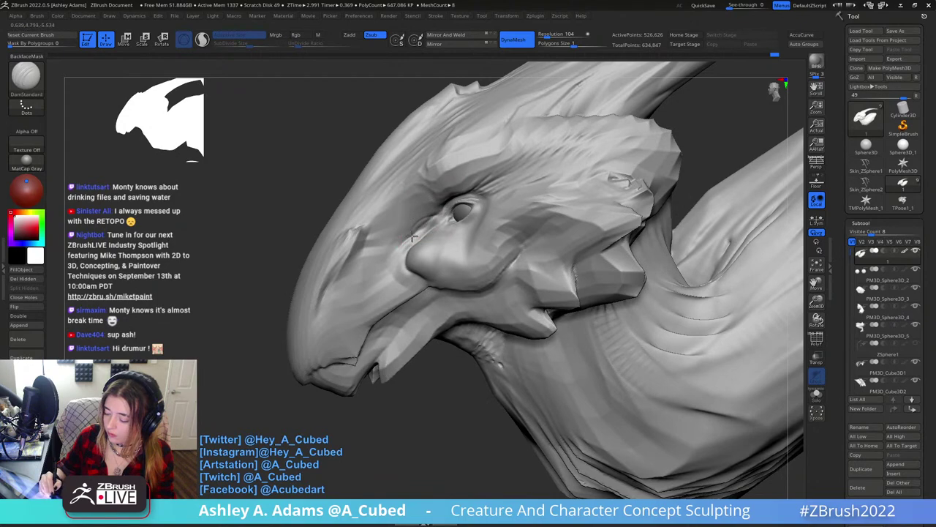
{"action": "right_click_drag", "start_coordinate": [409, 240], "coordinate": [447, 195]}
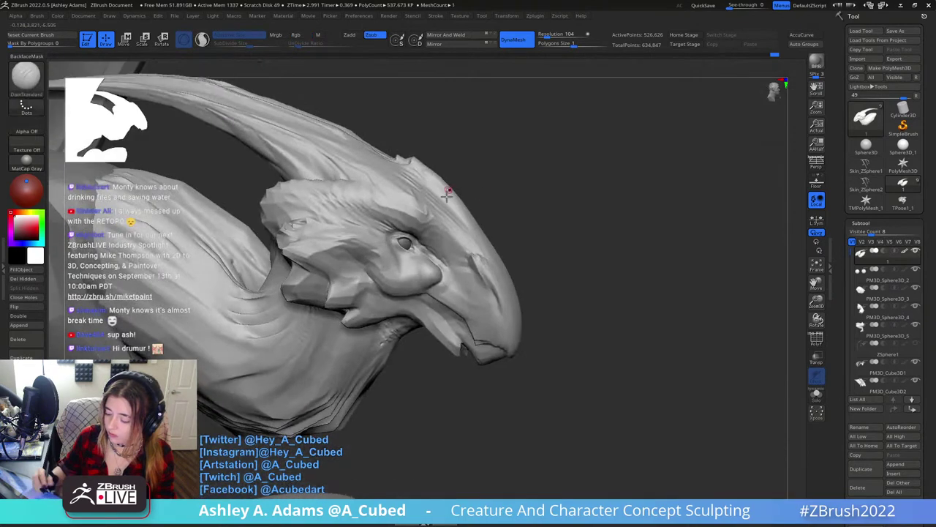
{"action": "key", "text": "space"}
{"action": "right_click_drag", "start_coordinate": [445, 236], "coordinate": [394, 233]}
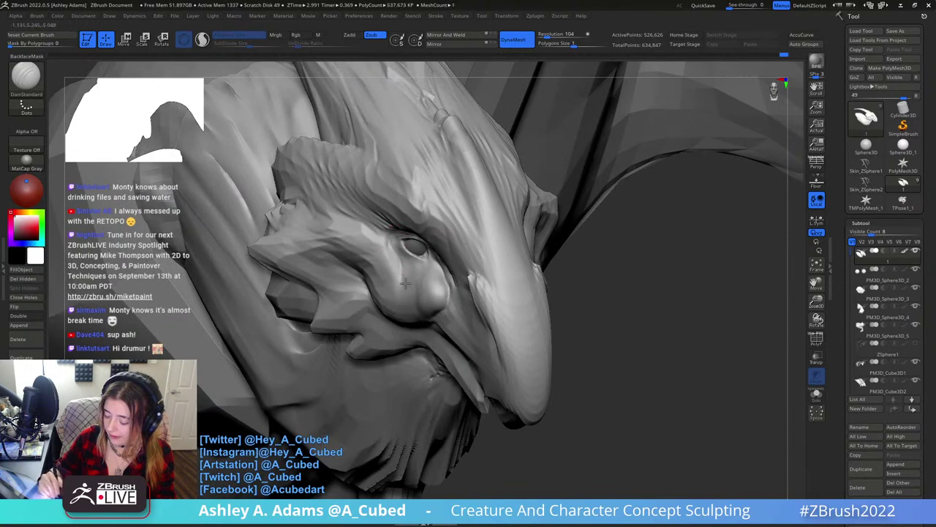
Add ClayBuildup strokes flowing from the side of the face into the area behind the cheek bulge.
{"action": "right_click_drag", "start_coordinate": [406, 282], "coordinate": [378, 247]}
{"action": "key", "text": "b"}
{"action": "key", "text": "c"}
{"action": "key", "text": "b"}
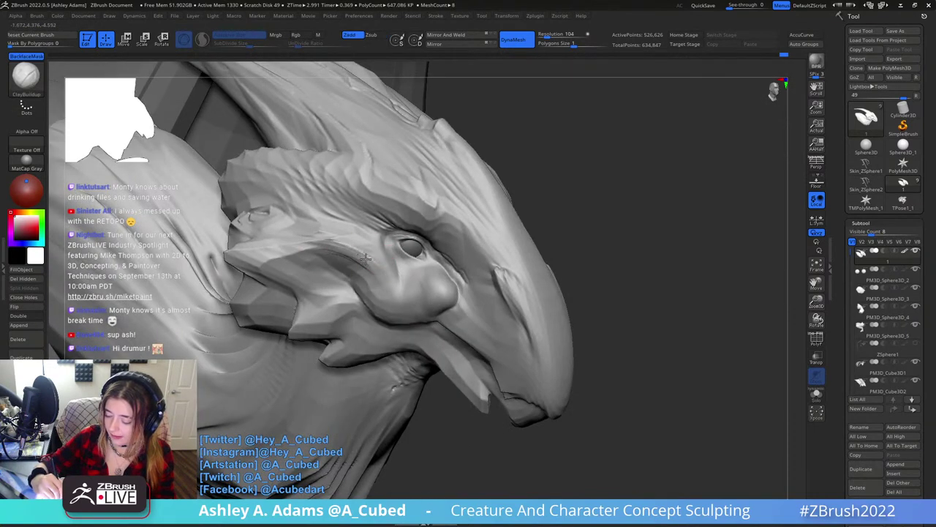
{"action": "left_click_drag", "start_coordinate": [365, 259], "coordinate": [392, 277]}
{"action": "mouse_move", "coordinate": [325, 244]}
{"action": "left_mouse_down"}
{"action": "mouse_move", "coordinate": [379, 259]}
{"action": "mouse_move", "coordinate": [330, 248]}
{"action": "mouse_move", "coordinate": [383, 281]}
{"action": "left_mouse_up"}
Carve a curved crease beneath and behind the cheek bulge with the DamStandard brush.
{"action": "mouse_move", "coordinate": [398, 271]}
{"action": "right_mouse_down", "text": "ctrl"}
{"action": "mouse_move", "coordinate": [388, 197]}
{"action": "mouse_move", "coordinate": [291, 147]}
{"action": "mouse_move", "coordinate": [218, 283]}
{"action": "right_mouse_up", "text": "ctrl"}
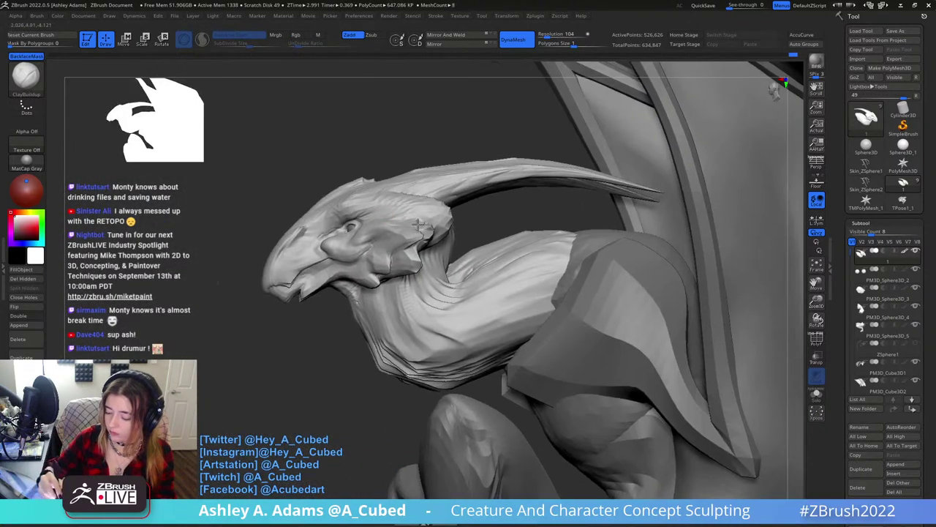
{"action": "mouse_move", "coordinate": [418, 224]}
{"action": "right_mouse_down", "text": "ctrl"}
{"action": "mouse_move", "coordinate": [439, 293]}
{"action": "mouse_move", "coordinate": [453, 247]}
{"action": "right_mouse_up", "text": "ctrl"}
{"action": "key", "text": "b"}
{"action": "key", "text": "d"}
{"action": "key", "text": "s"}
{"action": "left_click_drag", "start_coordinate": [409, 262], "coordinate": [479, 252]}
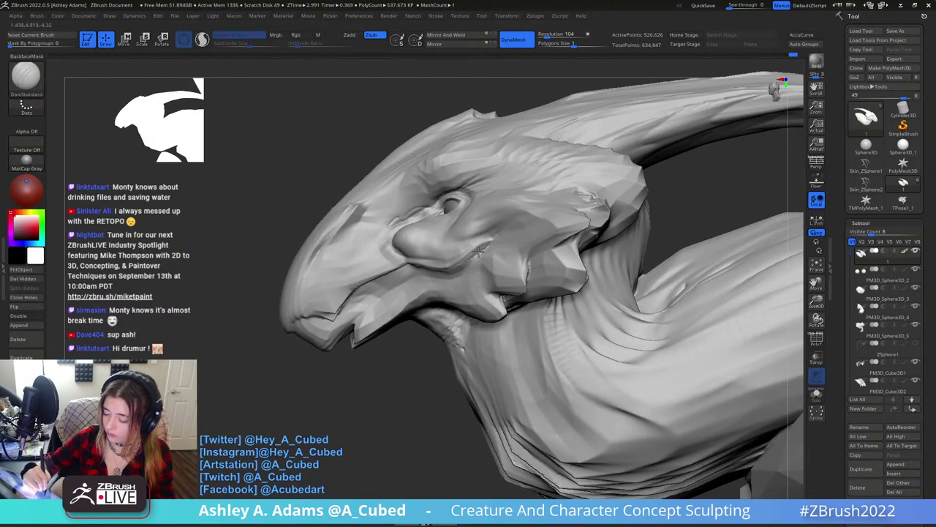
{"action": "right_click_drag", "start_coordinate": [383, 262], "coordinate": [431, 239], "text": "alt"}
Smooth the beak's tip and polish the ridge along its side with the hPolish brush.
{"action": "mouse_move", "coordinate": [356, 293]}
{"action": "right_mouse_down"}
{"action": "mouse_move", "coordinate": [378, 272]}
{"action": "mouse_move", "coordinate": [348, 288]}
{"action": "right_mouse_up"}
{"action": "key", "text": "b"}
{"action": "key", "text": "m"}
{"action": "key", "text": "v"}
{"action": "left_click_drag", "start_coordinate": [335, 298], "coordinate": [332, 288], "text": "shift"}
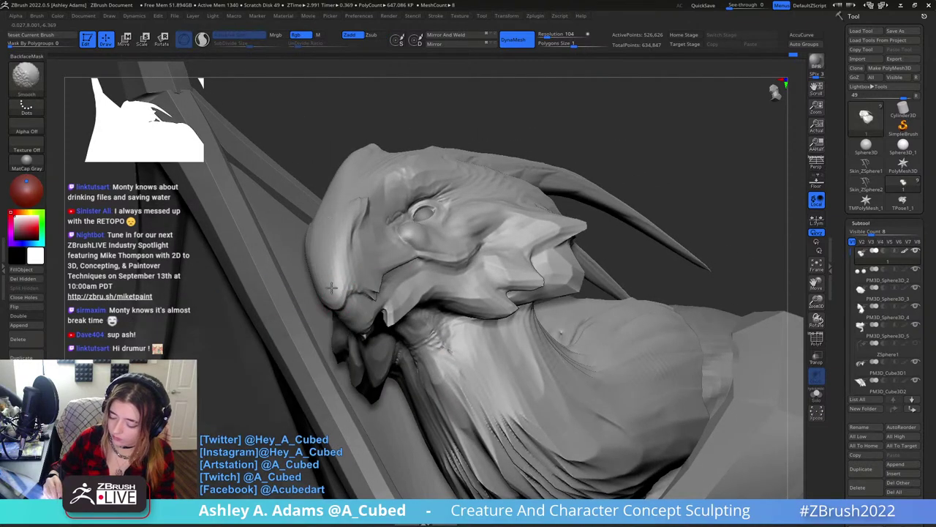
{"action": "right_click_drag", "start_coordinate": [331, 288], "coordinate": [341, 301]}
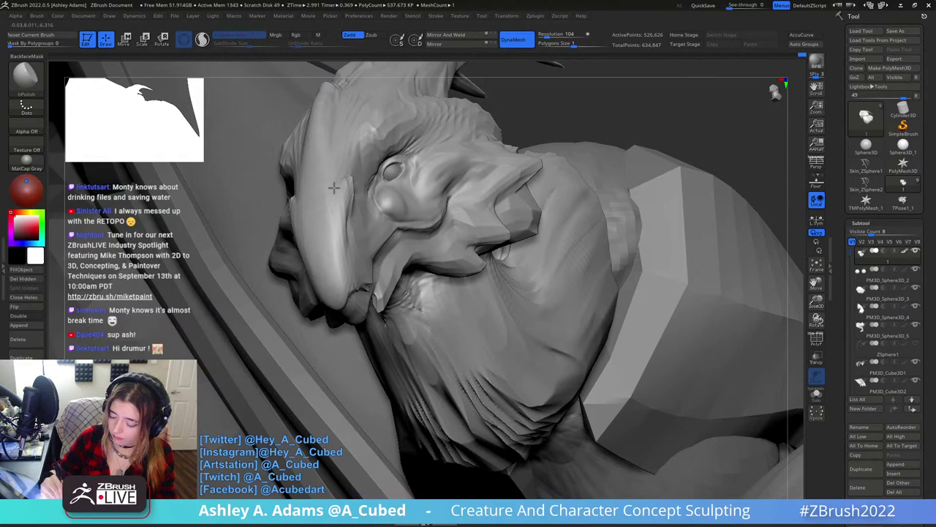
{"action": "mouse_move", "coordinate": [334, 188]}
{"action": "right_mouse_down"}
{"action": "mouse_move", "coordinate": [373, 167]}
{"action": "mouse_move", "coordinate": [368, 191]}
{"action": "mouse_move", "coordinate": [358, 171]}
{"action": "right_mouse_up"}
Build up the rim around the nostril on the beak's side with ClayBuildup and smooth its edges.
{"action": "key", "text": "b"}
{"action": "key", "text": "c"}
{"action": "key", "text": "b"}
{"action": "right_click_drag", "start_coordinate": [345, 210], "coordinate": [352, 221]}
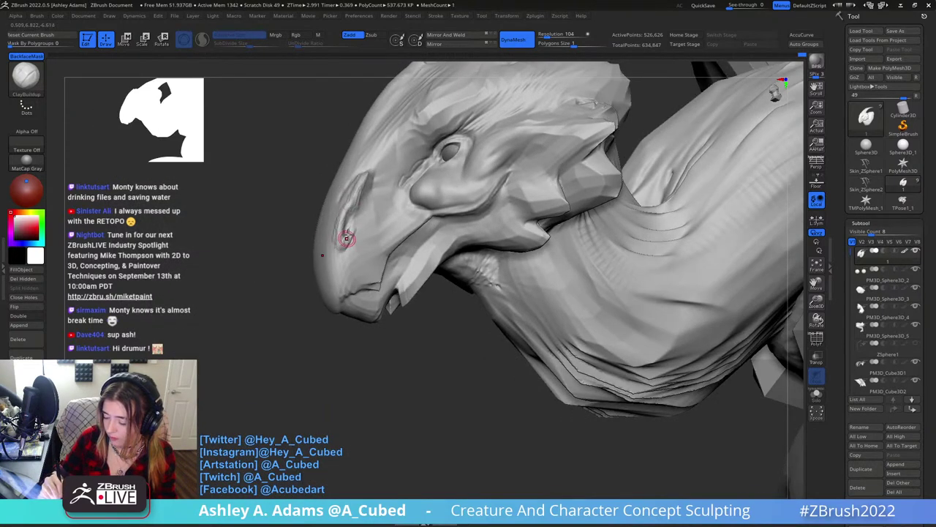
{"action": "key", "text": "shift"}
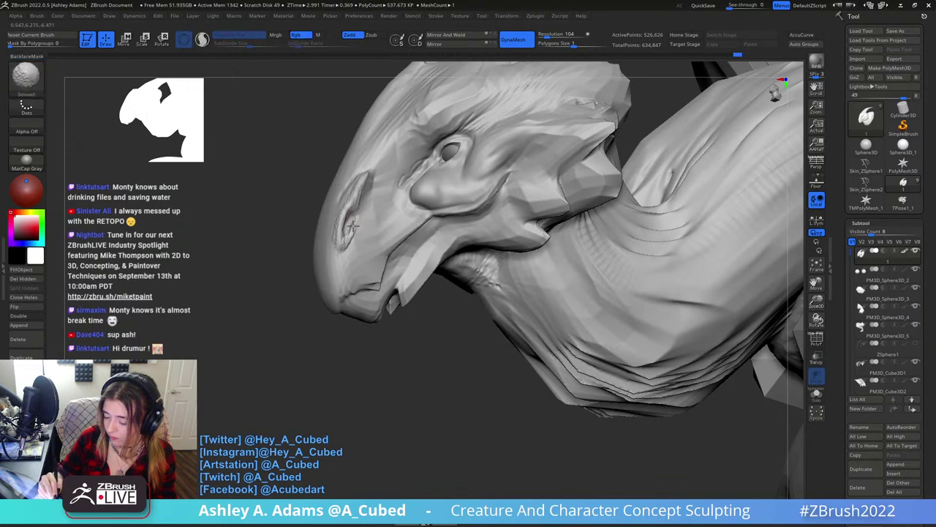
{"action": "right_click_drag", "start_coordinate": [350, 241], "coordinate": [355, 217]}
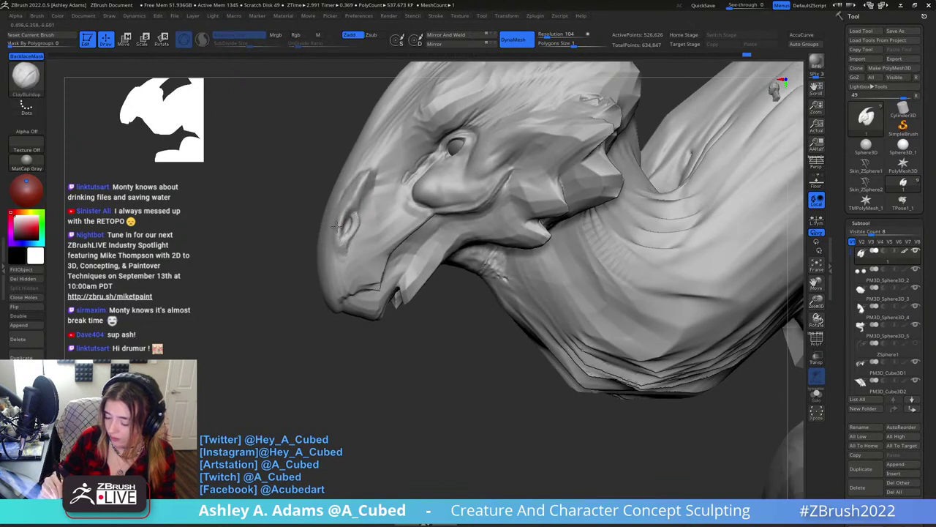
{"action": "key", "text": "shift"}
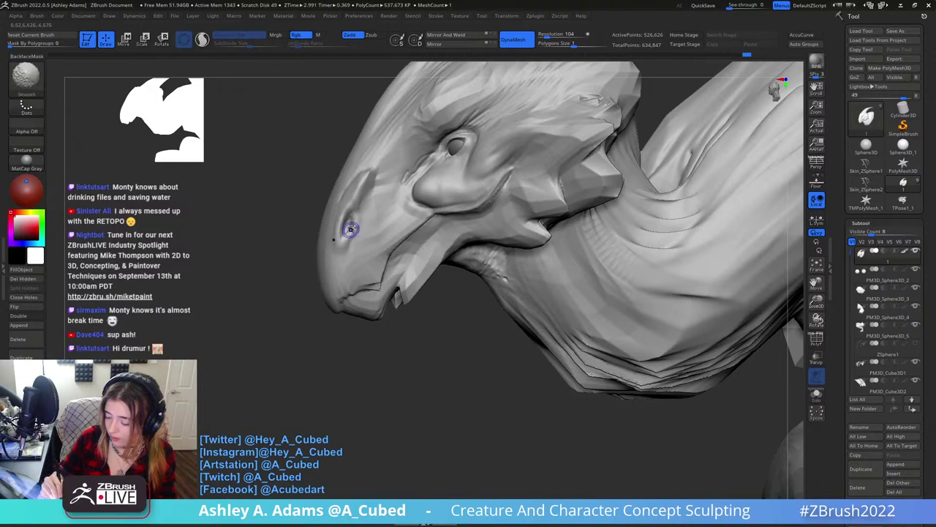
{"action": "mouse_move", "coordinate": [351, 229]}
{"action": "right_mouse_down"}
{"action": "mouse_move", "coordinate": [424, 215]}
{"action": "mouse_move", "coordinate": [368, 202]}
{"action": "right_mouse_up"}
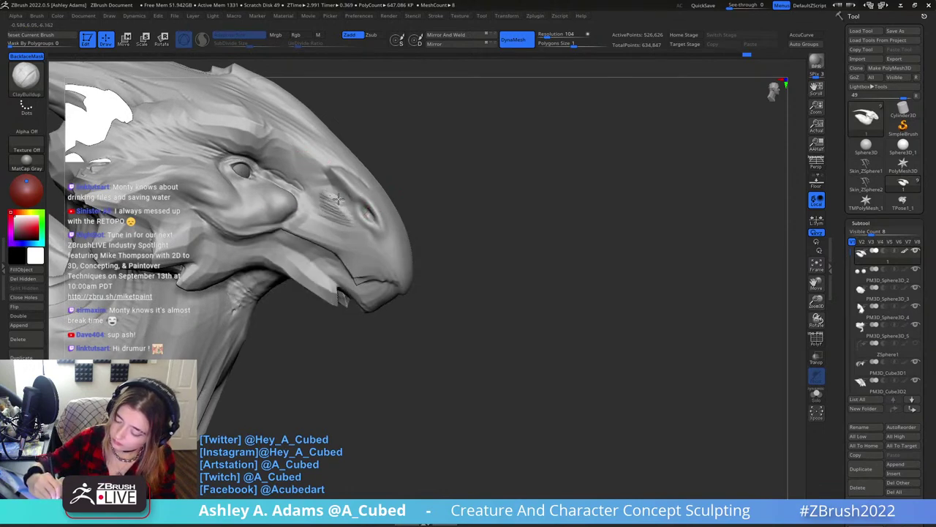
Add ClayBuildup strokes to the beak surface behind the nostril and smooth them.
{"action": "key", "text": "shift"}
{"action": "left_click_drag", "start_coordinate": [353, 227], "coordinate": [351, 210], "text": "shift"}
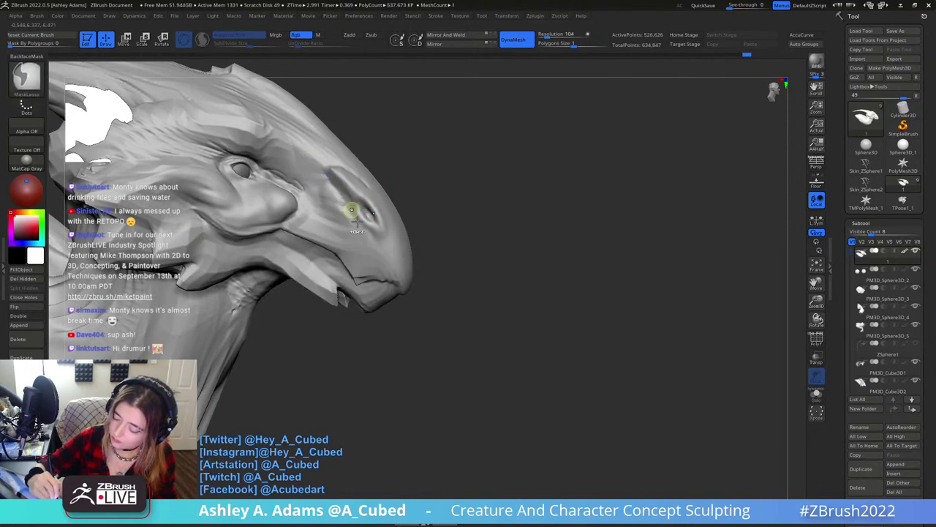
{"action": "mouse_move", "coordinate": [351, 210]}
{"action": "right_mouse_down"}
{"action": "mouse_move", "coordinate": [295, 96]}
{"action": "mouse_move", "coordinate": [339, 171]}
{"action": "mouse_move", "coordinate": [489, 220]}
{"action": "mouse_move", "coordinate": [385, 140]}
{"action": "mouse_move", "coordinate": [414, 186]}
{"action": "right_mouse_up"}
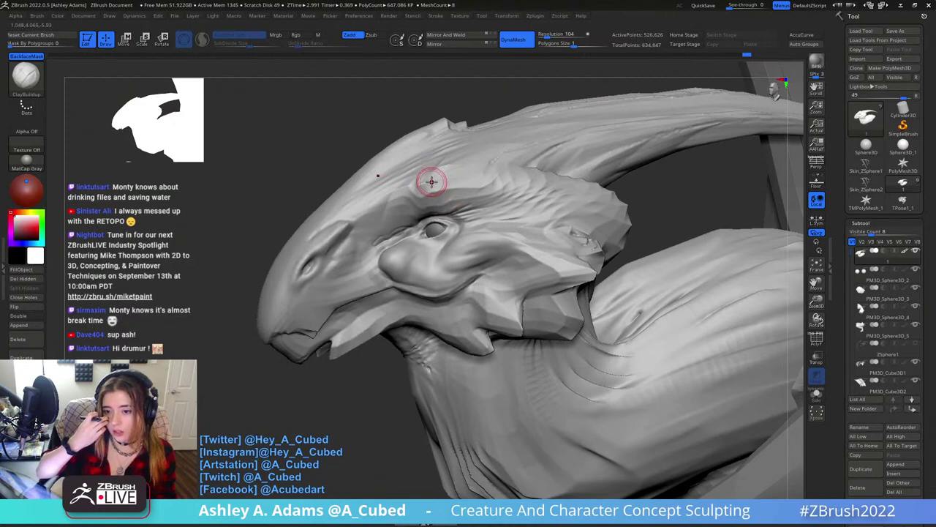
Carve wrinkles along the brow ridge above the eye with the DamStandard brush.
{"action": "mouse_move", "coordinate": [381, 180]}
{"action": "right_mouse_down"}
{"action": "mouse_move", "coordinate": [469, 183]}
{"action": "mouse_move", "coordinate": [496, 217]}
{"action": "mouse_move", "coordinate": [303, 147]}
{"action": "right_mouse_up"}
{"action": "key", "text": "b"}
{"action": "key", "text": "d"}
{"action": "key", "text": "s"}
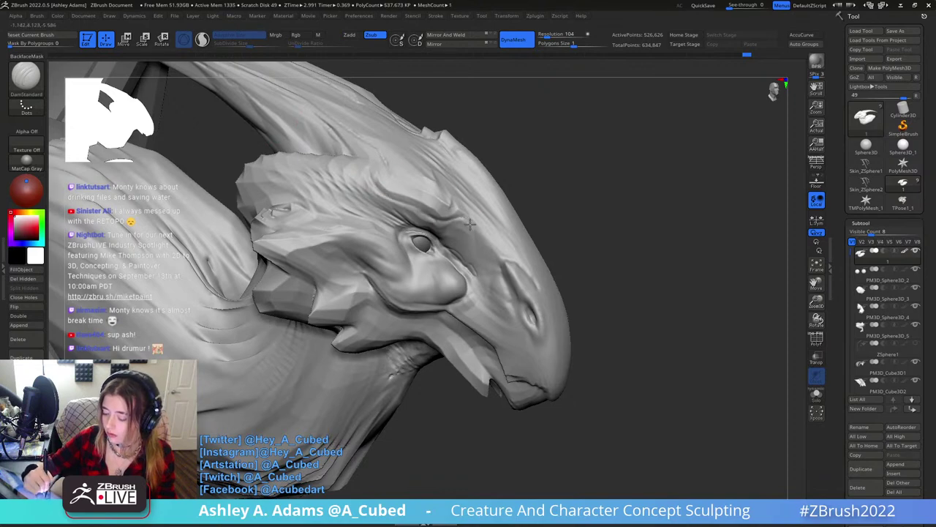
{"action": "left_click_drag", "start_coordinate": [376, 194], "coordinate": [451, 234]}
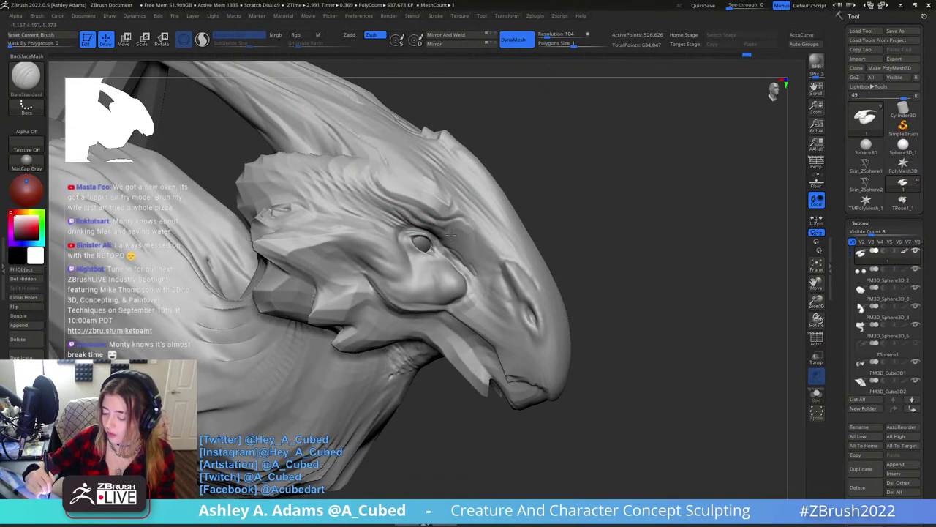
{"action": "right_click_drag", "start_coordinate": [426, 203], "coordinate": [445, 220]}
{"action": "left_click_drag", "start_coordinate": [444, 220], "coordinate": [458, 217]}
Carve DamStandard creases from the front end of the brow toward the area in front of the eye.
{"action": "mouse_move", "coordinate": [458, 218]}
{"action": "right_mouse_down"}
{"action": "mouse_move", "coordinate": [439, 234]}
{"action": "mouse_move", "coordinate": [430, 196]}
{"action": "mouse_move", "coordinate": [449, 210]}
{"action": "mouse_move", "coordinate": [482, 159]}
{"action": "mouse_move", "coordinate": [516, 224]}
{"action": "right_mouse_up"}
{"action": "key", "text": "b"}
{"action": "key", "text": "s"}
{"action": "key", "text": "h"}
{"action": "key", "text": "b"}
{"action": "key", "text": "d"}
{"action": "key", "text": "s"}
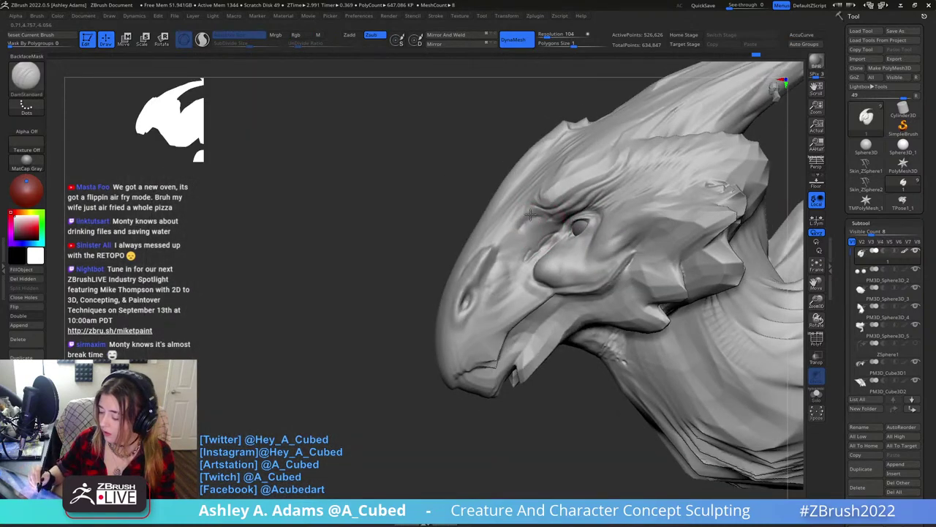
{"action": "right_click", "coordinate": [493, 276]}
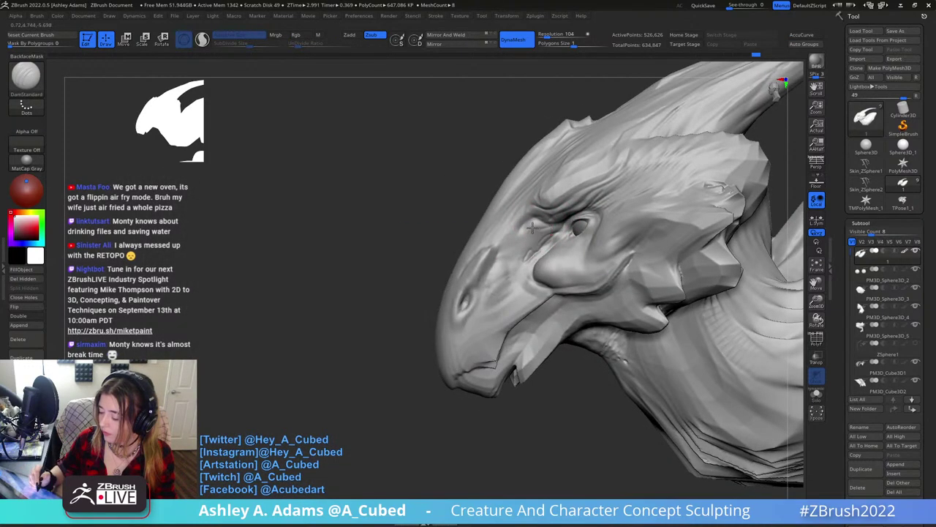
{"action": "mouse_move", "coordinate": [545, 229]}
{"action": "right_mouse_down"}
{"action": "mouse_move", "coordinate": [564, 219]}
{"action": "mouse_move", "coordinate": [539, 218]}
{"action": "right_mouse_up"}
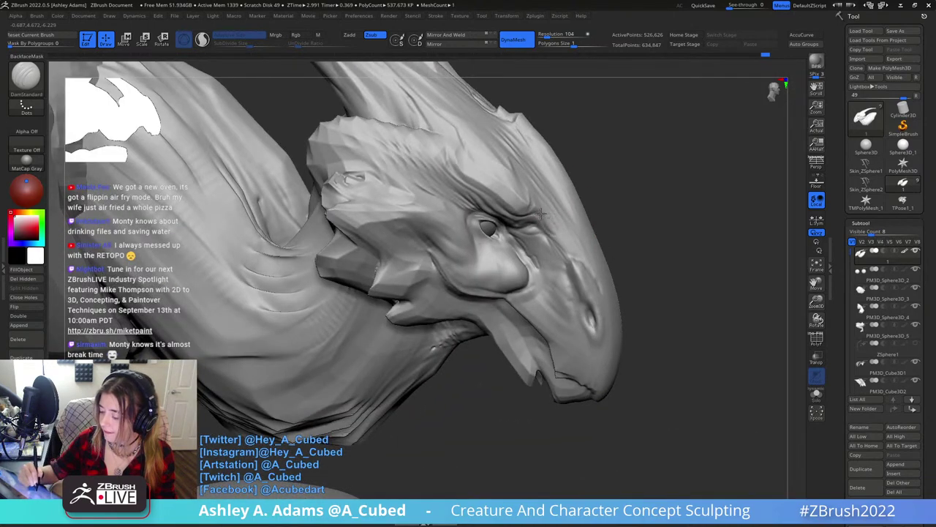
Carve irregular scale outlines over the forehead above the brow with DamStandard.
{"action": "right_click_drag", "start_coordinate": [568, 253], "coordinate": [499, 202]}
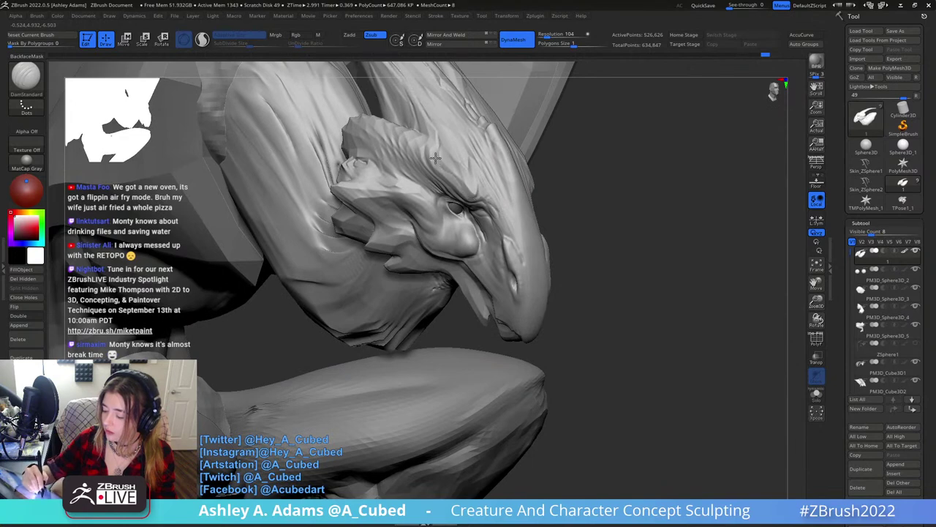
{"action": "right_click_drag", "start_coordinate": [434, 142], "coordinate": [441, 197]}
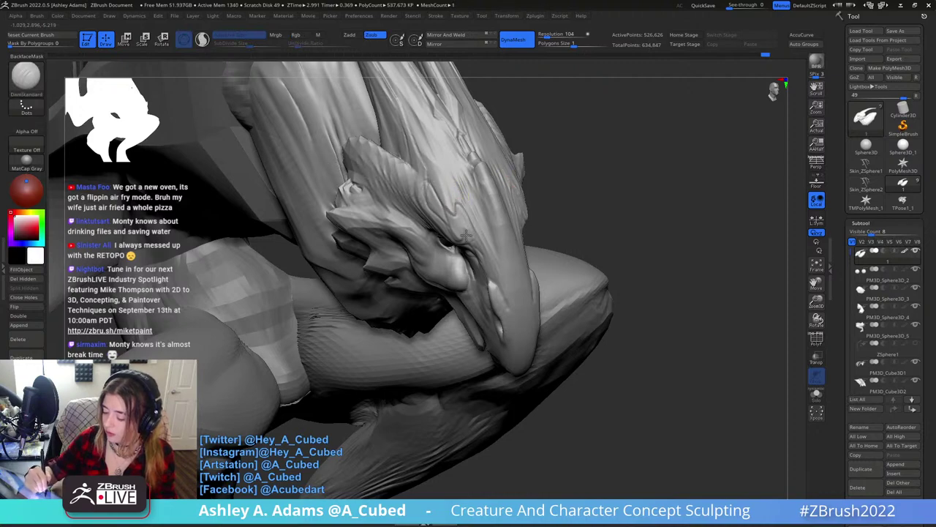
{"action": "mouse_move", "coordinate": [456, 200]}
{"action": "right_mouse_down", "text": "ctrl"}
{"action": "mouse_move", "coordinate": [446, 151]}
{"action": "mouse_move", "coordinate": [462, 153]}
{"action": "mouse_move", "coordinate": [441, 155]}
{"action": "mouse_move", "coordinate": [446, 231]}
{"action": "mouse_move", "coordinate": [427, 149]}
{"action": "right_mouse_up", "text": "ctrl"}
{"action": "mouse_move", "coordinate": [372, 187]}
{"action": "right_mouse_down"}
{"action": "mouse_move", "coordinate": [390, 217]}
{"action": "mouse_move", "coordinate": [370, 219]}
{"action": "right_mouse_up"}
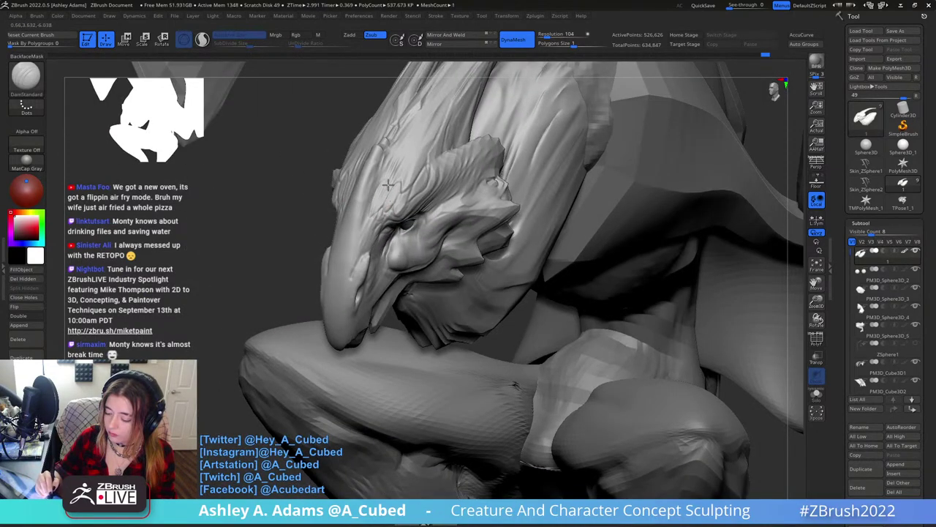
Extend the scale pattern from the forehead down the beak's side toward the nostril and puff up scales with the Inflat brush.
{"action": "right_click_drag", "start_coordinate": [397, 176], "coordinate": [528, 270]}
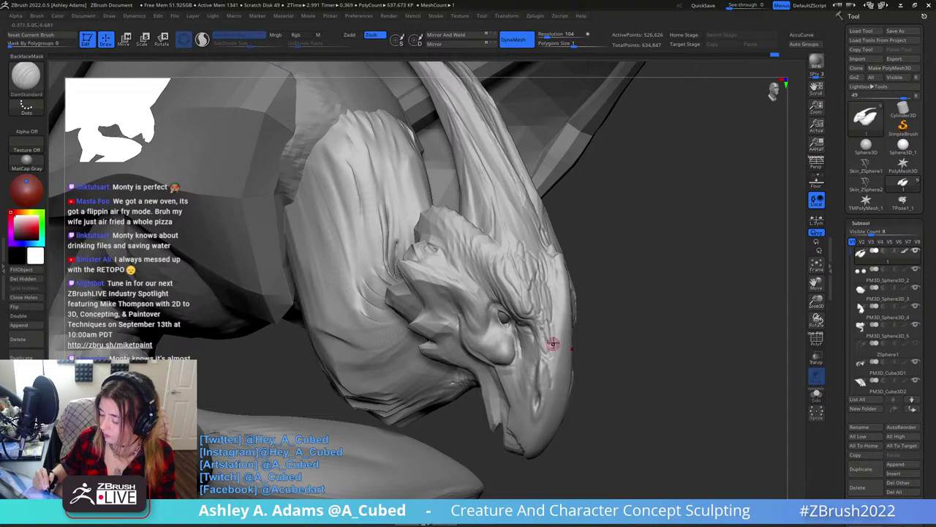
{"action": "mouse_move", "coordinate": [553, 325]}
{"action": "right_mouse_down"}
{"action": "mouse_move", "coordinate": [545, 288]}
{"action": "mouse_move", "coordinate": [539, 313]}
{"action": "right_mouse_up"}
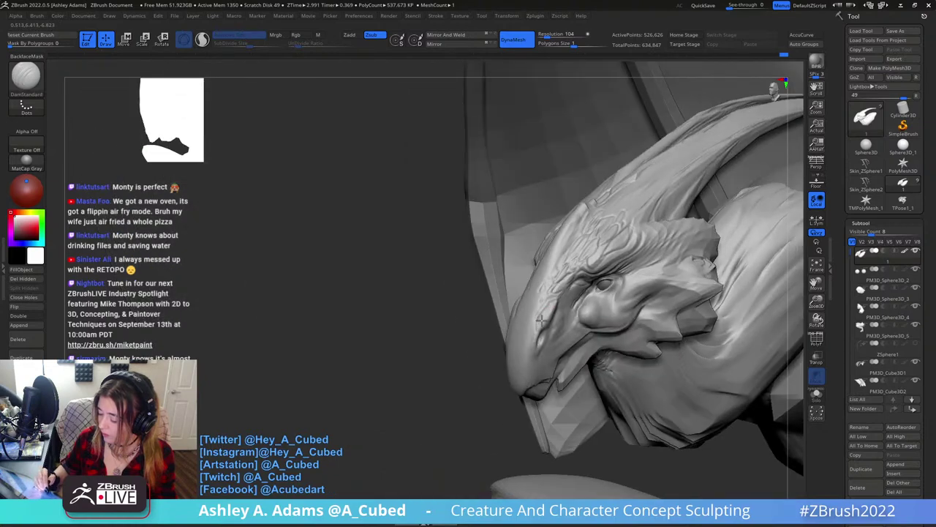
{"action": "right_click_drag", "start_coordinate": [578, 281], "coordinate": [512, 151]}
{"action": "right_click_drag", "start_coordinate": [409, 219], "coordinate": [505, 212]}
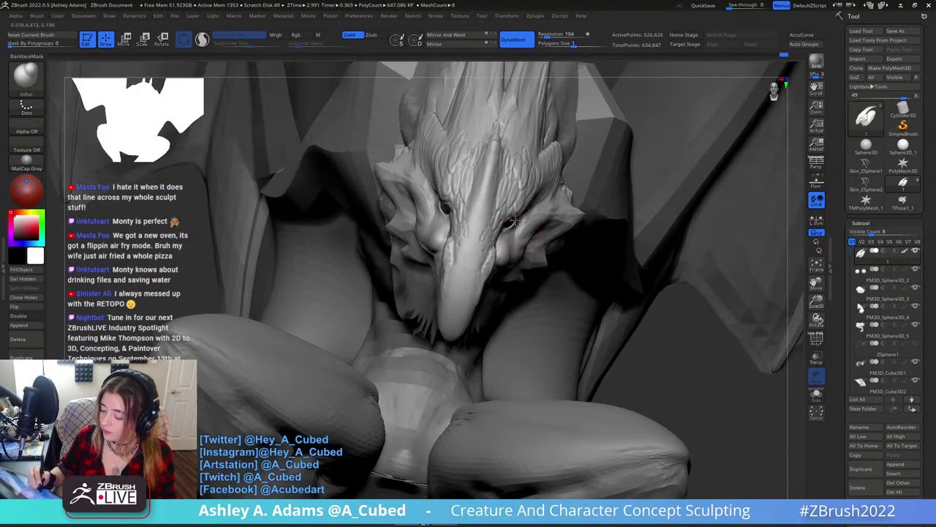
{"action": "mouse_move", "coordinate": [446, 212]}
{"action": "right_mouse_down"}
{"action": "mouse_move", "coordinate": [522, 202]}
{"action": "mouse_move", "coordinate": [556, 213]}
{"action": "right_mouse_up"}
Cut grooves around the forehead scales above the brow with the Slash2 brush, undoing and redrawing the first stroke.
{"action": "key", "text": "space"}
{"action": "key", "text": "1"}
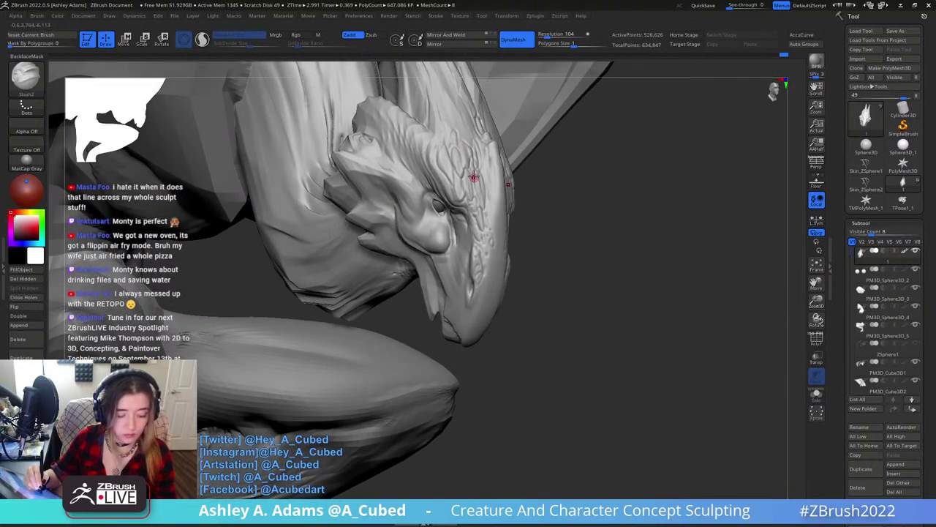
{"action": "right_click_drag", "start_coordinate": [474, 178], "coordinate": [446, 150]}
{"action": "mouse_move", "coordinate": [441, 147]}
{"action": "left_mouse_down"}
{"action": "mouse_move", "coordinate": [445, 170]}
{"action": "mouse_move", "coordinate": [458, 174]}
{"action": "left_mouse_up"}
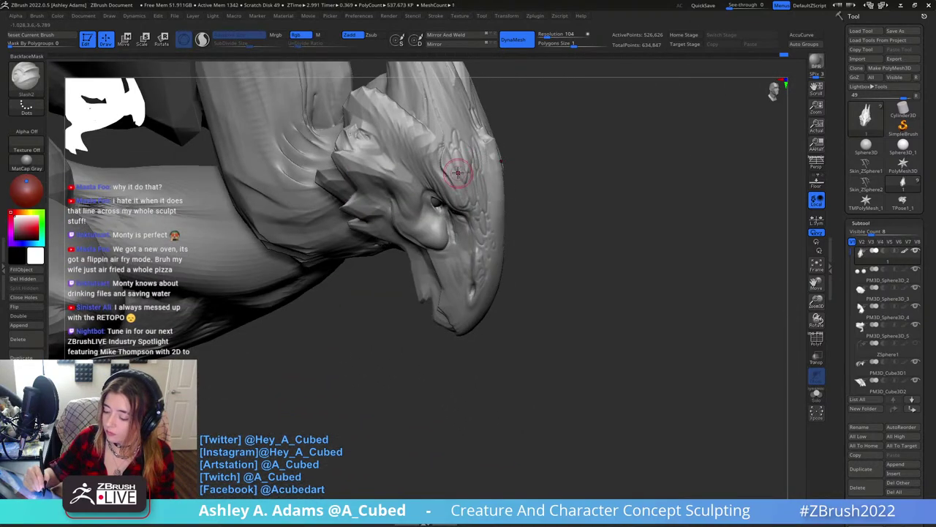
{"action": "key", "text": "ctrl+z"}
{"action": "left_click_drag", "start_coordinate": [441, 139], "coordinate": [444, 150]}
{"action": "right_click_drag", "start_coordinate": [454, 159], "coordinate": [476, 172]}
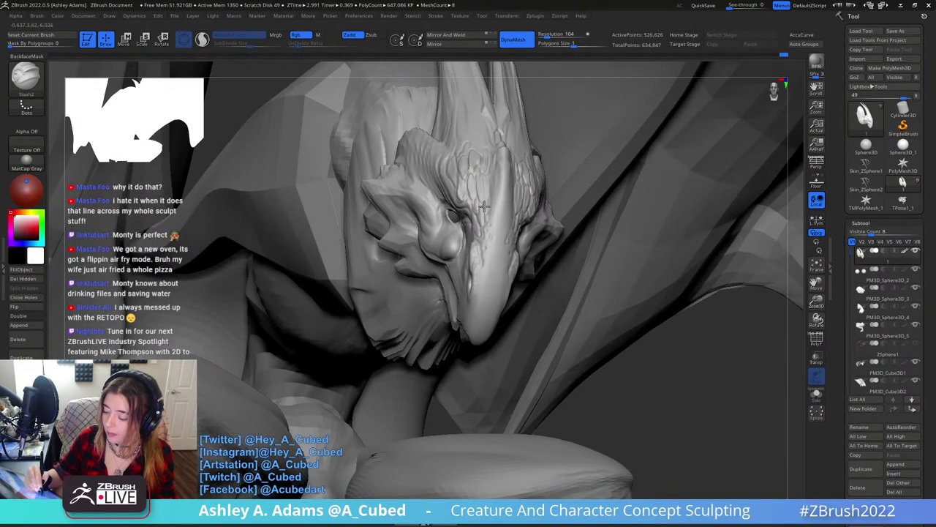
{"action": "right_click_drag", "start_coordinate": [480, 215], "coordinate": [473, 273]}
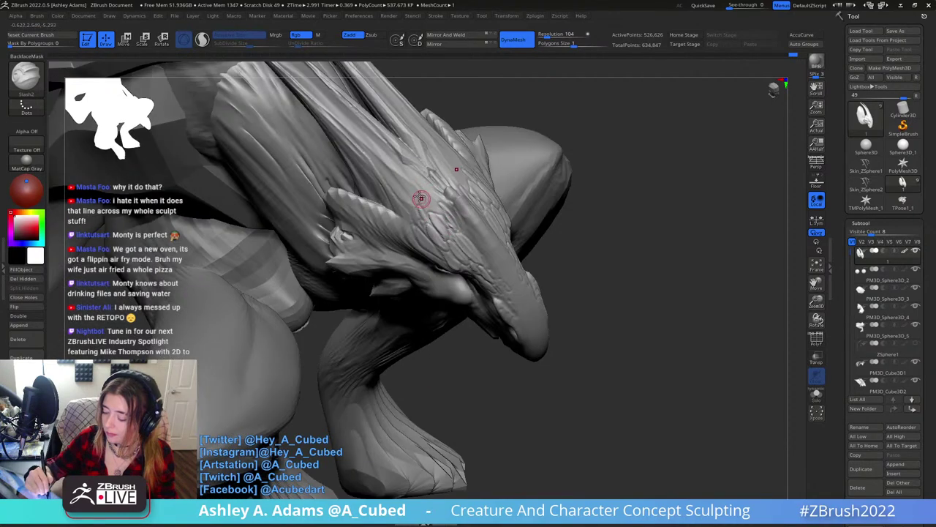
Carve pointed scale shapes where the horns meet the back of the skull with DamStandard.
{"action": "key", "text": "b"}
{"action": "key", "text": "d"}
{"action": "key", "text": "s"}
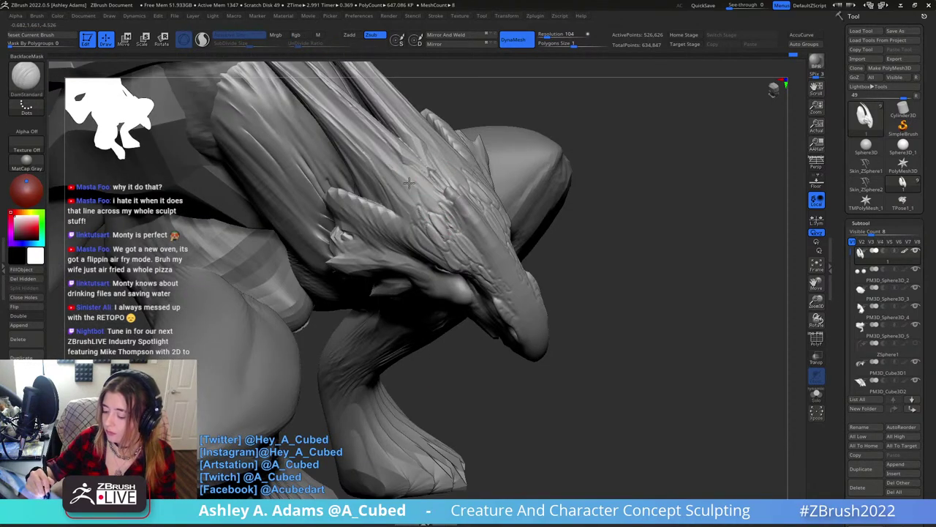
{"action": "mouse_move", "coordinate": [387, 163]}
{"action": "right_mouse_down"}
{"action": "mouse_move", "coordinate": [340, 181]}
{"action": "mouse_move", "coordinate": [347, 156]}
{"action": "mouse_move", "coordinate": [389, 155]}
{"action": "mouse_move", "coordinate": [422, 169]}
{"action": "mouse_move", "coordinate": [394, 143]}
{"action": "right_mouse_up"}
Switch the masking brush to MaskPen and adjust the Draw Size.
{"action": "key", "text": "ctrl"}
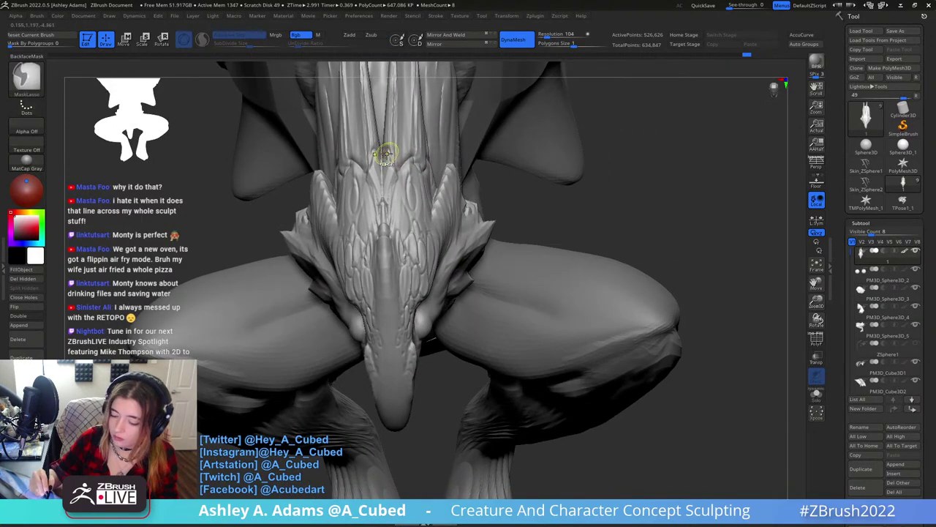
{"action": "left_click", "coordinate": [30, 79], "text": "ctrl"}
{"action": "left_click", "coordinate": [112, 92], "text": "ctrl"}
{"action": "right_click_drag", "start_coordinate": [402, 177], "coordinate": [397, 173]}
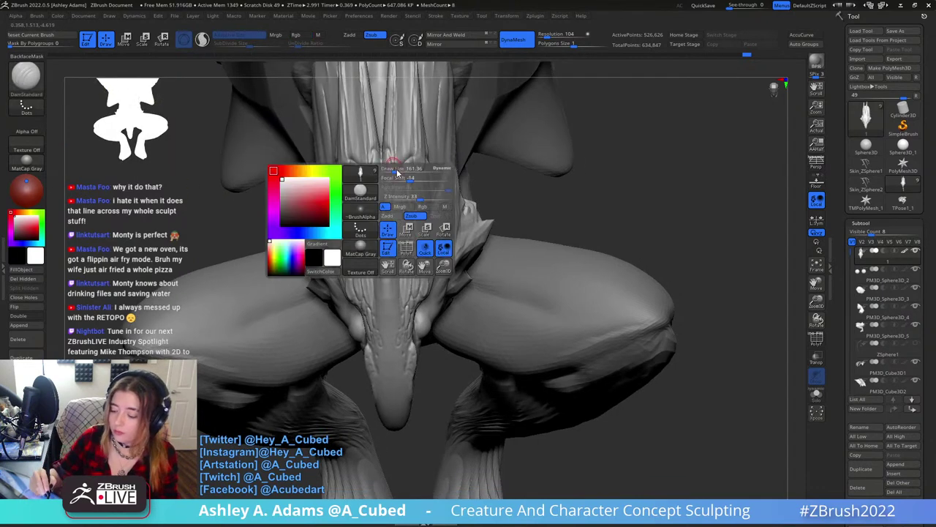
{"action": "key", "text": "ctrl"}
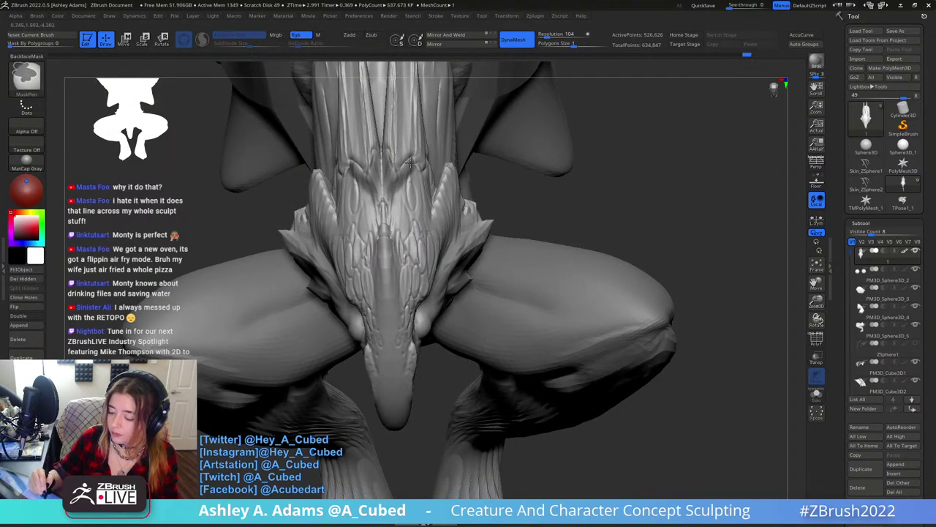
Isolate the head and neck piece, paint a mask around the bases of the horns, and invert it.
{"action": "mouse_move", "coordinate": [386, 165]}
{"action": "right_mouse_down"}
{"action": "mouse_move", "coordinate": [408, 151]}
{"action": "mouse_move", "coordinate": [432, 173]}
{"action": "mouse_move", "coordinate": [449, 146]}
{"action": "mouse_move", "coordinate": [444, 153]}
{"action": "mouse_move", "coordinate": [482, 207]}
{"action": "mouse_move", "coordinate": [531, 151]}
{"action": "mouse_move", "coordinate": [610, 253]}
{"action": "mouse_move", "coordinate": [431, 192]}
{"action": "mouse_move", "coordinate": [458, 278]}
{"action": "mouse_move", "coordinate": [371, 117]}
{"action": "right_mouse_up"}
{"action": "key", "text": "ctrl"}
{"action": "mouse_move", "coordinate": [395, 160]}
{"action": "right_mouse_down"}
{"action": "mouse_move", "coordinate": [476, 175]}
{"action": "mouse_move", "coordinate": [492, 165]}
{"action": "right_mouse_up"}
{"action": "left_click_drag", "start_coordinate": [395, 132], "coordinate": [401, 158], "text": "ctrl"}
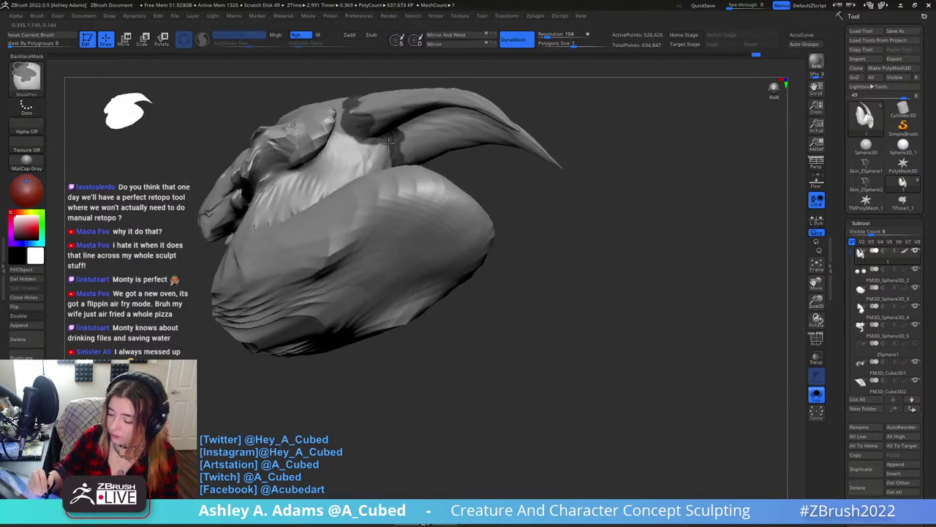
{"action": "mouse_move", "coordinate": [390, 142]}
{"action": "right_mouse_down"}
{"action": "mouse_move", "coordinate": [390, 219]}
{"action": "mouse_move", "coordinate": [381, 244]}
{"action": "mouse_move", "coordinate": [369, 167]}
{"action": "mouse_move", "coordinate": [372, 192]}
{"action": "mouse_move", "coordinate": [385, 189]}
{"action": "mouse_move", "coordinate": [436, 221]}
{"action": "mouse_move", "coordinate": [414, 211]}
{"action": "mouse_move", "coordinate": [424, 251]}
{"action": "mouse_move", "coordinate": [393, 151]}
{"action": "mouse_move", "coordinate": [408, 168]}
{"action": "mouse_move", "coordinate": [398, 245]}
{"action": "right_mouse_up"}
{"action": "left_click", "coordinate": [436, 221], "text": "ctrl"}
Pull the unmasked edge at the horn bases into pointed scales with the SnakeHook brush.
{"action": "right_click", "coordinate": [433, 199]}
{"action": "key", "text": "b"}
{"action": "key", "text": "s"}
{"action": "key", "text": "h"}
{"action": "mouse_move", "coordinate": [397, 182]}
{"action": "right_mouse_down"}
{"action": "mouse_move", "coordinate": [385, 144]}
{"action": "mouse_move", "coordinate": [414, 188]}
{"action": "mouse_move", "coordinate": [400, 108]}
{"action": "mouse_move", "coordinate": [407, 215]}
{"action": "mouse_move", "coordinate": [399, 282]}
{"action": "right_mouse_up"}
{"action": "right_click", "coordinate": [338, 210]}
{"action": "mouse_move", "coordinate": [338, 209]}
{"action": "right_mouse_down"}
{"action": "mouse_move", "coordinate": [386, 178]}
{"action": "mouse_move", "coordinate": [381, 194]}
{"action": "mouse_move", "coordinate": [403, 140]}
{"action": "right_mouse_up"}
{"action": "right_click", "coordinate": [380, 195]}
{"action": "key", "text": "b"}
{"action": "key", "text": "s"}
{"action": "key", "text": "h"}
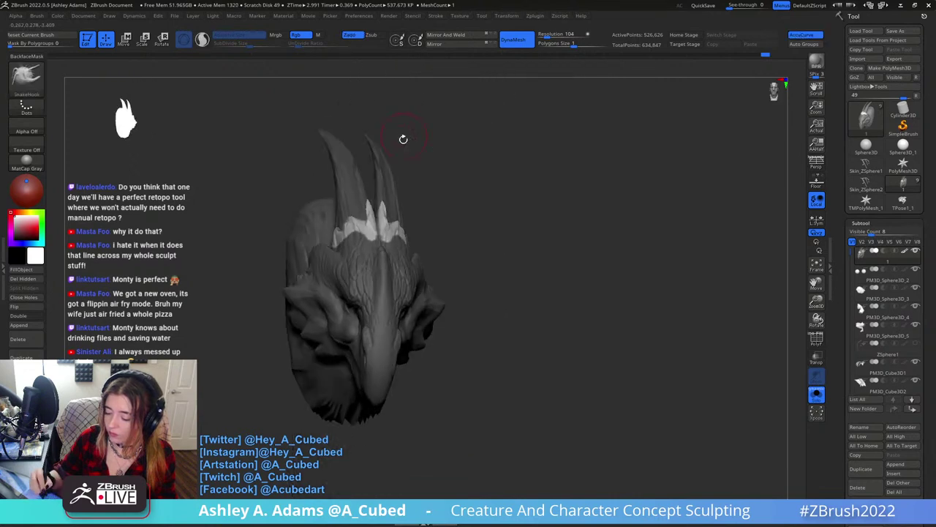
Adjust the horns around the masked pointed scales with SnakeHook and clear the mask.
{"action": "mouse_move", "coordinate": [406, 197]}
{"action": "right_mouse_down"}
{"action": "mouse_move", "coordinate": [382, 213]}
{"action": "mouse_move", "coordinate": [460, 170]}
{"action": "mouse_move", "coordinate": [466, 175]}
{"action": "right_mouse_up"}
{"action": "key", "text": "space"}
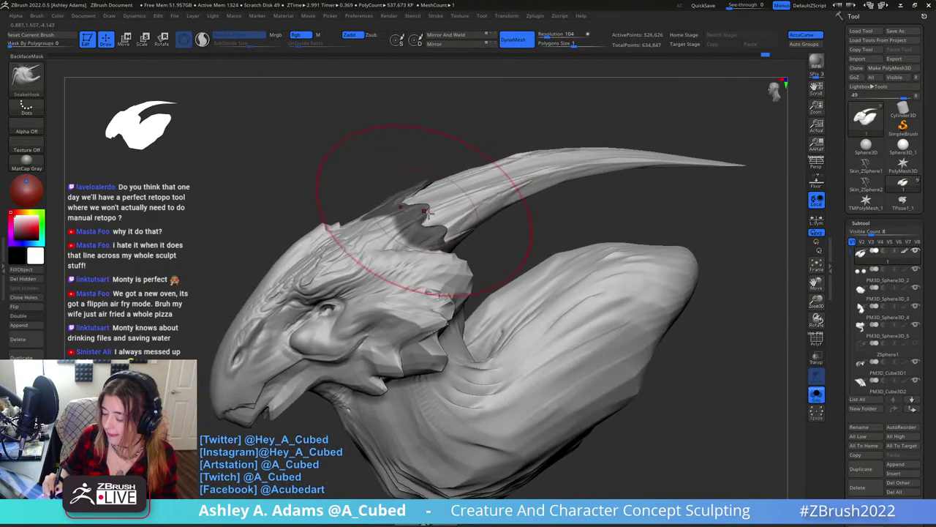
{"action": "mouse_move", "coordinate": [386, 198]}
{"action": "right_mouse_down"}
{"action": "mouse_move", "coordinate": [418, 188]}
{"action": "mouse_move", "coordinate": [516, 213]}
{"action": "mouse_move", "coordinate": [507, 186]}
{"action": "right_mouse_up"}
{"action": "key", "text": "space"}
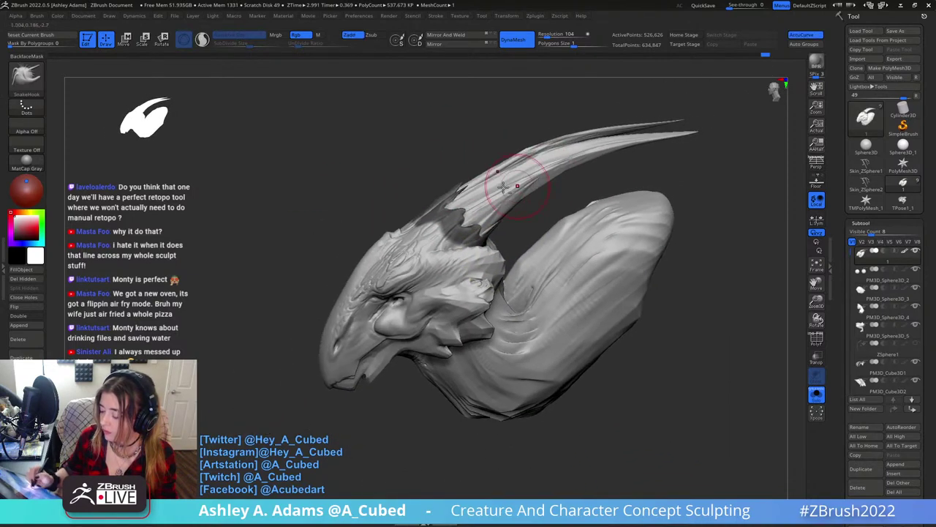
{"action": "left_click_drag", "start_coordinate": [590, 178], "coordinate": [575, 187], "text": "ctrl"}
Undo the last change, mask the upper spike of the cheek frill, and invert the mask.
{"action": "mouse_move", "coordinate": [570, 186]}
{"action": "right_mouse_down", "text": "ctrl"}
{"action": "mouse_move", "coordinate": [534, 168]}
{"action": "mouse_move", "coordinate": [583, 226]}
{"action": "mouse_move", "coordinate": [658, 226]}
{"action": "mouse_move", "coordinate": [665, 192]}
{"action": "mouse_move", "coordinate": [516, 201]}
{"action": "mouse_move", "coordinate": [473, 284]}
{"action": "right_mouse_up", "text": "ctrl"}
{"action": "right_click", "coordinate": [472, 285]}
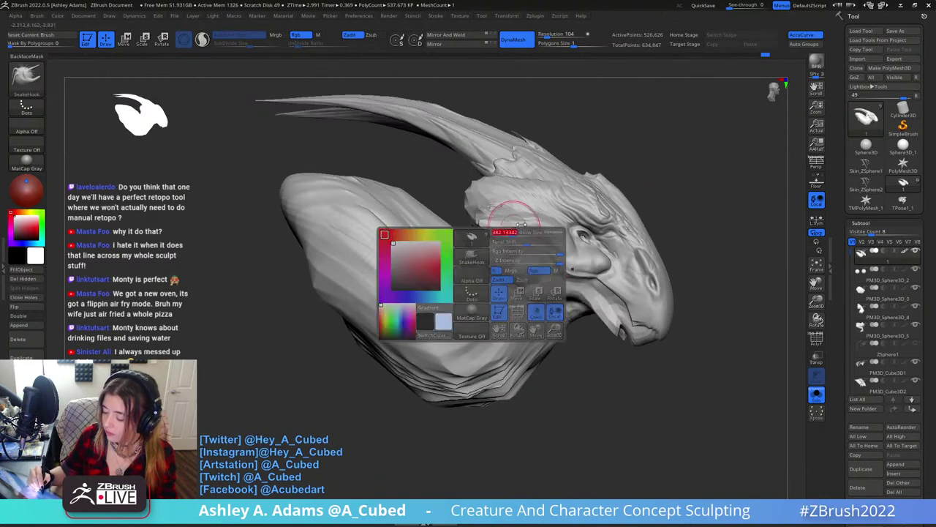
{"action": "right_click_drag", "start_coordinate": [512, 217], "coordinate": [378, 193], "text": "alt"}
{"action": "key", "text": "ctrl+z"}
{"action": "right_click", "coordinate": [333, 253]}
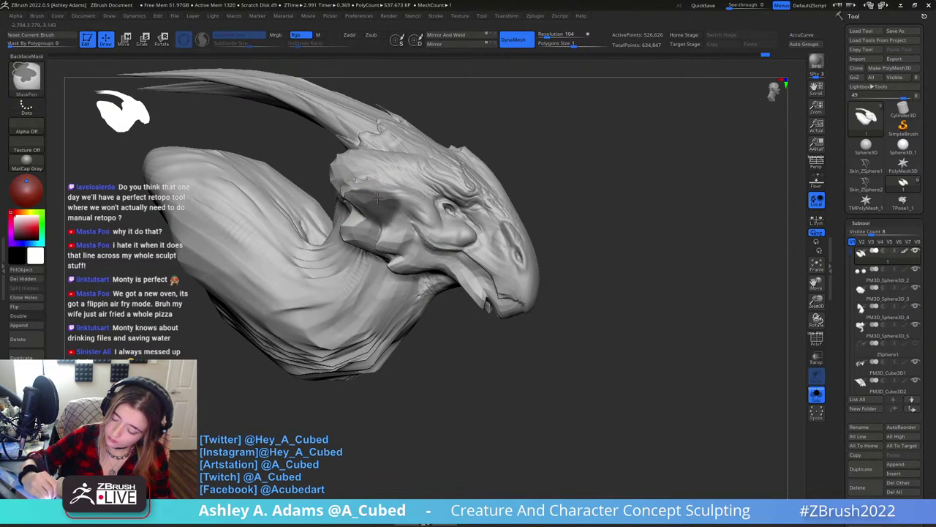
{"action": "right_click_drag", "start_coordinate": [378, 198], "coordinate": [347, 182]}
{"action": "left_click", "coordinate": [442, 320], "text": "ctrl"}
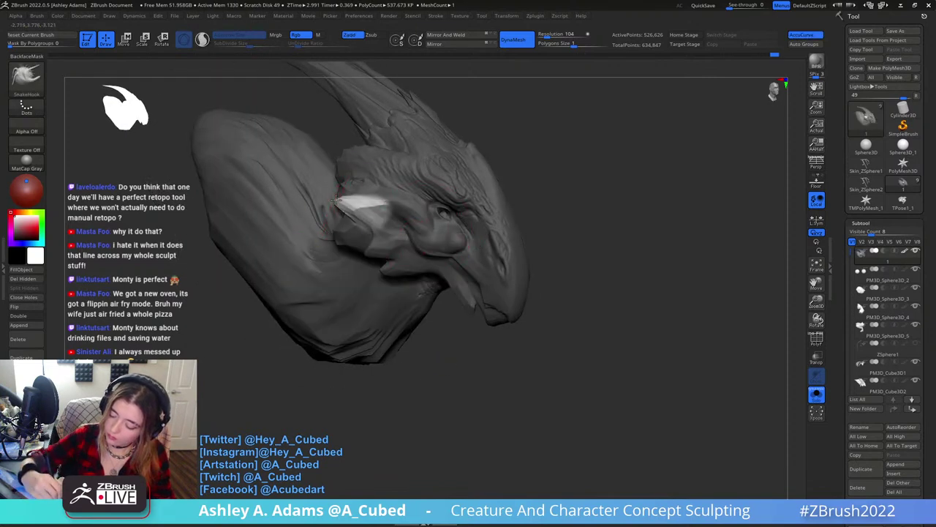
Pull the tip of the unmasked frill spike backward with SnakeHook and flatten its surface with hPolish.
{"action": "right_click", "coordinate": [298, 252]}
{"action": "key", "text": "b"}
{"action": "key", "text": "h"}
{"action": "key", "text": "p"}
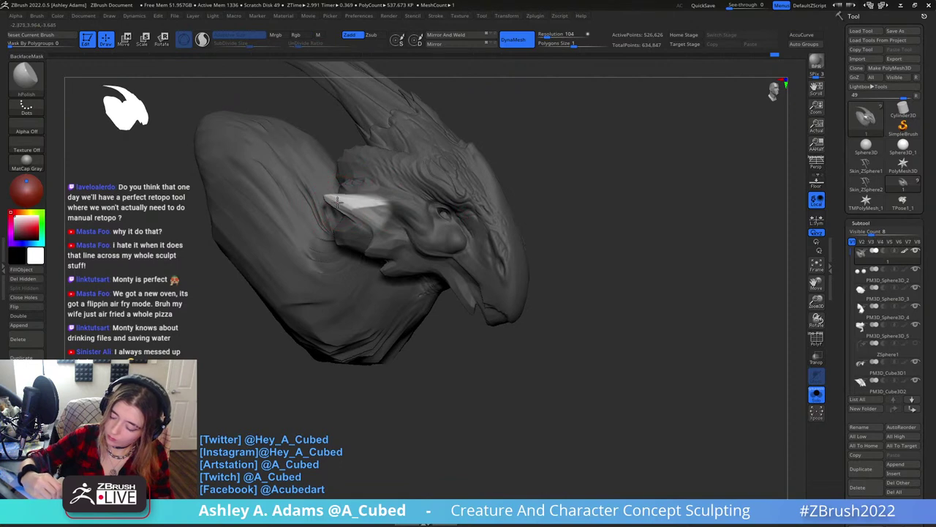
{"action": "mouse_move", "coordinate": [338, 200]}
{"action": "right_mouse_down"}
{"action": "mouse_move", "coordinate": [369, 215]}
{"action": "mouse_move", "coordinate": [352, 219]}
{"action": "mouse_move", "coordinate": [366, 219]}
{"action": "mouse_move", "coordinate": [339, 278]}
{"action": "mouse_move", "coordinate": [397, 297]}
{"action": "mouse_move", "coordinate": [347, 221]}
{"action": "right_mouse_up"}
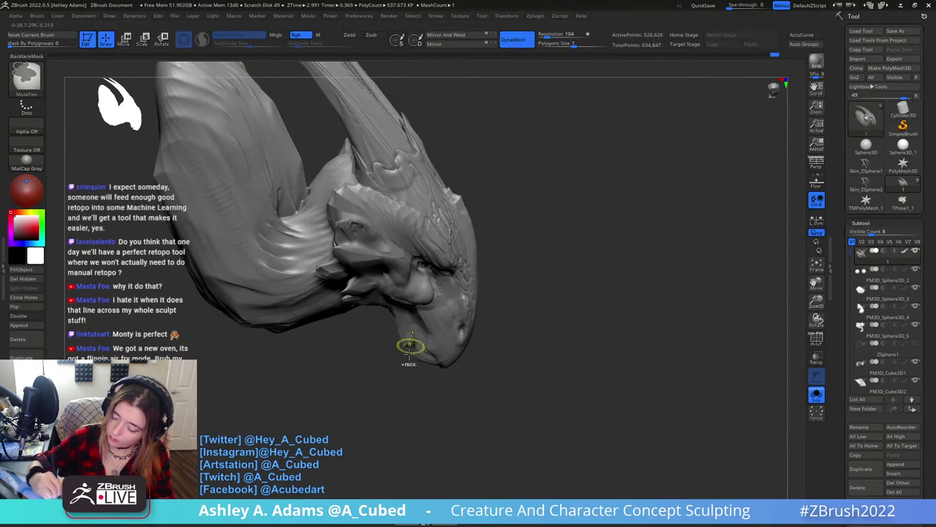
Build up the unmasked upper cheek frill spike with ClayBuildup and flatten its surface with hPolish, adjusting the brush's draw size.
{"action": "mouse_move", "coordinate": [410, 345]}
{"action": "right_mouse_down"}
{"action": "mouse_move", "coordinate": [355, 178]}
{"action": "mouse_move", "coordinate": [322, 208]}
{"action": "mouse_move", "coordinate": [302, 275]}
{"action": "mouse_move", "coordinate": [331, 224]}
{"action": "right_mouse_up"}
{"action": "right_click", "coordinate": [302, 275]}
{"action": "key", "text": "b"}
{"action": "key", "text": "h"}
{"action": "key", "text": "p"}
{"action": "right_click", "coordinate": [333, 231]}
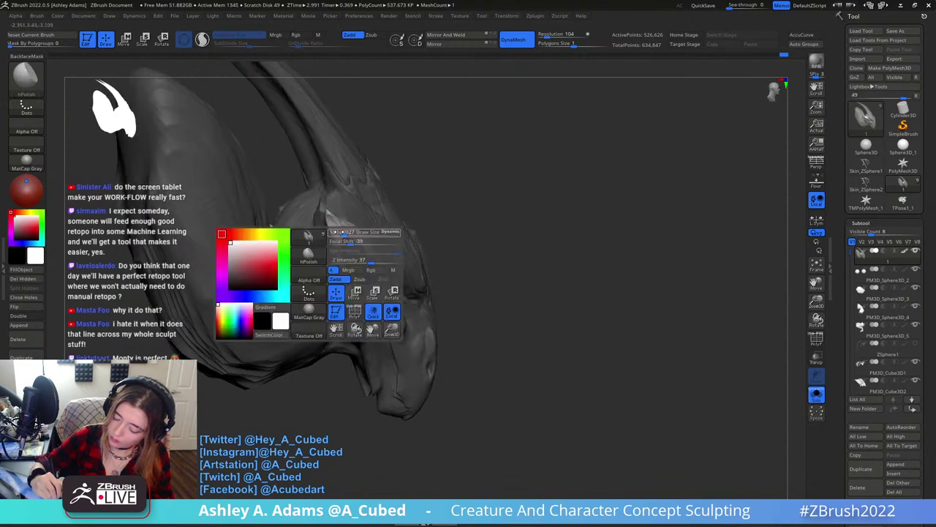
{"action": "key", "text": "b"}
{"action": "key", "text": "c"}
{"action": "key", "text": "b"}
{"action": "key", "text": "b"}
{"action": "key", "text": "h"}
{"action": "key", "text": "p"}
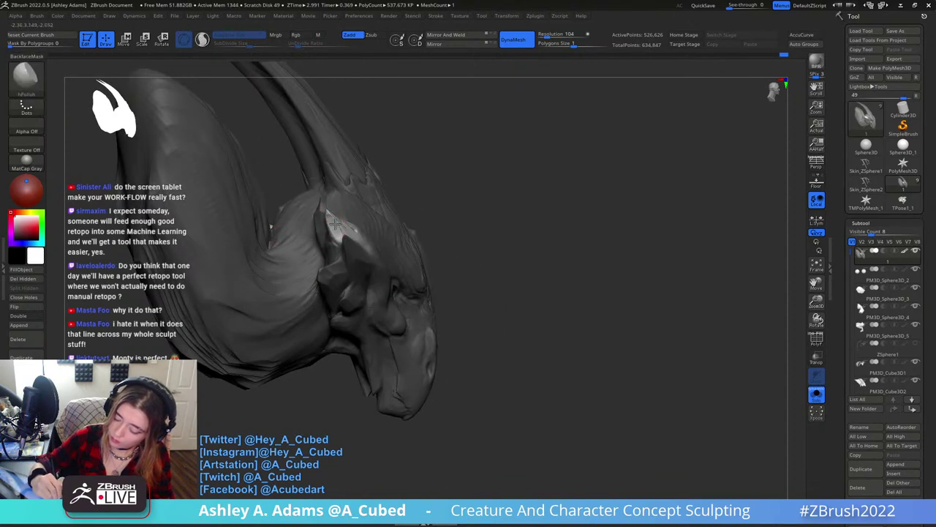
Mask the middle spike of the cheek frill, invert the mask, and pull the spike into a point with SnakeHook.
{"action": "mouse_move", "coordinate": [334, 223]}
{"action": "right_mouse_down"}
{"action": "mouse_move", "coordinate": [355, 174]}
{"action": "mouse_move", "coordinate": [395, 264]}
{"action": "mouse_move", "coordinate": [464, 151]}
{"action": "mouse_move", "coordinate": [461, 139]}
{"action": "mouse_move", "coordinate": [480, 231]}
{"action": "mouse_move", "coordinate": [472, 239]}
{"action": "right_mouse_up"}
{"action": "key", "text": "ctrl"}
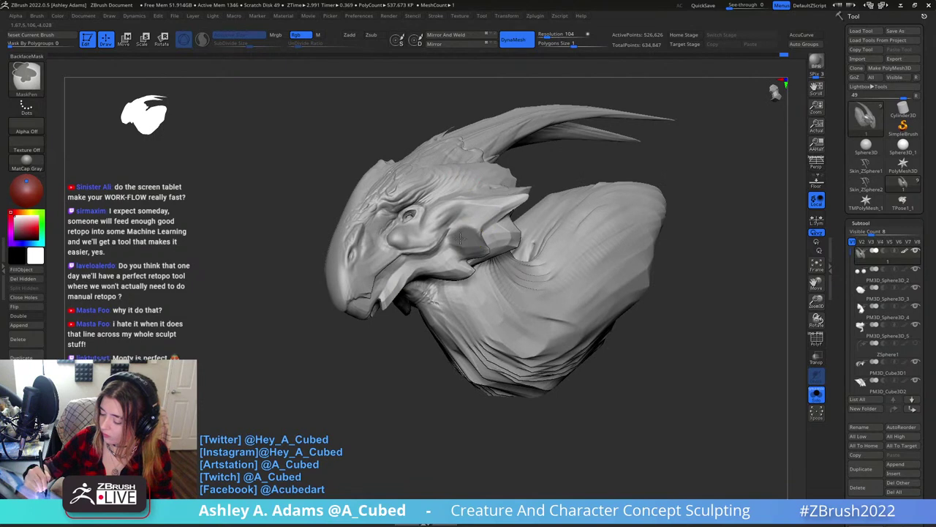
{"action": "left_click", "coordinate": [405, 328], "text": "ctrl"}
{"action": "right_click_drag", "start_coordinate": [414, 318], "coordinate": [454, 300]}
{"action": "key", "text": "b"}
{"action": "key", "text": "s"}
{"action": "key", "text": "h"}
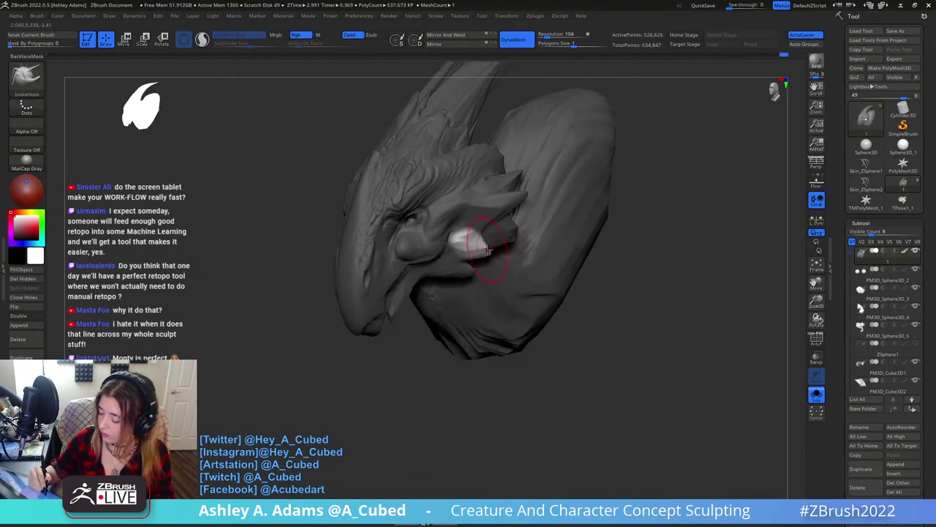
{"action": "mouse_move", "coordinate": [501, 256]}
{"action": "right_mouse_down"}
{"action": "mouse_move", "coordinate": [472, 242]}
{"action": "mouse_move", "coordinate": [463, 285]}
{"action": "right_mouse_up"}
Flatten the planes of the unmasked middle frill spike with hPolish and clear the mask.
{"action": "key", "text": "b"}
{"action": "key", "text": "h"}
{"action": "key", "text": "p"}
{"action": "right_click", "coordinate": [471, 241]}
{"action": "left_click_drag", "start_coordinate": [451, 381], "coordinate": [457, 388], "text": "ctrl"}
Mask the rear frill spike behind the middle one, invert the mask, extend its tip with SnakeHook, and undo the last change.
{"action": "right_click_drag", "start_coordinate": [502, 295], "coordinate": [514, 240]}
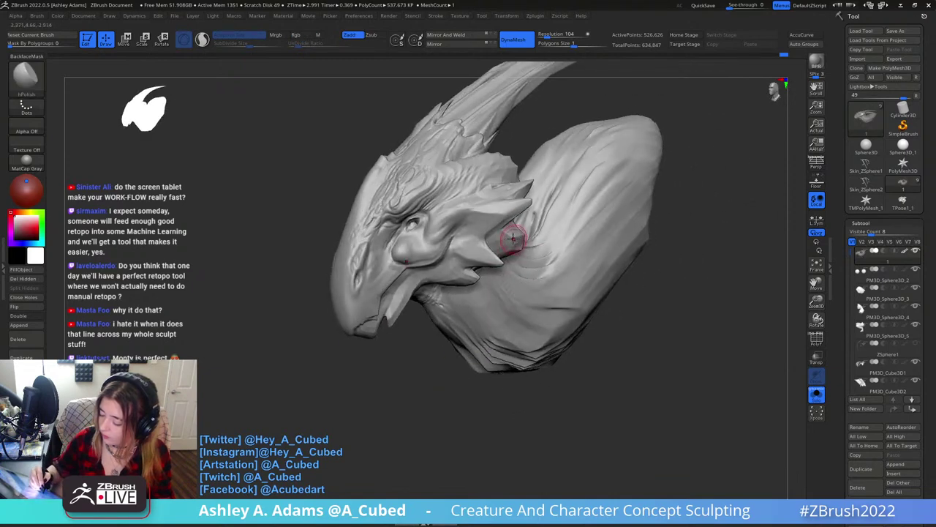
{"action": "left_click_drag", "start_coordinate": [509, 251], "coordinate": [515, 241], "text": "ctrl"}
{"action": "key", "text": "b"}
{"action": "key", "text": "s"}
{"action": "key", "text": "h"}
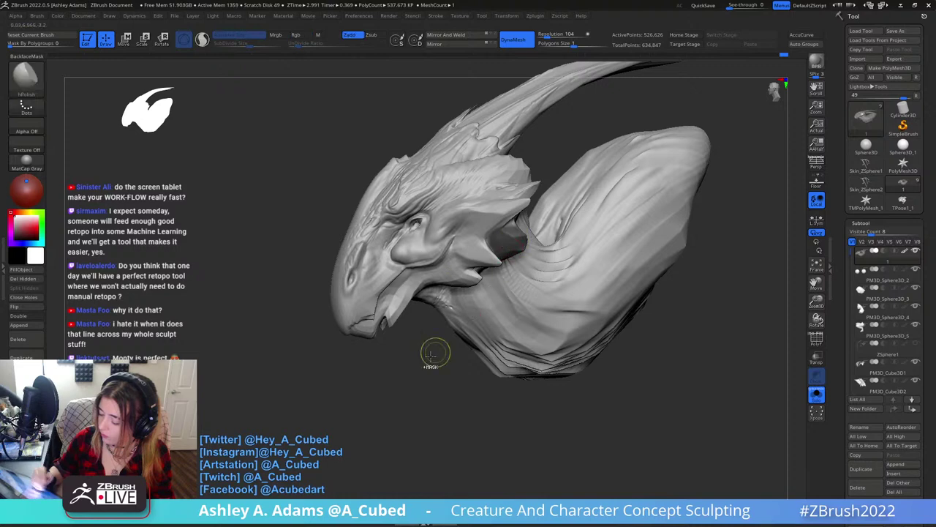
{"action": "key", "text": "ctrl+i"}
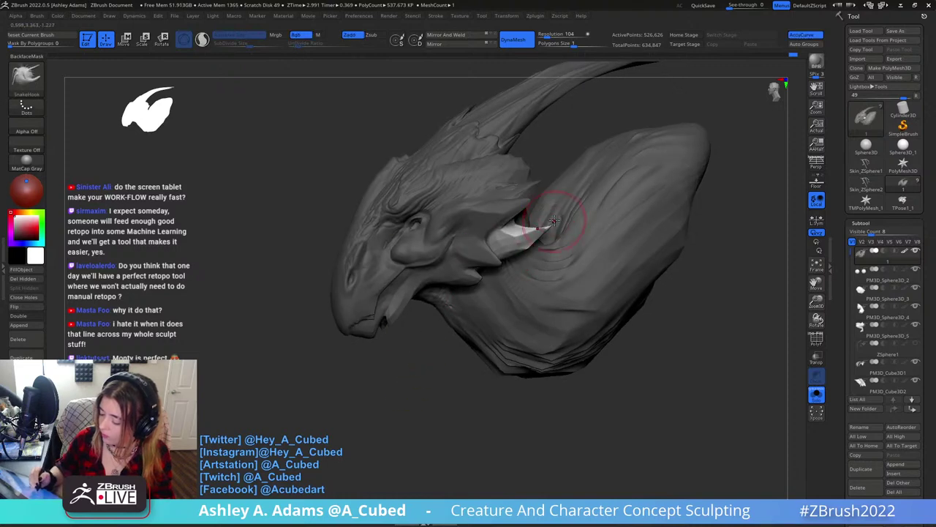
{"action": "key", "text": "ctrl+z"}
{"action": "mouse_move", "coordinate": [526, 250]}
{"action": "right_mouse_down"}
{"action": "mouse_move", "coordinate": [536, 226]}
{"action": "mouse_move", "coordinate": [515, 227]}
{"action": "mouse_move", "coordinate": [523, 252]}
{"action": "right_mouse_up"}
Flatten the unmasked rear frill spike into sharp planes with hPolish and clear the mask.
{"action": "key", "text": "b"}
{"action": "key", "text": "h"}
{"action": "key", "text": "p"}
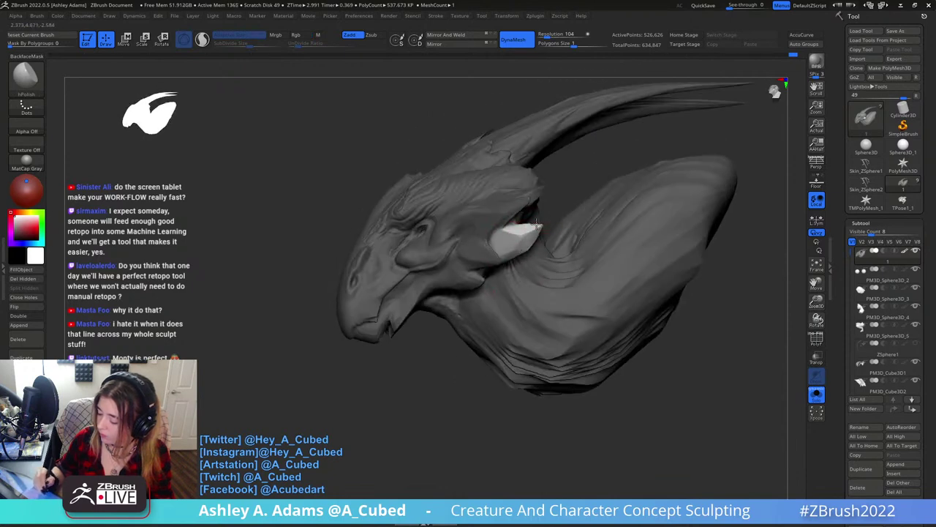
{"action": "right_click_drag", "start_coordinate": [493, 320], "coordinate": [463, 334], "text": "ctrl"}
{"action": "left_click_drag", "start_coordinate": [464, 335], "coordinate": [455, 351], "text": "ctrl"}
Adjust the draw size, mask the lower frill area along the back of the jaw, and invert the mask.
{"action": "mouse_move", "coordinate": [475, 293]}
{"action": "right_mouse_down"}
{"action": "mouse_move", "coordinate": [507, 251]}
{"action": "mouse_move", "coordinate": [491, 218]}
{"action": "mouse_move", "coordinate": [482, 229]}
{"action": "right_mouse_up"}
{"action": "key", "text": "s"}
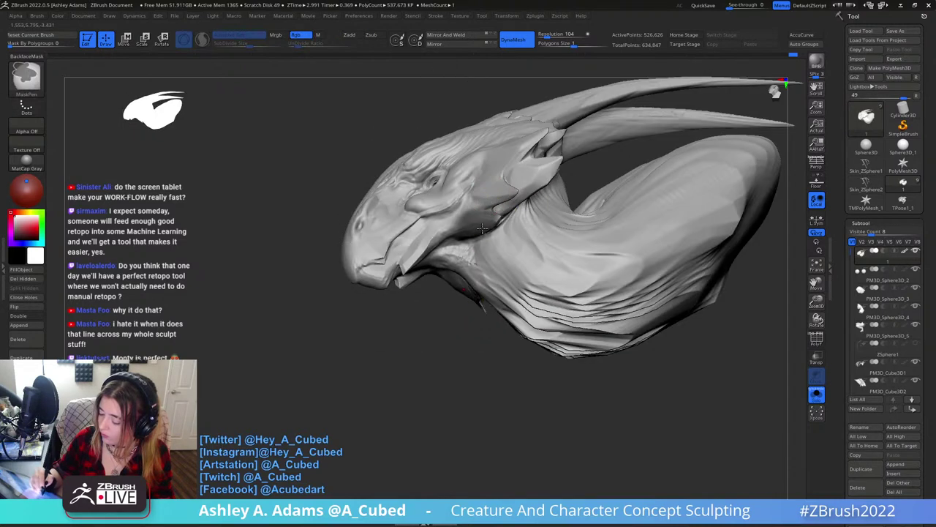
{"action": "key", "text": "space"}
{"action": "key", "text": "space"}
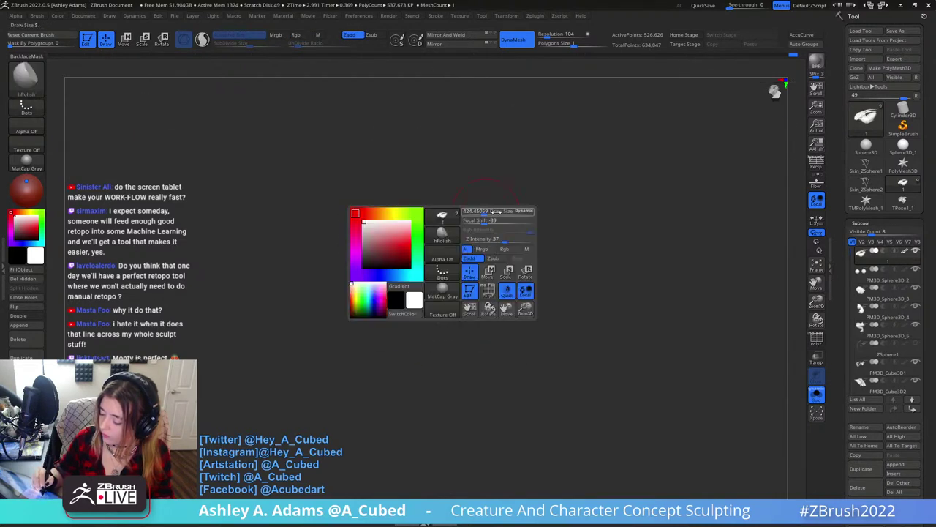
{"action": "right_click_drag", "start_coordinate": [502, 188], "coordinate": [465, 251]}
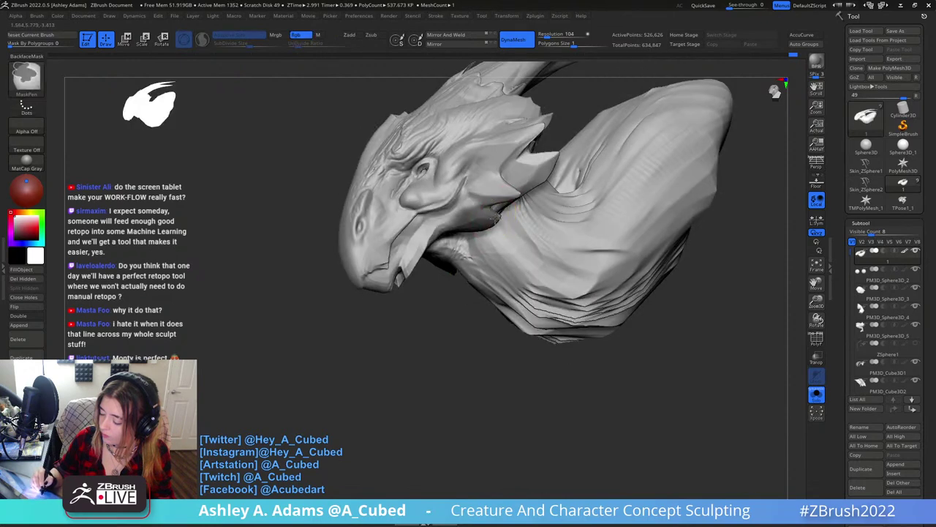
{"action": "left_click", "coordinate": [466, 301], "text": "ctrl"}
Pull the unmasked jawline area backward into a pointed lower spike with SnakeHook and flatten it with hPolish.
{"action": "key", "text": "space"}
{"action": "key", "text": "b"}
{"action": "key", "text": "s"}
{"action": "key", "text": "h"}
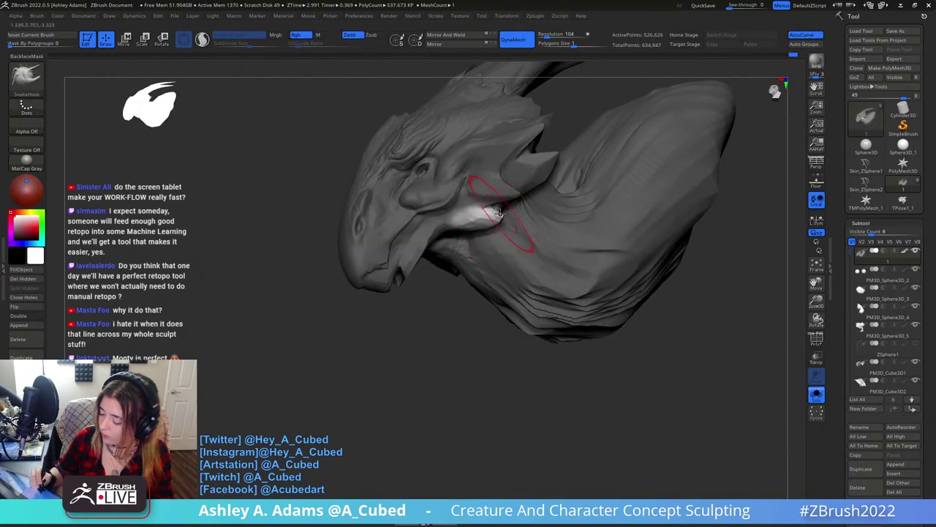
{"action": "mouse_move", "coordinate": [493, 229]}
{"action": "right_mouse_down"}
{"action": "mouse_move", "coordinate": [539, 232]}
{"action": "mouse_move", "coordinate": [505, 219]}
{"action": "mouse_move", "coordinate": [537, 212]}
{"action": "mouse_move", "coordinate": [495, 220]}
{"action": "mouse_move", "coordinate": [500, 205]}
{"action": "right_mouse_up"}
{"action": "left_click_drag", "start_coordinate": [500, 205], "coordinate": [485, 209]}
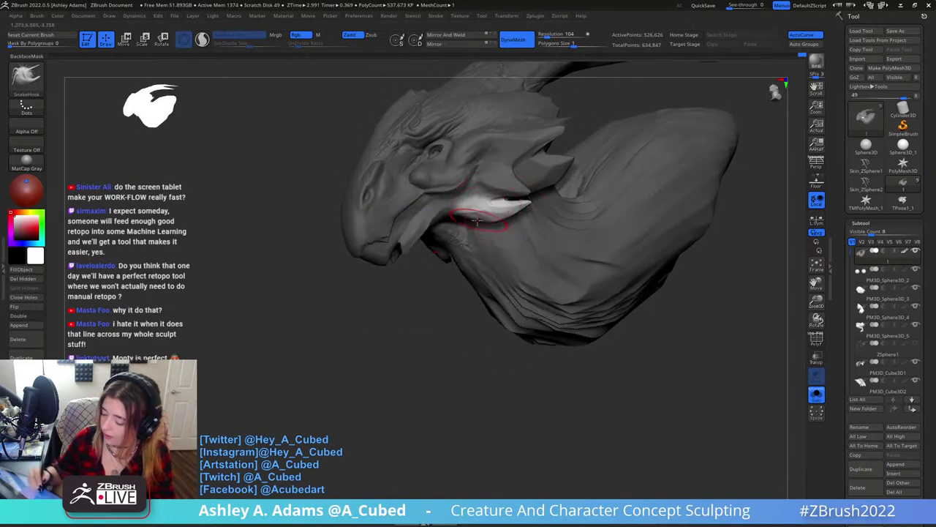
{"action": "key", "text": "b"}
{"action": "key", "text": "h"}
{"action": "key", "text": "p"}
{"action": "mouse_move", "coordinate": [485, 208]}
{"action": "right_mouse_down"}
{"action": "mouse_move", "coordinate": [472, 219]}
{"action": "mouse_move", "coordinate": [426, 221]}
{"action": "mouse_move", "coordinate": [403, 133]}
{"action": "right_mouse_up"}
Reshape the unmasked lower jaw spike with SnakeHook, smooth its surface, and clear the mask.
{"action": "key", "text": "b"}
{"action": "key", "text": "s"}
{"action": "key", "text": "h"}
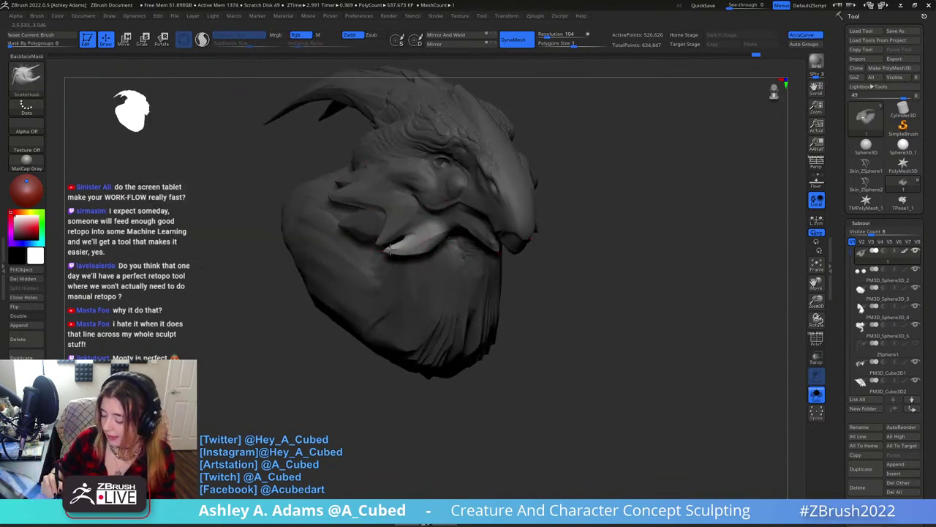
{"action": "left_click_drag", "start_coordinate": [425, 227], "coordinate": [427, 244], "text": "shift"}
{"action": "right_click_drag", "start_coordinate": [427, 245], "coordinate": [424, 242]}
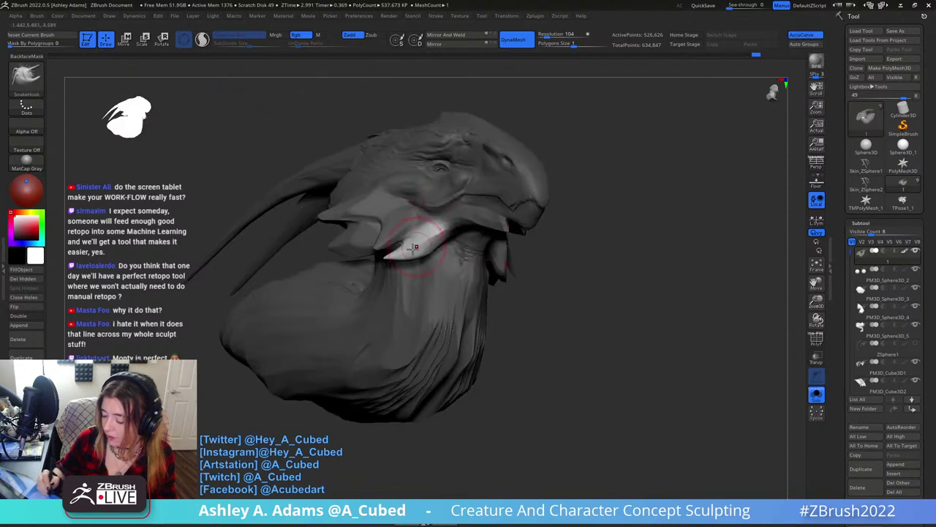
{"action": "left_click_drag", "start_coordinate": [425, 241], "coordinate": [428, 240], "text": "shift"}
{"action": "right_click_drag", "start_coordinate": [429, 240], "coordinate": [514, 327]}
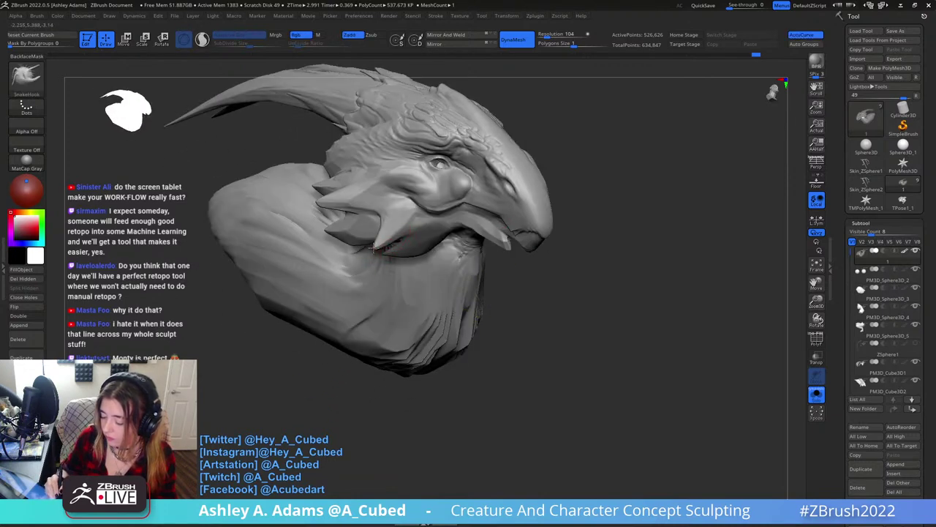
Refine the shape of the unmasked cheek frill spikes using SnakeHook and hPolish.
{"action": "right_click_drag", "start_coordinate": [367, 252], "coordinate": [410, 213], "text": "ctrl"}
{"action": "right_click_drag", "start_coordinate": [556, 209], "coordinate": [469, 193]}
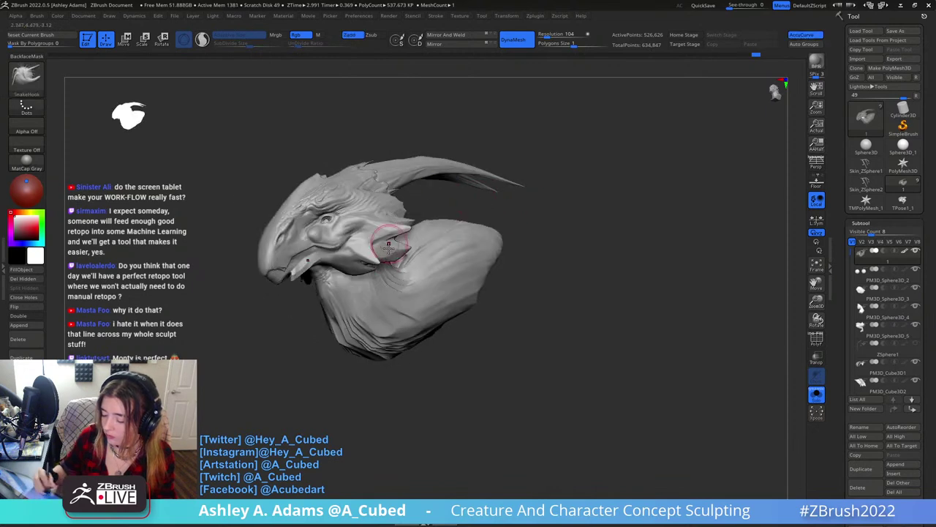
{"action": "mouse_move", "coordinate": [386, 241]}
{"action": "right_mouse_down", "text": "ctrl"}
{"action": "mouse_move", "coordinate": [397, 247]}
{"action": "mouse_move", "coordinate": [354, 199]}
{"action": "mouse_move", "coordinate": [336, 211]}
{"action": "mouse_move", "coordinate": [366, 219]}
{"action": "right_mouse_up", "text": "ctrl"}
{"action": "key", "text": "b"}
{"action": "key", "text": "h"}
{"action": "key", "text": "p"}
{"action": "key", "text": "b"}
{"action": "key", "text": "s"}
{"action": "key", "text": "h"}
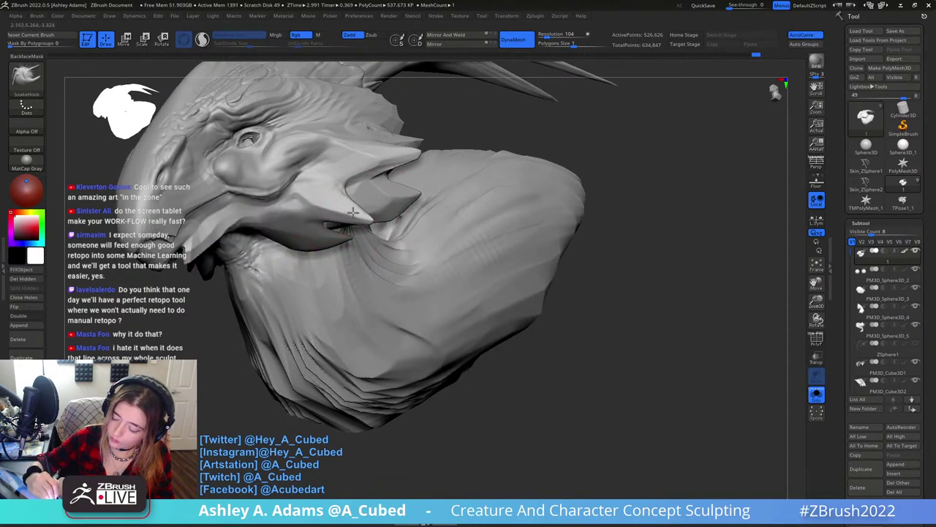
Mask the lower jaw spike, invert the mask, carve definition into the spike with DamStandard, and clear the mask.
{"action": "left_click_drag", "start_coordinate": [353, 213], "coordinate": [314, 208], "text": "ctrl"}
{"action": "right_click_drag", "start_coordinate": [410, 297], "coordinate": [474, 390], "text": "ctrl"}
{"action": "left_click", "coordinate": [474, 391], "text": "ctrl"}
{"action": "mouse_move", "coordinate": [468, 292]}
{"action": "right_mouse_down"}
{"action": "mouse_move", "coordinate": [390, 208]}
{"action": "mouse_move", "coordinate": [387, 221]}
{"action": "mouse_move", "coordinate": [328, 182]}
{"action": "right_mouse_up"}
{"action": "key", "text": "b"}
{"action": "key", "text": "d"}
{"action": "key", "text": "s"}
{"action": "mouse_move", "coordinate": [375, 211]}
{"action": "right_mouse_down"}
{"action": "mouse_move", "coordinate": [408, 210]}
{"action": "mouse_move", "coordinate": [373, 201]}
{"action": "right_mouse_up"}
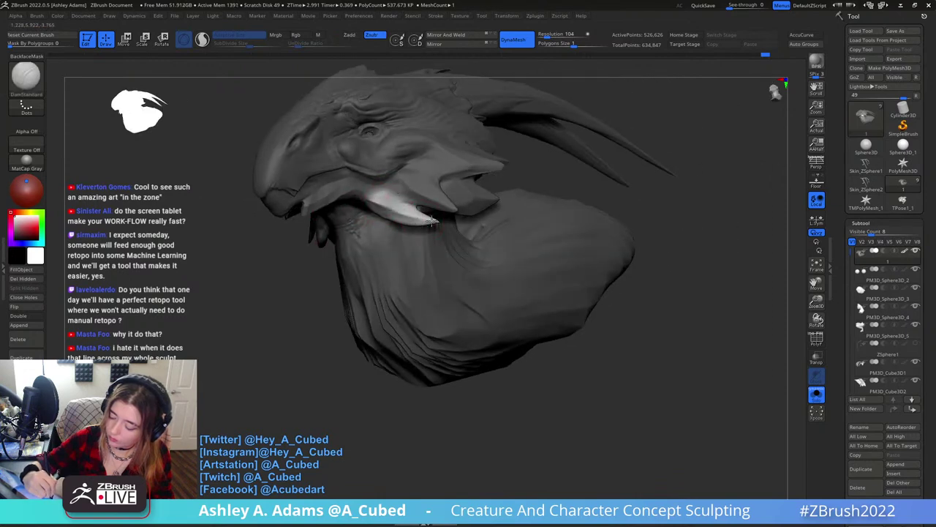
{"action": "right_click_drag", "start_coordinate": [431, 220], "coordinate": [479, 217]}
{"action": "right_click_drag", "start_coordinate": [380, 226], "coordinate": [432, 232]}
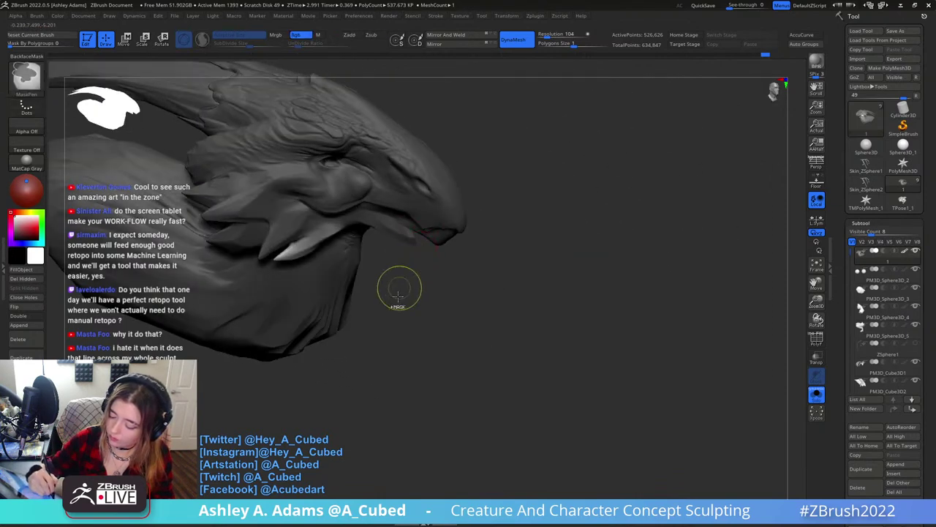
{"action": "left_click_drag", "start_coordinate": [399, 292], "coordinate": [411, 311], "text": "ctrl"}
Smooth the cheek around the frill and flatten the surrounding surfaces with hPolish.
{"action": "right_click_drag", "start_coordinate": [413, 284], "coordinate": [416, 243]}
{"action": "mouse_move", "coordinate": [354, 199]}
{"action": "left_mouse_down", "text": "shift"}
{"action": "mouse_move", "coordinate": [328, 188]}
{"action": "mouse_move", "coordinate": [349, 196]}
{"action": "left_mouse_up", "text": "shift"}
{"action": "key", "text": "b"}
{"action": "key", "text": "h"}
{"action": "key", "text": "p"}
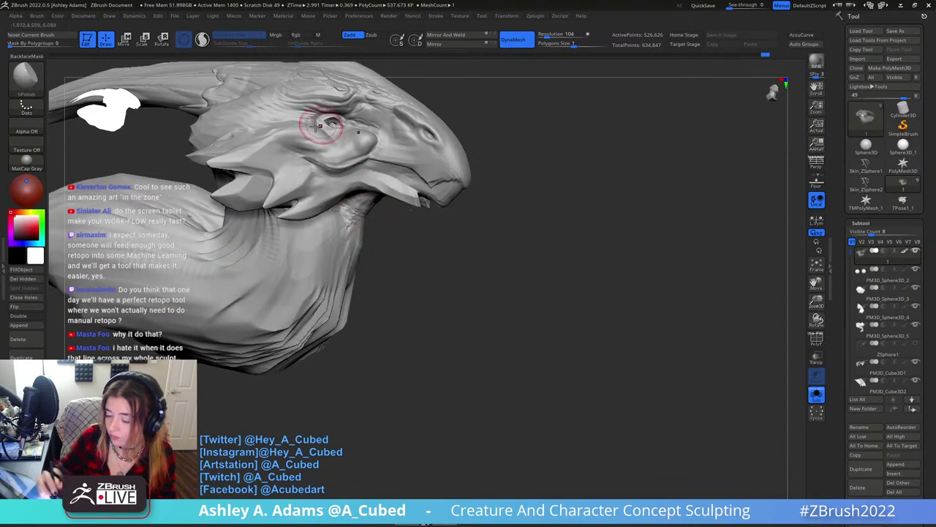
Carve creases between the cheek and the bases of the frill spikes with DamStandard.
{"action": "key", "text": "b"}
{"action": "key", "text": "d"}
{"action": "key", "text": "s"}
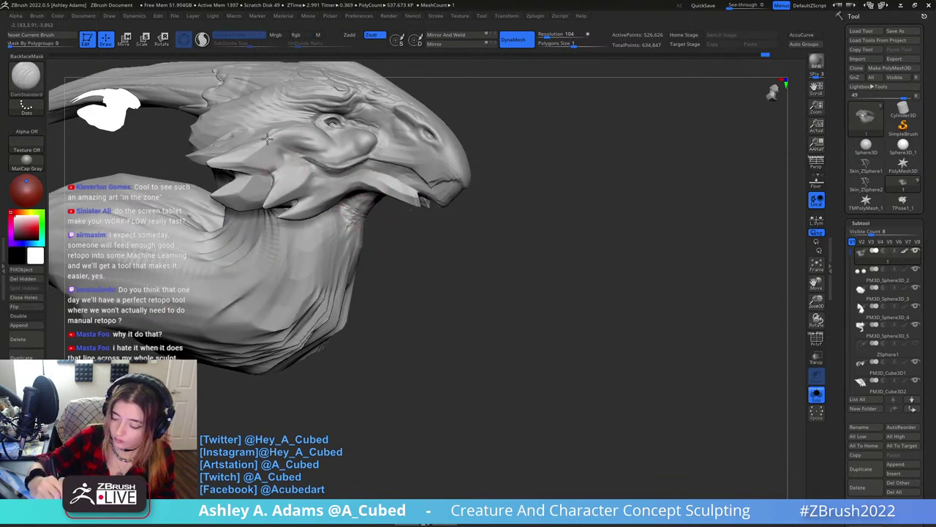
{"action": "mouse_move", "coordinate": [299, 167]}
{"action": "right_mouse_down"}
{"action": "mouse_move", "coordinate": [300, 191]}
{"action": "mouse_move", "coordinate": [369, 197]}
{"action": "right_mouse_up"}
{"action": "right_click", "coordinate": [281, 216]}
Build up volume at the frill spike bases with ClayBuildup and deepen the separating creases with DamStandard.
{"action": "key", "text": "b"}
{"action": "key", "text": "c"}
{"action": "key", "text": "b"}
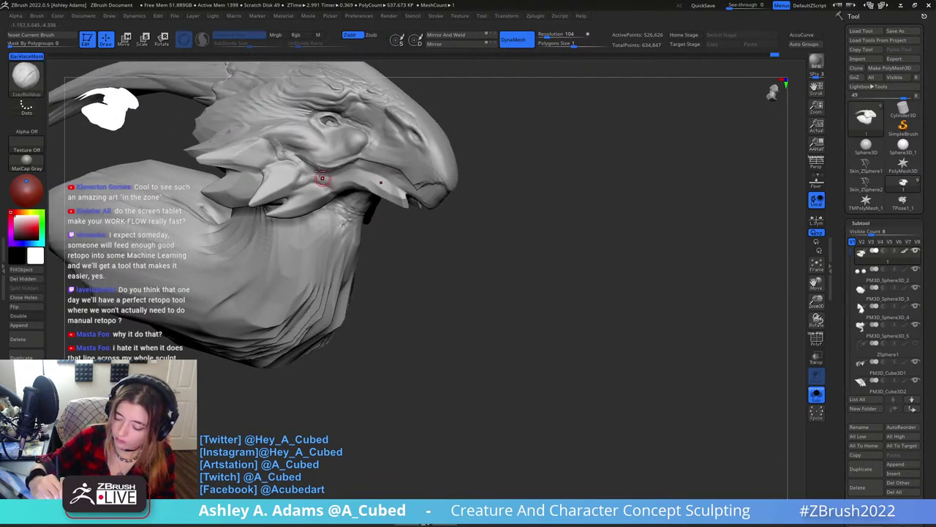
{"action": "mouse_move", "coordinate": [321, 177]}
{"action": "right_mouse_down"}
{"action": "mouse_move", "coordinate": [324, 157]}
{"action": "mouse_move", "coordinate": [290, 152]}
{"action": "right_mouse_up"}
{"action": "key", "text": "b"}
{"action": "key", "text": "d"}
{"action": "key", "text": "s"}
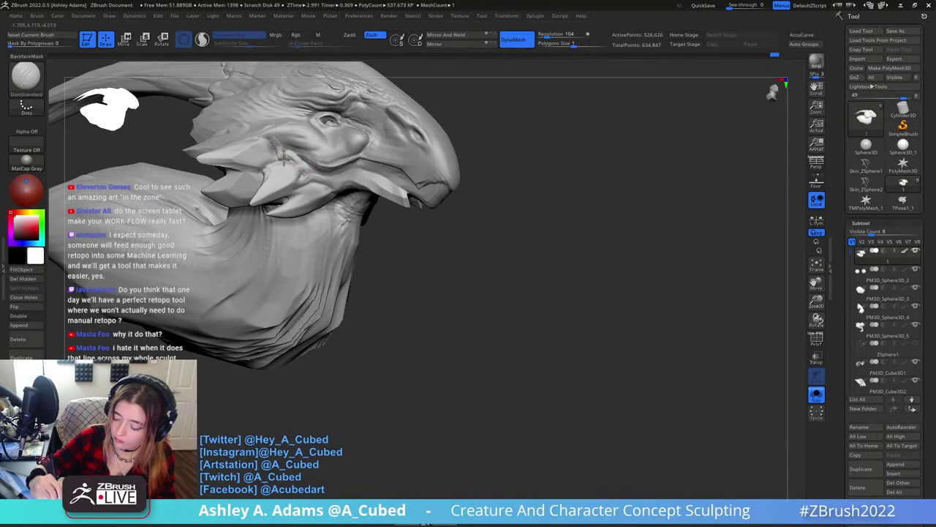
Turn off Solo mode to show all subtools and examine the head together with the body.
{"action": "right_click_drag", "start_coordinate": [407, 292], "coordinate": [366, 327]}
{"action": "right_click_drag", "start_coordinate": [328, 188], "coordinate": [334, 142], "text": "ctrl"}
{"action": "right_click_drag", "start_coordinate": [410, 145], "coordinate": [338, 147]}
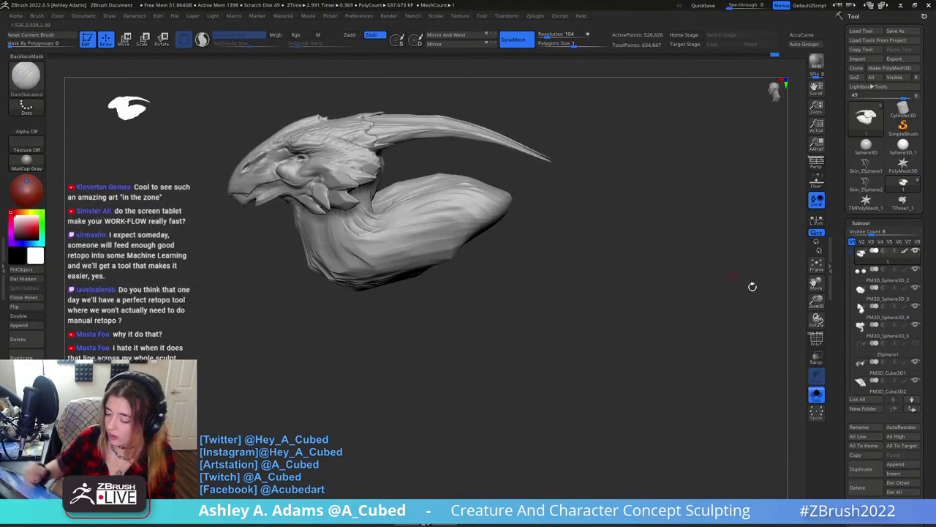
{"action": "left_click", "coordinate": [817, 395]}
{"action": "right_click_drag", "start_coordinate": [340, 214], "coordinate": [453, 218]}
{"action": "right_click", "coordinate": [454, 218]}
{"action": "mouse_move", "coordinate": [452, 175]}
{"action": "right_mouse_down", "text": "ctrl"}
{"action": "mouse_move", "coordinate": [433, 233]}
{"action": "mouse_move", "coordinate": [527, 227]}
{"action": "right_mouse_up", "text": "ctrl"}
{"action": "right_click_drag", "start_coordinate": [492, 192], "coordinate": [540, 211]}
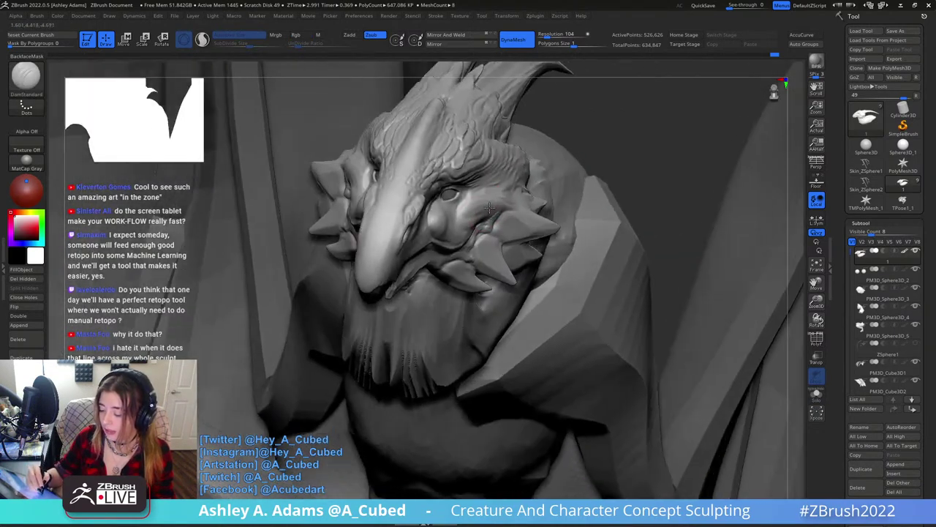
{"action": "right_click_drag", "start_coordinate": [476, 168], "coordinate": [439, 152]}
{"action": "mouse_move", "coordinate": [486, 188]}
{"action": "right_mouse_down"}
{"action": "mouse_move", "coordinate": [475, 189]}
{"action": "mouse_move", "coordinate": [481, 176]}
{"action": "mouse_move", "coordinate": [461, 186]}
{"action": "mouse_move", "coordinate": [486, 207]}
{"action": "right_mouse_up"}
Mask the wrinkled brow ridge above the eye, invert the mask, and pull its rear edge backward with SnakeHook.
{"action": "key", "text": "ctrl"}
{"action": "key", "text": "ctrl+i"}
{"action": "mouse_move", "coordinate": [513, 247]}
{"action": "right_mouse_down"}
{"action": "mouse_move", "coordinate": [522, 202]}
{"action": "mouse_move", "coordinate": [503, 182]}
{"action": "mouse_move", "coordinate": [515, 163]}
{"action": "mouse_move", "coordinate": [475, 192]}
{"action": "mouse_move", "coordinate": [541, 177]}
{"action": "right_mouse_up"}
{"action": "key", "text": "b"}
{"action": "key", "text": "s"}
{"action": "key", "text": "h"}
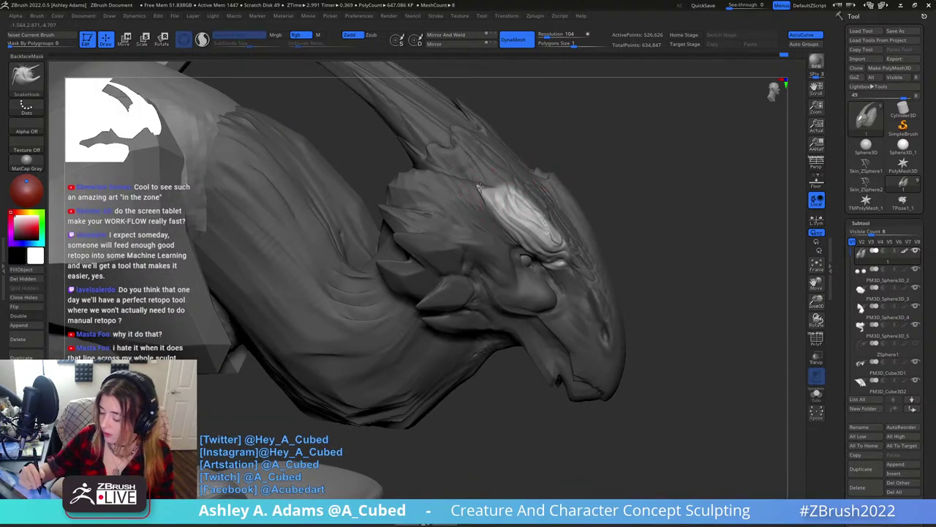
Clear the mask on the creature's head and polish the surface around the eye with the hPolish brush.
{"action": "mouse_move", "coordinate": [478, 187]}
{"action": "right_mouse_down"}
{"action": "mouse_move", "coordinate": [490, 185]}
{"action": "mouse_move", "coordinate": [446, 212]}
{"action": "mouse_move", "coordinate": [388, 219]}
{"action": "right_mouse_up"}
{"action": "left_click_drag", "start_coordinate": [373, 327], "coordinate": [352, 338], "text": "ctrl"}
{"action": "mouse_move", "coordinate": [505, 218]}
{"action": "right_mouse_down", "text": "ctrl"}
{"action": "mouse_move", "coordinate": [491, 291]}
{"action": "mouse_move", "coordinate": [476, 188]}
{"action": "mouse_move", "coordinate": [473, 206]}
{"action": "right_mouse_up", "text": "ctrl"}
{"action": "key", "text": "b"}
{"action": "key", "text": "h"}
{"action": "key", "text": "p"}
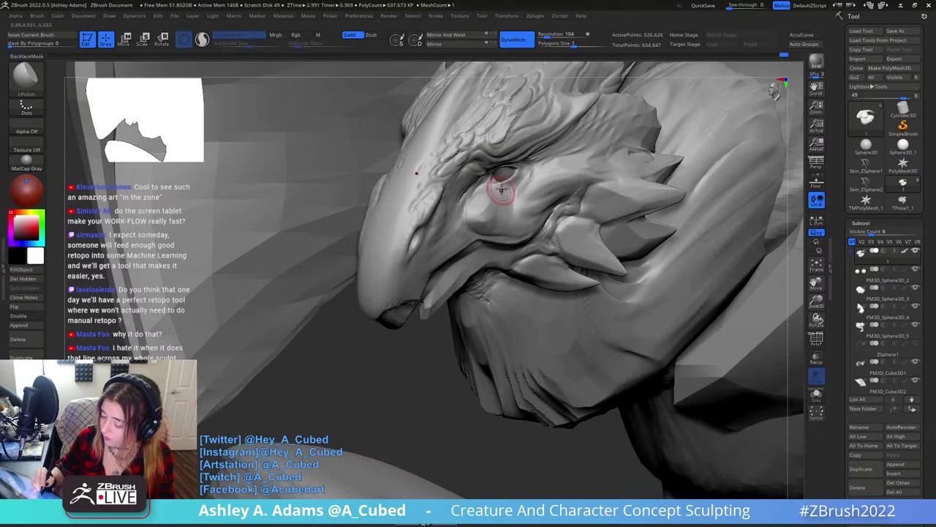
{"action": "right_click_drag", "start_coordinate": [501, 191], "coordinate": [488, 189]}
{"action": "right_click_drag", "start_coordinate": [500, 223], "coordinate": [471, 192]}
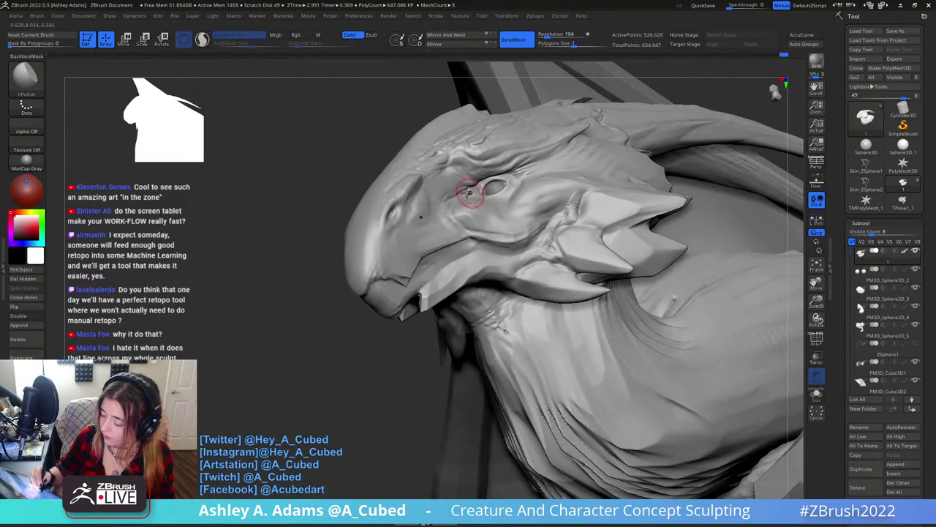
Build up volume on the cheek between the eye and the mouth corner with the ClayBuildup brush.
{"action": "key", "text": "space"}
{"action": "key", "text": "b"}
{"action": "key", "text": "c"}
{"action": "key", "text": "b"}
{"action": "key", "text": "space"}
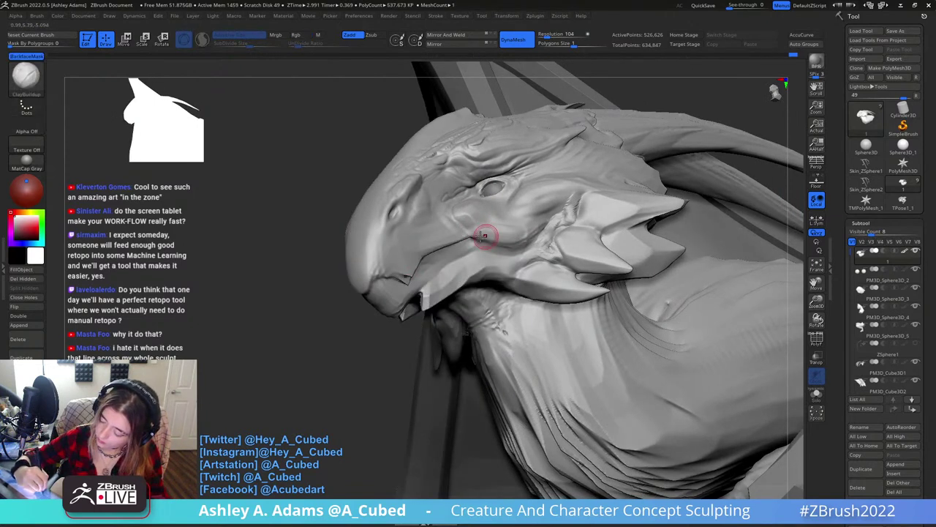
Carve the crease running from the mouth corner back toward the cheek spikes with the DamStandard brush.
{"action": "key", "text": "b"}
{"action": "key", "text": "d"}
{"action": "key", "text": "s"}
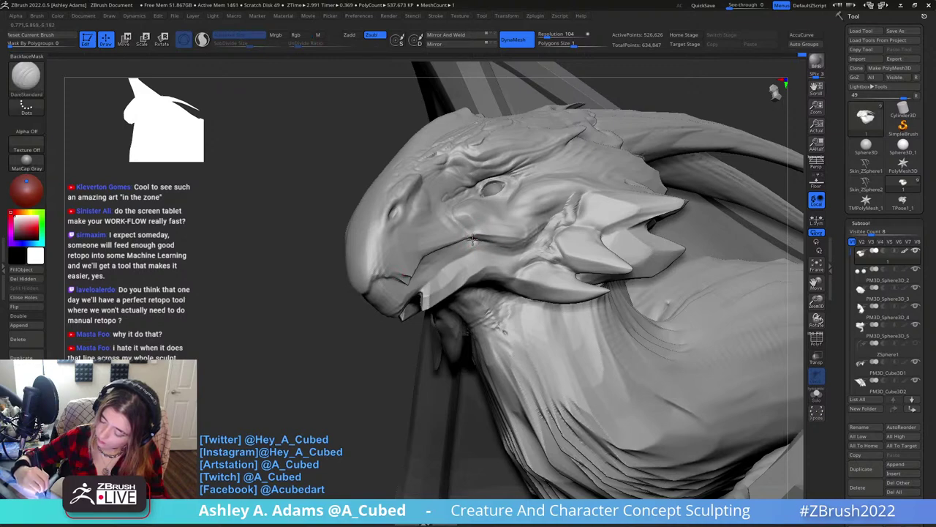
{"action": "right_click_drag", "start_coordinate": [532, 201], "coordinate": [516, 234]}
{"action": "left_click_drag", "start_coordinate": [502, 245], "coordinate": [535, 230]}
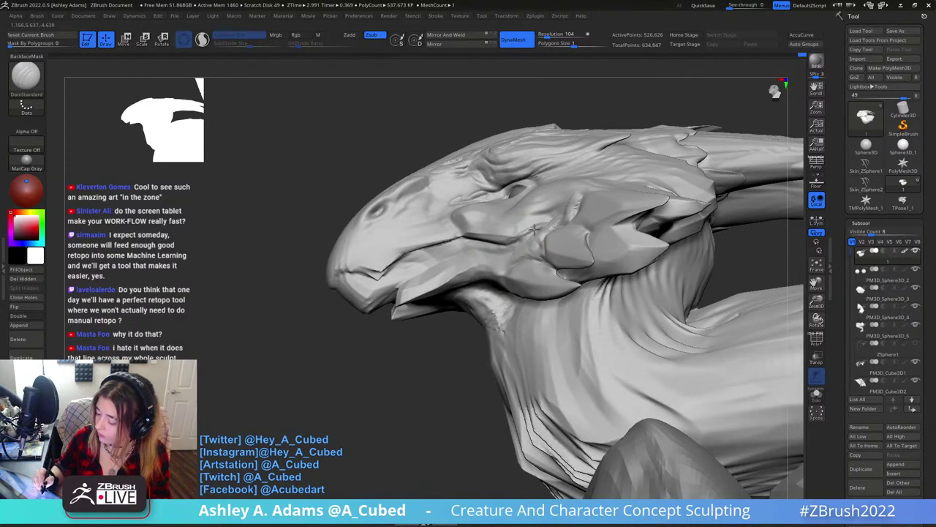
{"action": "right_click_drag", "start_coordinate": [533, 234], "coordinate": [523, 271]}
{"action": "left_click_drag", "start_coordinate": [503, 236], "coordinate": [537, 220]}
{"action": "mouse_move", "coordinate": [537, 219]}
{"action": "right_mouse_down"}
{"action": "mouse_move", "coordinate": [506, 259]}
{"action": "mouse_move", "coordinate": [522, 197]}
{"action": "mouse_move", "coordinate": [476, 158]}
{"action": "right_mouse_up"}
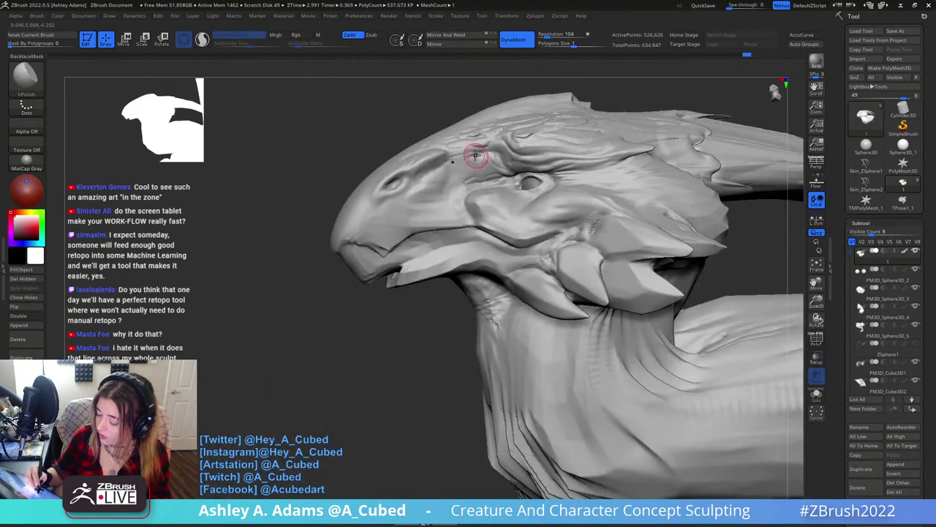
Define the mouth line behind the beak tip with DamStandard and build up its edge with ClayBuildup.
{"action": "key", "text": "b"}
{"action": "key", "text": "d"}
{"action": "key", "text": "s"}
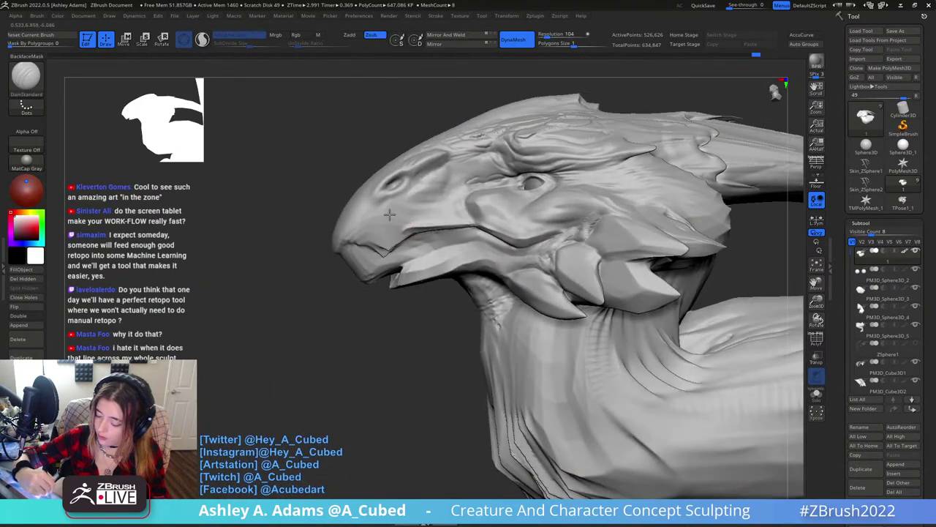
{"action": "key", "text": "b"}
{"action": "key", "text": "c"}
{"action": "key", "text": "b"}
{"action": "right_click_drag", "start_coordinate": [425, 224], "coordinate": [410, 231]}
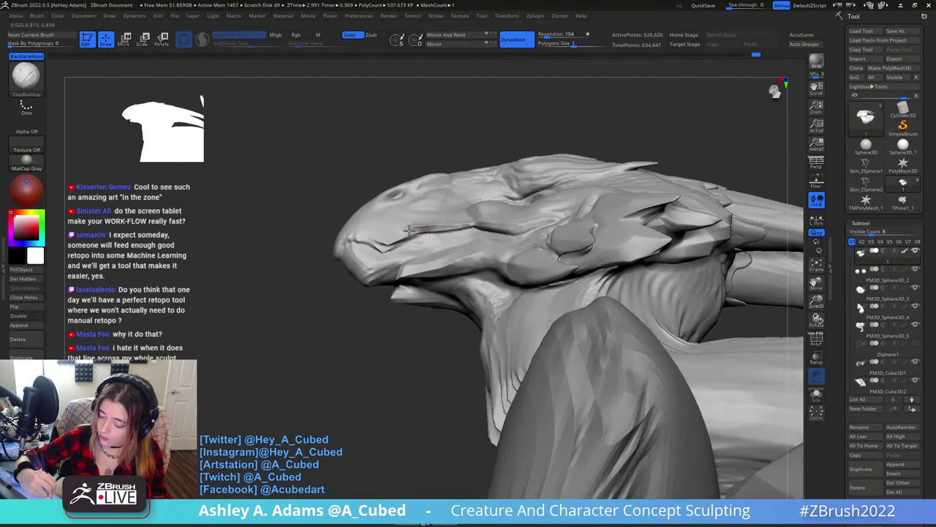
{"action": "left_click_drag", "start_coordinate": [463, 225], "coordinate": [419, 229]}
Recut the mouth line with DamStandard and flatten the beak surface beside it with hPolish.
{"action": "key", "text": "b"}
{"action": "key", "text": "d"}
{"action": "key", "text": "s"}
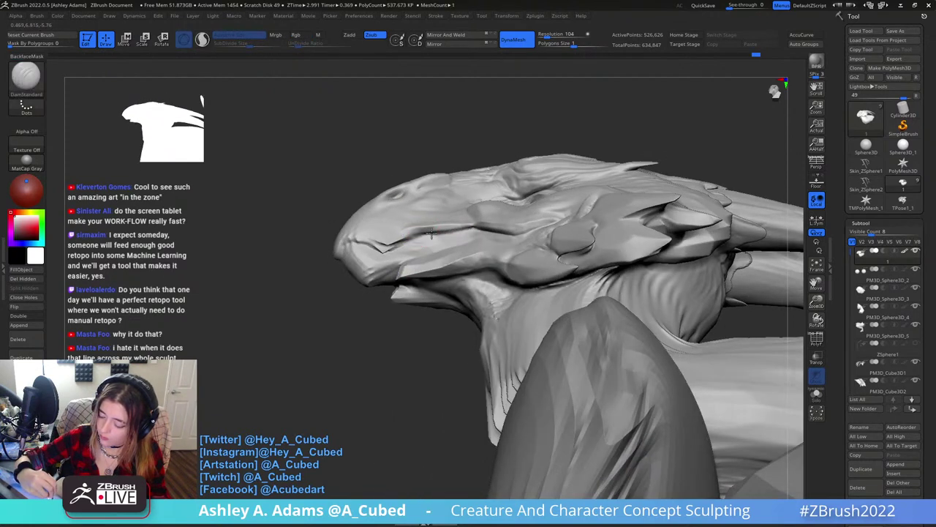
{"action": "mouse_move", "coordinate": [357, 196]}
{"action": "right_mouse_down"}
{"action": "mouse_move", "coordinate": [370, 234]}
{"action": "mouse_move", "coordinate": [422, 199]}
{"action": "mouse_move", "coordinate": [420, 231]}
{"action": "mouse_move", "coordinate": [541, 264]}
{"action": "mouse_move", "coordinate": [554, 303]}
{"action": "mouse_move", "coordinate": [485, 171]}
{"action": "right_mouse_up"}
{"action": "key", "text": "b"}
{"action": "key", "text": "h"}
{"action": "key", "text": "p"}
{"action": "right_click", "coordinate": [418, 224]}
Sharpen the mouth notch near the beak tip with DamStandard, fill its upper edge with ClayBuildup and smooth it.
{"action": "key", "text": "b"}
{"action": "key", "text": "d"}
{"action": "key", "text": "s"}
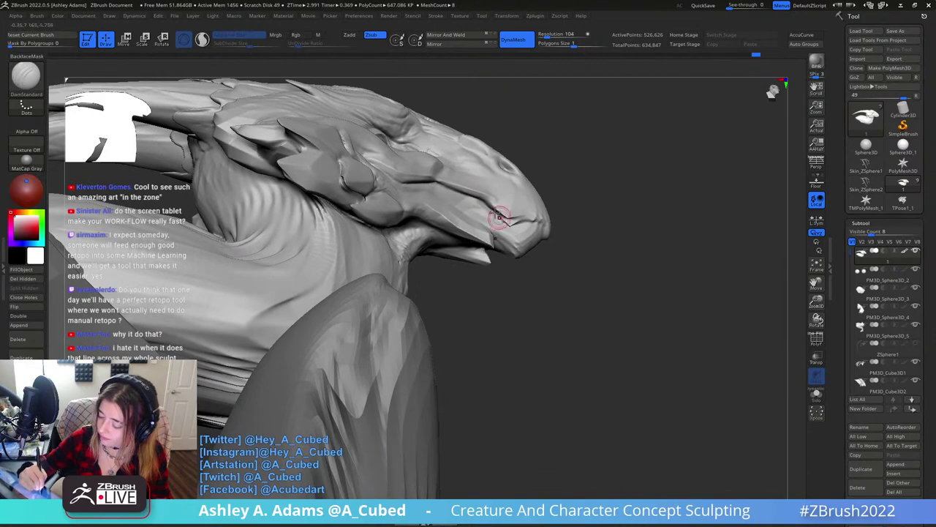
{"action": "right_click_drag", "start_coordinate": [495, 213], "coordinate": [499, 207]}
{"action": "key", "text": "b"}
{"action": "key", "text": "c"}
{"action": "key", "text": "b"}
{"action": "left_click_drag", "start_coordinate": [499, 202], "coordinate": [515, 220]}
{"action": "key", "text": "shift"}
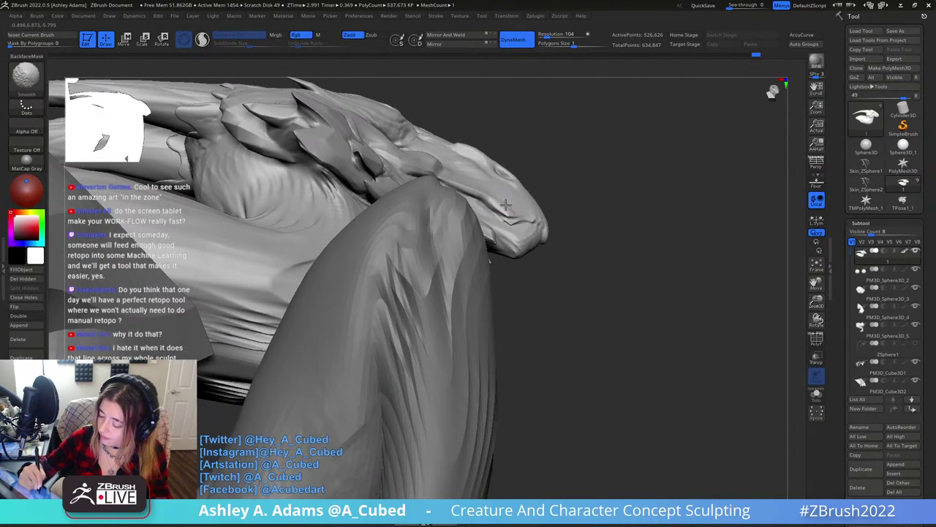
{"action": "right_click_drag", "start_coordinate": [504, 206], "coordinate": [468, 235]}
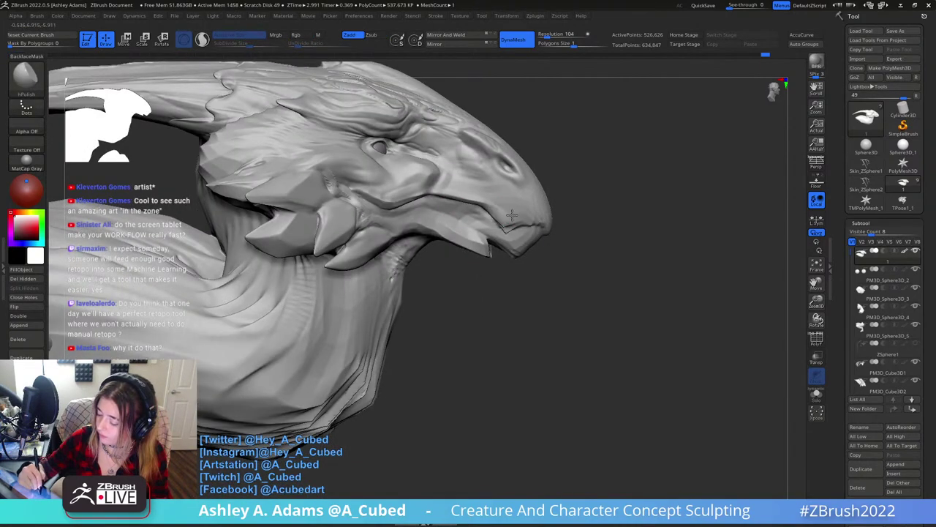
Carve the upper lip line with DamStandard, then build up and smooth the surface above it using ClayBuildup.
{"action": "right_click_drag", "start_coordinate": [512, 214], "coordinate": [456, 184]}
{"action": "key", "text": "b"}
{"action": "key", "text": "d"}
{"action": "key", "text": "s"}
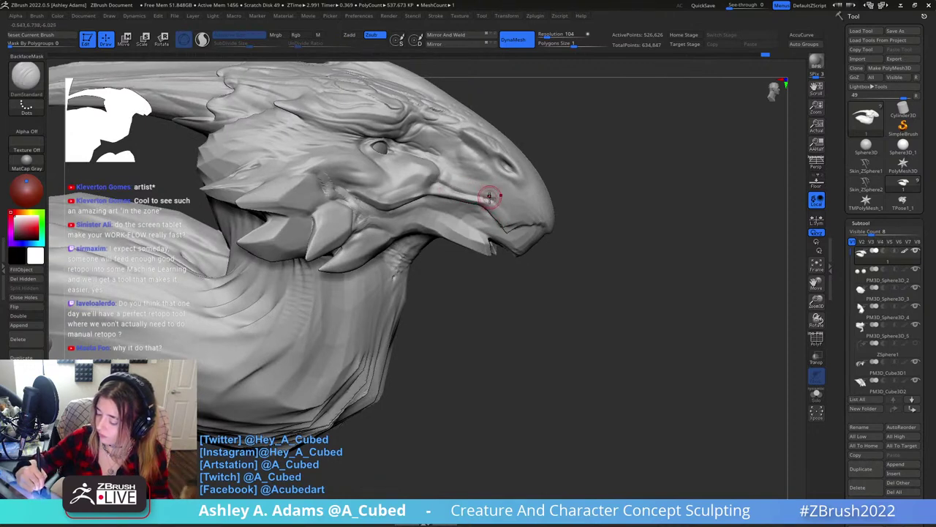
{"action": "key", "text": "b"}
{"action": "key", "text": "c"}
{"action": "key", "text": "b"}
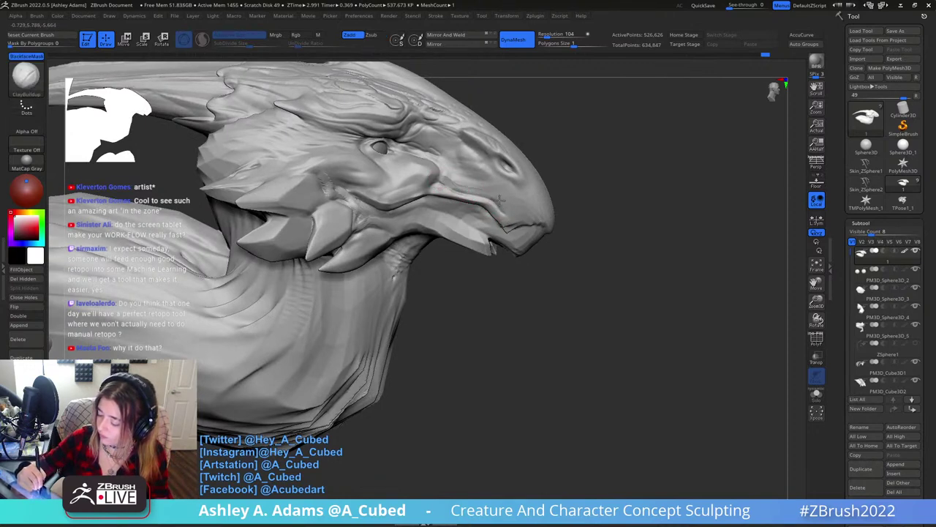
{"action": "key", "text": "shift"}
{"action": "right_click_drag", "start_coordinate": [501, 196], "coordinate": [489, 172]}
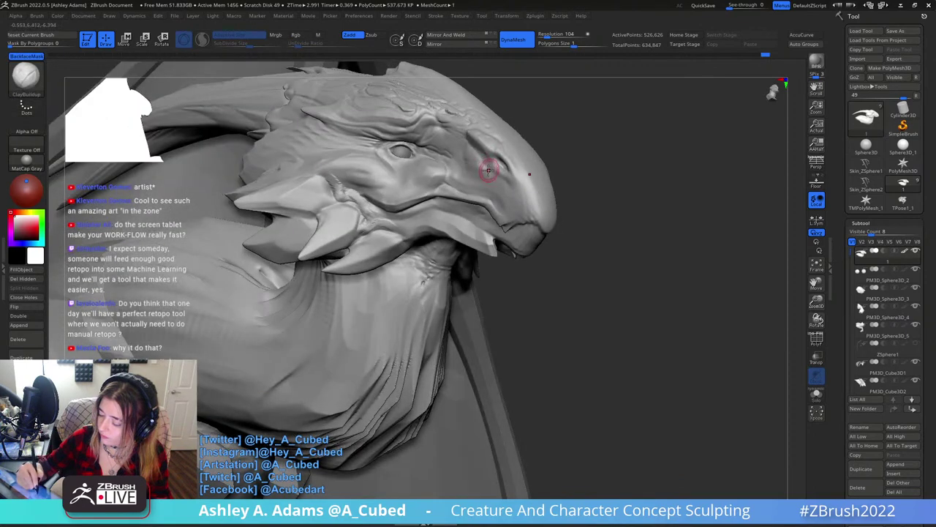
Build up the area behind the nostril with ClayBuildup, carve the nostril groove with DamStandard and smooth below it.
{"action": "left_click_drag", "start_coordinate": [488, 172], "coordinate": [474, 157]}
{"action": "right_click_drag", "start_coordinate": [485, 171], "coordinate": [502, 171]}
{"action": "key", "text": "b"}
{"action": "key", "text": "d"}
{"action": "key", "text": "s"}
{"action": "left_click_drag", "start_coordinate": [486, 152], "coordinate": [490, 169]}
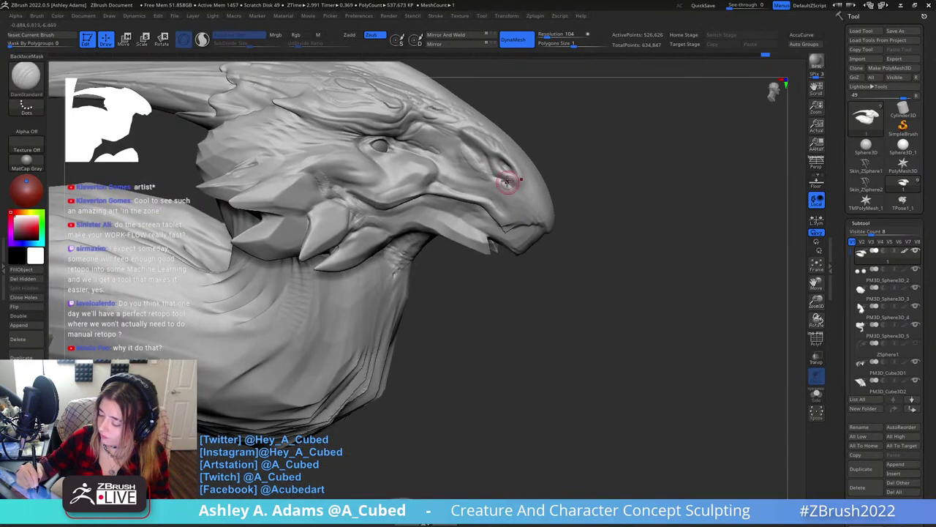
{"action": "key", "text": "shift"}
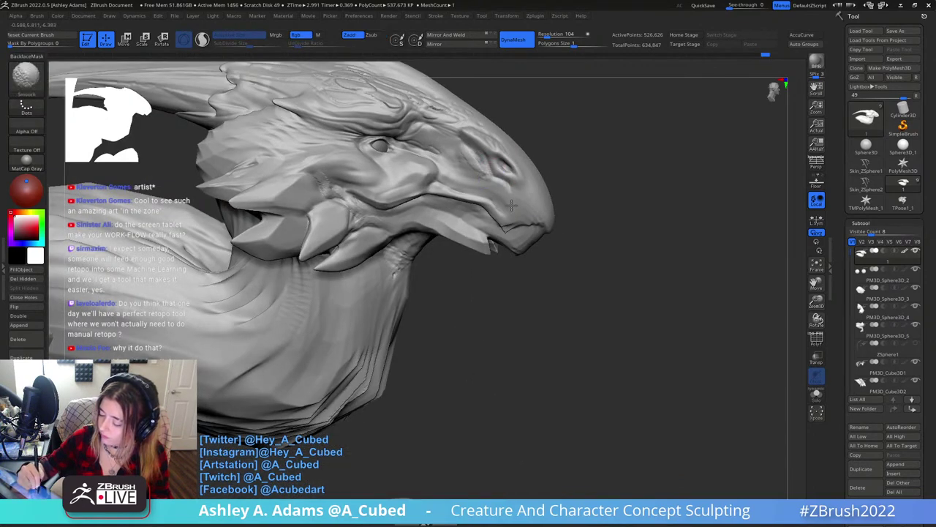
Build up the beak between the nostril and the mouth with ClayBuildup and smooth the strokes.
{"action": "right_click_drag", "start_coordinate": [511, 205], "coordinate": [495, 202]}
{"action": "key", "text": "b"}
{"action": "key", "text": "c"}
{"action": "key", "text": "b"}
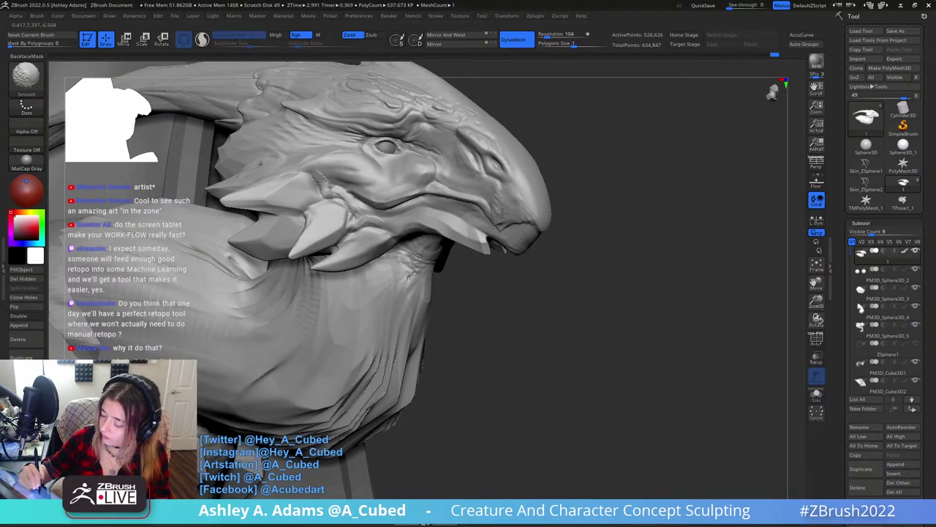
{"action": "mouse_move", "coordinate": [519, 196]}
{"action": "right_mouse_down"}
{"action": "mouse_move", "coordinate": [507, 157]}
{"action": "mouse_move", "coordinate": [527, 172]}
{"action": "mouse_move", "coordinate": [505, 205]}
{"action": "mouse_move", "coordinate": [515, 104]}
{"action": "right_mouse_up"}
Mask part of the head, reshape the form with the SnakeHook brush and clear the mask.
{"action": "key", "text": "ctrl"}
{"action": "left_click", "coordinate": [547, 142], "text": "ctrl"}
{"action": "key", "text": "space"}
{"action": "key", "text": "b"}
{"action": "key", "text": "s"}
{"action": "key", "text": "h"}
{"action": "left_click_drag", "start_coordinate": [625, 423], "coordinate": [651, 395], "text": "ctrl"}
{"action": "right_click_drag", "start_coordinate": [671, 282], "coordinate": [622, 258]}
{"action": "mouse_move", "coordinate": [438, 292]}
{"action": "right_mouse_down", "text": "alt"}
{"action": "mouse_move", "coordinate": [608, 234]}
{"action": "mouse_move", "coordinate": [571, 292]}
{"action": "mouse_move", "coordinate": [483, 226]}
{"action": "right_mouse_up", "text": "alt"}
{"action": "right_click", "coordinate": [483, 226]}
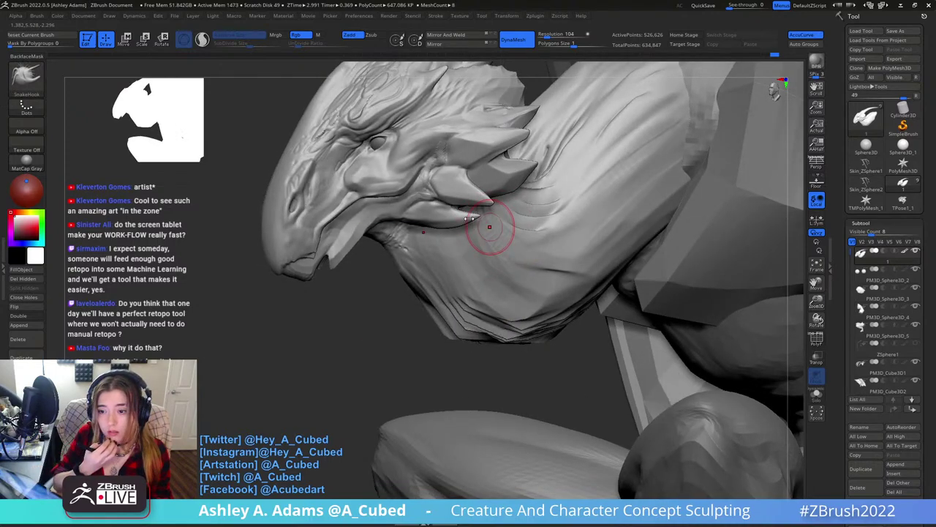
Carve the mouth line from below the cheek bulge down to the beak notch with the DamStandard brush.
{"action": "right_click_drag", "start_coordinate": [398, 171], "coordinate": [492, 172], "text": "alt"}
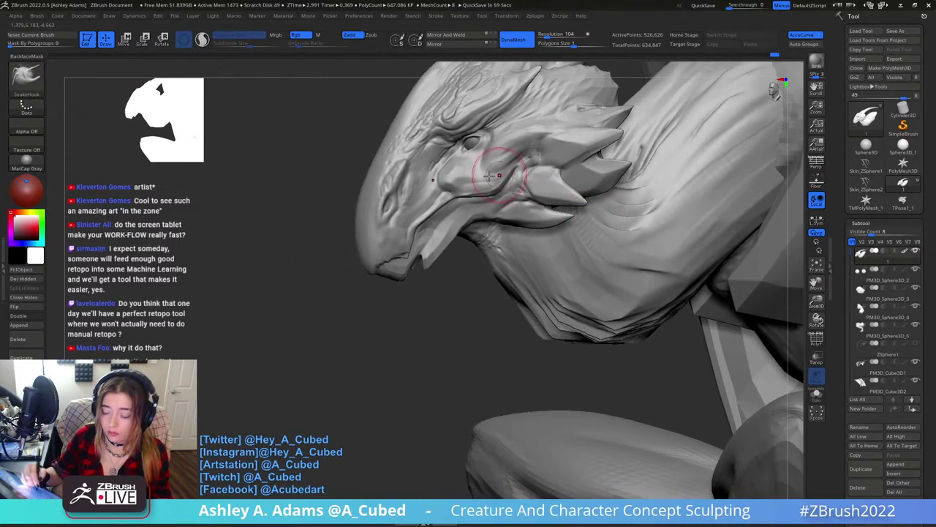
{"action": "right_click_drag", "start_coordinate": [398, 189], "coordinate": [430, 199]}
{"action": "mouse_move", "coordinate": [430, 199]}
{"action": "right_mouse_down", "text": "ctrl"}
{"action": "mouse_move", "coordinate": [428, 231]}
{"action": "mouse_move", "coordinate": [400, 225]}
{"action": "right_mouse_up", "text": "ctrl"}
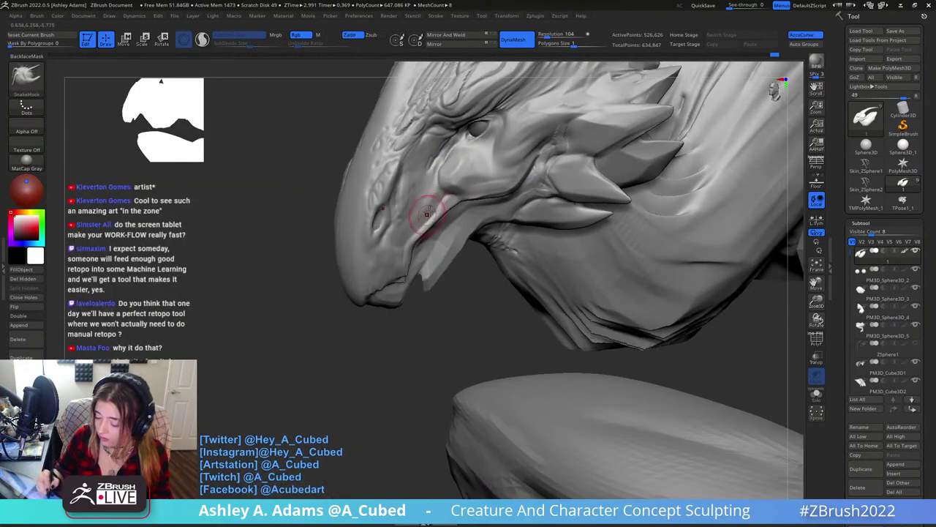
{"action": "key", "text": "b"}
{"action": "key", "text": "d"}
{"action": "key", "text": "s"}
{"action": "left_click_drag", "start_coordinate": [441, 203], "coordinate": [411, 255]}
{"action": "right_click_drag", "start_coordinate": [412, 255], "coordinate": [375, 249]}
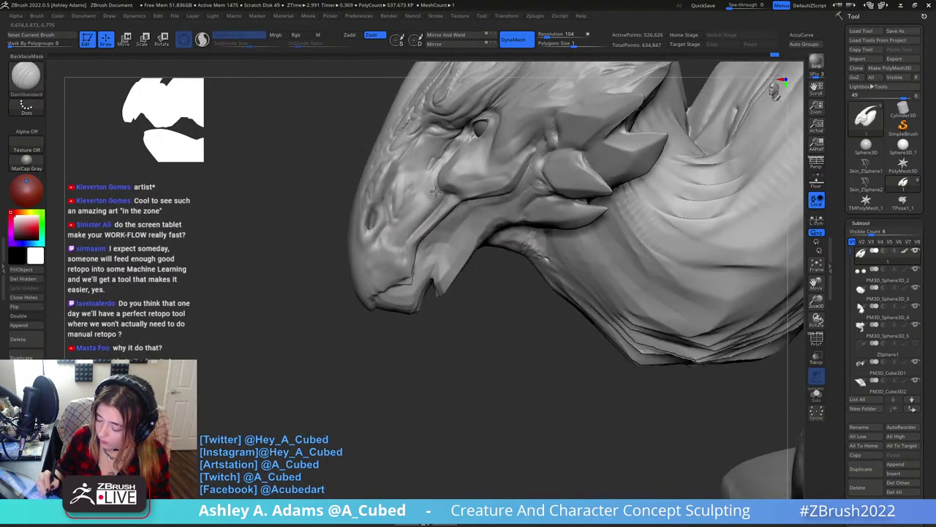
Build up the upper lip ridge along the mouth line with the ClayBuildup brush.
{"action": "key", "text": "b"}
{"action": "key", "text": "c"}
{"action": "key", "text": "b"}
{"action": "left_click_drag", "start_coordinate": [411, 243], "coordinate": [454, 201]}
{"action": "right_click_drag", "start_coordinate": [406, 250], "coordinate": [381, 245]}
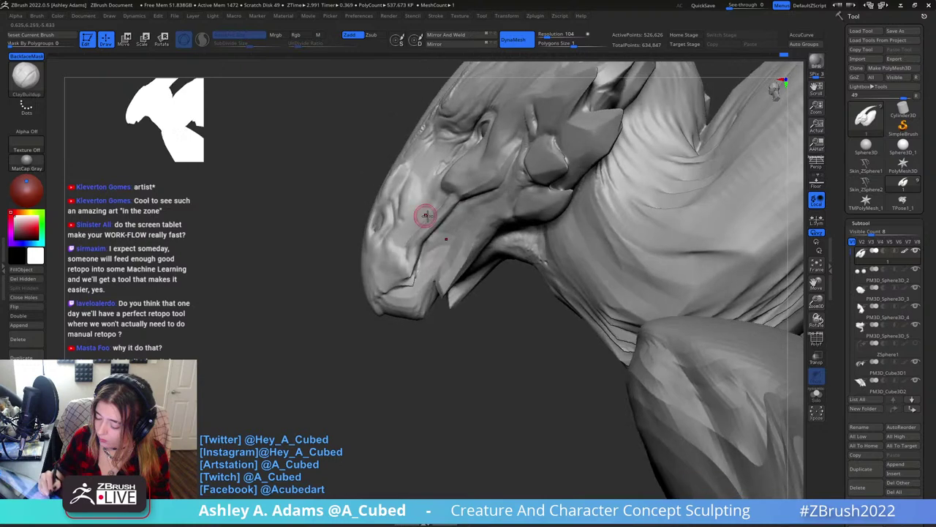
Flatten the upper lip ridge and the side of the beak with the hPolish brush.
{"action": "key", "text": "b"}
{"action": "key", "text": "h"}
{"action": "key", "text": "p"}
{"action": "mouse_move", "coordinate": [458, 202]}
{"action": "left_mouse_down"}
{"action": "mouse_move", "coordinate": [442, 216]}
{"action": "mouse_move", "coordinate": [459, 203]}
{"action": "left_mouse_up"}
{"action": "right_click_drag", "start_coordinate": [432, 245], "coordinate": [461, 249]}
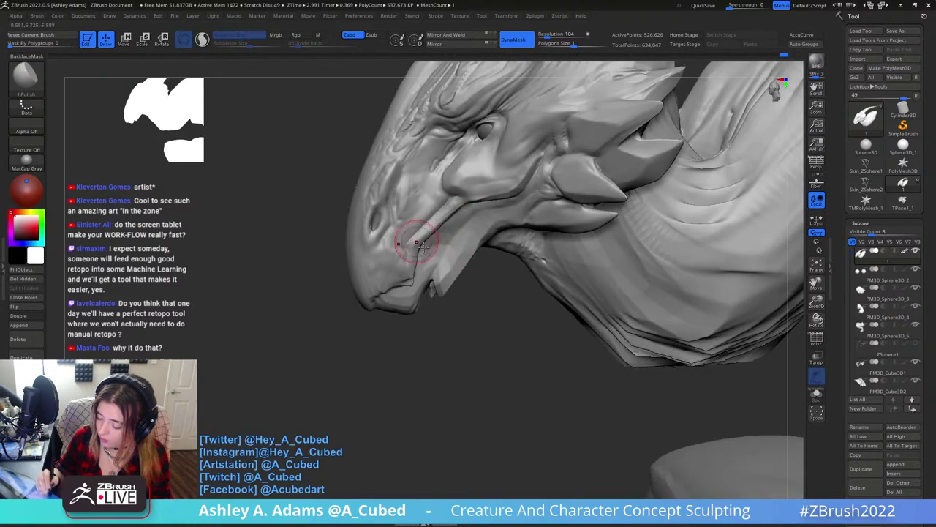
{"action": "right_click_drag", "start_coordinate": [410, 228], "coordinate": [439, 227]}
Carve creases around and behind the nostril with the DamStandard brush.
{"action": "key", "text": "b"}
{"action": "key", "text": "d"}
{"action": "key", "text": "s"}
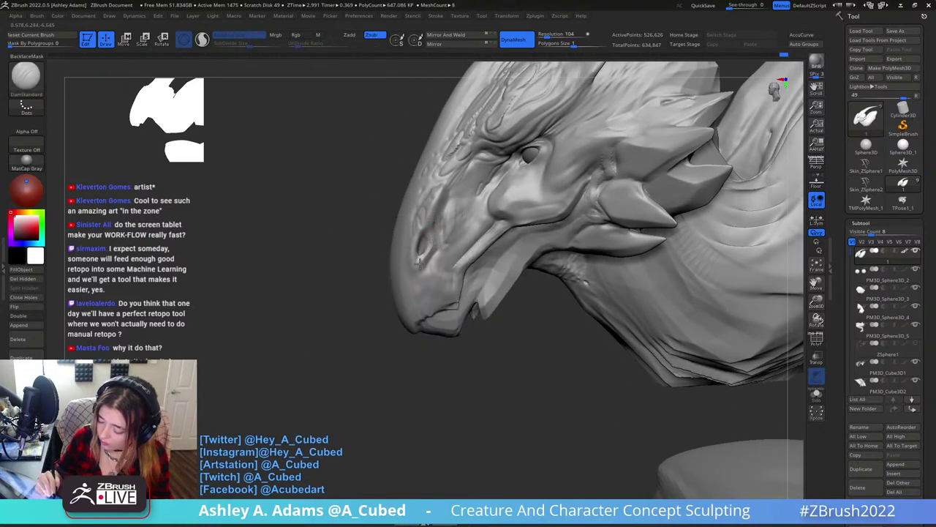
{"action": "right_click_drag", "start_coordinate": [435, 234], "coordinate": [432, 217]}
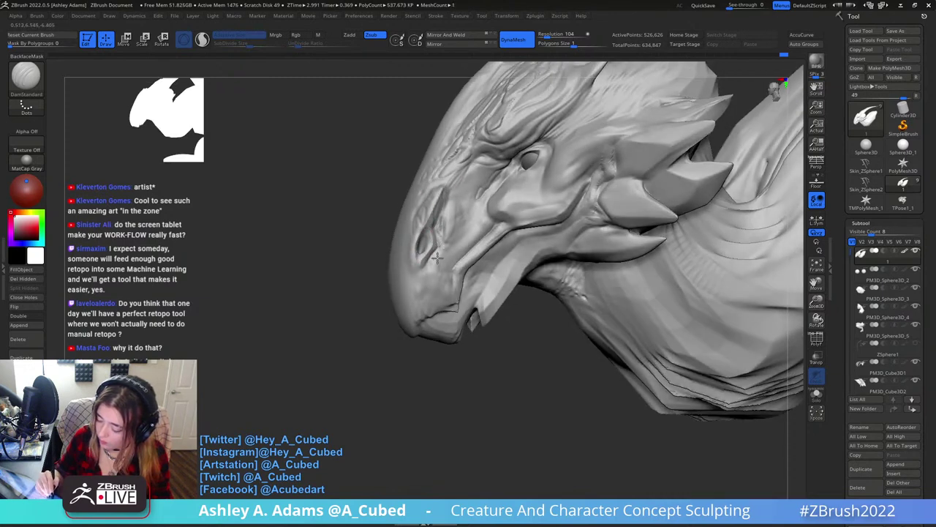
{"action": "right_click_drag", "start_coordinate": [454, 248], "coordinate": [411, 166]}
Build up the cheek forms beneath the eye with the ClayBuildup brush and smooth them.
{"action": "key", "text": "space"}
{"action": "mouse_move", "coordinate": [441, 233]}
{"action": "right_mouse_down"}
{"action": "mouse_move", "coordinate": [426, 218]}
{"action": "mouse_move", "coordinate": [415, 224]}
{"action": "mouse_move", "coordinate": [428, 232]}
{"action": "mouse_move", "coordinate": [396, 225]}
{"action": "right_mouse_up"}
{"action": "key", "text": "b"}
{"action": "key", "text": "c"}
{"action": "key", "text": "b"}
{"action": "key", "text": "space"}
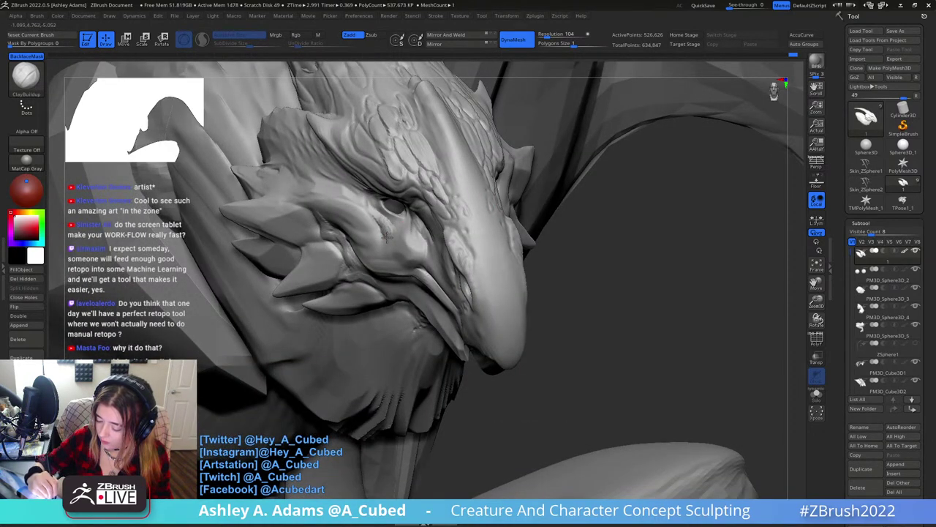
{"action": "key", "text": "shift"}
Examine the head's silhouette and surface against the whole body from the side, front and three-quarter views.
{"action": "mouse_move", "coordinate": [372, 195]}
{"action": "right_mouse_down"}
{"action": "mouse_move", "coordinate": [432, 273]}
{"action": "mouse_move", "coordinate": [485, 171]}
{"action": "mouse_move", "coordinate": [450, 178]}
{"action": "right_mouse_up"}
{"action": "right_click", "coordinate": [480, 224]}
{"action": "right_click_drag", "start_coordinate": [473, 256], "coordinate": [469, 220]}
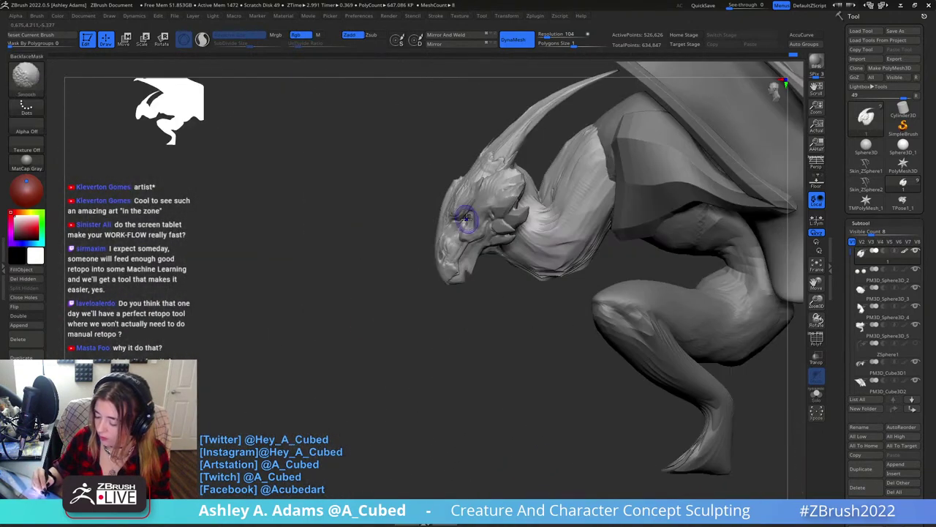
{"action": "right_click", "coordinate": [461, 219]}
{"action": "right_click_drag", "start_coordinate": [458, 175], "coordinate": [430, 194]}
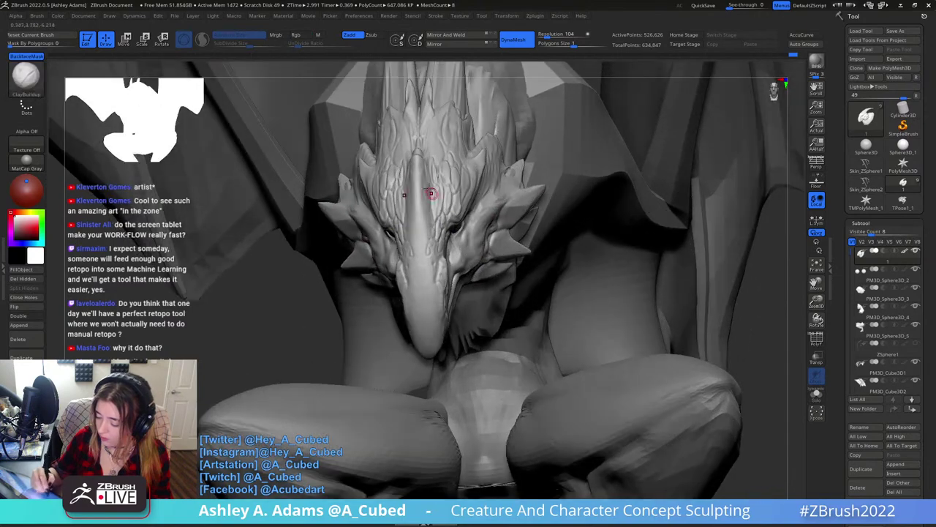
{"action": "right_click", "coordinate": [432, 191]}
{"action": "right_click_drag", "start_coordinate": [352, 313], "coordinate": [435, 181]}
{"action": "key", "text": "ctrl"}
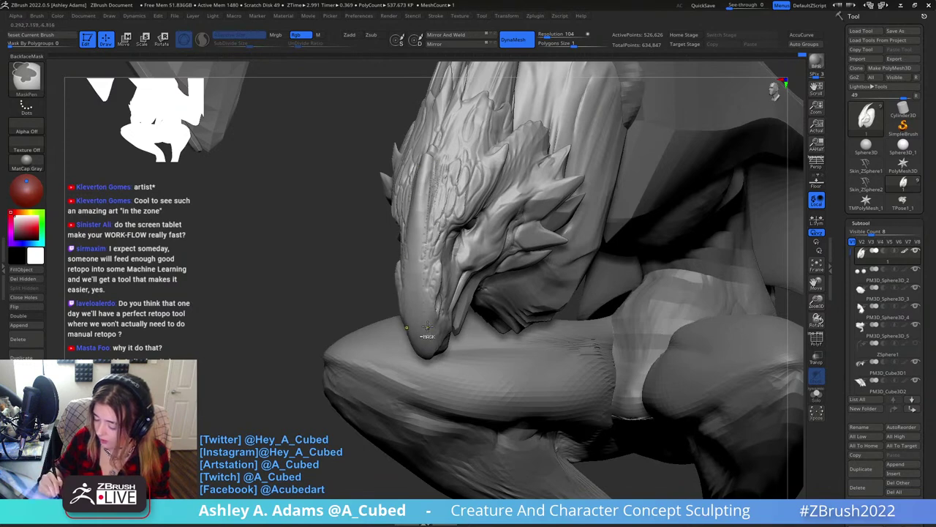
{"action": "right_click_drag", "start_coordinate": [427, 328], "coordinate": [419, 291]}
{"action": "right_click_drag", "start_coordinate": [429, 324], "coordinate": [396, 335]}
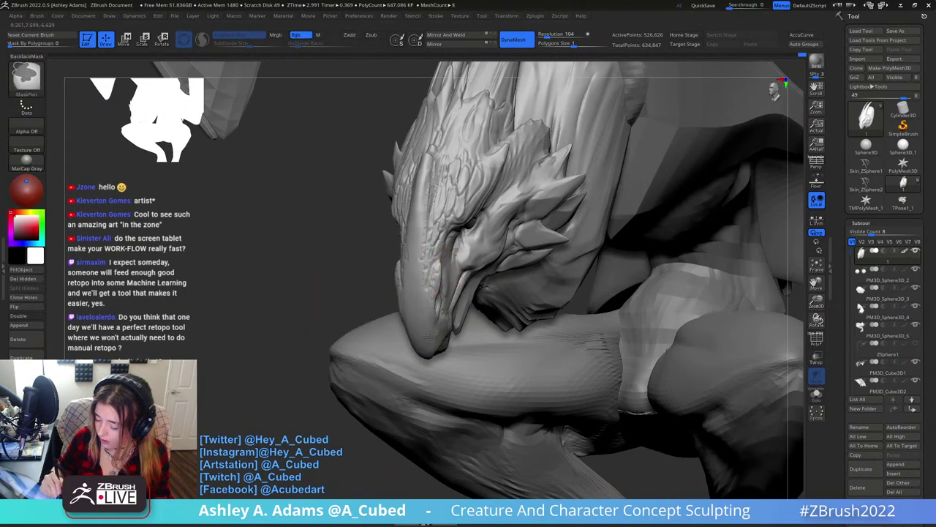
Undo the last five edits on the head.
{"action": "key", "text": "ctrl+z"}
{"action": "key", "text": "ctrl+z"}
{"action": "key", "text": "ctrl+z"}
{"action": "key", "text": "ctrl+z"}
{"action": "key", "text": "ctrl+z"}
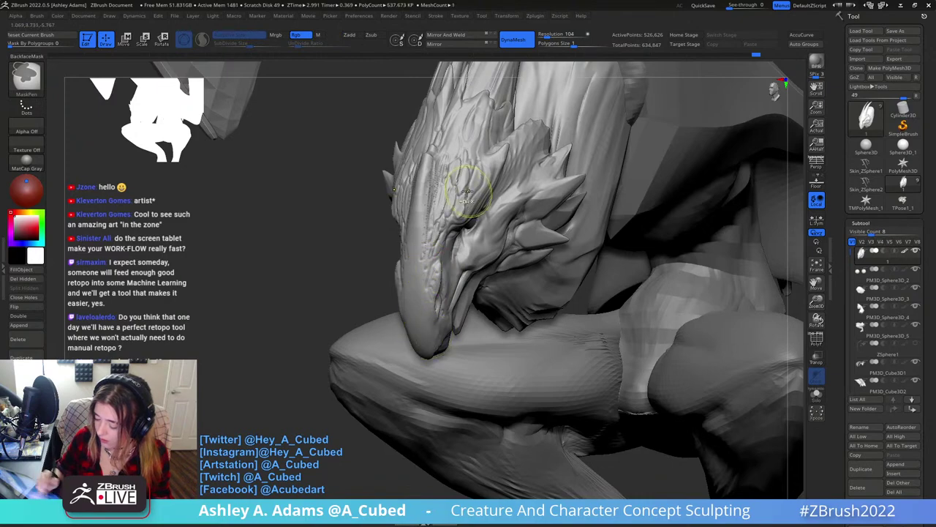
Paint mask strokes over the forehead and brow on the head, and invert the mask to leave only those spots editable.
{"action": "right_click_drag", "start_coordinate": [466, 191], "coordinate": [453, 175]}
{"action": "right_click_drag", "start_coordinate": [444, 218], "coordinate": [451, 185]}
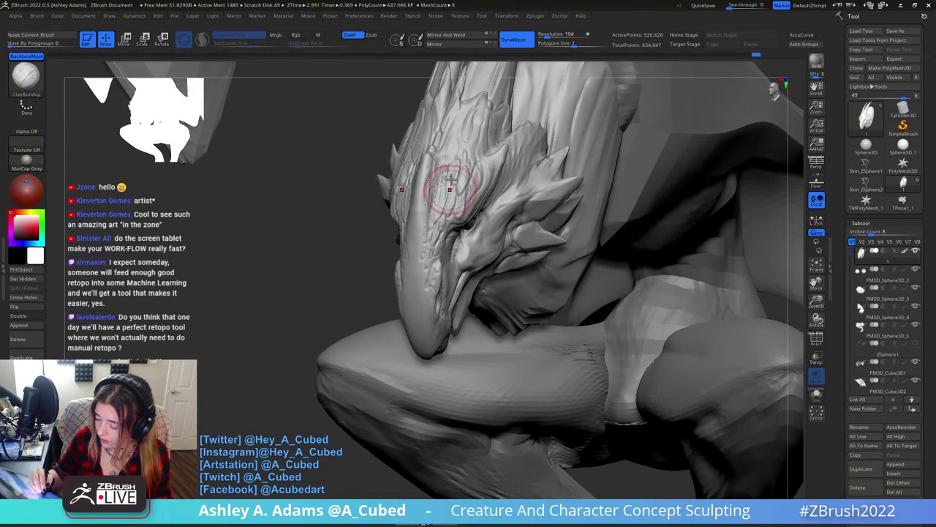
{"action": "key", "text": "space"}
{"action": "right_click_drag", "start_coordinate": [445, 140], "coordinate": [430, 171]}
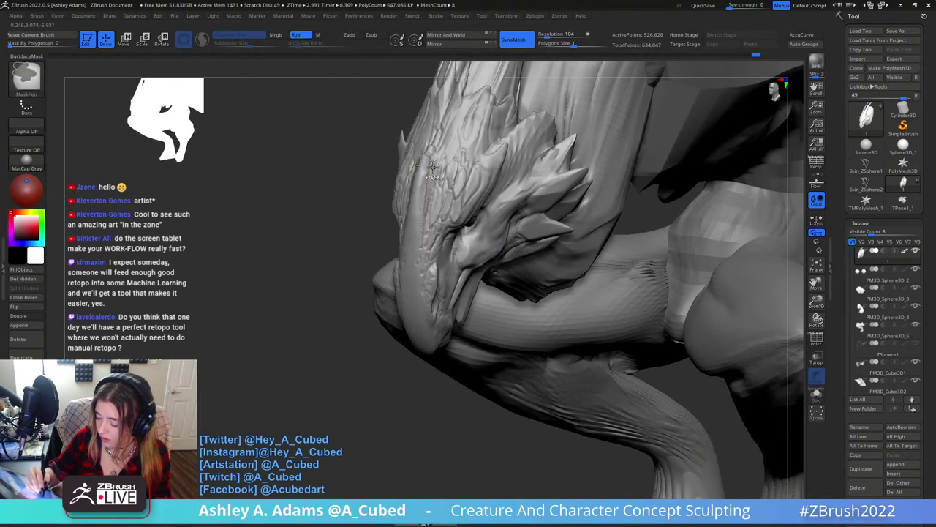
{"action": "key", "text": "space"}
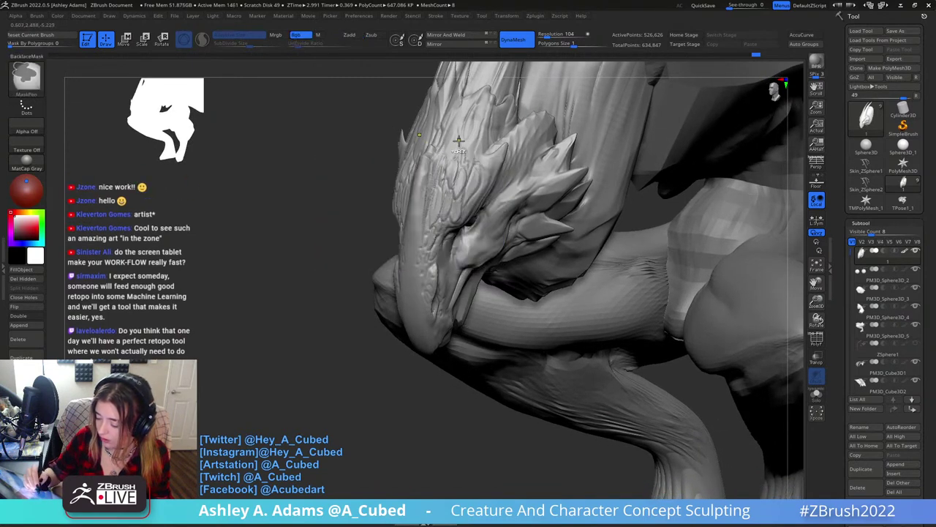
{"action": "key", "text": "space"}
{"action": "key", "text": "ctrl"}
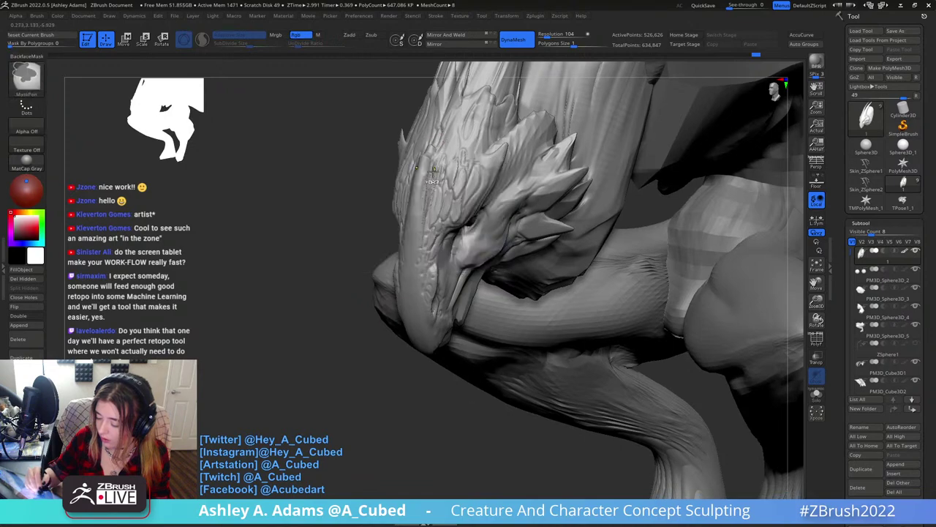
{"action": "mouse_move", "coordinate": [451, 135]}
{"action": "right_mouse_down"}
{"action": "mouse_move", "coordinate": [479, 145]}
{"action": "mouse_move", "coordinate": [431, 156]}
{"action": "right_mouse_up"}
{"action": "left_click", "coordinate": [380, 343], "text": "ctrl"}
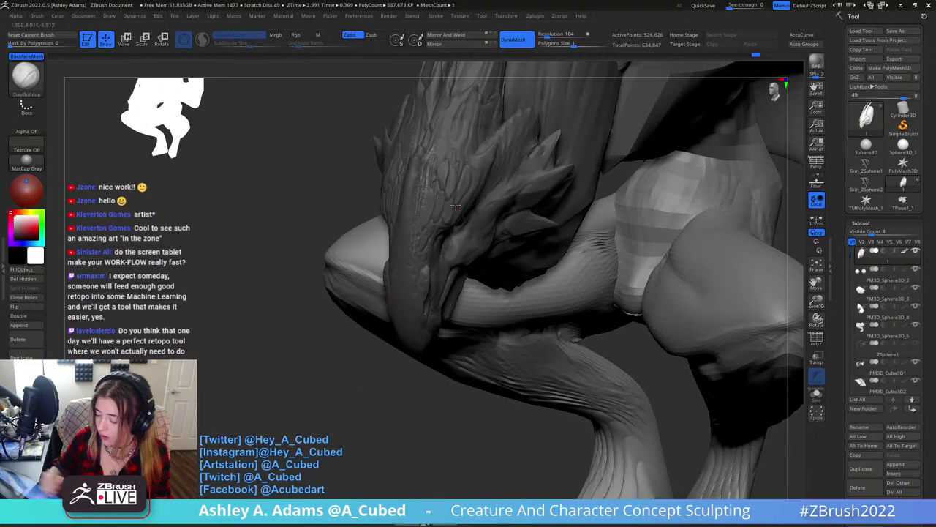
Pull the unmasked forehead spots out into a spiky crest of hair with the SnakeHook brush.
{"action": "mouse_move", "coordinate": [492, 191]}
{"action": "right_mouse_down"}
{"action": "mouse_move", "coordinate": [455, 228]}
{"action": "mouse_move", "coordinate": [448, 192]}
{"action": "mouse_move", "coordinate": [432, 226]}
{"action": "mouse_move", "coordinate": [458, 192]}
{"action": "right_mouse_up"}
{"action": "key", "text": "b"}
{"action": "key", "text": "s"}
{"action": "key", "text": "h"}
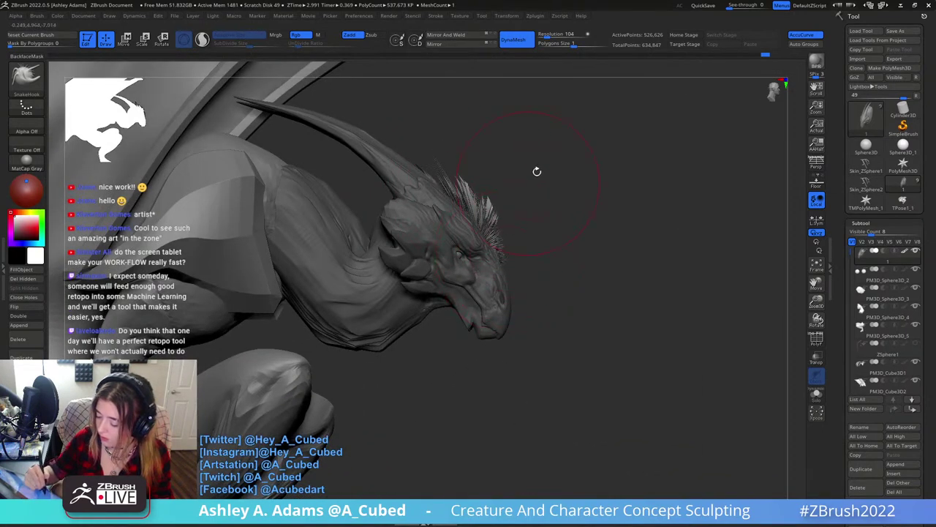
{"action": "right_click_drag", "start_coordinate": [537, 171], "coordinate": [517, 147]}
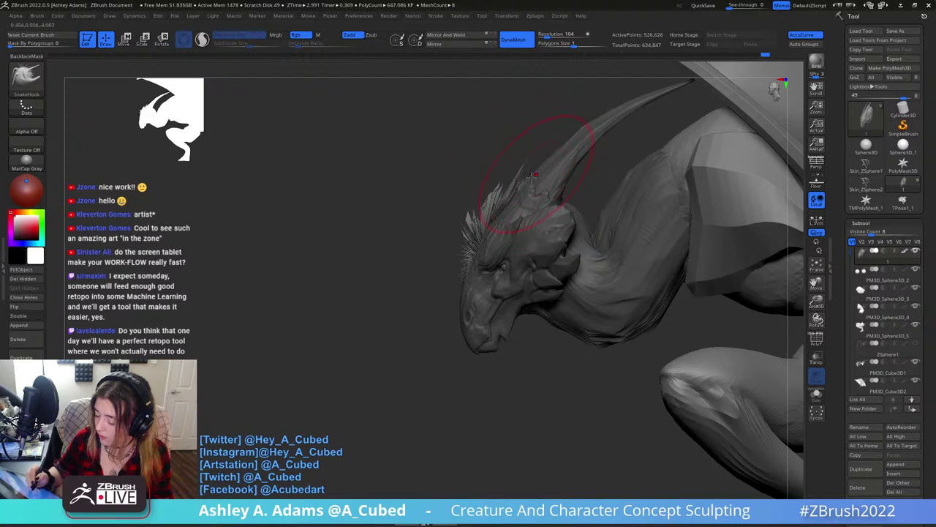
{"action": "right_click_drag", "start_coordinate": [461, 252], "coordinate": [368, 198]}
Fill the unmasked hair crest with black and check it from the side and front.
{"action": "left_click", "coordinate": [22, 270]}
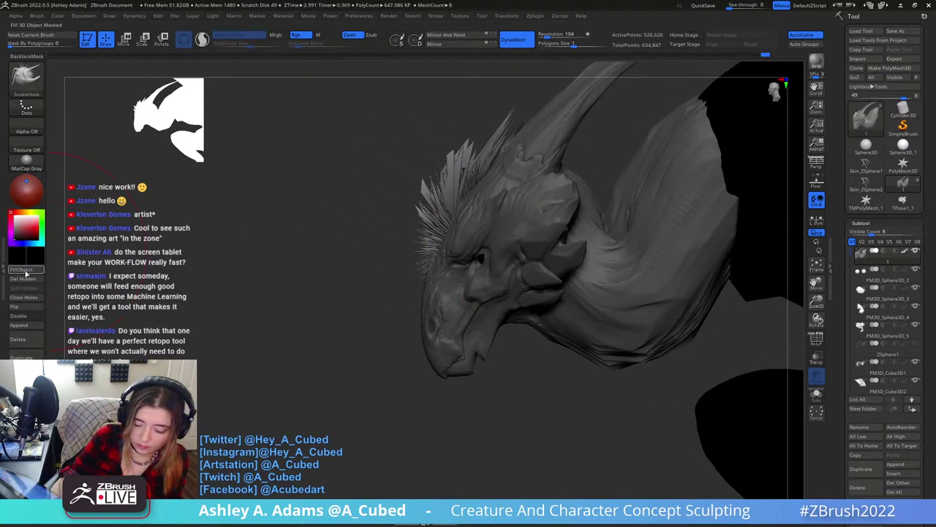
{"action": "right_click_drag", "start_coordinate": [318, 244], "coordinate": [537, 168]}
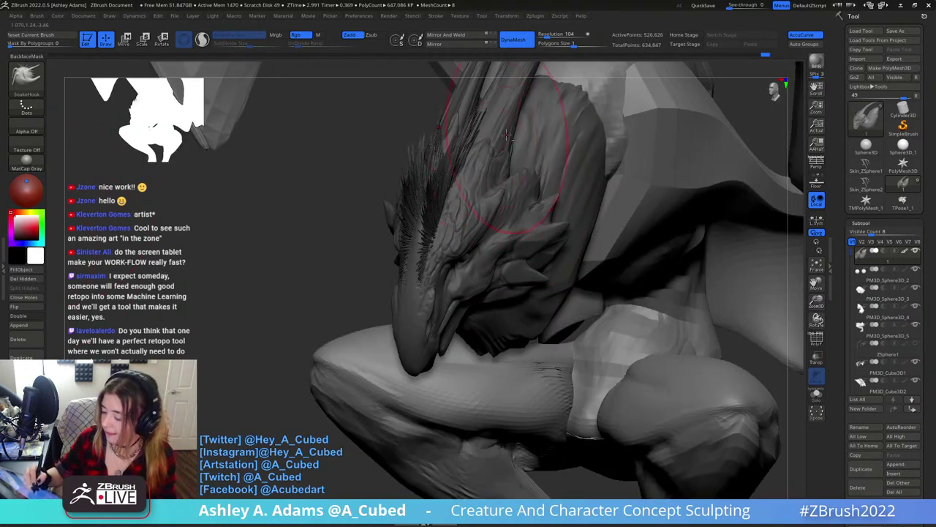
{"action": "right_click_drag", "start_coordinate": [507, 135], "coordinate": [472, 190]}
{"action": "mouse_move", "coordinate": [395, 98]}
{"action": "right_mouse_down"}
{"action": "mouse_move", "coordinate": [453, 182]}
{"action": "mouse_move", "coordinate": [476, 168]}
{"action": "mouse_move", "coordinate": [421, 252]}
{"action": "mouse_move", "coordinate": [434, 248]}
{"action": "mouse_move", "coordinate": [422, 247]}
{"action": "right_mouse_up"}
{"action": "right_click", "coordinate": [432, 245]}
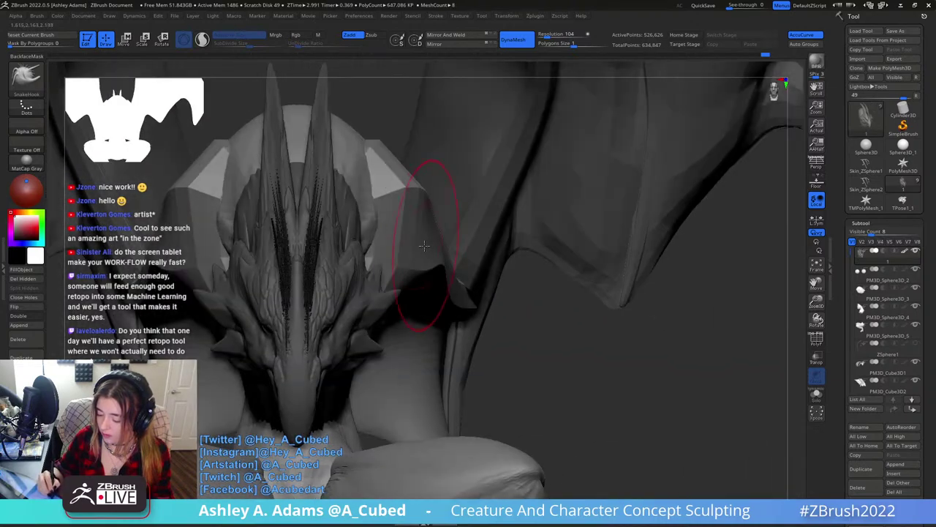
Spread the two rows of crest hair outward from the head's centre line with the transform gizmo.
{"action": "key", "text": "w"}
{"action": "right_click_drag", "start_coordinate": [317, 275], "coordinate": [399, 240], "text": "alt"}
{"action": "left_click", "coordinate": [445, 219], "text": "alt"}
{"action": "left_click_drag", "start_coordinate": [467, 257], "coordinate": [436, 205], "text": "alt"}
{"action": "left_click_drag", "start_coordinate": [423, 246], "coordinate": [453, 244]}
{"action": "key", "text": "ctrl+z"}
{"action": "right_click_drag", "start_coordinate": [453, 241], "coordinate": [433, 284]}
{"action": "left_click", "coordinate": [395, 165], "text": "alt"}
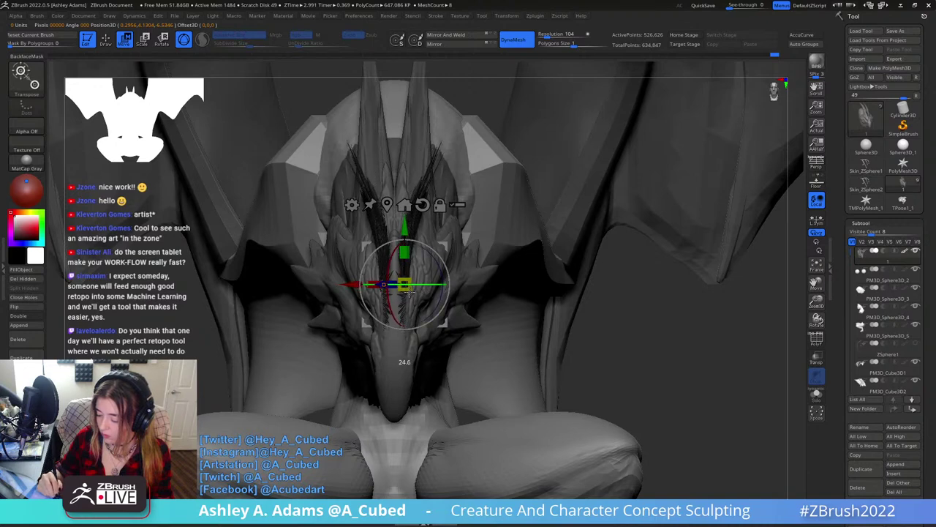
{"action": "key", "text": "q"}
Pull the rear crest hairs longer toward the horns with the SnakeHook brush, checking their side profile.
{"action": "right_click_drag", "start_coordinate": [432, 205], "coordinate": [417, 157]}
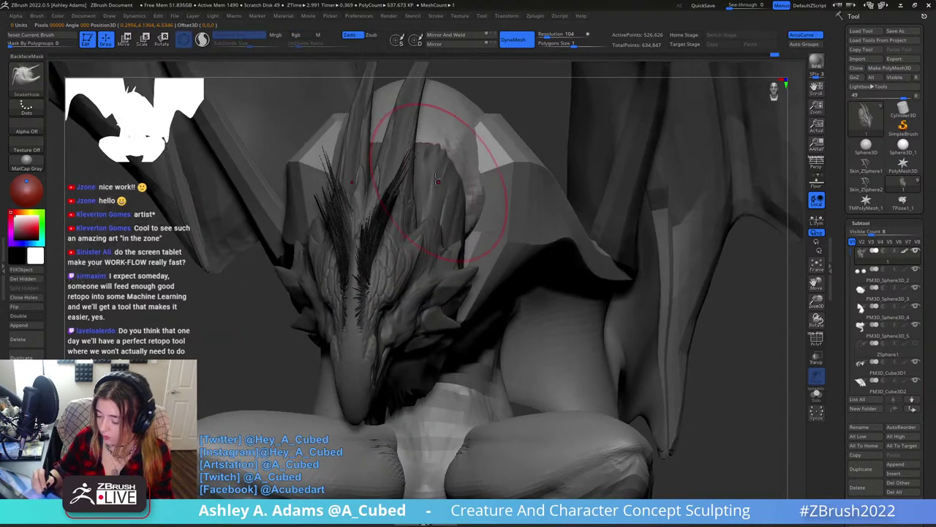
{"action": "left_click_drag", "start_coordinate": [399, 187], "coordinate": [381, 154]}
{"action": "mouse_move", "coordinate": [380, 157]}
{"action": "right_mouse_down"}
{"action": "mouse_move", "coordinate": [363, 188]}
{"action": "mouse_move", "coordinate": [451, 175]}
{"action": "right_mouse_up"}
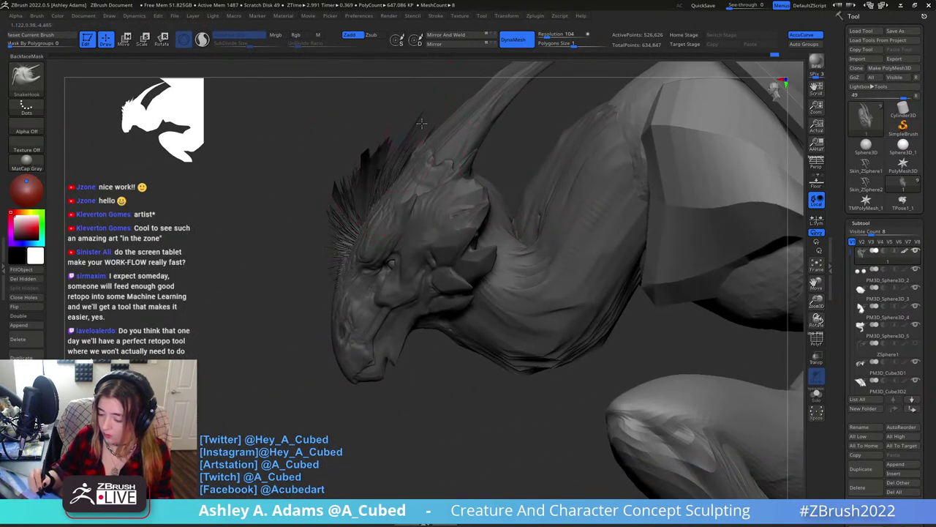
{"action": "right_click_drag", "start_coordinate": [414, 209], "coordinate": [410, 188]}
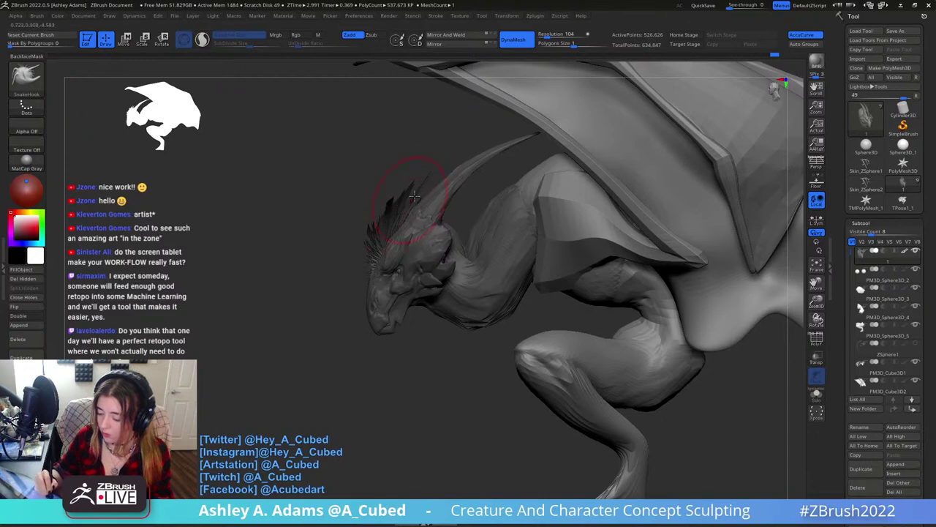
{"action": "right_click_drag", "start_coordinate": [414, 196], "coordinate": [612, 213]}
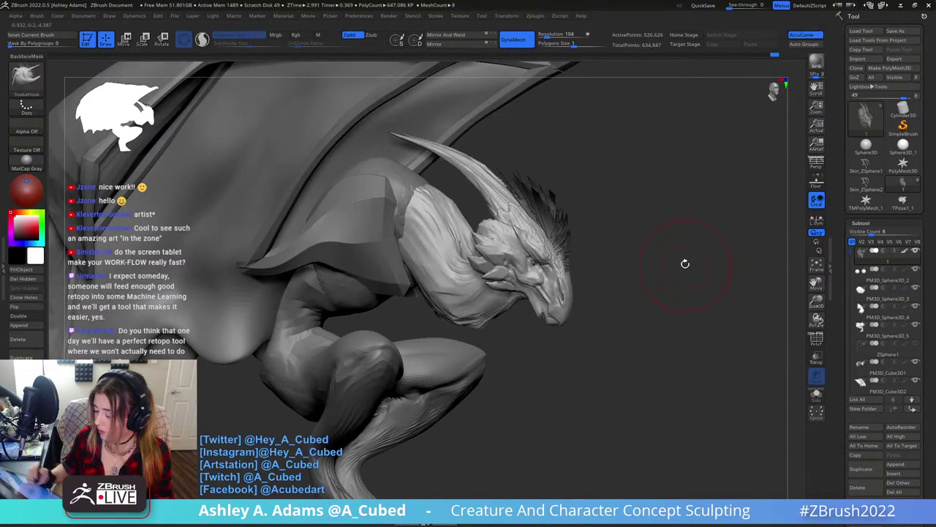
Clear the mask from the head and examine the black crest in full-body and close-up side views.
{"action": "right_click_drag", "start_coordinate": [686, 264], "coordinate": [597, 247]}
{"action": "right_click_drag", "start_coordinate": [468, 258], "coordinate": [521, 241], "text": "alt"}
{"action": "right_click", "coordinate": [480, 182]}
{"action": "right_click", "coordinate": [489, 224]}
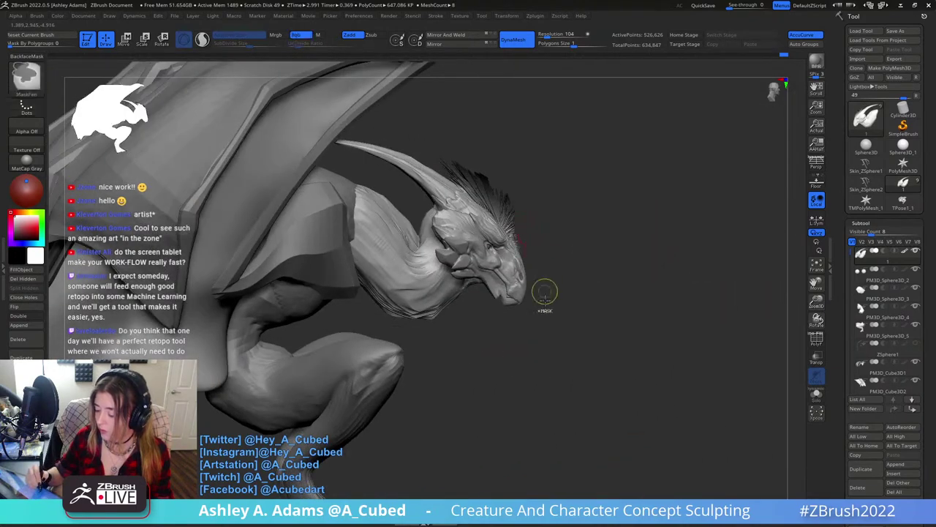
{"action": "right_click_drag", "start_coordinate": [545, 292], "coordinate": [459, 307], "text": "ctrl"}
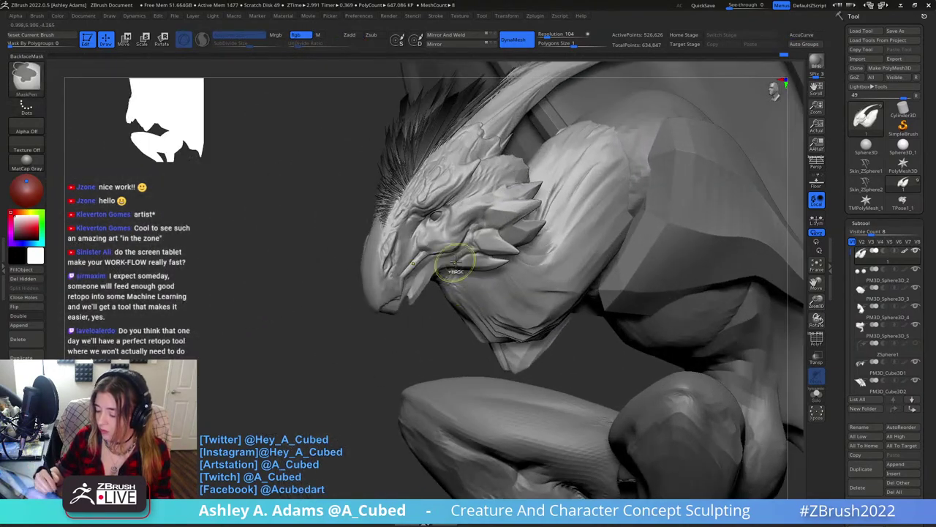
{"action": "right_click_drag", "start_coordinate": [456, 262], "coordinate": [453, 310], "text": "ctrl"}
{"action": "right_click", "coordinate": [445, 212]}
{"action": "mouse_move", "coordinate": [445, 213]}
{"action": "right_mouse_down"}
{"action": "mouse_move", "coordinate": [459, 196]}
{"action": "mouse_move", "coordinate": [448, 205]}
{"action": "right_mouse_up"}
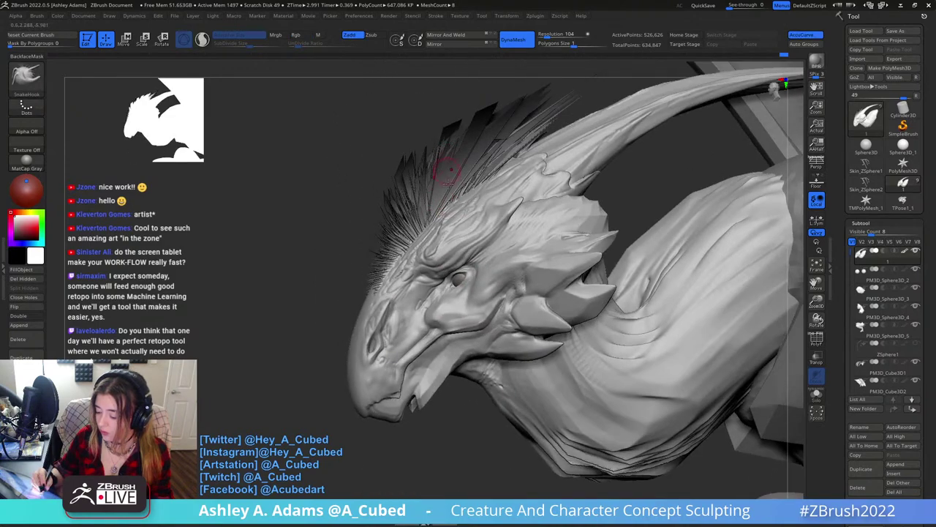
{"action": "right_click_drag", "start_coordinate": [458, 254], "coordinate": [455, 268]}
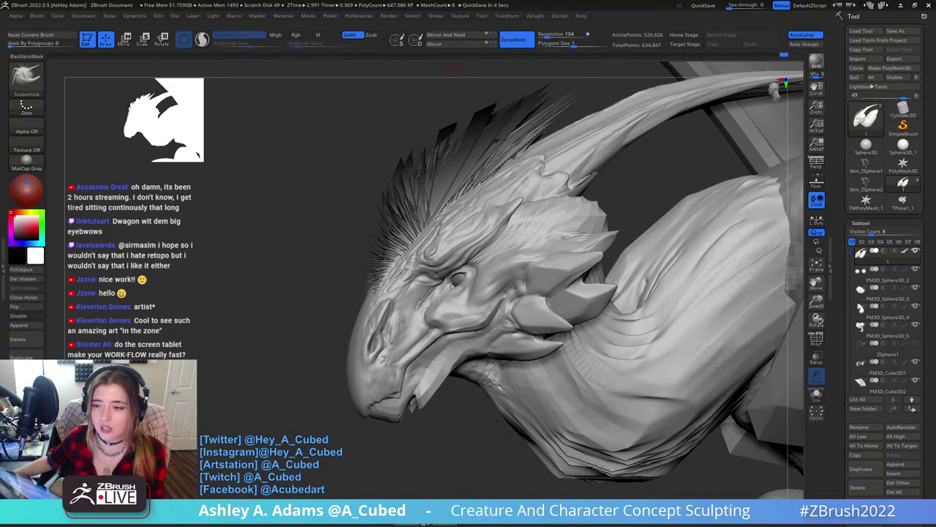
Place a canvas snapshot of the head close-up beside the full-body view for comparison, and clear the canvas.
{"action": "right_click_drag", "start_coordinate": [628, 168], "coordinate": [547, 246], "text": "ctrl"}
{"action": "mouse_move", "coordinate": [548, 247]}
{"action": "left_mouse_down"}
{"action": "mouse_move", "coordinate": [581, 249]}
{"action": "mouse_move", "coordinate": [528, 284]}
{"action": "mouse_move", "coordinate": [412, 307]}
{"action": "mouse_move", "coordinate": [410, 323]}
{"action": "mouse_move", "coordinate": [483, 280]}
{"action": "left_mouse_up"}
{"action": "key", "text": "shift"}
{"action": "mouse_move", "coordinate": [482, 279]}
{"action": "right_mouse_down"}
{"action": "mouse_move", "coordinate": [446, 286]}
{"action": "mouse_move", "coordinate": [564, 279]}
{"action": "mouse_move", "coordinate": [434, 290]}
{"action": "mouse_move", "coordinate": [689, 294]}
{"action": "right_mouse_up"}
{"action": "key", "text": "shift"}
{"action": "key", "text": "shift+s"}
{"action": "left_click_drag", "start_coordinate": [687, 299], "coordinate": [621, 244]}
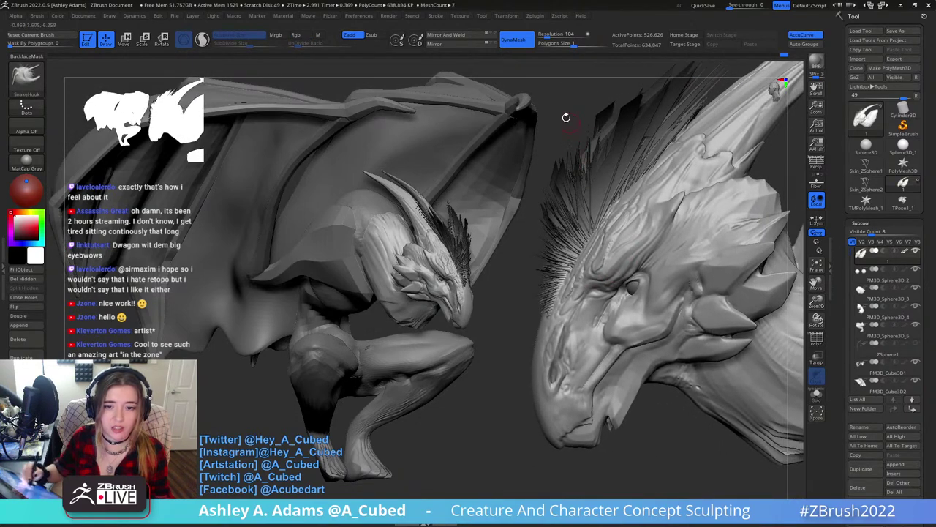
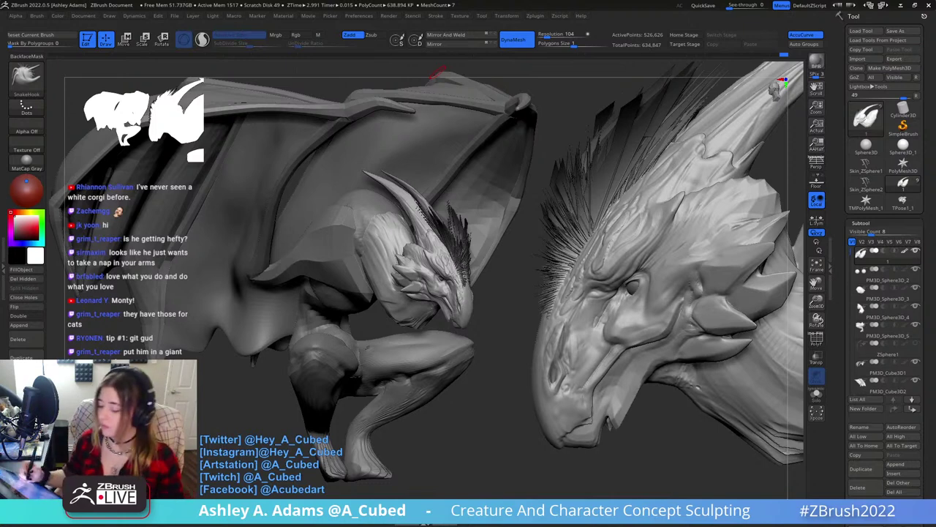
{"action": "key", "text": "ctrl+n"}
Build up muscle forms along the side of the neck with the ClayBuildup brush and smooth them.
{"action": "right_click_drag", "start_coordinate": [737, 233], "coordinate": [535, 198], "text": "alt"}
{"action": "left_click_drag", "start_coordinate": [550, 233], "coordinate": [512, 226]}
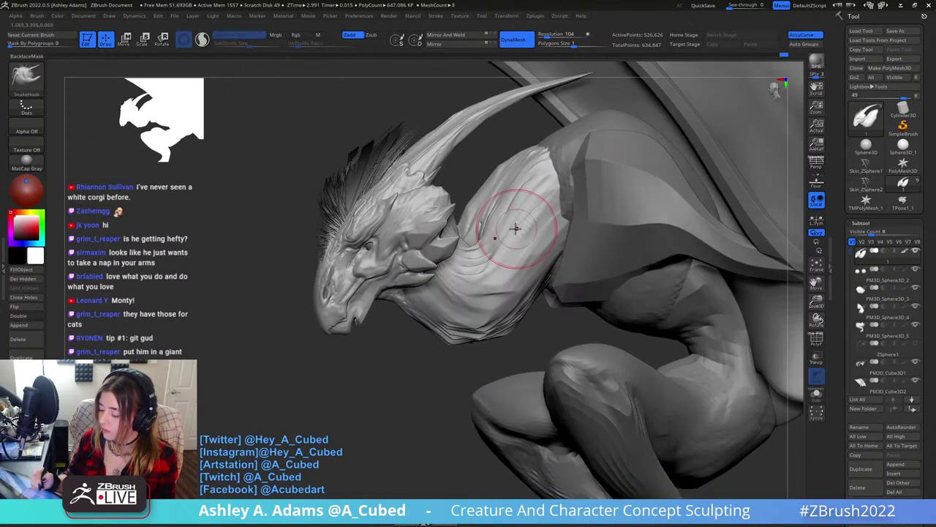
{"action": "key", "text": "b"}
{"action": "key", "text": "c"}
{"action": "key", "text": "b"}
{"action": "mouse_move", "coordinate": [468, 191]}
{"action": "left_mouse_down"}
{"action": "mouse_move", "coordinate": [521, 139]}
{"action": "mouse_move", "coordinate": [505, 164]}
{"action": "mouse_move", "coordinate": [521, 170]}
{"action": "mouse_move", "coordinate": [538, 156]}
{"action": "left_mouse_up"}
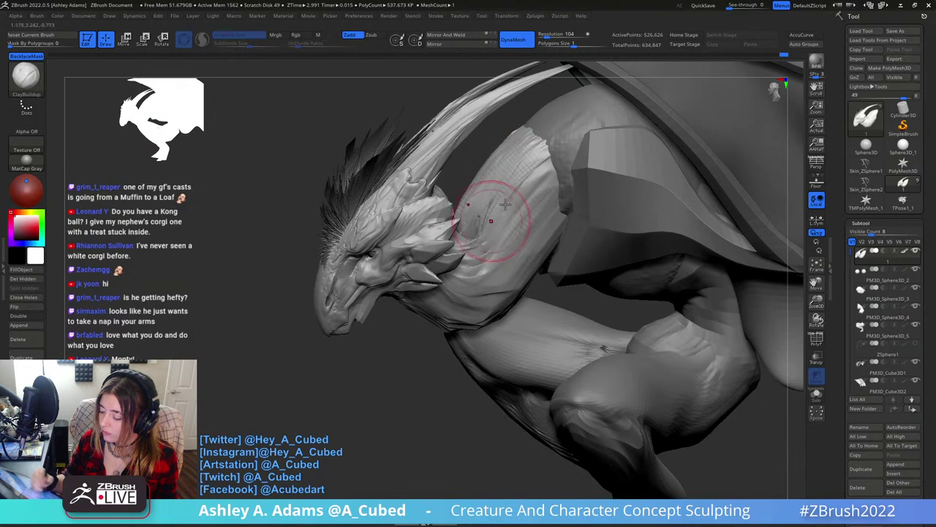
{"action": "mouse_move", "coordinate": [495, 215]}
{"action": "right_mouse_down"}
{"action": "mouse_move", "coordinate": [526, 177]}
{"action": "mouse_move", "coordinate": [504, 250]}
{"action": "right_mouse_up"}
{"action": "mouse_move", "coordinate": [502, 241]}
{"action": "left_mouse_down", "text": "shift"}
{"action": "mouse_move", "coordinate": [499, 207]}
{"action": "mouse_move", "coordinate": [484, 231]}
{"action": "left_mouse_up", "text": "shift"}
{"action": "mouse_move", "coordinate": [516, 242]}
{"action": "right_mouse_down", "text": "alt"}
{"action": "mouse_move", "coordinate": [479, 274]}
{"action": "mouse_move", "coordinate": [448, 264]}
{"action": "right_mouse_up", "text": "alt"}
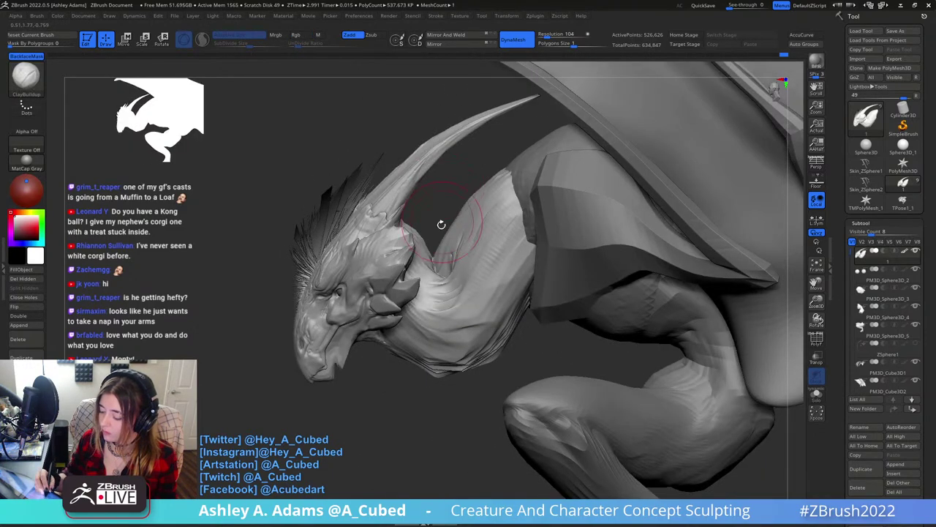
Build up and smooth the neck bend behind the cheek spikes with the ClayBuildup brush.
{"action": "key", "text": "b"}
{"action": "key", "text": "i"}
{"action": "key", "text": "n"}
{"action": "key", "text": "b"}
{"action": "key", "text": "d"}
{"action": "key", "text": "s"}
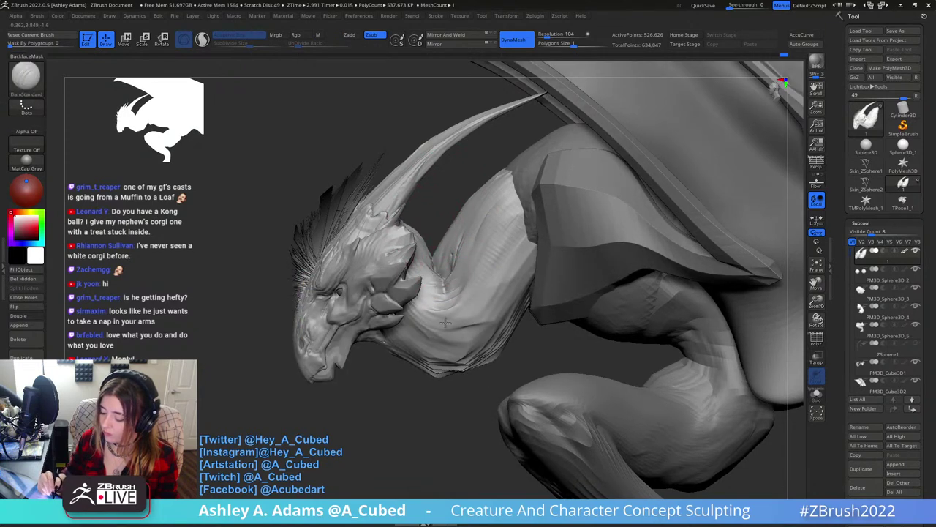
{"action": "key", "text": "b"}
{"action": "key", "text": "c"}
{"action": "key", "text": "b"}
{"action": "right_click_drag", "start_coordinate": [462, 313], "coordinate": [432, 263]}
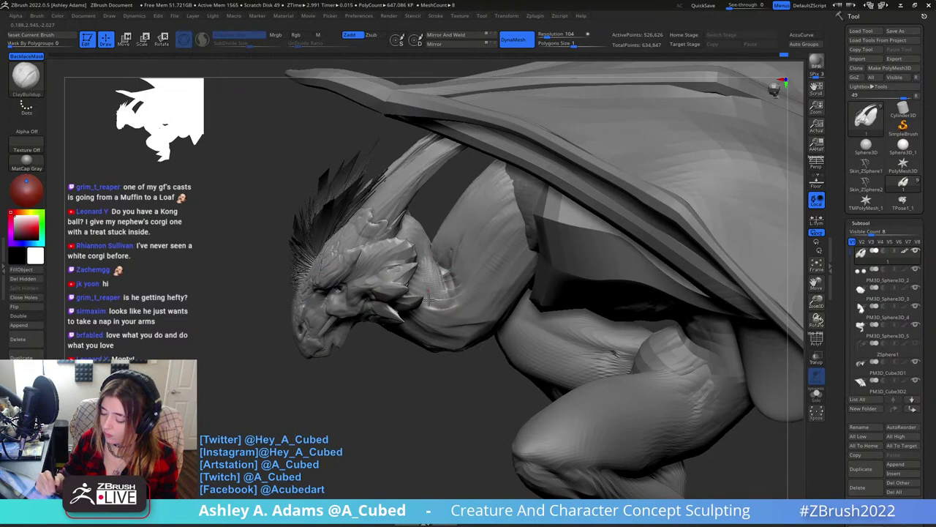
{"action": "mouse_move", "coordinate": [446, 257]}
{"action": "right_mouse_down"}
{"action": "mouse_move", "coordinate": [453, 269]}
{"action": "mouse_move", "coordinate": [437, 250]}
{"action": "right_mouse_up"}
{"action": "left_click_drag", "start_coordinate": [439, 289], "coordinate": [456, 253], "text": "shift"}
Reshape the throat and the upper contour of the neck with the SnakeHook brush.
{"action": "key", "text": "b"}
{"action": "key", "text": "d"}
{"action": "key", "text": "s"}
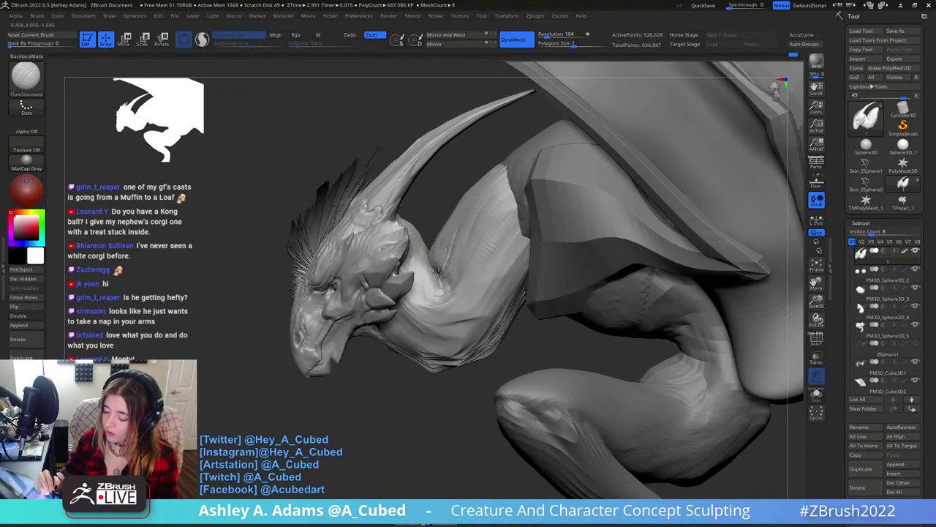
{"action": "right_click_drag", "start_coordinate": [436, 290], "coordinate": [435, 234], "text": "alt"}
{"action": "key", "text": "space"}
{"action": "key", "text": "b"}
{"action": "key", "text": "s"}
{"action": "key", "text": "h"}
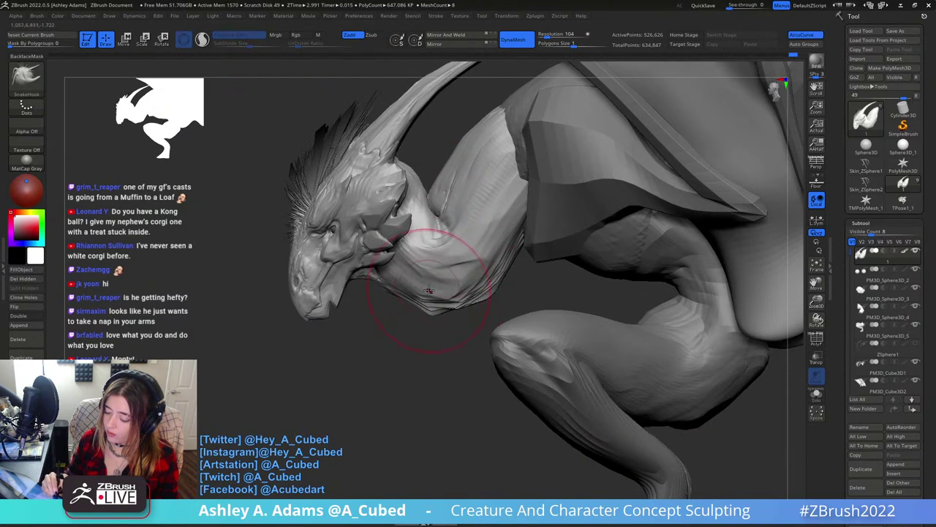
{"action": "left_click_drag", "start_coordinate": [466, 301], "coordinate": [517, 237]}
{"action": "left_click_drag", "start_coordinate": [515, 196], "coordinate": [484, 157]}
{"action": "right_click_drag", "start_coordinate": [479, 153], "coordinate": [482, 149]}
{"action": "left_click_drag", "start_coordinate": [479, 139], "coordinate": [472, 131]}
Refine the neck's curve behind the head with a resized SnakeHook brush, judging it against the full-body silhouette.
{"action": "mouse_move", "coordinate": [490, 171]}
{"action": "right_mouse_down", "text": "ctrl"}
{"action": "mouse_move", "coordinate": [477, 167]}
{"action": "mouse_move", "coordinate": [575, 183]}
{"action": "mouse_move", "coordinate": [558, 196]}
{"action": "mouse_move", "coordinate": [470, 195]}
{"action": "right_mouse_up", "text": "ctrl"}
{"action": "key", "text": "space"}
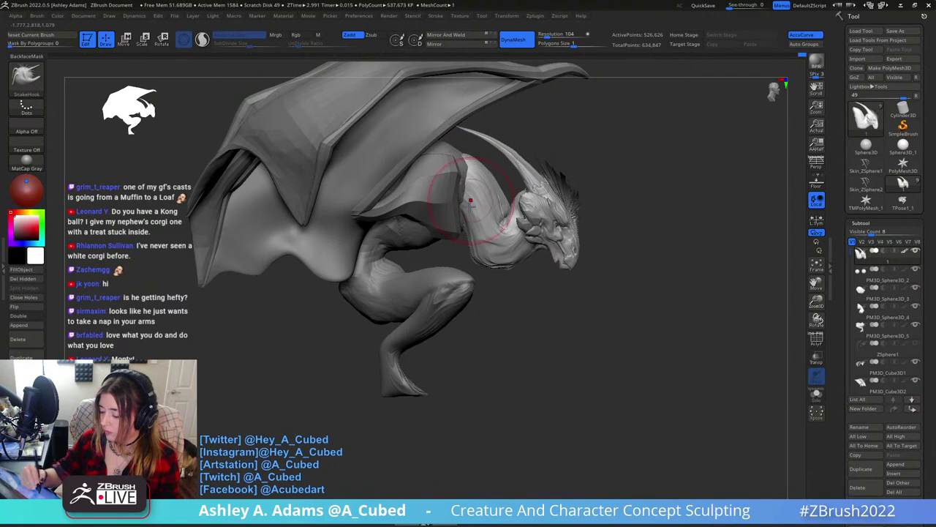
{"action": "key", "text": "space"}
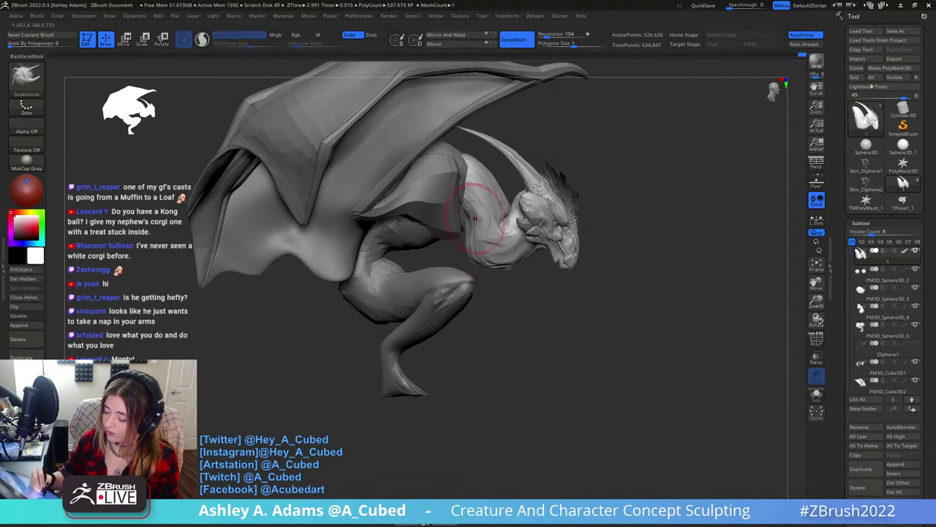
{"action": "left_click_drag", "start_coordinate": [475, 218], "coordinate": [481, 227]}
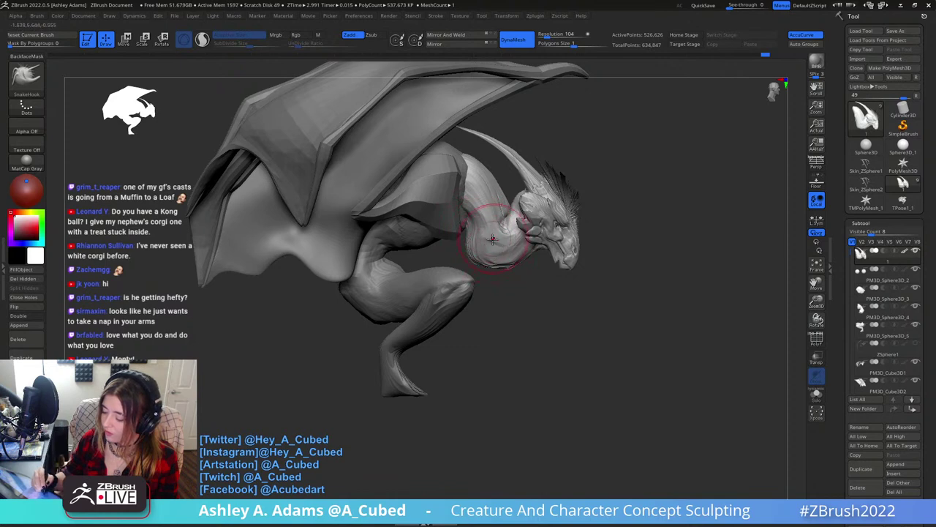
{"action": "right_click_drag", "start_coordinate": [500, 267], "coordinate": [506, 266]}
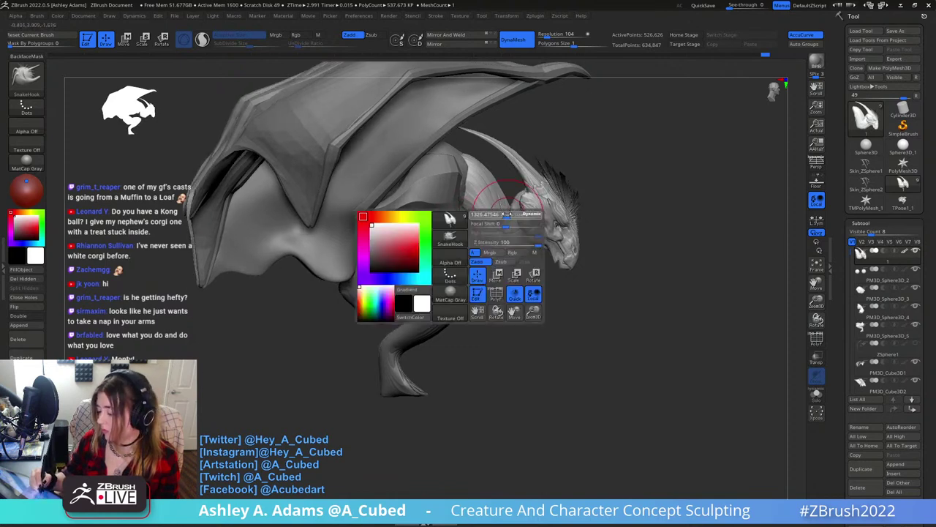
{"action": "key", "text": "space"}
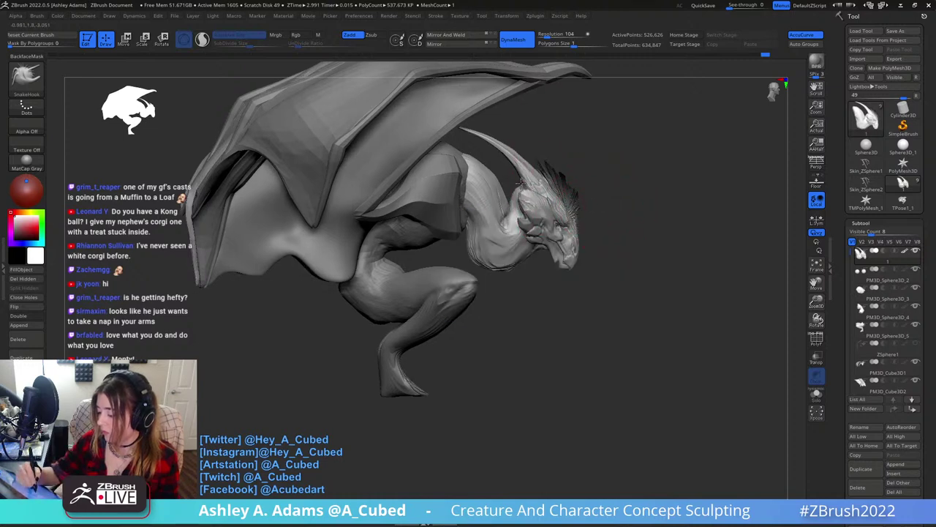
{"action": "right_click_drag", "start_coordinate": [583, 209], "coordinate": [543, 197]}
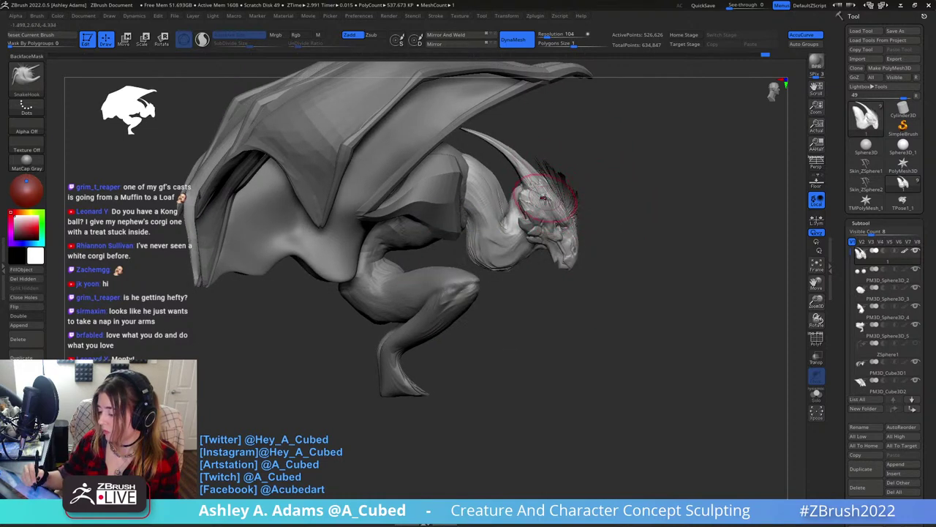
{"action": "right_click_drag", "start_coordinate": [622, 193], "coordinate": [482, 278]}
{"action": "key", "text": "space"}
{"action": "right_click_drag", "start_coordinate": [534, 224], "coordinate": [516, 196]}
{"action": "key", "text": "space"}
{"action": "right_click_drag", "start_coordinate": [515, 196], "coordinate": [517, 240], "text": "ctrl"}
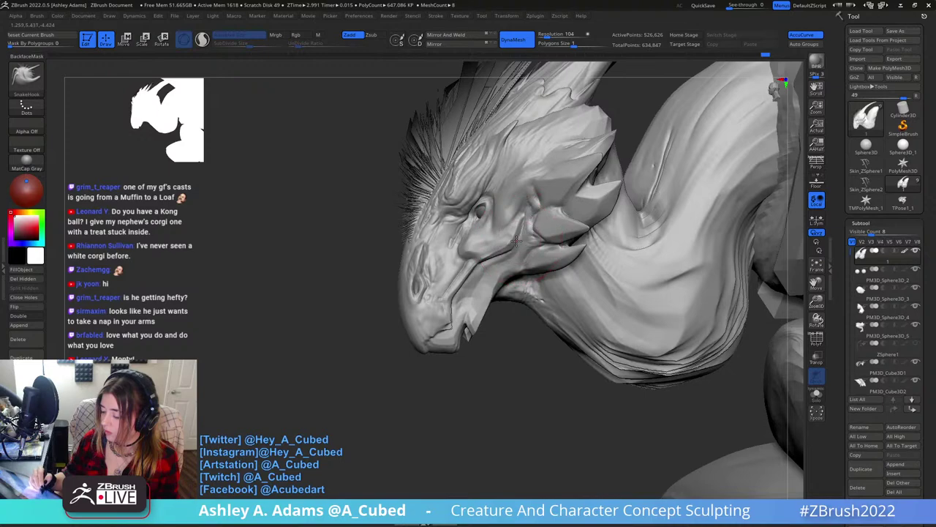
Refine the cheek and eye socket shapes with the SnakeHook brush, working from both profiles and the front.
{"action": "left_click_drag", "start_coordinate": [514, 239], "coordinate": [513, 249]}
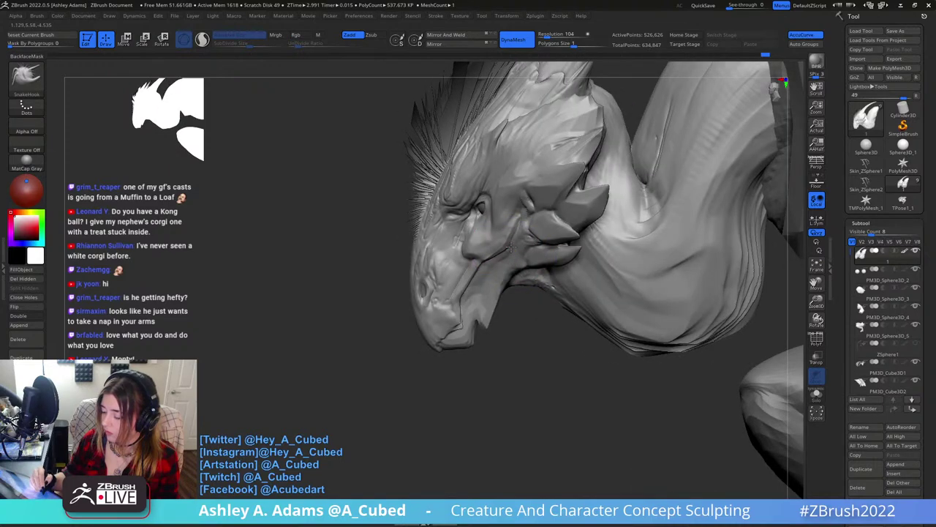
{"action": "mouse_move", "coordinate": [512, 248]}
{"action": "right_mouse_down"}
{"action": "mouse_move", "coordinate": [479, 236]}
{"action": "mouse_move", "coordinate": [521, 218]}
{"action": "right_mouse_up"}
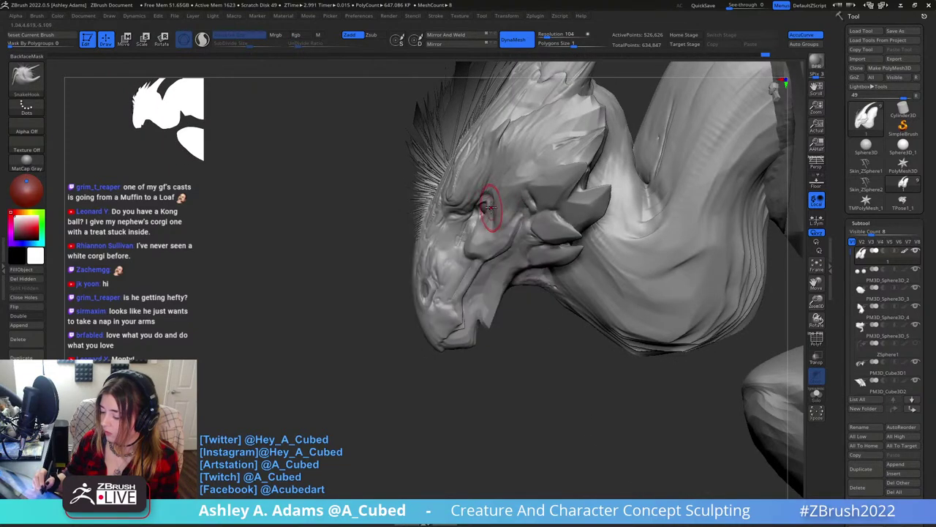
{"action": "left_click_drag", "start_coordinate": [488, 208], "coordinate": [487, 197]}
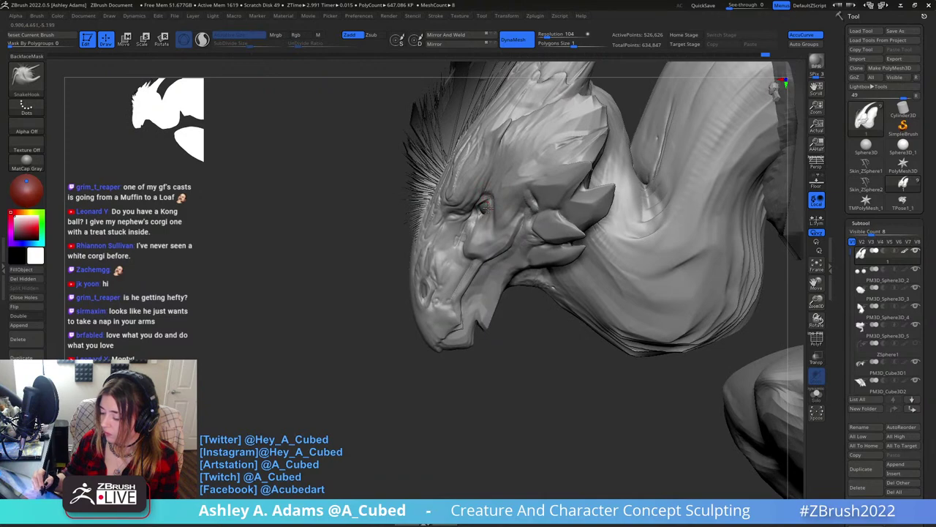
{"action": "mouse_move", "coordinate": [489, 208]}
{"action": "right_mouse_down"}
{"action": "mouse_move", "coordinate": [529, 206]}
{"action": "mouse_move", "coordinate": [490, 215]}
{"action": "right_mouse_up"}
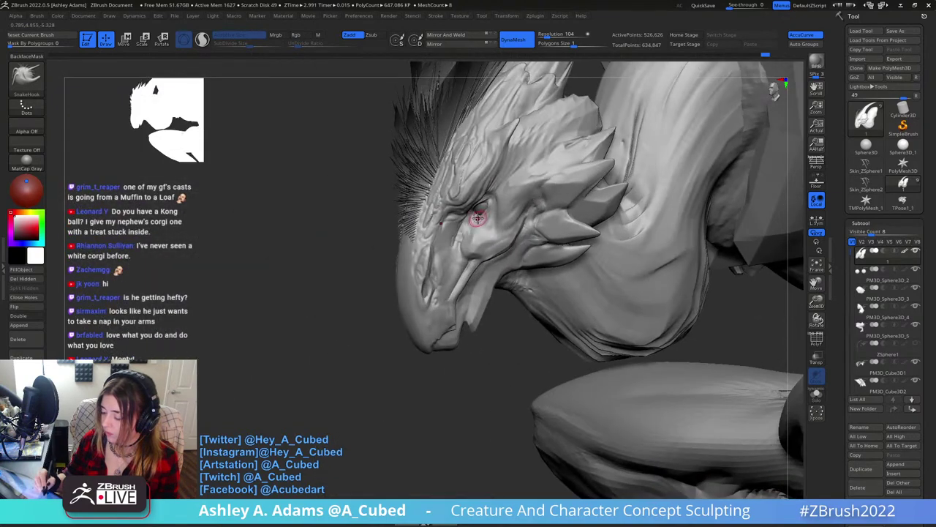
{"action": "left_click_drag", "start_coordinate": [477, 218], "coordinate": [474, 213]}
{"action": "right_click_drag", "start_coordinate": [472, 215], "coordinate": [506, 204]}
{"action": "left_click_drag", "start_coordinate": [471, 226], "coordinate": [524, 196]}
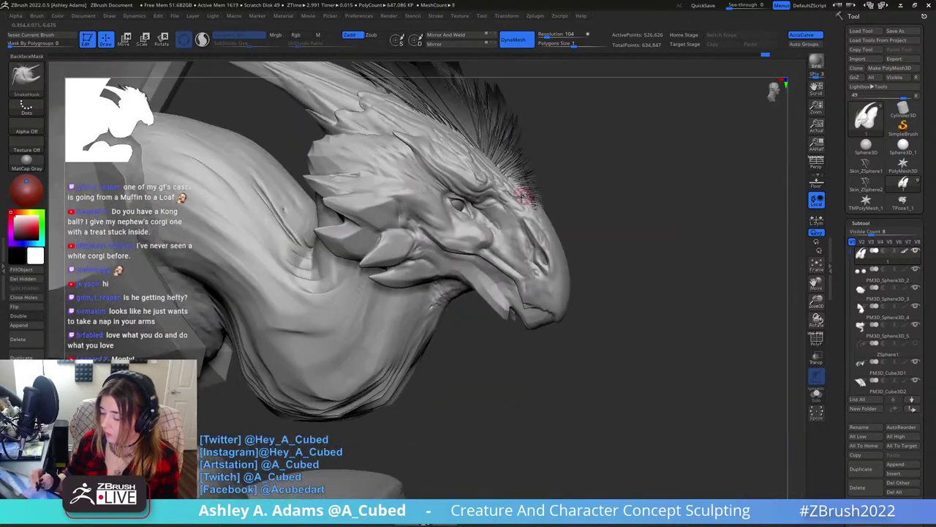
{"action": "left_click_drag", "start_coordinate": [471, 214], "coordinate": [454, 203]}
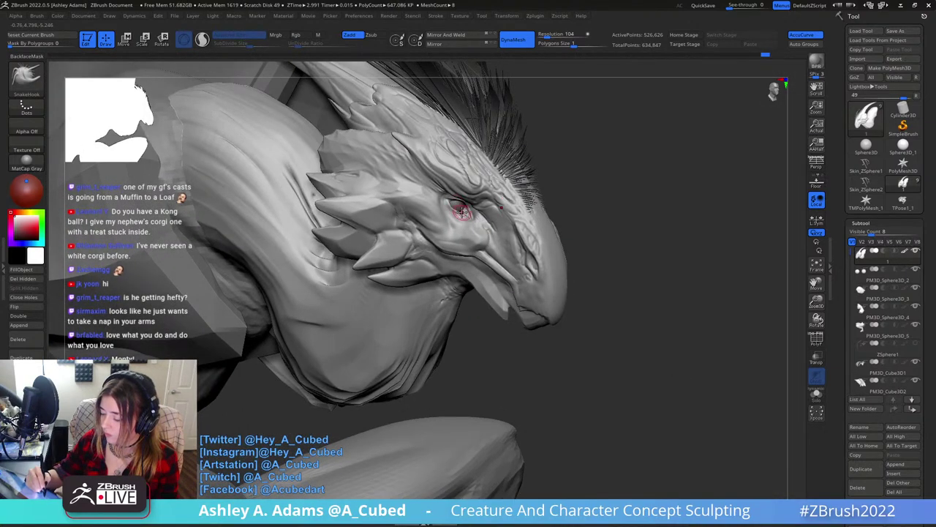
{"action": "right_click_drag", "start_coordinate": [465, 210], "coordinate": [406, 210]}
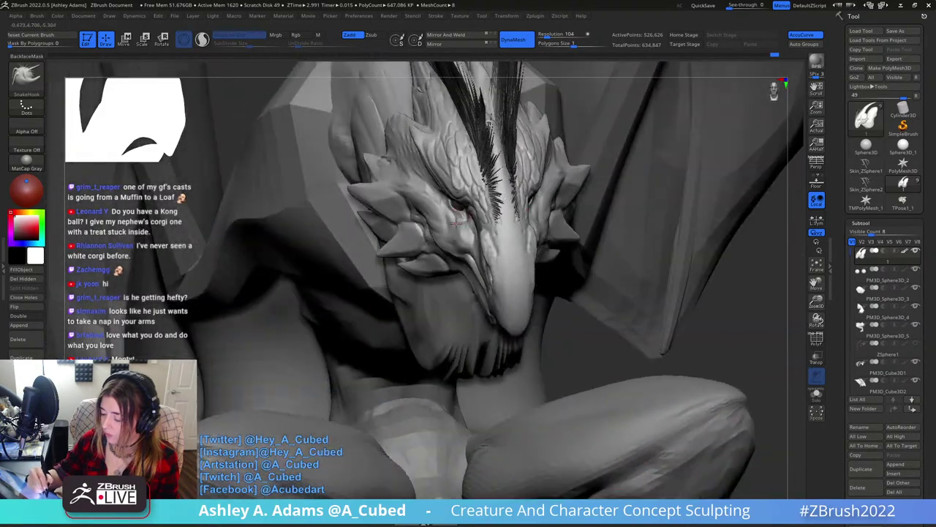
{"action": "mouse_move", "coordinate": [462, 210]}
{"action": "left_mouse_down"}
{"action": "mouse_move", "coordinate": [532, 219]}
{"action": "mouse_move", "coordinate": [539, 207]}
{"action": "left_mouse_up"}
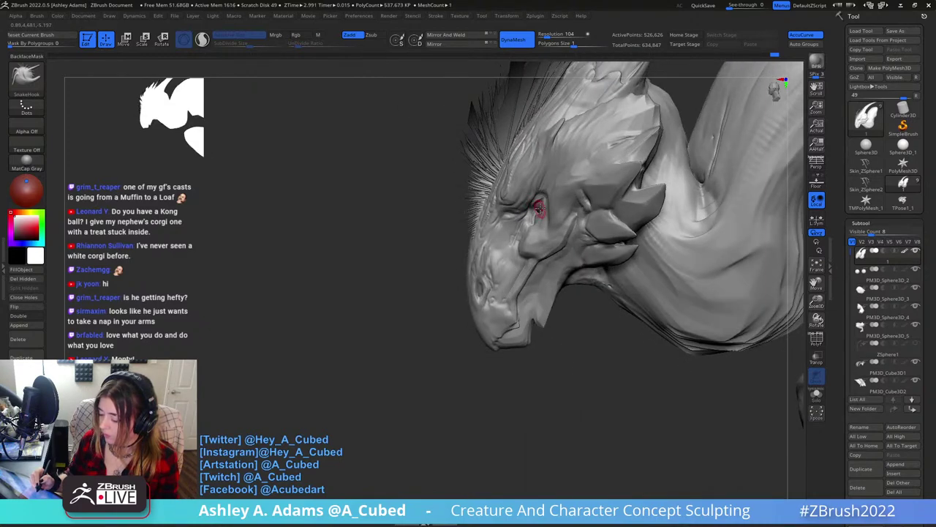
{"action": "mouse_move", "coordinate": [468, 366]}
{"action": "right_mouse_down"}
{"action": "mouse_move", "coordinate": [571, 399]}
{"action": "mouse_move", "coordinate": [393, 386]}
{"action": "mouse_move", "coordinate": [534, 247]}
{"action": "mouse_move", "coordinate": [538, 307]}
{"action": "right_mouse_up"}
{"action": "key", "text": "space"}
Mask the brow area above the eye, invert the mask, reshape the brow with a resized SnakeHook brush, and clear the mask.
{"action": "right_click_drag", "start_coordinate": [458, 205], "coordinate": [422, 172], "text": "alt"}
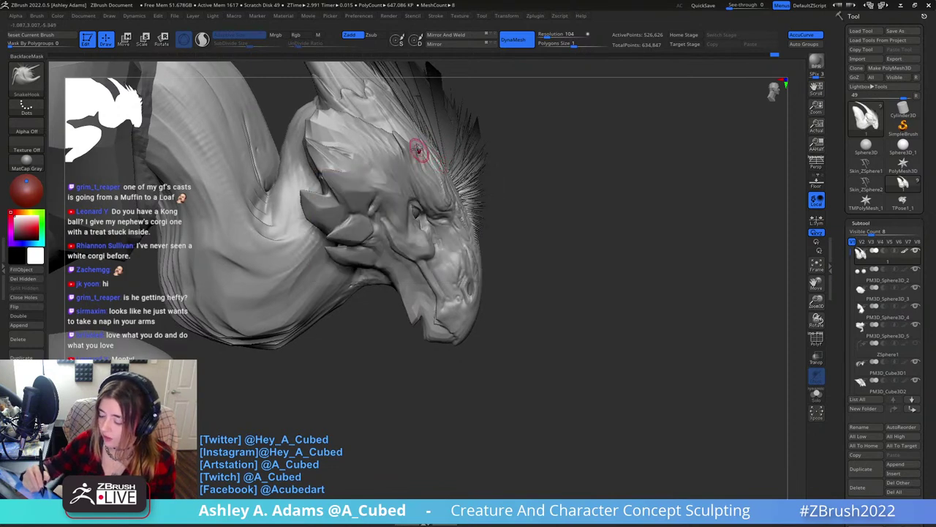
{"action": "right_click_drag", "start_coordinate": [418, 150], "coordinate": [396, 149]}
{"action": "left_click_drag", "start_coordinate": [402, 144], "coordinate": [442, 202], "text": "ctrl"}
{"action": "left_click_drag", "start_coordinate": [418, 168], "coordinate": [444, 199], "text": "ctrl"}
{"action": "left_click", "coordinate": [513, 216], "text": "ctrl"}
{"action": "mouse_move", "coordinate": [504, 216]}
{"action": "left_mouse_down"}
{"action": "mouse_move", "coordinate": [516, 212]}
{"action": "mouse_move", "coordinate": [506, 220]}
{"action": "left_mouse_up"}
{"action": "right_click", "coordinate": [462, 255]}
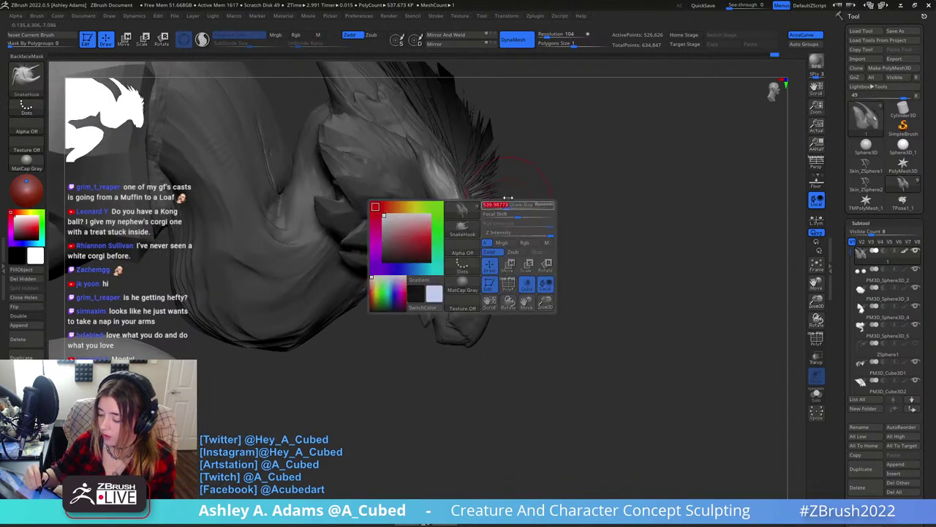
{"action": "right_click_drag", "start_coordinate": [505, 198], "coordinate": [424, 212]}
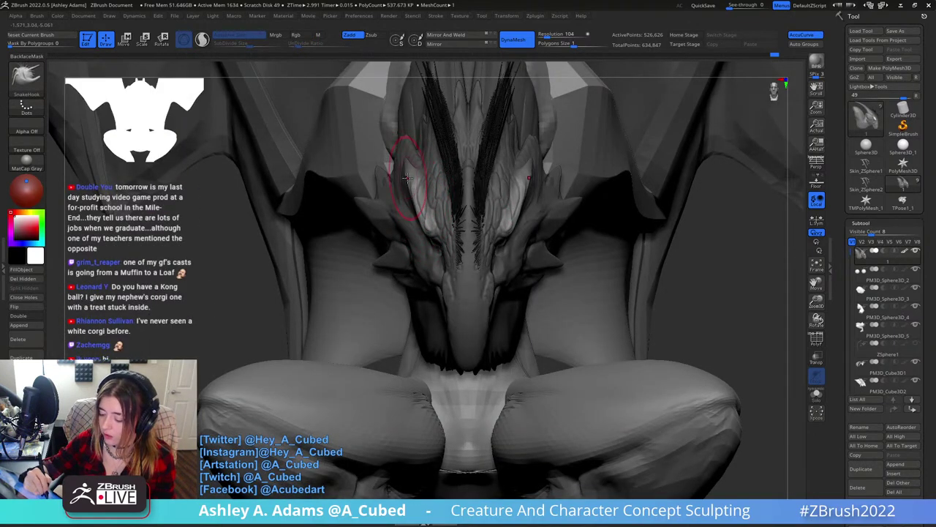
{"action": "right_click_drag", "start_coordinate": [546, 174], "coordinate": [510, 178], "text": "shift"}
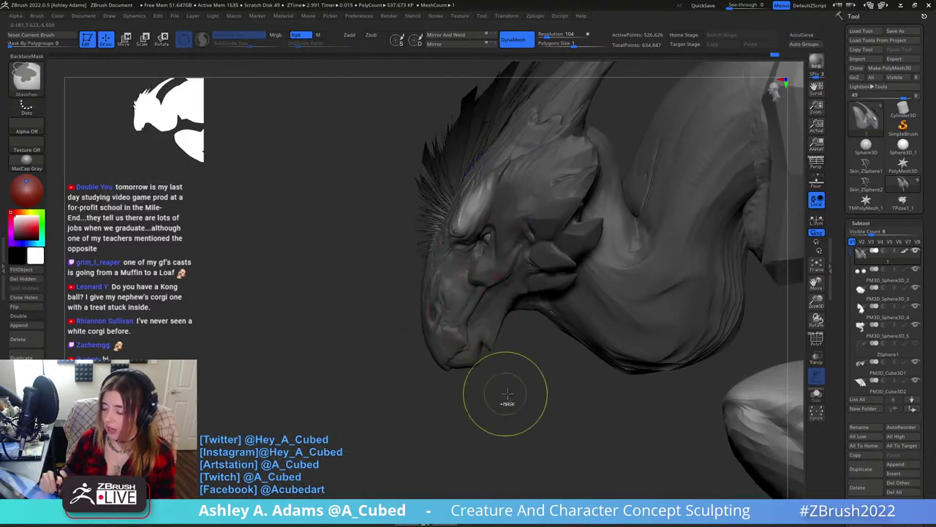
{"action": "left_click_drag", "start_coordinate": [506, 395], "coordinate": [514, 406], "text": "ctrl"}
Pull up the rear of the brow ridge with the SnakeHook brush and smooth the transition behind it.
{"action": "right_click_drag", "start_coordinate": [502, 170], "coordinate": [504, 139]}
{"action": "left_click_drag", "start_coordinate": [507, 168], "coordinate": [509, 155]}
{"action": "right_click_drag", "start_coordinate": [508, 155], "coordinate": [506, 161]}
{"action": "left_click_drag", "start_coordinate": [495, 189], "coordinate": [507, 173], "text": "shift"}
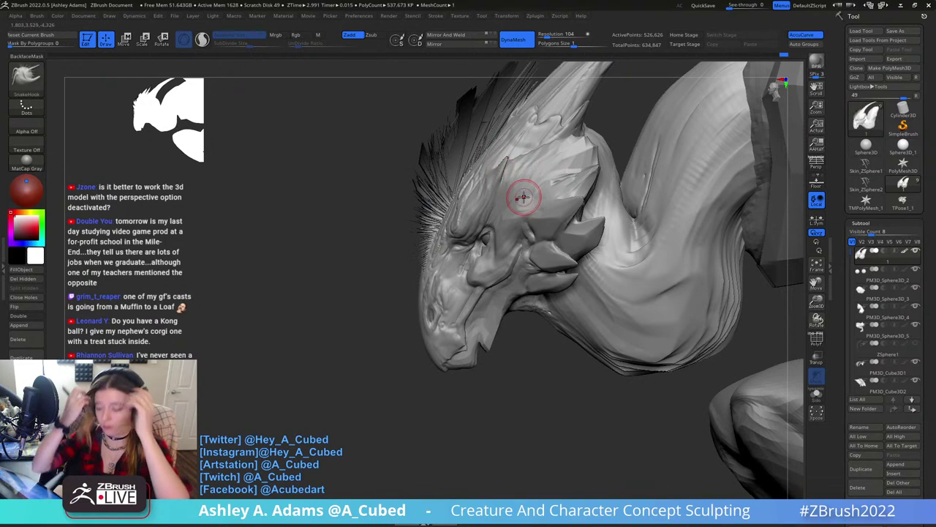
{"action": "mouse_move", "coordinate": [479, 202]}
{"action": "right_mouse_down"}
{"action": "mouse_move", "coordinate": [549, 196]}
{"action": "mouse_move", "coordinate": [429, 157]}
{"action": "right_mouse_up"}
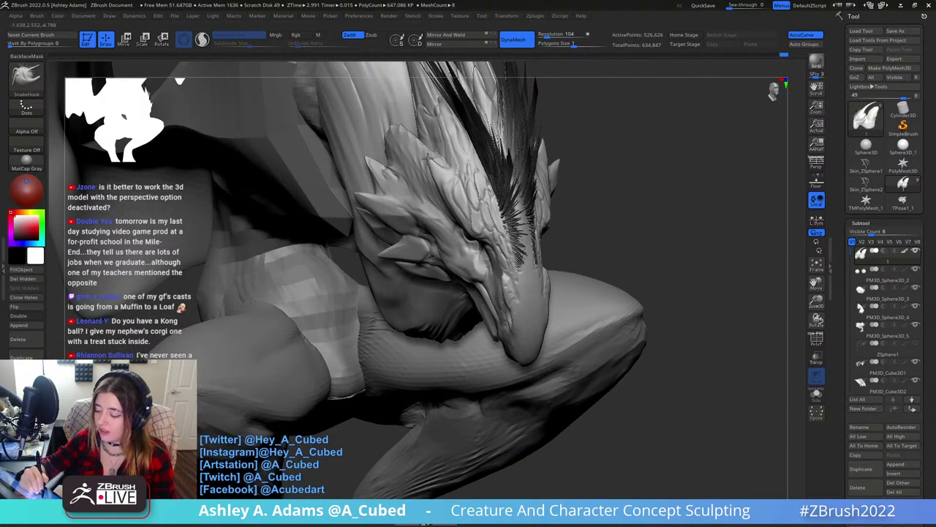
{"action": "mouse_move", "coordinate": [448, 174]}
{"action": "right_mouse_down"}
{"action": "mouse_move", "coordinate": [468, 150]}
{"action": "mouse_move", "coordinate": [439, 167]}
{"action": "right_mouse_up"}
Build up the base of the neck where it meets the shoulder with the ClayBuildup brush.
{"action": "key", "text": "b"}
{"action": "key", "text": "c"}
{"action": "key", "text": "b"}
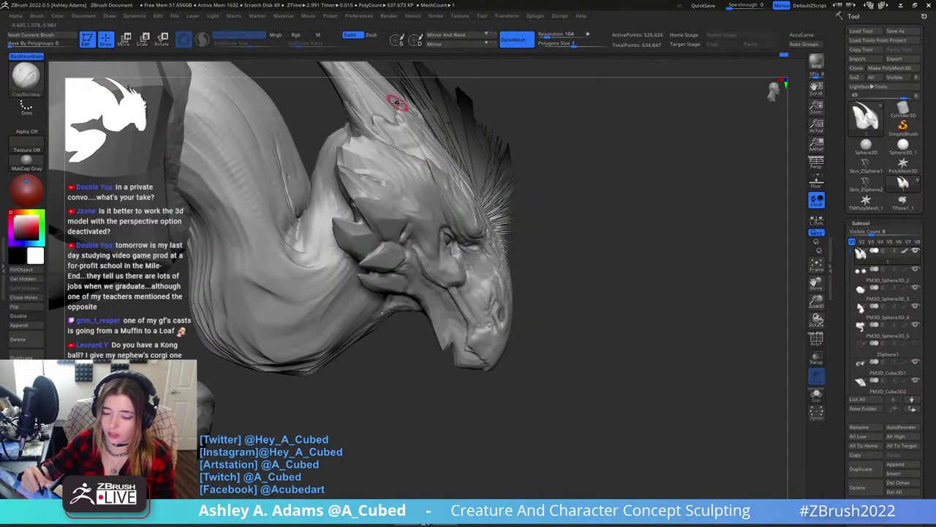
{"action": "mouse_move", "coordinate": [428, 151]}
{"action": "right_mouse_down"}
{"action": "mouse_move", "coordinate": [435, 178]}
{"action": "mouse_move", "coordinate": [421, 164]}
{"action": "mouse_move", "coordinate": [404, 178]}
{"action": "mouse_move", "coordinate": [419, 199]}
{"action": "mouse_move", "coordinate": [422, 171]}
{"action": "right_mouse_up"}
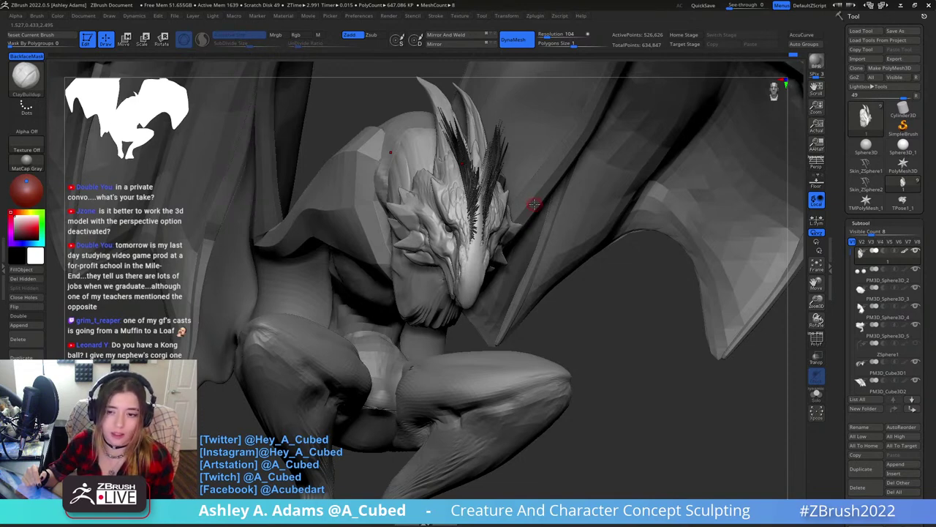
{"action": "mouse_move", "coordinate": [537, 171]}
{"action": "right_mouse_down"}
{"action": "mouse_move", "coordinate": [479, 196]}
{"action": "mouse_move", "coordinate": [563, 228]}
{"action": "right_mouse_up"}
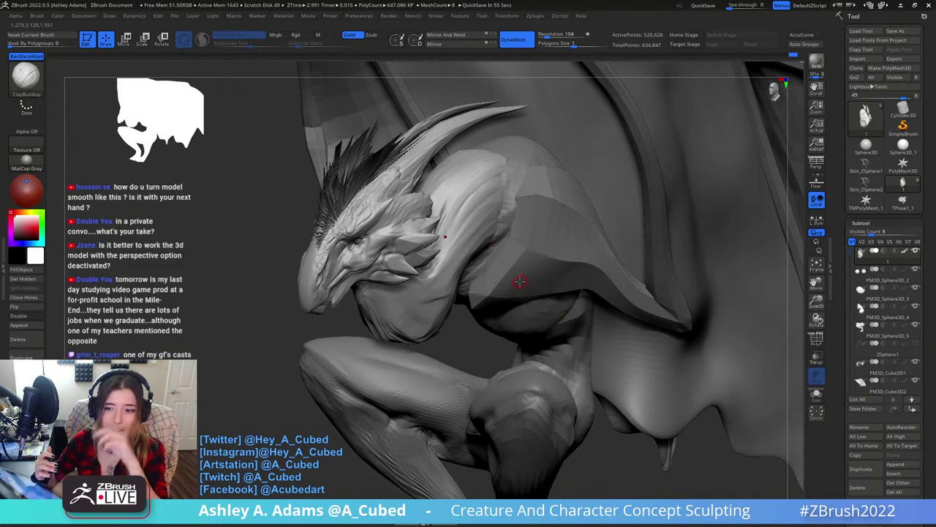
{"action": "right_click_drag", "start_coordinate": [488, 209], "coordinate": [516, 185]}
{"action": "right_click", "coordinate": [502, 185]}
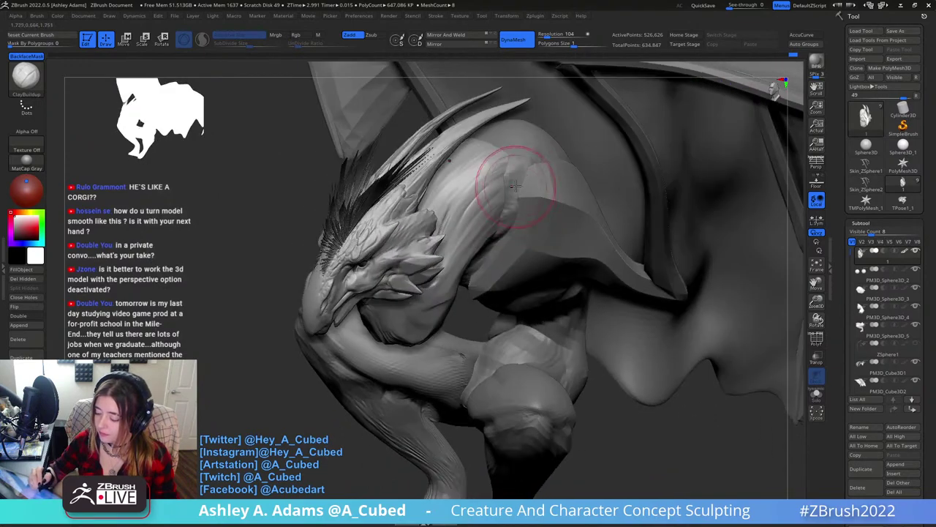
{"action": "mouse_move", "coordinate": [519, 181]}
{"action": "left_mouse_down"}
{"action": "mouse_move", "coordinate": [475, 207]}
{"action": "mouse_move", "coordinate": [502, 183]}
{"action": "mouse_move", "coordinate": [530, 204]}
{"action": "left_mouse_up"}
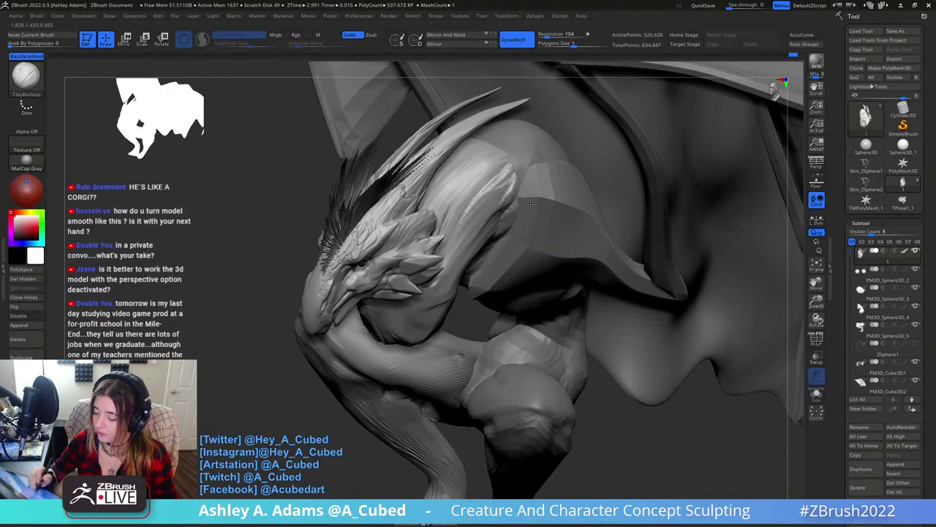
{"action": "right_click_drag", "start_coordinate": [529, 204], "coordinate": [512, 180]}
Carve muscle creases down the side of the neck with the DamStandard brush.
{"action": "key", "text": "b"}
{"action": "key", "text": "d"}
{"action": "key", "text": "s"}
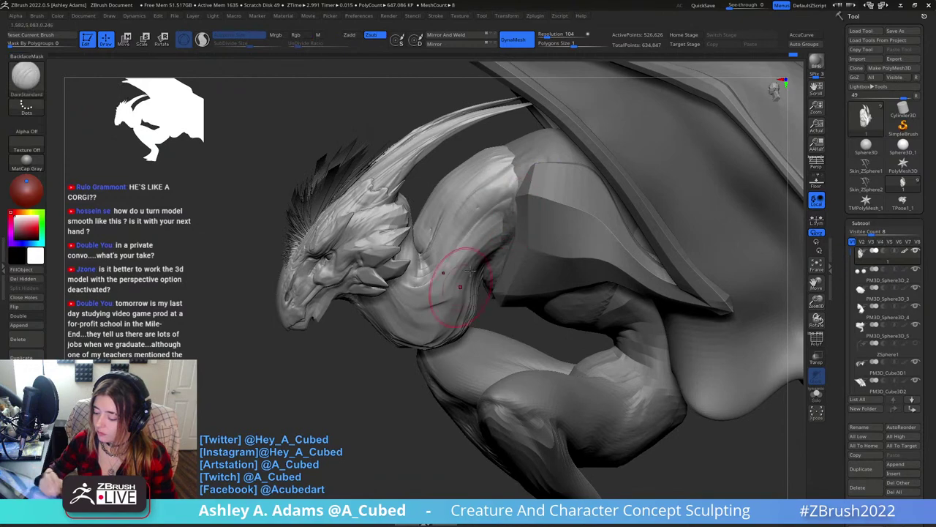
{"action": "left_click_drag", "start_coordinate": [510, 194], "coordinate": [426, 324]}
{"action": "mouse_move", "coordinate": [442, 289]}
{"action": "left_mouse_down"}
{"action": "mouse_move", "coordinate": [405, 305]}
{"action": "mouse_move", "coordinate": [461, 264]}
{"action": "mouse_move", "coordinate": [412, 321]}
{"action": "left_mouse_up"}
Flatten the planes along the side of the lower jaw with the hPolish brush.
{"action": "mouse_move", "coordinate": [425, 307]}
{"action": "right_mouse_down"}
{"action": "mouse_move", "coordinate": [450, 236]}
{"action": "mouse_move", "coordinate": [366, 211]}
{"action": "mouse_move", "coordinate": [397, 288]}
{"action": "mouse_move", "coordinate": [373, 249]}
{"action": "mouse_move", "coordinate": [420, 212]}
{"action": "right_mouse_up"}
{"action": "right_click", "coordinate": [421, 212]}
{"action": "key", "text": "b"}
{"action": "key", "text": "h"}
{"action": "key", "text": "p"}
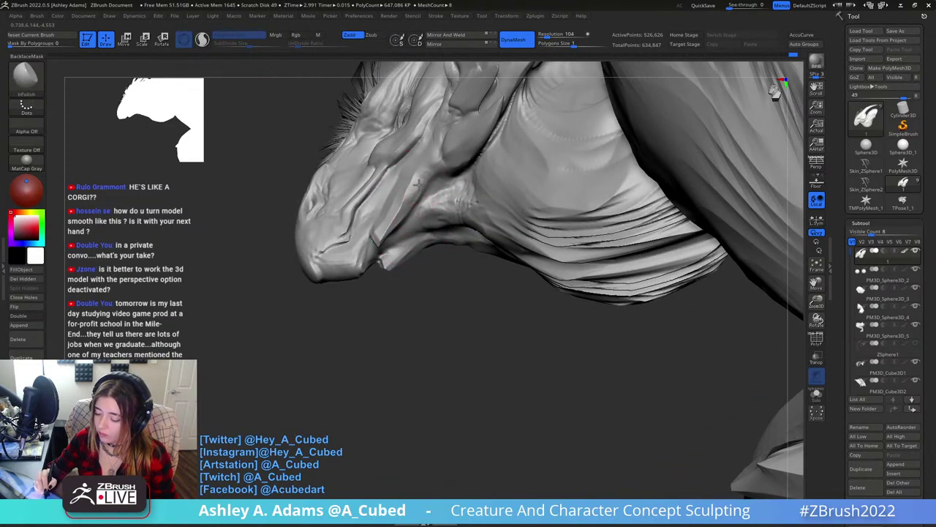
{"action": "left_click_drag", "start_coordinate": [419, 183], "coordinate": [385, 239]}
{"action": "right_click_drag", "start_coordinate": [366, 293], "coordinate": [410, 256]}
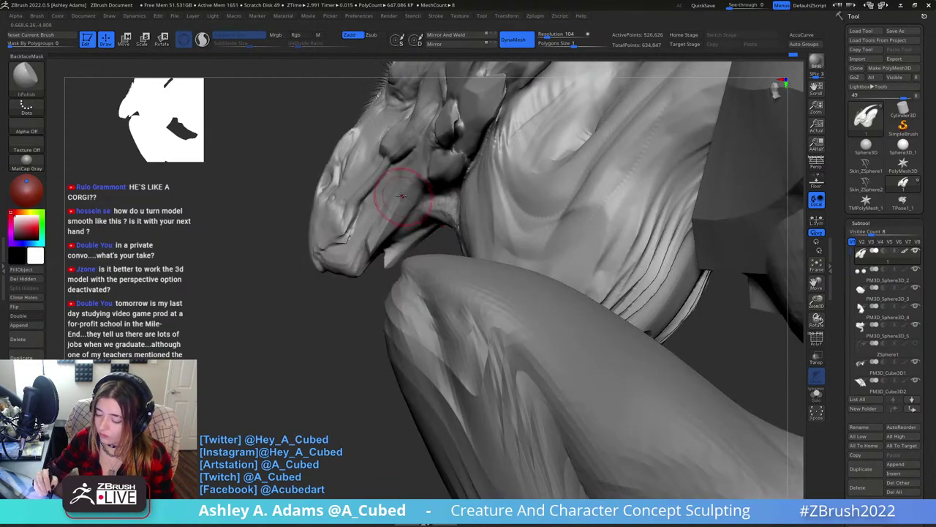
{"action": "right_click_drag", "start_coordinate": [401, 196], "coordinate": [368, 240]}
Refine the lower jaw's edge near its front tip with the DamStandard, ClayBuildup and hPolish brushes.
{"action": "key", "text": "b"}
{"action": "key", "text": "d"}
{"action": "key", "text": "s"}
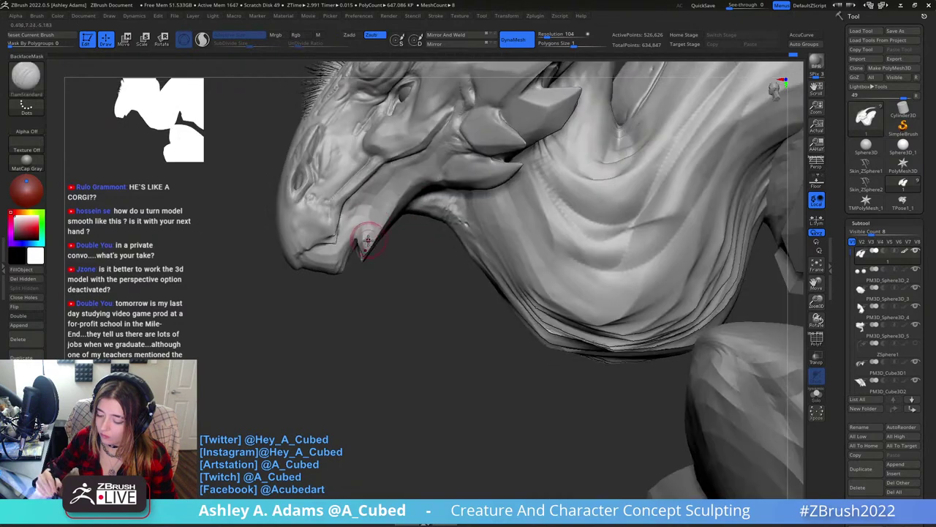
{"action": "right_click_drag", "start_coordinate": [384, 183], "coordinate": [406, 194]}
{"action": "key", "text": "b"}
{"action": "key", "text": "c"}
{"action": "key", "text": "b"}
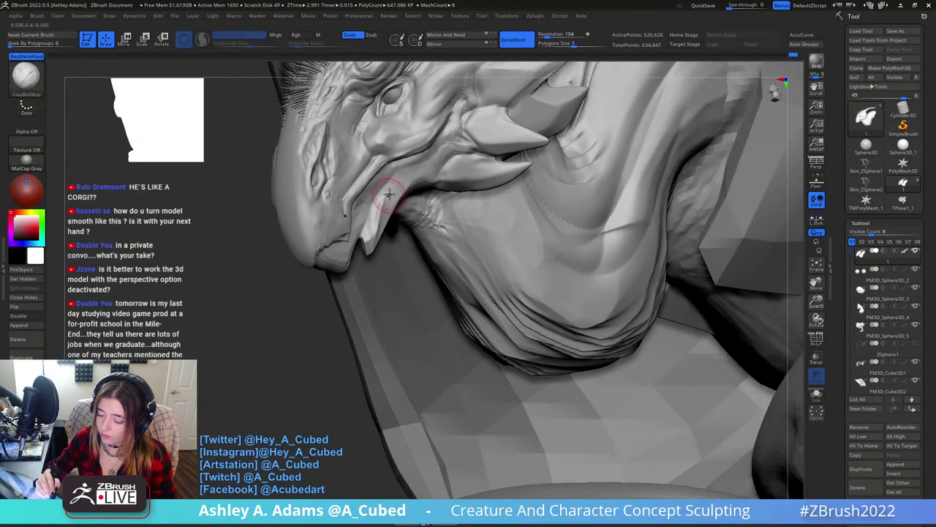
{"action": "key", "text": "b"}
{"action": "key", "text": "h"}
{"action": "key", "text": "p"}
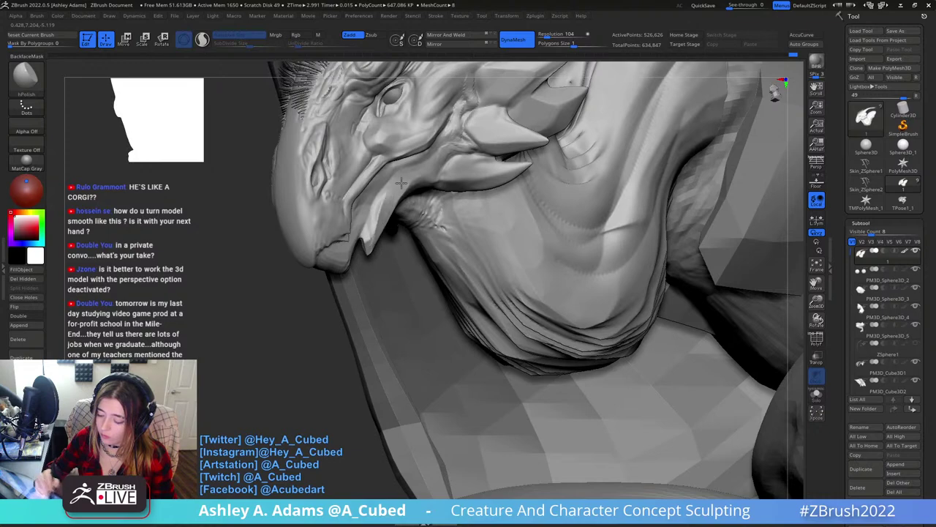
{"action": "mouse_move", "coordinate": [400, 183]}
{"action": "right_mouse_down"}
{"action": "mouse_move", "coordinate": [377, 206]}
{"action": "mouse_move", "coordinate": [356, 206]}
{"action": "right_mouse_up"}
Define the jaw surface below the mouth line with the DamStandard and ClayBuildup brushes and smooth it.
{"action": "key", "text": "b"}
{"action": "key", "text": "d"}
{"action": "key", "text": "s"}
{"action": "key", "text": "space"}
{"action": "key", "text": "b"}
{"action": "key", "text": "c"}
{"action": "key", "text": "b"}
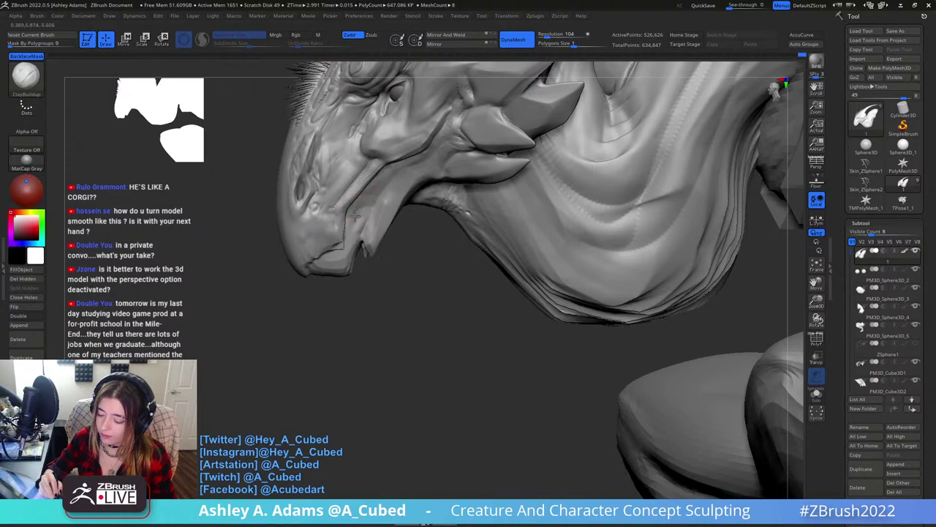
{"action": "left_click_drag", "start_coordinate": [375, 197], "coordinate": [372, 195], "text": "shift"}
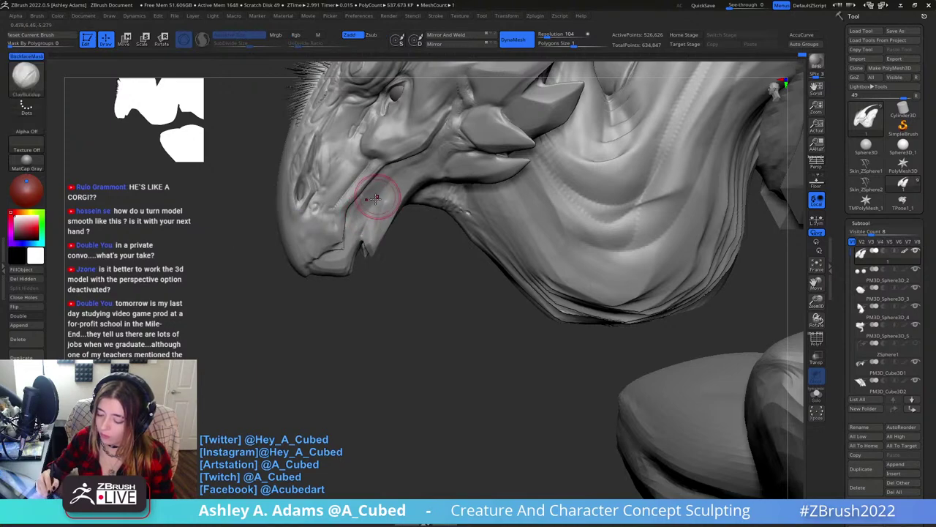
{"action": "mouse_move", "coordinate": [379, 195]}
{"action": "right_mouse_down"}
{"action": "mouse_move", "coordinate": [372, 197]}
{"action": "mouse_move", "coordinate": [381, 162]}
{"action": "mouse_move", "coordinate": [391, 207]}
{"action": "right_mouse_up"}
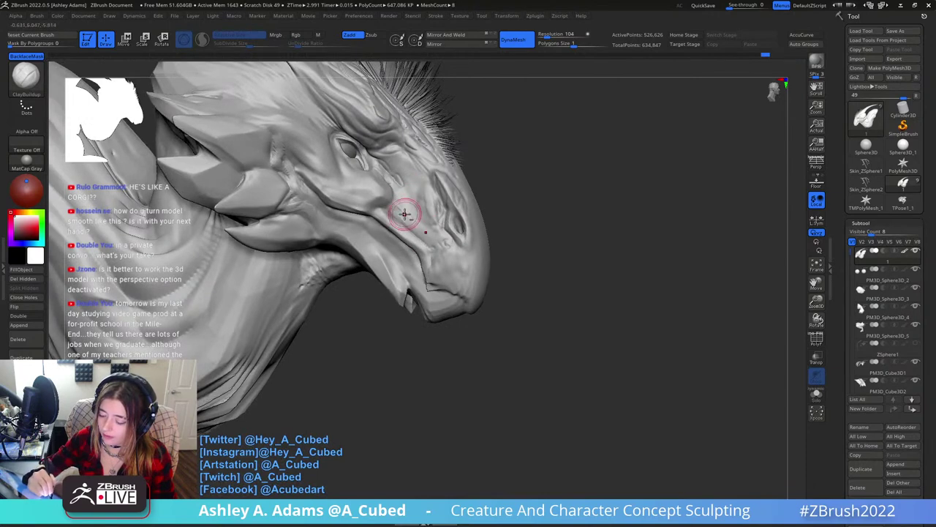
Build up and smooth the upper lip between cheek and nostril, using the ClayBuildup and DamStandard brushes.
{"action": "key", "text": "space"}
{"action": "mouse_move", "coordinate": [419, 234]}
{"action": "right_mouse_down"}
{"action": "mouse_move", "coordinate": [387, 212]}
{"action": "mouse_move", "coordinate": [411, 240]}
{"action": "right_mouse_up"}
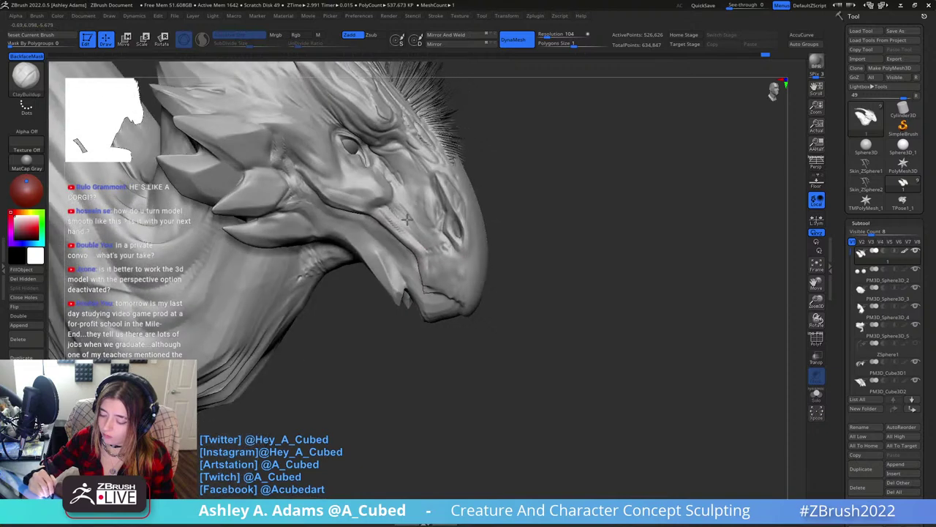
{"action": "left_click_drag", "start_coordinate": [389, 212], "coordinate": [414, 231], "text": "shift"}
{"action": "key", "text": "b"}
{"action": "key", "text": "d"}
{"action": "key", "text": "s"}
{"action": "key", "text": "b"}
{"action": "key", "text": "c"}
{"action": "key", "text": "b"}
{"action": "mouse_move", "coordinate": [438, 241]}
{"action": "right_mouse_down", "text": "ctrl"}
{"action": "mouse_move", "coordinate": [432, 212]}
{"action": "mouse_move", "coordinate": [321, 212]}
{"action": "right_mouse_up", "text": "ctrl"}
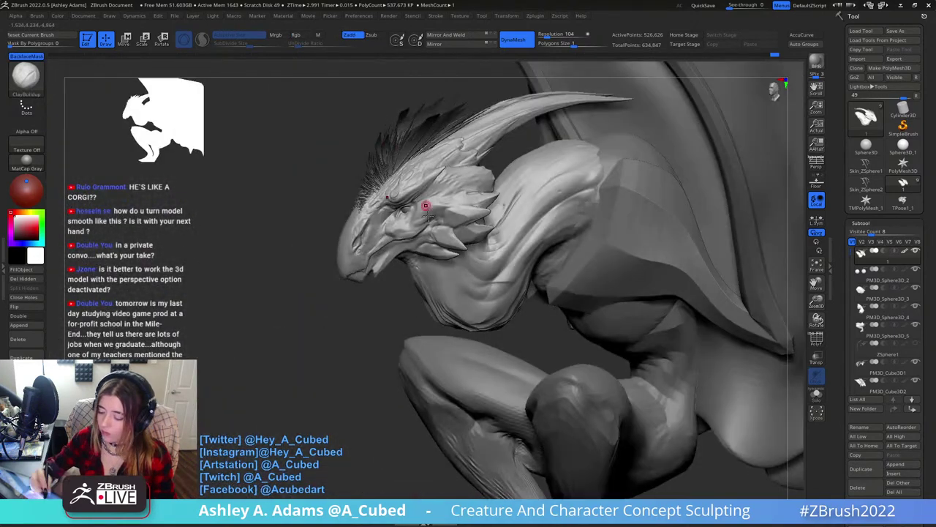
Adjust the head and neck contours with the SnakeHook brush, judging them against the full-body silhouette.
{"action": "mouse_move", "coordinate": [426, 207]}
{"action": "right_mouse_down"}
{"action": "mouse_move", "coordinate": [429, 199]}
{"action": "mouse_move", "coordinate": [403, 225]}
{"action": "mouse_move", "coordinate": [450, 271]}
{"action": "mouse_move", "coordinate": [466, 205]}
{"action": "mouse_move", "coordinate": [424, 204]}
{"action": "right_mouse_up"}
{"action": "key", "text": "b"}
{"action": "key", "text": "s"}
{"action": "key", "text": "h"}
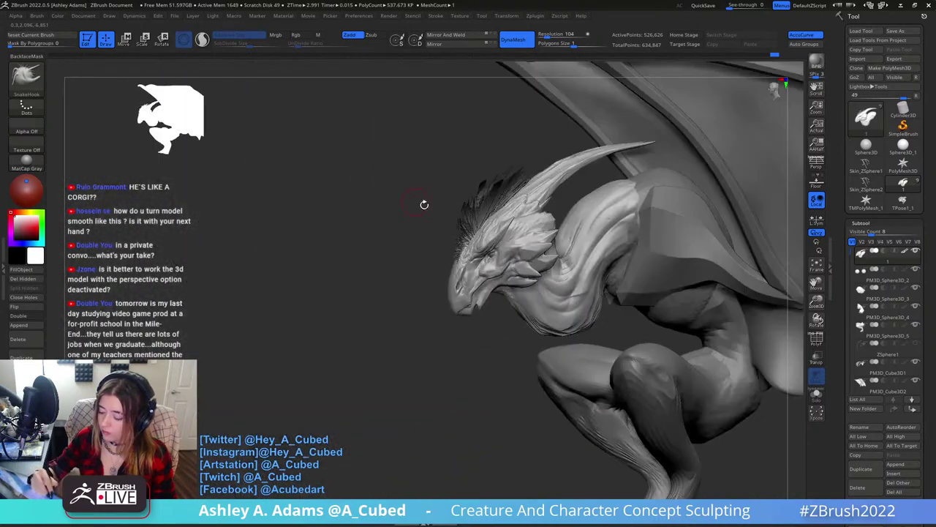
{"action": "right_click_drag", "start_coordinate": [572, 271], "coordinate": [491, 223], "text": "alt"}
{"action": "left_click", "coordinate": [526, 196], "text": "alt"}
{"action": "left_click_drag", "start_coordinate": [481, 212], "coordinate": [474, 215]}
{"action": "left_click_drag", "start_coordinate": [407, 201], "coordinate": [401, 192]}
{"action": "right_click_drag", "start_coordinate": [423, 176], "coordinate": [414, 136]}
{"action": "mouse_move", "coordinate": [457, 192]}
{"action": "right_mouse_down", "text": "ctrl"}
{"action": "mouse_move", "coordinate": [472, 255]}
{"action": "mouse_move", "coordinate": [395, 212]}
{"action": "right_mouse_up", "text": "ctrl"}
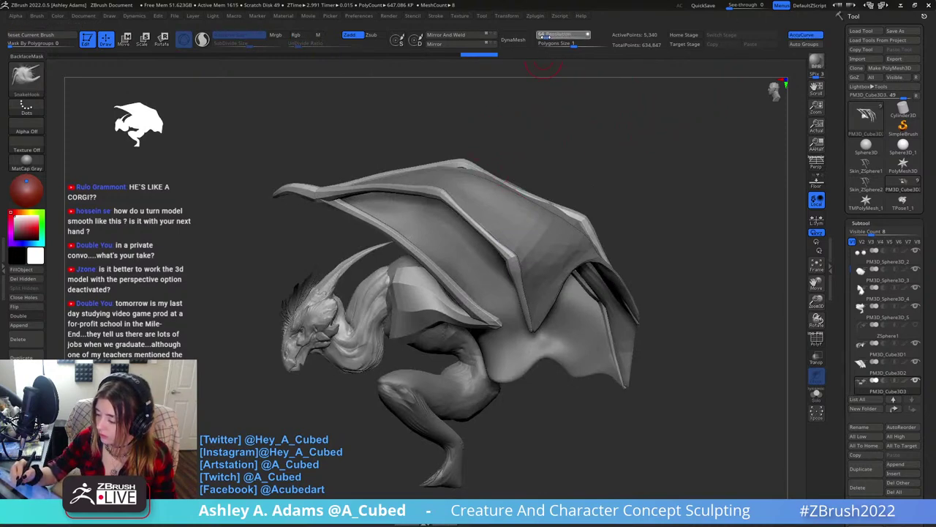
Try to convert the PM3D_Cube3D3 wing subtool to a DynaMesh at resolution 64.
{"action": "left_click", "coordinate": [526, 44]}
{"action": "right_click_drag", "start_coordinate": [417, 271], "coordinate": [440, 199], "text": "alt"}
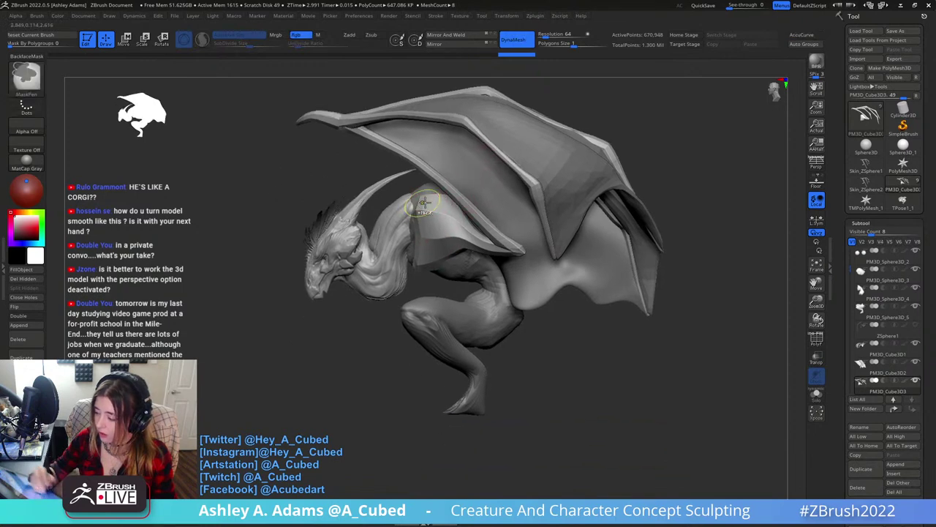
{"action": "key", "text": "ctrl+z"}
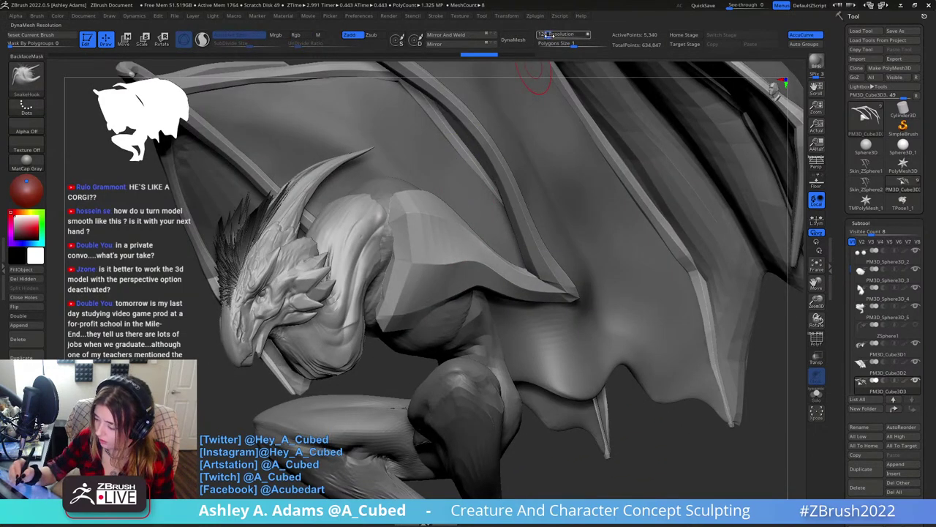
Convert the PM3D_Cube3D3 wing subtool to a DynaMesh at resolution 56.
{"action": "type", "text": "56"}
{"action": "key", "text": "Return"}
{"action": "left_click", "coordinate": [523, 44]}
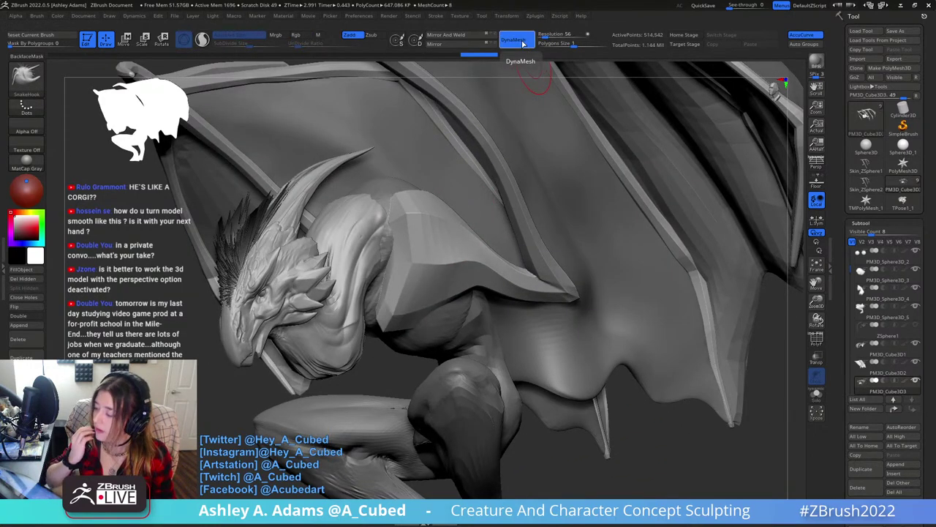
Undo the last DynaMesh of the PM3D_Cube3D3 wing subtool and convert it again at resolution 24.
{"action": "key", "text": "ctrl+z"}
{"action": "left_click", "coordinate": [543, 38]}
{"action": "type", "text": "32"}
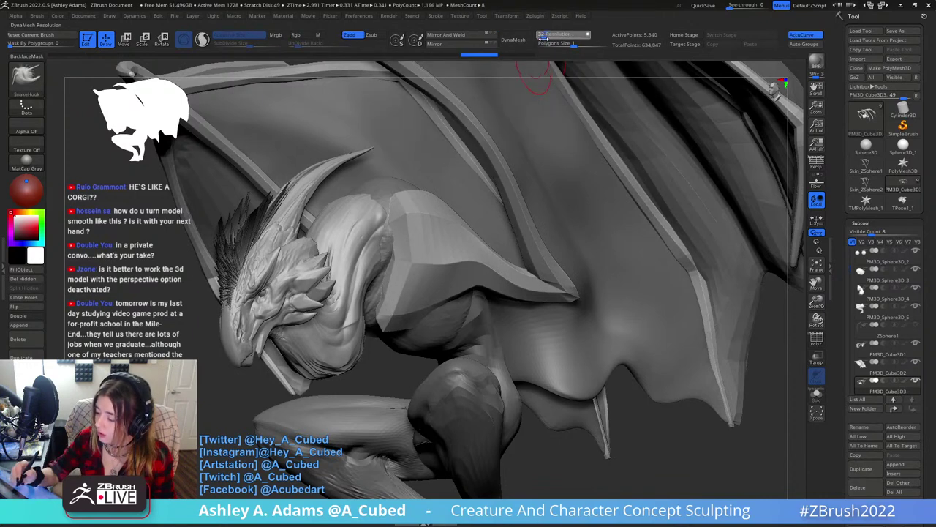
{"action": "left_click_drag", "start_coordinate": [542, 38], "coordinate": [538, 37]}
{"action": "left_click", "coordinate": [513, 40]}
Smooth and reshape the blocky shoulder faces at the base of the wing subtool.
{"action": "key", "text": "space"}
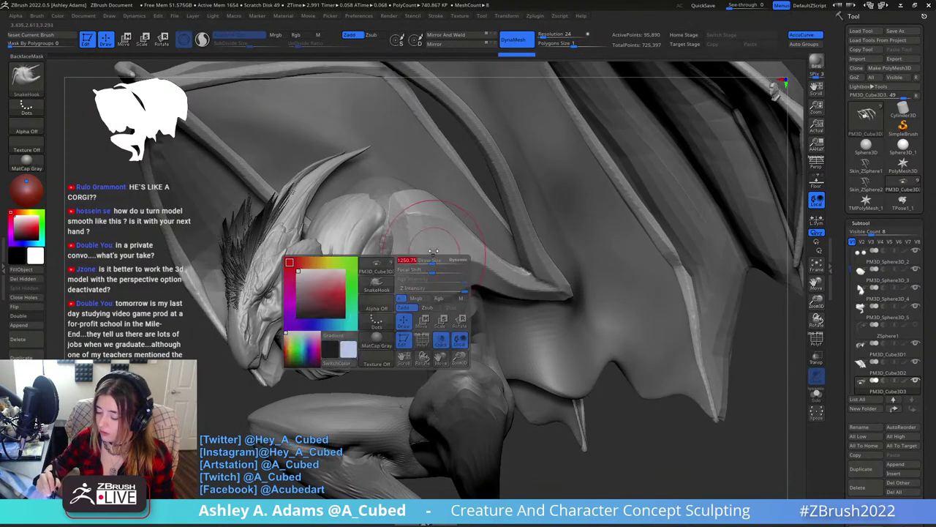
{"action": "left_click_drag", "start_coordinate": [407, 245], "coordinate": [385, 321], "text": "shift"}
{"action": "mouse_move", "coordinate": [399, 204]}
{"action": "left_mouse_down"}
{"action": "mouse_move", "coordinate": [389, 325]}
{"action": "mouse_move", "coordinate": [385, 317]}
{"action": "left_mouse_up"}
{"action": "right_click_drag", "start_coordinate": [385, 317], "coordinate": [390, 301]}
{"action": "key", "text": "space"}
{"action": "left_click_drag", "start_coordinate": [391, 303], "coordinate": [372, 303]}
Select the PM3D_Sphere3D_3 body subtool and merge it down with PM3D_Sphere3D_4.
{"action": "left_click", "coordinate": [357, 328], "text": "alt"}
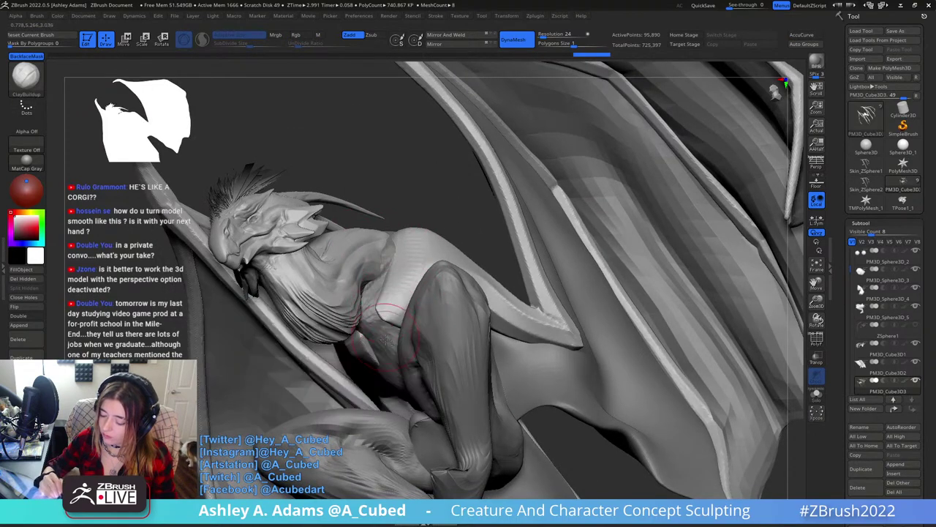
{"action": "mouse_move", "coordinate": [357, 328]}
{"action": "right_mouse_down"}
{"action": "mouse_move", "coordinate": [436, 270]}
{"action": "mouse_move", "coordinate": [446, 277]}
{"action": "right_mouse_up"}
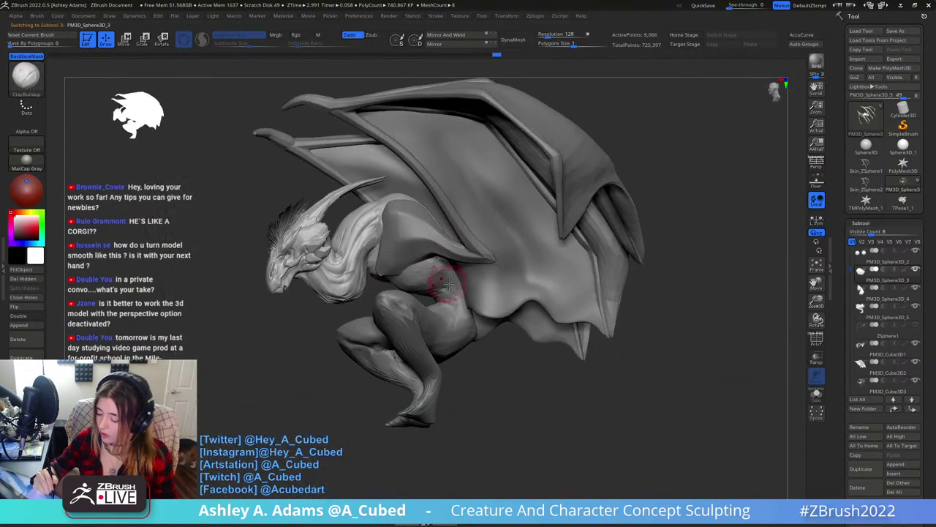
{"action": "left_click", "coordinate": [443, 285], "text": "alt"}
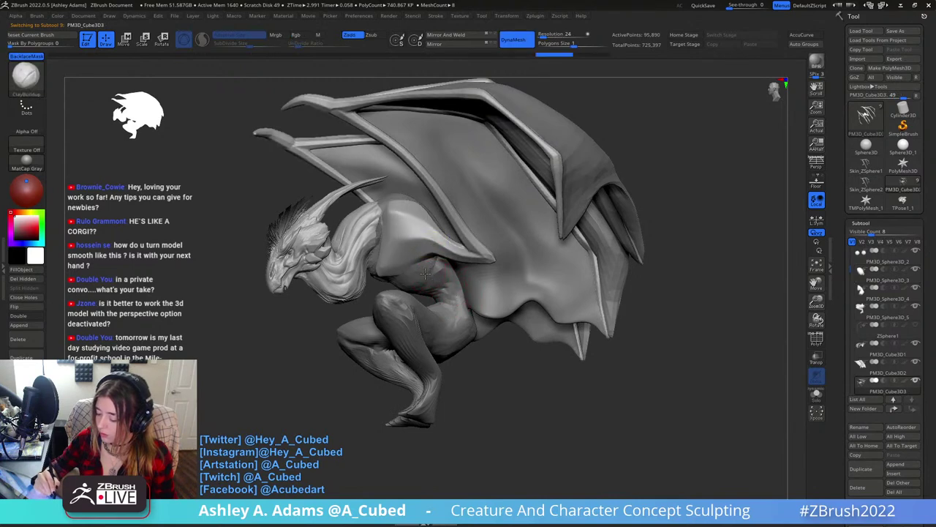
{"action": "left_click_drag", "start_coordinate": [442, 268], "coordinate": [458, 324]}
{"action": "left_click", "coordinate": [881, 283]}
{"action": "scroll", "coordinate": [874, 375], "scroll_direction": "down", "scroll_amount": 4}
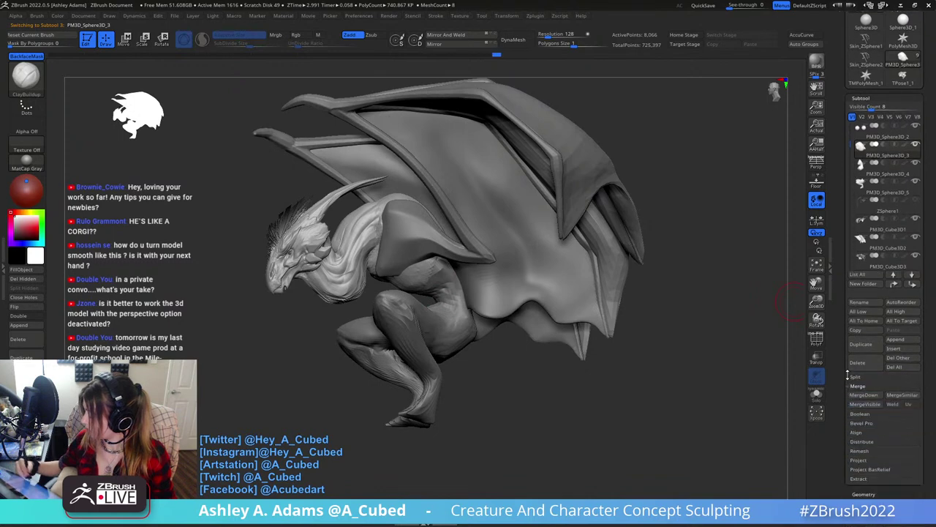
{"action": "left_click", "coordinate": [865, 365]}
{"action": "left_click", "coordinate": [766, 391]}
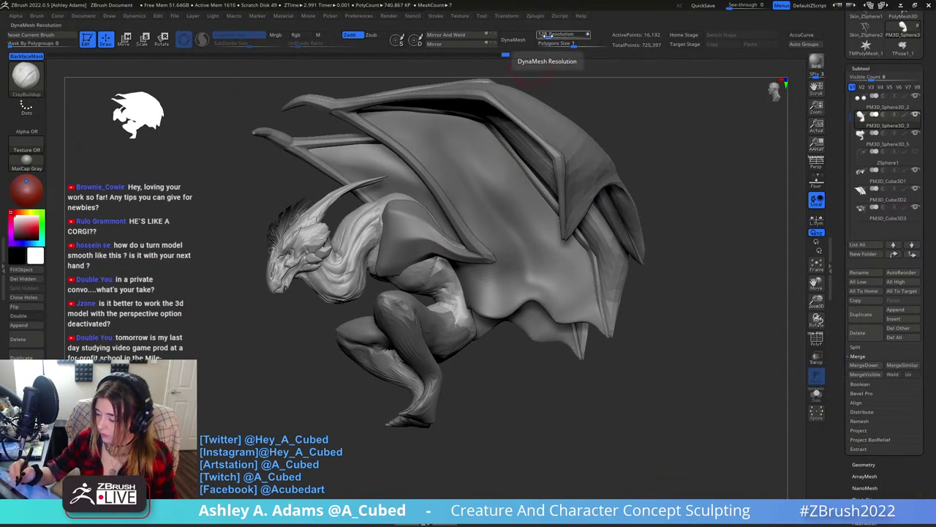
Merge PM3D_Sphere3D_3 down with PM3D_Sphere3D_5 and convert the combined body to a DynaMesh at resolution 72.
{"action": "left_click", "coordinate": [441, 322], "text": "alt"}
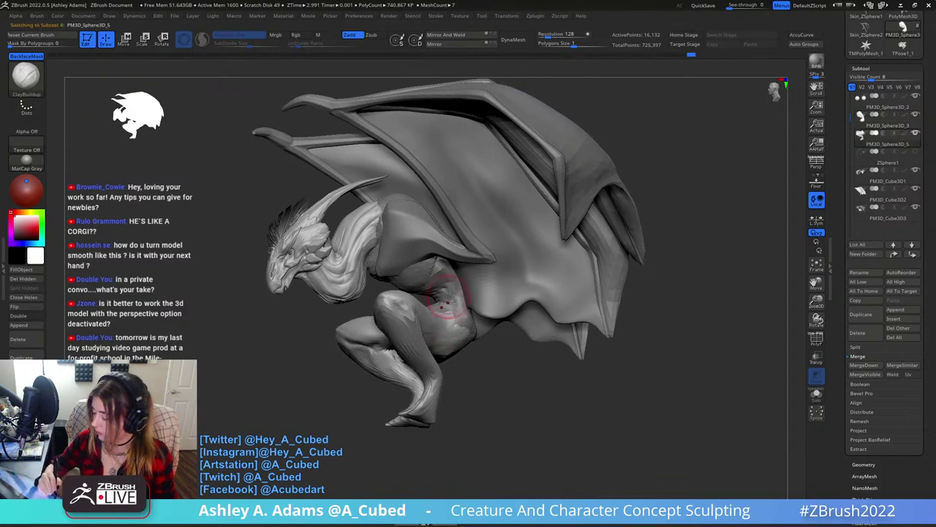
{"action": "left_click", "coordinate": [888, 126]}
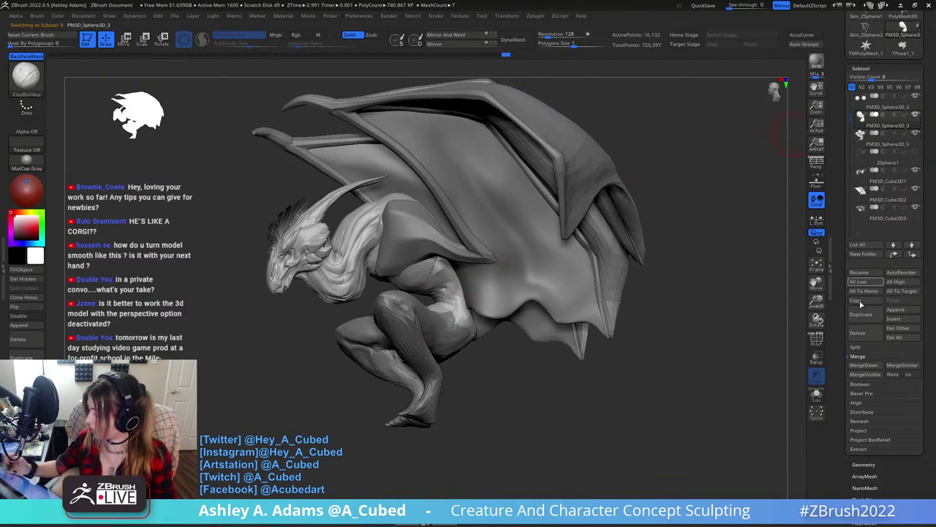
{"action": "left_click", "coordinate": [872, 371]}
{"action": "left_click", "coordinate": [774, 388]}
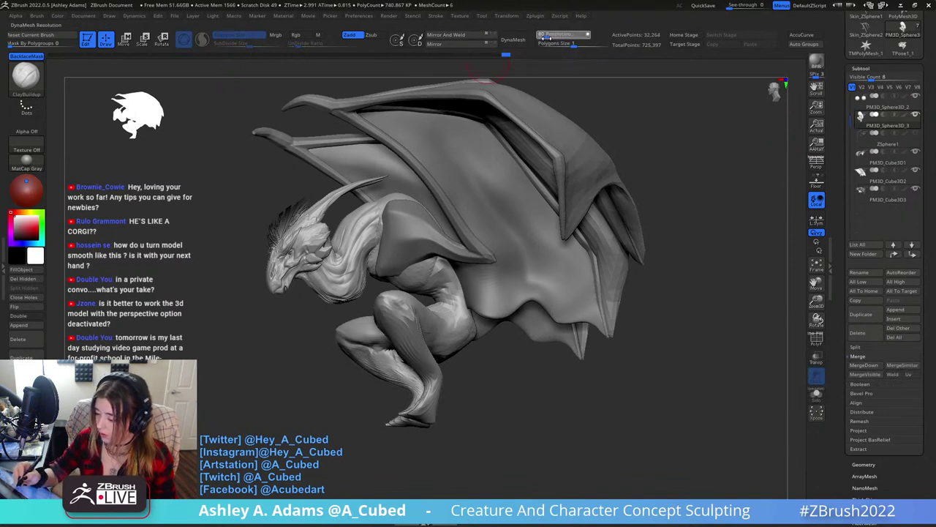
{"action": "left_click", "coordinate": [516, 43]}
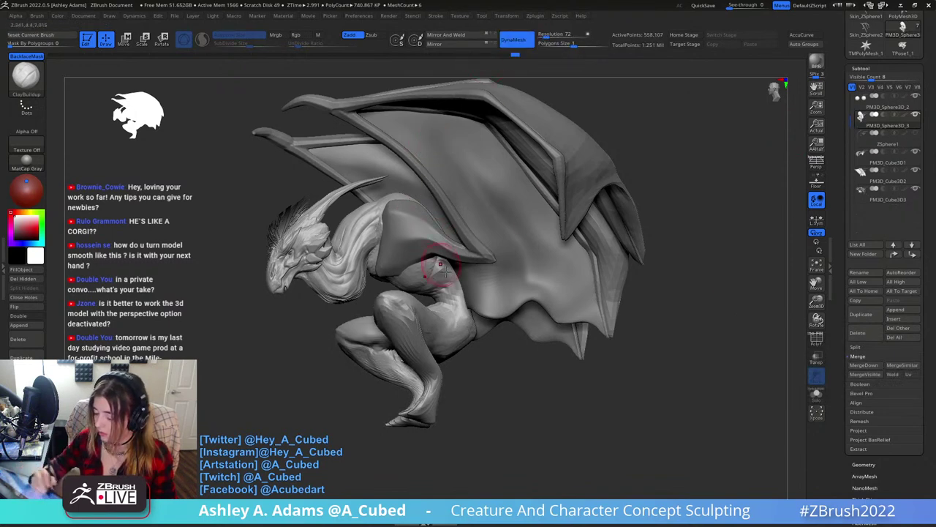
Build up the side of the torso and blend its joint with the waist using the ClayBuildup brush.
{"action": "mouse_move", "coordinate": [435, 252]}
{"action": "right_mouse_down", "text": "ctrl"}
{"action": "mouse_move", "coordinate": [437, 304]}
{"action": "mouse_move", "coordinate": [479, 265]}
{"action": "right_mouse_up", "text": "ctrl"}
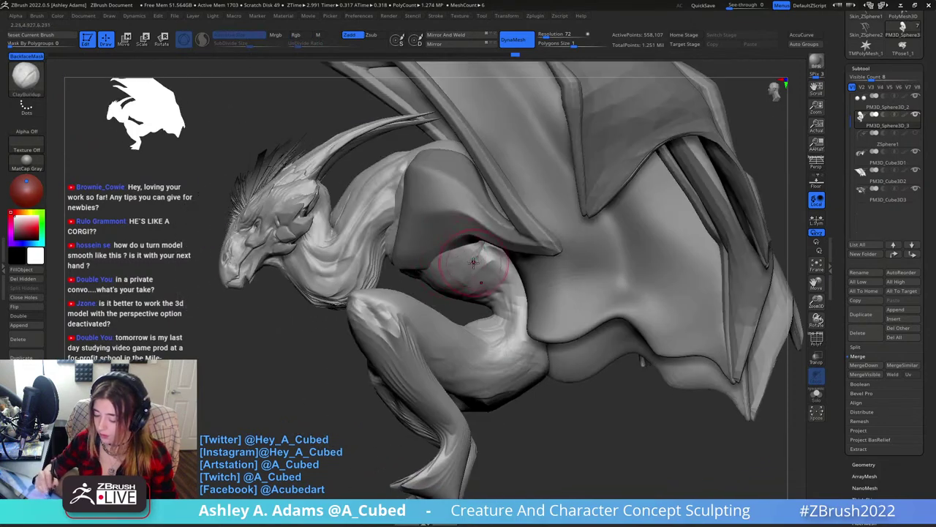
{"action": "mouse_move", "coordinate": [476, 260]}
{"action": "left_mouse_down"}
{"action": "mouse_move", "coordinate": [451, 293]}
{"action": "mouse_move", "coordinate": [441, 291]}
{"action": "left_mouse_up"}
{"action": "right_click_drag", "start_coordinate": [442, 291], "coordinate": [485, 234]}
{"action": "left_click_drag", "start_coordinate": [474, 250], "coordinate": [399, 282]}
{"action": "right_click_drag", "start_coordinate": [434, 254], "coordinate": [515, 209]}
{"action": "mouse_move", "coordinate": [486, 284]}
{"action": "right_mouse_down"}
{"action": "mouse_move", "coordinate": [521, 258]}
{"action": "mouse_move", "coordinate": [512, 250]}
{"action": "mouse_move", "coordinate": [510, 262]}
{"action": "mouse_move", "coordinate": [492, 233]}
{"action": "right_mouse_up"}
Select the PM3D_Cube3D3 wing subtool and reshape its shoulder and upper arm with the SnakeHook brush.
{"action": "left_click", "coordinate": [521, 222], "text": "alt"}
{"action": "key", "text": "b"}
{"action": "key", "text": "s"}
{"action": "key", "text": "h"}
{"action": "right_click_drag", "start_coordinate": [410, 282], "coordinate": [459, 262]}
{"action": "left_click_drag", "start_coordinate": [457, 254], "coordinate": [463, 232]}
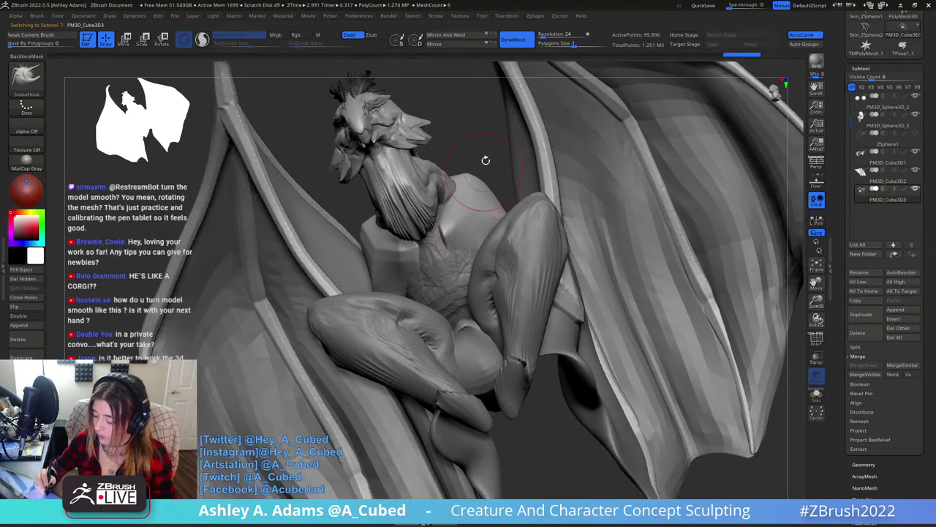
Try to mirror the reshaped shoulder to the other side of the wing subtool.
{"action": "left_click", "coordinate": [462, 42]}
{"action": "right_click", "coordinate": [463, 147]}
{"action": "right_click_drag", "start_coordinate": [459, 227], "coordinate": [510, 286]}
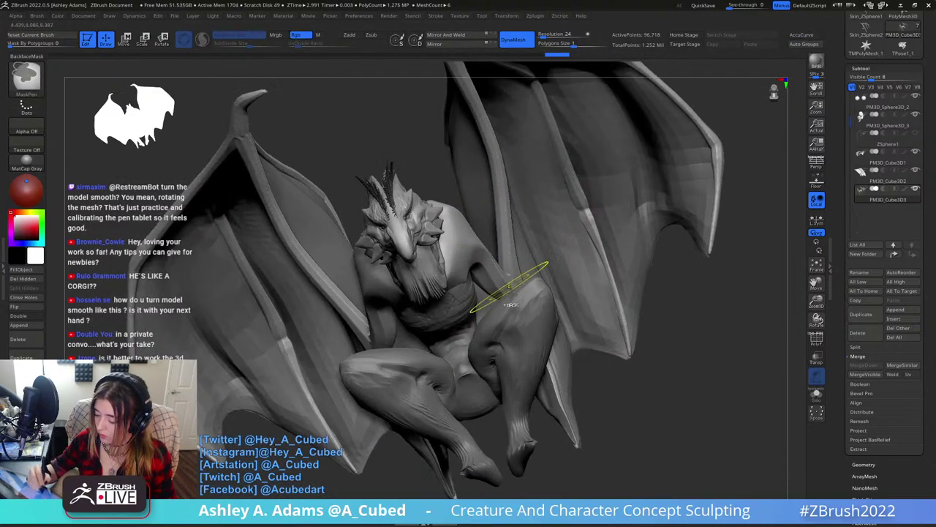
{"action": "key", "text": "shift"}
{"action": "key", "text": "ctrl+z"}
{"action": "key", "text": "ctrl+z"}
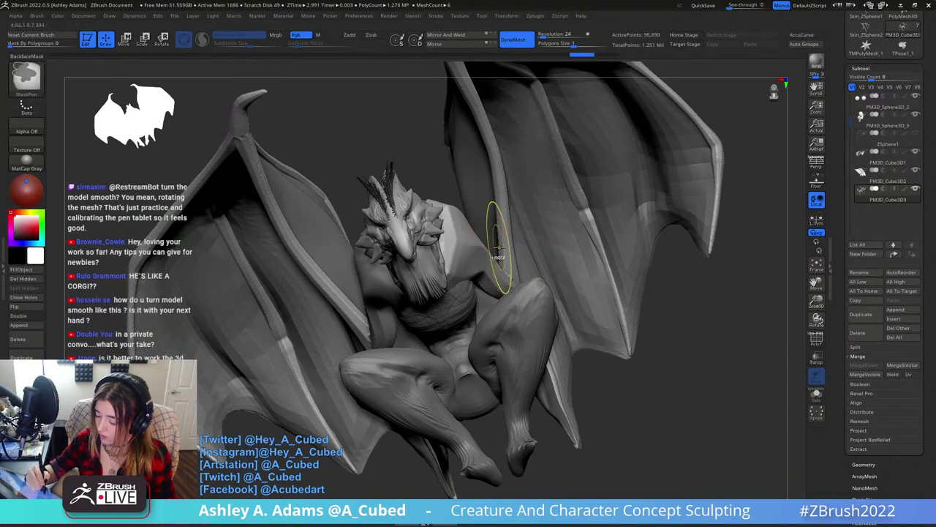
Apply Mirror And Weld to the PM3D_Cube3D3 wing subtool and smooth its shoulder and arm.
{"action": "left_click", "coordinate": [465, 36]}
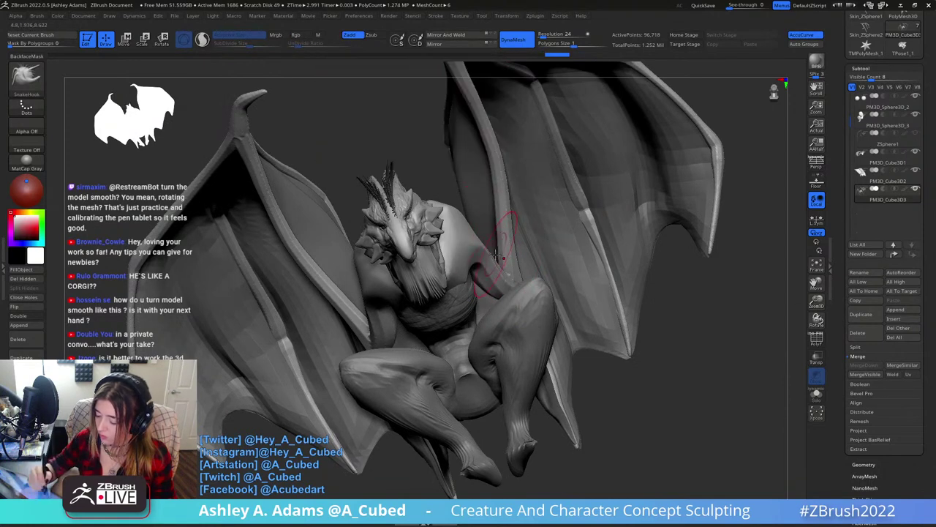
{"action": "right_click_drag", "start_coordinate": [502, 301], "coordinate": [498, 219], "text": "ctrl"}
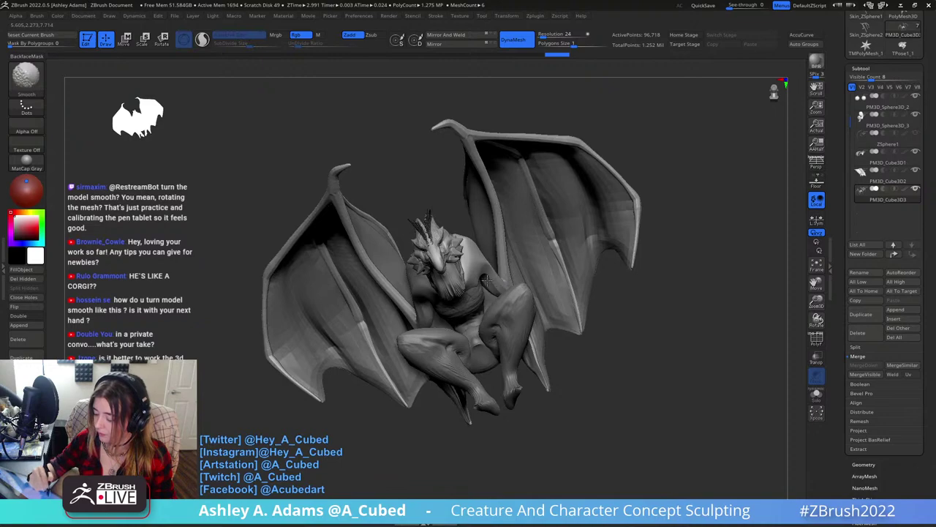
{"action": "mouse_move", "coordinate": [487, 279]}
{"action": "right_mouse_down"}
{"action": "mouse_move", "coordinate": [446, 224]}
{"action": "mouse_move", "coordinate": [432, 241]}
{"action": "right_mouse_up"}
{"action": "mouse_move", "coordinate": [381, 227]}
{"action": "left_mouse_down"}
{"action": "mouse_move", "coordinate": [341, 185]}
{"action": "mouse_move", "coordinate": [381, 224]}
{"action": "left_mouse_up"}
Build up the first muscle masses over the wing's shoulder and chest with the ClayBuildup brush.
{"action": "key", "text": "b"}
{"action": "key", "text": "c"}
{"action": "key", "text": "b"}
{"action": "mouse_move", "coordinate": [399, 232]}
{"action": "right_mouse_down"}
{"action": "mouse_move", "coordinate": [428, 245]}
{"action": "mouse_move", "coordinate": [377, 249]}
{"action": "right_mouse_up"}
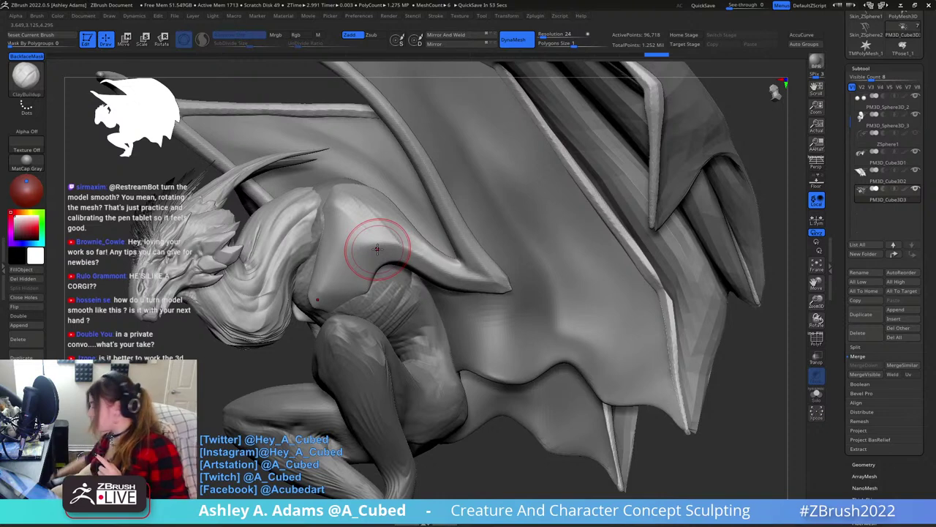
{"action": "right_click_drag", "start_coordinate": [371, 231], "coordinate": [399, 230]}
{"action": "mouse_move", "coordinate": [338, 288]}
{"action": "right_mouse_down"}
{"action": "mouse_move", "coordinate": [324, 212]}
{"action": "mouse_move", "coordinate": [343, 220]}
{"action": "mouse_move", "coordinate": [336, 238]}
{"action": "mouse_move", "coordinate": [389, 255]}
{"action": "right_mouse_up"}
Carve creases between the shoulder and chest muscles with DamStandard and build up the surrounding forms with ClayBuildup.
{"action": "key", "text": "b"}
{"action": "key", "text": "d"}
{"action": "key", "text": "s"}
{"action": "key", "text": "b"}
{"action": "key", "text": "c"}
{"action": "key", "text": "b"}
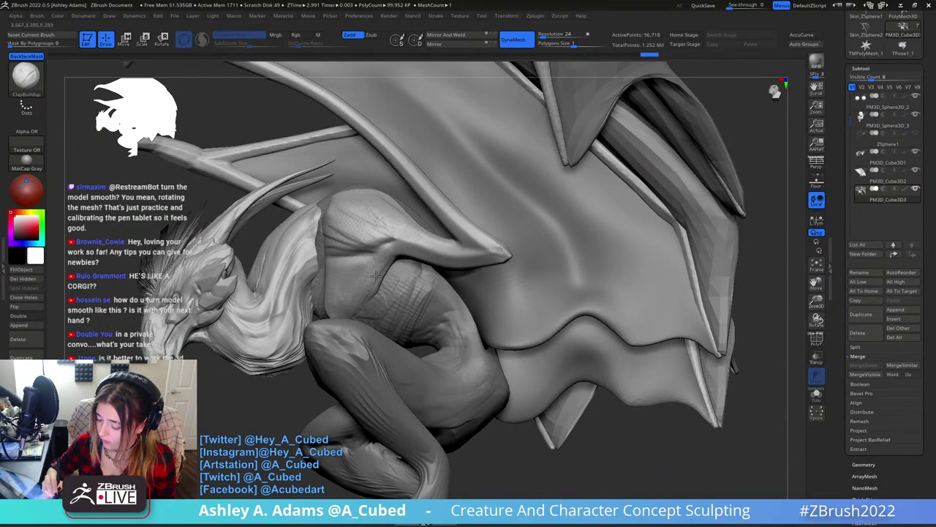
{"action": "right_click_drag", "start_coordinate": [388, 271], "coordinate": [363, 294]}
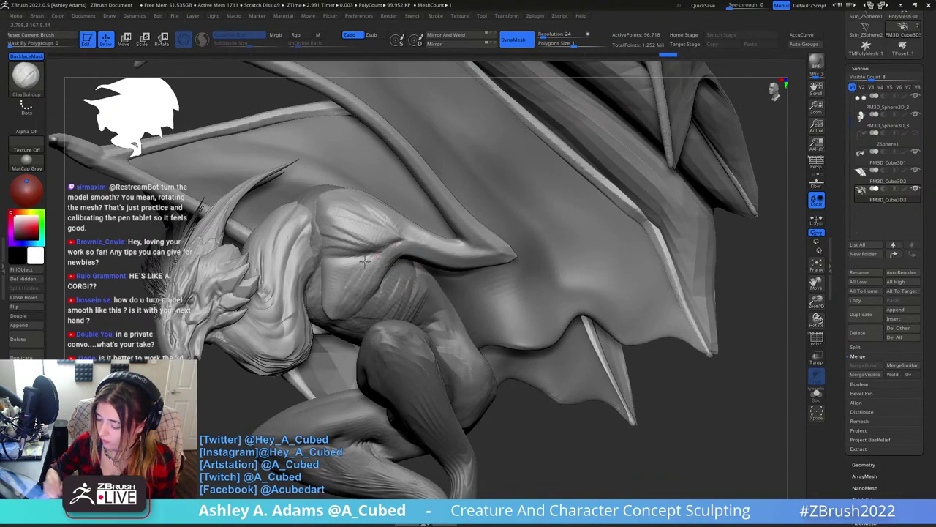
{"action": "right_click_drag", "start_coordinate": [365, 261], "coordinate": [392, 251]}
{"action": "mouse_move", "coordinate": [334, 269]}
{"action": "right_mouse_down"}
{"action": "mouse_move", "coordinate": [388, 253]}
{"action": "mouse_move", "coordinate": [376, 219]}
{"action": "right_mouse_up"}
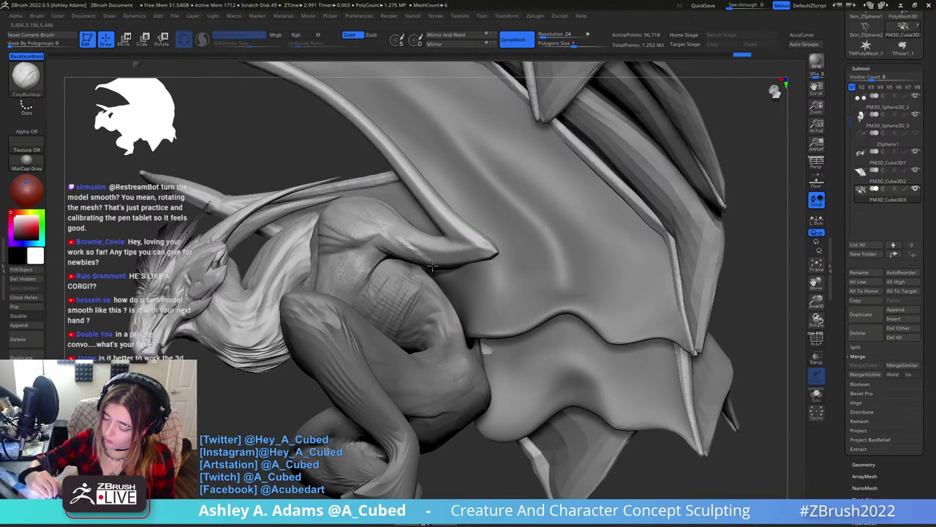
Define the arm muscles between shoulder and elbow, using the DamStandard and ClayBuildup brushes.
{"action": "mouse_move", "coordinate": [428, 254]}
{"action": "right_mouse_down"}
{"action": "mouse_move", "coordinate": [439, 260]}
{"action": "mouse_move", "coordinate": [418, 271]}
{"action": "mouse_move", "coordinate": [407, 297]}
{"action": "right_mouse_up"}
{"action": "key", "text": "b"}
{"action": "key", "text": "d"}
{"action": "key", "text": "s"}
{"action": "key", "text": "b"}
{"action": "key", "text": "c"}
{"action": "key", "text": "b"}
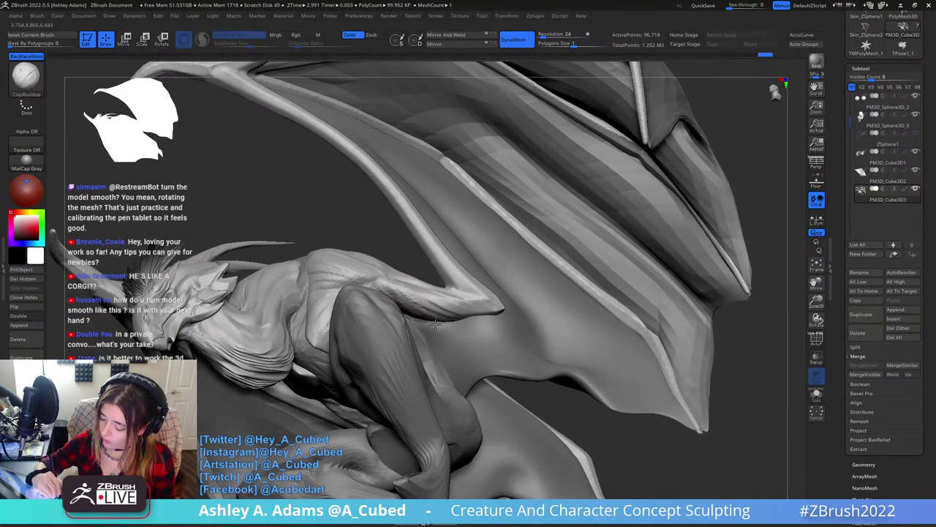
{"action": "mouse_move", "coordinate": [468, 300]}
{"action": "right_mouse_down"}
{"action": "mouse_move", "coordinate": [452, 310]}
{"action": "mouse_move", "coordinate": [365, 265]}
{"action": "mouse_move", "coordinate": [326, 258]}
{"action": "right_mouse_up"}
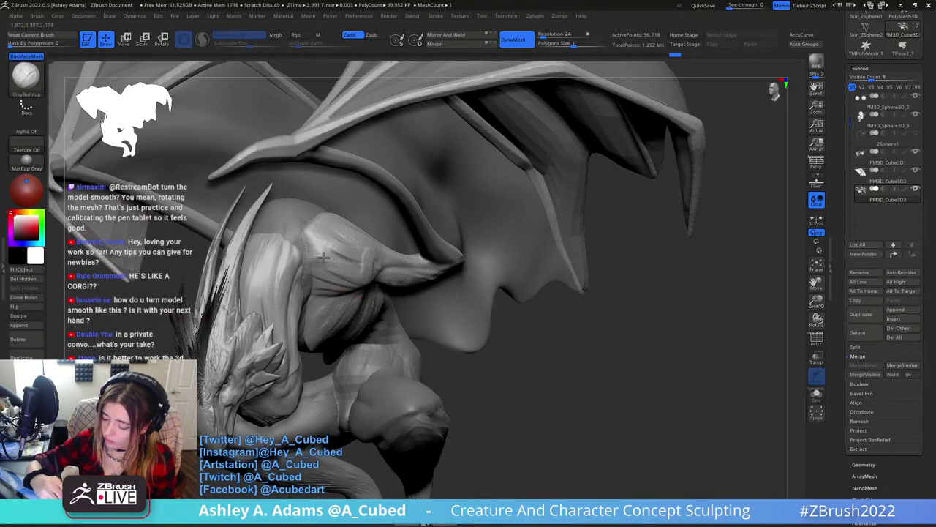
Select the PM3D_Sphere3D_3 body subtool and build up muscle forms along the back with ClayBuildup.
{"action": "mouse_move", "coordinate": [318, 210]}
{"action": "right_mouse_down"}
{"action": "mouse_move", "coordinate": [324, 232]}
{"action": "mouse_move", "coordinate": [328, 184]}
{"action": "mouse_move", "coordinate": [273, 144]}
{"action": "right_mouse_up"}
{"action": "left_click", "coordinate": [328, 183], "text": "alt"}
{"action": "right_click", "coordinate": [328, 179]}
{"action": "left_click_drag", "start_coordinate": [328, 176], "coordinate": [341, 180]}
{"action": "mouse_move", "coordinate": [341, 180]}
{"action": "right_mouse_down"}
{"action": "mouse_move", "coordinate": [359, 223]}
{"action": "mouse_move", "coordinate": [351, 249]}
{"action": "mouse_move", "coordinate": [355, 230]}
{"action": "right_mouse_up"}
{"action": "left_click_drag", "start_coordinate": [354, 230], "coordinate": [353, 247]}
{"action": "mouse_move", "coordinate": [350, 205]}
{"action": "right_mouse_down"}
{"action": "mouse_move", "coordinate": [352, 252]}
{"action": "mouse_move", "coordinate": [368, 226]}
{"action": "mouse_move", "coordinate": [387, 136]}
{"action": "right_mouse_up"}
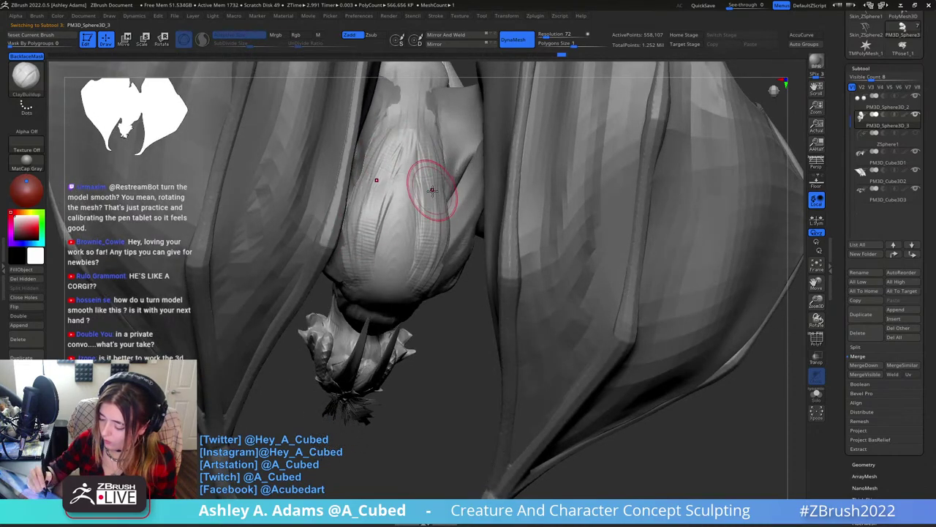
Carve lines along the back muscles with DamStandard and build up the upper back with ClayBuildup.
{"action": "key", "text": "b"}
{"action": "key", "text": "d"}
{"action": "key", "text": "s"}
{"action": "left_click_drag", "start_coordinate": [414, 171], "coordinate": [443, 221]}
{"action": "right_click_drag", "start_coordinate": [434, 221], "coordinate": [420, 198]}
{"action": "left_click_drag", "start_coordinate": [428, 184], "coordinate": [446, 231]}
{"action": "right_click_drag", "start_coordinate": [447, 232], "coordinate": [447, 161]}
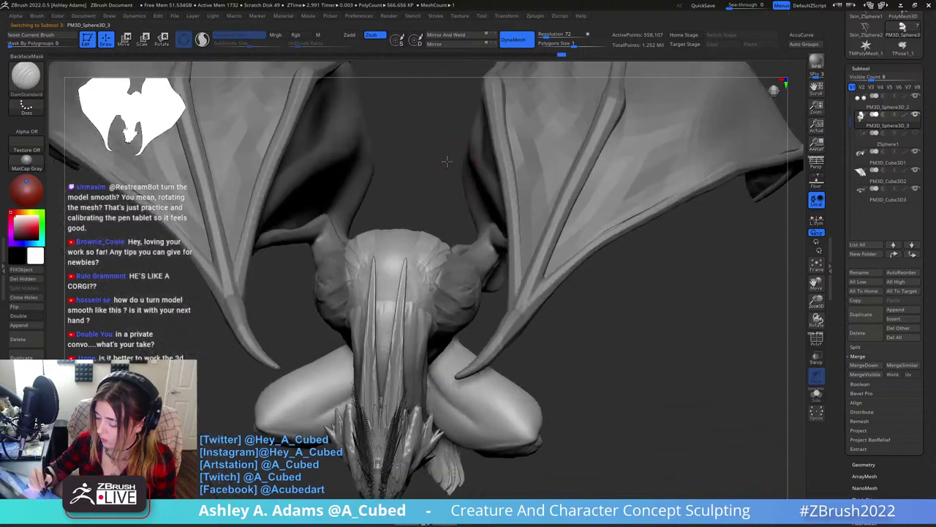
{"action": "key", "text": "b"}
{"action": "key", "text": "c"}
{"action": "key", "text": "b"}
{"action": "mouse_move", "coordinate": [432, 275]}
{"action": "right_mouse_down"}
{"action": "mouse_move", "coordinate": [505, 249]}
{"action": "mouse_move", "coordinate": [452, 270]}
{"action": "mouse_move", "coordinate": [432, 232]}
{"action": "right_mouse_up"}
Select the PM3D_Cube3D3 wing subtool and adjust the upper edge of the shoulder with the SnakeHook brush.
{"action": "left_click", "coordinate": [442, 275], "text": "alt"}
{"action": "key", "text": "b"}
{"action": "key", "text": "s"}
{"action": "key", "text": "h"}
{"action": "left_click_drag", "start_coordinate": [421, 229], "coordinate": [415, 220]}
{"action": "right_click_drag", "start_coordinate": [414, 221], "coordinate": [395, 224]}
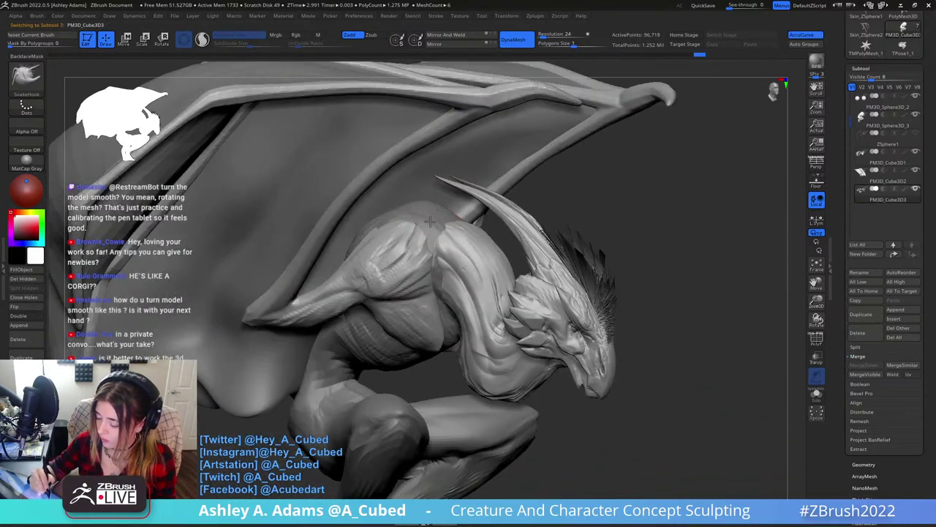
Select the head and neck subtool and reshape the base of the neck against the shoulders with SnakeHook.
{"action": "left_click", "coordinate": [448, 228], "text": "alt"}
{"action": "right_click", "coordinate": [449, 229]}
{"action": "left_click", "coordinate": [446, 233], "text": "alt"}
{"action": "right_click", "coordinate": [452, 236]}
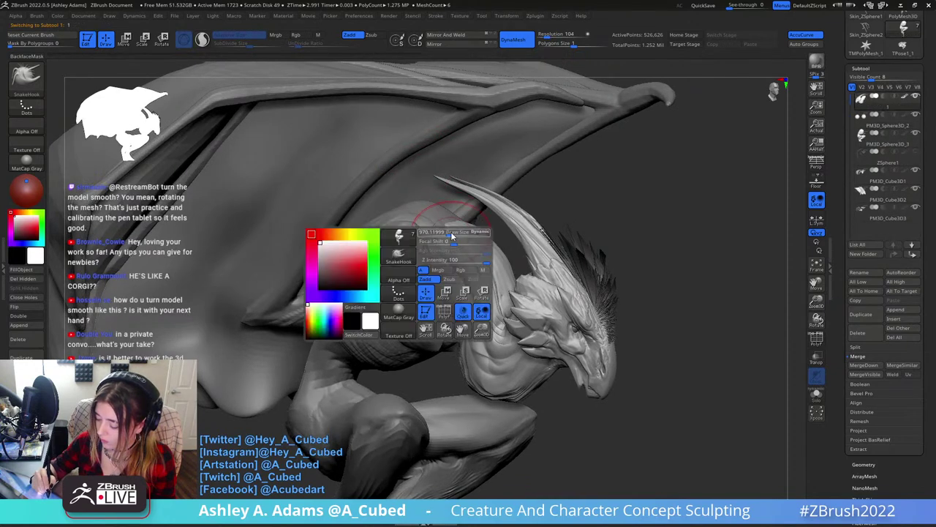
{"action": "right_click_drag", "start_coordinate": [452, 235], "coordinate": [444, 225]}
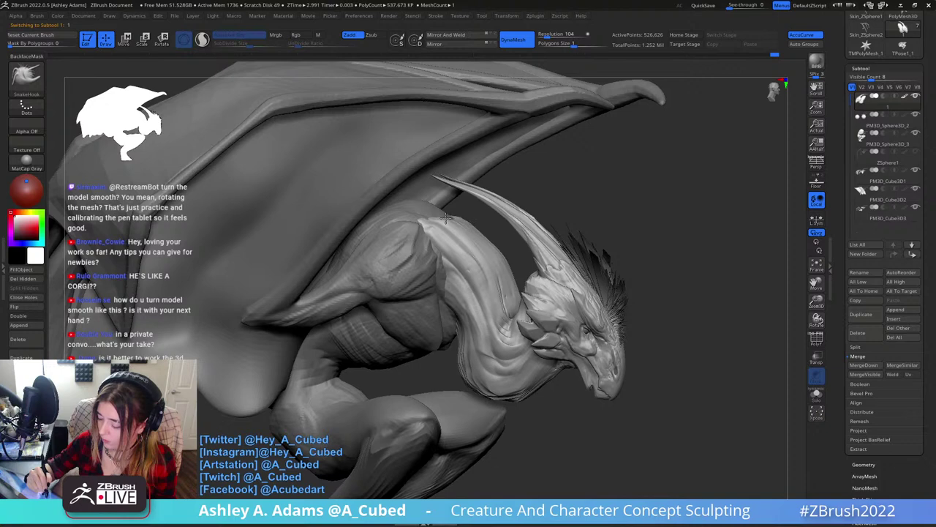
{"action": "right_click_drag", "start_coordinate": [448, 208], "coordinate": [417, 274]}
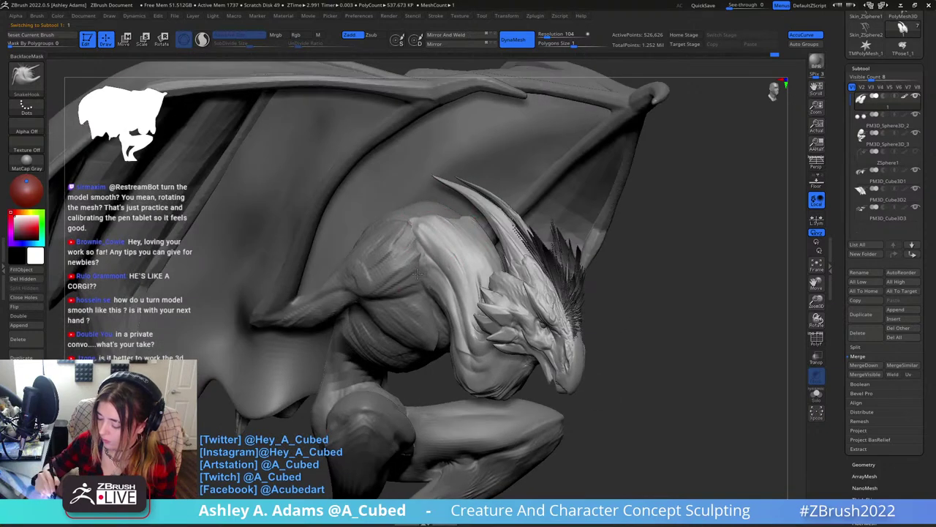
Define the muscle folds on the side of the neck with the DamStandard and ClayBuildup brushes.
{"action": "key", "text": "b"}
{"action": "key", "text": "d"}
{"action": "key", "text": "s"}
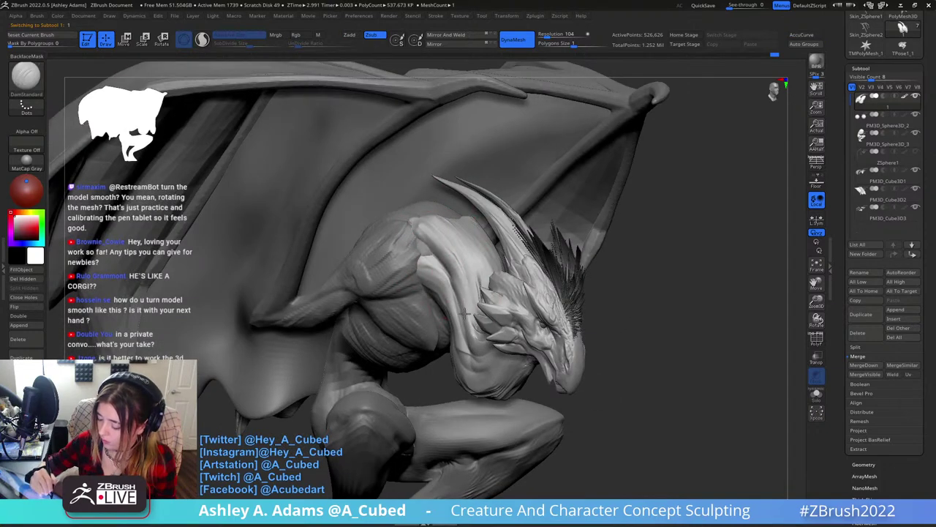
{"action": "key", "text": "b"}
{"action": "key", "text": "c"}
{"action": "key", "text": "b"}
Refine the PM3D_Cube3D3 shoulder muscles beside the neck, using the ClayBuildup and SnakeHook brushes.
{"action": "left_click", "coordinate": [388, 252], "text": "alt"}
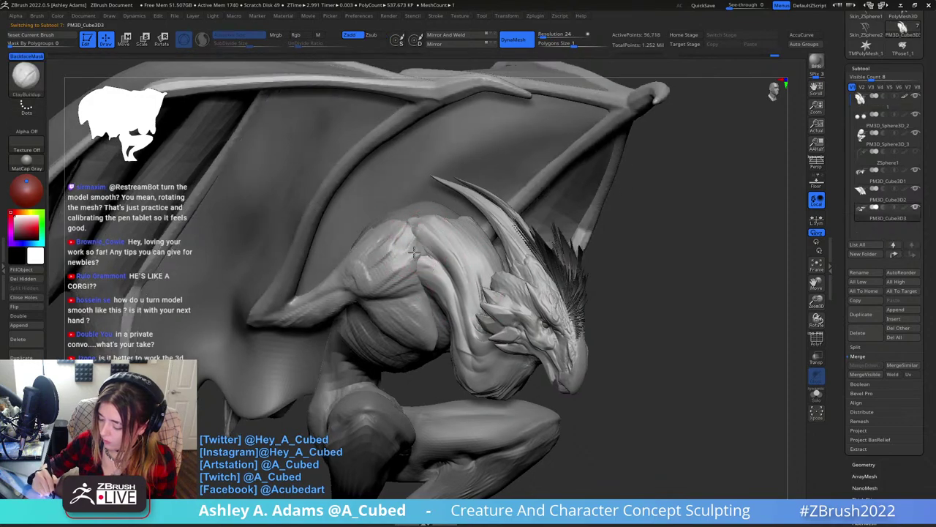
{"action": "right_click_drag", "start_coordinate": [370, 256], "coordinate": [397, 257]}
{"action": "key", "text": "b"}
{"action": "key", "text": "s"}
{"action": "key", "text": "h"}
{"action": "left_click_drag", "start_coordinate": [397, 256], "coordinate": [393, 247]}
{"action": "right_click_drag", "start_coordinate": [399, 256], "coordinate": [368, 266]}
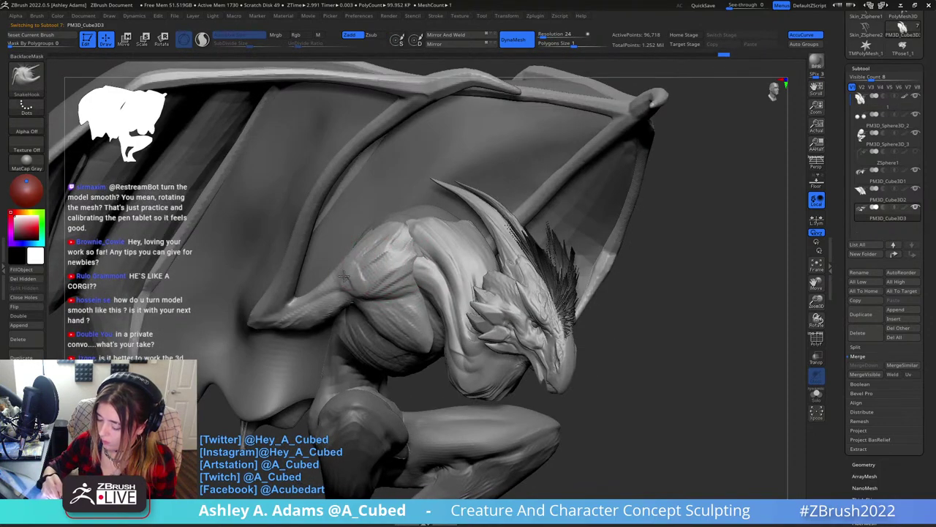
Mask the outer part of the shoulder and rework the muscle forms between it and the chest.
{"action": "right_click_drag", "start_coordinate": [430, 311], "coordinate": [431, 235], "text": "ctrl"}
{"action": "mouse_move", "coordinate": [504, 226]}
{"action": "right_mouse_down"}
{"action": "mouse_move", "coordinate": [415, 215]}
{"action": "mouse_move", "coordinate": [421, 205]}
{"action": "mouse_move", "coordinate": [430, 265]}
{"action": "mouse_move", "coordinate": [334, 205]}
{"action": "mouse_move", "coordinate": [359, 202]}
{"action": "right_mouse_up"}
{"action": "left_click_drag", "start_coordinate": [359, 202], "coordinate": [409, 232], "text": "ctrl"}
{"action": "left_click", "coordinate": [441, 198], "text": "ctrl"}
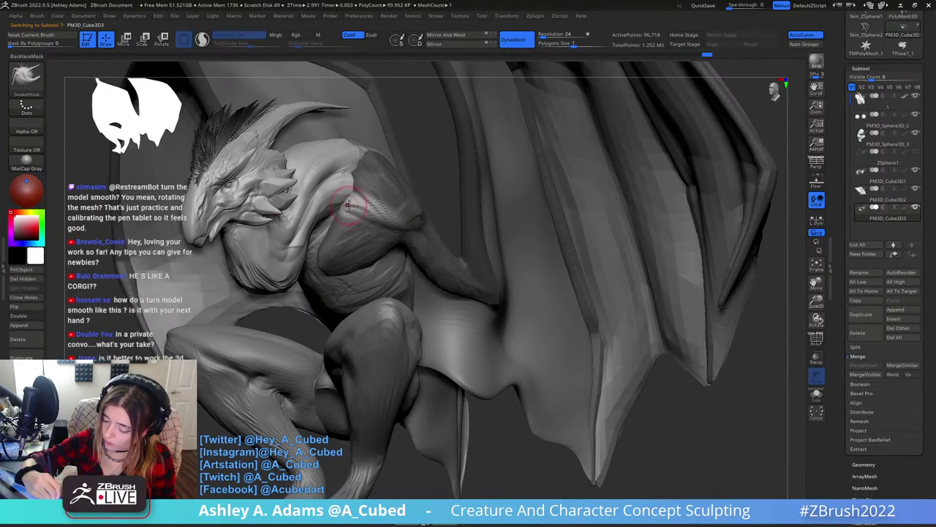
{"action": "right_click_drag", "start_coordinate": [348, 205], "coordinate": [356, 204]}
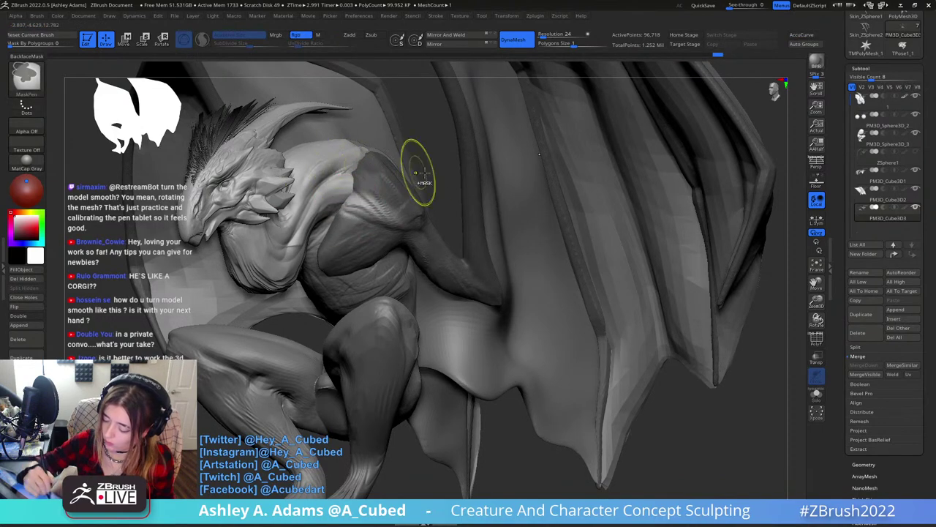
{"action": "mouse_move", "coordinate": [418, 168]}
{"action": "right_mouse_down"}
{"action": "mouse_move", "coordinate": [343, 210]}
{"action": "mouse_move", "coordinate": [362, 205]}
{"action": "mouse_move", "coordinate": [350, 187]}
{"action": "right_mouse_up"}
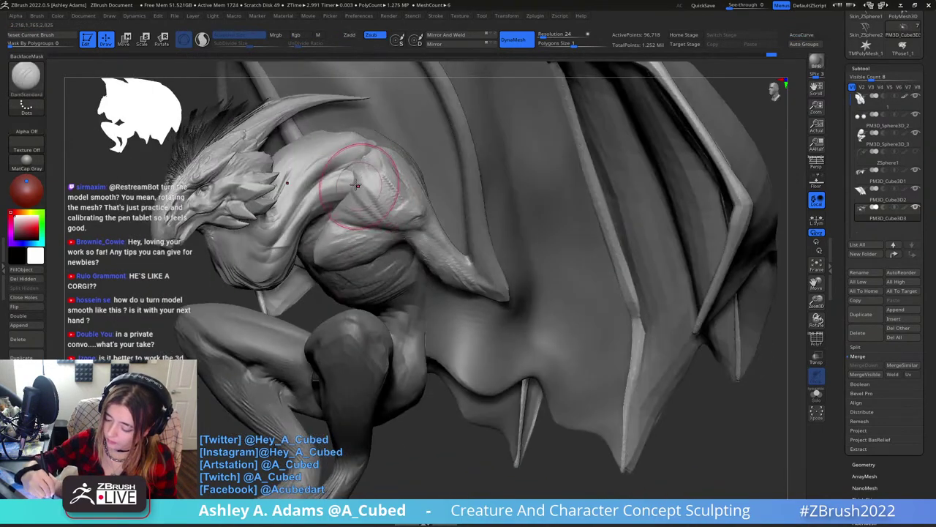
Build up the outer shoulder muscle volumes of PM3D_Cube3D3 with the ClayBuildup brush.
{"action": "key", "text": "b"}
{"action": "key", "text": "c"}
{"action": "key", "text": "b"}
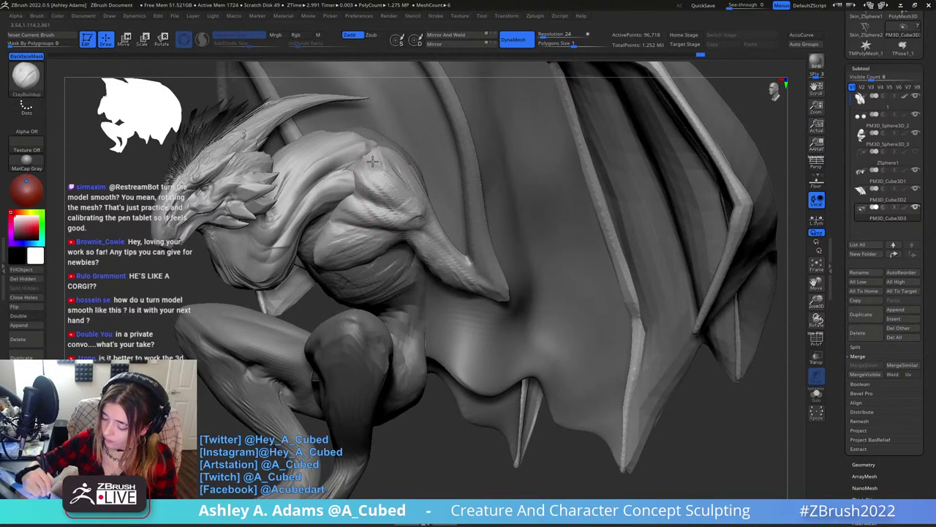
{"action": "right_click", "coordinate": [327, 248]}
{"action": "right_click_drag", "start_coordinate": [329, 245], "coordinate": [428, 183]}
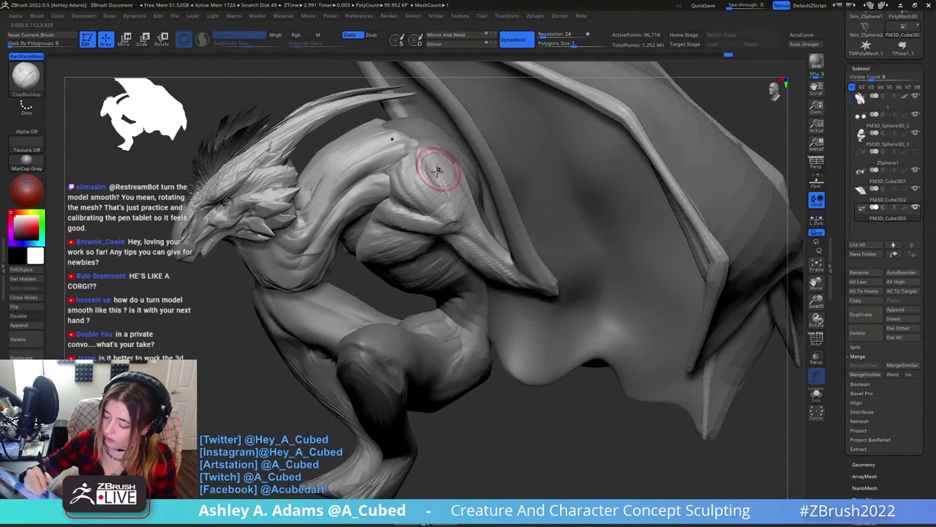
{"action": "left_click_drag", "start_coordinate": [438, 169], "coordinate": [454, 213]}
{"action": "right_click_drag", "start_coordinate": [388, 175], "coordinate": [398, 150]}
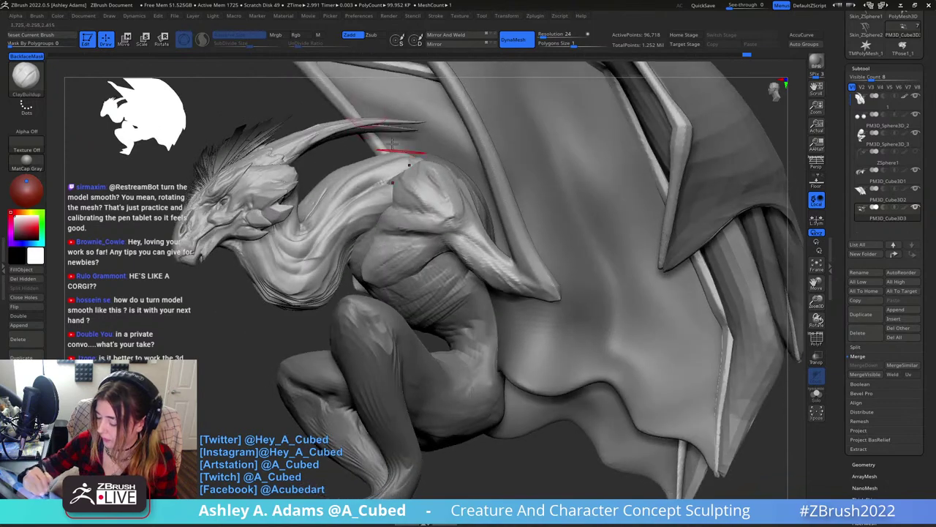
{"action": "right_click_drag", "start_coordinate": [376, 244], "coordinate": [350, 269]}
Select the head and neck subtool and adjust the base of the neck against the chest with SnakeHook.
{"action": "left_click", "coordinate": [360, 249], "text": "alt"}
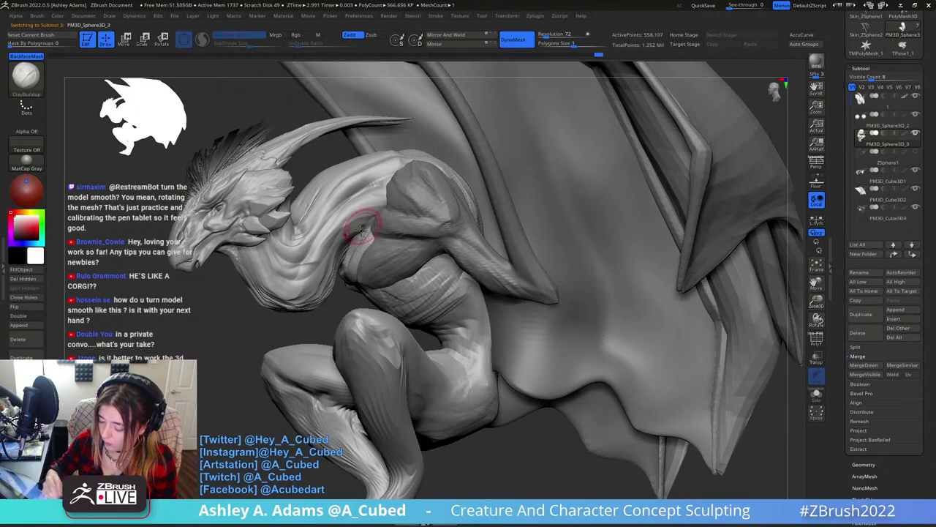
{"action": "right_click_drag", "start_coordinate": [360, 231], "coordinate": [372, 220]}
{"action": "key", "text": "b"}
{"action": "key", "text": "s"}
{"action": "key", "text": "h"}
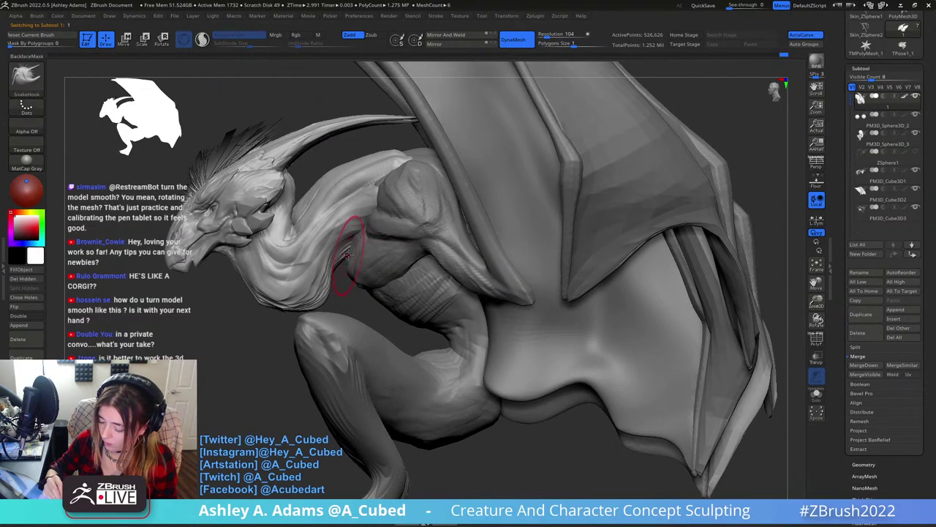
{"action": "mouse_move", "coordinate": [357, 261]}
{"action": "right_mouse_down"}
{"action": "mouse_move", "coordinate": [366, 241]}
{"action": "mouse_move", "coordinate": [359, 255]}
{"action": "right_mouse_up"}
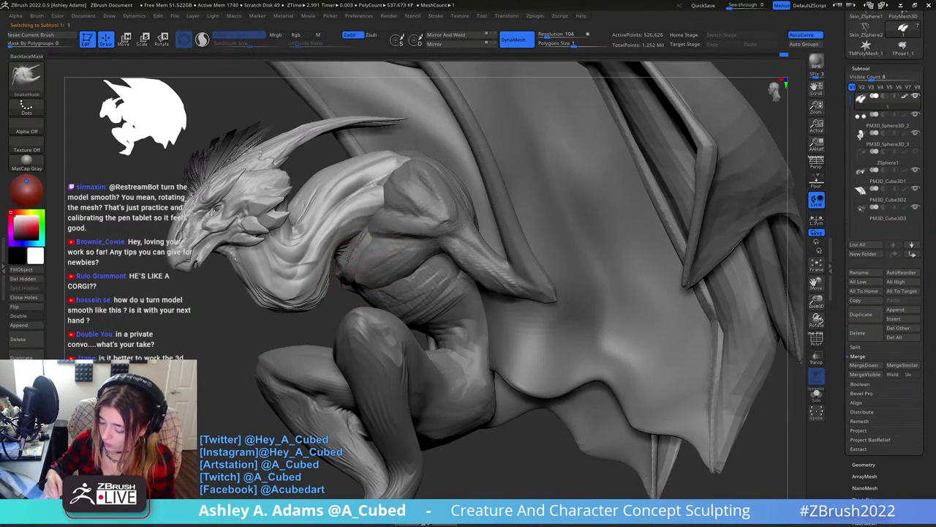
{"action": "mouse_move", "coordinate": [348, 271]}
{"action": "right_mouse_down"}
{"action": "mouse_move", "coordinate": [353, 244]}
{"action": "mouse_move", "coordinate": [378, 260]}
{"action": "mouse_move", "coordinate": [371, 247]}
{"action": "mouse_move", "coordinate": [350, 275]}
{"action": "mouse_move", "coordinate": [361, 229]}
{"action": "mouse_move", "coordinate": [347, 241]}
{"action": "mouse_move", "coordinate": [349, 250]}
{"action": "mouse_move", "coordinate": [386, 221]}
{"action": "right_mouse_up"}
Carve the muscle creases along the side of the neck with the DamStandard brush.
{"action": "key", "text": "b"}
{"action": "key", "text": "d"}
{"action": "key", "text": "s"}
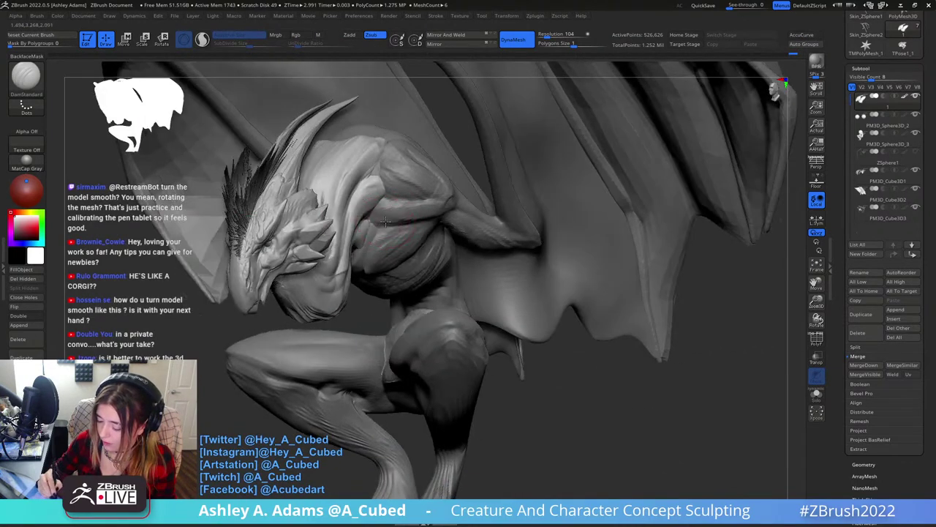
{"action": "mouse_move", "coordinate": [374, 151]}
{"action": "right_mouse_down"}
{"action": "mouse_move", "coordinate": [385, 196]}
{"action": "mouse_move", "coordinate": [389, 176]}
{"action": "mouse_move", "coordinate": [425, 220]}
{"action": "mouse_move", "coordinate": [443, 189]}
{"action": "mouse_move", "coordinate": [429, 233]}
{"action": "right_mouse_up"}
Select PM3D_Cube3D3, undo a SnakeHook stroke on the upper arm, and adjust the arm's volume with the Inflat brush.
{"action": "left_click", "coordinate": [356, 179], "text": "alt"}
{"action": "mouse_move", "coordinate": [356, 179]}
{"action": "right_mouse_down"}
{"action": "mouse_move", "coordinate": [330, 199]}
{"action": "mouse_move", "coordinate": [329, 179]}
{"action": "mouse_move", "coordinate": [357, 196]}
{"action": "mouse_move", "coordinate": [374, 194]}
{"action": "mouse_move", "coordinate": [316, 213]}
{"action": "right_mouse_up"}
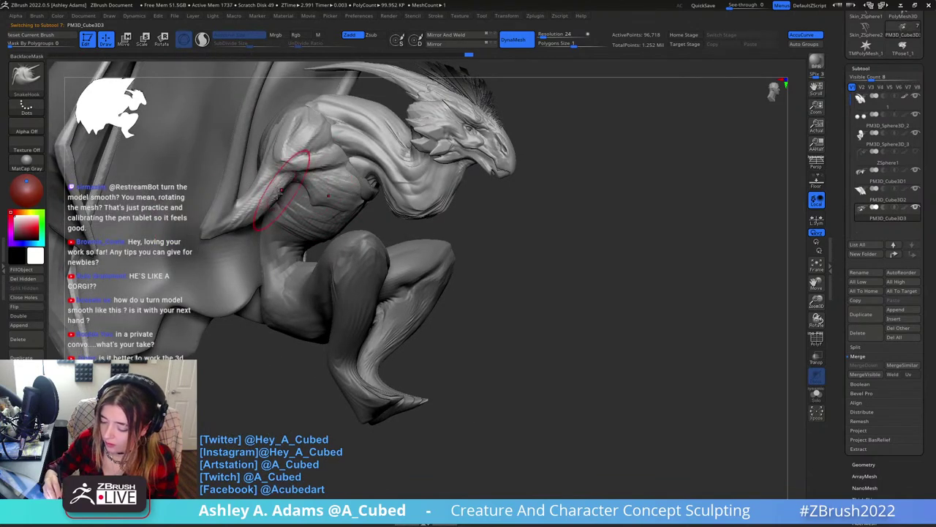
{"action": "left_click_drag", "start_coordinate": [260, 205], "coordinate": [322, 183]}
{"action": "key", "text": "ctrl+z"}
{"action": "right_click_drag", "start_coordinate": [267, 169], "coordinate": [390, 120], "text": "ctrl"}
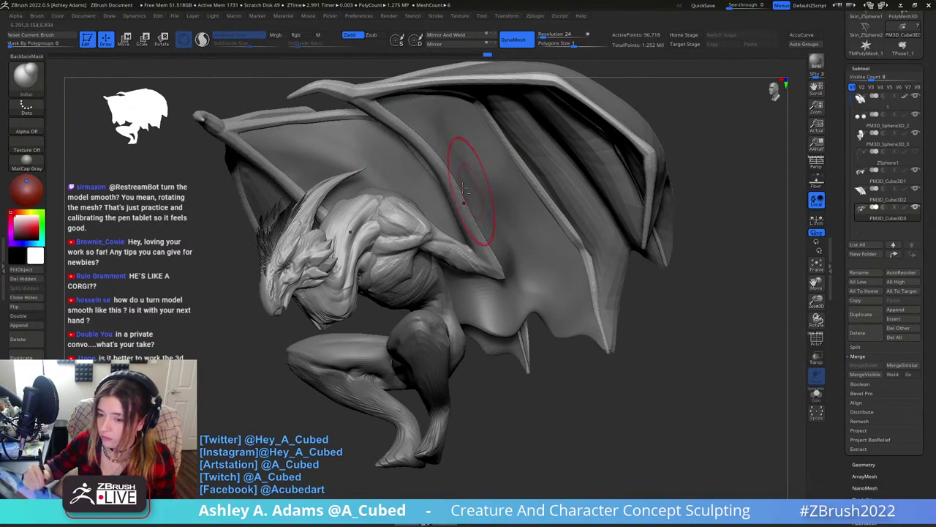
{"action": "right_click_drag", "start_coordinate": [463, 189], "coordinate": [432, 168], "text": "alt"}
{"action": "key", "text": "space"}
{"action": "left_click_drag", "start_coordinate": [432, 168], "coordinate": [426, 168]}
{"action": "left_click_drag", "start_coordinate": [413, 142], "coordinate": [418, 155]}
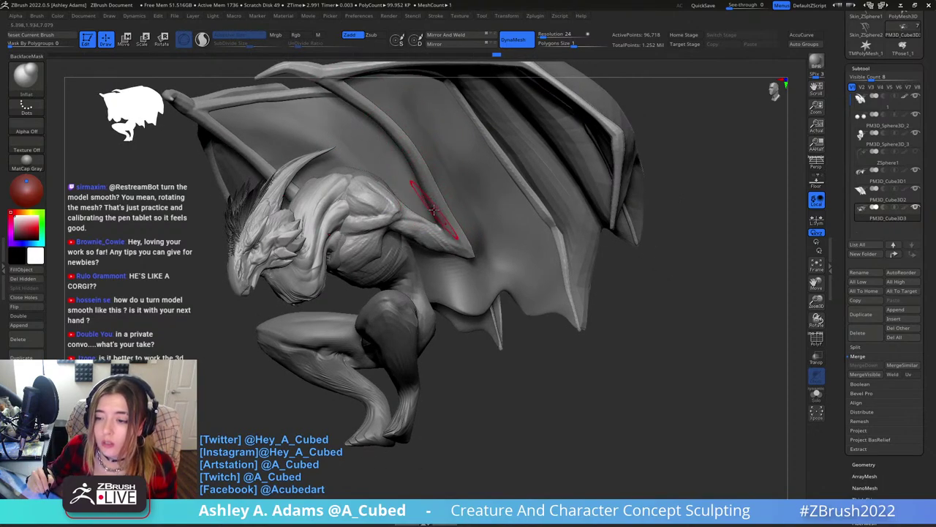
{"action": "right_click_drag", "start_coordinate": [436, 213], "coordinate": [449, 154]}
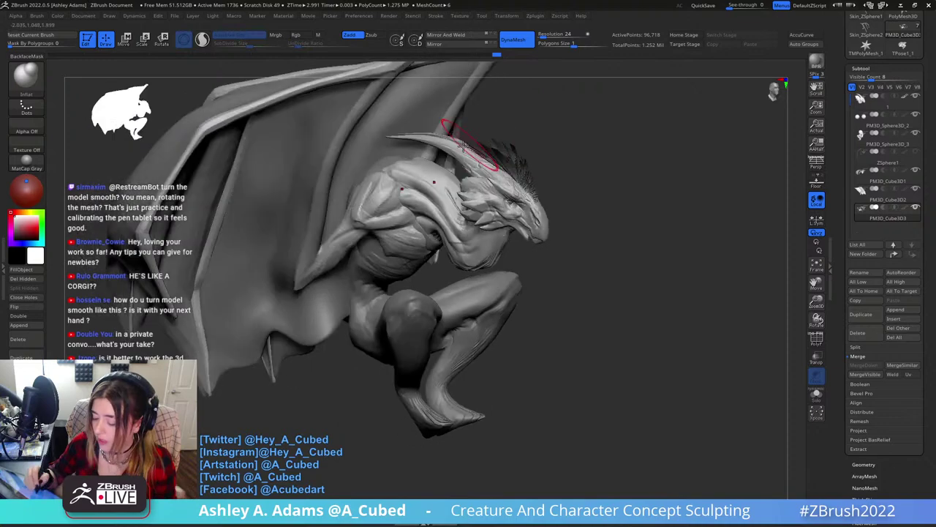
{"action": "right_click_drag", "start_coordinate": [366, 264], "coordinate": [395, 204]}
{"action": "right_click_drag", "start_coordinate": [362, 231], "coordinate": [374, 200]}
Define the muscle separations along the upper arm with the DamStandard and ClayBuildup brushes.
{"action": "key", "text": "b"}
{"action": "key", "text": "d"}
{"action": "key", "text": "s"}
{"action": "mouse_move", "coordinate": [386, 167]}
{"action": "right_mouse_down"}
{"action": "mouse_move", "coordinate": [365, 168]}
{"action": "mouse_move", "coordinate": [387, 178]}
{"action": "mouse_move", "coordinate": [418, 142]}
{"action": "right_mouse_up"}
{"action": "key", "text": "b"}
{"action": "key", "text": "c"}
{"action": "key", "text": "b"}
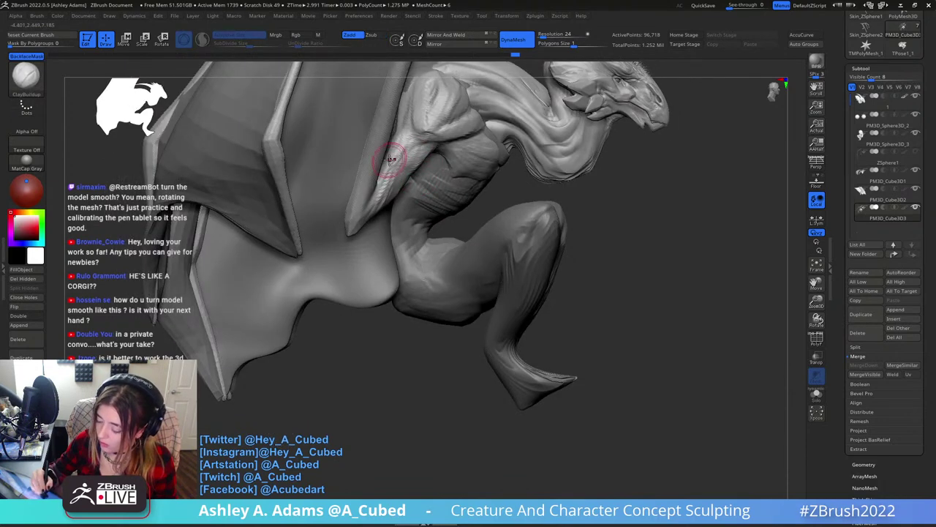
{"action": "key", "text": "b"}
{"action": "key", "text": "d"}
{"action": "key", "text": "s"}
{"action": "right_click_drag", "start_coordinate": [387, 177], "coordinate": [399, 181]}
Refine the transition between the shoulder and upper arm with alternating ClayBuildup and DamStandard strokes.
{"action": "key", "text": "b"}
{"action": "key", "text": "c"}
{"action": "key", "text": "b"}
{"action": "key", "text": "b"}
{"action": "key", "text": "d"}
{"action": "key", "text": "s"}
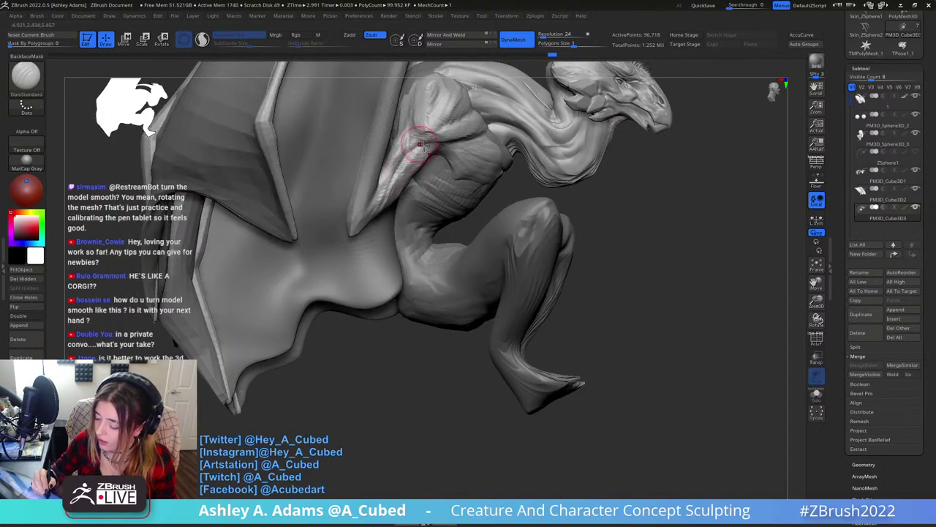
{"action": "key", "text": "b"}
{"action": "key", "text": "c"}
{"action": "key", "text": "b"}
{"action": "mouse_move", "coordinate": [423, 162]}
{"action": "right_mouse_down"}
{"action": "mouse_move", "coordinate": [409, 197]}
{"action": "mouse_move", "coordinate": [402, 168]}
{"action": "mouse_move", "coordinate": [406, 188]}
{"action": "mouse_move", "coordinate": [425, 174]}
{"action": "mouse_move", "coordinate": [417, 150]}
{"action": "mouse_move", "coordinate": [428, 125]}
{"action": "mouse_move", "coordinate": [411, 124]}
{"action": "mouse_move", "coordinate": [459, 121]}
{"action": "mouse_move", "coordinate": [430, 115]}
{"action": "right_mouse_up"}
{"action": "right_click", "coordinate": [430, 123]}
Adjust the arm and shoulder silhouette with SnakeHook, and build up the deltoid with ClayBuildup.
{"action": "key", "text": "b"}
{"action": "key", "text": "s"}
{"action": "key", "text": "h"}
{"action": "right_click", "coordinate": [439, 203]}
{"action": "right_click_drag", "start_coordinate": [439, 203], "coordinate": [384, 139]}
{"action": "key", "text": "b"}
{"action": "key", "text": "c"}
{"action": "key", "text": "b"}
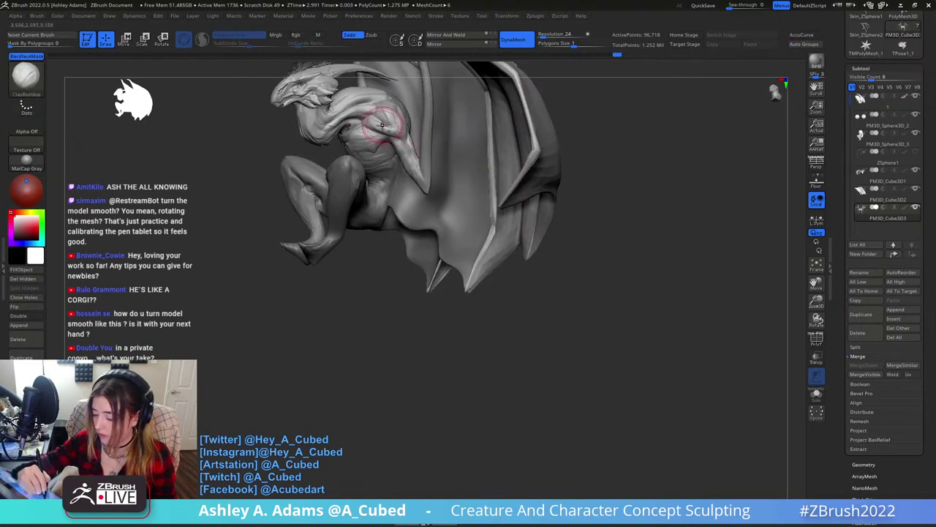
{"action": "right_click_drag", "start_coordinate": [370, 108], "coordinate": [348, 181], "text": "ctrl"}
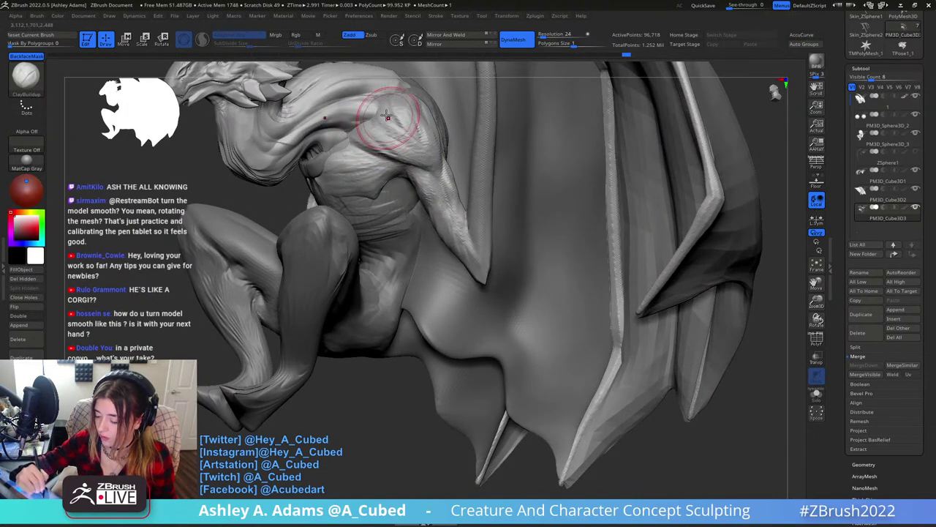
{"action": "mouse_move", "coordinate": [388, 117]}
{"action": "left_mouse_down"}
{"action": "mouse_move", "coordinate": [399, 153]}
{"action": "mouse_move", "coordinate": [432, 179]}
{"action": "left_mouse_up"}
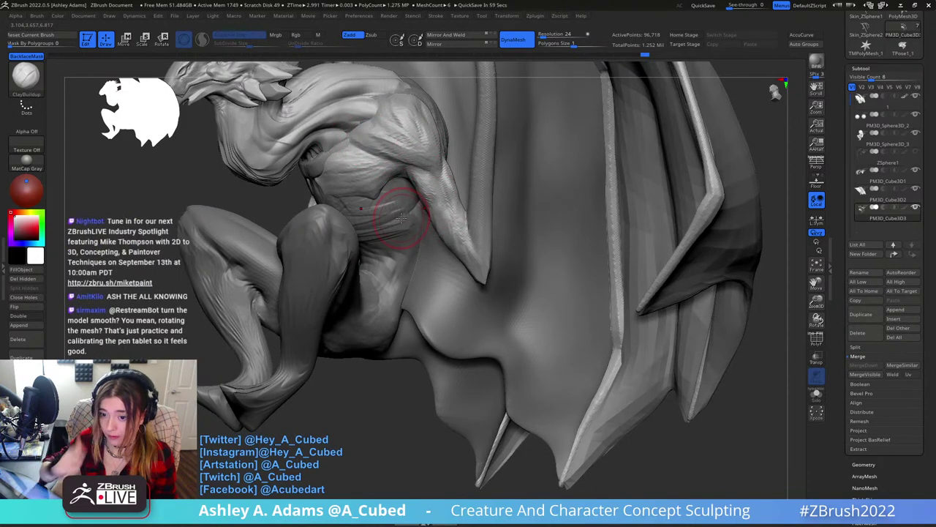
Select the PM3D_Sphere3D_3 torso and sculpt the side muscles below the armpit with DamStandard and ClayBuildup.
{"action": "right_click_drag", "start_coordinate": [401, 203], "coordinate": [351, 132]}
{"action": "right_click_drag", "start_coordinate": [394, 187], "coordinate": [382, 138]}
{"action": "key", "text": "b"}
{"action": "key", "text": "d"}
{"action": "key", "text": "s"}
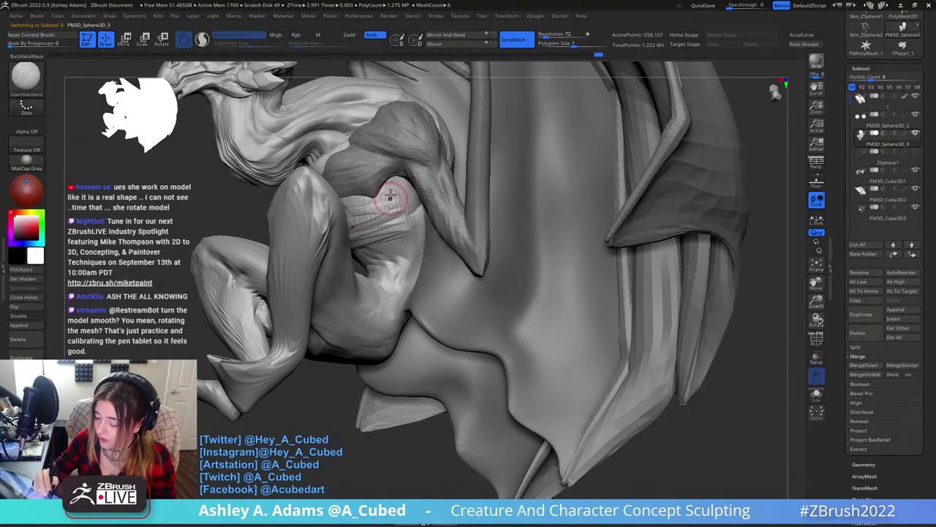
{"action": "key", "text": "b"}
{"action": "key", "text": "c"}
{"action": "key", "text": "b"}
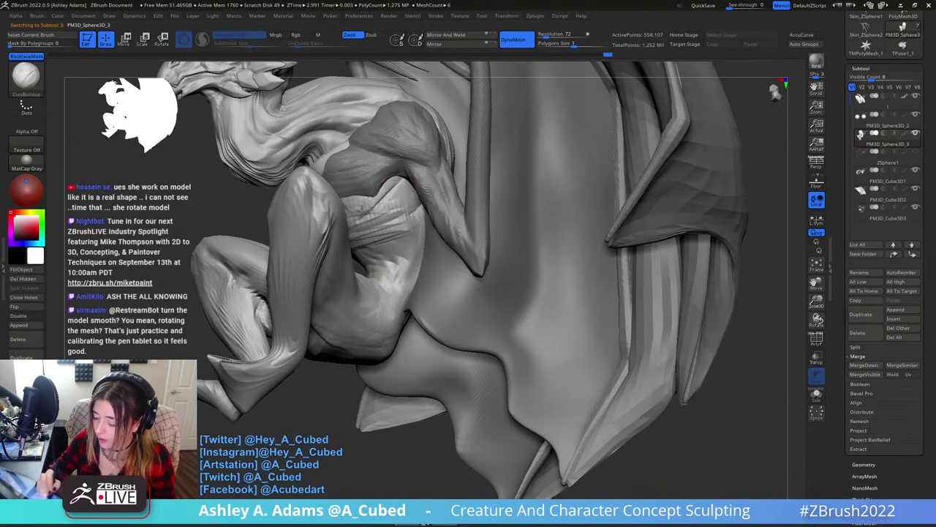
{"action": "right_click_drag", "start_coordinate": [381, 187], "coordinate": [351, 201]}
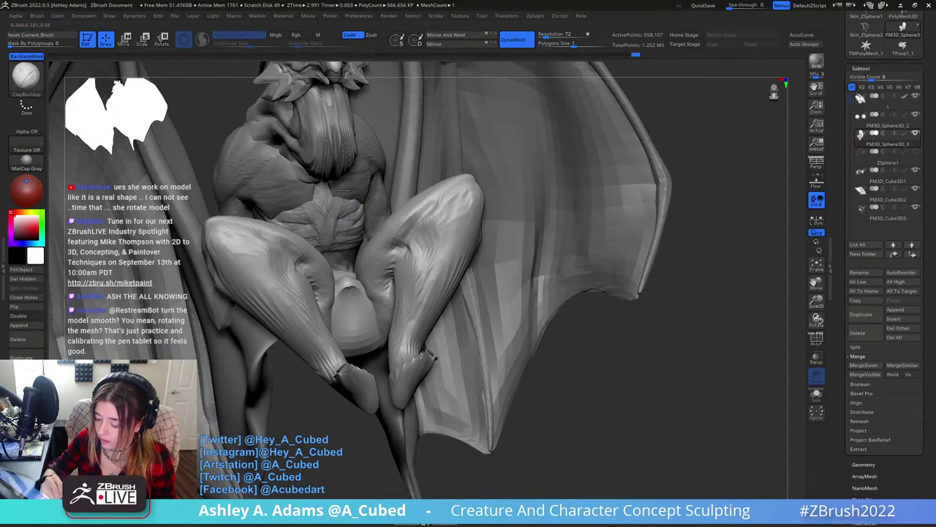
Carve the folds between the ribs and abdomen of the torso with the DamStandard brush.
{"action": "right_click_drag", "start_coordinate": [343, 189], "coordinate": [346, 221]}
{"action": "mouse_move", "coordinate": [409, 208]}
{"action": "right_mouse_down"}
{"action": "mouse_move", "coordinate": [393, 198]}
{"action": "mouse_move", "coordinate": [362, 204]}
{"action": "right_mouse_up"}
{"action": "key", "text": "b"}
{"action": "key", "text": "d"}
{"action": "key", "text": "s"}
{"action": "left_click_drag", "start_coordinate": [373, 196], "coordinate": [358, 210]}
{"action": "mouse_move", "coordinate": [356, 210]}
{"action": "right_mouse_down"}
{"action": "mouse_move", "coordinate": [300, 215]}
{"action": "mouse_move", "coordinate": [334, 225]}
{"action": "mouse_move", "coordinate": [381, 213]}
{"action": "right_mouse_up"}
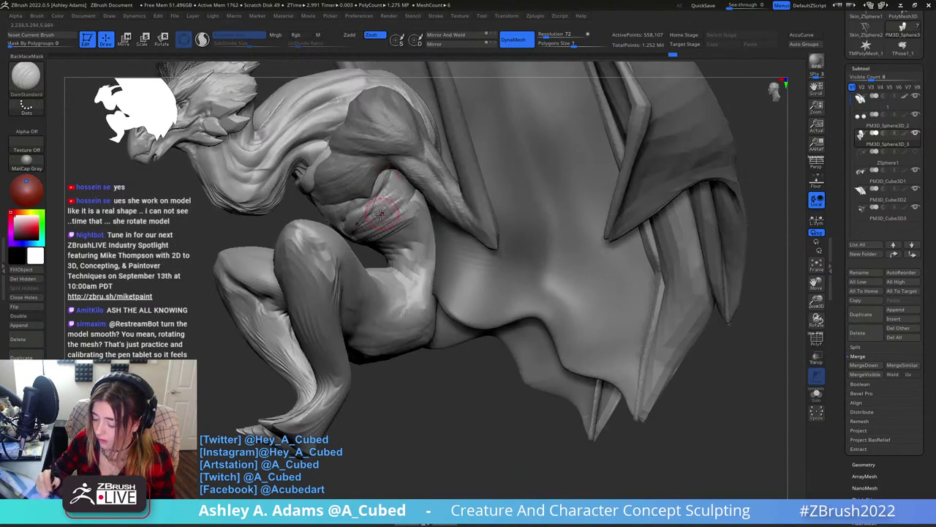
Build up the rib-side muscles of the torso with ClayBuildup and soften the forms.
{"action": "key", "text": "b"}
{"action": "key", "text": "c"}
{"action": "key", "text": "b"}
{"action": "mouse_move", "coordinate": [392, 187]}
{"action": "right_mouse_down"}
{"action": "mouse_move", "coordinate": [362, 219]}
{"action": "mouse_move", "coordinate": [404, 192]}
{"action": "mouse_move", "coordinate": [397, 202]}
{"action": "mouse_move", "coordinate": [373, 155]}
{"action": "mouse_move", "coordinate": [416, 215]}
{"action": "mouse_move", "coordinate": [418, 205]}
{"action": "mouse_move", "coordinate": [468, 193]}
{"action": "right_mouse_up"}
{"action": "key", "text": "shift"}
{"action": "mouse_move", "coordinate": [385, 135]}
{"action": "right_mouse_down", "text": "ctrl"}
{"action": "mouse_move", "coordinate": [402, 174]}
{"action": "mouse_move", "coordinate": [378, 150]}
{"action": "mouse_move", "coordinate": [407, 172]}
{"action": "mouse_move", "coordinate": [378, 133]}
{"action": "mouse_move", "coordinate": [375, 150]}
{"action": "right_mouse_up", "text": "ctrl"}
{"action": "right_click", "coordinate": [403, 174]}
Select PM3D_Cube3D3 and define the armpit and lower chest edge with the DamStandard and ClayBuildup brushes.
{"action": "left_click", "coordinate": [397, 178], "text": "alt"}
{"action": "key", "text": "b"}
{"action": "key", "text": "d"}
{"action": "key", "text": "s"}
{"action": "key", "text": "b"}
{"action": "key", "text": "c"}
{"action": "key", "text": "b"}
{"action": "key", "text": "b"}
{"action": "key", "text": "d"}
{"action": "key", "text": "s"}
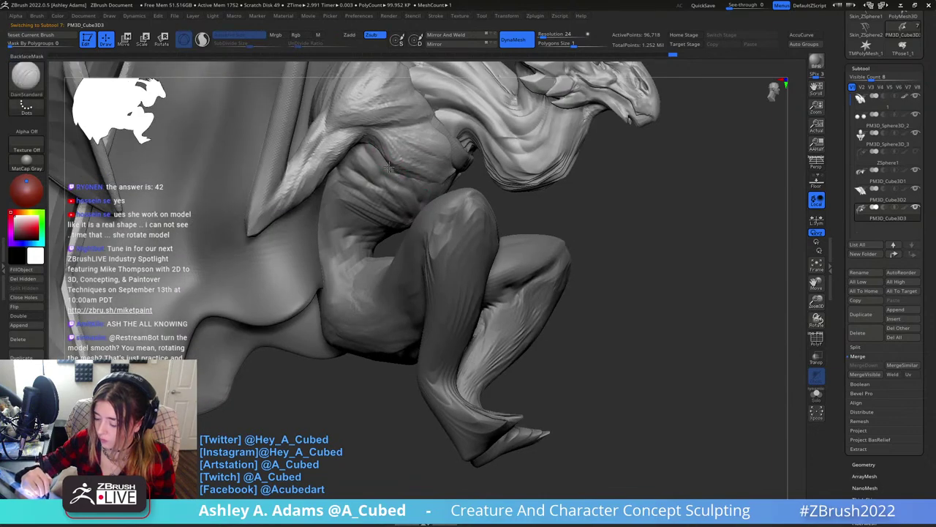
{"action": "key", "text": "space"}
{"action": "right_click_drag", "start_coordinate": [364, 139], "coordinate": [379, 139]}
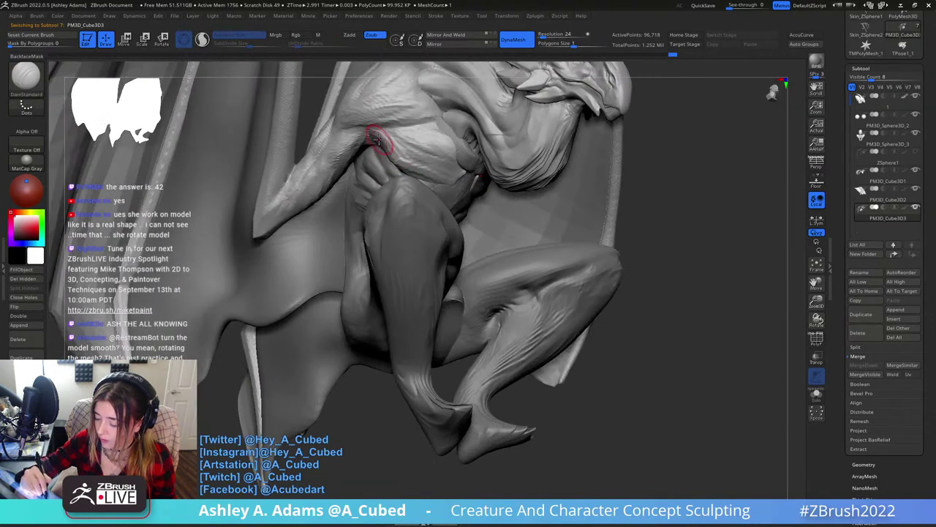
Build up the front of the chest muscles with ClayBuildup and sharpen their creases with DamStandard.
{"action": "key", "text": "b"}
{"action": "key", "text": "c"}
{"action": "key", "text": "b"}
{"action": "right_click_drag", "start_coordinate": [409, 173], "coordinate": [411, 152]}
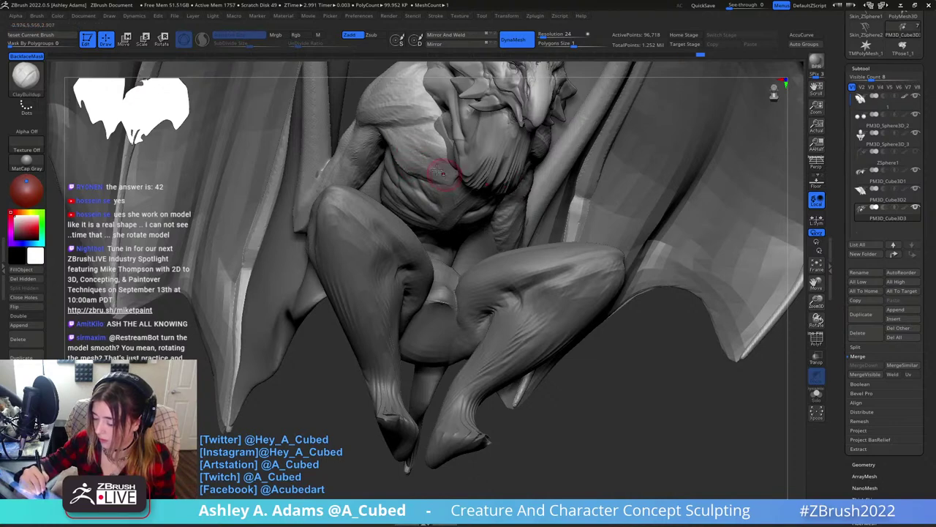
{"action": "key", "text": "b"}
{"action": "key", "text": "d"}
{"action": "key", "text": "s"}
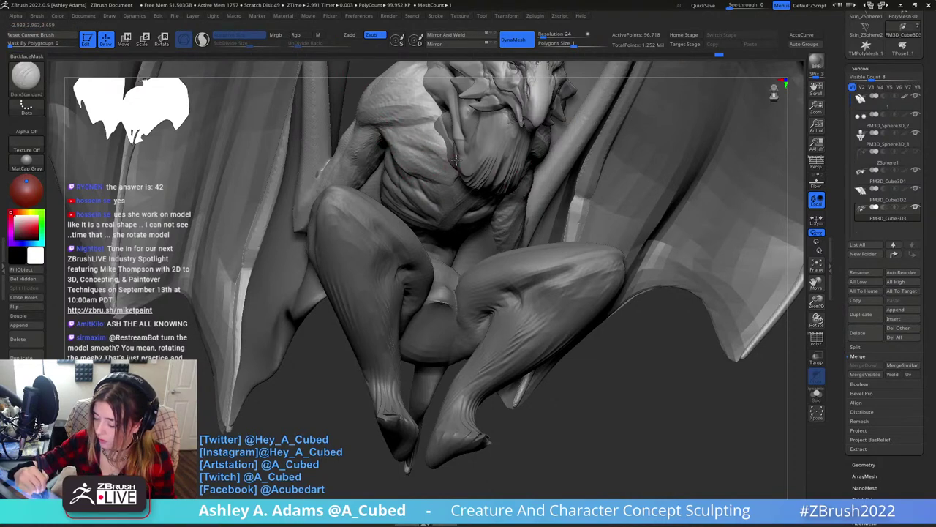
Select the head and neck subtool and build up the muscle bands on the side of the neck with ClayBuildup.
{"action": "mouse_move", "coordinate": [411, 140]}
{"action": "right_mouse_down", "text": "ctrl"}
{"action": "mouse_move", "coordinate": [407, 95]}
{"action": "mouse_move", "coordinate": [367, 115]}
{"action": "right_mouse_up", "text": "ctrl"}
{"action": "right_click", "coordinate": [417, 199]}
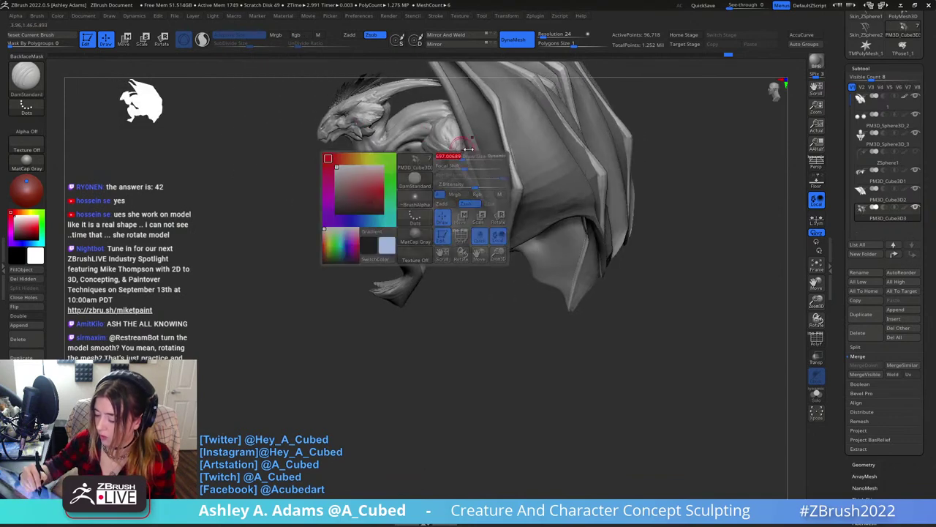
{"action": "right_click_drag", "start_coordinate": [462, 150], "coordinate": [477, 169], "text": "shift"}
{"action": "right_click", "coordinate": [406, 206]}
{"action": "right_click_drag", "start_coordinate": [398, 125], "coordinate": [387, 178], "text": "ctrl"}
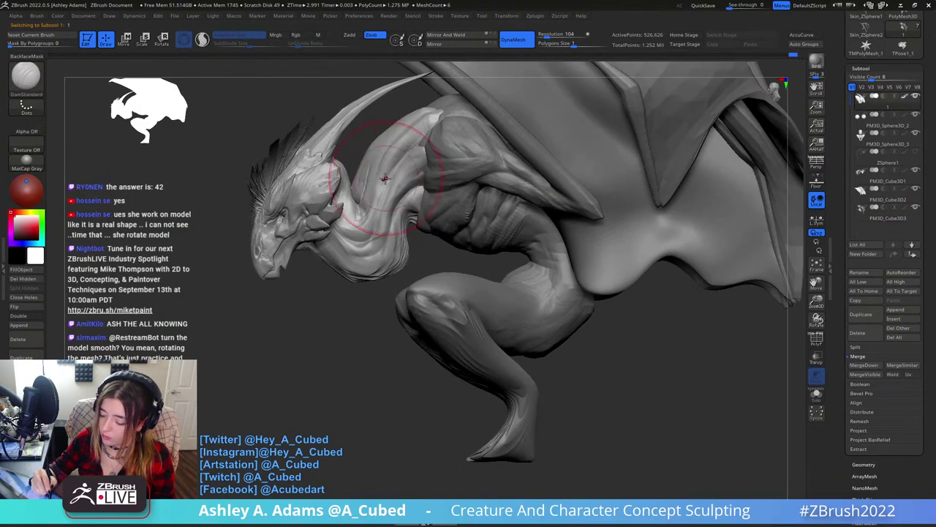
{"action": "left_click", "coordinate": [375, 198], "text": "alt"}
{"action": "key", "text": "b"}
{"action": "key", "text": "c"}
{"action": "key", "text": "b"}
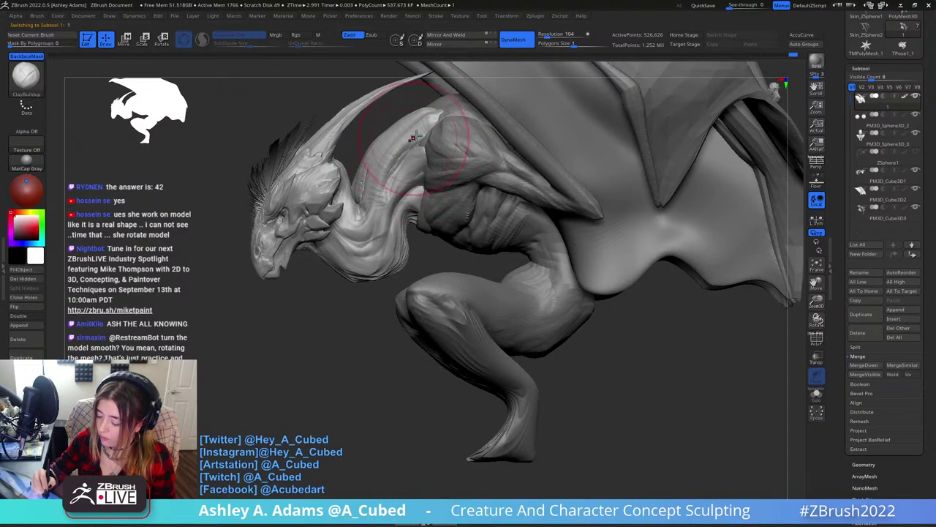
Reshape the curve of the neck with SnakeHook and add volume to it with ClayBuildup.
{"action": "mouse_move", "coordinate": [387, 246]}
{"action": "right_mouse_down", "text": "ctrl"}
{"action": "mouse_move", "coordinate": [401, 188]}
{"action": "mouse_move", "coordinate": [442, 166]}
{"action": "right_mouse_up", "text": "ctrl"}
{"action": "key", "text": "b"}
{"action": "key", "text": "s"}
{"action": "key", "text": "h"}
{"action": "right_click", "coordinate": [403, 184]}
{"action": "key", "text": "b"}
{"action": "key", "text": "c"}
{"action": "key", "text": "b"}
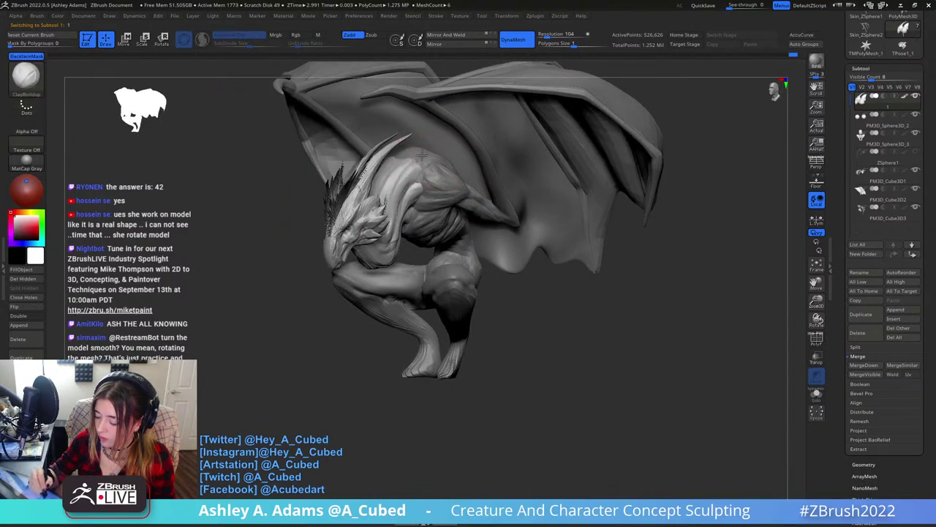
Refine the upper neck where it meets the shoulders using SnakeHook.
{"action": "left_click", "coordinate": [427, 164], "text": "alt"}
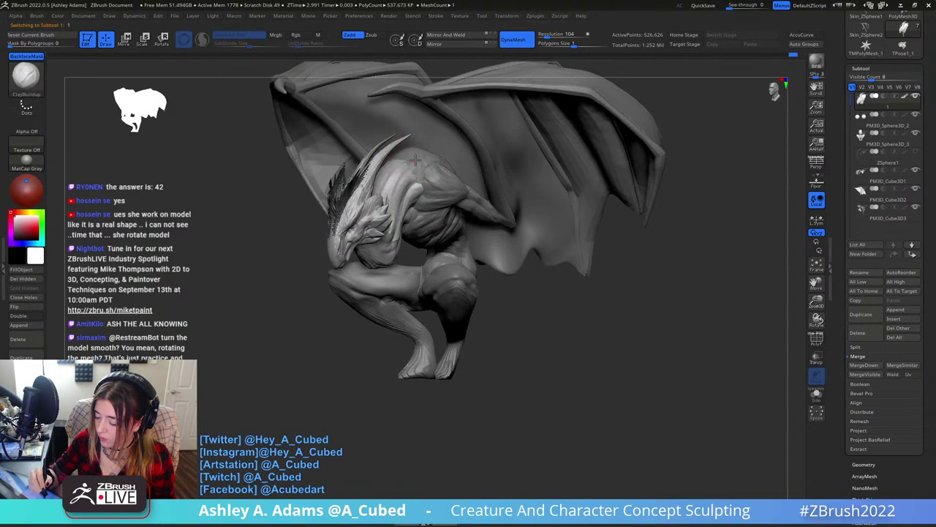
{"action": "right_click_drag", "start_coordinate": [413, 166], "coordinate": [418, 228]}
{"action": "key", "text": "b"}
{"action": "key", "text": "s"}
{"action": "key", "text": "h"}
{"action": "mouse_move", "coordinate": [411, 156]}
{"action": "right_mouse_down"}
{"action": "mouse_move", "coordinate": [391, 162]}
{"action": "mouse_move", "coordinate": [411, 169]}
{"action": "mouse_move", "coordinate": [403, 167]}
{"action": "right_mouse_up"}
Pull the upper back of the PM3D_Sphere3D_3 torso into the neck line, using SnakeHook and ClayBuildup.
{"action": "key", "text": "space"}
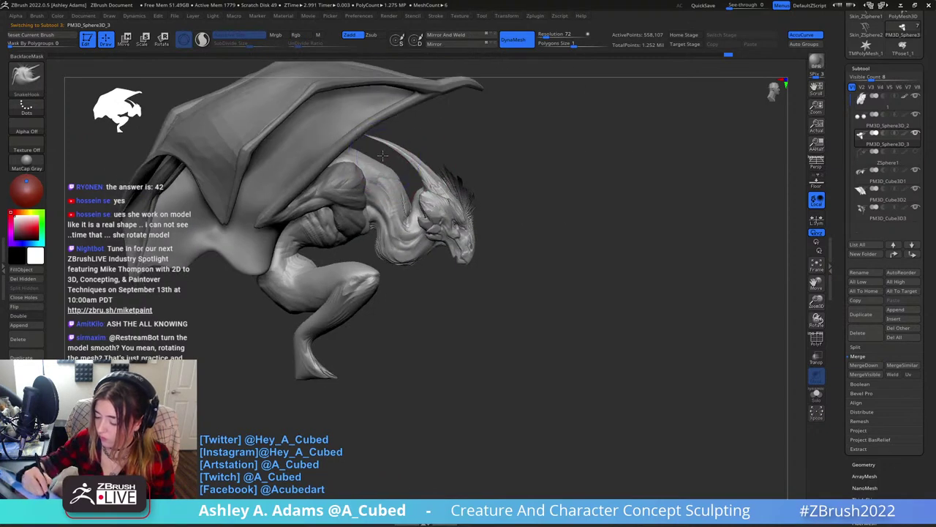
{"action": "key", "text": "space"}
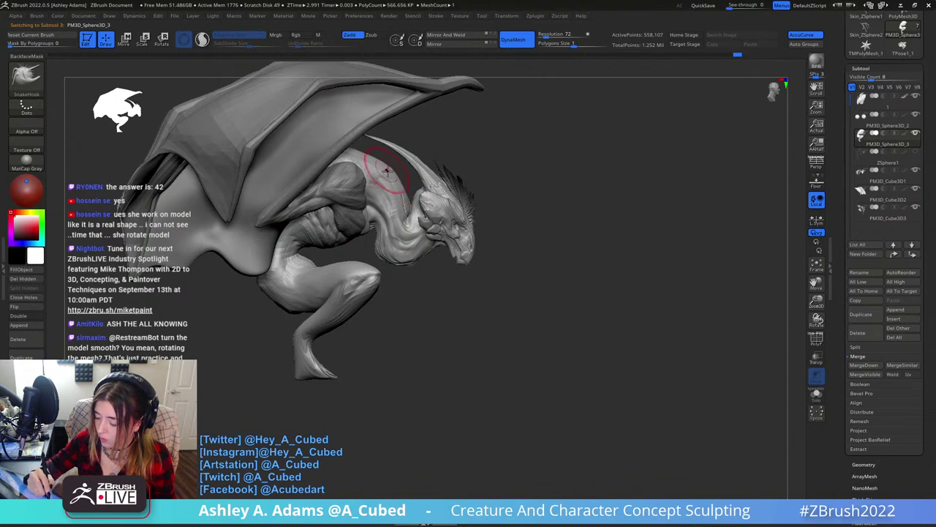
{"action": "key", "text": "space"}
{"action": "right_click_drag", "start_coordinate": [386, 170], "coordinate": [375, 187]}
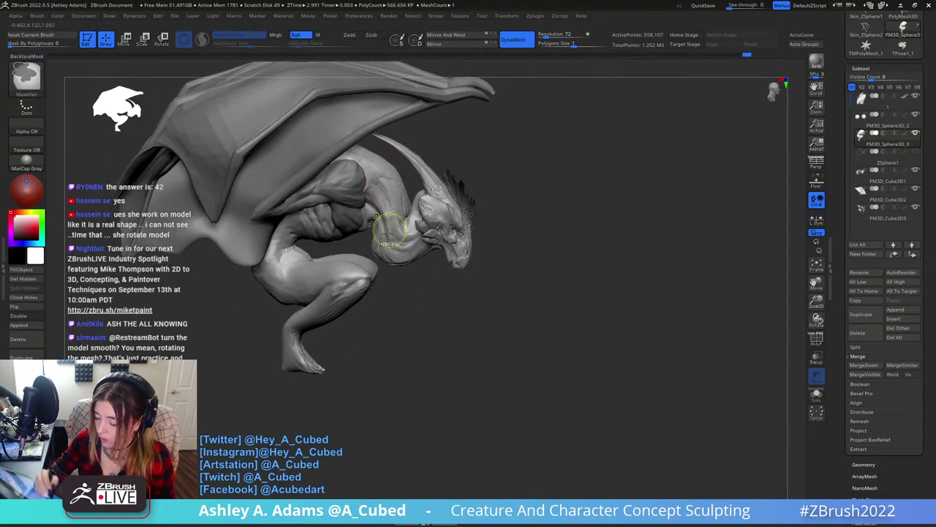
{"action": "right_click_drag", "start_coordinate": [388, 233], "coordinate": [384, 196], "text": "ctrl"}
{"action": "mouse_move", "coordinate": [385, 197]}
{"action": "right_mouse_down"}
{"action": "mouse_move", "coordinate": [362, 194]}
{"action": "mouse_move", "coordinate": [373, 191]}
{"action": "mouse_move", "coordinate": [370, 229]}
{"action": "mouse_move", "coordinate": [423, 232]}
{"action": "mouse_move", "coordinate": [373, 279]}
{"action": "mouse_move", "coordinate": [371, 269]}
{"action": "right_mouse_up"}
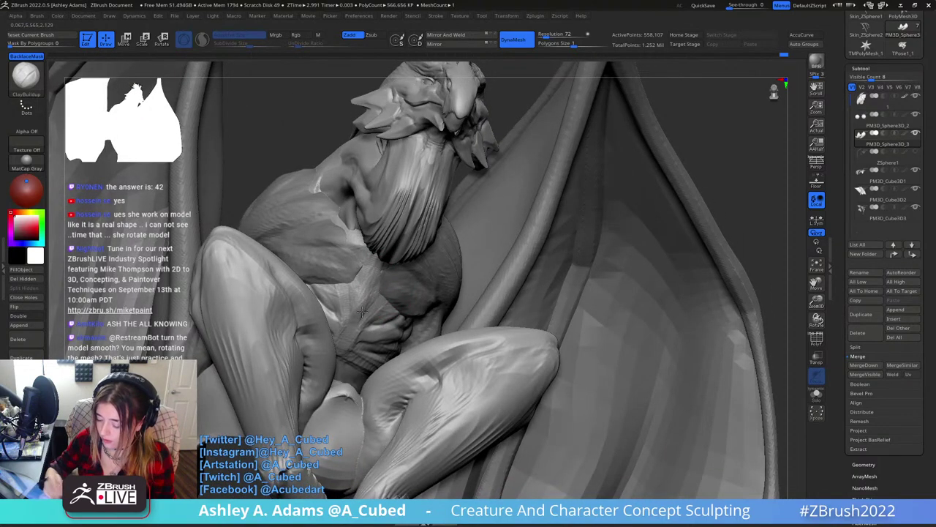
Flatten the chest muscle planes below the neck on the PM3D_Sphere3D_3 torso with hPolish.
{"action": "key", "text": "b"}
{"action": "key", "text": "h"}
{"action": "key", "text": "p"}
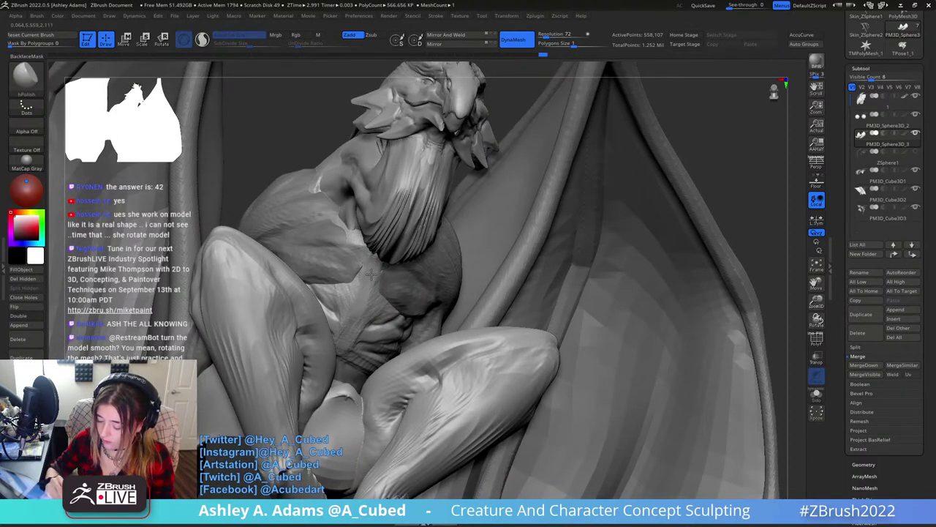
{"action": "right_click_drag", "start_coordinate": [364, 282], "coordinate": [373, 254]}
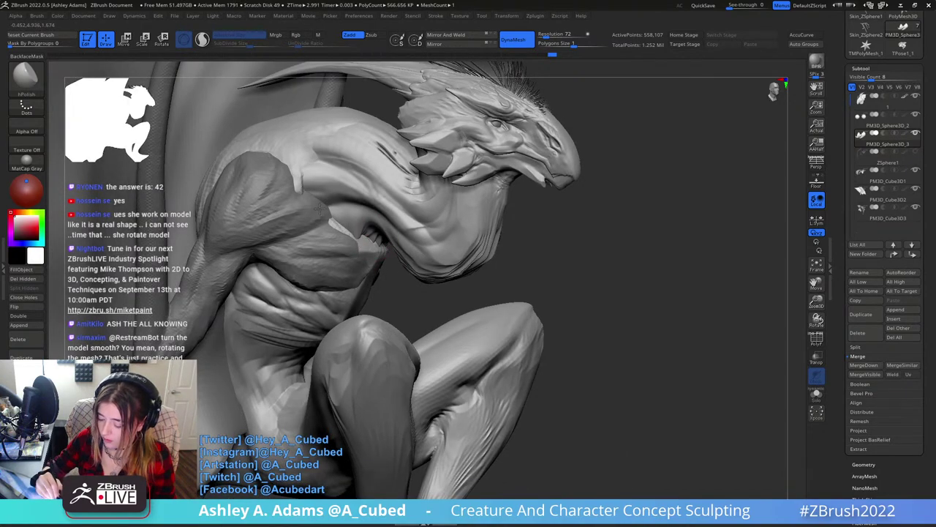
Define the rib and side muscles beneath the arm with DamStandard and ClayBuildup.
{"action": "mouse_move", "coordinate": [320, 210]}
{"action": "right_mouse_down", "text": "ctrl"}
{"action": "mouse_move", "coordinate": [337, 188]}
{"action": "mouse_move", "coordinate": [359, 190]}
{"action": "mouse_move", "coordinate": [385, 255]}
{"action": "mouse_move", "coordinate": [423, 258]}
{"action": "mouse_move", "coordinate": [388, 239]}
{"action": "mouse_move", "coordinate": [402, 252]}
{"action": "mouse_move", "coordinate": [458, 196]}
{"action": "right_mouse_up", "text": "ctrl"}
{"action": "key", "text": "b"}
{"action": "key", "text": "d"}
{"action": "key", "text": "s"}
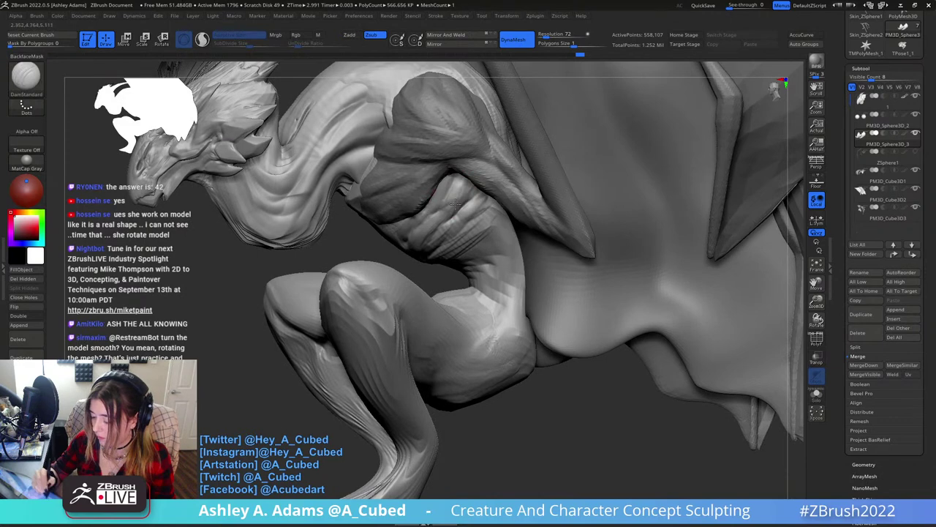
{"action": "key", "text": "b"}
{"action": "key", "text": "c"}
{"action": "key", "text": "b"}
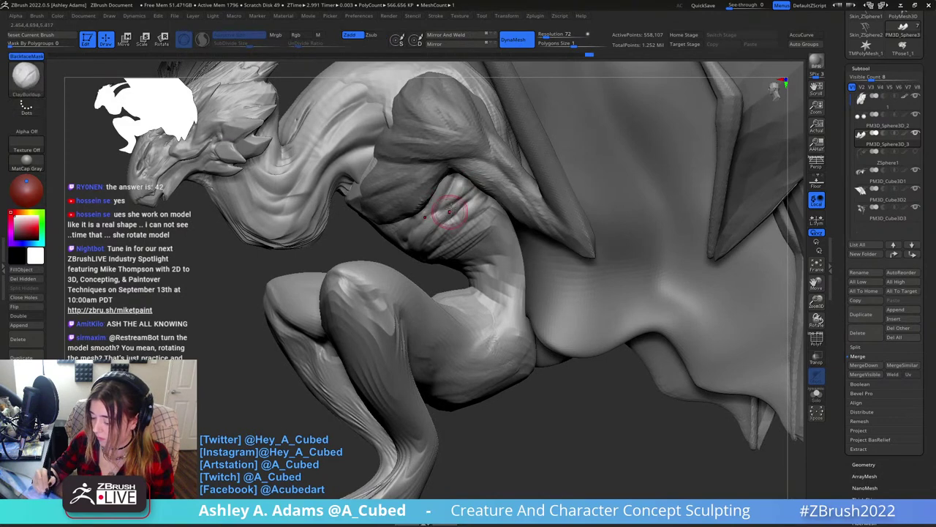
{"action": "mouse_move", "coordinate": [418, 244]}
{"action": "right_mouse_down", "text": "ctrl"}
{"action": "mouse_move", "coordinate": [449, 204]}
{"action": "mouse_move", "coordinate": [418, 249]}
{"action": "right_mouse_up", "text": "ctrl"}
{"action": "key", "text": "space"}
Select the PM3D_Cube3D3 arm and wing-bone subtool, add volume to the forearm with Inflat and smooth it.
{"action": "mouse_move", "coordinate": [366, 201]}
{"action": "right_mouse_down"}
{"action": "mouse_move", "coordinate": [479, 203]}
{"action": "mouse_move", "coordinate": [373, 186]}
{"action": "right_mouse_up"}
{"action": "left_click", "coordinate": [477, 202], "text": "alt"}
{"action": "right_click_drag", "start_coordinate": [476, 119], "coordinate": [505, 253], "text": "ctrl"}
{"action": "key", "text": "space"}
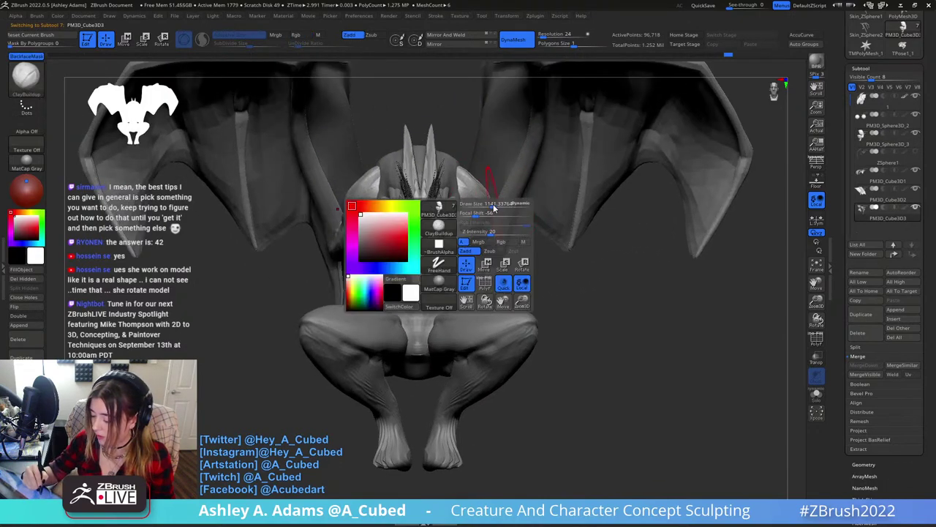
{"action": "mouse_move", "coordinate": [545, 203]}
{"action": "right_mouse_down"}
{"action": "mouse_move", "coordinate": [495, 206]}
{"action": "mouse_move", "coordinate": [404, 186]}
{"action": "right_mouse_up"}
{"action": "key", "text": "b"}
{"action": "key", "text": "i"}
{"action": "key", "text": "n"}
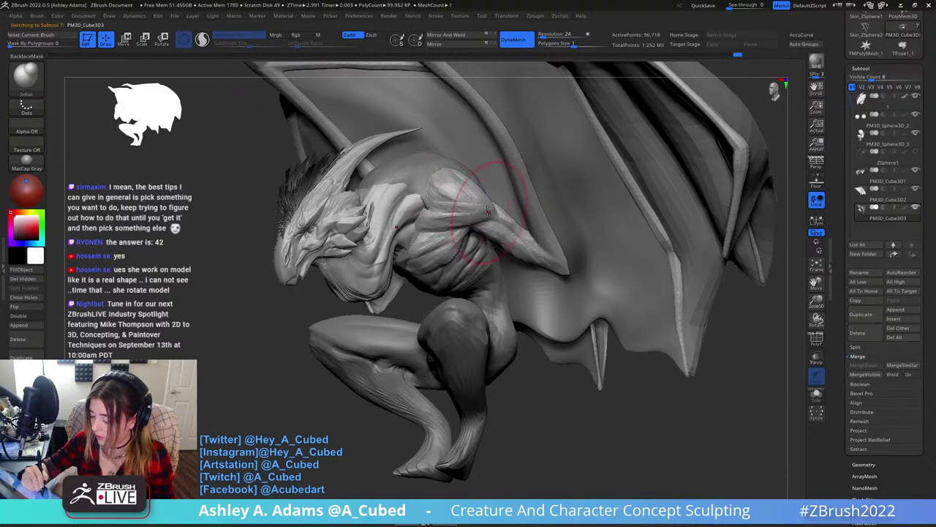
{"action": "left_click_drag", "start_coordinate": [495, 217], "coordinate": [529, 236], "text": "shift"}
{"action": "right_click_drag", "start_coordinate": [542, 249], "coordinate": [505, 168], "text": "ctrl"}
{"action": "right_click", "coordinate": [456, 267]}
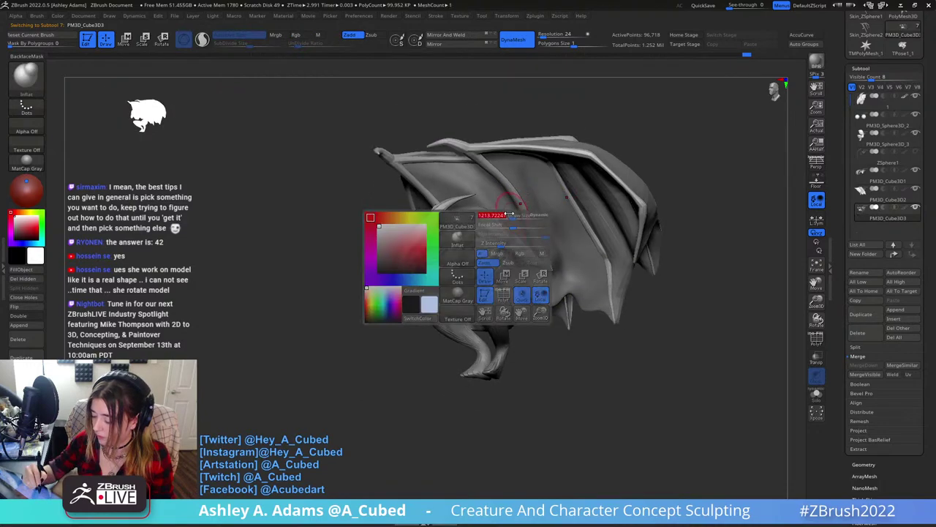
Select the PM3D_Sphere3D_3 torso and reshape the waist behind the ribs with SnakeHook.
{"action": "mouse_move", "coordinate": [395, 208]}
{"action": "right_mouse_down"}
{"action": "mouse_move", "coordinate": [485, 196]}
{"action": "mouse_move", "coordinate": [558, 165]}
{"action": "mouse_move", "coordinate": [485, 173]}
{"action": "mouse_move", "coordinate": [504, 253]}
{"action": "right_mouse_up"}
{"action": "left_click", "coordinate": [504, 253], "text": "alt"}
{"action": "right_click", "coordinate": [507, 235]}
{"action": "key", "text": "b"}
{"action": "key", "text": "s"}
{"action": "key", "text": "h"}
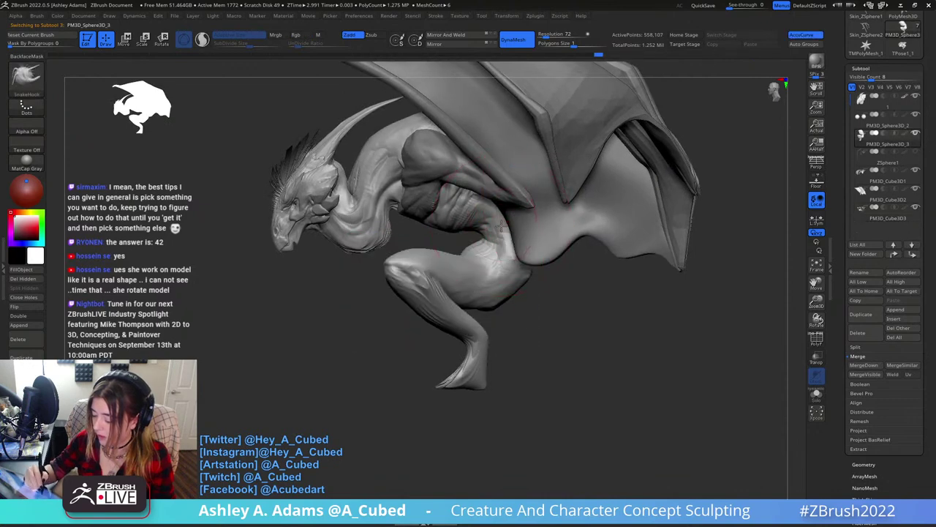
{"action": "right_click", "coordinate": [500, 225]}
{"action": "right_click_drag", "start_coordinate": [508, 215], "coordinate": [489, 212]}
{"action": "right_click", "coordinate": [503, 219]}
{"action": "left_click", "coordinate": [498, 218]}
{"action": "right_click", "coordinate": [490, 219]}
{"action": "left_click_drag", "start_coordinate": [491, 219], "coordinate": [477, 219]}
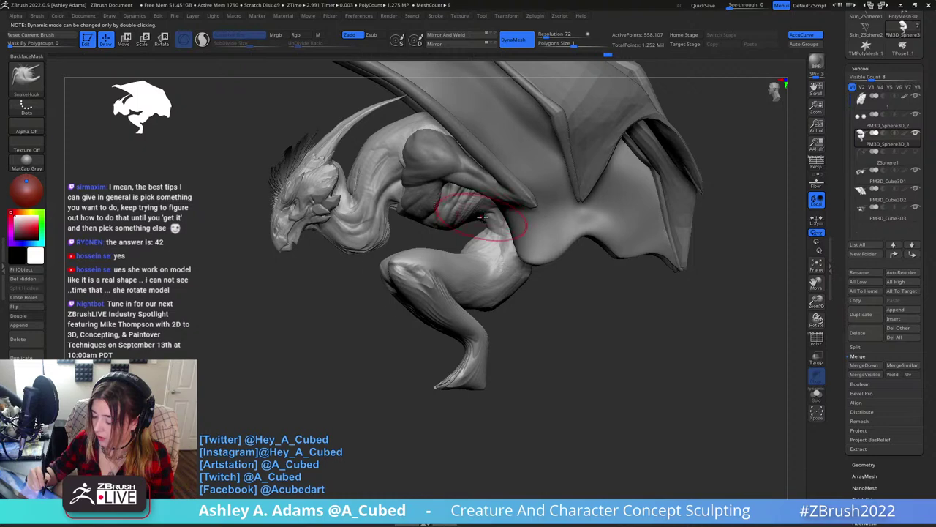
Add volume to the lower back between the wings with ClayBuildup.
{"action": "mouse_move", "coordinate": [483, 216]}
{"action": "right_mouse_down"}
{"action": "mouse_move", "coordinate": [512, 220]}
{"action": "mouse_move", "coordinate": [489, 170]}
{"action": "mouse_move", "coordinate": [487, 177]}
{"action": "mouse_move", "coordinate": [487, 144]}
{"action": "mouse_move", "coordinate": [528, 122]}
{"action": "mouse_move", "coordinate": [478, 175]}
{"action": "mouse_move", "coordinate": [480, 145]}
{"action": "right_mouse_up"}
{"action": "key", "text": "b"}
{"action": "key", "text": "c"}
{"action": "key", "text": "b"}
Select the PM3D_Cube3D2 wing membrane and adjust its shape near the body with SnakeHook.
{"action": "left_click", "coordinate": [521, 218], "text": "alt"}
{"action": "key", "text": "b"}
{"action": "key", "text": "s"}
{"action": "key", "text": "h"}
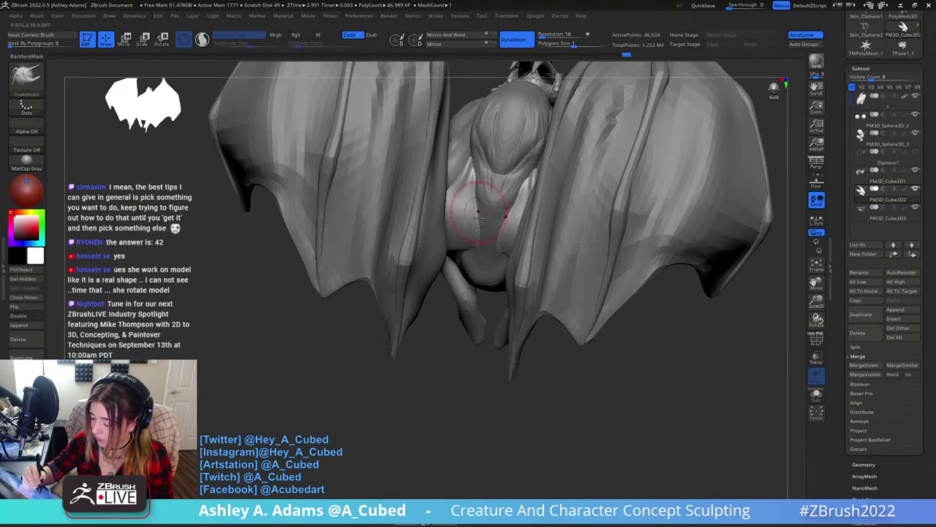
{"action": "right_click_drag", "start_coordinate": [479, 218], "coordinate": [526, 222]}
{"action": "key", "text": "space"}
{"action": "key", "text": "ctrl"}
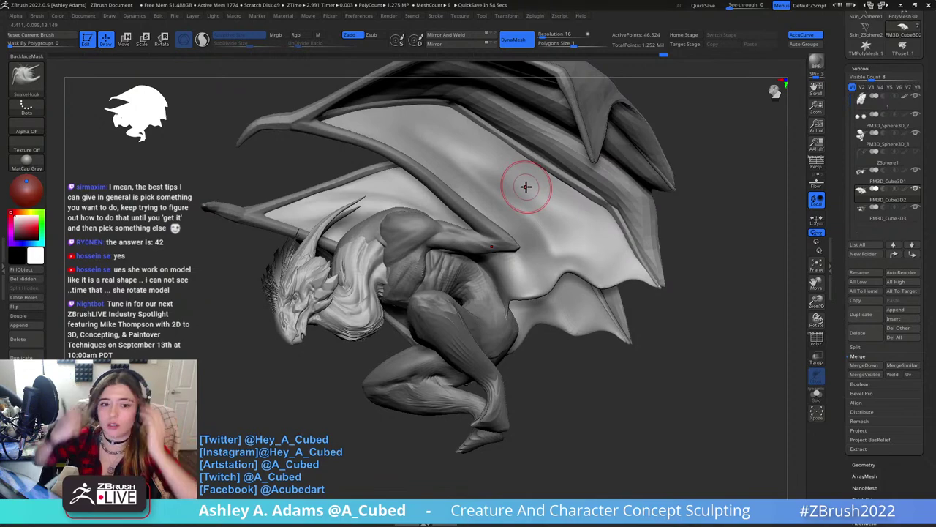
Select the PM3D_Cube3D3 wing bones and thicken the wing's wrist and thumb claw with Inflat.
{"action": "mouse_move", "coordinate": [493, 190]}
{"action": "right_mouse_down"}
{"action": "mouse_move", "coordinate": [510, 175]}
{"action": "mouse_move", "coordinate": [506, 196]}
{"action": "mouse_move", "coordinate": [477, 188]}
{"action": "mouse_move", "coordinate": [462, 171]}
{"action": "mouse_move", "coordinate": [489, 117]}
{"action": "mouse_move", "coordinate": [512, 100]}
{"action": "mouse_move", "coordinate": [503, 109]}
{"action": "right_mouse_up"}
{"action": "left_click", "coordinate": [465, 171], "text": "alt"}
{"action": "right_click_drag", "start_coordinate": [638, 111], "coordinate": [557, 177], "text": "alt"}
{"action": "right_click", "coordinate": [538, 187]}
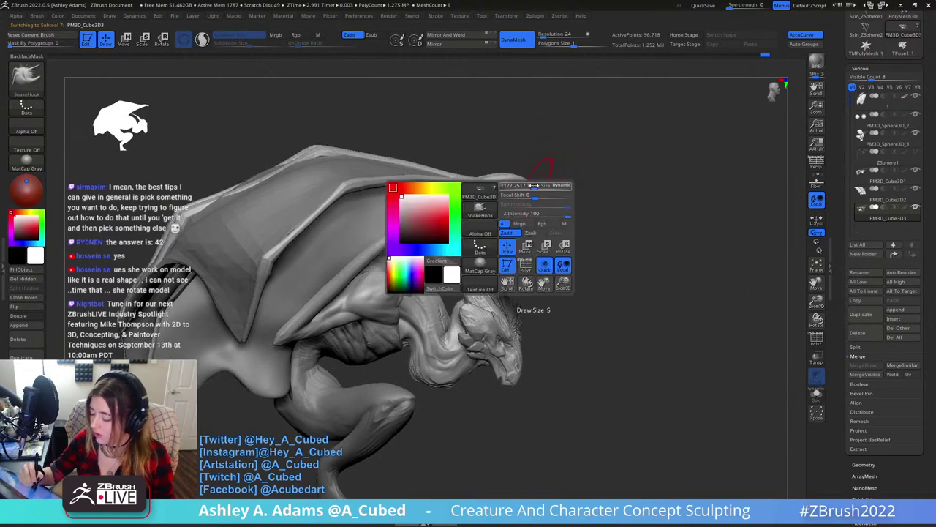
{"action": "key", "text": "b"}
{"action": "key", "text": "i"}
{"action": "key", "text": "n"}
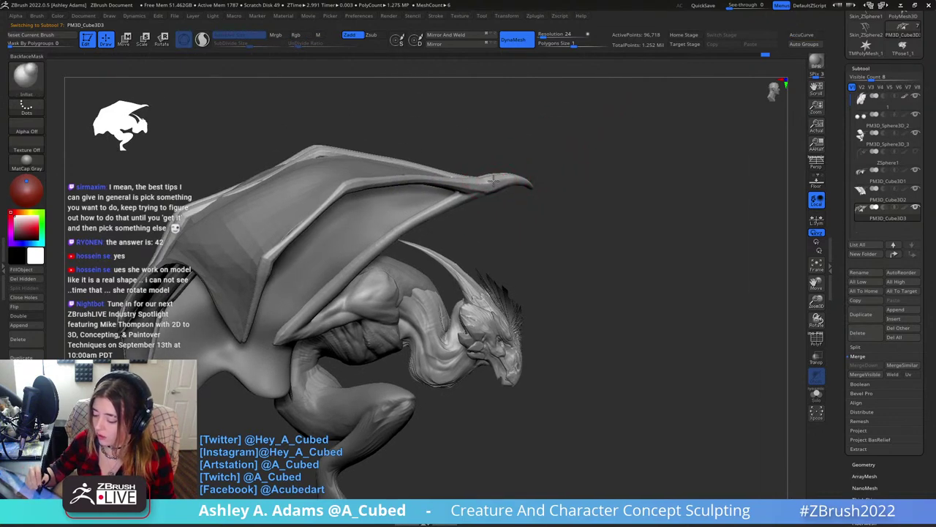
{"action": "mouse_move", "coordinate": [494, 178]}
{"action": "right_mouse_down"}
{"action": "mouse_move", "coordinate": [500, 212]}
{"action": "mouse_move", "coordinate": [476, 195]}
{"action": "mouse_move", "coordinate": [462, 215]}
{"action": "right_mouse_up"}
{"action": "right_click", "coordinate": [464, 215]}
Reshape the wing's wrist and curved thumb claw with SnakeHook.
{"action": "key", "text": "b"}
{"action": "key", "text": "s"}
{"action": "key", "text": "h"}
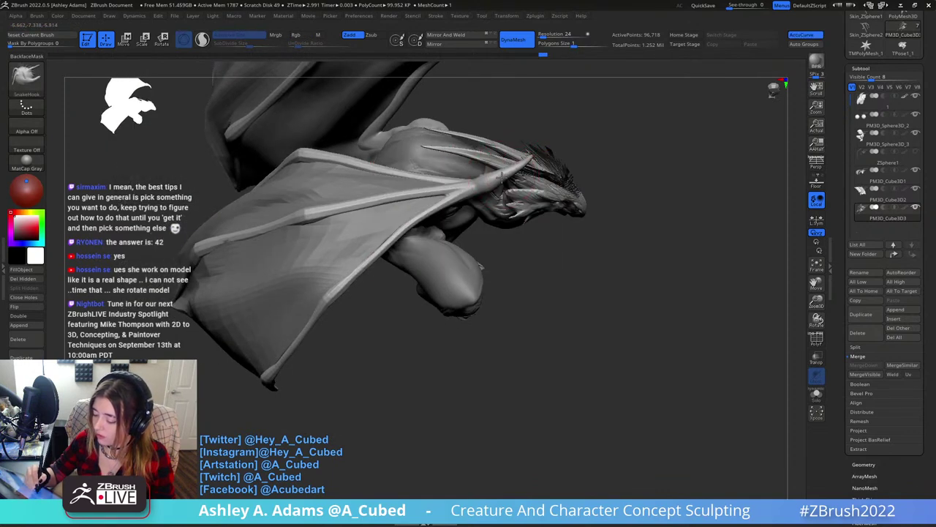
{"action": "right_click_drag", "start_coordinate": [547, 140], "coordinate": [512, 157]}
{"action": "right_click_drag", "start_coordinate": [512, 157], "coordinate": [469, 207], "text": "alt"}
{"action": "mouse_move", "coordinate": [468, 208]}
{"action": "right_mouse_down", "text": "ctrl"}
{"action": "mouse_move", "coordinate": [463, 249]}
{"action": "mouse_move", "coordinate": [463, 203]}
{"action": "mouse_move", "coordinate": [444, 181]}
{"action": "mouse_move", "coordinate": [519, 134]}
{"action": "mouse_move", "coordinate": [489, 108]}
{"action": "right_mouse_up", "text": "ctrl"}
{"action": "right_click", "coordinate": [464, 203]}
Thicken the wing bones leading out from the wrist with Inflat.
{"action": "key", "text": "b"}
{"action": "key", "text": "i"}
{"action": "key", "text": "n"}
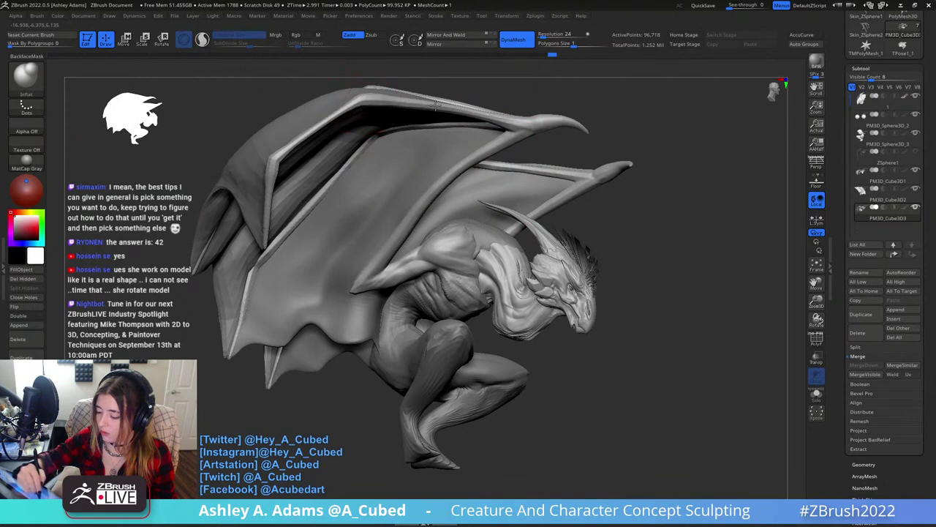
{"action": "key", "text": "shift"}
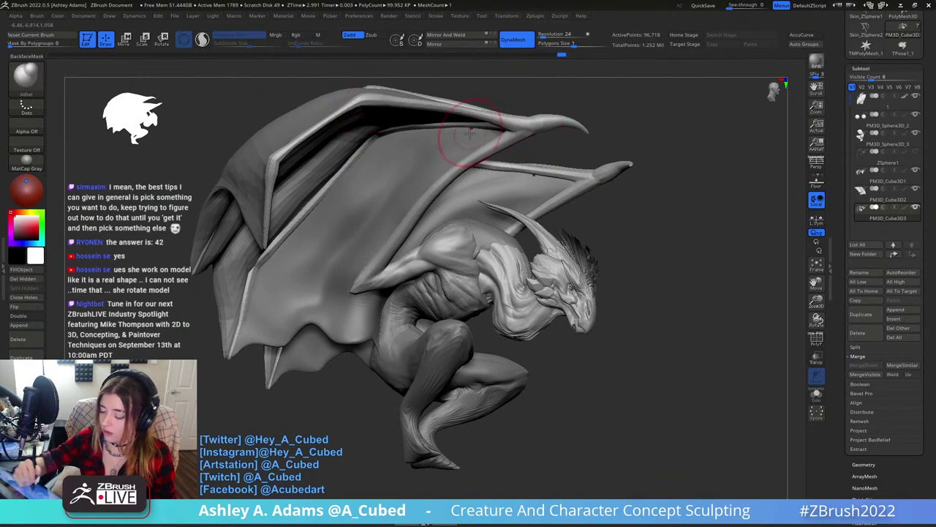
{"action": "right_click_drag", "start_coordinate": [449, 139], "coordinate": [483, 161]}
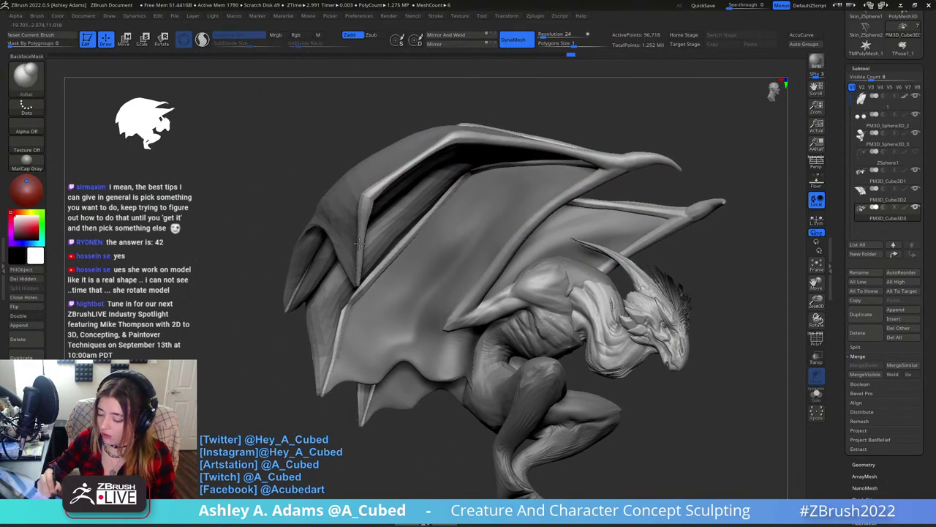
Build up the knuckle of the outer wing finger with ClayBuildup and smooth the bone toward its tip.
{"action": "right_click_drag", "start_coordinate": [371, 206], "coordinate": [303, 209]}
{"action": "key", "text": "b"}
{"action": "key", "text": "c"}
{"action": "key", "text": "b"}
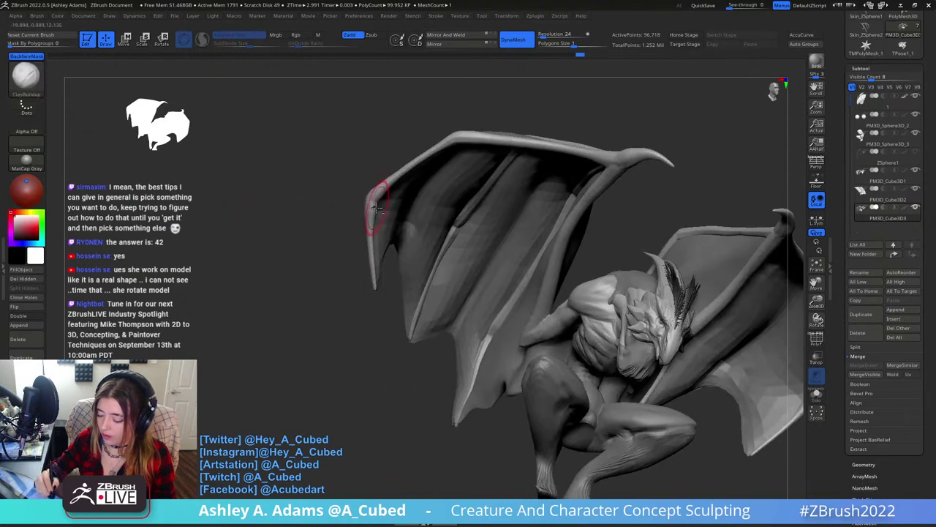
{"action": "right_click_drag", "start_coordinate": [373, 205], "coordinate": [374, 200]}
{"action": "key", "text": "shift"}
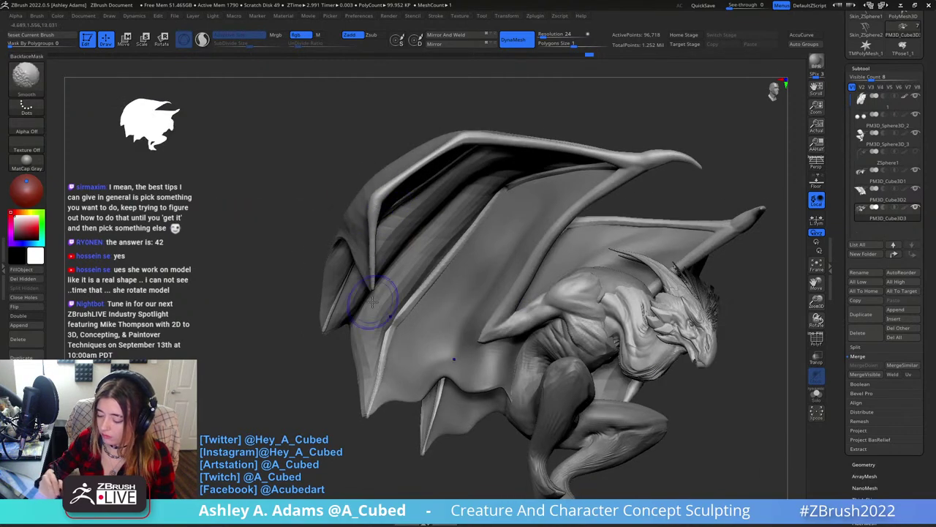
{"action": "mouse_move", "coordinate": [373, 301]}
{"action": "right_mouse_down"}
{"action": "mouse_move", "coordinate": [417, 253]}
{"action": "mouse_move", "coordinate": [380, 270]}
{"action": "right_mouse_up"}
{"action": "right_click", "coordinate": [348, 285]}
Swell the joints of the wing finger on the back of the wing with Inflat and smooth its tip.
{"action": "mouse_move", "coordinate": [414, 212]}
{"action": "right_mouse_down"}
{"action": "mouse_move", "coordinate": [437, 232]}
{"action": "mouse_move", "coordinate": [342, 227]}
{"action": "mouse_move", "coordinate": [303, 238]}
{"action": "right_mouse_up"}
{"action": "key", "text": "b"}
{"action": "key", "text": "i"}
{"action": "key", "text": "n"}
{"action": "key", "text": "shift"}
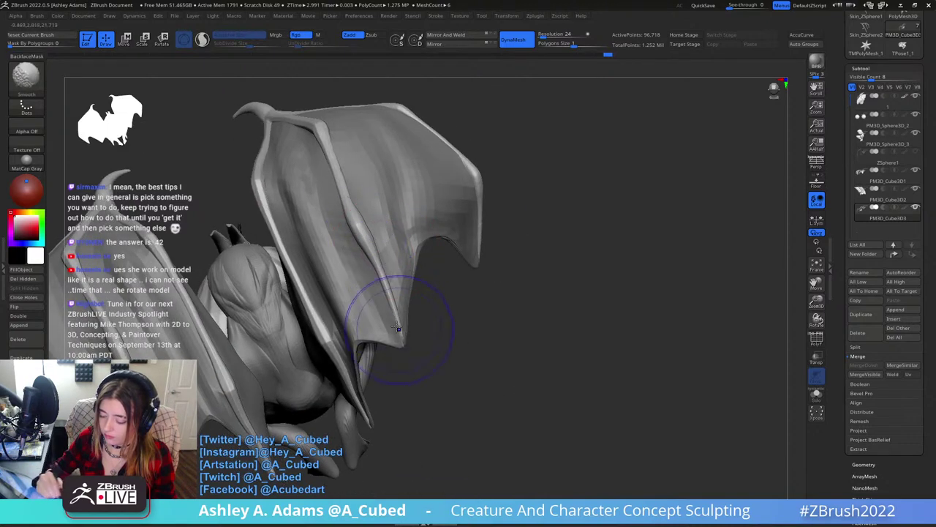
Pull the upper joint of the wing finger on the back of the wing into shape with SnakeHook.
{"action": "right_click_drag", "start_coordinate": [335, 146], "coordinate": [353, 168]}
{"action": "right_click", "coordinate": [353, 168]}
{"action": "key", "text": "b"}
{"action": "key", "text": "s"}
{"action": "key", "text": "h"}
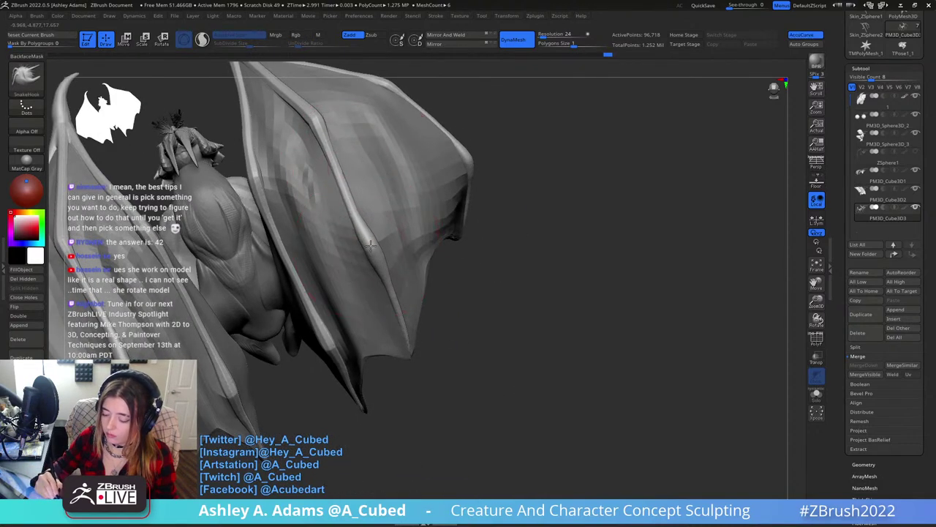
{"action": "left_click_drag", "start_coordinate": [329, 143], "coordinate": [305, 126]}
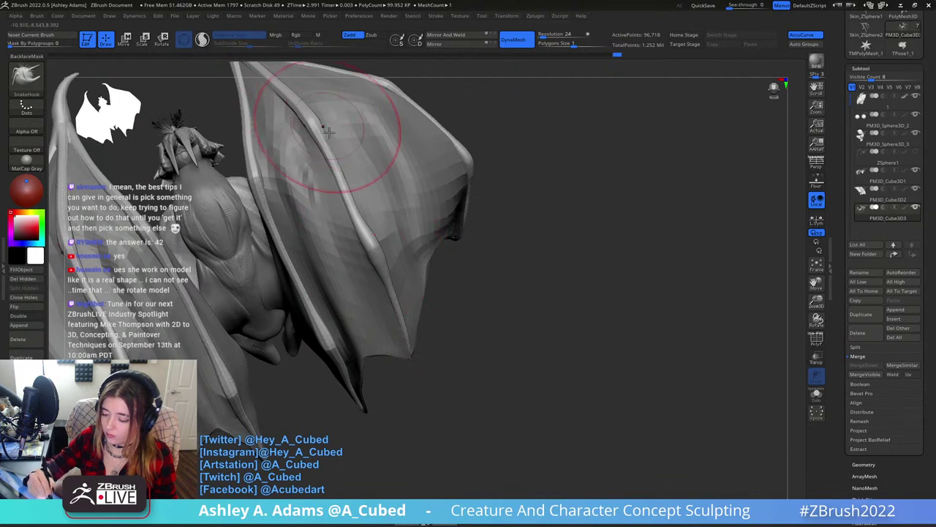
{"action": "right_click_drag", "start_coordinate": [328, 129], "coordinate": [304, 150]}
Smooth the wing finger bone between its joints on the back of the wing.
{"action": "key", "text": "shift"}
{"action": "left_click_drag", "start_coordinate": [315, 118], "coordinate": [386, 234], "text": "shift"}
{"action": "right_click_drag", "start_coordinate": [429, 307], "coordinate": [468, 208], "text": "ctrl"}
{"action": "right_click", "coordinate": [516, 176]}
{"action": "right_click_drag", "start_coordinate": [517, 176], "coordinate": [468, 173], "text": "ctrl"}
{"action": "right_click", "coordinate": [460, 236]}
Select the PM3D_Sphere3D_3 torso and carve the crease between hip and thigh with DamStandard, undoing the unwanted stroke.
{"action": "left_click", "coordinate": [469, 220], "text": "alt"}
{"action": "right_click", "coordinate": [467, 221]}
{"action": "mouse_move", "coordinate": [466, 222]}
{"action": "right_mouse_down"}
{"action": "mouse_move", "coordinate": [512, 224]}
{"action": "mouse_move", "coordinate": [460, 223]}
{"action": "mouse_move", "coordinate": [446, 257]}
{"action": "mouse_move", "coordinate": [441, 224]}
{"action": "mouse_move", "coordinate": [472, 228]}
{"action": "mouse_move", "coordinate": [449, 215]}
{"action": "mouse_move", "coordinate": [434, 243]}
{"action": "mouse_move", "coordinate": [372, 217]}
{"action": "mouse_move", "coordinate": [348, 239]}
{"action": "mouse_move", "coordinate": [332, 168]}
{"action": "right_mouse_up"}
{"action": "key", "text": "b"}
{"action": "key", "text": "c"}
{"action": "key", "text": "b"}
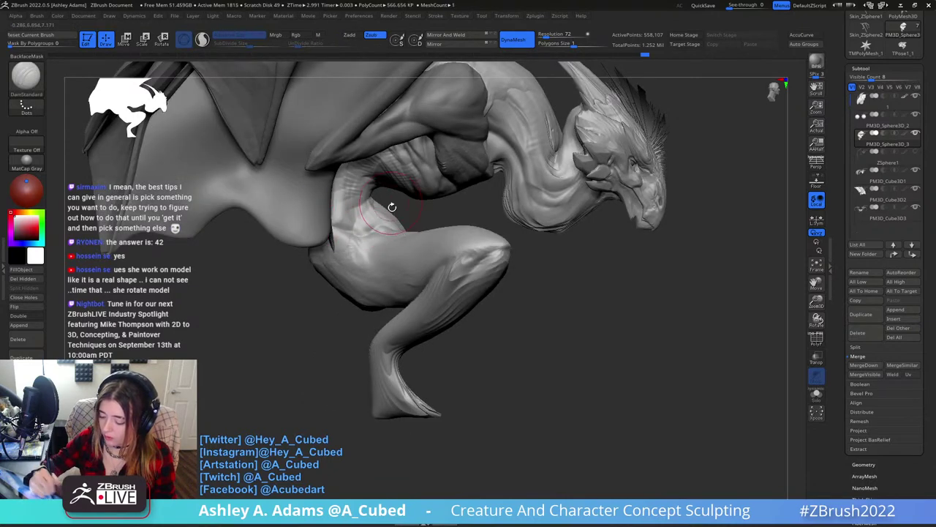
{"action": "key", "text": "ctrl+z"}
{"action": "left_click_drag", "start_coordinate": [396, 228], "coordinate": [363, 264]}
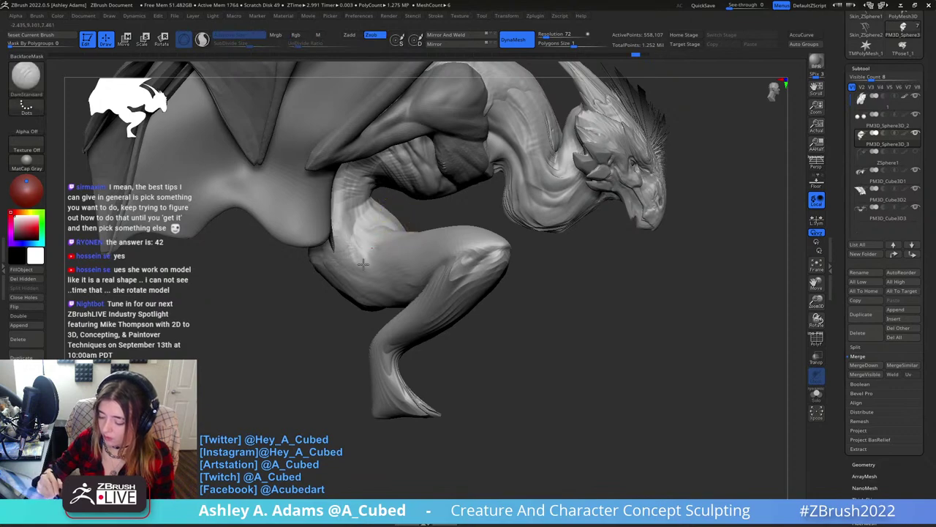
{"action": "right_click_drag", "start_coordinate": [379, 228], "coordinate": [350, 273]}
{"action": "right_click", "coordinate": [349, 273]}
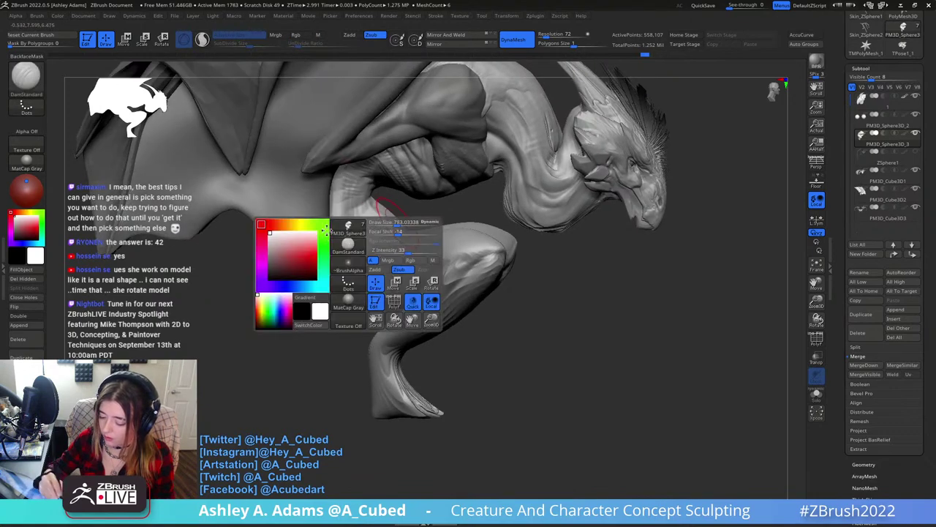
Reshape the hip where it meets the top of the thigh with SnakeHook.
{"action": "right_click_drag", "start_coordinate": [400, 192], "coordinate": [327, 203]}
{"action": "mouse_move", "coordinate": [403, 221]}
{"action": "right_mouse_down"}
{"action": "mouse_move", "coordinate": [391, 239]}
{"action": "mouse_move", "coordinate": [387, 231]}
{"action": "right_mouse_up"}
{"action": "key", "text": "b"}
{"action": "key", "text": "s"}
{"action": "key", "text": "h"}
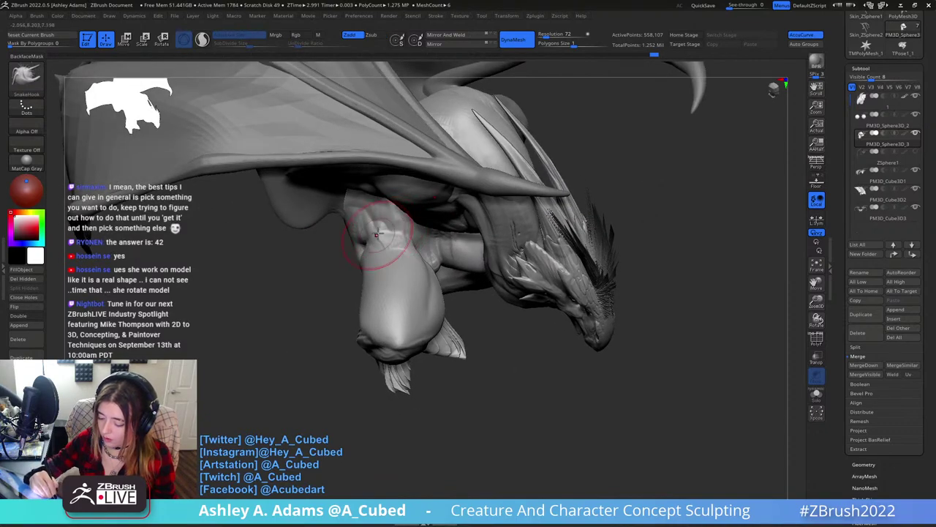
{"action": "left_click_drag", "start_coordinate": [376, 234], "coordinate": [356, 216]}
{"action": "mouse_move", "coordinate": [357, 218]}
{"action": "right_mouse_down"}
{"action": "mouse_move", "coordinate": [383, 154]}
{"action": "mouse_move", "coordinate": [402, 172]}
{"action": "mouse_move", "coordinate": [408, 204]}
{"action": "right_mouse_up"}
Define the fold between the abdomen and thigh using DamStandard and ClayBuildup.
{"action": "key", "text": "b"}
{"action": "key", "text": "d"}
{"action": "key", "text": "s"}
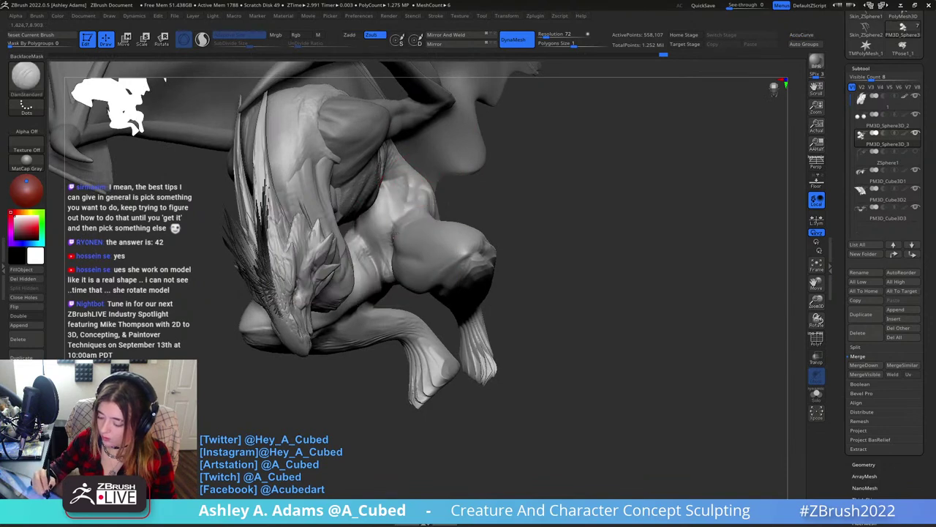
{"action": "key", "text": "b"}
{"action": "key", "text": "c"}
{"action": "key", "text": "b"}
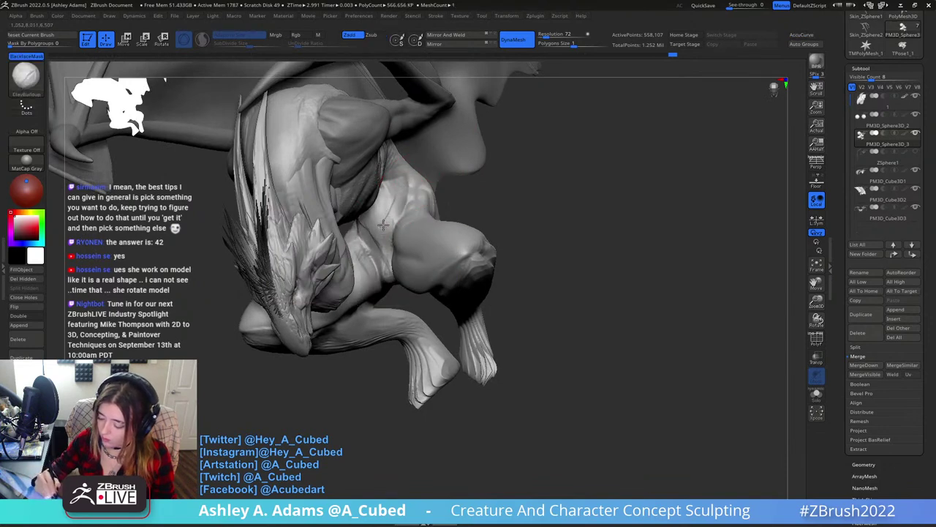
{"action": "mouse_move", "coordinate": [406, 183]}
{"action": "right_mouse_down"}
{"action": "mouse_move", "coordinate": [379, 220]}
{"action": "mouse_move", "coordinate": [407, 168]}
{"action": "mouse_move", "coordinate": [392, 192]}
{"action": "mouse_move", "coordinate": [368, 180]}
{"action": "mouse_move", "coordinate": [378, 160]}
{"action": "mouse_move", "coordinate": [374, 168]}
{"action": "right_mouse_up"}
Carve the underside of the waist behind the ribs with DamStandard and smooth the transition.
{"action": "key", "text": "b"}
{"action": "key", "text": "d"}
{"action": "key", "text": "s"}
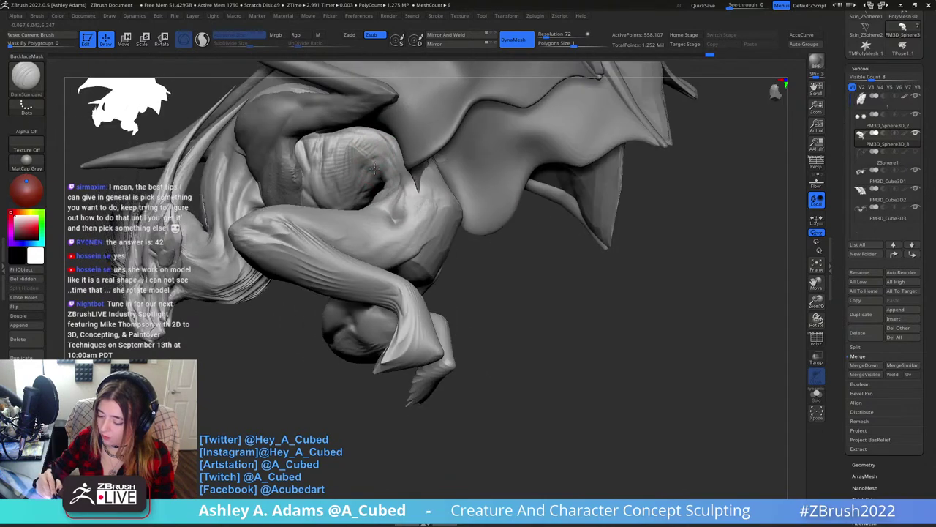
{"action": "mouse_move", "coordinate": [377, 136]}
{"action": "right_mouse_down"}
{"action": "mouse_move", "coordinate": [382, 156]}
{"action": "mouse_move", "coordinate": [371, 189]}
{"action": "mouse_move", "coordinate": [397, 195]}
{"action": "mouse_move", "coordinate": [380, 155]}
{"action": "right_mouse_up"}
{"action": "left_click_drag", "start_coordinate": [379, 156], "coordinate": [376, 150], "text": "shift"}
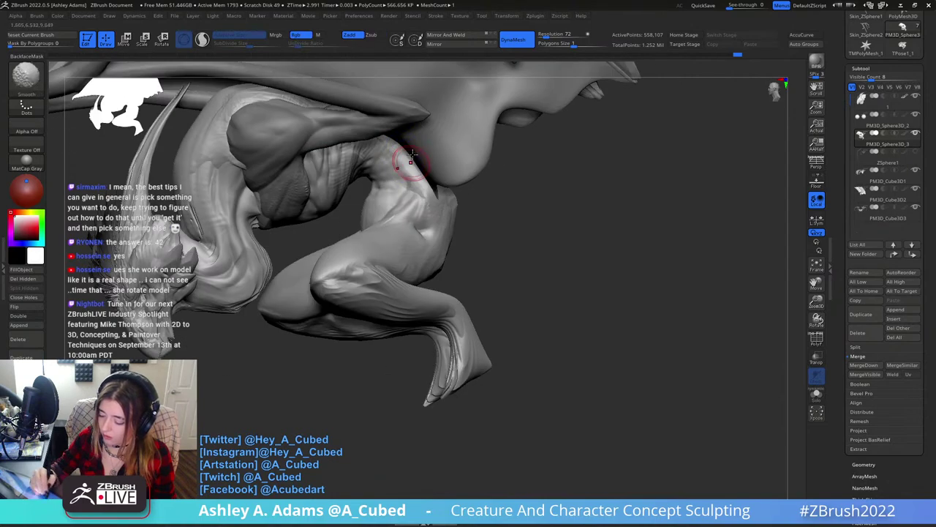
Build up the muscles running from the waist over the hip with ClayBuildup.
{"action": "right_click_drag", "start_coordinate": [408, 162], "coordinate": [408, 199], "text": "alt"}
{"action": "left_click_drag", "start_coordinate": [409, 208], "coordinate": [402, 195]}
{"action": "mouse_move", "coordinate": [410, 209]}
{"action": "right_mouse_down"}
{"action": "mouse_move", "coordinate": [468, 216]}
{"action": "mouse_move", "coordinate": [380, 227]}
{"action": "right_mouse_up"}
{"action": "left_click_drag", "start_coordinate": [441, 240], "coordinate": [418, 244]}
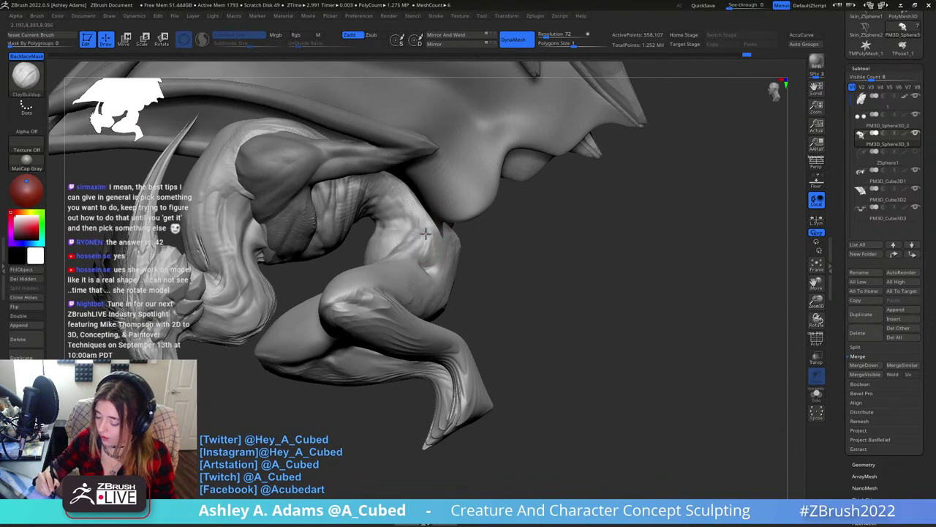
{"action": "right_click_drag", "start_coordinate": [417, 243], "coordinate": [449, 215]}
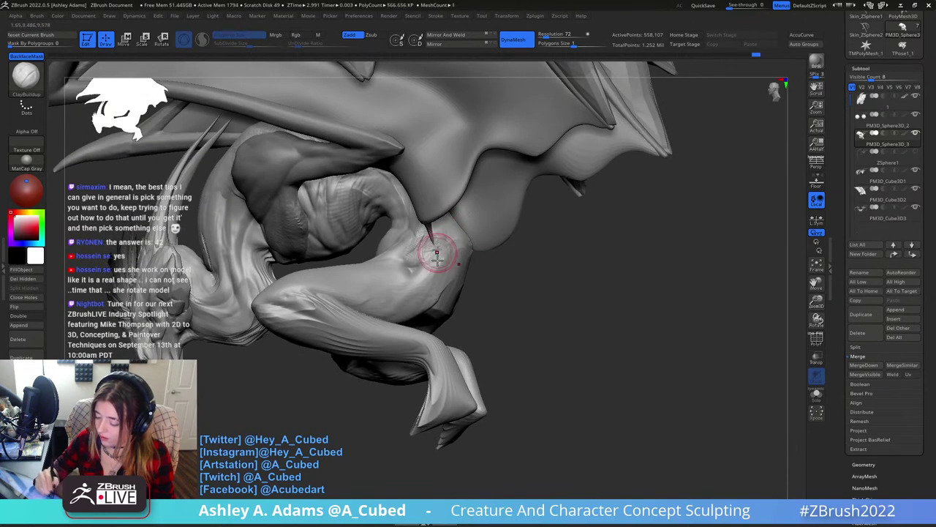
{"action": "mouse_move", "coordinate": [429, 251]}
{"action": "right_mouse_down"}
{"action": "mouse_move", "coordinate": [414, 283]}
{"action": "mouse_move", "coordinate": [407, 269]}
{"action": "mouse_move", "coordinate": [452, 241]}
{"action": "mouse_move", "coordinate": [455, 226]}
{"action": "mouse_move", "coordinate": [429, 247]}
{"action": "right_mouse_up"}
Reshape the underside of the hip and the back of the upper thigh with SnakeHook.
{"action": "key", "text": "b"}
{"action": "key", "text": "s"}
{"action": "key", "text": "h"}
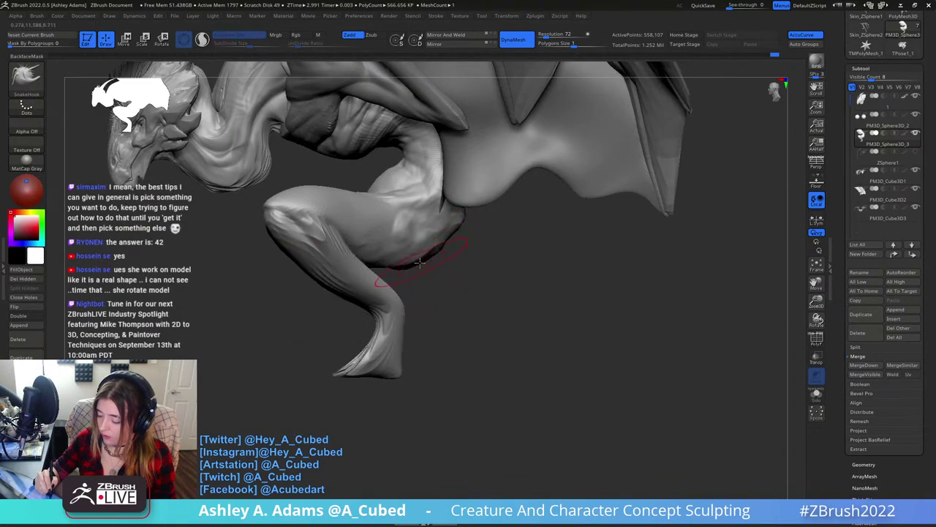
{"action": "left_click_drag", "start_coordinate": [420, 262], "coordinate": [423, 258]}
{"action": "right_click_drag", "start_coordinate": [423, 257], "coordinate": [417, 262]}
{"action": "left_click_drag", "start_coordinate": [416, 263], "coordinate": [406, 258]}
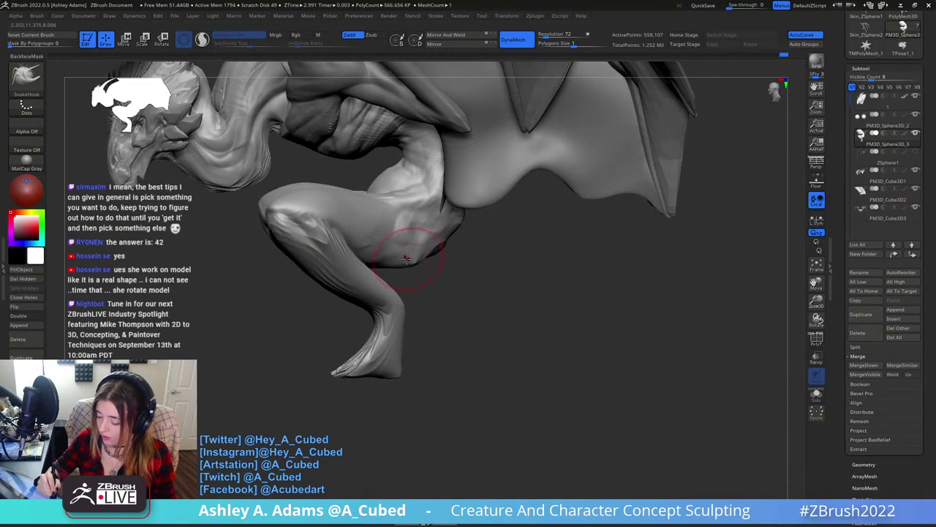
{"action": "mouse_move", "coordinate": [407, 258]}
{"action": "right_mouse_down"}
{"action": "mouse_move", "coordinate": [432, 251]}
{"action": "mouse_move", "coordinate": [454, 226]}
{"action": "mouse_move", "coordinate": [460, 180]}
{"action": "right_mouse_up"}
{"action": "left_click_drag", "start_coordinate": [518, 255], "coordinate": [522, 235]}
{"action": "right_click_drag", "start_coordinate": [523, 251], "coordinate": [534, 261]}
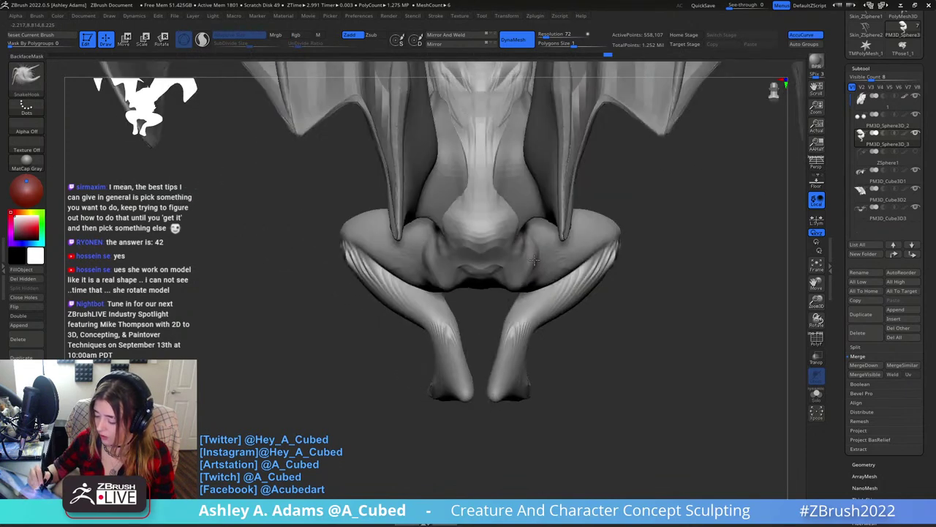
Build up the muscle mass across the back of the pelvis with ClayBuildup.
{"action": "key", "text": "b"}
{"action": "key", "text": "c"}
{"action": "key", "text": "b"}
{"action": "left_click_drag", "start_coordinate": [521, 225], "coordinate": [491, 257]}
{"action": "left_click_drag", "start_coordinate": [499, 198], "coordinate": [500, 248]}
{"action": "left_click_drag", "start_coordinate": [493, 215], "coordinate": [488, 256]}
{"action": "right_click_drag", "start_coordinate": [461, 258], "coordinate": [505, 256]}
Pull the back of the pelvis out into a pointed tail base with SnakeHook.
{"action": "key", "text": "b"}
{"action": "key", "text": "s"}
{"action": "key", "text": "h"}
{"action": "left_click_drag", "start_coordinate": [482, 261], "coordinate": [492, 257]}
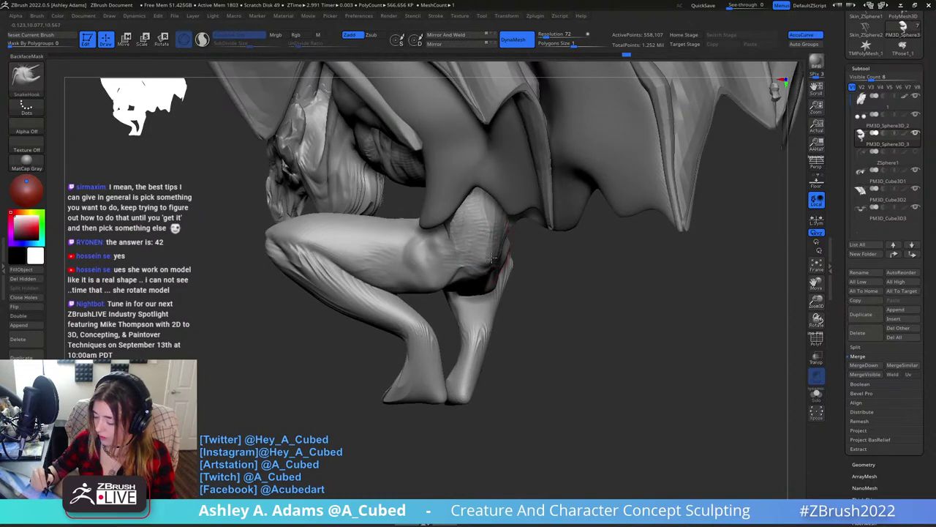
{"action": "mouse_move", "coordinate": [491, 258]}
{"action": "right_mouse_down"}
{"action": "mouse_move", "coordinate": [527, 220]}
{"action": "mouse_move", "coordinate": [527, 213]}
{"action": "mouse_move", "coordinate": [522, 236]}
{"action": "mouse_move", "coordinate": [501, 209]}
{"action": "right_mouse_up"}
Carve a crease beside the tail base up toward the lower back with DamStandard.
{"action": "key", "text": "b"}
{"action": "key", "text": "d"}
{"action": "key", "text": "s"}
{"action": "right_click", "coordinate": [521, 235]}
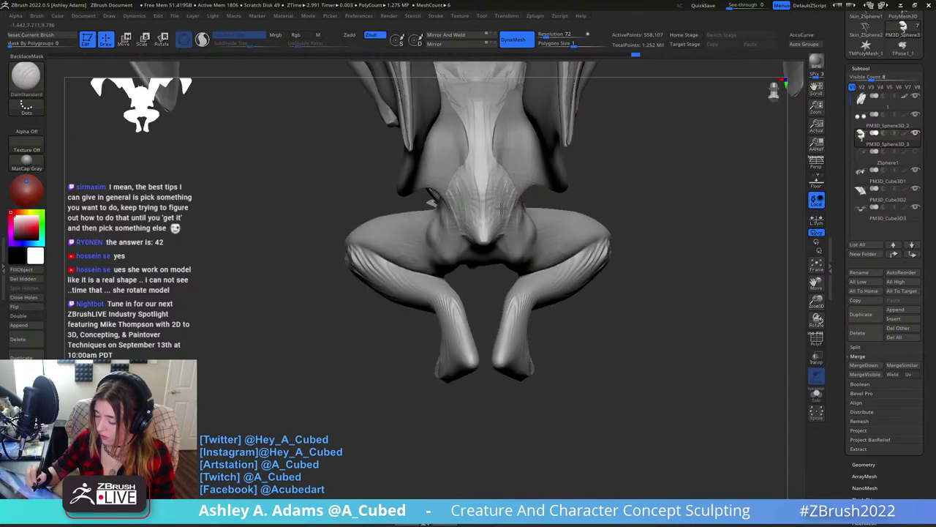
{"action": "left_click_drag", "start_coordinate": [501, 209], "coordinate": [502, 170]}
{"action": "right_click_drag", "start_coordinate": [503, 184], "coordinate": [471, 272]}
Build up the lower spine down to the tail base with ClayBuildup.
{"action": "key", "text": "b"}
{"action": "key", "text": "c"}
{"action": "key", "text": "b"}
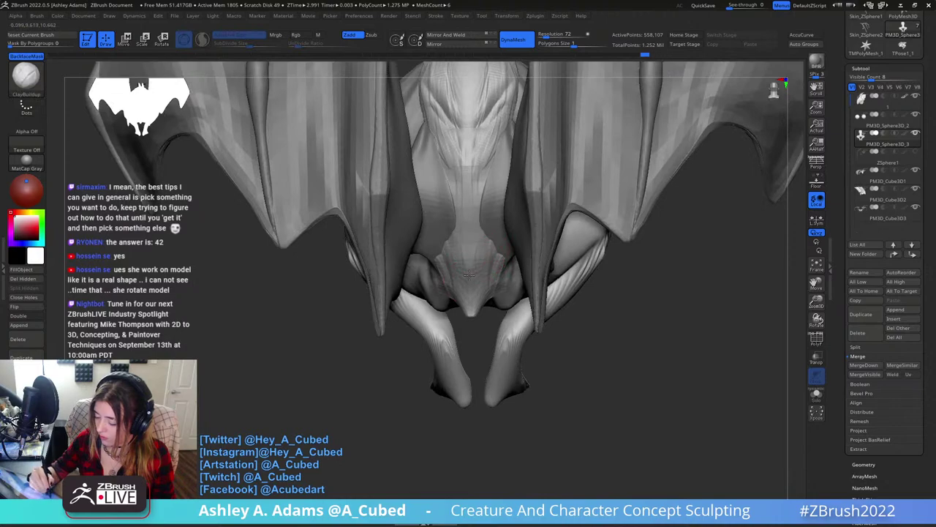
{"action": "left_click_drag", "start_coordinate": [467, 127], "coordinate": [462, 246]}
{"action": "left_click_drag", "start_coordinate": [472, 158], "coordinate": [470, 203]}
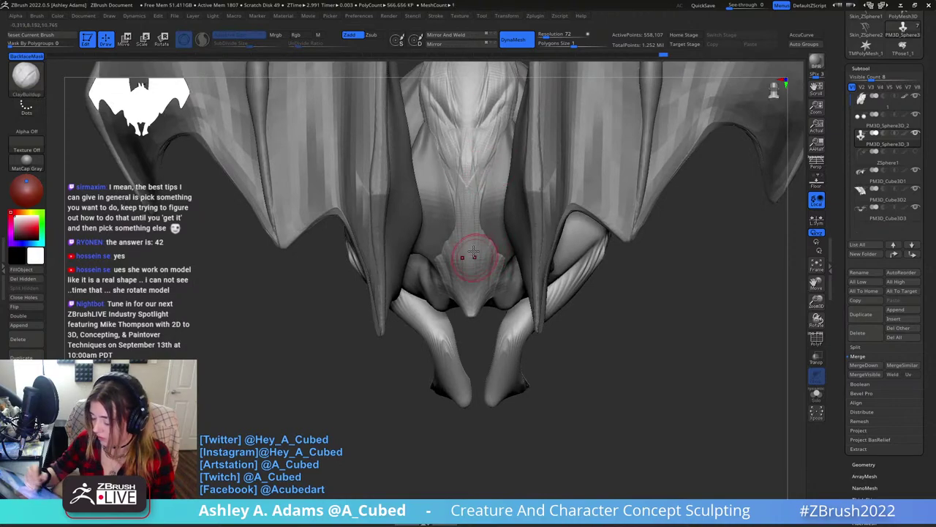
{"action": "right_click_drag", "start_coordinate": [488, 245], "coordinate": [480, 212]}
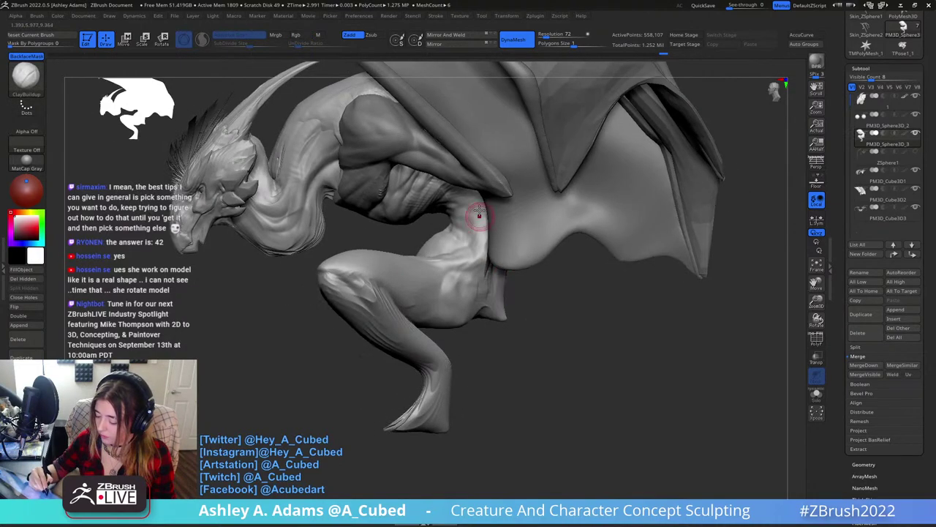
Carve the muscle separation where the outer thigh meets the hip with DamStandard.
{"action": "right_click_drag", "start_coordinate": [487, 280], "coordinate": [454, 307]}
{"action": "key", "text": "space"}
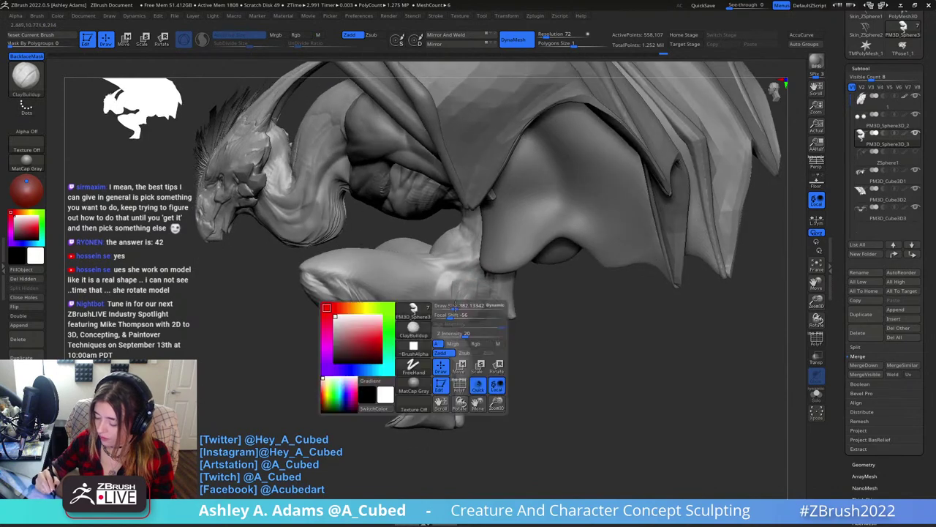
{"action": "key", "text": "b"}
{"action": "key", "text": "d"}
{"action": "key", "text": "s"}
{"action": "mouse_move", "coordinate": [454, 307]}
{"action": "left_mouse_down"}
{"action": "mouse_move", "coordinate": [349, 282]}
{"action": "mouse_move", "coordinate": [433, 304]}
{"action": "mouse_move", "coordinate": [358, 286]}
{"action": "mouse_move", "coordinate": [434, 304]}
{"action": "mouse_move", "coordinate": [349, 273]}
{"action": "mouse_move", "coordinate": [443, 293]}
{"action": "left_mouse_up"}
Build up the long muscles along the thigh with ClayBuildup and smooth them toward the knee.
{"action": "key", "text": "b"}
{"action": "key", "text": "c"}
{"action": "key", "text": "b"}
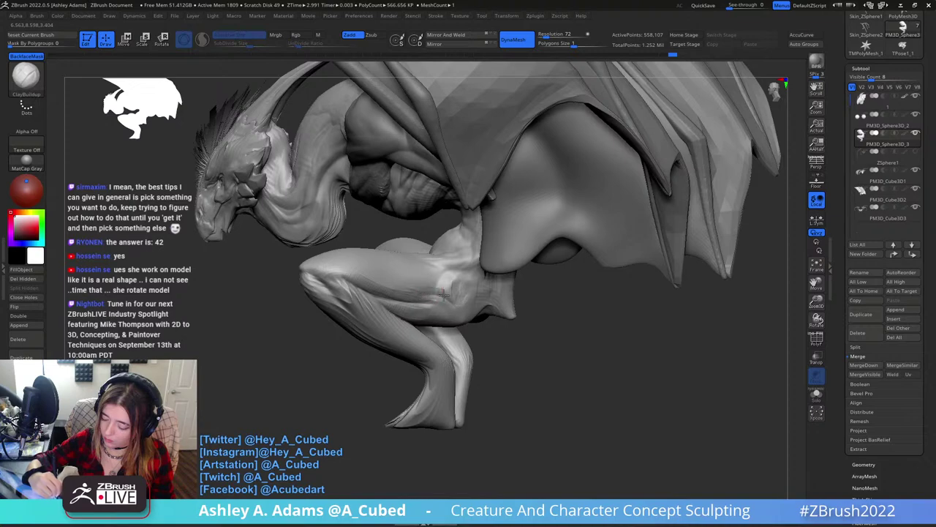
{"action": "key", "text": "shift"}
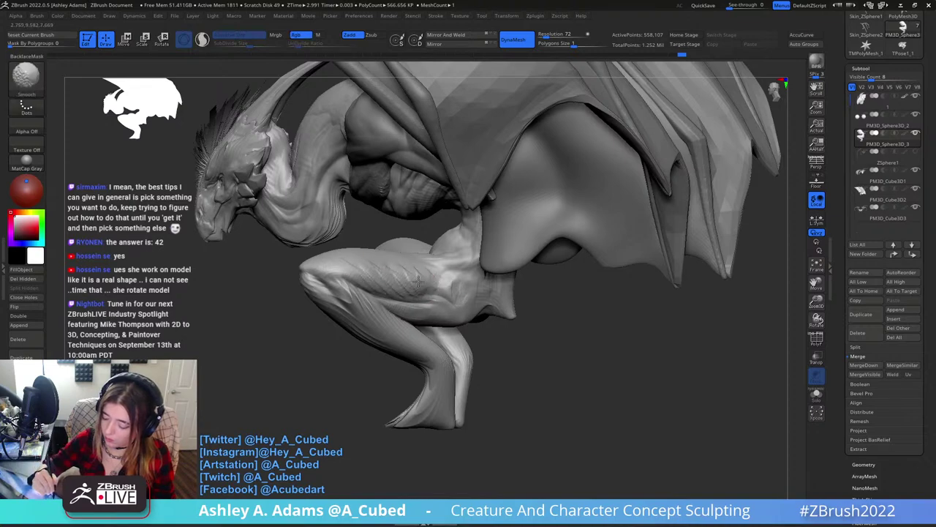
{"action": "right_click_drag", "start_coordinate": [439, 282], "coordinate": [517, 274]}
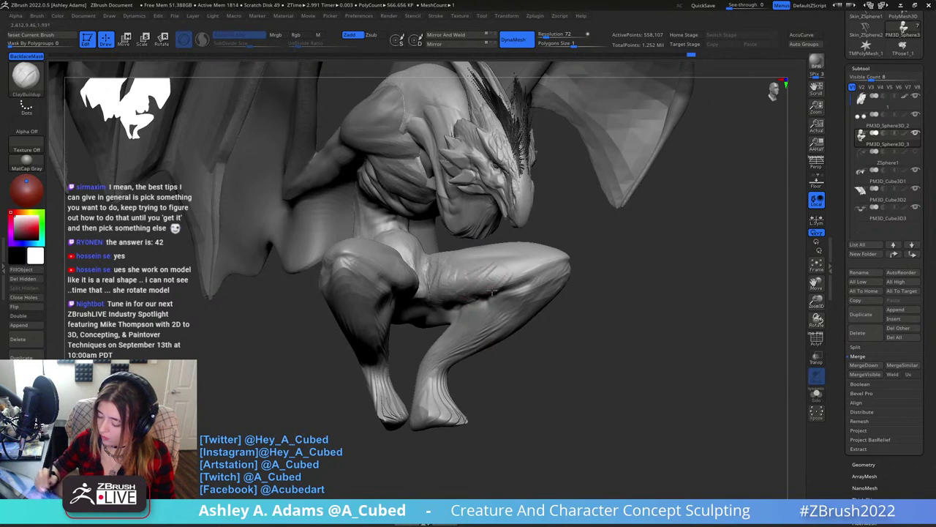
{"action": "key", "text": "shift"}
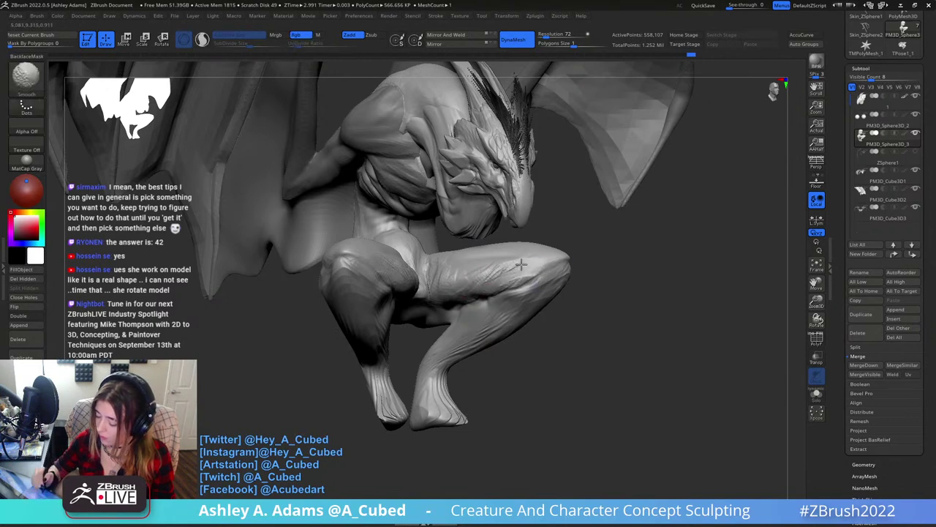
{"action": "left_click_drag", "start_coordinate": [493, 280], "coordinate": [534, 266], "text": "shift"}
Build up the calf muscle below the knee and smooth its surface.
{"action": "right_click_drag", "start_coordinate": [497, 292], "coordinate": [518, 247], "text": "alt"}
{"action": "left_click_drag", "start_coordinate": [512, 269], "coordinate": [486, 275]}
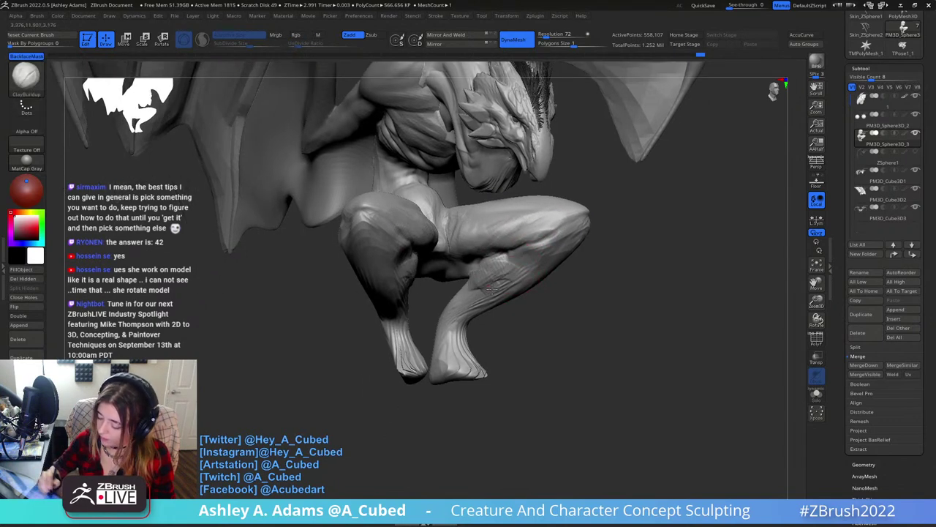
{"action": "right_click_drag", "start_coordinate": [491, 288], "coordinate": [500, 291]}
{"action": "mouse_move", "coordinate": [463, 289]}
{"action": "left_mouse_down", "text": "shift"}
{"action": "mouse_move", "coordinate": [485, 266]}
{"action": "mouse_move", "coordinate": [501, 272]}
{"action": "left_mouse_up", "text": "shift"}
{"action": "mouse_move", "coordinate": [512, 274]}
{"action": "right_mouse_down"}
{"action": "mouse_move", "coordinate": [504, 277]}
{"action": "mouse_move", "coordinate": [545, 285]}
{"action": "right_mouse_up"}
Adjust the silhouette of the knee and lower leg with SnakeHook.
{"action": "mouse_move", "coordinate": [545, 286]}
{"action": "right_mouse_down", "text": "ctrl"}
{"action": "mouse_move", "coordinate": [553, 236]}
{"action": "mouse_move", "coordinate": [634, 220]}
{"action": "mouse_move", "coordinate": [530, 185]}
{"action": "mouse_move", "coordinate": [506, 241]}
{"action": "right_mouse_up", "text": "ctrl"}
{"action": "right_click", "coordinate": [506, 241]}
{"action": "key", "text": "b"}
{"action": "key", "text": "s"}
{"action": "key", "text": "h"}
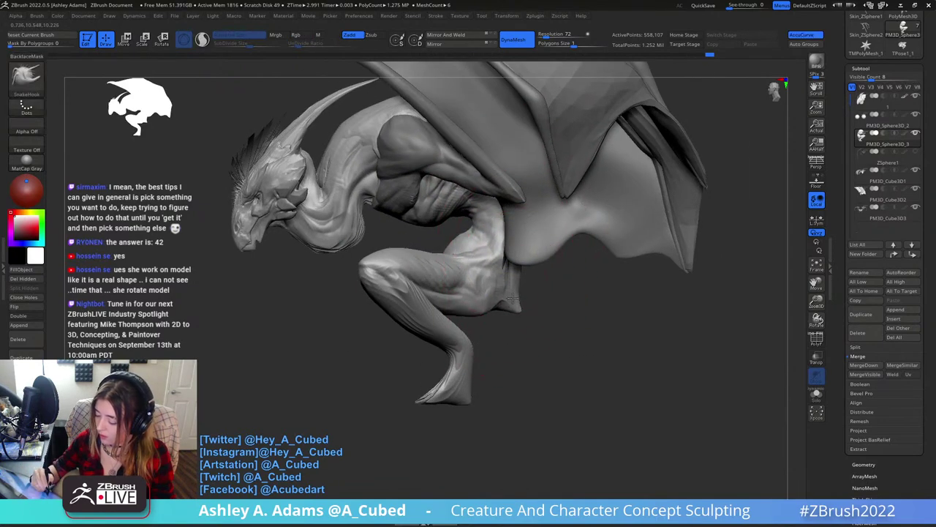
{"action": "key", "text": "space"}
{"action": "mouse_move", "coordinate": [483, 330]}
{"action": "right_mouse_down"}
{"action": "mouse_move", "coordinate": [464, 313]}
{"action": "mouse_move", "coordinate": [461, 333]}
{"action": "mouse_move", "coordinate": [407, 349]}
{"action": "right_mouse_up"}
{"action": "key", "text": "b"}
{"action": "key", "text": "i"}
{"action": "key", "text": "n"}
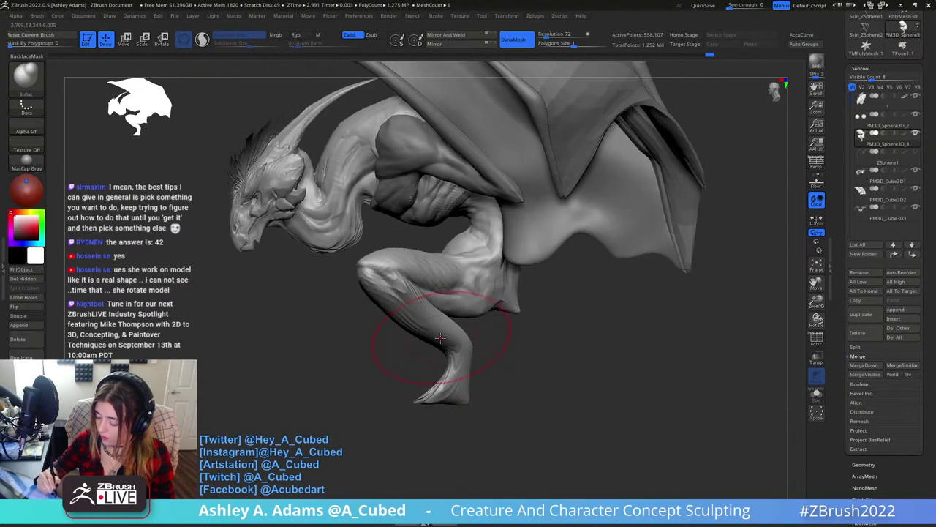
{"action": "key", "text": "b"}
{"action": "key", "text": "s"}
{"action": "key", "text": "h"}
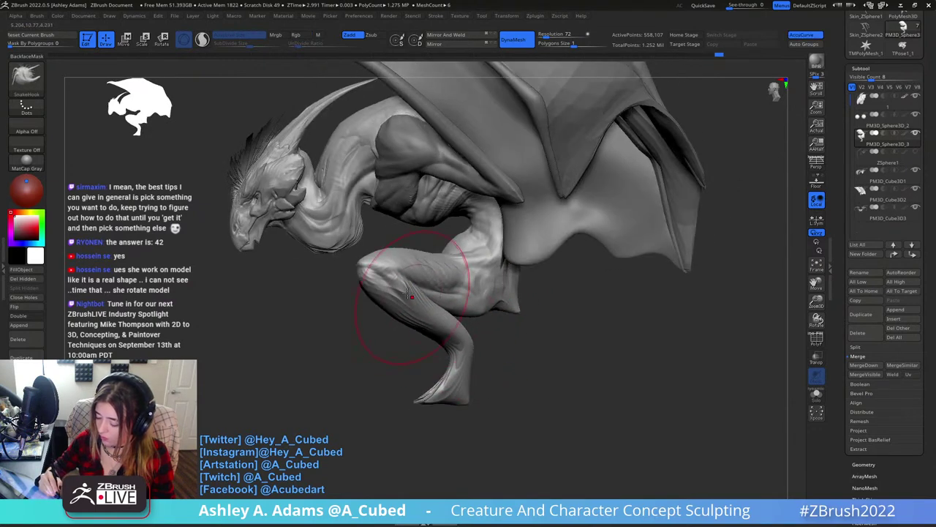
{"action": "left_click_drag", "start_coordinate": [379, 267], "coordinate": [374, 277]}
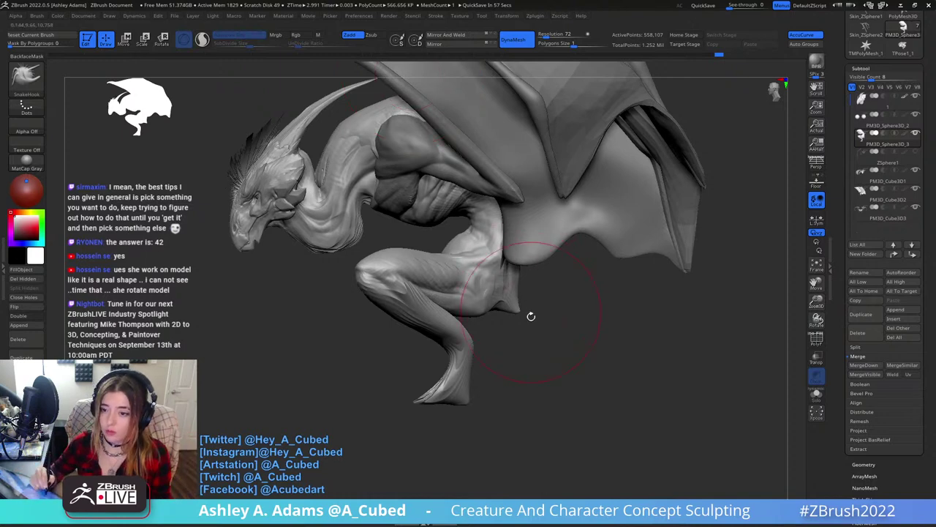
{"action": "left_click_drag", "start_coordinate": [529, 317], "coordinate": [549, 319]}
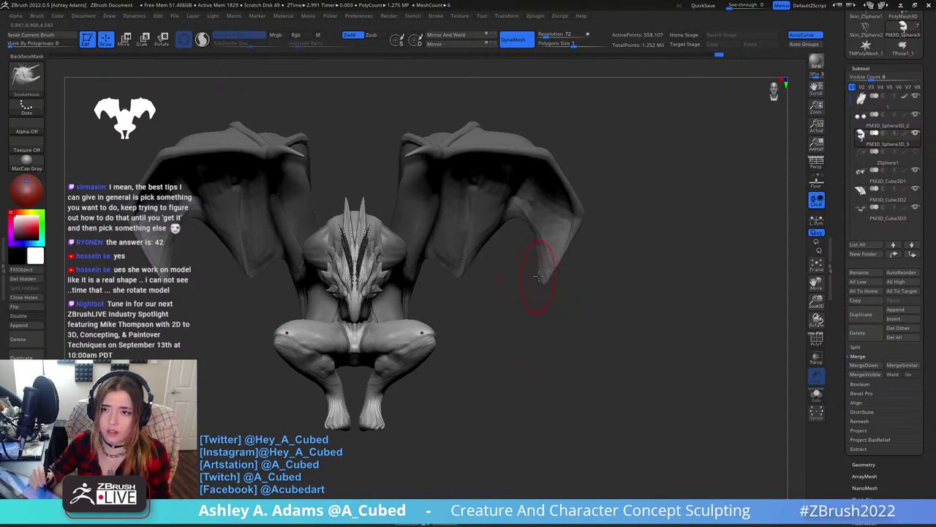
{"action": "right_click_drag", "start_coordinate": [538, 276], "coordinate": [517, 254]}
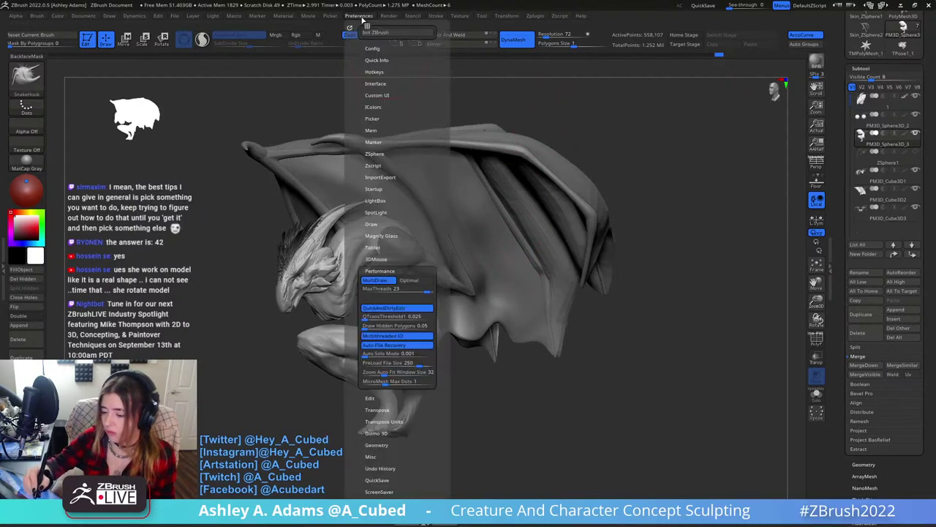
Look through the Config, Quick Info, Hotkeys, Interface, 3DMouse and Performance preferences.
{"action": "mouse_move", "coordinate": [389, 17]}
{"action": "left_click", "coordinate": [358, 15]}
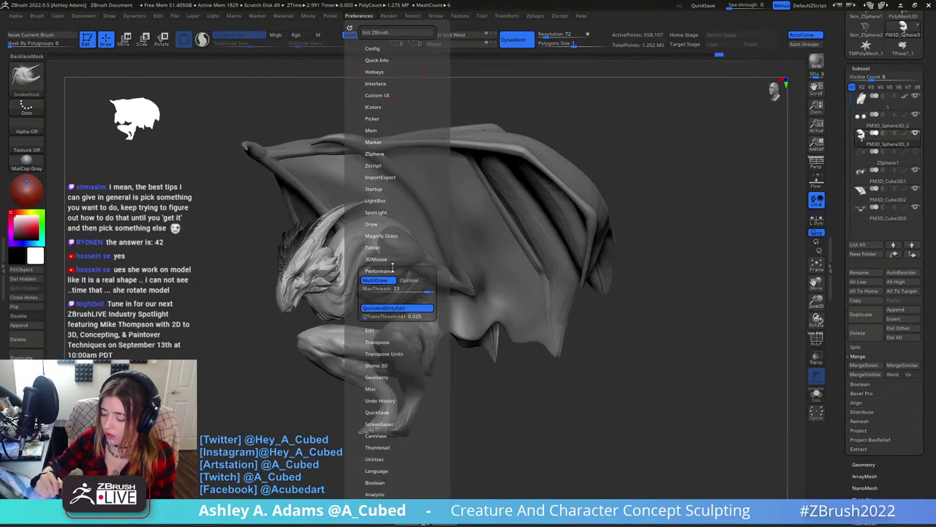
{"action": "left_click", "coordinate": [374, 48]}
{"action": "left_click", "coordinate": [376, 47]}
{"action": "left_click", "coordinate": [381, 57]}
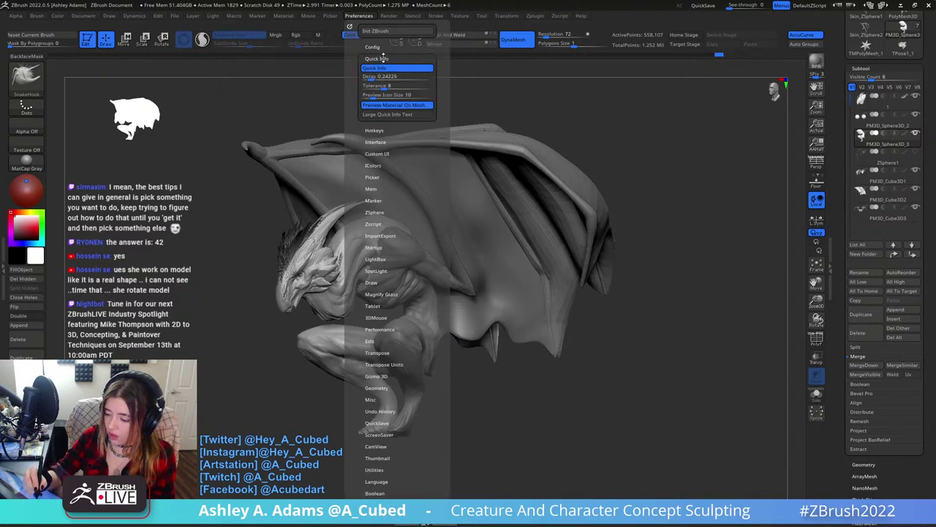
{"action": "left_click", "coordinate": [383, 59]}
{"action": "left_click", "coordinate": [382, 69]}
{"action": "left_click", "coordinate": [382, 70]}
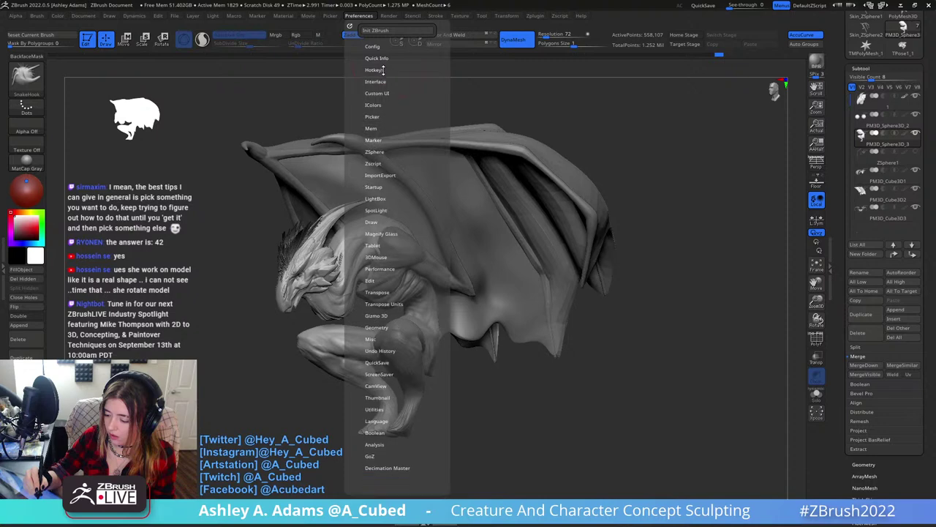
{"action": "left_click", "coordinate": [382, 81]}
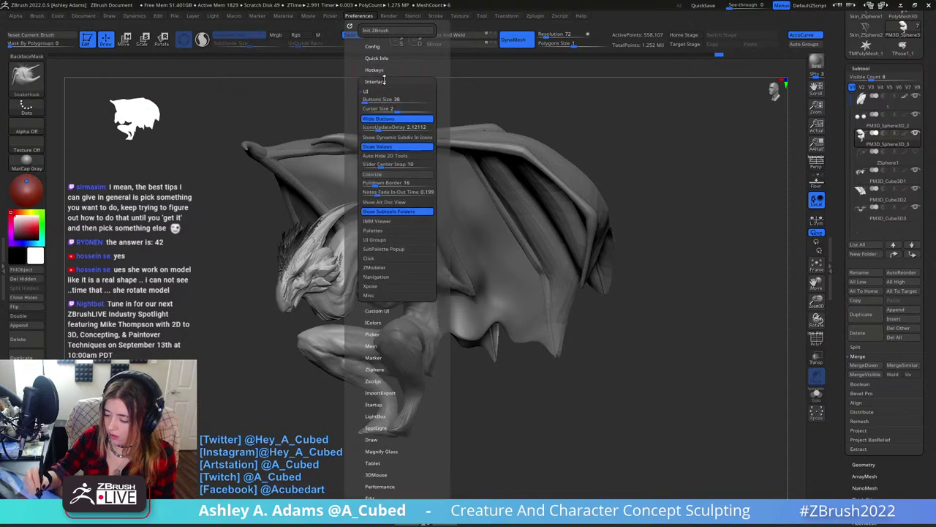
{"action": "left_click", "coordinate": [383, 81]}
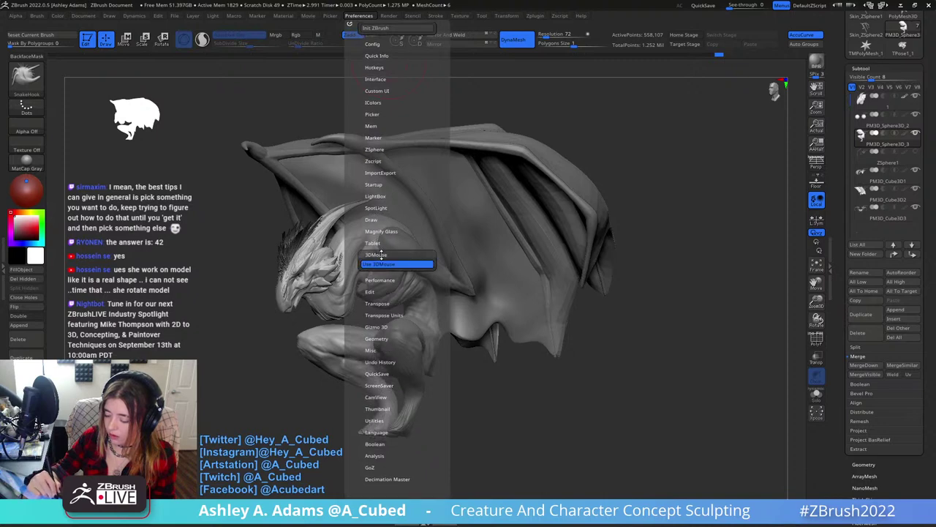
{"action": "left_click", "coordinate": [386, 266]}
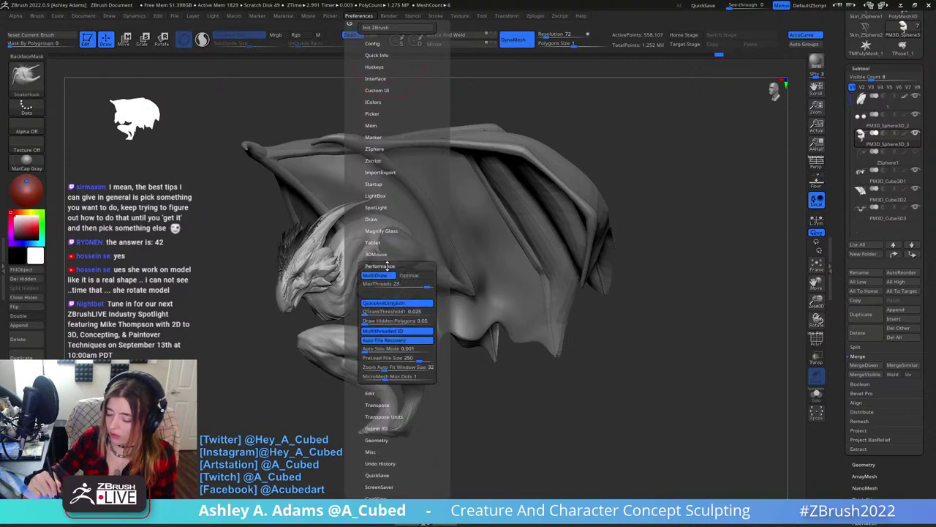
{"action": "left_click", "coordinate": [386, 264]}
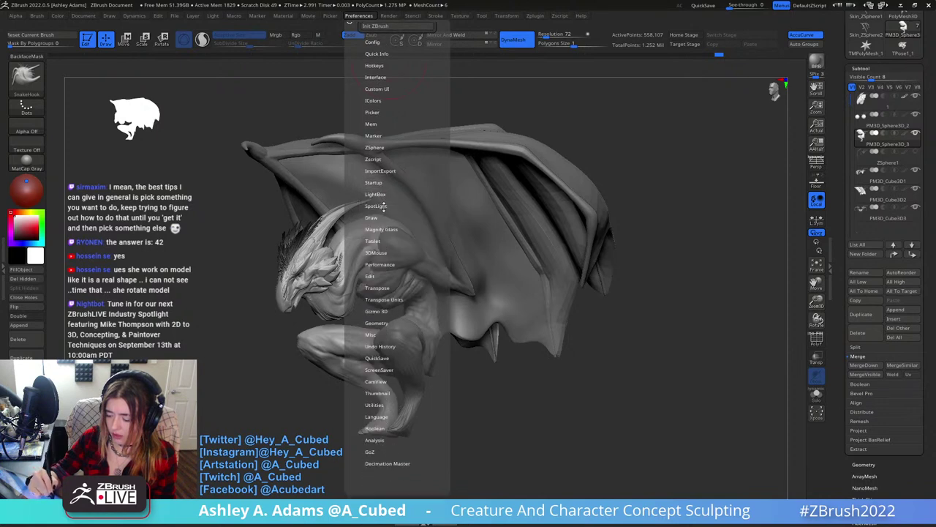
Check the Draw, Tablet and 3DMouse preferences.
{"action": "left_click", "coordinate": [371, 217]}
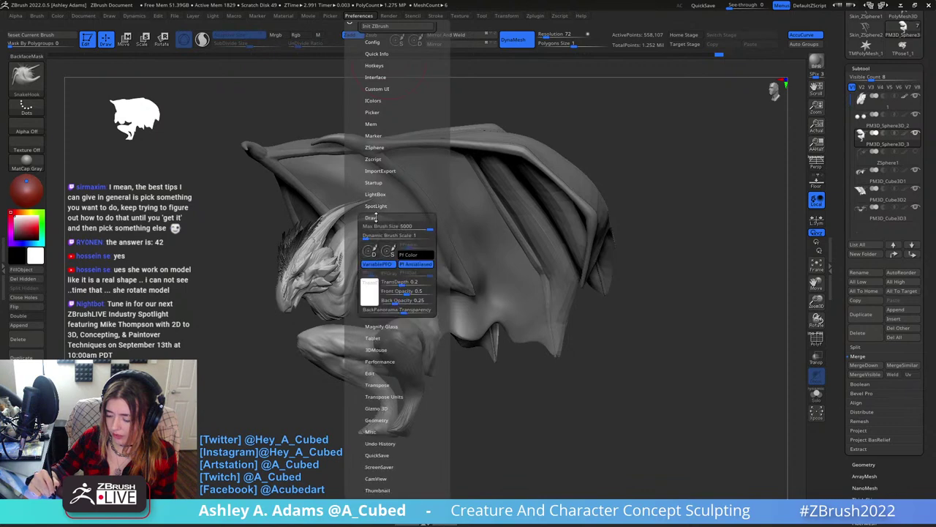
{"action": "left_click", "coordinate": [372, 217]}
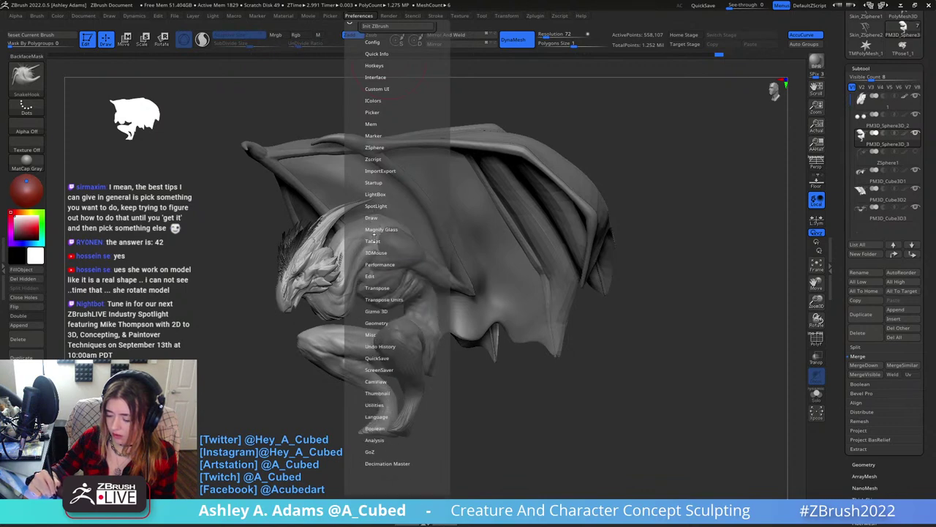
{"action": "left_click", "coordinate": [373, 240]}
{"action": "left_click", "coordinate": [373, 240]}
{"action": "left_click", "coordinate": [381, 252]}
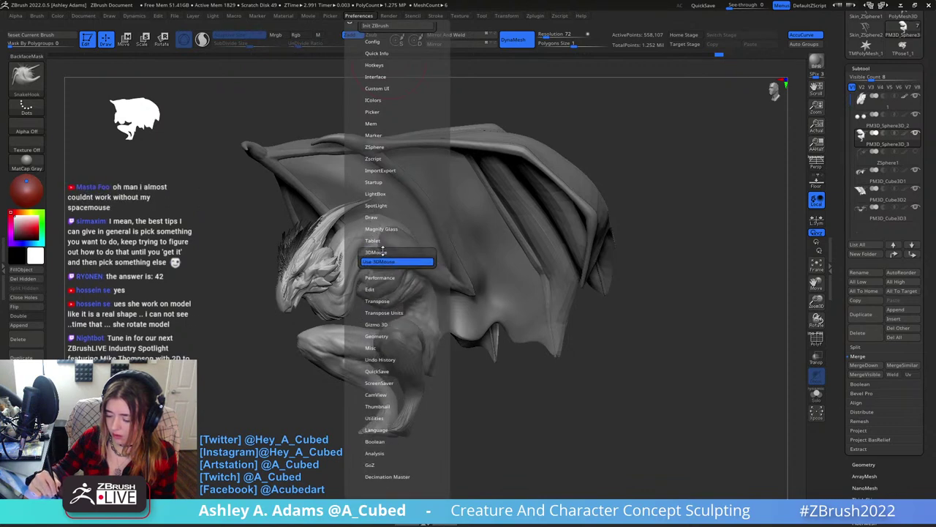
{"action": "left_click", "coordinate": [382, 251]}
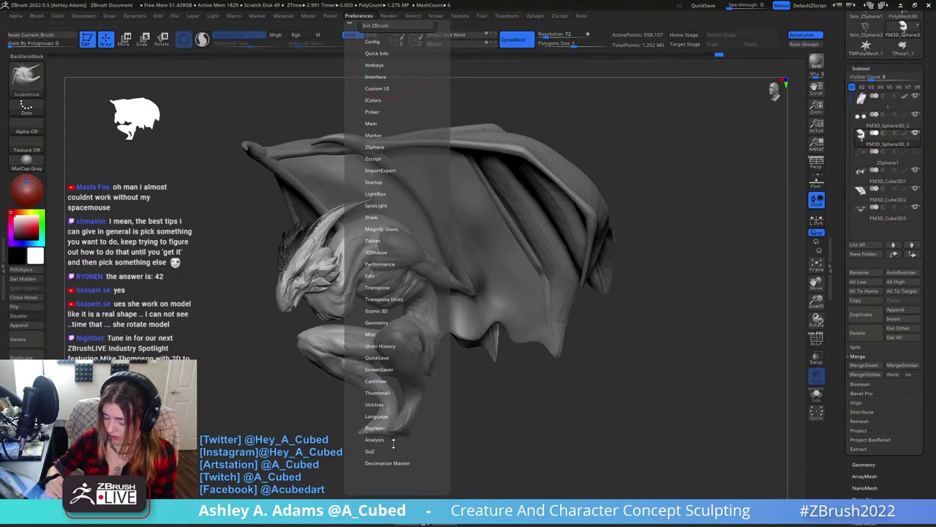
Look through the Quick Info, Hotkeys and Interface preferences, including the Click and Navigation settings.
{"action": "left_click", "coordinate": [377, 42]}
{"action": "left_click", "coordinate": [379, 46]}
{"action": "left_click", "coordinate": [379, 59]}
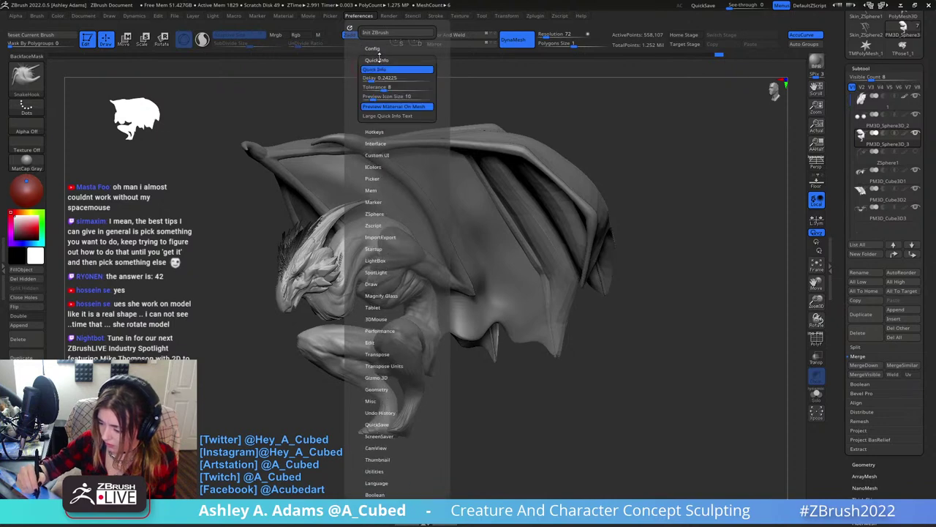
{"action": "left_click", "coordinate": [380, 60]}
{"action": "left_click", "coordinate": [375, 72]}
{"action": "left_click", "coordinate": [380, 72]}
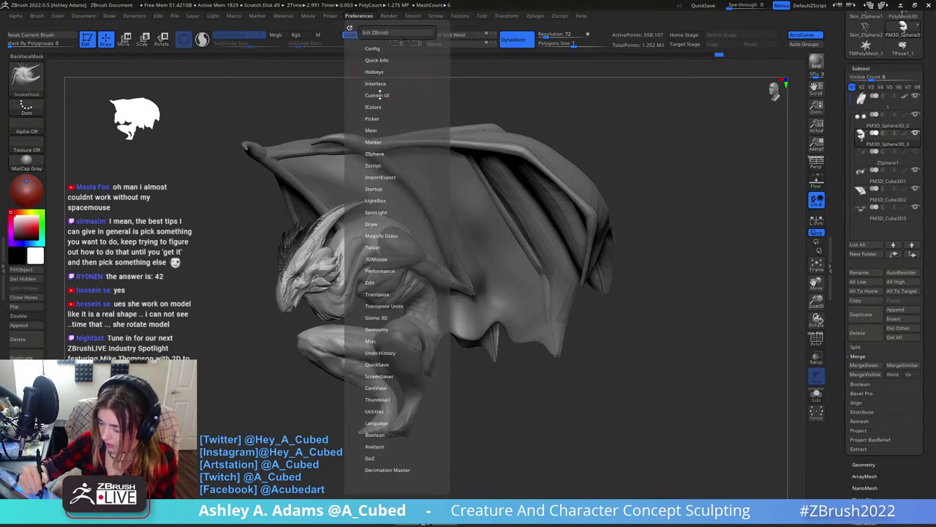
{"action": "left_click", "coordinate": [381, 82]}
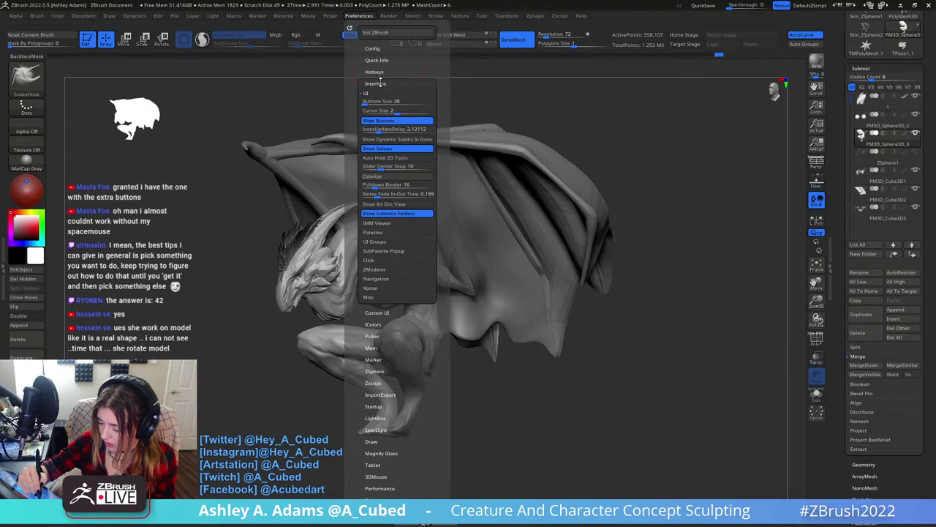
{"action": "left_click", "coordinate": [383, 259]}
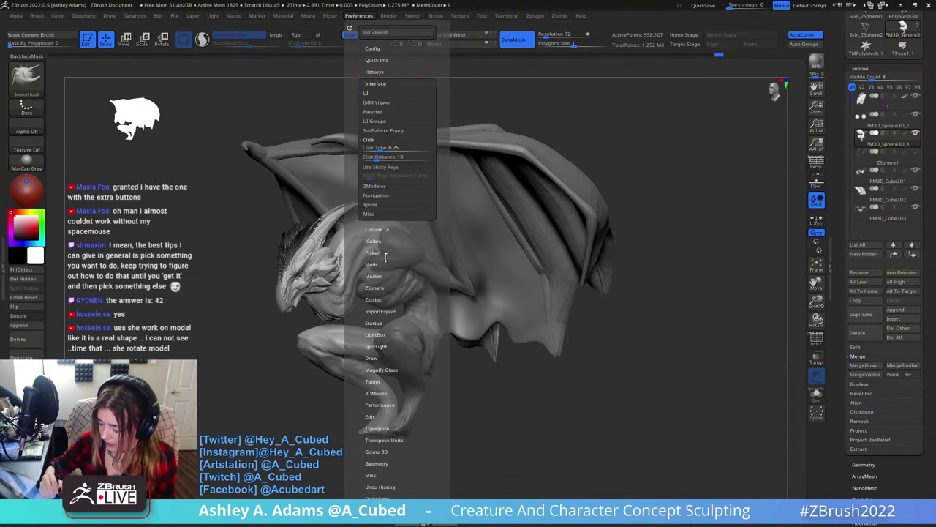
{"action": "left_click", "coordinate": [385, 140]}
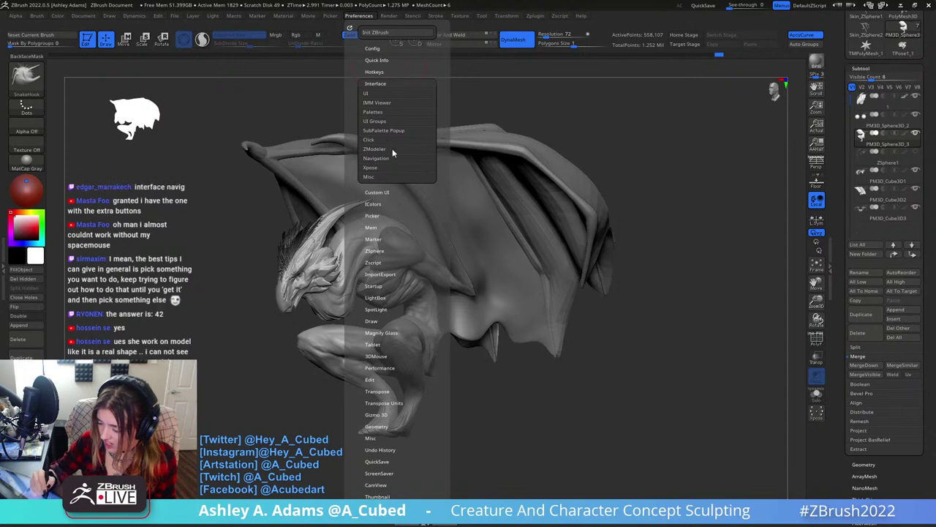
{"action": "left_click", "coordinate": [387, 158]}
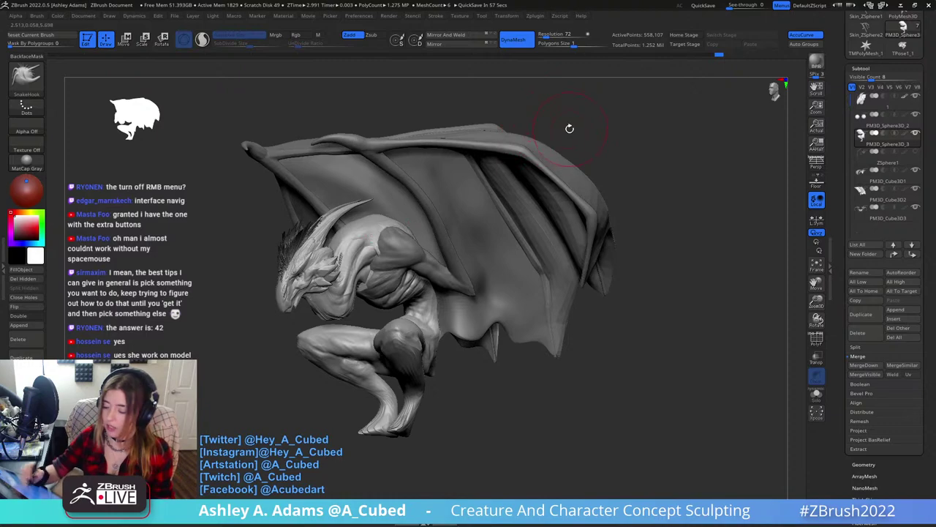
Build up the creature's waist below the ribcage with ClayBuildup and smooth the strokes.
{"action": "mouse_move", "coordinate": [568, 127]}
{"action": "left_mouse_down"}
{"action": "mouse_move", "coordinate": [588, 105]}
{"action": "mouse_move", "coordinate": [549, 155]}
{"action": "mouse_move", "coordinate": [556, 147]}
{"action": "mouse_move", "coordinate": [541, 192]}
{"action": "left_mouse_up"}
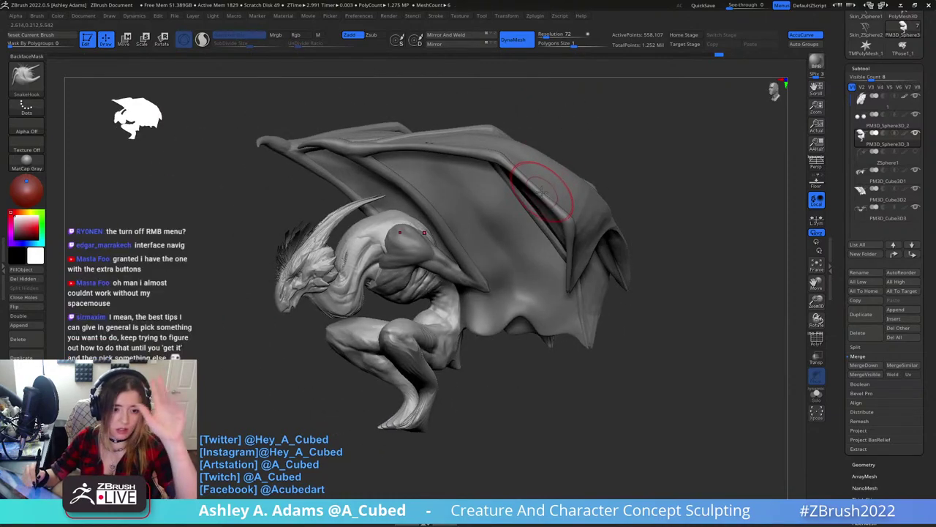
{"action": "left_click_drag", "start_coordinate": [569, 146], "coordinate": [472, 287]}
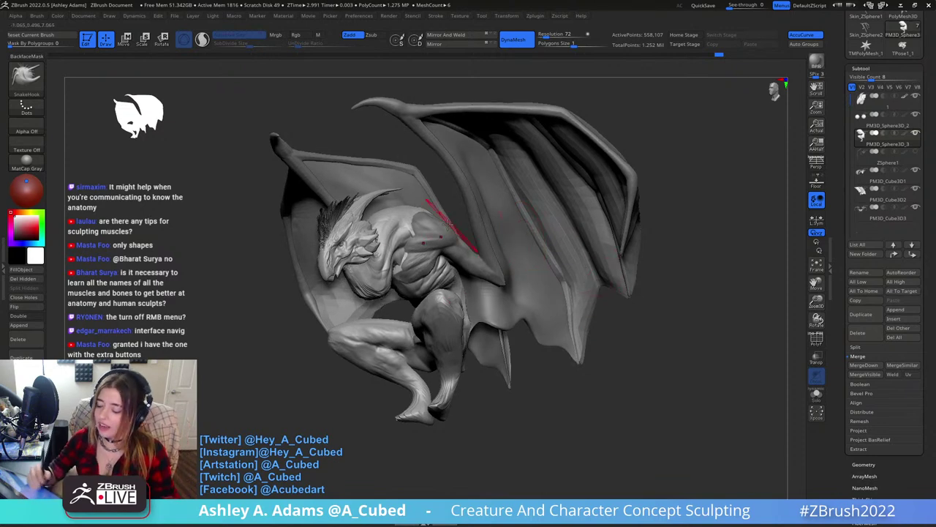
{"action": "right_click_drag", "start_coordinate": [440, 218], "coordinate": [439, 246], "text": "ctrl"}
{"action": "key", "text": "b"}
{"action": "key", "text": "c"}
{"action": "key", "text": "b"}
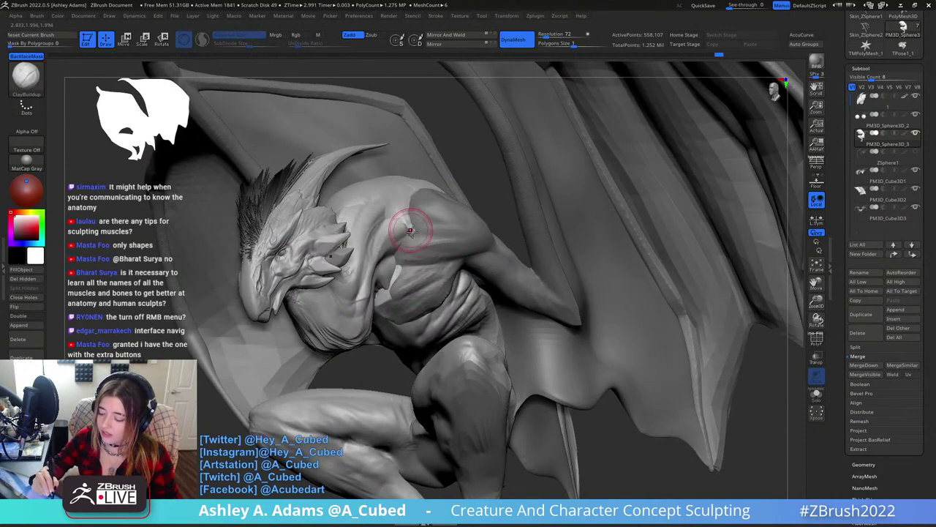
{"action": "right_click_drag", "start_coordinate": [402, 271], "coordinate": [443, 266]}
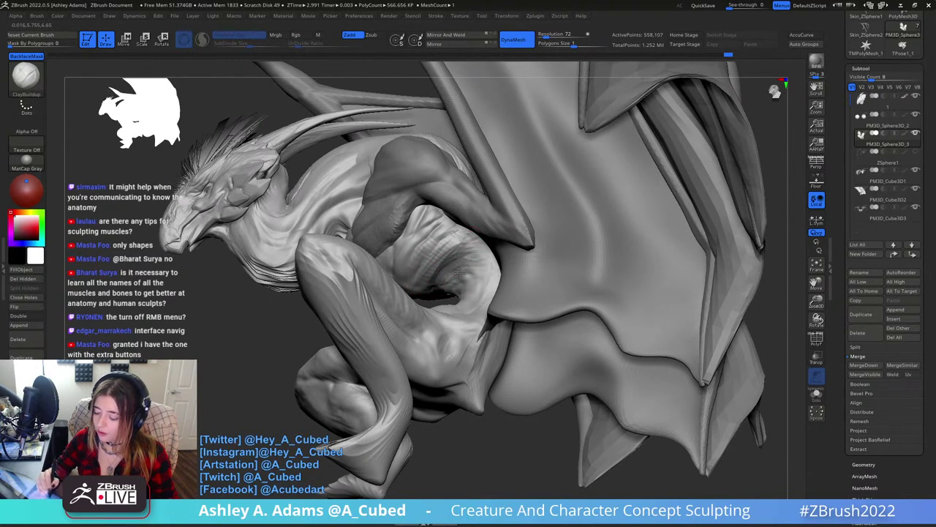
{"action": "left_click_drag", "start_coordinate": [459, 272], "coordinate": [467, 269]}
{"action": "right_click_drag", "start_coordinate": [450, 285], "coordinate": [439, 281]}
{"action": "mouse_move", "coordinate": [476, 249]}
{"action": "right_mouse_down"}
{"action": "mouse_move", "coordinate": [445, 265]}
{"action": "mouse_move", "coordinate": [444, 285]}
{"action": "mouse_move", "coordinate": [465, 253]}
{"action": "mouse_move", "coordinate": [442, 260]}
{"action": "mouse_move", "coordinate": [446, 288]}
{"action": "mouse_move", "coordinate": [454, 283]}
{"action": "mouse_move", "coordinate": [406, 289]}
{"action": "mouse_move", "coordinate": [370, 312]}
{"action": "mouse_move", "coordinate": [270, 255]}
{"action": "mouse_move", "coordinate": [466, 255]}
{"action": "mouse_move", "coordinate": [447, 280]}
{"action": "mouse_move", "coordinate": [445, 243]}
{"action": "right_mouse_up"}
{"action": "left_click_drag", "start_coordinate": [445, 243], "coordinate": [446, 248], "text": "shift"}
Define the muscle transition from the waist into the hip with DamStandard and ClayBuildup.
{"action": "key", "text": "b"}
{"action": "key", "text": "d"}
{"action": "key", "text": "s"}
{"action": "mouse_move", "coordinate": [446, 248]}
{"action": "right_mouse_down"}
{"action": "mouse_move", "coordinate": [461, 259]}
{"action": "mouse_move", "coordinate": [436, 278]}
{"action": "mouse_move", "coordinate": [449, 293]}
{"action": "mouse_move", "coordinate": [459, 271]}
{"action": "right_mouse_up"}
{"action": "key", "text": "b"}
{"action": "key", "text": "c"}
{"action": "key", "text": "b"}
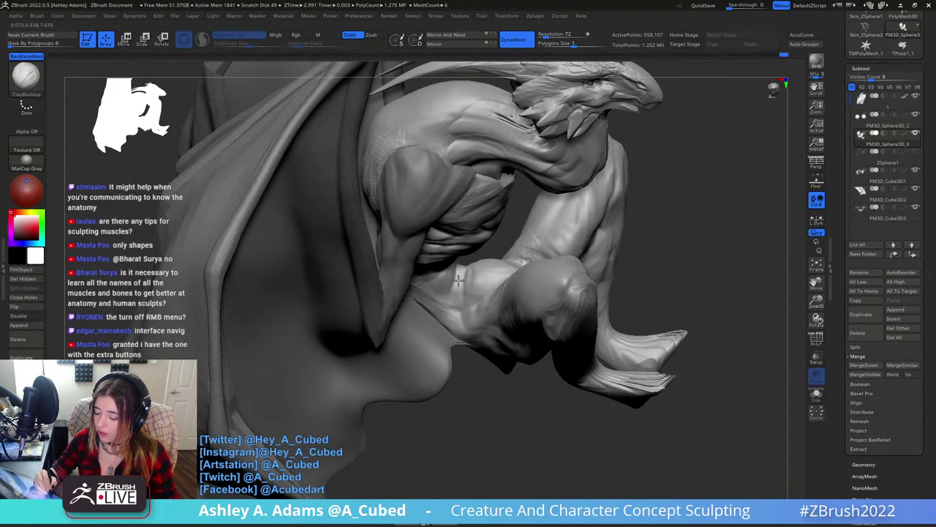
Refine the lower abdomen just above the thigh with DamStandard and ClayBuildup, then smooth it.
{"action": "key", "text": "b"}
{"action": "key", "text": "d"}
{"action": "key", "text": "s"}
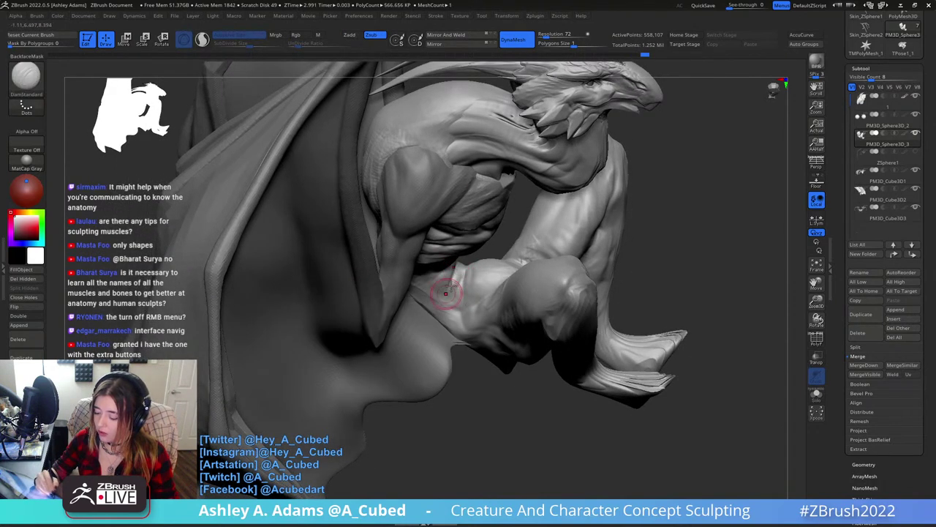
{"action": "key", "text": "b"}
{"action": "key", "text": "c"}
{"action": "key", "text": "b"}
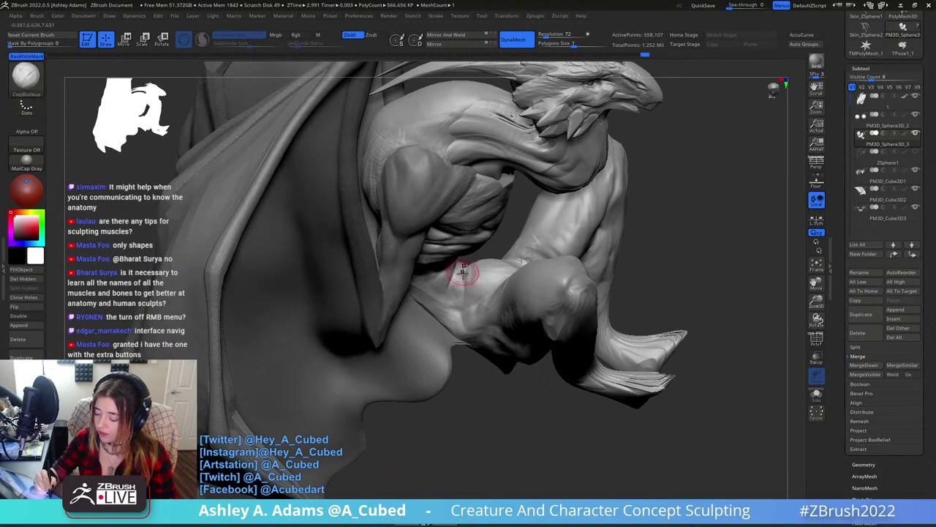
{"action": "key", "text": "shift"}
{"action": "right_click_drag", "start_coordinate": [466, 263], "coordinate": [464, 266]}
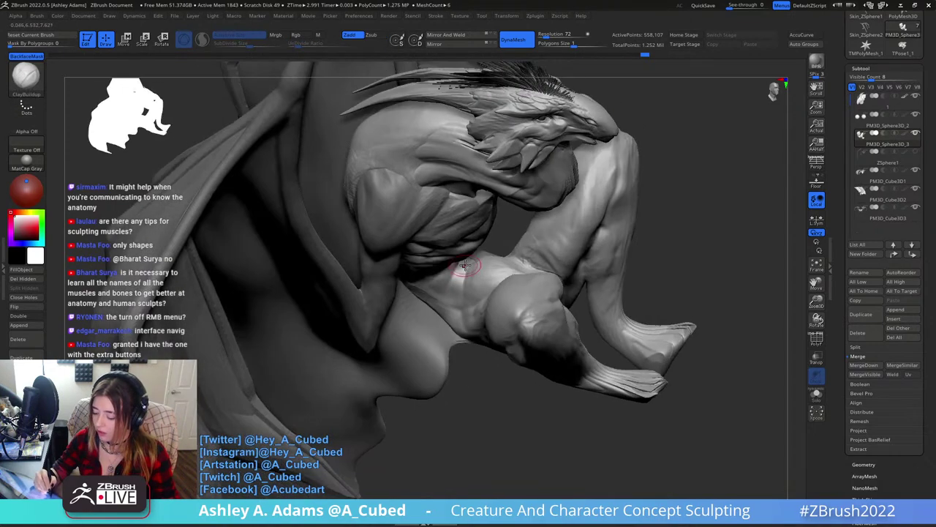
Carve a DamStandard groove down the lower abdomen beside the thigh and soften it.
{"action": "key", "text": "b"}
{"action": "key", "text": "d"}
{"action": "key", "text": "s"}
{"action": "left_click_drag", "start_coordinate": [462, 276], "coordinate": [468, 300]}
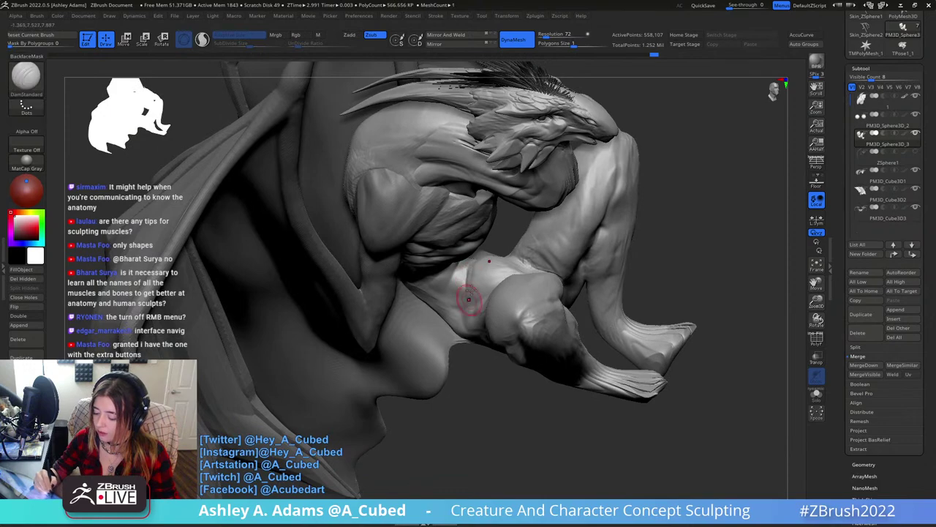
{"action": "right_click_drag", "start_coordinate": [468, 300], "coordinate": [458, 295]}
{"action": "key", "text": "shift"}
{"action": "mouse_move", "coordinate": [514, 229]}
{"action": "right_mouse_down"}
{"action": "mouse_move", "coordinate": [329, 239]}
{"action": "mouse_move", "coordinate": [505, 264]}
{"action": "right_mouse_up"}
{"action": "right_click", "coordinate": [486, 302]}
{"action": "right_click_drag", "start_coordinate": [486, 301], "coordinate": [527, 296]}
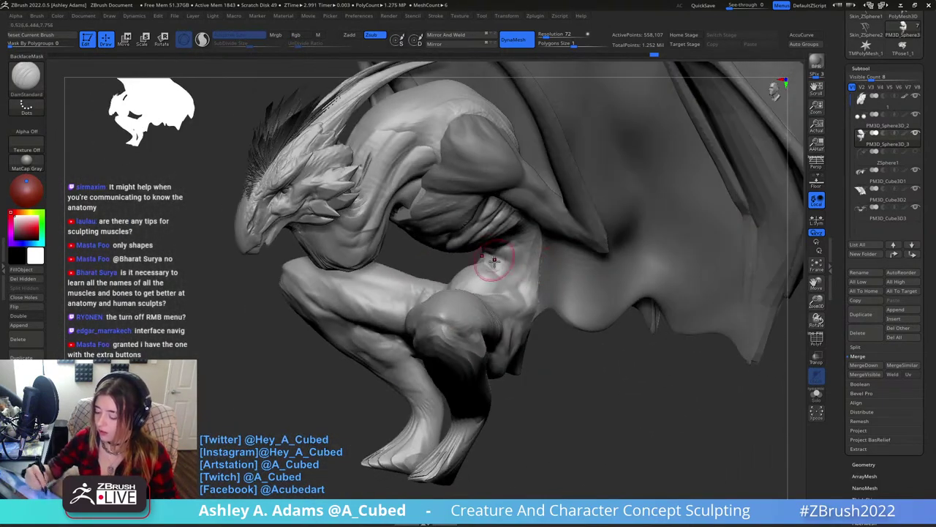
Add volume with ClayBuildup and cut creases with DamStandard where the belly folds under the ribcage.
{"action": "key", "text": "b"}
{"action": "key", "text": "c"}
{"action": "key", "text": "b"}
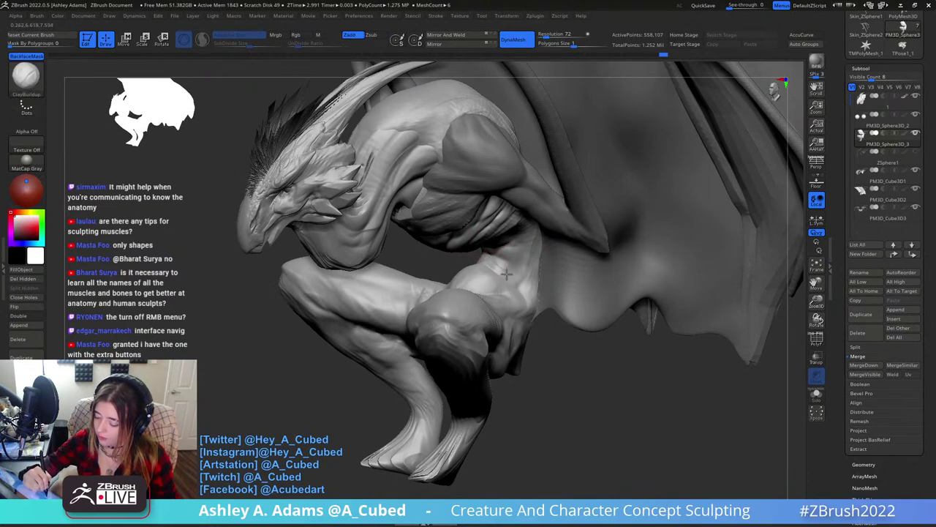
{"action": "key", "text": "b"}
{"action": "key", "text": "d"}
{"action": "key", "text": "s"}
{"action": "mouse_move", "coordinate": [502, 267]}
{"action": "right_mouse_down"}
{"action": "mouse_move", "coordinate": [486, 253]}
{"action": "mouse_move", "coordinate": [490, 236]}
{"action": "mouse_move", "coordinate": [506, 256]}
{"action": "mouse_move", "coordinate": [503, 249]}
{"action": "right_mouse_up"}
{"action": "key", "text": "b"}
{"action": "key", "text": "c"}
{"action": "key", "text": "b"}
Sharpen the waist fold beneath the ribs with DamStandard and smooth the surrounding surface.
{"action": "key", "text": "b"}
{"action": "key", "text": "d"}
{"action": "key", "text": "s"}
{"action": "left_click_drag", "start_coordinate": [499, 245], "coordinate": [487, 251], "text": "shift"}
{"action": "mouse_move", "coordinate": [486, 251]}
{"action": "right_mouse_down"}
{"action": "mouse_move", "coordinate": [513, 261]}
{"action": "mouse_move", "coordinate": [488, 249]}
{"action": "mouse_move", "coordinate": [499, 238]}
{"action": "right_mouse_up"}
{"action": "key", "text": "b"}
{"action": "key", "text": "d"}
{"action": "key", "text": "s"}
{"action": "right_click", "coordinate": [502, 244]}
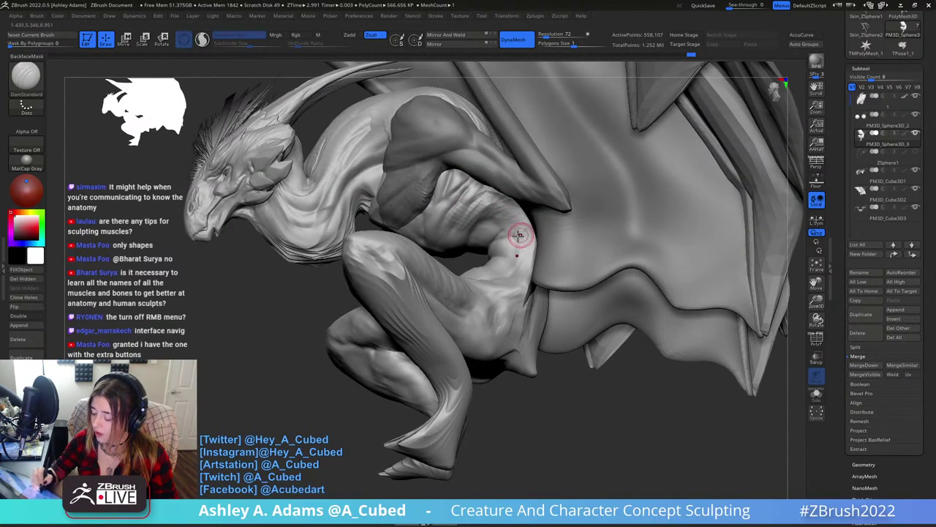
Build up the oblique muscle along the side of the waist with ClayBuildup and smooth it.
{"action": "right_click_drag", "start_coordinate": [519, 234], "coordinate": [502, 234]}
{"action": "key", "text": "b"}
{"action": "key", "text": "c"}
{"action": "key", "text": "b"}
{"action": "left_click_drag", "start_coordinate": [506, 233], "coordinate": [524, 234]}
{"action": "key", "text": "shift"}
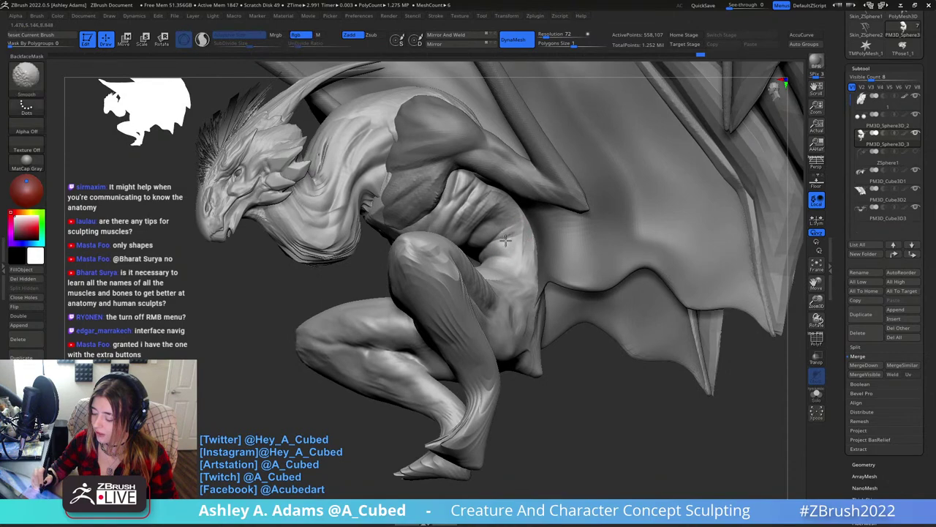
Thicken the flank between the ribcage and the hip with ClayBuildup, smoothing between strokes.
{"action": "right_click_drag", "start_coordinate": [510, 229], "coordinate": [500, 254]}
{"action": "key", "text": "b"}
{"action": "key", "text": "c"}
{"action": "key", "text": "b"}
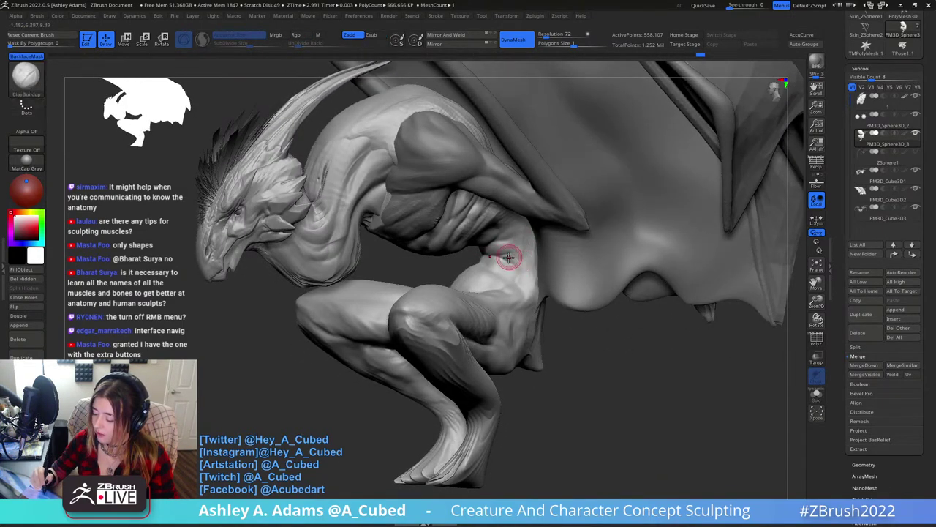
{"action": "key", "text": "shift"}
{"action": "mouse_move", "coordinate": [513, 251]}
{"action": "right_mouse_down"}
{"action": "mouse_move", "coordinate": [585, 251]}
{"action": "mouse_move", "coordinate": [524, 241]}
{"action": "right_mouse_up"}
{"action": "left_click_drag", "start_coordinate": [524, 241], "coordinate": [520, 253]}
{"action": "right_click_drag", "start_coordinate": [521, 253], "coordinate": [487, 216]}
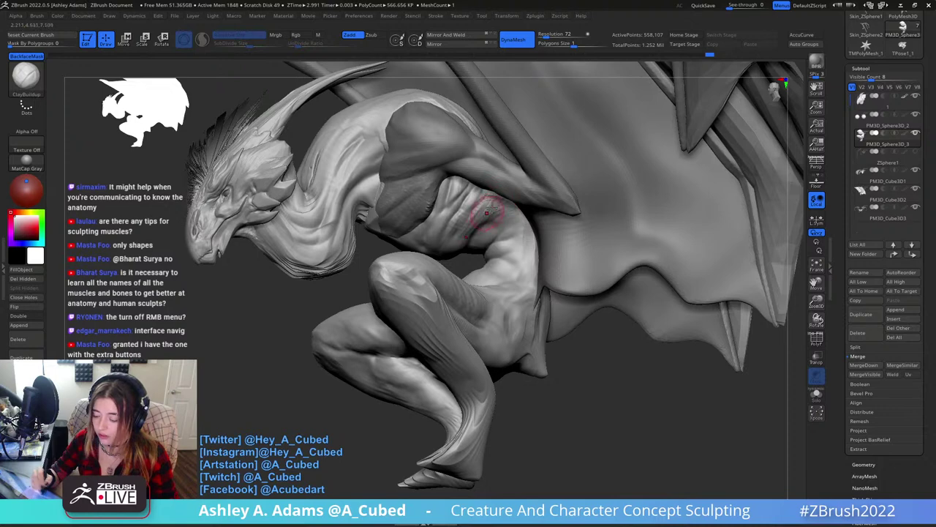
Sculpt the rear of the ribcage below the arm with ClayBuildup, carve a DamStandard crease and smooth it.
{"action": "right_click_drag", "start_coordinate": [479, 221], "coordinate": [500, 195]}
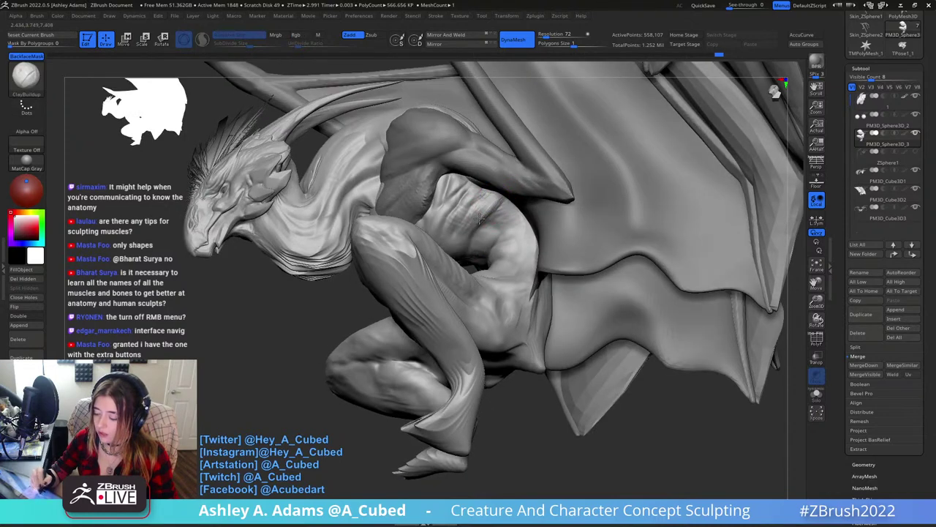
{"action": "mouse_move", "coordinate": [488, 209]}
{"action": "right_mouse_down"}
{"action": "mouse_move", "coordinate": [507, 197]}
{"action": "mouse_move", "coordinate": [479, 215]}
{"action": "mouse_move", "coordinate": [498, 212]}
{"action": "right_mouse_up"}
{"action": "key", "text": "b"}
{"action": "key", "text": "c"}
{"action": "key", "text": "b"}
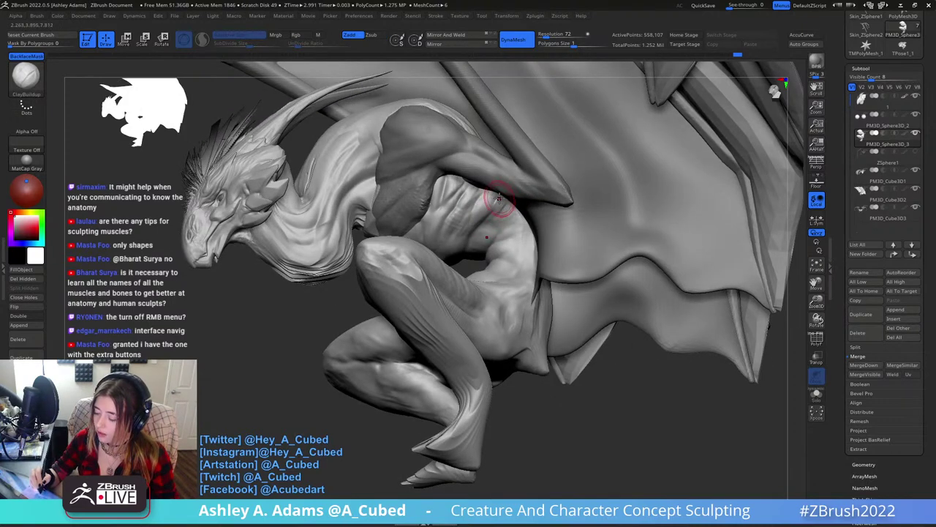
{"action": "key", "text": "b"}
{"action": "key", "text": "d"}
{"action": "key", "text": "s"}
{"action": "mouse_move", "coordinate": [499, 199]}
{"action": "left_mouse_down"}
{"action": "mouse_move", "coordinate": [505, 208]}
{"action": "mouse_move", "coordinate": [487, 212]}
{"action": "left_mouse_up"}
{"action": "key", "text": "shift"}
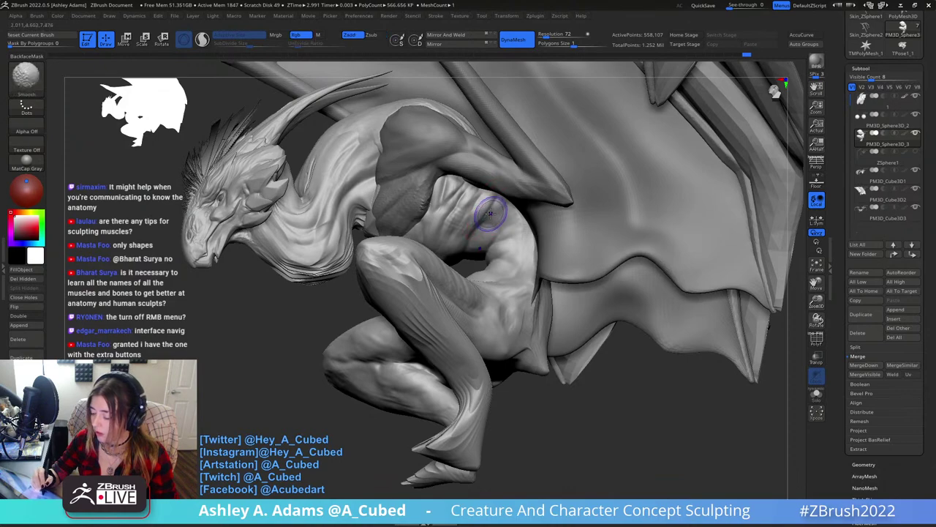
Fill out the muscle where the lower ribs meet the flank with ClayBuildup and smooth it.
{"action": "mouse_move", "coordinate": [512, 186]}
{"action": "right_mouse_down"}
{"action": "mouse_move", "coordinate": [527, 191]}
{"action": "mouse_move", "coordinate": [487, 218]}
{"action": "mouse_move", "coordinate": [447, 269]}
{"action": "right_mouse_up"}
{"action": "key", "text": "b"}
{"action": "key", "text": "c"}
{"action": "key", "text": "b"}
{"action": "left_click_drag", "start_coordinate": [477, 226], "coordinate": [491, 217]}
{"action": "key", "text": "shift"}
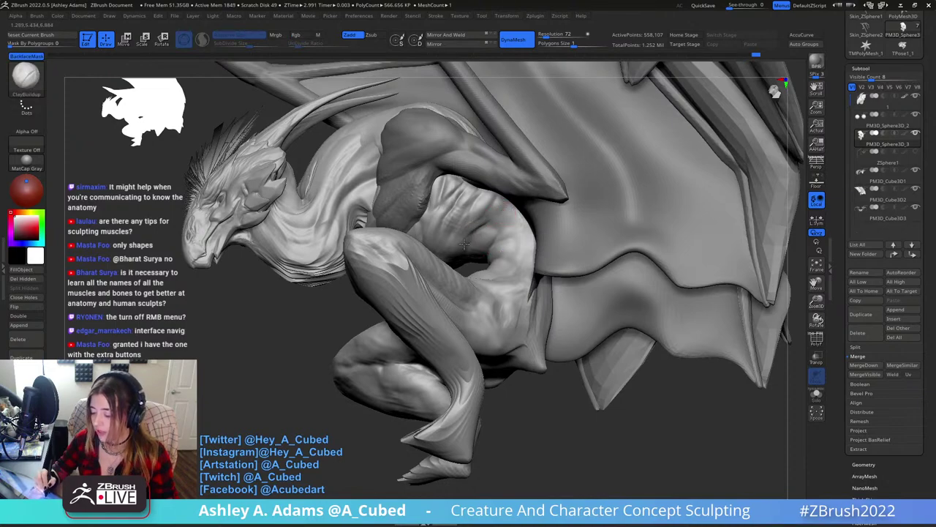
{"action": "mouse_move", "coordinate": [488, 209]}
{"action": "right_mouse_down"}
{"action": "mouse_move", "coordinate": [518, 226]}
{"action": "mouse_move", "coordinate": [562, 225]}
{"action": "mouse_move", "coordinate": [504, 219]}
{"action": "mouse_move", "coordinate": [492, 236]}
{"action": "right_mouse_up"}
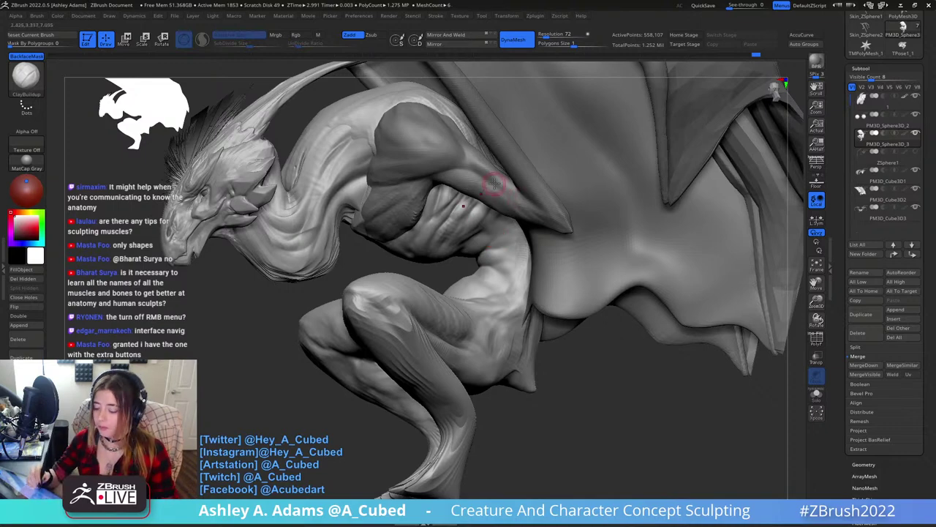
Build up the outer thigh toward the knee with ClayBuildup, working from behind the creature.
{"action": "mouse_move", "coordinate": [511, 233]}
{"action": "right_mouse_down"}
{"action": "mouse_move", "coordinate": [458, 209]}
{"action": "mouse_move", "coordinate": [433, 240]}
{"action": "mouse_move", "coordinate": [481, 194]}
{"action": "mouse_move", "coordinate": [535, 201]}
{"action": "mouse_move", "coordinate": [486, 244]}
{"action": "mouse_move", "coordinate": [537, 242]}
{"action": "right_mouse_up"}
{"action": "right_click", "coordinate": [443, 310]}
{"action": "right_click_drag", "start_coordinate": [468, 245], "coordinate": [528, 236]}
{"action": "mouse_move", "coordinate": [524, 268]}
{"action": "left_mouse_down"}
{"action": "mouse_move", "coordinate": [497, 271]}
{"action": "mouse_move", "coordinate": [542, 247]}
{"action": "mouse_move", "coordinate": [534, 242]}
{"action": "left_mouse_up"}
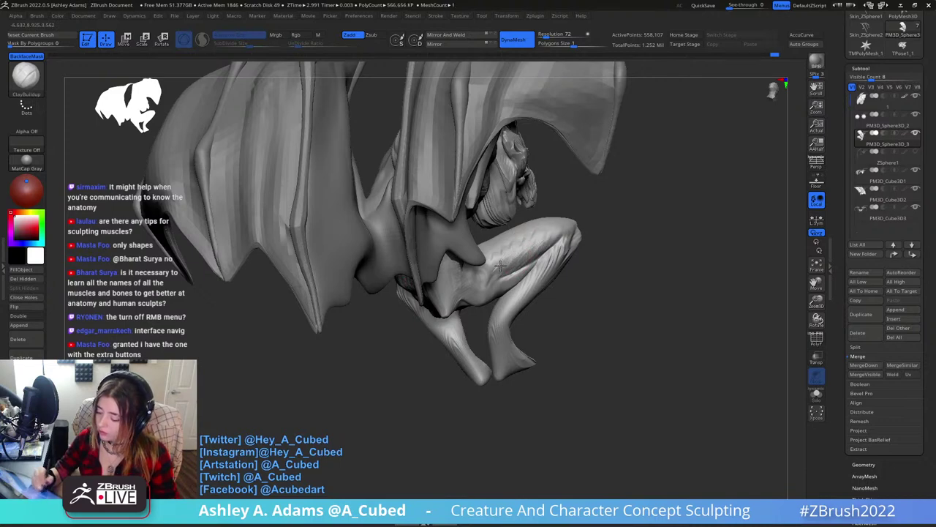
{"action": "right_click_drag", "start_coordinate": [504, 264], "coordinate": [499, 274]}
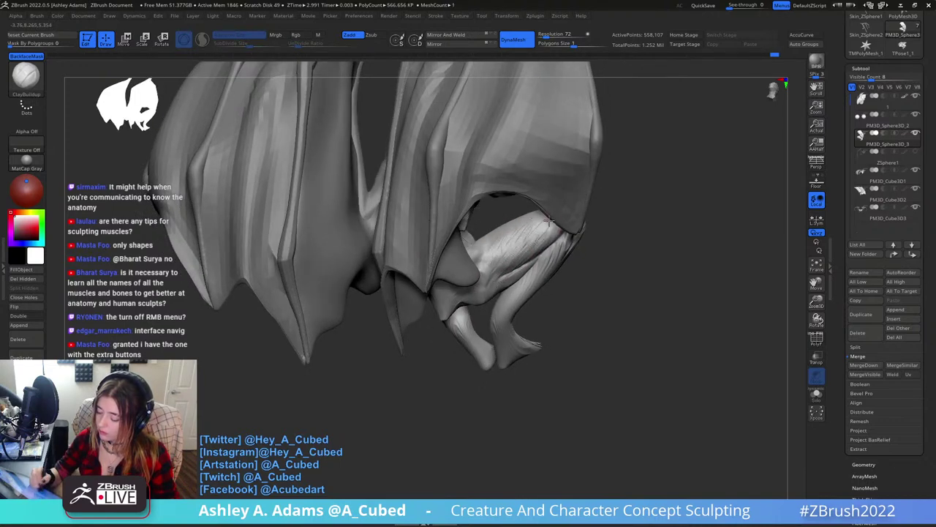
{"action": "left_click_drag", "start_coordinate": [550, 221], "coordinate": [535, 241]}
{"action": "mouse_move", "coordinate": [540, 229]}
{"action": "right_mouse_down"}
{"action": "mouse_move", "coordinate": [567, 249]}
{"action": "mouse_move", "coordinate": [542, 227]}
{"action": "right_mouse_up"}
Carve DamStandard lines along the thigh behind the knee to separate its muscles.
{"action": "key", "text": "b"}
{"action": "key", "text": "d"}
{"action": "key", "text": "s"}
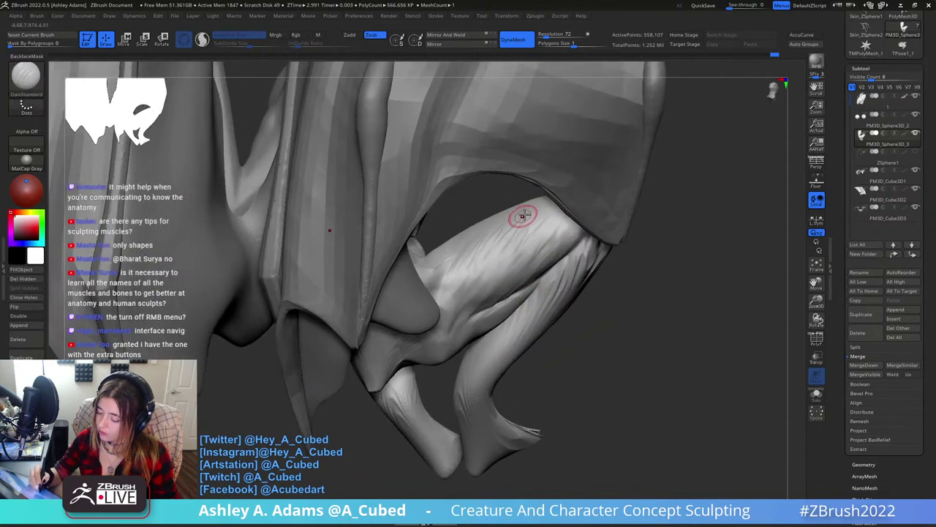
{"action": "left_click_drag", "start_coordinate": [524, 215], "coordinate": [498, 257]}
{"action": "left_click_drag", "start_coordinate": [542, 209], "coordinate": [510, 260]}
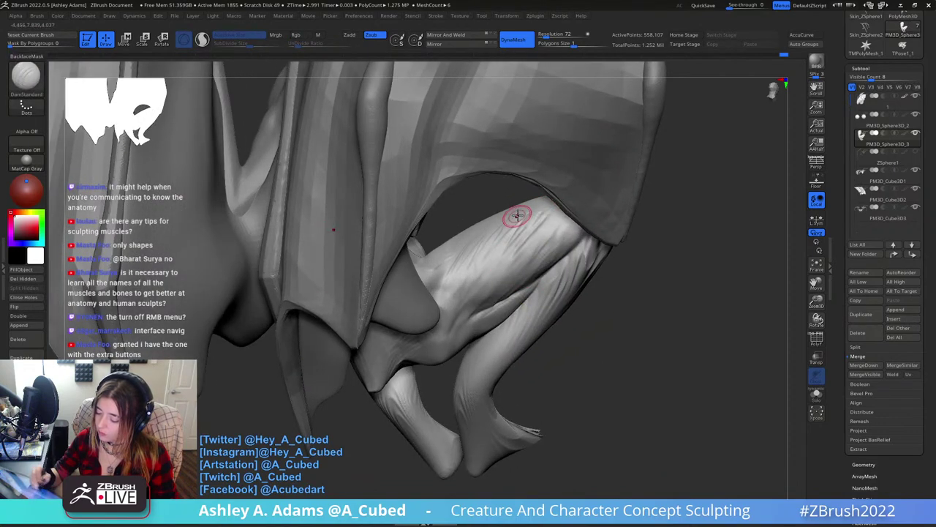
{"action": "left_click_drag", "start_coordinate": [517, 215], "coordinate": [494, 250]}
Build up the top of the knee with ClayBuildup and define its edges with DamStandard.
{"action": "mouse_move", "coordinate": [512, 226]}
{"action": "right_mouse_down", "text": "ctrl"}
{"action": "mouse_move", "coordinate": [586, 252]}
{"action": "mouse_move", "coordinate": [543, 243]}
{"action": "mouse_move", "coordinate": [441, 329]}
{"action": "mouse_move", "coordinate": [466, 273]}
{"action": "right_mouse_up", "text": "ctrl"}
{"action": "right_click", "coordinate": [441, 331]}
{"action": "key", "text": "b"}
{"action": "key", "text": "c"}
{"action": "key", "text": "b"}
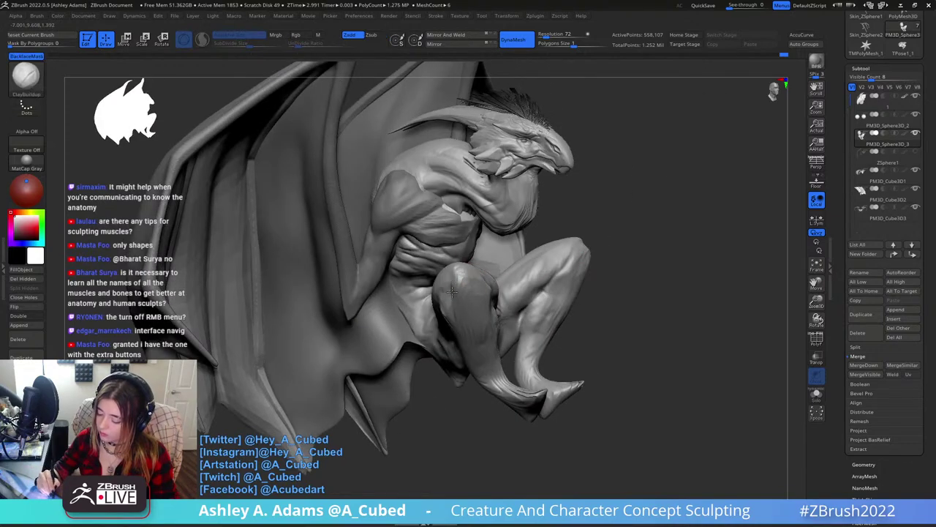
{"action": "left_click_drag", "start_coordinate": [454, 289], "coordinate": [464, 269]}
{"action": "mouse_move", "coordinate": [468, 274]}
{"action": "right_mouse_down"}
{"action": "mouse_move", "coordinate": [415, 289]}
{"action": "mouse_move", "coordinate": [468, 276]}
{"action": "right_mouse_up"}
{"action": "left_click_drag", "start_coordinate": [477, 282], "coordinate": [464, 274]}
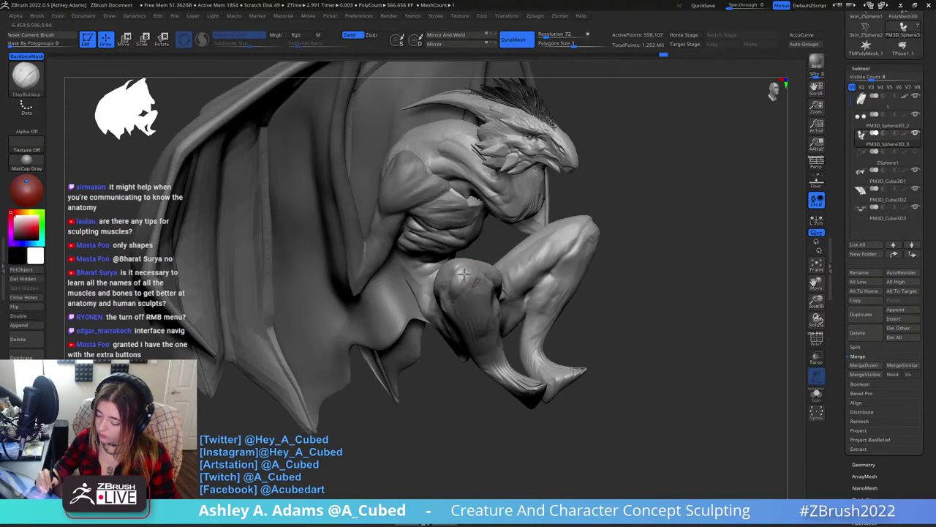
{"action": "key", "text": "b"}
{"action": "key", "text": "d"}
{"action": "key", "text": "s"}
Lay ClayBuildup strokes down the shin from the knee toward the ankle to build the lower leg muscles.
{"action": "mouse_move", "coordinate": [466, 304]}
{"action": "right_mouse_down"}
{"action": "mouse_move", "coordinate": [478, 286]}
{"action": "mouse_move", "coordinate": [459, 291]}
{"action": "mouse_move", "coordinate": [483, 280]}
{"action": "mouse_move", "coordinate": [468, 210]}
{"action": "mouse_move", "coordinate": [523, 225]}
{"action": "mouse_move", "coordinate": [459, 231]}
{"action": "right_mouse_up"}
{"action": "key", "text": "b"}
{"action": "key", "text": "c"}
{"action": "key", "text": "b"}
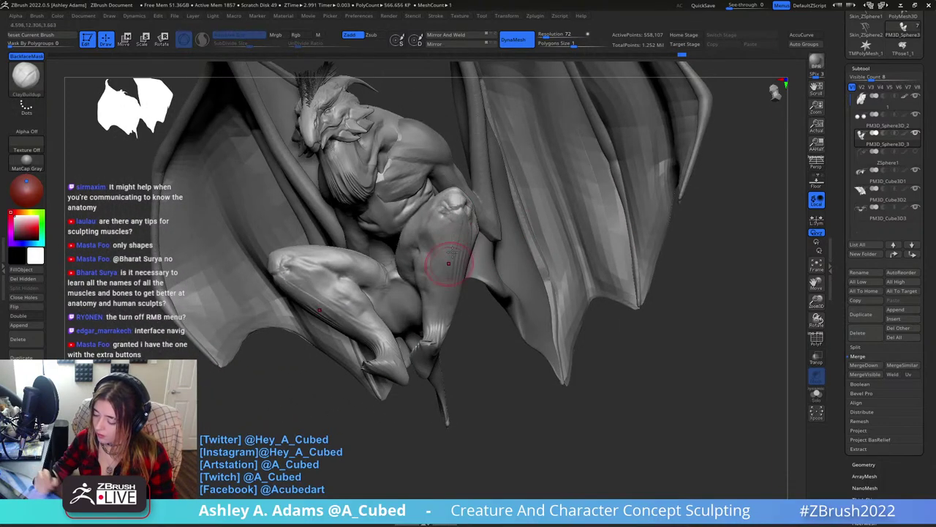
{"action": "left_click_drag", "start_coordinate": [462, 232], "coordinate": [435, 322]}
{"action": "right_click_drag", "start_coordinate": [434, 322], "coordinate": [475, 315]}
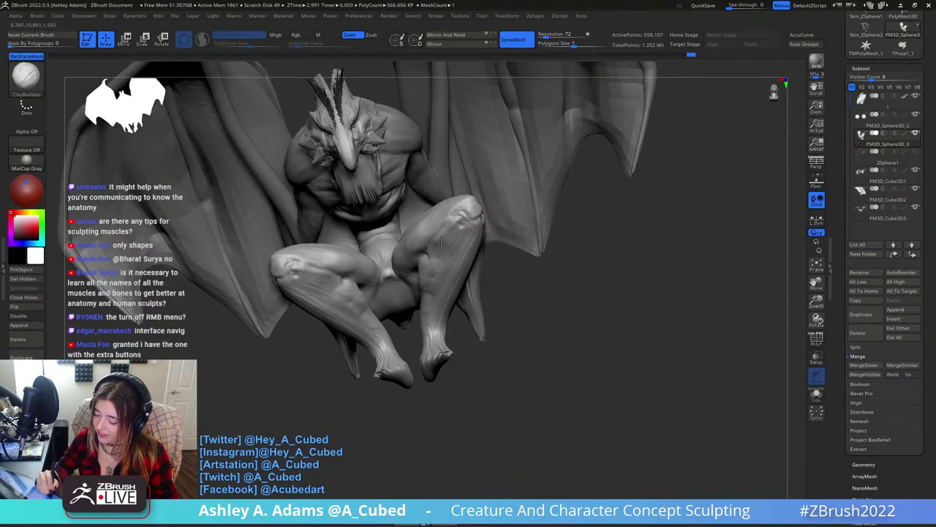
{"action": "mouse_move", "coordinate": [441, 242]}
{"action": "left_mouse_down"}
{"action": "mouse_move", "coordinate": [446, 228]}
{"action": "mouse_move", "coordinate": [443, 262]}
{"action": "mouse_move", "coordinate": [433, 262]}
{"action": "mouse_move", "coordinate": [445, 245]}
{"action": "left_mouse_up"}
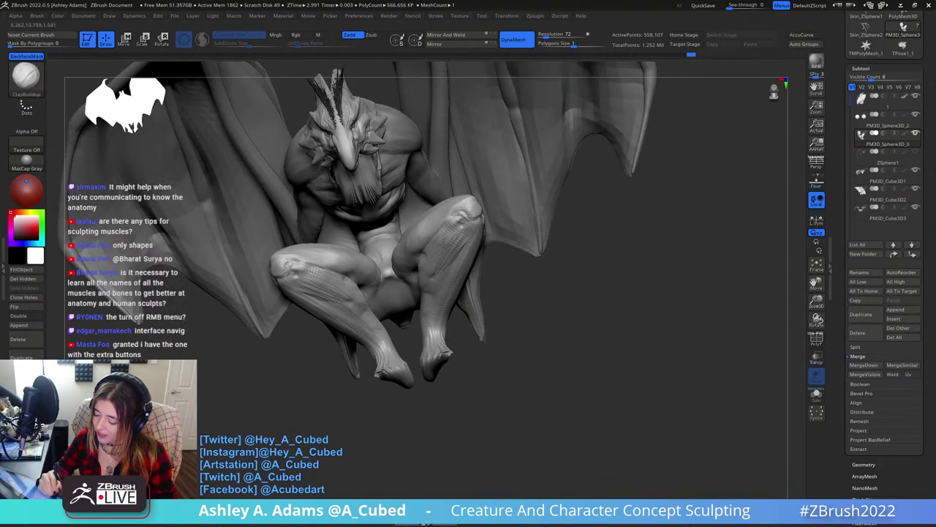
Build up the upper shin just below the knee with ClayBuildup strokes.
{"action": "right_click_drag", "start_coordinate": [444, 246], "coordinate": [448, 249]}
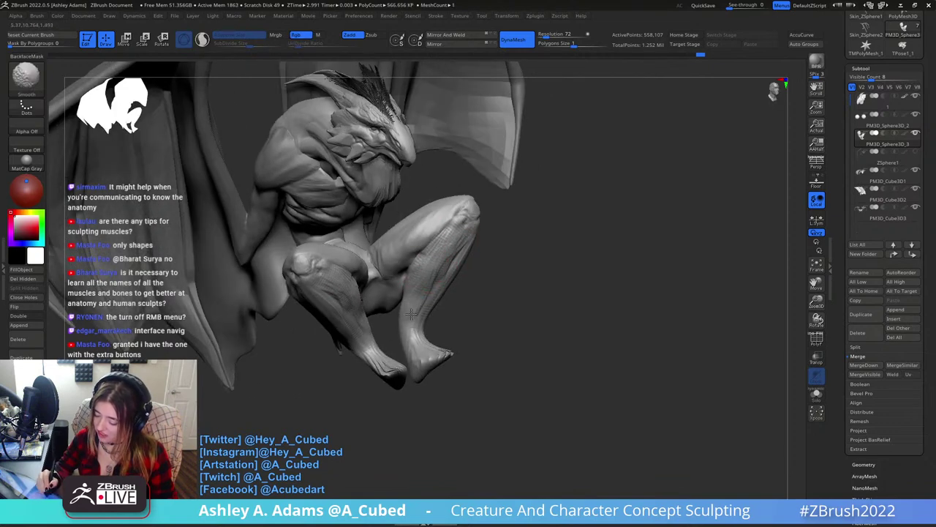
{"action": "mouse_move", "coordinate": [533, 200]}
{"action": "right_mouse_down"}
{"action": "mouse_move", "coordinate": [502, 231]}
{"action": "mouse_move", "coordinate": [504, 220]}
{"action": "mouse_move", "coordinate": [477, 201]}
{"action": "right_mouse_up"}
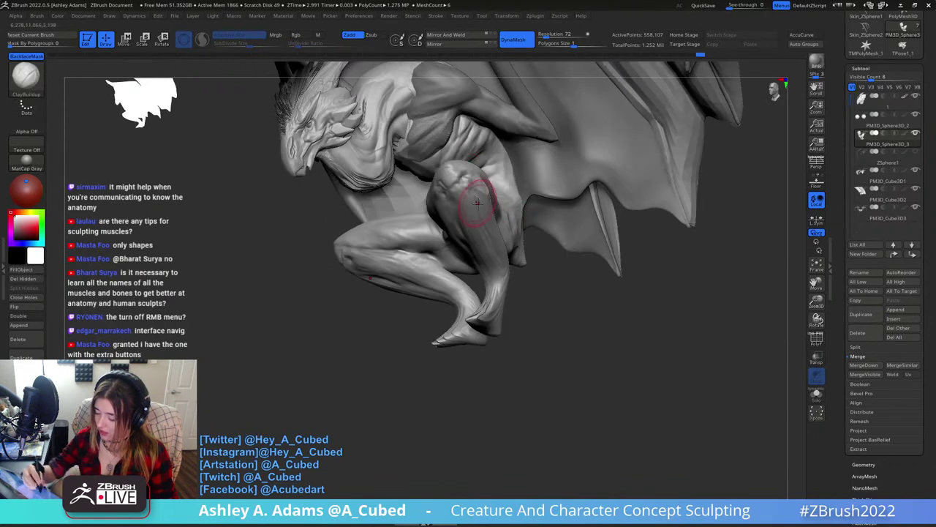
{"action": "left_click_drag", "start_coordinate": [452, 198], "coordinate": [469, 236]}
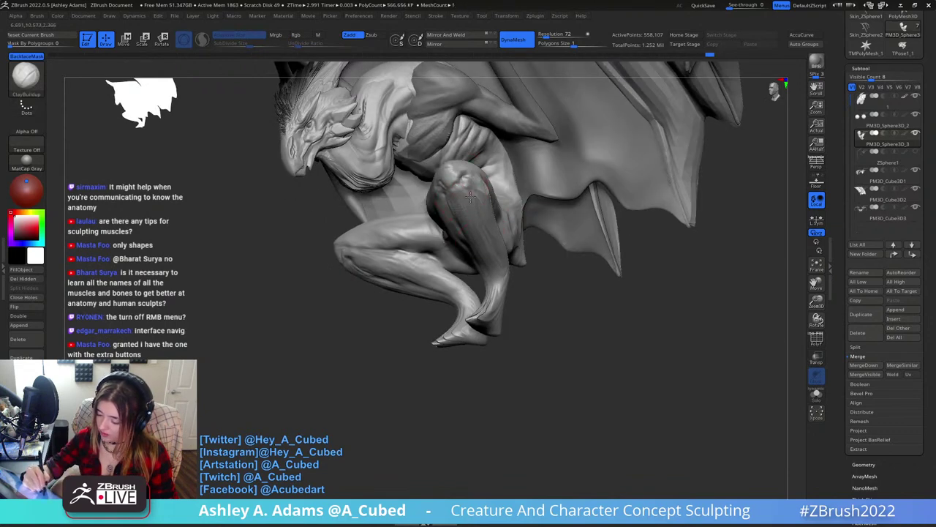
{"action": "mouse_move", "coordinate": [471, 195]}
{"action": "right_mouse_down"}
{"action": "mouse_move", "coordinate": [494, 183]}
{"action": "mouse_move", "coordinate": [477, 192]}
{"action": "right_mouse_up"}
{"action": "left_click_drag", "start_coordinate": [485, 192], "coordinate": [500, 230]}
Build up the side of the lower leg toward the ankle with ClayBuildup and smooth the strokes.
{"action": "right_click_drag", "start_coordinate": [504, 229], "coordinate": [486, 228]}
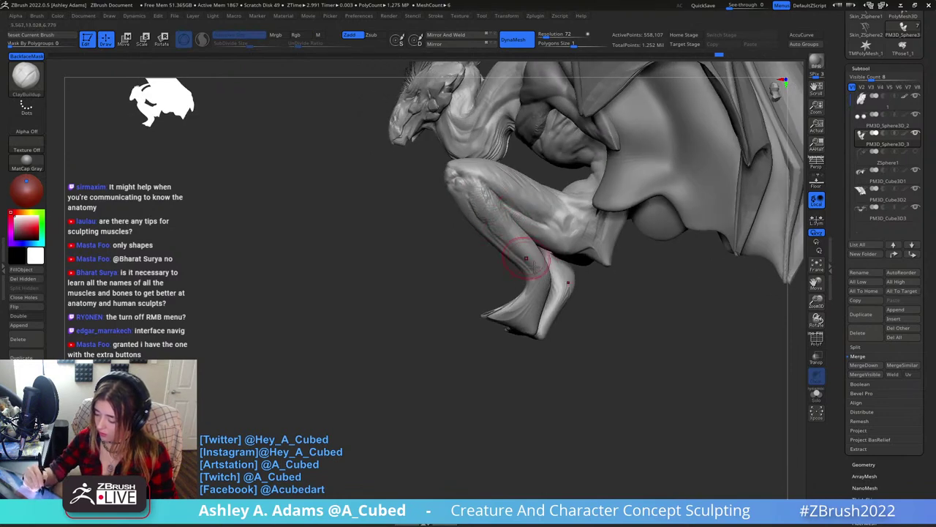
{"action": "left_click_drag", "start_coordinate": [486, 211], "coordinate": [539, 278]}
{"action": "left_click_drag", "start_coordinate": [523, 242], "coordinate": [541, 272], "text": "shift"}
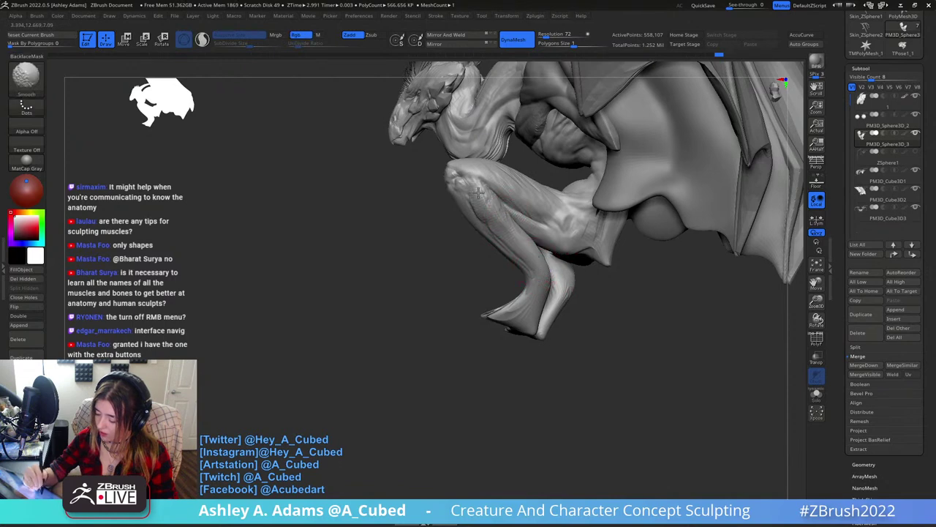
Save the creature as a tool file.
{"action": "mouse_move", "coordinate": [515, 195]}
{"action": "right_mouse_down"}
{"action": "mouse_move", "coordinate": [508, 248]}
{"action": "mouse_move", "coordinate": [516, 219]}
{"action": "mouse_move", "coordinate": [537, 215]}
{"action": "mouse_move", "coordinate": [530, 242]}
{"action": "mouse_move", "coordinate": [706, 119]}
{"action": "right_mouse_up"}
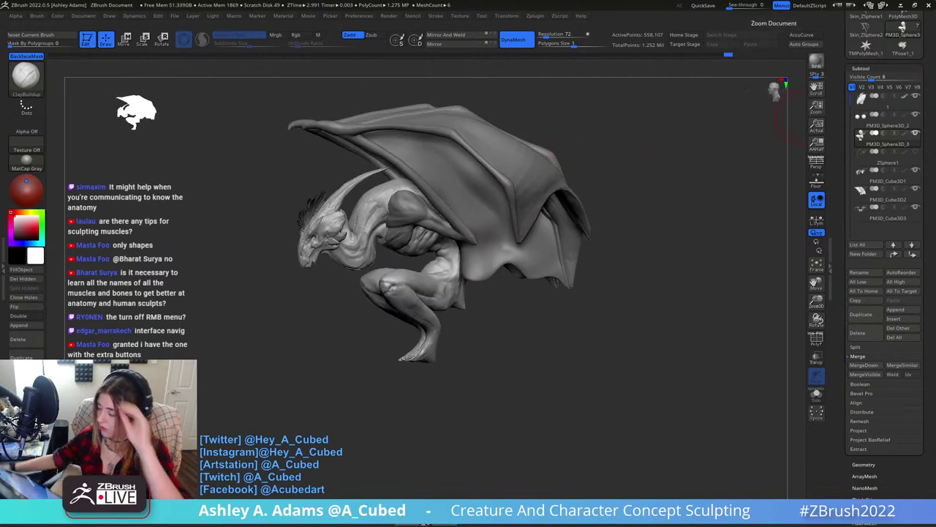
{"action": "left_click_drag", "start_coordinate": [839, 84], "coordinate": [843, 239]}
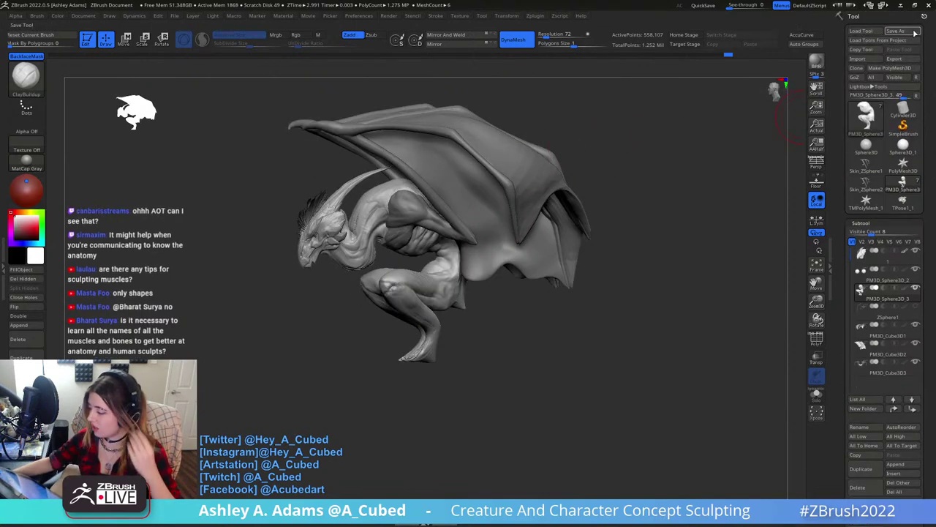
{"action": "left_click", "coordinate": [913, 31]}
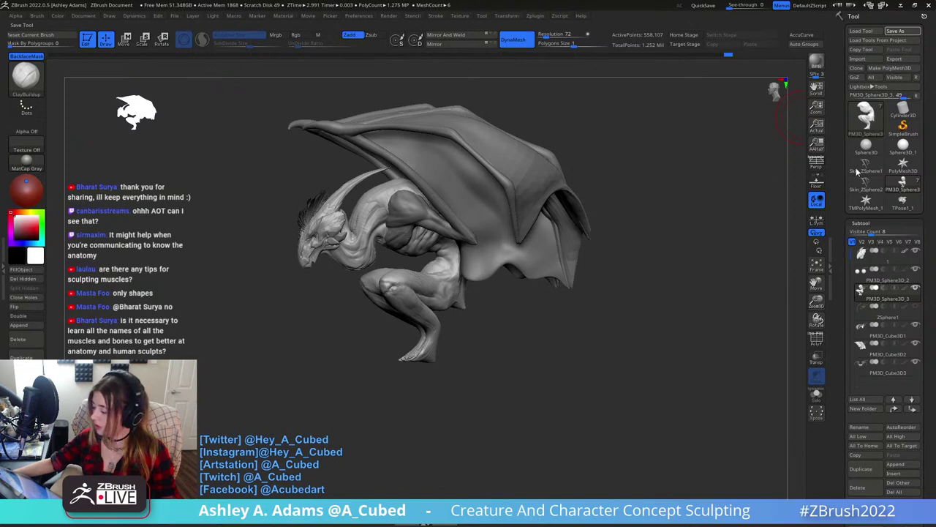
Delete the leftover Skin_ZSphere1 and TPose1_1 tools from the session.
{"action": "left_click", "coordinate": [860, 162]}
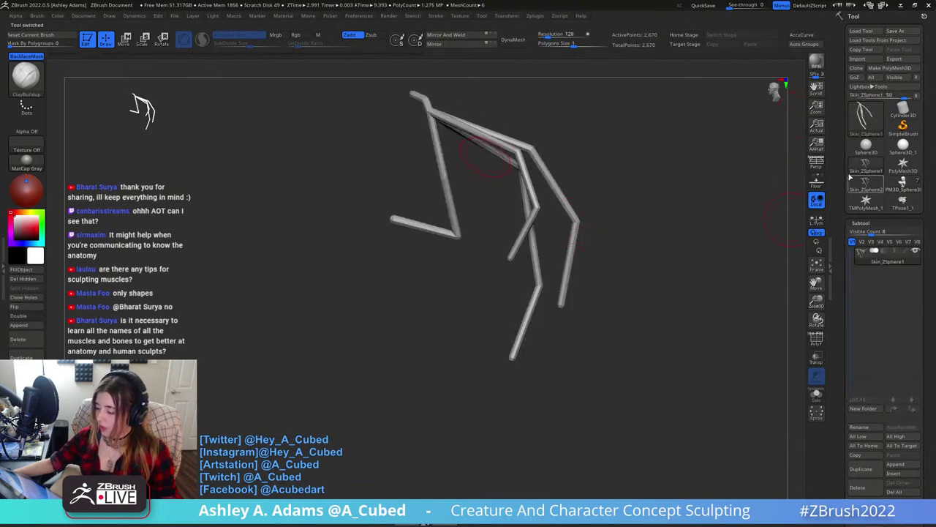
{"action": "left_click", "coordinate": [894, 493]}
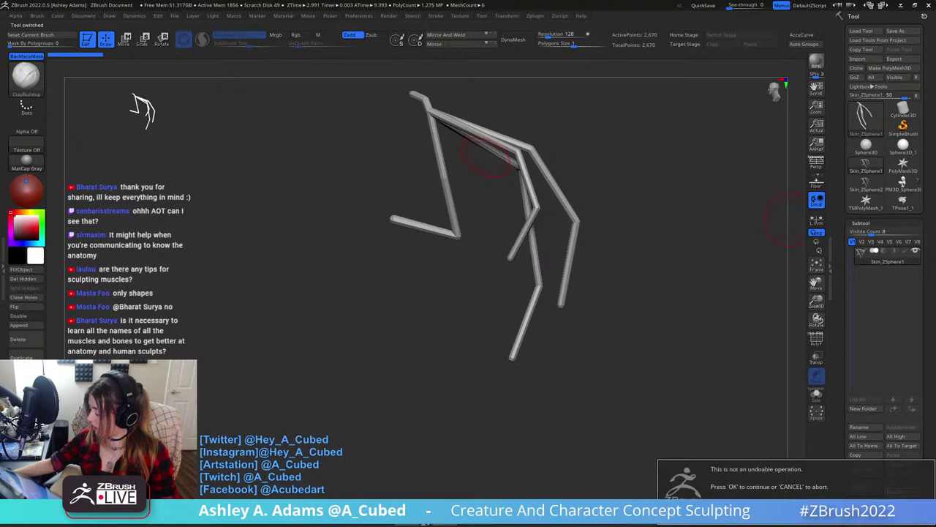
{"action": "left_click", "coordinate": [778, 502]}
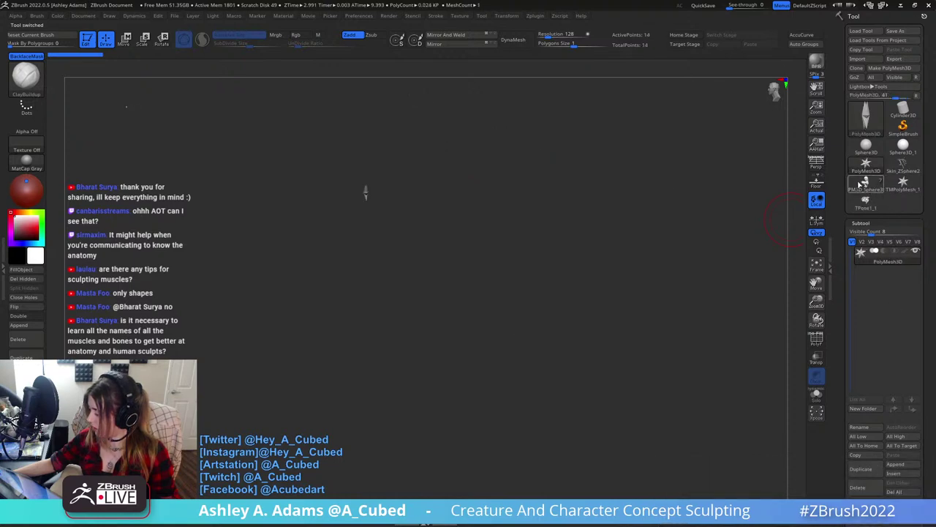
{"action": "left_click", "coordinate": [865, 183]}
{"action": "left_click", "coordinate": [866, 200]}
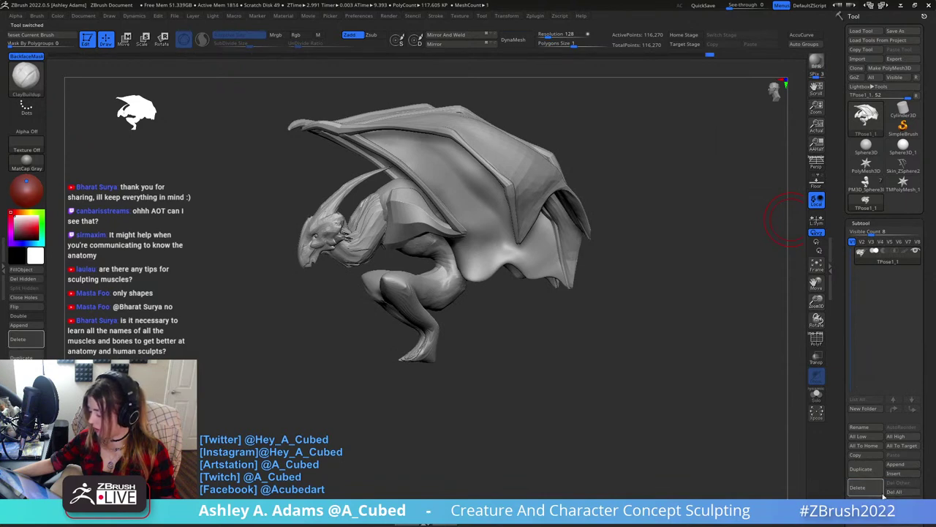
{"action": "left_click", "coordinate": [860, 488]}
{"action": "left_click", "coordinate": [732, 512]}
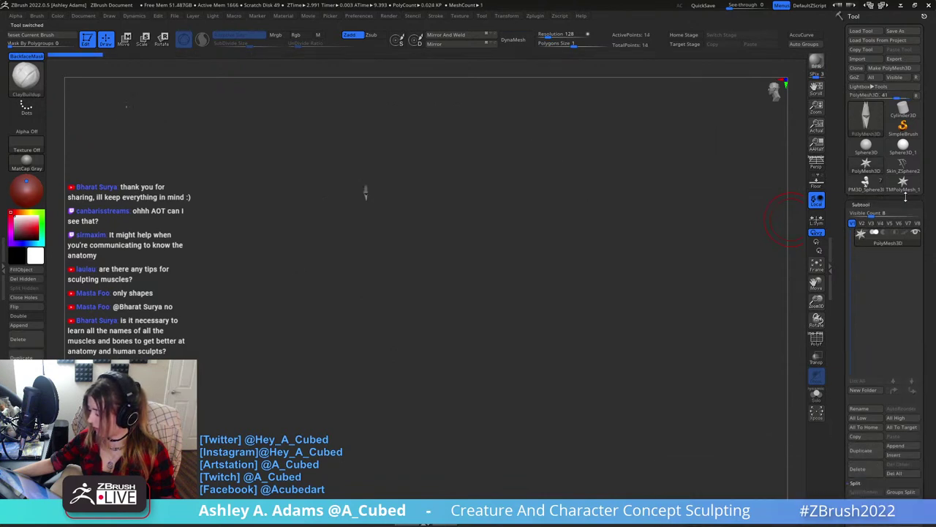
Delete the Skin_ZSphere2 tool and switch back to the winged creature.
{"action": "left_click", "coordinate": [902, 171]}
{"action": "left_click", "coordinate": [894, 475]}
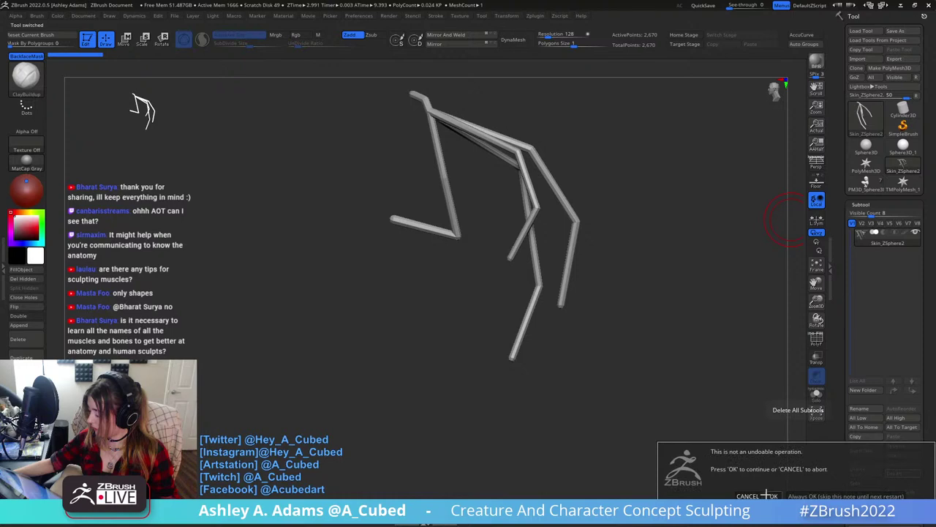
{"action": "key", "text": "Return"}
{"action": "left_click", "coordinate": [902, 164]}
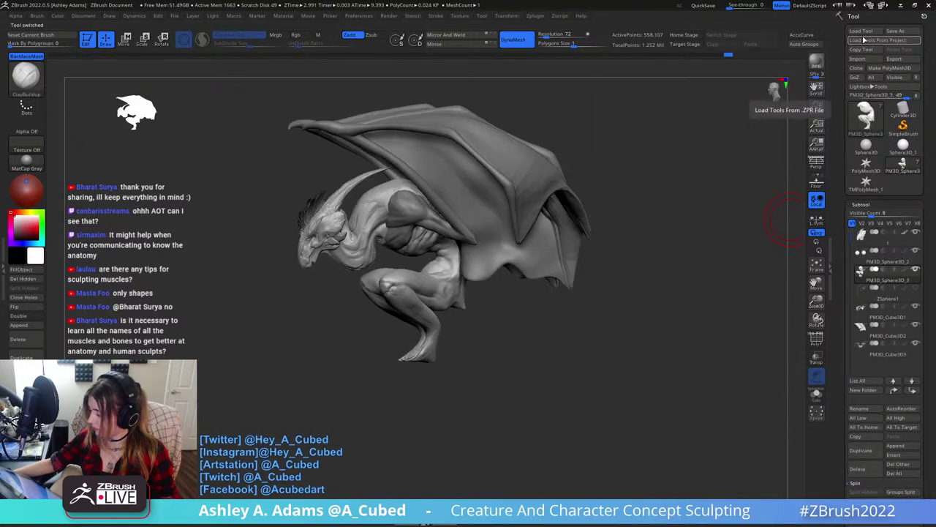
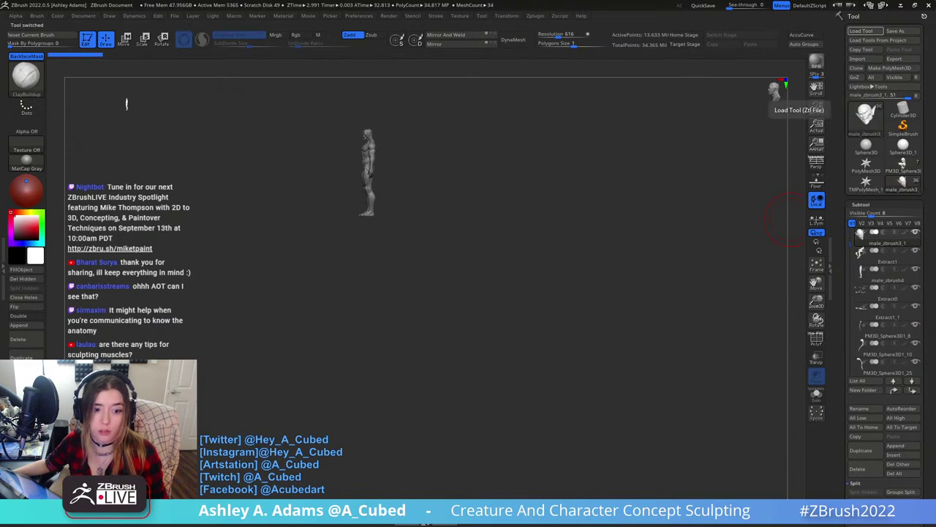
Compare the male_zbrush3 and male_zbrush4 figures from the front and side, including the hips and thighs up close.
{"action": "left_click_drag", "start_coordinate": [446, 182], "coordinate": [475, 165], "text": "shift"}
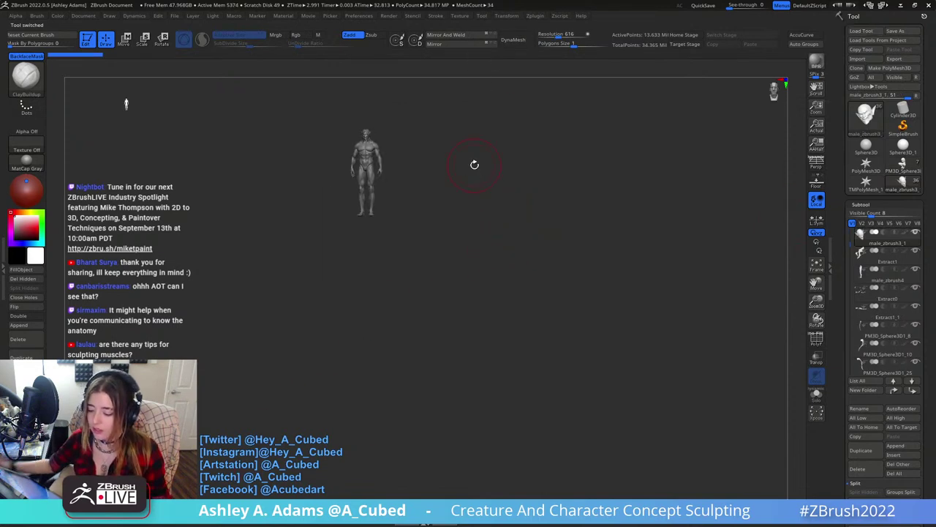
{"action": "right_click_drag", "start_coordinate": [403, 184], "coordinate": [448, 271], "text": "ctrl"}
{"action": "key", "text": "f"}
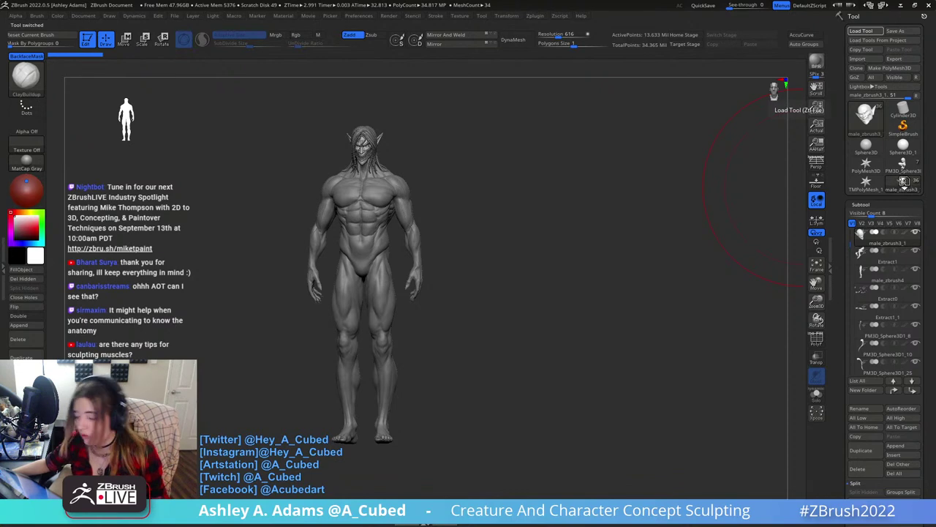
{"action": "left_click", "coordinate": [900, 183]}
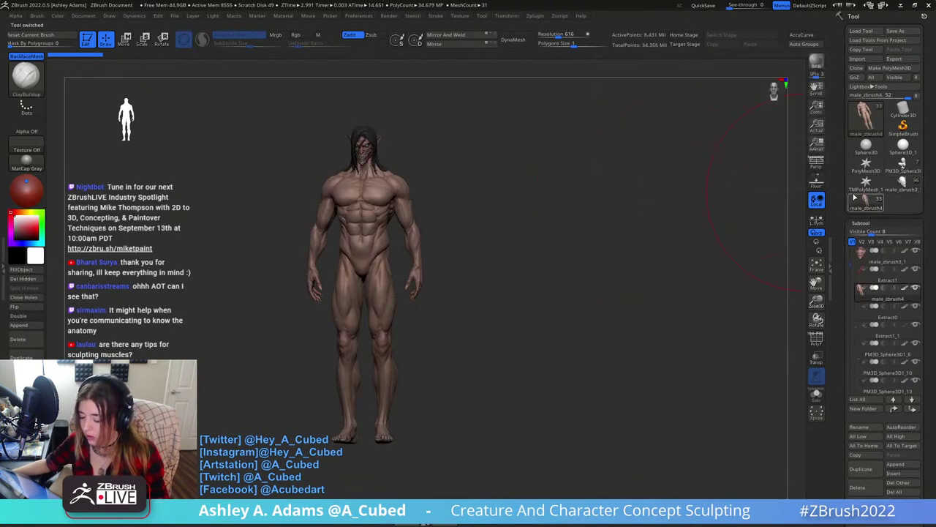
{"action": "left_click", "coordinate": [902, 185]}
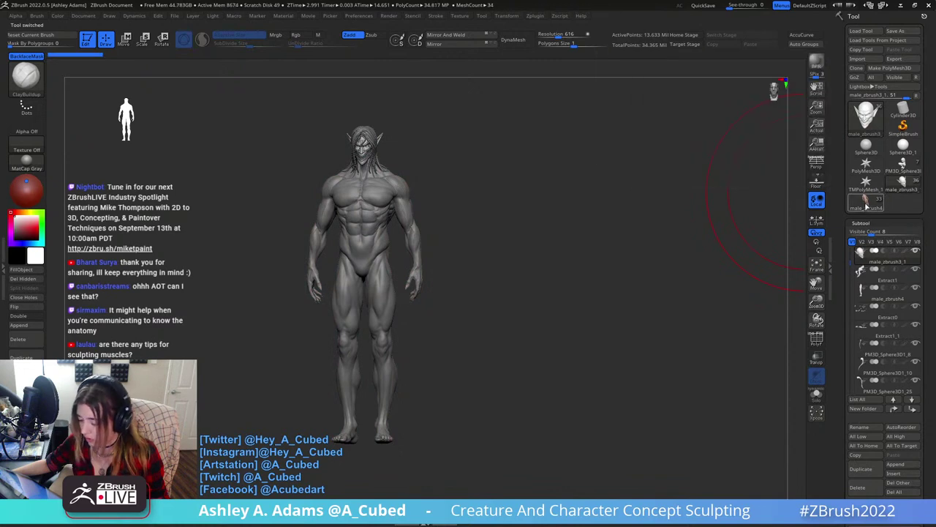
{"action": "left_click", "coordinate": [866, 207]}
{"action": "left_click_drag", "start_coordinate": [462, 189], "coordinate": [519, 188]}
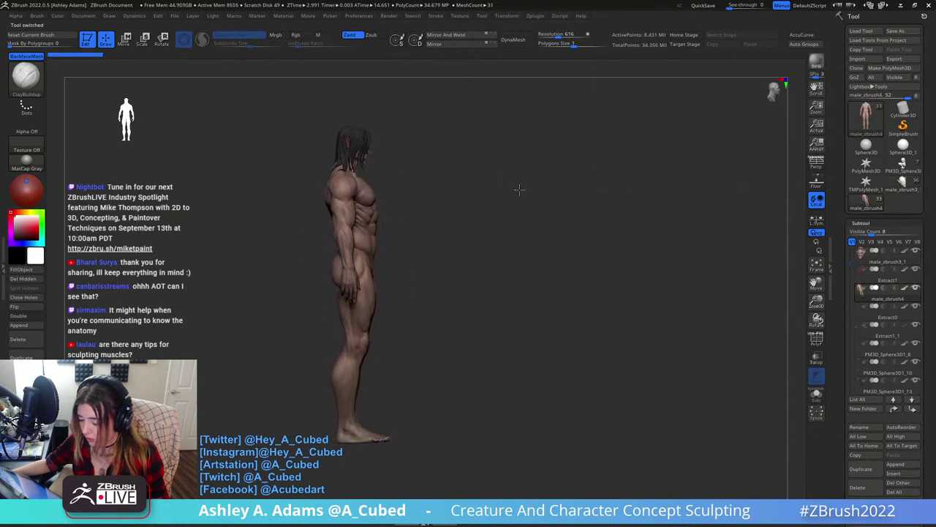
{"action": "left_click", "coordinate": [907, 187]}
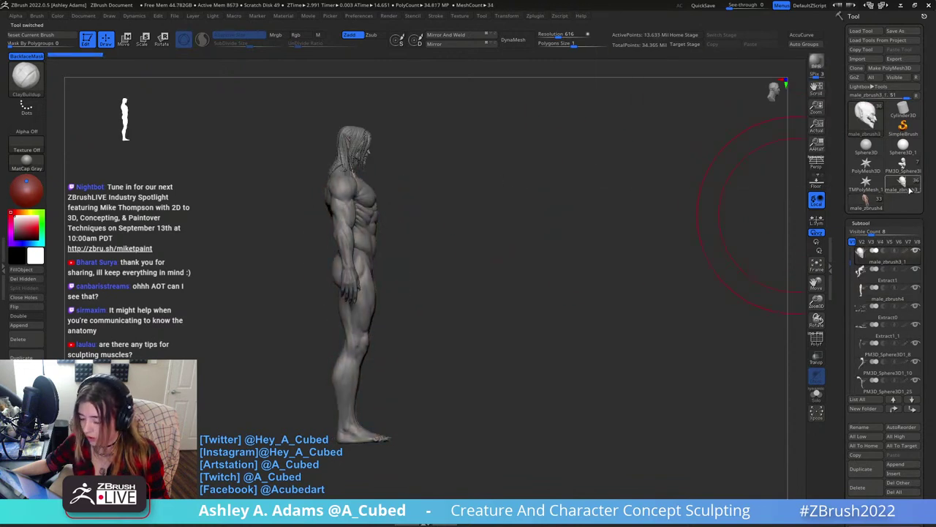
{"action": "left_click", "coordinate": [865, 207]}
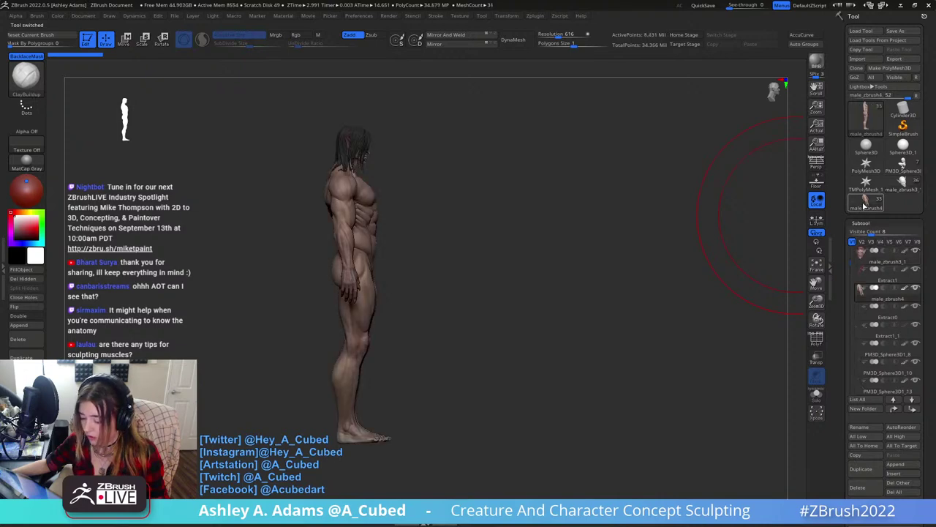
{"action": "left_click", "coordinate": [899, 189]}
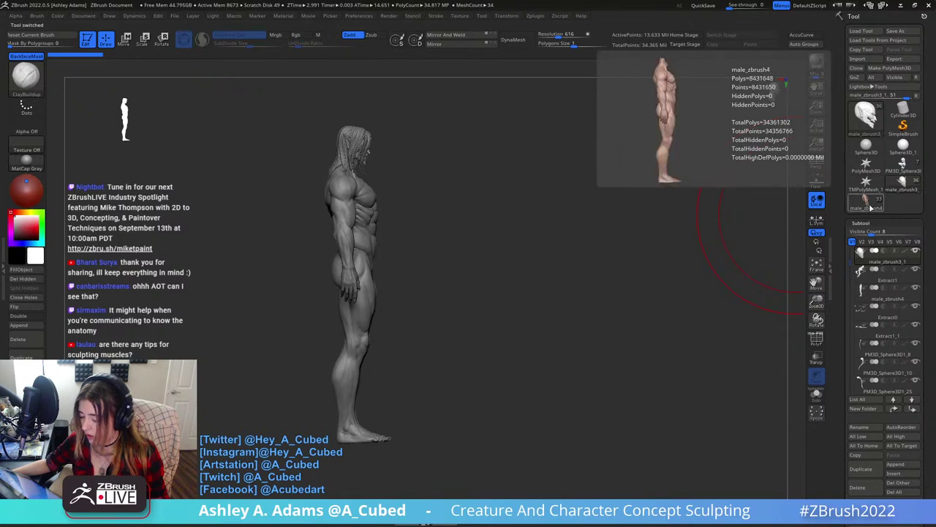
{"action": "left_click", "coordinate": [871, 208]}
{"action": "left_click_drag", "start_coordinate": [578, 299], "coordinate": [539, 368]}
{"action": "left_click_drag", "start_coordinate": [596, 278], "coordinate": [540, 431], "text": "alt"}
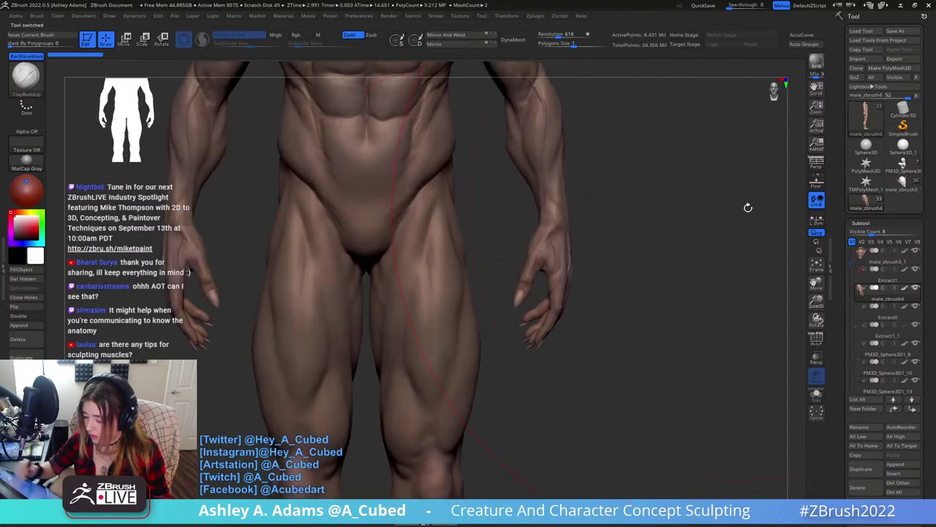
{"action": "left_click", "coordinate": [900, 193]}
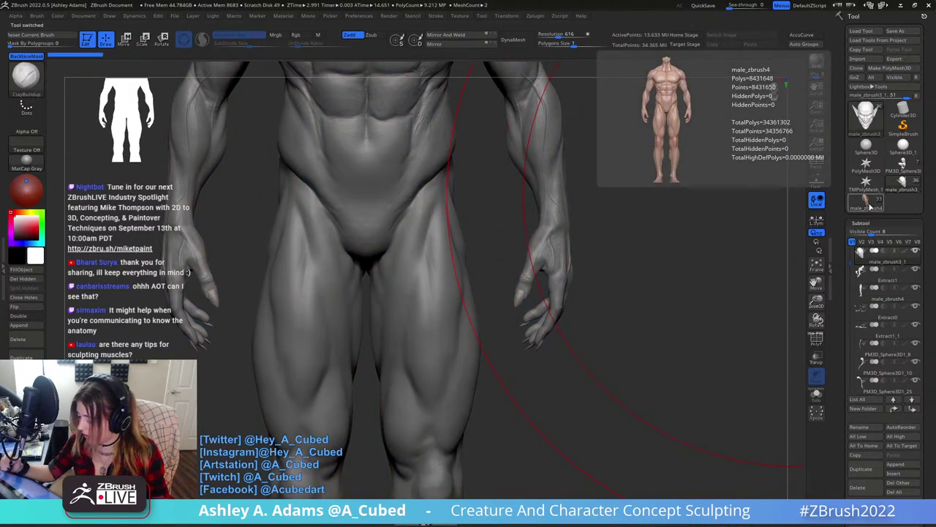
{"action": "left_click", "coordinate": [869, 204]}
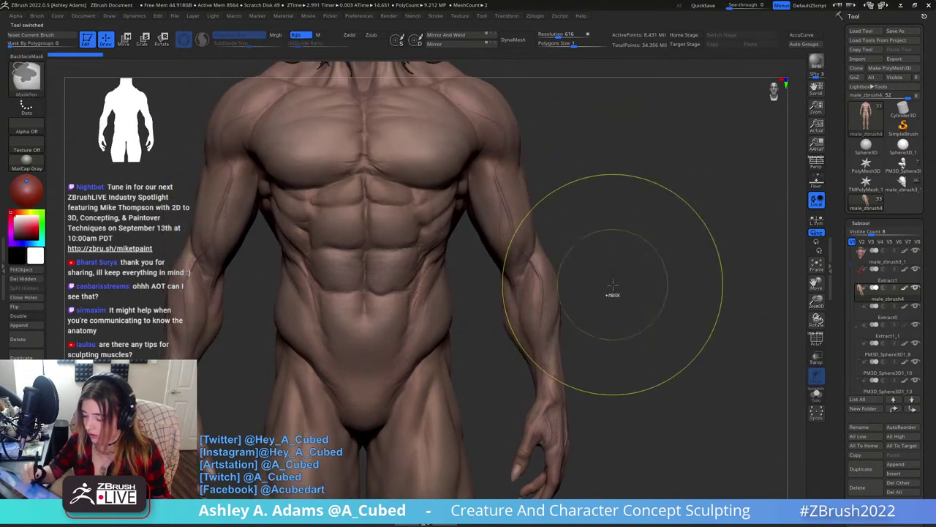
Examine the male_zbrush4 figure's head, chest, abdomen, hips and thighs up close as a muscle anatomy example.
{"action": "mouse_move", "coordinate": [613, 284]}
{"action": "right_mouse_down", "text": "ctrl"}
{"action": "mouse_move", "coordinate": [615, 265]}
{"action": "mouse_move", "coordinate": [641, 270]}
{"action": "mouse_move", "coordinate": [556, 222]}
{"action": "mouse_move", "coordinate": [561, 260]}
{"action": "mouse_move", "coordinate": [537, 432]}
{"action": "right_mouse_up", "text": "ctrl"}
{"action": "right_click_drag", "start_coordinate": [607, 109], "coordinate": [606, 221], "text": "alt"}
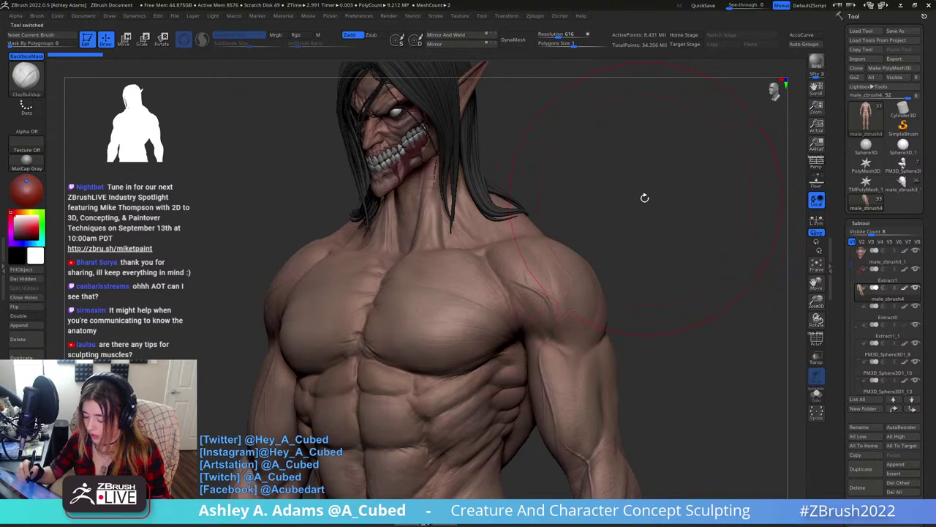
{"action": "left_click_drag", "start_coordinate": [645, 197], "coordinate": [659, 233]}
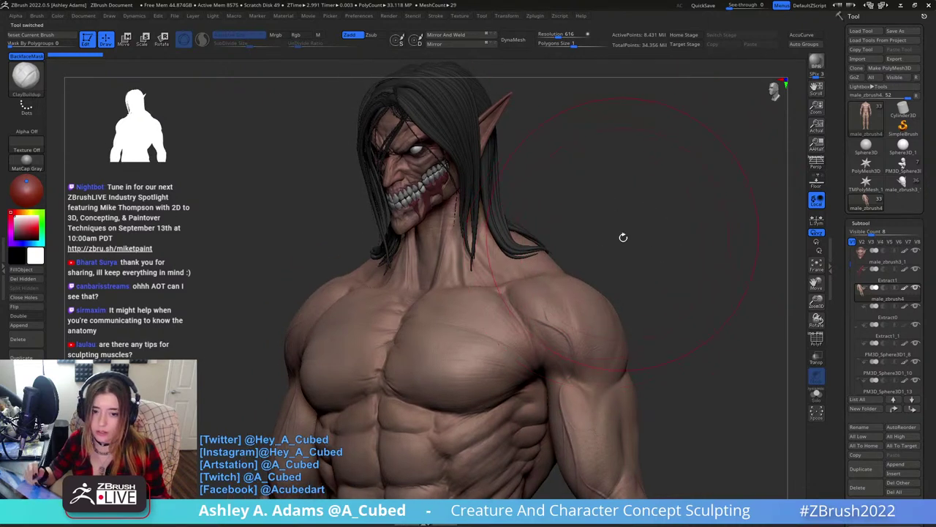
{"action": "right_click_drag", "start_coordinate": [623, 237], "coordinate": [618, 206]}
{"action": "left_click_drag", "start_coordinate": [471, 332], "coordinate": [425, 318]}
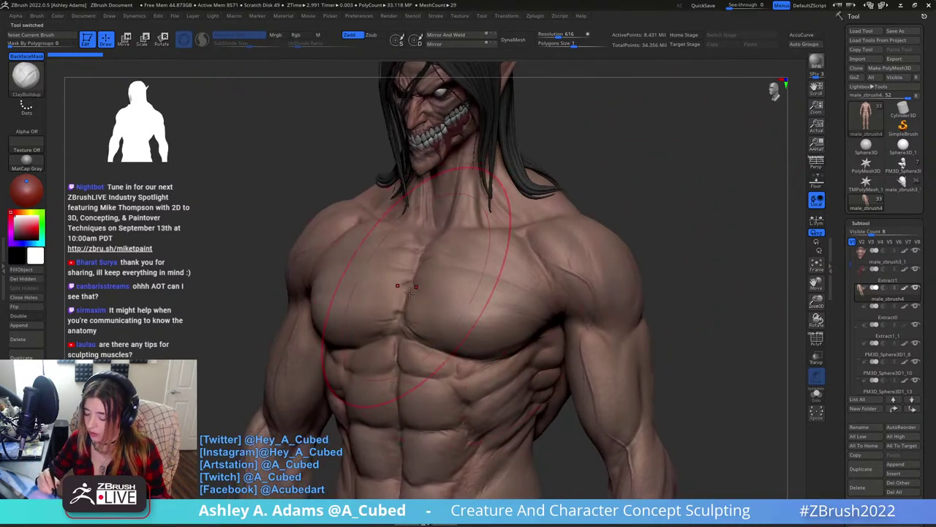
{"action": "right_click_drag", "start_coordinate": [628, 258], "coordinate": [619, 261]}
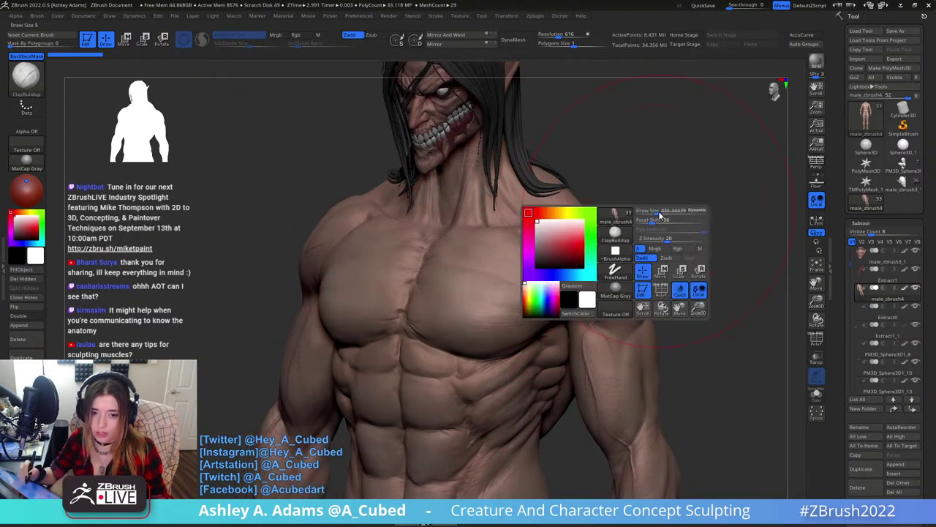
{"action": "right_click_drag", "start_coordinate": [653, 198], "coordinate": [638, 252], "text": "alt"}
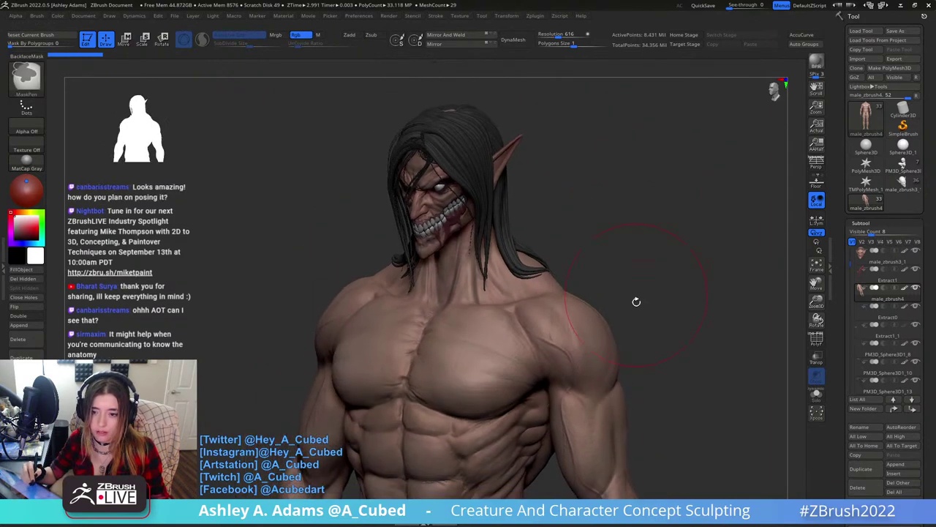
{"action": "right_click_drag", "start_coordinate": [638, 301], "coordinate": [630, 250], "text": "alt"}
{"action": "right_click_drag", "start_coordinate": [637, 333], "coordinate": [624, 245], "text": "alt"}
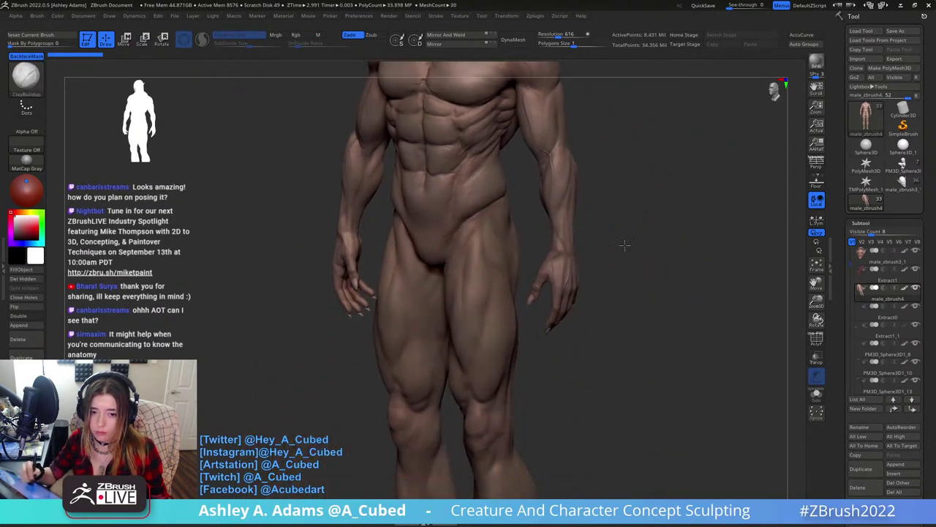
{"action": "mouse_move", "coordinate": [619, 314]}
{"action": "right_mouse_down", "text": "alt"}
{"action": "mouse_move", "coordinate": [611, 260]}
{"action": "mouse_move", "coordinate": [592, 327]}
{"action": "mouse_move", "coordinate": [622, 317]}
{"action": "right_mouse_up", "text": "alt"}
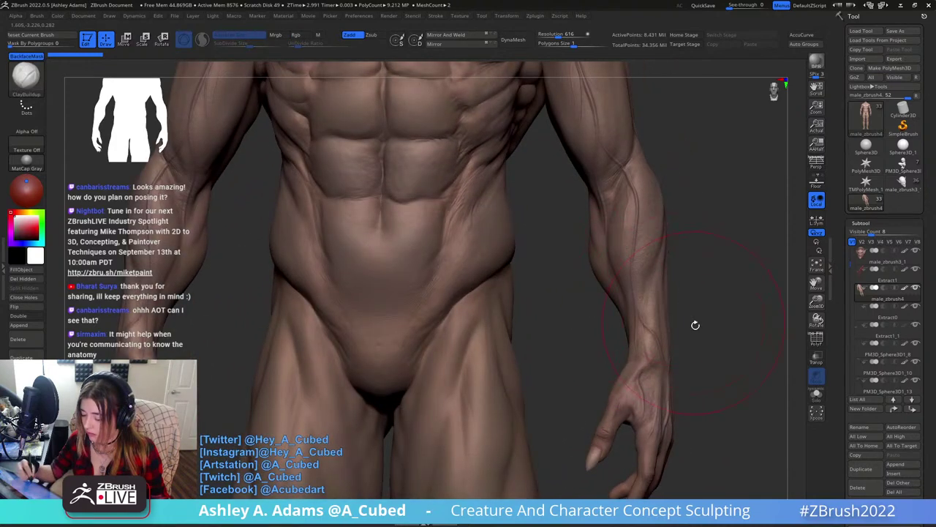
{"action": "left_click_drag", "start_coordinate": [695, 325], "coordinate": [670, 270], "text": "alt"}
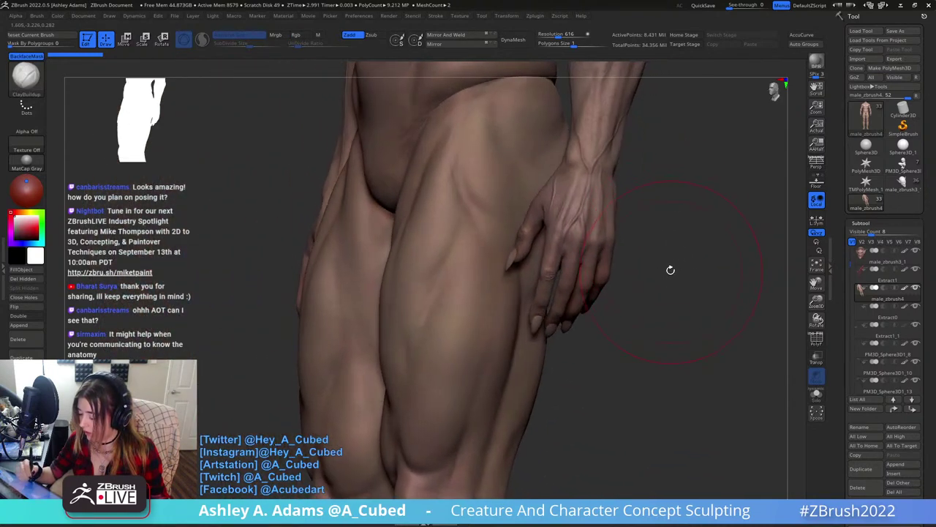
Examine the male_zbrush4 figure's hands, hips and thighs, and the fanged, long-haired head up close from several angles.
{"action": "left_click_drag", "start_coordinate": [623, 247], "coordinate": [599, 254]}
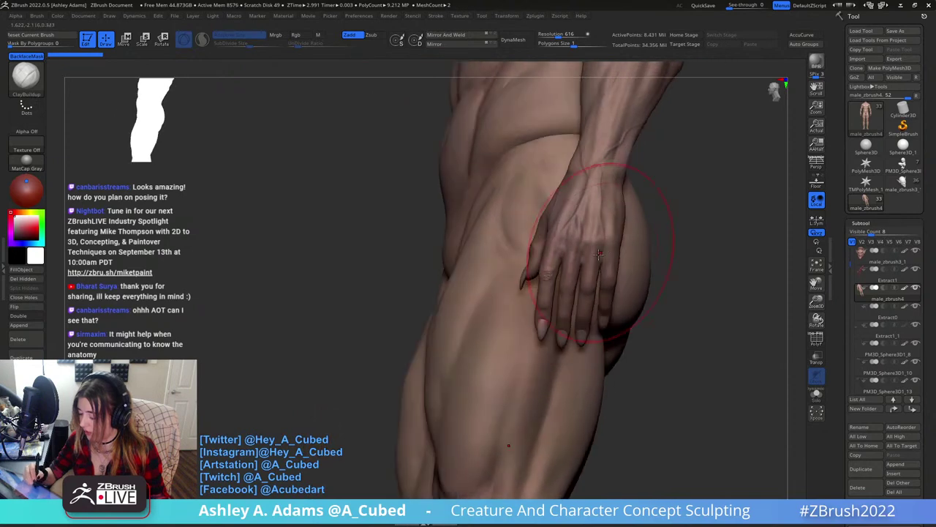
{"action": "left_click_drag", "start_coordinate": [643, 212], "coordinate": [607, 255]}
{"action": "mouse_move", "coordinate": [606, 255]}
{"action": "right_mouse_down", "text": "alt"}
{"action": "mouse_move", "coordinate": [602, 293]}
{"action": "mouse_move", "coordinate": [662, 272]}
{"action": "right_mouse_up", "text": "alt"}
{"action": "right_click_drag", "start_coordinate": [622, 220], "coordinate": [615, 283], "text": "ctrl"}
{"action": "left_click_drag", "start_coordinate": [614, 282], "coordinate": [635, 235]}
{"action": "right_click_drag", "start_coordinate": [638, 231], "coordinate": [638, 286], "text": "ctrl"}
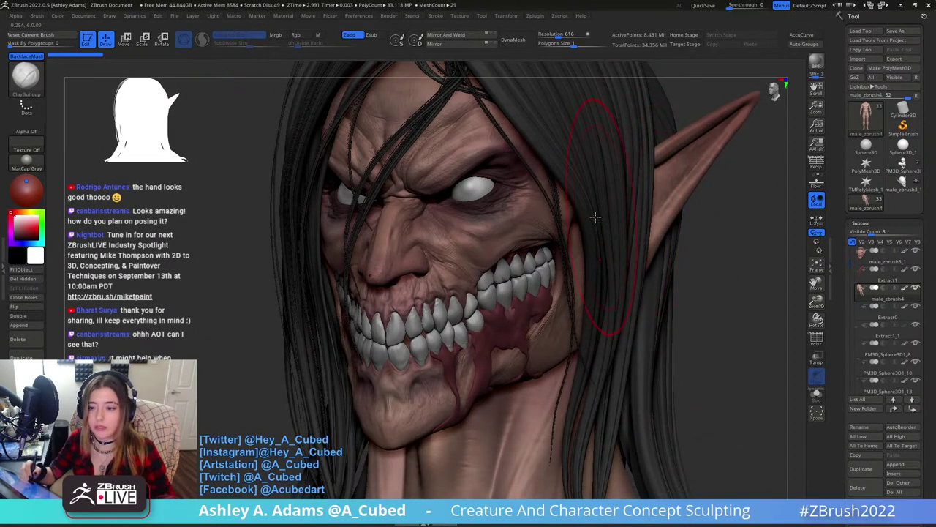
{"action": "right_click_drag", "start_coordinate": [561, 246], "coordinate": [602, 271]}
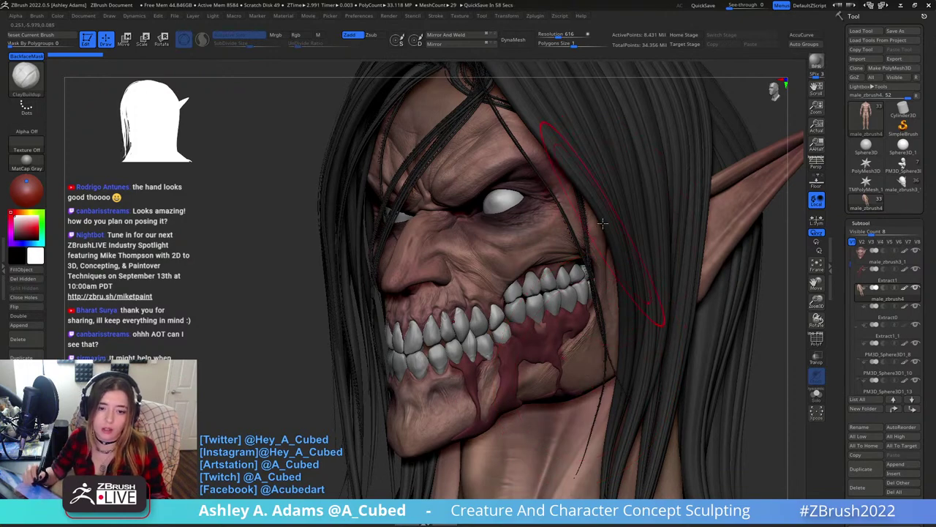
{"action": "right_click_drag", "start_coordinate": [610, 252], "coordinate": [706, 242]}
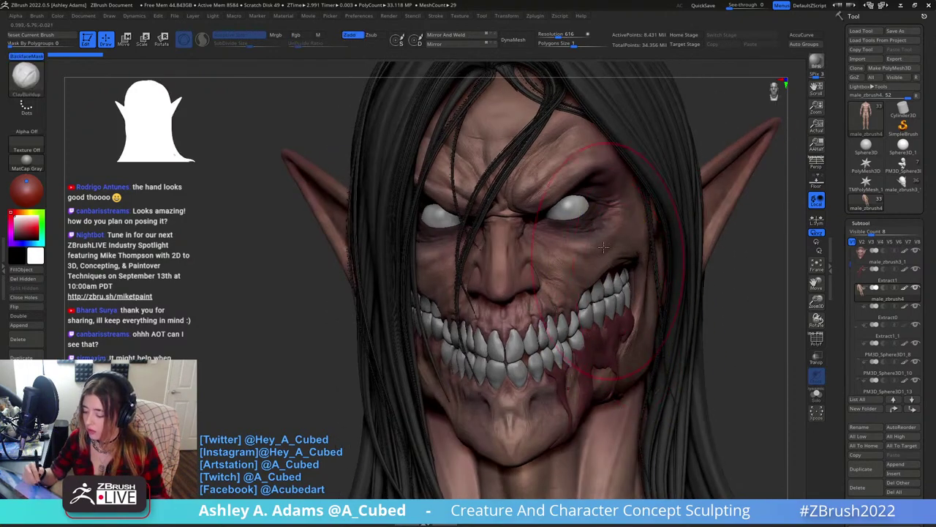
Hide the outer eyeball spheres to view the irises beneath, and show them again.
{"action": "left_click", "coordinate": [578, 206], "text": "alt"}
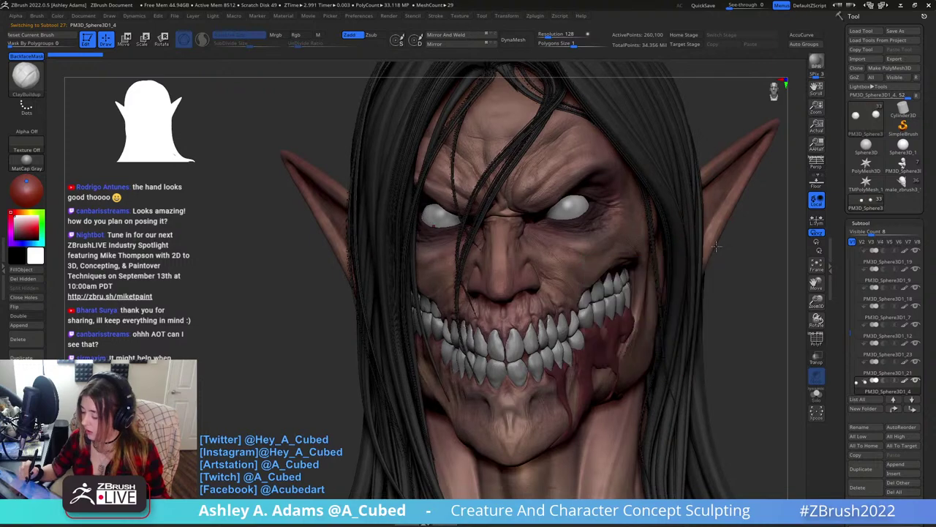
{"action": "right_click_drag", "start_coordinate": [578, 207], "coordinate": [554, 207]}
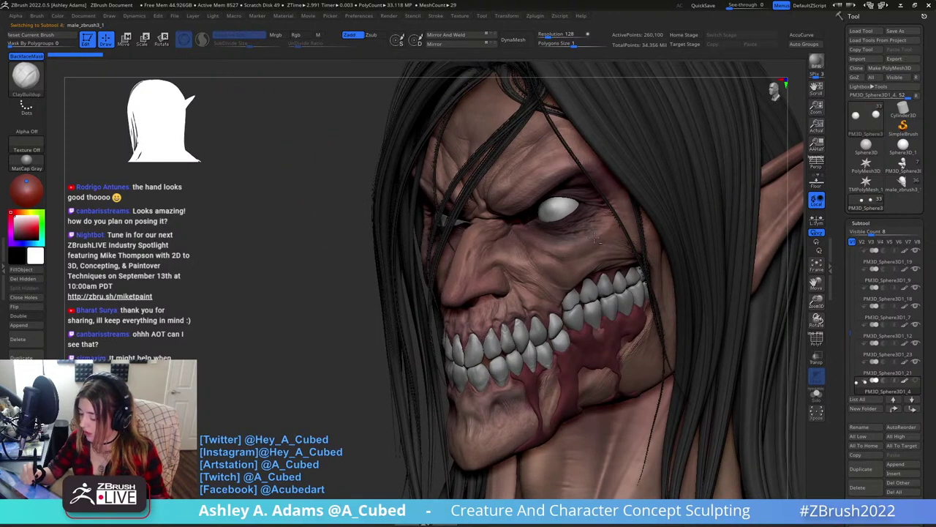
{"action": "right_click_drag", "start_coordinate": [590, 227], "coordinate": [605, 204]}
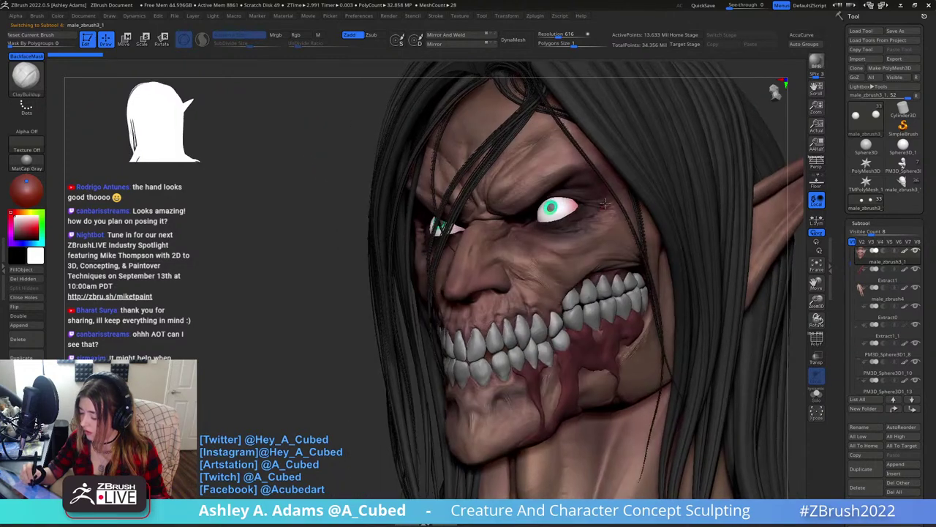
{"action": "left_click_drag", "start_coordinate": [852, 264], "coordinate": [852, 346]}
{"action": "left_click", "coordinate": [917, 307]}
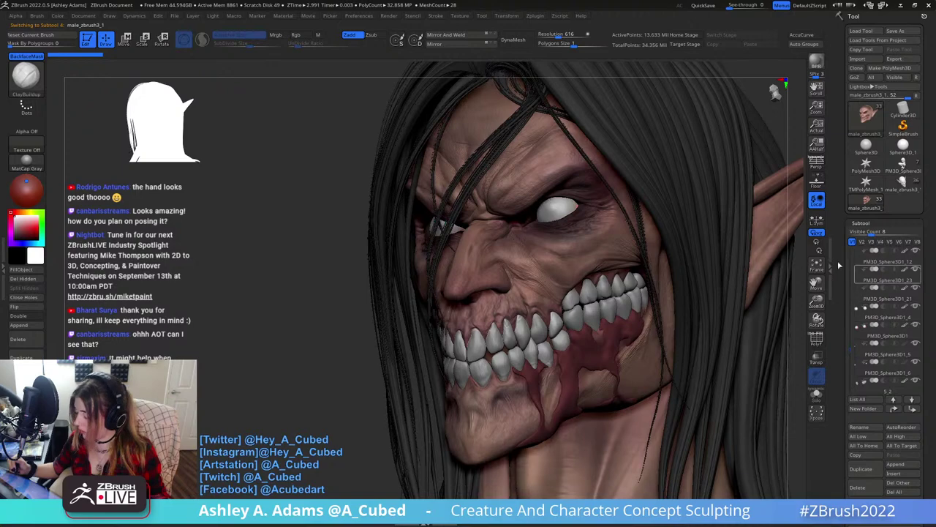
Review the fanged figure's full body proportions from head to feet in front view.
{"action": "right_click_drag", "start_coordinate": [661, 385], "coordinate": [662, 314], "text": "ctrl"}
{"action": "right_click_drag", "start_coordinate": [695, 465], "coordinate": [681, 314], "text": "alt"}
{"action": "right_click_drag", "start_coordinate": [673, 388], "coordinate": [665, 287], "text": "ctrl"}
{"action": "right_click_drag", "start_coordinate": [615, 322], "coordinate": [666, 333]}
{"action": "right_click", "coordinate": [632, 335]}
{"action": "right_click_drag", "start_coordinate": [664, 289], "coordinate": [597, 229], "text": "ctrl"}
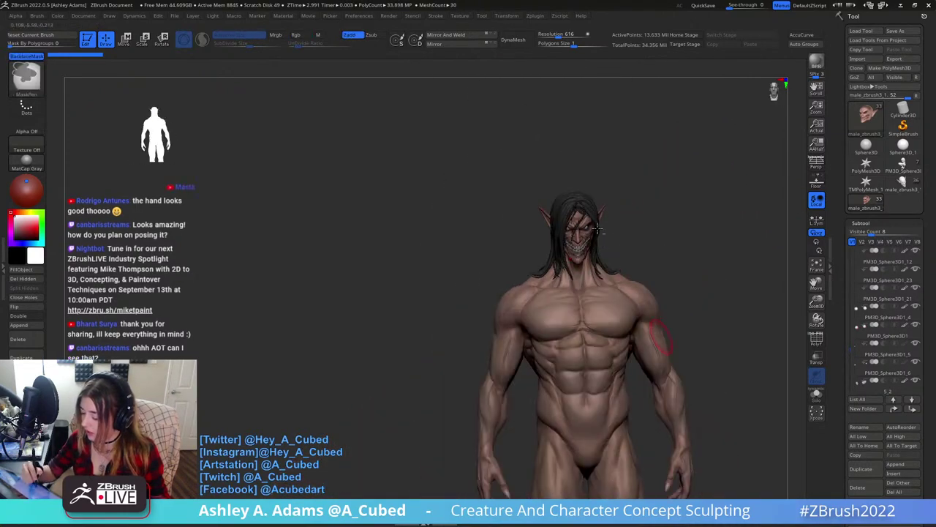
{"action": "right_click_drag", "start_coordinate": [684, 382], "coordinate": [625, 274], "text": "alt"}
{"action": "right_click_drag", "start_coordinate": [641, 306], "coordinate": [606, 248], "text": "ctrl"}
{"action": "right_click_drag", "start_coordinate": [605, 249], "coordinate": [544, 217], "text": "alt"}
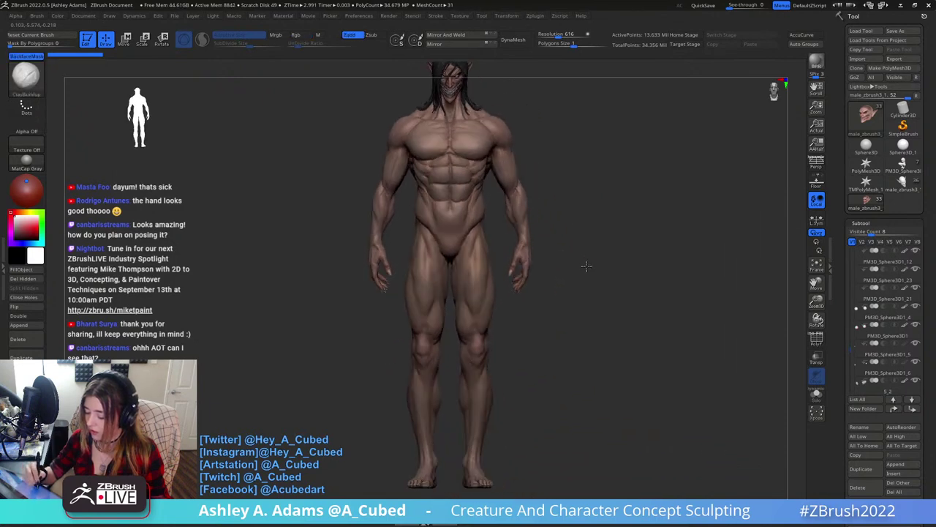
{"action": "mouse_move", "coordinate": [603, 222]}
{"action": "right_mouse_down", "text": "alt"}
{"action": "mouse_move", "coordinate": [590, 247]}
{"action": "mouse_move", "coordinate": [596, 236]}
{"action": "right_mouse_up", "text": "alt"}
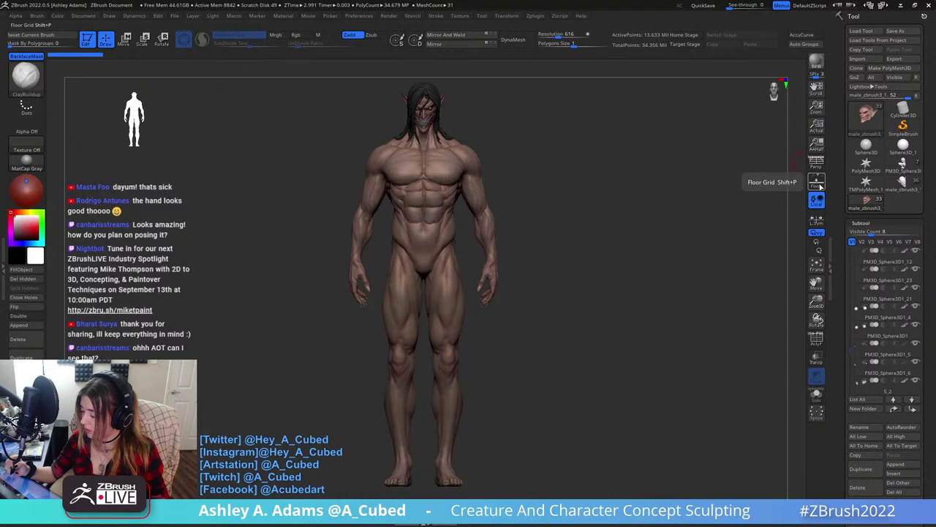
Turn on perspective and view the full figure from the front and at a slight angle.
{"action": "left_click", "coordinate": [817, 162]}
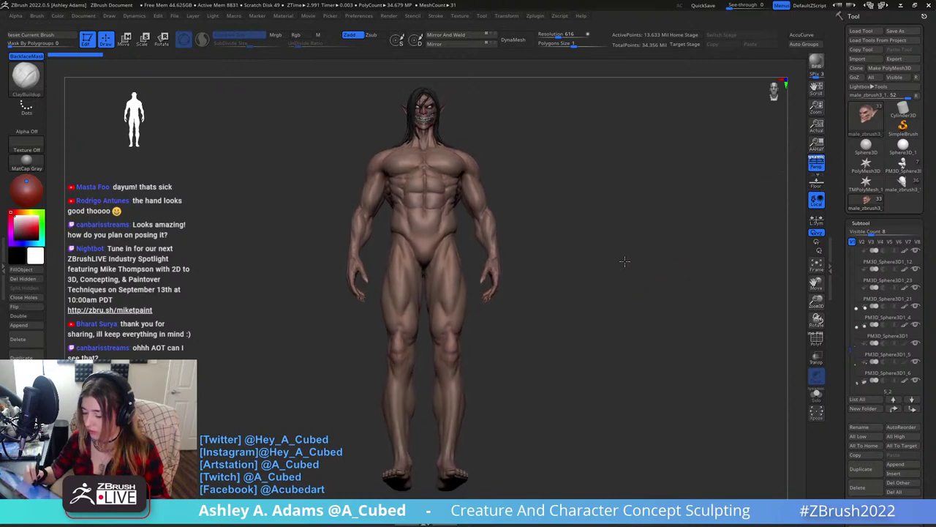
{"action": "left_click_drag", "start_coordinate": [625, 261], "coordinate": [628, 261]}
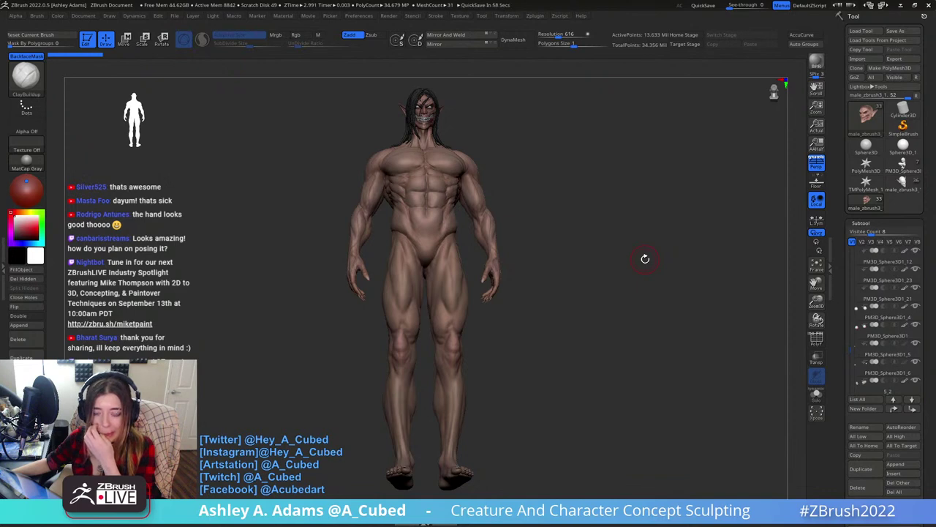
{"action": "left_click_drag", "start_coordinate": [643, 257], "coordinate": [575, 280]}
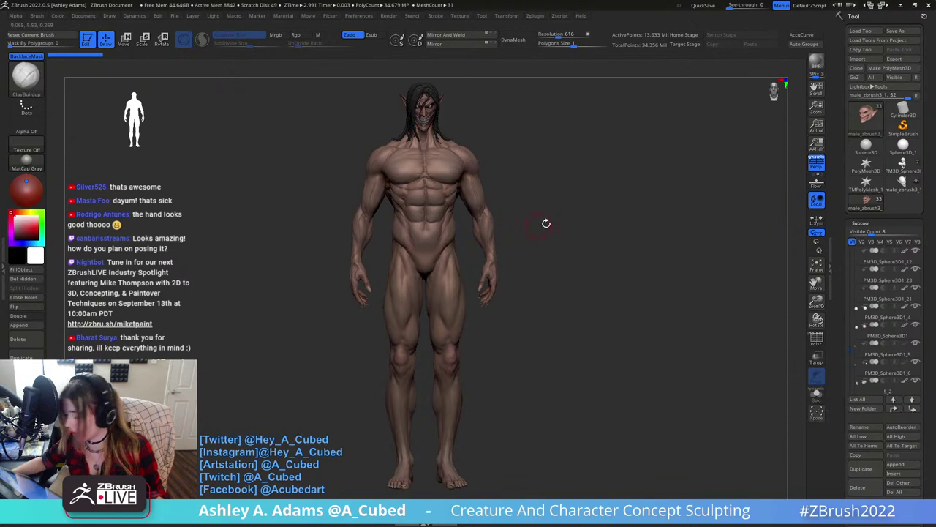
{"action": "left_click_drag", "start_coordinate": [546, 222], "coordinate": [451, 171]}
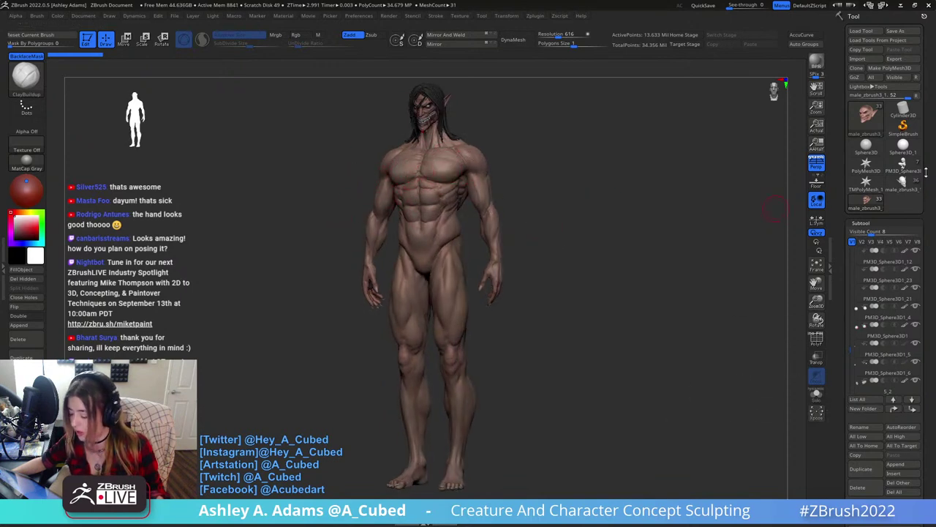
Compare the painted figure with its unpainted grey version, viewing the grey one from the front and side.
{"action": "left_click", "coordinate": [898, 187]}
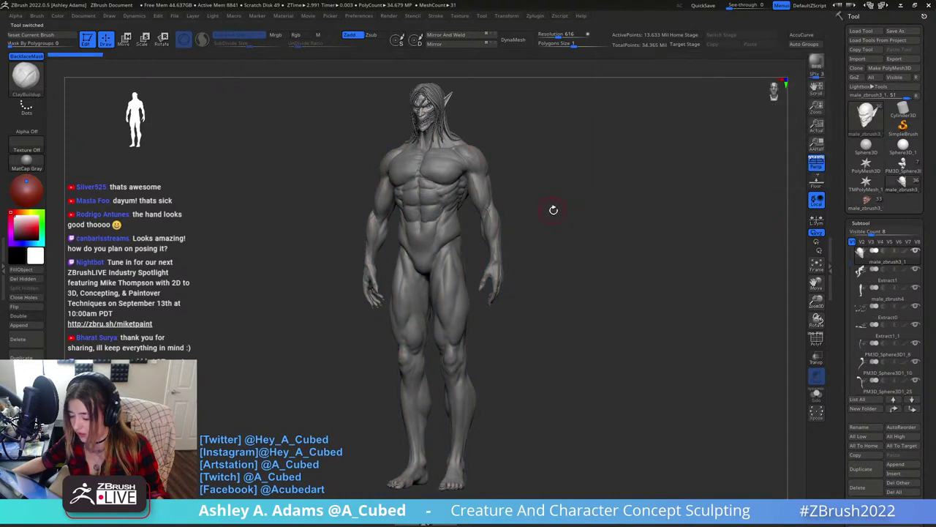
{"action": "left_click", "coordinate": [878, 203]}
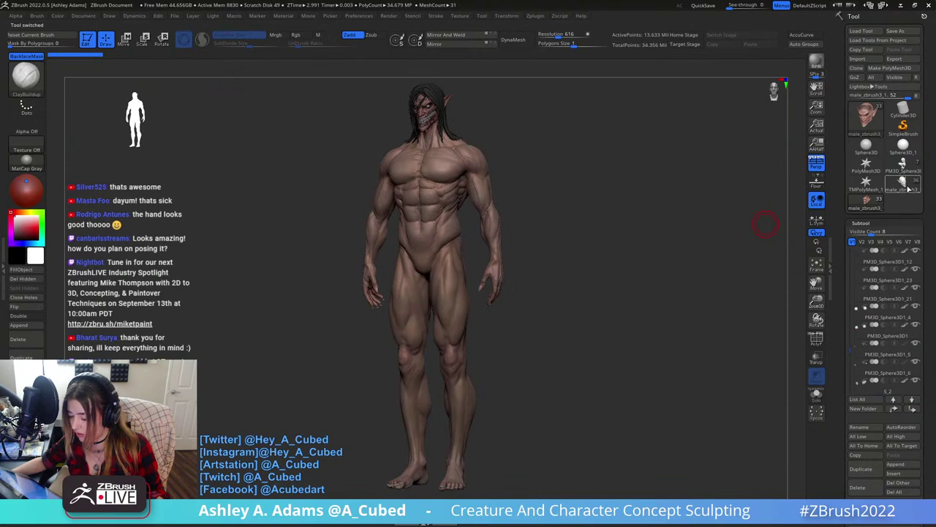
{"action": "left_click", "coordinate": [907, 189]}
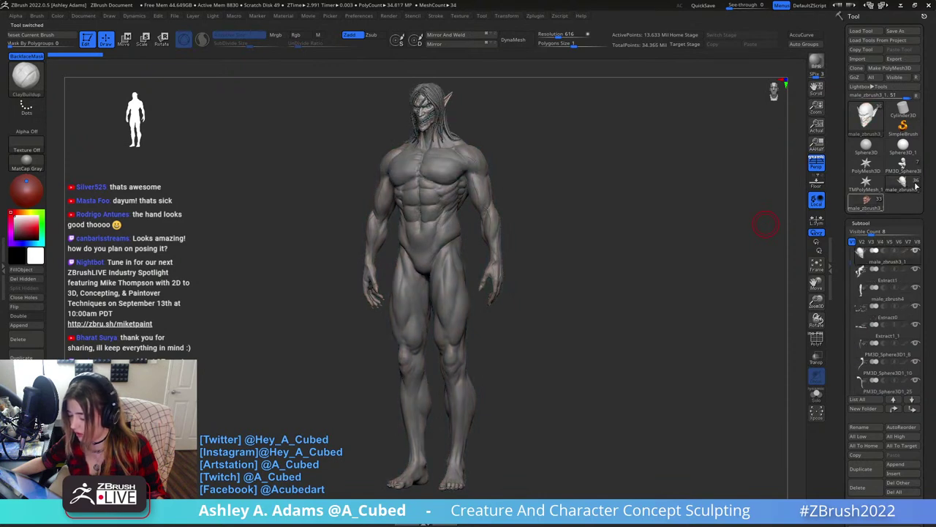
{"action": "left_click", "coordinate": [912, 187]}
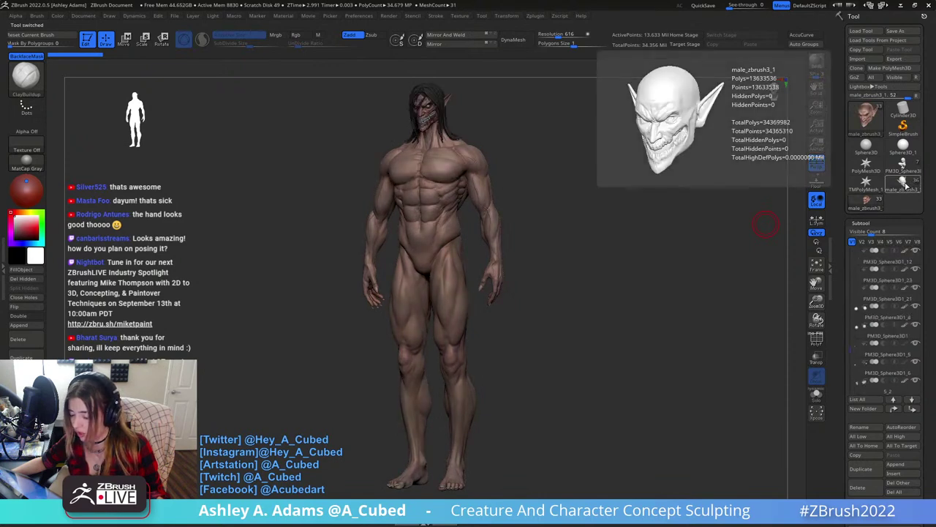
{"action": "left_click", "coordinate": [908, 188]}
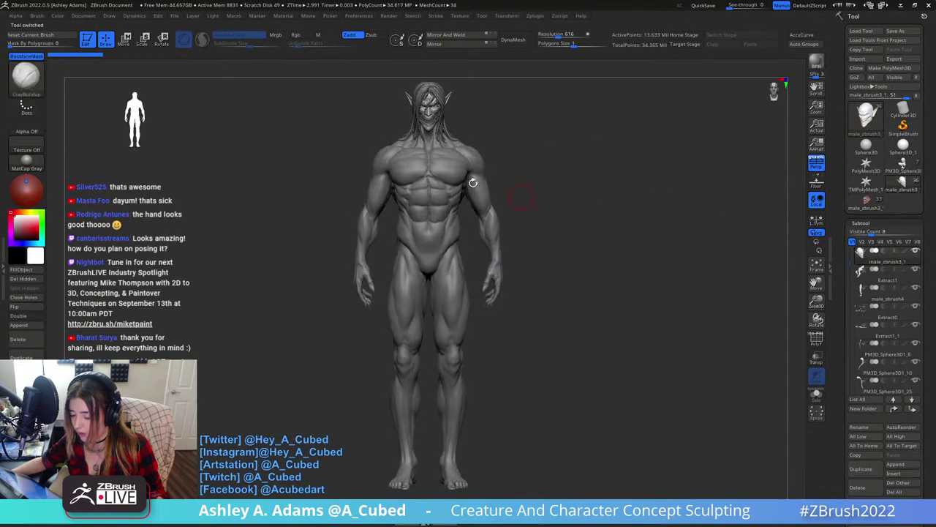
{"action": "mouse_move", "coordinate": [545, 208]}
{"action": "left_mouse_down"}
{"action": "mouse_move", "coordinate": [497, 210]}
{"action": "mouse_move", "coordinate": [508, 209]}
{"action": "left_mouse_up"}
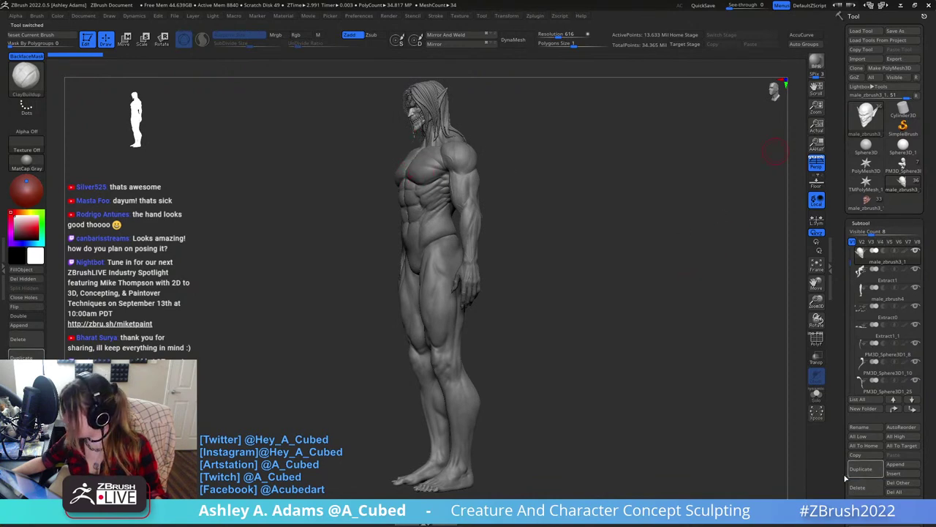
Delete all subtools of the grey male_zbrush3_1 figure and return to the winged creature.
{"action": "scroll", "coordinate": [867, 468], "scroll_direction": "down", "scroll_amount": 1}
{"action": "left_click", "coordinate": [894, 465]}
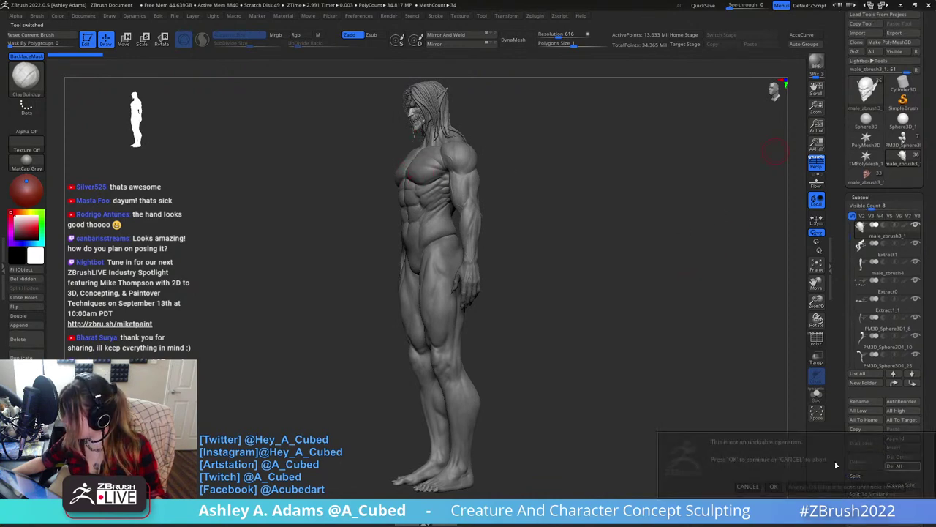
{"action": "left_click", "coordinate": [775, 489]}
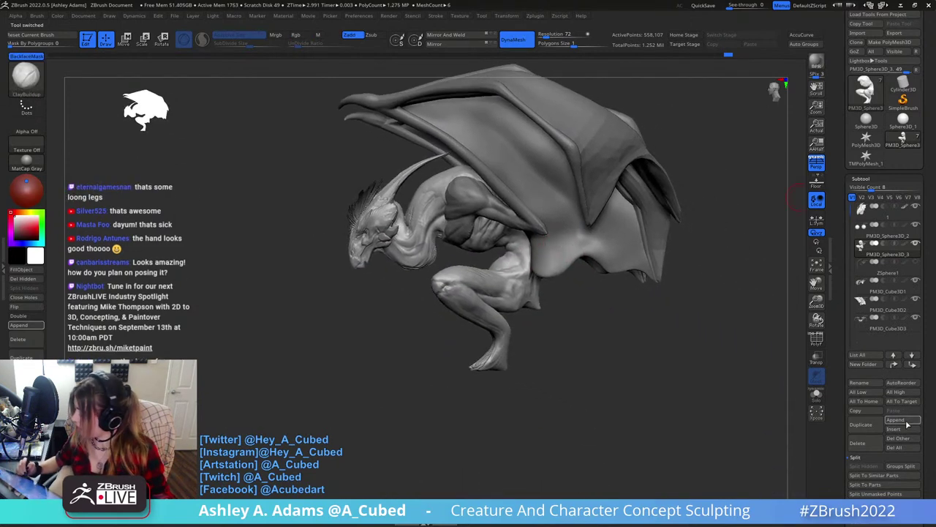
Append a Sphere3D_1 subtool to the winged creature and place it behind the hips at the base of the tail.
{"action": "left_click", "coordinate": [905, 422]}
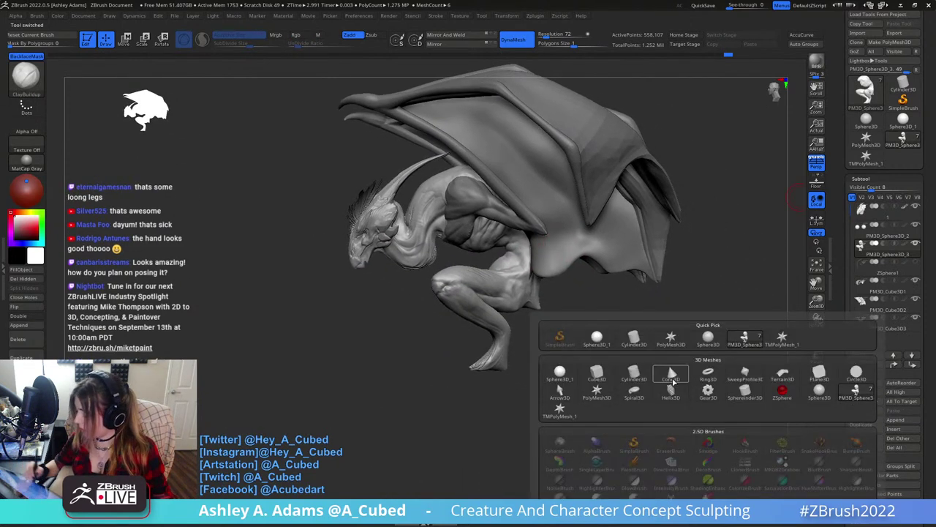
{"action": "left_click", "coordinate": [560, 373]}
{"action": "key", "text": "w"}
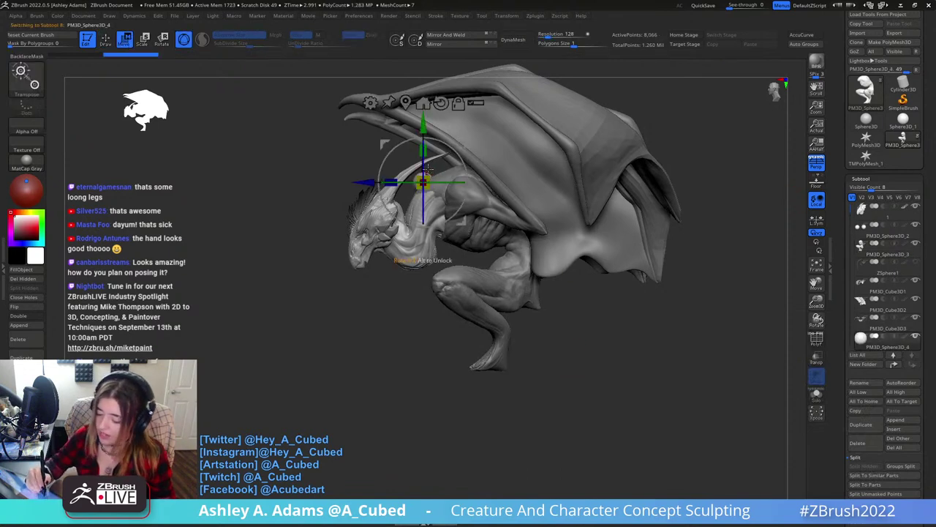
{"action": "right_click_drag", "start_coordinate": [428, 169], "coordinate": [414, 188]}
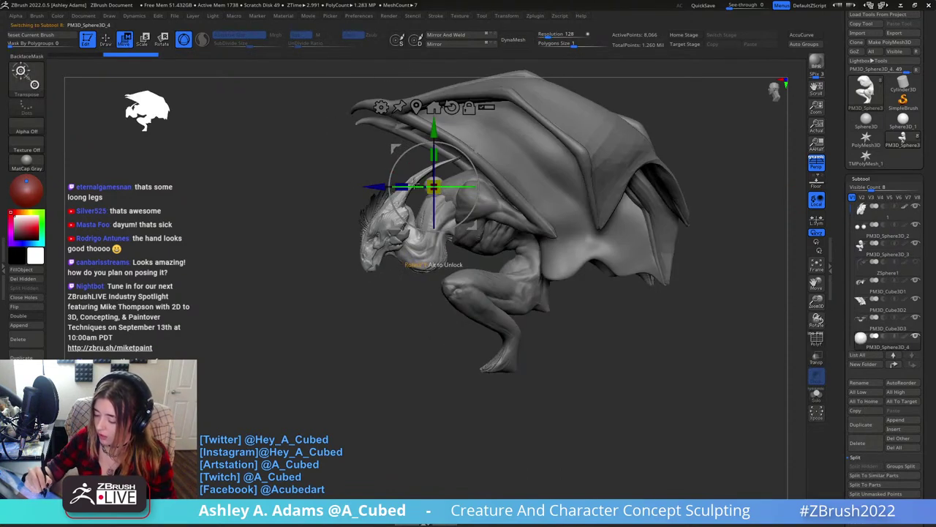
{"action": "left_click_drag", "start_coordinate": [375, 186], "coordinate": [499, 186]}
{"action": "left_click_drag", "start_coordinate": [560, 130], "coordinate": [559, 261]}
{"action": "mouse_move", "coordinate": [541, 354]}
{"action": "right_mouse_down", "text": "alt"}
{"action": "mouse_move", "coordinate": [529, 322]}
{"action": "mouse_move", "coordinate": [525, 358]}
{"action": "right_mouse_up", "text": "alt"}
{"action": "left_click_drag", "start_coordinate": [485, 280], "coordinate": [453, 282]}
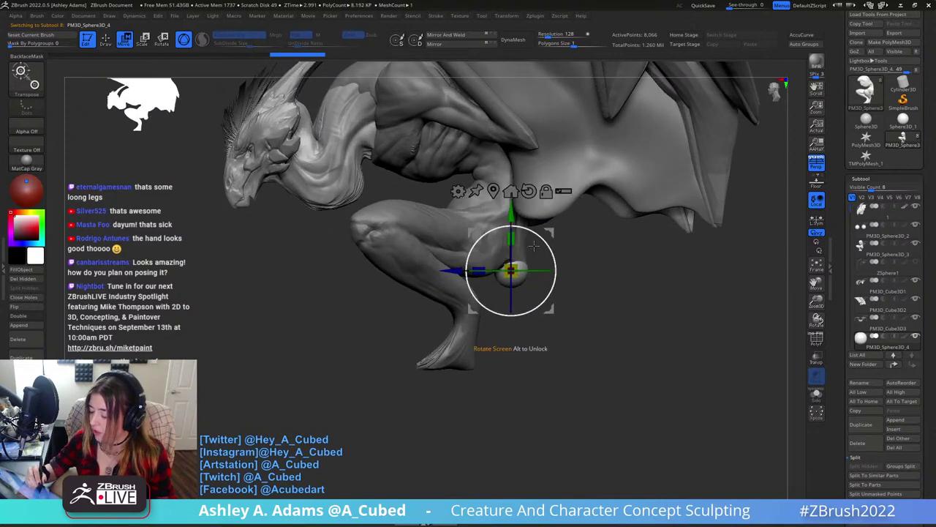
Pull the sphere out backward into a thick tail stub with the SnakeHook brush.
{"action": "key", "text": "q"}
{"action": "key", "text": "b"}
{"action": "key", "text": "s"}
{"action": "key", "text": "h"}
{"action": "left_click_drag", "start_coordinate": [515, 277], "coordinate": [575, 325]}
{"action": "right_click_drag", "start_coordinate": [508, 266], "coordinate": [420, 263]}
{"action": "right_click_drag", "start_coordinate": [586, 234], "coordinate": [572, 262]}
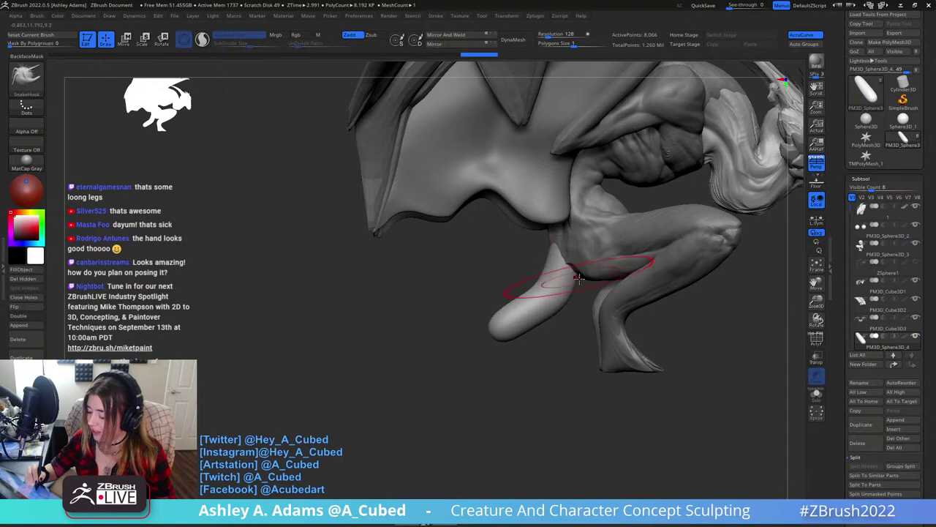
{"action": "mouse_move", "coordinate": [572, 269]}
{"action": "right_mouse_down"}
{"action": "mouse_move", "coordinate": [593, 249]}
{"action": "mouse_move", "coordinate": [573, 261]}
{"action": "mouse_move", "coordinate": [631, 253]}
{"action": "right_mouse_up"}
Resize the SnakeHook brush and draw the stub out into a long, tapered tail behind the creature.
{"action": "key", "text": "space"}
{"action": "left_click_drag", "start_coordinate": [561, 272], "coordinate": [586, 272]}
{"action": "mouse_move", "coordinate": [612, 307]}
{"action": "left_mouse_down"}
{"action": "mouse_move", "coordinate": [679, 340]}
{"action": "mouse_move", "coordinate": [743, 326]}
{"action": "left_mouse_up"}
{"action": "mouse_move", "coordinate": [708, 317]}
{"action": "right_mouse_down", "text": "ctrl"}
{"action": "mouse_move", "coordinate": [645, 239]}
{"action": "mouse_move", "coordinate": [601, 258]}
{"action": "right_mouse_up", "text": "ctrl"}
{"action": "mouse_move", "coordinate": [637, 287]}
{"action": "left_mouse_down"}
{"action": "mouse_move", "coordinate": [596, 264]}
{"action": "mouse_move", "coordinate": [578, 281]}
{"action": "left_mouse_up"}
{"action": "mouse_move", "coordinate": [662, 273]}
{"action": "left_mouse_down"}
{"action": "mouse_move", "coordinate": [694, 290]}
{"action": "mouse_move", "coordinate": [590, 280]}
{"action": "mouse_move", "coordinate": [717, 297]}
{"action": "mouse_move", "coordinate": [723, 288]}
{"action": "mouse_move", "coordinate": [575, 219]}
{"action": "left_mouse_up"}
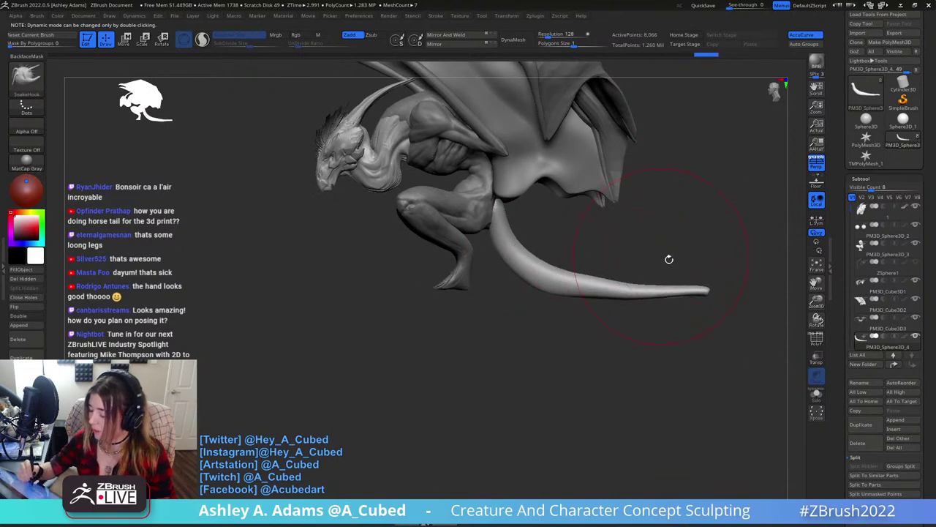
Bend the tail into an S-curve with a raised arch and drooping tip, and smooth its middle section.
{"action": "left_click_drag", "start_coordinate": [668, 259], "coordinate": [621, 238]}
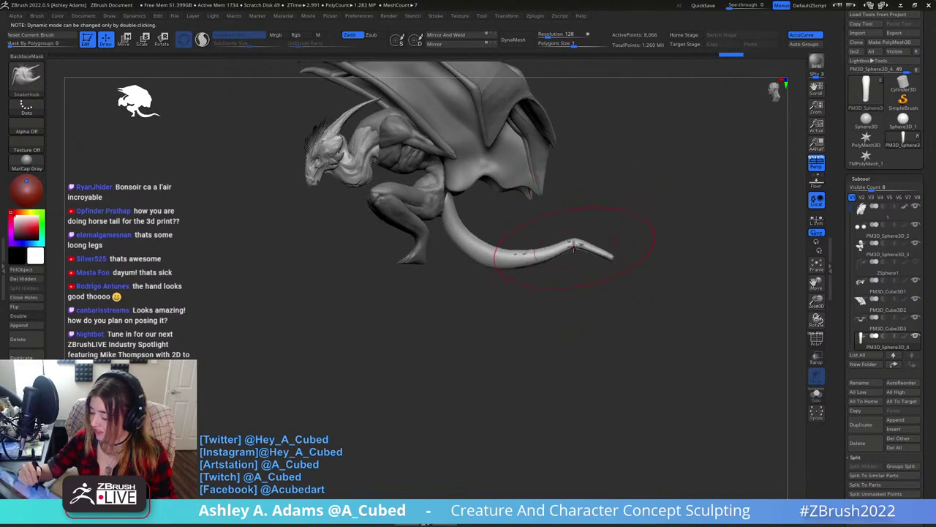
{"action": "key", "text": "space"}
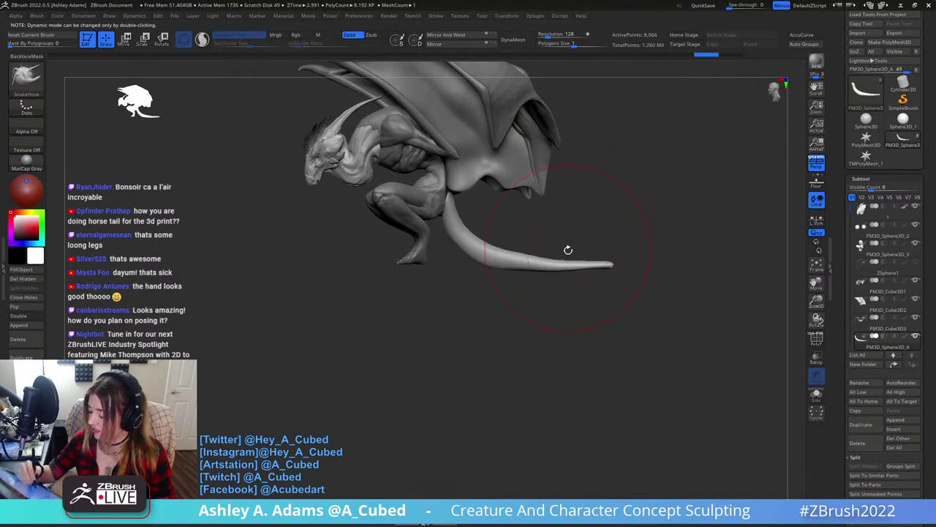
{"action": "mouse_move", "coordinate": [570, 249]}
{"action": "left_mouse_down"}
{"action": "mouse_move", "coordinate": [578, 237]}
{"action": "mouse_move", "coordinate": [631, 250]}
{"action": "mouse_move", "coordinate": [614, 219]}
{"action": "left_mouse_up"}
{"action": "key", "text": "space"}
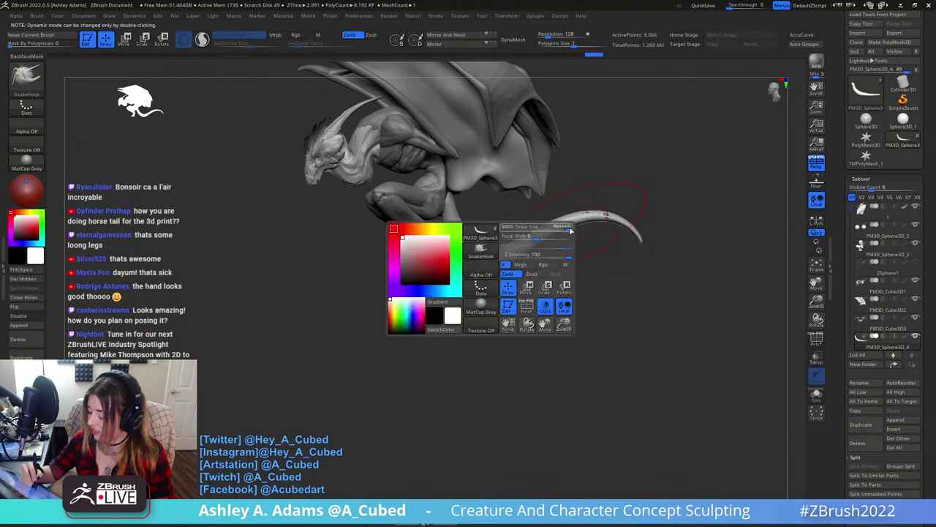
{"action": "left_click_drag", "start_coordinate": [540, 253], "coordinate": [537, 247]}
{"action": "right_click_drag", "start_coordinate": [538, 250], "coordinate": [512, 253]}
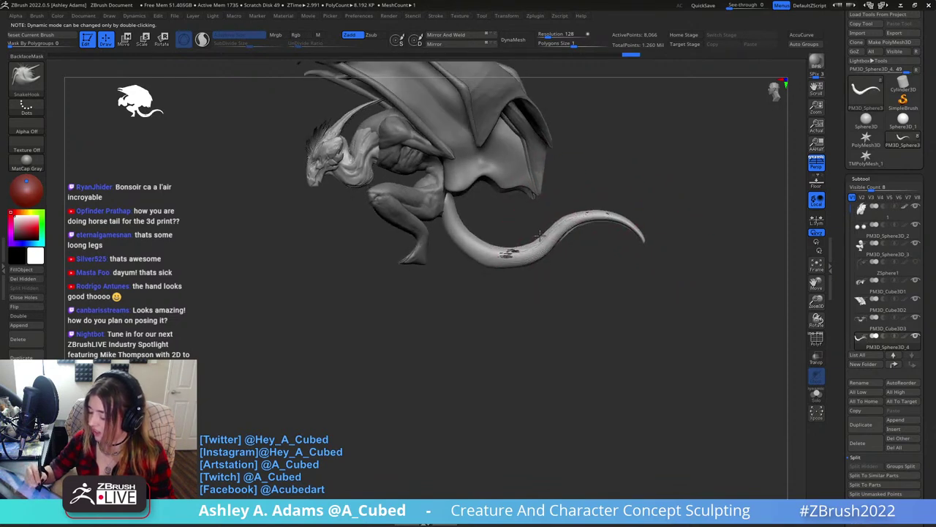
{"action": "mouse_move", "coordinate": [511, 253]}
{"action": "left_mouse_down", "text": "shift"}
{"action": "mouse_move", "coordinate": [497, 256]}
{"action": "mouse_move", "coordinate": [524, 250]}
{"action": "left_mouse_up", "text": "shift"}
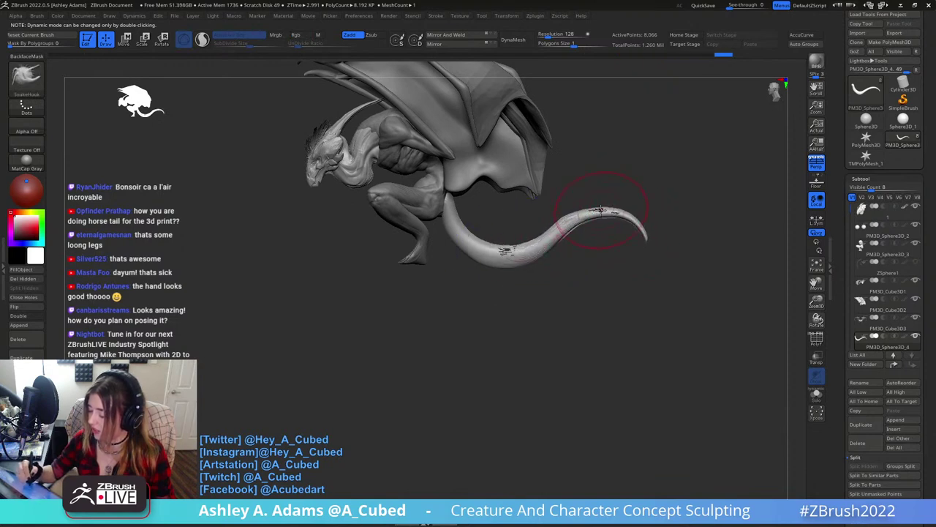
Switch to the ClayBuildup brush and build up the underside of the tail's lower curve.
{"action": "right_click_drag", "start_coordinate": [607, 233], "coordinate": [570, 241], "text": "ctrl"}
{"action": "right_click", "coordinate": [543, 271]}
{"action": "right_click_drag", "start_coordinate": [542, 272], "coordinate": [512, 314]}
{"action": "mouse_move", "coordinate": [505, 259]}
{"action": "right_mouse_down"}
{"action": "mouse_move", "coordinate": [612, 256]}
{"action": "mouse_move", "coordinate": [519, 223]}
{"action": "mouse_move", "coordinate": [556, 253]}
{"action": "mouse_move", "coordinate": [547, 284]}
{"action": "mouse_move", "coordinate": [545, 236]}
{"action": "mouse_move", "coordinate": [540, 254]}
{"action": "right_mouse_up"}
{"action": "key", "text": "space"}
{"action": "key", "text": "b"}
{"action": "key", "text": "c"}
{"action": "key", "text": "b"}
{"action": "left_click_drag", "start_coordinate": [581, 318], "coordinate": [627, 341]}
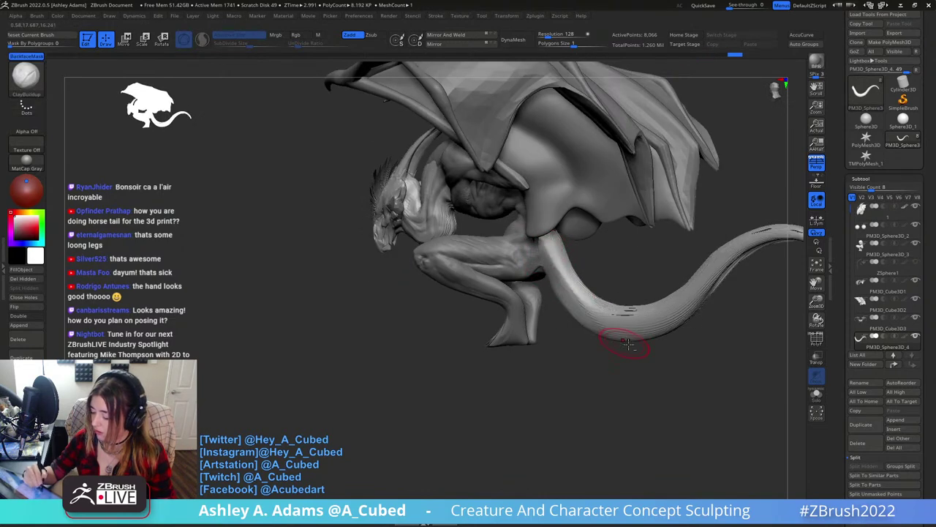
Adjust the brush size and examine the winged creature and its tail from the opposite side.
{"action": "right_click_drag", "start_coordinate": [658, 307], "coordinate": [681, 214], "text": "ctrl"}
{"action": "key", "text": "space"}
{"action": "left_click_drag", "start_coordinate": [680, 214], "coordinate": [690, 214]}
{"action": "right_click_drag", "start_coordinate": [690, 214], "coordinate": [494, 208]}
{"action": "mouse_move", "coordinate": [689, 193]}
{"action": "right_mouse_down", "text": "alt"}
{"action": "mouse_move", "coordinate": [558, 217]}
{"action": "mouse_move", "coordinate": [568, 268]}
{"action": "right_mouse_up", "text": "alt"}
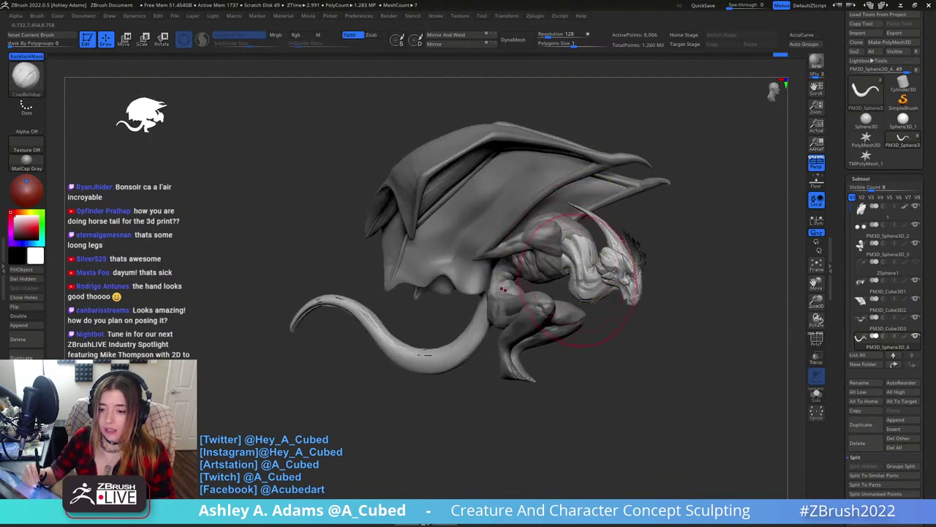
{"action": "right_click_drag", "start_coordinate": [564, 219], "coordinate": [591, 227]}
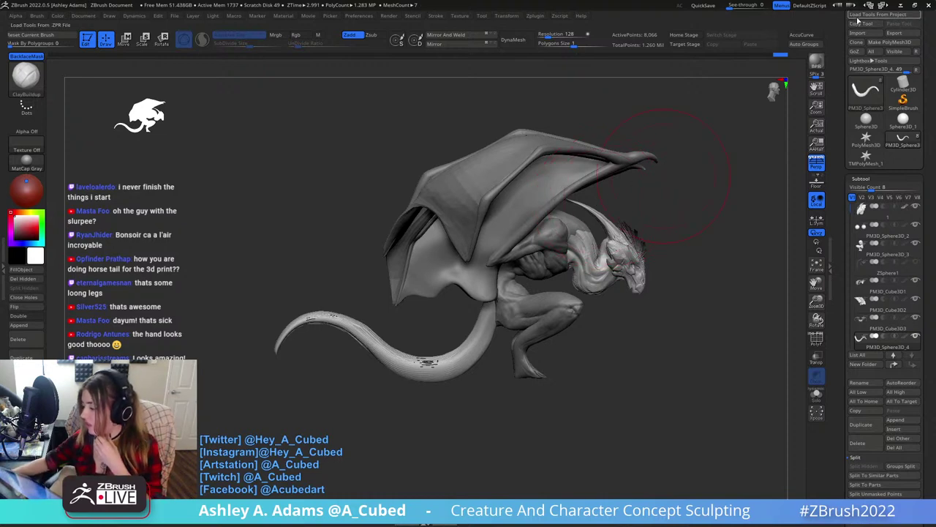
Load the sculpt of the hooded figure with the raised weapon and crouching captive, and examine its pose from several sides.
{"action": "scroll", "coordinate": [885, 27], "scroll_direction": "up", "scroll_amount": 1}
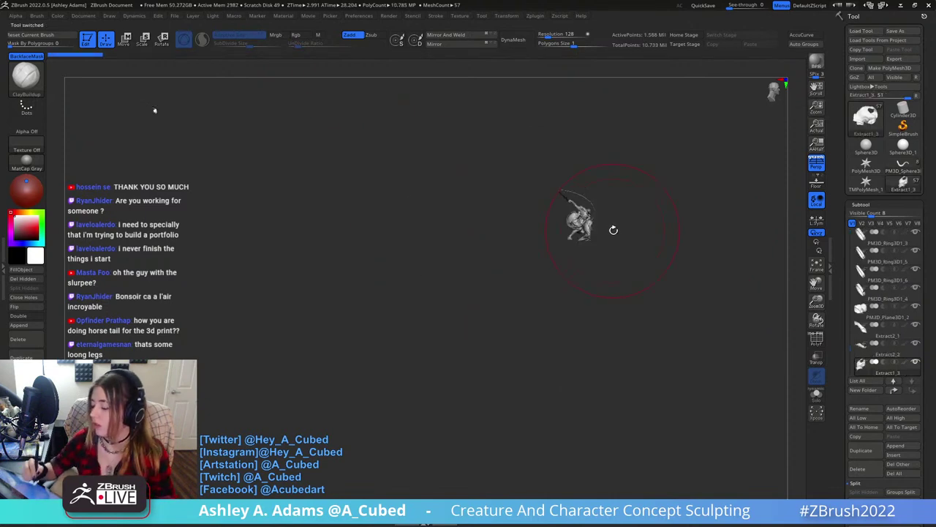
{"action": "key", "text": "f"}
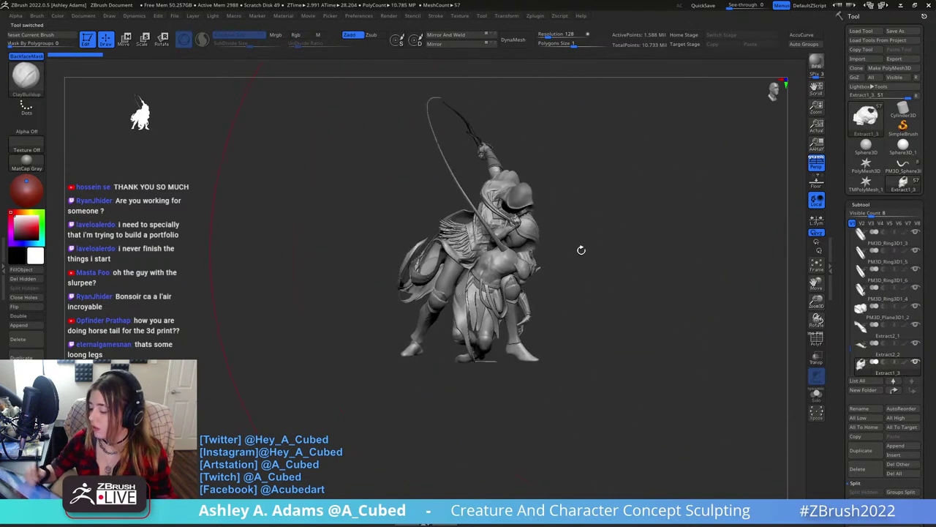
{"action": "right_click_drag", "start_coordinate": [582, 250], "coordinate": [627, 267], "text": "ctrl"}
{"action": "right_click", "coordinate": [637, 253]}
{"action": "right_click_drag", "start_coordinate": [658, 229], "coordinate": [665, 228]}
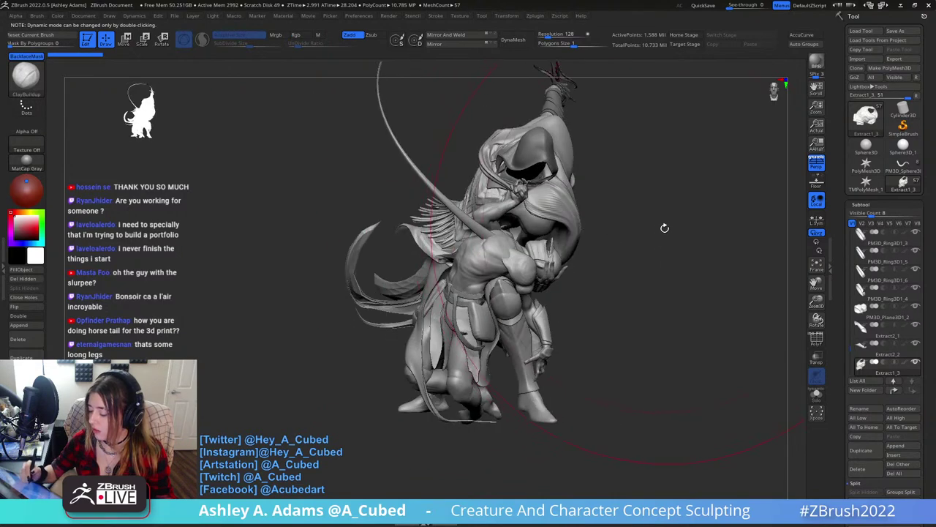
{"action": "mouse_move", "coordinate": [665, 228]}
{"action": "left_mouse_down"}
{"action": "mouse_move", "coordinate": [612, 246]}
{"action": "mouse_move", "coordinate": [673, 268]}
{"action": "mouse_move", "coordinate": [581, 132]}
{"action": "mouse_move", "coordinate": [665, 350]}
{"action": "mouse_move", "coordinate": [659, 280]}
{"action": "left_mouse_up"}
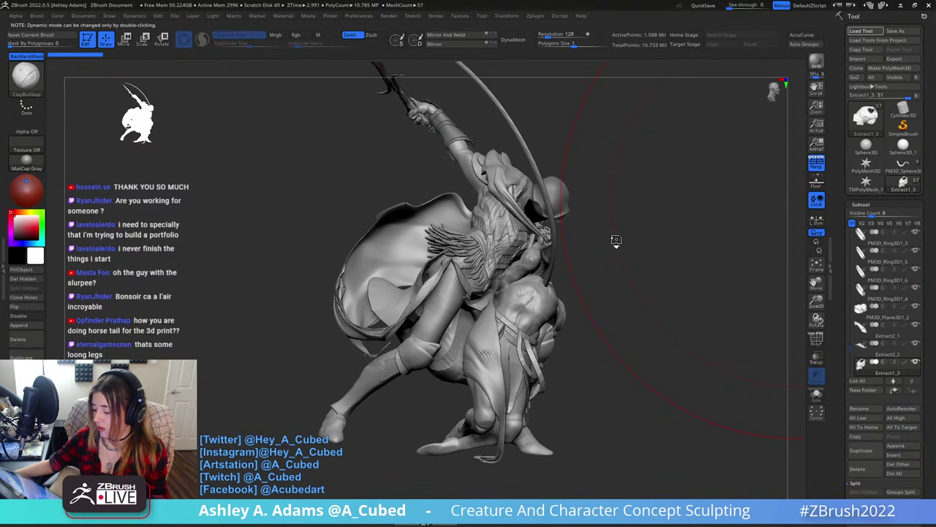
Load the standing hooded figure and examine its scale armour, feathered skirt and leg plating.
{"action": "key", "text": "t"}
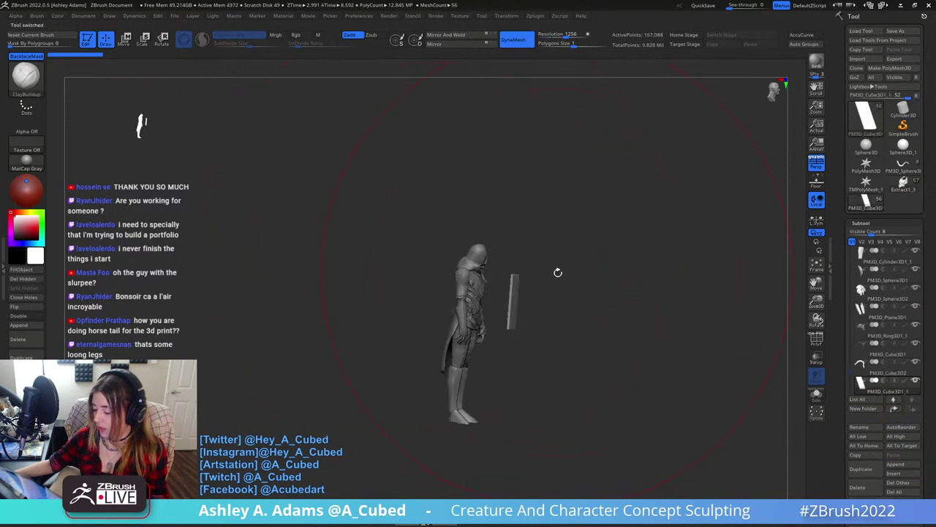
{"action": "left_click_drag", "start_coordinate": [558, 272], "coordinate": [548, 302]}
{"action": "right_click_drag", "start_coordinate": [531, 305], "coordinate": [595, 276], "text": "ctrl"}
{"action": "key", "text": "space"}
{"action": "left_click_drag", "start_coordinate": [596, 277], "coordinate": [576, 270]}
{"action": "left_click_drag", "start_coordinate": [641, 244], "coordinate": [556, 236]}
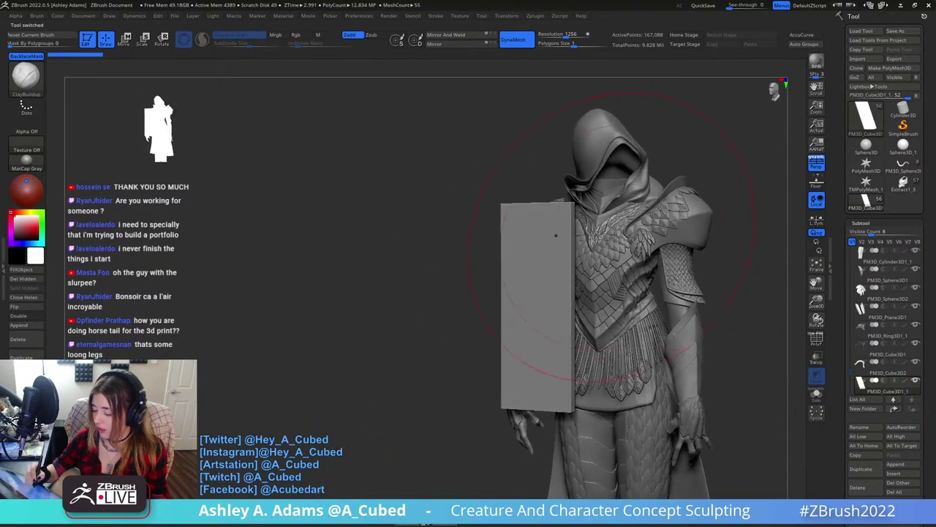
{"action": "mouse_move", "coordinate": [724, 253]}
{"action": "left_mouse_down", "text": "alt"}
{"action": "mouse_move", "coordinate": [578, 235]}
{"action": "mouse_move", "coordinate": [608, 315]}
{"action": "left_mouse_up", "text": "alt"}
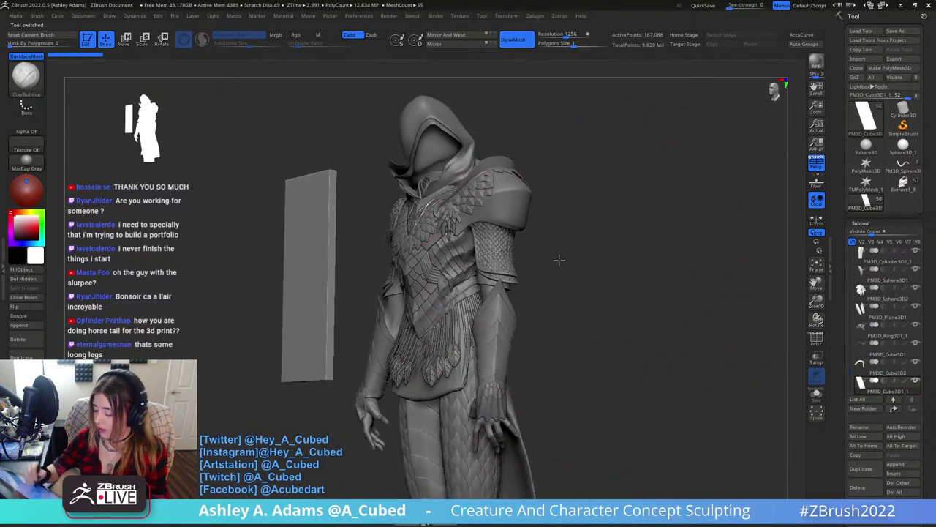
{"action": "left_click_drag", "start_coordinate": [646, 272], "coordinate": [576, 237]}
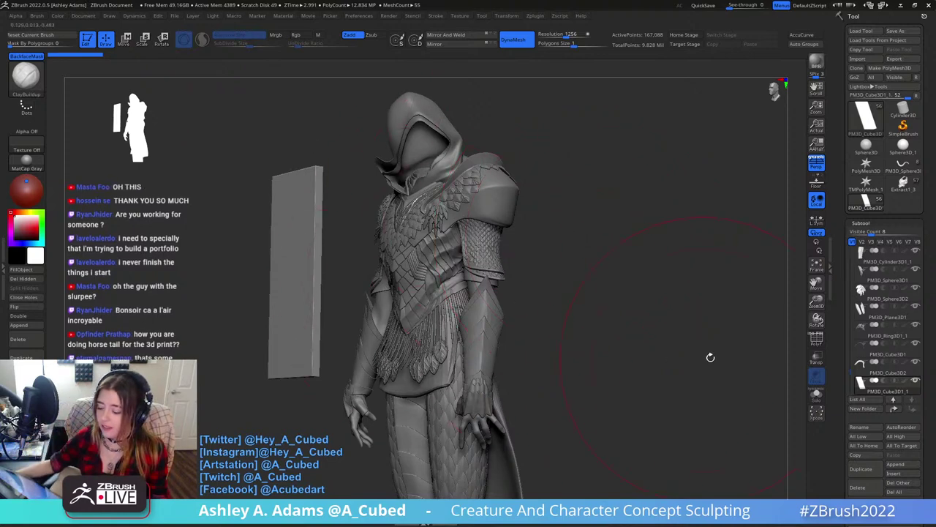
{"action": "left_click_drag", "start_coordinate": [667, 363], "coordinate": [672, 266], "text": "alt"}
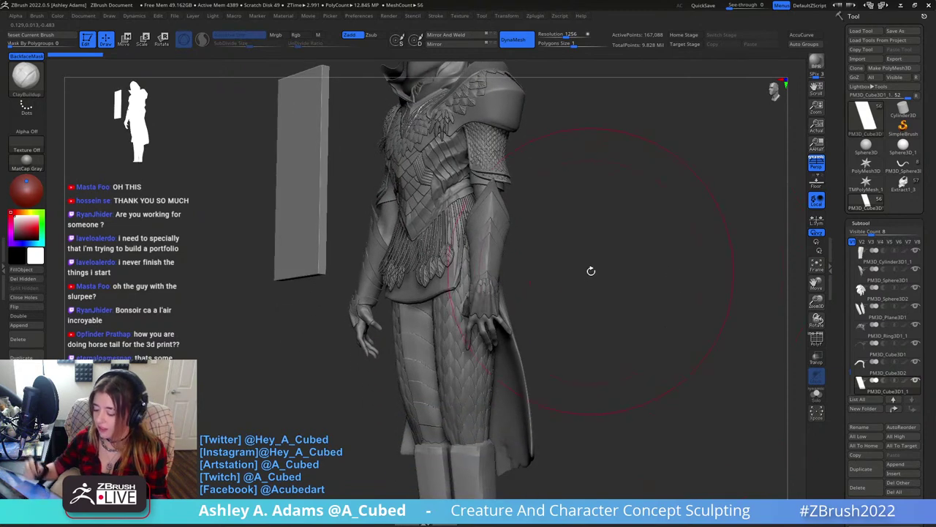
Hide the flat slab beside the standing figure, select the scaled breastplate and examine the armour from the front.
{"action": "mouse_move", "coordinate": [583, 290]}
{"action": "left_mouse_down"}
{"action": "mouse_move", "coordinate": [575, 261]}
{"action": "mouse_move", "coordinate": [591, 293]}
{"action": "mouse_move", "coordinate": [583, 273]}
{"action": "mouse_move", "coordinate": [519, 299]}
{"action": "left_mouse_up"}
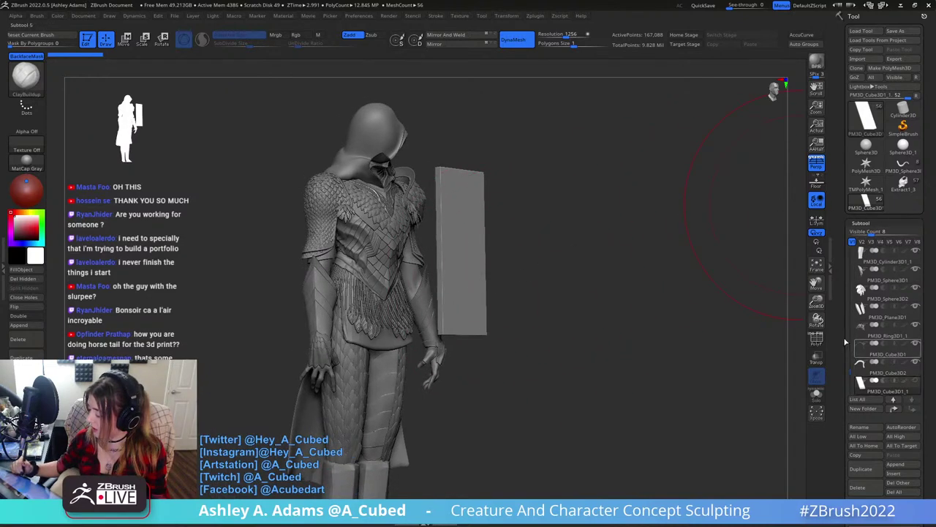
{"action": "left_click", "coordinate": [386, 236], "text": "alt"}
{"action": "left_click_drag", "start_coordinate": [573, 182], "coordinate": [554, 198]}
{"action": "right_click", "coordinate": [500, 283]}
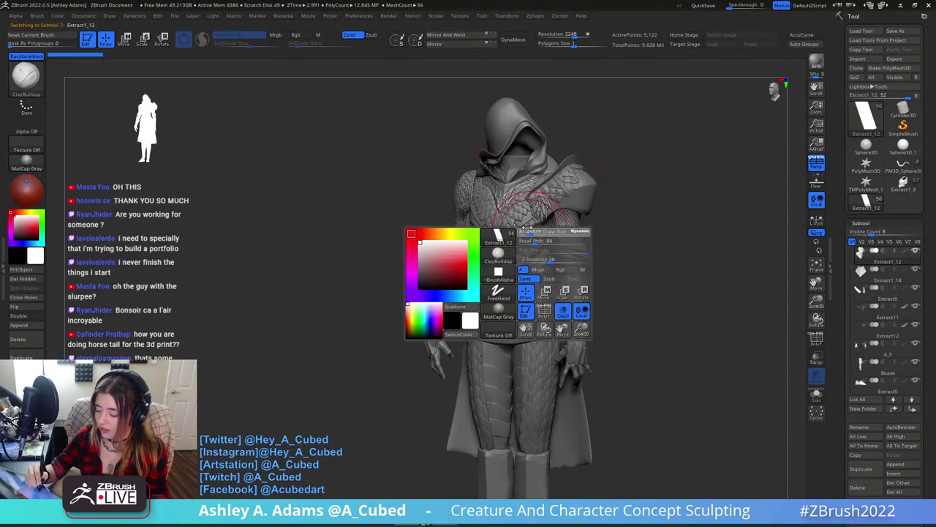
{"action": "mouse_move", "coordinate": [601, 179]}
{"action": "left_mouse_down", "text": "alt"}
{"action": "mouse_move", "coordinate": [546, 186]}
{"action": "mouse_move", "coordinate": [434, 290]}
{"action": "left_mouse_up", "text": "alt"}
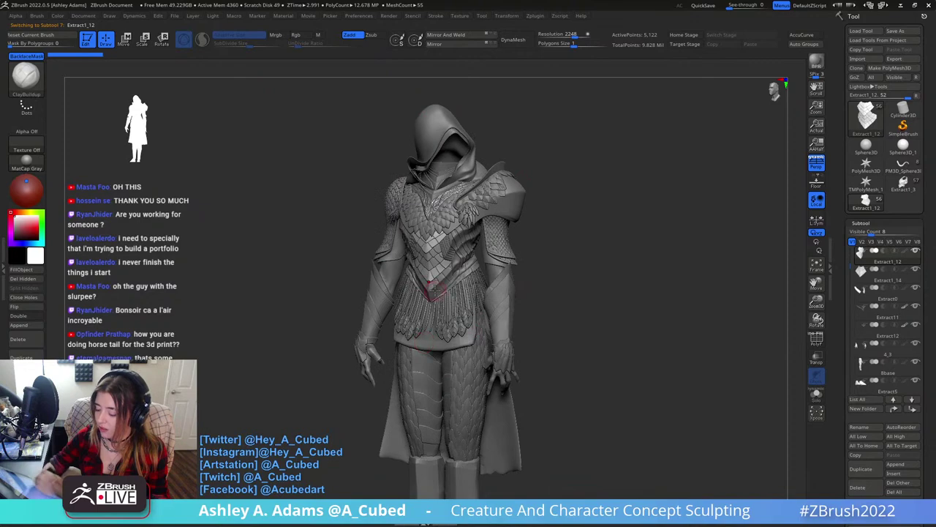
Switch back to the posed two-figure sculpt and examine the whole composition from several sides.
{"action": "left_click", "coordinate": [907, 186]}
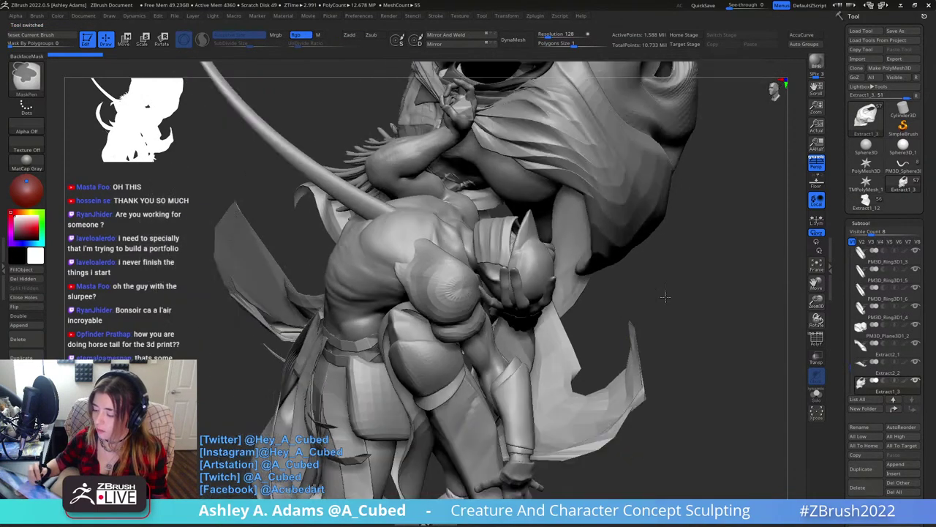
{"action": "mouse_move", "coordinate": [665, 296]}
{"action": "left_mouse_down"}
{"action": "mouse_move", "coordinate": [550, 310]}
{"action": "mouse_move", "coordinate": [583, 259]}
{"action": "mouse_move", "coordinate": [618, 295]}
{"action": "mouse_move", "coordinate": [599, 281]}
{"action": "mouse_move", "coordinate": [605, 291]}
{"action": "mouse_move", "coordinate": [620, 286]}
{"action": "mouse_move", "coordinate": [599, 300]}
{"action": "mouse_move", "coordinate": [623, 299]}
{"action": "mouse_move", "coordinate": [663, 249]}
{"action": "mouse_move", "coordinate": [592, 290]}
{"action": "mouse_move", "coordinate": [633, 284]}
{"action": "mouse_move", "coordinate": [608, 311]}
{"action": "mouse_move", "coordinate": [587, 313]}
{"action": "mouse_move", "coordinate": [630, 316]}
{"action": "mouse_move", "coordinate": [599, 315]}
{"action": "mouse_move", "coordinate": [603, 307]}
{"action": "mouse_move", "coordinate": [631, 331]}
{"action": "left_mouse_up"}
{"action": "mouse_move", "coordinate": [560, 264]}
{"action": "left_mouse_down"}
{"action": "mouse_move", "coordinate": [590, 311]}
{"action": "mouse_move", "coordinate": [600, 297]}
{"action": "left_mouse_up"}
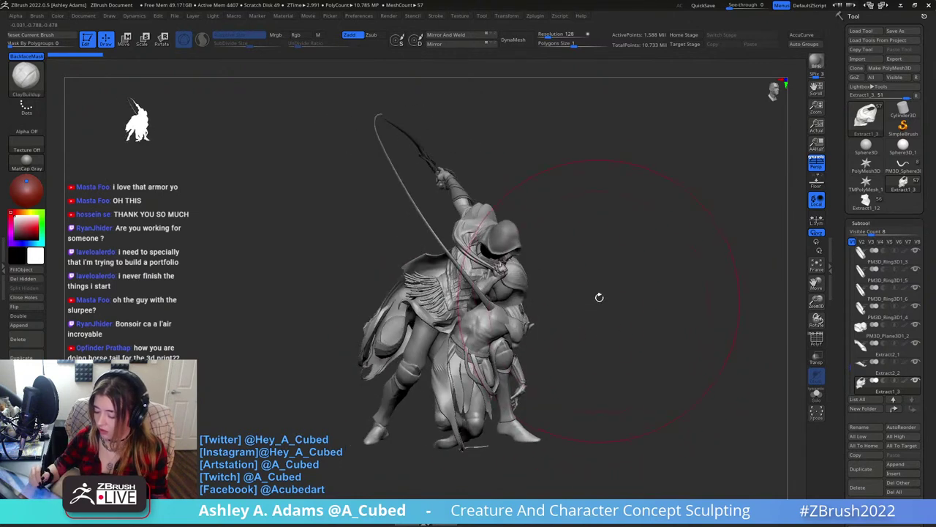
{"action": "mouse_move", "coordinate": [612, 259]}
{"action": "left_mouse_down"}
{"action": "mouse_move", "coordinate": [593, 291]}
{"action": "mouse_move", "coordinate": [601, 290]}
{"action": "left_mouse_up"}
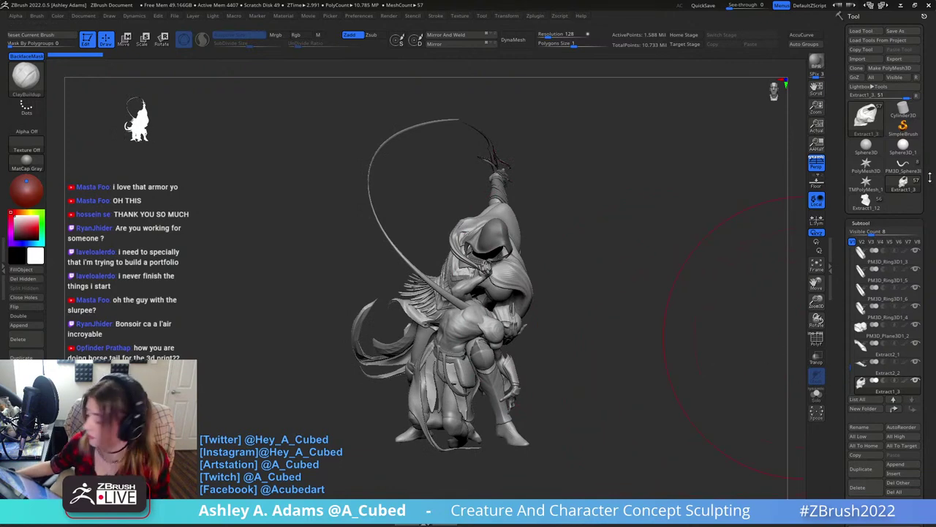
Return to the standing hooded figure and examine the chest ornament and feather details up close.
{"action": "left_click", "coordinate": [866, 199]}
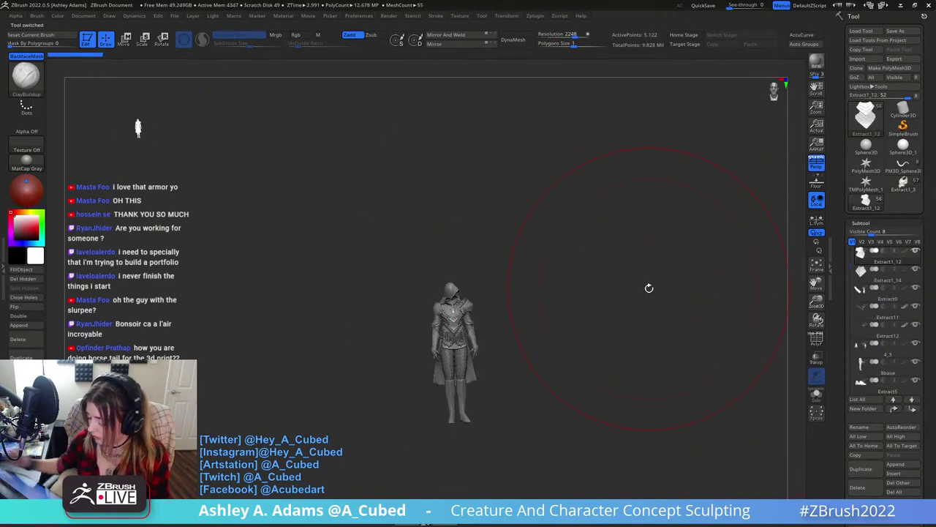
{"action": "left_click_drag", "start_coordinate": [526, 276], "coordinate": [581, 368], "text": "alt"}
{"action": "left_click_drag", "start_coordinate": [677, 292], "coordinate": [678, 318]}
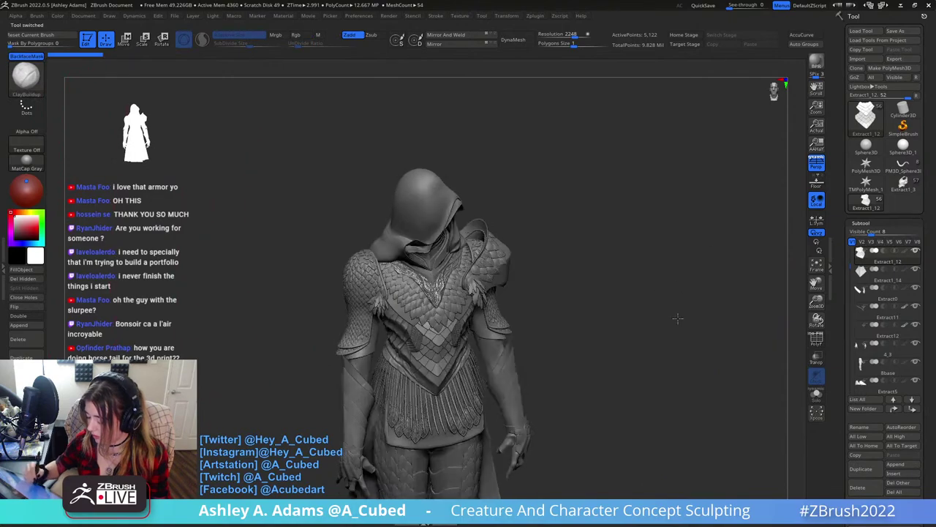
{"action": "mouse_move", "coordinate": [678, 319]}
{"action": "right_mouse_down", "text": "ctrl"}
{"action": "mouse_move", "coordinate": [552, 247]}
{"action": "mouse_move", "coordinate": [426, 283]}
{"action": "mouse_move", "coordinate": [462, 426]}
{"action": "right_mouse_up", "text": "ctrl"}
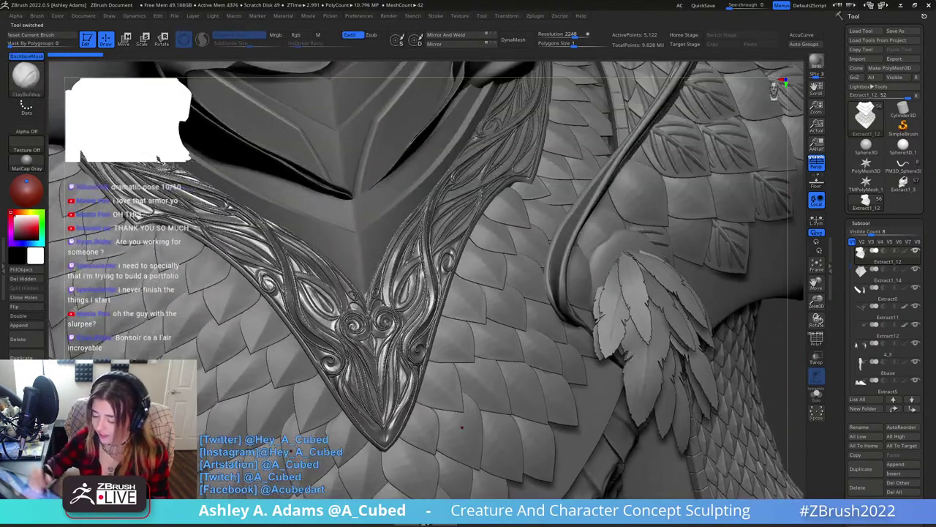
{"action": "right_click_drag", "start_coordinate": [454, 303], "coordinate": [512, 249]}
Select the engraved V-shaped collar trim and examine it together with the surrounding scales and shoulder armour.
{"action": "left_click", "coordinate": [470, 307], "text": "alt"}
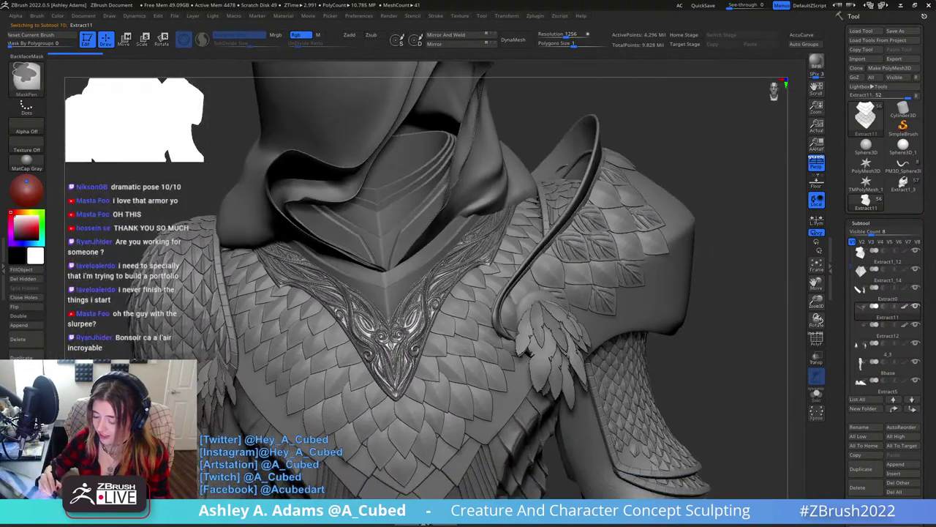
{"action": "key", "text": "space"}
{"action": "left_click_drag", "start_coordinate": [710, 294], "coordinate": [696, 292]}
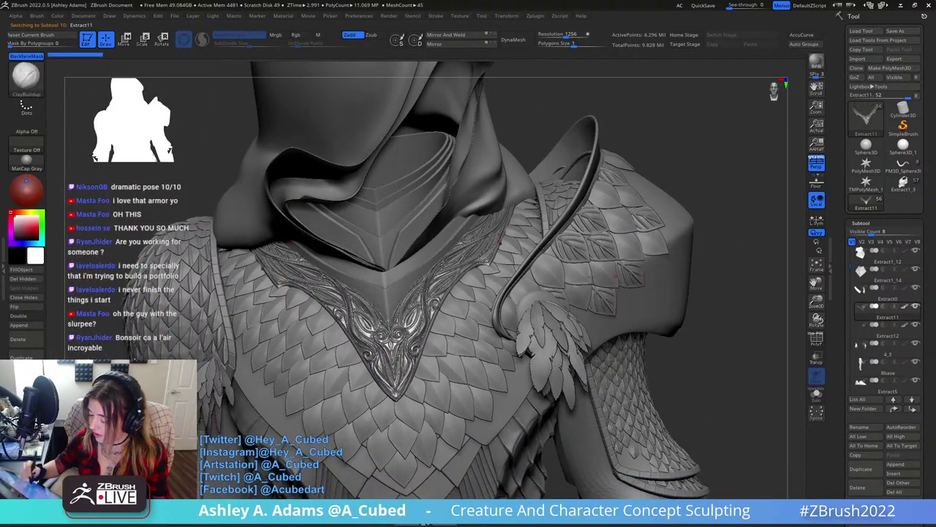
{"action": "right_click_drag", "start_coordinate": [475, 247], "coordinate": [506, 226]}
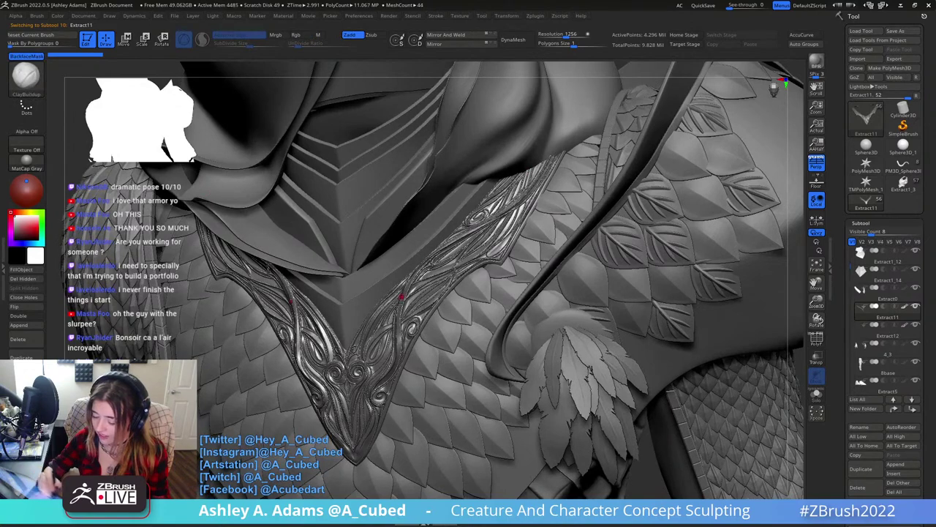
{"action": "right_click_drag", "start_coordinate": [353, 411], "coordinate": [399, 404]}
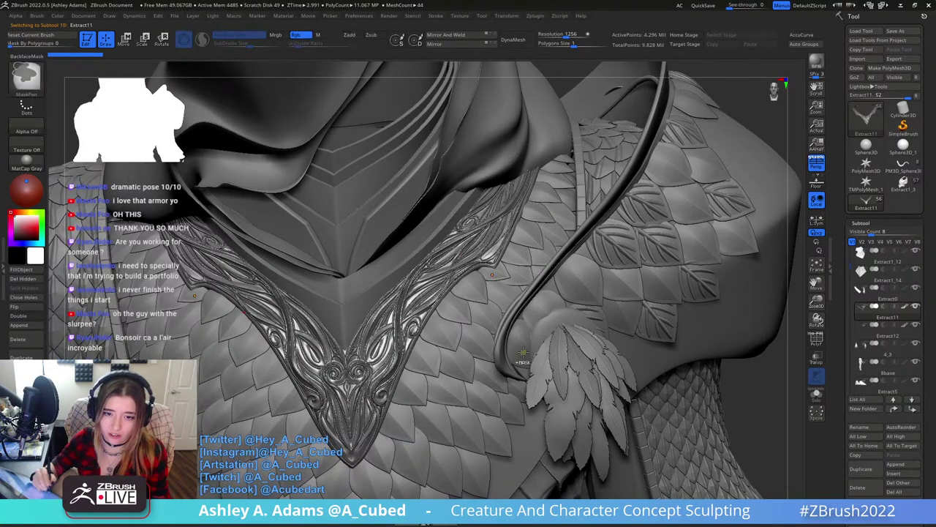
{"action": "mouse_move", "coordinate": [523, 347]}
{"action": "right_mouse_down", "text": "ctrl"}
{"action": "mouse_move", "coordinate": [525, 357]}
{"action": "mouse_move", "coordinate": [511, 315]}
{"action": "right_mouse_up", "text": "ctrl"}
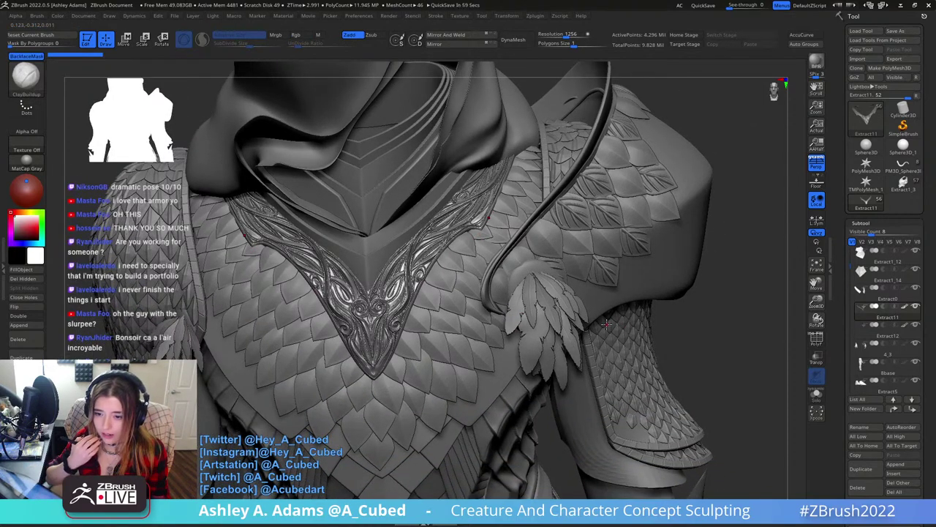
{"action": "right_click_drag", "start_coordinate": [607, 323], "coordinate": [603, 227]}
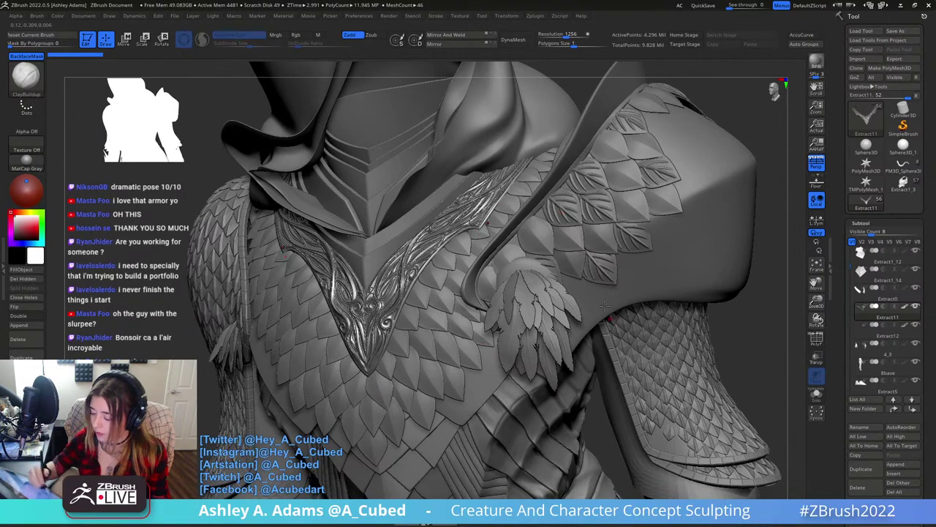
{"action": "right_click_drag", "start_coordinate": [542, 276], "coordinate": [521, 289]}
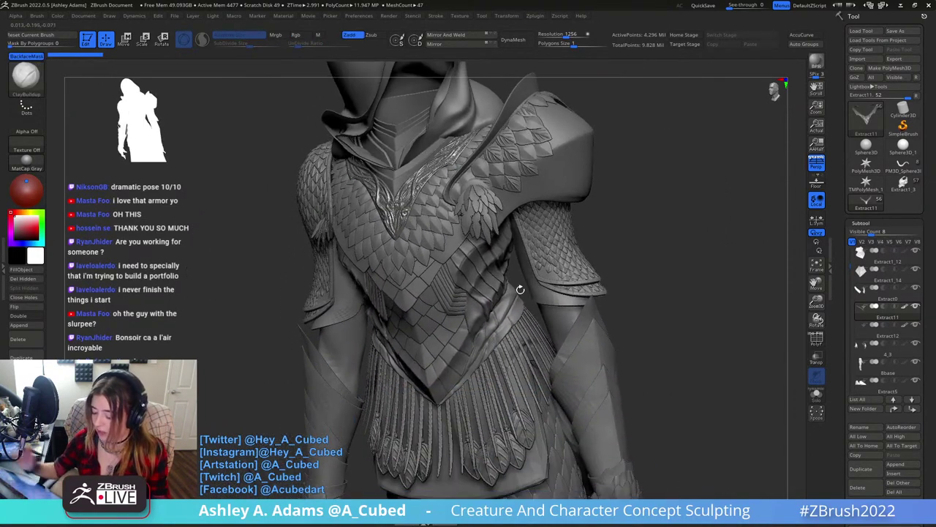
Return to the posed two-figure sculpt, view it in full and delete all of its subtools.
{"action": "left_click", "coordinate": [905, 184]}
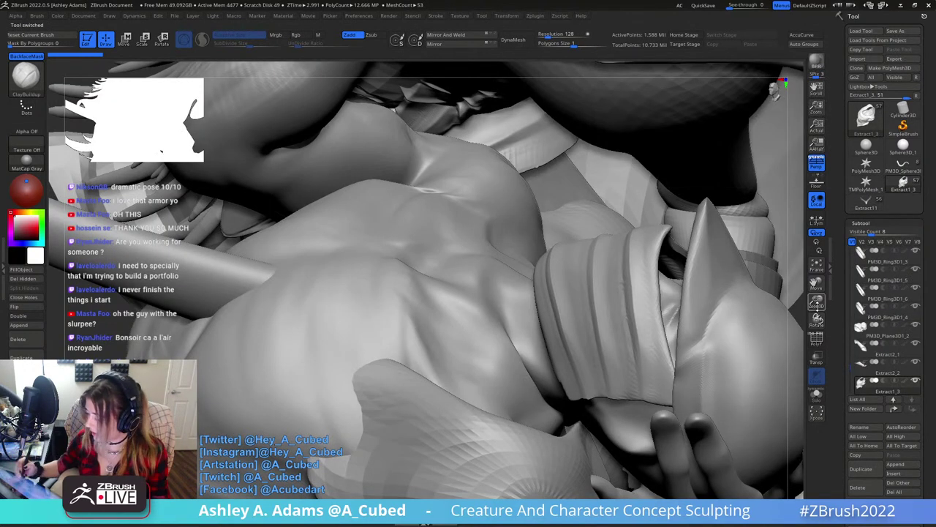
{"action": "left_click", "coordinate": [816, 266]}
{"action": "right_click_drag", "start_coordinate": [571, 325], "coordinate": [587, 282]}
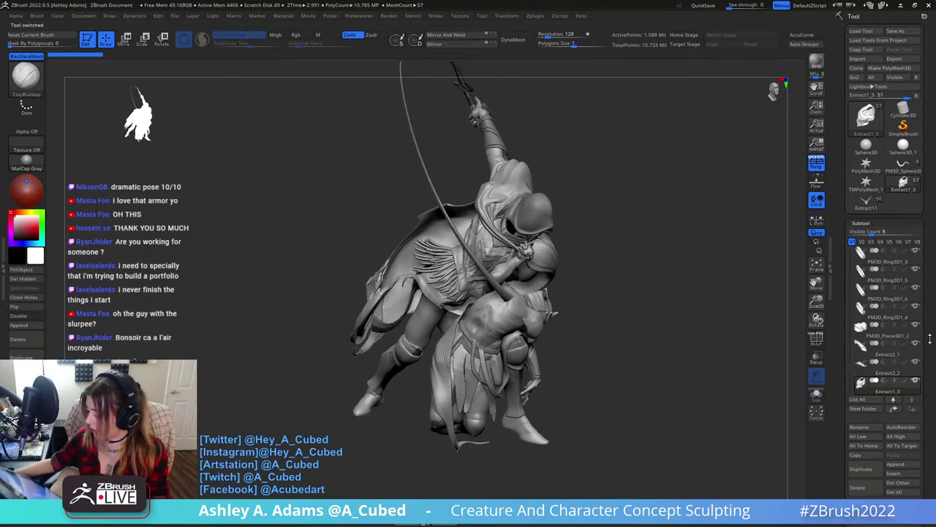
{"action": "left_click", "coordinate": [910, 492]}
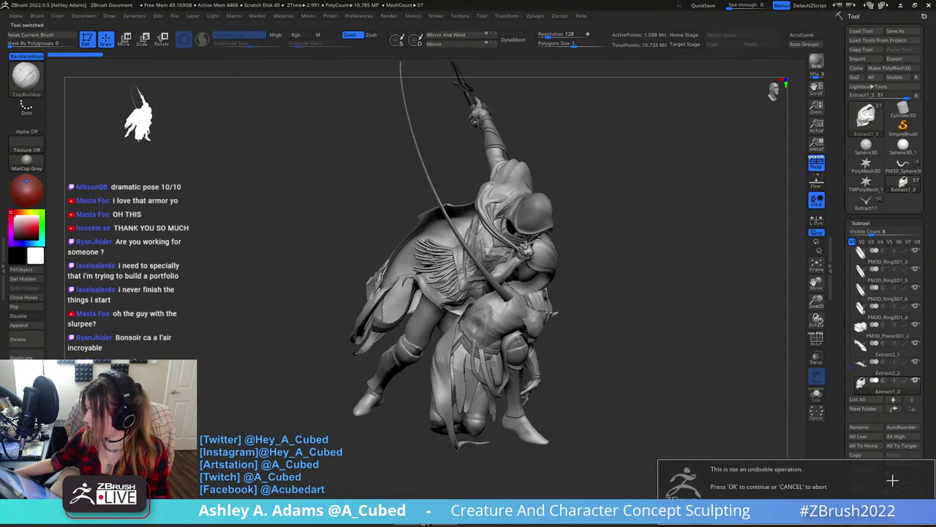
{"action": "left_click", "coordinate": [746, 508]}
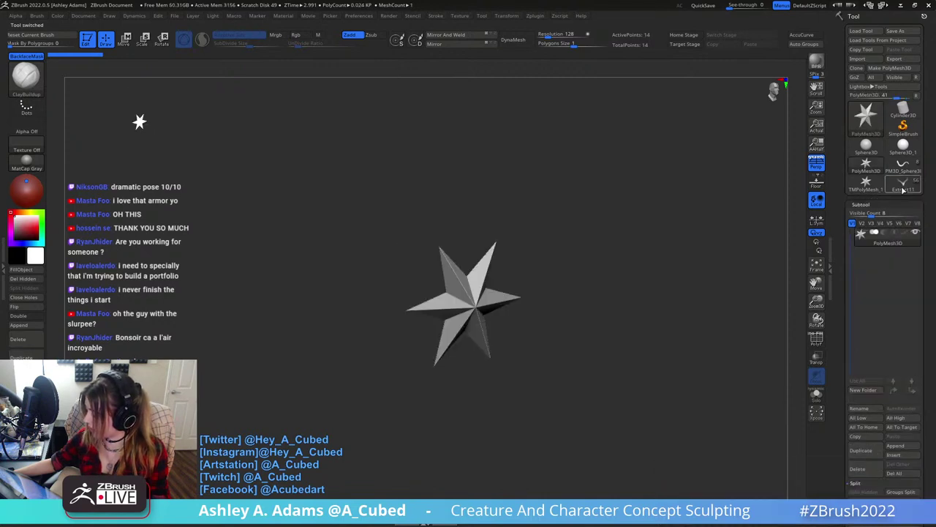
Select the standing hooded figure's tool and delete all of its subtools.
{"action": "left_click", "coordinate": [904, 188]}
{"action": "left_click", "coordinate": [913, 475]}
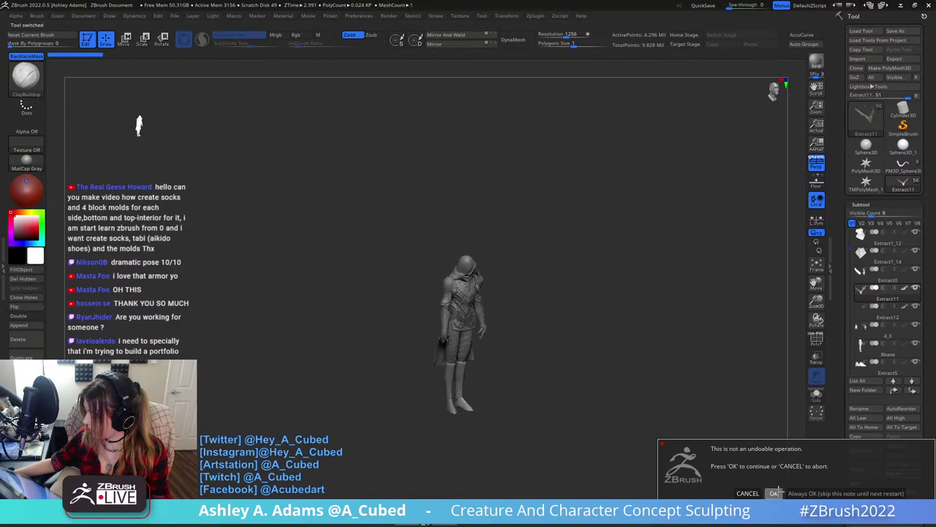
Close the notice about the non-undoable operation and switch to the winged dragon creature model, showing the whole figure.
{"action": "left_click", "coordinate": [746, 509]}
{"action": "left_click", "coordinate": [907, 164]}
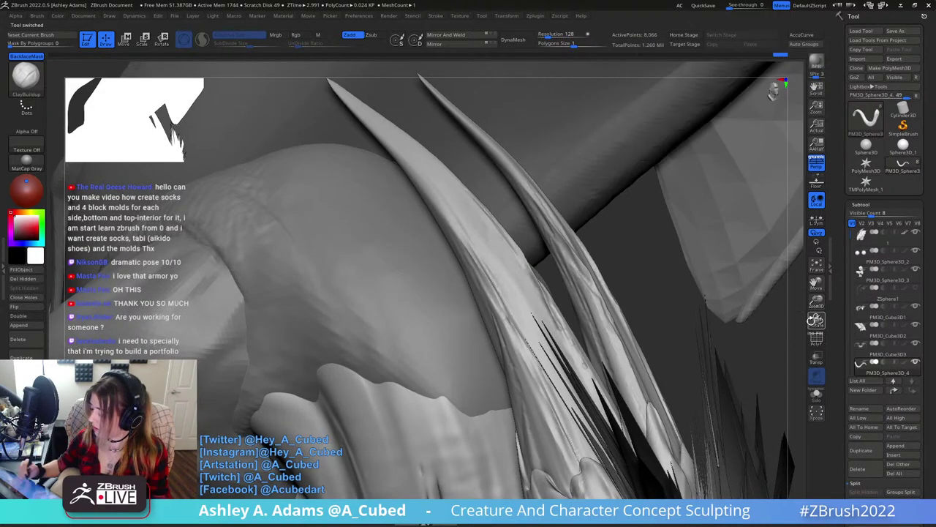
{"action": "left_click", "coordinate": [816, 265]}
{"action": "right_click_drag", "start_coordinate": [661, 353], "coordinate": [677, 242], "text": "ctrl"}
{"action": "right_click_drag", "start_coordinate": [676, 241], "coordinate": [478, 363], "text": "alt"}
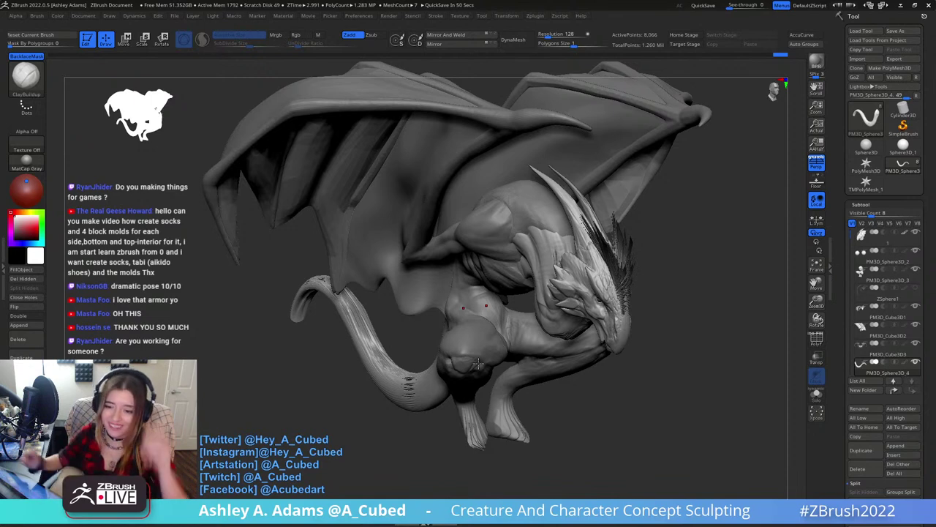
{"action": "left_click_drag", "start_coordinate": [641, 198], "coordinate": [648, 234]}
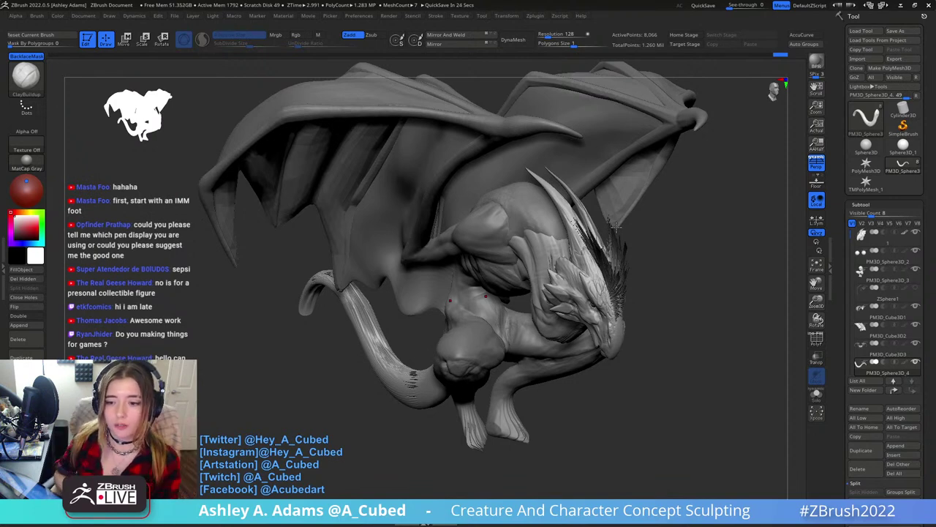
{"action": "left_click_drag", "start_coordinate": [617, 224], "coordinate": [516, 194]}
Make the creature's body subtool active and choose the IMM BParts insert brush.
{"action": "left_click", "coordinate": [438, 329], "text": "alt"}
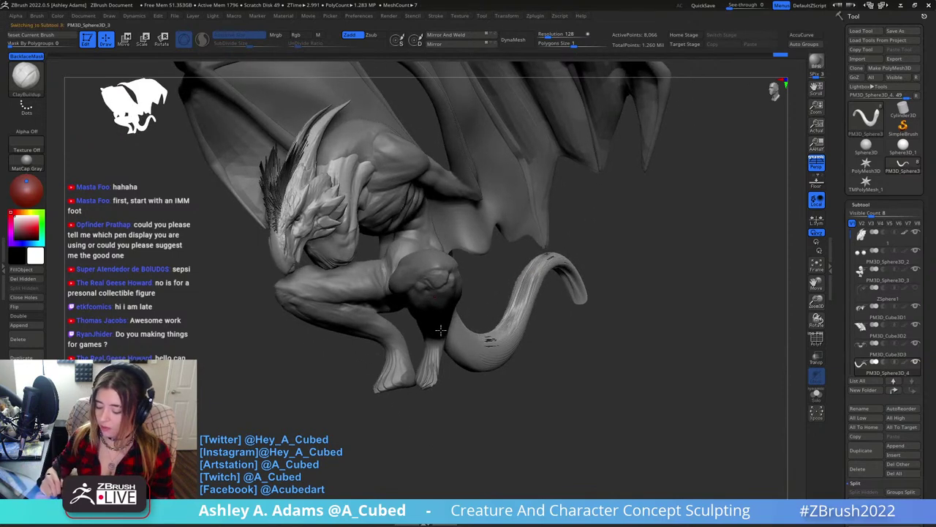
{"action": "right_click_drag", "start_coordinate": [441, 322], "coordinate": [465, 236], "text": "alt"}
{"action": "key", "text": "b"}
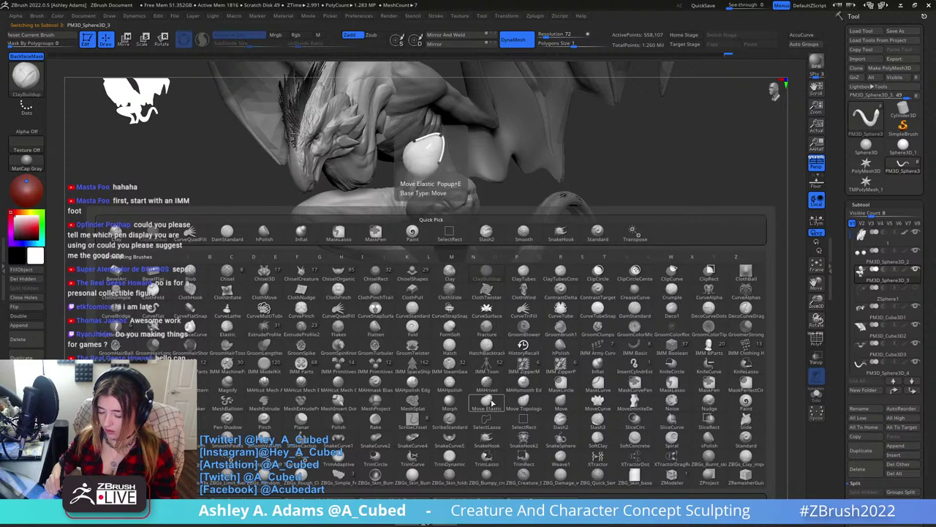
{"action": "key", "text": "i"}
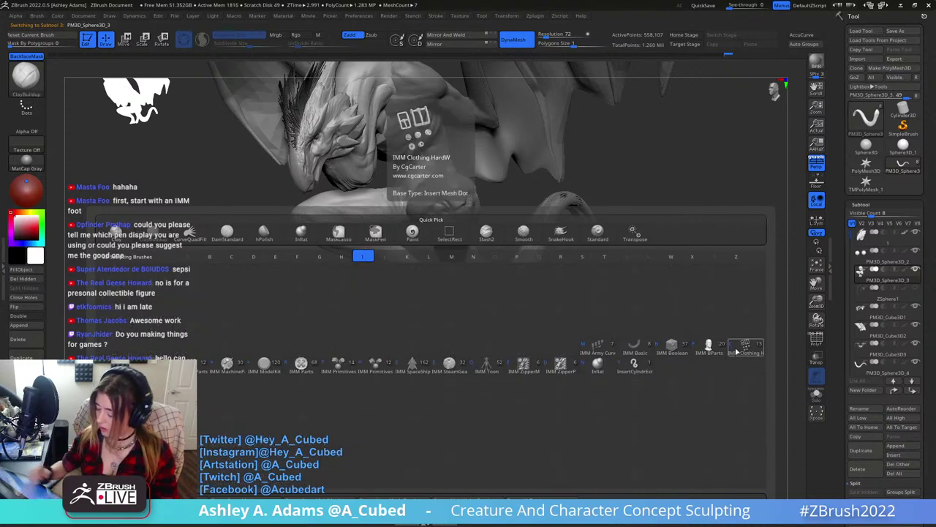
{"action": "left_click", "coordinate": [708, 344]}
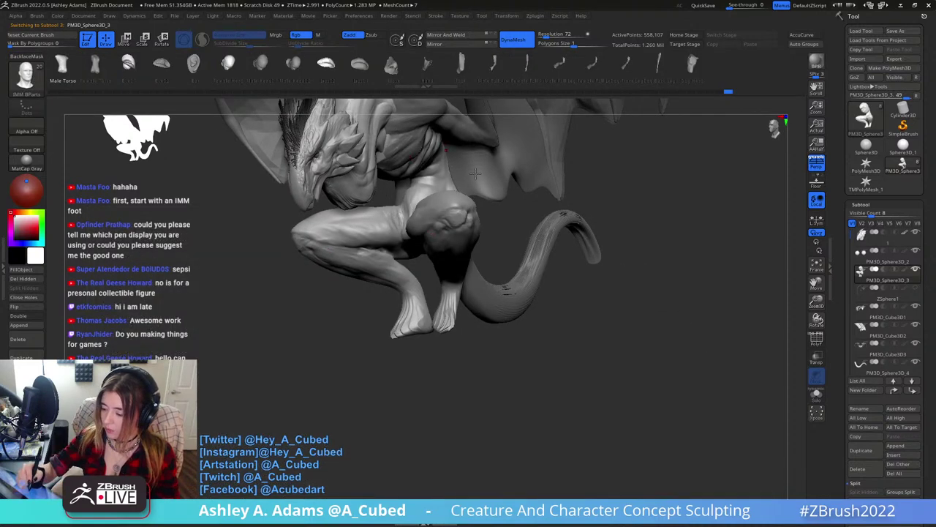
{"action": "right_click_drag", "start_coordinate": [492, 250], "coordinate": [472, 265], "text": "ctrl"}
{"action": "left_click_drag", "start_coordinate": [481, 242], "coordinate": [483, 280]}
{"action": "key", "text": "ctrl+z"}
Insert the Foot mesh from the IMM BParts set at the end of the creature's lower leg.
{"action": "left_click", "coordinate": [461, 69]}
{"action": "left_click_drag", "start_coordinate": [485, 221], "coordinate": [472, 305]}
{"action": "left_click_drag", "start_coordinate": [516, 280], "coordinate": [543, 243]}
Rotate and move the inserted feet so they point forward and sit flat beneath the creature's ankles.
{"action": "key", "text": "w"}
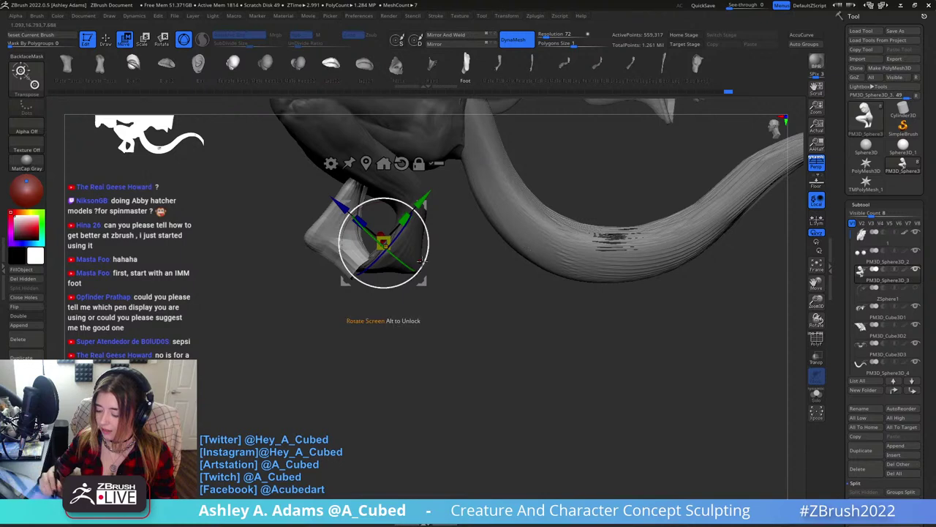
{"action": "left_click_drag", "start_coordinate": [424, 257], "coordinate": [361, 174]}
{"action": "left_click_drag", "start_coordinate": [432, 190], "coordinate": [467, 244]}
{"action": "left_click_drag", "start_coordinate": [461, 190], "coordinate": [563, 228]}
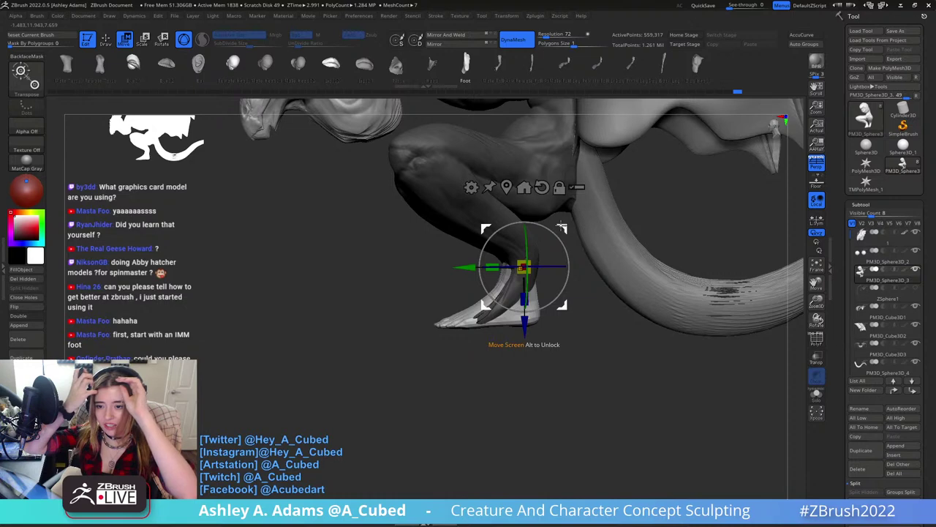
{"action": "left_click_drag", "start_coordinate": [523, 267], "coordinate": [529, 218]}
{"action": "left_click_drag", "start_coordinate": [637, 223], "coordinate": [731, 219], "text": "shift"}
{"action": "left_click_drag", "start_coordinate": [778, 195], "coordinate": [690, 223], "text": "alt"}
Split the masked points of the body off so the new feet become a separate subtool.
{"action": "key", "text": "q"}
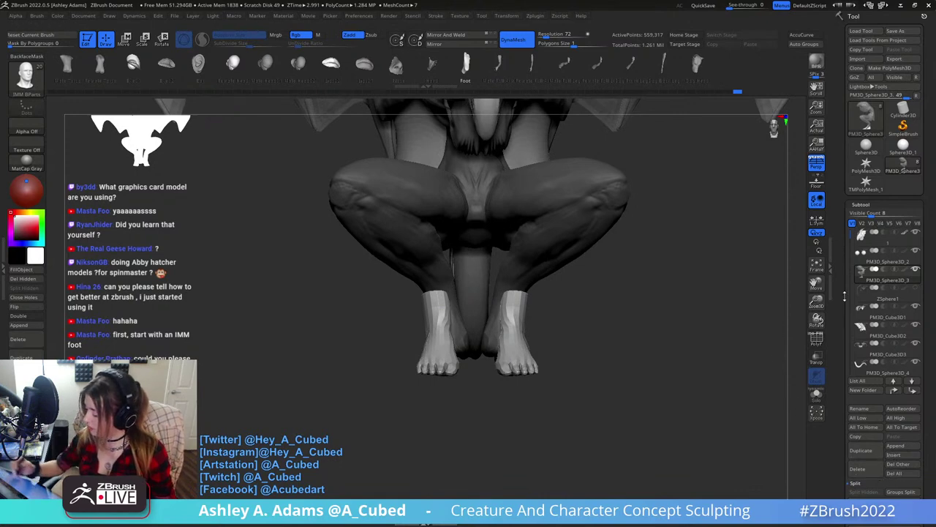
{"action": "left_click", "coordinate": [875, 476]}
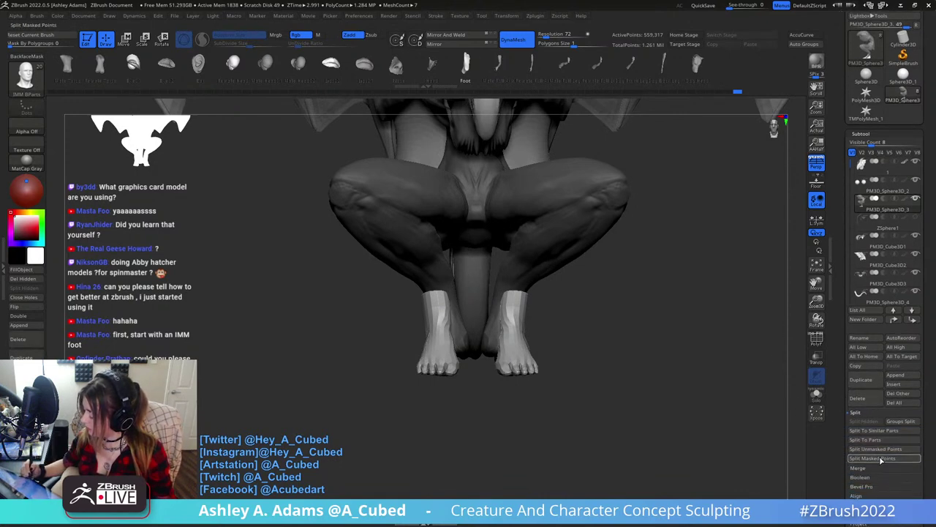
{"action": "right_click", "coordinate": [517, 344]}
{"action": "left_click_drag", "start_coordinate": [570, 322], "coordinate": [536, 313], "text": "alt"}
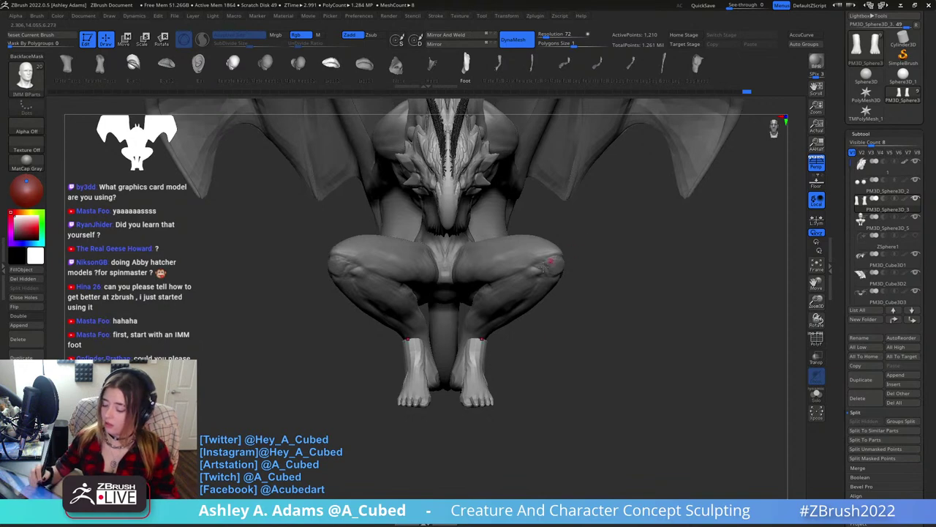
{"action": "right_click_drag", "start_coordinate": [490, 308], "coordinate": [503, 263], "text": "alt"}
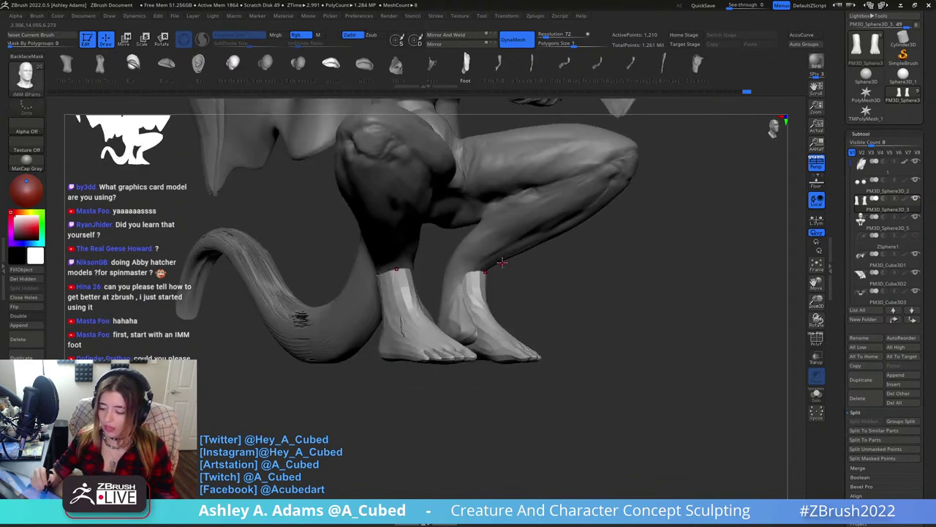
Reshape the ankles with a resized SnakeHook brush so the feet and lower legs line up.
{"action": "key", "text": "b"}
{"action": "key", "text": "s"}
{"action": "key", "text": "h"}
{"action": "key", "text": "space"}
{"action": "left_click_drag", "start_coordinate": [540, 270], "coordinate": [537, 270]}
{"action": "left_click", "coordinate": [470, 252], "text": "alt"}
{"action": "mouse_move", "coordinate": [501, 282]}
{"action": "right_mouse_down"}
{"action": "mouse_move", "coordinate": [474, 297]}
{"action": "mouse_move", "coordinate": [461, 293]}
{"action": "right_mouse_up"}
{"action": "key", "text": "space"}
{"action": "left_click", "coordinate": [401, 287], "text": "alt"}
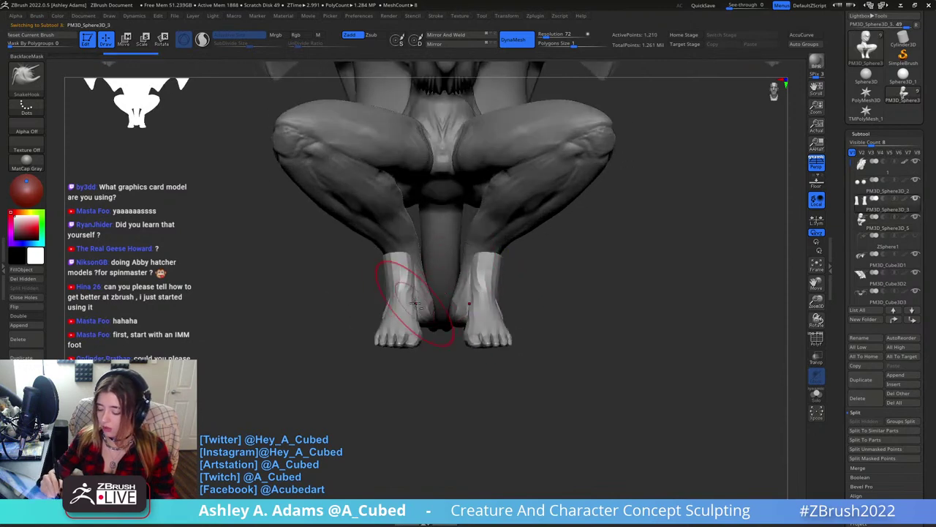
{"action": "left_click_drag", "start_coordinate": [424, 300], "coordinate": [434, 296]}
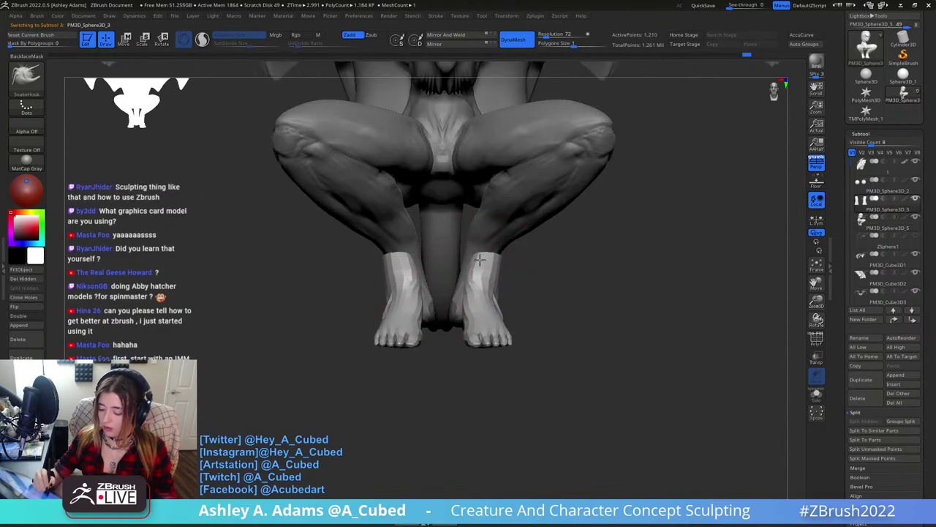
{"action": "left_click_drag", "start_coordinate": [480, 259], "coordinate": [468, 254]}
{"action": "mouse_move", "coordinate": [518, 276]}
{"action": "right_mouse_down"}
{"action": "mouse_move", "coordinate": [507, 286]}
{"action": "mouse_move", "coordinate": [482, 255]}
{"action": "right_mouse_up"}
{"action": "right_click", "coordinate": [428, 335]}
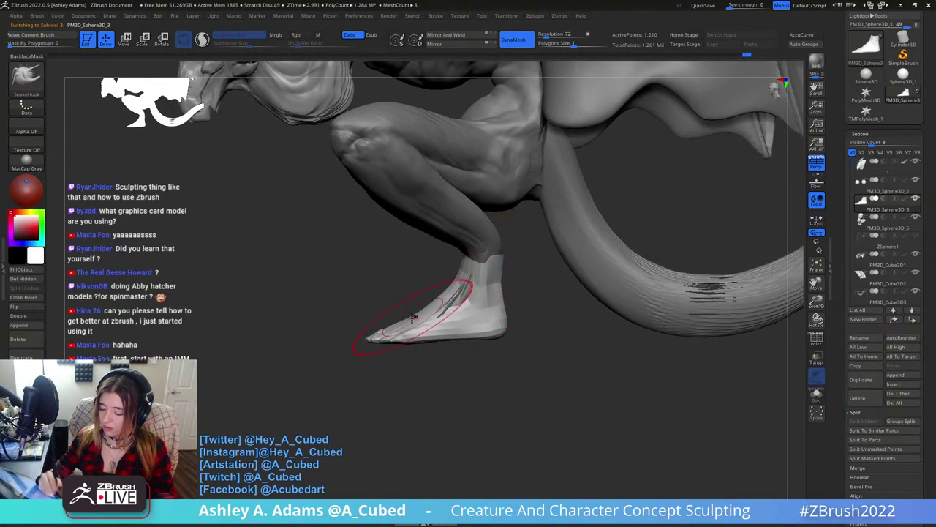
Mask the feet with MaskLasso from below, leaving only the toes unmasked.
{"action": "right_click_drag", "start_coordinate": [381, 330], "coordinate": [401, 247]}
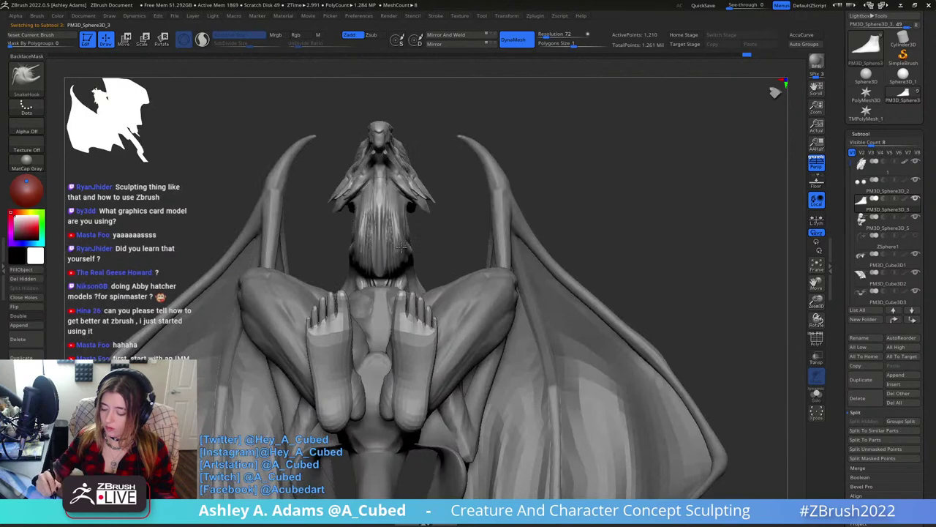
{"action": "left_click", "coordinate": [29, 79], "text": "ctrl"}
{"action": "left_click", "coordinate": [76, 89], "text": "ctrl"}
{"action": "mouse_move", "coordinate": [448, 205]}
{"action": "left_mouse_down", "text": "ctrl"}
{"action": "mouse_move", "coordinate": [399, 241]}
{"action": "mouse_move", "coordinate": [393, 307]}
{"action": "left_mouse_up", "text": "ctrl"}
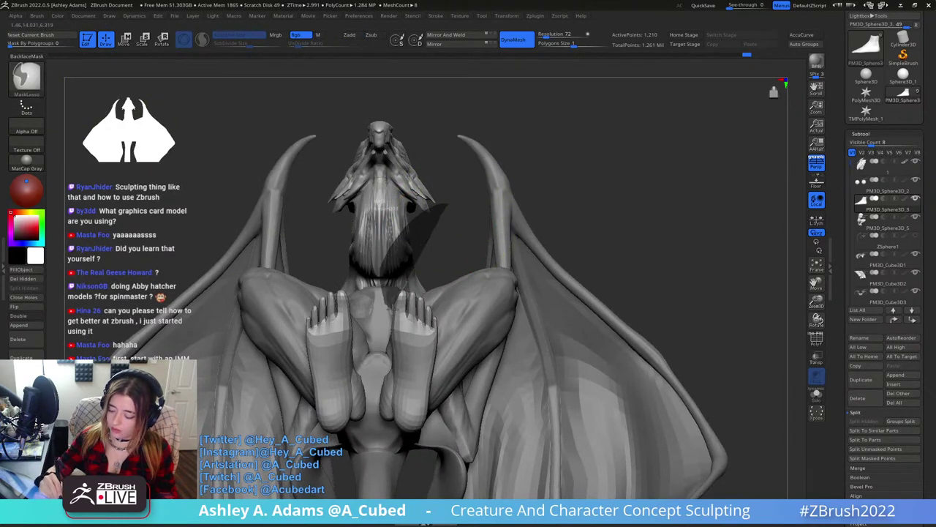
{"action": "left_click_drag", "start_coordinate": [454, 319], "coordinate": [479, 212], "text": "ctrl"}
Stretch the unmasked toes forward with the transform gizmo to make them long and finger-like.
{"action": "key", "text": "w"}
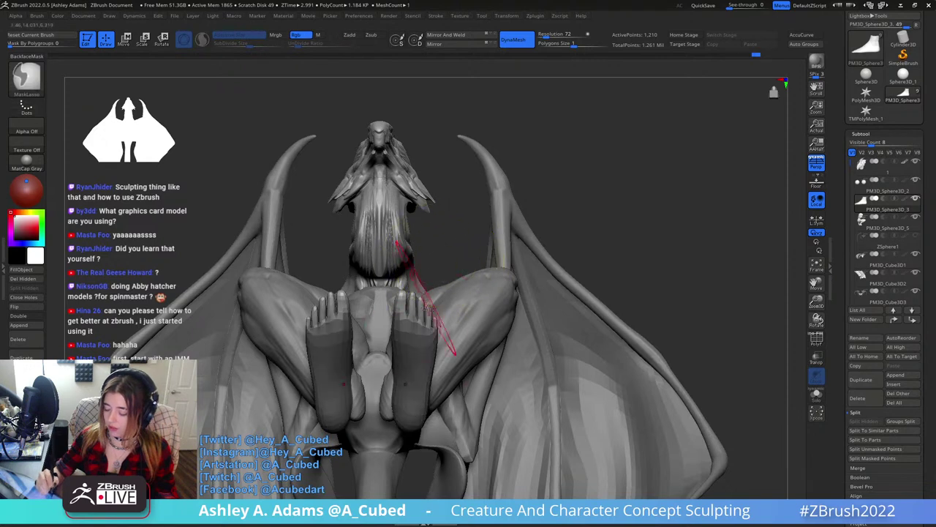
{"action": "left_click", "coordinate": [424, 324], "text": "alt"}
{"action": "mouse_move", "coordinate": [445, 365]}
{"action": "left_mouse_down", "text": "alt"}
{"action": "mouse_move", "coordinate": [452, 288]}
{"action": "mouse_move", "coordinate": [416, 289]}
{"action": "mouse_move", "coordinate": [423, 260]}
{"action": "left_mouse_up", "text": "alt"}
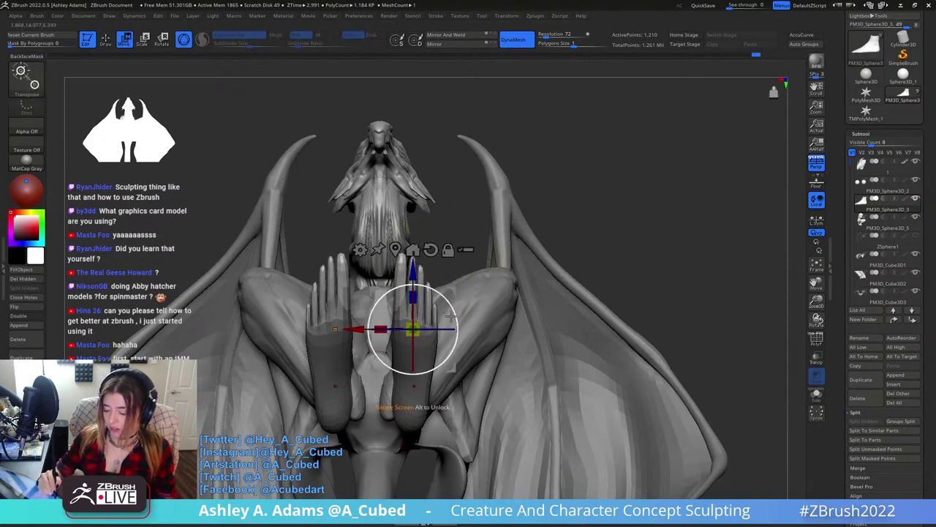
Spread and shape the long toes with SnakeHook, then clear the mask on the feet.
{"action": "key", "text": "q"}
{"action": "left_click_drag", "start_coordinate": [428, 304], "coordinate": [450, 311]}
{"action": "left_click_drag", "start_coordinate": [414, 284], "coordinate": [401, 279]}
{"action": "left_click_drag", "start_coordinate": [435, 311], "coordinate": [420, 287]}
{"action": "right_click_drag", "start_coordinate": [420, 287], "coordinate": [440, 311], "text": "ctrl"}
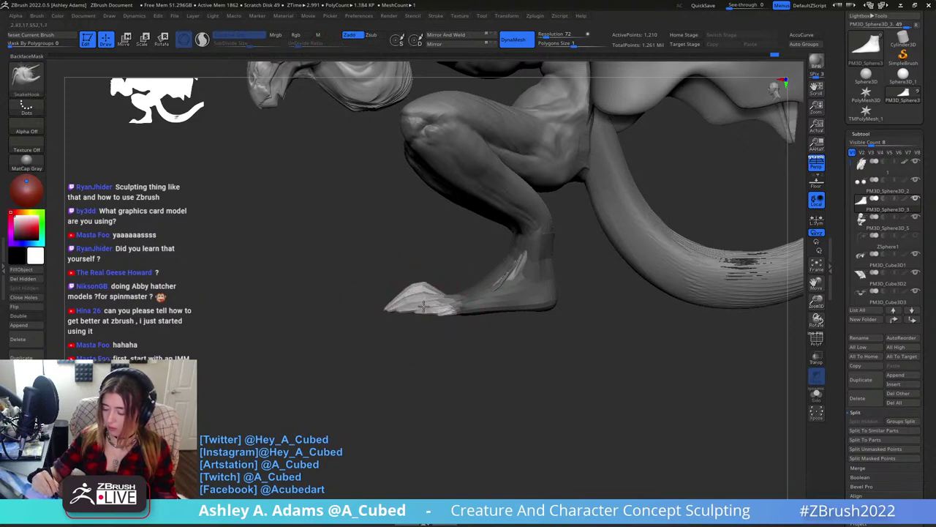
{"action": "left_click", "coordinate": [503, 368], "text": "ctrl"}
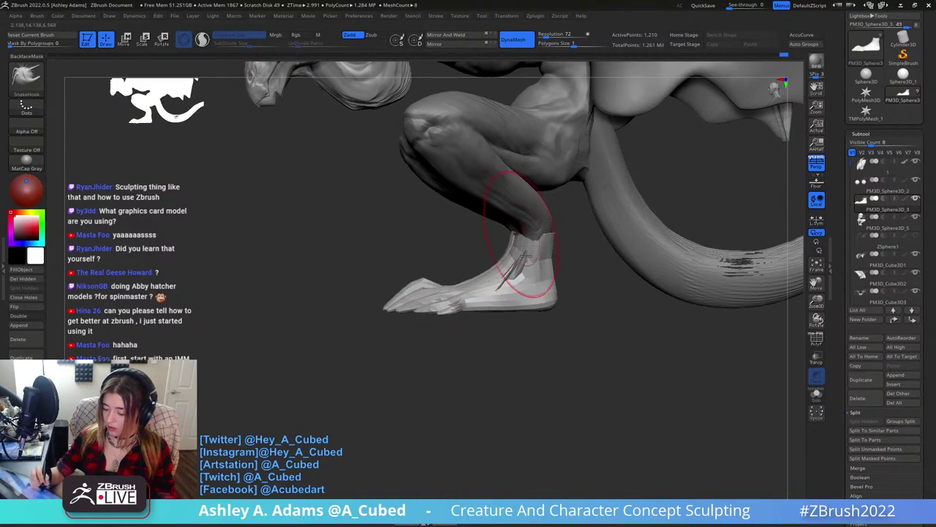
{"action": "right_click", "coordinate": [517, 303]}
{"action": "mouse_move", "coordinate": [515, 307]}
{"action": "right_mouse_down"}
{"action": "mouse_move", "coordinate": [489, 341]}
{"action": "mouse_move", "coordinate": [483, 261]}
{"action": "mouse_move", "coordinate": [456, 219]}
{"action": "mouse_move", "coordinate": [459, 228]}
{"action": "right_mouse_up"}
{"action": "key", "text": "b"}
{"action": "key", "text": "i"}
{"action": "key", "text": "n"}
{"action": "key", "text": "space"}
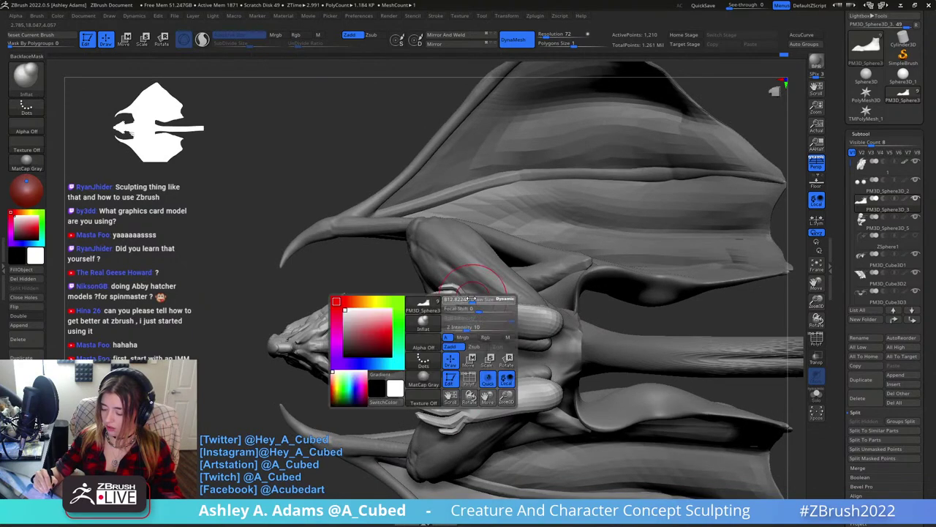
Reshape the sides, ball and heel of the soles from below with the SnakeHook brush.
{"action": "key", "text": "b"}
{"action": "key", "text": "s"}
{"action": "key", "text": "h"}
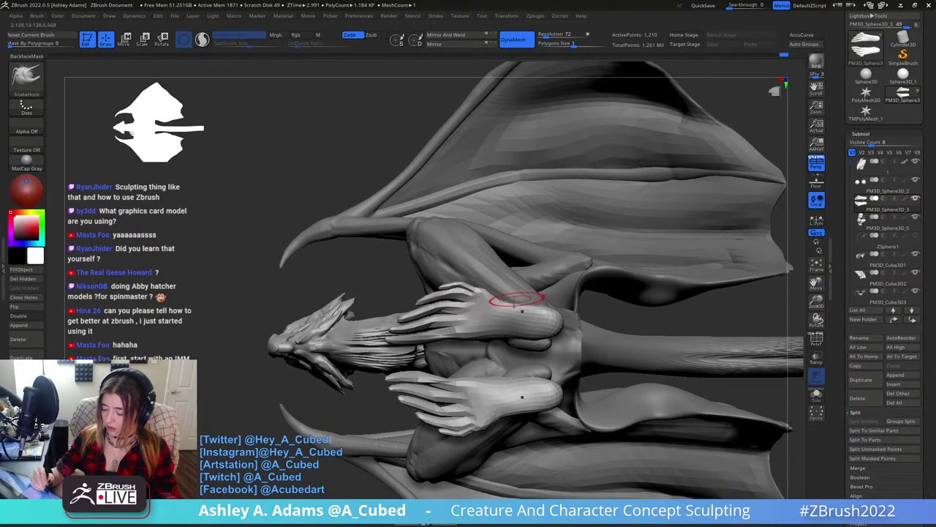
{"action": "mouse_move", "coordinate": [511, 306]}
{"action": "left_mouse_down"}
{"action": "mouse_move", "coordinate": [502, 300]}
{"action": "mouse_move", "coordinate": [536, 300]}
{"action": "mouse_move", "coordinate": [491, 297]}
{"action": "mouse_move", "coordinate": [528, 305]}
{"action": "left_mouse_up"}
{"action": "right_click_drag", "start_coordinate": [512, 319], "coordinate": [509, 323]}
{"action": "left_click_drag", "start_coordinate": [482, 334], "coordinate": [463, 341]}
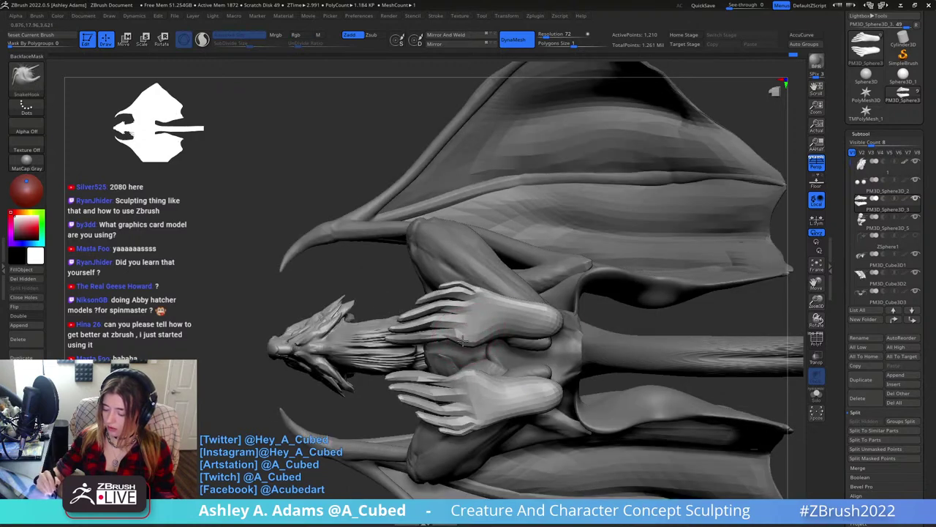
{"action": "right_click_drag", "start_coordinate": [461, 338], "coordinate": [472, 315]}
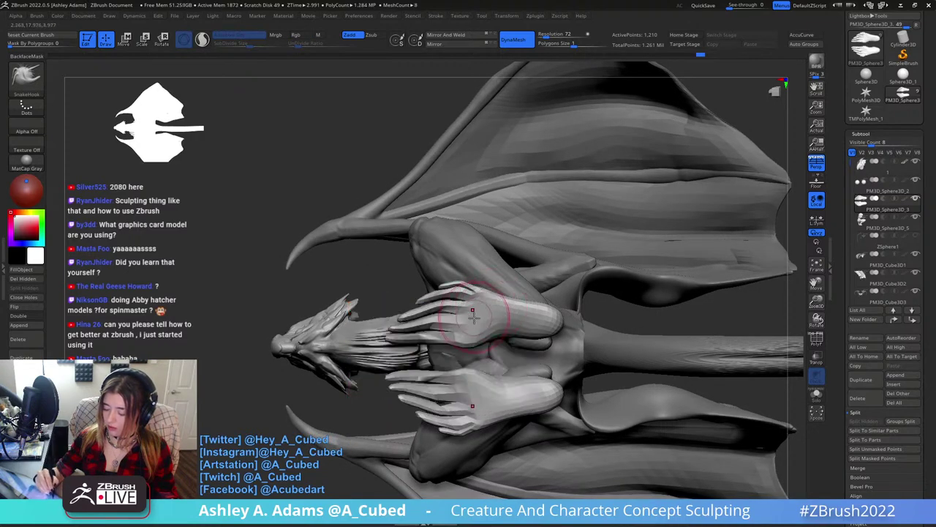
{"action": "left_click_drag", "start_coordinate": [514, 324], "coordinate": [555, 321]}
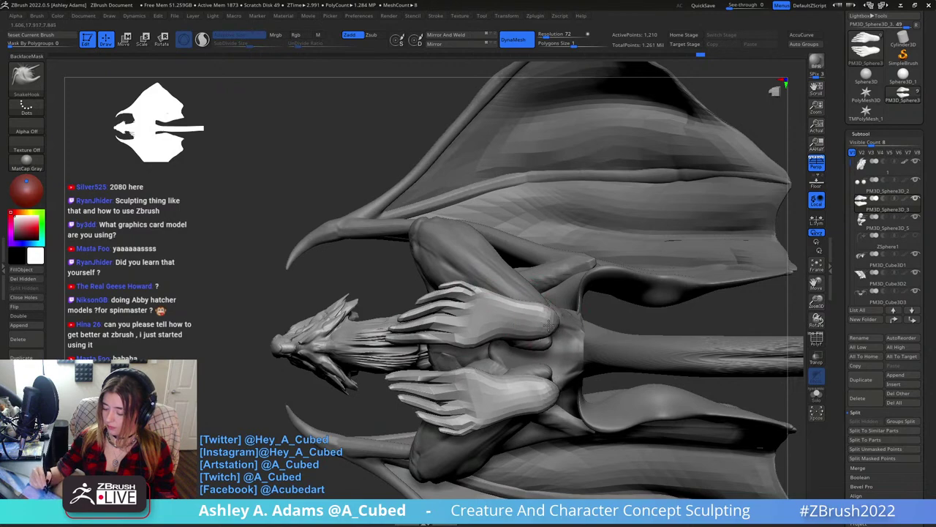
Adjust the heel, then select the body subtool and pull the lower leg at the ankle with SnakeHook.
{"action": "mouse_move", "coordinate": [553, 314]}
{"action": "right_mouse_down"}
{"action": "mouse_move", "coordinate": [536, 375]}
{"action": "mouse_move", "coordinate": [496, 389]}
{"action": "mouse_move", "coordinate": [479, 381]}
{"action": "right_mouse_up"}
{"action": "left_click_drag", "start_coordinate": [578, 327], "coordinate": [565, 325]}
{"action": "right_click_drag", "start_coordinate": [565, 327], "coordinate": [544, 313]}
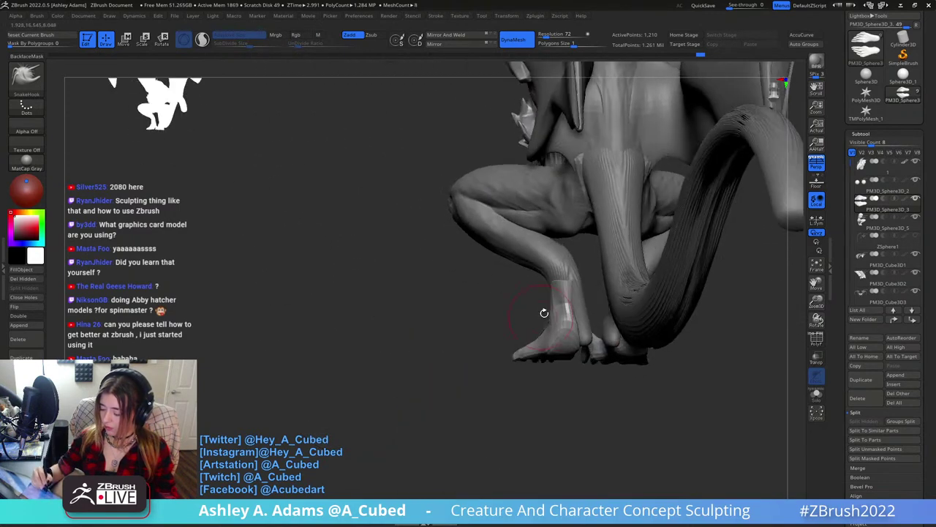
{"action": "left_click", "coordinate": [584, 316], "text": "alt"}
{"action": "right_click_drag", "start_coordinate": [567, 351], "coordinate": [532, 361]}
{"action": "left_click_drag", "start_coordinate": [568, 316], "coordinate": [575, 287]}
{"action": "right_click_drag", "start_coordinate": [568, 284], "coordinate": [617, 278]}
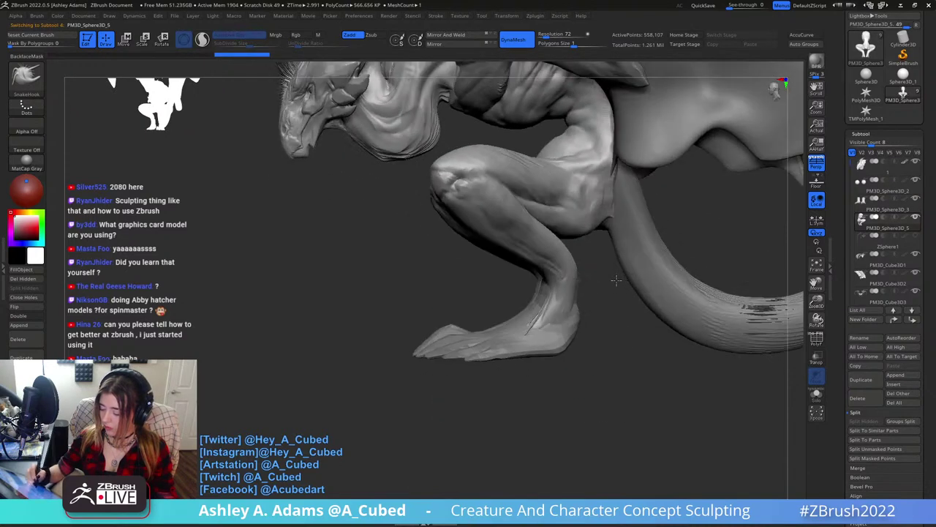
Brush a ClayBuildup stroke across the ankle where the lower leg meets the foot.
{"action": "key", "text": "b"}
{"action": "key", "text": "c"}
{"action": "key", "text": "b"}
{"action": "mouse_move", "coordinate": [548, 310]}
{"action": "left_mouse_down"}
{"action": "mouse_move", "coordinate": [539, 320]}
{"action": "mouse_move", "coordinate": [566, 306]}
{"action": "left_mouse_up"}
{"action": "mouse_move", "coordinate": [569, 305]}
{"action": "right_mouse_down"}
{"action": "mouse_move", "coordinate": [572, 283]}
{"action": "mouse_move", "coordinate": [554, 314]}
{"action": "right_mouse_up"}
Pull the front of the ankle upward with SnakeHook to blend it into the lower leg.
{"action": "key", "text": "b"}
{"action": "key", "text": "s"}
{"action": "key", "text": "h"}
{"action": "left_click_drag", "start_coordinate": [554, 301], "coordinate": [553, 287]}
{"action": "right_click_drag", "start_coordinate": [553, 288], "coordinate": [521, 282], "text": "shift"}
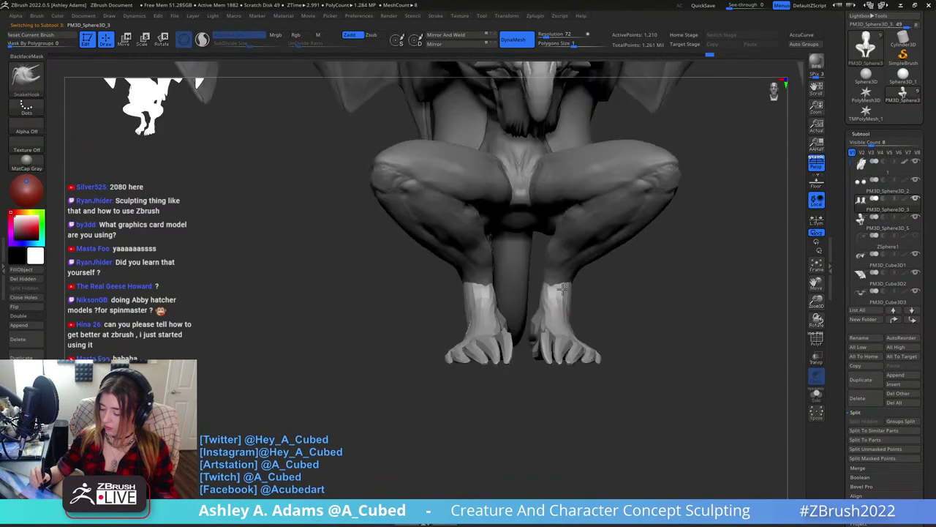
Make the feet subtool active, then extend the back of the ankle up the lower leg and smooth it.
{"action": "mouse_move", "coordinate": [503, 321]}
{"action": "right_mouse_down"}
{"action": "mouse_move", "coordinate": [507, 333]}
{"action": "mouse_move", "coordinate": [472, 355]}
{"action": "right_mouse_up"}
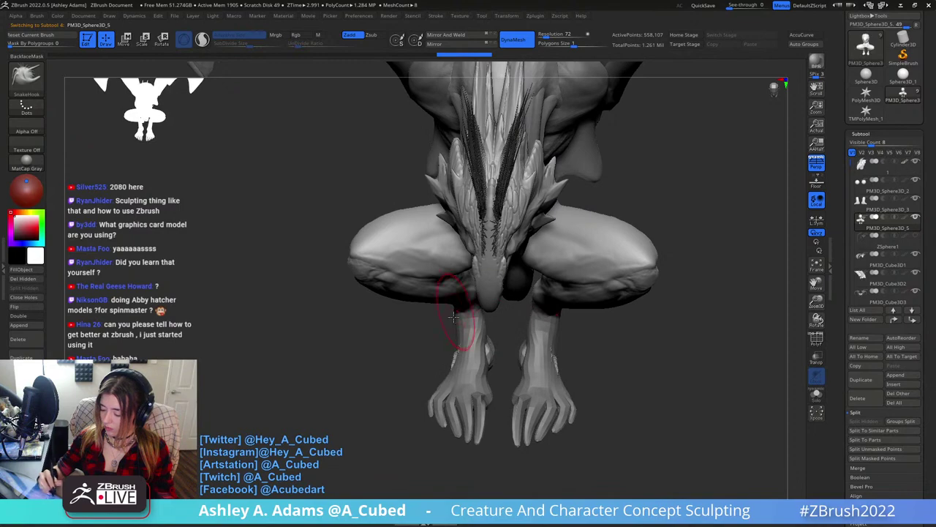
{"action": "mouse_move", "coordinate": [539, 365]}
{"action": "right_mouse_down"}
{"action": "mouse_move", "coordinate": [545, 355]}
{"action": "mouse_move", "coordinate": [506, 358]}
{"action": "mouse_move", "coordinate": [517, 307]}
{"action": "mouse_move", "coordinate": [503, 330]}
{"action": "mouse_move", "coordinate": [439, 262]}
{"action": "mouse_move", "coordinate": [446, 342]}
{"action": "mouse_move", "coordinate": [439, 317]}
{"action": "mouse_move", "coordinate": [463, 309]}
{"action": "mouse_move", "coordinate": [480, 334]}
{"action": "mouse_move", "coordinate": [480, 318]}
{"action": "right_mouse_up"}
{"action": "left_click", "coordinate": [537, 358], "text": "alt"}
{"action": "right_click", "coordinate": [489, 316]}
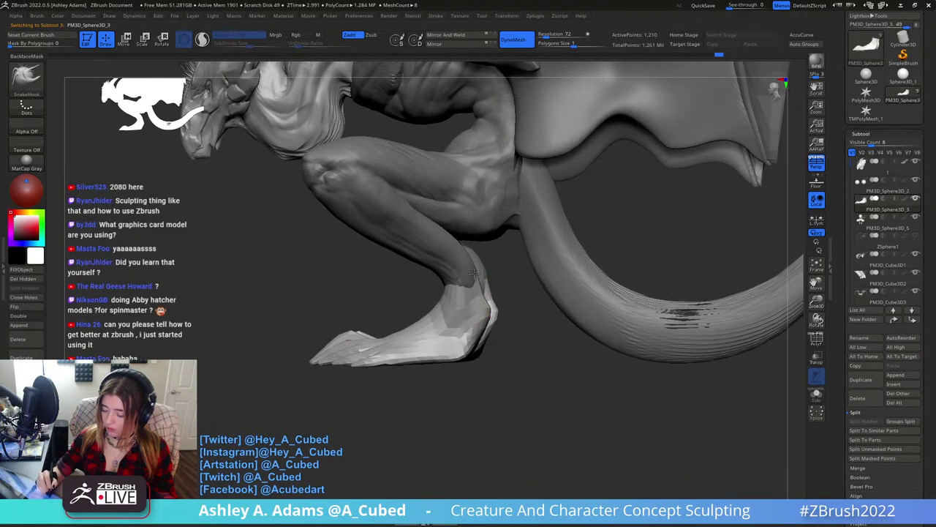
{"action": "mouse_move", "coordinate": [485, 273]}
{"action": "right_mouse_down"}
{"action": "mouse_move", "coordinate": [422, 300]}
{"action": "mouse_move", "coordinate": [404, 294]}
{"action": "mouse_move", "coordinate": [395, 315]}
{"action": "mouse_move", "coordinate": [474, 309]}
{"action": "mouse_move", "coordinate": [436, 301]}
{"action": "right_mouse_up"}
{"action": "left_click_drag", "start_coordinate": [463, 301], "coordinate": [464, 310], "text": "shift"}
Refine the contour of the ankle and heel from behind with the SnakeHook brush.
{"action": "right_click_drag", "start_coordinate": [465, 312], "coordinate": [447, 308]}
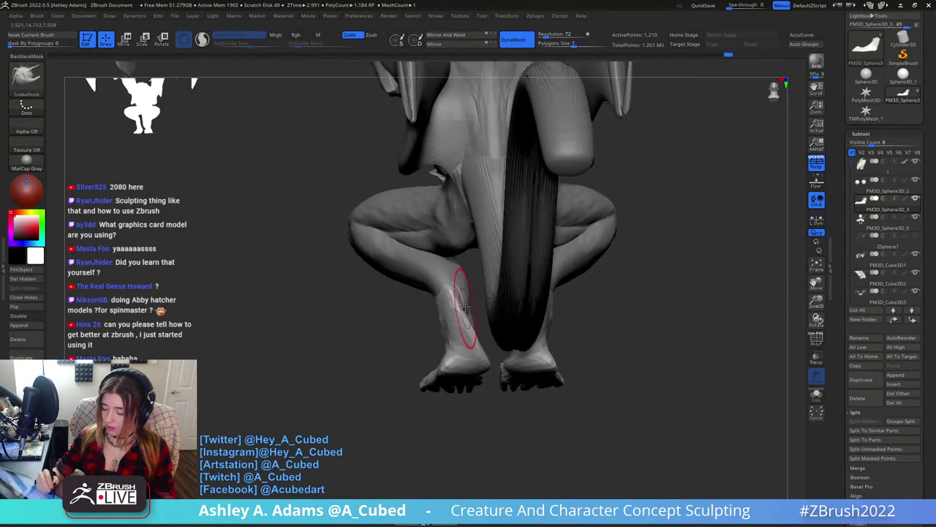
{"action": "left_click_drag", "start_coordinate": [463, 328], "coordinate": [453, 335]}
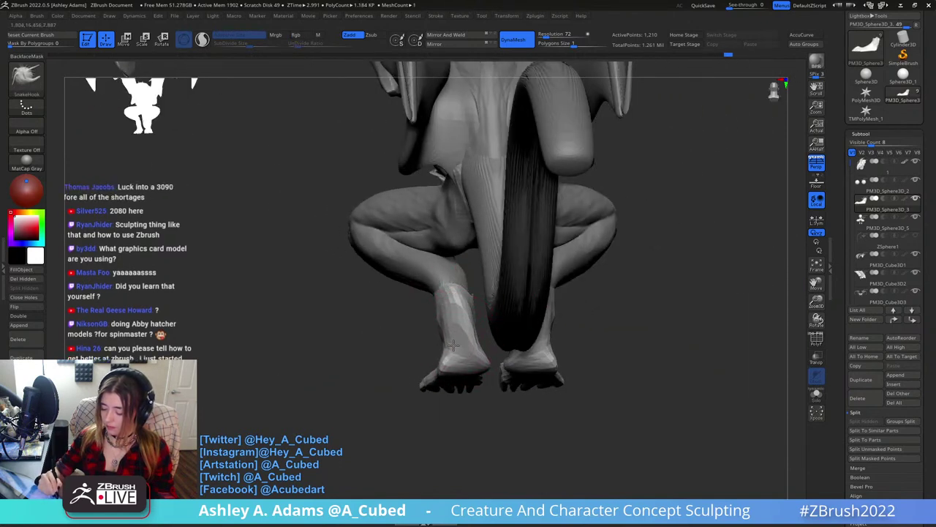
{"action": "right_click_drag", "start_coordinate": [442, 341], "coordinate": [452, 343]}
{"action": "right_click", "coordinate": [451, 342]}
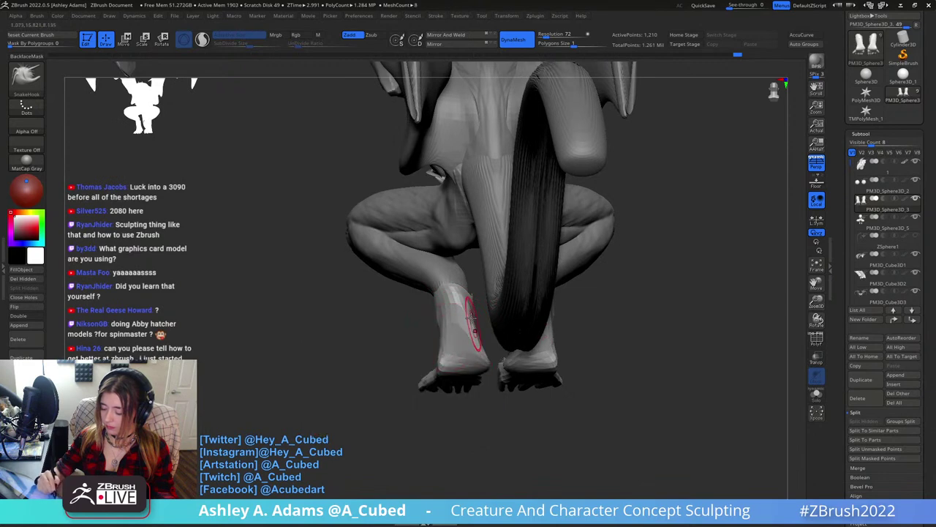
Build up the inner side of the ankle from behind and the front of the ankle with ClayBuildup strokes.
{"action": "mouse_move", "coordinate": [473, 293]}
{"action": "right_mouse_down"}
{"action": "mouse_move", "coordinate": [461, 276]}
{"action": "mouse_move", "coordinate": [486, 305]}
{"action": "mouse_move", "coordinate": [466, 333]}
{"action": "mouse_move", "coordinate": [481, 341]}
{"action": "right_mouse_up"}
{"action": "key", "text": "b"}
{"action": "key", "text": "c"}
{"action": "key", "text": "b"}
{"action": "left_click_drag", "start_coordinate": [479, 335], "coordinate": [472, 351]}
{"action": "right_click_drag", "start_coordinate": [473, 351], "coordinate": [504, 370]}
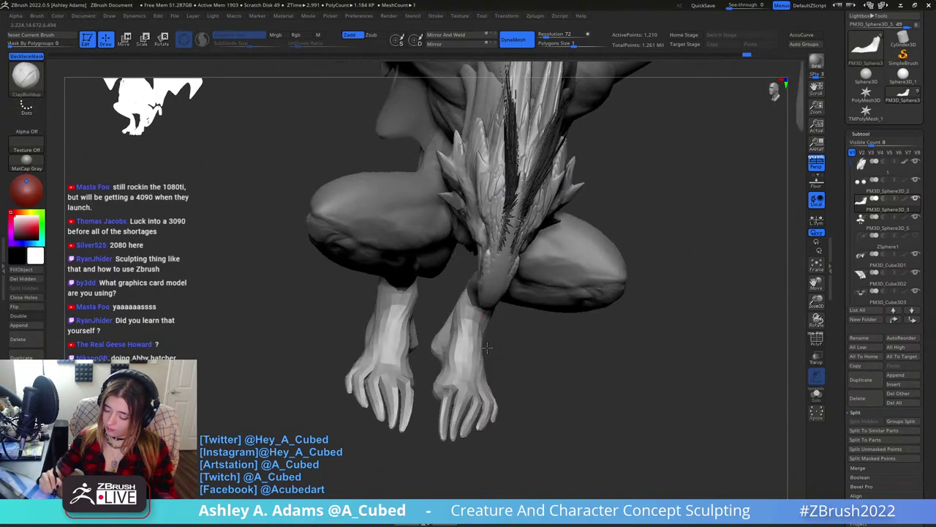
{"action": "left_click_drag", "start_coordinate": [463, 313], "coordinate": [458, 353]}
Mask the toes from below, invert the mask, move the toes back toward the heels, and clear the mask.
{"action": "mouse_move", "coordinate": [507, 417]}
{"action": "right_mouse_down", "text": "ctrl"}
{"action": "mouse_move", "coordinate": [496, 355]}
{"action": "mouse_move", "coordinate": [505, 324]}
{"action": "mouse_move", "coordinate": [548, 310]}
{"action": "mouse_move", "coordinate": [574, 355]}
{"action": "right_mouse_up", "text": "ctrl"}
{"action": "mouse_move", "coordinate": [511, 353]}
{"action": "right_mouse_down"}
{"action": "mouse_move", "coordinate": [540, 293]}
{"action": "mouse_move", "coordinate": [549, 232]}
{"action": "right_mouse_up"}
{"action": "left_click_drag", "start_coordinate": [531, 215], "coordinate": [491, 259], "text": "ctrl"}
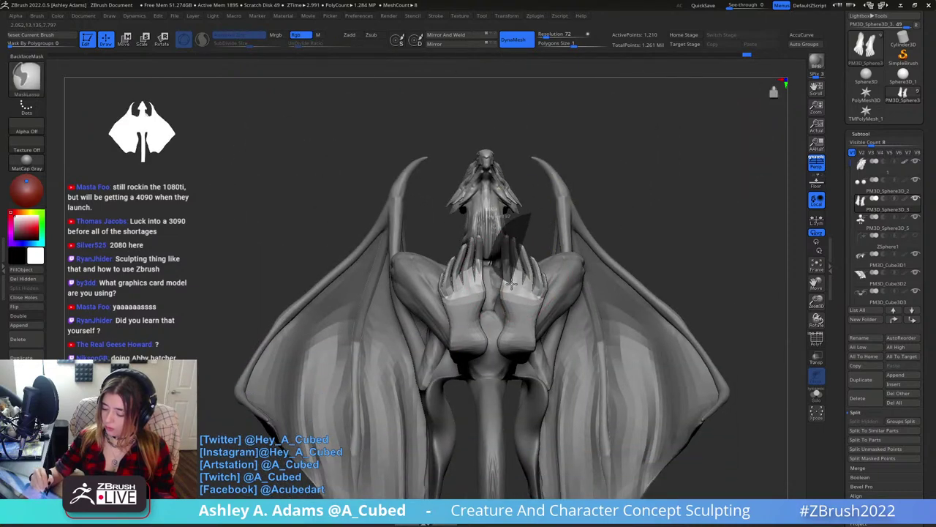
{"action": "left_click_drag", "start_coordinate": [576, 285], "coordinate": [577, 281], "text": "ctrl"}
{"action": "mouse_move", "coordinate": [619, 192]}
{"action": "left_mouse_down", "text": "ctrl"}
{"action": "mouse_move", "coordinate": [504, 206]}
{"action": "mouse_move", "coordinate": [499, 307]}
{"action": "mouse_move", "coordinate": [575, 303]}
{"action": "left_mouse_up", "text": "ctrl"}
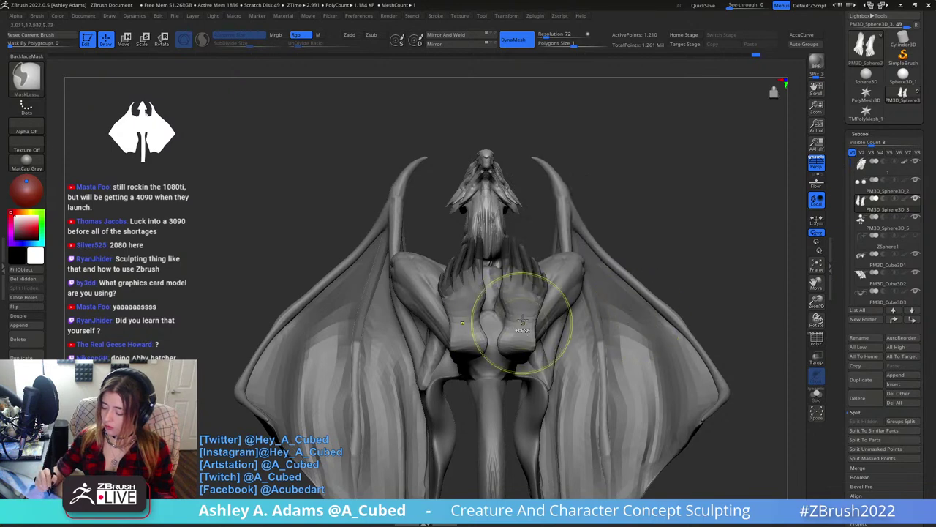
{"action": "key", "text": "w"}
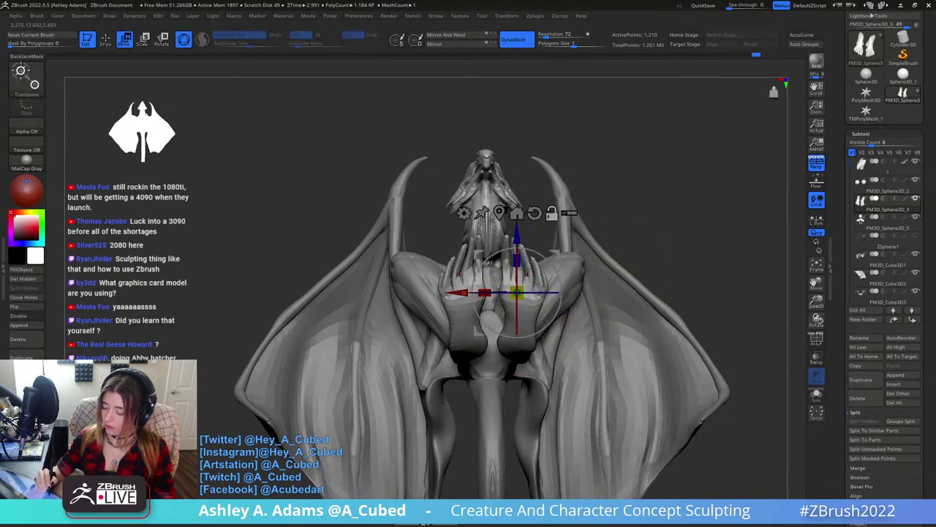
{"action": "mouse_move", "coordinate": [517, 235]}
{"action": "left_mouse_down"}
{"action": "mouse_move", "coordinate": [518, 270]}
{"action": "mouse_move", "coordinate": [517, 254]}
{"action": "left_mouse_up"}
{"action": "key", "text": "q"}
{"action": "mouse_move", "coordinate": [517, 256]}
{"action": "right_mouse_down"}
{"action": "mouse_move", "coordinate": [523, 287]}
{"action": "mouse_move", "coordinate": [545, 307]}
{"action": "mouse_move", "coordinate": [517, 310]}
{"action": "right_mouse_up"}
{"action": "left_click_drag", "start_coordinate": [529, 393], "coordinate": [548, 383], "text": "ctrl"}
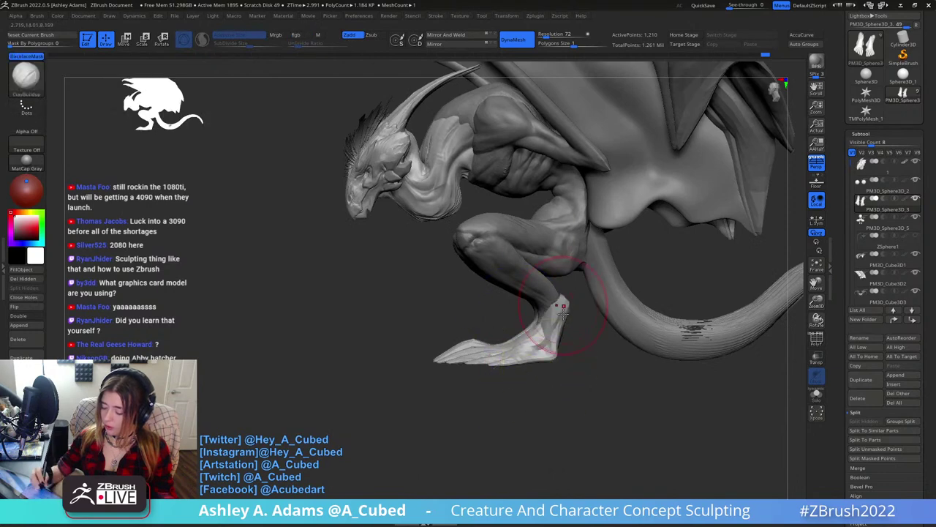
Switch to the SnakeHook brush and adjust its draw size.
{"action": "right_click_drag", "start_coordinate": [516, 333], "coordinate": [509, 346]}
{"action": "key", "text": "b"}
{"action": "key", "text": "s"}
{"action": "key", "text": "h"}
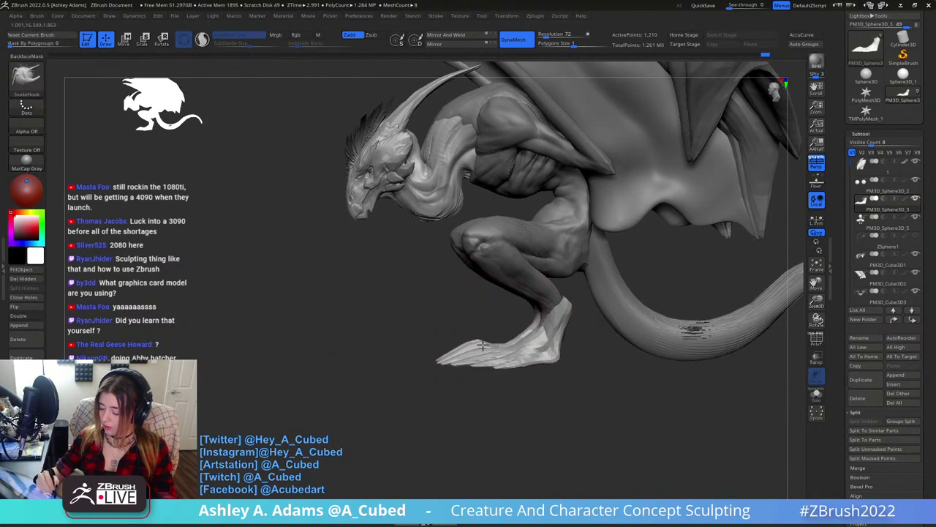
{"action": "right_click_drag", "start_coordinate": [558, 333], "coordinate": [470, 283]}
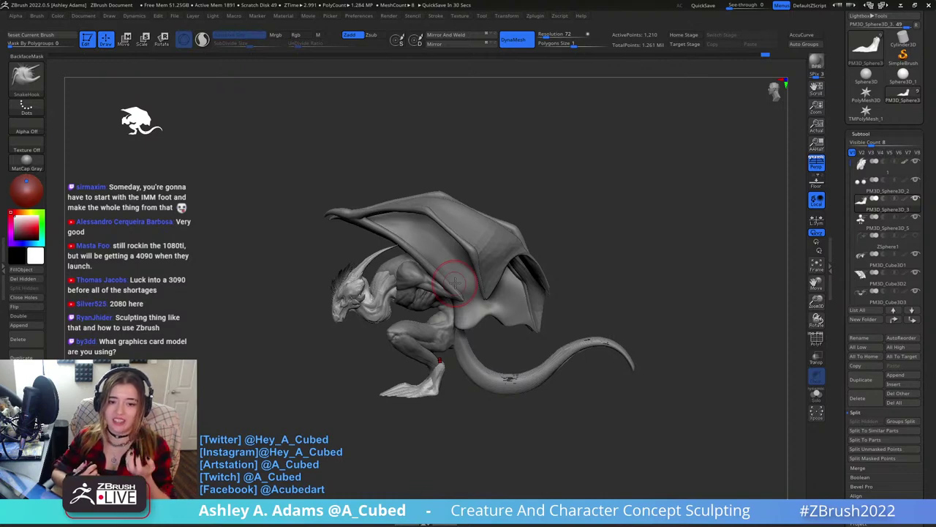
{"action": "mouse_move", "coordinate": [531, 269]}
{"action": "right_mouse_down"}
{"action": "mouse_move", "coordinate": [535, 260]}
{"action": "mouse_move", "coordinate": [539, 293]}
{"action": "mouse_move", "coordinate": [583, 290]}
{"action": "right_mouse_up"}
{"action": "key", "text": "space"}
{"action": "left_click_drag", "start_coordinate": [581, 293], "coordinate": [590, 293]}
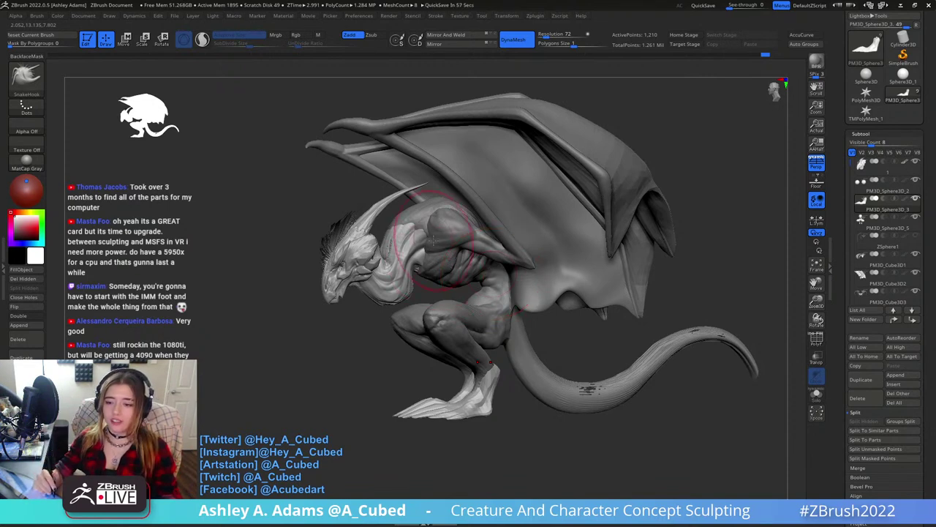
Make the body subtool active and carve the thigh just above the knee with the DamStandard brush.
{"action": "left_click", "coordinate": [445, 311], "text": "alt"}
{"action": "mouse_move", "coordinate": [448, 313]}
{"action": "right_mouse_down", "text": "ctrl"}
{"action": "mouse_move", "coordinate": [472, 348]}
{"action": "mouse_move", "coordinate": [464, 315]}
{"action": "right_mouse_up", "text": "ctrl"}
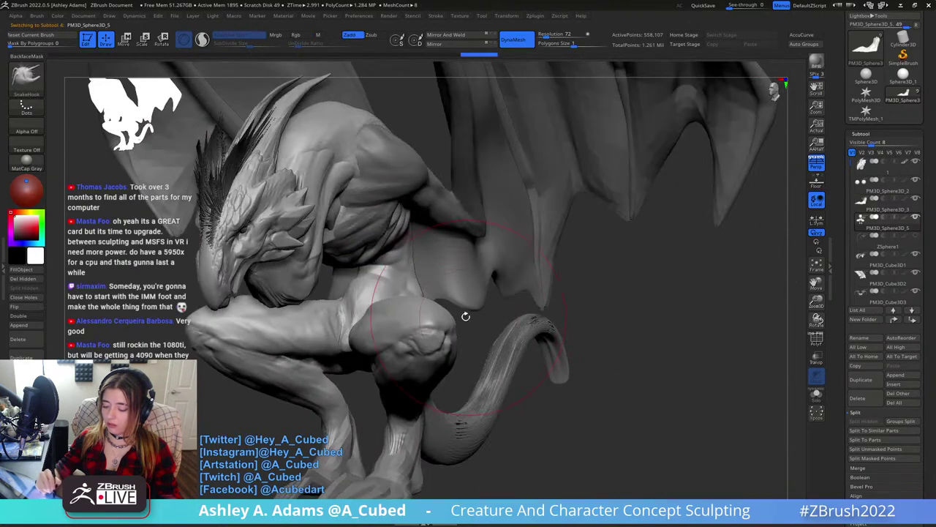
{"action": "left_click_drag", "start_coordinate": [464, 316], "coordinate": [422, 305]}
{"action": "mouse_move", "coordinate": [422, 305]}
{"action": "right_mouse_down"}
{"action": "mouse_move", "coordinate": [491, 326]}
{"action": "mouse_move", "coordinate": [497, 360]}
{"action": "mouse_move", "coordinate": [482, 372]}
{"action": "mouse_move", "coordinate": [461, 294]}
{"action": "mouse_move", "coordinate": [438, 282]}
{"action": "mouse_move", "coordinate": [412, 327]}
{"action": "right_mouse_up"}
{"action": "right_click", "coordinate": [437, 282]}
{"action": "key", "text": "b"}
{"action": "key", "text": "d"}
{"action": "key", "text": "s"}
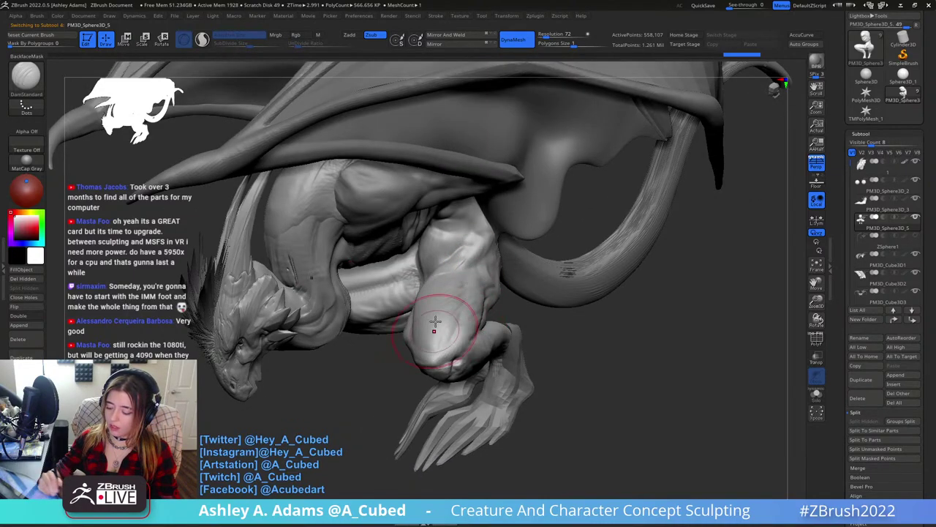
{"action": "right_click_drag", "start_coordinate": [436, 324], "coordinate": [395, 323]}
{"action": "left_click_drag", "start_coordinate": [440, 331], "coordinate": [466, 320]}
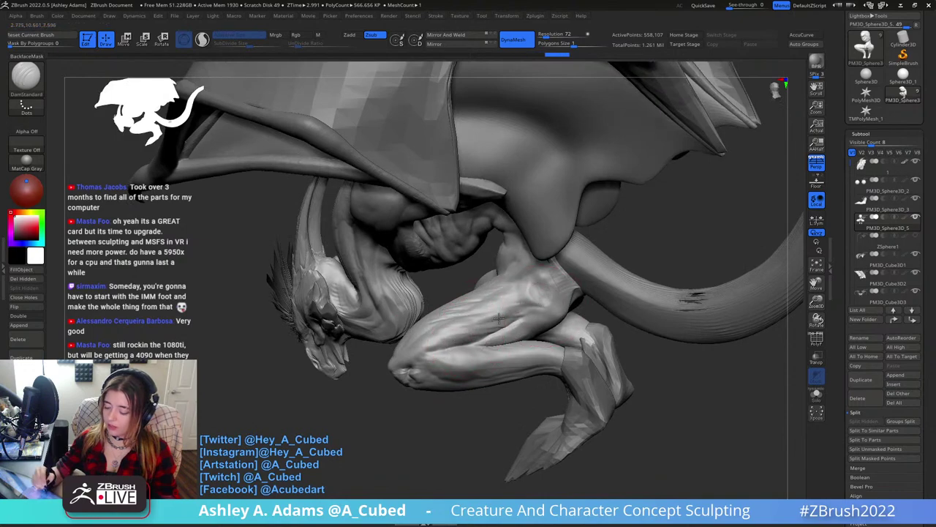
Build up volume on top of the knee and the lower thigh with ClayBuildup strokes.
{"action": "right_click_drag", "start_coordinate": [466, 320], "coordinate": [449, 399]}
{"action": "key", "text": "b"}
{"action": "key", "text": "c"}
{"action": "key", "text": "b"}
{"action": "left_click_drag", "start_coordinate": [453, 354], "coordinate": [443, 366]}
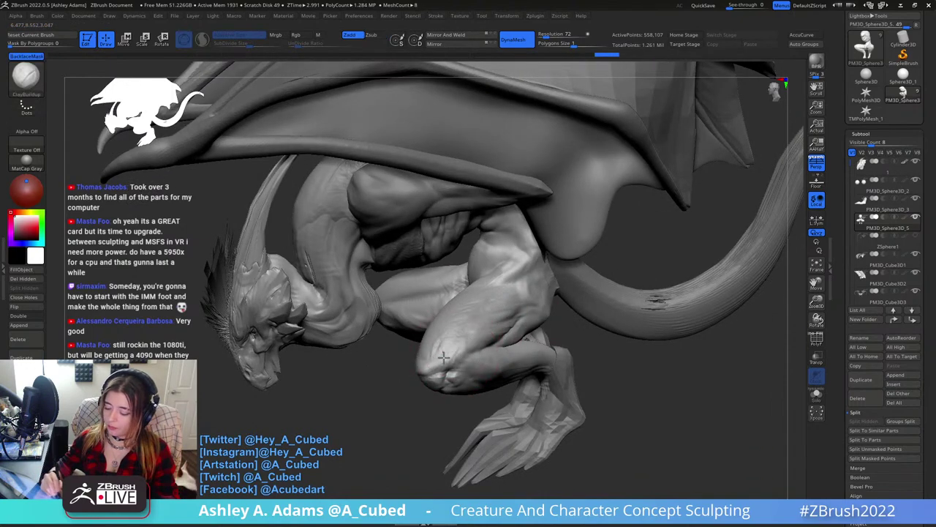
{"action": "mouse_move", "coordinate": [443, 366]}
{"action": "right_mouse_down"}
{"action": "mouse_move", "coordinate": [458, 341]}
{"action": "mouse_move", "coordinate": [437, 348]}
{"action": "mouse_move", "coordinate": [462, 346]}
{"action": "right_mouse_up"}
{"action": "left_click_drag", "start_coordinate": [439, 343], "coordinate": [455, 362]}
{"action": "right_click_drag", "start_coordinate": [455, 359], "coordinate": [446, 344]}
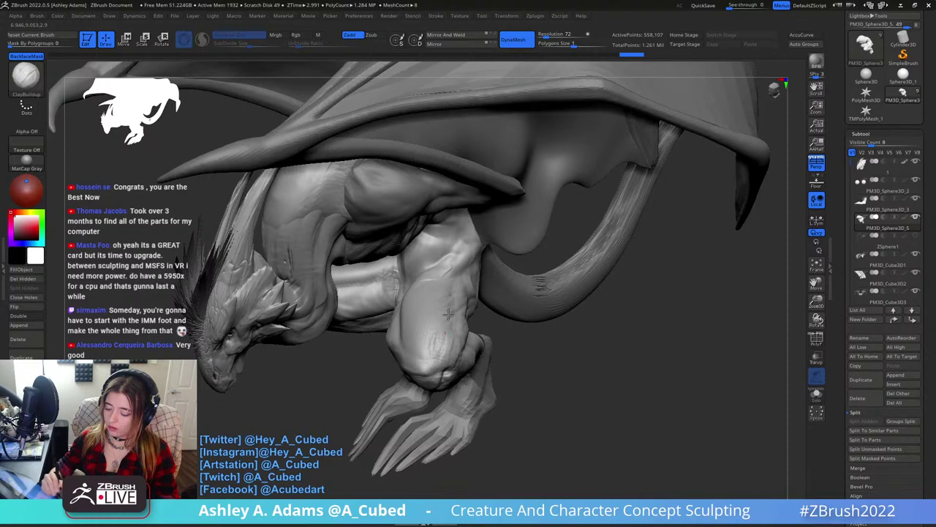
{"action": "right_click_drag", "start_coordinate": [439, 311], "coordinate": [445, 338]}
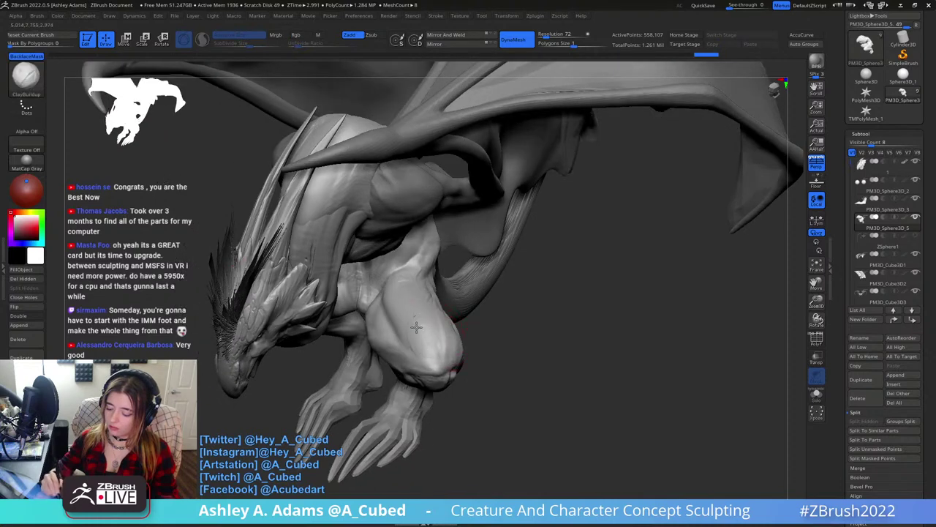
Define the muscle edge above the knee with DamStandard, then add a ClayBuildup stroke from the knee up the thigh.
{"action": "key", "text": "b"}
{"action": "key", "text": "d"}
{"action": "key", "text": "s"}
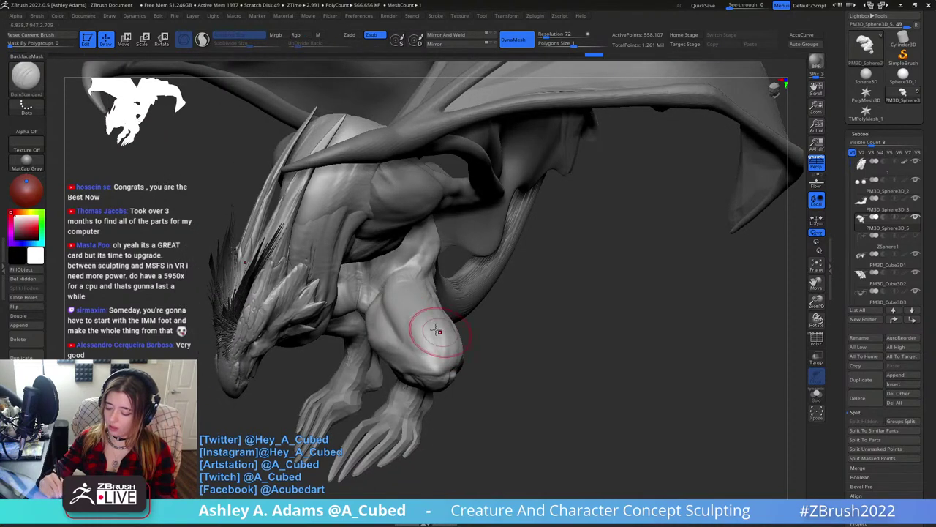
{"action": "right_click_drag", "start_coordinate": [428, 288], "coordinate": [407, 313]}
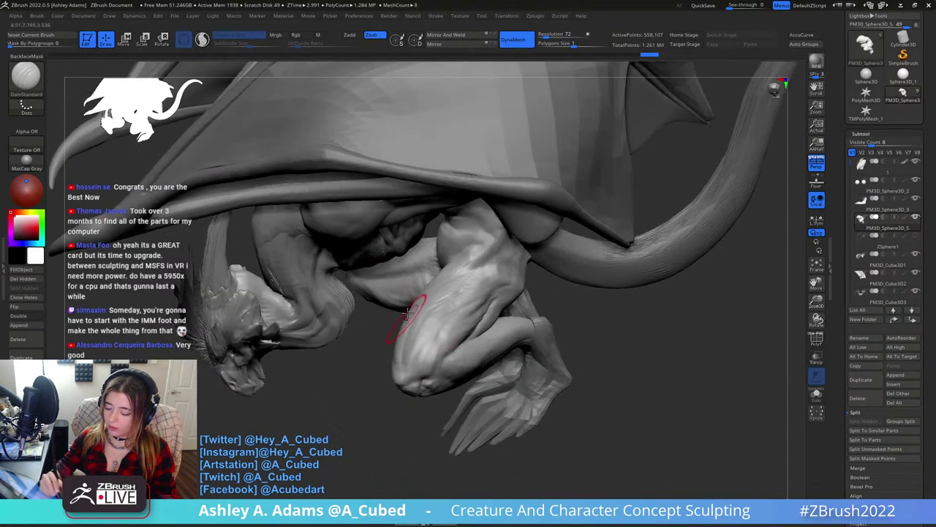
{"action": "right_click_drag", "start_coordinate": [430, 343], "coordinate": [414, 359]}
{"action": "key", "text": "b"}
{"action": "key", "text": "c"}
{"action": "key", "text": "b"}
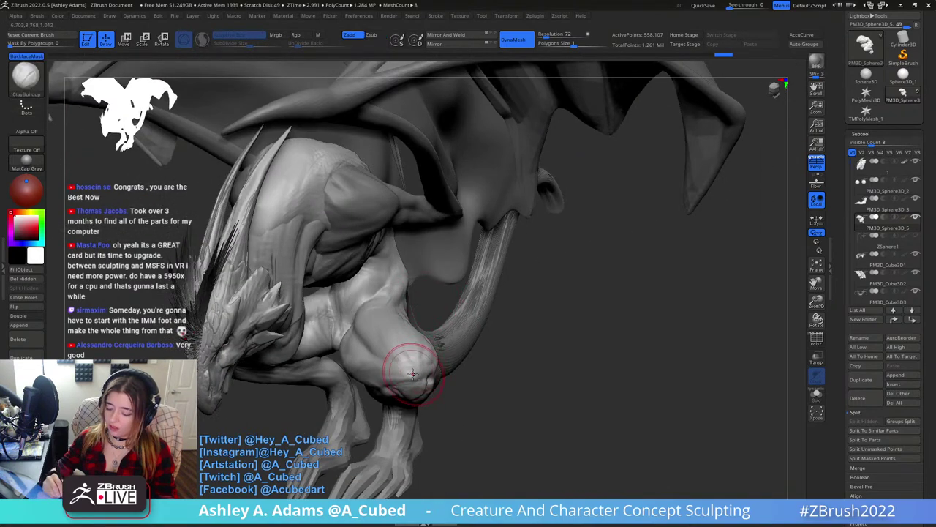
{"action": "left_click_drag", "start_coordinate": [411, 366], "coordinate": [392, 322]}
Pull the back of the lower leg slightly outward where it meets the ankle using SnakeHook.
{"action": "mouse_move", "coordinate": [429, 324]}
{"action": "right_mouse_down"}
{"action": "mouse_move", "coordinate": [388, 337]}
{"action": "mouse_move", "coordinate": [391, 293]}
{"action": "right_mouse_up"}
{"action": "mouse_move", "coordinate": [534, 377]}
{"action": "right_mouse_down"}
{"action": "mouse_move", "coordinate": [521, 293]}
{"action": "mouse_move", "coordinate": [529, 268]}
{"action": "mouse_move", "coordinate": [495, 268]}
{"action": "right_mouse_up"}
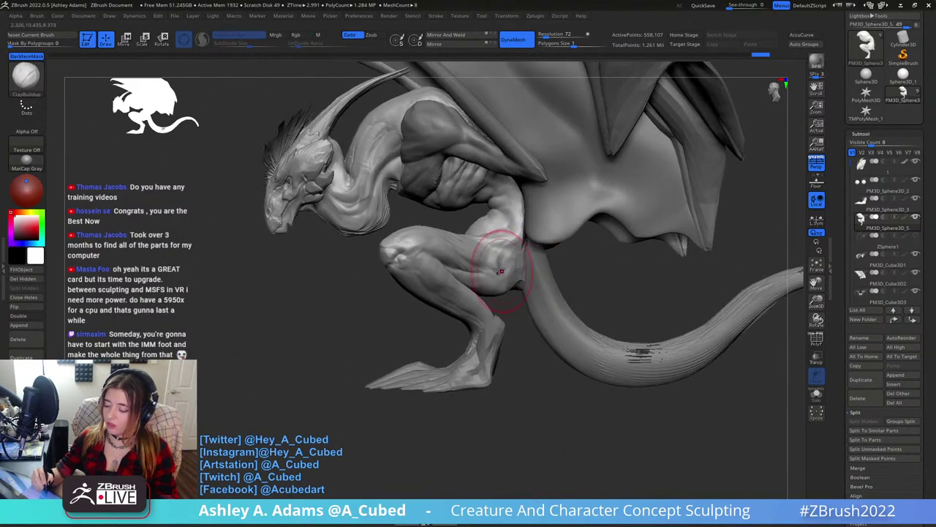
{"action": "key", "text": "b"}
{"action": "key", "text": "s"}
{"action": "key", "text": "h"}
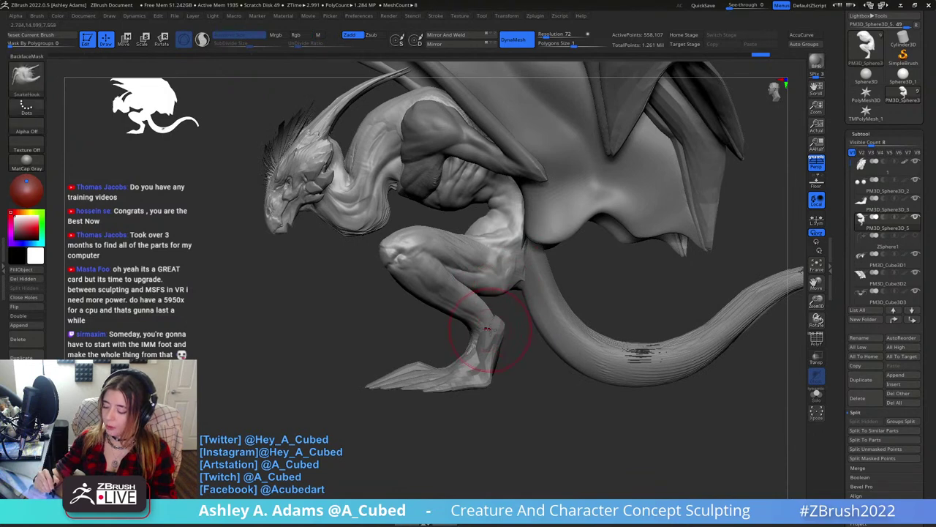
{"action": "left_click_drag", "start_coordinate": [495, 328], "coordinate": [505, 329]}
{"action": "right_click", "coordinate": [428, 373]}
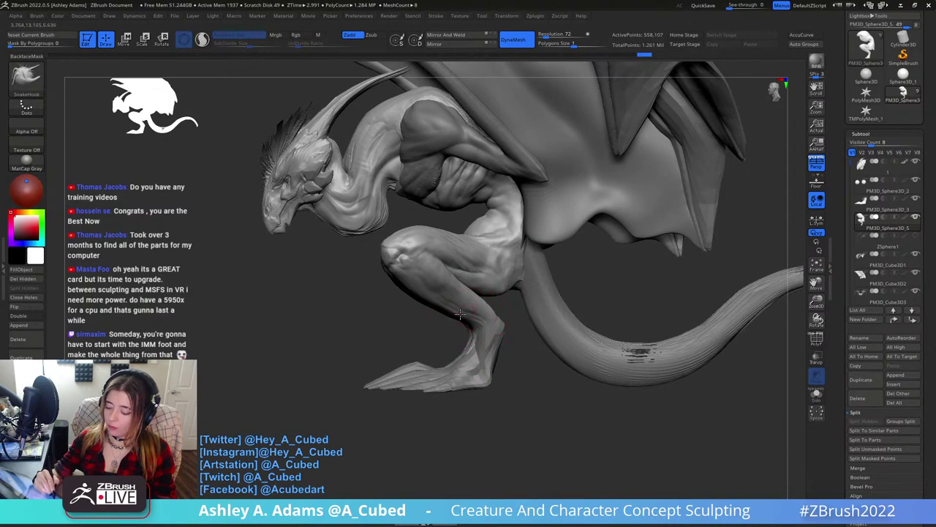
Brush a ClayBuildup stroke down the side of the lower leg toward the ankle.
{"action": "right_click_drag", "start_coordinate": [464, 310], "coordinate": [477, 313]}
{"action": "key", "text": "b"}
{"action": "key", "text": "c"}
{"action": "key", "text": "b"}
{"action": "left_click_drag", "start_coordinate": [445, 294], "coordinate": [492, 322]}
Build up the shin with long ClayBuildup strokes running from below the knee toward the ankle.
{"action": "right_click_drag", "start_coordinate": [442, 269], "coordinate": [446, 291]}
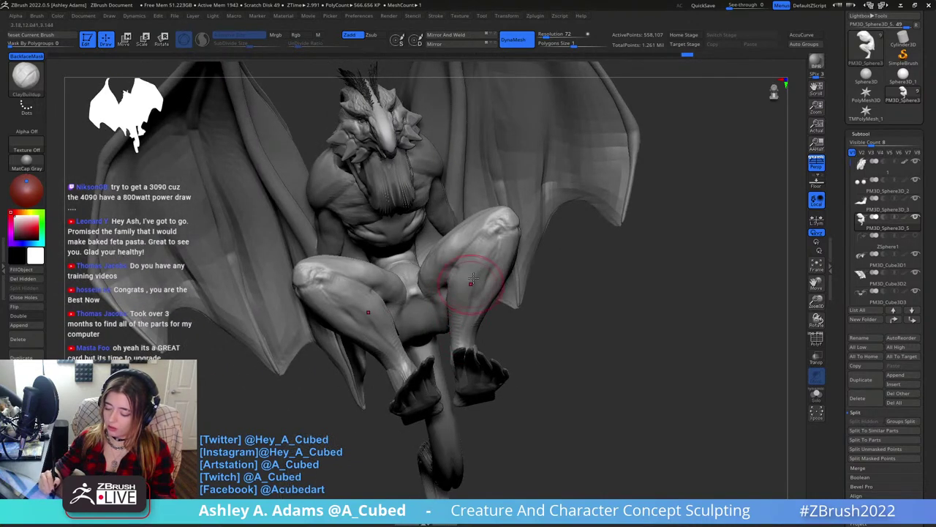
{"action": "mouse_move", "coordinate": [461, 274]}
{"action": "right_mouse_down"}
{"action": "mouse_move", "coordinate": [494, 251]}
{"action": "mouse_move", "coordinate": [491, 225]}
{"action": "right_mouse_up"}
{"action": "key", "text": "b"}
{"action": "key", "text": "d"}
{"action": "key", "text": "s"}
{"action": "right_click_drag", "start_coordinate": [521, 287], "coordinate": [525, 256]}
{"action": "key", "text": "b"}
{"action": "key", "text": "c"}
{"action": "key", "text": "b"}
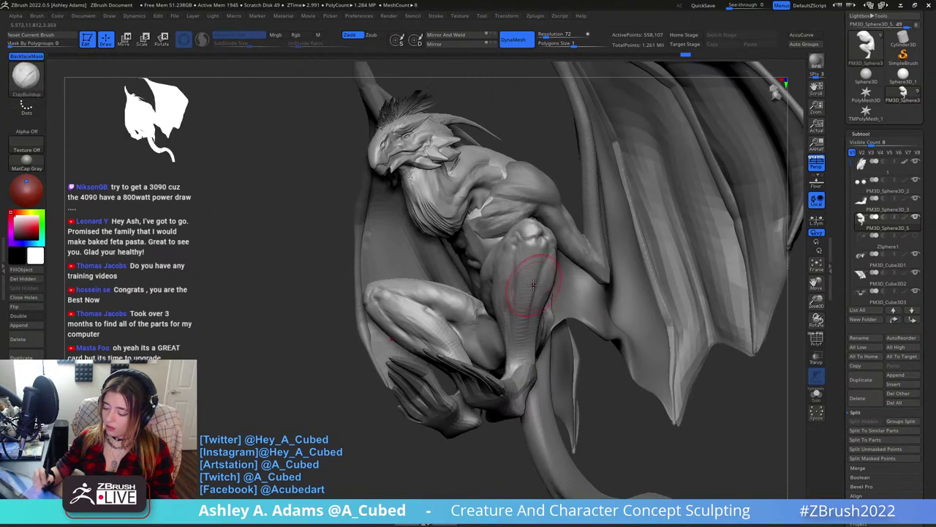
{"action": "left_click_drag", "start_coordinate": [515, 331], "coordinate": [513, 350]}
{"action": "left_click_drag", "start_coordinate": [525, 254], "coordinate": [512, 340]}
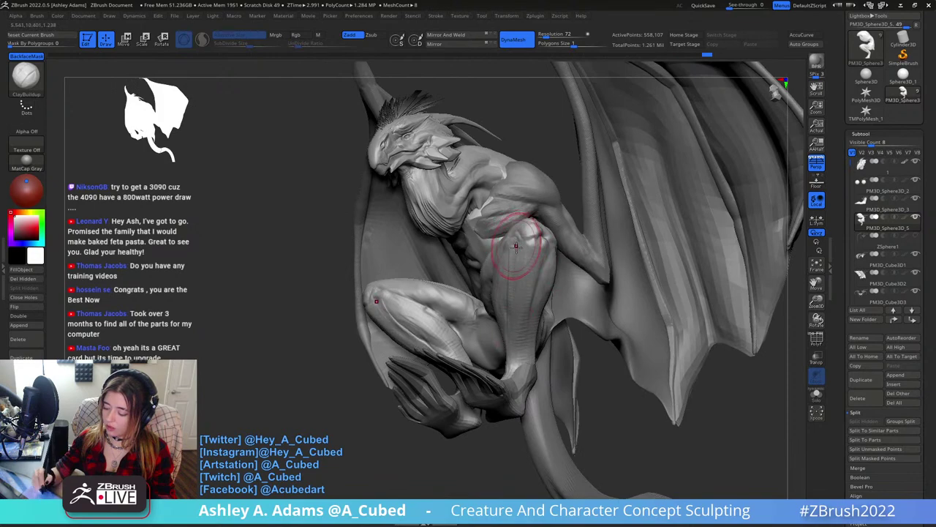
{"action": "left_click_drag", "start_coordinate": [516, 246], "coordinate": [520, 335]}
Add another clay stroke down the shin and smooth the surface toward the ankle.
{"action": "right_click_drag", "start_coordinate": [521, 333], "coordinate": [471, 313]}
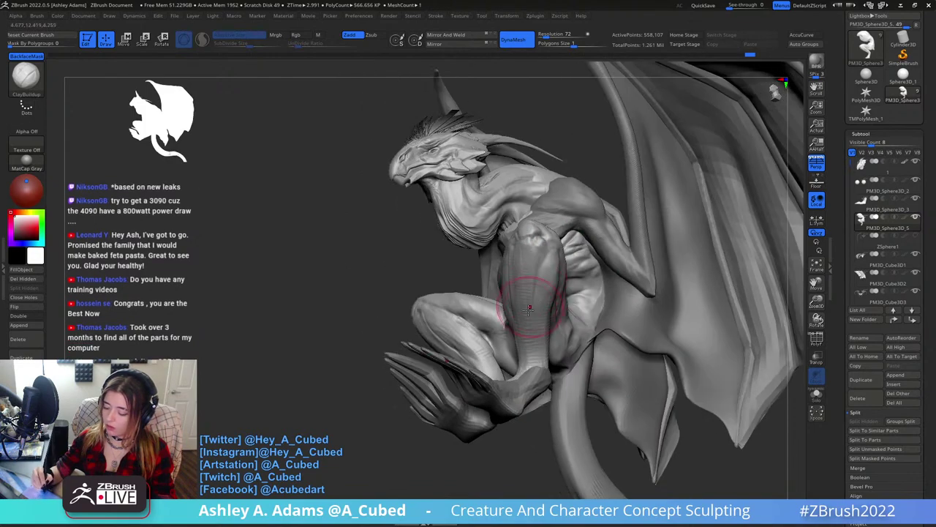
{"action": "key", "text": "space"}
{"action": "left_click_drag", "start_coordinate": [538, 252], "coordinate": [531, 309]}
{"action": "right_click_drag", "start_coordinate": [532, 322], "coordinate": [552, 275]}
{"action": "left_click_drag", "start_coordinate": [554, 267], "coordinate": [520, 368], "text": "shift"}
Carve a muscle line down the inner side of the lower leg with DamStandard.
{"action": "right_click_drag", "start_coordinate": [528, 300], "coordinate": [563, 292]}
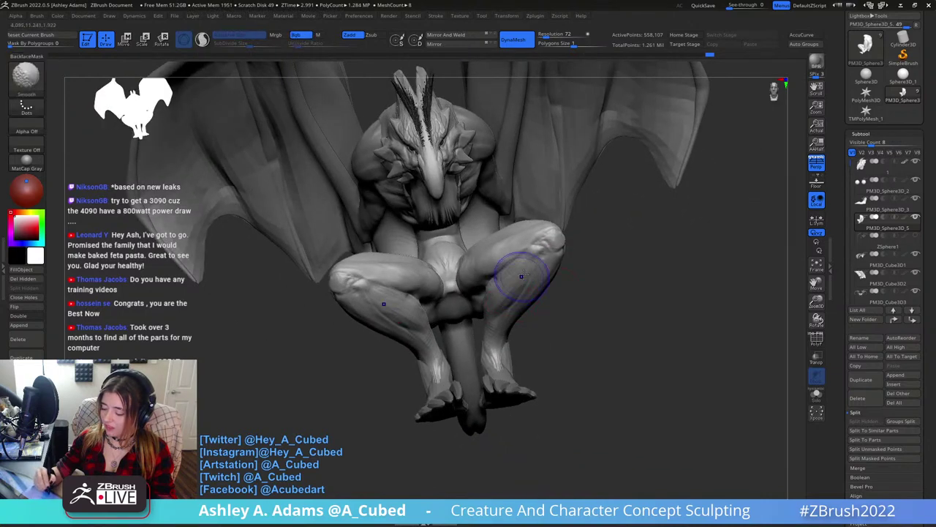
{"action": "right_click_drag", "start_coordinate": [505, 307], "coordinate": [547, 293]}
{"action": "key", "text": "b"}
{"action": "key", "text": "d"}
{"action": "key", "text": "s"}
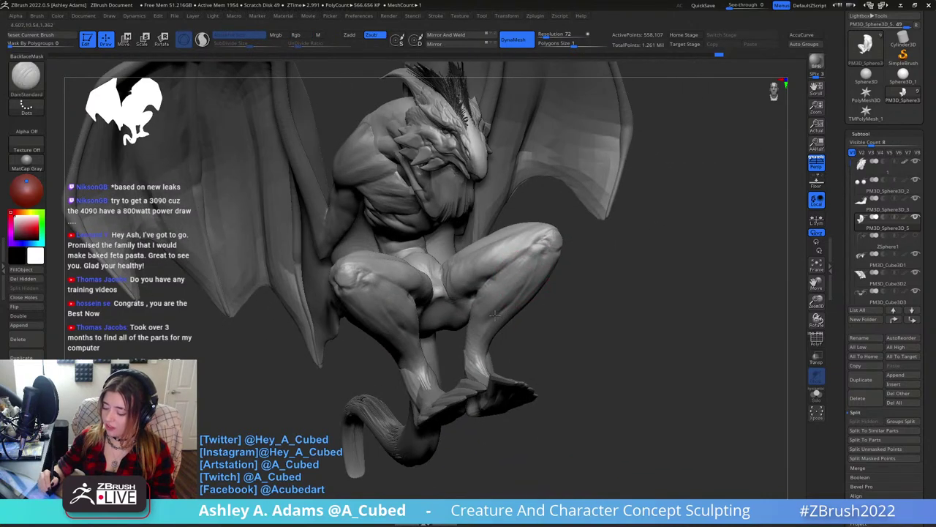
{"action": "left_click_drag", "start_coordinate": [495, 316], "coordinate": [479, 342]}
Build up the inner calf and the underside of the thigh behind it with ClayBuildup strokes.
{"action": "right_click_drag", "start_coordinate": [490, 319], "coordinate": [485, 244]}
{"action": "key", "text": "b"}
{"action": "key", "text": "c"}
{"action": "key", "text": "b"}
{"action": "left_click_drag", "start_coordinate": [474, 352], "coordinate": [483, 283]}
{"action": "right_click_drag", "start_coordinate": [482, 284], "coordinate": [448, 275]}
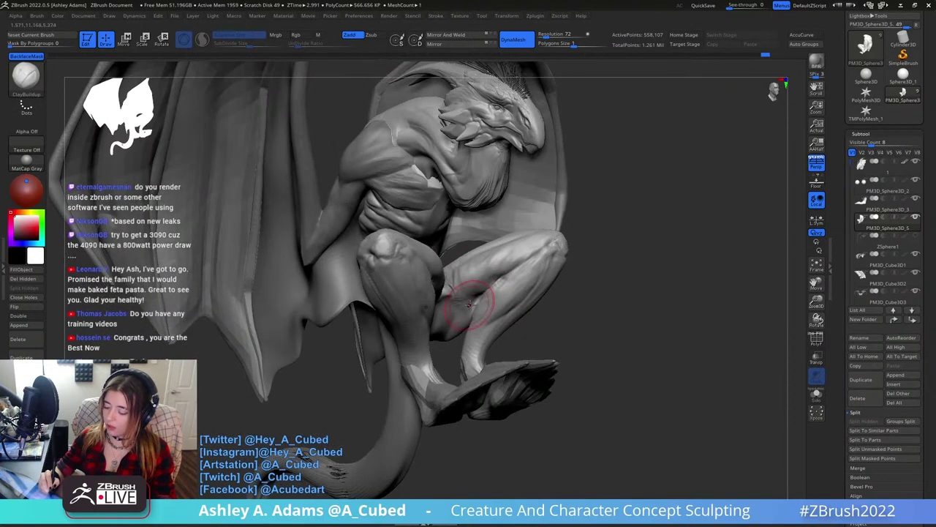
{"action": "mouse_move", "coordinate": [472, 301]}
{"action": "left_mouse_down"}
{"action": "mouse_move", "coordinate": [454, 329]}
{"action": "mouse_move", "coordinate": [459, 312]}
{"action": "left_mouse_up"}
{"action": "right_click_drag", "start_coordinate": [459, 311], "coordinate": [486, 308]}
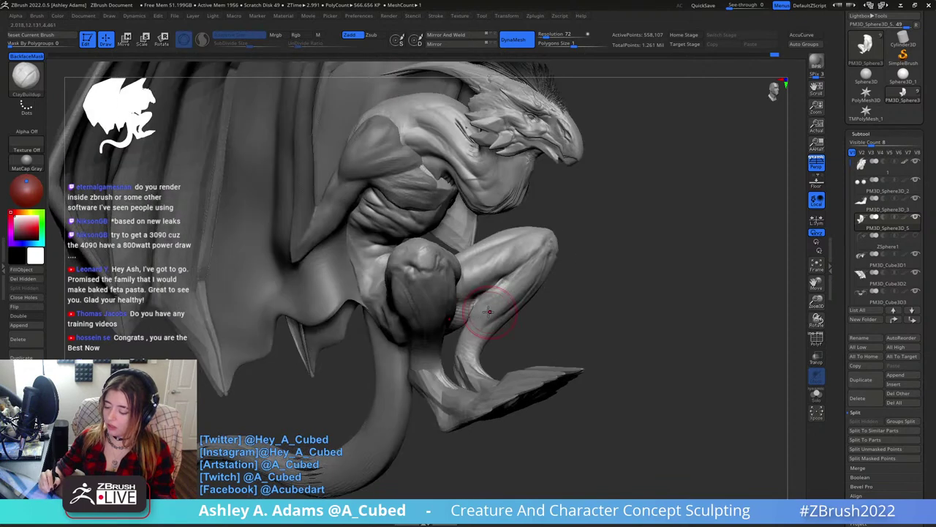
{"action": "mouse_move", "coordinate": [477, 305]}
{"action": "left_mouse_down"}
{"action": "mouse_move", "coordinate": [467, 335]}
{"action": "mouse_move", "coordinate": [464, 312]}
{"action": "left_mouse_up"}
Carve the crease between the inner thigh and the calf with the DamStandard brush.
{"action": "right_click_drag", "start_coordinate": [500, 286], "coordinate": [488, 290]}
{"action": "key", "text": "b"}
{"action": "key", "text": "d"}
{"action": "key", "text": "s"}
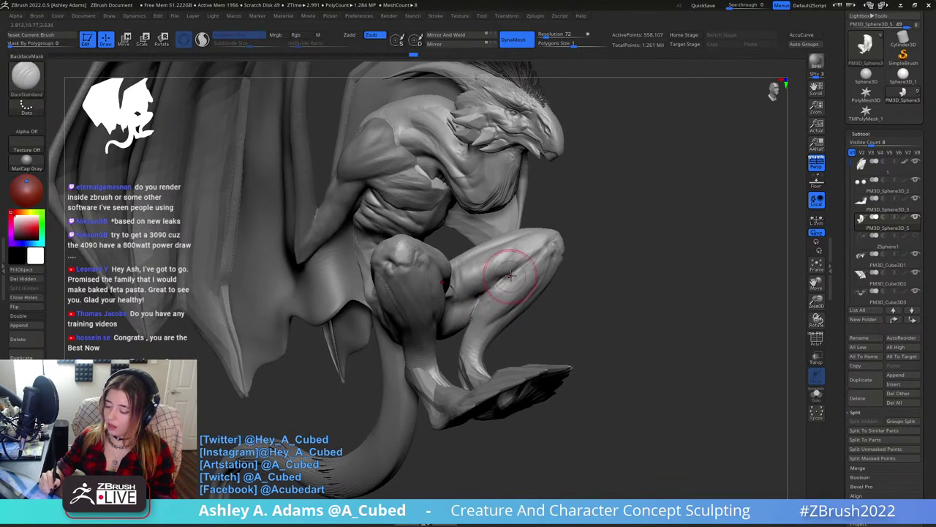
{"action": "left_click_drag", "start_coordinate": [513, 272], "coordinate": [480, 299]}
Refine the inner thigh beside the knee crease with a short brush stroke.
{"action": "right_click_drag", "start_coordinate": [440, 335], "coordinate": [446, 336]}
{"action": "key", "text": "b"}
{"action": "key", "text": "c"}
{"action": "key", "text": "b"}
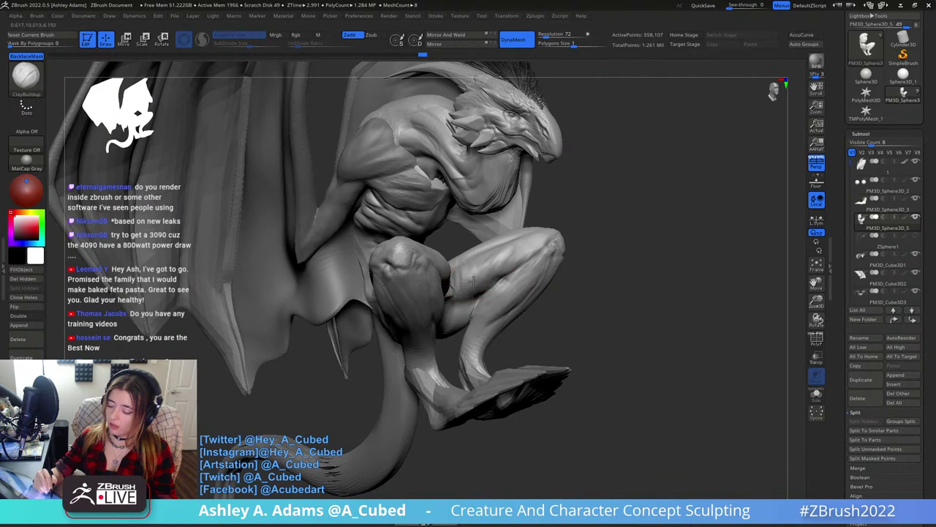
{"action": "key", "text": "shift"}
{"action": "mouse_move", "coordinate": [495, 271]}
{"action": "left_mouse_down"}
{"action": "mouse_move", "coordinate": [513, 272]}
{"action": "mouse_move", "coordinate": [499, 275]}
{"action": "left_mouse_up"}
{"action": "key", "text": "b"}
{"action": "key", "text": "d"}
{"action": "key", "text": "s"}
Fill out the inner thigh near the knee from the front with ClayBuildup.
{"action": "key", "text": "b"}
{"action": "key", "text": "s"}
{"action": "key", "text": "h"}
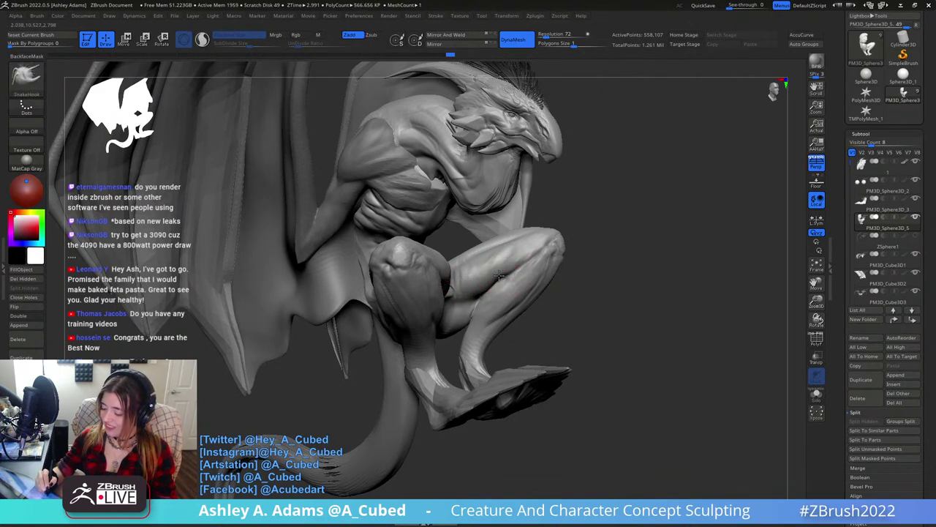
{"action": "mouse_move", "coordinate": [515, 255]}
{"action": "right_mouse_down"}
{"action": "mouse_move", "coordinate": [447, 322]}
{"action": "mouse_move", "coordinate": [380, 314]}
{"action": "mouse_move", "coordinate": [410, 248]}
{"action": "right_mouse_up"}
{"action": "key", "text": "b"}
{"action": "key", "text": "c"}
{"action": "key", "text": "b"}
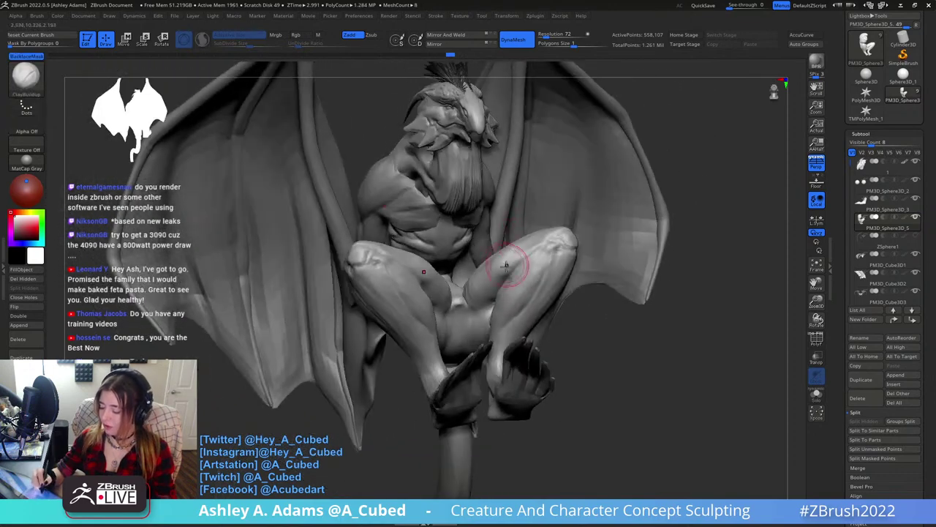
{"action": "left_click_drag", "start_coordinate": [504, 276], "coordinate": [514, 254]}
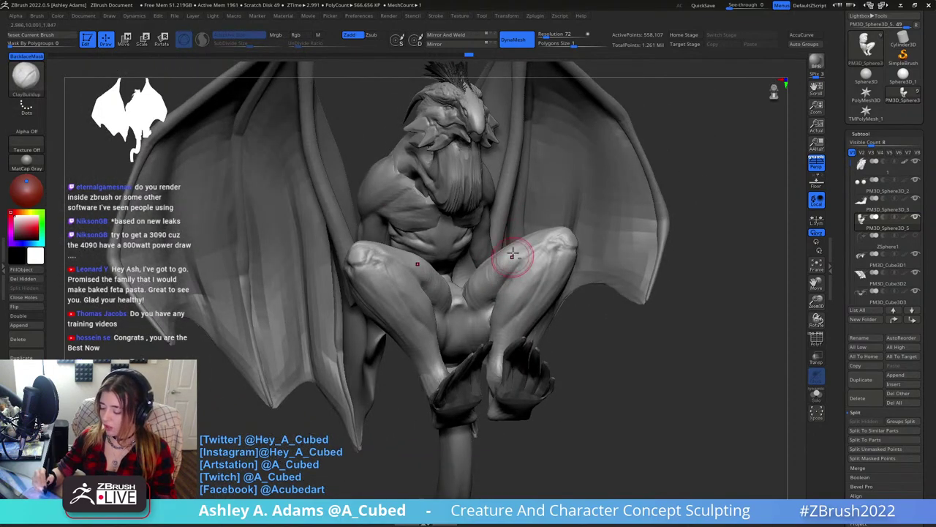
Smooth the inner side of the knee where the thigh meets the lower leg.
{"action": "mouse_move", "coordinate": [537, 260]}
{"action": "right_mouse_down"}
{"action": "mouse_move", "coordinate": [528, 276]}
{"action": "mouse_move", "coordinate": [534, 268]}
{"action": "right_mouse_up"}
{"action": "key", "text": "b"}
{"action": "key", "text": "d"}
{"action": "key", "text": "s"}
{"action": "key", "text": "b"}
{"action": "key", "text": "c"}
{"action": "key", "text": "b"}
{"action": "left_click_drag", "start_coordinate": [538, 262], "coordinate": [532, 272], "text": "shift"}
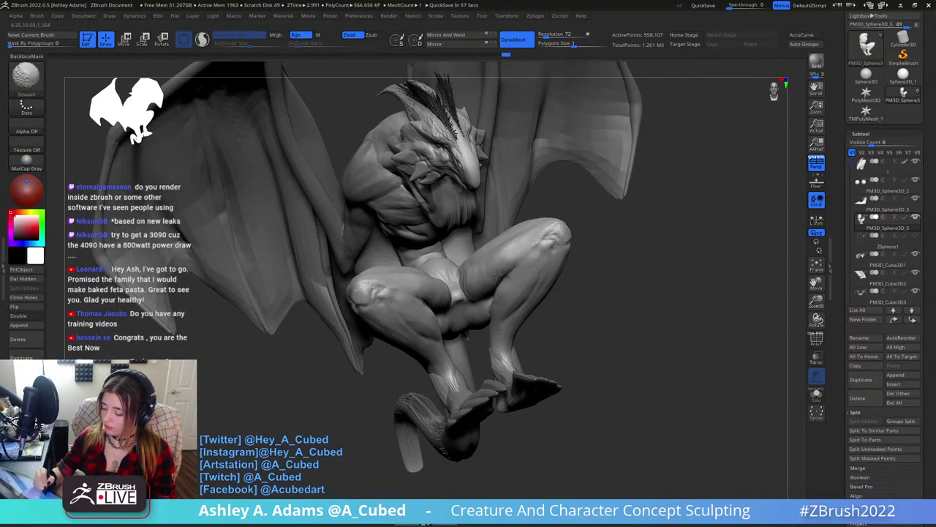
Add a short ClayBuildup stroke to the underside of the pelvis between the thighs.
{"action": "right_click", "coordinate": [542, 288]}
{"action": "mouse_move", "coordinate": [570, 291]}
{"action": "right_mouse_down", "text": "ctrl"}
{"action": "mouse_move", "coordinate": [483, 307]}
{"action": "mouse_move", "coordinate": [485, 281]}
{"action": "mouse_move", "coordinate": [492, 311]}
{"action": "right_mouse_up", "text": "ctrl"}
{"action": "right_click", "coordinate": [485, 281]}
{"action": "left_click_drag", "start_coordinate": [492, 312], "coordinate": [491, 317]}
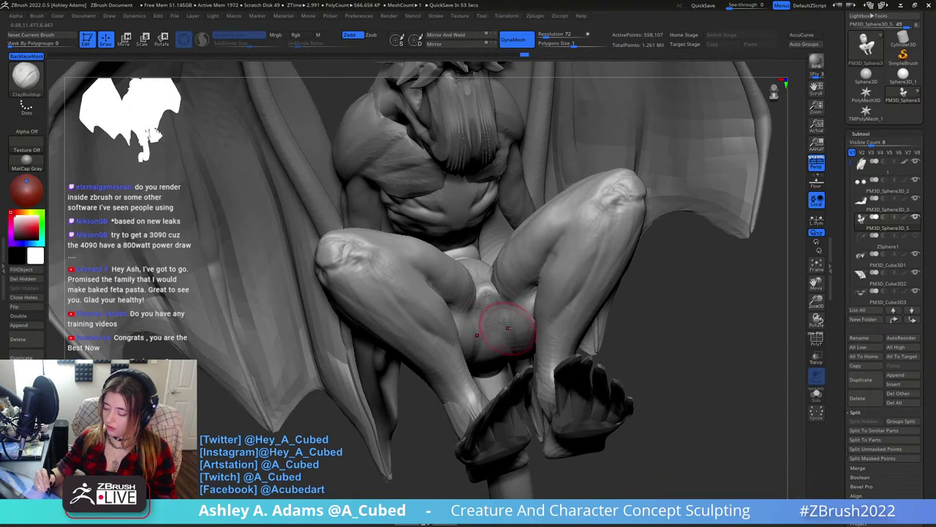
Carve the groin crease where the inner thigh meets the pelvis with repeated DamStandard strokes.
{"action": "mouse_move", "coordinate": [491, 291]}
{"action": "right_mouse_down"}
{"action": "mouse_move", "coordinate": [504, 285]}
{"action": "mouse_move", "coordinate": [499, 300]}
{"action": "mouse_move", "coordinate": [487, 254]}
{"action": "right_mouse_up"}
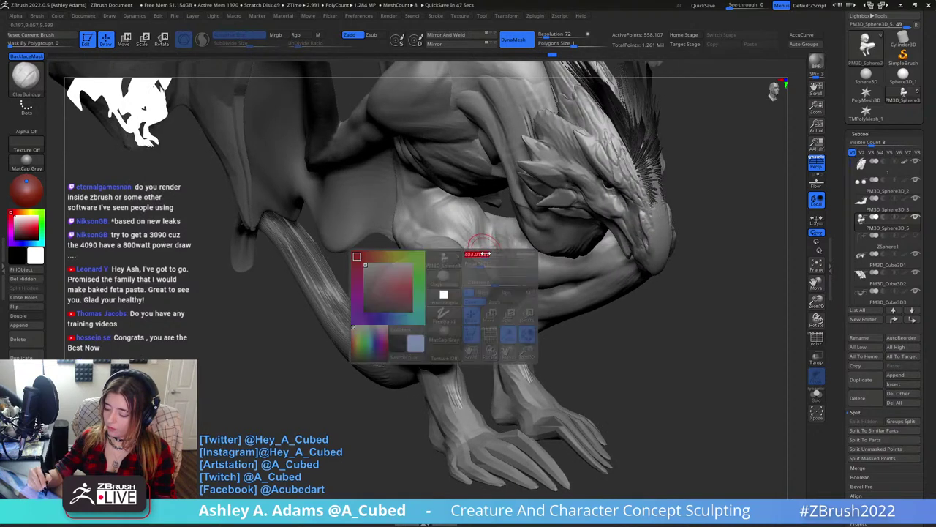
{"action": "key", "text": "shift"}
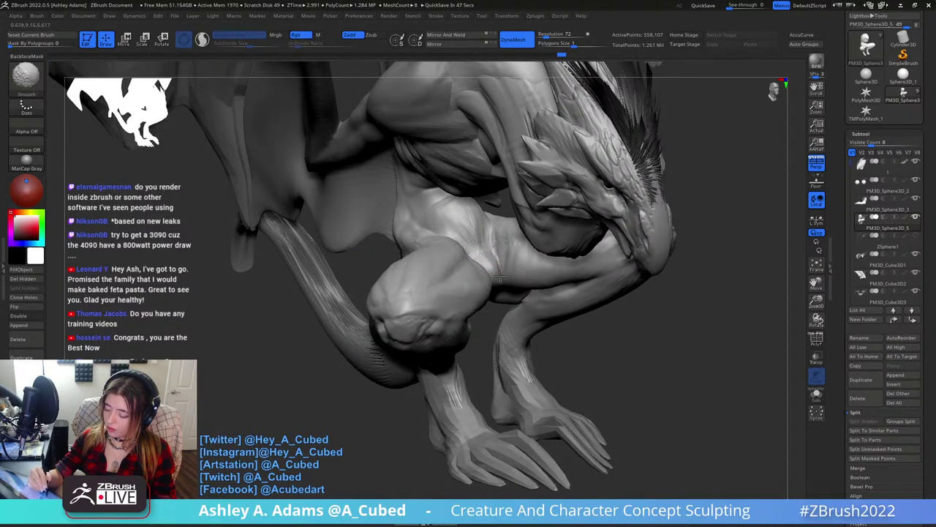
{"action": "mouse_move", "coordinate": [496, 233]}
{"action": "right_mouse_down", "text": "shift"}
{"action": "mouse_move", "coordinate": [503, 277]}
{"action": "mouse_move", "coordinate": [477, 161]}
{"action": "right_mouse_up", "text": "shift"}
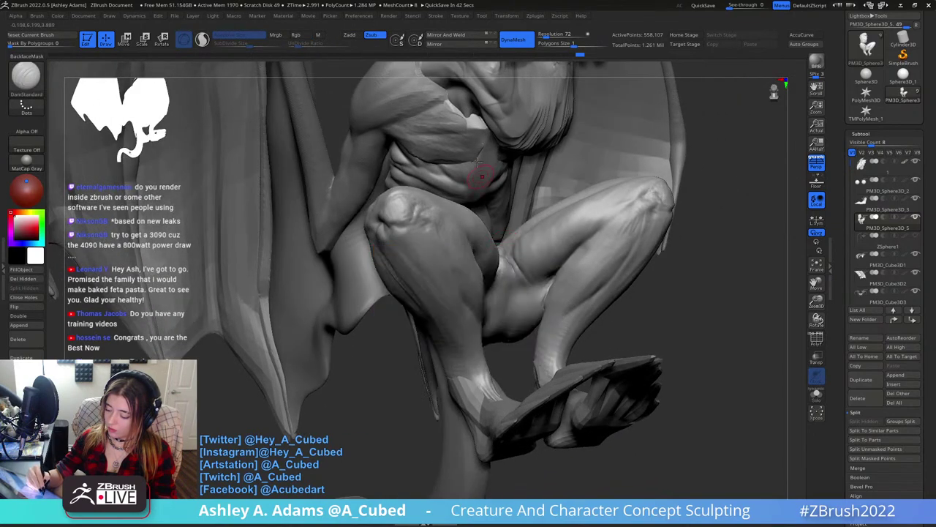
{"action": "left_click_drag", "start_coordinate": [509, 259], "coordinate": [511, 291]}
{"action": "left_click_drag", "start_coordinate": [510, 259], "coordinate": [512, 296]}
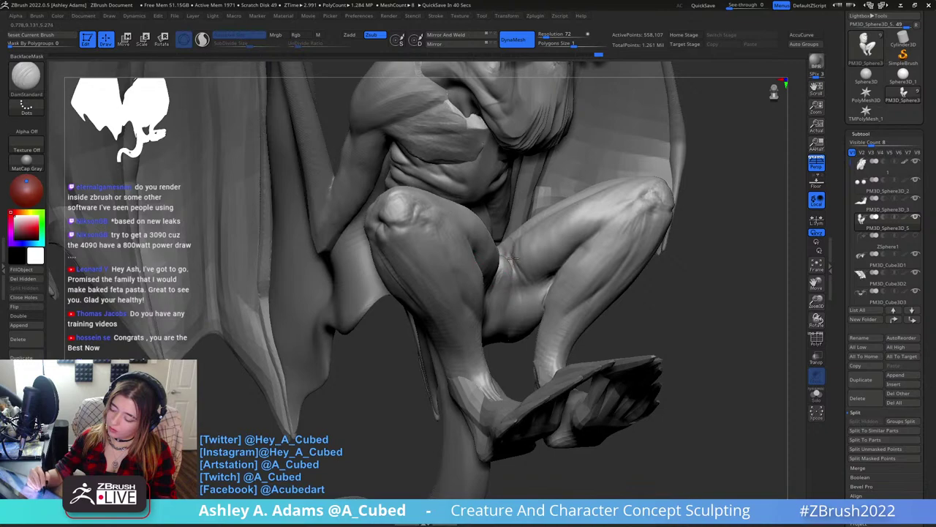
{"action": "left_click_drag", "start_coordinate": [512, 261], "coordinate": [512, 288]}
Extend the crease between the lower abdomen and the upper thigh around the hip with DamStandard.
{"action": "right_click_drag", "start_coordinate": [528, 265], "coordinate": [540, 322]}
{"action": "left_click_drag", "start_coordinate": [503, 245], "coordinate": [500, 226]}
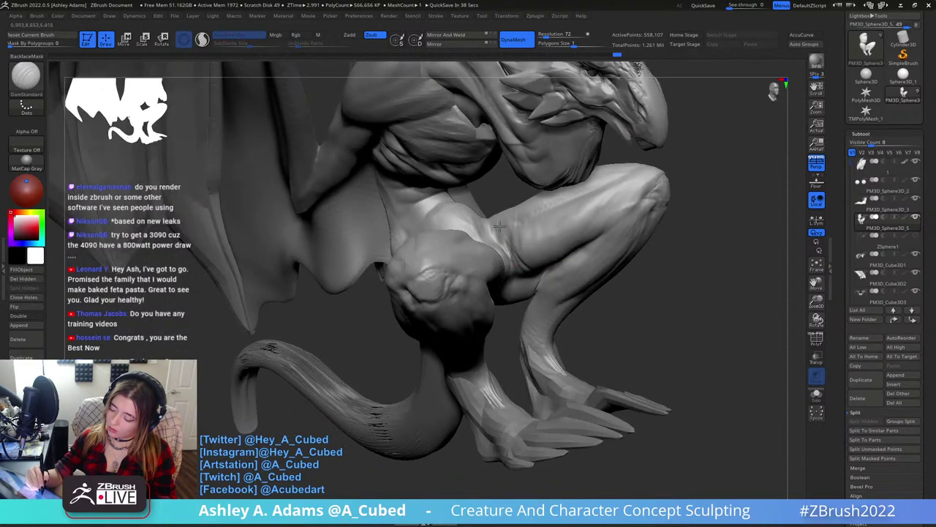
{"action": "right_click_drag", "start_coordinate": [508, 236], "coordinate": [481, 257]}
{"action": "left_click_drag", "start_coordinate": [483, 256], "coordinate": [492, 297]}
{"action": "right_click_drag", "start_coordinate": [491, 297], "coordinate": [538, 310]}
Add ClayBuildup strokes to the side of the waist above the hip and smooth them.
{"action": "right_click_drag", "start_coordinate": [442, 280], "coordinate": [438, 286]}
{"action": "key", "text": "shift"}
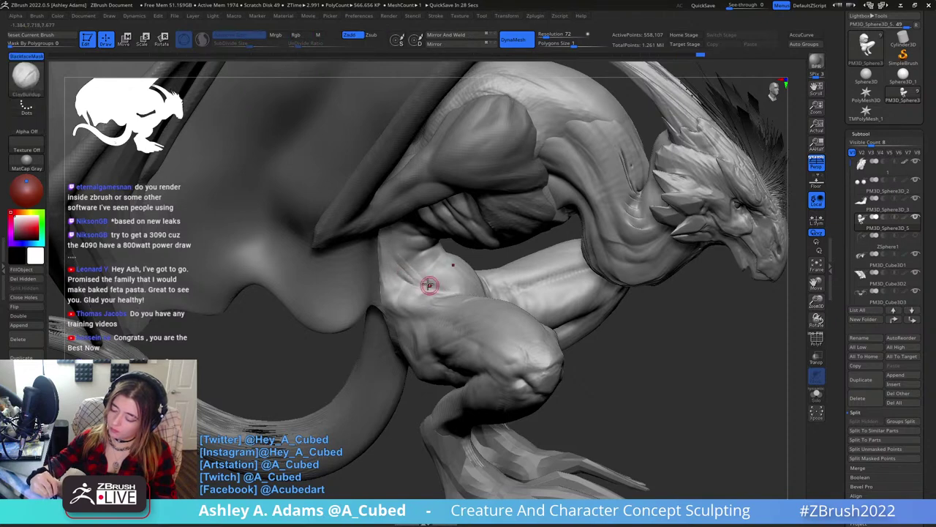
{"action": "key", "text": "shift"}
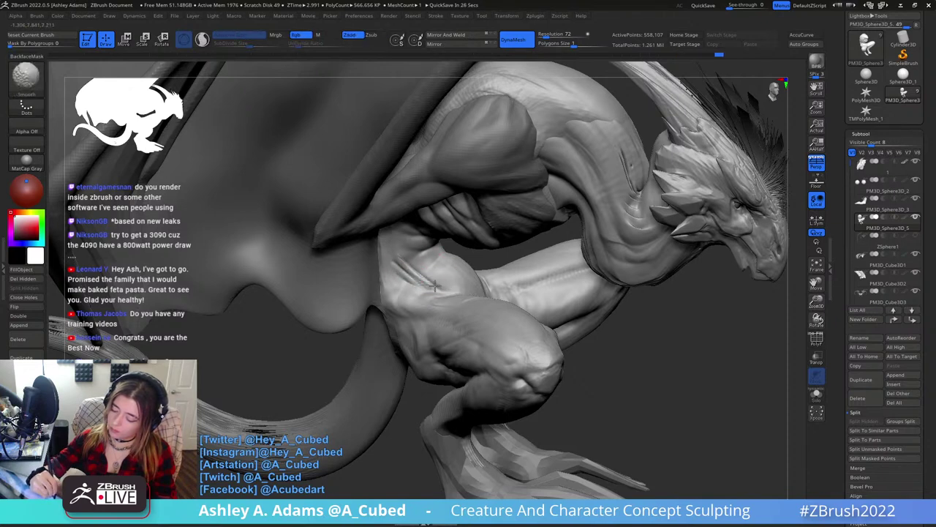
{"action": "left_click_drag", "start_coordinate": [396, 264], "coordinate": [411, 237], "text": "shift"}
Build up the flank from the lower back down toward the hip with ClayBuildup and blend it smooth.
{"action": "right_click_drag", "start_coordinate": [411, 234], "coordinate": [412, 221]}
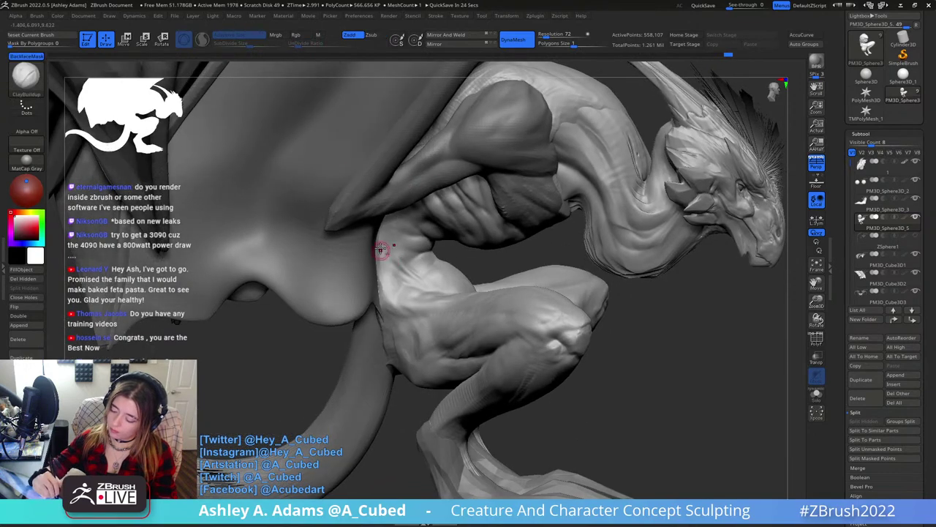
{"action": "left_click_drag", "start_coordinate": [381, 249], "coordinate": [410, 280]}
{"action": "key", "text": "shift"}
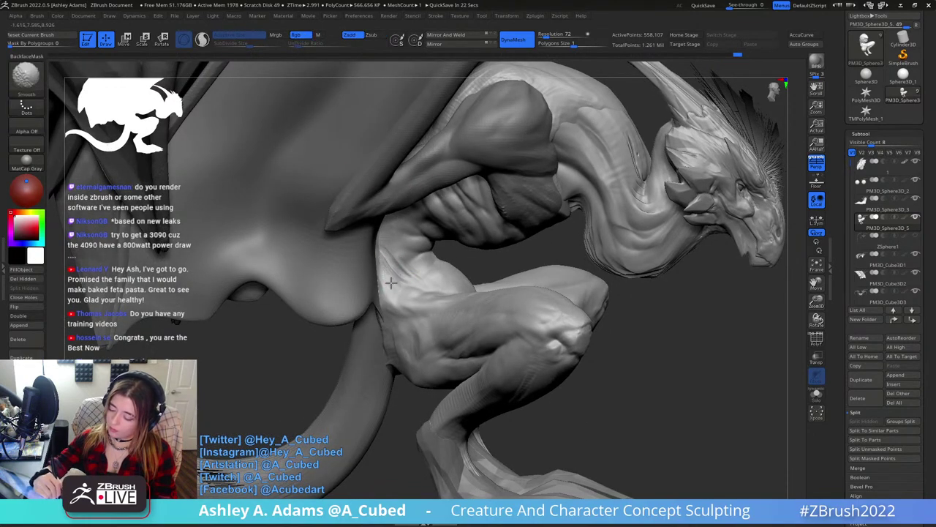
{"action": "right_click_drag", "start_coordinate": [412, 276], "coordinate": [388, 253]}
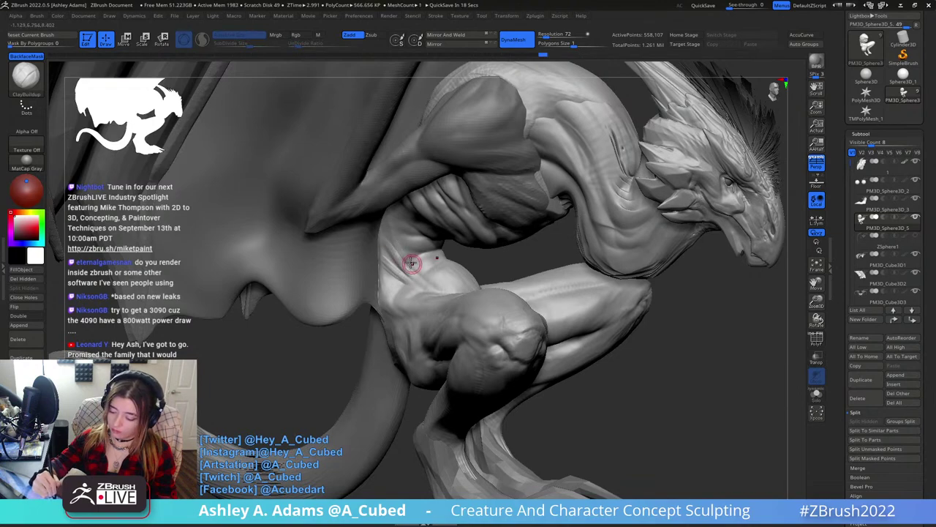
{"action": "key", "text": "shift"}
{"action": "left_click_drag", "start_coordinate": [386, 238], "coordinate": [390, 272], "text": "shift"}
Shape the flank muscle above the hip on the body's opposite side with ClayBuildup and smooth its surface.
{"action": "right_click_drag", "start_coordinate": [611, 366], "coordinate": [607, 241], "text": "ctrl"}
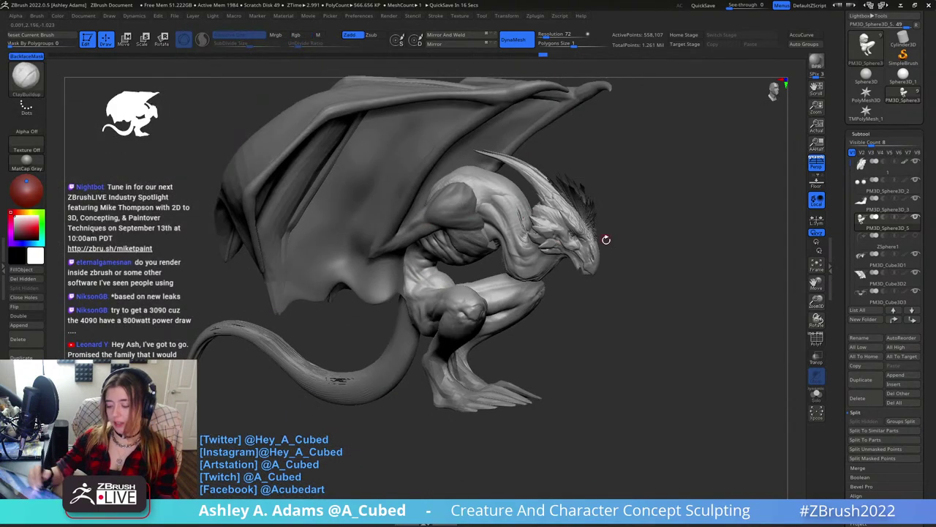
{"action": "left_click_drag", "start_coordinate": [607, 239], "coordinate": [561, 257]}
{"action": "right_click_drag", "start_coordinate": [560, 256], "coordinate": [454, 333]}
{"action": "right_click", "coordinate": [458, 294]}
{"action": "right_click_drag", "start_coordinate": [457, 295], "coordinate": [448, 332]}
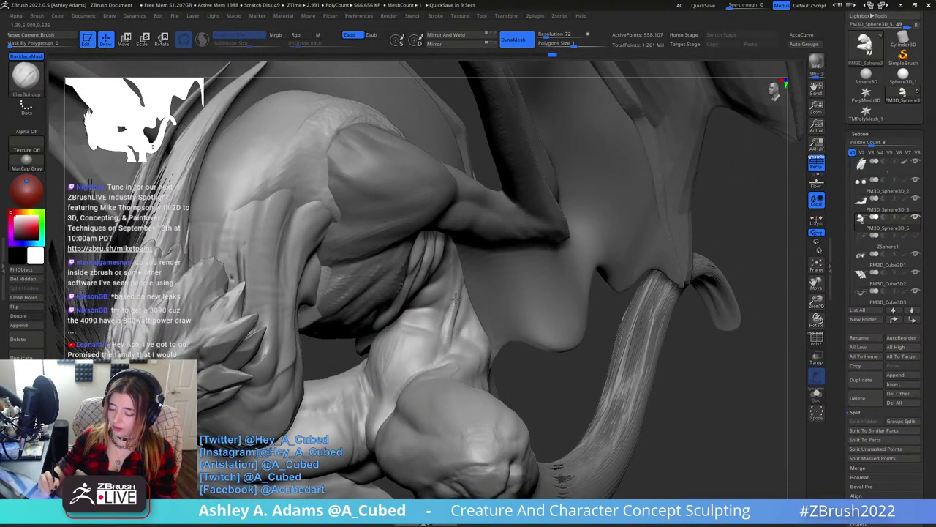
{"action": "left_click_drag", "start_coordinate": [455, 320], "coordinate": [455, 345]}
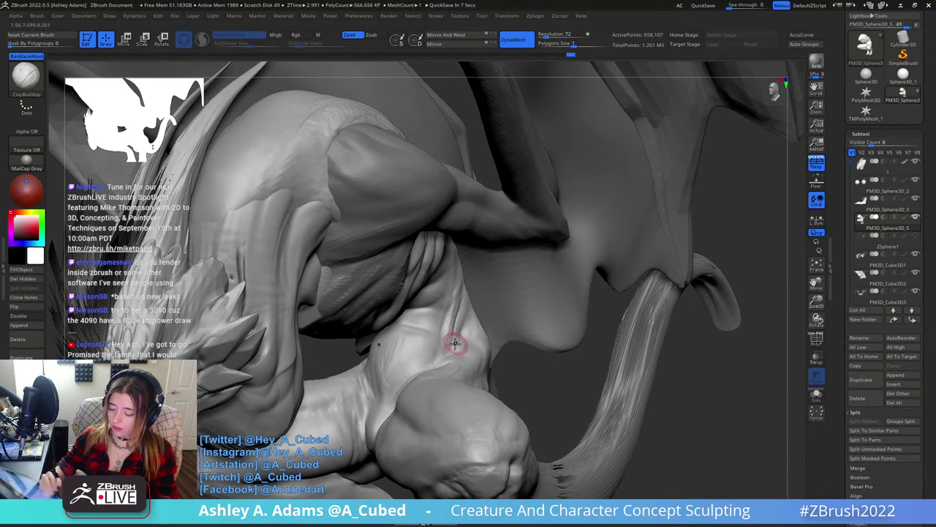
{"action": "left_click_drag", "start_coordinate": [470, 311], "coordinate": [455, 343]}
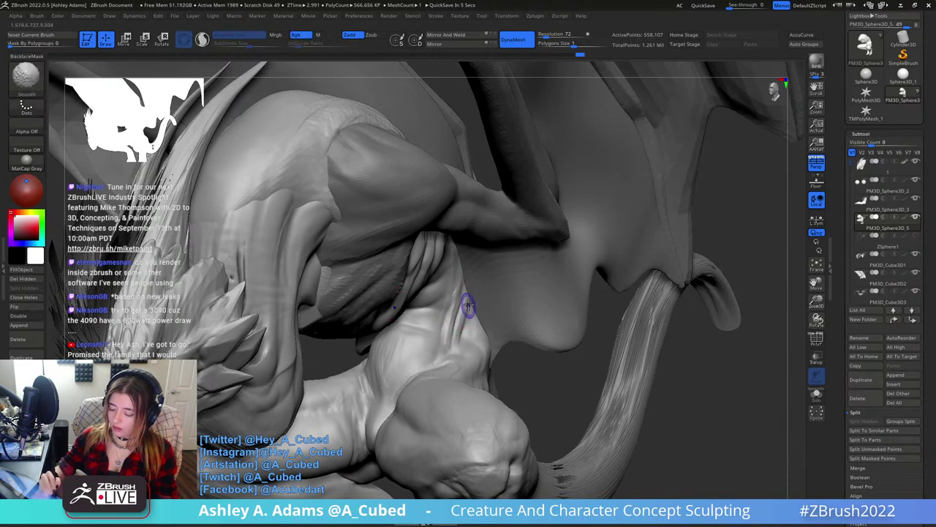
{"action": "left_click_drag", "start_coordinate": [467, 303], "coordinate": [460, 333], "text": "shift"}
{"action": "left_click_drag", "start_coordinate": [460, 287], "coordinate": [459, 314], "text": "shift"}
Cut a diagonal crease down the flank from the waist toward the hip with DamStandard.
{"action": "right_click_drag", "start_coordinate": [476, 259], "coordinate": [471, 269]}
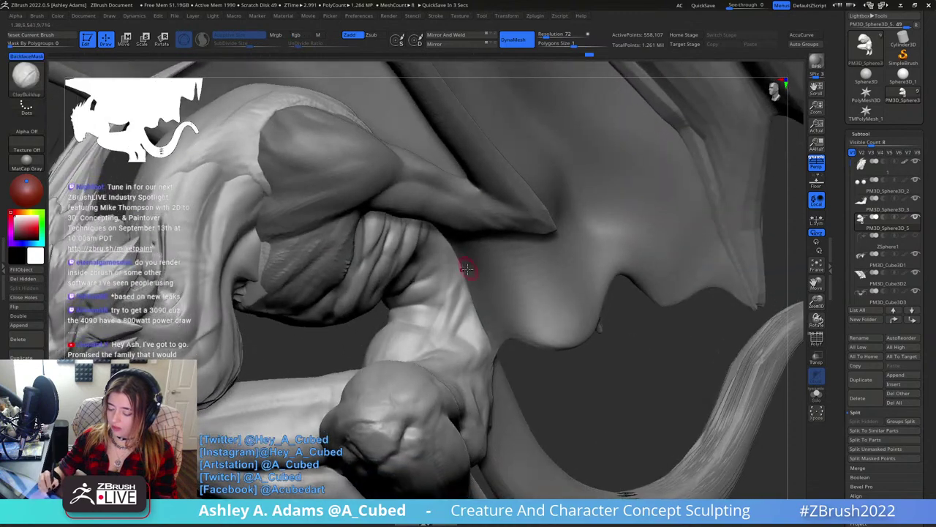
{"action": "key", "text": "b"}
{"action": "key", "text": "d"}
{"action": "key", "text": "s"}
{"action": "left_click_drag", "start_coordinate": [464, 281], "coordinate": [427, 353]}
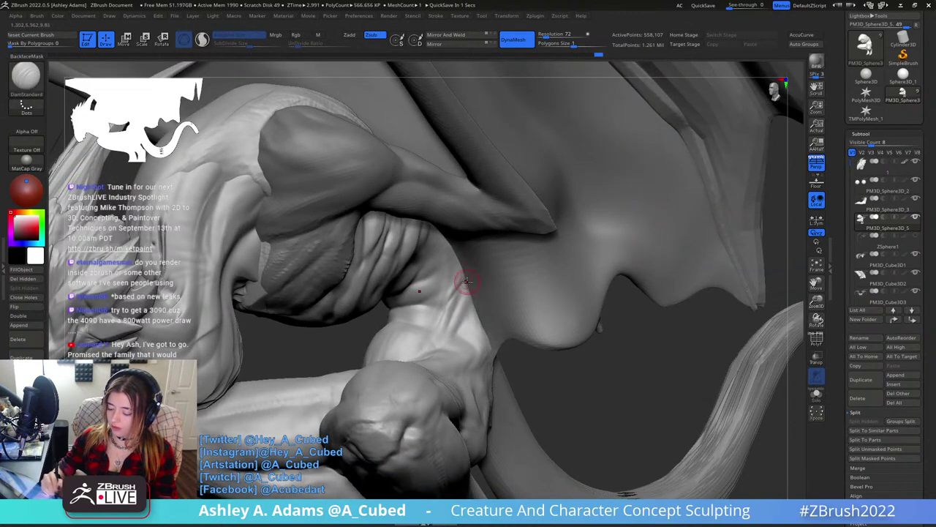
{"action": "left_click_drag", "start_coordinate": [464, 275], "coordinate": [445, 334]}
Define the lower end of the flank crease just above the hip with a short DamStandard stroke.
{"action": "right_click_drag", "start_coordinate": [438, 282], "coordinate": [456, 272]}
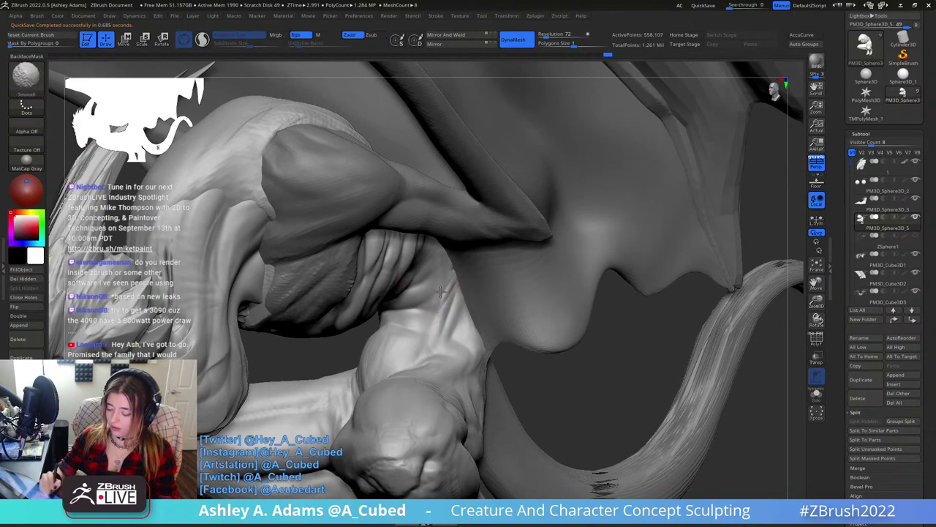
{"action": "mouse_move", "coordinate": [439, 311]}
{"action": "right_mouse_down"}
{"action": "mouse_move", "coordinate": [473, 260]}
{"action": "mouse_move", "coordinate": [462, 295]}
{"action": "right_mouse_up"}
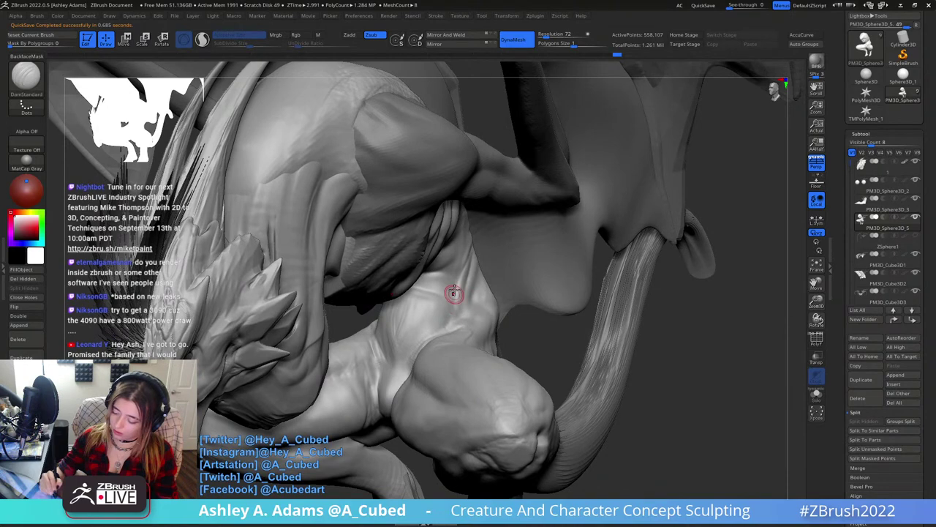
{"action": "mouse_move", "coordinate": [449, 301]}
{"action": "left_mouse_down"}
{"action": "mouse_move", "coordinate": [437, 317]}
{"action": "mouse_move", "coordinate": [450, 315]}
{"action": "left_mouse_up"}
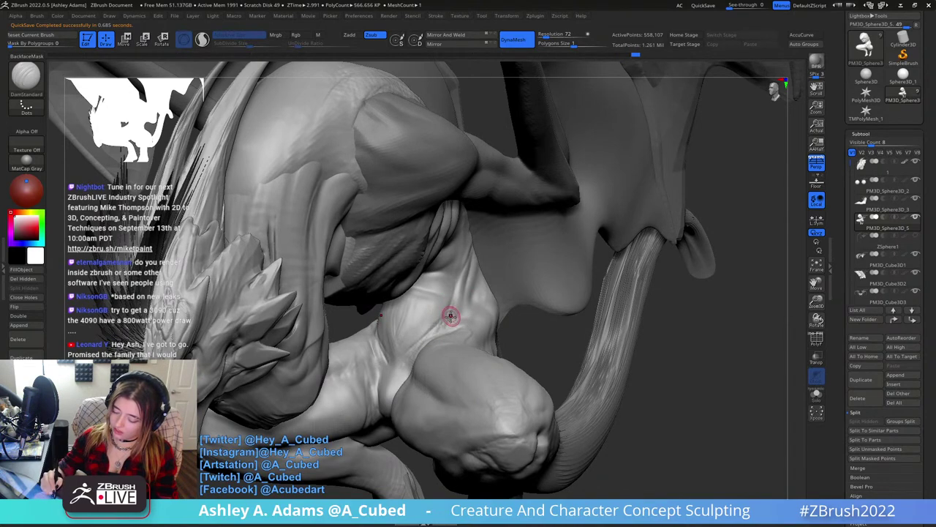
Fill out the lower abdomen beside the groin crease with ClayBuildup and smooth it into the thigh.
{"action": "mouse_move", "coordinate": [409, 374]}
{"action": "right_mouse_down"}
{"action": "mouse_move", "coordinate": [403, 362]}
{"action": "mouse_move", "coordinate": [417, 337]}
{"action": "mouse_move", "coordinate": [378, 338]}
{"action": "right_mouse_up"}
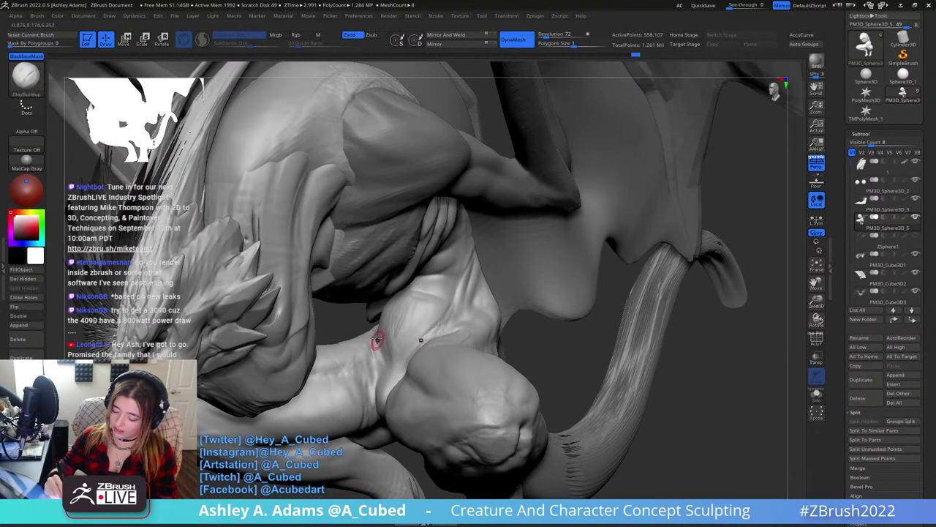
{"action": "right_click_drag", "start_coordinate": [386, 372], "coordinate": [374, 333]}
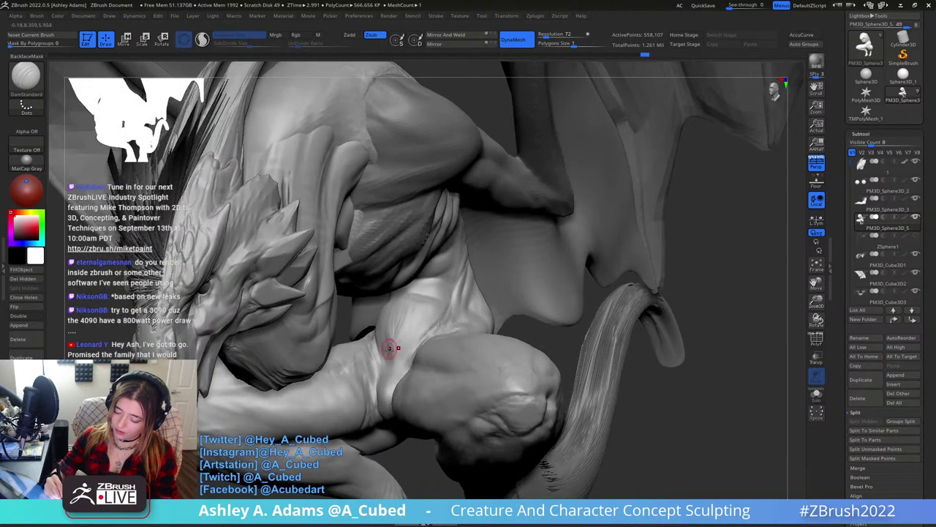
{"action": "key", "text": "b"}
{"action": "key", "text": "c"}
{"action": "key", "text": "b"}
{"action": "mouse_move", "coordinate": [388, 354]}
{"action": "left_mouse_down"}
{"action": "mouse_move", "coordinate": [403, 351]}
{"action": "mouse_move", "coordinate": [418, 330]}
{"action": "left_mouse_up"}
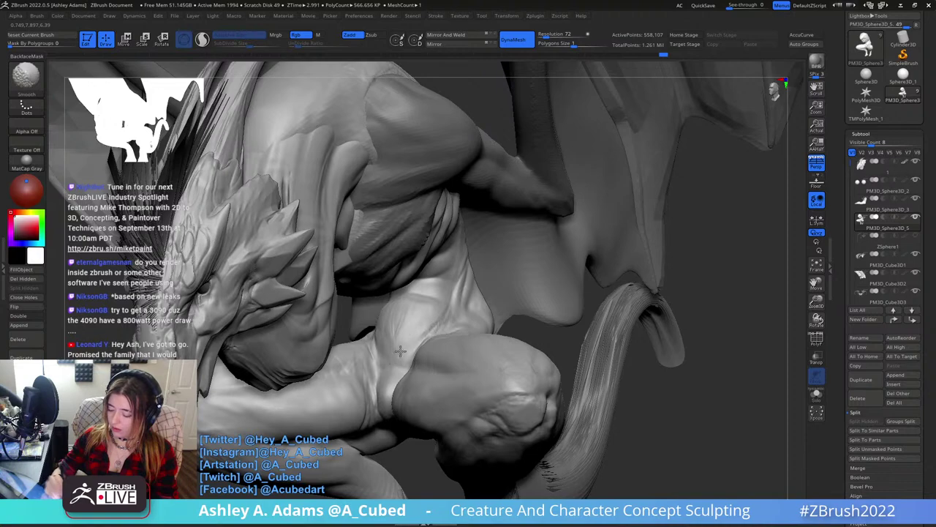
{"action": "left_click_drag", "start_coordinate": [406, 370], "coordinate": [397, 364], "text": "shift"}
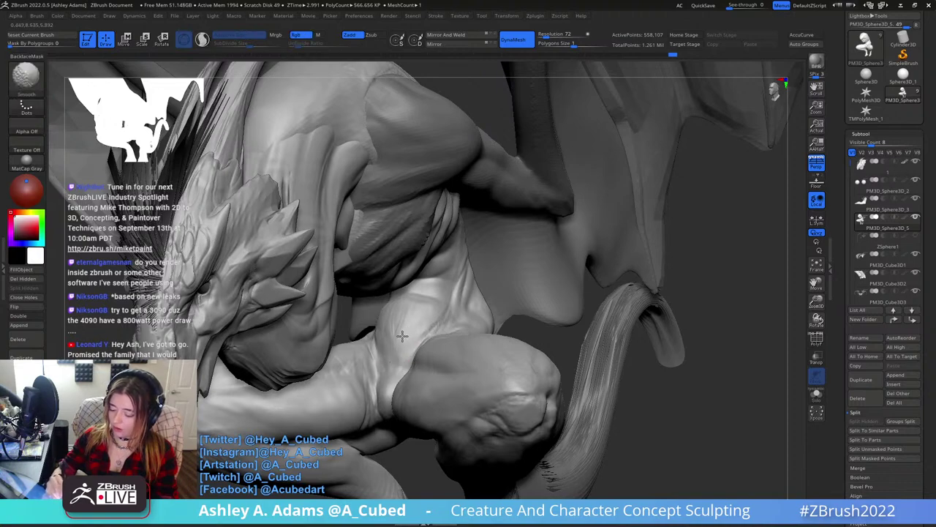
Even out the lower abdomen bulge beside the upper thigh and select the hPolish brush.
{"action": "mouse_move", "coordinate": [430, 295]}
{"action": "right_mouse_down"}
{"action": "mouse_move", "coordinate": [420, 312]}
{"action": "mouse_move", "coordinate": [408, 300]}
{"action": "mouse_move", "coordinate": [432, 291]}
{"action": "mouse_move", "coordinate": [402, 316]}
{"action": "right_mouse_up"}
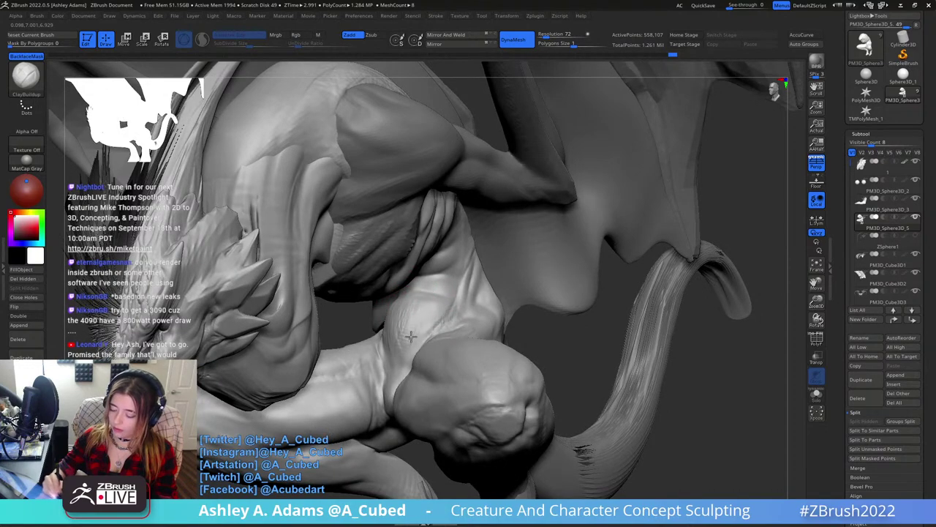
{"action": "mouse_move", "coordinate": [411, 336]}
{"action": "left_mouse_down"}
{"action": "mouse_move", "coordinate": [416, 313]}
{"action": "mouse_move", "coordinate": [401, 320]}
{"action": "mouse_move", "coordinate": [401, 347]}
{"action": "left_mouse_up"}
{"action": "key", "text": "b"}
{"action": "key", "text": "h"}
{"action": "key", "text": "p"}
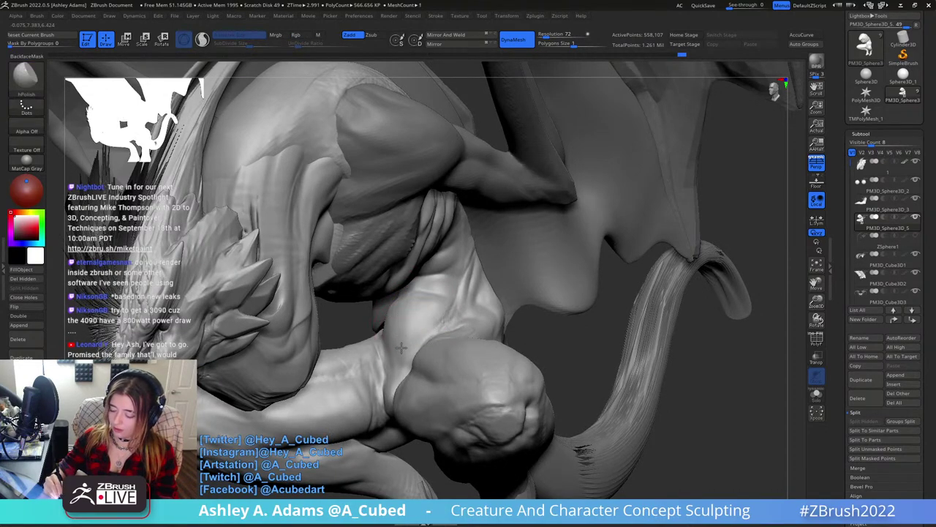
Carve a crease from the waist across the hip toward the lower abdomen with DamStandard.
{"action": "mouse_move", "coordinate": [426, 298]}
{"action": "right_mouse_down"}
{"action": "mouse_move", "coordinate": [422, 315]}
{"action": "mouse_move", "coordinate": [395, 314]}
{"action": "mouse_move", "coordinate": [336, 274]}
{"action": "right_mouse_up"}
{"action": "right_click_drag", "start_coordinate": [371, 314], "coordinate": [396, 324]}
{"action": "key", "text": "b"}
{"action": "key", "text": "d"}
{"action": "key", "text": "s"}
{"action": "left_click_drag", "start_coordinate": [376, 313], "coordinate": [418, 351]}
{"action": "right_click_drag", "start_coordinate": [404, 345], "coordinate": [401, 333]}
Return to ClayBuildup and smooth the side of the waist above the hip.
{"action": "key", "text": "space"}
{"action": "key", "text": "b"}
{"action": "key", "text": "c"}
{"action": "key", "text": "b"}
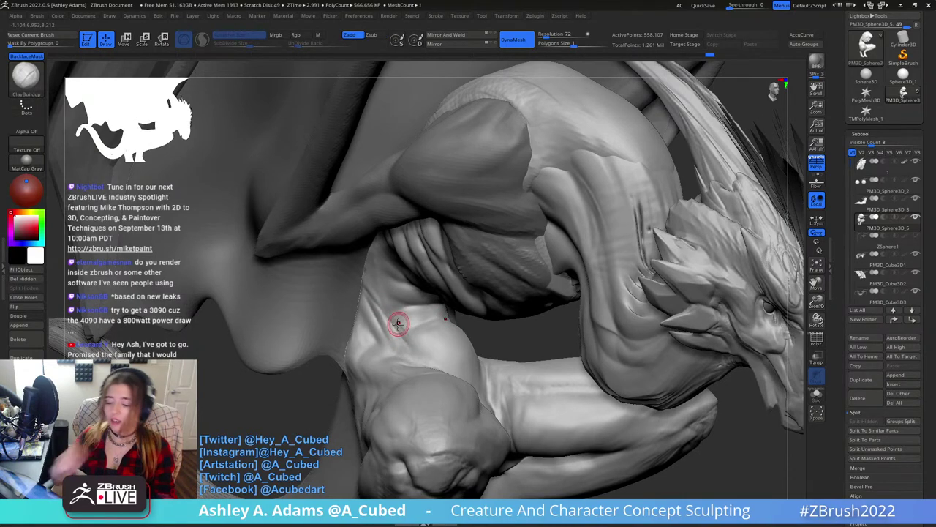
{"action": "left_click_drag", "start_coordinate": [405, 329], "coordinate": [403, 340], "text": "shift"}
Mask the diagonal muscle strip on the flank with the MaskPen brush and invert the mask to isolate it.
{"action": "mouse_move", "coordinate": [403, 340]}
{"action": "right_mouse_down", "text": "ctrl"}
{"action": "mouse_move", "coordinate": [391, 302]}
{"action": "mouse_move", "coordinate": [410, 256]}
{"action": "right_mouse_up", "text": "ctrl"}
{"action": "mouse_move", "coordinate": [608, 204]}
{"action": "right_mouse_down"}
{"action": "mouse_move", "coordinate": [539, 192]}
{"action": "mouse_move", "coordinate": [560, 272]}
{"action": "mouse_move", "coordinate": [492, 300]}
{"action": "mouse_move", "coordinate": [453, 344]}
{"action": "right_mouse_up"}
{"action": "right_click", "coordinate": [454, 343]}
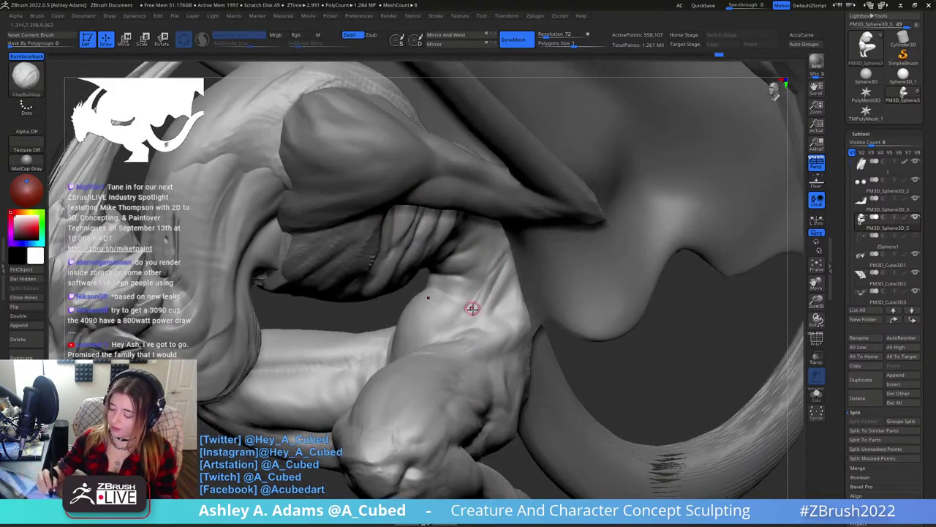
{"action": "left_click", "coordinate": [28, 78], "text": "ctrl"}
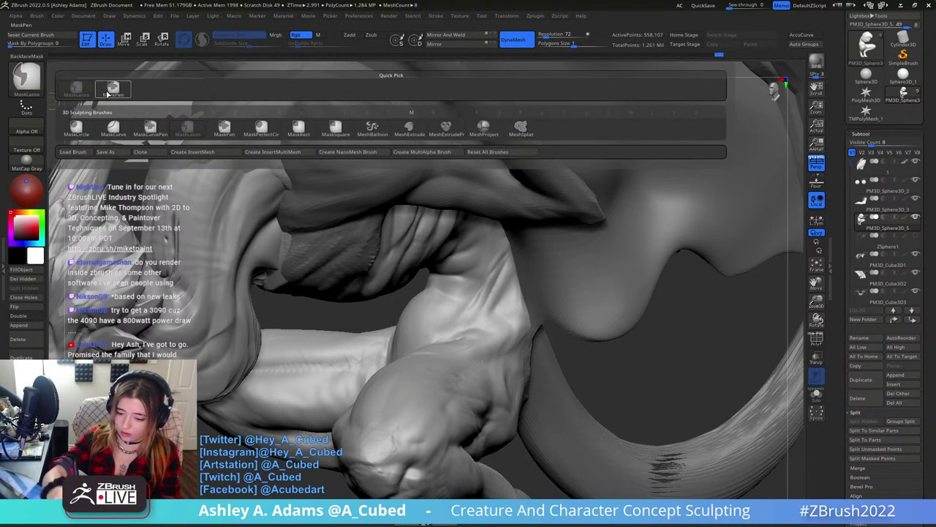
{"action": "left_click", "coordinate": [114, 88], "text": "ctrl"}
{"action": "mouse_move", "coordinate": [465, 323]}
{"action": "left_mouse_down", "text": "ctrl"}
{"action": "mouse_move", "coordinate": [506, 255]}
{"action": "mouse_move", "coordinate": [468, 312]}
{"action": "left_mouse_up", "text": "ctrl"}
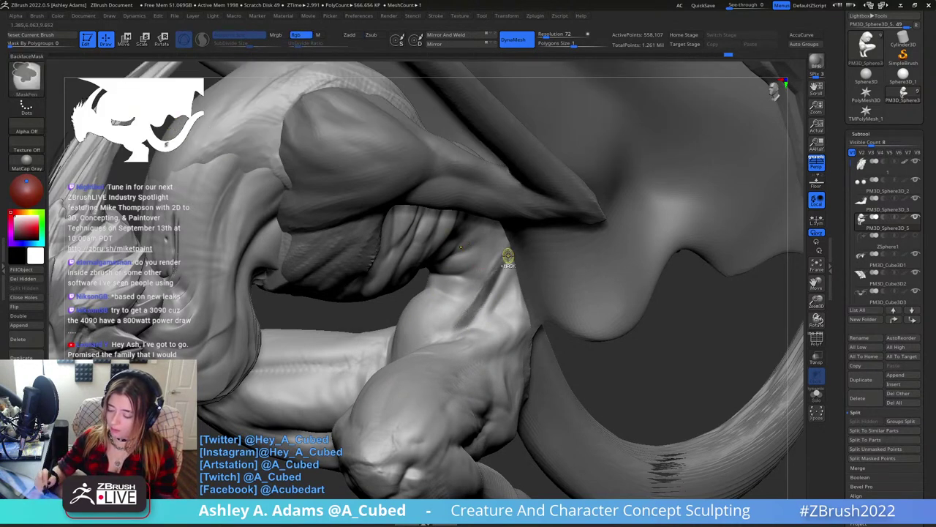
{"action": "left_click_drag", "start_coordinate": [504, 256], "coordinate": [463, 331]}
{"action": "mouse_move", "coordinate": [487, 270]}
{"action": "left_mouse_down", "text": "ctrl+alt"}
{"action": "mouse_move", "coordinate": [447, 333]}
{"action": "mouse_move", "coordinate": [504, 250]}
{"action": "mouse_move", "coordinate": [462, 332]}
{"action": "left_mouse_up", "text": "ctrl+alt"}
{"action": "right_click_drag", "start_coordinate": [469, 314], "coordinate": [502, 310]}
{"action": "left_click_drag", "start_coordinate": [484, 293], "coordinate": [460, 337], "text": "ctrl"}
{"action": "left_click", "coordinate": [528, 317], "text": "ctrl"}
{"action": "right_click_drag", "start_coordinate": [526, 319], "coordinate": [518, 309]}
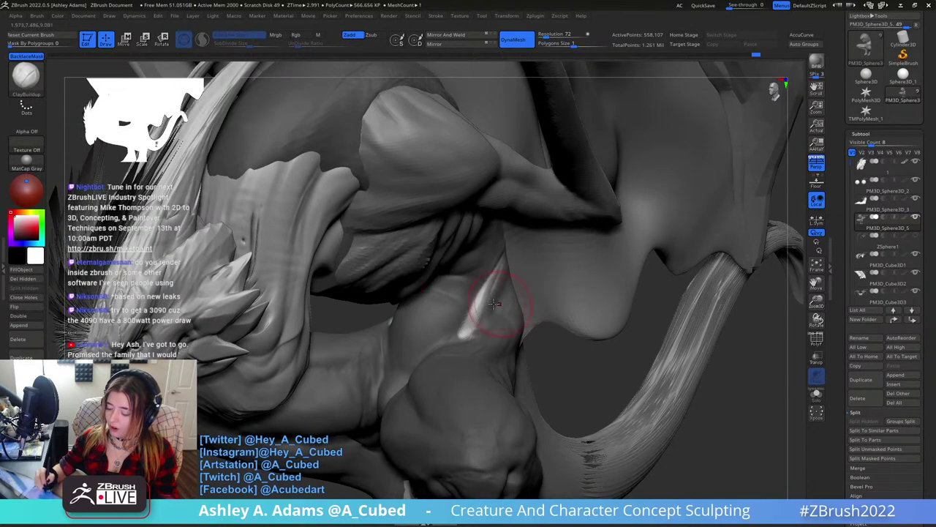
Swell the unmasked flank strip with the Inflat brush and smooth the raised muscle.
{"action": "key", "text": "b"}
{"action": "key", "text": "i"}
{"action": "key", "text": "n"}
{"action": "left_click_drag", "start_coordinate": [468, 313], "coordinate": [505, 253]}
{"action": "right_click_drag", "start_coordinate": [527, 256], "coordinate": [505, 257]}
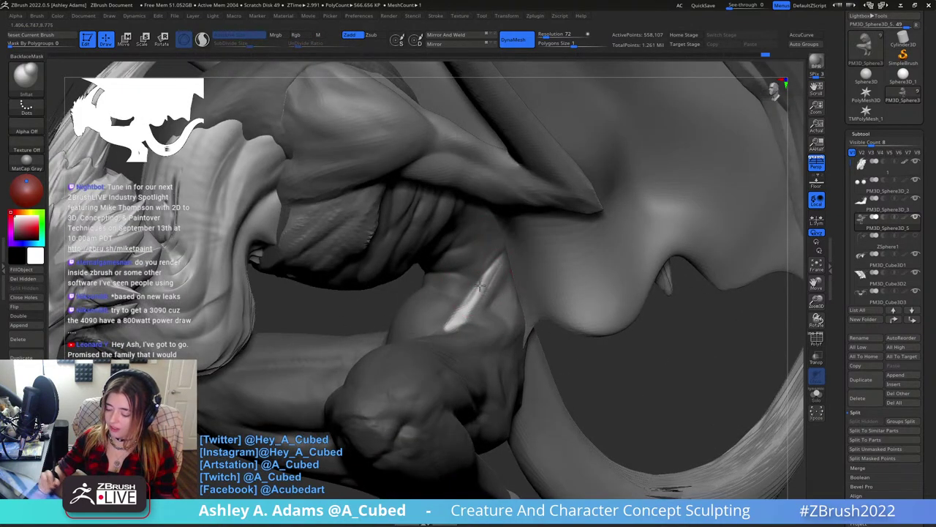
{"action": "right_click_drag", "start_coordinate": [446, 340], "coordinate": [433, 342]}
{"action": "left_click_drag", "start_coordinate": [486, 279], "coordinate": [463, 301], "text": "shift"}
Inflate the upper end of the unmasked flank strip once more with the Inflat brush.
{"action": "key", "text": "b"}
{"action": "key", "text": "c"}
{"action": "key", "text": "b"}
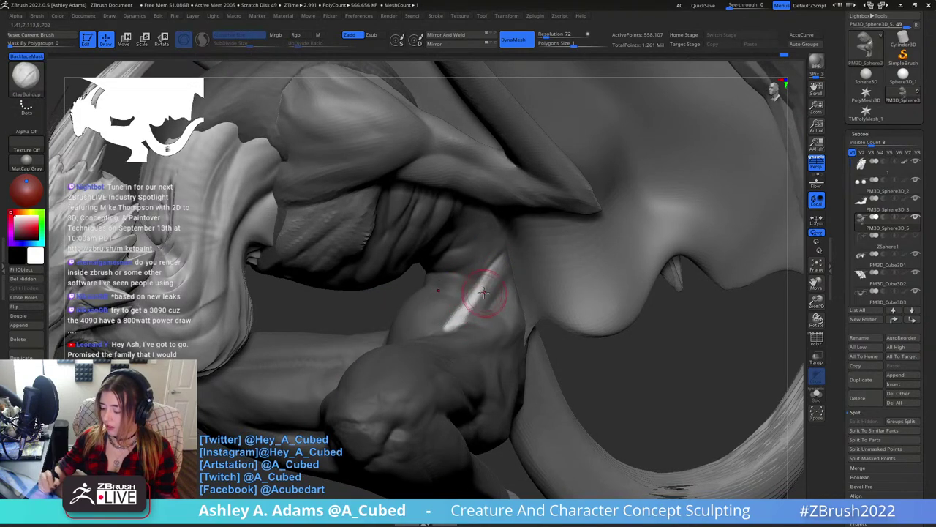
{"action": "mouse_move", "coordinate": [502, 289]}
{"action": "right_mouse_down"}
{"action": "mouse_move", "coordinate": [512, 280]}
{"action": "mouse_move", "coordinate": [505, 287]}
{"action": "right_mouse_up"}
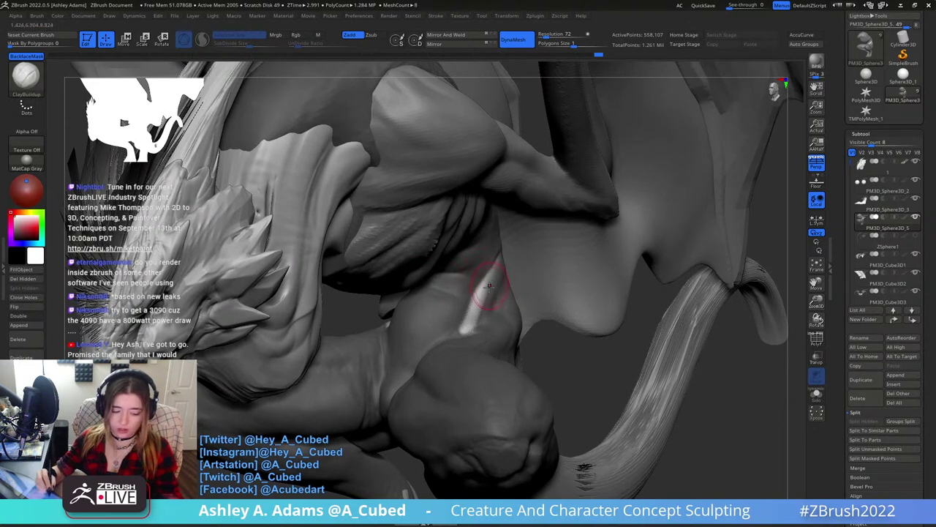
{"action": "key", "text": "b"}
{"action": "key", "text": "i"}
{"action": "key", "text": "n"}
{"action": "left_click_drag", "start_coordinate": [500, 265], "coordinate": [502, 258]}
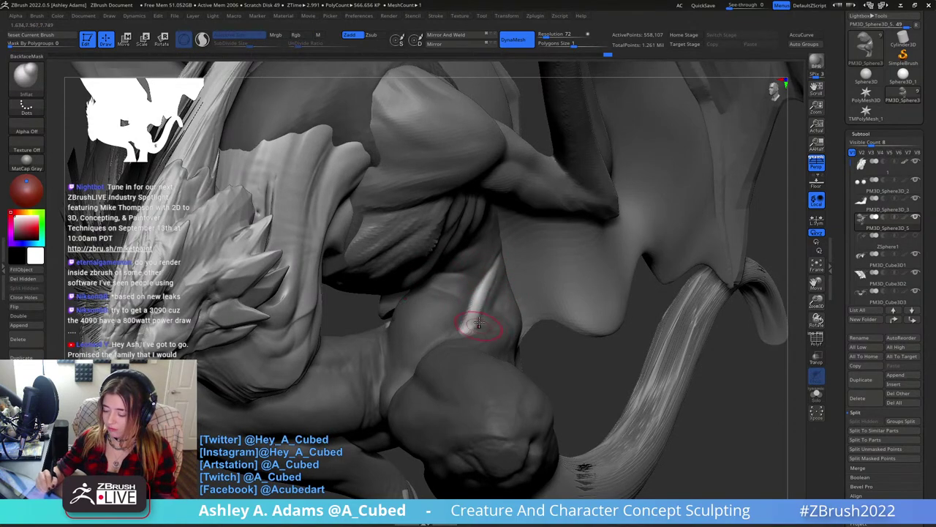
Carve the creases bordering the raised flank muscle above the hip with the DamStandard brush.
{"action": "mouse_move", "coordinate": [473, 321]}
{"action": "right_mouse_down"}
{"action": "mouse_move", "coordinate": [515, 302]}
{"action": "mouse_move", "coordinate": [458, 268]}
{"action": "mouse_move", "coordinate": [541, 328]}
{"action": "mouse_move", "coordinate": [476, 299]}
{"action": "right_mouse_up"}
{"action": "key", "text": "b"}
{"action": "key", "text": "d"}
{"action": "key", "text": "s"}
{"action": "mouse_move", "coordinate": [487, 267]}
{"action": "right_mouse_down"}
{"action": "mouse_move", "coordinate": [454, 322]}
{"action": "mouse_move", "coordinate": [475, 311]}
{"action": "right_mouse_up"}
Build up the side of the waist with ClayBuildup, sharpen its folds with DamStandard and smooth the transition.
{"action": "key", "text": "b"}
{"action": "key", "text": "c"}
{"action": "key", "text": "b"}
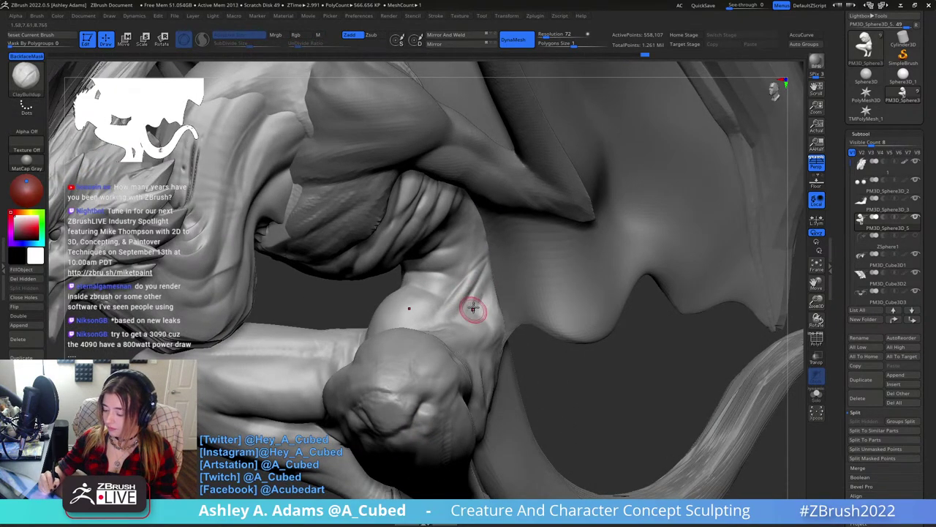
{"action": "key", "text": "b"}
{"action": "key", "text": "d"}
{"action": "key", "text": "s"}
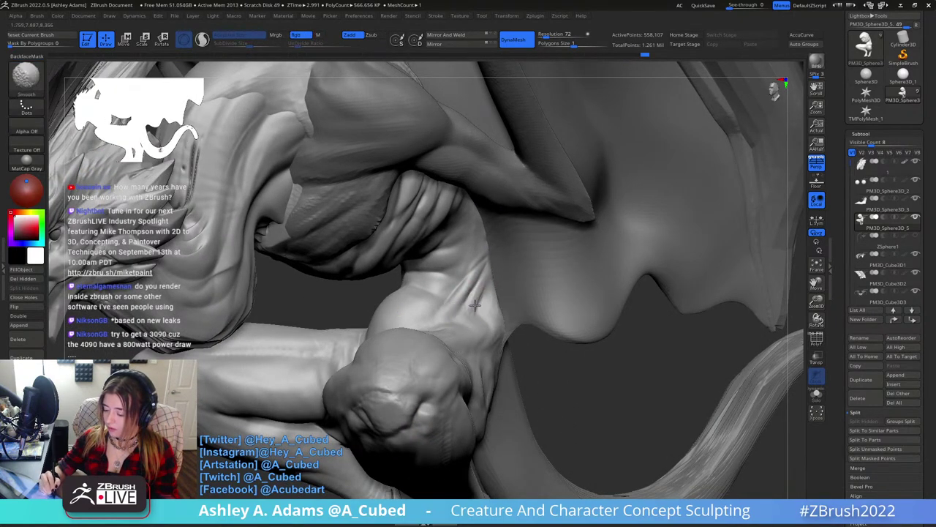
{"action": "mouse_move", "coordinate": [483, 333]}
{"action": "right_mouse_down", "text": "ctrl"}
{"action": "mouse_move", "coordinate": [483, 272]}
{"action": "mouse_move", "coordinate": [450, 278]}
{"action": "mouse_move", "coordinate": [521, 296]}
{"action": "mouse_move", "coordinate": [503, 303]}
{"action": "mouse_move", "coordinate": [537, 267]}
{"action": "right_mouse_up", "text": "ctrl"}
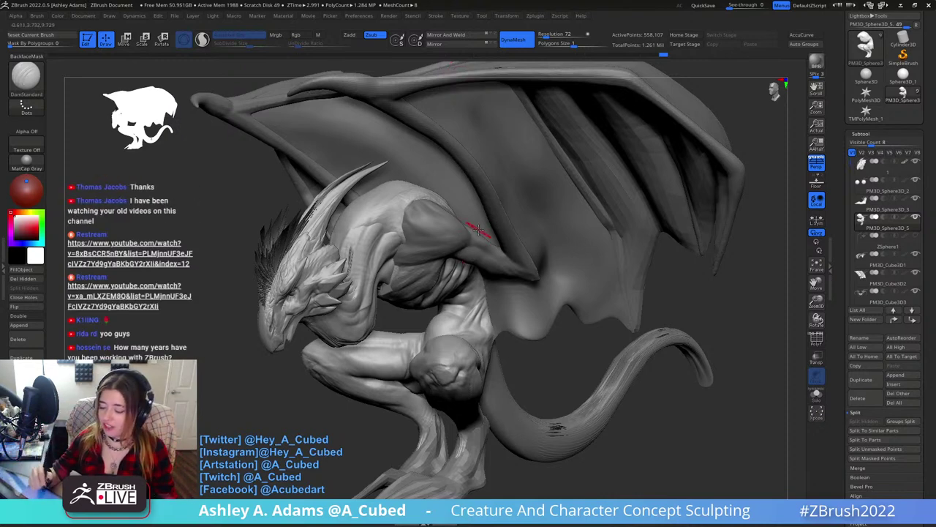
Add clay to the upper back beside the base of the neck with ClayBuildup.
{"action": "mouse_move", "coordinate": [481, 224]}
{"action": "right_mouse_down"}
{"action": "mouse_move", "coordinate": [468, 244]}
{"action": "mouse_move", "coordinate": [452, 240]}
{"action": "right_mouse_up"}
{"action": "key", "text": "b"}
{"action": "key", "text": "c"}
{"action": "key", "text": "b"}
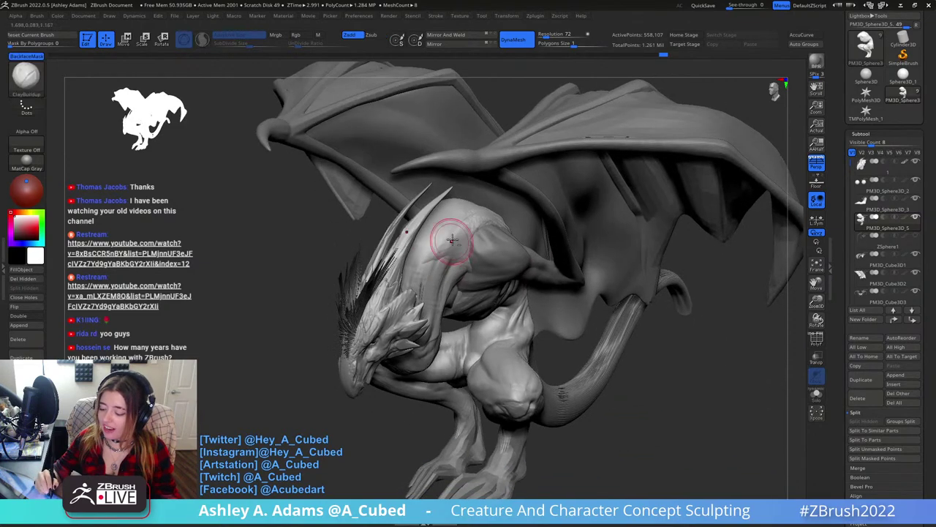
{"action": "mouse_move", "coordinate": [444, 240]}
{"action": "left_mouse_down"}
{"action": "mouse_move", "coordinate": [422, 269]}
{"action": "mouse_move", "coordinate": [439, 255]}
{"action": "left_mouse_up"}
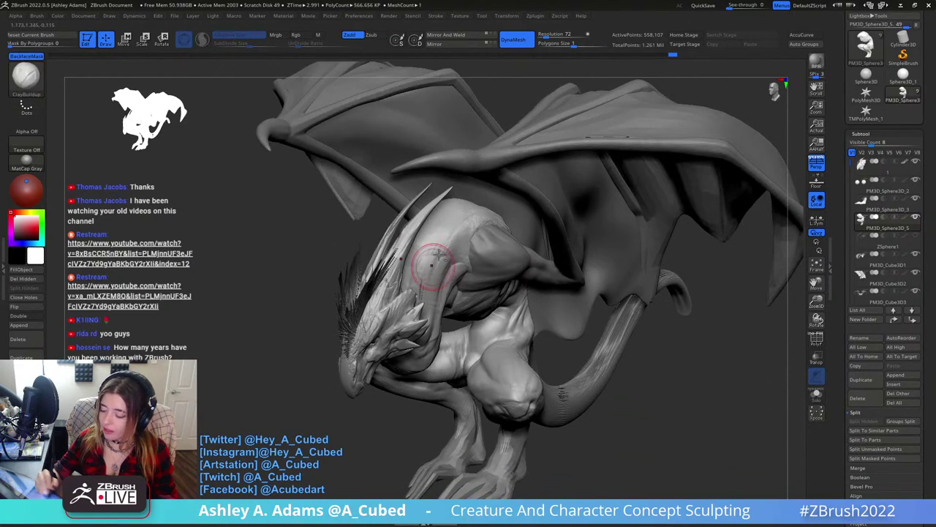
Smooth the body's surface where the base of the neck meets the shoulder.
{"action": "mouse_move", "coordinate": [439, 261]}
{"action": "right_mouse_down"}
{"action": "mouse_move", "coordinate": [476, 234]}
{"action": "mouse_move", "coordinate": [461, 261]}
{"action": "mouse_move", "coordinate": [450, 254]}
{"action": "mouse_move", "coordinate": [459, 267]}
{"action": "right_mouse_up"}
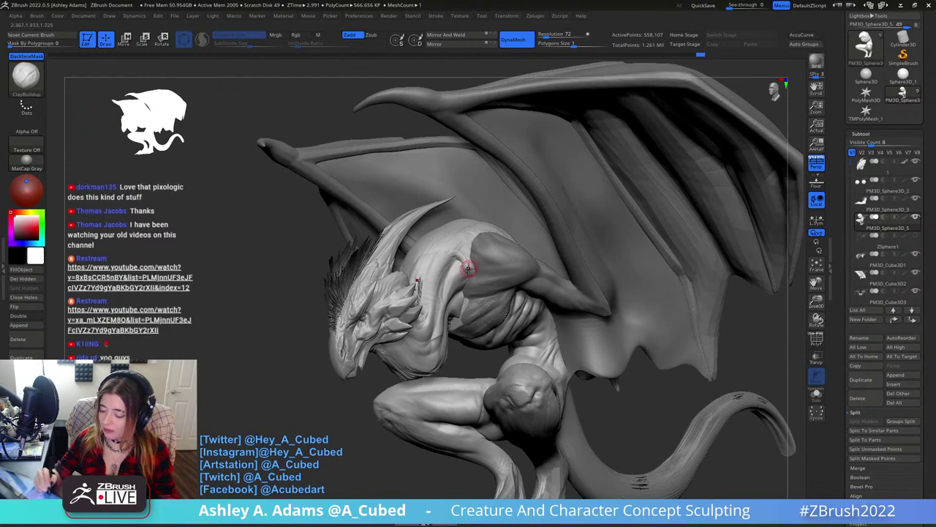
{"action": "key", "text": "b"}
{"action": "key", "text": "s"}
{"action": "key", "text": "h"}
{"action": "mouse_move", "coordinate": [465, 269]}
{"action": "right_mouse_down"}
{"action": "mouse_move", "coordinate": [464, 282]}
{"action": "mouse_move", "coordinate": [479, 265]}
{"action": "mouse_move", "coordinate": [468, 267]}
{"action": "right_mouse_up"}
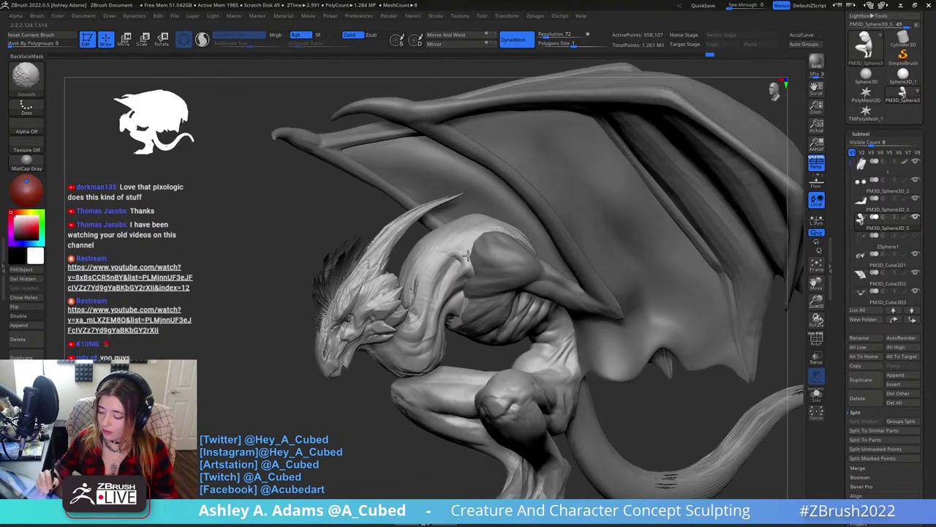
{"action": "left_click_drag", "start_coordinate": [469, 263], "coordinate": [483, 255], "text": "shift"}
{"action": "right_click_drag", "start_coordinate": [482, 254], "coordinate": [454, 260]}
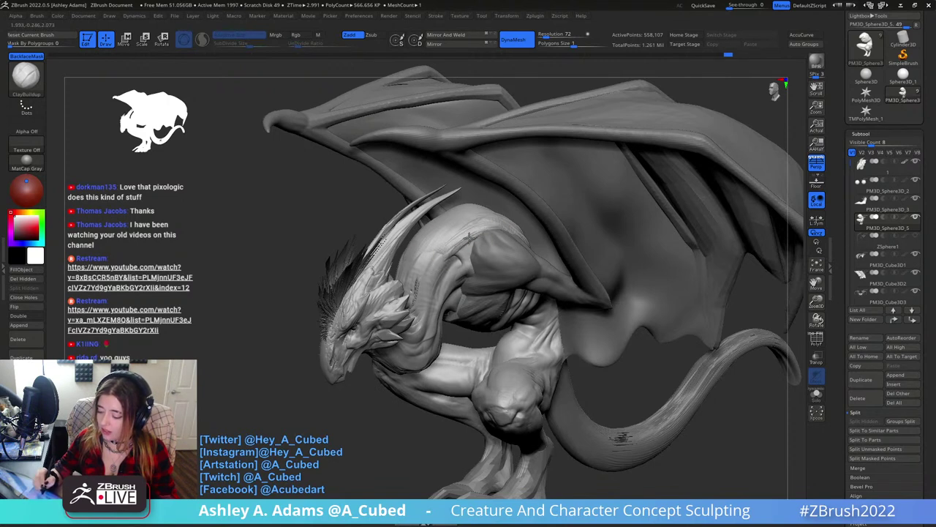
{"action": "right_click_drag", "start_coordinate": [468, 249], "coordinate": [477, 237]}
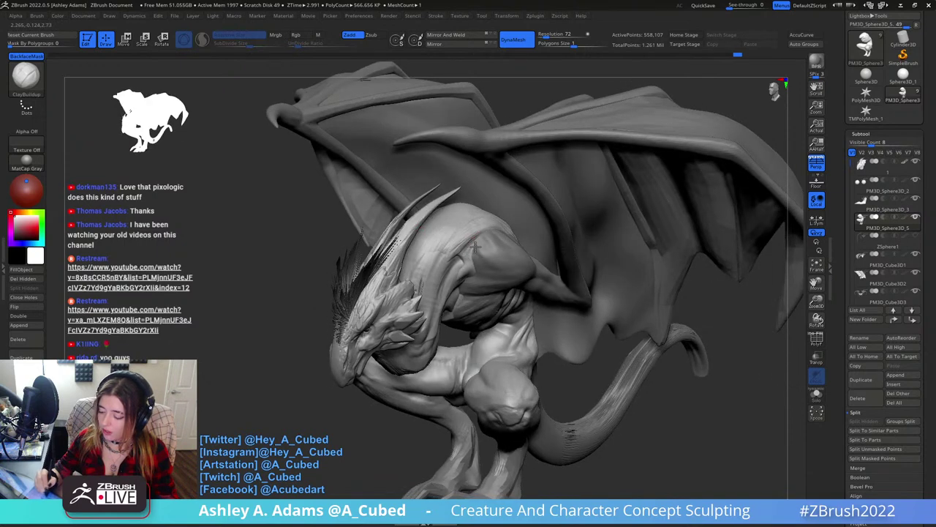
{"action": "key", "text": "shift"}
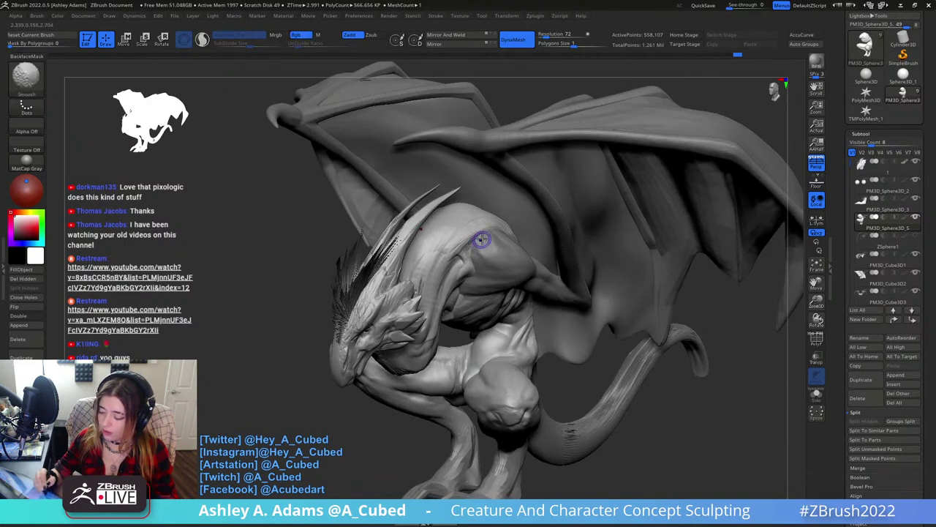
{"action": "mouse_move", "coordinate": [469, 271]}
{"action": "right_mouse_down"}
{"action": "mouse_move", "coordinate": [496, 285]}
{"action": "mouse_move", "coordinate": [485, 251]}
{"action": "mouse_move", "coordinate": [489, 263]}
{"action": "mouse_move", "coordinate": [463, 238]}
{"action": "right_mouse_up"}
Switch to the head and neck subtool and build up its lower edge above the shoulder with ClayBuildup.
{"action": "left_click", "coordinate": [468, 247], "text": "alt"}
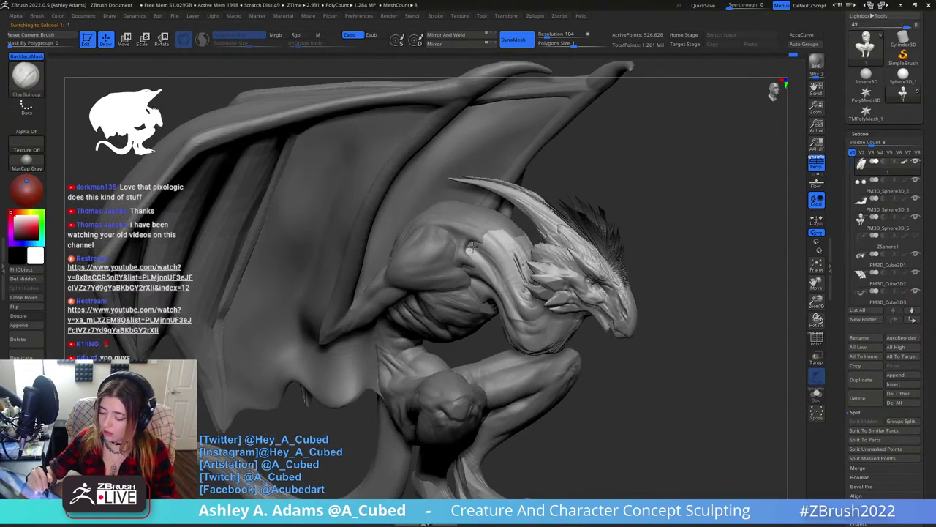
{"action": "mouse_move", "coordinate": [472, 243]}
{"action": "left_mouse_down"}
{"action": "mouse_move", "coordinate": [464, 250]}
{"action": "mouse_move", "coordinate": [479, 256]}
{"action": "left_mouse_up"}
{"action": "mouse_move", "coordinate": [483, 257]}
{"action": "right_mouse_down", "text": "ctrl"}
{"action": "mouse_move", "coordinate": [497, 227]}
{"action": "mouse_move", "coordinate": [541, 212]}
{"action": "right_mouse_up", "text": "ctrl"}
{"action": "right_click_drag", "start_coordinate": [585, 278], "coordinate": [500, 320]}
{"action": "key", "text": "space"}
{"action": "right_click_drag", "start_coordinate": [540, 293], "coordinate": [468, 283]}
{"action": "right_click_drag", "start_coordinate": [523, 234], "coordinate": [551, 278], "text": "ctrl"}
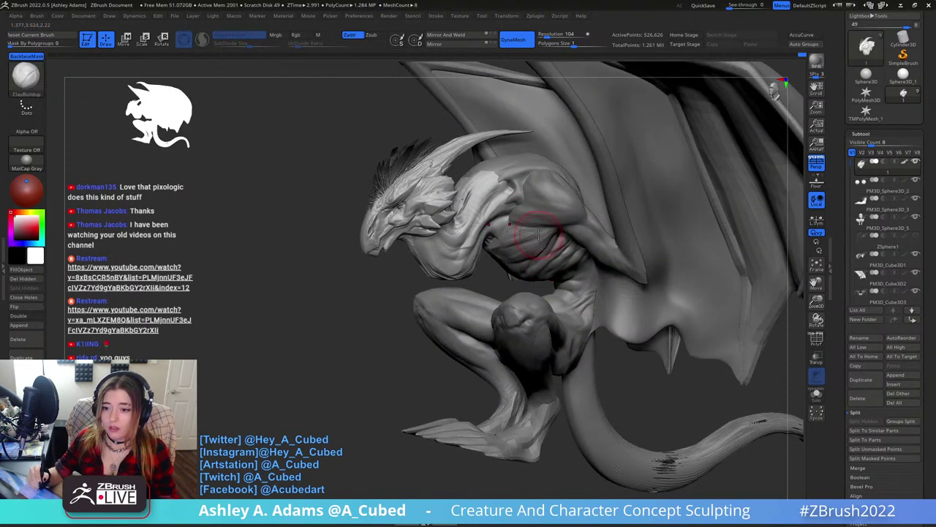
Smooth the side of the neck behind the jaw.
{"action": "mouse_move", "coordinate": [505, 221]}
{"action": "right_mouse_down"}
{"action": "mouse_move", "coordinate": [475, 220]}
{"action": "mouse_move", "coordinate": [476, 253]}
{"action": "mouse_move", "coordinate": [471, 241]}
{"action": "right_mouse_up"}
{"action": "right_click", "coordinate": [477, 221]}
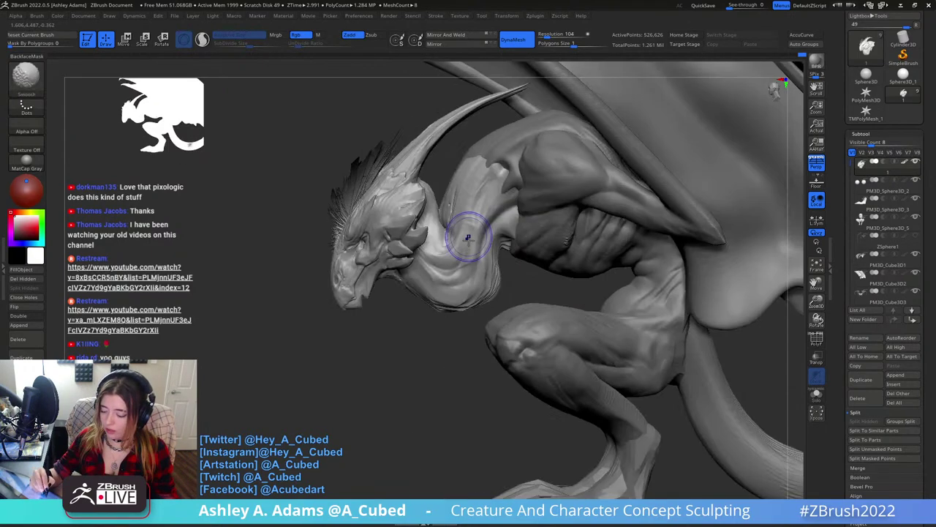
{"action": "key", "text": "space"}
{"action": "left_click_drag", "start_coordinate": [435, 255], "coordinate": [427, 255]}
{"action": "right_click_drag", "start_coordinate": [405, 193], "coordinate": [441, 261], "text": "ctrl"}
Adjust the draw size and cut creases along the side of the neck with the Slash2 brush.
{"action": "right_click", "coordinate": [410, 325]}
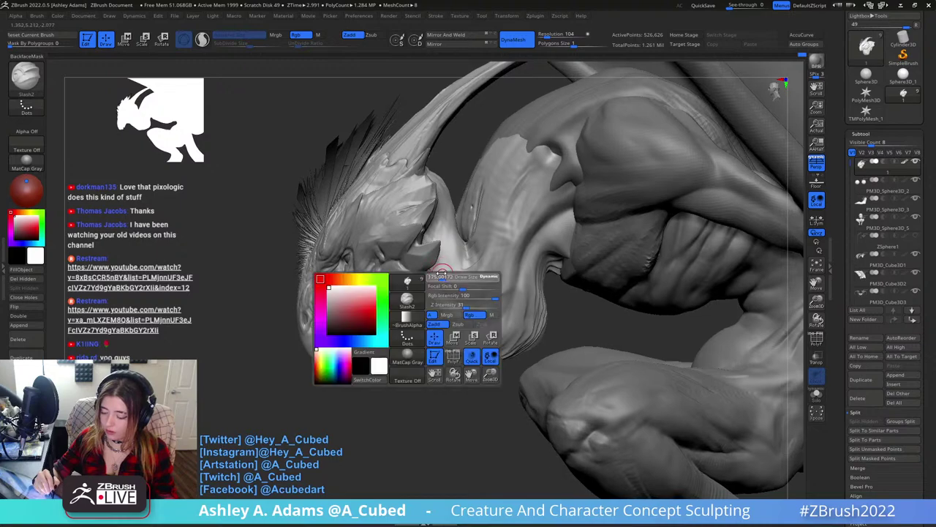
{"action": "right_click_drag", "start_coordinate": [410, 322], "coordinate": [468, 212], "text": "ctrl"}
{"action": "right_click_drag", "start_coordinate": [469, 212], "coordinate": [472, 251], "text": "ctrl"}
{"action": "key", "text": "space"}
{"action": "right_click_drag", "start_coordinate": [476, 218], "coordinate": [511, 182], "text": "ctrl"}
Select the wing membrane subtool PM3D_Cube3D1 and remesh it with DynaMesh at resolution 32.
{"action": "left_click", "coordinate": [439, 174], "text": "alt"}
{"action": "right_click", "coordinate": [441, 244]}
{"action": "right_click_drag", "start_coordinate": [422, 217], "coordinate": [453, 191]}
{"action": "left_click", "coordinate": [441, 244], "text": "alt"}
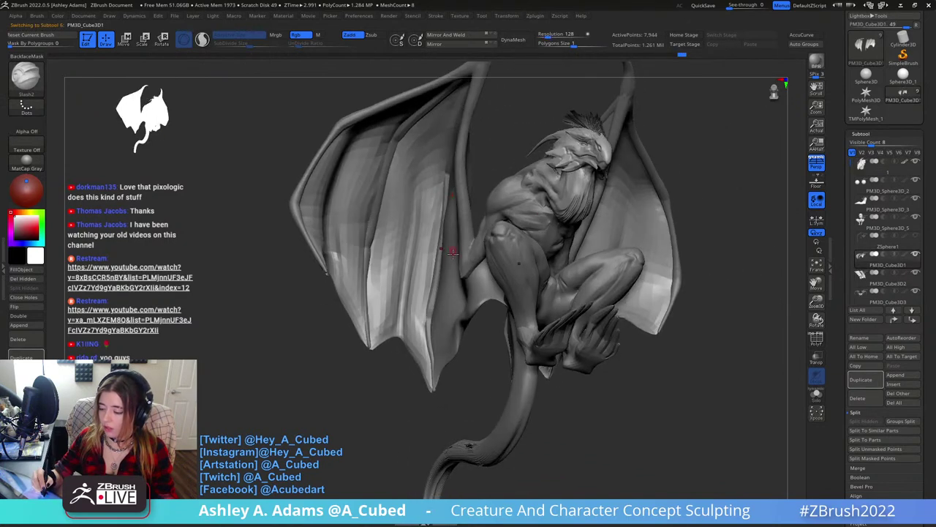
{"action": "left_click", "coordinate": [452, 268], "text": "alt"}
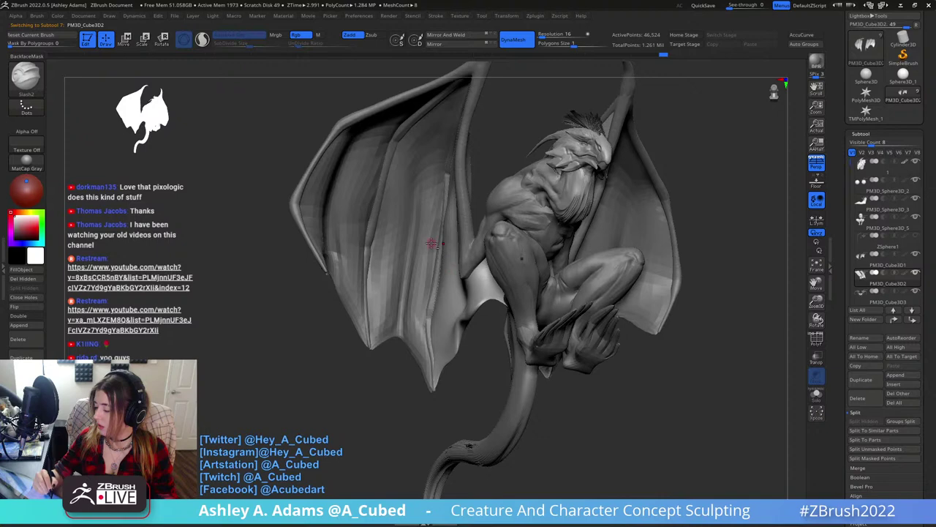
{"action": "left_click", "coordinate": [432, 245], "text": "alt"}
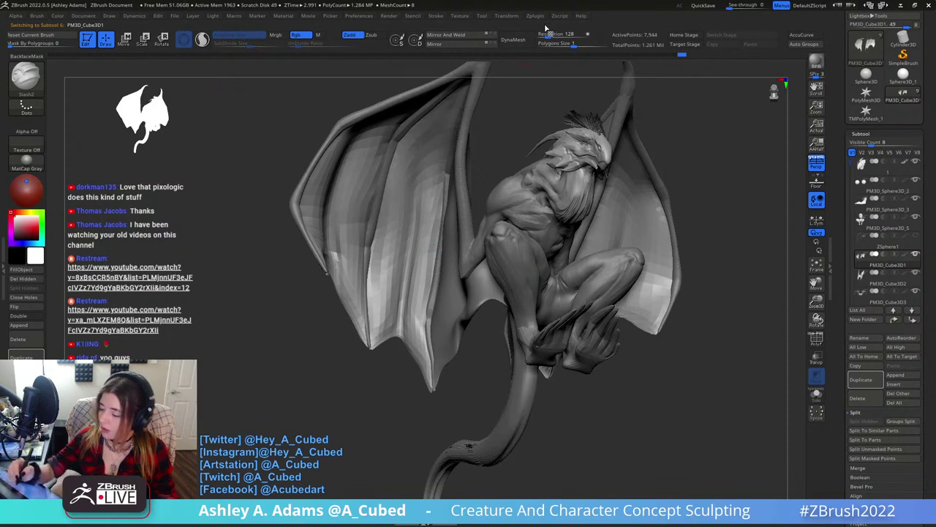
{"action": "left_click_drag", "start_coordinate": [550, 35], "coordinate": [545, 35]}
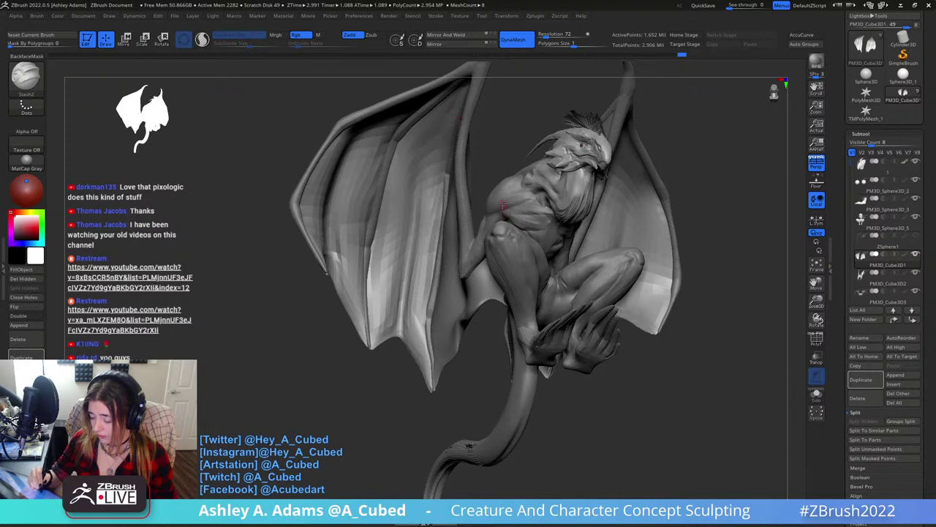
{"action": "key", "text": "ctrl+z"}
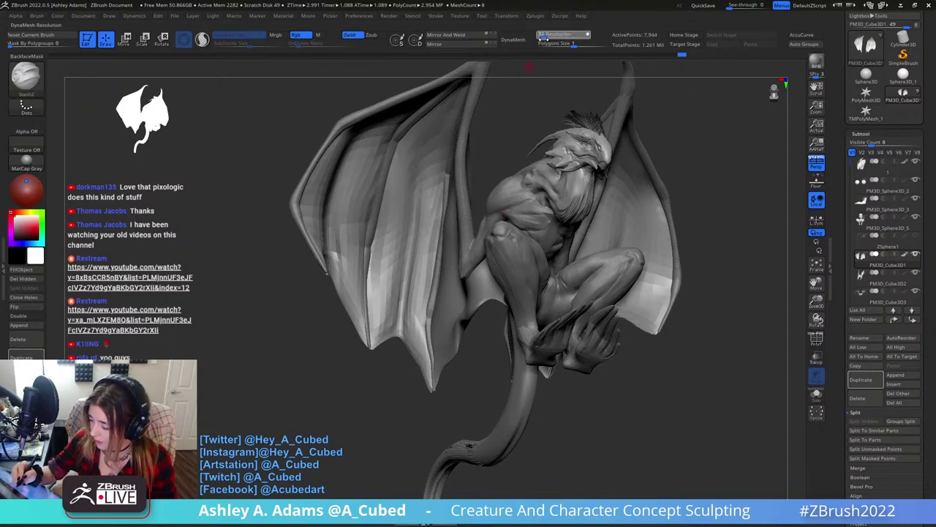
{"action": "left_click", "coordinate": [517, 43]}
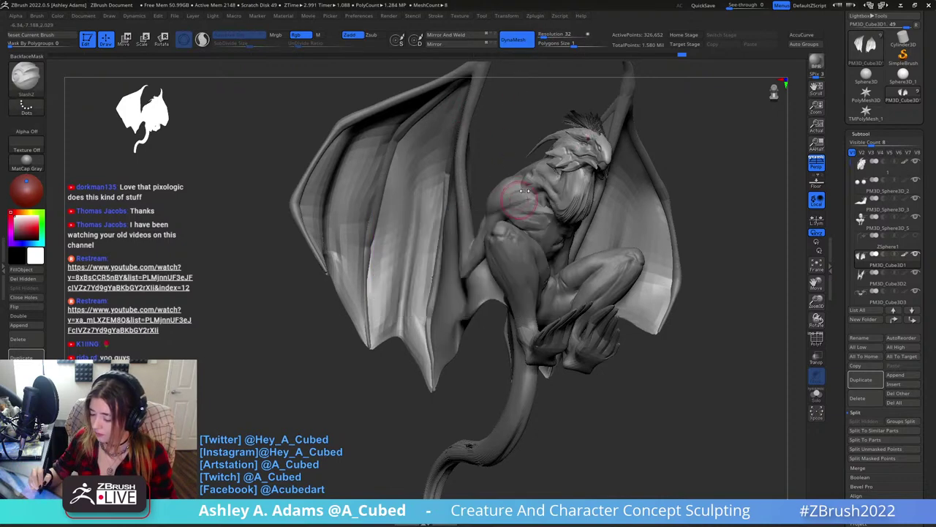
Smooth the faceted surfaces of both wing membranes, inside and outside.
{"action": "right_click", "coordinate": [448, 167]}
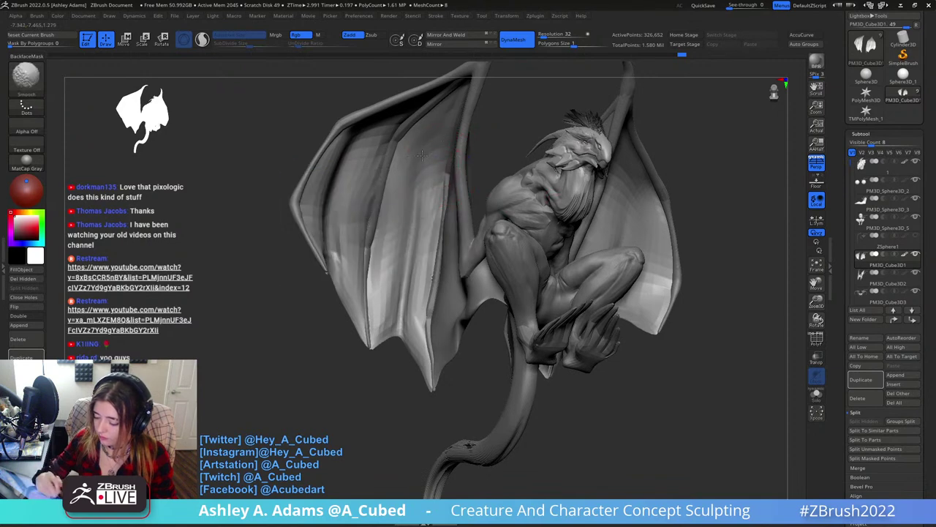
{"action": "right_click_drag", "start_coordinate": [431, 230], "coordinate": [489, 264]}
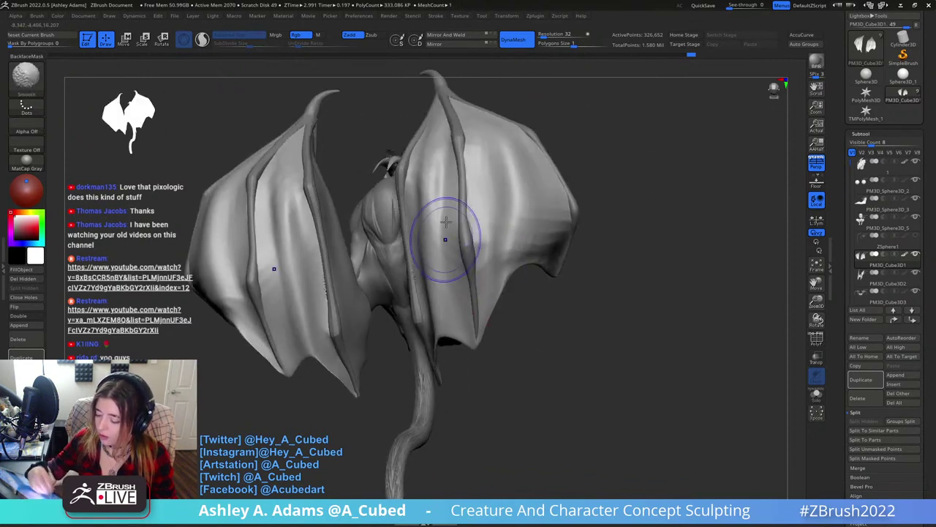
{"action": "right_click_drag", "start_coordinate": [445, 237], "coordinate": [382, 241]}
{"action": "right_click_drag", "start_coordinate": [201, 222], "coordinate": [544, 230]}
Switch back to the head and neck subtool and lay vertical ClayBuildup strokes down the front of the throat.
{"action": "left_click", "coordinate": [308, 251], "text": "alt"}
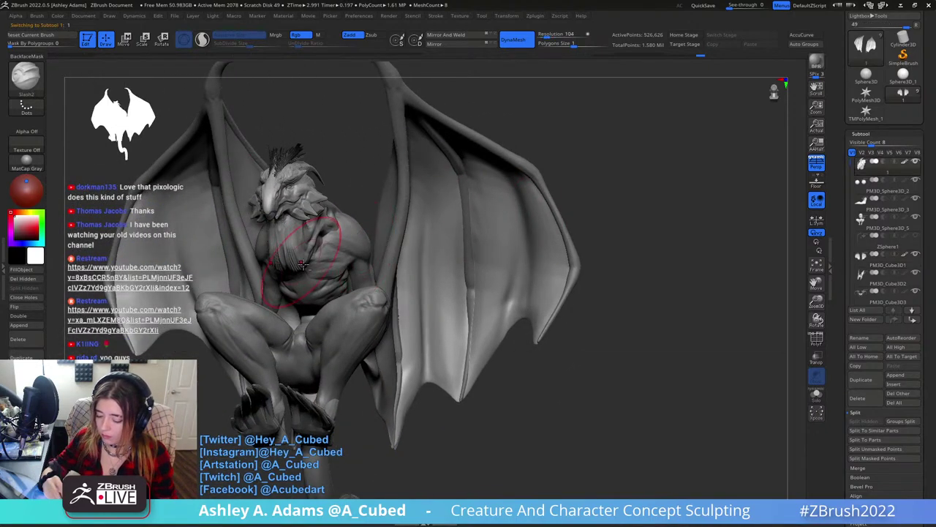
{"action": "right_click_drag", "start_coordinate": [311, 251], "coordinate": [421, 329]}
{"action": "right_click_drag", "start_coordinate": [423, 147], "coordinate": [422, 184]}
{"action": "key", "text": "b"}
{"action": "key", "text": "c"}
{"action": "key", "text": "b"}
{"action": "left_click_drag", "start_coordinate": [408, 188], "coordinate": [419, 241]}
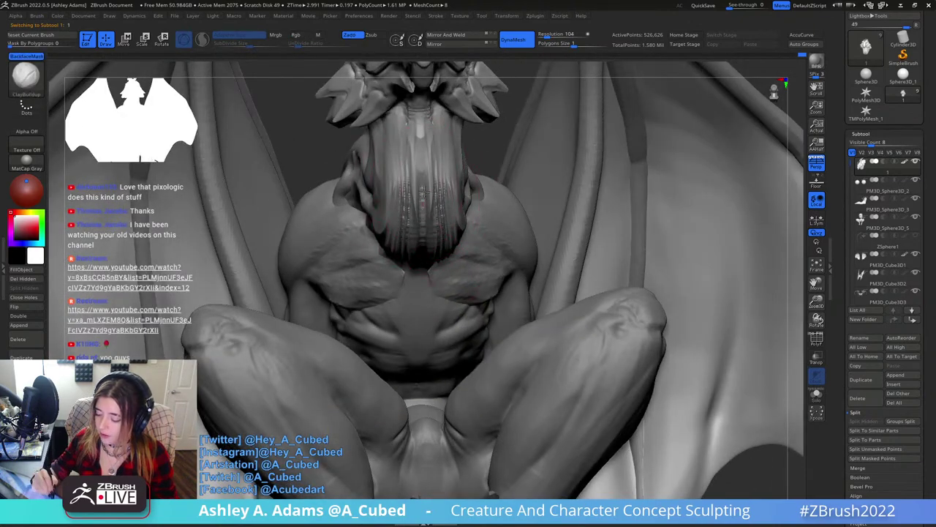
{"action": "left_click_drag", "start_coordinate": [423, 171], "coordinate": [429, 265]}
Add clay to the upper throat below the chin and smooth the strokes on the throat bulge.
{"action": "right_click_drag", "start_coordinate": [468, 227], "coordinate": [433, 212]}
{"action": "right_click", "coordinate": [433, 212]}
{"action": "left_click_drag", "start_coordinate": [433, 158], "coordinate": [432, 196]}
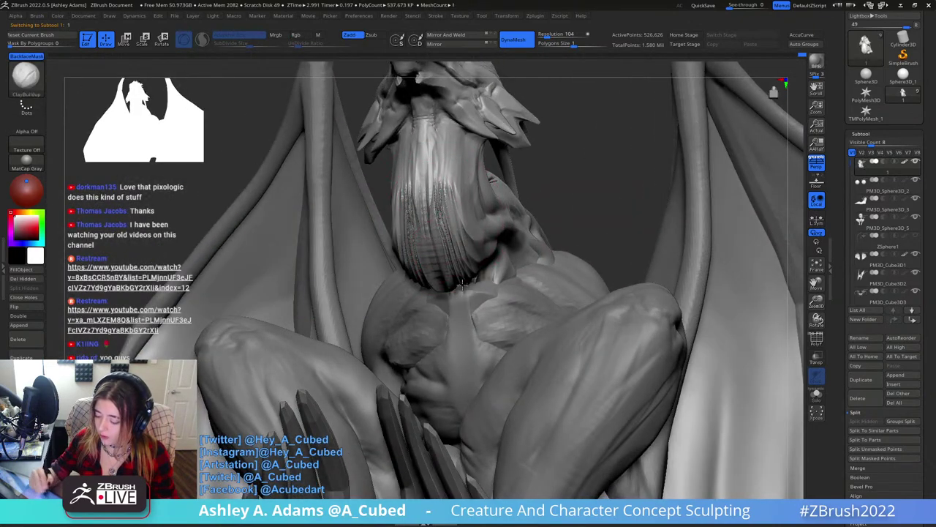
{"action": "left_click_drag", "start_coordinate": [460, 235], "coordinate": [450, 252], "text": "shift"}
Polish the front and sides of the throat bulge with the HPolish brush.
{"action": "right_click_drag", "start_coordinate": [449, 238], "coordinate": [448, 195]}
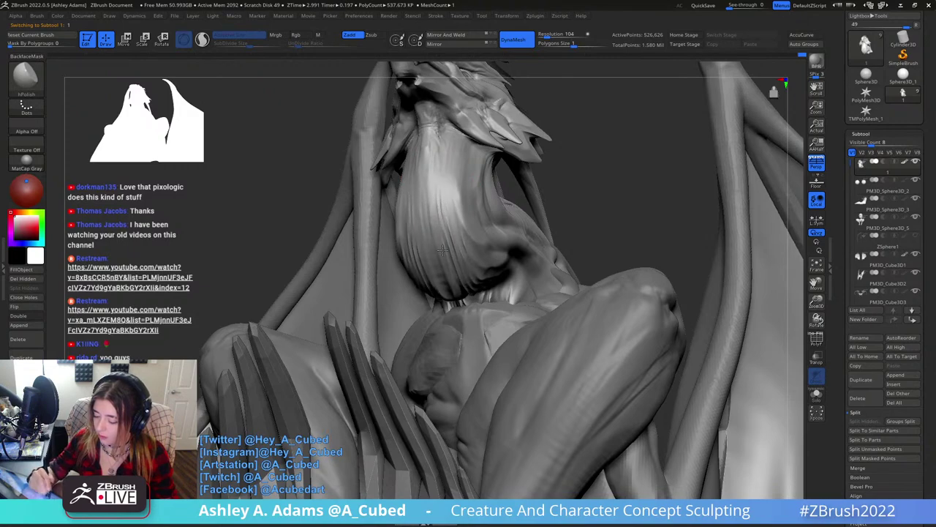
{"action": "right_click_drag", "start_coordinate": [493, 268], "coordinate": [406, 290]}
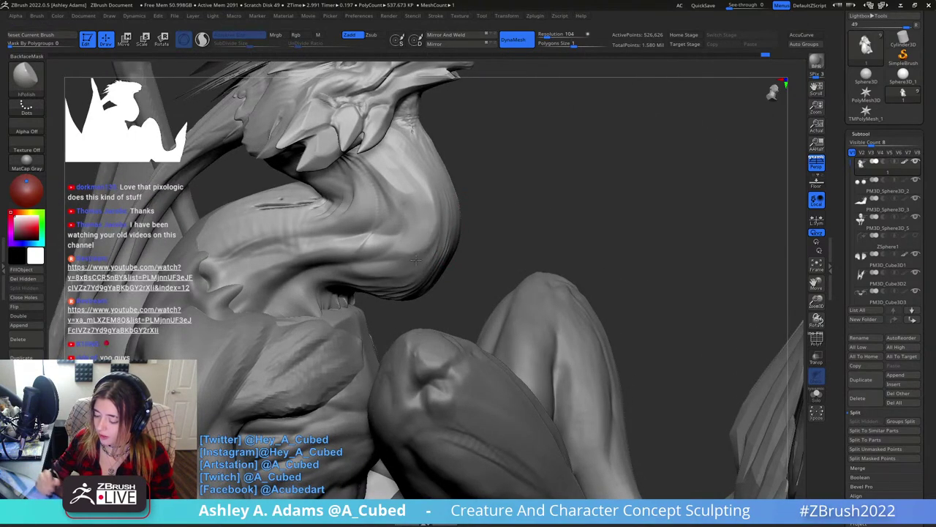
{"action": "right_click_drag", "start_coordinate": [451, 163], "coordinate": [447, 180]}
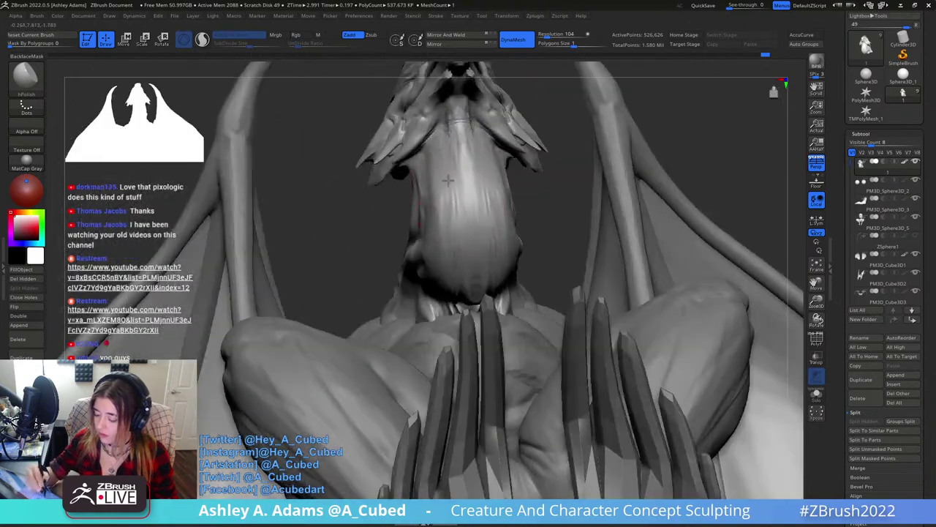
{"action": "mouse_move", "coordinate": [441, 236]}
{"action": "right_mouse_down"}
{"action": "mouse_move", "coordinate": [470, 213]}
{"action": "mouse_move", "coordinate": [461, 228]}
{"action": "right_mouse_up"}
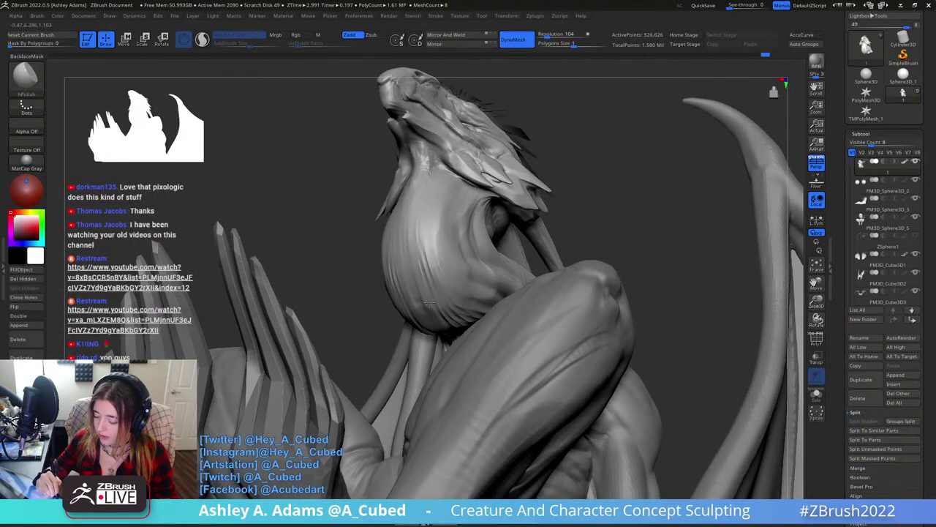
{"action": "right_click_drag", "start_coordinate": [460, 306], "coordinate": [465, 193]}
{"action": "mouse_move", "coordinate": [401, 186]}
{"action": "right_mouse_down"}
{"action": "mouse_move", "coordinate": [429, 207]}
{"action": "mouse_move", "coordinate": [475, 216]}
{"action": "right_mouse_up"}
{"action": "right_click", "coordinate": [407, 260]}
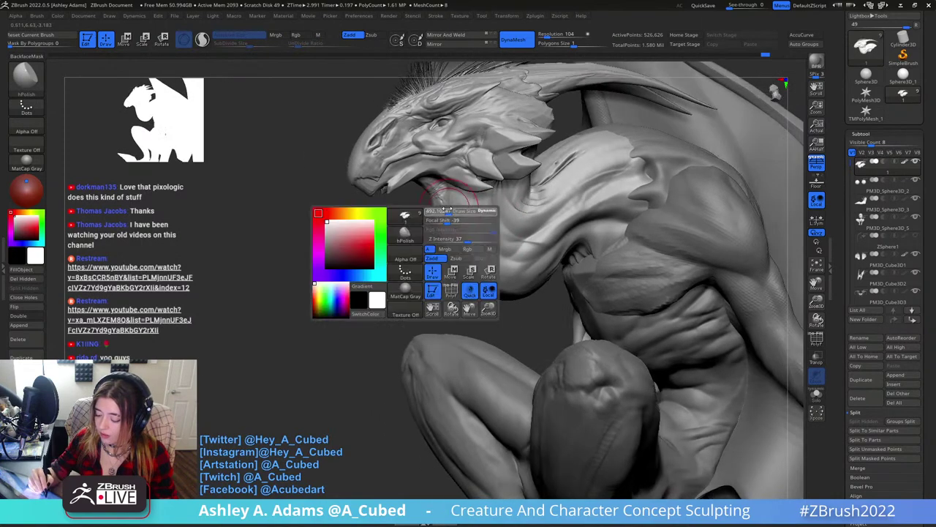
Define the creases beneath the jaw at the top of the throat with the DamStandard brush.
{"action": "right_click_drag", "start_coordinate": [408, 249], "coordinate": [431, 187]}
{"action": "right_click", "coordinate": [458, 165]}
{"action": "right_click_drag", "start_coordinate": [454, 150], "coordinate": [472, 139]}
{"action": "right_click", "coordinate": [461, 180]}
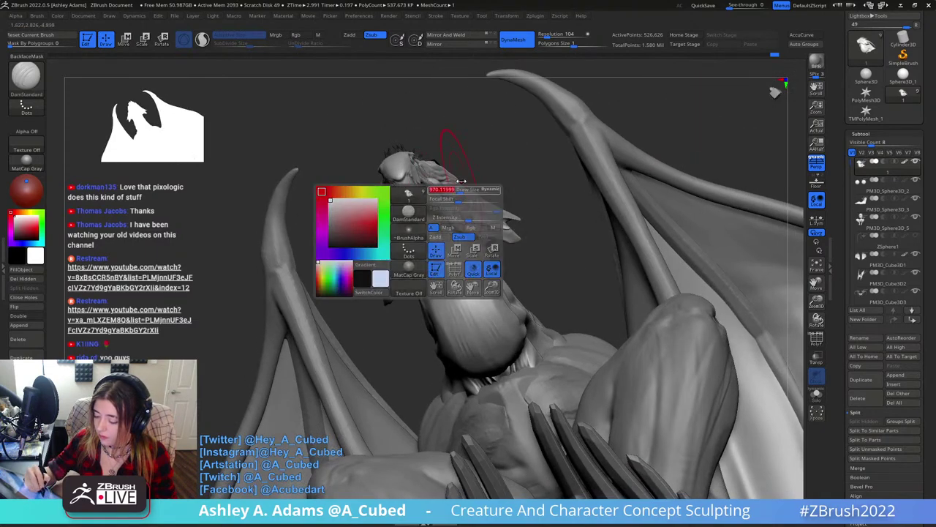
Pull the lid and brow forms around the eye into shape with the SnakeHook brush.
{"action": "key", "text": "b"}
{"action": "key", "text": "s"}
{"action": "key", "text": "h"}
{"action": "right_click_drag", "start_coordinate": [452, 199], "coordinate": [441, 170]}
{"action": "right_click", "coordinate": [440, 169]}
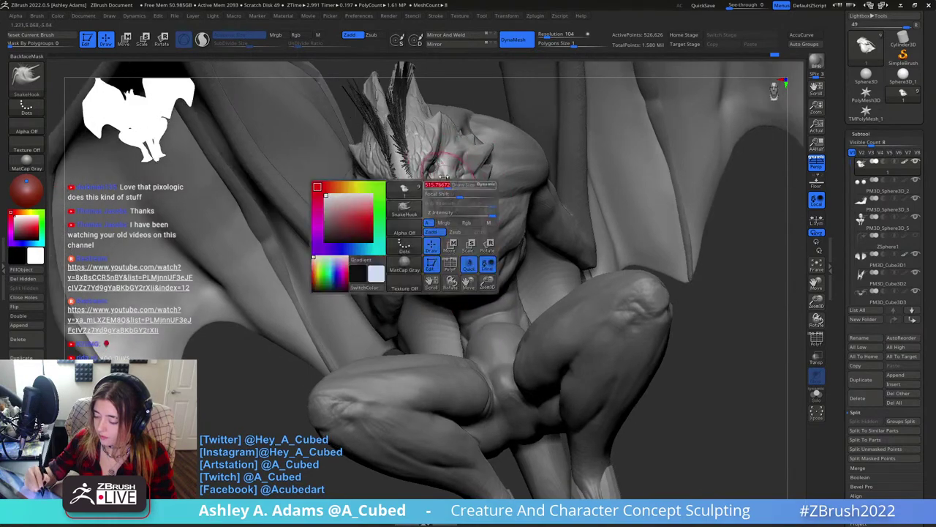
{"action": "mouse_move", "coordinate": [423, 107]}
{"action": "right_mouse_down", "text": "ctrl"}
{"action": "mouse_move", "coordinate": [446, 202]}
{"action": "mouse_move", "coordinate": [437, 172]}
{"action": "mouse_move", "coordinate": [399, 172]}
{"action": "mouse_move", "coordinate": [428, 202]}
{"action": "mouse_move", "coordinate": [390, 206]}
{"action": "right_mouse_up", "text": "ctrl"}
{"action": "right_click", "coordinate": [429, 163]}
{"action": "left_click_drag", "start_coordinate": [391, 206], "coordinate": [425, 203]}
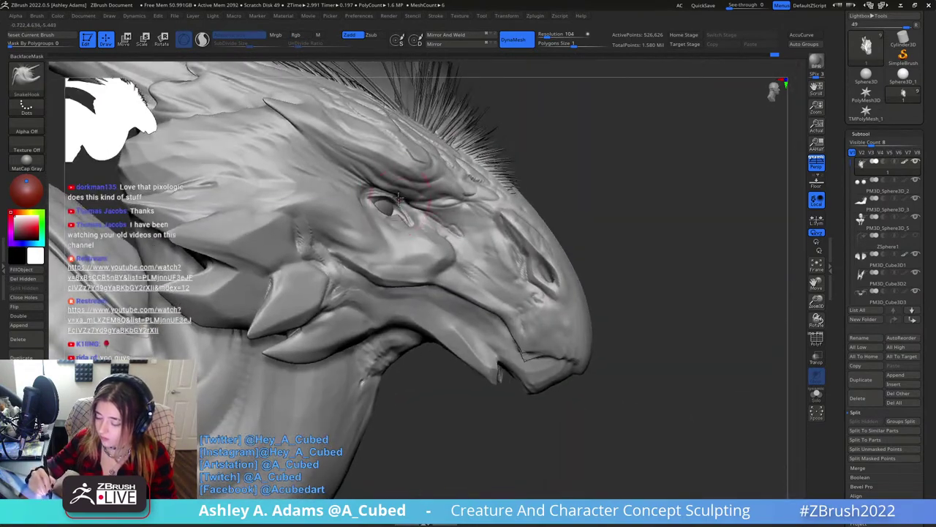
Select the eyeball subtool, activate the Move gizmo and centre it on the unmasked mesh.
{"action": "mouse_move", "coordinate": [424, 203]}
{"action": "right_mouse_down"}
{"action": "mouse_move", "coordinate": [389, 198]}
{"action": "mouse_move", "coordinate": [406, 181]}
{"action": "right_mouse_up"}
{"action": "left_click", "coordinate": [389, 198], "text": "alt"}
{"action": "key", "text": "w"}
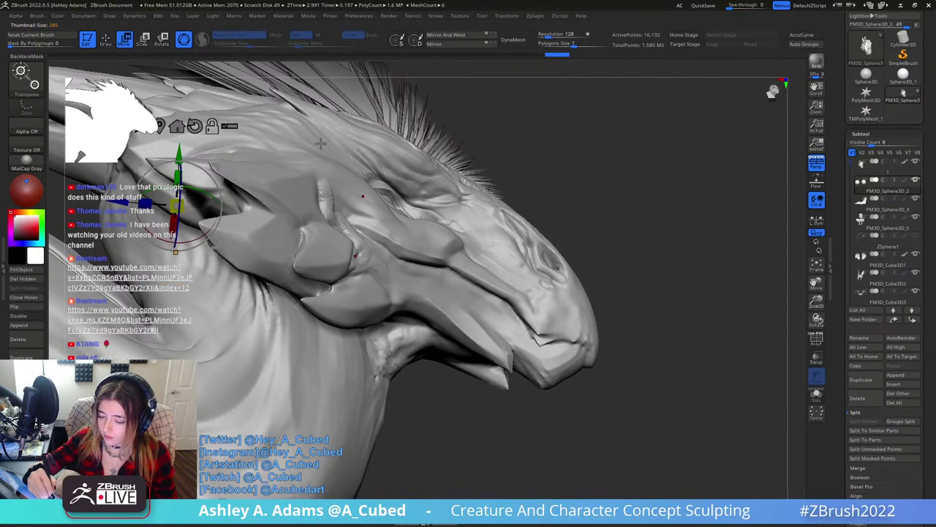
{"action": "right_click_drag", "start_coordinate": [321, 143], "coordinate": [440, 176], "text": "alt"}
{"action": "left_click", "coordinate": [280, 156]}
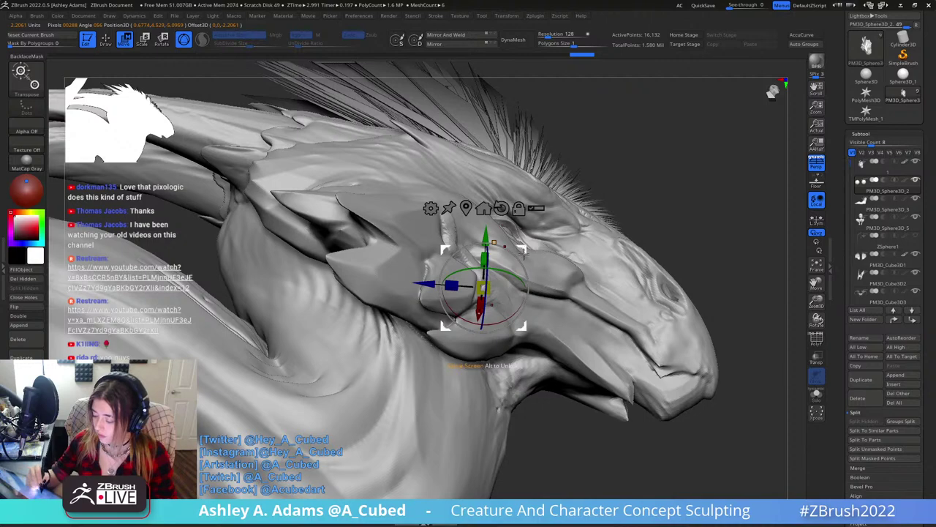
Seat the eyeball in its socket with the gizmo, check it from the front and side, and return to Draw mode.
{"action": "left_click_drag", "start_coordinate": [524, 254], "coordinate": [529, 249]}
{"action": "right_click_drag", "start_coordinate": [619, 172], "coordinate": [562, 212]}
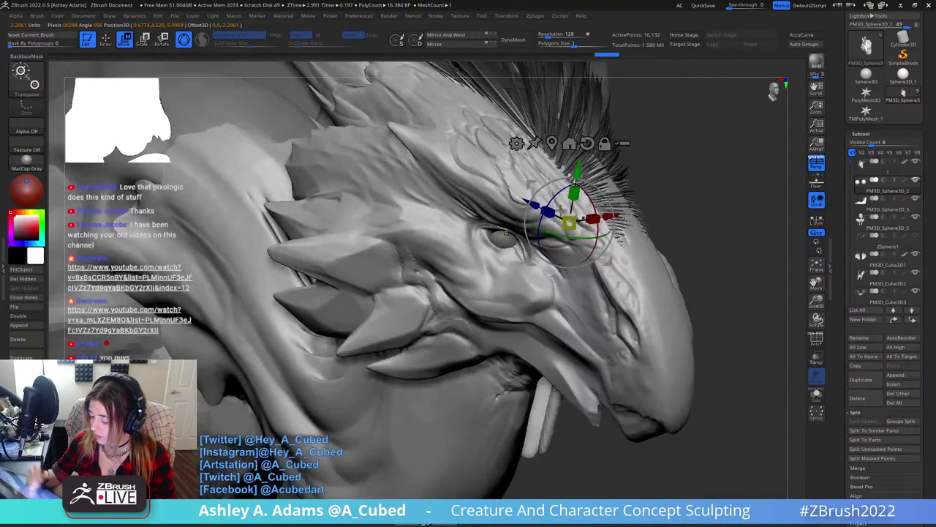
{"action": "right_click_drag", "start_coordinate": [506, 232], "coordinate": [610, 225]}
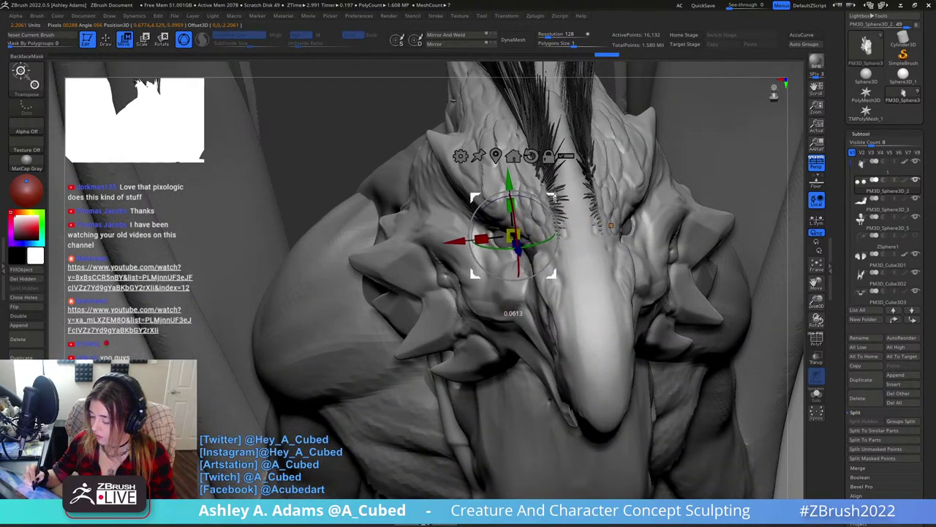
{"action": "key", "text": "q"}
{"action": "right_click_drag", "start_coordinate": [536, 214], "coordinate": [550, 243]}
{"action": "key", "text": "w"}
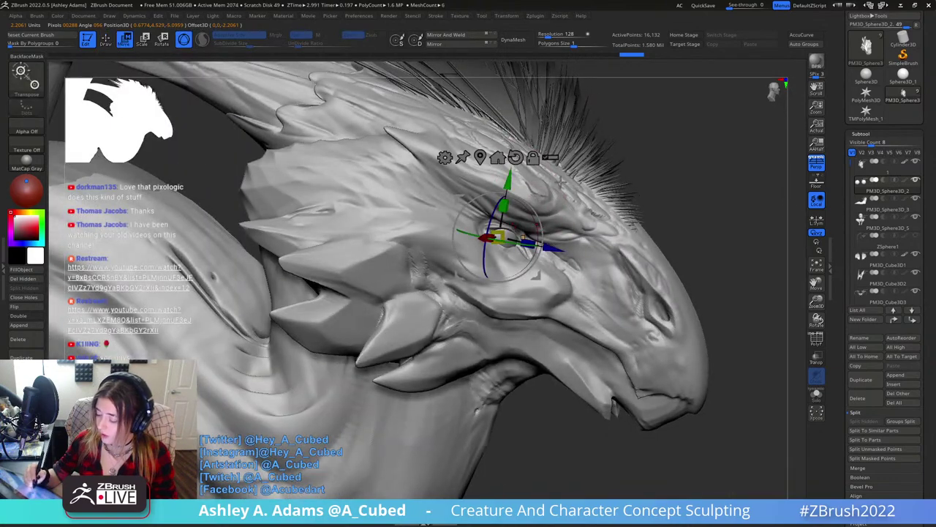
{"action": "key", "text": "q"}
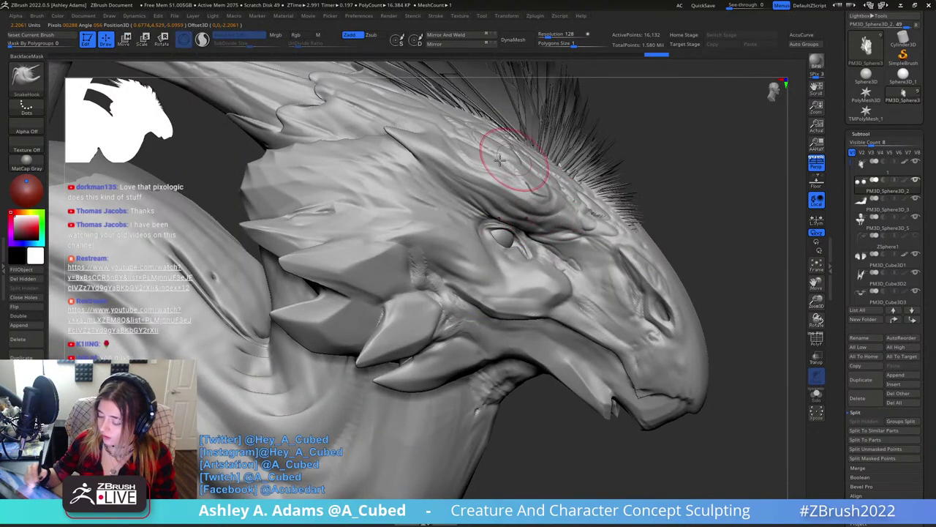
Assign the ToyPlastic material to the eyeball subtool and set the active material back to MatCap Gray.
{"action": "left_click", "coordinate": [26, 161]}
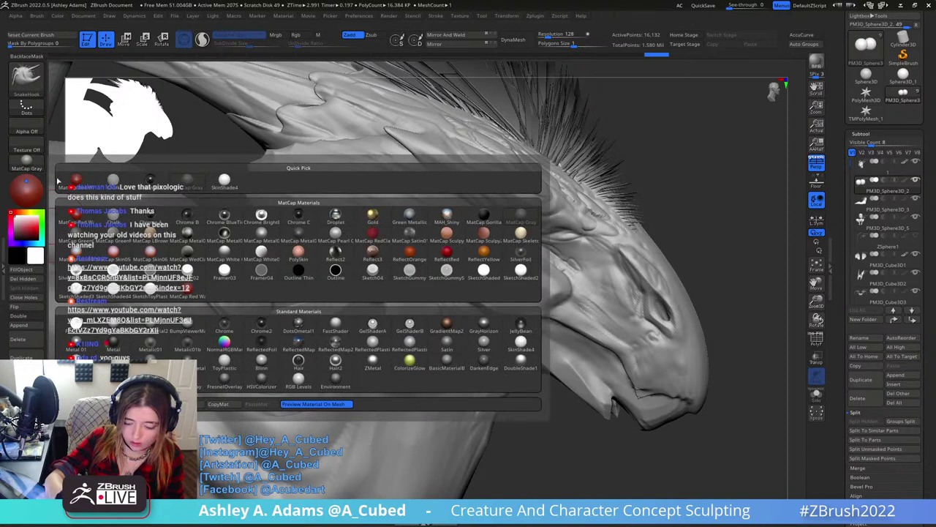
{"action": "left_click", "coordinate": [223, 358]}
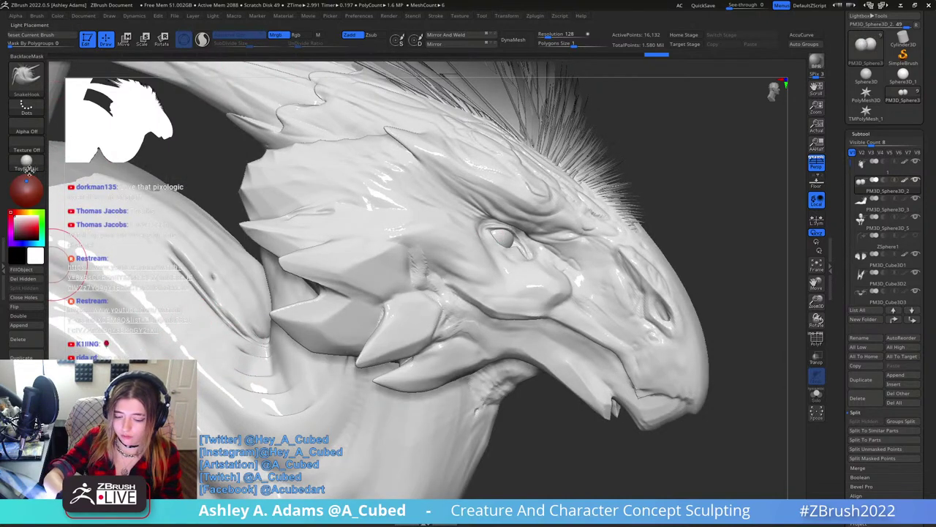
{"action": "left_click", "coordinate": [299, 35]}
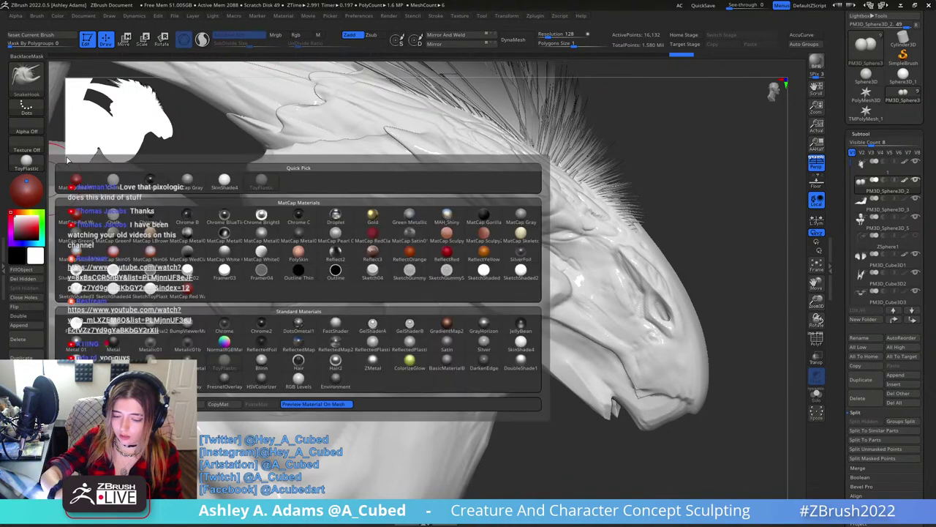
{"action": "left_click", "coordinate": [26, 161]}
{"action": "left_click", "coordinate": [188, 180]}
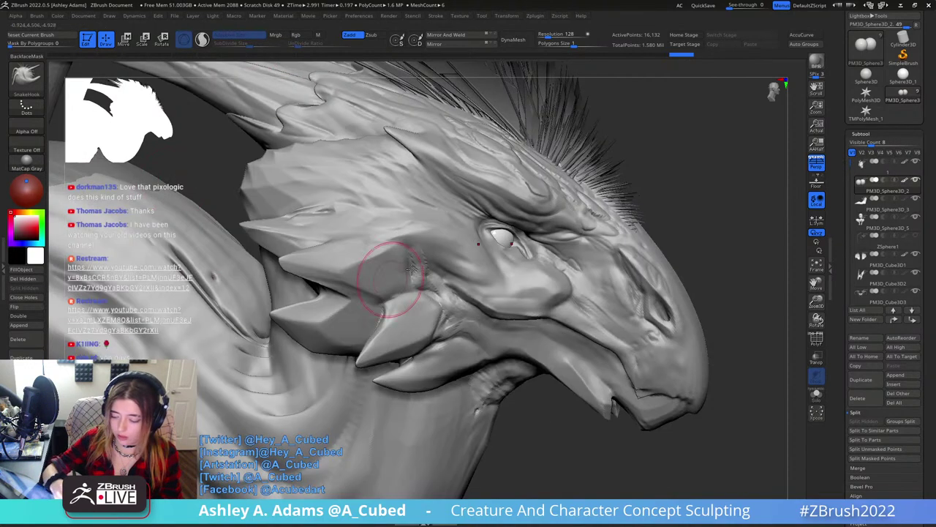
Choose the Paint brush and subdivide the eyeball mesh three times for finer colour detail.
{"action": "right_click_drag", "start_coordinate": [387, 271], "coordinate": [505, 220]}
{"action": "key", "text": "b"}
{"action": "key", "text": "p"}
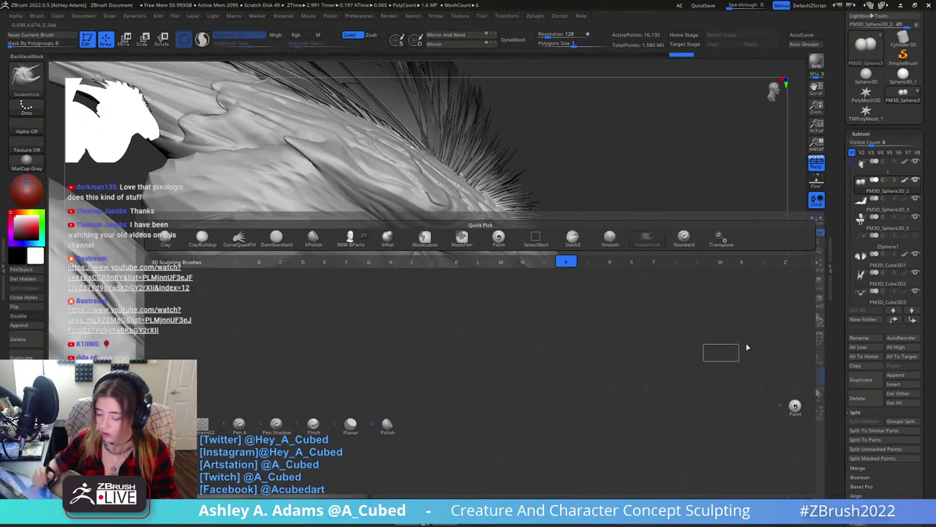
{"action": "left_click", "coordinate": [792, 407]}
{"action": "right_click_drag", "start_coordinate": [388, 154], "coordinate": [412, 271]}
{"action": "key", "text": "ctrl+d"}
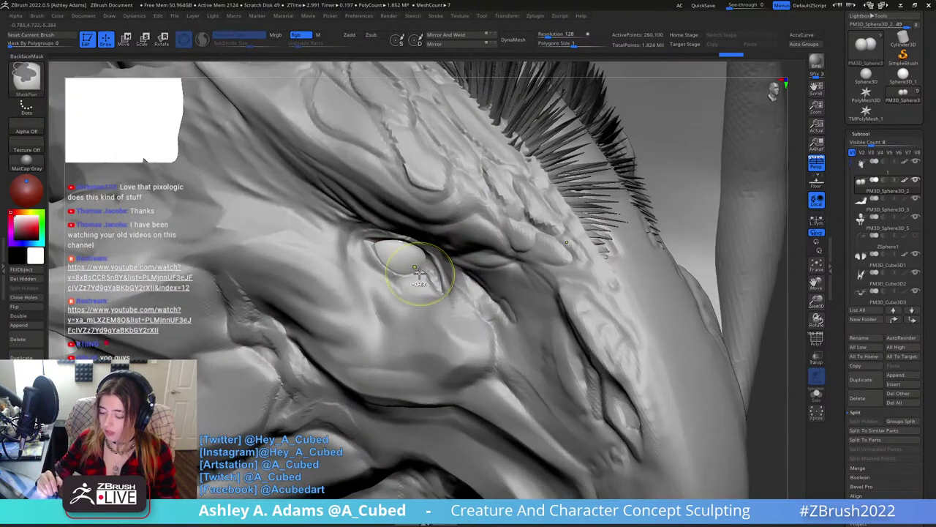
{"action": "key", "text": "ctrl+d"}
{"action": "key", "text": "ctrl+d"}
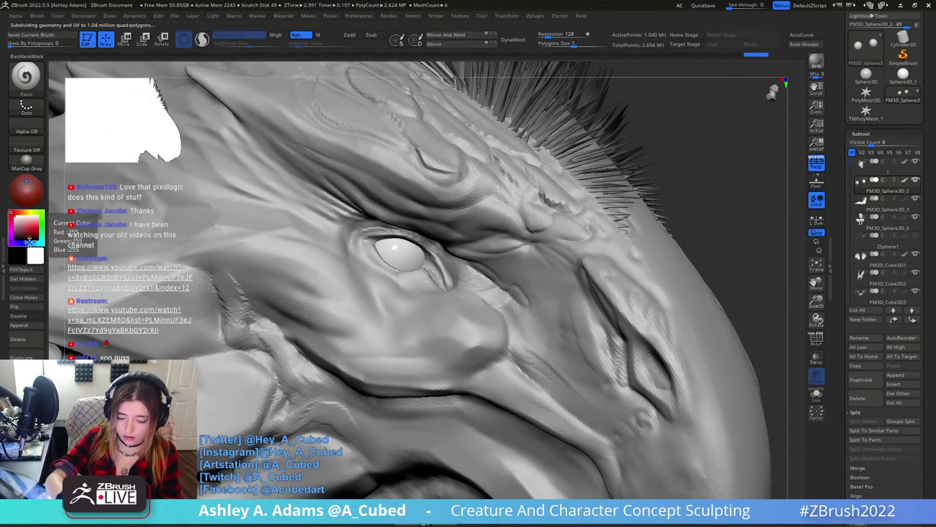
Paint the eyeball white as a base and choose dark grey as the current colour.
{"action": "left_click", "coordinate": [20, 229]}
{"action": "left_click", "coordinate": [398, 253]}
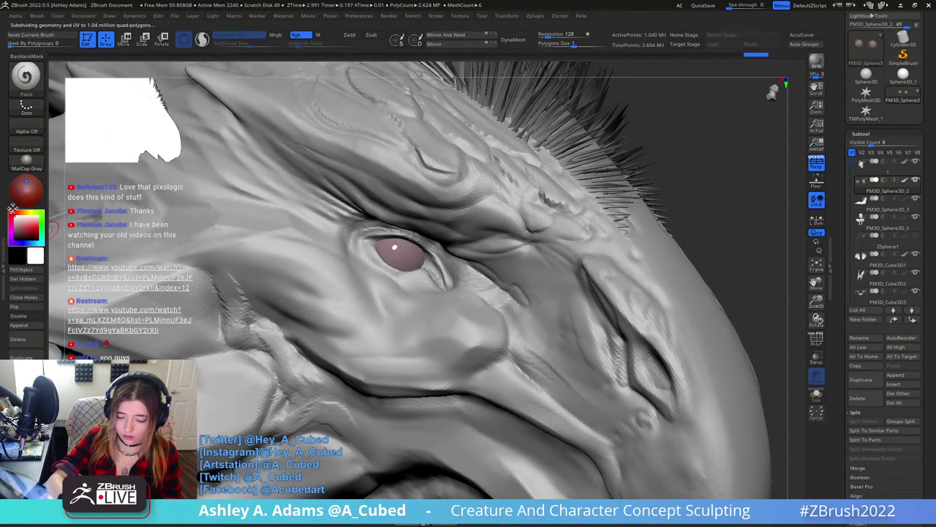
{"action": "key", "text": "space"}
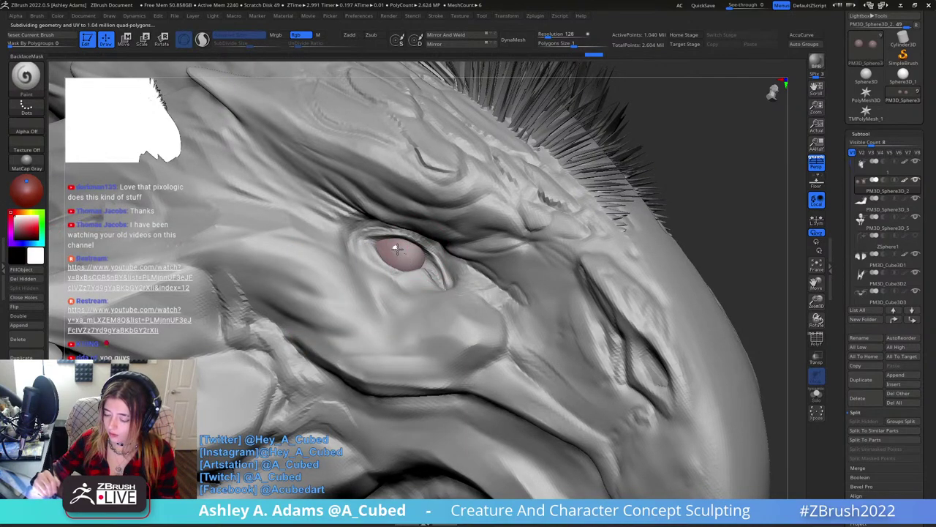
{"action": "right_click_drag", "start_coordinate": [410, 252], "coordinate": [404, 253]}
{"action": "key", "text": "space"}
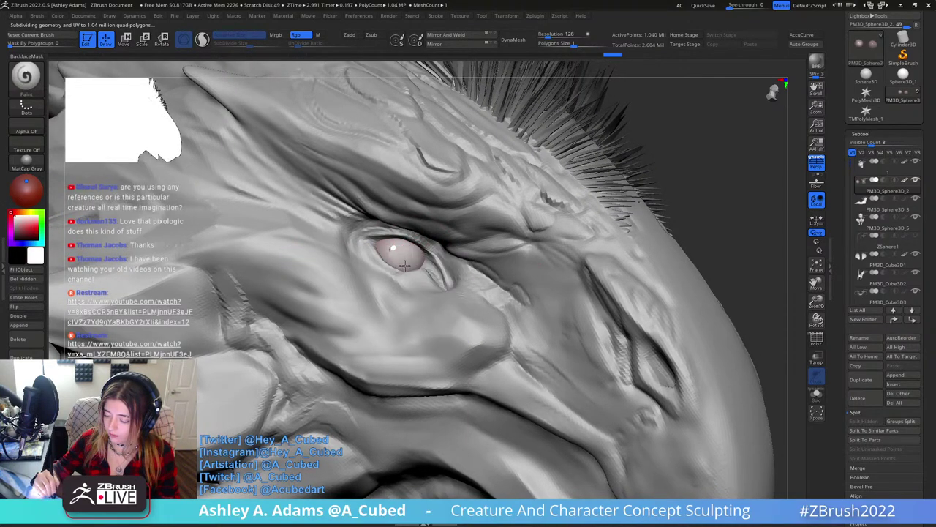
{"action": "left_click", "coordinate": [397, 256]}
{"action": "mouse_move", "coordinate": [413, 249]}
{"action": "left_mouse_down"}
{"action": "mouse_move", "coordinate": [412, 272]}
{"action": "mouse_move", "coordinate": [420, 258]}
{"action": "left_mouse_up"}
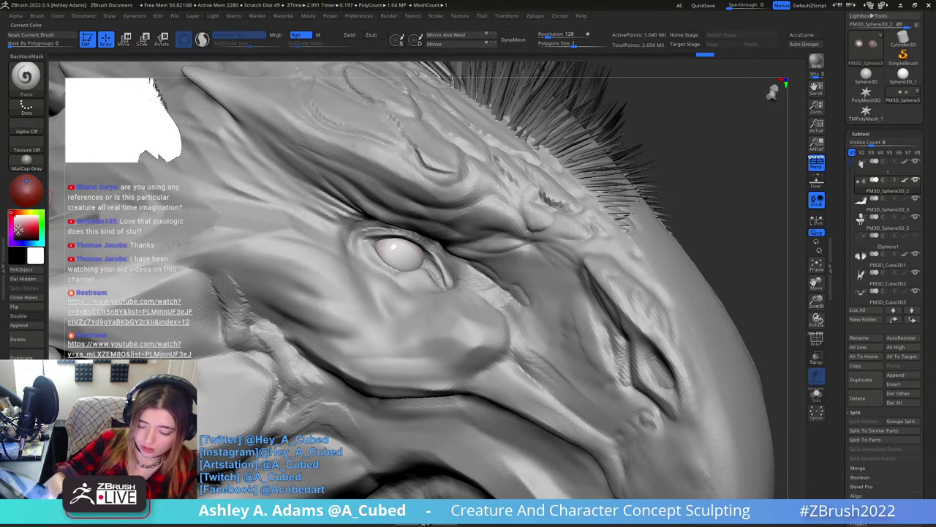
{"action": "left_click_drag", "start_coordinate": [13, 225], "coordinate": [12, 231]}
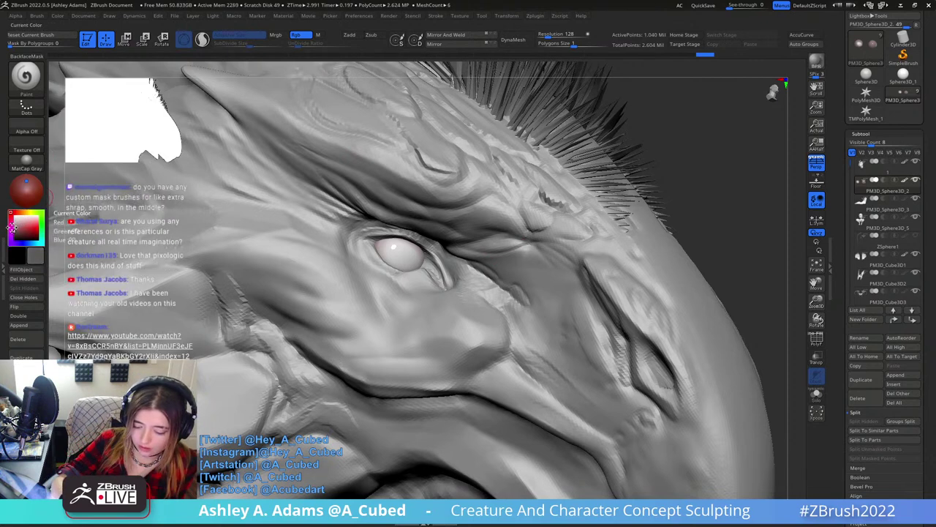
Try to paint a narrow vertical slit on the eyeball in dark grey.
{"action": "key", "text": "space"}
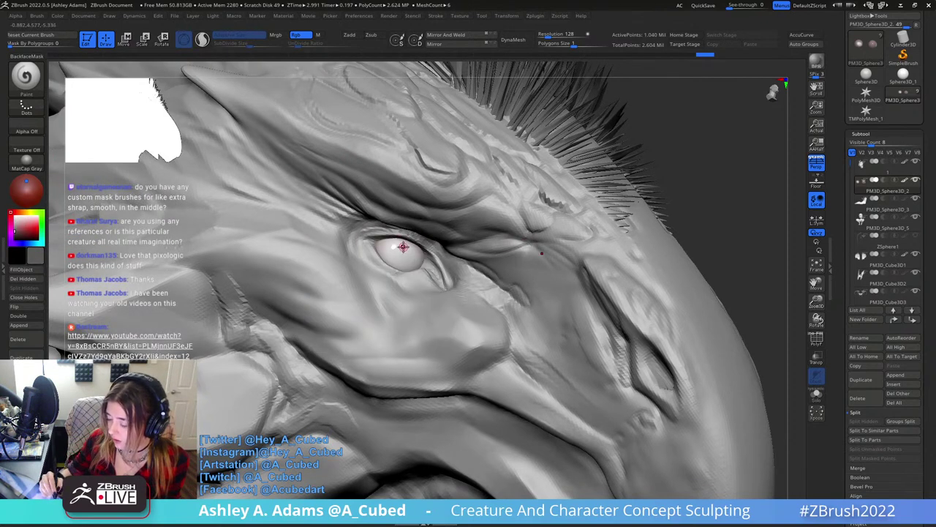
{"action": "mouse_move", "coordinate": [401, 237]}
{"action": "left_mouse_down"}
{"action": "mouse_move", "coordinate": [400, 267]}
{"action": "mouse_move", "coordinate": [409, 252]}
{"action": "mouse_move", "coordinate": [397, 263]}
{"action": "left_mouse_up"}
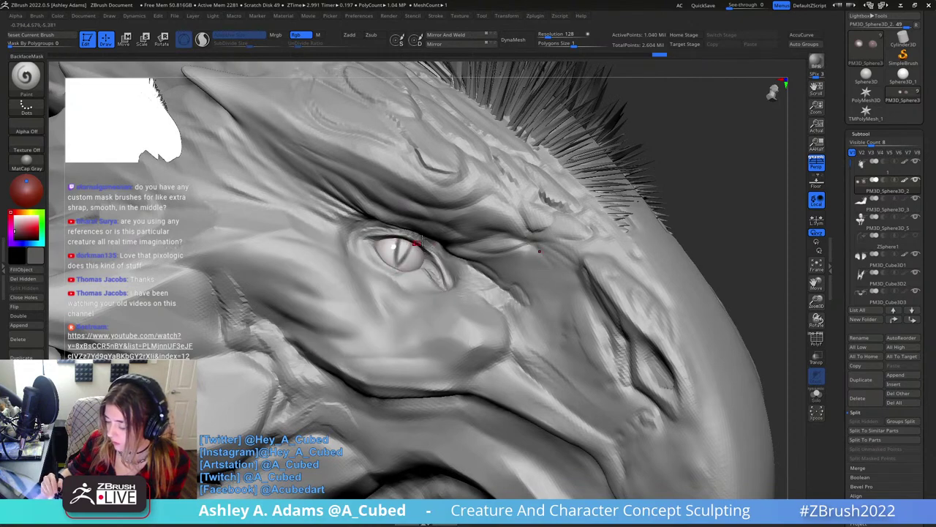
{"action": "mouse_move", "coordinate": [422, 239]}
{"action": "right_mouse_down", "text": "ctrl"}
{"action": "mouse_move", "coordinate": [471, 183]}
{"action": "mouse_move", "coordinate": [413, 176]}
{"action": "right_mouse_up", "text": "ctrl"}
{"action": "key", "text": "ctrl+z"}
{"action": "key", "text": "ctrl+z"}
{"action": "key", "text": "ctrl+z"}
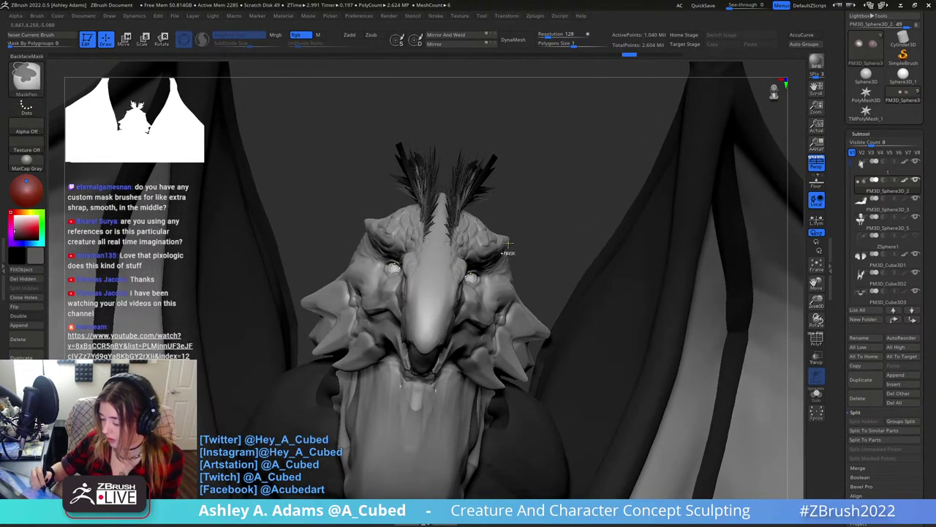
{"action": "key", "text": "ctrl+z"}
{"action": "key", "text": "ctrl+z"}
{"action": "key", "text": "ctrl+z"}
Paint a tall dark grey vertical iris down the middle of the eyeball, widening it with several strokes.
{"action": "mouse_move", "coordinate": [507, 250]}
{"action": "right_mouse_down"}
{"action": "mouse_move", "coordinate": [421, 241]}
{"action": "mouse_move", "coordinate": [443, 276]}
{"action": "mouse_move", "coordinate": [468, 278]}
{"action": "right_mouse_up"}
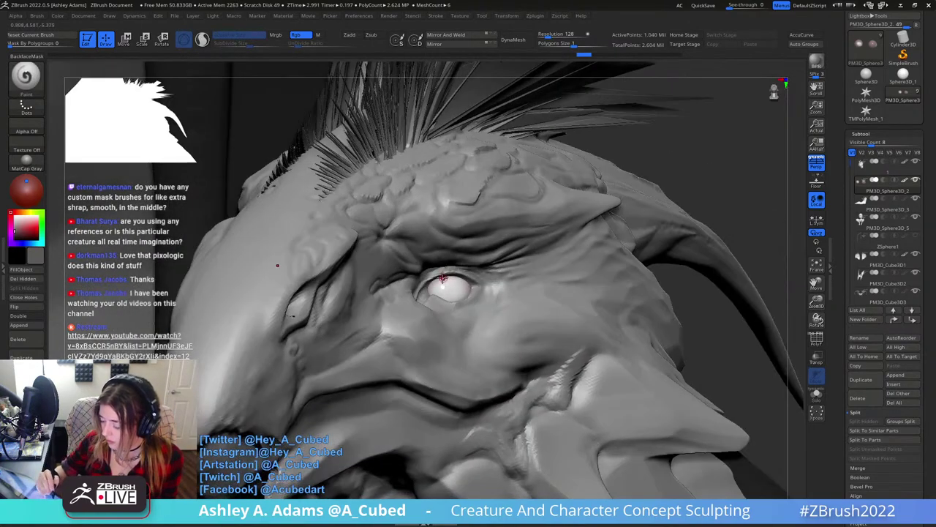
{"action": "left_click_drag", "start_coordinate": [443, 276], "coordinate": [448, 298]}
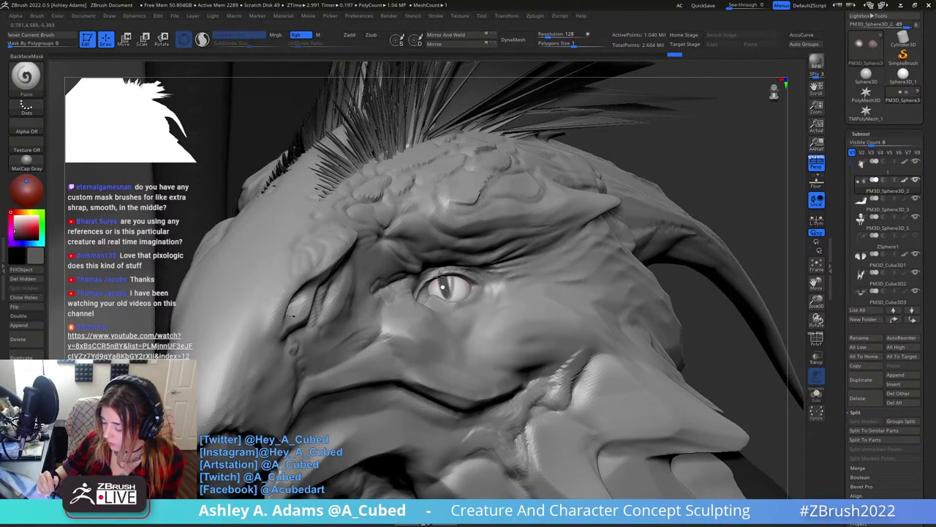
{"action": "left_click_drag", "start_coordinate": [449, 296], "coordinate": [449, 280]}
{"action": "right_click_drag", "start_coordinate": [468, 282], "coordinate": [448, 284]}
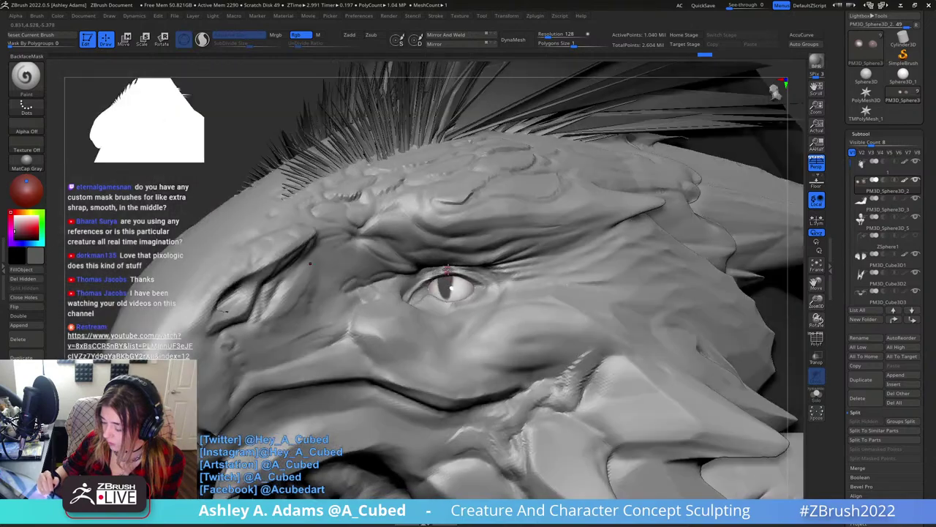
{"action": "mouse_move", "coordinate": [452, 287]}
{"action": "left_mouse_down"}
{"action": "mouse_move", "coordinate": [449, 300]}
{"action": "mouse_move", "coordinate": [441, 270]}
{"action": "left_mouse_up"}
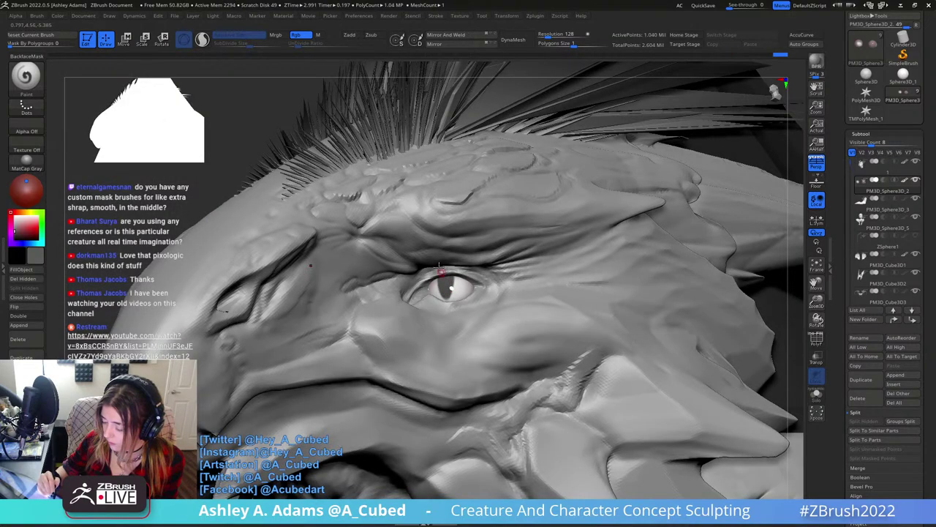
{"action": "mouse_move", "coordinate": [442, 278]}
{"action": "right_mouse_down"}
{"action": "mouse_move", "coordinate": [466, 327]}
{"action": "mouse_move", "coordinate": [439, 268]}
{"action": "mouse_move", "coordinate": [460, 252]}
{"action": "mouse_move", "coordinate": [458, 274]}
{"action": "mouse_move", "coordinate": [455, 240]}
{"action": "right_mouse_up"}
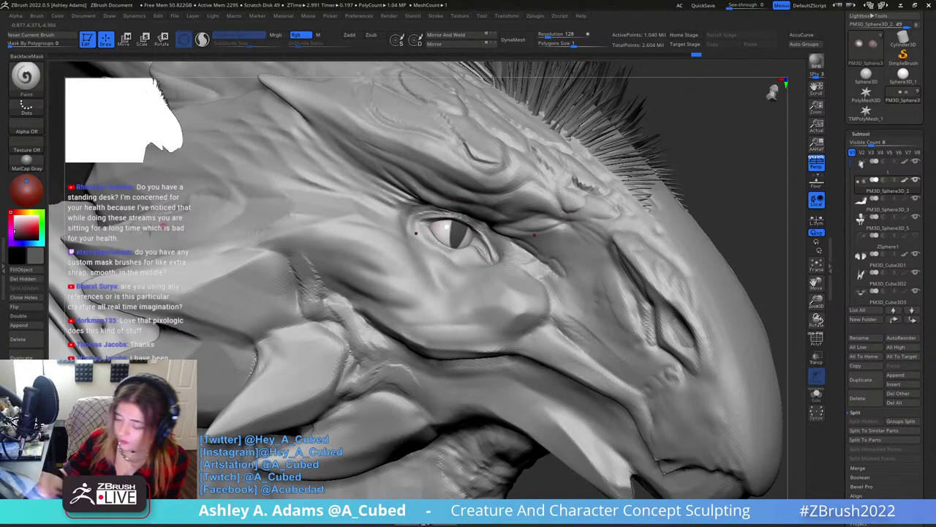
Paint the iris dark red and brush dark blue over its upper part.
{"action": "key", "text": "space"}
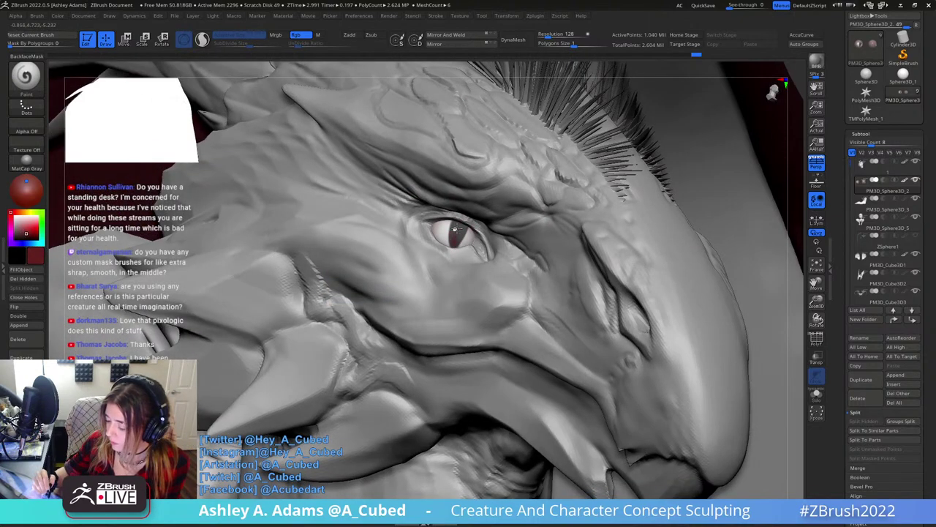
{"action": "key", "text": "space"}
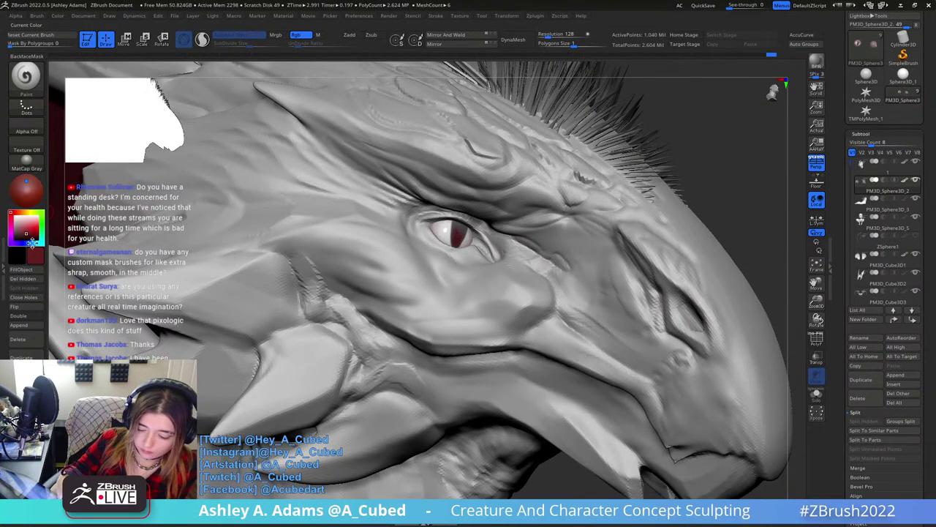
{"action": "left_click", "coordinate": [31, 243]}
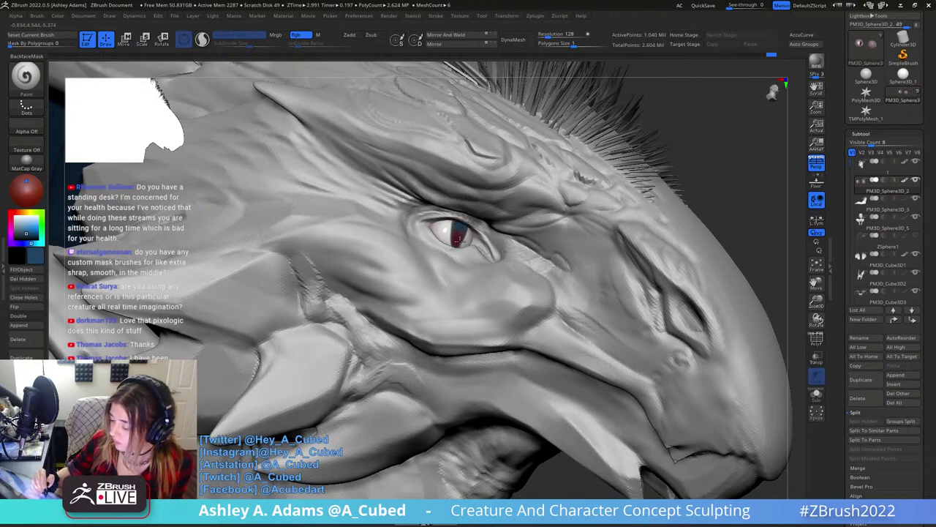
{"action": "left_click_drag", "start_coordinate": [455, 241], "coordinate": [460, 226]}
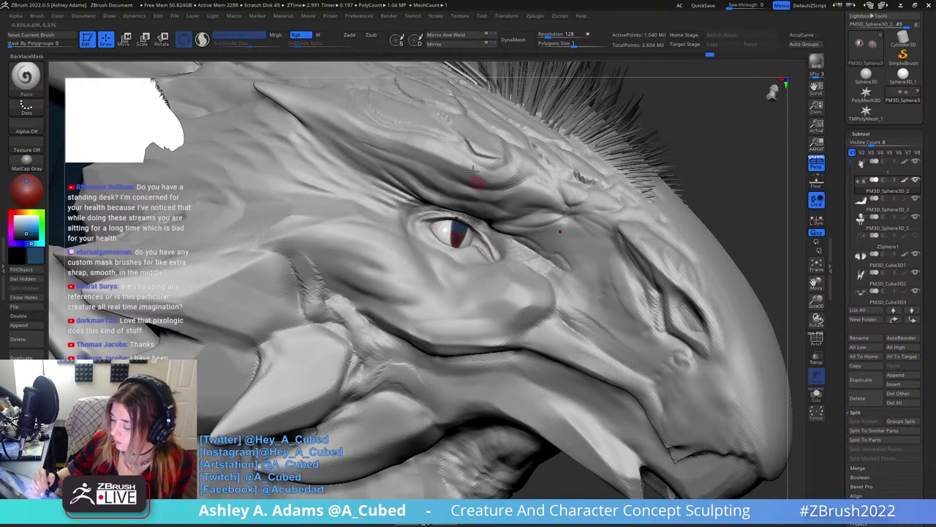
Brighten the lower part of the iris with a brighter red.
{"action": "left_click", "coordinate": [10, 212]}
{"action": "left_click", "coordinate": [31, 235]}
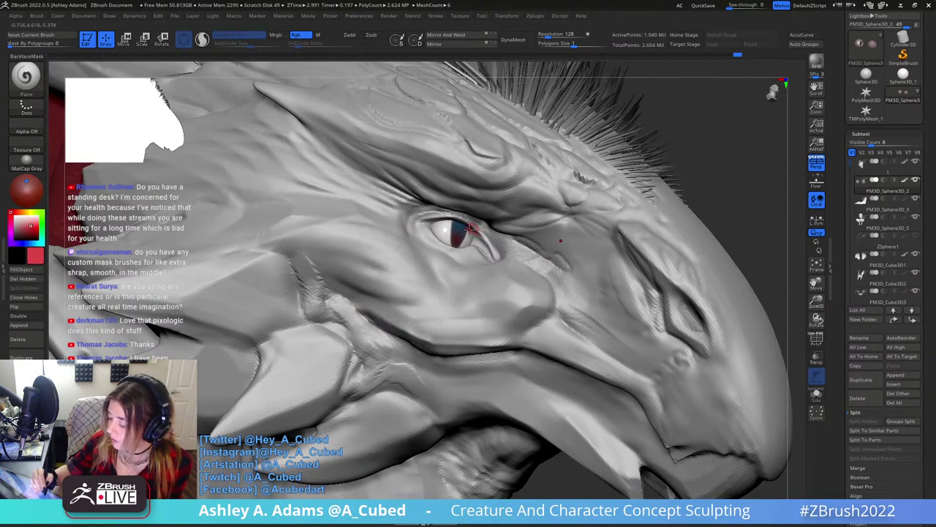
{"action": "key", "text": "ctrl+z"}
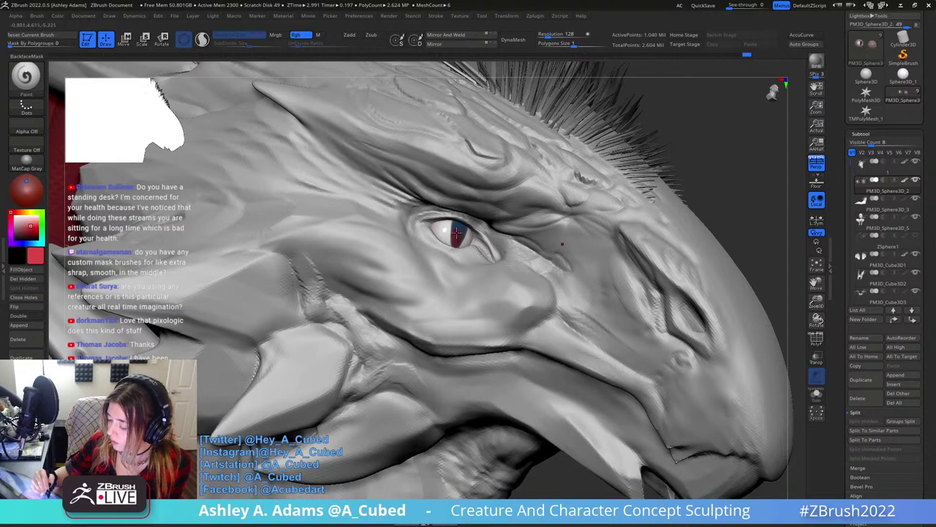
{"action": "left_click_drag", "start_coordinate": [456, 232], "coordinate": [456, 244]}
{"action": "key", "text": "ctrl+z"}
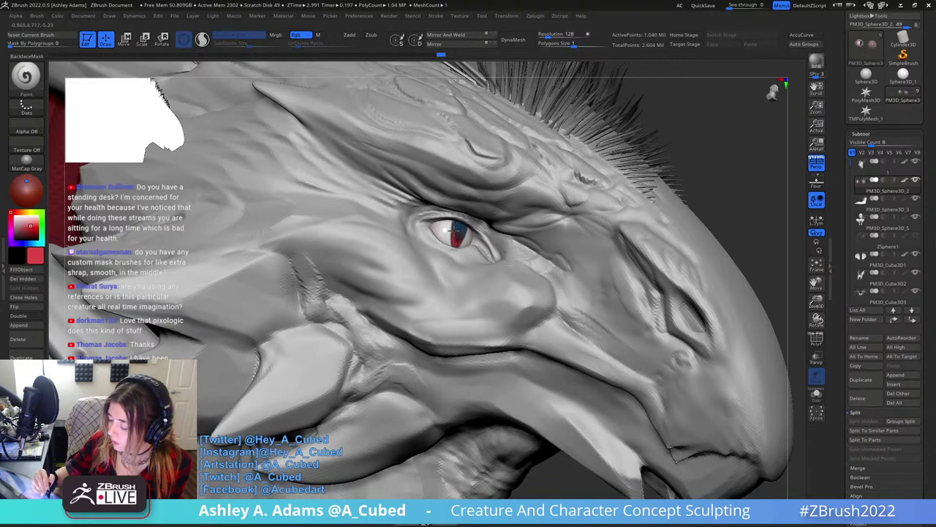
Paint a thin black slit pupil vertically through the centre of the iris.
{"action": "left_click", "coordinate": [17, 237]}
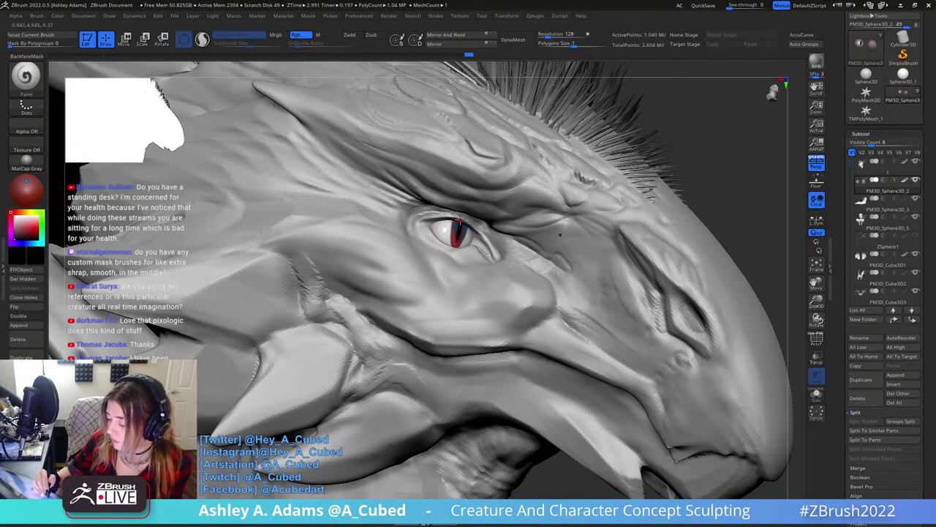
{"action": "left_click_drag", "start_coordinate": [460, 218], "coordinate": [458, 244]}
{"action": "right_click_drag", "start_coordinate": [463, 278], "coordinate": [463, 198], "text": "ctrl"}
Darken the rim of the red iris on the opposite eye using dark blue-grey, sampling red and blue from the iris.
{"action": "right_click_drag", "start_coordinate": [526, 190], "coordinate": [321, 183]}
{"action": "right_click_drag", "start_coordinate": [461, 103], "coordinate": [474, 252], "text": "ctrl"}
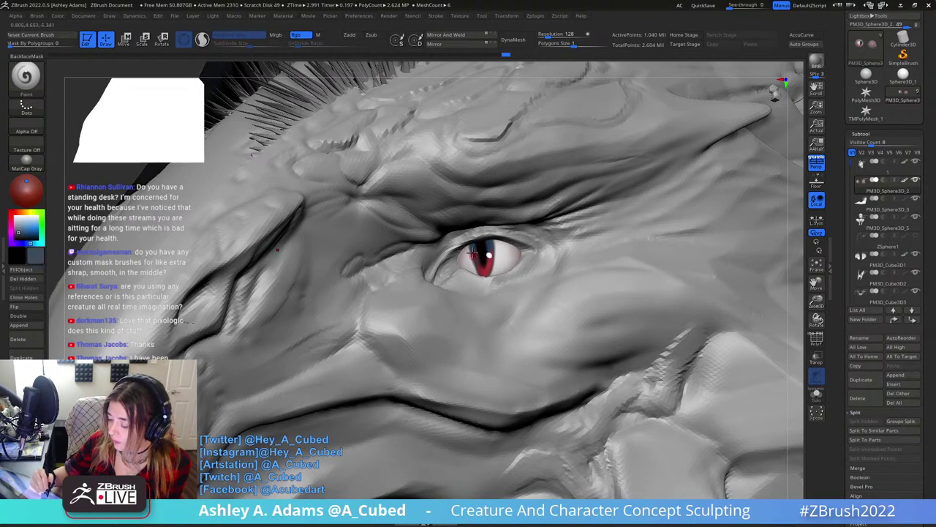
{"action": "left_click_drag", "start_coordinate": [473, 246], "coordinate": [484, 277]}
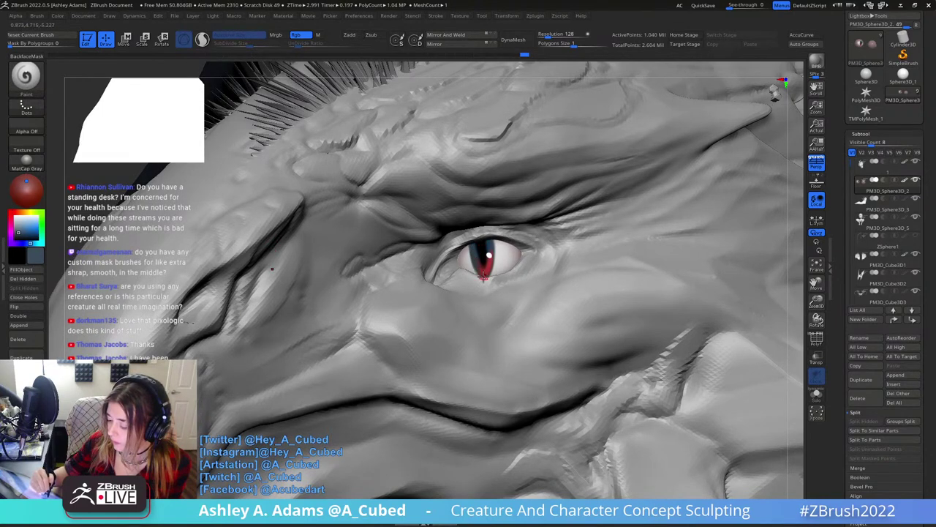
{"action": "key", "text": "c"}
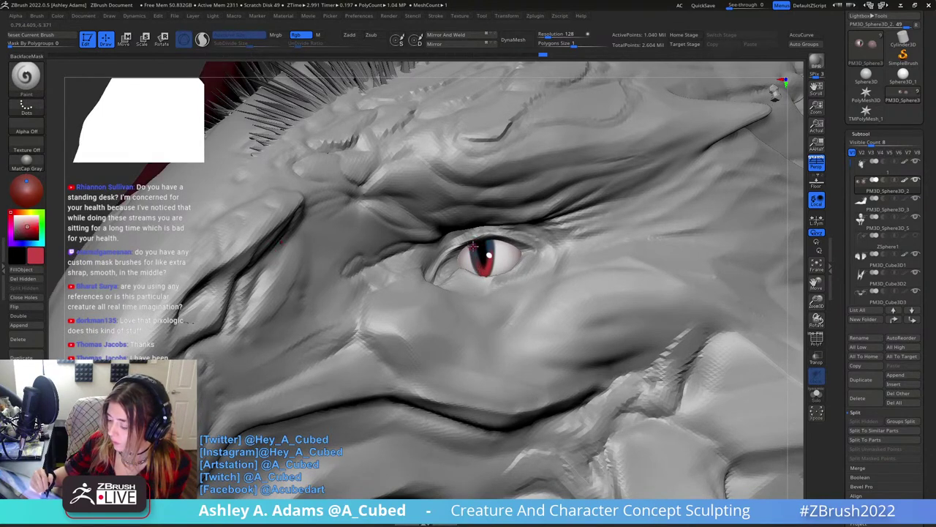
{"action": "key", "text": "c"}
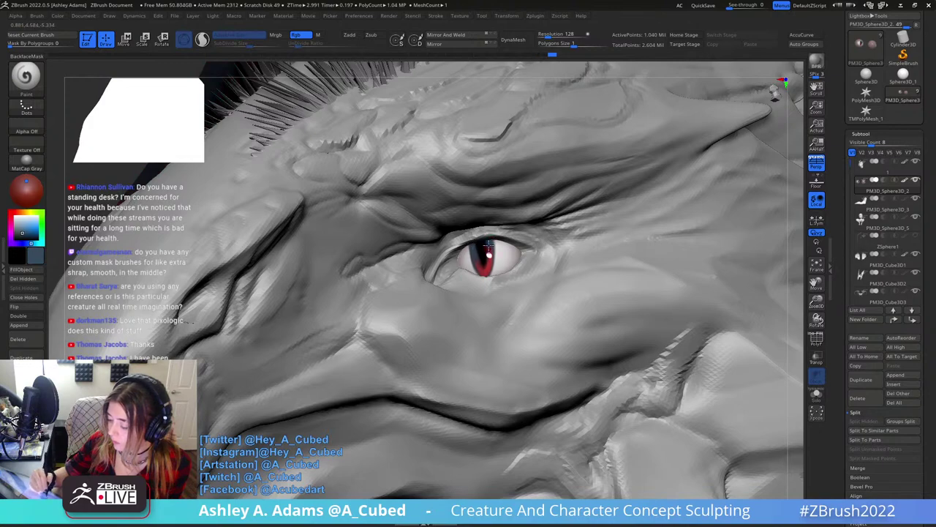
{"action": "right_click_drag", "start_coordinate": [492, 282], "coordinate": [475, 263], "text": "ctrl"}
Paint black around the upper edge of the iris, just beneath the eyelid.
{"action": "key", "text": "c"}
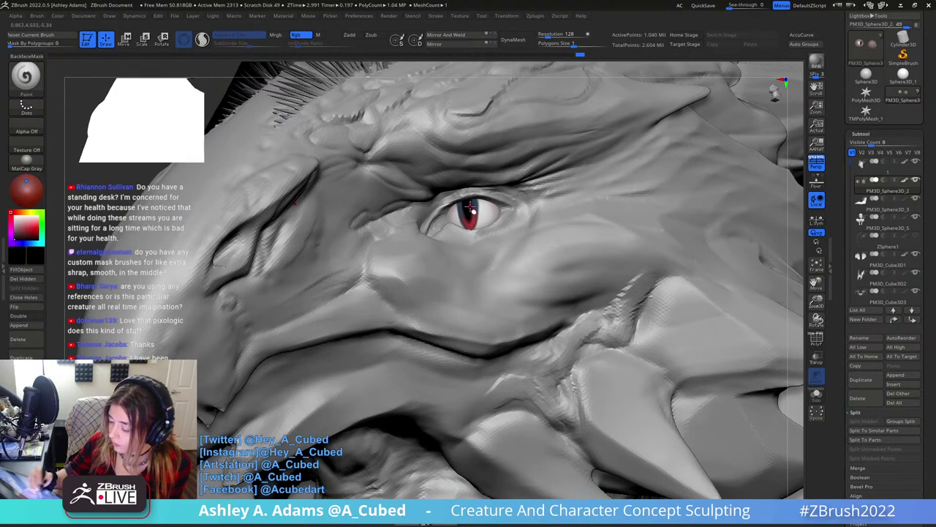
{"action": "key", "text": "space"}
{"action": "right_click_drag", "start_coordinate": [448, 215], "coordinate": [450, 212]}
{"action": "left_click_drag", "start_coordinate": [446, 216], "coordinate": [481, 195]}
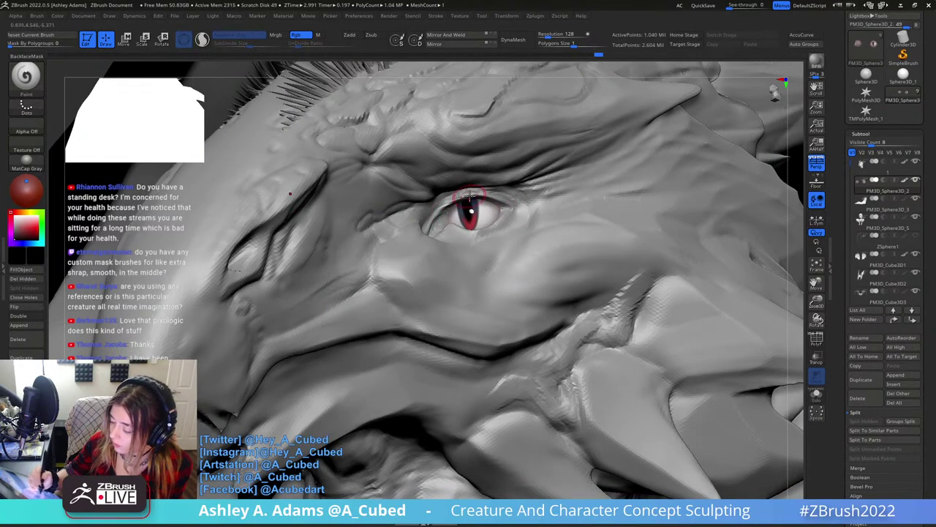
{"action": "mouse_move", "coordinate": [481, 193]}
{"action": "right_mouse_down", "text": "ctrl"}
{"action": "mouse_move", "coordinate": [486, 169]}
{"action": "mouse_move", "coordinate": [635, 189]}
{"action": "right_mouse_up", "text": "ctrl"}
{"action": "mouse_move", "coordinate": [461, 203]}
{"action": "right_mouse_down"}
{"action": "mouse_move", "coordinate": [475, 208]}
{"action": "mouse_move", "coordinate": [461, 206]}
{"action": "right_mouse_up"}
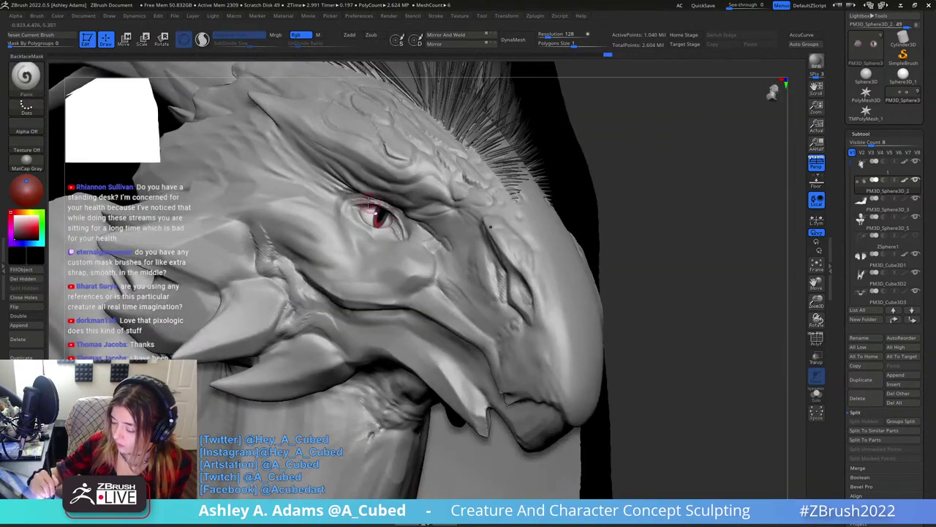
Touch up the iris colours and darken its upper inner edge with black.
{"action": "right_click_drag", "start_coordinate": [359, 198], "coordinate": [385, 242], "text": "ctrl"}
{"action": "key", "text": "c"}
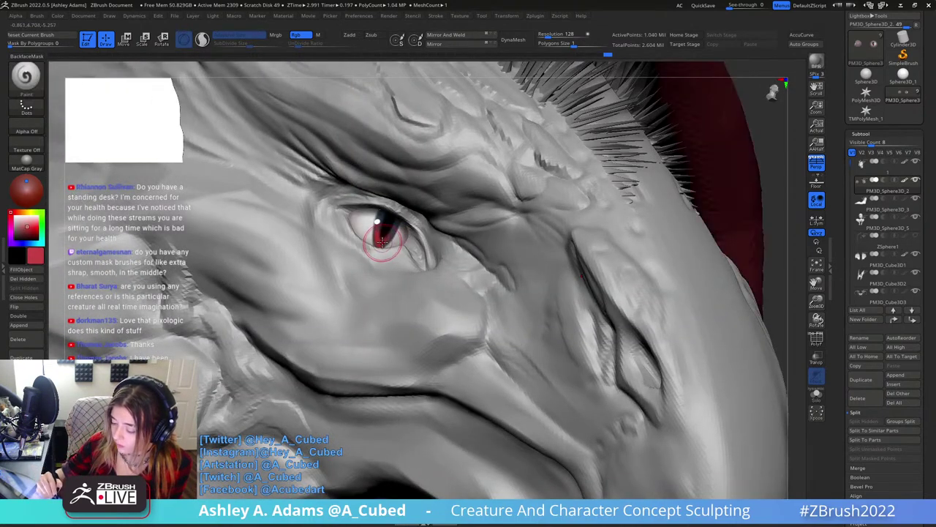
{"action": "right_click", "coordinate": [354, 244]}
{"action": "left_click", "coordinate": [18, 216]}
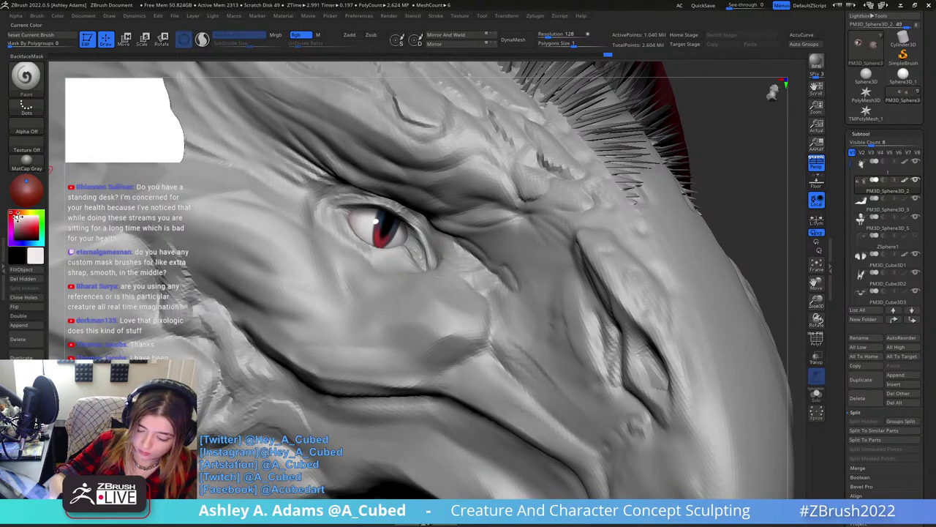
{"action": "right_click_drag", "start_coordinate": [365, 278], "coordinate": [326, 285]}
{"action": "left_click", "coordinate": [25, 222]}
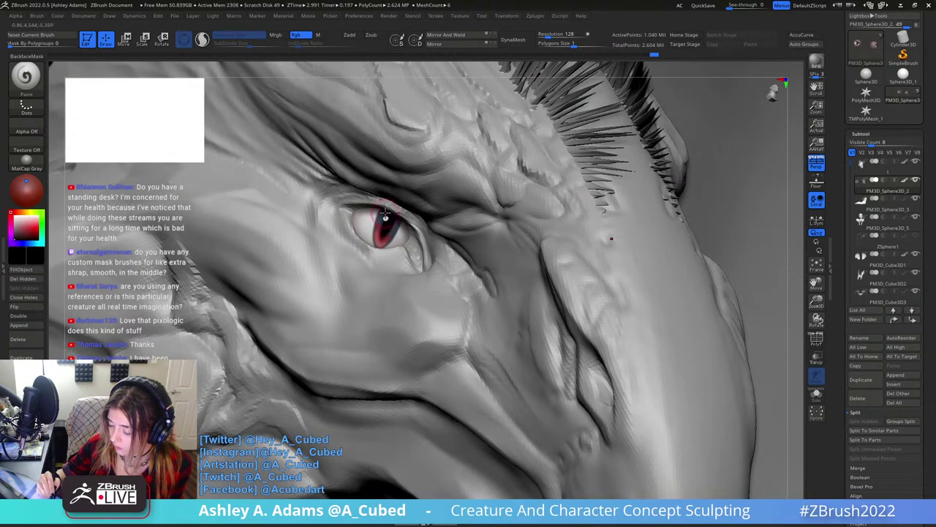
{"action": "mouse_move", "coordinate": [391, 218]}
{"action": "left_mouse_down"}
{"action": "mouse_move", "coordinate": [384, 213]}
{"action": "mouse_move", "coordinate": [402, 224]}
{"action": "left_mouse_up"}
{"action": "right_click_drag", "start_coordinate": [402, 224], "coordinate": [405, 191], "text": "ctrl"}
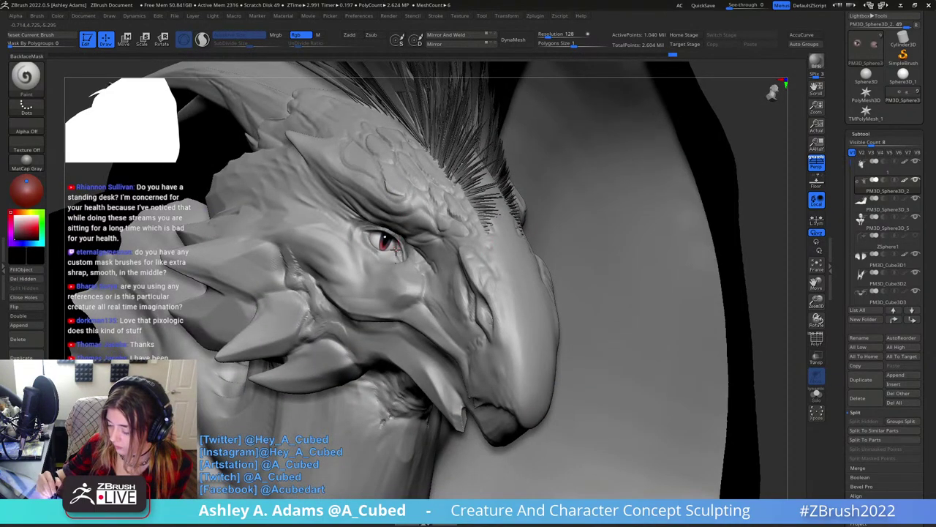
Clean up the edges of the iris with a small Paint brush and white sampled from the eyeball.
{"action": "mouse_move", "coordinate": [396, 249]}
{"action": "right_mouse_down"}
{"action": "mouse_move", "coordinate": [431, 253]}
{"action": "mouse_move", "coordinate": [395, 305]}
{"action": "right_mouse_up"}
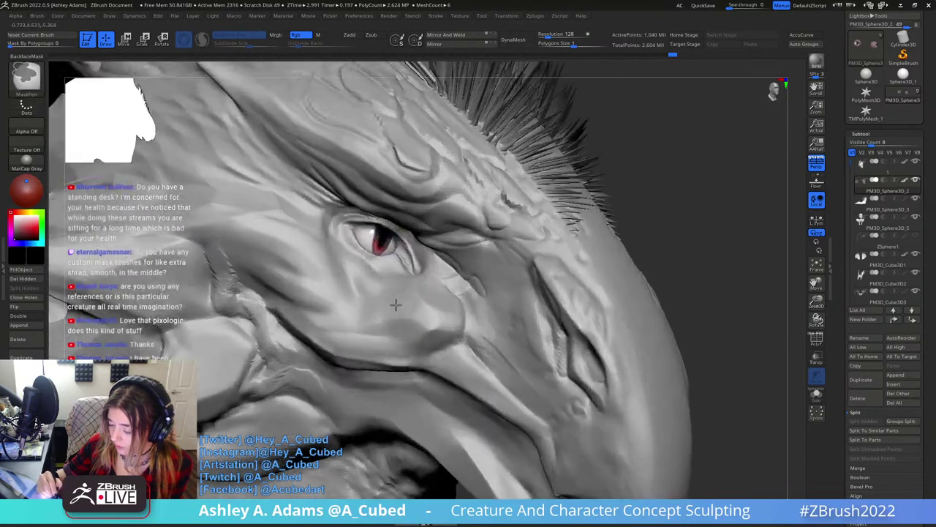
{"action": "key", "text": "c"}
{"action": "key", "text": "space"}
{"action": "left_click", "coordinate": [370, 239]}
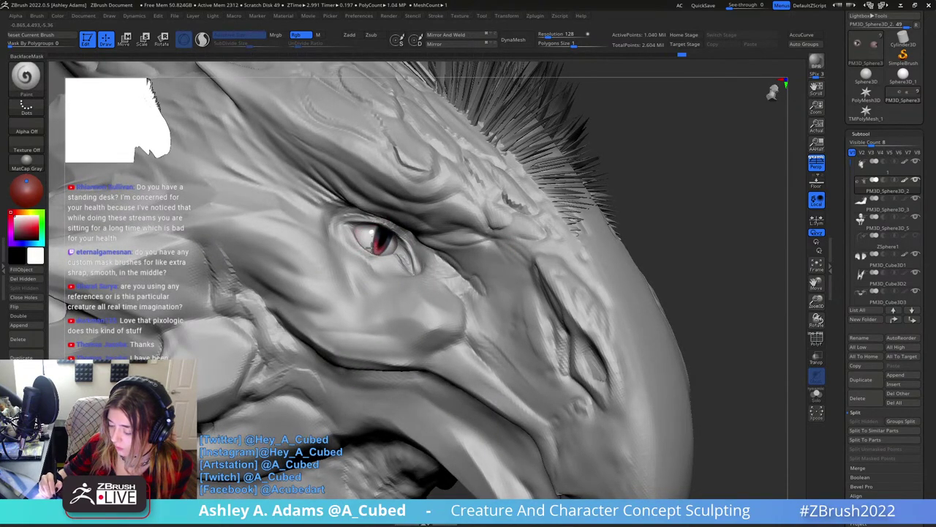
{"action": "key", "text": "space"}
{"action": "key", "text": "space"}
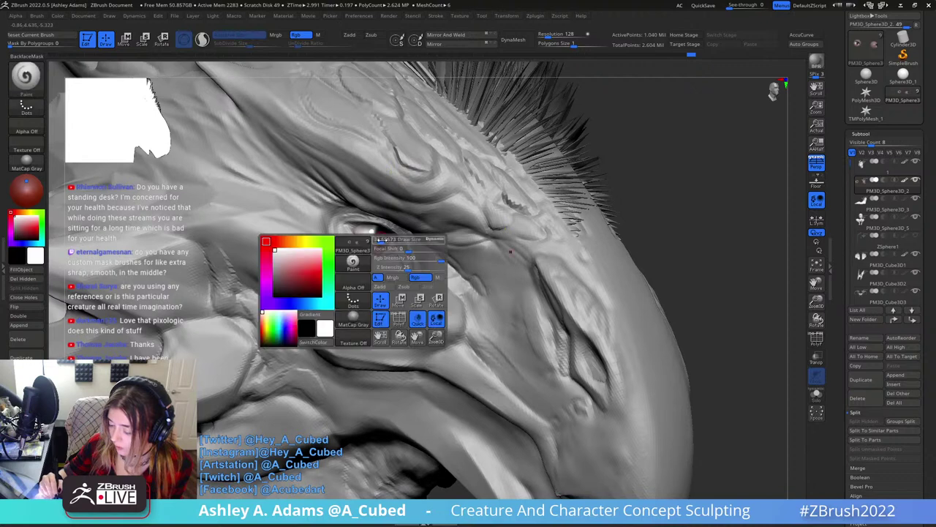
{"action": "left_click_drag", "start_coordinate": [373, 233], "coordinate": [381, 259]}
{"action": "right_click_drag", "start_coordinate": [382, 260], "coordinate": [319, 256]}
{"action": "left_click_drag", "start_coordinate": [390, 245], "coordinate": [385, 253]}
{"action": "mouse_move", "coordinate": [377, 234]}
{"action": "right_mouse_down"}
{"action": "mouse_move", "coordinate": [475, 237]}
{"action": "mouse_move", "coordinate": [370, 229]}
{"action": "right_mouse_up"}
Extend the upper end of the slit pupil with sampled black.
{"action": "key", "text": "c"}
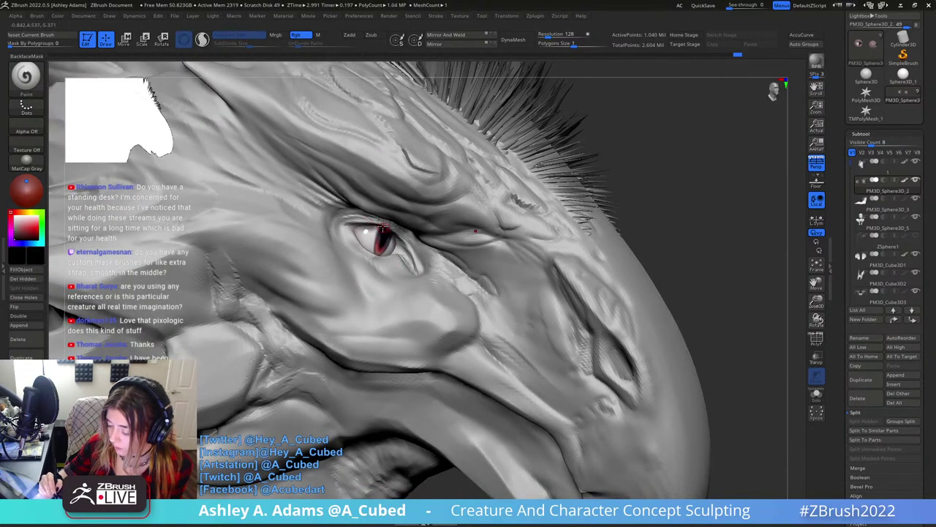
{"action": "left_click_drag", "start_coordinate": [380, 223], "coordinate": [381, 233]}
{"action": "right_click_drag", "start_coordinate": [388, 302], "coordinate": [388, 227], "text": "ctrl"}
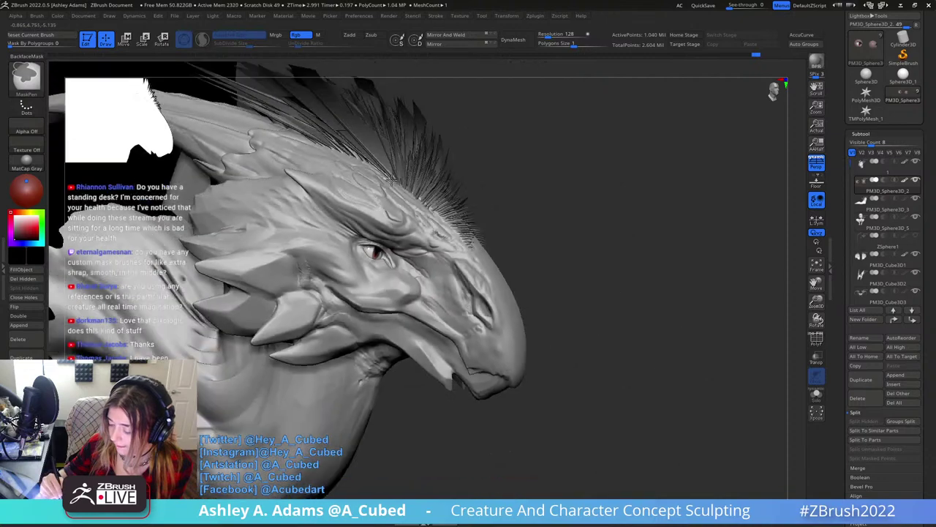
Make the creature's head mesh the active subtool and set the paint colour to white.
{"action": "right_click_drag", "start_coordinate": [571, 227], "coordinate": [448, 218]}
{"action": "mouse_move", "coordinate": [457, 252]}
{"action": "right_mouse_down"}
{"action": "mouse_move", "coordinate": [460, 288]}
{"action": "mouse_move", "coordinate": [413, 185]}
{"action": "right_mouse_up"}
{"action": "left_click", "coordinate": [427, 259], "text": "alt"}
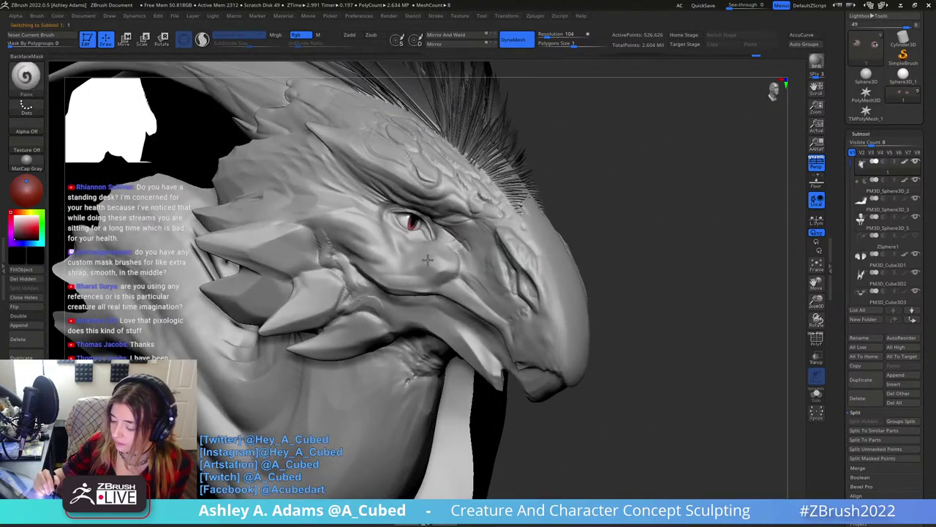
{"action": "right_click_drag", "start_coordinate": [432, 272], "coordinate": [401, 196], "text": "ctrl"}
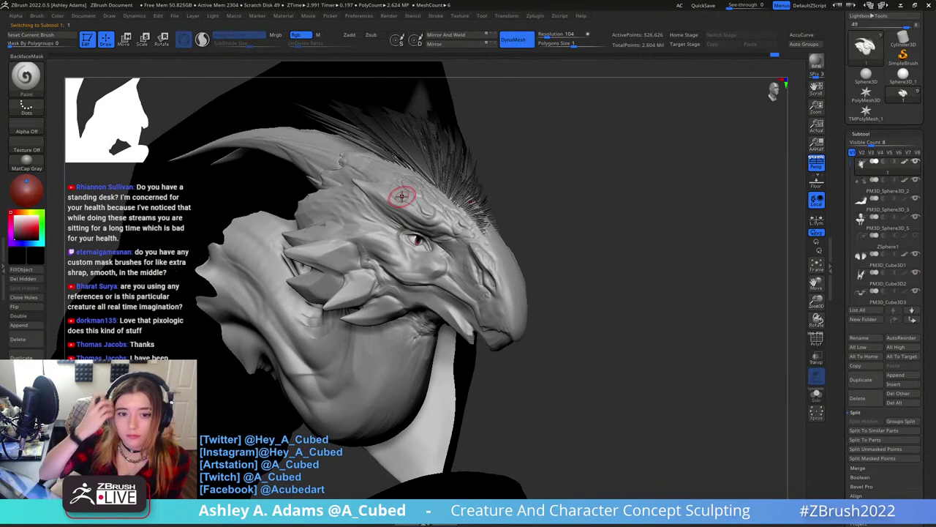
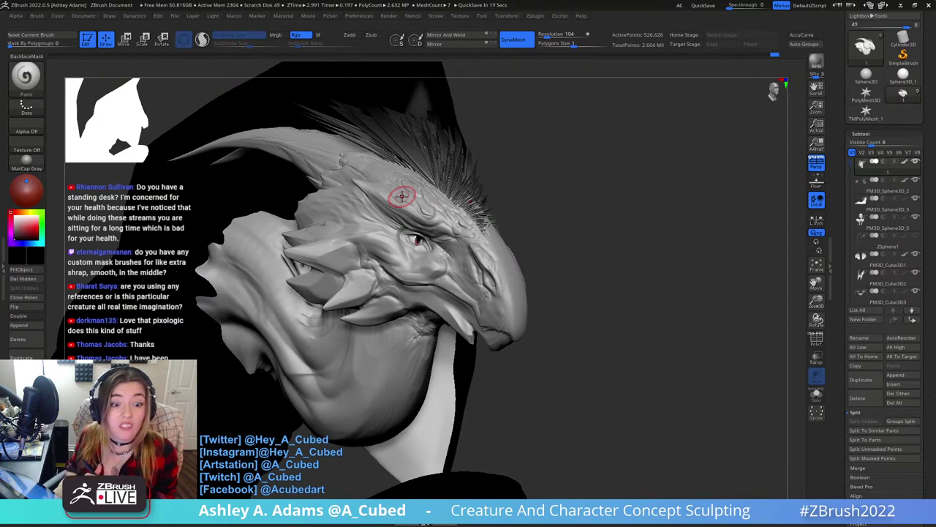
{"action": "left_click", "coordinate": [14, 217]}
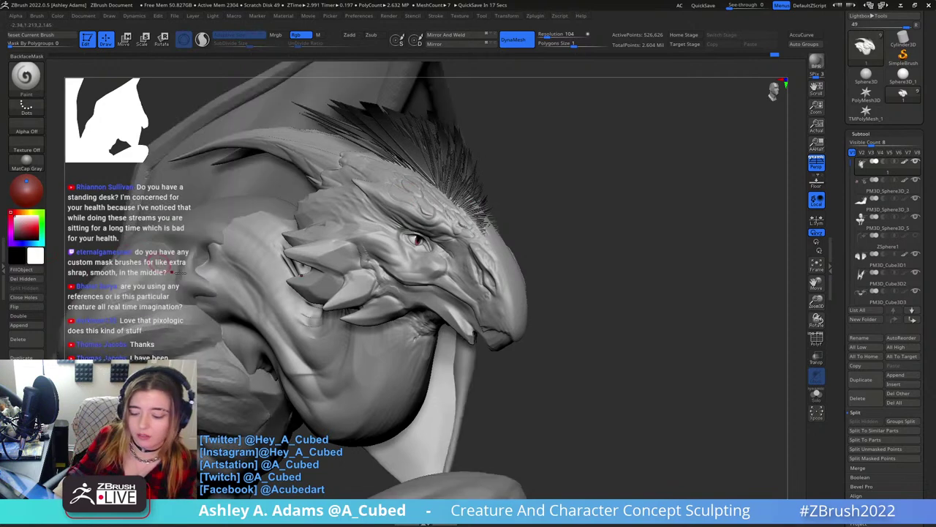
{"action": "right_click_drag", "start_coordinate": [537, 324], "coordinate": [563, 256], "text": "ctrl"}
{"action": "mouse_move", "coordinate": [563, 256]}
{"action": "right_mouse_down"}
{"action": "mouse_move", "coordinate": [518, 303]}
{"action": "mouse_move", "coordinate": [542, 231]}
{"action": "mouse_move", "coordinate": [485, 233]}
{"action": "mouse_move", "coordinate": [476, 267]}
{"action": "mouse_move", "coordinate": [465, 253]}
{"action": "mouse_move", "coordinate": [455, 258]}
{"action": "right_mouse_up"}
{"action": "key", "text": "space"}
{"action": "right_click_drag", "start_coordinate": [426, 194], "coordinate": [457, 218]}
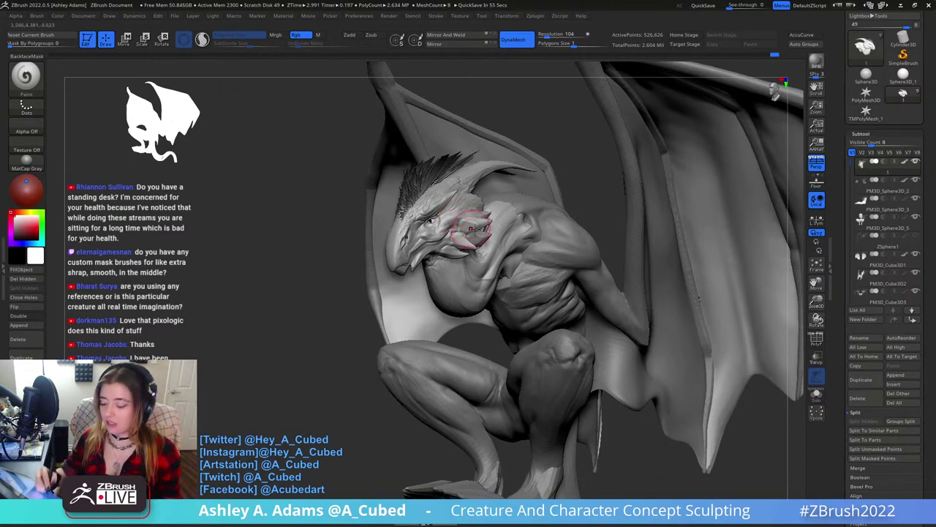
Carve creases into the brow ridge above the eye with the DamStandard brush.
{"action": "right_click_drag", "start_coordinate": [463, 217], "coordinate": [321, 231]}
{"action": "mouse_move", "coordinate": [464, 159]}
{"action": "right_mouse_down", "text": "ctrl"}
{"action": "mouse_move", "coordinate": [452, 221]}
{"action": "mouse_move", "coordinate": [431, 217]}
{"action": "right_mouse_up", "text": "ctrl"}
{"action": "key", "text": "b"}
{"action": "key", "text": "d"}
{"action": "key", "text": "s"}
{"action": "left_click_drag", "start_coordinate": [412, 233], "coordinate": [418, 227]}
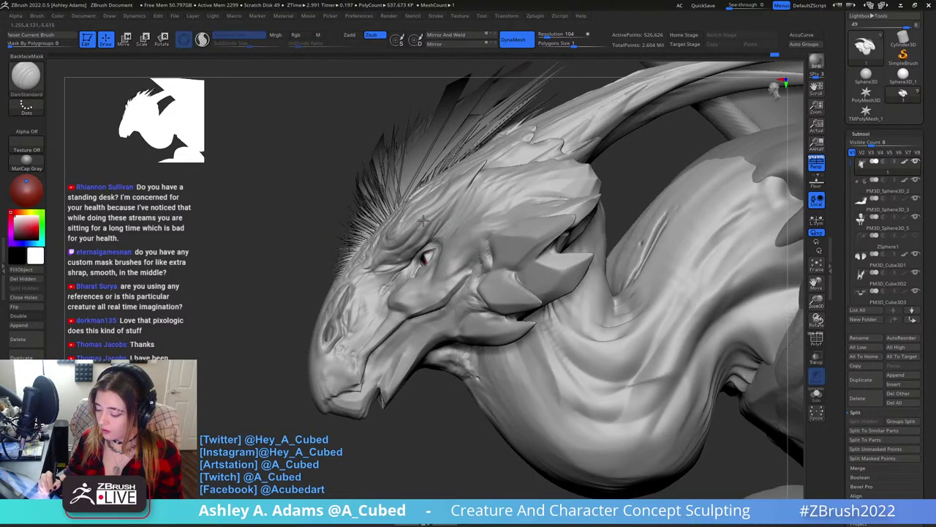
{"action": "right_click_drag", "start_coordinate": [442, 208], "coordinate": [451, 180]}
{"action": "left_click_drag", "start_coordinate": [421, 225], "coordinate": [417, 236]}
{"action": "right_click_drag", "start_coordinate": [437, 212], "coordinate": [444, 181]}
{"action": "left_click_drag", "start_coordinate": [410, 236], "coordinate": [428, 214]}
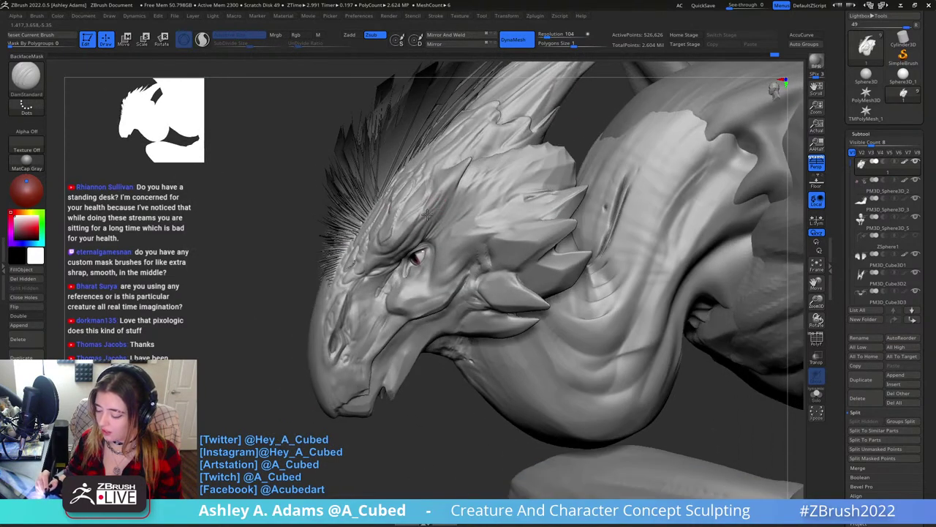
{"action": "mouse_move", "coordinate": [446, 191]}
{"action": "right_mouse_down"}
{"action": "mouse_move", "coordinate": [449, 199]}
{"action": "mouse_move", "coordinate": [457, 180]}
{"action": "right_mouse_up"}
{"action": "right_click", "coordinate": [456, 180]}
{"action": "key", "text": "b"}
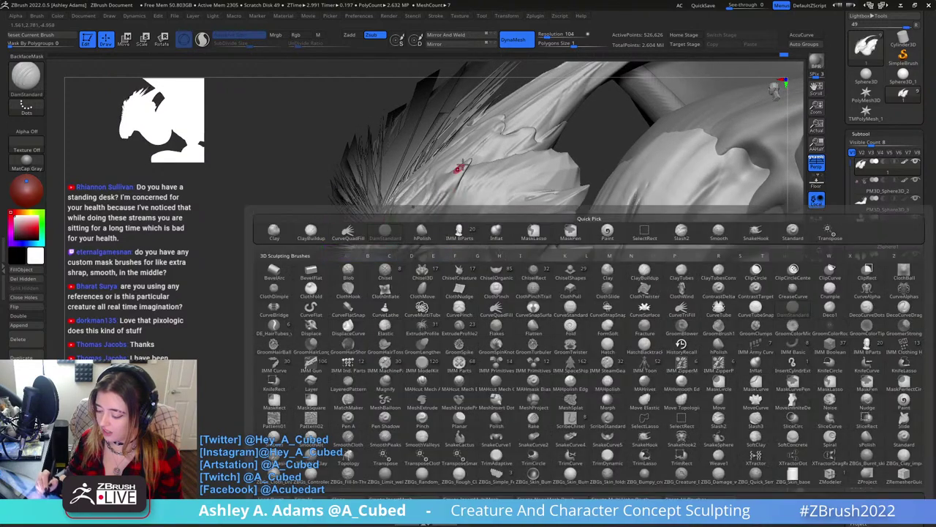
{"action": "key", "text": "Escape"}
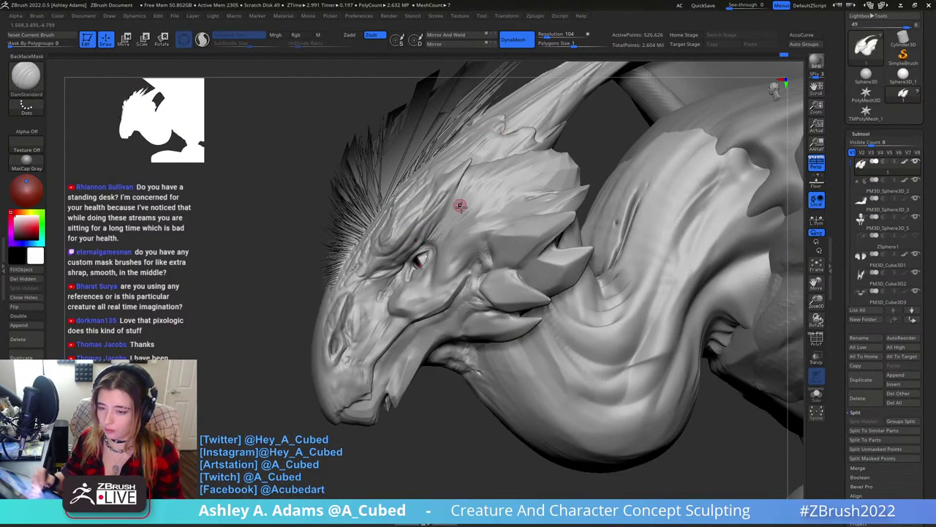
{"action": "right_click_drag", "start_coordinate": [473, 221], "coordinate": [485, 218]}
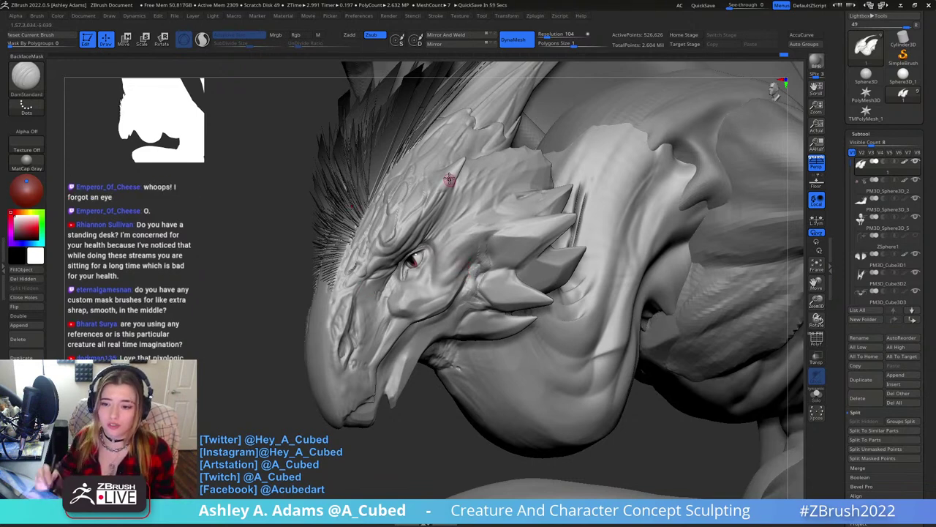
Build up the skin folds behind the brow ridge with ClayBuildup, alternating with DamStandard to define them.
{"action": "right_click_drag", "start_coordinate": [465, 213], "coordinate": [597, 219]}
{"action": "mouse_move", "coordinate": [437, 220]}
{"action": "right_mouse_down"}
{"action": "mouse_move", "coordinate": [442, 231]}
{"action": "mouse_move", "coordinate": [448, 223]}
{"action": "right_mouse_up"}
{"action": "mouse_move", "coordinate": [369, 182]}
{"action": "right_mouse_down"}
{"action": "mouse_move", "coordinate": [417, 212]}
{"action": "mouse_move", "coordinate": [393, 192]}
{"action": "mouse_move", "coordinate": [406, 199]}
{"action": "mouse_move", "coordinate": [398, 222]}
{"action": "mouse_move", "coordinate": [403, 207]}
{"action": "mouse_move", "coordinate": [411, 212]}
{"action": "right_mouse_up"}
{"action": "key", "text": "b"}
{"action": "key", "text": "c"}
{"action": "key", "text": "b"}
{"action": "key", "text": "b"}
{"action": "key", "text": "d"}
{"action": "key", "text": "s"}
{"action": "key", "text": "b"}
{"action": "key", "text": "c"}
{"action": "key", "text": "b"}
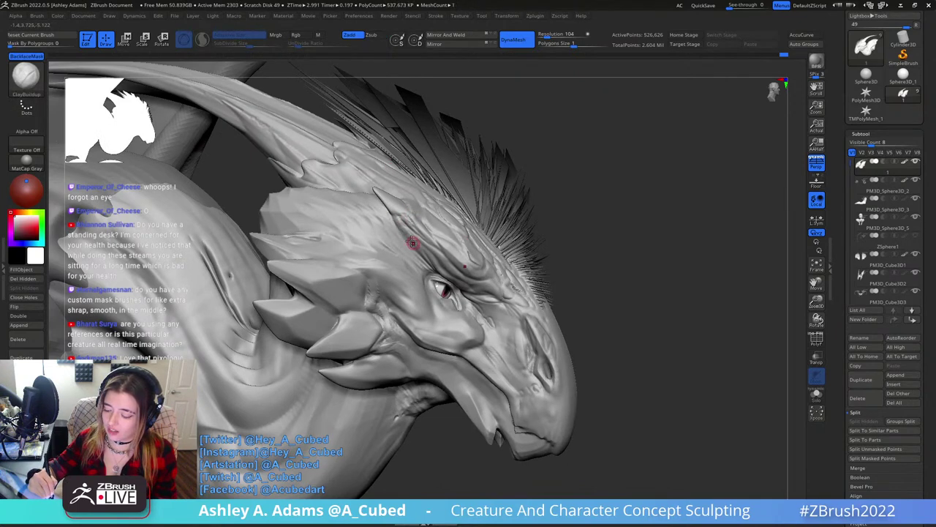
{"action": "mouse_move", "coordinate": [397, 221]}
{"action": "right_mouse_down"}
{"action": "mouse_move", "coordinate": [402, 228]}
{"action": "mouse_move", "coordinate": [398, 222]}
{"action": "right_mouse_up"}
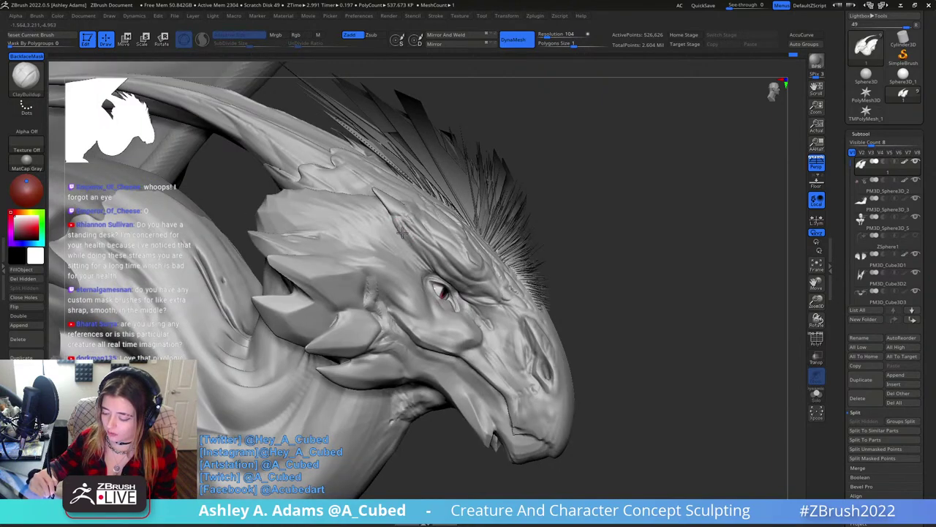
{"action": "mouse_move", "coordinate": [415, 242]}
{"action": "right_mouse_down", "text": "ctrl"}
{"action": "mouse_move", "coordinate": [411, 219]}
{"action": "mouse_move", "coordinate": [434, 322]}
{"action": "mouse_move", "coordinate": [435, 303]}
{"action": "mouse_move", "coordinate": [411, 269]}
{"action": "right_mouse_up", "text": "ctrl"}
Sharpen the creases around the base of the brow horn with DamStandard.
{"action": "key", "text": "b"}
{"action": "key", "text": "d"}
{"action": "key", "text": "s"}
{"action": "right_click", "coordinate": [441, 297]}
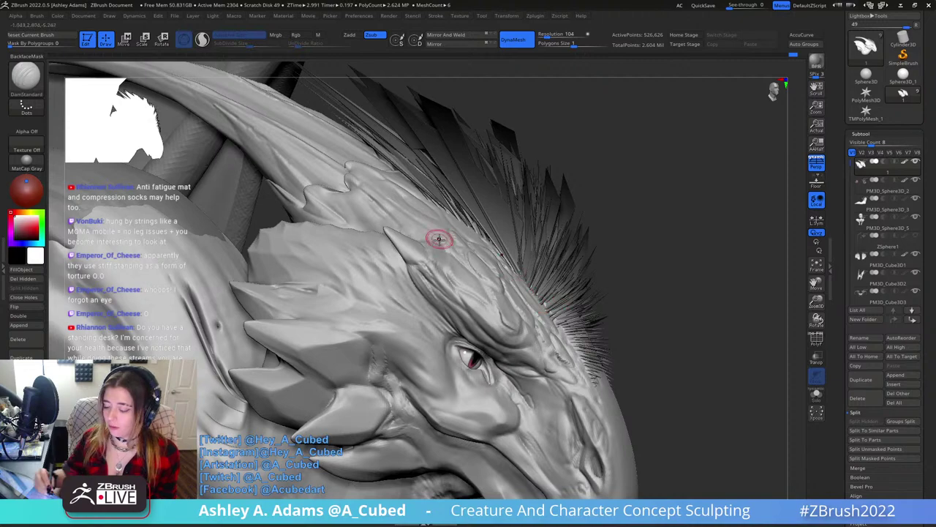
{"action": "right_click_drag", "start_coordinate": [437, 243], "coordinate": [419, 250]}
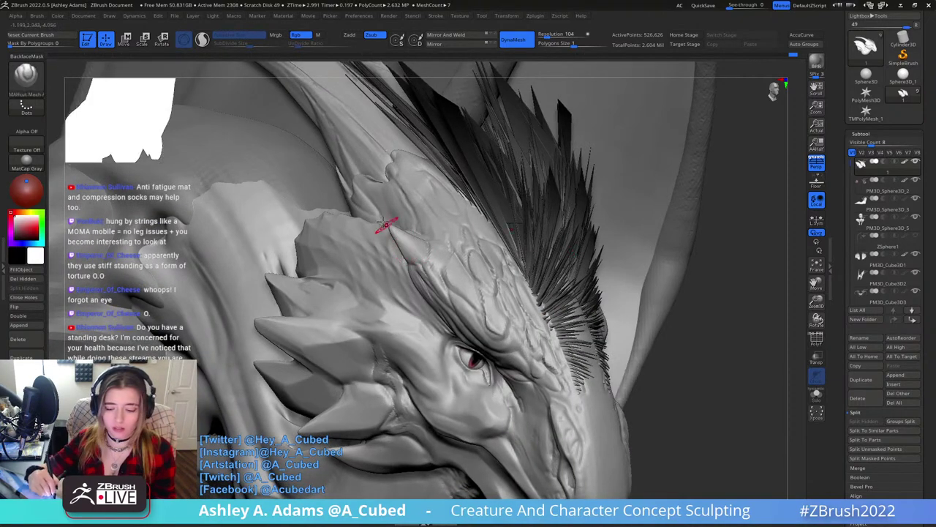
Cut crisp planes into the brow horn with the MAHcut Mech A brush and flatten its surfaces with hPolish.
{"action": "key", "text": "4"}
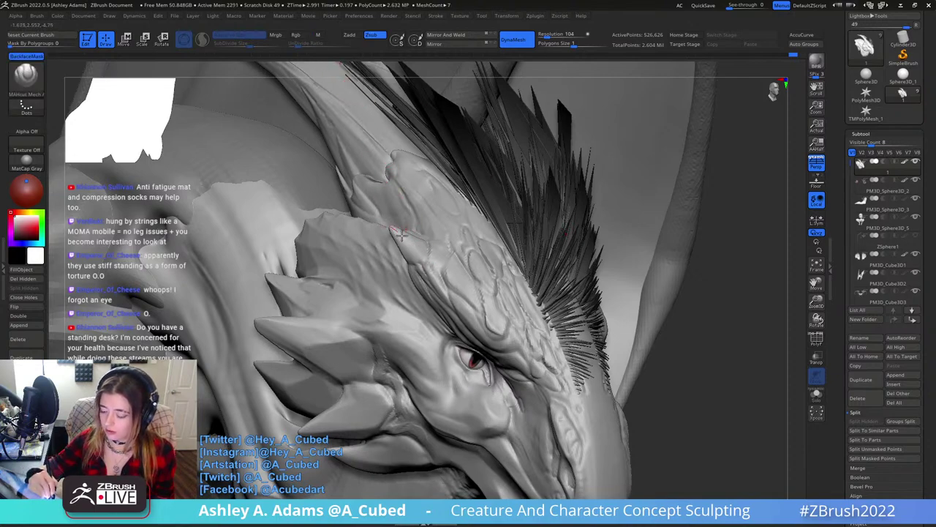
{"action": "left_click_drag", "start_coordinate": [431, 265], "coordinate": [434, 271]}
{"action": "mouse_move", "coordinate": [415, 239]}
{"action": "right_mouse_down"}
{"action": "mouse_move", "coordinate": [429, 226]}
{"action": "mouse_move", "coordinate": [370, 260]}
{"action": "mouse_move", "coordinate": [385, 224]}
{"action": "mouse_move", "coordinate": [376, 247]}
{"action": "mouse_move", "coordinate": [495, 184]}
{"action": "mouse_move", "coordinate": [459, 171]}
{"action": "mouse_move", "coordinate": [444, 192]}
{"action": "mouse_move", "coordinate": [433, 300]}
{"action": "mouse_move", "coordinate": [400, 312]}
{"action": "mouse_move", "coordinate": [431, 254]}
{"action": "mouse_move", "coordinate": [413, 242]}
{"action": "mouse_move", "coordinate": [429, 236]}
{"action": "mouse_move", "coordinate": [411, 234]}
{"action": "mouse_move", "coordinate": [416, 223]}
{"action": "mouse_move", "coordinate": [406, 237]}
{"action": "right_mouse_up"}
{"action": "key", "text": "b"}
{"action": "key", "text": "h"}
{"action": "key", "text": "p"}
{"action": "right_click", "coordinate": [400, 313]}
Define the creases between the scales above and behind the brow horn with DamStandard.
{"action": "key", "text": "b"}
{"action": "key", "text": "d"}
{"action": "key", "text": "s"}
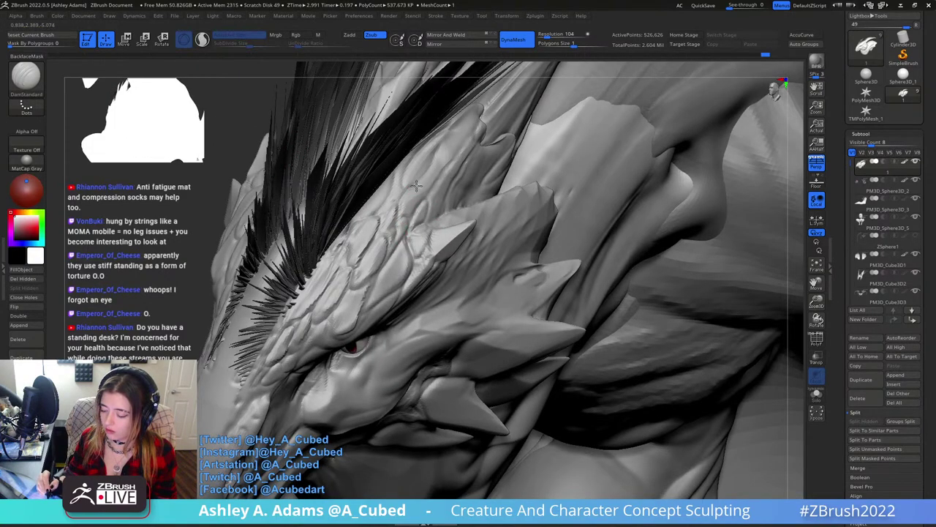
Build up the cheek folds at the base of the cheek spikes with ClayBuildup and DamStandard, smoothing the transitions.
{"action": "mouse_move", "coordinate": [415, 186]}
{"action": "right_mouse_down"}
{"action": "mouse_move", "coordinate": [436, 189]}
{"action": "mouse_move", "coordinate": [522, 328]}
{"action": "mouse_move", "coordinate": [535, 246]}
{"action": "mouse_move", "coordinate": [519, 286]}
{"action": "mouse_move", "coordinate": [459, 273]}
{"action": "mouse_move", "coordinate": [473, 262]}
{"action": "mouse_move", "coordinate": [395, 195]}
{"action": "mouse_move", "coordinate": [376, 213]}
{"action": "right_mouse_up"}
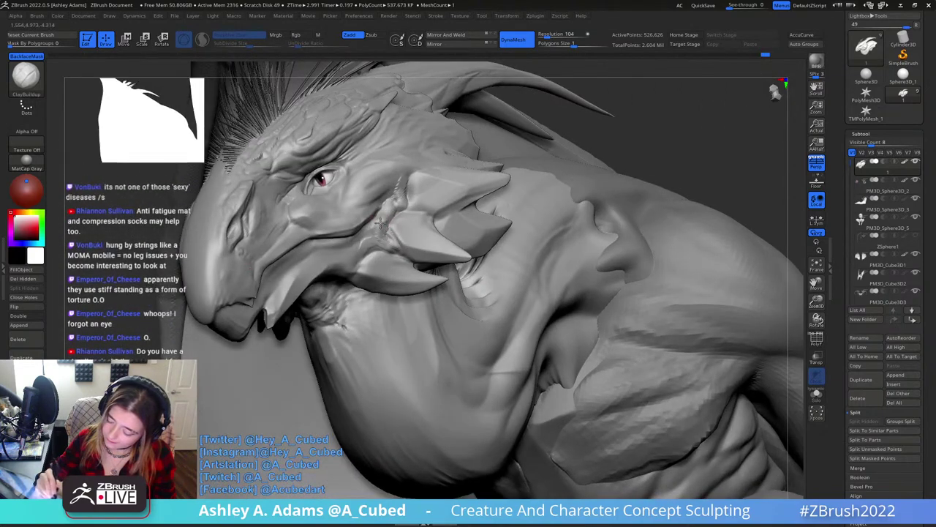
{"action": "key", "text": "shift"}
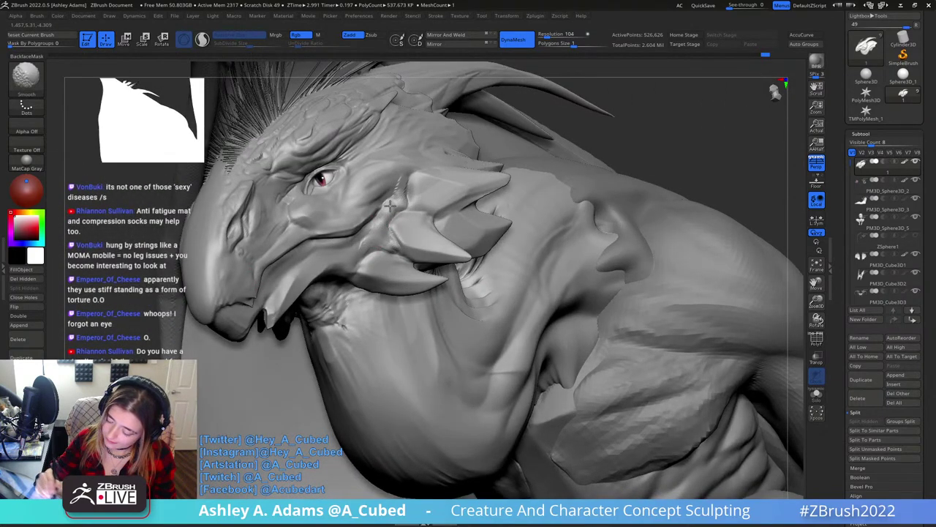
{"action": "right_click_drag", "start_coordinate": [383, 241], "coordinate": [371, 211]}
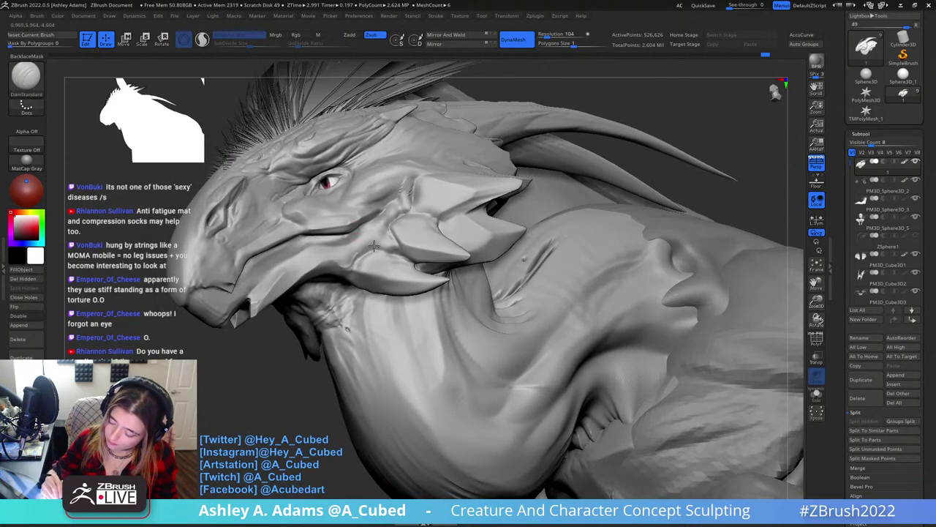
{"action": "right_click_drag", "start_coordinate": [389, 250], "coordinate": [371, 254]}
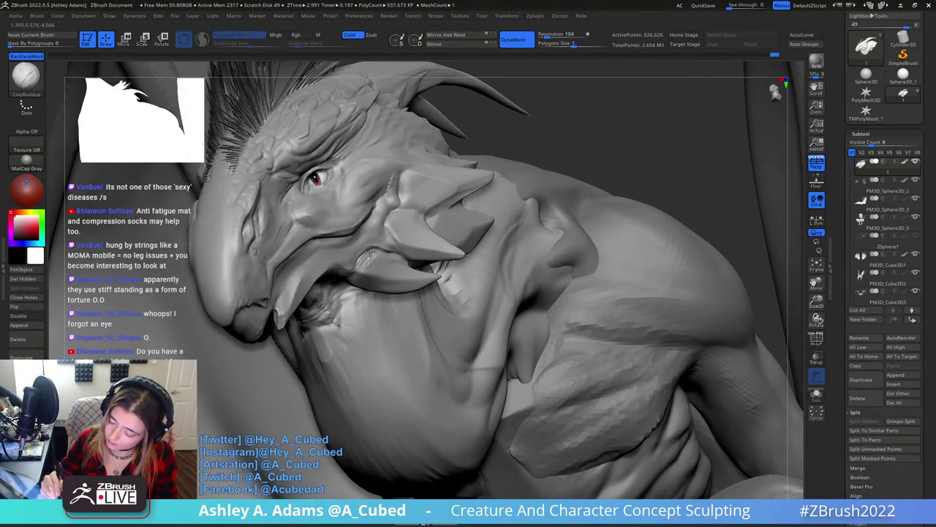
{"action": "key", "text": "shift"}
{"action": "right_click_drag", "start_coordinate": [447, 174], "coordinate": [426, 221]}
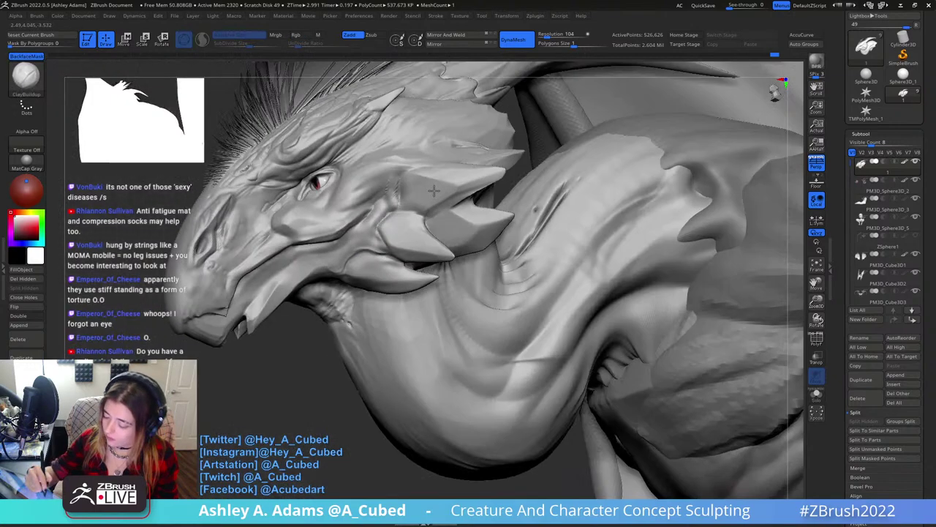
Carve the creases around the lowest jaw spike with DamStandard and flatten its planes with hPolish.
{"action": "key", "text": "b"}
{"action": "key", "text": "d"}
{"action": "key", "text": "s"}
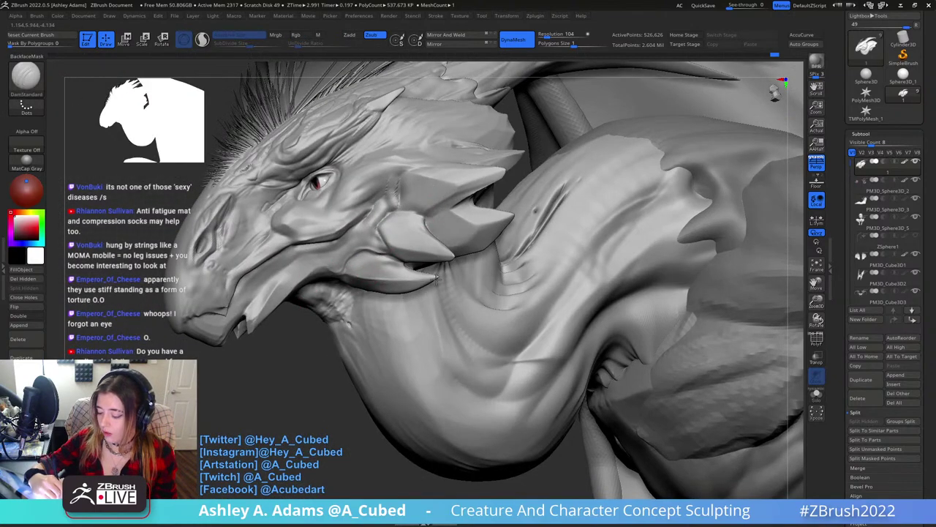
{"action": "key", "text": "space"}
{"action": "mouse_move", "coordinate": [379, 264]}
{"action": "left_mouse_down", "text": "shift"}
{"action": "mouse_move", "coordinate": [395, 267]}
{"action": "mouse_move", "coordinate": [387, 266]}
{"action": "left_mouse_up", "text": "shift"}
{"action": "key", "text": "b"}
{"action": "key", "text": "h"}
{"action": "key", "text": "p"}
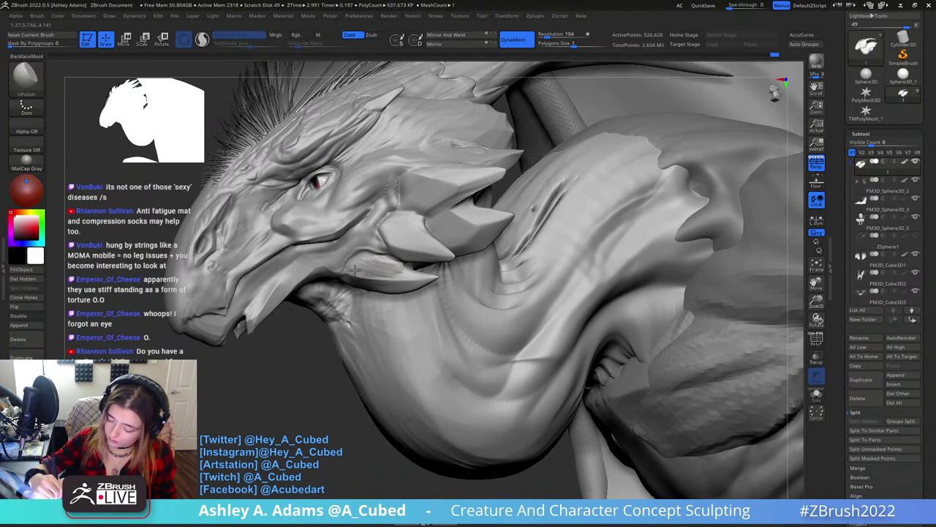
{"action": "mouse_move", "coordinate": [410, 244]}
{"action": "right_mouse_down", "text": "ctrl"}
{"action": "mouse_move", "coordinate": [401, 257]}
{"action": "mouse_move", "coordinate": [390, 205]}
{"action": "mouse_move", "coordinate": [460, 210]}
{"action": "mouse_move", "coordinate": [466, 171]}
{"action": "right_mouse_up", "text": "ctrl"}
Build up the side of the neck behind the cheek spikes with ClayBuildup and smooth the strokes.
{"action": "mouse_move", "coordinate": [670, 226]}
{"action": "right_mouse_down"}
{"action": "mouse_move", "coordinate": [482, 210]}
{"action": "mouse_move", "coordinate": [556, 300]}
{"action": "right_mouse_up"}
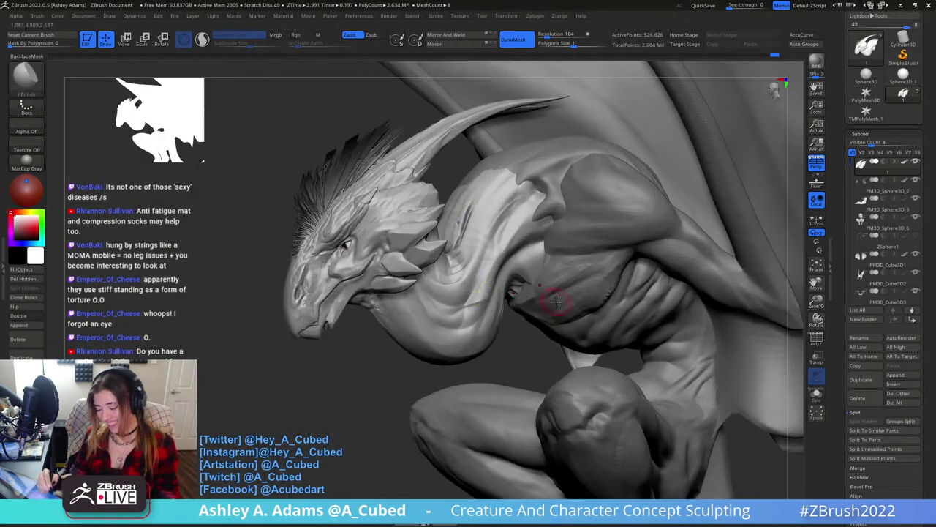
{"action": "key", "text": "b"}
{"action": "key", "text": "c"}
{"action": "key", "text": "b"}
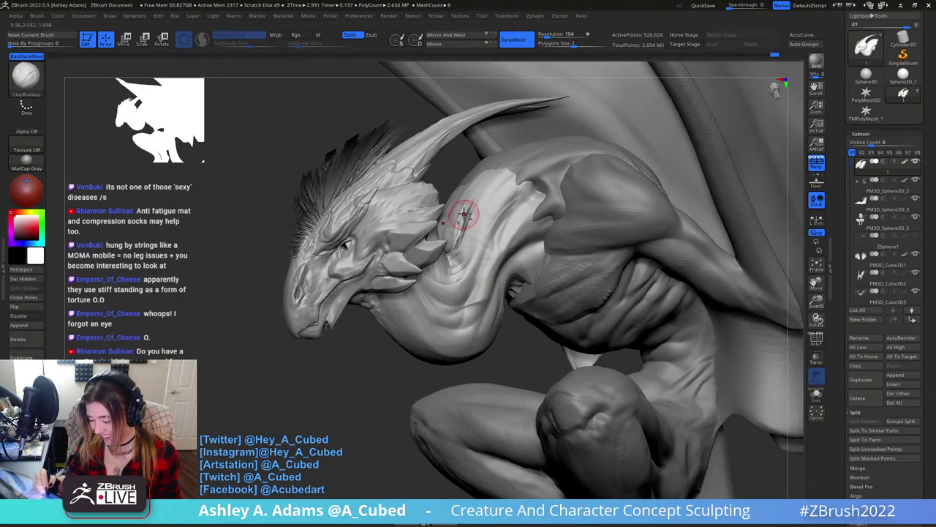
{"action": "key", "text": "shift"}
{"action": "left_click_drag", "start_coordinate": [468, 206], "coordinate": [467, 219], "text": "shift"}
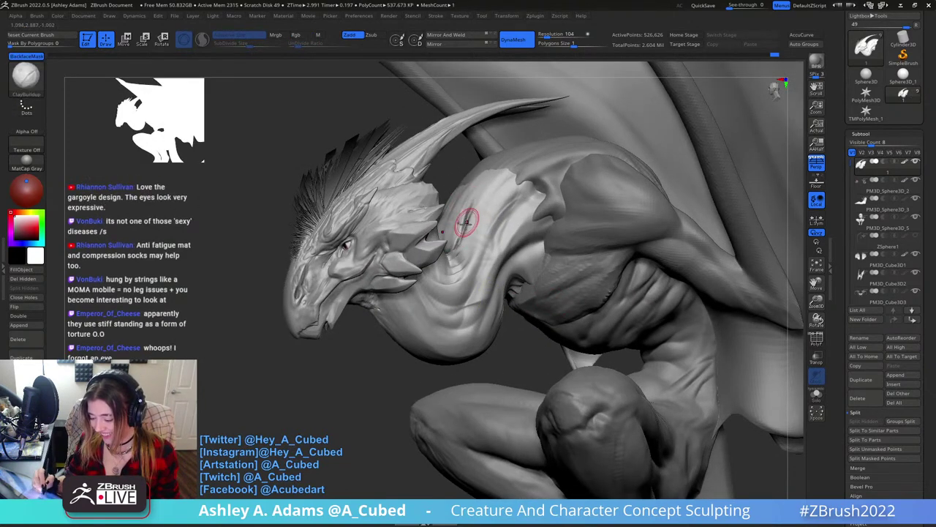
{"action": "mouse_move", "coordinate": [470, 210]}
{"action": "right_mouse_down"}
{"action": "mouse_move", "coordinate": [473, 228]}
{"action": "mouse_move", "coordinate": [464, 221]}
{"action": "right_mouse_up"}
{"action": "key", "text": "shift"}
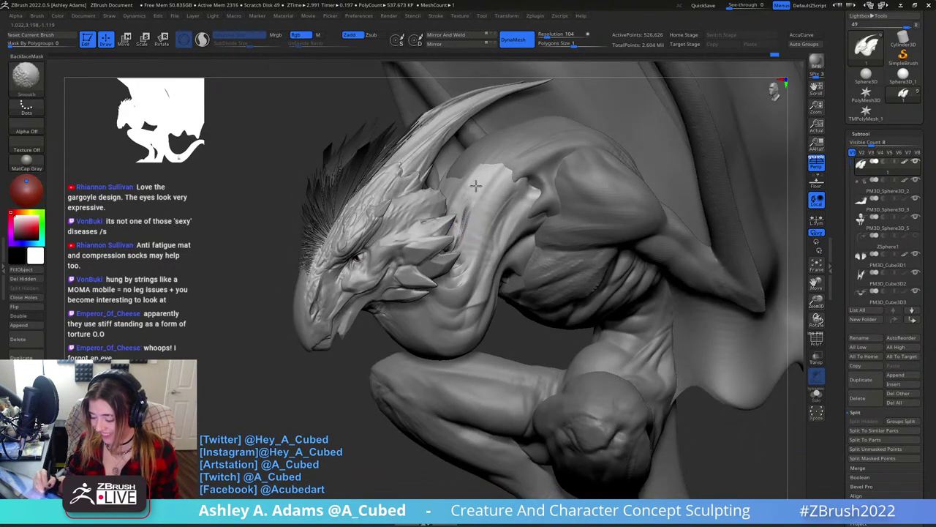
{"action": "right_click_drag", "start_coordinate": [476, 186], "coordinate": [468, 222]}
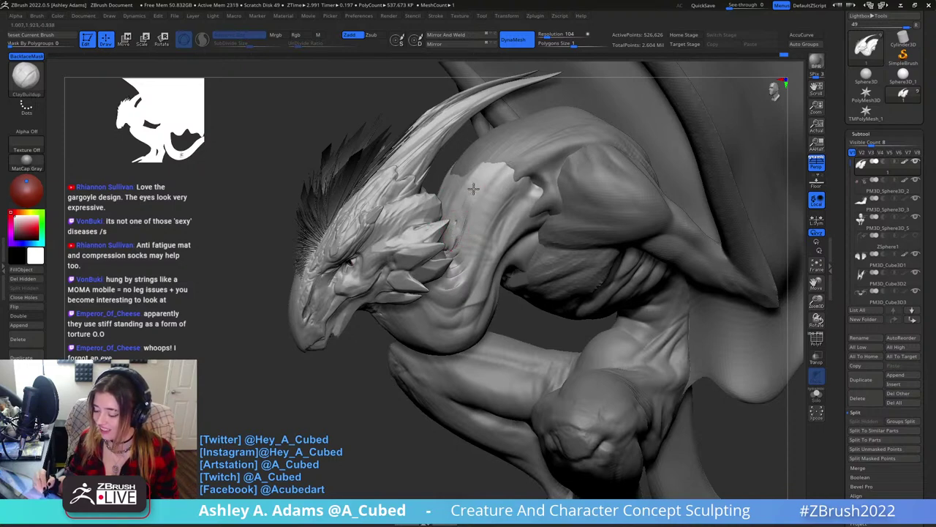
{"action": "key", "text": "shift"}
{"action": "left_click_drag", "start_coordinate": [484, 185], "coordinate": [461, 231], "text": "shift"}
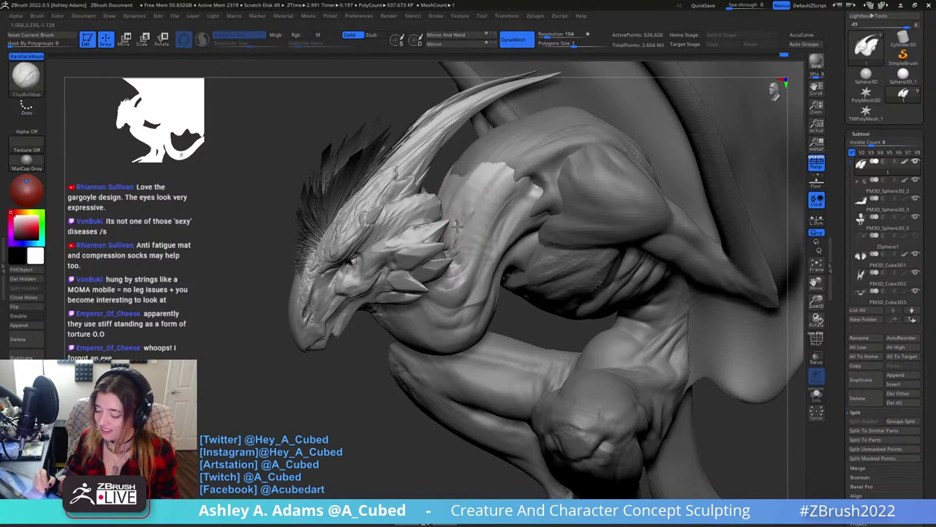
Fill out the upper neck toward the shoulder with ClayBuildup and smooth it down to the fold behind the cheek.
{"action": "right_click_drag", "start_coordinate": [457, 226], "coordinate": [470, 204]}
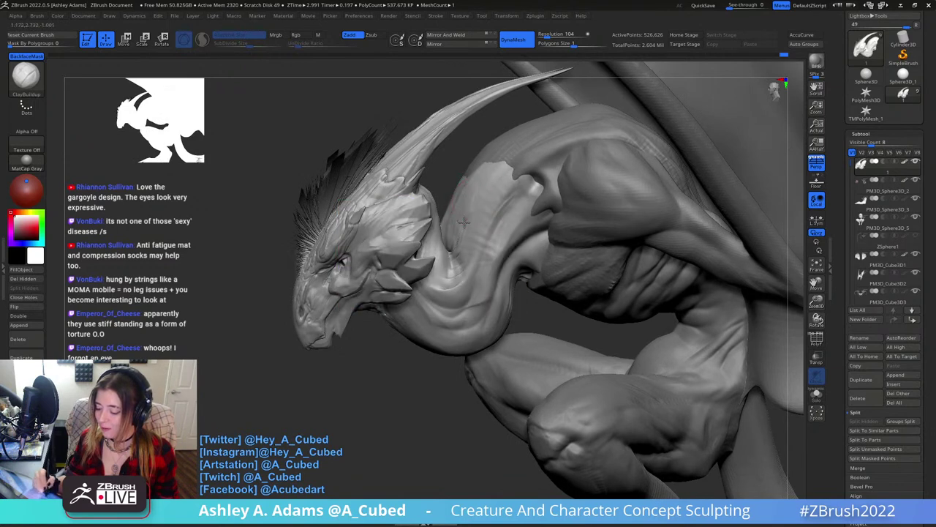
{"action": "right_click_drag", "start_coordinate": [465, 185], "coordinate": [468, 212]}
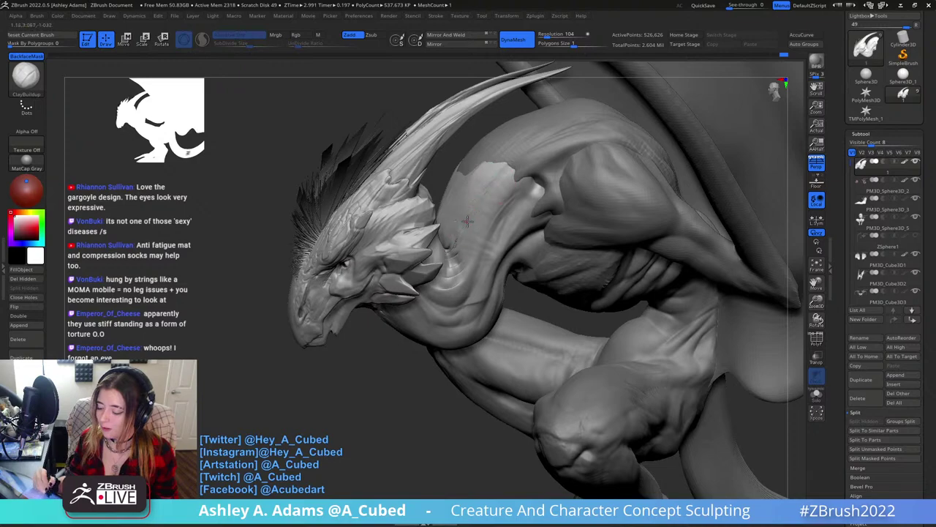
{"action": "key", "text": "shift"}
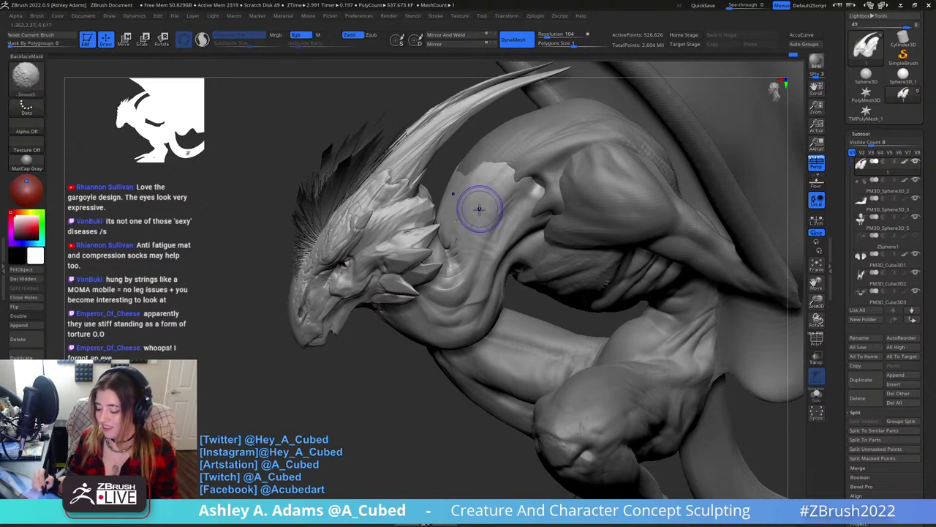
{"action": "left_click_drag", "start_coordinate": [488, 186], "coordinate": [486, 183], "text": "shift"}
{"action": "mouse_move", "coordinate": [500, 170]}
{"action": "right_mouse_down"}
{"action": "mouse_move", "coordinate": [503, 157]}
{"action": "mouse_move", "coordinate": [498, 175]}
{"action": "right_mouse_up"}
{"action": "left_click_drag", "start_coordinate": [501, 172], "coordinate": [460, 251]}
{"action": "right_click_drag", "start_coordinate": [467, 252], "coordinate": [464, 225]}
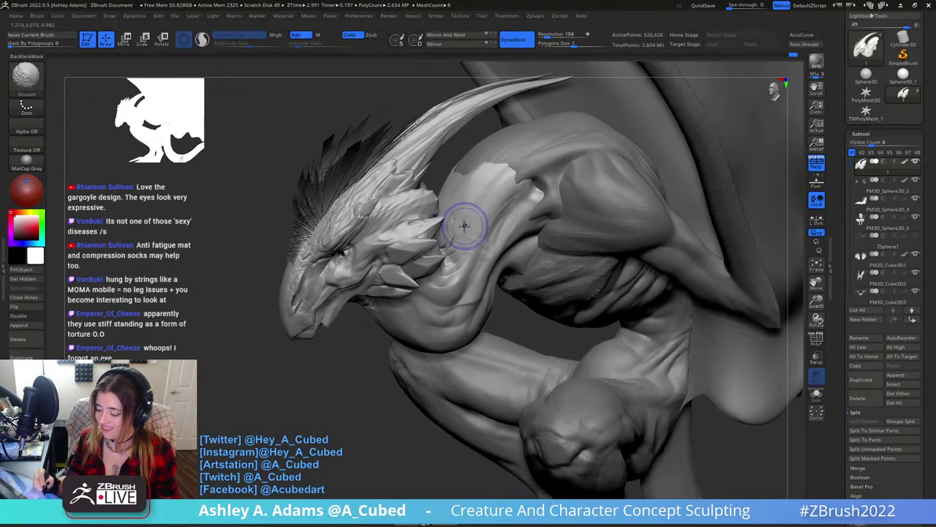
{"action": "left_click_drag", "start_coordinate": [464, 225], "coordinate": [458, 235], "text": "shift"}
Blend the opposite side of the neck into the shoulder's collar ridge with ClayBuildup, DamStandard and smoothing.
{"action": "mouse_move", "coordinate": [486, 180]}
{"action": "right_mouse_down"}
{"action": "mouse_move", "coordinate": [578, 173]}
{"action": "mouse_move", "coordinate": [457, 165]}
{"action": "right_mouse_up"}
{"action": "left_click_drag", "start_coordinate": [461, 162], "coordinate": [449, 155]}
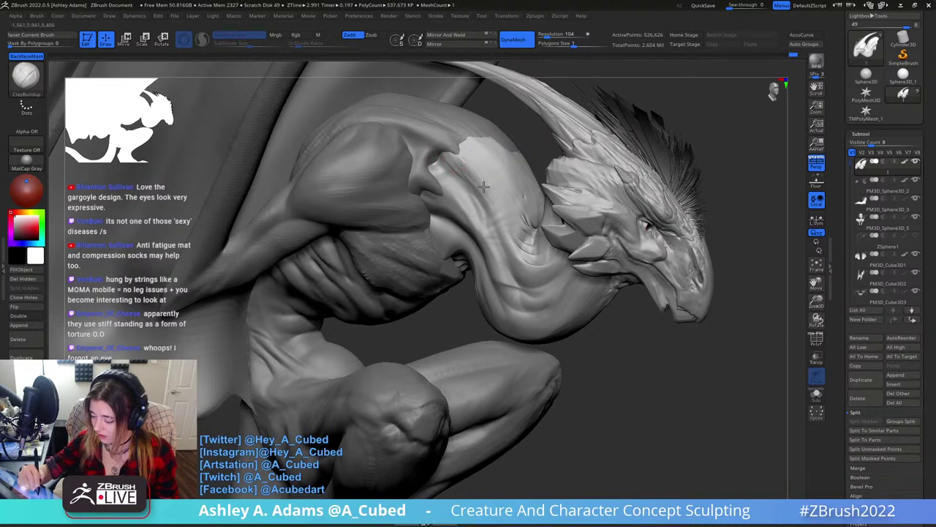
{"action": "key", "text": "shift"}
{"action": "key", "text": "b"}
{"action": "key", "text": "d"}
{"action": "key", "text": "s"}
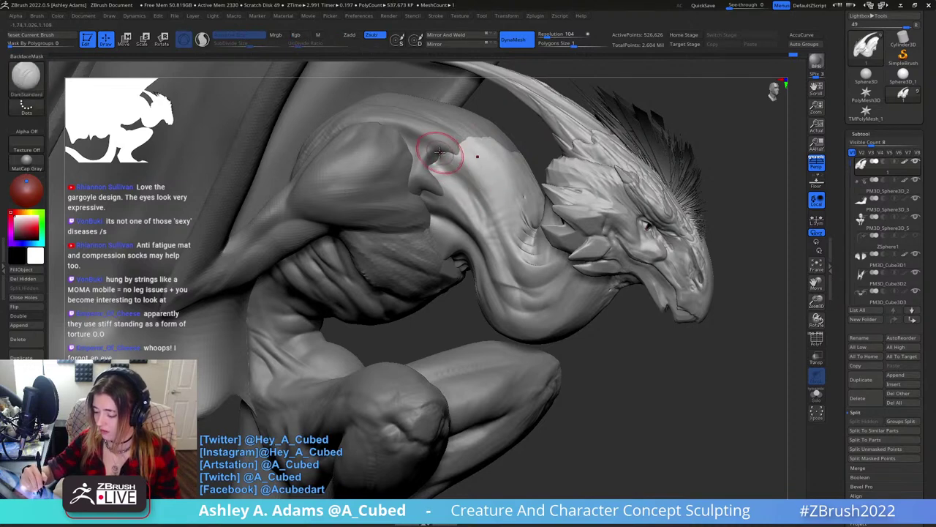
{"action": "right_click_drag", "start_coordinate": [439, 152], "coordinate": [444, 145]}
{"action": "key", "text": "b"}
{"action": "key", "text": "c"}
{"action": "key", "text": "b"}
{"action": "left_click_drag", "start_coordinate": [439, 155], "coordinate": [466, 184]}
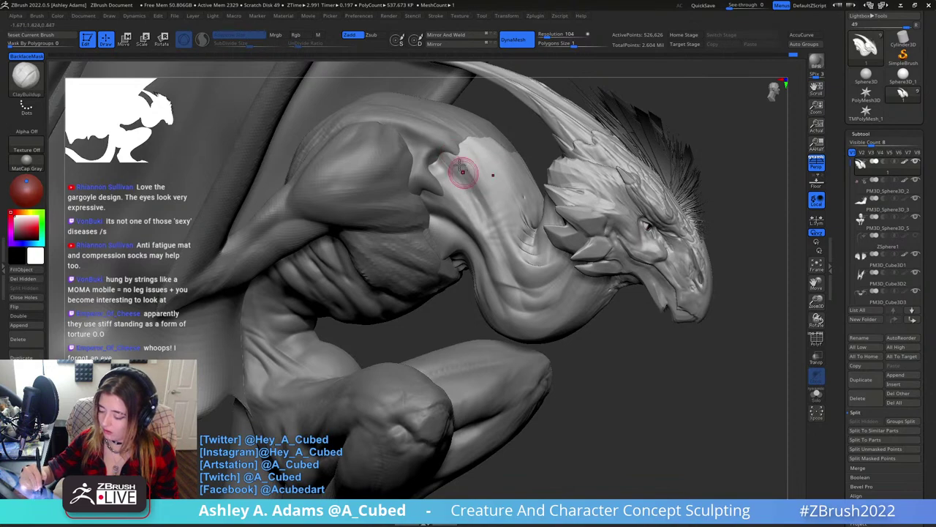
{"action": "key", "text": "shift"}
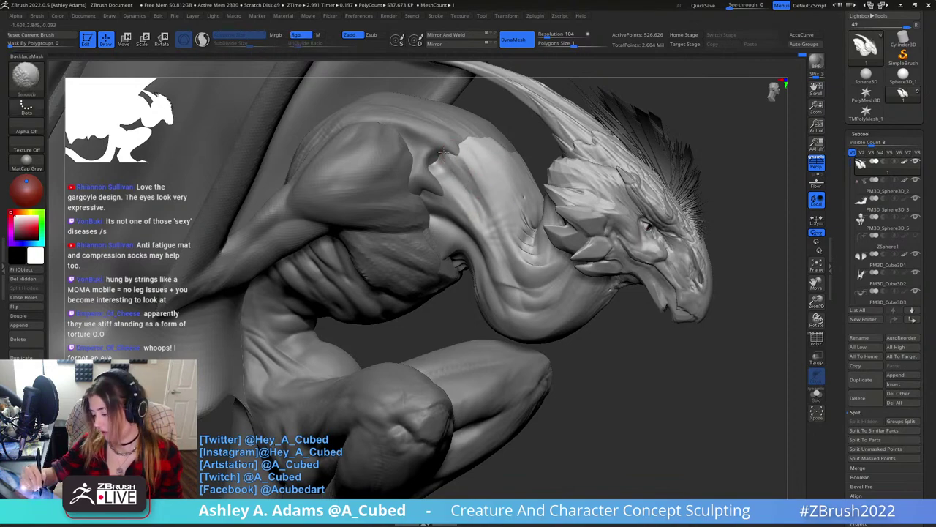
Check the full creature's silhouette and adjust the underside of the throat with the SnakeHook brush.
{"action": "key", "text": "f"}
{"action": "key", "text": "space"}
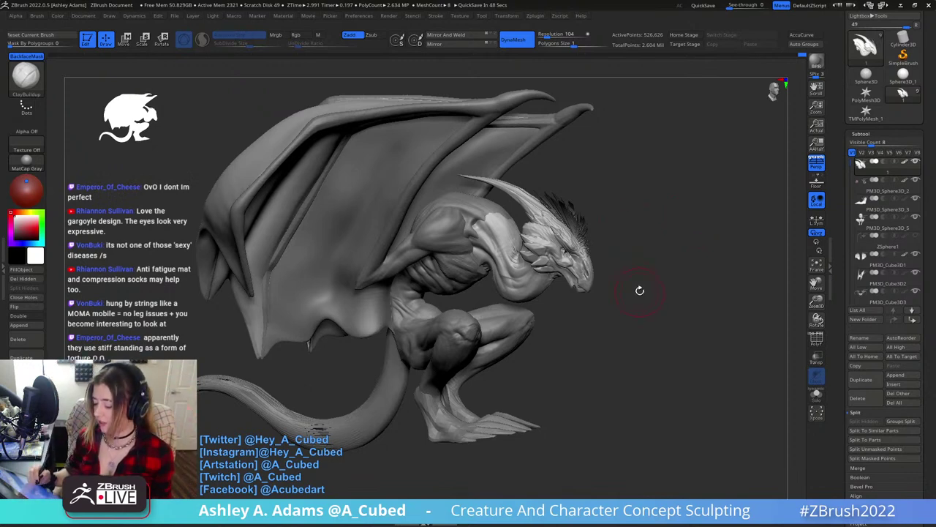
{"action": "left_click_drag", "start_coordinate": [640, 291], "coordinate": [494, 256]}
{"action": "key", "text": "space"}
{"action": "mouse_move", "coordinate": [545, 234]}
{"action": "right_mouse_down", "text": "ctrl"}
{"action": "mouse_move", "coordinate": [539, 265]}
{"action": "mouse_move", "coordinate": [505, 246]}
{"action": "right_mouse_up", "text": "ctrl"}
{"action": "key", "text": "b"}
{"action": "key", "text": "s"}
{"action": "key", "text": "h"}
{"action": "left_click_drag", "start_coordinate": [454, 301], "coordinate": [480, 307]}
{"action": "right_click_drag", "start_coordinate": [521, 324], "coordinate": [543, 251], "text": "ctrl"}
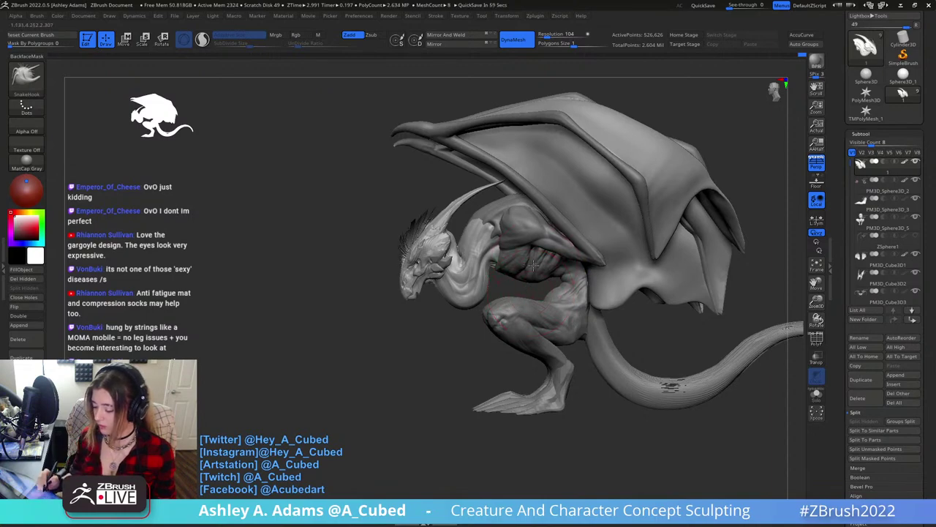
{"action": "right_click_drag", "start_coordinate": [532, 265], "coordinate": [551, 256]}
{"action": "right_click_drag", "start_coordinate": [484, 236], "coordinate": [596, 231]}
Thicken the two long swept-back head horns with the Inflat brush.
{"action": "mouse_move", "coordinate": [470, 197]}
{"action": "right_mouse_down", "text": "ctrl"}
{"action": "mouse_move", "coordinate": [446, 283]}
{"action": "mouse_move", "coordinate": [397, 199]}
{"action": "mouse_move", "coordinate": [417, 219]}
{"action": "mouse_move", "coordinate": [443, 215]}
{"action": "right_mouse_up", "text": "ctrl"}
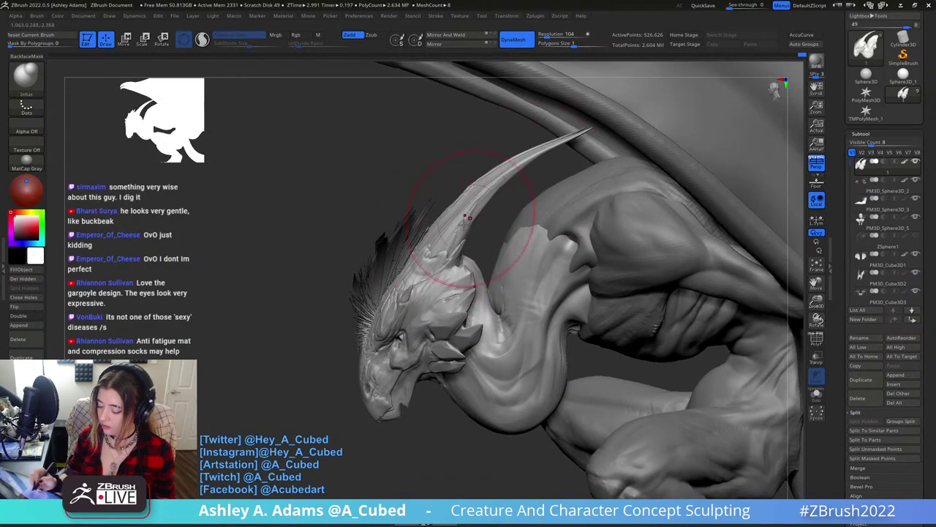
{"action": "right_click_drag", "start_coordinate": [586, 147], "coordinate": [507, 143]}
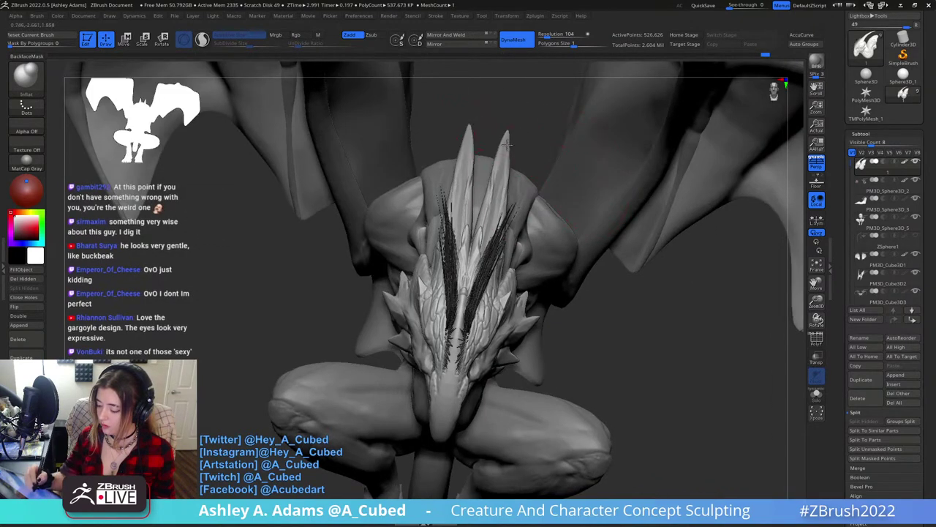
{"action": "mouse_move", "coordinate": [507, 144]}
{"action": "left_mouse_down"}
{"action": "mouse_move", "coordinate": [501, 208]}
{"action": "mouse_move", "coordinate": [504, 186]}
{"action": "left_mouse_up"}
{"action": "right_click_drag", "start_coordinate": [492, 180], "coordinate": [585, 173]}
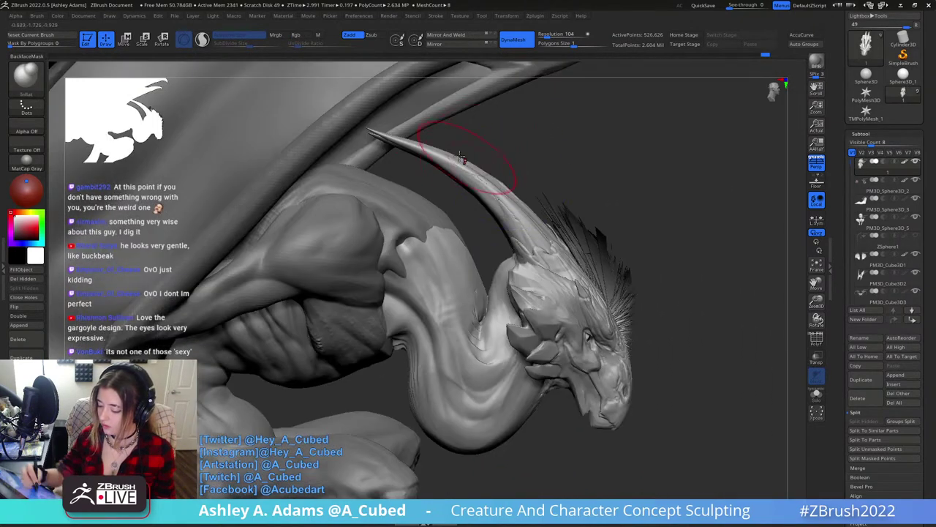
{"action": "key", "text": "b"}
{"action": "key", "text": "s"}
{"action": "key", "text": "h"}
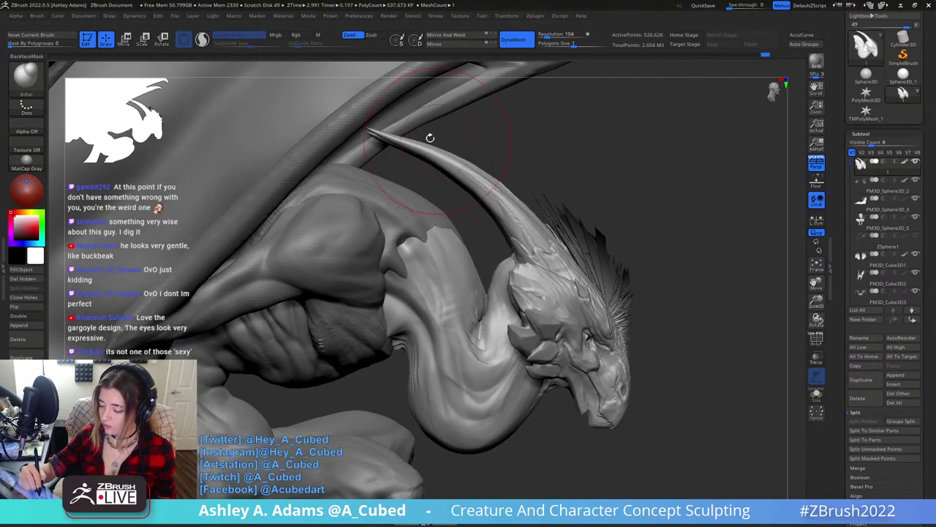
Paint a mask over the side of the neck and invert it so only that strip stays editable.
{"action": "key", "text": "f"}
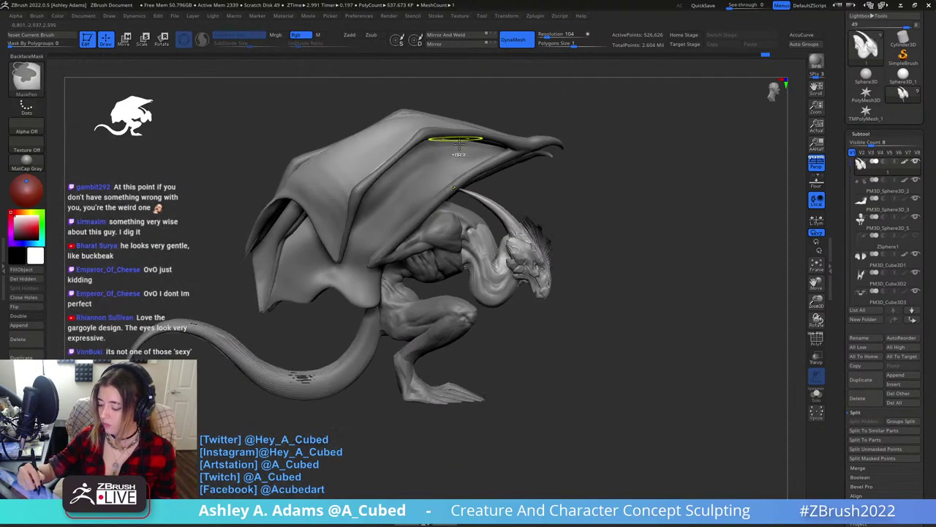
{"action": "mouse_move", "coordinate": [585, 243]}
{"action": "left_mouse_down", "text": "alt"}
{"action": "mouse_move", "coordinate": [533, 217]}
{"action": "mouse_move", "coordinate": [542, 280]}
{"action": "mouse_move", "coordinate": [567, 289]}
{"action": "mouse_move", "coordinate": [534, 296]}
{"action": "left_mouse_up", "text": "alt"}
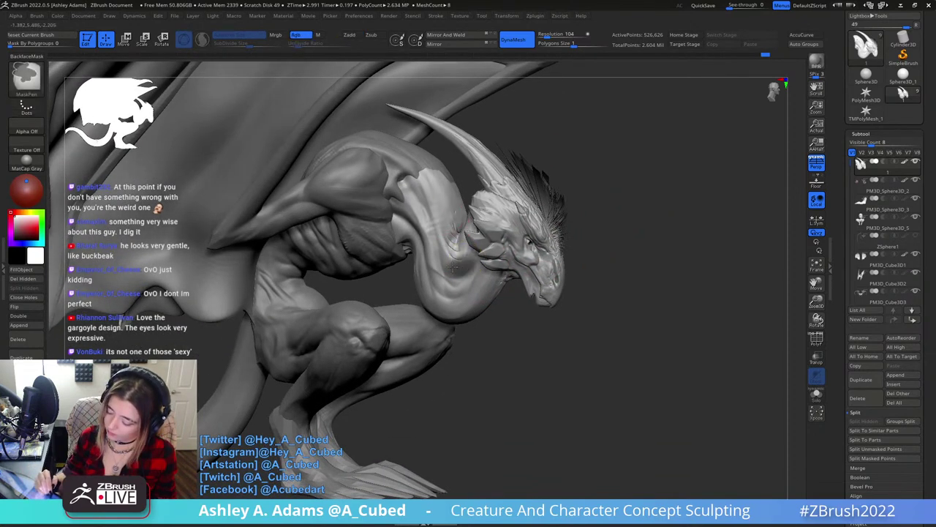
{"action": "left_click_drag", "start_coordinate": [454, 238], "coordinate": [432, 201]}
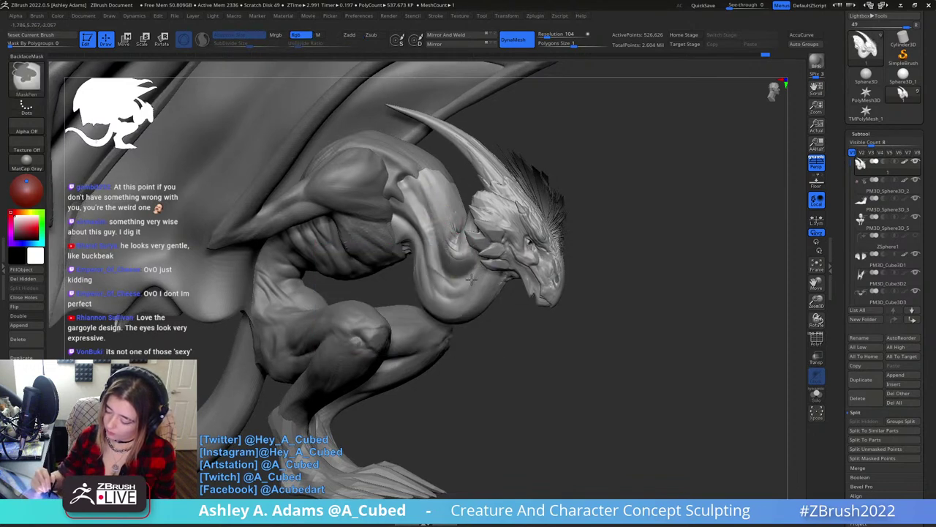
{"action": "left_click", "coordinate": [512, 285], "text": "ctrl"}
{"action": "key", "text": "space"}
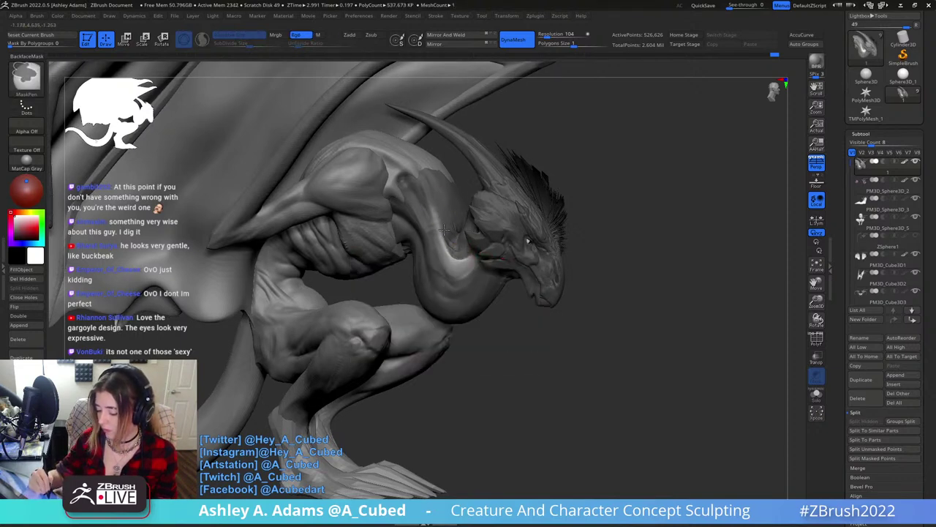
Reshape the unmasked neck strip behind the jaw with the SnakeHook brush and clear the mask.
{"action": "mouse_move", "coordinate": [437, 206]}
{"action": "right_mouse_down"}
{"action": "mouse_move", "coordinate": [476, 258]}
{"action": "mouse_move", "coordinate": [502, 245]}
{"action": "mouse_move", "coordinate": [507, 253]}
{"action": "right_mouse_up"}
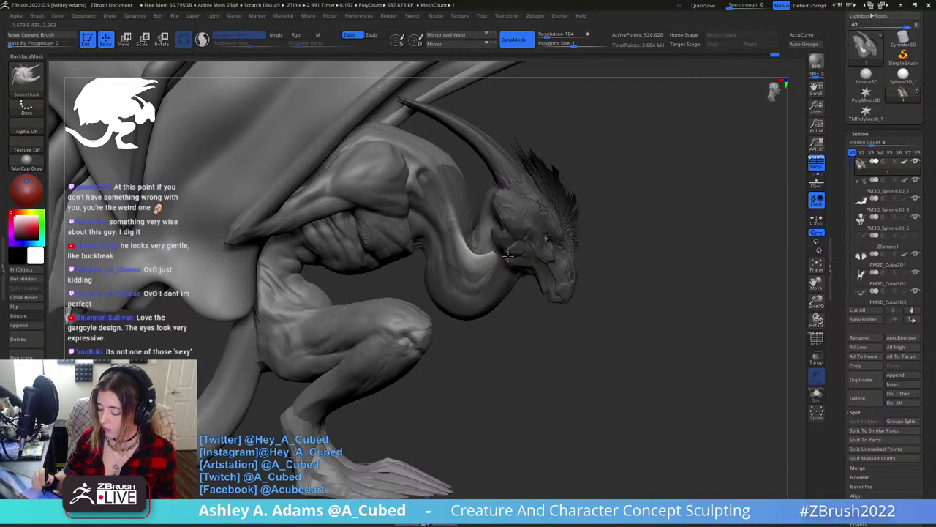
{"action": "right_click_drag", "start_coordinate": [460, 229], "coordinate": [457, 218]}
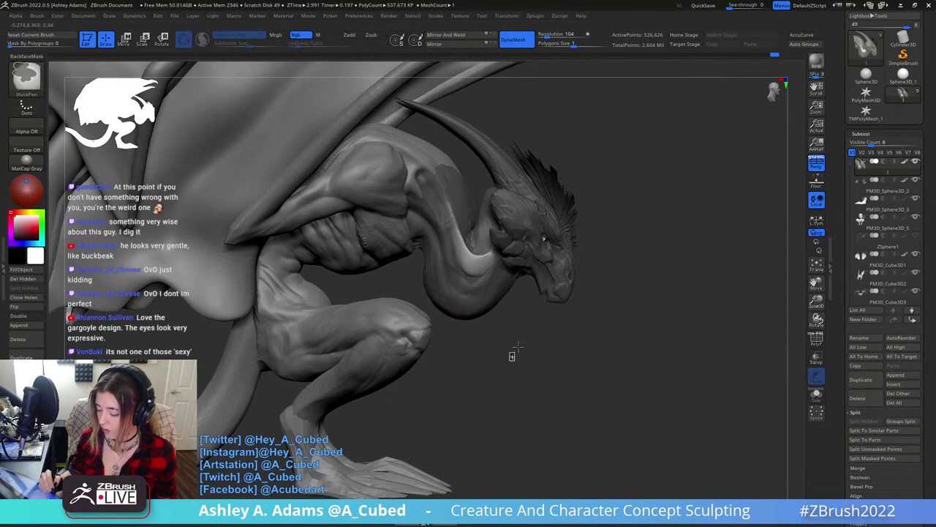
{"action": "left_click_drag", "start_coordinate": [506, 352], "coordinate": [512, 357], "text": "ctrl"}
{"action": "right_click_drag", "start_coordinate": [512, 357], "coordinate": [463, 379]}
Mask the neck so only the curved muscle strip running down toward the throat stays editable.
{"action": "right_click_drag", "start_coordinate": [446, 228], "coordinate": [440, 221]}
{"action": "key", "text": "ctrl"}
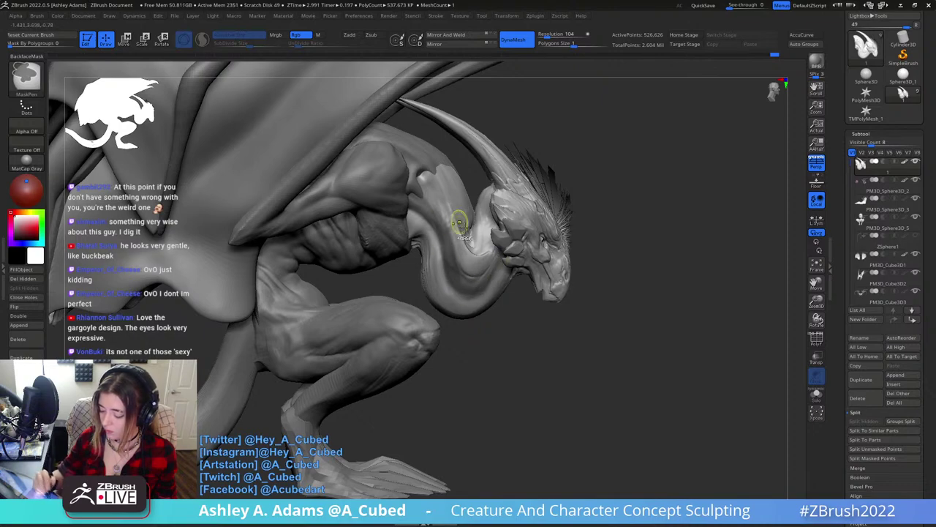
{"action": "mouse_move", "coordinate": [532, 340]}
{"action": "left_mouse_down"}
{"action": "mouse_move", "coordinate": [510, 299]}
{"action": "mouse_move", "coordinate": [465, 305]}
{"action": "mouse_move", "coordinate": [465, 268]}
{"action": "left_mouse_up"}
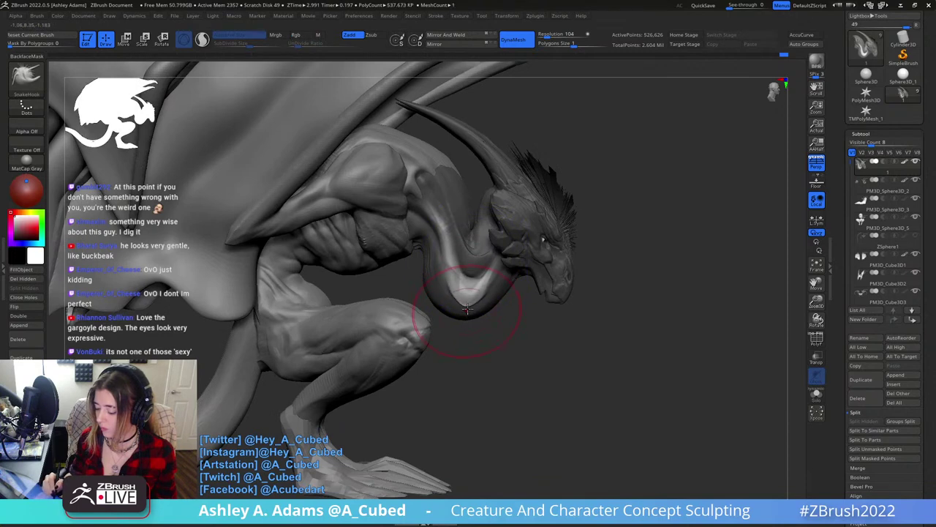
Swell the unmasked neck strip with the Inflat brush and smooth its surface.
{"action": "key", "text": "shift"}
{"action": "key", "text": "b"}
{"action": "key", "text": "i"}
{"action": "key", "text": "n"}
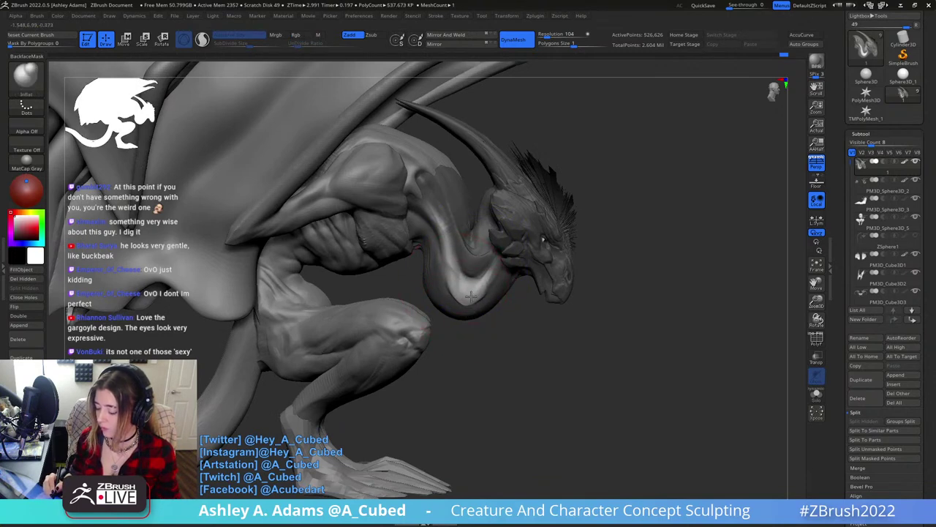
{"action": "mouse_move", "coordinate": [493, 287]}
{"action": "right_mouse_down"}
{"action": "mouse_move", "coordinate": [476, 295]}
{"action": "mouse_move", "coordinate": [491, 235]}
{"action": "right_mouse_up"}
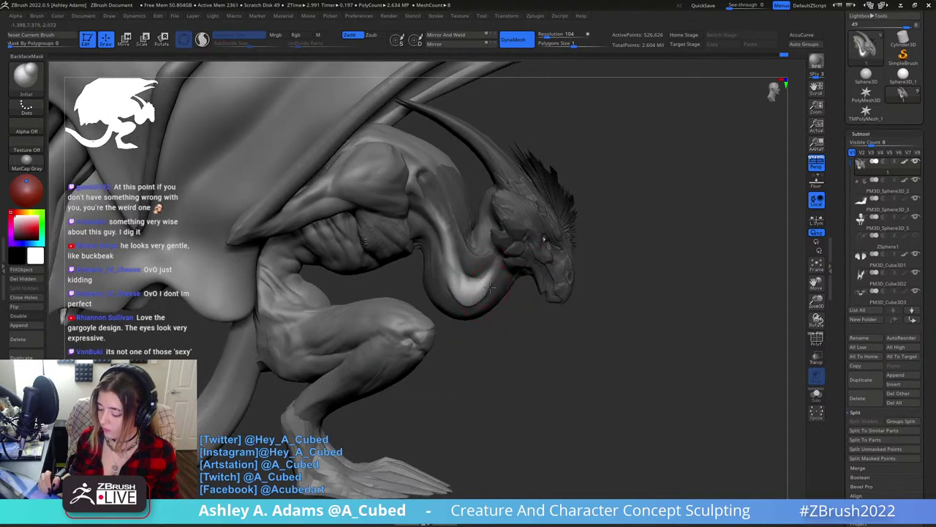
{"action": "key", "text": "shift"}
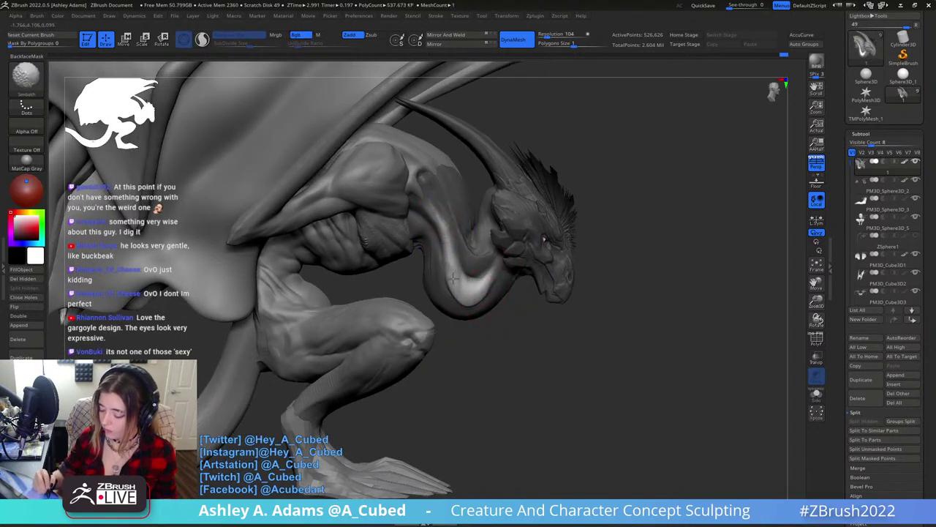
{"action": "mouse_move", "coordinate": [520, 366]}
{"action": "right_mouse_down", "text": "ctrl"}
{"action": "mouse_move", "coordinate": [496, 297]}
{"action": "mouse_move", "coordinate": [464, 312]}
{"action": "right_mouse_up", "text": "ctrl"}
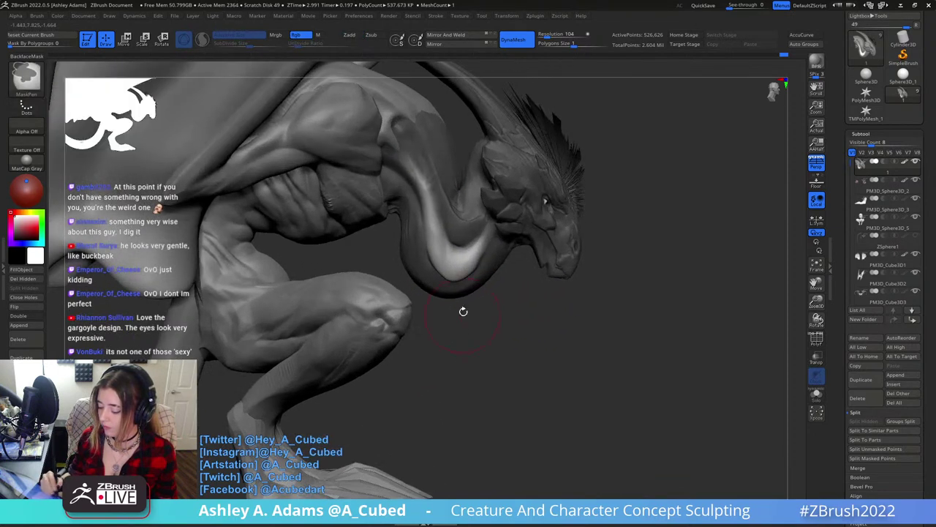
Pull the lower curve of the unmasked neck strip into shape with the SnakeHook brush and clear the mask.
{"action": "key", "text": "b"}
{"action": "key", "text": "s"}
{"action": "key", "text": "h"}
{"action": "left_click_drag", "start_coordinate": [450, 288], "coordinate": [452, 281]}
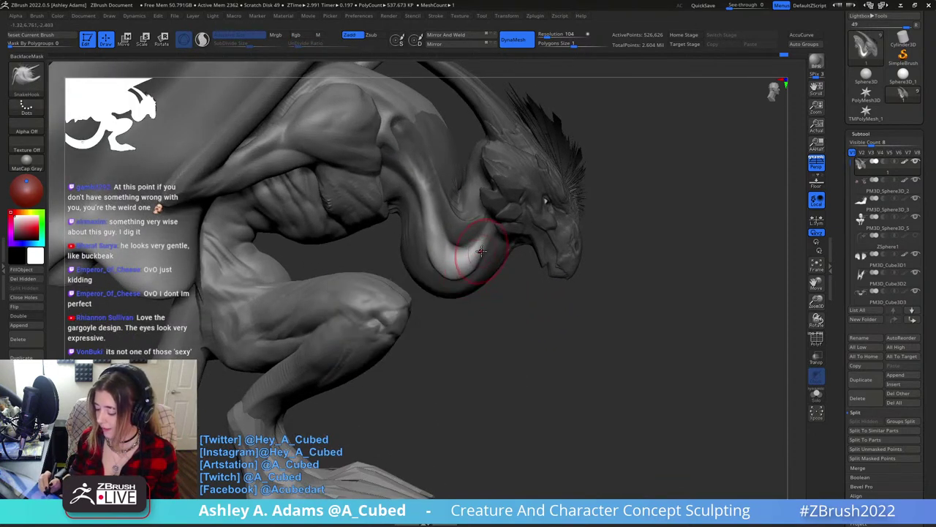
{"action": "right_click_drag", "start_coordinate": [491, 242], "coordinate": [488, 268]}
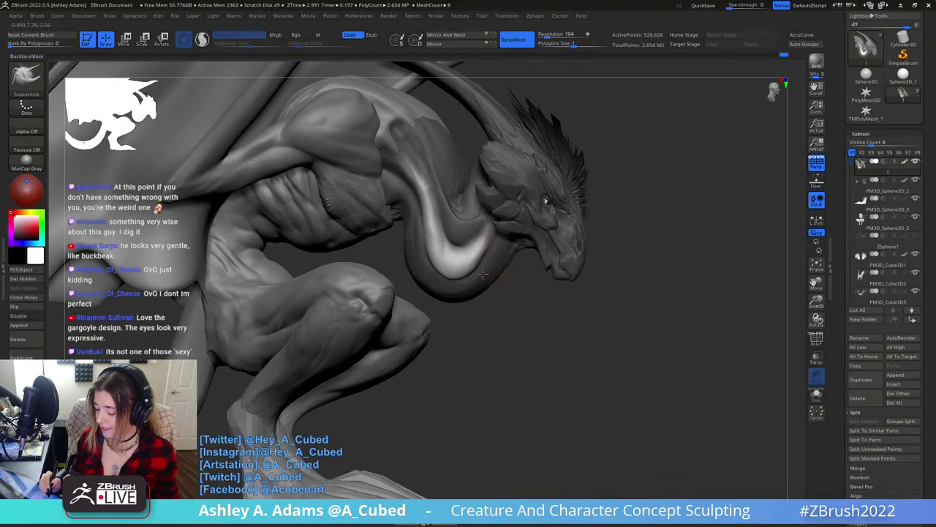
{"action": "left_click_drag", "start_coordinate": [483, 262], "coordinate": [495, 247]}
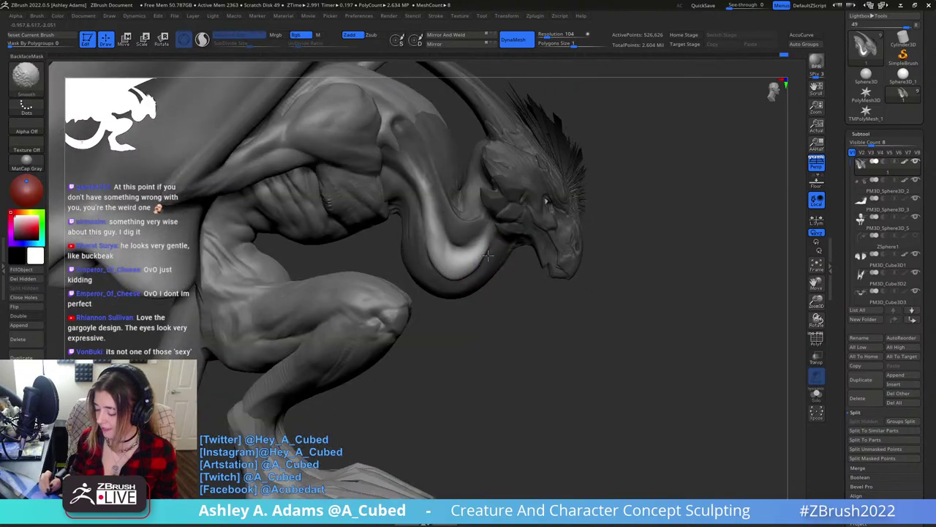
{"action": "left_click_drag", "start_coordinate": [510, 301], "coordinate": [480, 319], "text": "ctrl"}
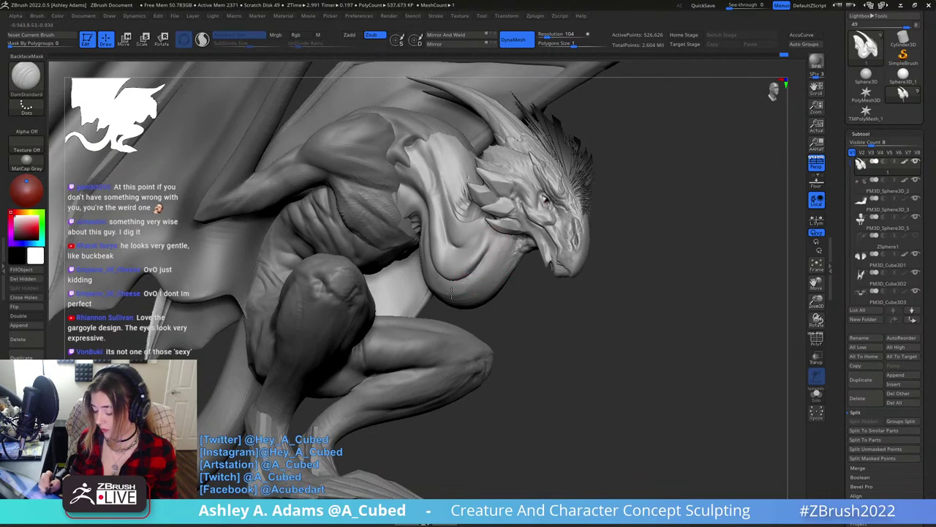
Carve along the side neck muscle with DamStandard and build up its volume with ClayBuildup strokes.
{"action": "right_click_drag", "start_coordinate": [492, 247], "coordinate": [479, 288]}
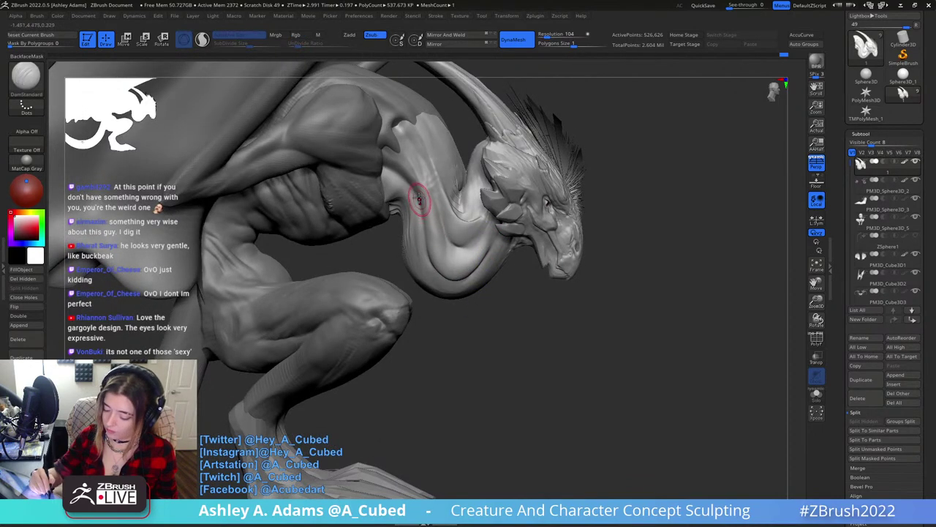
{"action": "left_click_drag", "start_coordinate": [422, 202], "coordinate": [449, 277]}
{"action": "key", "text": "b"}
{"action": "key", "text": "c"}
{"action": "key", "text": "b"}
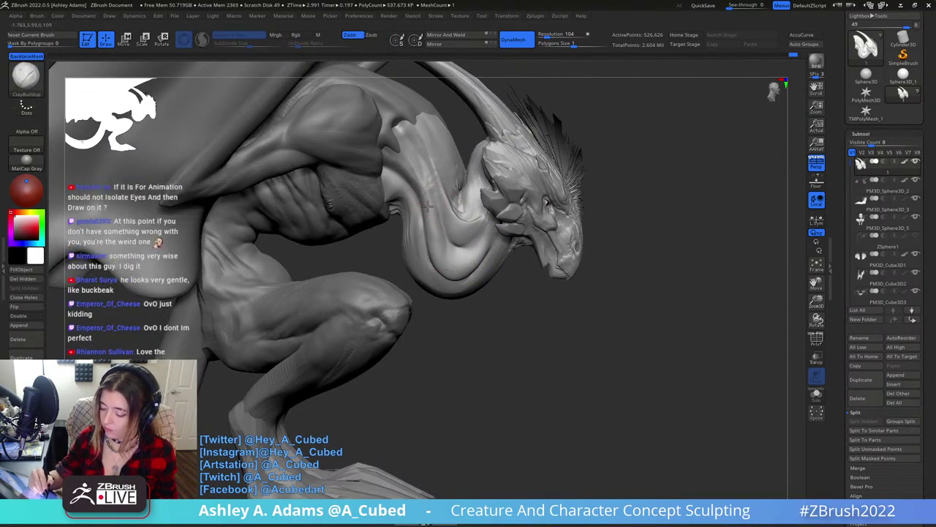
{"action": "left_click_drag", "start_coordinate": [423, 229], "coordinate": [420, 181]}
{"action": "left_click_drag", "start_coordinate": [437, 244], "coordinate": [414, 161]}
Cut a crease along the neck muscle up toward the shoulder with the DamStandard brush.
{"action": "key", "text": "b"}
{"action": "key", "text": "d"}
{"action": "key", "text": "s"}
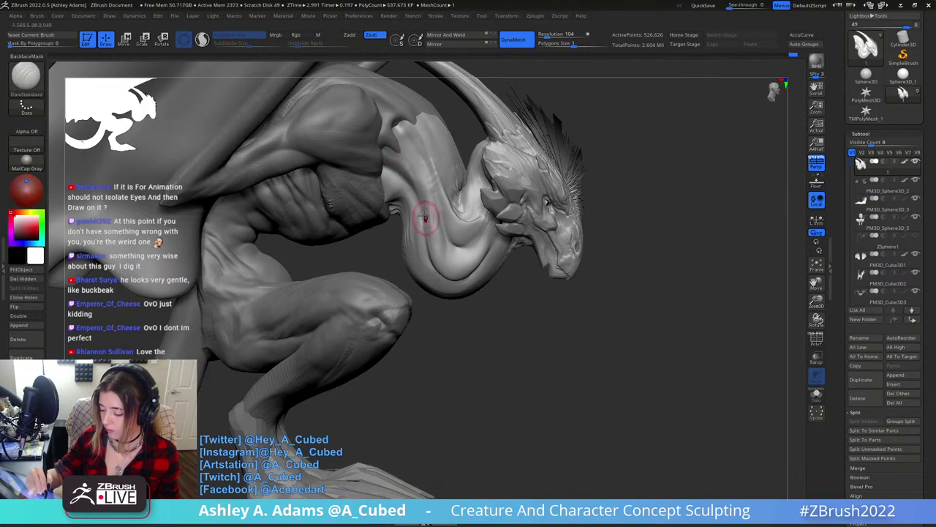
{"action": "left_click_drag", "start_coordinate": [425, 217], "coordinate": [407, 150]}
Select the eyes subtool PM3D_Sphere3D_2 and turn on its polypaint display.
{"action": "right_click_drag", "start_coordinate": [435, 316], "coordinate": [435, 163], "text": "ctrl"}
{"action": "right_click_drag", "start_coordinate": [622, 172], "coordinate": [425, 178]}
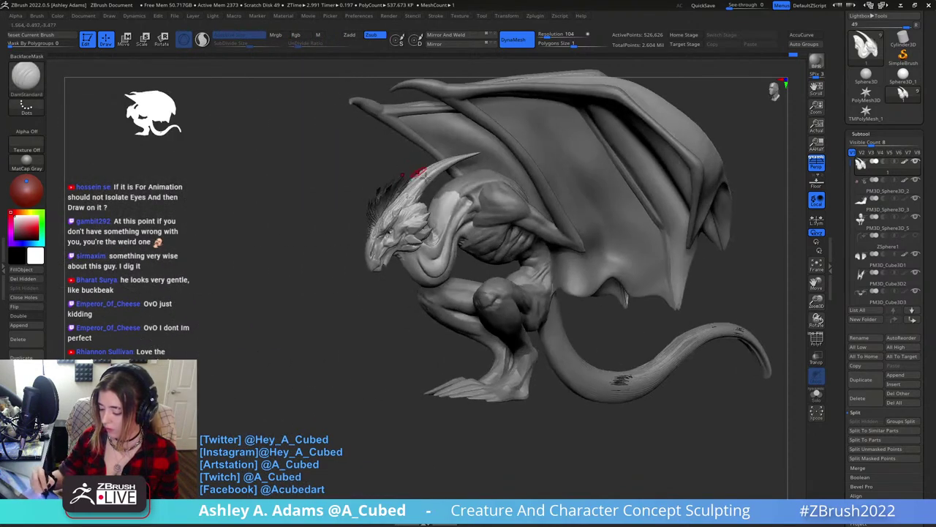
{"action": "right_click", "coordinate": [445, 227]}
{"action": "right_click_drag", "start_coordinate": [430, 265], "coordinate": [444, 222], "text": "alt"}
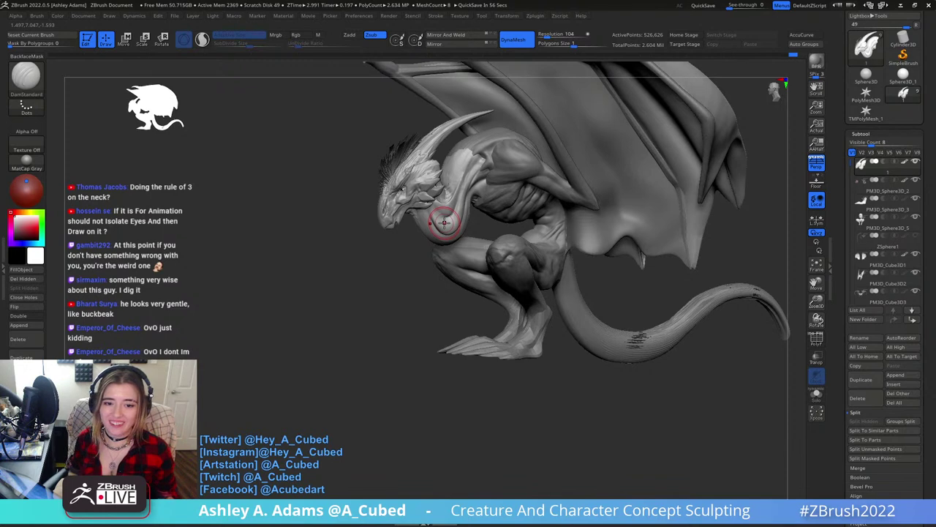
{"action": "right_click_drag", "start_coordinate": [528, 210], "coordinate": [521, 252], "text": "ctrl"}
{"action": "left_click", "coordinate": [340, 192], "text": "alt"}
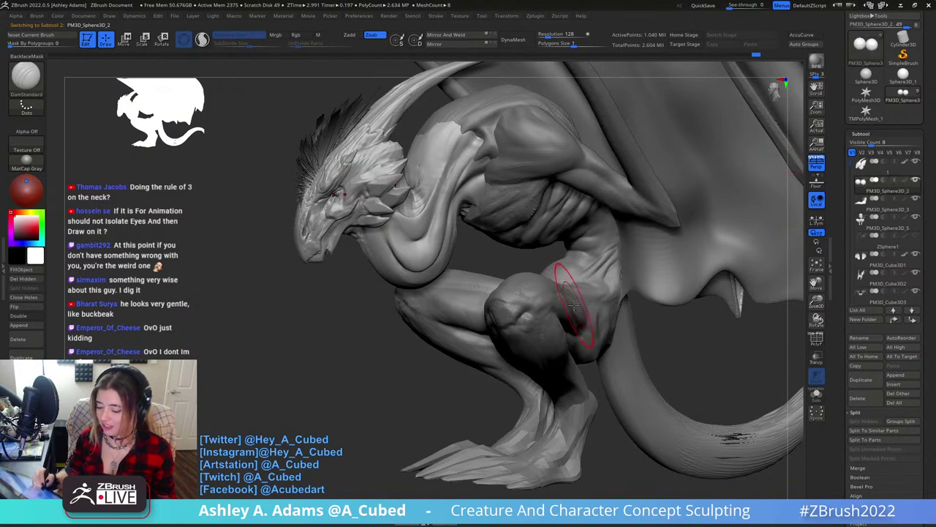
{"action": "left_click", "coordinate": [906, 181]}
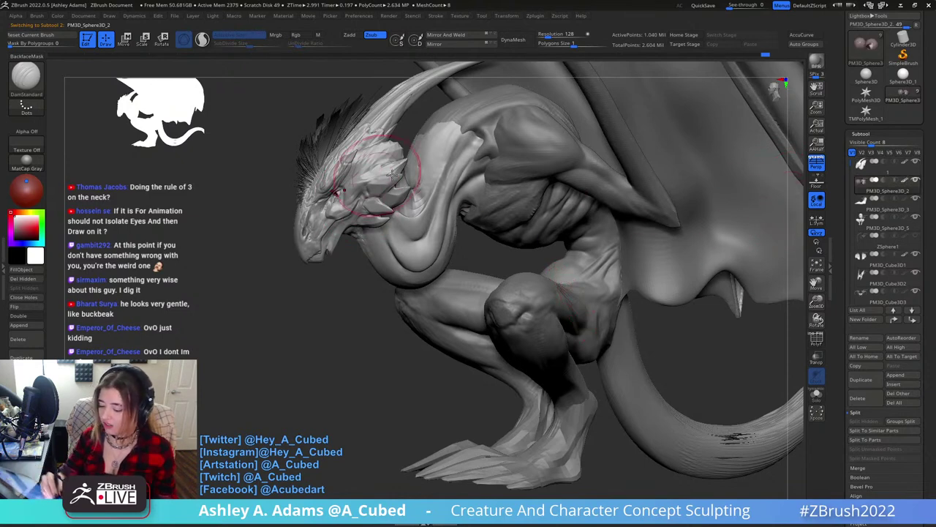
Select the chest and arm subtool PM3D_Cube3D3 and pull the underside of the chest down with the SnakeHook brush.
{"action": "left_click", "coordinate": [496, 218], "text": "alt"}
{"action": "right_click_drag", "start_coordinate": [496, 218], "coordinate": [469, 264]}
{"action": "right_click", "coordinate": [470, 268]}
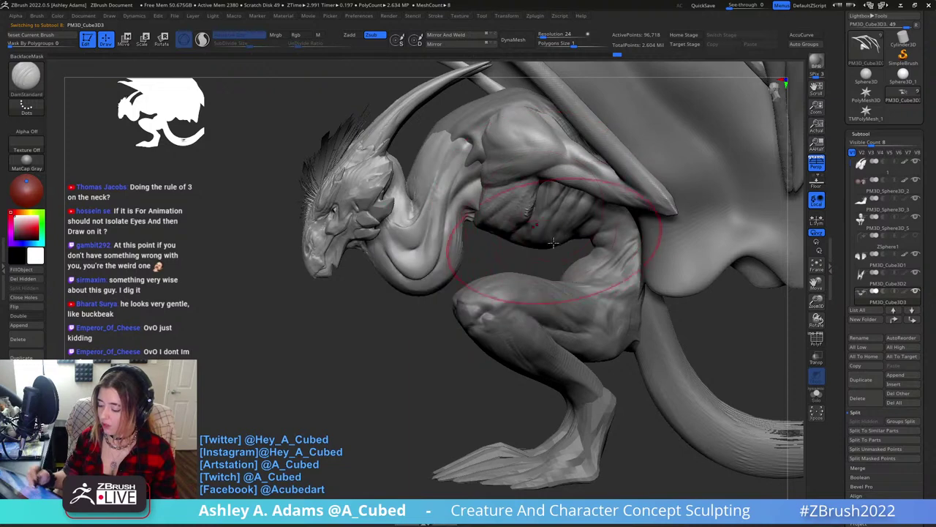
{"action": "key", "text": "b"}
{"action": "key", "text": "s"}
{"action": "key", "text": "h"}
{"action": "left_click_drag", "start_coordinate": [543, 253], "coordinate": [538, 255]}
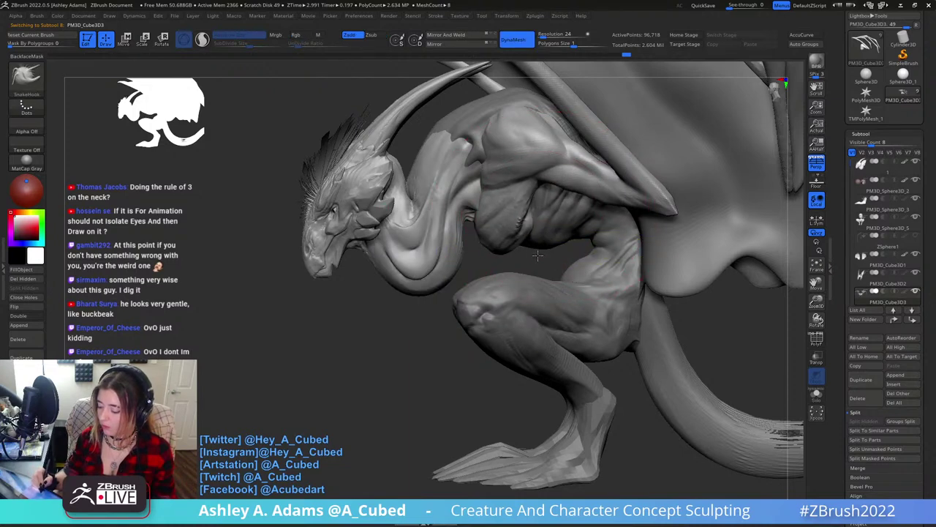
Select the torso and leg subtool PM3D_Sphere3D_5 and reshape the belly and knee with the SnakeHook brush.
{"action": "left_click", "coordinate": [537, 254], "text": "alt"}
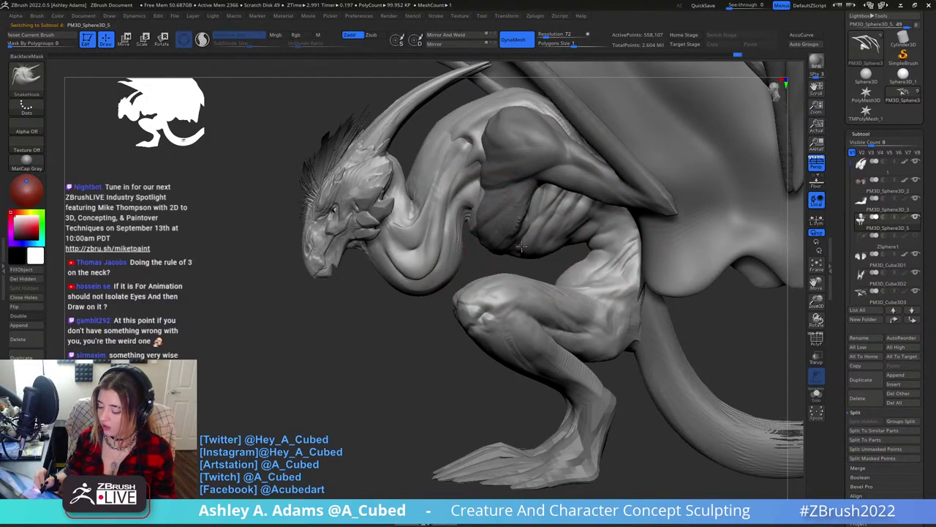
{"action": "right_click", "coordinate": [525, 246]}
{"action": "right_click_drag", "start_coordinate": [539, 246], "coordinate": [530, 252]}
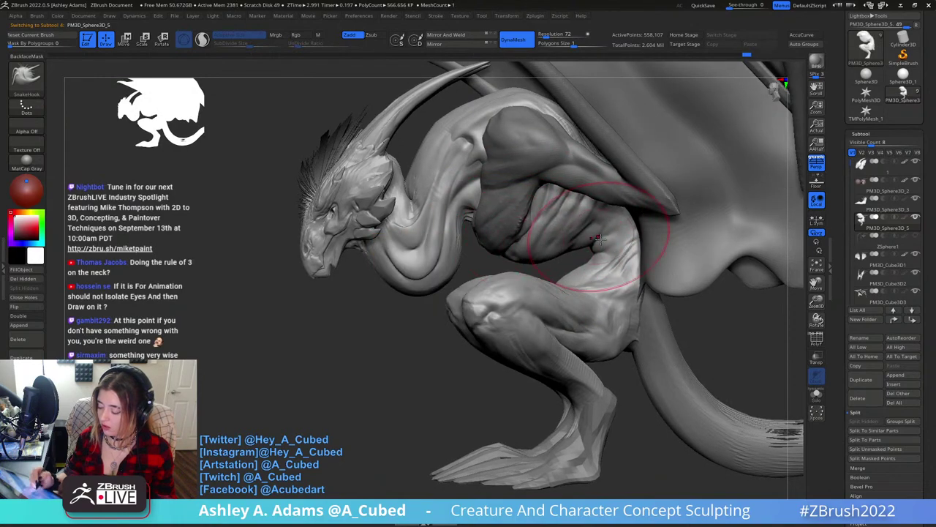
{"action": "right_click_drag", "start_coordinate": [585, 265], "coordinate": [644, 300], "text": "ctrl"}
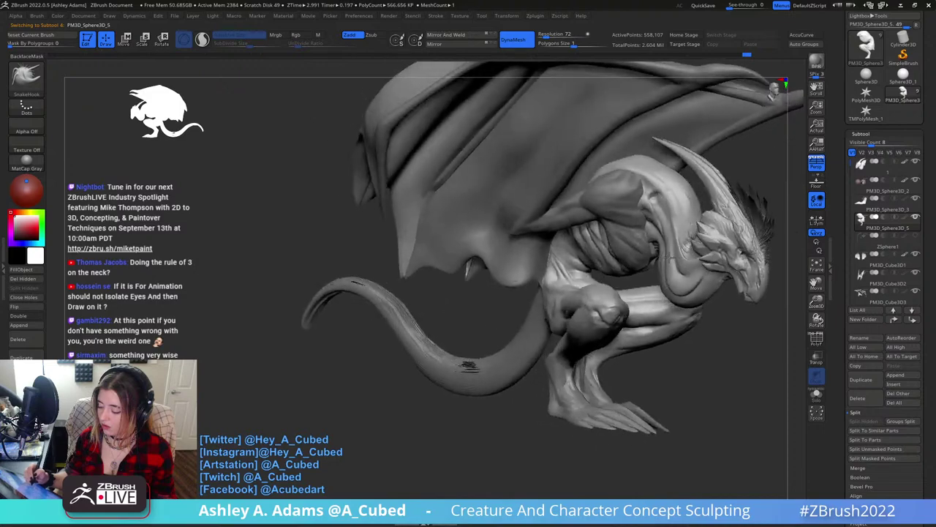
{"action": "right_click", "coordinate": [569, 315]}
Adjust the chest and shoulder area from the front with the SnakeHook brush at a changed brush size.
{"action": "mouse_move", "coordinate": [571, 313]}
{"action": "right_mouse_down"}
{"action": "mouse_move", "coordinate": [682, 234]}
{"action": "mouse_move", "coordinate": [539, 264]}
{"action": "mouse_move", "coordinate": [575, 251]}
{"action": "mouse_move", "coordinate": [534, 253]}
{"action": "mouse_move", "coordinate": [520, 239]}
{"action": "mouse_move", "coordinate": [512, 258]}
{"action": "mouse_move", "coordinate": [665, 218]}
{"action": "mouse_move", "coordinate": [534, 220]}
{"action": "mouse_move", "coordinate": [523, 256]}
{"action": "mouse_move", "coordinate": [504, 252]}
{"action": "right_mouse_up"}
{"action": "left_click", "coordinate": [550, 254], "text": "alt"}
{"action": "key", "text": "space"}
{"action": "left_click_drag", "start_coordinate": [519, 236], "coordinate": [513, 224]}
{"action": "right_click_drag", "start_coordinate": [512, 224], "coordinate": [518, 213]}
{"action": "left_click", "coordinate": [613, 192], "text": "alt"}
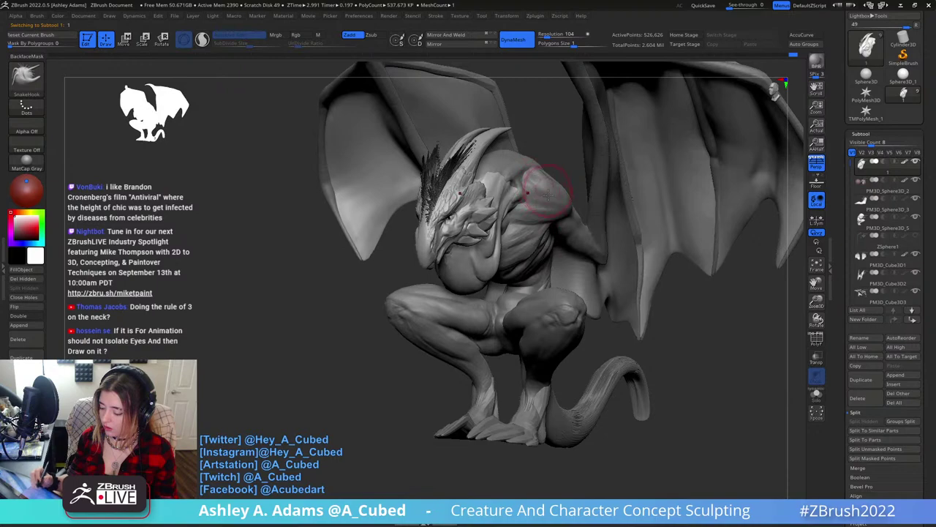
{"action": "mouse_move", "coordinate": [554, 189]}
{"action": "right_mouse_down"}
{"action": "mouse_move", "coordinate": [504, 230]}
{"action": "mouse_move", "coordinate": [503, 243]}
{"action": "mouse_move", "coordinate": [547, 253]}
{"action": "right_mouse_up"}
{"action": "key", "text": "space"}
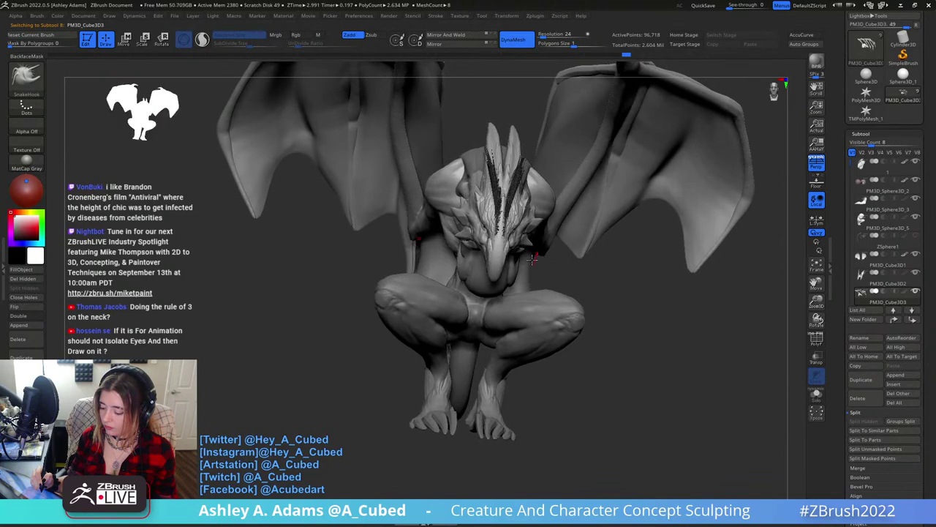
Select the head and neck subtool, adjust the throat from the front with SnakeHook, and check the full silhouette.
{"action": "left_click", "coordinate": [513, 276], "text": "alt"}
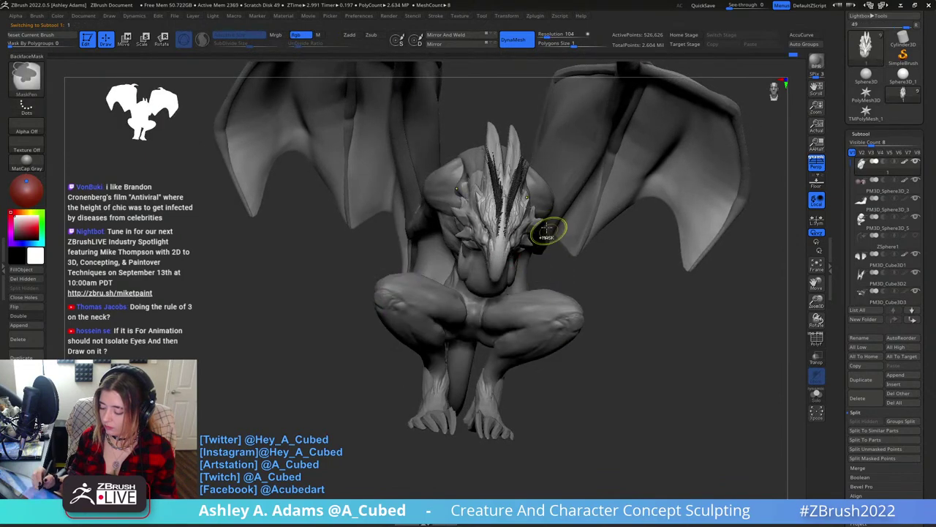
{"action": "right_click_drag", "start_coordinate": [548, 229], "coordinate": [547, 206]}
{"action": "key", "text": "space"}
{"action": "left_click_drag", "start_coordinate": [517, 249], "coordinate": [524, 250]}
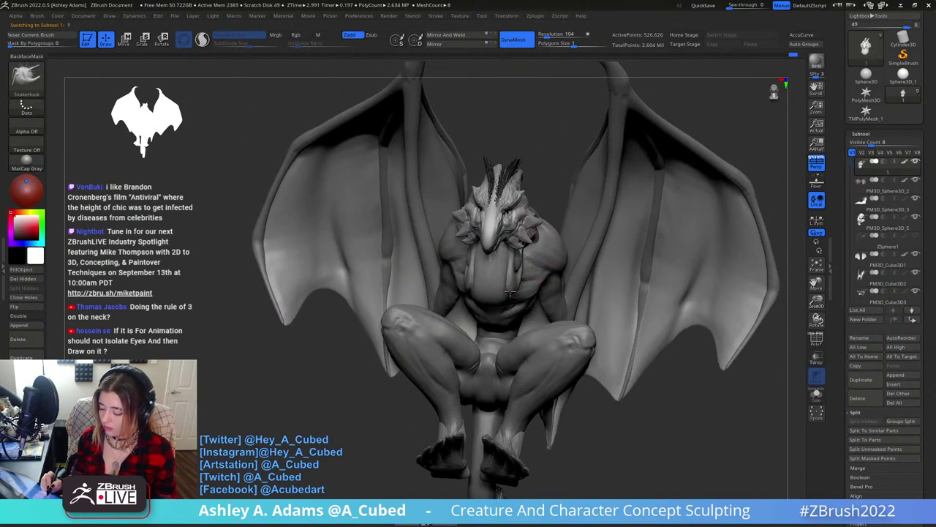
{"action": "mouse_move", "coordinate": [505, 289]}
{"action": "right_mouse_down"}
{"action": "mouse_move", "coordinate": [549, 244]}
{"action": "mouse_move", "coordinate": [563, 282]}
{"action": "right_mouse_up"}
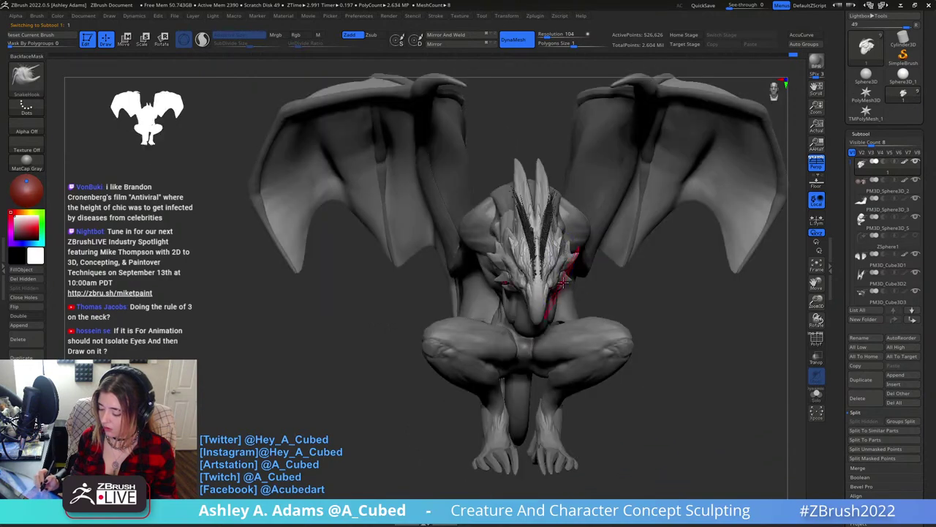
{"action": "right_click_drag", "start_coordinate": [629, 279], "coordinate": [543, 283], "text": "alt"}
{"action": "right_click_drag", "start_coordinate": [483, 306], "coordinate": [615, 386]}
{"action": "right_click_drag", "start_coordinate": [618, 343], "coordinate": [548, 310]}
{"action": "right_click_drag", "start_coordinate": [499, 346], "coordinate": [597, 280], "text": "alt"}
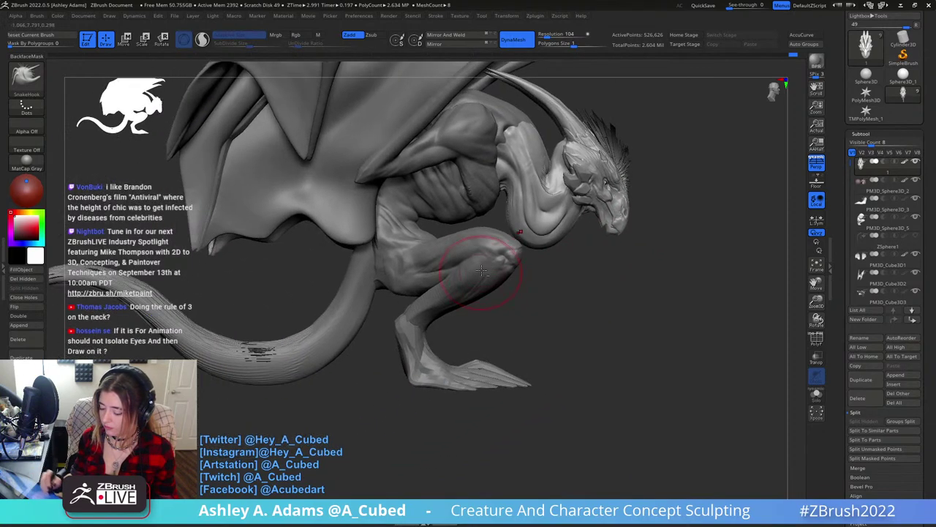
Select the torso and leg subtool PM3D_Sphere3D_5 and mask its upper torso with the MaskLasso brush.
{"action": "left_click", "coordinate": [465, 271], "text": "alt"}
{"action": "mouse_move", "coordinate": [477, 333]}
{"action": "right_mouse_down", "text": "ctrl"}
{"action": "mouse_move", "coordinate": [484, 289]}
{"action": "mouse_move", "coordinate": [558, 265]}
{"action": "mouse_move", "coordinate": [547, 307]}
{"action": "right_mouse_up", "text": "ctrl"}
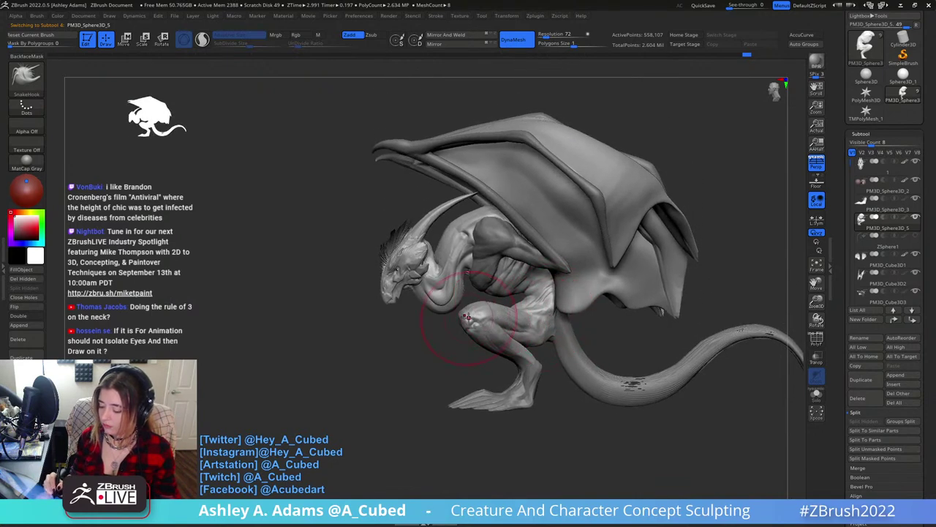
{"action": "mouse_move", "coordinate": [455, 314]}
{"action": "right_mouse_down"}
{"action": "mouse_move", "coordinate": [485, 313]}
{"action": "mouse_move", "coordinate": [534, 338]}
{"action": "mouse_move", "coordinate": [436, 311]}
{"action": "right_mouse_up"}
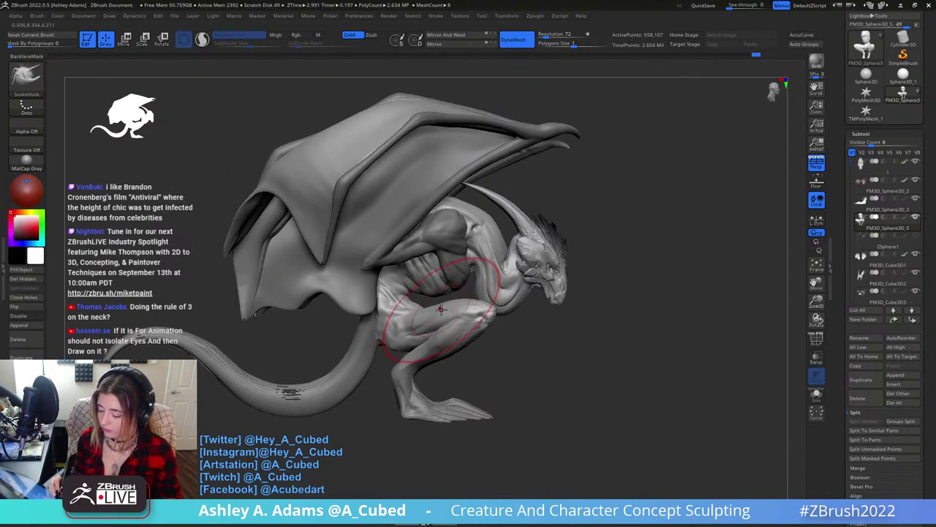
{"action": "mouse_move", "coordinate": [444, 308]}
{"action": "left_mouse_down", "text": "ctrl"}
{"action": "mouse_move", "coordinate": [410, 303]}
{"action": "mouse_move", "coordinate": [455, 232]}
{"action": "left_mouse_up", "text": "ctrl"}
{"action": "key", "text": "ctrl+z"}
{"action": "left_click", "coordinate": [26, 78], "text": "ctrl"}
{"action": "left_click", "coordinate": [82, 89], "text": "ctrl"}
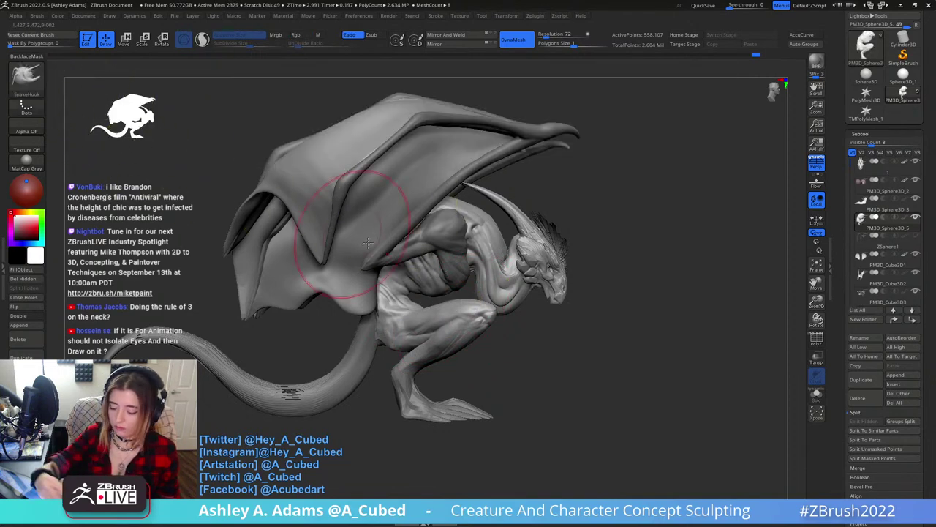
{"action": "left_click_drag", "start_coordinate": [455, 296], "coordinate": [594, 123], "text": "ctrl"}
Refine the mask on PM3D_Sphere3D_5 around the hip with the MaskLasso brush, keeping the upper torso protected and the legs free.
{"action": "right_click_drag", "start_coordinate": [526, 295], "coordinate": [562, 297], "text": "alt"}
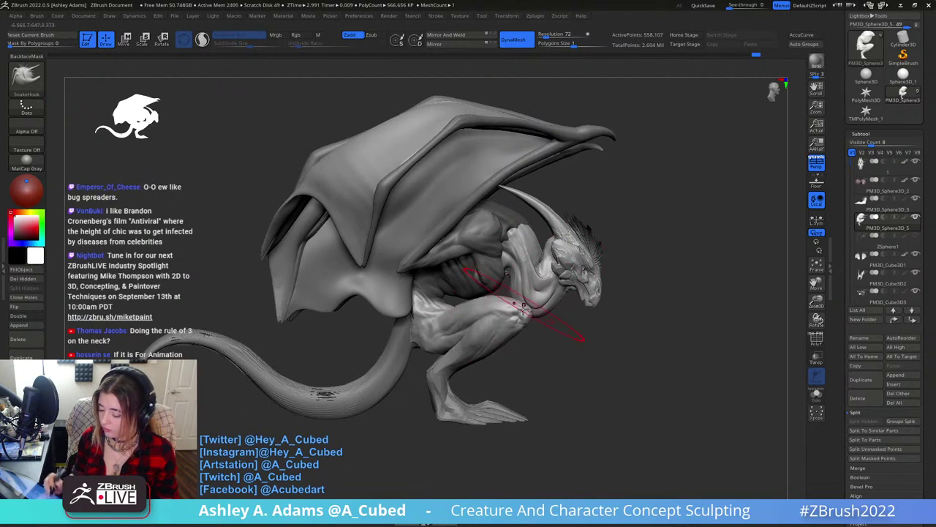
{"action": "mouse_move", "coordinate": [514, 319]}
{"action": "right_mouse_down"}
{"action": "mouse_move", "coordinate": [529, 322]}
{"action": "mouse_move", "coordinate": [514, 313]}
{"action": "right_mouse_up"}
{"action": "right_click_drag", "start_coordinate": [440, 350], "coordinate": [577, 335]}
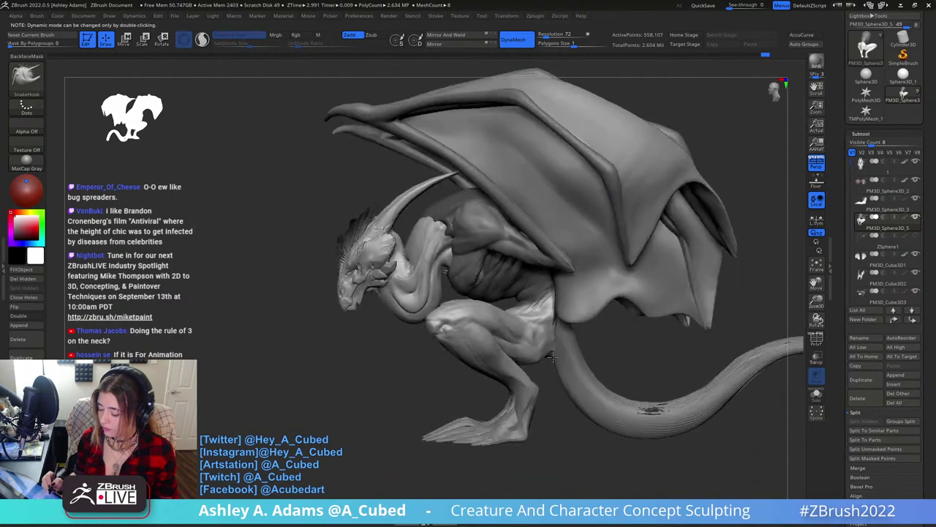
{"action": "key", "text": "space"}
{"action": "left_click_drag", "start_coordinate": [577, 337], "coordinate": [560, 338]}
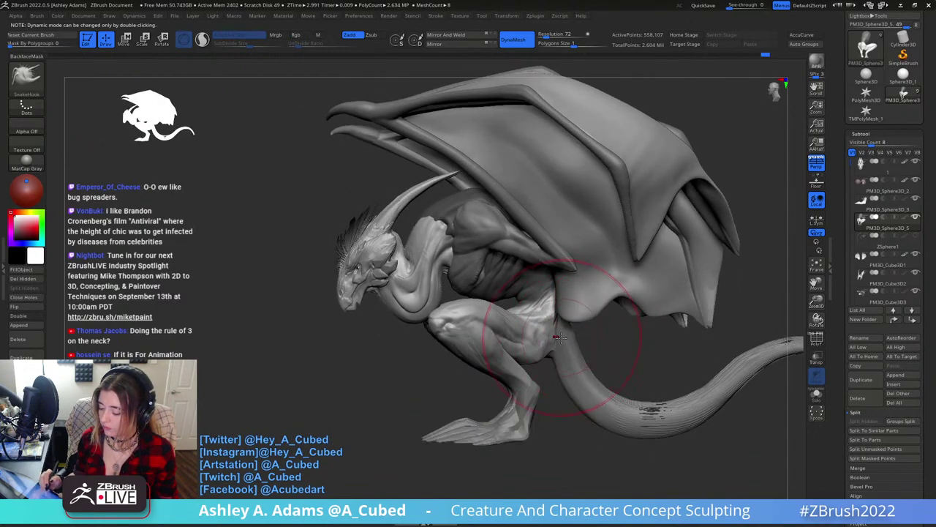
{"action": "mouse_move", "coordinate": [582, 351]}
{"action": "right_mouse_down"}
{"action": "mouse_move", "coordinate": [621, 349]}
{"action": "mouse_move", "coordinate": [558, 353]}
{"action": "right_mouse_up"}
{"action": "key", "text": "ctrl"}
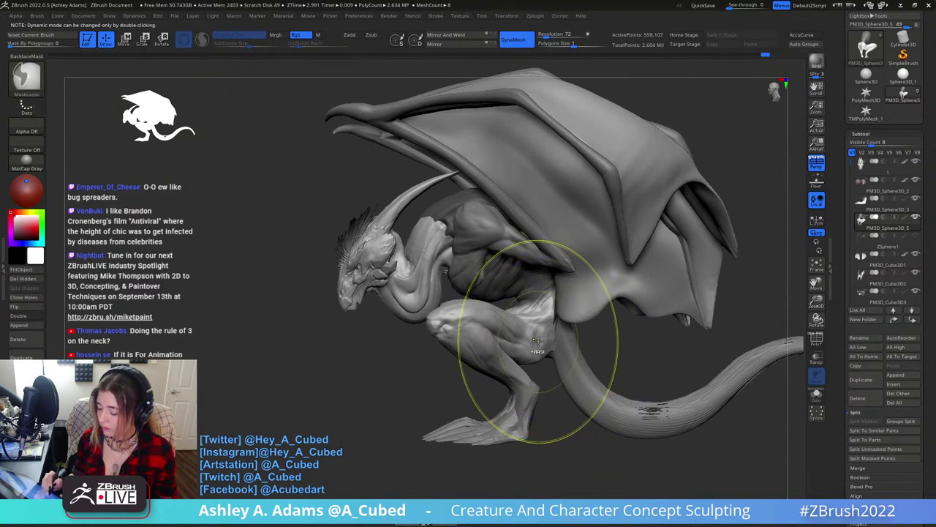
{"action": "left_click_drag", "start_coordinate": [521, 301], "coordinate": [517, 303], "text": "ctrl"}
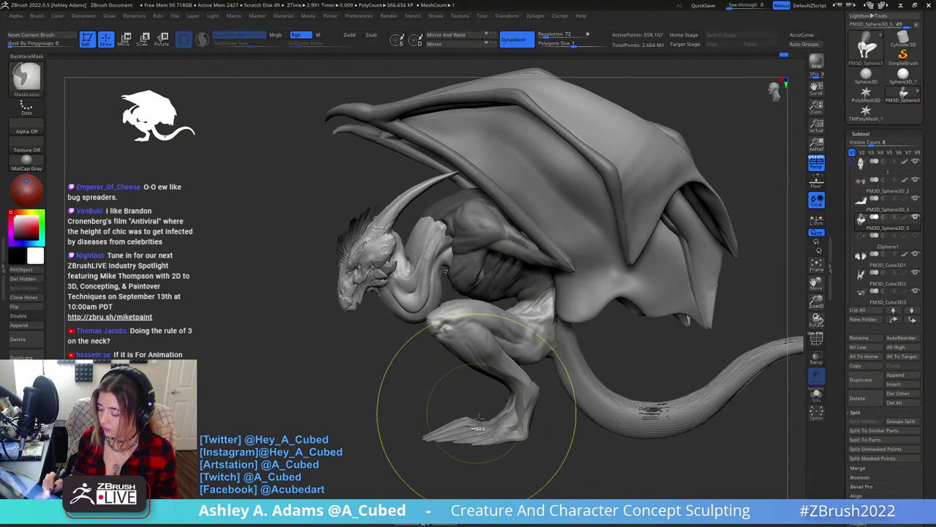
{"action": "left_click", "coordinate": [532, 349], "text": "ctrl"}
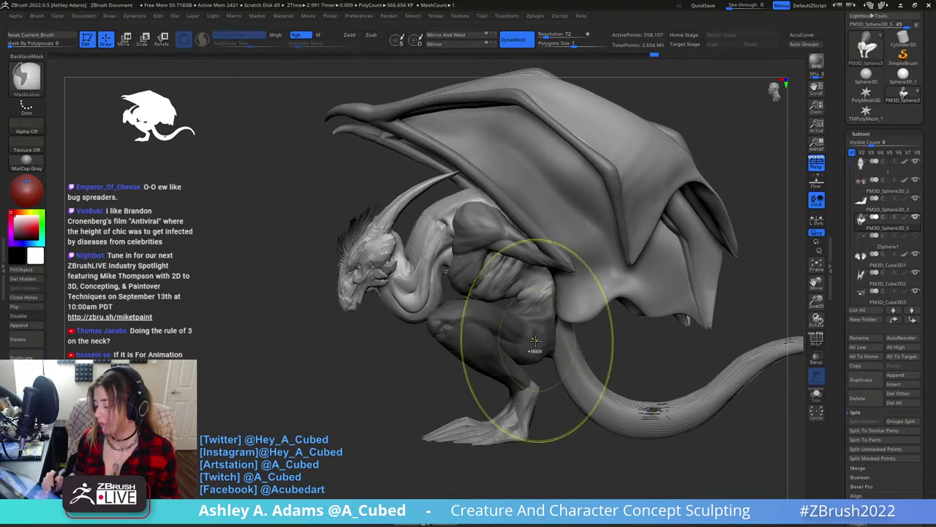
Move the legs and feet slightly down together with the Transpose gizmo applied across multiple subtools.
{"action": "key", "text": "w"}
{"action": "left_click", "coordinate": [538, 294]}
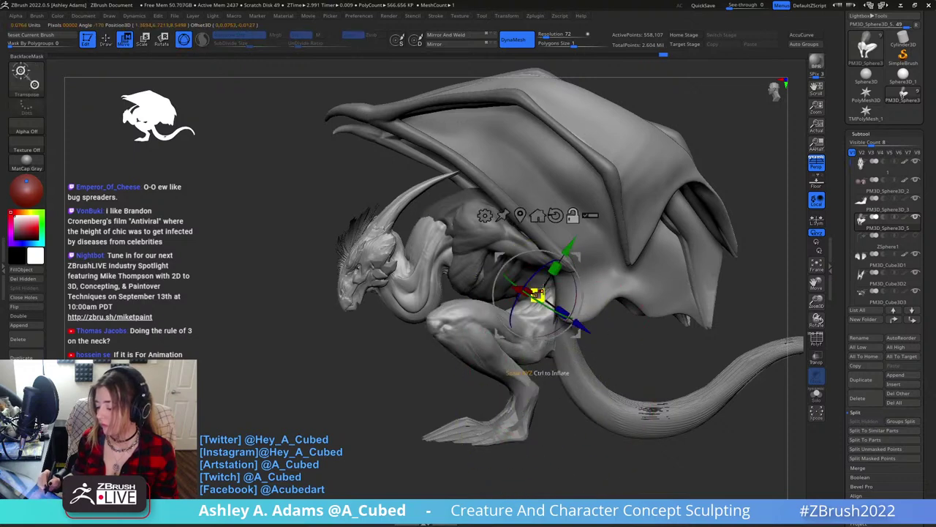
{"action": "left_click", "coordinate": [591, 215]}
{"action": "left_click", "coordinate": [409, 387], "text": "ctrl+shift"}
{"action": "left_click", "coordinate": [486, 329], "text": "ctrl+shift"}
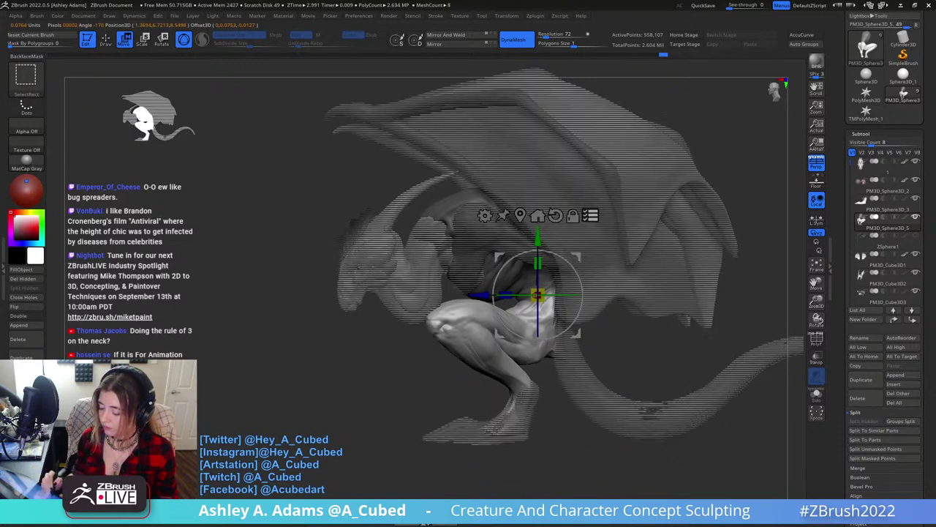
{"action": "left_click", "coordinate": [501, 431], "text": "ctrl+shift"}
{"action": "left_click_drag", "start_coordinate": [537, 295], "coordinate": [536, 300]}
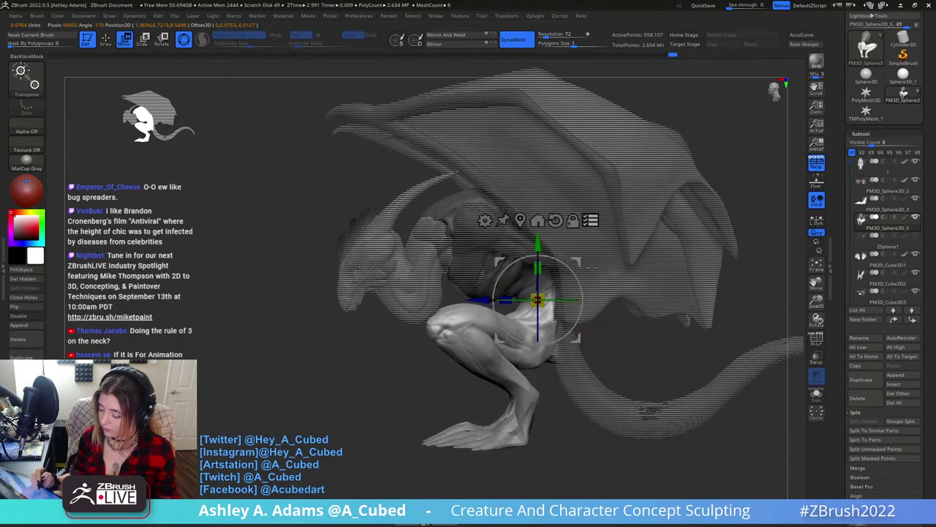
{"action": "right_click_drag", "start_coordinate": [575, 295], "coordinate": [627, 293]}
{"action": "mouse_move", "coordinate": [627, 292]}
{"action": "left_mouse_down", "text": "alt"}
{"action": "mouse_move", "coordinate": [584, 292]}
{"action": "mouse_move", "coordinate": [587, 305]}
{"action": "left_mouse_up", "text": "alt"}
Select the tail subtool PM3D_Sphere3D_4 and adjust its base behind the hip with the SnakeHook brush.
{"action": "key", "text": "q"}
{"action": "key", "text": "space"}
{"action": "right_click_drag", "start_coordinate": [720, 285], "coordinate": [517, 297]}
{"action": "left_click", "coordinate": [510, 332], "text": "alt"}
{"action": "mouse_move", "coordinate": [509, 331]}
{"action": "left_mouse_down"}
{"action": "mouse_move", "coordinate": [524, 324]}
{"action": "mouse_move", "coordinate": [523, 333]}
{"action": "left_mouse_up"}
{"action": "mouse_move", "coordinate": [563, 307]}
{"action": "left_mouse_down"}
{"action": "mouse_move", "coordinate": [504, 310]}
{"action": "mouse_move", "coordinate": [575, 315]}
{"action": "left_mouse_up"}
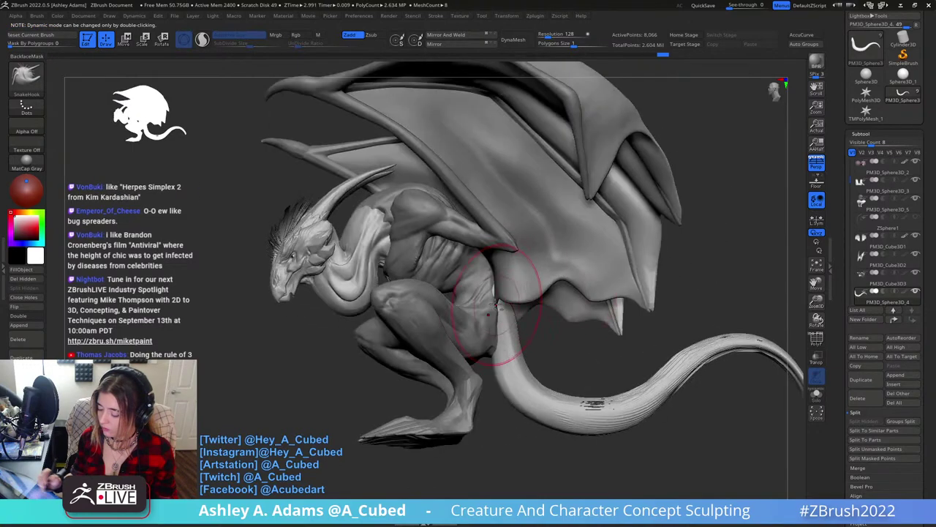
Select the wing subtool PM3D_Cube3D2 and pull the lower inner edge of its membrane toward the hip with SnakeHook.
{"action": "left_click", "coordinate": [499, 291], "text": "alt"}
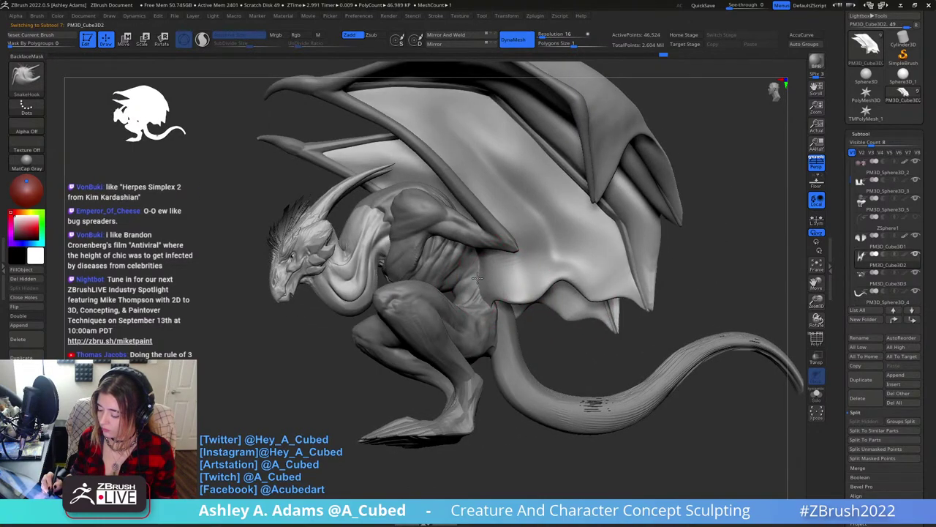
{"action": "left_click_drag", "start_coordinate": [478, 286], "coordinate": [490, 319]}
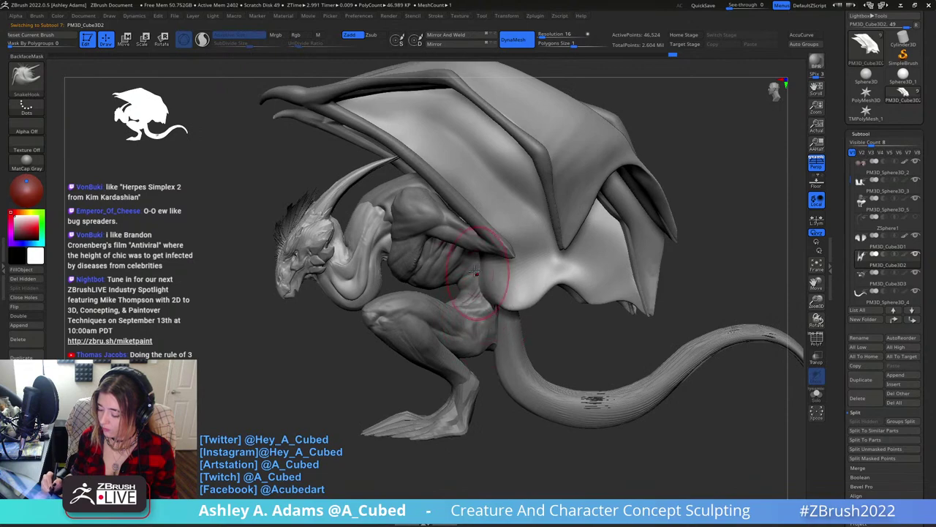
{"action": "right_click_drag", "start_coordinate": [483, 286], "coordinate": [516, 331]}
{"action": "mouse_move", "coordinate": [516, 330]}
{"action": "left_mouse_down"}
{"action": "mouse_move", "coordinate": [496, 343]}
{"action": "mouse_move", "coordinate": [502, 319]}
{"action": "mouse_move", "coordinate": [525, 305]}
{"action": "mouse_move", "coordinate": [509, 262]}
{"action": "left_mouse_up"}
{"action": "key", "text": "b"}
{"action": "key", "text": "s"}
{"action": "key", "text": "h"}
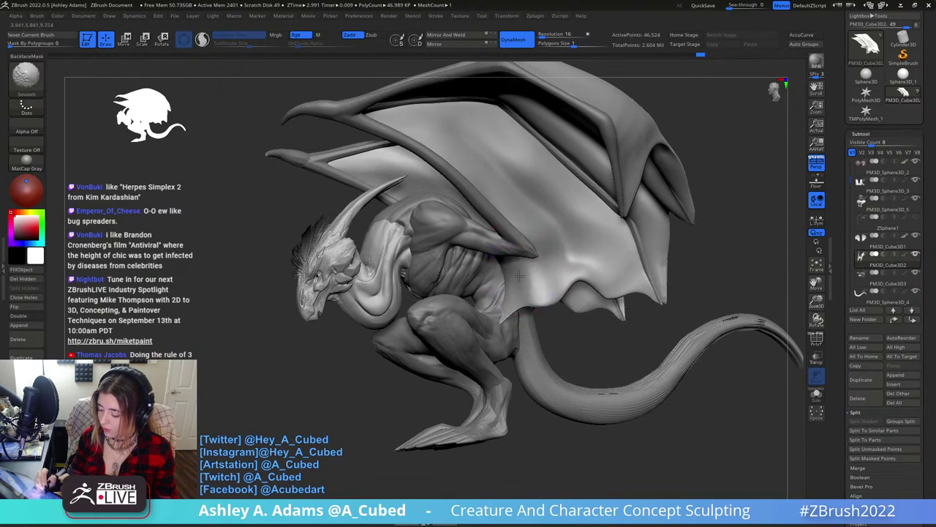
{"action": "right_click_drag", "start_coordinate": [512, 275], "coordinate": [505, 294], "text": "shift"}
{"action": "key", "text": "space"}
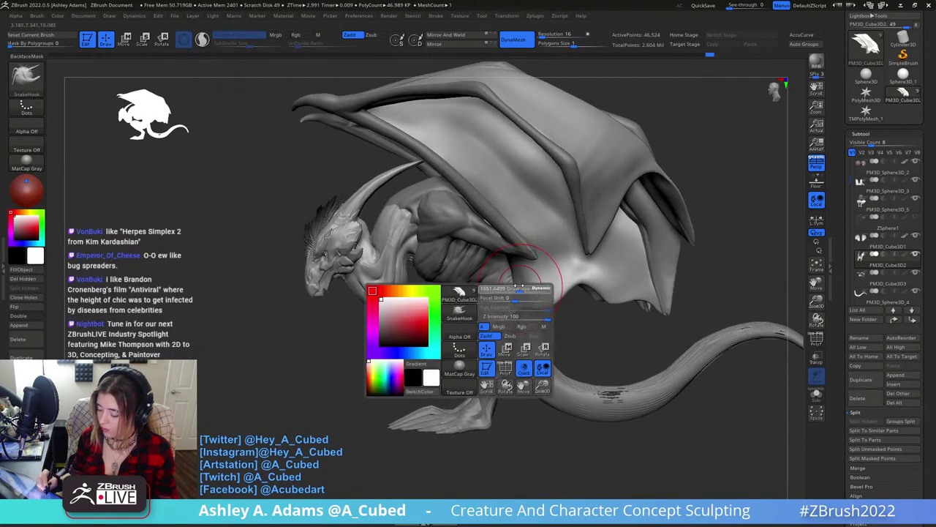
{"action": "mouse_move", "coordinate": [524, 272]}
{"action": "right_mouse_down"}
{"action": "mouse_move", "coordinate": [517, 293]}
{"action": "mouse_move", "coordinate": [502, 240]}
{"action": "mouse_move", "coordinate": [505, 274]}
{"action": "right_mouse_up"}
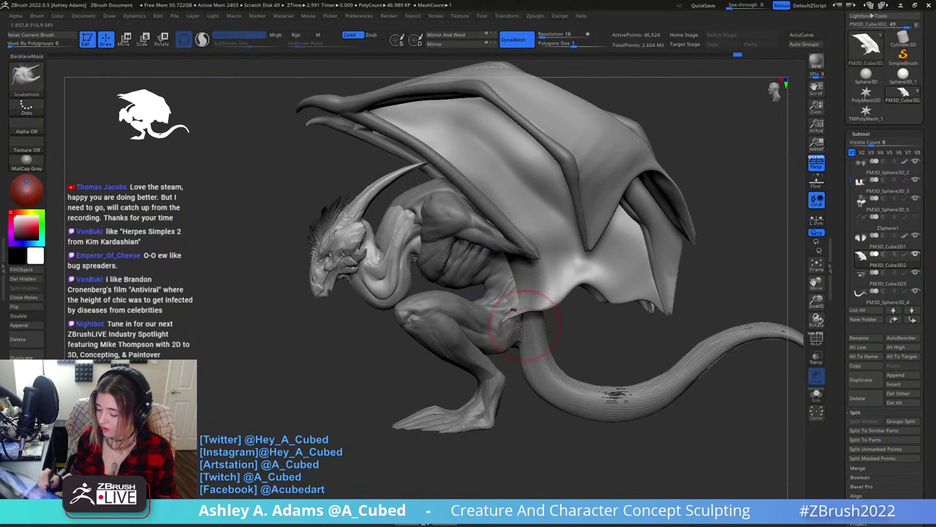
Reshape the wing membrane from above and from the side with SnakeHook, extending its lower corner over the upper thigh.
{"action": "mouse_move", "coordinate": [520, 326]}
{"action": "right_mouse_down"}
{"action": "mouse_move", "coordinate": [505, 322]}
{"action": "mouse_move", "coordinate": [502, 333]}
{"action": "right_mouse_up"}
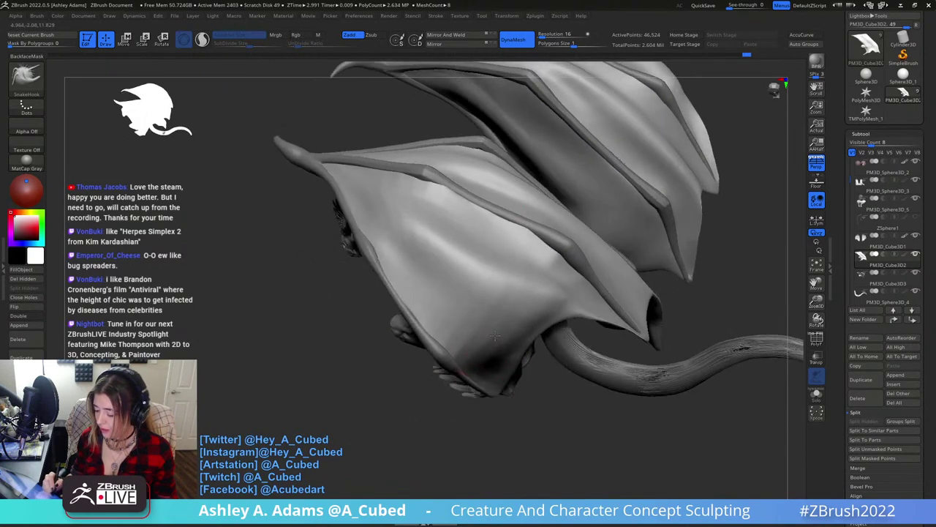
{"action": "key", "text": "space"}
{"action": "key", "text": "space"}
{"action": "left_click_drag", "start_coordinate": [541, 322], "coordinate": [515, 321]}
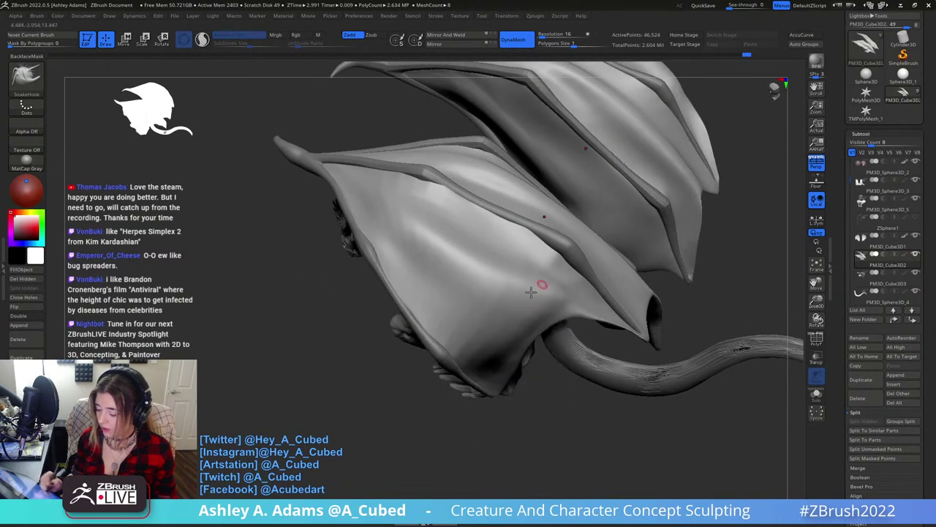
{"action": "right_click_drag", "start_coordinate": [482, 262], "coordinate": [489, 266]}
{"action": "key", "text": "space"}
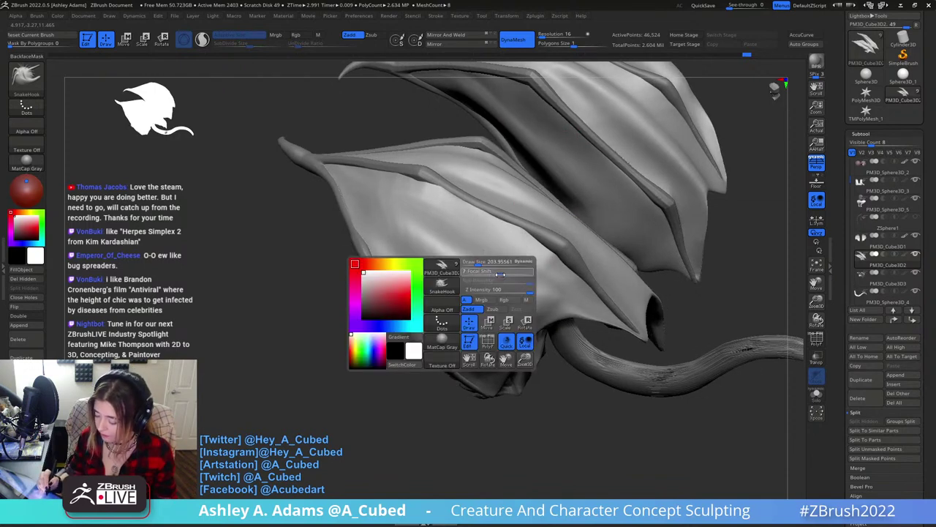
{"action": "key", "text": "space"}
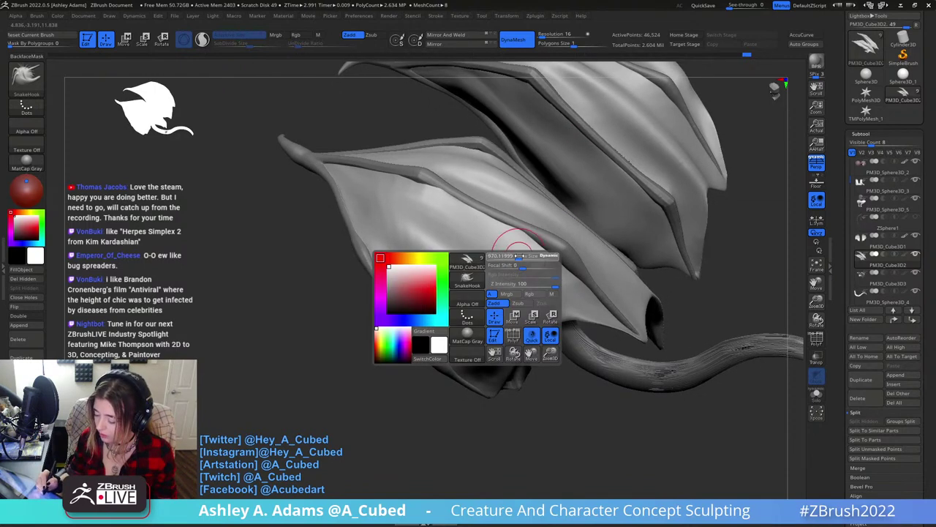
{"action": "right_click_drag", "start_coordinate": [519, 256], "coordinate": [520, 232]}
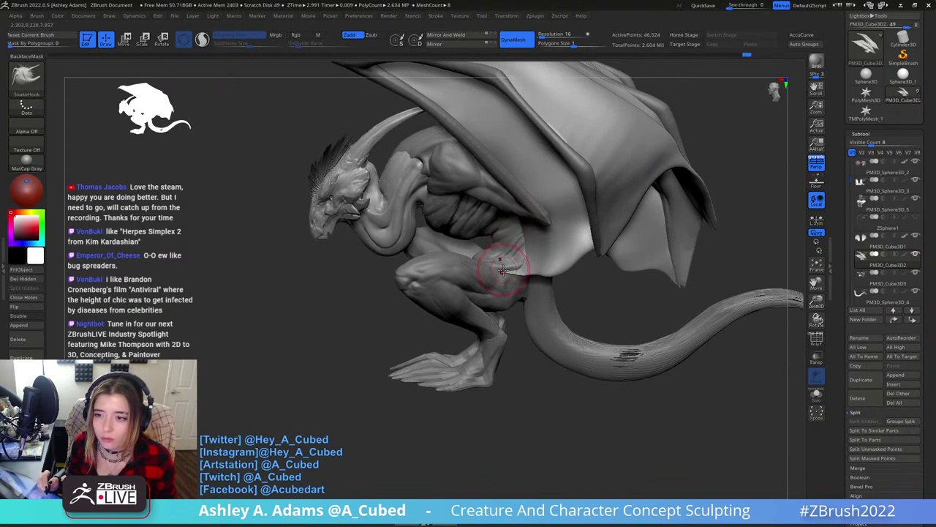
{"action": "right_click_drag", "start_coordinate": [502, 272], "coordinate": [626, 264]}
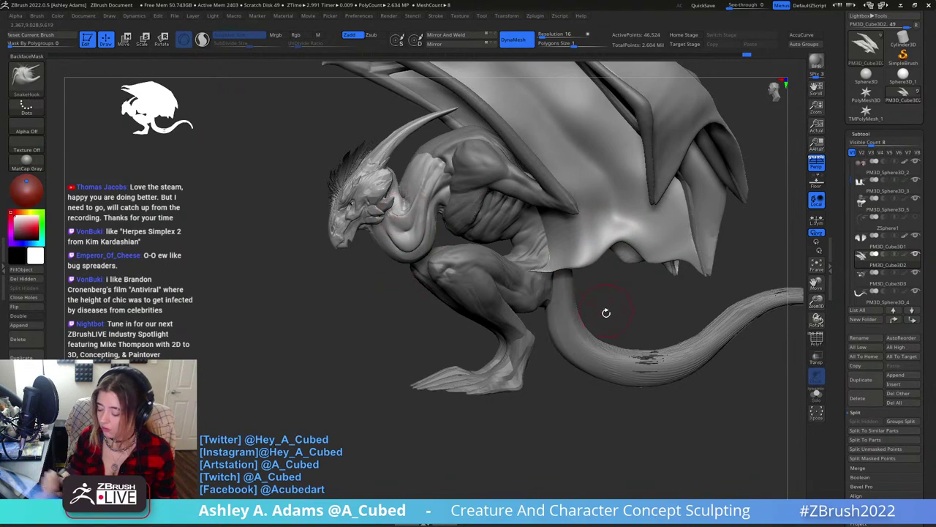
{"action": "right_click", "coordinate": [559, 275]}
{"action": "mouse_move", "coordinate": [560, 275]}
{"action": "right_mouse_down"}
{"action": "mouse_move", "coordinate": [523, 299]}
{"action": "mouse_move", "coordinate": [549, 282]}
{"action": "mouse_move", "coordinate": [556, 294]}
{"action": "mouse_move", "coordinate": [580, 273]}
{"action": "mouse_move", "coordinate": [565, 265]}
{"action": "mouse_move", "coordinate": [594, 265]}
{"action": "mouse_move", "coordinate": [583, 272]}
{"action": "mouse_move", "coordinate": [573, 248]}
{"action": "mouse_move", "coordinate": [575, 271]}
{"action": "right_mouse_up"}
Select the tail subtool PM3D_Sphere3D_4 and reshape its lower curve near the base with SnakeHook.
{"action": "left_click", "coordinate": [529, 334], "text": "alt"}
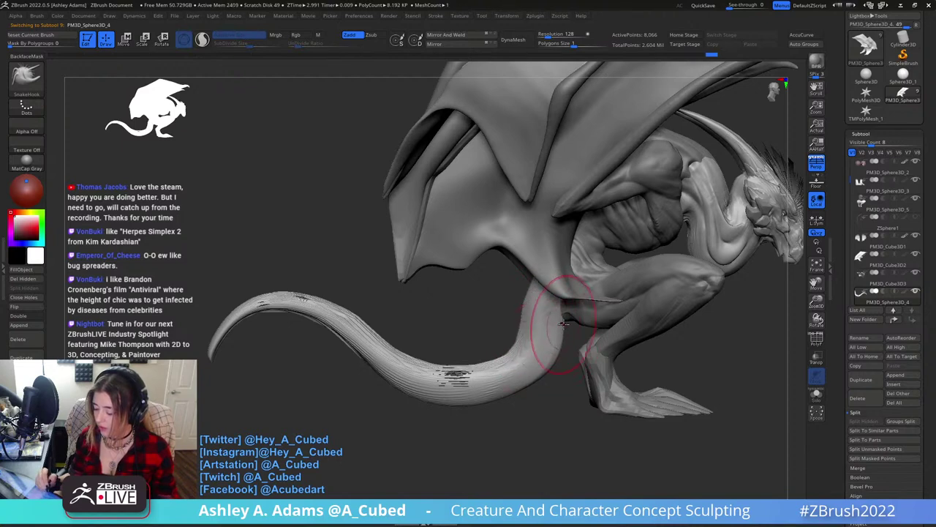
{"action": "right_click_drag", "start_coordinate": [635, 233], "coordinate": [578, 296]}
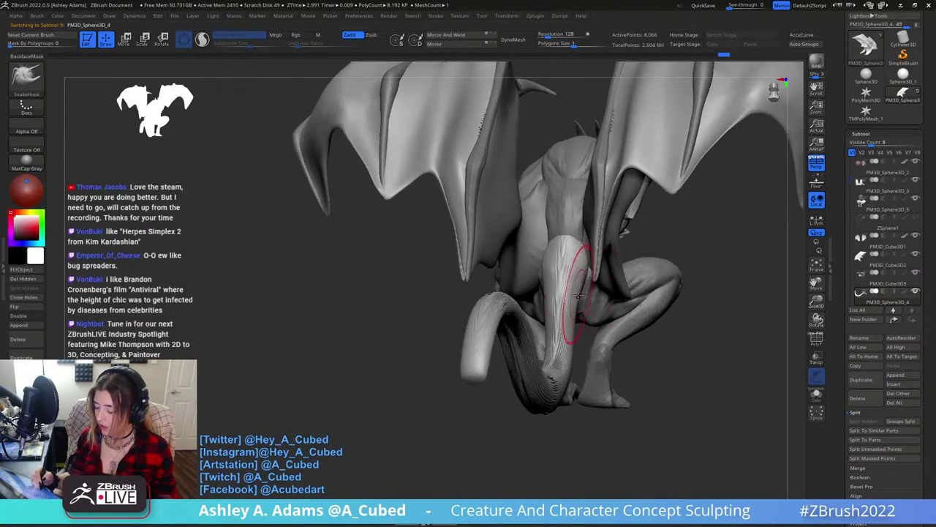
{"action": "mouse_move", "coordinate": [578, 343]}
{"action": "right_mouse_down", "text": "shift"}
{"action": "mouse_move", "coordinate": [582, 296]}
{"action": "mouse_move", "coordinate": [616, 322]}
{"action": "mouse_move", "coordinate": [606, 352]}
{"action": "right_mouse_up", "text": "shift"}
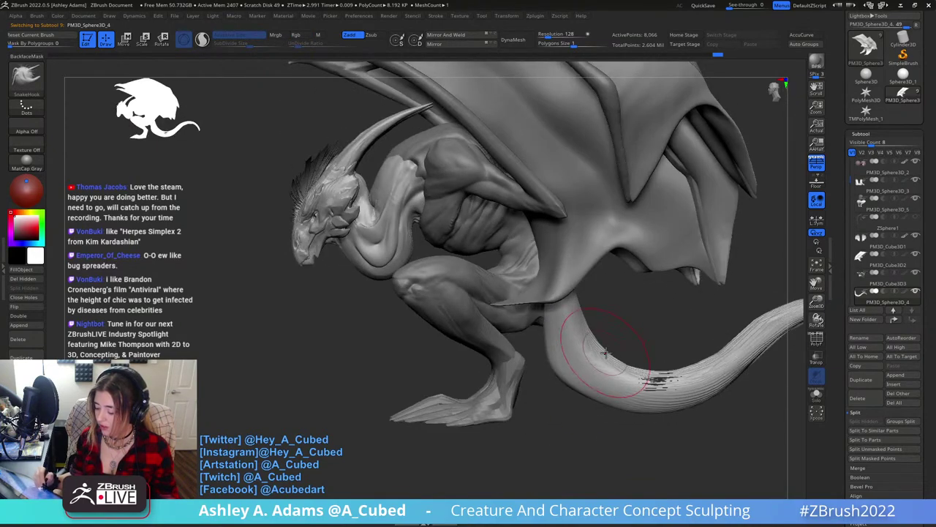
{"action": "left_click_drag", "start_coordinate": [612, 354], "coordinate": [616, 379]}
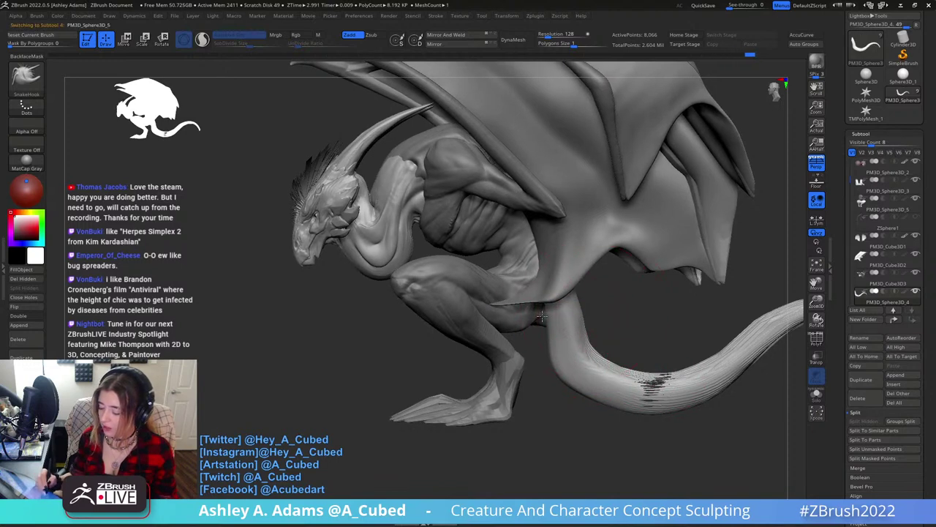
Select the torso and leg subtool PM3D_Sphere3D_5 and adjust the rear of the thigh beneath the wing membrane with SnakeHook.
{"action": "left_click", "coordinate": [542, 318], "text": "alt"}
{"action": "key", "text": "space"}
{"action": "key", "text": "space"}
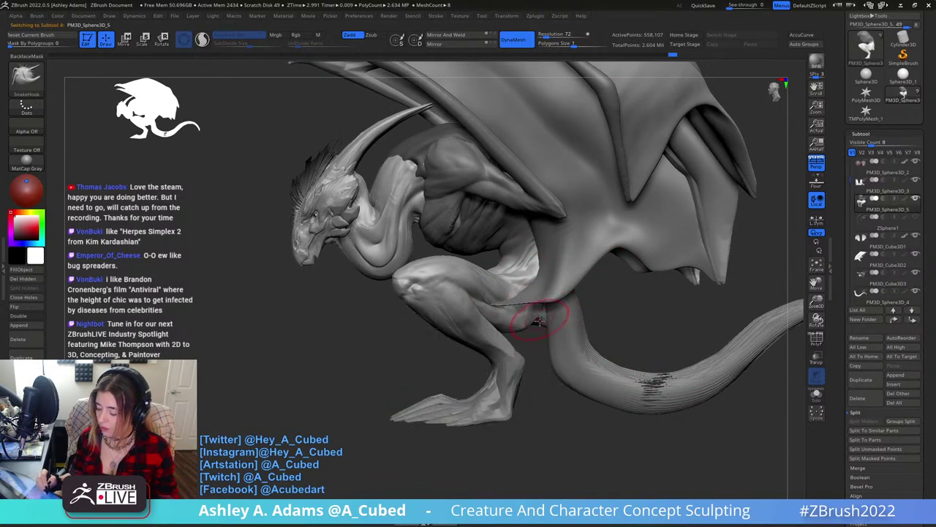
{"action": "right_click_drag", "start_coordinate": [565, 326], "coordinate": [523, 339]}
{"action": "right_click", "coordinate": [512, 355]}
Select the tail subtool PM3D_Sphere3D_4 and thicken it along its length with an enlarged Inflat brush.
{"action": "left_click", "coordinate": [523, 338], "text": "alt"}
{"action": "key", "text": "space"}
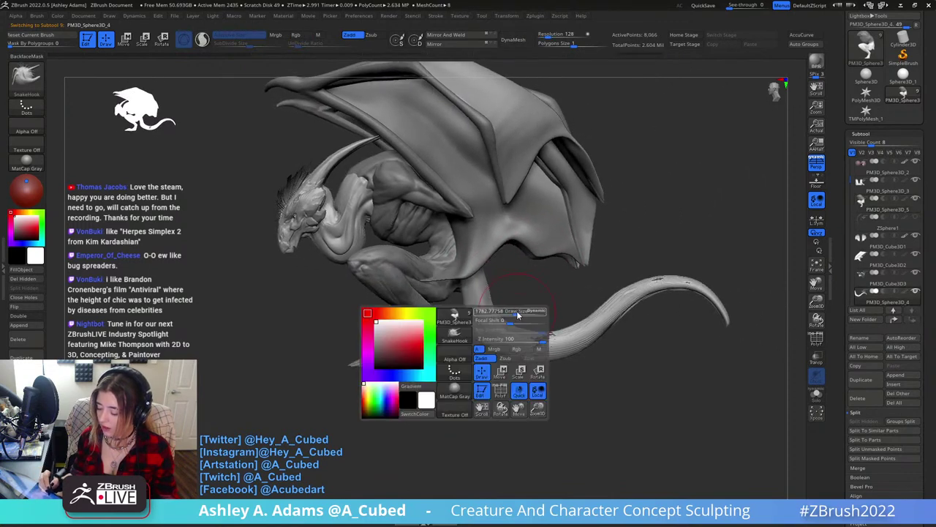
{"action": "left_click_drag", "start_coordinate": [519, 314], "coordinate": [540, 315]}
{"action": "key", "text": "b"}
{"action": "key", "text": "i"}
{"action": "key", "text": "n"}
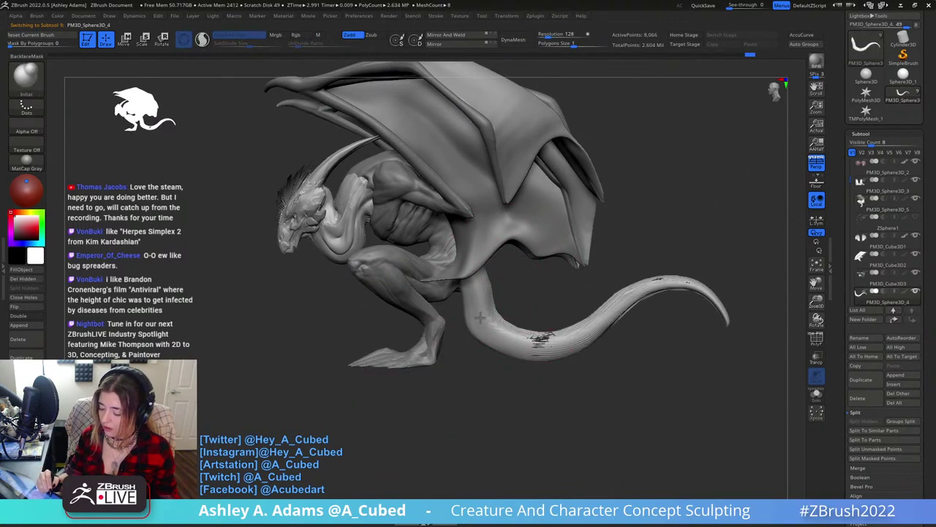
{"action": "mouse_move", "coordinate": [524, 344]}
{"action": "left_mouse_down"}
{"action": "mouse_move", "coordinate": [611, 324]}
{"action": "mouse_move", "coordinate": [687, 284]}
{"action": "left_mouse_up"}
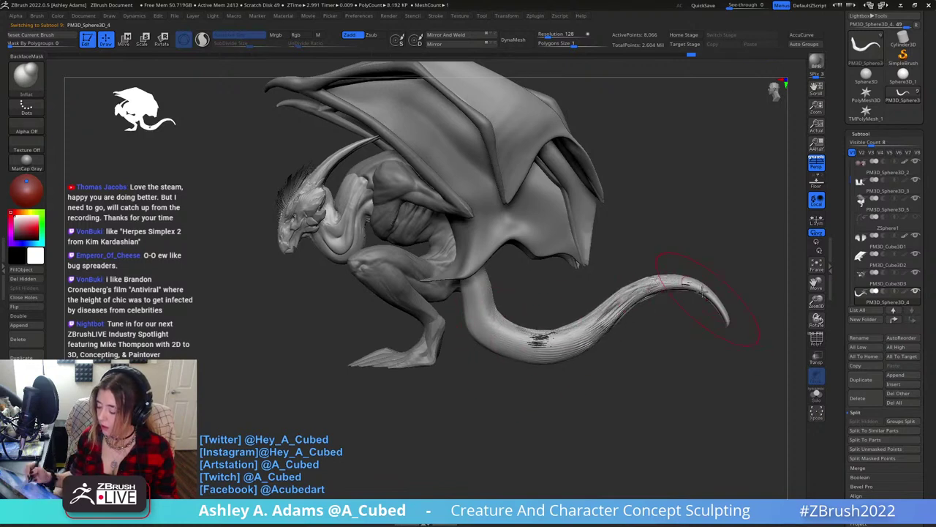
{"action": "mouse_move", "coordinate": [585, 317]}
{"action": "right_mouse_down"}
{"action": "mouse_move", "coordinate": [644, 309]}
{"action": "mouse_move", "coordinate": [515, 335]}
{"action": "right_mouse_up"}
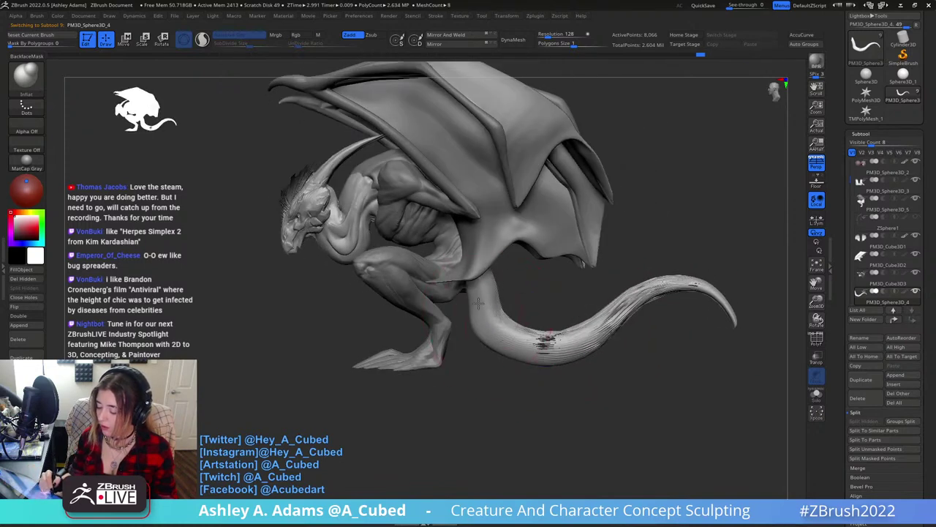
Adjust the tail's base from the back and side with the SnakeHook brush at a changed brush size.
{"action": "right_click_drag", "start_coordinate": [478, 303], "coordinate": [399, 311]}
{"action": "key", "text": "space"}
{"action": "left_click_drag", "start_coordinate": [474, 280], "coordinate": [499, 280]}
{"action": "key", "text": "b"}
{"action": "key", "text": "s"}
{"action": "key", "text": "h"}
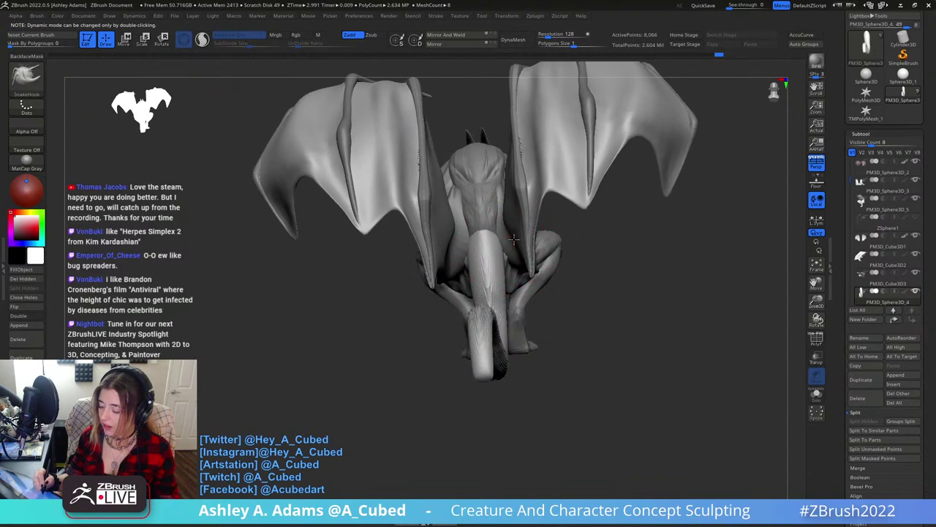
{"action": "mouse_move", "coordinate": [514, 239]}
{"action": "right_mouse_down"}
{"action": "mouse_move", "coordinate": [496, 206]}
{"action": "mouse_move", "coordinate": [574, 233]}
{"action": "right_mouse_up"}
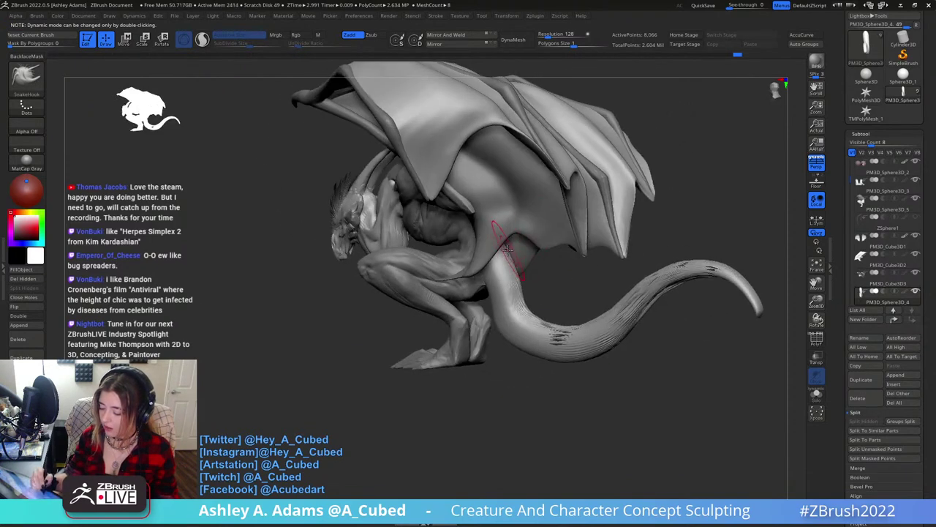
{"action": "right_click_drag", "start_coordinate": [507, 249], "coordinate": [542, 284]}
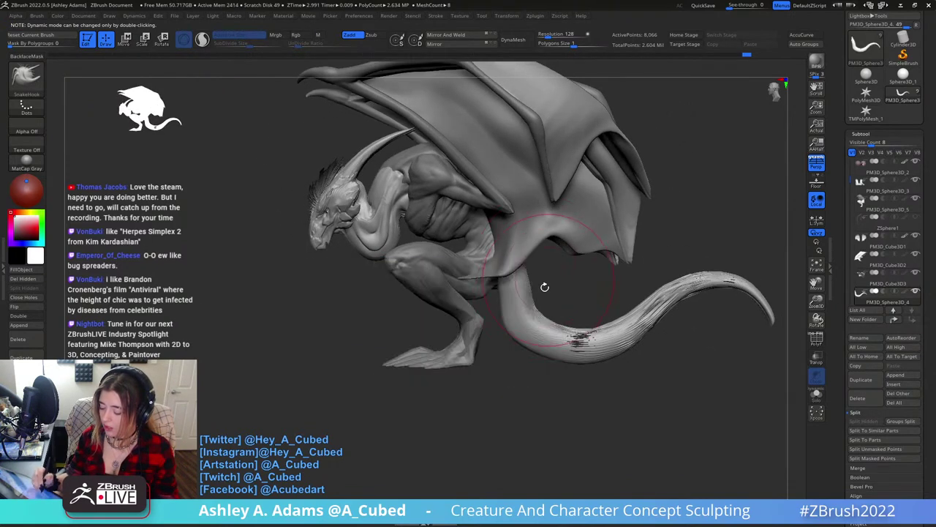
{"action": "key", "text": "space"}
{"action": "left_click_drag", "start_coordinate": [544, 283], "coordinate": [548, 284]}
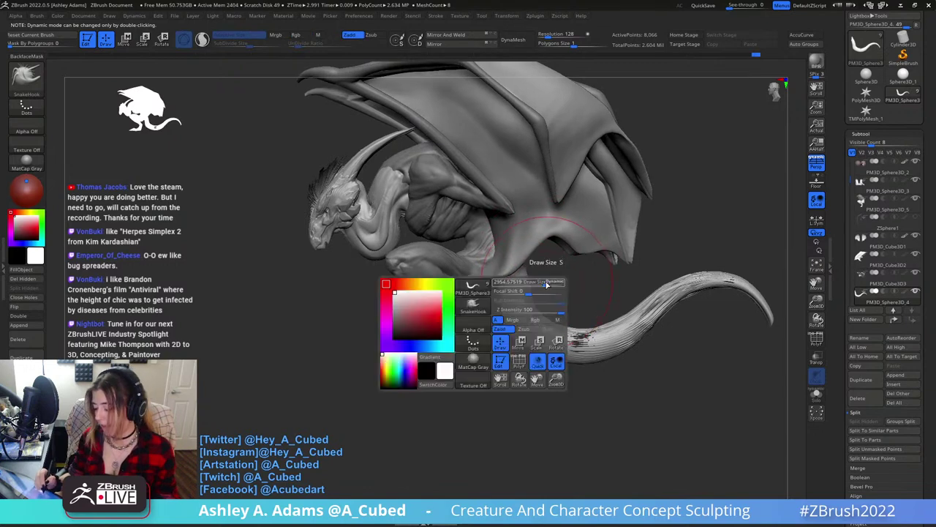
Smooth the bend at the base of the tail subtool PM3D_Sphere3D_4.
{"action": "mouse_move", "coordinate": [548, 284]}
{"action": "right_mouse_down"}
{"action": "mouse_move", "coordinate": [574, 299]}
{"action": "mouse_move", "coordinate": [529, 256]}
{"action": "mouse_move", "coordinate": [506, 255]}
{"action": "right_mouse_up"}
{"action": "key", "text": "shift"}
{"action": "key", "text": "b"}
{"action": "key", "text": "c"}
{"action": "key", "text": "b"}
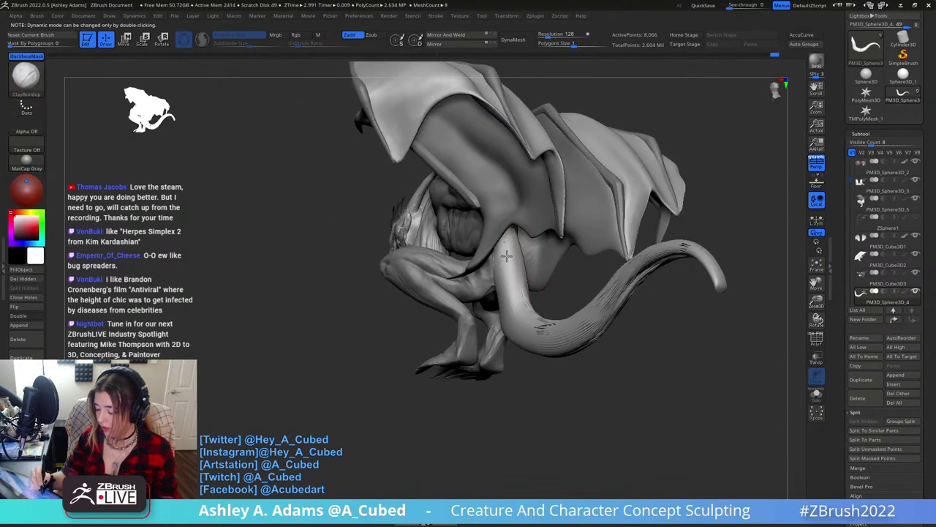
{"action": "right_click_drag", "start_coordinate": [539, 204], "coordinate": [508, 258]}
{"action": "right_click_drag", "start_coordinate": [608, 307], "coordinate": [564, 314]}
{"action": "key", "text": "b"}
{"action": "key", "text": "s"}
{"action": "key", "text": "h"}
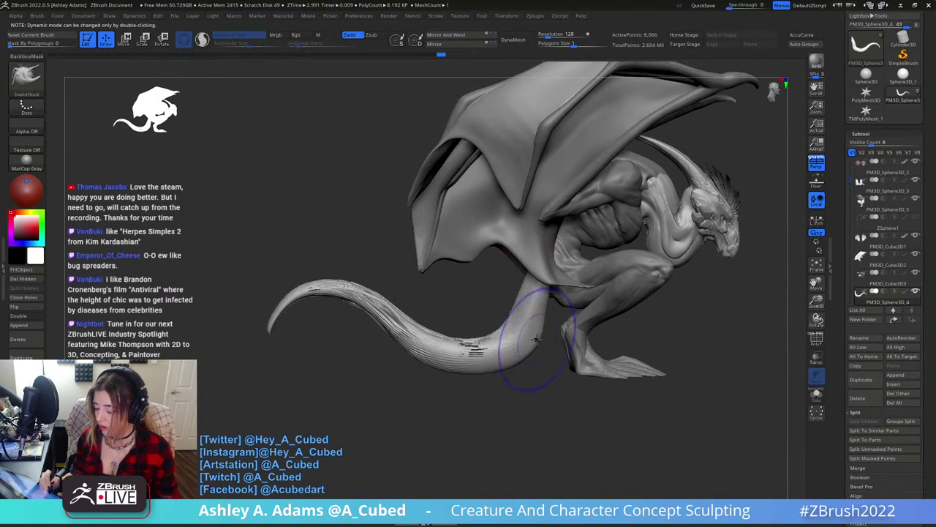
{"action": "left_click_drag", "start_coordinate": [537, 339], "coordinate": [521, 301], "text": "shift"}
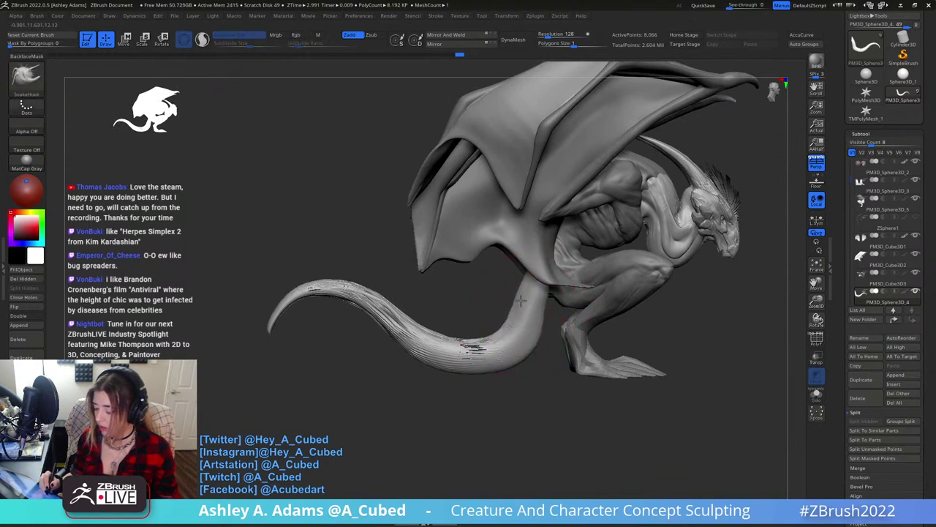
Resize the SnakeHook brush and reshape the tail's lower bend beneath the hip.
{"action": "left_click_drag", "start_coordinate": [703, 263], "coordinate": [583, 281], "text": "alt"}
{"action": "key", "text": "space"}
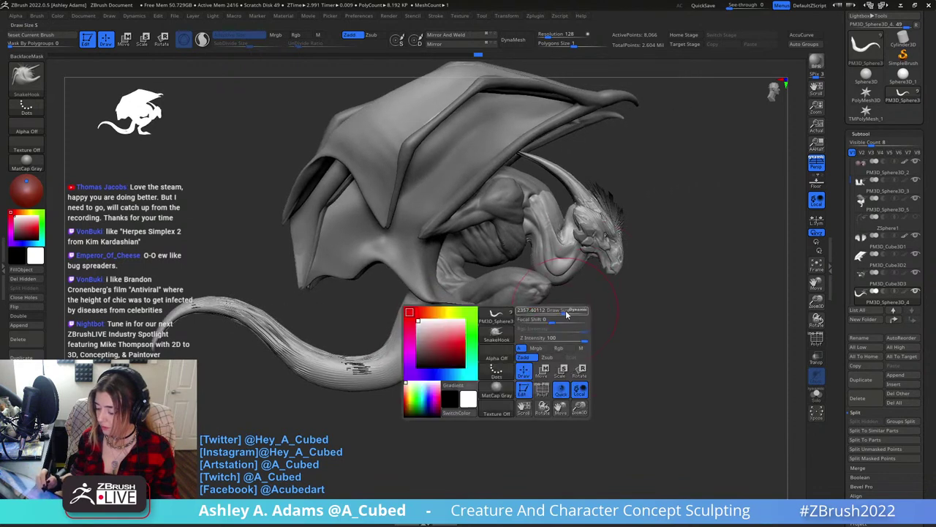
{"action": "left_click_drag", "start_coordinate": [398, 356], "coordinate": [423, 361]}
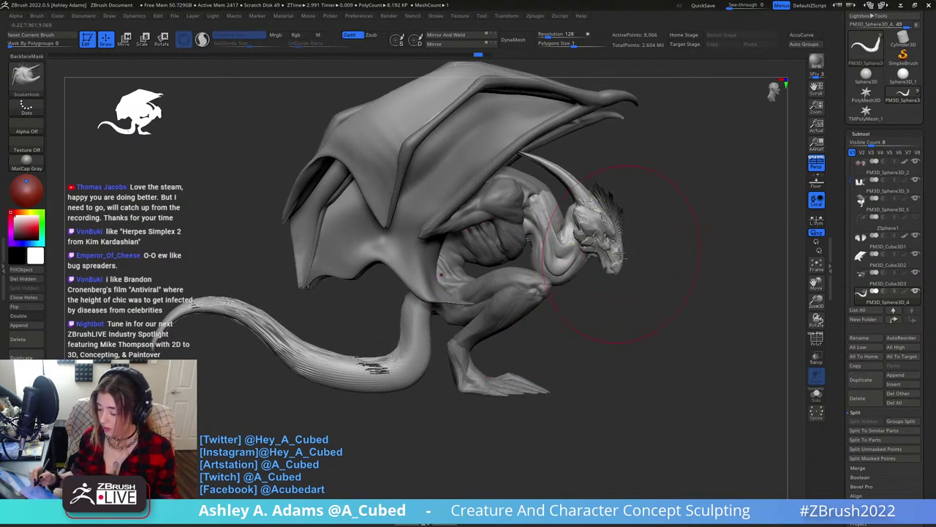
{"action": "left_click_drag", "start_coordinate": [621, 252], "coordinate": [505, 288], "text": "alt"}
Select the foot subtool PM3D_Sphere3D_3 and adjust its form near the ankle with SnakeHook.
{"action": "key", "text": "space"}
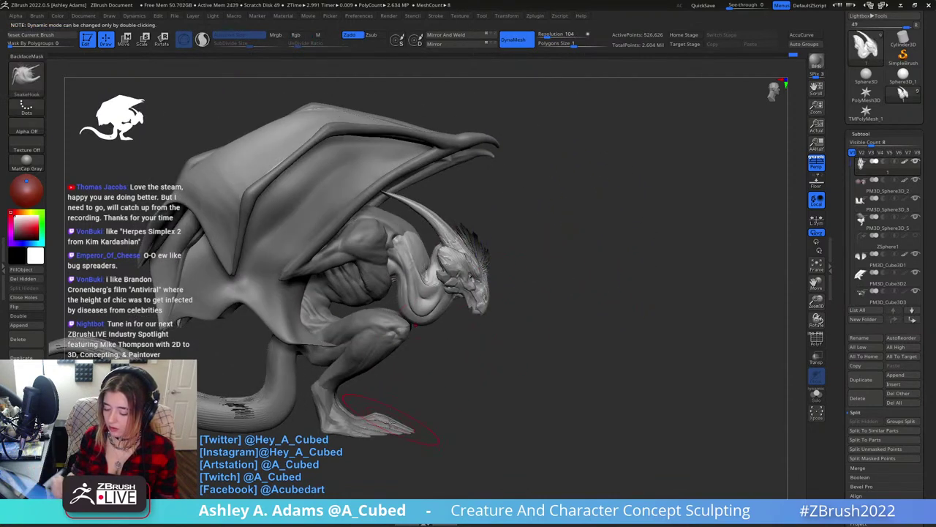
{"action": "left_click", "coordinate": [390, 423], "text": "alt"}
{"action": "right_click", "coordinate": [480, 373]}
{"action": "right_click_drag", "start_coordinate": [598, 310], "coordinate": [359, 304]}
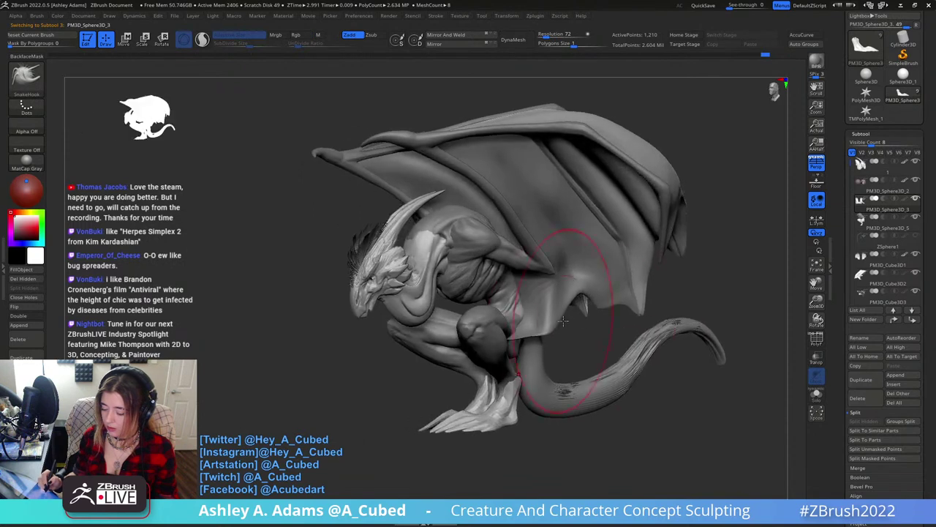
{"action": "right_click_drag", "start_coordinate": [629, 311], "coordinate": [519, 341], "text": "shift"}
{"action": "mouse_move", "coordinate": [467, 354]}
{"action": "left_mouse_down"}
{"action": "mouse_move", "coordinate": [515, 340]}
{"action": "mouse_move", "coordinate": [531, 324]}
{"action": "left_mouse_up"}
Select the torso and leg subtool PM3D_Sphere3D_5 and adjust the rear of the lower leg with SnakeHook.
{"action": "left_click", "coordinate": [545, 324], "text": "alt"}
{"action": "right_click", "coordinate": [540, 323]}
{"action": "left_click", "coordinate": [540, 324]}
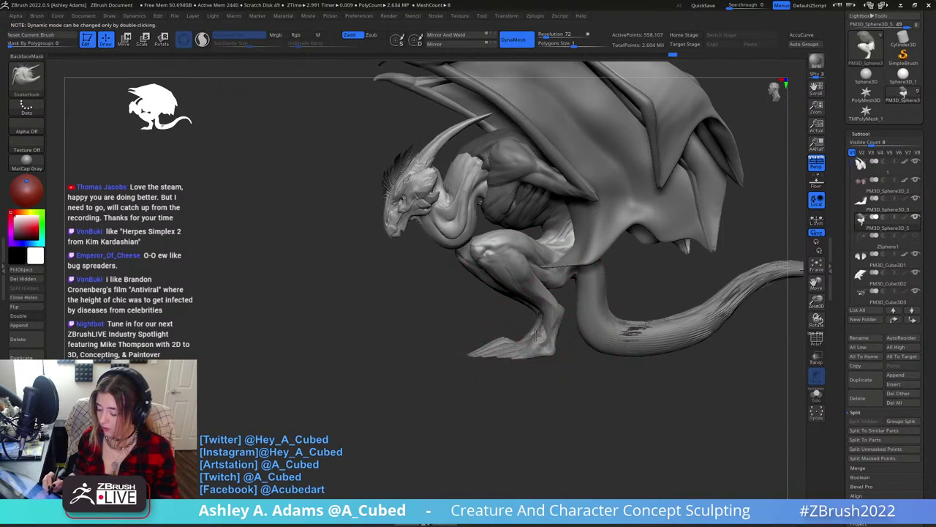
{"action": "right_click_drag", "start_coordinate": [550, 324], "coordinate": [552, 319], "text": "shift"}
{"action": "left_click_drag", "start_coordinate": [551, 320], "coordinate": [546, 319]}
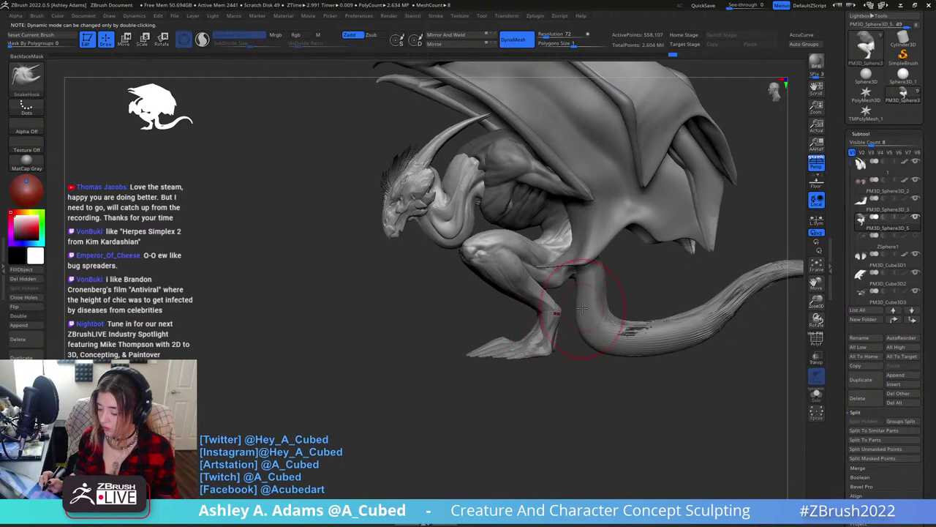
{"action": "right_click_drag", "start_coordinate": [642, 281], "coordinate": [570, 313], "text": "alt"}
{"action": "right_click", "coordinate": [570, 314]}
{"action": "left_click_drag", "start_coordinate": [570, 313], "coordinate": [577, 313]}
Examine the creature's pose, tail and front silhouette from several angles with the tail subtool selected.
{"action": "left_click", "coordinate": [583, 356], "text": "alt"}
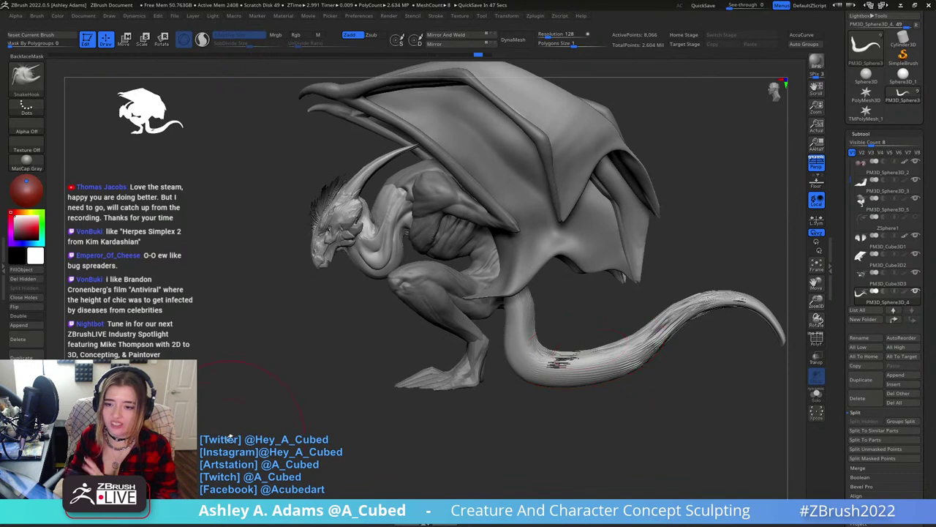
{"action": "right_click_drag", "start_coordinate": [524, 230], "coordinate": [556, 242]}
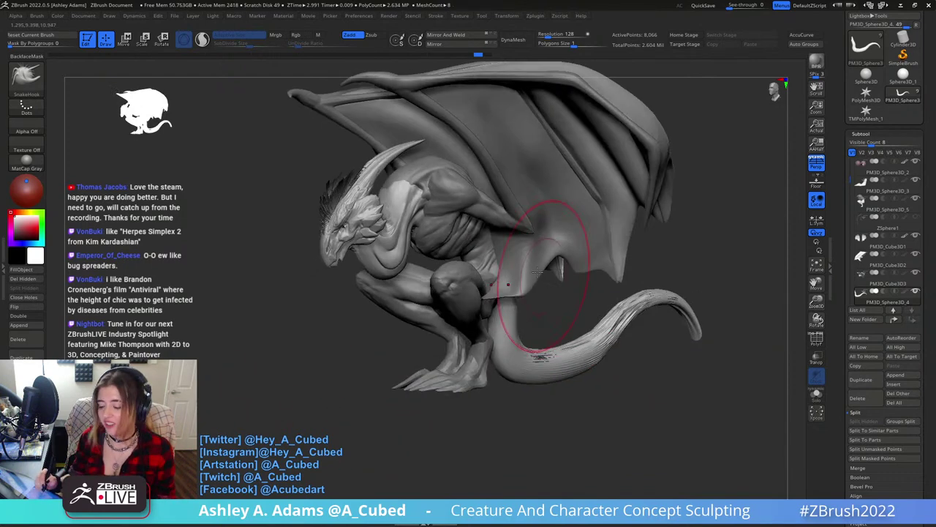
{"action": "right_click_drag", "start_coordinate": [468, 270], "coordinate": [511, 295]}
{"action": "key", "text": "space"}
{"action": "left_click", "coordinate": [435, 308]}
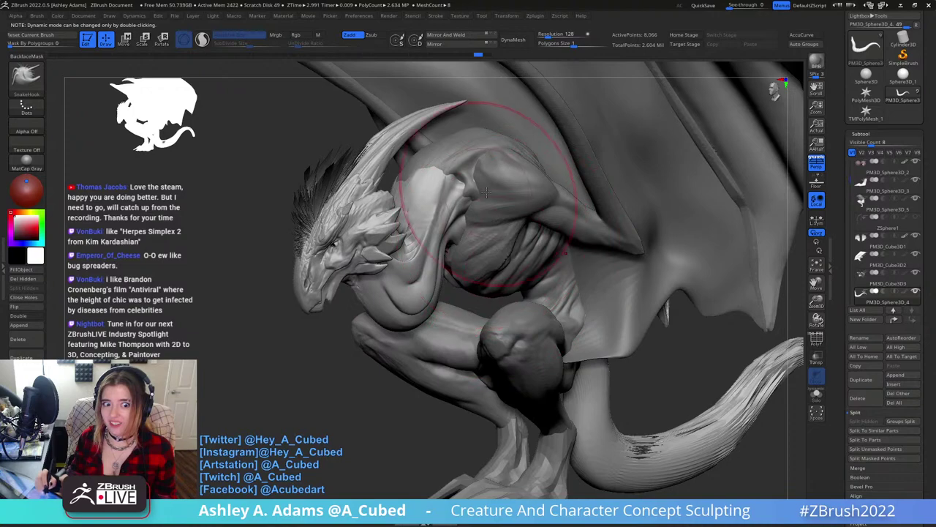
{"action": "right_click_drag", "start_coordinate": [491, 193], "coordinate": [446, 212]}
{"action": "right_click_drag", "start_coordinate": [512, 231], "coordinate": [573, 233]}
{"action": "key", "text": "space"}
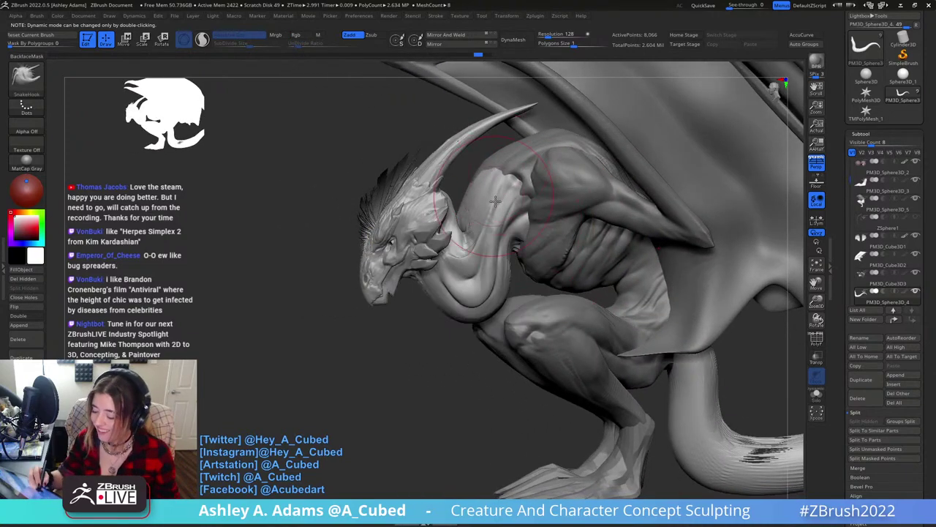
Select the head and neck subtool 1 and reshape the upper curve of the neck with SnakeHook.
{"action": "left_click", "coordinate": [531, 210], "text": "alt"}
{"action": "right_click_drag", "start_coordinate": [513, 214], "coordinate": [497, 198]}
{"action": "key", "text": "space"}
{"action": "left_click", "coordinate": [496, 199]}
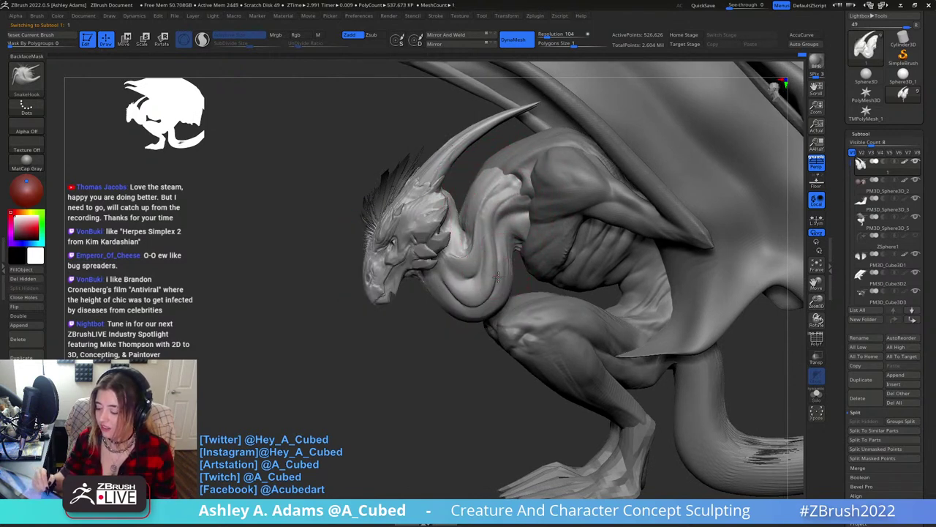
{"action": "mouse_move", "coordinate": [506, 267]}
{"action": "right_mouse_down"}
{"action": "mouse_move", "coordinate": [567, 245]}
{"action": "mouse_move", "coordinate": [553, 238]}
{"action": "mouse_move", "coordinate": [594, 233]}
{"action": "right_mouse_up"}
{"action": "left_click_drag", "start_coordinate": [594, 231], "coordinate": [606, 189]}
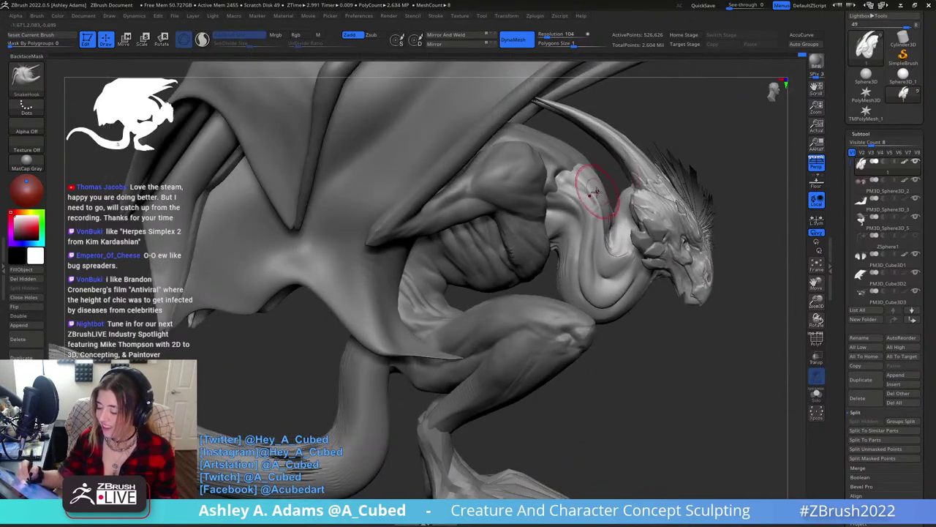
{"action": "key", "text": "space"}
{"action": "key", "text": "space"}
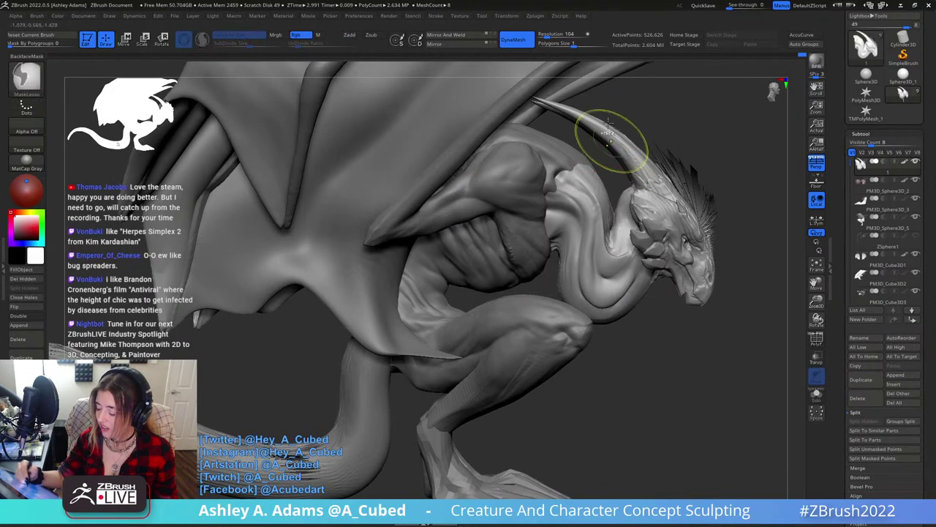
{"action": "mouse_move", "coordinate": [613, 140]}
{"action": "right_mouse_down"}
{"action": "mouse_move", "coordinate": [583, 179]}
{"action": "mouse_move", "coordinate": [626, 193]}
{"action": "right_mouse_up"}
Add volume to the neck just behind the head with a resized Inflat brush.
{"action": "key", "text": "space"}
{"action": "key", "text": "b"}
{"action": "key", "text": "i"}
{"action": "key", "text": "n"}
{"action": "key", "text": "space"}
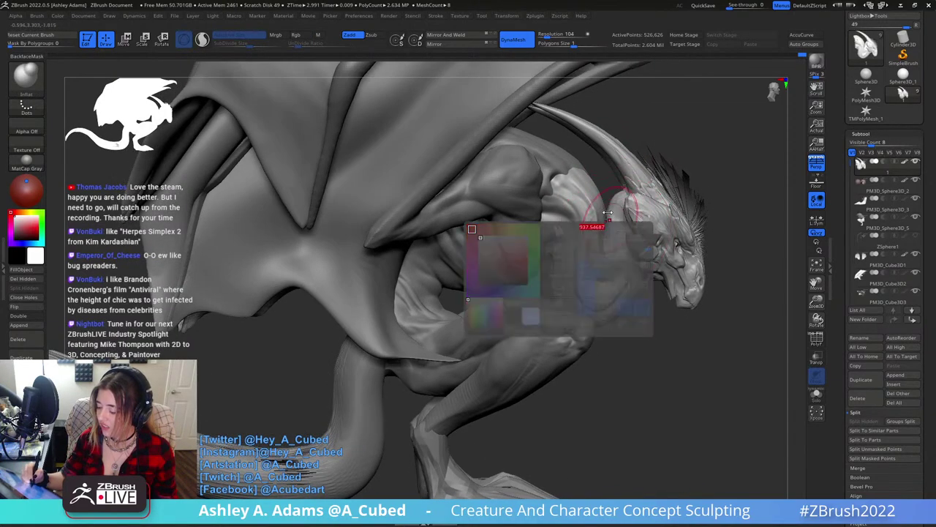
{"action": "left_click_drag", "start_coordinate": [623, 209], "coordinate": [615, 219]}
{"action": "mouse_move", "coordinate": [614, 220]}
{"action": "right_mouse_down"}
{"action": "mouse_move", "coordinate": [625, 216]}
{"action": "mouse_move", "coordinate": [612, 232]}
{"action": "right_mouse_up"}
Build up the neck muscle behind the jaw with a resized ClayBuildup brush and smooth it.
{"action": "key", "text": "b"}
{"action": "key", "text": "c"}
{"action": "key", "text": "b"}
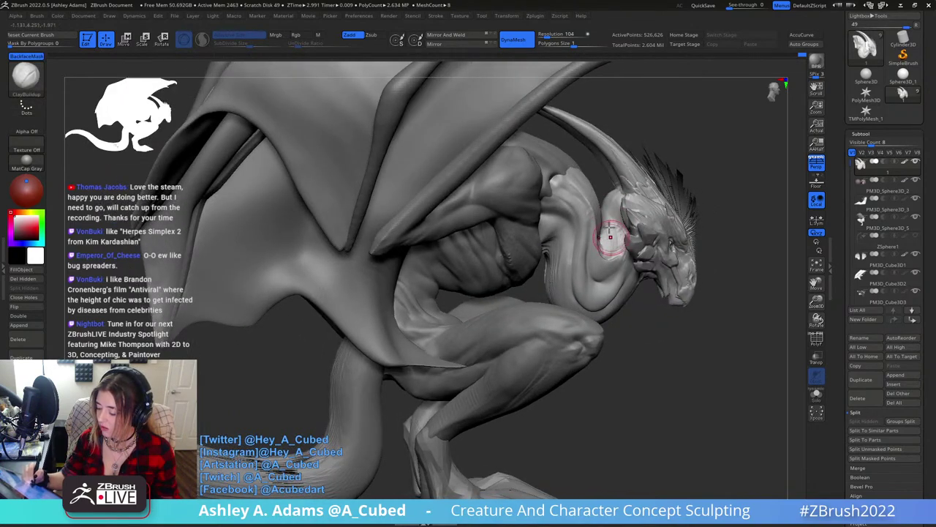
{"action": "key", "text": "space"}
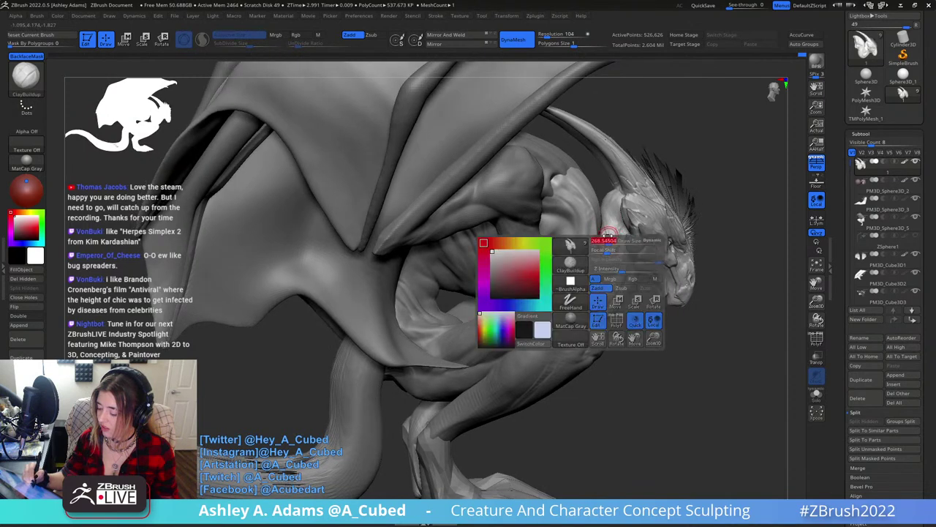
{"action": "left_click_drag", "start_coordinate": [607, 251], "coordinate": [606, 243]}
{"action": "key", "text": "shift"}
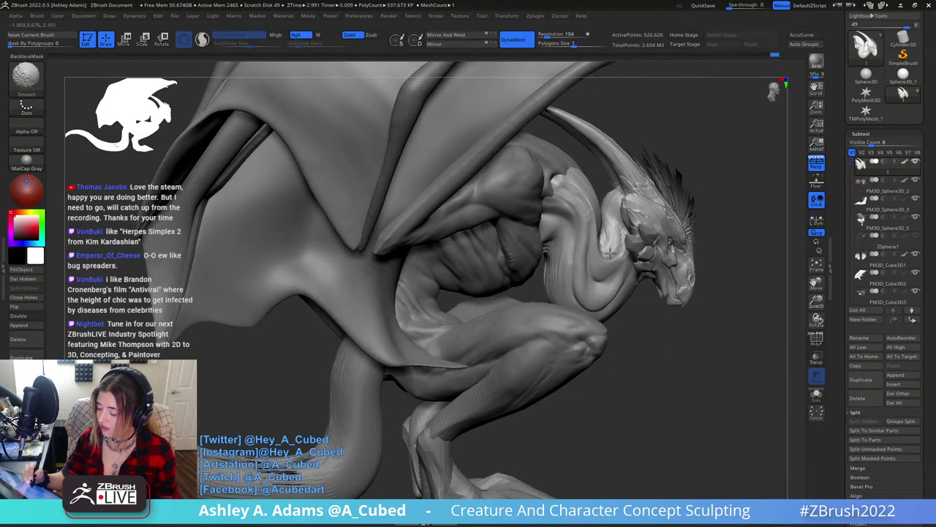
{"action": "left_click_drag", "start_coordinate": [617, 254], "coordinate": [619, 209]}
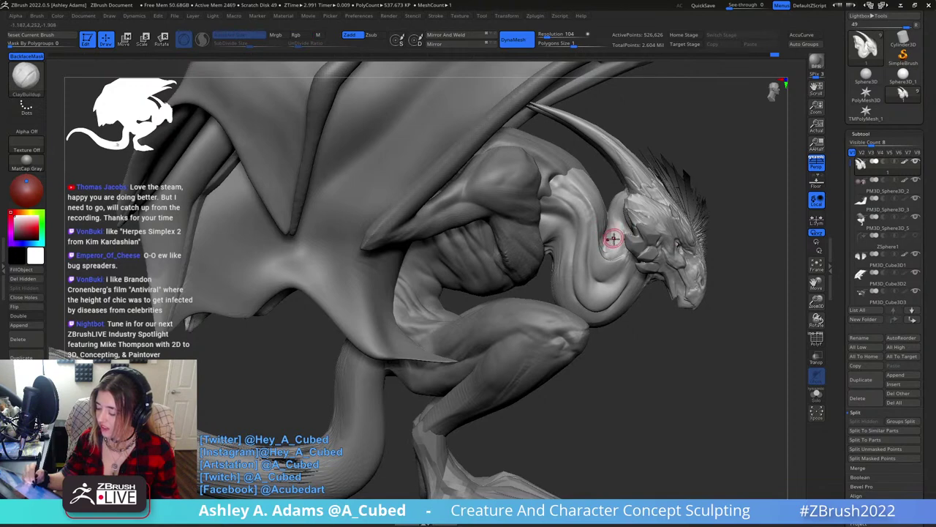
{"action": "left_click_drag", "start_coordinate": [613, 237], "coordinate": [606, 202]}
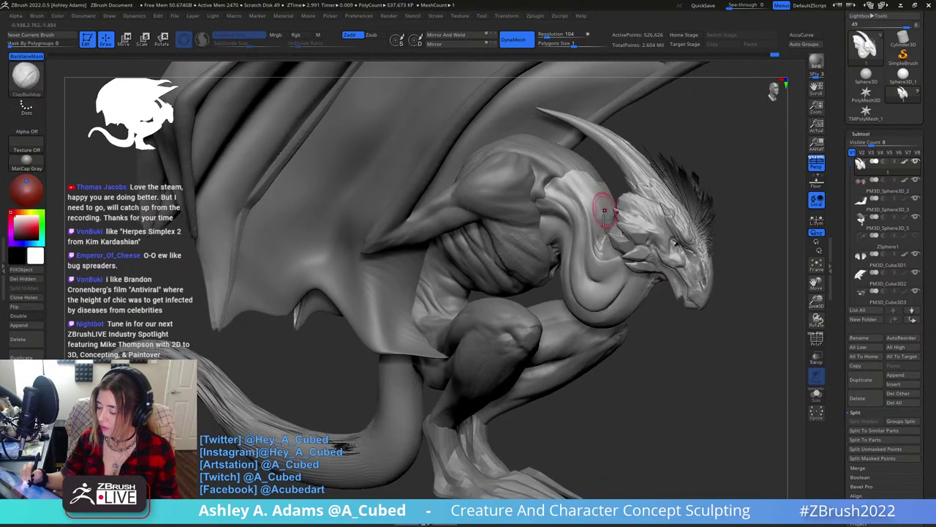
Examine the neck, head and wing silhouette up close and at a distance, with subtool PM3D_Cube3D3 selected.
{"action": "right_click_drag", "start_coordinate": [605, 209], "coordinate": [643, 150], "text": "ctrl"}
{"action": "mouse_move", "coordinate": [654, 214]}
{"action": "right_mouse_down"}
{"action": "mouse_move", "coordinate": [607, 222]}
{"action": "mouse_move", "coordinate": [556, 285]}
{"action": "right_mouse_up"}
{"action": "right_click", "coordinate": [556, 287]}
{"action": "mouse_move", "coordinate": [644, 252]}
{"action": "right_mouse_down"}
{"action": "mouse_move", "coordinate": [578, 245]}
{"action": "mouse_move", "coordinate": [563, 233]}
{"action": "right_mouse_up"}
{"action": "right_click_drag", "start_coordinate": [631, 232], "coordinate": [578, 212]}
{"action": "left_click", "coordinate": [431, 151], "text": "alt"}
{"action": "right_click_drag", "start_coordinate": [439, 151], "coordinate": [493, 170]}
{"action": "left_click_drag", "start_coordinate": [493, 170], "coordinate": [492, 219]}
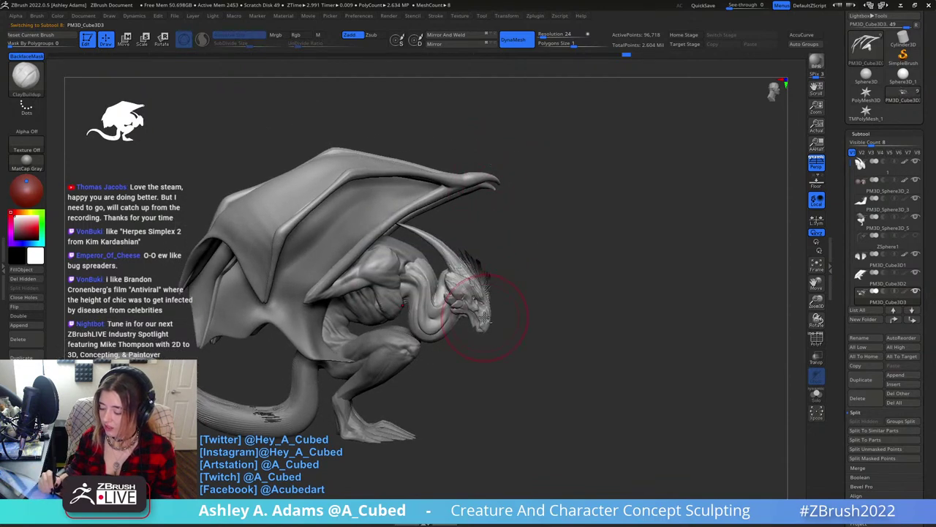
{"action": "right_click_drag", "start_coordinate": [484, 317], "coordinate": [523, 272]}
{"action": "right_click", "coordinate": [468, 296]}
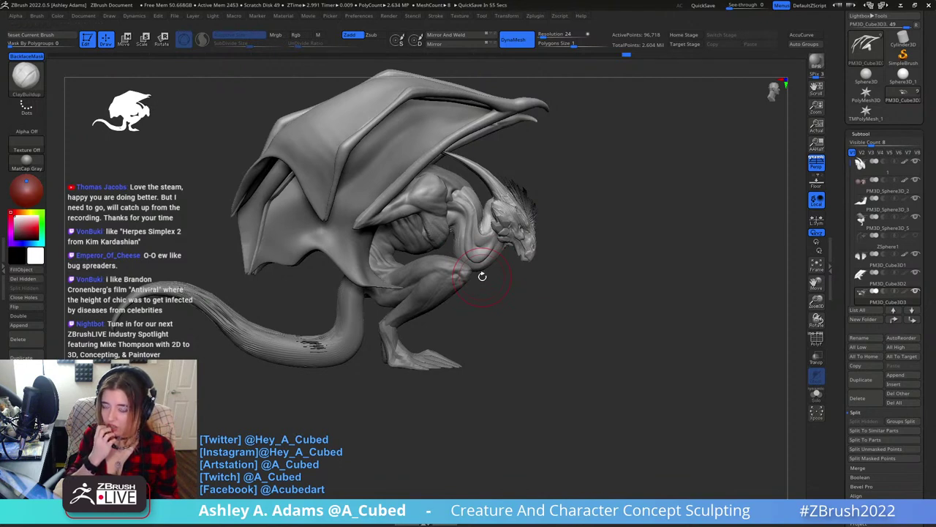
{"action": "right_click_drag", "start_coordinate": [558, 187], "coordinate": [545, 304], "text": "ctrl"}
{"action": "mouse_move", "coordinate": [620, 220]}
{"action": "right_mouse_down"}
{"action": "mouse_move", "coordinate": [600, 198]}
{"action": "mouse_move", "coordinate": [528, 256]}
{"action": "mouse_move", "coordinate": [537, 259]}
{"action": "right_mouse_up"}
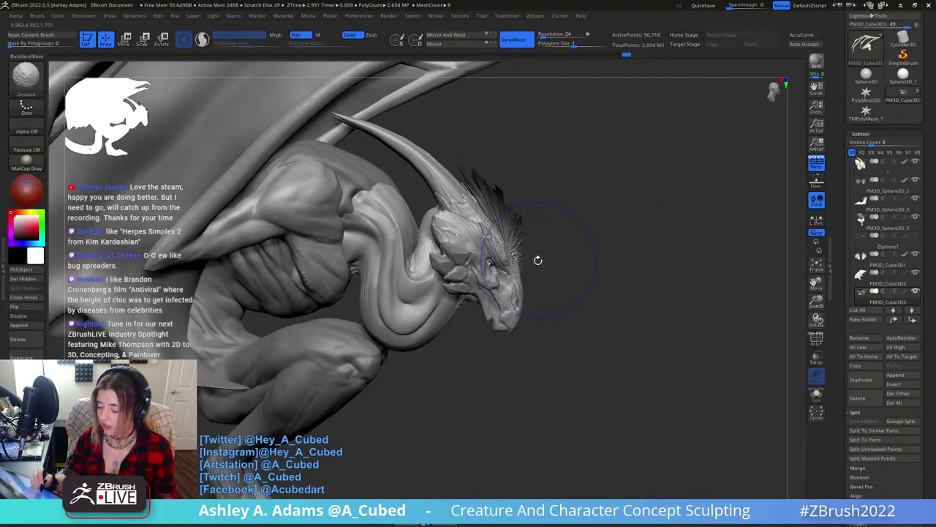
{"action": "right_click", "coordinate": [468, 312]}
{"action": "mouse_move", "coordinate": [468, 312]}
{"action": "right_mouse_down"}
{"action": "mouse_move", "coordinate": [386, 243]}
{"action": "mouse_move", "coordinate": [435, 255]}
{"action": "mouse_move", "coordinate": [568, 193]}
{"action": "mouse_move", "coordinate": [562, 175]}
{"action": "mouse_move", "coordinate": [550, 252]}
{"action": "mouse_move", "coordinate": [475, 280]}
{"action": "mouse_move", "coordinate": [523, 282]}
{"action": "right_mouse_up"}
Select the head and neck subtool 1 and remesh it with DynaMesh at resolution 184.
{"action": "left_click", "coordinate": [500, 284], "text": "alt"}
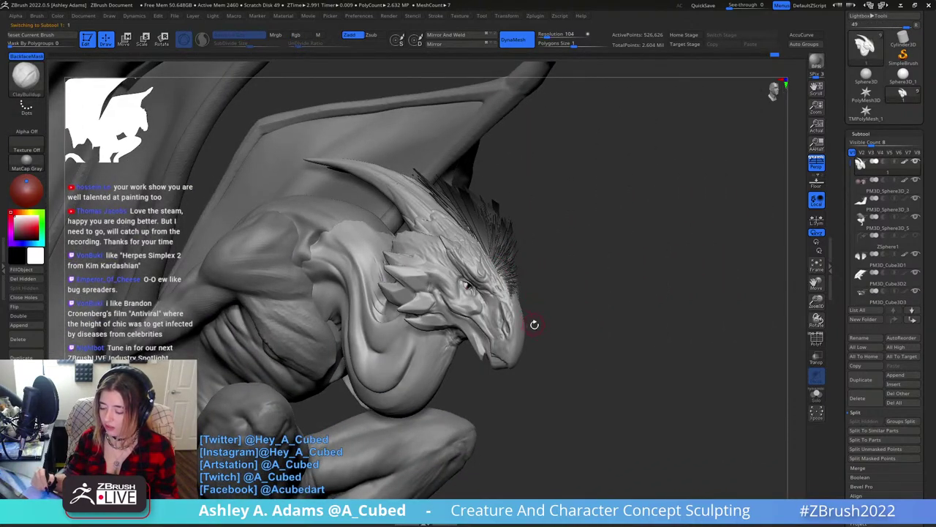
{"action": "right_click_drag", "start_coordinate": [532, 300], "coordinate": [493, 260], "text": "ctrl"}
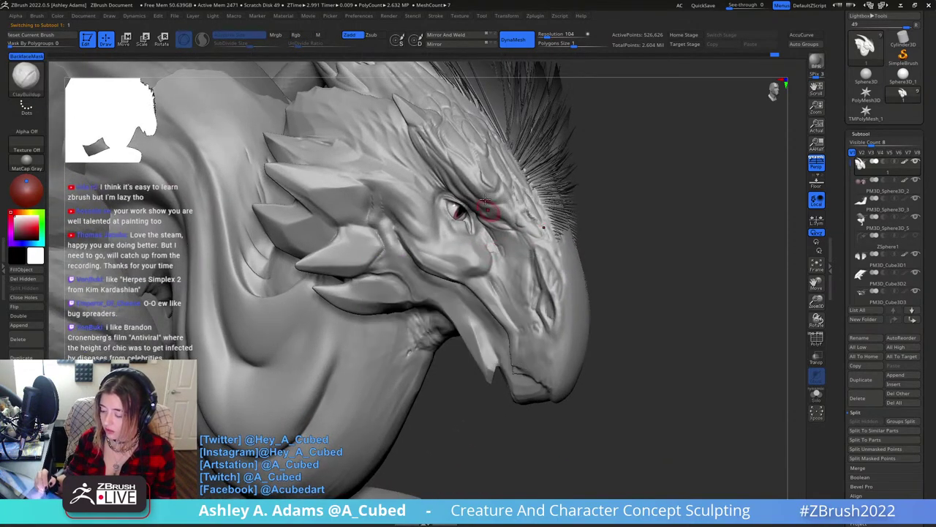
{"action": "right_click_drag", "start_coordinate": [457, 198], "coordinate": [462, 199]}
{"action": "key", "text": "s"}
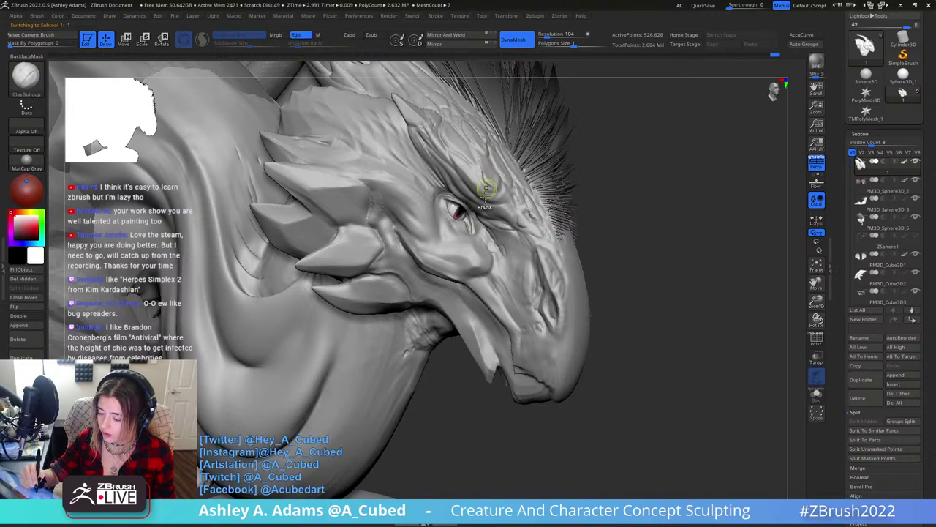
{"action": "right_click_drag", "start_coordinate": [487, 185], "coordinate": [467, 118], "text": "ctrl"}
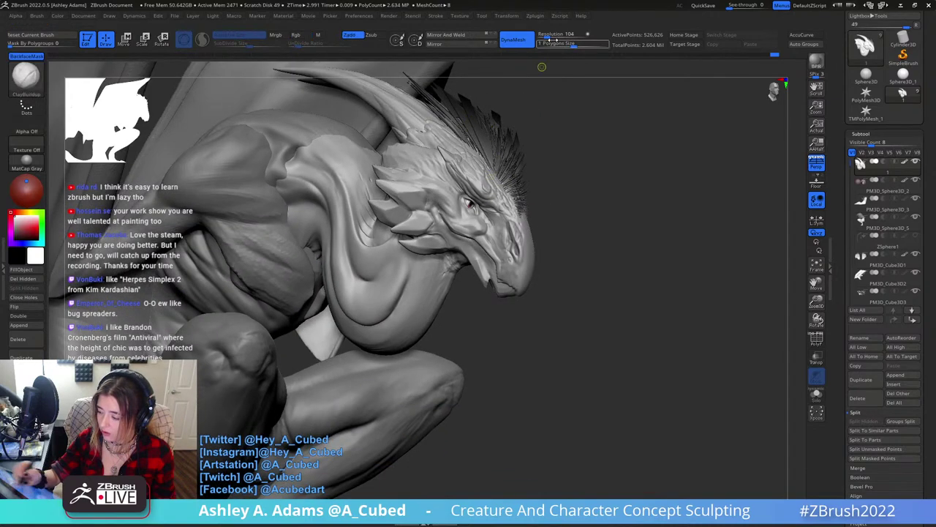
{"action": "left_click_drag", "start_coordinate": [560, 165], "coordinate": [591, 162], "text": "ctrl"}
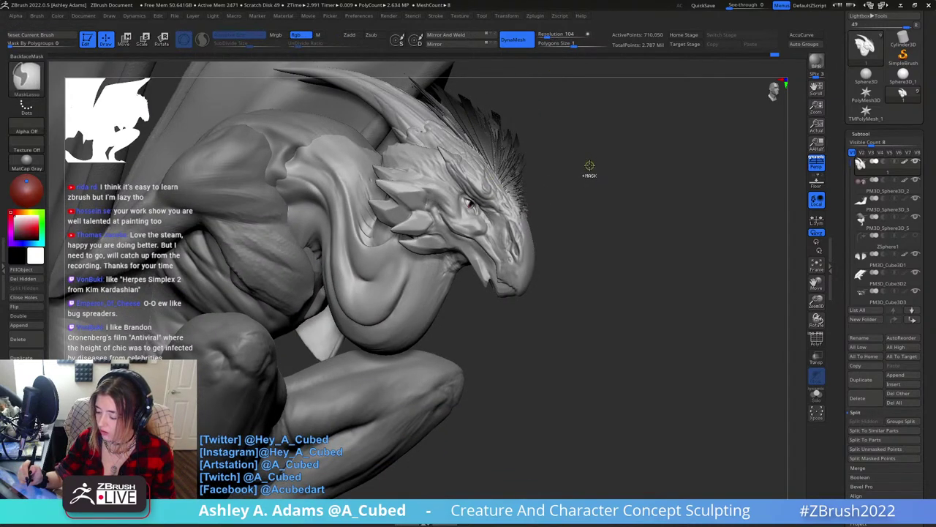
{"action": "key", "text": "ctrl+z"}
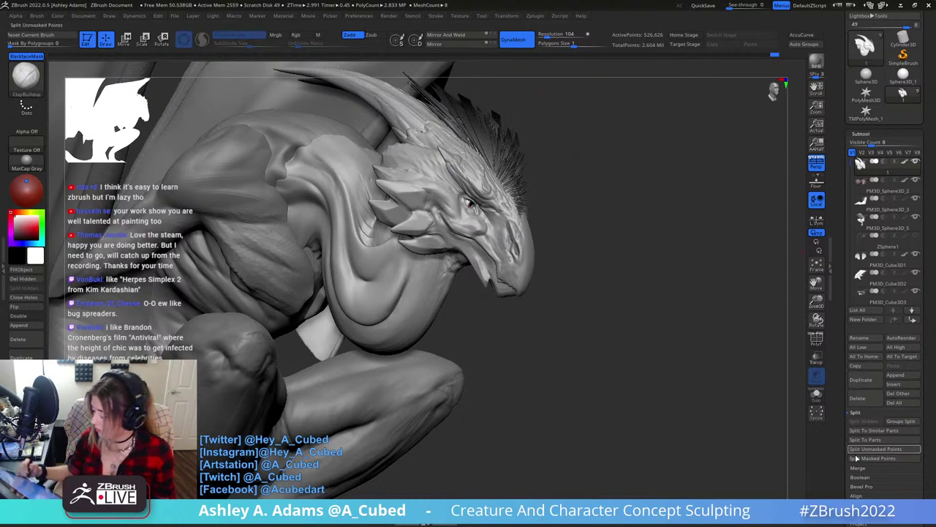
{"action": "scroll", "coordinate": [835, 400], "scroll_direction": "down", "scroll_amount": 3}
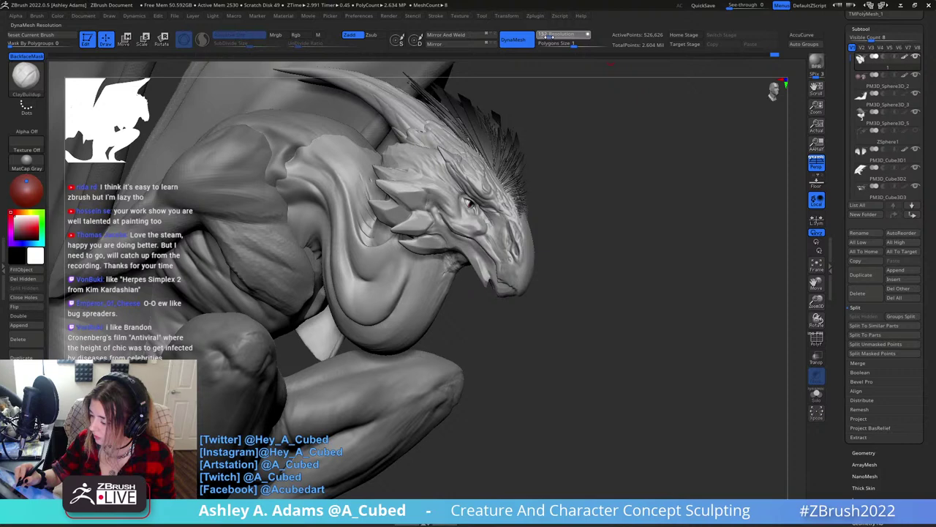
{"action": "left_click", "coordinate": [549, 37]}
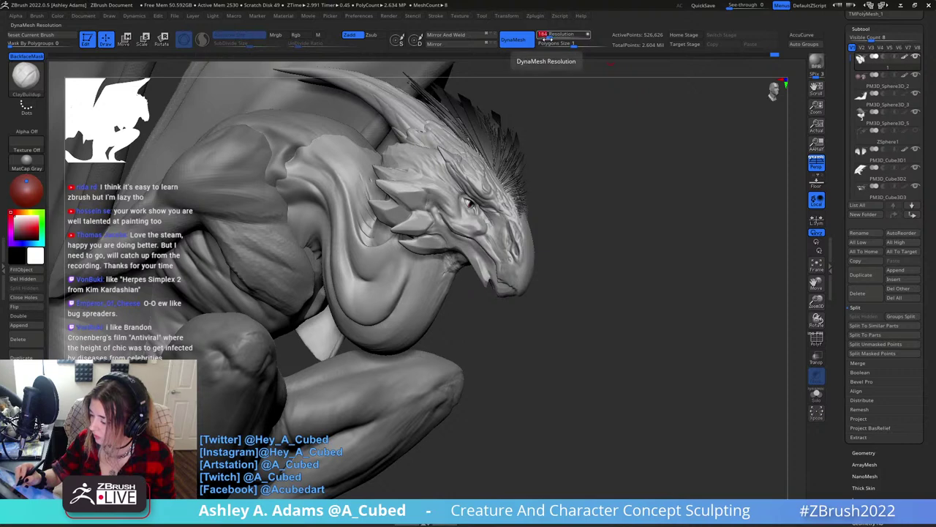
{"action": "left_click", "coordinate": [592, 219], "text": "ctrl"}
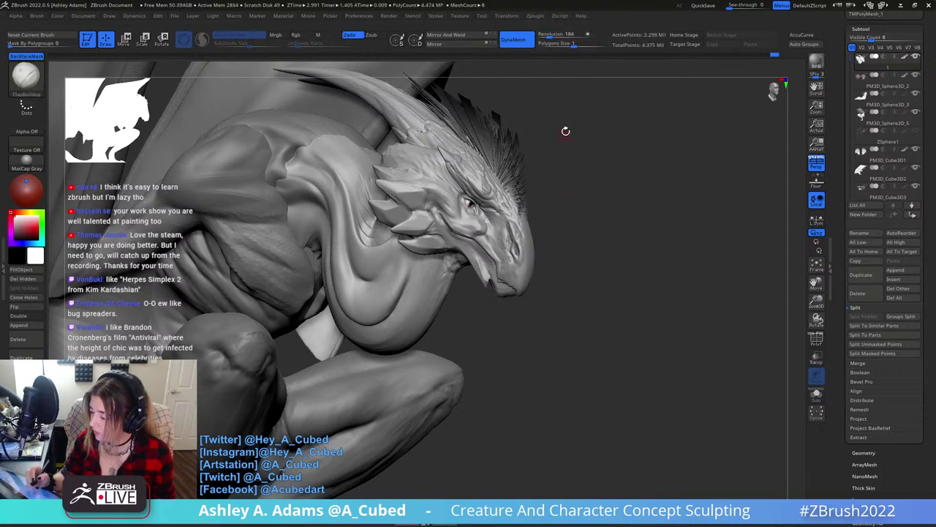
{"action": "mouse_move", "coordinate": [570, 154]}
{"action": "left_mouse_down"}
{"action": "mouse_move", "coordinate": [550, 210]}
{"action": "mouse_move", "coordinate": [548, 221]}
{"action": "mouse_move", "coordinate": [560, 217]}
{"action": "mouse_move", "coordinate": [554, 224]}
{"action": "left_mouse_up"}
{"action": "key", "text": "ctrl"}
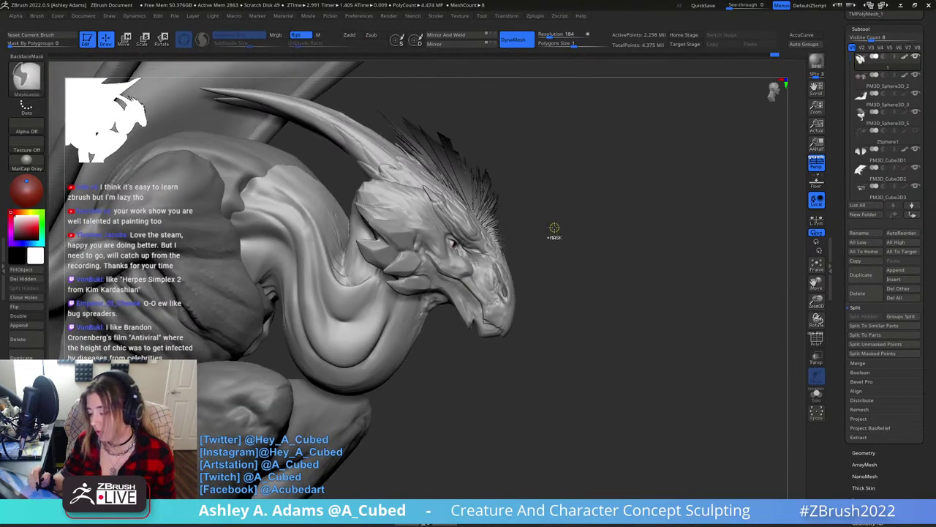
Undo the last change to the head and neck subtool and display it with dynamic subdivision.
{"action": "key", "text": "ctrl+z"}
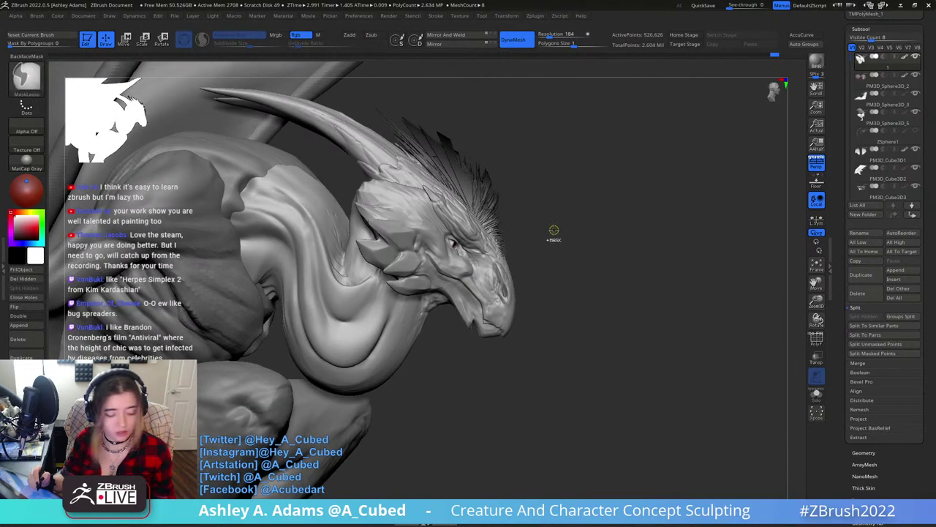
{"action": "left_click", "coordinate": [554, 230], "text": "ctrl"}
{"action": "mouse_move", "coordinate": [554, 230]}
{"action": "left_mouse_down"}
{"action": "mouse_move", "coordinate": [587, 210]}
{"action": "mouse_move", "coordinate": [512, 269]}
{"action": "left_mouse_up"}
{"action": "mouse_move", "coordinate": [513, 266]}
{"action": "right_mouse_down", "text": "ctrl"}
{"action": "mouse_move", "coordinate": [519, 283]}
{"action": "mouse_move", "coordinate": [454, 228]}
{"action": "mouse_move", "coordinate": [476, 286]}
{"action": "mouse_move", "coordinate": [454, 256]}
{"action": "right_mouse_up", "text": "ctrl"}
Carve creases around the eye and upper eyelid with the DamStandard brush.
{"action": "key", "text": "b"}
{"action": "key", "text": "d"}
{"action": "key", "text": "s"}
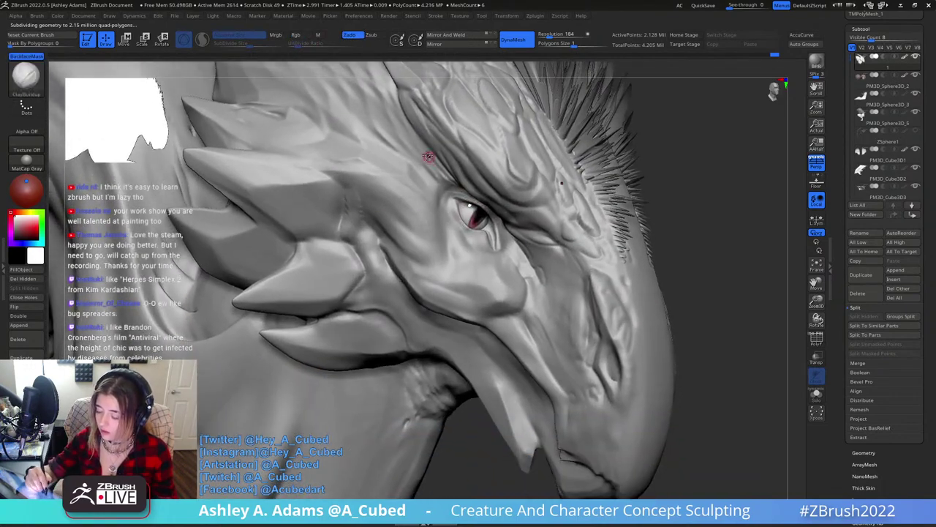
{"action": "mouse_move", "coordinate": [444, 185]}
{"action": "right_mouse_down"}
{"action": "mouse_move", "coordinate": [463, 209]}
{"action": "mouse_move", "coordinate": [457, 201]}
{"action": "right_mouse_up"}
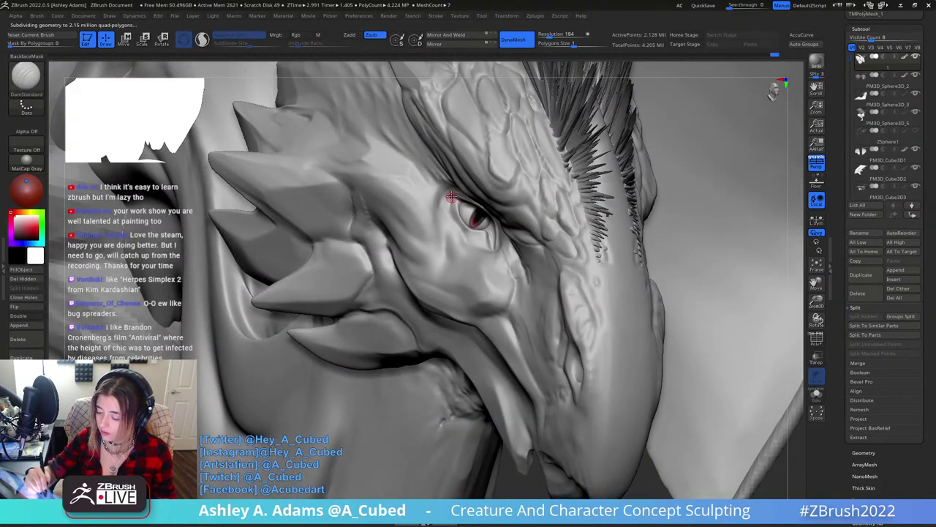
{"action": "right_click_drag", "start_coordinate": [464, 231], "coordinate": [486, 233]}
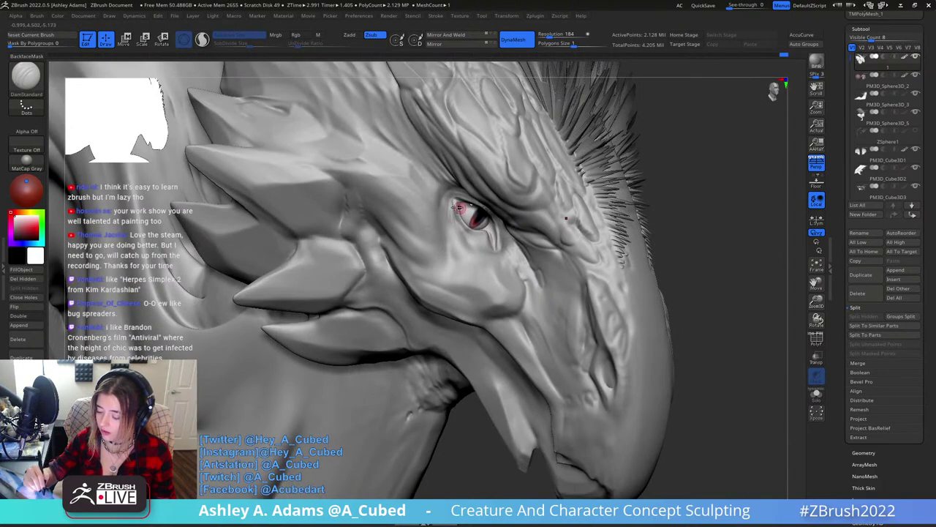
{"action": "right_click_drag", "start_coordinate": [456, 208], "coordinate": [446, 188]}
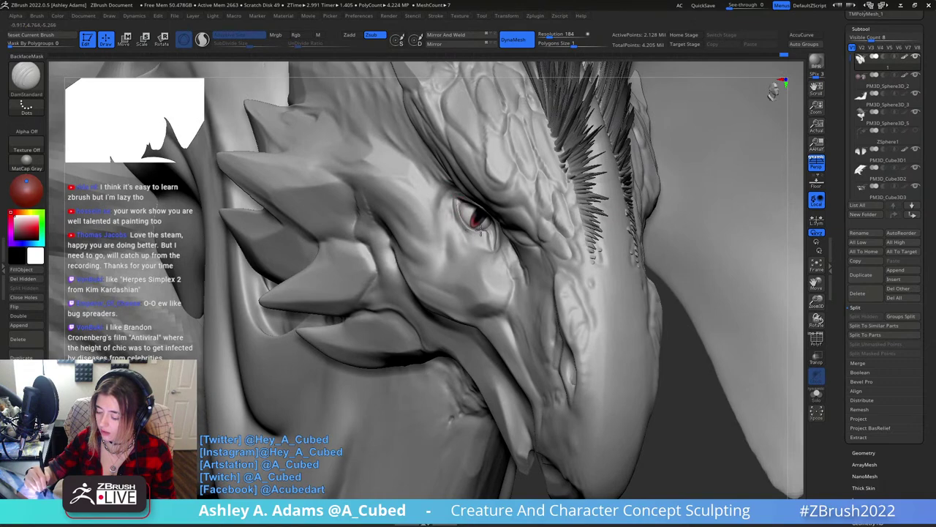
{"action": "right_click_drag", "start_coordinate": [489, 253], "coordinate": [447, 107]}
{"action": "right_click_drag", "start_coordinate": [475, 173], "coordinate": [472, 223]}
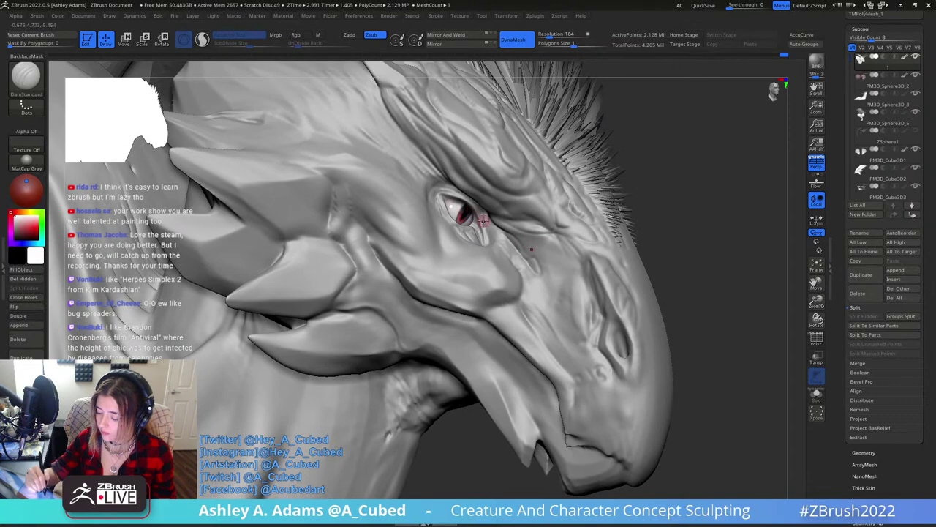
Build up the skin around the eye with ClayBuildup and sharpen its folds with DamStandard.
{"action": "mouse_move", "coordinate": [474, 198]}
{"action": "right_mouse_down"}
{"action": "mouse_move", "coordinate": [479, 223]}
{"action": "mouse_move", "coordinate": [493, 231]}
{"action": "mouse_move", "coordinate": [476, 235]}
{"action": "mouse_move", "coordinate": [435, 206]}
{"action": "right_mouse_up"}
{"action": "key", "text": "b"}
{"action": "key", "text": "c"}
{"action": "key", "text": "b"}
{"action": "key", "text": "b"}
{"action": "key", "text": "d"}
{"action": "key", "text": "s"}
Pull the eyelid rim into shape around the eyeball with the SnakeHook brush.
{"action": "key", "text": "b"}
{"action": "key", "text": "s"}
{"action": "key", "text": "h"}
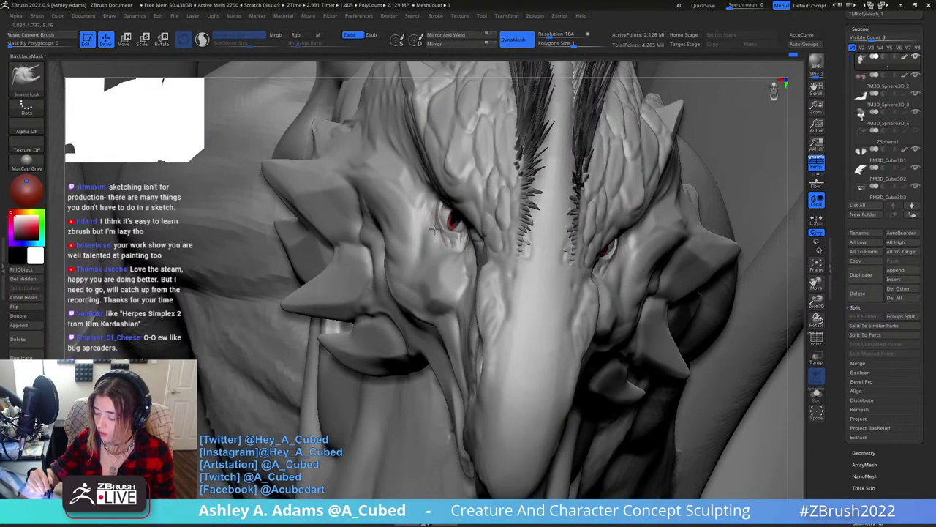
{"action": "mouse_move", "coordinate": [435, 226]}
{"action": "right_mouse_down"}
{"action": "mouse_move", "coordinate": [455, 210]}
{"action": "mouse_move", "coordinate": [539, 251]}
{"action": "mouse_move", "coordinate": [567, 223]}
{"action": "right_mouse_up"}
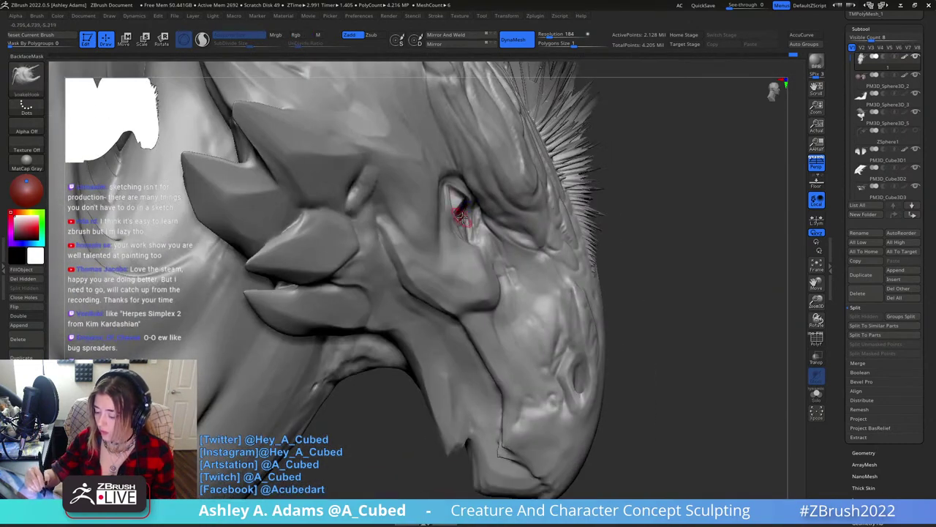
{"action": "left_click_drag", "start_coordinate": [460, 215], "coordinate": [468, 211]}
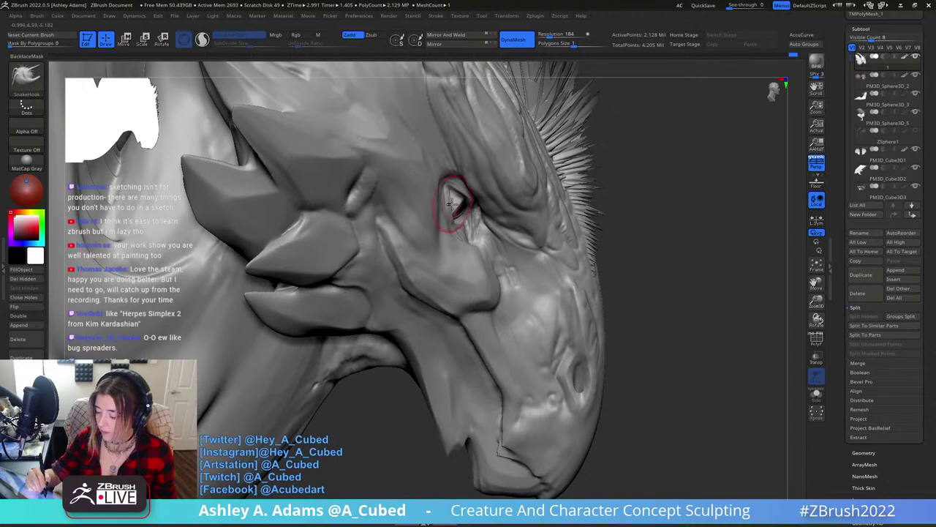
{"action": "mouse_move", "coordinate": [453, 205]}
{"action": "right_mouse_down"}
{"action": "mouse_move", "coordinate": [453, 188]}
{"action": "mouse_move", "coordinate": [409, 191]}
{"action": "right_mouse_up"}
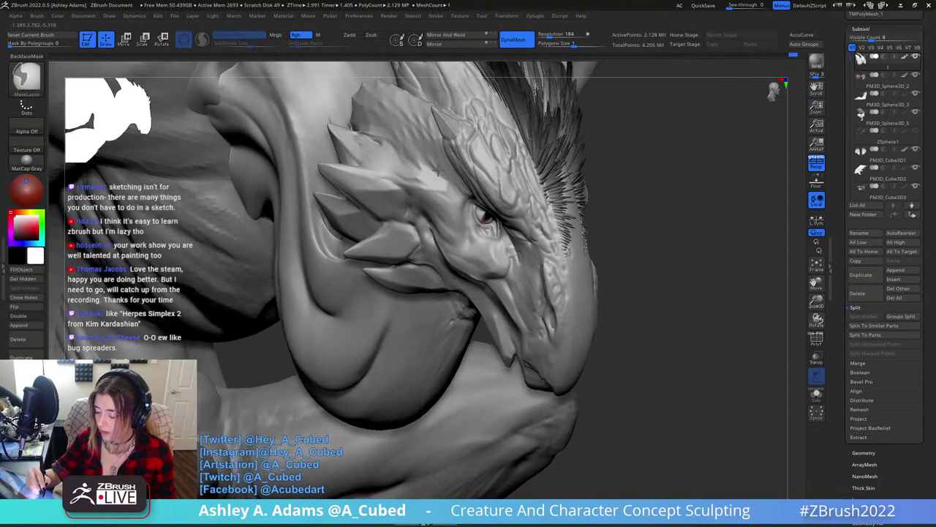
Resize the SnakeHook brush, enable AccuCurve and adjust the eye area from several angles.
{"action": "right_click_drag", "start_coordinate": [629, 157], "coordinate": [551, 256]}
{"action": "right_click", "coordinate": [618, 292]}
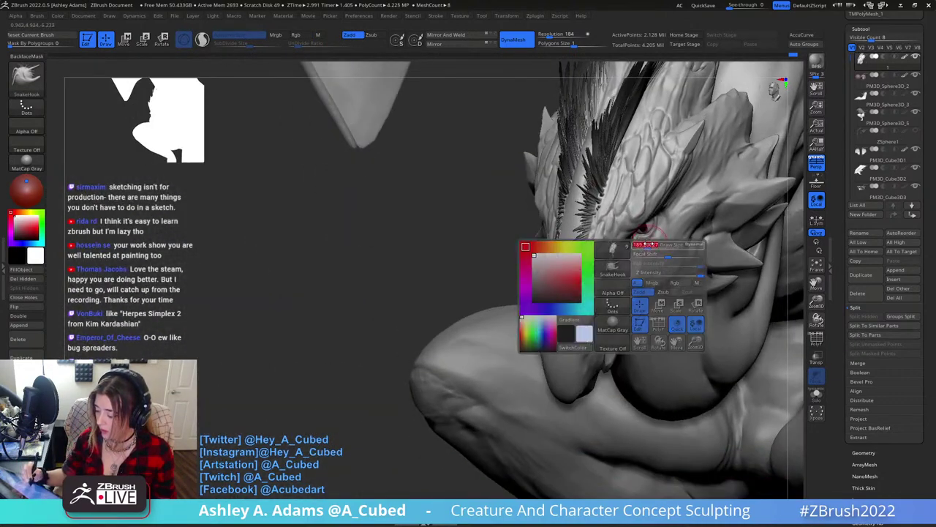
{"action": "key", "text": "space"}
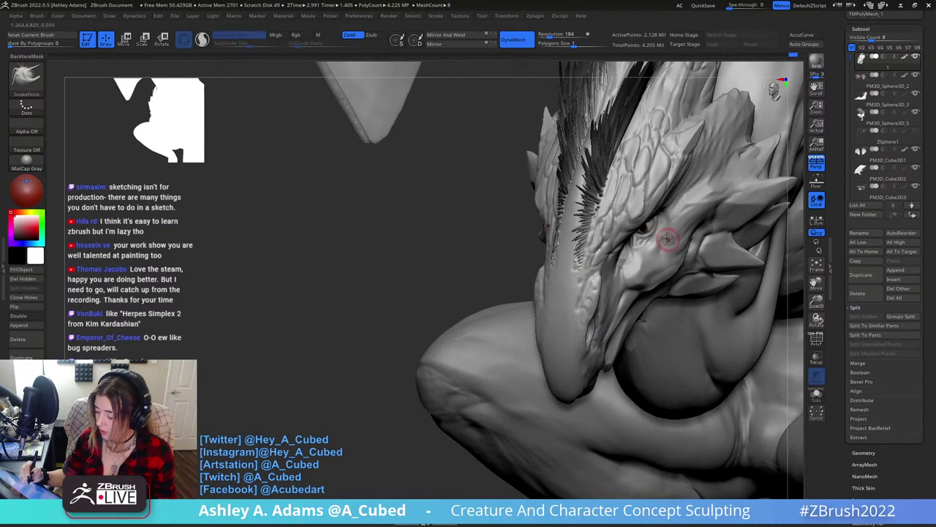
{"action": "right_click_drag", "start_coordinate": [642, 238], "coordinate": [563, 252]}
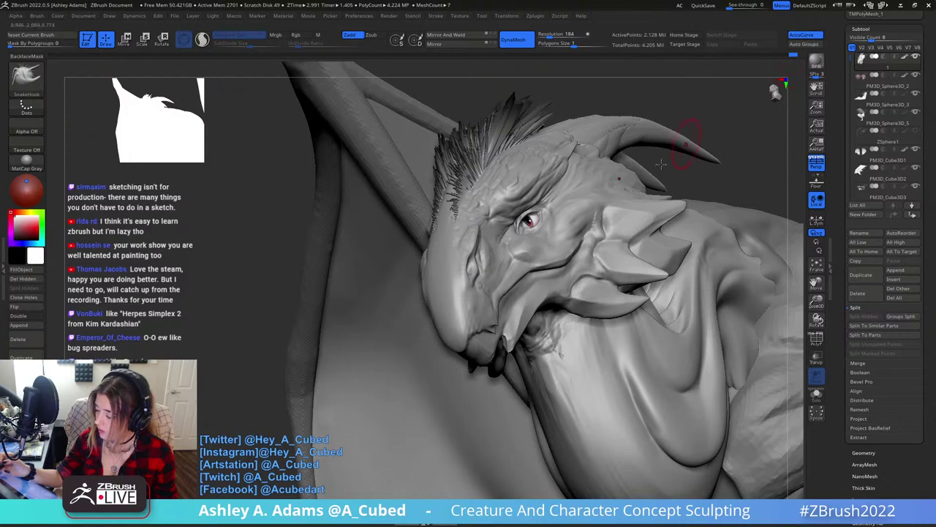
{"action": "mouse_move", "coordinate": [570, 253]}
{"action": "right_mouse_down"}
{"action": "mouse_move", "coordinate": [575, 272]}
{"action": "mouse_move", "coordinate": [541, 227]}
{"action": "mouse_move", "coordinate": [551, 252]}
{"action": "right_mouse_up"}
Reselect the head and neck subtool 1 and refine the eye corners with a resized SnakeHook brush.
{"action": "left_click", "coordinate": [541, 226], "text": "alt"}
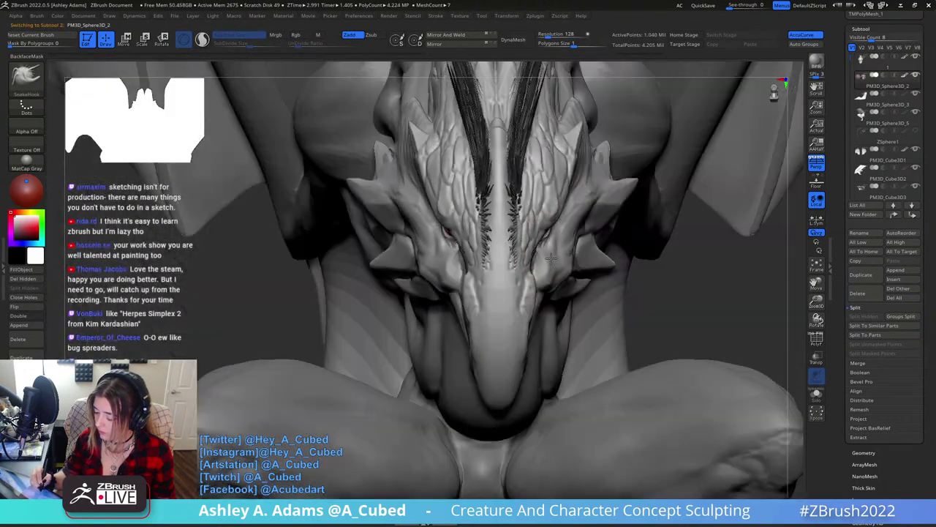
{"action": "left_click", "coordinate": [551, 220], "text": "alt"}
{"action": "mouse_move", "coordinate": [551, 219]}
{"action": "right_mouse_down"}
{"action": "mouse_move", "coordinate": [556, 210]}
{"action": "mouse_move", "coordinate": [544, 234]}
{"action": "mouse_move", "coordinate": [334, 268]}
{"action": "mouse_move", "coordinate": [548, 224]}
{"action": "mouse_move", "coordinate": [429, 315]}
{"action": "mouse_move", "coordinate": [395, 185]}
{"action": "mouse_move", "coordinate": [338, 234]}
{"action": "right_mouse_up"}
{"action": "key", "text": "space"}
{"action": "left_click", "coordinate": [379, 180]}
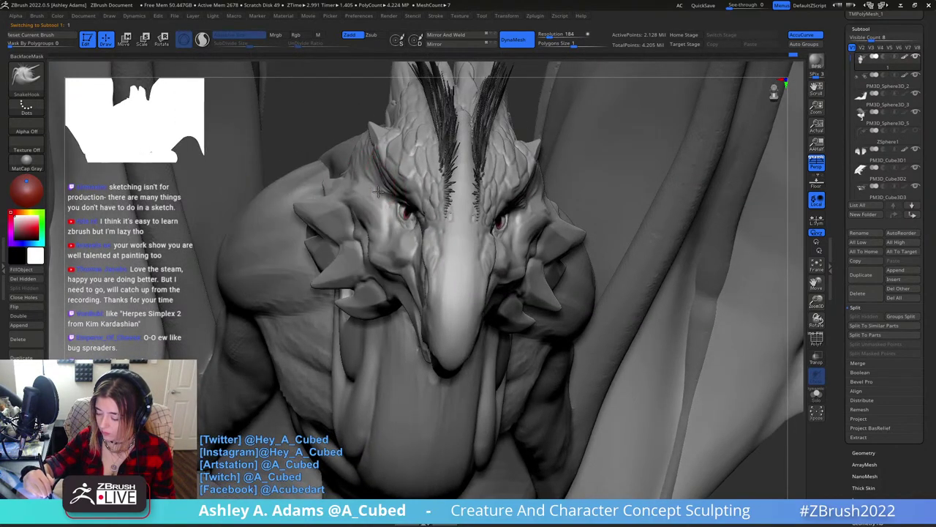
{"action": "right_click_drag", "start_coordinate": [556, 183], "coordinate": [461, 272]}
{"action": "key", "text": "space"}
{"action": "left_click_drag", "start_coordinate": [501, 221], "coordinate": [492, 221]}
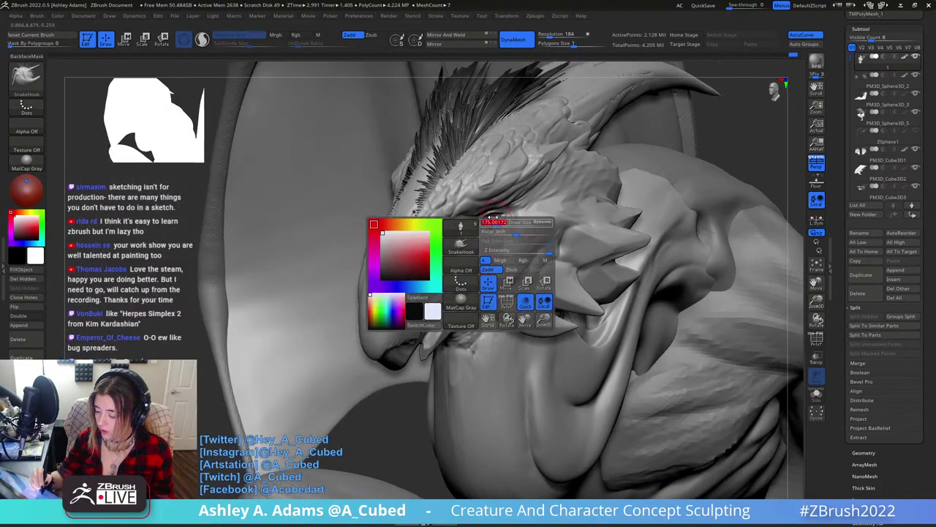
Paint a mask around the eye with the MaskPen brush and turn off dynamic subdivision.
{"action": "left_click", "coordinate": [27, 79], "text": "ctrl"}
{"action": "left_click", "coordinate": [112, 89], "text": "ctrl"}
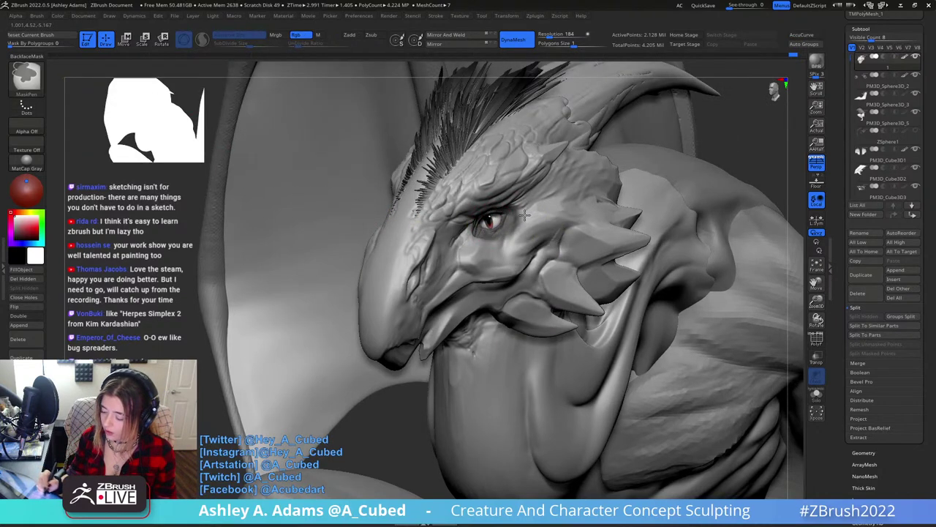
{"action": "left_click_drag", "start_coordinate": [477, 237], "coordinate": [505, 242], "text": "ctrl"}
{"action": "key", "text": "shift+d"}
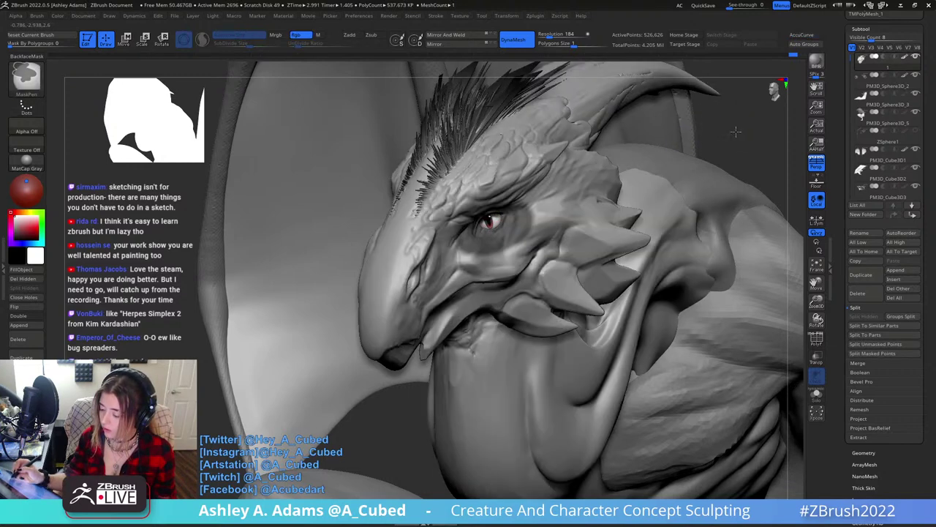
Soften and invert the mask so only the skin around the eyes stays editable.
{"action": "left_click", "coordinate": [544, 225], "text": "ctrl"}
{"action": "key", "text": "ctrl+i"}
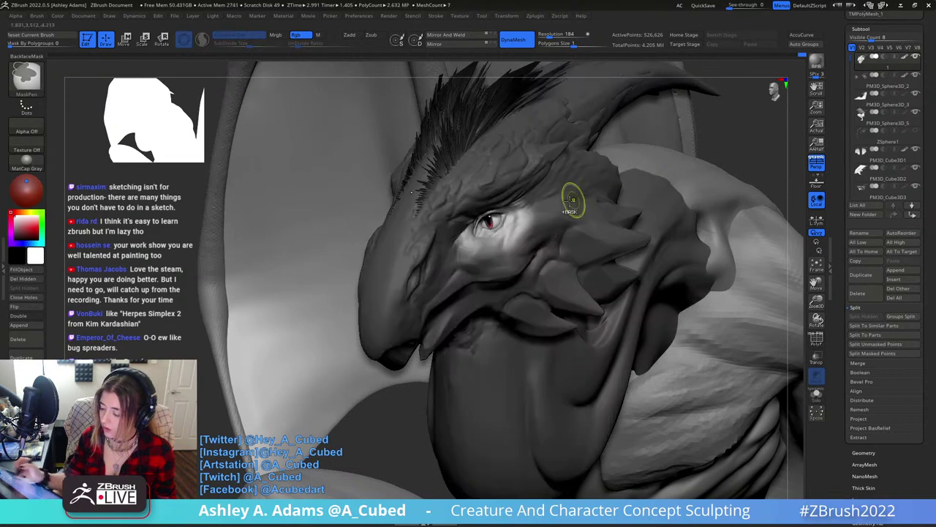
{"action": "left_click", "coordinate": [733, 131], "text": "ctrl"}
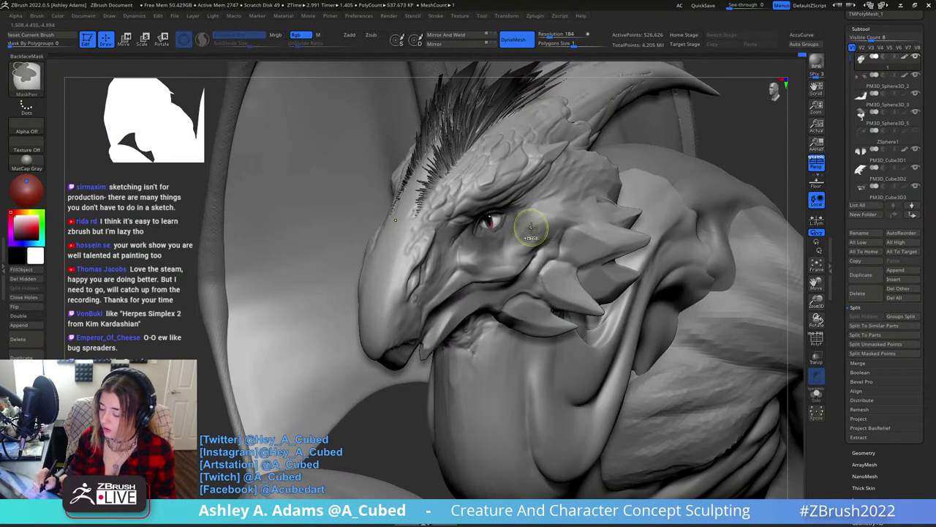
{"action": "left_click_drag", "start_coordinate": [721, 148], "coordinate": [730, 137], "text": "ctrl"}
{"action": "key", "text": "ctrl+z"}
{"action": "left_click", "coordinate": [717, 137], "text": "ctrl"}
Place the Move gizmo on the unmasked eye area in front view and reset its orientation.
{"action": "right_click_drag", "start_coordinate": [531, 219], "coordinate": [553, 201]}
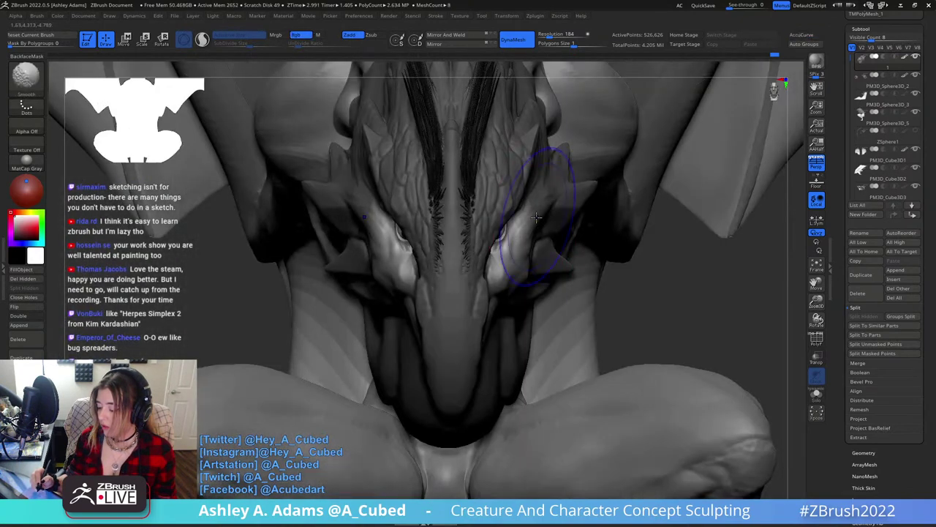
{"action": "key", "text": "w"}
{"action": "left_click", "coordinate": [508, 242]}
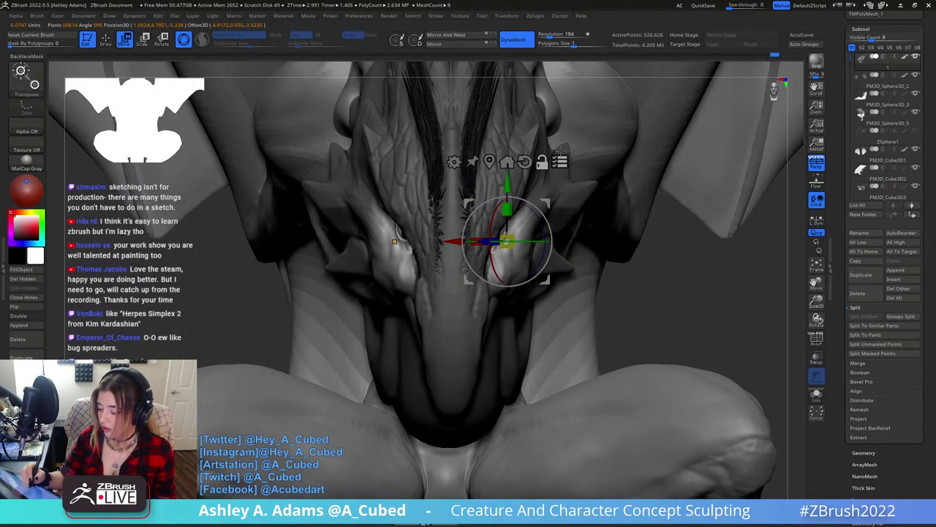
{"action": "left_click_drag", "start_coordinate": [648, 287], "coordinate": [678, 314], "text": "ctrl+shift"}
{"action": "left_click", "coordinate": [400, 233], "text": "ctrl+shift"}
{"action": "left_click", "coordinate": [449, 220], "text": "ctrl+shift"}
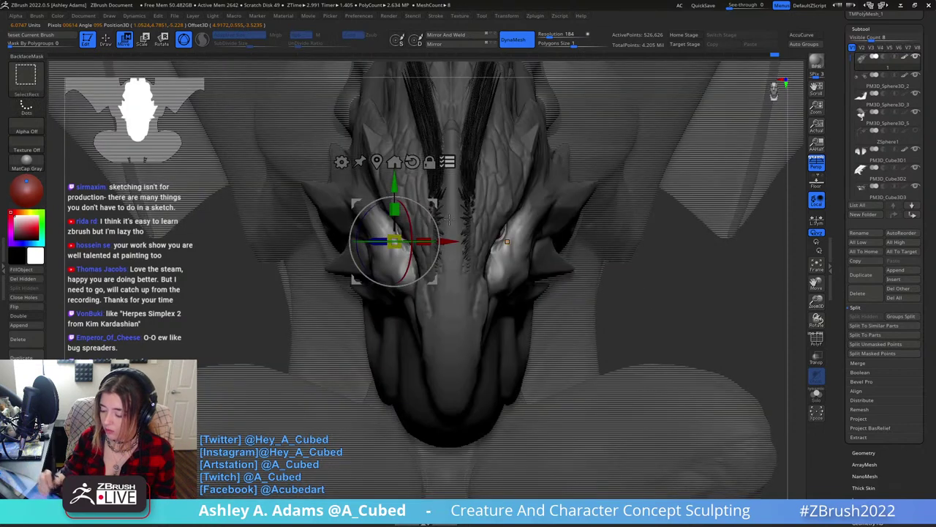
{"action": "left_click", "coordinate": [394, 158]}
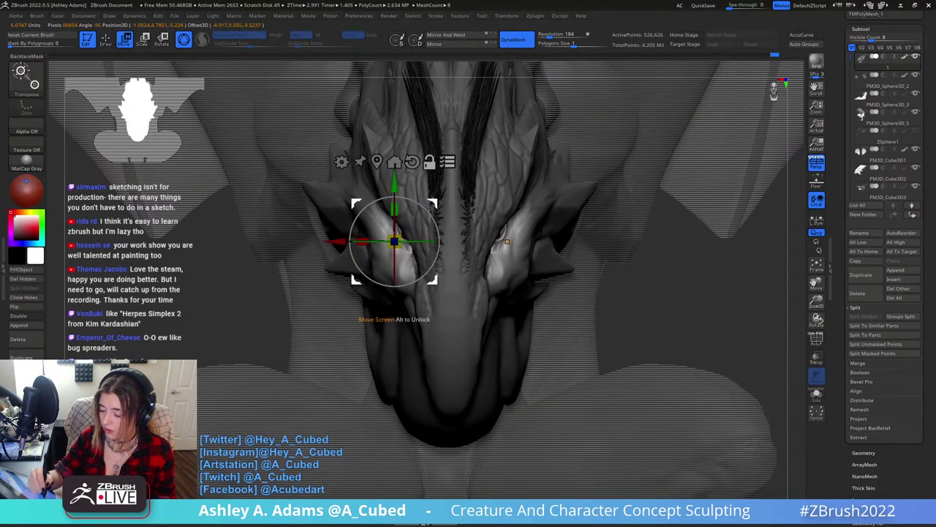
Move the unmasked skin around both eyes slightly outward and return to sculpting.
{"action": "left_click_drag", "start_coordinate": [429, 241], "coordinate": [441, 241]}
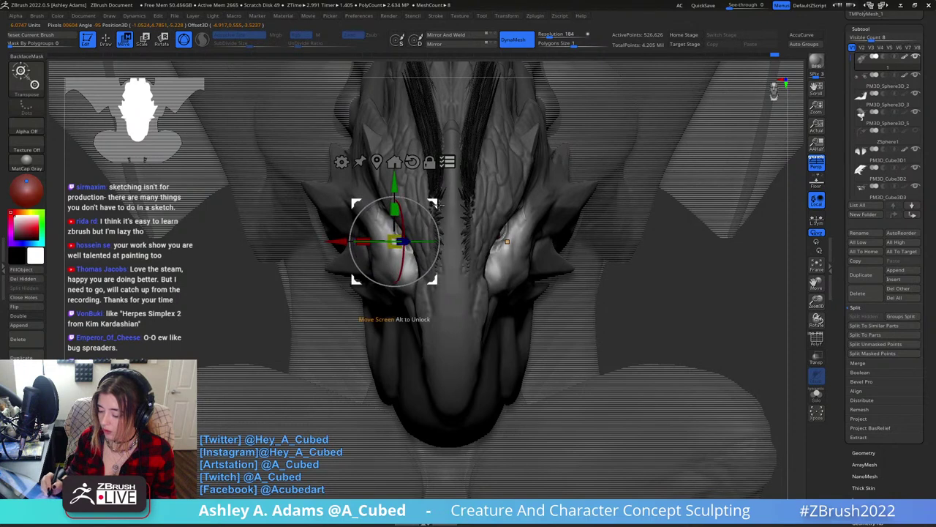
{"action": "left_click_drag", "start_coordinate": [438, 205], "coordinate": [430, 204]}
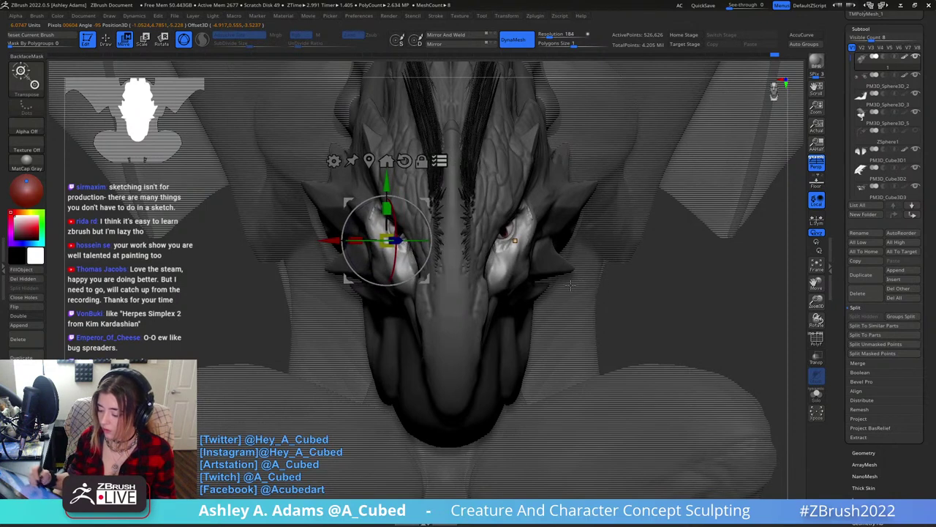
{"action": "key", "text": "q"}
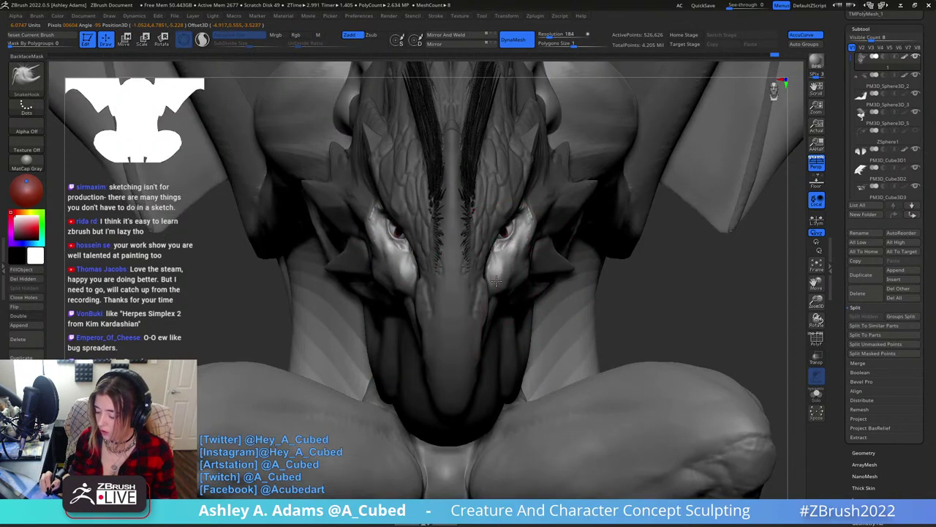
Select the eyeball subtool PM3D_Sphere3D_2 and activate the Move gizmo on it.
{"action": "right_click_drag", "start_coordinate": [536, 262], "coordinate": [408, 287]}
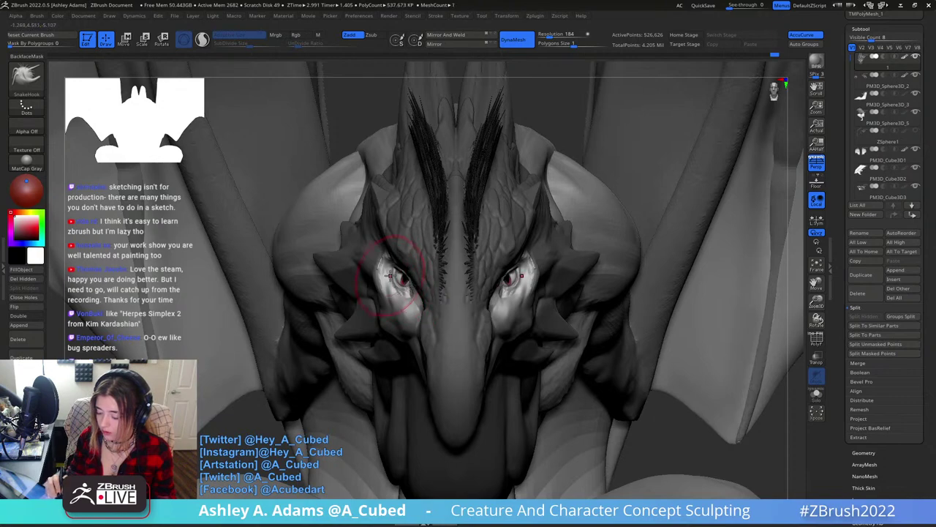
{"action": "left_click", "coordinate": [429, 261], "text": "alt"}
{"action": "key", "text": "w"}
{"action": "right_click_drag", "start_coordinate": [524, 270], "coordinate": [535, 234]}
{"action": "left_click", "coordinate": [505, 276], "text": "alt"}
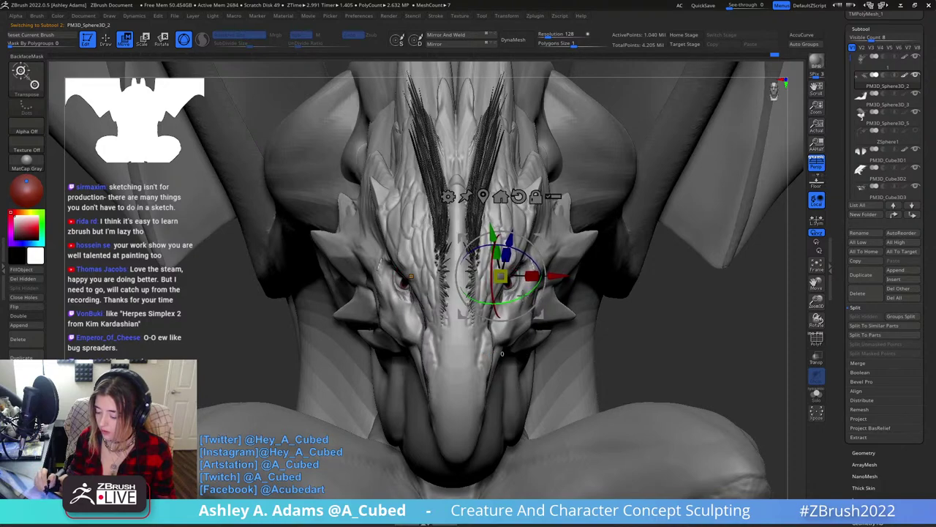
Reposition and rotate the eyeballs within their sockets so the pupils face forward, then resume sculpting.
{"action": "right_click_drag", "start_coordinate": [552, 244], "coordinate": [557, 225]}
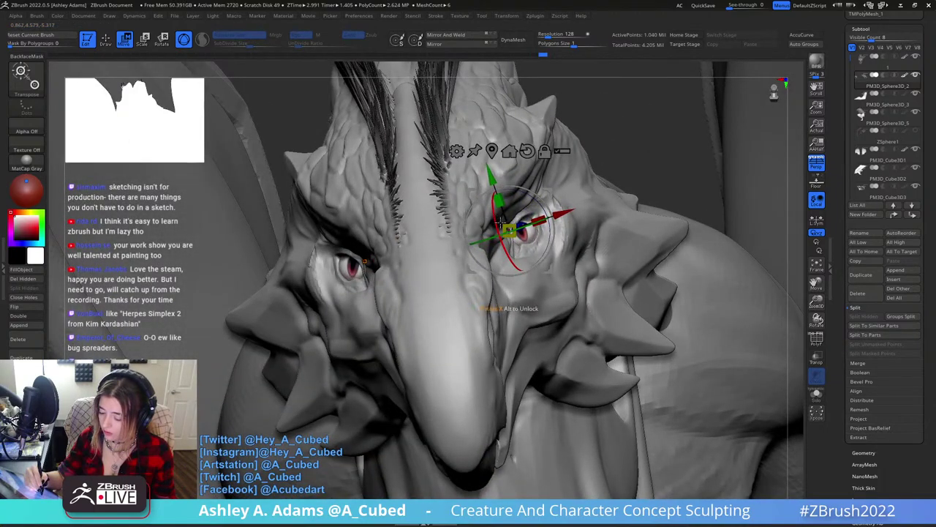
{"action": "right_click_drag", "start_coordinate": [500, 222], "coordinate": [585, 220]}
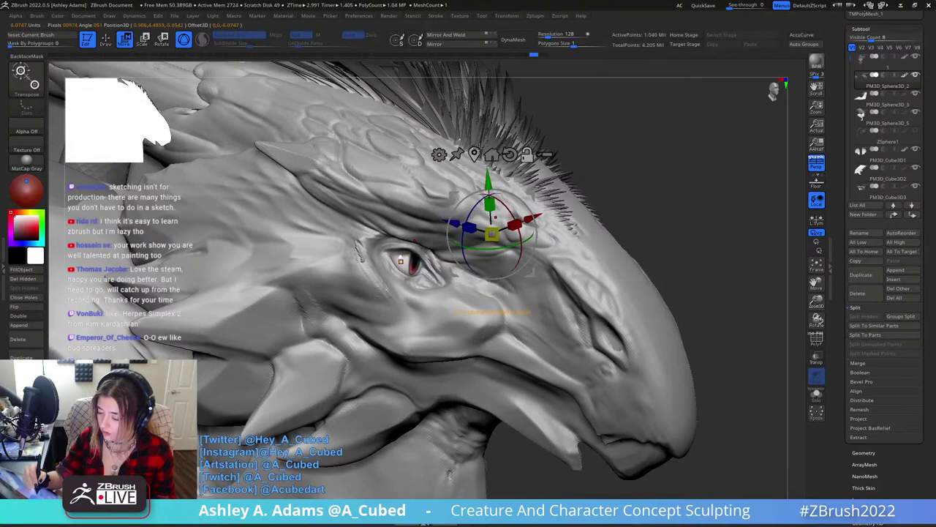
{"action": "right_click_drag", "start_coordinate": [637, 172], "coordinate": [556, 176]}
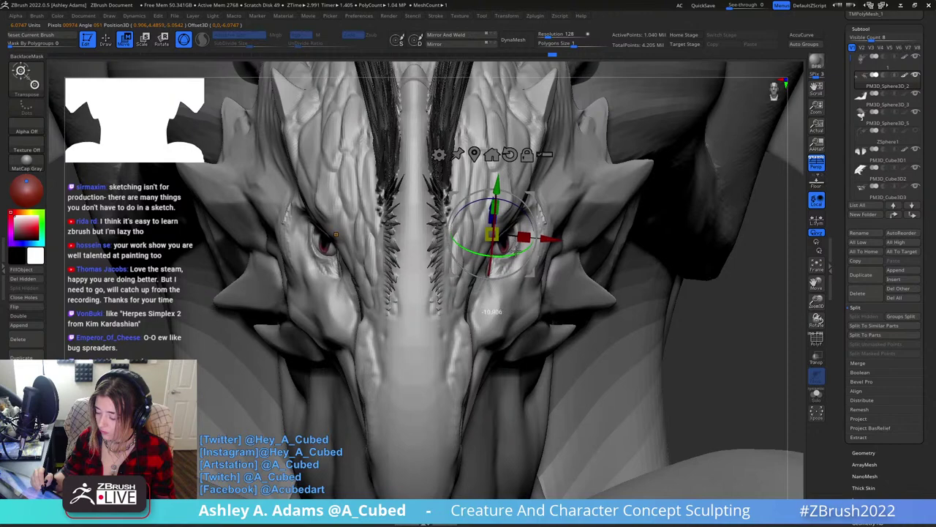
{"action": "left_click_drag", "start_coordinate": [512, 254], "coordinate": [513, 254]}
{"action": "key", "text": "q"}
{"action": "mouse_move", "coordinate": [602, 195]}
{"action": "right_mouse_down"}
{"action": "mouse_move", "coordinate": [578, 174]}
{"action": "mouse_move", "coordinate": [580, 226]}
{"action": "right_mouse_up"}
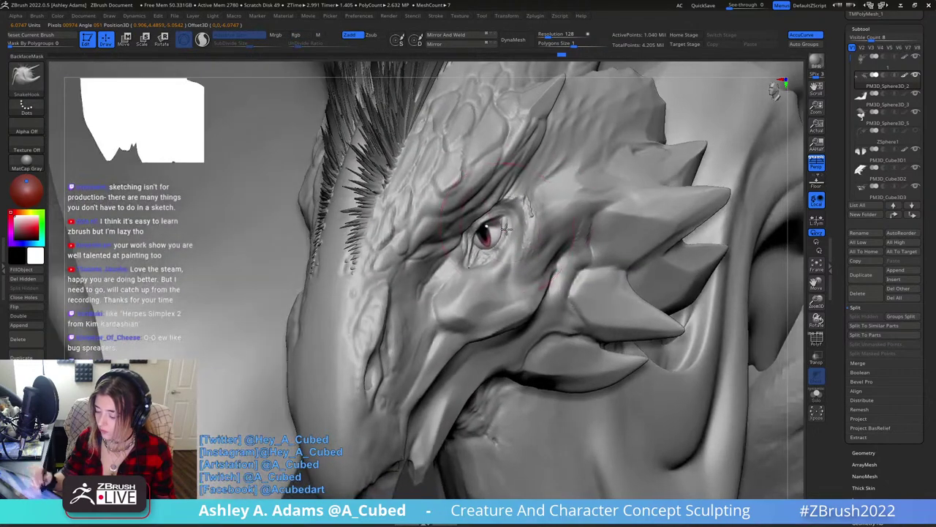
Select the head mesh, isolate the brow ridge with an inverted mask, and inflate it.
{"action": "mouse_move", "coordinate": [477, 206]}
{"action": "right_mouse_down"}
{"action": "mouse_move", "coordinate": [534, 228]}
{"action": "mouse_move", "coordinate": [476, 227]}
{"action": "mouse_move", "coordinate": [471, 256]}
{"action": "right_mouse_up"}
{"action": "left_click", "coordinate": [475, 235], "text": "alt"}
{"action": "left_click_drag", "start_coordinate": [405, 440], "coordinate": [435, 425], "text": "ctrl"}
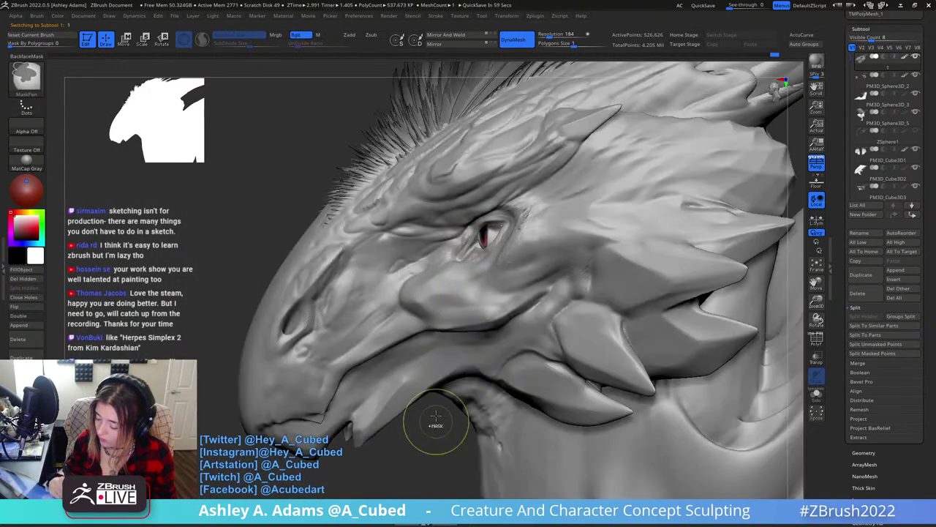
{"action": "mouse_move", "coordinate": [472, 226]}
{"action": "right_mouse_down"}
{"action": "mouse_move", "coordinate": [464, 231]}
{"action": "mouse_move", "coordinate": [488, 232]}
{"action": "mouse_move", "coordinate": [470, 225]}
{"action": "right_mouse_up"}
{"action": "left_click_drag", "start_coordinate": [407, 208], "coordinate": [597, 116], "text": "ctrl"}
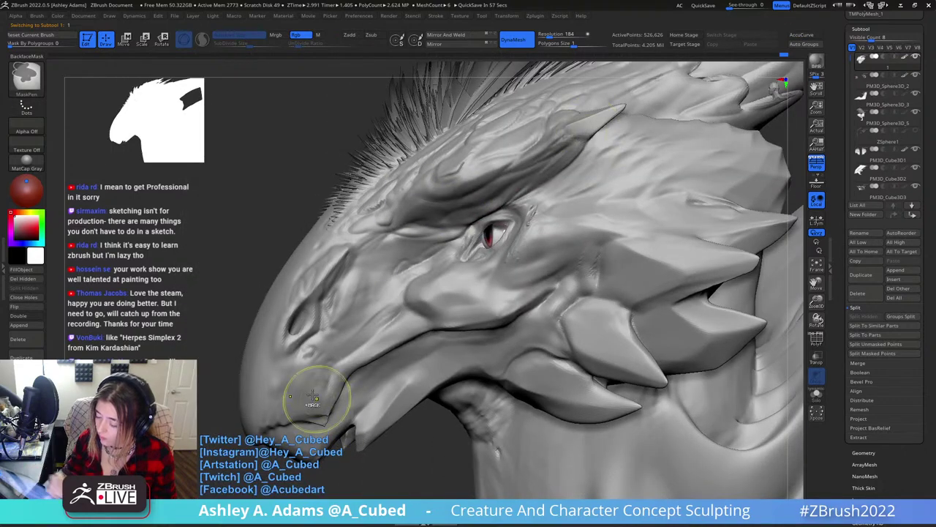
{"action": "left_click", "coordinate": [208, 365], "text": "ctrl"}
{"action": "right_click_drag", "start_coordinate": [370, 268], "coordinate": [425, 258]}
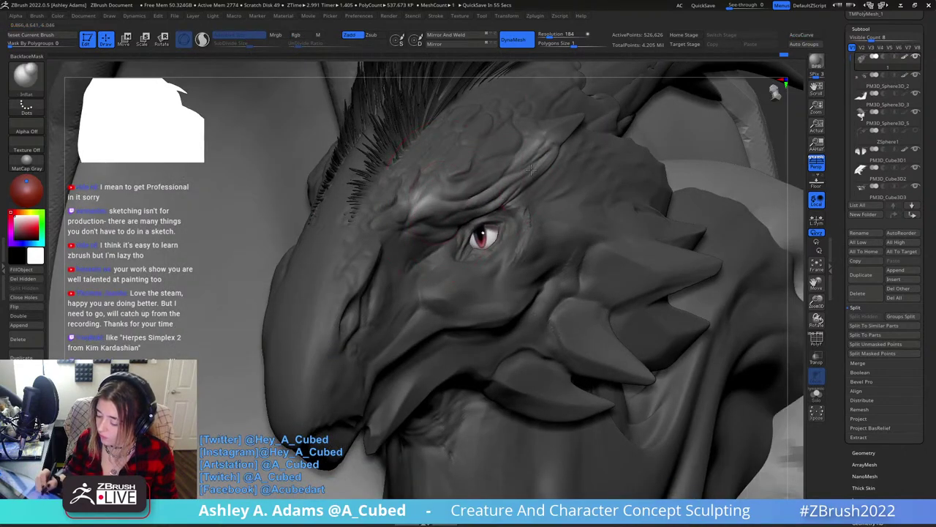
{"action": "mouse_move", "coordinate": [439, 201]}
{"action": "right_mouse_down"}
{"action": "mouse_move", "coordinate": [496, 203]}
{"action": "mouse_move", "coordinate": [512, 219]}
{"action": "mouse_move", "coordinate": [497, 310]}
{"action": "mouse_move", "coordinate": [540, 235]}
{"action": "mouse_move", "coordinate": [522, 209]}
{"action": "mouse_move", "coordinate": [468, 241]}
{"action": "right_mouse_up"}
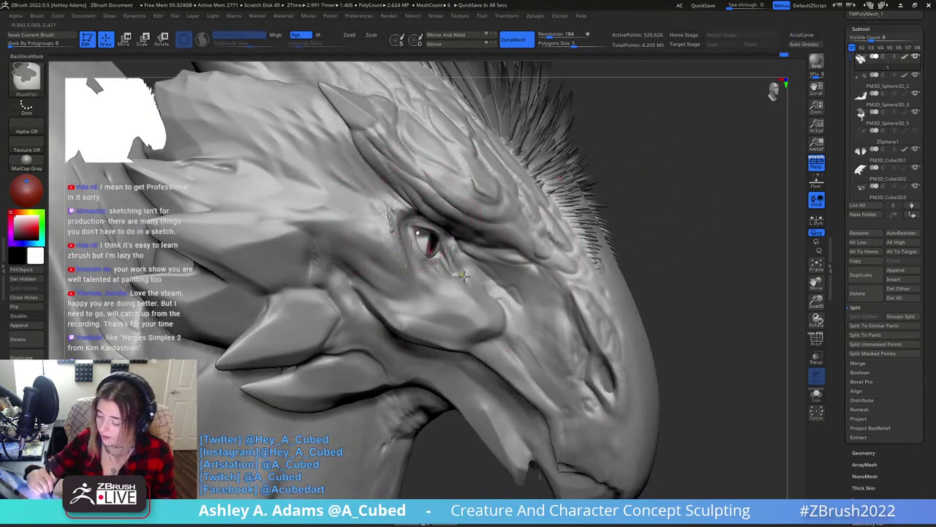
Mask the eye socket and upper cheek area, and invert the mask so only that area stays editable.
{"action": "key", "text": "space"}
{"action": "left_click_drag", "start_coordinate": [414, 235], "coordinate": [405, 235]}
{"action": "right_click_drag", "start_coordinate": [419, 234], "coordinate": [417, 222]}
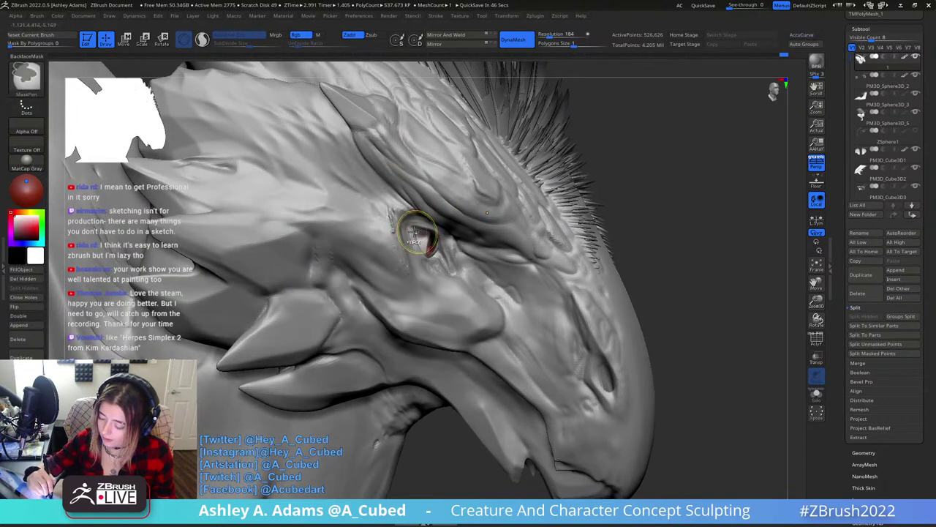
{"action": "mouse_move", "coordinate": [440, 246]}
{"action": "left_mouse_down", "text": "ctrl"}
{"action": "mouse_move", "coordinate": [392, 231]}
{"action": "mouse_move", "coordinate": [446, 308]}
{"action": "mouse_move", "coordinate": [462, 270]}
{"action": "left_mouse_up", "text": "ctrl"}
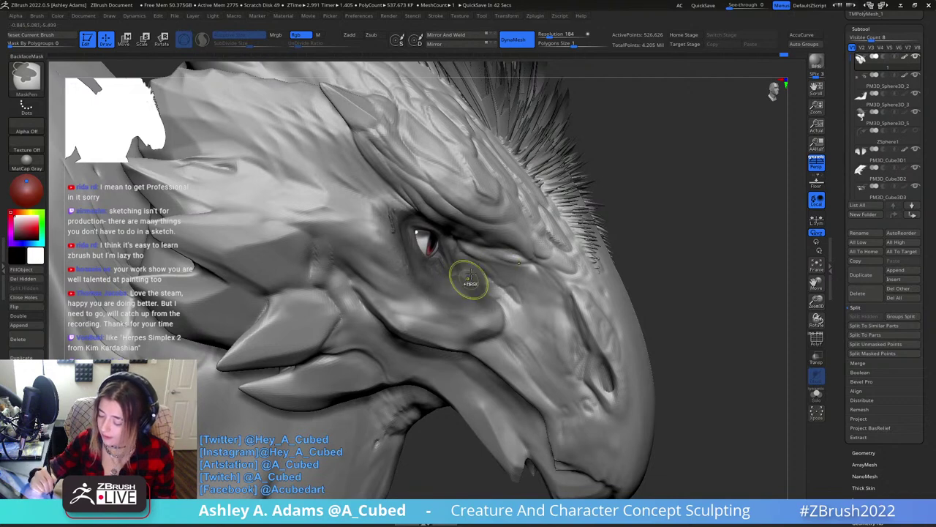
{"action": "key", "text": "ctrl+i"}
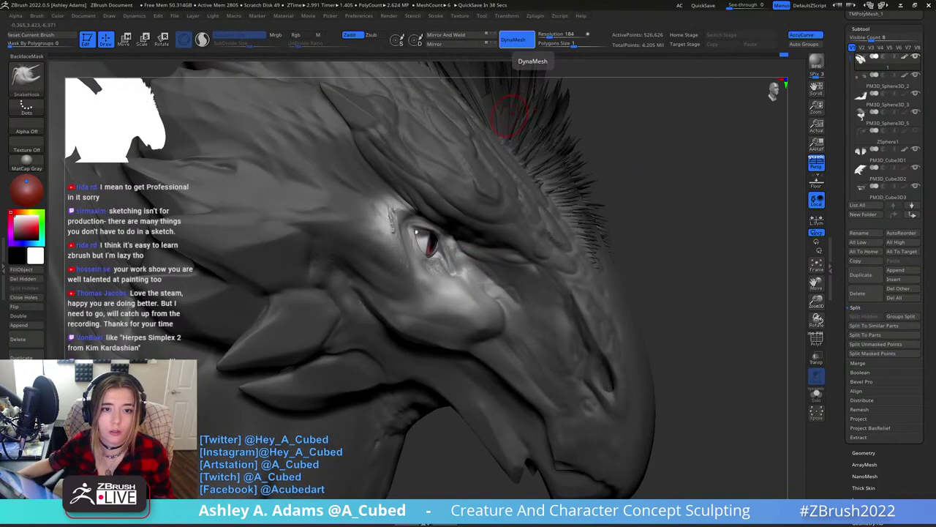
Set the gizmo to transform all selected subtools and reposition the unmasked eye area together with the eyeball.
{"action": "mouse_move", "coordinate": [612, 238]}
{"action": "left_mouse_down"}
{"action": "mouse_move", "coordinate": [649, 220]}
{"action": "mouse_move", "coordinate": [609, 240]}
{"action": "left_mouse_up"}
{"action": "key", "text": "w"}
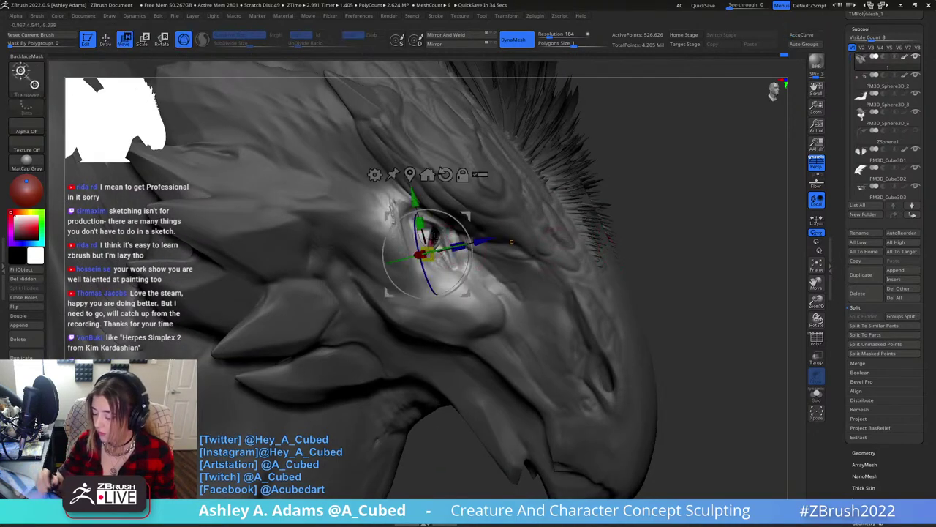
{"action": "left_click_drag", "start_coordinate": [489, 207], "coordinate": [512, 202]}
{"action": "left_click", "coordinate": [486, 174]}
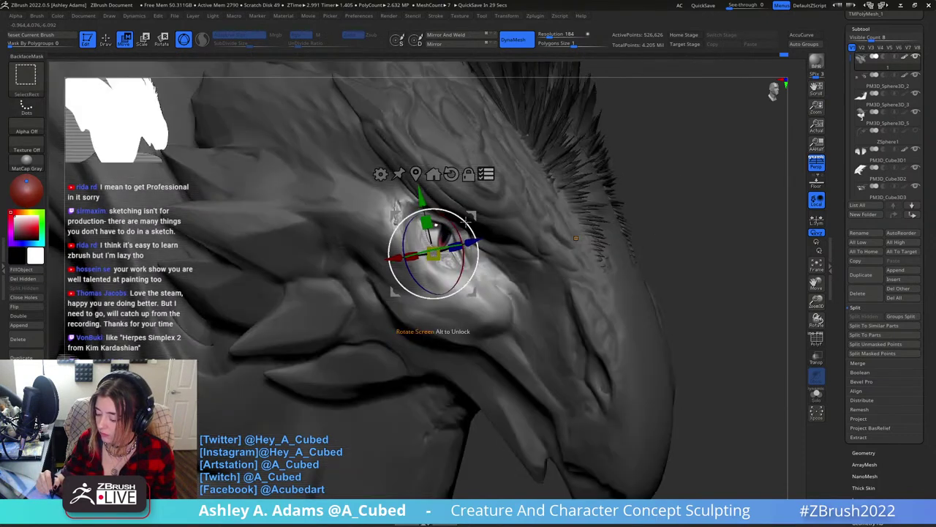
{"action": "right_click_drag", "start_coordinate": [475, 217], "coordinate": [489, 216]}
{"action": "left_click_drag", "start_coordinate": [475, 213], "coordinate": [477, 207]}
Shift the eye area in side view and rotate it about 7 degrees in front view with the gizmo.
{"action": "mouse_move", "coordinate": [589, 213]}
{"action": "right_mouse_down", "text": "ctrl"}
{"action": "mouse_move", "coordinate": [605, 175]}
{"action": "mouse_move", "coordinate": [359, 193]}
{"action": "right_mouse_up", "text": "ctrl"}
{"action": "key", "text": "q"}
{"action": "key", "text": "w"}
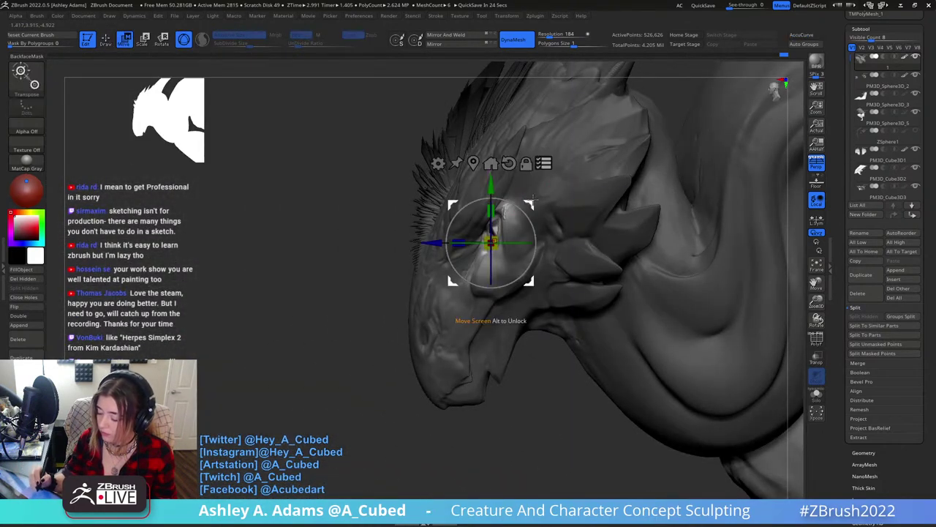
{"action": "left_click_drag", "start_coordinate": [544, 168], "coordinate": [554, 204]}
{"action": "right_click_drag", "start_coordinate": [553, 204], "coordinate": [651, 209]}
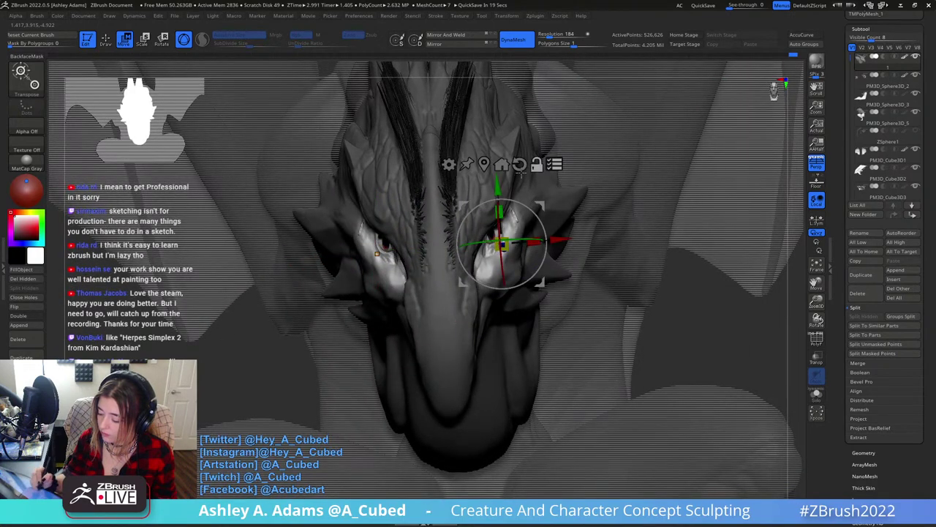
{"action": "left_click_drag", "start_coordinate": [543, 254], "coordinate": [538, 271]}
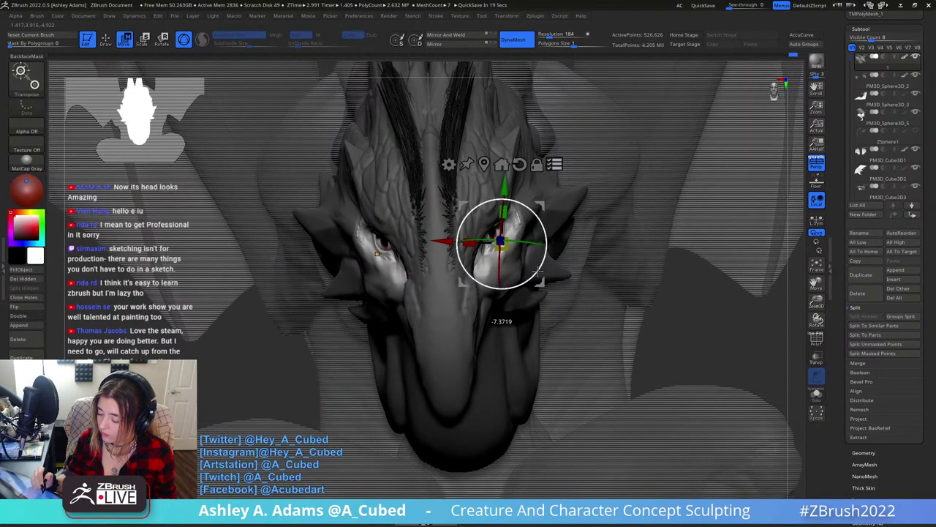
Nudge the eye area along the head's depth axis and invert the mask to protect it.
{"action": "mouse_move", "coordinate": [538, 271]}
{"action": "right_mouse_down"}
{"action": "mouse_move", "coordinate": [633, 271]}
{"action": "mouse_move", "coordinate": [563, 274]}
{"action": "right_mouse_up"}
{"action": "key", "text": "q"}
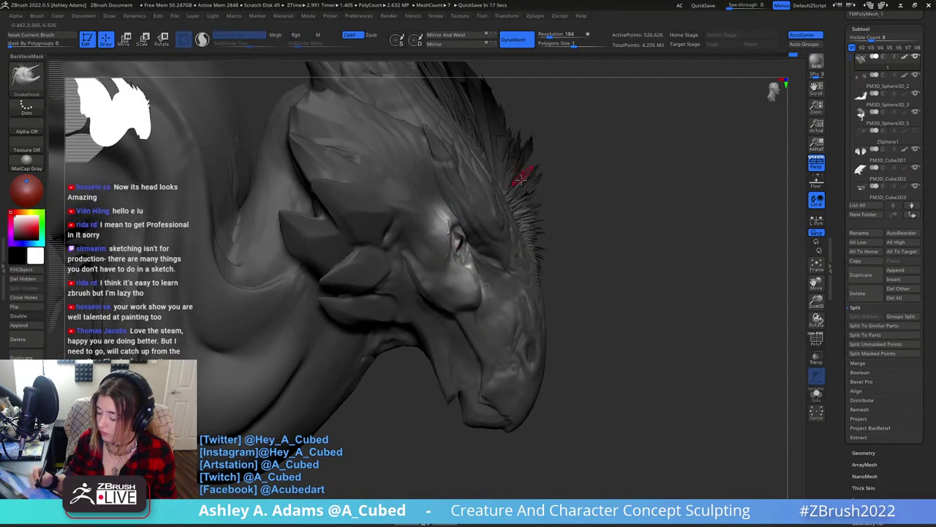
{"action": "key", "text": "w"}
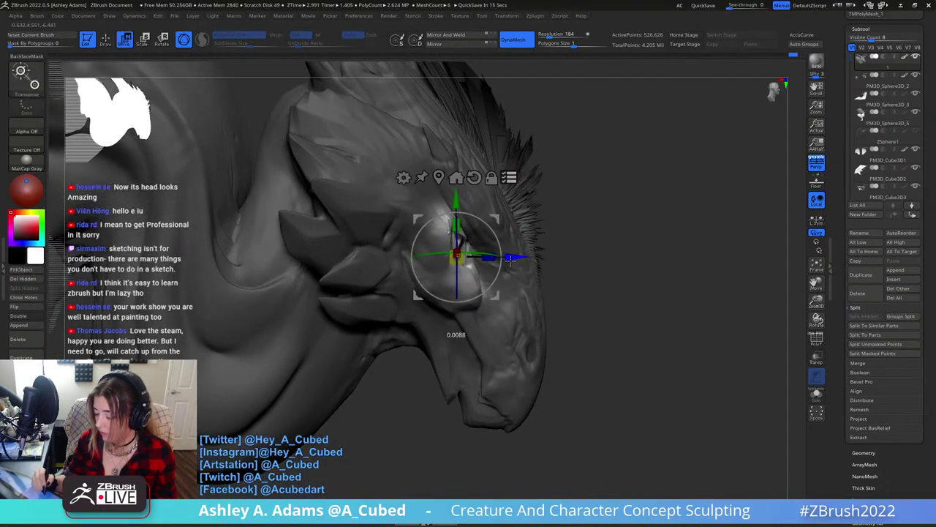
{"action": "key", "text": "q"}
{"action": "key", "text": "space"}
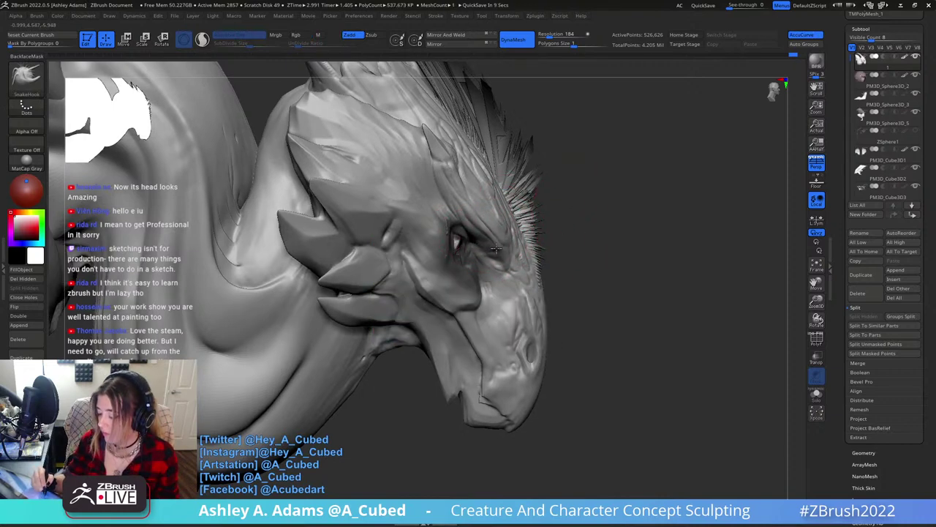
Refine the brow and face around the masked eye area with the ClayBuildup and DamStandard brushes.
{"action": "mouse_move", "coordinate": [502, 261]}
{"action": "right_mouse_down"}
{"action": "mouse_move", "coordinate": [495, 252]}
{"action": "mouse_move", "coordinate": [532, 264]}
{"action": "mouse_move", "coordinate": [497, 256]}
{"action": "mouse_move", "coordinate": [464, 272]}
{"action": "mouse_move", "coordinate": [476, 249]}
{"action": "mouse_move", "coordinate": [466, 247]}
{"action": "mouse_move", "coordinate": [494, 247]}
{"action": "mouse_move", "coordinate": [477, 226]}
{"action": "mouse_move", "coordinate": [417, 206]}
{"action": "right_mouse_up"}
{"action": "key", "text": "b"}
{"action": "key", "text": "c"}
{"action": "key", "text": "b"}
{"action": "key", "text": "b"}
{"action": "key", "text": "d"}
{"action": "key", "text": "s"}
{"action": "right_click", "coordinate": [572, 277]}
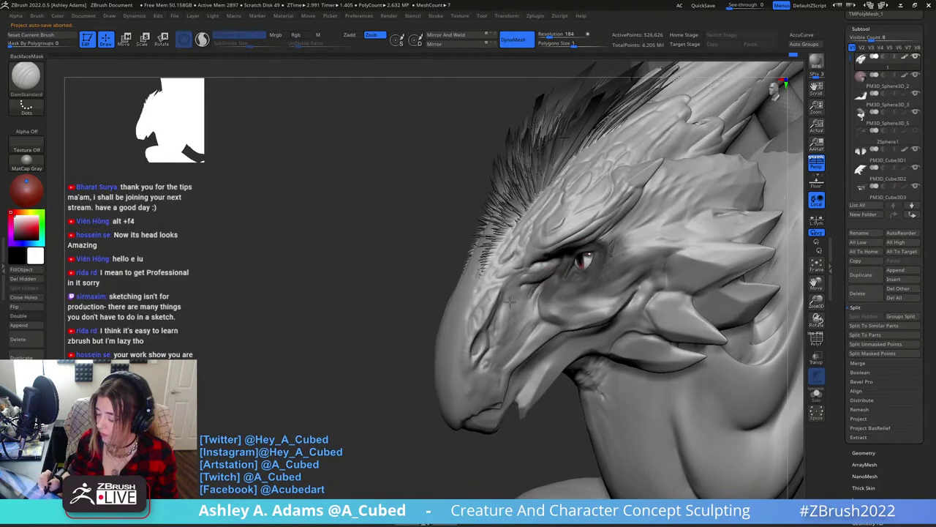
{"action": "right_click", "coordinate": [531, 307]}
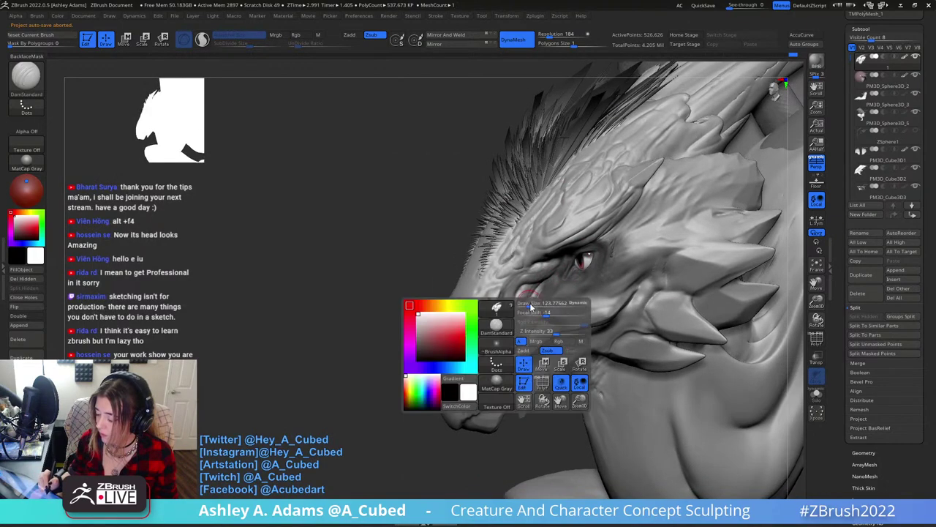
{"action": "mouse_move", "coordinate": [570, 284]}
{"action": "right_mouse_down"}
{"action": "mouse_move", "coordinate": [587, 282]}
{"action": "mouse_move", "coordinate": [550, 287]}
{"action": "right_mouse_up"}
Invert the mask to expose the eye area and adjust the eyelid shape with the SnakeHook brush.
{"action": "left_click", "coordinate": [389, 428], "text": "ctrl"}
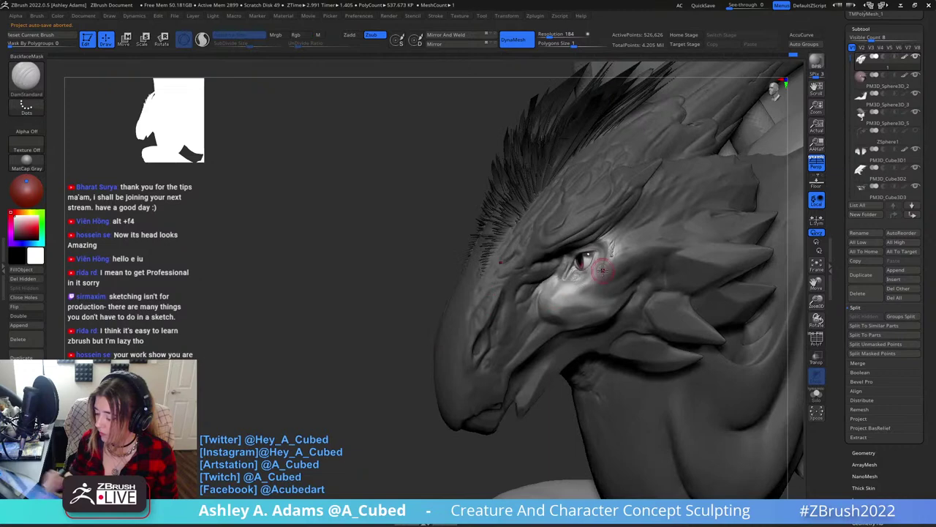
{"action": "mouse_move", "coordinate": [604, 267]}
{"action": "right_mouse_down"}
{"action": "mouse_move", "coordinate": [579, 263]}
{"action": "mouse_move", "coordinate": [568, 277]}
{"action": "mouse_move", "coordinate": [586, 277]}
{"action": "right_mouse_up"}
{"action": "key", "text": "b"}
{"action": "key", "text": "s"}
{"action": "key", "text": "h"}
Build up the skin around the eye and upper cheek with ClayBuildup, and smooth the strokes.
{"action": "key", "text": "b"}
{"action": "key", "text": "c"}
{"action": "key", "text": "b"}
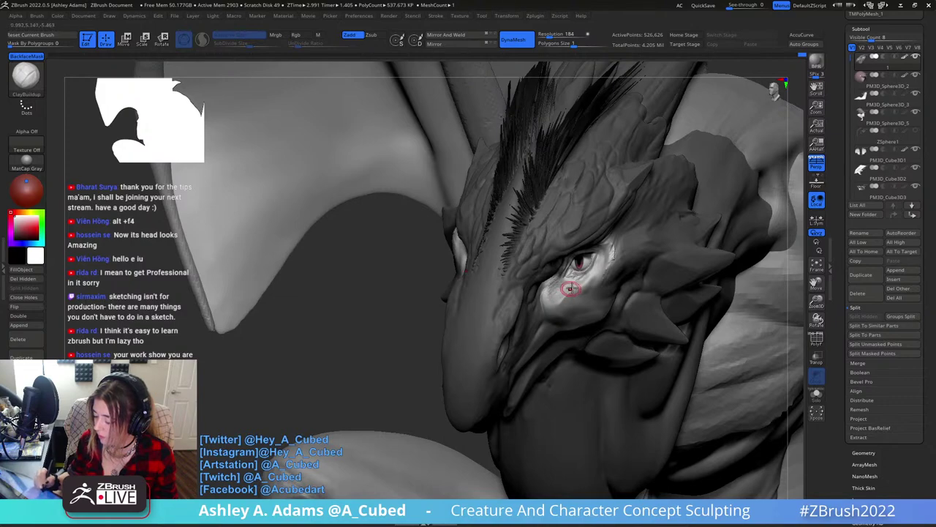
{"action": "mouse_move", "coordinate": [570, 288]}
{"action": "right_mouse_down"}
{"action": "mouse_move", "coordinate": [570, 257]}
{"action": "mouse_move", "coordinate": [536, 256]}
{"action": "mouse_move", "coordinate": [538, 266]}
{"action": "right_mouse_up"}
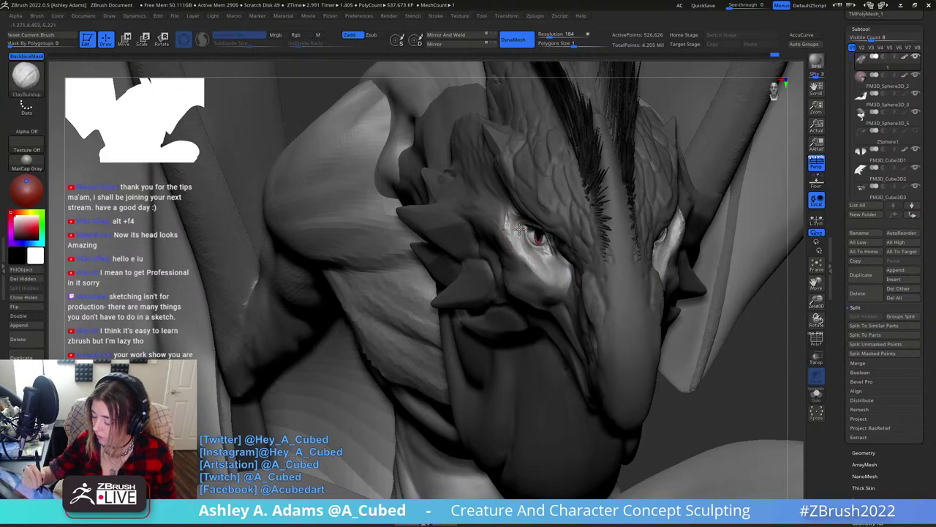
{"action": "key", "text": "shift"}
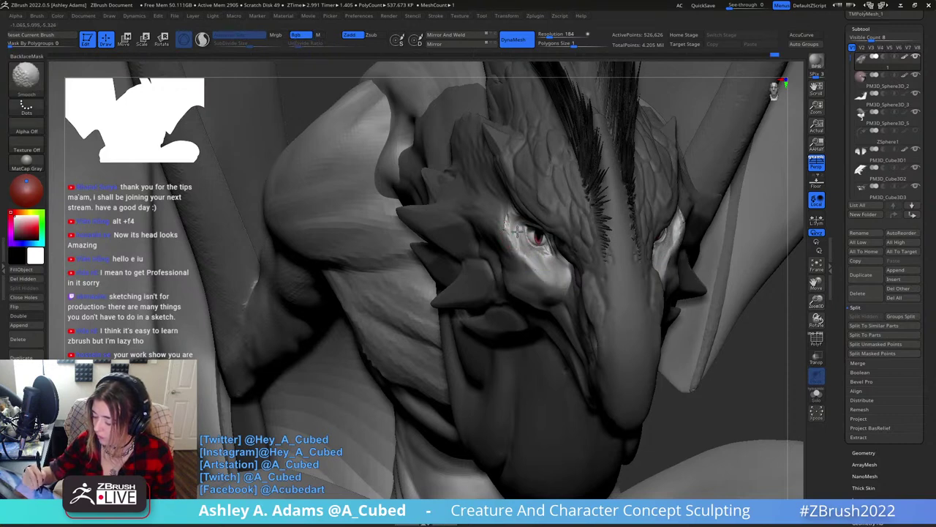
{"action": "right_click_drag", "start_coordinate": [549, 272], "coordinate": [557, 270]}
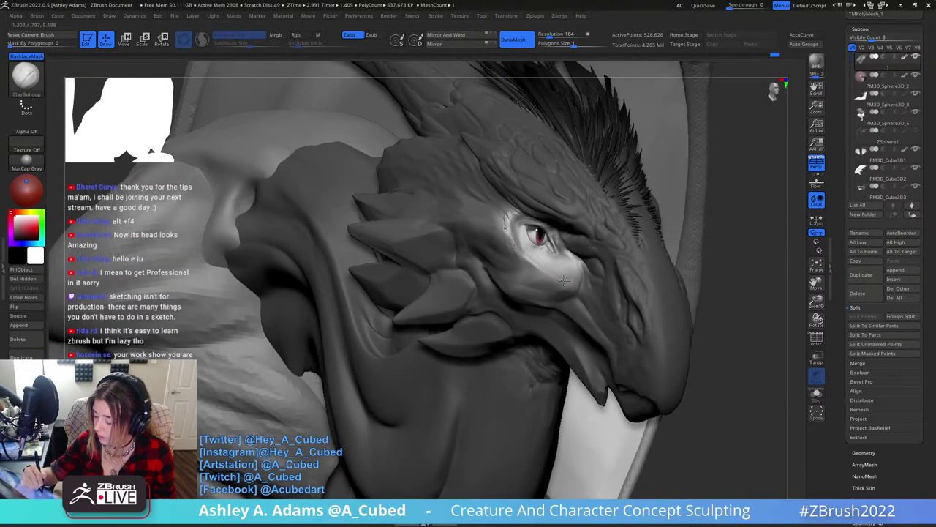
Clear the mask and build up ridged, wrinkled skin behind and below the eye with ClayBuildup.
{"action": "left_click_drag", "start_coordinate": [726, 283], "coordinate": [740, 297], "text": "ctrl"}
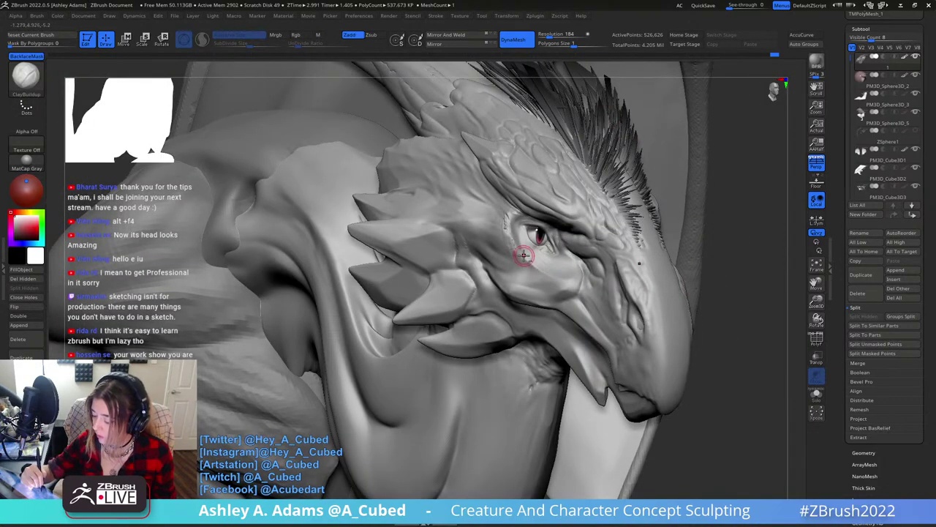
{"action": "mouse_move", "coordinate": [553, 270]}
{"action": "right_mouse_down"}
{"action": "mouse_move", "coordinate": [677, 253]}
{"action": "mouse_move", "coordinate": [671, 227]}
{"action": "mouse_move", "coordinate": [655, 227]}
{"action": "right_mouse_up"}
{"action": "key", "text": "shift"}
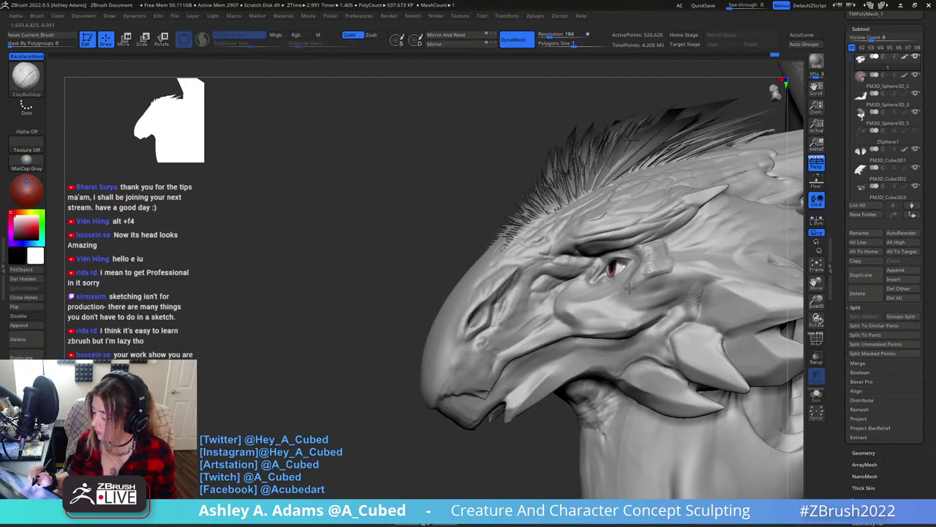
Select the eyeball subtool and use the Paint brush to darken the upper iris and add a small white highlight.
{"action": "mouse_move", "coordinate": [622, 297]}
{"action": "right_mouse_down"}
{"action": "mouse_move", "coordinate": [632, 296]}
{"action": "mouse_move", "coordinate": [611, 276]}
{"action": "mouse_move", "coordinate": [526, 235]}
{"action": "mouse_move", "coordinate": [550, 241]}
{"action": "mouse_move", "coordinate": [545, 197]}
{"action": "mouse_move", "coordinate": [454, 241]}
{"action": "mouse_move", "coordinate": [490, 267]}
{"action": "mouse_move", "coordinate": [559, 256]}
{"action": "mouse_move", "coordinate": [578, 293]}
{"action": "right_mouse_up"}
{"action": "left_click", "coordinate": [600, 209], "text": "alt"}
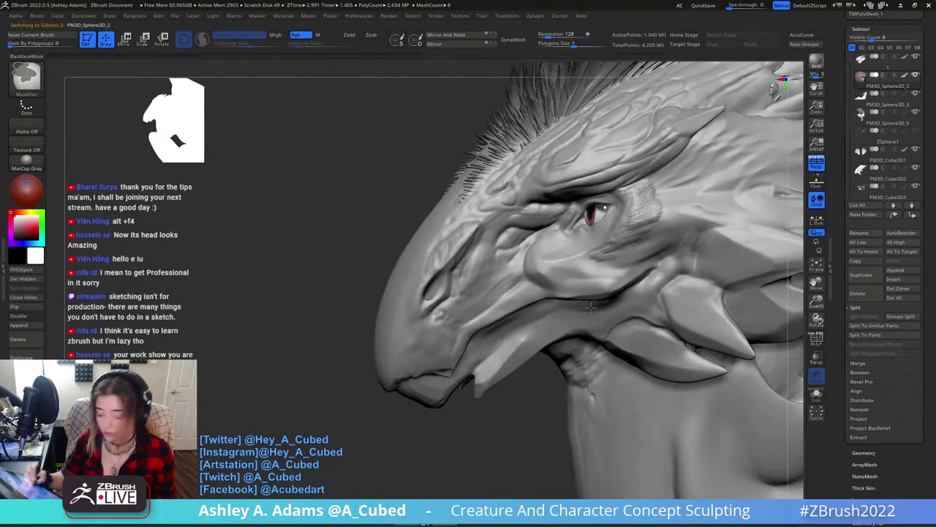
{"action": "key", "text": "b"}
{"action": "key", "text": "p"}
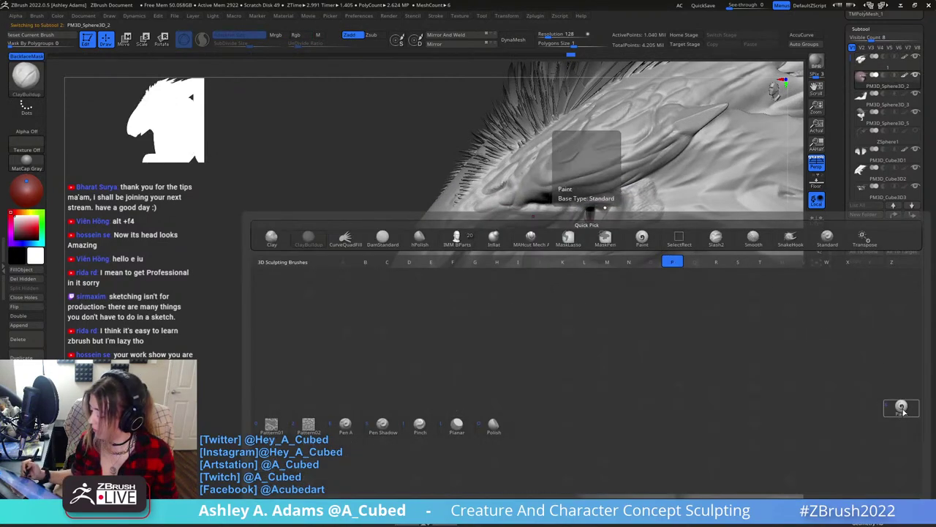
{"action": "left_click", "coordinate": [902, 407]}
{"action": "right_click_drag", "start_coordinate": [592, 211], "coordinate": [607, 228], "text": "ctrl"}
{"action": "key", "text": "space"}
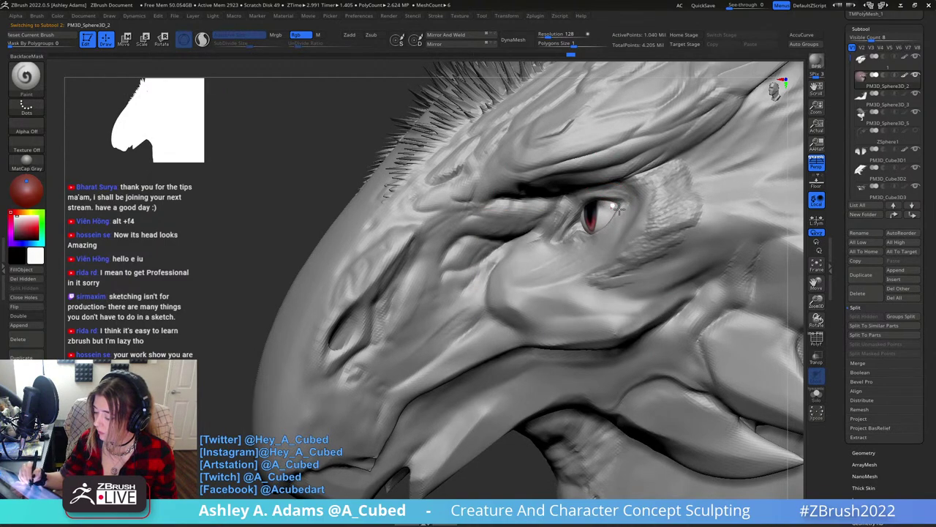
{"action": "right_click_drag", "start_coordinate": [620, 210], "coordinate": [612, 210]}
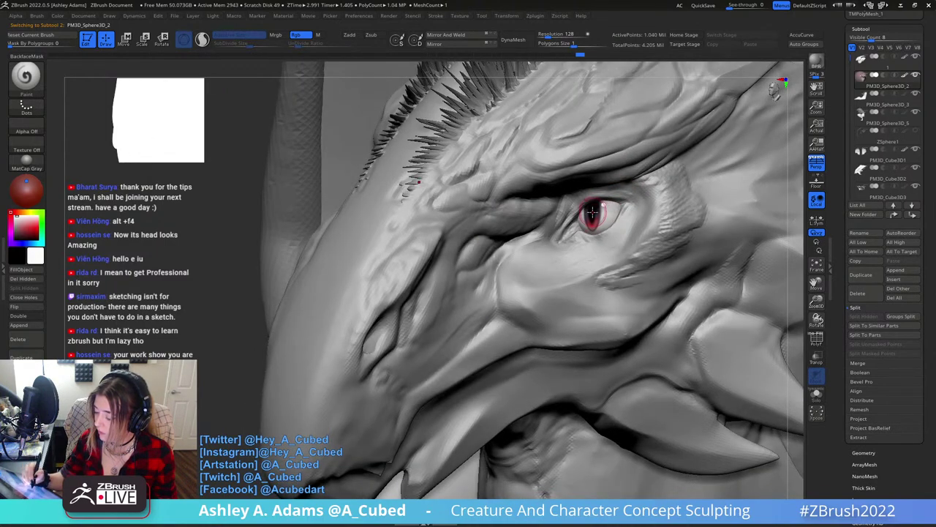
{"action": "key", "text": "v"}
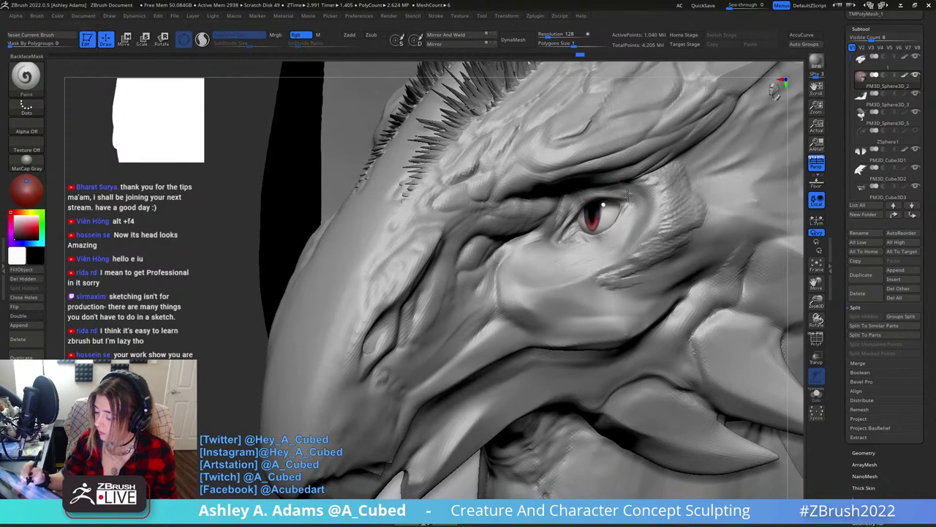
Select the head mesh and pull the eyelid edges around the eyeball into shape with the SnakeHook brush.
{"action": "right_click_drag", "start_coordinate": [581, 270], "coordinate": [556, 212], "text": "ctrl"}
{"action": "mouse_move", "coordinate": [556, 212]}
{"action": "right_mouse_down"}
{"action": "mouse_move", "coordinate": [607, 305]}
{"action": "mouse_move", "coordinate": [604, 224]}
{"action": "mouse_move", "coordinate": [568, 223]}
{"action": "mouse_move", "coordinate": [542, 289]}
{"action": "mouse_move", "coordinate": [494, 266]}
{"action": "right_mouse_up"}
{"action": "left_click", "coordinate": [539, 221], "text": "alt"}
{"action": "right_click", "coordinate": [495, 265]}
{"action": "key", "text": "b"}
{"action": "key", "text": "s"}
{"action": "key", "text": "h"}
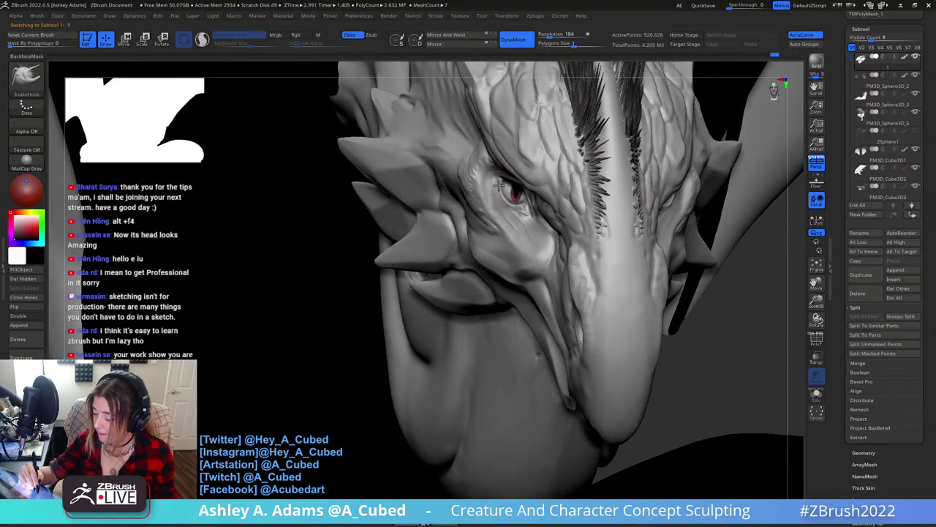
{"action": "left_click_drag", "start_coordinate": [499, 185], "coordinate": [505, 192]}
{"action": "mouse_move", "coordinate": [515, 191]}
{"action": "right_mouse_down"}
{"action": "mouse_move", "coordinate": [527, 189]}
{"action": "mouse_move", "coordinate": [502, 192]}
{"action": "mouse_move", "coordinate": [532, 208]}
{"action": "right_mouse_up"}
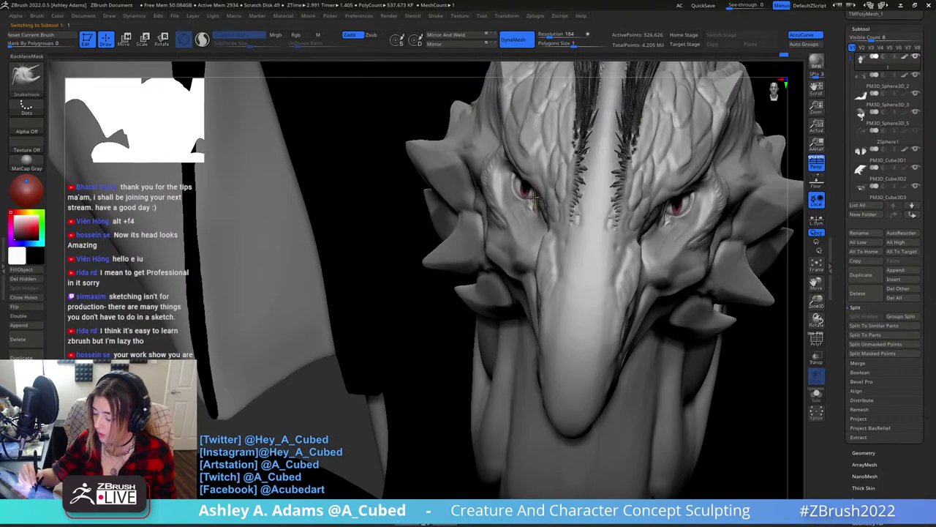
Adjust the eye area from the front and sharpen the facial creases with the DamStandard brush.
{"action": "mouse_move", "coordinate": [660, 205]}
{"action": "right_mouse_down"}
{"action": "mouse_move", "coordinate": [607, 191]}
{"action": "mouse_move", "coordinate": [549, 234]}
{"action": "mouse_move", "coordinate": [529, 218]}
{"action": "mouse_move", "coordinate": [524, 208]}
{"action": "mouse_move", "coordinate": [637, 168]}
{"action": "mouse_move", "coordinate": [600, 172]}
{"action": "right_mouse_up"}
{"action": "key", "text": "space"}
{"action": "mouse_move", "coordinate": [386, 238]}
{"action": "right_mouse_down", "text": "alt"}
{"action": "mouse_move", "coordinate": [527, 201]}
{"action": "mouse_move", "coordinate": [537, 236]}
{"action": "mouse_move", "coordinate": [536, 184]}
{"action": "mouse_move", "coordinate": [519, 215]}
{"action": "mouse_move", "coordinate": [528, 198]}
{"action": "right_mouse_up", "text": "alt"}
{"action": "key", "text": "space"}
{"action": "key", "text": "b"}
{"action": "key", "text": "d"}
{"action": "key", "text": "s"}
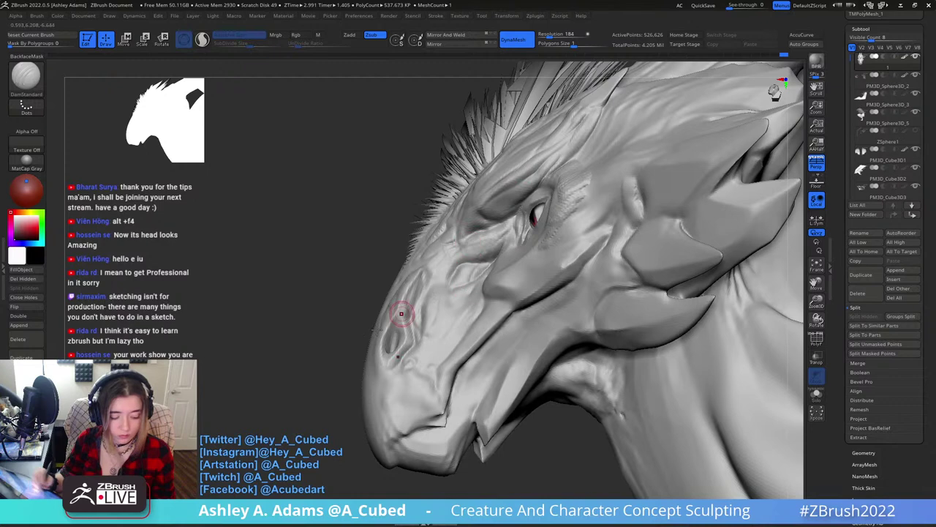
Try a DynaMesh remesh of the head, undo it, and subdivide the head mesh instead.
{"action": "key", "text": "ctrl"}
{"action": "left_click_drag", "start_coordinate": [265, 306], "coordinate": [315, 371], "text": "ctrl"}
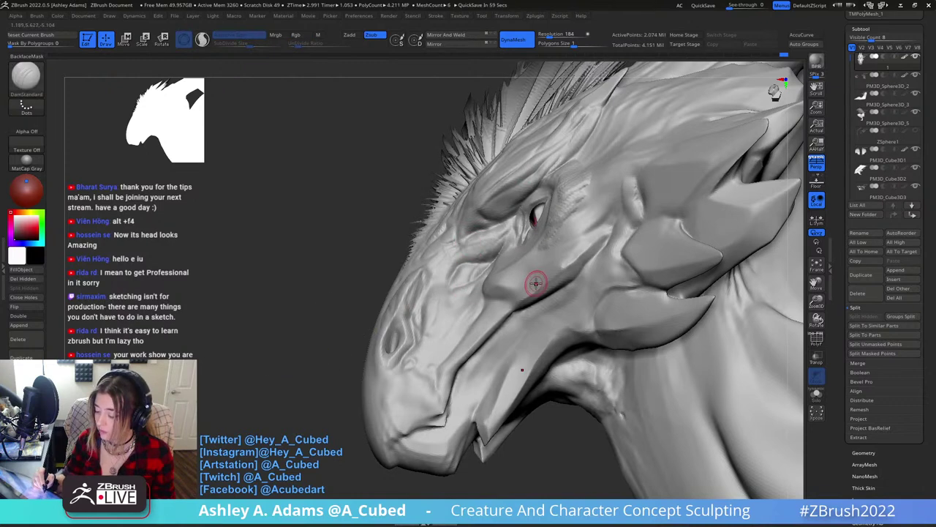
{"action": "key", "text": "ctrl+z"}
{"action": "left_click", "coordinate": [554, 226], "text": "alt"}
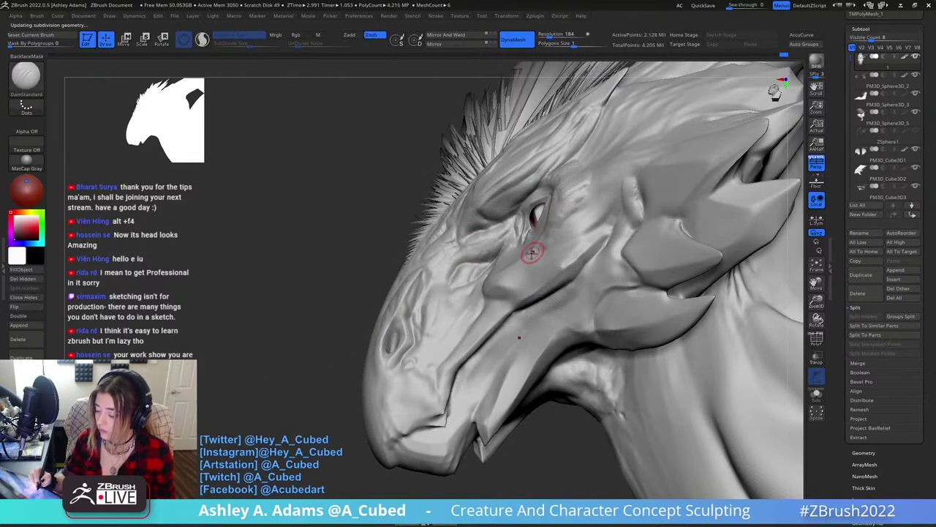
Smooth the rough wrinkled skin behind the eye.
{"action": "right_click_drag", "start_coordinate": [534, 253], "coordinate": [534, 221]}
{"action": "key", "text": "shift"}
{"action": "left_click_drag", "start_coordinate": [566, 190], "coordinate": [550, 235], "text": "shift"}
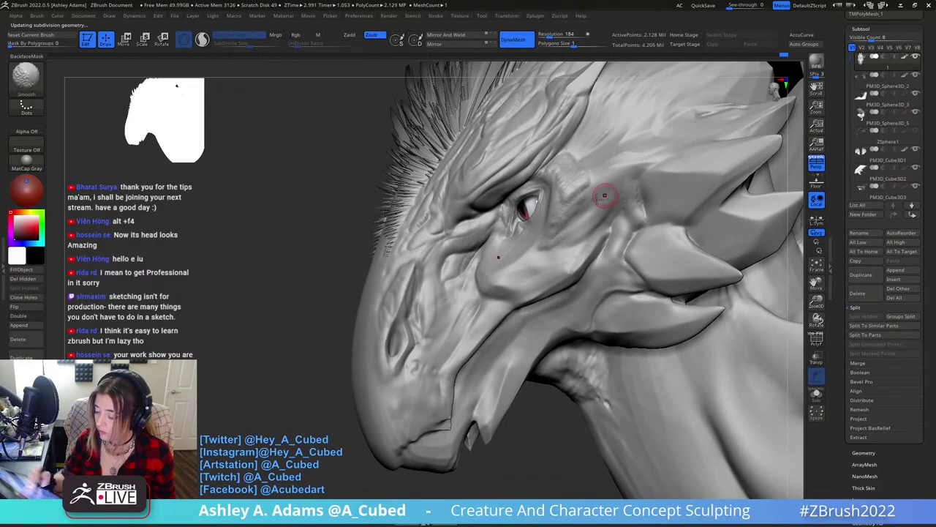
Flatten the skin planes behind and beneath the eye with the hPolish brush.
{"action": "right_click_drag", "start_coordinate": [605, 198], "coordinate": [561, 262]}
{"action": "right_click", "coordinate": [559, 263]}
{"action": "key", "text": "b"}
{"action": "key", "text": "h"}
{"action": "key", "text": "p"}
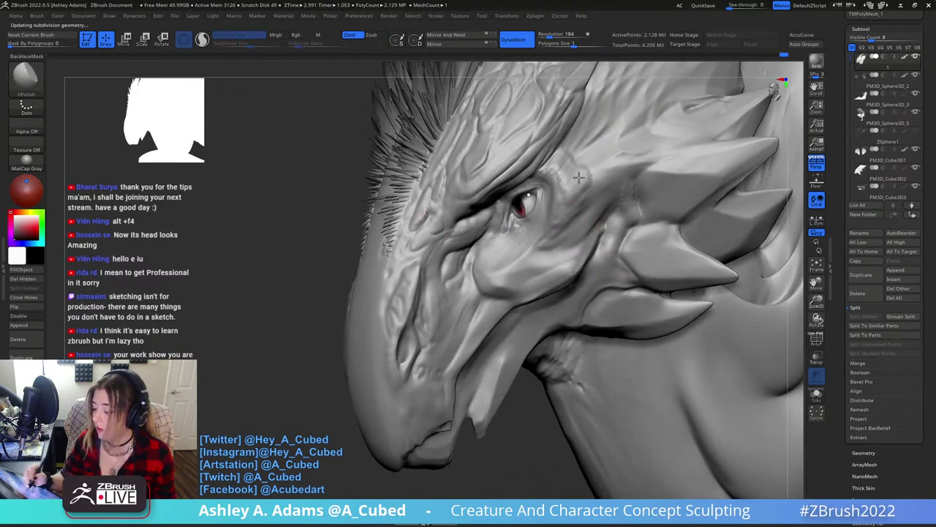
{"action": "right_click_drag", "start_coordinate": [583, 154], "coordinate": [552, 229]}
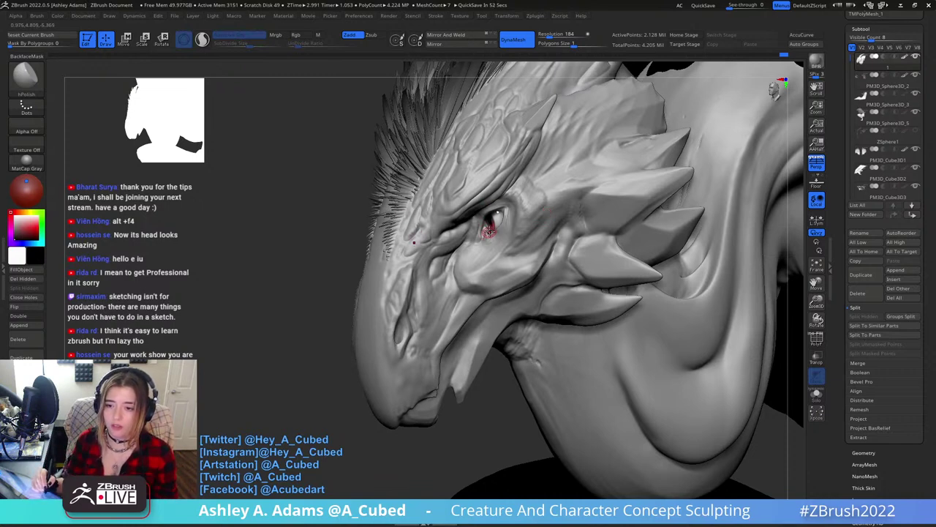
Carve skin folds and fine creases behind the eye and under the brow with the DamStandard brush.
{"action": "mouse_move", "coordinate": [489, 231]}
{"action": "right_mouse_down"}
{"action": "mouse_move", "coordinate": [592, 202]}
{"action": "mouse_move", "coordinate": [699, 208]}
{"action": "right_mouse_up"}
{"action": "mouse_move", "coordinate": [397, 183]}
{"action": "right_mouse_down", "text": "ctrl"}
{"action": "mouse_move", "coordinate": [404, 207]}
{"action": "mouse_move", "coordinate": [377, 179]}
{"action": "right_mouse_up", "text": "ctrl"}
{"action": "key", "text": "b"}
{"action": "key", "text": "d"}
{"action": "key", "text": "s"}
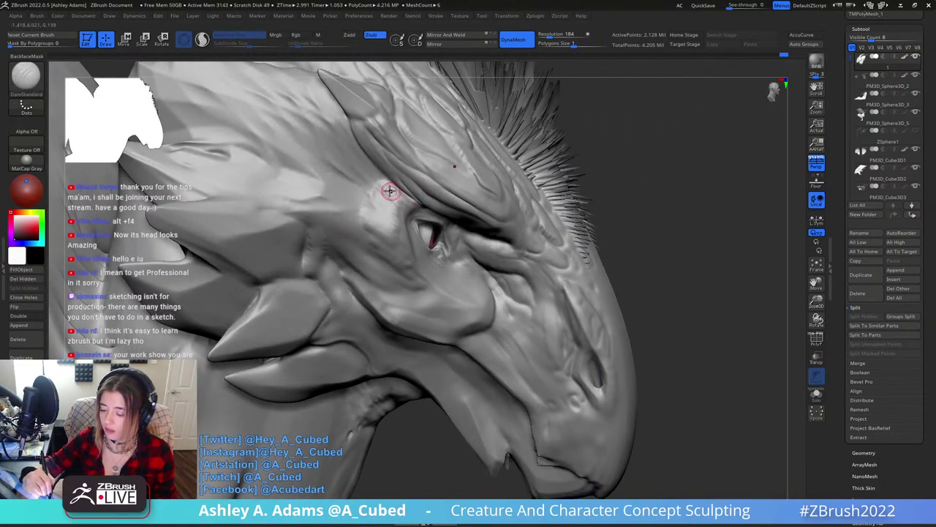
{"action": "right_click_drag", "start_coordinate": [383, 184], "coordinate": [373, 184]}
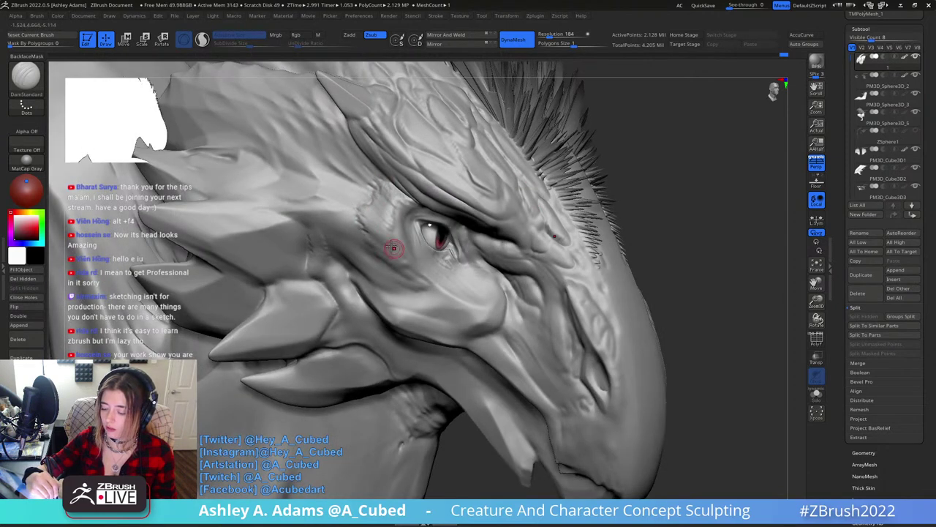
{"action": "right_click_drag", "start_coordinate": [369, 210], "coordinate": [398, 229]}
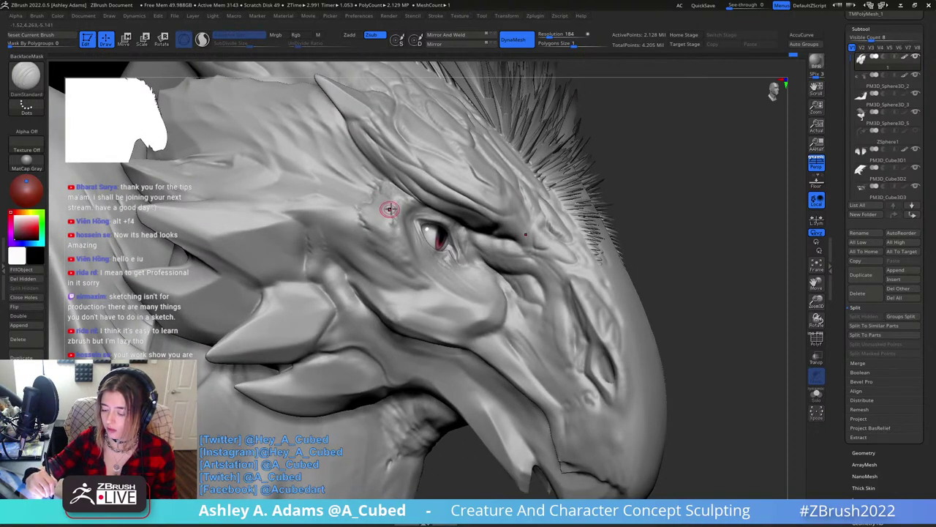
{"action": "right_click_drag", "start_coordinate": [394, 215], "coordinate": [397, 199]}
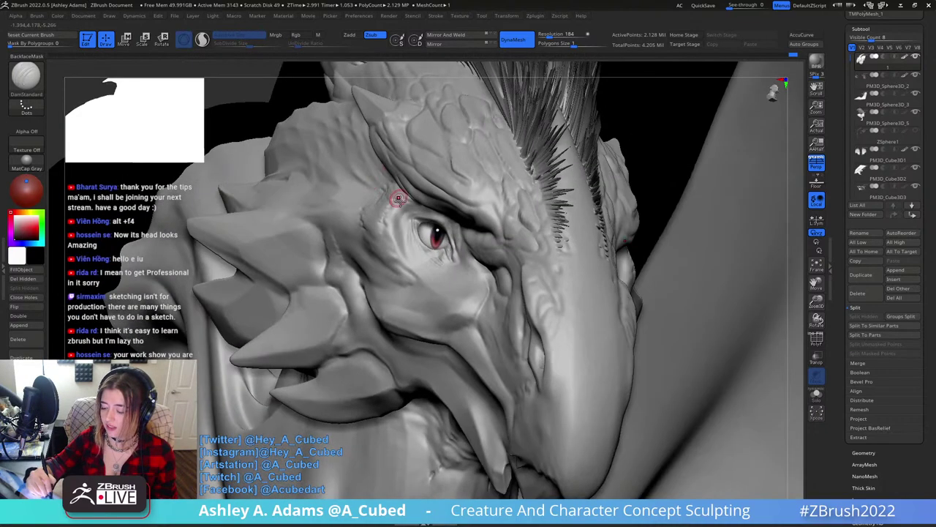
{"action": "right_click_drag", "start_coordinate": [407, 247], "coordinate": [395, 207]}
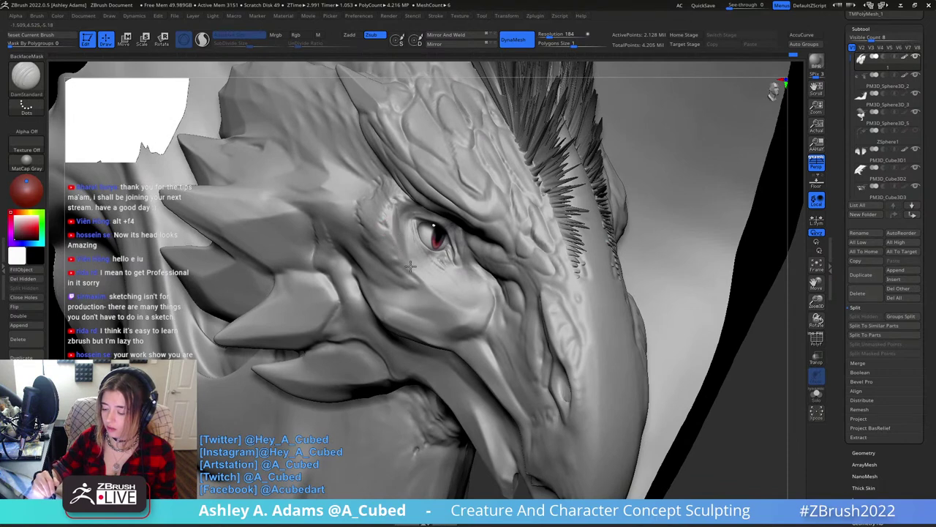
{"action": "right_click_drag", "start_coordinate": [415, 271], "coordinate": [402, 224]}
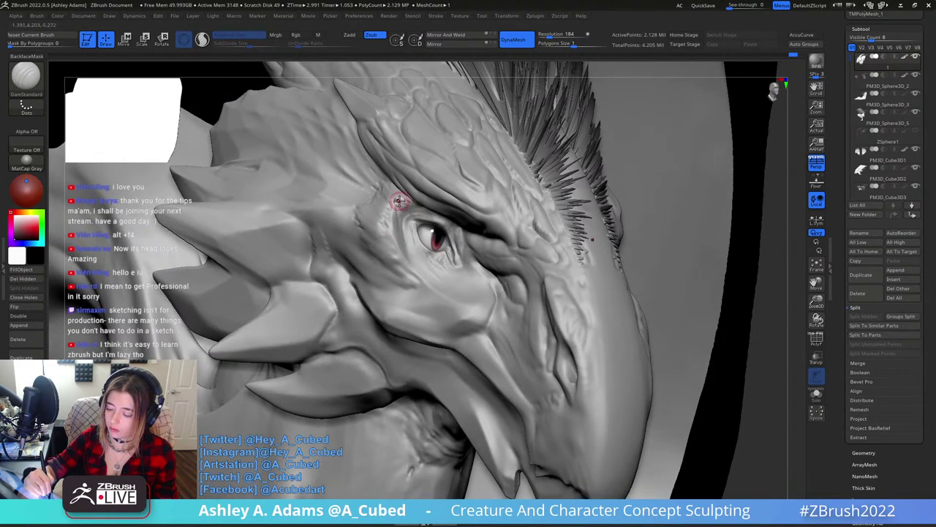
{"action": "mouse_move", "coordinate": [388, 189]}
{"action": "right_mouse_down"}
{"action": "mouse_move", "coordinate": [416, 203]}
{"action": "mouse_move", "coordinate": [406, 151]}
{"action": "mouse_move", "coordinate": [418, 193]}
{"action": "mouse_move", "coordinate": [405, 189]}
{"action": "right_mouse_up"}
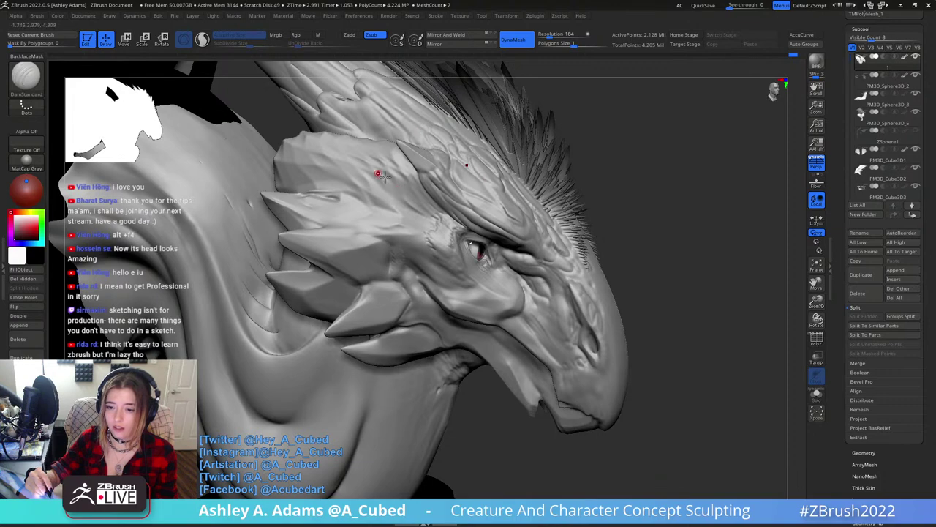
Build up rough skin folds at the base of the cheek spikes with the ClayBuildup brush.
{"action": "right_click_drag", "start_coordinate": [404, 186], "coordinate": [403, 162]}
{"action": "right_click_drag", "start_coordinate": [453, 207], "coordinate": [552, 267], "text": "ctrl"}
{"action": "key", "text": "b"}
{"action": "key", "text": "c"}
{"action": "key", "text": "b"}
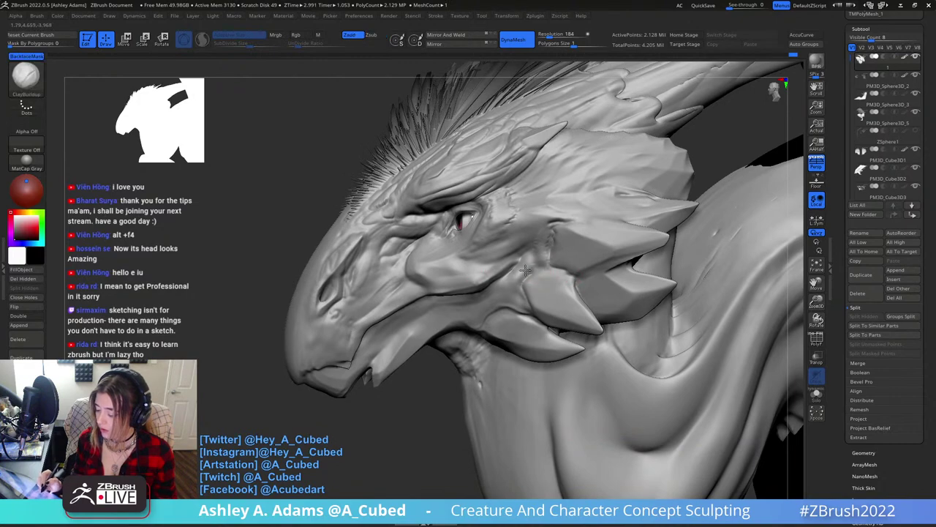
{"action": "mouse_move", "coordinate": [522, 298]}
{"action": "right_mouse_down"}
{"action": "mouse_move", "coordinate": [536, 302]}
{"action": "mouse_move", "coordinate": [527, 300]}
{"action": "mouse_move", "coordinate": [529, 311]}
{"action": "right_mouse_up"}
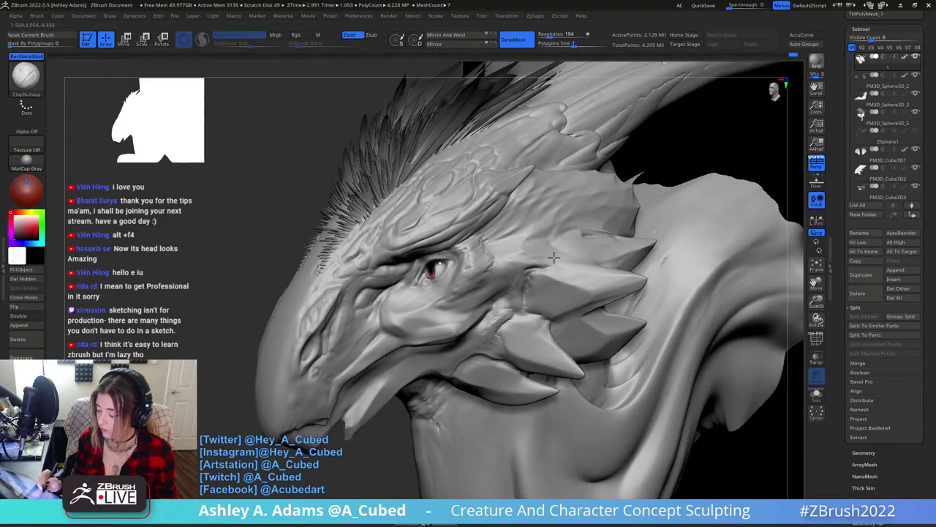
Select the Slash2 brush for cutting sharp lines into the head.
{"action": "mouse_move", "coordinate": [572, 260]}
{"action": "right_mouse_down"}
{"action": "mouse_move", "coordinate": [568, 271]}
{"action": "mouse_move", "coordinate": [491, 245]}
{"action": "right_mouse_up"}
{"action": "key", "text": "b"}
{"action": "key", "text": "s"}
{"action": "key", "text": "2"}
{"action": "left_click_drag", "start_coordinate": [509, 229], "coordinate": [528, 195]}
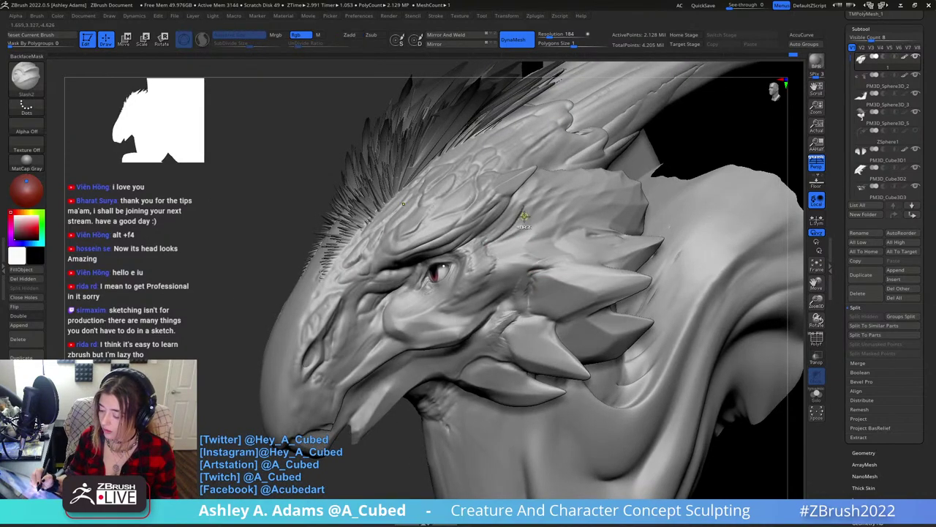
{"action": "key", "text": "ctrl+z"}
{"action": "right_click_drag", "start_coordinate": [486, 270], "coordinate": [491, 272]}
{"action": "left_click_drag", "start_coordinate": [486, 243], "coordinate": [525, 218]}
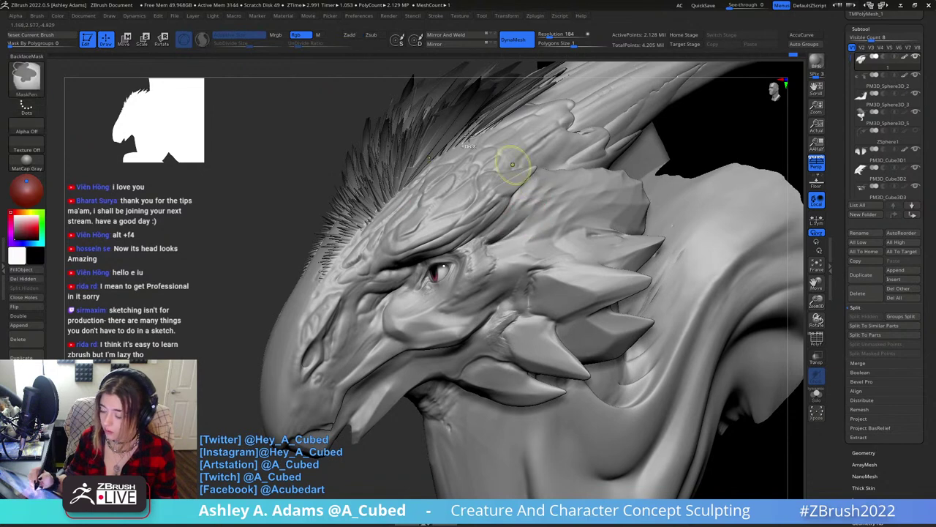
{"action": "key", "text": "ctrl+z"}
Switch the Slash2 brush from Rgb painting to Zadd sculpting and reduce its Z Intensity.
{"action": "left_click", "coordinate": [303, 35]}
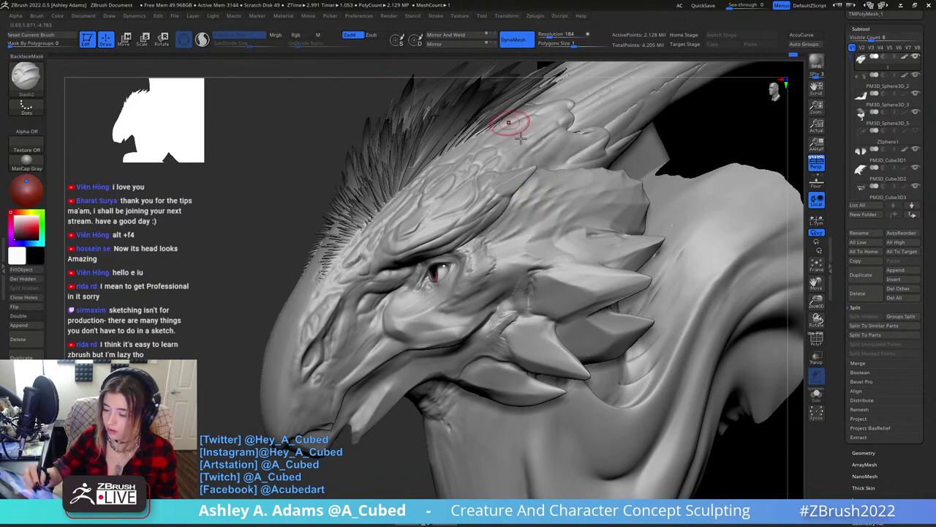
{"action": "right_click", "coordinate": [497, 234]}
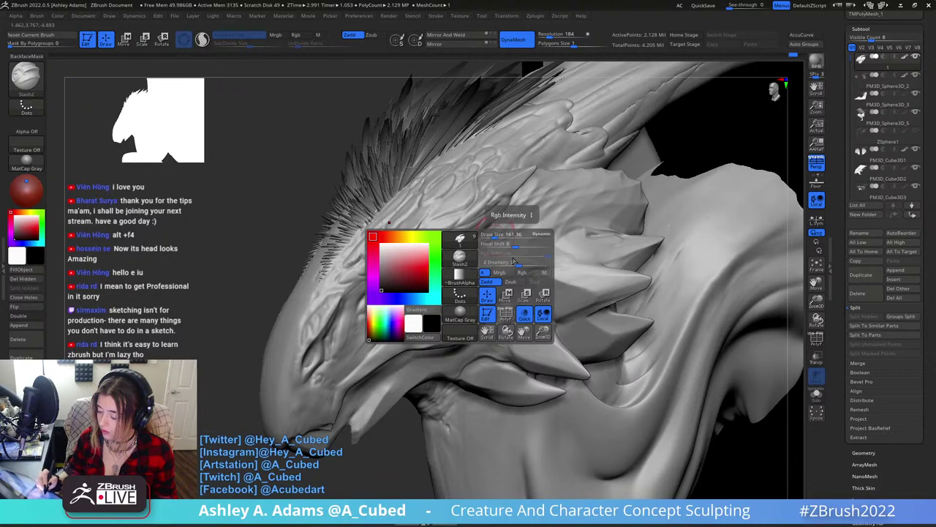
{"action": "left_click_drag", "start_coordinate": [517, 264], "coordinate": [512, 264]}
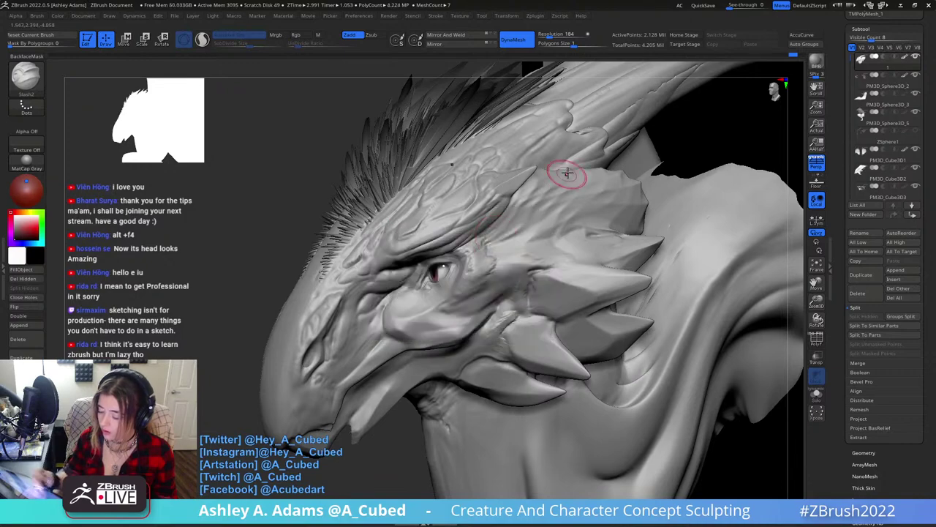
Cut sharp lines along the side of the snout, between the inner brow and the nostril.
{"action": "right_click_drag", "start_coordinate": [424, 289], "coordinate": [494, 318]}
{"action": "left_click_drag", "start_coordinate": [362, 368], "coordinate": [366, 340]}
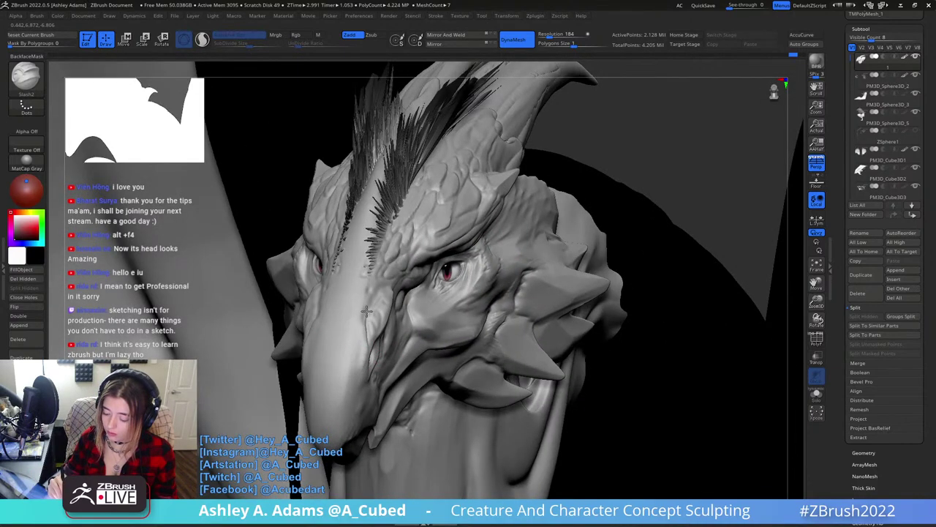
{"action": "left_click_drag", "start_coordinate": [383, 285], "coordinate": [364, 309]}
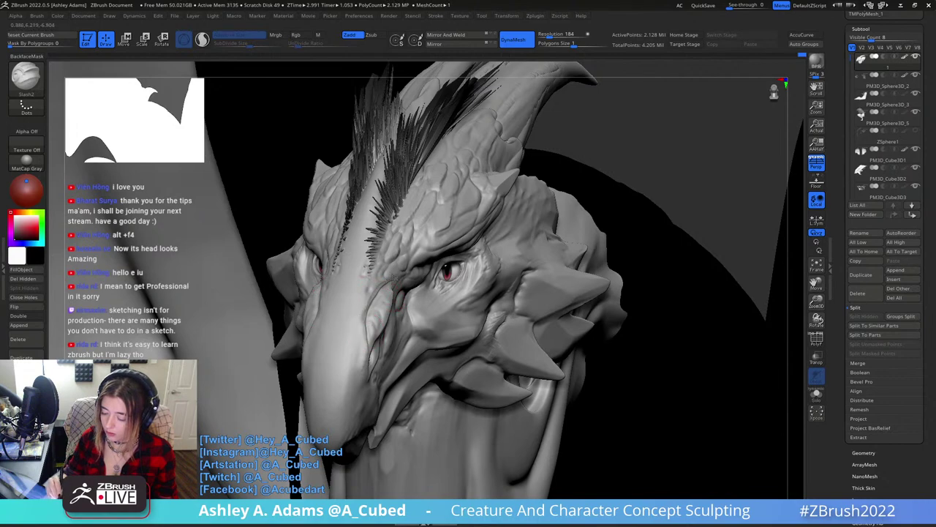
{"action": "left_click_drag", "start_coordinate": [392, 279], "coordinate": [365, 312]}
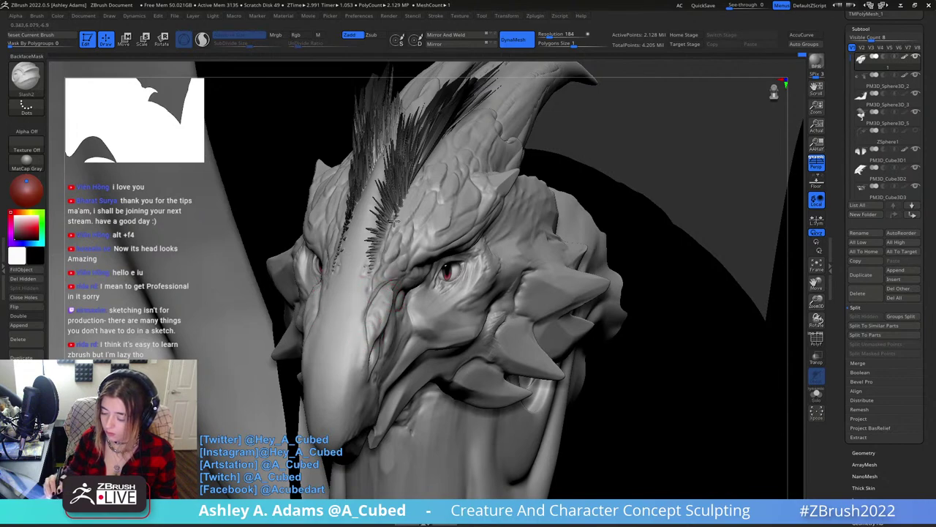
Define the ridge above the nostril with Slash2 creases and add short cuts across it.
{"action": "right_click_drag", "start_coordinate": [393, 219], "coordinate": [406, 297]}
{"action": "mouse_move", "coordinate": [492, 263]}
{"action": "right_mouse_down"}
{"action": "mouse_move", "coordinate": [491, 203]}
{"action": "mouse_move", "coordinate": [480, 233]}
{"action": "right_mouse_up"}
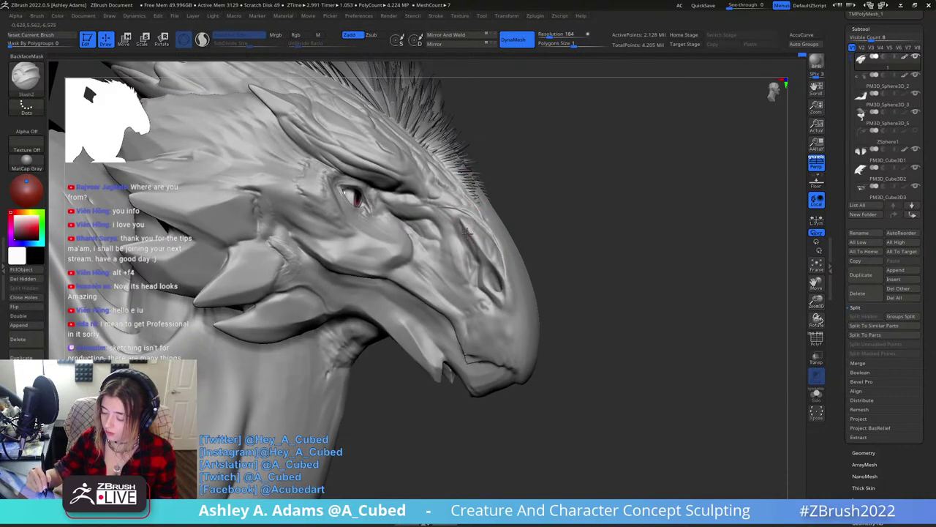
{"action": "key", "text": "space"}
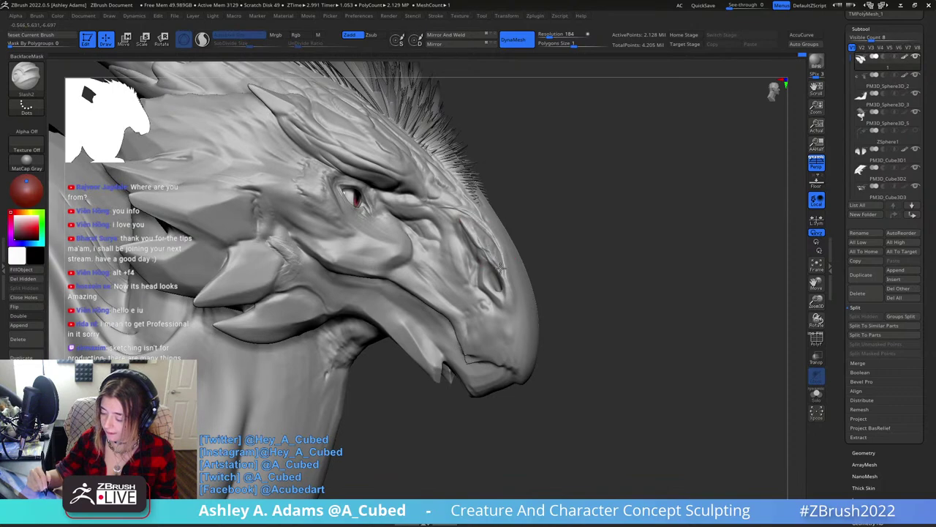
{"action": "left_click_drag", "start_coordinate": [507, 296], "coordinate": [483, 229]}
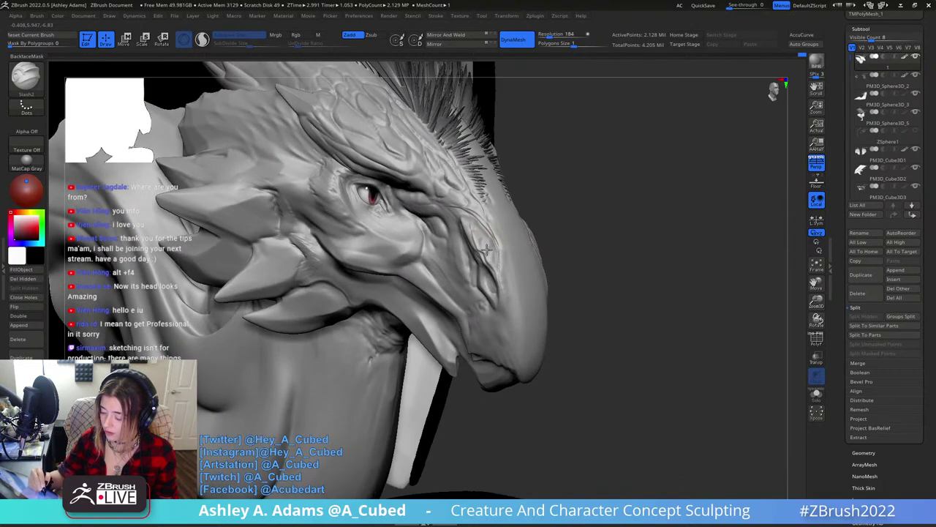
{"action": "right_click_drag", "start_coordinate": [494, 264], "coordinate": [450, 262]}
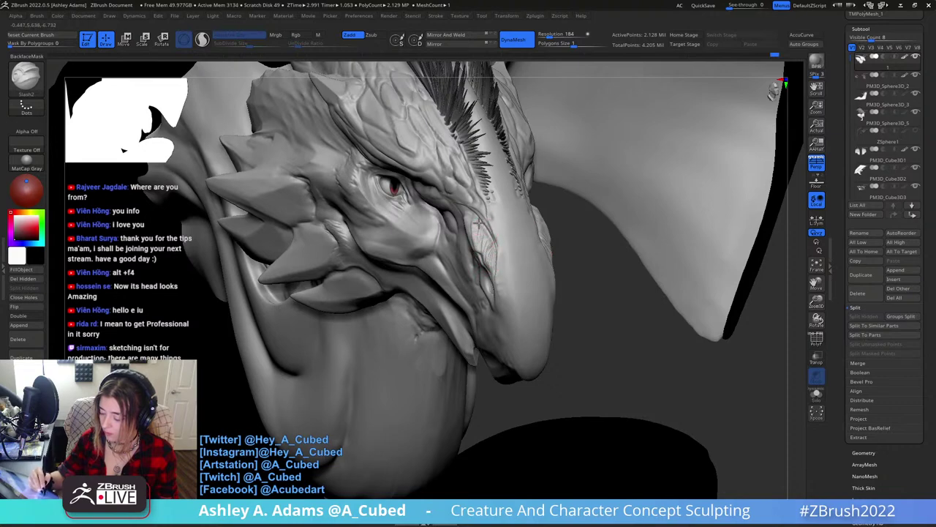
{"action": "mouse_move", "coordinate": [476, 239]}
{"action": "left_mouse_down"}
{"action": "mouse_move", "coordinate": [493, 230]}
{"action": "mouse_move", "coordinate": [489, 192]}
{"action": "mouse_move", "coordinate": [468, 223]}
{"action": "mouse_move", "coordinate": [455, 189]}
{"action": "mouse_move", "coordinate": [477, 215]}
{"action": "left_mouse_up"}
Outline the large scales on the brow ridge above the eye with Slash2 strokes.
{"action": "left_click_drag", "start_coordinate": [476, 173], "coordinate": [438, 150]}
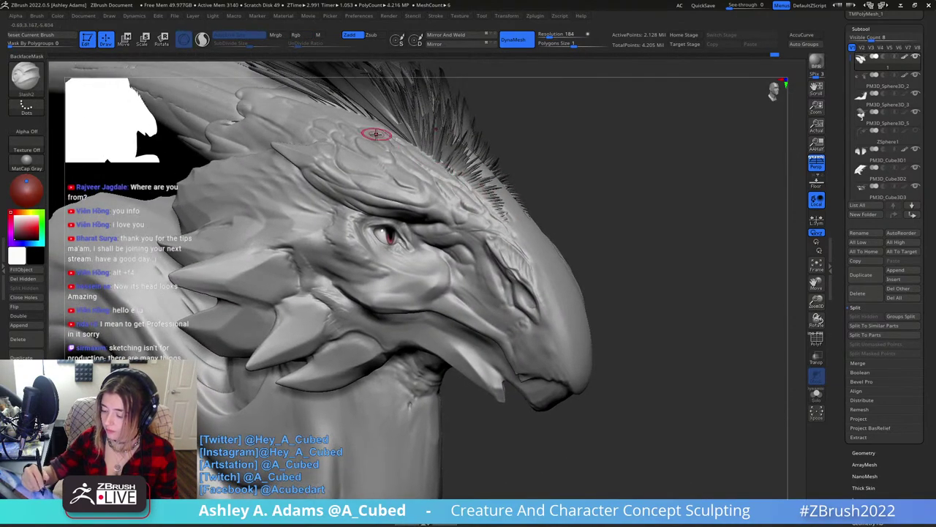
{"action": "left_click_drag", "start_coordinate": [376, 134], "coordinate": [386, 184]}
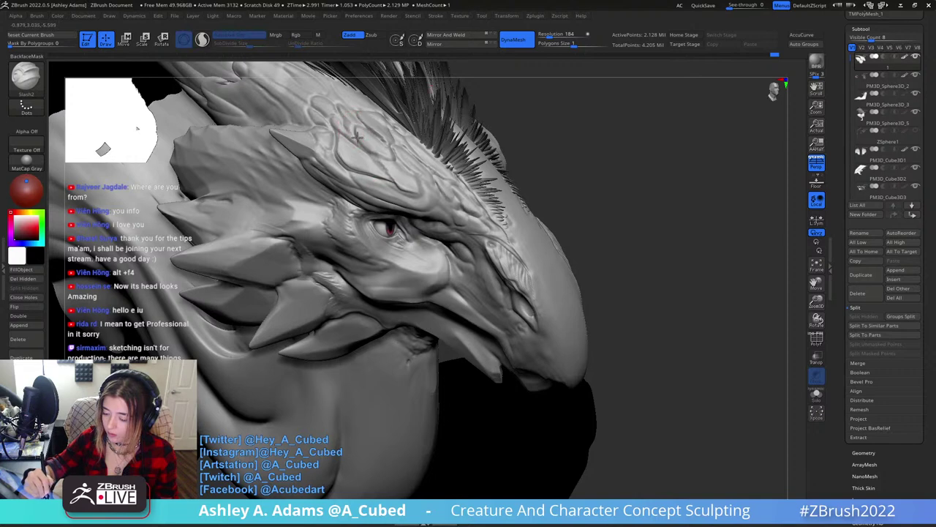
{"action": "left_click_drag", "start_coordinate": [393, 158], "coordinate": [396, 160]}
{"action": "mouse_move", "coordinate": [362, 127]}
{"action": "left_mouse_down"}
{"action": "mouse_move", "coordinate": [364, 148]}
{"action": "mouse_move", "coordinate": [381, 164]}
{"action": "left_mouse_up"}
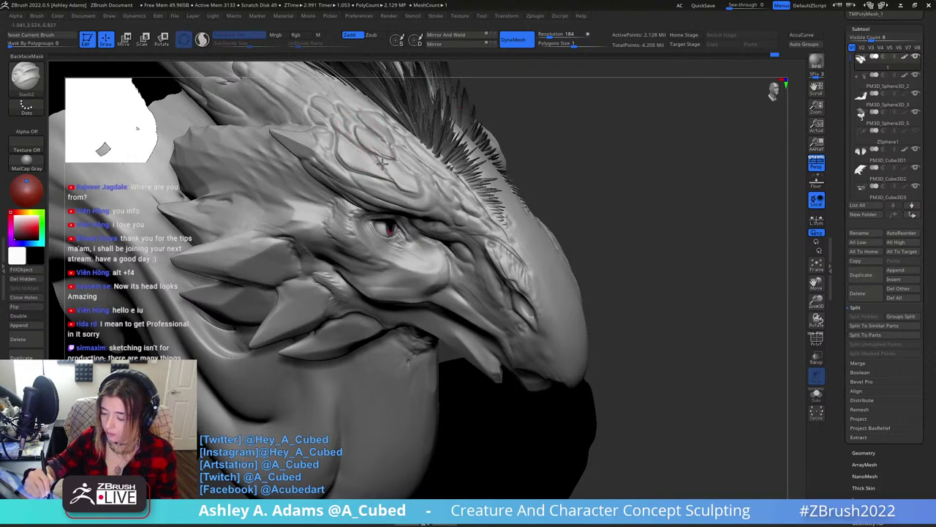
{"action": "left_click_drag", "start_coordinate": [419, 191], "coordinate": [371, 151]}
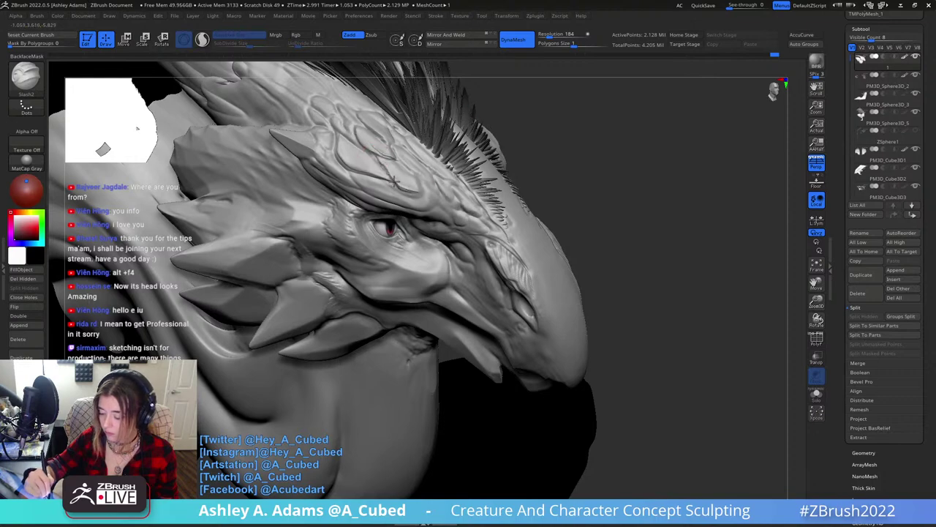
{"action": "left_click_drag", "start_coordinate": [412, 191], "coordinate": [422, 193]}
Deepen the gaps between the brow scales toward the crest and the inner end of the brow.
{"action": "right_click_drag", "start_coordinate": [409, 173], "coordinate": [403, 158]}
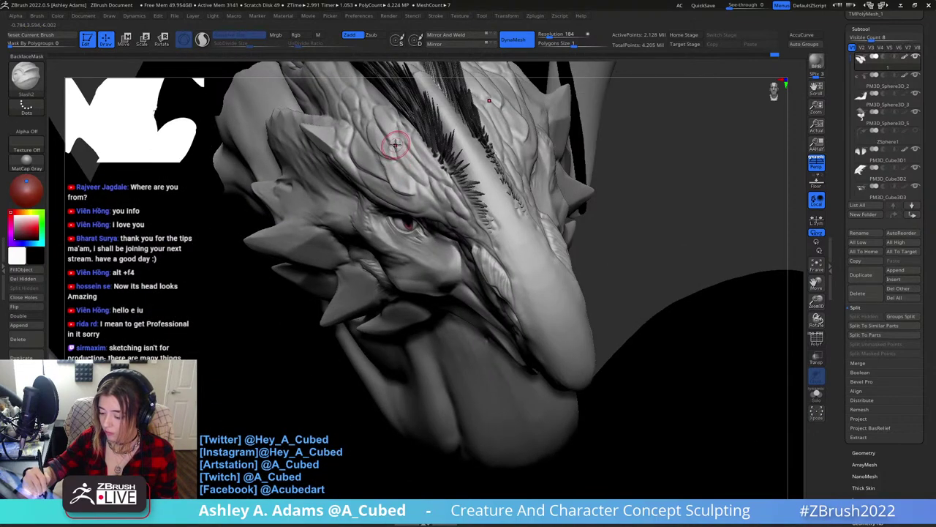
{"action": "left_click_drag", "start_coordinate": [396, 144], "coordinate": [423, 197]}
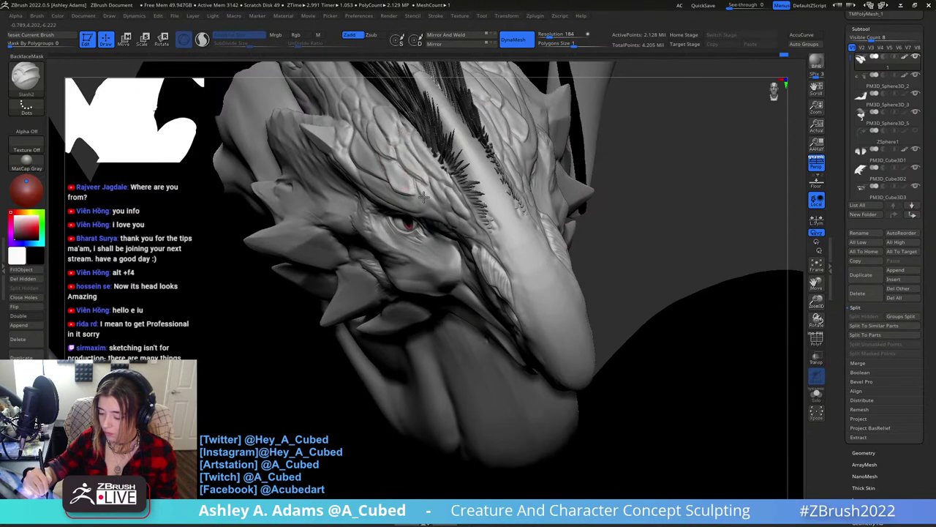
{"action": "right_click_drag", "start_coordinate": [427, 191], "coordinate": [372, 179]}
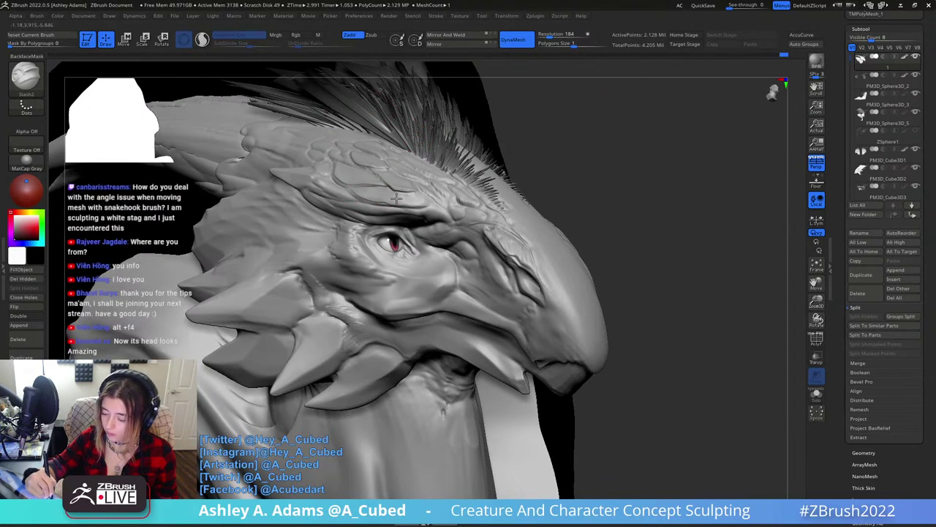
{"action": "right_click_drag", "start_coordinate": [418, 188], "coordinate": [374, 151]}
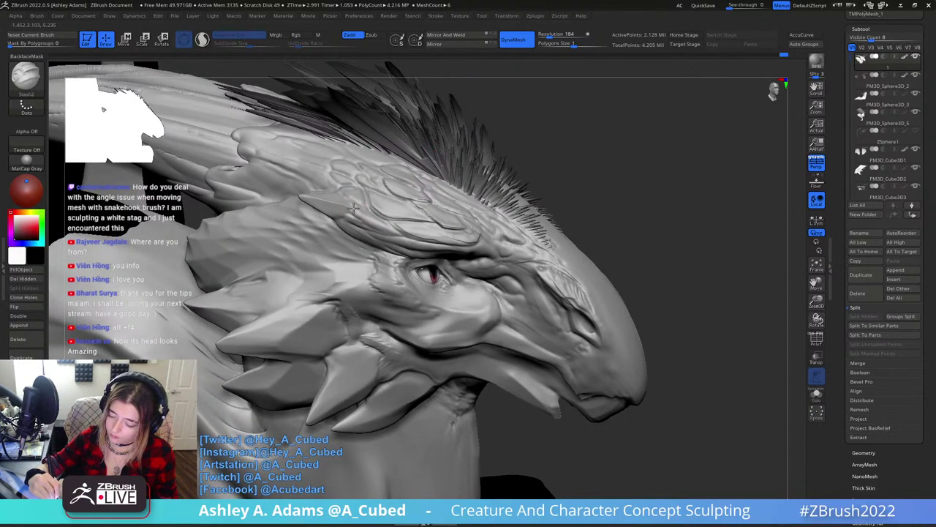
Carve Slash2 scale outlines around the base of the small horn at the rear of the brow, continuing toward the crest.
{"action": "right_click_drag", "start_coordinate": [353, 212], "coordinate": [351, 183]}
{"action": "mouse_move", "coordinate": [350, 214]}
{"action": "left_mouse_down"}
{"action": "mouse_move", "coordinate": [347, 225]}
{"action": "mouse_move", "coordinate": [354, 218]}
{"action": "left_mouse_up"}
{"action": "mouse_move", "coordinate": [354, 217]}
{"action": "right_mouse_down"}
{"action": "mouse_move", "coordinate": [338, 218]}
{"action": "mouse_move", "coordinate": [356, 211]}
{"action": "mouse_move", "coordinate": [352, 197]}
{"action": "right_mouse_up"}
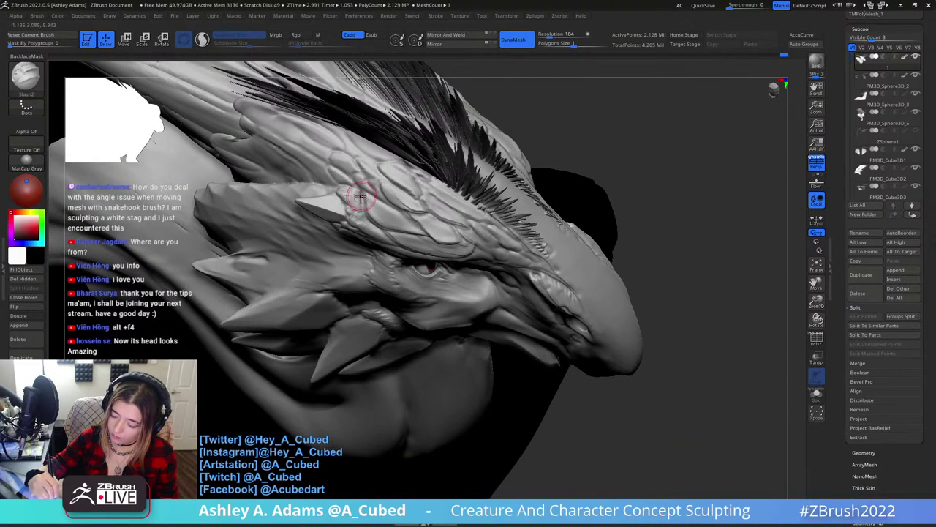
{"action": "right_click_drag", "start_coordinate": [353, 193], "coordinate": [387, 202]}
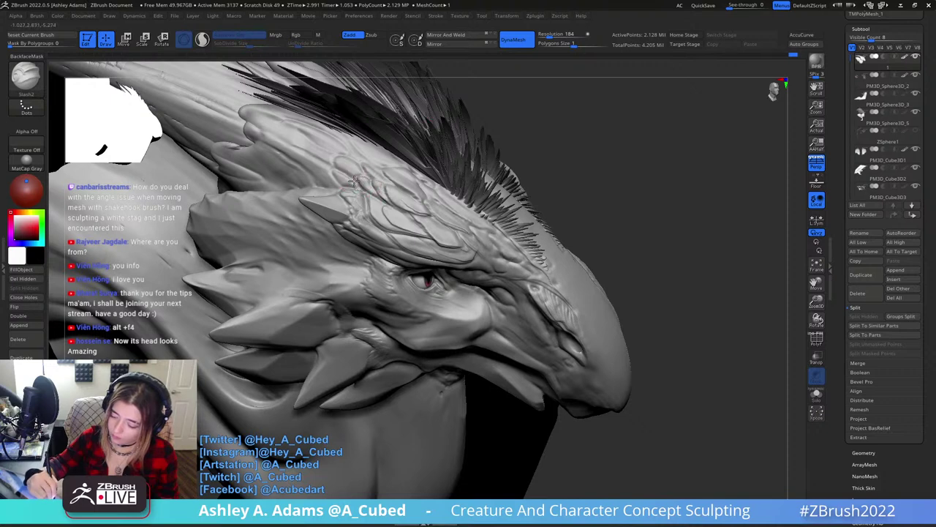
{"action": "right_click_drag", "start_coordinate": [338, 175], "coordinate": [345, 184]}
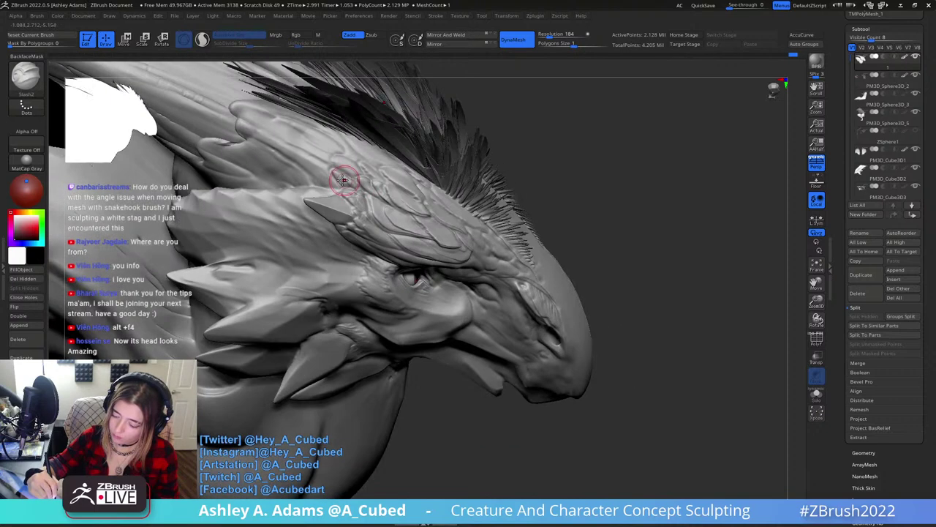
{"action": "left_click_drag", "start_coordinate": [340, 189], "coordinate": [326, 192]}
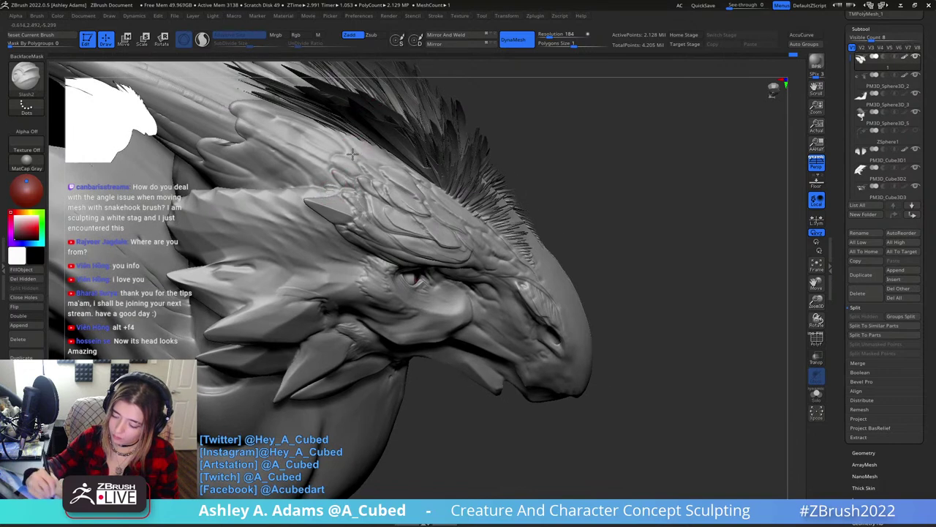
{"action": "right_click_drag", "start_coordinate": [327, 188], "coordinate": [363, 173]}
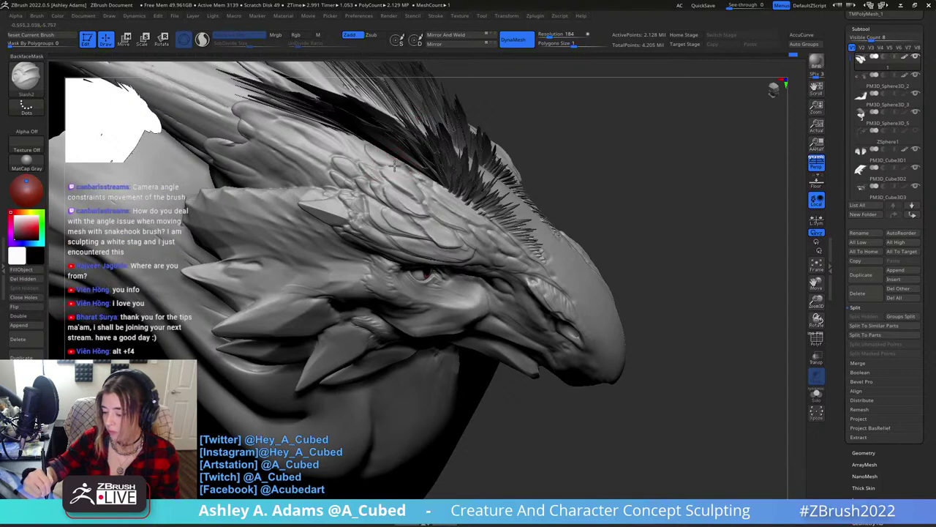
Cut short Slash2 creases along the lower edge of the brow ridge and sharpen the scales near its inner end.
{"action": "mouse_move", "coordinate": [383, 154]}
{"action": "right_mouse_down"}
{"action": "mouse_move", "coordinate": [401, 161]}
{"action": "mouse_move", "coordinate": [382, 175]}
{"action": "mouse_move", "coordinate": [406, 75]}
{"action": "right_mouse_up"}
{"action": "right_click_drag", "start_coordinate": [451, 181], "coordinate": [426, 245]}
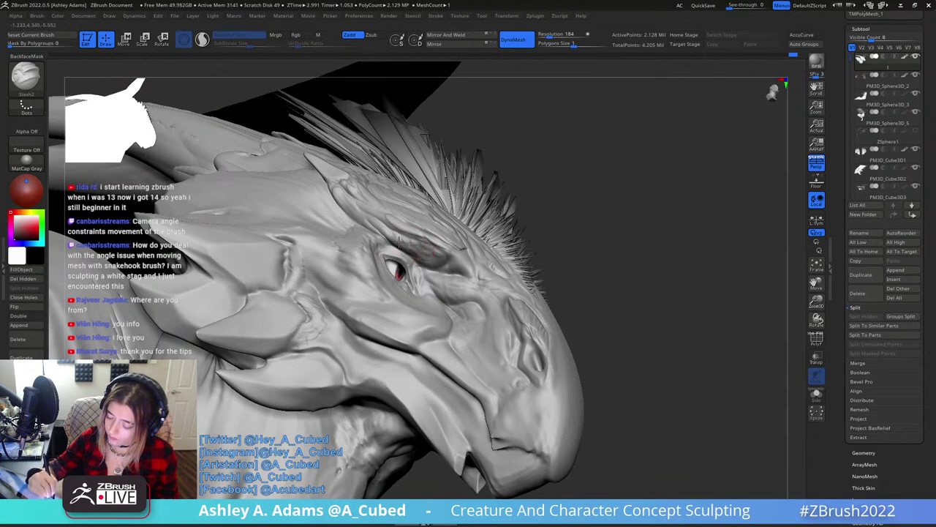
{"action": "right_click_drag", "start_coordinate": [437, 257], "coordinate": [392, 227]}
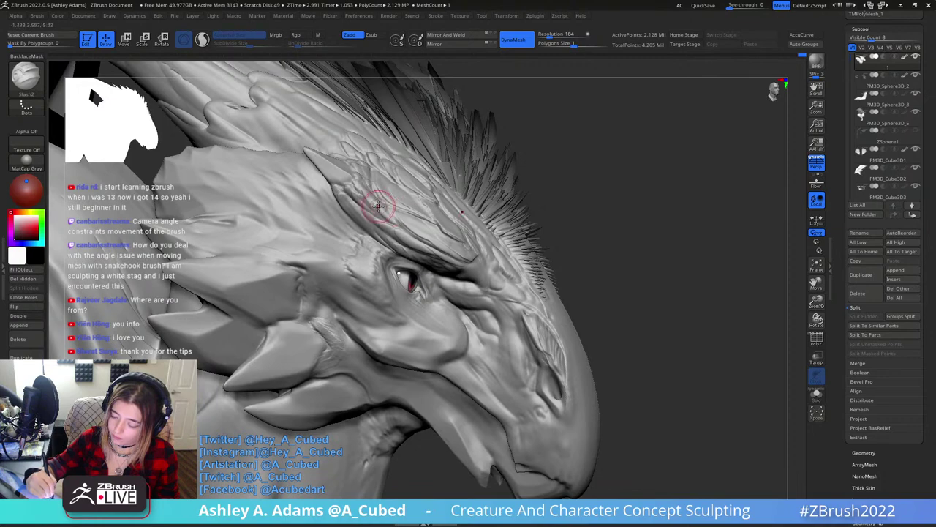
{"action": "left_click_drag", "start_coordinate": [381, 205], "coordinate": [374, 208]}
{"action": "mouse_move", "coordinate": [366, 187]}
{"action": "right_mouse_down"}
{"action": "mouse_move", "coordinate": [376, 204]}
{"action": "mouse_move", "coordinate": [363, 203]}
{"action": "right_mouse_up"}
{"action": "mouse_move", "coordinate": [366, 204]}
{"action": "left_mouse_down"}
{"action": "mouse_move", "coordinate": [378, 224]}
{"action": "mouse_move", "coordinate": [358, 215]}
{"action": "left_mouse_up"}
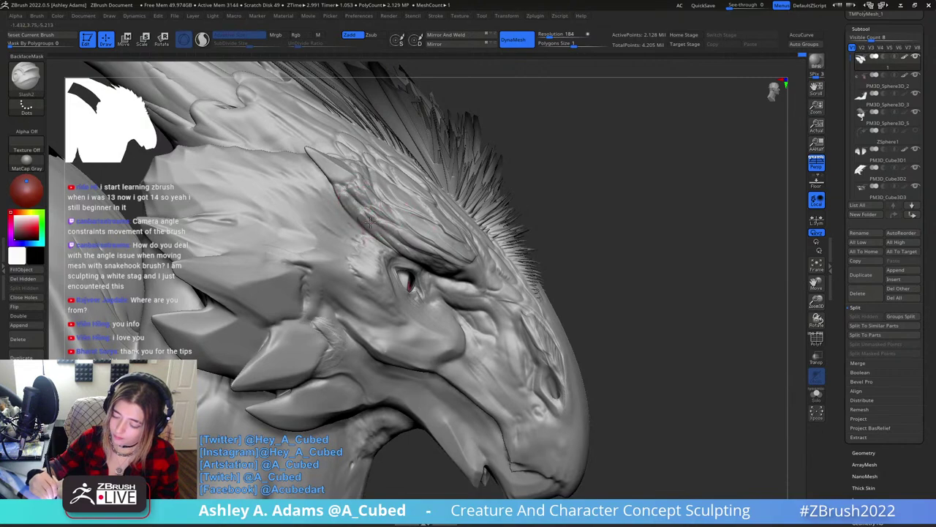
{"action": "right_click_drag", "start_coordinate": [380, 156], "coordinate": [422, 238]}
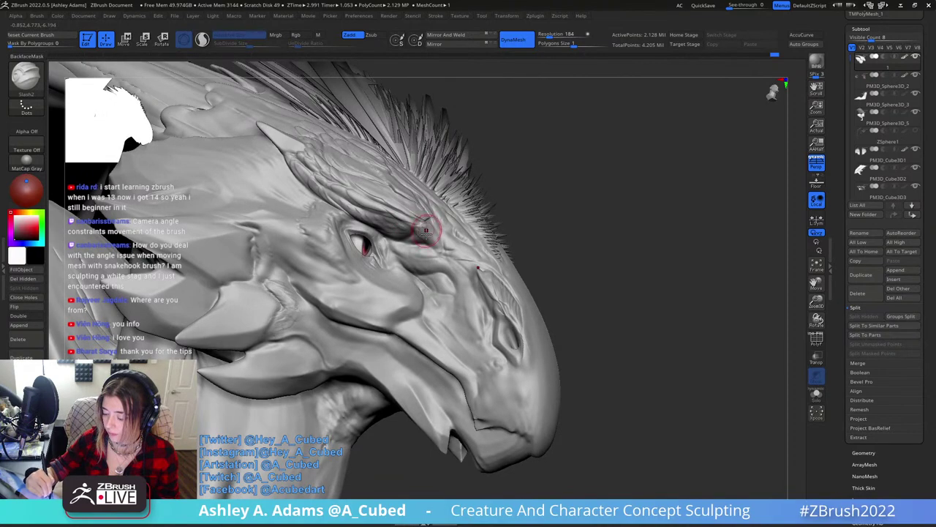
{"action": "mouse_move", "coordinate": [430, 234]}
{"action": "right_mouse_down"}
{"action": "mouse_move", "coordinate": [422, 241]}
{"action": "mouse_move", "coordinate": [430, 214]}
{"action": "right_mouse_up"}
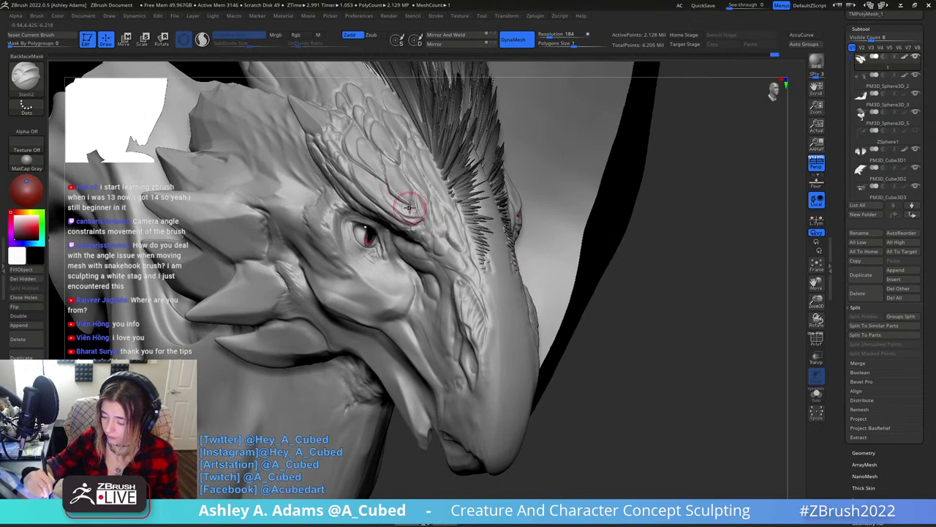
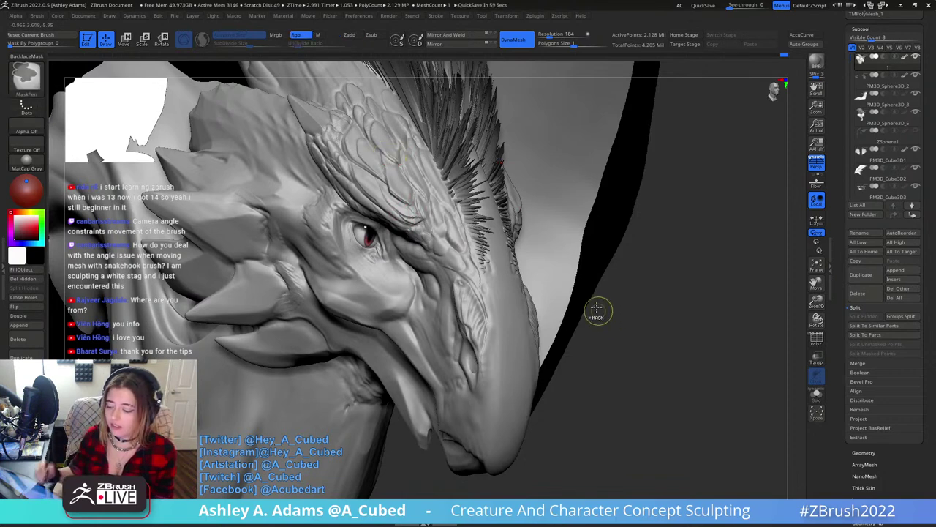
Activate the SnakeHook brush and set the active colour to white.
{"action": "right_click_drag", "start_coordinate": [597, 312], "coordinate": [560, 217], "text": "ctrl"}
{"action": "key", "text": "b"}
{"action": "key", "text": "s"}
{"action": "key", "text": "h"}
{"action": "key", "text": "space"}
{"action": "left_click_drag", "start_coordinate": [559, 224], "coordinate": [568, 209]}
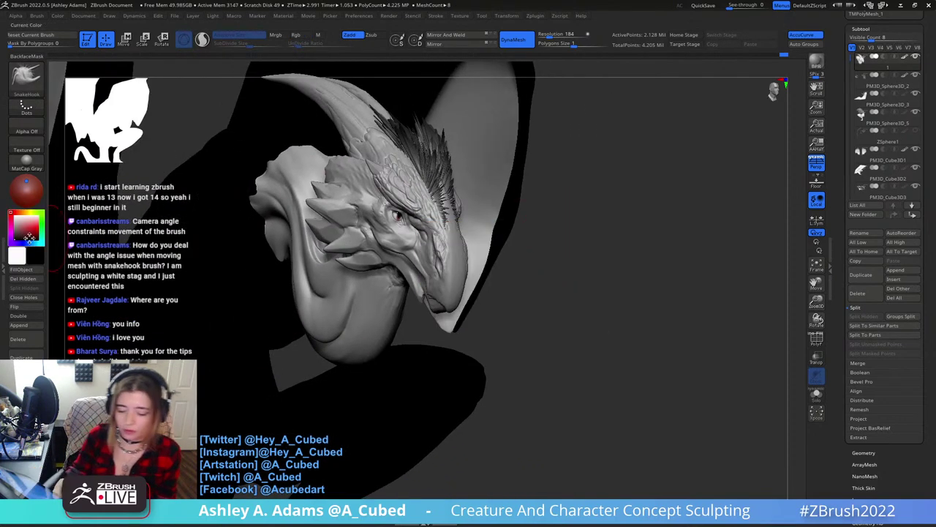
{"action": "left_click_drag", "start_coordinate": [27, 235], "coordinate": [17, 211]}
Select the body subtool and try pulling a long spike outward from the shoulder with SnakeHook.
{"action": "mouse_move", "coordinate": [516, 246]}
{"action": "right_mouse_down", "text": "ctrl"}
{"action": "mouse_move", "coordinate": [512, 257]}
{"action": "mouse_move", "coordinate": [406, 262]}
{"action": "right_mouse_up", "text": "ctrl"}
{"action": "left_click", "coordinate": [527, 241], "text": "alt"}
{"action": "key", "text": "space"}
{"action": "left_click_drag", "start_coordinate": [465, 269], "coordinate": [487, 263]}
{"action": "right_click_drag", "start_coordinate": [487, 264], "coordinate": [477, 255], "text": "ctrl"}
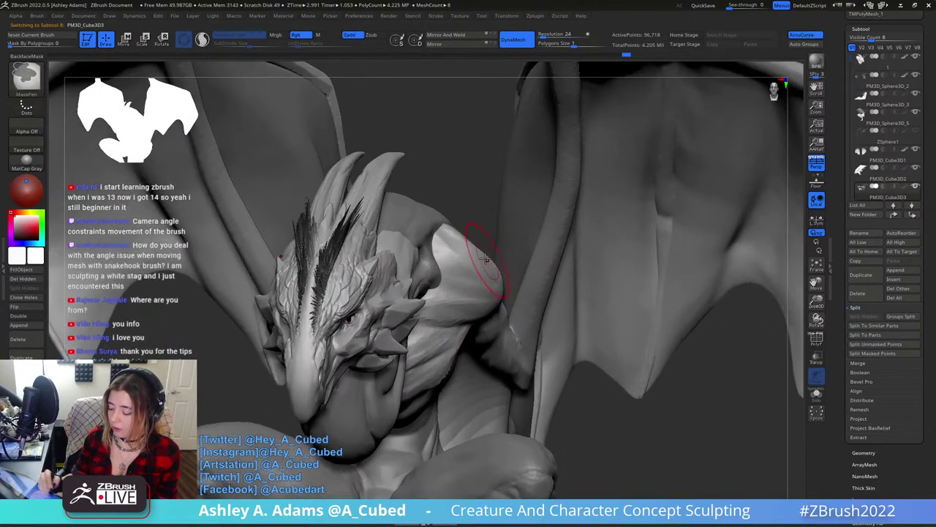
{"action": "left_click_drag", "start_coordinate": [472, 257], "coordinate": [552, 225]}
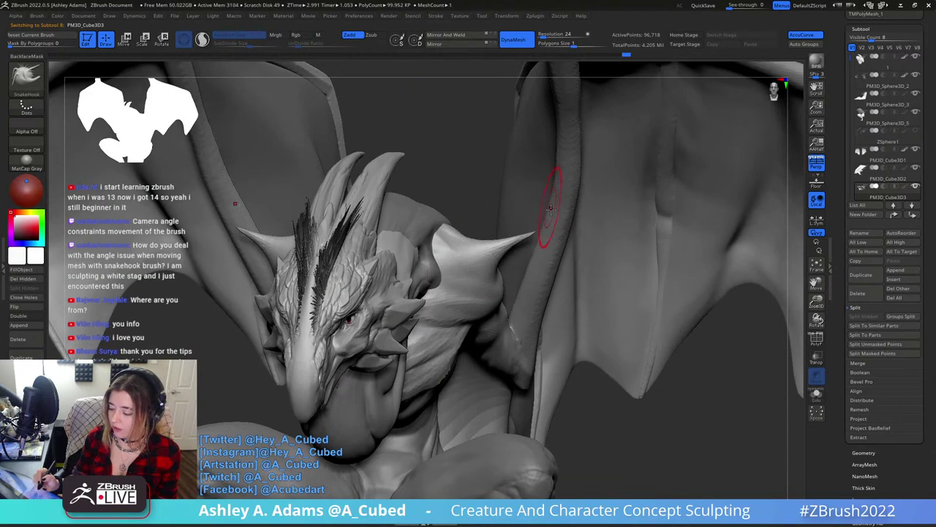
{"action": "right_click_drag", "start_coordinate": [554, 211], "coordinate": [585, 291]}
{"action": "key", "text": "ctrl+z"}
{"action": "key", "text": "ctrl+z"}
Try further SnakeHook pulls on the shoulder from above the creature's head, undoing each one.
{"action": "left_click_drag", "start_coordinate": [498, 264], "coordinate": [532, 216]}
{"action": "key", "text": "ctrl+z"}
{"action": "key", "text": "ctrl+z"}
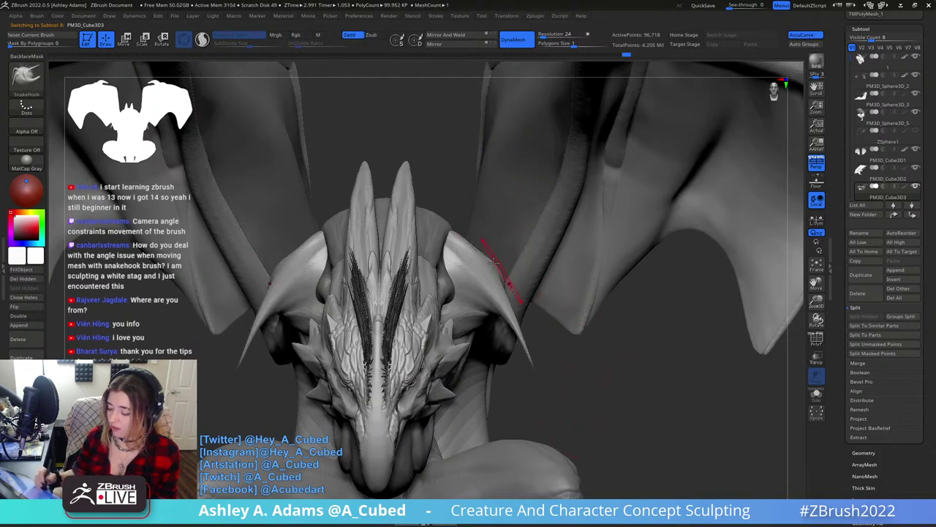
{"action": "key", "text": "ctrl+z"}
{"action": "left_click_drag", "start_coordinate": [489, 273], "coordinate": [554, 351]}
{"action": "key", "text": "ctrl+z"}
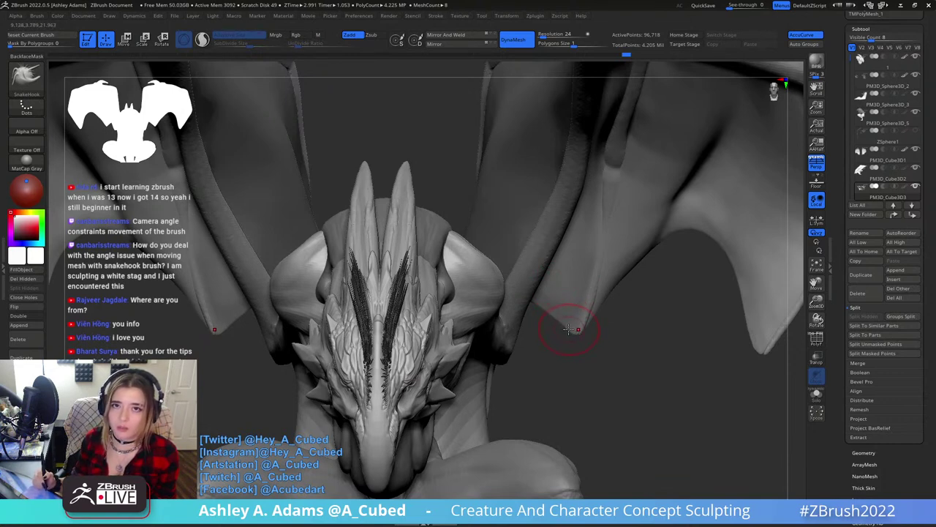
Test SnakeHook spikes on the shoulder from several tilted camera angles and undo them.
{"action": "left_click_drag", "start_coordinate": [569, 335], "coordinate": [564, 454]}
{"action": "left_click_drag", "start_coordinate": [469, 403], "coordinate": [550, 446]}
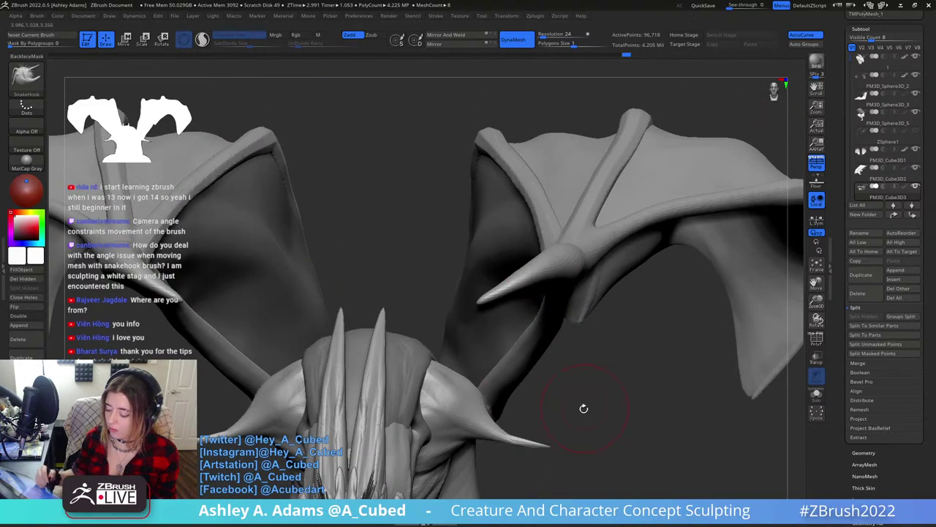
{"action": "mouse_move", "coordinate": [583, 409]}
{"action": "left_mouse_down"}
{"action": "mouse_move", "coordinate": [538, 290]}
{"action": "mouse_move", "coordinate": [537, 346]}
{"action": "mouse_move", "coordinate": [512, 286]}
{"action": "mouse_move", "coordinate": [523, 213]}
{"action": "mouse_move", "coordinate": [534, 314]}
{"action": "left_mouse_up"}
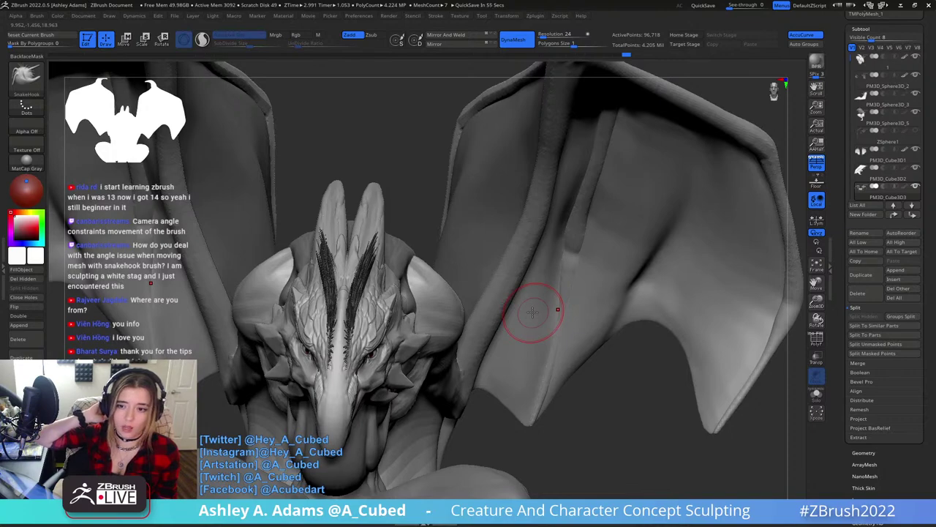
{"action": "mouse_move", "coordinate": [533, 312]}
{"action": "right_mouse_down"}
{"action": "mouse_move", "coordinate": [479, 322]}
{"action": "mouse_move", "coordinate": [468, 352]}
{"action": "right_mouse_up"}
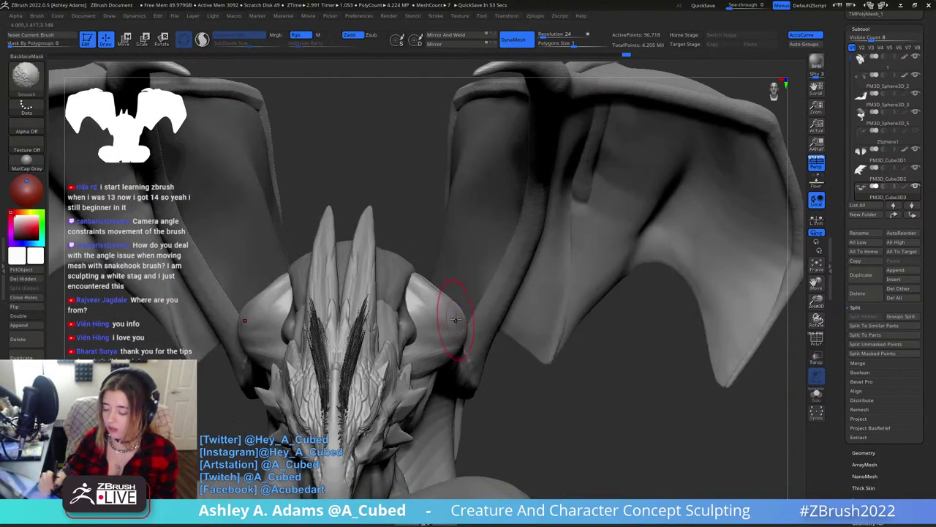
{"action": "left_click_drag", "start_coordinate": [449, 309], "coordinate": [525, 308]}
{"action": "right_click_drag", "start_coordinate": [524, 308], "coordinate": [607, 332]}
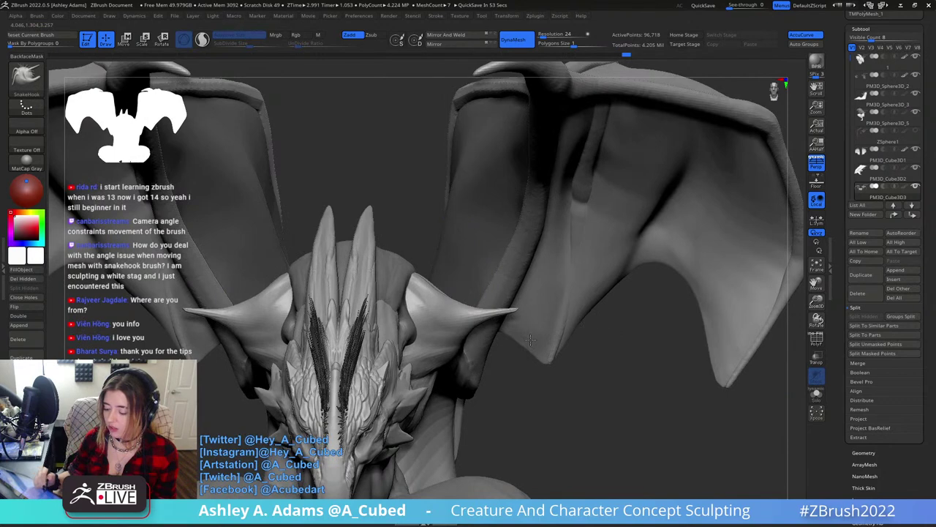
{"action": "key", "text": "ctrl+z"}
{"action": "key", "text": "ctrl+z"}
Try stretching the shoulder straight sideways and diagonally downward with SnakeHook, reverting the pulls.
{"action": "left_click_drag", "start_coordinate": [449, 313], "coordinate": [536, 315]}
{"action": "key", "text": "ctrl+z"}
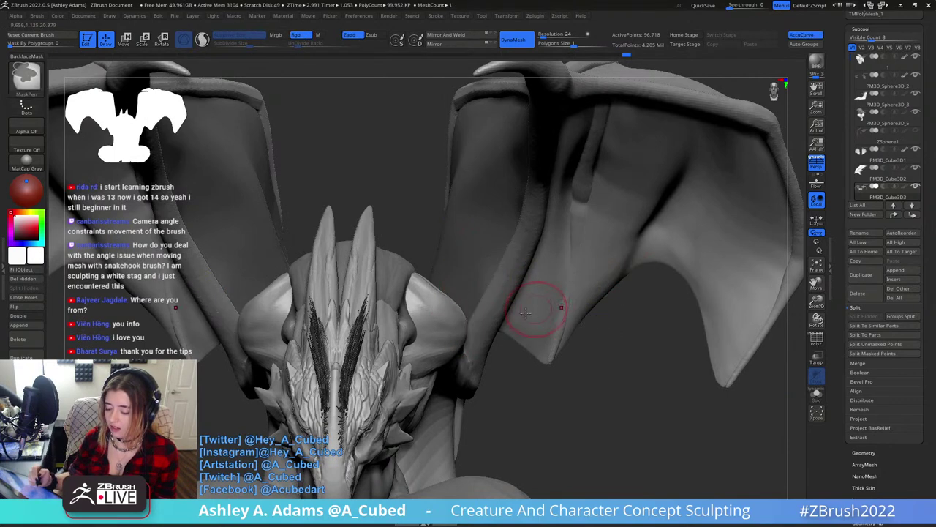
{"action": "left_click_drag", "start_coordinate": [447, 318], "coordinate": [519, 406]}
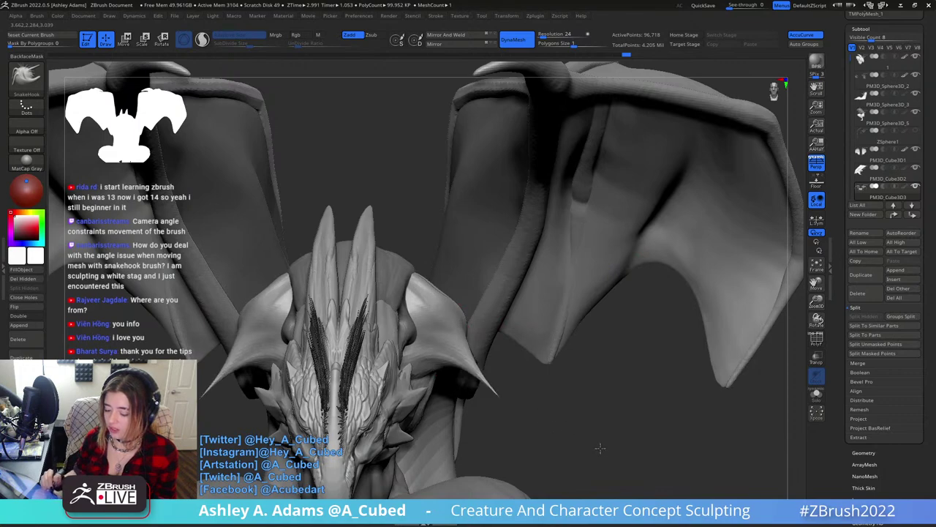
{"action": "key", "text": "ctrl+z"}
{"action": "key", "text": "ctrl+shift+z"}
{"action": "key", "text": "ctrl+z"}
{"action": "key", "text": "ctrl+z"}
{"action": "key", "text": "ctrl+z"}
{"action": "key", "text": "ctrl+z"}
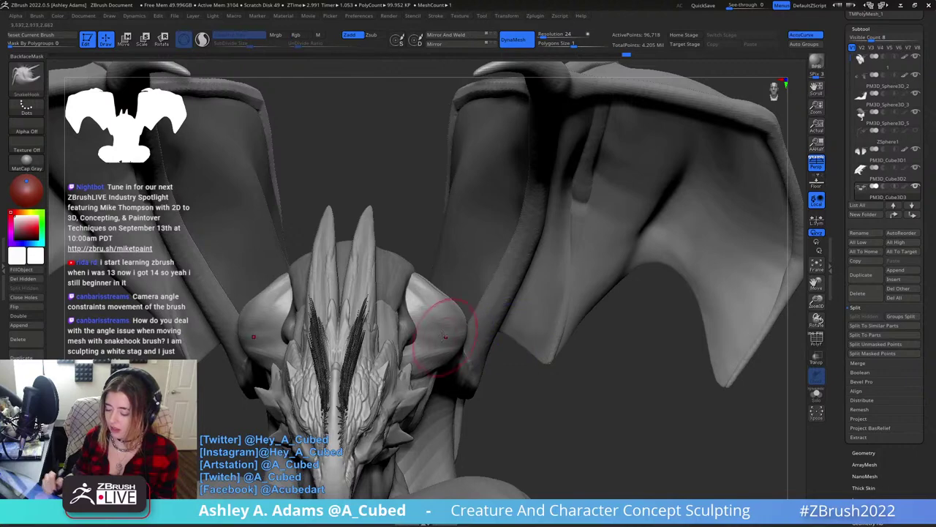
{"action": "left_click_drag", "start_coordinate": [443, 333], "coordinate": [473, 382]}
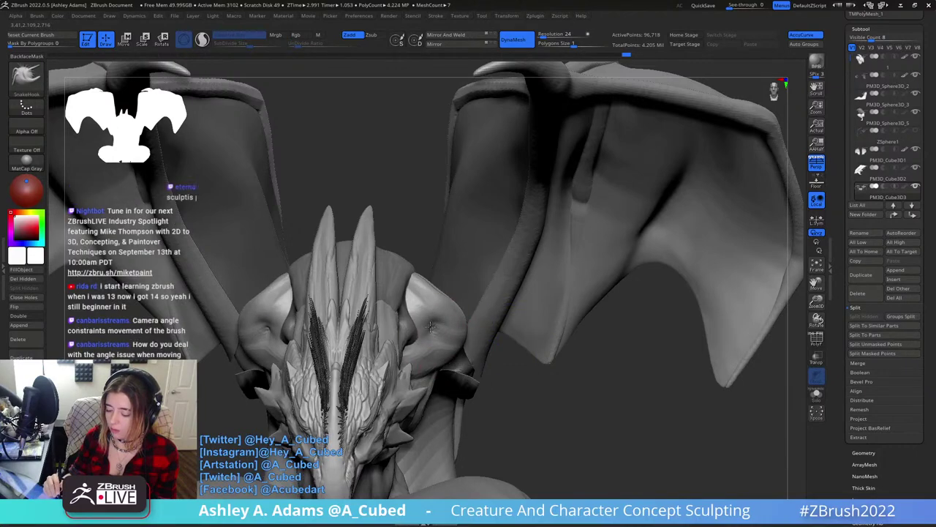
{"action": "mouse_move", "coordinate": [585, 212]}
{"action": "right_mouse_down"}
{"action": "mouse_move", "coordinate": [501, 198]}
{"action": "mouse_move", "coordinate": [494, 294]}
{"action": "mouse_move", "coordinate": [518, 277]}
{"action": "mouse_move", "coordinate": [574, 267]}
{"action": "mouse_move", "coordinate": [558, 291]}
{"action": "mouse_move", "coordinate": [548, 288]}
{"action": "right_mouse_up"}
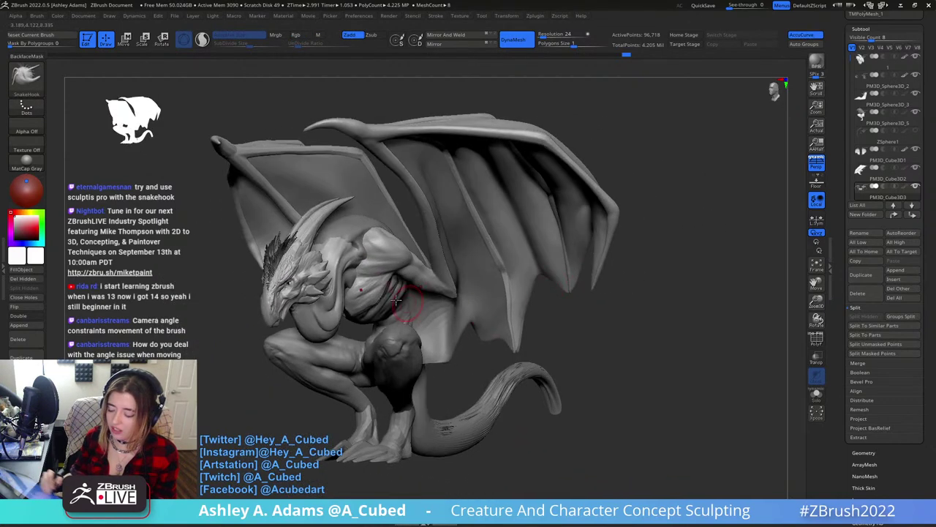
Select the head subtool and refine the creases around the upper eyelid and inner eye corner with Slash2.
{"action": "left_click", "coordinate": [318, 277], "text": "alt"}
{"action": "mouse_move", "coordinate": [319, 278]}
{"action": "right_mouse_down", "text": "ctrl"}
{"action": "mouse_move", "coordinate": [353, 337]}
{"action": "mouse_move", "coordinate": [468, 306]}
{"action": "mouse_move", "coordinate": [486, 312]}
{"action": "mouse_move", "coordinate": [468, 366]}
{"action": "mouse_move", "coordinate": [455, 344]}
{"action": "right_mouse_up", "text": "ctrl"}
{"action": "right_click_drag", "start_coordinate": [455, 307], "coordinate": [464, 330], "text": "ctrl"}
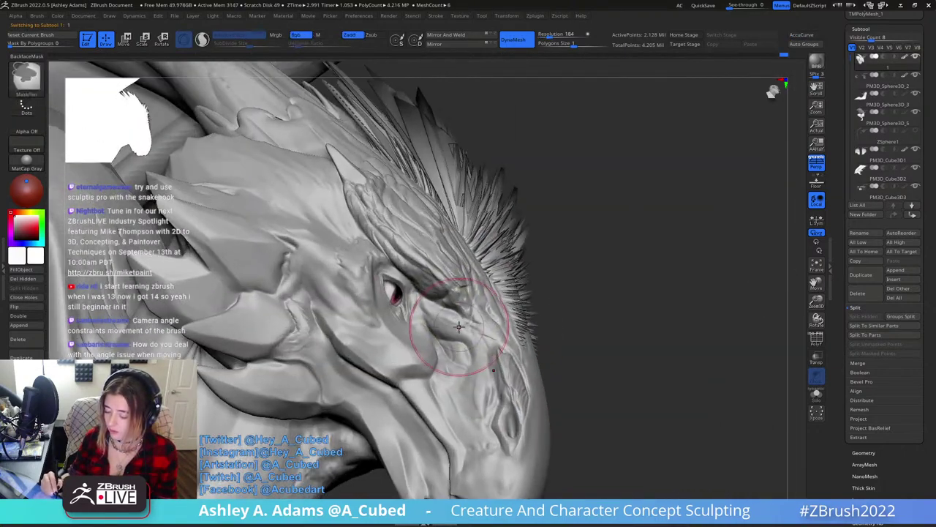
{"action": "mouse_move", "coordinate": [417, 257]}
{"action": "right_mouse_down"}
{"action": "mouse_move", "coordinate": [351, 308]}
{"action": "mouse_move", "coordinate": [410, 263]}
{"action": "mouse_move", "coordinate": [391, 255]}
{"action": "right_mouse_up"}
{"action": "right_click", "coordinate": [351, 307]}
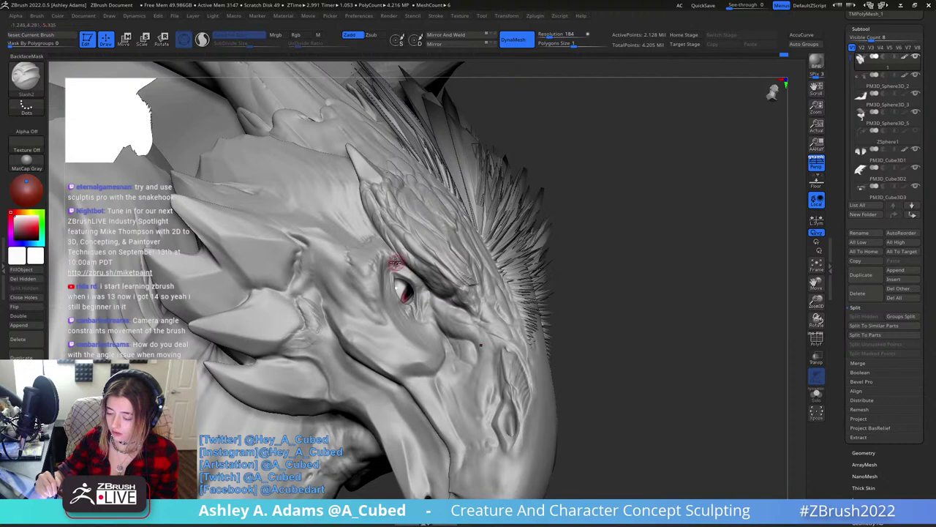
{"action": "mouse_move", "coordinate": [407, 265]}
{"action": "right_mouse_down"}
{"action": "mouse_move", "coordinate": [397, 261]}
{"action": "mouse_move", "coordinate": [428, 292]}
{"action": "right_mouse_up"}
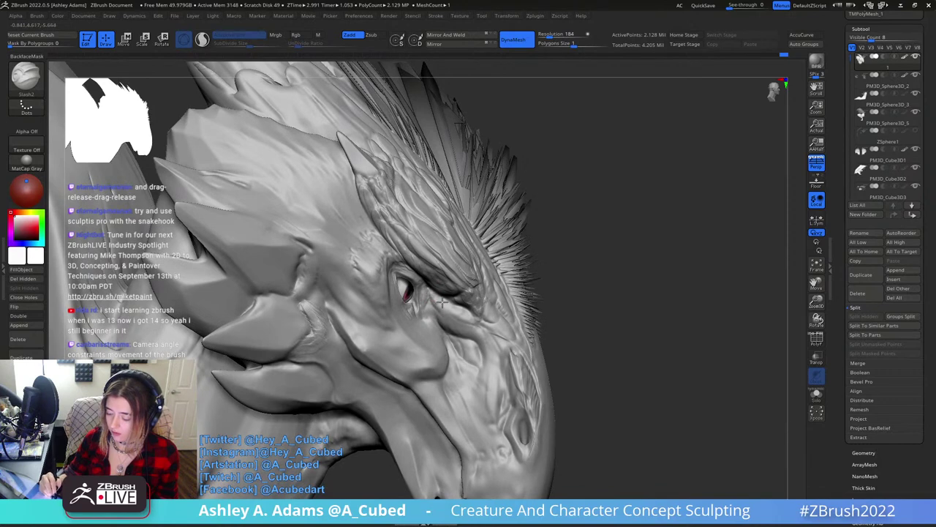
Cut wrinkles into the fold between the inner end of the brow and the snout with Slash2.
{"action": "right_click_drag", "start_coordinate": [444, 301], "coordinate": [450, 303]}
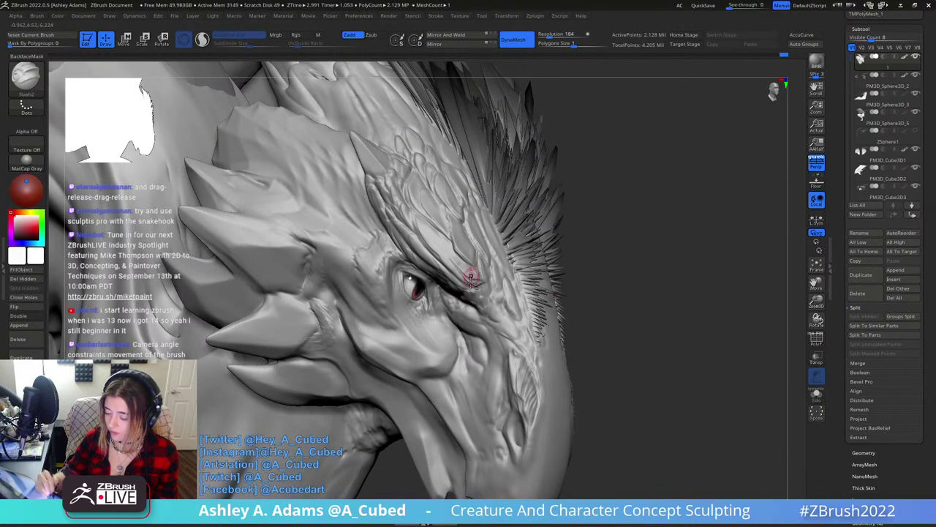
{"action": "right_click_drag", "start_coordinate": [472, 278], "coordinate": [417, 182]}
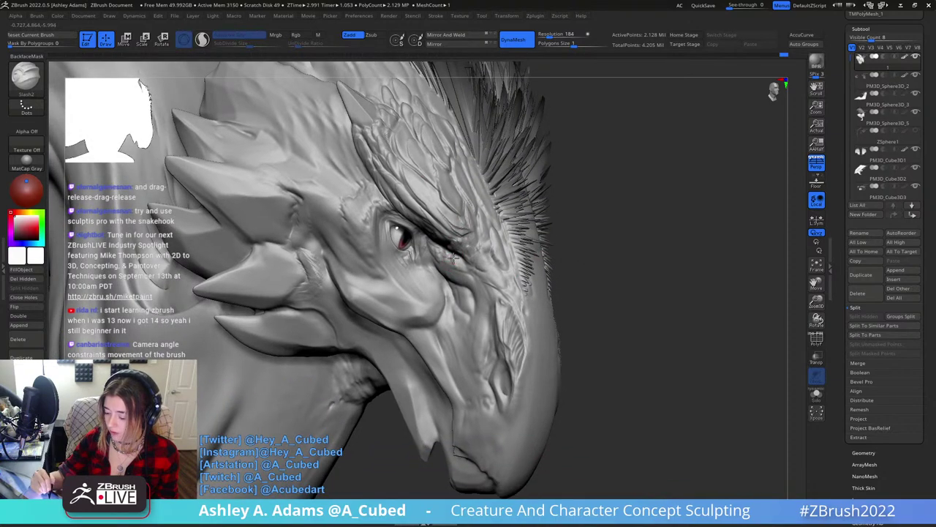
{"action": "right_click_drag", "start_coordinate": [454, 258], "coordinate": [461, 260]}
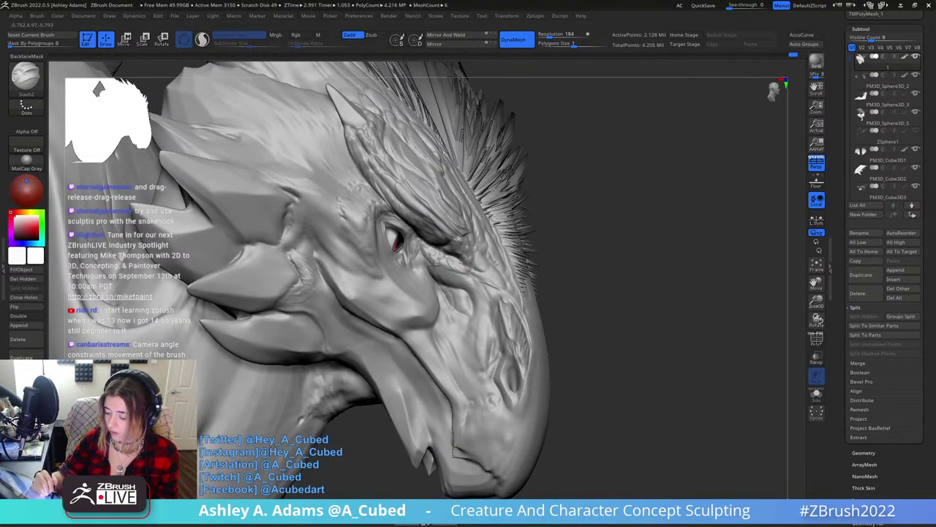
{"action": "left_click_drag", "start_coordinate": [451, 271], "coordinate": [469, 284]}
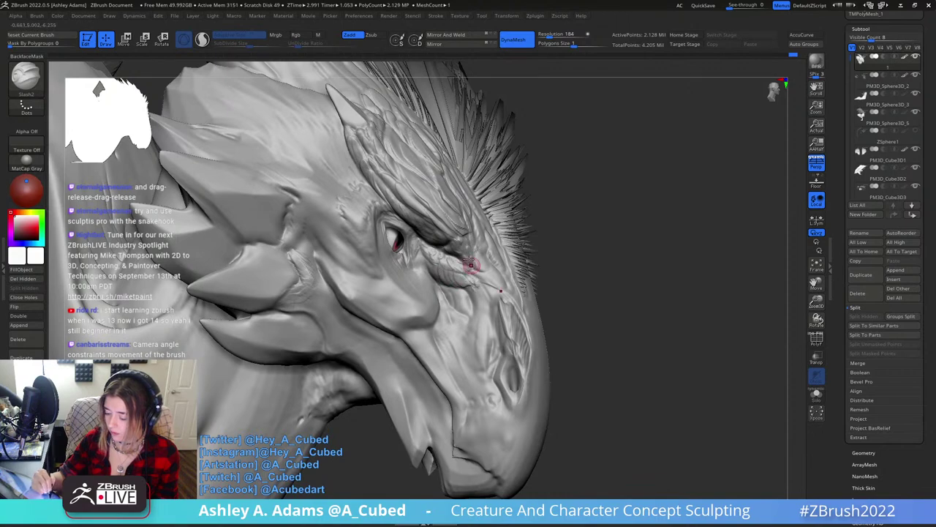
Carve and refine the small scales where the inner brow meets the bridge of the snout with Slash2.
{"action": "right_click_drag", "start_coordinate": [472, 274], "coordinate": [473, 253]}
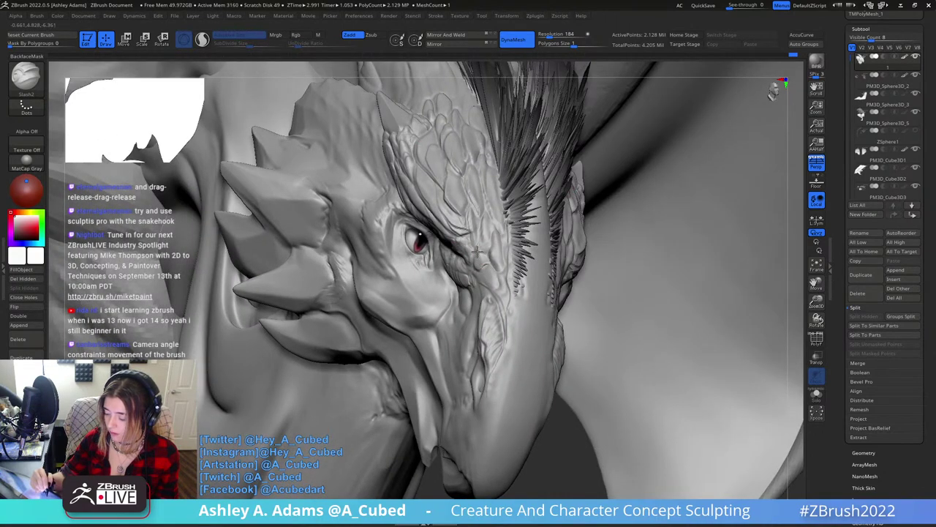
{"action": "mouse_move", "coordinate": [476, 251]}
{"action": "right_mouse_down"}
{"action": "mouse_move", "coordinate": [477, 277]}
{"action": "mouse_move", "coordinate": [477, 260]}
{"action": "right_mouse_up"}
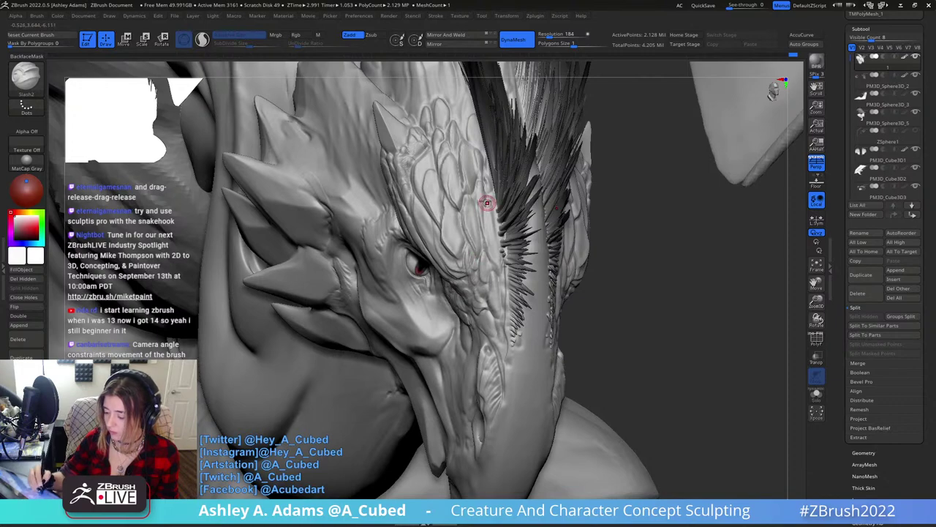
{"action": "mouse_move", "coordinate": [480, 183]}
{"action": "right_mouse_down"}
{"action": "mouse_move", "coordinate": [485, 223]}
{"action": "mouse_move", "coordinate": [489, 199]}
{"action": "right_mouse_up"}
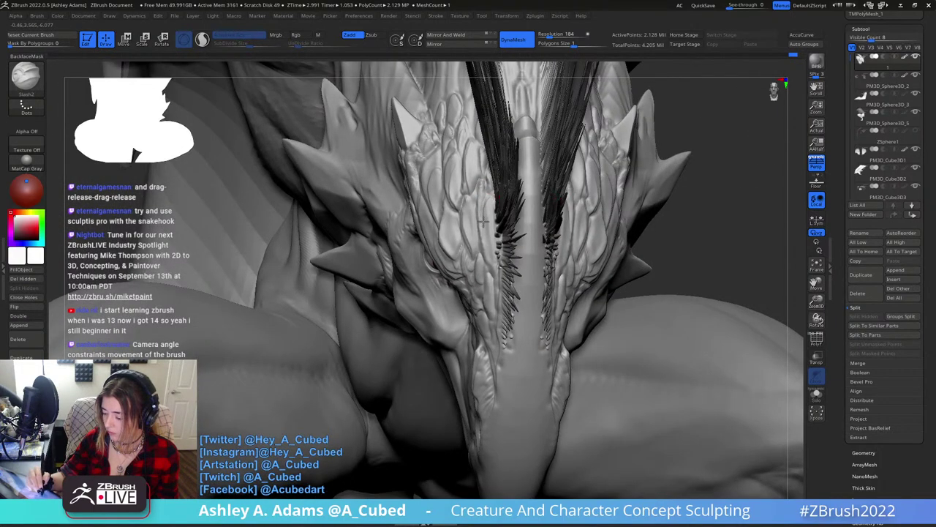
{"action": "mouse_move", "coordinate": [493, 273]}
{"action": "right_mouse_down"}
{"action": "mouse_move", "coordinate": [504, 289]}
{"action": "mouse_move", "coordinate": [501, 263]}
{"action": "right_mouse_up"}
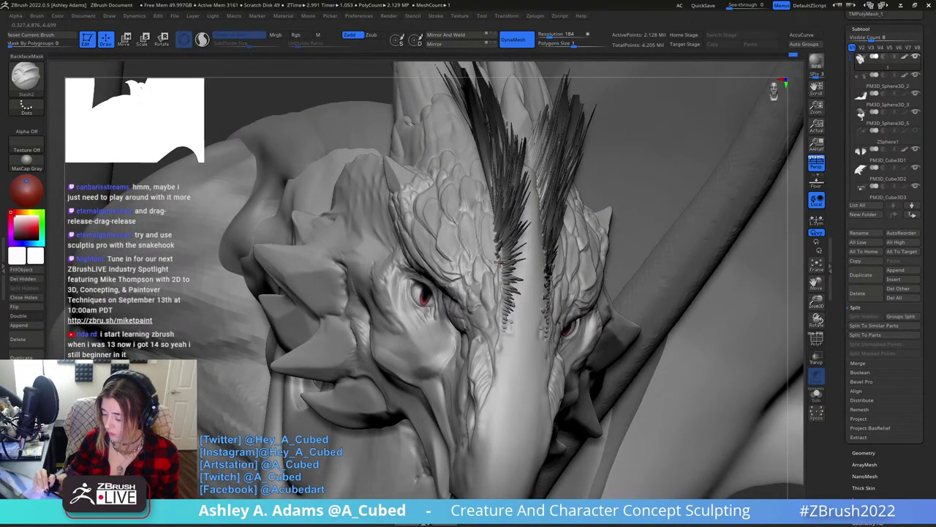
{"action": "right_click_drag", "start_coordinate": [501, 314], "coordinate": [514, 274]}
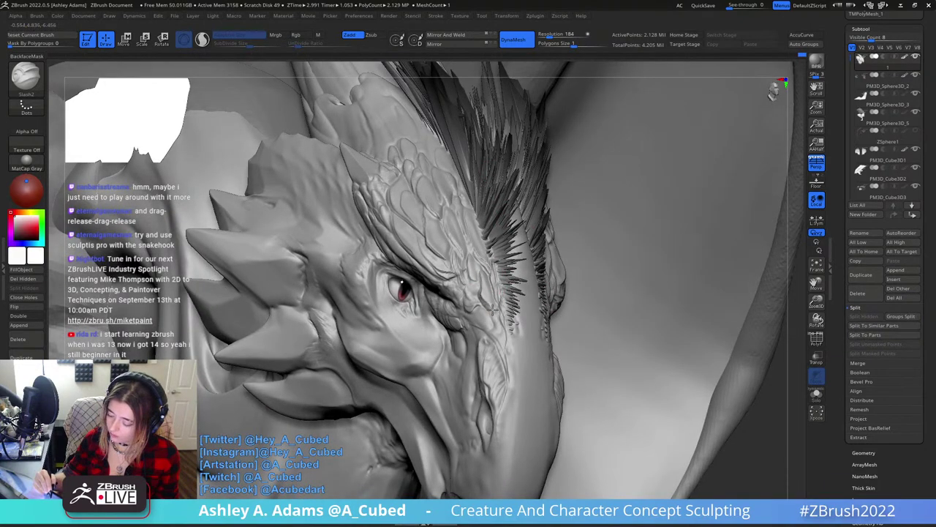
{"action": "mouse_move", "coordinate": [487, 305]}
{"action": "right_mouse_down"}
{"action": "mouse_move", "coordinate": [478, 253]}
{"action": "mouse_move", "coordinate": [466, 267]}
{"action": "mouse_move", "coordinate": [471, 280]}
{"action": "right_mouse_up"}
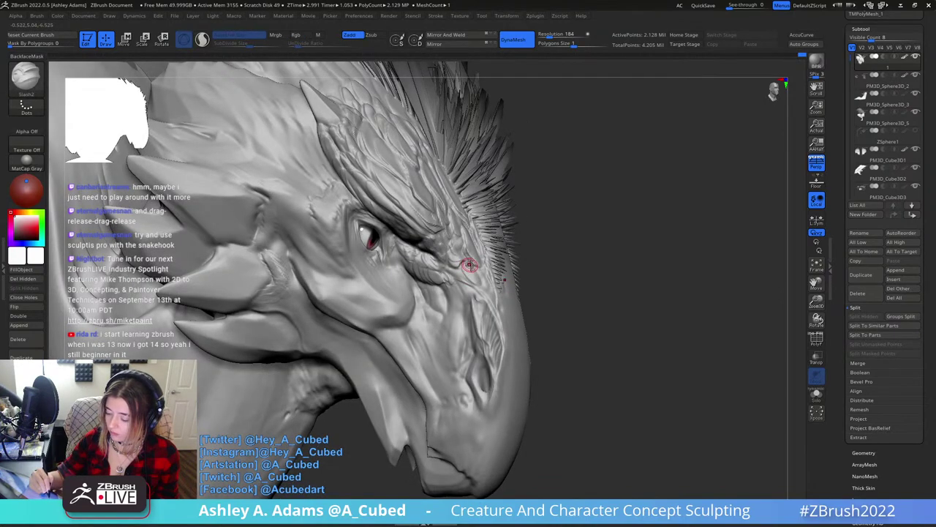
Cut creases into the side of the snout between the cheek ridge, mouth line and nostril with Slash2.
{"action": "right_click_drag", "start_coordinate": [441, 207], "coordinate": [445, 267], "text": "ctrl"}
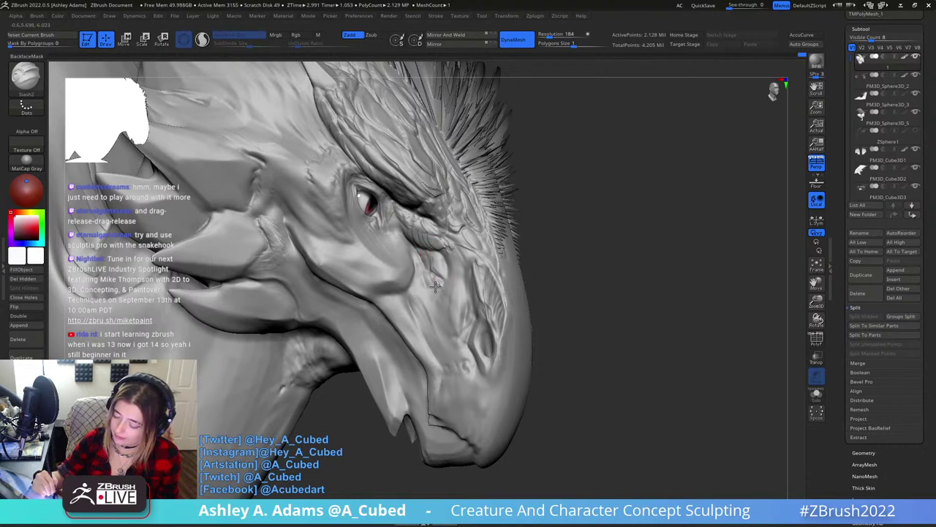
{"action": "right_click_drag", "start_coordinate": [435, 287], "coordinate": [416, 267]}
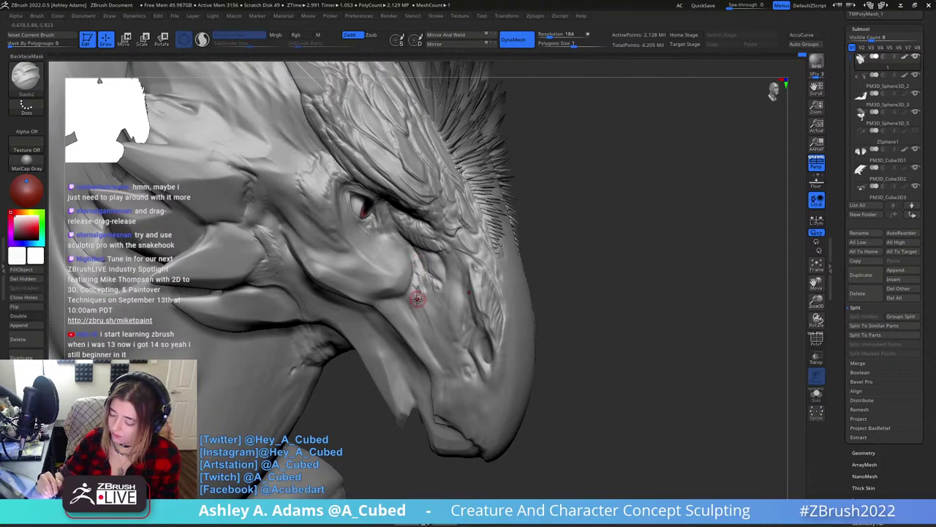
{"action": "mouse_move", "coordinate": [416, 286]}
{"action": "right_mouse_down"}
{"action": "mouse_move", "coordinate": [410, 278]}
{"action": "mouse_move", "coordinate": [424, 295]}
{"action": "right_mouse_up"}
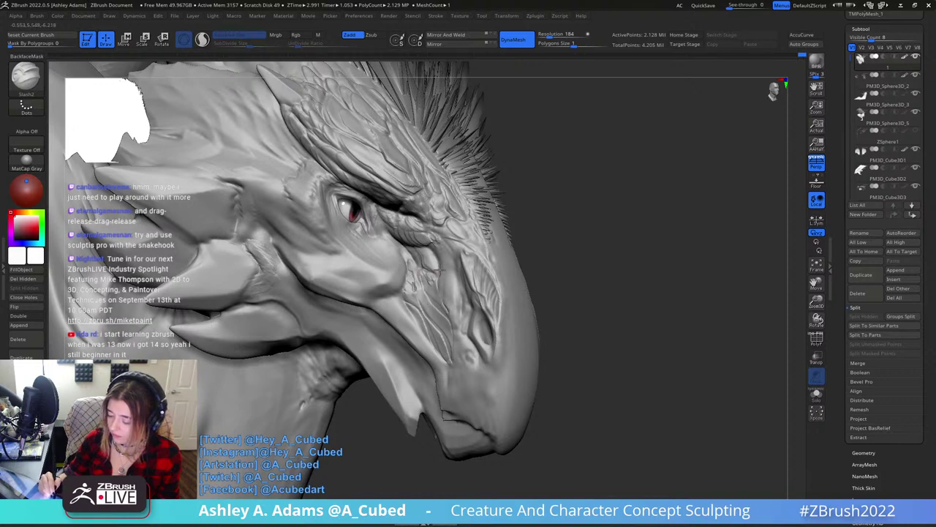
{"action": "right_click_drag", "start_coordinate": [441, 270], "coordinate": [462, 271]}
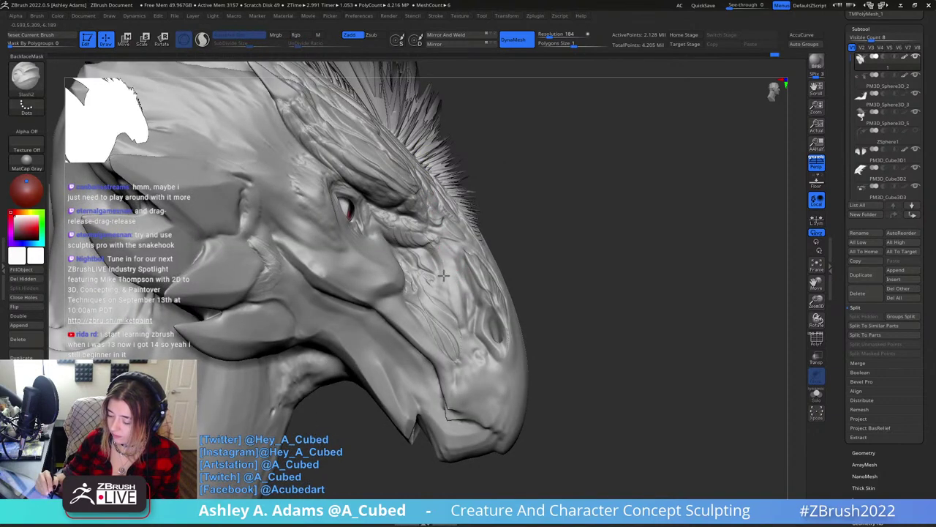
{"action": "mouse_move", "coordinate": [433, 252]}
{"action": "right_mouse_down"}
{"action": "mouse_move", "coordinate": [447, 256]}
{"action": "mouse_move", "coordinate": [441, 248]}
{"action": "right_mouse_up"}
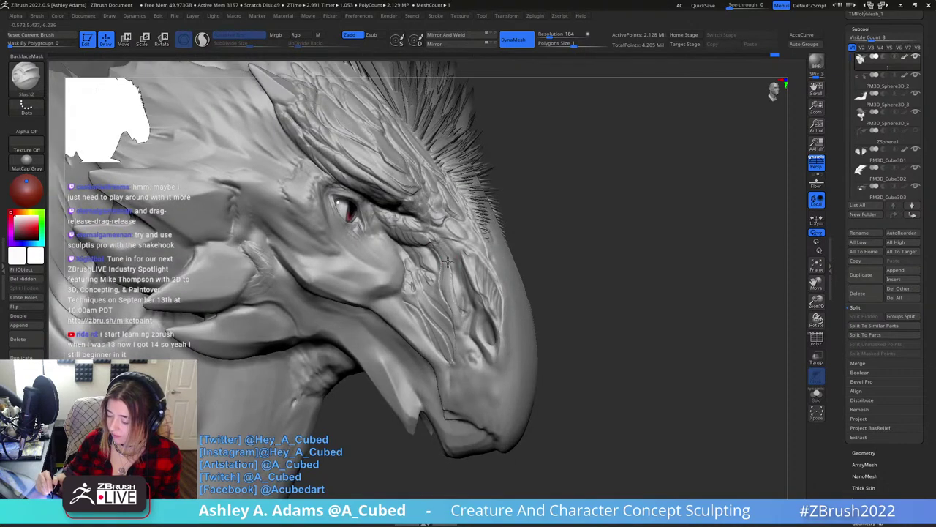
{"action": "right_click_drag", "start_coordinate": [463, 307], "coordinate": [452, 294]}
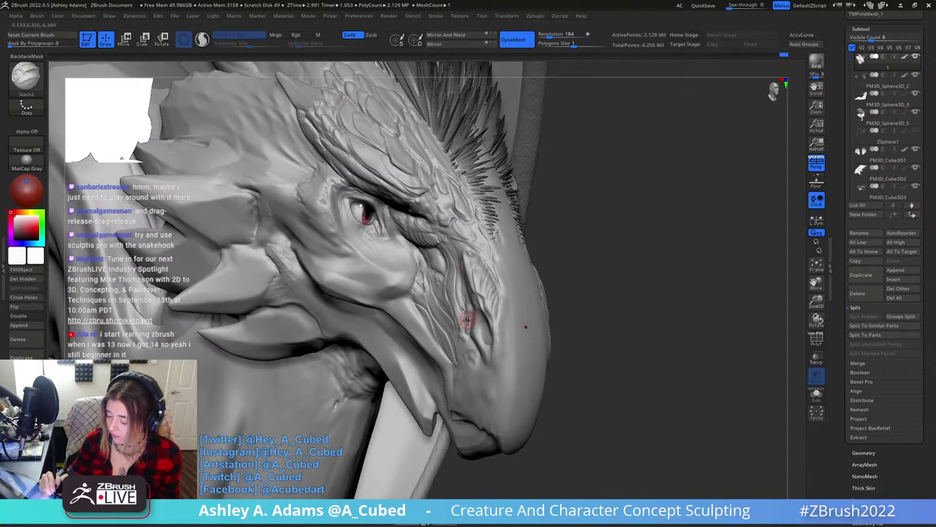
Carve fine wrinkles into the cheek skin below the eye with Slash2, checking both sides of the head.
{"action": "right_click_drag", "start_coordinate": [477, 285], "coordinate": [526, 253]}
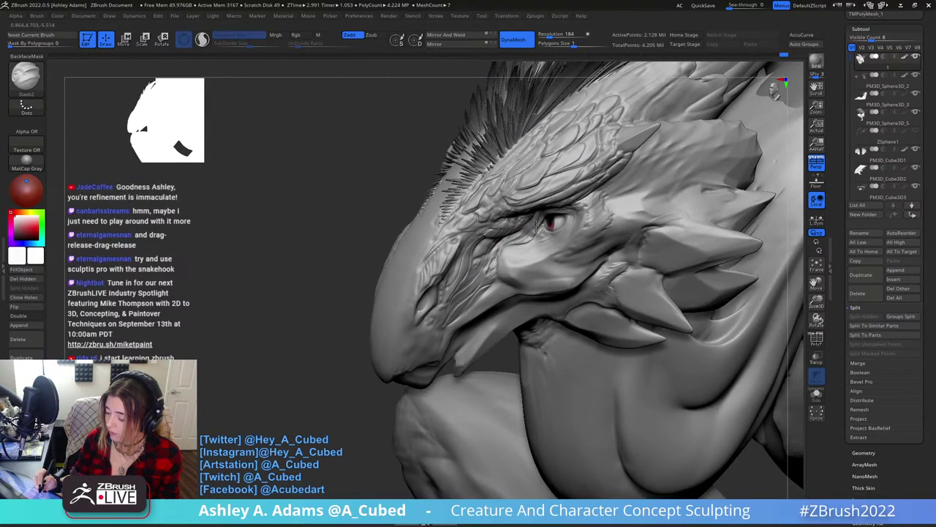
{"action": "right_click_drag", "start_coordinate": [523, 243], "coordinate": [504, 253]}
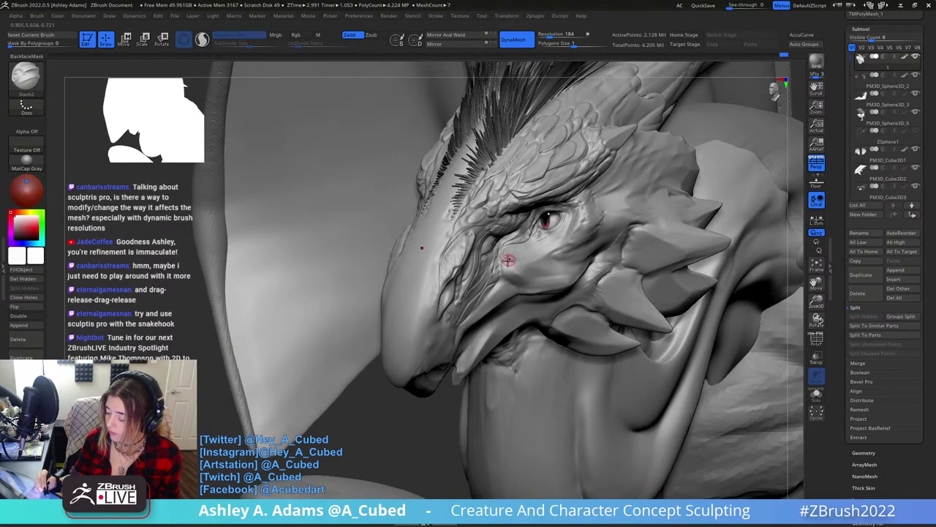
{"action": "right_click_drag", "start_coordinate": [508, 260], "coordinate": [410, 170]}
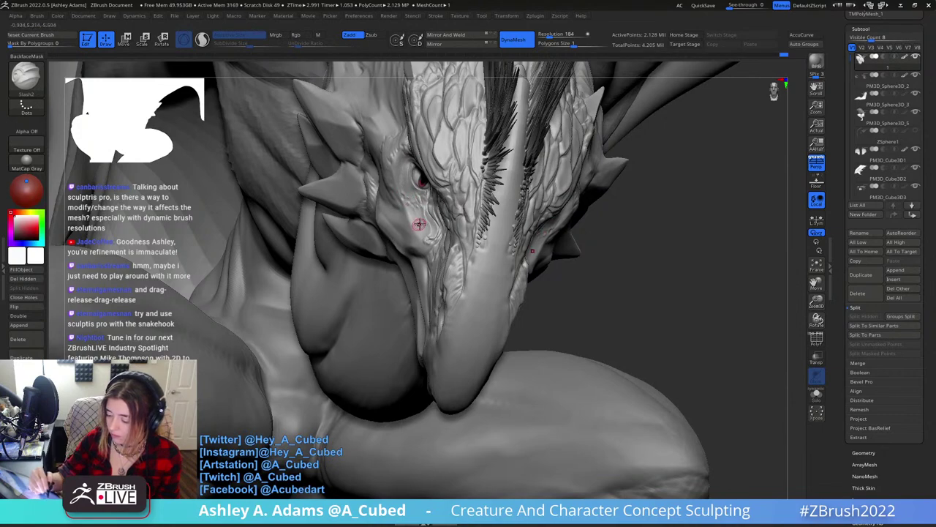
{"action": "right_click_drag", "start_coordinate": [419, 225], "coordinate": [423, 231]}
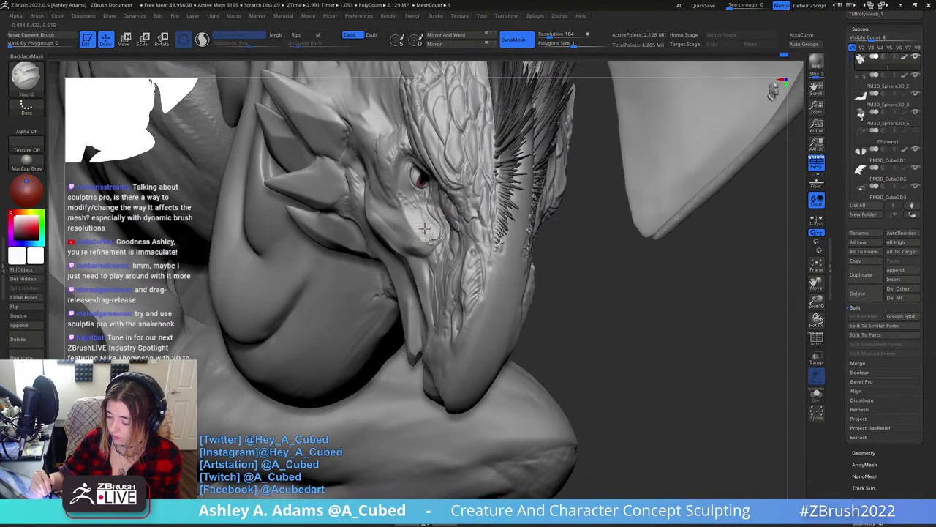
{"action": "key", "text": "ctrl"}
Engrave lengthwise striations into the upper spikes behind the cheek with Slash2.
{"action": "right_click_drag", "start_coordinate": [421, 255], "coordinate": [393, 209]}
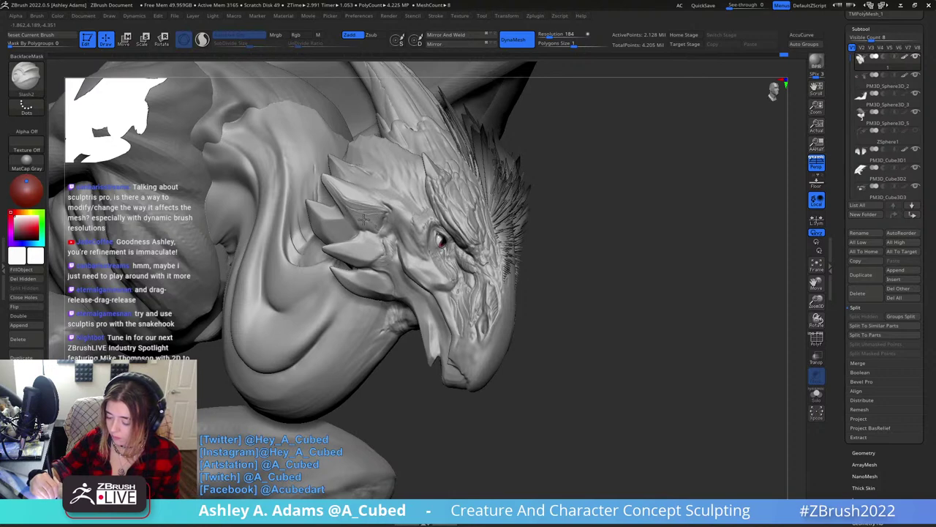
{"action": "right_click_drag", "start_coordinate": [359, 227], "coordinate": [352, 152]}
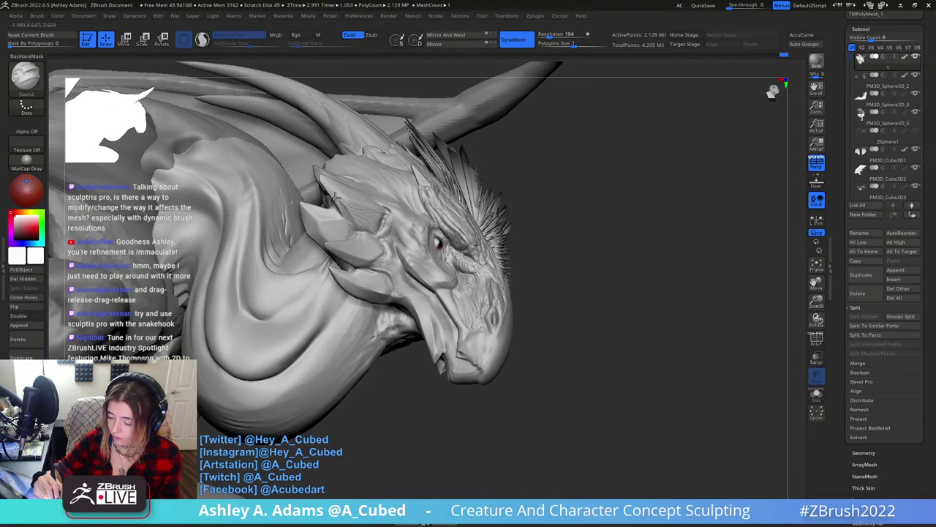
{"action": "right_click_drag", "start_coordinate": [348, 210], "coordinate": [353, 227]}
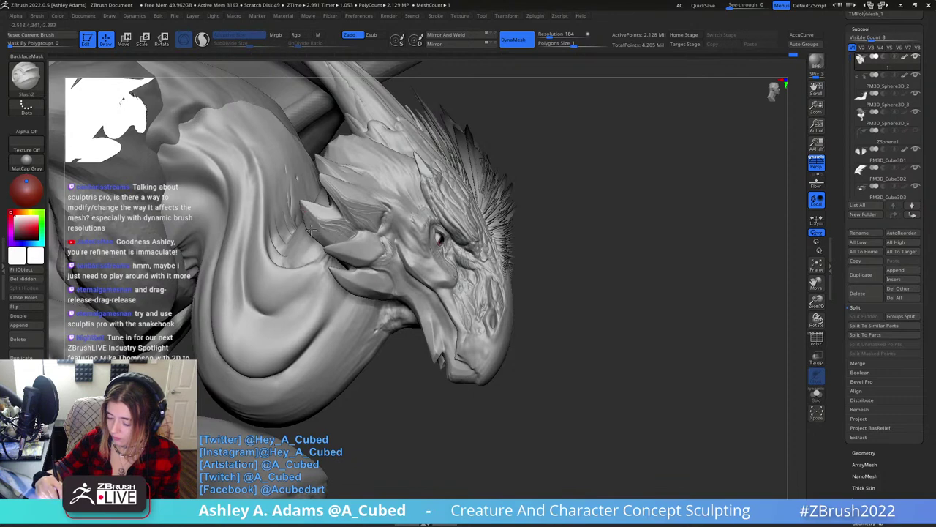
{"action": "right_click_drag", "start_coordinate": [310, 230], "coordinate": [326, 184]}
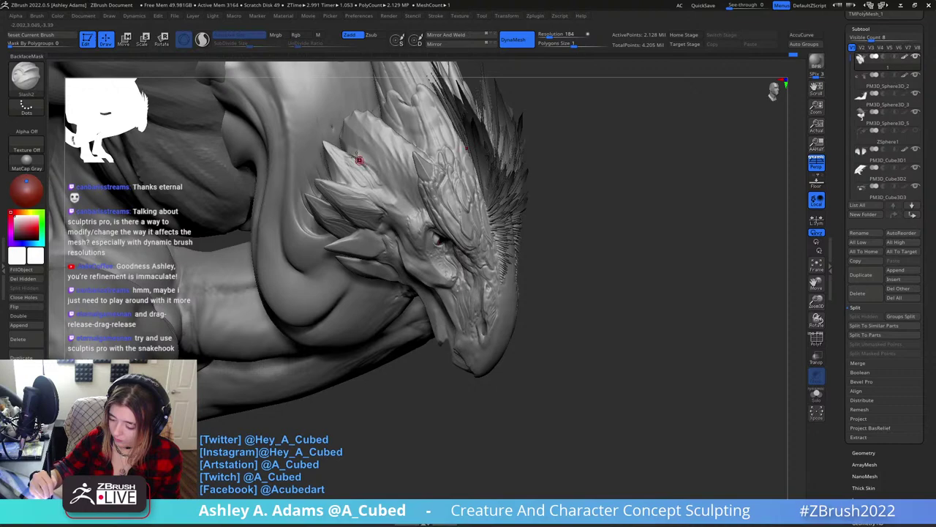
{"action": "mouse_move", "coordinate": [369, 162]}
{"action": "right_mouse_down"}
{"action": "mouse_move", "coordinate": [395, 189]}
{"action": "mouse_move", "coordinate": [390, 151]}
{"action": "right_mouse_up"}
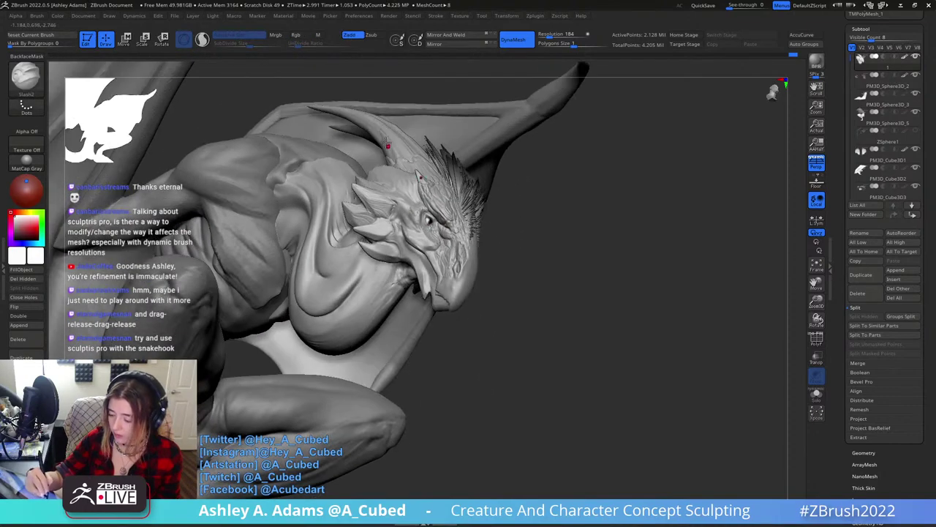
Continue the lengthwise grooves onto the two lowest cheek spikes with Slash2.
{"action": "right_click_drag", "start_coordinate": [598, 213], "coordinate": [543, 227]}
{"action": "mouse_move", "coordinate": [437, 249]}
{"action": "right_mouse_down", "text": "ctrl"}
{"action": "mouse_move", "coordinate": [429, 301]}
{"action": "mouse_move", "coordinate": [373, 243]}
{"action": "right_mouse_up", "text": "ctrl"}
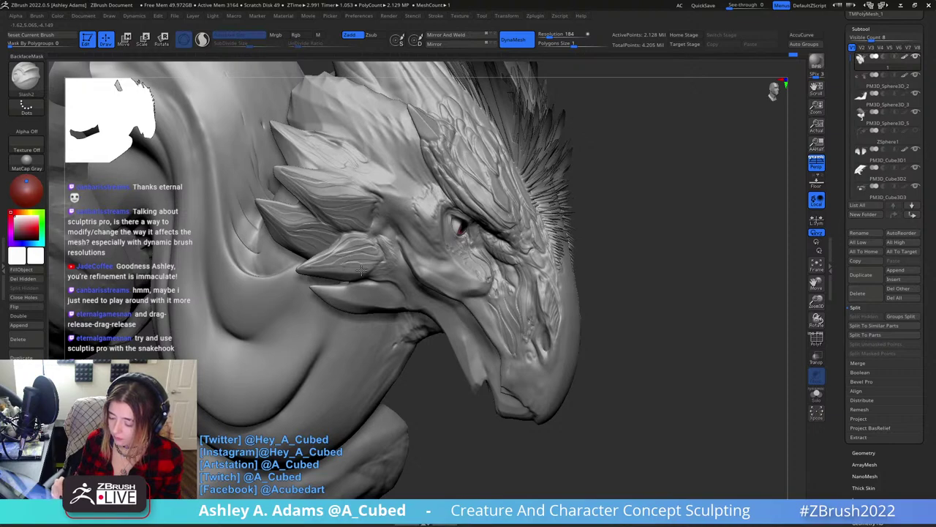
{"action": "right_click_drag", "start_coordinate": [371, 269], "coordinate": [373, 311]}
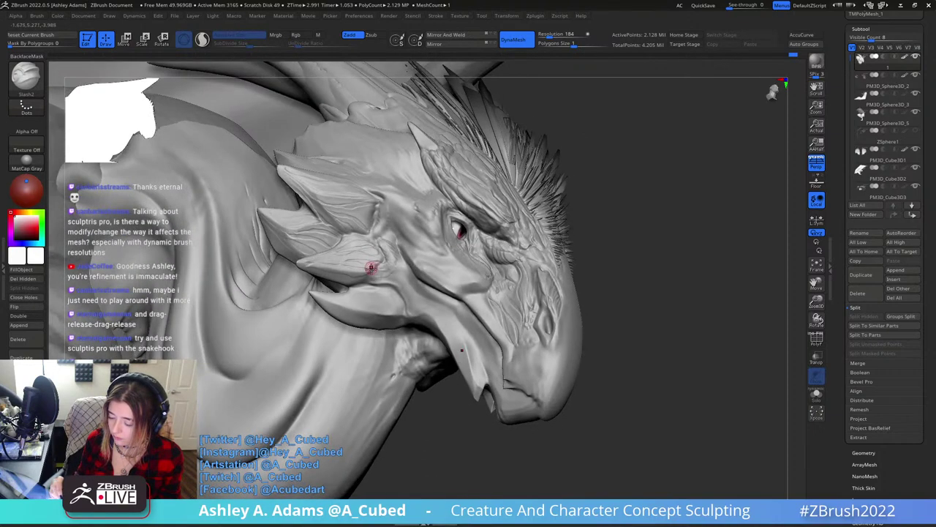
{"action": "mouse_move", "coordinate": [372, 267]}
{"action": "left_mouse_down"}
{"action": "mouse_move", "coordinate": [339, 278]}
{"action": "mouse_move", "coordinate": [301, 264]}
{"action": "left_mouse_up"}
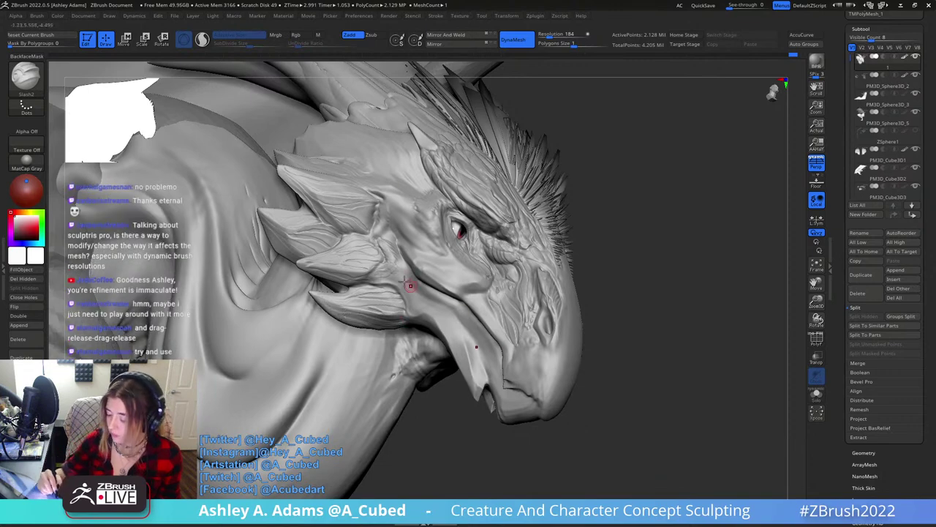
Build up and smooth the skin along the bases of the cheek spikes with ClayBuildup, and switch to hPolish.
{"action": "mouse_move", "coordinate": [406, 282]}
{"action": "right_mouse_down"}
{"action": "mouse_move", "coordinate": [388, 237]}
{"action": "mouse_move", "coordinate": [397, 260]}
{"action": "right_mouse_up"}
{"action": "key", "text": "b"}
{"action": "key", "text": "c"}
{"action": "key", "text": "b"}
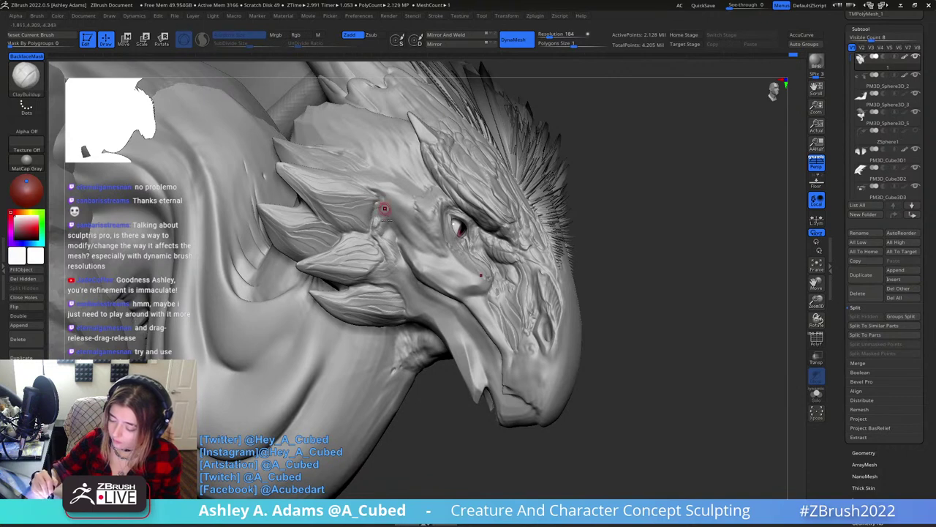
{"action": "key", "text": "shift"}
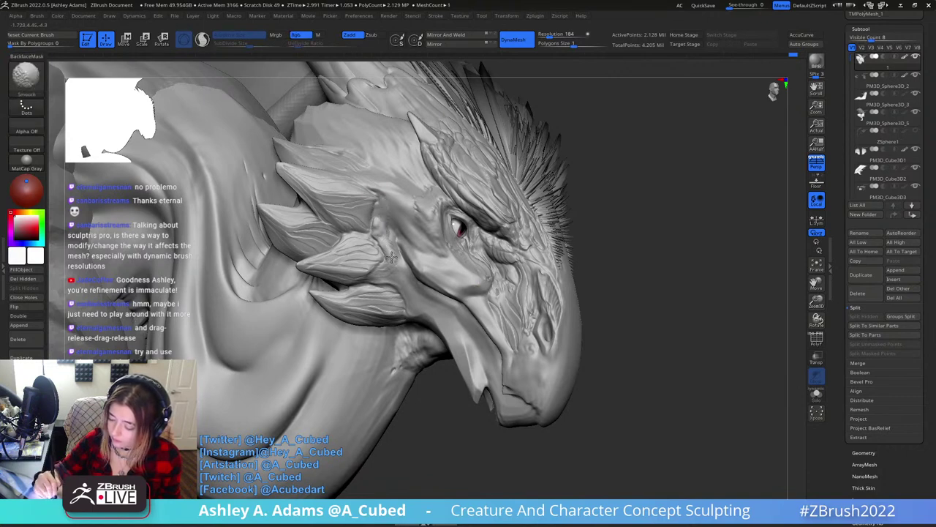
{"action": "key", "text": "b"}
{"action": "key", "text": "h"}
{"action": "key", "text": "p"}
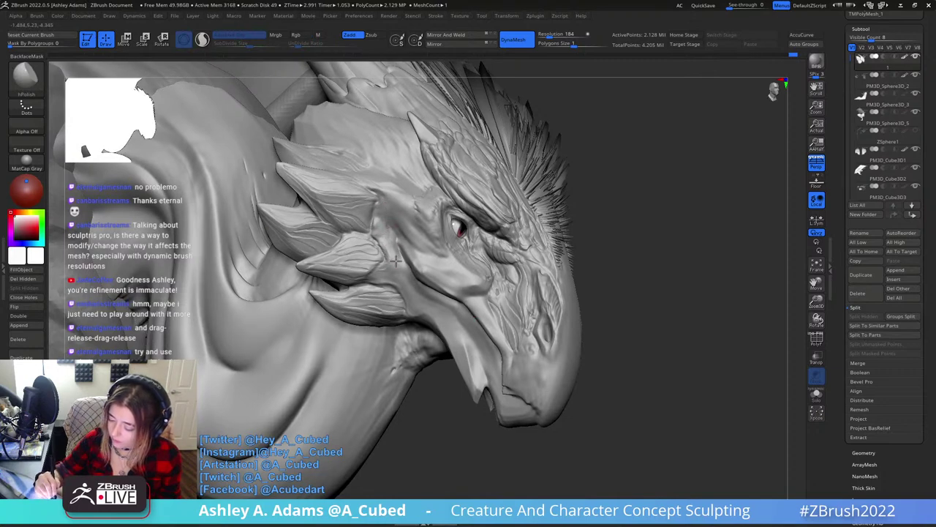
Mask a narrow wavy band along the bases of the cheek spikes with MaskPen and invert the mask.
{"action": "key", "text": "b"}
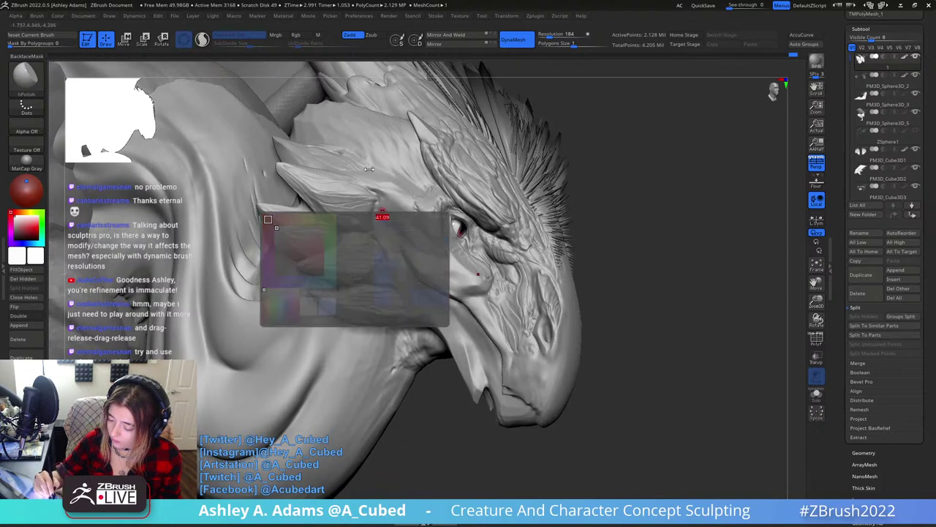
{"action": "key", "text": "m"}
{"action": "key", "text": "p"}
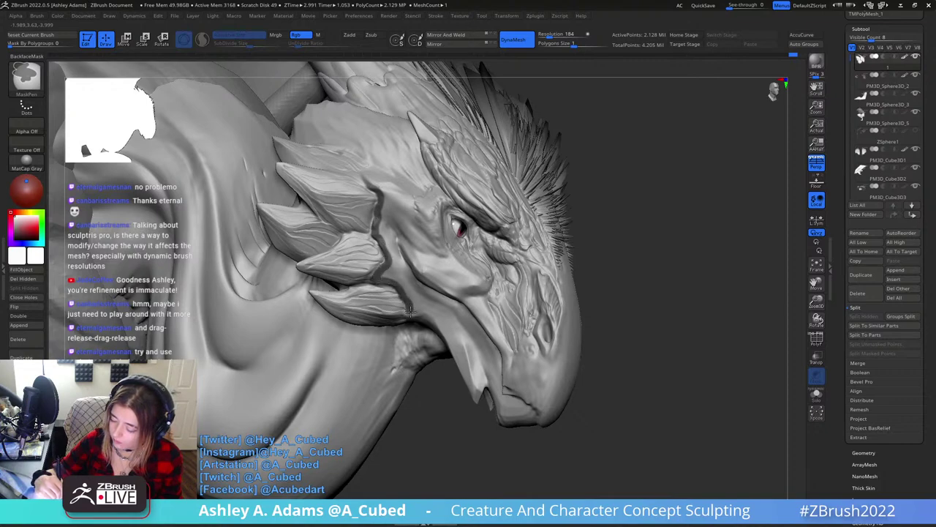
{"action": "left_click", "coordinate": [608, 253], "text": "ctrl"}
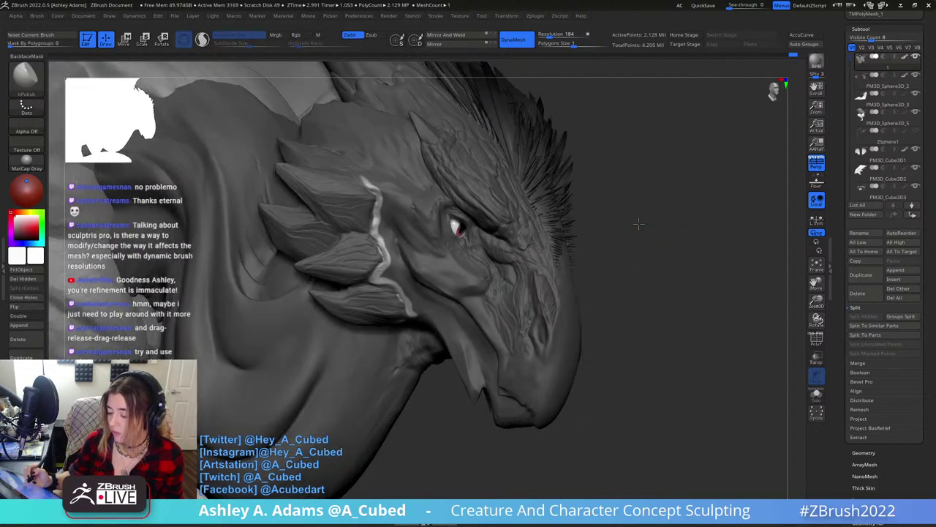
Pull the unmasked band of skin toward the cheek spikes with SnakeHook.
{"action": "mouse_move", "coordinate": [640, 224]}
{"action": "right_mouse_down"}
{"action": "mouse_move", "coordinate": [554, 278]}
{"action": "mouse_move", "coordinate": [534, 299]}
{"action": "mouse_move", "coordinate": [545, 317]}
{"action": "mouse_move", "coordinate": [528, 327]}
{"action": "mouse_move", "coordinate": [507, 297]}
{"action": "right_mouse_up"}
{"action": "right_click", "coordinate": [519, 275]}
{"action": "key", "text": "b"}
{"action": "key", "text": "s"}
{"action": "key", "text": "h"}
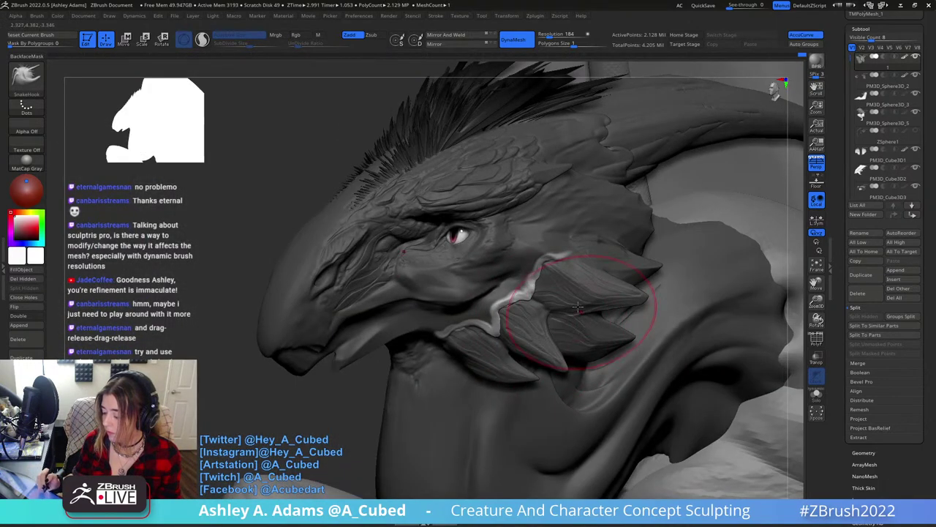
Thicken the unmasked band along the spike bases into a raised fold, alternating Inflat and SnakeHook.
{"action": "mouse_move", "coordinate": [578, 307]}
{"action": "right_mouse_down"}
{"action": "mouse_move", "coordinate": [554, 308]}
{"action": "mouse_move", "coordinate": [520, 341]}
{"action": "mouse_move", "coordinate": [568, 270]}
{"action": "mouse_move", "coordinate": [560, 309]}
{"action": "mouse_move", "coordinate": [536, 319]}
{"action": "mouse_move", "coordinate": [524, 348]}
{"action": "mouse_move", "coordinate": [526, 338]}
{"action": "mouse_move", "coordinate": [501, 317]}
{"action": "mouse_move", "coordinate": [504, 333]}
{"action": "right_mouse_up"}
{"action": "right_click", "coordinate": [521, 341]}
{"action": "key", "text": "b"}
{"action": "key", "text": "i"}
{"action": "key", "text": "n"}
{"action": "key", "text": "space"}
{"action": "key", "text": "b"}
{"action": "key", "text": "s"}
{"action": "key", "text": "h"}
{"action": "key", "text": "b"}
{"action": "key", "text": "i"}
{"action": "key", "text": "n"}
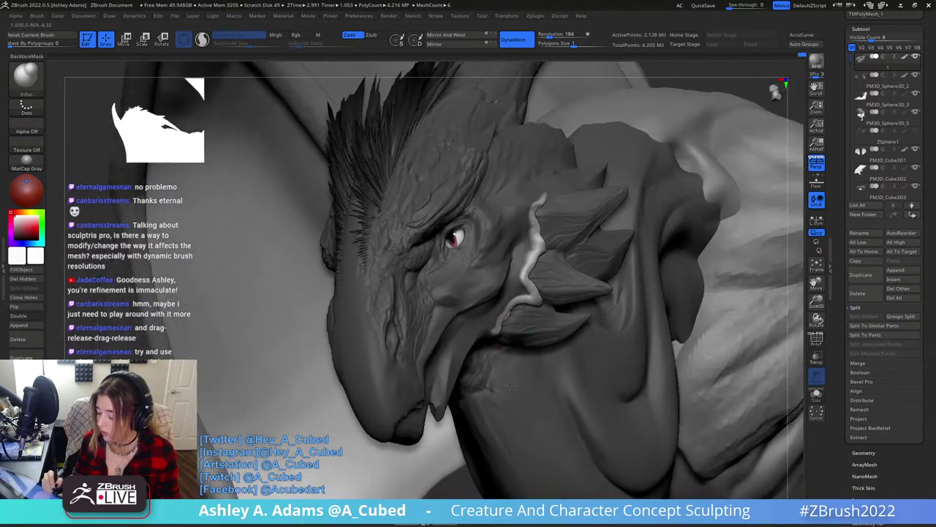
Draw the fold's edge over the spike bases with SnakeHook and clear the mask.
{"action": "key", "text": "b"}
{"action": "key", "text": "s"}
{"action": "key", "text": "h"}
{"action": "mouse_move", "coordinate": [568, 237]}
{"action": "right_mouse_down"}
{"action": "mouse_move", "coordinate": [541, 206]}
{"action": "mouse_move", "coordinate": [560, 207]}
{"action": "mouse_move", "coordinate": [548, 266]}
{"action": "mouse_move", "coordinate": [621, 317]}
{"action": "mouse_move", "coordinate": [613, 293]}
{"action": "mouse_move", "coordinate": [496, 224]}
{"action": "mouse_move", "coordinate": [485, 256]}
{"action": "right_mouse_up"}
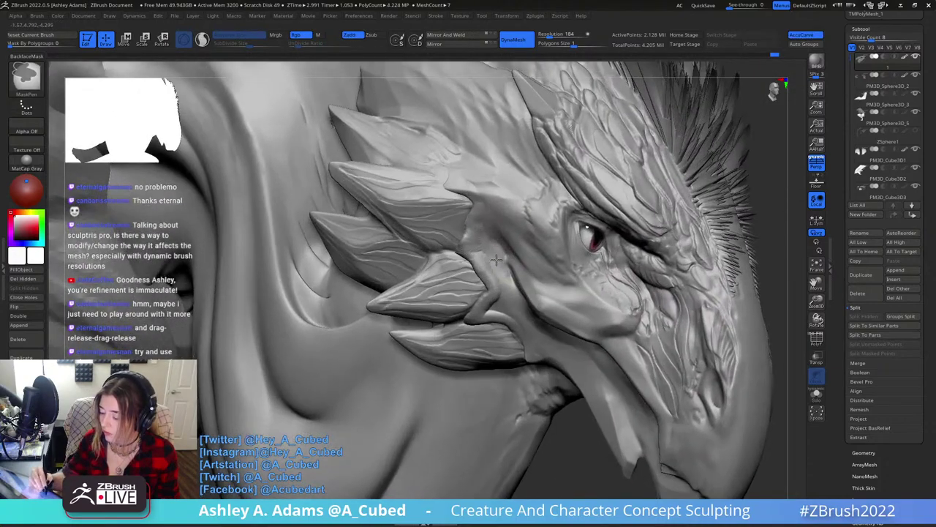
Blend the raised fold at the spike bases into the surrounding cheek with ClayBuildup and Smooth.
{"action": "key", "text": "b"}
{"action": "key", "text": "c"}
{"action": "key", "text": "b"}
{"action": "key", "text": "shift"}
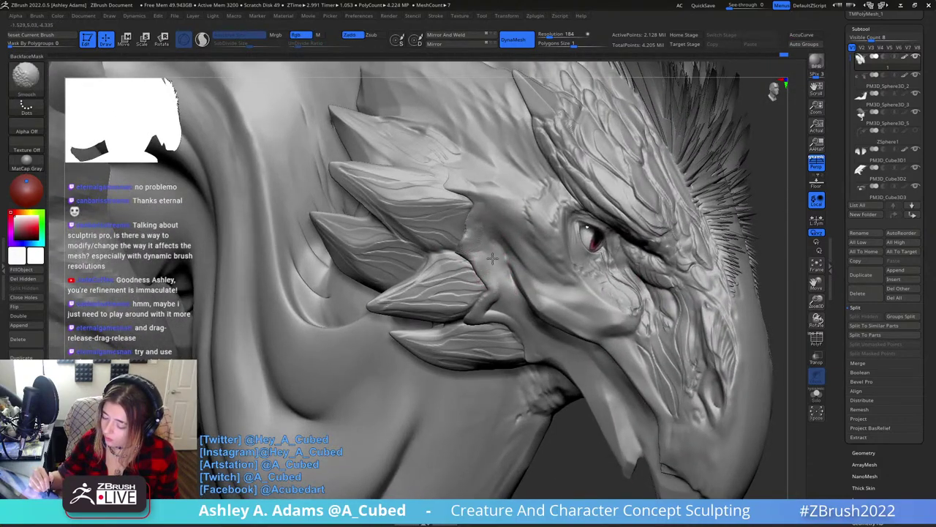
{"action": "right_click_drag", "start_coordinate": [491, 248], "coordinate": [480, 233]}
{"action": "right_click_drag", "start_coordinate": [508, 267], "coordinate": [502, 170], "text": "ctrl"}
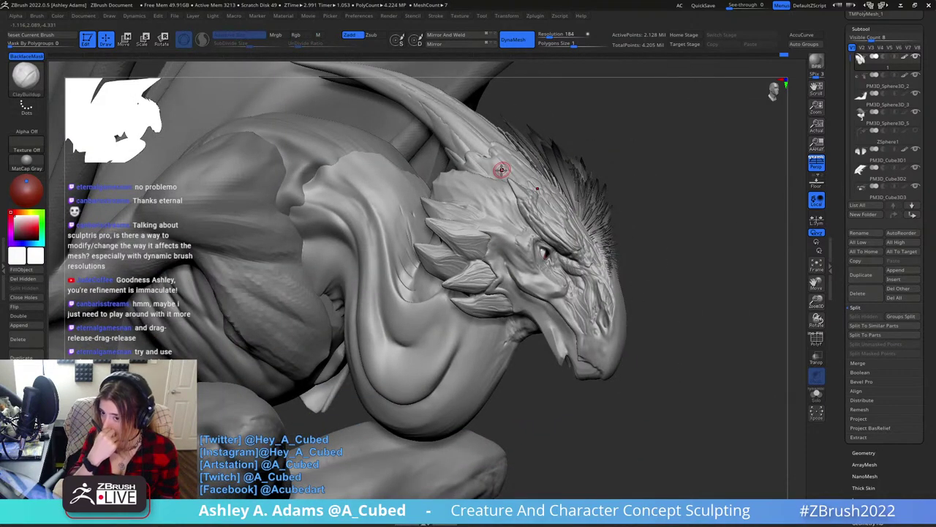
Sharpen the relief of the scales on the brow above the eye with the ContrastDelta brush.
{"action": "right_click_drag", "start_coordinate": [501, 170], "coordinate": [481, 207]}
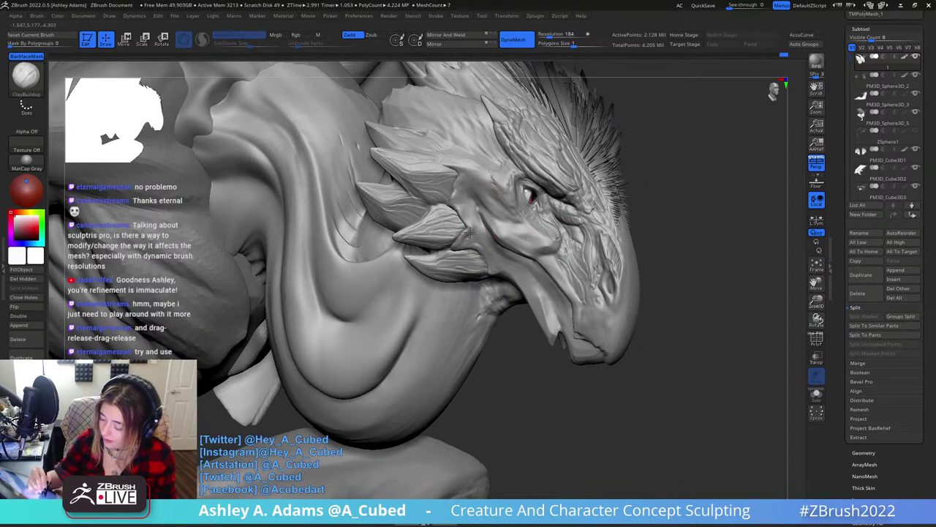
{"action": "key", "text": "shift"}
{"action": "mouse_move", "coordinate": [483, 247]}
{"action": "right_mouse_down", "text": "ctrl"}
{"action": "mouse_move", "coordinate": [490, 219]}
{"action": "mouse_move", "coordinate": [479, 236]}
{"action": "mouse_move", "coordinate": [544, 236]}
{"action": "mouse_move", "coordinate": [519, 183]}
{"action": "right_mouse_up", "text": "ctrl"}
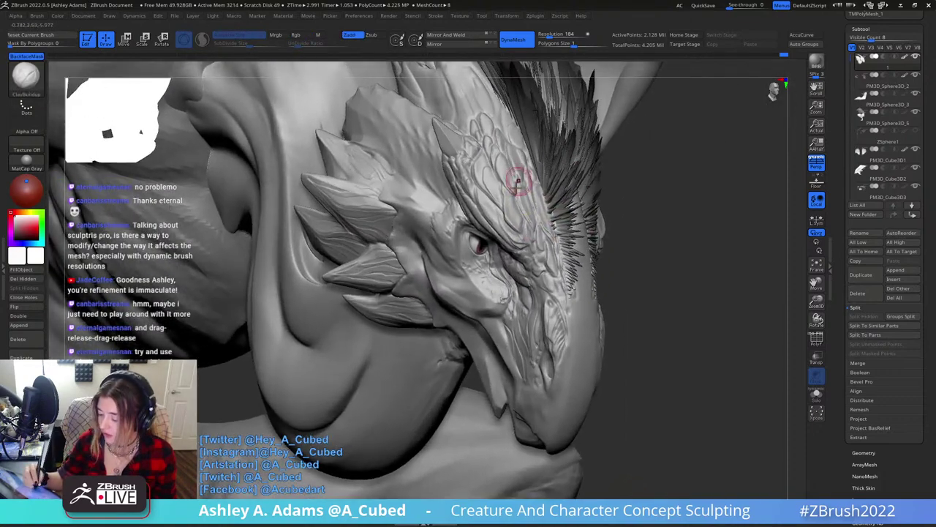
{"action": "key", "text": "b"}
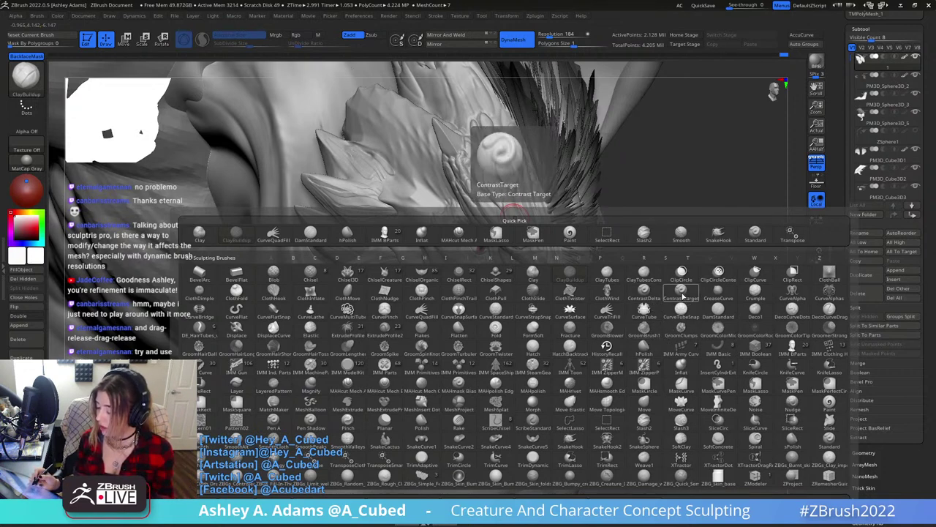
{"action": "left_click", "coordinate": [652, 297]}
{"action": "right_click_drag", "start_coordinate": [504, 188], "coordinate": [499, 186]}
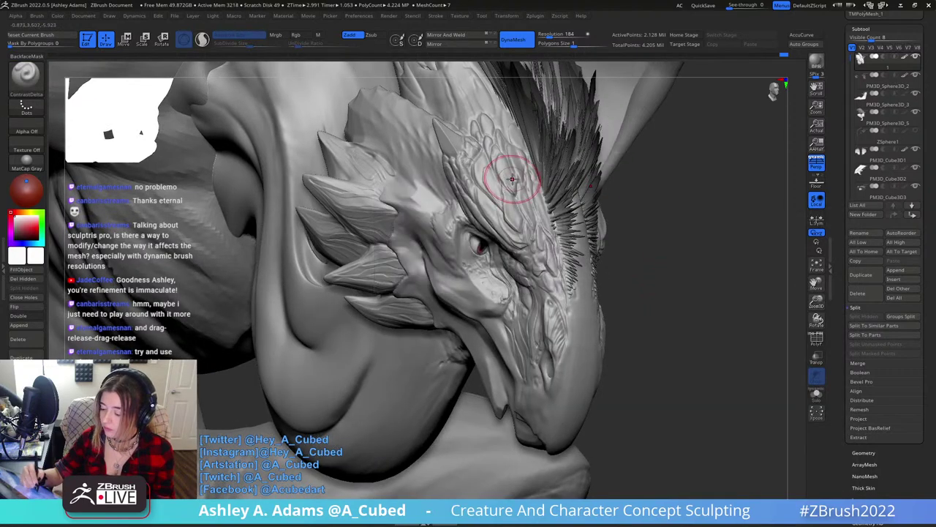
{"action": "left_click_drag", "start_coordinate": [516, 216], "coordinate": [526, 231]}
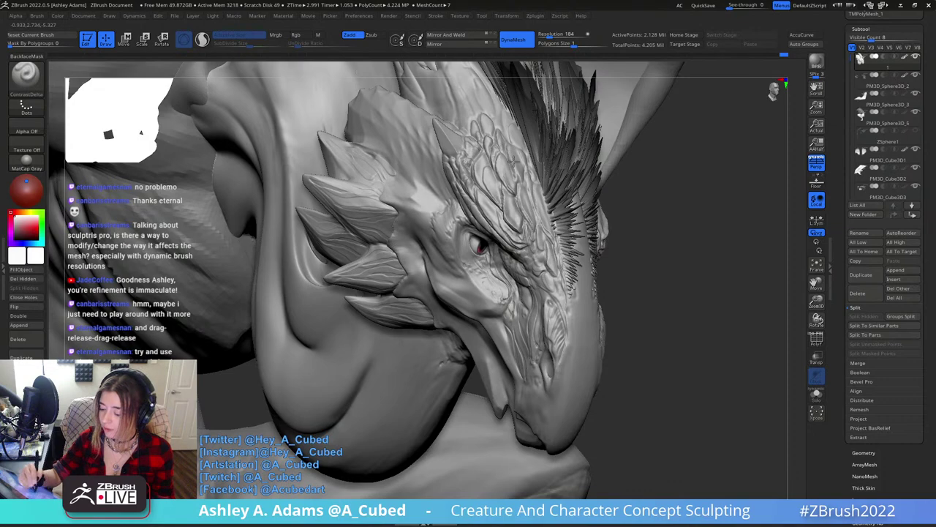
{"action": "right_click_drag", "start_coordinate": [505, 198], "coordinate": [503, 173], "text": "ctrl"}
{"action": "mouse_move", "coordinate": [504, 173]}
{"action": "right_mouse_down"}
{"action": "mouse_move", "coordinate": [483, 168]}
{"action": "mouse_move", "coordinate": [516, 193]}
{"action": "right_mouse_up"}
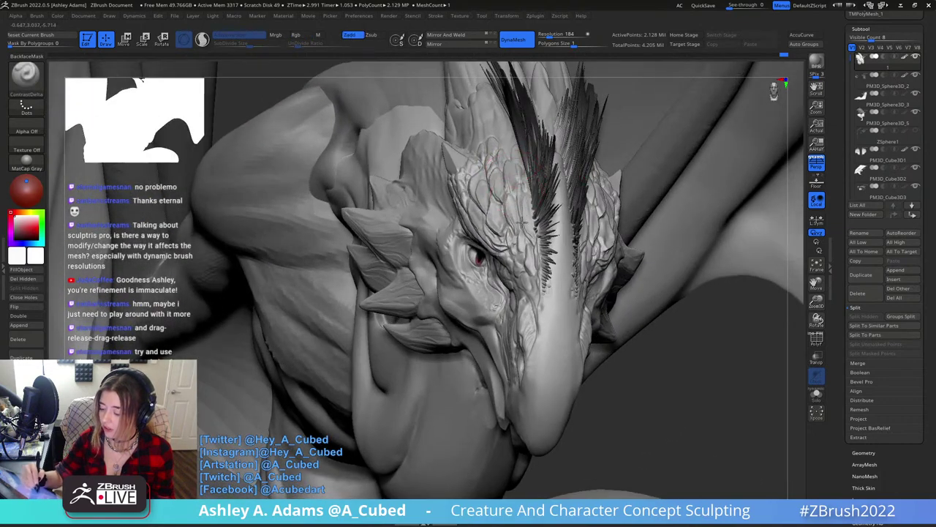
{"action": "left_click_drag", "start_coordinate": [522, 223], "coordinate": [530, 265]}
Accentuate the scales along the brow ridge and around the base of the small brow horn with ContrastDelta.
{"action": "right_click_drag", "start_coordinate": [505, 220], "coordinate": [546, 209]}
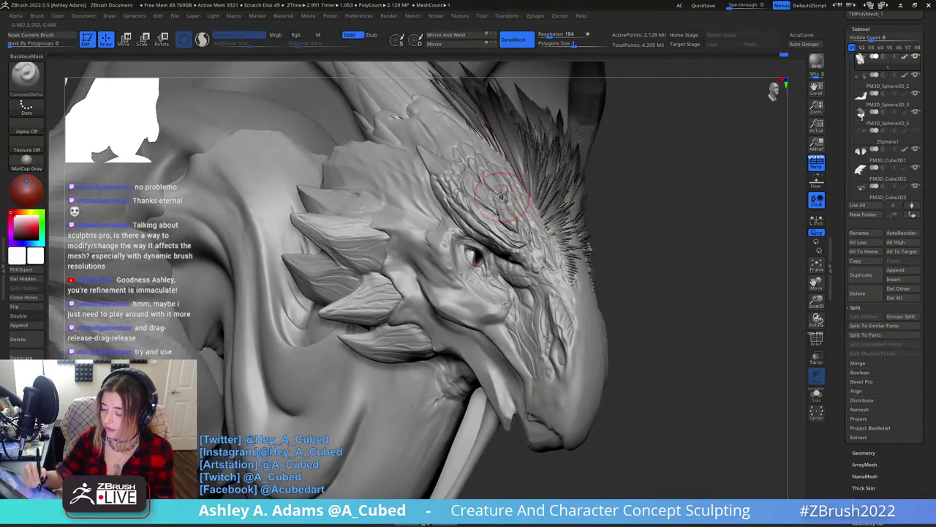
{"action": "right_click_drag", "start_coordinate": [515, 168], "coordinate": [493, 184]}
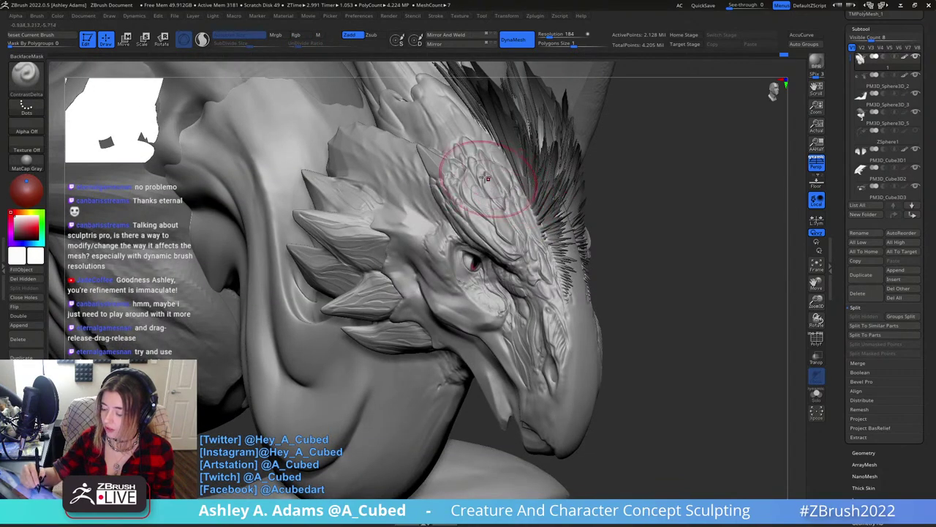
{"action": "left_click_drag", "start_coordinate": [472, 173], "coordinate": [522, 256]}
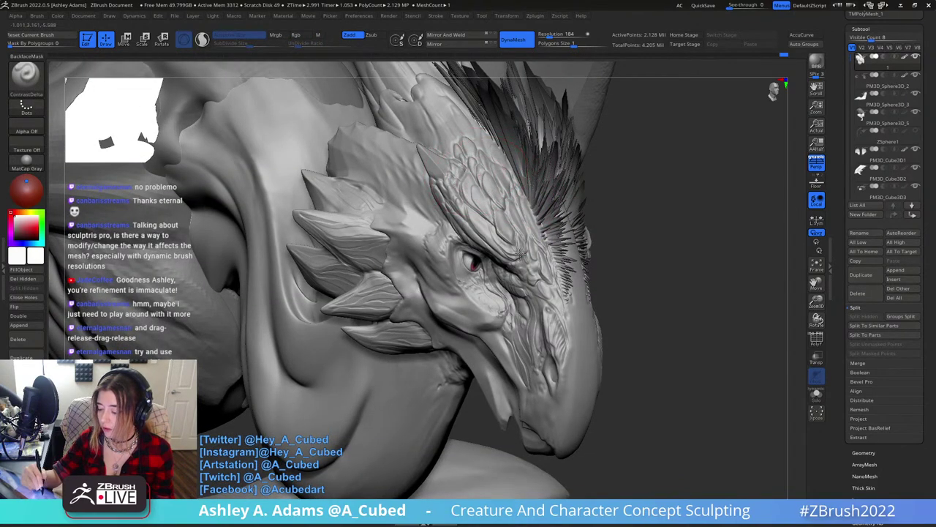
{"action": "right_click_drag", "start_coordinate": [468, 234], "coordinate": [494, 209]}
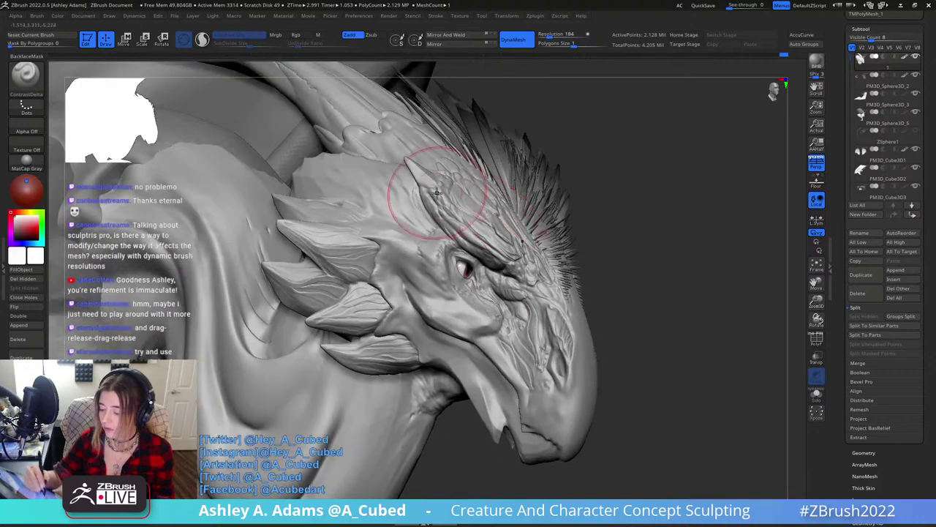
{"action": "left_click_drag", "start_coordinate": [440, 191], "coordinate": [447, 213]}
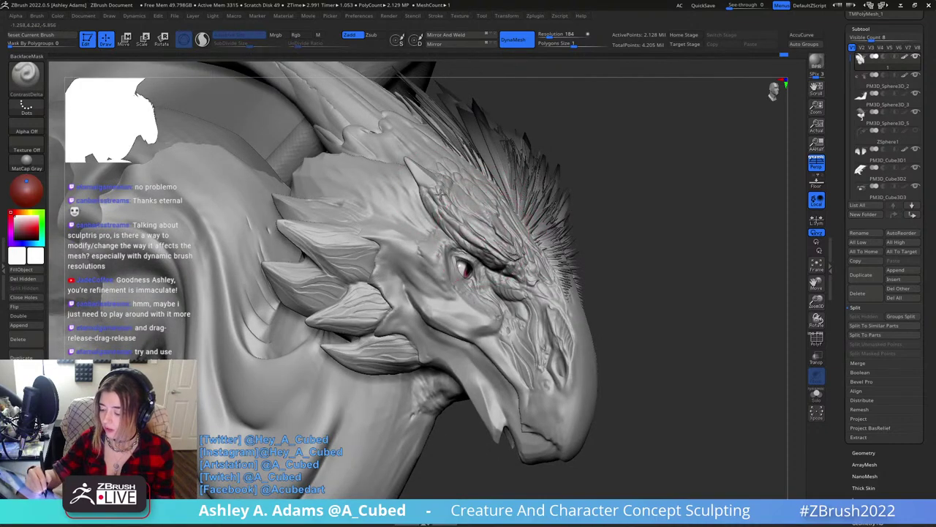
{"action": "mouse_move", "coordinate": [521, 257]}
{"action": "right_mouse_down"}
{"action": "mouse_move", "coordinate": [514, 284]}
{"action": "mouse_move", "coordinate": [512, 199]}
{"action": "mouse_move", "coordinate": [509, 237]}
{"action": "right_mouse_up"}
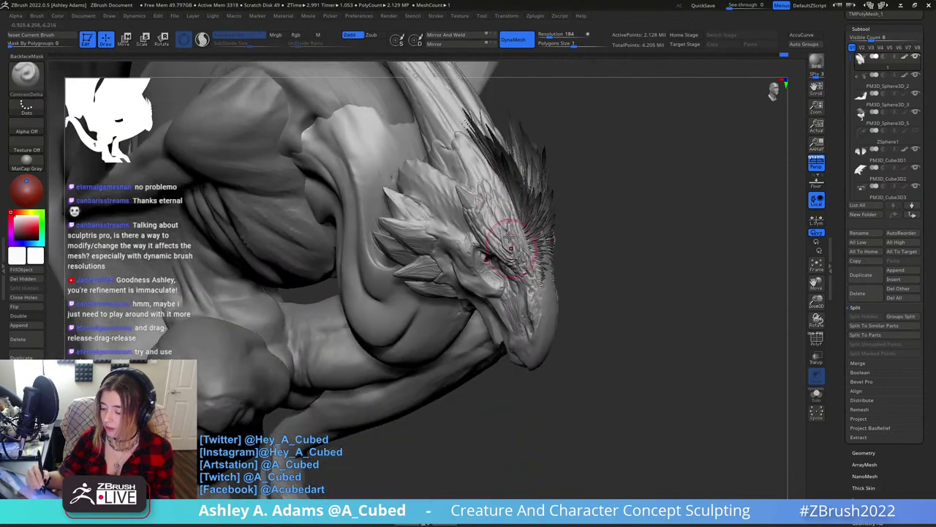
{"action": "mouse_move", "coordinate": [498, 205]}
{"action": "right_mouse_down"}
{"action": "mouse_move", "coordinate": [477, 272]}
{"action": "mouse_move", "coordinate": [468, 262]}
{"action": "right_mouse_up"}
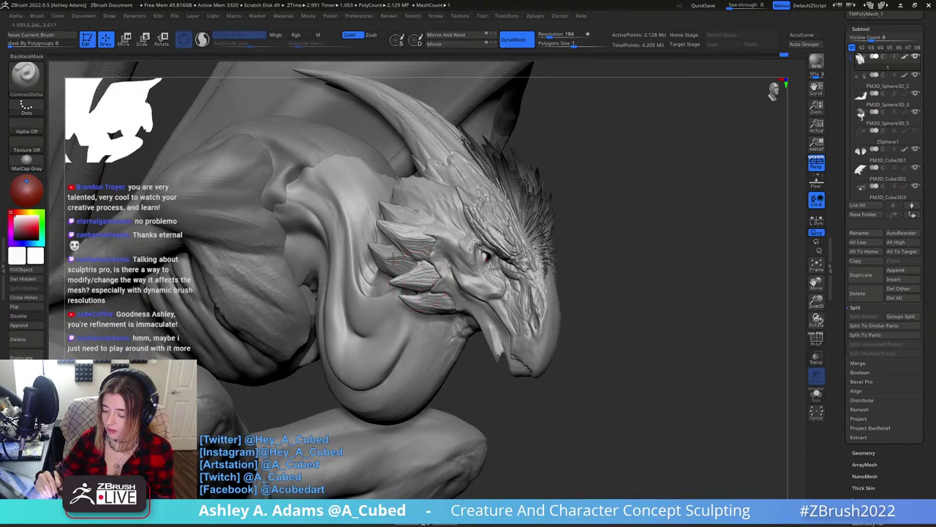
{"action": "right_click_drag", "start_coordinate": [424, 280], "coordinate": [430, 261]}
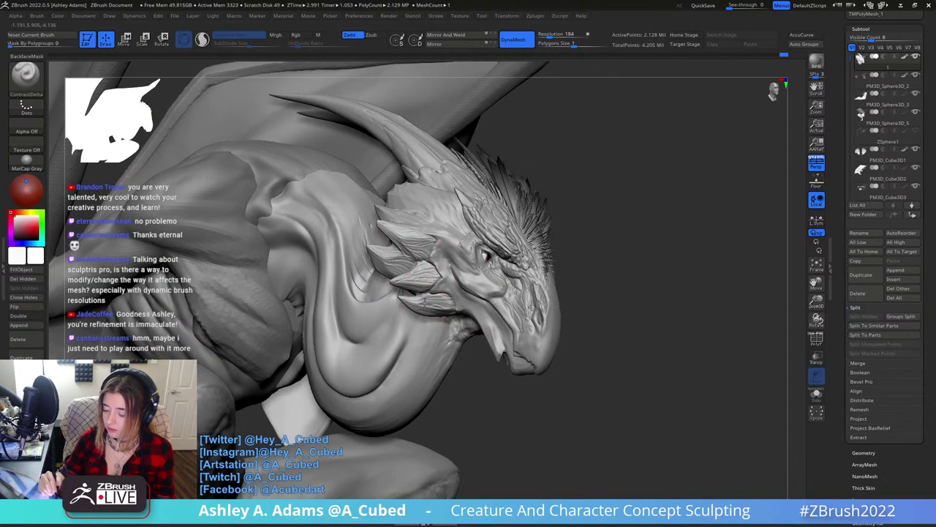
{"action": "mouse_move", "coordinate": [376, 219]}
{"action": "right_mouse_down"}
{"action": "mouse_move", "coordinate": [414, 194]}
{"action": "mouse_move", "coordinate": [527, 242]}
{"action": "mouse_move", "coordinate": [471, 244]}
{"action": "mouse_move", "coordinate": [471, 192]}
{"action": "mouse_move", "coordinate": [453, 190]}
{"action": "mouse_move", "coordinate": [474, 196]}
{"action": "mouse_move", "coordinate": [451, 157]}
{"action": "right_mouse_up"}
{"action": "right_click", "coordinate": [453, 187]}
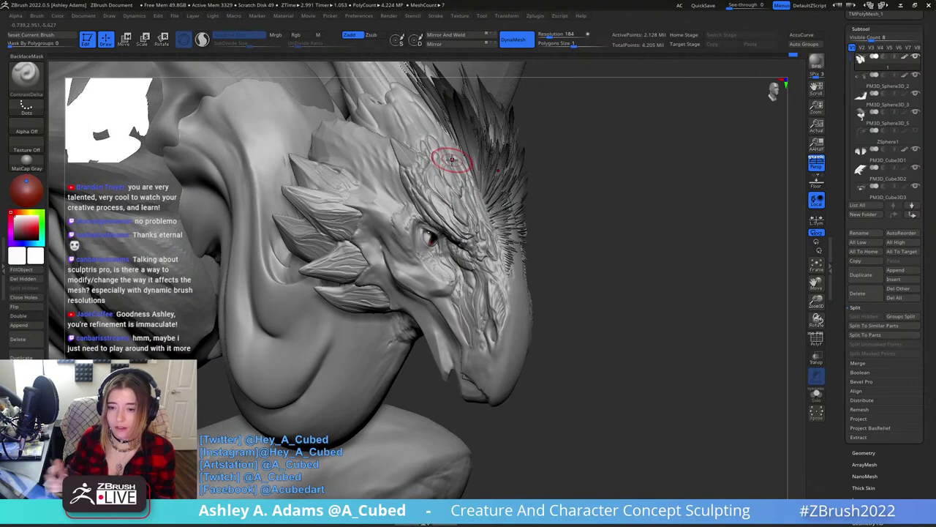
Carve a patch of small overlapping scales into the skin just behind the brow horn with the Slash2 brush.
{"action": "right_click_drag", "start_coordinate": [415, 224], "coordinate": [487, 248]}
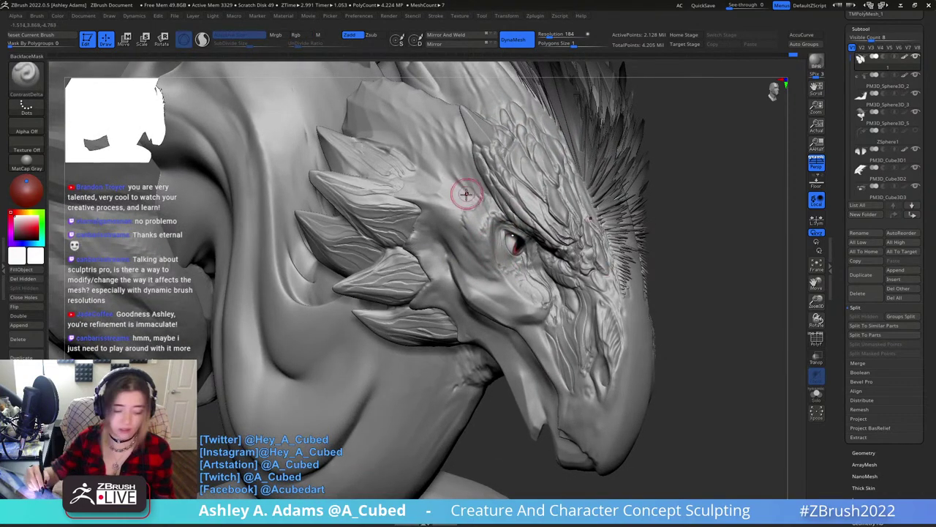
{"action": "key", "text": "2"}
{"action": "key", "text": "space"}
{"action": "left_click_drag", "start_coordinate": [470, 216], "coordinate": [466, 216]}
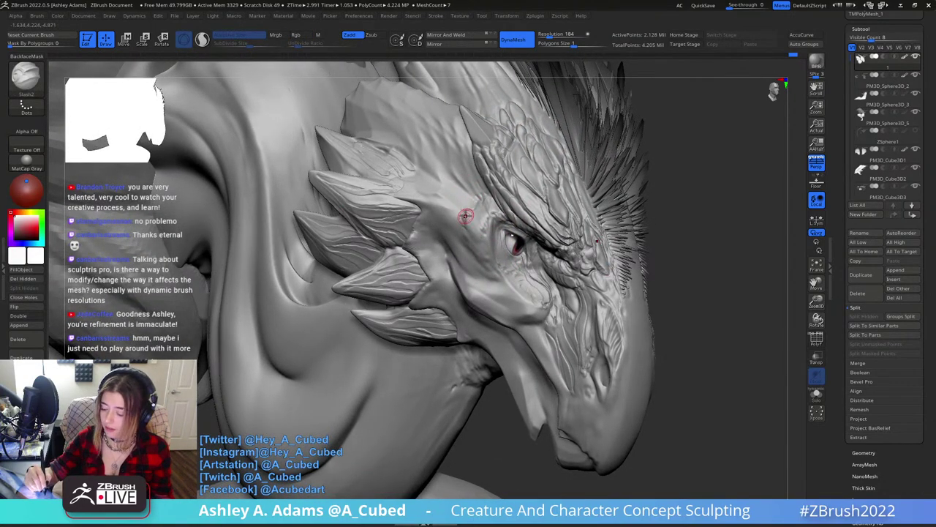
{"action": "mouse_move", "coordinate": [466, 216]}
{"action": "right_mouse_down"}
{"action": "mouse_move", "coordinate": [469, 229]}
{"action": "mouse_move", "coordinate": [460, 203]}
{"action": "mouse_move", "coordinate": [478, 202]}
{"action": "mouse_move", "coordinate": [433, 129]}
{"action": "right_mouse_up"}
{"action": "right_click_drag", "start_coordinate": [451, 168], "coordinate": [475, 200]}
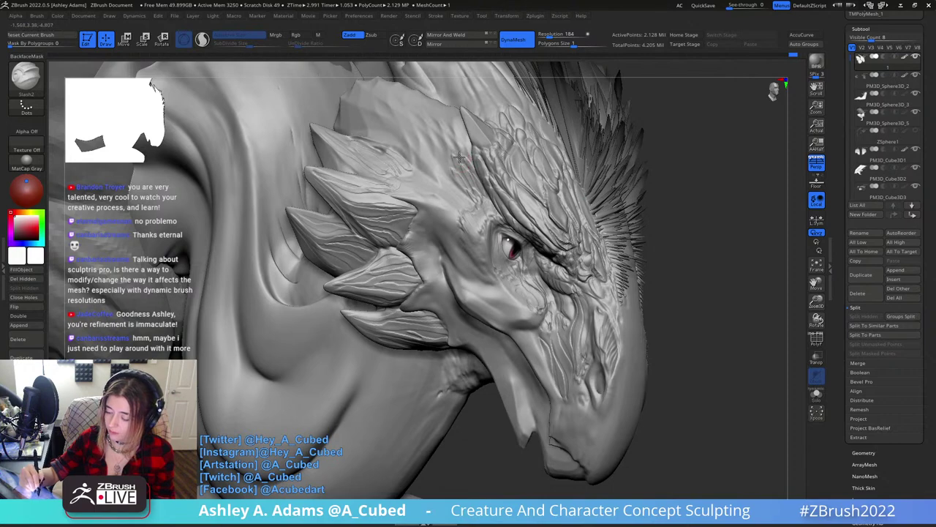
{"action": "right_click_drag", "start_coordinate": [468, 151], "coordinate": [446, 161]}
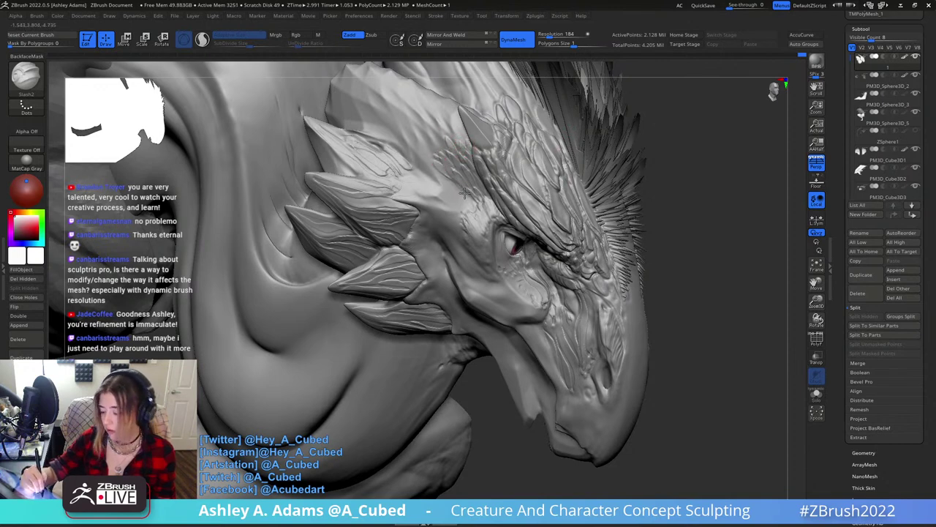
{"action": "right_click_drag", "start_coordinate": [467, 201], "coordinate": [455, 120]}
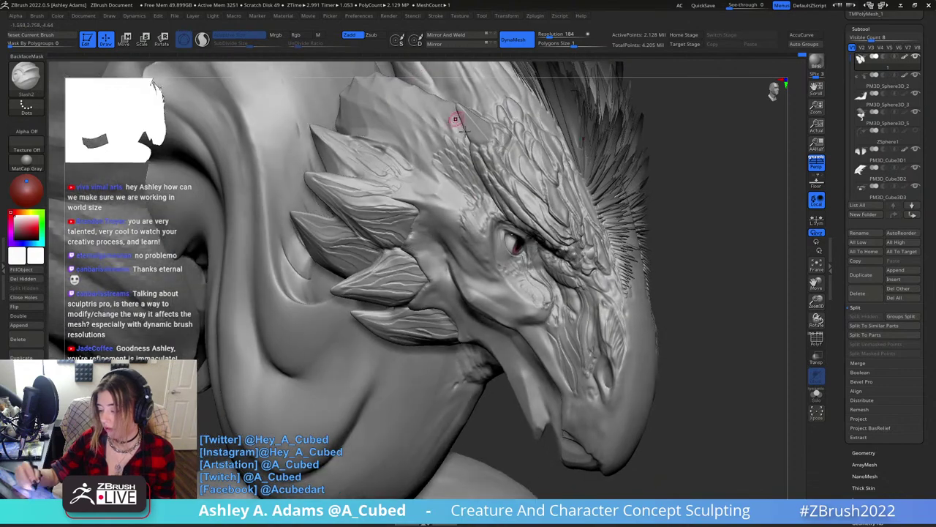
Mask the small new scales behind the brow and invert the mask so that only they can be edited.
{"action": "key", "text": "space"}
{"action": "key", "text": "ctrl"}
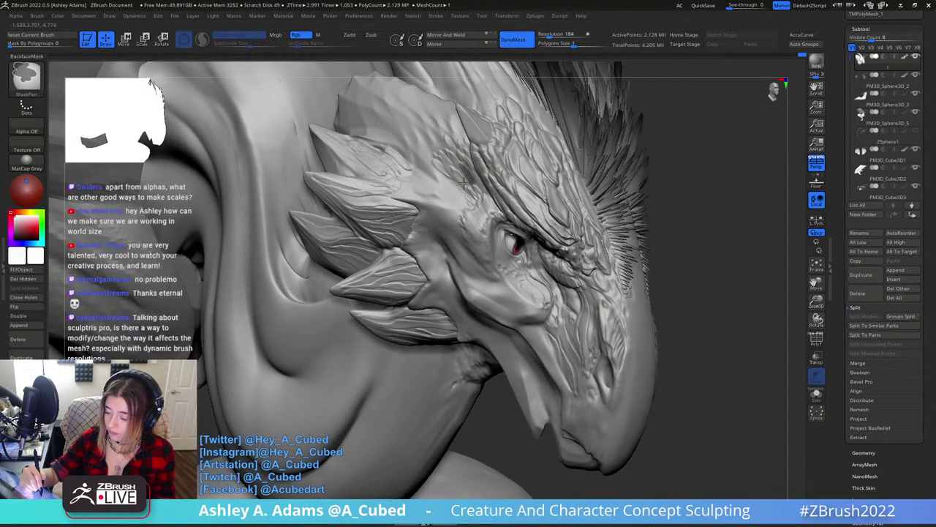
{"action": "left_click", "coordinate": [654, 170], "text": "ctrl"}
{"action": "key", "text": "space"}
{"action": "mouse_move", "coordinate": [512, 179]}
{"action": "right_mouse_down"}
{"action": "mouse_move", "coordinate": [471, 158]}
{"action": "mouse_move", "coordinate": [530, 160]}
{"action": "right_mouse_up"}
Pull the unmasked scales behind the brow outward with SnakeHook and clear the mask.
{"action": "key", "text": "b"}
{"action": "key", "text": "s"}
{"action": "key", "text": "h"}
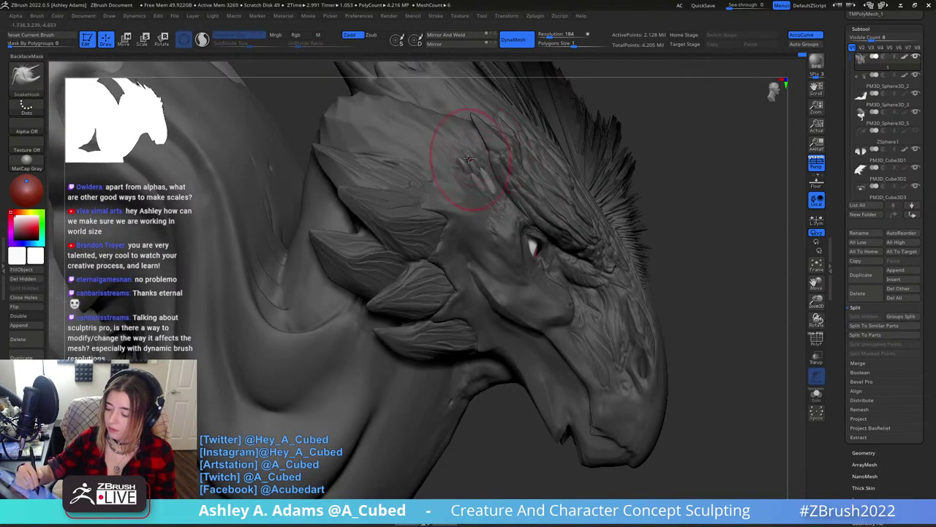
{"action": "right_click_drag", "start_coordinate": [645, 221], "coordinate": [528, 213]}
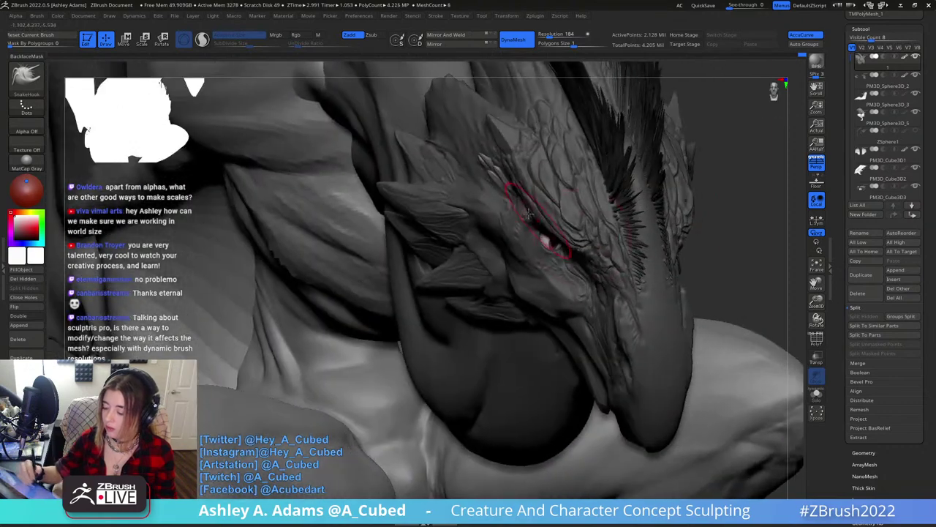
{"action": "left_click_drag", "start_coordinate": [717, 234], "coordinate": [730, 246], "text": "ctrl"}
{"action": "right_click_drag", "start_coordinate": [729, 246], "coordinate": [660, 308]}
{"action": "right_click", "coordinate": [660, 308]}
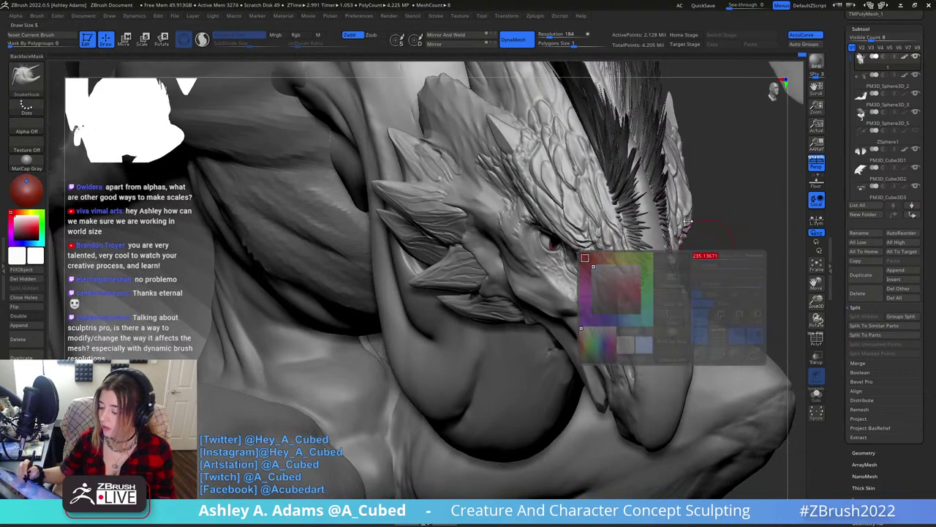
Carve further small scales from the brow horn toward the uppermost cheek spike with Slash2.
{"action": "right_click_drag", "start_coordinate": [574, 180], "coordinate": [480, 232]}
{"action": "right_click", "coordinate": [478, 235]}
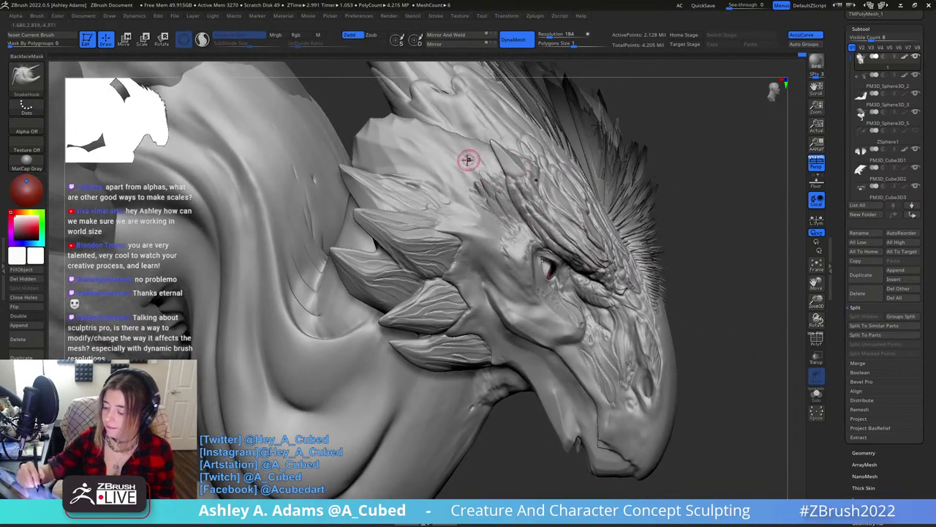
{"action": "mouse_move", "coordinate": [476, 165]}
{"action": "right_mouse_down"}
{"action": "mouse_move", "coordinate": [452, 218]}
{"action": "mouse_move", "coordinate": [468, 212]}
{"action": "right_mouse_up"}
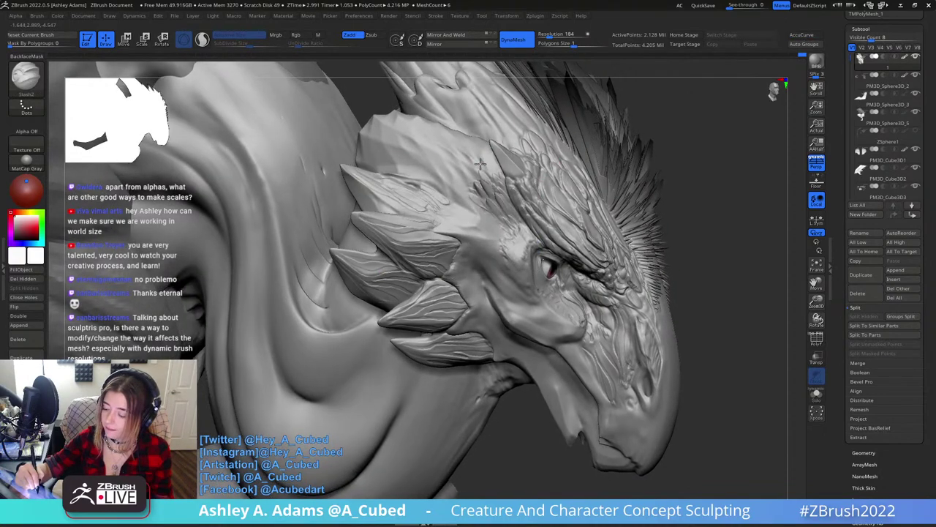
{"action": "key", "text": "2"}
{"action": "key", "text": "ctrl"}
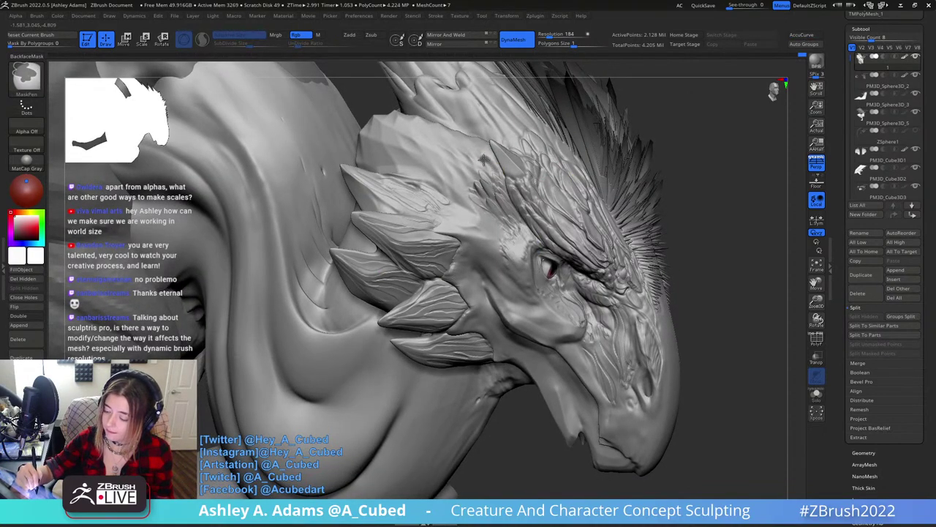
{"action": "left_click_drag", "start_coordinate": [501, 177], "coordinate": [491, 163]}
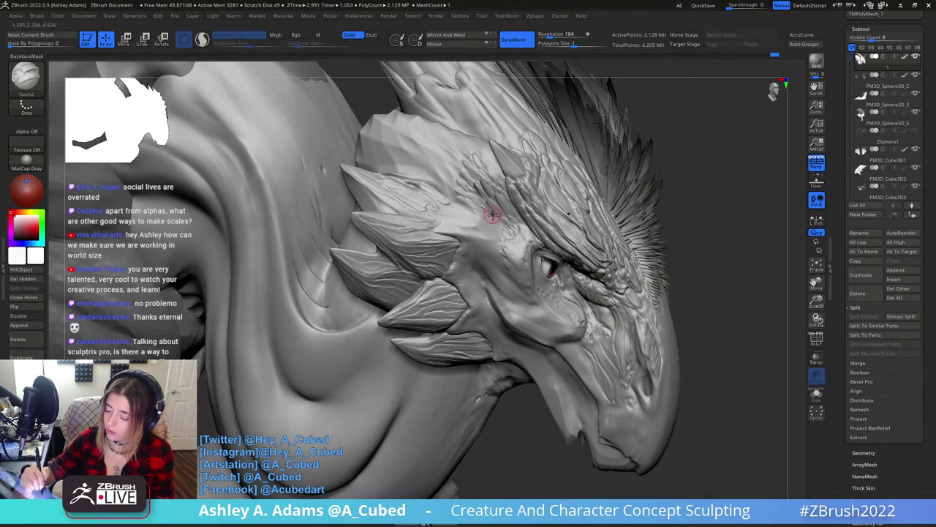
{"action": "mouse_move", "coordinate": [498, 196]}
{"action": "right_mouse_down"}
{"action": "mouse_move", "coordinate": [484, 160]}
{"action": "mouse_move", "coordinate": [455, 151]}
{"action": "right_mouse_up"}
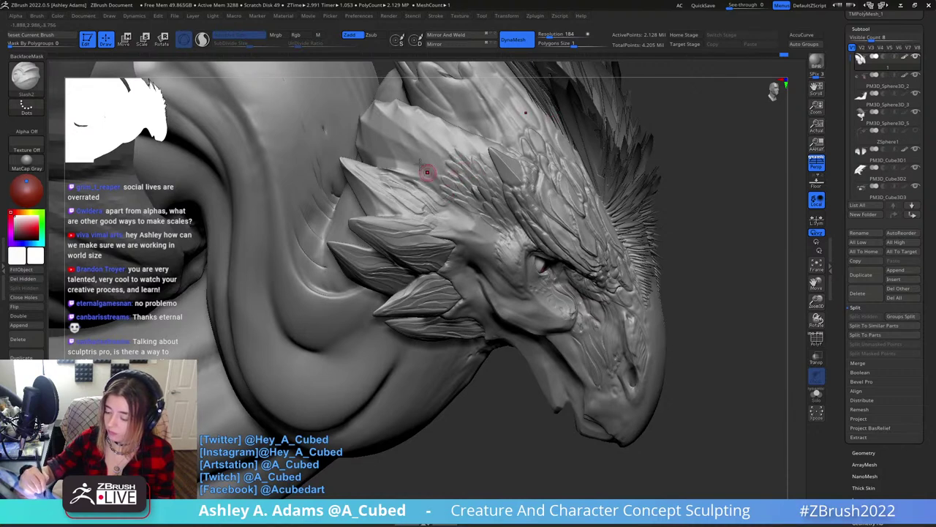
Carve small overlapping scales with Slash2 across the frill above the uppermost cheek spike, extending back toward its rear edge.
{"action": "mouse_move", "coordinate": [476, 195]}
{"action": "right_mouse_down"}
{"action": "mouse_move", "coordinate": [476, 152]}
{"action": "mouse_move", "coordinate": [468, 169]}
{"action": "right_mouse_up"}
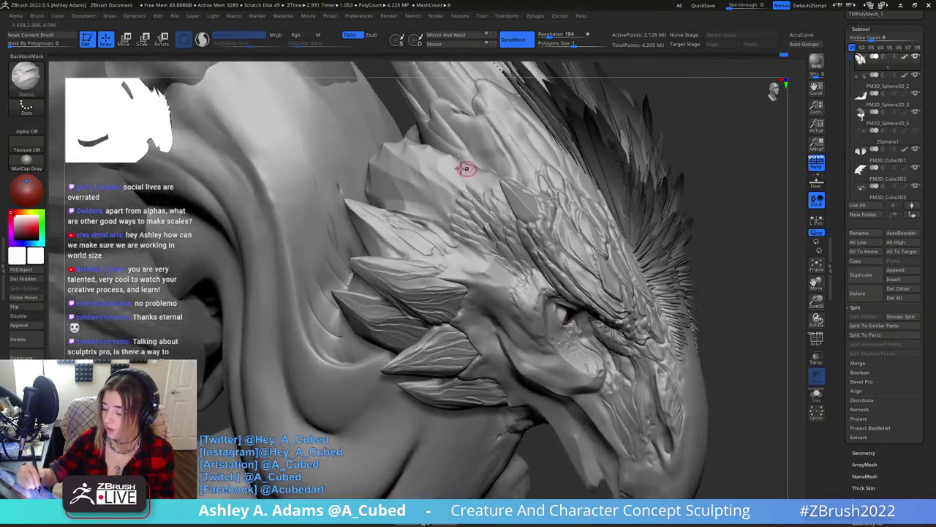
{"action": "left_click_drag", "start_coordinate": [470, 187], "coordinate": [489, 193]}
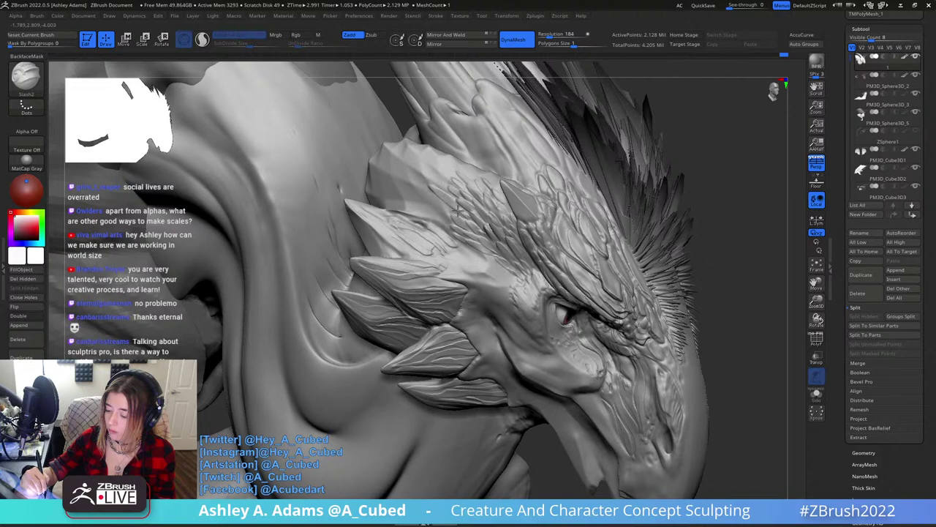
{"action": "right_click_drag", "start_coordinate": [446, 201], "coordinate": [444, 183]}
{"action": "mouse_move", "coordinate": [443, 204]}
{"action": "left_mouse_down"}
{"action": "mouse_move", "coordinate": [453, 220]}
{"action": "mouse_move", "coordinate": [430, 216]}
{"action": "left_mouse_up"}
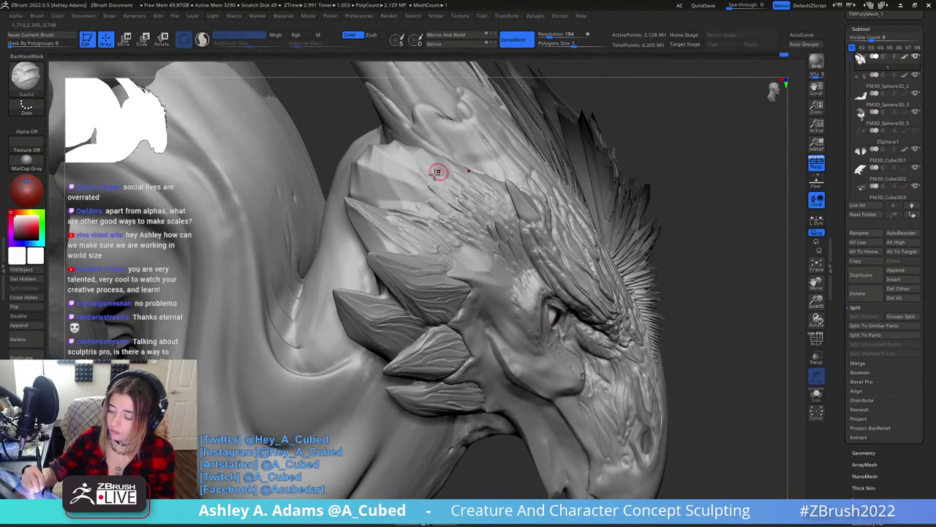
{"action": "right_click_drag", "start_coordinate": [439, 171], "coordinate": [381, 126]}
{"action": "mouse_move", "coordinate": [436, 167]}
{"action": "right_mouse_down"}
{"action": "mouse_move", "coordinate": [456, 161]}
{"action": "mouse_move", "coordinate": [481, 182]}
{"action": "right_mouse_up"}
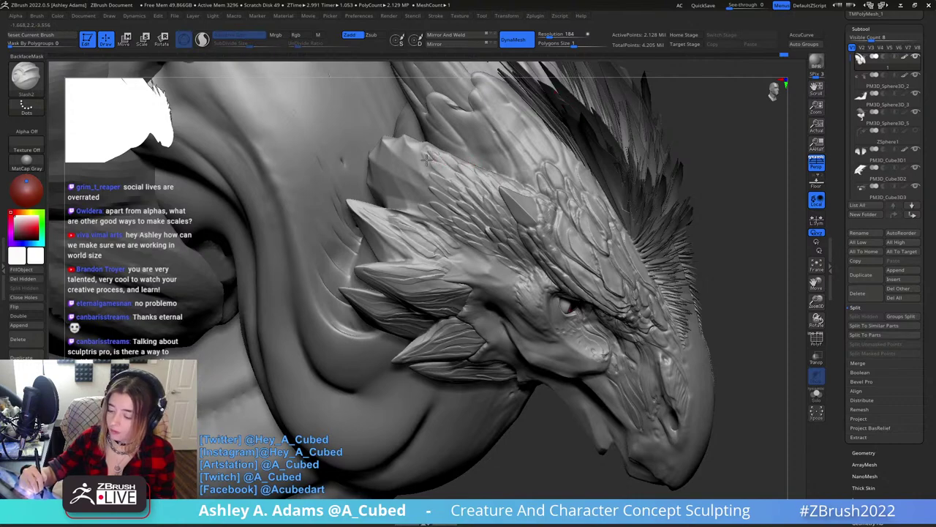
{"action": "right_click_drag", "start_coordinate": [432, 158], "coordinate": [435, 132]}
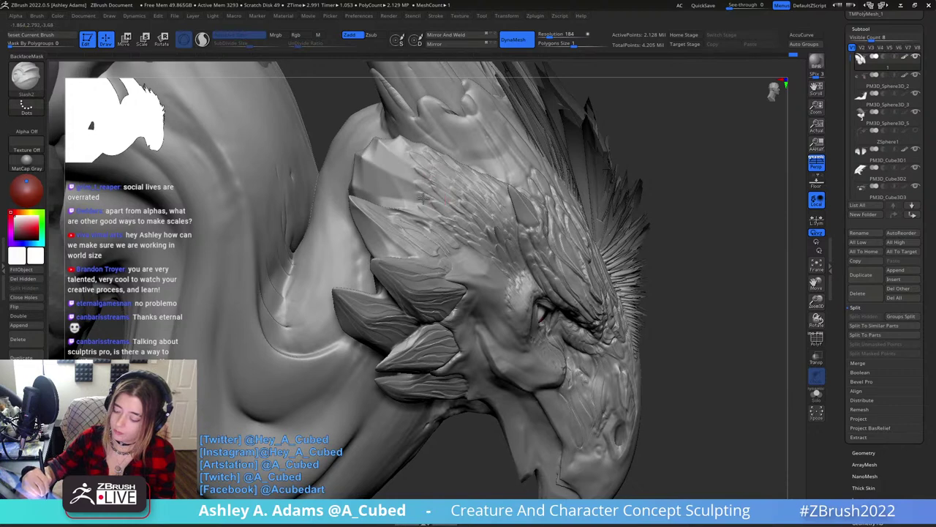
{"action": "right_click_drag", "start_coordinate": [410, 195], "coordinate": [416, 190]}
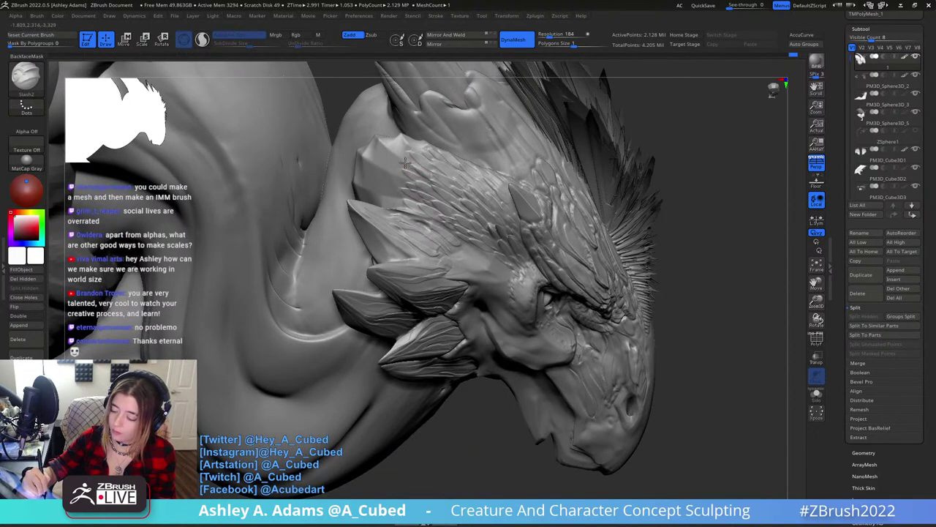
{"action": "right_click_drag", "start_coordinate": [440, 128], "coordinate": [431, 172]}
Mask the new frill scales, invert the mask, pull the scales outward with SnakeHook, and clear the mask.
{"action": "key", "text": "ctrl"}
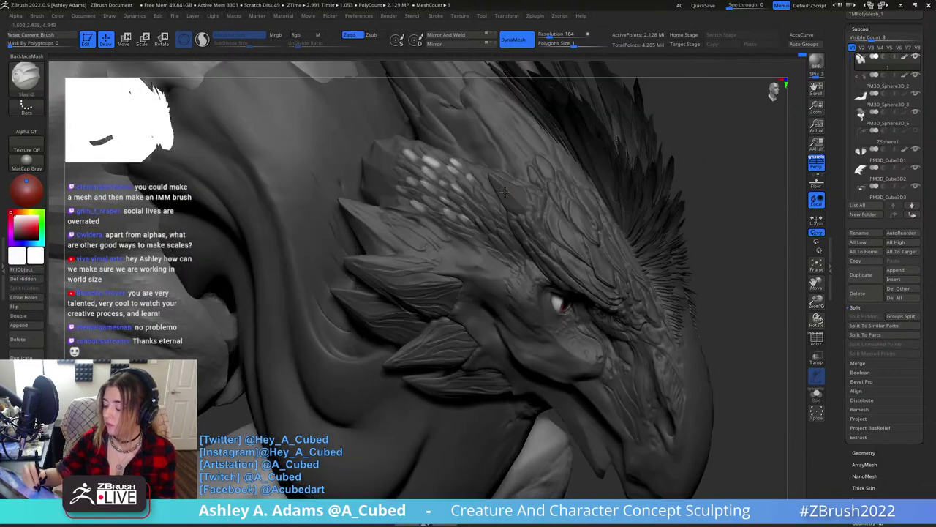
{"action": "key", "text": "space"}
{"action": "right_click_drag", "start_coordinate": [532, 182], "coordinate": [483, 191]}
{"action": "key", "text": "b"}
{"action": "key", "text": "s"}
{"action": "key", "text": "h"}
{"action": "left_click_drag", "start_coordinate": [441, 165], "coordinate": [426, 144]}
{"action": "mouse_move", "coordinate": [426, 144]}
{"action": "right_mouse_down"}
{"action": "mouse_move", "coordinate": [483, 161]}
{"action": "mouse_move", "coordinate": [450, 155]}
{"action": "right_mouse_up"}
{"action": "left_click_drag", "start_coordinate": [452, 153], "coordinate": [449, 155]}
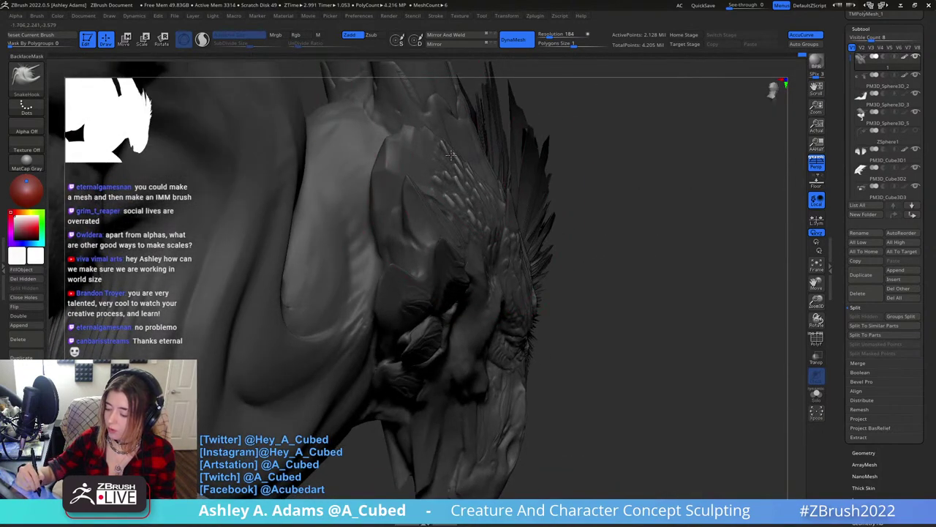
{"action": "mouse_move", "coordinate": [451, 155]}
{"action": "right_mouse_down"}
{"action": "mouse_move", "coordinate": [497, 191]}
{"action": "mouse_move", "coordinate": [508, 257]}
{"action": "right_mouse_up"}
{"action": "key", "text": "space"}
{"action": "left_click_drag", "start_coordinate": [622, 251], "coordinate": [608, 223]}
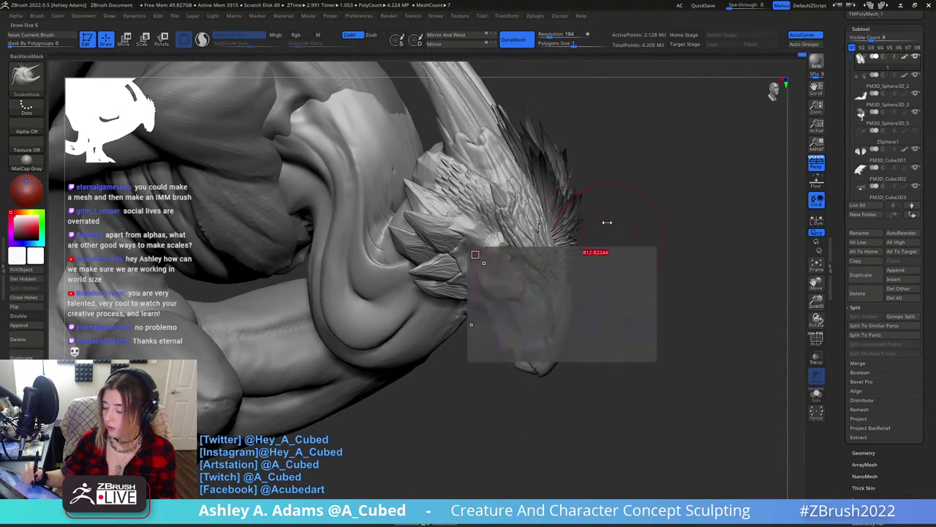
Mask a few more scales between the brow horn and the frill patch and invert the mask.
{"action": "mouse_move", "coordinate": [607, 222]}
{"action": "right_mouse_down"}
{"action": "mouse_move", "coordinate": [541, 233]}
{"action": "mouse_move", "coordinate": [539, 253]}
{"action": "mouse_move", "coordinate": [560, 245]}
{"action": "right_mouse_up"}
{"action": "key", "text": "space"}
{"action": "left_click_drag", "start_coordinate": [556, 234], "coordinate": [531, 234]}
{"action": "mouse_move", "coordinate": [567, 248]}
{"action": "right_mouse_down"}
{"action": "mouse_move", "coordinate": [543, 260]}
{"action": "mouse_move", "coordinate": [534, 233]}
{"action": "mouse_move", "coordinate": [517, 252]}
{"action": "right_mouse_up"}
{"action": "key", "text": "space"}
{"action": "right_click_drag", "start_coordinate": [351, 175], "coordinate": [344, 177]}
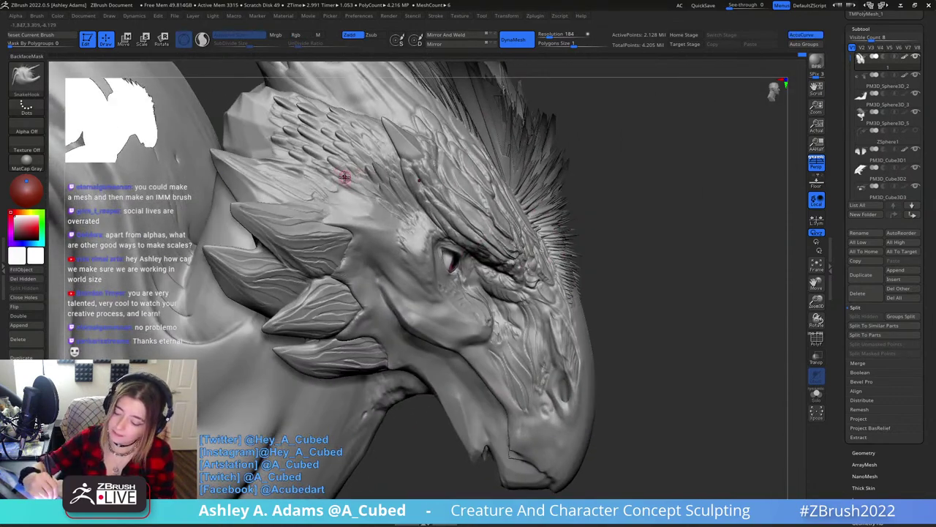
{"action": "key", "text": "ctrl"}
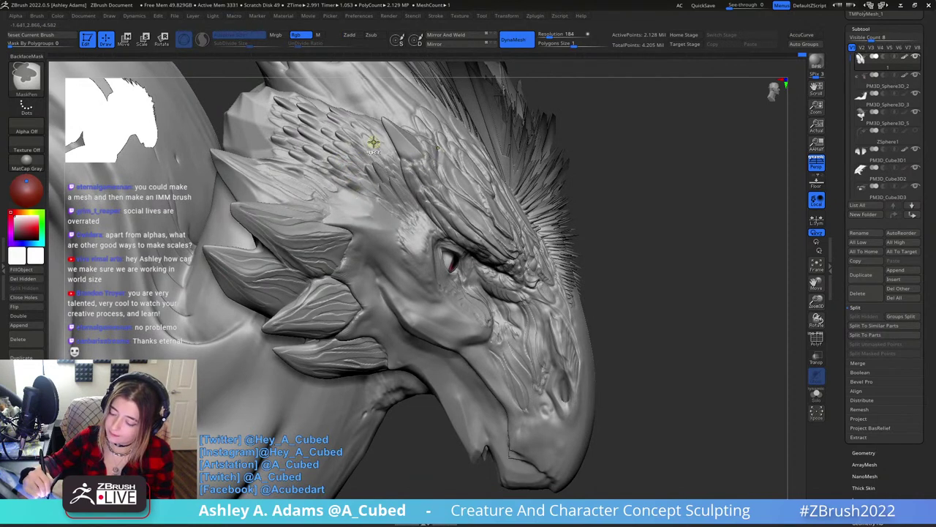
{"action": "left_click", "coordinate": [622, 260], "text": "ctrl"}
Pull the few unmasked scales behind the brow horn outward with SnakeHook and clear the mask.
{"action": "right_click", "coordinate": [393, 158]}
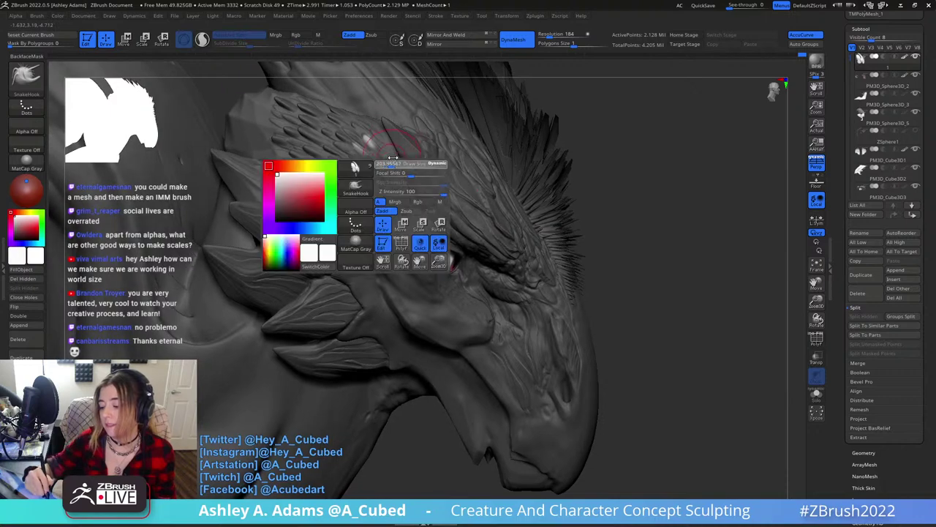
{"action": "right_click_drag", "start_coordinate": [393, 157], "coordinate": [389, 142]}
{"action": "right_click", "coordinate": [373, 140]}
{"action": "left_click_drag", "start_coordinate": [373, 143], "coordinate": [385, 141]}
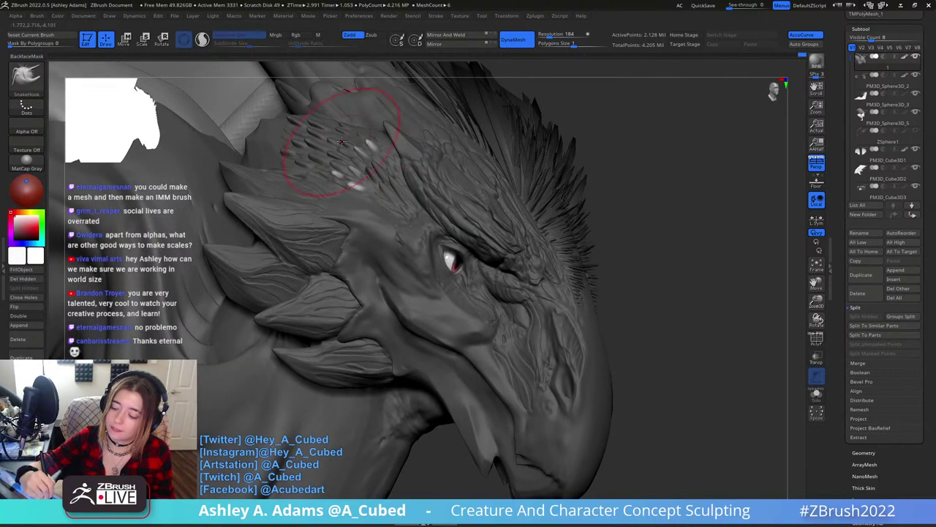
{"action": "right_click_drag", "start_coordinate": [342, 141], "coordinate": [417, 175]}
{"action": "left_click_drag", "start_coordinate": [576, 306], "coordinate": [635, 281], "text": "ctrl"}
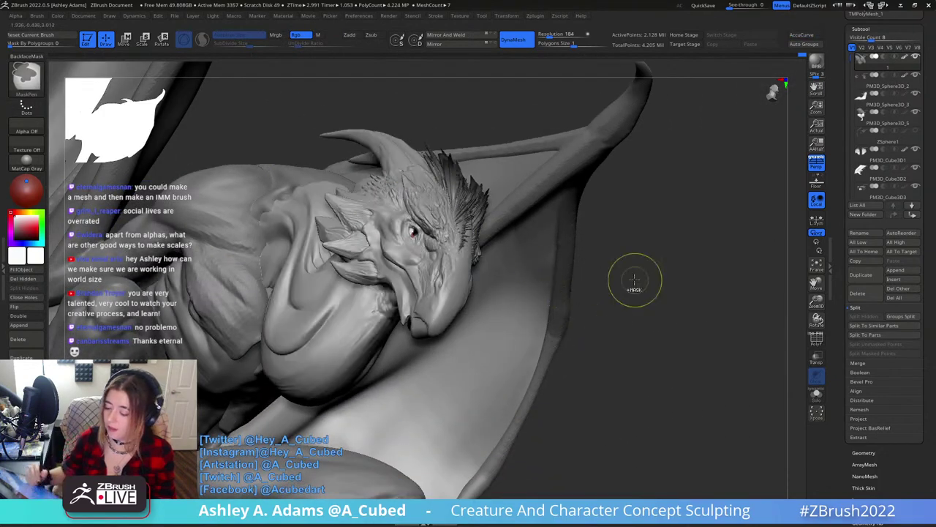
Examine the scene scale, unit and subtool resizing options of the Scale Master plugin.
{"action": "right_click_drag", "start_coordinate": [634, 281], "coordinate": [622, 266]}
{"action": "mouse_move", "coordinate": [590, 301]}
{"action": "right_mouse_down"}
{"action": "mouse_move", "coordinate": [608, 282]}
{"action": "mouse_move", "coordinate": [445, 267]}
{"action": "mouse_move", "coordinate": [536, 261]}
{"action": "right_mouse_up"}
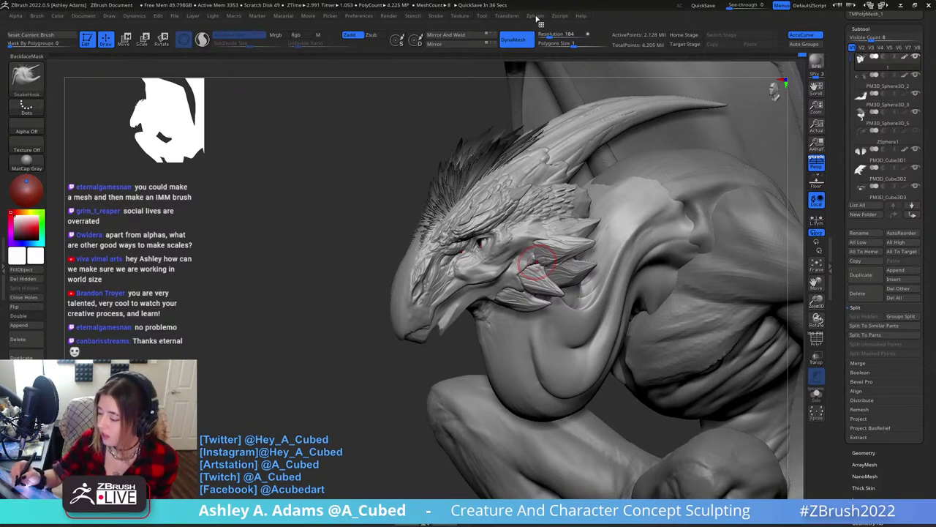
{"action": "left_click", "coordinate": [533, 15]}
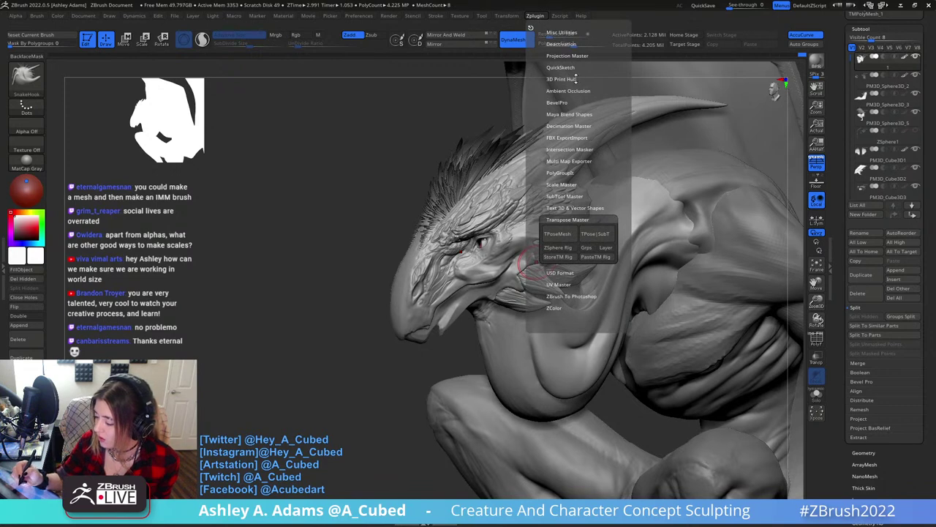
{"action": "left_click", "coordinate": [571, 184]}
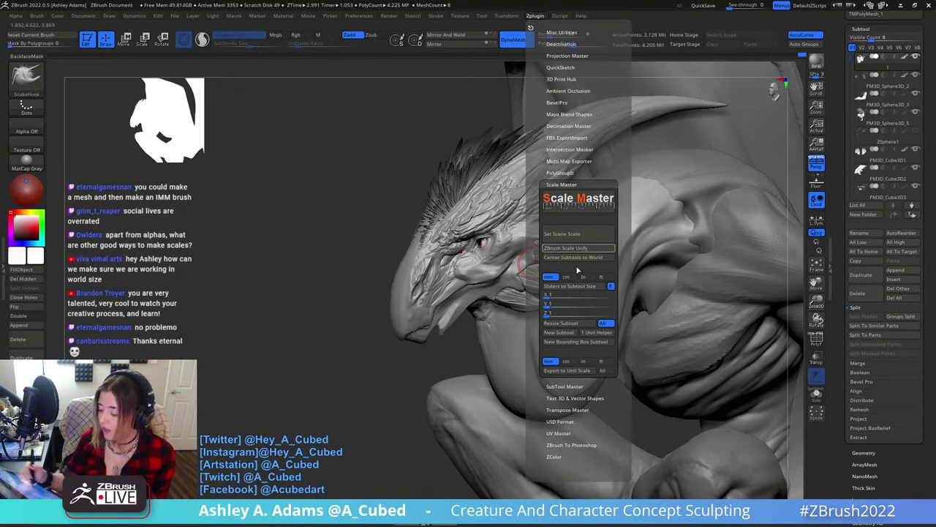
{"action": "left_click", "coordinate": [570, 183]}
{"action": "left_click", "coordinate": [536, 18]}
{"action": "mouse_move", "coordinate": [523, 231]}
{"action": "right_mouse_down"}
{"action": "mouse_move", "coordinate": [549, 229]}
{"action": "mouse_move", "coordinate": [487, 281]}
{"action": "mouse_move", "coordinate": [527, 263]}
{"action": "mouse_move", "coordinate": [485, 229]}
{"action": "mouse_move", "coordinate": [456, 248]}
{"action": "mouse_move", "coordinate": [508, 201]}
{"action": "mouse_move", "coordinate": [473, 134]}
{"action": "mouse_move", "coordinate": [461, 163]}
{"action": "right_mouse_up"}
{"action": "right_click", "coordinate": [487, 281]}
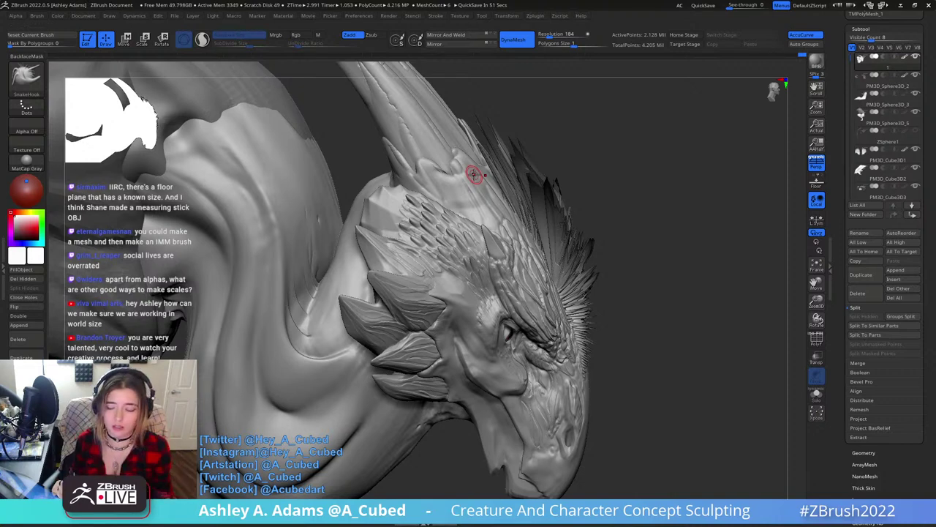
{"action": "right_click_drag", "start_coordinate": [543, 222], "coordinate": [541, 271]}
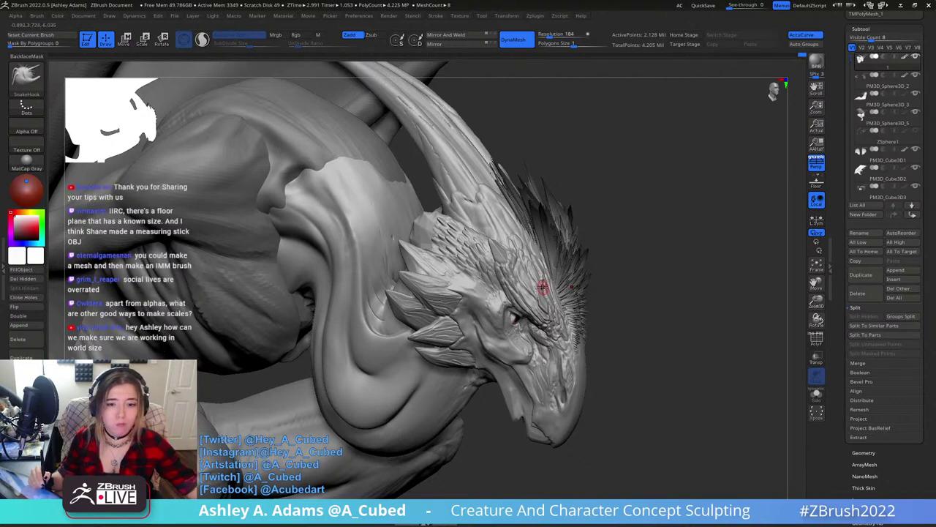
{"action": "right_click_drag", "start_coordinate": [545, 288], "coordinate": [566, 240]}
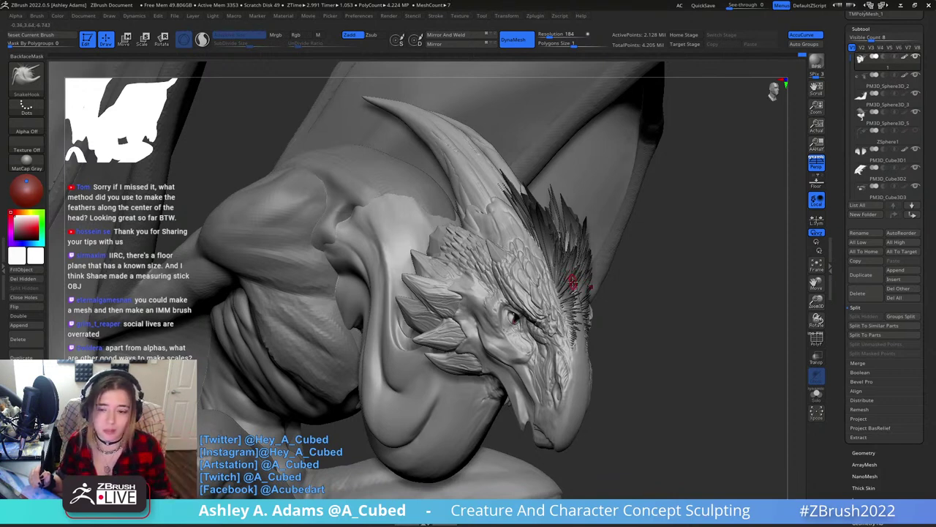
Mask a patch of small spots between the central feather crest and the horn base, and invert the mask.
{"action": "mouse_move", "coordinate": [556, 271]}
{"action": "right_mouse_down"}
{"action": "mouse_move", "coordinate": [581, 292]}
{"action": "mouse_move", "coordinate": [556, 260]}
{"action": "mouse_move", "coordinate": [531, 289]}
{"action": "right_mouse_up"}
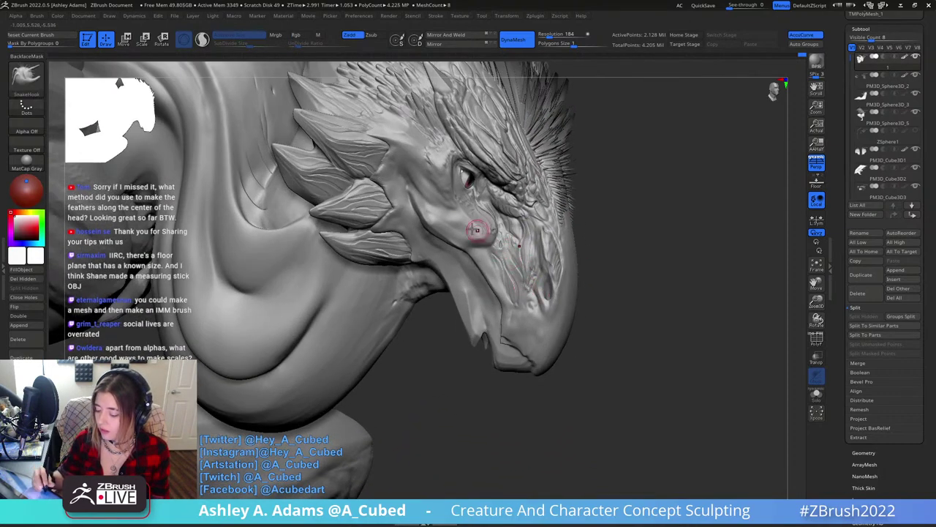
{"action": "right_click", "coordinate": [531, 224]}
{"action": "mouse_move", "coordinate": [553, 231]}
{"action": "right_mouse_down"}
{"action": "mouse_move", "coordinate": [515, 221]}
{"action": "mouse_move", "coordinate": [535, 192]}
{"action": "mouse_move", "coordinate": [508, 236]}
{"action": "mouse_move", "coordinate": [502, 224]}
{"action": "right_mouse_up"}
{"action": "right_click", "coordinate": [502, 224]}
{"action": "mouse_move", "coordinate": [539, 355]}
{"action": "right_mouse_down", "text": "ctrl"}
{"action": "mouse_move", "coordinate": [558, 260]}
{"action": "mouse_move", "coordinate": [503, 253]}
{"action": "right_mouse_up", "text": "ctrl"}
{"action": "right_click", "coordinate": [501, 254]}
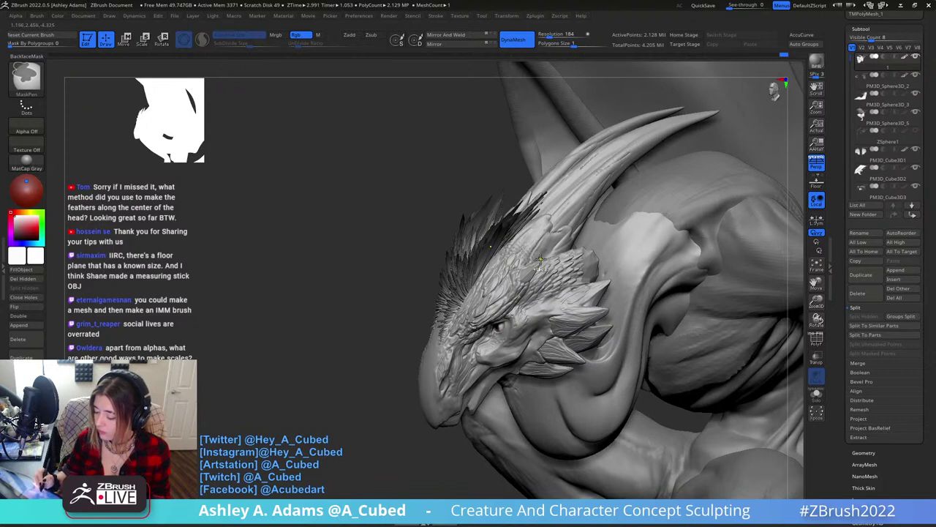
{"action": "left_click", "coordinate": [370, 401], "text": "ctrl"}
Pull the unmasked spots at the horn base outward into thin feather-like spikes with an enlarged SnakeHook brush.
{"action": "right_click_drag", "start_coordinate": [511, 313], "coordinate": [519, 311]}
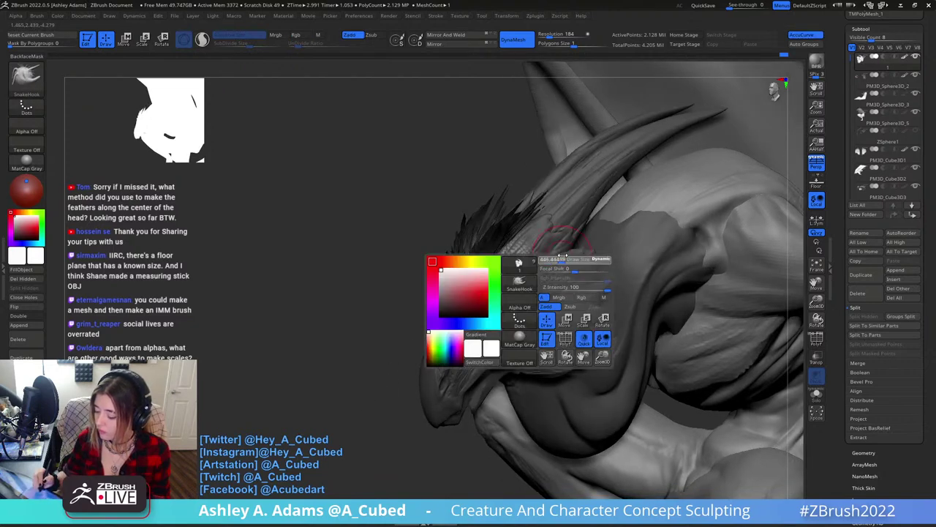
{"action": "left_click_drag", "start_coordinate": [561, 260], "coordinate": [577, 249]}
{"action": "mouse_move", "coordinate": [517, 319]}
{"action": "right_mouse_down"}
{"action": "mouse_move", "coordinate": [504, 319]}
{"action": "mouse_move", "coordinate": [479, 285]}
{"action": "right_mouse_up"}
{"action": "key", "text": "space"}
{"action": "left_click_drag", "start_coordinate": [521, 233], "coordinate": [535, 227]}
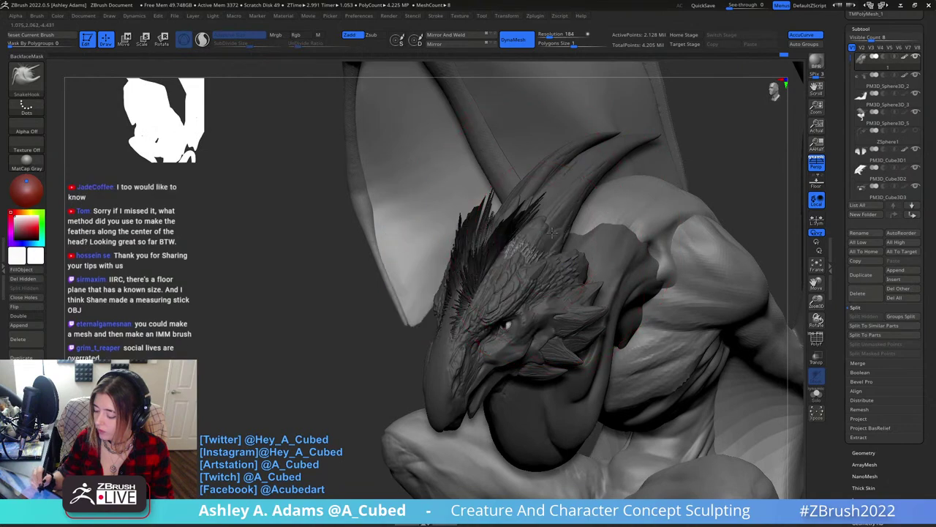
{"action": "mouse_move", "coordinate": [567, 216]}
{"action": "right_mouse_down"}
{"action": "mouse_move", "coordinate": [587, 224]}
{"action": "mouse_move", "coordinate": [510, 219]}
{"action": "right_mouse_up"}
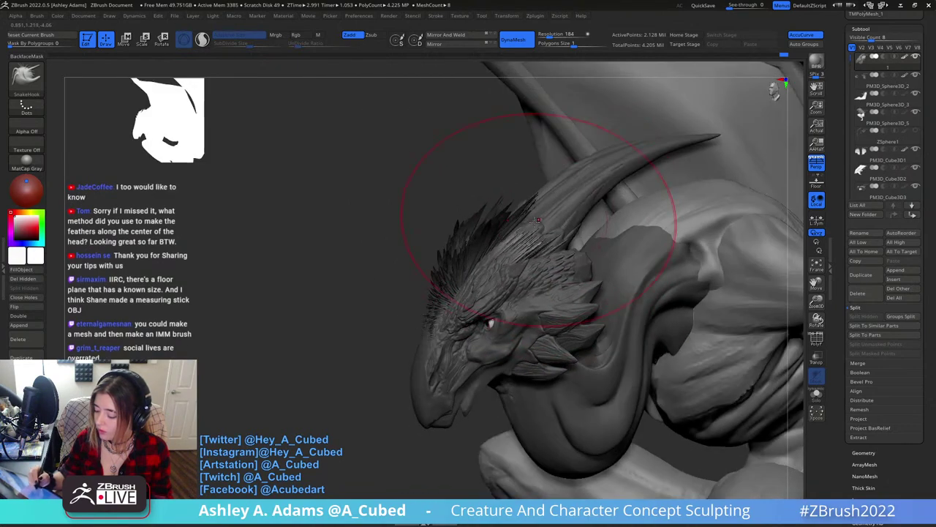
{"action": "left_click_drag", "start_coordinate": [511, 222], "coordinate": [515, 210]}
{"action": "right_click_drag", "start_coordinate": [595, 248], "coordinate": [572, 262]}
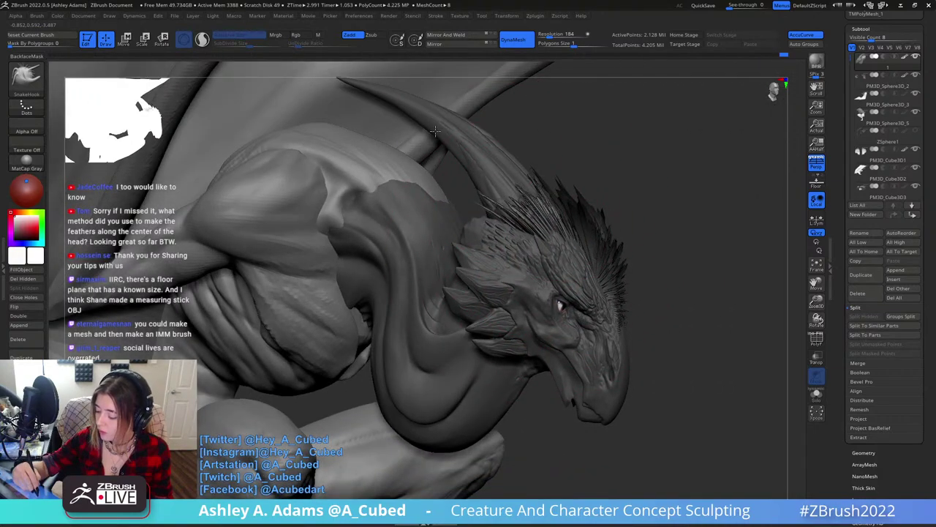
Lengthen and spread the feather-like spikes beside the crest with further SnakeHook strokes from both sides of the head.
{"action": "mouse_move", "coordinate": [558, 305]}
{"action": "right_mouse_down", "text": "ctrl"}
{"action": "mouse_move", "coordinate": [587, 196]}
{"action": "mouse_move", "coordinate": [533, 163]}
{"action": "right_mouse_up", "text": "ctrl"}
{"action": "mouse_move", "coordinate": [652, 192]}
{"action": "right_mouse_down", "text": "ctrl"}
{"action": "mouse_move", "coordinate": [617, 271]}
{"action": "mouse_move", "coordinate": [567, 298]}
{"action": "right_mouse_up", "text": "ctrl"}
{"action": "right_click", "coordinate": [564, 298]}
{"action": "mouse_move", "coordinate": [631, 252]}
{"action": "right_mouse_down"}
{"action": "mouse_move", "coordinate": [563, 247]}
{"action": "mouse_move", "coordinate": [522, 269]}
{"action": "mouse_move", "coordinate": [514, 244]}
{"action": "mouse_move", "coordinate": [480, 212]}
{"action": "right_mouse_up"}
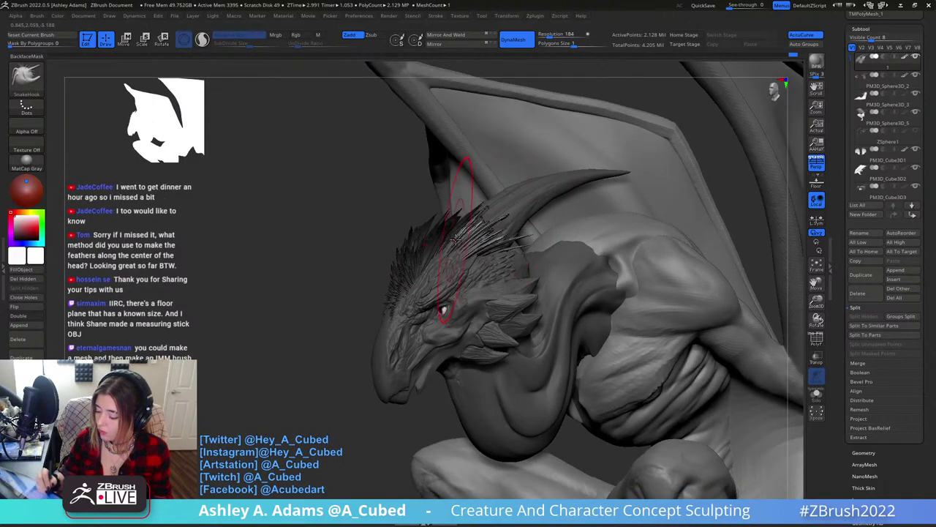
{"action": "left_click_drag", "start_coordinate": [458, 246], "coordinate": [447, 234]}
{"action": "right_click_drag", "start_coordinate": [492, 239], "coordinate": [450, 209]}
Fill the unmasked feather spikes with black, set the active color back to white, and clear the mask.
{"action": "left_click", "coordinate": [21, 232]}
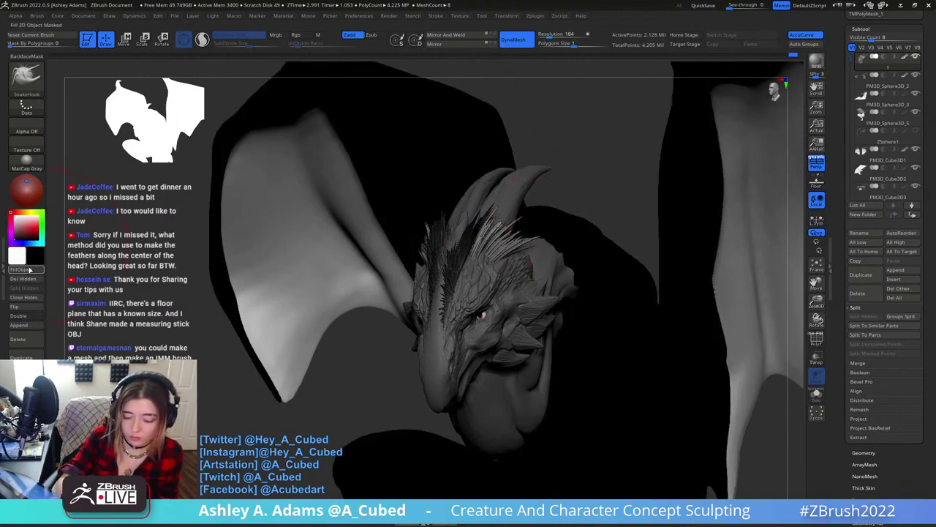
{"action": "left_click", "coordinate": [22, 269]}
{"action": "left_click_drag", "start_coordinate": [17, 220], "coordinate": [11, 208]}
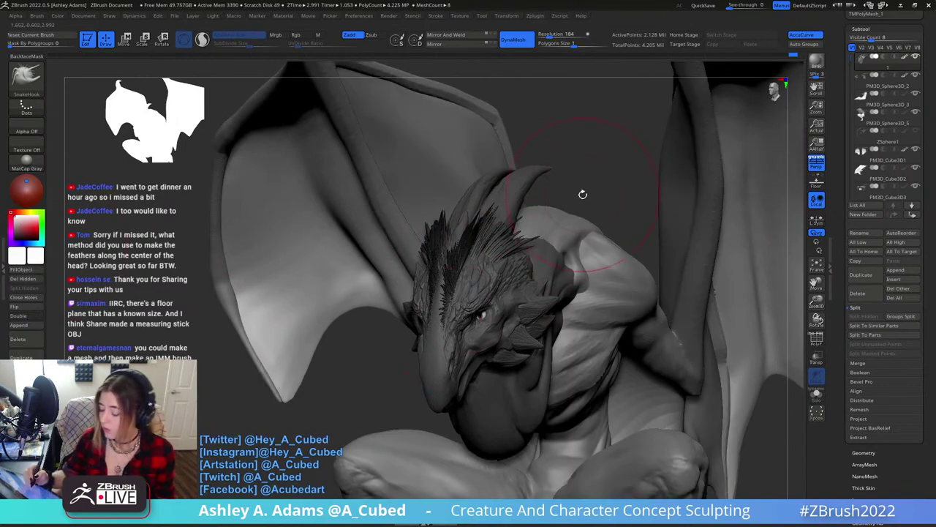
{"action": "right_click_drag", "start_coordinate": [377, 363], "coordinate": [472, 253]}
{"action": "right_click", "coordinate": [473, 254]}
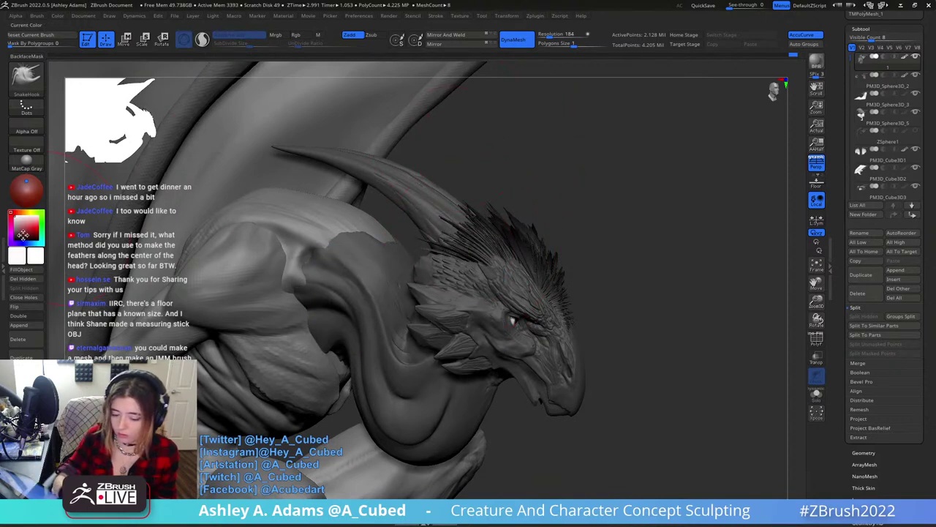
{"action": "left_click", "coordinate": [27, 269]}
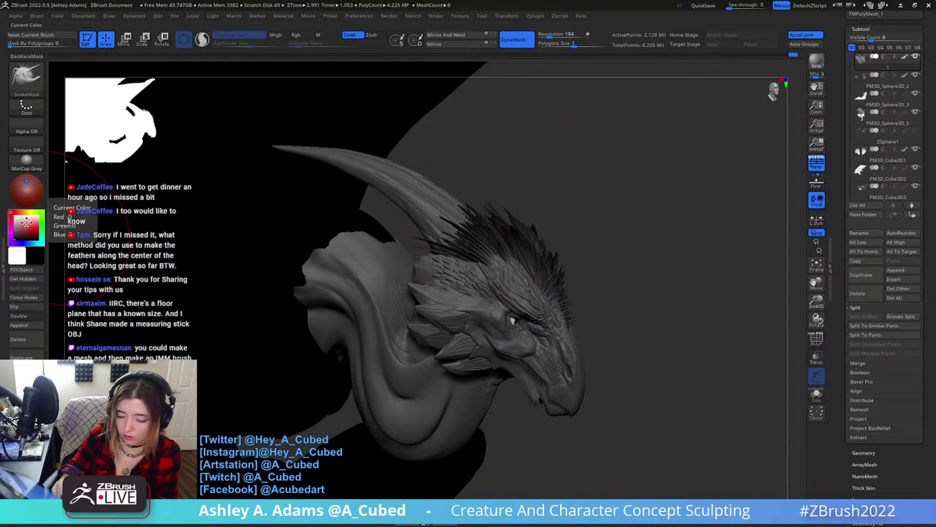
{"action": "left_click", "coordinate": [15, 218]}
{"action": "left_click_drag", "start_coordinate": [658, 251], "coordinate": [534, 326]}
{"action": "mouse_move", "coordinate": [569, 278]}
{"action": "right_mouse_down"}
{"action": "mouse_move", "coordinate": [498, 274]}
{"action": "mouse_move", "coordinate": [489, 289]}
{"action": "right_mouse_up"}
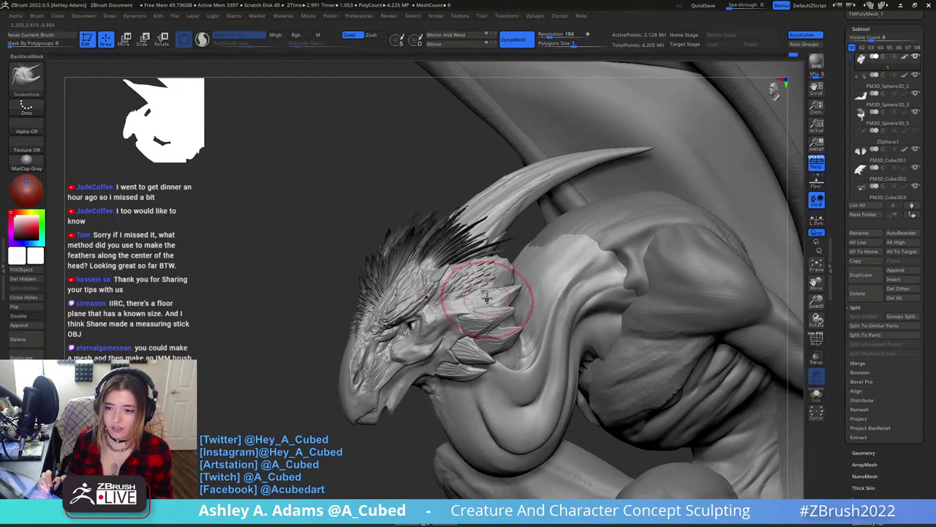
Inspect the feather rows from above the head and switch to the browser showing the Eye of Tomorrow artwork on ArtStation.
{"action": "mouse_move", "coordinate": [446, 252]}
{"action": "right_mouse_down", "text": "ctrl"}
{"action": "mouse_move", "coordinate": [425, 322]}
{"action": "mouse_move", "coordinate": [407, 334]}
{"action": "right_mouse_up", "text": "ctrl"}
{"action": "right_click", "coordinate": [407, 334]}
{"action": "mouse_move", "coordinate": [399, 271]}
{"action": "right_mouse_down"}
{"action": "mouse_move", "coordinate": [439, 293]}
{"action": "mouse_move", "coordinate": [443, 276]}
{"action": "mouse_move", "coordinate": [430, 288]}
{"action": "mouse_move", "coordinate": [468, 226]}
{"action": "mouse_move", "coordinate": [464, 245]}
{"action": "mouse_move", "coordinate": [462, 227]}
{"action": "mouse_move", "coordinate": [457, 237]}
{"action": "right_mouse_up"}
{"action": "right_click", "coordinate": [457, 237]}
{"action": "key", "text": "ctrl"}
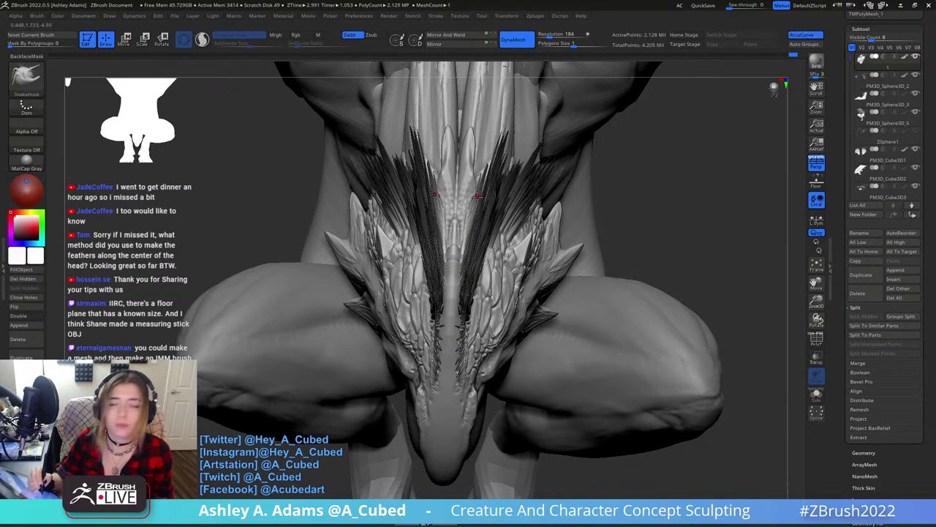
{"action": "right_click_drag", "start_coordinate": [483, 186], "coordinate": [476, 255]}
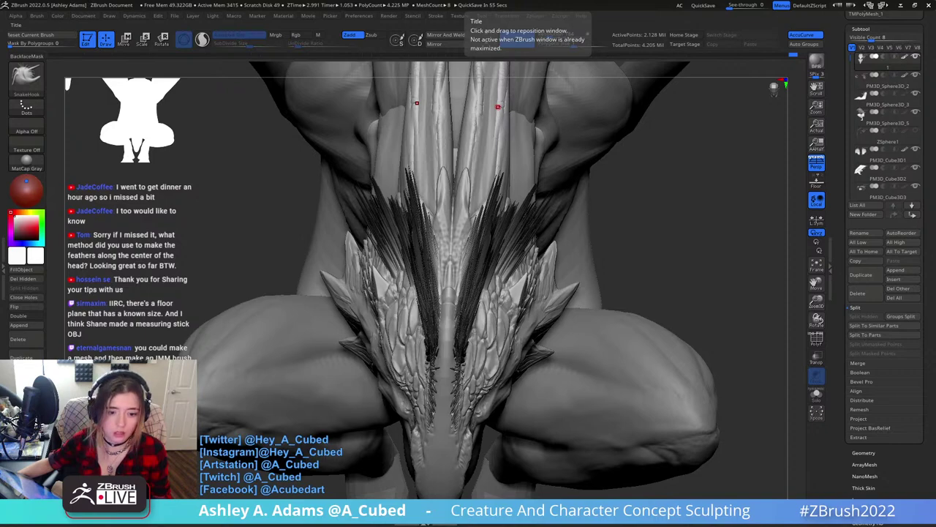
{"action": "key", "text": "alt+Tab"}
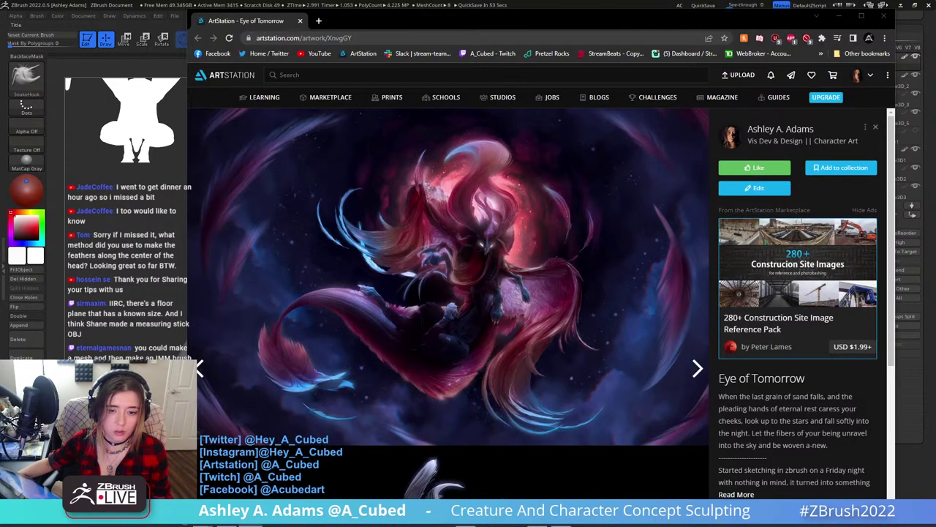
Review the Eye of Tomorrow artwork page and watch its turntable video full screen to examine the feather and fin shapes.
{"action": "scroll", "coordinate": [547, 316], "scroll_direction": "down", "scroll_amount": 3}
{"action": "scroll", "coordinate": [547, 315], "scroll_direction": "down", "scroll_amount": 2}
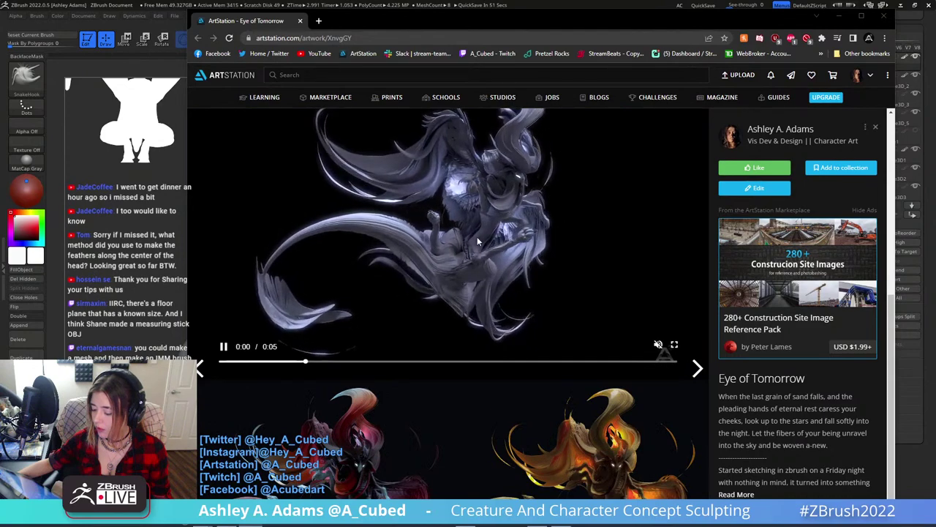
{"action": "scroll", "coordinate": [540, 364], "scroll_direction": "down", "scroll_amount": 4}
{"action": "scroll", "coordinate": [563, 349], "scroll_direction": "up", "scroll_amount": 3}
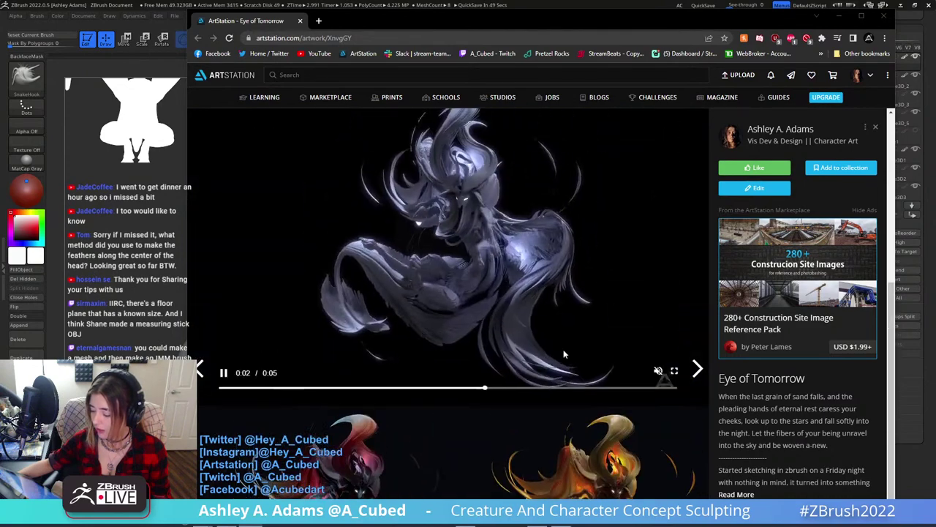
{"action": "left_click", "coordinate": [671, 371]}
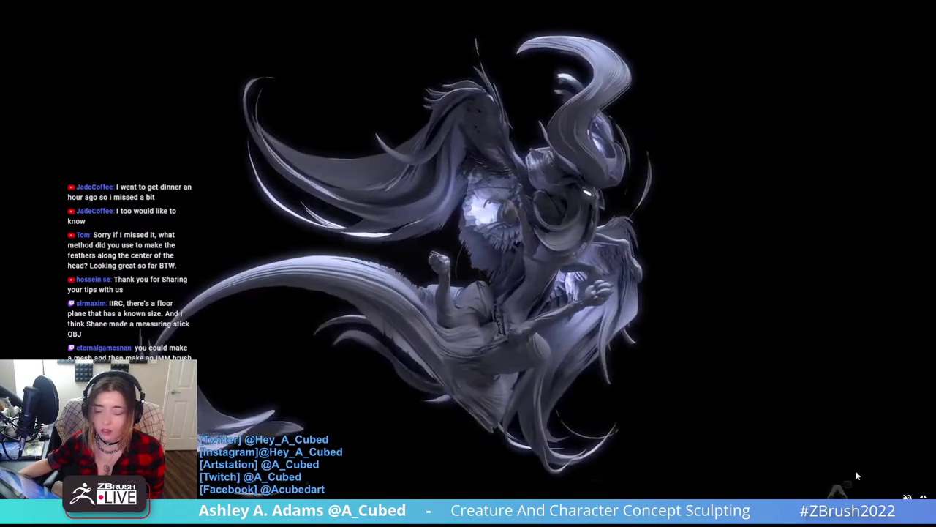
{"action": "key", "text": "Escape"}
{"action": "scroll", "coordinate": [541, 202], "scroll_direction": "up", "scroll_amount": 4}
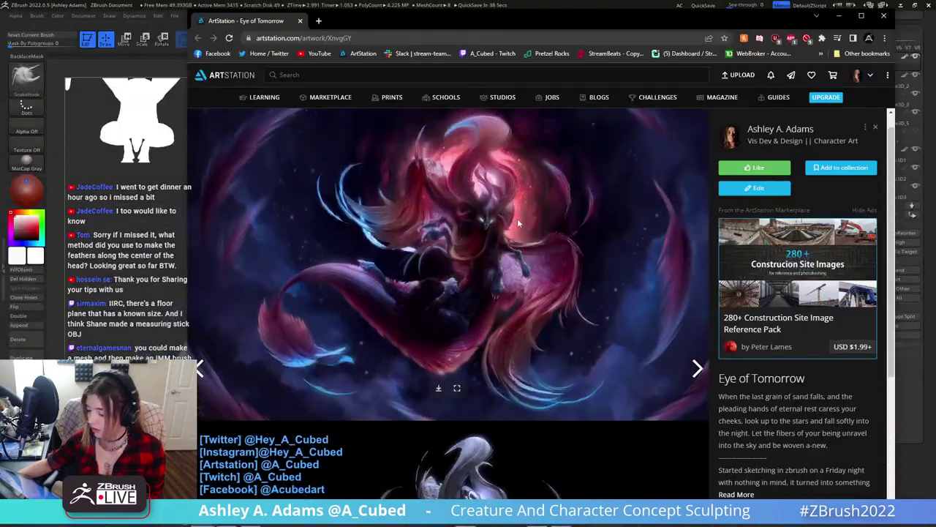
Open the full-size Eye of Tomorrow image, examine its creature's feathers up close, and return to the ZBrush sculpt.
{"action": "left_click", "coordinate": [458, 414]}
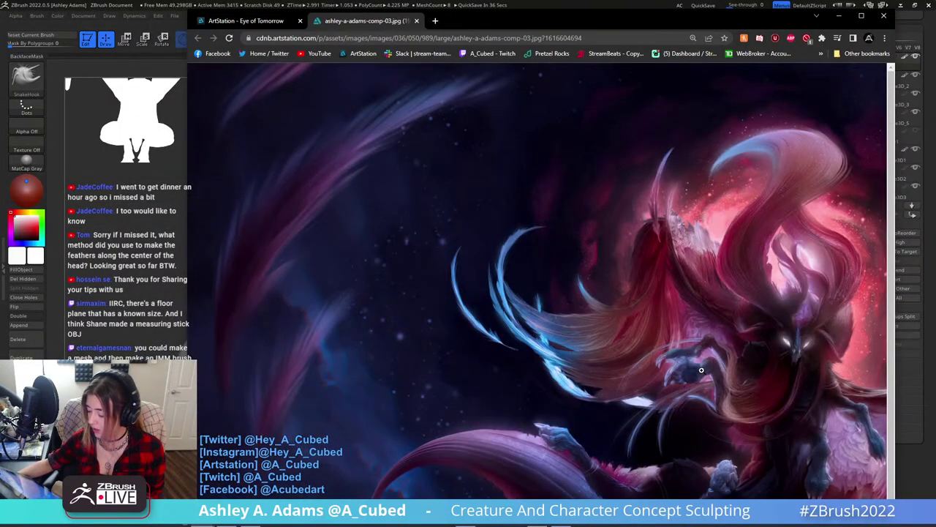
{"action": "scroll", "coordinate": [455, 463], "scroll_direction": "down", "scroll_amount": 2}
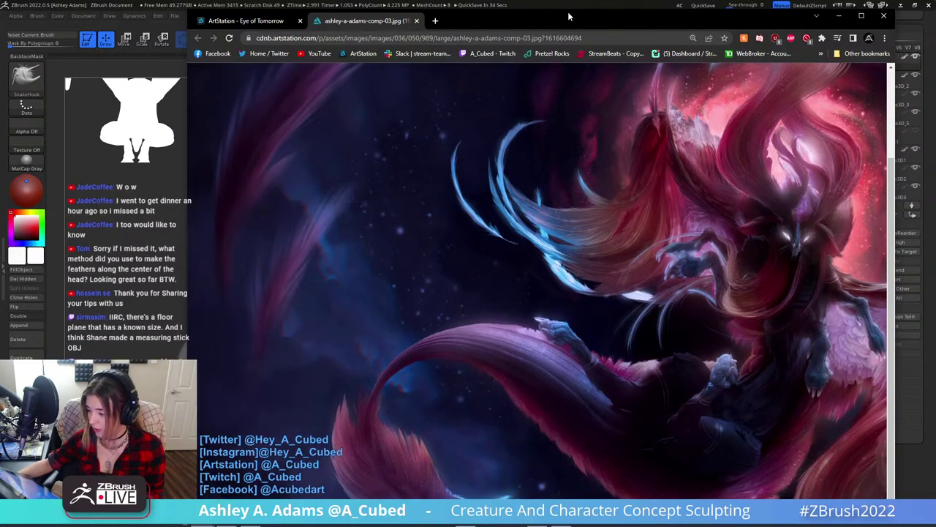
{"action": "left_click_drag", "start_coordinate": [570, 16], "coordinate": [516, 0]}
{"action": "left_click_drag", "start_coordinate": [363, 319], "coordinate": [505, 328]}
{"action": "left_click_drag", "start_coordinate": [567, 0], "coordinate": [585, 18]}
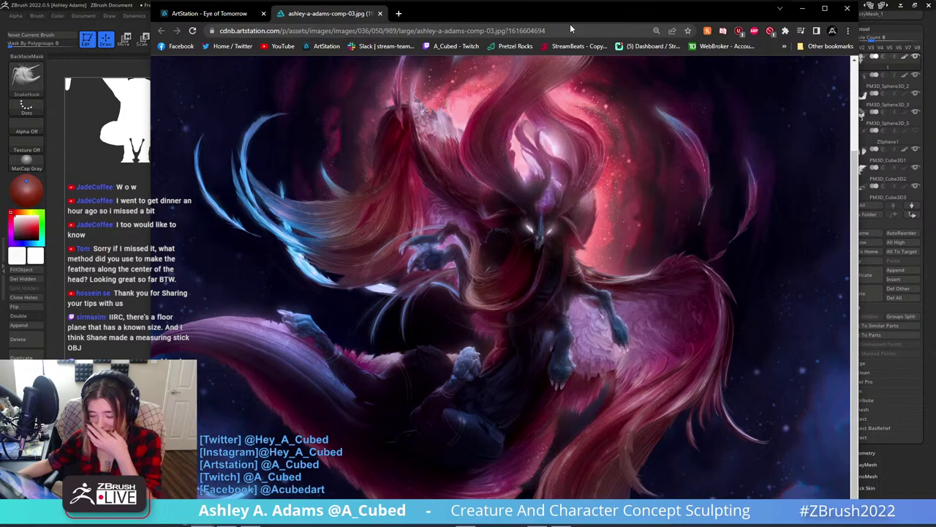
{"action": "left_click", "coordinate": [592, 330]}
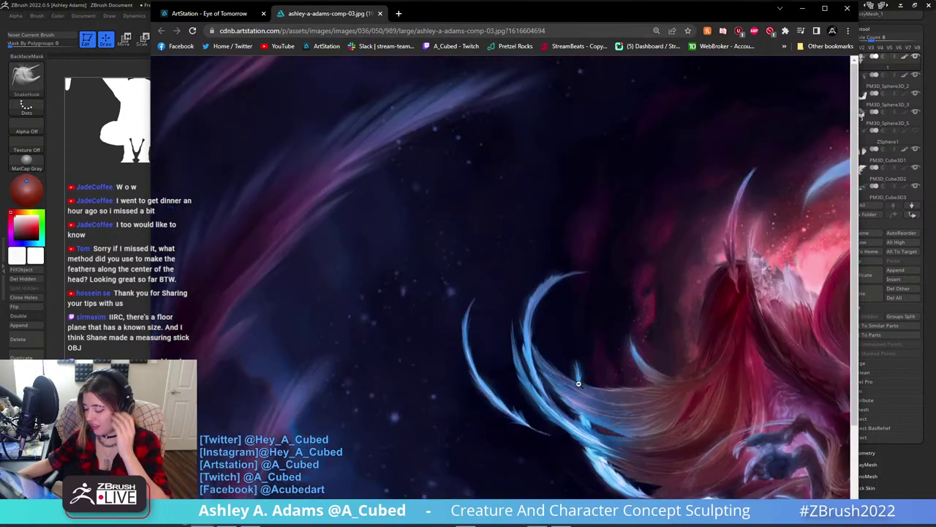
{"action": "left_click_drag", "start_coordinate": [547, 11], "coordinate": [537, 0]}
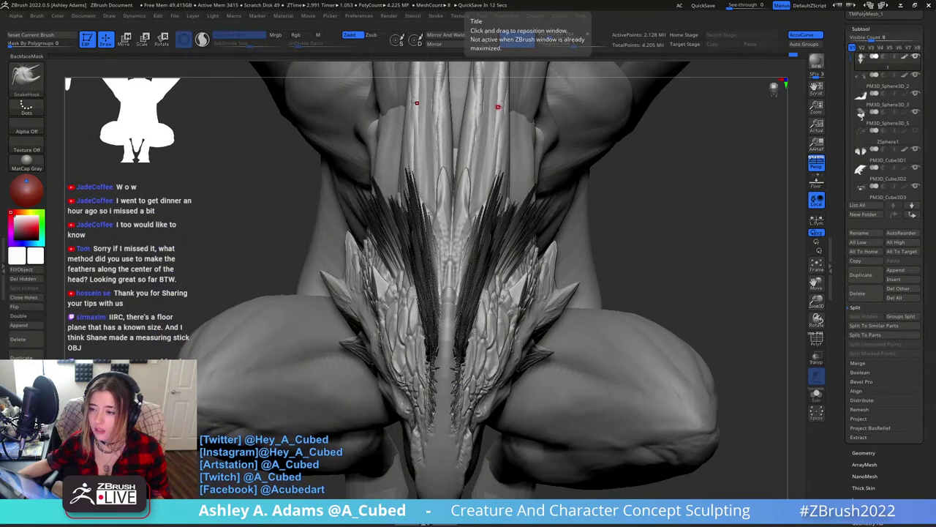
{"action": "key", "text": "alt+Tab"}
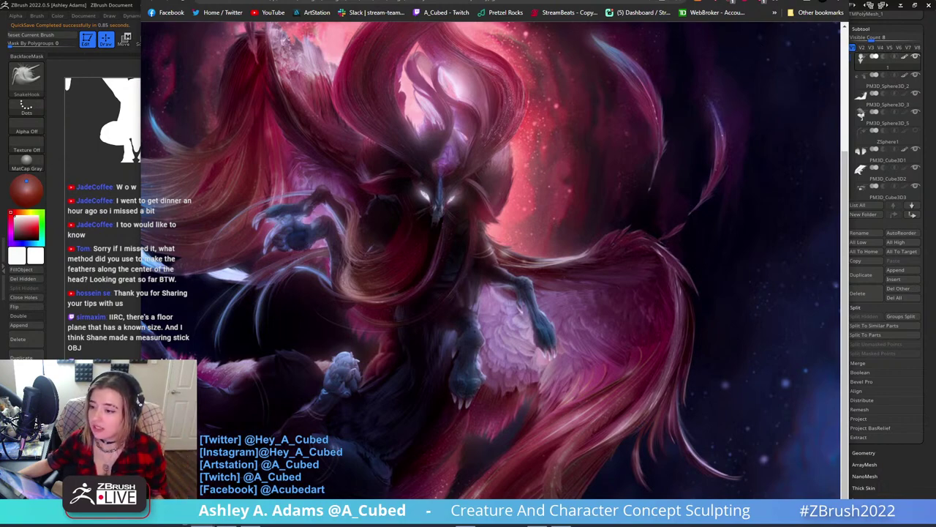
{"action": "left_click_drag", "start_coordinate": [468, 0], "coordinate": [497, 0]}
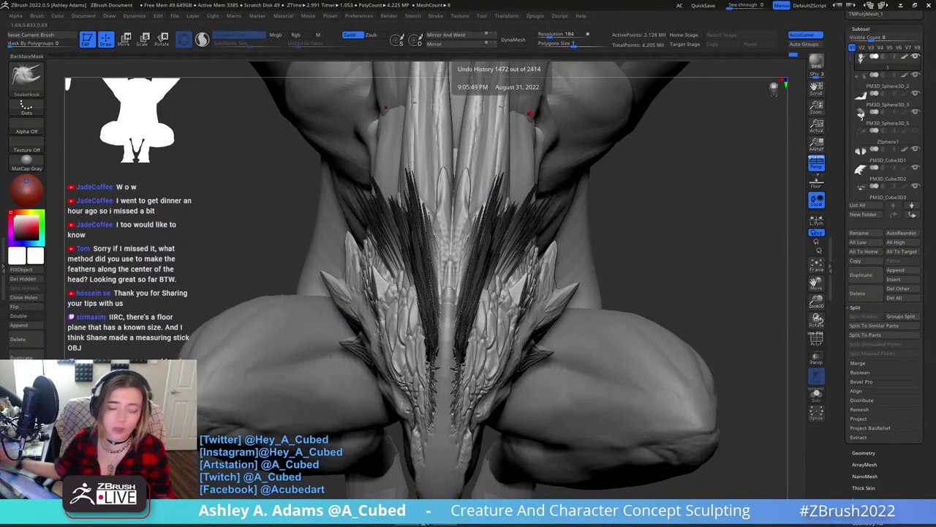
Mask the creature's head except for small spots on the forehead between the two horns.
{"action": "left_click_drag", "start_coordinate": [601, 179], "coordinate": [610, 253]}
{"action": "right_click_drag", "start_coordinate": [456, 253], "coordinate": [457, 286]}
{"action": "left_click", "coordinate": [663, 208], "text": "ctrl"}
{"action": "key", "text": "ctrl"}
{"action": "left_click", "coordinate": [455, 286], "text": "ctrl"}
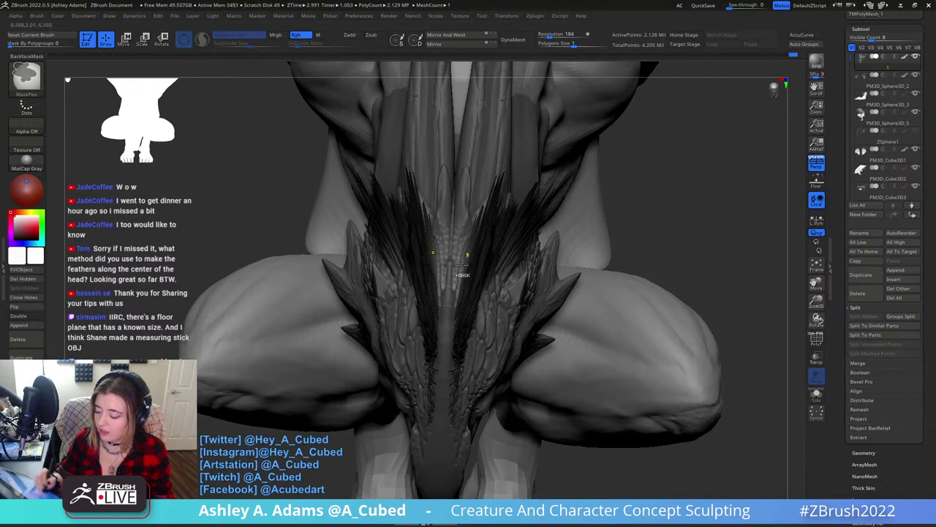
{"action": "left_click", "coordinate": [672, 236], "text": "ctrl"}
{"action": "mouse_move", "coordinate": [611, 242]}
{"action": "right_mouse_down"}
{"action": "mouse_move", "coordinate": [607, 226]}
{"action": "mouse_move", "coordinate": [635, 249]}
{"action": "mouse_move", "coordinate": [615, 216]}
{"action": "right_mouse_up"}
{"action": "left_click", "coordinate": [645, 221], "text": "ctrl"}
Pull the unmasked forehead spots upward into thin feather-like spikes between the horns with a resized SnakeHook brush.
{"action": "key", "text": "space"}
{"action": "left_click_drag", "start_coordinate": [477, 264], "coordinate": [483, 262]}
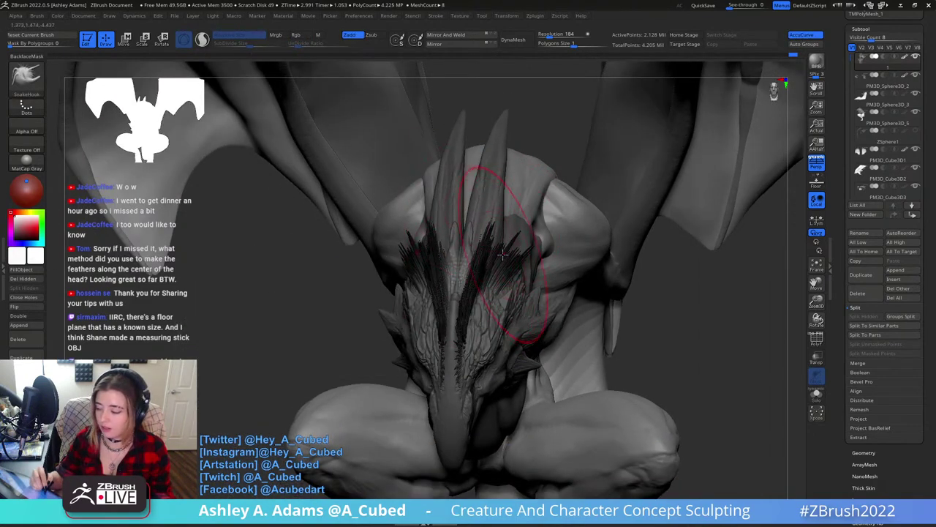
{"action": "right_click_drag", "start_coordinate": [500, 241], "coordinate": [487, 255]}
{"action": "key", "text": "space"}
{"action": "left_click_drag", "start_coordinate": [487, 256], "coordinate": [491, 255]}
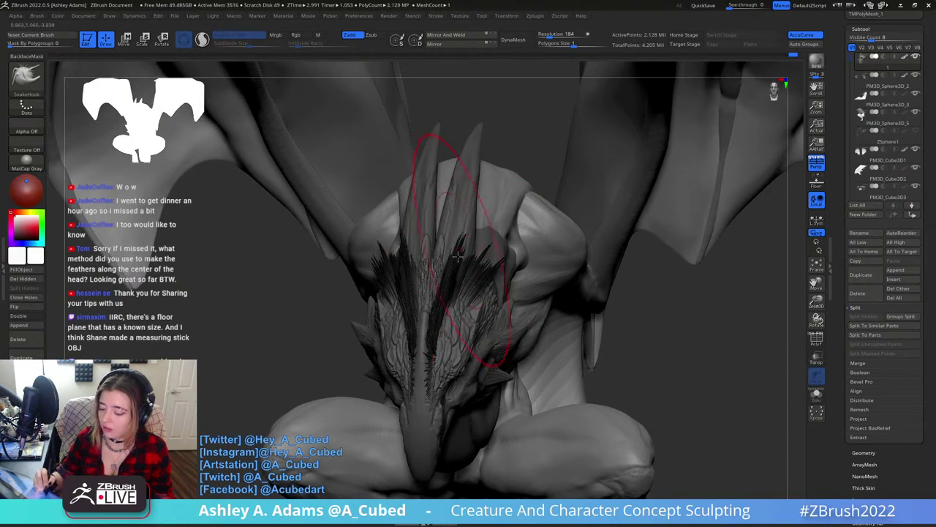
{"action": "mouse_move", "coordinate": [493, 252]}
{"action": "right_mouse_down"}
{"action": "mouse_move", "coordinate": [454, 260]}
{"action": "mouse_move", "coordinate": [486, 244]}
{"action": "mouse_move", "coordinate": [469, 315]}
{"action": "right_mouse_up"}
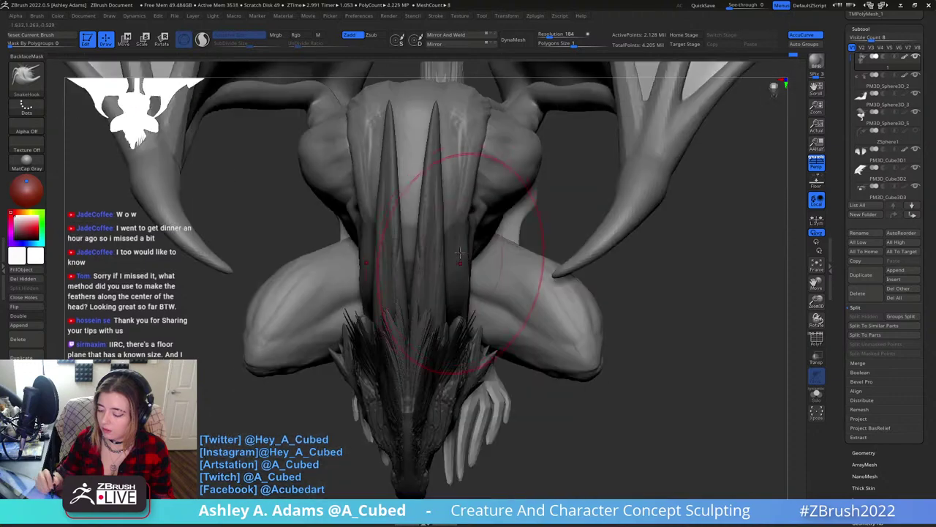
{"action": "mouse_move", "coordinate": [460, 357]}
{"action": "right_mouse_down"}
{"action": "mouse_move", "coordinate": [425, 309]}
{"action": "mouse_move", "coordinate": [474, 271]}
{"action": "mouse_move", "coordinate": [423, 300]}
{"action": "mouse_move", "coordinate": [468, 286]}
{"action": "right_mouse_up"}
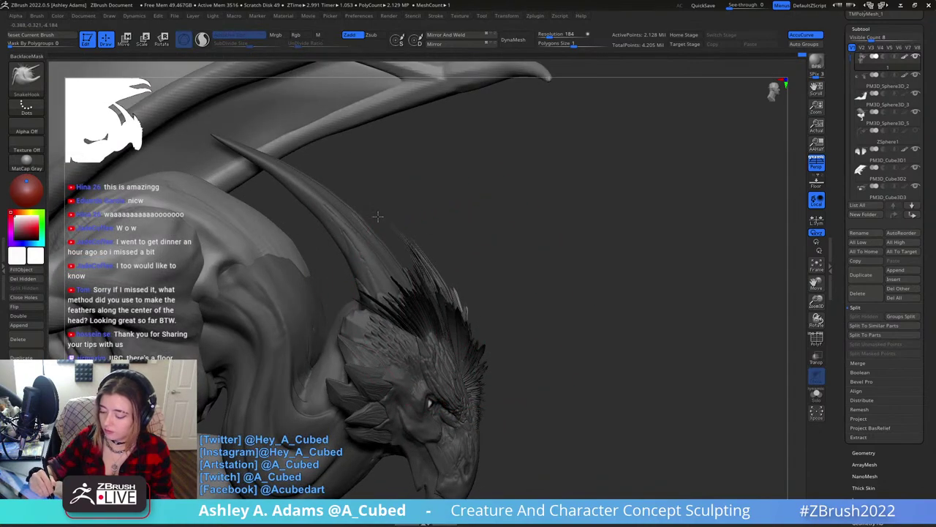
{"action": "right_click_drag", "start_coordinate": [378, 216], "coordinate": [502, 286]}
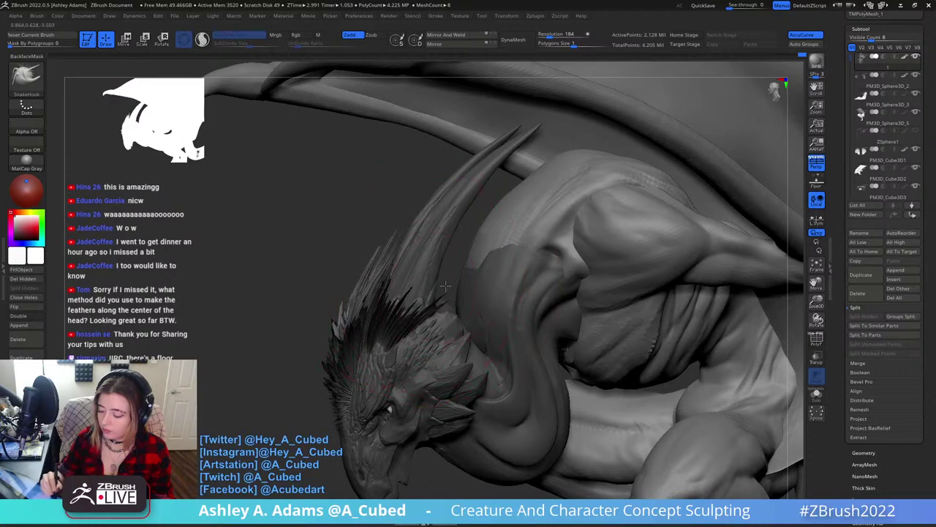
Lengthen and fan out the central feather spikes with SnakeHook strokes, shaping them from the front and both sides.
{"action": "mouse_move", "coordinate": [387, 229]}
{"action": "right_mouse_down"}
{"action": "mouse_move", "coordinate": [477, 246]}
{"action": "mouse_move", "coordinate": [423, 263]}
{"action": "mouse_move", "coordinate": [399, 207]}
{"action": "right_mouse_up"}
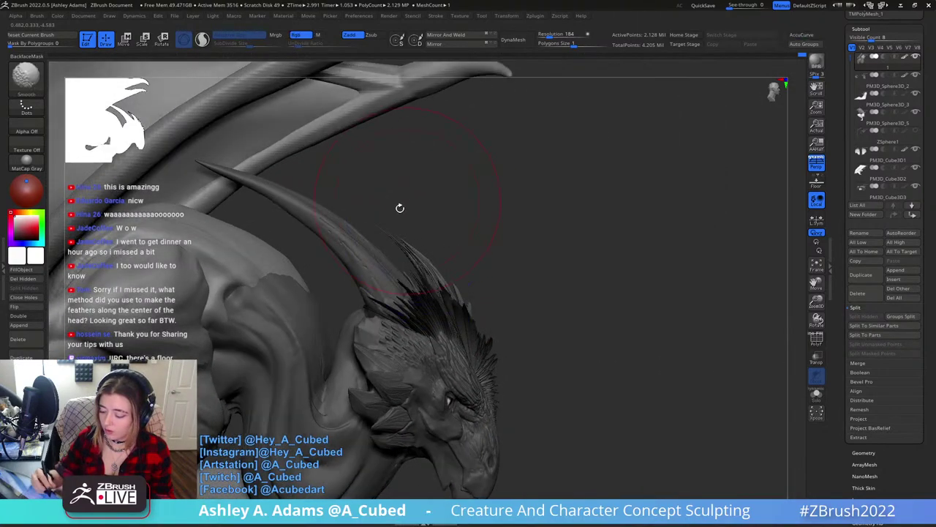
{"action": "right_click_drag", "start_coordinate": [429, 265], "coordinate": [483, 325]}
{"action": "mouse_move", "coordinate": [533, 223]}
{"action": "right_mouse_down"}
{"action": "mouse_move", "coordinate": [501, 226]}
{"action": "mouse_move", "coordinate": [474, 306]}
{"action": "mouse_move", "coordinate": [468, 284]}
{"action": "mouse_move", "coordinate": [493, 266]}
{"action": "right_mouse_up"}
{"action": "right_click", "coordinate": [474, 307]}
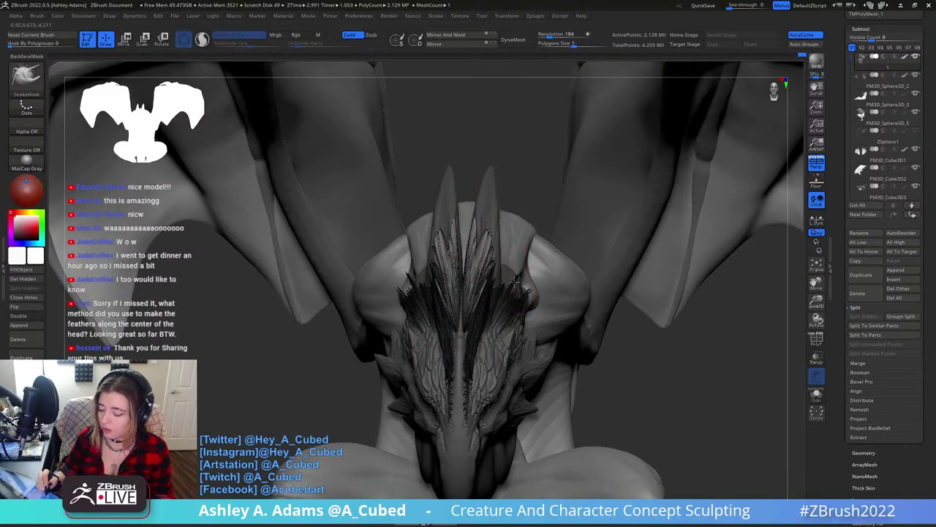
{"action": "mouse_move", "coordinate": [553, 266]}
{"action": "right_mouse_down"}
{"action": "mouse_move", "coordinate": [486, 256]}
{"action": "mouse_move", "coordinate": [478, 248]}
{"action": "mouse_move", "coordinate": [495, 229]}
{"action": "right_mouse_up"}
{"action": "mouse_move", "coordinate": [546, 315]}
{"action": "right_mouse_down"}
{"action": "mouse_move", "coordinate": [513, 199]}
{"action": "mouse_move", "coordinate": [534, 258]}
{"action": "right_mouse_up"}
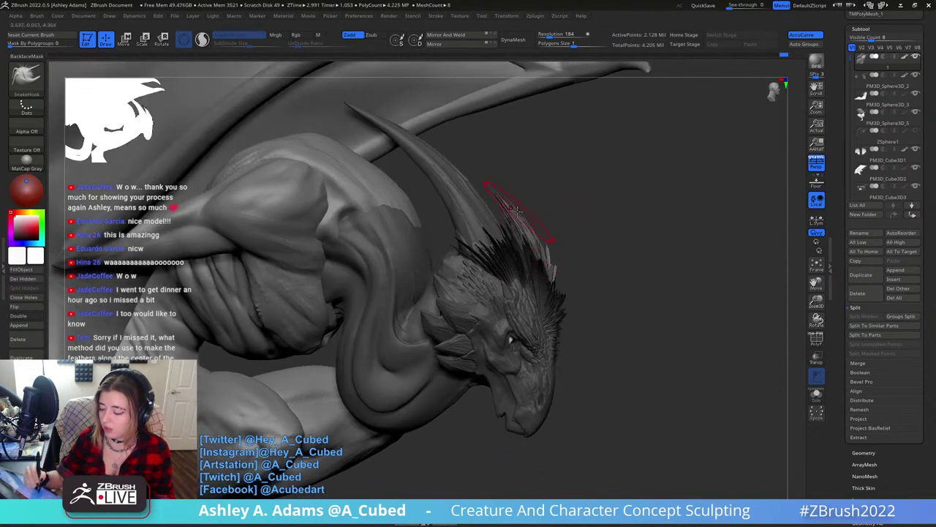
{"action": "mouse_move", "coordinate": [514, 204]}
{"action": "right_mouse_down"}
{"action": "mouse_move", "coordinate": [514, 188]}
{"action": "mouse_move", "coordinate": [612, 212]}
{"action": "mouse_move", "coordinate": [526, 293]}
{"action": "mouse_move", "coordinate": [500, 248]}
{"action": "right_mouse_up"}
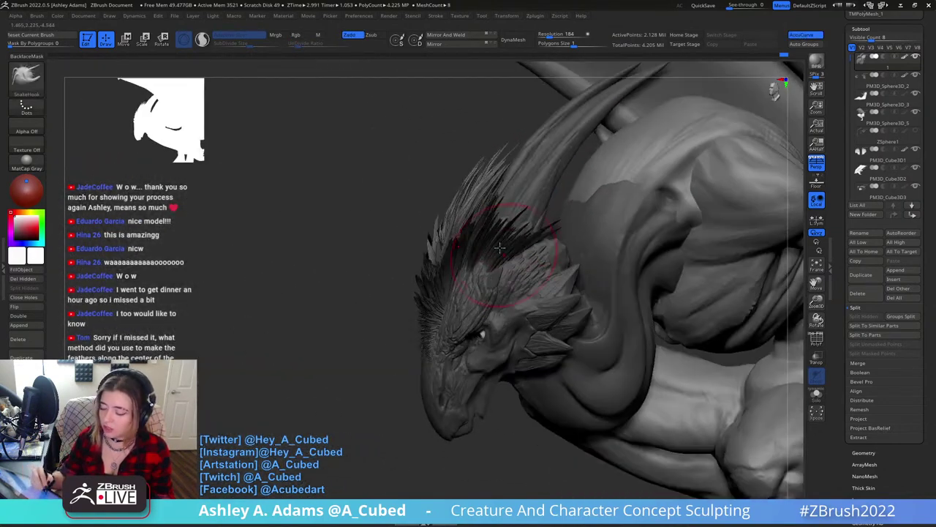
{"action": "right_click_drag", "start_coordinate": [468, 191], "coordinate": [484, 204]}
Fill the unmasked central feather spikes with black, set the active color back to white, and clear the mask.
{"action": "left_click_drag", "start_coordinate": [345, 227], "coordinate": [303, 198]}
{"action": "left_click", "coordinate": [19, 239]}
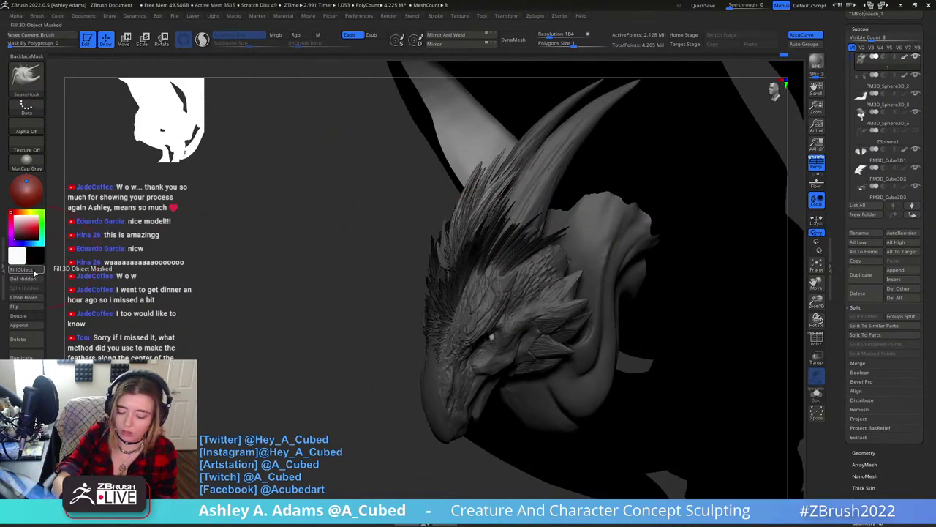
{"action": "left_click", "coordinate": [33, 272]}
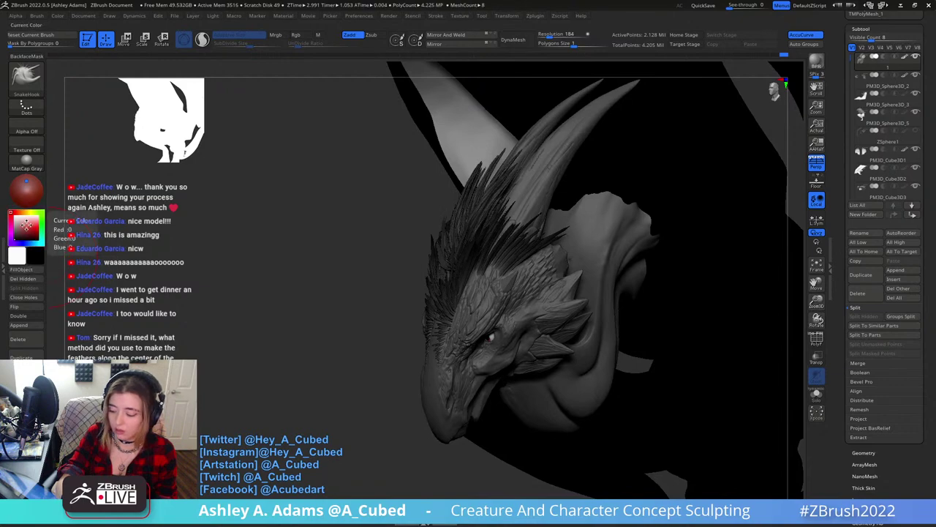
{"action": "left_click_drag", "start_coordinate": [16, 218], "coordinate": [9, 207]}
{"action": "left_click_drag", "start_coordinate": [351, 387], "coordinate": [361, 400], "text": "ctrl"}
Mask the smooth patch at the frill's upper rear corner, invert the mask, and pull the patch into a pointed spike with SnakeHook.
{"action": "mouse_move", "coordinate": [361, 387]}
{"action": "right_mouse_down"}
{"action": "mouse_move", "coordinate": [592, 293]}
{"action": "mouse_move", "coordinate": [631, 250]}
{"action": "mouse_move", "coordinate": [461, 253]}
{"action": "right_mouse_up"}
{"action": "right_click", "coordinate": [592, 294]}
{"action": "mouse_move", "coordinate": [623, 261]}
{"action": "right_mouse_down"}
{"action": "mouse_move", "coordinate": [542, 227]}
{"action": "mouse_move", "coordinate": [583, 276]}
{"action": "mouse_move", "coordinate": [600, 209]}
{"action": "mouse_move", "coordinate": [627, 260]}
{"action": "mouse_move", "coordinate": [607, 275]}
{"action": "mouse_move", "coordinate": [613, 249]}
{"action": "mouse_move", "coordinate": [452, 256]}
{"action": "mouse_move", "coordinate": [430, 218]}
{"action": "mouse_move", "coordinate": [427, 265]}
{"action": "right_mouse_up"}
{"action": "right_click", "coordinate": [546, 314]}
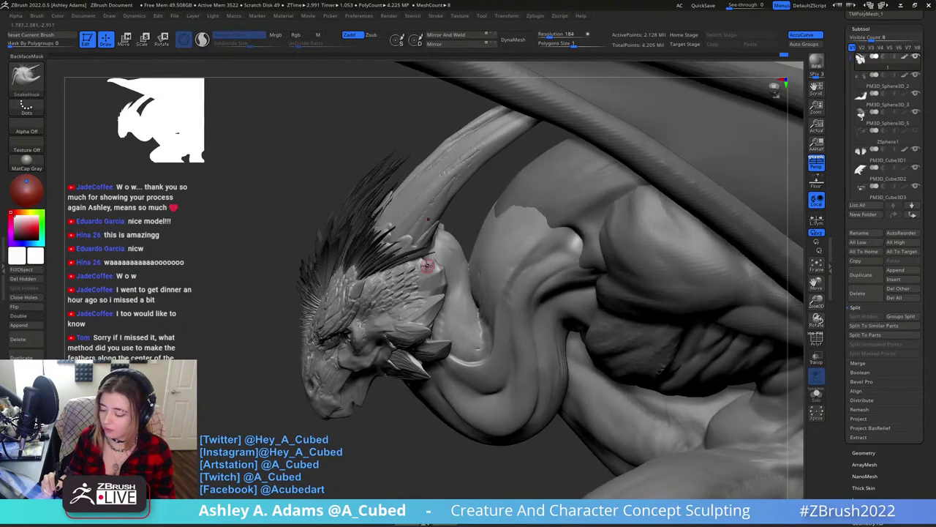
{"action": "key", "text": "ctrl"}
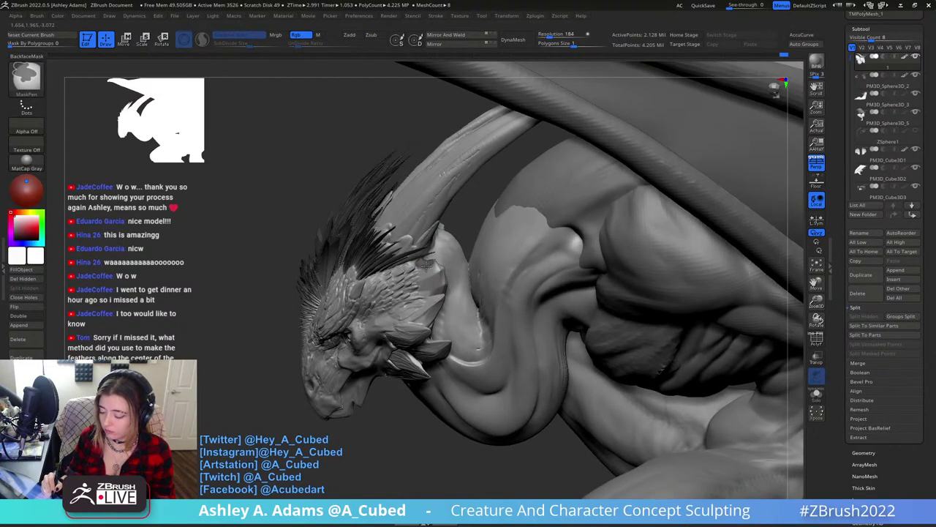
{"action": "right_click_drag", "start_coordinate": [463, 261], "coordinate": [423, 301]}
{"action": "right_click", "coordinate": [421, 309]}
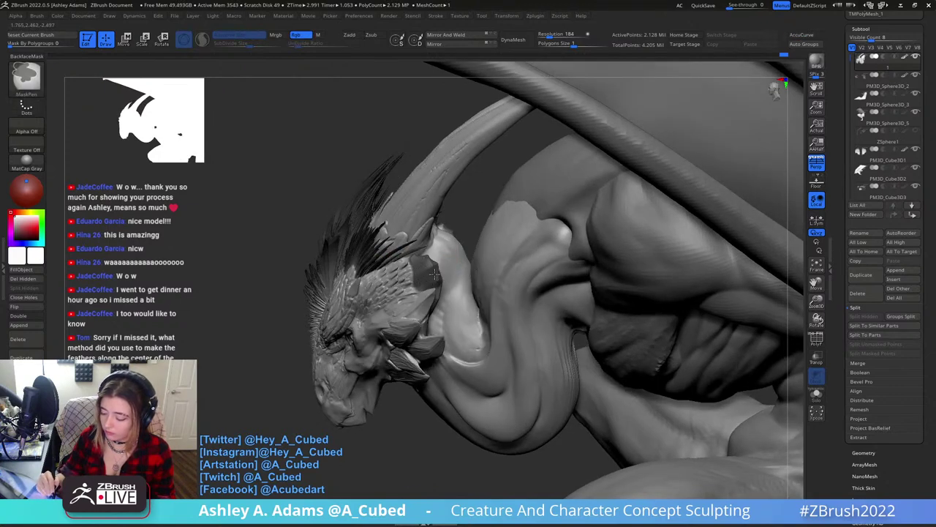
{"action": "right_click_drag", "start_coordinate": [434, 273], "coordinate": [433, 243]}
{"action": "left_click", "coordinate": [446, 205], "text": "ctrl"}
{"action": "right_click", "coordinate": [385, 286]}
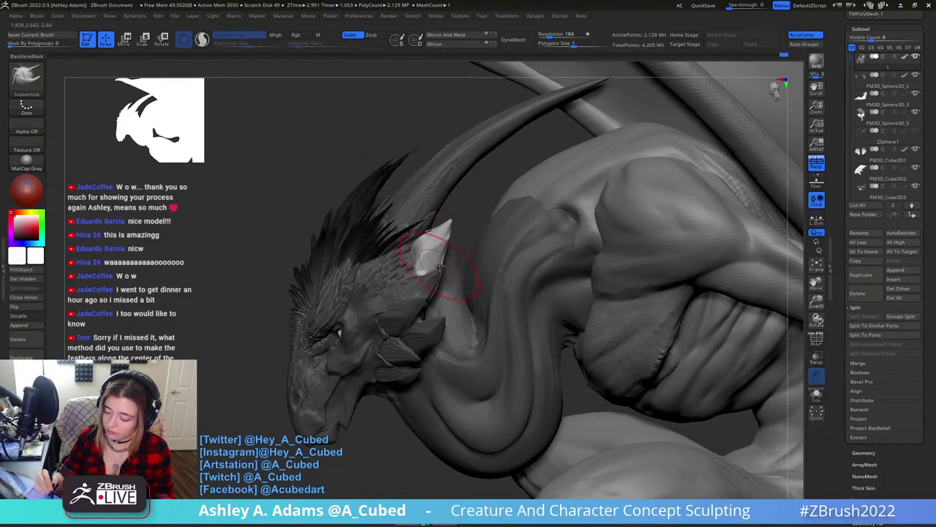
Flatten the surfaces of the new rear frill spike with the hPolish brush and clear the mask.
{"action": "right_click_drag", "start_coordinate": [439, 258], "coordinate": [430, 232]}
{"action": "key", "text": "b"}
{"action": "key", "text": "h"}
{"action": "key", "text": "p"}
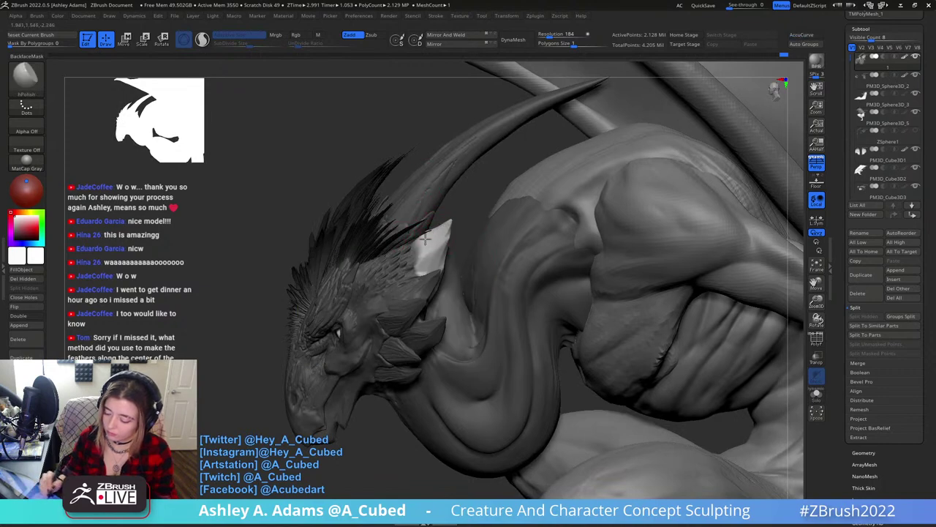
{"action": "right_click_drag", "start_coordinate": [446, 236], "coordinate": [469, 272]}
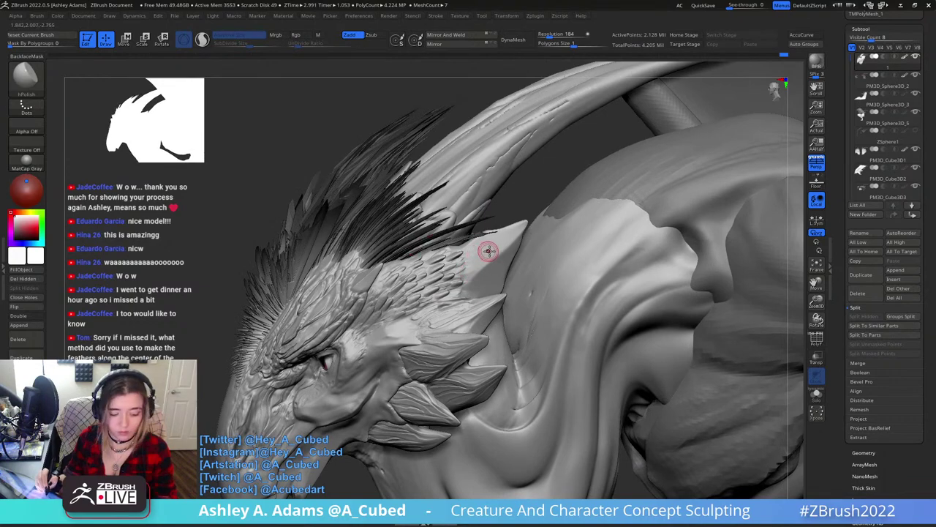
Carve lengthwise grooves into the rear frill spike with the Slash2 brush.
{"action": "key", "text": "2"}
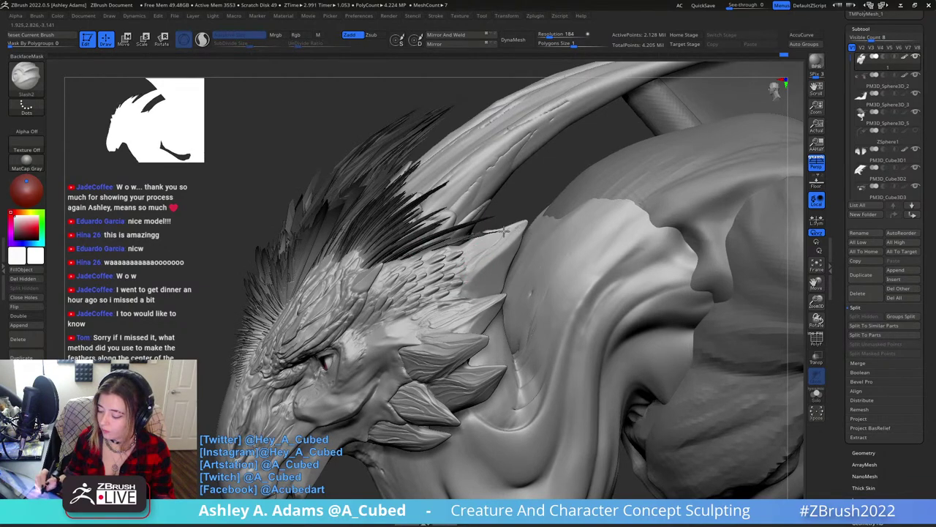
{"action": "right_click_drag", "start_coordinate": [497, 230], "coordinate": [495, 261]}
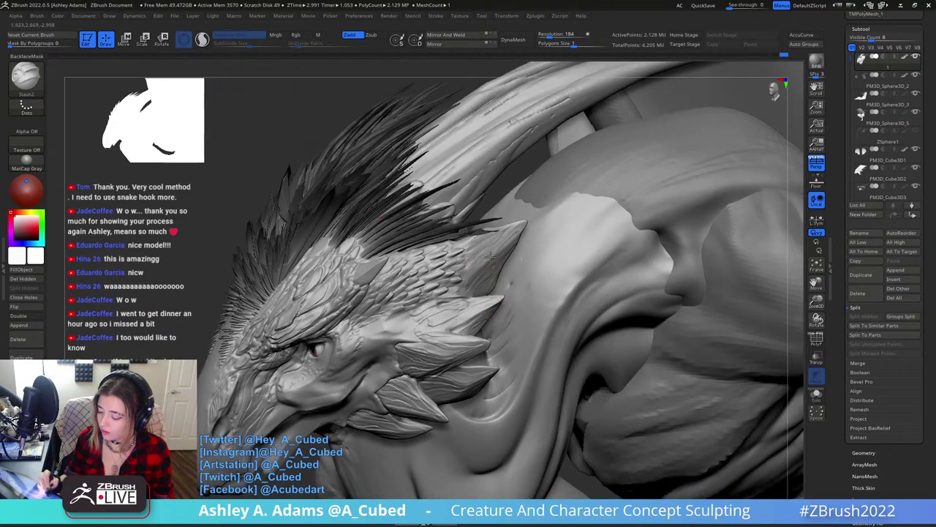
{"action": "right_click_drag", "start_coordinate": [523, 232], "coordinate": [516, 196], "text": "ctrl"}
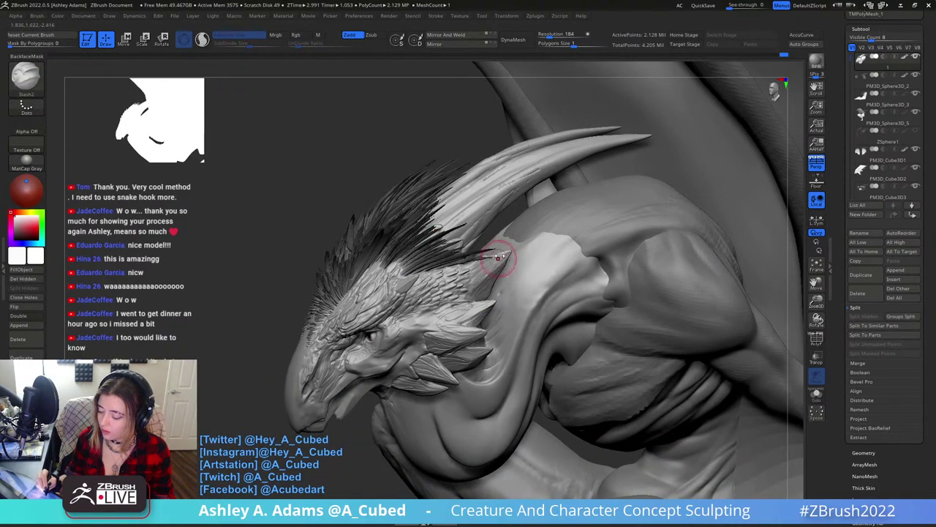
{"action": "right_click_drag", "start_coordinate": [503, 290], "coordinate": [567, 329]}
{"action": "right_click_drag", "start_coordinate": [433, 218], "coordinate": [444, 242]}
Pull the tip of the rear frill spike further outward with the SnakeHook brush.
{"action": "key", "text": "b"}
{"action": "key", "text": "s"}
{"action": "key", "text": "h"}
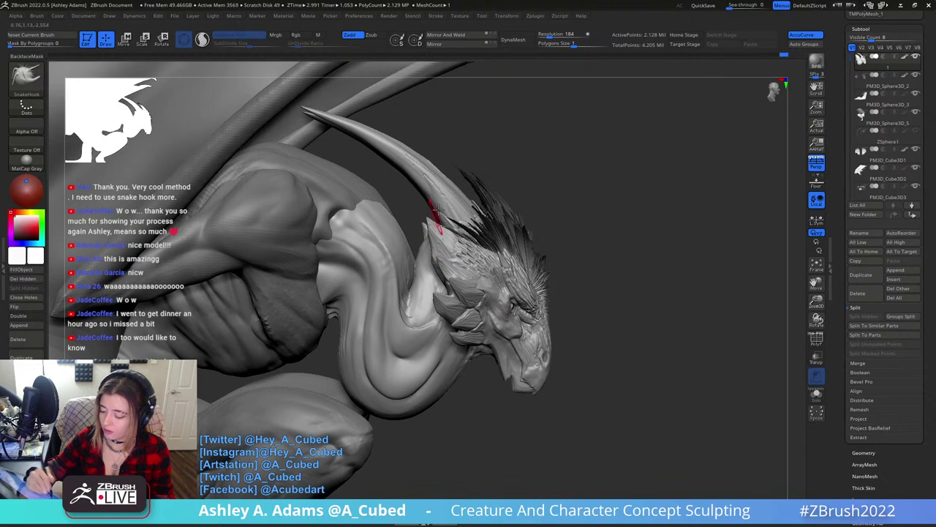
{"action": "left_click_drag", "start_coordinate": [433, 223], "coordinate": [428, 218]}
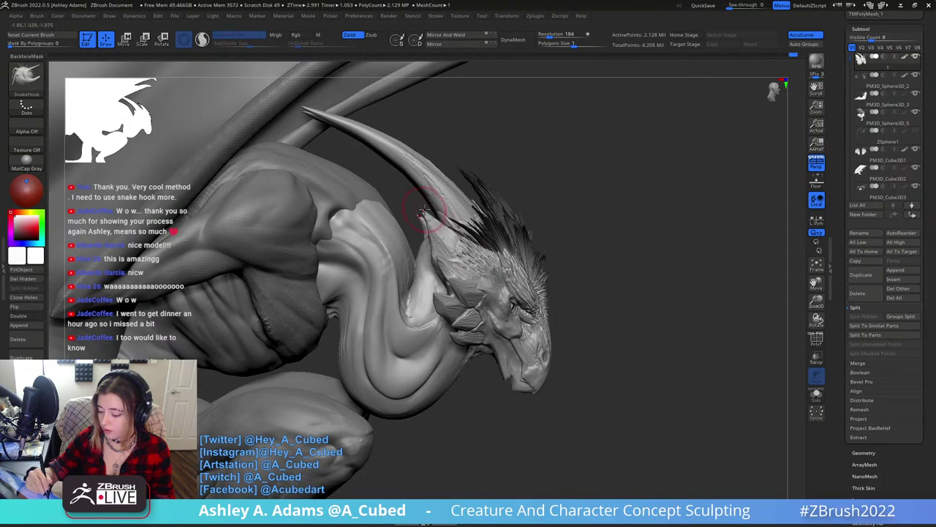
Accentuate the carved detail on the rear frill spike with the ContrastDelta brush.
{"action": "key", "text": "b"}
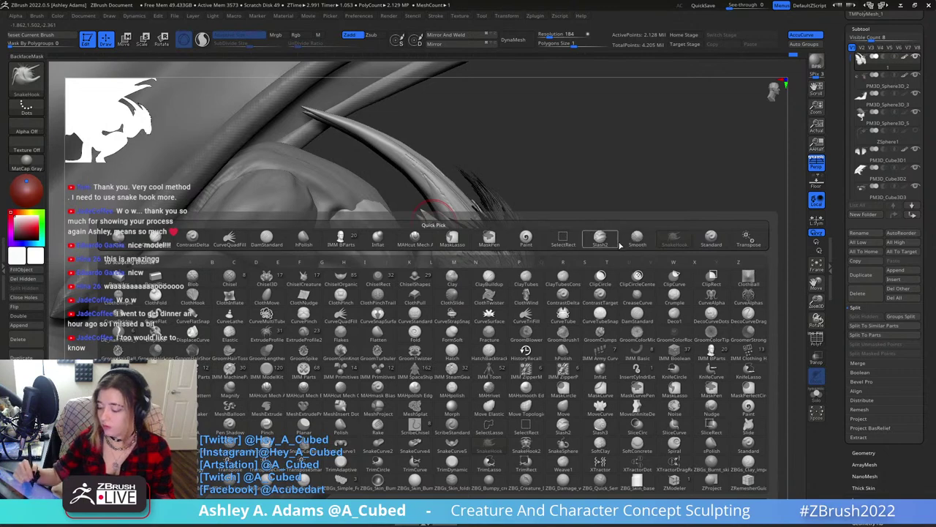
{"action": "left_click", "coordinate": [192, 235]}
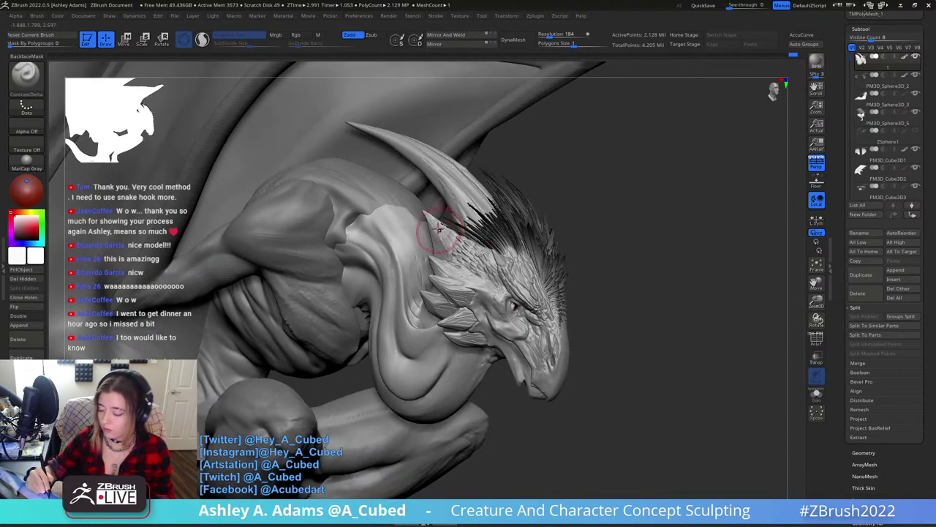
{"action": "right_click_drag", "start_coordinate": [450, 250], "coordinate": [455, 250]}
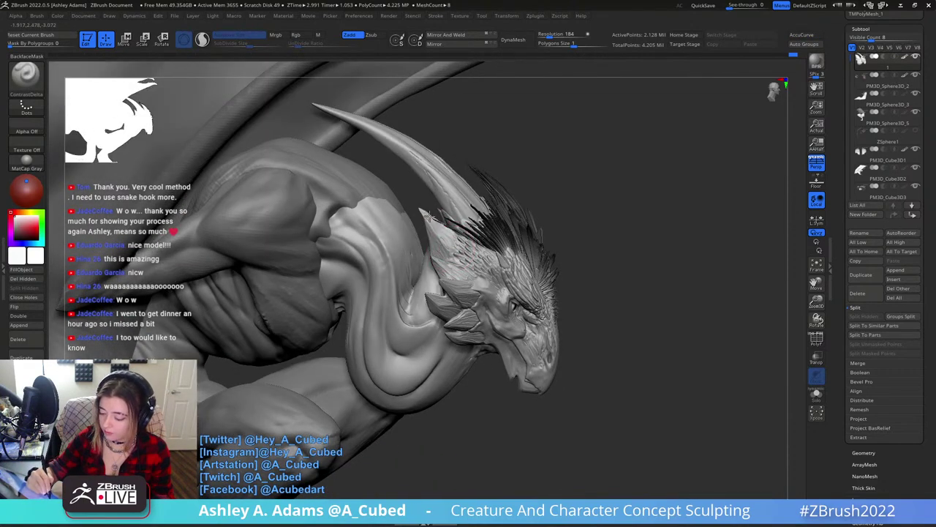
{"action": "right_click_drag", "start_coordinate": [430, 216], "coordinate": [382, 131]}
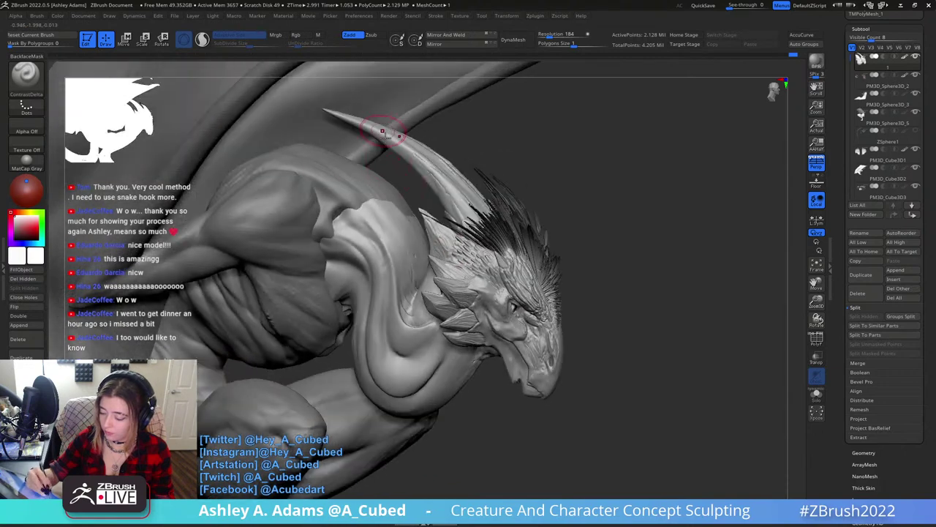
{"action": "mouse_move", "coordinate": [498, 256]}
{"action": "right_mouse_down", "text": "ctrl"}
{"action": "mouse_move", "coordinate": [512, 202]}
{"action": "mouse_move", "coordinate": [501, 182]}
{"action": "right_mouse_up", "text": "ctrl"}
{"action": "key", "text": "space"}
{"action": "right_click_drag", "start_coordinate": [569, 302], "coordinate": [520, 237]}
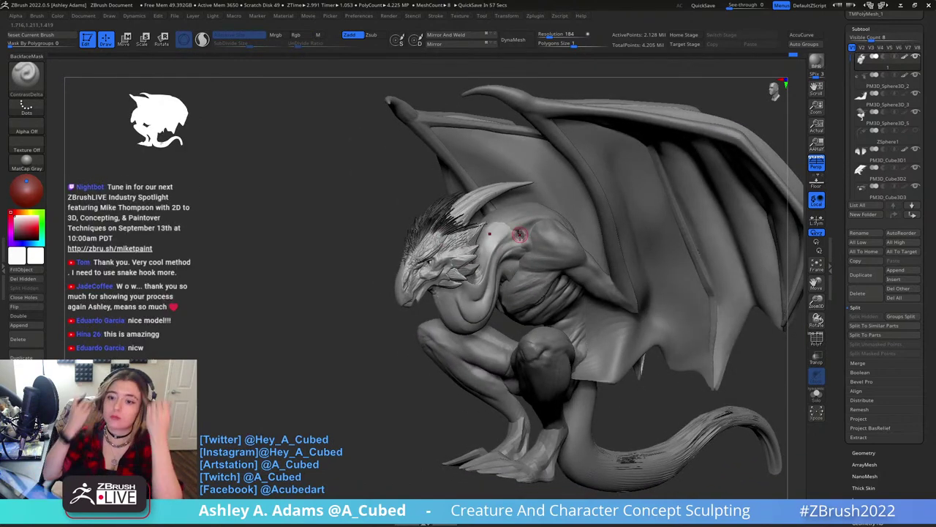
Carve creases along the mouth line behind the beak with the Slash2 brush.
{"action": "mouse_move", "coordinate": [519, 234]}
{"action": "right_mouse_down", "text": "ctrl"}
{"action": "mouse_move", "coordinate": [520, 301]}
{"action": "mouse_move", "coordinate": [510, 307]}
{"action": "mouse_move", "coordinate": [514, 221]}
{"action": "right_mouse_up", "text": "ctrl"}
{"action": "right_click_drag", "start_coordinate": [451, 222], "coordinate": [584, 279], "text": "ctrl"}
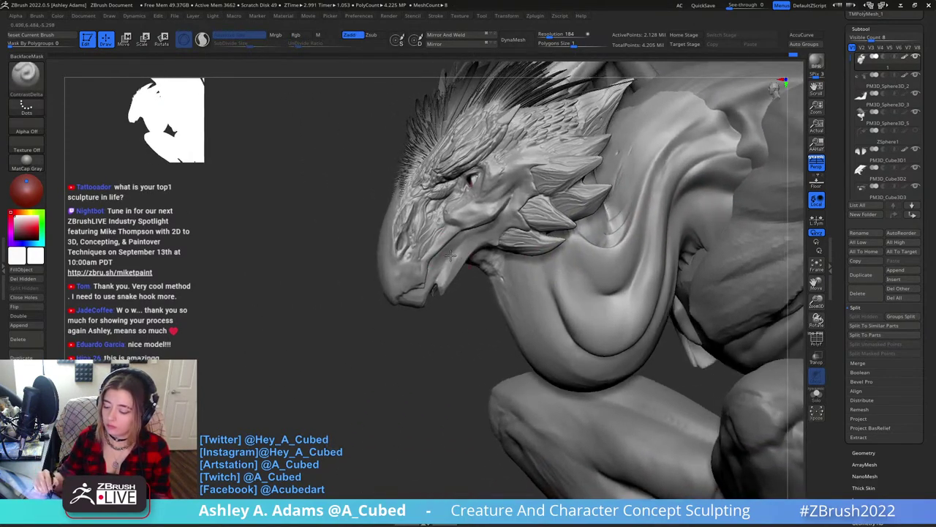
{"action": "mouse_move", "coordinate": [422, 221]}
{"action": "right_mouse_down", "text": "ctrl"}
{"action": "mouse_move", "coordinate": [418, 272]}
{"action": "mouse_move", "coordinate": [427, 260]}
{"action": "mouse_move", "coordinate": [433, 268]}
{"action": "right_mouse_up", "text": "ctrl"}
{"action": "key", "text": "2"}
{"action": "key", "text": "space"}
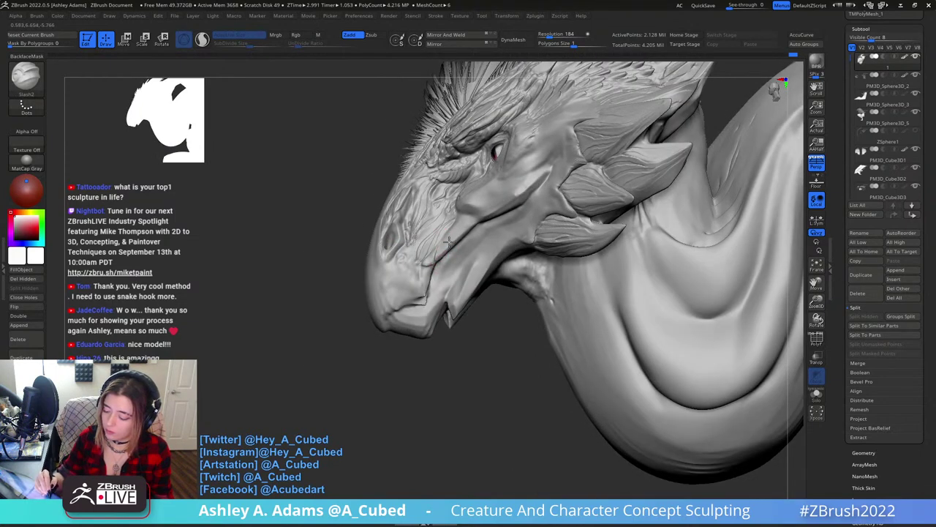
{"action": "mouse_move", "coordinate": [466, 223]}
{"action": "right_mouse_down"}
{"action": "mouse_move", "coordinate": [451, 233]}
{"action": "mouse_move", "coordinate": [436, 271]}
{"action": "right_mouse_up"}
{"action": "key", "text": "shift"}
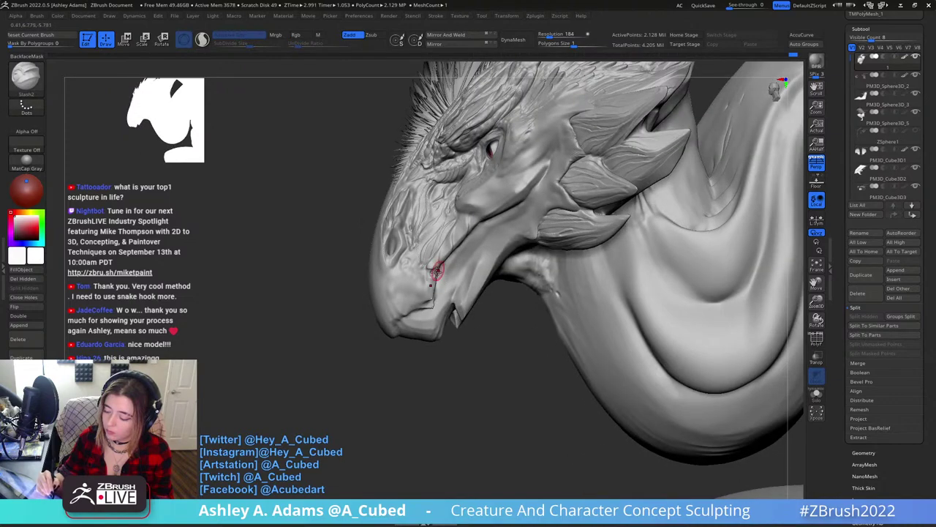
{"action": "right_click_drag", "start_coordinate": [444, 257], "coordinate": [449, 233]}
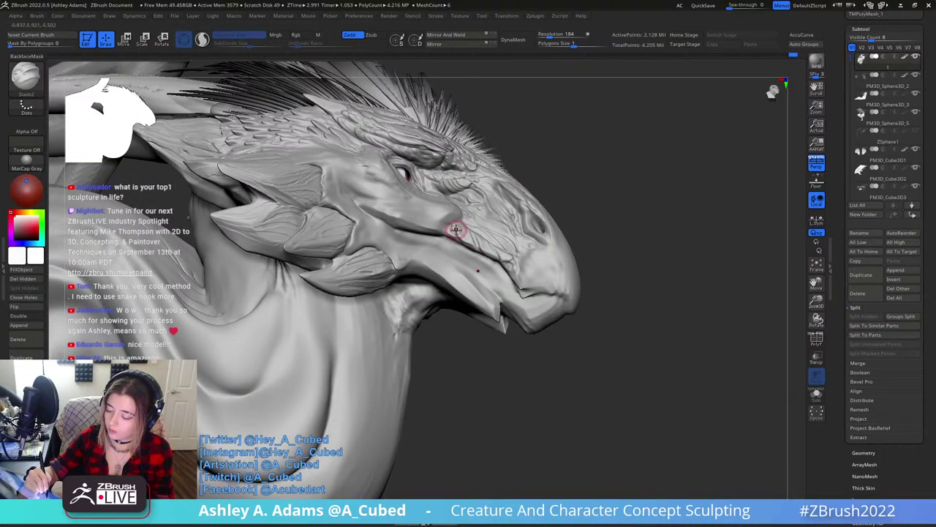
Carve fine wrinkles around the bases of the frill spikes and beneath the cheek fold with Slash2.
{"action": "right_click_drag", "start_coordinate": [498, 256], "coordinate": [398, 185]}
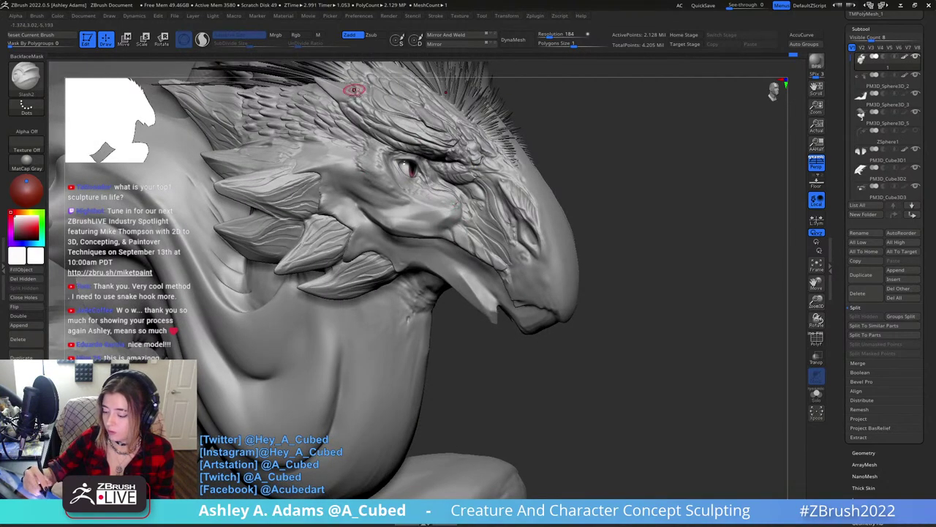
{"action": "right_click_drag", "start_coordinate": [419, 174], "coordinate": [310, 169]}
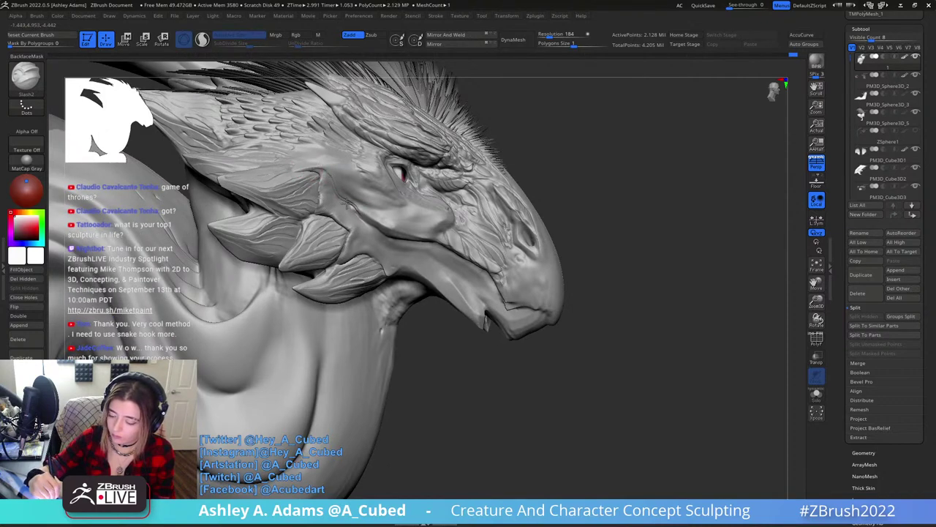
{"action": "right_click_drag", "start_coordinate": [319, 168], "coordinate": [303, 163]}
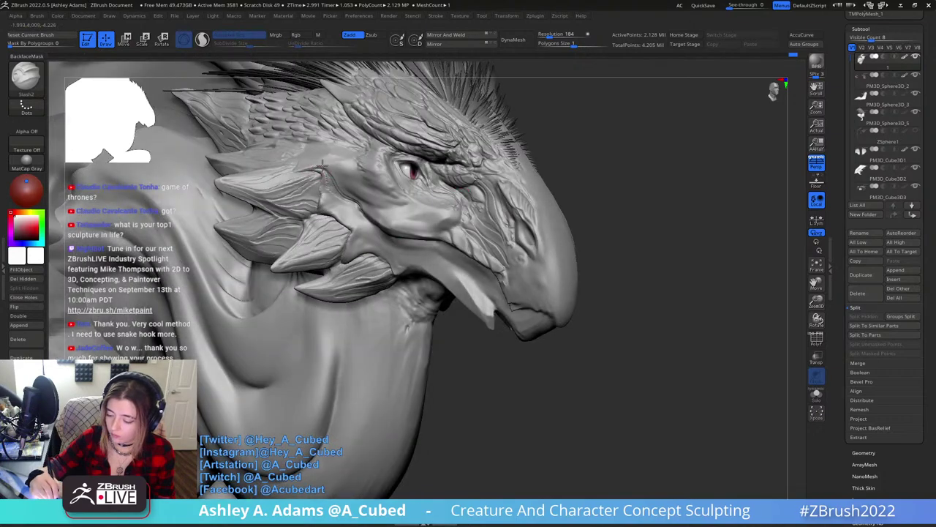
{"action": "right_click_drag", "start_coordinate": [368, 217], "coordinate": [356, 199]}
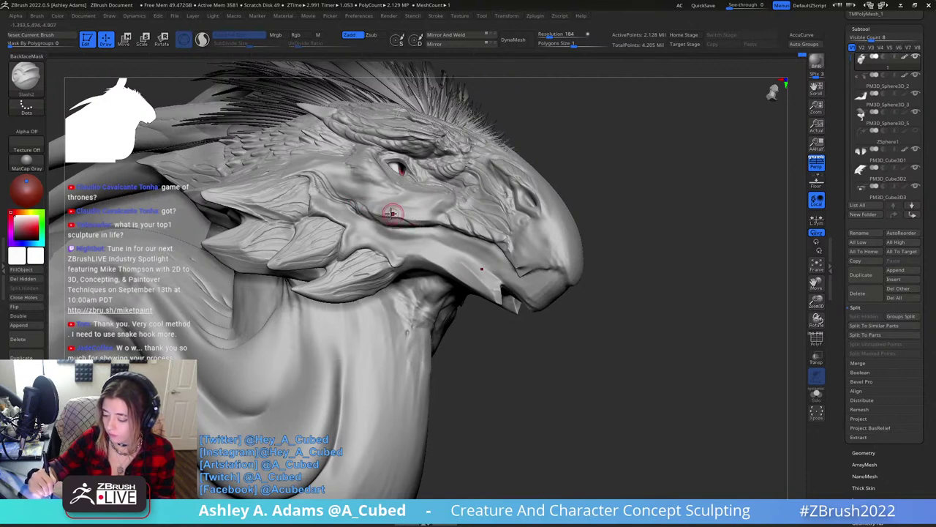
{"action": "right_click_drag", "start_coordinate": [433, 225], "coordinate": [349, 180], "text": "ctrl"}
{"action": "left_click_drag", "start_coordinate": [349, 179], "coordinate": [578, 219]}
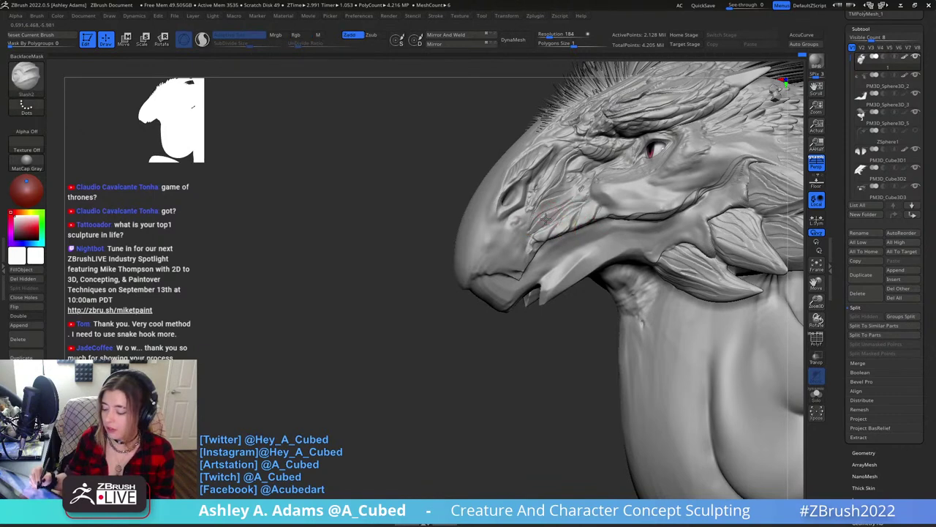
Carve short wrinkles at the front end of the upper beak's mouth line with Slash2.
{"action": "right_click_drag", "start_coordinate": [553, 212], "coordinate": [453, 280], "text": "ctrl"}
{"action": "left_click_drag", "start_coordinate": [453, 281], "coordinate": [426, 317]}
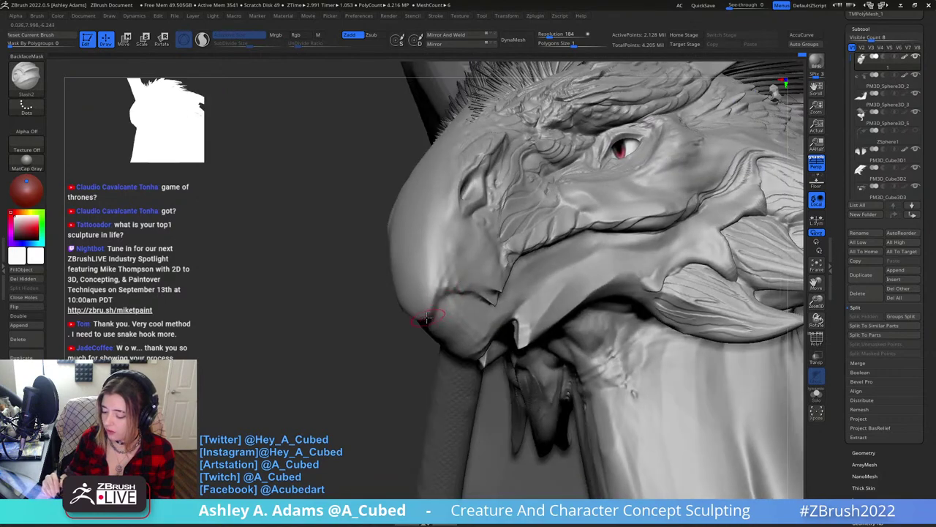
{"action": "mouse_move", "coordinate": [450, 275]}
{"action": "left_mouse_down"}
{"action": "mouse_move", "coordinate": [438, 299]}
{"action": "mouse_move", "coordinate": [464, 279]}
{"action": "left_mouse_up"}
{"action": "mouse_move", "coordinate": [471, 283]}
{"action": "right_mouse_down"}
{"action": "mouse_move", "coordinate": [436, 313]}
{"action": "mouse_move", "coordinate": [445, 286]}
{"action": "mouse_move", "coordinate": [483, 283]}
{"action": "right_mouse_up"}
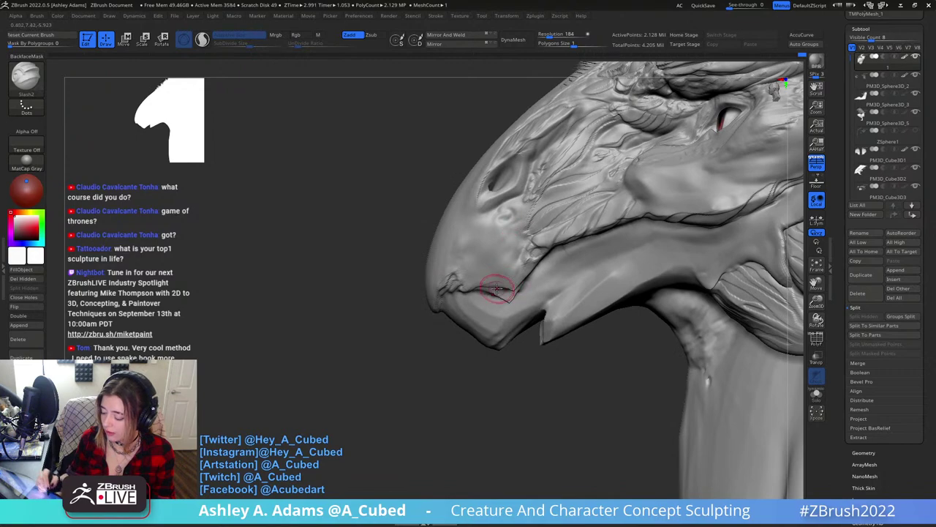
{"action": "left_click_drag", "start_coordinate": [595, 271], "coordinate": [515, 322]}
Carve creases beneath and around the lower rim of the nostril with Slash2.
{"action": "right_click_drag", "start_coordinate": [516, 322], "coordinate": [473, 179], "text": "alt"}
{"action": "mouse_move", "coordinate": [474, 185]}
{"action": "left_mouse_down"}
{"action": "mouse_move", "coordinate": [454, 157]}
{"action": "mouse_move", "coordinate": [431, 163]}
{"action": "left_mouse_up"}
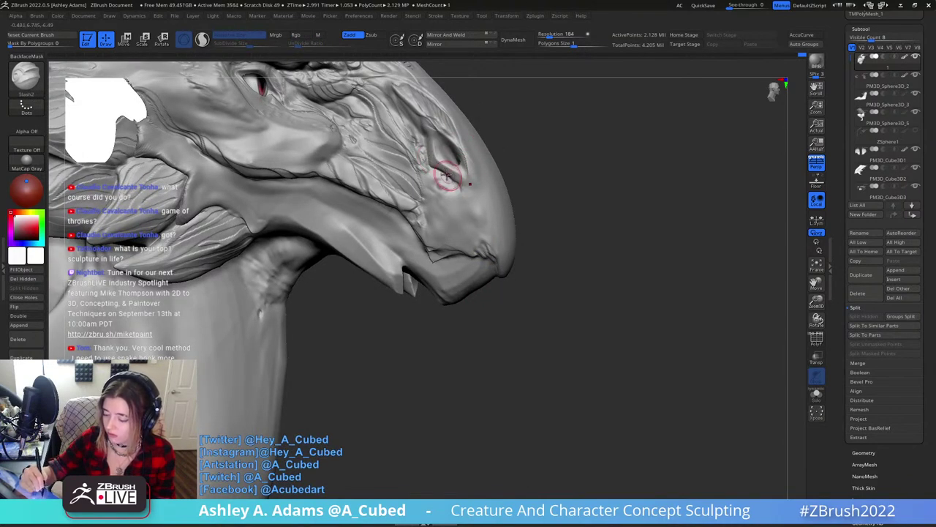
{"action": "mouse_move", "coordinate": [446, 174]}
{"action": "right_mouse_down"}
{"action": "mouse_move", "coordinate": [442, 148]}
{"action": "mouse_move", "coordinate": [439, 180]}
{"action": "mouse_move", "coordinate": [431, 177]}
{"action": "right_mouse_up"}
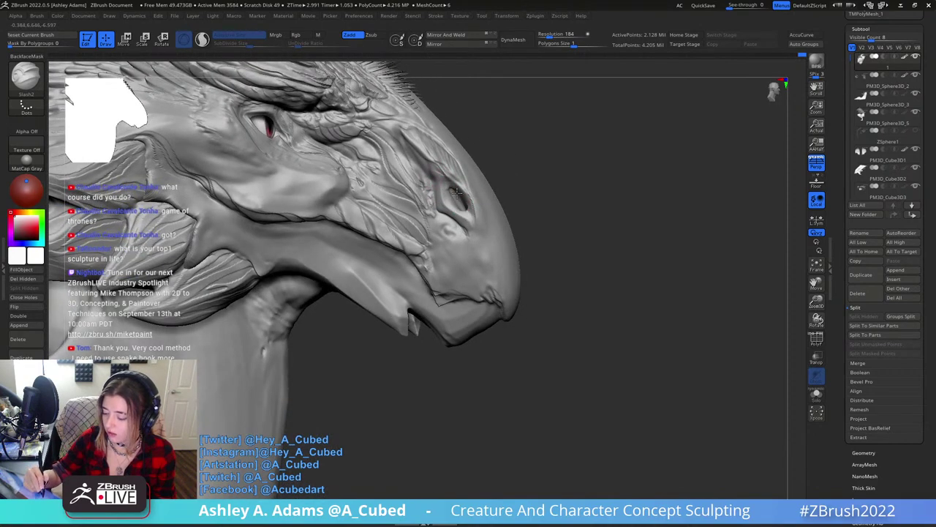
{"action": "mouse_move", "coordinate": [455, 192]}
{"action": "left_mouse_down"}
{"action": "mouse_move", "coordinate": [450, 183]}
{"action": "mouse_move", "coordinate": [461, 207]}
{"action": "mouse_move", "coordinate": [448, 183]}
{"action": "mouse_move", "coordinate": [468, 215]}
{"action": "left_mouse_up"}
{"action": "right_click_drag", "start_coordinate": [463, 206], "coordinate": [402, 115]}
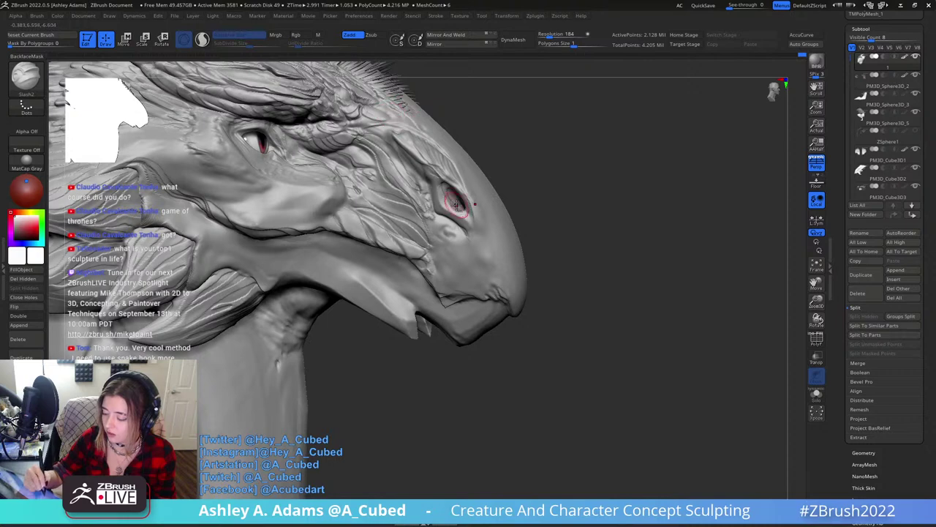
Try grooves on the ridge above the nostril and undo the strokes.
{"action": "mouse_move", "coordinate": [456, 202]}
{"action": "left_mouse_down"}
{"action": "mouse_move", "coordinate": [436, 174]}
{"action": "mouse_move", "coordinate": [418, 170]}
{"action": "left_mouse_up"}
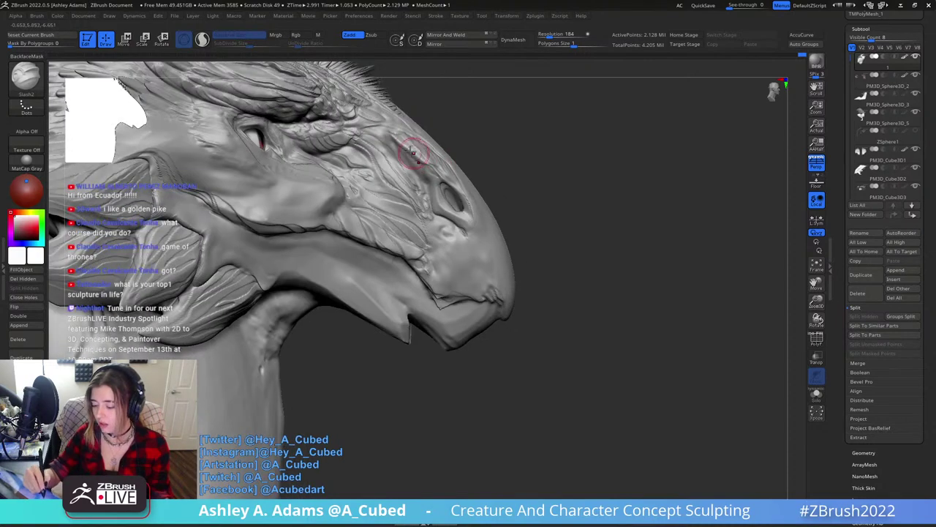
{"action": "key", "text": "ctrl+z"}
{"action": "key", "text": "ctrl+z"}
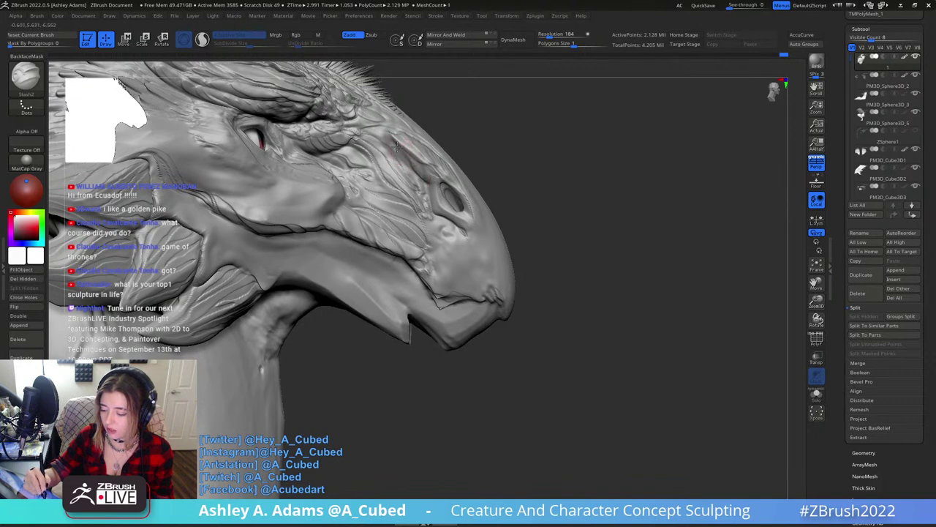
{"action": "right_click_drag", "start_coordinate": [411, 171], "coordinate": [405, 152]}
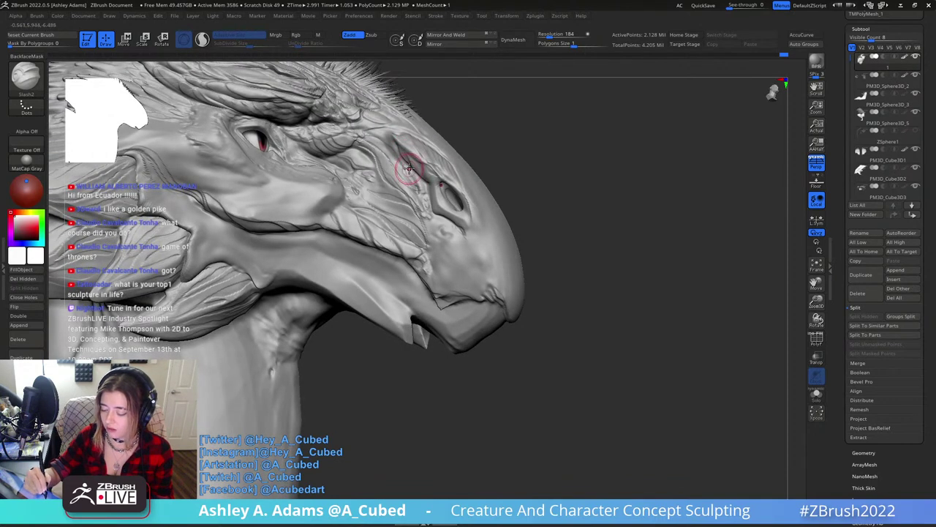
{"action": "mouse_move", "coordinate": [419, 168]}
{"action": "left_mouse_down"}
{"action": "mouse_move", "coordinate": [390, 146]}
{"action": "mouse_move", "coordinate": [403, 161]}
{"action": "left_mouse_up"}
{"action": "key", "text": "ctrl+z"}
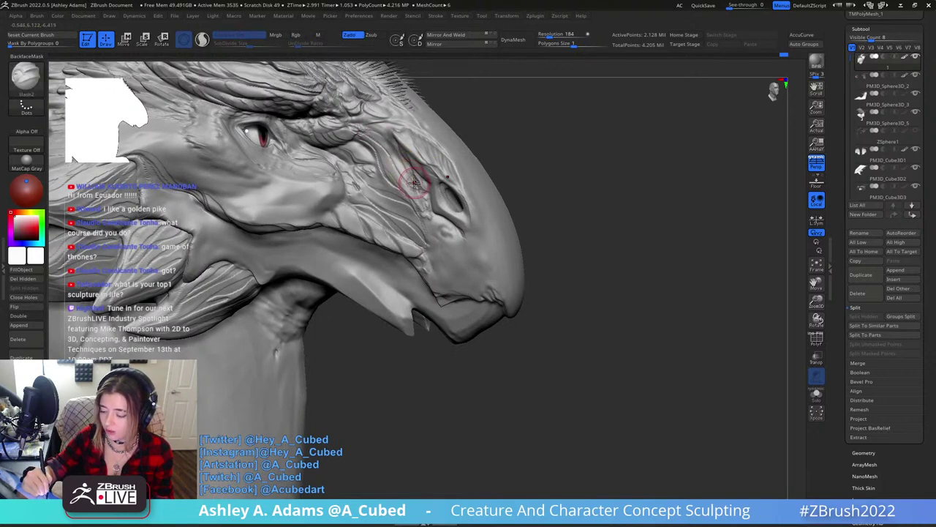
Carve the nostril's inner rim and the fold just below it with Slash2.
{"action": "mouse_move", "coordinate": [378, 109]}
{"action": "right_mouse_down"}
{"action": "mouse_move", "coordinate": [383, 102]}
{"action": "mouse_move", "coordinate": [354, 110]}
{"action": "mouse_move", "coordinate": [342, 82]}
{"action": "right_mouse_up"}
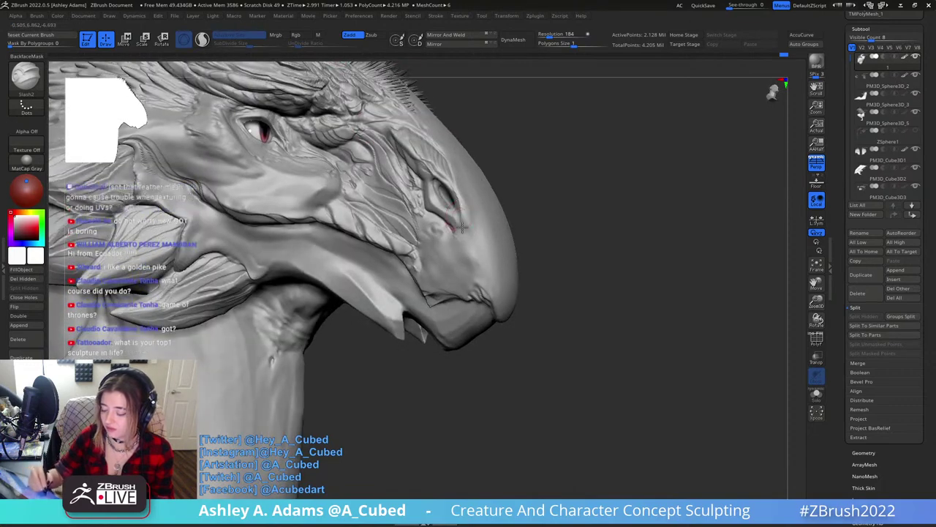
{"action": "right_click_drag", "start_coordinate": [468, 228], "coordinate": [452, 223]}
{"action": "left_click_drag", "start_coordinate": [422, 211], "coordinate": [439, 219]}
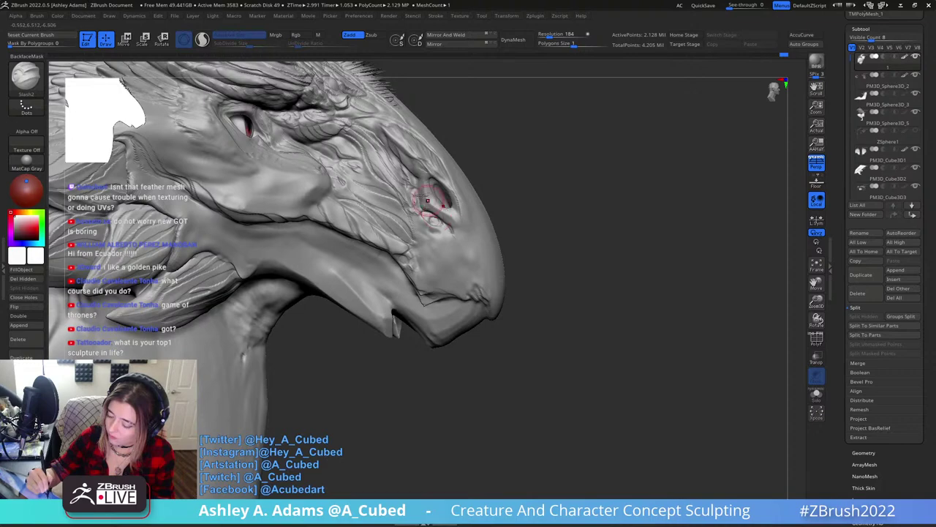
{"action": "right_click_drag", "start_coordinate": [404, 190], "coordinate": [431, 188]}
{"action": "mouse_move", "coordinate": [451, 191]}
{"action": "left_mouse_down"}
{"action": "mouse_move", "coordinate": [446, 208]}
{"action": "mouse_move", "coordinate": [434, 193]}
{"action": "left_mouse_up"}
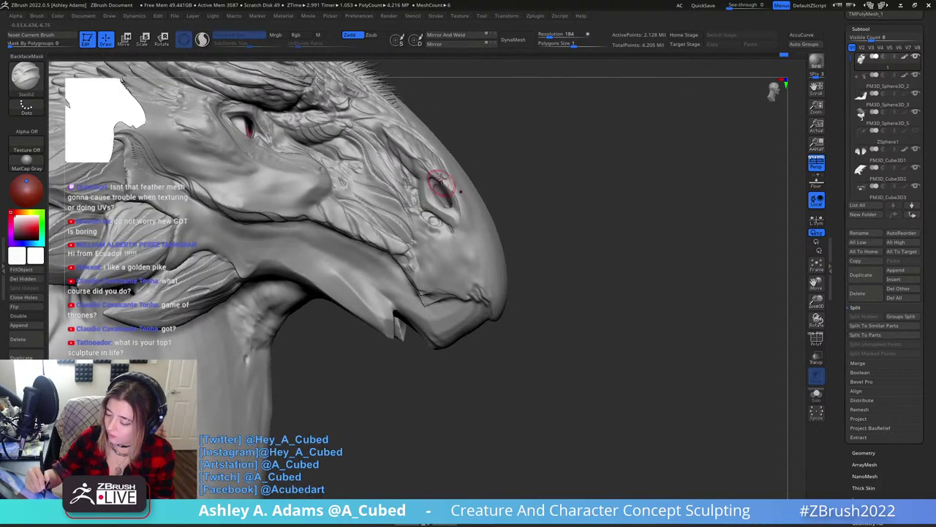
{"action": "left_click_drag", "start_coordinate": [453, 162], "coordinate": [498, 179]}
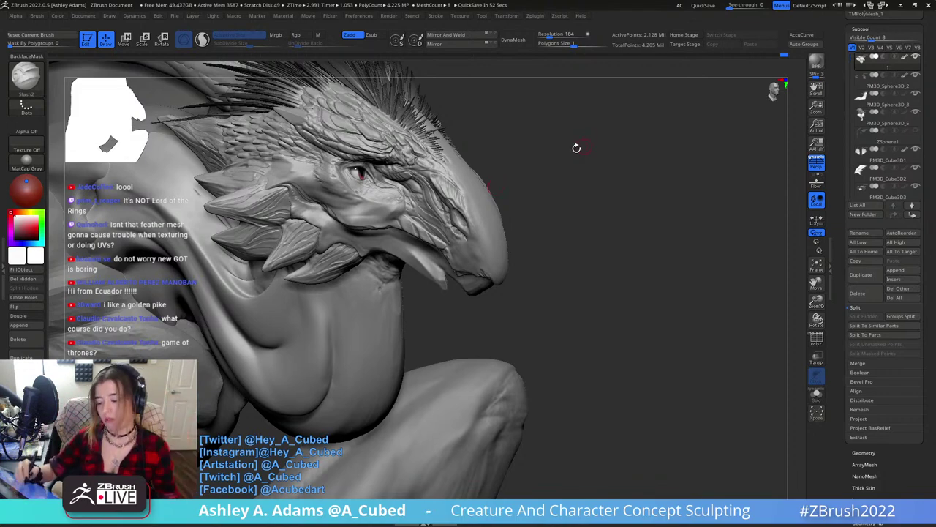
Deepen the mouth line below the cheek and carve along the lower jaw toward the beak.
{"action": "left_click_drag", "start_coordinate": [577, 146], "coordinate": [515, 227]}
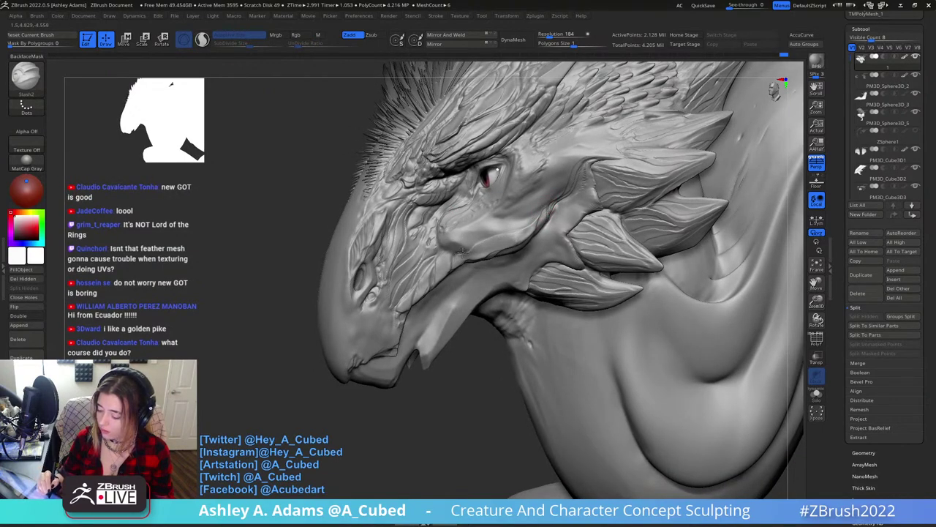
{"action": "left_click_drag", "start_coordinate": [439, 399], "coordinate": [497, 402]}
{"action": "mouse_move", "coordinate": [467, 253]}
{"action": "left_mouse_down"}
{"action": "mouse_move", "coordinate": [518, 247]}
{"action": "mouse_move", "coordinate": [458, 271]}
{"action": "left_mouse_up"}
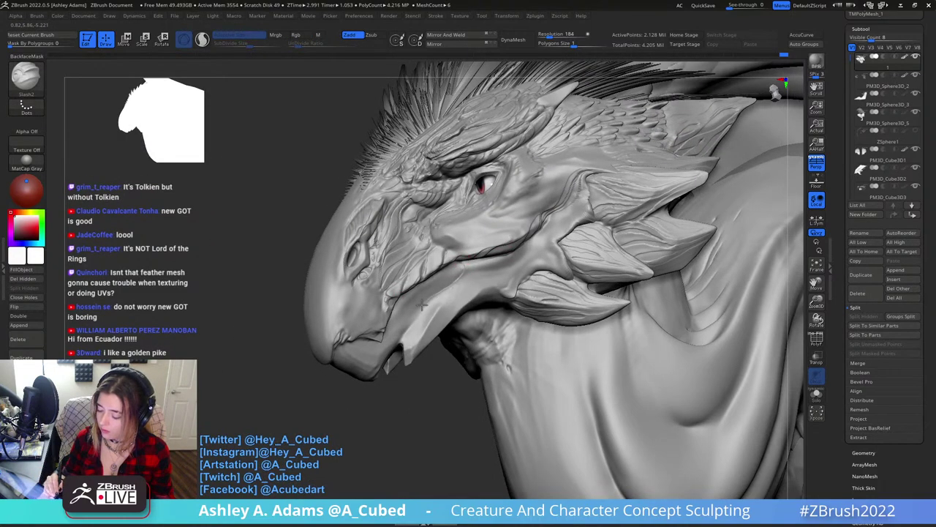
{"action": "left_click_drag", "start_coordinate": [413, 313], "coordinate": [457, 267]}
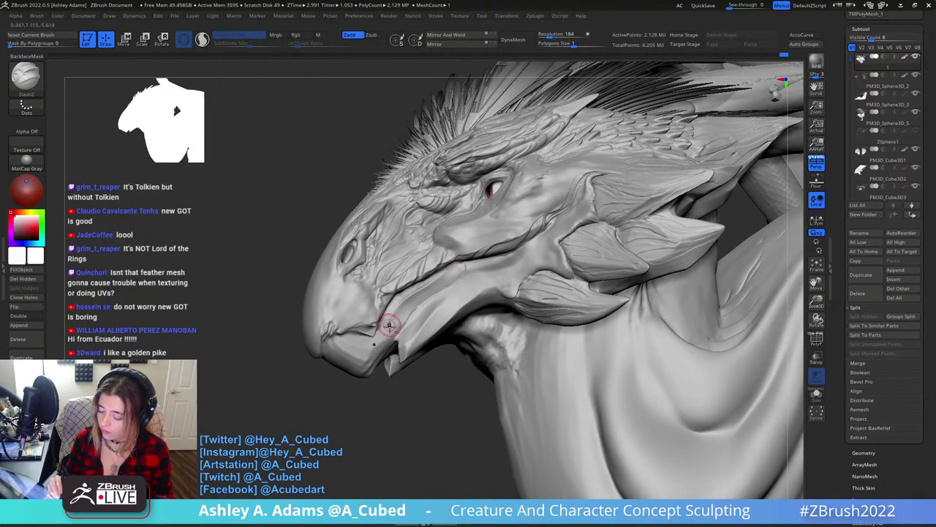
{"action": "right_click_drag", "start_coordinate": [388, 324], "coordinate": [426, 297]}
Flatten the side and lower edge of the front beak with the hPolish brush.
{"action": "key", "text": "b"}
{"action": "key", "text": "h"}
{"action": "key", "text": "p"}
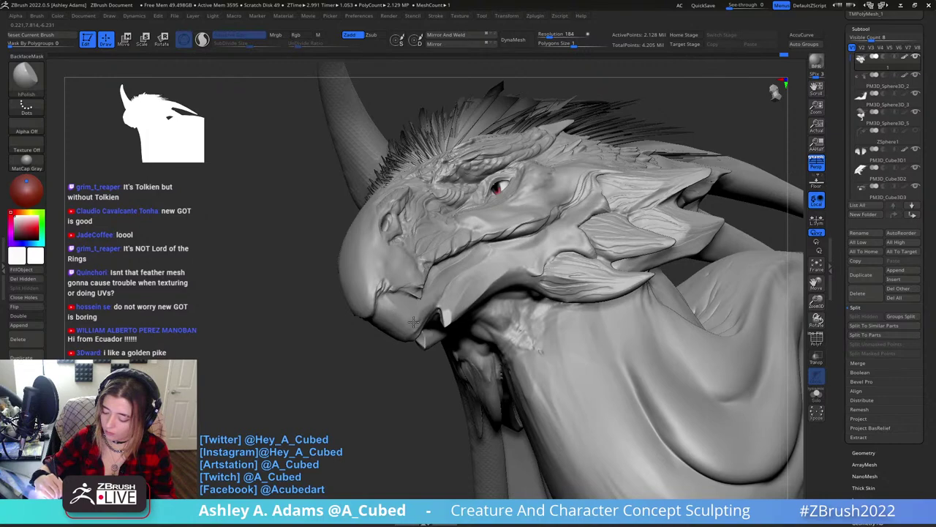
{"action": "left_click_drag", "start_coordinate": [414, 322], "coordinate": [399, 302]}
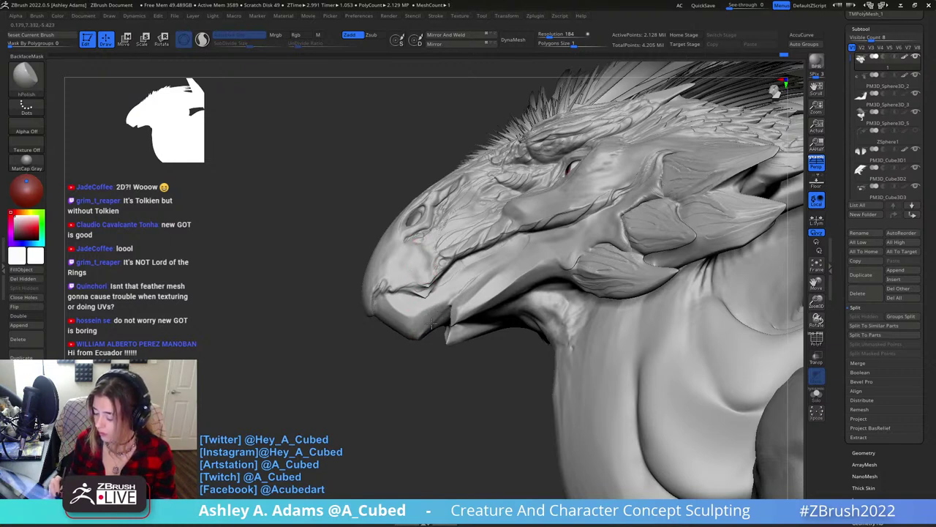
{"action": "right_click_drag", "start_coordinate": [447, 312], "coordinate": [437, 324]}
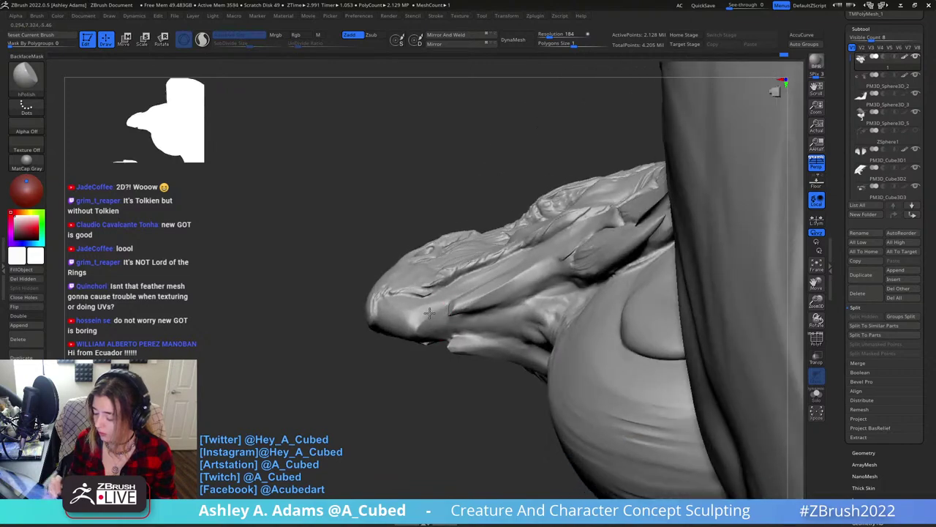
Carve the lower jaw just below the mouth line with the MAHcut Mech A brush at Z Intensity 19.
{"action": "right_click_drag", "start_coordinate": [424, 300], "coordinate": [457, 282]}
{"action": "left_click_drag", "start_coordinate": [403, 293], "coordinate": [556, 268]}
{"action": "key", "text": "space"}
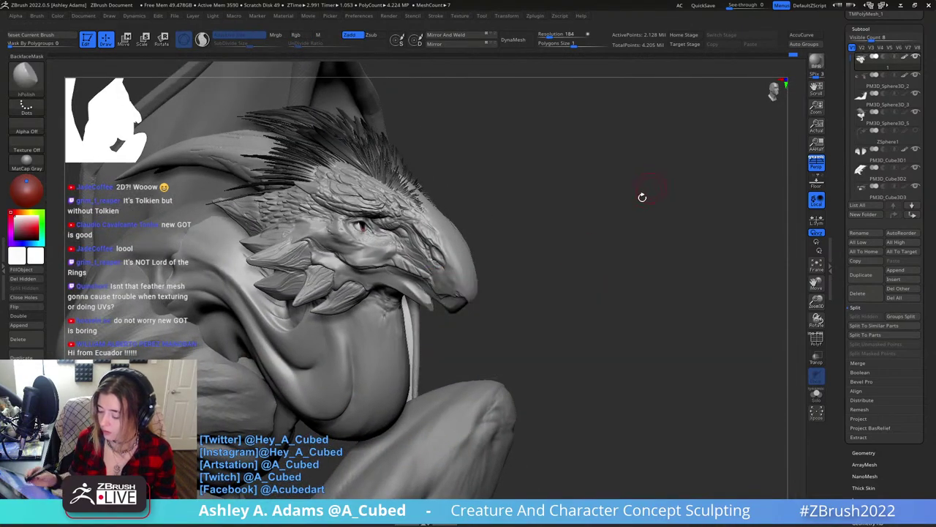
{"action": "right_click_drag", "start_coordinate": [615, 258], "coordinate": [474, 319]}
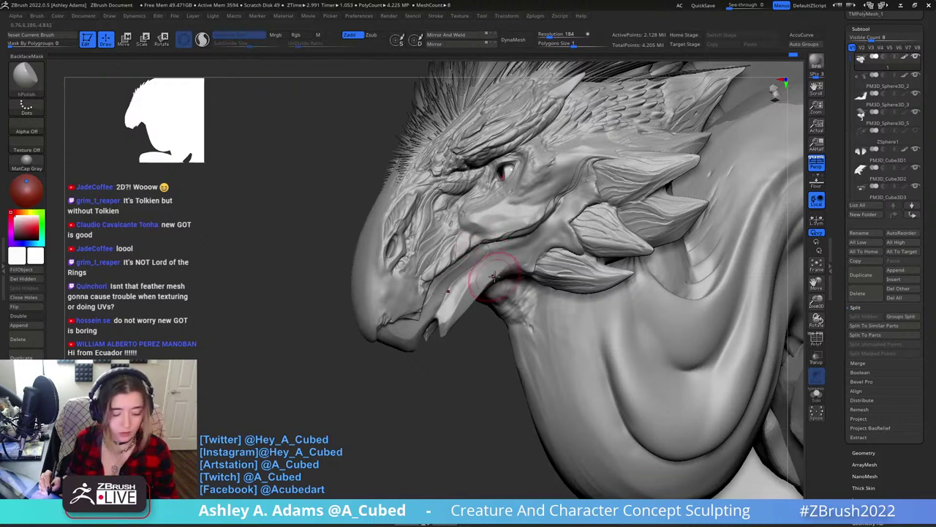
{"action": "key", "text": "2"}
{"action": "key", "text": "space"}
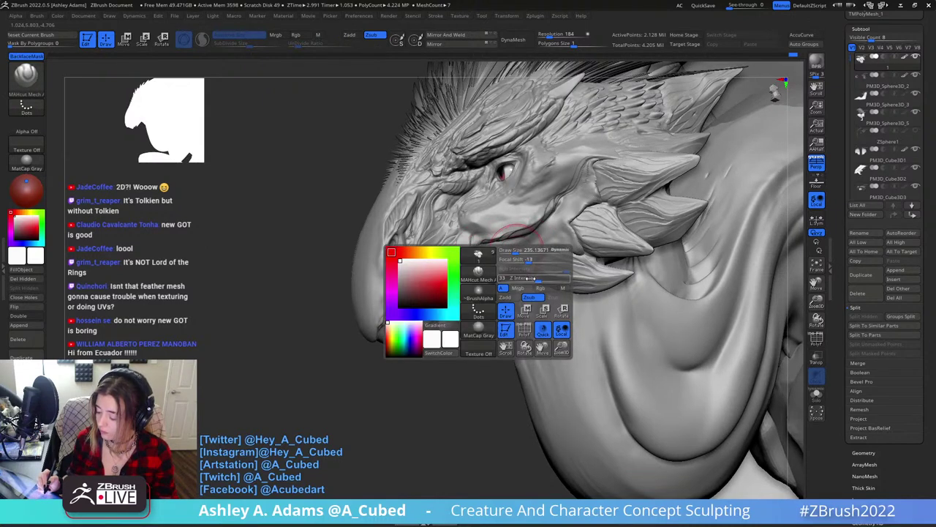
{"action": "left_click_drag", "start_coordinate": [535, 278], "coordinate": [528, 278]}
{"action": "right_click_drag", "start_coordinate": [510, 247], "coordinate": [518, 246]}
{"action": "key", "text": "space"}
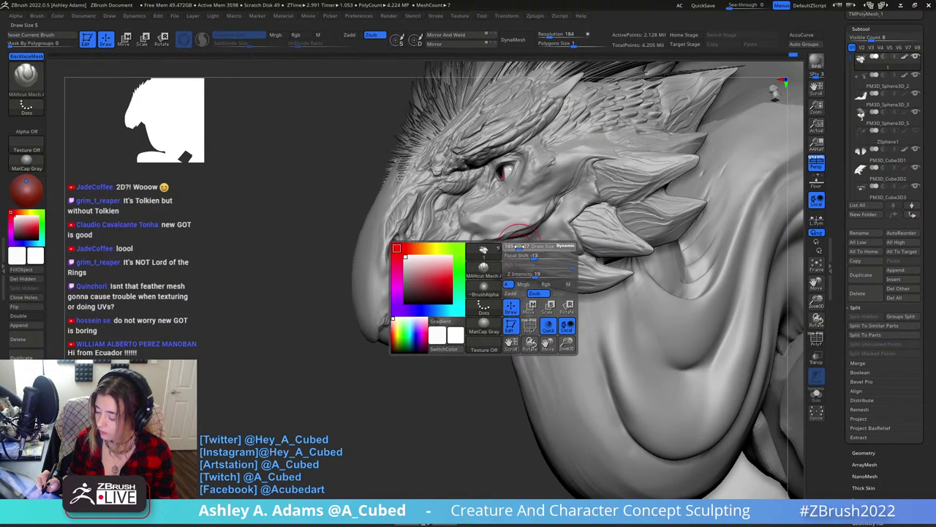
{"action": "left_click_drag", "start_coordinate": [535, 233], "coordinate": [477, 276]}
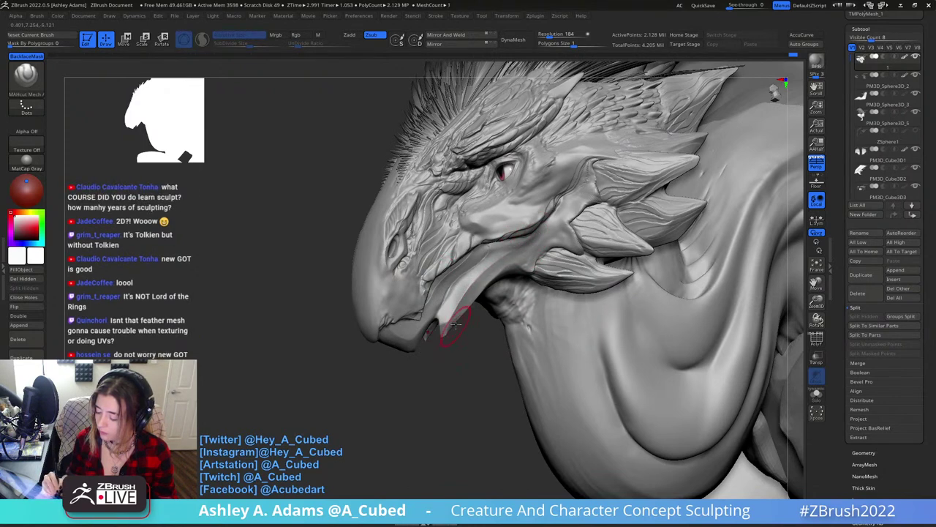
Polish the surface of the lower jaw behind the beak with the hPolish brush.
{"action": "key", "text": "b"}
{"action": "key", "text": "h"}
{"action": "key", "text": "p"}
{"action": "right_click_drag", "start_coordinate": [467, 309], "coordinate": [541, 313]}
{"action": "mouse_move", "coordinate": [492, 261]}
{"action": "right_mouse_down"}
{"action": "mouse_move", "coordinate": [428, 272]}
{"action": "mouse_move", "coordinate": [479, 271]}
{"action": "right_mouse_up"}
Cut a sharper plane along the front of the lower jaw with the MAHcut Mech A brush.
{"action": "key", "text": "b"}
{"action": "key", "text": "m"}
{"action": "key", "text": "a"}
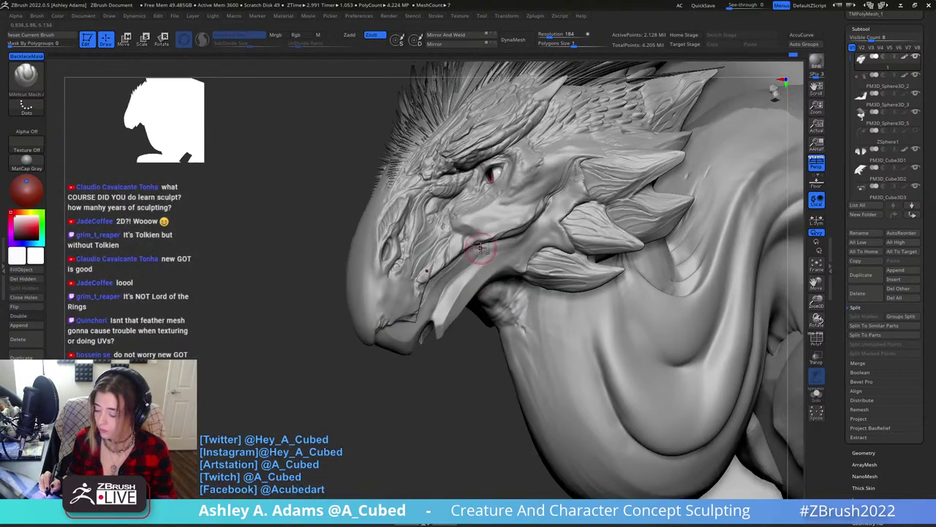
{"action": "left_click_drag", "start_coordinate": [486, 250], "coordinate": [437, 350]}
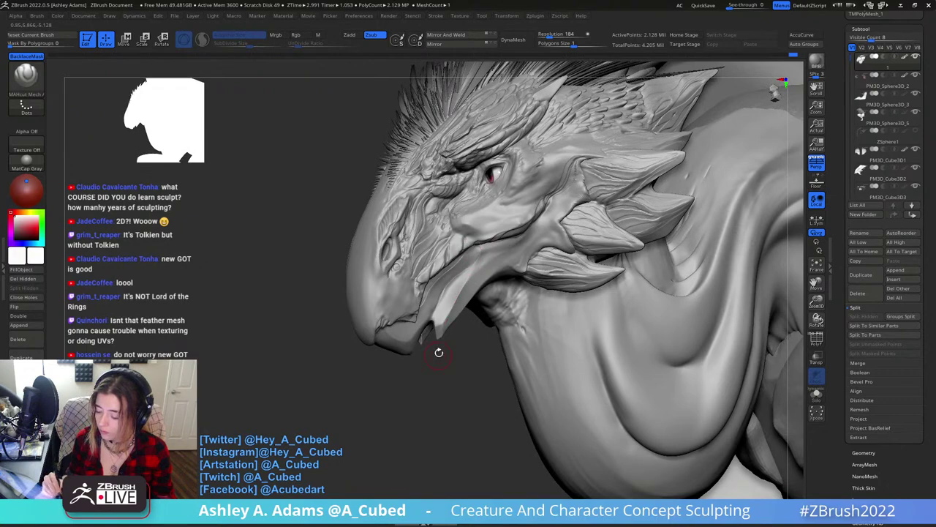
{"action": "right_click_drag", "start_coordinate": [437, 350], "coordinate": [479, 282]}
{"action": "left_click_drag", "start_coordinate": [468, 280], "coordinate": [457, 292]}
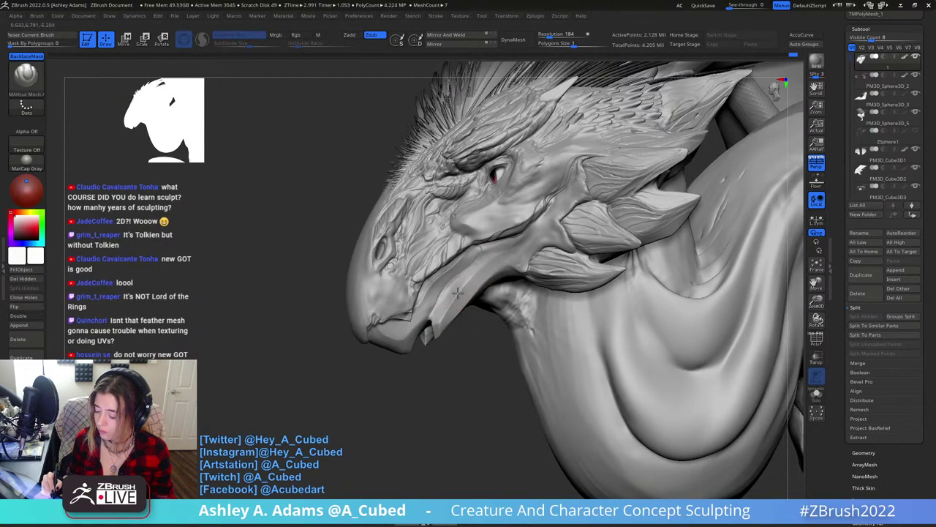
Extend the cut along the lower jaw back to the base of the lowest frill spike.
{"action": "right_click_drag", "start_coordinate": [485, 255], "coordinate": [500, 271]}
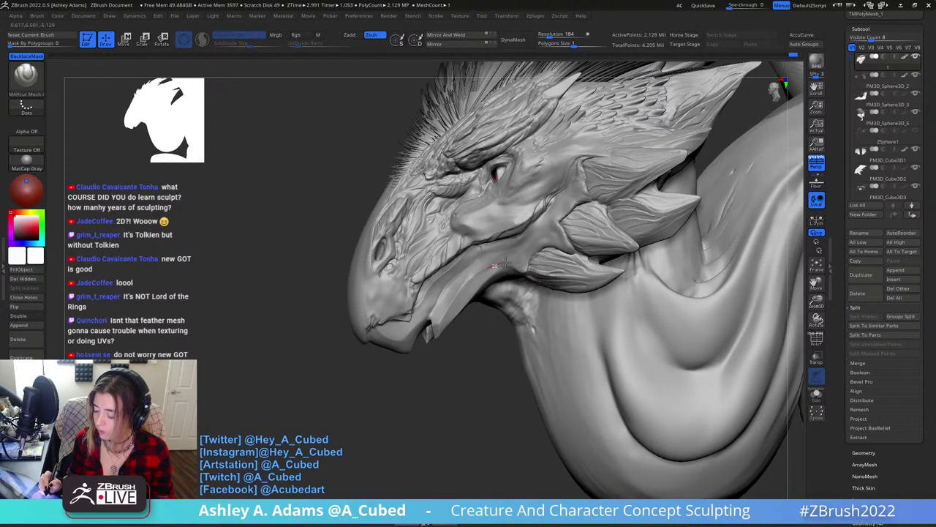
{"action": "right_click_drag", "start_coordinate": [526, 260], "coordinate": [505, 266]}
{"action": "right_click", "coordinate": [504, 313]}
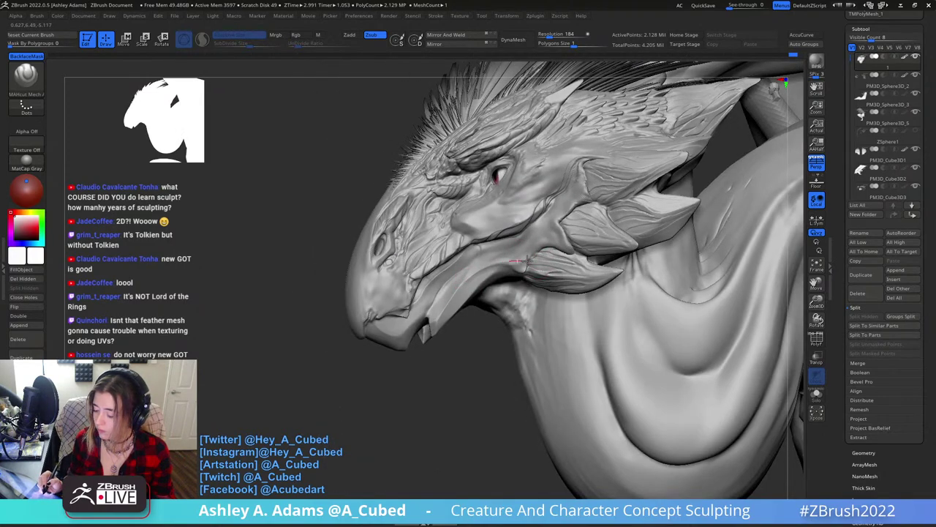
{"action": "right_click_drag", "start_coordinate": [513, 264], "coordinate": [516, 249]}
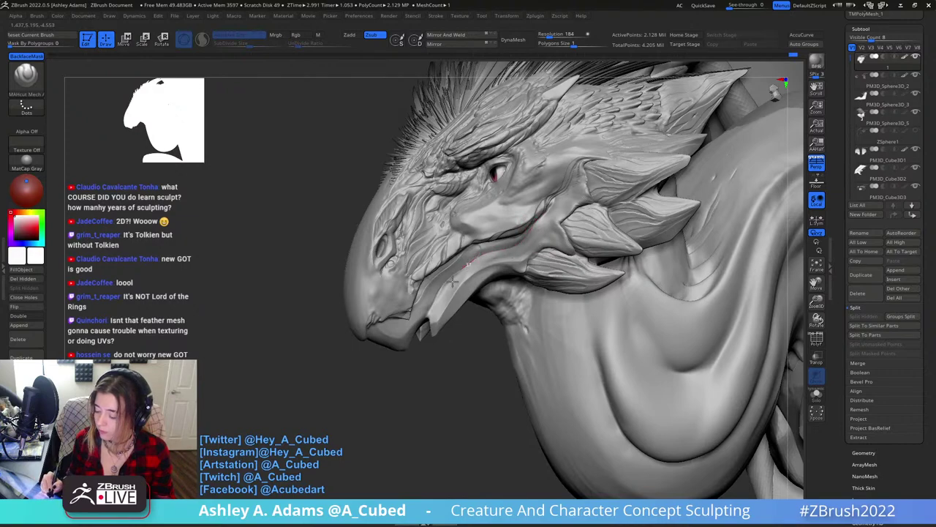
Carve the cheek folds behind the mouth corner and around the frill spike bases on the head's other side.
{"action": "mouse_move", "coordinate": [454, 289]}
{"action": "right_mouse_down"}
{"action": "mouse_move", "coordinate": [613, 245]}
{"action": "mouse_move", "coordinate": [476, 210]}
{"action": "right_mouse_up"}
{"action": "right_click_drag", "start_coordinate": [410, 235], "coordinate": [407, 233]}
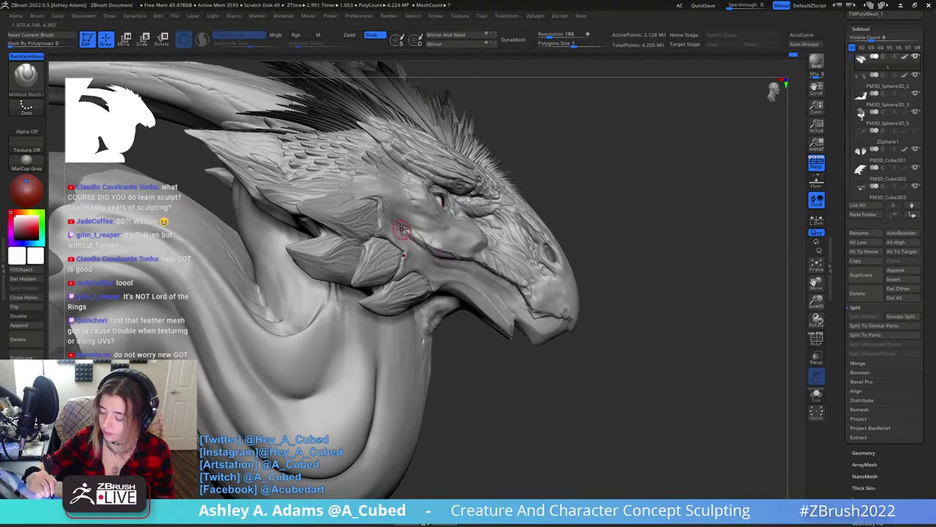
{"action": "right_click_drag", "start_coordinate": [398, 290], "coordinate": [393, 289]}
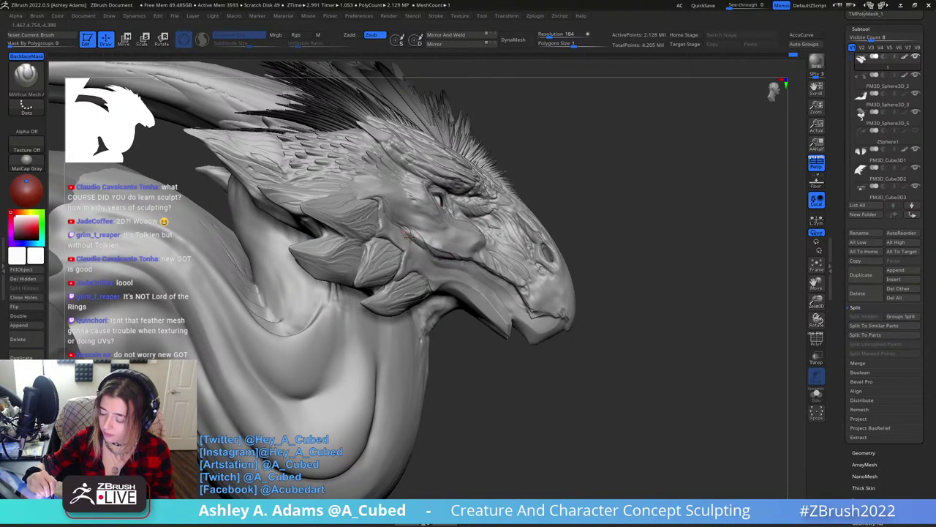
{"action": "right_click_drag", "start_coordinate": [452, 265], "coordinate": [413, 243]}
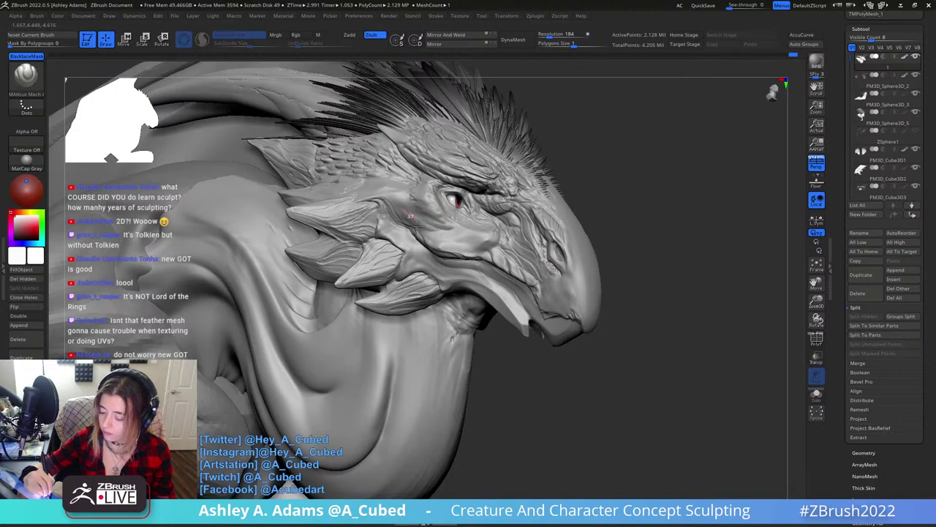
{"action": "mouse_move", "coordinate": [401, 180]}
{"action": "right_mouse_down"}
{"action": "mouse_move", "coordinate": [412, 204]}
{"action": "mouse_move", "coordinate": [360, 189]}
{"action": "right_mouse_up"}
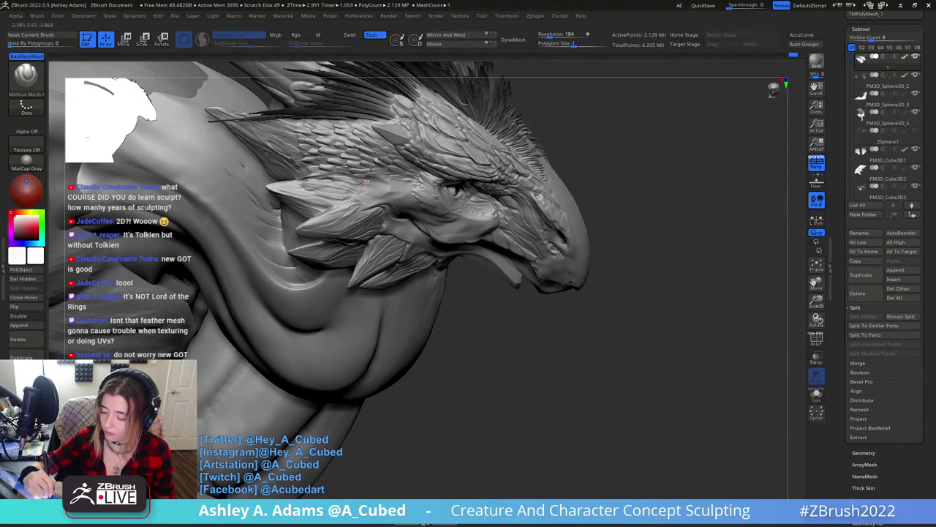
{"action": "mouse_move", "coordinate": [359, 172]}
{"action": "right_mouse_down"}
{"action": "mouse_move", "coordinate": [354, 195]}
{"action": "mouse_move", "coordinate": [372, 186]}
{"action": "right_mouse_up"}
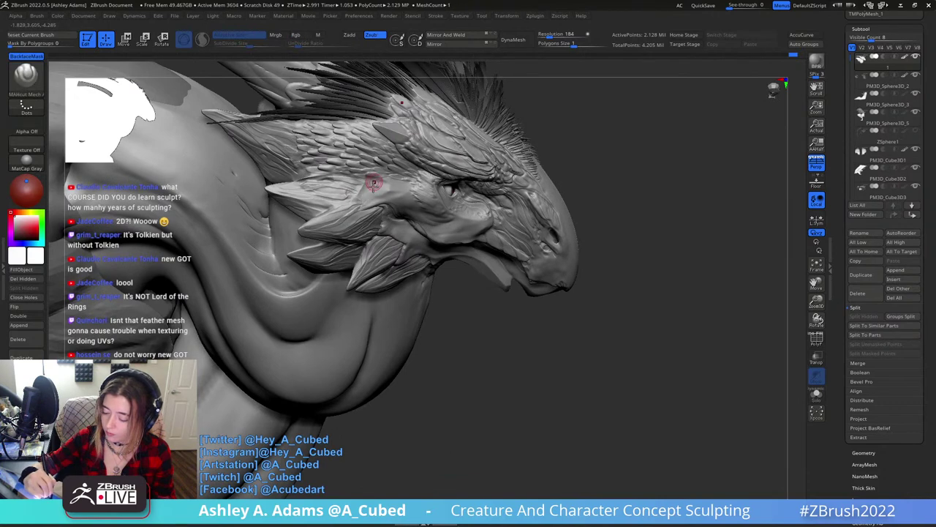
Build up and smooth the skin at the base of the upper frill spike with the ClayBuildup brush.
{"action": "key", "text": "shift"}
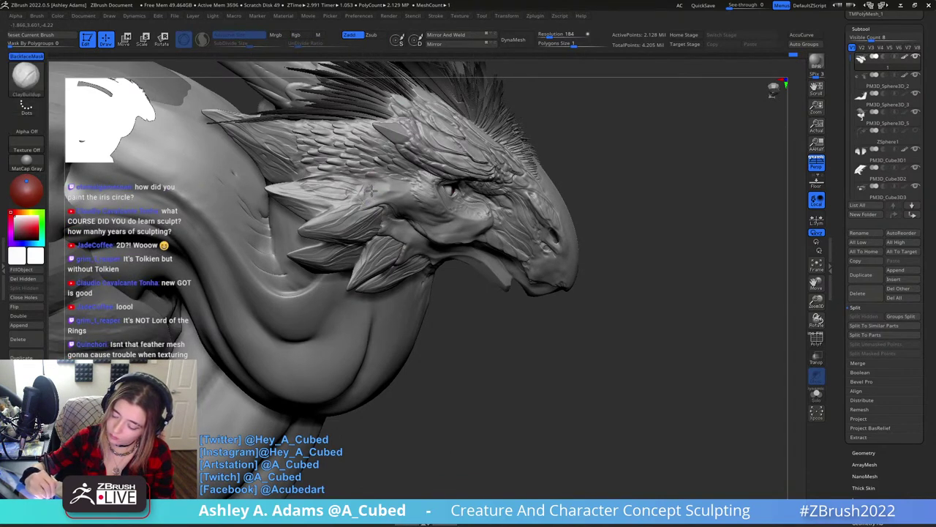
{"action": "left_click_drag", "start_coordinate": [377, 189], "coordinate": [366, 177], "text": "shift"}
{"action": "mouse_move", "coordinate": [366, 176]}
{"action": "right_mouse_down"}
{"action": "mouse_move", "coordinate": [367, 199]}
{"action": "mouse_move", "coordinate": [382, 190]}
{"action": "right_mouse_up"}
Crease the transition between the cheek and the upper frill spike with the DamStandard brush.
{"action": "key", "text": "b"}
{"action": "key", "text": "d"}
{"action": "key", "text": "s"}
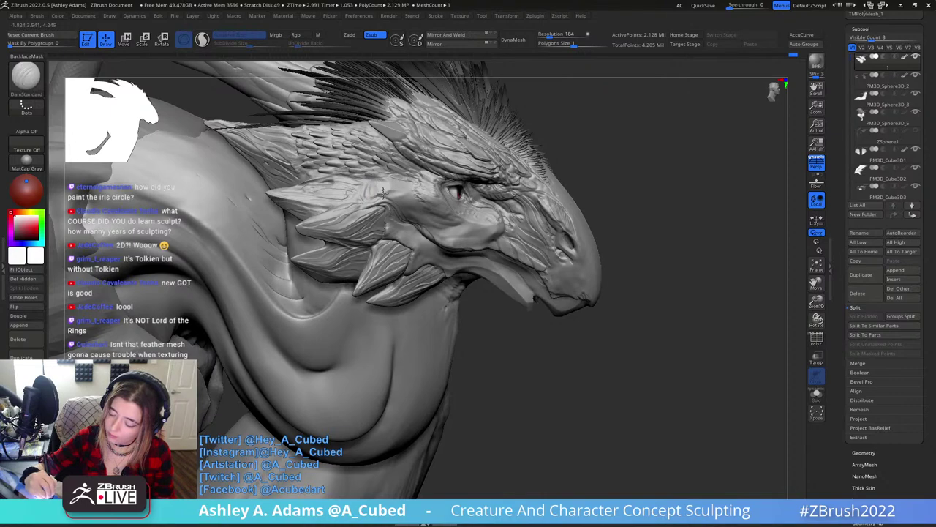
{"action": "right_click_drag", "start_coordinate": [383, 193], "coordinate": [363, 137]}
Examine the head from both sides, checking the face, beak and lower jaw.
{"action": "mouse_move", "coordinate": [326, 86]}
{"action": "right_mouse_down", "text": "ctrl"}
{"action": "mouse_move", "coordinate": [454, 163]}
{"action": "mouse_move", "coordinate": [464, 137]}
{"action": "right_mouse_up", "text": "ctrl"}
{"action": "right_click_drag", "start_coordinate": [494, 226], "coordinate": [489, 252]}
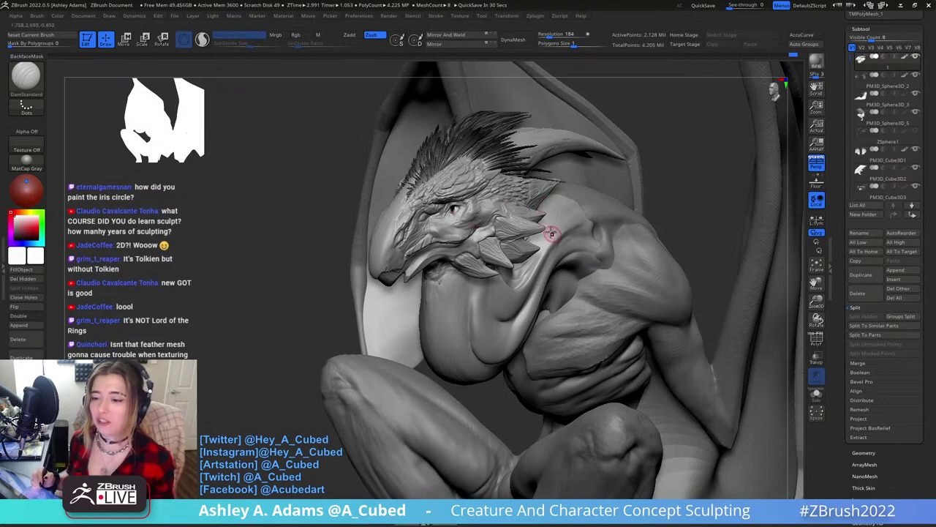
{"action": "right_click_drag", "start_coordinate": [539, 208], "coordinate": [582, 214]}
{"action": "mouse_move", "coordinate": [519, 219]}
{"action": "right_mouse_down", "text": "ctrl"}
{"action": "mouse_move", "coordinate": [504, 283]}
{"action": "mouse_move", "coordinate": [456, 267]}
{"action": "right_mouse_up", "text": "ctrl"}
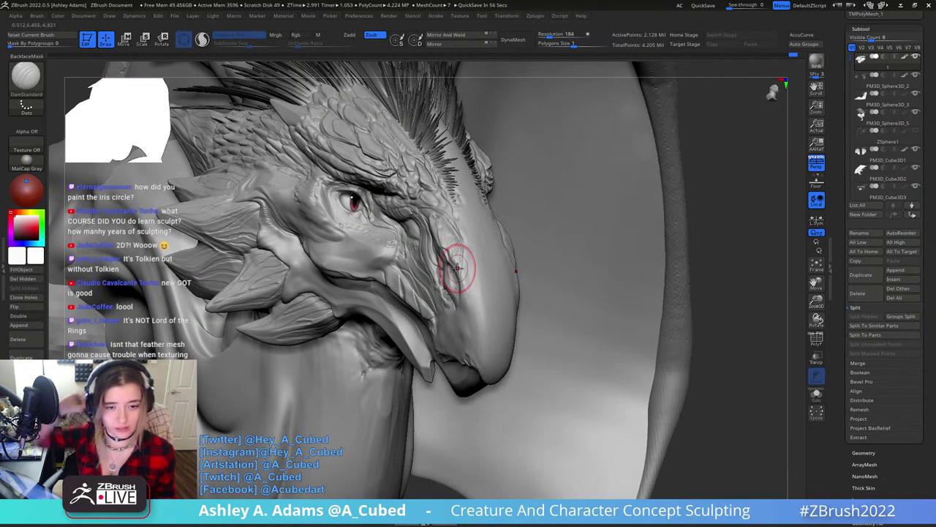
{"action": "mouse_move", "coordinate": [431, 224]}
{"action": "right_mouse_down"}
{"action": "mouse_move", "coordinate": [542, 227]}
{"action": "mouse_move", "coordinate": [562, 212]}
{"action": "mouse_move", "coordinate": [549, 185]}
{"action": "right_mouse_up"}
{"action": "right_click", "coordinate": [561, 210]}
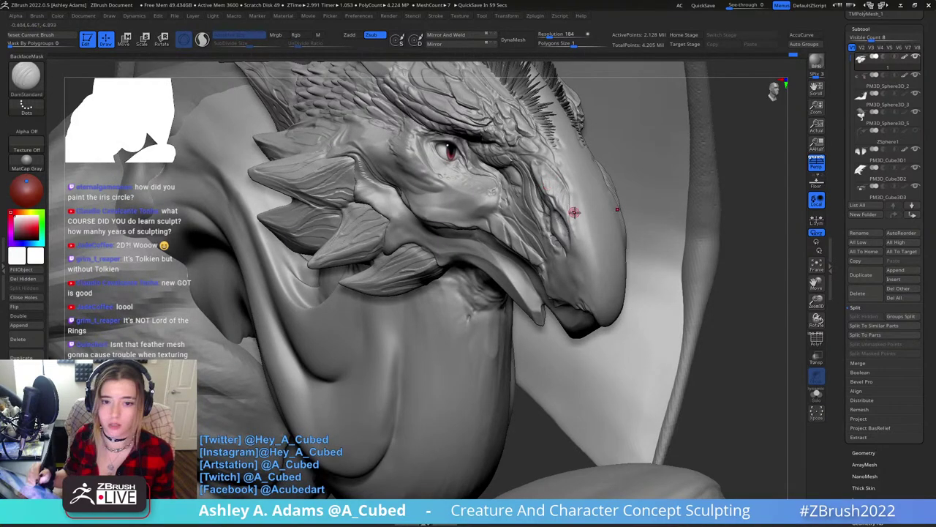
{"action": "mouse_move", "coordinate": [576, 222]}
{"action": "right_mouse_down"}
{"action": "mouse_move", "coordinate": [564, 210]}
{"action": "mouse_move", "coordinate": [588, 209]}
{"action": "right_mouse_up"}
{"action": "right_click_drag", "start_coordinate": [576, 262], "coordinate": [502, 214]}
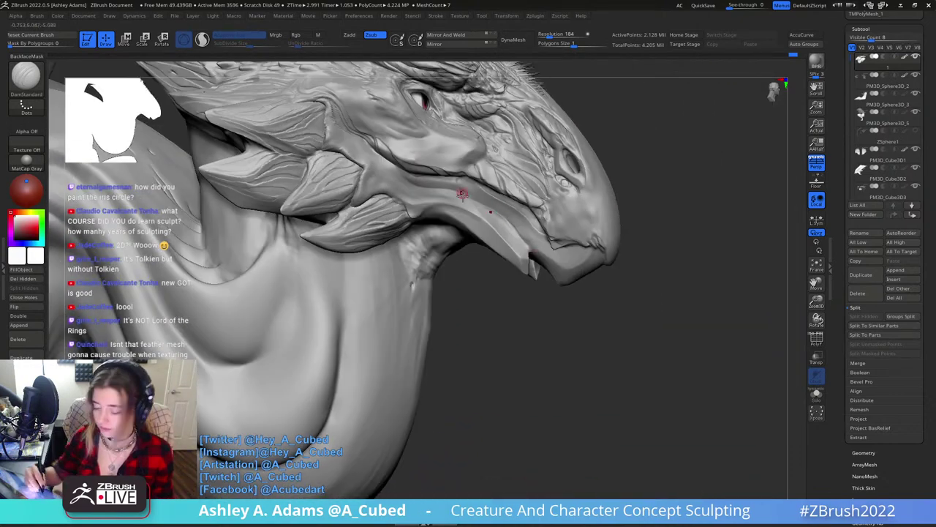
Build up the lower jaw between the mouth line and the lower beak with ClayBuildup and smooth the strokes.
{"action": "key", "text": "b"}
{"action": "key", "text": "c"}
{"action": "key", "text": "b"}
{"action": "right_click_drag", "start_coordinate": [423, 206], "coordinate": [427, 196]}
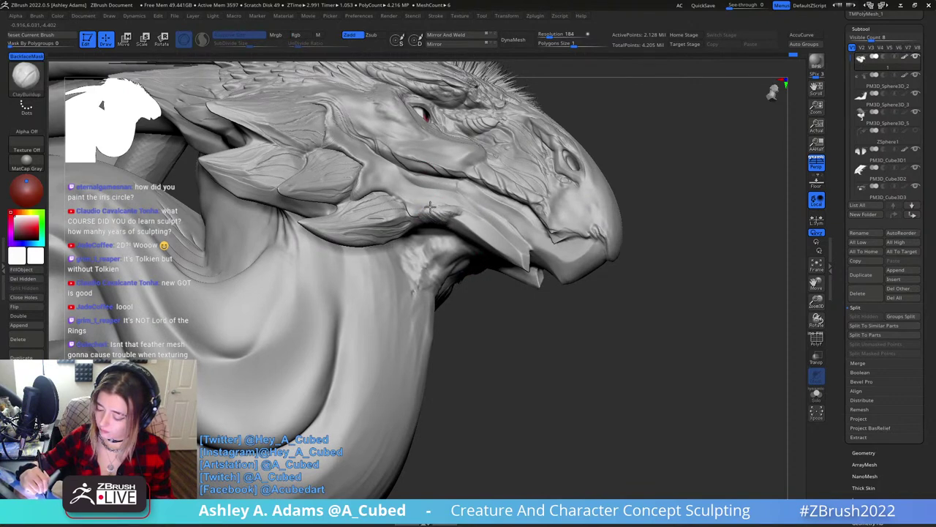
{"action": "right_click_drag", "start_coordinate": [431, 207], "coordinate": [454, 207]}
{"action": "key", "text": "shift"}
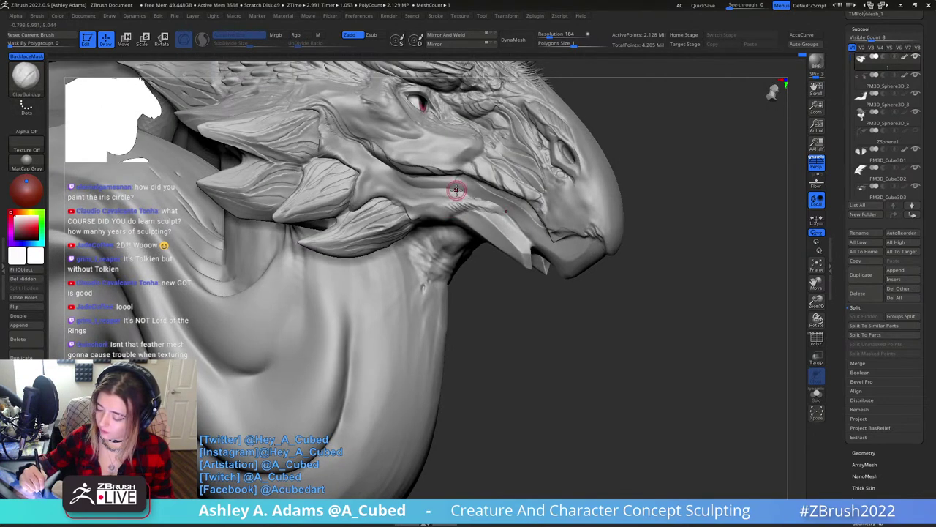
{"action": "key", "text": "shift"}
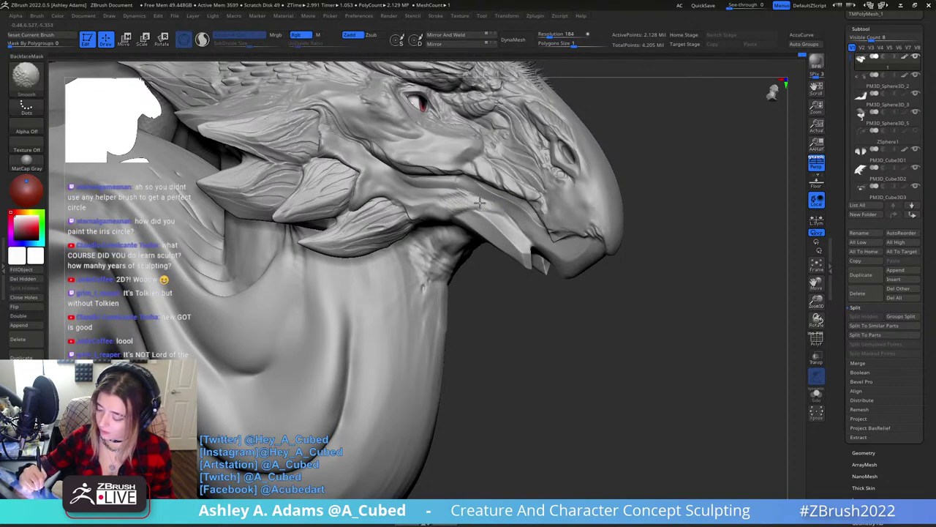
{"action": "mouse_move", "coordinate": [486, 205]}
{"action": "right_mouse_down"}
{"action": "mouse_move", "coordinate": [491, 217]}
{"action": "mouse_move", "coordinate": [475, 212]}
{"action": "right_mouse_up"}
{"action": "key", "text": "shift"}
Invert the mask so that only the lower beak piece is left unmasked.
{"action": "left_click_drag", "start_coordinate": [685, 171], "coordinate": [409, 177]}
{"action": "mouse_move", "coordinate": [556, 244]}
{"action": "right_mouse_down"}
{"action": "mouse_move", "coordinate": [464, 261]}
{"action": "mouse_move", "coordinate": [550, 254]}
{"action": "right_mouse_up"}
{"action": "key", "text": "ctrl"}
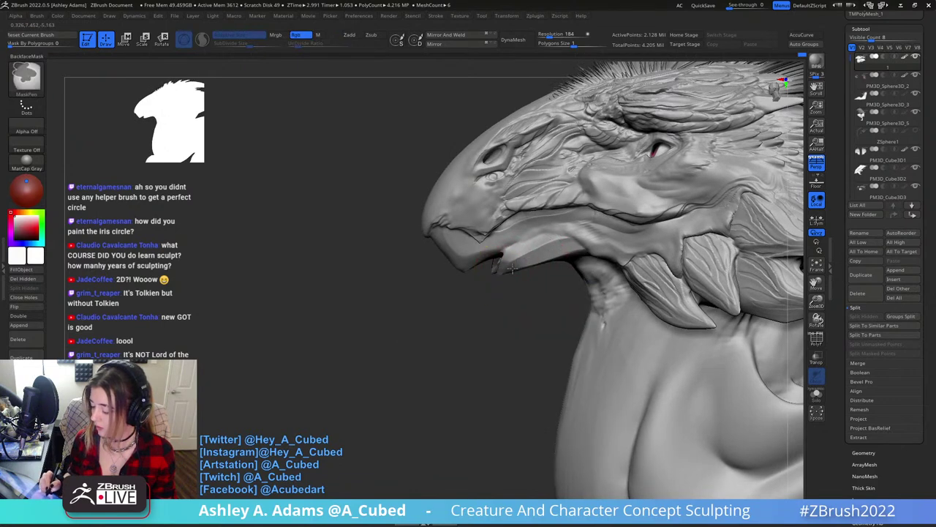
{"action": "left_click", "coordinate": [500, 299], "text": "ctrl"}
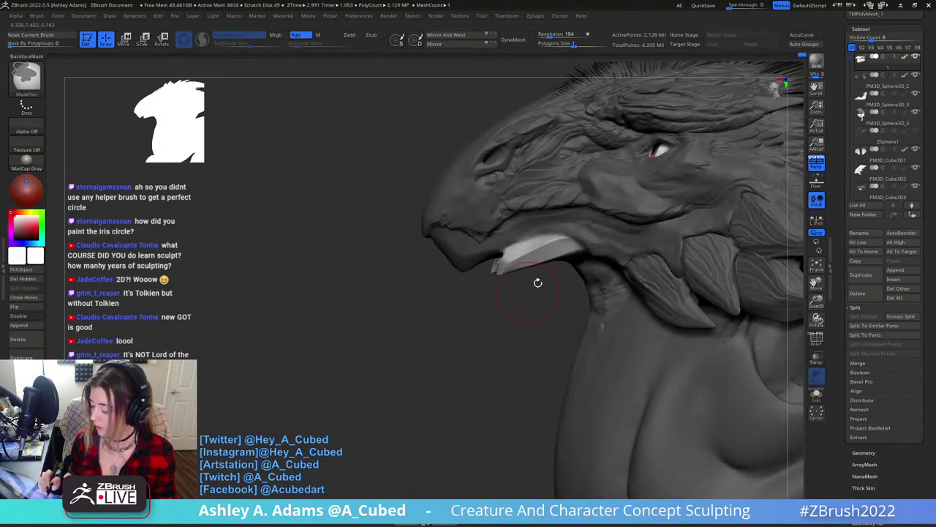
{"action": "right_click", "coordinate": [510, 307]}
Reshape the unmasked lower beak with the SnakeHook brush and clear the mask.
{"action": "right_click_drag", "start_coordinate": [510, 307], "coordinate": [570, 255]}
{"action": "key", "text": "b"}
{"action": "key", "text": "s"}
{"action": "key", "text": "h"}
{"action": "left_click_drag", "start_coordinate": [540, 242], "coordinate": [539, 251]}
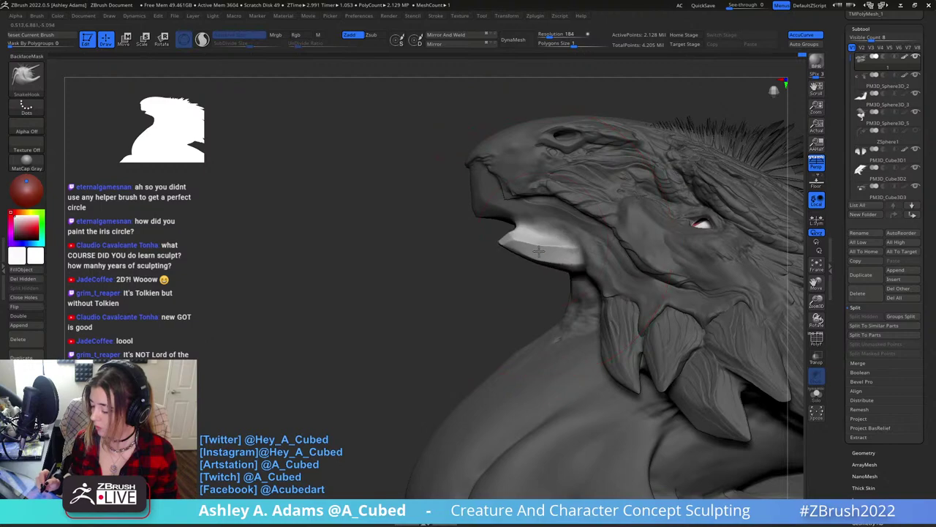
{"action": "mouse_move", "coordinate": [631, 215]}
{"action": "right_mouse_down"}
{"action": "mouse_move", "coordinate": [661, 359]}
{"action": "mouse_move", "coordinate": [635, 276]}
{"action": "mouse_move", "coordinate": [606, 293]}
{"action": "right_mouse_up"}
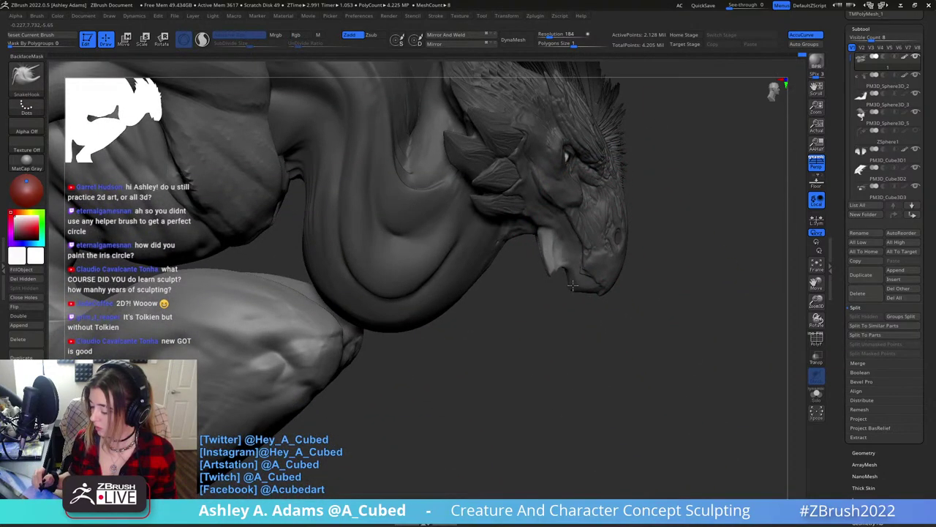
{"action": "right_click_drag", "start_coordinate": [621, 259], "coordinate": [617, 238]}
{"action": "left_click_drag", "start_coordinate": [527, 365], "coordinate": [578, 340], "text": "ctrl"}
{"action": "right_click_drag", "start_coordinate": [617, 318], "coordinate": [581, 241]}
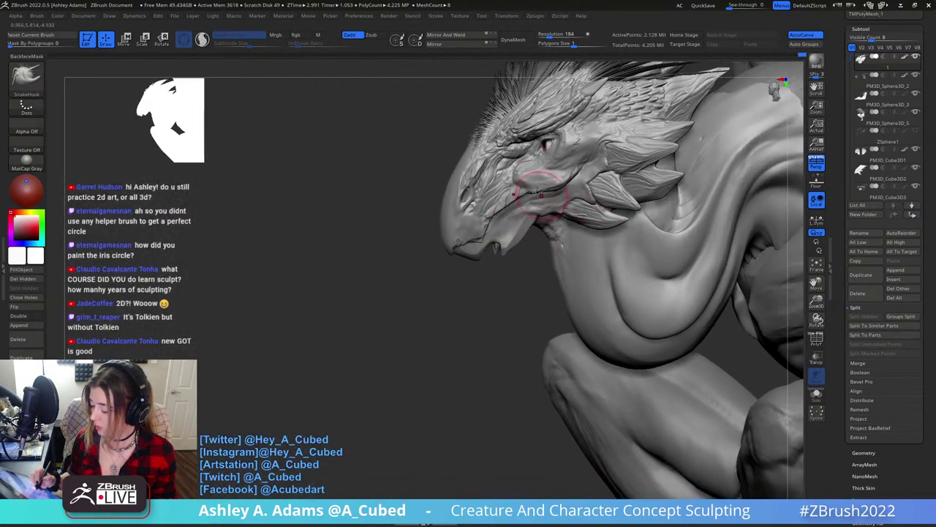
Carve creases where the lower beak meets the jaw with the DamStandard brush.
{"action": "mouse_move", "coordinate": [547, 205]}
{"action": "right_mouse_down", "text": "ctrl"}
{"action": "mouse_move", "coordinate": [513, 257]}
{"action": "mouse_move", "coordinate": [486, 242]}
{"action": "right_mouse_up", "text": "ctrl"}
{"action": "key", "text": "b"}
{"action": "key", "text": "d"}
{"action": "key", "text": "s"}
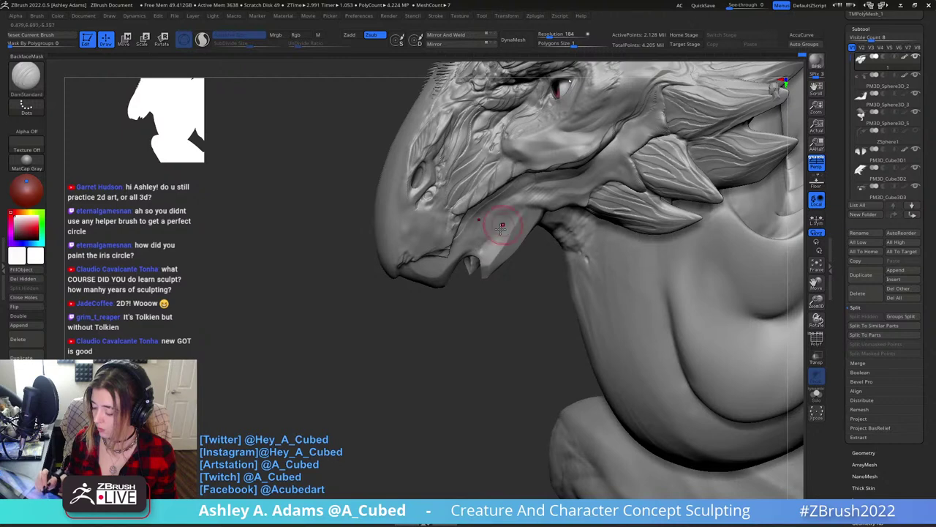
{"action": "left_click_drag", "start_coordinate": [477, 258], "coordinate": [483, 242]}
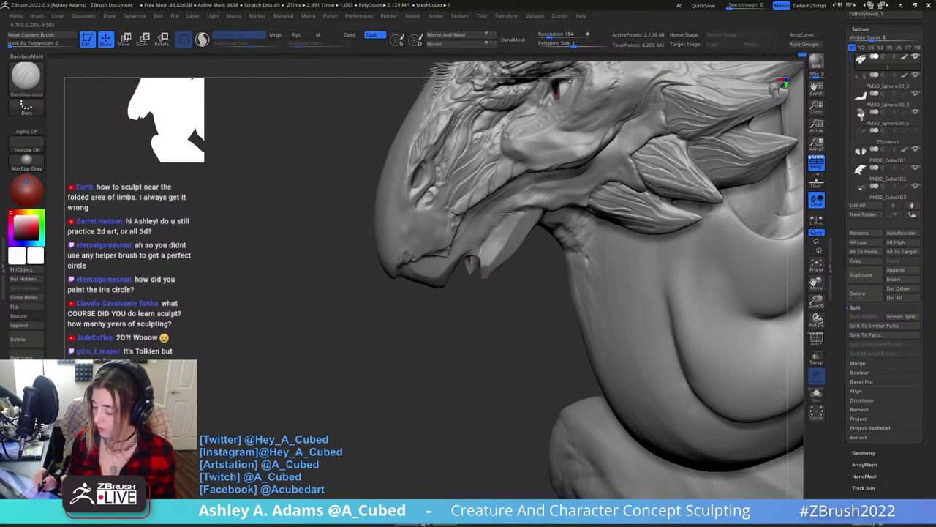
{"action": "right_click_drag", "start_coordinate": [491, 245], "coordinate": [505, 223]}
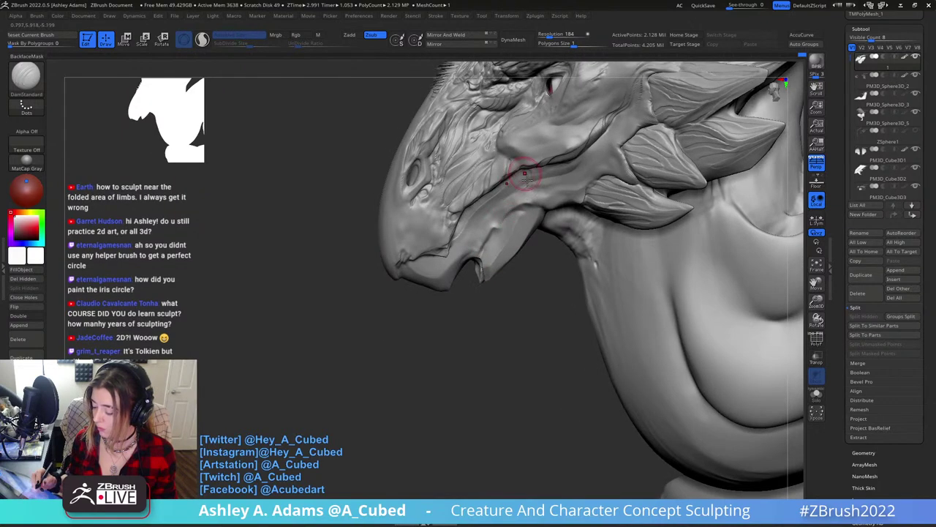
Cut fine lines into the lower jaw and lower beak with the Slash2 brush.
{"action": "key", "text": "b"}
{"action": "key", "text": "s"}
{"action": "key", "text": "2"}
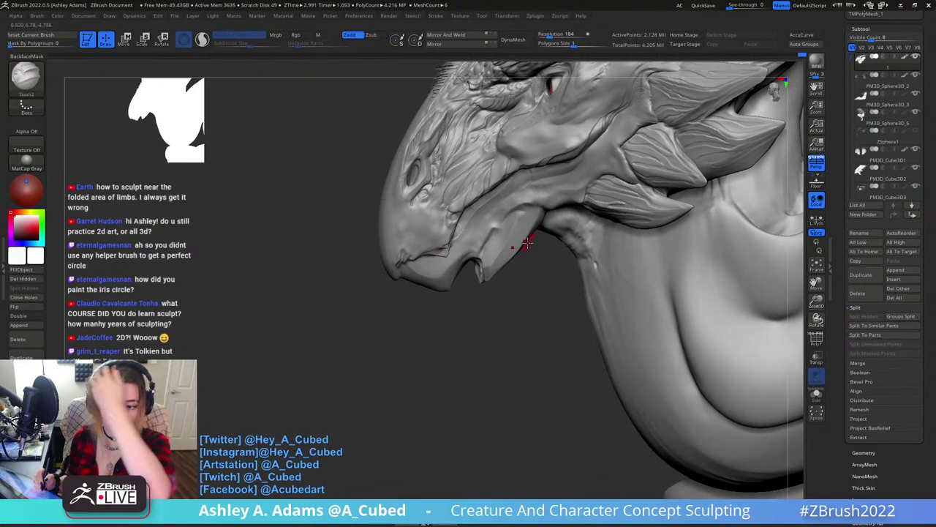
{"action": "key", "text": "space"}
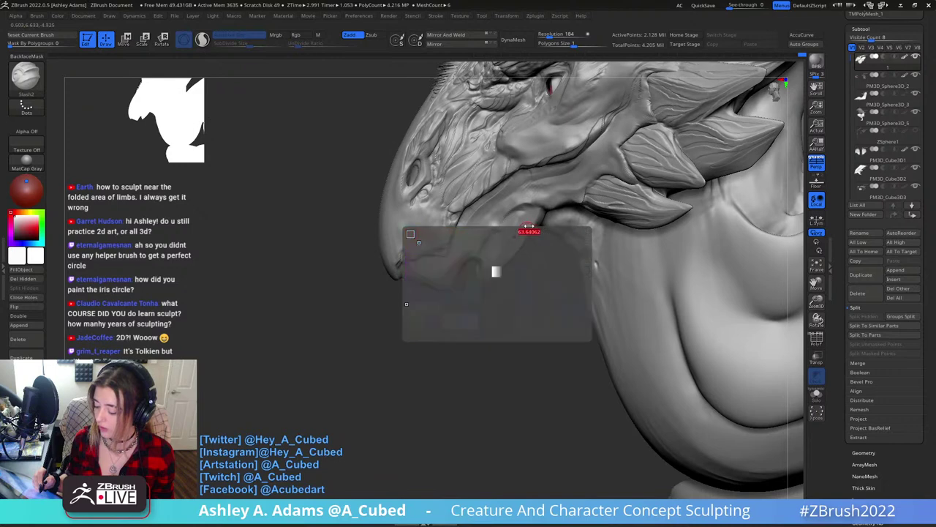
{"action": "right_click_drag", "start_coordinate": [528, 217], "coordinate": [538, 206]}
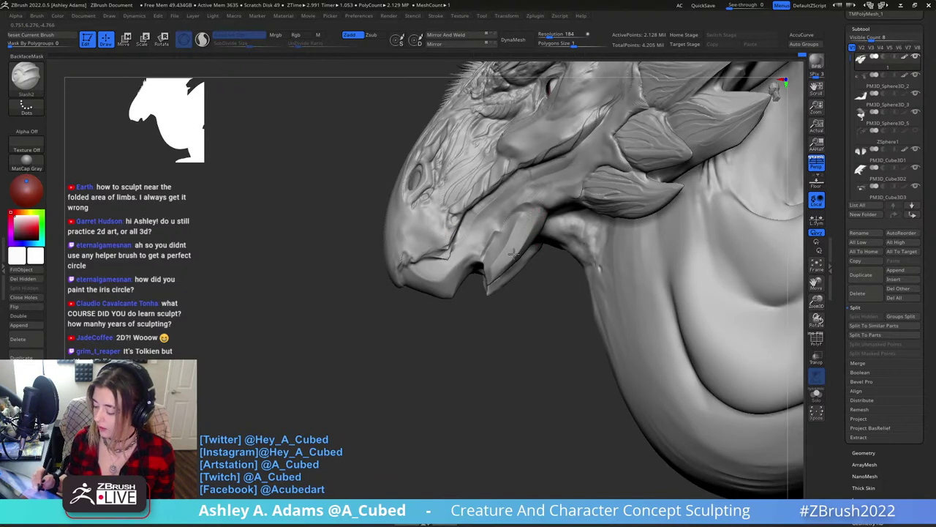
{"action": "right_click_drag", "start_coordinate": [515, 254], "coordinate": [525, 212]}
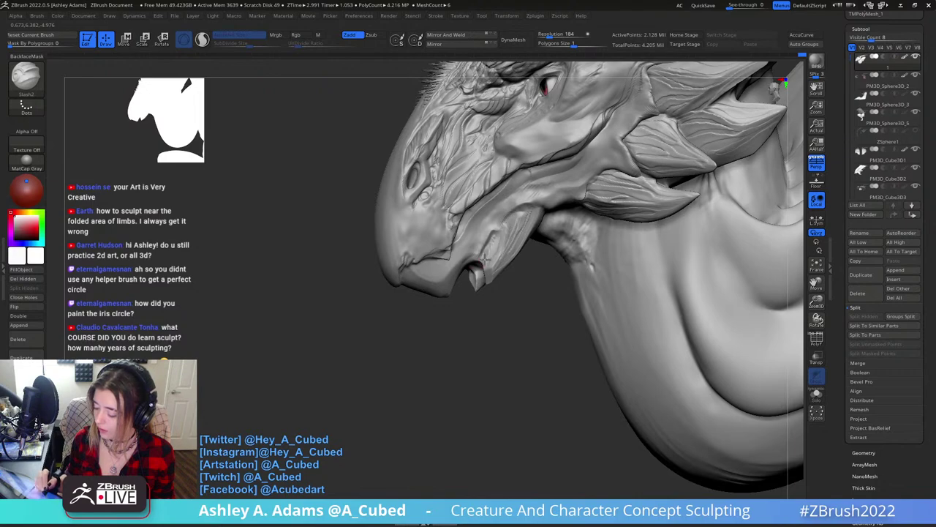
{"action": "mouse_move", "coordinate": [483, 260]}
{"action": "right_mouse_down"}
{"action": "mouse_move", "coordinate": [525, 219]}
{"action": "mouse_move", "coordinate": [529, 238]}
{"action": "right_mouse_up"}
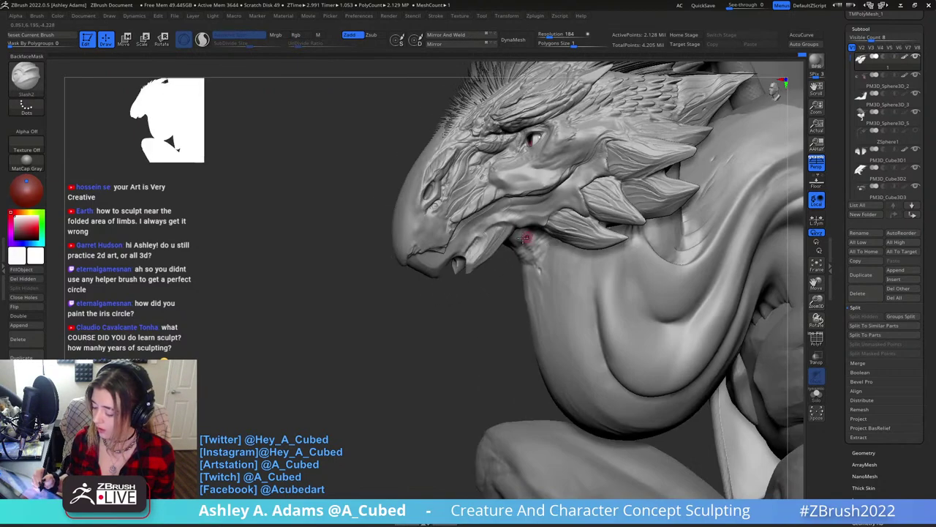
Build up the lower jaw behind the beak with ClayBuildup and smooth the strokes.
{"action": "key", "text": "b"}
{"action": "key", "text": "c"}
{"action": "key", "text": "b"}
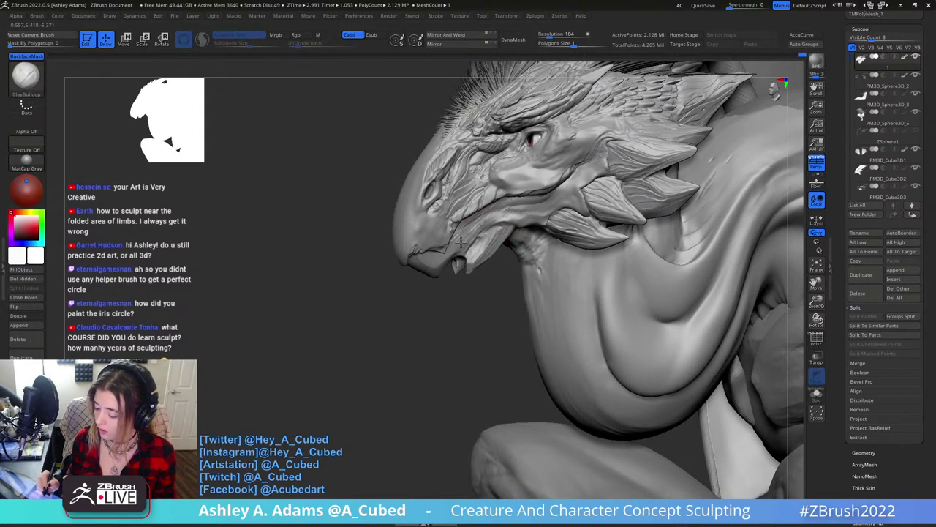
{"action": "right_click", "coordinate": [472, 236]}
{"action": "key", "text": "shift"}
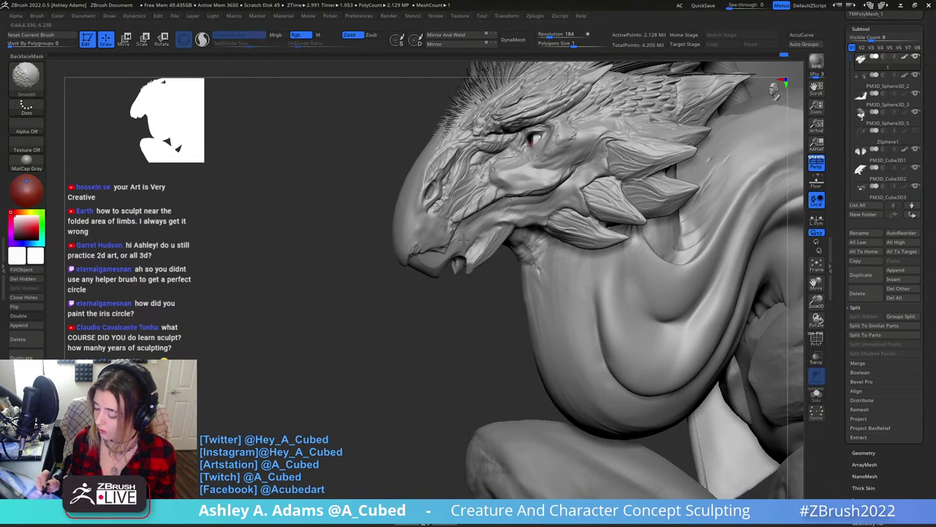
{"action": "right_click_drag", "start_coordinate": [463, 240], "coordinate": [498, 214]}
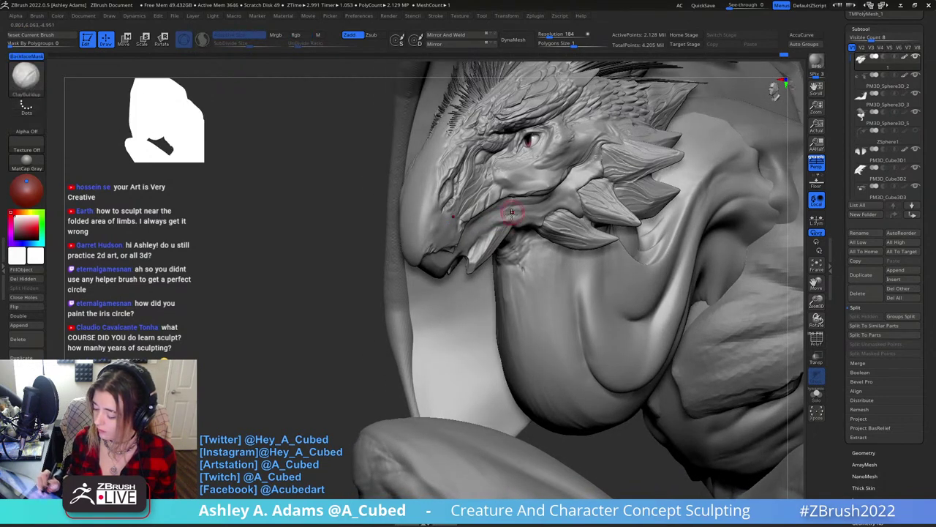
{"action": "mouse_move", "coordinate": [508, 209]}
{"action": "right_mouse_down"}
{"action": "mouse_move", "coordinate": [563, 248]}
{"action": "mouse_move", "coordinate": [531, 310]}
{"action": "mouse_move", "coordinate": [533, 347]}
{"action": "mouse_move", "coordinate": [574, 257]}
{"action": "right_mouse_up"}
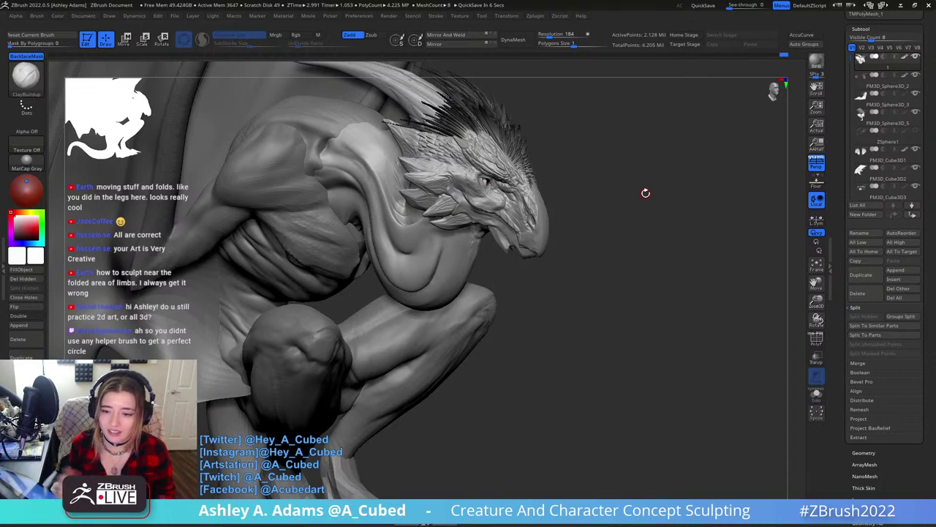
Switch to the body subtool and define the thigh's muscle creases with DamStandard, smoothing the strokes.
{"action": "left_click_drag", "start_coordinate": [655, 287], "coordinate": [410, 297]}
{"action": "left_click", "coordinate": [701, 361], "text": "alt"}
{"action": "left_click_drag", "start_coordinate": [505, 366], "coordinate": [220, 304], "text": "alt"}
{"action": "mouse_move", "coordinate": [564, 248]}
{"action": "right_mouse_down"}
{"action": "mouse_move", "coordinate": [401, 237]}
{"action": "mouse_move", "coordinate": [399, 258]}
{"action": "mouse_move", "coordinate": [420, 253]}
{"action": "mouse_move", "coordinate": [413, 268]}
{"action": "mouse_move", "coordinate": [424, 268]}
{"action": "mouse_move", "coordinate": [398, 272]}
{"action": "right_mouse_up"}
{"action": "key", "text": "b"}
{"action": "key", "text": "d"}
{"action": "key", "text": "s"}
{"action": "key", "text": "space"}
{"action": "key", "text": "space"}
{"action": "key", "text": "space"}
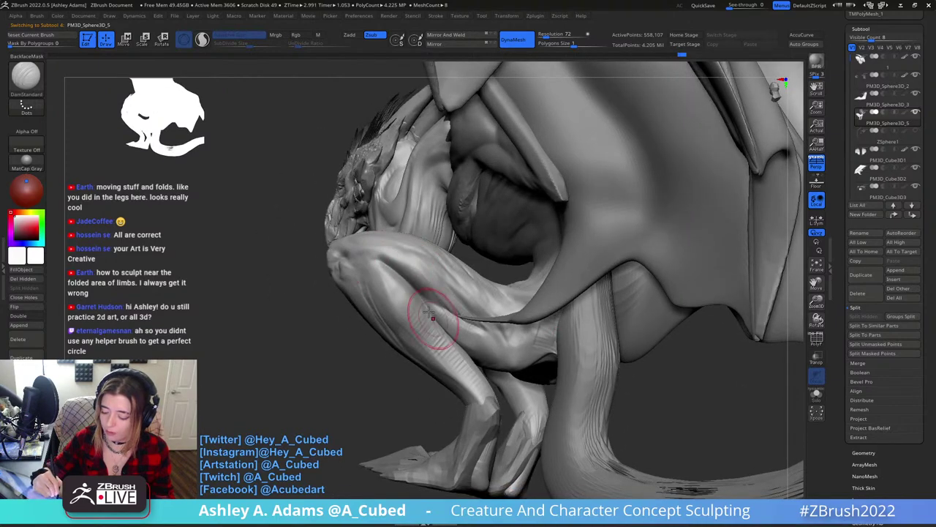
{"action": "mouse_move", "coordinate": [429, 316]}
{"action": "right_mouse_down", "text": "ctrl"}
{"action": "mouse_move", "coordinate": [414, 266]}
{"action": "mouse_move", "coordinate": [473, 288]}
{"action": "right_mouse_up", "text": "ctrl"}
{"action": "left_click_drag", "start_coordinate": [473, 288], "coordinate": [464, 310], "text": "shift"}
{"action": "right_click_drag", "start_coordinate": [464, 309], "coordinate": [454, 281]}
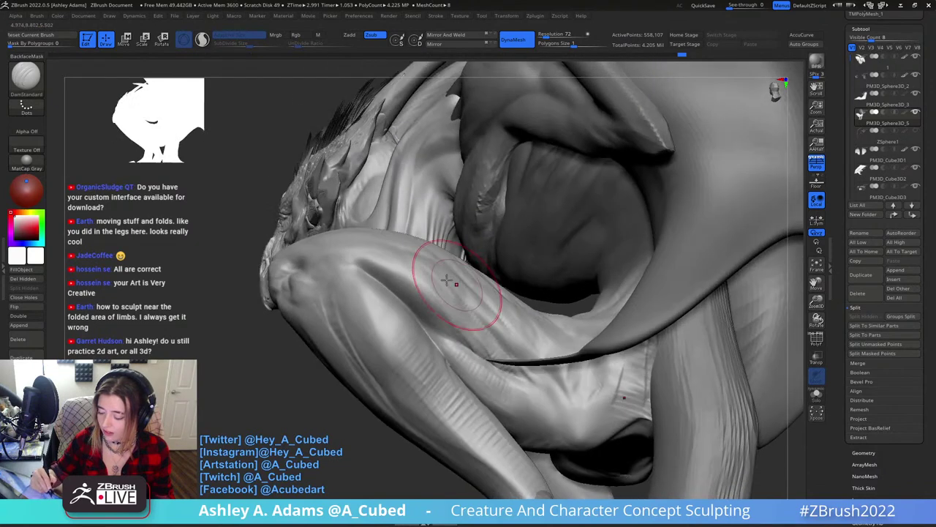
Build up muscle forms along the thigh, knee and lower leg with ClayBuildup and smooth them.
{"action": "key", "text": "b"}
{"action": "key", "text": "c"}
{"action": "key", "text": "b"}
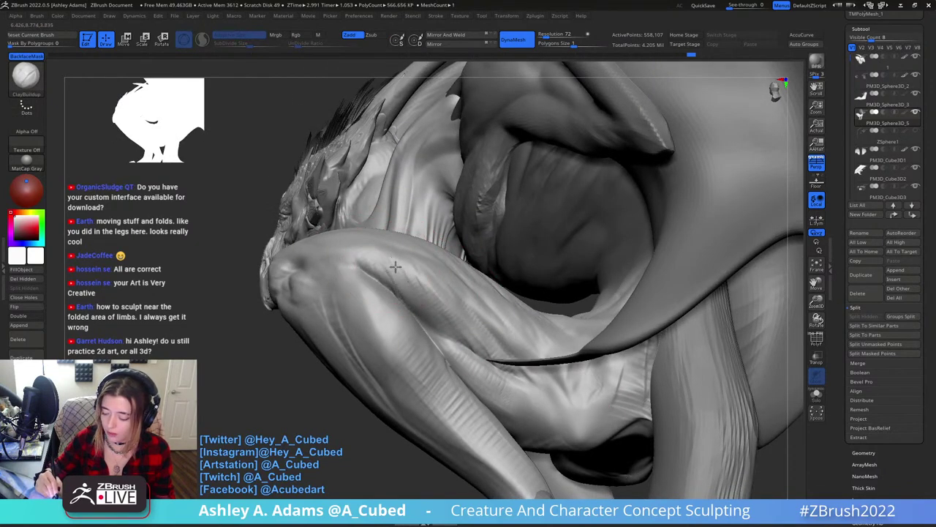
{"action": "key", "text": "shift"}
{"action": "right_click_drag", "start_coordinate": [412, 250], "coordinate": [359, 277]}
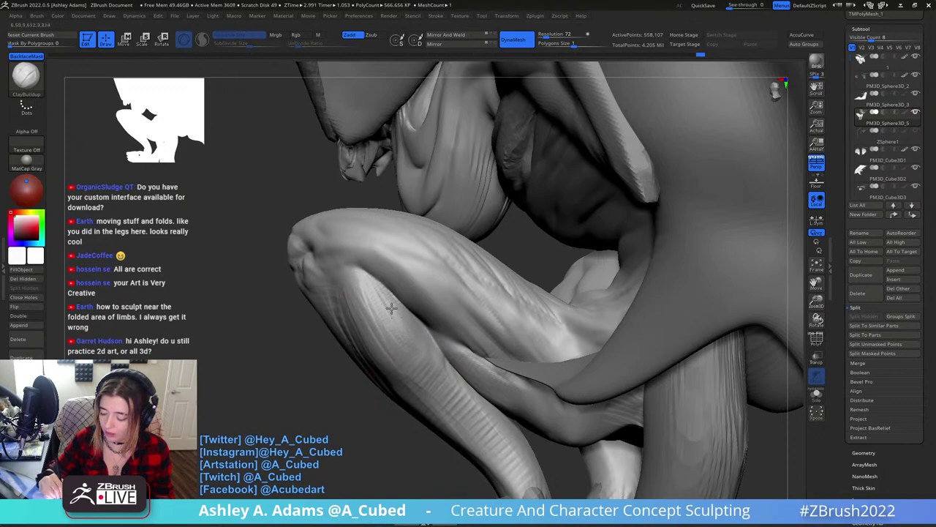
{"action": "key", "text": "shift"}
{"action": "mouse_move", "coordinate": [399, 311]}
{"action": "right_mouse_down"}
{"action": "mouse_move", "coordinate": [439, 318]}
{"action": "mouse_move", "coordinate": [395, 324]}
{"action": "mouse_move", "coordinate": [403, 283]}
{"action": "mouse_move", "coordinate": [392, 246]}
{"action": "right_mouse_up"}
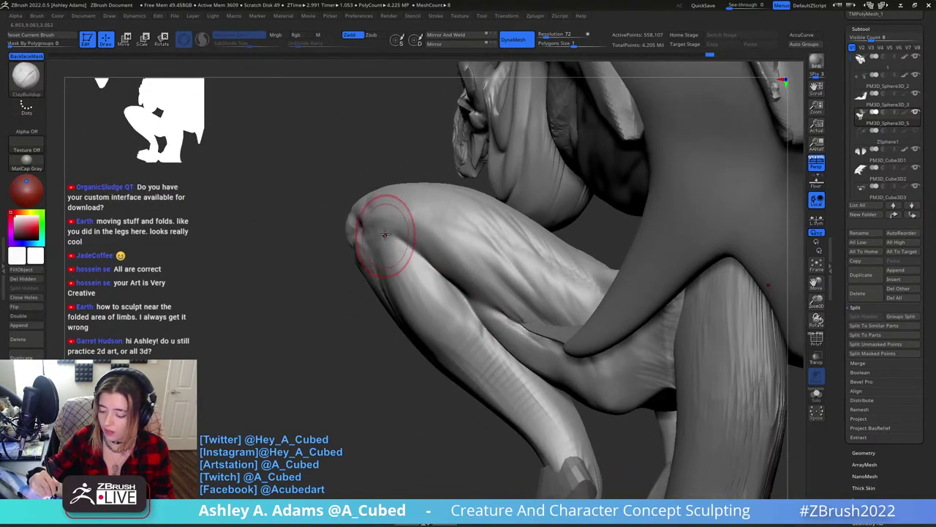
Carve a short crease on the underside of the thigh with the DamStandard brush.
{"action": "key", "text": "b"}
{"action": "key", "text": "d"}
{"action": "key", "text": "s"}
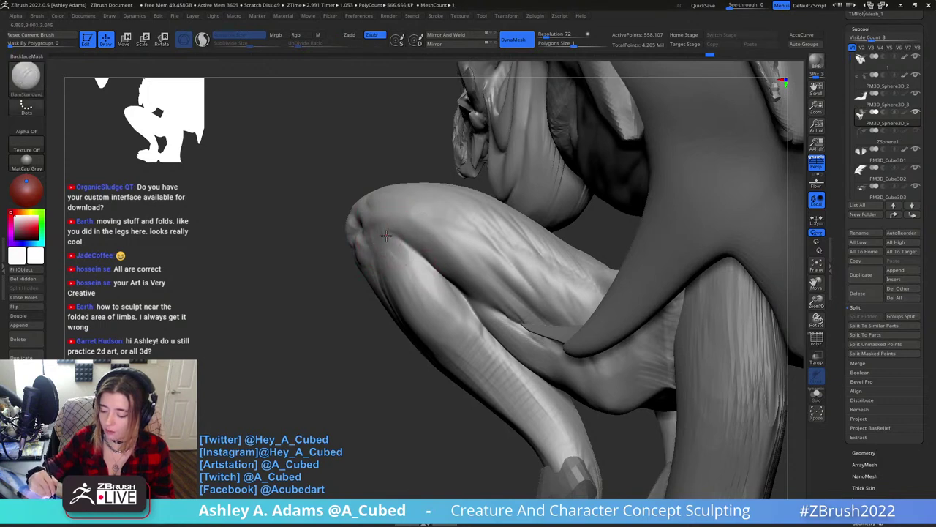
{"action": "left_click_drag", "start_coordinate": [441, 269], "coordinate": [449, 287]}
{"action": "right_click_drag", "start_coordinate": [451, 287], "coordinate": [459, 280]}
Add ClayBuildup volume across the thigh just behind the knee.
{"action": "key", "text": "b"}
{"action": "key", "text": "c"}
{"action": "key", "text": "b"}
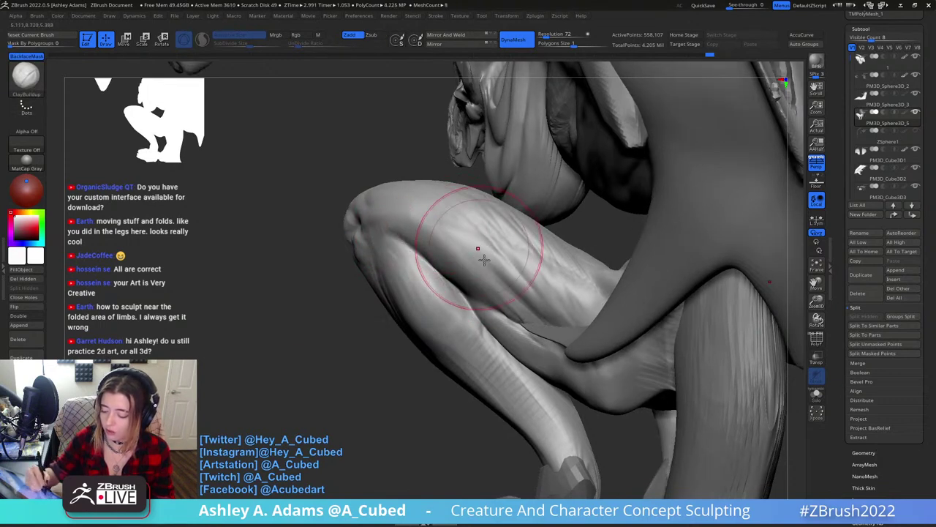
{"action": "left_click_drag", "start_coordinate": [477, 248], "coordinate": [474, 286]}
{"action": "left_click_drag", "start_coordinate": [407, 218], "coordinate": [447, 224]}
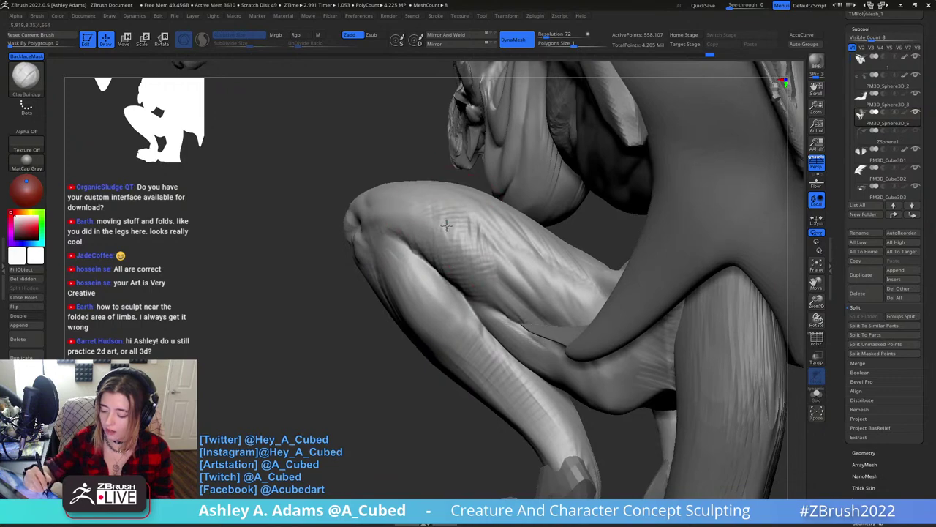
{"action": "mouse_move", "coordinate": [447, 224]}
{"action": "right_mouse_down"}
{"action": "mouse_move", "coordinate": [395, 237]}
{"action": "mouse_move", "coordinate": [461, 266]}
{"action": "mouse_move", "coordinate": [442, 255]}
{"action": "mouse_move", "coordinate": [450, 271]}
{"action": "right_mouse_up"}
Smooth the added thigh volume and adjust the leg's shape with the SnakeHook brush.
{"action": "key", "text": "b"}
{"action": "key", "text": "s"}
{"action": "key", "text": "h"}
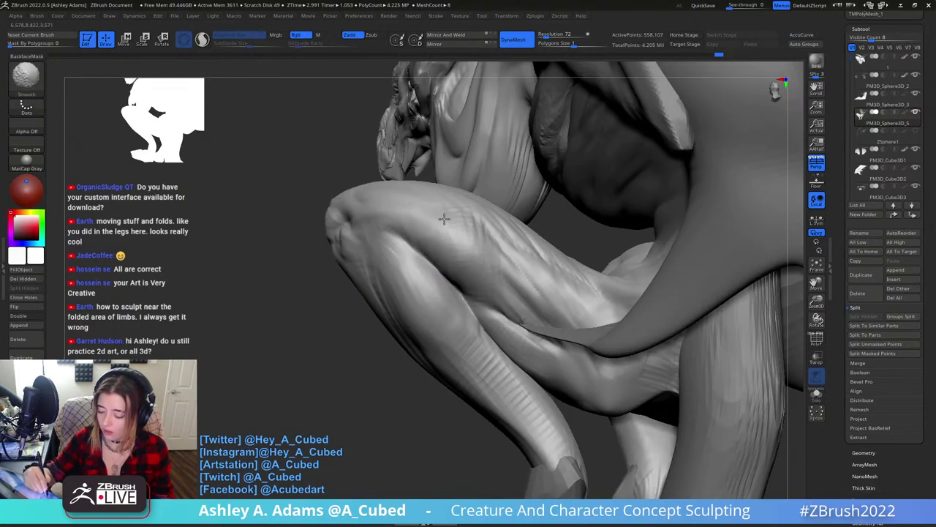
{"action": "right_click_drag", "start_coordinate": [378, 234], "coordinate": [396, 292]}
{"action": "right_click", "coordinate": [396, 307]}
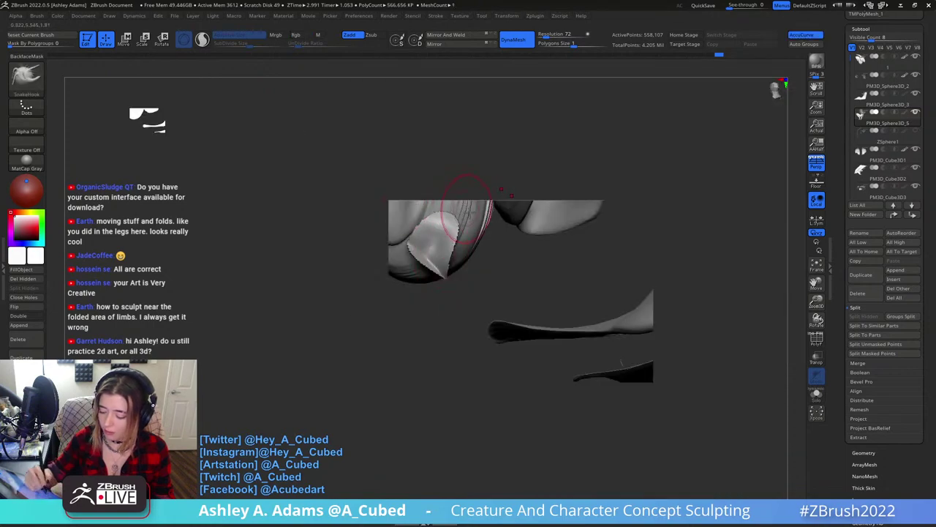
{"action": "mouse_move", "coordinate": [443, 212]}
{"action": "right_mouse_down"}
{"action": "mouse_move", "coordinate": [460, 234]}
{"action": "mouse_move", "coordinate": [429, 209]}
{"action": "mouse_move", "coordinate": [377, 194]}
{"action": "mouse_move", "coordinate": [417, 188]}
{"action": "mouse_move", "coordinate": [432, 205]}
{"action": "mouse_move", "coordinate": [420, 226]}
{"action": "right_mouse_up"}
{"action": "key", "text": "b"}
{"action": "key", "text": "s"}
{"action": "key", "text": "h"}
{"action": "key", "text": "space"}
Carve a diagonal fold line across the thigh behind the knee with DamStandard.
{"action": "key", "text": "b"}
{"action": "key", "text": "d"}
{"action": "key", "text": "s"}
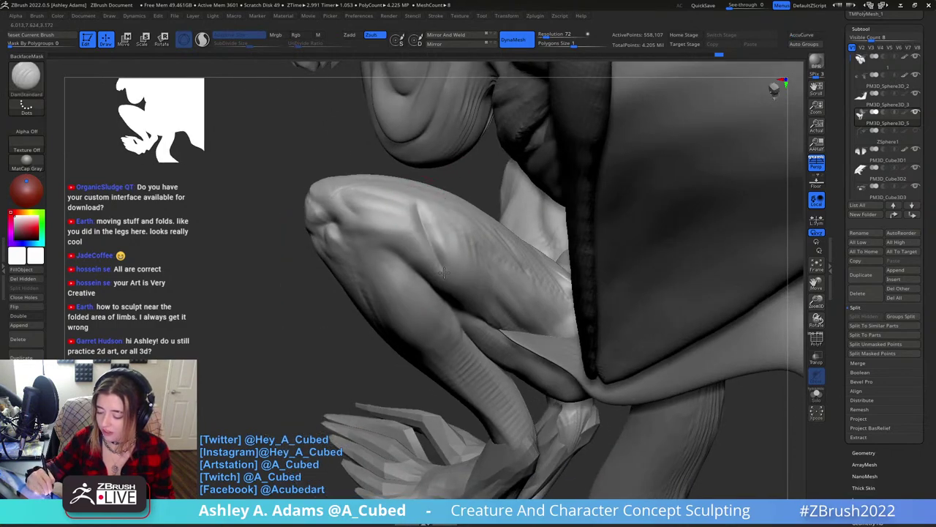
{"action": "mouse_move", "coordinate": [444, 273]}
{"action": "right_mouse_down"}
{"action": "mouse_move", "coordinate": [429, 215]}
{"action": "mouse_move", "coordinate": [439, 261]}
{"action": "mouse_move", "coordinate": [429, 234]}
{"action": "right_mouse_up"}
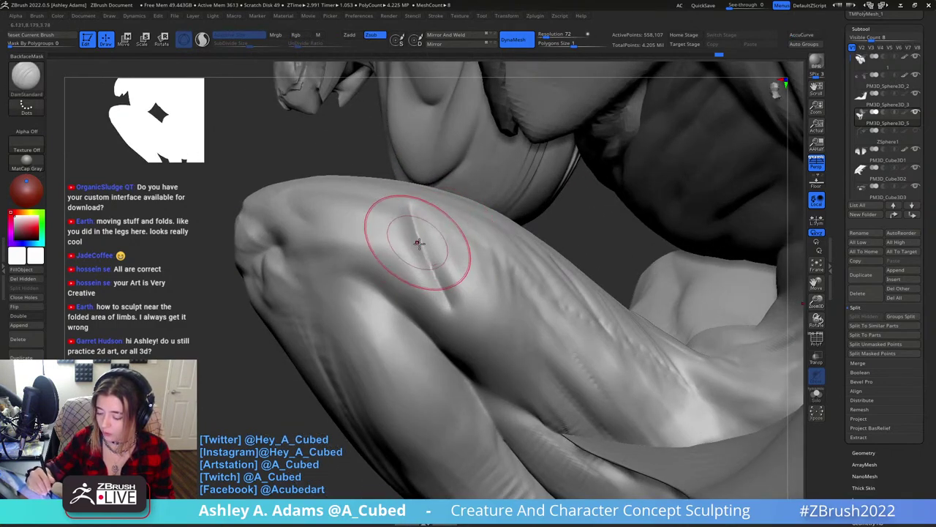
{"action": "right_click_drag", "start_coordinate": [388, 287], "coordinate": [397, 282]}
{"action": "key", "text": "space"}
{"action": "mouse_move", "coordinate": [444, 235]}
{"action": "left_mouse_down"}
{"action": "mouse_move", "coordinate": [430, 235]}
{"action": "mouse_move", "coordinate": [426, 222]}
{"action": "mouse_move", "coordinate": [455, 272]}
{"action": "left_mouse_up"}
Build up the skin beside the thigh's fold line with ClayBuildup and smooth it.
{"action": "key", "text": "b"}
{"action": "key", "text": "c"}
{"action": "key", "text": "b"}
{"action": "mouse_move", "coordinate": [428, 211]}
{"action": "left_mouse_down"}
{"action": "mouse_move", "coordinate": [456, 297]}
{"action": "mouse_move", "coordinate": [466, 294]}
{"action": "mouse_move", "coordinate": [425, 209]}
{"action": "mouse_move", "coordinate": [468, 281]}
{"action": "left_mouse_up"}
{"action": "mouse_move", "coordinate": [448, 224]}
{"action": "left_mouse_down", "text": "shift"}
{"action": "mouse_move", "coordinate": [432, 220]}
{"action": "mouse_move", "coordinate": [454, 268]}
{"action": "mouse_move", "coordinate": [429, 219]}
{"action": "left_mouse_up", "text": "shift"}
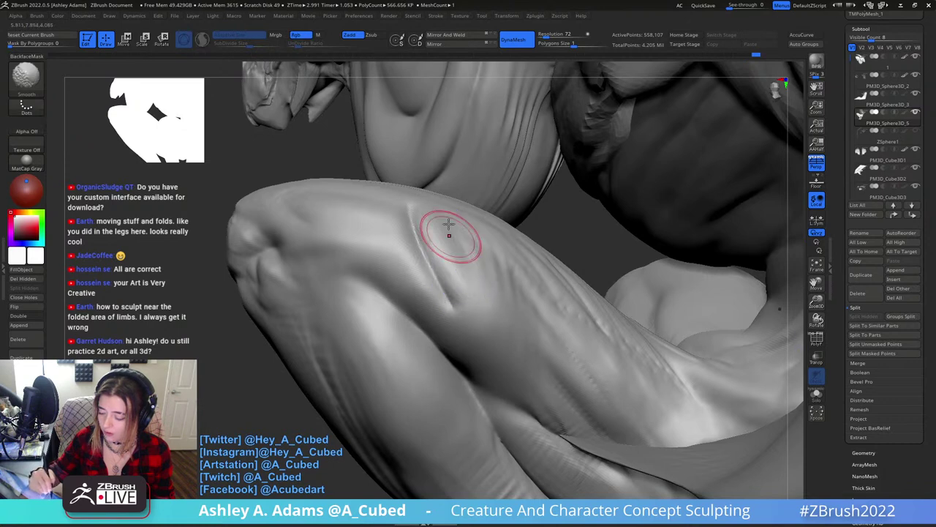
Thicken the knee-side edge of the thigh fold with ClayBuildup strokes and soften the transition.
{"action": "right_click_drag", "start_coordinate": [448, 226], "coordinate": [441, 206]}
{"action": "left_click_drag", "start_coordinate": [407, 204], "coordinate": [433, 285]}
{"action": "left_click_drag", "start_coordinate": [406, 230], "coordinate": [431, 270]}
{"action": "left_click_drag", "start_coordinate": [404, 229], "coordinate": [436, 289]}
{"action": "left_click_drag", "start_coordinate": [401, 245], "coordinate": [431, 276], "text": "shift"}
{"action": "right_click_drag", "start_coordinate": [431, 272], "coordinate": [415, 231]}
{"action": "mouse_move", "coordinate": [417, 233]}
{"action": "left_mouse_down", "text": "shift"}
{"action": "mouse_move", "coordinate": [452, 288]}
{"action": "mouse_move", "coordinate": [433, 240]}
{"action": "left_mouse_up", "text": "shift"}
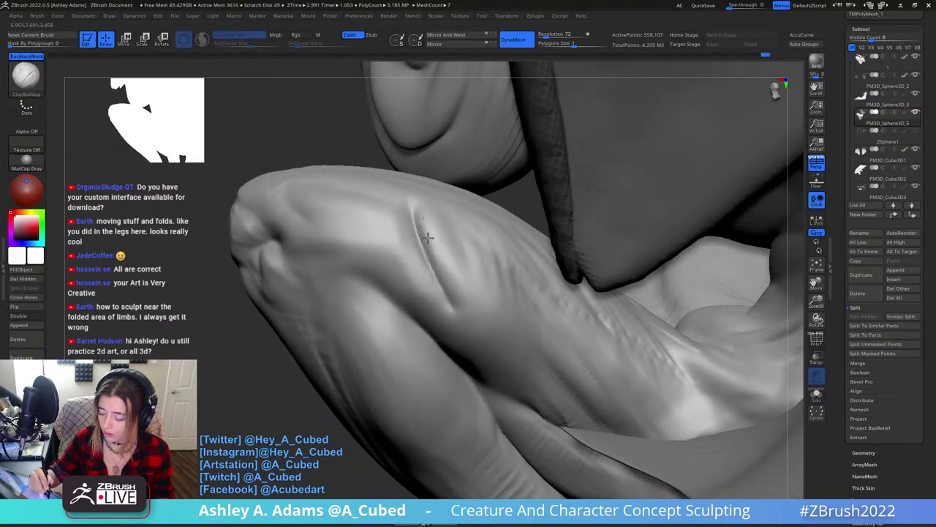
{"action": "mouse_move", "coordinate": [466, 289]}
{"action": "right_mouse_down"}
{"action": "mouse_move", "coordinate": [430, 218]}
{"action": "mouse_move", "coordinate": [424, 259]}
{"action": "mouse_move", "coordinate": [449, 266]}
{"action": "mouse_move", "coordinate": [429, 247]}
{"action": "mouse_move", "coordinate": [446, 243]}
{"action": "right_mouse_up"}
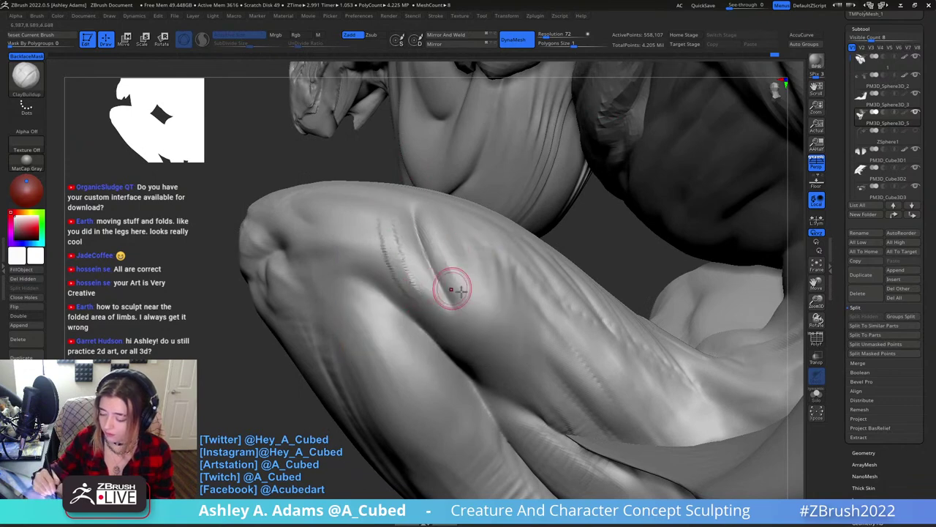
Carve a second diagonal crease on the thigh, closer to the knee, with DamStandard.
{"action": "key", "text": "b"}
{"action": "key", "text": "d"}
{"action": "key", "text": "s"}
{"action": "left_click_drag", "start_coordinate": [386, 217], "coordinate": [452, 322]}
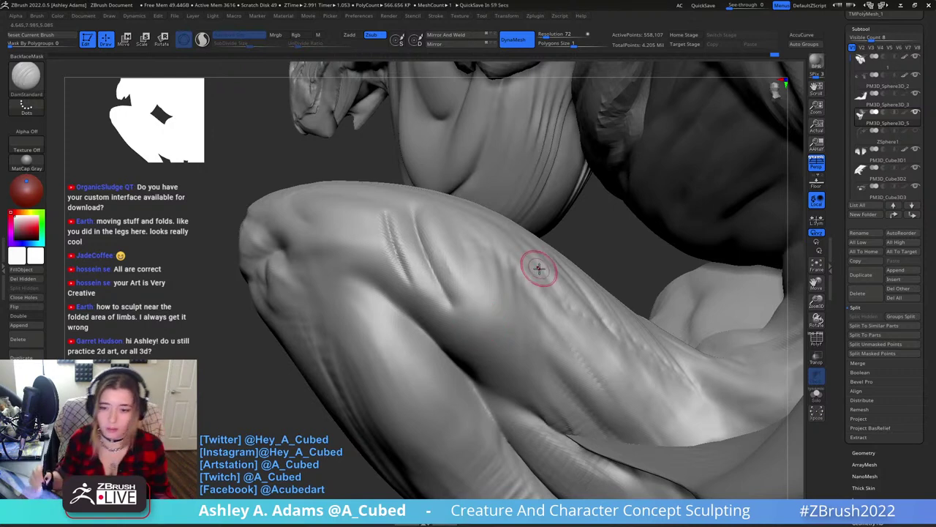
Undo the thigh fold strokes back to the state before the added clay volume.
{"action": "key", "text": "ctrl+z"}
{"action": "key", "text": "ctrl+shift+z"}
{"action": "key", "text": "ctrl+shift+z"}
{"action": "key", "text": "ctrl+shift+z"}
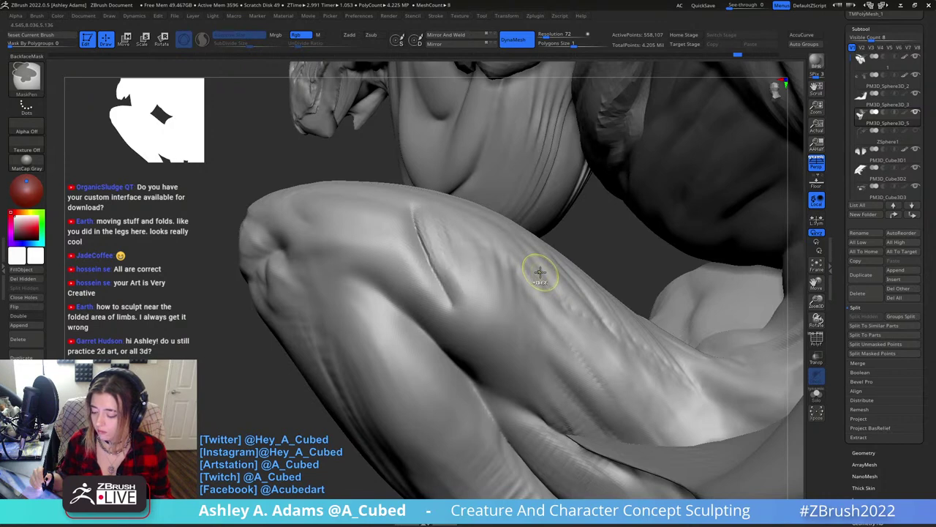
{"action": "key", "text": "ctrl+z"}
{"action": "key", "text": "ctrl+z"}
{"action": "key", "text": "ctrl+z"}
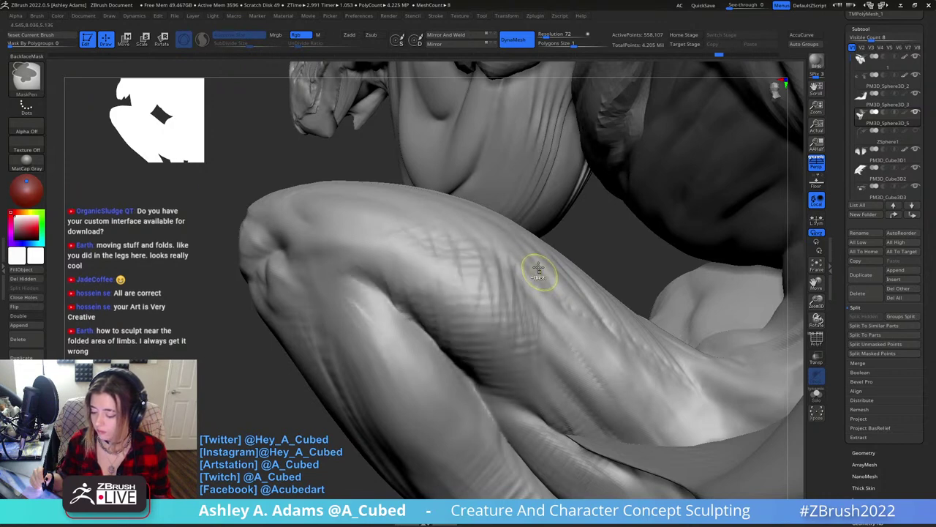
{"action": "key", "text": "ctrl+z"}
{"action": "key", "text": "ctrl+z"}
{"action": "key", "text": "ctrl+z"}
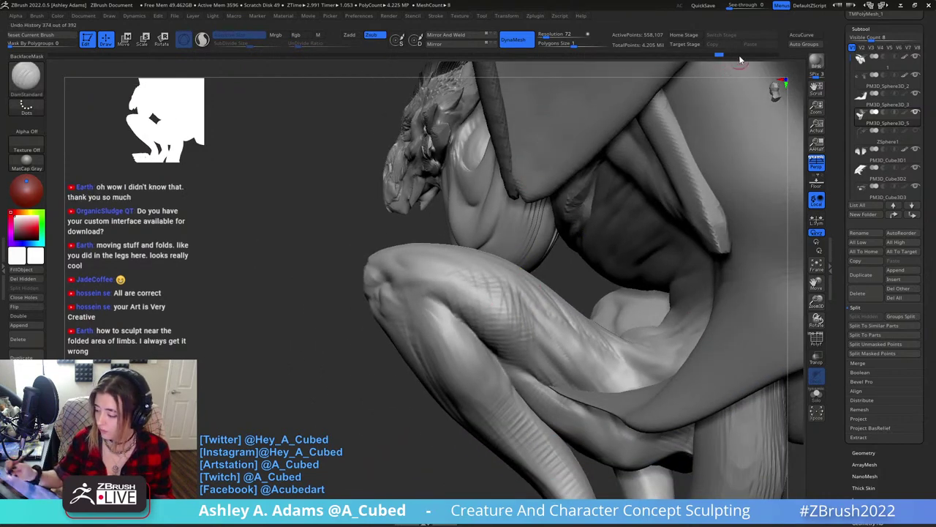
{"action": "key", "text": "ctrl+z"}
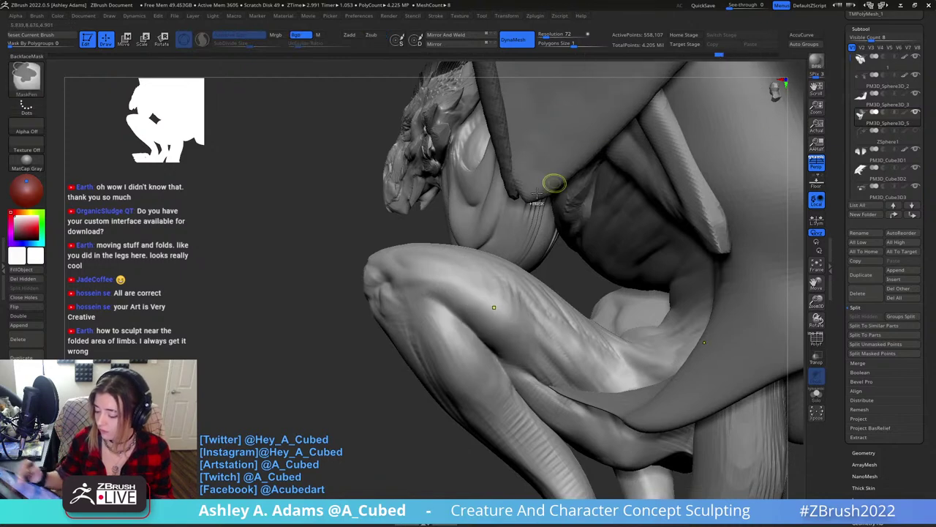
Touch up the thigh behind the knee and smooth its surface.
{"action": "right_click_drag", "start_coordinate": [480, 257], "coordinate": [457, 335]}
{"action": "key", "text": "space"}
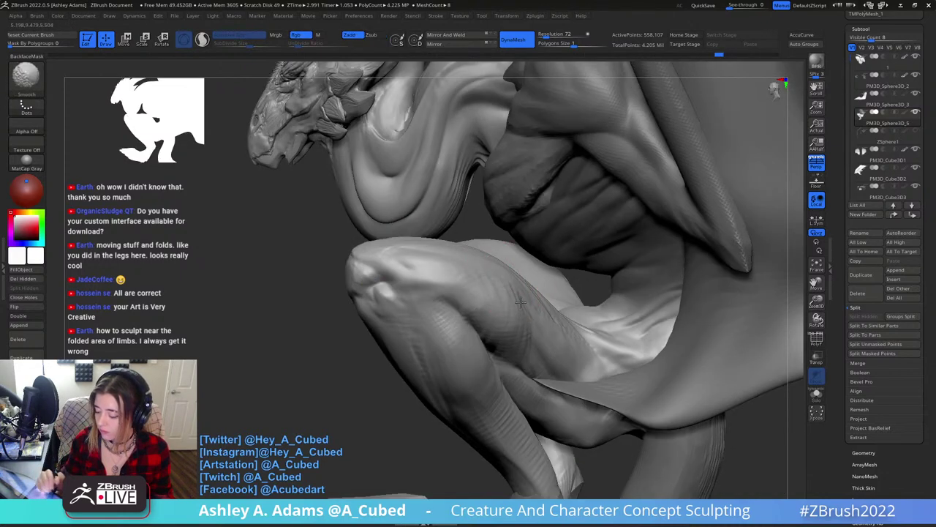
{"action": "left_click", "coordinate": [479, 263], "text": "shift"}
{"action": "left_click", "coordinate": [460, 291]}
{"action": "mouse_move", "coordinate": [476, 307]}
{"action": "right_mouse_down", "text": "ctrl"}
{"action": "mouse_move", "coordinate": [505, 381]}
{"action": "mouse_move", "coordinate": [500, 293]}
{"action": "right_mouse_up", "text": "ctrl"}
{"action": "mouse_move", "coordinate": [443, 233]}
{"action": "right_mouse_down"}
{"action": "mouse_move", "coordinate": [504, 219]}
{"action": "mouse_move", "coordinate": [439, 237]}
{"action": "mouse_move", "coordinate": [436, 311]}
{"action": "right_mouse_up"}
Make the head subtool active again and return to the creature's face.
{"action": "left_click", "coordinate": [464, 183], "text": "alt"}
{"action": "right_click_drag", "start_coordinate": [351, 307], "coordinate": [470, 313]}
{"action": "key", "text": "space"}
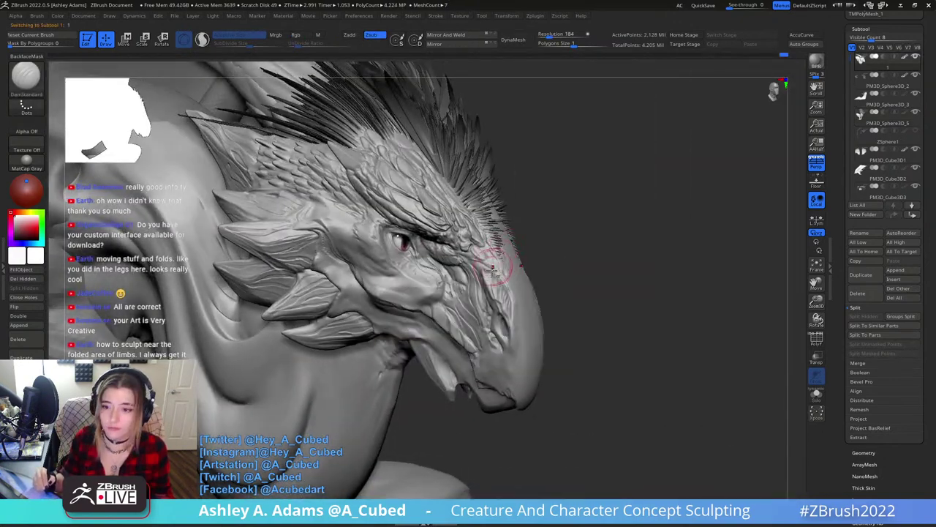
{"action": "left_click_drag", "start_coordinate": [506, 253], "coordinate": [512, 214]}
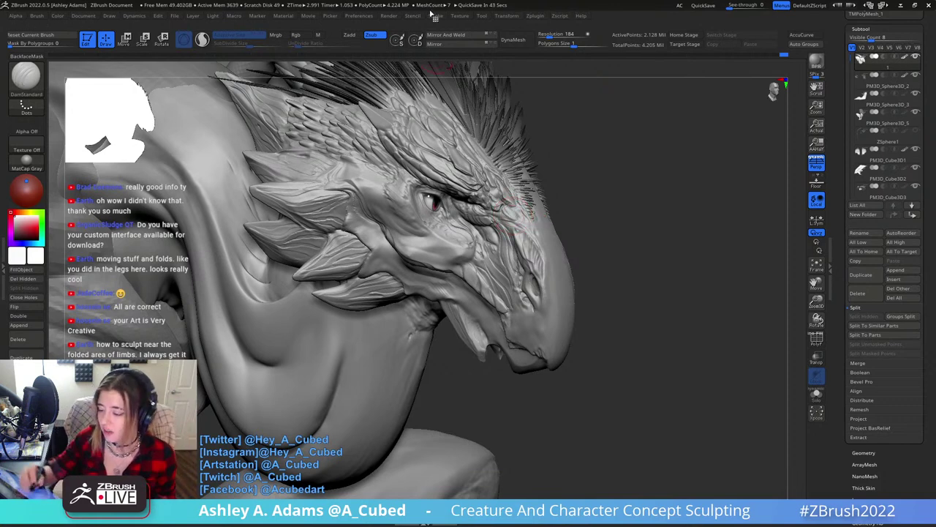
{"action": "left_click", "coordinate": [370, 18]}
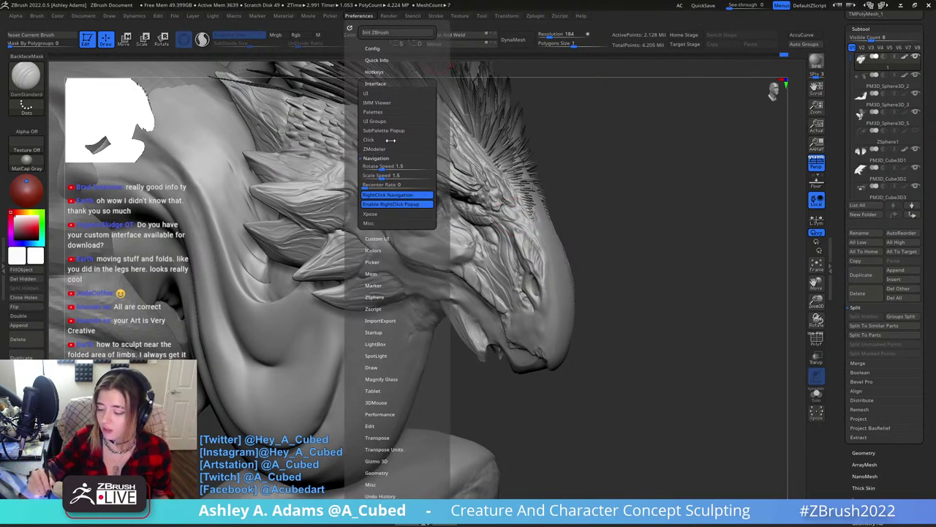
{"action": "left_click", "coordinate": [375, 85]}
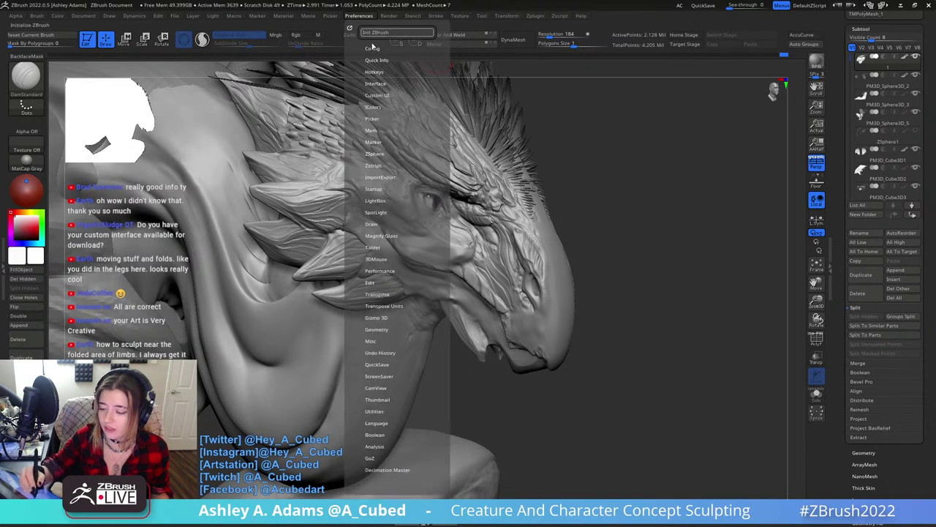
{"action": "left_click", "coordinate": [375, 107]}
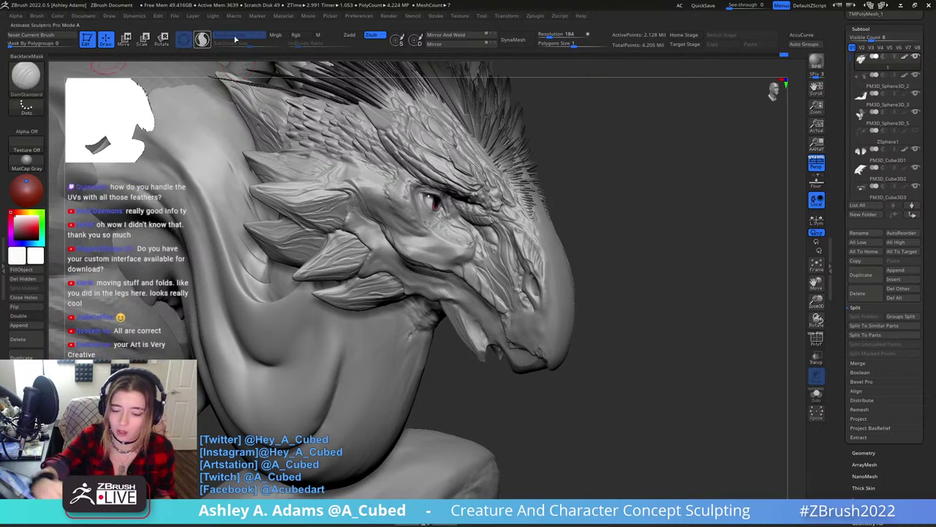
{"action": "left_click", "coordinate": [437, 16]}
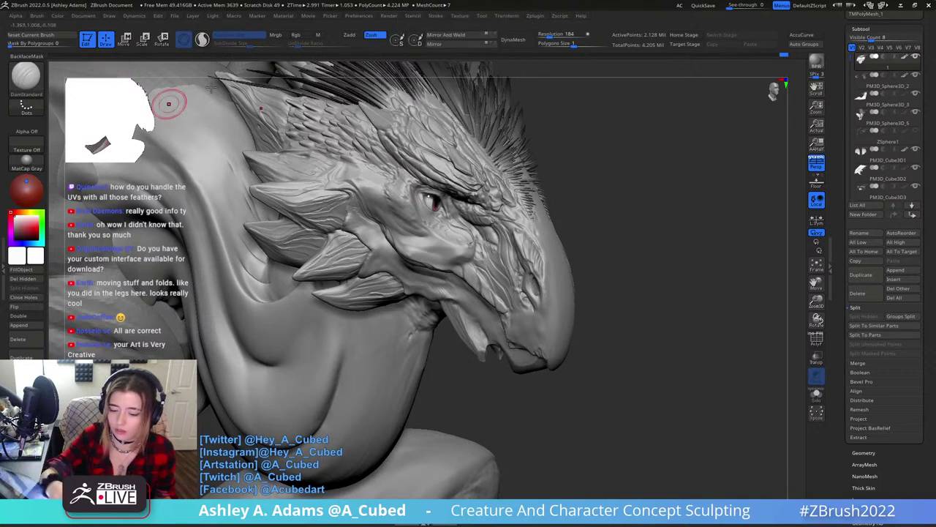
{"action": "left_click", "coordinate": [465, 16]}
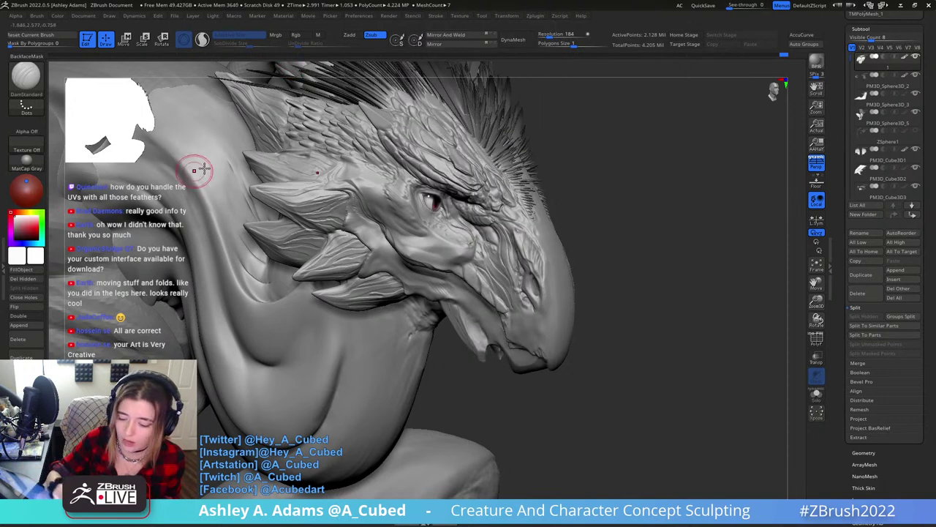
{"action": "left_click", "coordinate": [284, 15]}
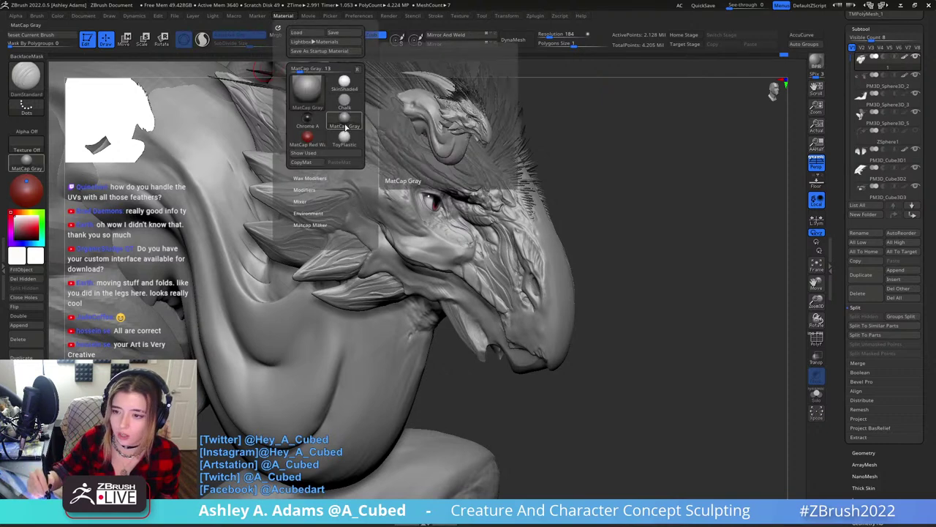
{"action": "left_click", "coordinate": [349, 127]}
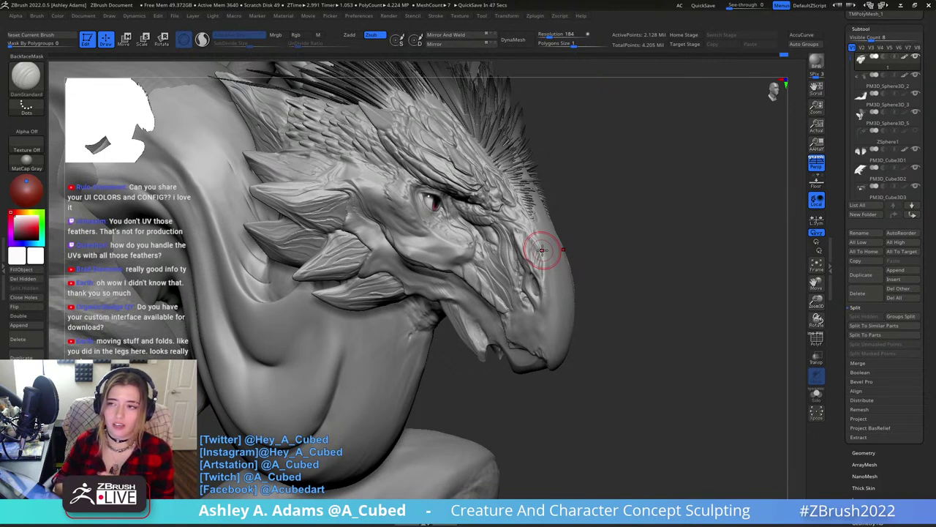
{"action": "left_click_drag", "start_coordinate": [616, 213], "coordinate": [627, 213]}
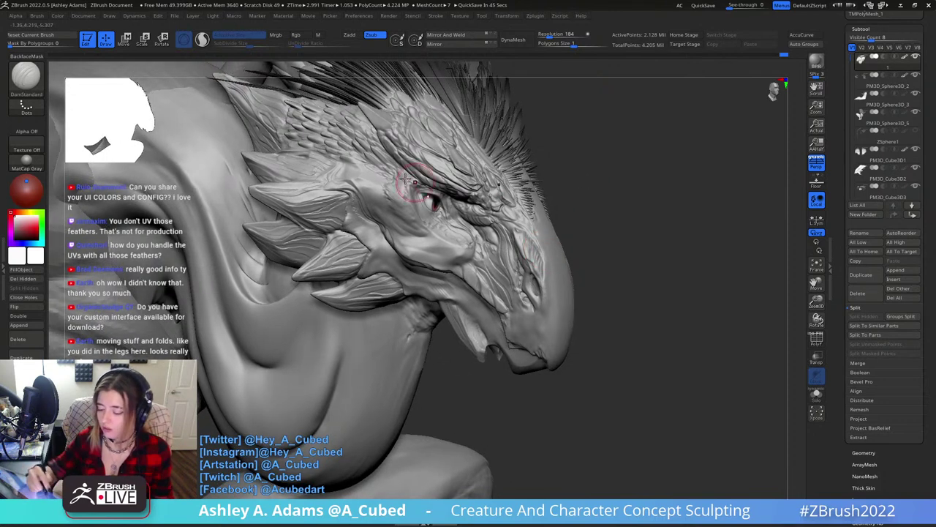
{"action": "key", "text": "space"}
{"action": "left_click_drag", "start_coordinate": [378, 171], "coordinate": [374, 170]}
{"action": "right_click_drag", "start_coordinate": [373, 170], "coordinate": [374, 186]}
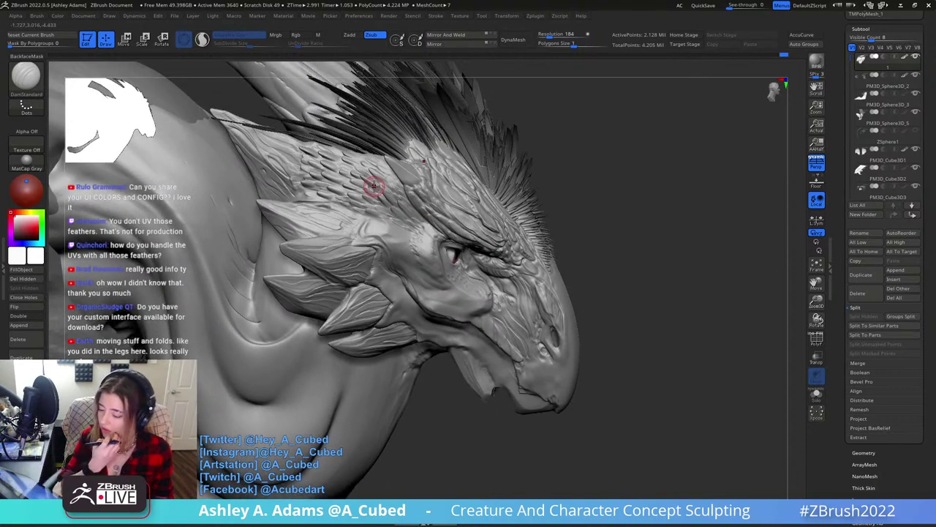
{"action": "right_click_drag", "start_coordinate": [453, 208], "coordinate": [449, 176]}
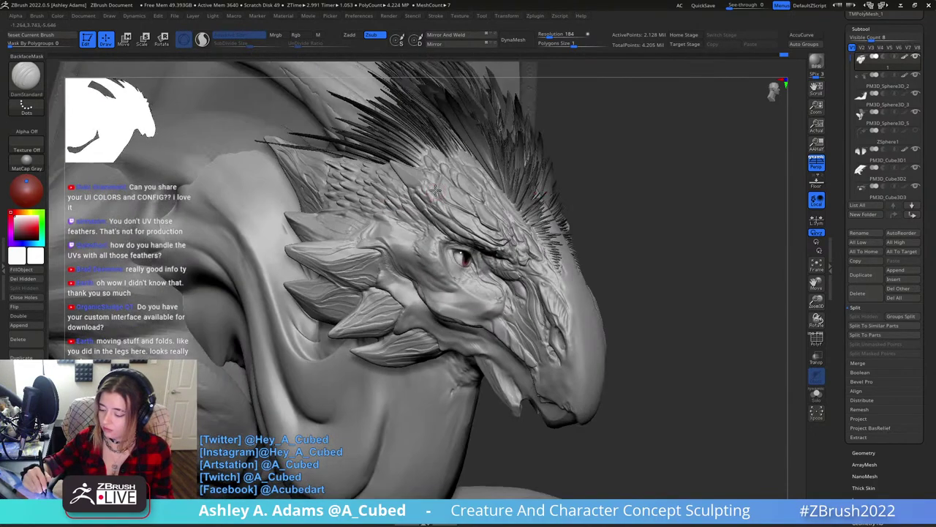
{"action": "key", "text": "2"}
{"action": "mouse_move", "coordinate": [395, 152]}
{"action": "right_mouse_down"}
{"action": "mouse_move", "coordinate": [426, 189]}
{"action": "mouse_move", "coordinate": [390, 124]}
{"action": "right_mouse_up"}
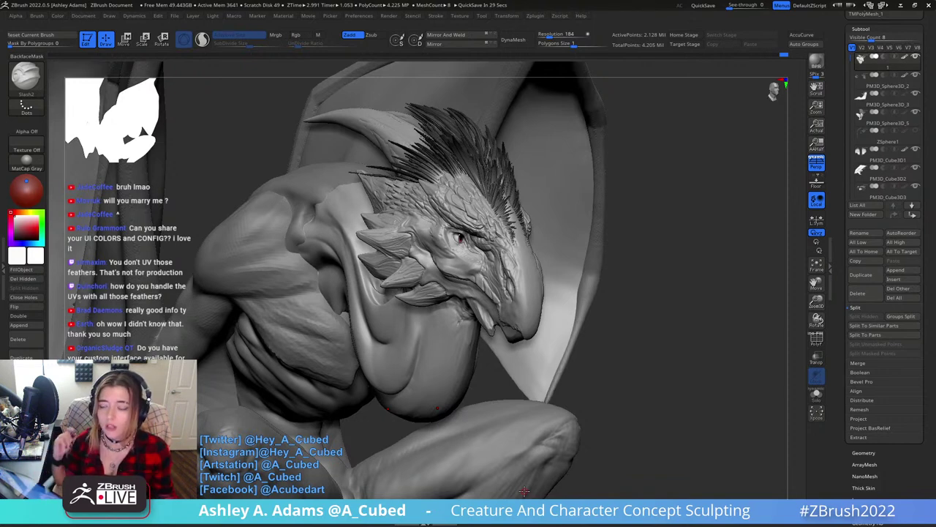
{"action": "key", "text": "ctrl"}
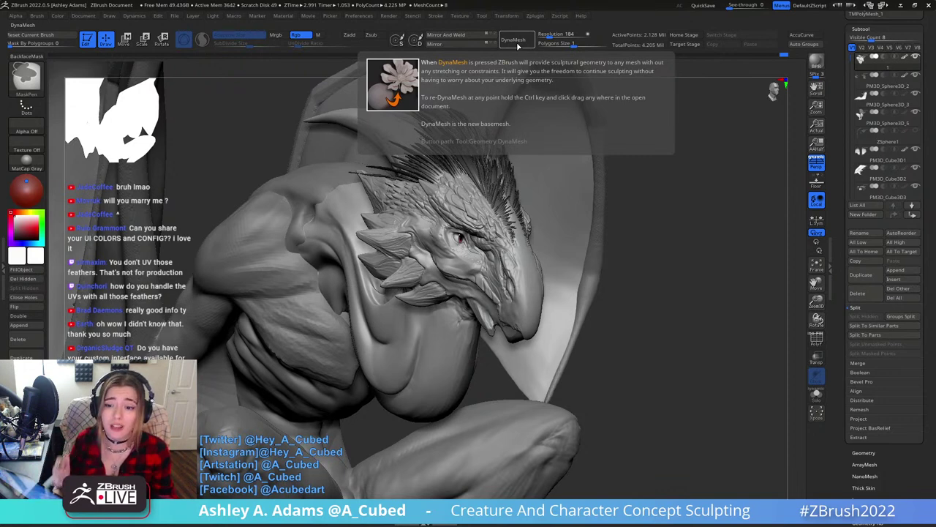
{"action": "key", "text": "ctrl"}
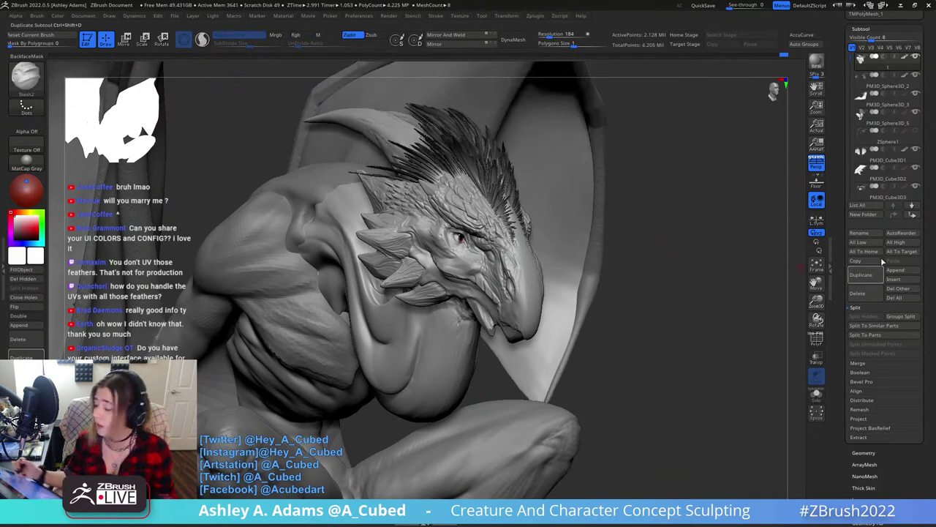
{"action": "left_click_drag", "start_coordinate": [840, 120], "coordinate": [858, 205]}
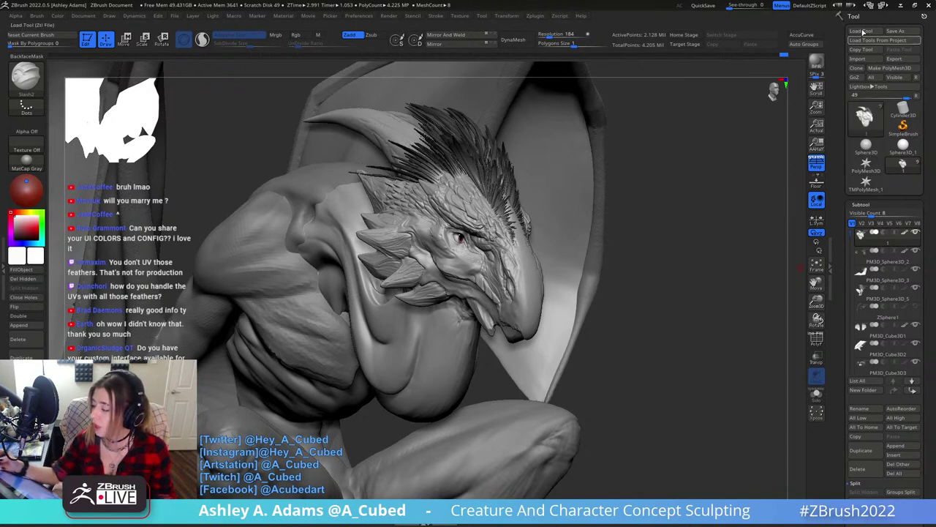
{"action": "key", "text": "ctrl"}
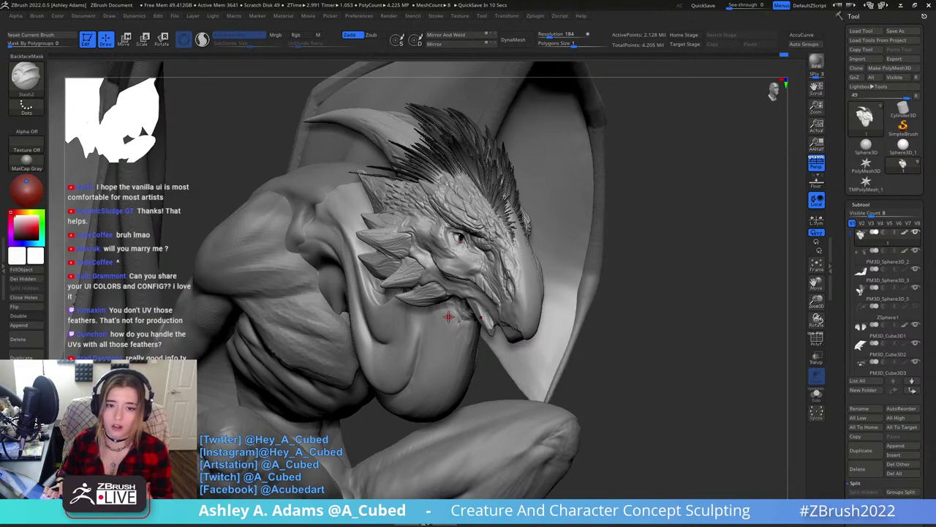
Make the PM3D_Sphere3D_5 leg subtool active and stamp a right-facing side view of the full creature onto the canvas as a snapshot.
{"action": "right_click_drag", "start_coordinate": [448, 316], "coordinate": [586, 263]}
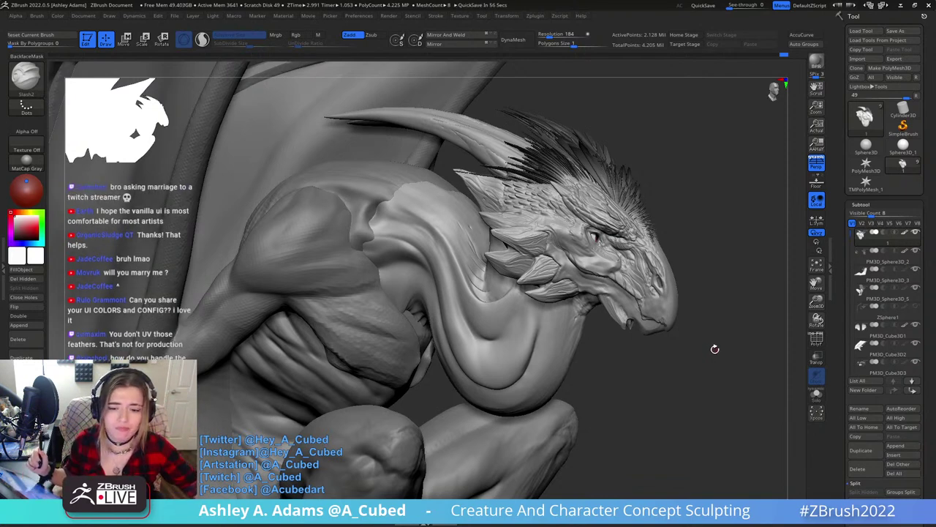
{"action": "left_click_drag", "start_coordinate": [714, 255], "coordinate": [562, 351]}
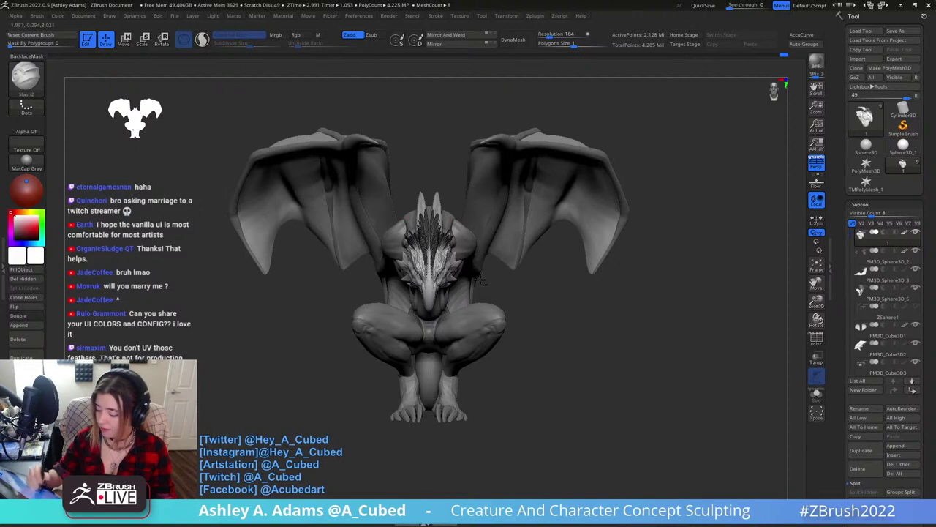
{"action": "left_click", "coordinate": [462, 313], "text": "alt"}
{"action": "left_click_drag", "start_coordinate": [560, 317], "coordinate": [525, 316]}
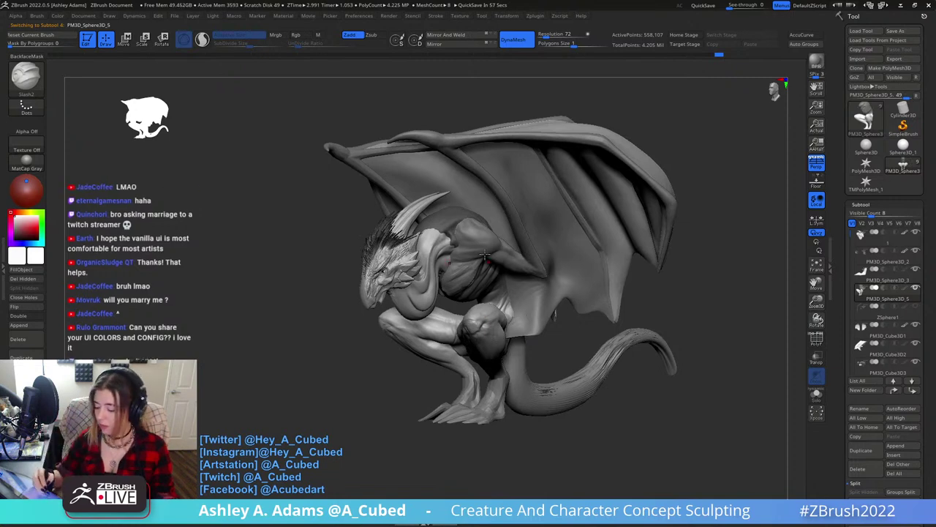
{"action": "left_click_drag", "start_coordinate": [578, 441], "coordinate": [544, 441]}
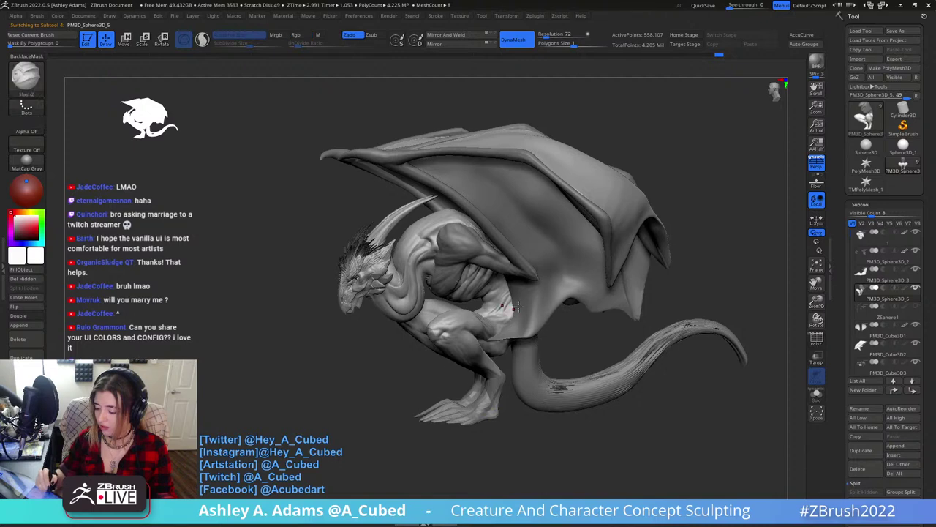
{"action": "mouse_move", "coordinate": [516, 307]}
{"action": "left_mouse_down"}
{"action": "mouse_move", "coordinate": [619, 297]}
{"action": "mouse_move", "coordinate": [388, 297]}
{"action": "mouse_move", "coordinate": [444, 286]}
{"action": "mouse_move", "coordinate": [452, 239]}
{"action": "mouse_move", "coordinate": [418, 251]}
{"action": "mouse_move", "coordinate": [462, 261]}
{"action": "mouse_move", "coordinate": [469, 241]}
{"action": "mouse_move", "coordinate": [542, 275]}
{"action": "left_mouse_up"}
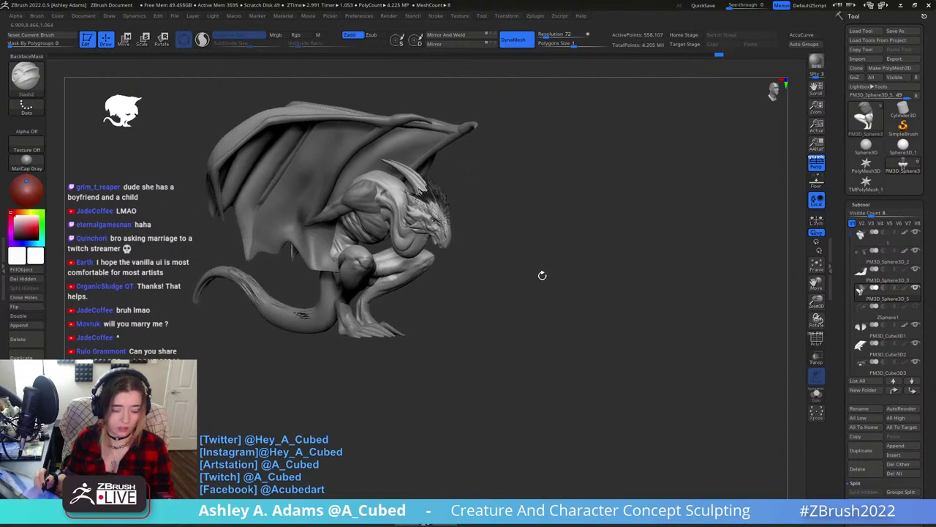
{"action": "key", "text": "shift+s"}
Stamp a large left-facing close-up of the creature's head and neck beside the full-body snapshot.
{"action": "right_click_drag", "start_coordinate": [518, 272], "coordinate": [758, 337], "text": "alt"}
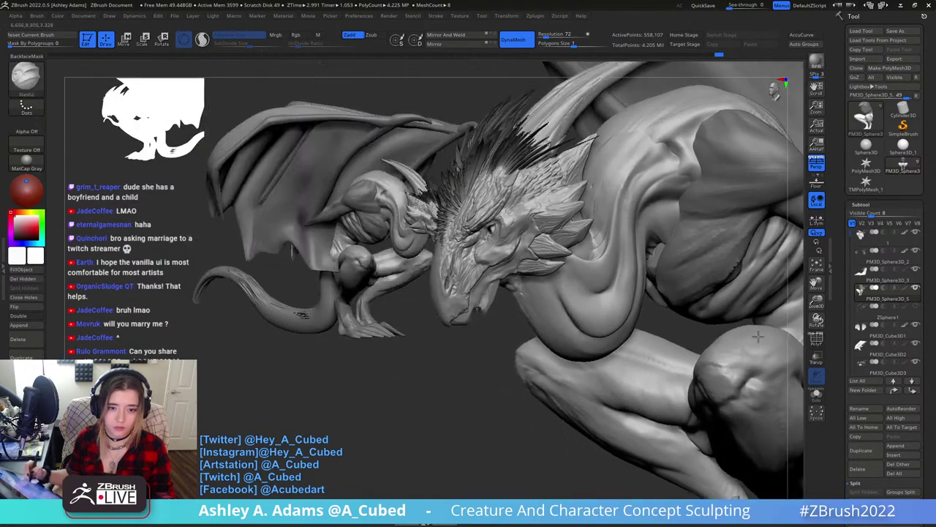
{"action": "left_click_drag", "start_coordinate": [757, 335], "coordinate": [661, 322]}
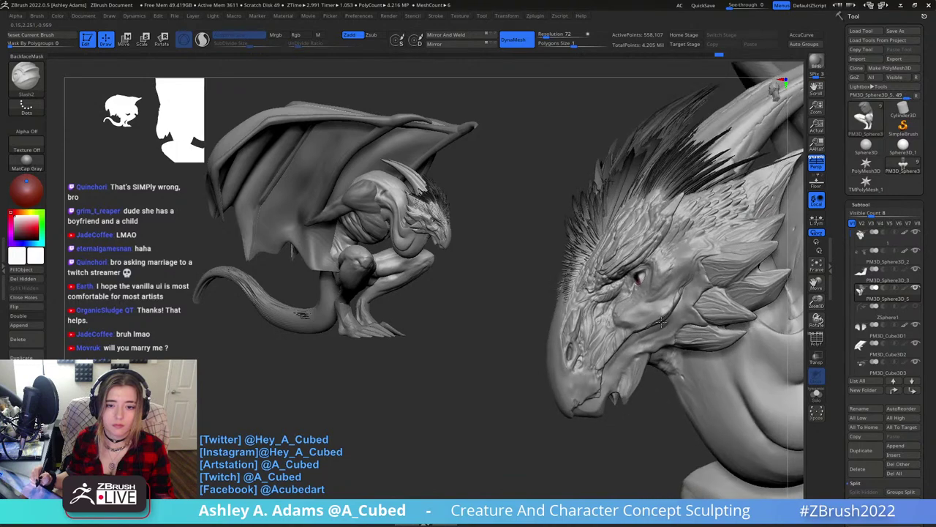
{"action": "right_click_drag", "start_coordinate": [661, 322], "coordinate": [562, 333], "text": "alt"}
{"action": "key", "text": "shift+s"}
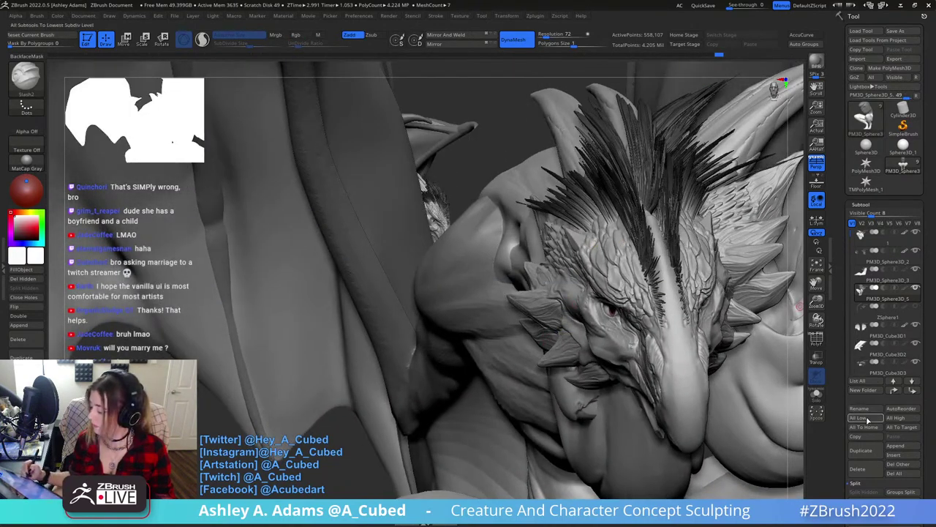
Make the head subtool active and hide the legs, torso and wings so the head stands alone.
{"action": "left_click", "coordinate": [869, 468]}
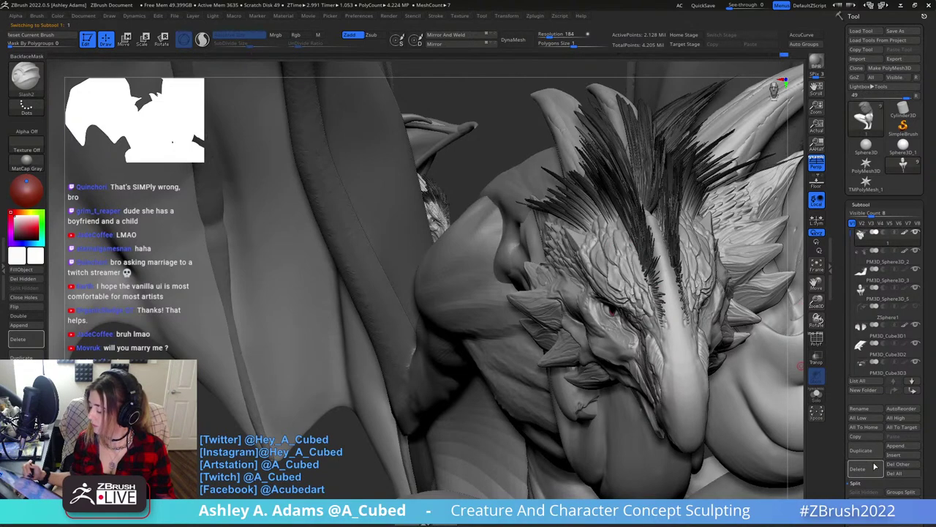
{"action": "left_click", "coordinate": [914, 234], "text": "shift"}
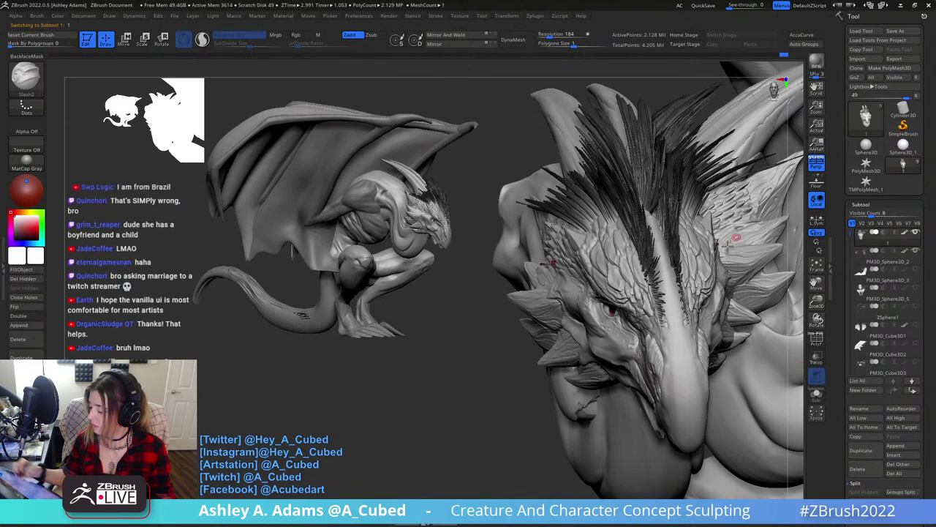
{"action": "left_click_drag", "start_coordinate": [728, 245], "coordinate": [531, 436]}
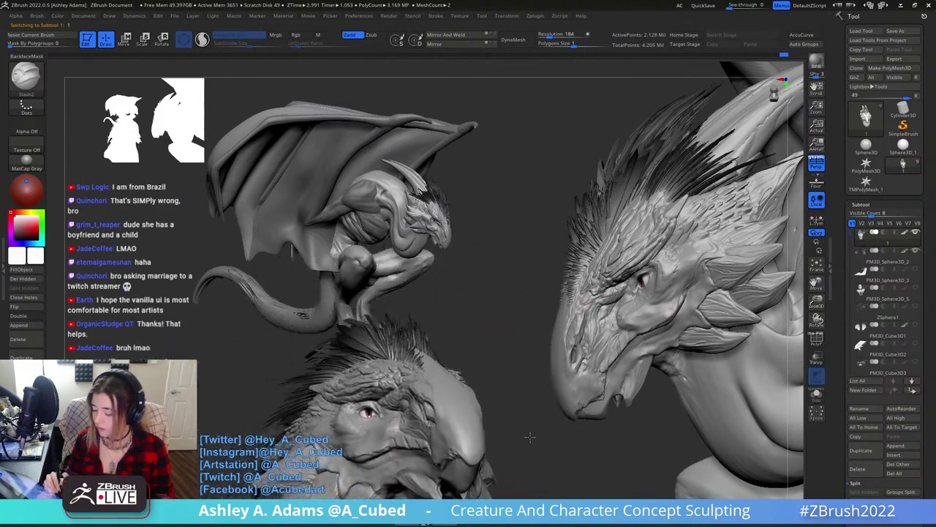
Turn the isolated head with its horns to a right-facing view and stamp it as a snapshot below the full creature.
{"action": "key", "text": "ctrl+z"}
{"action": "key", "text": "ctrl+z"}
{"action": "key", "text": "ctrl+z"}
{"action": "key", "text": "ctrl+z"}
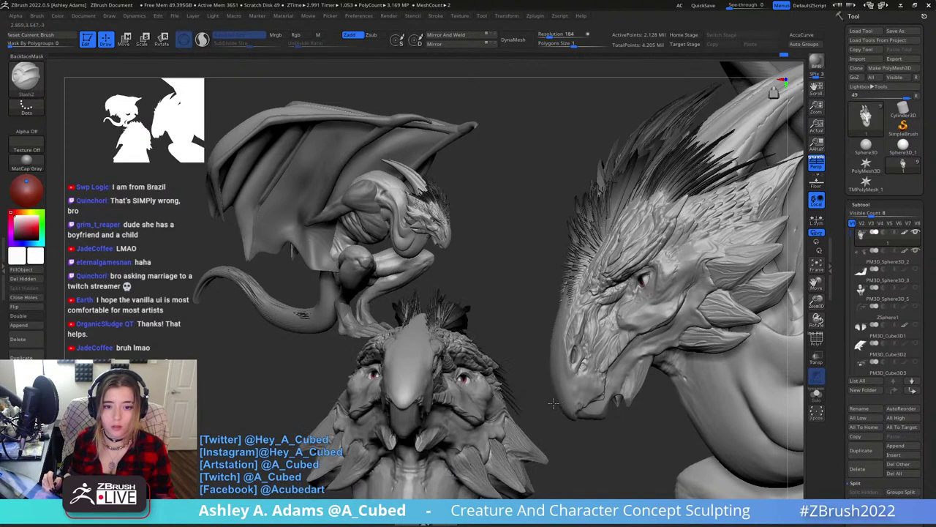
{"action": "key", "text": "ctrl+z"}
{"action": "key", "text": "ctrl+z"}
{"action": "key", "text": "ctrl+z"}
{"action": "key", "text": "ctrl+z"}
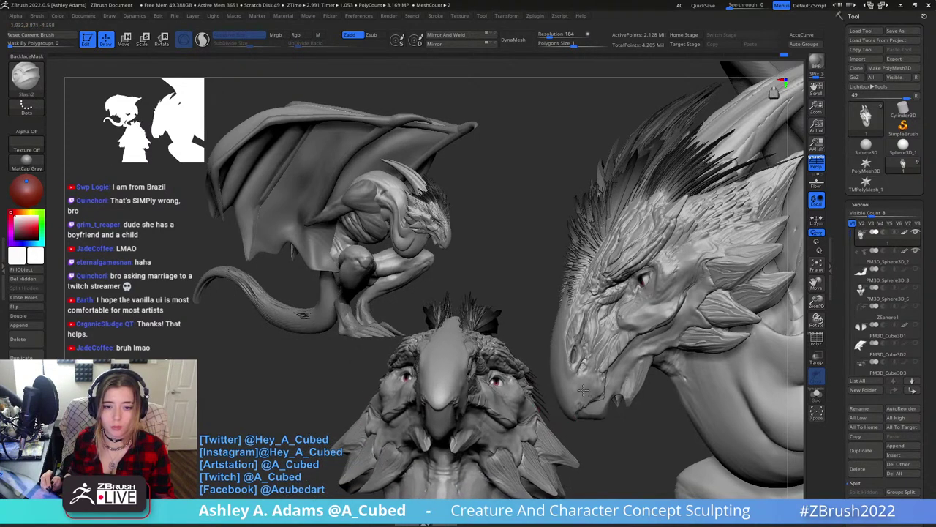
{"action": "key", "text": "ctrl+z"}
{"action": "key", "text": "ctrl+z"}
{"action": "key", "text": "ctrl+z"}
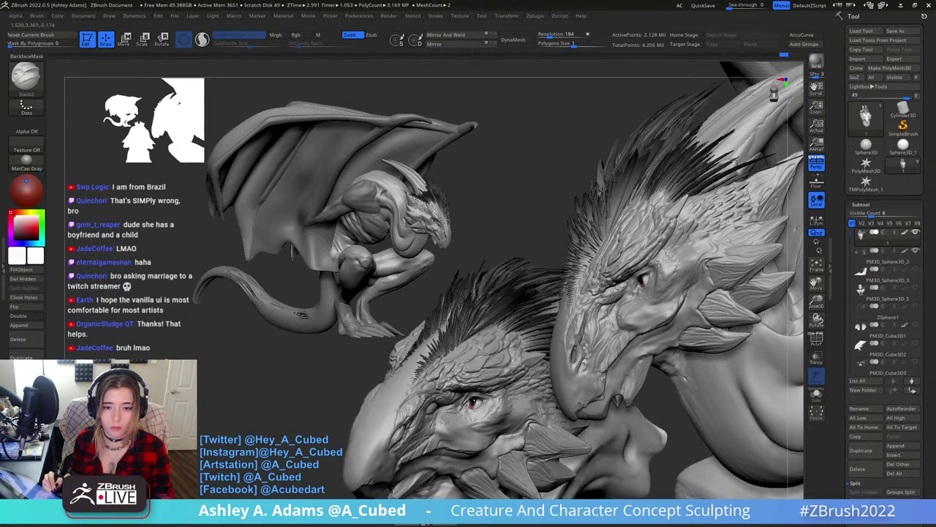
{"action": "key", "text": "ctrl+z"}
{"action": "key", "text": "ctrl+z"}
{"action": "key", "text": "ctrl+z"}
{"action": "key", "text": "ctrl+z"}
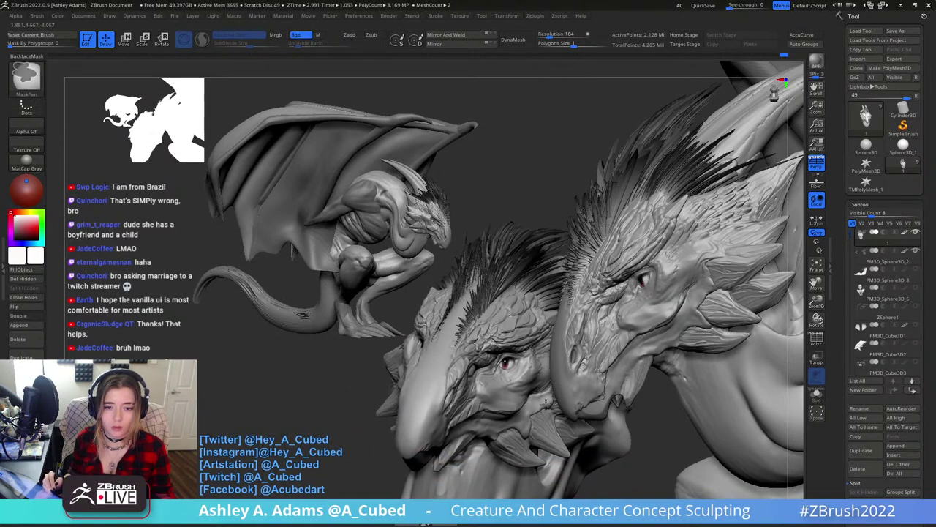
{"action": "key", "text": "ctrl+z"}
{"action": "key", "text": "ctrl+z"}
{"action": "key", "text": "ctrl+z"}
{"action": "key", "text": "ctrl+z"}
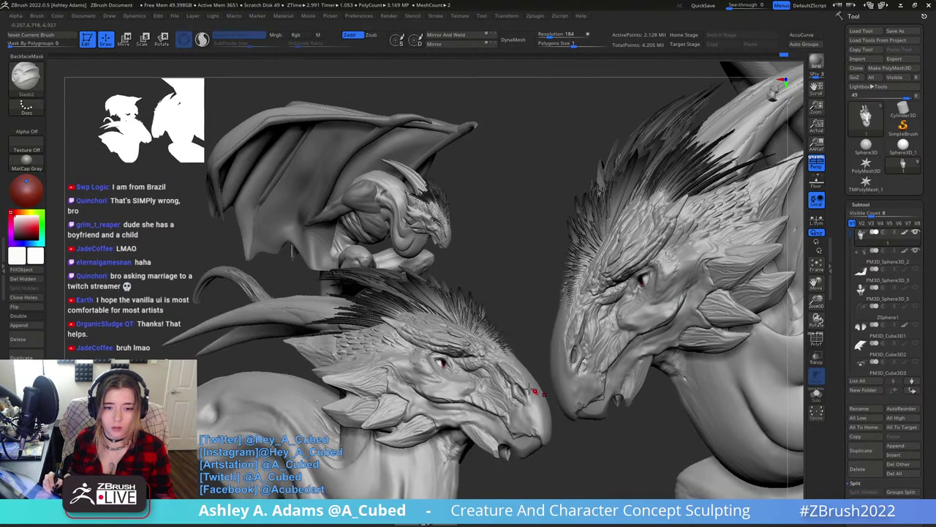
{"action": "key", "text": "ctrl+z"}
{"action": "key", "text": "ctrl+z"}
{"action": "key", "text": "ctrl+z"}
{"action": "key", "text": "ctrl+z"}
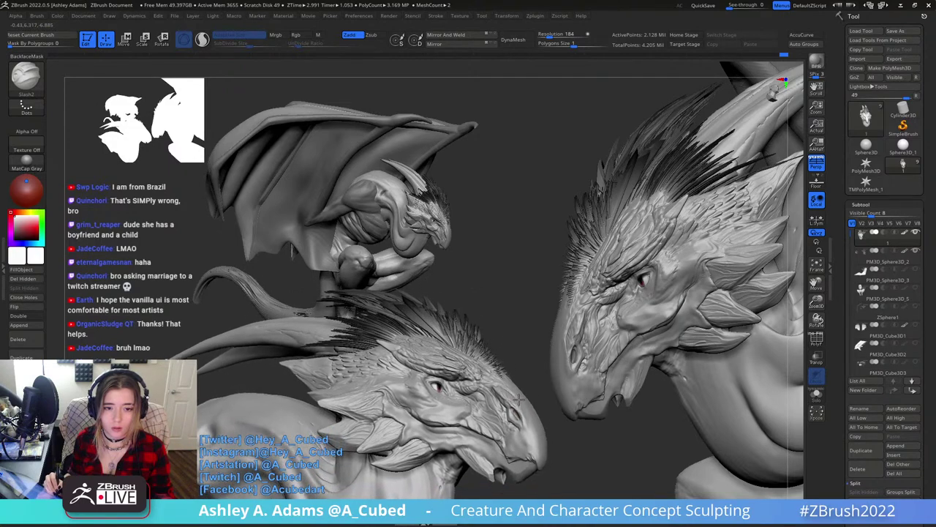
{"action": "key", "text": "ctrl+z"}
{"action": "key", "text": "ctrl+z"}
{"action": "key", "text": "ctrl+z"}
{"action": "key", "text": "ctrl+z"}
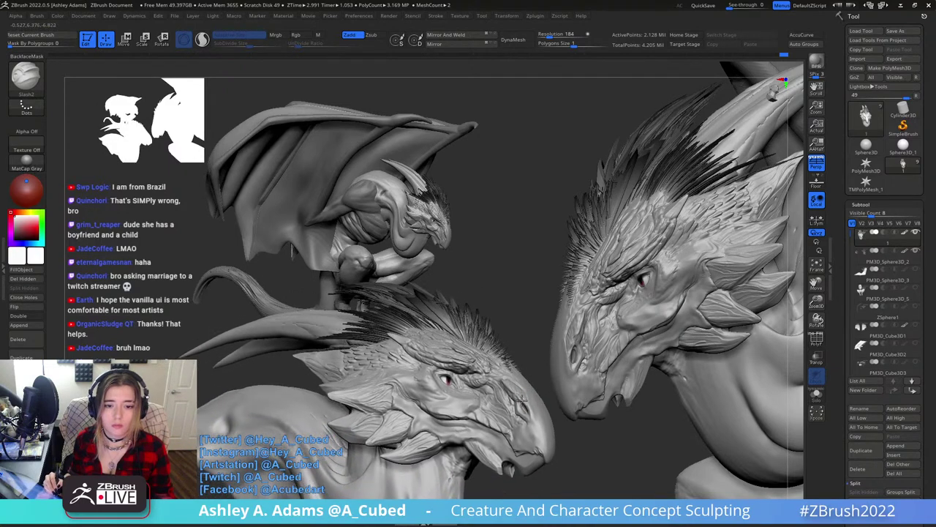
{"action": "key", "text": "ctrl+z"}
{"action": "key", "text": "ctrl+z"}
{"action": "key", "text": "ctrl+z"}
{"action": "key", "text": "ctrl+z"}
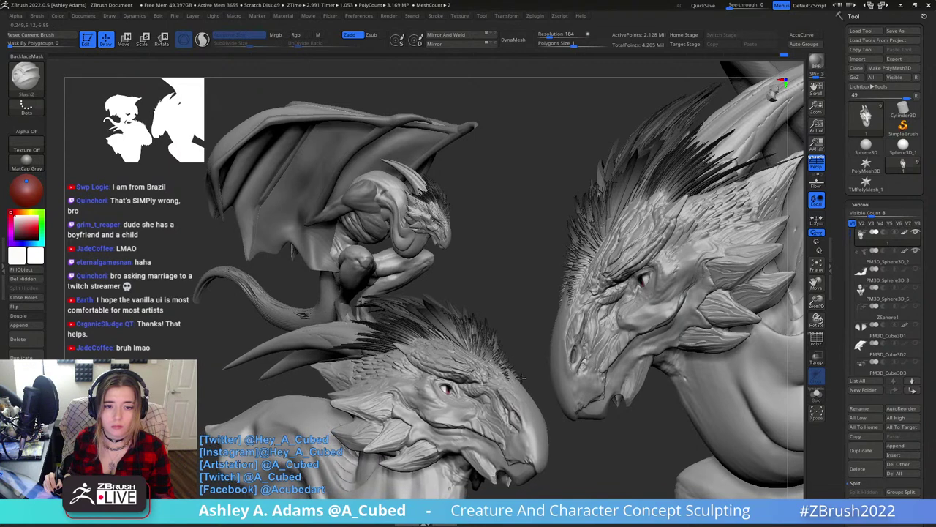
{"action": "key", "text": "ctrl+z"}
{"action": "key", "text": "ctrl+z"}
{"action": "key", "text": "ctrl+z"}
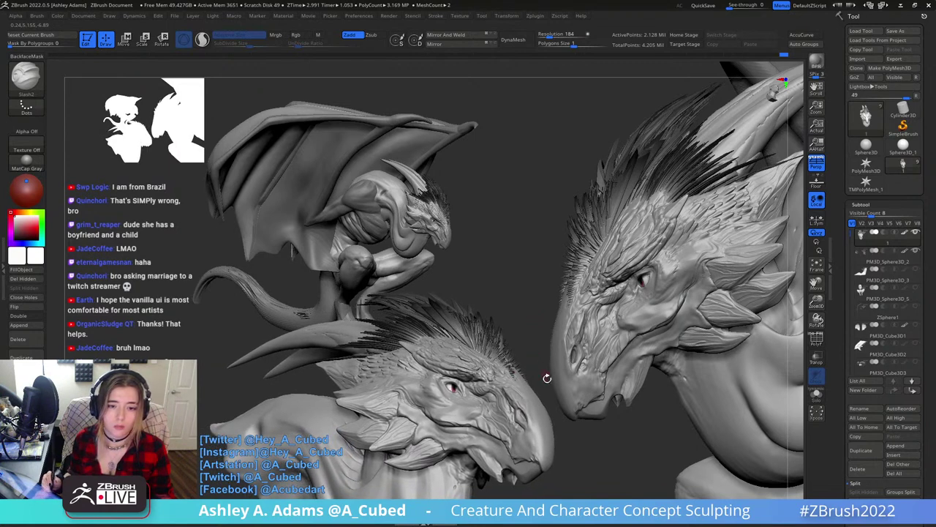
{"action": "key", "text": "ctrl+z"}
{"action": "key", "text": "ctrl+z"}
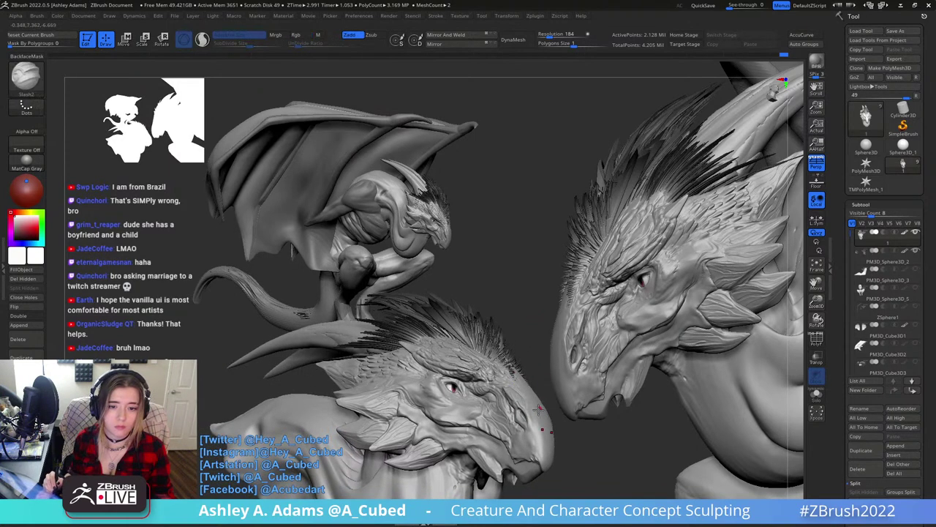
Shrink the live head, place it in the gap between the snapshots and turn it to face the front.
{"action": "key", "text": "ctrl+z"}
{"action": "key", "text": "ctrl+z"}
{"action": "key", "text": "ctrl+z"}
{"action": "key", "text": "ctrl+z"}
{"action": "key", "text": "ctrl+z"}
{"action": "key", "text": "ctrl+z"}
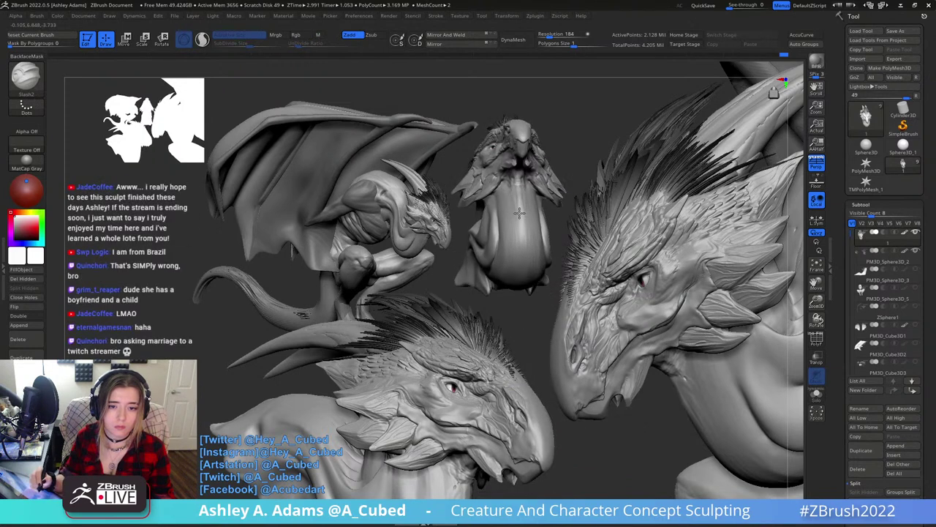
{"action": "key", "text": "ctrl+shift+z"}
{"action": "key", "text": "ctrl+shift+z"}
{"action": "key", "text": "ctrl+shift+z"}
{"action": "key", "text": "ctrl+shift+z"}
{"action": "key", "text": "ctrl+shift+z"}
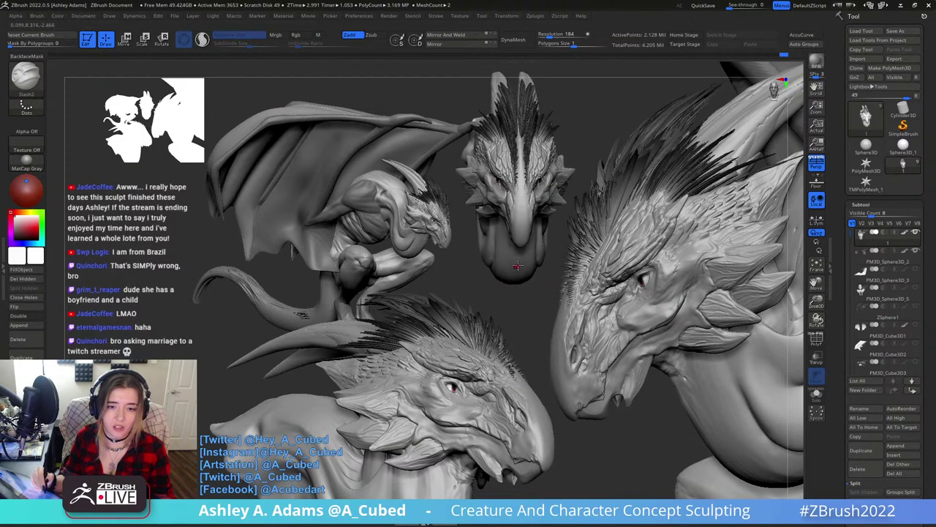
{"action": "key", "text": "ctrl+z"}
{"action": "key", "text": "ctrl+z"}
{"action": "key", "text": "ctrl+z"}
{"action": "key", "text": "ctrl+z"}
{"action": "key", "text": "ctrl+z"}
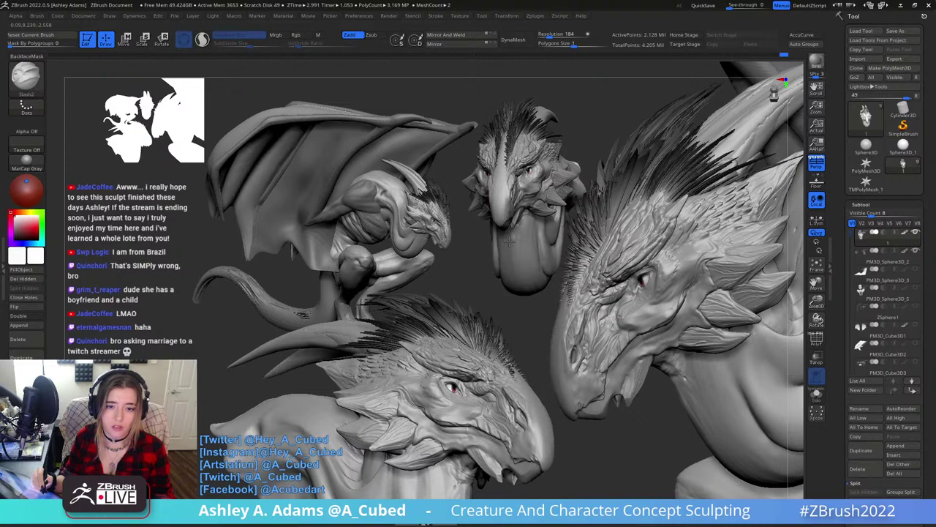
{"action": "key", "text": "ctrl+shift+z"}
{"action": "key", "text": "ctrl+shift+z"}
{"action": "key", "text": "ctrl+shift+z"}
{"action": "key", "text": "ctrl+shift+z"}
{"action": "key", "text": "ctrl+shift+z"}
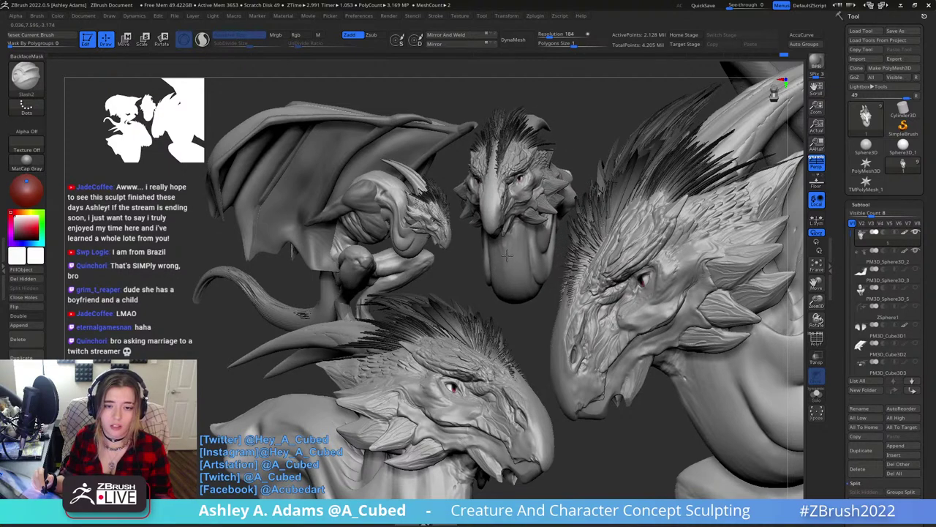
{"action": "key", "text": "ctrl+shift+z"}
{"action": "key", "text": "ctrl+shift+z"}
{"action": "key", "text": "ctrl+shift+z"}
{"action": "key", "text": "ctrl+shift+z"}
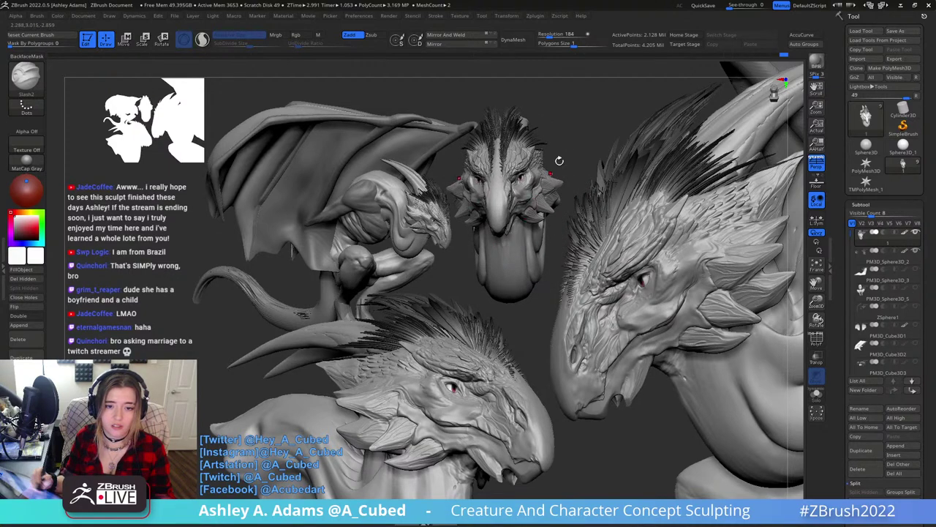